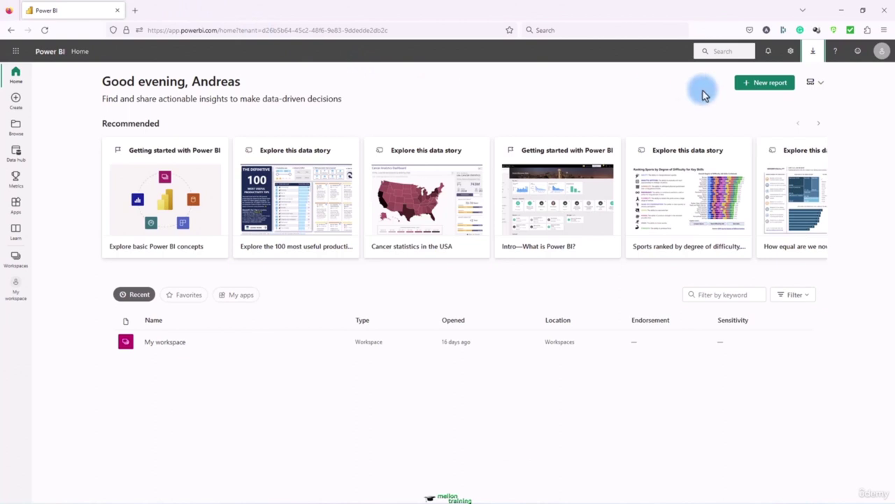
# Step: Open the Power BI Desktop download in the Microsoft Store, and close the store window and the blank browser tab
pyautogui.click(814, 52)
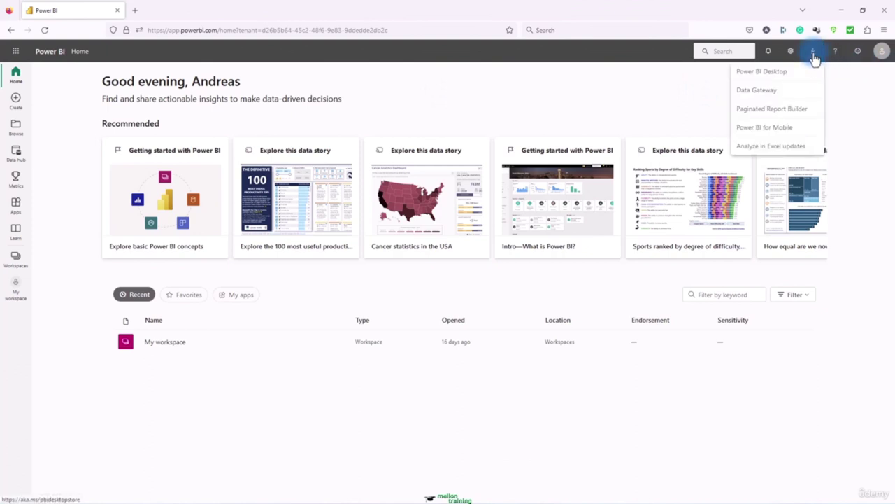
pyautogui.click(792, 73)
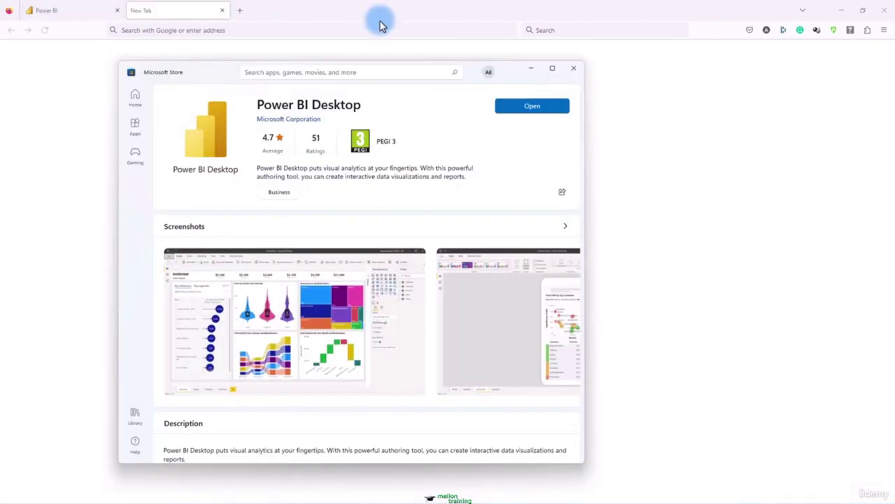
pyautogui.click(549, 107)
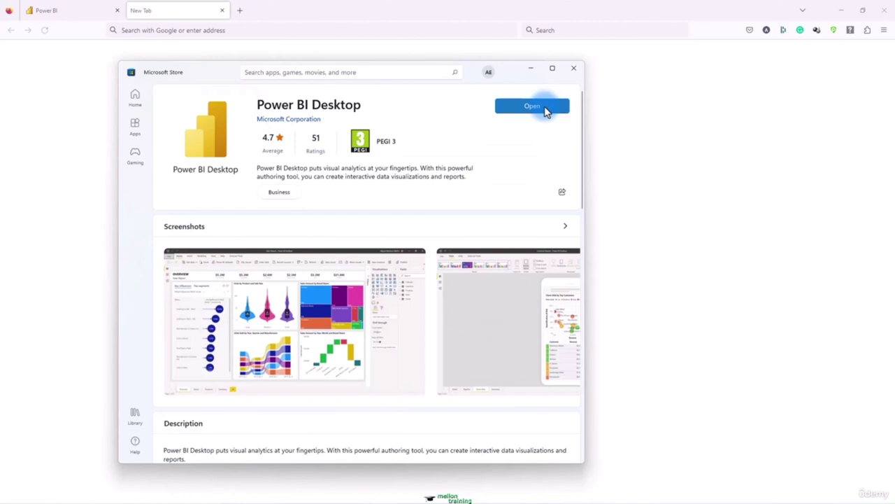
pyautogui.click(574, 68)
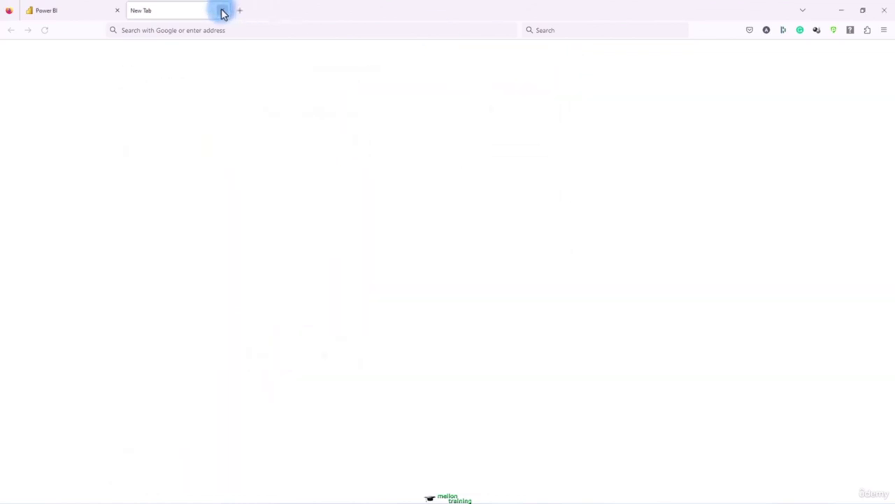
pyautogui.click(222, 12)
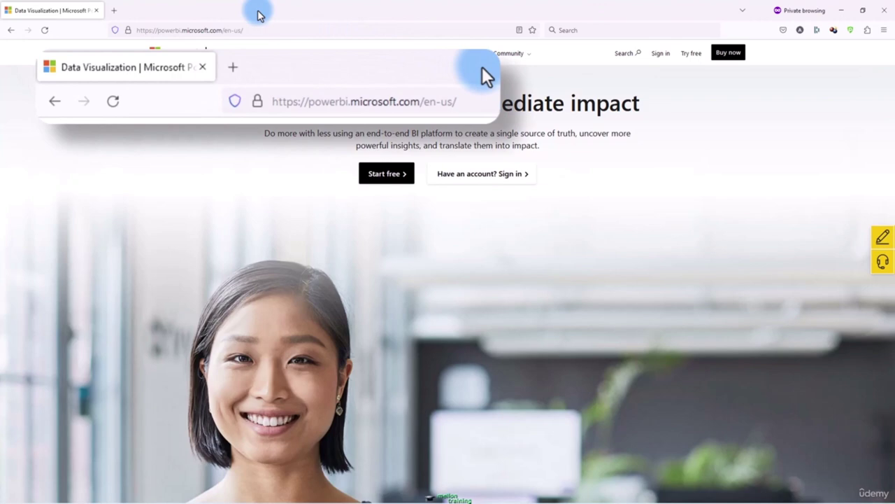
pyautogui.moveTo(814, 159); pyautogui.dragTo(697, 68)
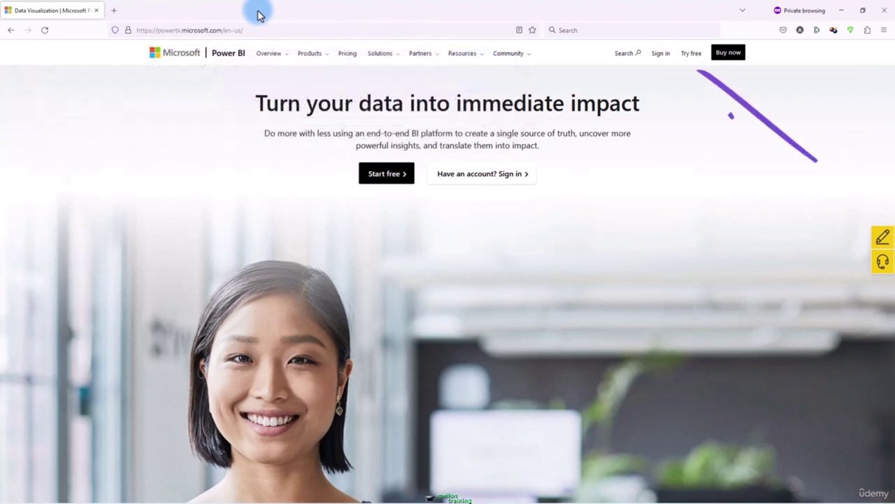
pyautogui.moveTo(733, 117); pyautogui.dragTo(747, 84)
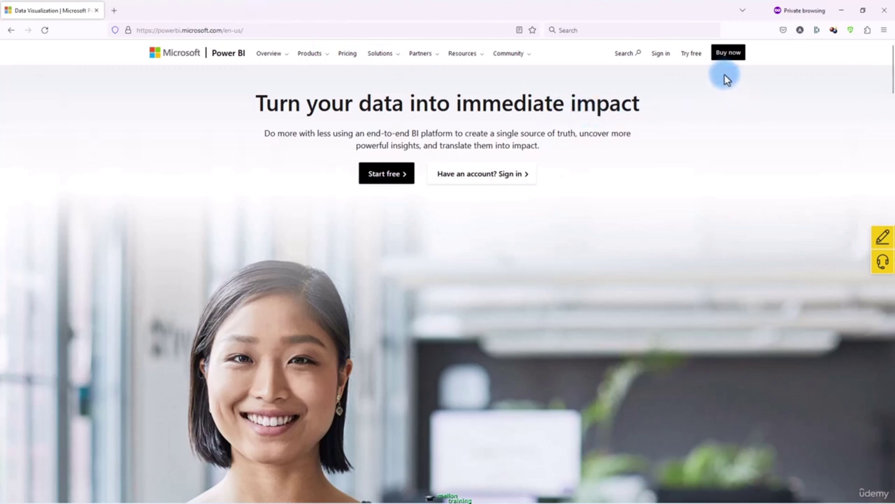
# Step: Open the free trial sign-up page from the Power BI website
pyautogui.click(692, 54)
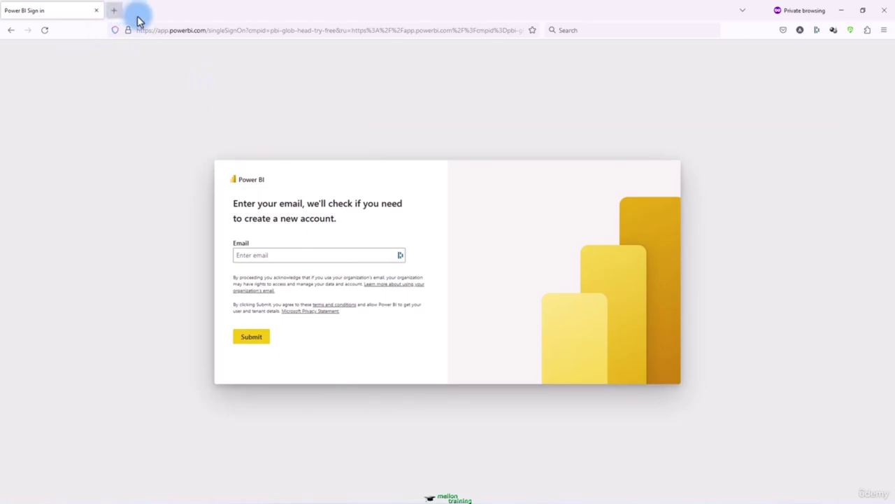
# Step: Open office.microsoft.com in a new browser tab
pyautogui.click(113, 10)
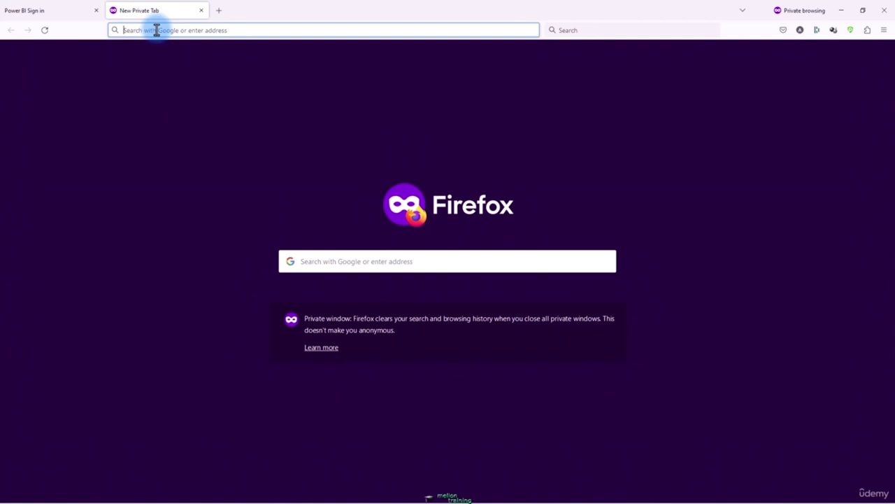
pyautogui.click(160, 28)
pyautogui.write('office')
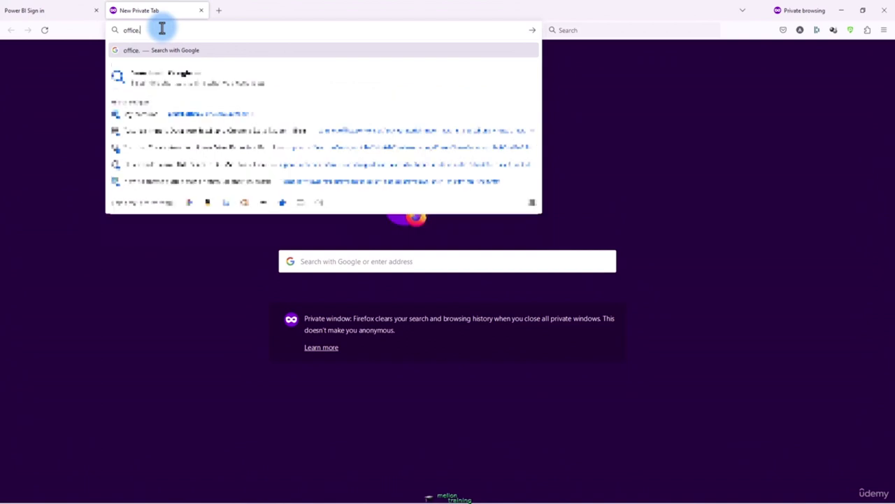
pyautogui.write('.micros')
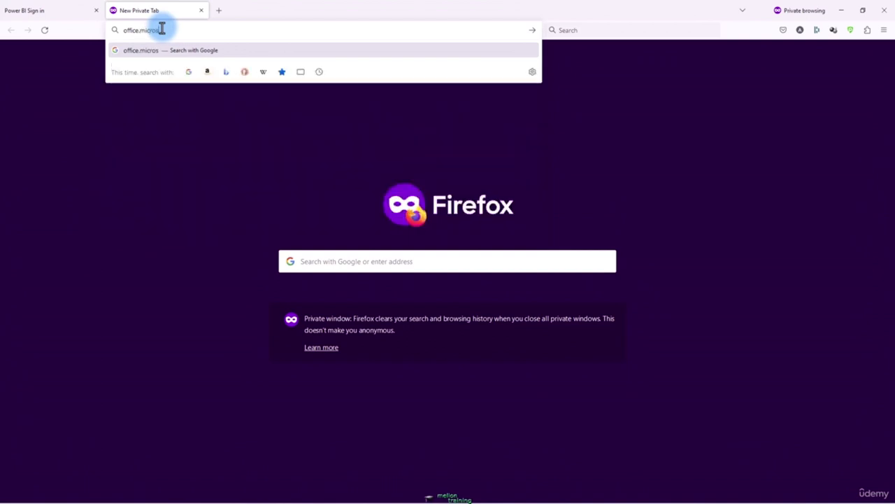
pyautogui.write('oft.com')
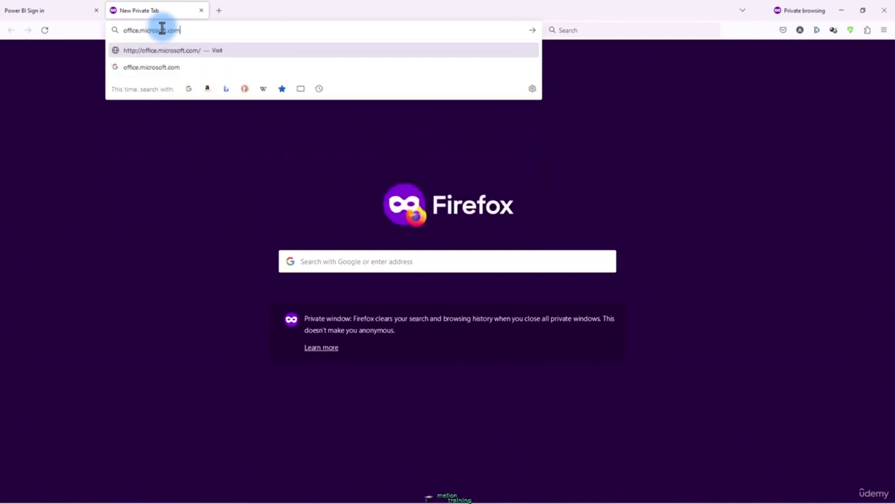
pyautogui.press('Return')
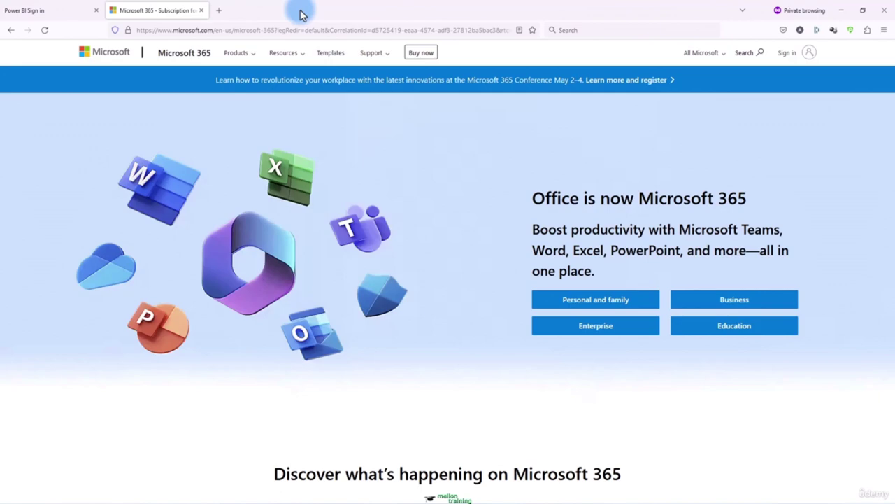
# Step: From the Microsoft 365 business plans, start the one-month free trial sign-up for Business Standard and dismiss the expert help prompt
pyautogui.scroll(-10, 340, 245)
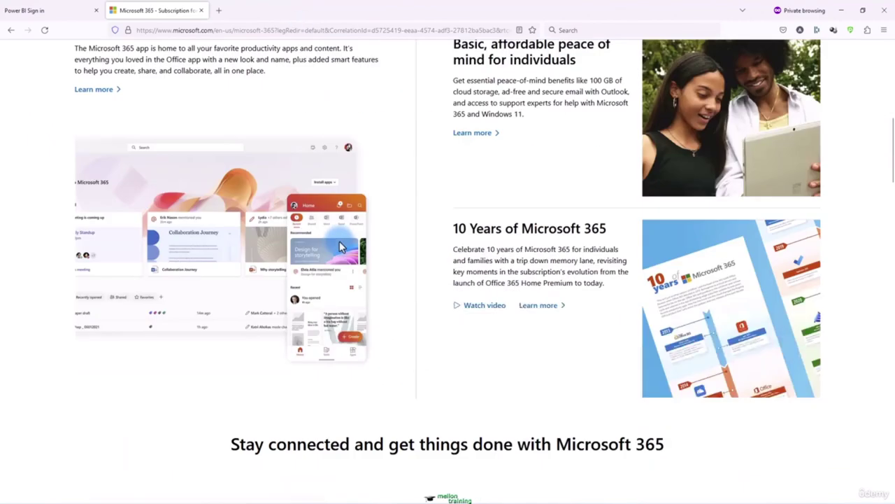
pyautogui.scroll(-9, 340, 246)
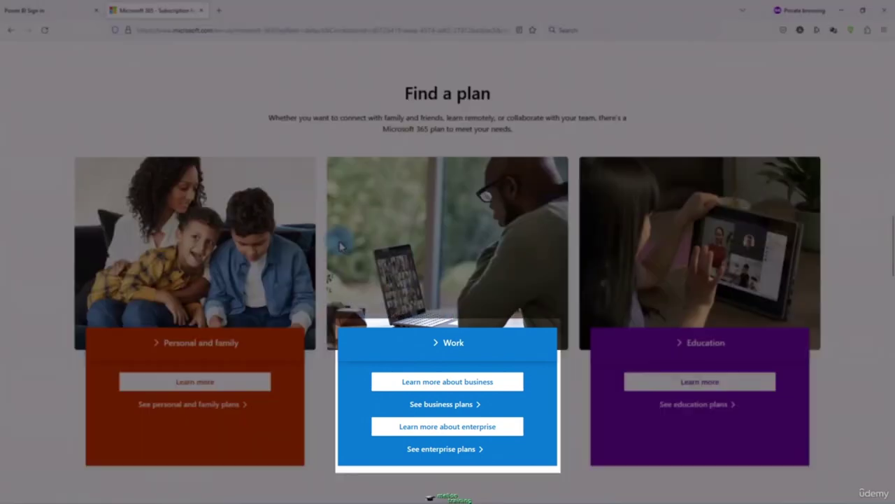
pyautogui.click(467, 412)
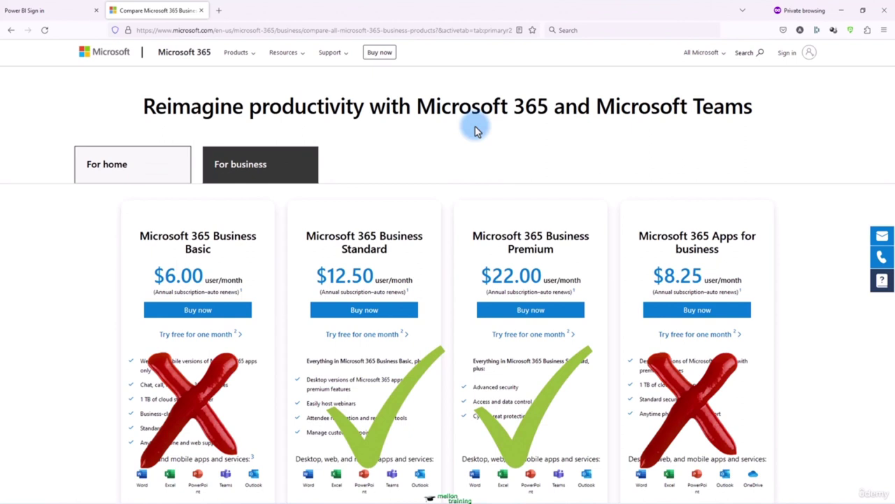
pyautogui.click(389, 340)
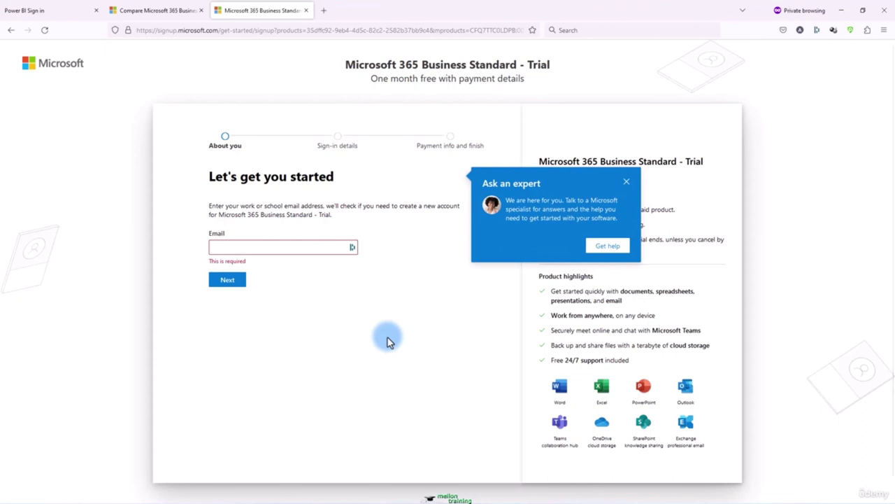
pyautogui.click(626, 181)
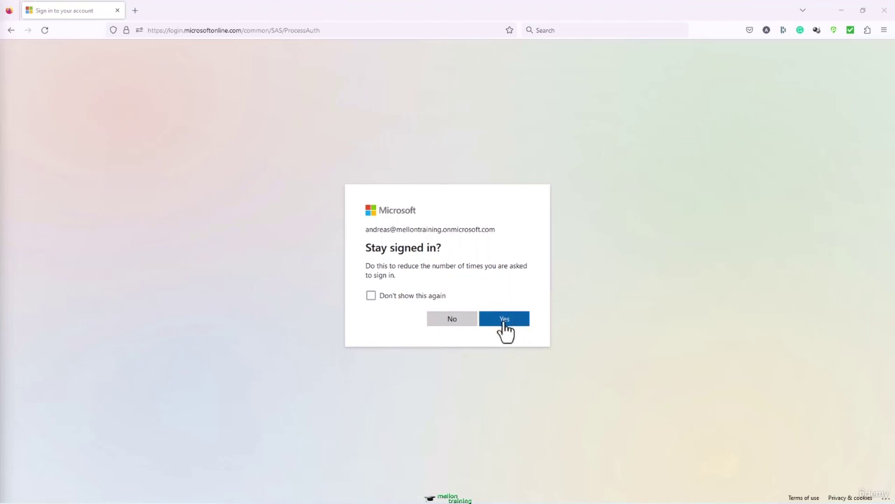
# Step: Finish signing in to the Power BI service, declining to stay signed in, and open its download options
pyautogui.click(442, 319)
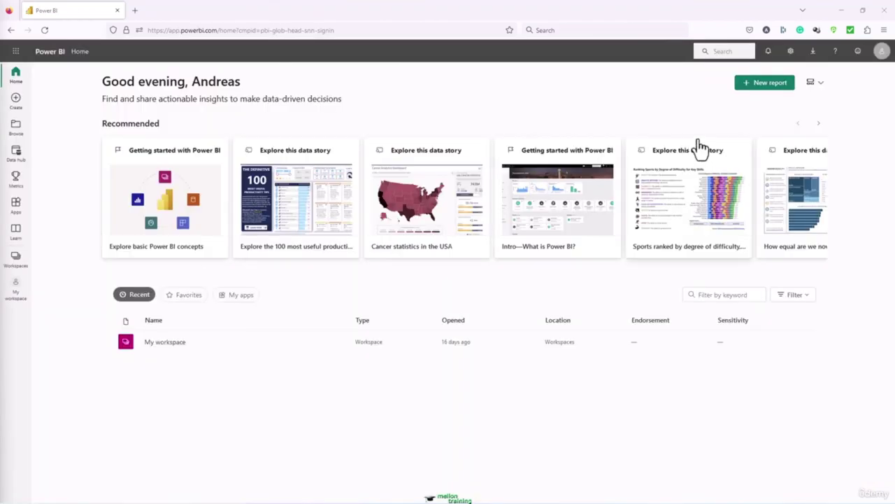
pyautogui.click(814, 56)
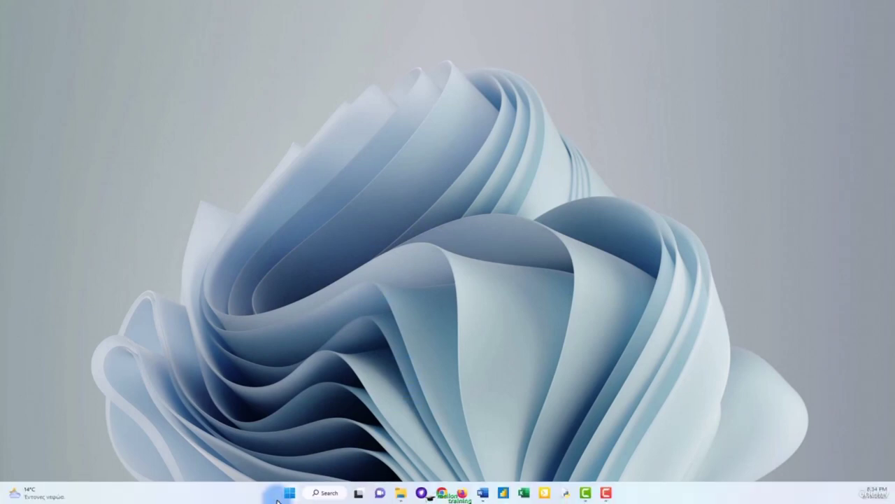
# Step: Launch Power BI Desktop from the full list of installed Windows apps
pyautogui.click(289, 492)
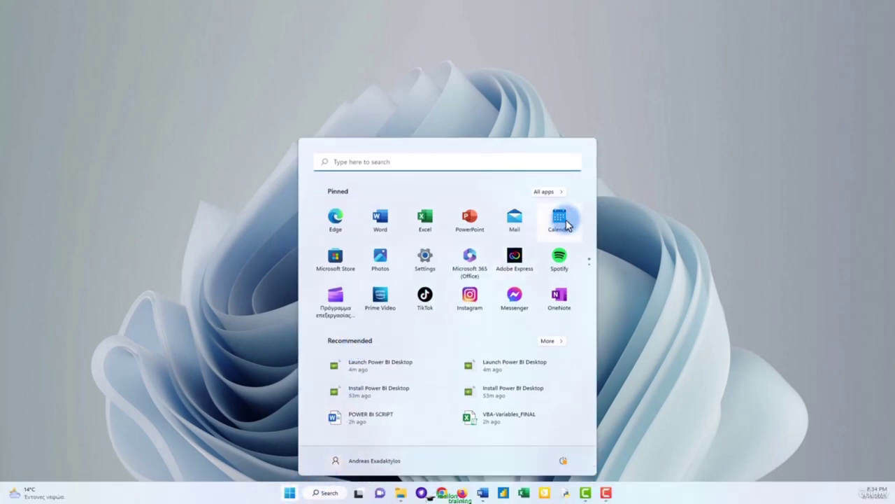
pyautogui.click(558, 192)
pyautogui.scroll(-15, 346, 418)
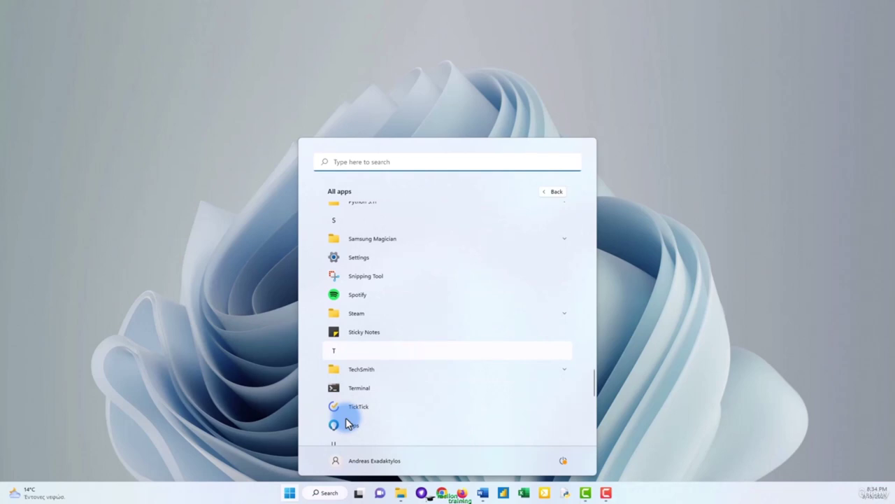
pyautogui.scroll(3, 346, 417)
pyautogui.scroll(3, 345, 417)
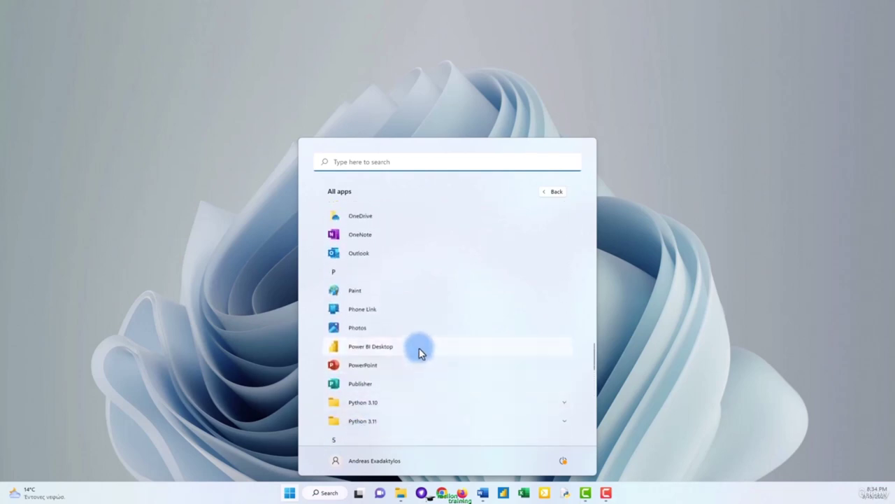
pyautogui.click(371, 346)
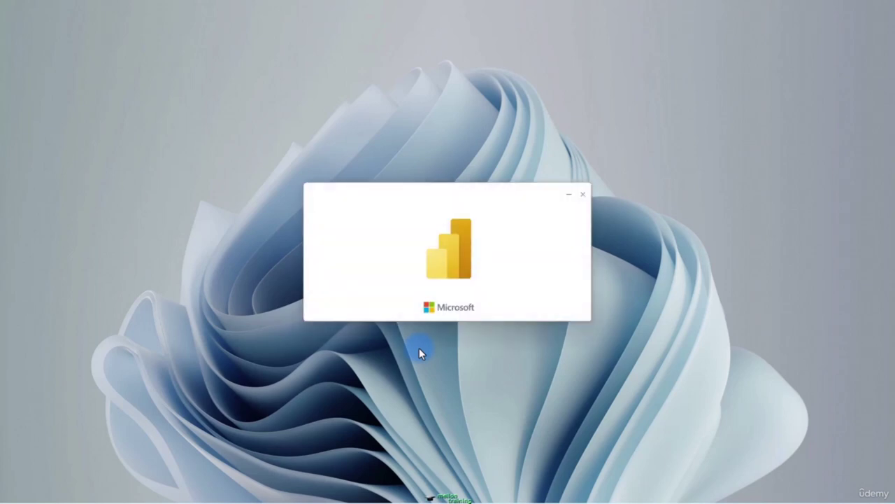
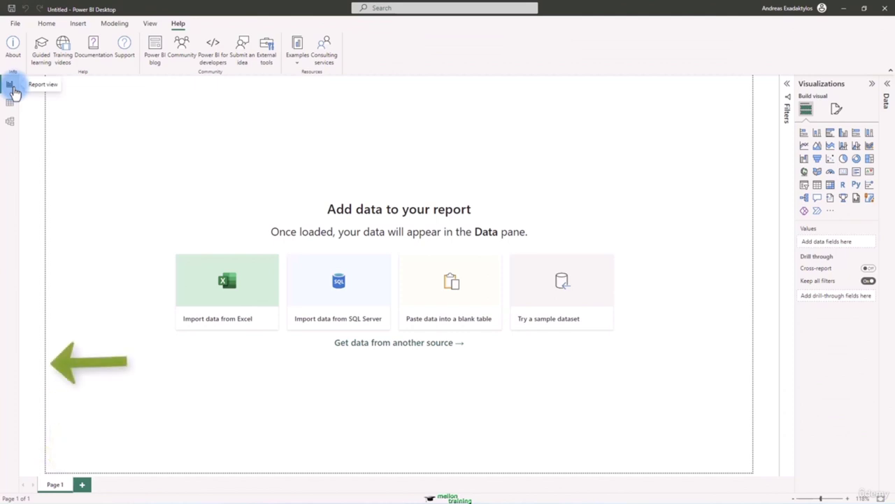
# Step: Look through the Report, Data and Model views of the empty file and return to the Report view
pyautogui.click(10, 87)
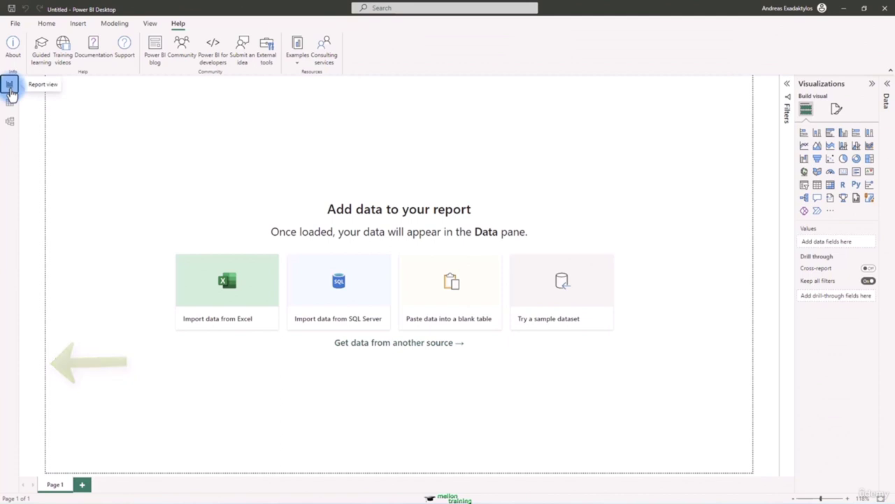
pyautogui.click(12, 105)
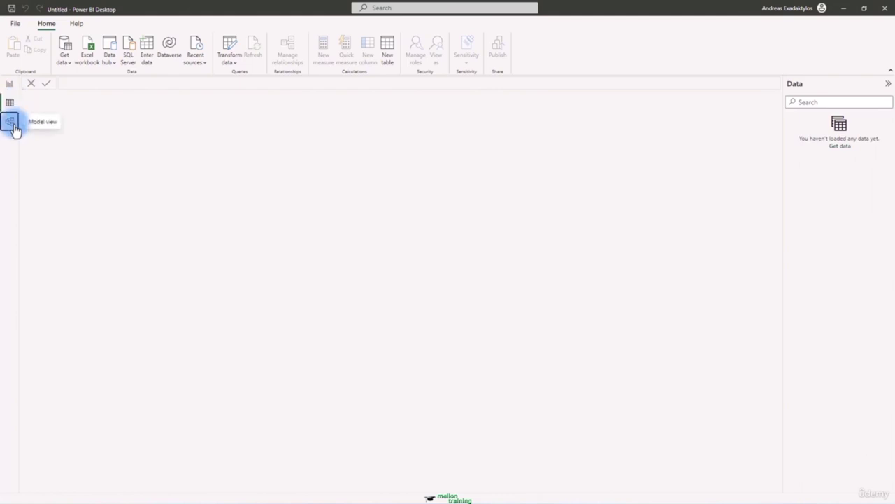
pyautogui.click(14, 126)
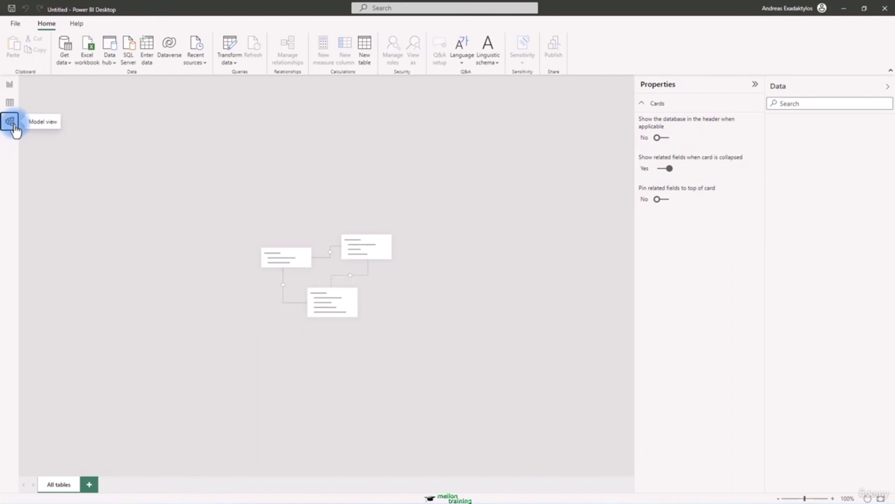
pyautogui.click(11, 85)
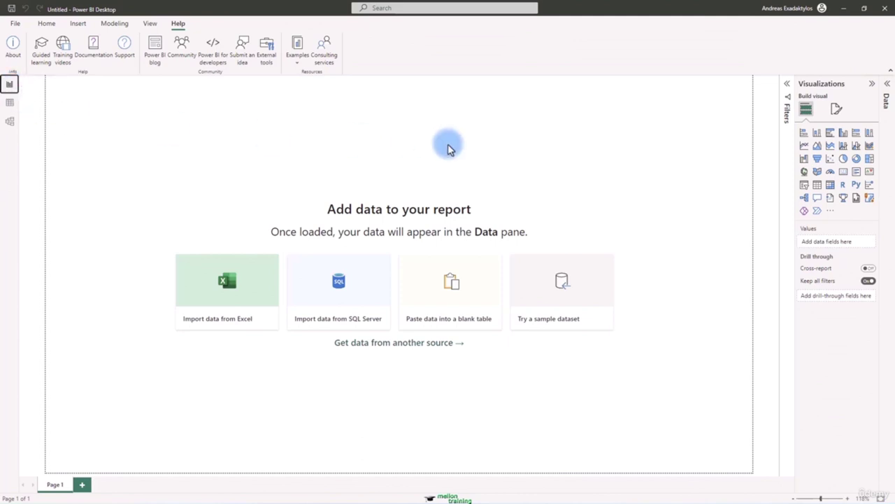
# Step: Expand the Filters and Data panes beside the report canvas
pyautogui.click(787, 86)
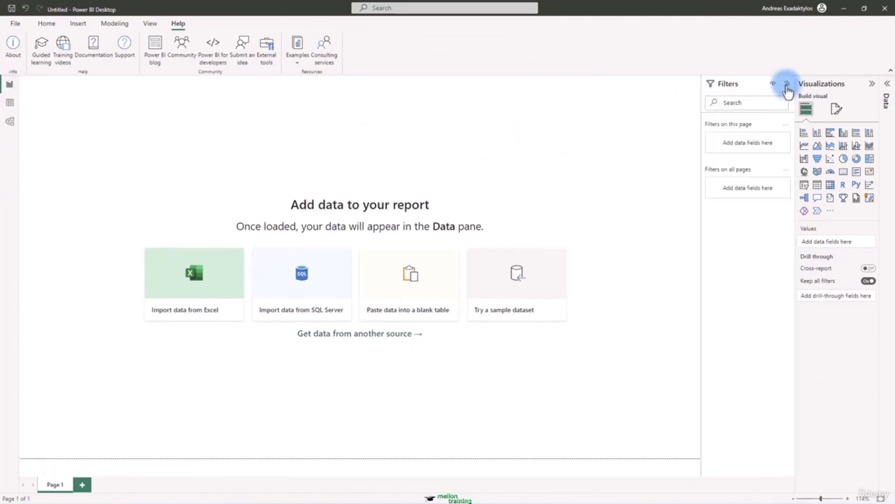
pyautogui.click(787, 85)
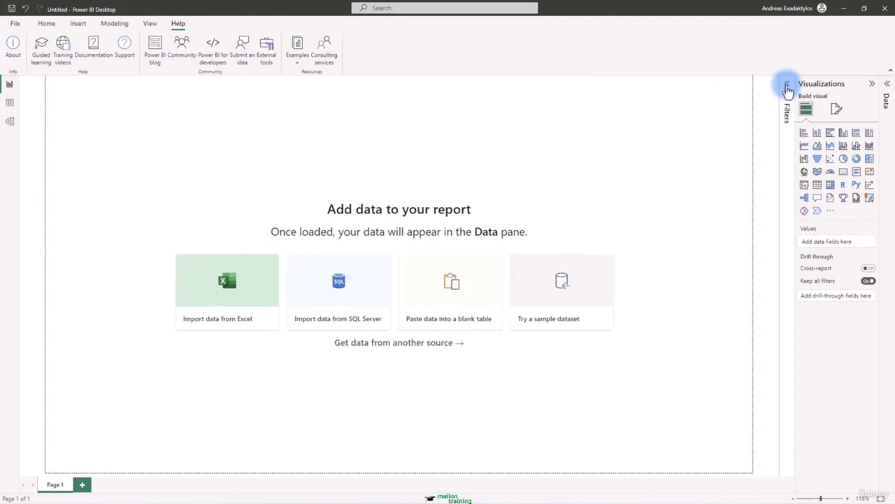
pyautogui.click(787, 85)
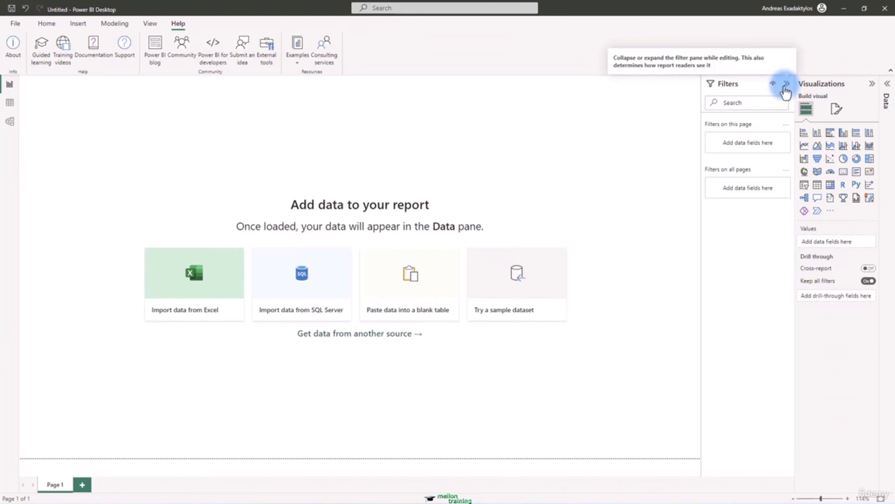
pyautogui.click(887, 85)
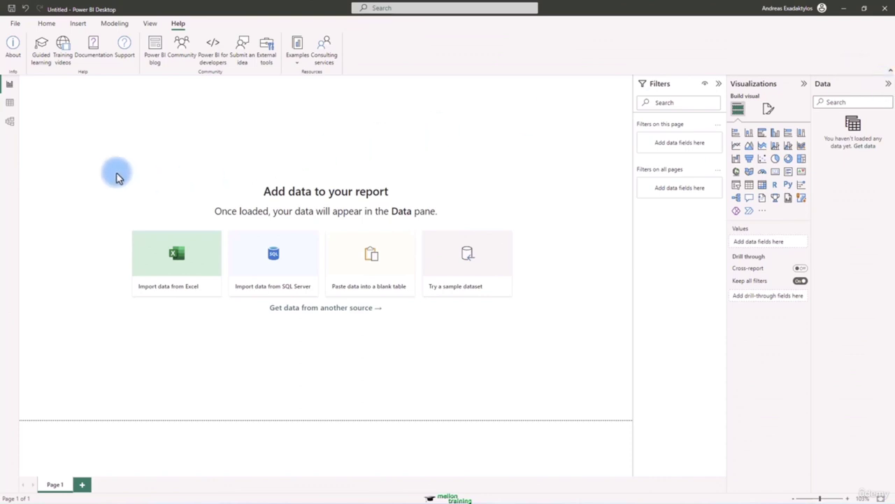
# Step: Look at the Data view followed by the Model view of the empty file
pyautogui.click(10, 104)
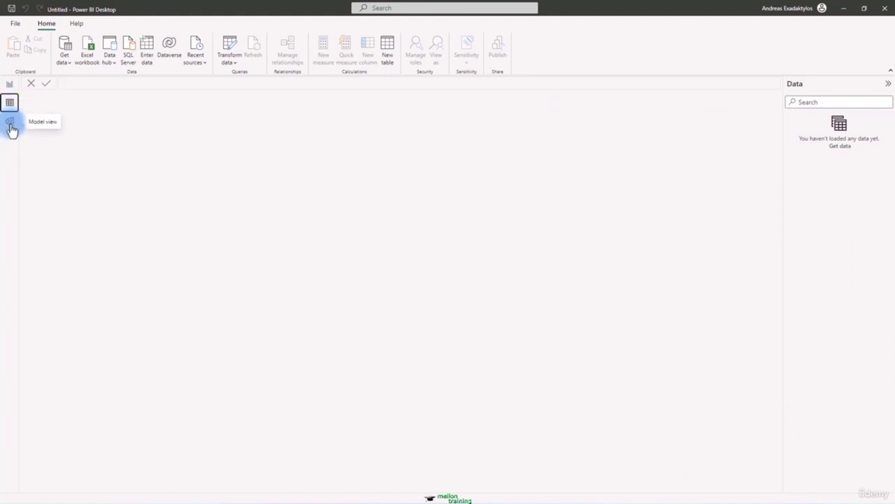
pyautogui.click(11, 128)
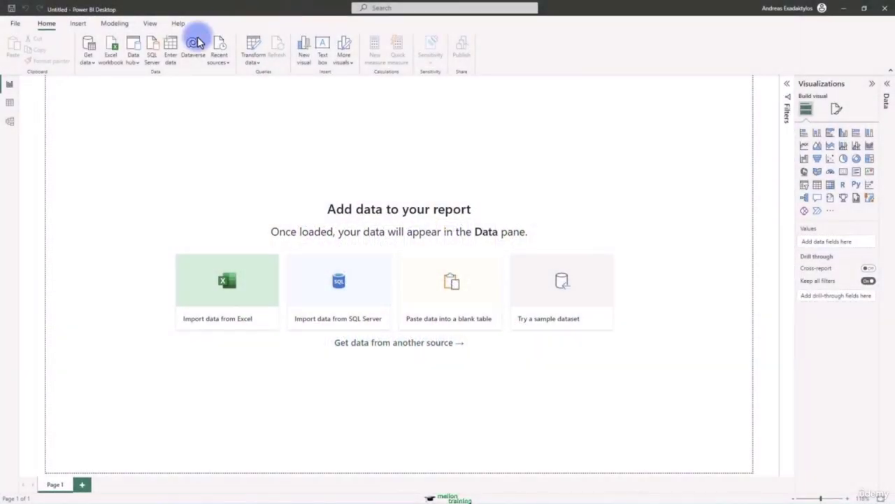
# Step: Open the complete list of data source connectors and look through the File and Database categories
pyautogui.click(89, 61)
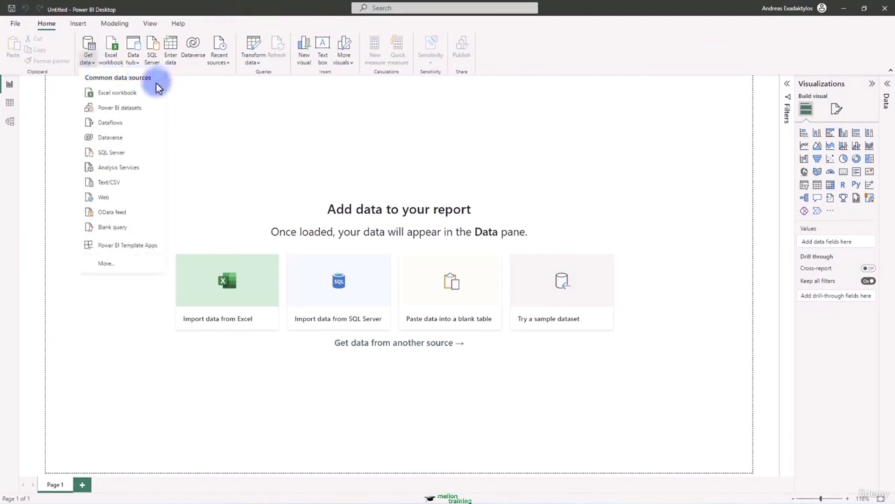
pyautogui.click(105, 263)
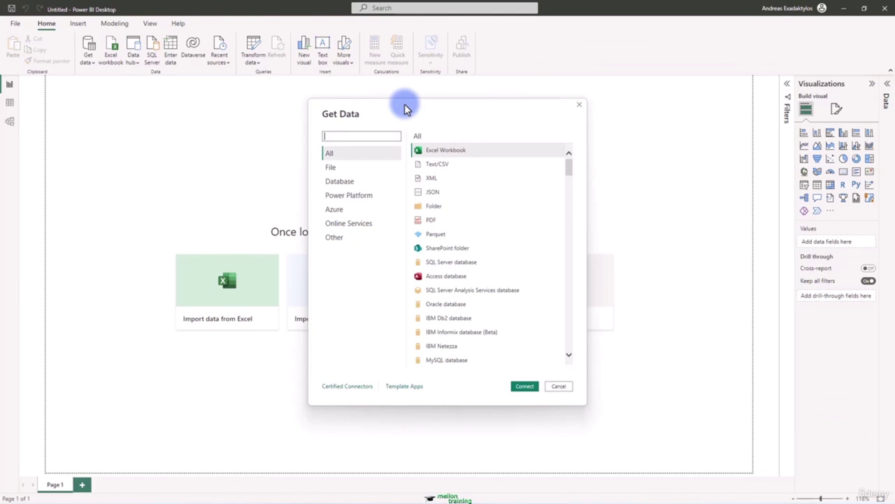
pyautogui.click(377, 167)
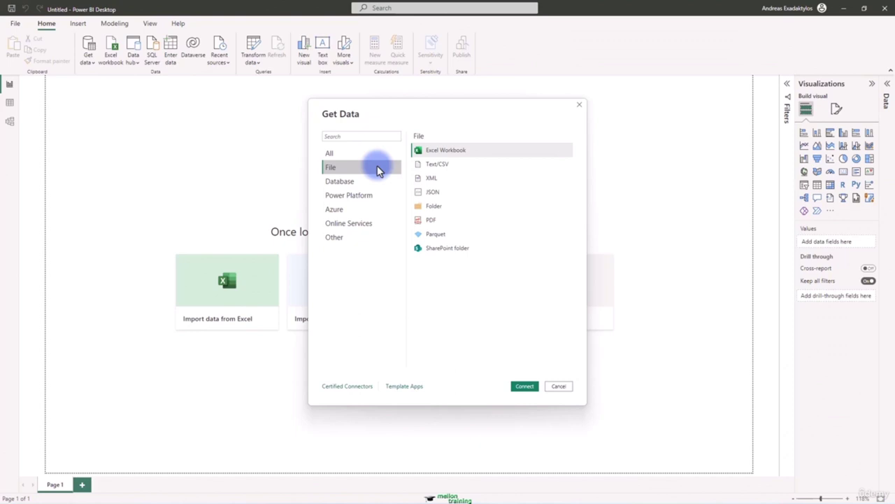
pyautogui.click(387, 185)
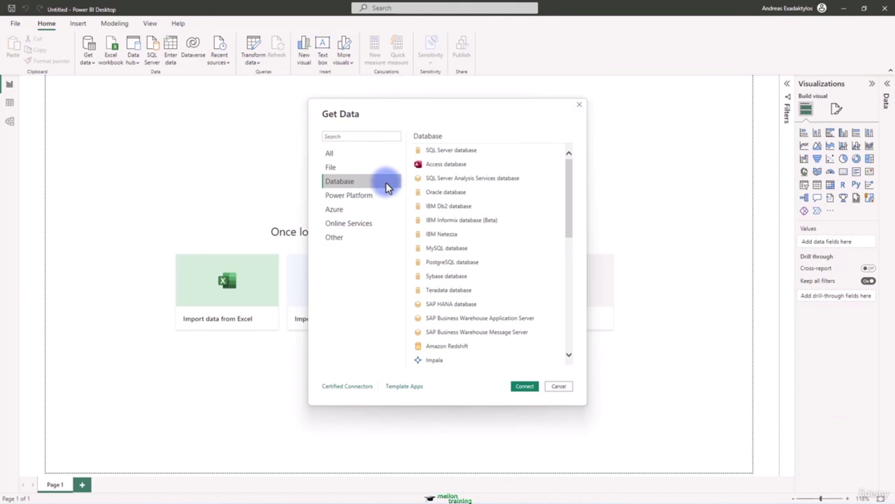
pyautogui.scroll(-2, 516, 220)
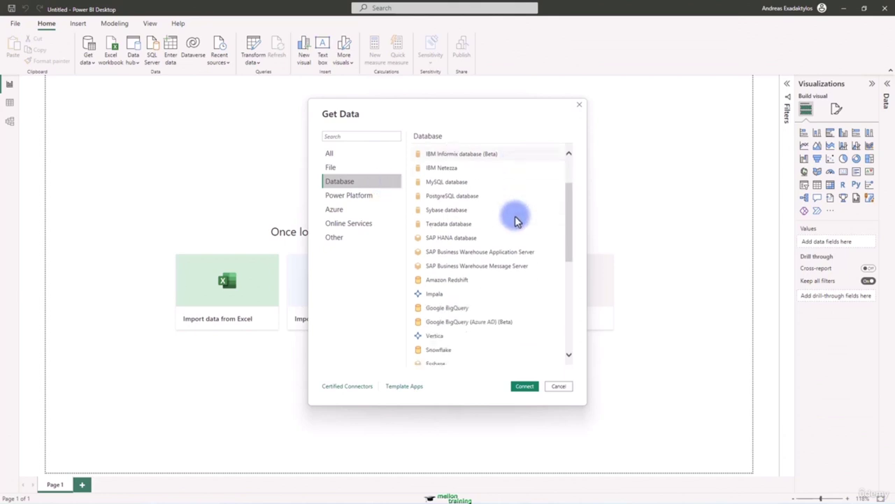
pyautogui.scroll(-8, 515, 215)
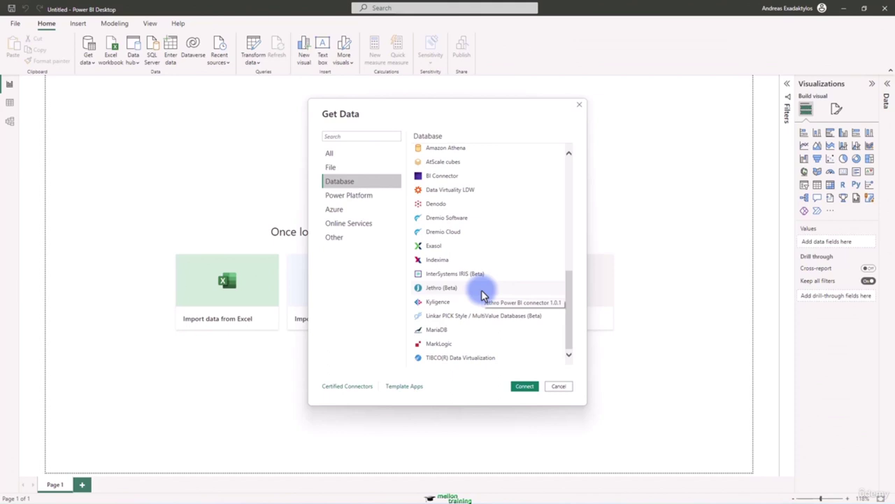
# Step: Look through the Power Platform and Azure categories of data source connectors
pyautogui.click(386, 197)
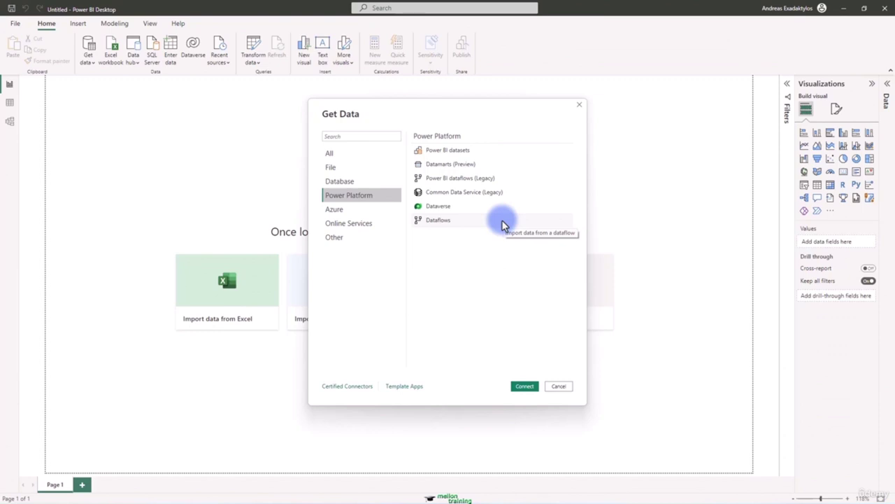
pyautogui.click(392, 213)
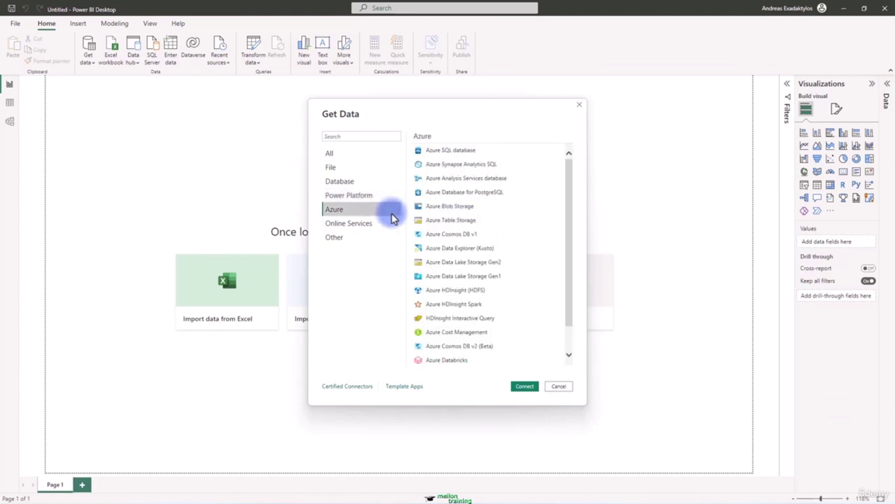
pyautogui.scroll(-2, 521, 252)
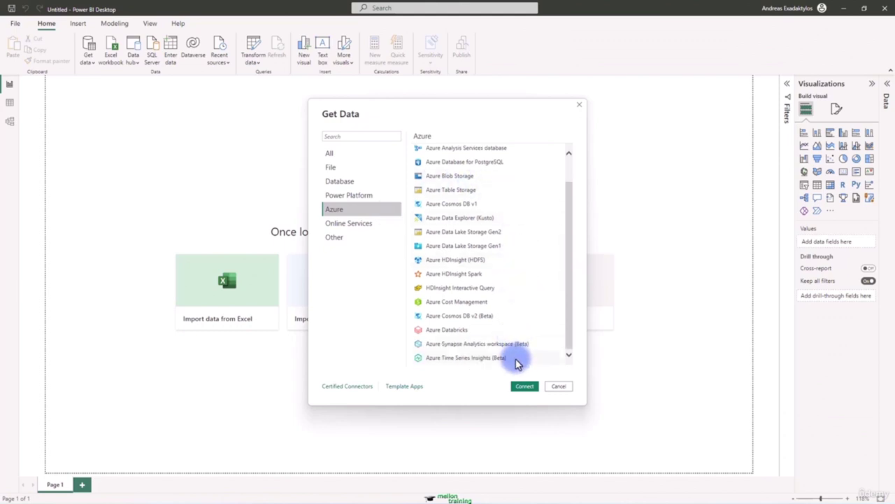
pyautogui.scroll(1, 503, 315)
pyautogui.scroll(2, 504, 312)
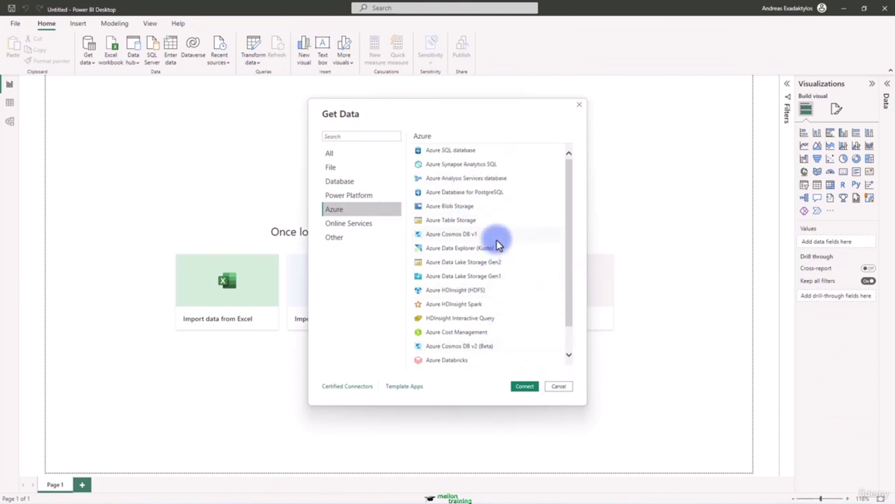
# Step: Look through the Online Services connectors and the Other category of data sources
pyautogui.click(387, 225)
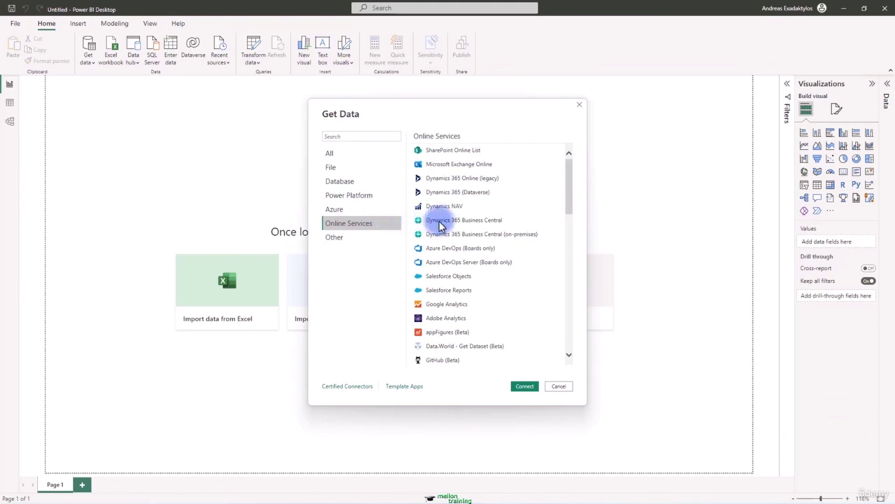
pyautogui.scroll(-4, 514, 257)
pyautogui.scroll(-10, 515, 259)
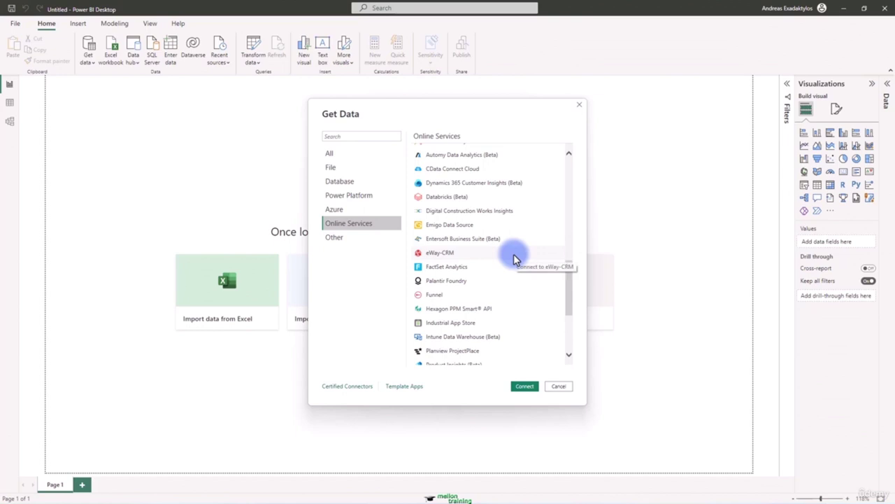
pyautogui.scroll(4, 514, 259)
pyautogui.scroll(3, 514, 259)
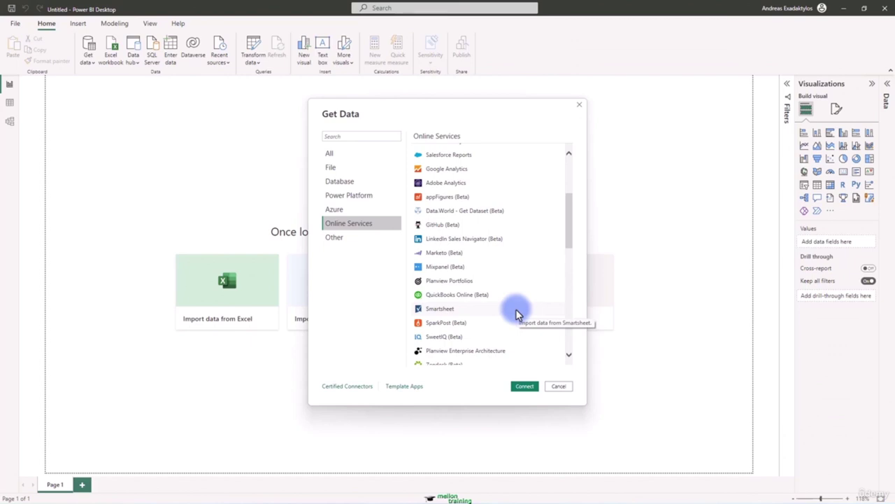
pyautogui.scroll(-3, 516, 309)
pyautogui.scroll(-3, 515, 314)
pyautogui.scroll(-2, 515, 309)
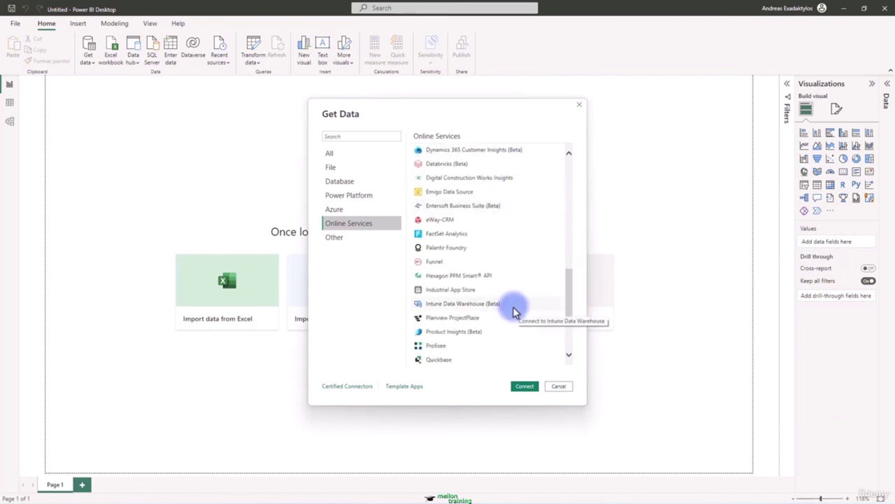
pyautogui.click(364, 137)
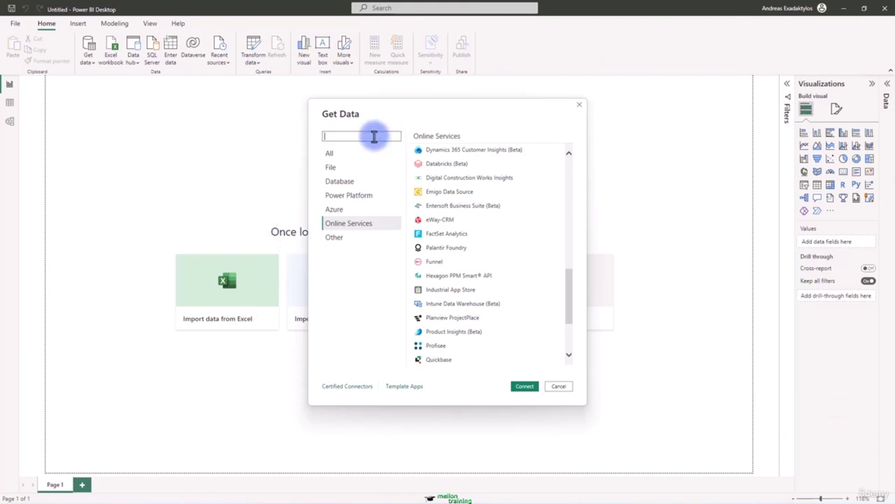
pyautogui.click(368, 237)
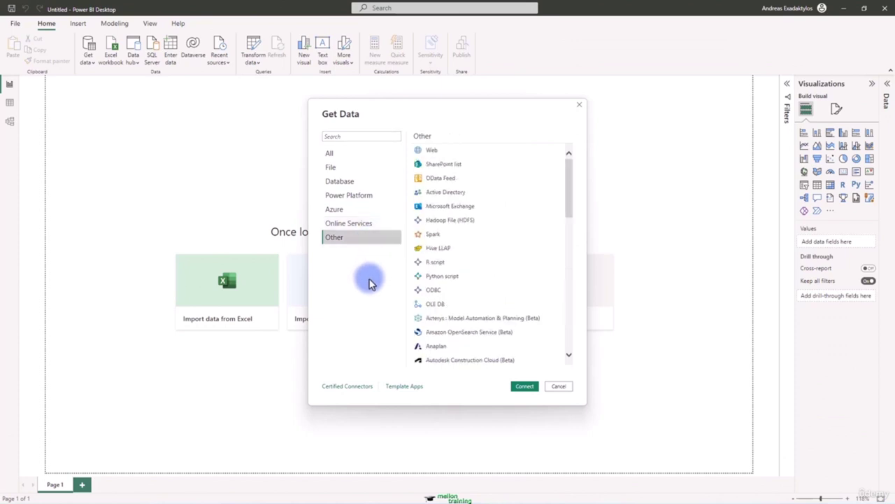
pyautogui.click(370, 240)
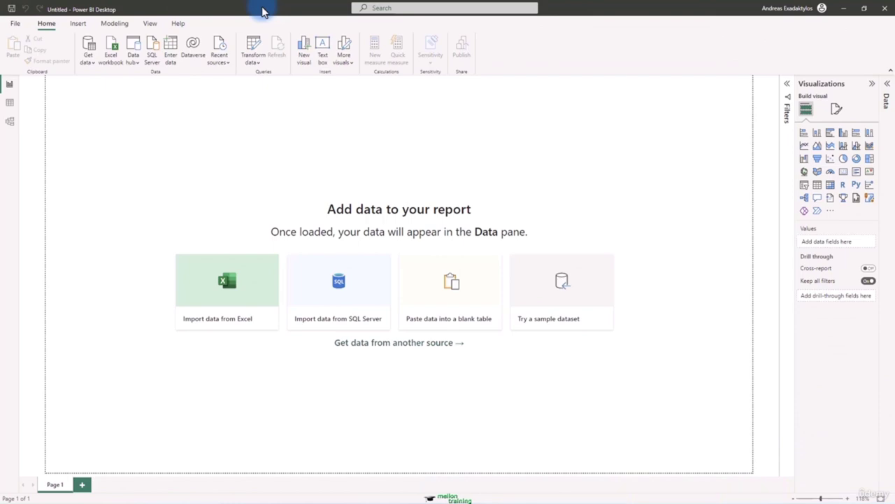
# Step: Switch to the browser and open the Download the data page from the Gapminder site's resources
pyautogui.hotkey('alt', 'Tab')
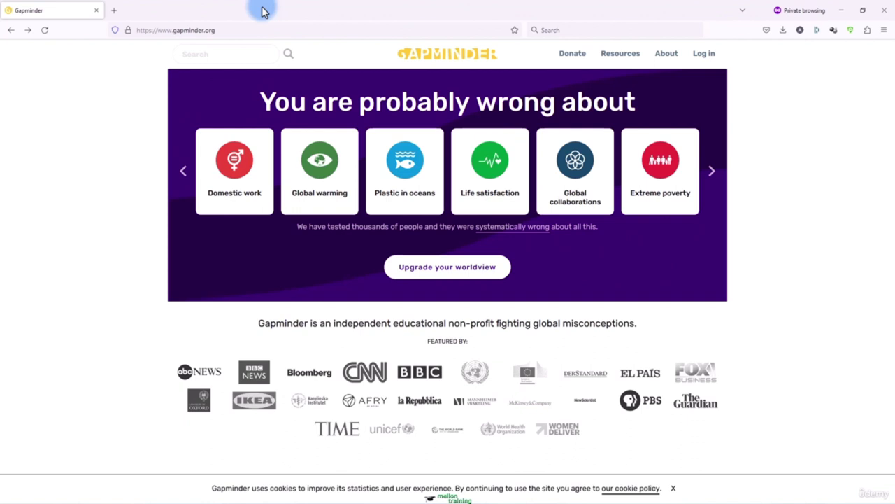
pyautogui.click(627, 63)
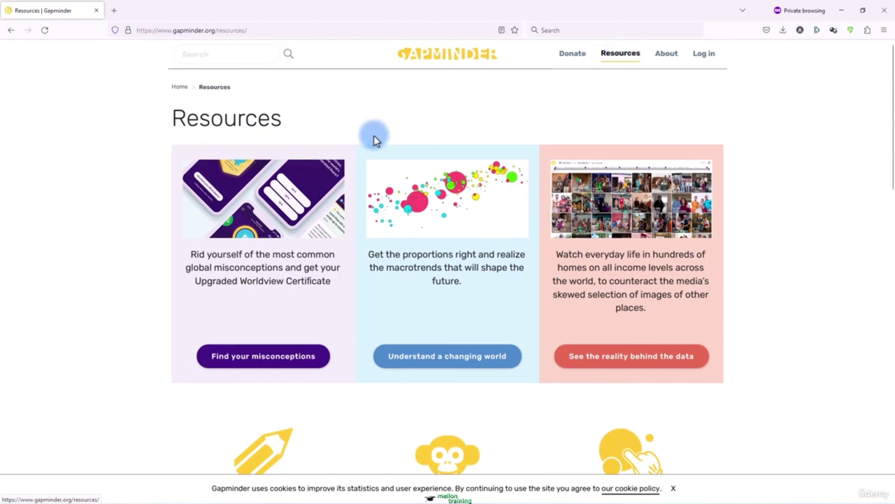
pyautogui.scroll(-3, 274, 231)
pyautogui.scroll(-6, 273, 233)
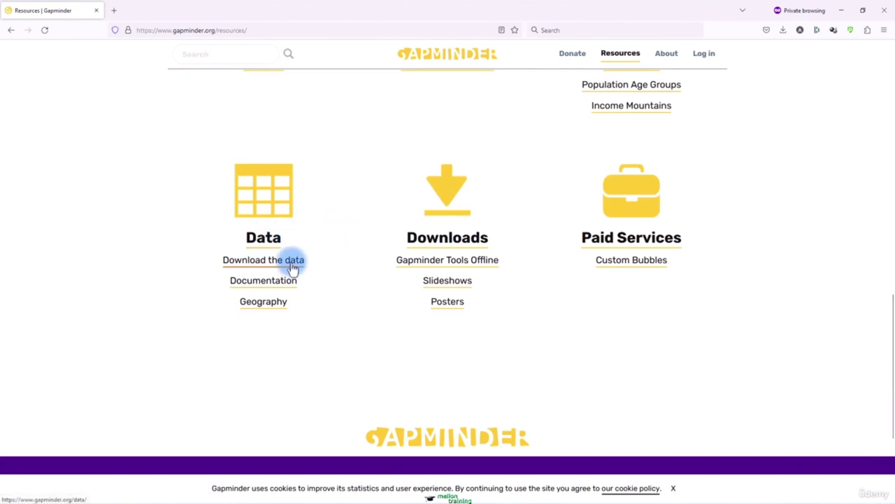
pyautogui.click(293, 268)
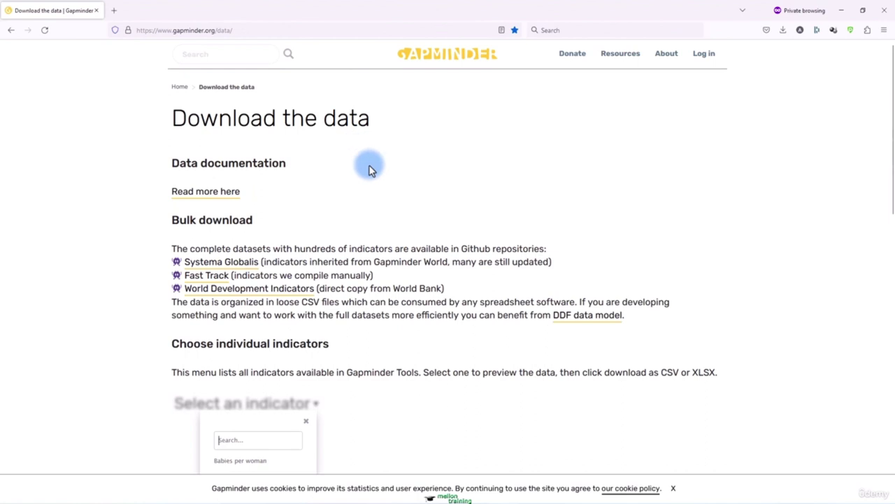
# Step: Preview the Median age indicator from the Population category and look through its table of countries and years
pyautogui.scroll(-3, 417, 204)
pyautogui.scroll(-1, 418, 204)
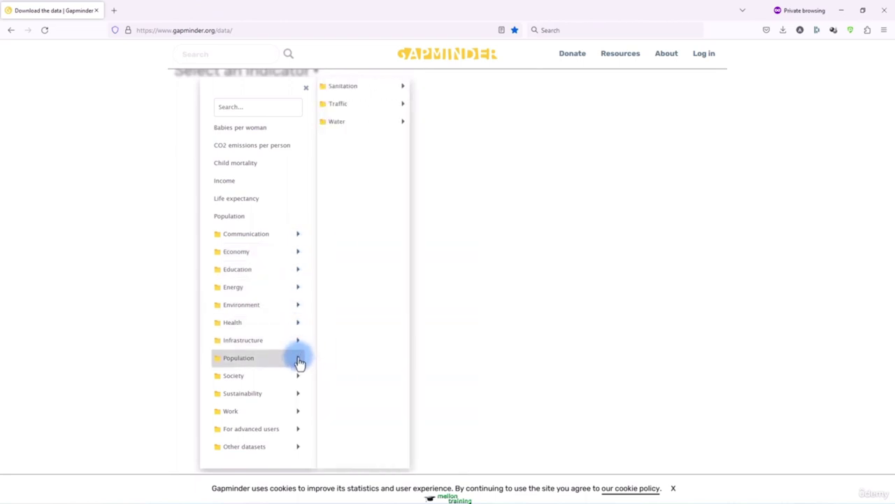
pyautogui.moveTo(299, 360)
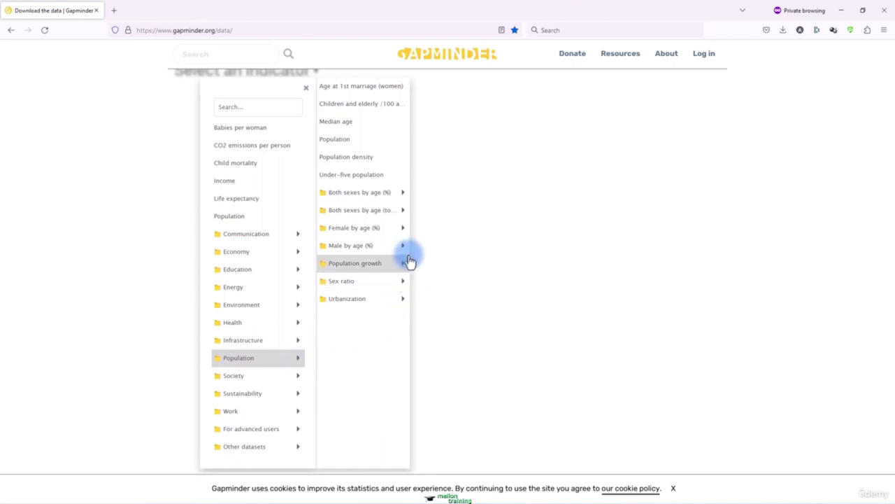
pyautogui.moveTo(369, 127)
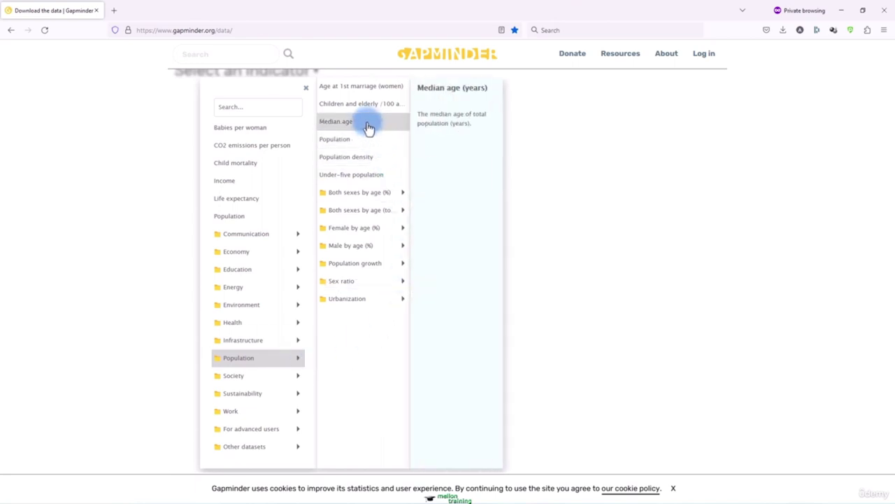
pyautogui.click(368, 127)
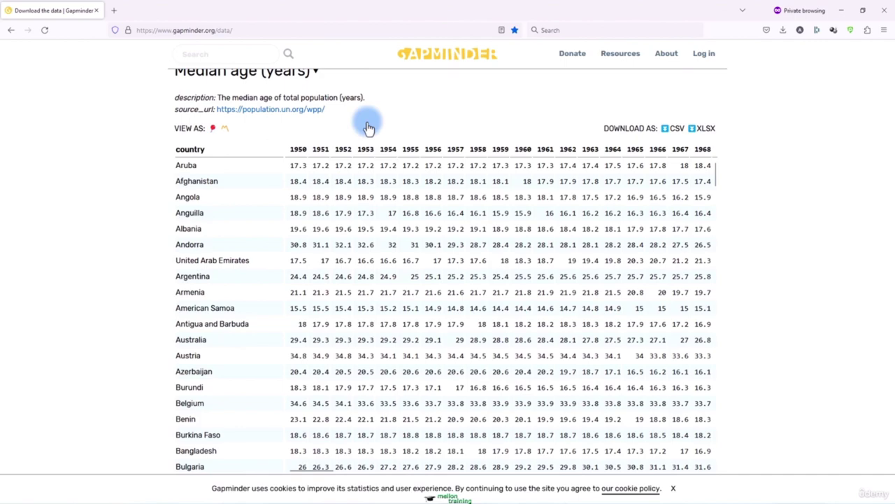
pyautogui.scroll(-6, 505, 338)
pyautogui.scroll(10, 505, 338)
pyautogui.scroll(-5, 517, 293)
pyautogui.scroll(3, 536, 231)
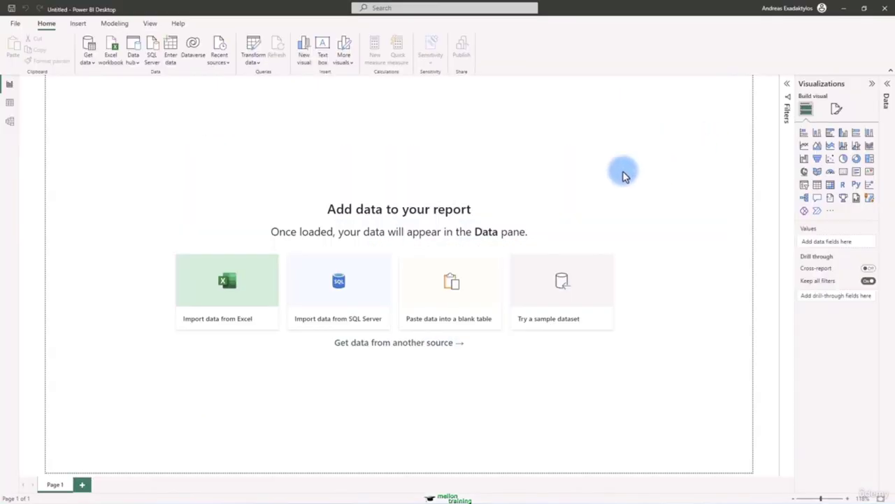
# Step: In Power BI Desktop, connect to the Excel workbook median_age_years stored in OneDrive - Personal
pyautogui.click(90, 63)
pyautogui.click(132, 92)
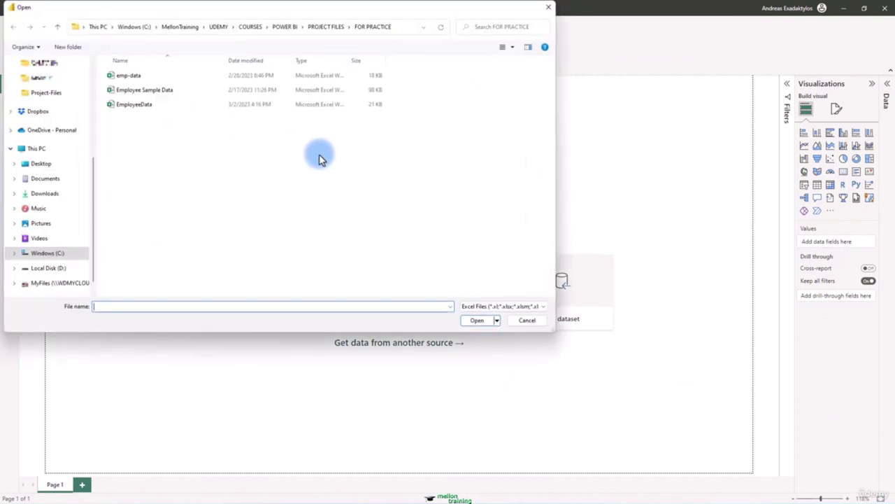
pyautogui.click(68, 134)
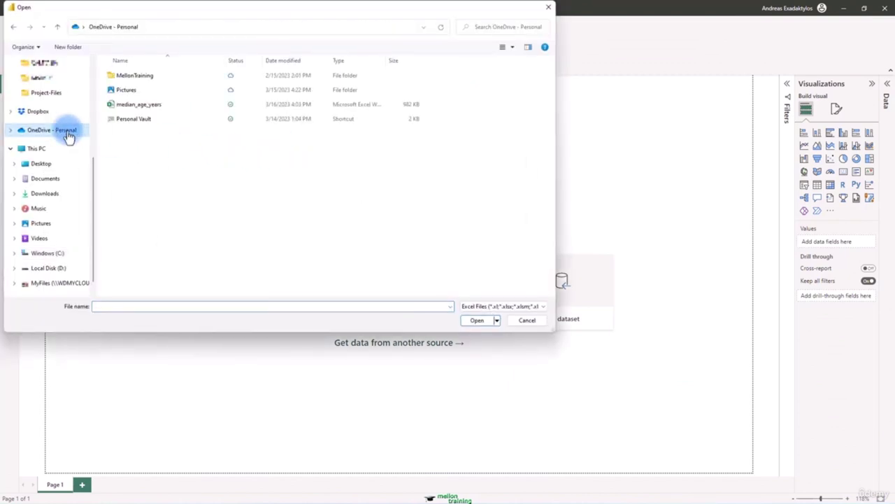
pyautogui.click(161, 107)
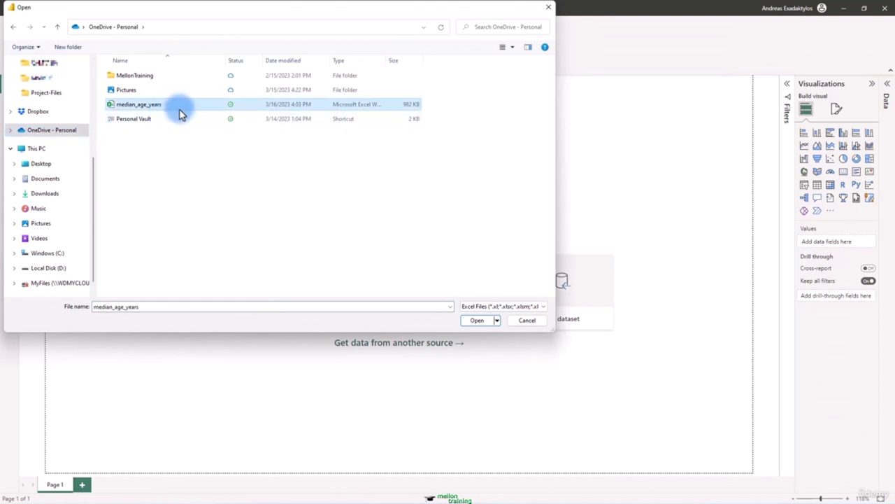
pyautogui.click(483, 321)
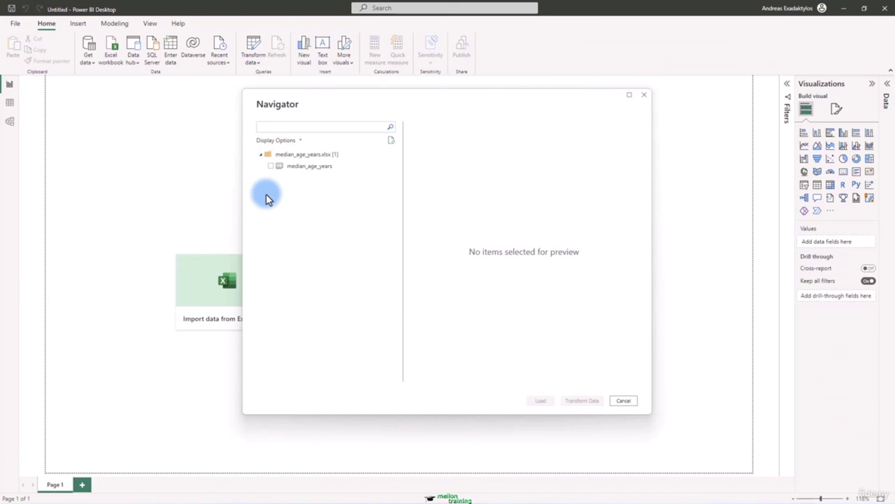
# Step: Preview the median_age_years sheet, mark it for import and load it into the report
pyautogui.click(285, 167)
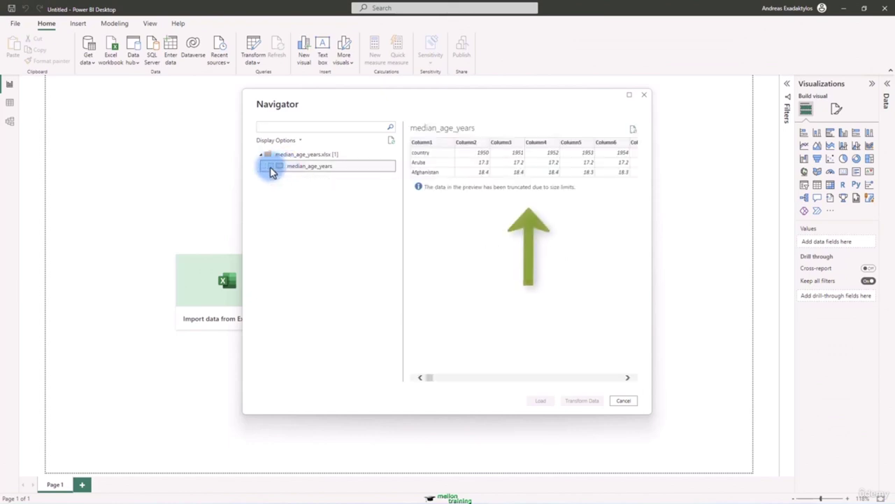
pyautogui.click(270, 166)
pyautogui.click(270, 167)
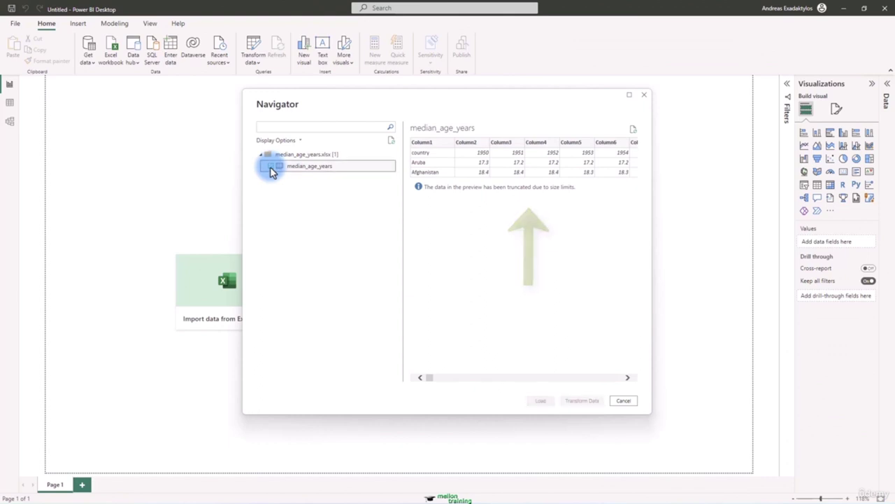
pyautogui.click(271, 166)
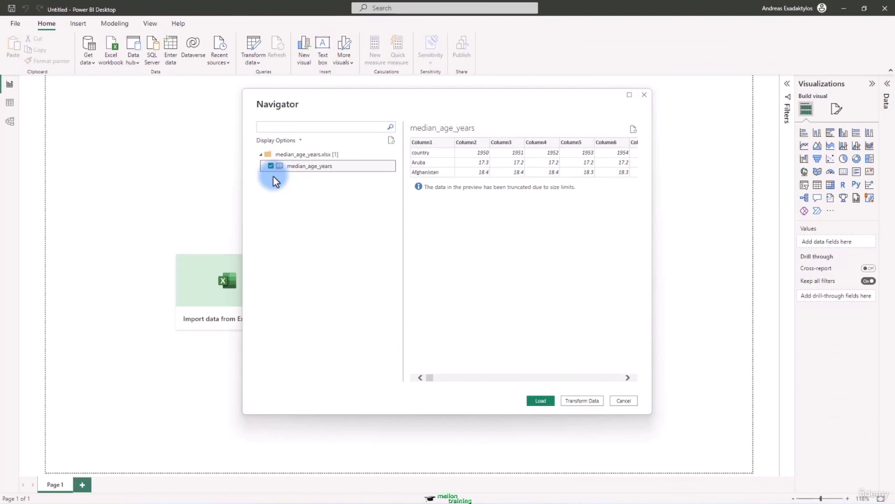
pyautogui.moveTo(430, 378)
pyautogui.mouseDown()
pyautogui.moveTo(482, 381)
pyautogui.moveTo(429, 381)
pyautogui.mouseUp()
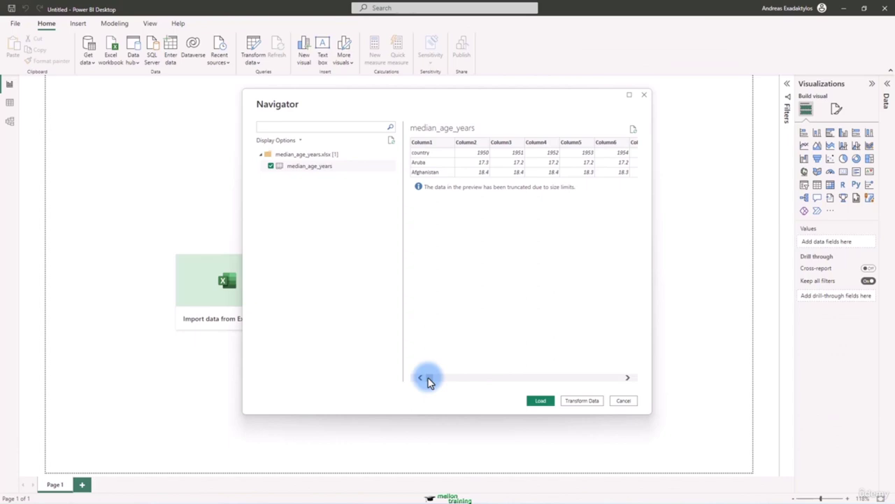
pyautogui.click(543, 401)
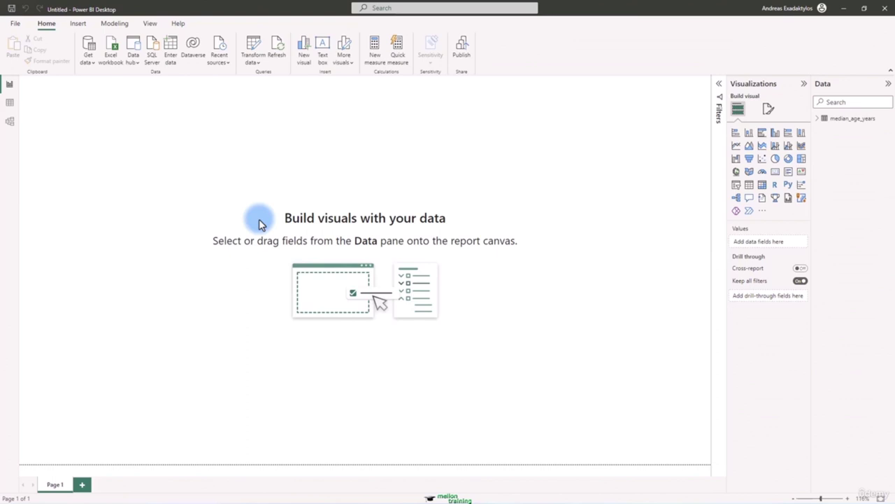
# Step: Look over the rows of the imported median_age_years table, and return to the report and browse its list of column fields
pyautogui.click(14, 105)
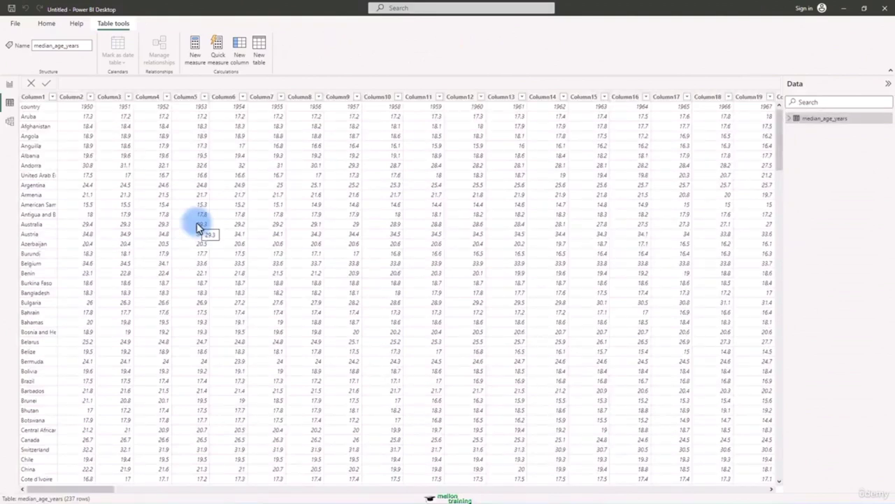
pyautogui.click(9, 85)
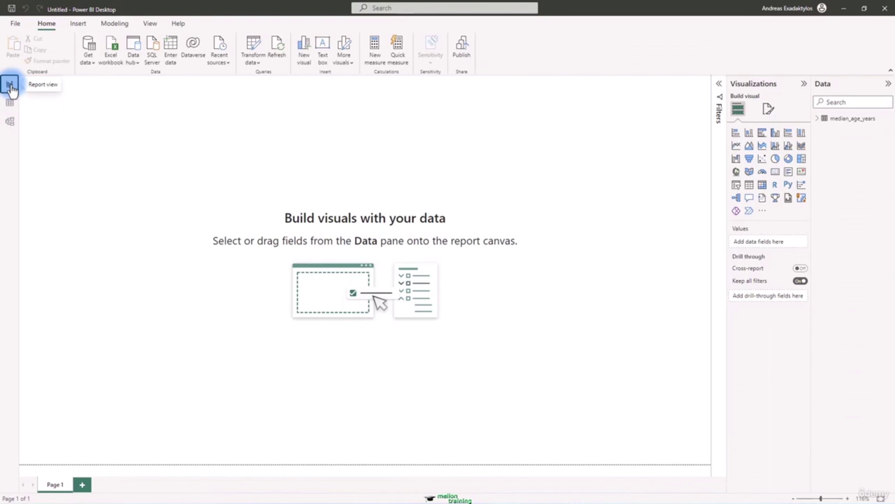
pyautogui.click(817, 121)
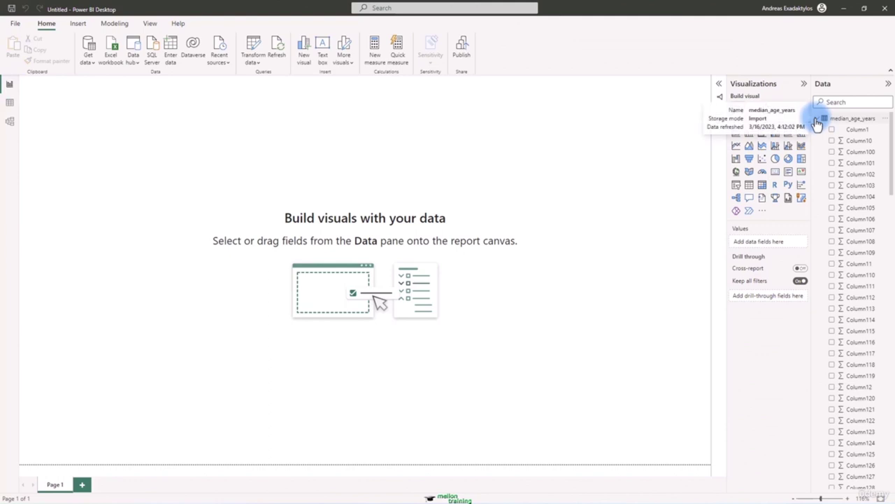
pyautogui.scroll(-5, 827, 224)
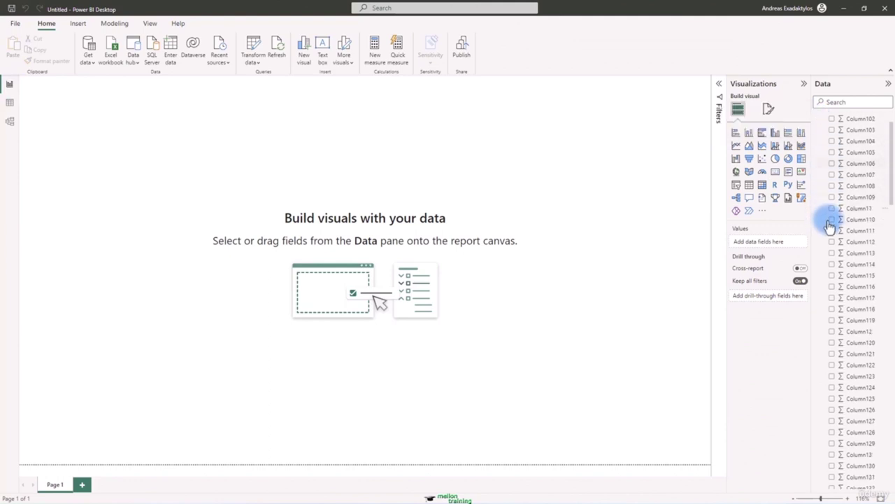
pyautogui.scroll(8, 829, 225)
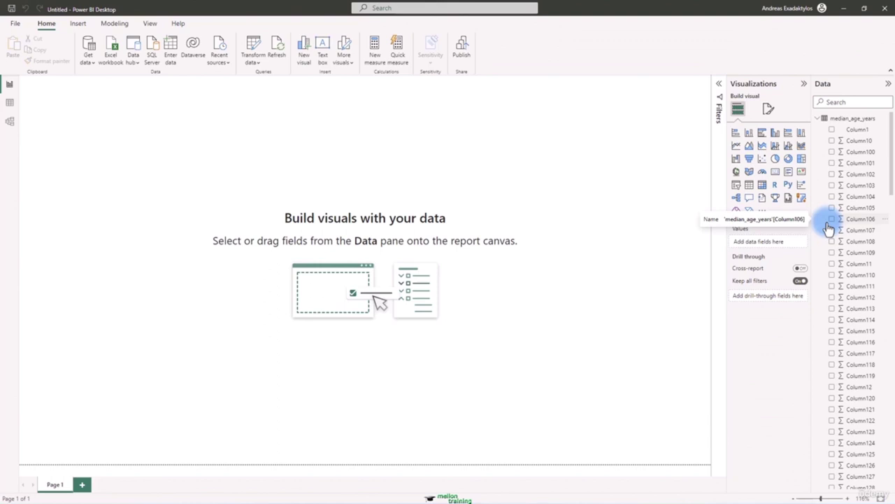
# Step: Save the report in OneDrive - Personal as a Power BI file named MedianAge
pyautogui.click(15, 24)
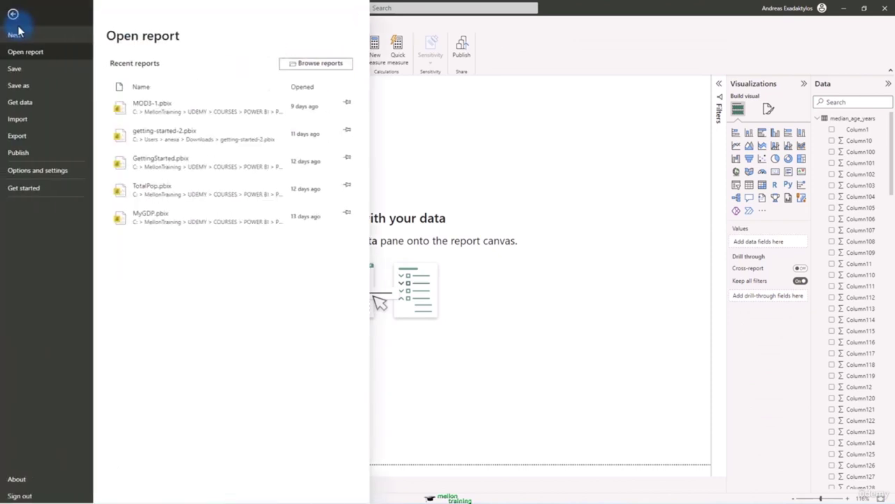
pyautogui.click(28, 86)
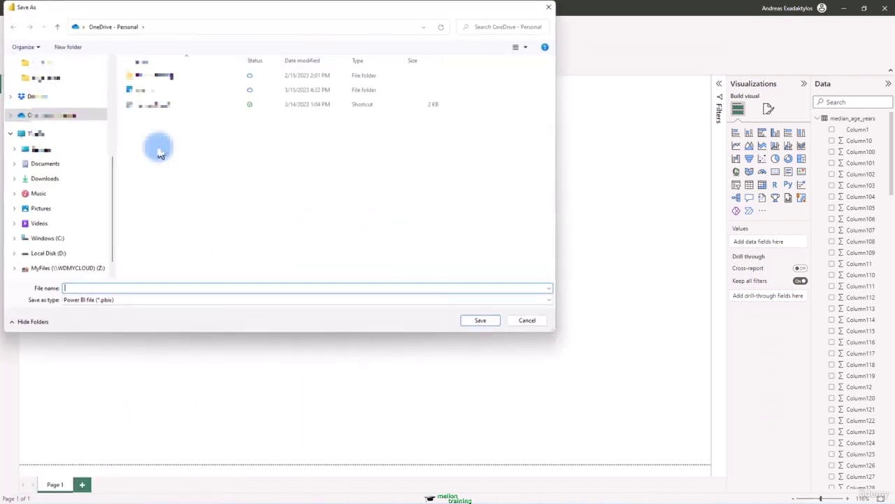
pyautogui.moveTo(254, 10); pyautogui.dragTo(344, 97)
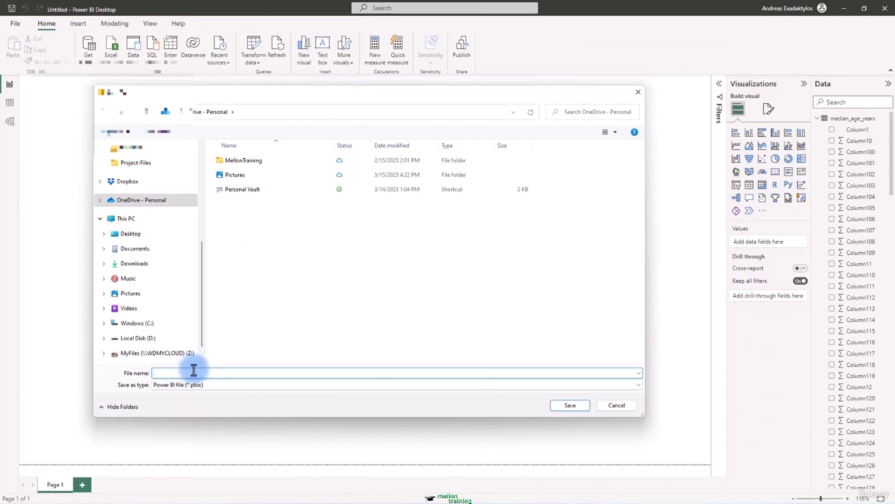
pyautogui.write('Me')
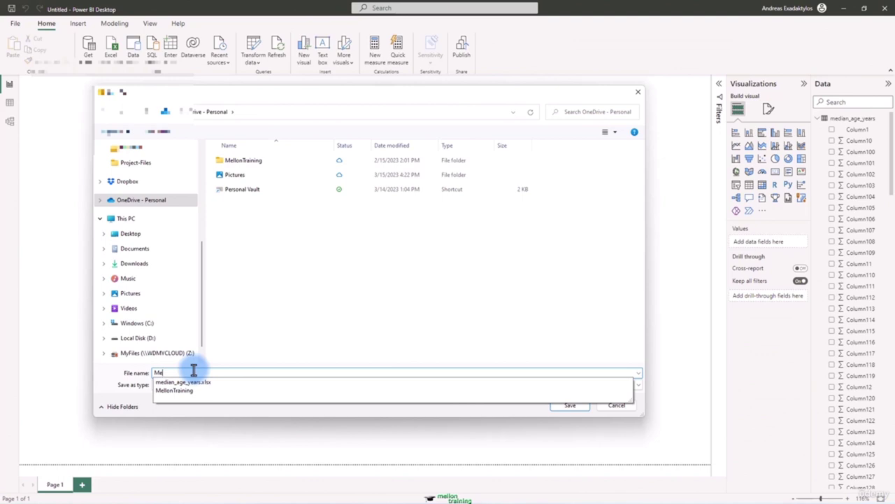
pyautogui.write('dianAge')
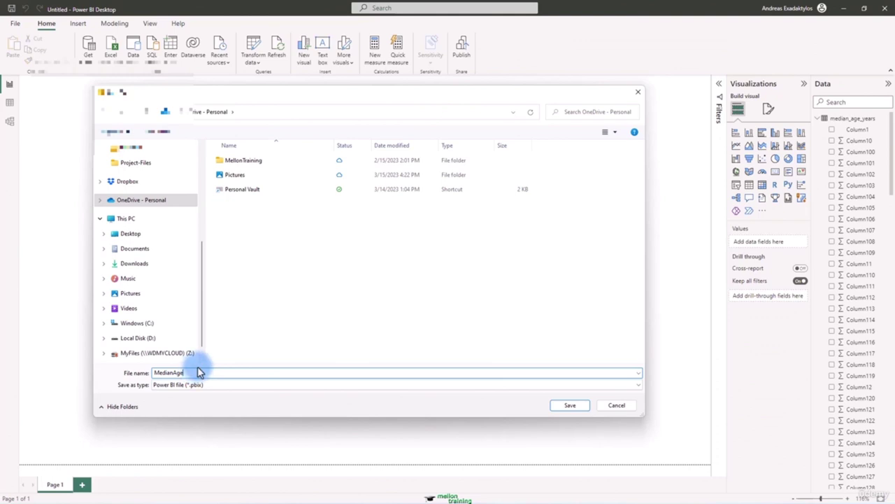
pyautogui.click(572, 405)
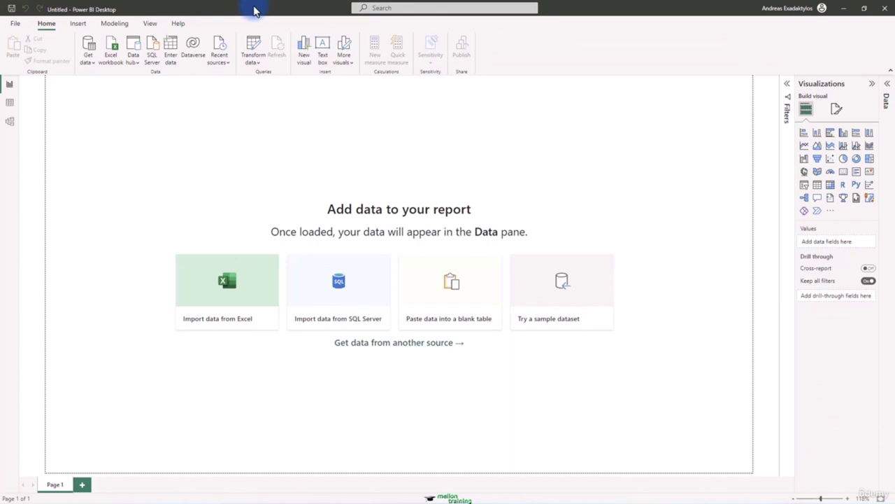
# Step: In a new report, connect to the text/CSV file gdp_per_capita_yearly_growth stored in OneDrive - Personal
pyautogui.click(88, 58)
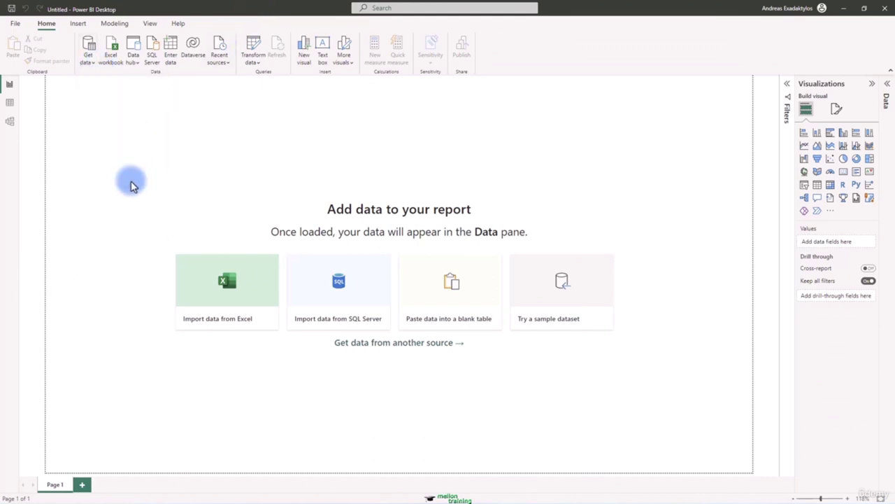
pyautogui.click(130, 183)
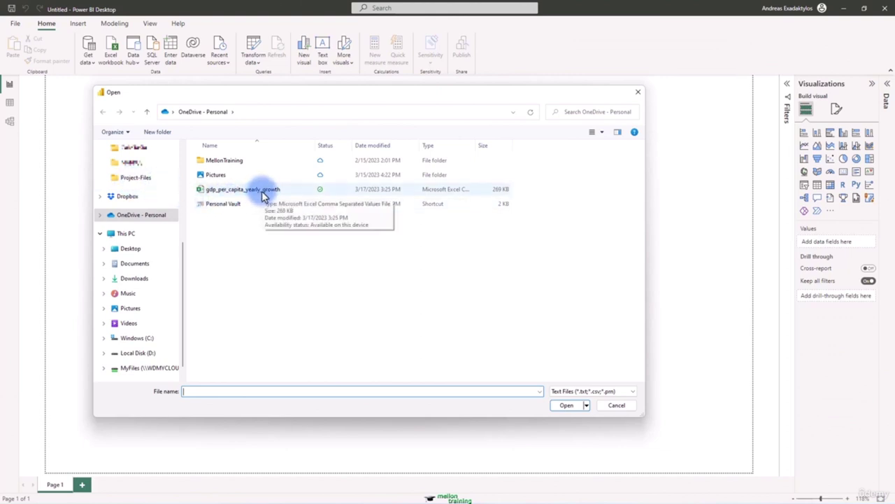
pyautogui.scroll(-1, 176, 221)
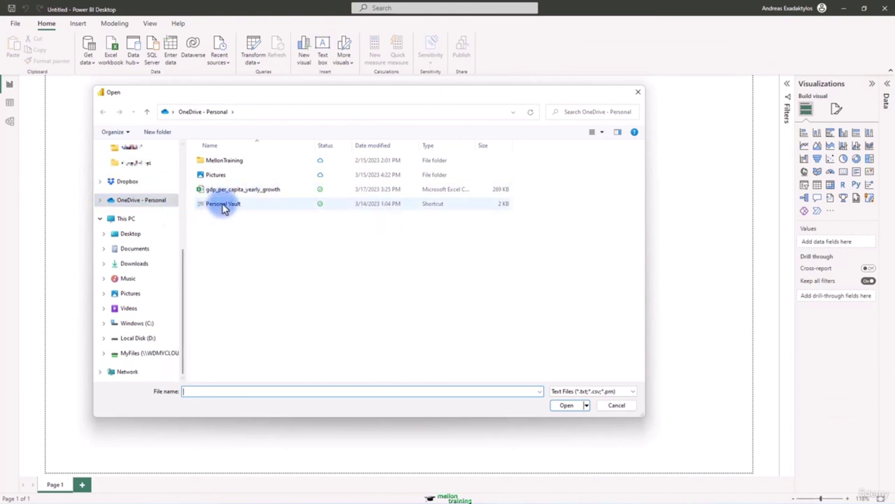
pyautogui.click(258, 193)
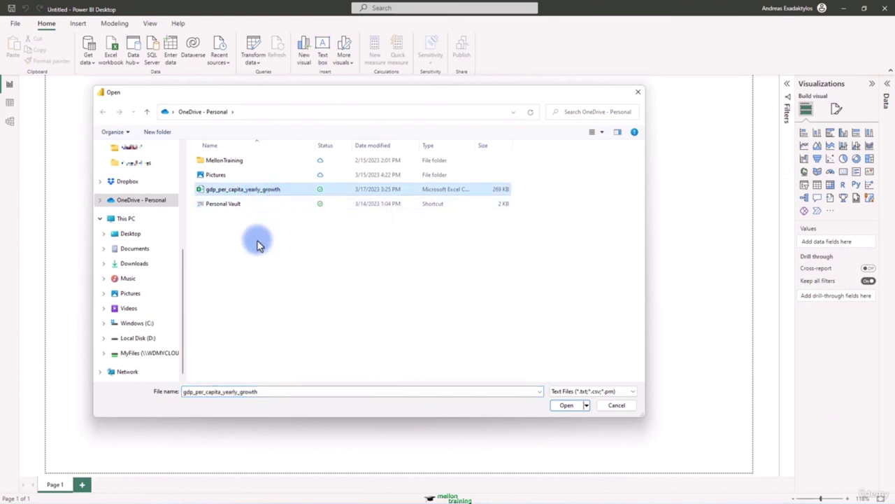
pyautogui.click(566, 405)
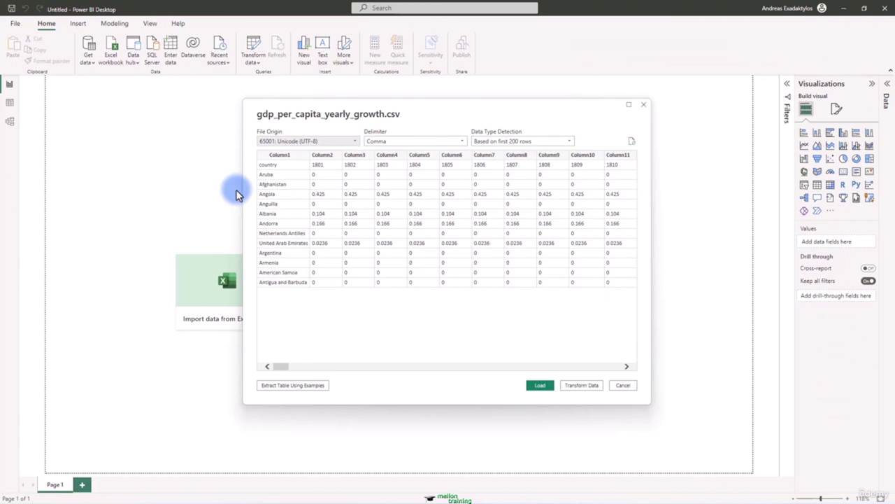
# Step: Review the delimiter choices for the CSV file, keep Comma and load the data into the report
pyautogui.click(465, 141)
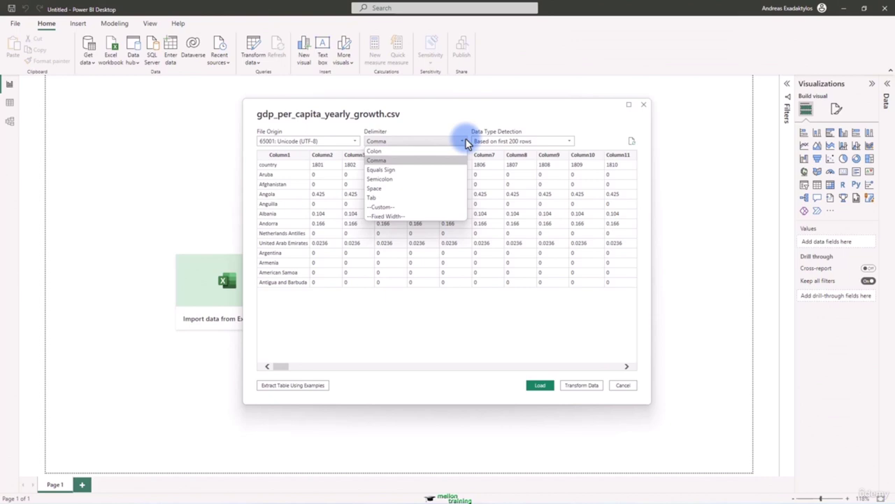
pyautogui.click(467, 143)
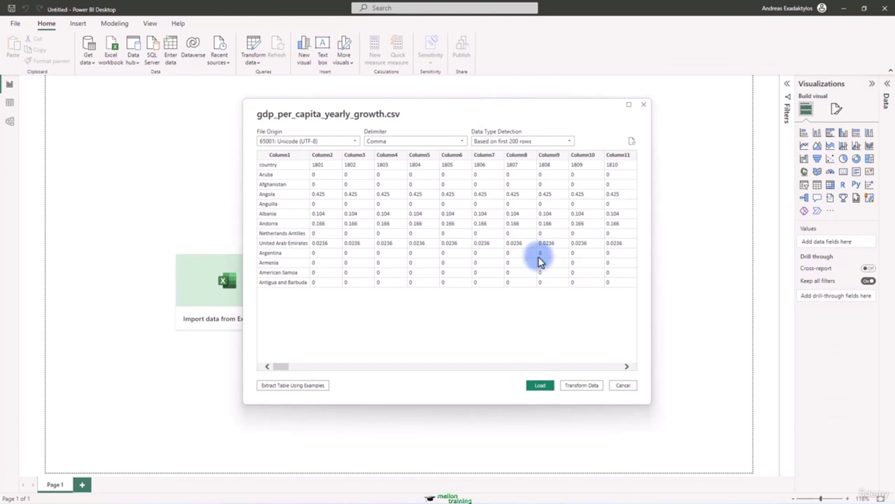
pyautogui.click(542, 386)
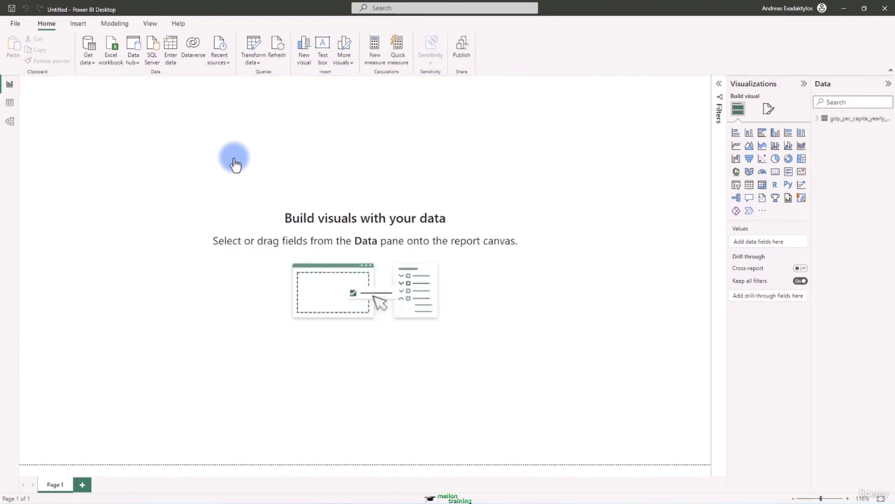
# Step: Look over the gdp_per_capita_yearly_growth fields and rows, and close the report without saving the changes
pyautogui.click(817, 119)
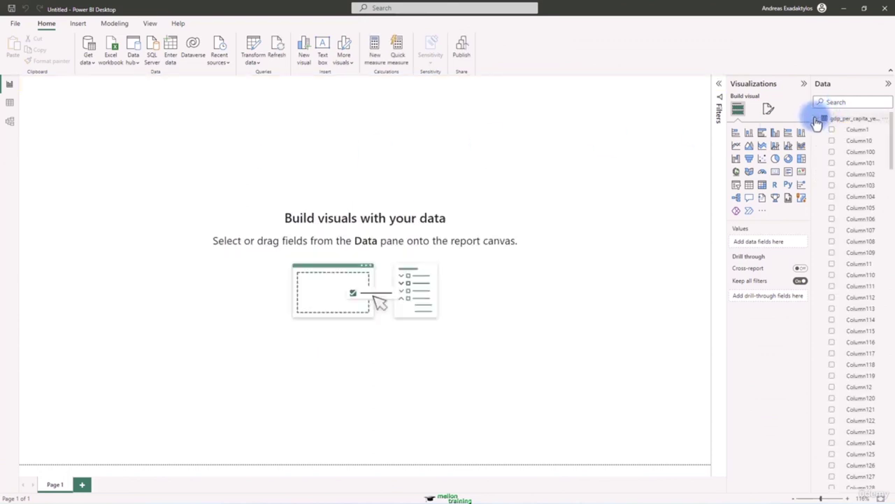
pyautogui.click(10, 105)
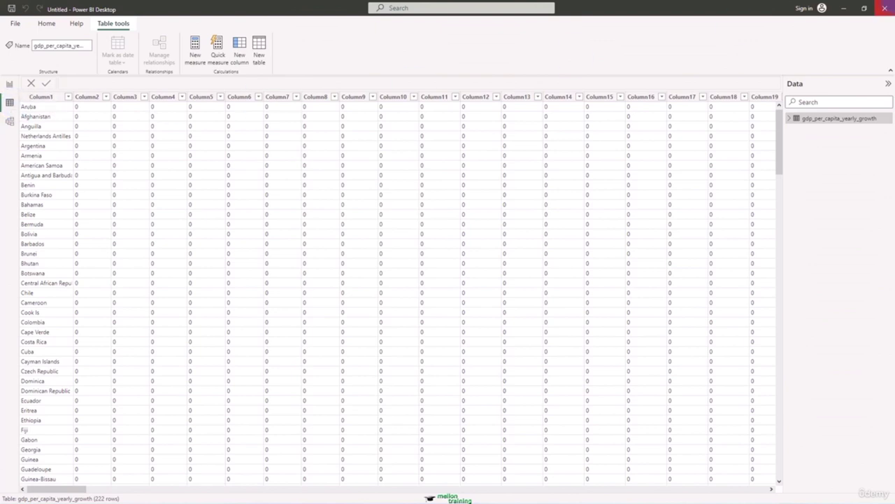
pyautogui.click(887, 9)
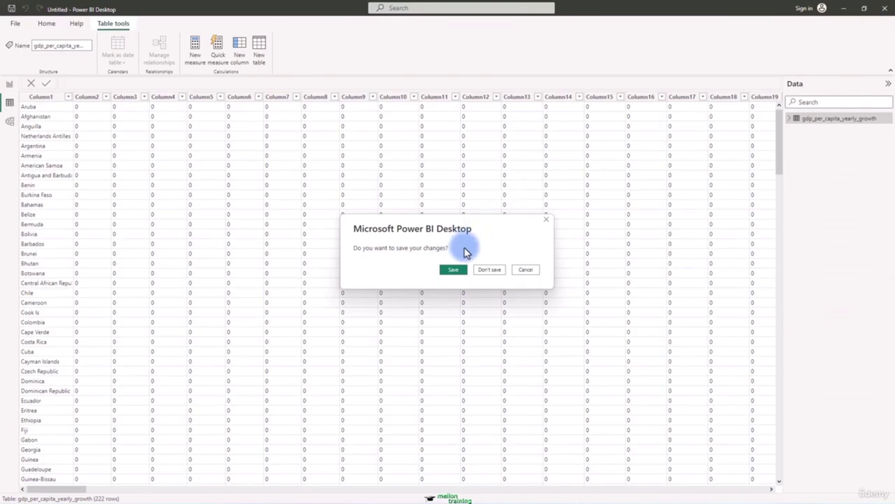
pyautogui.click(488, 272)
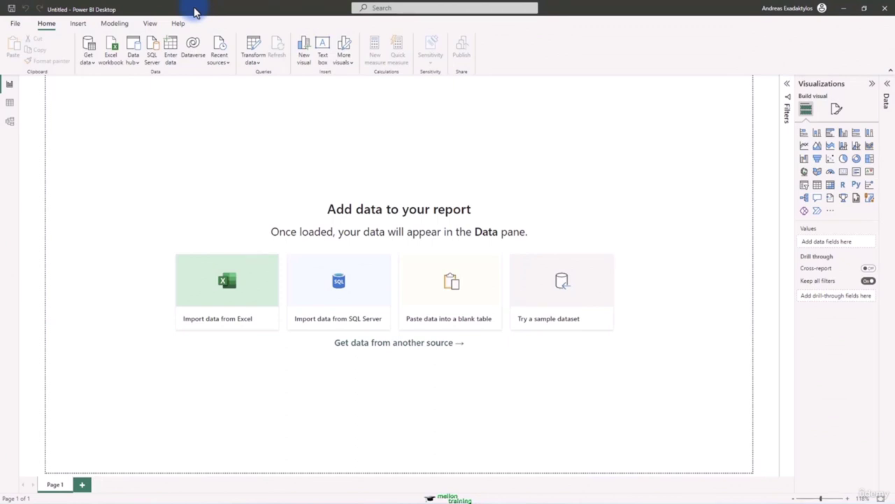
# Step: In a new report, start a Web data connection and look through the table on Wikipedia's List of countries by GDP (PPP) page in the browser
pyautogui.click(93, 69)
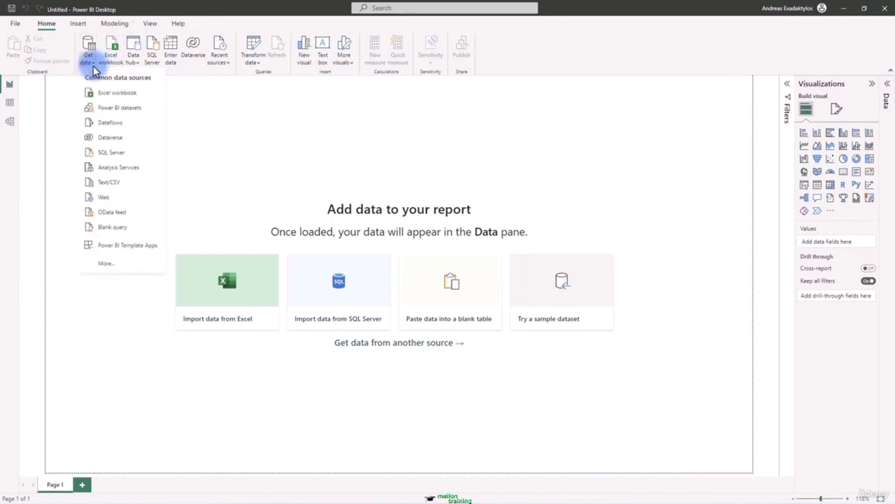
pyautogui.click(119, 199)
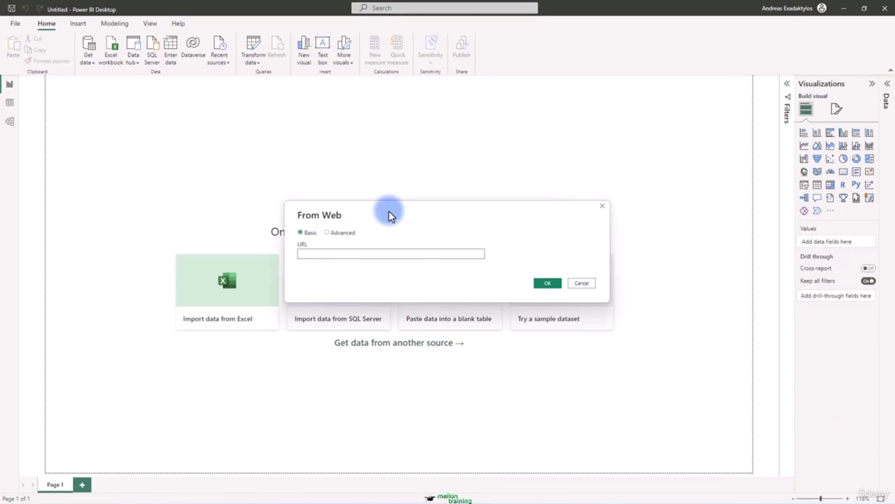
pyautogui.hotkey('alt', 'Tab')
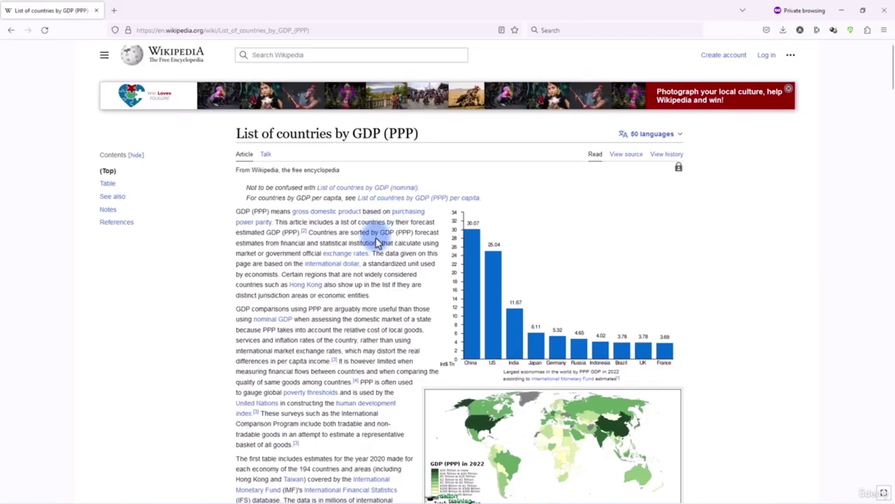
pyautogui.scroll(-10, 378, 241)
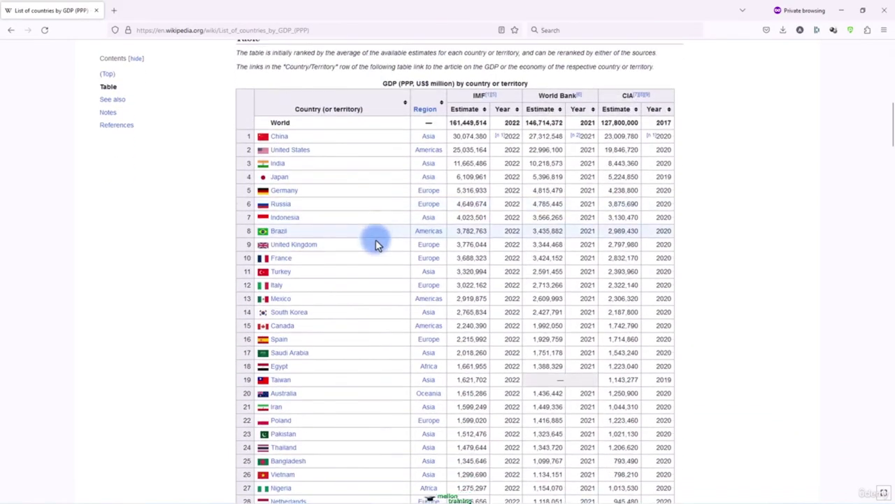
pyautogui.scroll(-10, 376, 245)
pyautogui.scroll(-10, 375, 245)
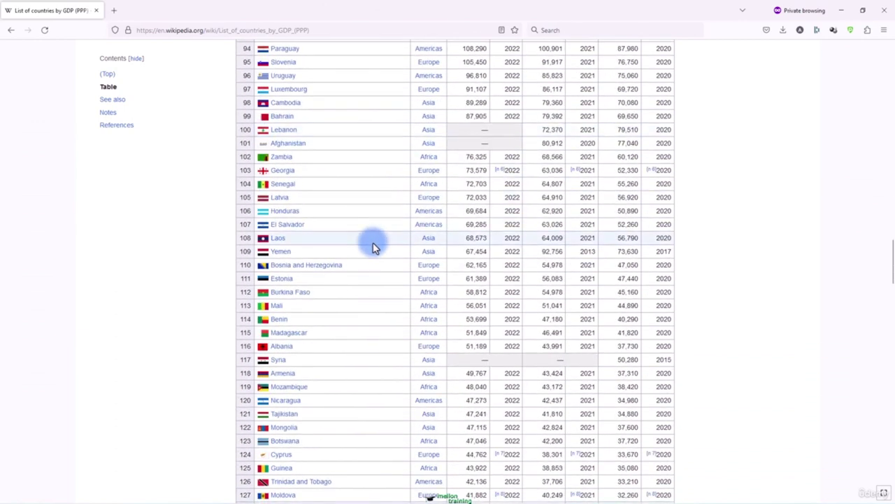
pyautogui.scroll(-2, 374, 247)
# Step: Copy the URL of the Wikipedia GDP (PPP) page and connect to it as the web source in Power BI Desktop
pyautogui.click(224, 30)
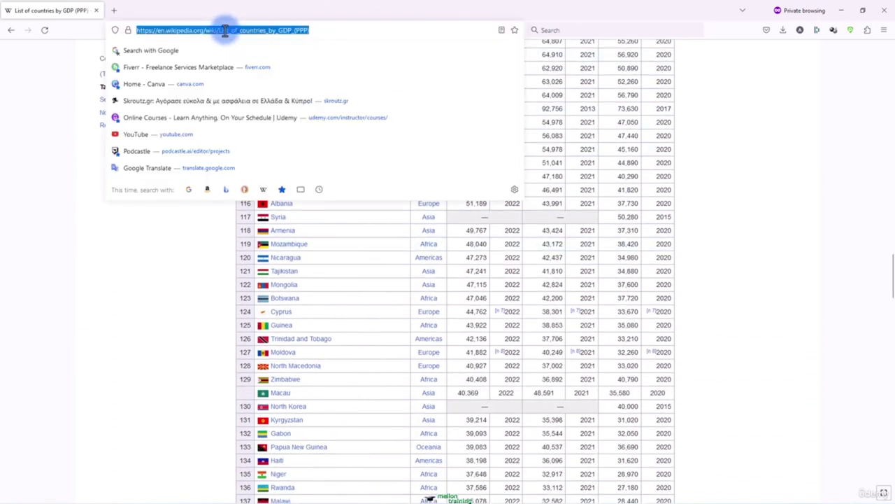
pyautogui.hotkey('ctrl', 'c')
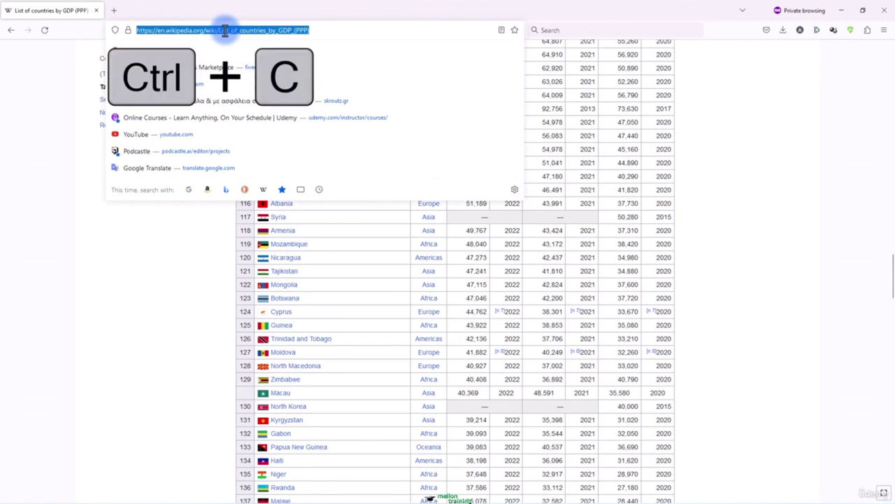
pyautogui.click(594, 7)
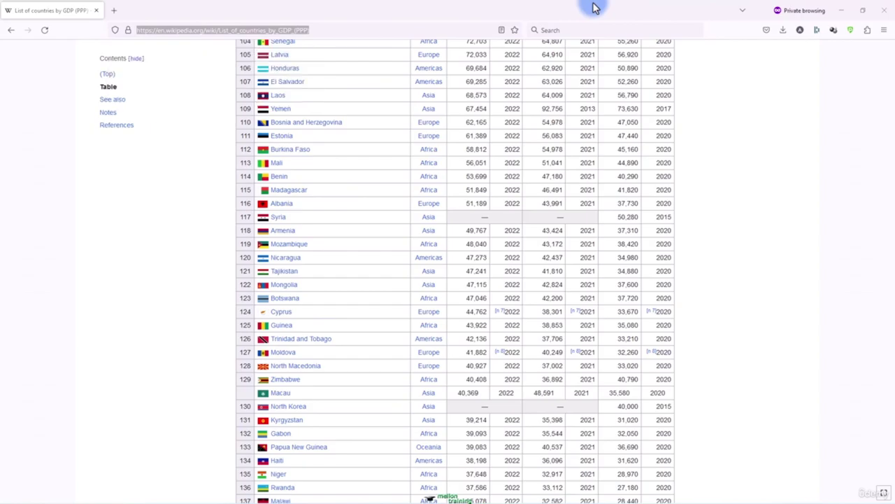
pyautogui.hotkey('alt', 'Tab')
pyautogui.hotkey('ctrl', 'v')
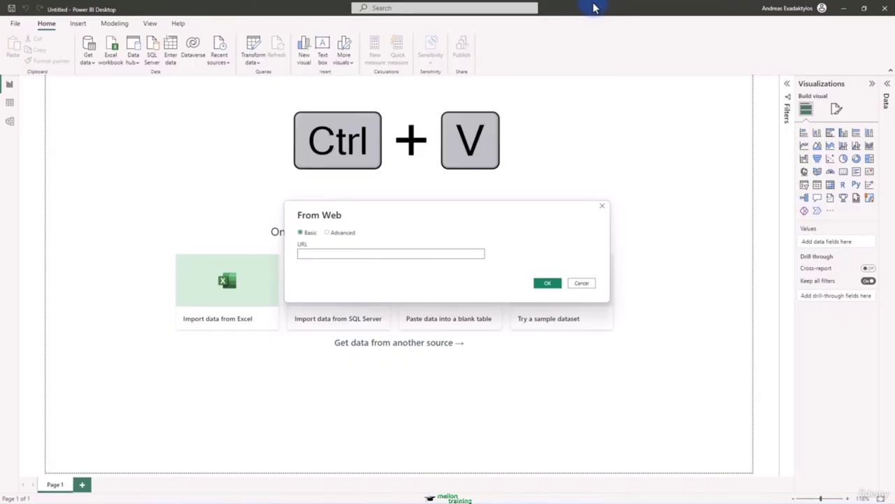
pyautogui.click(343, 252)
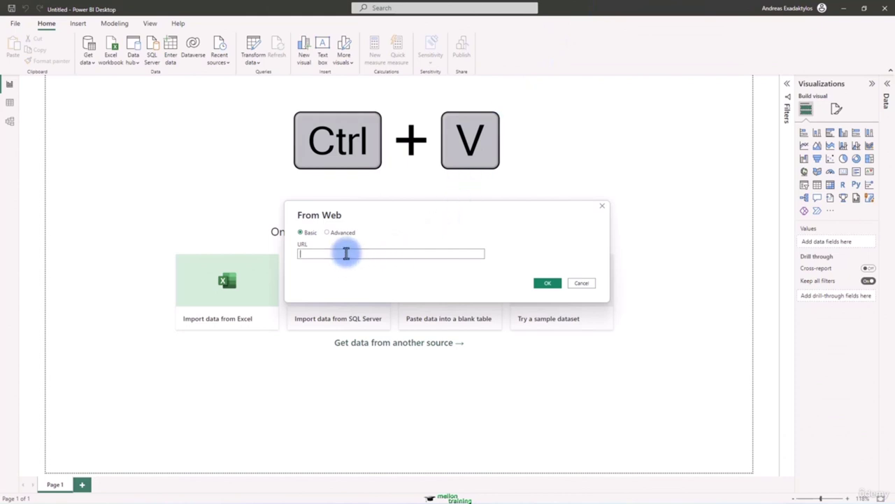
pyautogui.hotkey('ctrl', 'v')
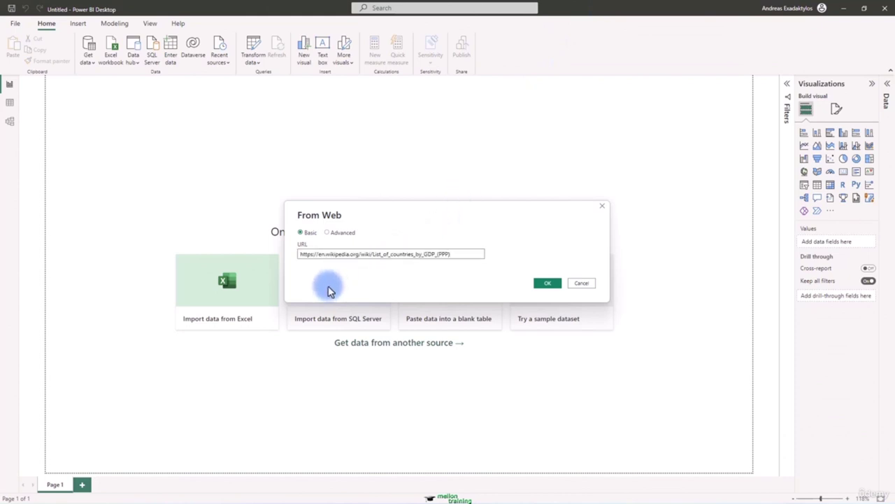
pyautogui.click(549, 284)
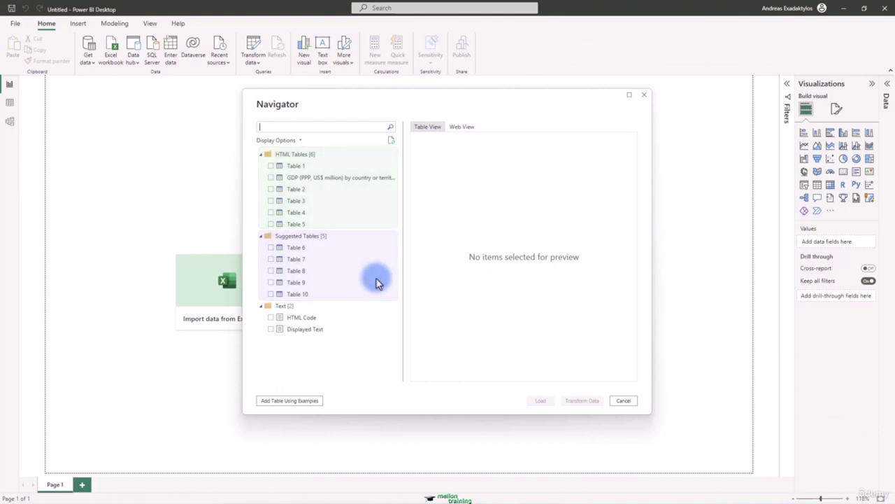
# Step: Select the GDP (PPP, US$ million) by country or territory table, compare its web and table previews, and load it into the report
pyautogui.click(271, 178)
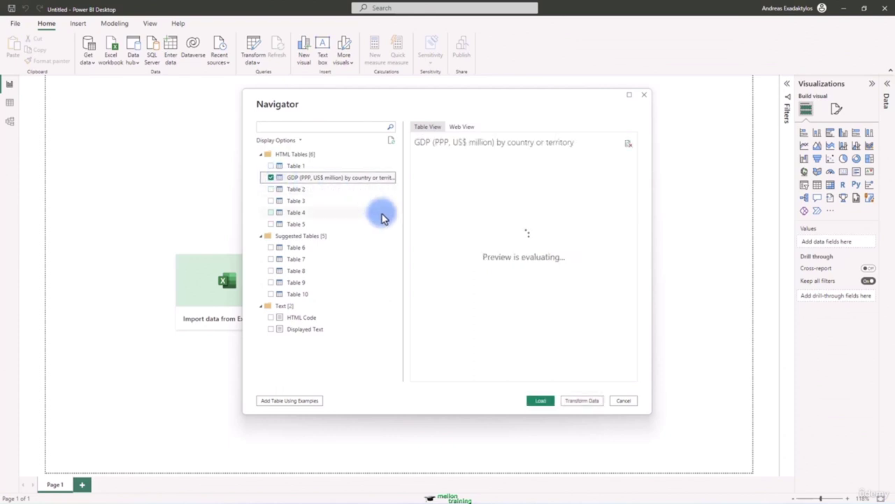
pyautogui.click(473, 129)
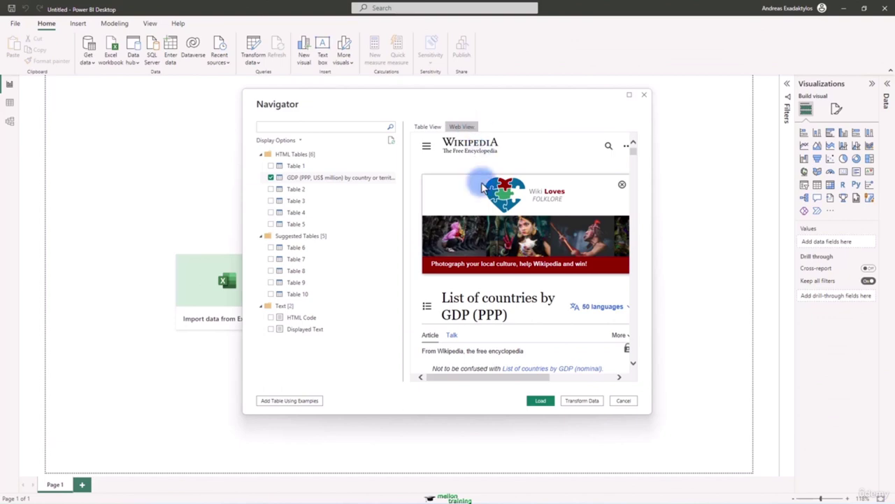
pyautogui.scroll(-5, 483, 255)
pyautogui.scroll(-10, 483, 258)
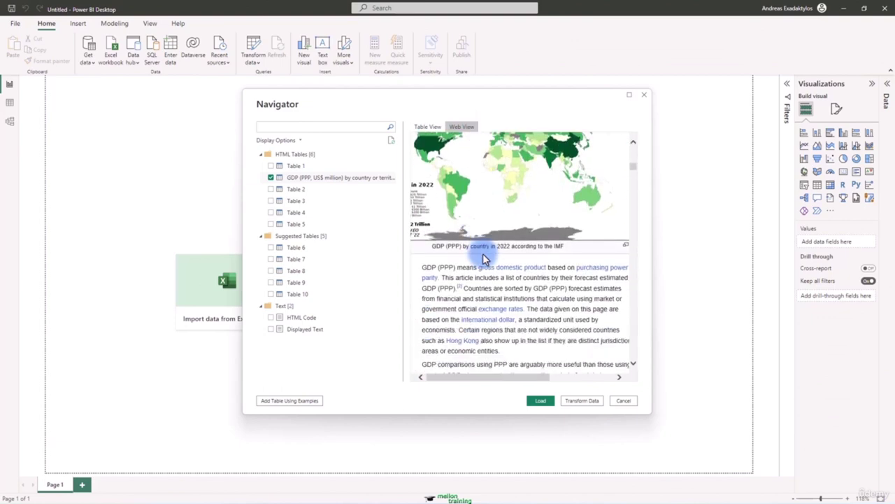
pyautogui.scroll(-5, 482, 256)
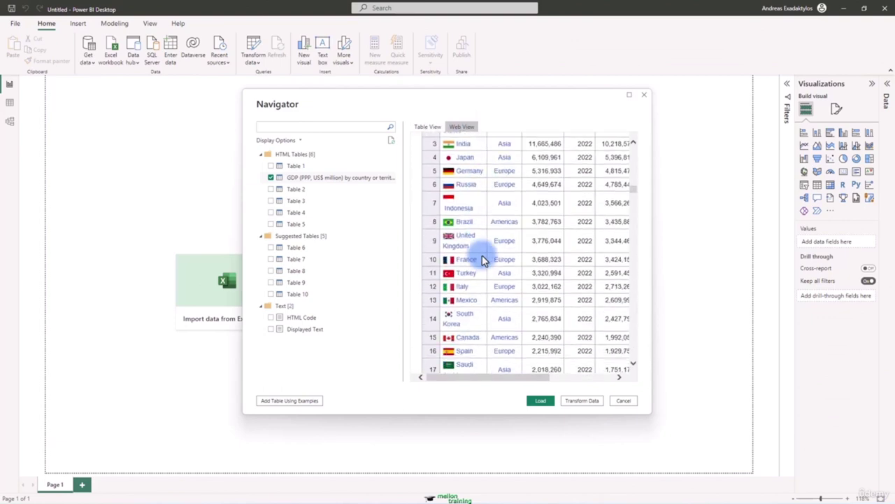
pyautogui.click(432, 128)
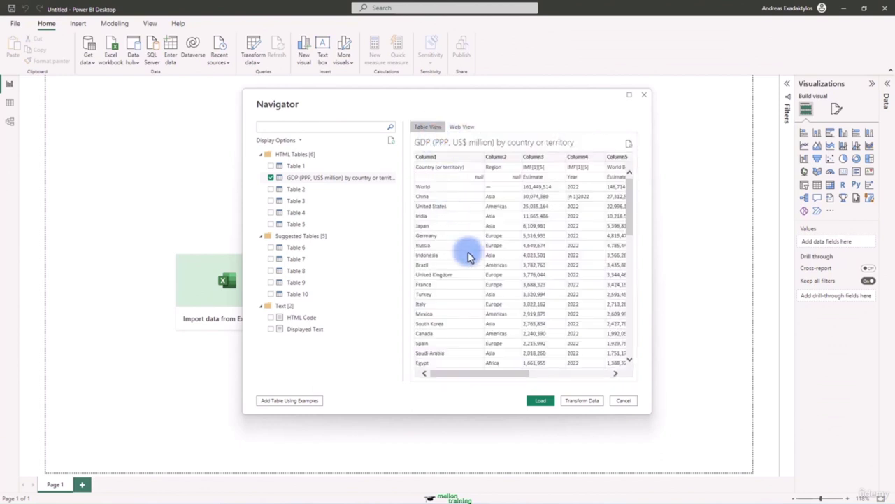
pyautogui.click(540, 400)
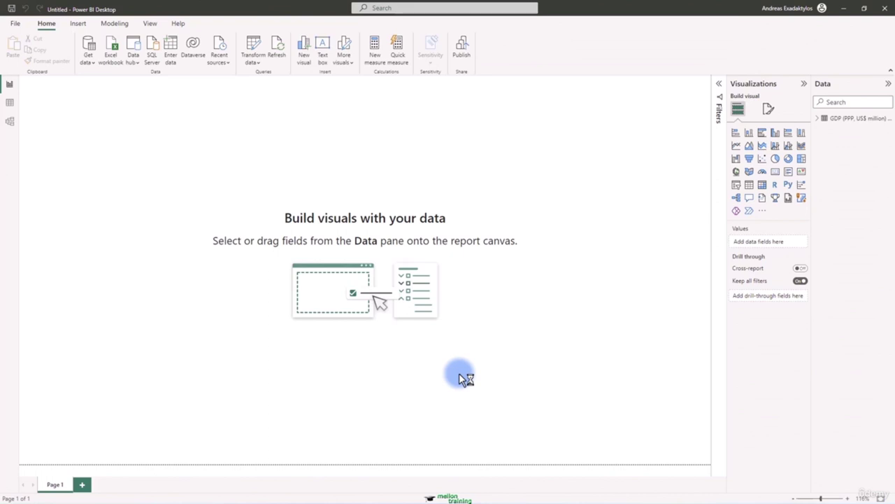
# Step: Look over the loaded GDP table's columns and data rows, and save the report as MyGDP
pyautogui.click(820, 120)
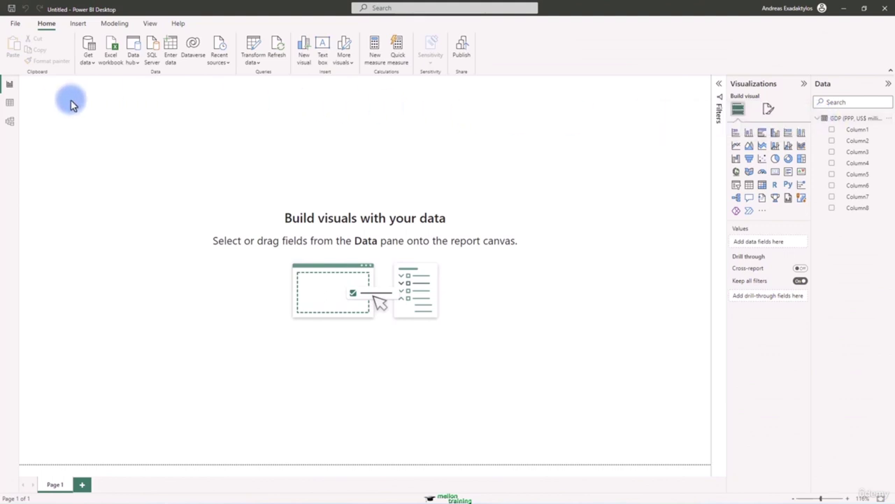
pyautogui.click(9, 103)
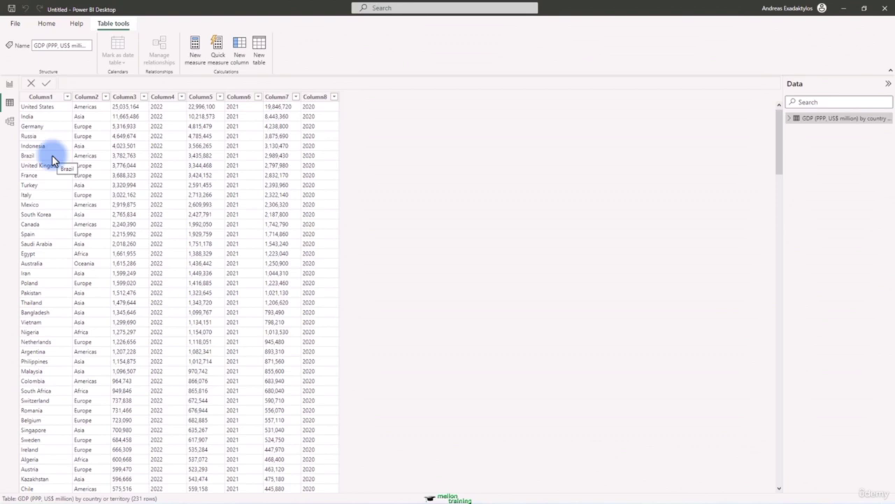
pyautogui.click(15, 23)
pyautogui.click(41, 83)
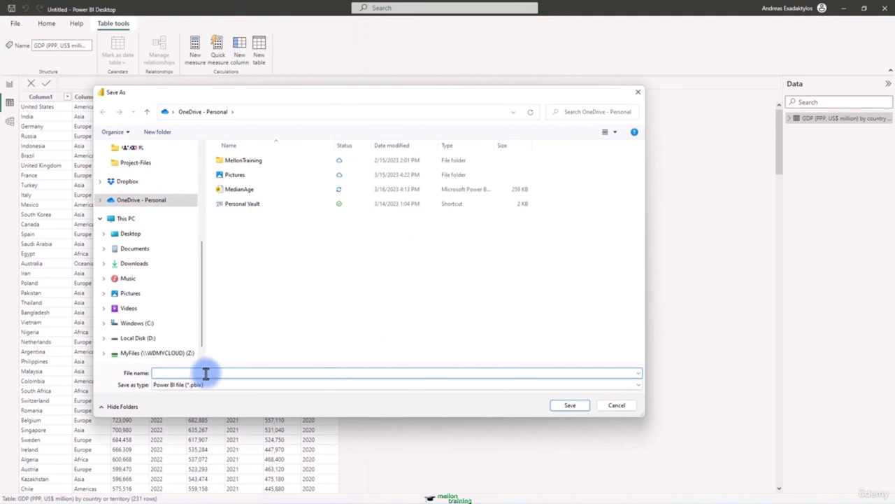
pyautogui.write('MyGDP')
pyautogui.press('Return')
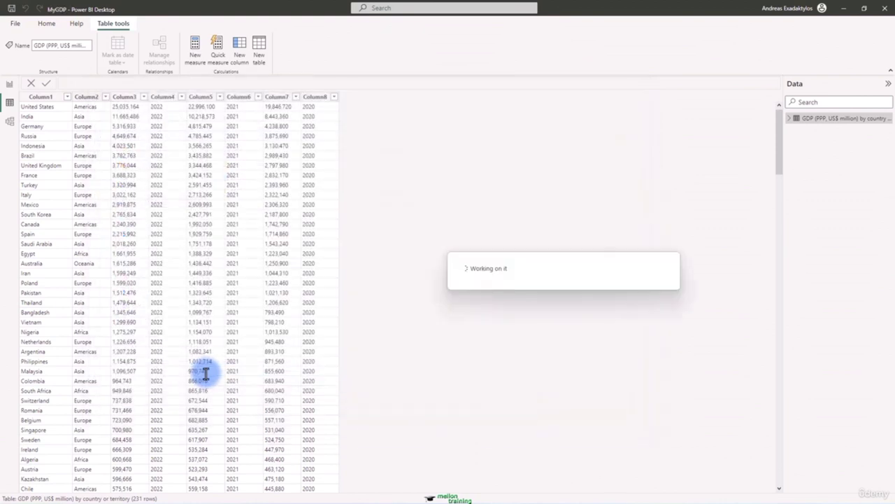
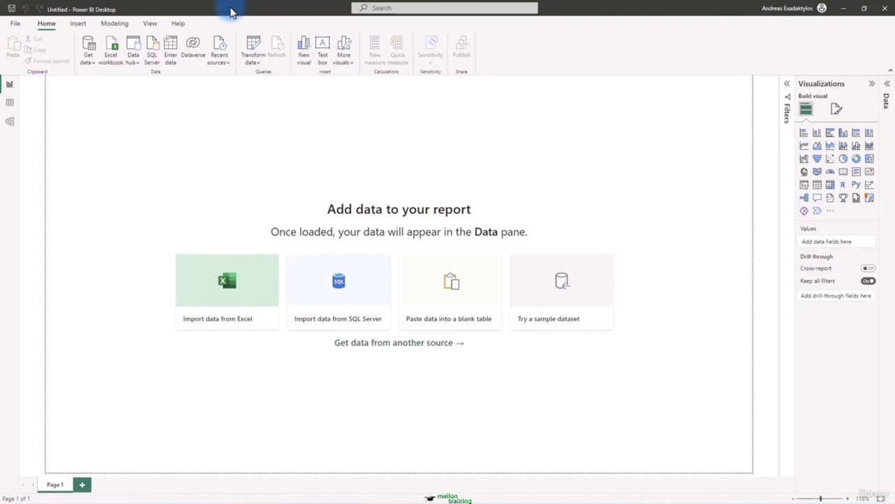
# Step: Switch to Excel, look through all rows of the EmployeeData workbook's employee table, and close the workbook
pyautogui.hotkey('alt', 'Tab')
pyautogui.scroll(17, 183, 224)
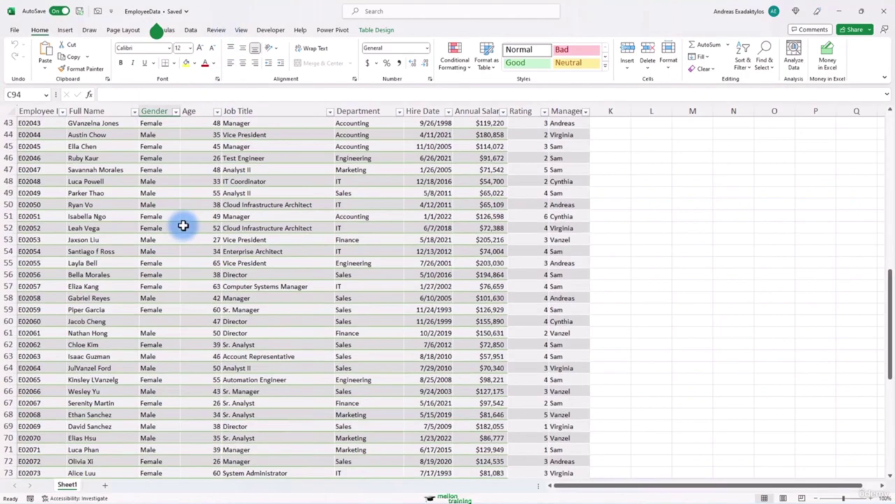
pyautogui.scroll(2, 184, 225)
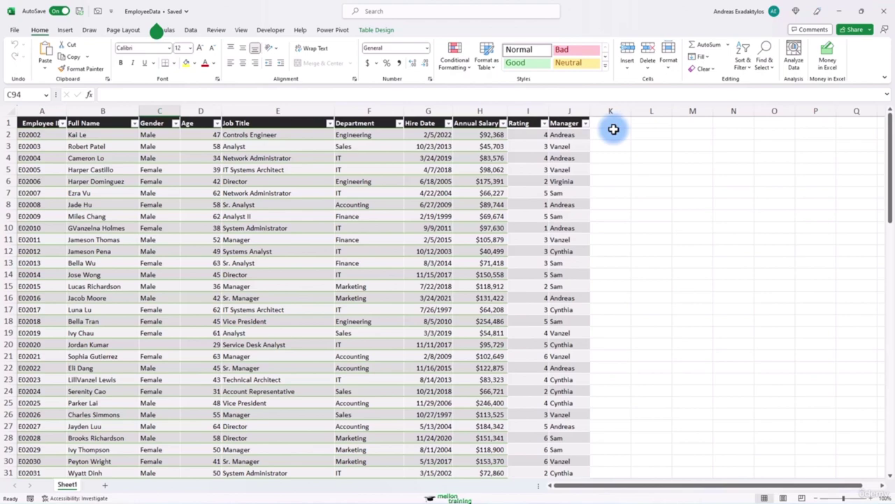
pyautogui.scroll(-20, 614, 129)
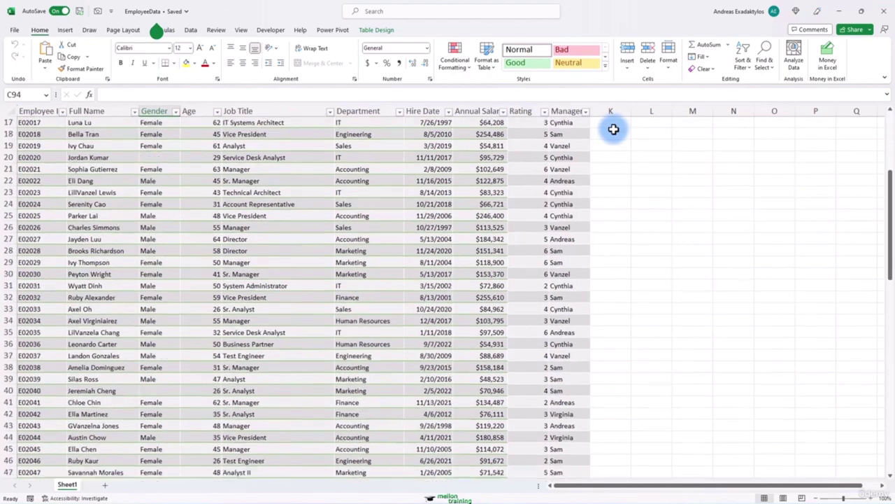
pyautogui.scroll(-5, 613, 128)
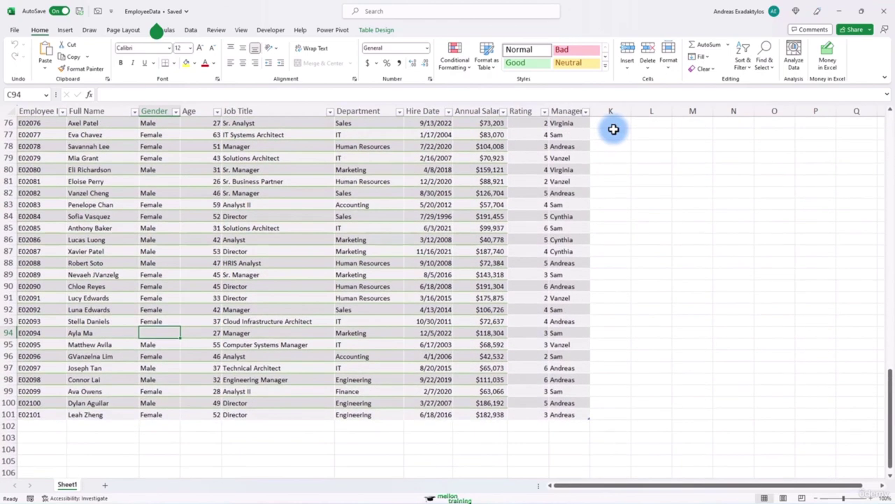
pyautogui.scroll(20, 613, 129)
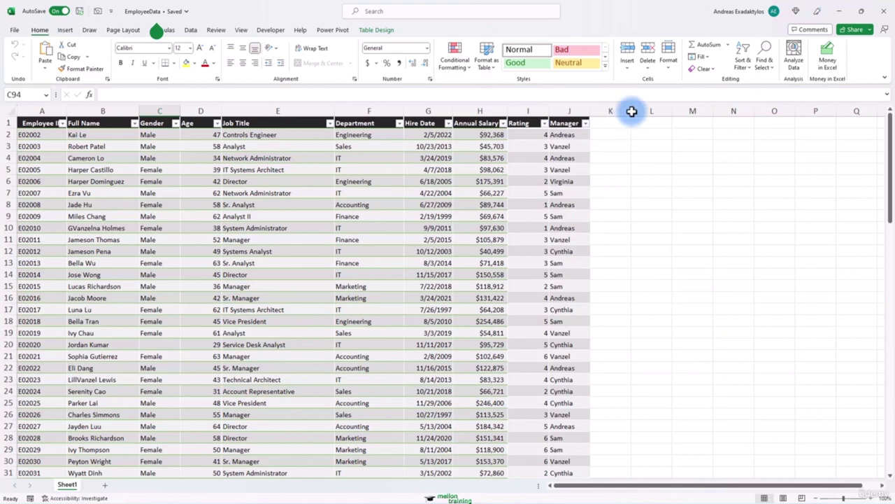
pyautogui.click(879, 11)
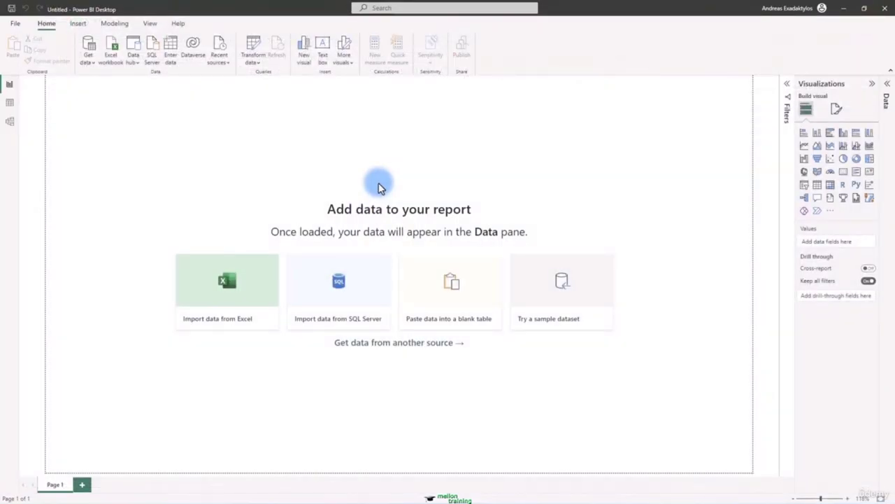
# Step: Open the full list of data connectors, search it for "surve", and clear the search
pyautogui.click(91, 62)
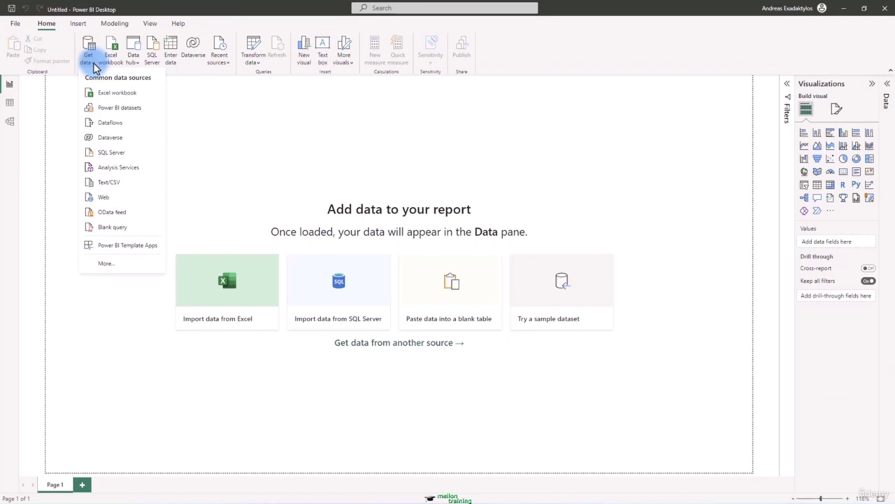
pyautogui.click(116, 264)
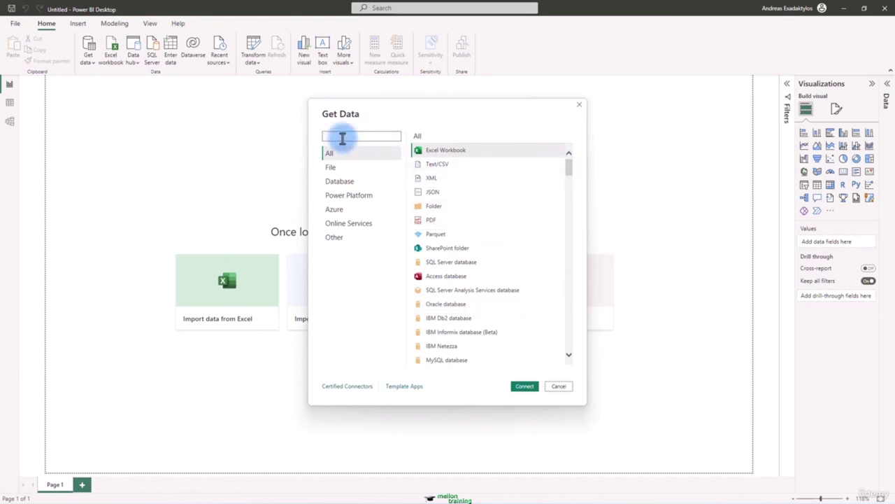
pyautogui.write('sur')
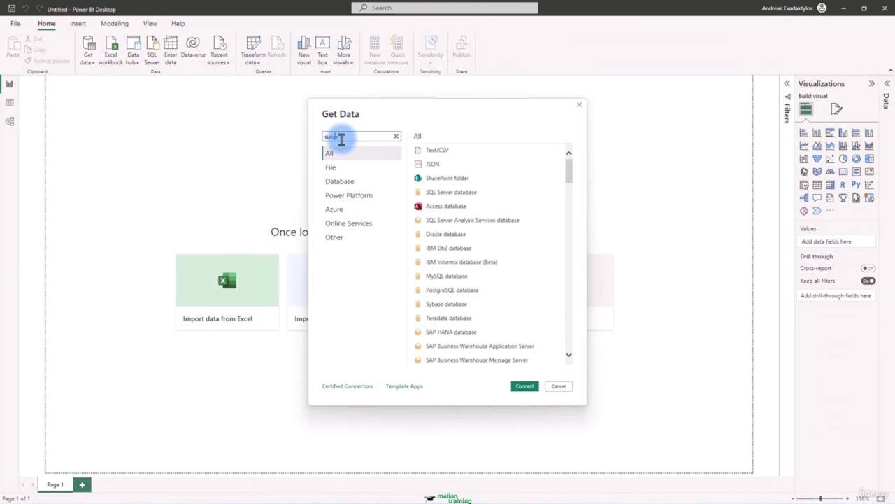
pyautogui.write('ve')
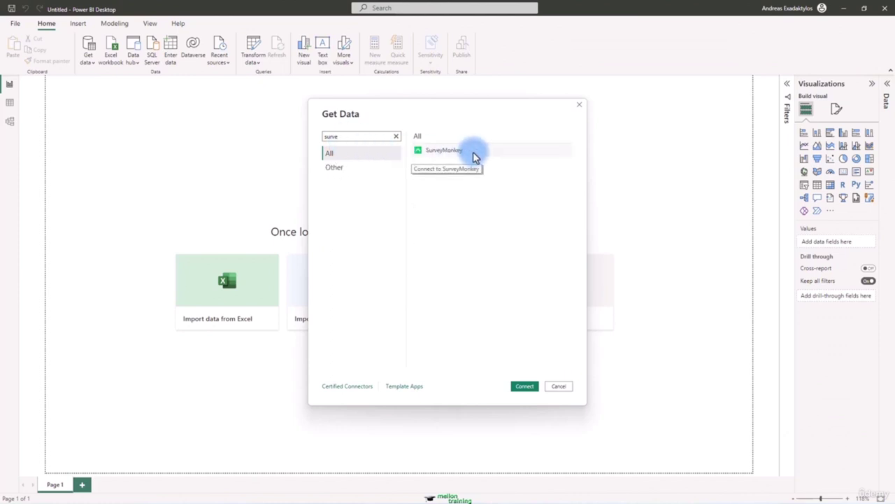
pyautogui.moveTo(348, 135); pyautogui.dragTo(301, 140)
pyautogui.click(390, 135)
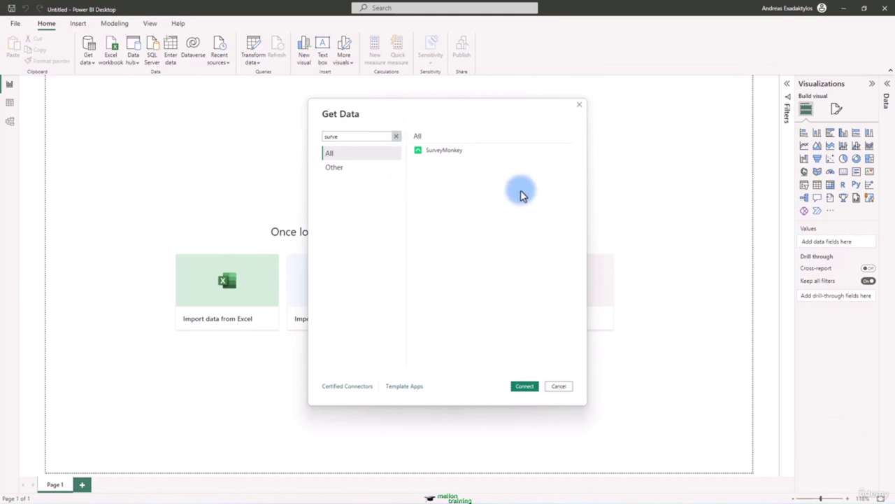
pyautogui.press('BackSpace')
pyautogui.press('BackSpace')
pyautogui.press('BackSpace')
pyautogui.press('BackSpace')
pyautogui.press('BackSpace')
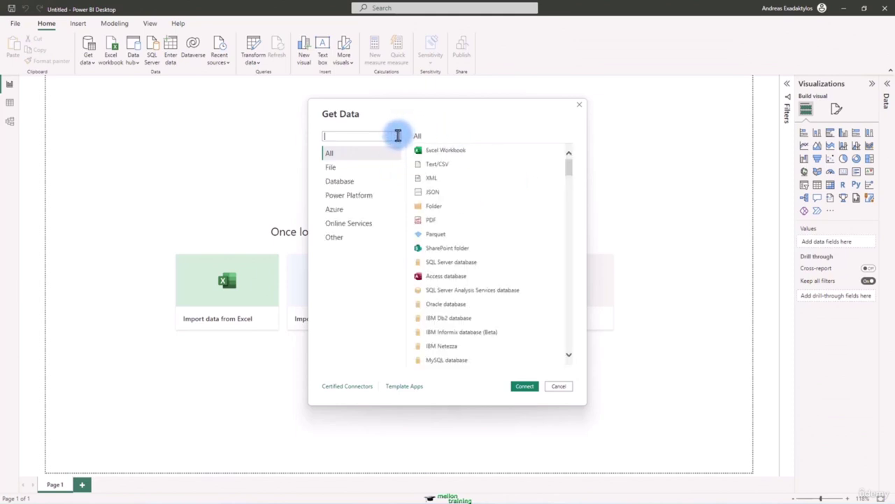
# Step: Browse the available connectors, choose Excel Workbook and connect to the EmployeeData file in the OneDrive folder
pyautogui.scroll(-10, 473, 235)
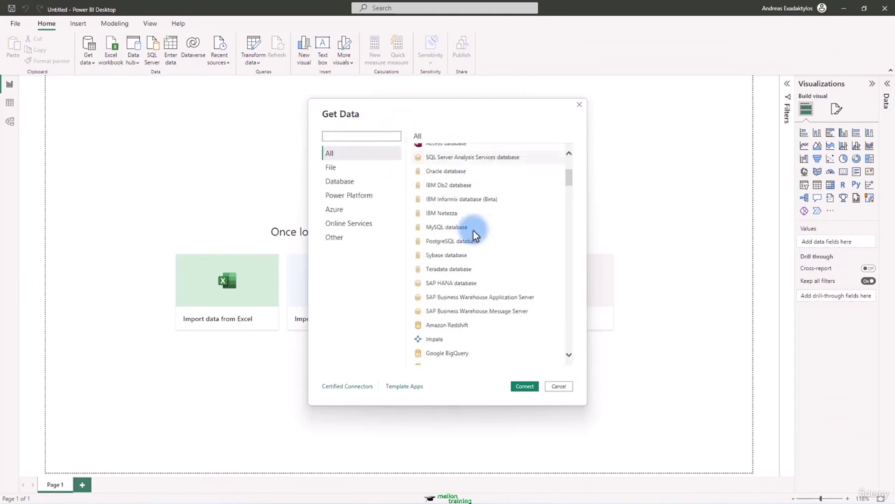
pyautogui.scroll(-12, 530, 259)
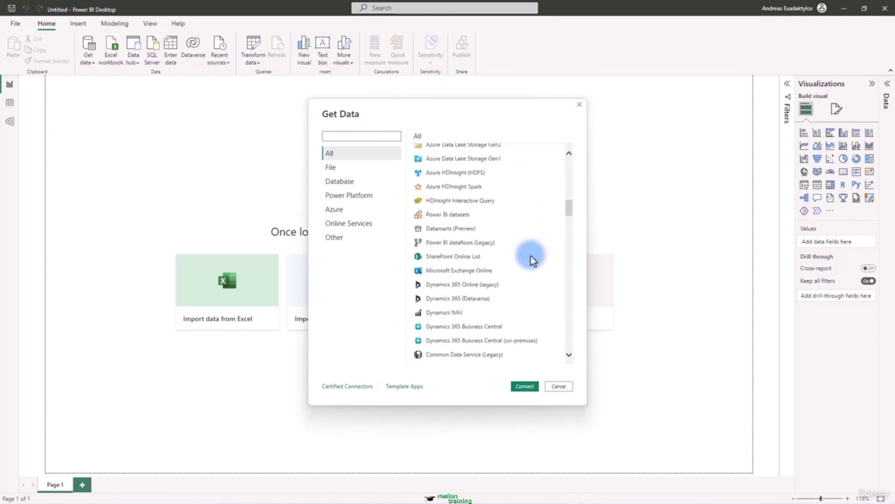
pyautogui.scroll(3, 530, 258)
pyautogui.scroll(1, 530, 259)
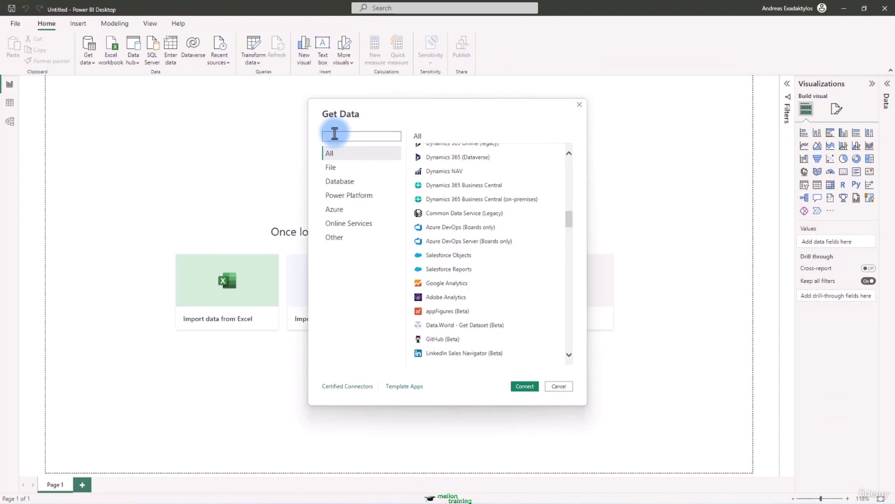
pyautogui.moveTo(568, 219); pyautogui.dragTo(567, 161)
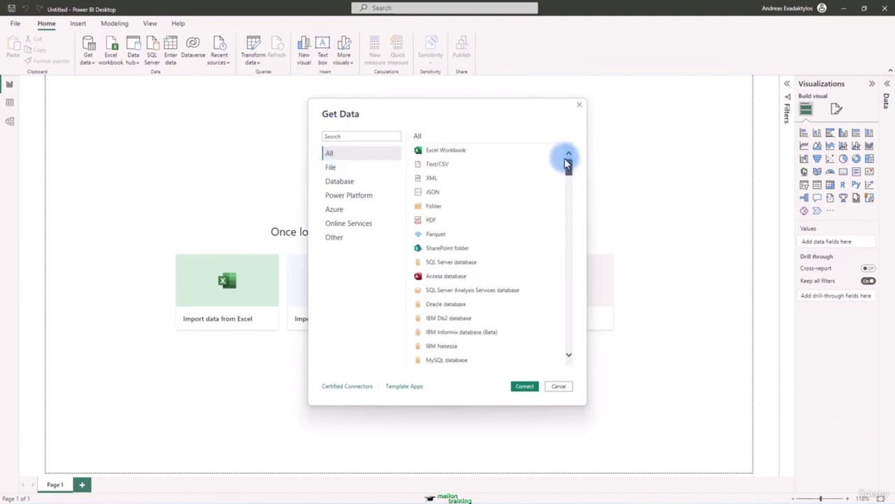
pyautogui.click(459, 152)
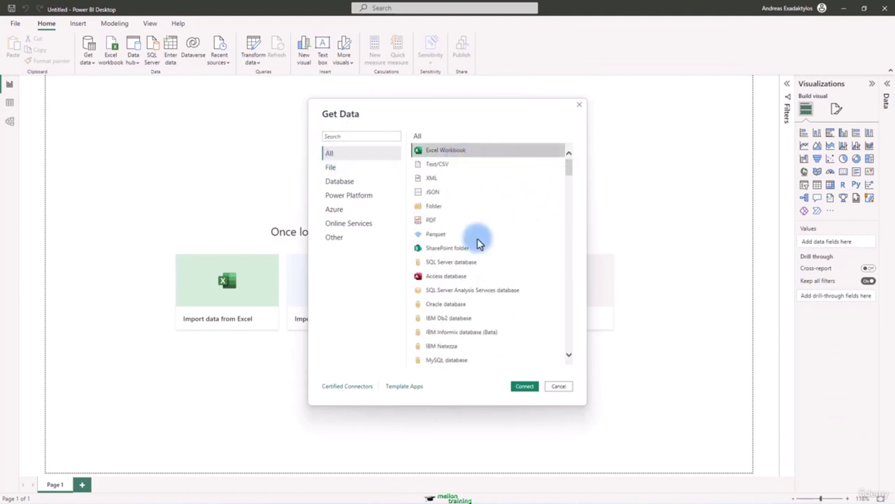
pyautogui.click(525, 385)
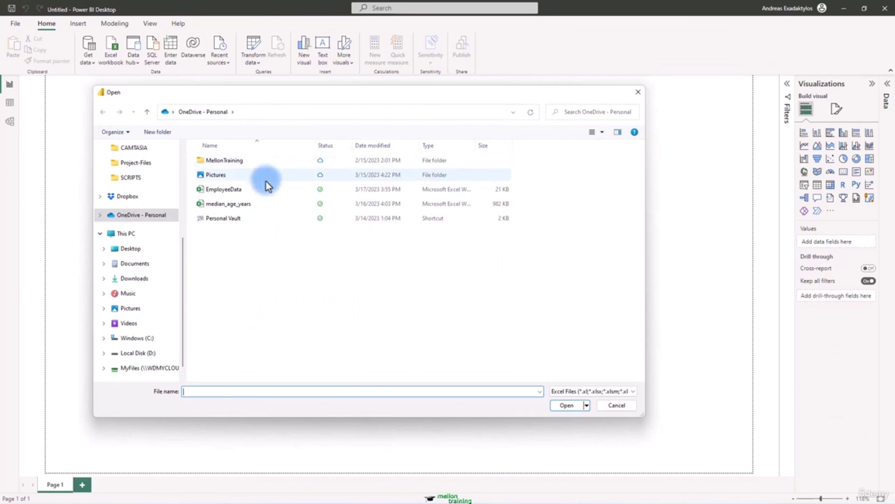
pyautogui.doubleClick(234, 192)
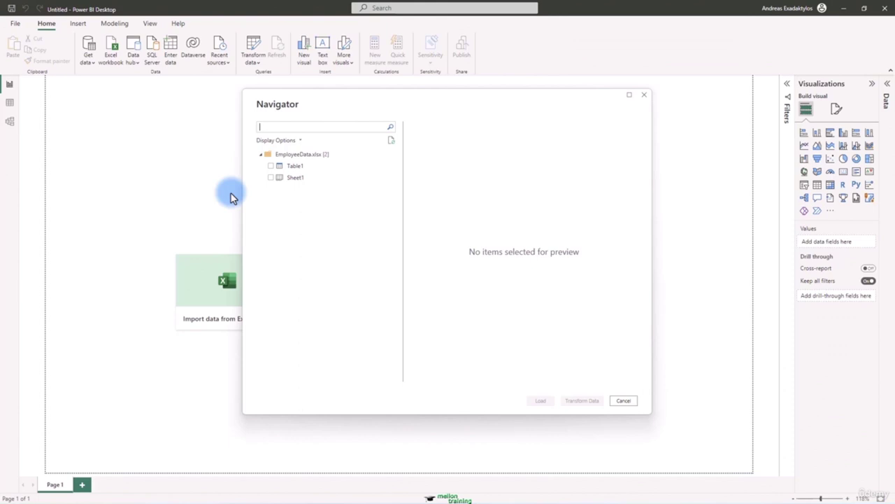
# Step: Preview Sheet1 and Table1 of EmployeeData.xlsx, select Table1, refresh its preview and load it into the report
pyautogui.click(295, 178)
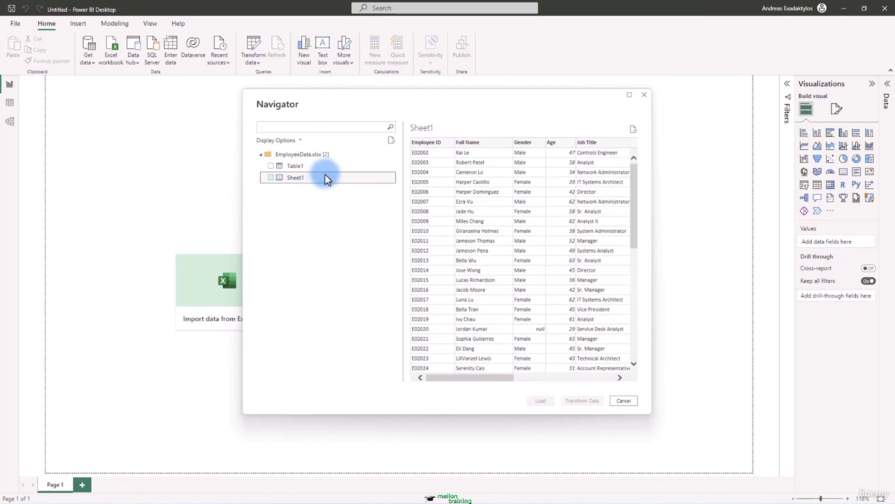
pyautogui.click(321, 170)
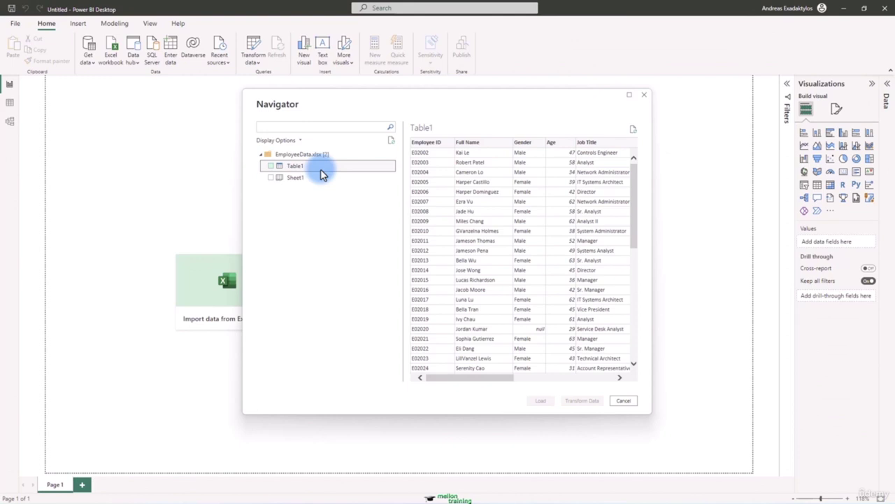
pyautogui.click(271, 165)
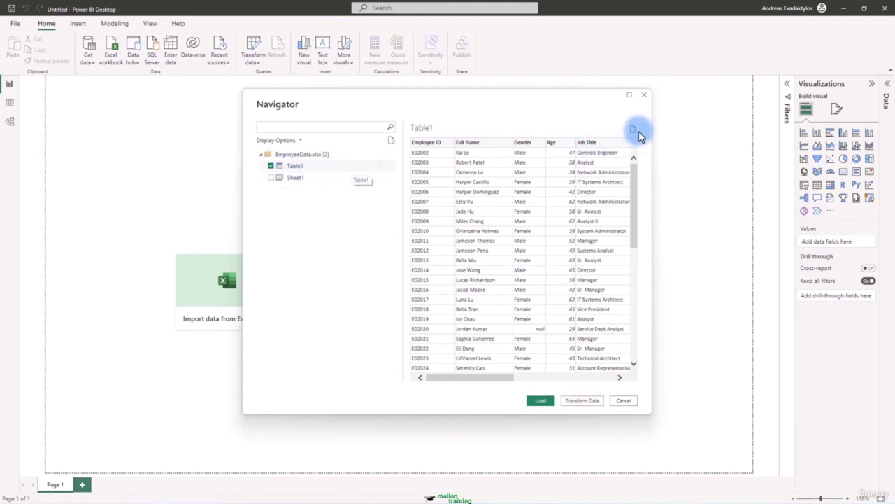
pyautogui.click(634, 130)
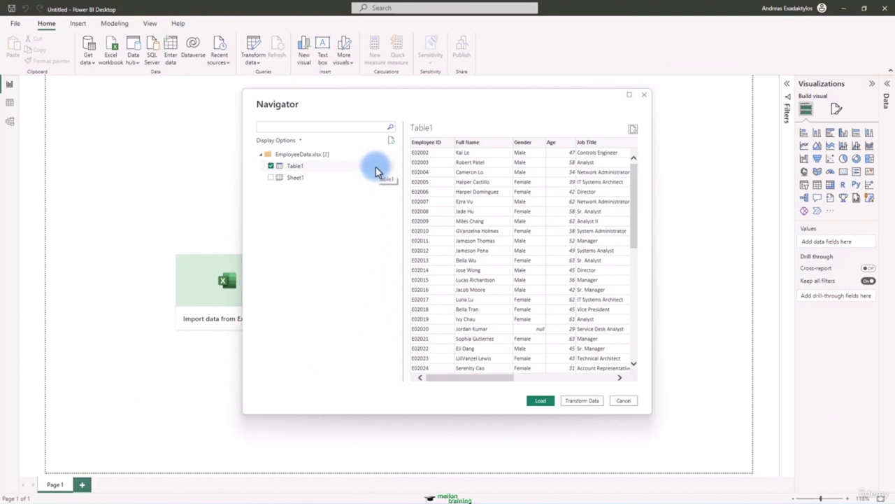
pyautogui.click(541, 400)
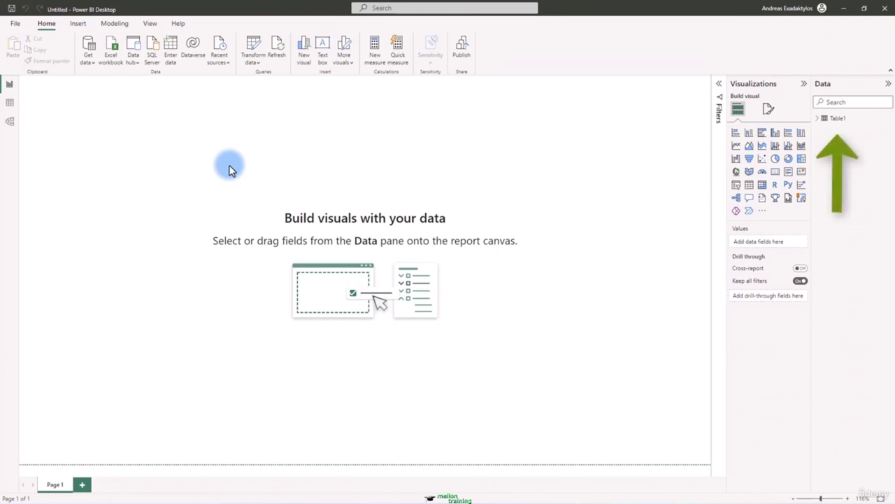
pyautogui.click(817, 119)
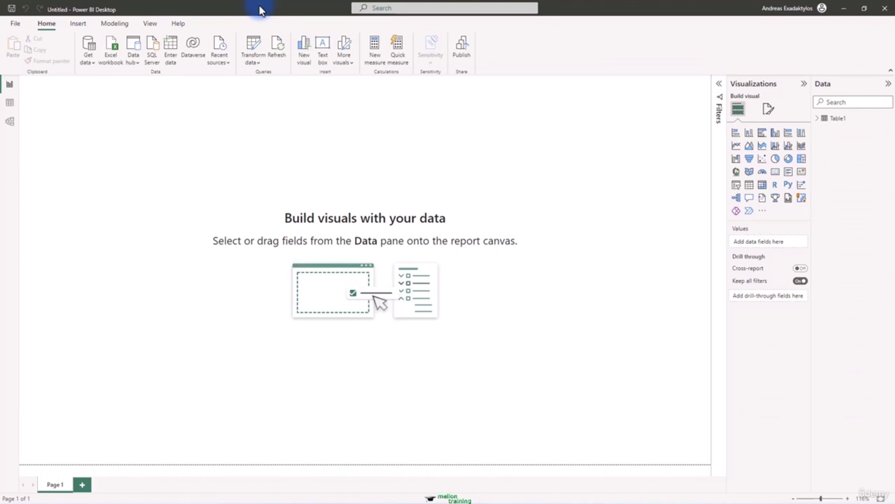
pyautogui.click(79, 23)
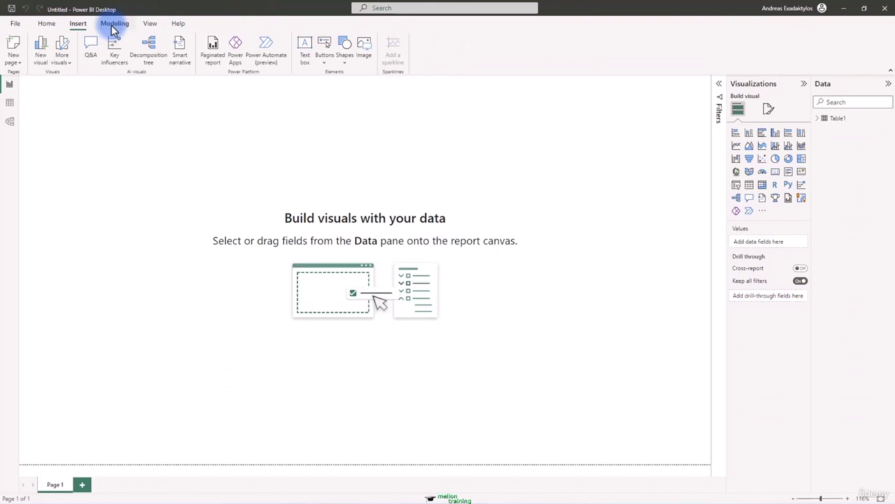
pyautogui.click(111, 25)
pyautogui.click(148, 27)
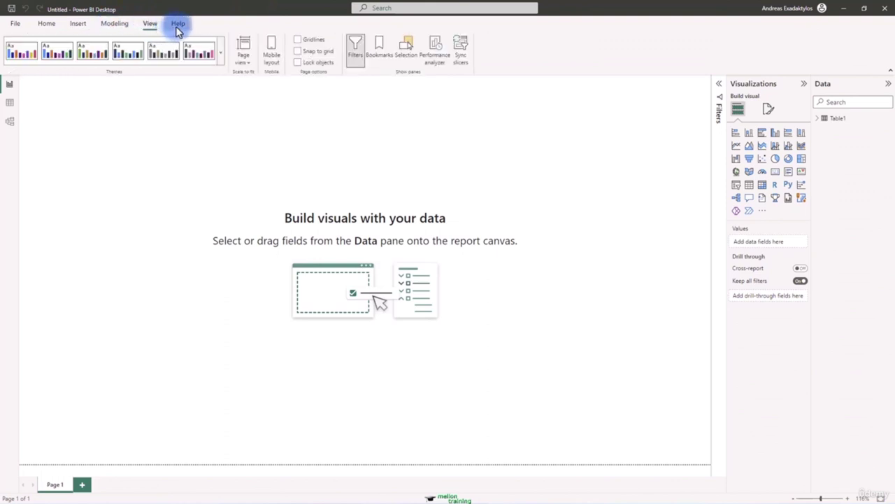
pyautogui.click(178, 28)
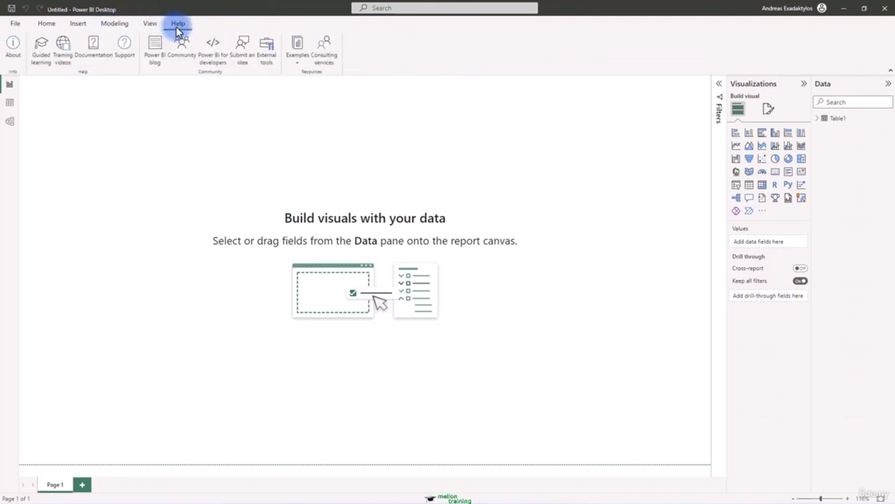
pyautogui.click(50, 26)
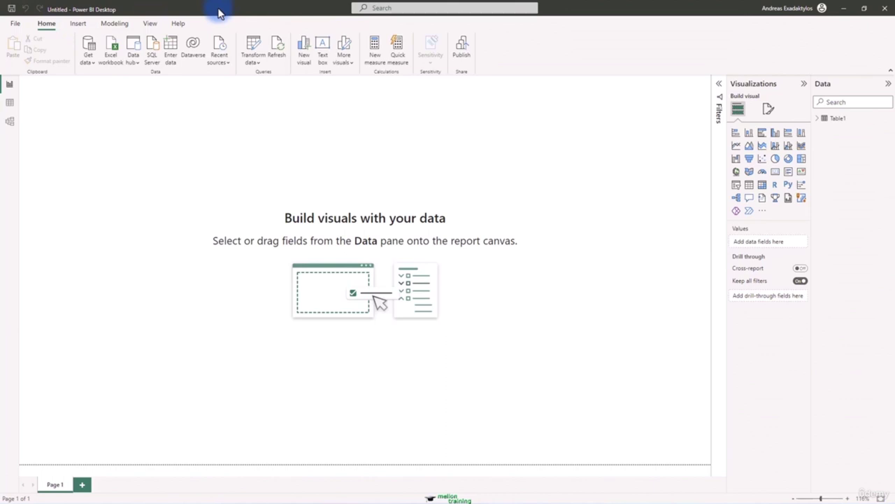
# Step: Examine Table1's rows in Data view and its fields in Model view, and return to the report page
pyautogui.click(10, 105)
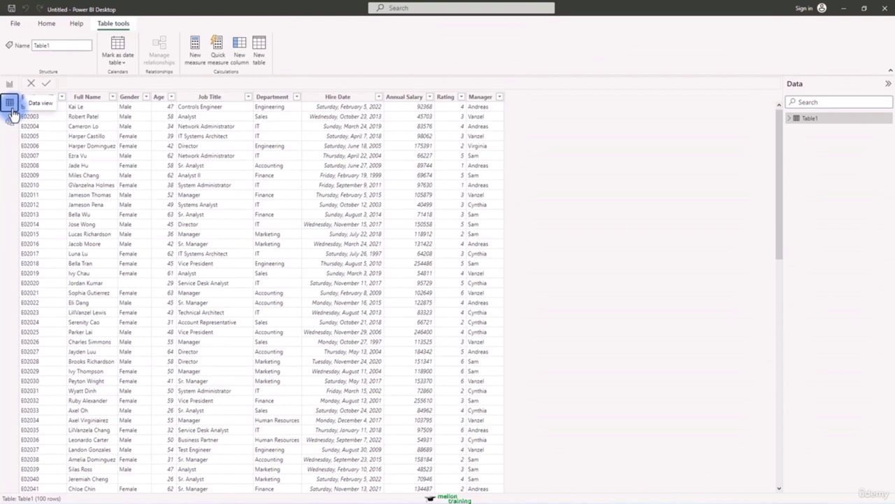
pyautogui.click(10, 123)
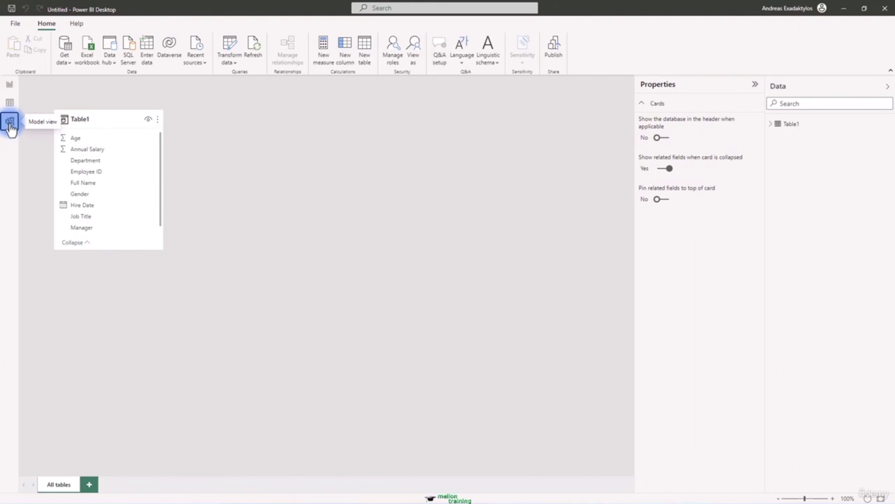
pyautogui.click(10, 85)
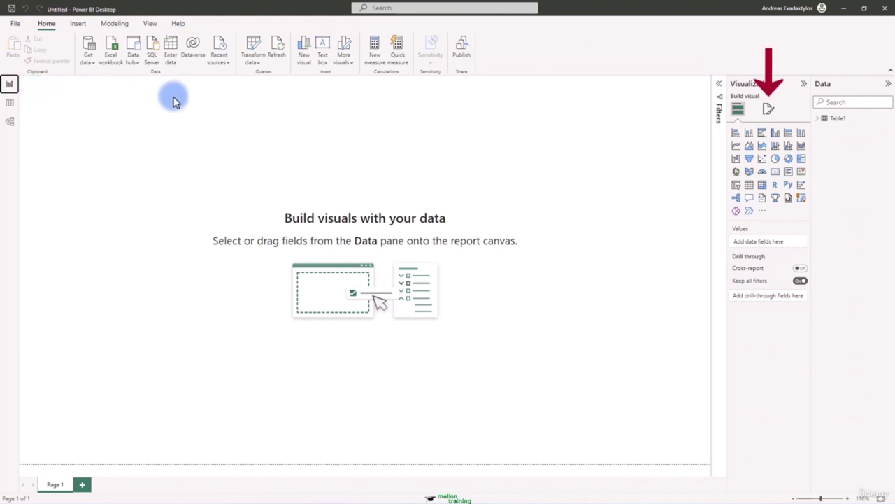
# Step: Review the canvas type options in the report page's format settings, and return to the visual-building options
pyautogui.click(768, 109)
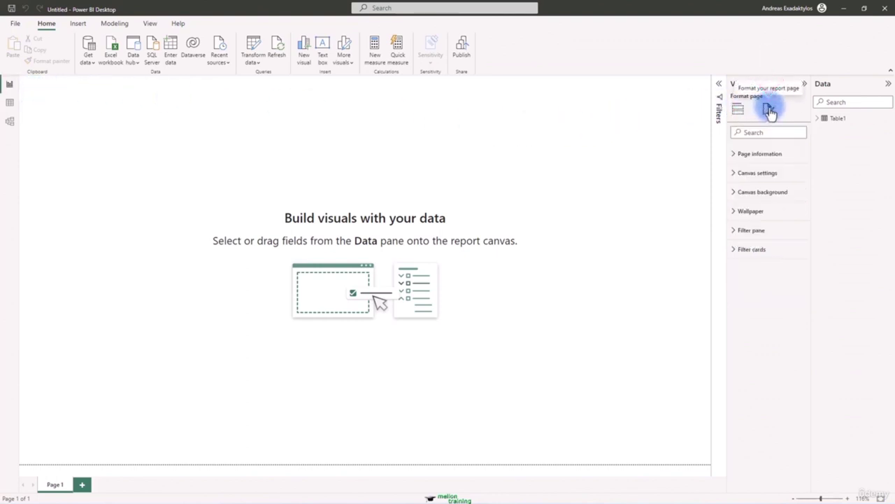
pyautogui.click(736, 174)
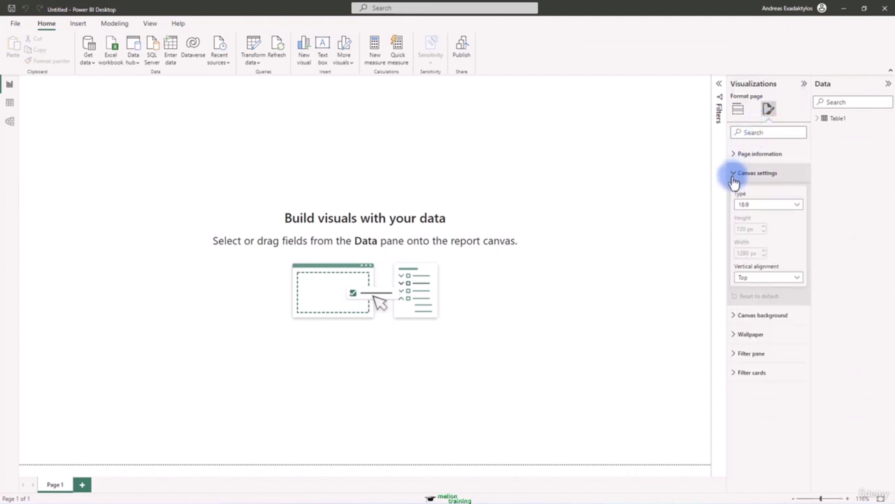
pyautogui.click(799, 206)
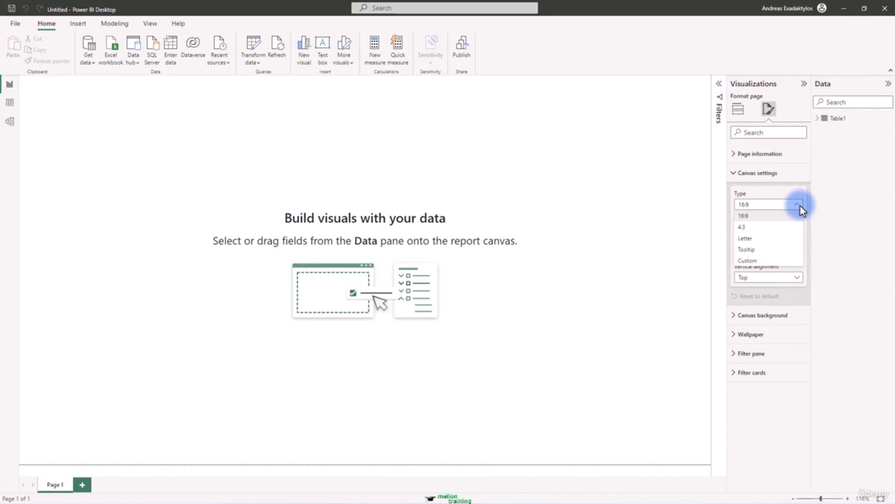
pyautogui.click(799, 208)
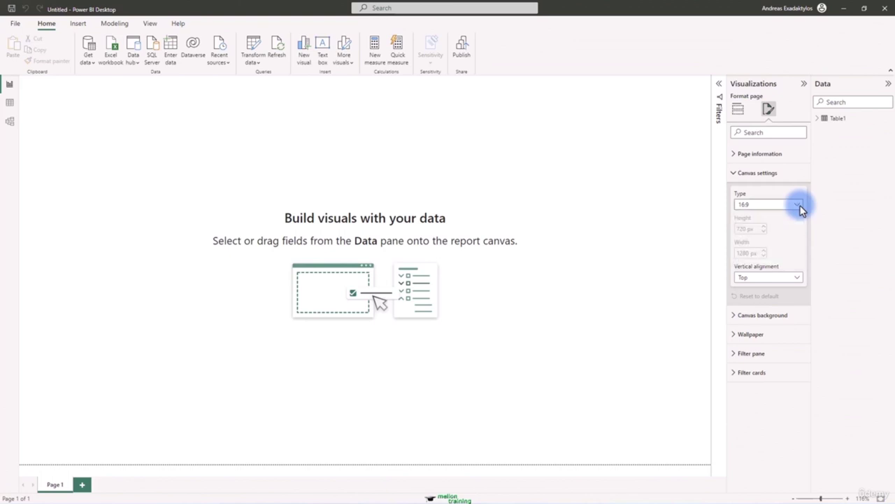
pyautogui.click(740, 112)
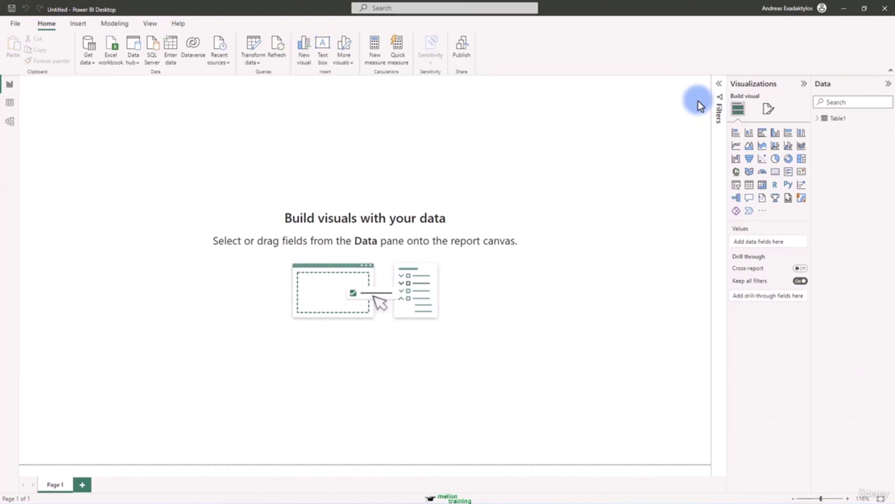
pyautogui.click(716, 85)
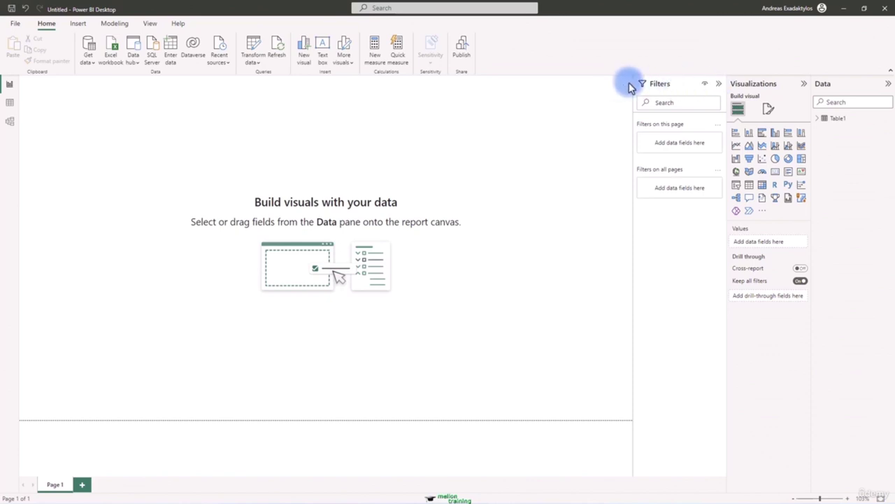
pyautogui.click(719, 85)
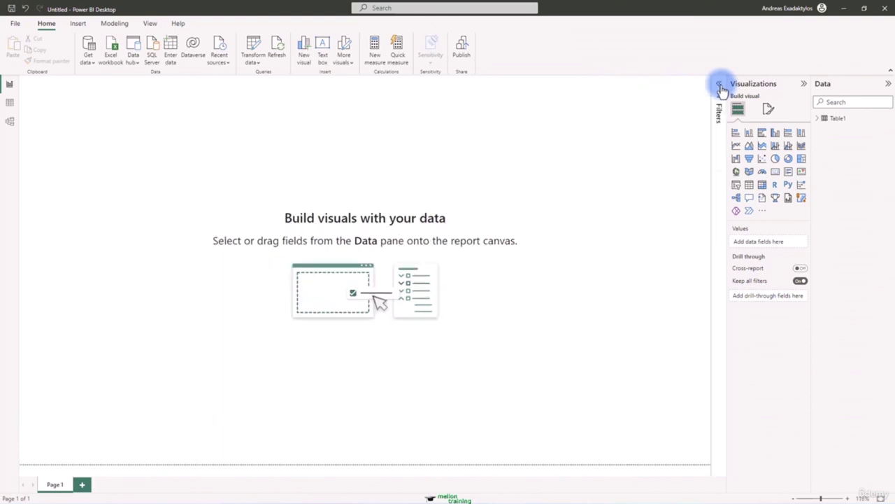
pyautogui.click(804, 85)
pyautogui.click(804, 84)
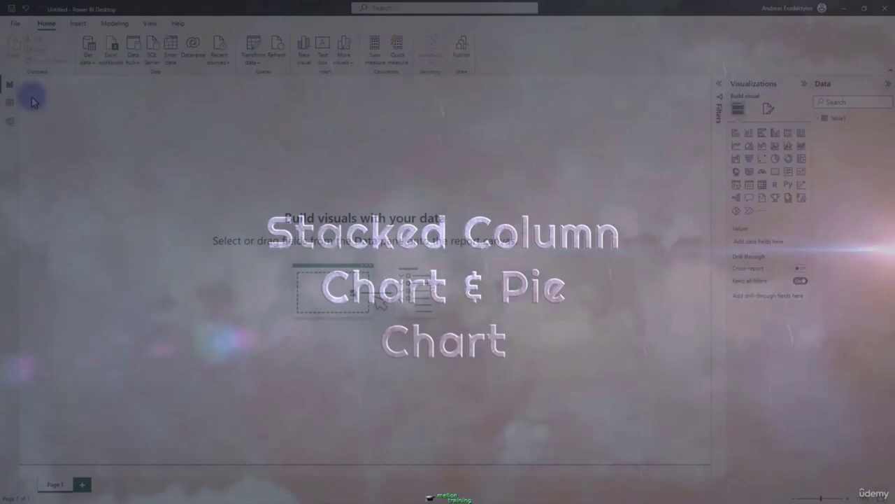
# Step: Check Table1's data and add a stacked column chart with Department on the X-axis and the count of Full Name on the Y-axis
pyautogui.click(10, 103)
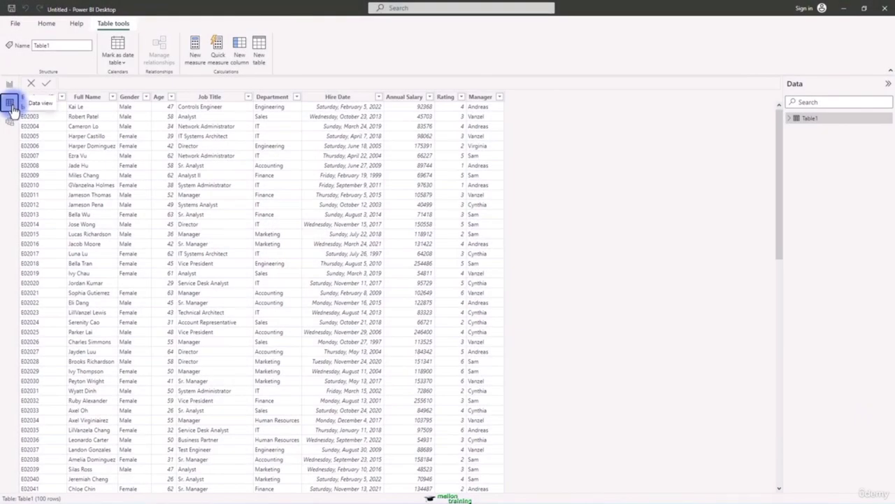
pyautogui.click(9, 84)
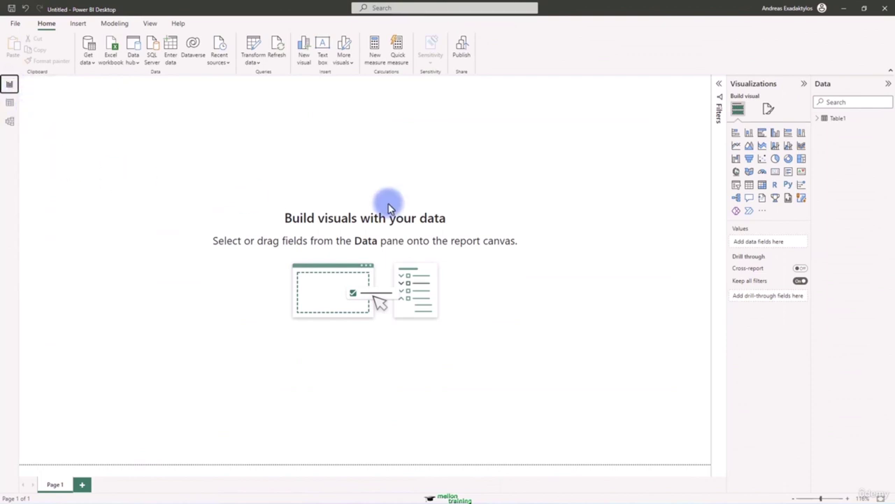
pyautogui.click(749, 135)
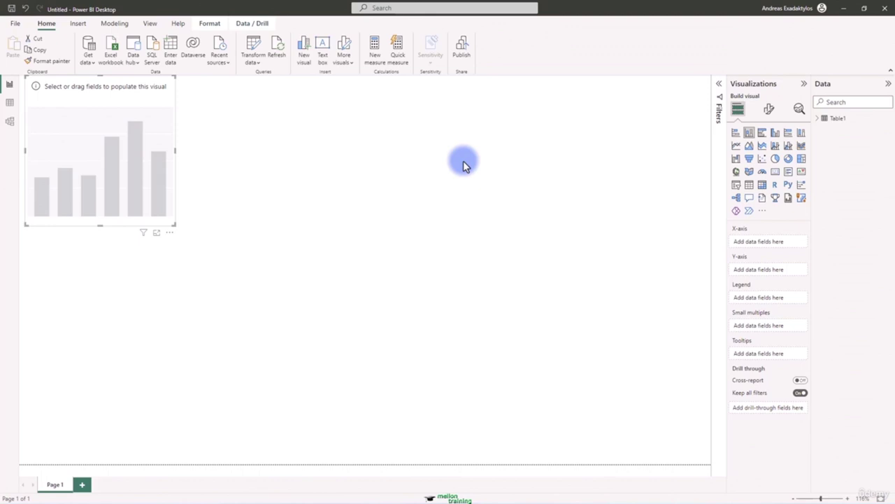
pyautogui.click(818, 119)
pyautogui.moveTo(861, 152); pyautogui.dragTo(782, 249)
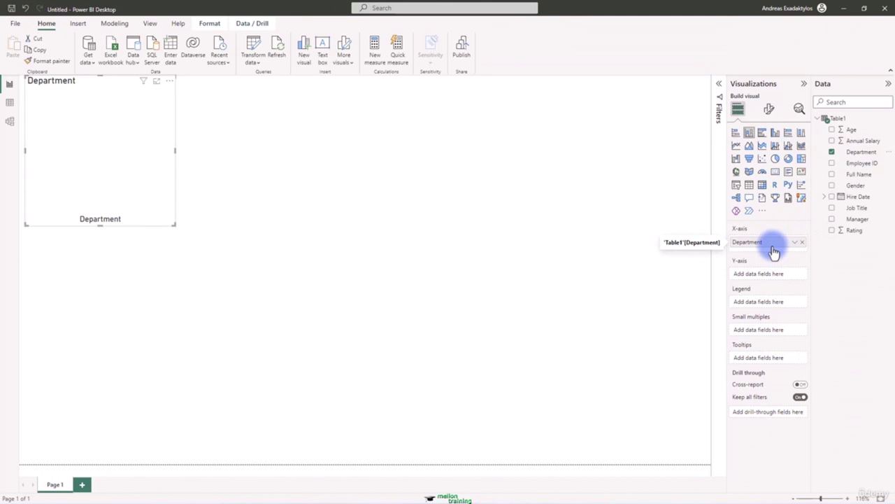
pyautogui.moveTo(863, 175); pyautogui.dragTo(779, 276)
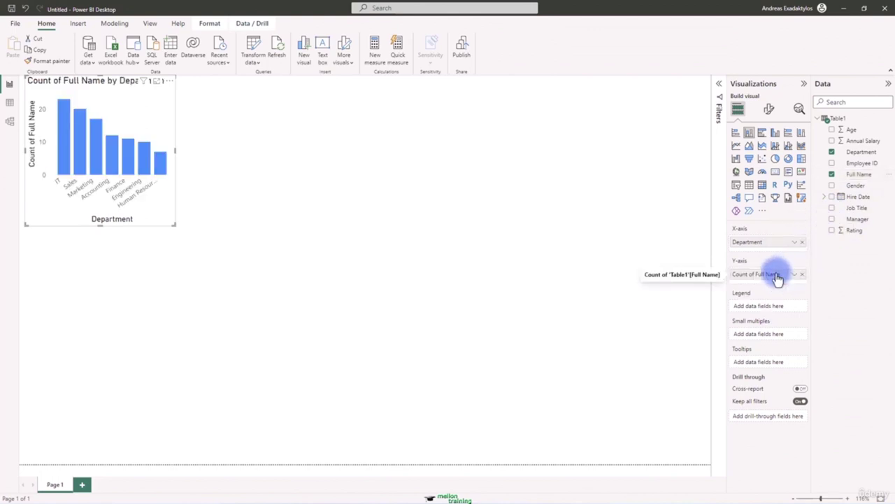
# Step: Enlarge the stacked column chart on the report page and check the values of its IT and Human Resources columns
pyautogui.moveTo(173, 225); pyautogui.dragTo(248, 267)
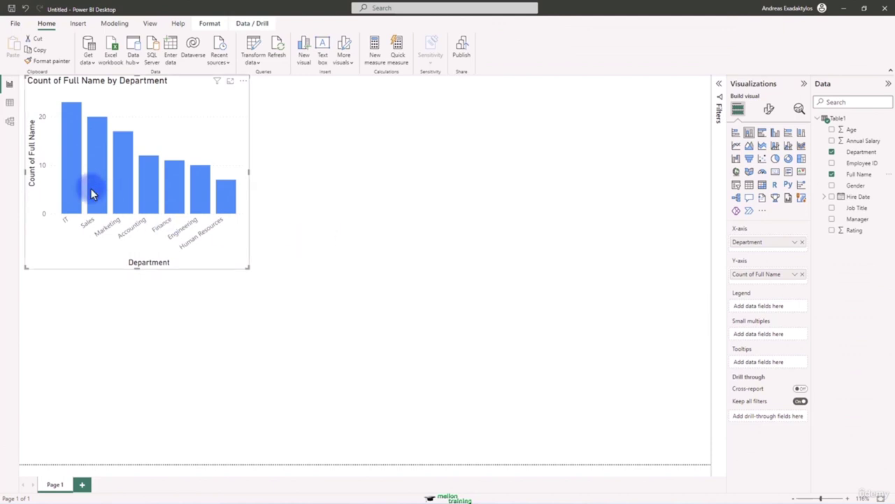
pyautogui.moveTo(64, 178)
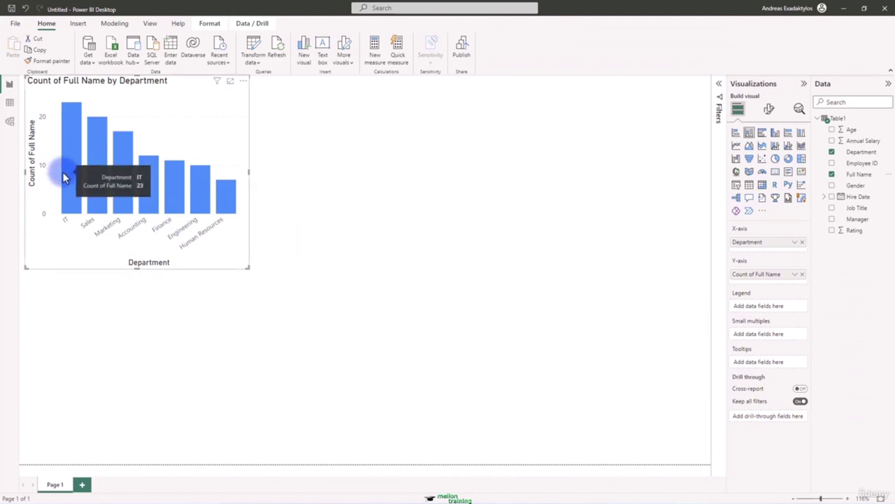
pyautogui.moveTo(231, 201)
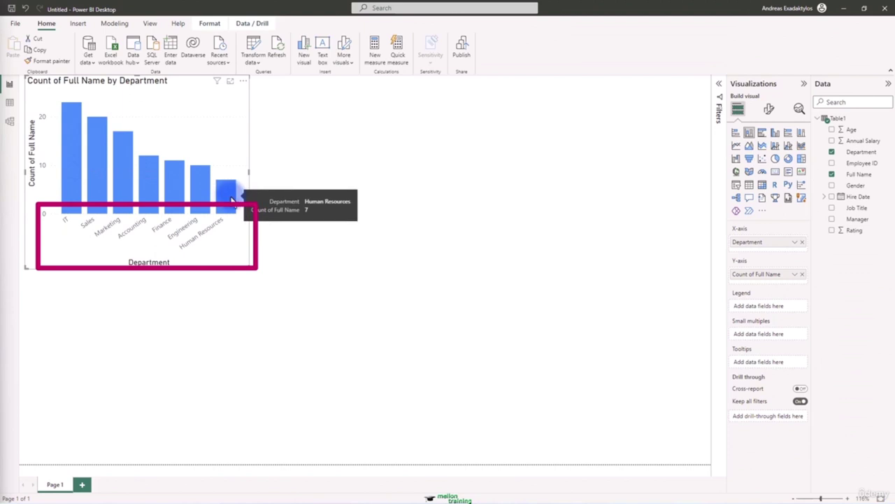
pyautogui.click(198, 302)
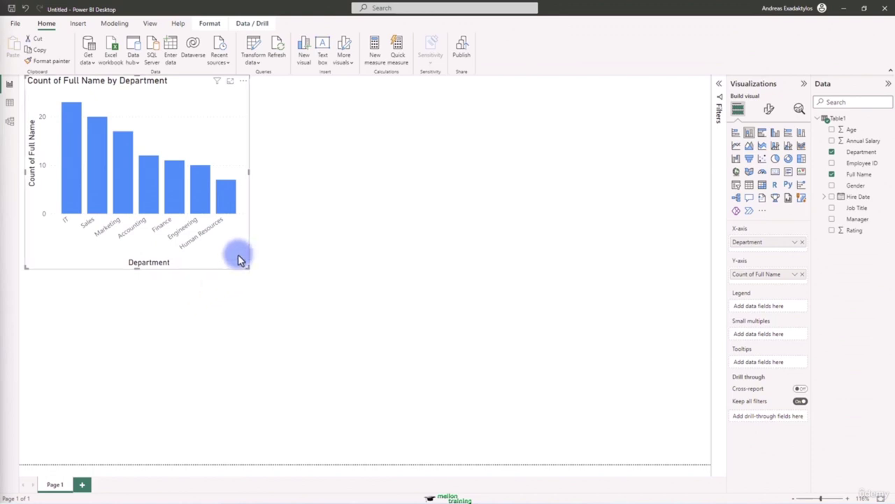
# Step: Sort the column chart's axis by Department in ascending order
pyautogui.click(244, 83)
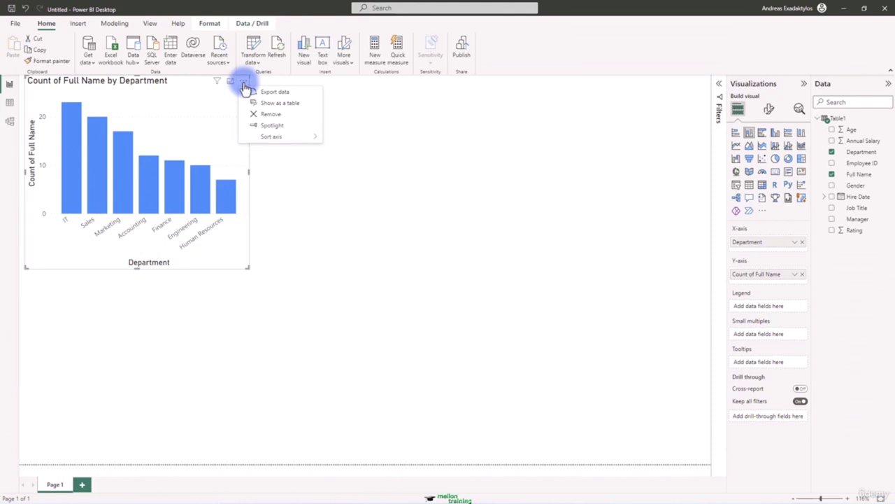
pyautogui.moveTo(289, 139)
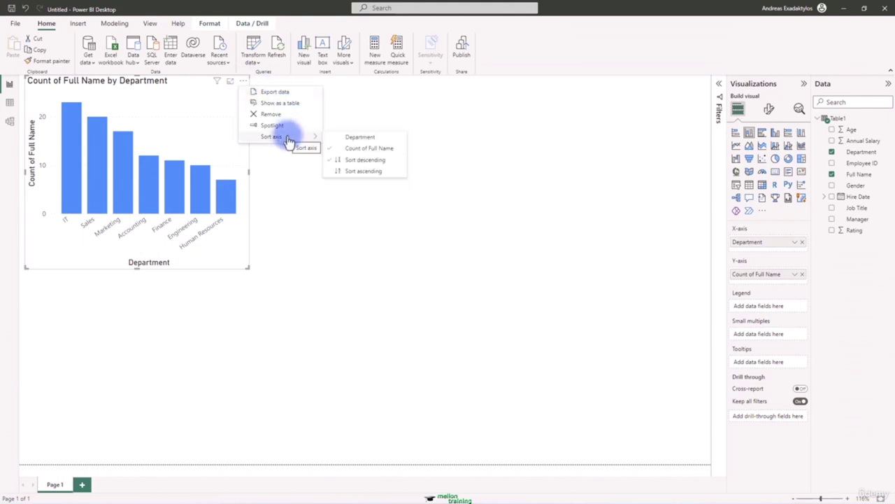
pyautogui.click(359, 137)
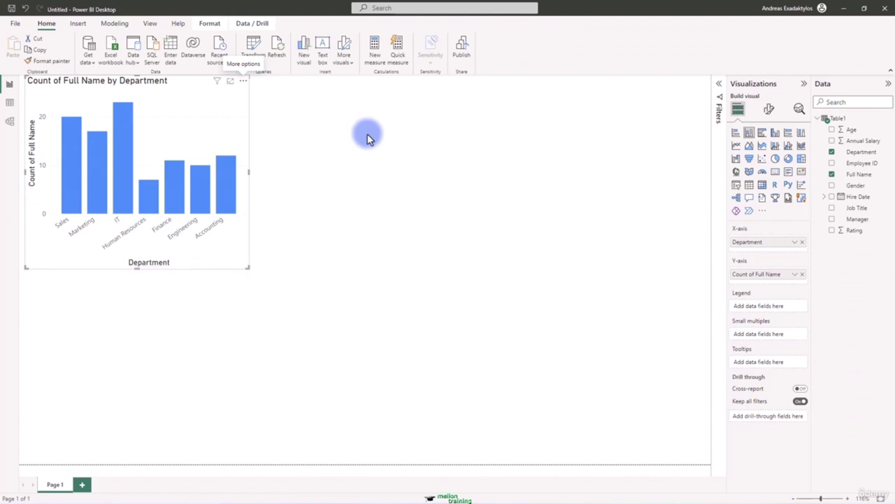
pyautogui.click(243, 81)
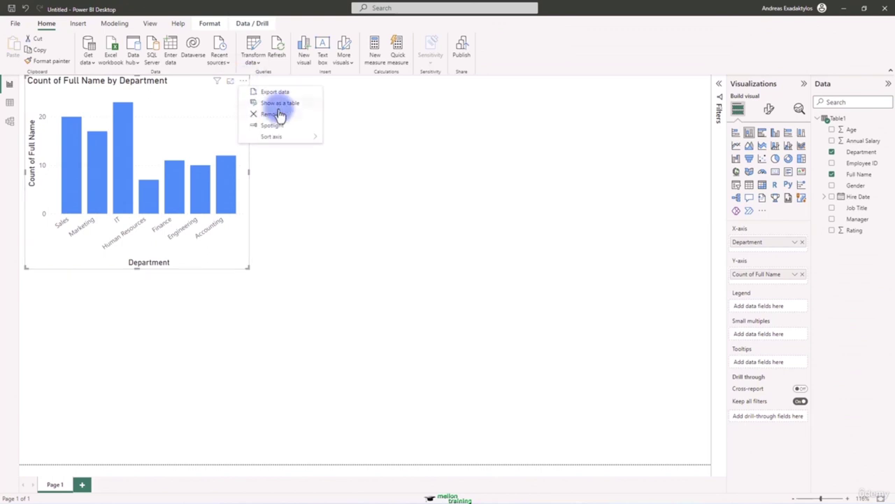
pyautogui.moveTo(292, 136)
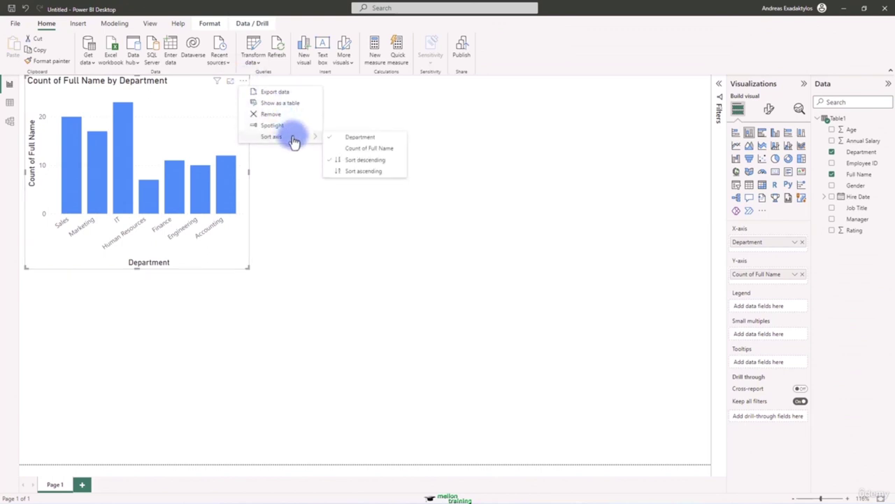
pyautogui.click(388, 177)
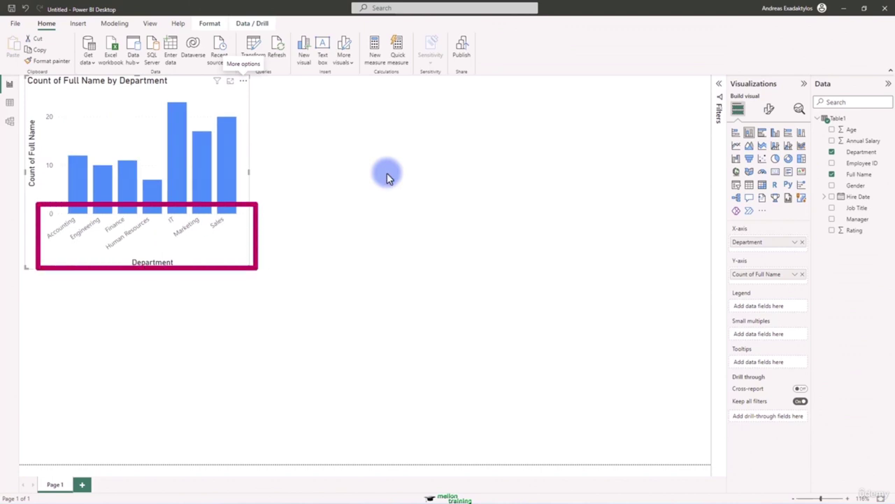
# Step: Sort the column chart's axis by Count of Full Name in descending order
pyautogui.click(243, 81)
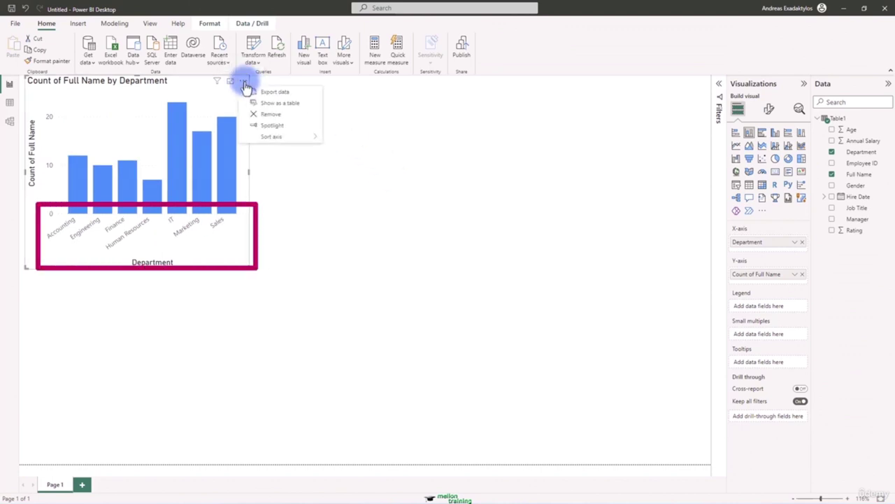
pyautogui.click(242, 81)
pyautogui.click(243, 81)
pyautogui.moveTo(300, 144)
pyautogui.click(365, 161)
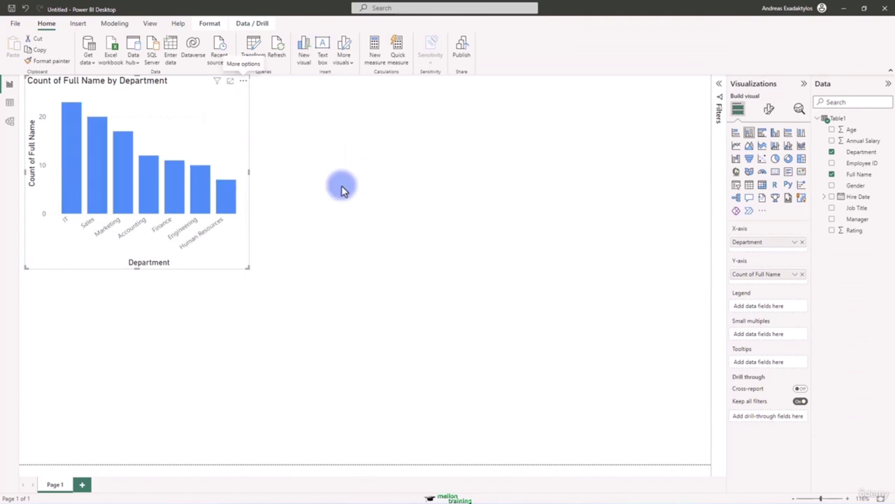
pyautogui.click(244, 83)
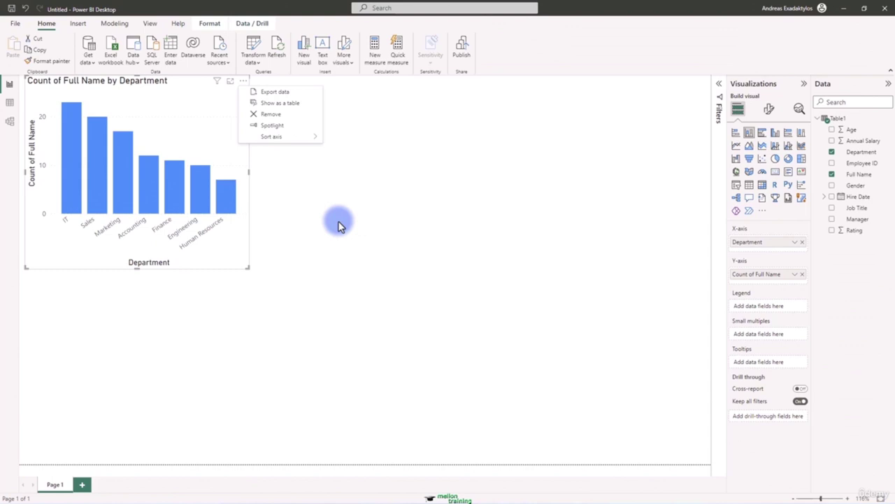
pyautogui.click(210, 335)
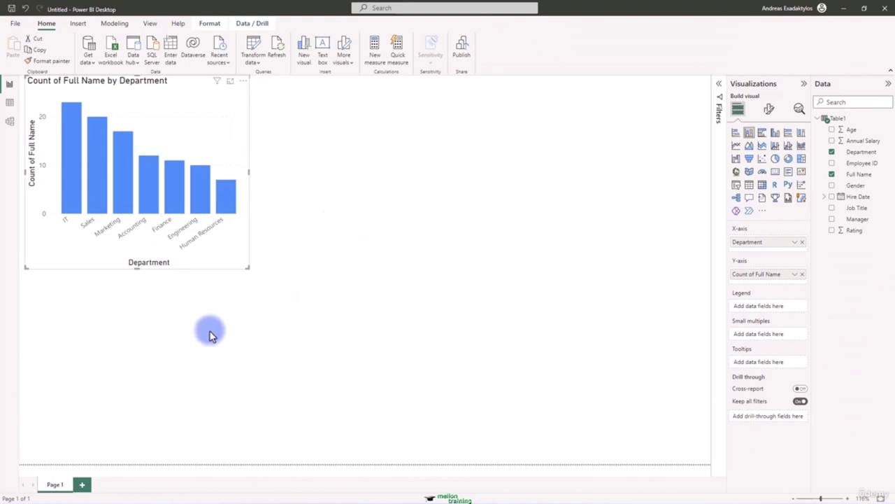
# Step: Add a pie chart below the column chart with Gender as the legend and the count of Full Name as the values
pyautogui.click(211, 334)
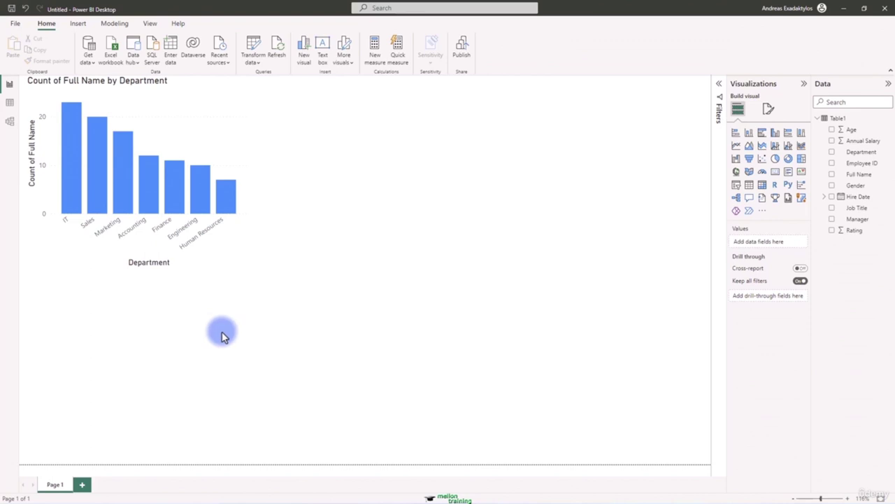
pyautogui.click(776, 160)
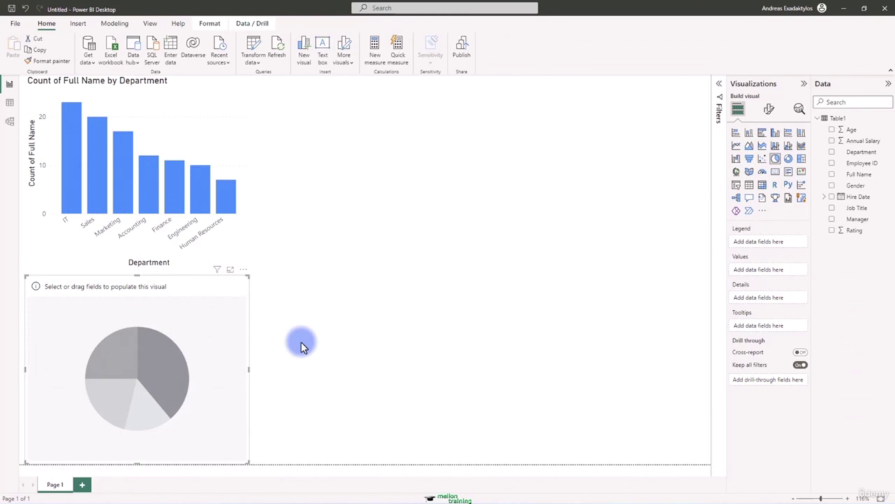
pyautogui.moveTo(855, 186); pyautogui.dragTo(776, 246)
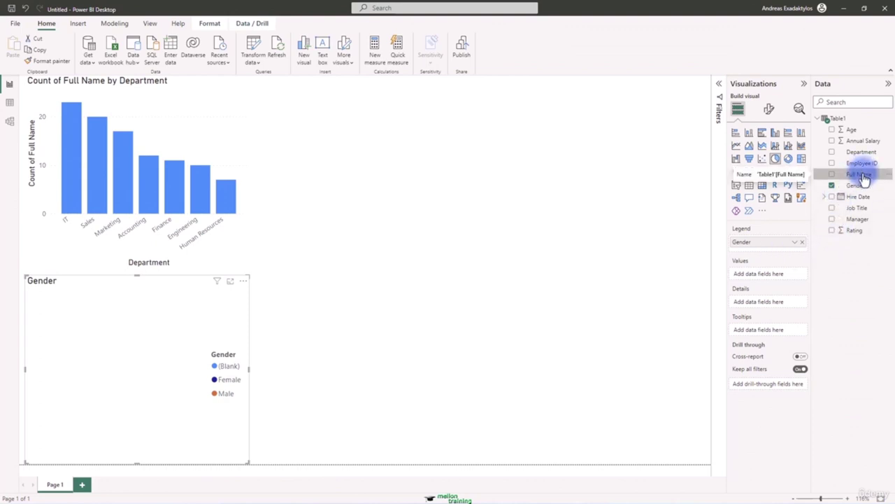
pyautogui.moveTo(866, 178); pyautogui.dragTo(783, 278)
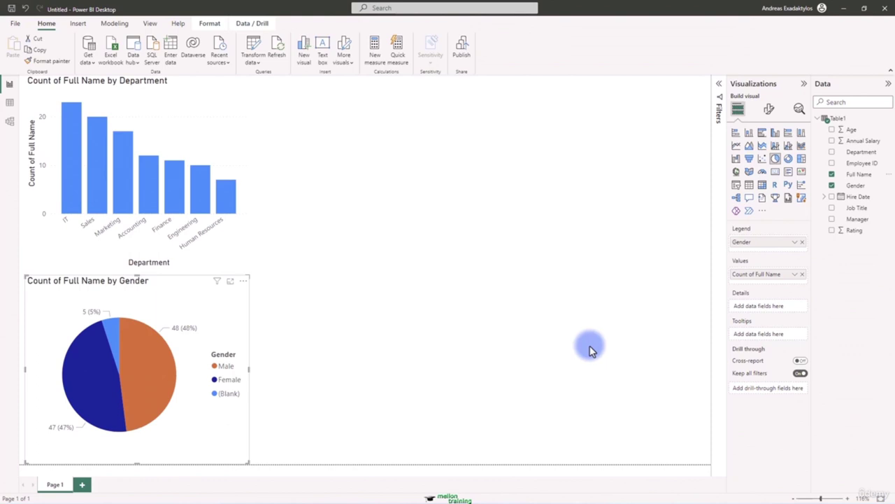
# Step: Check the Gender column in Table1's data for blank entries and return to the report page
pyautogui.click(10, 103)
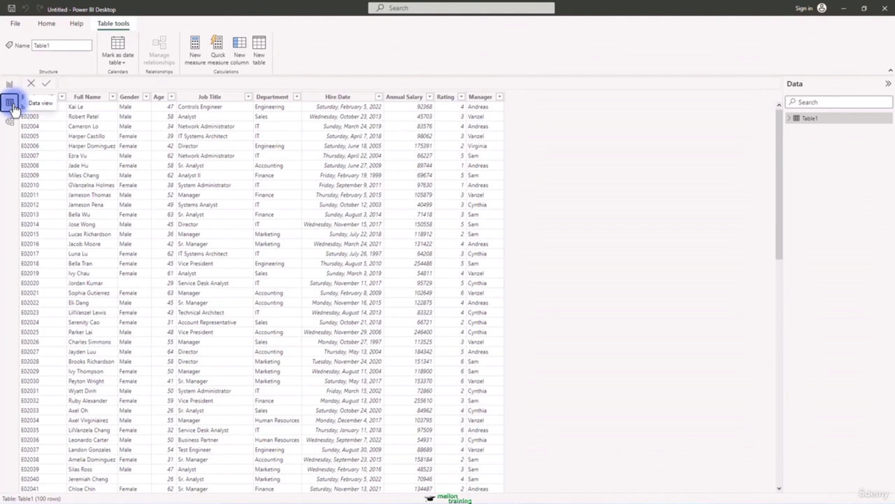
pyautogui.click(135, 288)
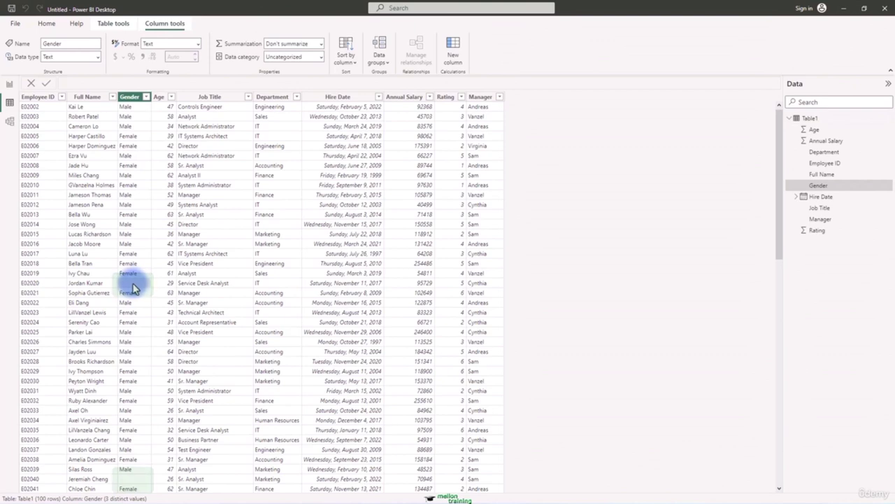
pyautogui.scroll(-6, 144, 396)
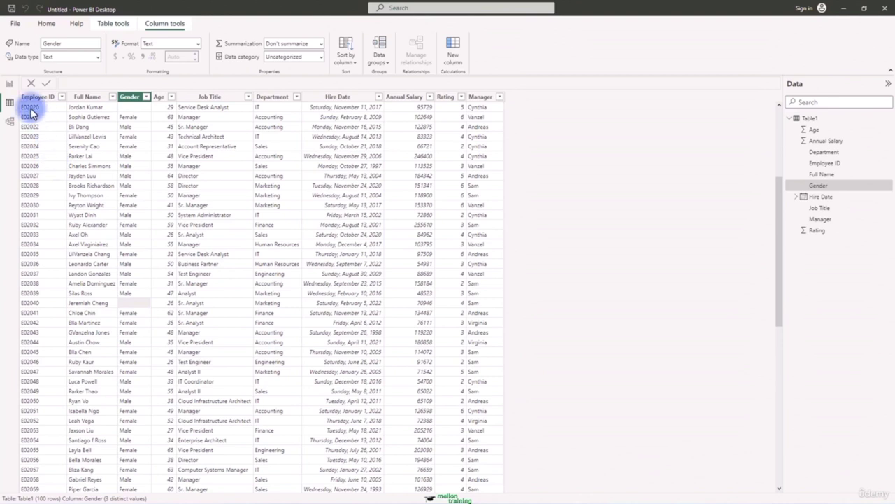
pyautogui.click(46, 24)
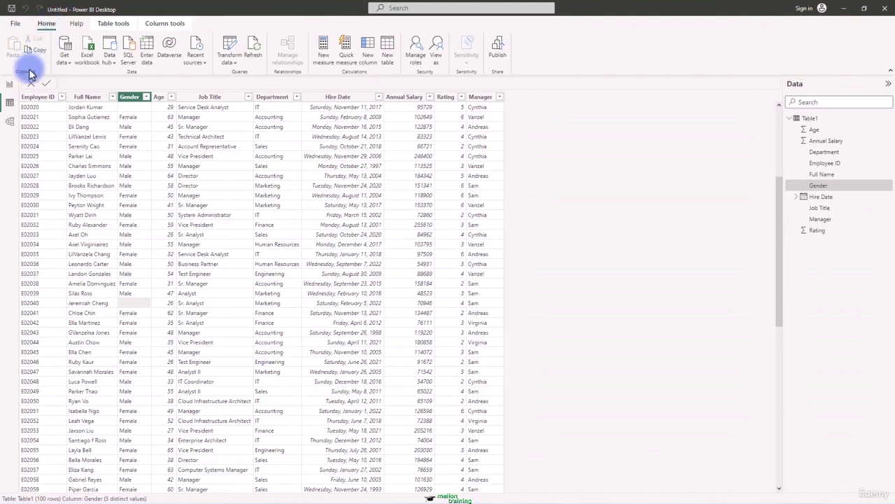
pyautogui.click(9, 84)
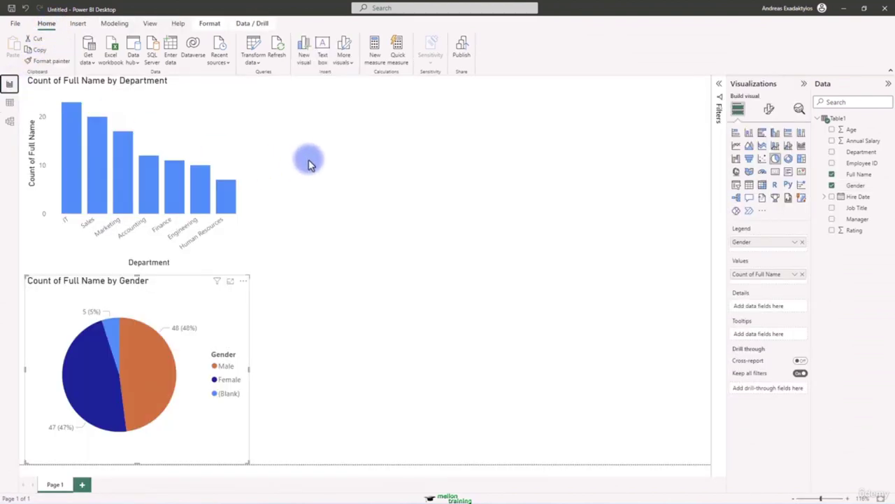
# Step: Open Table1 in the Power Query Editor and examine the Gender column's null entries, column statistics and filter values
pyautogui.click(253, 49)
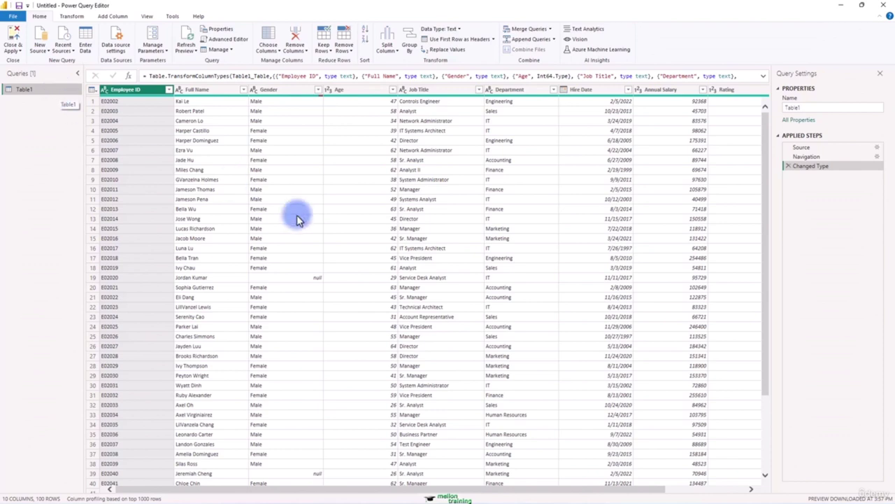
pyautogui.click(313, 278)
pyautogui.scroll(-5, 314, 334)
pyautogui.click(308, 325)
pyautogui.scroll(5, 309, 350)
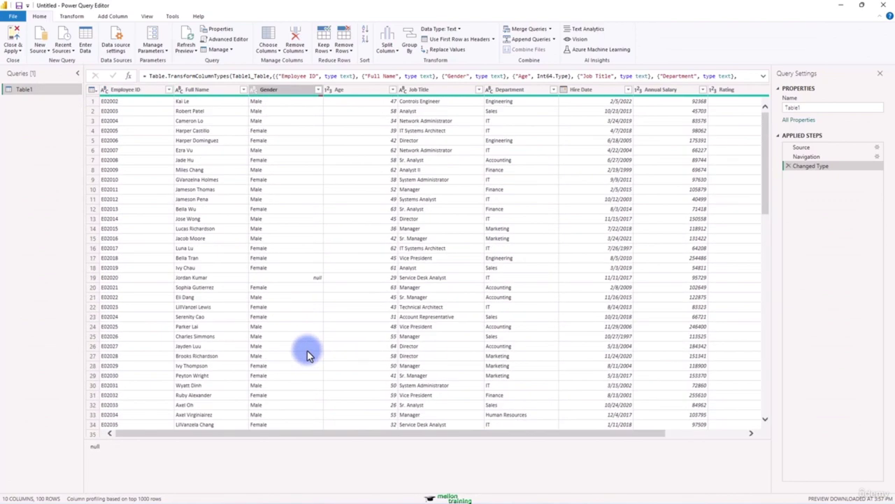
pyautogui.click(296, 91)
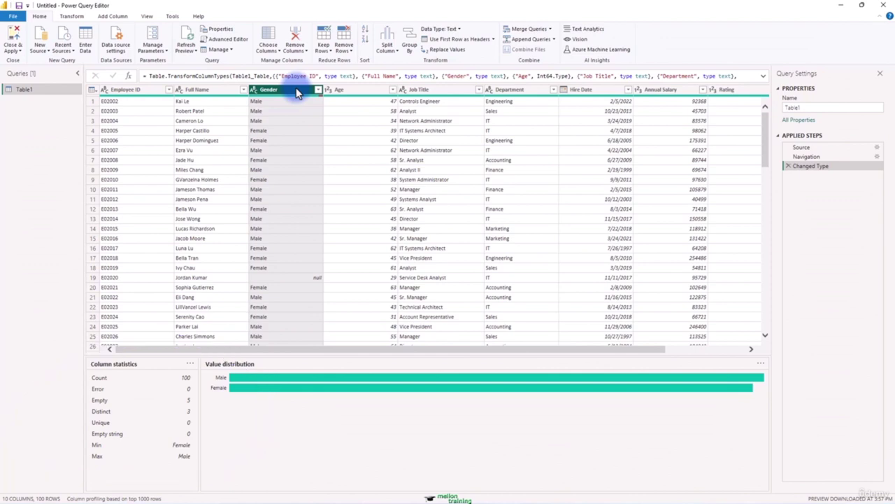
pyautogui.moveTo(265, 100)
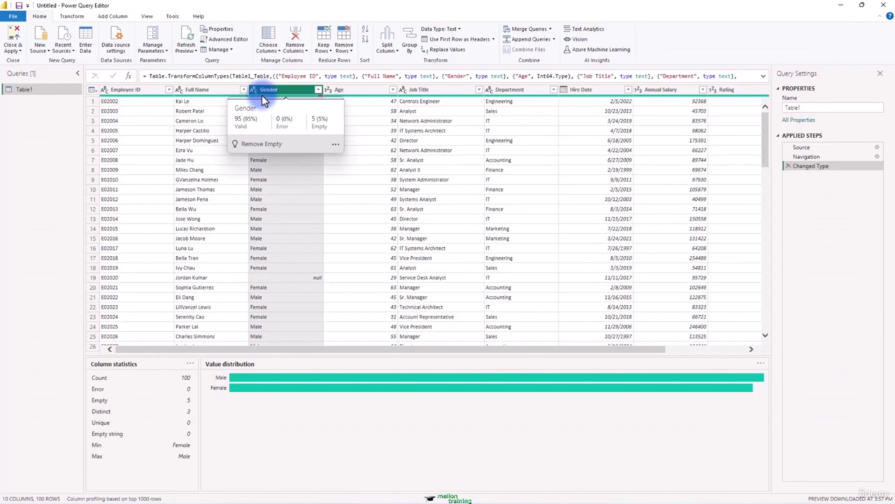
pyautogui.click(318, 91)
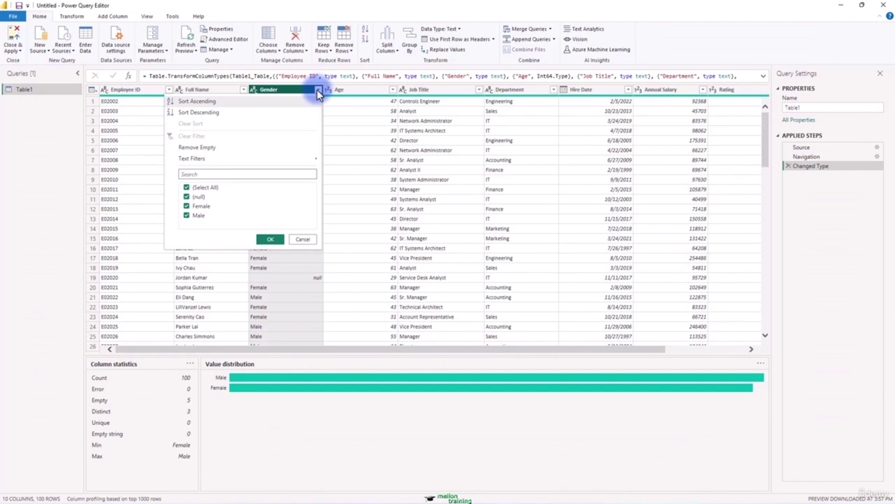
pyautogui.click(319, 93)
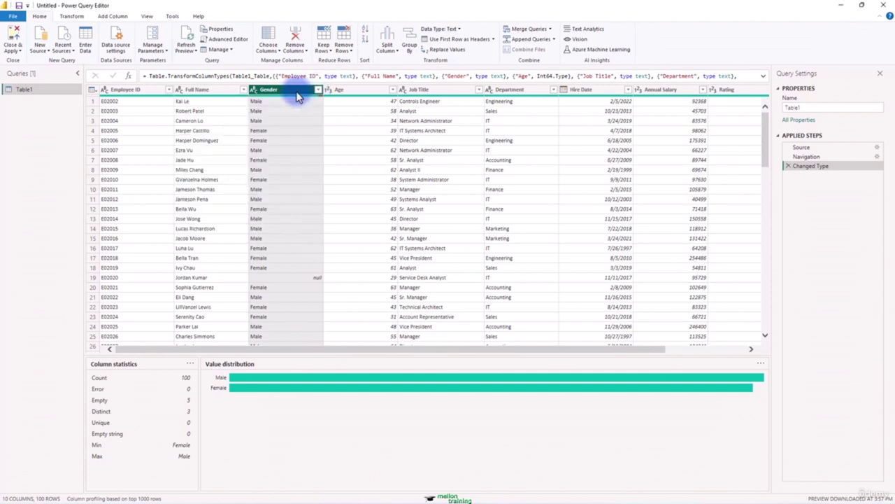
# Step: Replace the null values in the Gender column with Other
pyautogui.rightClick(293, 94)
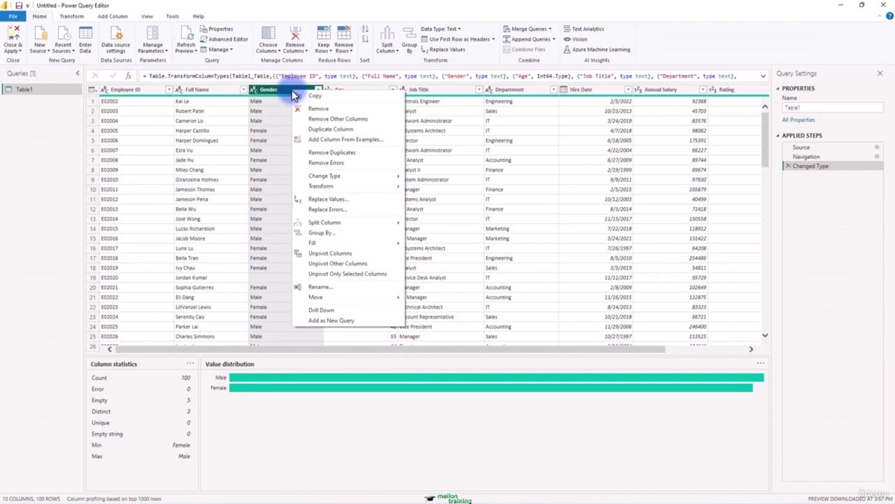
pyautogui.click(371, 200)
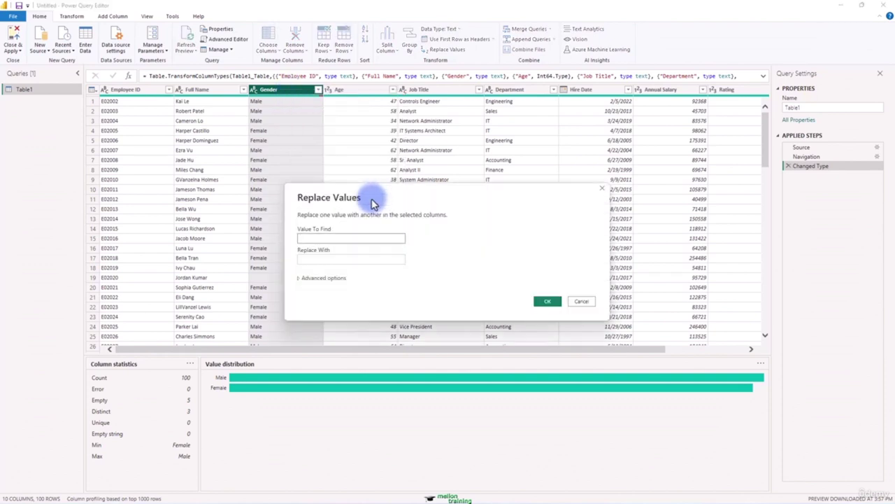
pyautogui.write('null')
pyautogui.press('Tab')
pyautogui.write('0ther')
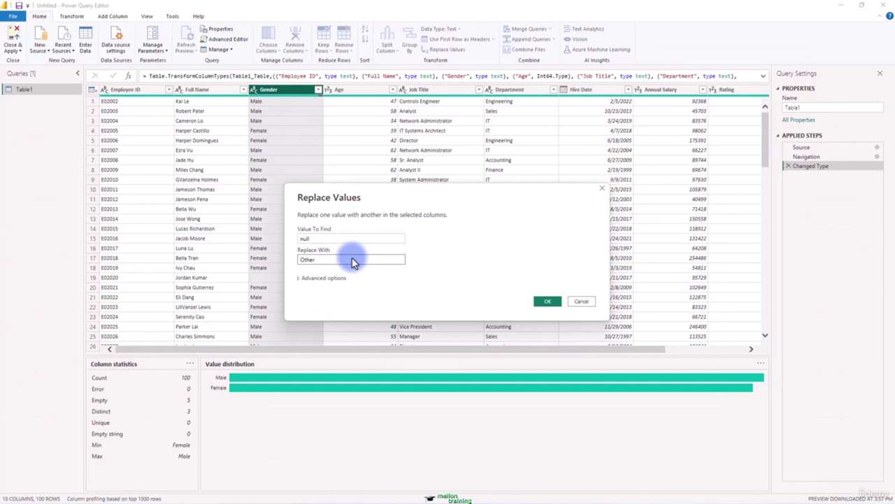
pyautogui.click(546, 301)
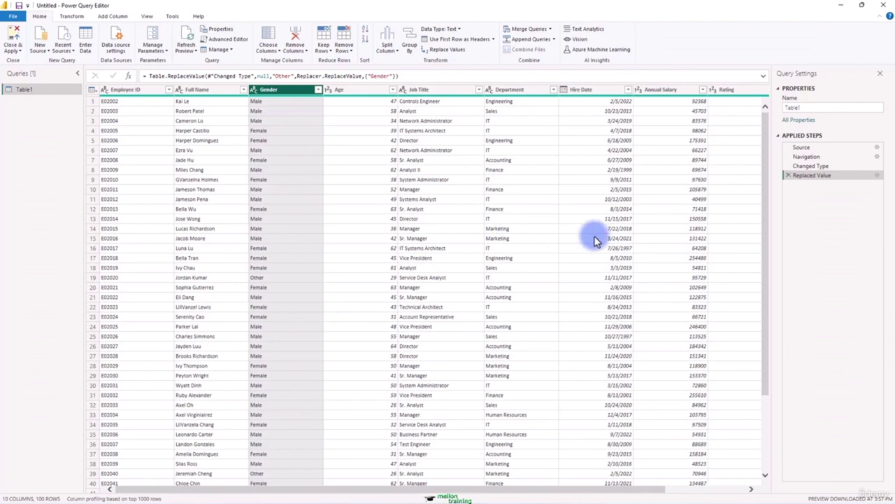
# Step: Review the query's applied steps in order: Source, Navigation, Changed Type and Replaced Value
pyautogui.click(838, 149)
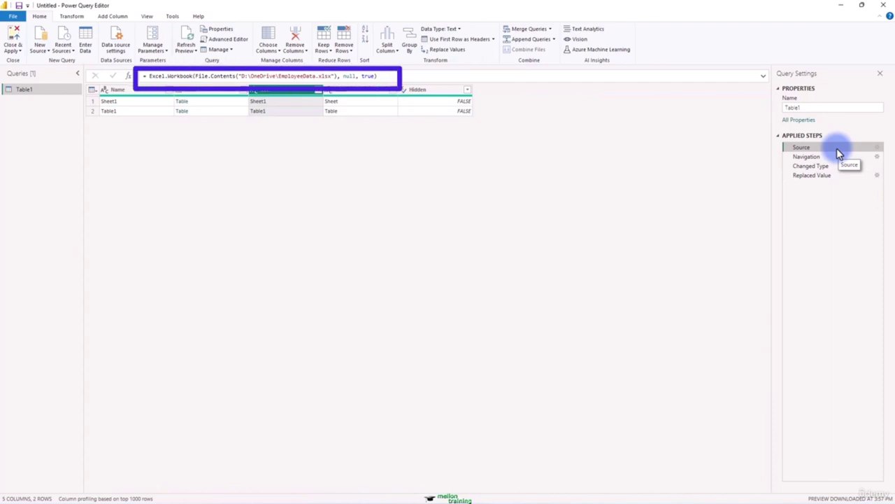
pyautogui.click(845, 157)
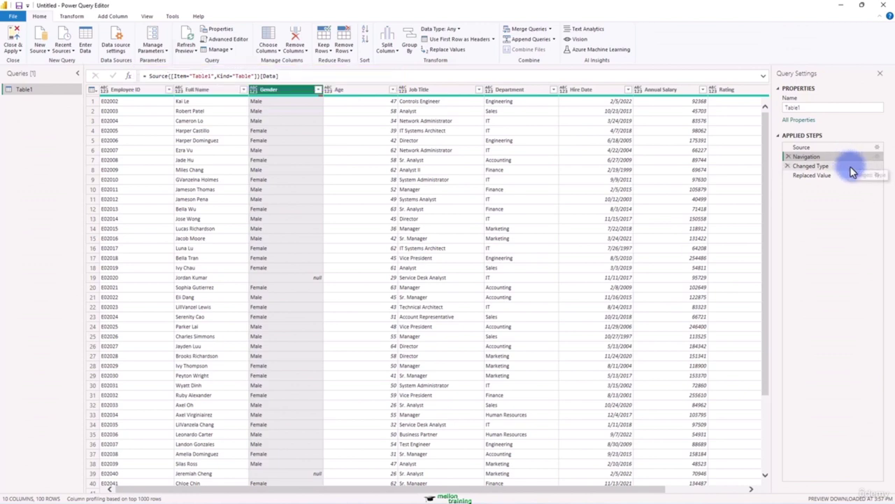
pyautogui.click(852, 168)
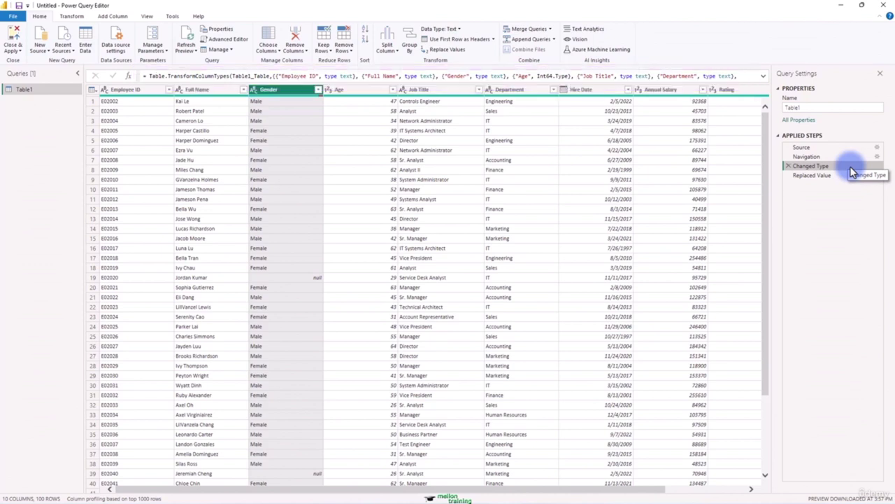
pyautogui.click(852, 180)
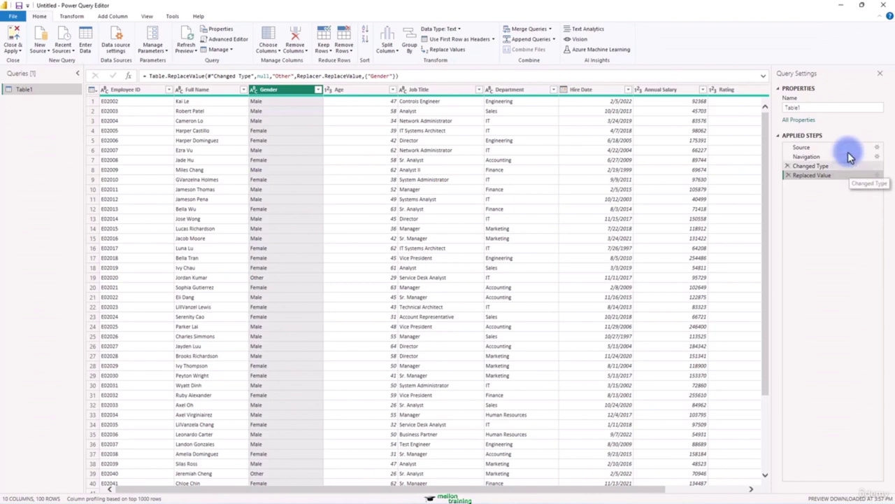
# Step: Rename the Table1 query as Staff and apply the query changes to the report
pyautogui.click(827, 108)
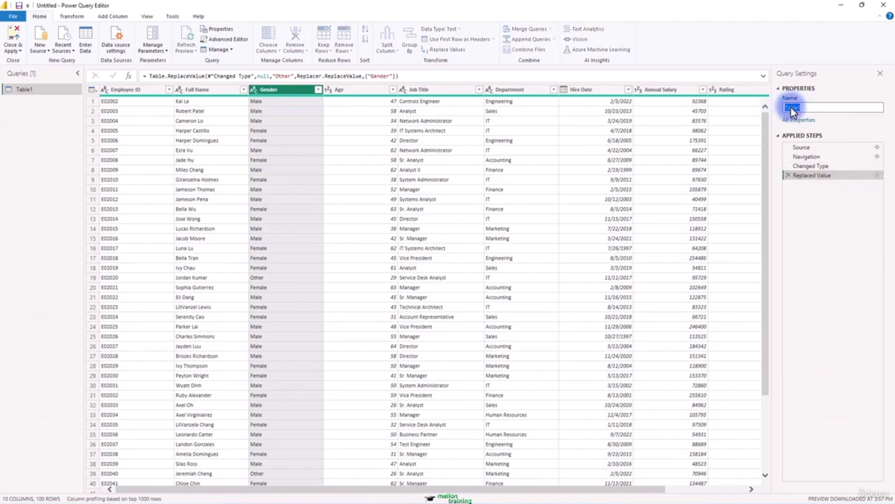
pyautogui.doubleClick(828, 108)
pyautogui.write('Staff')
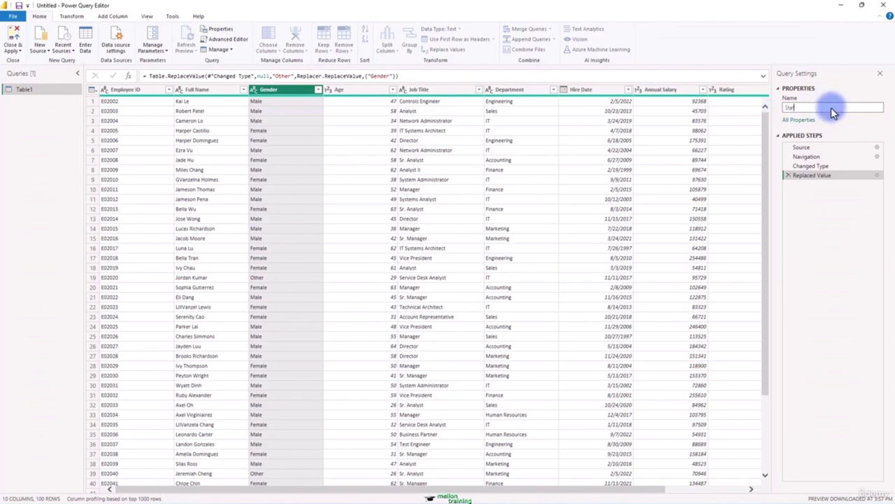
pyautogui.press('Return')
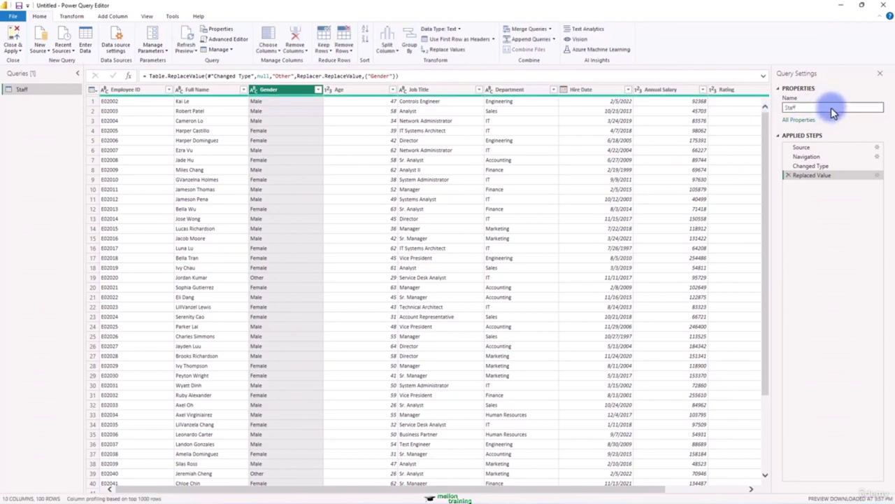
pyautogui.click(12, 45)
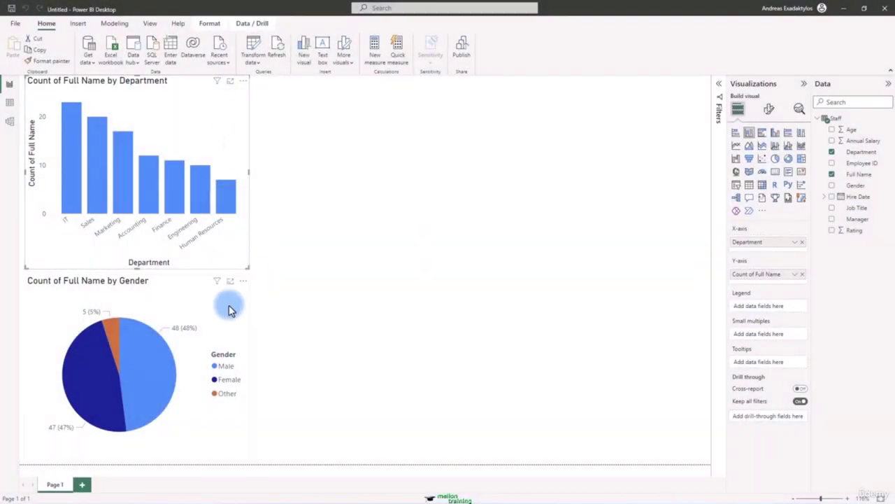
# Step: Cross-highlight the charts by the Marketing column and by the Male slice, clearing each highlight after checking it
pyautogui.click(231, 310)
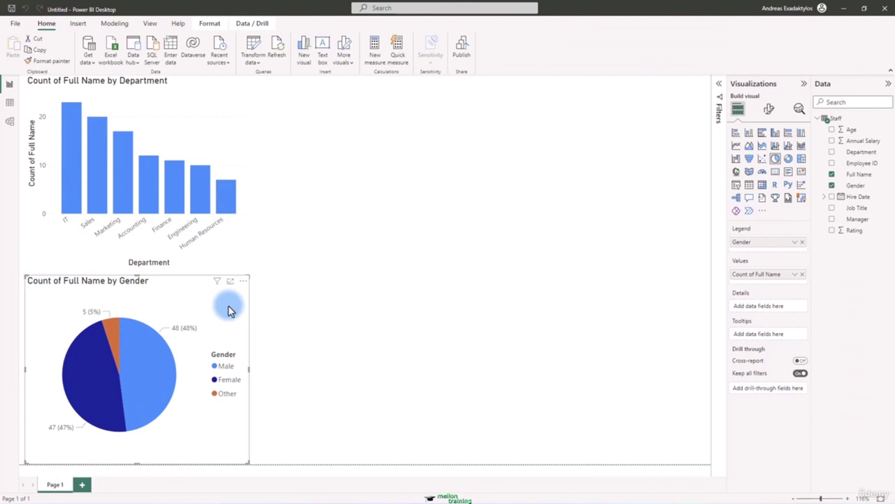
pyautogui.click(125, 194)
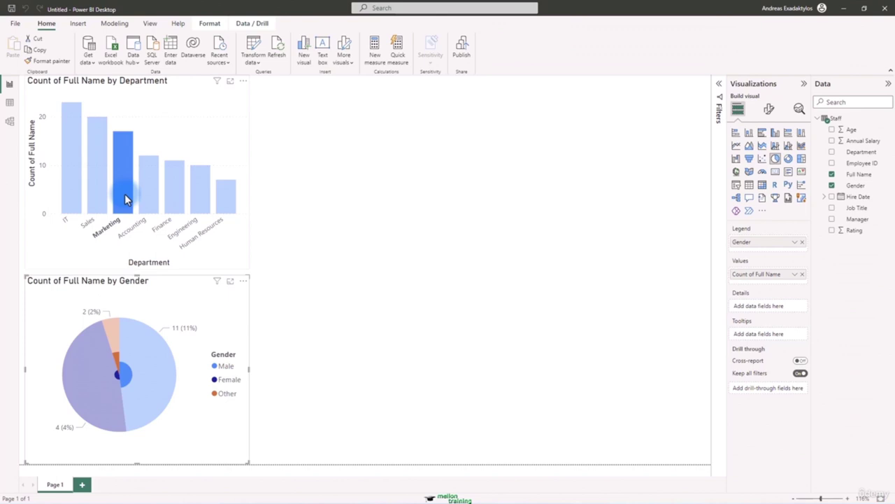
pyautogui.click(124, 194)
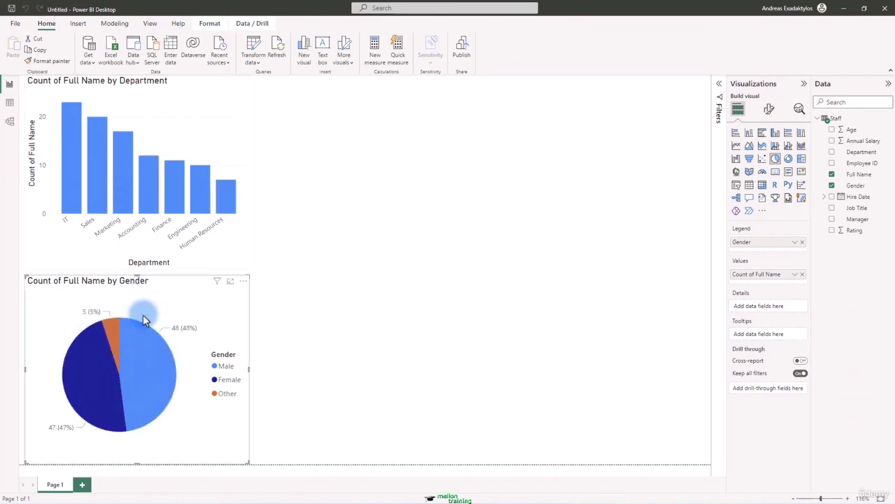
pyautogui.click(155, 369)
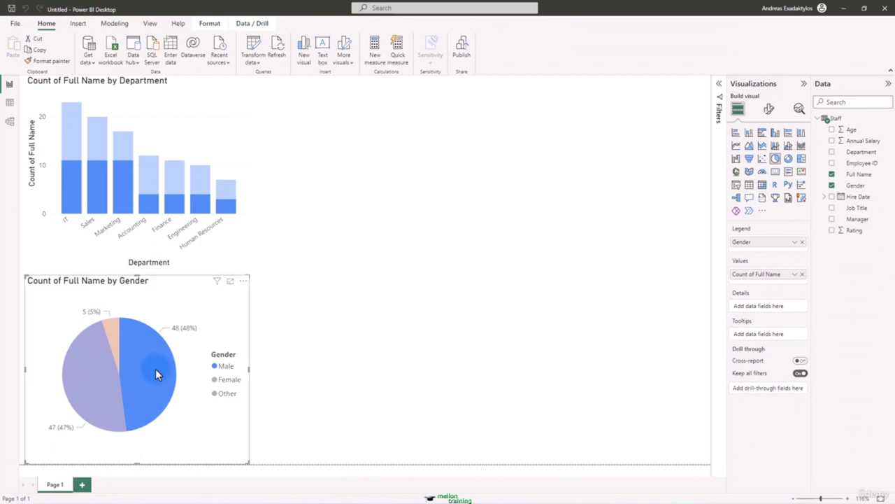
pyautogui.click(156, 368)
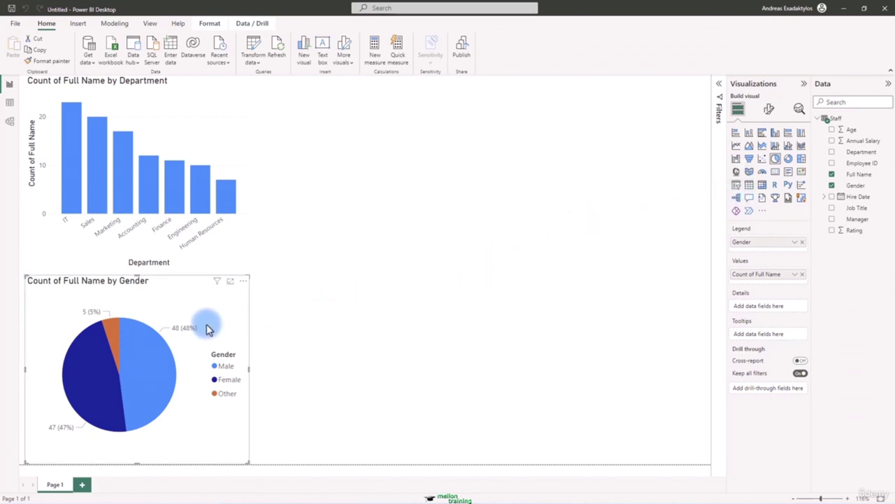
# Step: Add a slicer with the Manager field to the report page beside the column chart
pyautogui.click(318, 286)
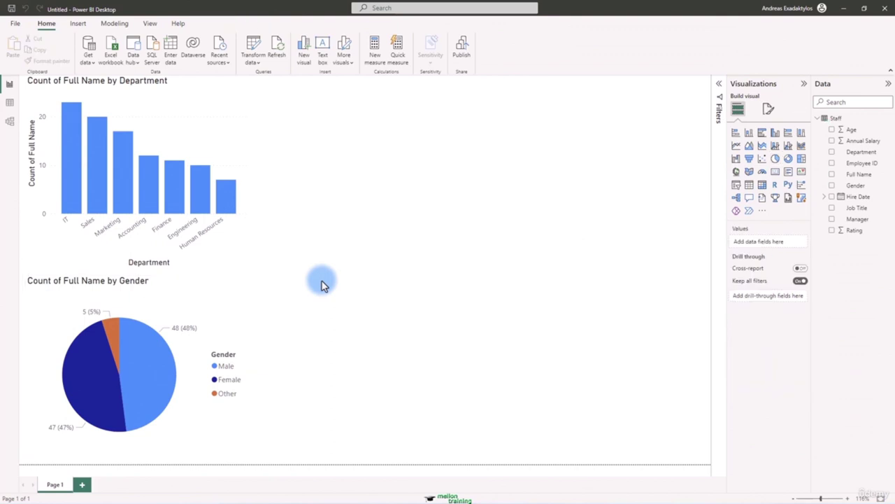
pyautogui.click(736, 187)
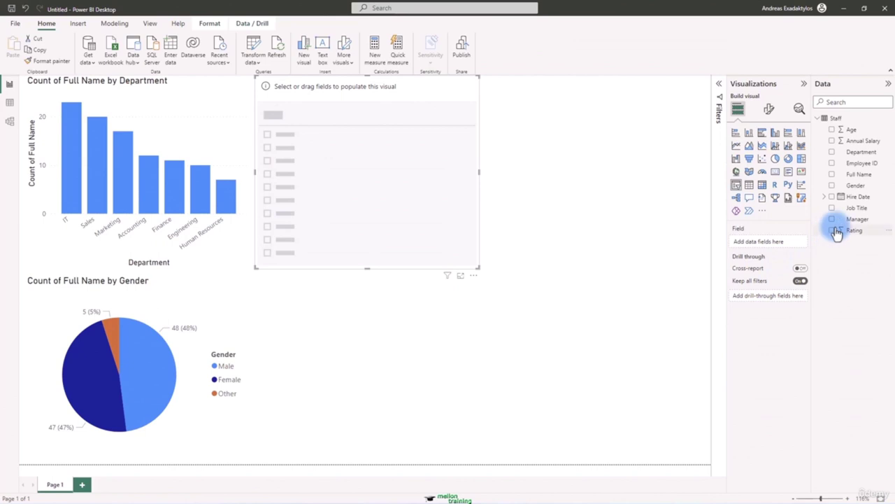
pyautogui.moveTo(855, 219); pyautogui.dragTo(772, 246)
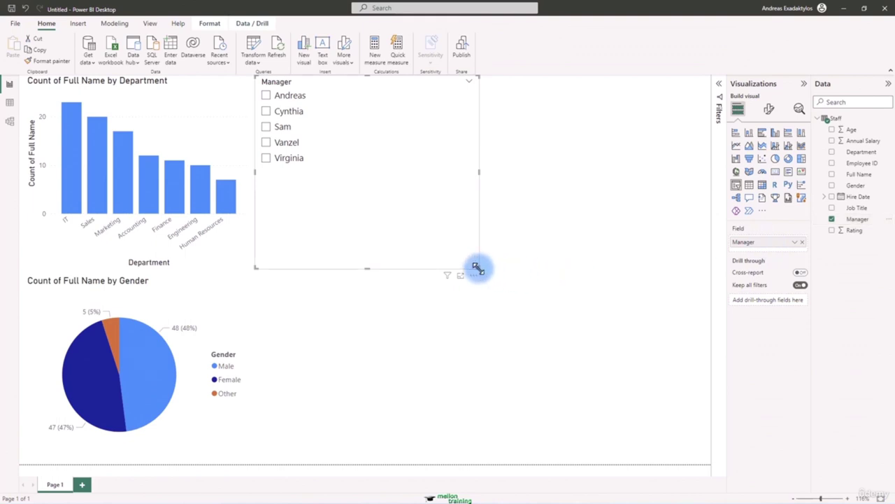
# Step: Shrink the Manager slicer to fit its list and test filtering the charts by individual managers, clearing each selection
pyautogui.moveTo(480, 266); pyautogui.dragTo(326, 172)
pyautogui.click(267, 128)
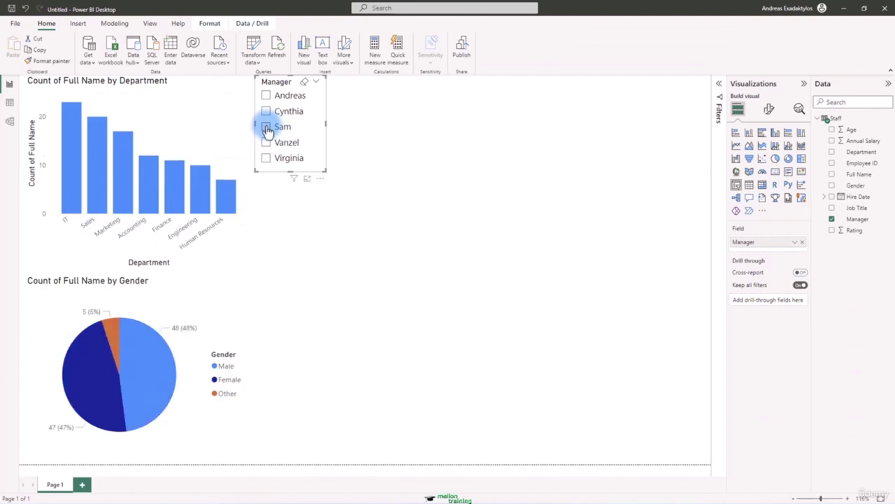
pyautogui.click(267, 158)
pyautogui.click(266, 159)
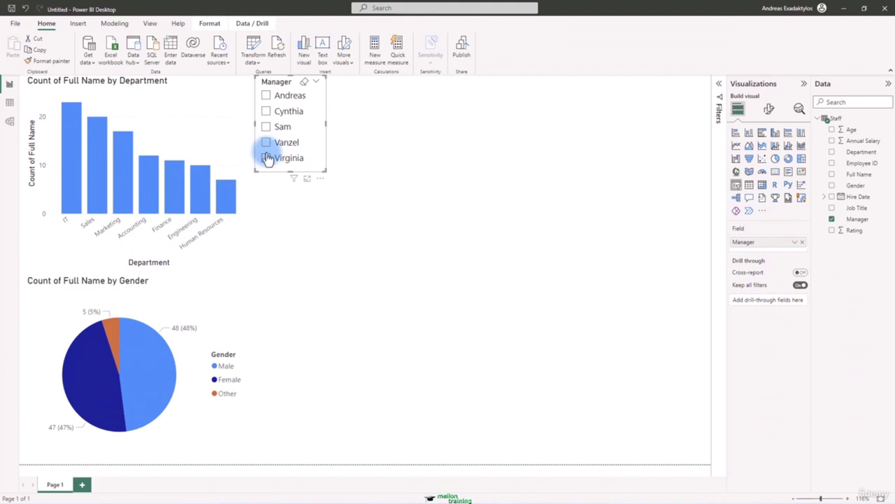
pyautogui.click(267, 96)
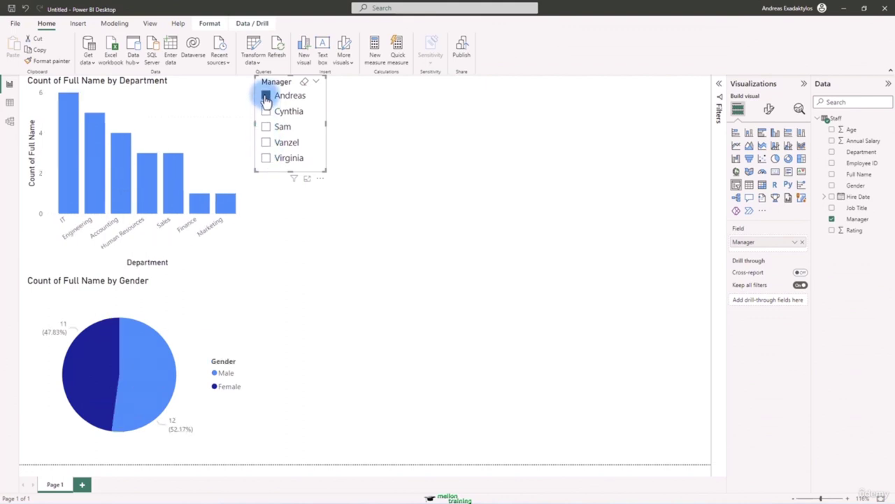
pyautogui.click(267, 96)
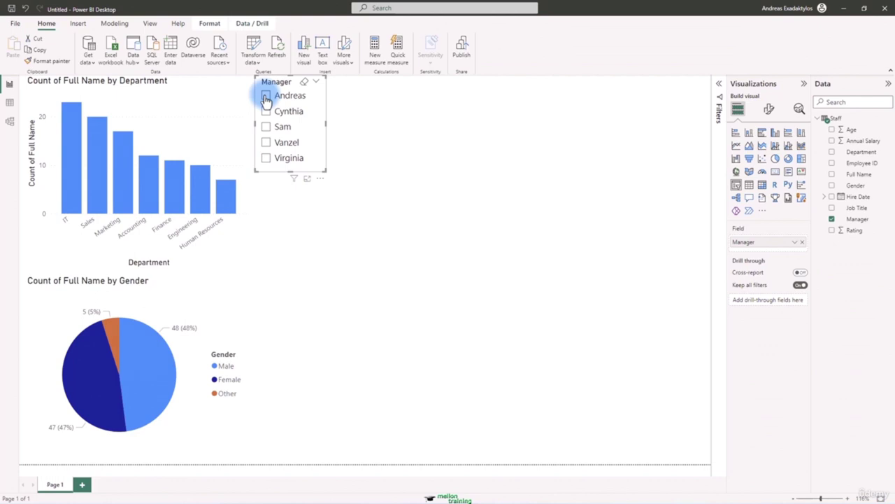
# Step: Expand the Filters pane and move the Manager slicer to the upper-right corner of the report page
pyautogui.click(719, 90)
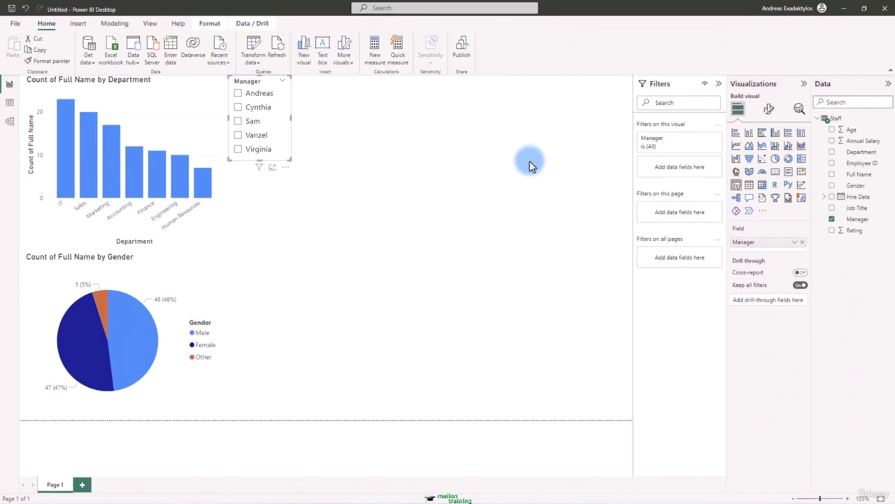
pyautogui.moveTo(263, 89); pyautogui.dragTo(606, 85)
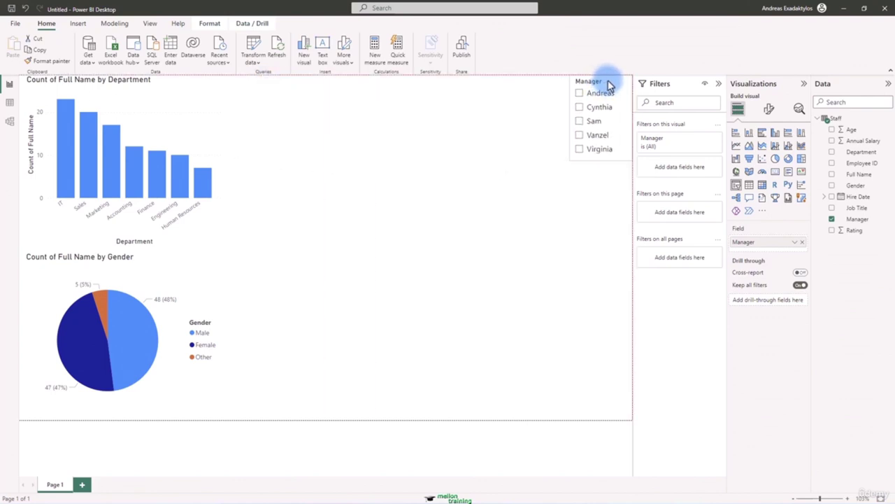
pyautogui.click(532, 134)
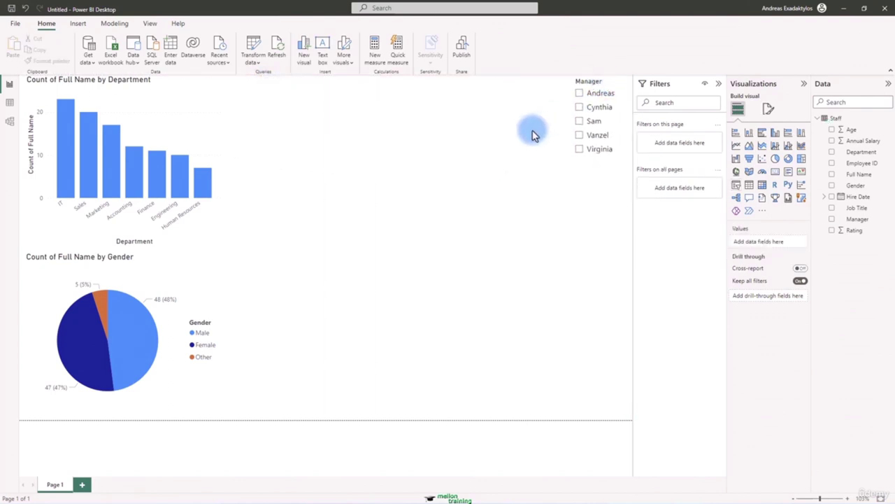
# Step: Test the relocated slicer by filtering on the third manager, clear that selection and deselect the slicer
pyautogui.click(580, 122)
pyautogui.click(580, 123)
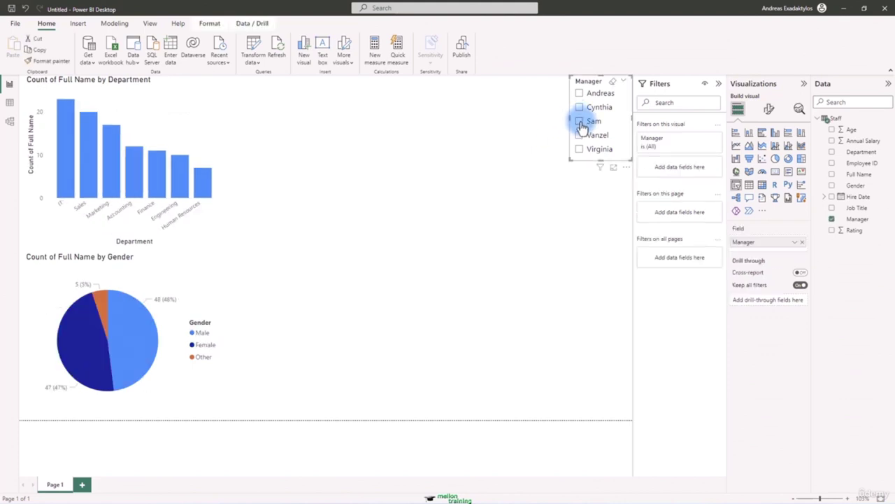
pyautogui.click(468, 138)
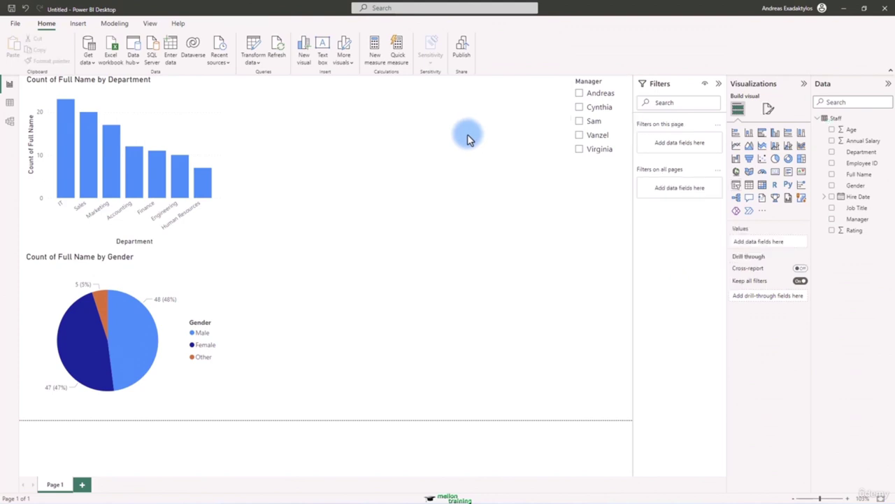
# Step: Add an empty table visual between the column chart and the Manager slicer, and widen it slightly
pyautogui.click(750, 186)
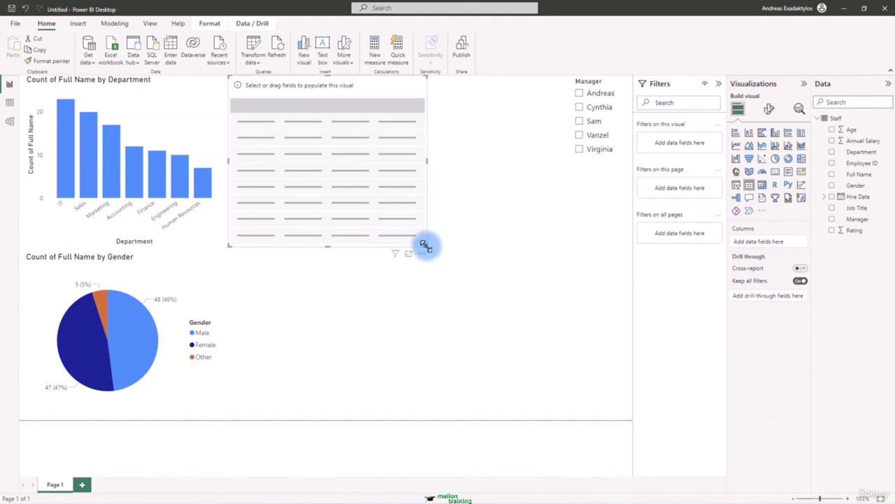
pyautogui.moveTo(426, 245); pyautogui.dragTo(441, 249)
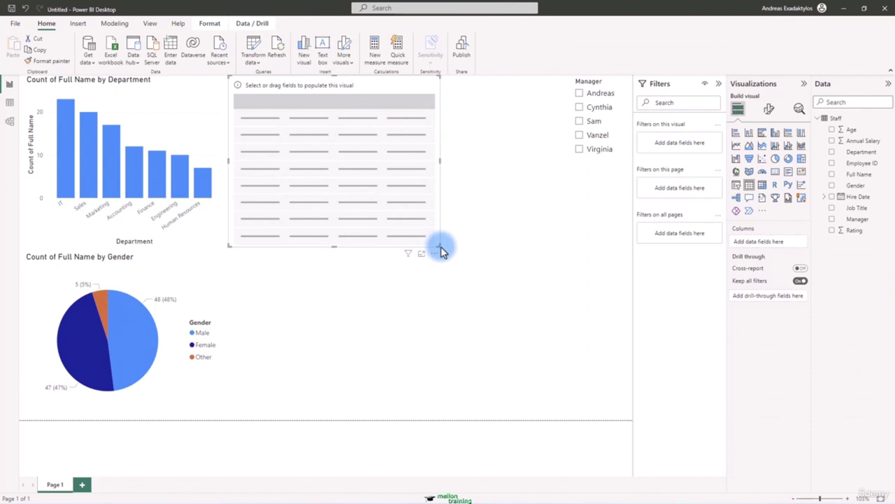
pyautogui.moveTo(392, 92)
pyautogui.mouseDown()
pyautogui.moveTo(396, 194)
pyautogui.moveTo(445, 133)
pyautogui.moveTo(400, 74)
pyautogui.moveTo(381, 78)
pyautogui.mouseUp()
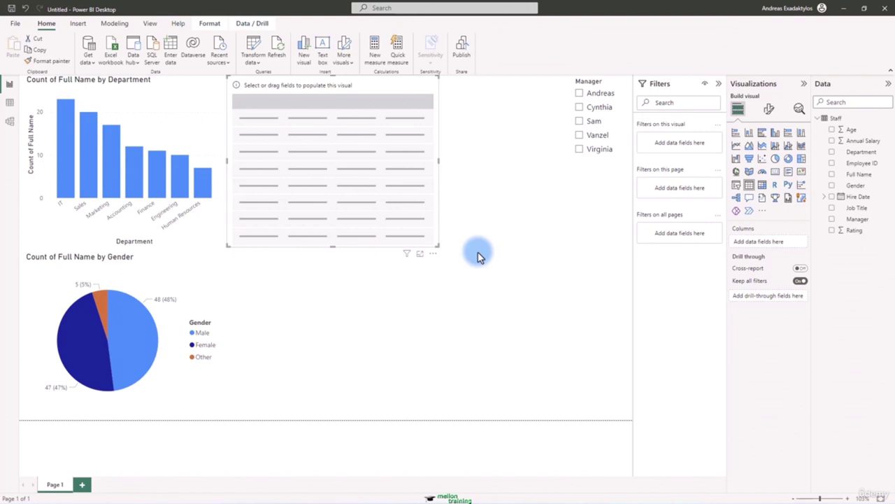
# Step: Fill the table with the Full Name, Age, Rating and Annual Salary columns, enlarging it downward and sideways to fit them
pyautogui.moveTo(861, 174); pyautogui.dragTo(781, 242)
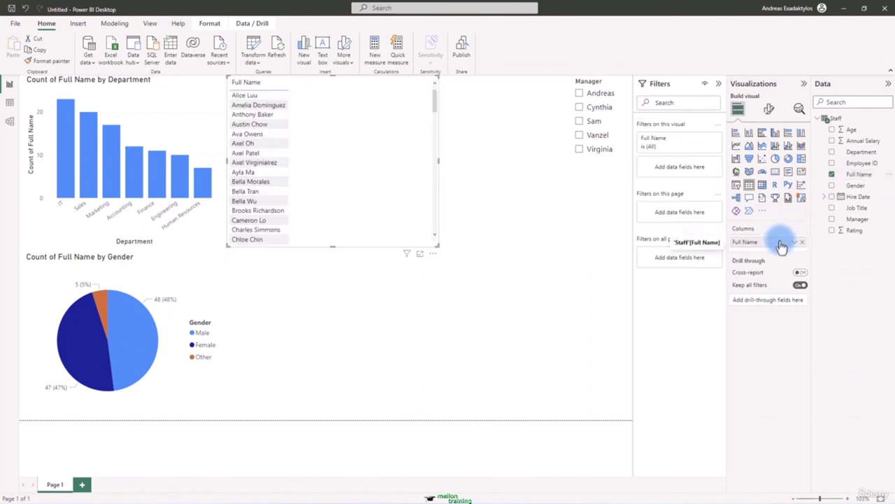
pyautogui.moveTo(435, 100)
pyautogui.mouseDown()
pyautogui.moveTo(444, 221)
pyautogui.moveTo(441, 88)
pyautogui.mouseUp()
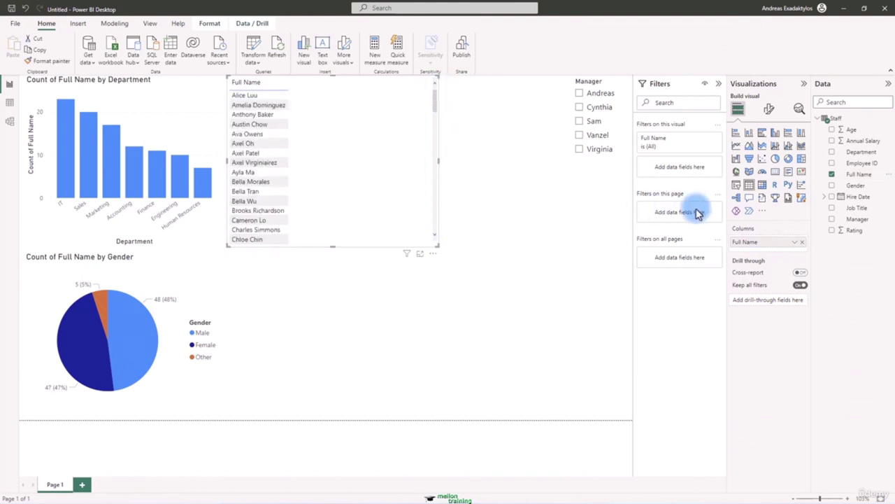
pyautogui.moveTo(851, 130); pyautogui.dragTo(769, 255)
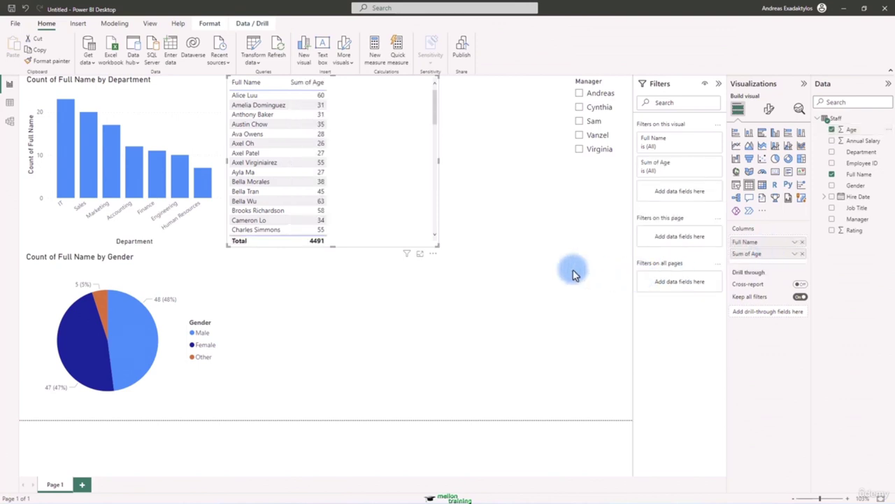
pyautogui.moveTo(333, 245); pyautogui.dragTo(333, 399)
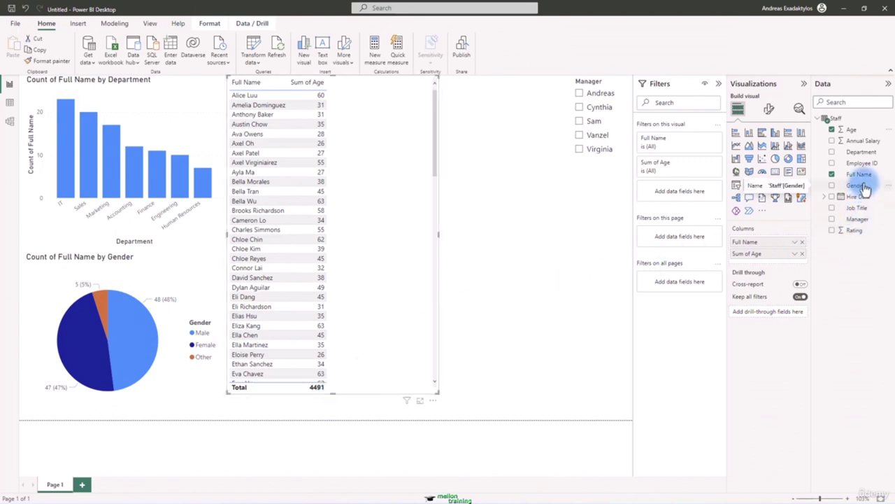
pyautogui.moveTo(861, 236); pyautogui.dragTo(787, 264)
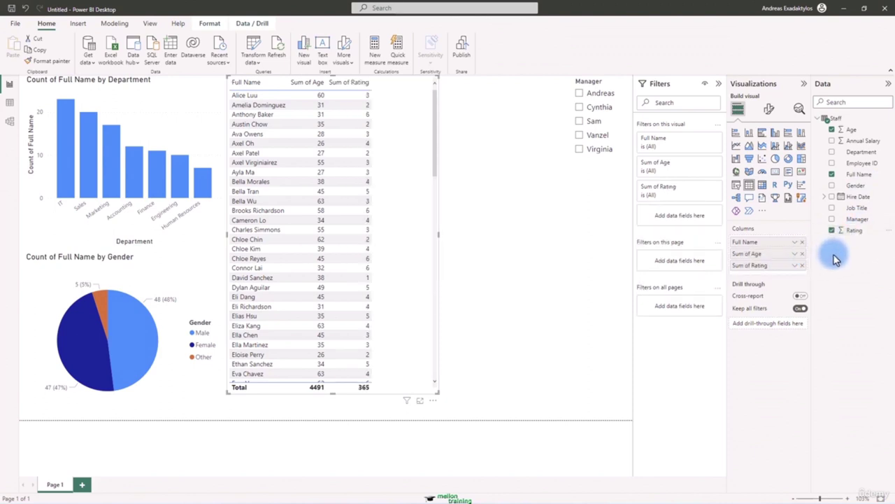
pyautogui.moveTo(861, 141); pyautogui.dragTo(797, 270)
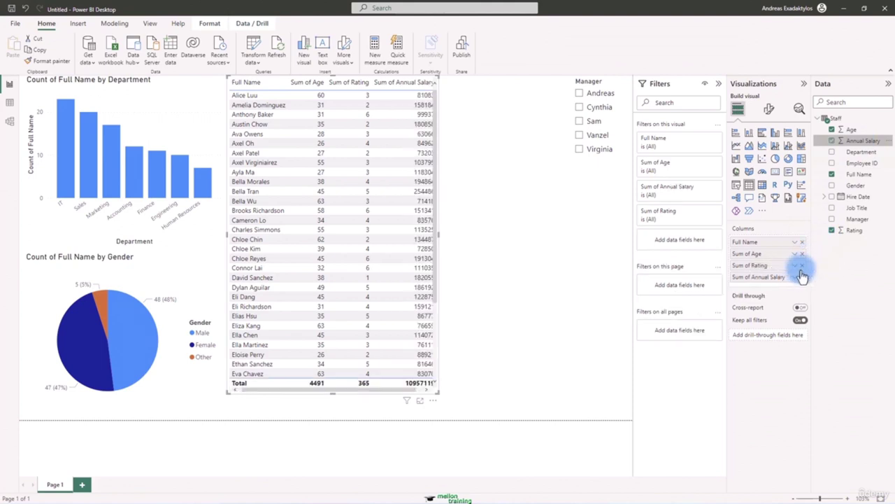
pyautogui.moveTo(440, 236); pyautogui.dragTo(472, 240)
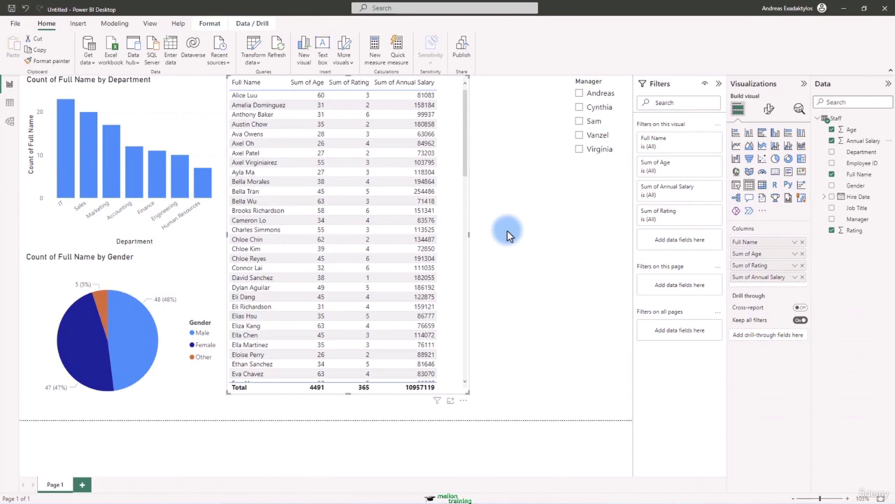
# Step: Switch the table's total values off and back on in its Totals formatting options
pyautogui.click(770, 110)
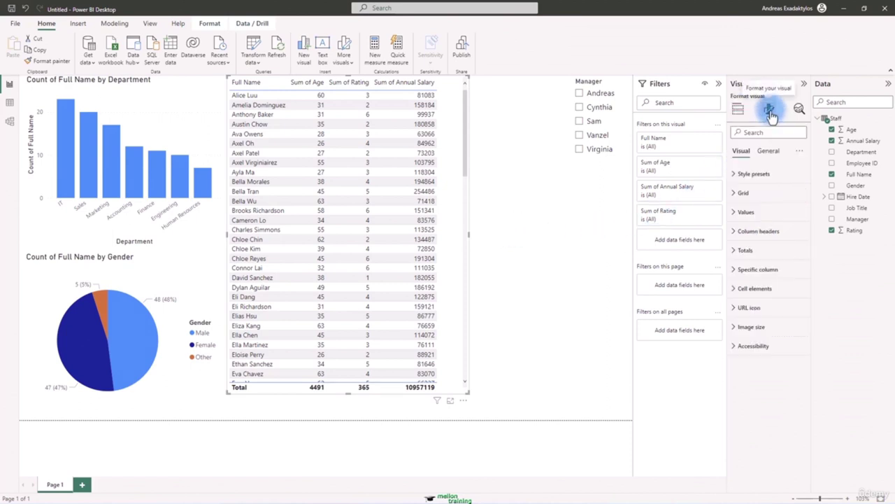
pyautogui.click(741, 250)
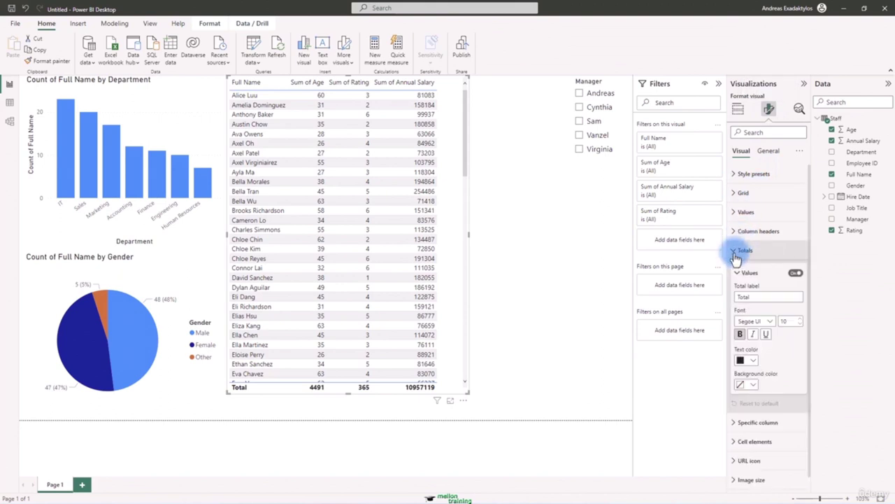
pyautogui.click(794, 274)
pyautogui.click(795, 274)
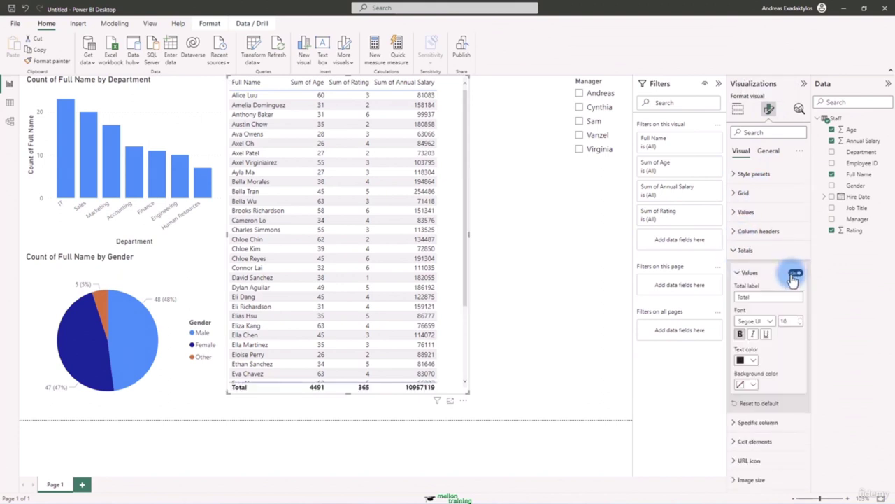
pyautogui.click(795, 274)
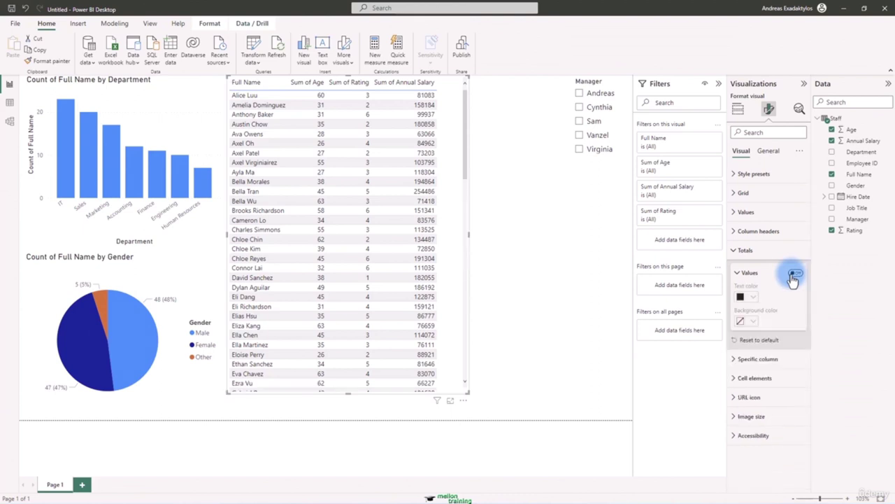
pyautogui.click(794, 277)
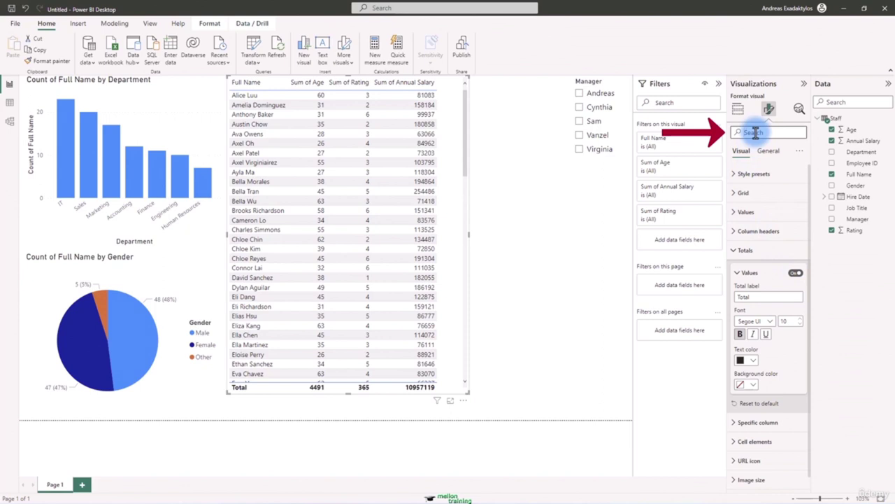
# Step: Search the table's format options for "tota" and clear the search
pyautogui.write('tota')
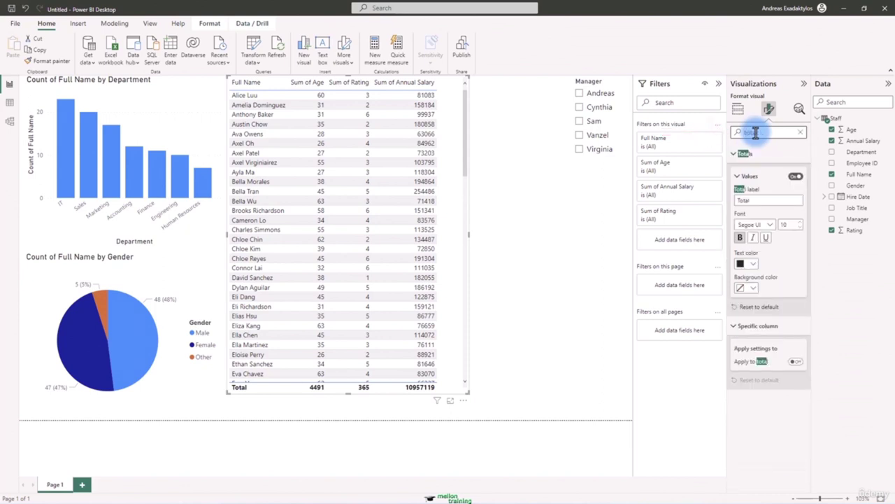
pyautogui.press('BackSpace')
pyautogui.press('BackSpace')
pyautogui.press('BackSpace')
pyautogui.press('BackSpace')
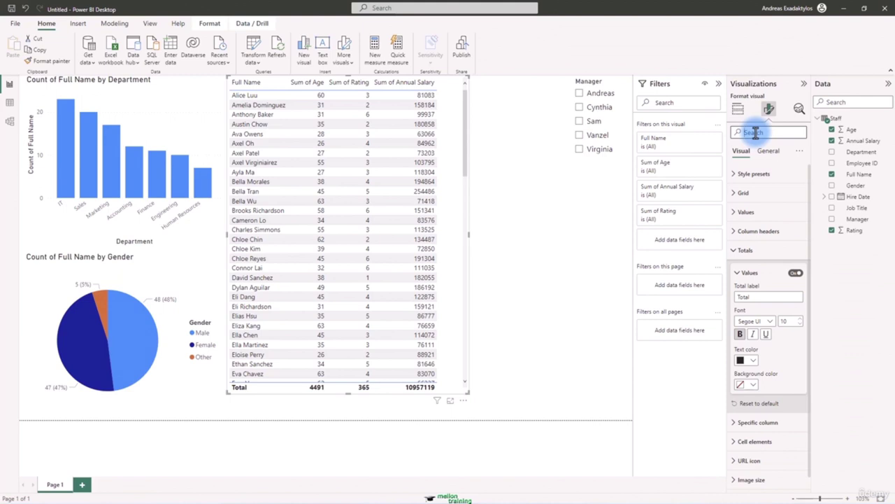
pyautogui.click(267, 110)
pyautogui.click(277, 105)
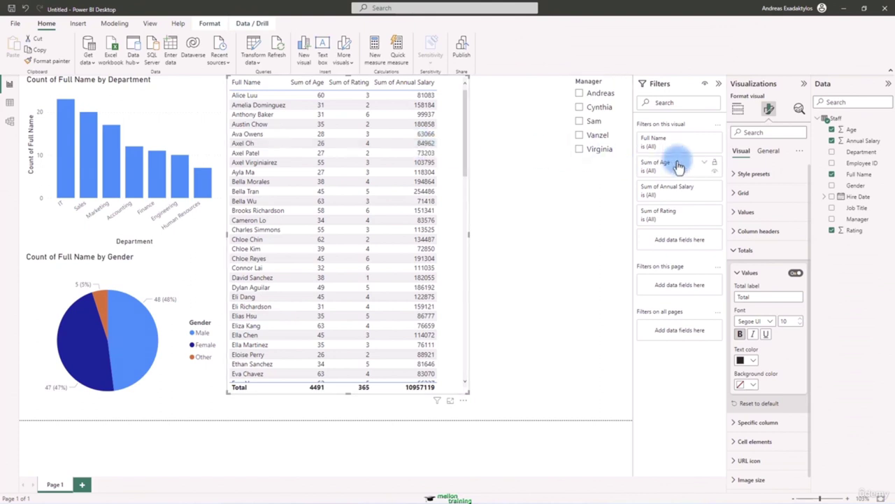
# Step: Apply a gradient background color to the Sum of Rating values, with orange for the lowest value and white for the highest
pyautogui.click(739, 109)
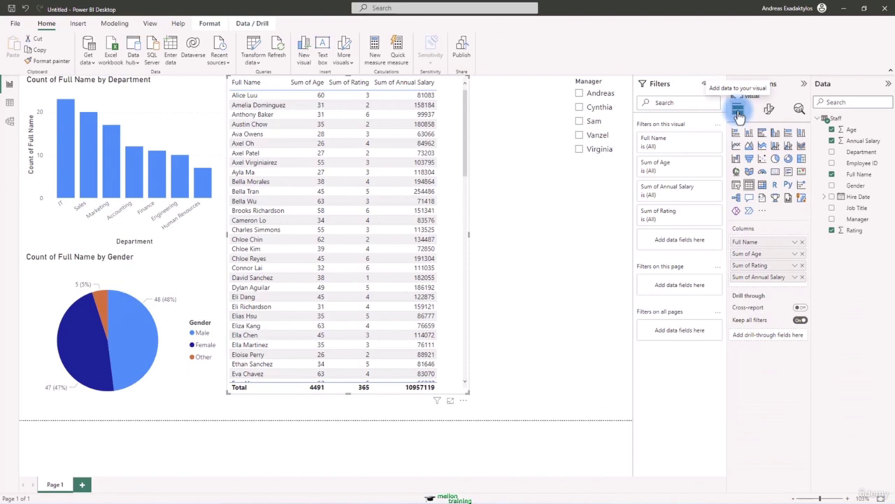
pyautogui.click(796, 267)
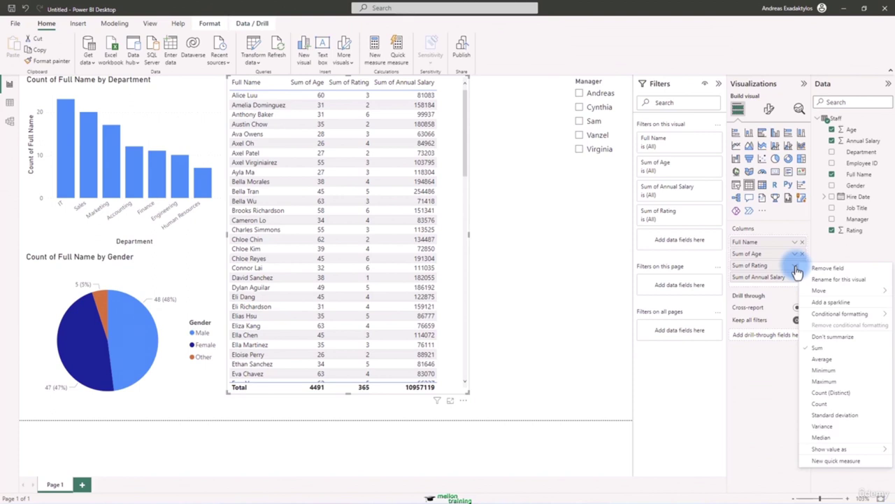
pyautogui.moveTo(882, 315)
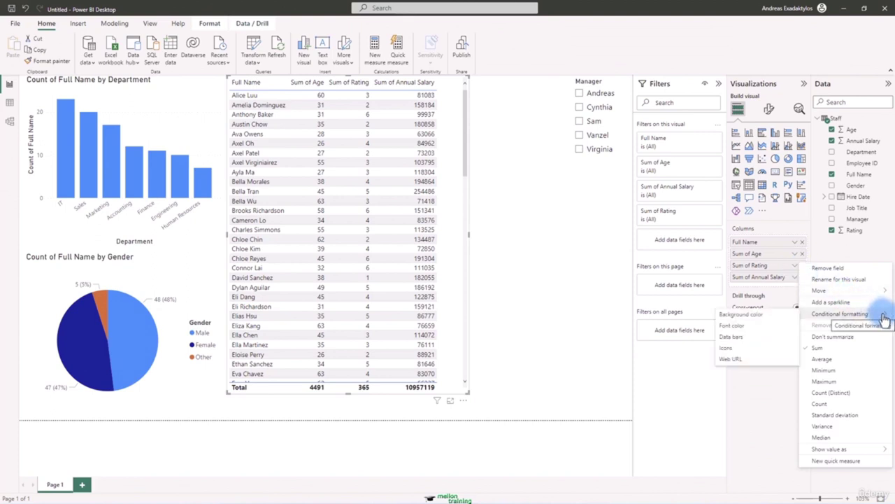
pyautogui.click(758, 316)
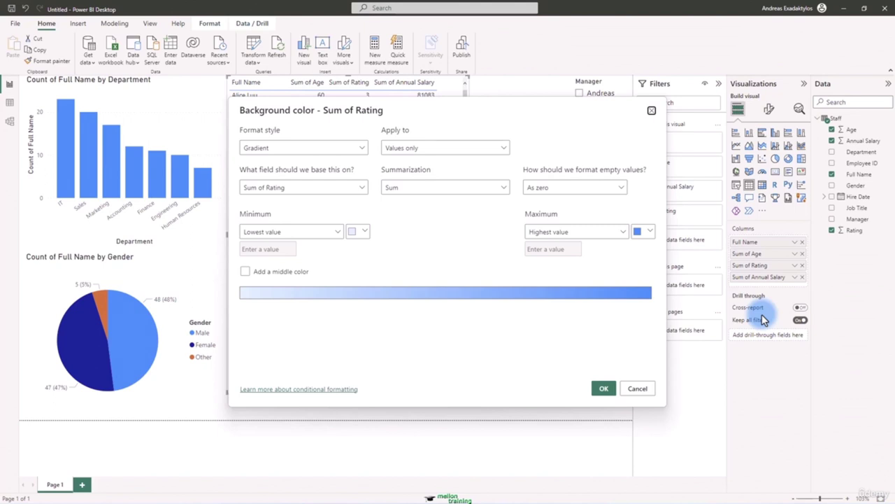
pyautogui.click(365, 235)
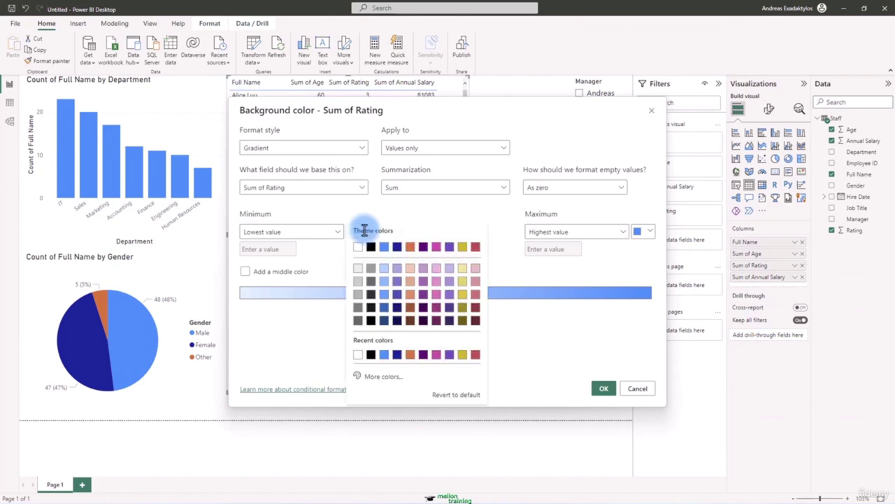
pyautogui.click(410, 354)
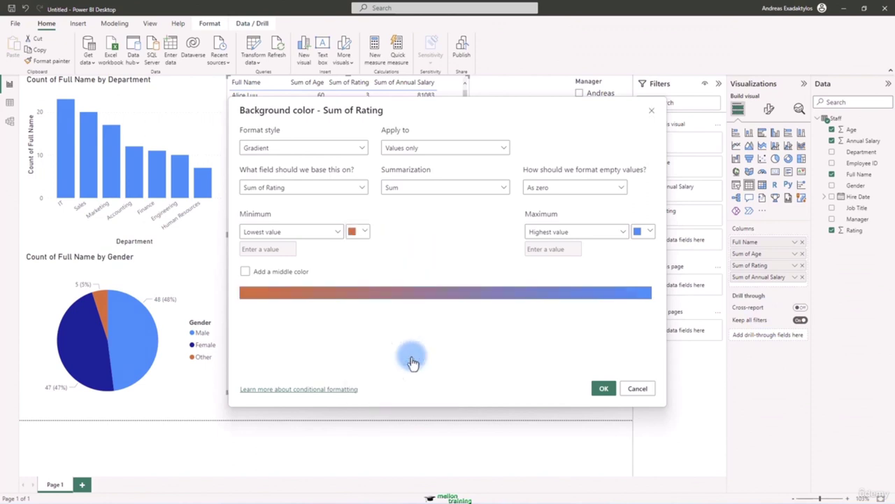
pyautogui.click(640, 233)
pyautogui.click(526, 247)
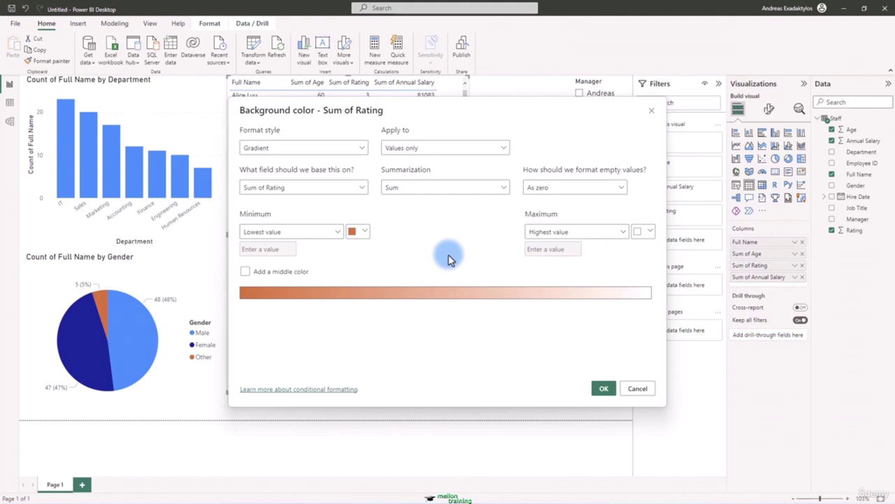
pyautogui.click(604, 387)
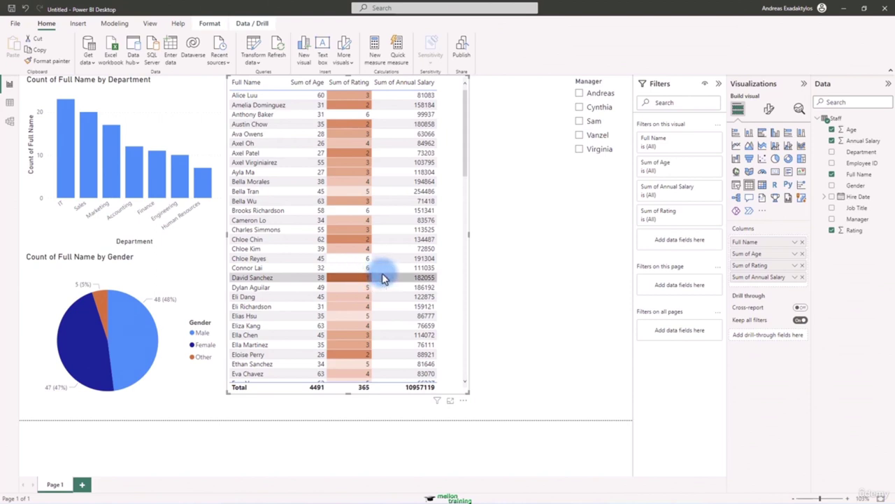
# Step: Turn off the total values in the employee table's Totals formatting options
pyautogui.click(768, 111)
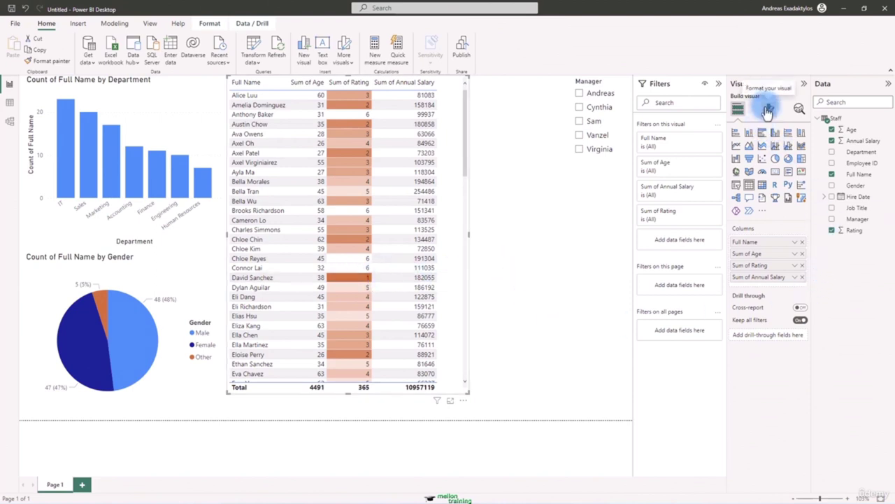
pyautogui.click(782, 251)
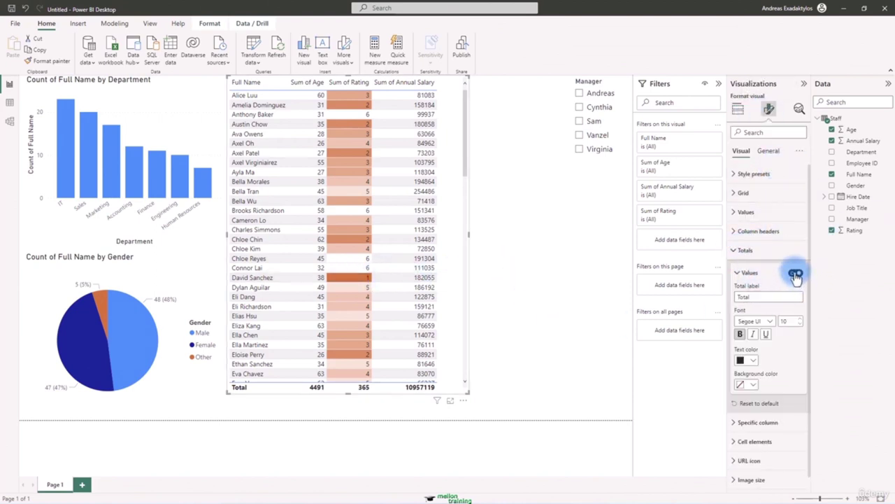
pyautogui.click(796, 274)
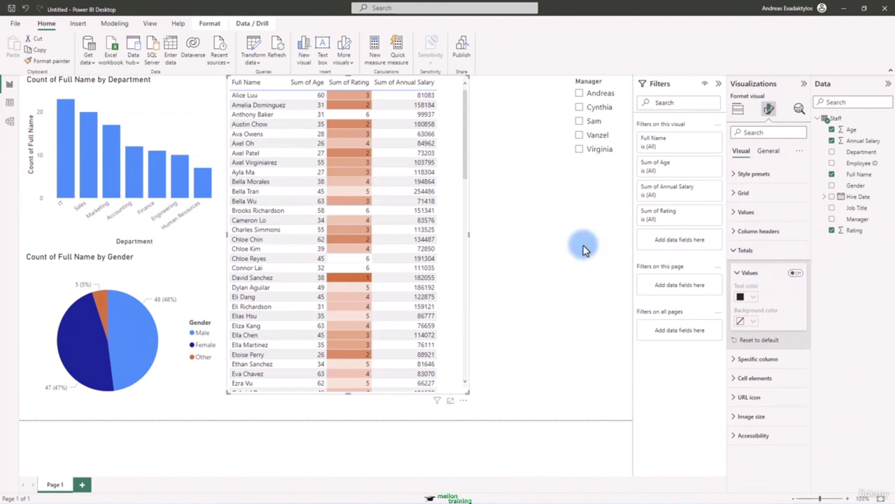
# Step: Start data bars conditional formatting for Sum of Annual Salary and set the positive bar to a custom bright green
pyautogui.click(739, 112)
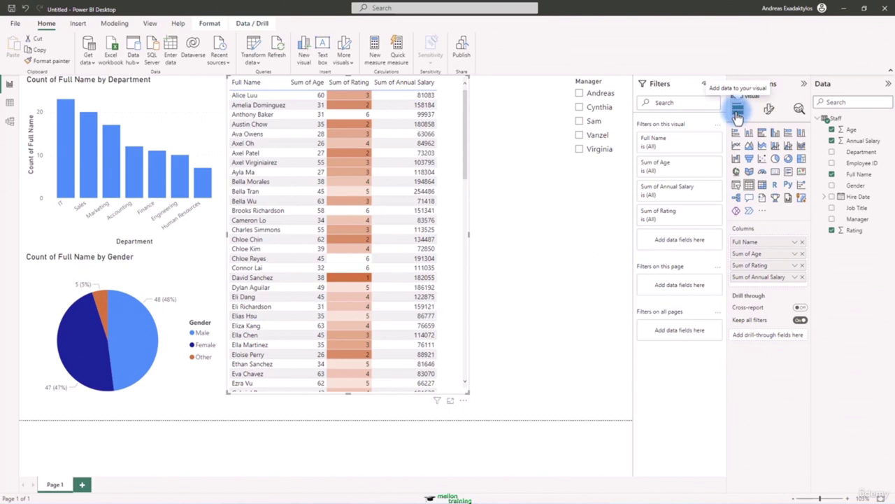
pyautogui.click(796, 278)
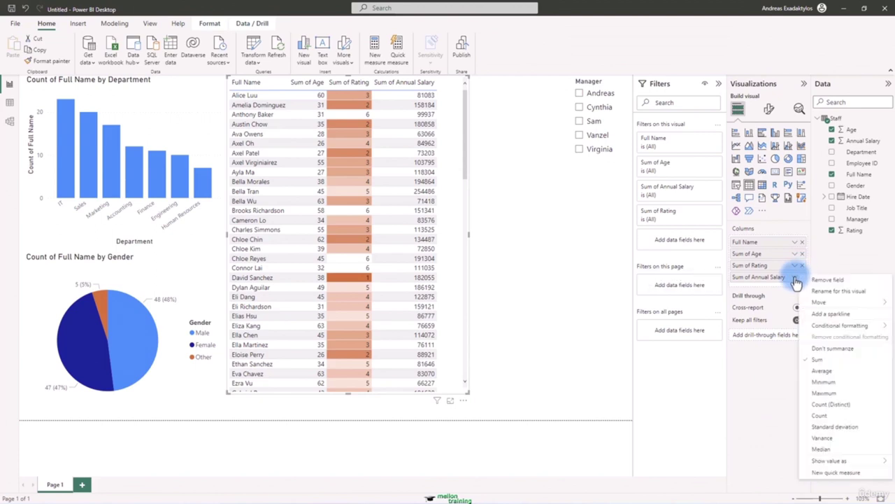
pyautogui.moveTo(879, 326)
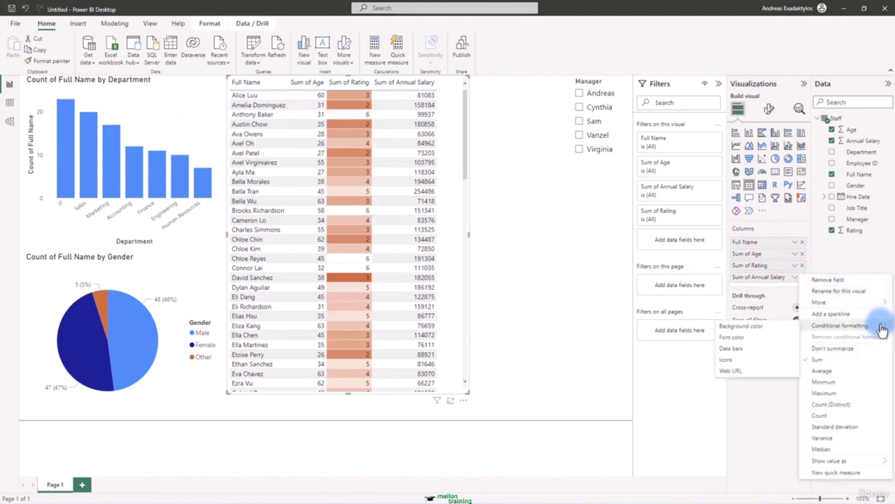
pyautogui.click(758, 350)
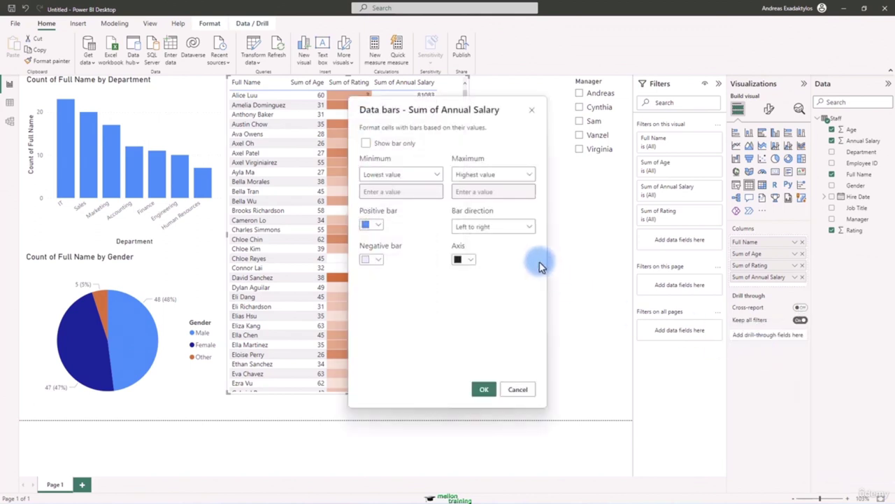
pyautogui.click(371, 224)
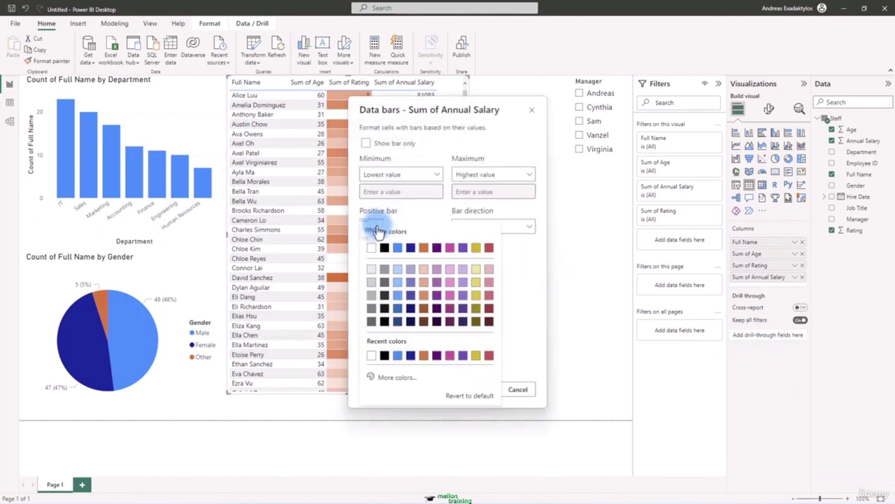
pyautogui.click(396, 378)
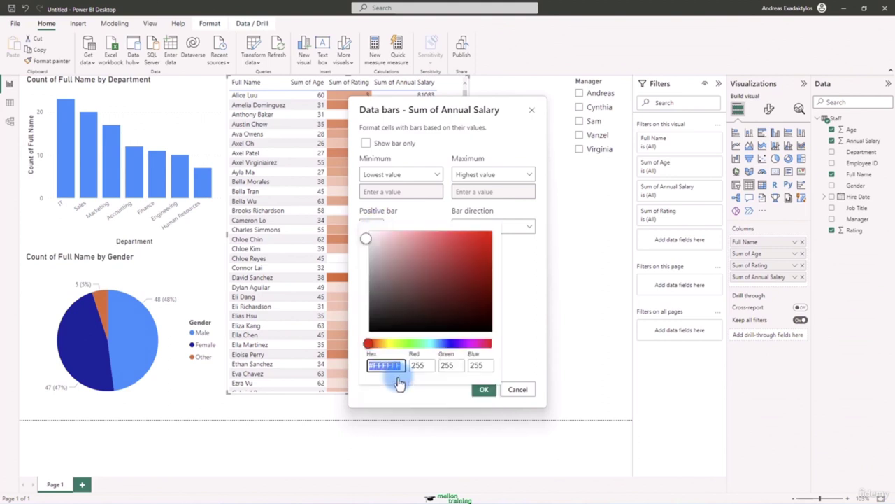
pyautogui.click(422, 343)
pyautogui.click(411, 343)
pyautogui.moveTo(482, 242); pyautogui.dragTo(490, 234)
pyautogui.click(516, 320)
# Step: Set the negative bar color to a dark red theme shade and apply the data bars to the table
pyautogui.click(372, 260)
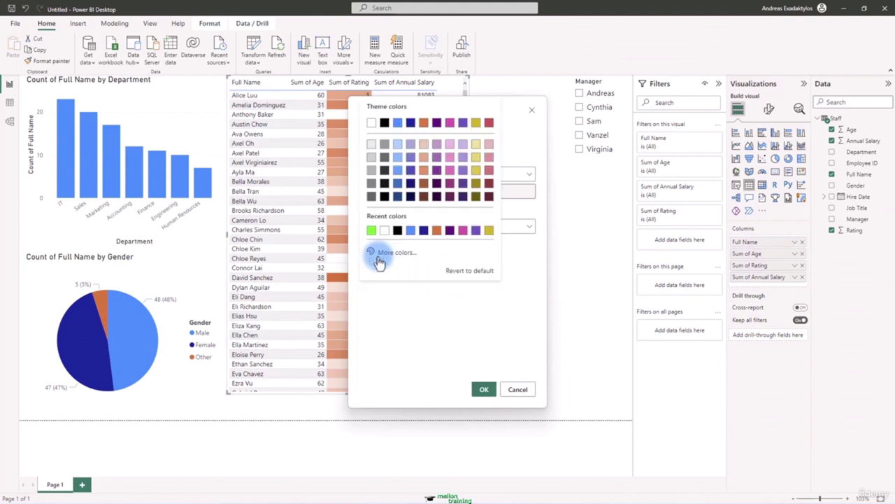
pyautogui.click(489, 184)
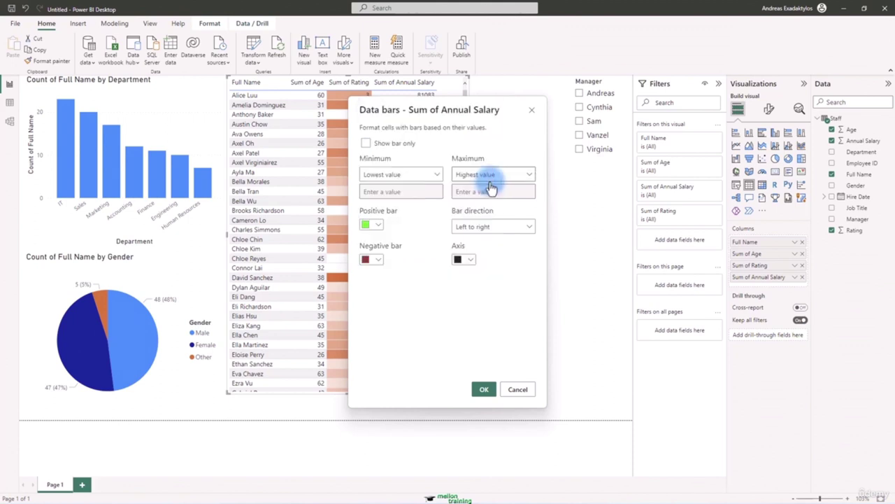
pyautogui.click(484, 389)
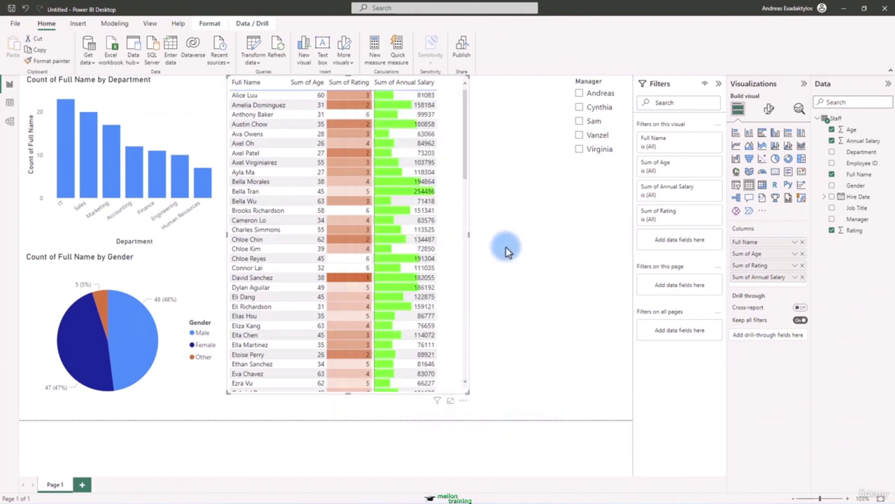
pyautogui.scroll(-3, 451, 294)
pyautogui.scroll(3, 450, 296)
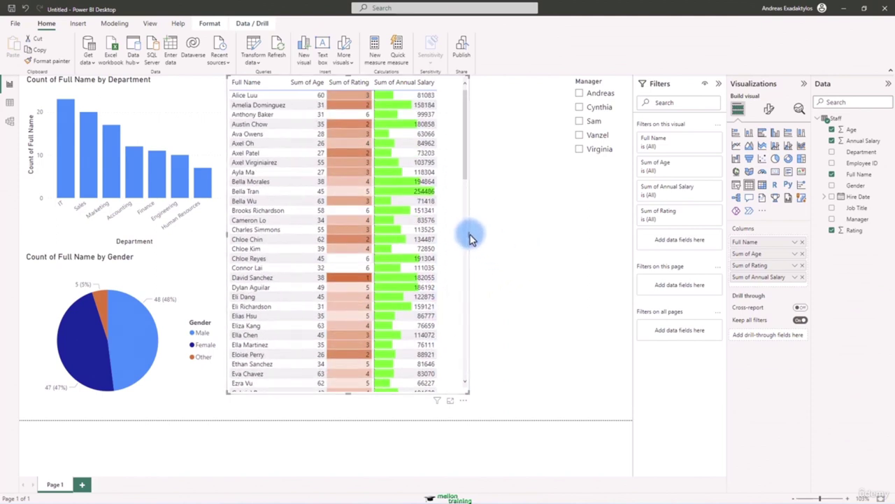
# Step: Narrow the table slightly, shorten it to the department chart's height, and sort it by Sum of Annual Salary in descending order
pyautogui.moveTo(468, 234)
pyautogui.mouseDown()
pyautogui.moveTo(499, 235)
pyautogui.moveTo(458, 240)
pyautogui.mouseUp()
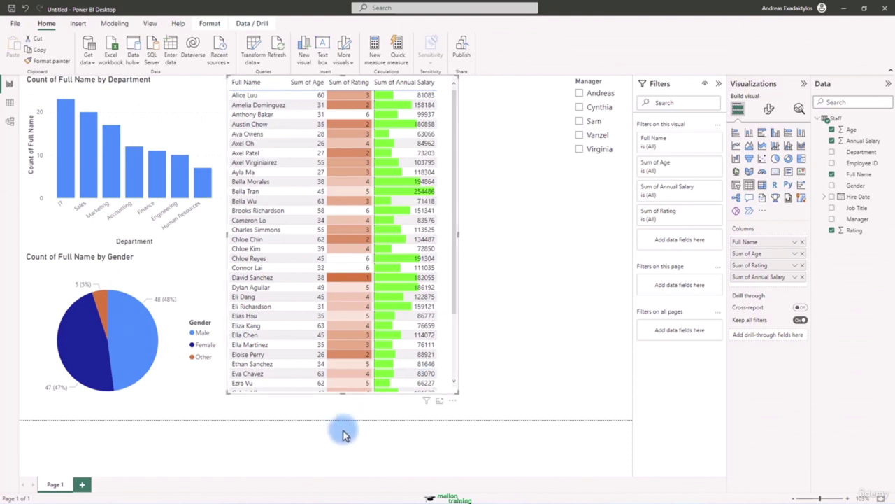
pyautogui.moveTo(340, 394); pyautogui.dragTo(336, 246)
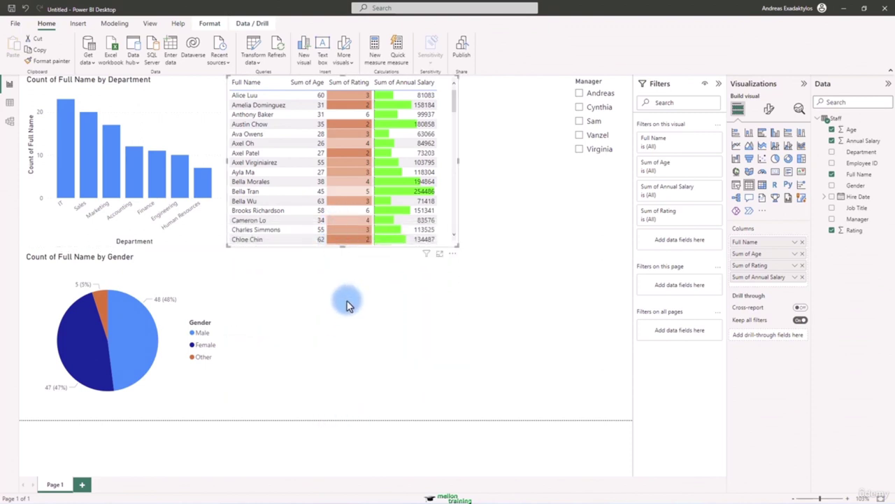
pyautogui.click(377, 91)
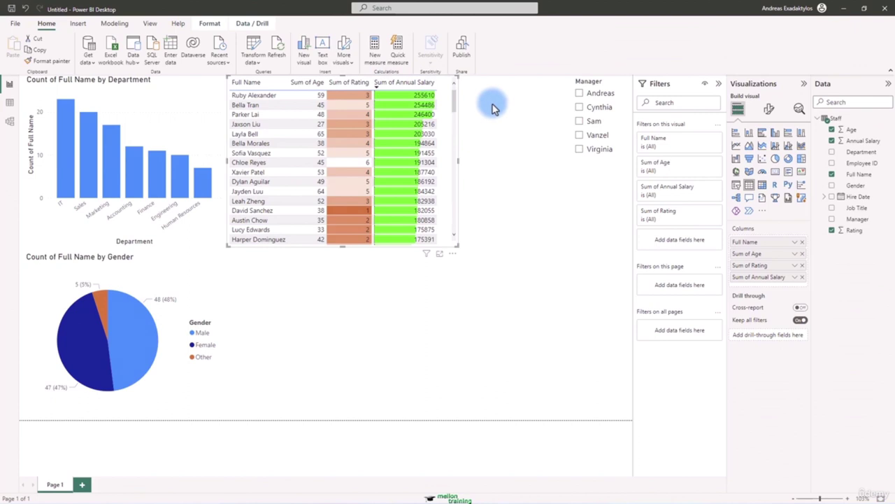
# Step: Filter the report by each manager in turn with the Manager slicer, and clear the selection
pyautogui.click(580, 108)
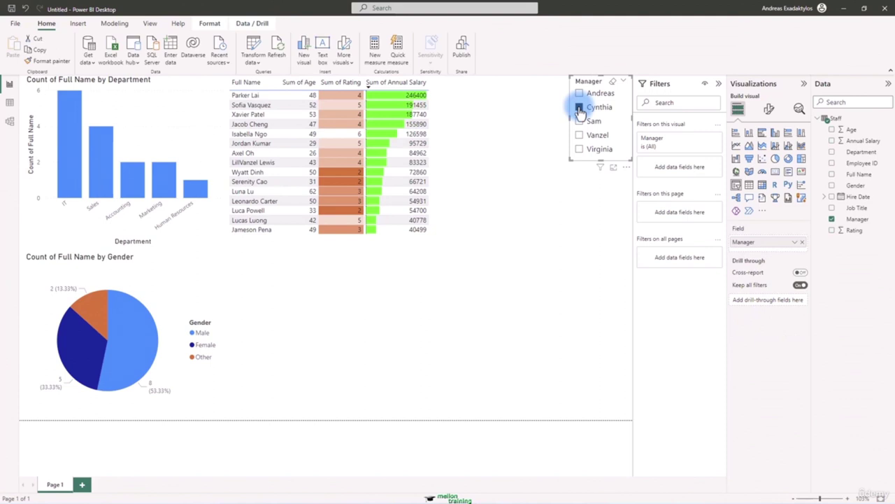
pyautogui.click(579, 109)
pyautogui.click(579, 94)
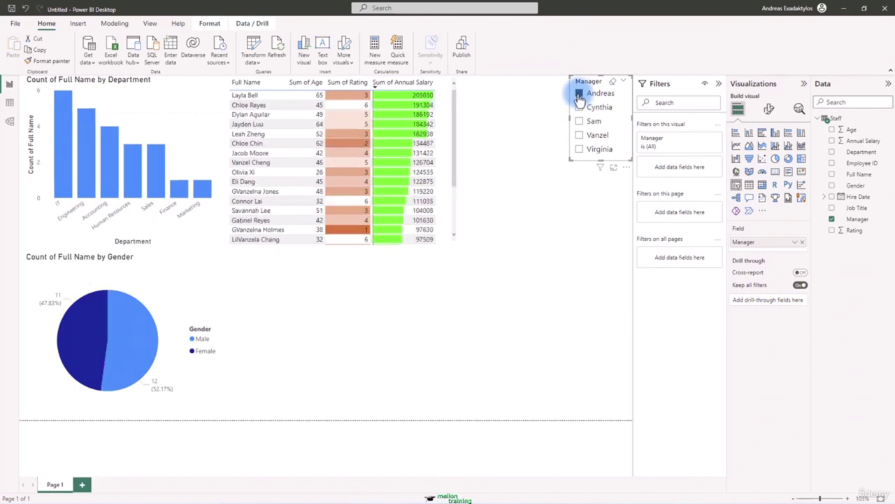
pyautogui.click(580, 121)
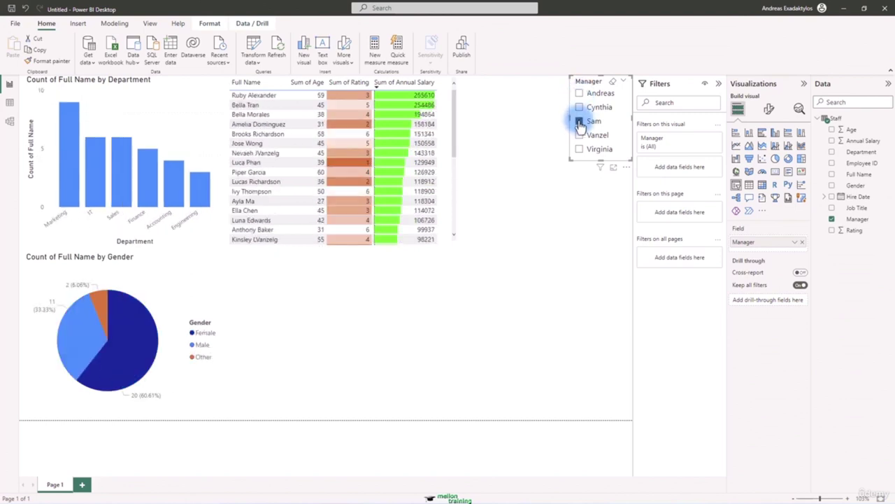
pyautogui.click(580, 136)
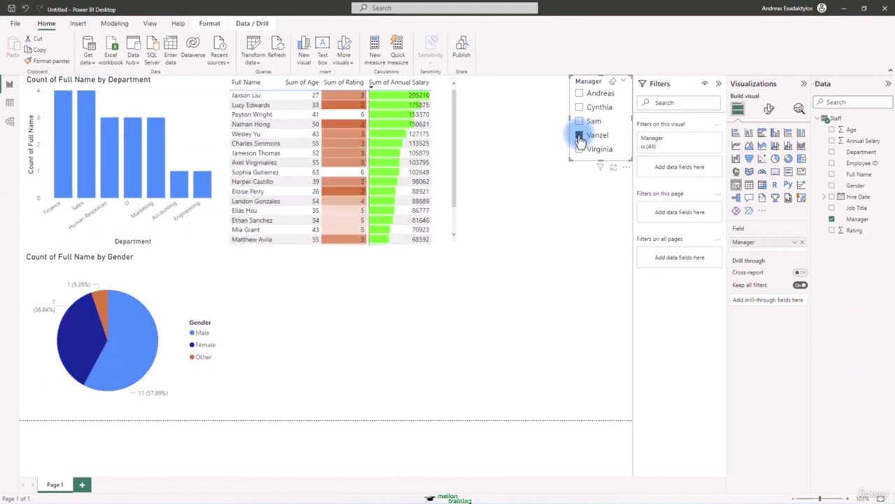
pyautogui.click(580, 149)
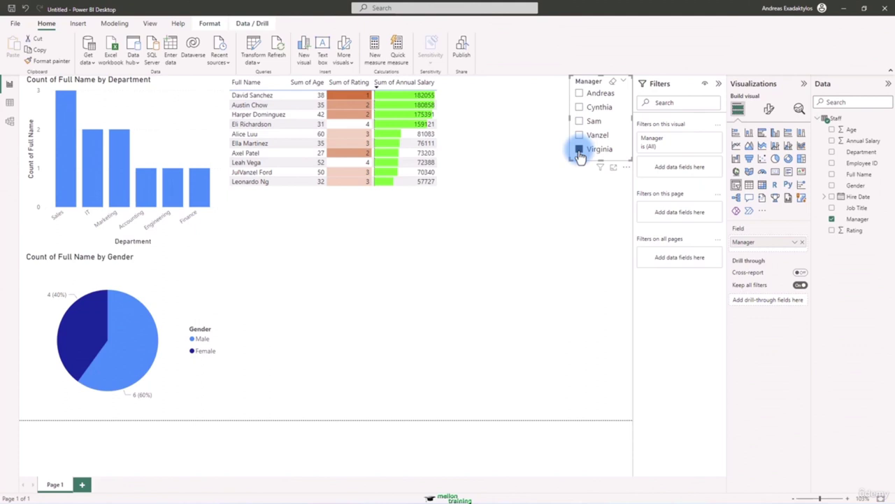
pyautogui.click(580, 151)
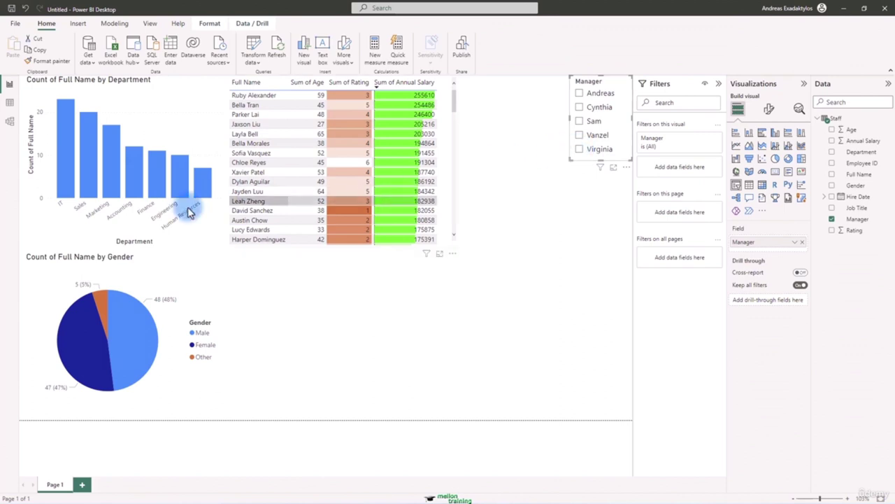
# Step: Cross-filter the report by the Finance department, combine it with the third manager in the slicer, and clear both selections
pyautogui.click(157, 175)
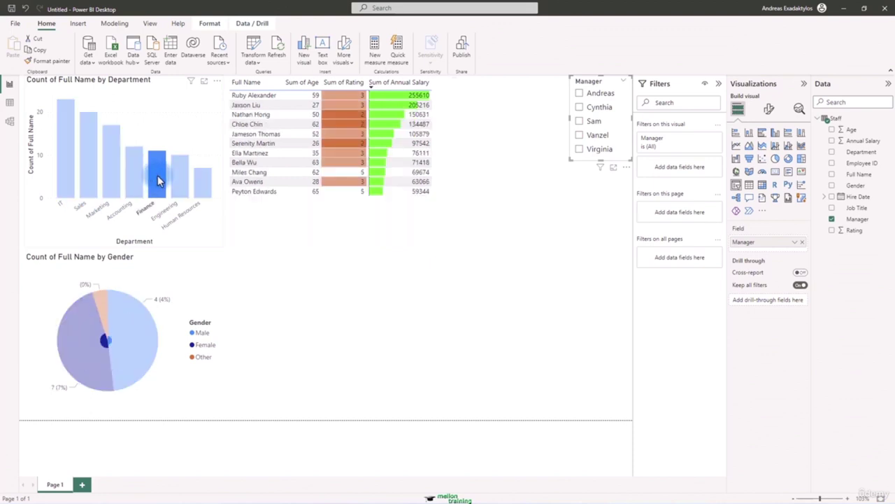
pyautogui.click(580, 124)
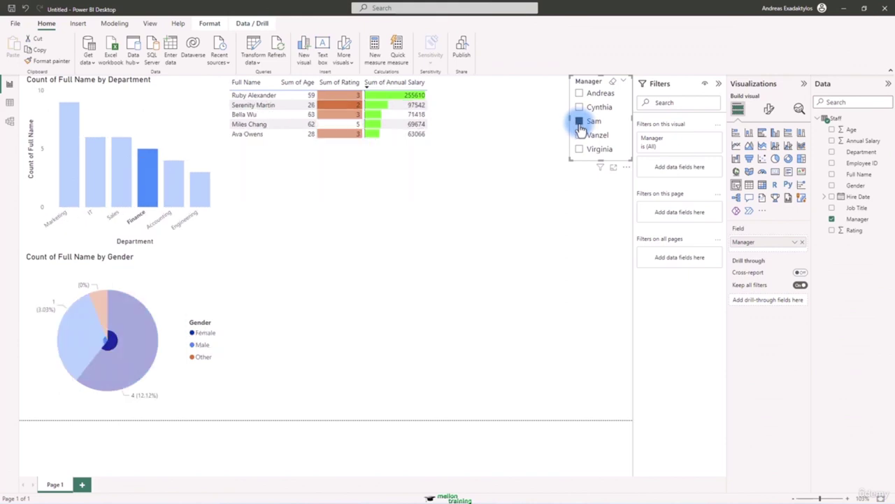
pyautogui.click(580, 122)
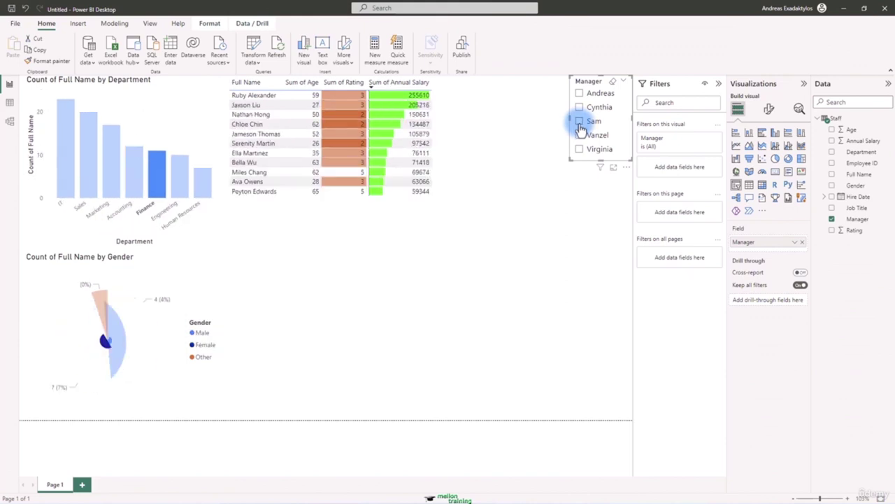
pyautogui.click(157, 192)
# Step: Cross-filter the report by the Marketing and Sales departments one after the other, and clear the selection
pyautogui.click(112, 187)
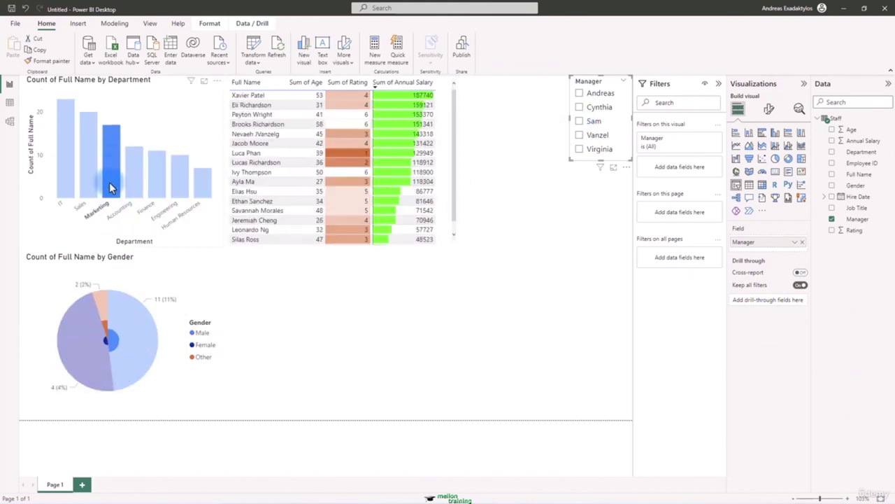
pyautogui.click(111, 187)
pyautogui.click(90, 183)
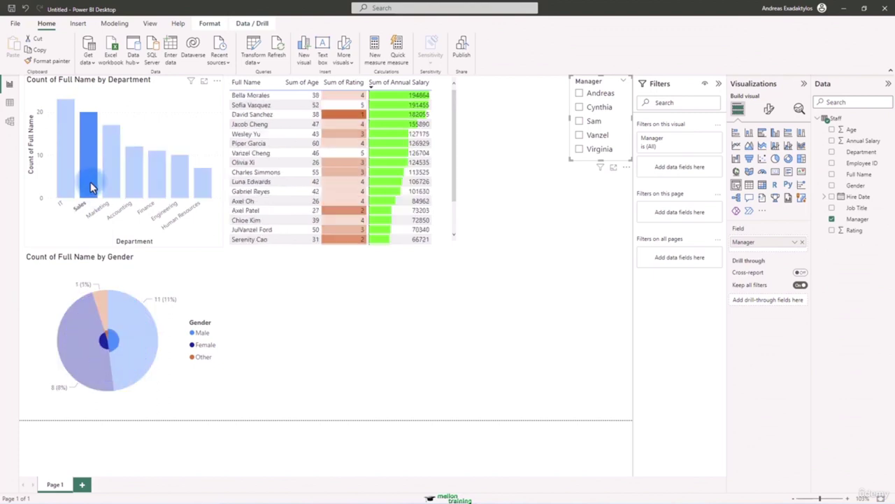
pyautogui.click(90, 182)
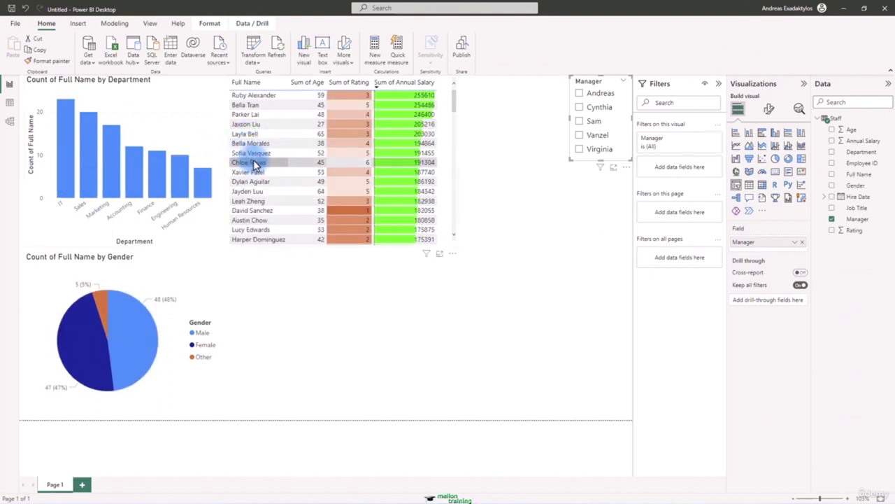
# Step: Look through the employee table, highlight the employee row with the 83576 annual salary across the charts, and clear the highlight
pyautogui.scroll(-1, 276, 187)
pyautogui.scroll(-5, 277, 188)
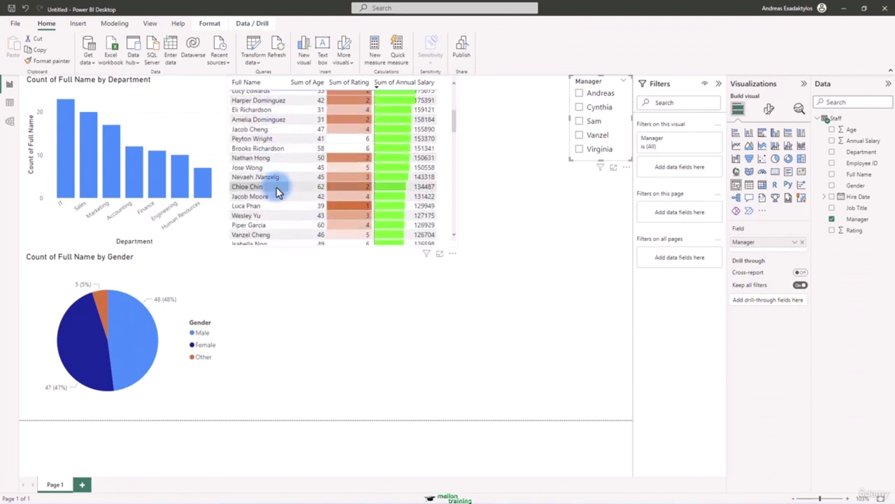
pyautogui.scroll(-4, 277, 190)
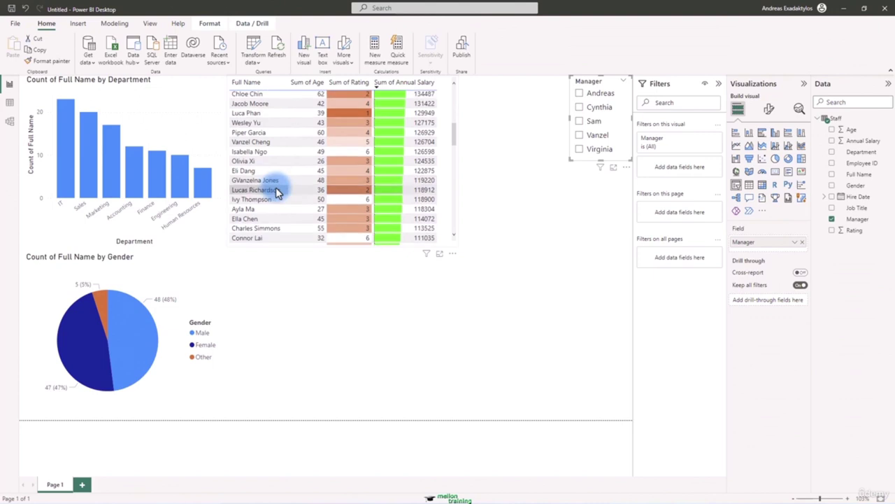
pyautogui.scroll(-5, 277, 192)
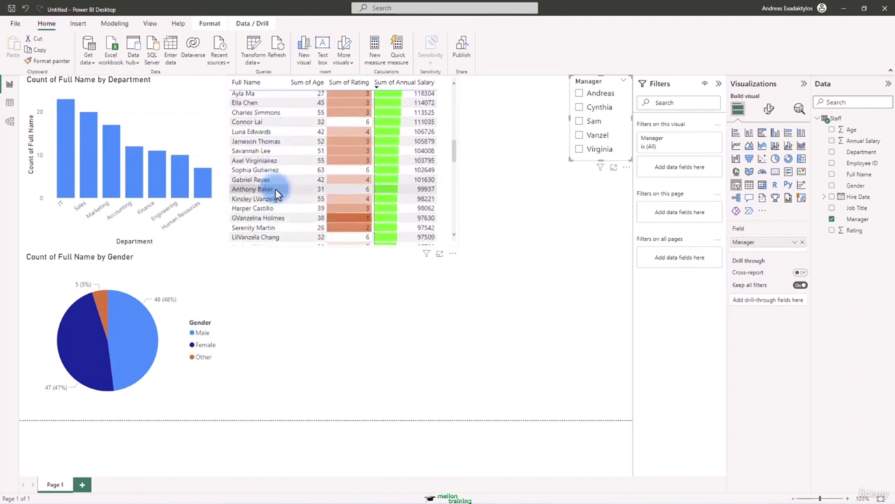
pyautogui.scroll(-6, 277, 189)
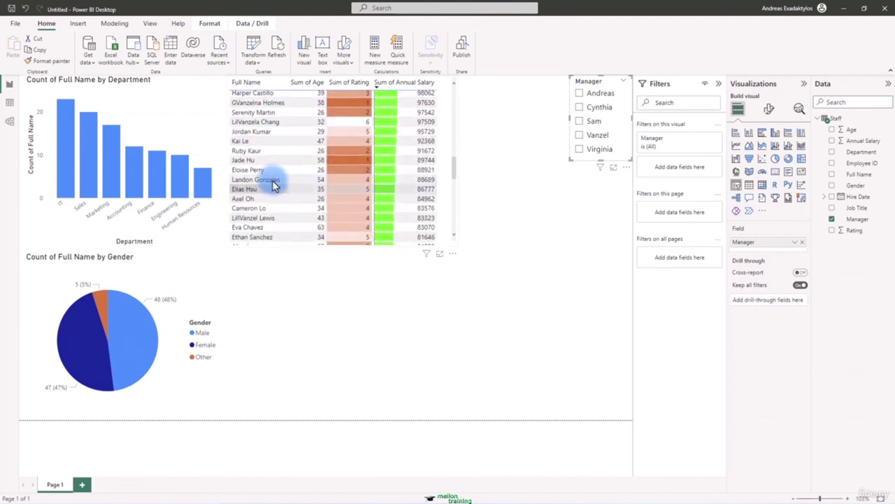
pyautogui.click(277, 172)
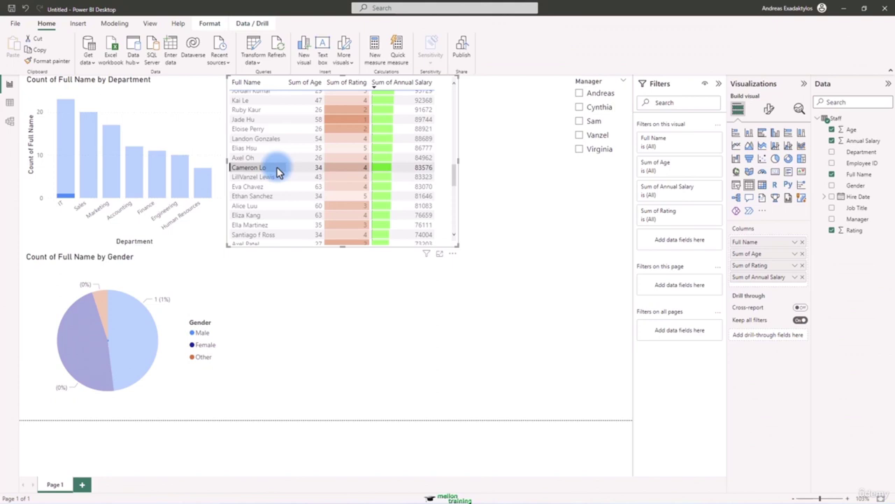
pyautogui.click(278, 173)
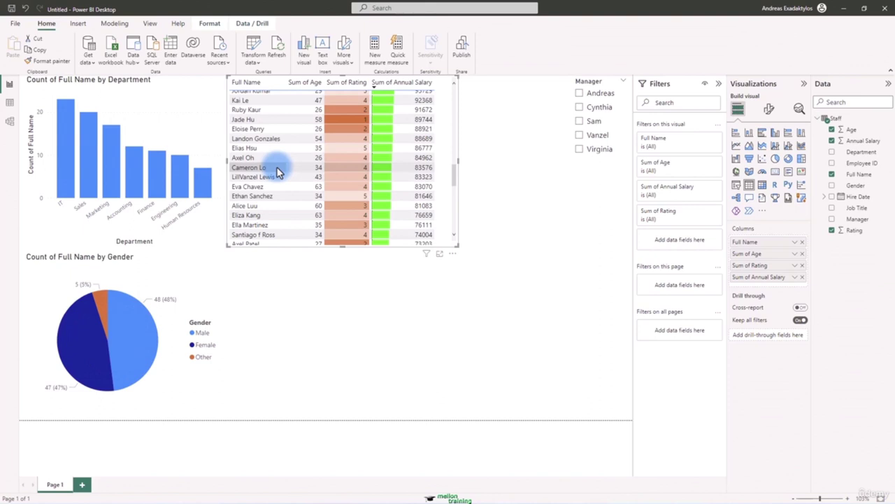
# Step: Cross-filter the report by the IT department, clear it, and filter by the Female gender slice while scrolling through the employee table
pyautogui.click(64, 184)
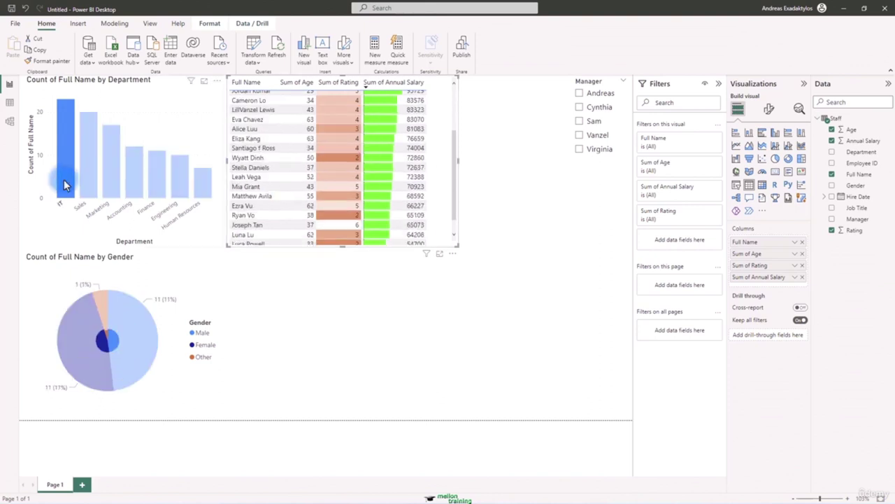
pyautogui.click(64, 183)
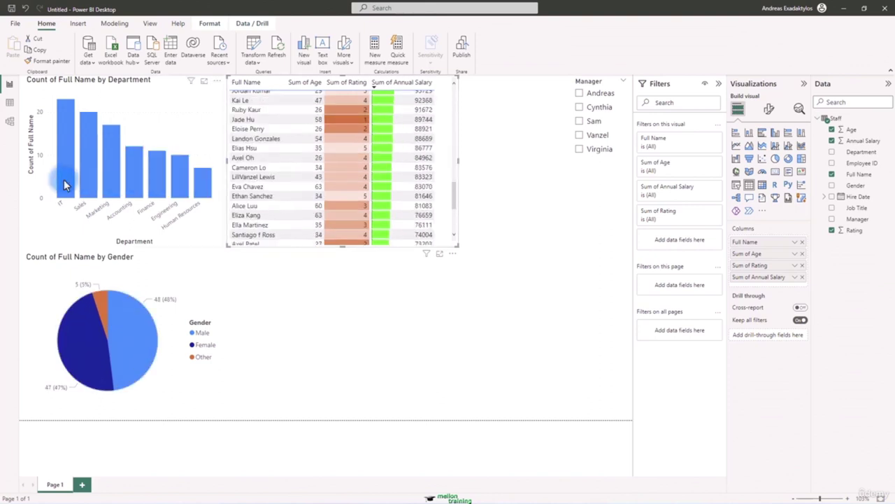
pyautogui.click(83, 350)
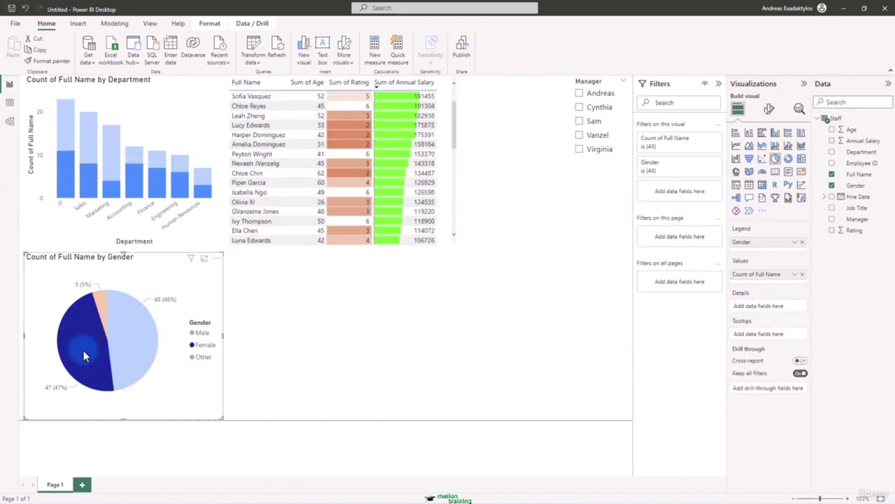
pyautogui.moveTo(456, 133); pyautogui.dragTo(456, 98)
pyautogui.click(86, 356)
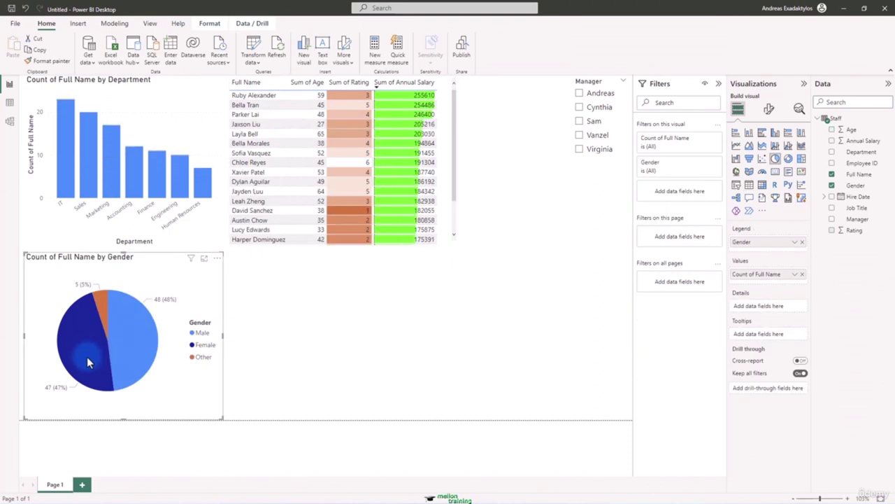
# Step: Cross-filter the report by the Male gender slice, look through the employee table, and clear the selection
pyautogui.moveTo(86, 356)
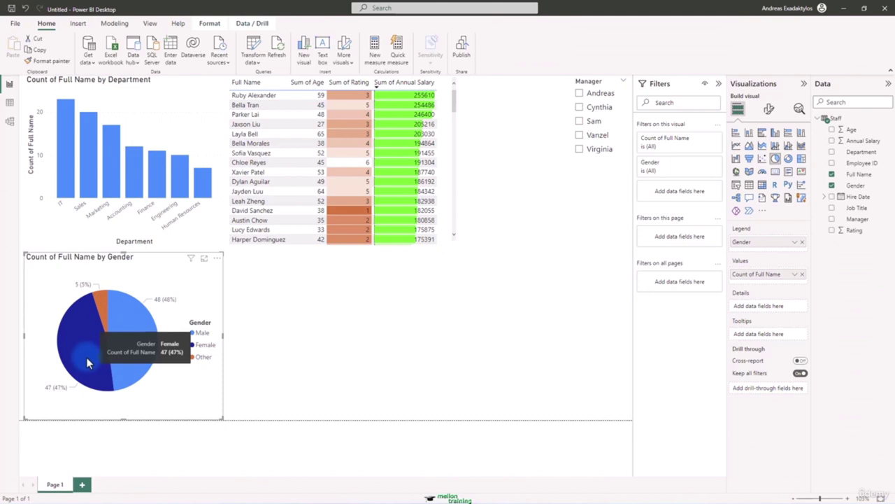
pyautogui.click(132, 340)
pyautogui.moveTo(455, 105)
pyautogui.mouseDown()
pyautogui.moveTo(454, 220)
pyautogui.moveTo(453, 88)
pyautogui.mouseUp()
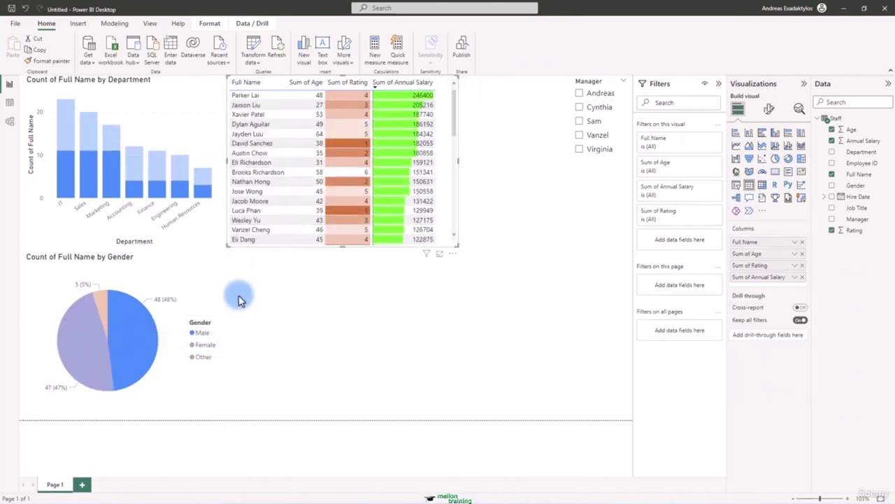
pyautogui.click(142, 334)
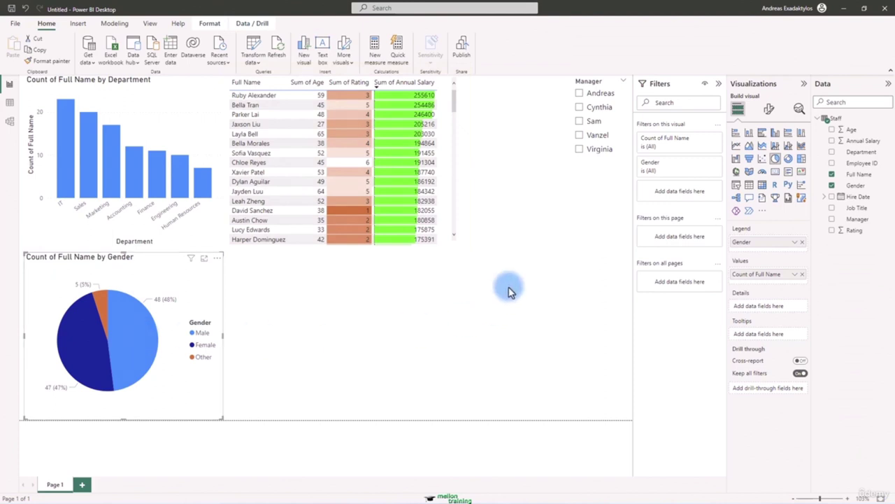
# Step: Shorten the employee table, department chart and gender pie chart, and lower them to leave free space along the page's upper edge
pyautogui.click(455, 248)
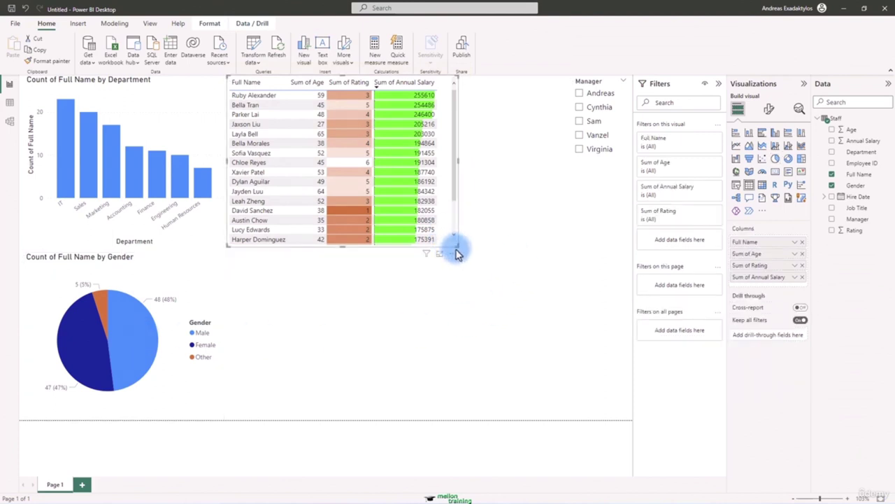
pyautogui.moveTo(457, 245); pyautogui.dragTo(466, 196)
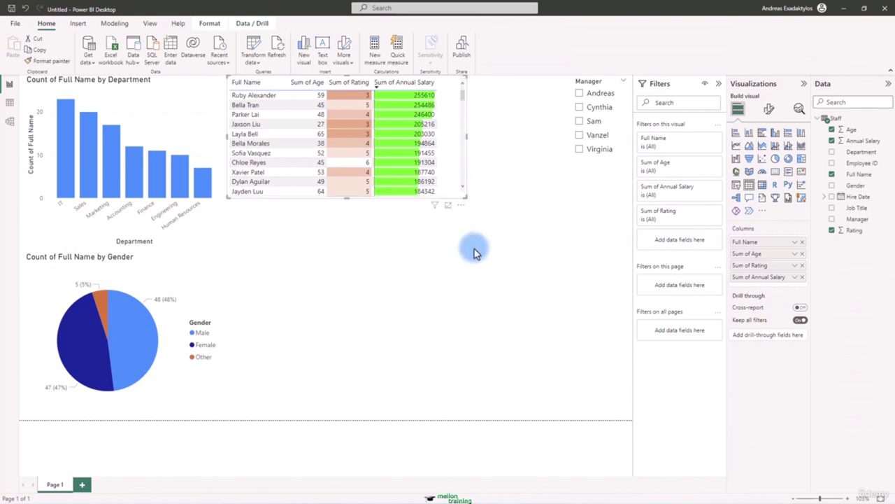
pyautogui.moveTo(218, 250); pyautogui.dragTo(222, 223)
pyautogui.moveTo(214, 136)
pyautogui.mouseDown()
pyautogui.moveTo(208, 124)
pyautogui.moveTo(211, 135)
pyautogui.mouseUp()
pyautogui.moveTo(282, 103); pyautogui.dragTo(285, 117)
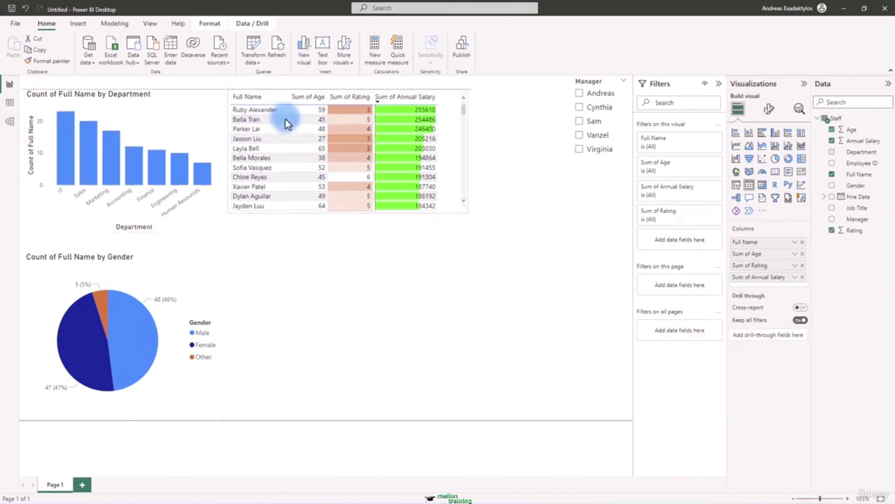
pyautogui.click(210, 266)
pyautogui.moveTo(224, 248); pyautogui.dragTo(222, 271)
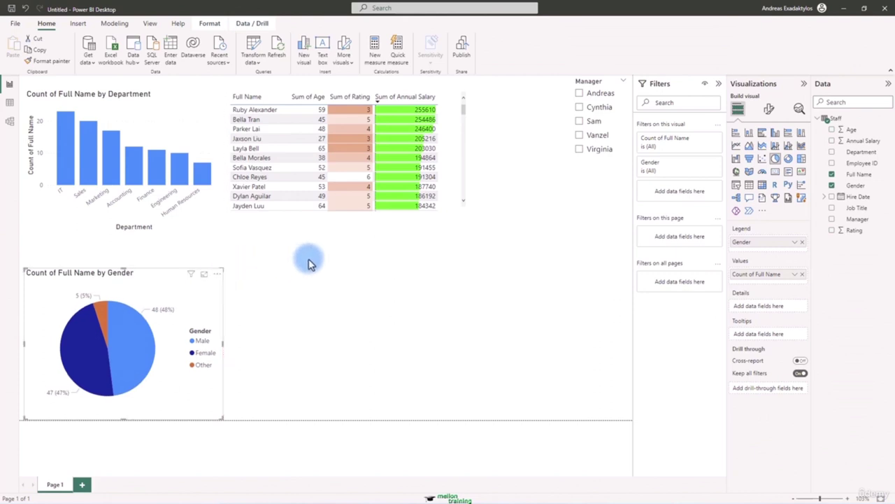
# Step: Edit the employee table's interactions so its effect on the department chart is None, and test it with the 254486 salary row
pyautogui.click(454, 156)
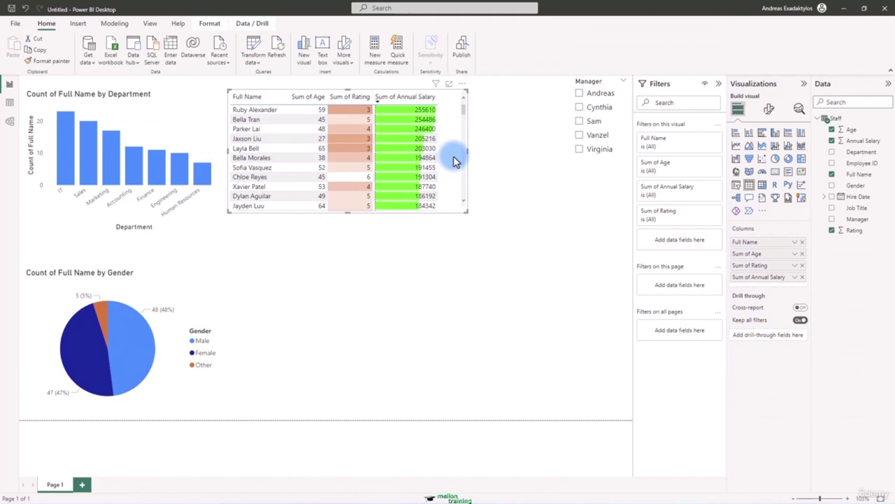
pyautogui.click(217, 25)
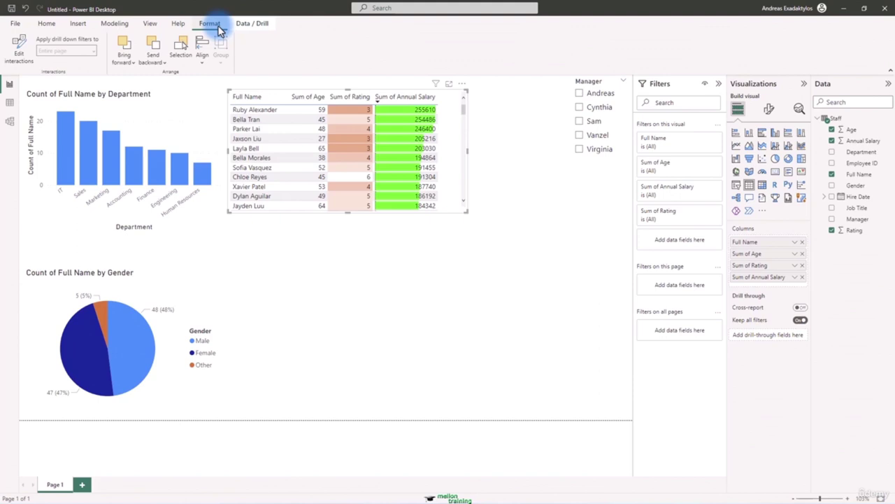
pyautogui.click(23, 55)
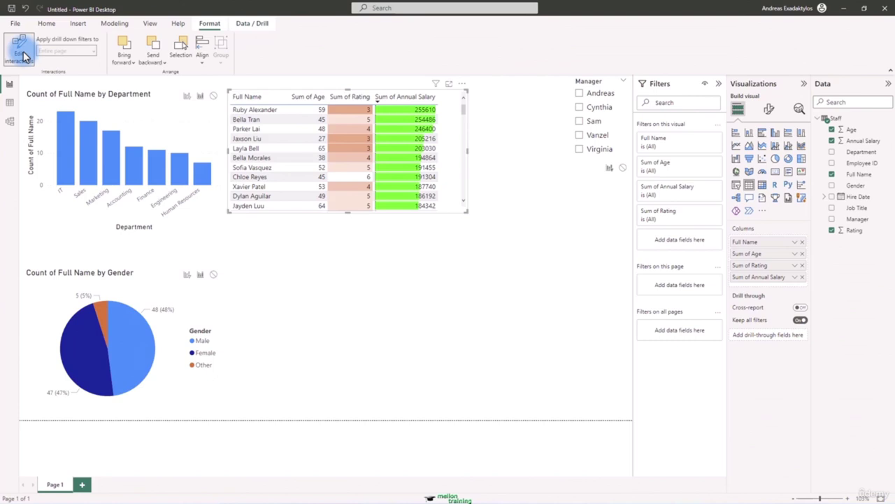
pyautogui.click(187, 98)
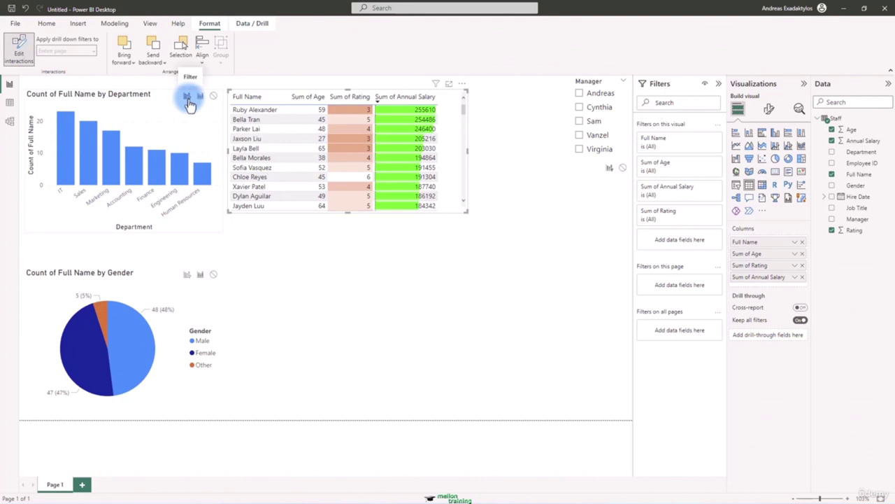
pyautogui.click(200, 100)
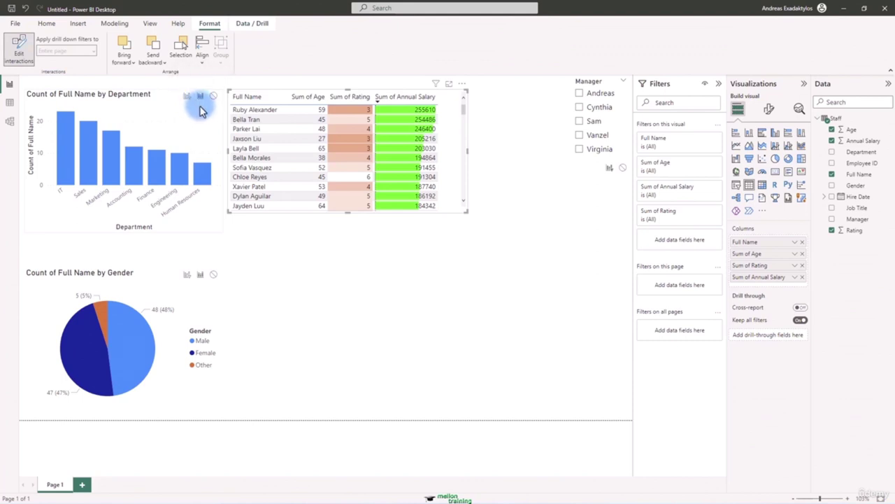
pyautogui.click(214, 98)
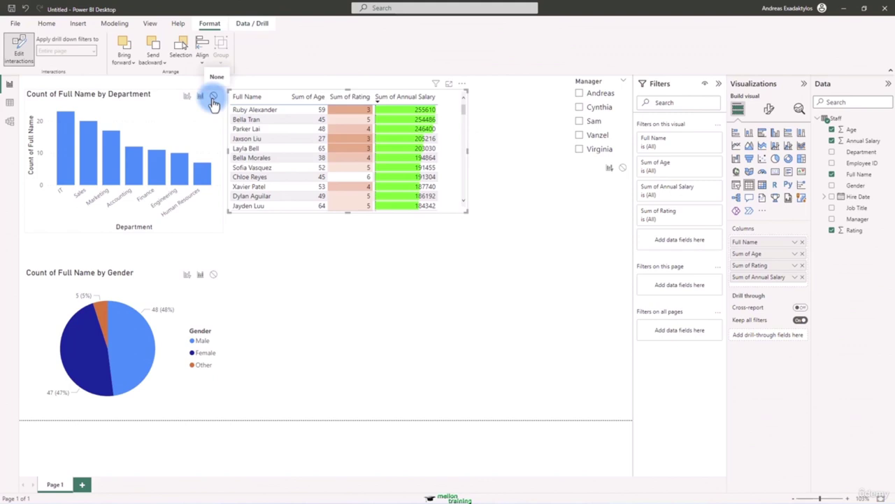
pyautogui.click(213, 99)
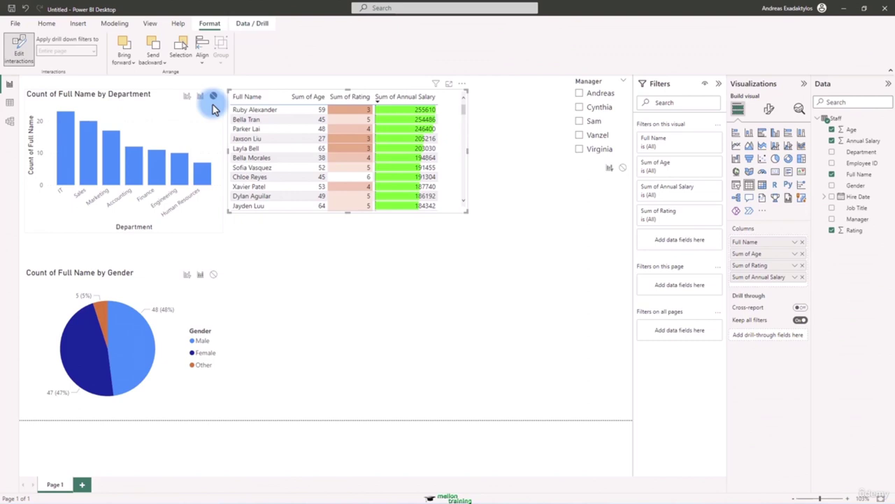
pyautogui.click(256, 120)
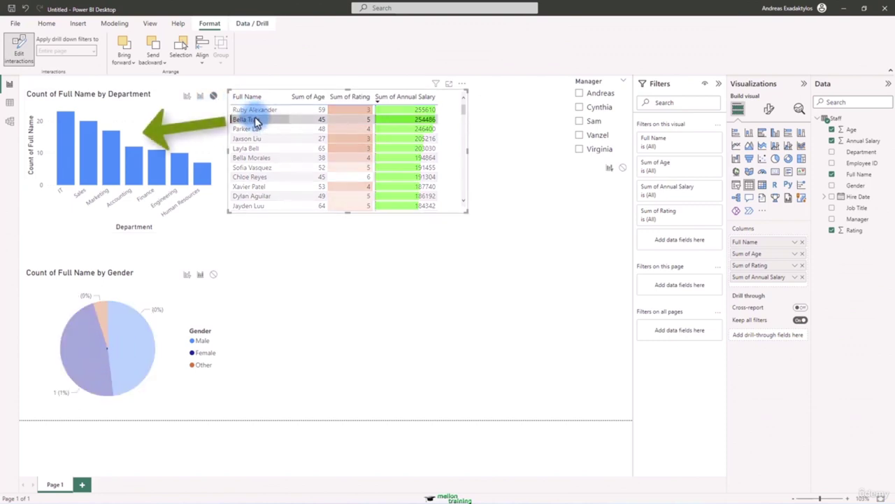
pyautogui.click(256, 120)
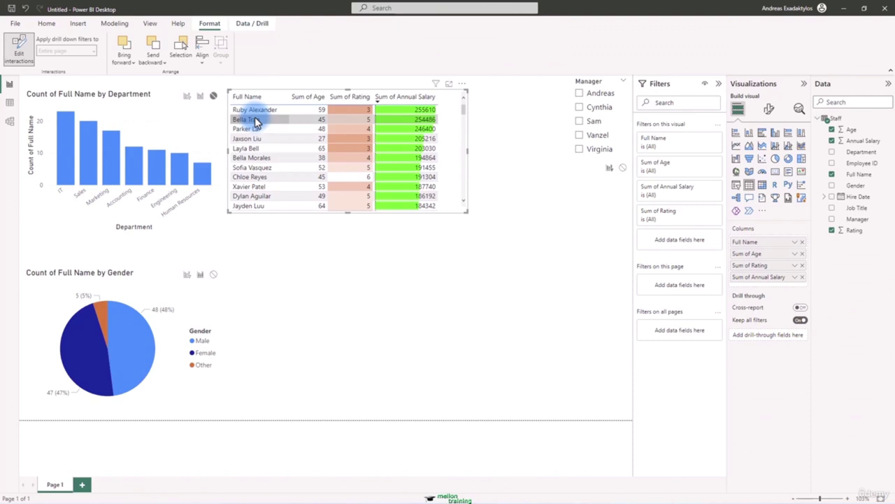
# Step: Set the table's interaction with the gender pie chart to None, and test with the Human Resources department and the 191455 salary row
pyautogui.click(214, 275)
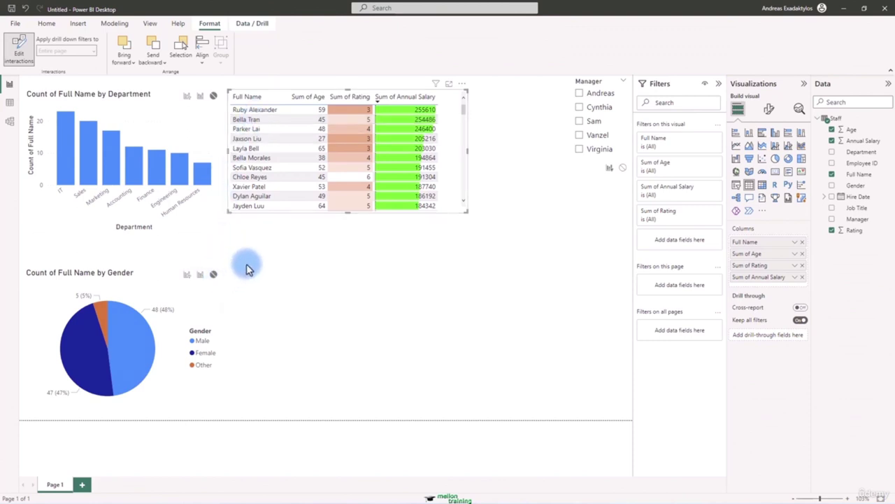
pyautogui.click(201, 179)
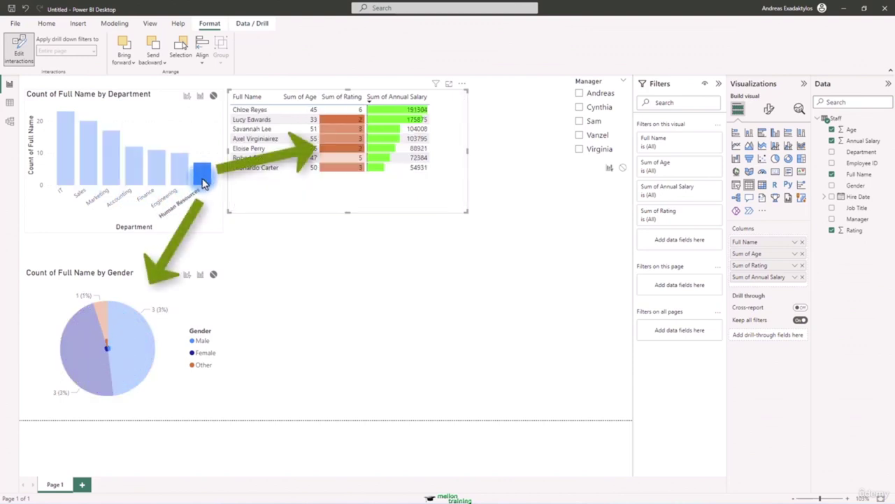
pyautogui.click(202, 180)
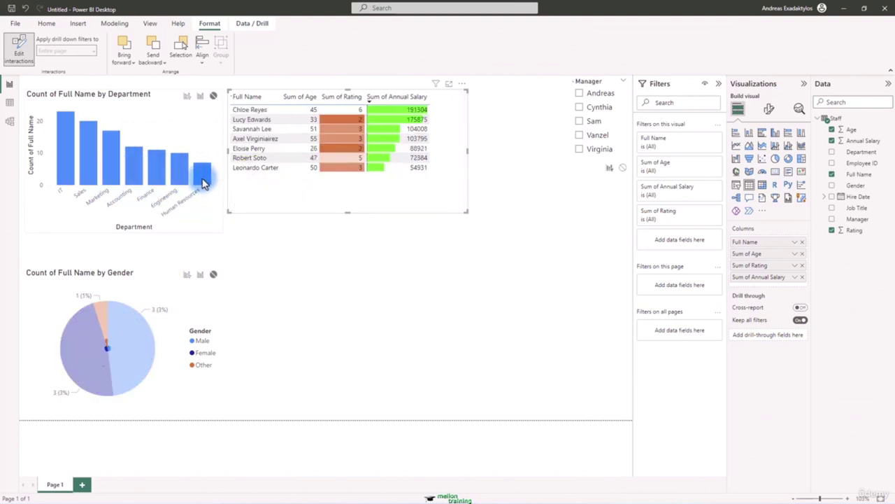
pyautogui.click(264, 170)
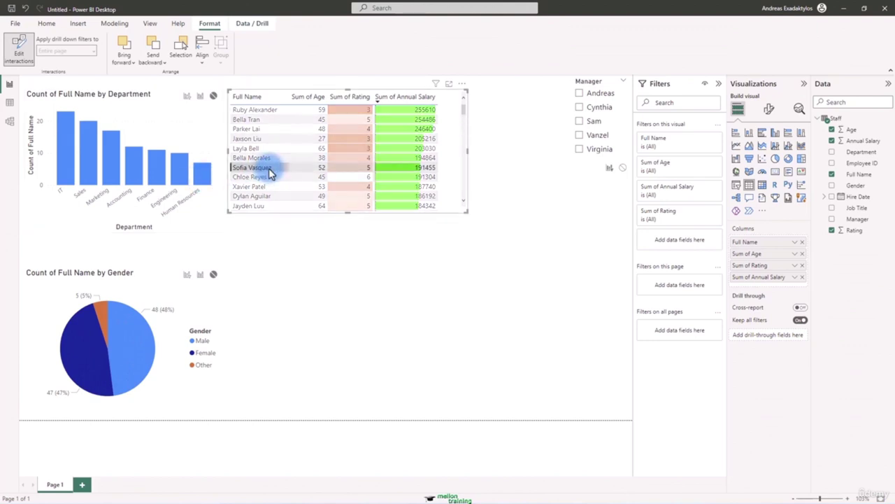
pyautogui.click(269, 167)
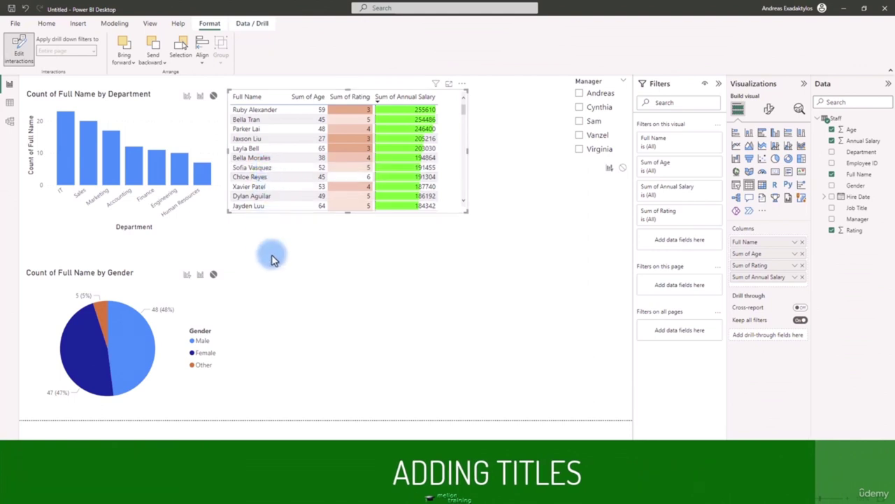
# Step: Lower the upper edges of the department chart and the employee table to widen the free space above them
pyautogui.click(172, 94)
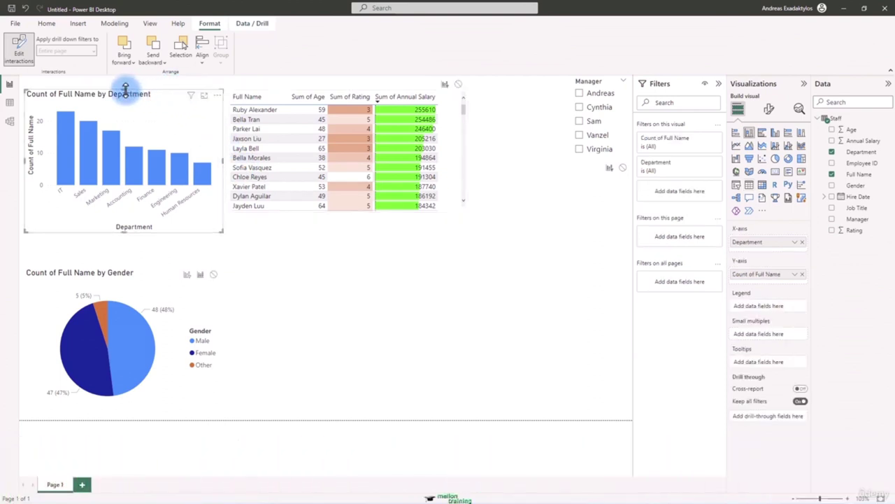
pyautogui.click(242, 110)
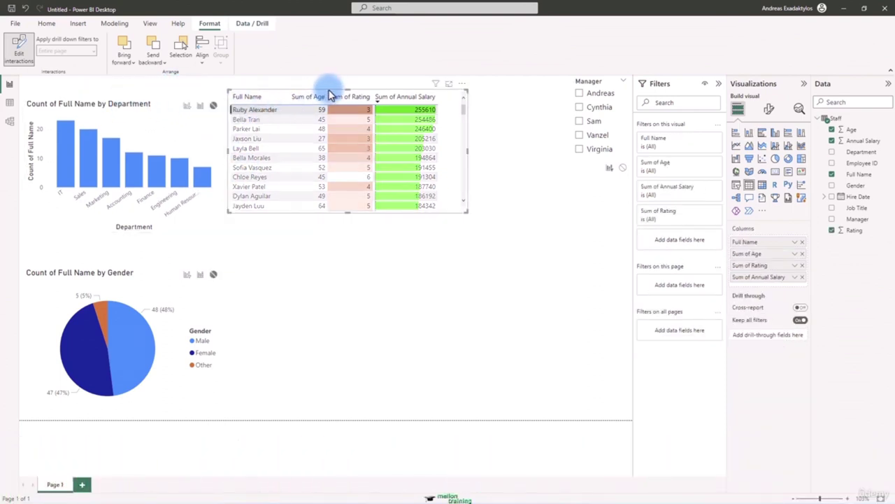
pyautogui.moveTo(345, 89); pyautogui.dragTo(347, 99)
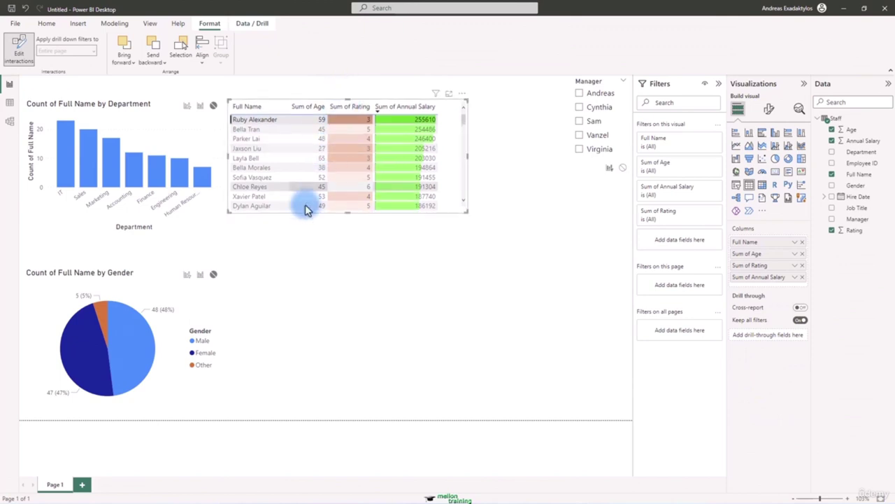
pyautogui.click(168, 104)
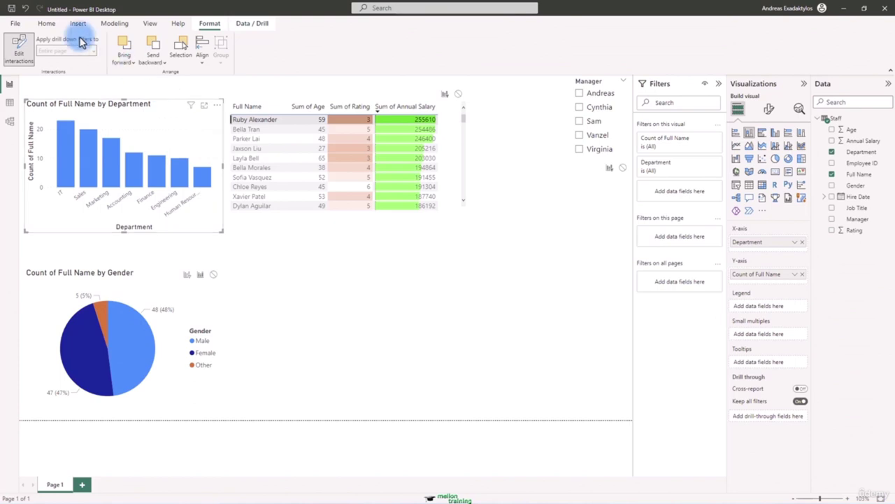
# Step: Insert a text box and fit it as a thin banner above the department chart and the employee table
pyautogui.click(49, 26)
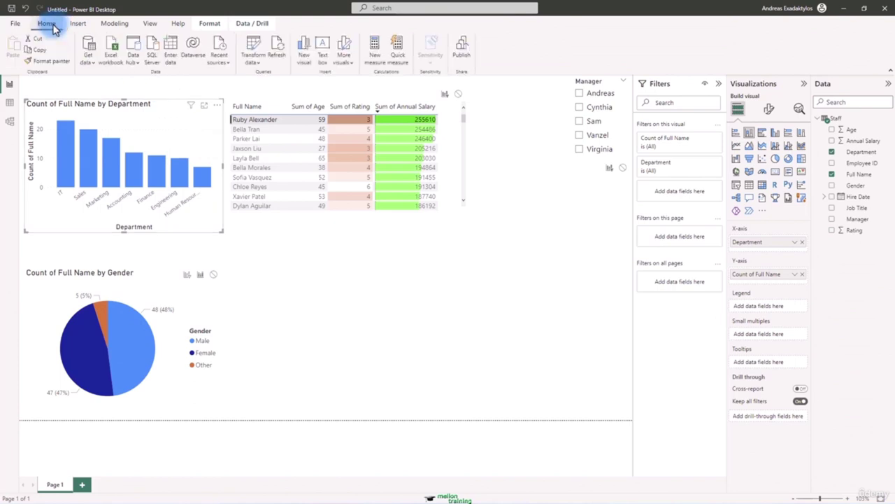
pyautogui.click(323, 56)
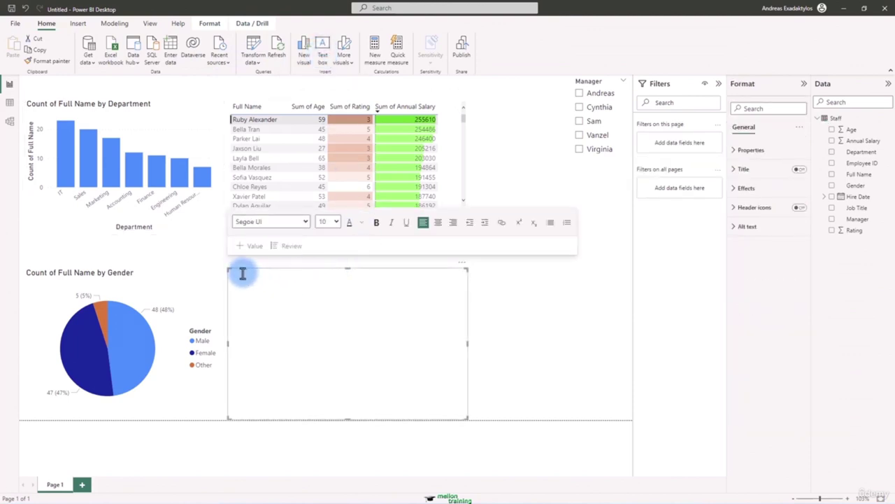
pyautogui.moveTo(260, 267); pyautogui.dragTo(72, 112)
pyautogui.moveTo(136, 224); pyautogui.dragTo(158, 102)
pyautogui.moveTo(259, 86); pyautogui.dragTo(469, 96)
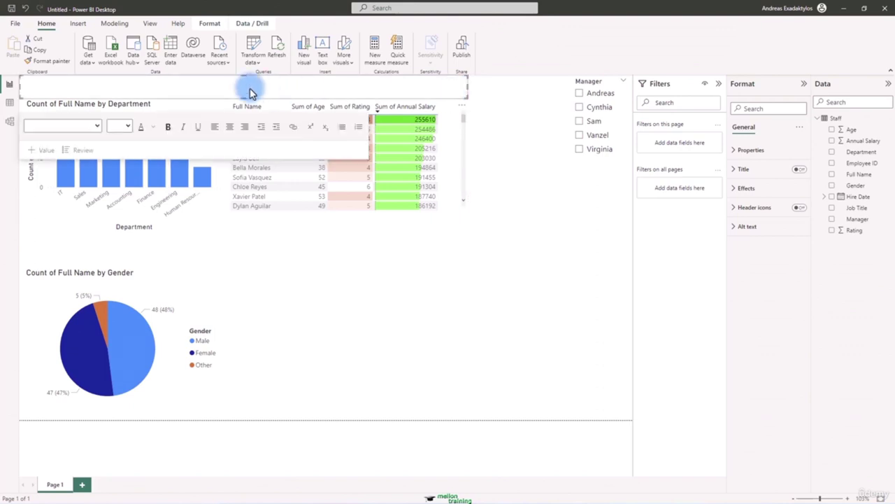
# Step: Enter the title "Our First BI Report" in the banner text box, set its font size to 18 and centre it
pyautogui.click(249, 89)
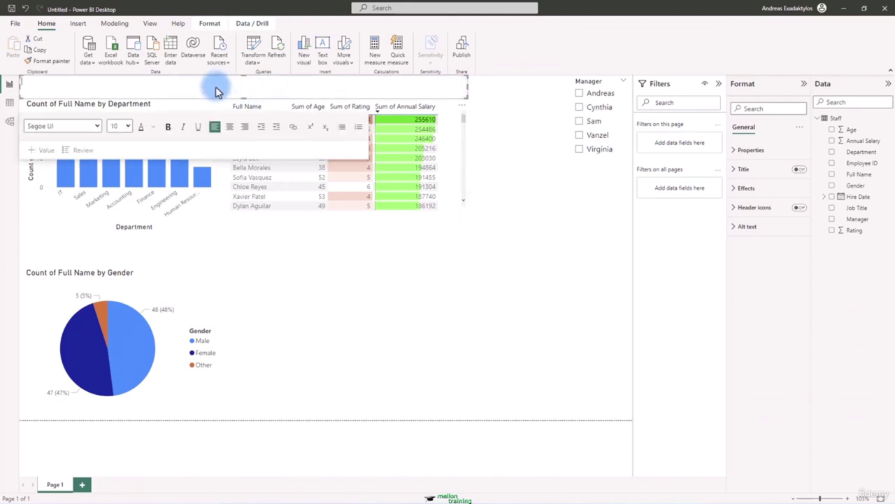
pyautogui.write('Our First BI Report')
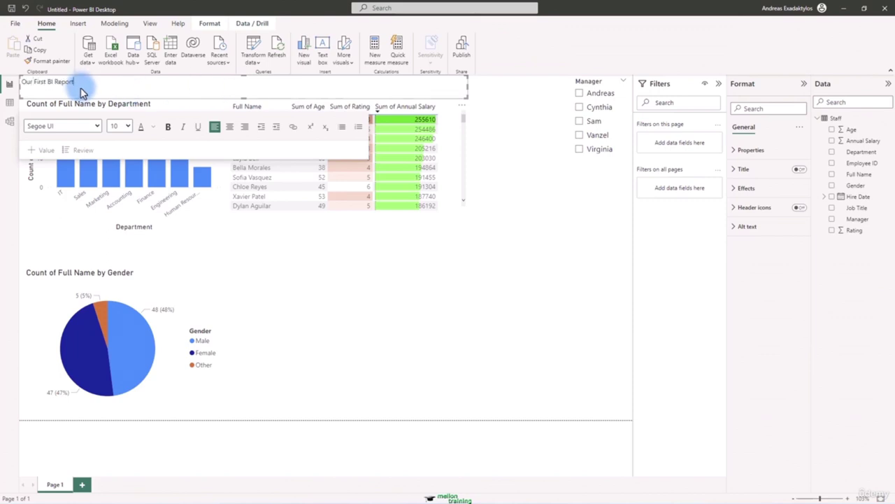
pyautogui.moveTo(21, 81); pyautogui.dragTo(105, 83)
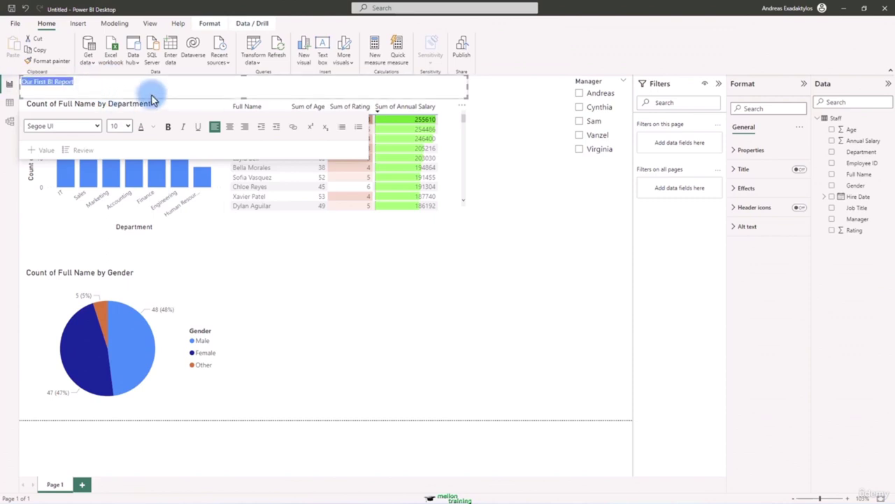
pyautogui.click(127, 126)
pyautogui.click(119, 213)
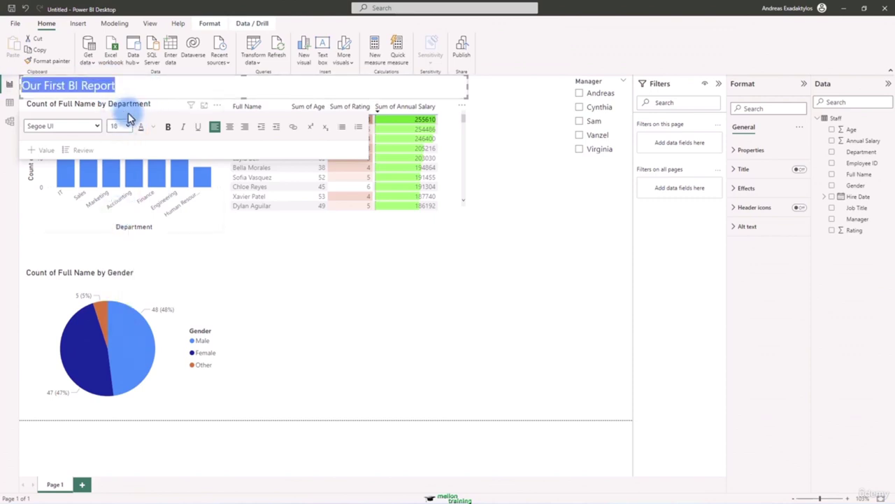
pyautogui.click(231, 127)
# Step: Format the report title in bold Calibri with a dark blue font colour, and deselect the text box
pyautogui.click(91, 126)
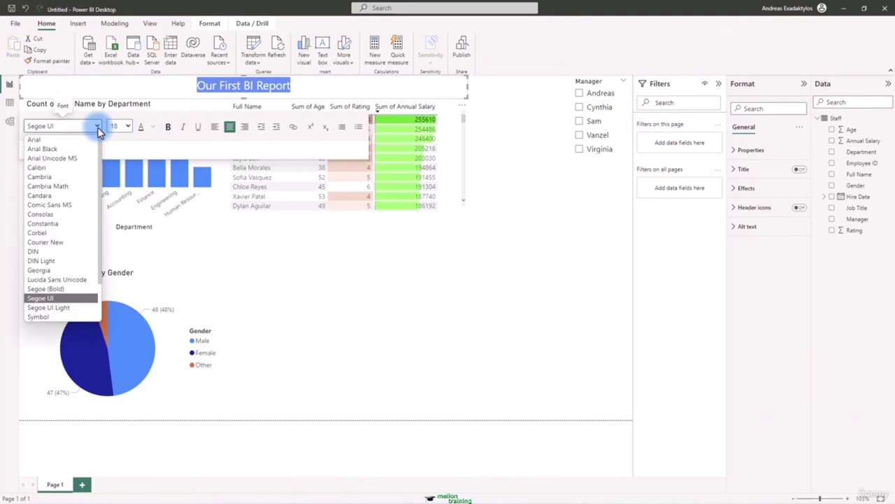
pyautogui.click(51, 166)
pyautogui.click(168, 127)
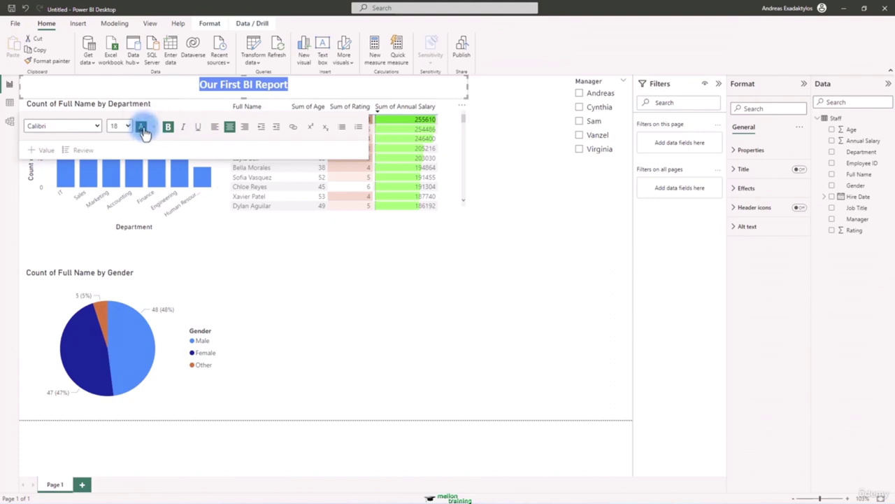
pyautogui.click(153, 130)
pyautogui.click(229, 270)
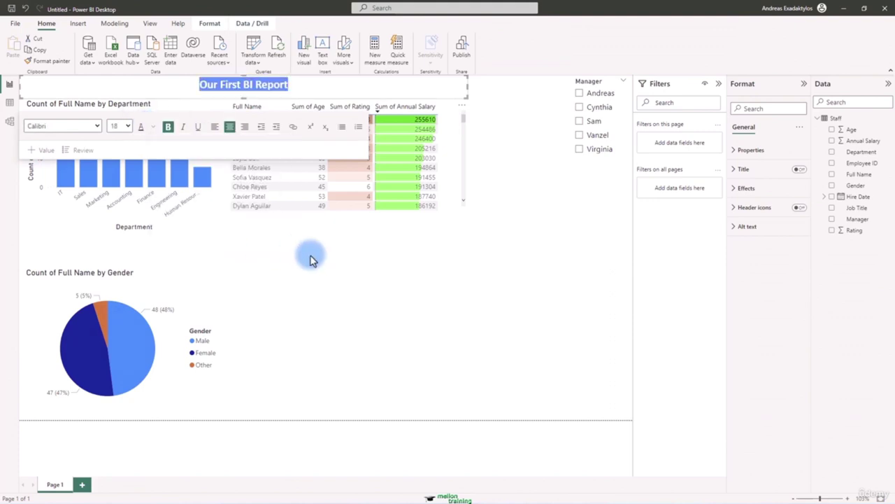
pyautogui.click(530, 181)
pyautogui.click(214, 80)
pyautogui.click(524, 270)
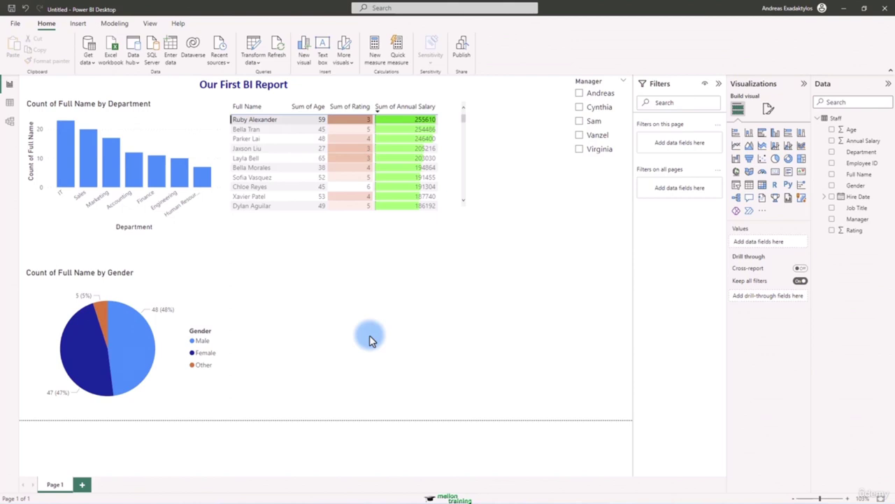
# Step: Add a blank second page to the report and delete it
pyautogui.click(81, 484)
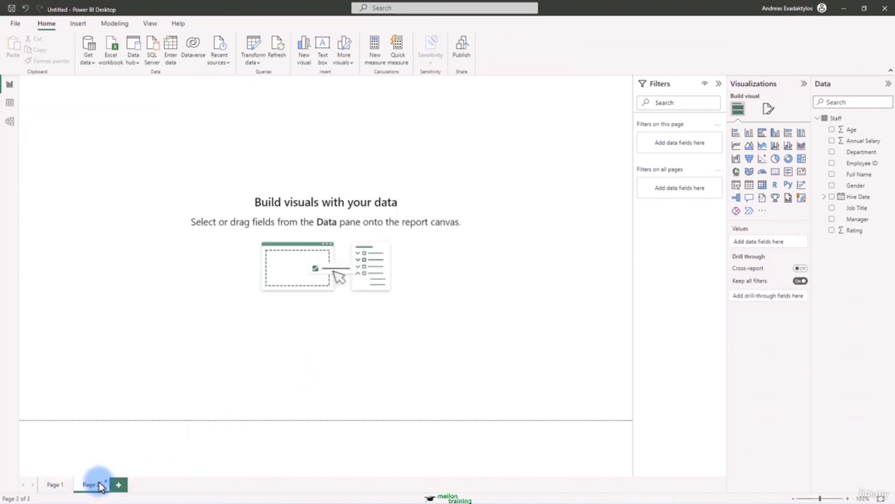
pyautogui.click(106, 485)
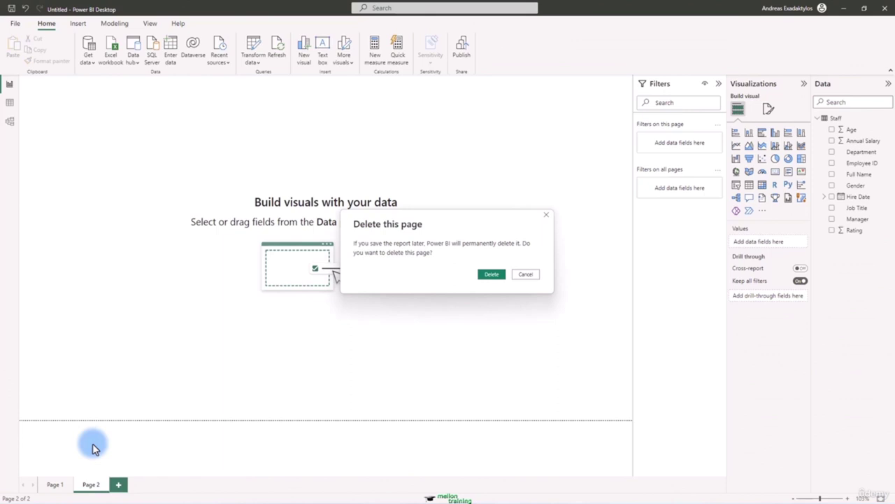
pyautogui.click(493, 274)
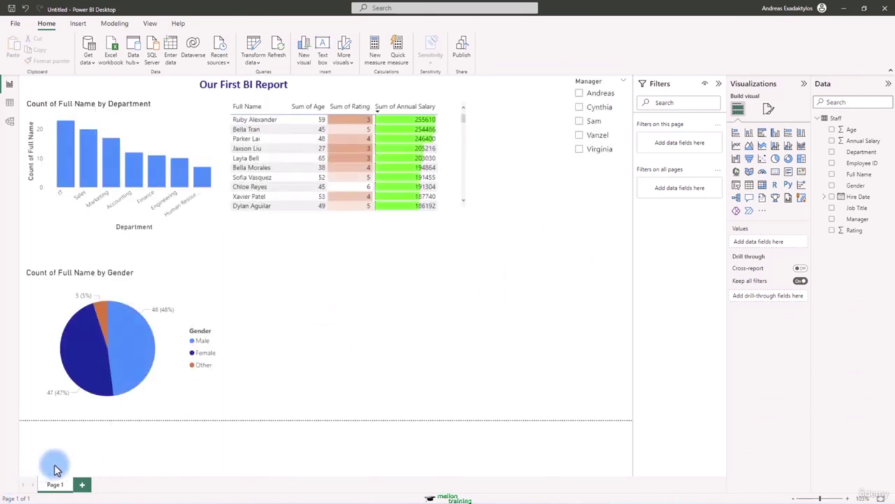
# Step: Rename the report page as "Getting Started"
pyautogui.doubleClick(56, 484)
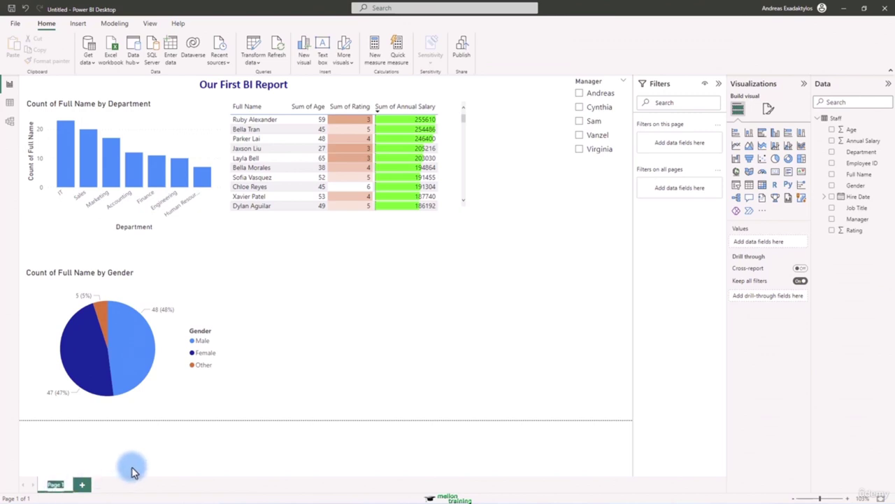
pyautogui.write('Getting S')
pyautogui.write('tarted')
pyautogui.press('Return')
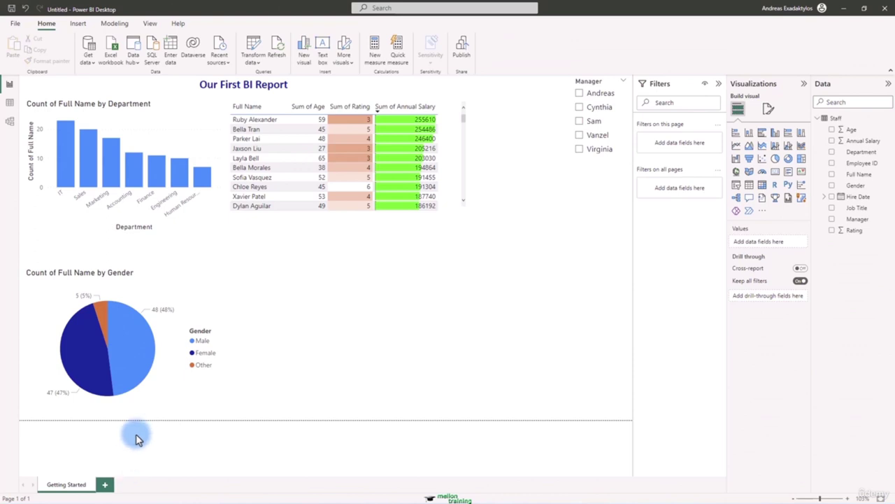
# Step: Save the report as a Power BI file named GettingStarted in the OneDrive - Personal folder
pyautogui.click(14, 22)
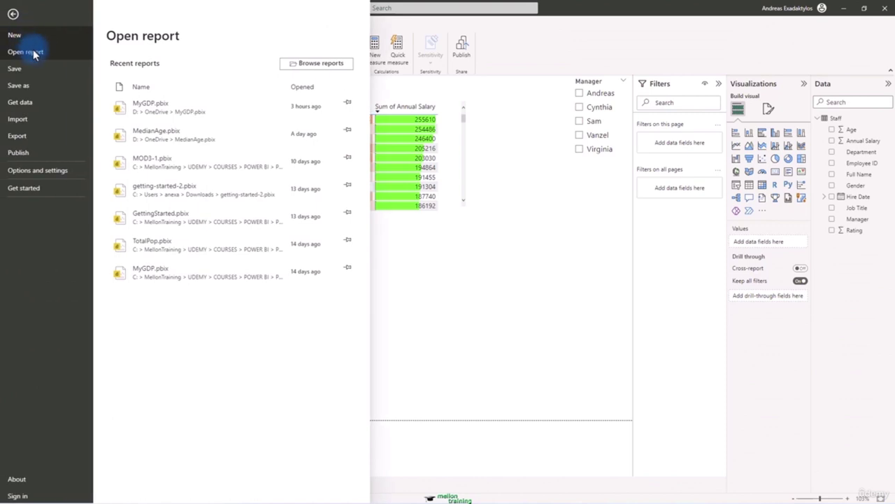
pyautogui.click(38, 88)
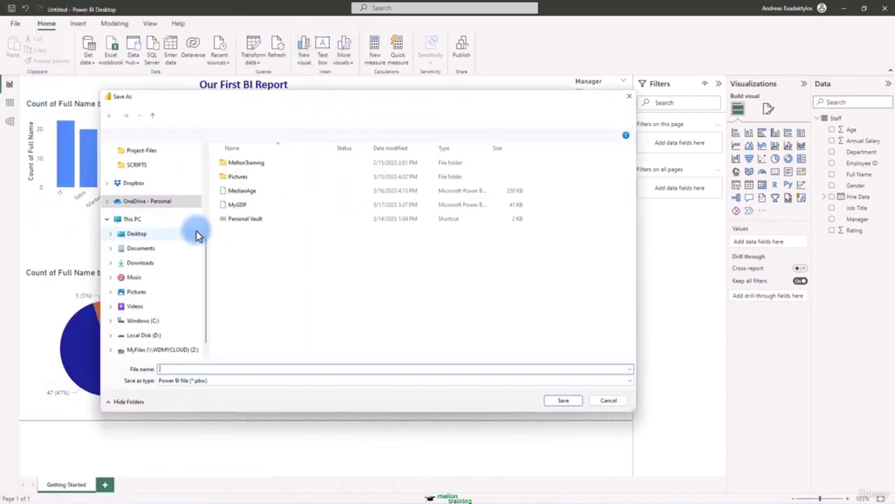
pyautogui.write('GettingStarted')
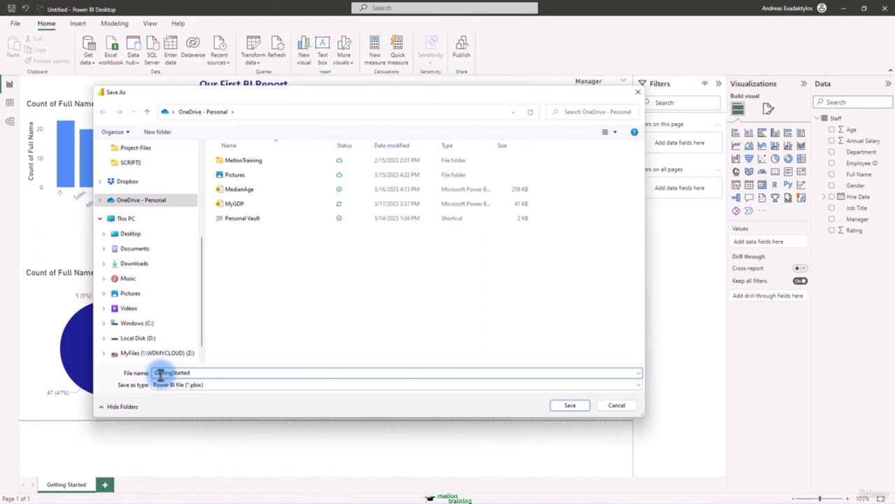
pyautogui.press('Return')
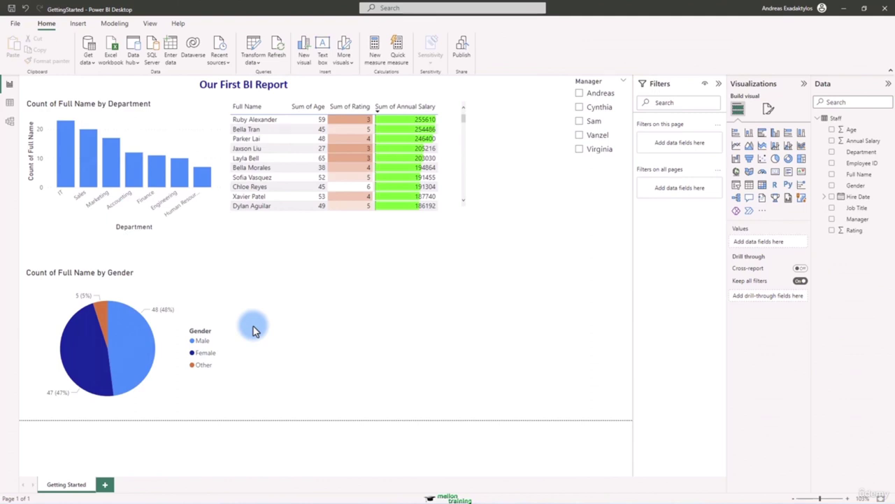
# Step: Publish the GettingStarted report to My workspace
pyautogui.click(461, 56)
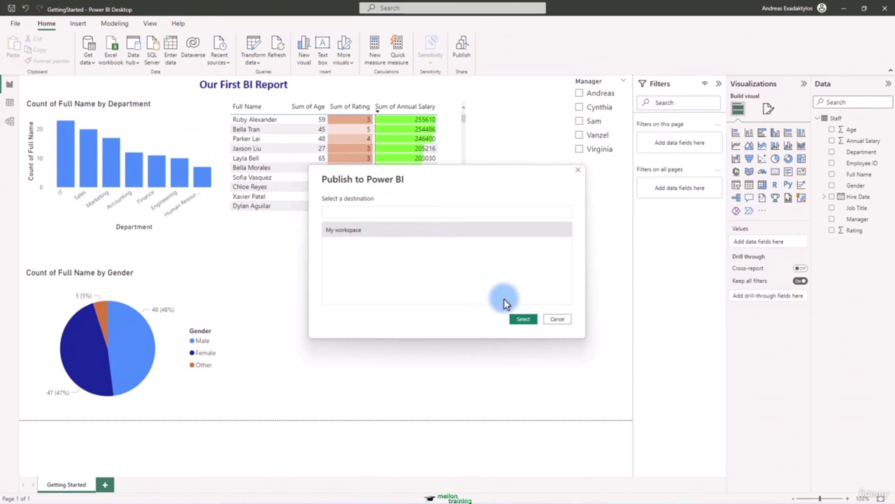
pyautogui.click(524, 321)
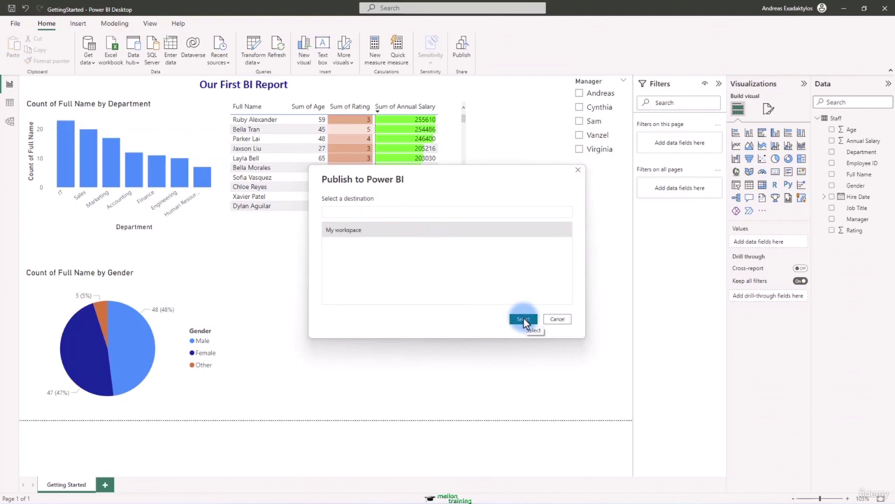
pyautogui.click(455, 236)
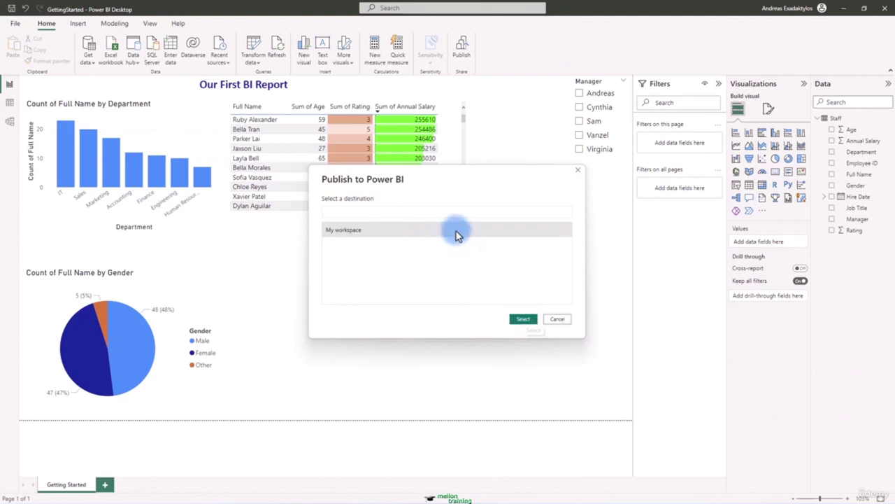
pyautogui.click(524, 321)
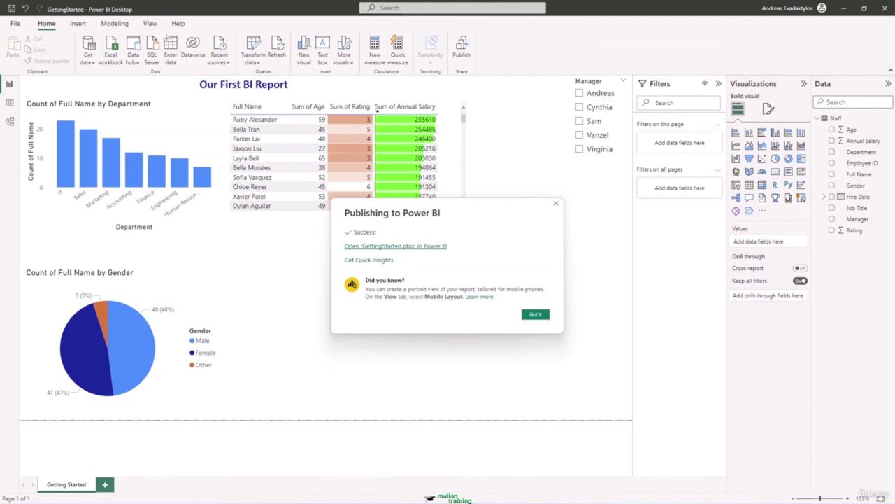
# Step: Open the published GettingStarted report in the browser, maximise the window and dismiss the Share to PowerPoint tip
pyautogui.click(340, 149)
pyautogui.click(343, 116)
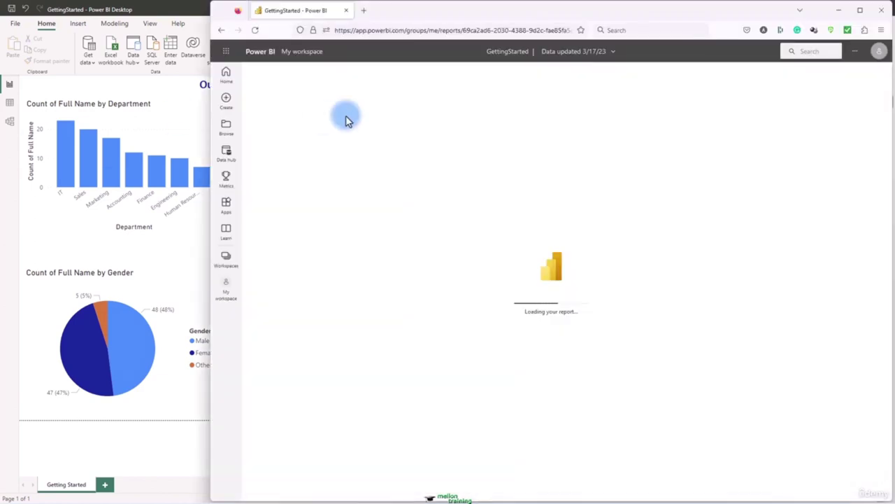
pyautogui.doubleClick(425, 12)
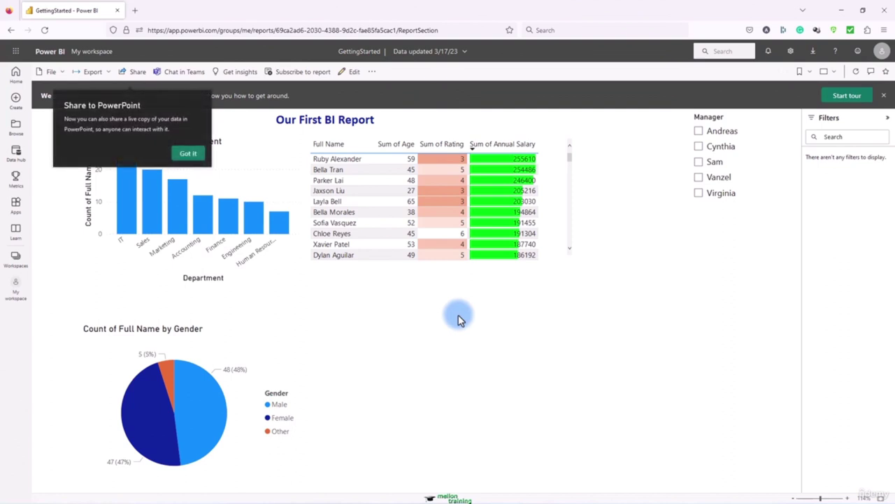
pyautogui.click(188, 151)
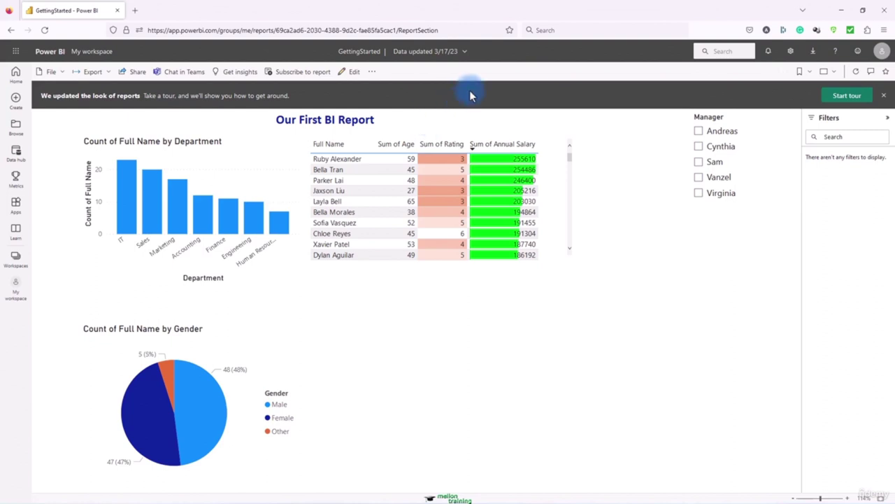
# Step: Try to share the published report, and view the contents of My workspace before closing the browser
pyautogui.click(137, 72)
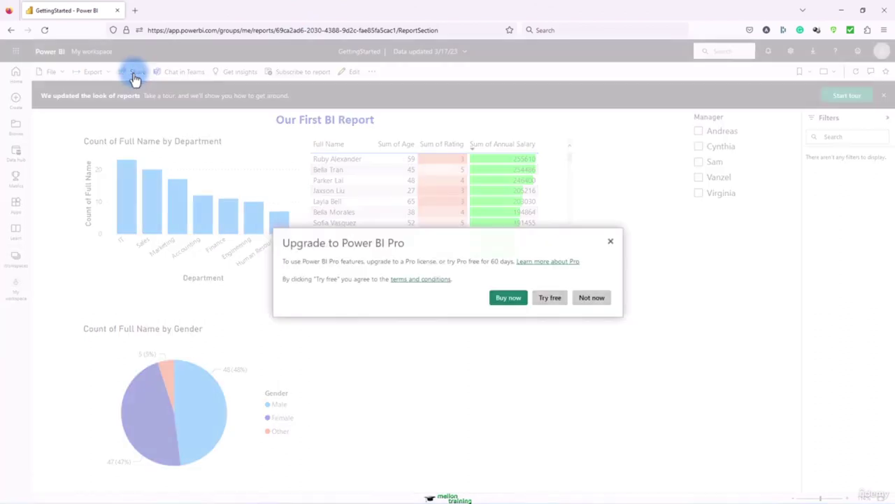
pyautogui.click(611, 243)
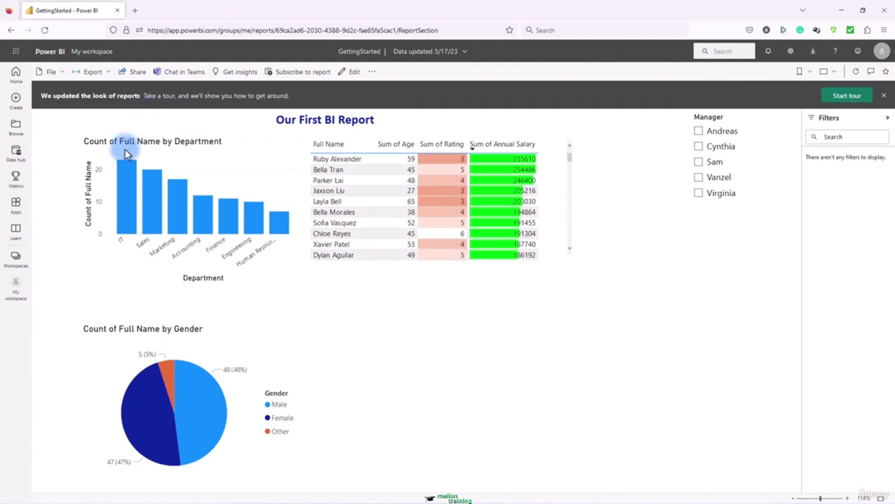
pyautogui.click(18, 289)
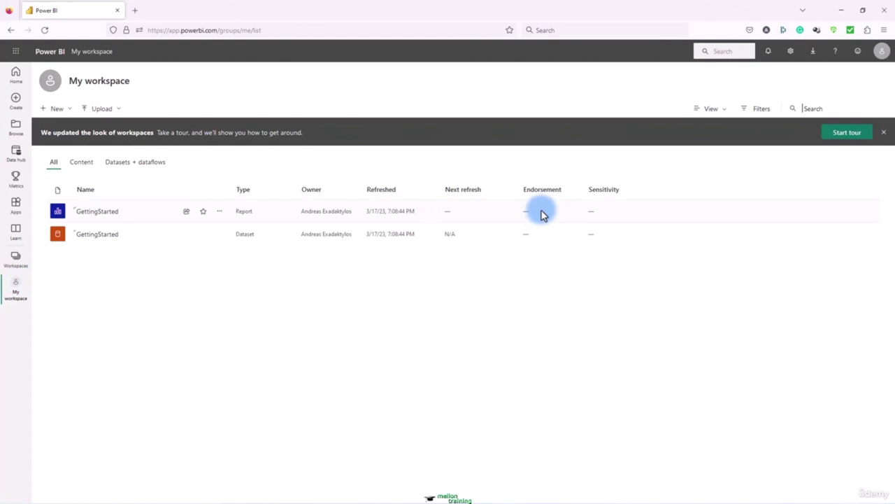
pyautogui.click(884, 10)
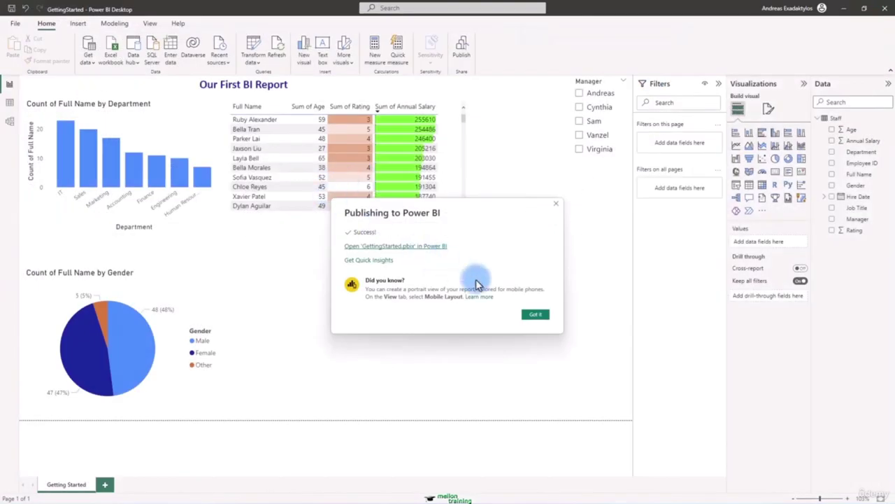
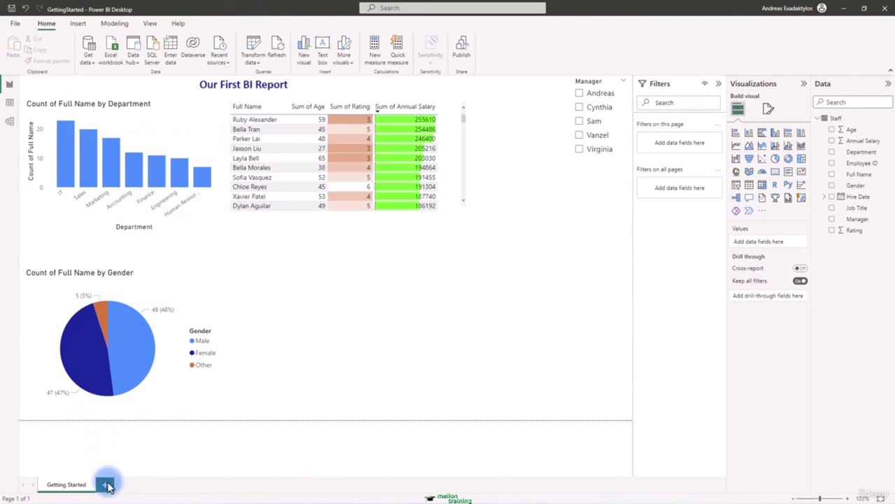
# Step: Add a new report page with an empty line chart, and enlarge the chart outward from its lower corner
pyautogui.click(105, 484)
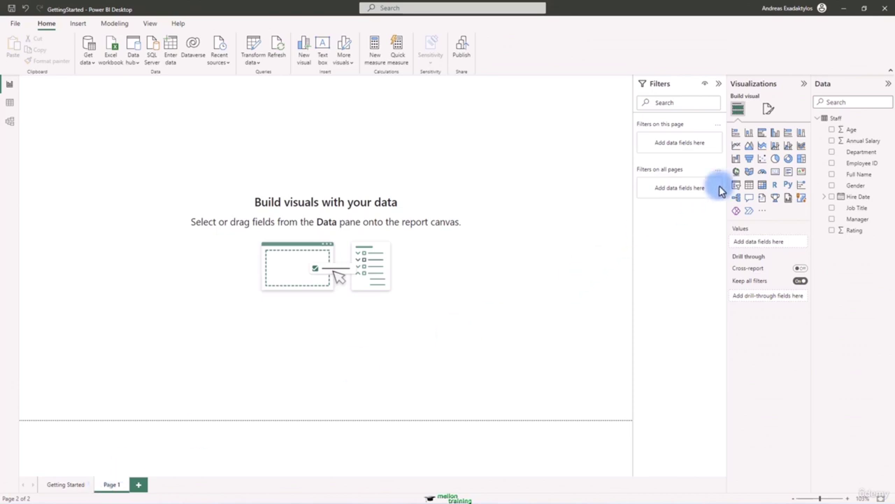
pyautogui.click(738, 148)
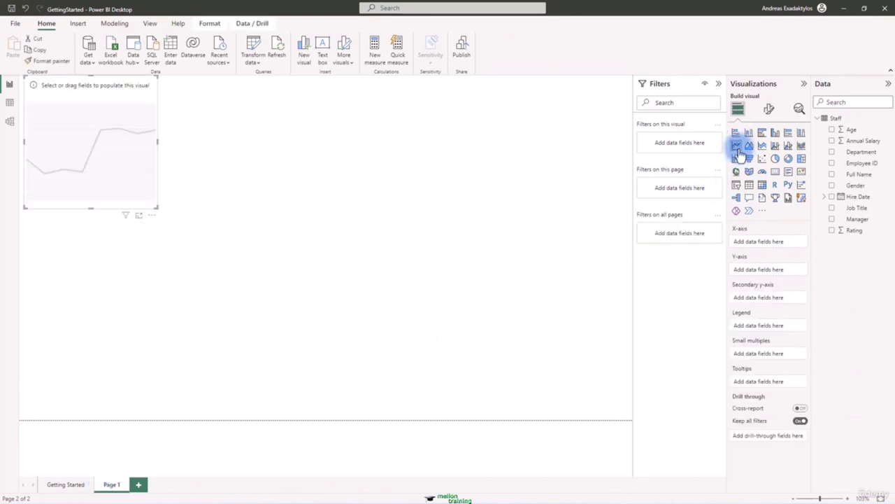
pyautogui.moveTo(157, 213); pyautogui.dragTo(239, 274)
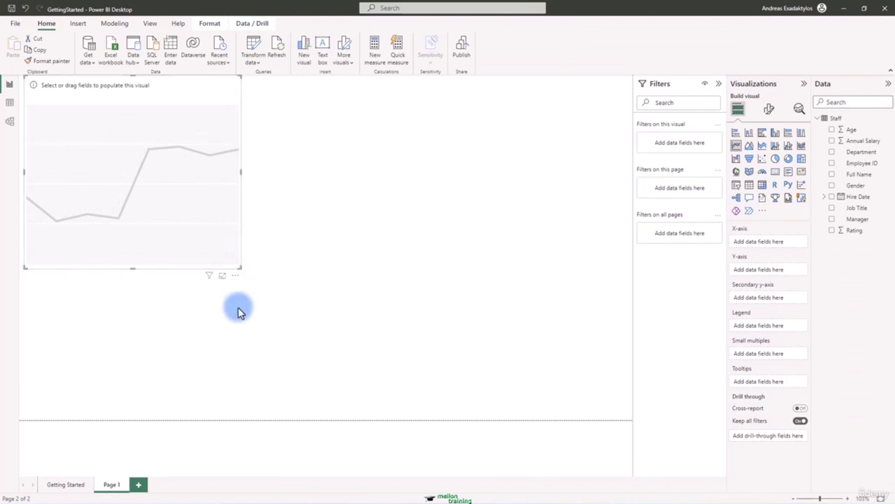
# Step: Examine the Hire Date column in the Staff table's data and return to the report page
pyautogui.click(9, 102)
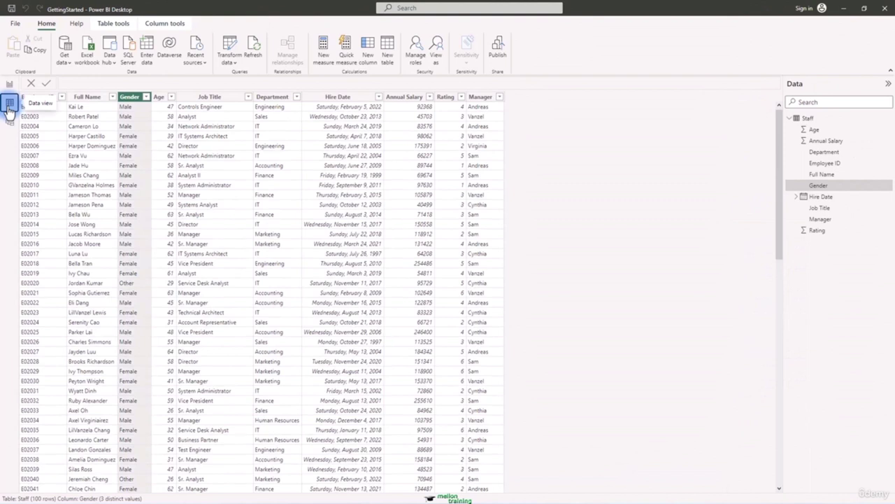
pyautogui.click(320, 99)
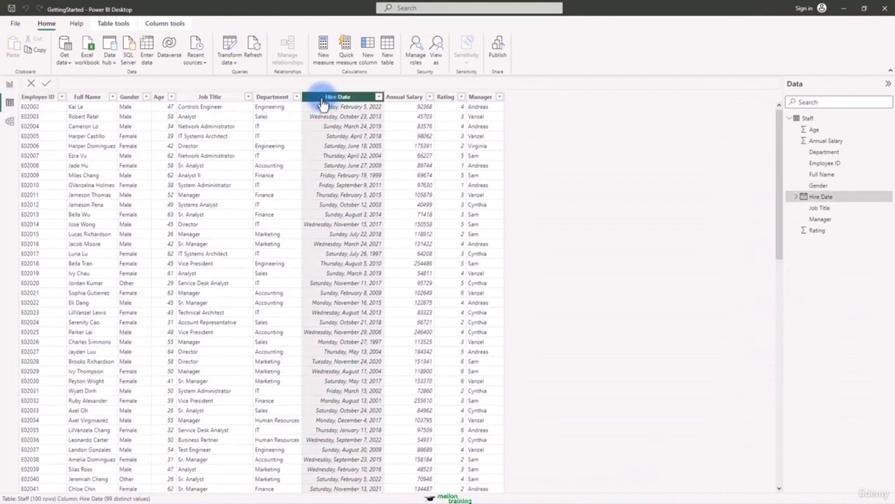
pyautogui.click(10, 87)
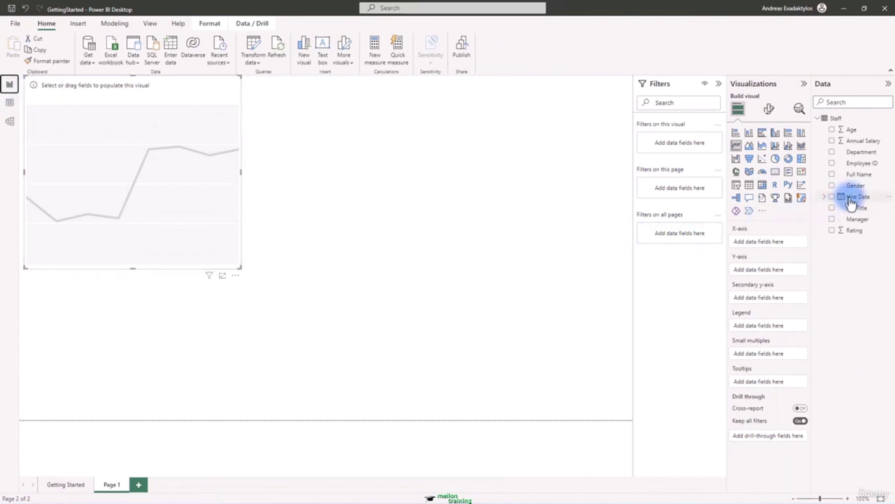
# Step: Populate the line chart with Hire Date on the X-axis and the count of Full Name on the Y-axis
pyautogui.moveTo(854, 201); pyautogui.dragTo(777, 246)
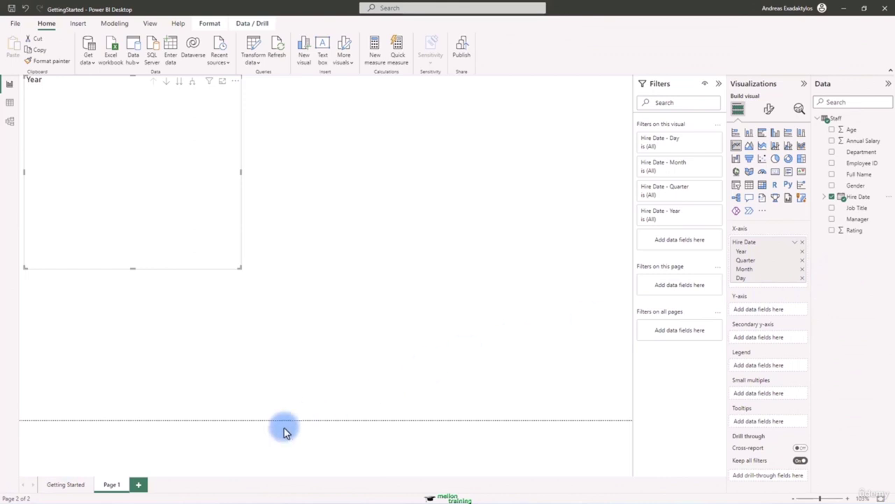
pyautogui.click(57, 486)
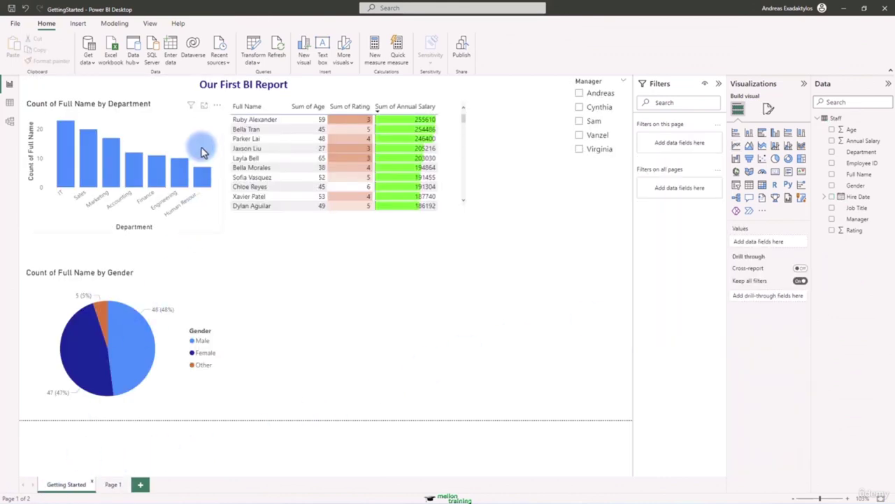
pyautogui.click(177, 105)
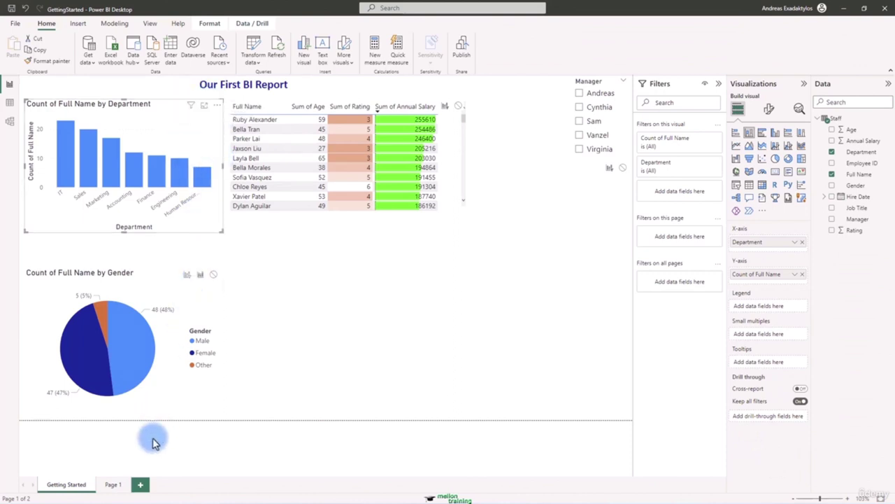
pyautogui.click(116, 485)
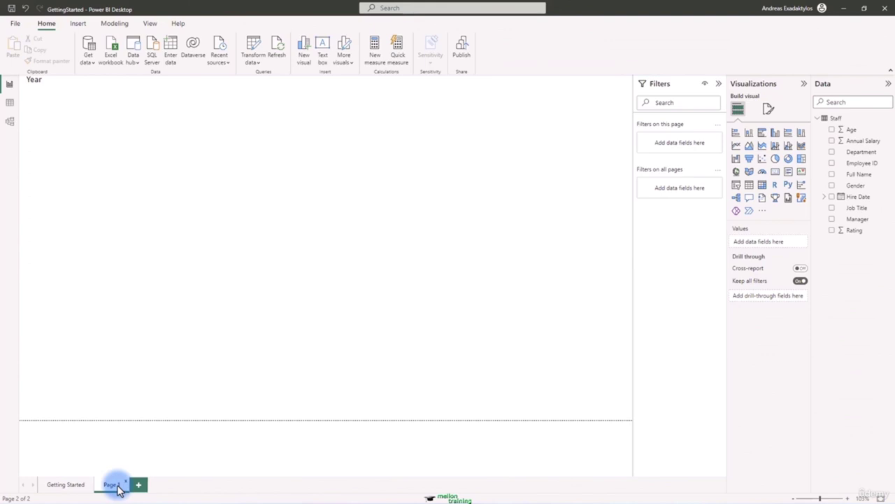
pyautogui.click(138, 123)
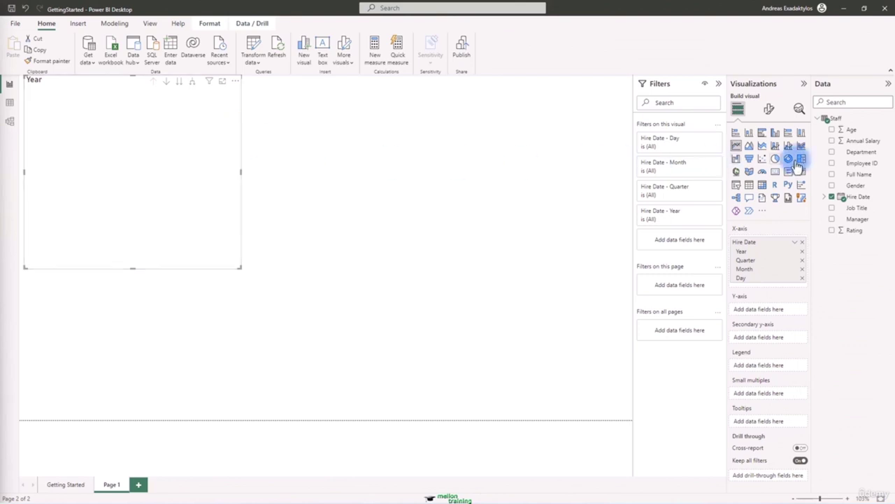
pyautogui.moveTo(856, 174); pyautogui.dragTo(857, 181)
pyautogui.moveTo(813, 283); pyautogui.dragTo(778, 313)
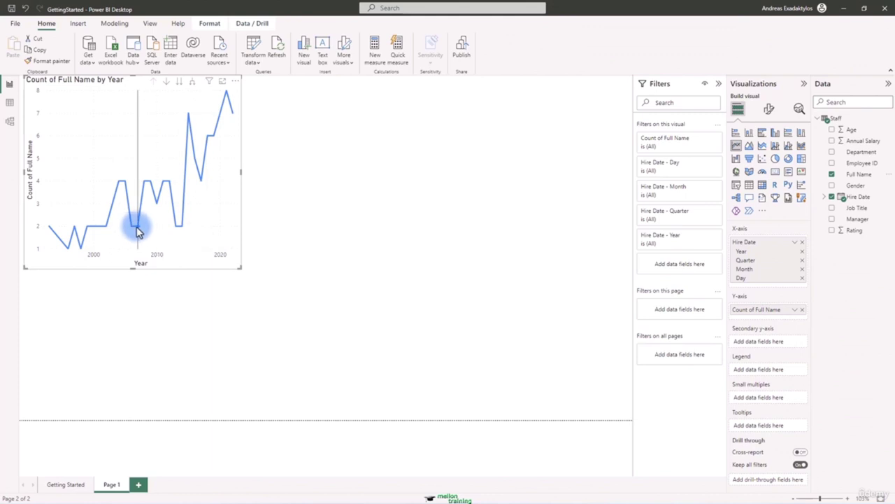
# Step: View the line chart at the quarter level of the Hire Date hierarchy and drill back up to years
pyautogui.moveTo(138, 232)
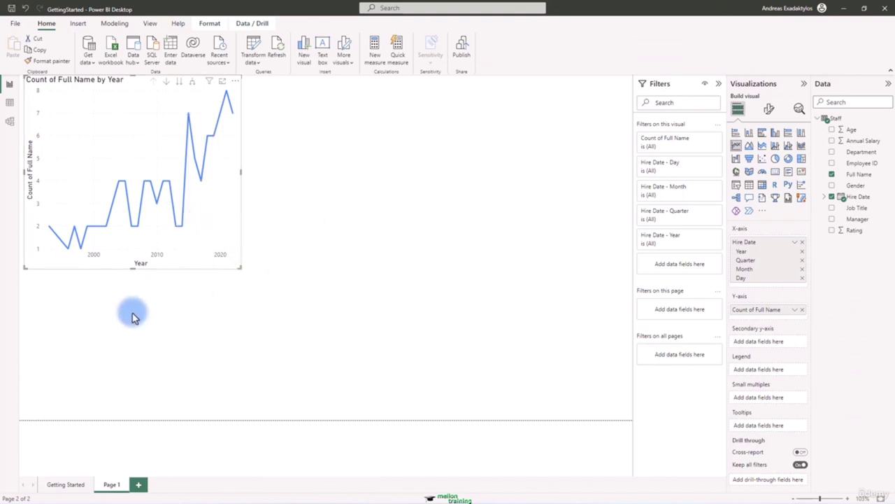
pyautogui.click(179, 84)
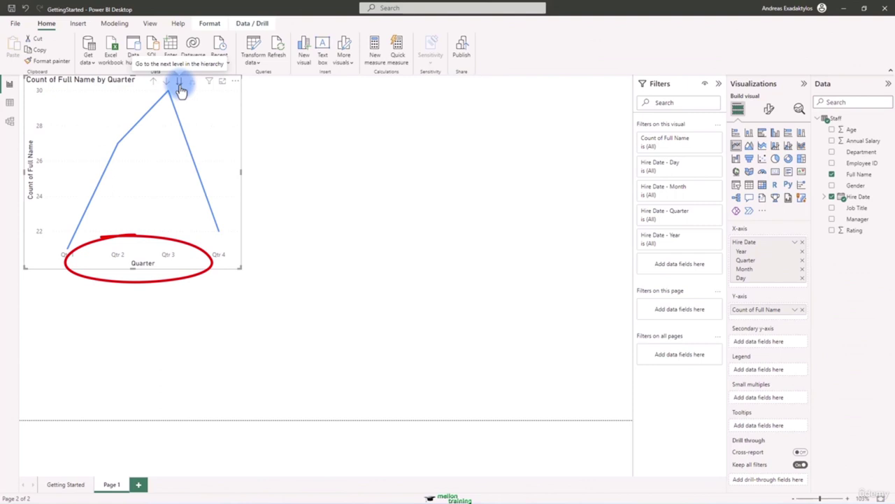
pyautogui.moveTo(170, 99)
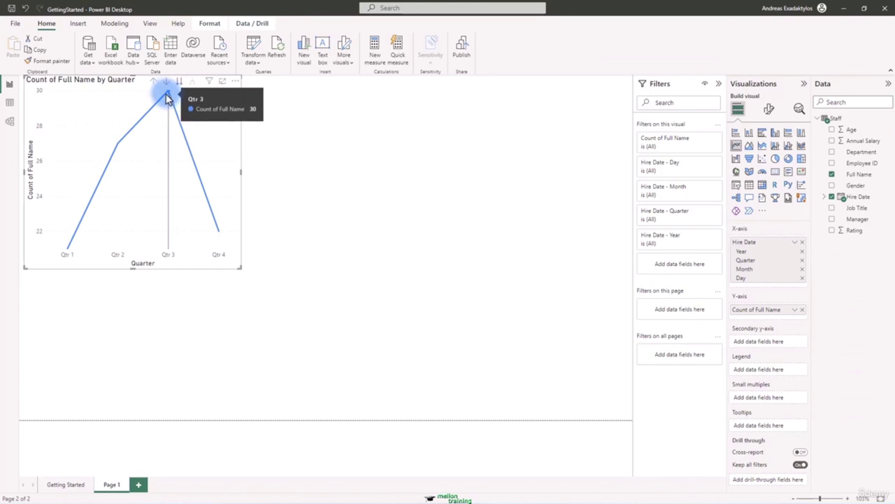
pyautogui.click(153, 82)
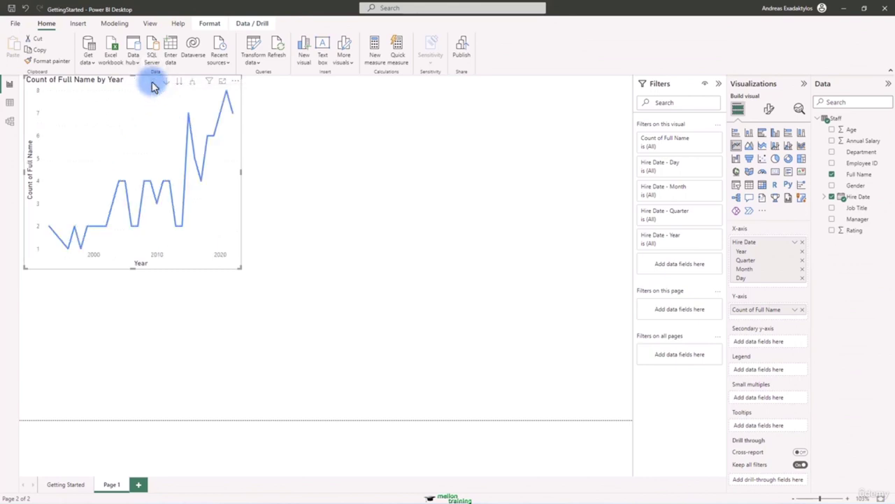
# Step: Expand the line chart's date hierarchy down to the month level, and remove Quarter and Day from its X-axis
pyautogui.click(193, 83)
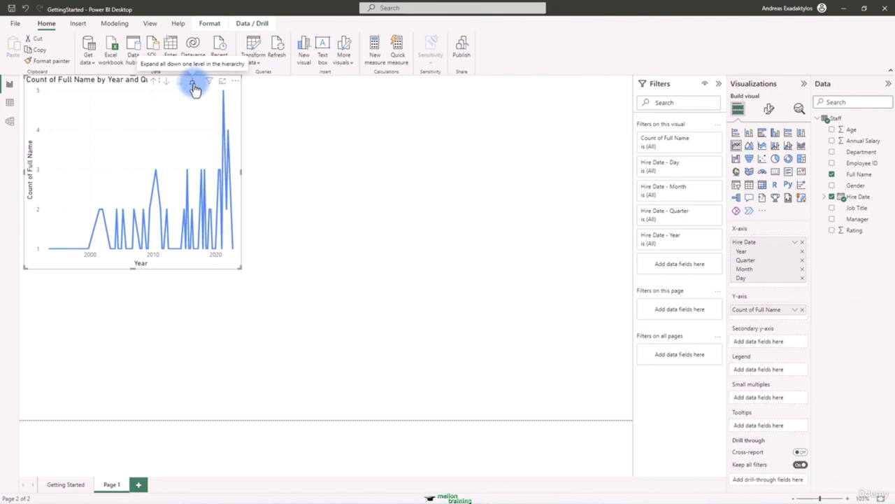
pyautogui.moveTo(136, 221)
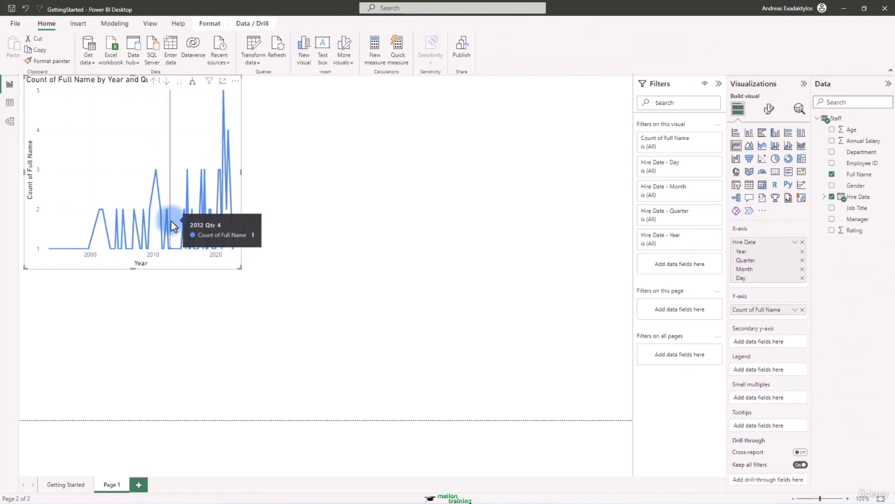
pyautogui.click(192, 86)
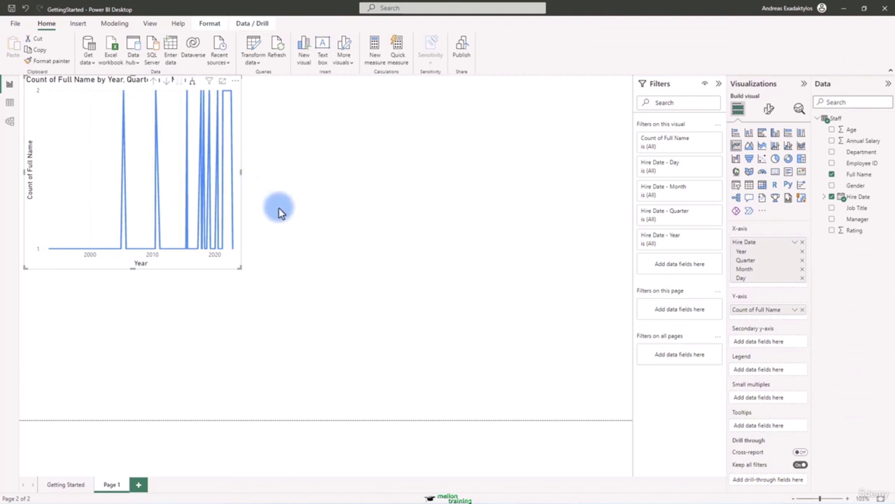
pyautogui.click(803, 264)
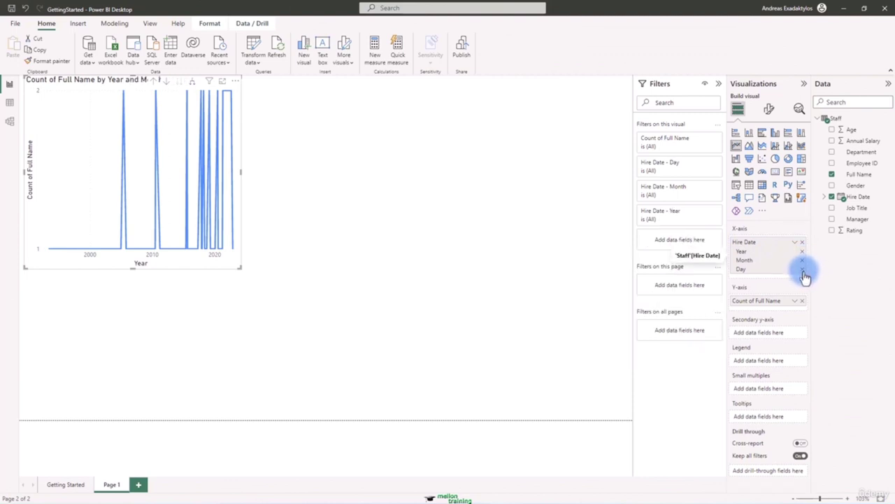
pyautogui.click(803, 270)
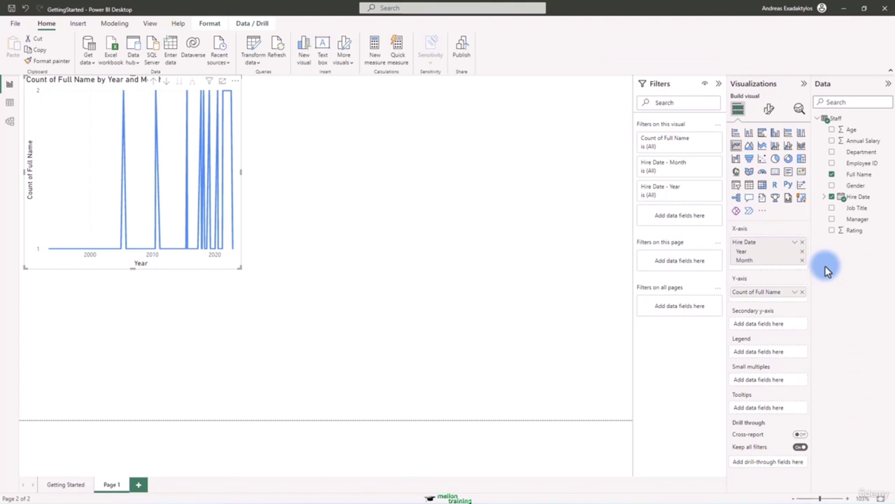
# Step: Try showing the line chart's Full Name count as percent of grand total, and revert it to no calculation
pyautogui.click(796, 293)
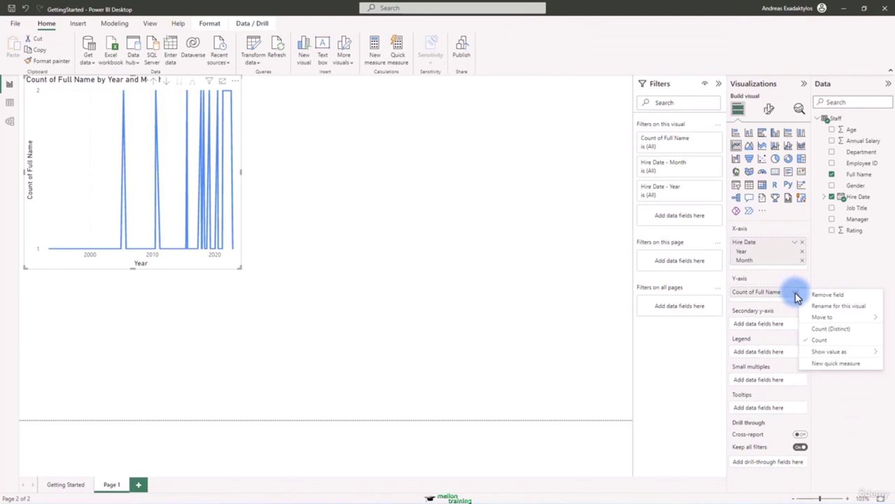
pyautogui.click(836, 354)
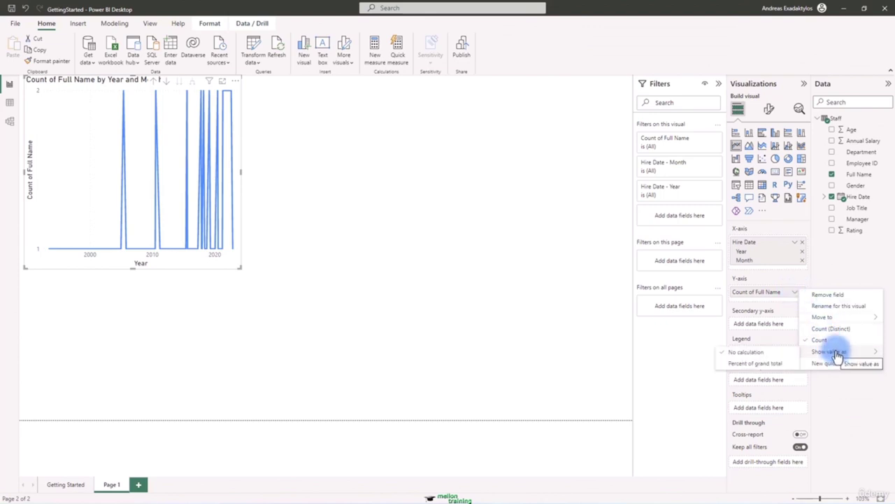
pyautogui.click(772, 363)
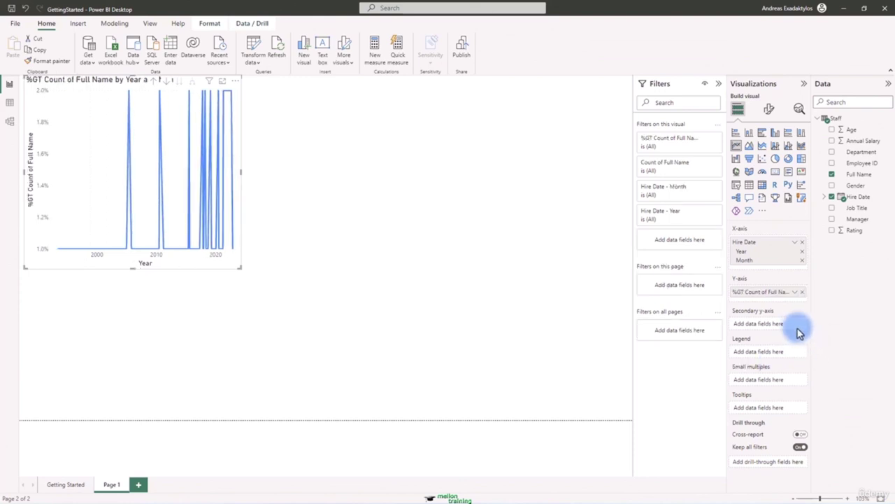
pyautogui.click(793, 292)
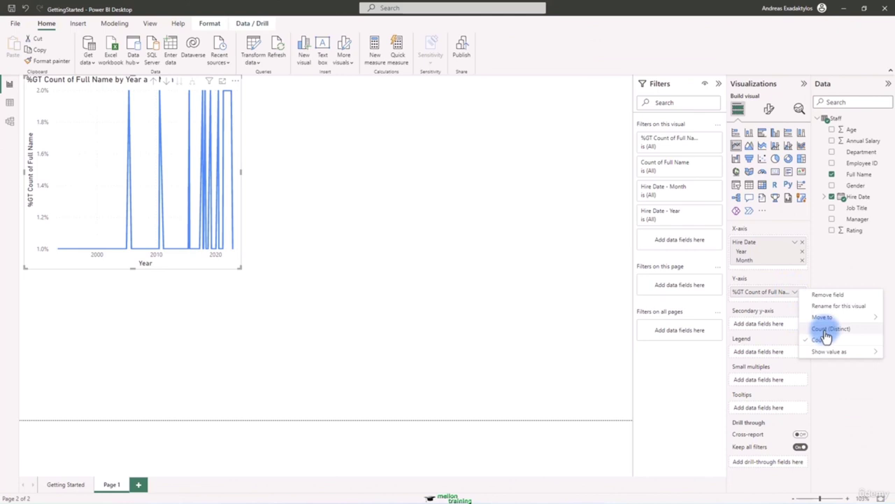
pyautogui.moveTo(830, 351)
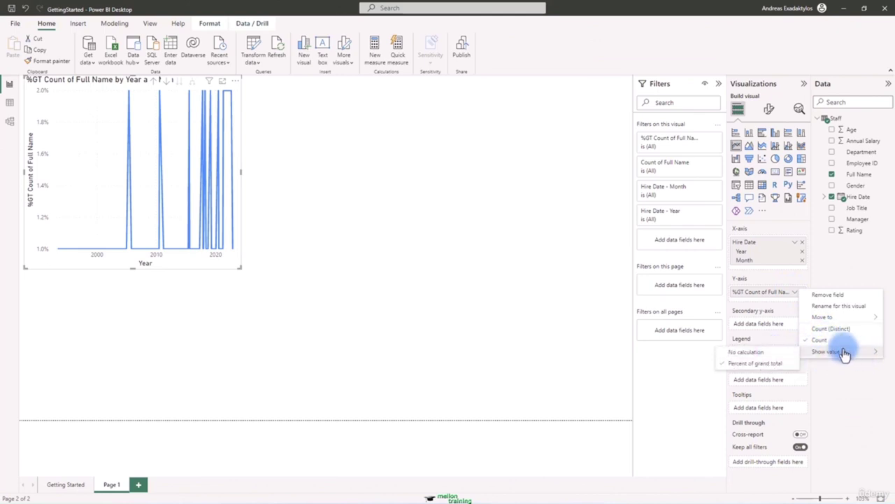
pyautogui.click(755, 352)
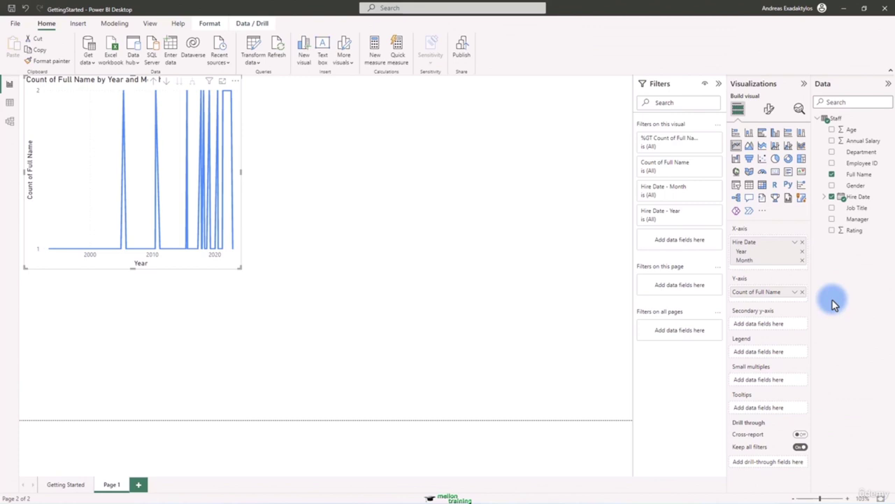
pyautogui.click(796, 291)
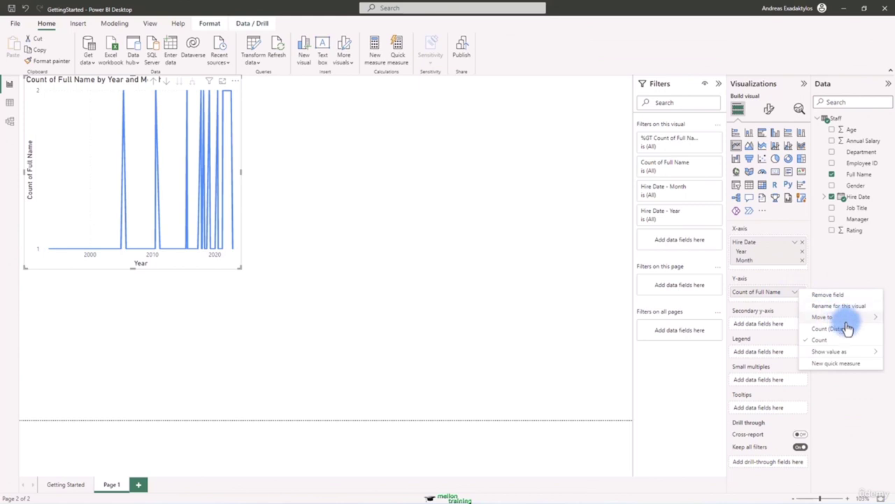
pyautogui.moveTo(858, 352)
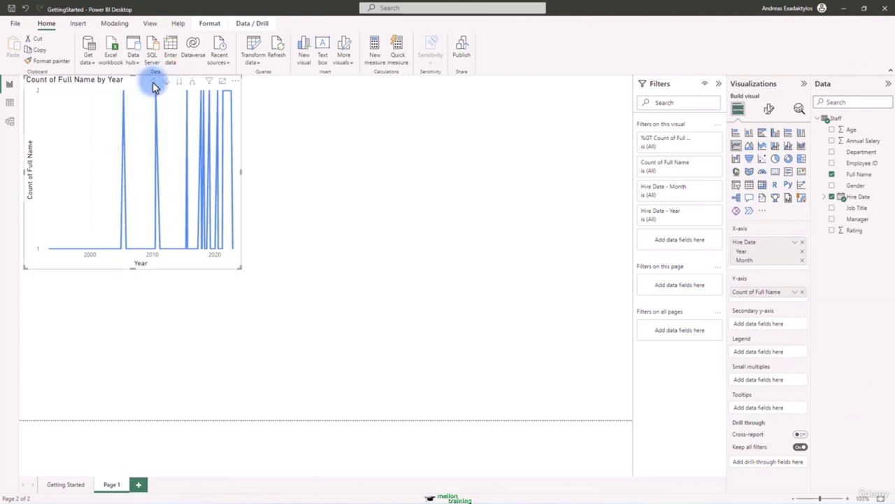
# Step: Drill the line chart up to the year level and turn on the Stepped shape for its lines
pyautogui.click(154, 82)
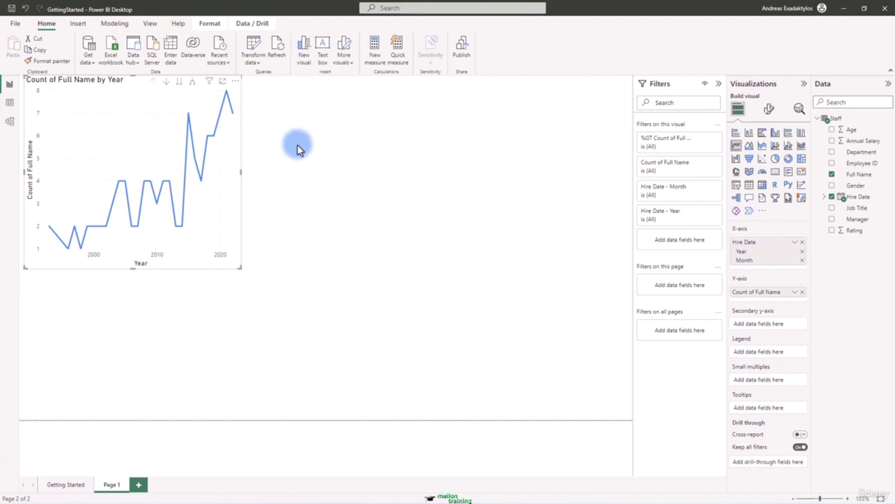
pyautogui.click(769, 110)
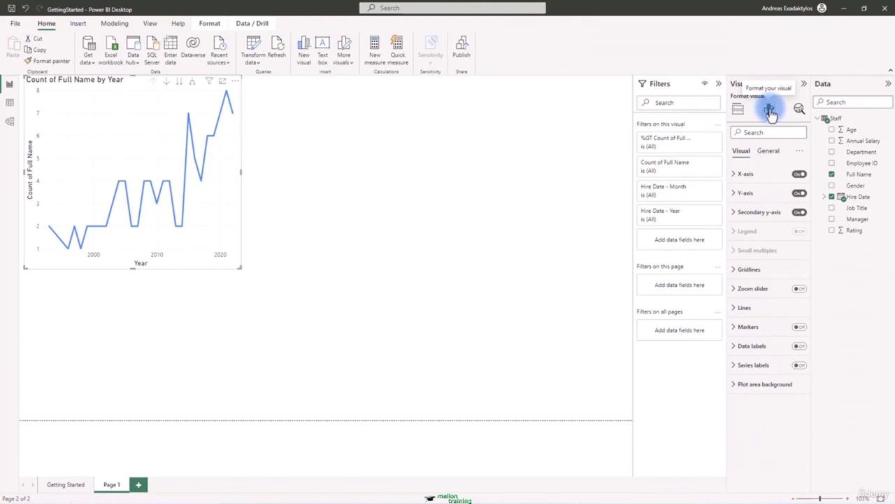
pyautogui.click(739, 308)
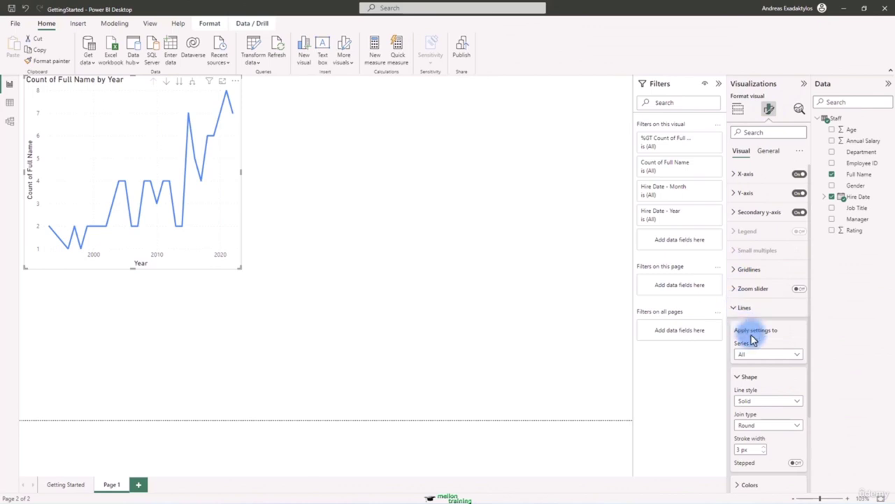
pyautogui.click(797, 464)
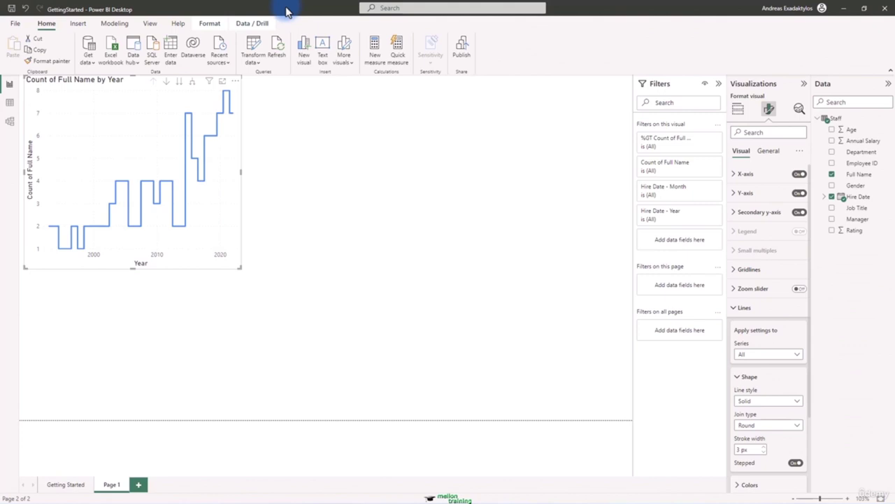
# Step: Add an empty clustered column chart below the line chart, shorten the line chart and extend the column chart upward into the freed space
pyautogui.click(321, 134)
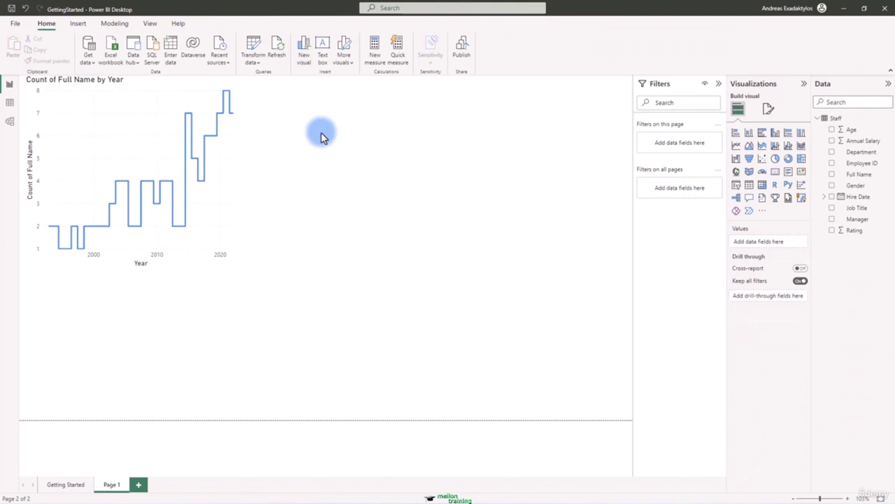
pyautogui.click(777, 134)
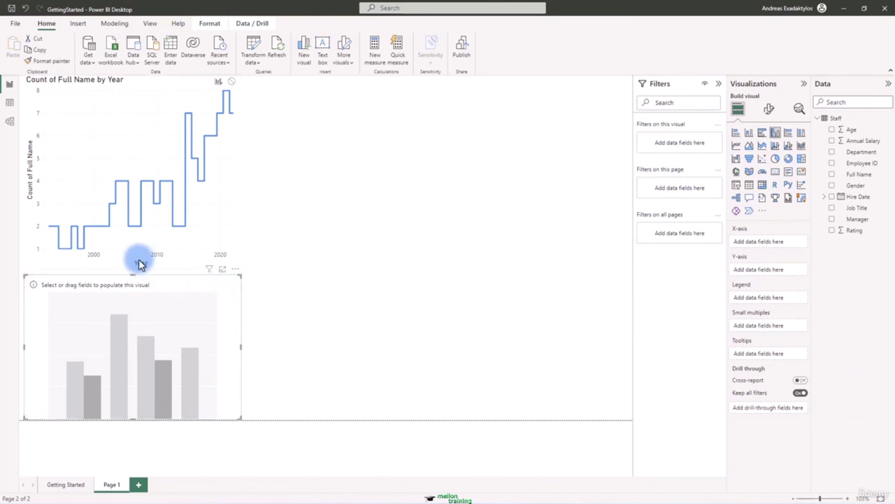
pyautogui.click(134, 267)
pyautogui.moveTo(134, 267); pyautogui.dragTo(136, 246)
pyautogui.click(138, 282)
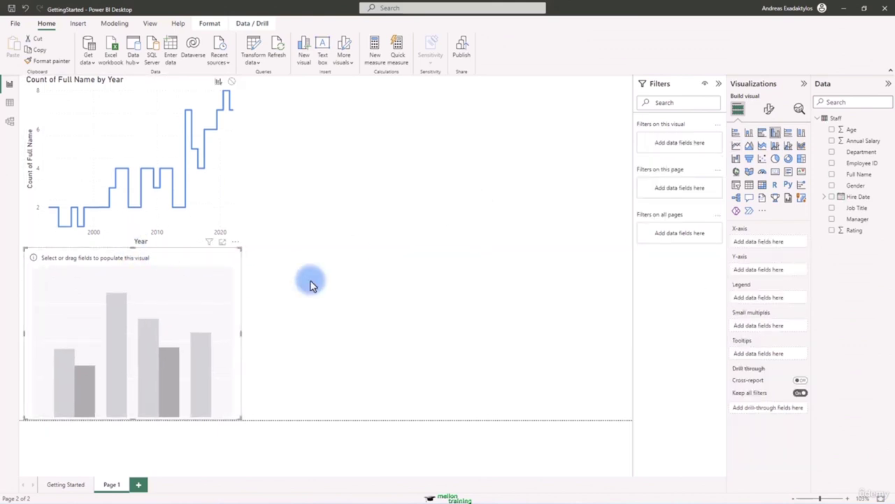
# Step: Populate the clustered column chart with Gender on the X-axis, Rating as the legend and Annual Salary on the Y-axis
pyautogui.moveTo(855, 185); pyautogui.dragTo(776, 245)
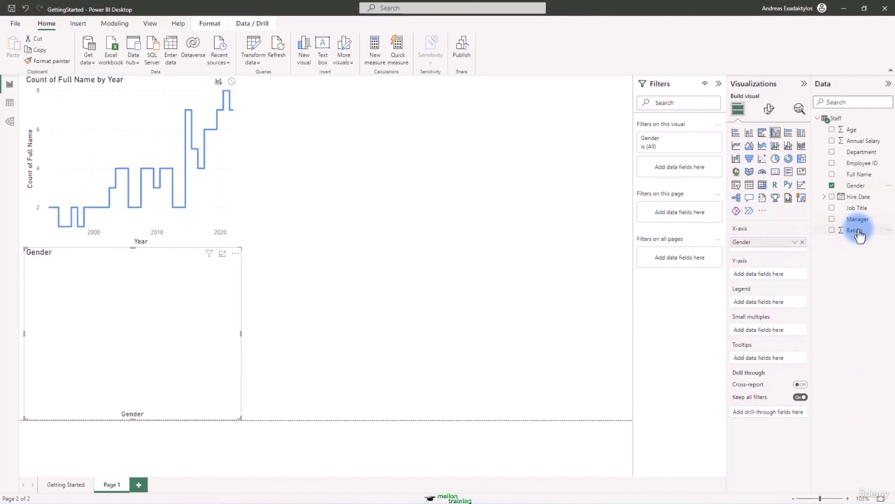
pyautogui.moveTo(855, 229); pyautogui.dragTo(782, 308)
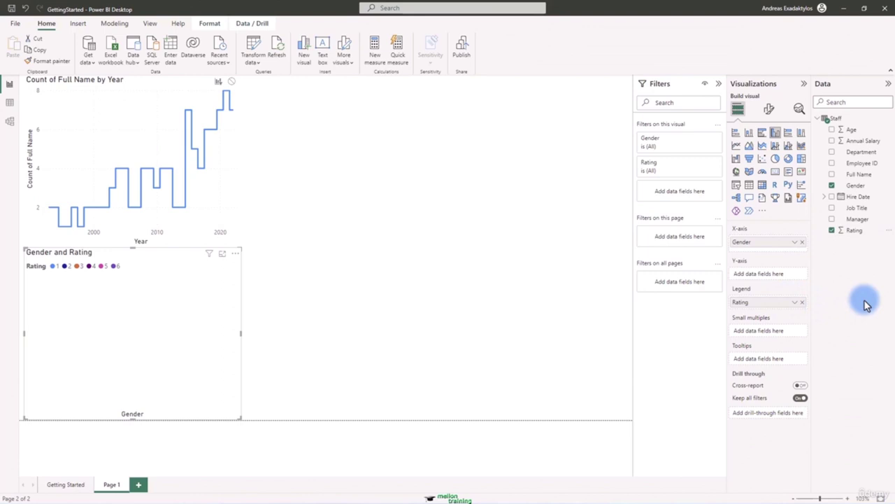
pyautogui.moveTo(866, 141); pyautogui.dragTo(783, 276)
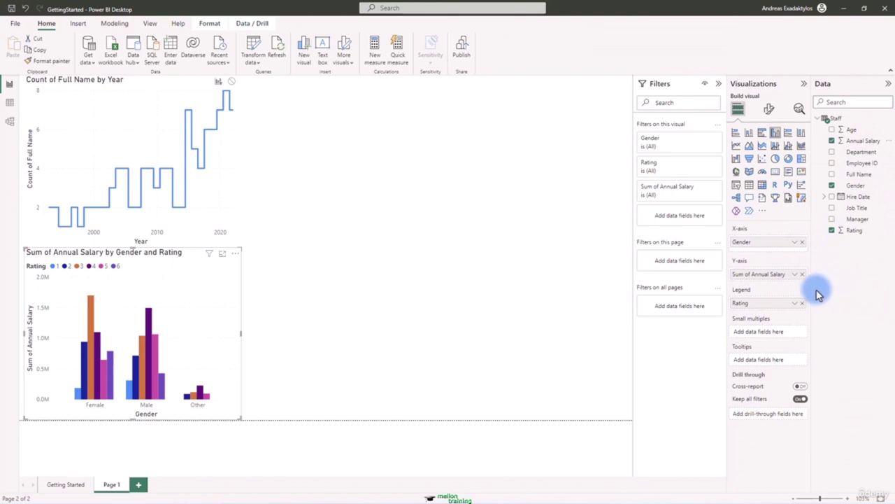
# Step: Open the aggregation options for Annual Salary on the clustered column chart's Y-axis
pyautogui.click(796, 275)
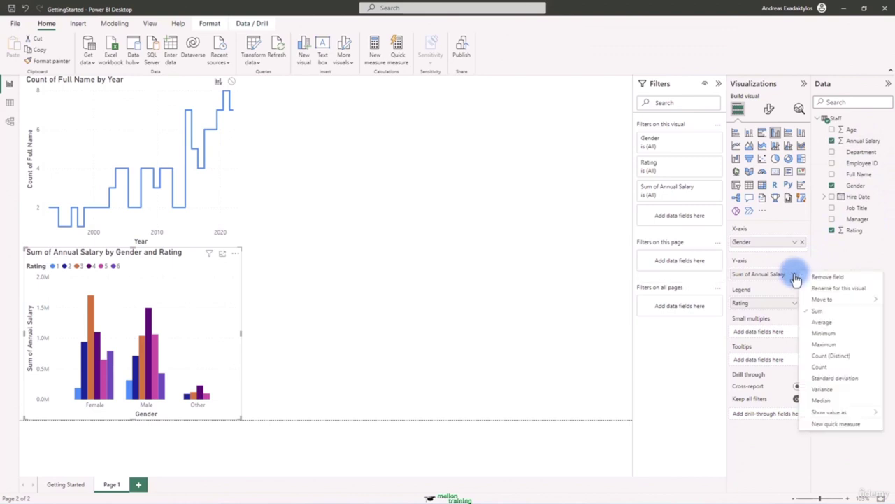
# Step: Switch the Annual Salary value in the clustered column chart from Sum to Average and widen the chart
pyautogui.click(821, 322)
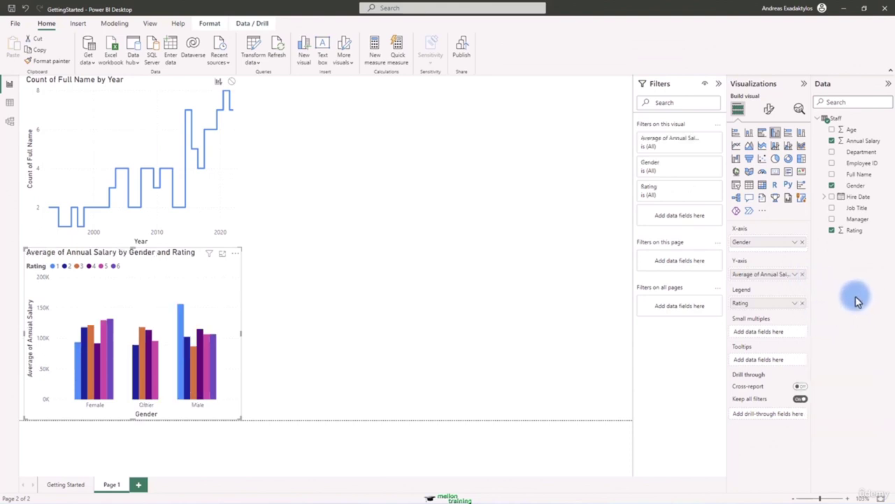
pyautogui.moveTo(240, 333); pyautogui.dragTo(316, 335)
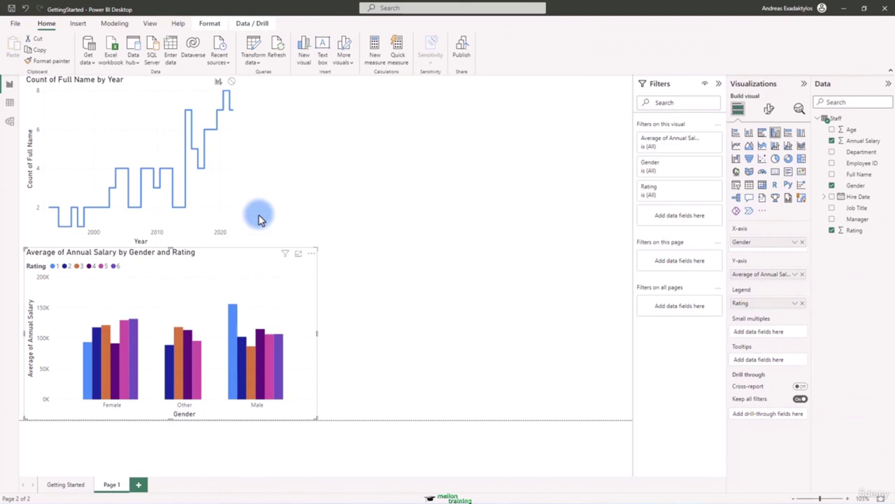
# Step: Shorten the line chart, extend the column chart up to meet it, and widen the line chart to about the same width
pyautogui.click(153, 224)
pyautogui.moveTo(133, 243); pyautogui.dragTo(133, 216)
pyautogui.click(137, 257)
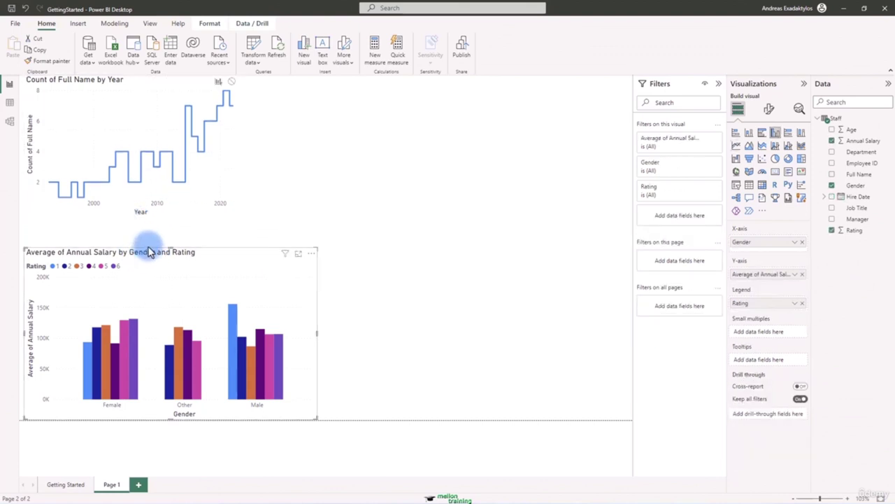
pyautogui.moveTo(170, 247); pyautogui.dragTo(171, 220)
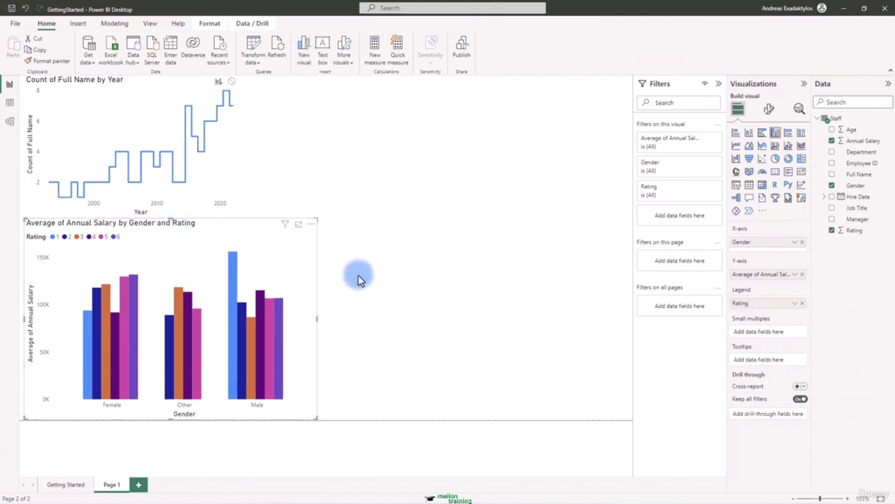
pyautogui.click(146, 160)
pyautogui.moveTo(241, 148); pyautogui.dragTo(325, 152)
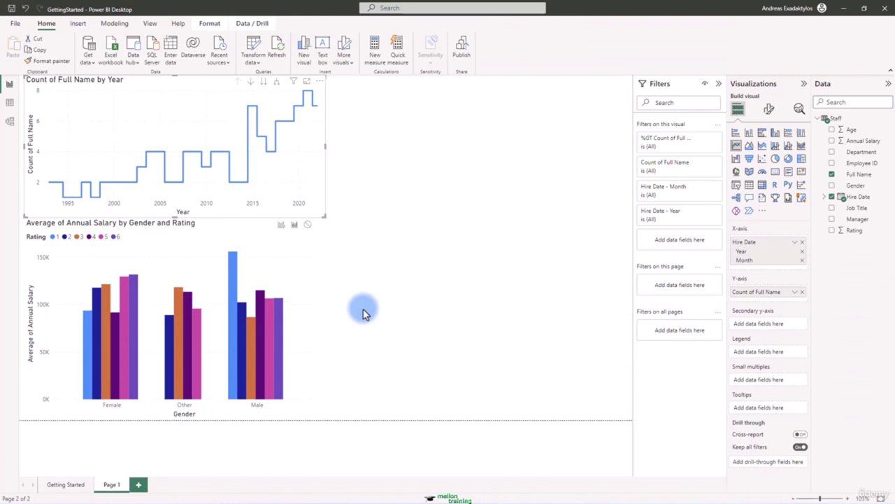
pyautogui.click(363, 312)
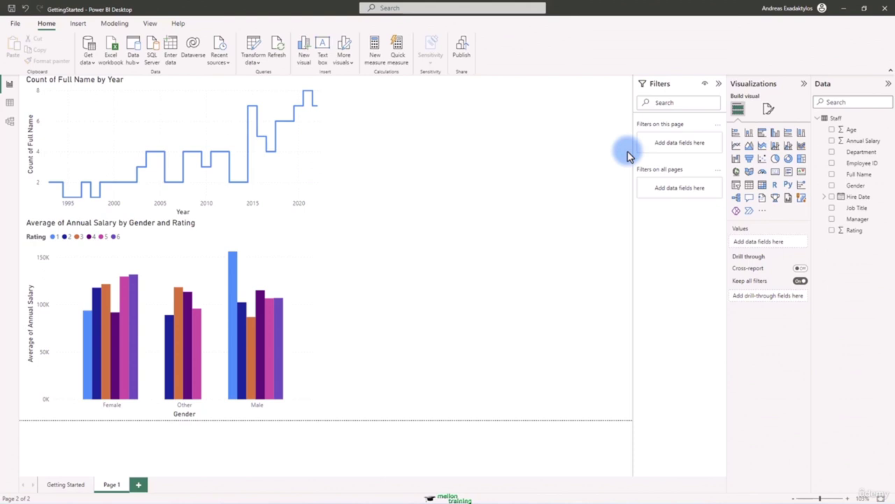
# Step: Add a page-level Gender filter that keeps only Female and Male, and collapse the filter settings
pyautogui.moveTo(855, 185); pyautogui.dragTo(689, 148)
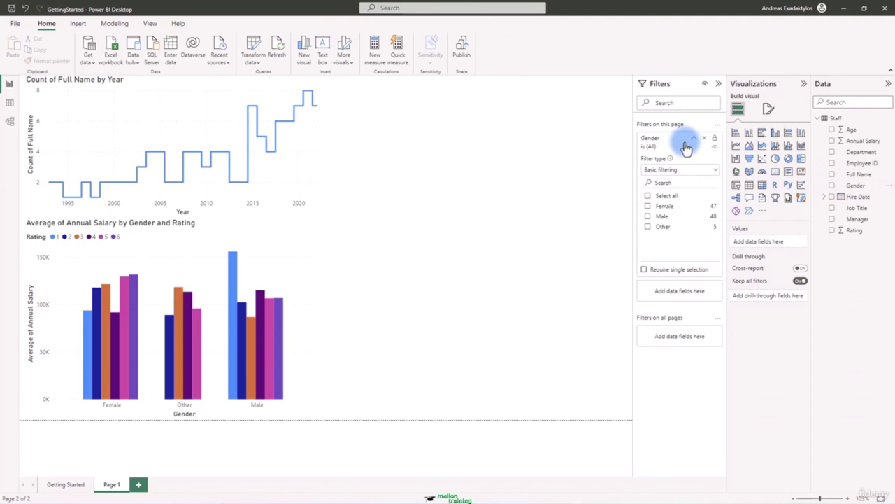
pyautogui.click(648, 206)
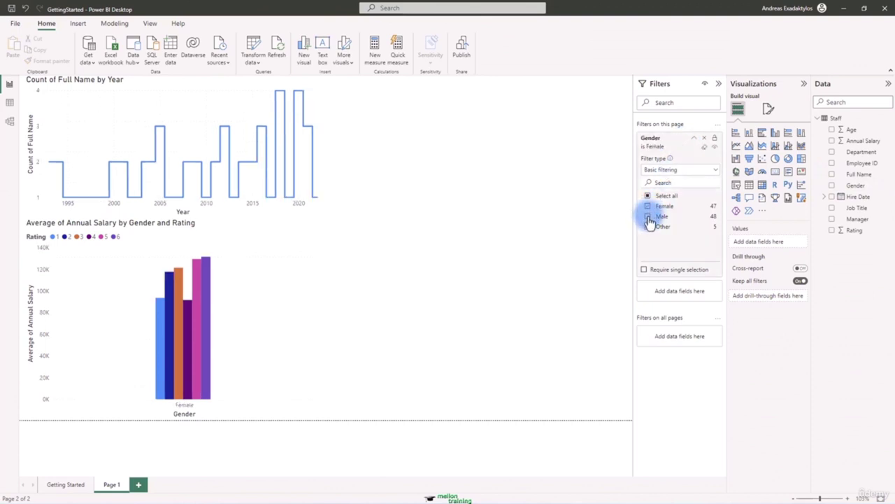
pyautogui.click(647, 216)
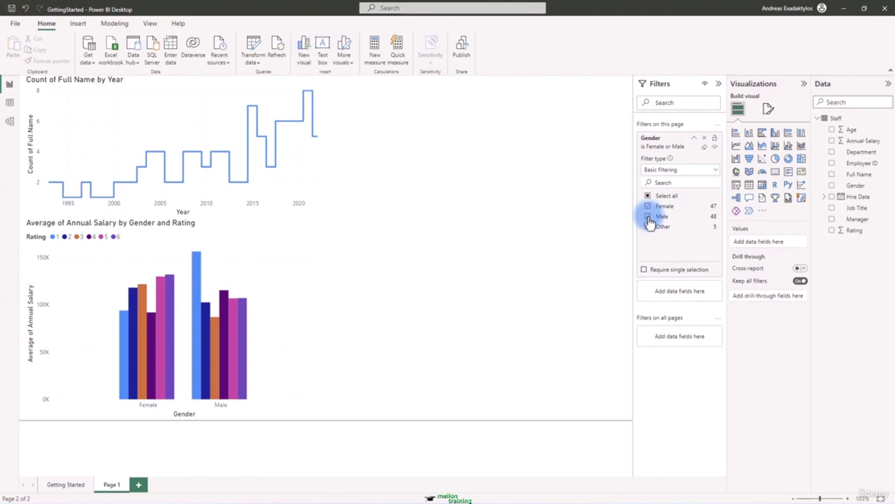
pyautogui.click(718, 83)
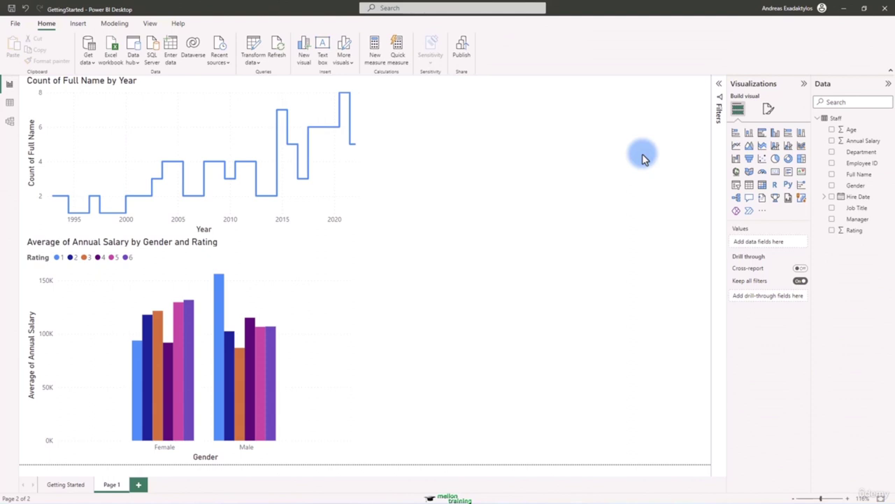
# Step: Convert the average salary column chart to a matrix and set its row header font size to 12
pyautogui.click(354, 263)
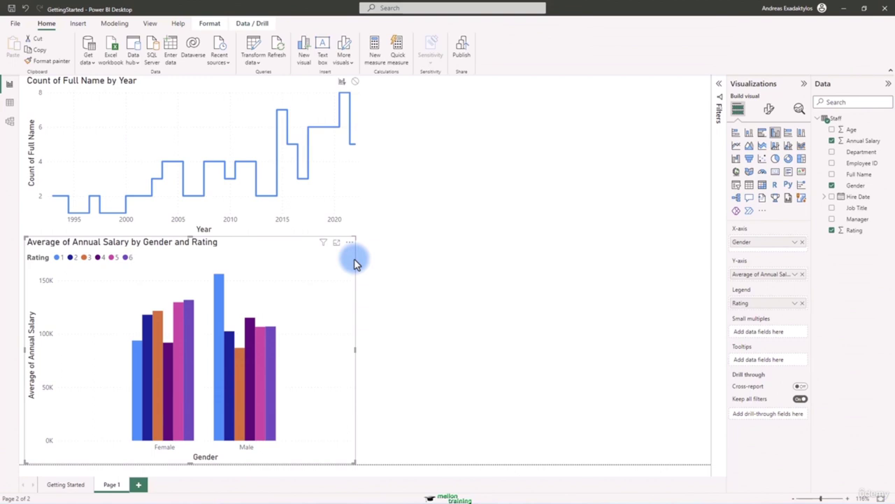
pyautogui.click(764, 188)
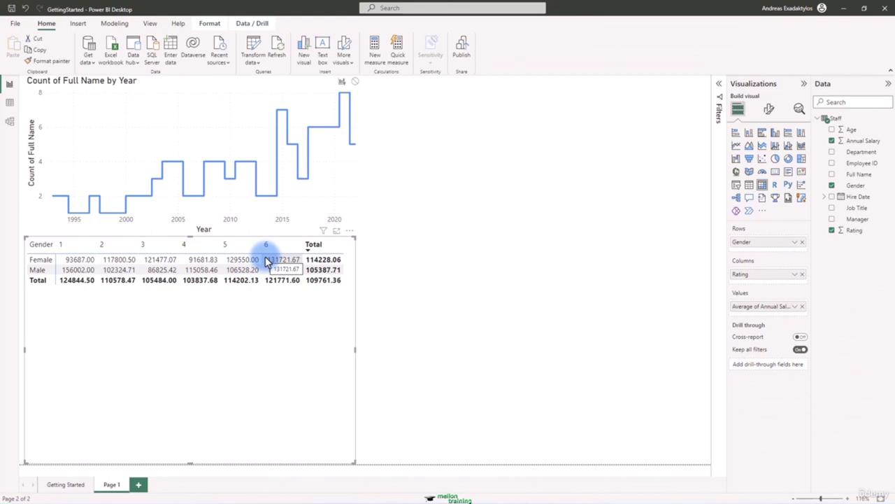
pyautogui.click(769, 110)
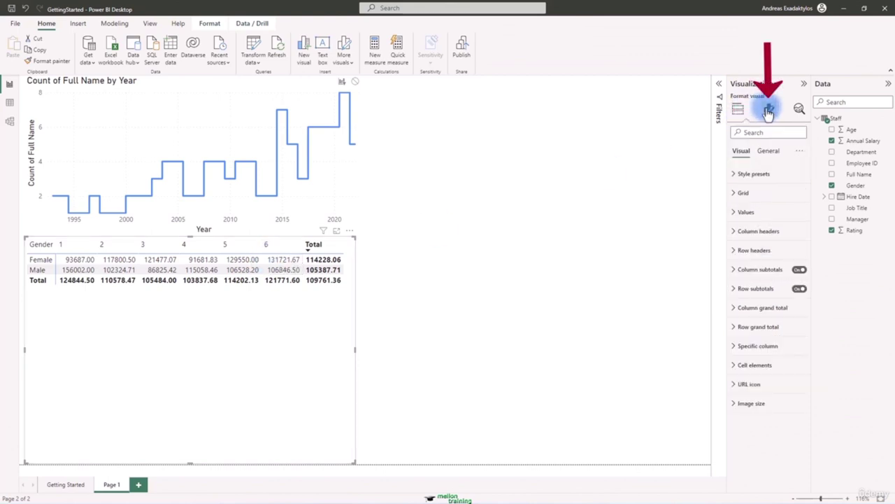
pyautogui.click(738, 251)
pyautogui.click(740, 272)
pyautogui.click(803, 295)
pyautogui.click(802, 295)
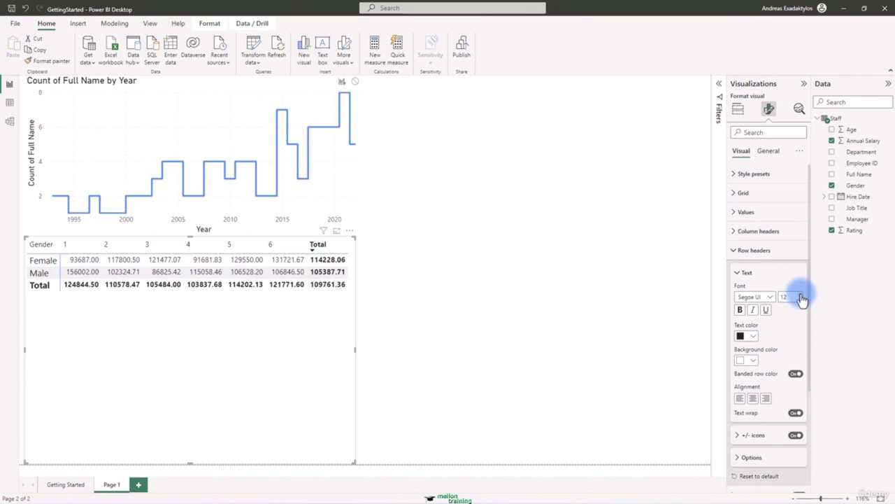
# Step: Set the font size of the matrix values to 12 and collapse the values and row header text settings
pyautogui.click(741, 212)
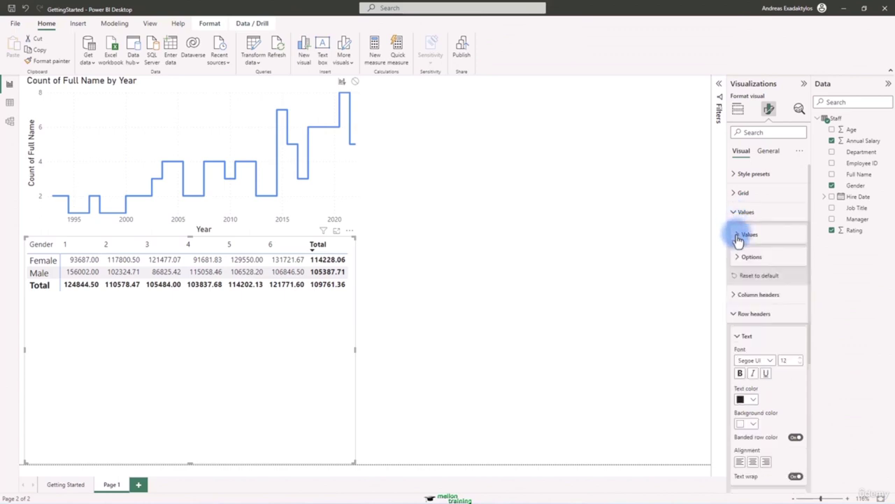
pyautogui.click(738, 239)
pyautogui.click(801, 257)
pyautogui.click(801, 257)
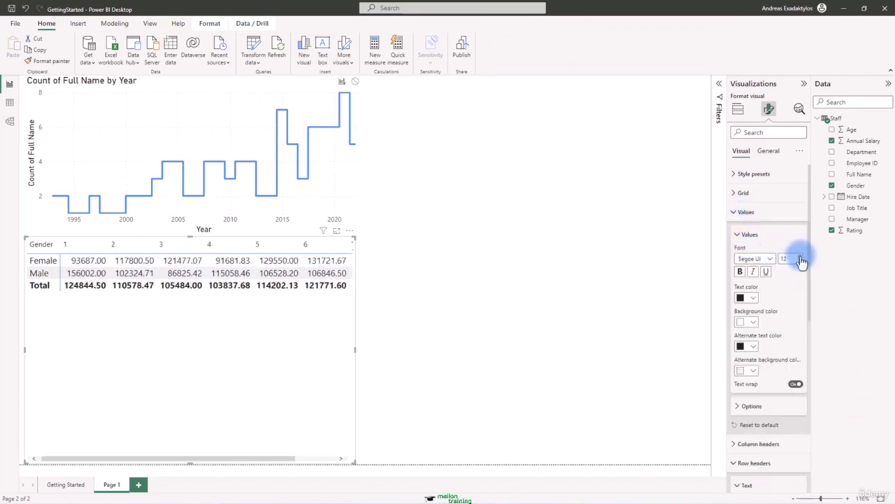
pyautogui.click(738, 238)
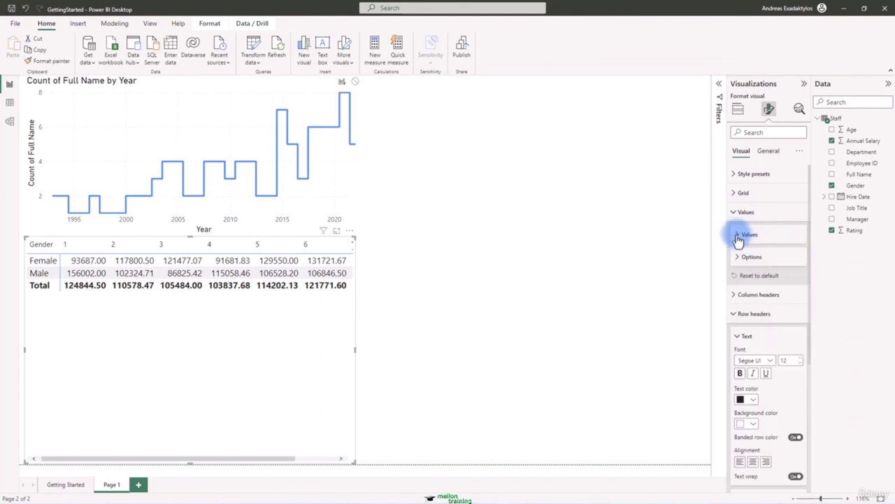
pyautogui.click(739, 336)
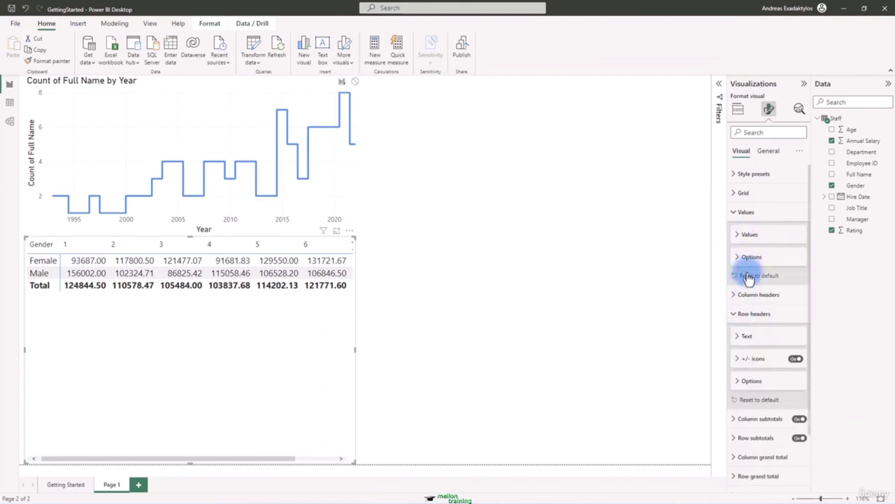
# Step: Set the matrix's global font size to 12, and resize the matrix wider with its upper edge lowered
pyautogui.click(737, 196)
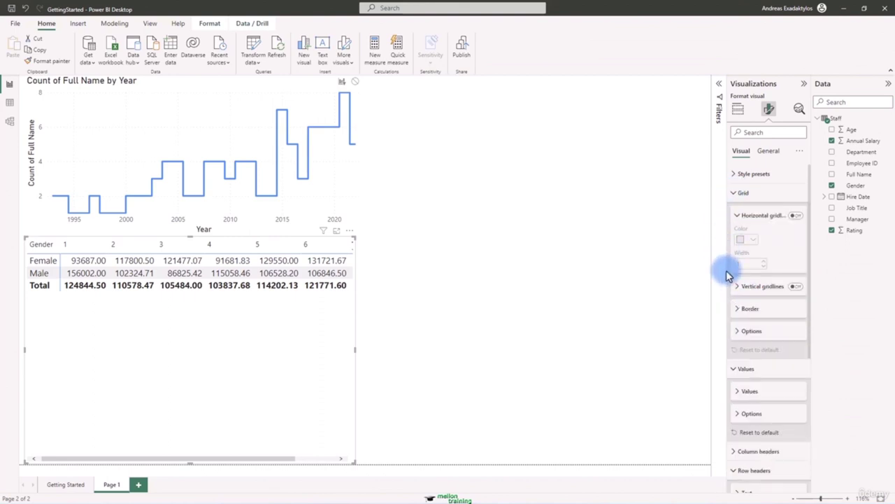
pyautogui.click(739, 335)
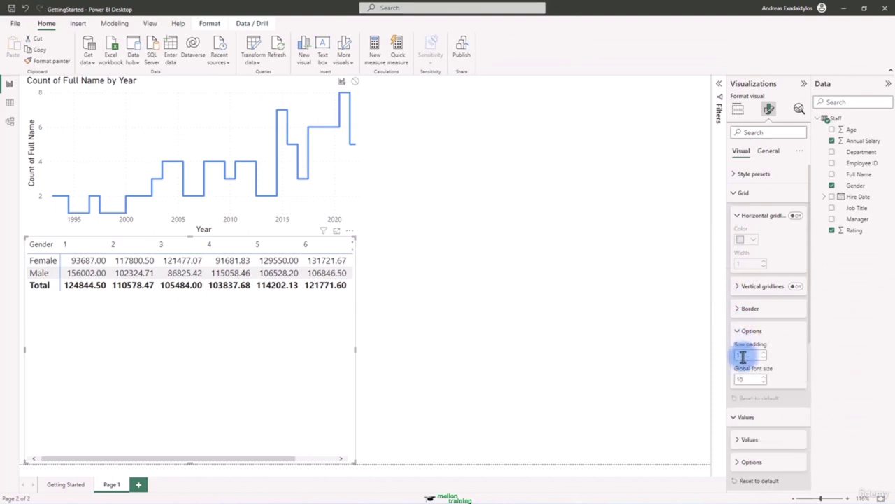
pyautogui.click(764, 376)
pyautogui.click(765, 377)
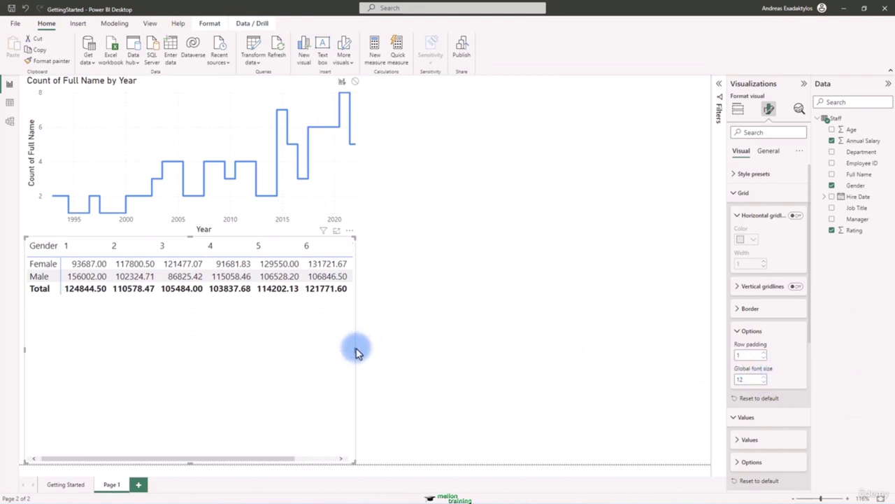
pyautogui.moveTo(359, 354); pyautogui.dragTo(405, 355)
pyautogui.moveTo(210, 248); pyautogui.dragTo(216, 276)
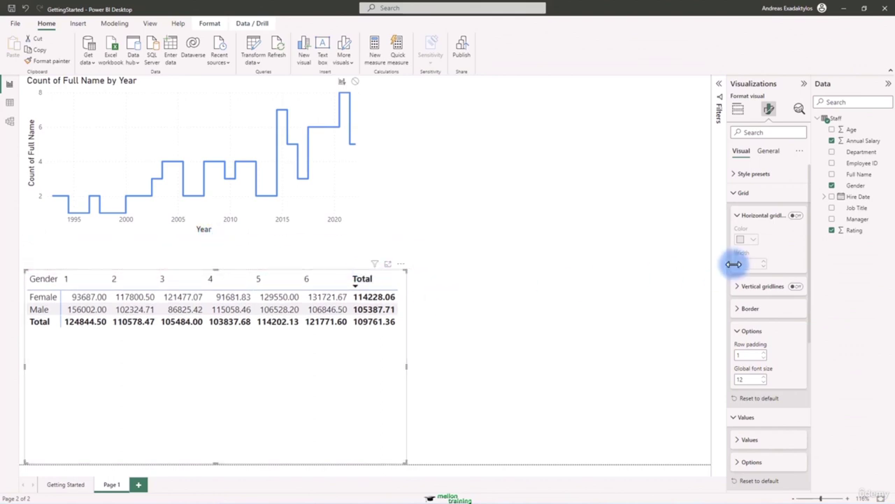
# Step: Replace Gender with Department in the matrix rows and widen the matrix to fit the Total column
pyautogui.click(739, 112)
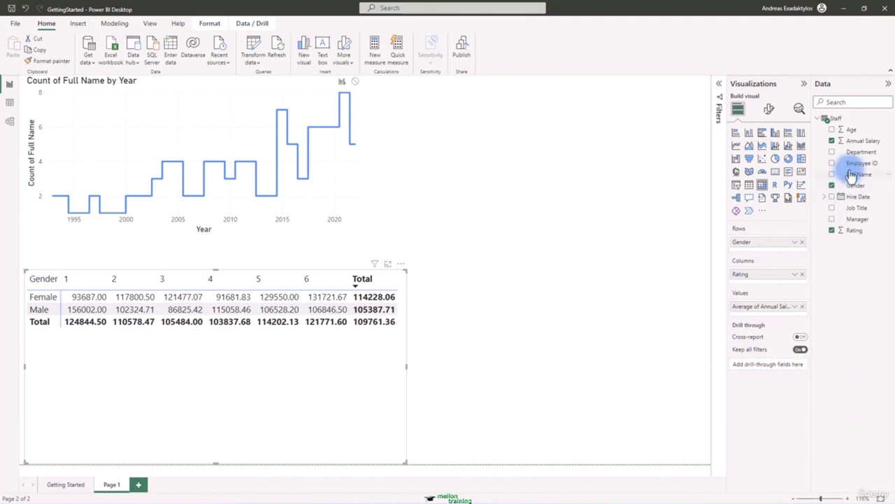
pyautogui.moveTo(860, 152); pyautogui.dragTo(783, 259)
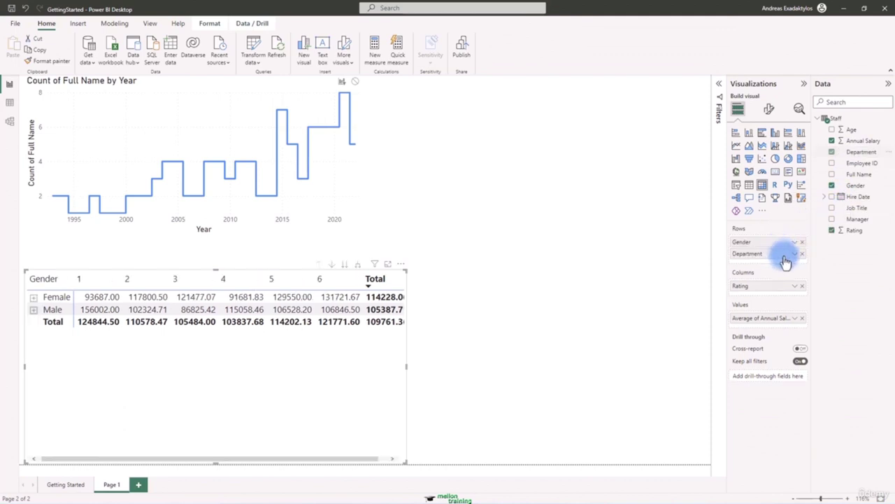
pyautogui.click(802, 242)
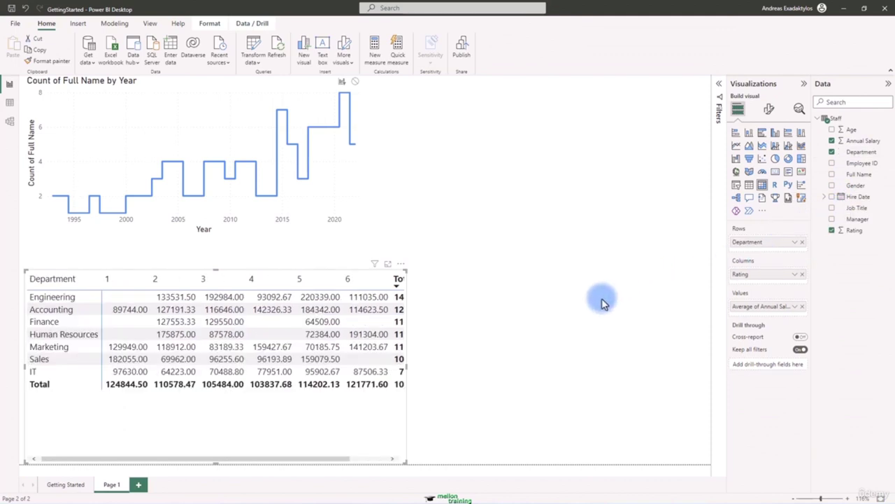
pyautogui.moveTo(405, 366); pyautogui.dragTo(444, 370)
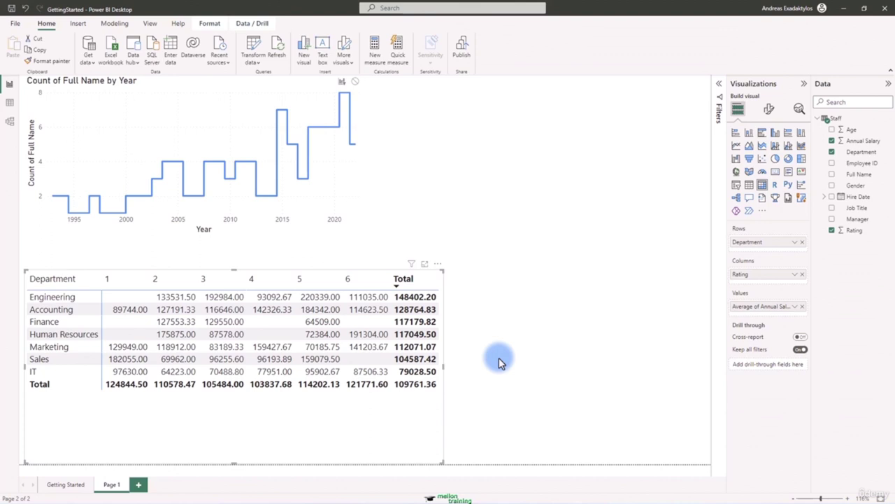
# Step: Find the matrix's decimal formatting option by searching for "decim" and set the value decimal places to 0
pyautogui.click(769, 107)
pyautogui.click(759, 132)
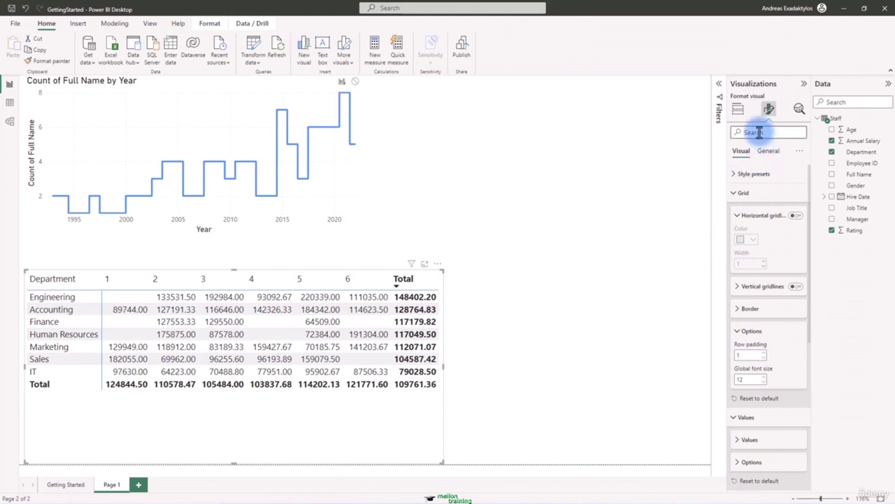
pyautogui.write('c')
pyautogui.write('ecim')
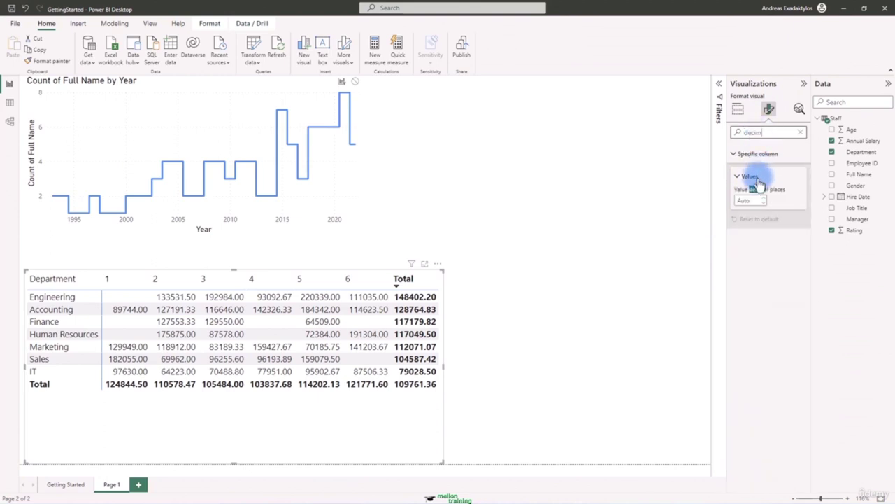
pyautogui.click(764, 201)
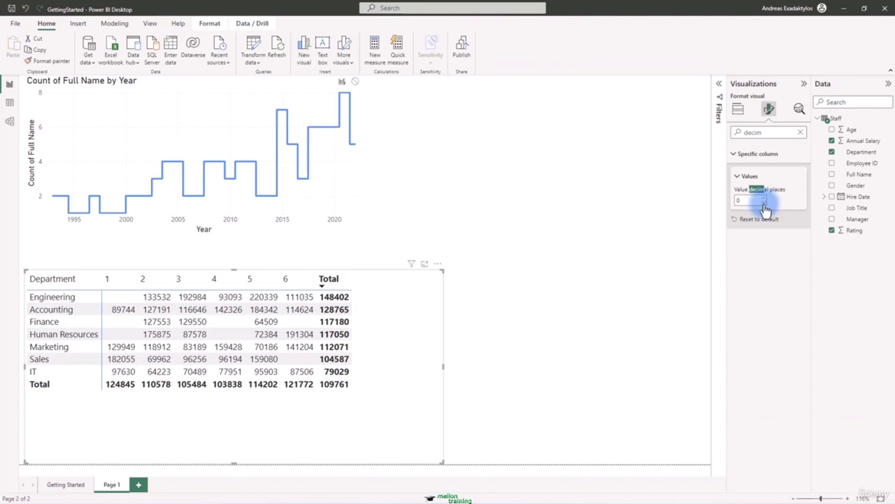
# Step: Replace Rating with Manager in the matrix columns and narrow the matrix to suit its content
pyautogui.click(738, 109)
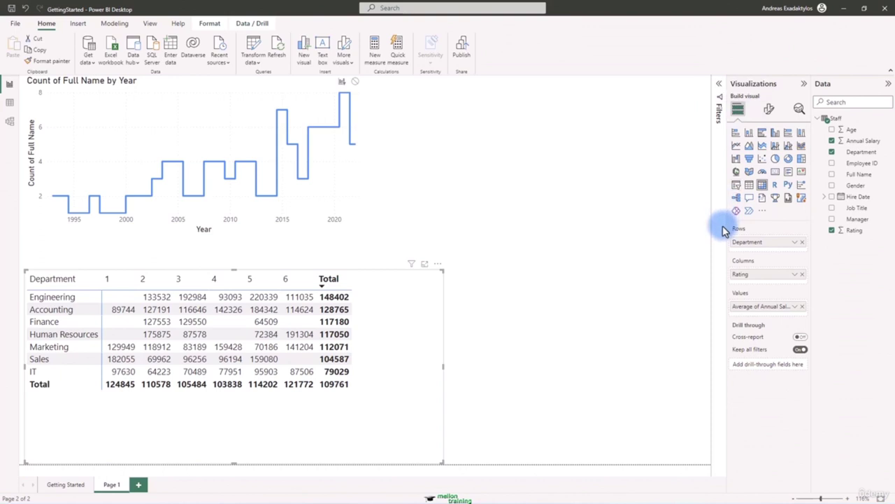
pyautogui.moveTo(857, 219); pyautogui.dragTo(779, 285)
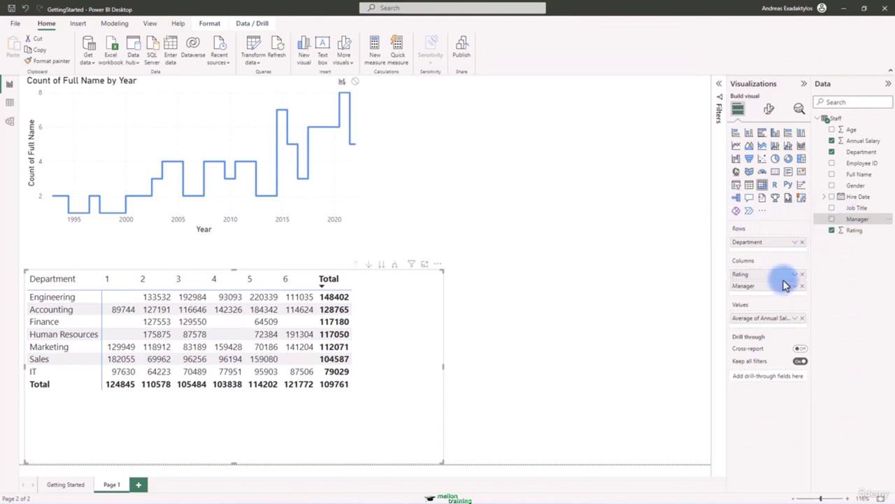
pyautogui.click(802, 275)
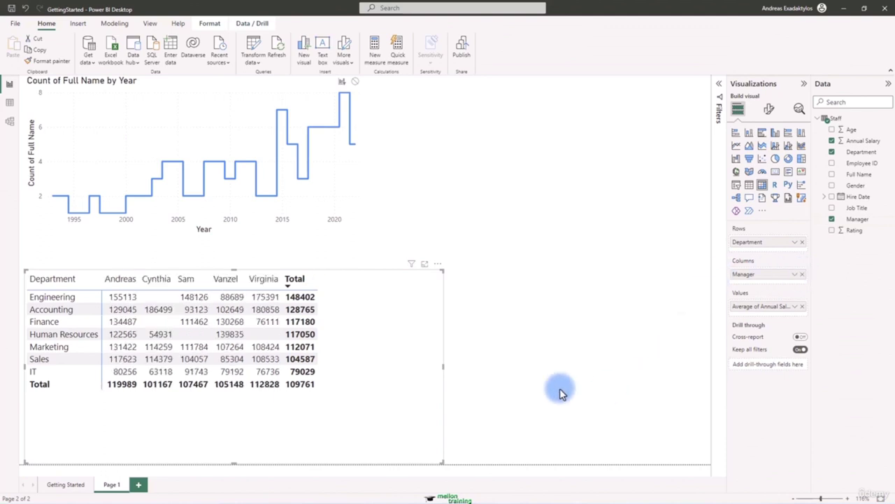
pyautogui.moveTo(444, 366); pyautogui.dragTo(362, 368)
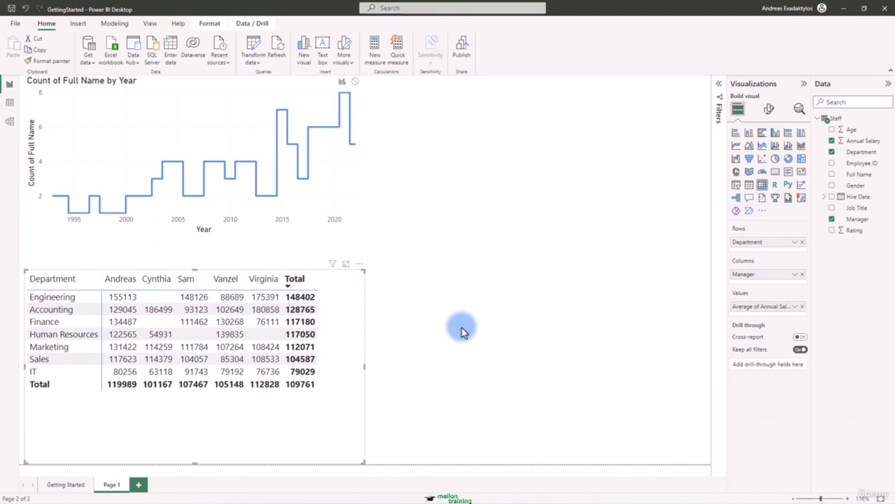
# Step: Start background color conditional formatting for Average of Annual Salary and set the gradient's minimum color to white
pyautogui.click(795, 308)
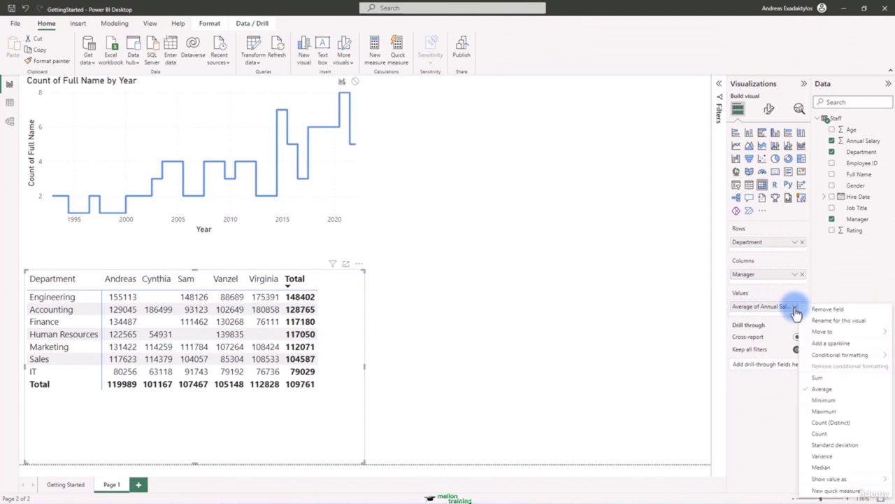
pyautogui.moveTo(887, 360)
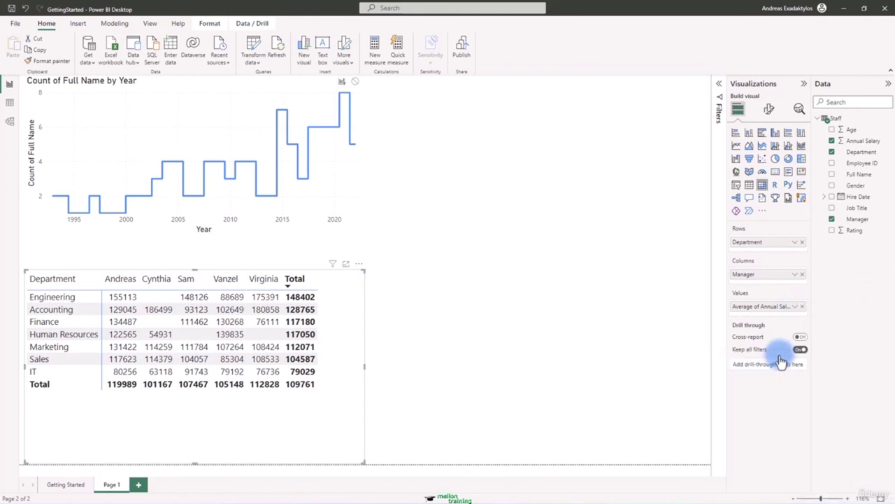
pyautogui.click(781, 357)
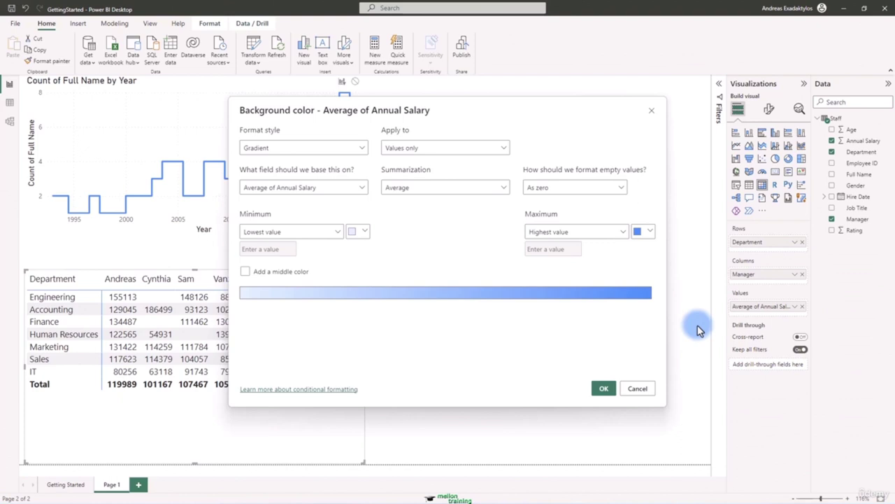
pyautogui.click(359, 231)
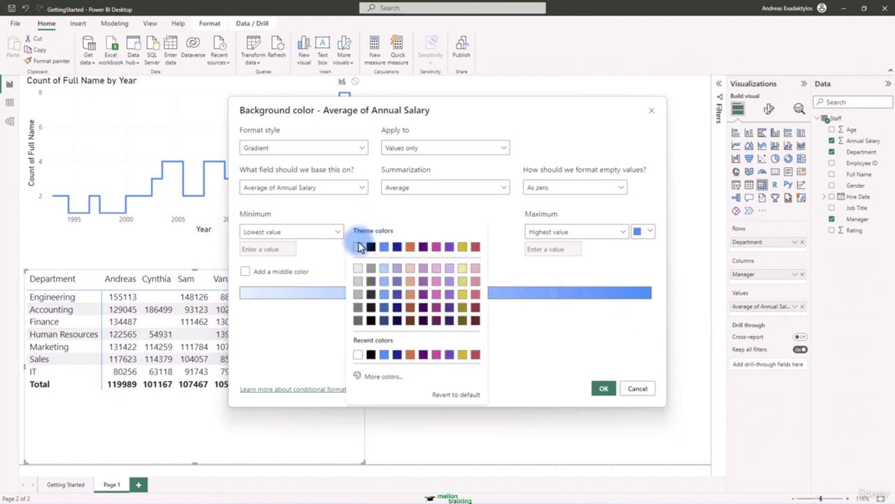
pyautogui.click(357, 251)
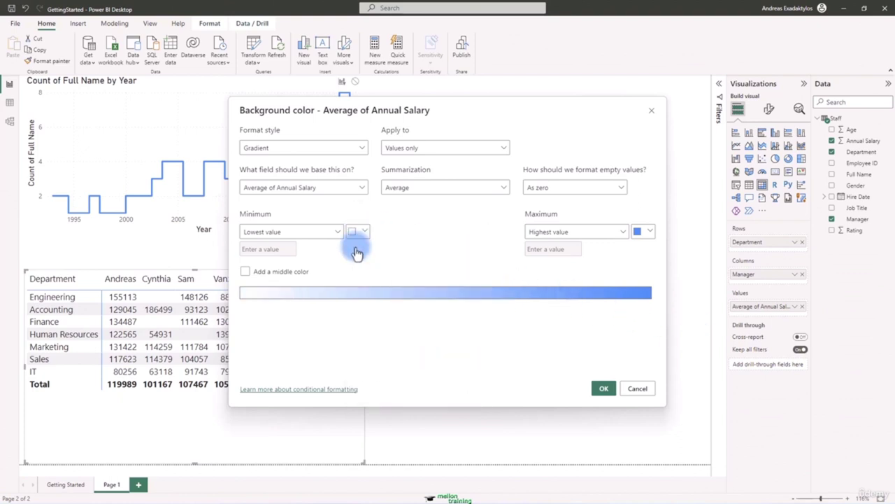
# Step: Set the salary gradient's maximum color to custom green #119B54 and apply the background formatting
pyautogui.click(651, 235)
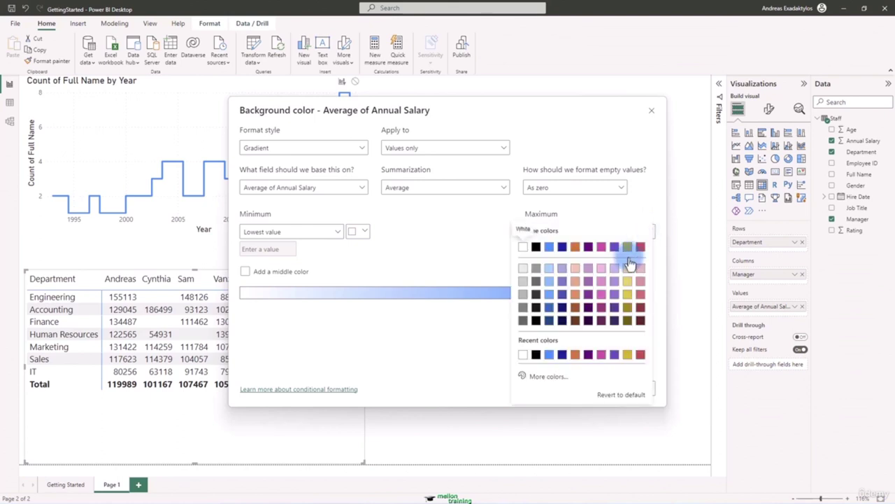
pyautogui.click(551, 376)
pyautogui.click(571, 343)
pyautogui.moveTo(602, 310); pyautogui.dragTo(632, 278)
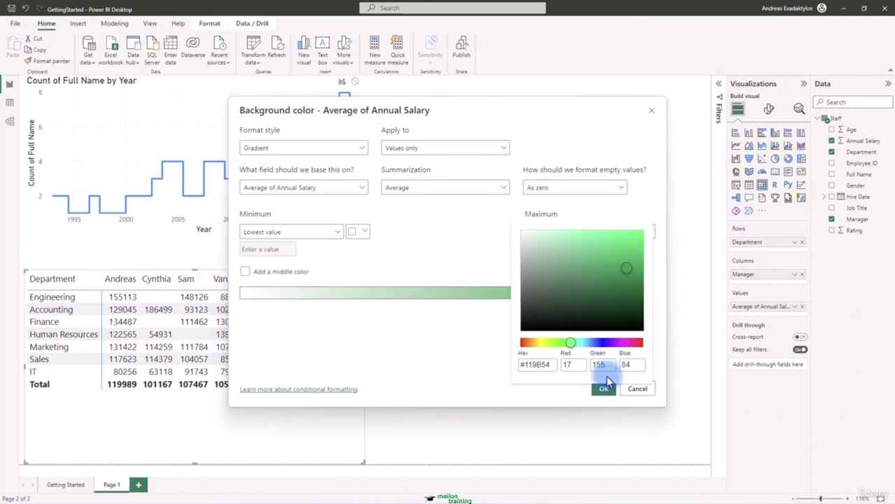
pyautogui.click(470, 378)
pyautogui.click(606, 391)
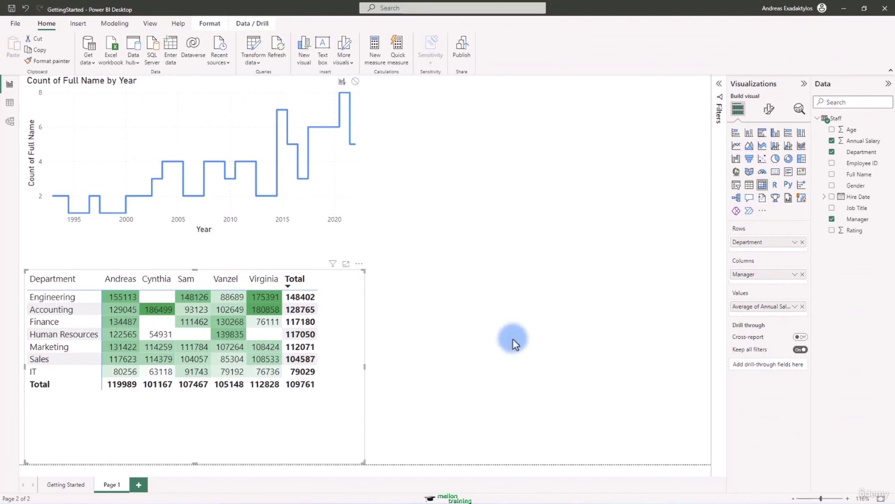
# Step: Turn off both column subtotals and row subtotals in the salary matrix's format settings
pyautogui.click(769, 108)
pyautogui.click(738, 192)
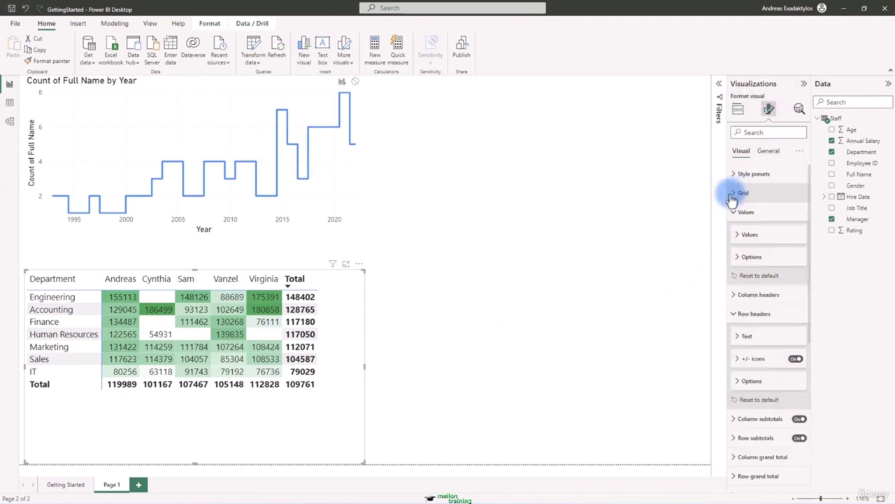
pyautogui.click(742, 211)
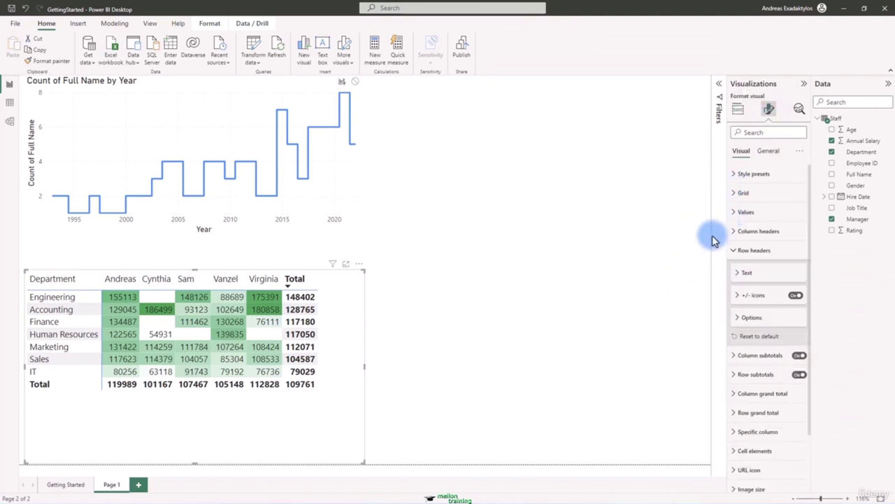
pyautogui.click(735, 252)
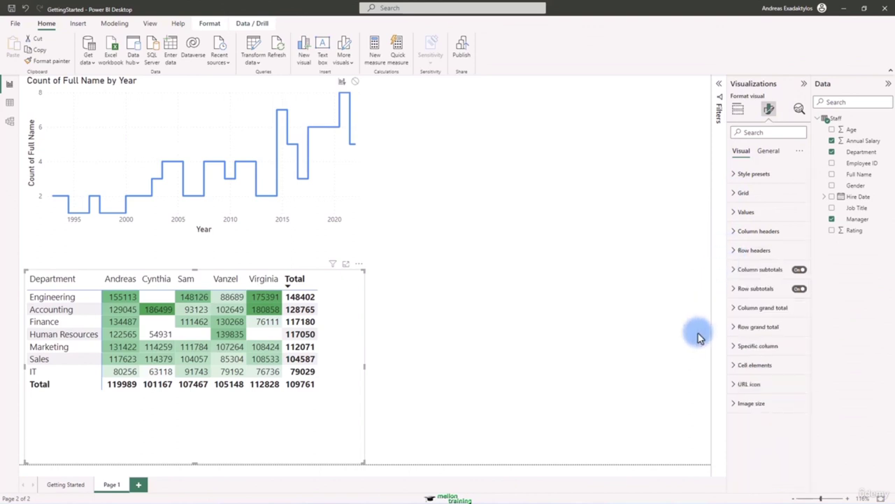
pyautogui.click(799, 270)
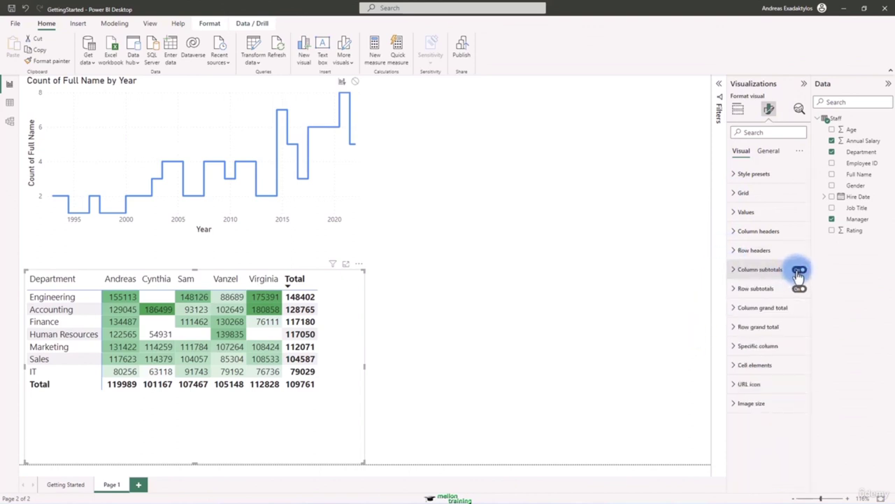
pyautogui.click(798, 290)
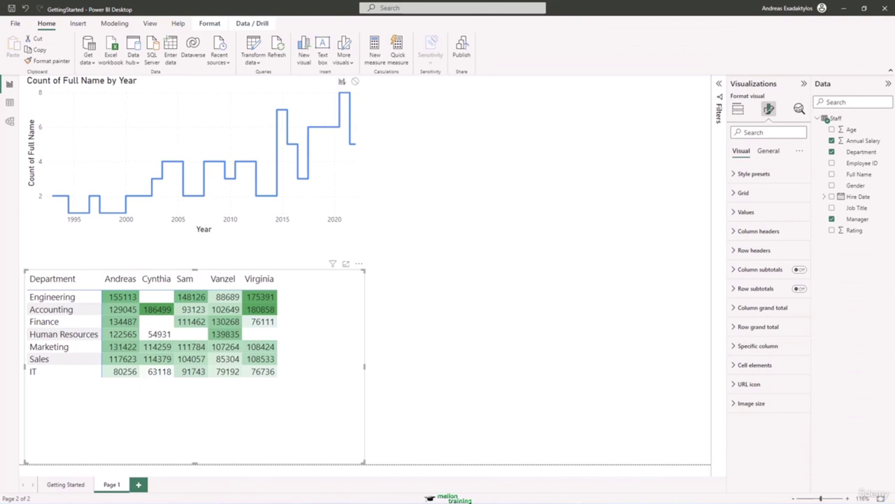
pyautogui.click(800, 291)
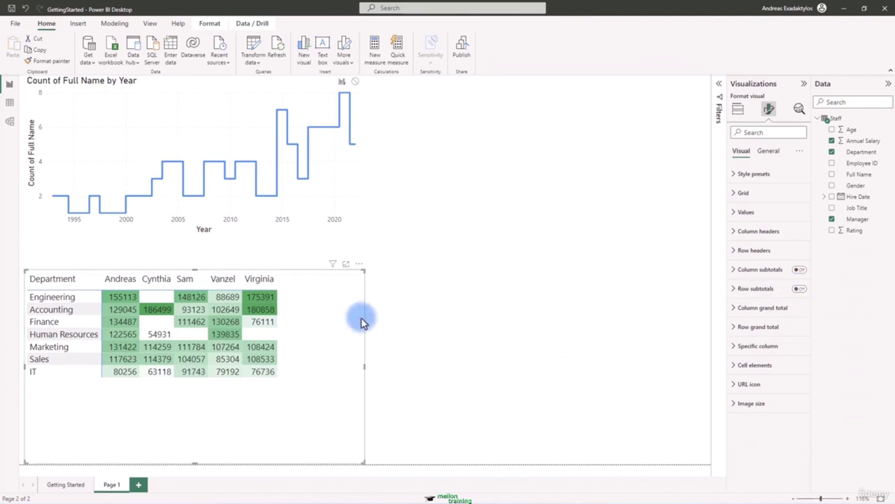
# Step: Duplicate the salary matrix and place the copy beside the original in the empty lower half of the page
pyautogui.hotkey('ctrl', 'c')
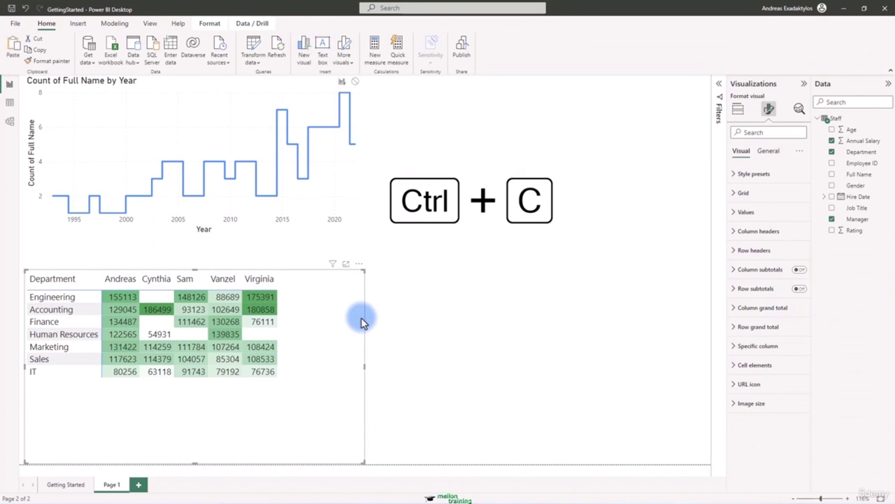
pyautogui.click(536, 330)
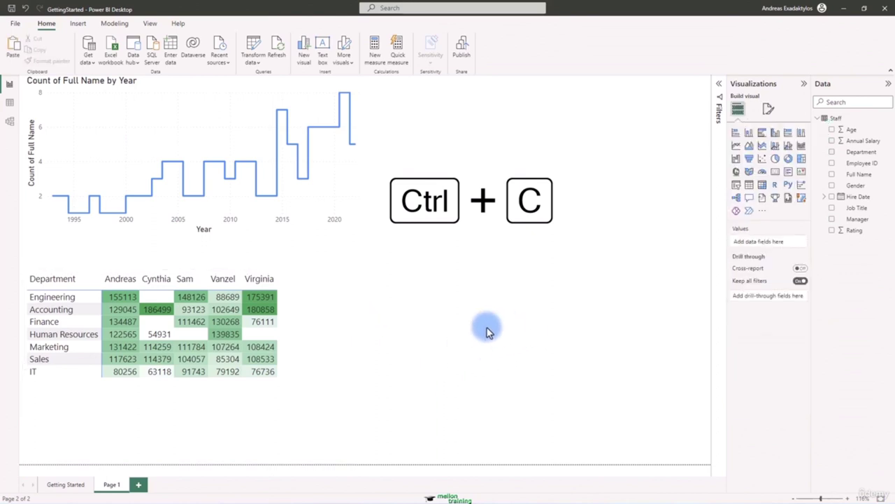
pyautogui.hotkey('ctrl', 'v')
pyautogui.hotkey('ctrl', 'v')
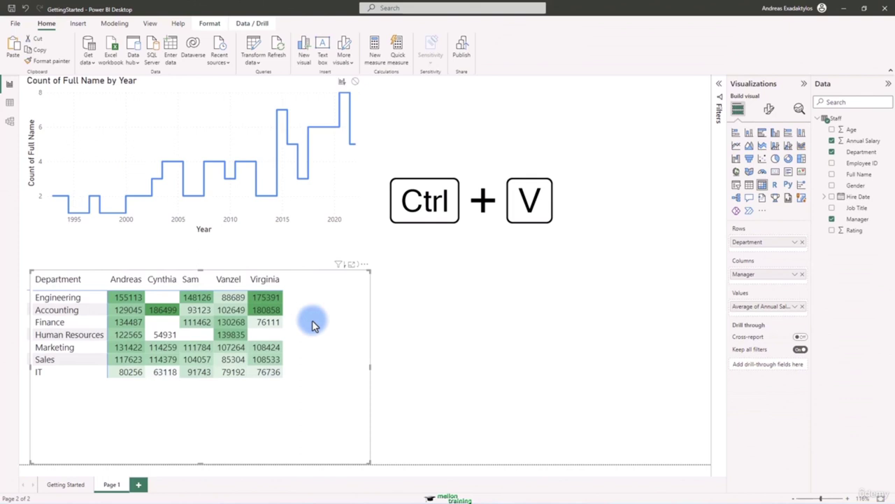
pyautogui.moveTo(329, 324); pyautogui.dragTo(667, 332)
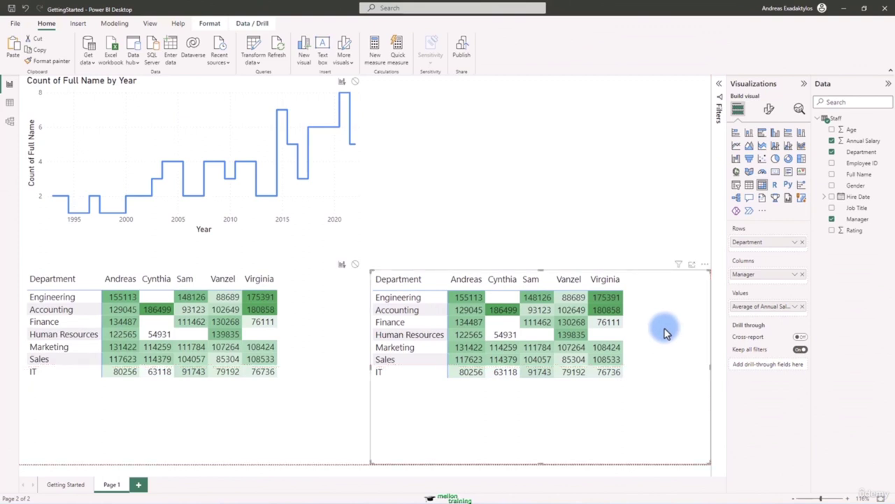
# Step: Replace Annual Salary with Rating in the copied matrix's values and summarize it as Average
pyautogui.click(857, 236)
pyautogui.moveTo(856, 236); pyautogui.dragTo(784, 320)
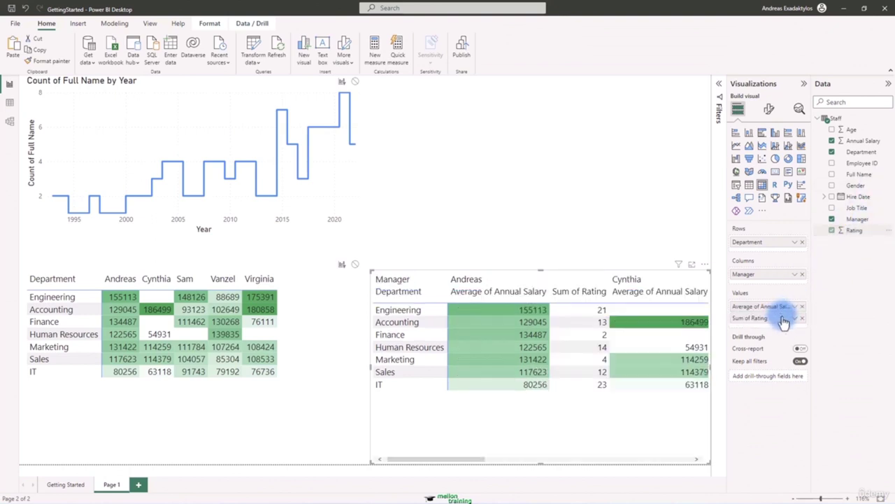
pyautogui.click(801, 306)
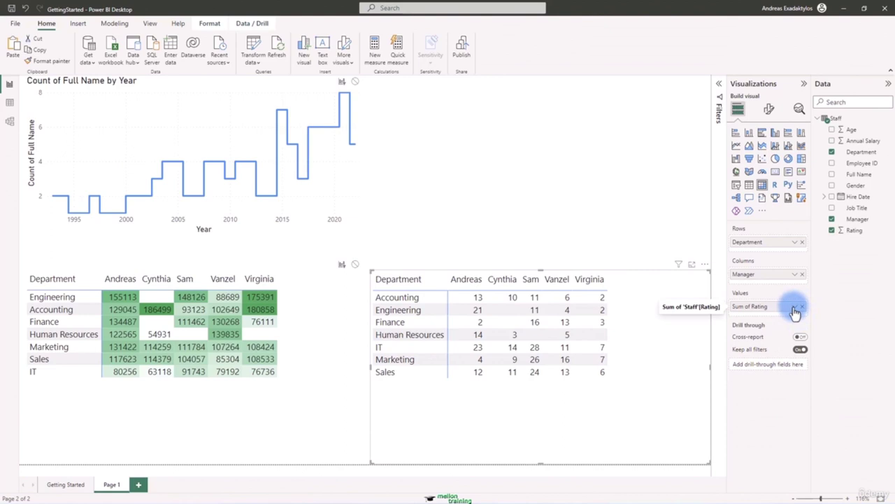
pyautogui.click(795, 307)
pyautogui.click(838, 392)
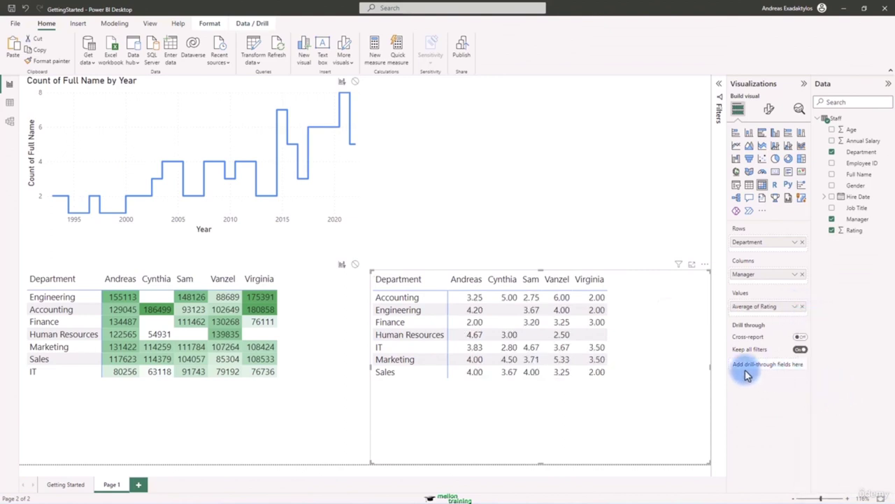
# Step: Start background color conditional formatting for Average of Rating with the format style set to Rules
pyautogui.click(795, 307)
pyautogui.moveTo(877, 358)
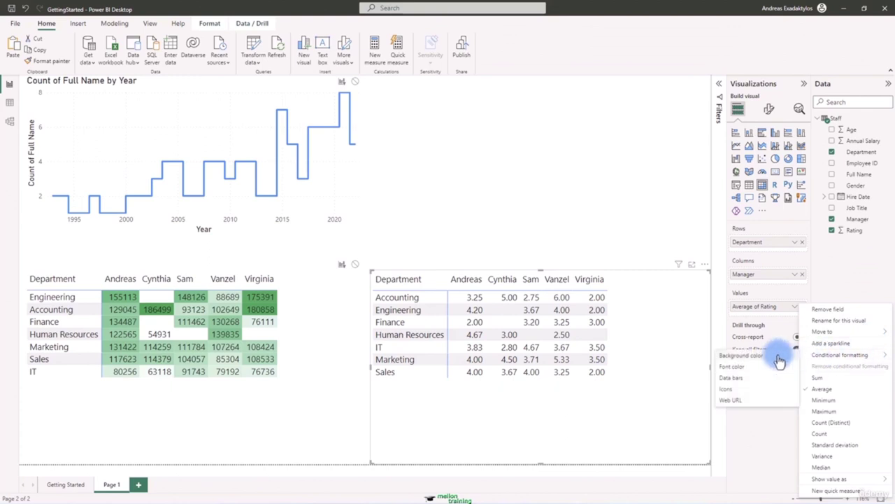
pyautogui.click(743, 355)
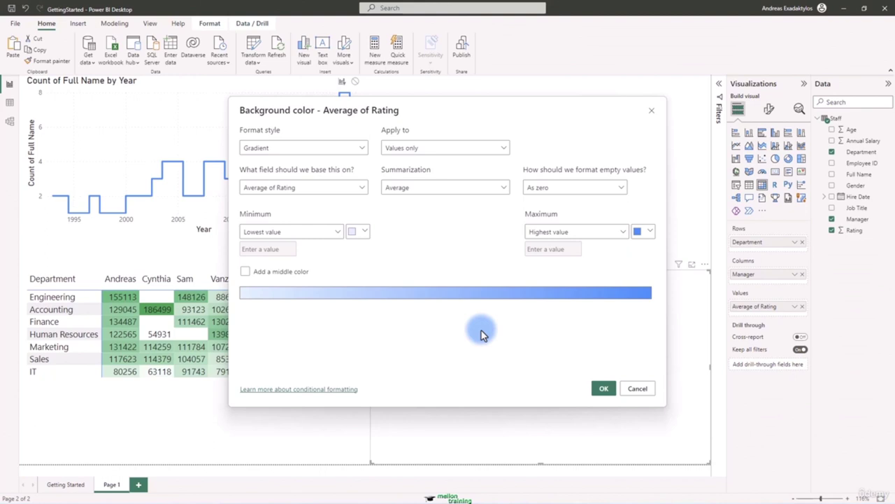
pyautogui.click(360, 149)
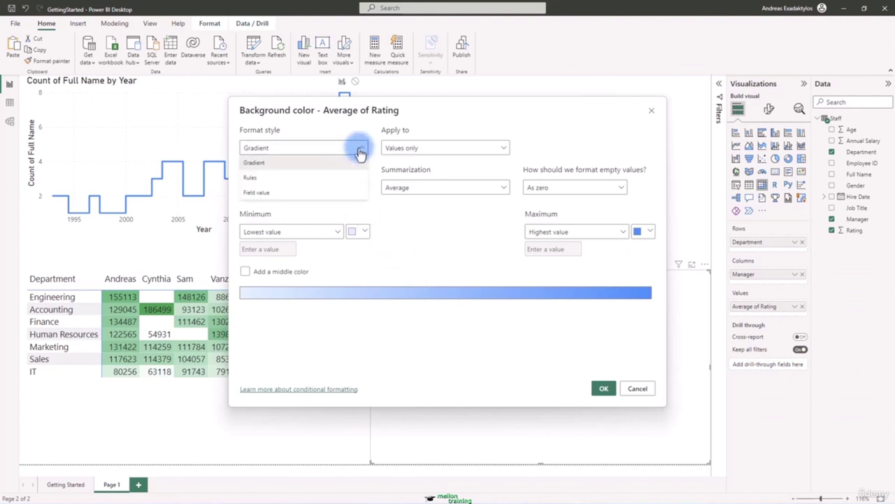
pyautogui.click(279, 181)
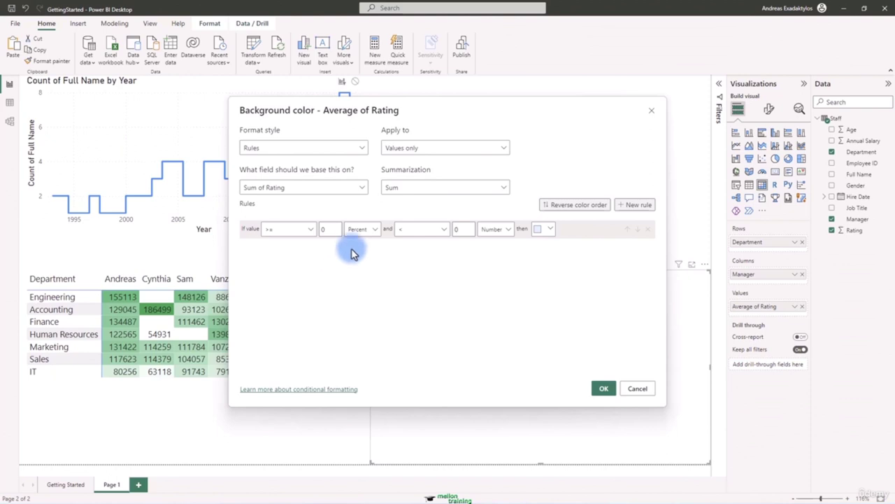
# Step: Define a rule coloring values >= 0 and < 3.5, both as Number, red and apply it to the rating matrix
pyautogui.click(363, 230)
pyautogui.click(372, 251)
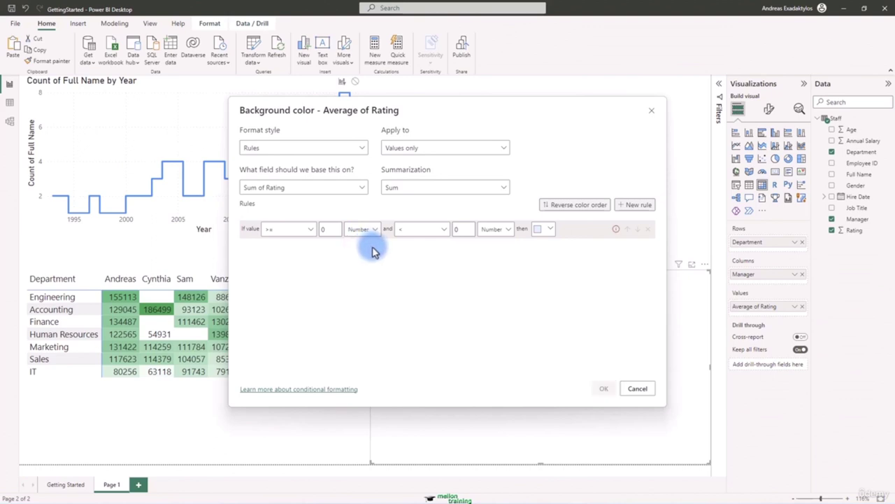
pyautogui.click(464, 230)
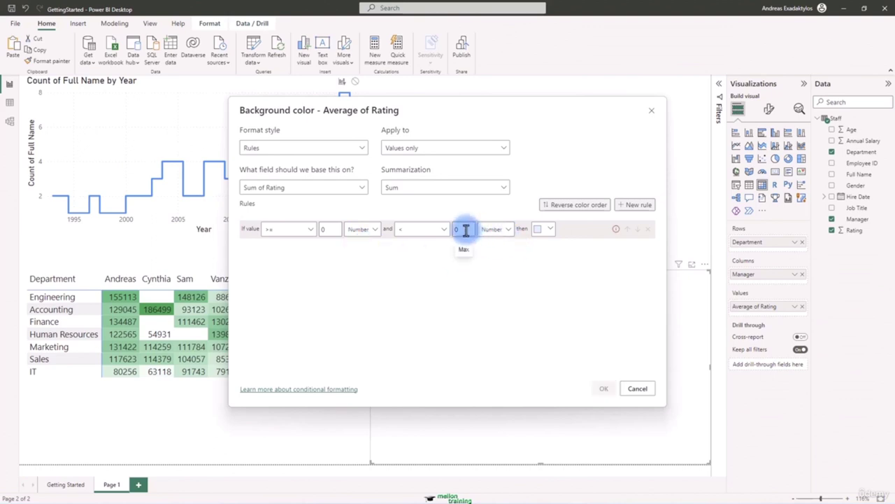
pyautogui.write('3')
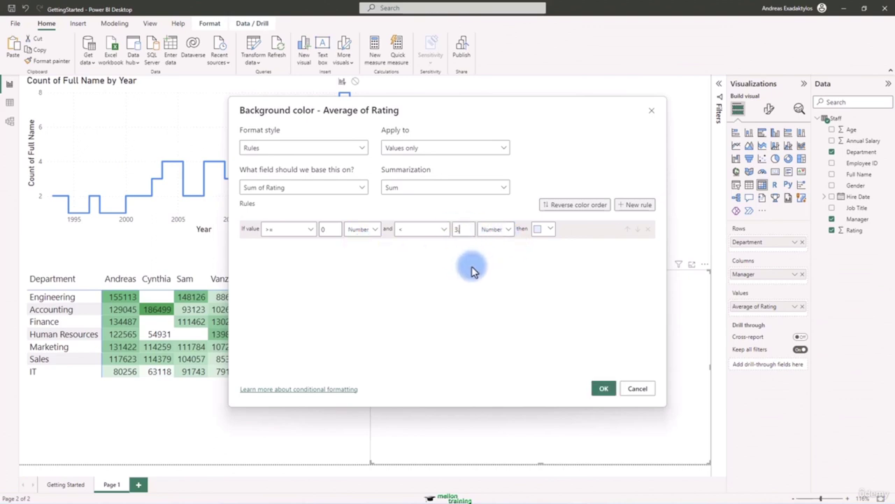
pyautogui.write('.5')
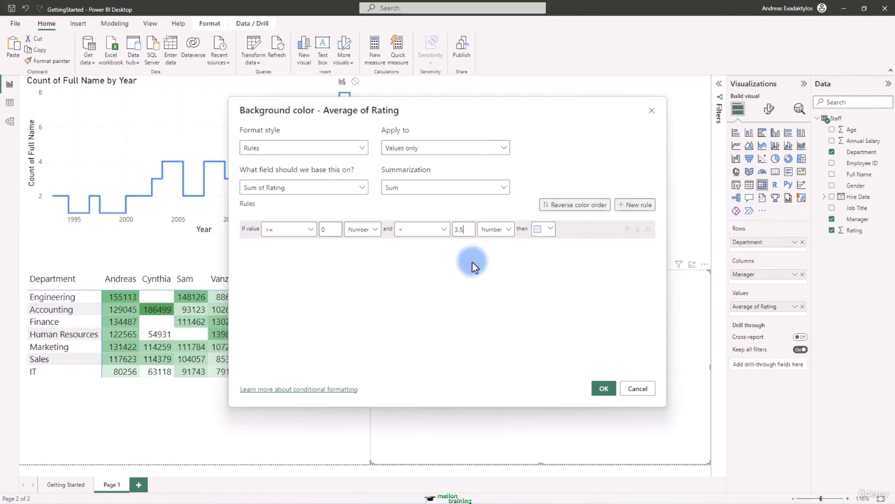
pyautogui.click(551, 230)
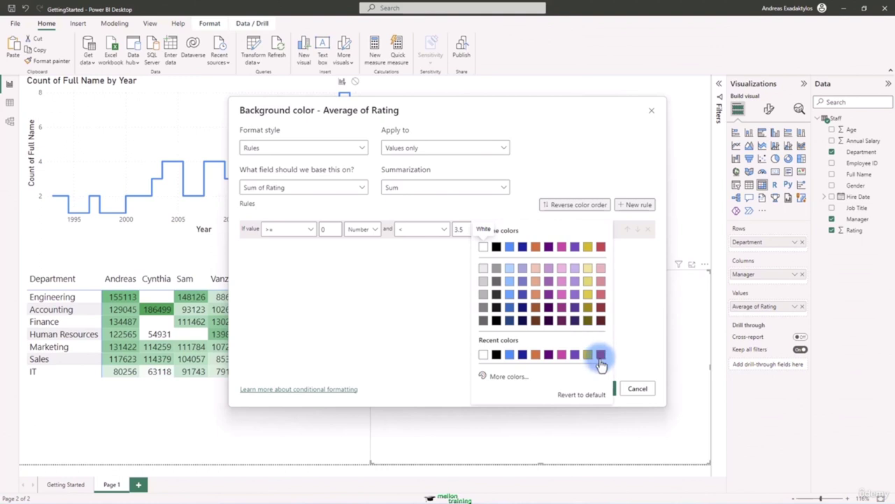
pyautogui.click(602, 249)
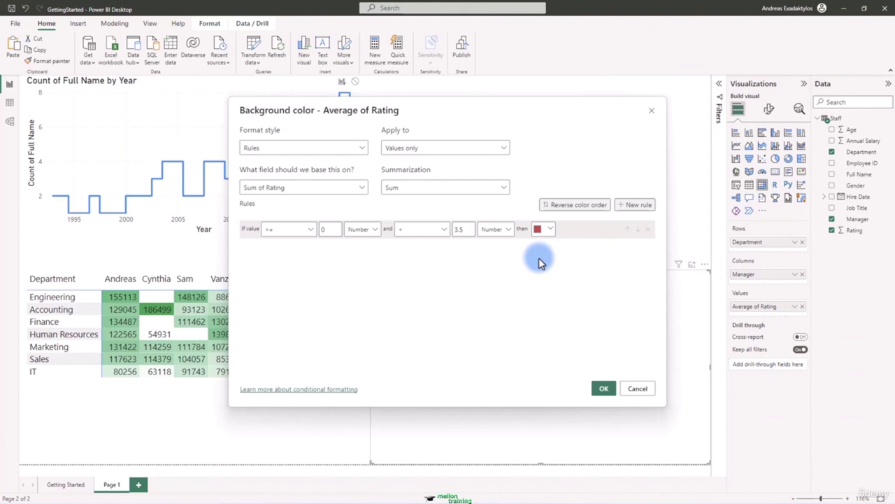
pyautogui.click(603, 387)
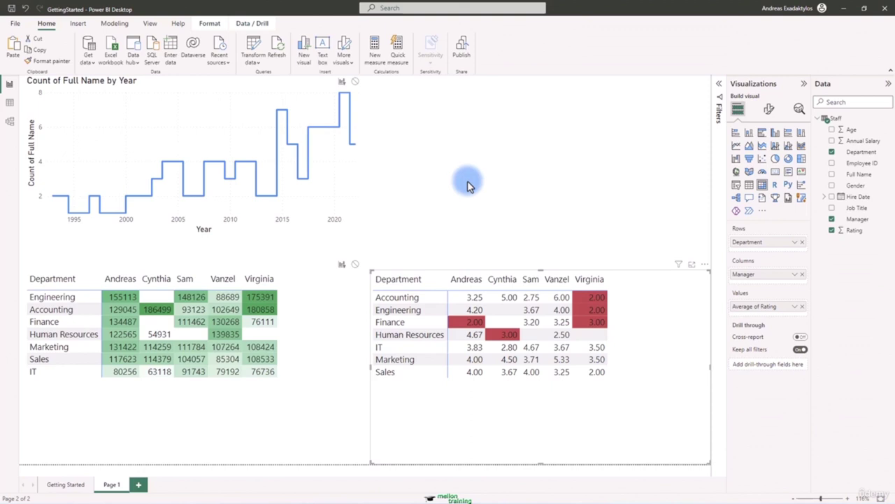
# Step: Move the hiring line chart above the rating matrix and add a Card visual in the space above the salary matrix
pyautogui.moveTo(240, 132); pyautogui.dragTo(586, 134)
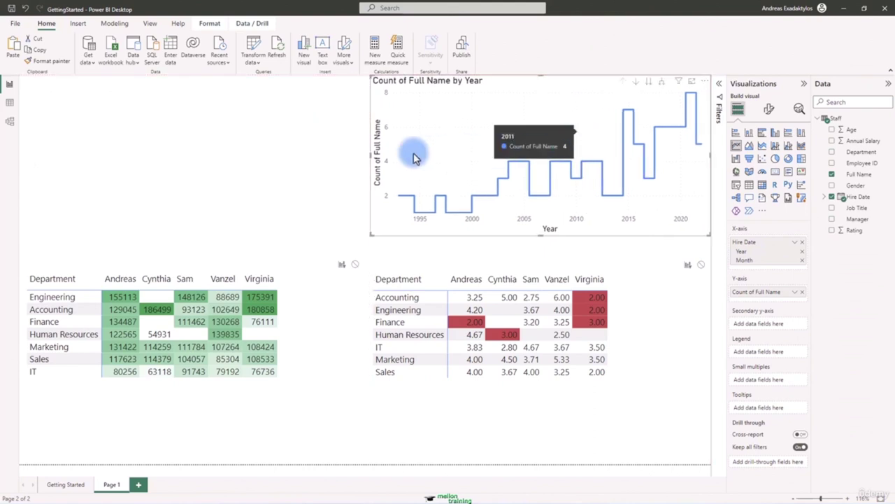
pyautogui.click(143, 141)
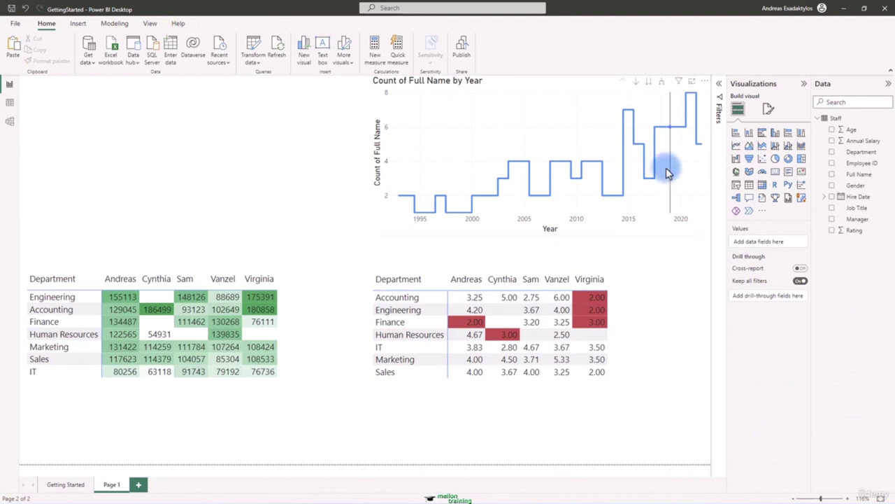
pyautogui.click(776, 172)
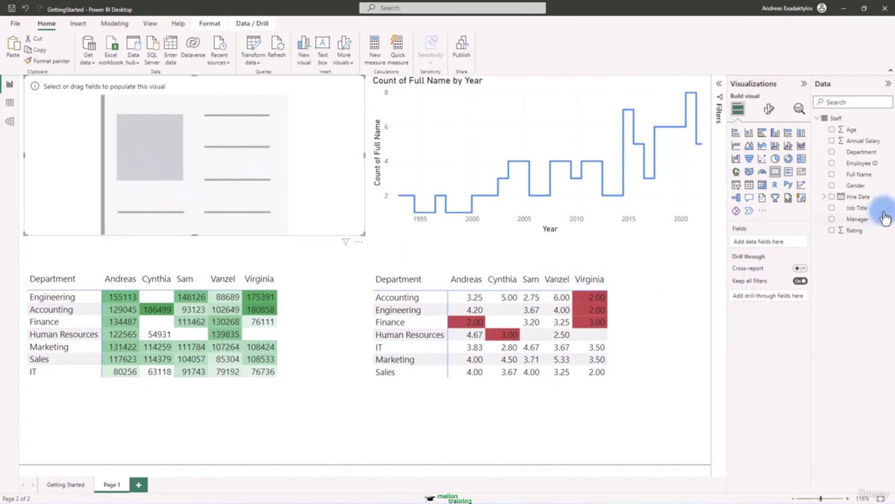
# Step: Add Full Name to the card summarized as Count and check the page's Gender filter
pyautogui.moveTo(864, 180); pyautogui.dragTo(766, 241)
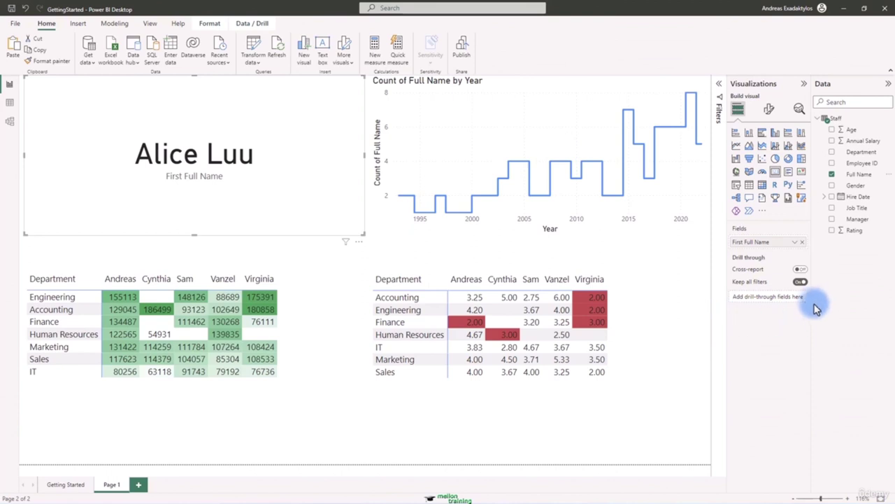
pyautogui.click(795, 243)
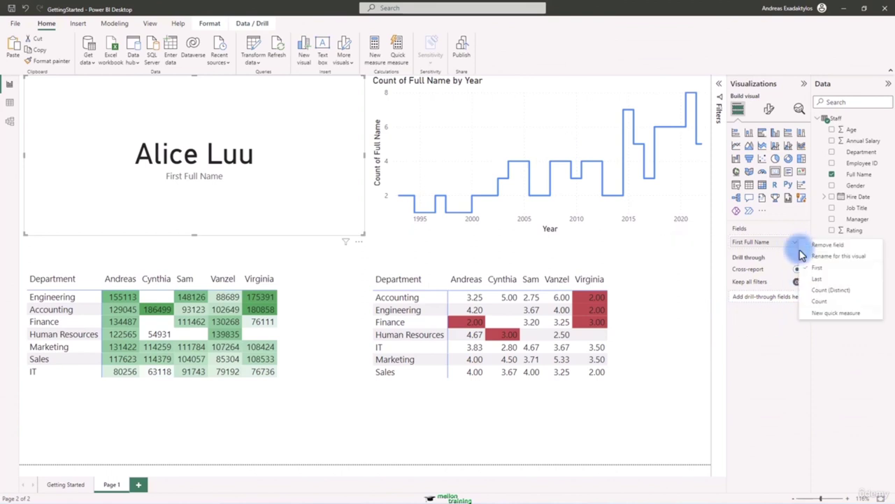
pyautogui.click(823, 301)
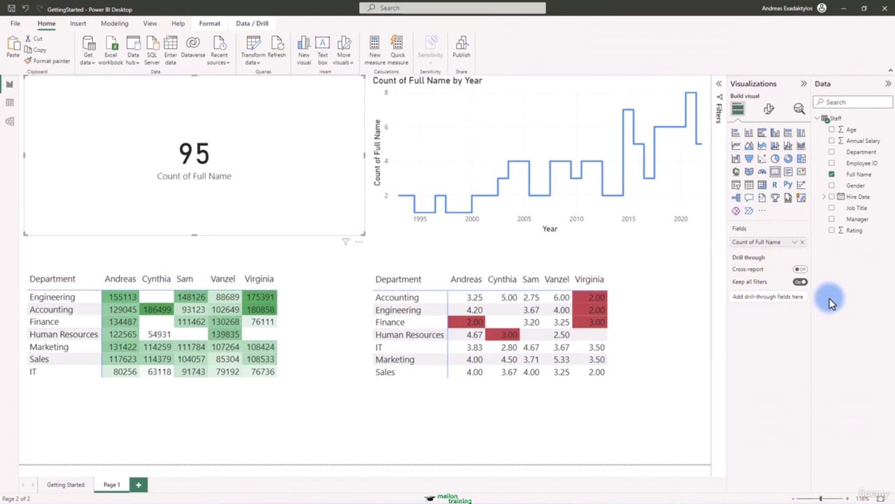
pyautogui.click(719, 84)
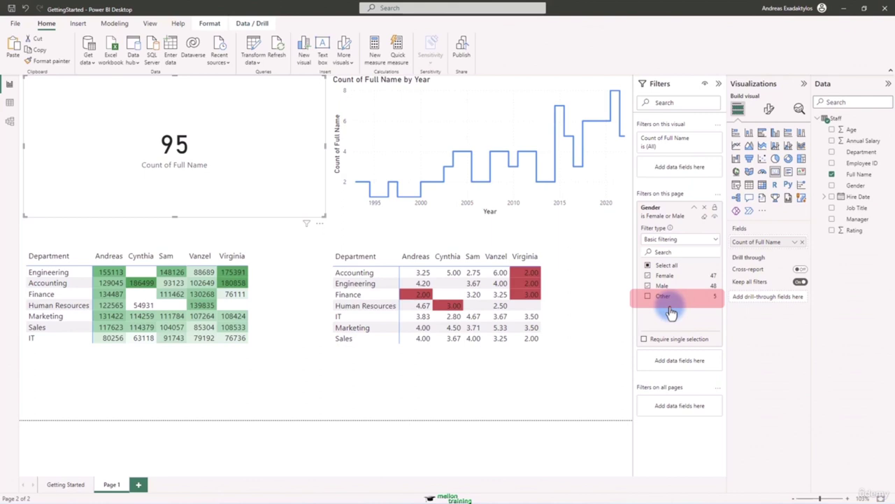
pyautogui.click(719, 84)
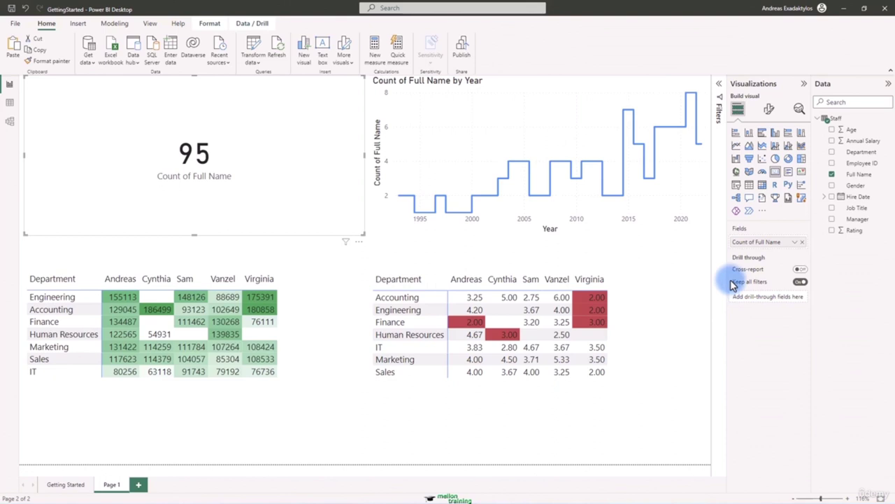
# Step: Rename the card's Count of Full Name field to Employee Count for this visual
pyautogui.doubleClick(762, 245)
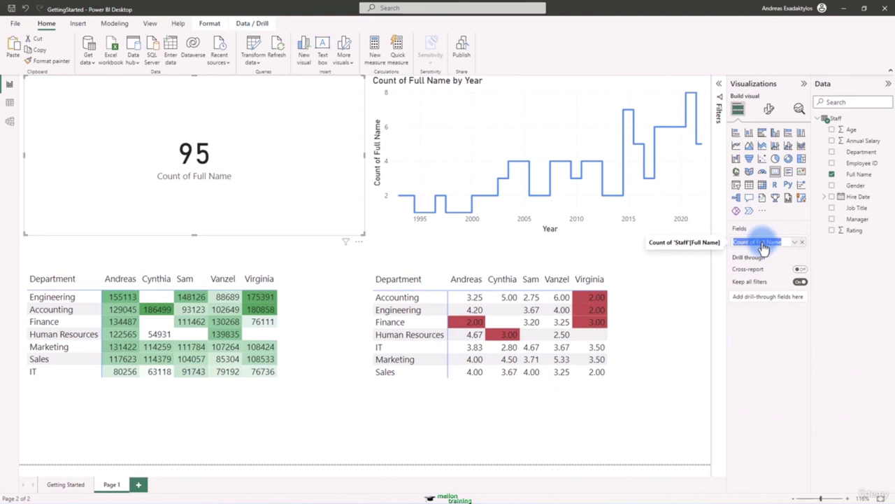
pyautogui.write('Employee Count')
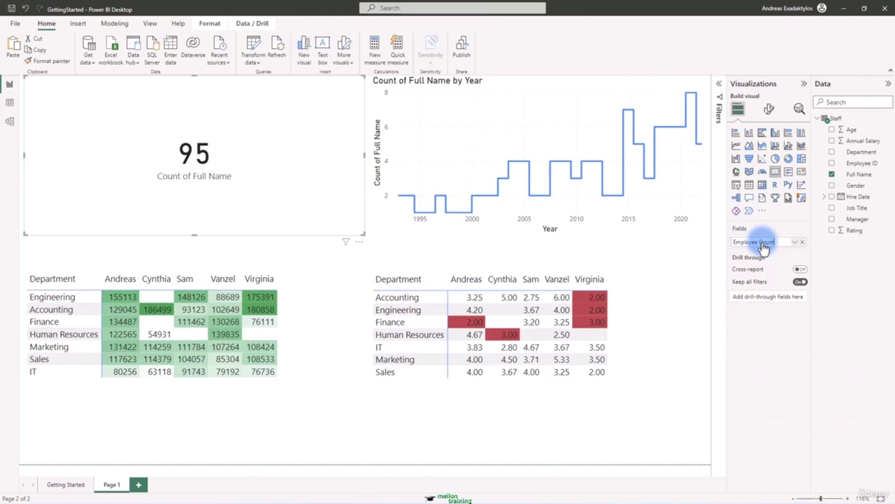
pyautogui.press('Return')
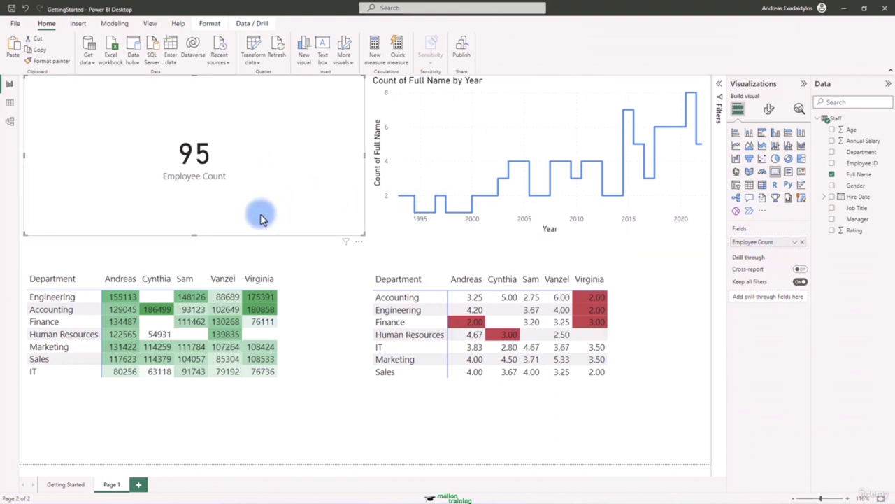
# Step: Shrink the Employee Count card in height and width, keeping its upper-left corner in place
pyautogui.moveTo(198, 235); pyautogui.dragTo(208, 157)
pyautogui.moveTo(362, 115); pyautogui.dragTo(237, 124)
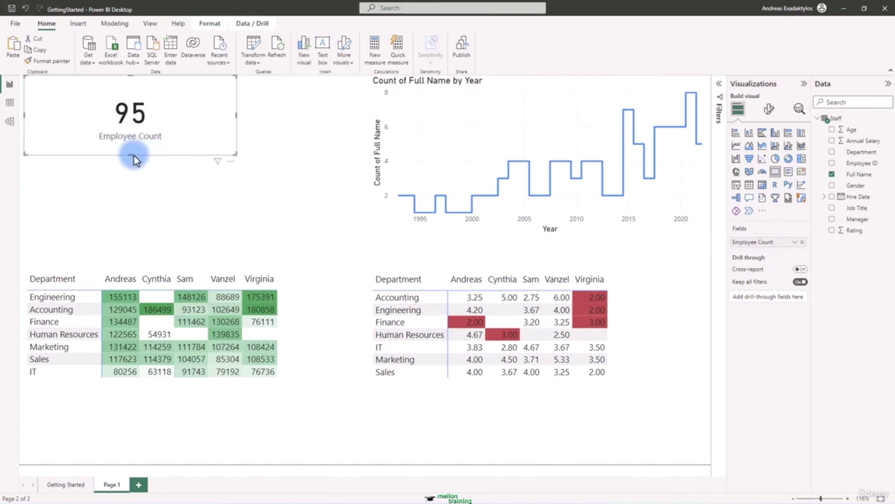
pyautogui.moveTo(130, 155); pyautogui.dragTo(133, 139)
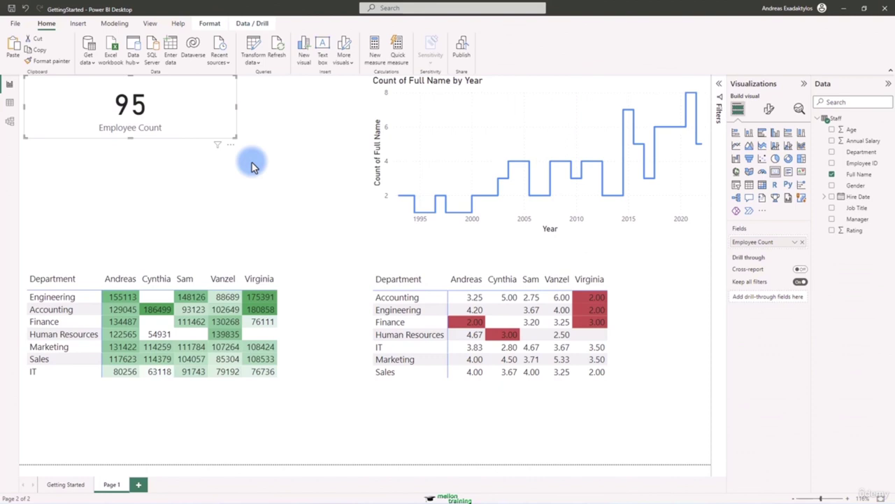
# Step: Set the Employee Count card's background color to light blue
pyautogui.click(768, 112)
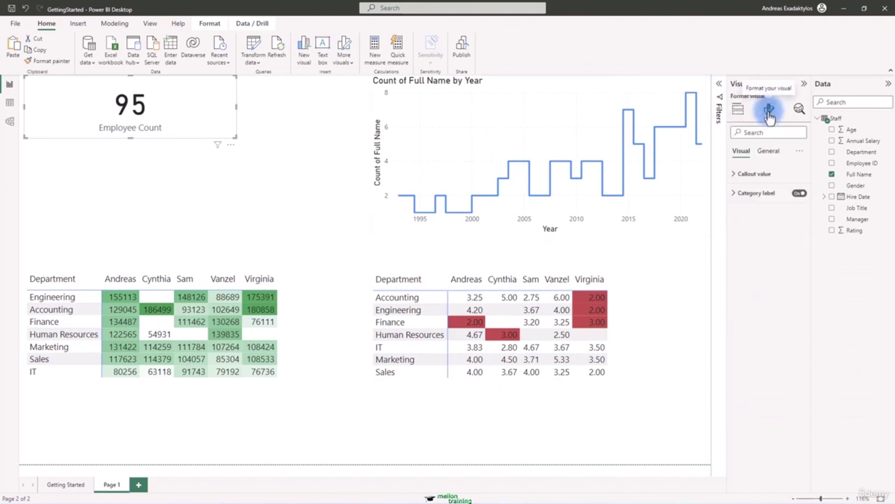
pyautogui.click(774, 155)
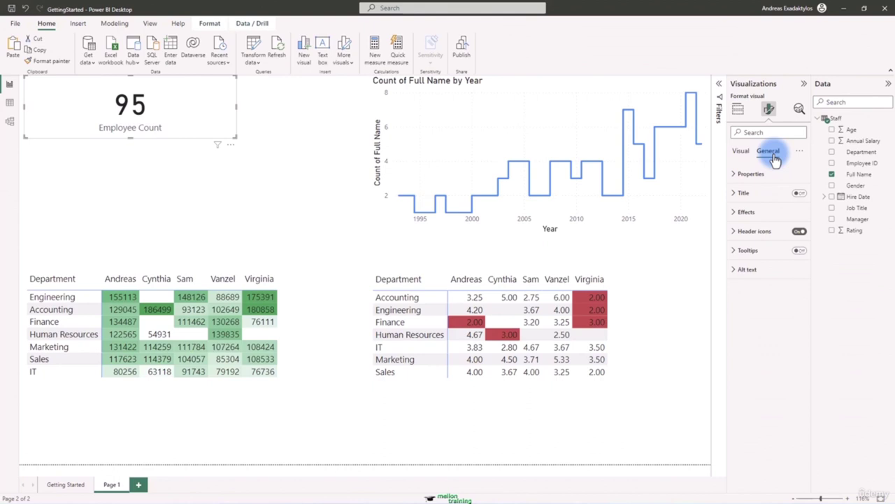
pyautogui.click(735, 214)
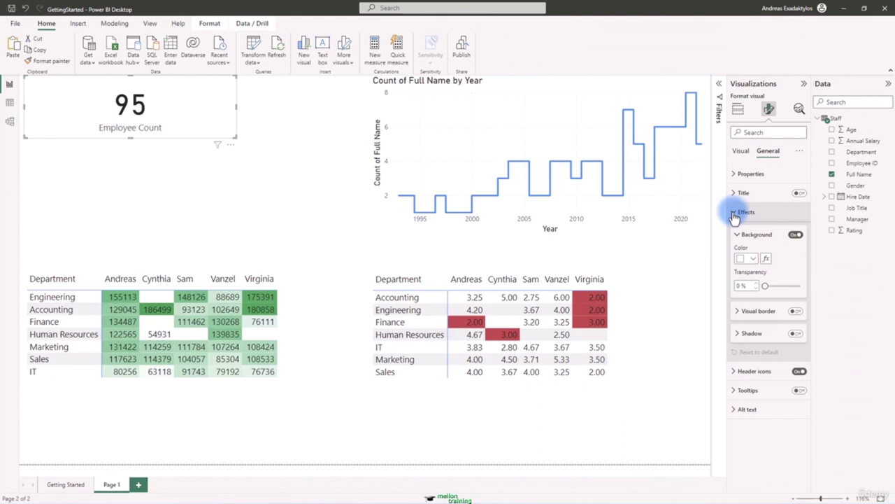
pyautogui.click(754, 259)
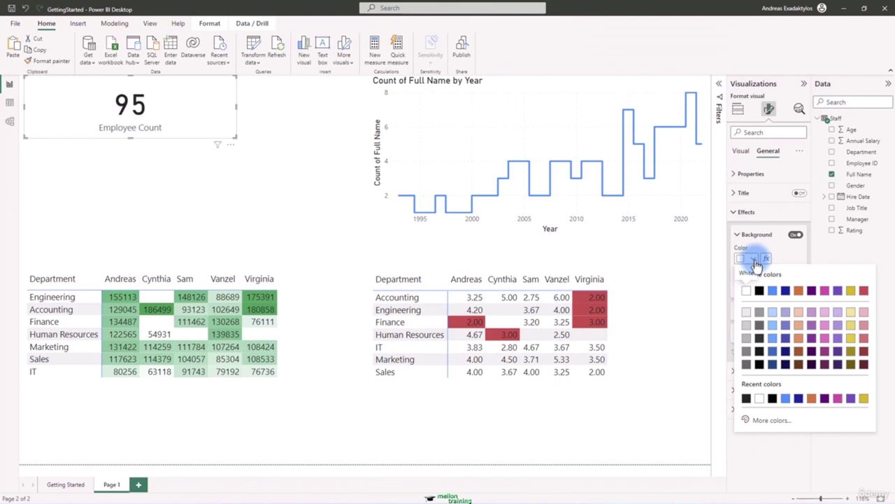
pyautogui.click(773, 318)
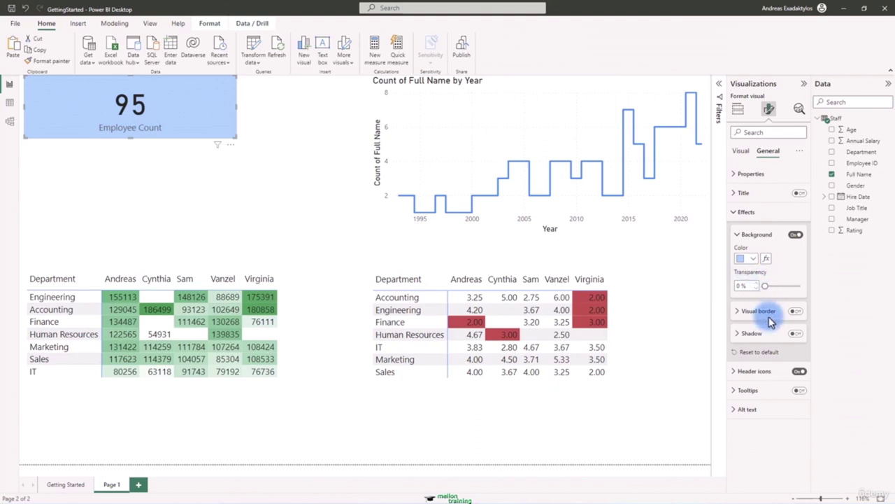
# Step: Turn on the visual border for the Employee Count card and set its rounded corners to 30 px
pyautogui.click(746, 315)
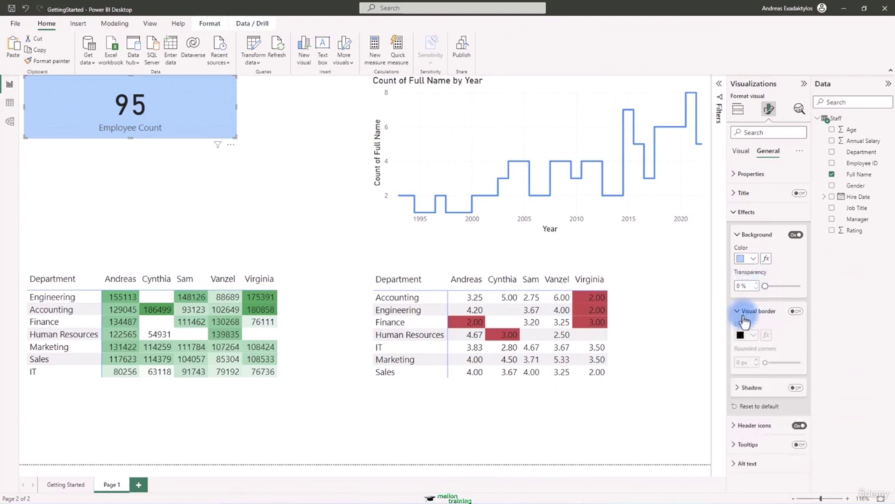
pyautogui.click(795, 311)
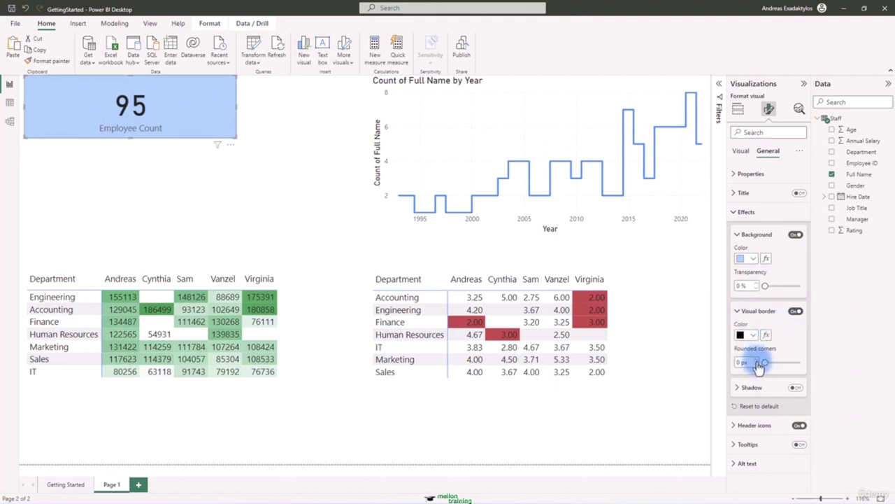
pyautogui.moveTo(755, 366); pyautogui.dragTo(724, 362)
pyautogui.write('30')
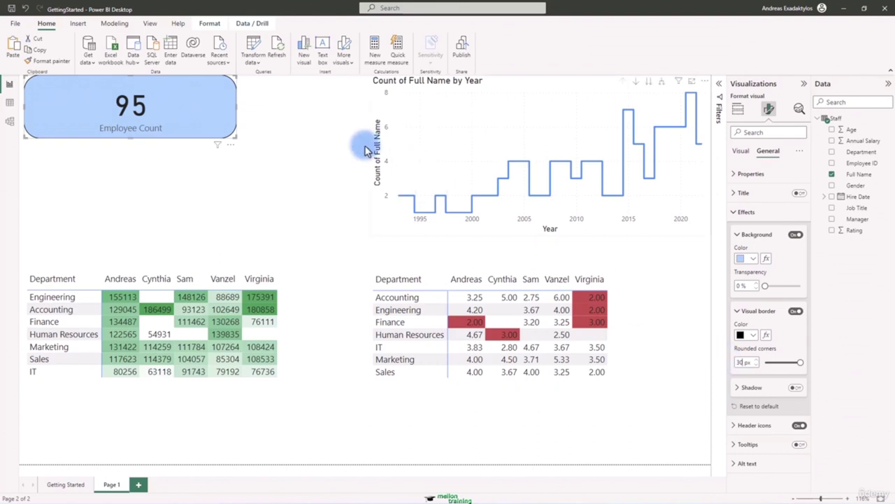
pyautogui.click(200, 172)
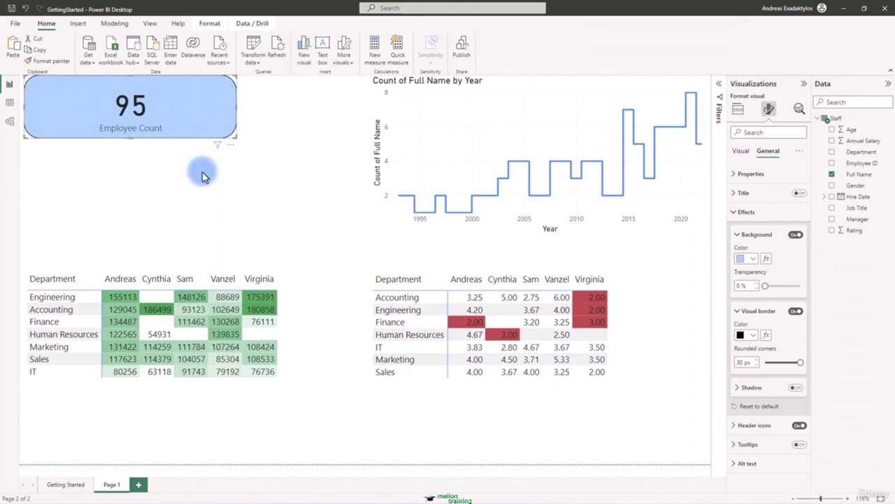
# Step: Duplicate the Employee Count card and place the copy directly beneath the original
pyautogui.hotkey('ctrl', 'c')
pyautogui.hotkey('ctrl', 'v')
pyautogui.moveTo(194, 180); pyautogui.dragTo(194, 186)
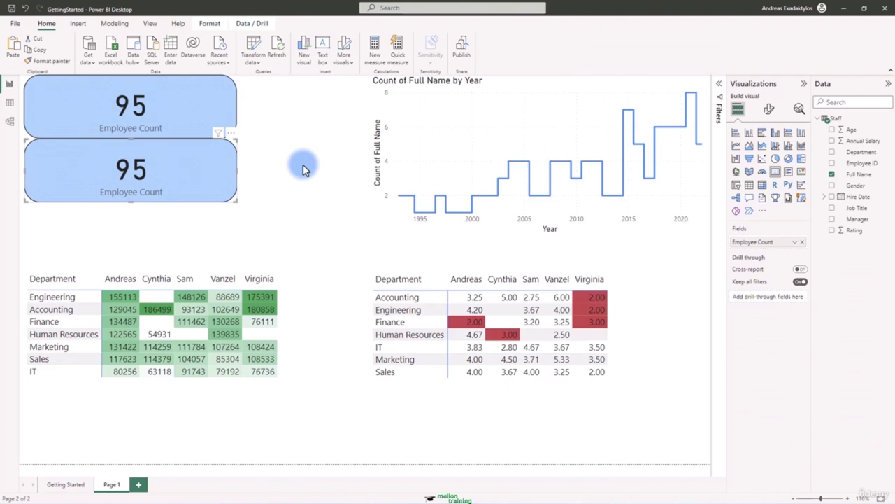
# Step: Make another copy of the card and place it beneath the second card, just above the salary matrix
pyautogui.click(304, 170)
pyautogui.click(214, 175)
pyautogui.click(304, 200)
pyautogui.click(192, 185)
pyautogui.hotkey('ctrl', 'c')
pyautogui.hotkey('ctrl', 'v')
pyautogui.moveTo(193, 185); pyautogui.dragTo(177, 237)
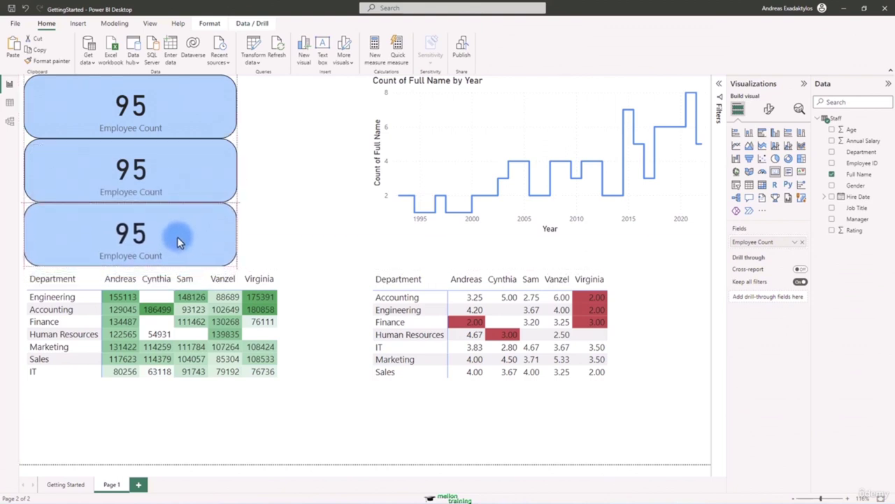
# Step: Replace the middle card's field with Annual Salary and summarize it as Average
pyautogui.click(192, 174)
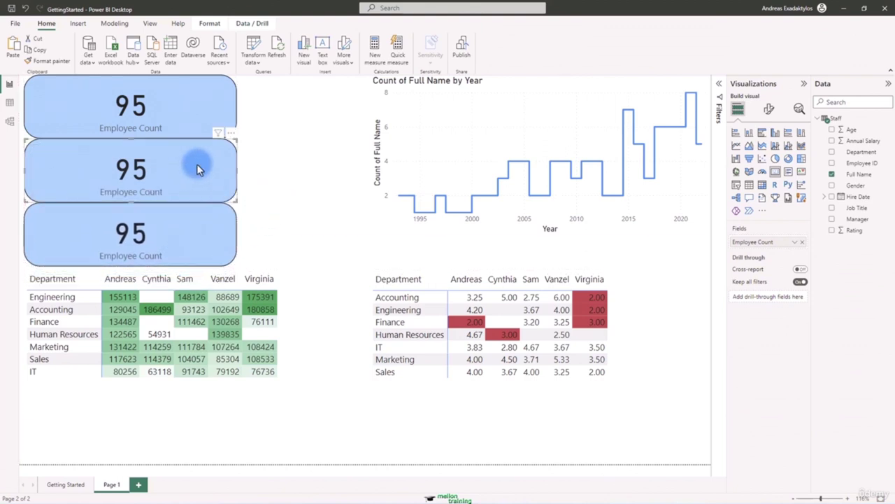
pyautogui.click(741, 112)
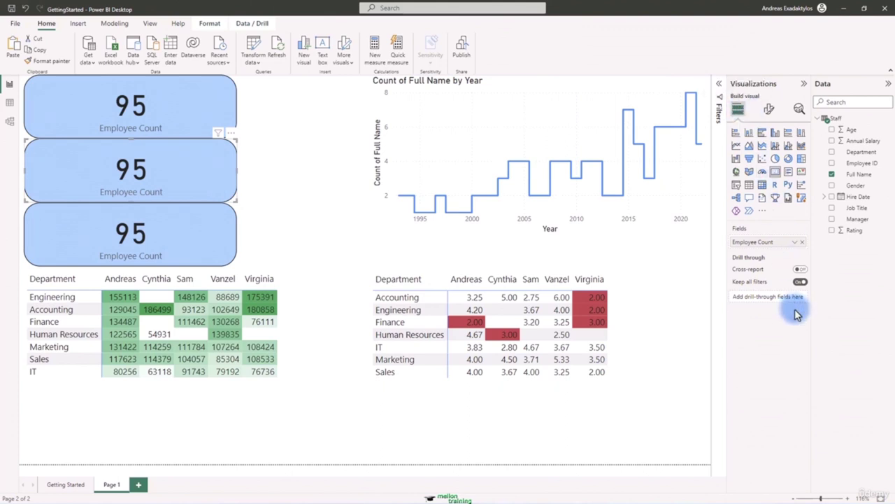
pyautogui.click(866, 145)
pyautogui.moveTo(866, 144); pyautogui.dragTo(785, 247)
pyautogui.click(801, 245)
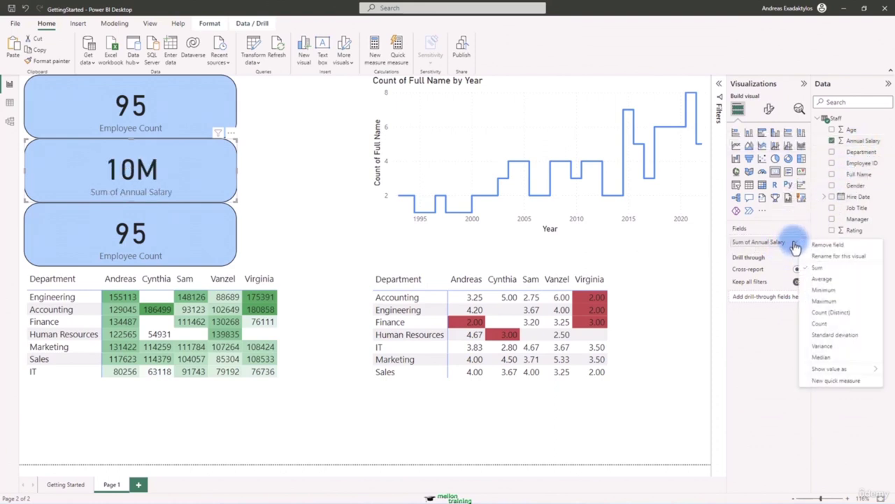
pyautogui.click(819, 287)
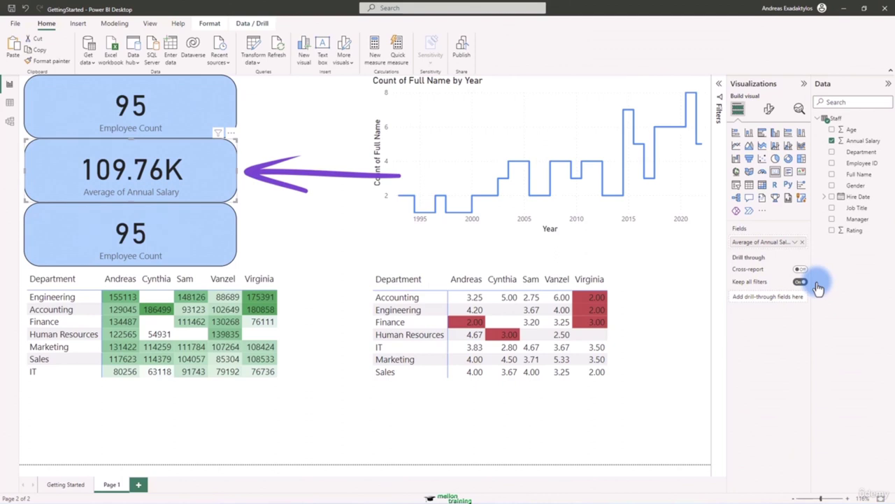
# Step: Replace the lowest card's field with Rating and summarize it as Average
pyautogui.click(212, 252)
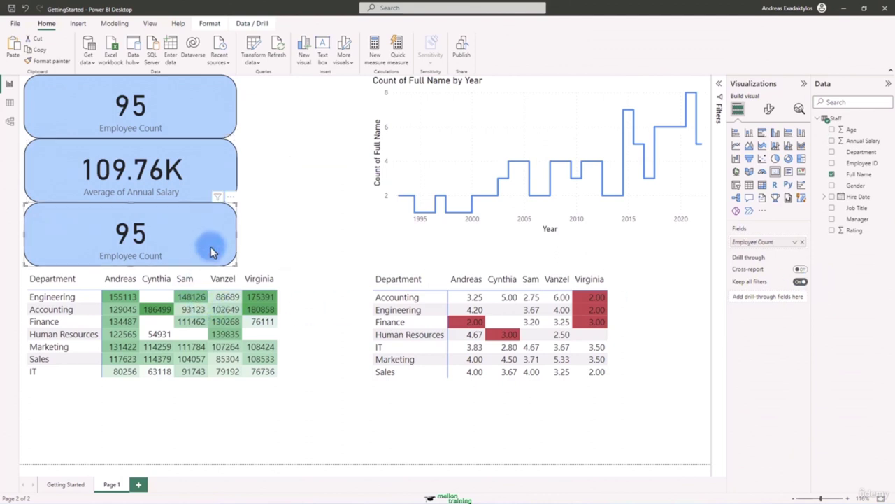
pyautogui.moveTo(854, 230); pyautogui.dragTo(782, 245)
pyautogui.click(795, 244)
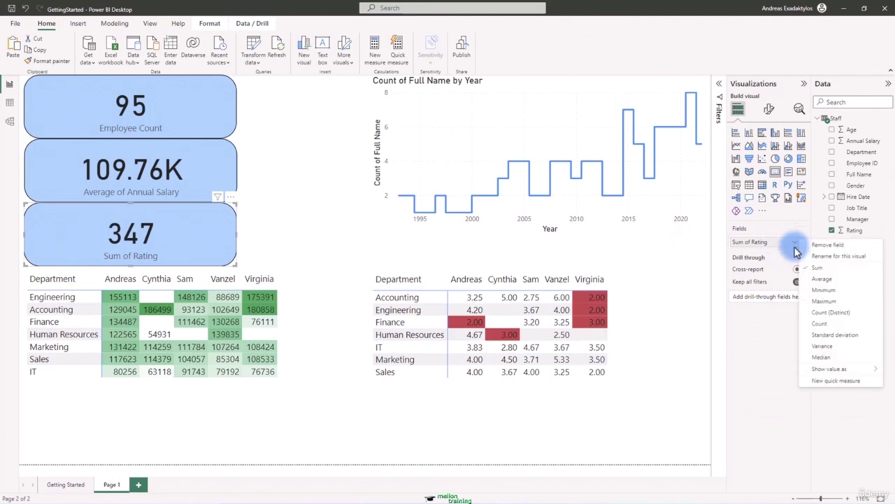
pyautogui.click(820, 278)
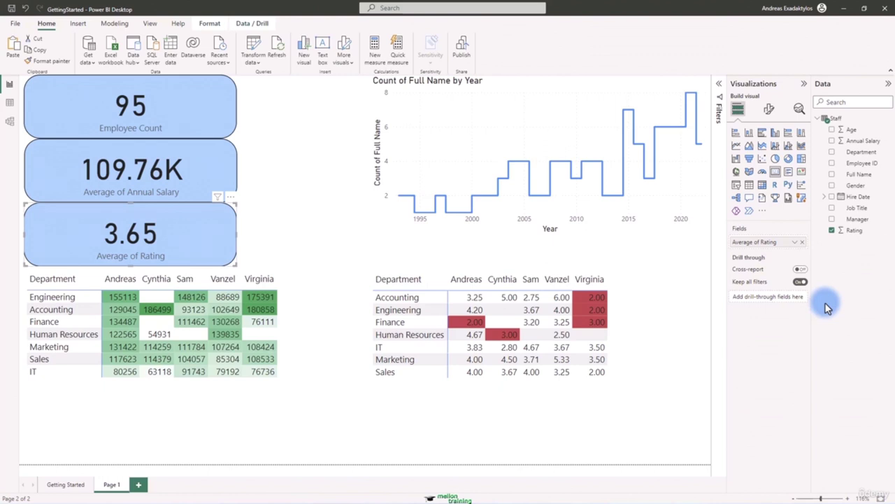
# Step: Lower the upper edges of the salary and rating matrices to the same height, leaving a gap below the cards, and clear any cross-filter selection
pyautogui.click(217, 277)
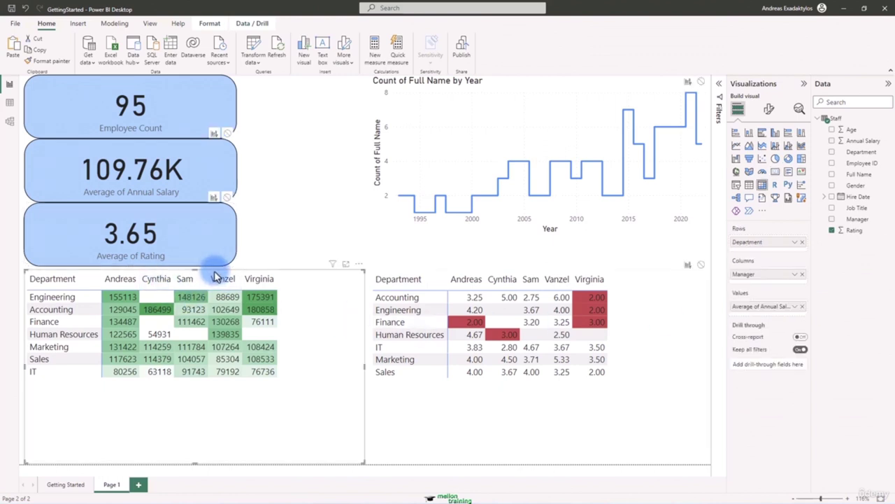
pyautogui.moveTo(193, 268); pyautogui.dragTo(200, 322)
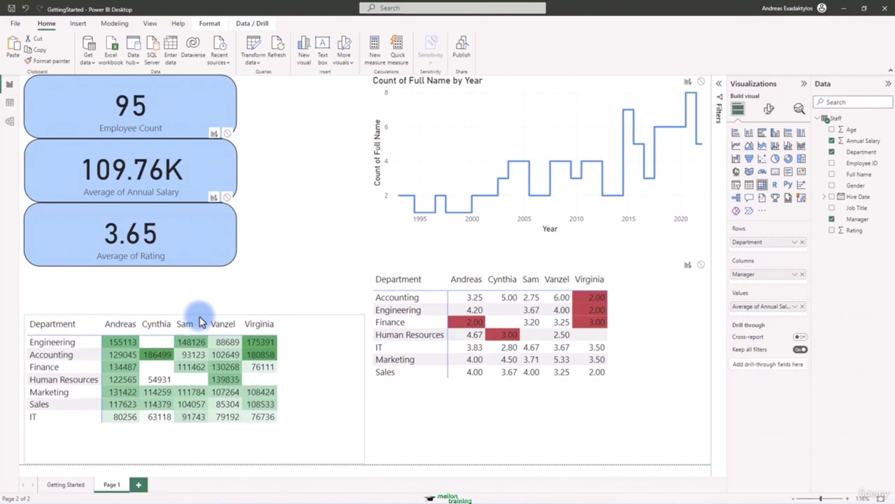
pyautogui.click(467, 280)
pyautogui.moveTo(540, 274); pyautogui.dragTo(543, 323)
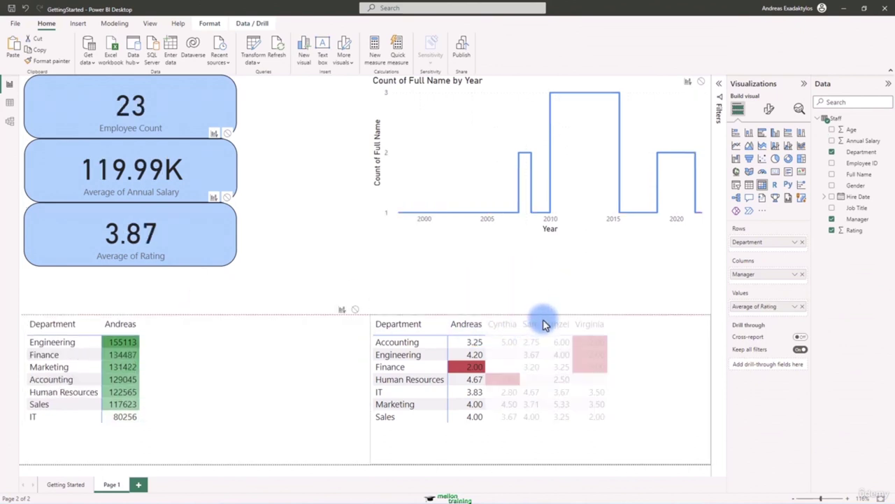
pyautogui.click(118, 343)
pyautogui.click(60, 344)
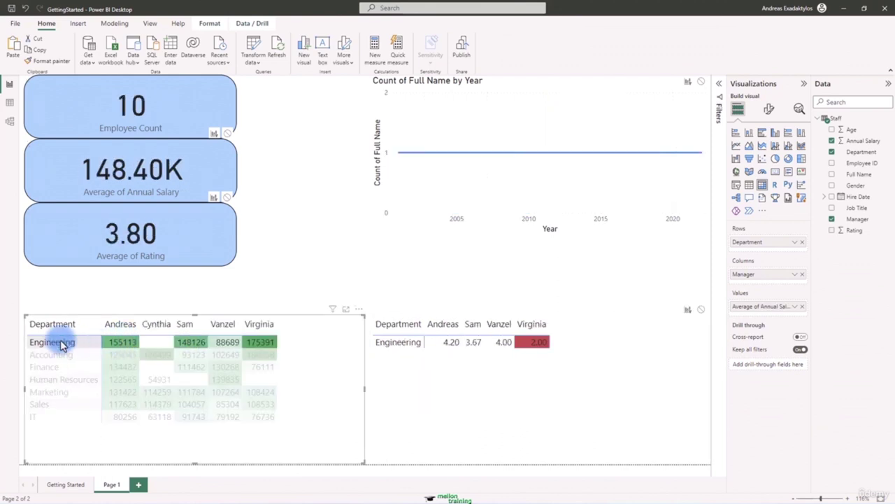
pyautogui.click(84, 343)
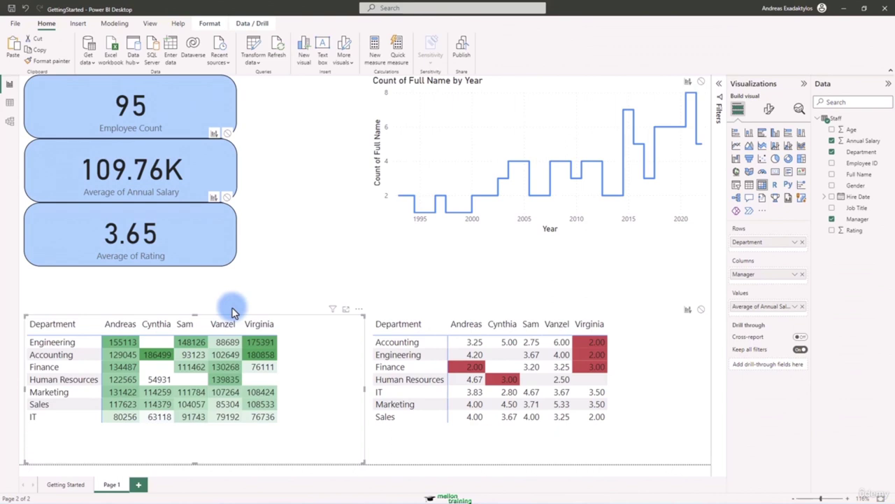
# Step: Turn on the salary matrix's own title and set its text to Average Salaries
pyautogui.click(769, 111)
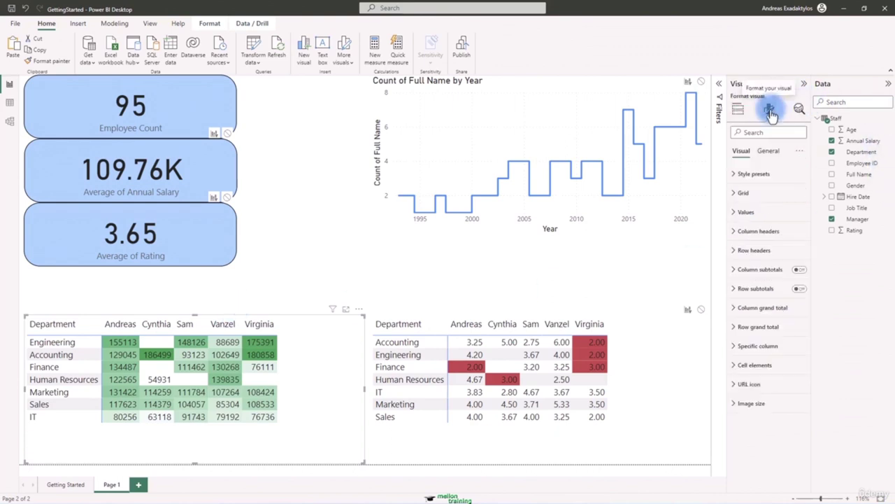
pyautogui.click(770, 152)
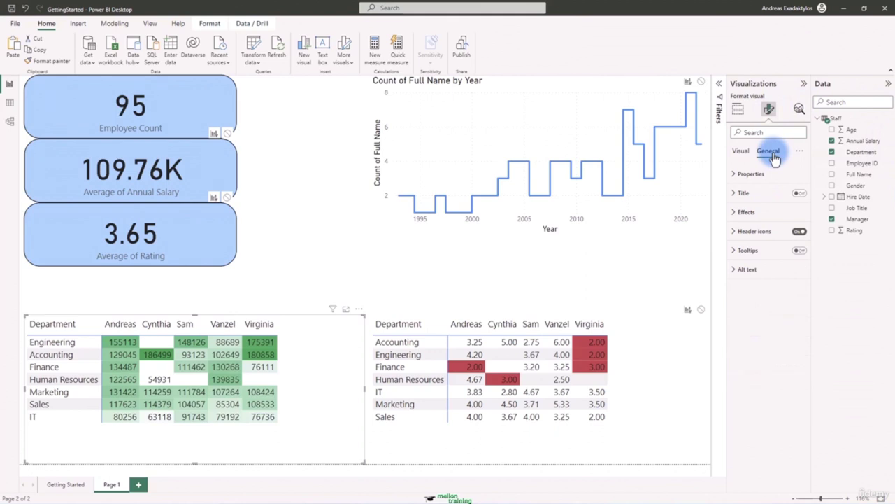
pyautogui.click(800, 194)
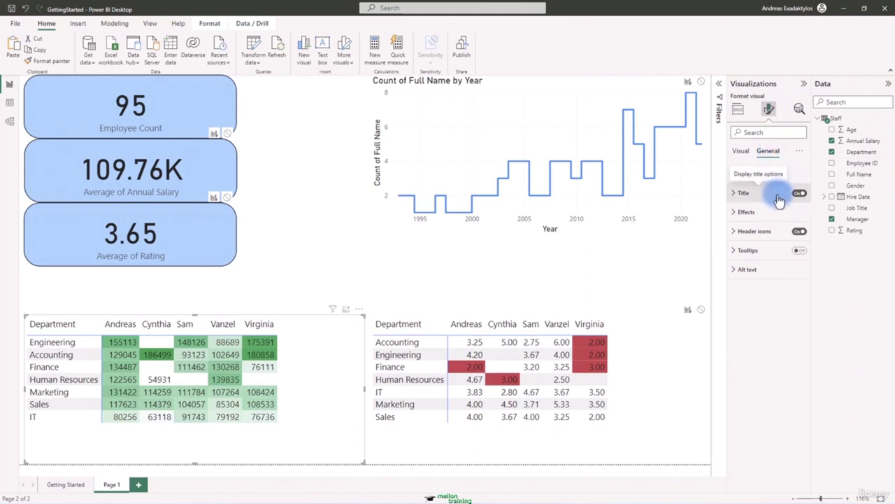
pyautogui.click(735, 193)
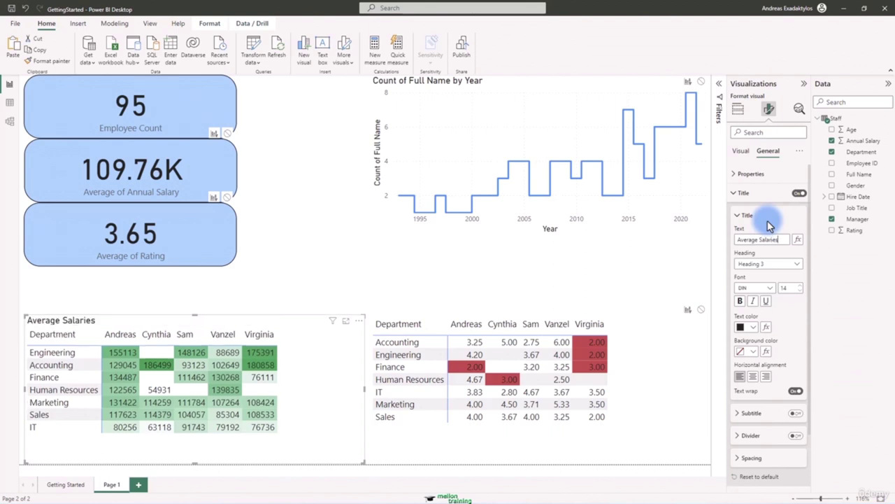
# Step: Set the salary matrix title's font size to 30 and centre it
pyautogui.click(802, 287)
pyautogui.click(801, 287)
pyautogui.click(801, 287)
pyautogui.click(802, 287)
pyautogui.click(802, 287)
pyautogui.click(801, 287)
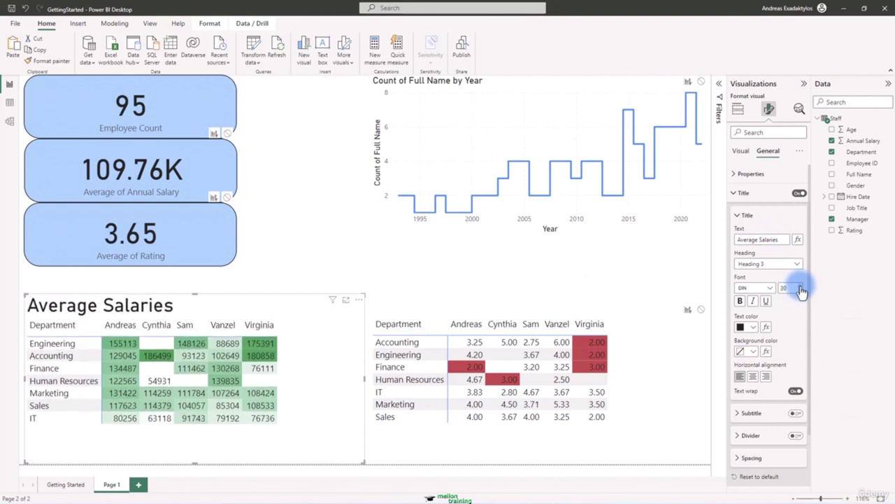
pyautogui.click(752, 377)
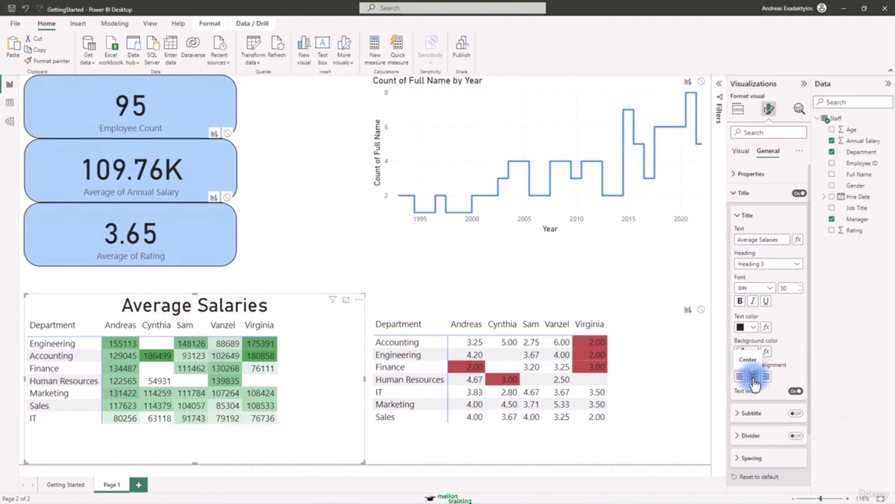
# Step: Turn off the salary matrix's title, return its upper edge to the rating matrix's height and deselect it
pyautogui.click(798, 194)
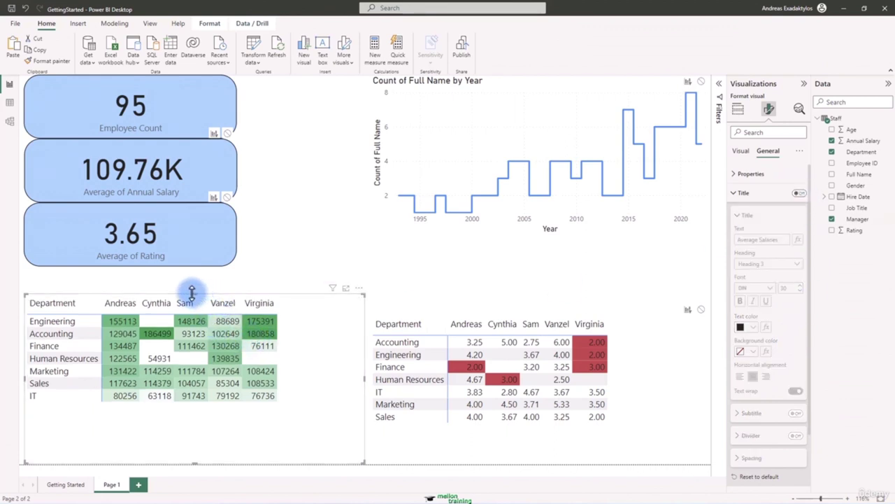
pyautogui.click(291, 292)
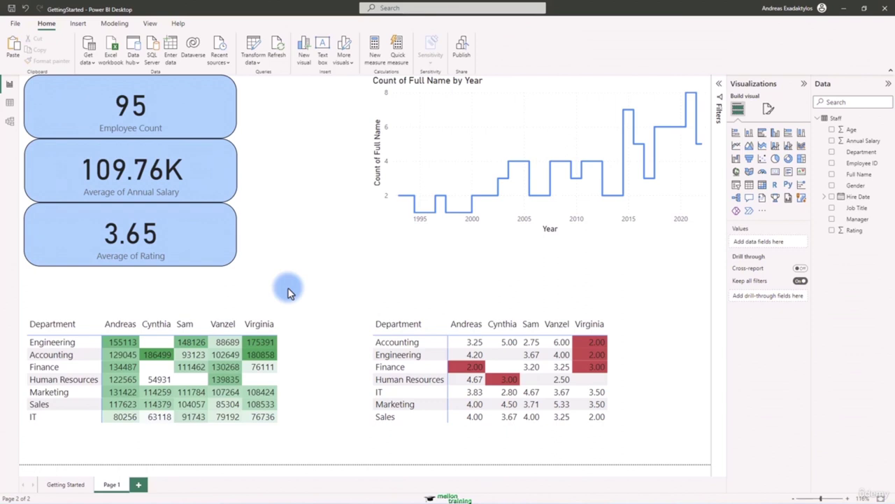
# Step: Insert a text box reading Average Salaries between the cards and the salary matrix, about as wide as the matrix's columns
pyautogui.click(321, 54)
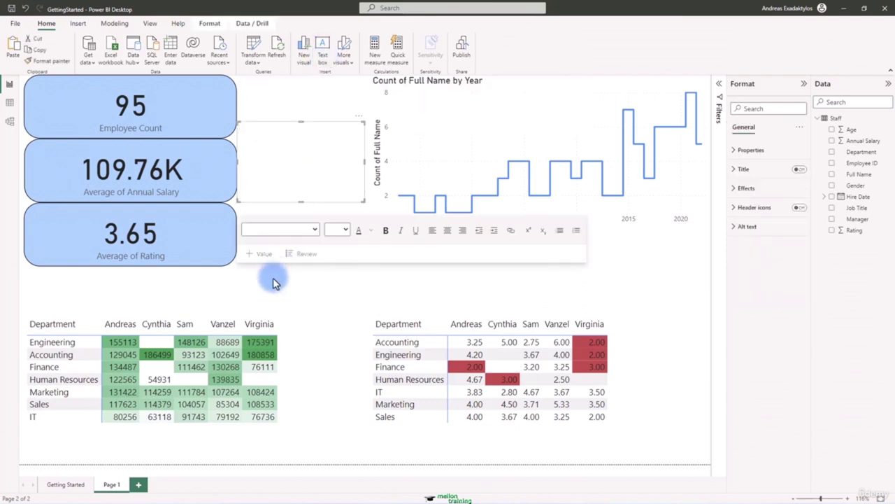
pyautogui.moveTo(290, 126); pyautogui.dragTo(73, 275)
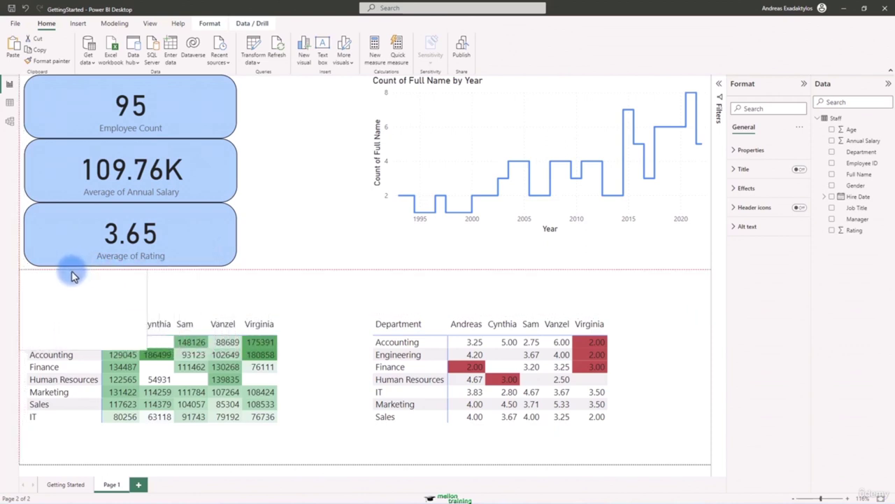
pyautogui.moveTo(76, 350); pyautogui.dragTo(89, 310)
pyautogui.moveTo(146, 294); pyautogui.dragTo(284, 300)
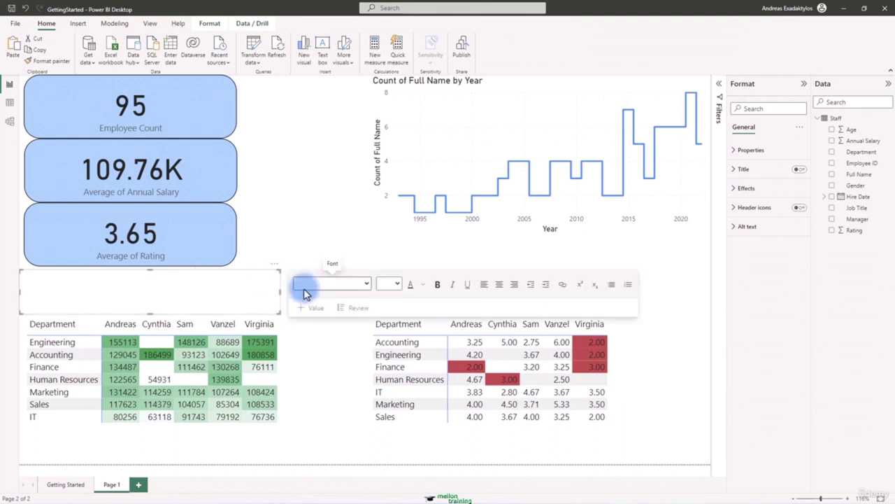
pyautogui.write('Average')
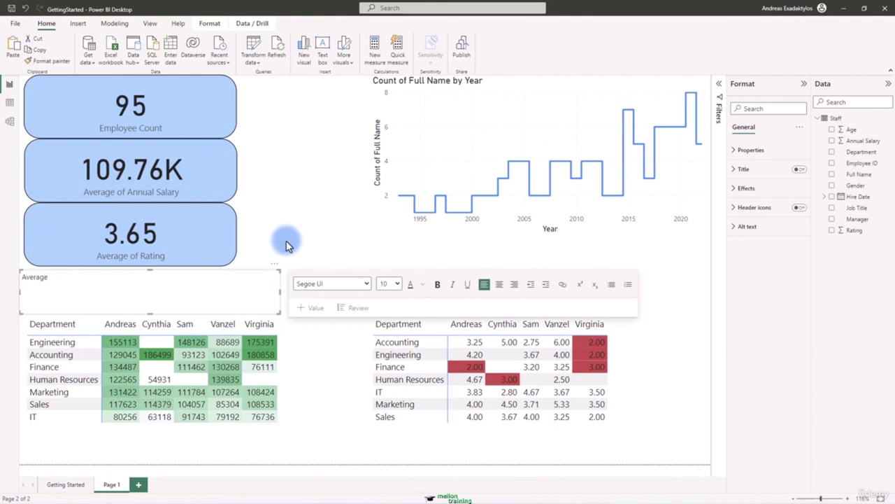
pyautogui.write(' Salaries')
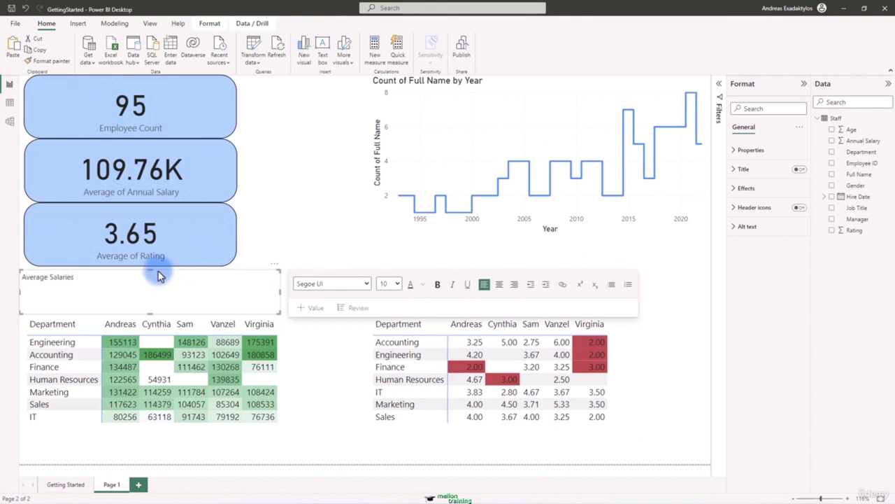
# Step: Set the Average Salaries text to size 32 and centre it, trying bold and switching it back off
pyautogui.moveTo(77, 280); pyautogui.dragTo(14, 291)
pyautogui.click(399, 284)
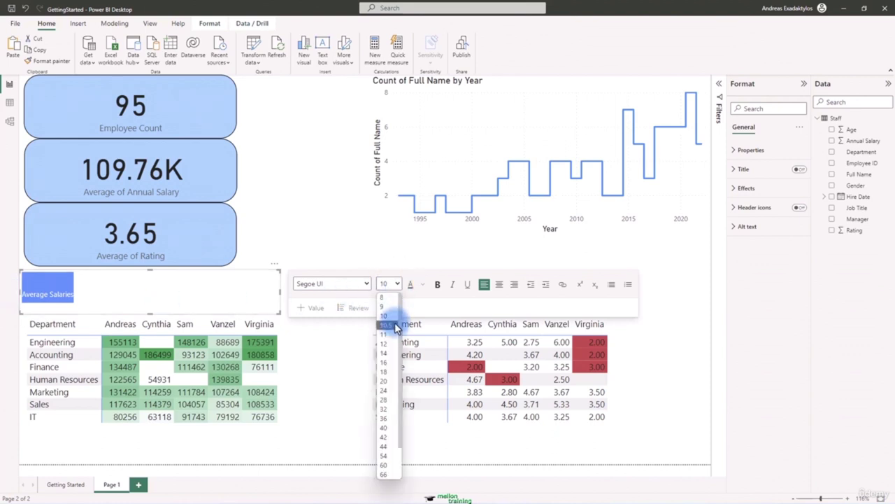
pyautogui.click(384, 407)
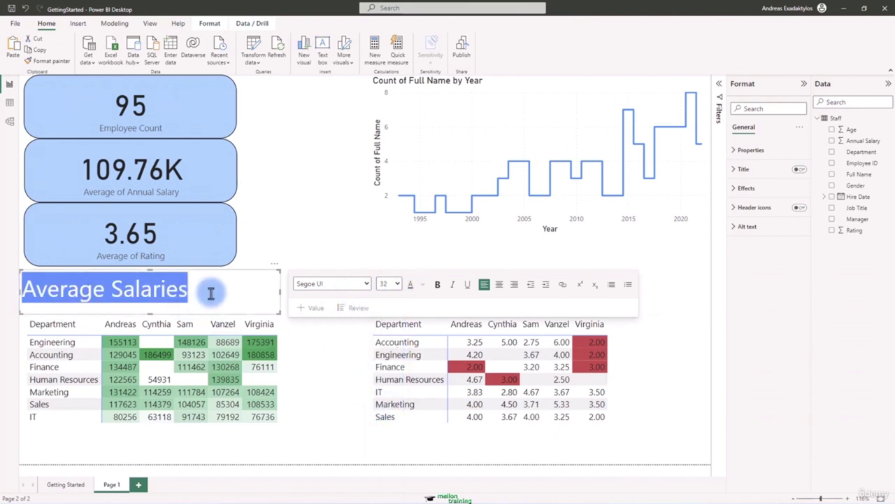
pyautogui.click(500, 287)
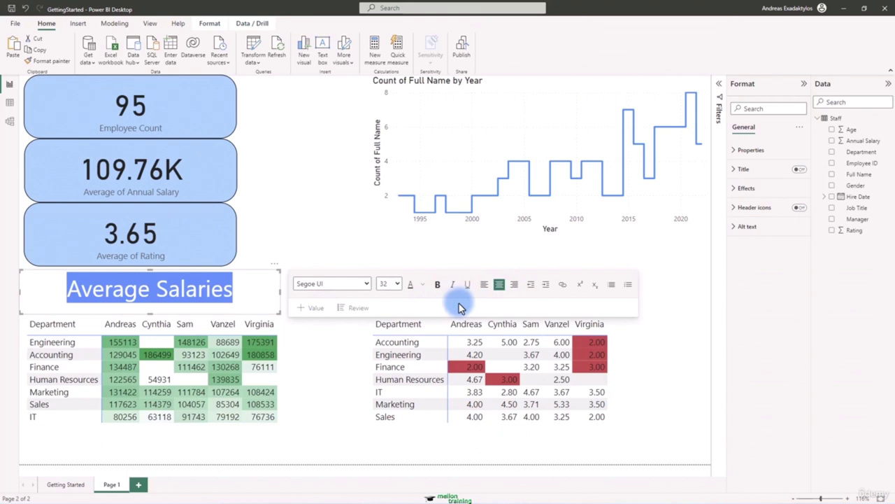
pyautogui.click(437, 287)
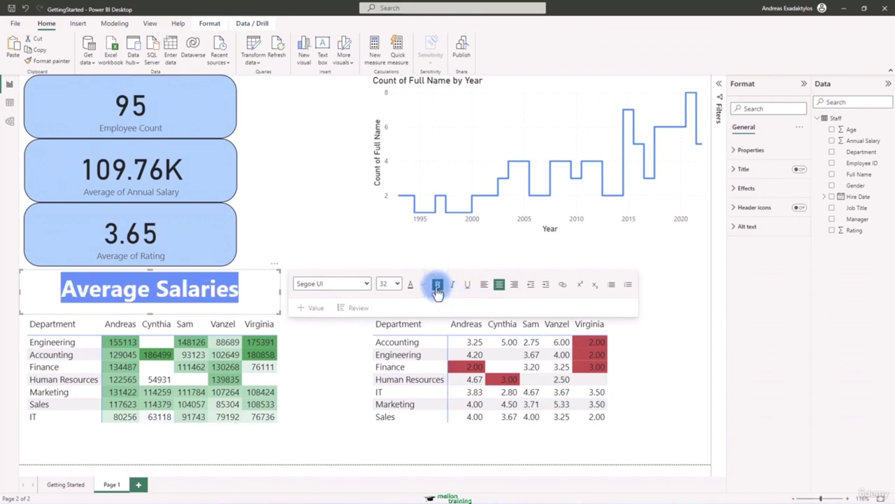
pyautogui.click(437, 287)
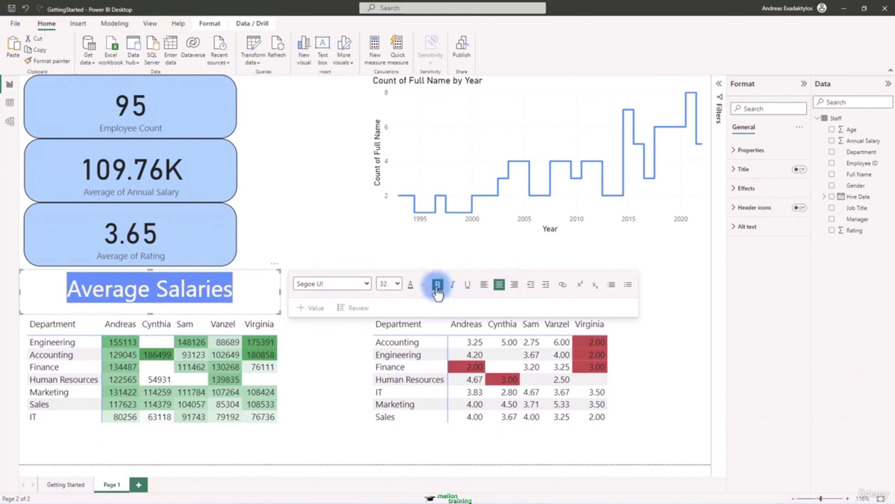
# Step: Lower the upper edge of the Average Salaries text box to leave a small gap beneath the lowest card
pyautogui.click(149, 270)
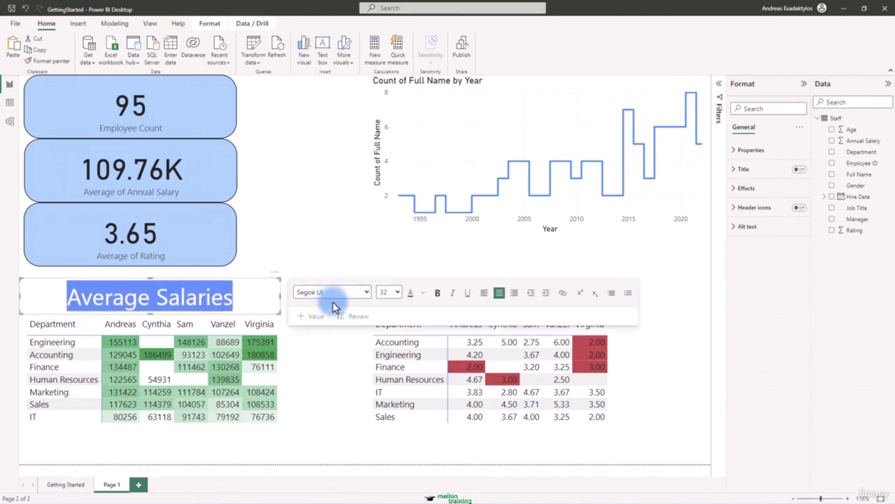
pyautogui.click(301, 294)
pyautogui.click(268, 292)
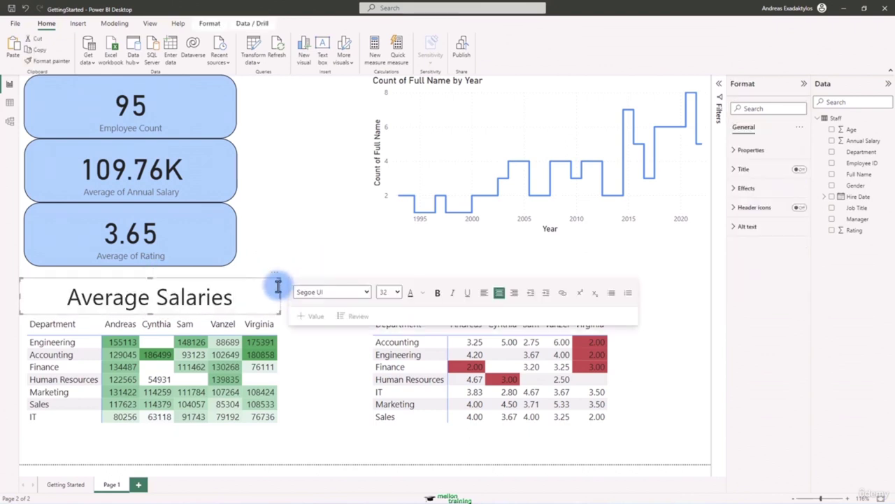
pyautogui.click(251, 280)
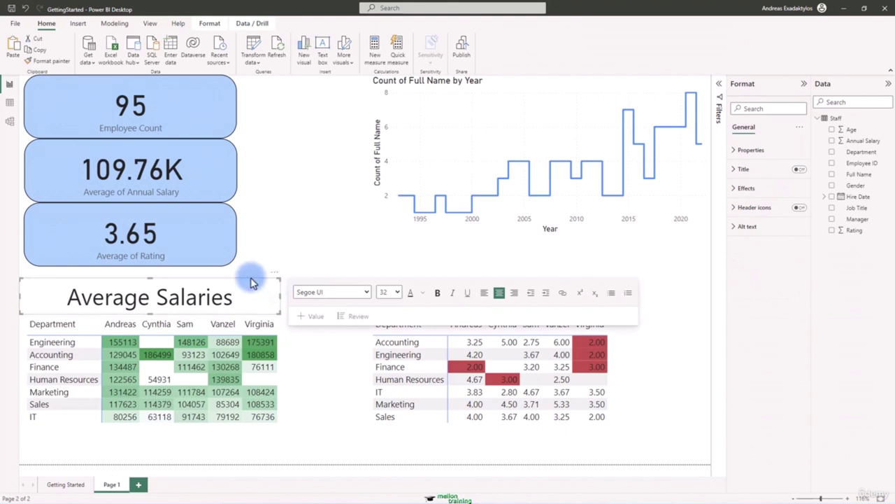
pyautogui.click(253, 283)
pyautogui.click(254, 282)
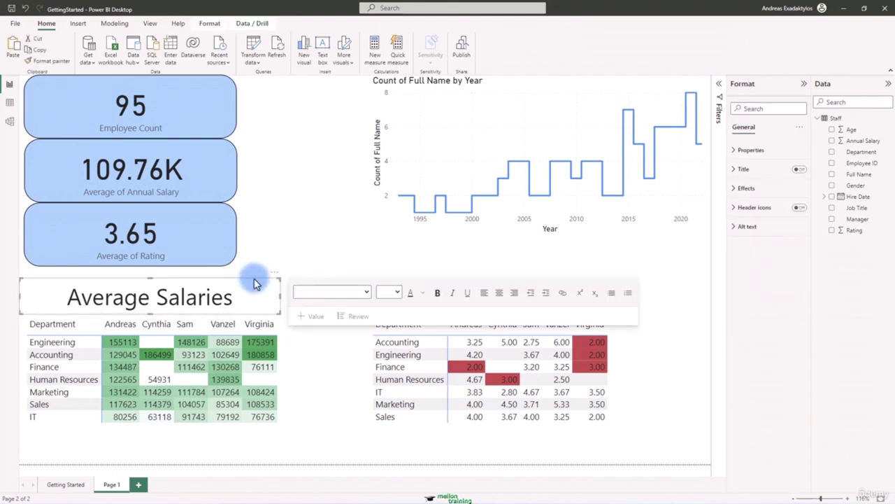
pyautogui.moveTo(330, 300); pyautogui.dragTo(334, 306)
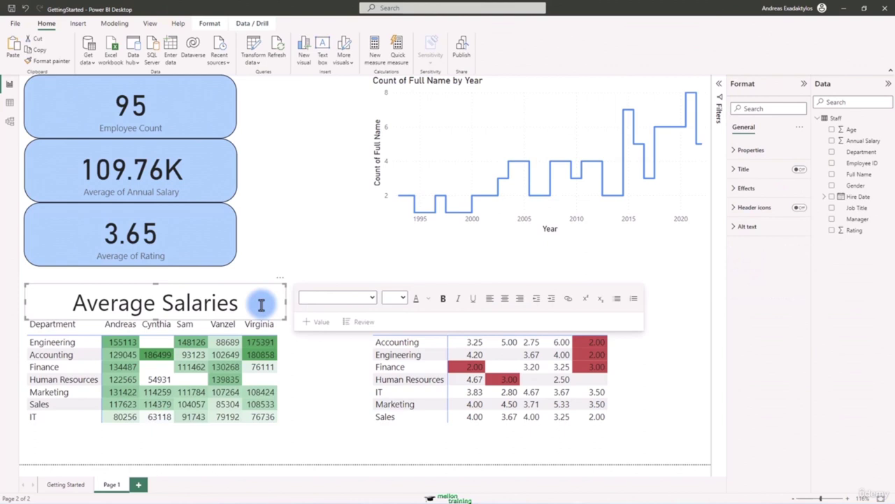
# Step: Copy the Average Salaries text box to just above the rating matrix and change the copy's text to Average Ratings
pyautogui.hotkey('ctrl', 'c')
pyautogui.hotkey('ctrl', 'v')
pyautogui.moveTo(274, 286); pyautogui.dragTo(613, 288)
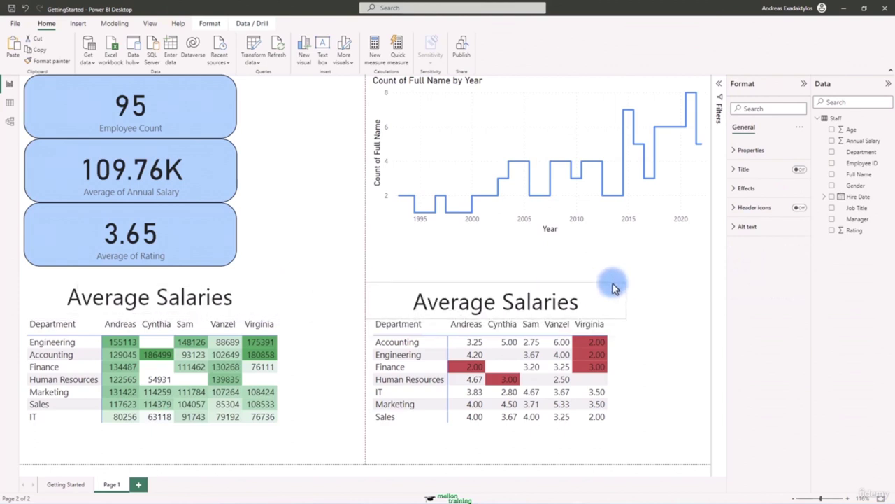
pyautogui.click(497, 300)
pyautogui.moveTo(501, 301); pyautogui.dragTo(576, 296)
pyautogui.write('Ratings')
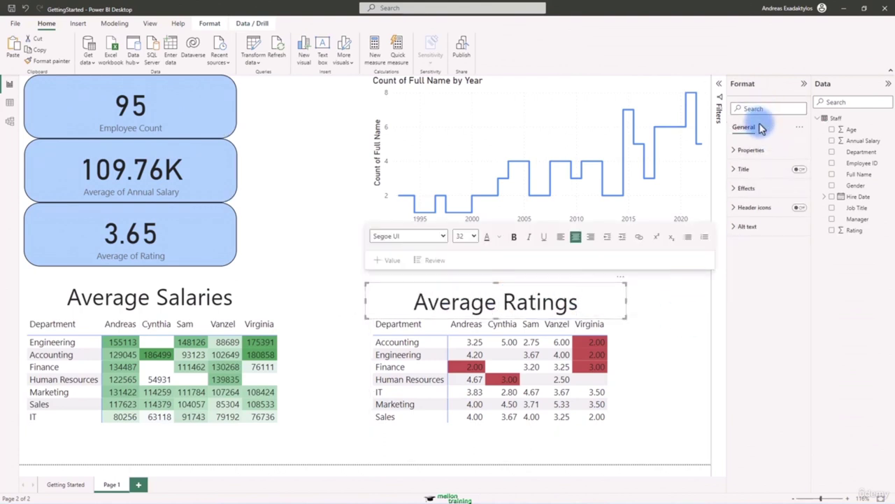
# Step: Give the Average Ratings and Average Salaries text boxes the same light blue background as the cards
pyautogui.click(780, 188)
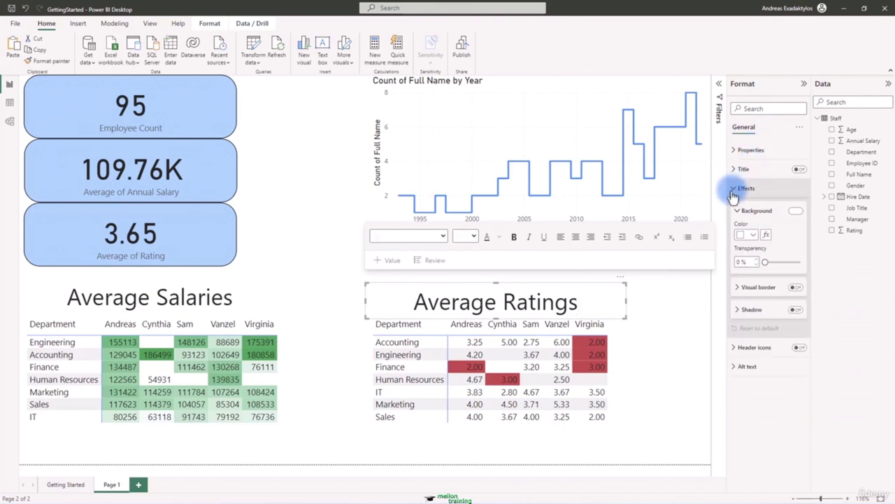
pyautogui.click(755, 236)
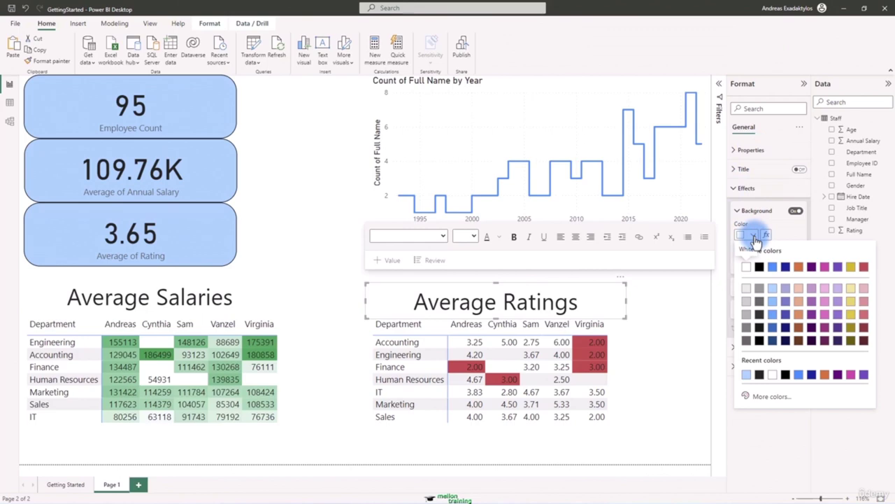
pyautogui.click(771, 287)
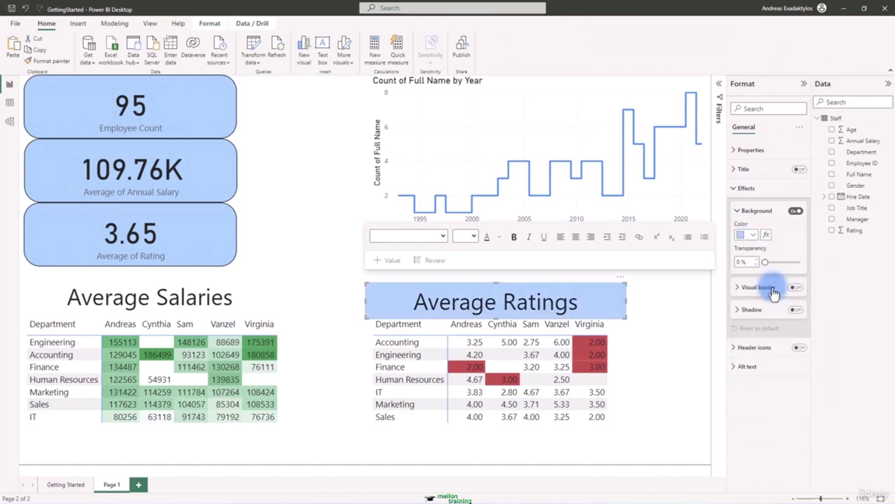
pyautogui.click(260, 302)
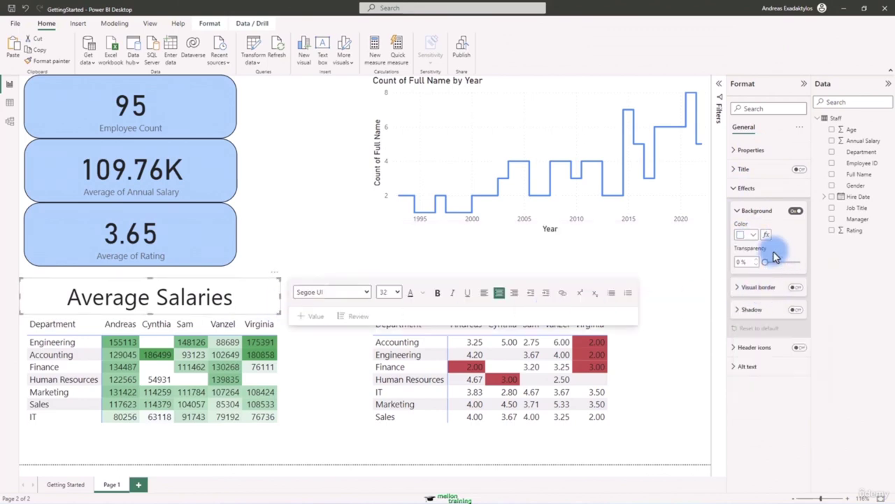
pyautogui.click(750, 241)
pyautogui.click(771, 286)
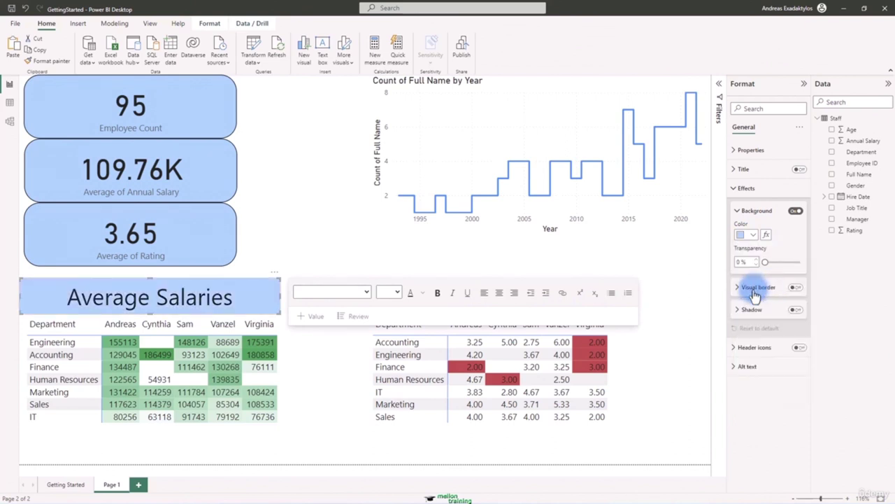
# Step: Widen the Average Salaries text box to meet the Average Ratings box, and align the Average Ratings box to the same height
pyautogui.click(683, 408)
pyautogui.click(275, 318)
pyautogui.click(280, 304)
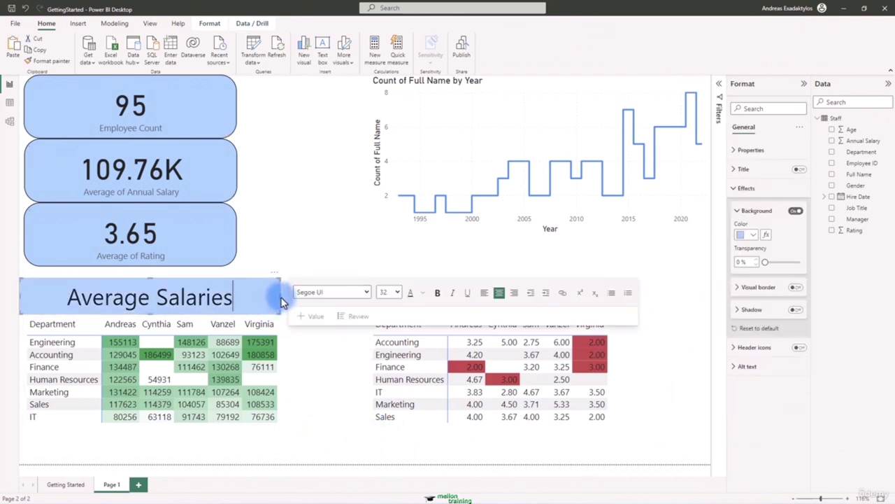
pyautogui.moveTo(284, 301); pyautogui.dragTo(365, 297)
pyautogui.click(389, 299)
pyautogui.moveTo(514, 287); pyautogui.dragTo(499, 282)
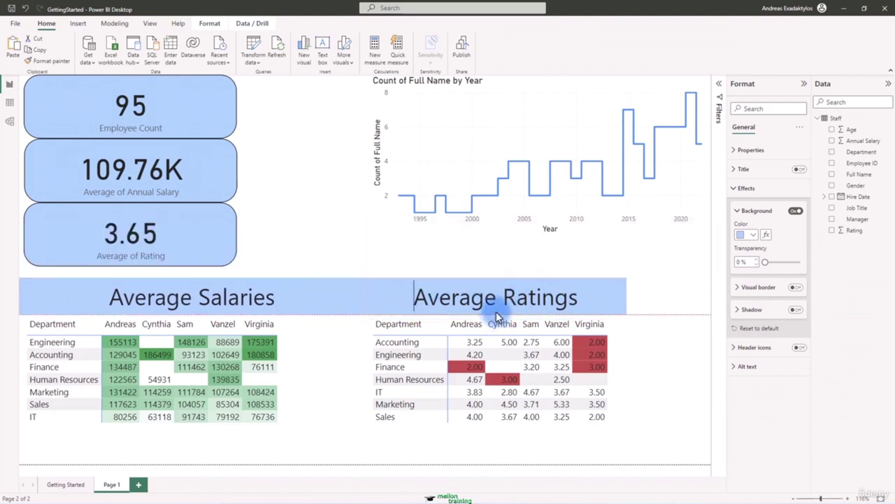
# Step: Widen the Average Ratings text box to the page's edge so it spans the rating matrix, and clear the selection
pyautogui.click(358, 373)
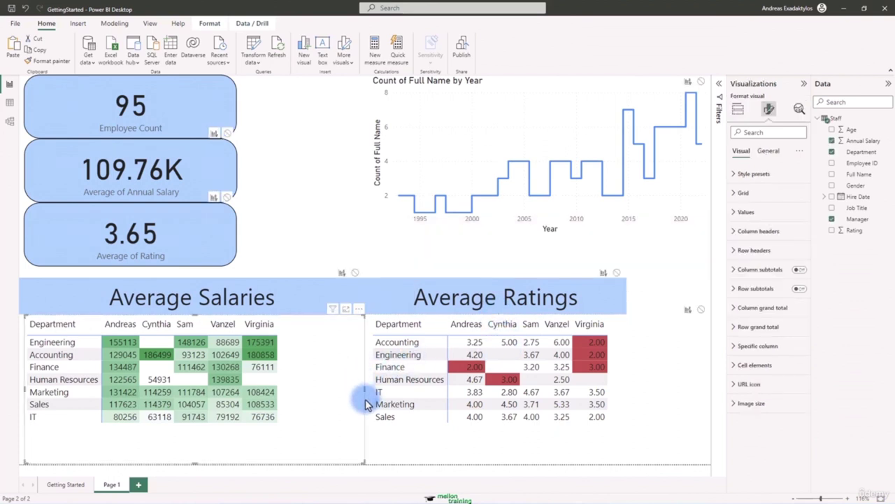
pyautogui.click(647, 394)
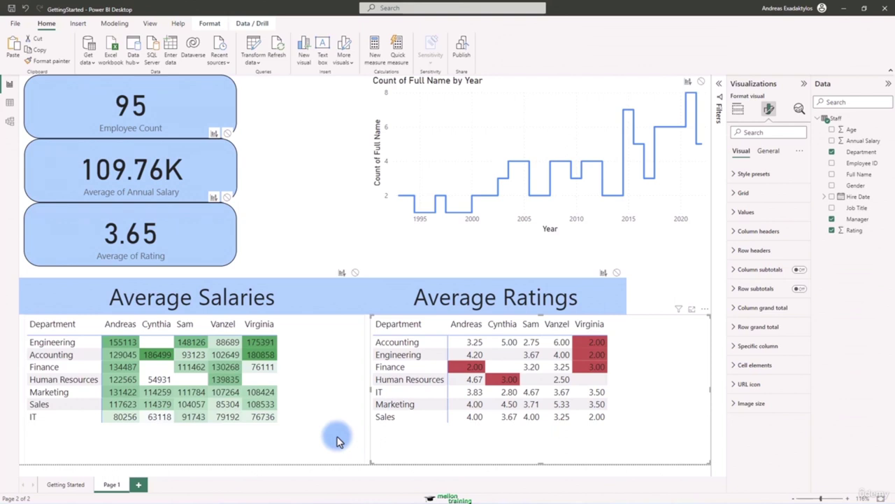
pyautogui.click(624, 295)
pyautogui.moveTo(623, 296); pyautogui.dragTo(708, 295)
pyautogui.click(302, 243)
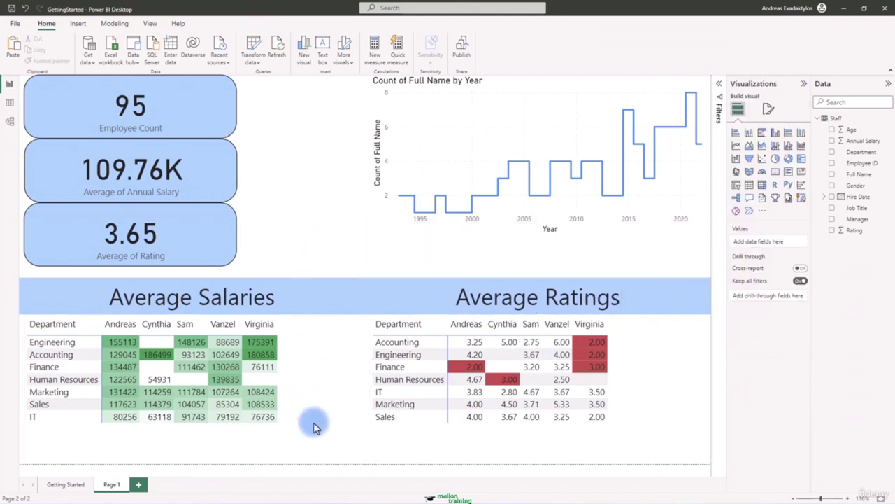
# Step: Select the Average Salaries and Average Ratings text boxes together and review the available alignment options
pyautogui.click(321, 307)
pyautogui.click(422, 305)
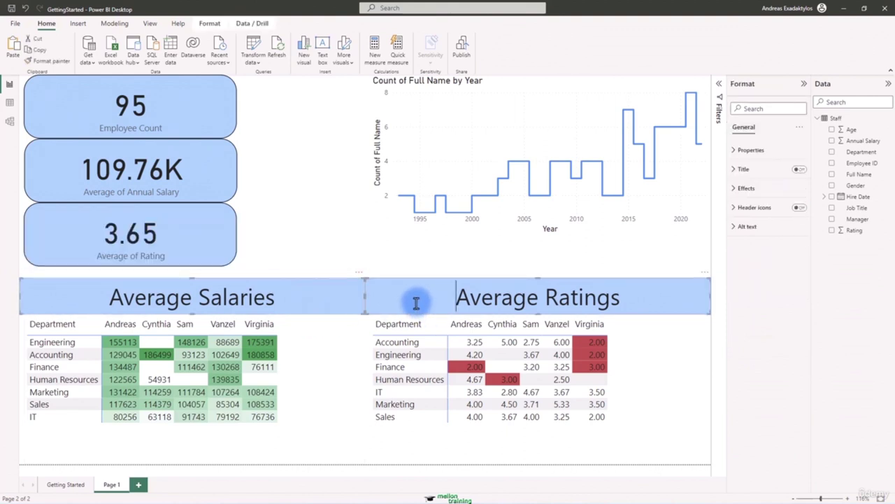
pyautogui.click(208, 24)
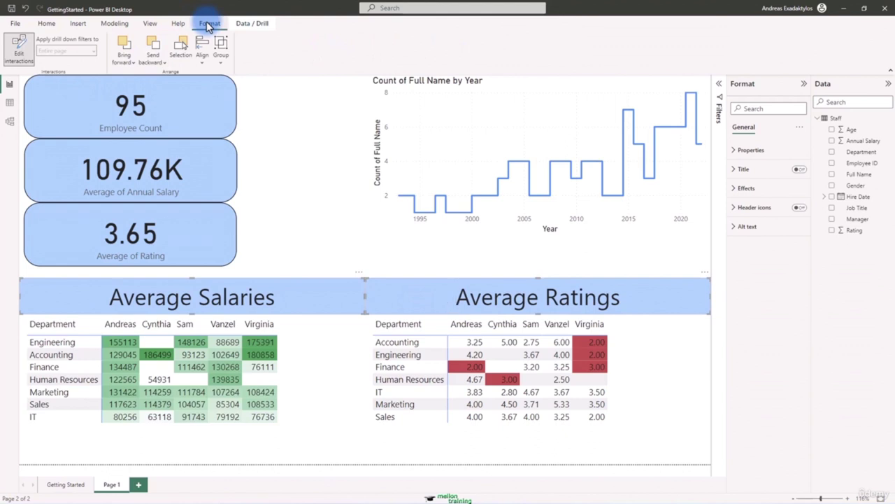
pyautogui.click(203, 60)
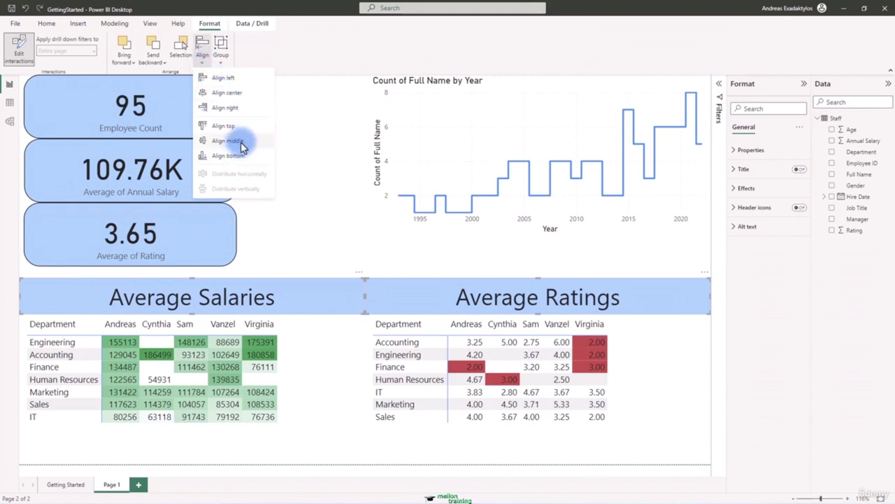
pyautogui.click(312, 68)
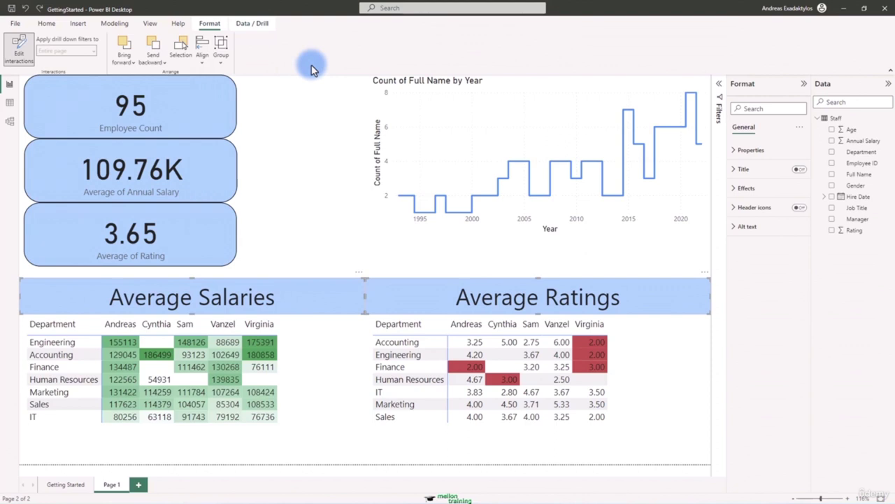
# Step: Enlarge the line chart to fill the space from the KPI cards to the page's edge and down to the cards' lower edge
pyautogui.click(525, 82)
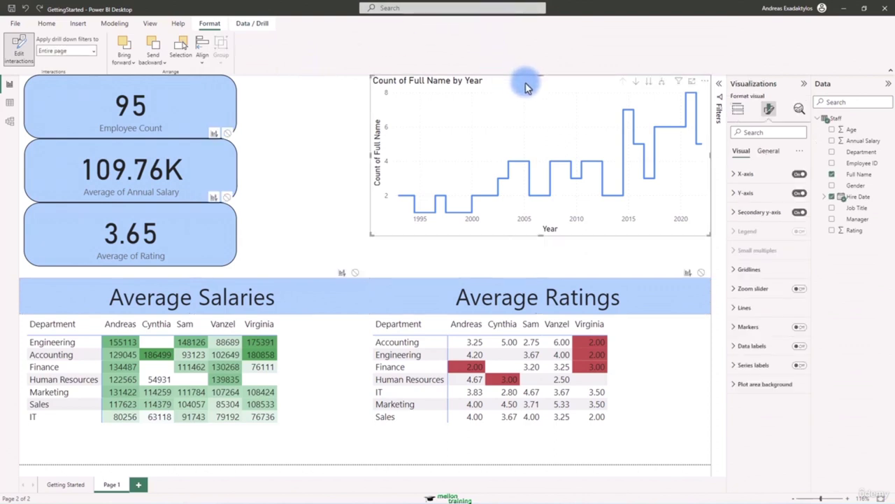
pyautogui.moveTo(541, 235); pyautogui.dragTo(544, 261)
pyautogui.moveTo(372, 164); pyautogui.dragTo(246, 180)
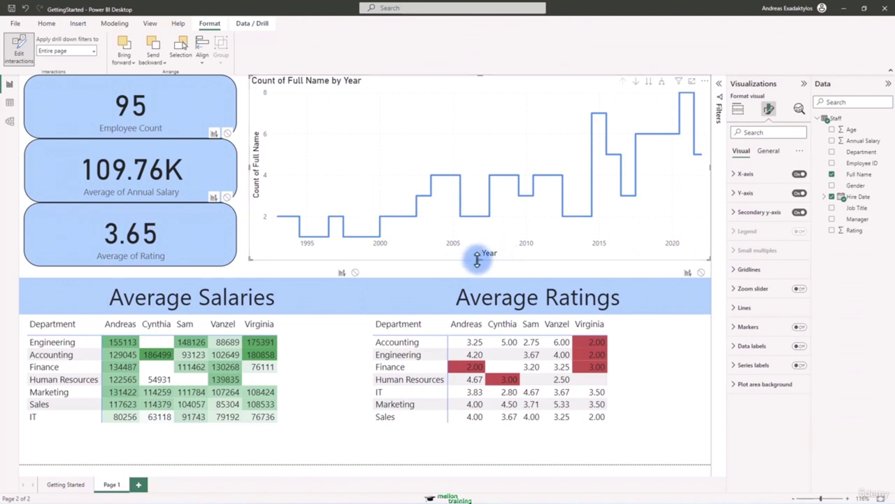
pyautogui.moveTo(480, 260); pyautogui.dragTo(479, 266)
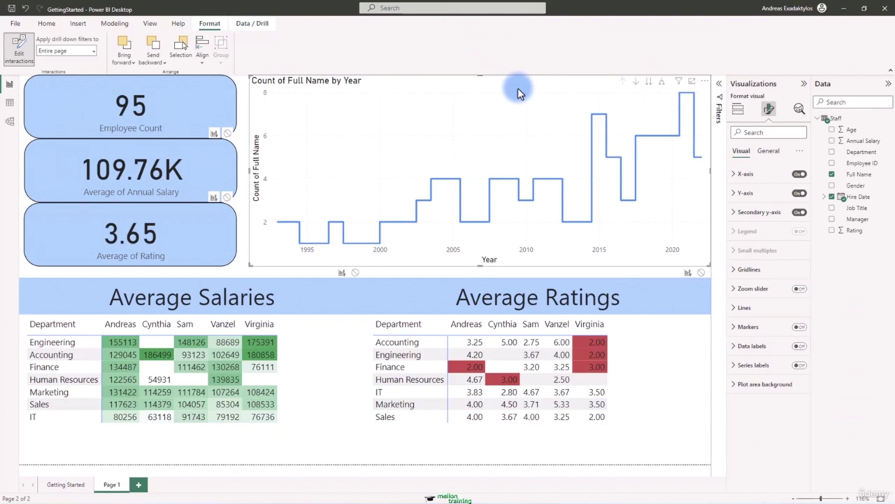
# Step: Change the line chart's title text to "New Highs by Year and Month"
pyautogui.click(768, 152)
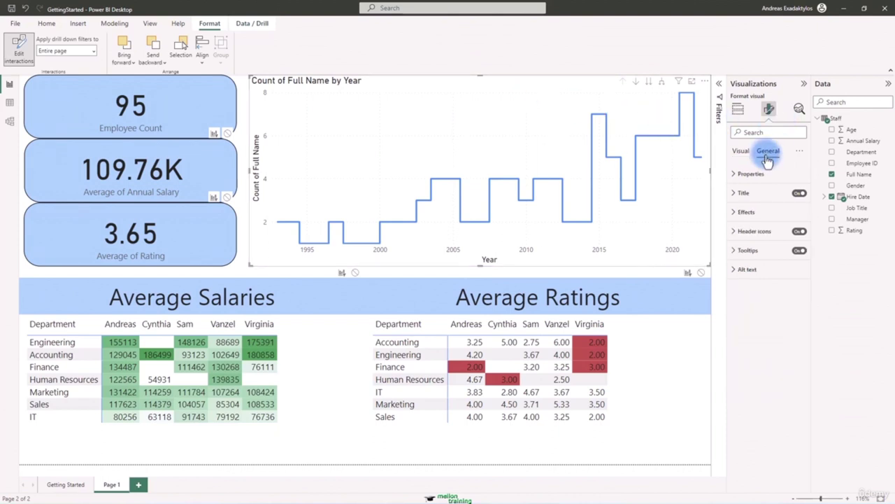
pyautogui.click(734, 194)
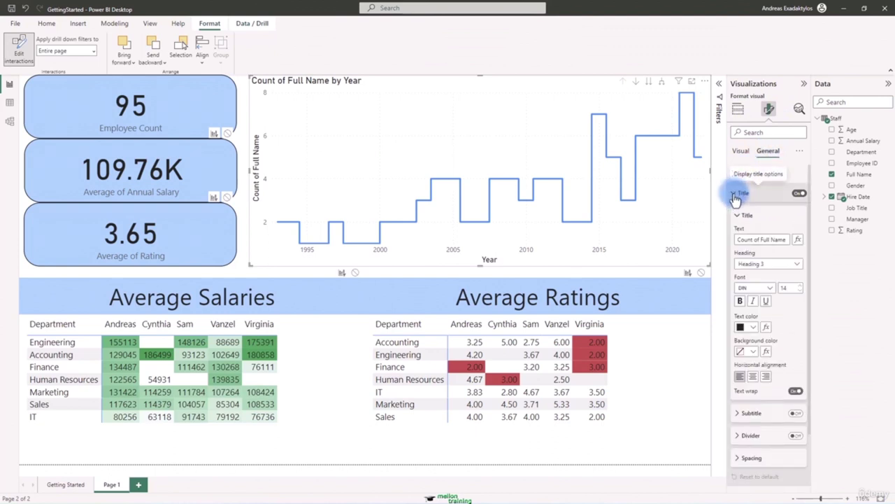
pyautogui.click(748, 239)
pyautogui.hotkey('ctrl', 'a')
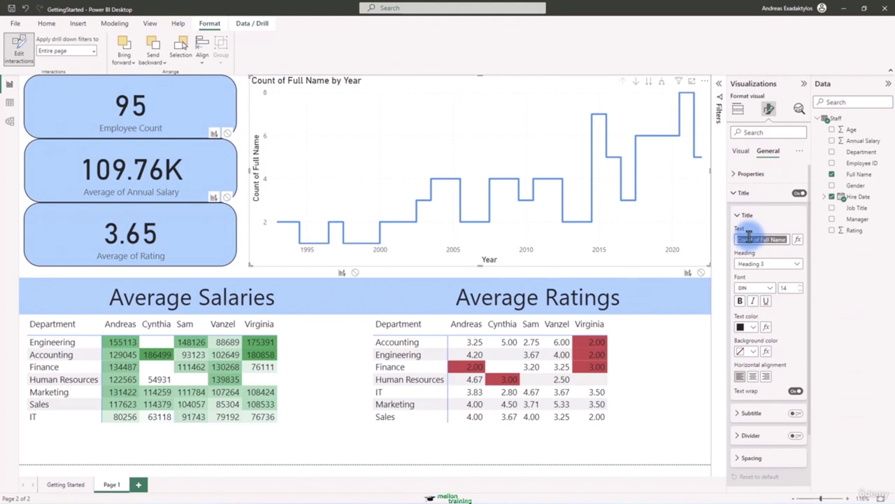
pyautogui.write('New High')
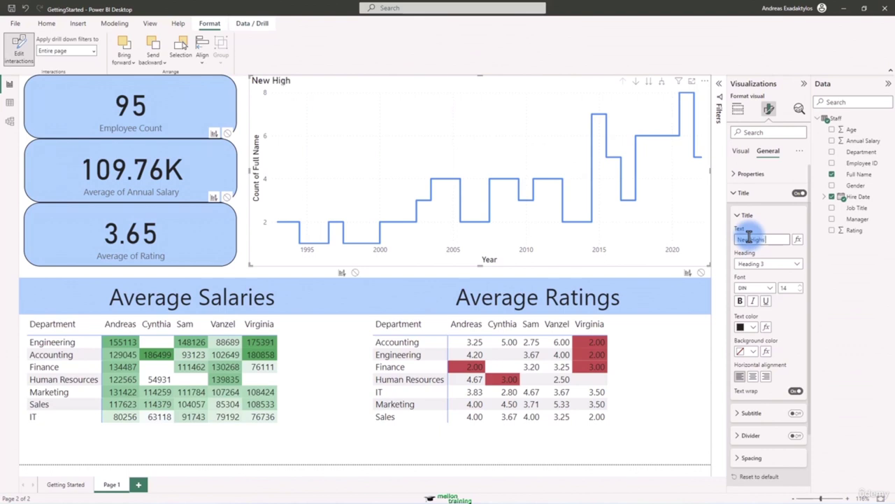
pyautogui.write('s by Year and Month')
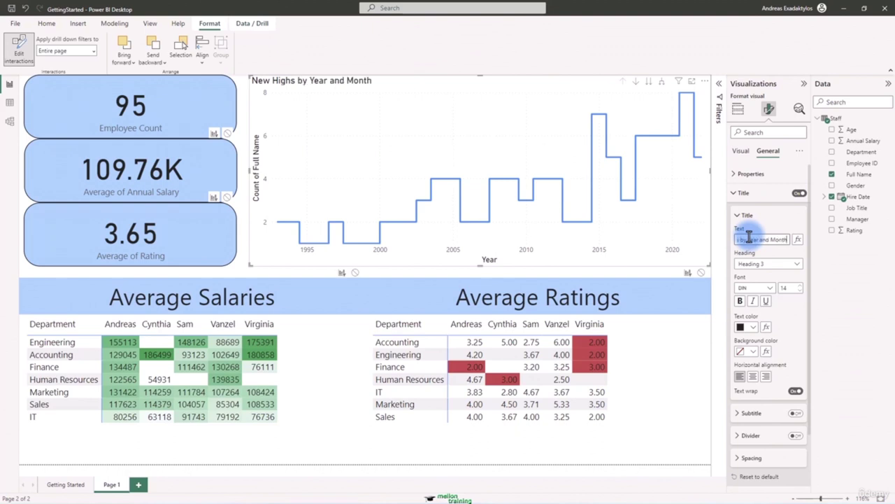
pyautogui.moveTo(749, 238); pyautogui.dragTo(760, 255)
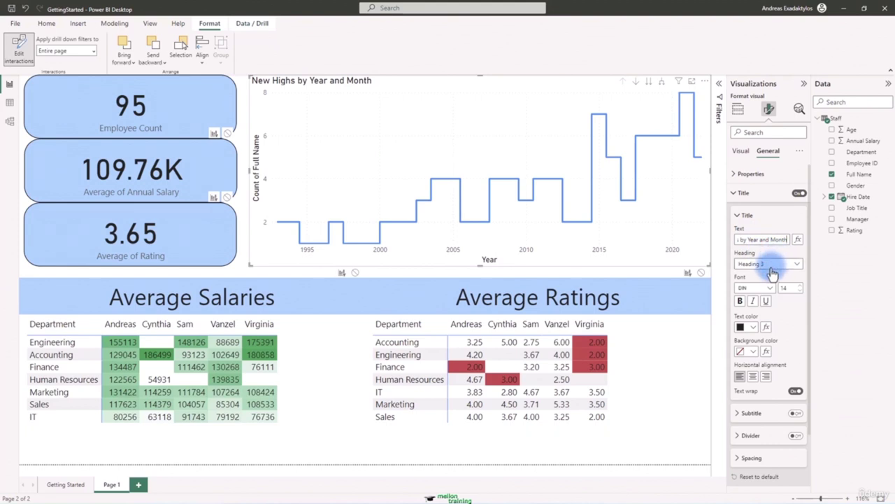
# Step: Set the line chart title's font size to 16, keeping the title displayed
pyautogui.click(801, 289)
pyautogui.click(801, 288)
pyautogui.click(801, 288)
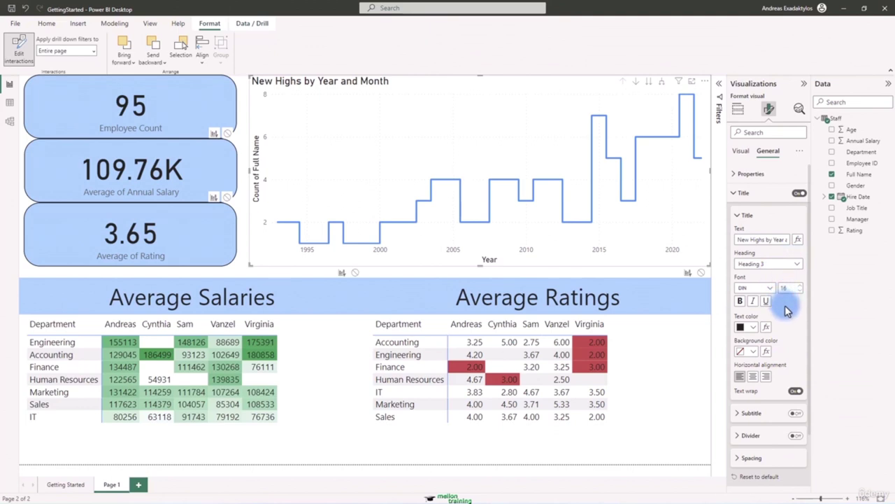
pyautogui.click(799, 194)
pyautogui.click(798, 194)
pyautogui.click(736, 195)
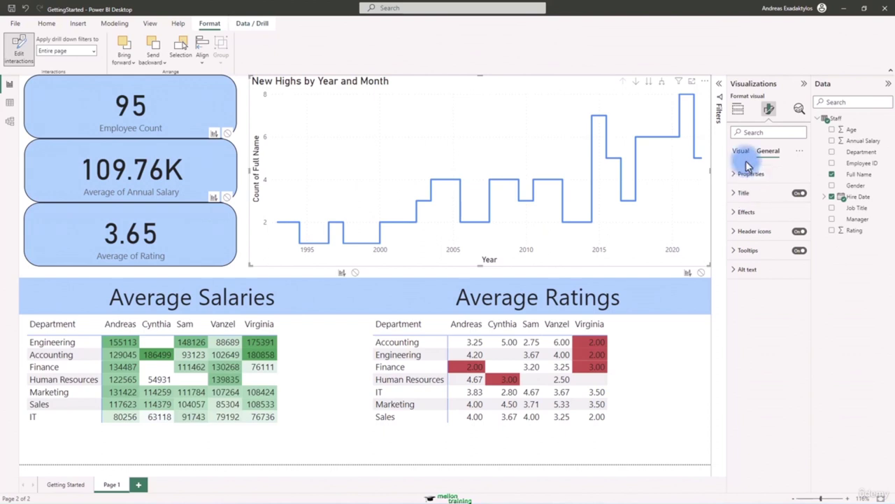
# Step: Test cross-filtering from the salary matrix with the Sales row and the last manager column, clearing each selection
pyautogui.click(39, 405)
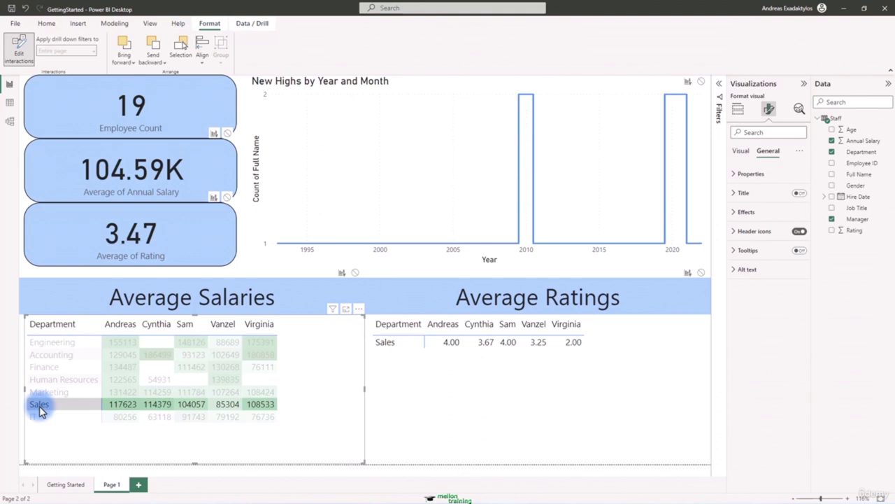
pyautogui.click(38, 405)
pyautogui.click(260, 324)
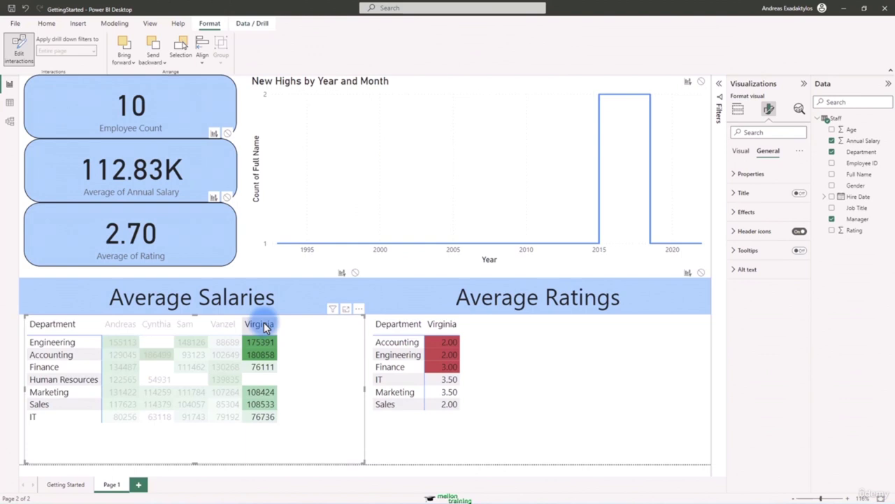
pyautogui.click(263, 326)
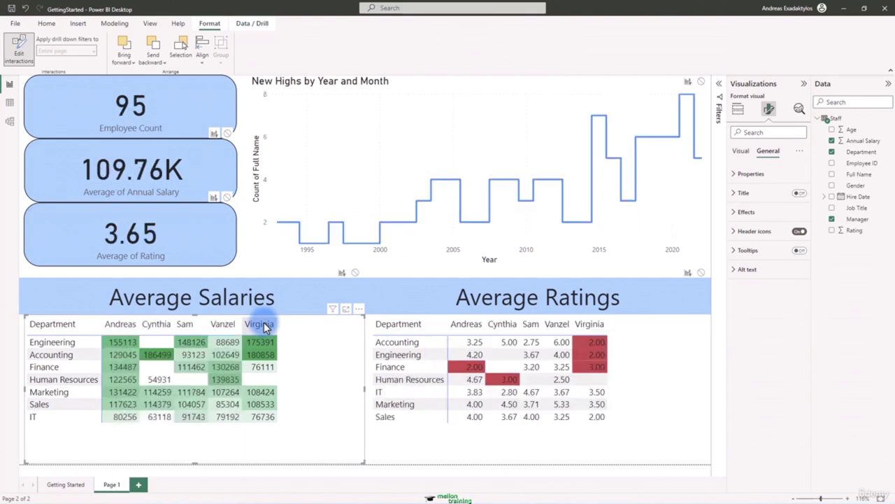
# Step: Rename the report page Page 1 as HR Data Analysis
pyautogui.doubleClick(120, 481)
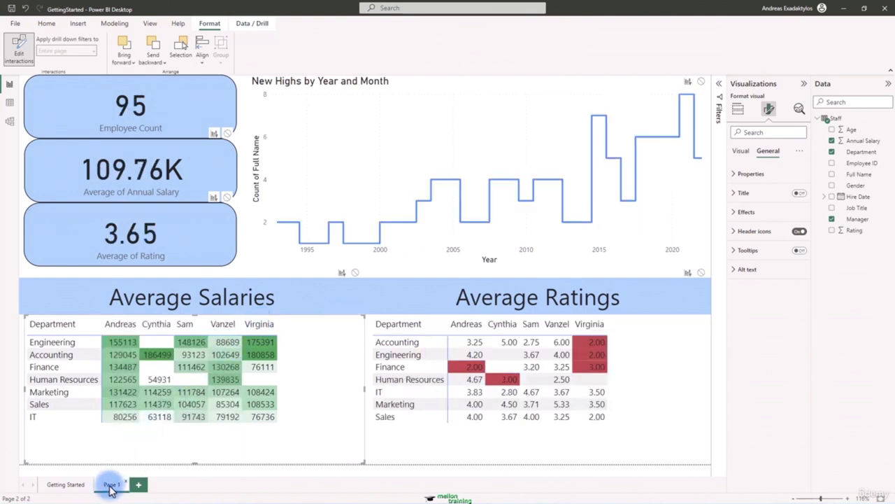
pyautogui.write('HR Da')
pyautogui.press('BackSpace')
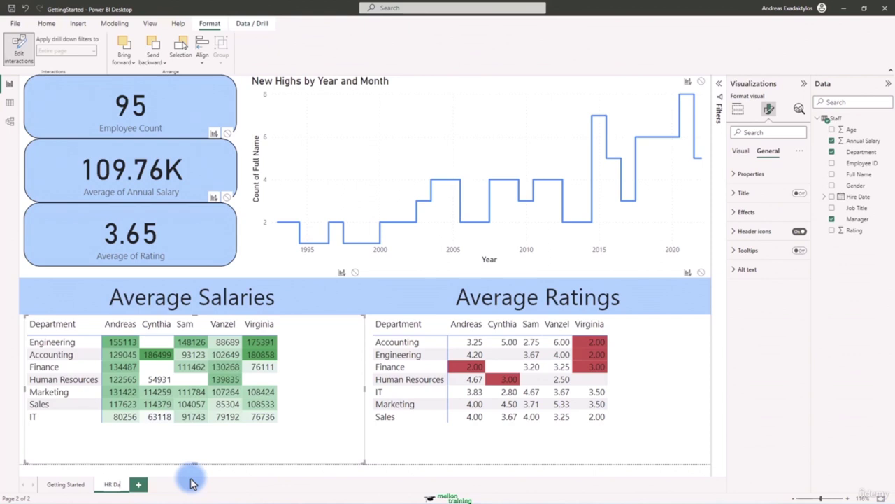
pyautogui.press('BackSpace')
pyautogui.press('BackSpace')
pyautogui.write('Analysis')
pyautogui.press('Return')
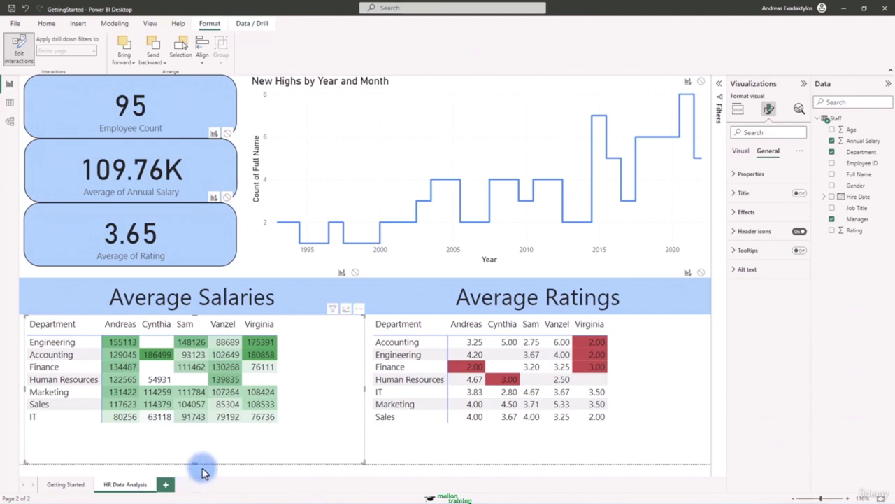
# Step: Collapse the Visualizations and Data panes, view the Getting Started page, and return to HR Data Analysis
pyautogui.click(804, 83)
pyautogui.click(887, 84)
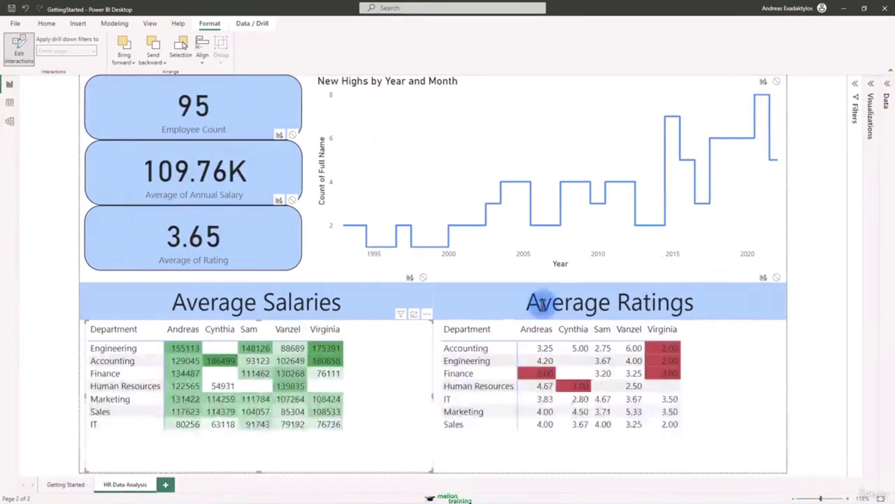
pyautogui.click(66, 484)
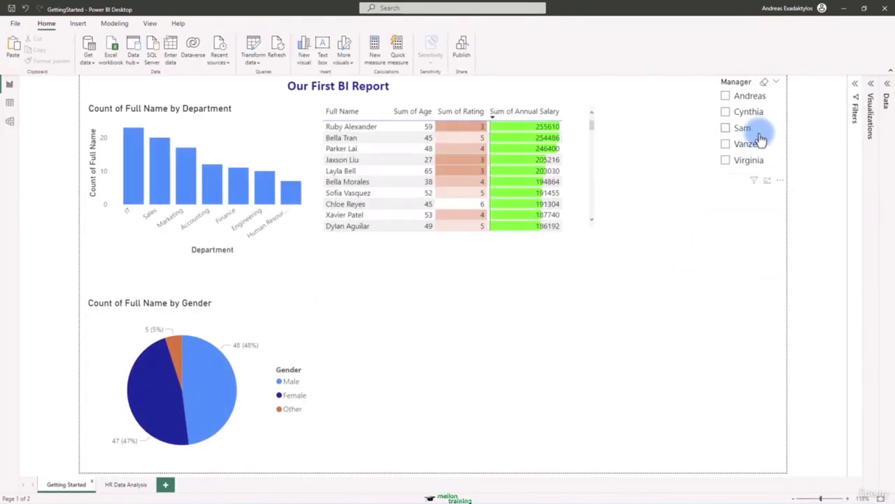
pyautogui.click(125, 484)
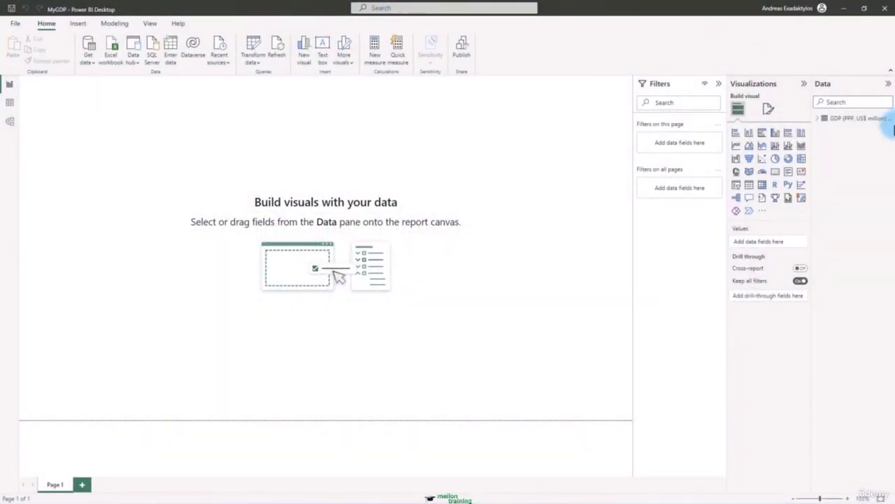
# Step: Expand the GDP table in the MyGDP report to examine its columns and the actions available for it
pyautogui.rightClick(843, 121)
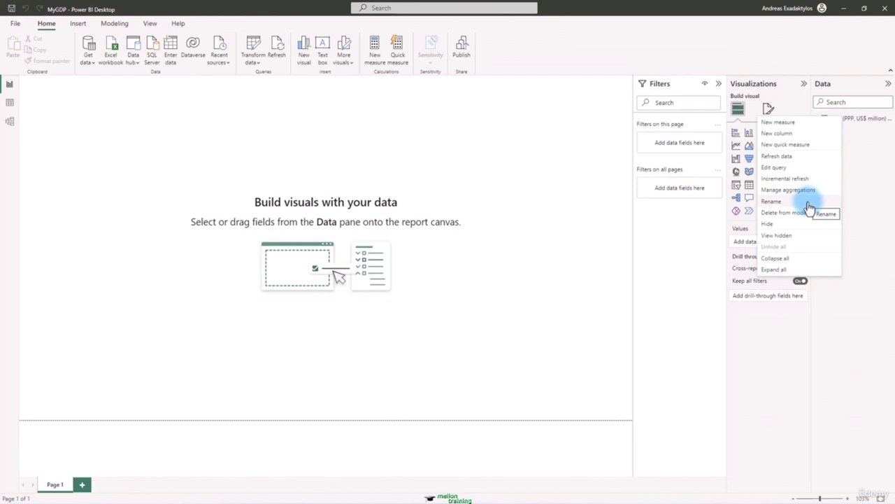
pyautogui.click(867, 160)
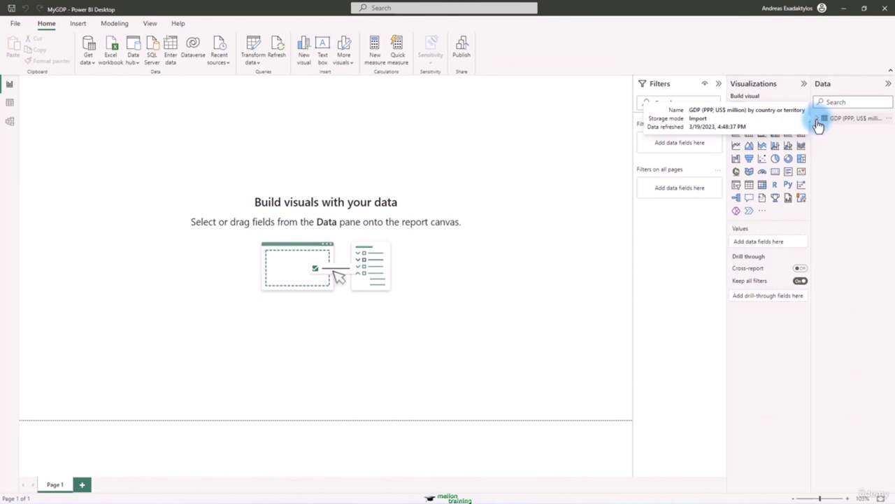
pyautogui.click(817, 120)
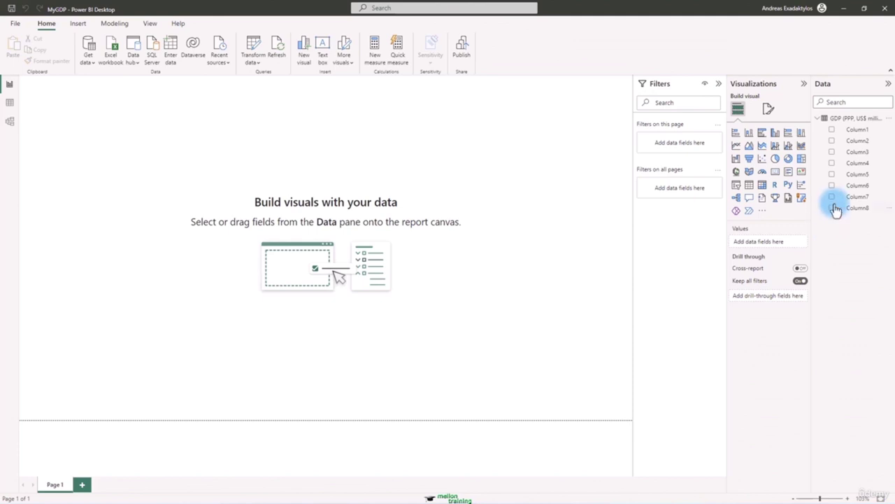
pyautogui.rightClick(848, 121)
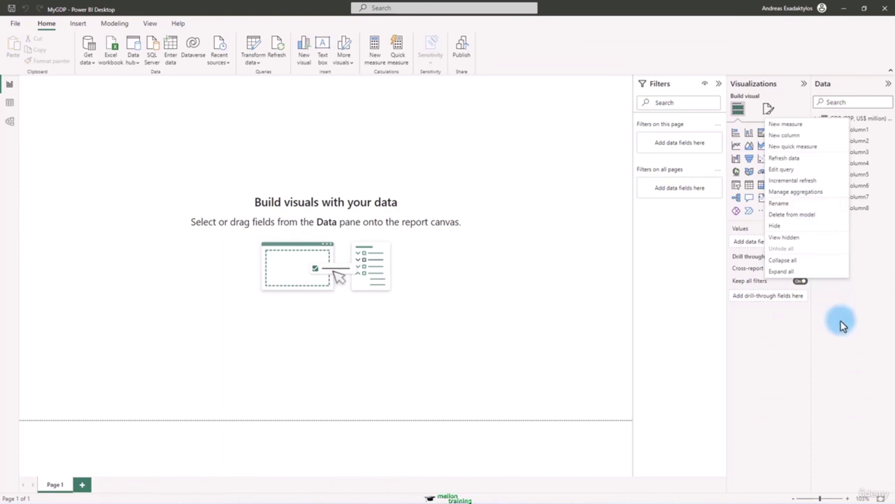
pyautogui.click(820, 173)
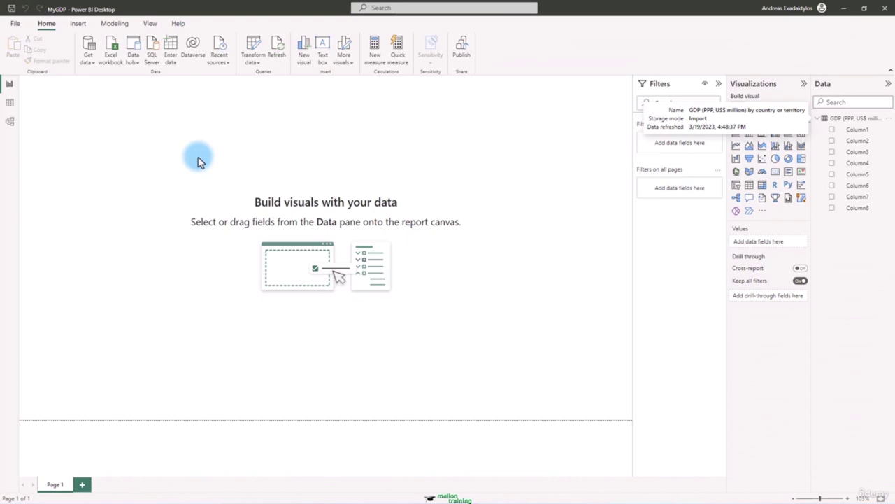
# Step: Open the GDP data in Power Query Editor and set the query description to "Data from Wikipedia"
pyautogui.click(254, 48)
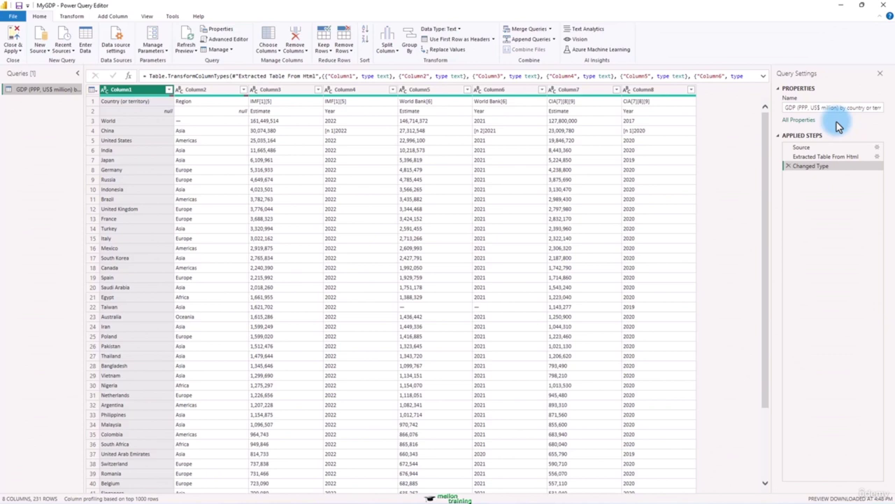
pyautogui.click(799, 120)
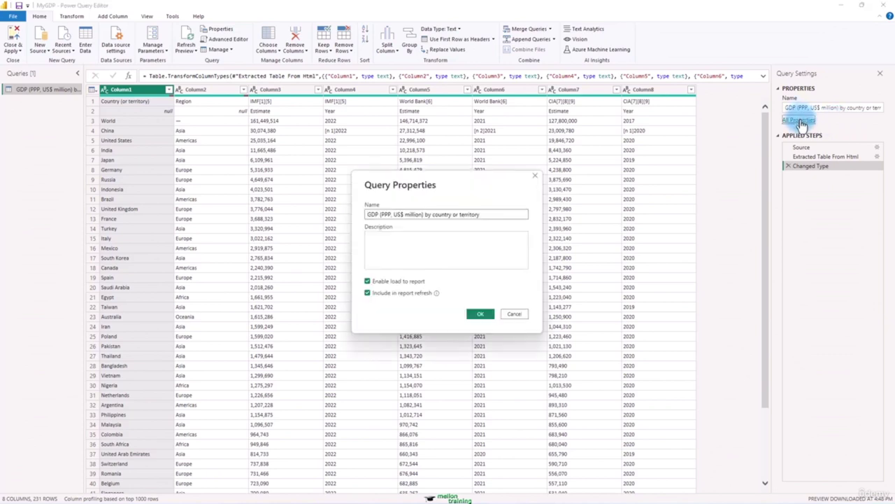
pyautogui.click(396, 244)
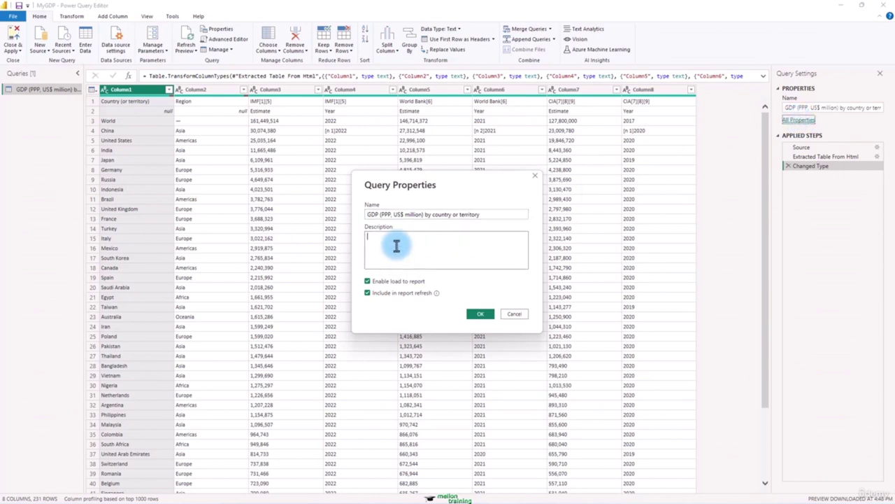
pyautogui.write('Data from Wiki')
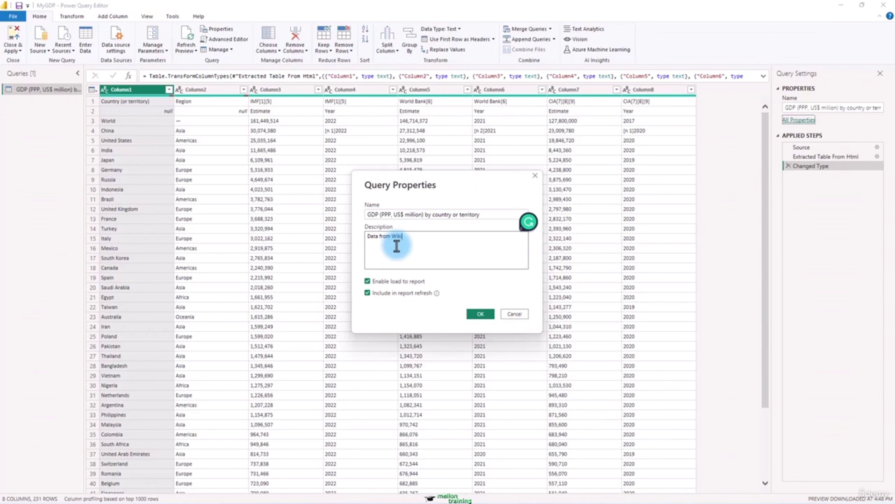
pyautogui.write('pedia')
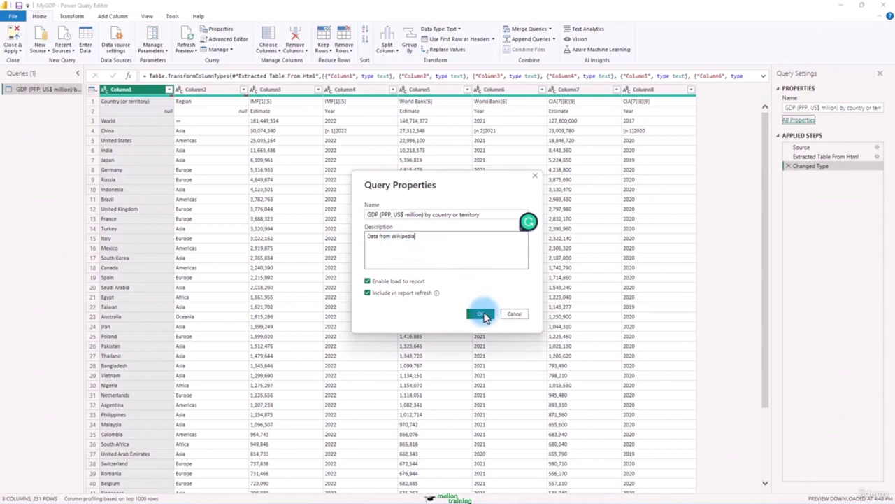
pyautogui.click(528, 223)
pyautogui.click(560, 287)
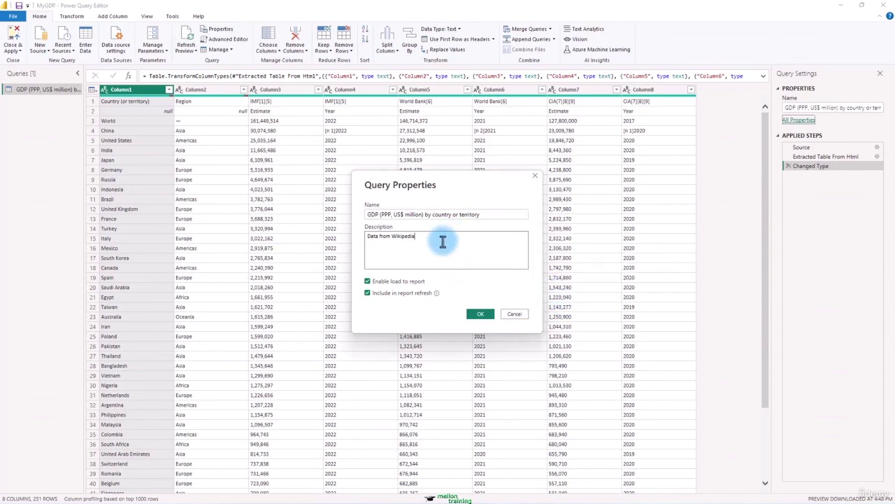
pyautogui.click(480, 313)
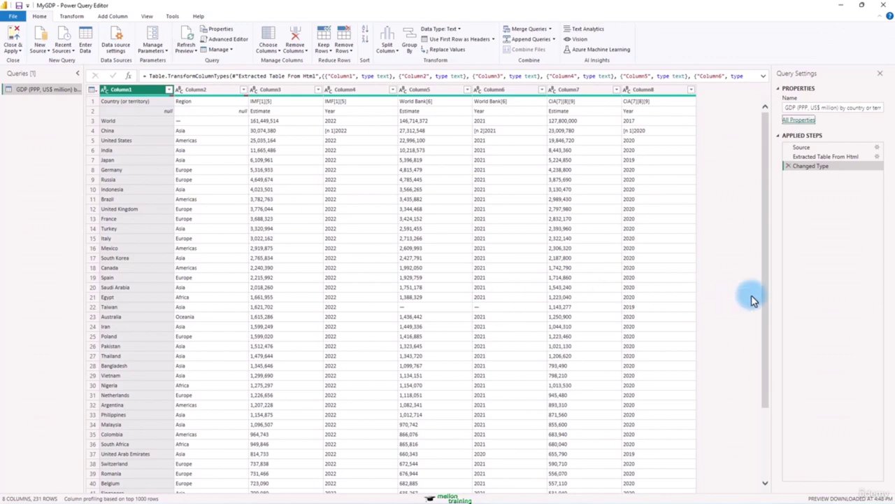
# Step: Review the query's Source, Extracted Table From Html and Changed Type applied steps in order
pyautogui.click(835, 147)
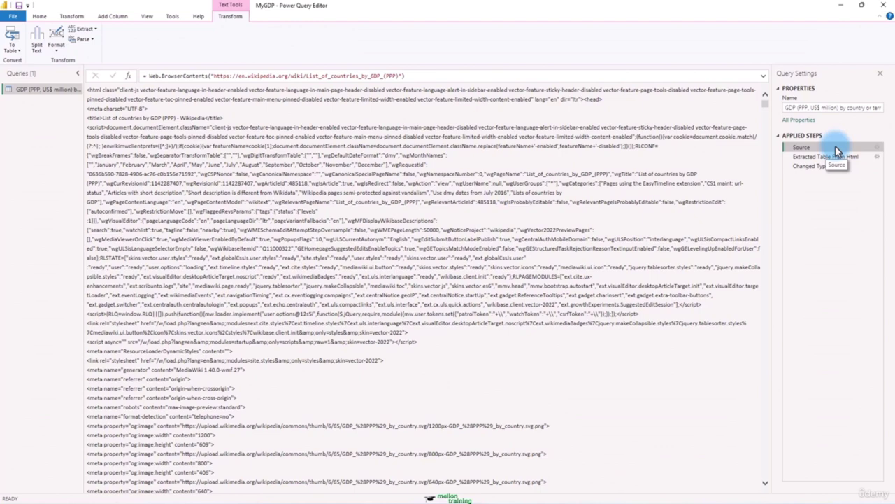
pyautogui.click(840, 158)
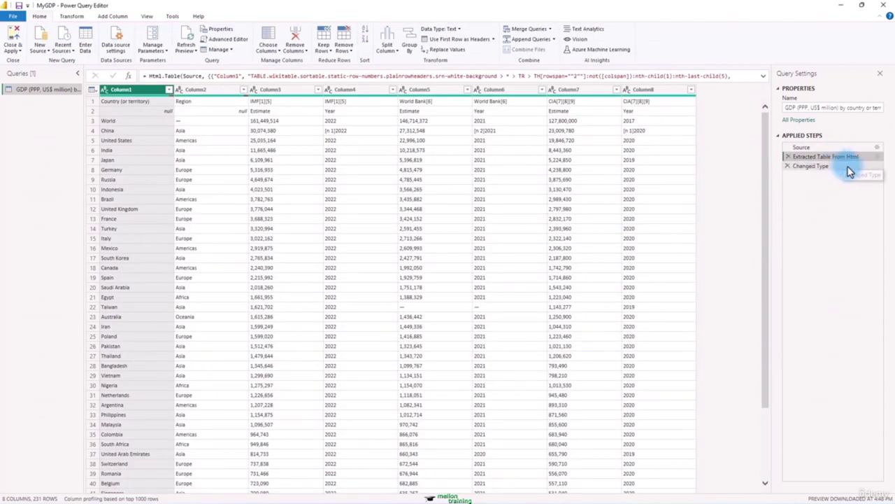
pyautogui.click(848, 166)
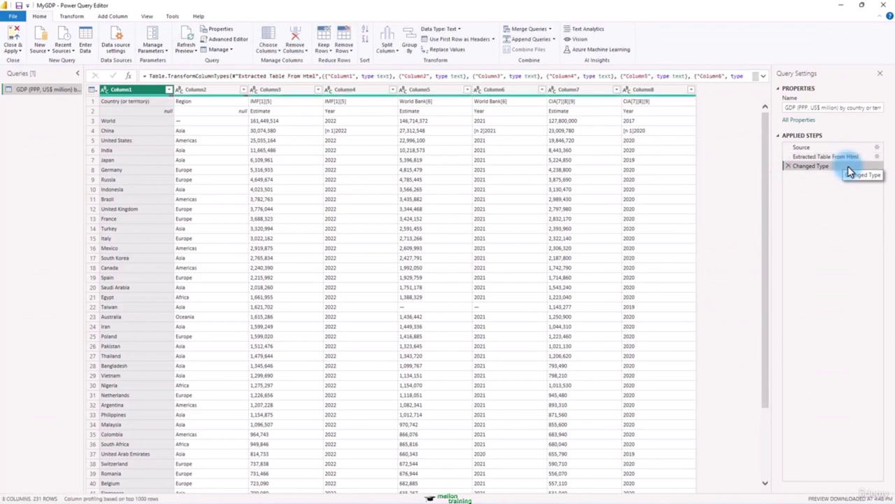
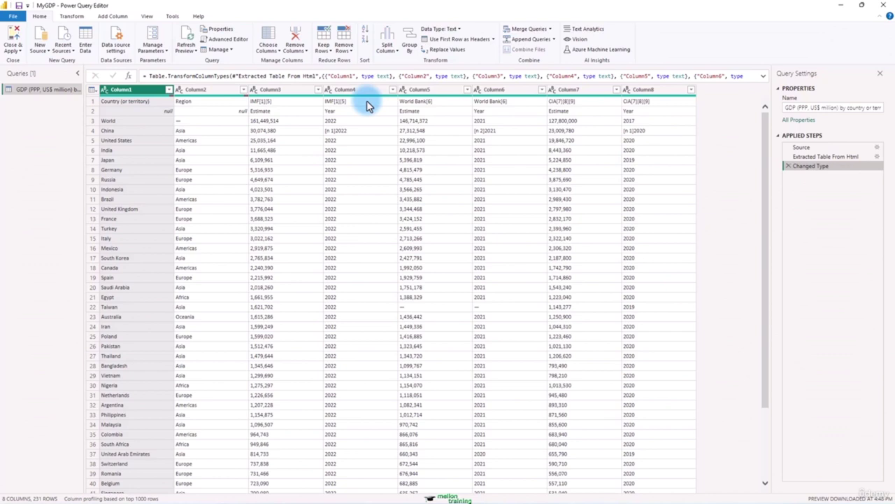
# Step: Promote the first row to column headers and rename the IMF[1][5] column as IMF Estimate
pyautogui.click(463, 43)
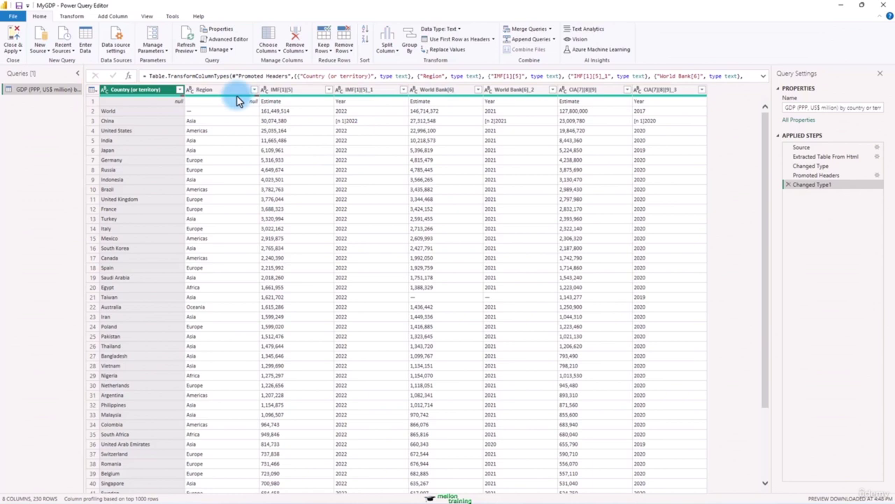
pyautogui.moveTo(236, 101)
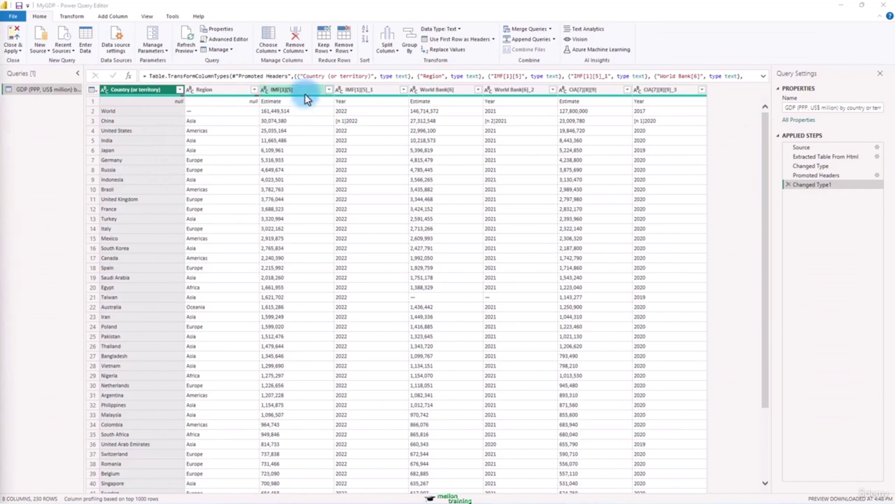
pyautogui.rightClick(305, 91)
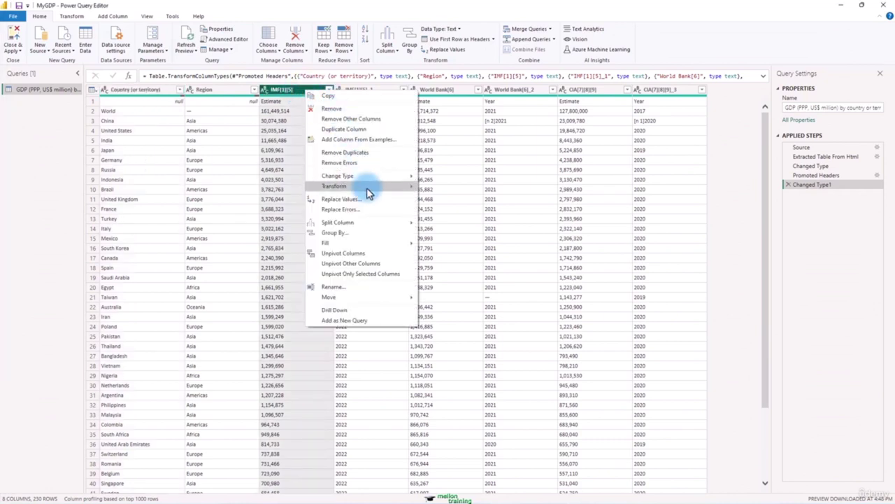
pyautogui.click(361, 287)
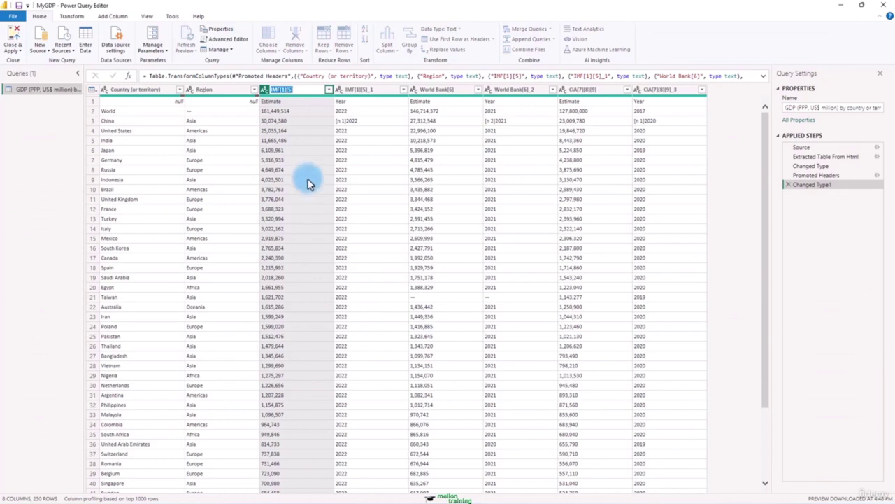
pyautogui.write('IMF Estimate')
pyautogui.press('Return')
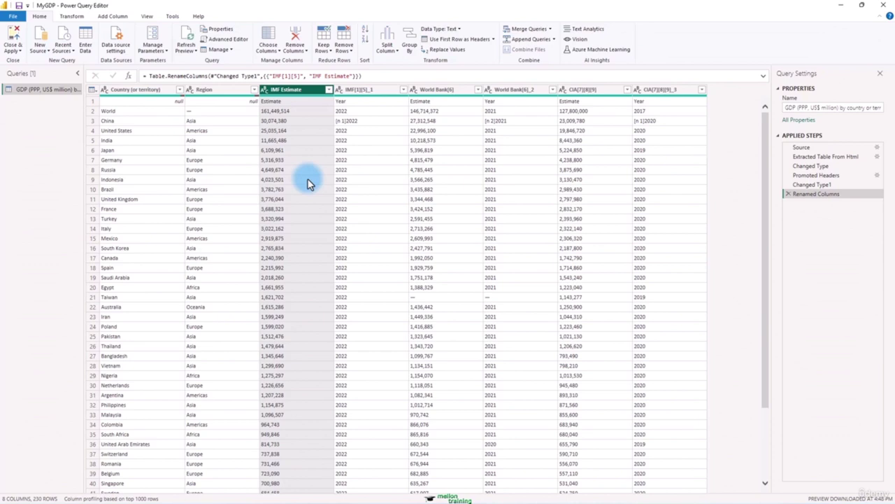
# Step: Rename the IMF[1][5]_1 column as IMF Year
pyautogui.rightClick(380, 92)
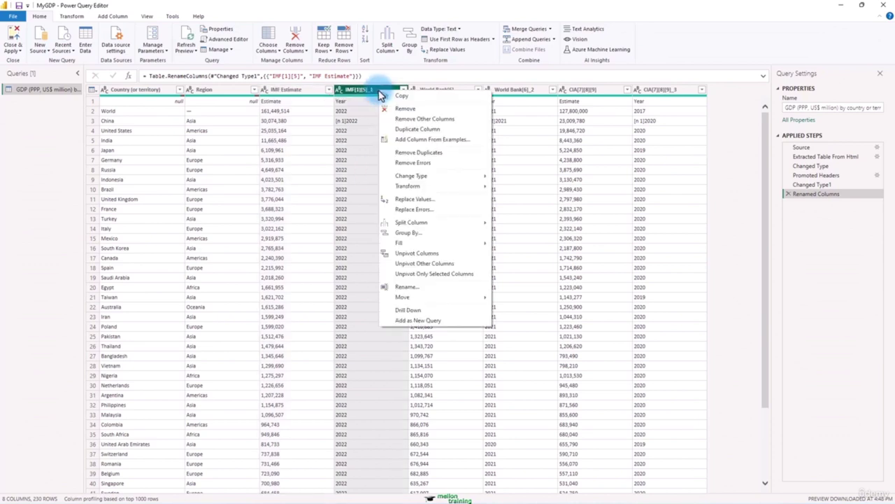
pyautogui.click(439, 287)
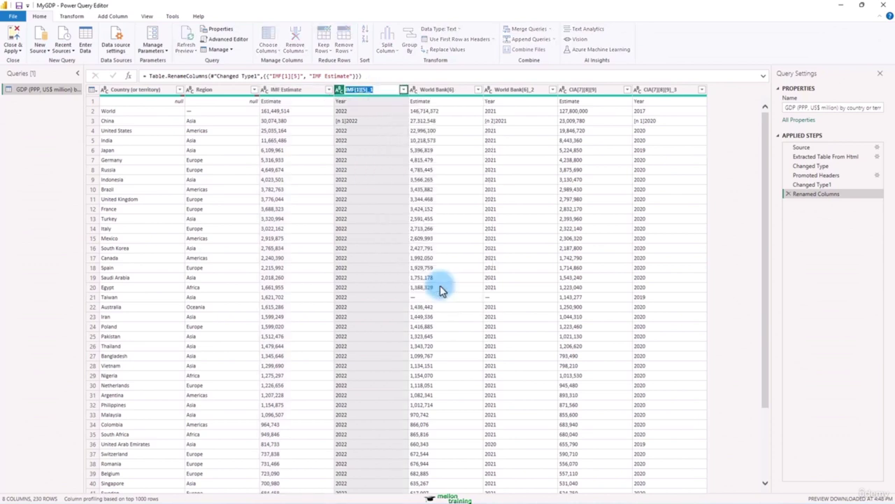
pyautogui.write('IMF Year')
pyautogui.press('Return')
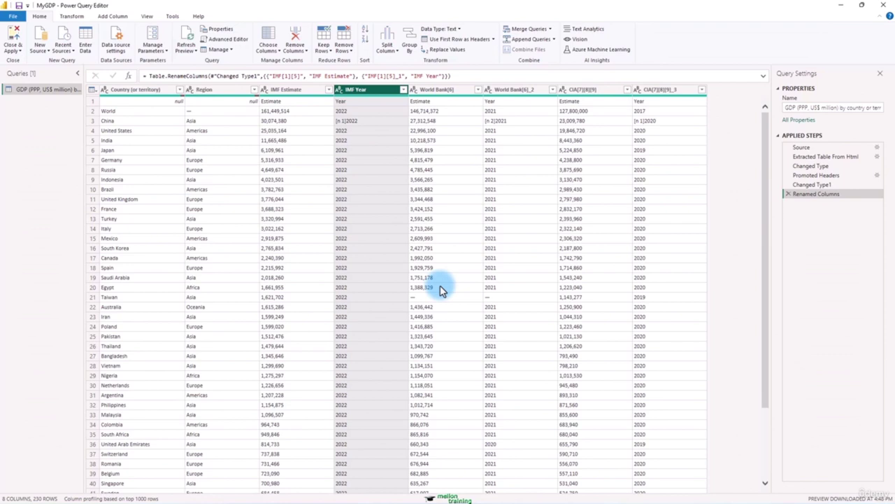
# Step: Rename the World Bank[6] column as World Bank Estimate
pyautogui.rightClick(442, 93)
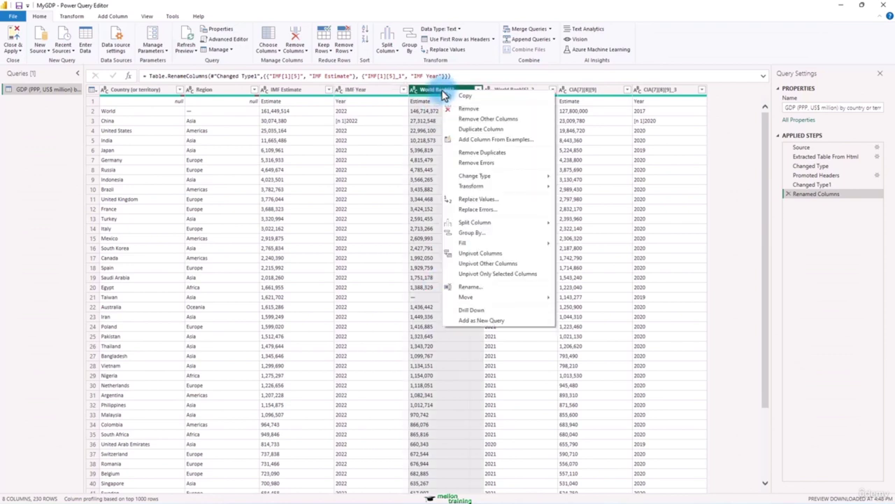
pyautogui.click(498, 287)
pyautogui.click(456, 90)
pyautogui.press('BackSpace')
pyautogui.press('BackSpace')
pyautogui.press('BackSpace')
pyautogui.write('Estimate')
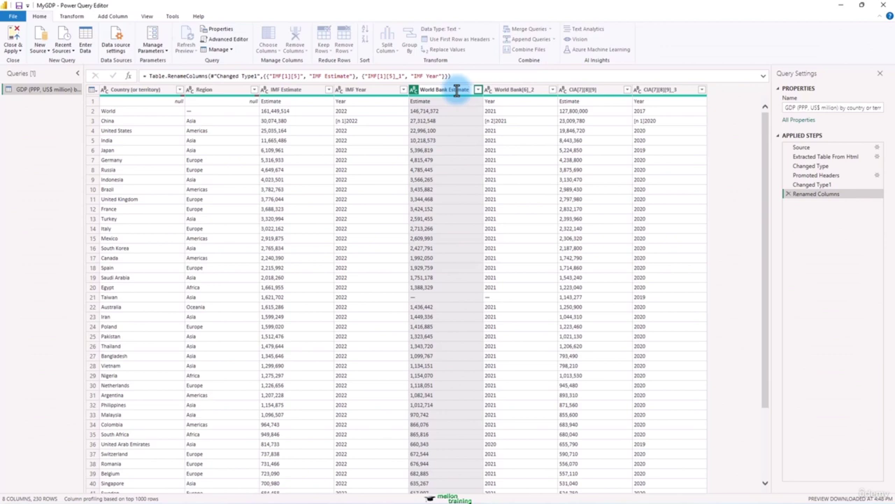
pyautogui.press('Return')
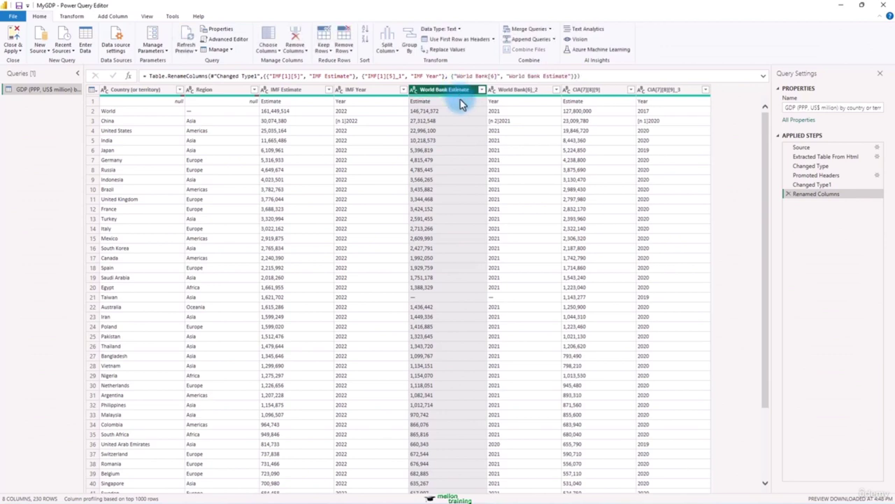
# Step: Rename the World Bank[6]_2 column as World Bank Year
pyautogui.rightClick(528, 90)
pyautogui.click(578, 286)
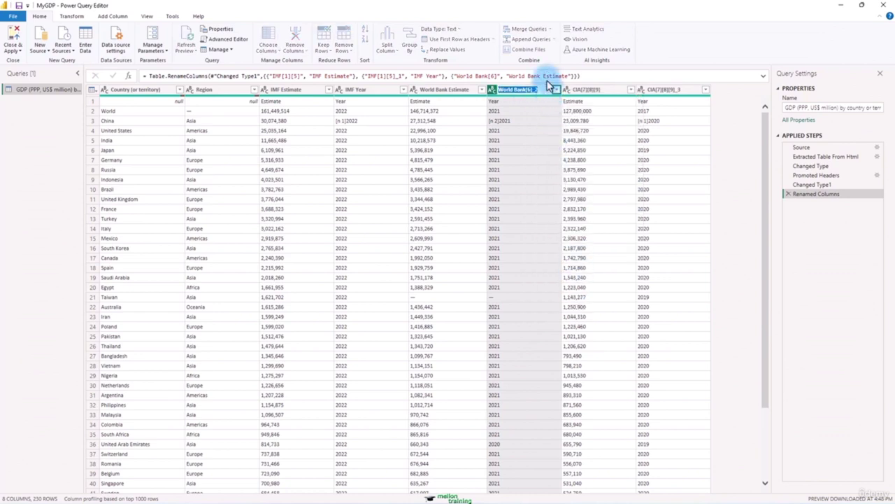
pyautogui.press('BackSpace')
pyautogui.press('BackSpace')
pyautogui.press('BackSpace')
pyautogui.press('BackSpace')
pyautogui.press('BackSpace')
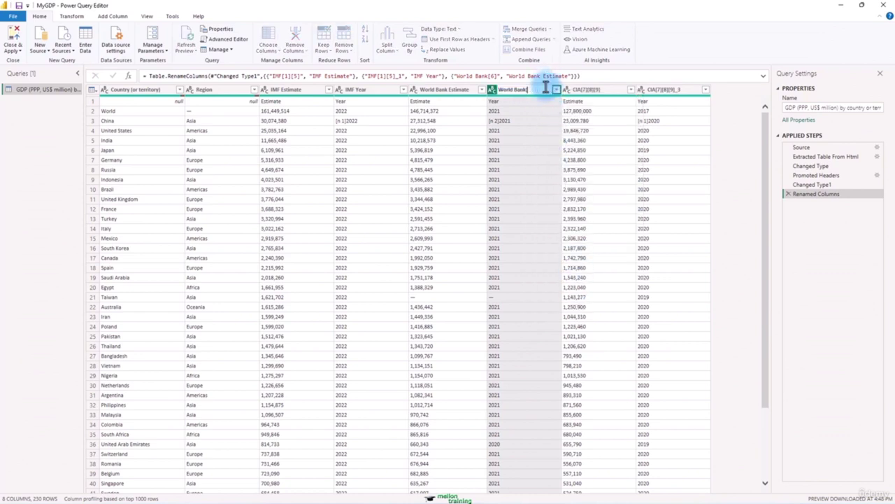
pyautogui.write('Year')
pyautogui.press('Return')
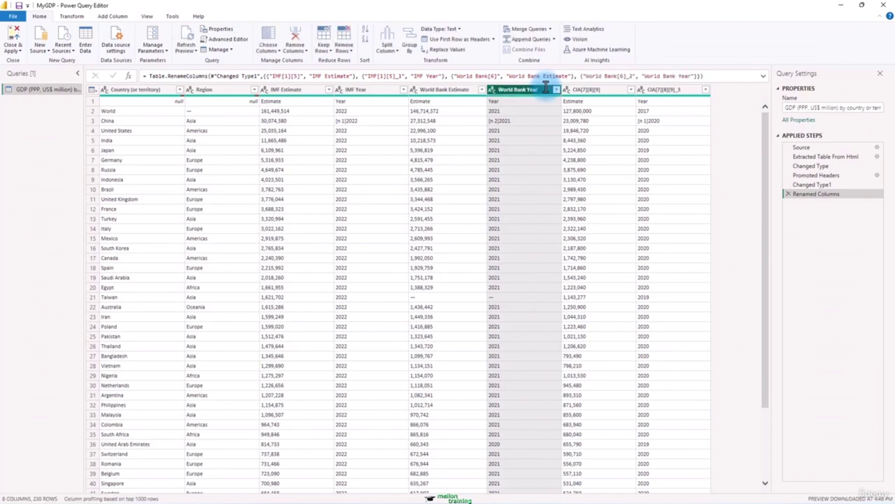
# Step: Rename the CIA[7][8][9] column as CIA Estimate
pyautogui.rightClick(601, 90)
pyautogui.click(654, 288)
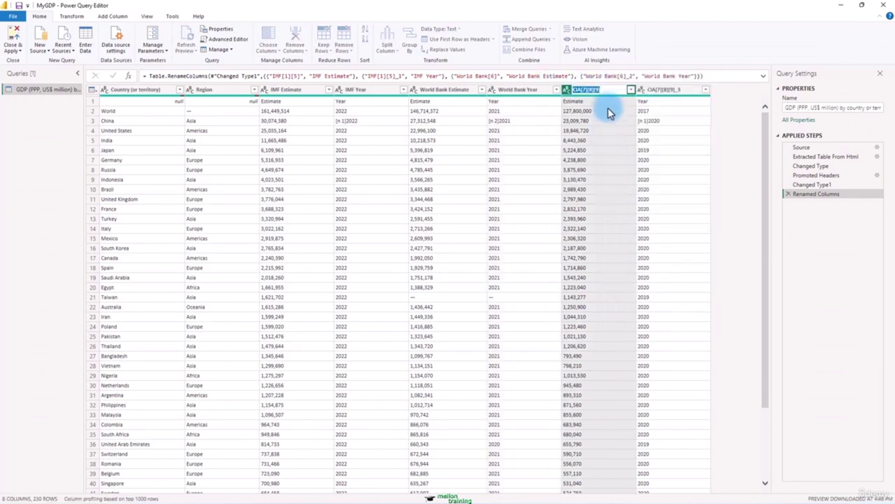
pyautogui.click(610, 89)
pyautogui.press('BackSpace')
pyautogui.press('BackSpace')
pyautogui.press('BackSpace')
pyautogui.press('BackSpace')
pyautogui.press('BackSpace')
pyautogui.press('BackSpace')
pyautogui.press('BackSpace')
pyautogui.press('BackSpace')
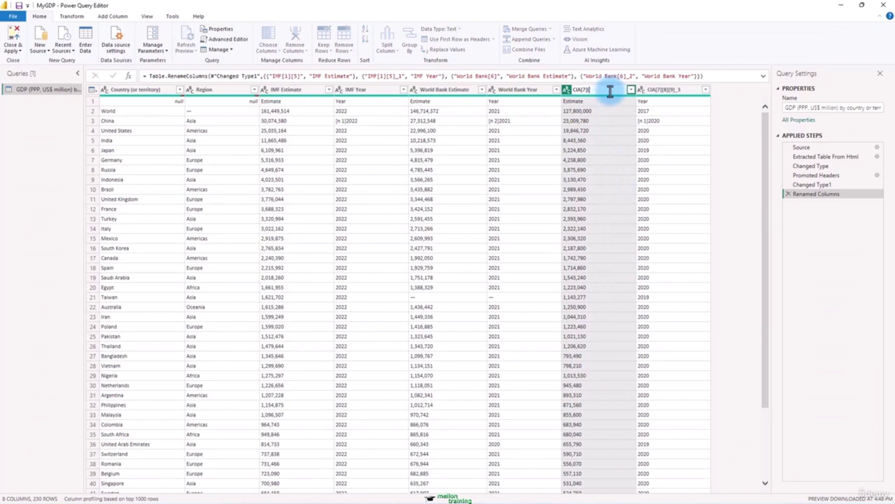
pyautogui.write('Estimate')
pyautogui.press('Return')
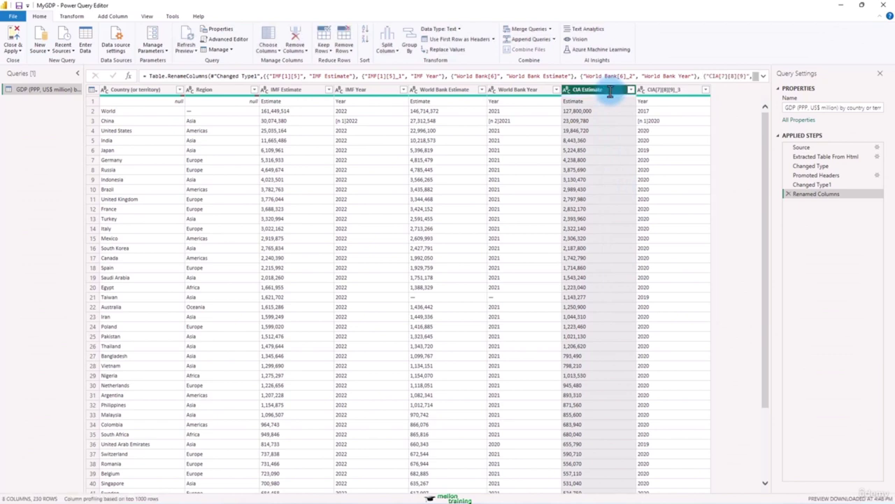
# Step: Rename the CIA[7][8][9]_3 column as CIA Year
pyautogui.rightClick(663, 92)
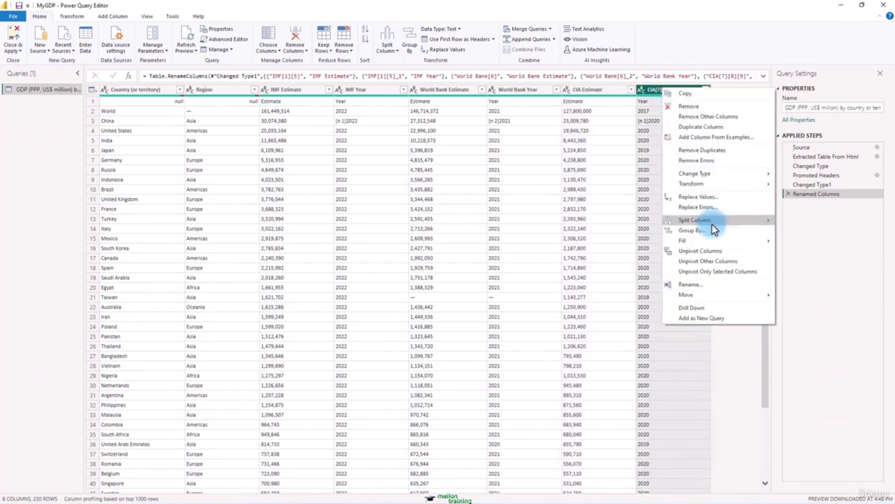
pyautogui.click(701, 285)
pyautogui.press('BackSpace')
pyautogui.press('BackSpace')
pyautogui.press('BackSpace')
pyautogui.press('BackSpace')
pyautogui.press('BackSpace')
pyautogui.press('BackSpace')
pyautogui.press('BackSpace')
pyautogui.press('BackSpace')
pyautogui.press('BackSpace')
pyautogui.press('BackSpace')
pyautogui.press('BackSpace')
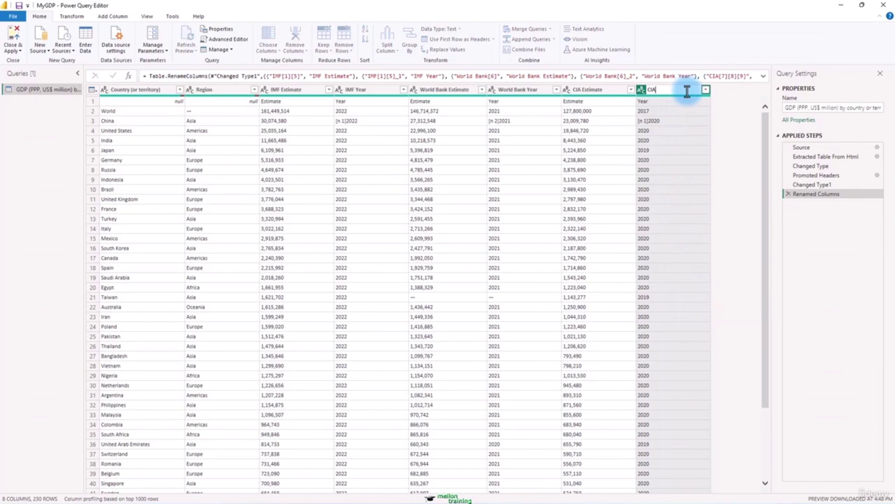
pyautogui.write('Year')
pyautogui.press('Return')
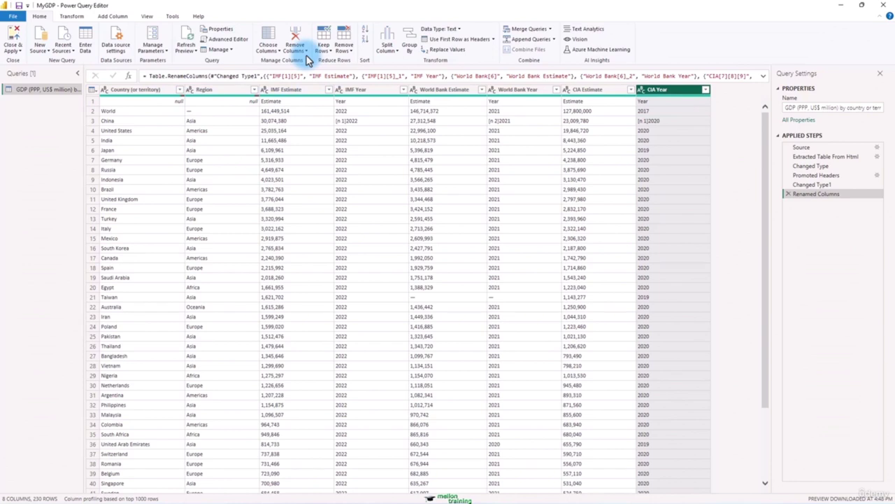
# Step: Remove the top 1 row, which holds the leftover Estimate and Year subheadings, from the GDP table
pyautogui.click(353, 55)
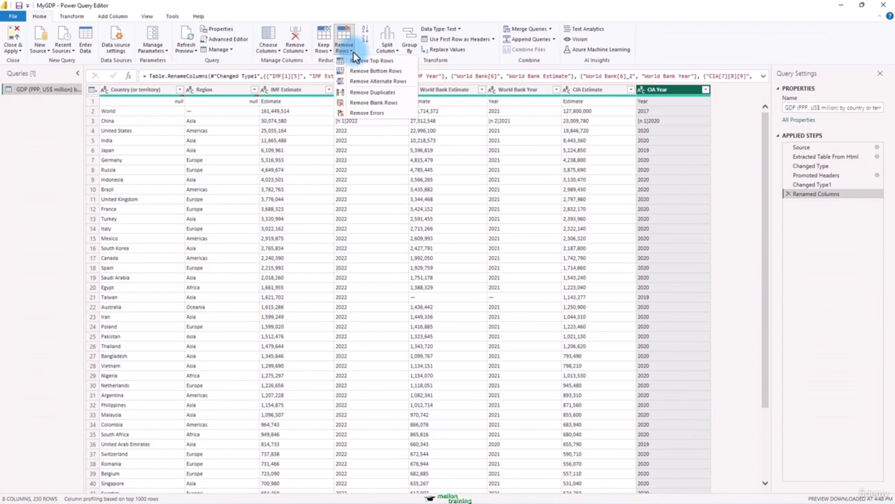
pyautogui.click(404, 61)
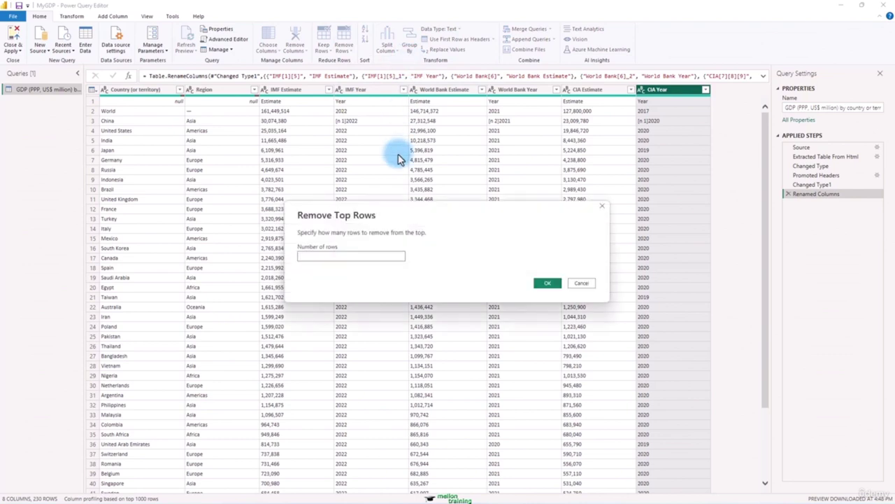
pyautogui.write('1')
pyautogui.press('Return')
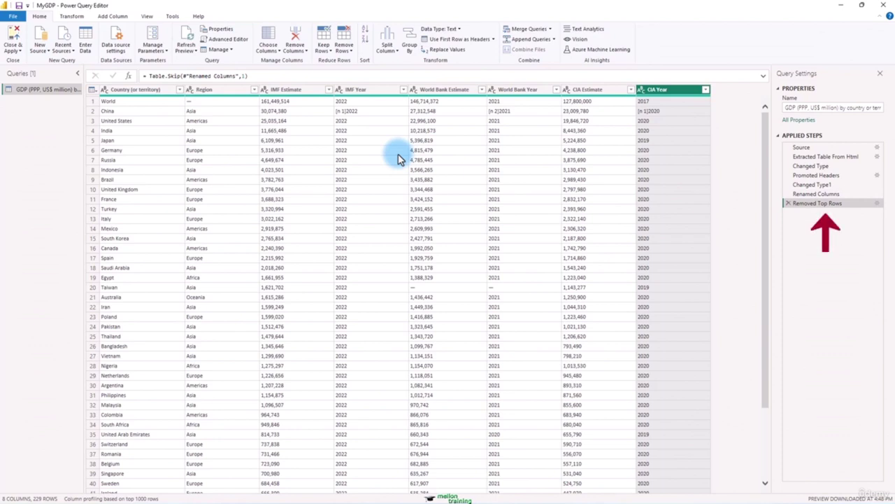
# Step: Request deletion of the Changed Type1 applied step and cancel it
pyautogui.click(790, 187)
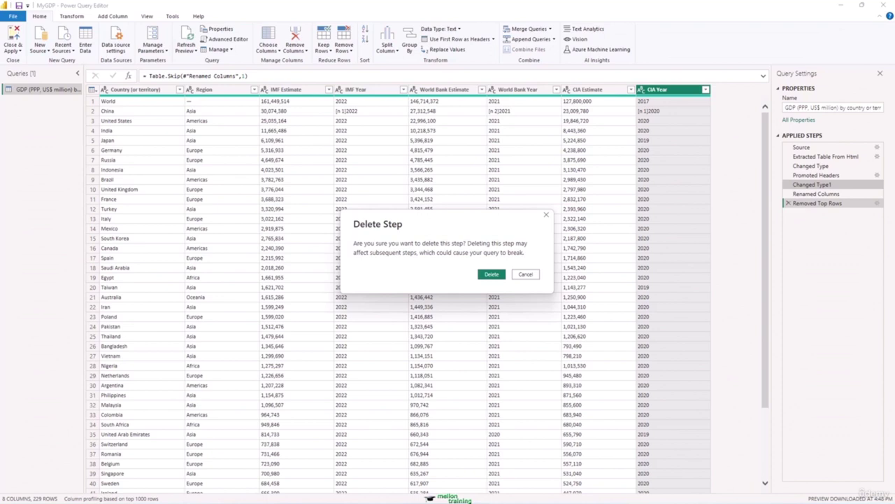
pyautogui.click(526, 274)
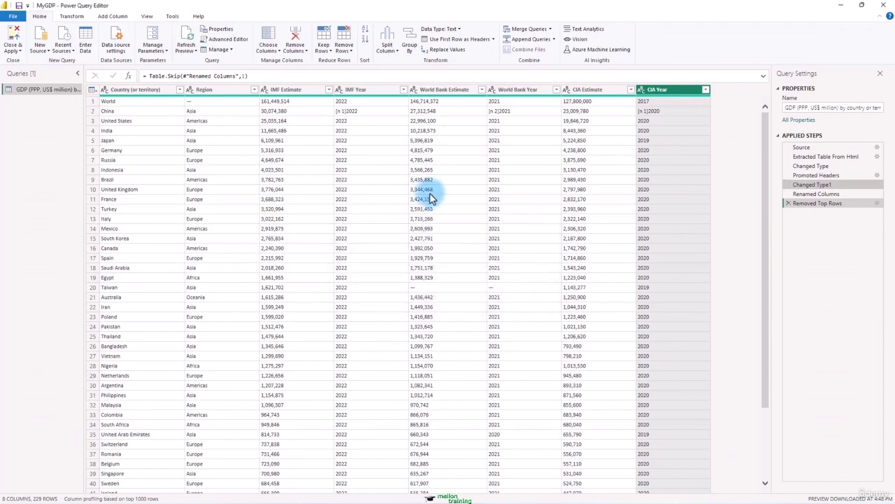
# Step: Change the data type of the IMF Estimate column to Whole Number
pyautogui.click(300, 95)
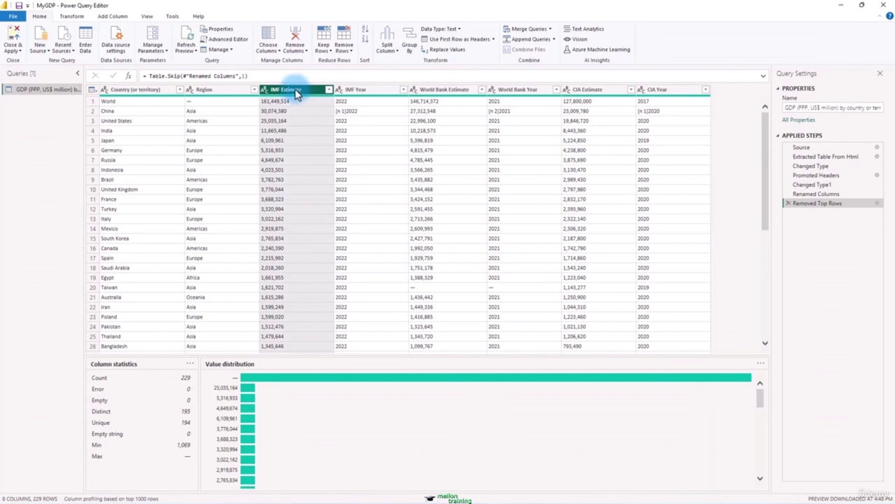
pyautogui.click(72, 17)
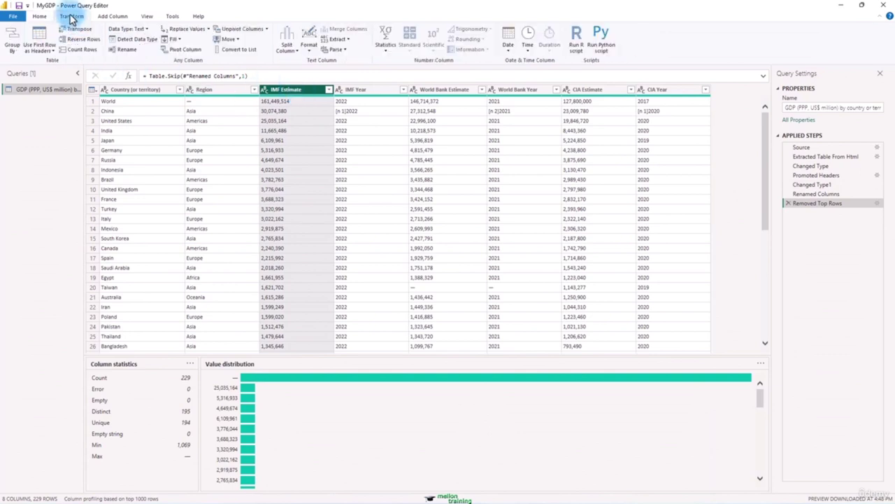
pyautogui.click(147, 29)
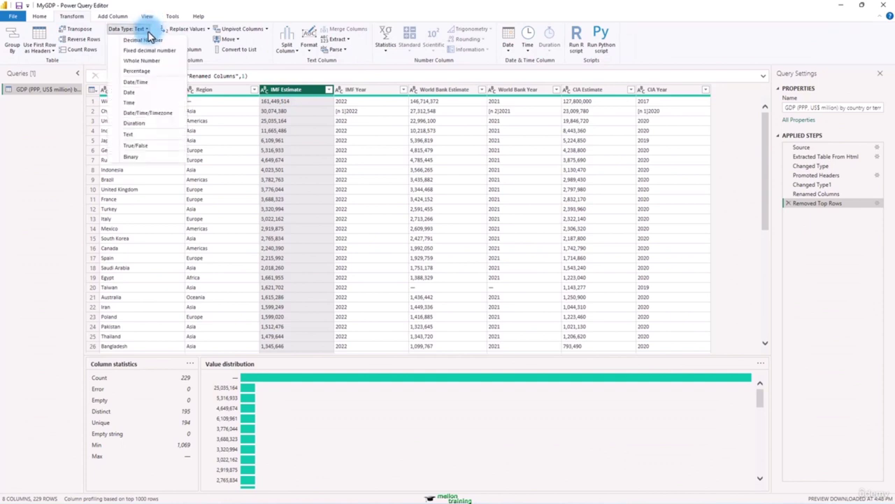
pyautogui.click(166, 61)
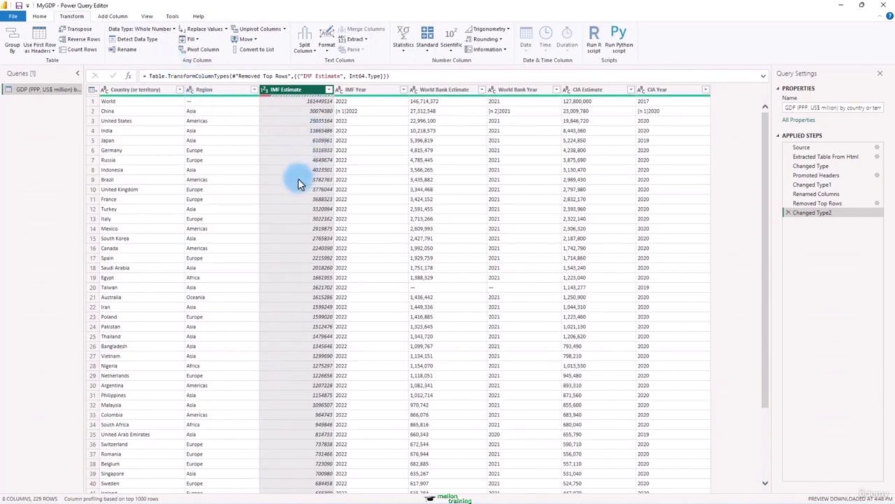
# Step: Remove the rows that contain errors in the IMF Estimate column
pyautogui.scroll(-3, 294, 259)
pyautogui.scroll(-20, 294, 259)
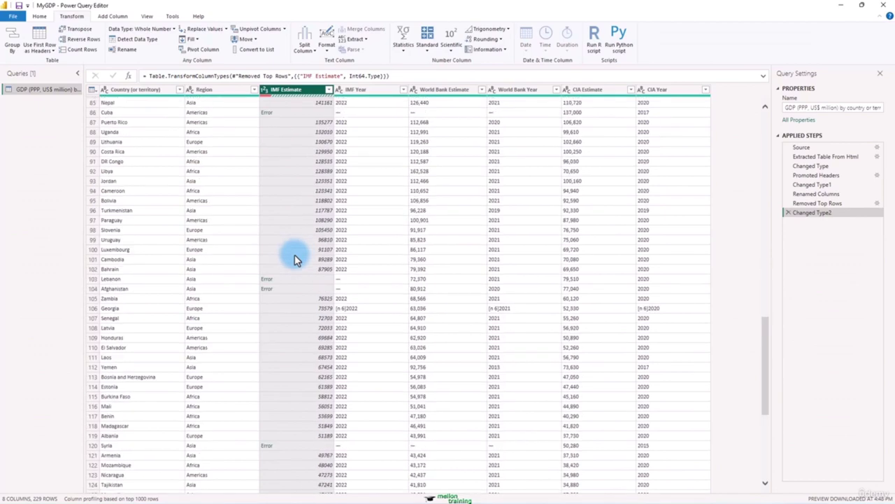
pyautogui.scroll(-9, 293, 259)
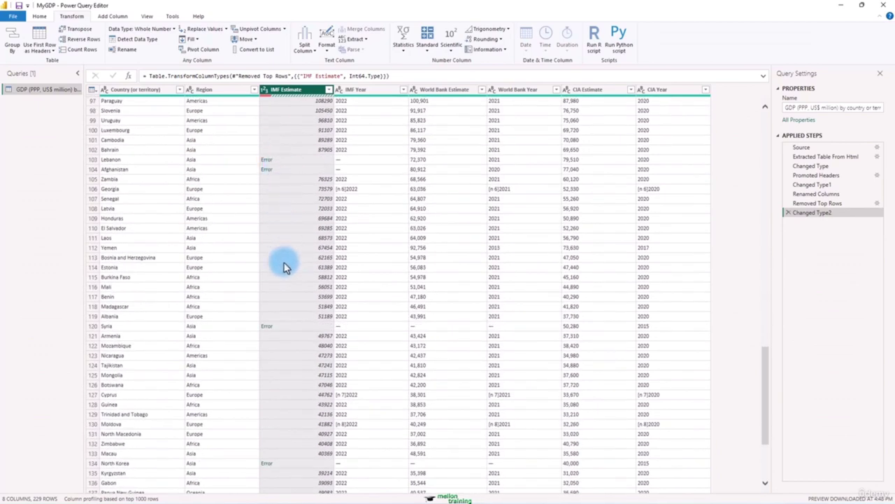
pyautogui.scroll(-19, 284, 280)
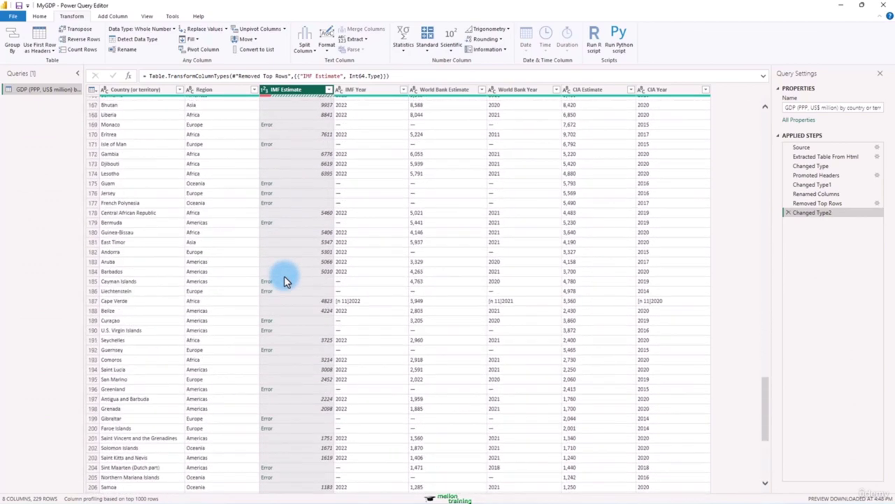
pyautogui.scroll(-4, 273, 326)
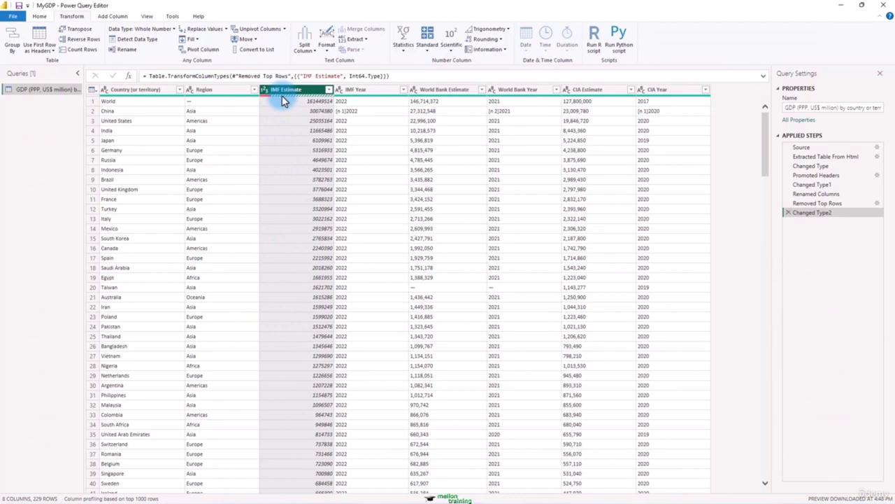
pyautogui.moveTo(283, 97)
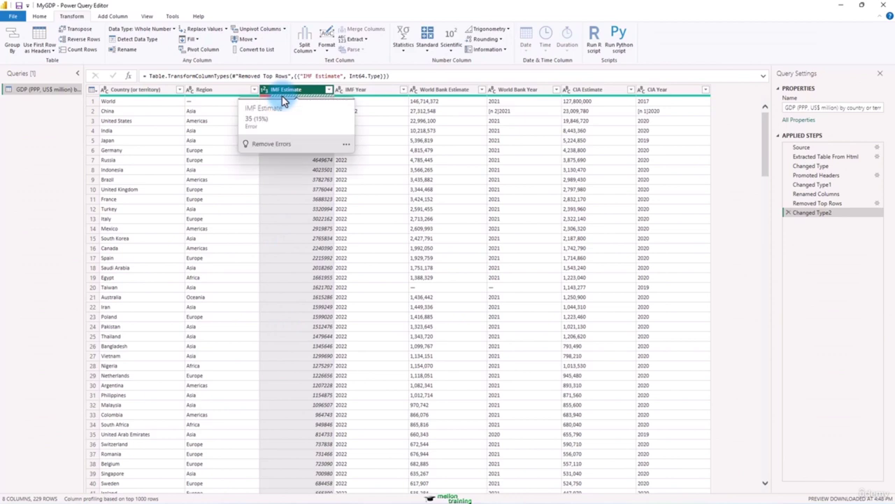
pyautogui.click(280, 144)
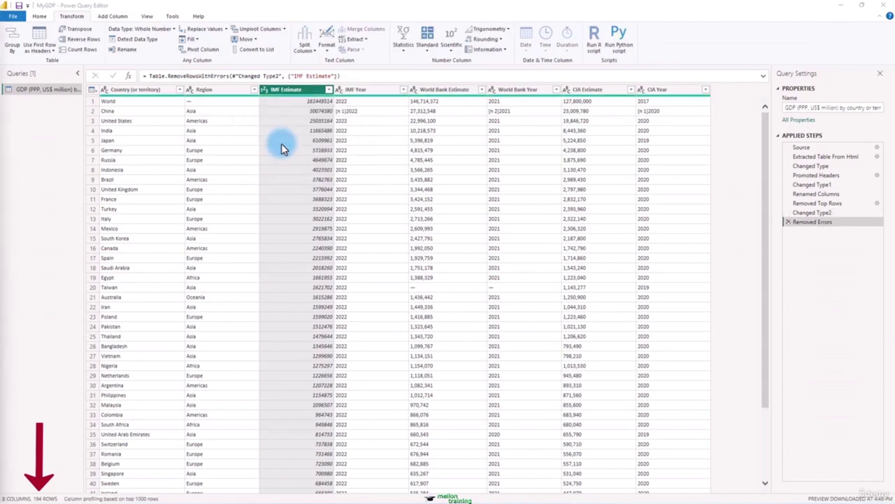
# Step: Check the remaining rows of the table and delete the Removed Errors applied step
pyautogui.rightClick(281, 145)
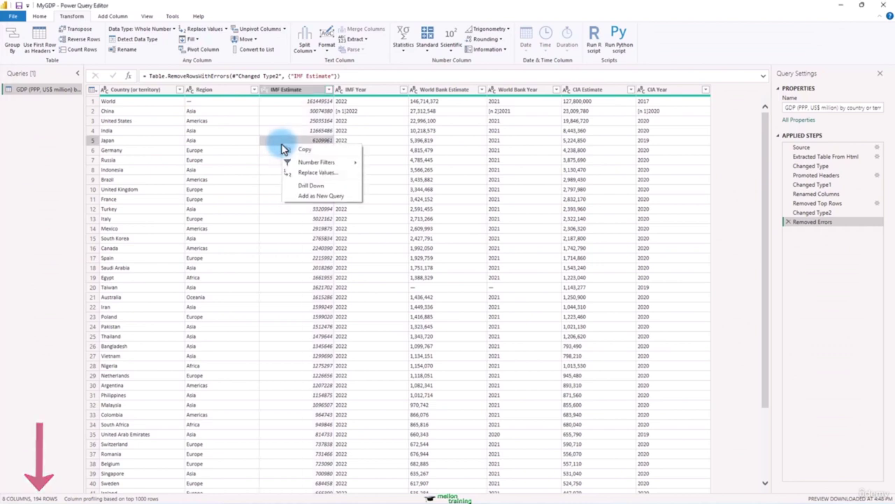
pyautogui.click(279, 130)
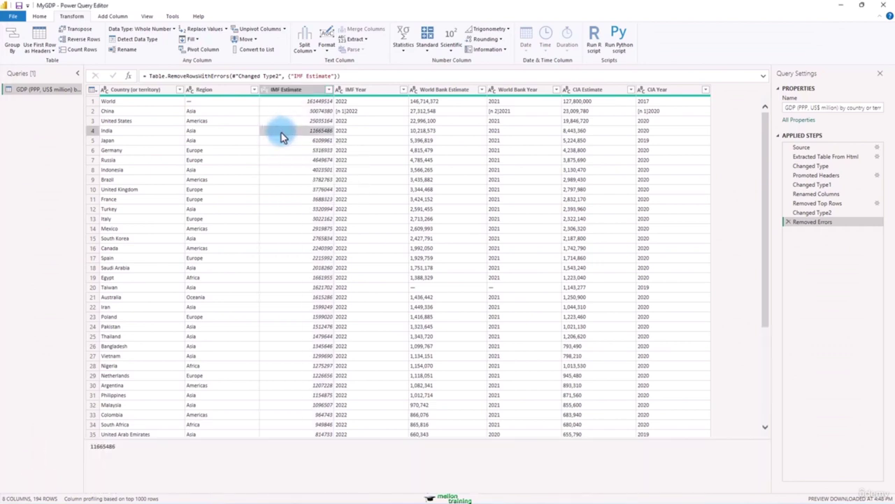
pyautogui.scroll(-20, 299, 326)
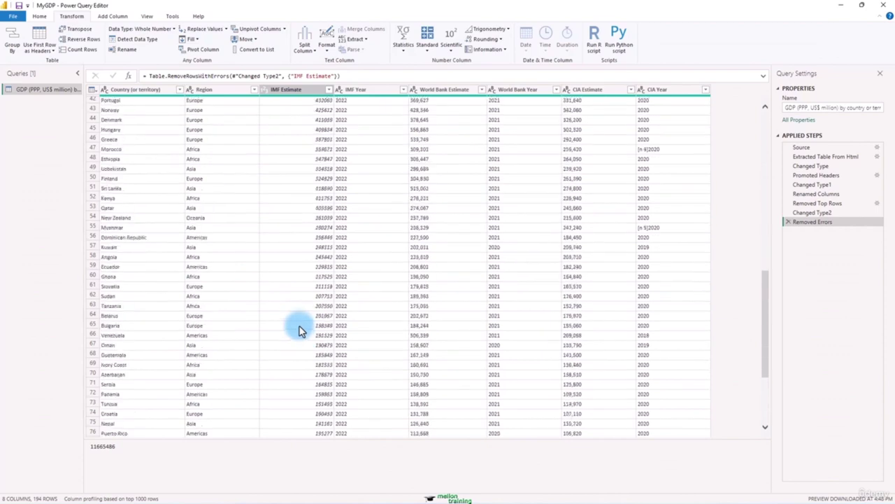
pyautogui.scroll(-15, 300, 330)
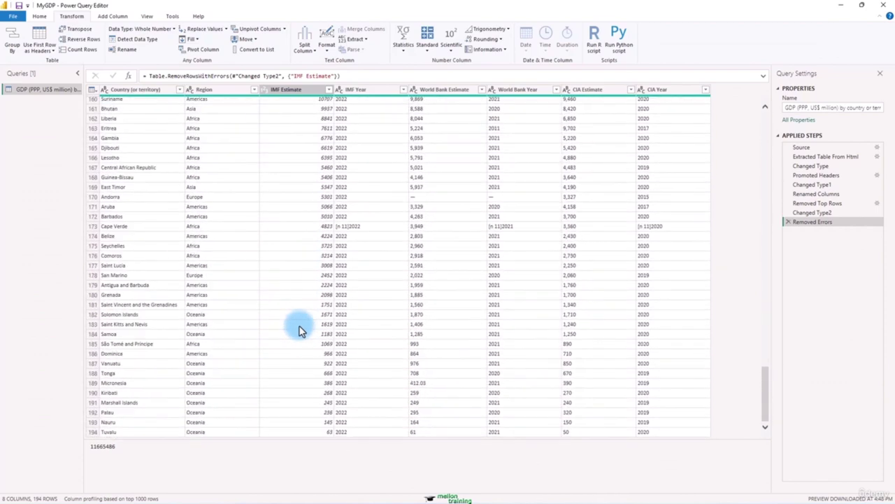
pyautogui.scroll(20, 300, 329)
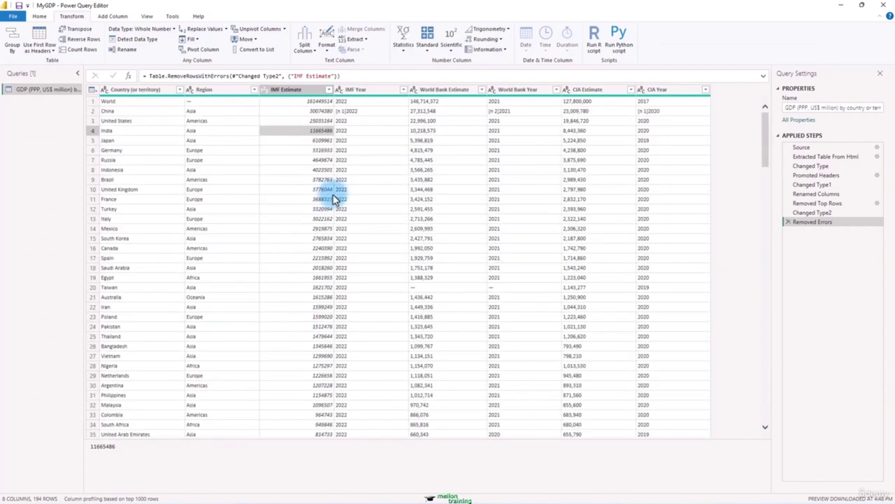
pyautogui.click(788, 223)
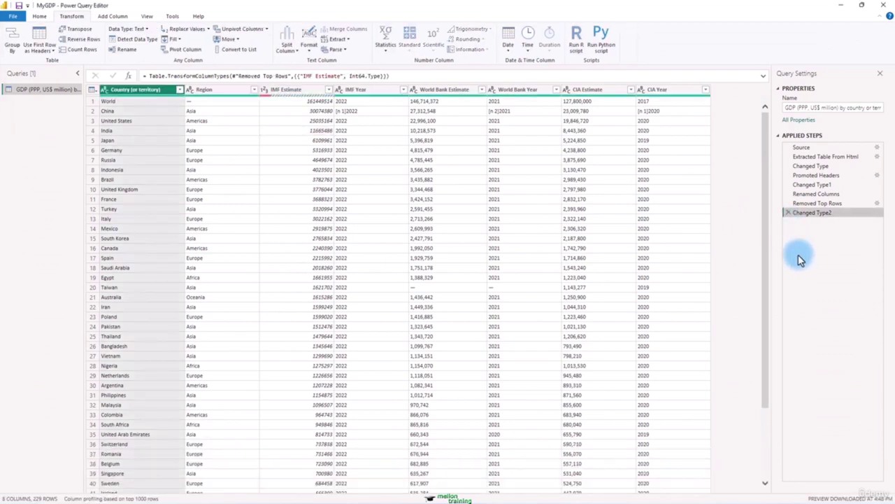
# Step: Change the data type of the World Bank Estimate column to Whole Number
pyautogui.scroll(-20, 352, 362)
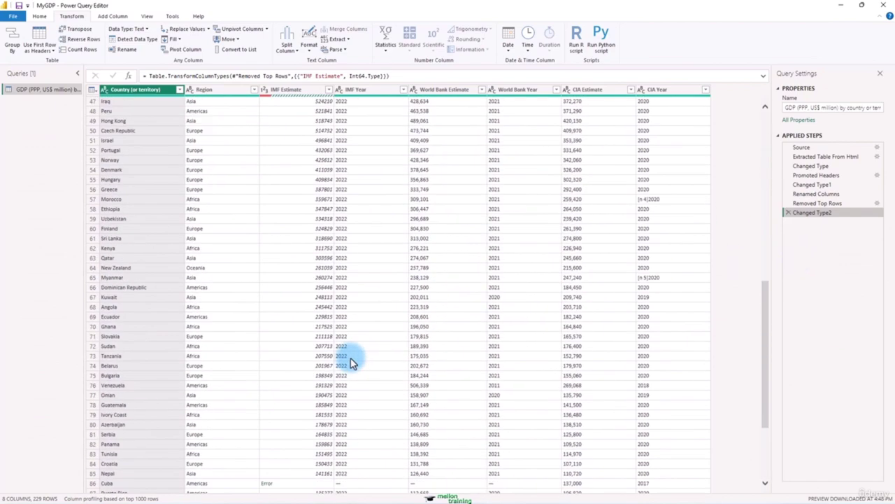
pyautogui.scroll(-17, 352, 362)
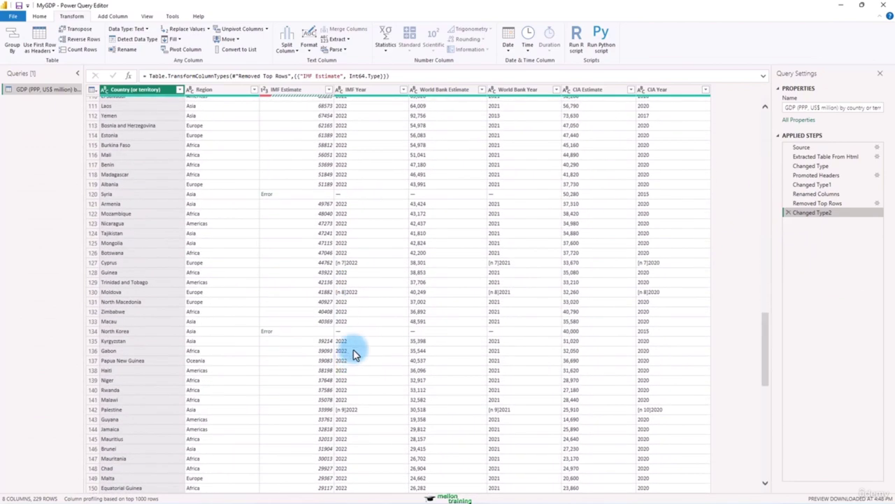
pyautogui.scroll(-14, 358, 341)
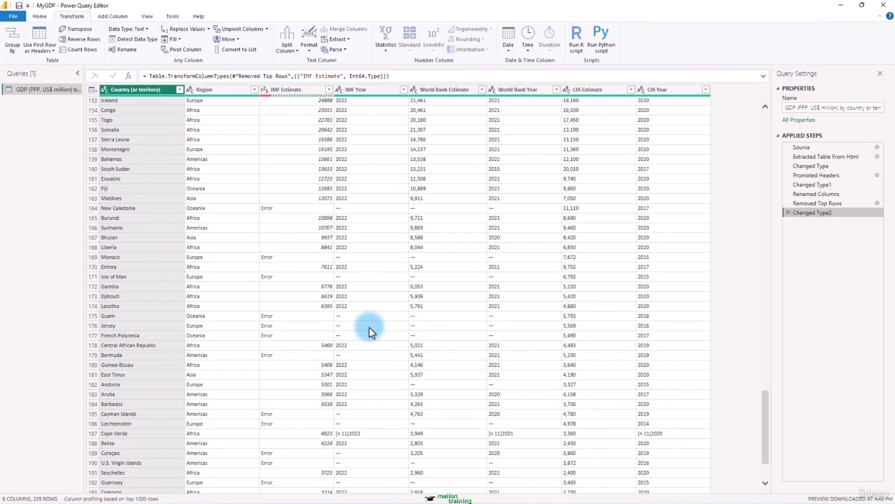
pyautogui.click(445, 89)
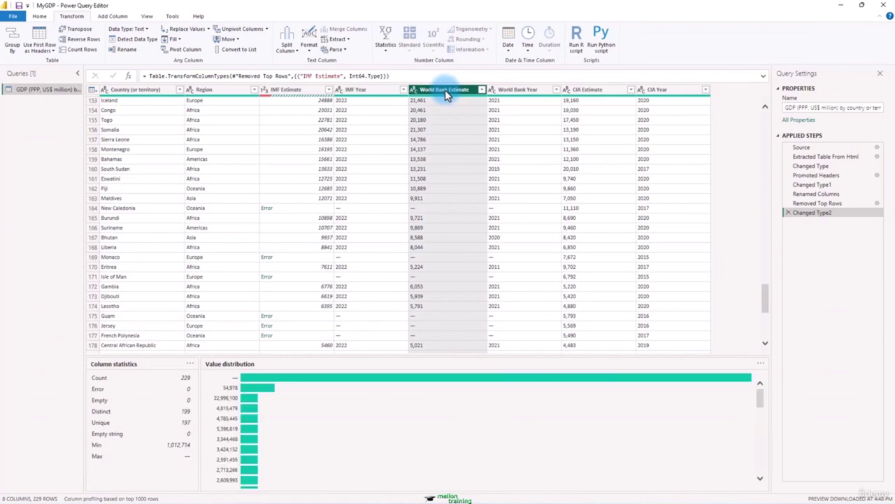
pyautogui.click(147, 31)
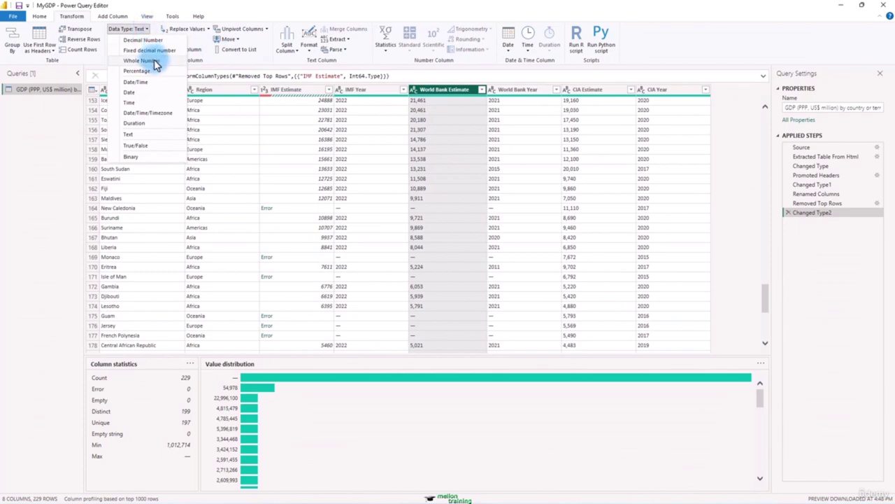
pyautogui.click(153, 61)
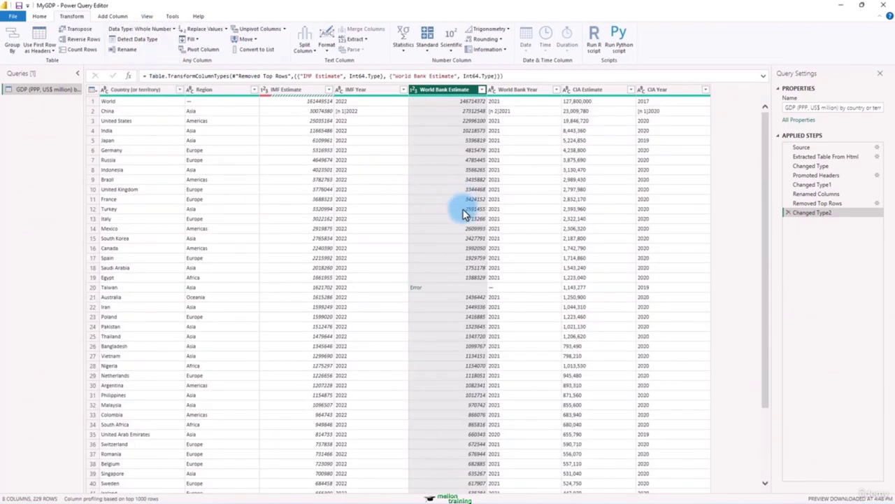
# Step: Change the data type of the CIA Estimate column to Whole Number
pyautogui.scroll(-20, 455, 294)
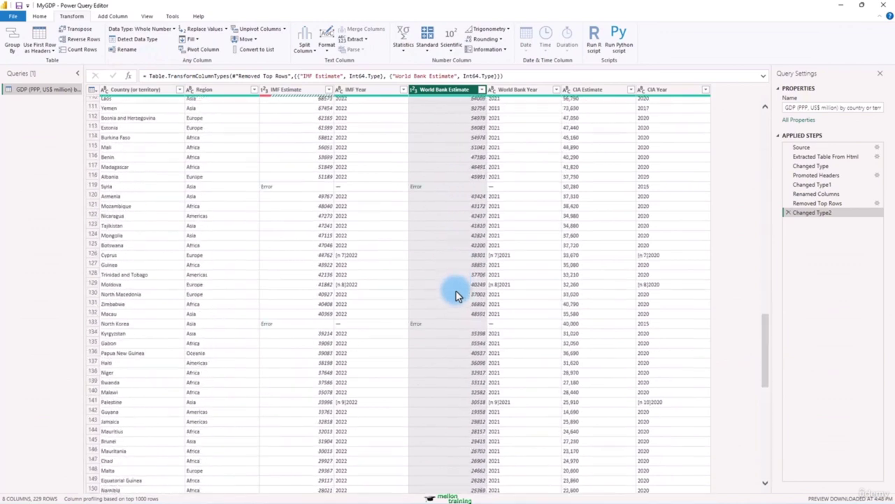
pyautogui.scroll(-2, 455, 296)
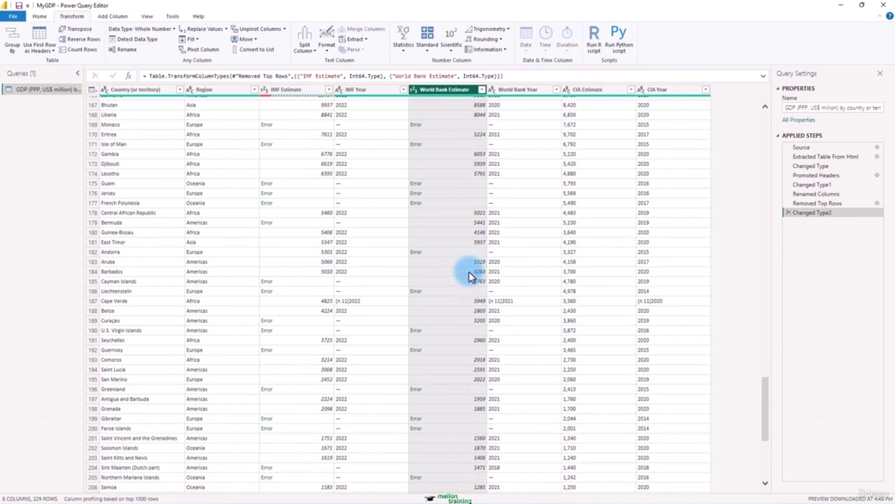
pyautogui.click(607, 92)
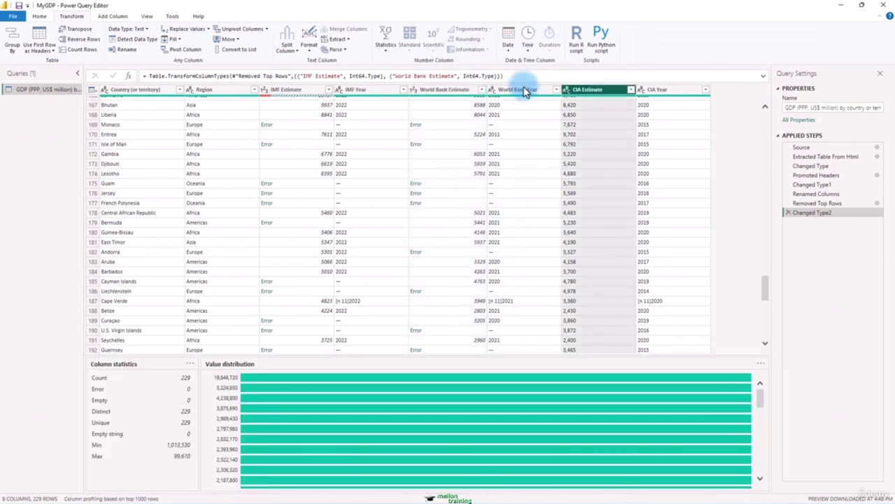
pyautogui.click(140, 29)
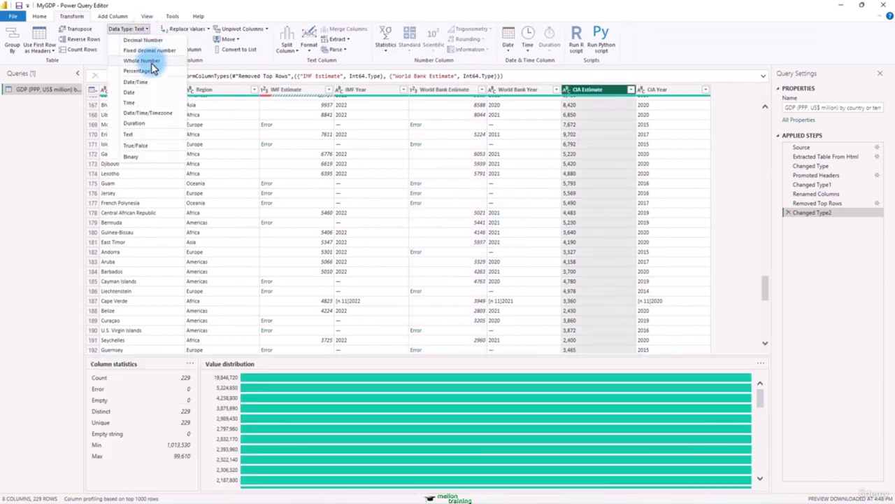
pyautogui.click(148, 61)
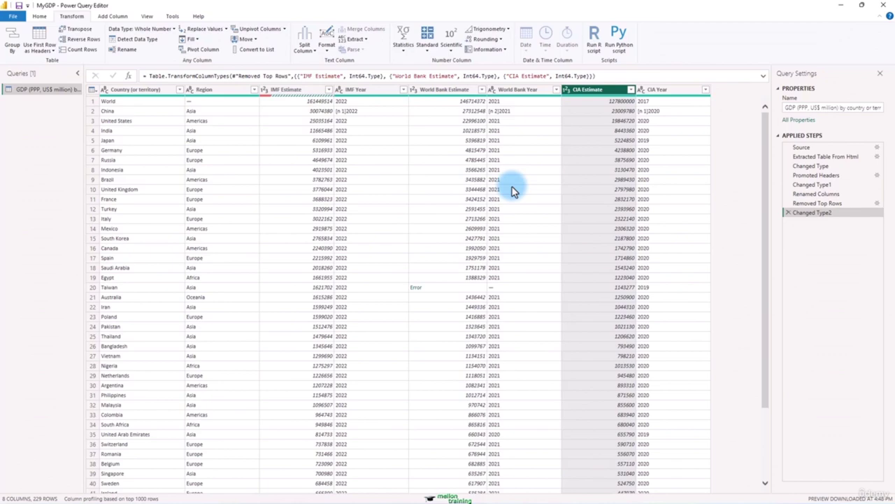
# Step: Close the query editor, apply the changes to the MyGDP report and dismiss the load summary
pyautogui.click(40, 17)
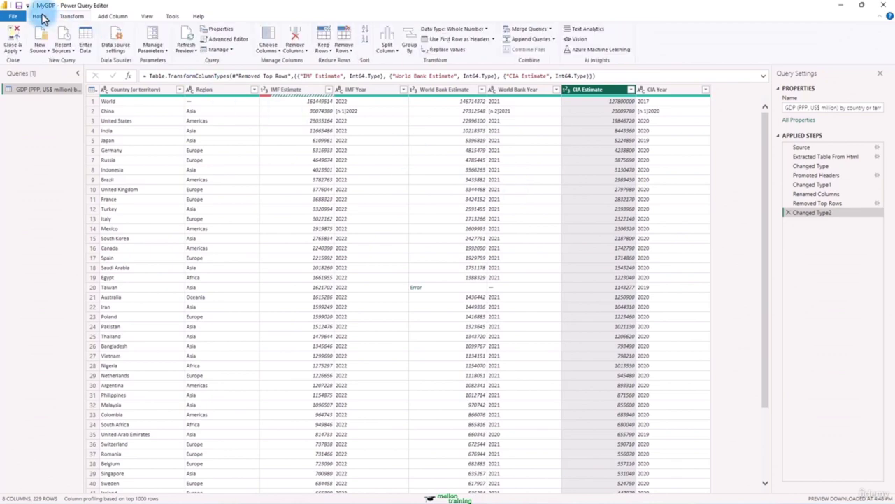
pyautogui.click(15, 39)
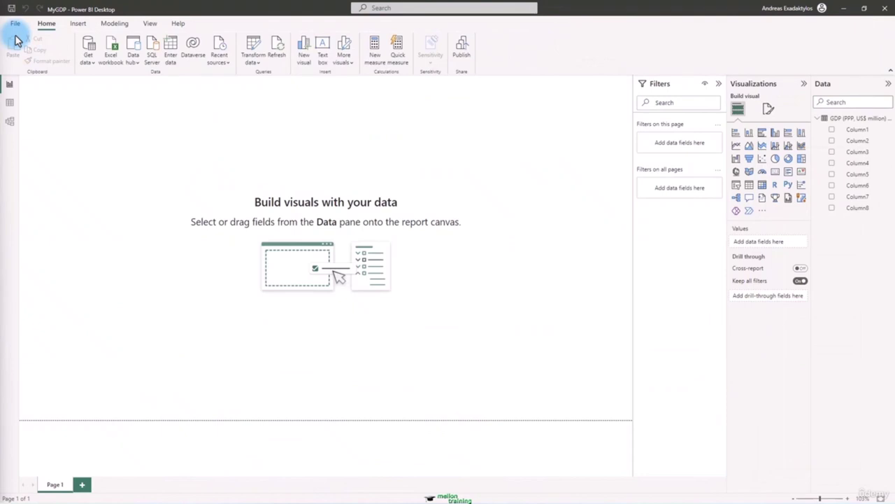
pyautogui.click(133, 114)
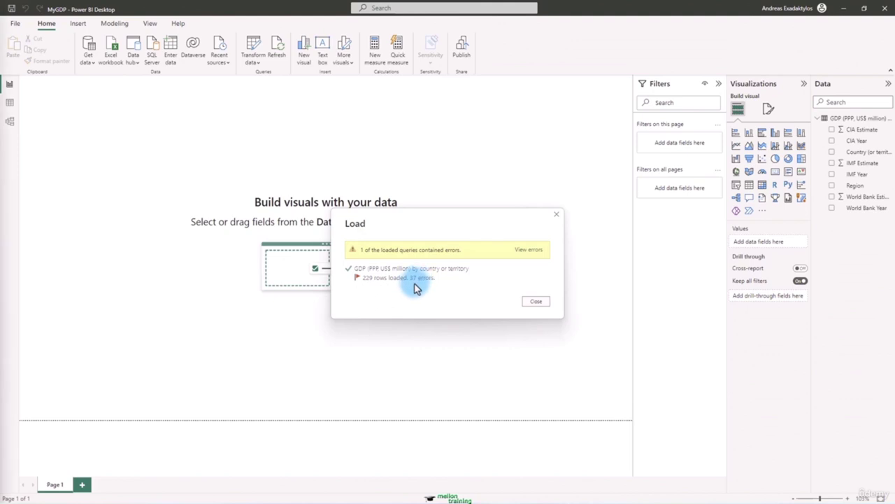
pyautogui.click(536, 301)
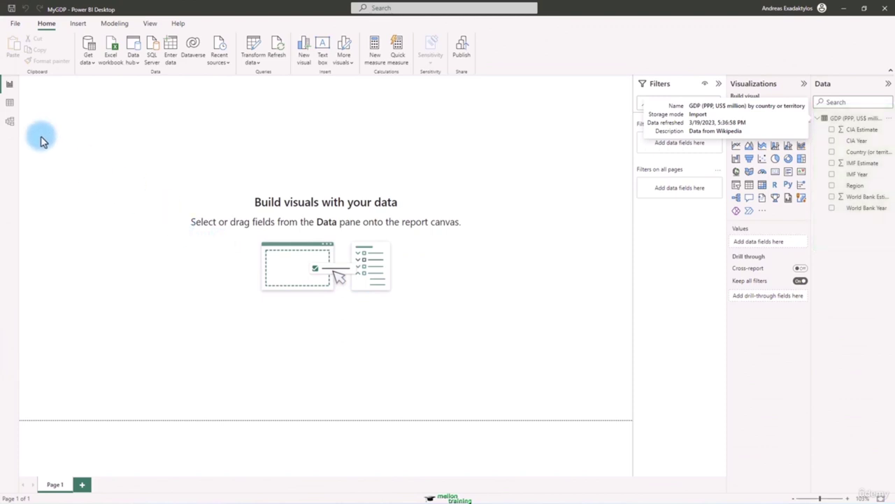
# Step: Show the loaded GDP table in Data view and examine how the error cells of the estimate columns were loaded
pyautogui.click(9, 103)
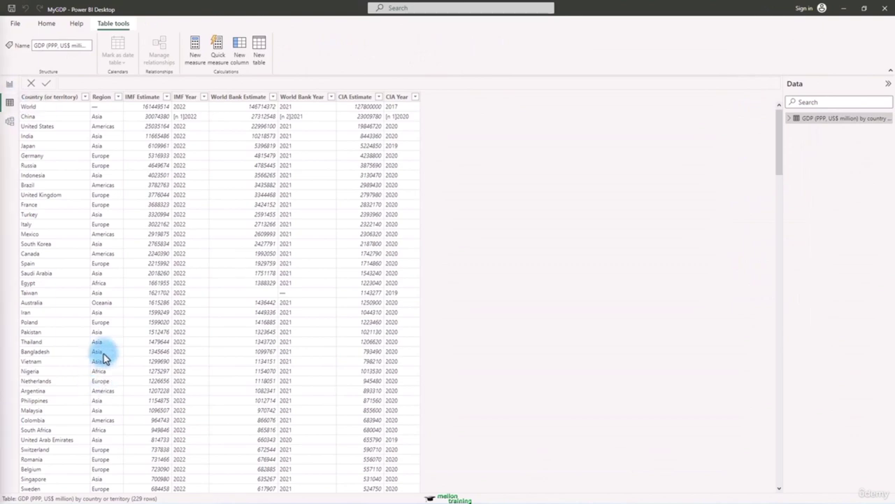
pyautogui.scroll(-20, 104, 355)
pyautogui.scroll(-20, 104, 355)
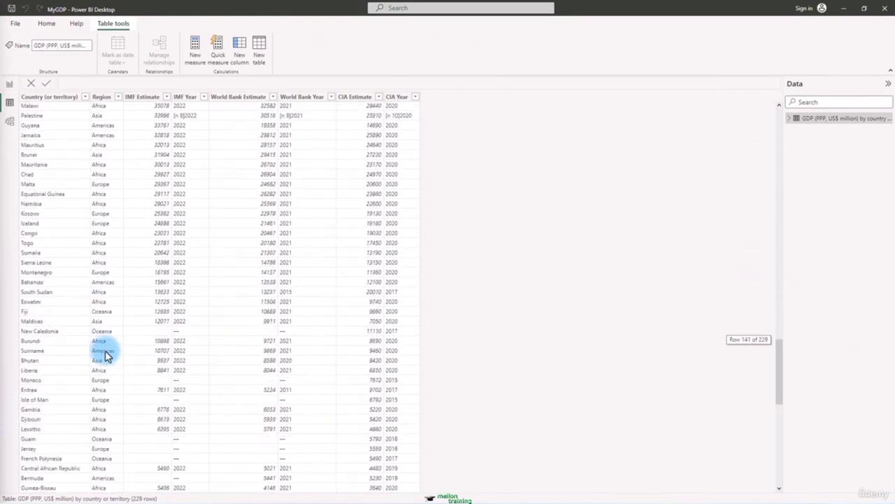
# Step: Examine the remaining rows of the loaded GDP table down to the smallest territories
pyautogui.scroll(-3, 105, 355)
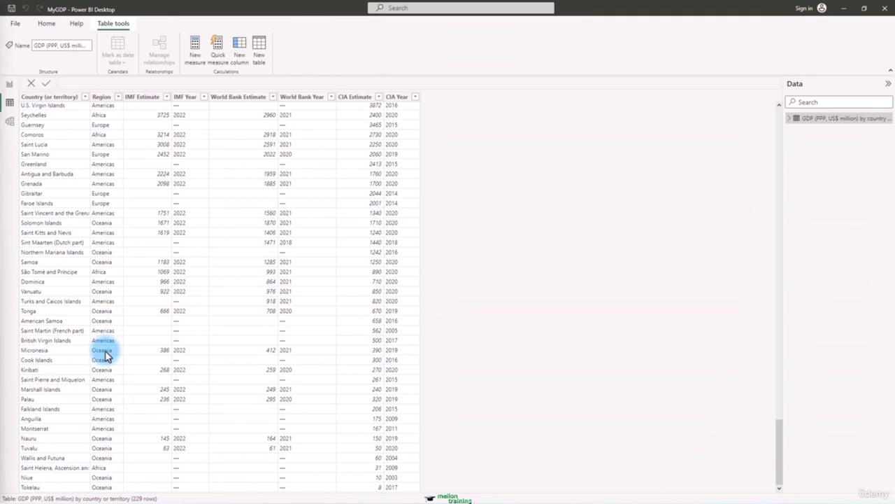
pyautogui.scroll(20, 121, 388)
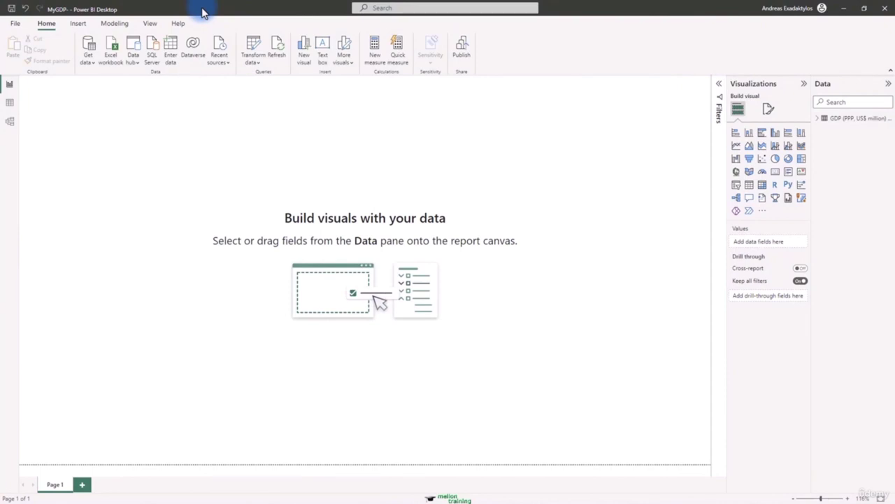
# Step: Reopen the GDP query for transformation and check its rows for error cells in the estimate columns
pyautogui.click(253, 63)
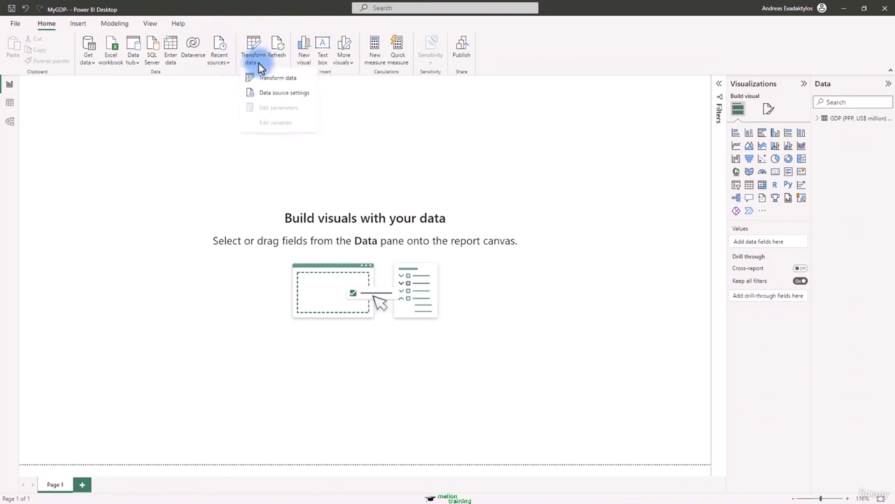
pyautogui.click(301, 79)
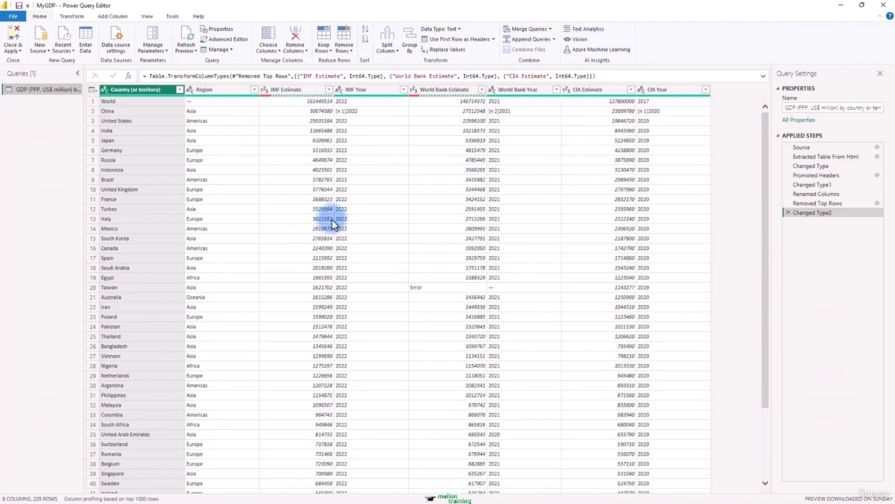
pyautogui.scroll(-3, 328, 221)
pyautogui.scroll(-20, 334, 223)
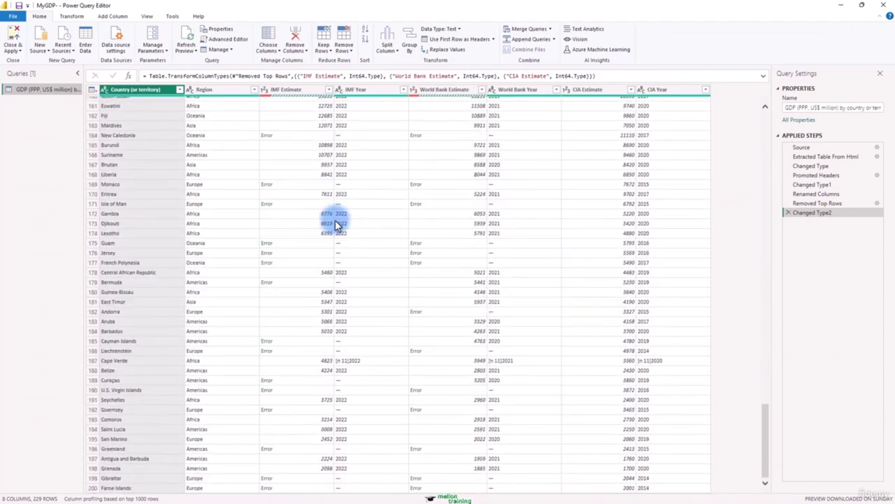
pyautogui.scroll(-2, 335, 224)
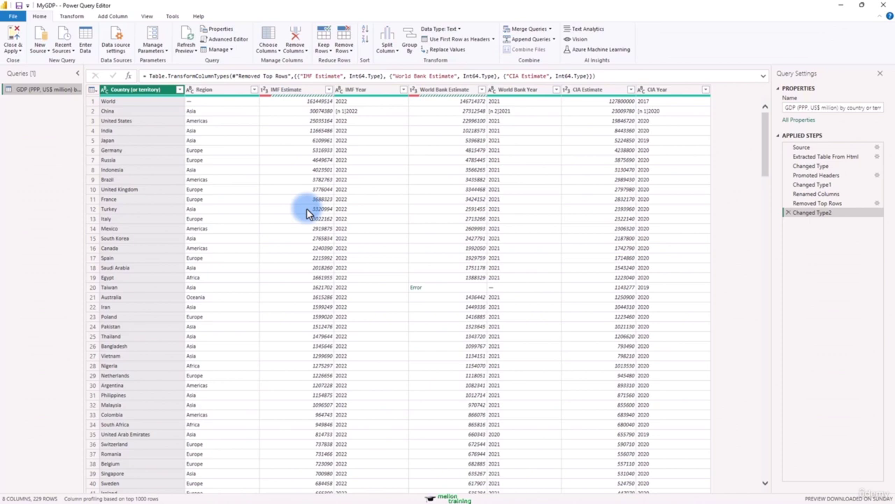
# Step: Remove the IMF Estimate, IMF Year, CIA Estimate and CIA Year columns from the GDP query
pyautogui.click(308, 89)
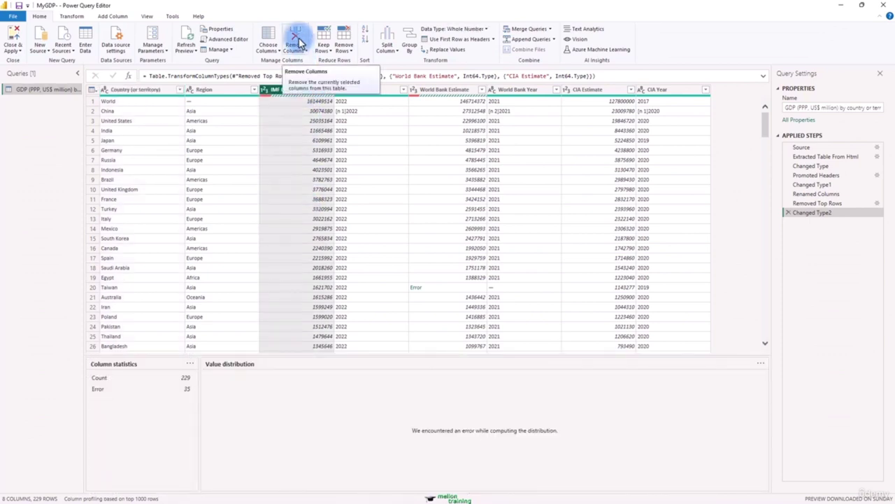
pyautogui.click(297, 45)
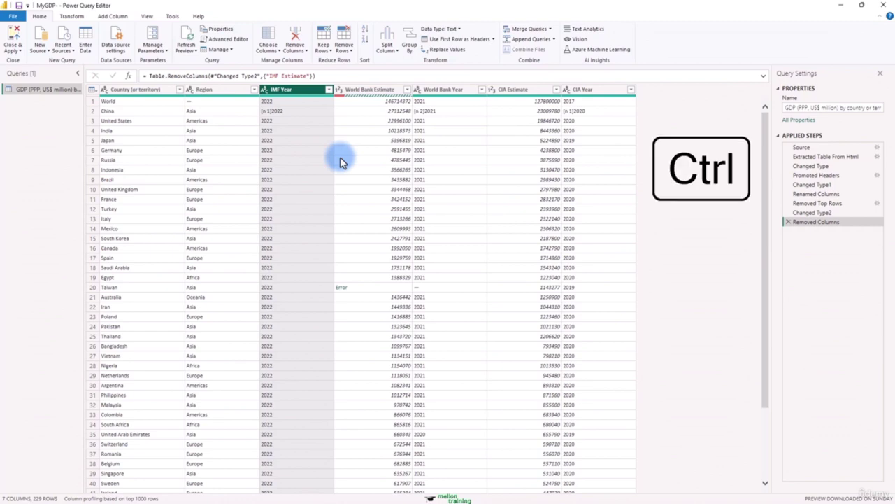
pyautogui.keyDown('ctrl'); pyautogui.click(521, 92); pyautogui.keyUp('ctrl')
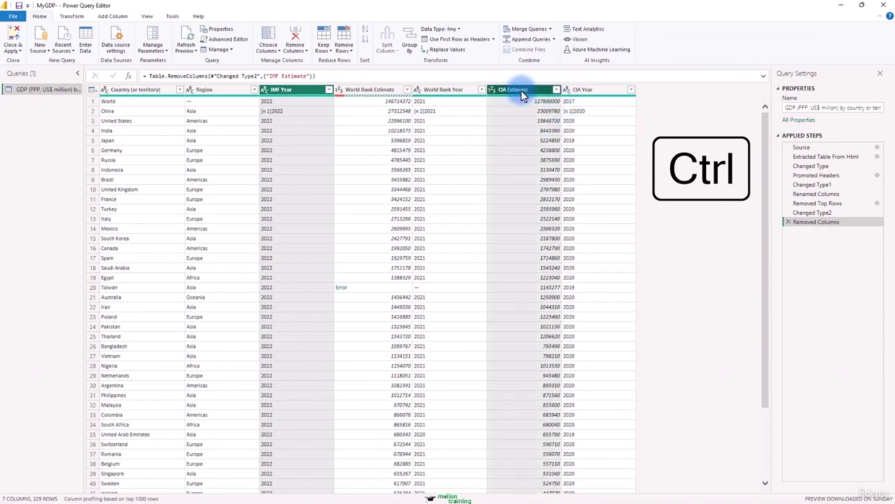
pyautogui.keyDown('ctrl'); pyautogui.click(581, 90); pyautogui.keyUp('ctrl')
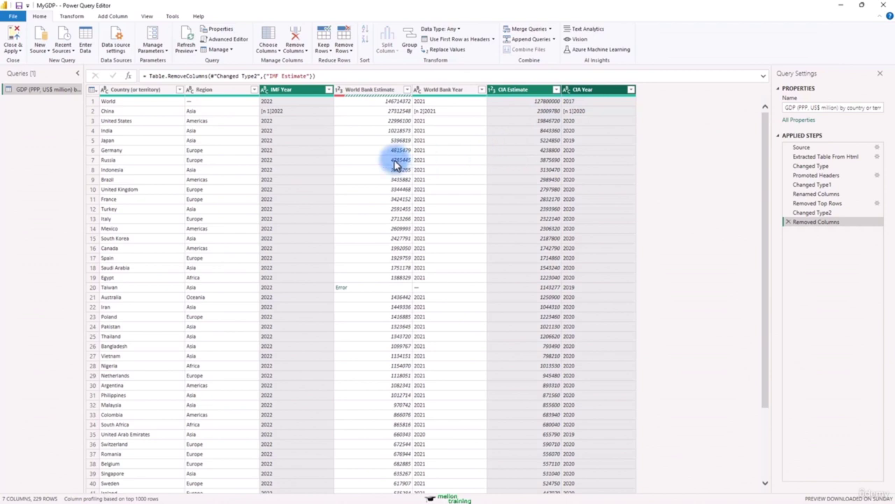
pyautogui.click(305, 53)
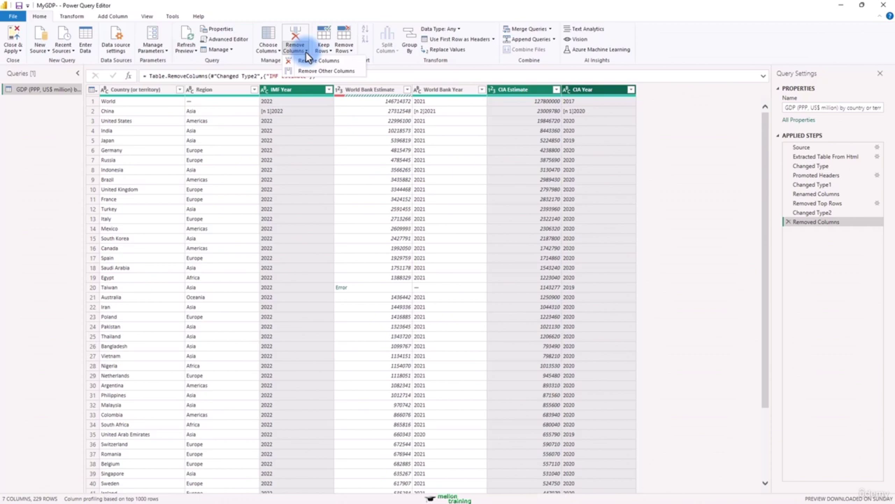
pyautogui.click(303, 50)
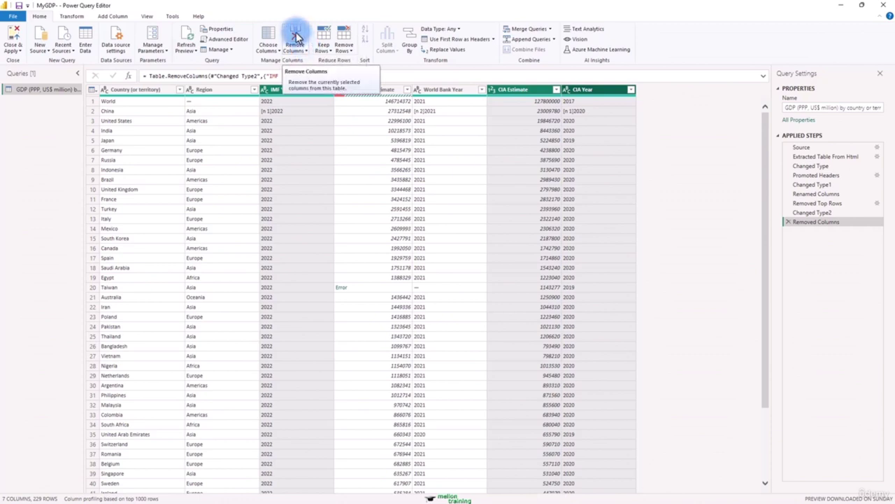
pyautogui.click(295, 39)
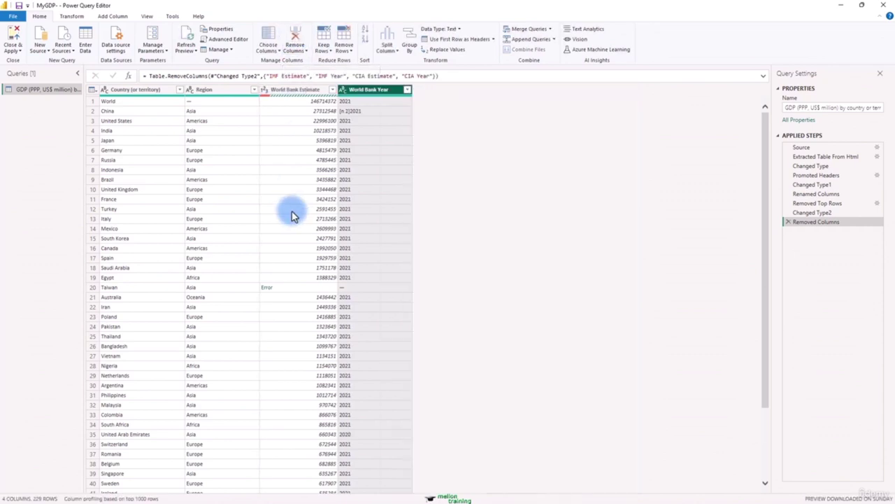
# Step: Remove the rows with errors in the World Bank Estimate column
pyautogui.click(292, 94)
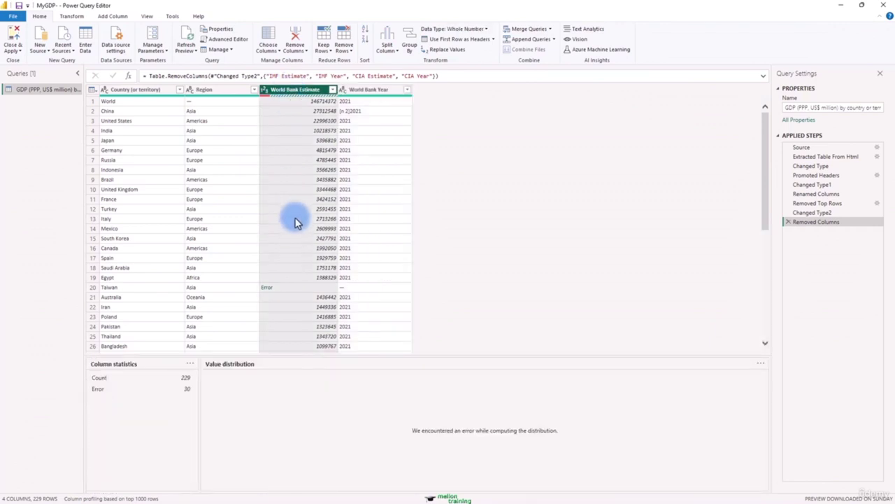
pyautogui.rightClick(291, 91)
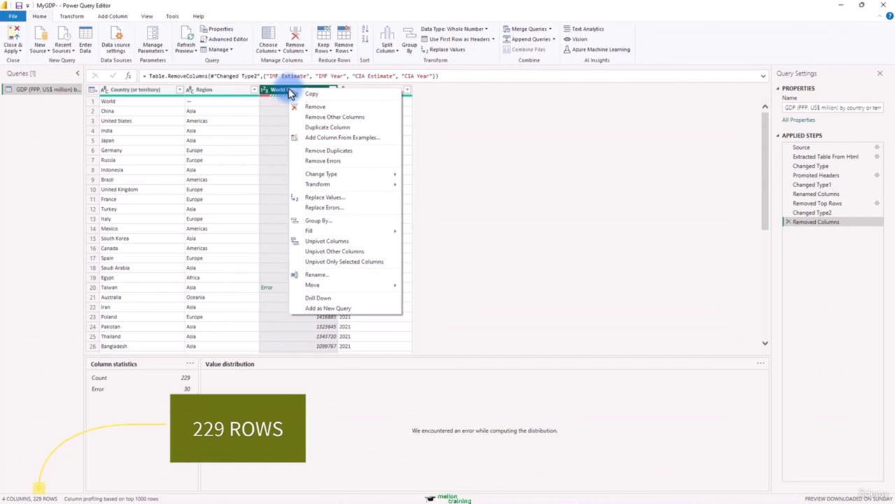
pyautogui.click(365, 160)
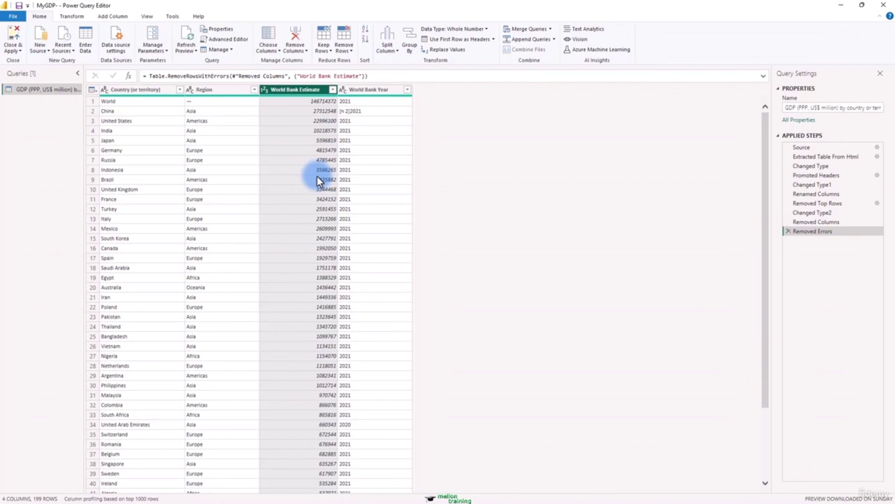
# Step: Sort the table by World Bank Estimate in descending order and keep only the top 20 rows
pyautogui.click(333, 90)
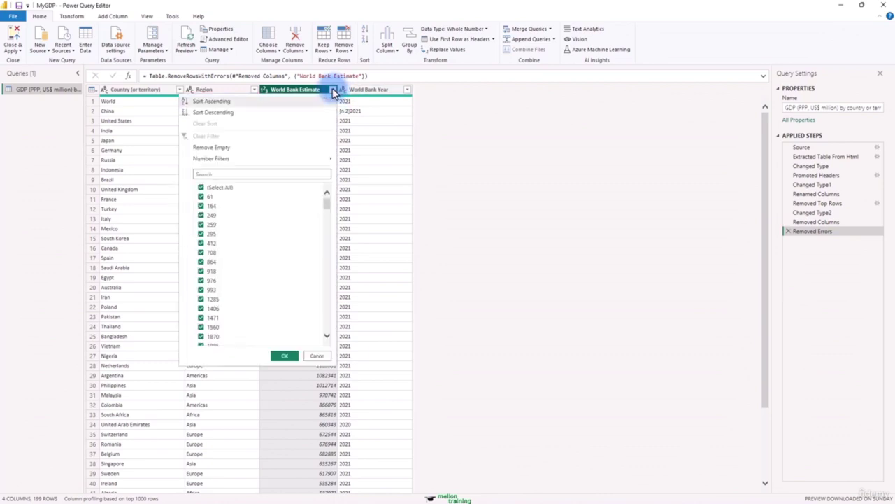
pyautogui.click(264, 114)
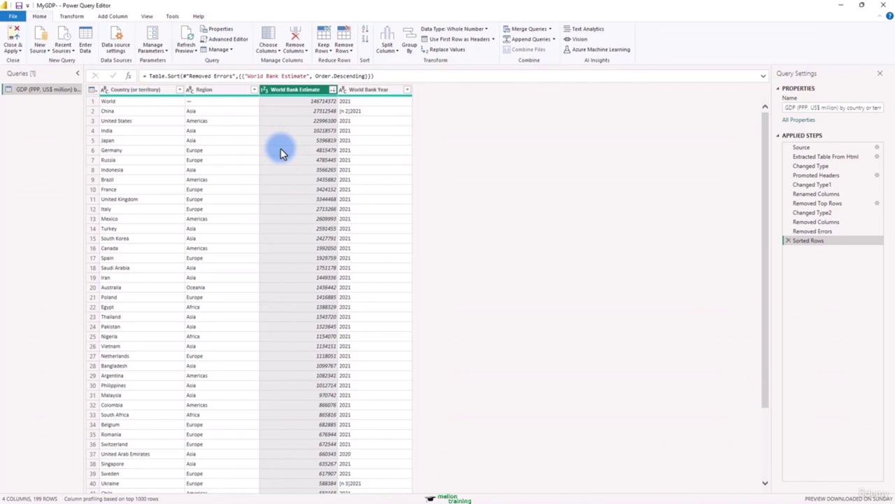
pyautogui.click(323, 48)
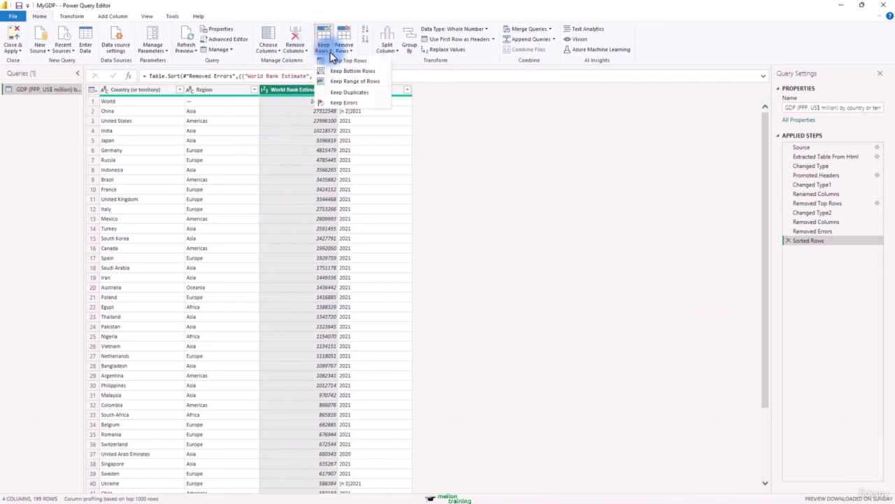
pyautogui.click(375, 60)
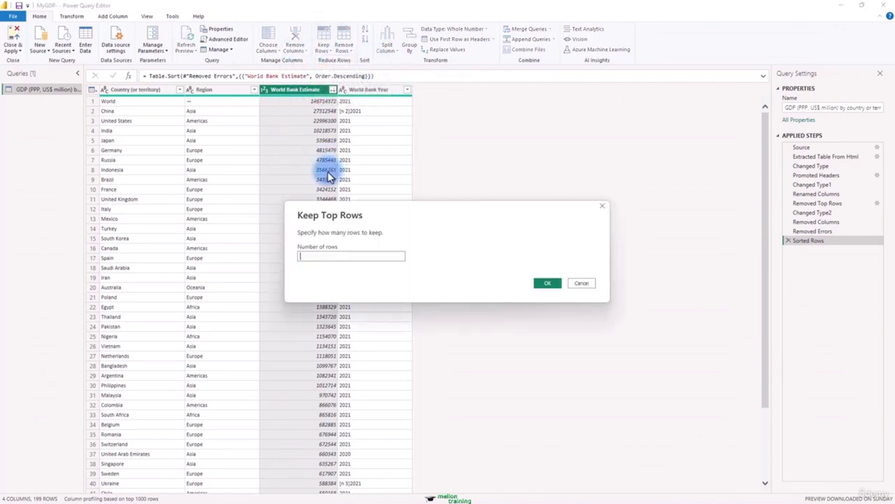
pyautogui.write('20')
pyautogui.click(548, 283)
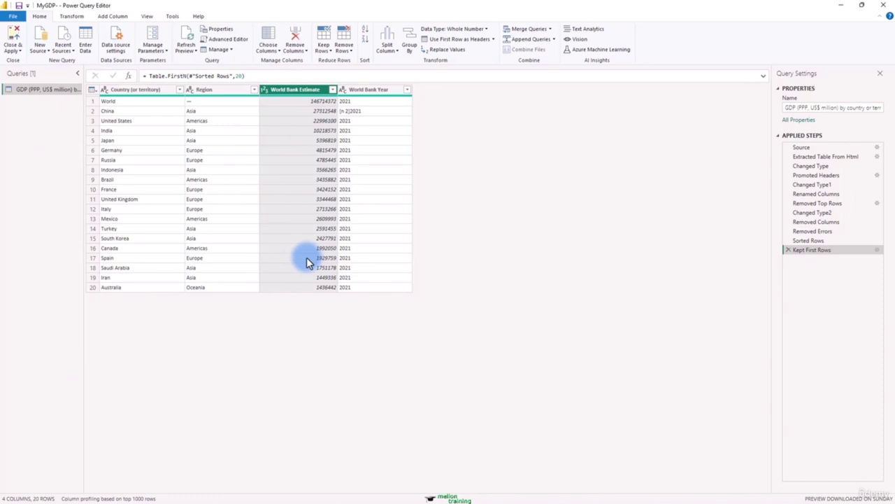
# Step: Reduce the Country (or territory) column to its first 3 characters with the Extract transformation
pyautogui.click(147, 91)
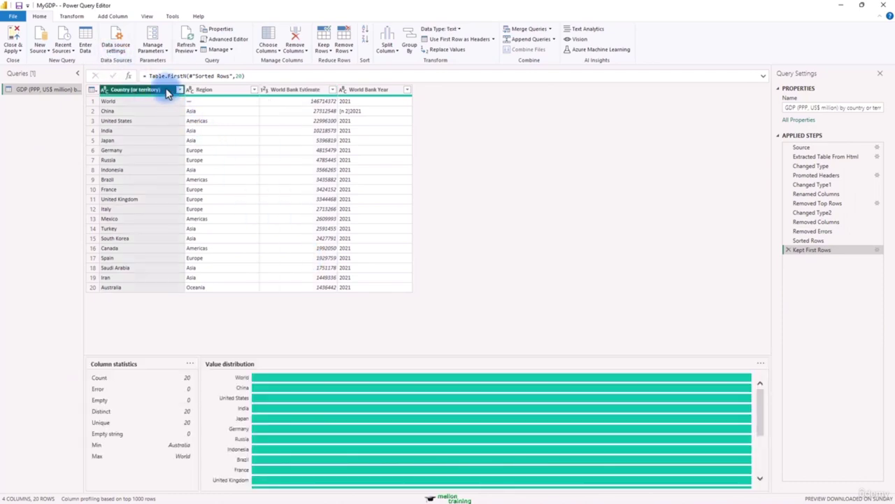
pyautogui.click(68, 17)
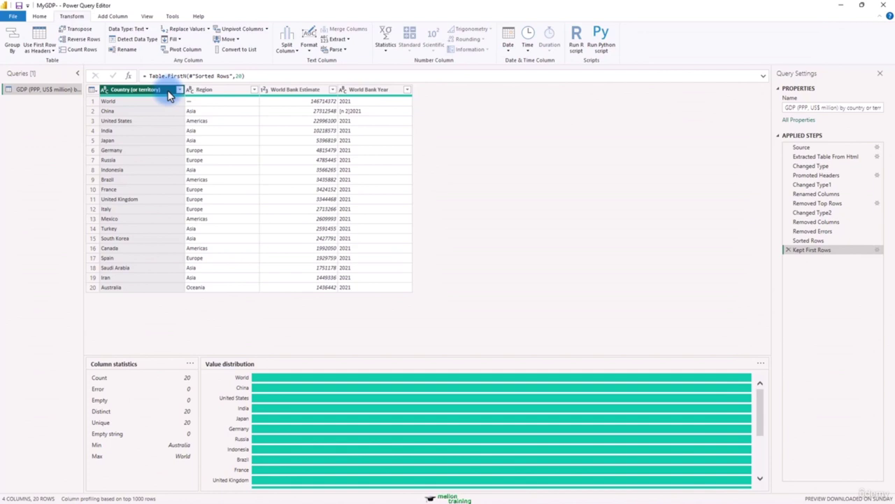
pyautogui.click(347, 40)
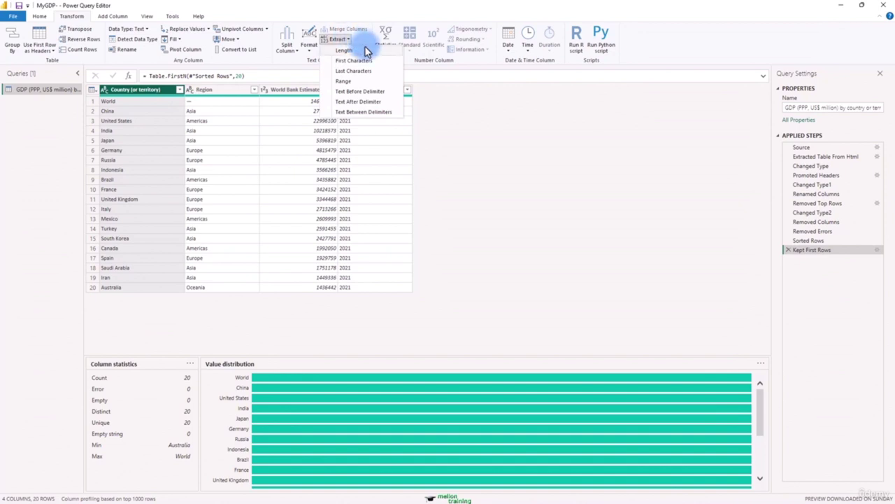
pyautogui.click(388, 61)
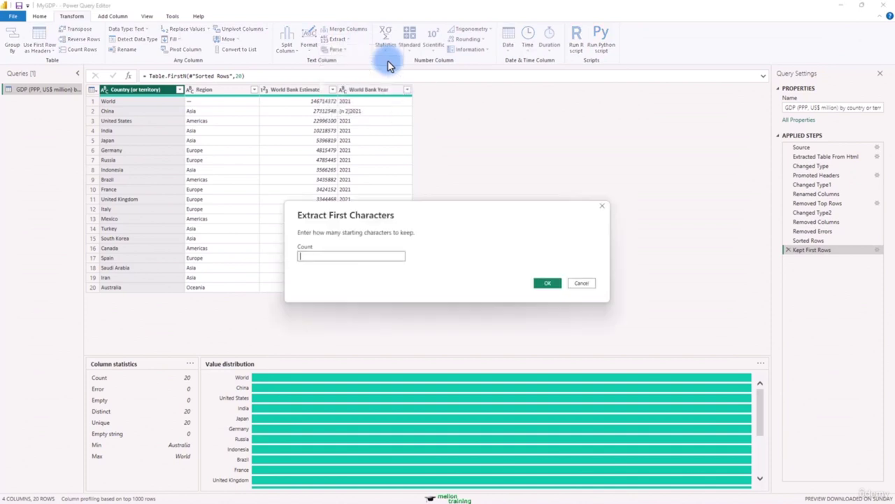
pyautogui.write('3')
pyautogui.press('Return')
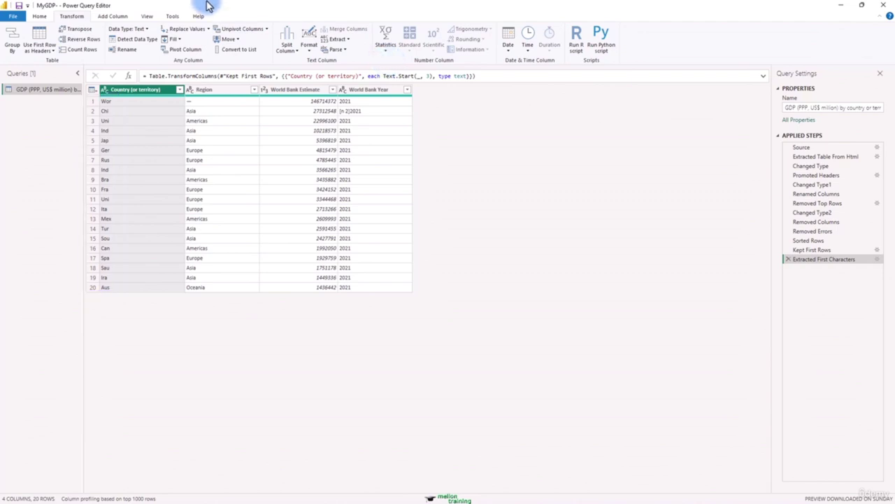
# Step: Select the World Bank Estimate and World Bank Year columns in turn to check which number and date transformations are available
pyautogui.click(313, 91)
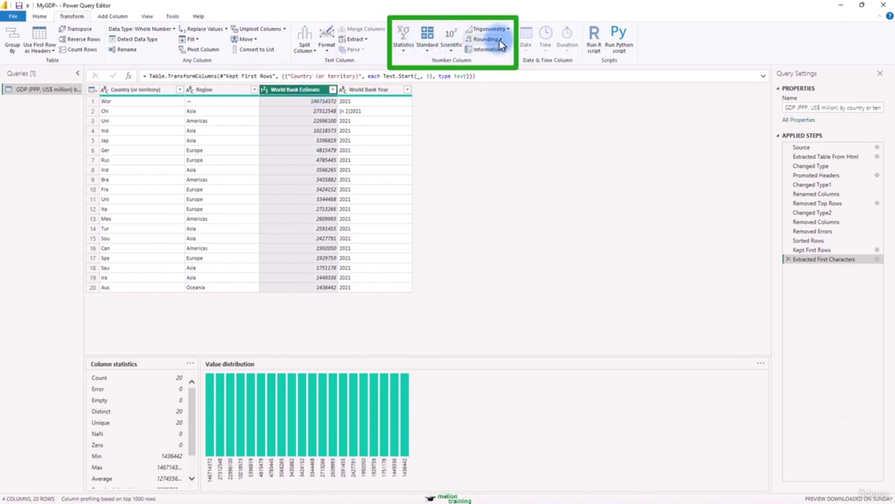
pyautogui.click(370, 90)
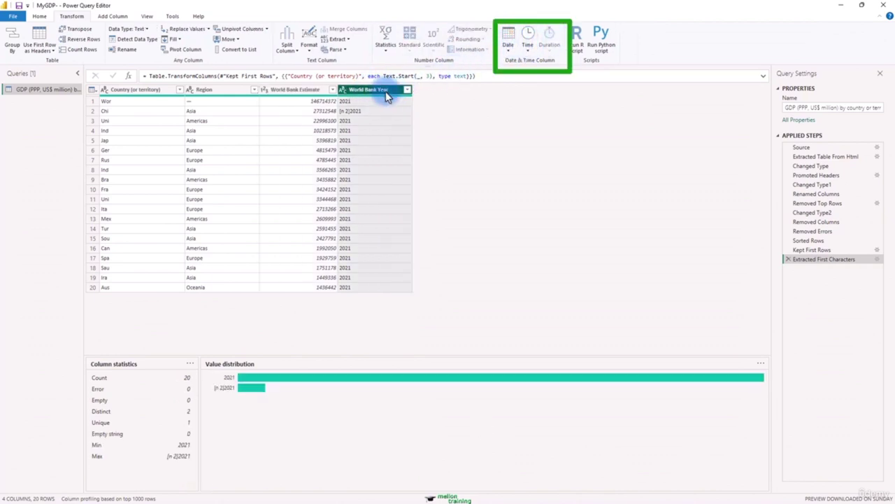
pyautogui.keyDown('ctrl'); pyautogui.click(311, 91); pyautogui.keyUp('ctrl')
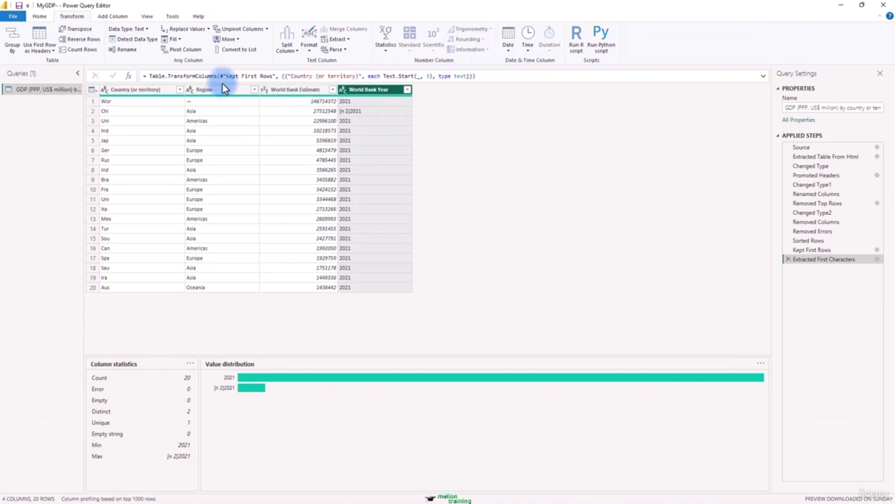
# Step: Close the query editor, apply the pending changes and show the loaded GDP table in Data view
pyautogui.click(39, 15)
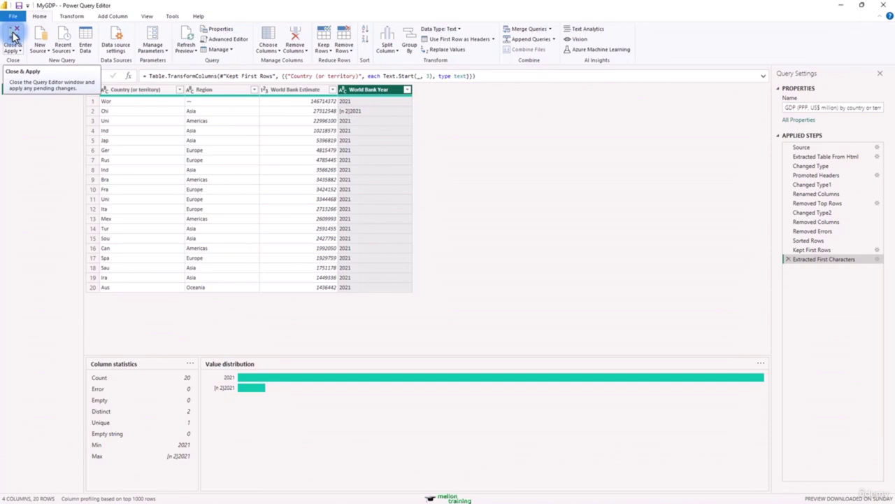
pyautogui.click(14, 36)
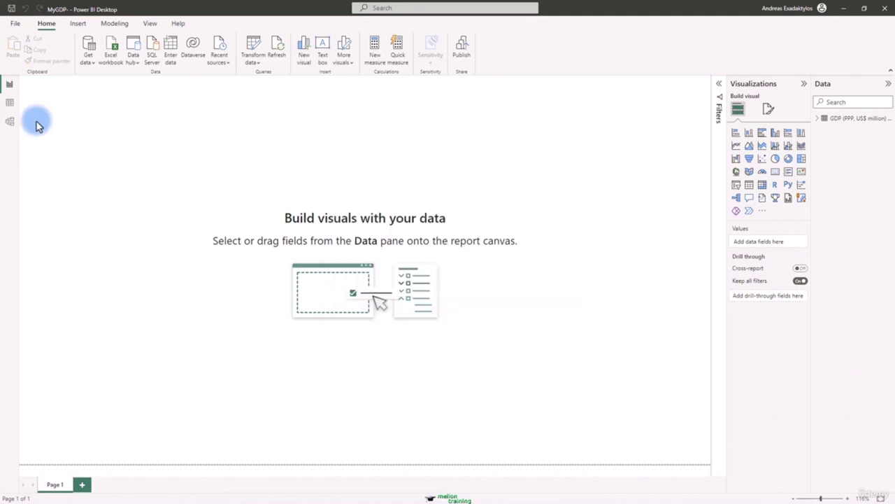
pyautogui.click(9, 104)
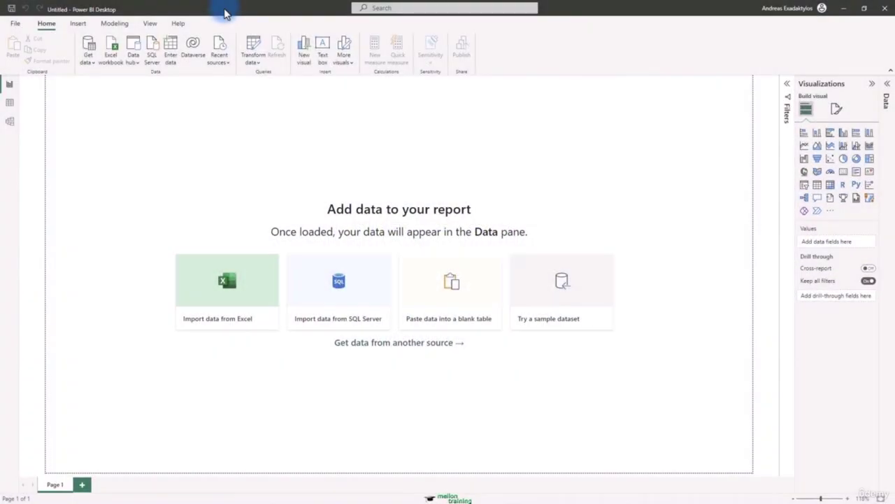
# Step: Start a web data import, switch to the browser and copy the address of Wikipedia's list of U.S. states by historical population
pyautogui.click(94, 65)
pyautogui.click(140, 186)
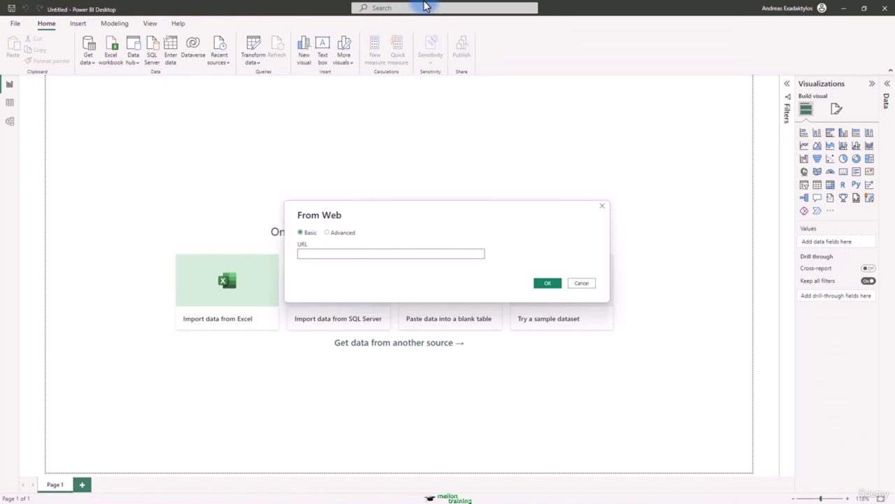
pyautogui.hotkey('alt', 'Tab')
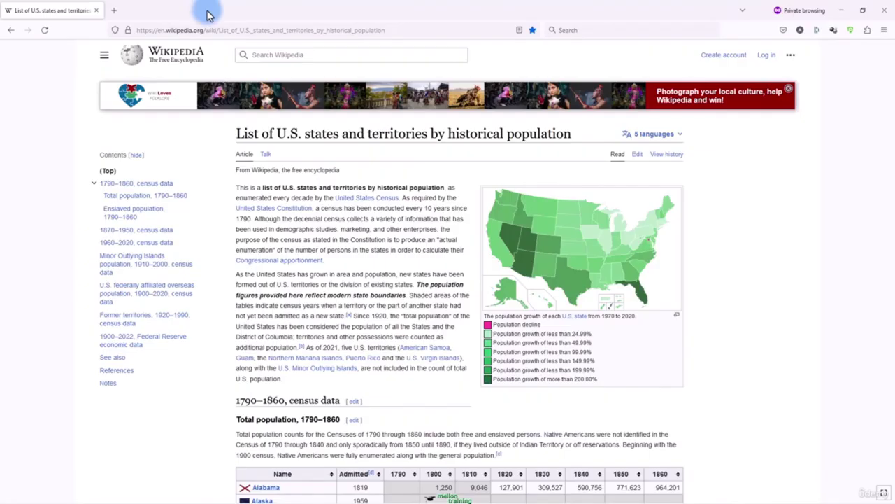
pyautogui.scroll(-10, 357, 227)
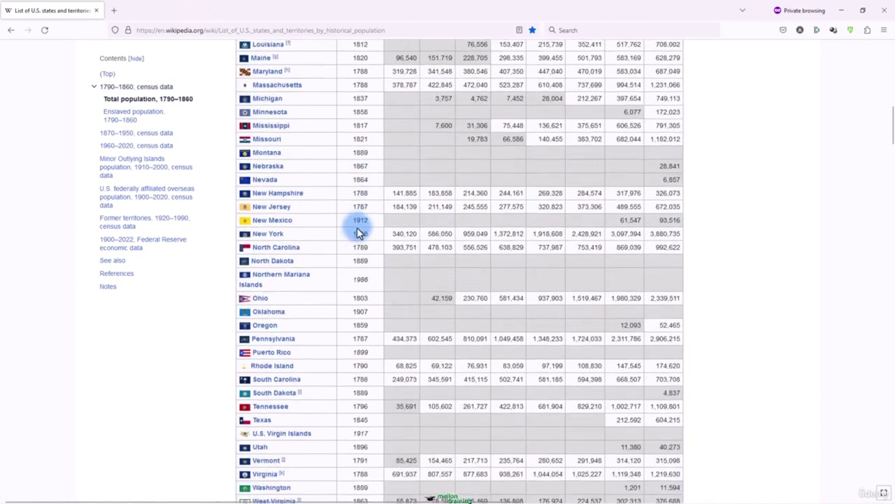
pyautogui.scroll(-15, 356, 228)
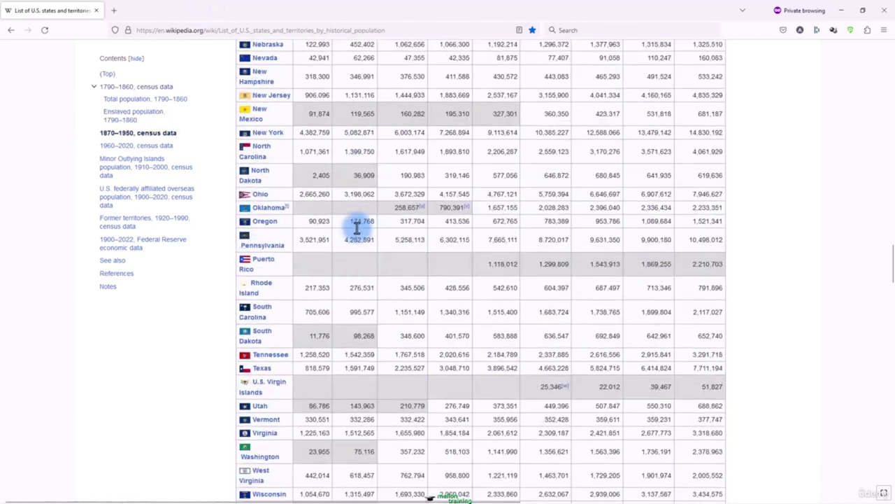
pyautogui.scroll(20, 357, 227)
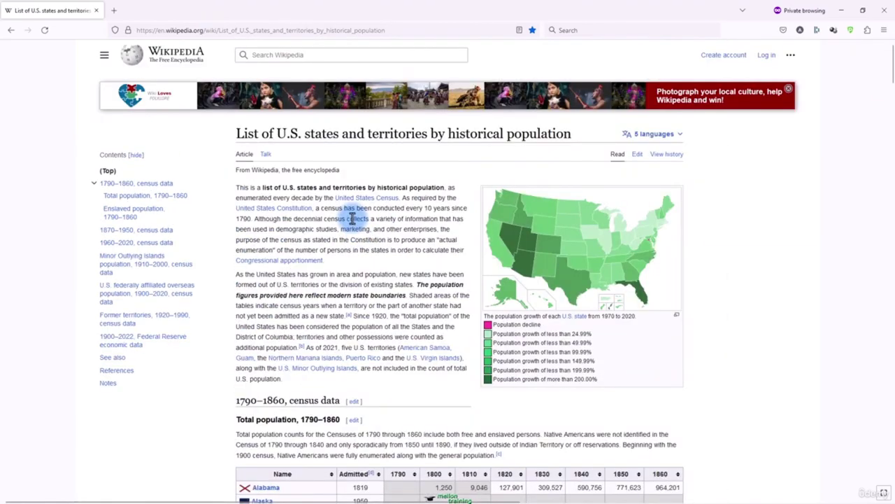
pyautogui.click(226, 30)
pyautogui.hotkey('ctrl', 'c')
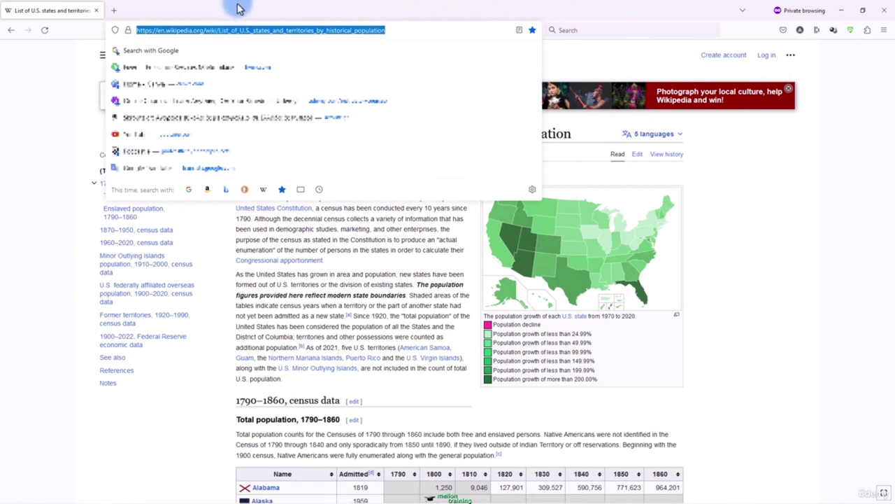
# Step: Return to Power BI Desktop and connect the web source to the copied Wikipedia URL
pyautogui.click(236, 7)
pyautogui.hotkey('alt', 'Tab')
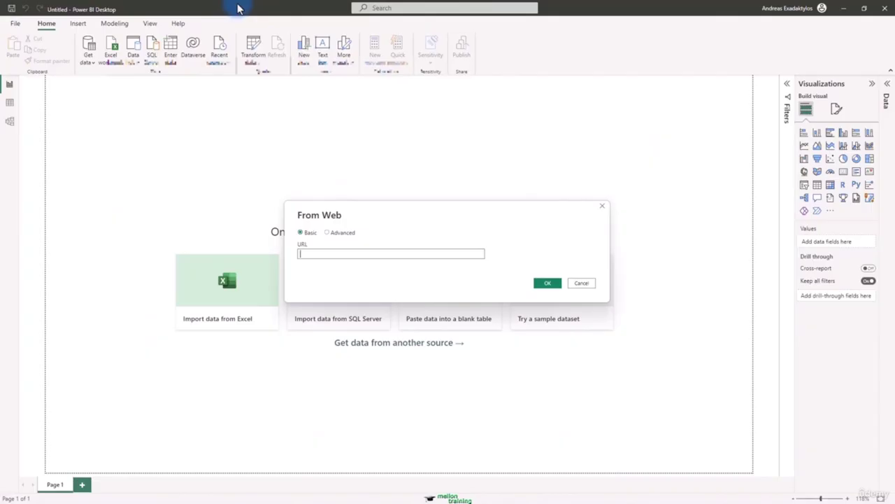
pyautogui.click(323, 253)
pyautogui.hotkey('ctrl', 'v')
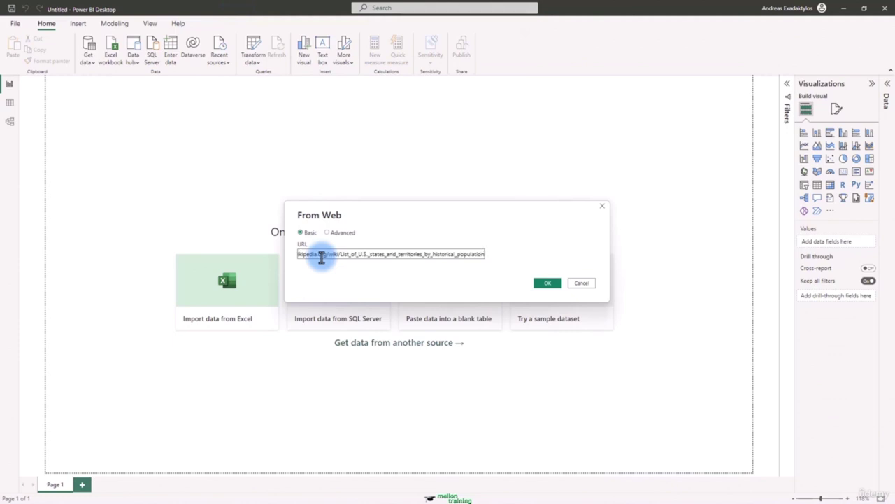
pyautogui.click(544, 283)
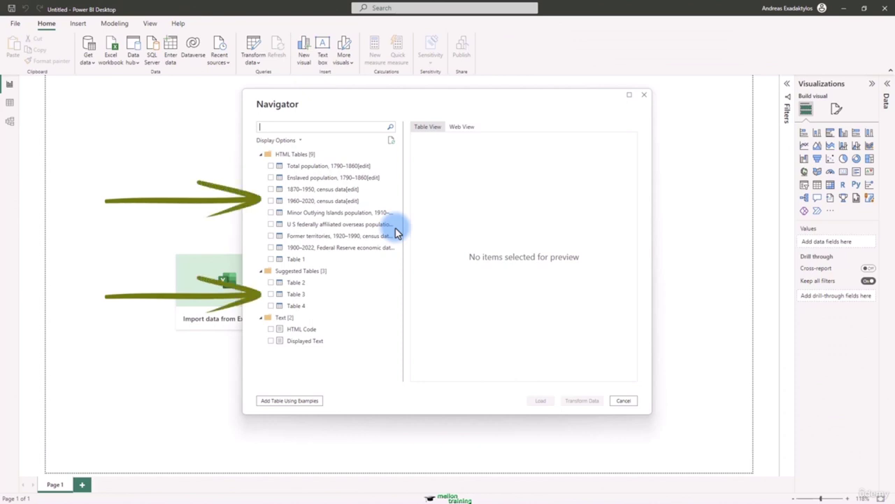
# Step: Load the Total population, 1790–1860 table and show it in Data view
pyautogui.click(271, 167)
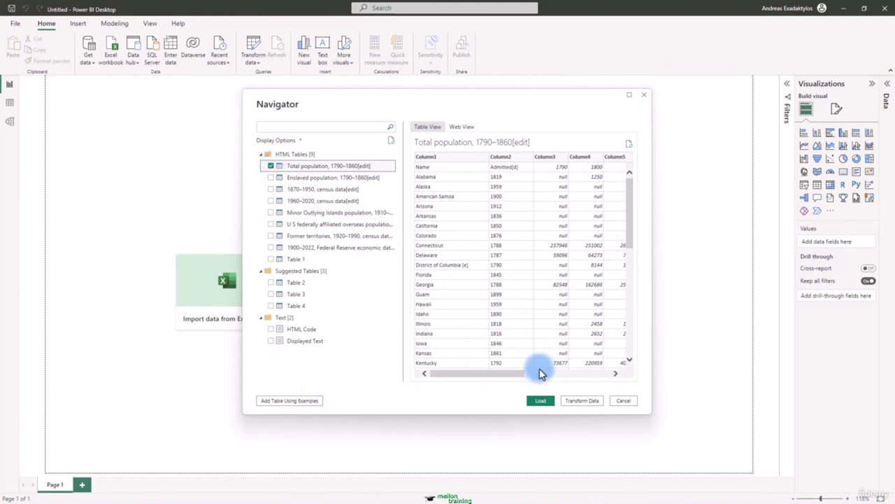
pyautogui.click(540, 403)
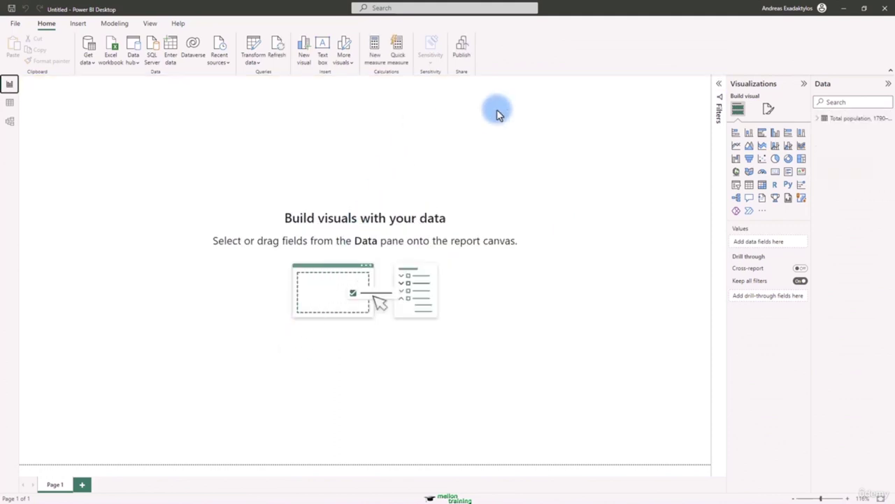
pyautogui.click(817, 121)
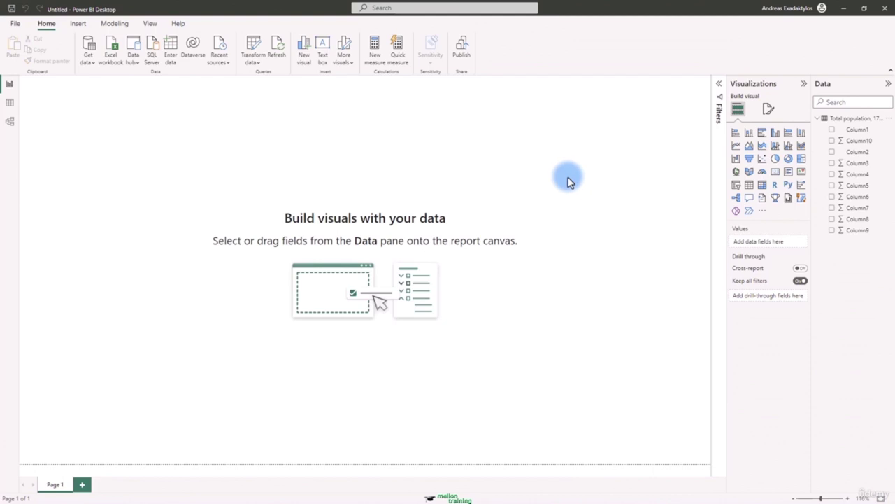
pyautogui.click(10, 102)
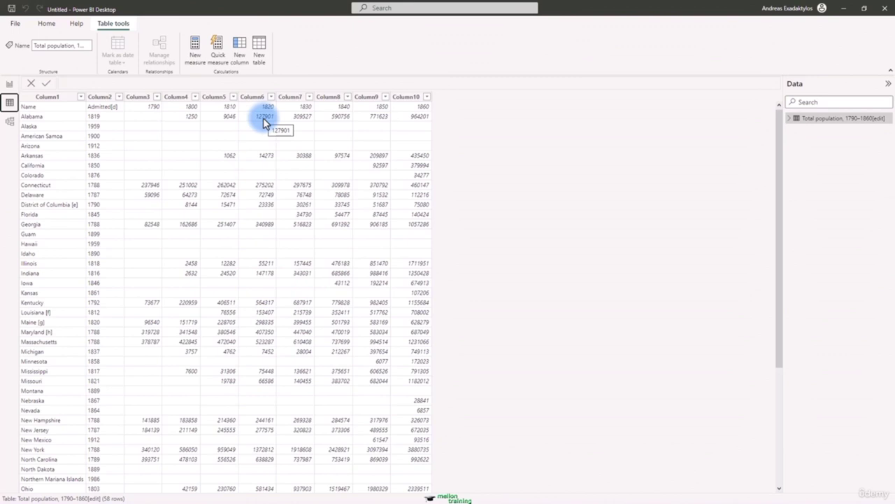
# Step: Open the loaded population table in the Power Query Editor
pyautogui.click(46, 23)
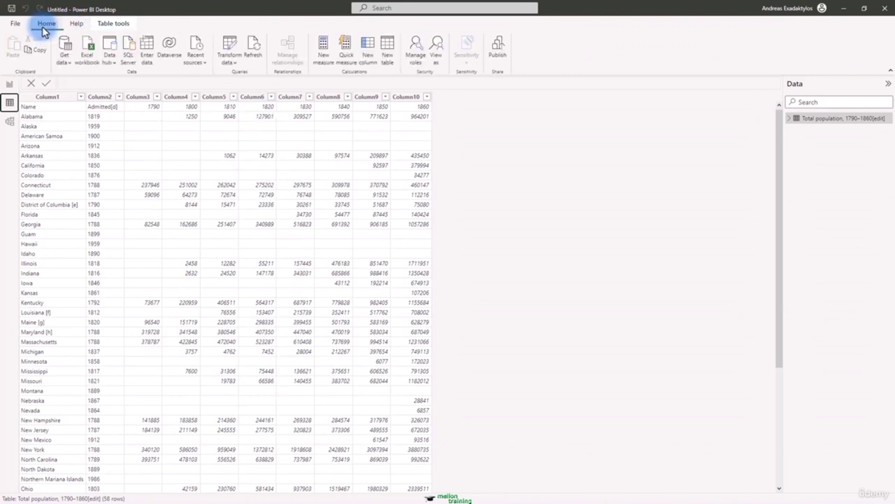
pyautogui.click(228, 63)
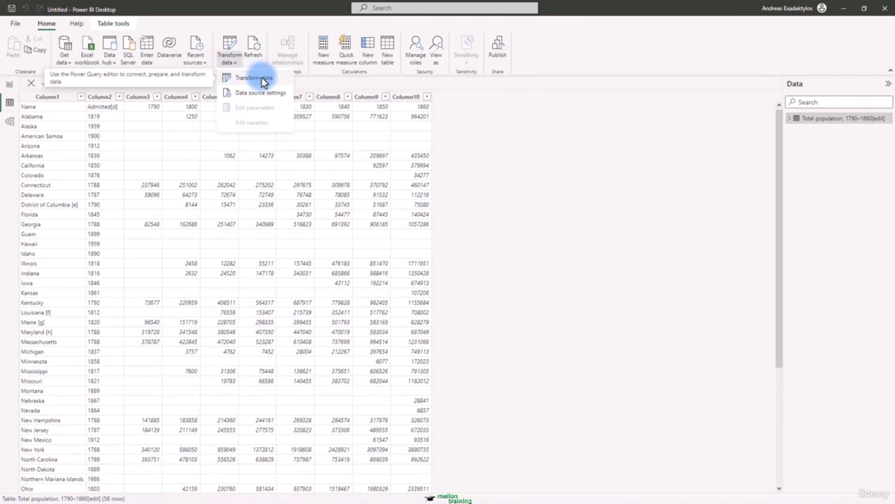
pyautogui.click(266, 180)
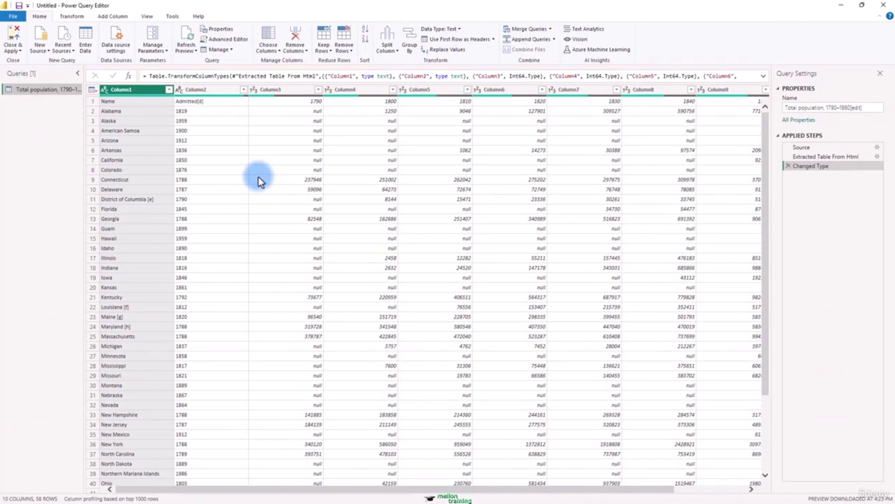
# Step: Review the Source, Extracted Table From Html and Changed Type steps, including the full formula of Changed Type
pyautogui.click(831, 148)
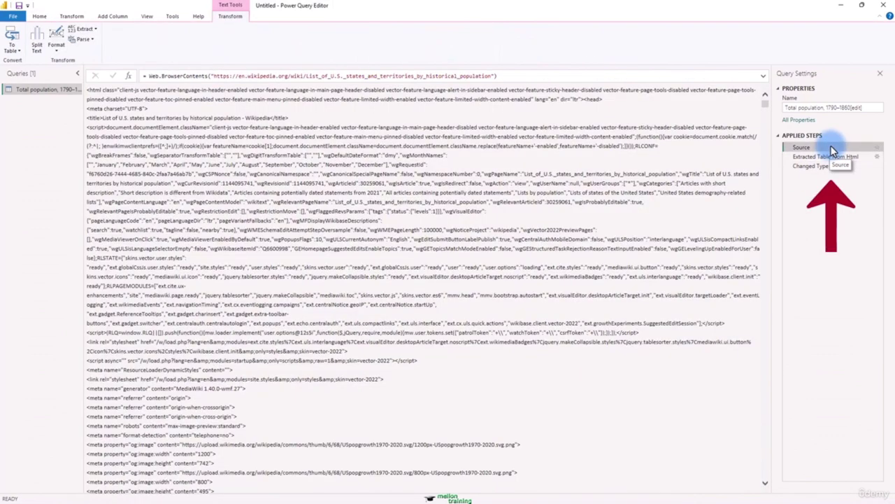
pyautogui.click(839, 156)
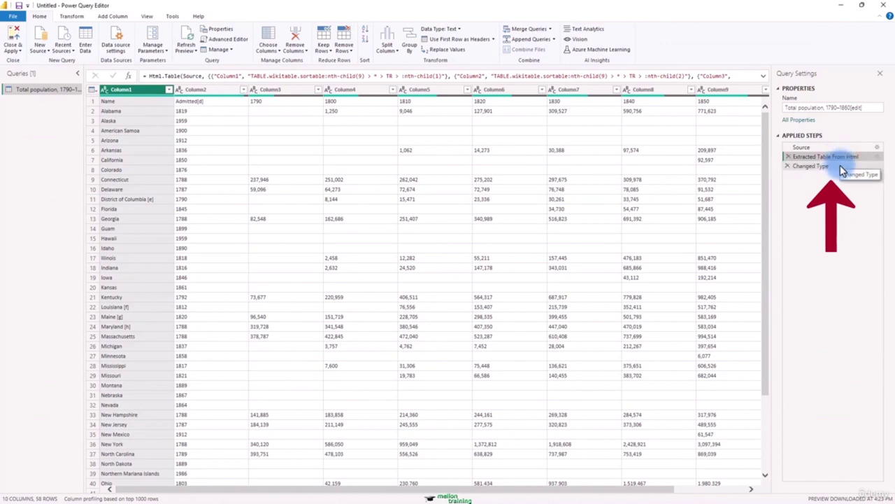
pyautogui.click(842, 169)
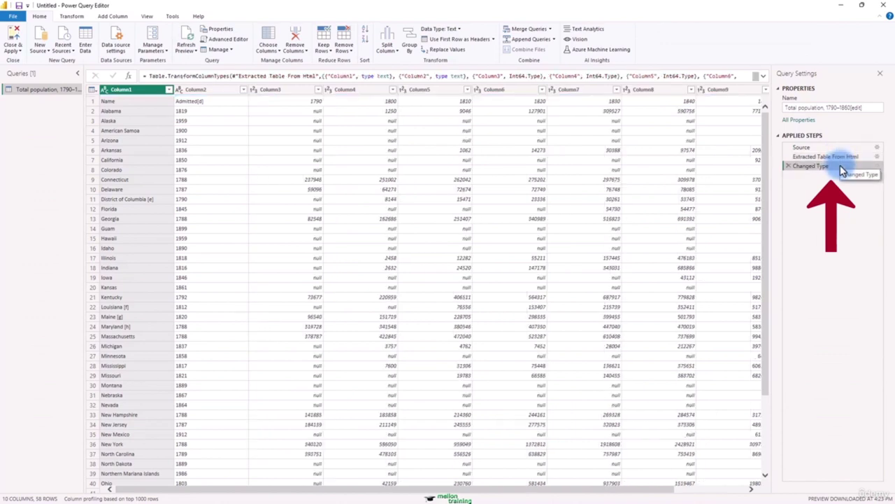
pyautogui.click(764, 78)
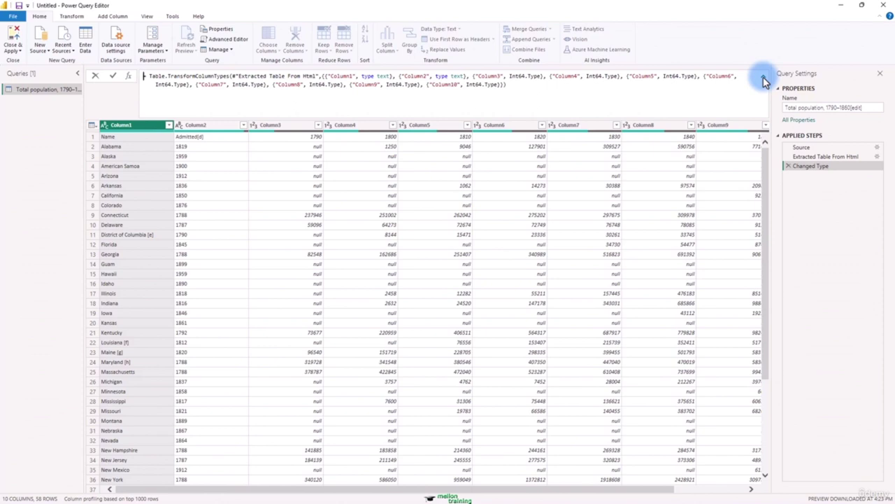
pyautogui.click(764, 78)
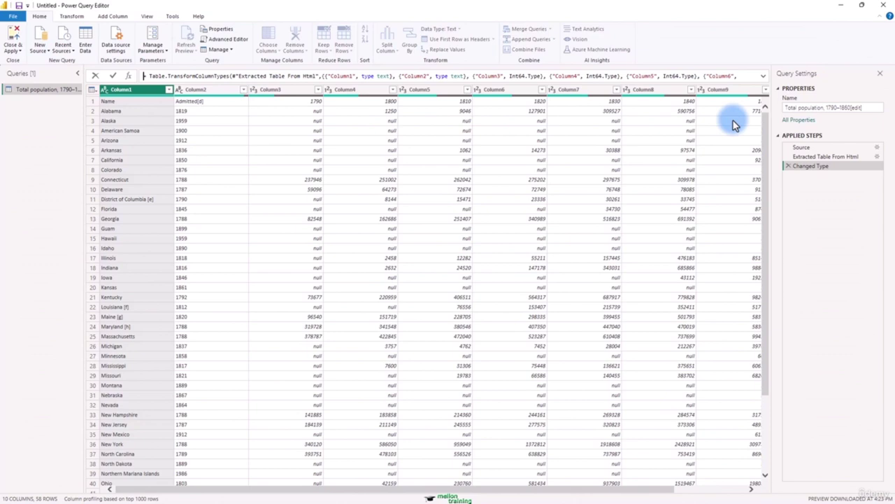
# Step: Promote the first row of the population table to column headers
pyautogui.click(123, 104)
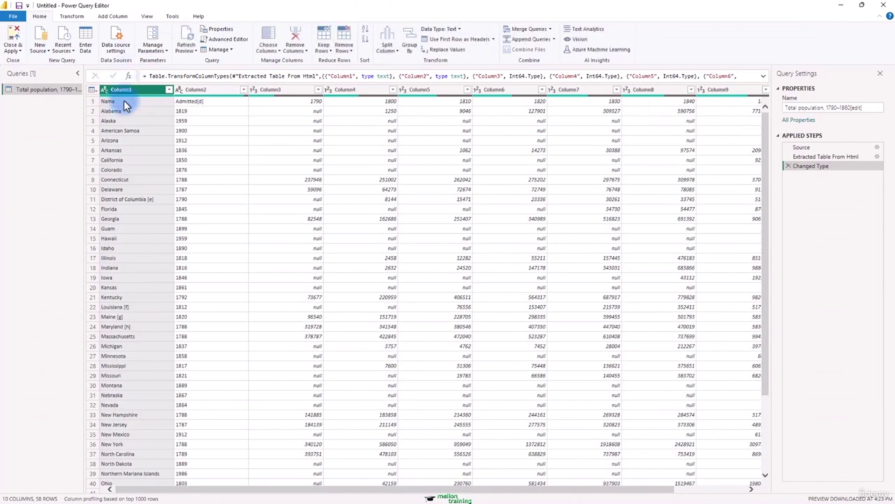
pyautogui.click(446, 41)
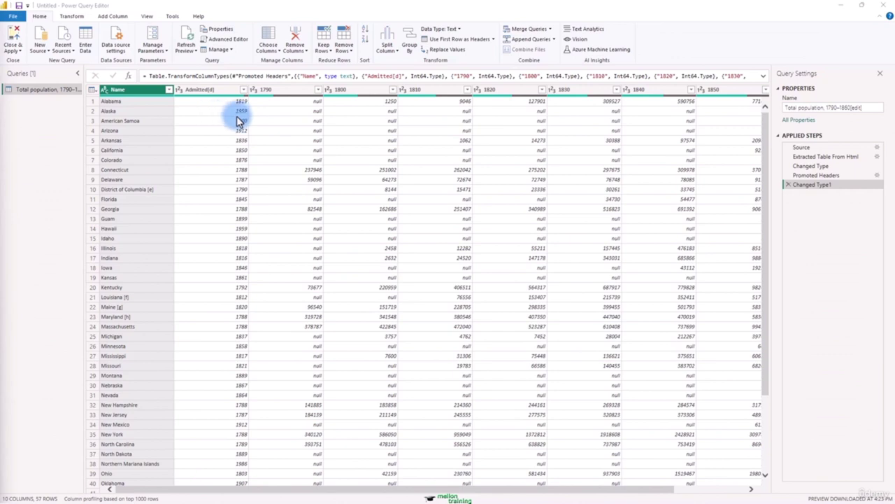
# Step: Check the data quality of the Admitted[d] column and remove the rows where it is empty
pyautogui.moveTo(271, 100)
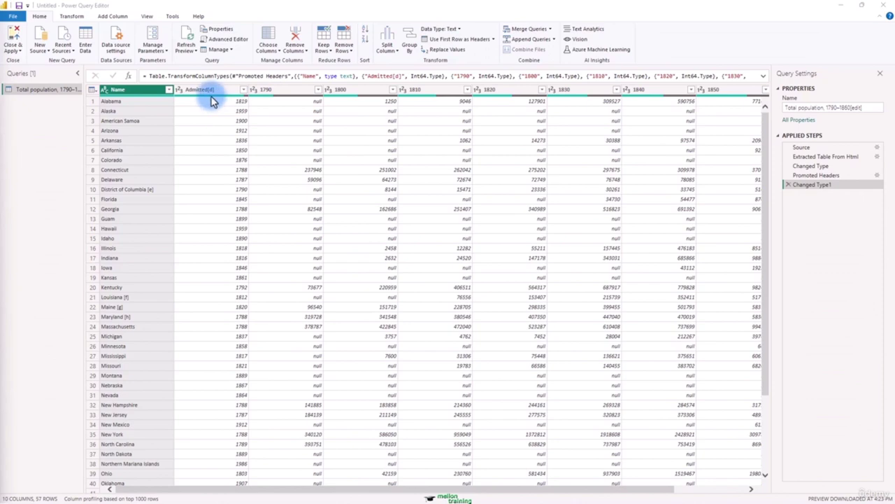
pyautogui.moveTo(213, 101)
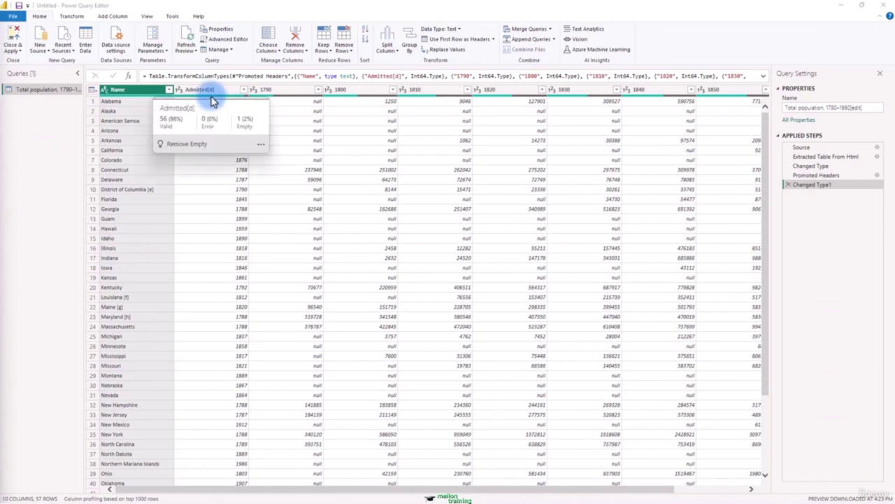
pyautogui.scroll(-6, 210, 252)
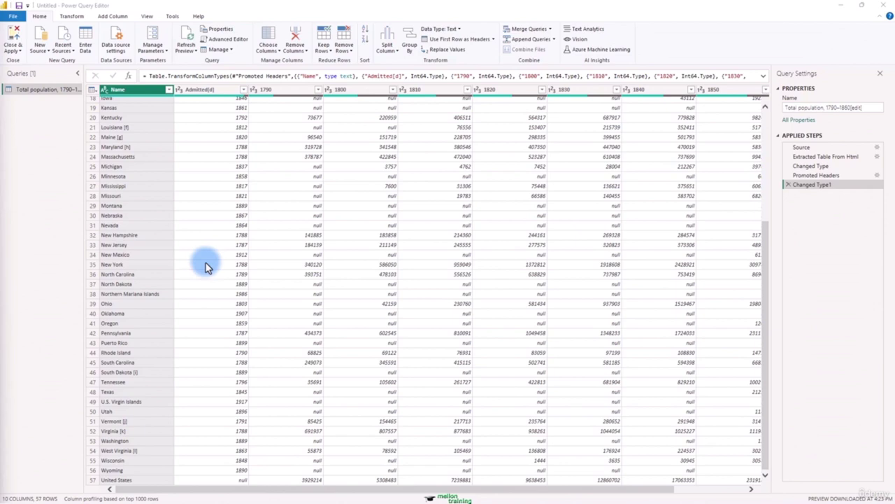
pyautogui.scroll(6, 206, 267)
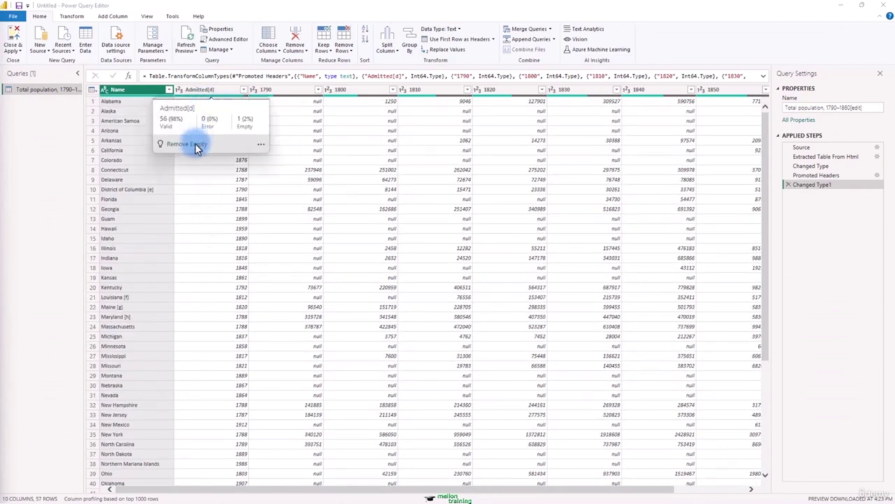
pyautogui.click(195, 143)
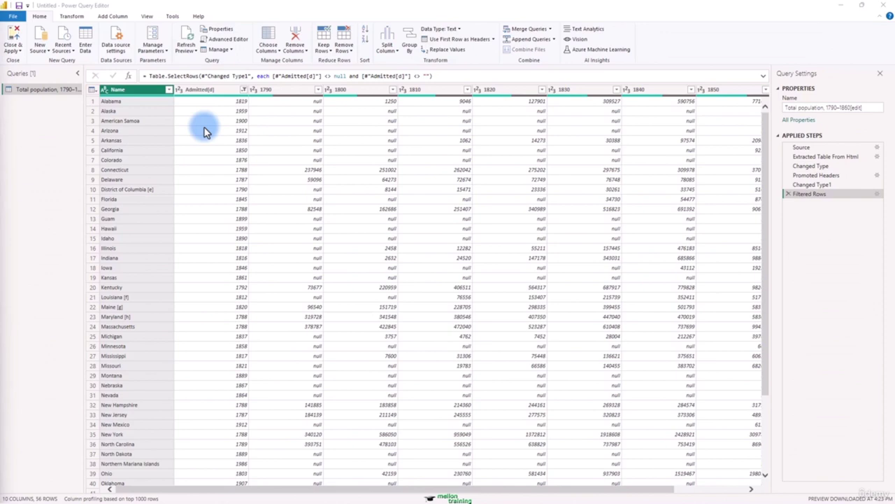
# Step: Inspect the record details of the Guam, Hawaii and Idaho rows and the year columns through 1860
pyautogui.click(135, 220)
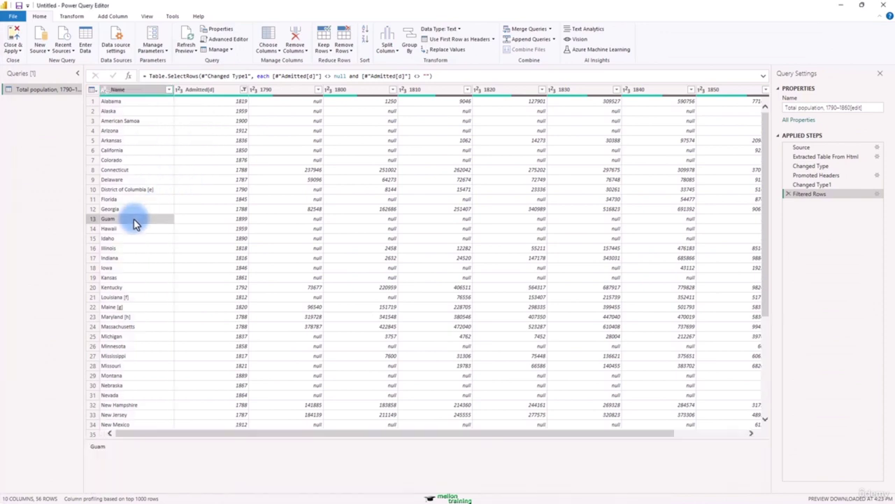
pyautogui.click(92, 220)
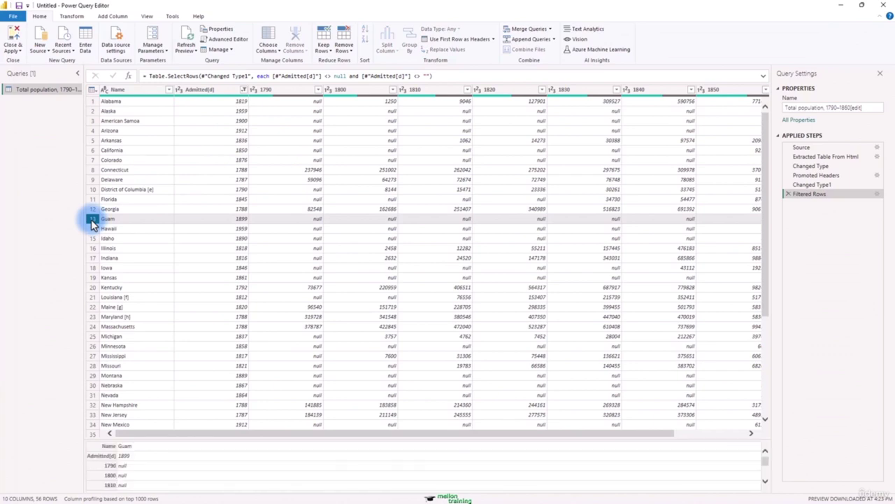
pyautogui.scroll(-1, 139, 459)
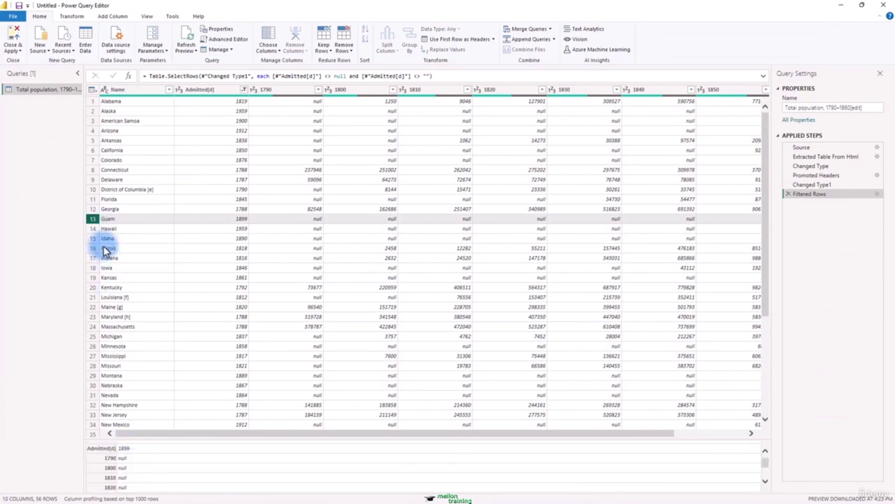
pyautogui.click(93, 229)
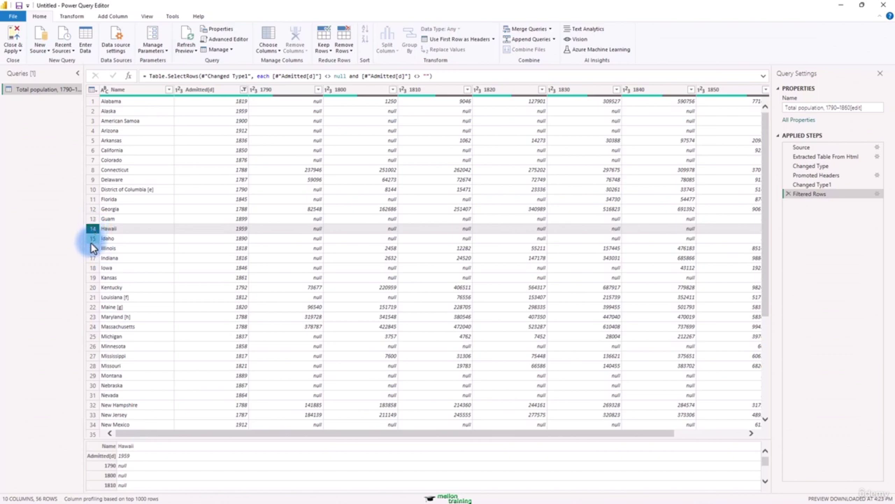
pyautogui.click(92, 239)
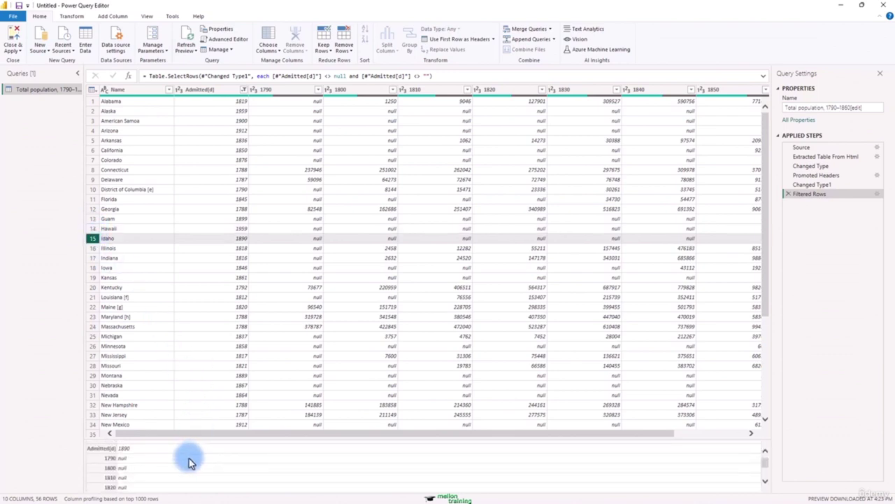
pyautogui.scroll(-2, 189, 458)
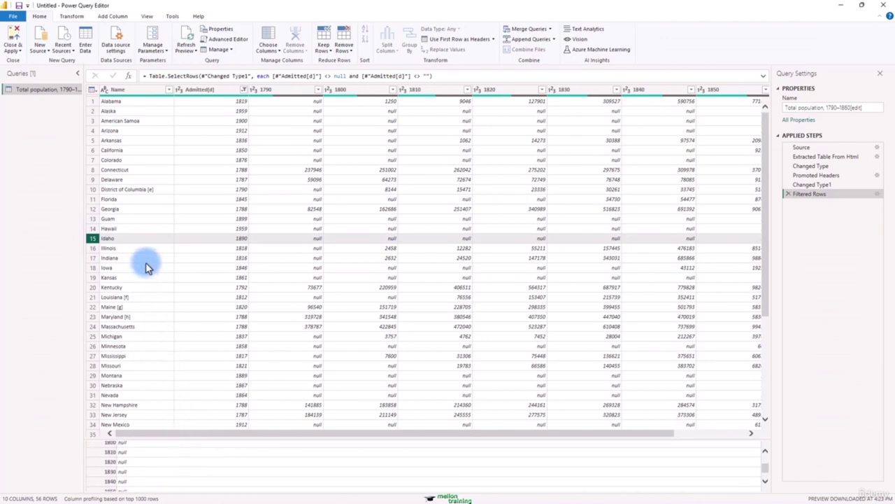
pyautogui.moveTo(653, 433); pyautogui.dragTo(748, 427)
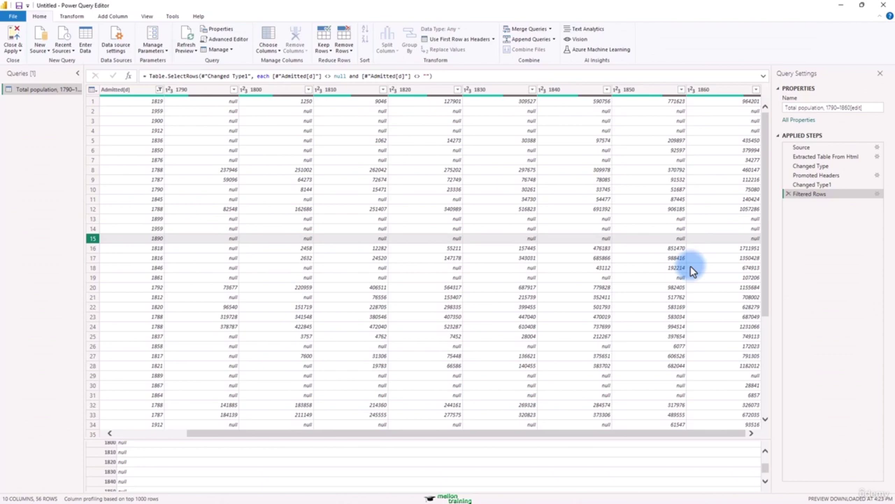
# Step: Remove the rows with an empty 1860 value and collapse the list of queries
pyautogui.moveTo(728, 102)
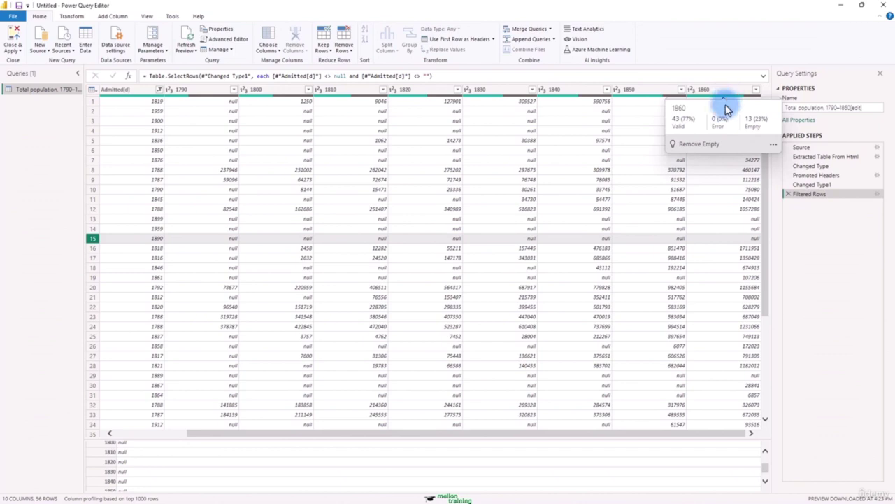
pyautogui.click(700, 144)
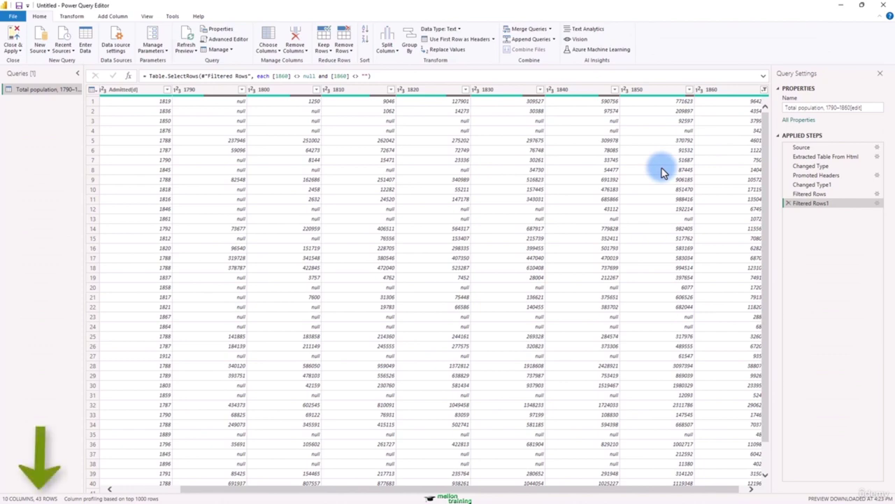
pyautogui.click(78, 74)
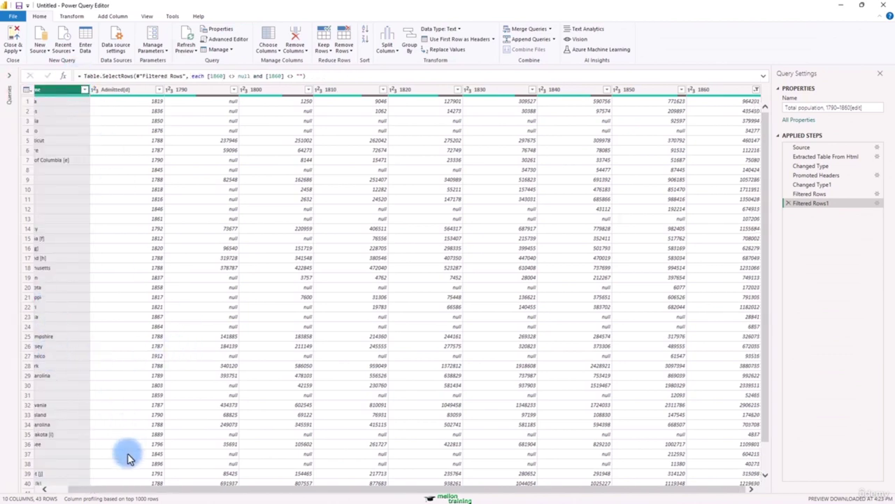
pyautogui.moveTo(75, 494); pyautogui.dragTo(45, 488)
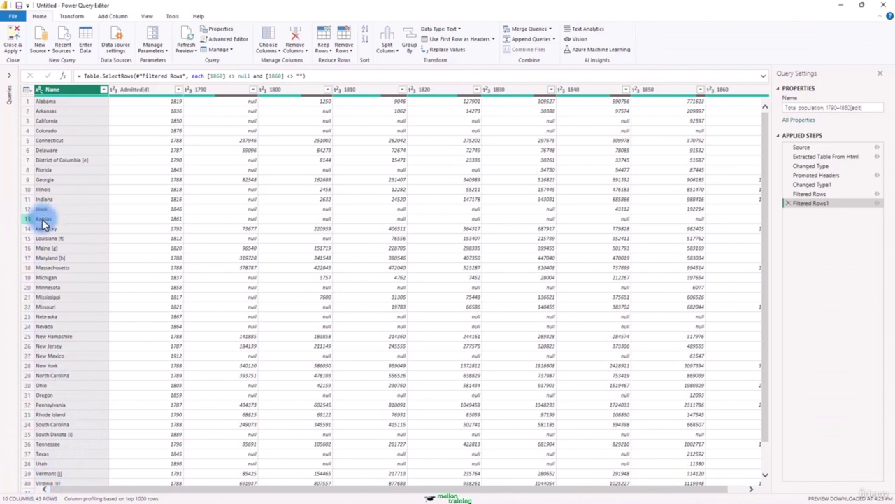
# Step: Replace null with 0 in the 1790 column
pyautogui.click(224, 92)
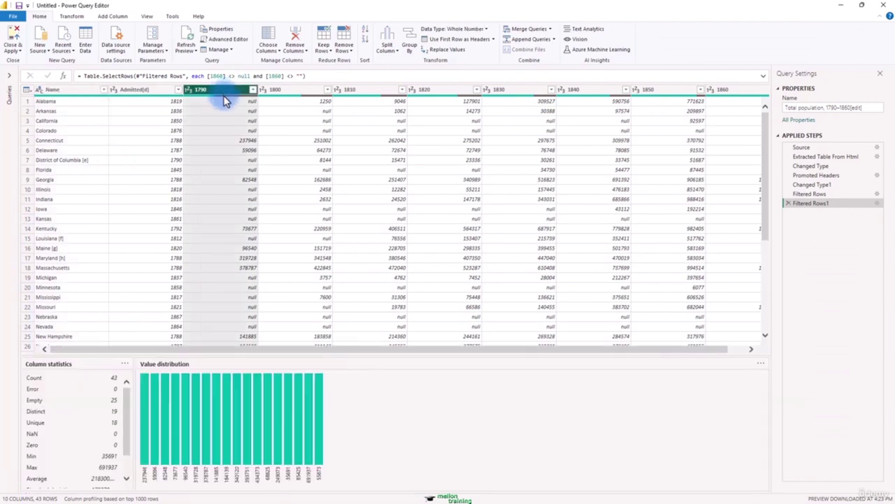
pyautogui.click(453, 50)
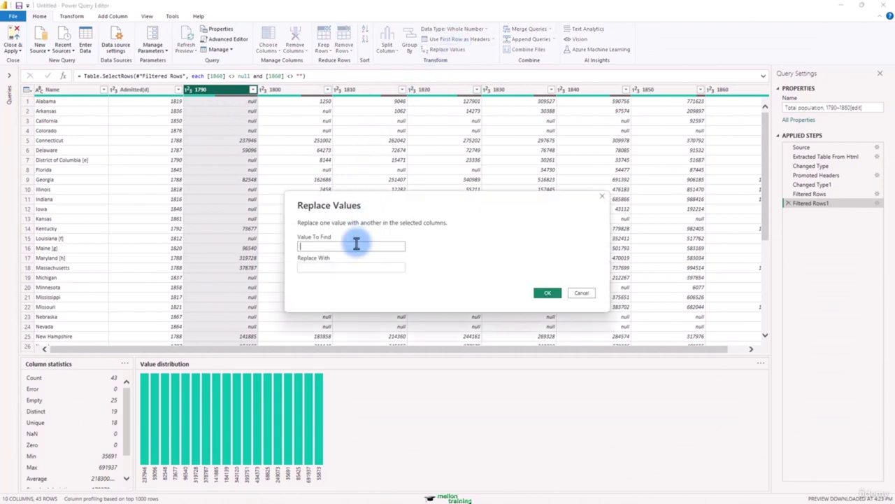
pyautogui.write('null')
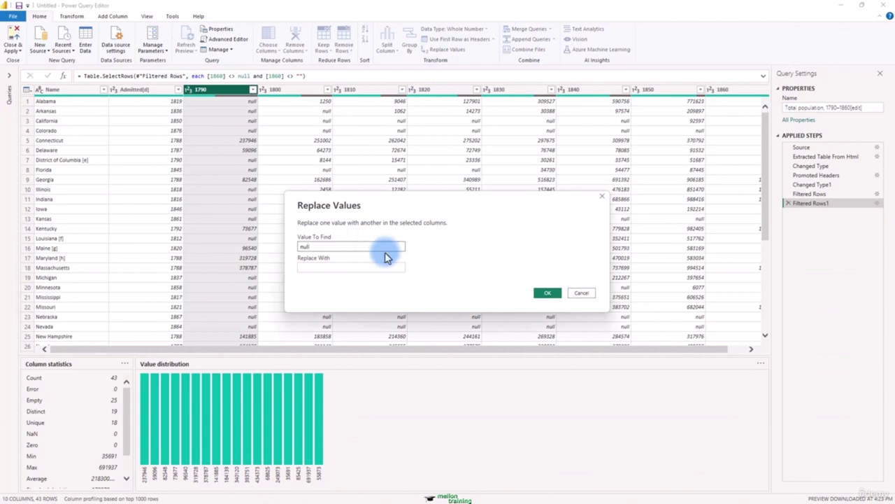
pyautogui.click(364, 266)
pyautogui.write('0')
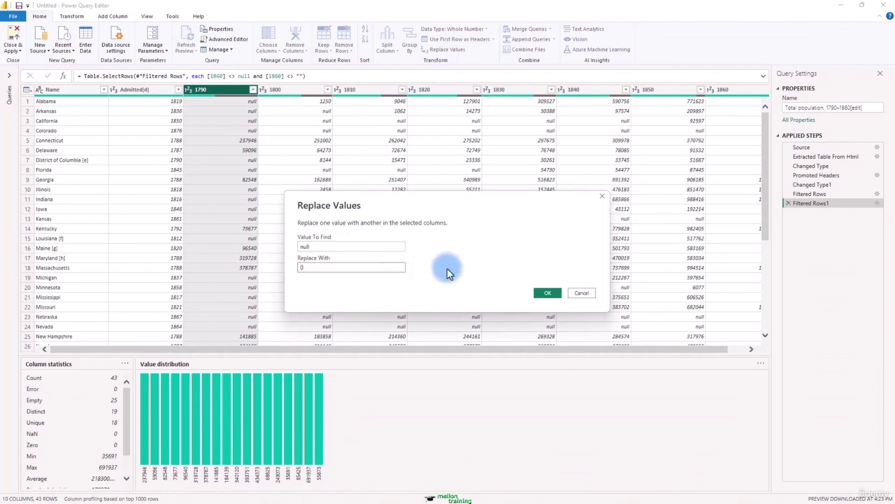
pyautogui.click(548, 292)
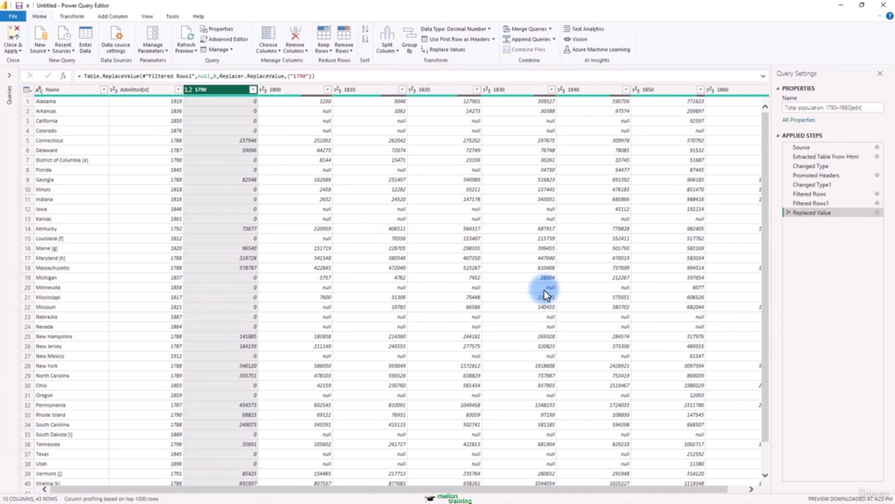
# Step: Review the settings of the Replaced Value step and delete that step from the query
pyautogui.click(878, 212)
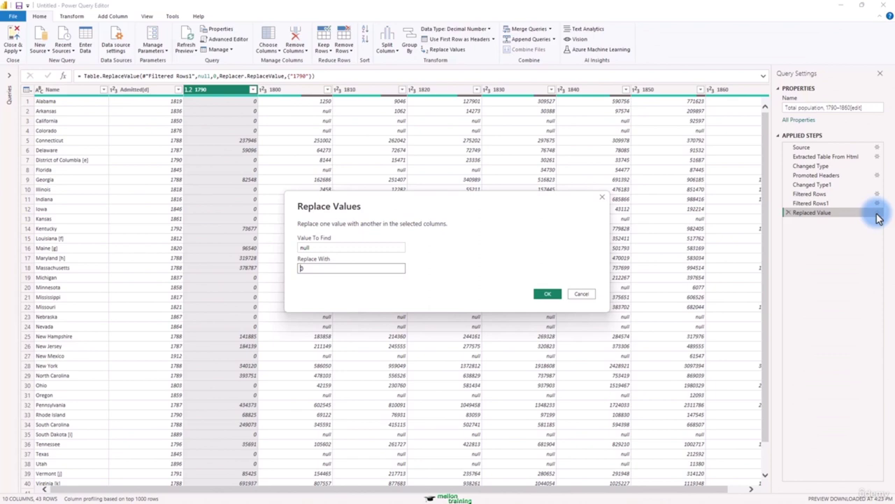
pyautogui.click(549, 294)
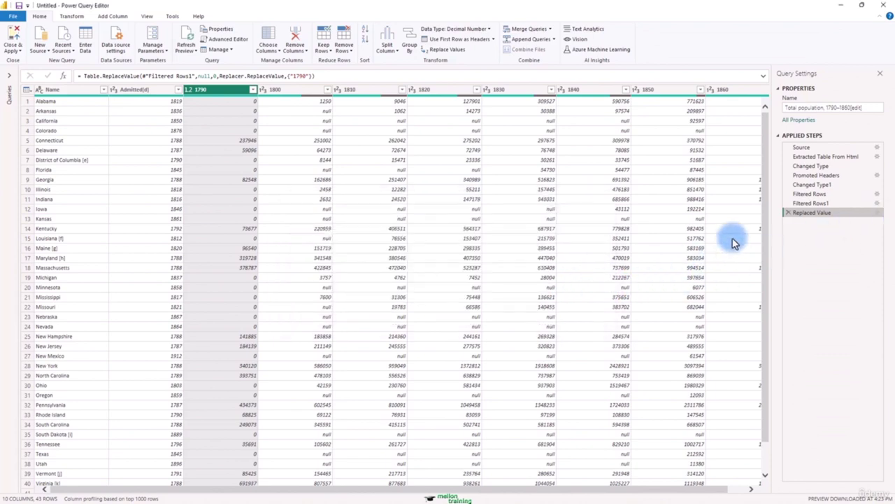
pyautogui.click(788, 213)
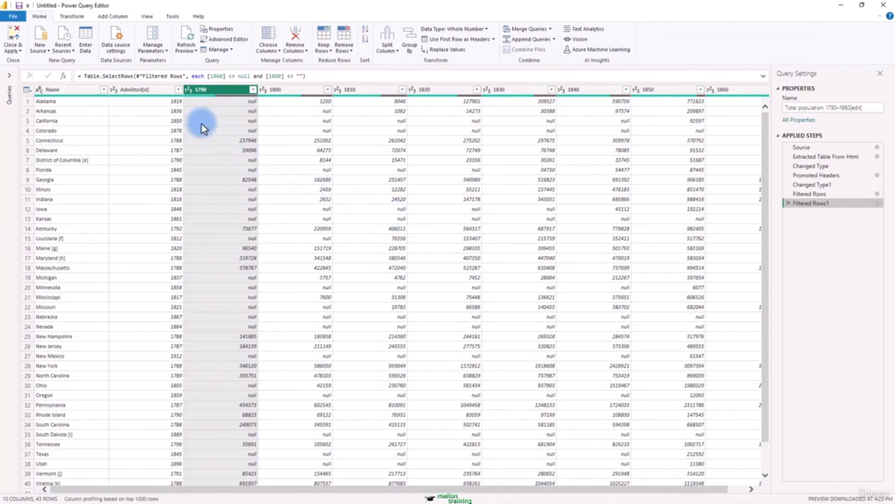
# Step: Sort the table by Admitted[d] in ascending order and remove the sorting step again
pyautogui.click(180, 90)
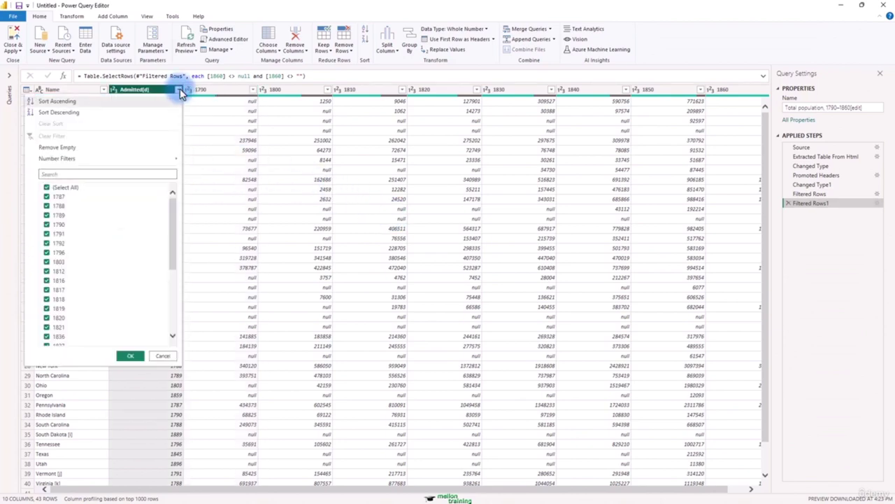
pyautogui.click(63, 101)
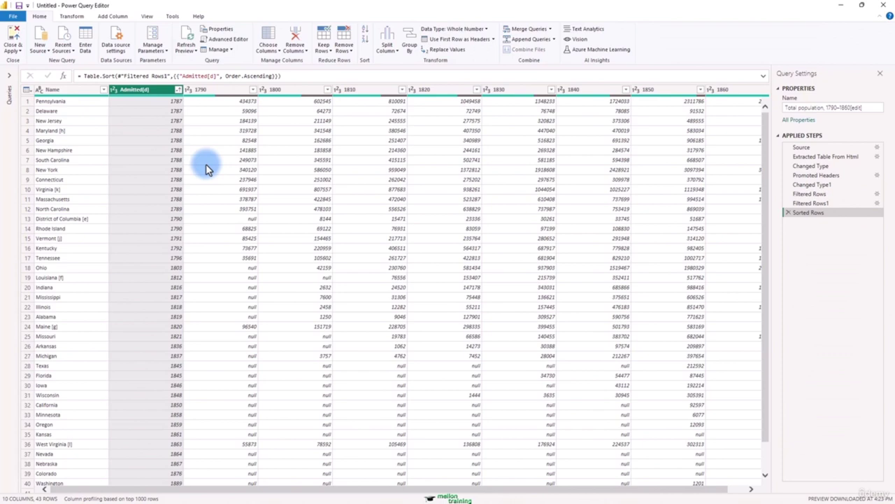
pyautogui.click(804, 203)
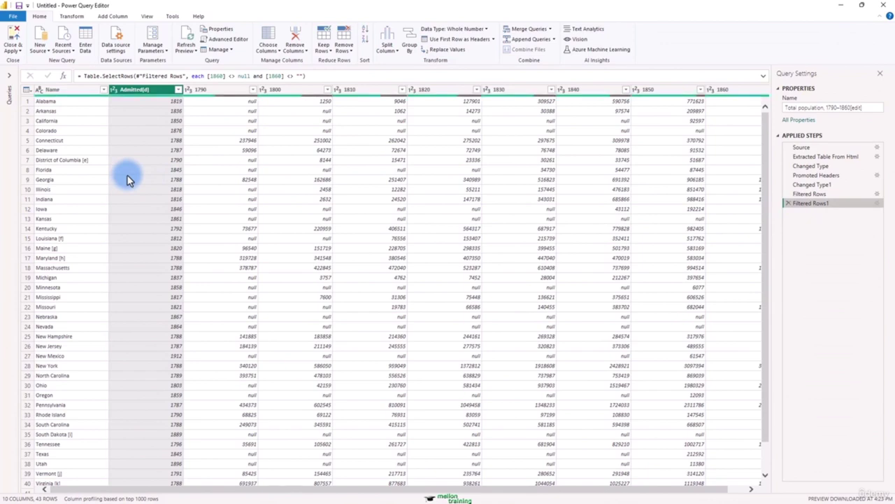
# Step: Apply the query changes to the report and save it as CensusUSA in the PROJECT FILES folder
pyautogui.click(14, 36)
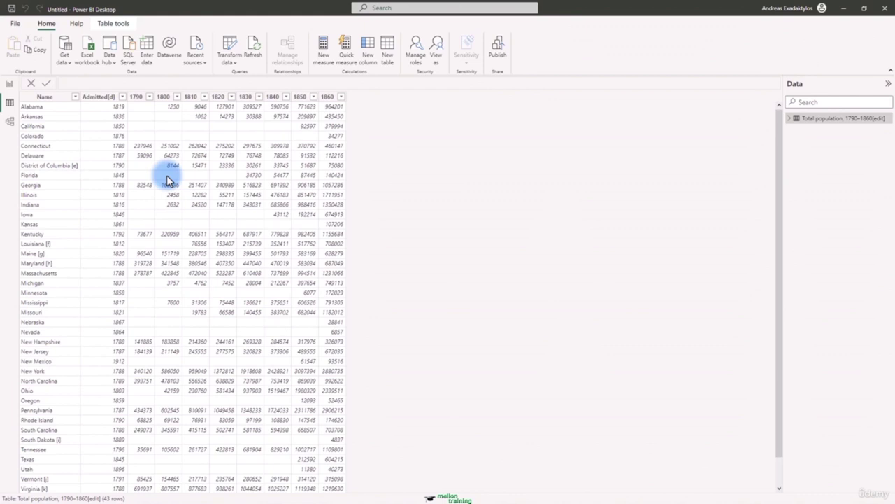
pyautogui.click(9, 83)
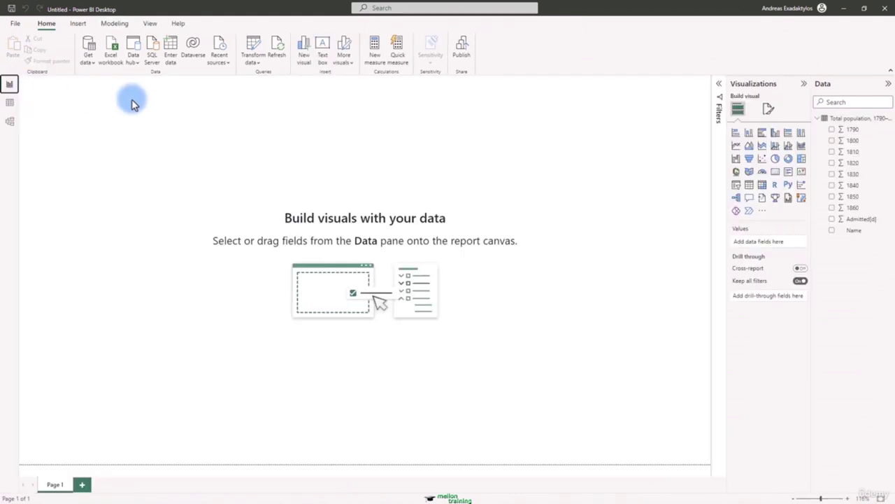
pyautogui.click(14, 23)
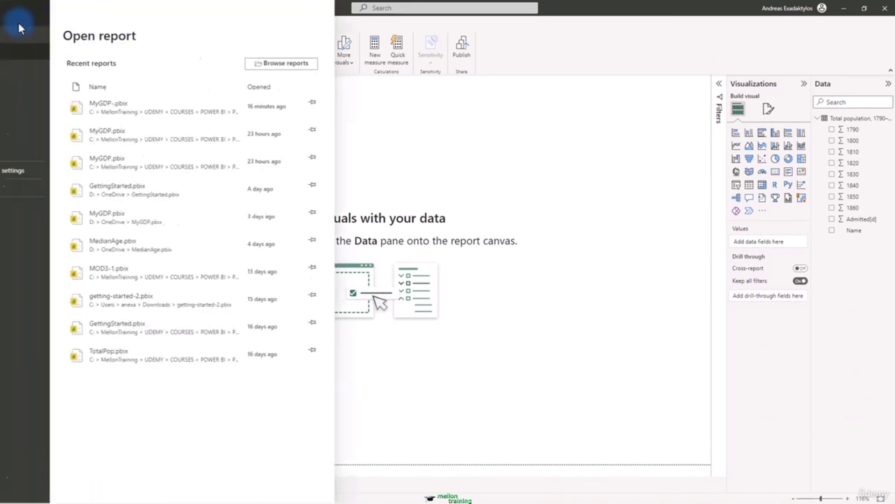
pyautogui.click(28, 85)
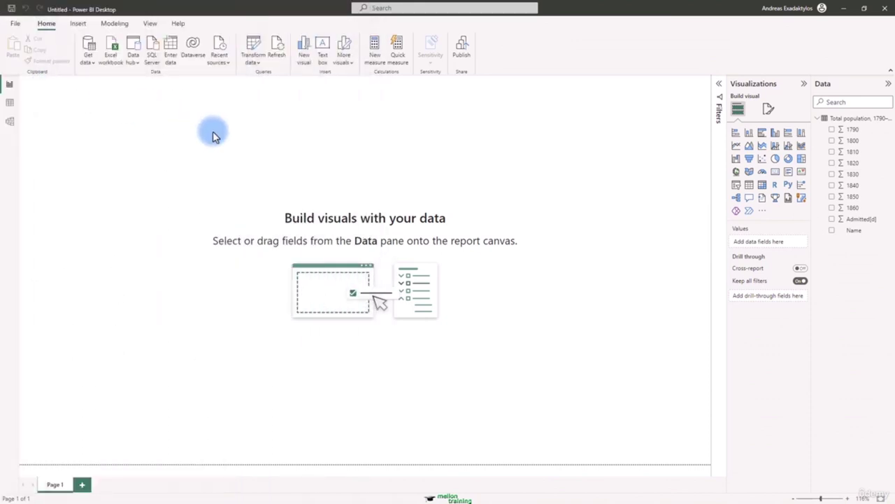
pyautogui.click(225, 373)
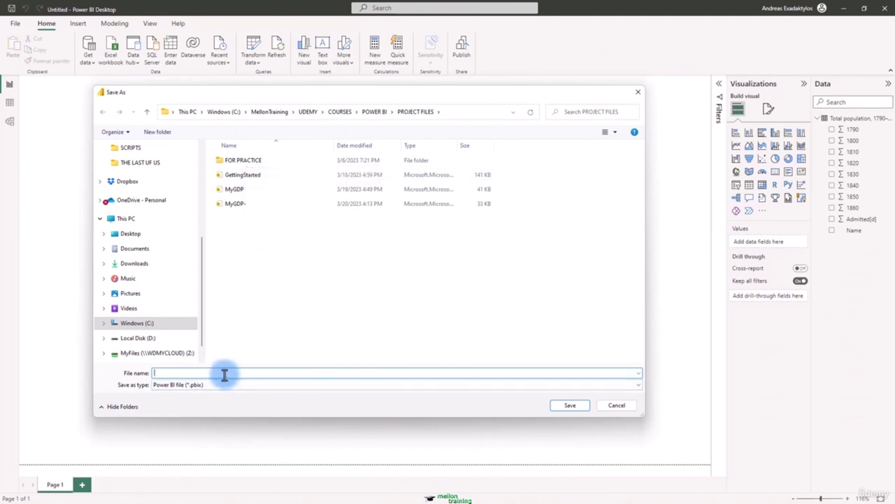
pyautogui.write('CensusUS')
pyautogui.press('Return')
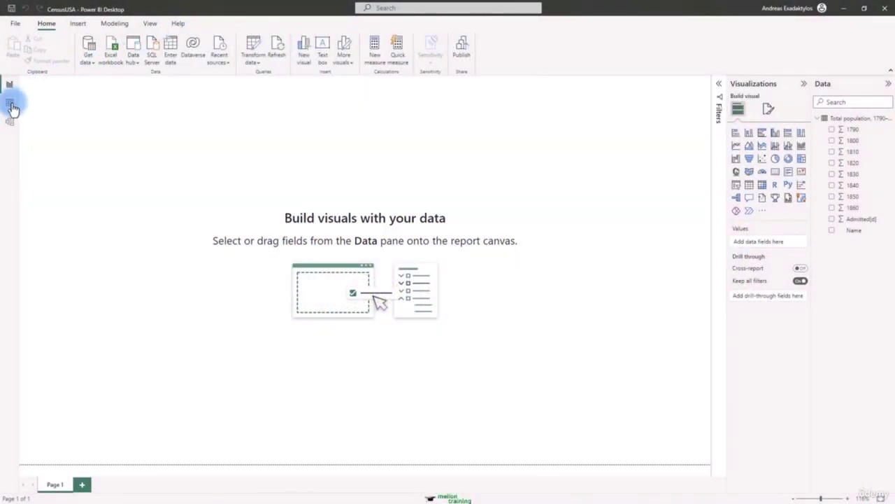
# Step: Reopen the population query in Power Query Editor and unpivot all columns except Name and Admitted[d]
pyautogui.click(11, 103)
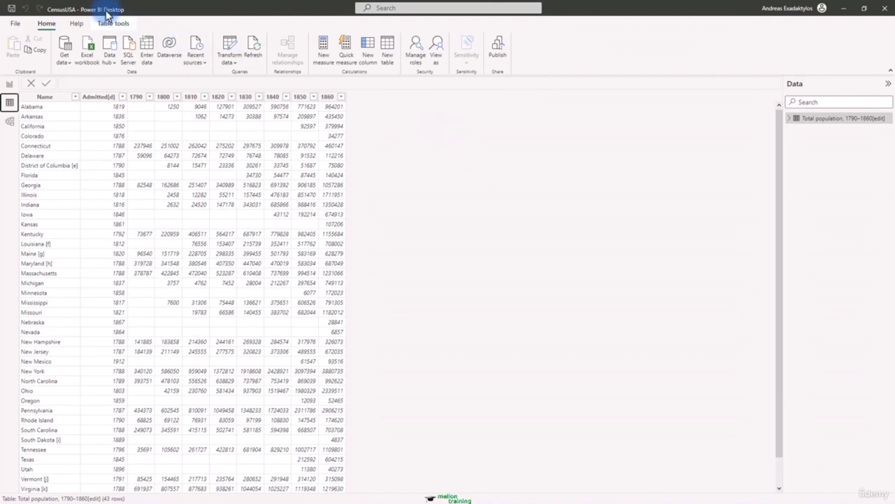
pyautogui.click(231, 61)
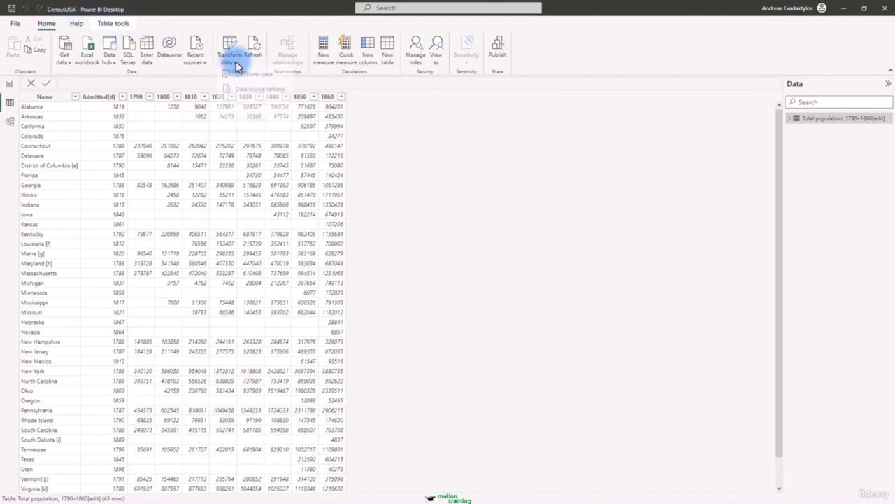
pyautogui.click(273, 78)
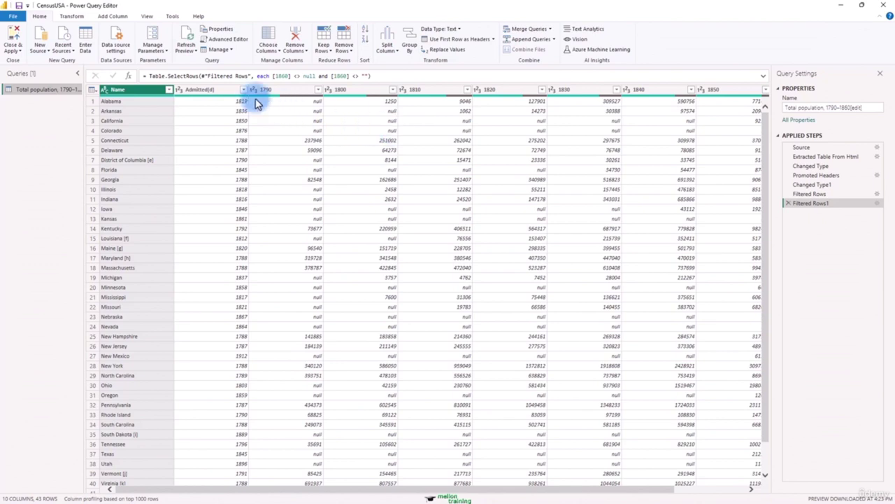
pyautogui.keyDown('ctrl'); pyautogui.click(210, 91); pyautogui.keyUp('ctrl')
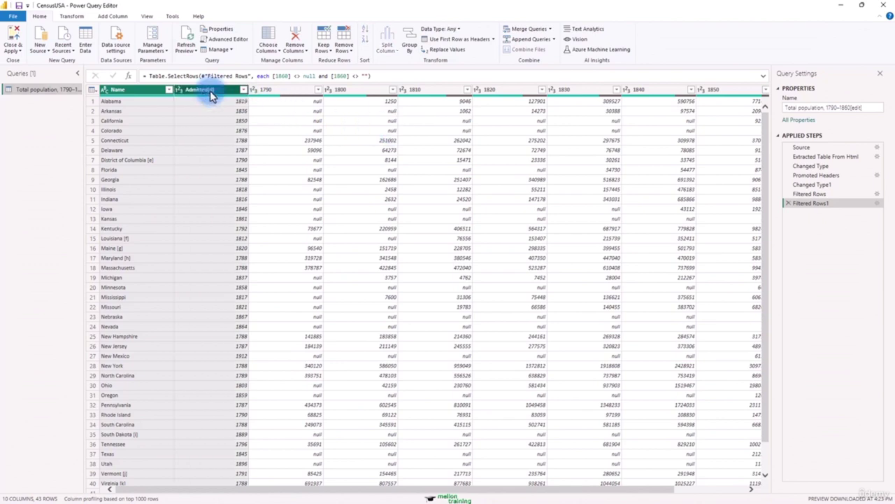
pyautogui.click(78, 17)
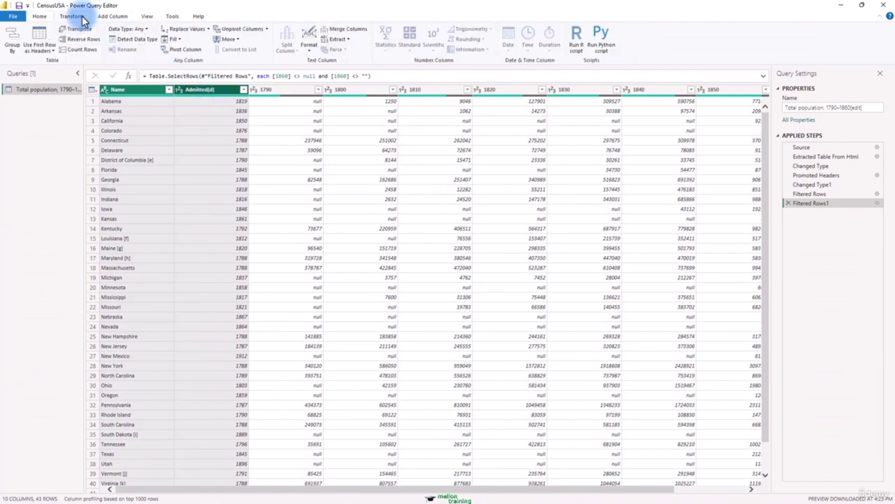
pyautogui.click(267, 30)
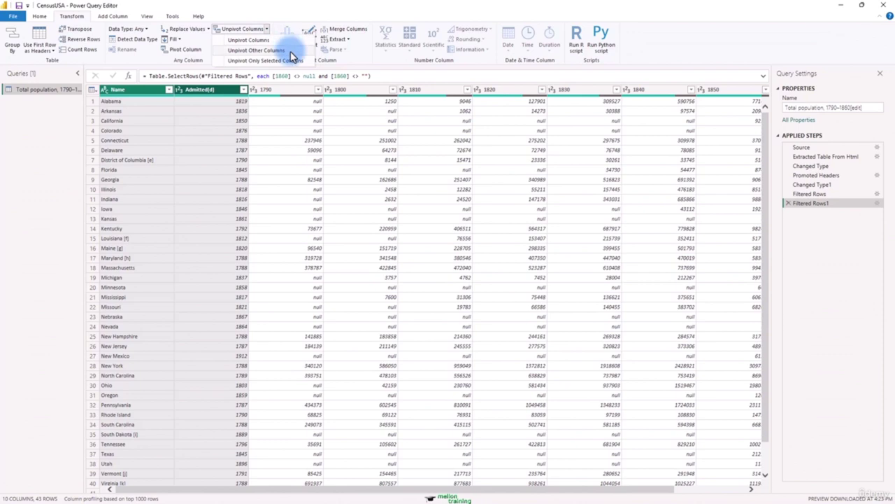
pyautogui.click(291, 52)
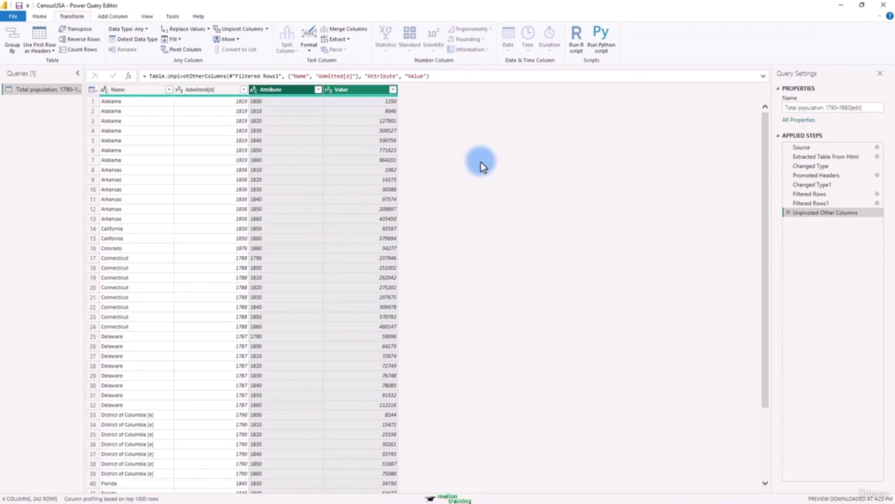
# Step: Rename the Attribute column to Census Year
pyautogui.click(269, 89)
pyautogui.rightClick(275, 93)
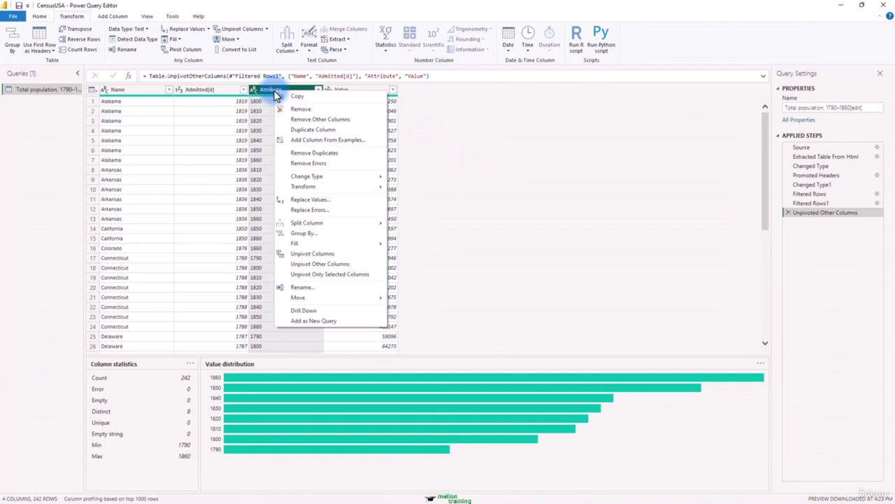
pyautogui.press('Escape')
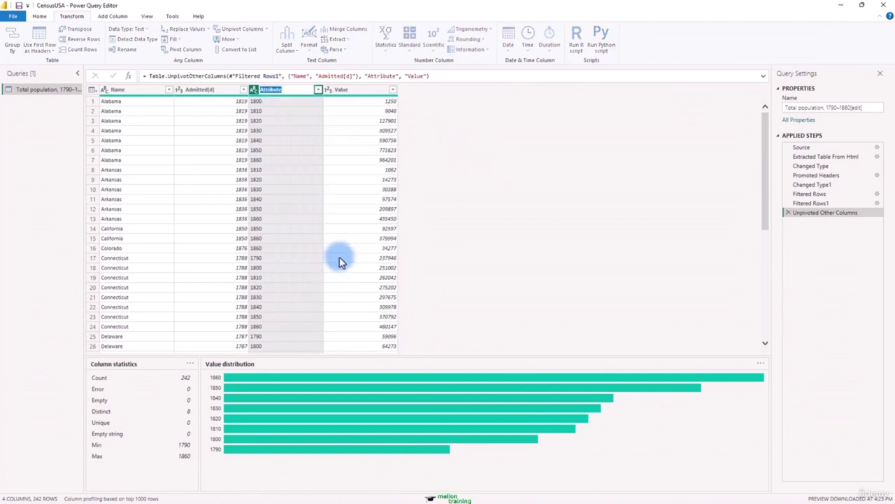
pyautogui.write('Cens')
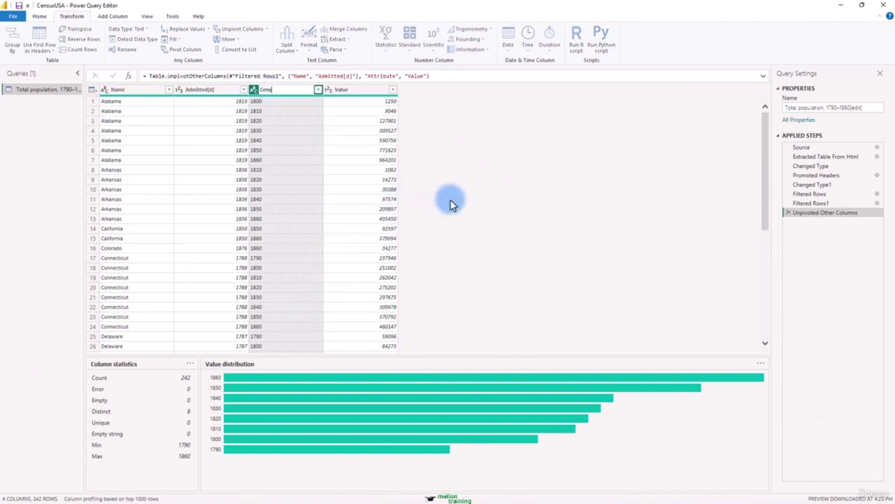
pyautogui.write('us Year')
pyautogui.press('Return')
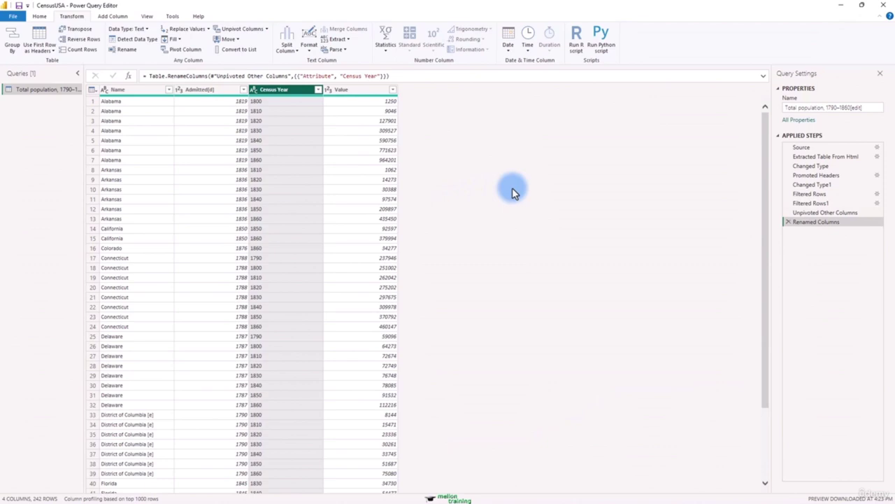
# Step: Rename the Value column to Population
pyautogui.rightClick(362, 93)
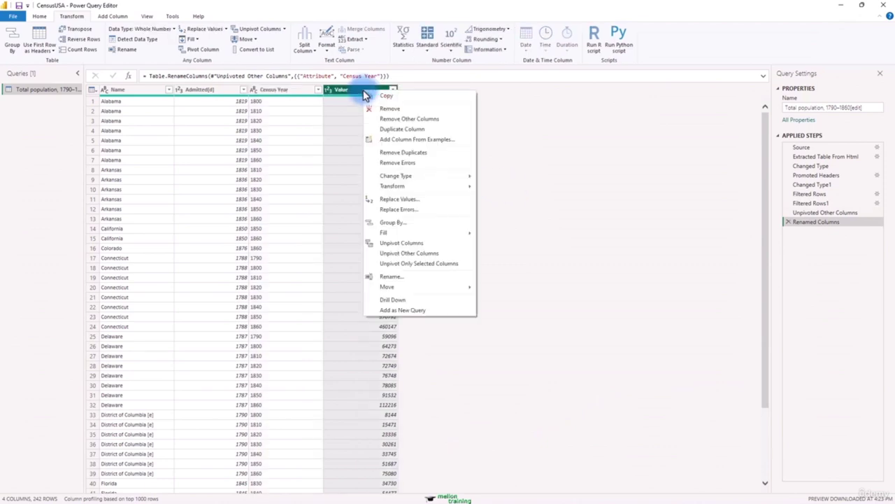
pyautogui.click(416, 277)
pyautogui.write('Populatio')
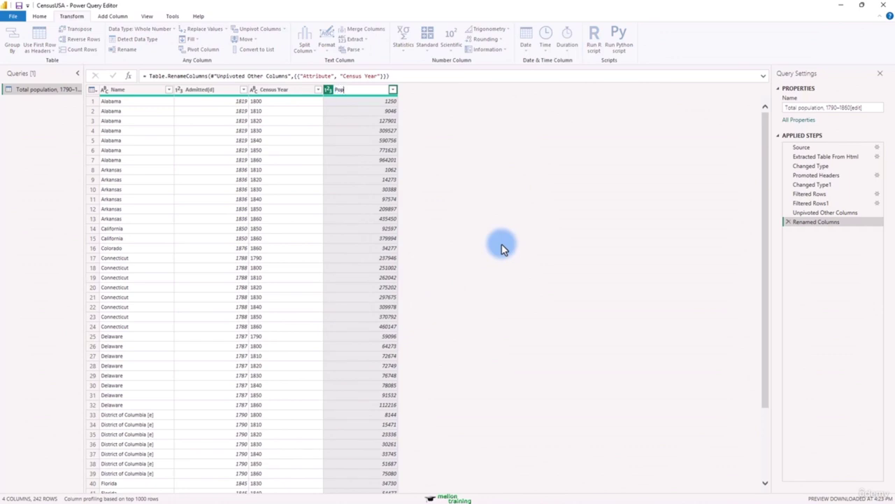
pyautogui.write('n')
pyautogui.press('Return')
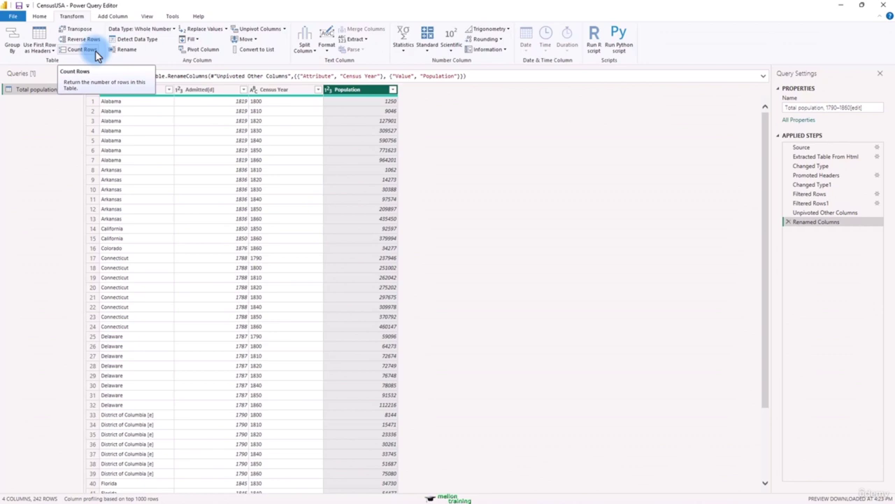
# Step: Count the rows of the population table and delete the resulting Counted Rows step
pyautogui.click(96, 51)
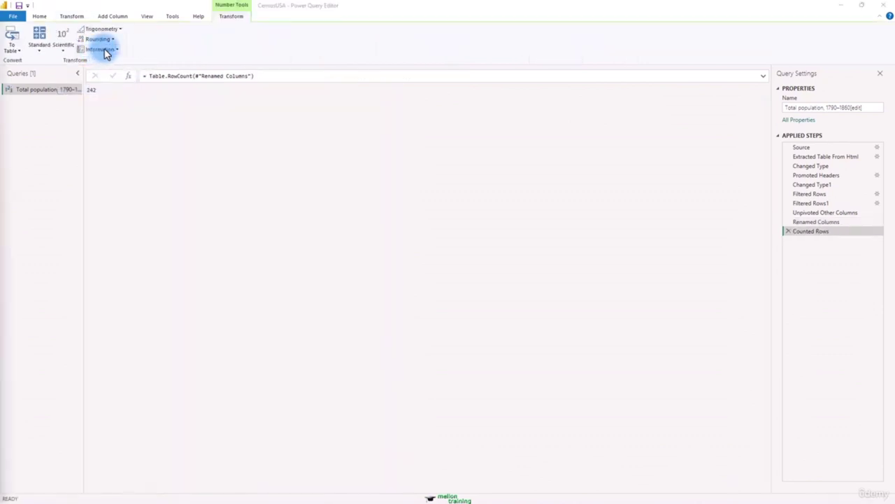
pyautogui.click(788, 231)
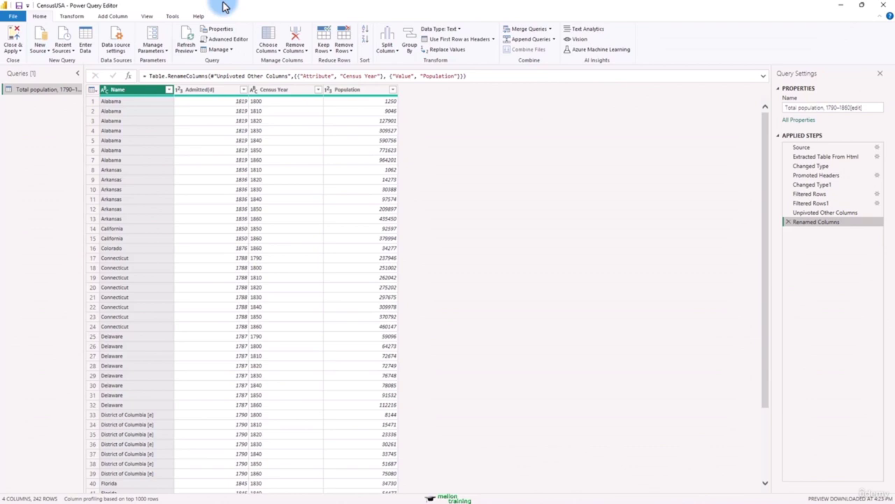
# Step: Detect the data types of the Admitted[d] and Census Year columns automatically
pyautogui.click(209, 90)
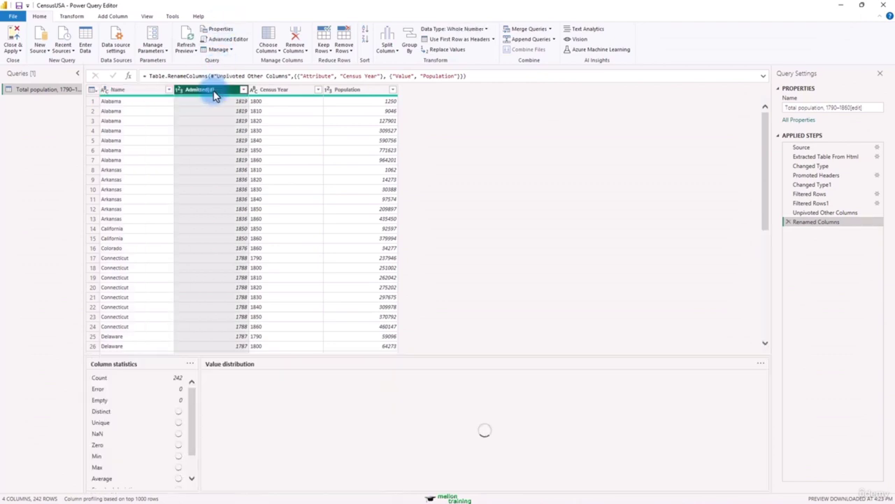
pyautogui.click(71, 16)
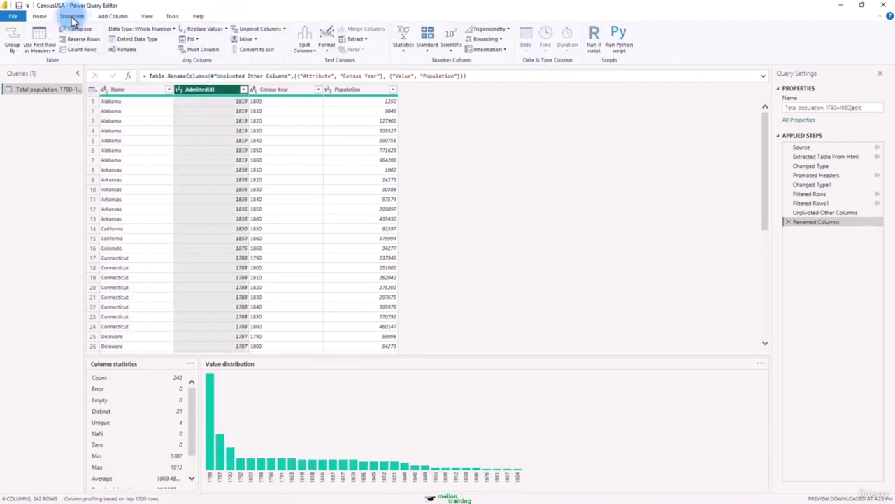
pyautogui.click(147, 43)
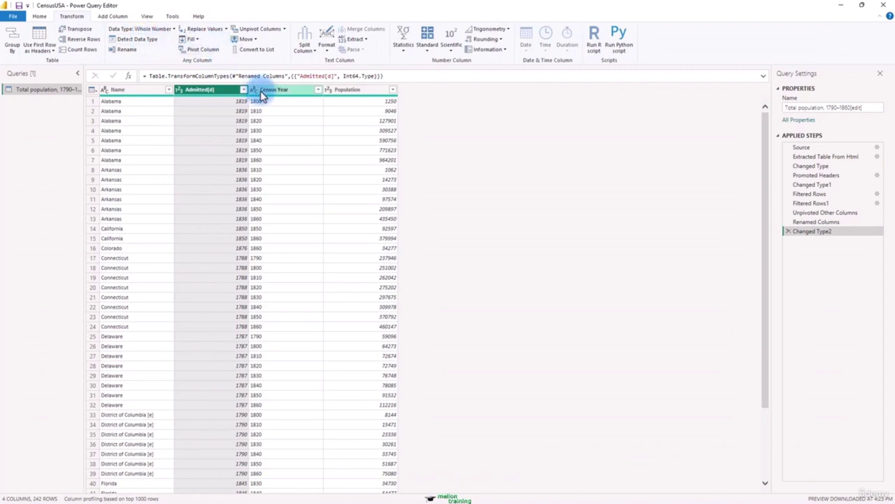
pyautogui.click(259, 89)
pyautogui.click(136, 43)
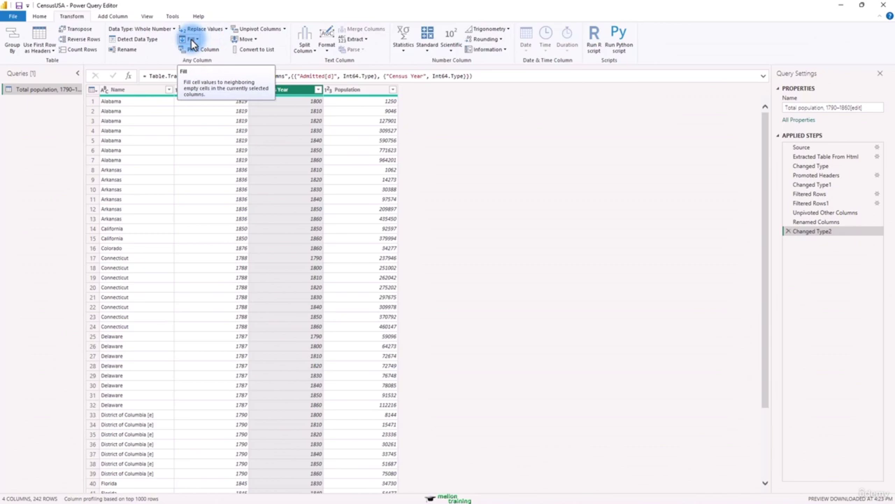
pyautogui.click(254, 42)
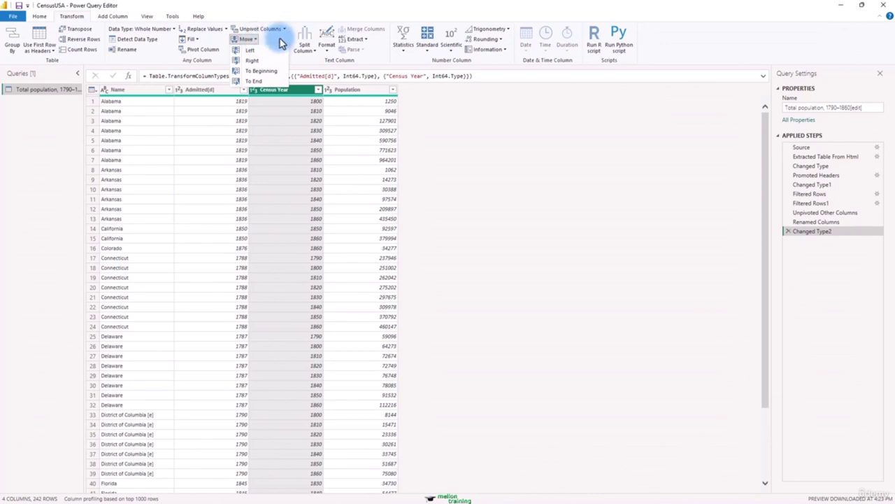
pyautogui.click(280, 42)
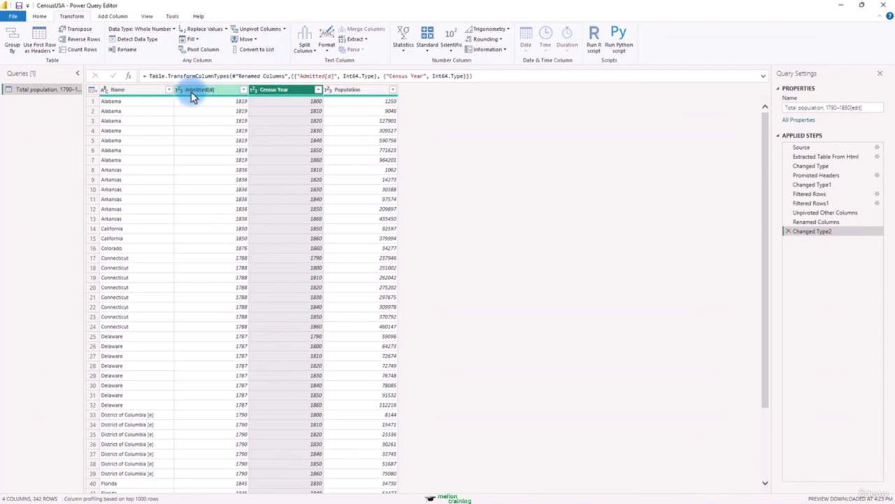
pyautogui.click(137, 90)
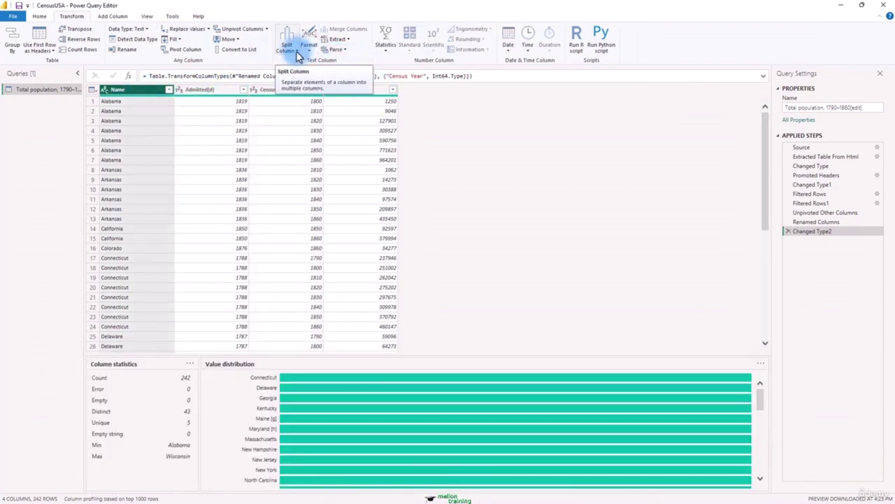
pyautogui.click(299, 53)
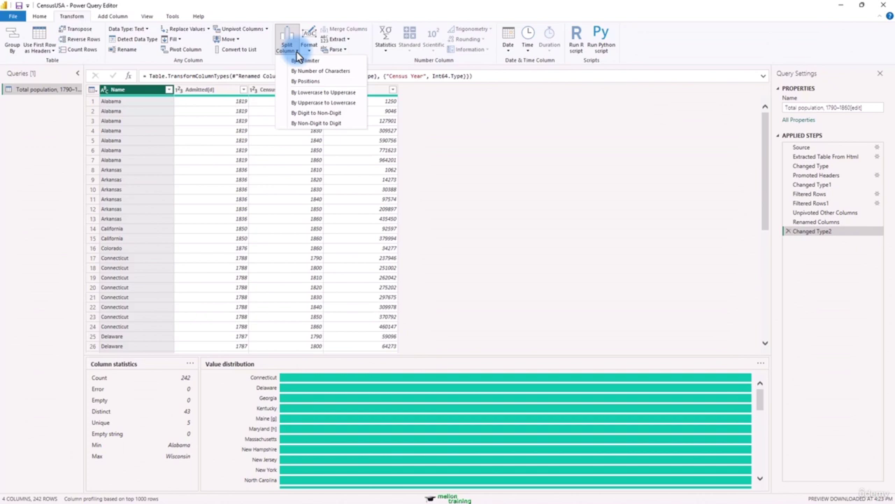
pyautogui.click(297, 56)
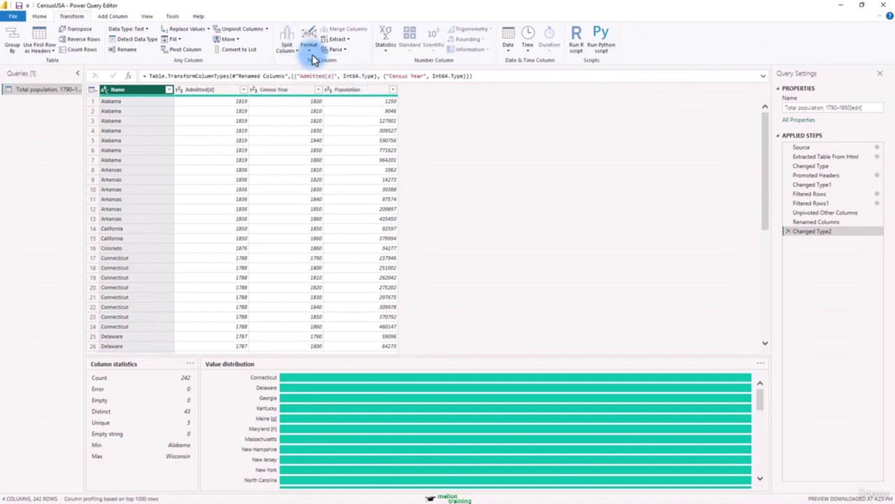
pyautogui.click(312, 55)
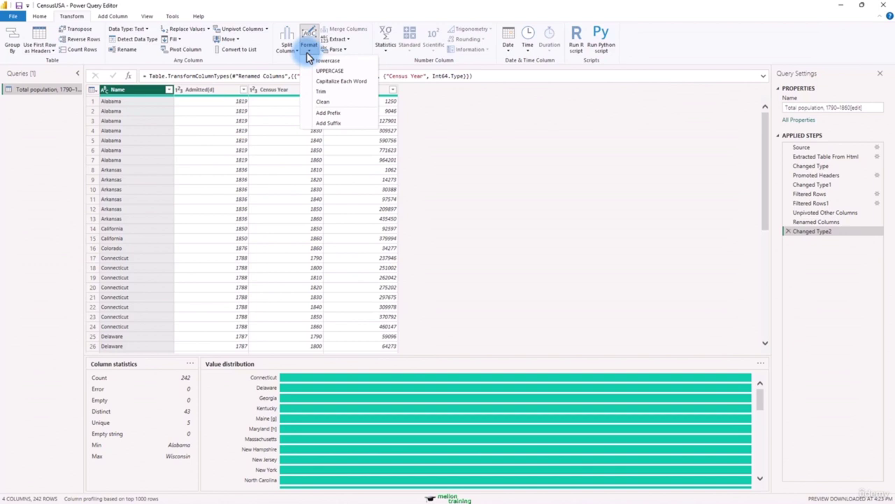
pyautogui.click(348, 41)
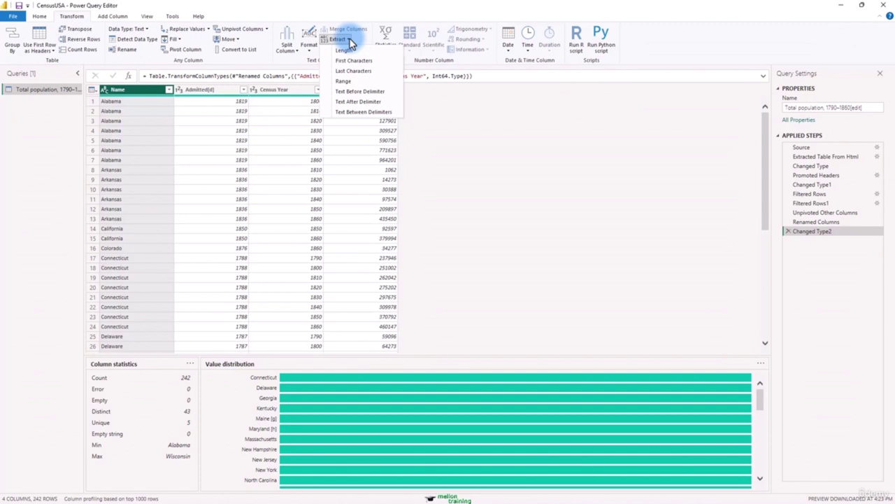
pyautogui.click(350, 42)
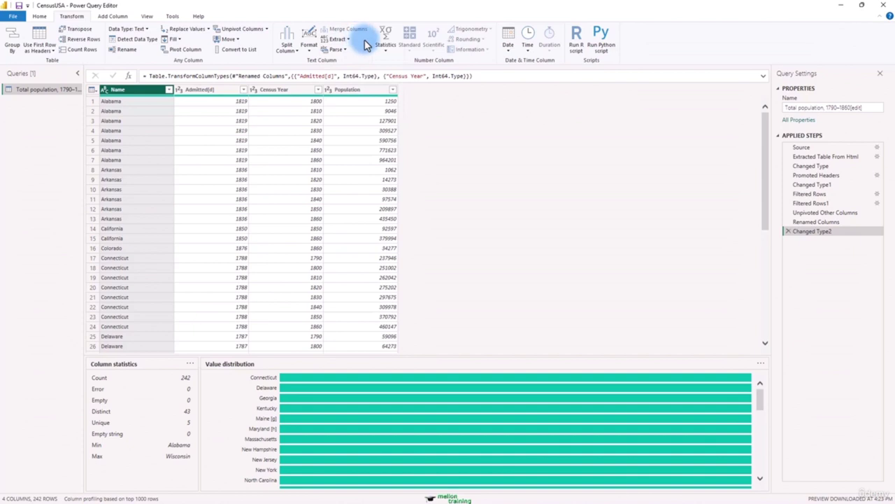
pyautogui.click(201, 92)
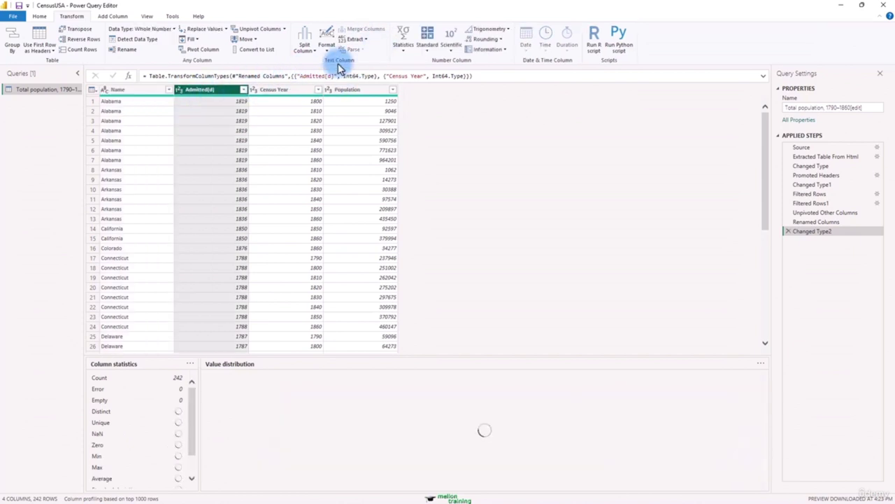
pyautogui.click(404, 50)
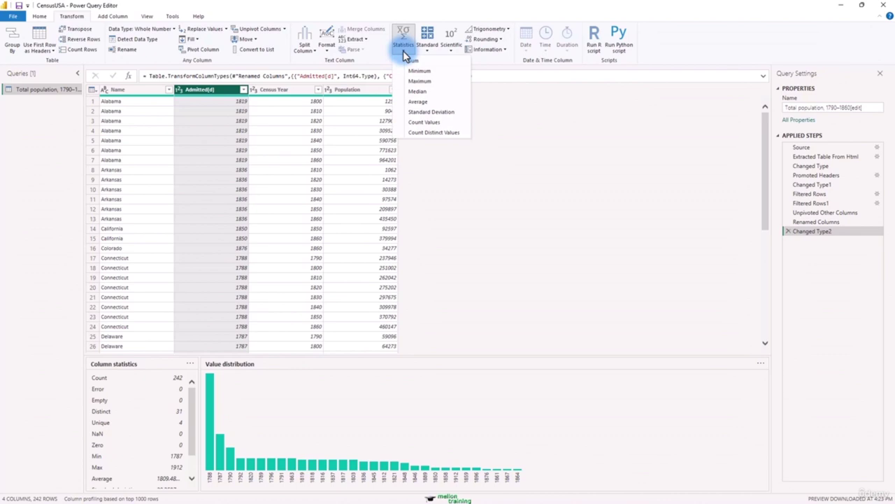
pyautogui.click(427, 53)
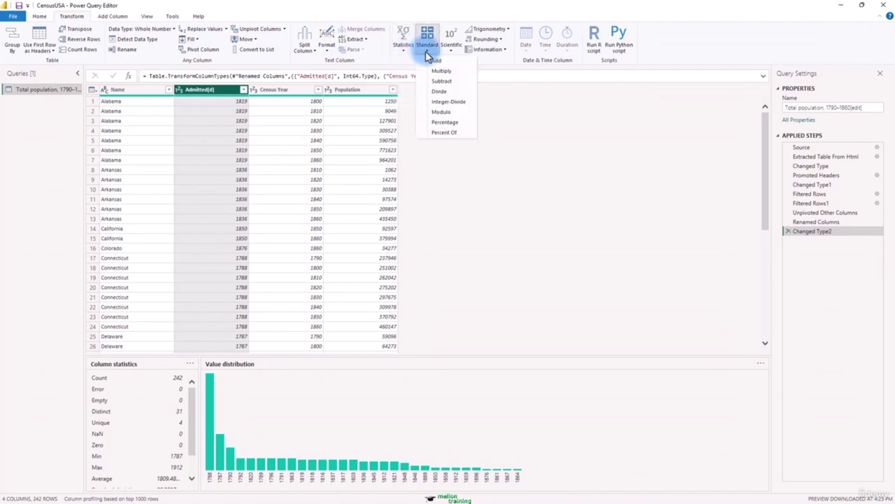
pyautogui.click(451, 54)
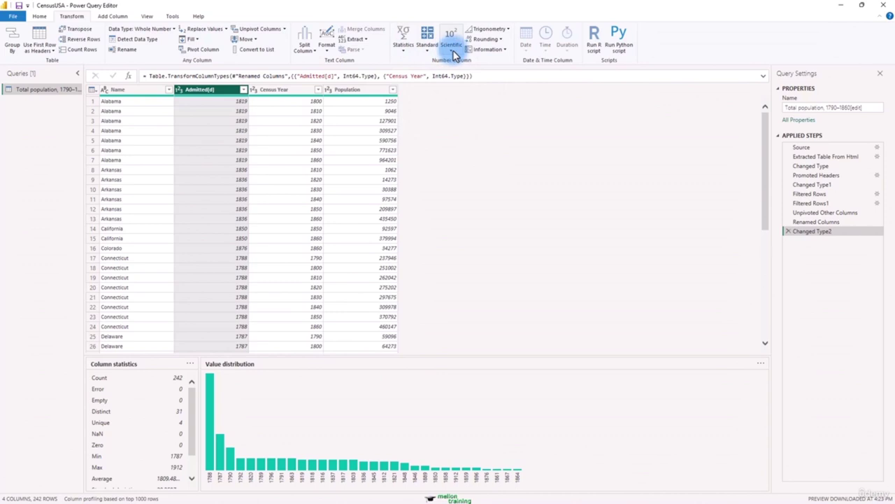
pyautogui.click(449, 56)
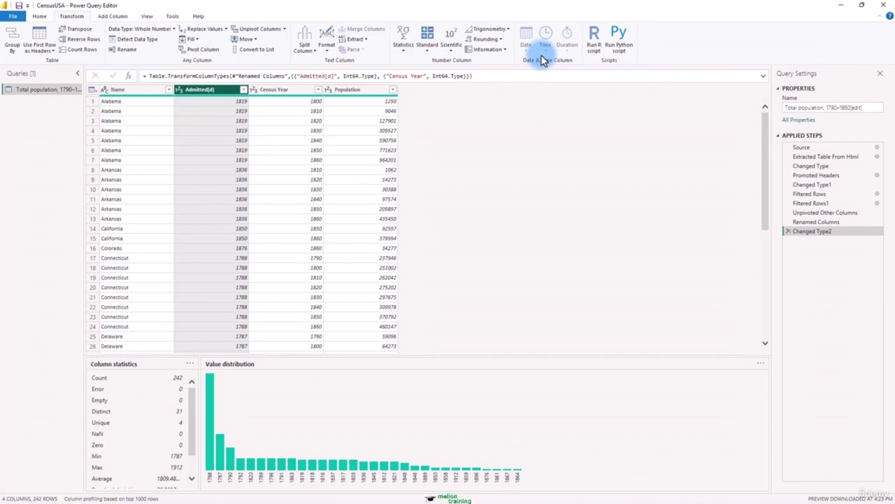
# Step: Close the query editor and apply the query changes to the CensusUSA report
pyautogui.click(40, 16)
pyautogui.click(18, 55)
pyautogui.click(35, 81)
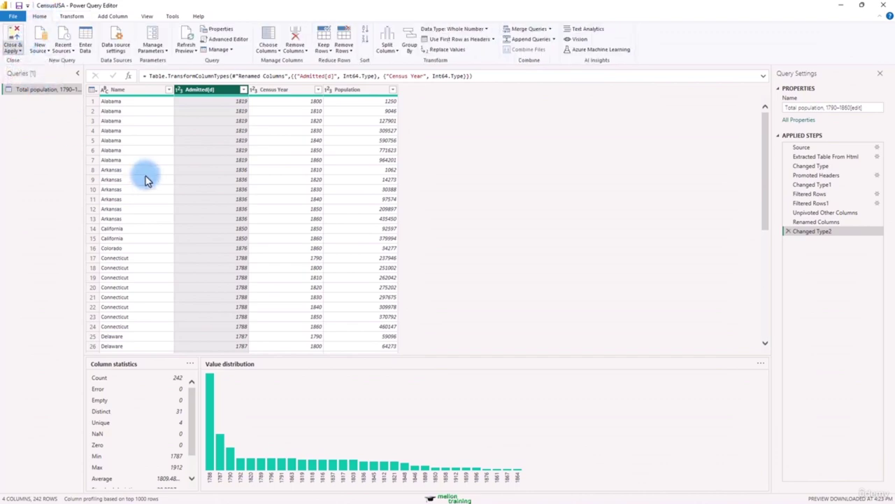
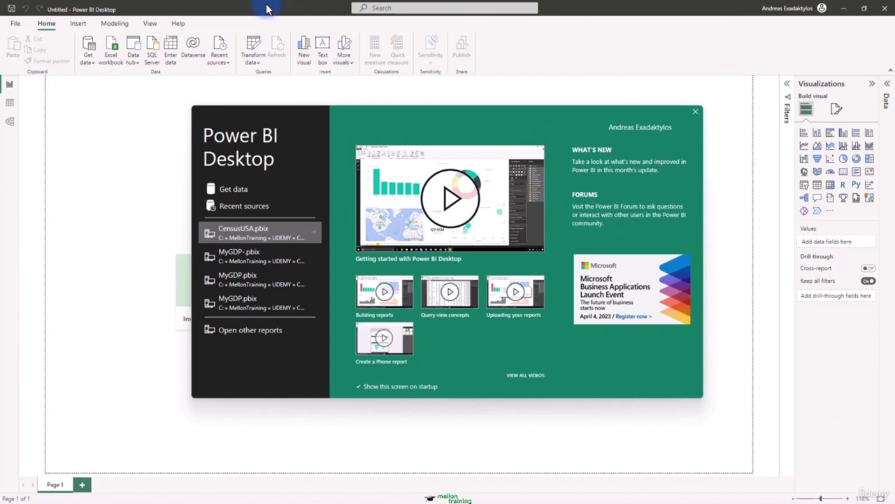
# Step: Switch to the browser and copy the URL of the World Population Review page with US states ranked by 2023 population
pyautogui.hotkey('alt', 'Tab')
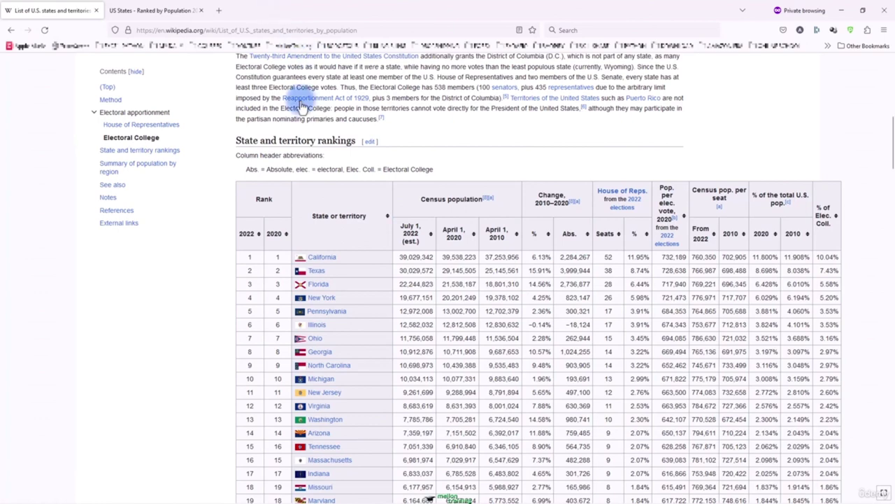
pyautogui.scroll(-3, 386, 252)
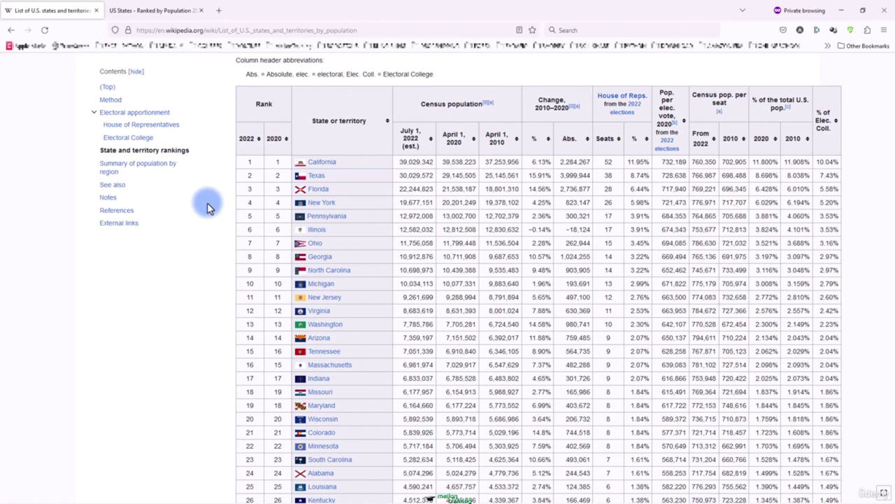
pyautogui.click(156, 8)
pyautogui.scroll(3, 231, 167)
pyautogui.scroll(20, 231, 168)
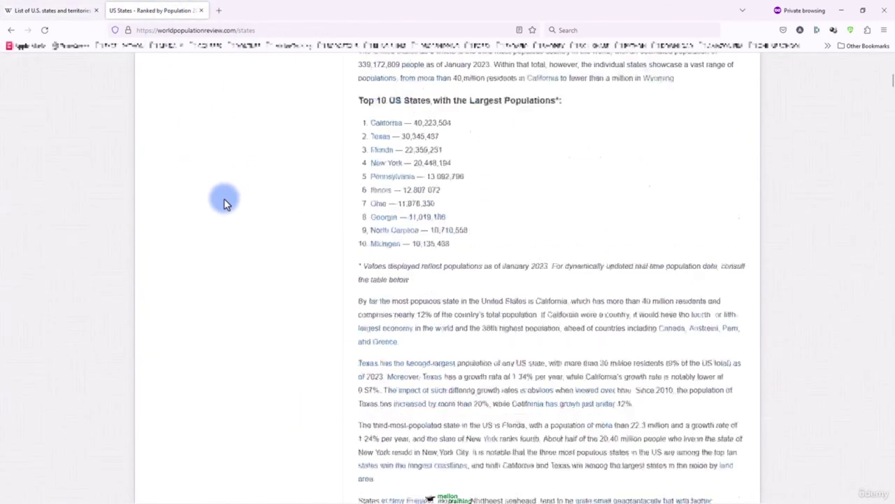
pyautogui.scroll(-15, 224, 203)
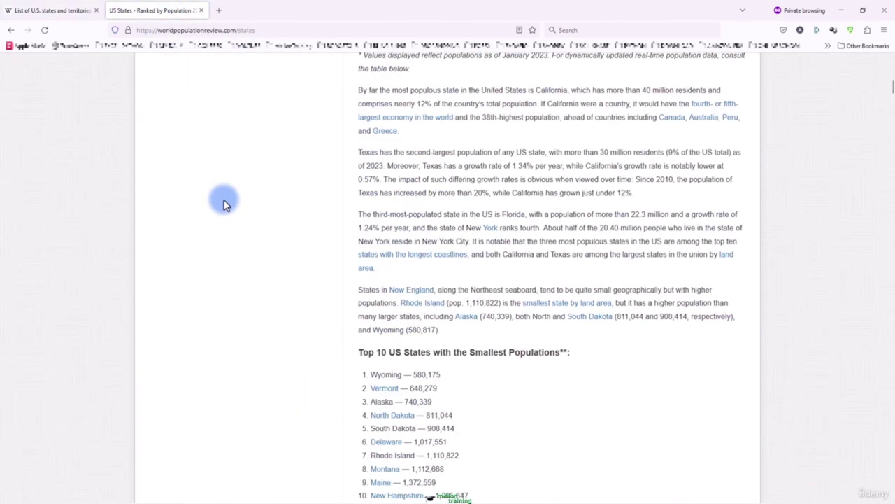
pyautogui.scroll(-12, 224, 203)
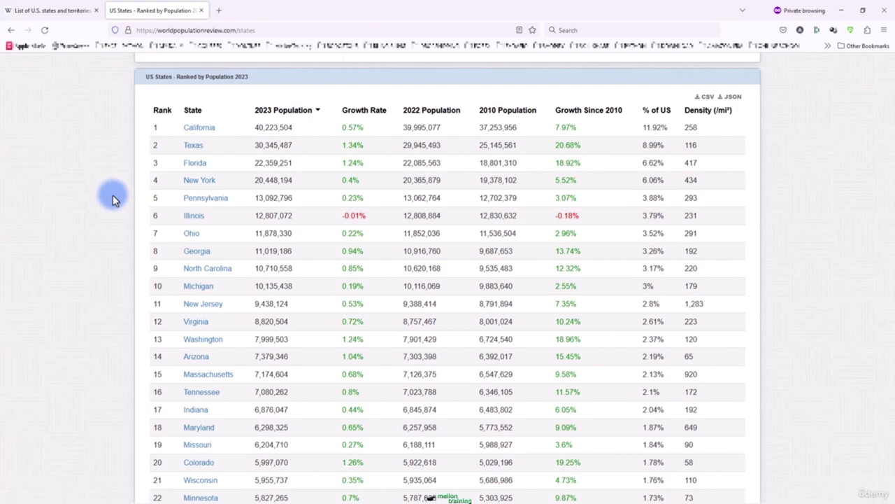
pyautogui.click(197, 30)
pyautogui.hotkey('ctrl', 'c')
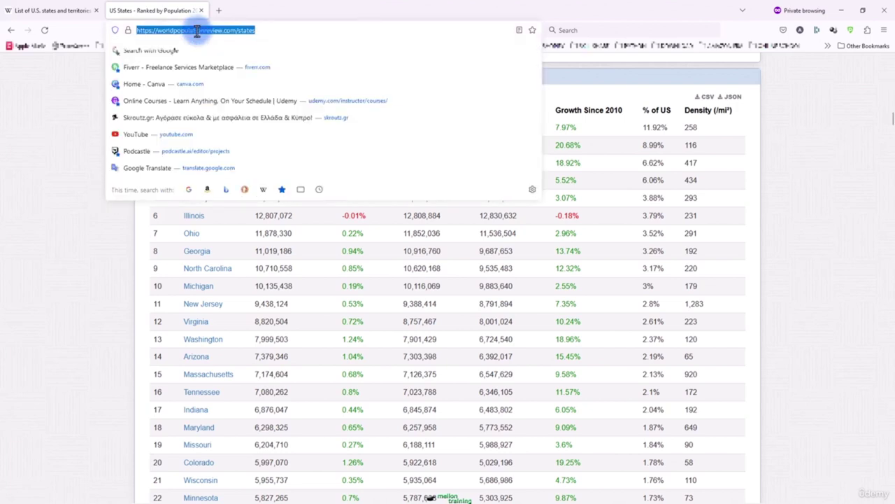
pyautogui.click(97, 236)
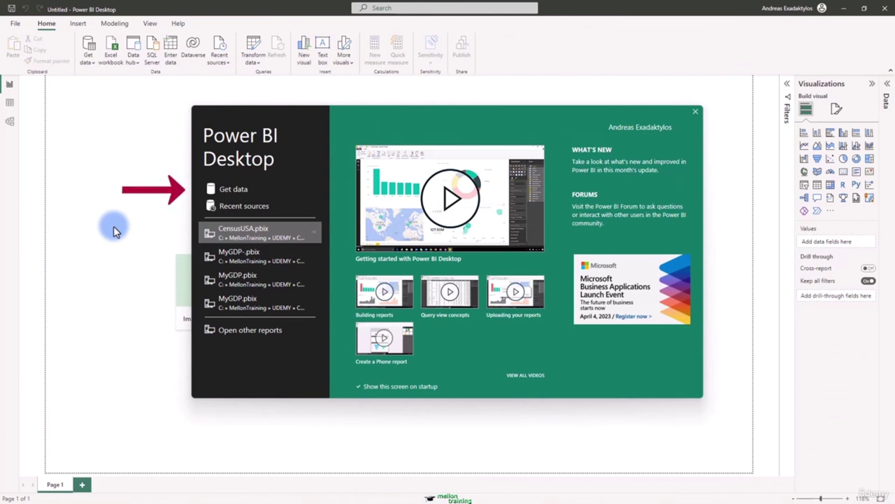
pyautogui.click(236, 189)
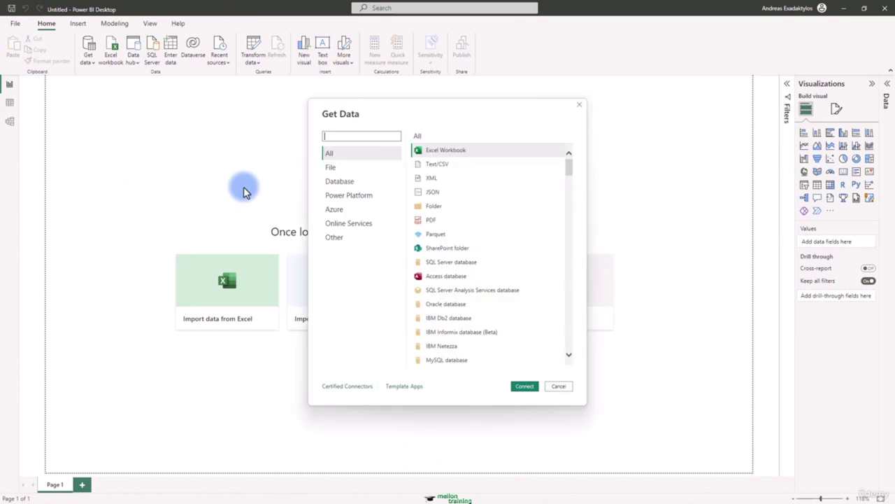
pyautogui.write('web')
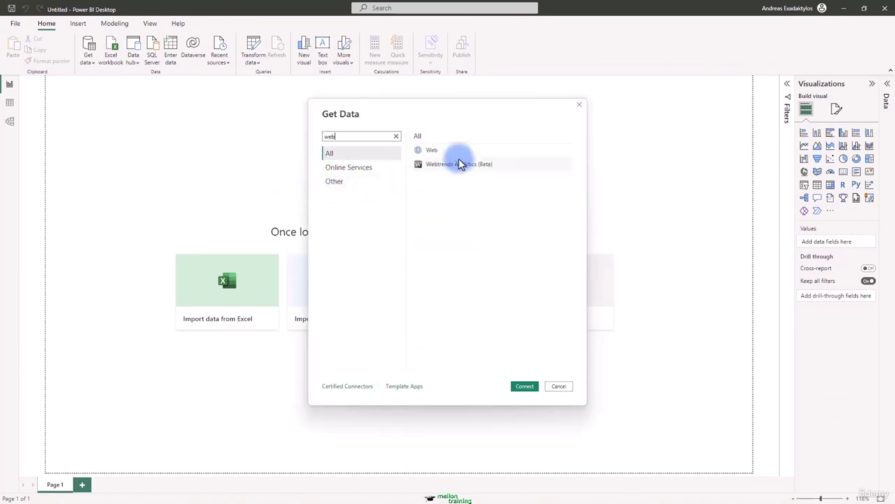
pyautogui.click(443, 150)
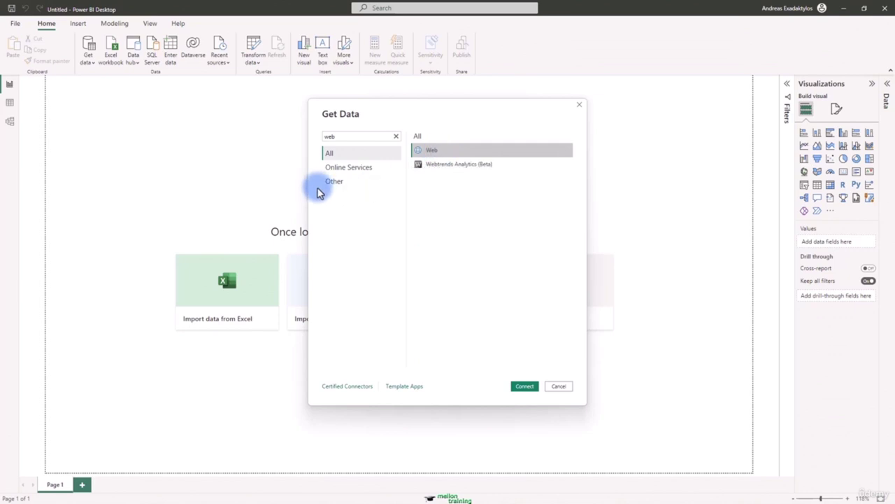
pyautogui.click(529, 386)
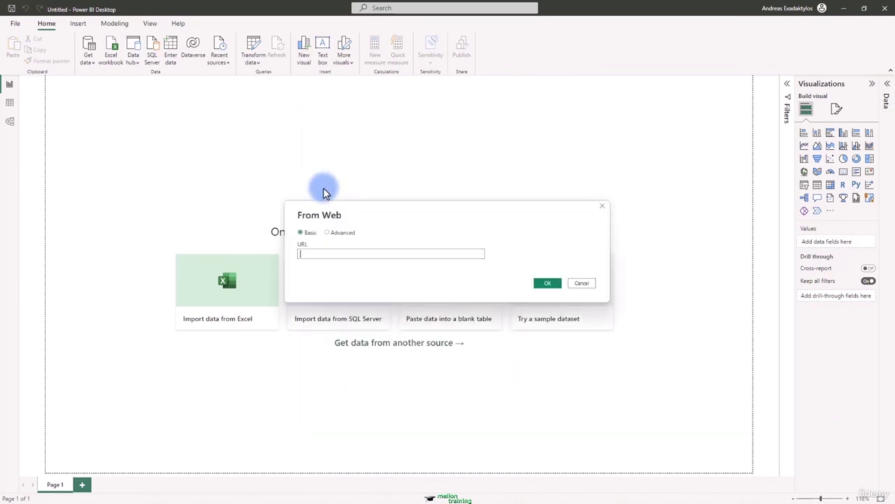
pyautogui.hotkey('ctrl', 'v')
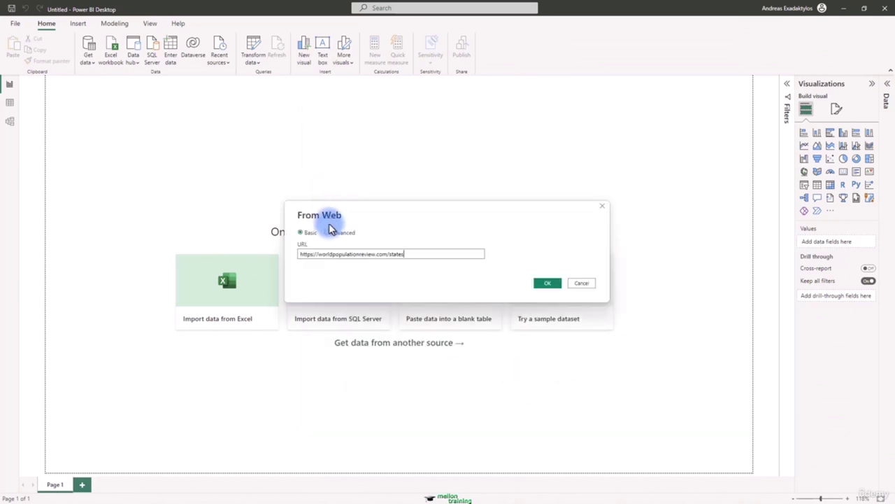
pyautogui.click(545, 283)
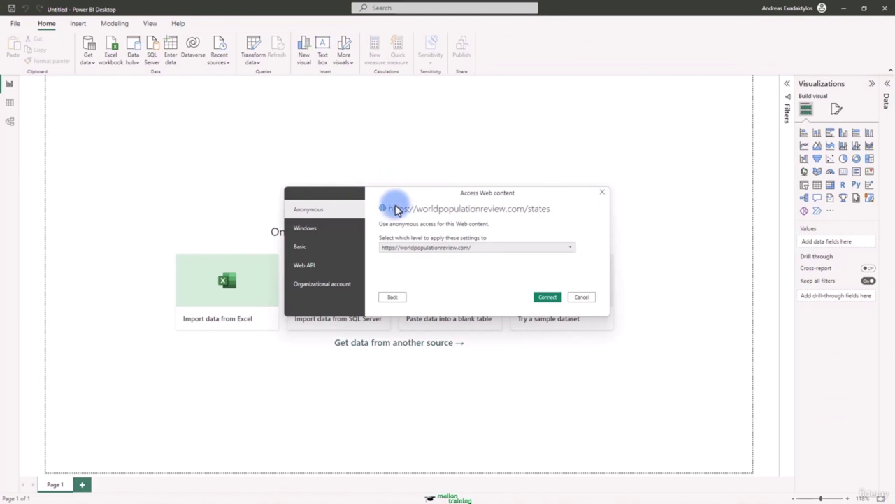
pyautogui.click(547, 297)
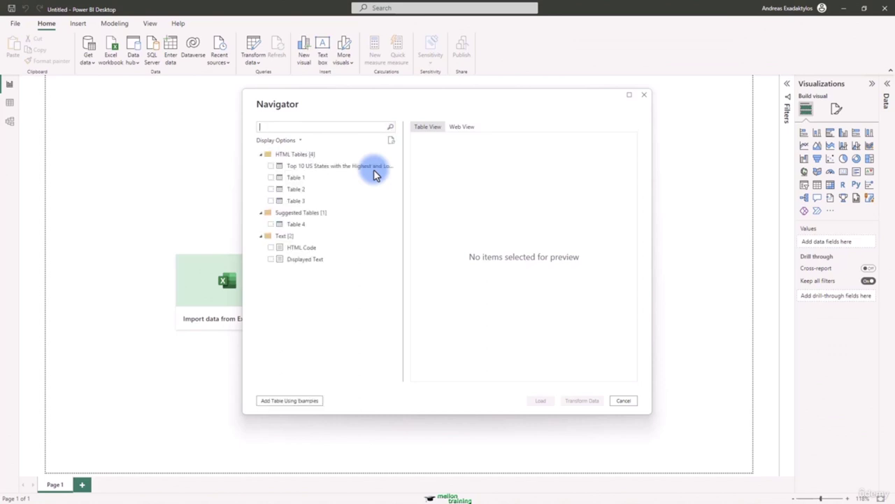
# Step: Preview the web tables and load Table 1, which holds the 2023 state population ranking, into the report
pyautogui.click(297, 166)
pyautogui.click(295, 179)
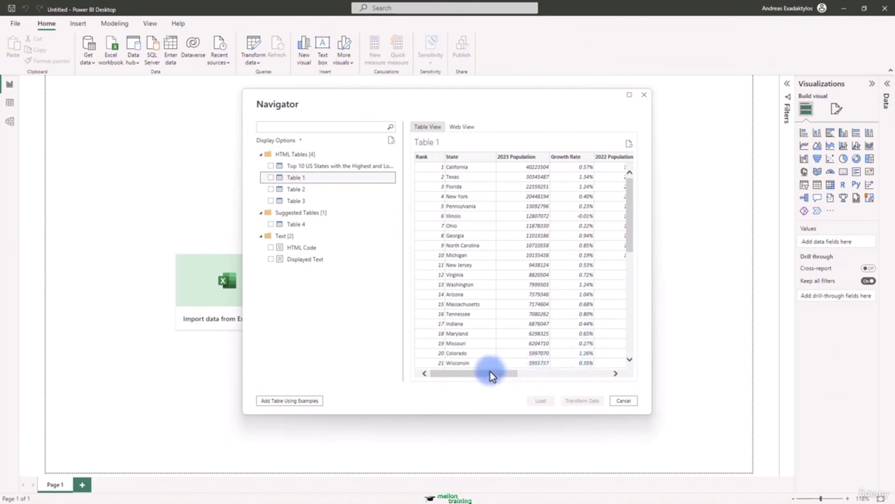
pyautogui.moveTo(484, 374)
pyautogui.mouseDown()
pyautogui.moveTo(596, 385)
pyautogui.moveTo(474, 373)
pyautogui.mouseUp()
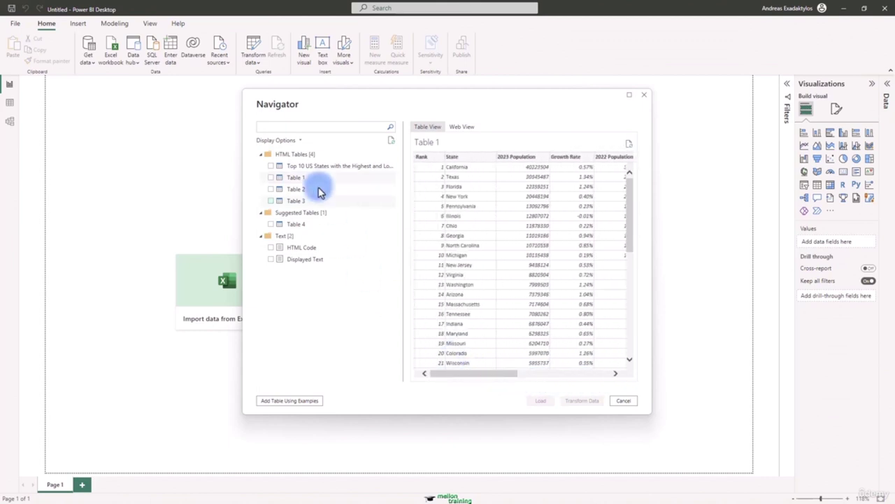
pyautogui.click(271, 179)
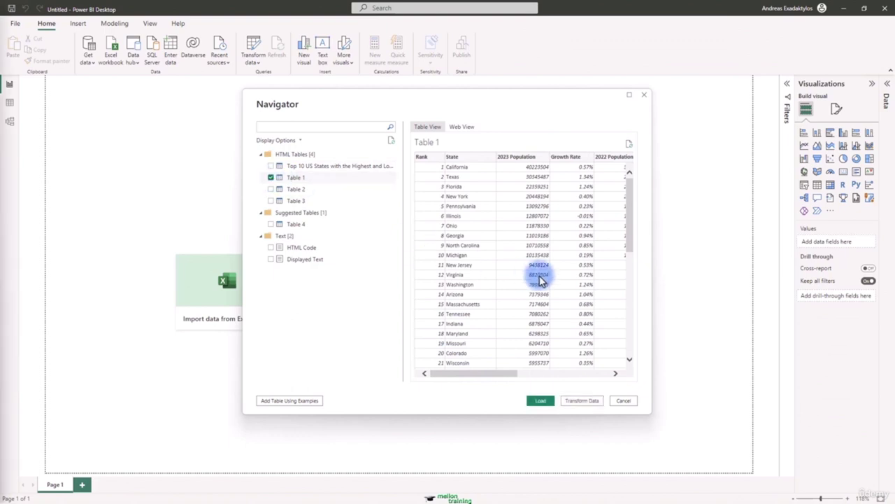
pyautogui.moveTo(632, 199); pyautogui.dragTo(625, 175)
pyautogui.click(539, 400)
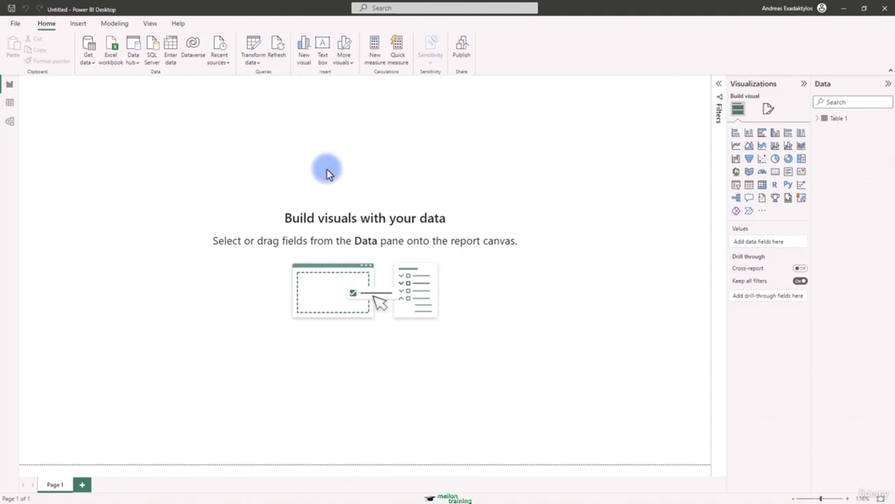
# Step: Add an enlarged map visual to Page 1 with Table 1's State field as its location
pyautogui.click(818, 119)
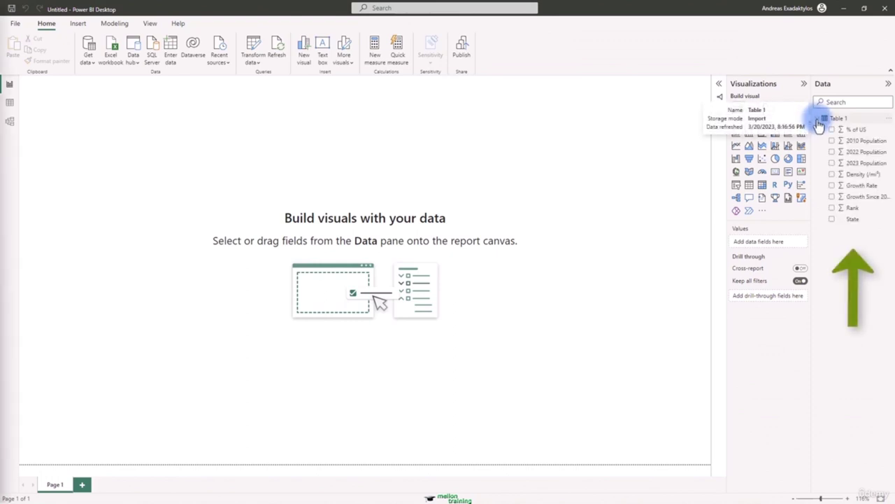
pyautogui.click(737, 173)
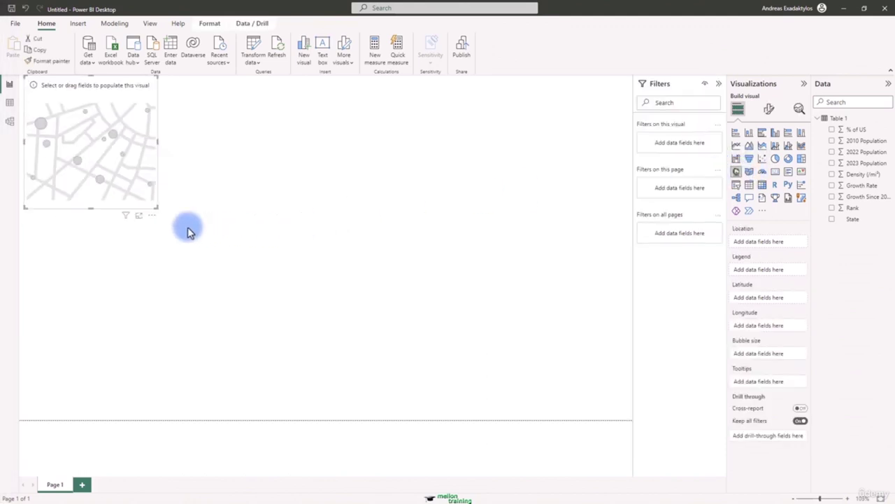
pyautogui.moveTo(155, 207); pyautogui.dragTo(262, 276)
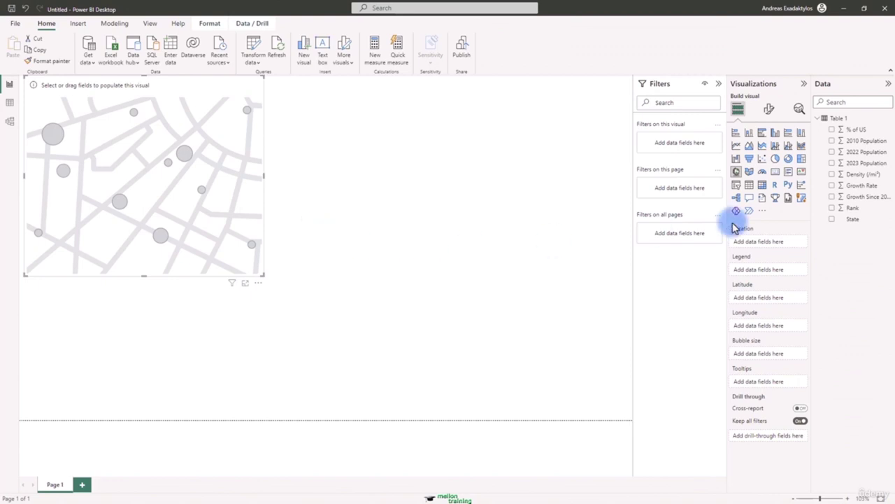
pyautogui.moveTo(850, 219); pyautogui.dragTo(775, 244)
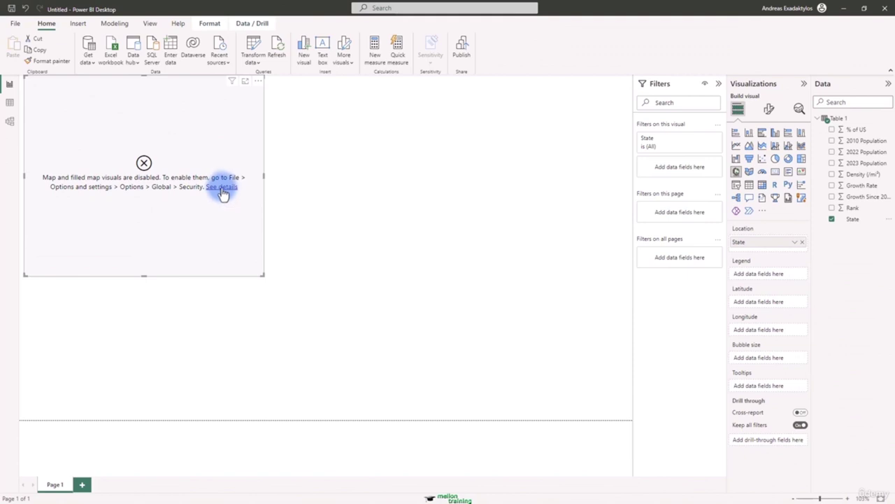
# Step: Open the application's security options to enable map and filled map visuals
pyautogui.click(14, 28)
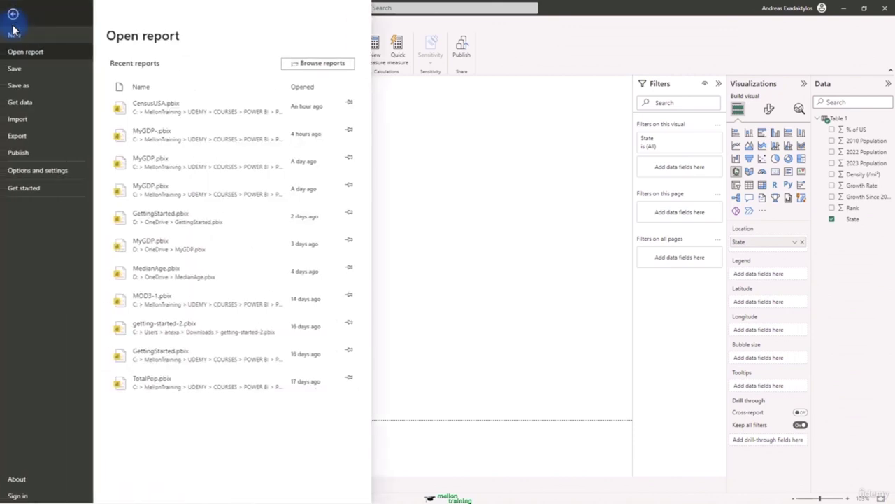
# Step: Enable the use of Map and Filled Map visuals in the global security options
pyautogui.click(31, 172)
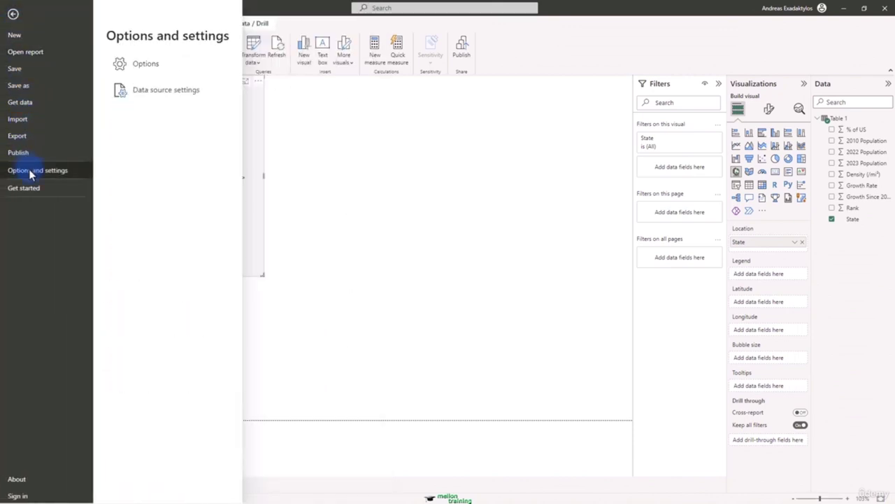
pyautogui.click(152, 66)
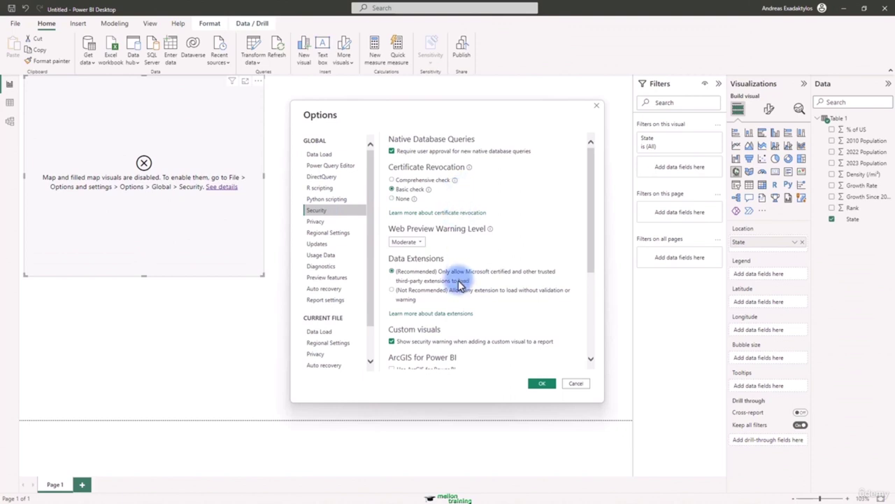
pyautogui.scroll(-1, 460, 284)
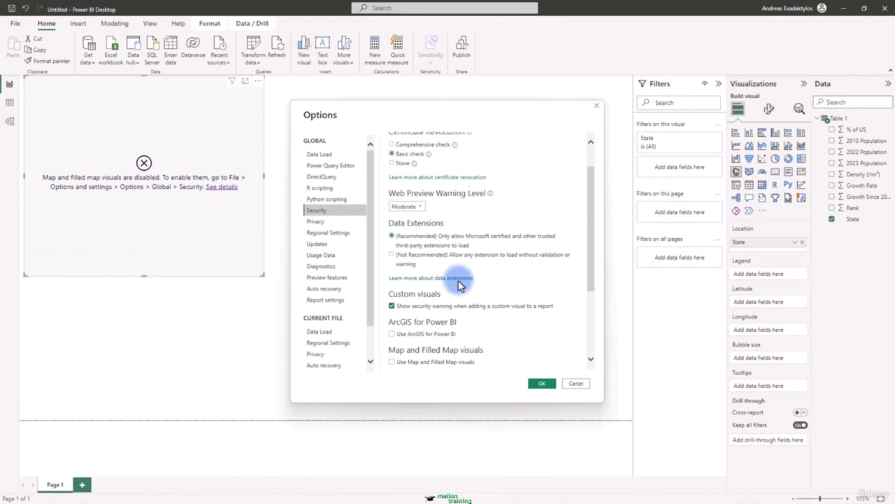
pyautogui.scroll(-3, 458, 282)
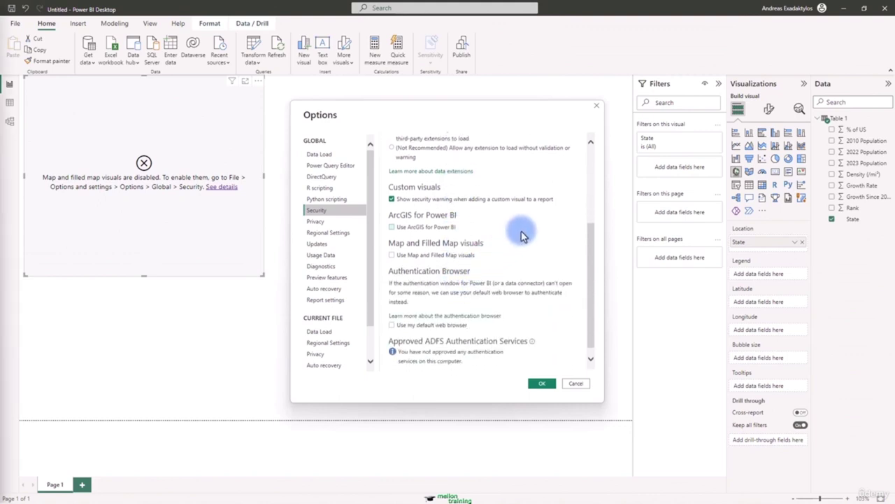
pyautogui.click(392, 255)
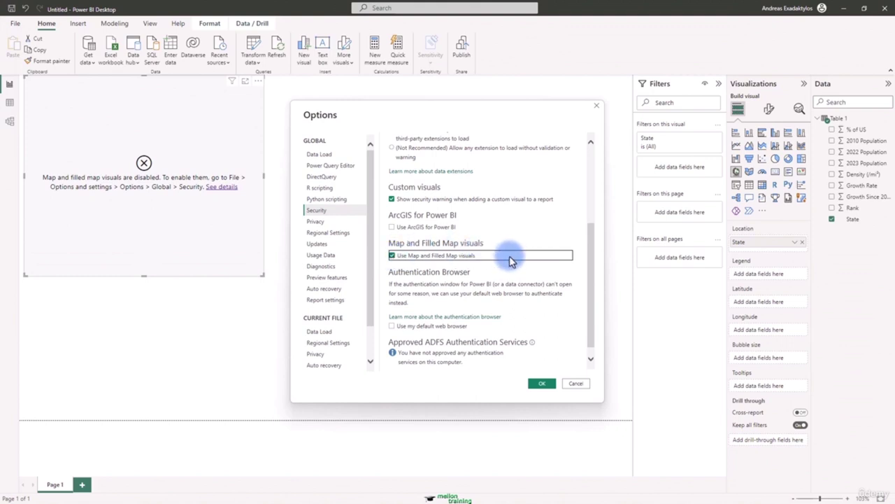
pyautogui.click(541, 382)
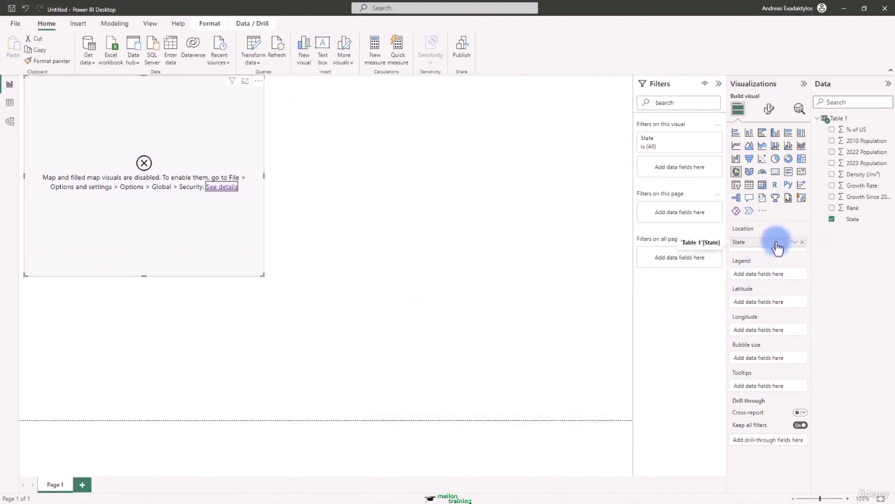
# Step: Reassign State as the map's location, set 2023 Population as its bubble size, and enlarge the visual to the full page height
pyautogui.click(802, 244)
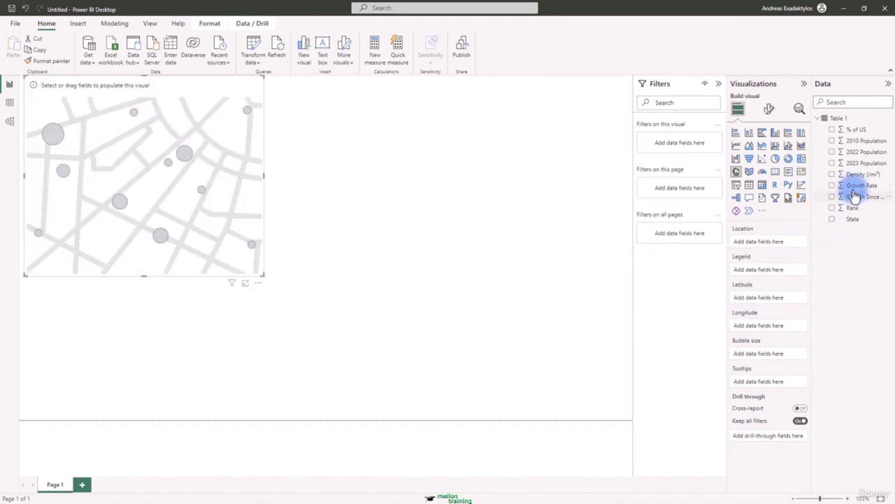
pyautogui.moveTo(853, 219); pyautogui.dragTo(762, 247)
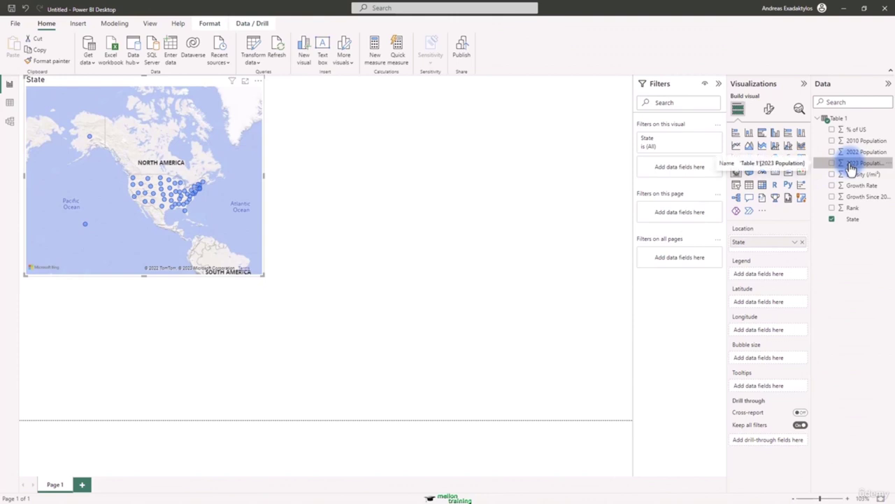
pyautogui.moveTo(850, 168); pyautogui.dragTo(770, 362)
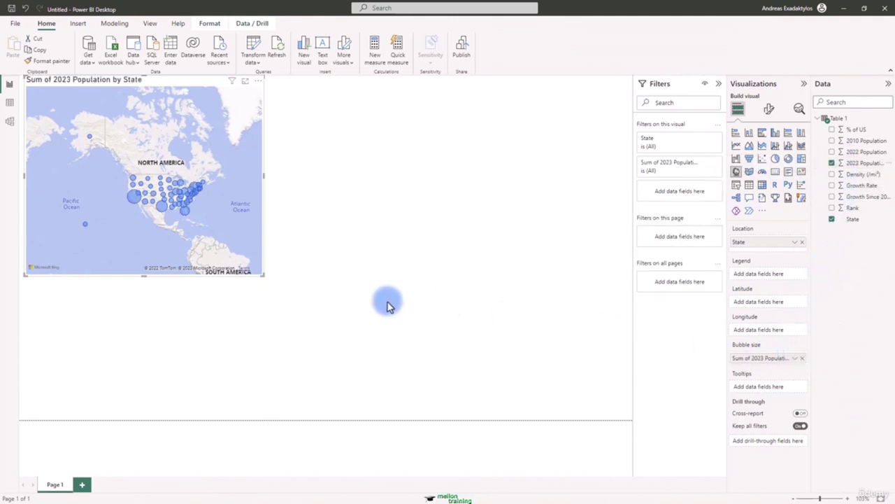
pyautogui.moveTo(261, 274); pyautogui.dragTo(363, 413)
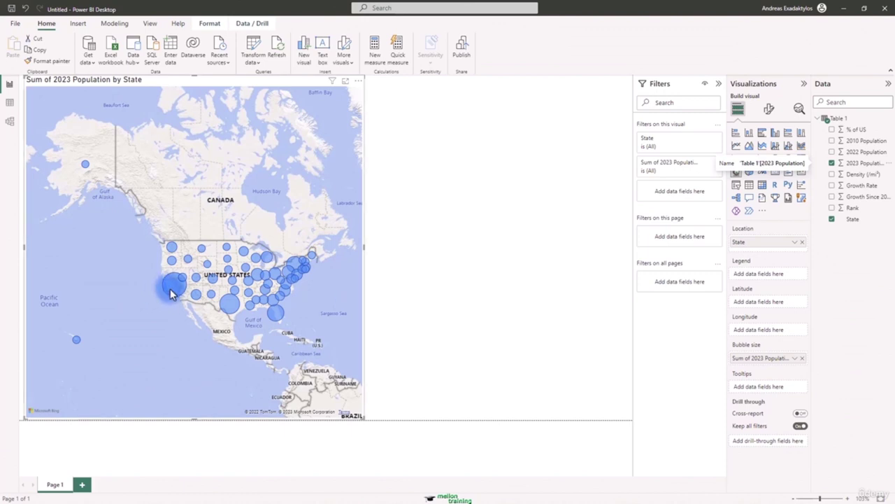
pyautogui.moveTo(171, 292)
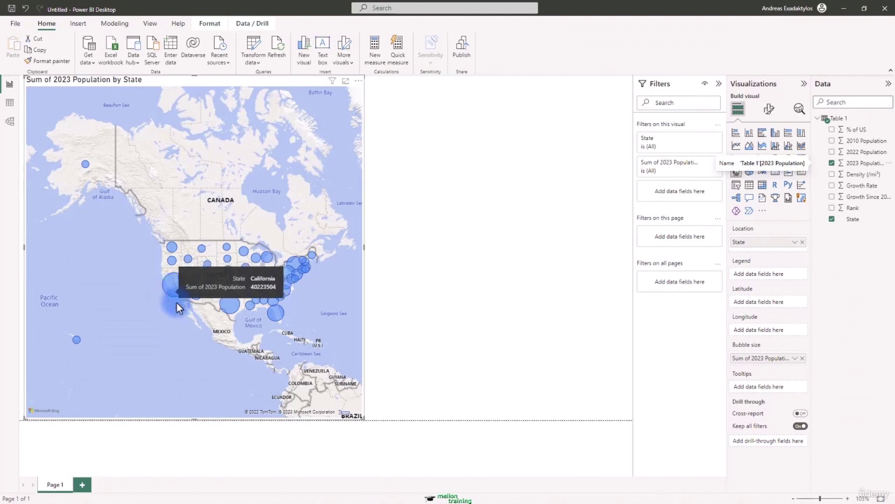
pyautogui.moveTo(226, 308)
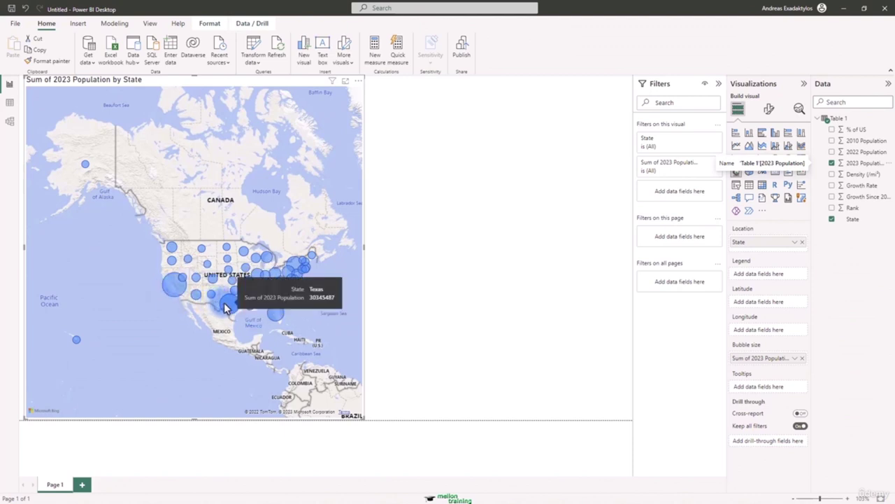
pyautogui.moveTo(277, 316)
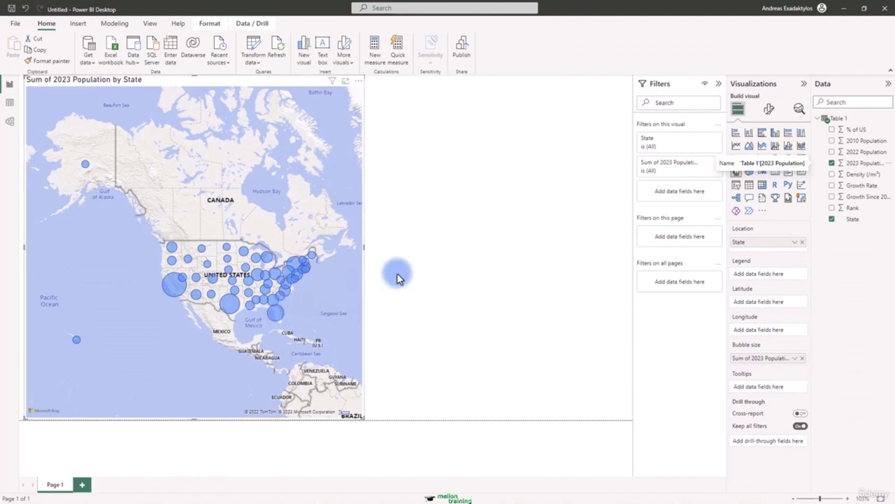
# Step: Convert the bubble map to a filled map with 2023 Population as its legend, after trying Growth Rate there
pyautogui.click(749, 177)
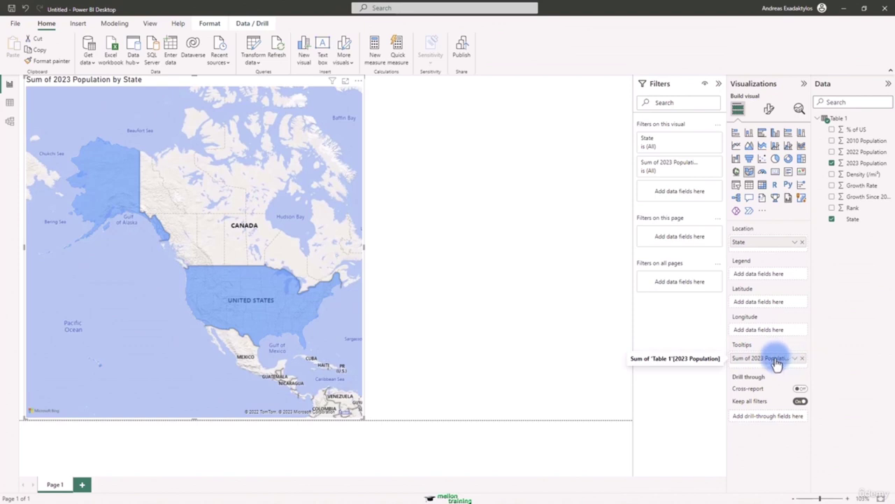
pyautogui.moveTo(777, 362); pyautogui.dragTo(791, 268)
pyautogui.moveTo(865, 190); pyautogui.dragTo(780, 275)
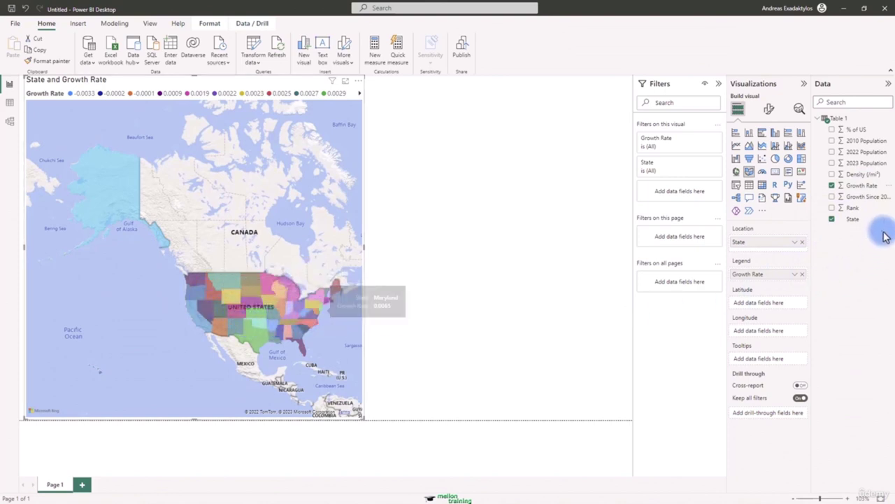
pyautogui.moveTo(859, 168); pyautogui.dragTo(781, 280)
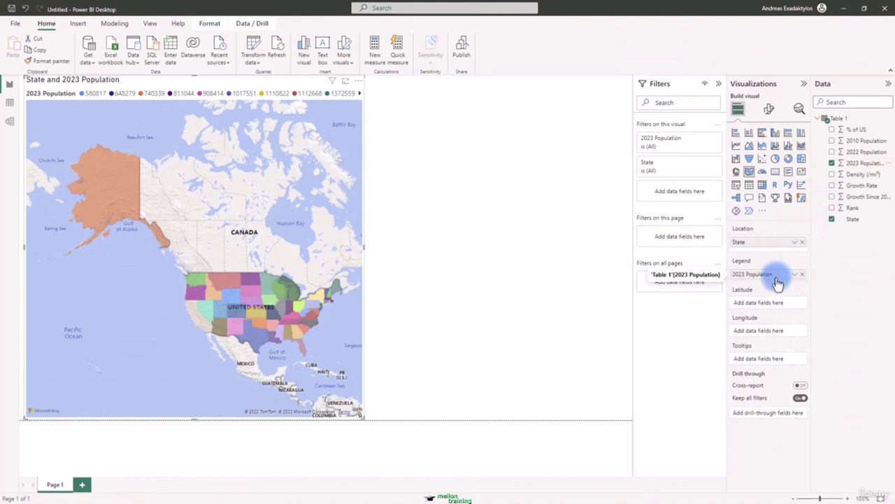
pyautogui.click(802, 199)
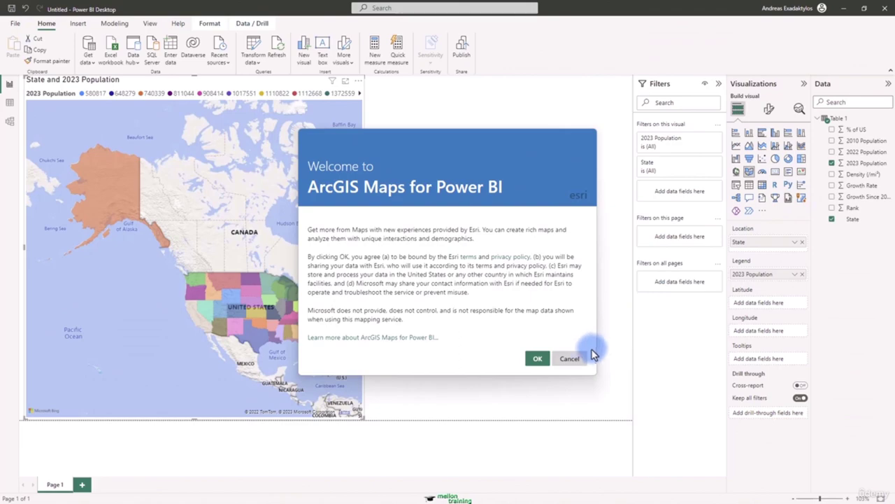
pyautogui.click(570, 358)
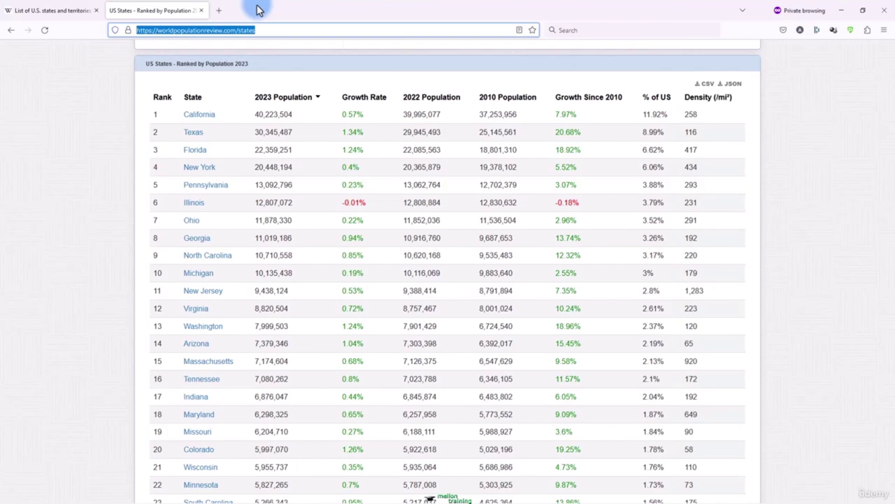
# Step: Copy the web address of the Wikipedia list of U.S. states and territories by population
pyautogui.click(63, 10)
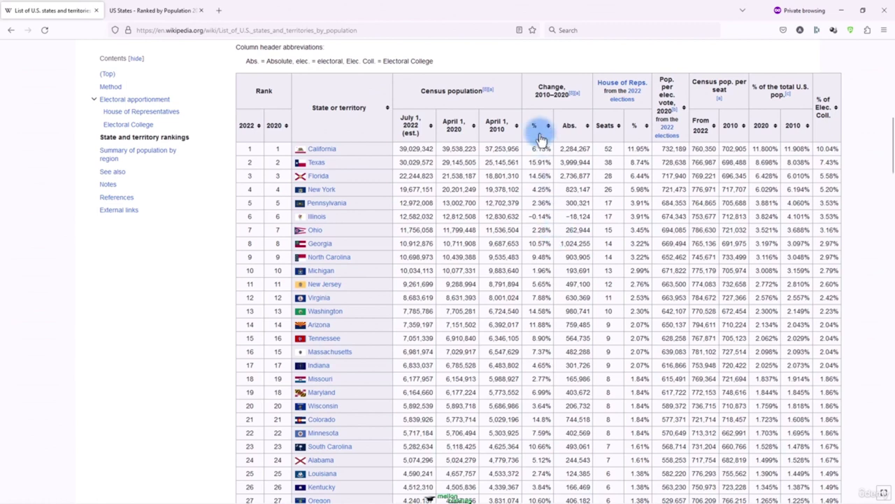
pyautogui.click(270, 31)
pyautogui.hotkey('ctrl', 'c')
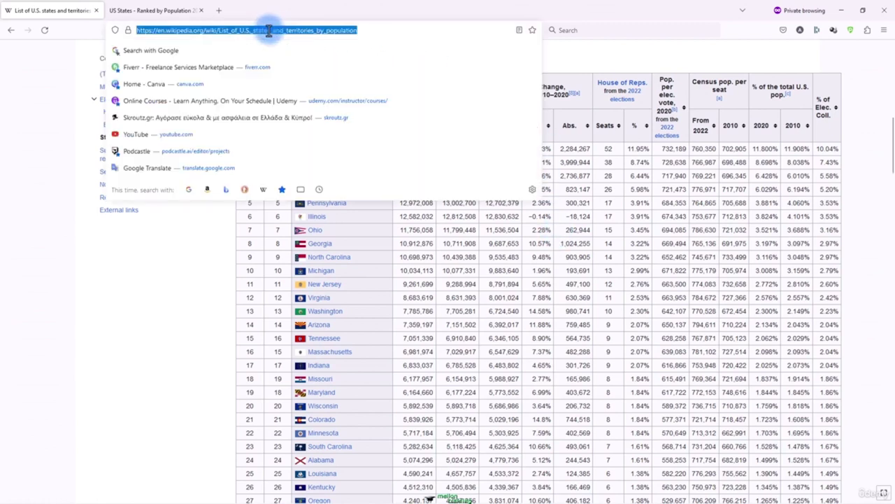
pyautogui.click(307, 6)
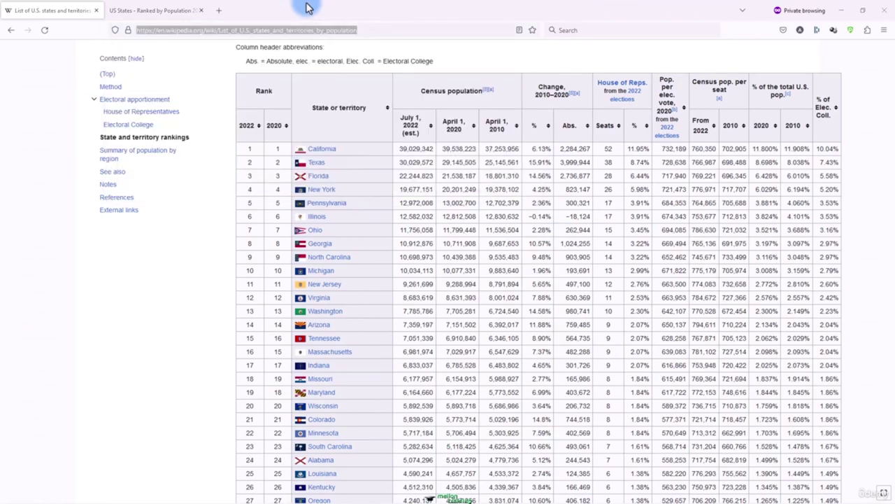
# Step: Switch back to Power BI Desktop and connect to the copied Wikipedia address as a web data source
pyautogui.hotkey('alt', 'Tab')
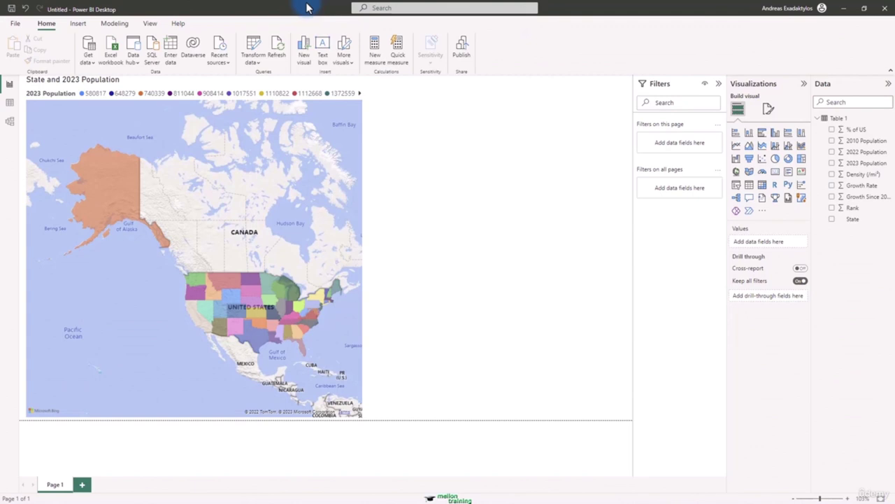
pyautogui.click(97, 69)
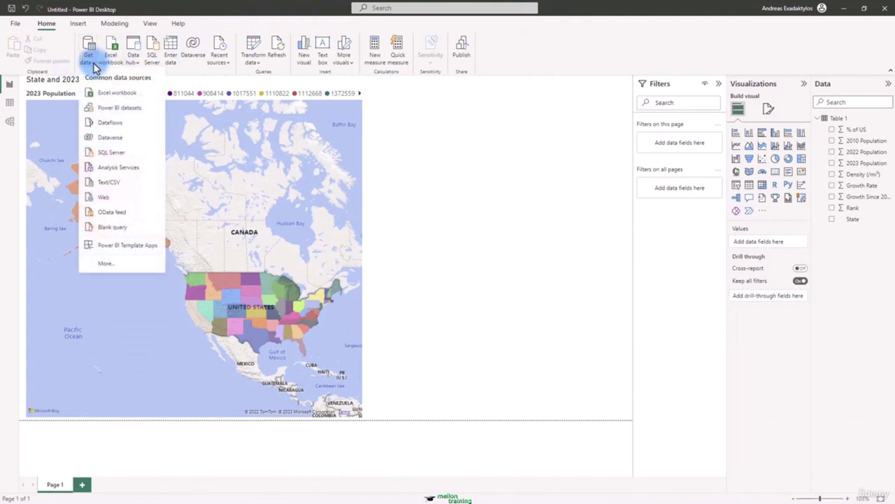
pyautogui.press('Escape')
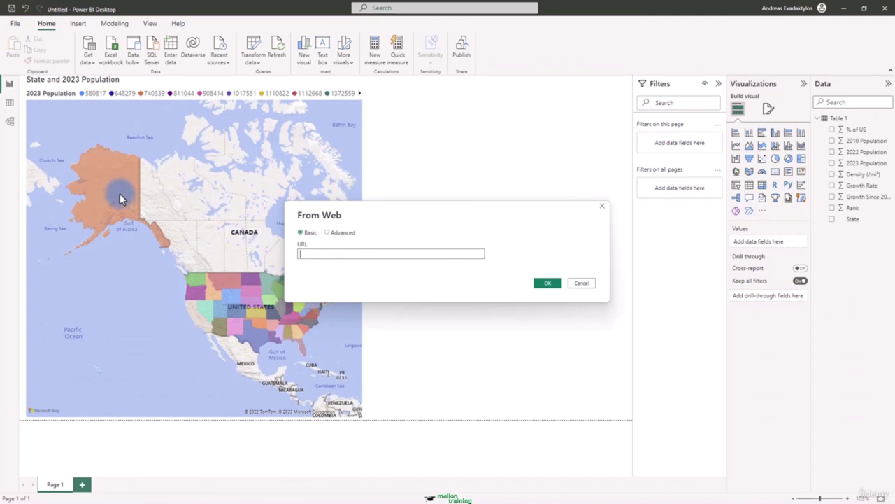
pyautogui.hotkey('ctrl', 'v')
pyautogui.click(548, 283)
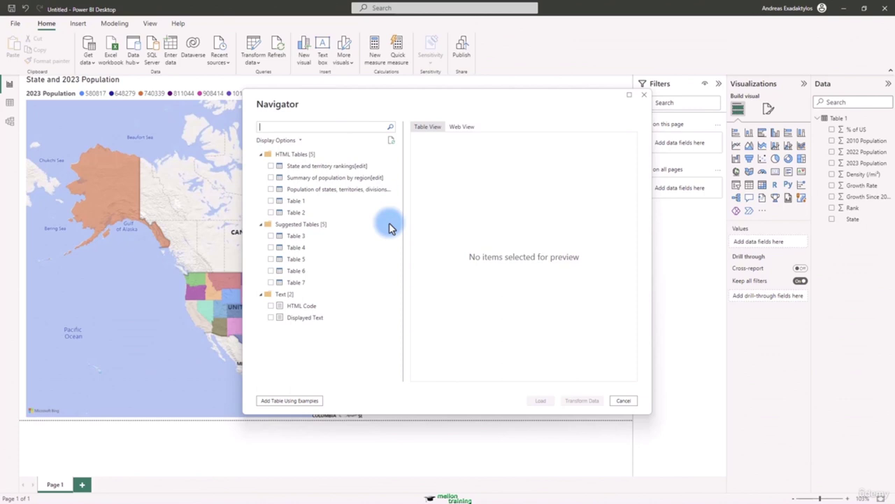
# Step: Preview the State and territory rankings table and examine its columns and rows, including the House of Reps. seats
pyautogui.click(314, 165)
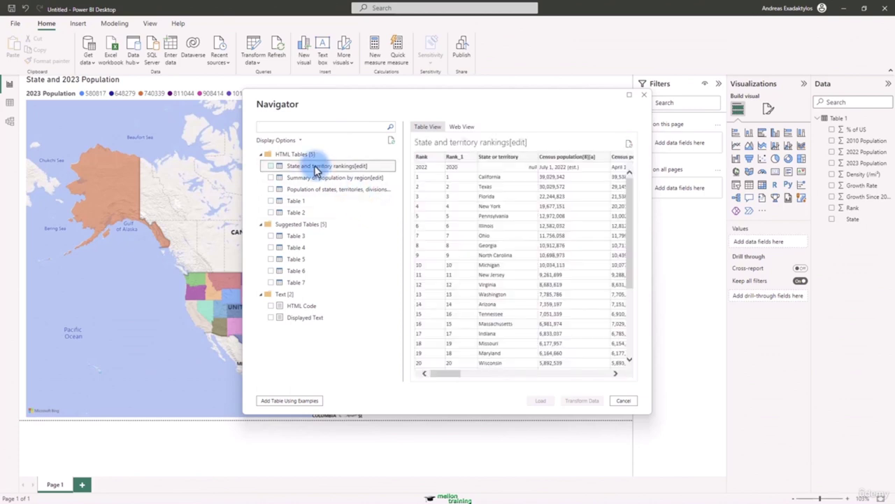
pyautogui.moveTo(452, 373); pyautogui.dragTo(516, 389)
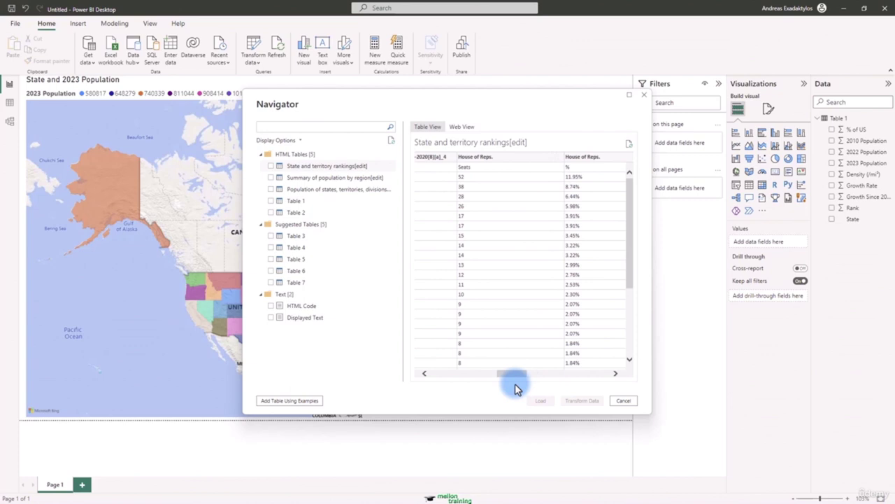
pyautogui.moveTo(626, 244); pyautogui.dragTo(632, 300)
pyautogui.moveTo(518, 374); pyautogui.dragTo(434, 380)
pyautogui.scroll(5, 540, 307)
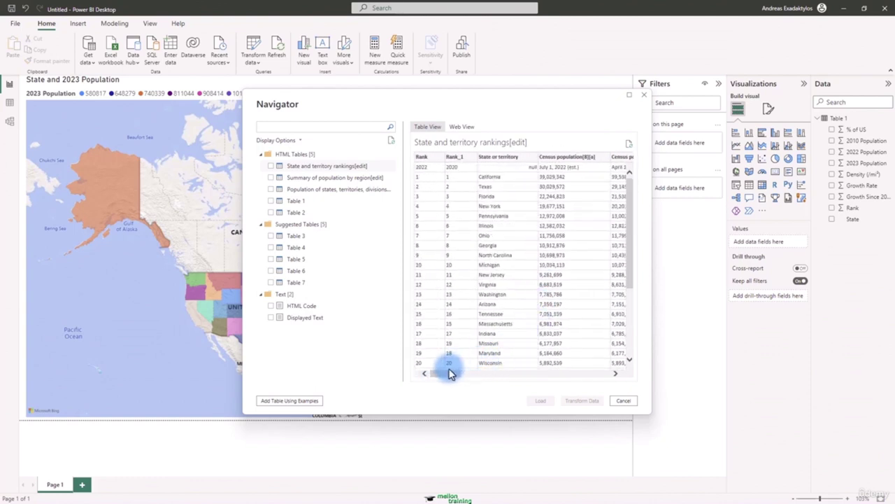
pyautogui.moveTo(444, 373); pyautogui.dragTo(531, 378)
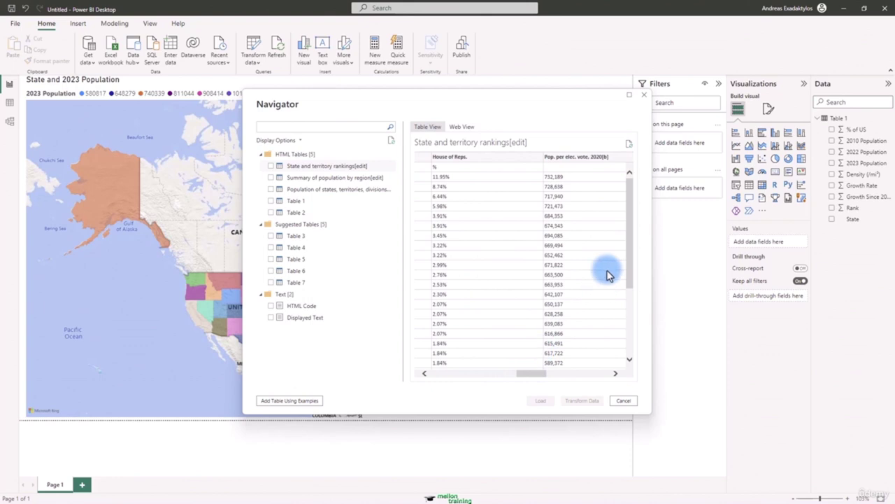
pyautogui.moveTo(628, 247)
pyautogui.mouseDown()
pyautogui.moveTo(642, 335)
pyautogui.moveTo(639, 259)
pyautogui.mouseUp()
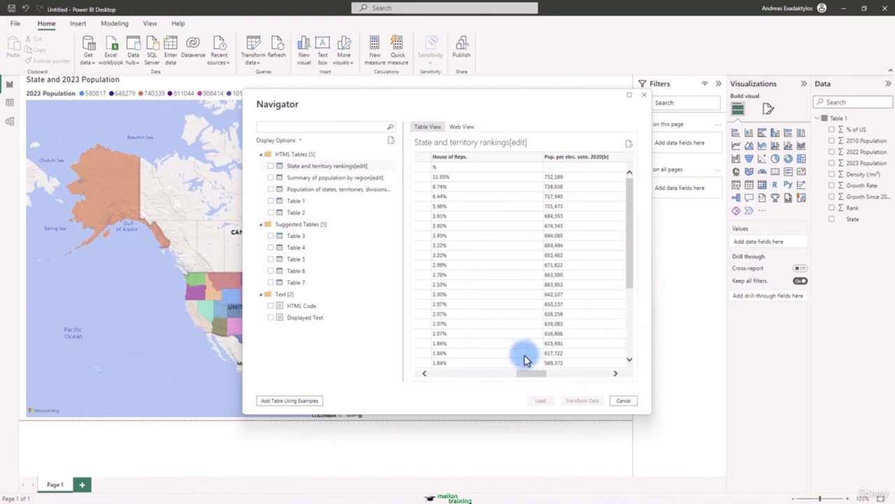
pyautogui.moveTo(525, 370); pyautogui.dragTo(440, 378)
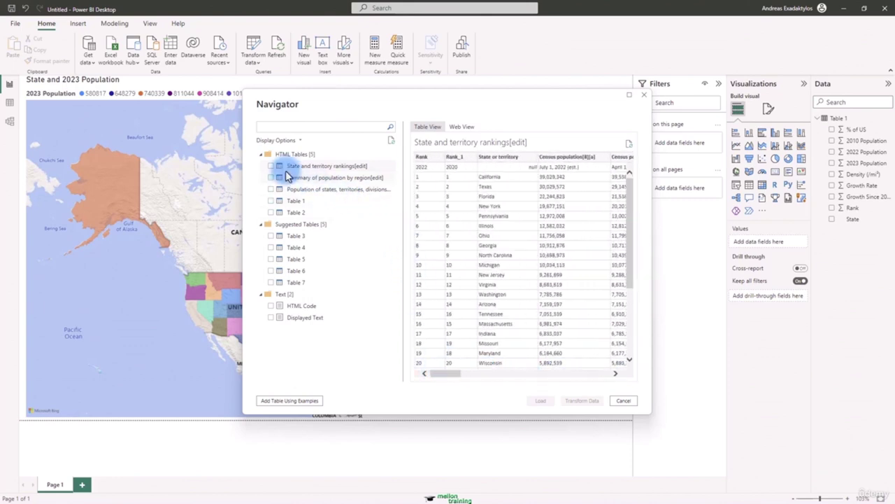
# Step: Open the State and territory rankings table for transformation in Power Query Editor and rename the query State Seats
pyautogui.click(271, 167)
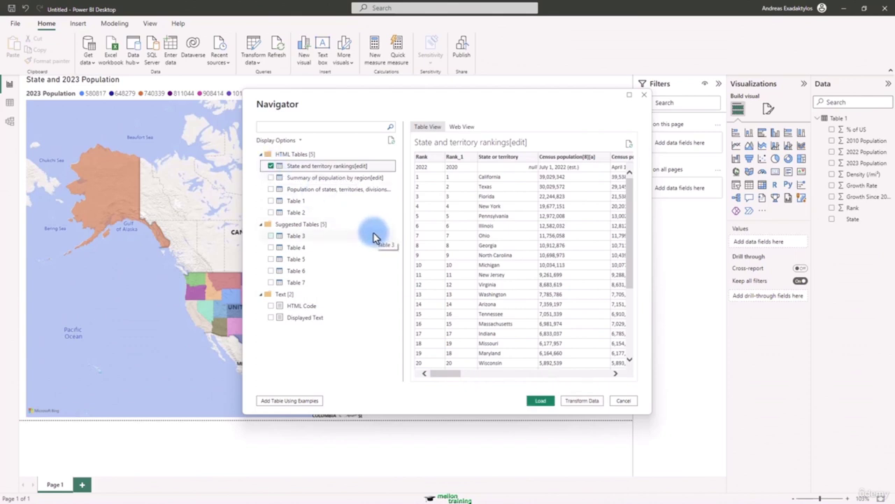
pyautogui.click(583, 400)
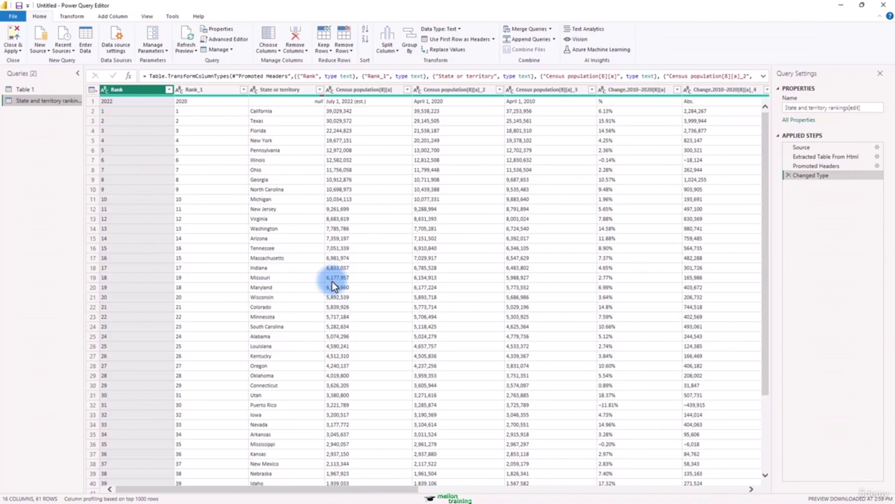
pyautogui.click(801, 107)
pyautogui.moveTo(799, 108); pyautogui.dragTo(861, 116)
pyautogui.write('Seats')
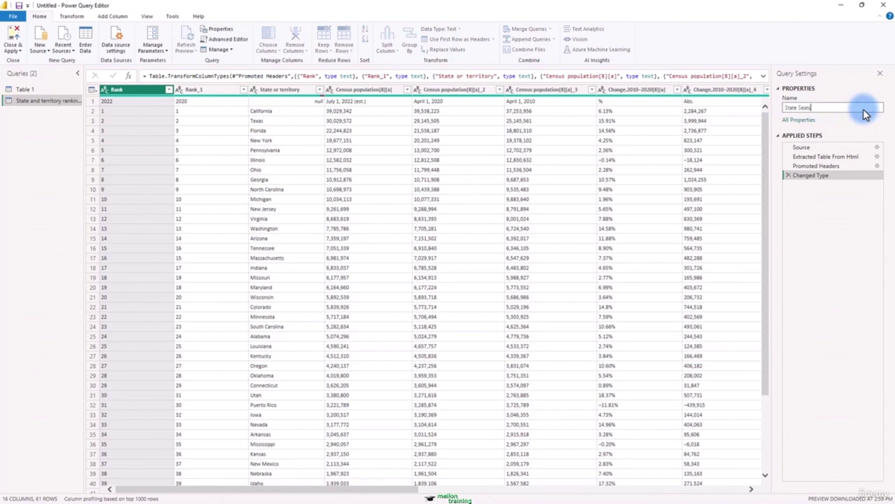
pyautogui.press('Return')
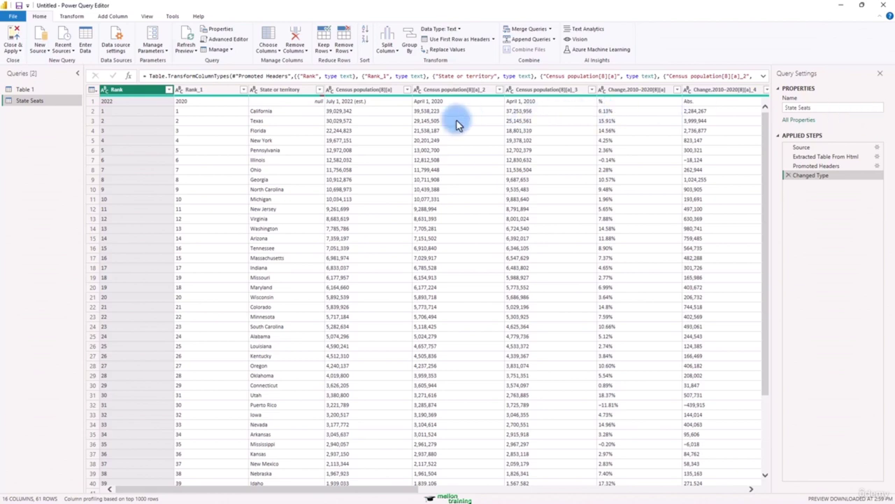
# Step: Keep only the State or territory and House of Reps. from the 2022 elections seats columns, removing all other columns
pyautogui.click(296, 90)
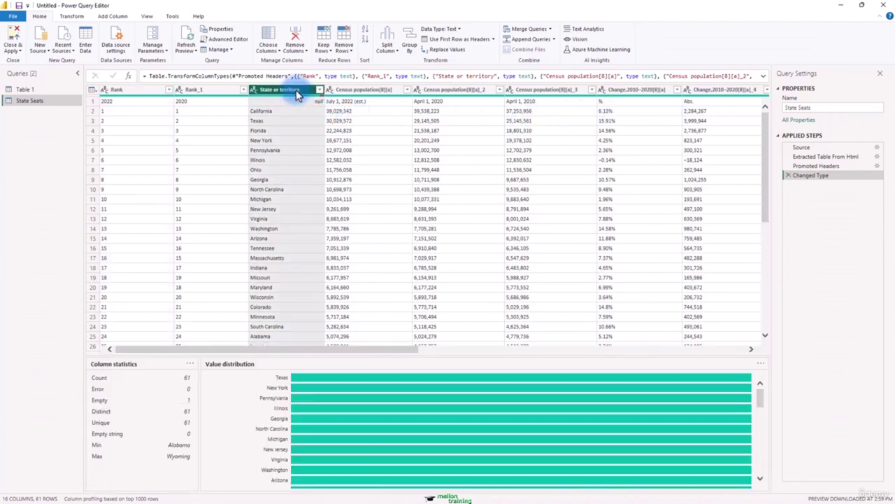
pyautogui.moveTo(380, 350); pyautogui.dragTo(574, 380)
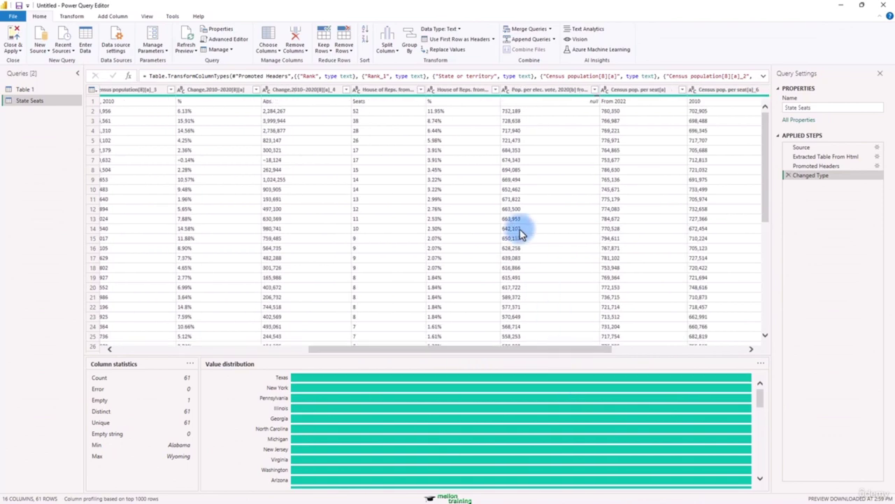
pyautogui.click(394, 90)
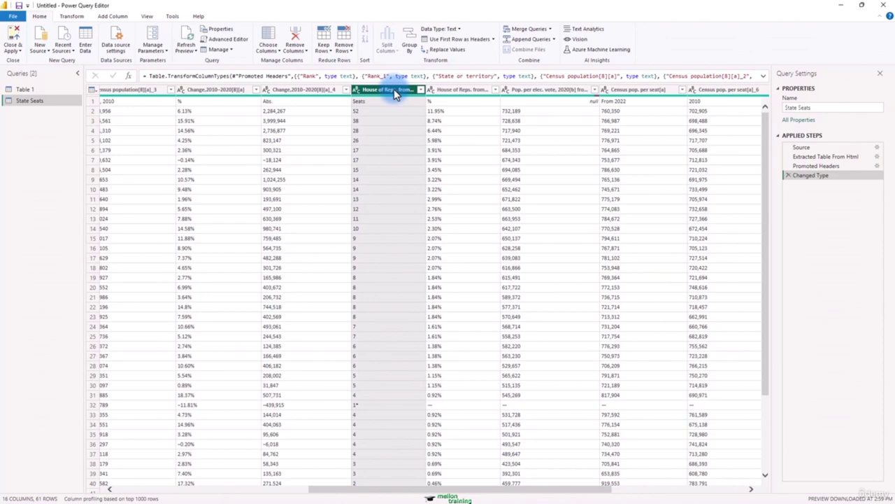
pyautogui.rightClick(395, 93)
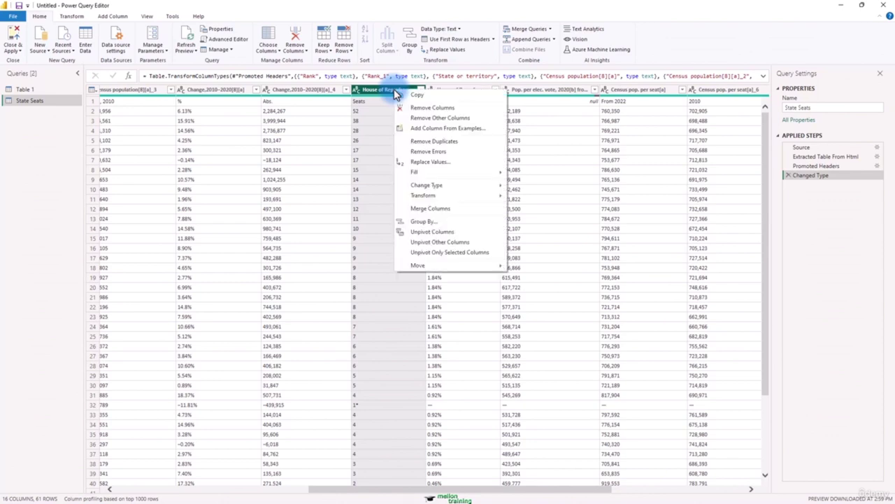
pyautogui.click(455, 117)
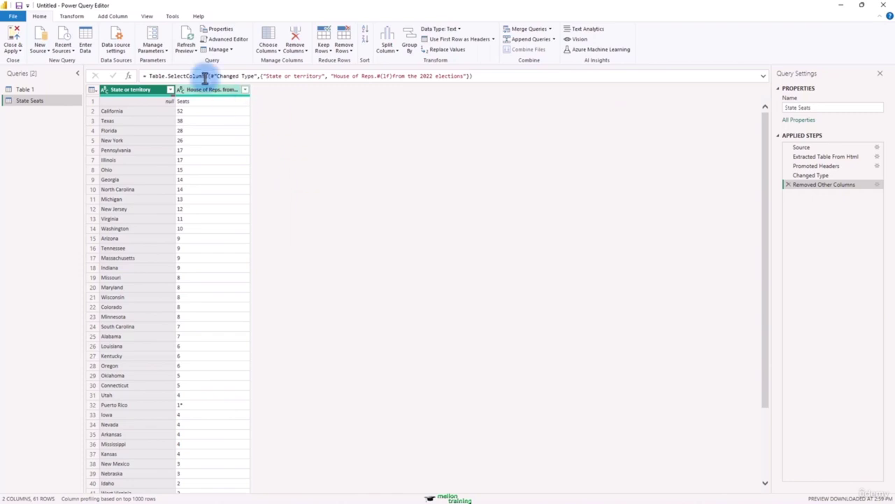
# Step: Review the available transform, add-column and view commands, and inspect which columns the Removed Other Columns step keeps
pyautogui.click(75, 17)
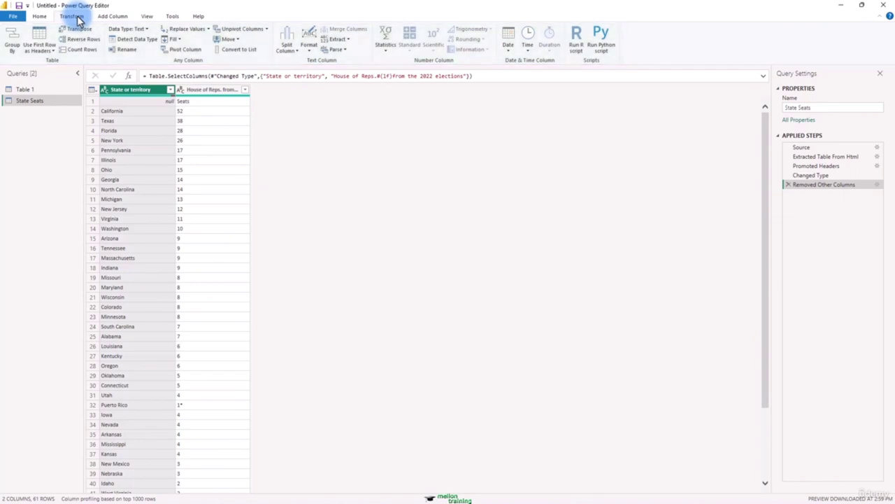
pyautogui.click(113, 16)
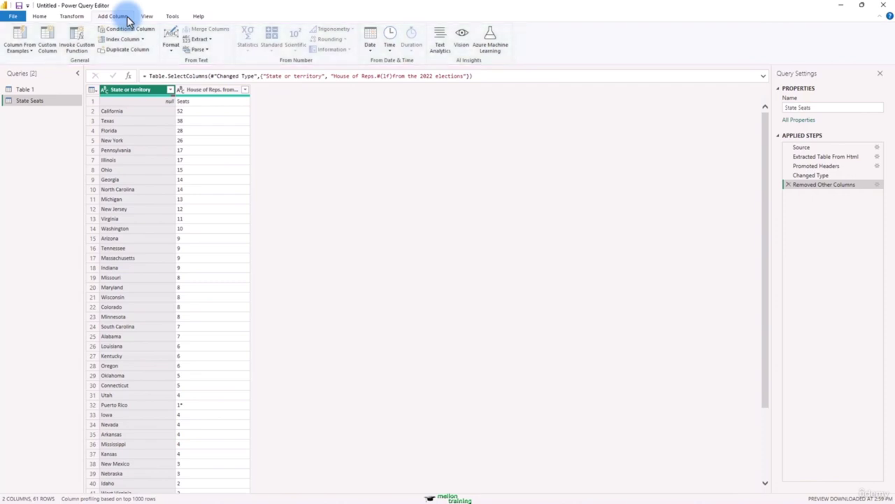
pyautogui.click(41, 19)
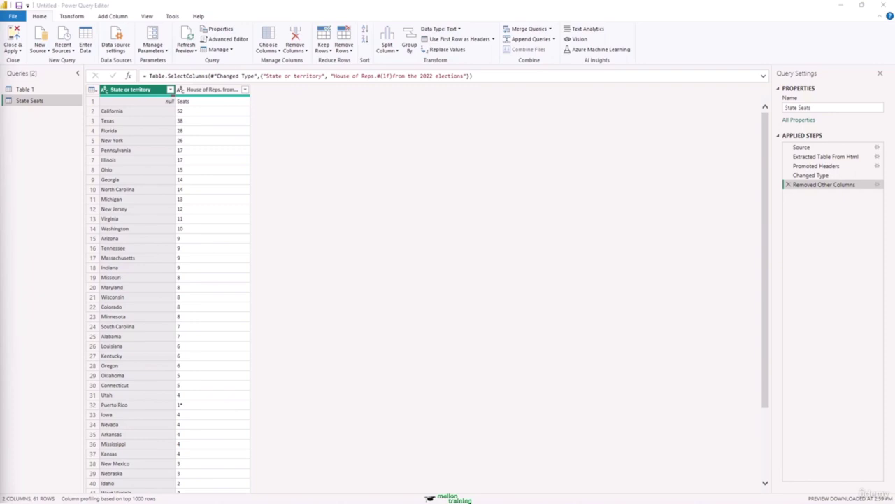
pyautogui.moveTo(50, 267); pyautogui.dragTo(42, 133)
pyautogui.moveTo(19, 177)
pyautogui.mouseDown()
pyautogui.moveTo(31, 134)
pyautogui.moveTo(57, 133)
pyautogui.moveTo(79, 172)
pyautogui.mouseUp()
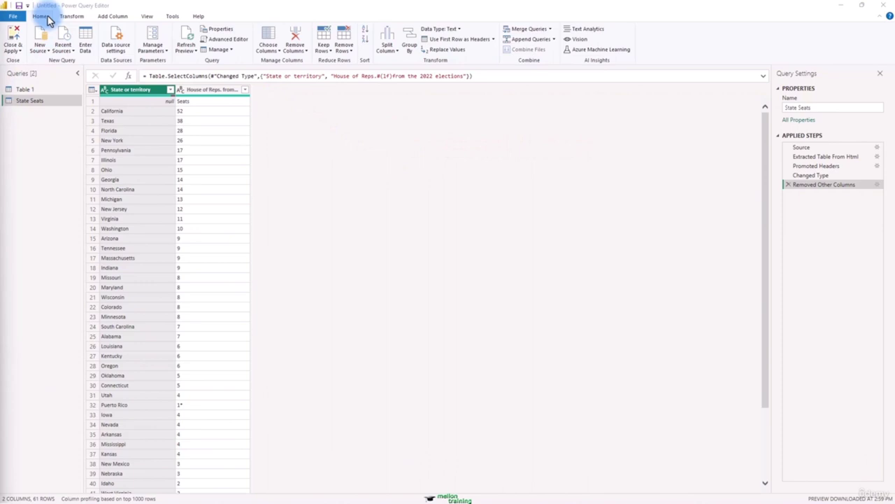
pyautogui.click(148, 18)
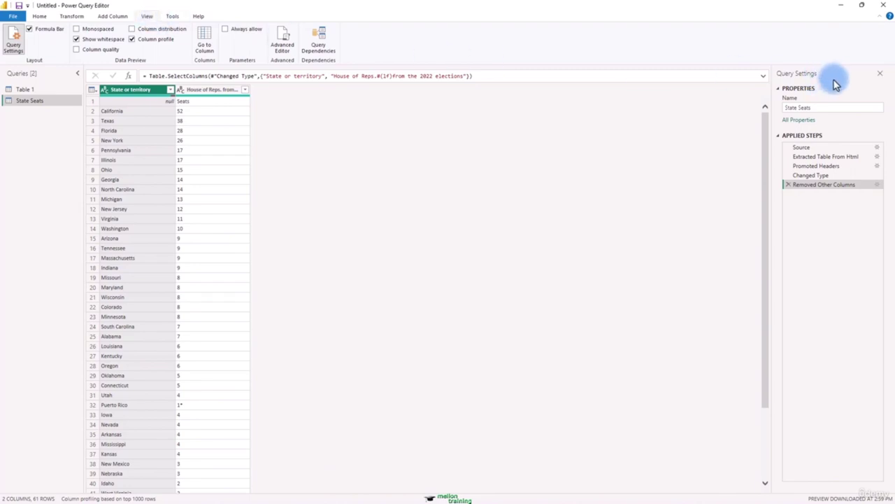
pyautogui.click(878, 185)
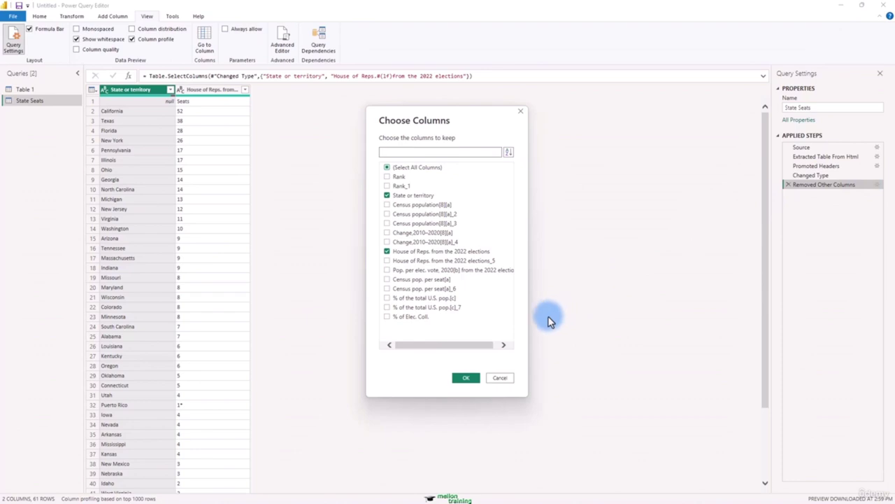
pyautogui.click(501, 378)
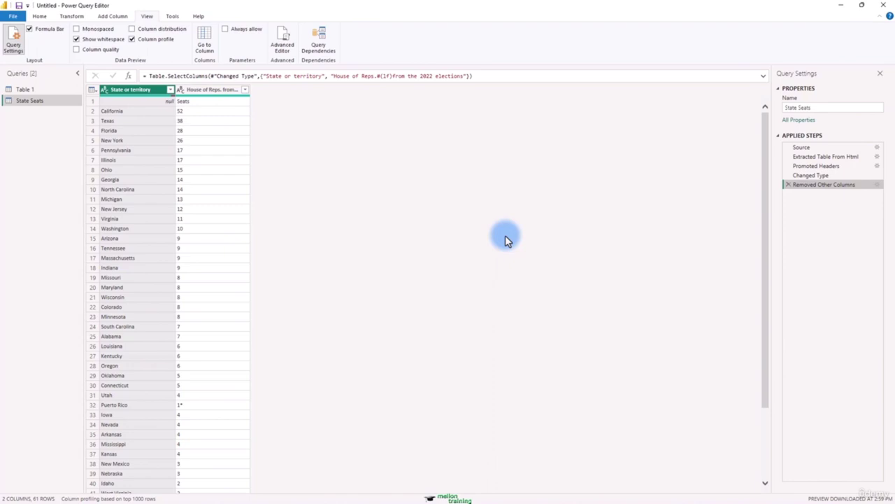
# Step: Remove the top 1 row from the State Seats query
pyautogui.click(39, 18)
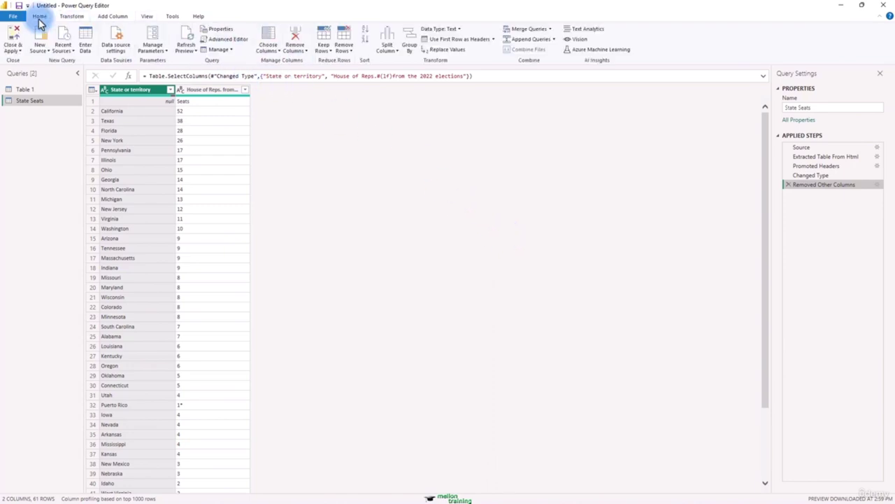
pyautogui.click(343, 49)
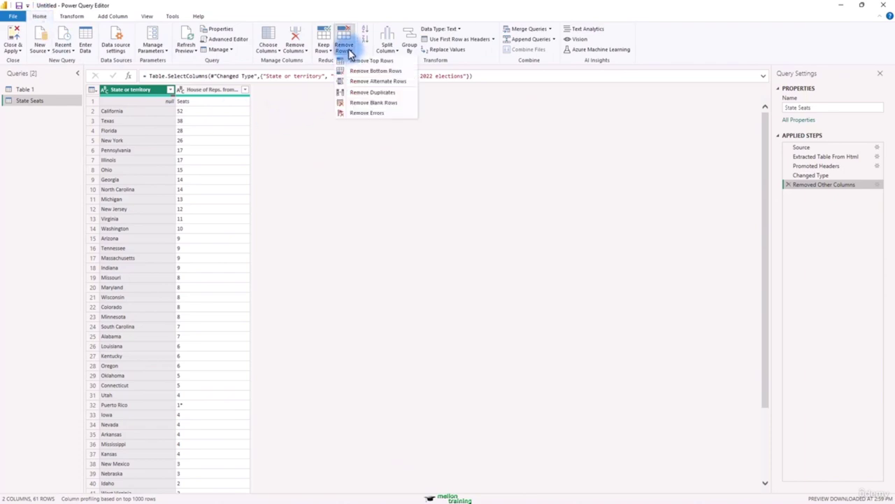
pyautogui.click(394, 61)
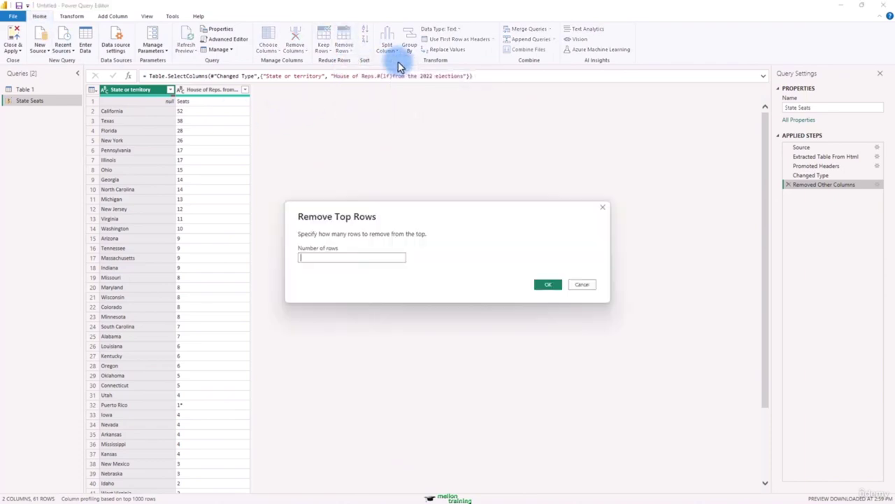
pyautogui.write('1')
pyautogui.press('Return')
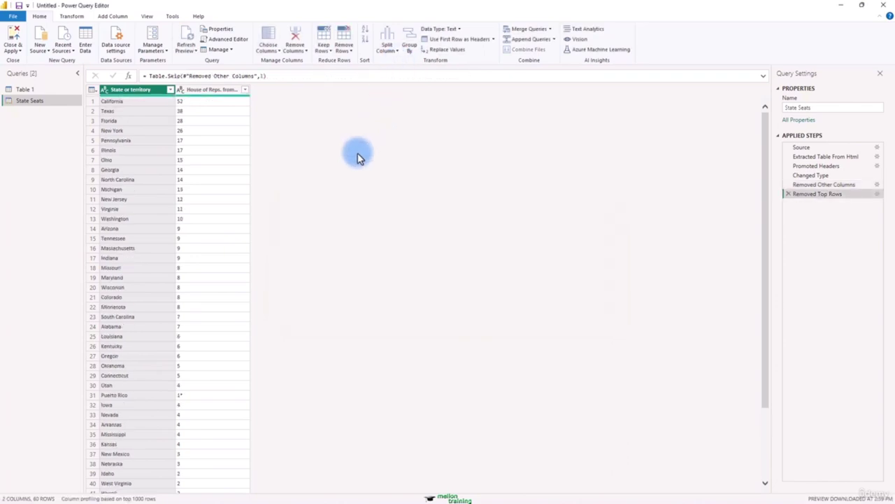
# Step: Remove the bottom 8 rows holding the territories and national totals, and check the remaining state rows
pyautogui.scroll(-7, 311, 263)
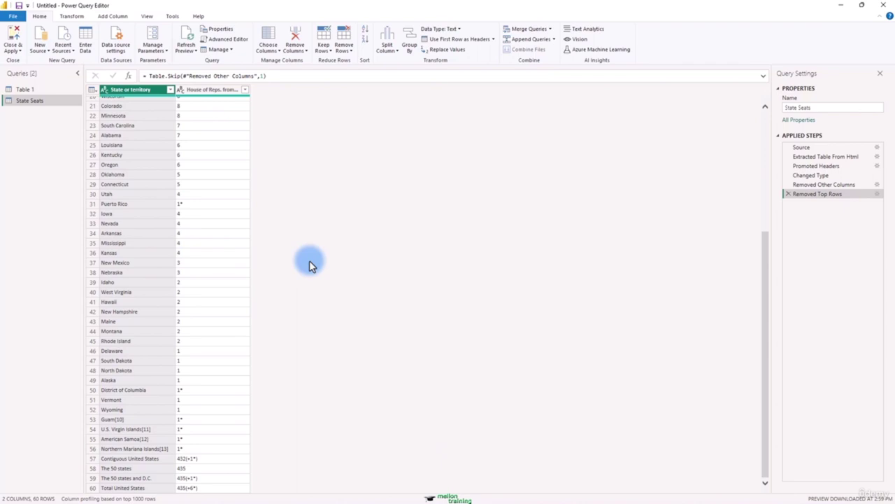
pyautogui.click(350, 50)
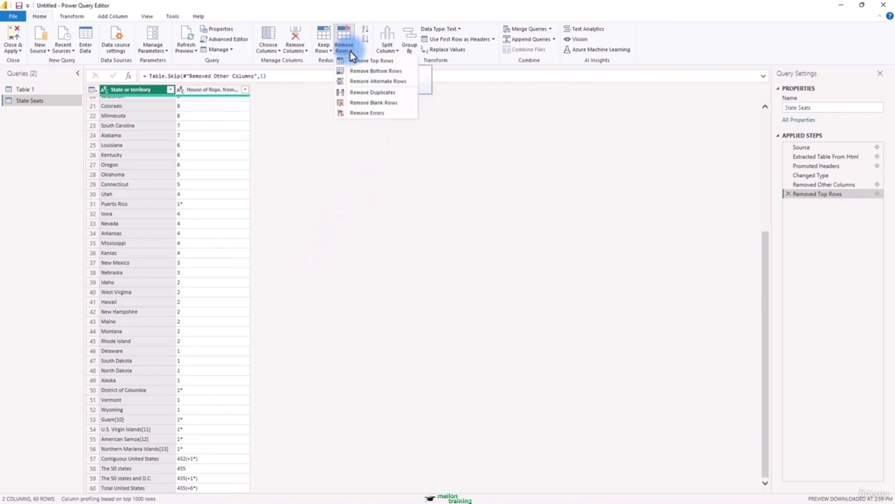
pyautogui.click(387, 73)
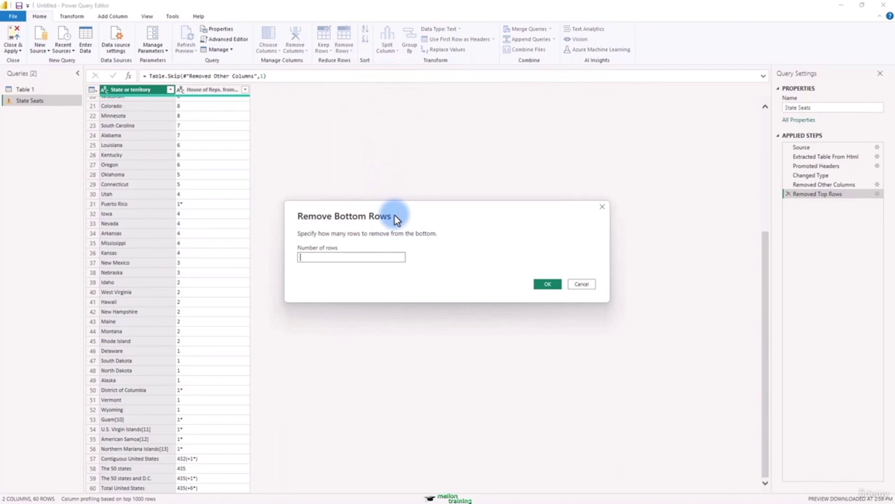
pyautogui.write('8')
pyautogui.press('Return')
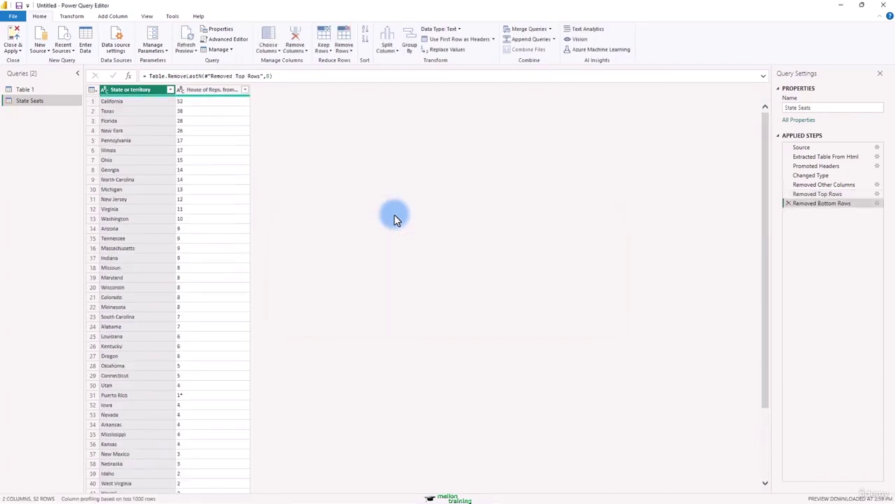
pyautogui.scroll(-4, 350, 299)
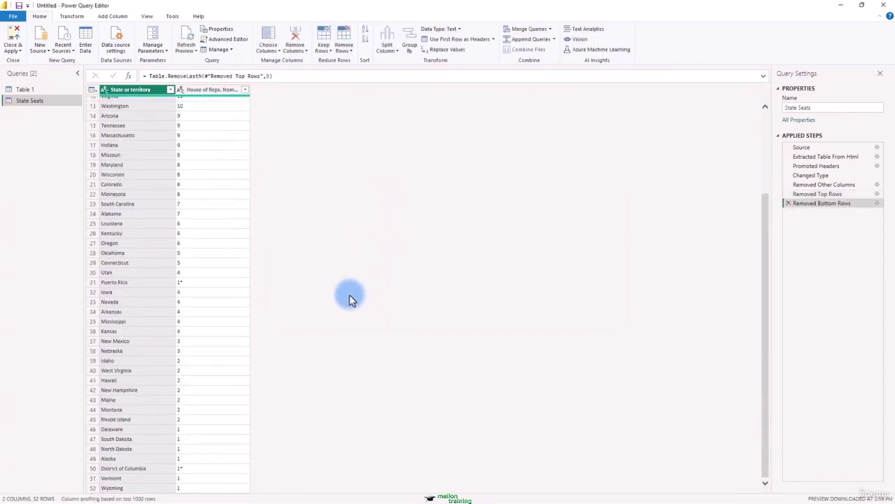
pyautogui.scroll(4, 350, 299)
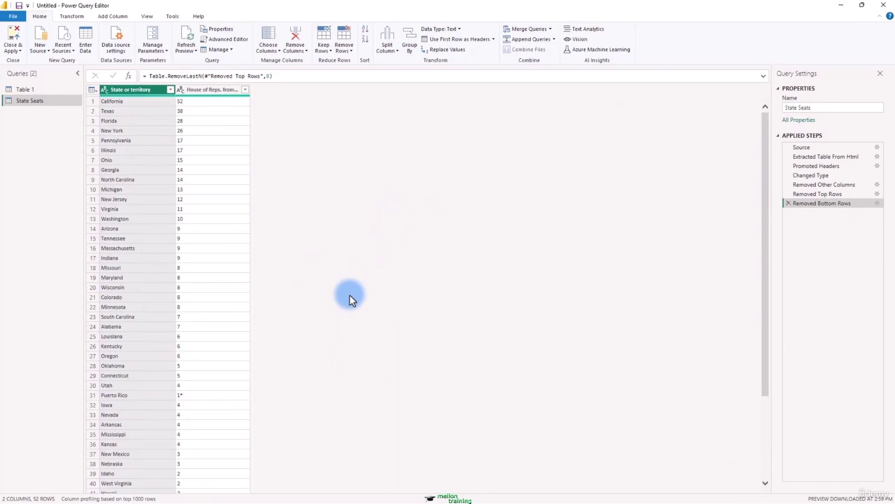
pyautogui.scroll(-4, 349, 298)
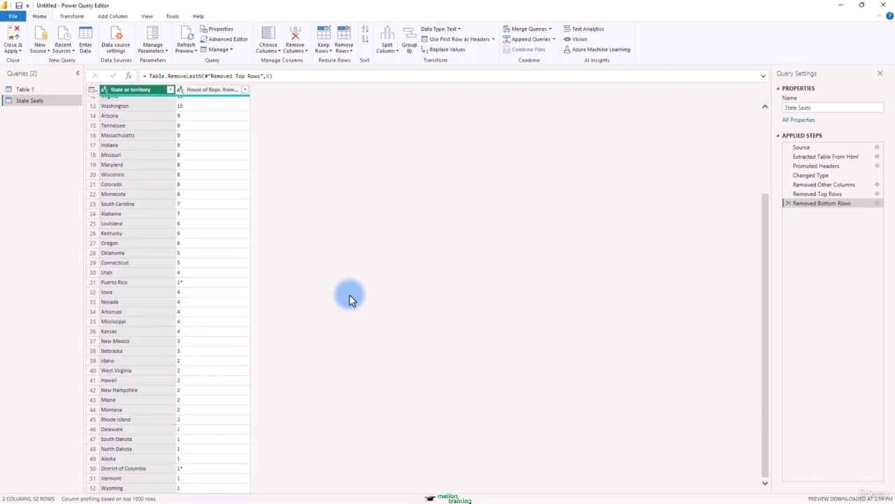
# Step: Change the data type of the House of Reps. seats column to Whole Number
pyautogui.rightClick(207, 91)
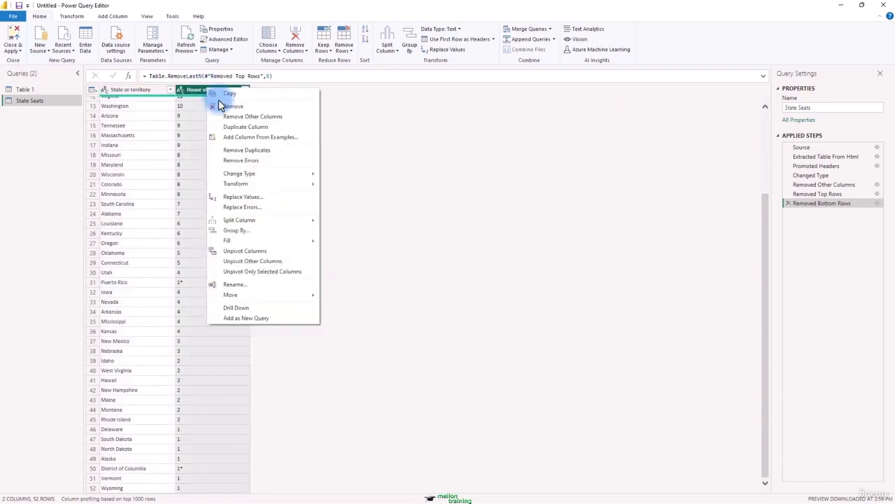
pyautogui.moveTo(298, 177)
pyautogui.click(388, 200)
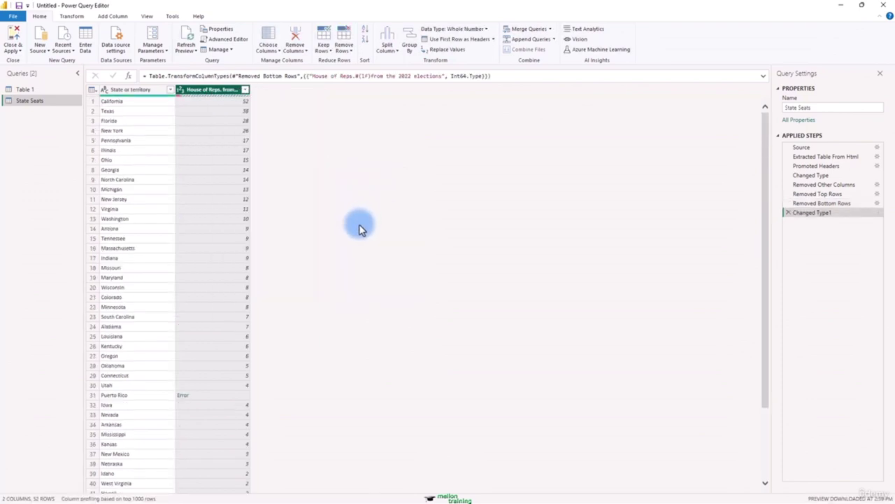
# Step: Replace the errors in the House of Reps. seats column with 0
pyautogui.scroll(-4, 360, 230)
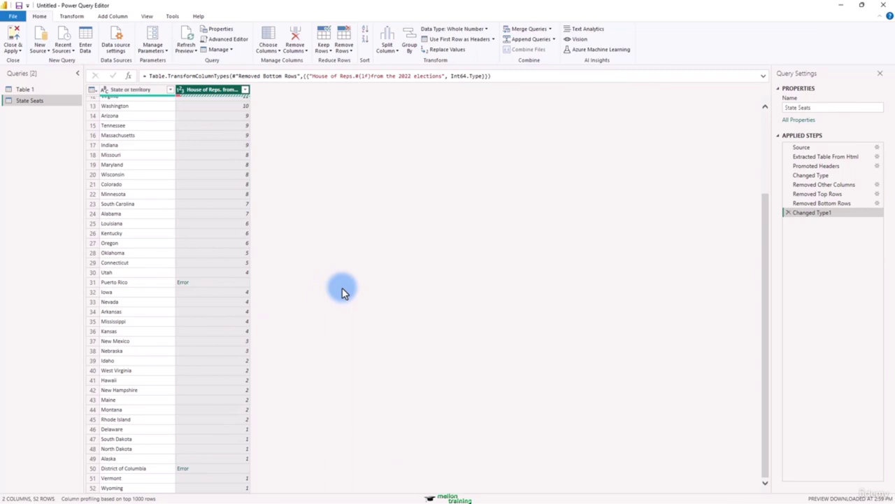
pyautogui.rightClick(219, 94)
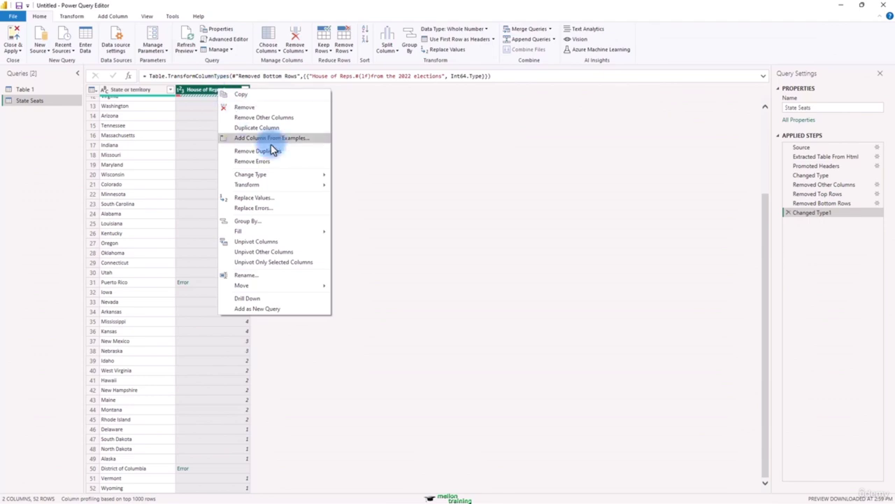
pyautogui.click(283, 210)
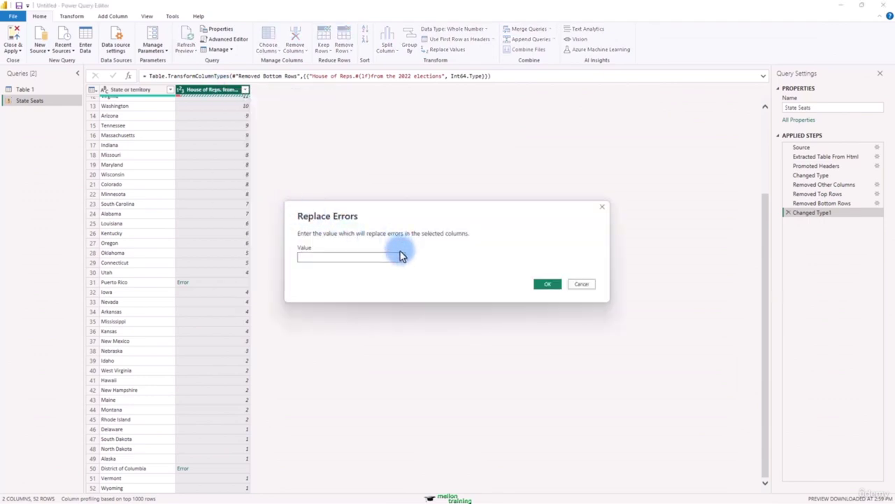
pyautogui.write('0')
pyautogui.click(559, 286)
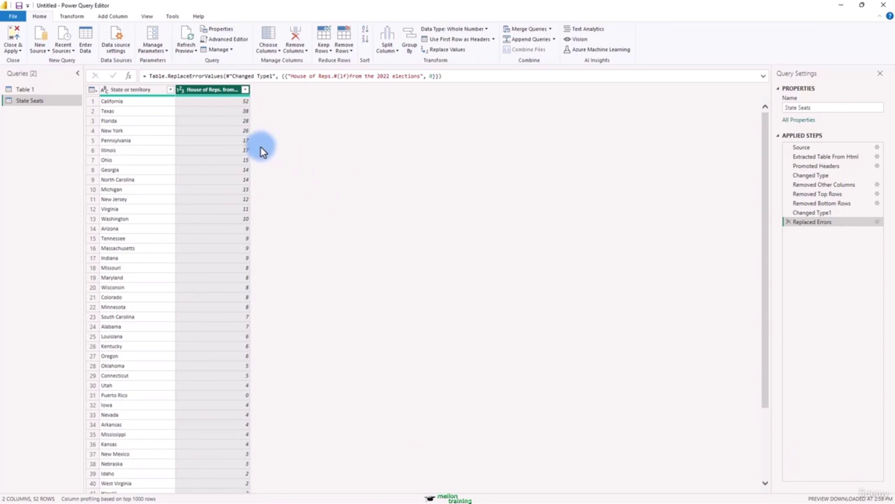
# Step: Rename the House of Reps. from the 2022 elections column as Seats
pyautogui.rightClick(205, 91)
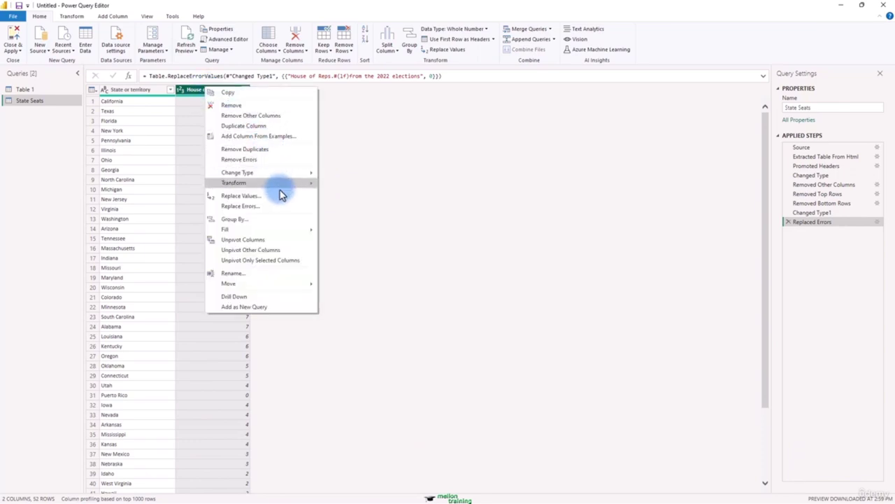
pyautogui.click(259, 274)
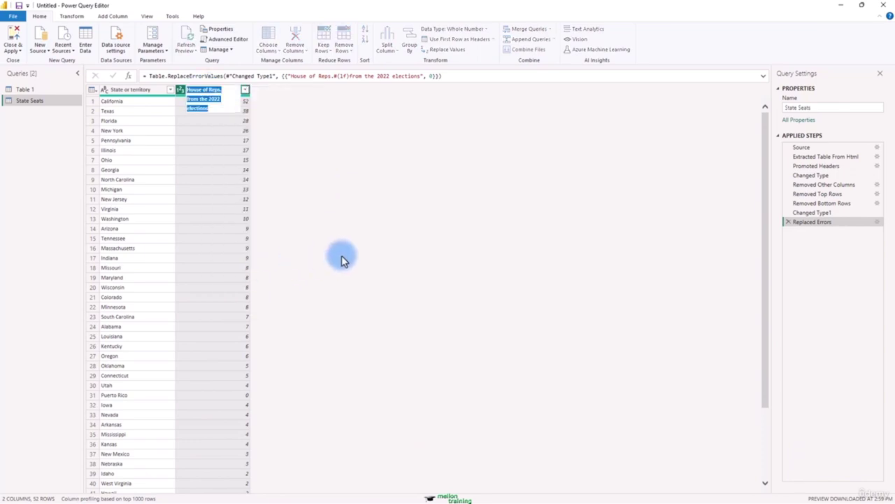
pyautogui.write('Seats')
pyautogui.press('Return')
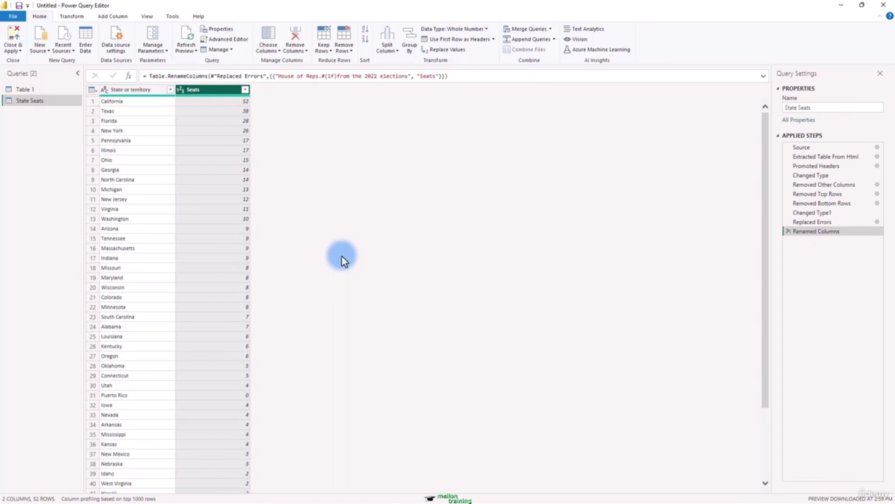
# Step: Rename the Table 1 query as State Pop
pyautogui.rightClick(25, 91)
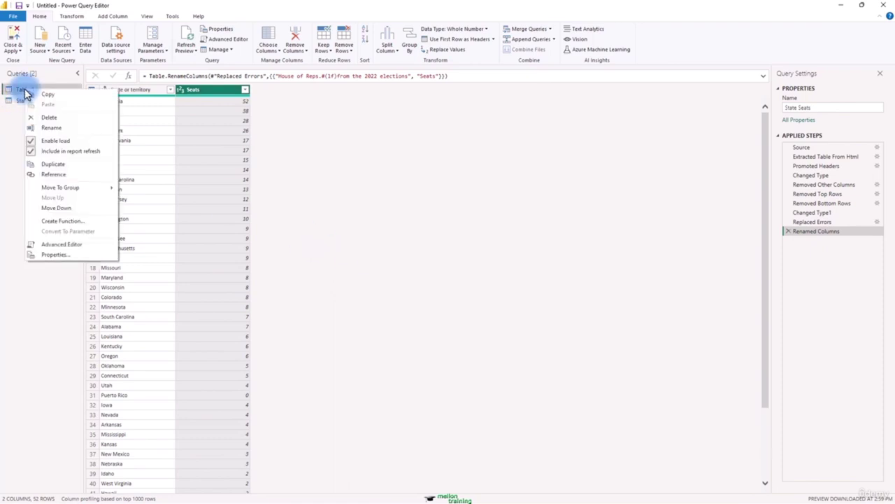
pyautogui.click(52, 127)
pyautogui.write('State ')
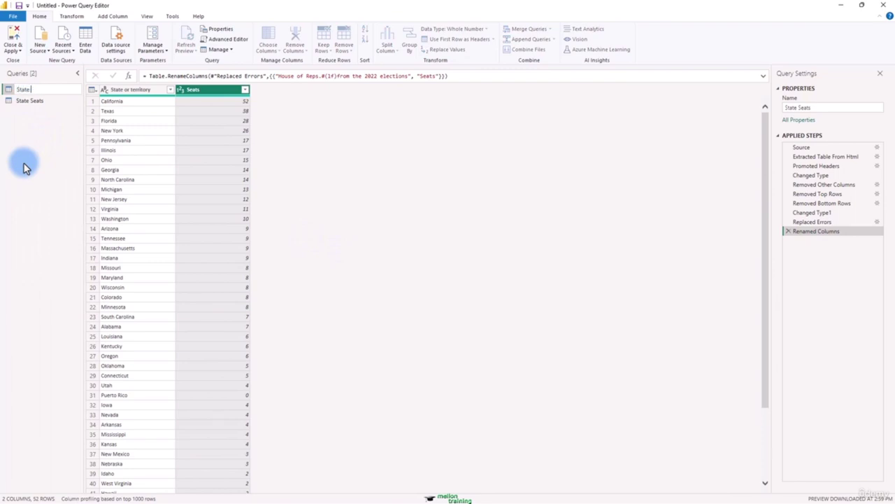
pyautogui.write('Pop')
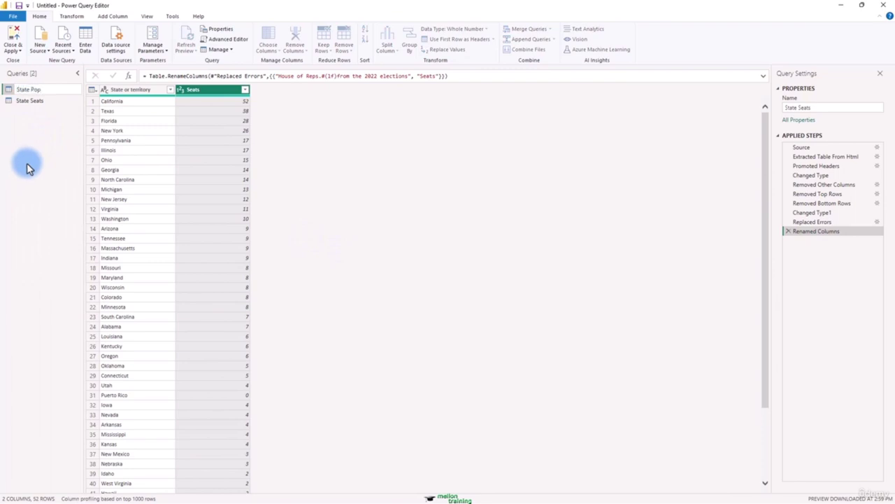
# Step: Apply the State Pop and State Seats queries to the report and expand the State Seats table's fields
pyautogui.press('Return')
pyautogui.click(35, 101)
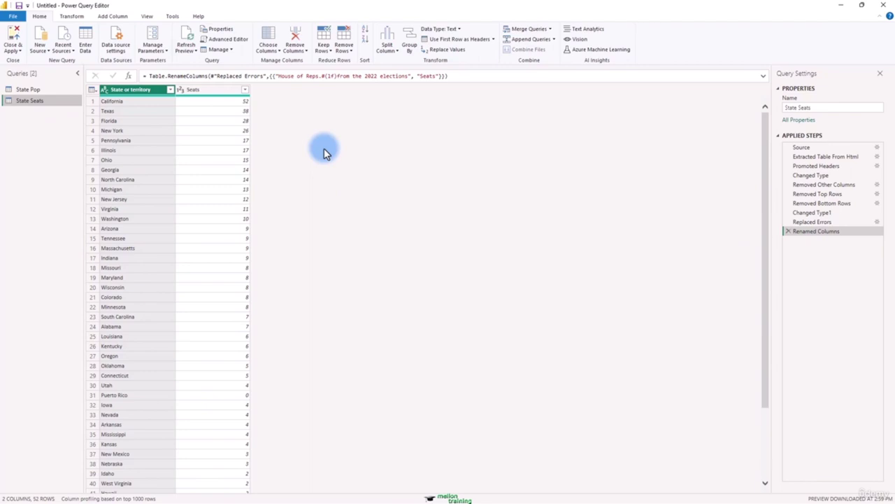
pyautogui.click(13, 38)
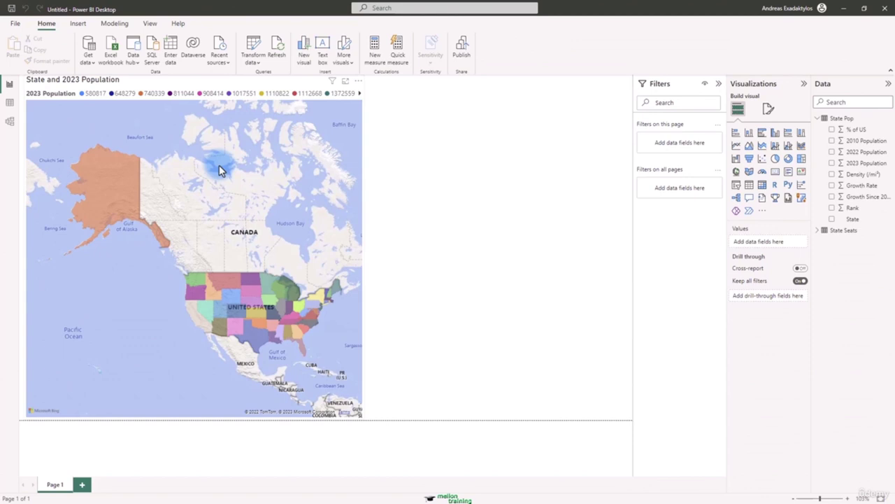
pyautogui.click(818, 231)
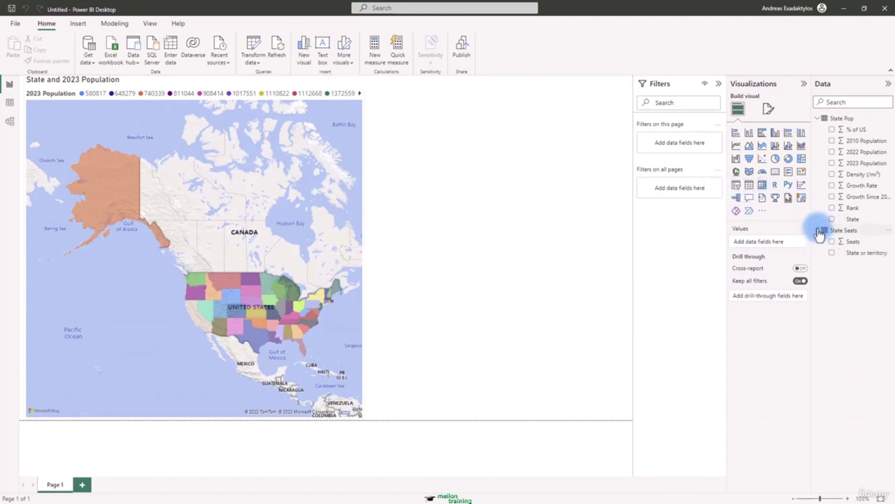
# Step: Create a relationship between State in State Pop and State or territory in State Seats, and return to the report
pyautogui.click(11, 105)
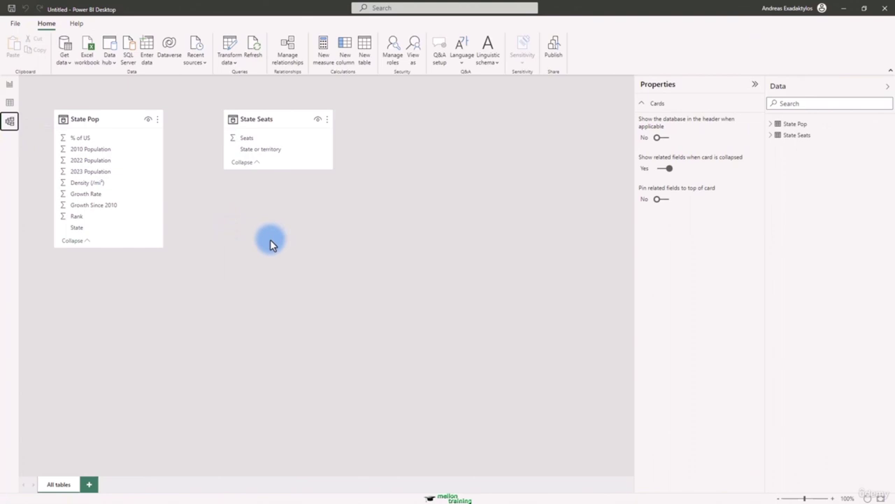
pyautogui.moveTo(77, 227); pyautogui.dragTo(256, 156)
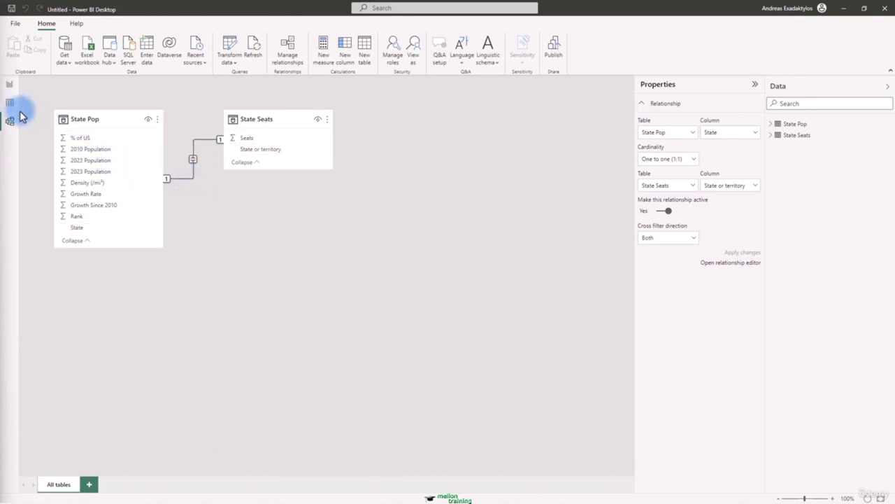
pyautogui.click(9, 84)
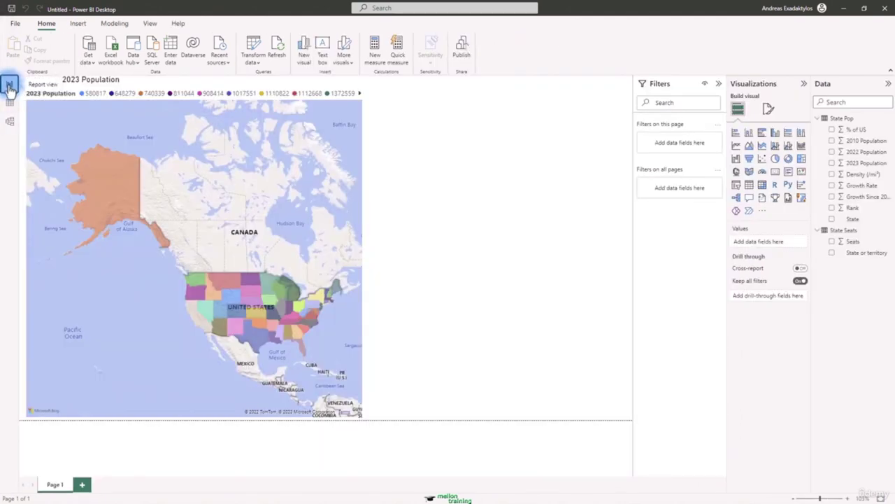
# Step: Replace 2023 Population with Seats as the legend of the filled state map
pyautogui.click(161, 92)
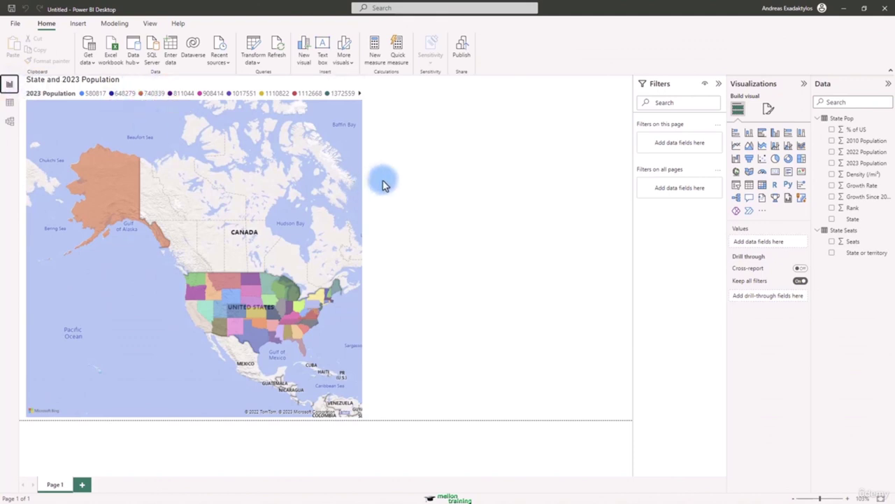
pyautogui.click(361, 165)
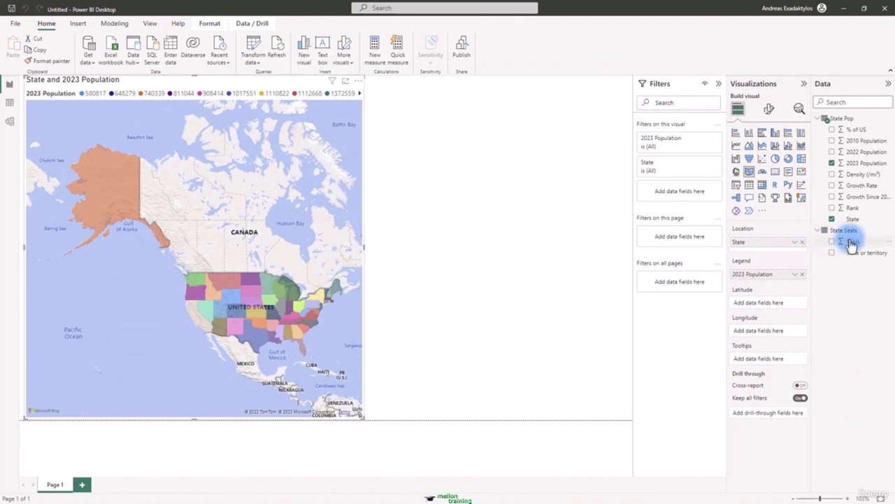
pyautogui.moveTo(855, 245); pyautogui.dragTo(767, 277)
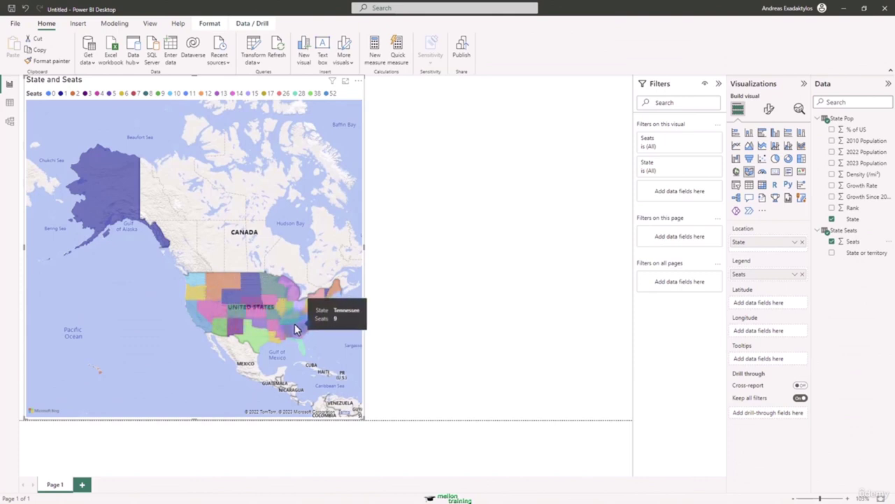
# Step: Review the map's fill colors for each seat count and set the color for 0 seats to white
pyautogui.click(769, 109)
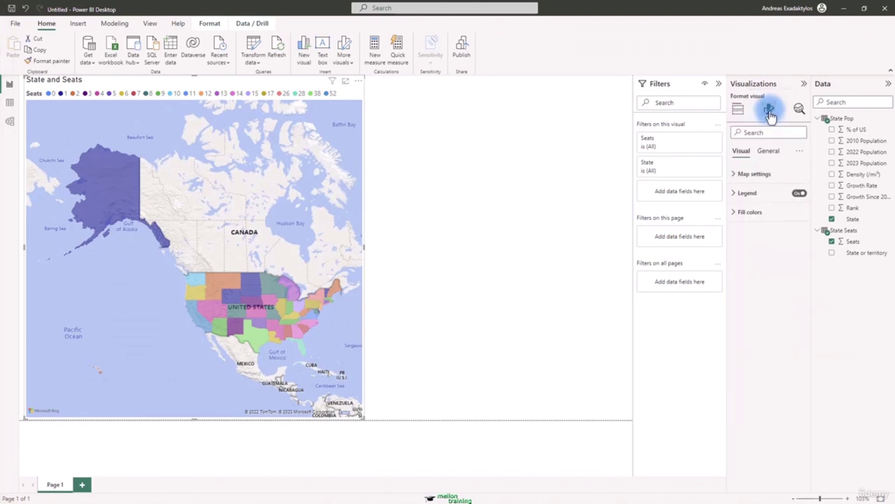
pyautogui.click(736, 212)
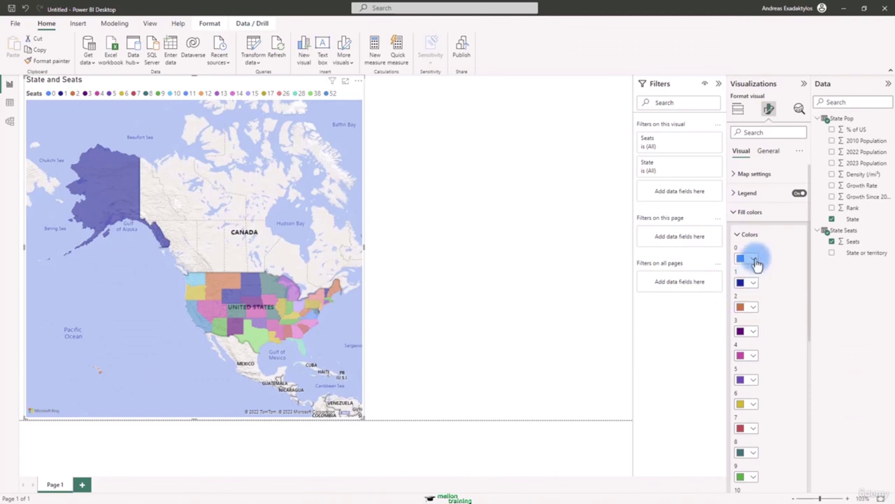
pyautogui.scroll(-3, 790, 425)
pyautogui.scroll(-3, 791, 425)
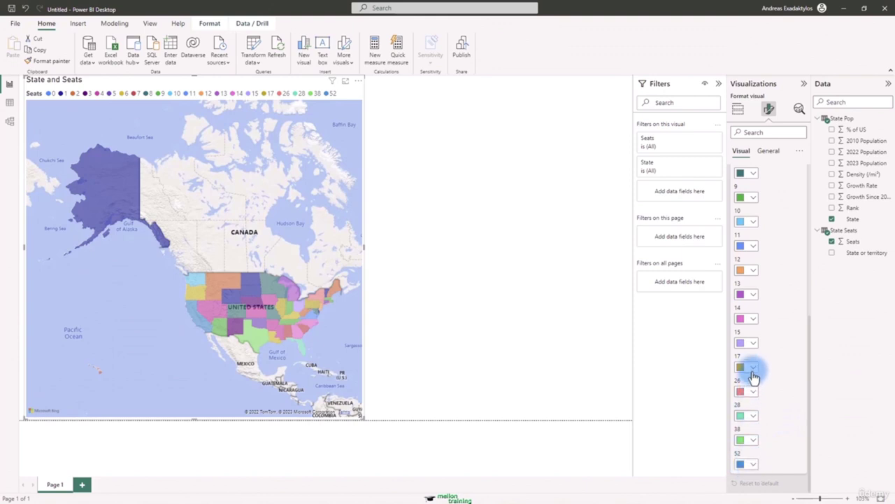
pyautogui.scroll(5, 752, 376)
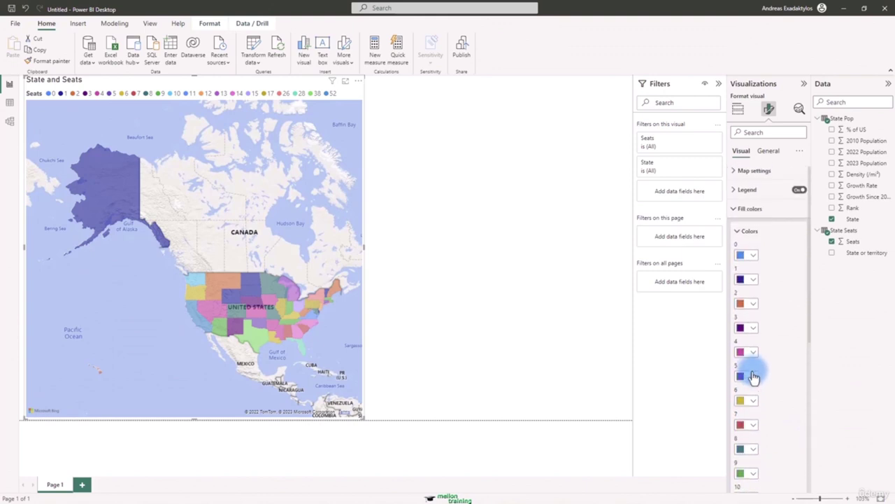
pyautogui.click(758, 263)
pyautogui.click(746, 294)
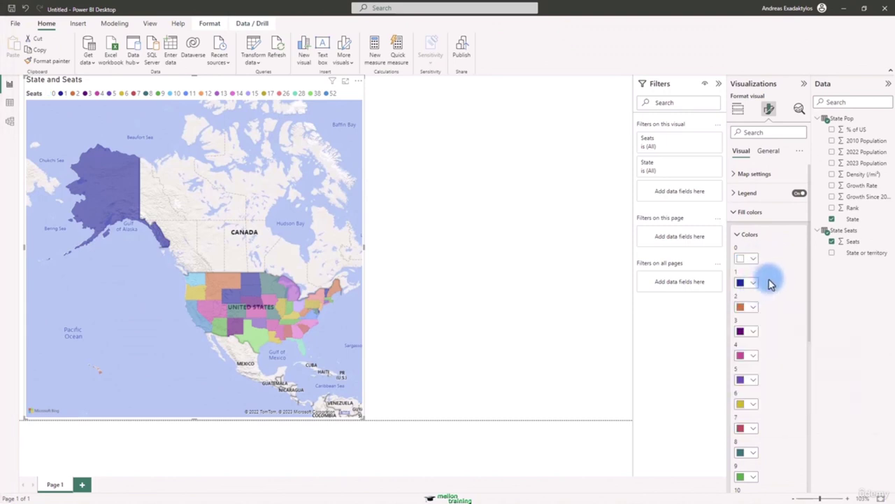
# Step: Set the map's fill colors for 1, 2 and 3 seats to progressively darker greys
pyautogui.click(752, 282)
pyautogui.click(750, 340)
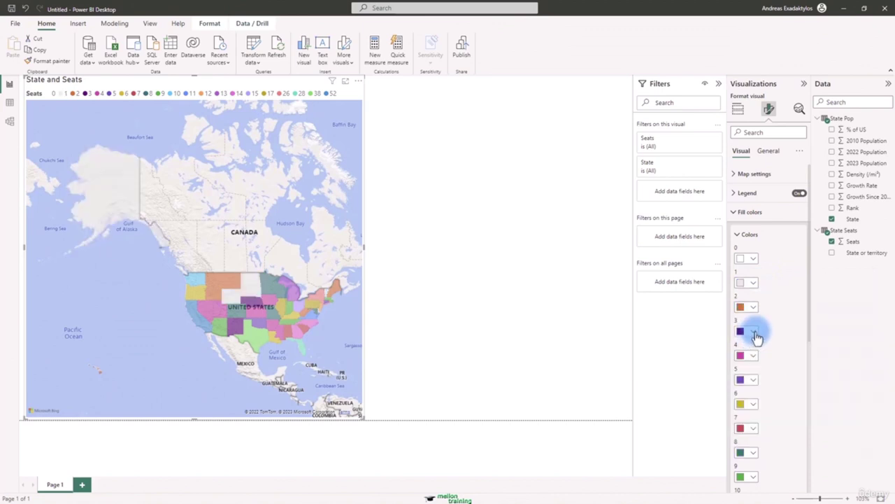
pyautogui.click(754, 306)
pyautogui.click(746, 380)
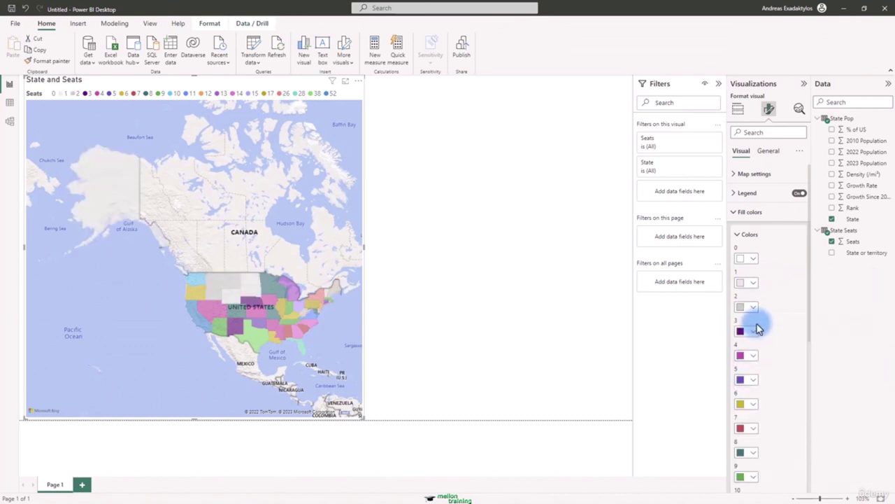
pyautogui.click(758, 330)
pyautogui.click(746, 245)
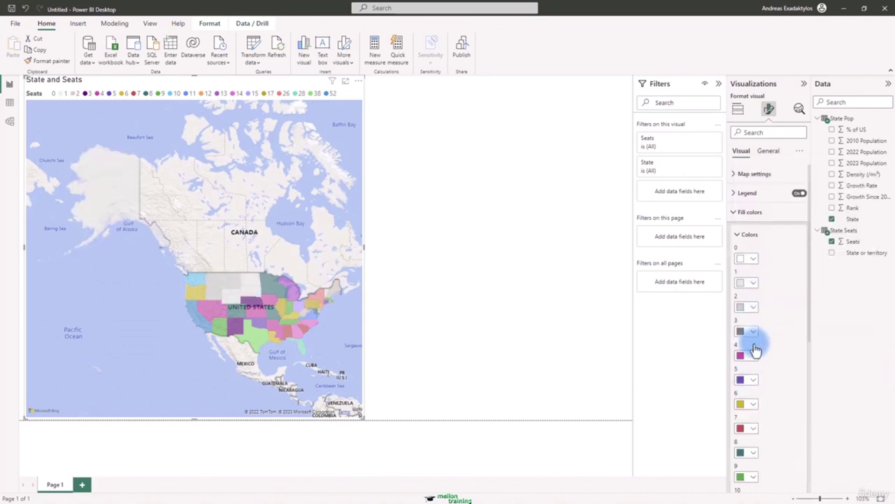
# Step: Set the map's fill colors for 4 and 5 seats to dark grey and grey, and darken the 6-seat color
pyautogui.click(754, 357)
pyautogui.click(744, 289)
pyautogui.scroll(-1, 764, 367)
pyautogui.click(756, 333)
pyautogui.click(758, 213)
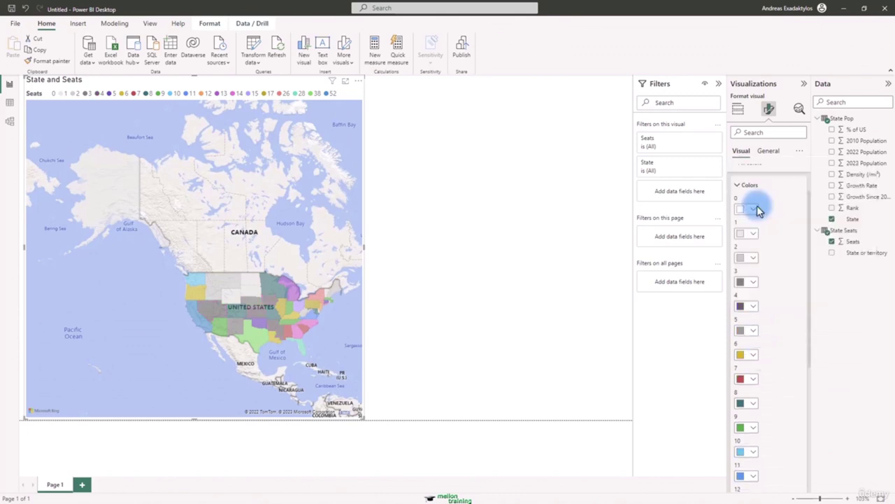
pyautogui.click(753, 354)
pyautogui.click(760, 242)
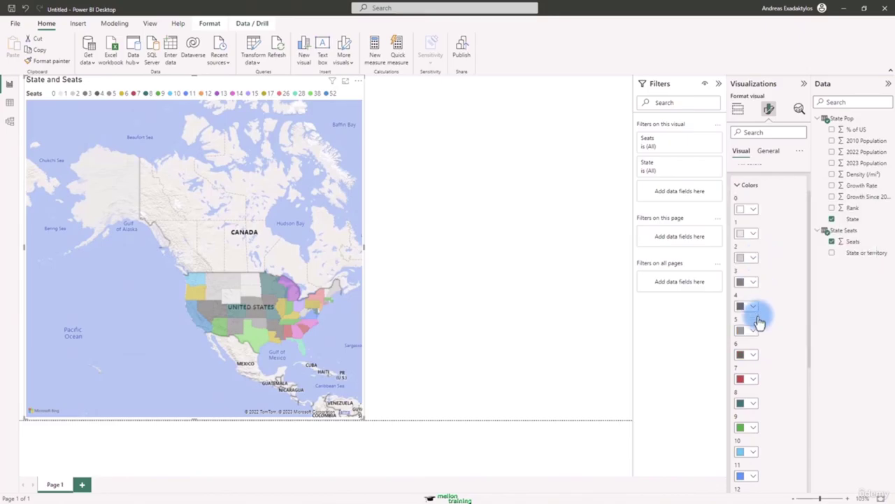
pyautogui.click(754, 378)
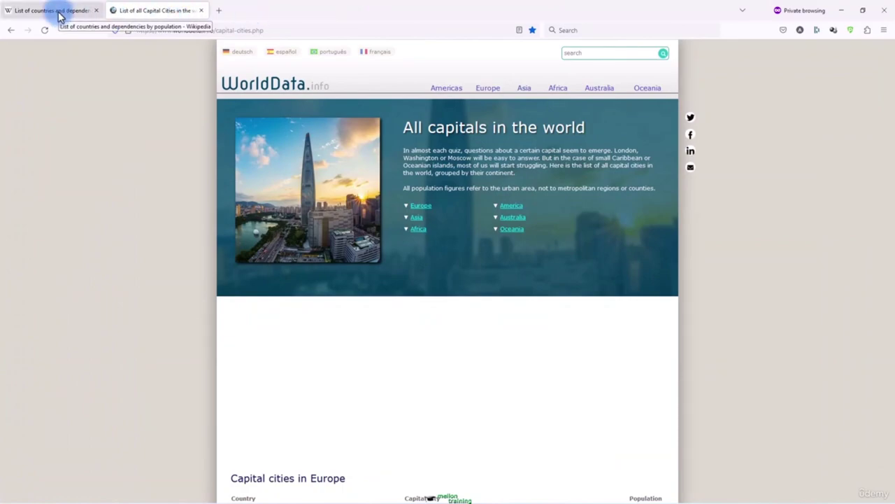
# Step: Examine Wikipedia's list of countries by population and WorldData's list of capital cities in the web browser
pyautogui.click(59, 15)
pyautogui.scroll(-5, 350, 301)
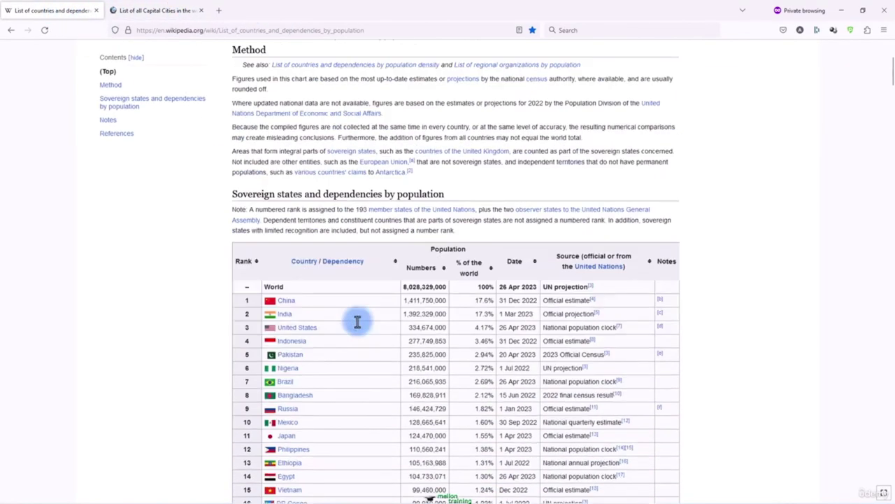
pyautogui.scroll(-4, 359, 325)
pyautogui.scroll(9, 358, 326)
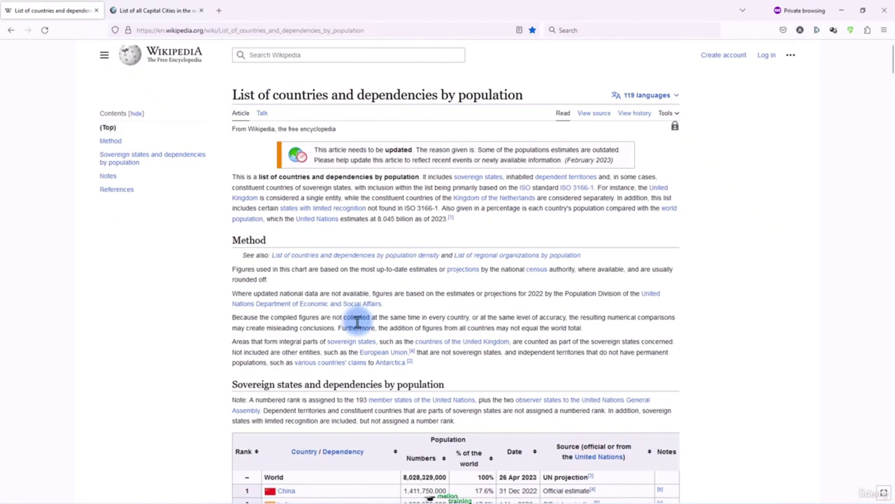
pyautogui.click(147, 10)
pyautogui.scroll(-5, 346, 294)
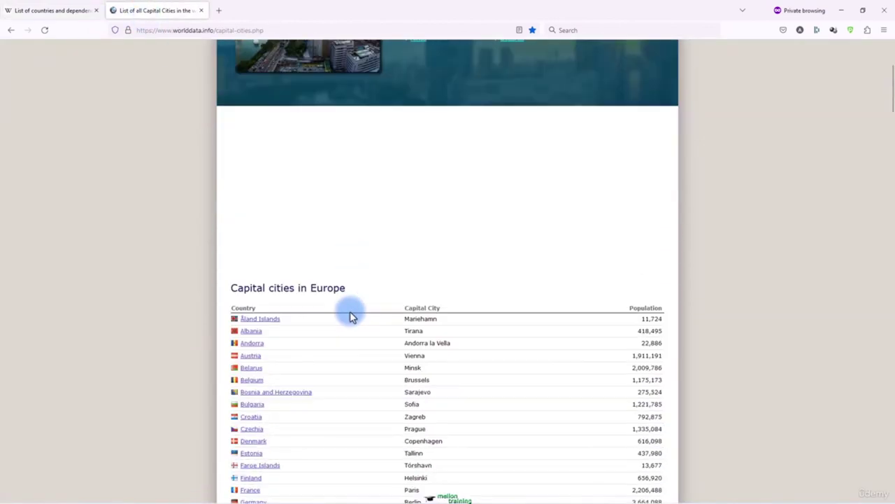
pyautogui.scroll(-8, 350, 312)
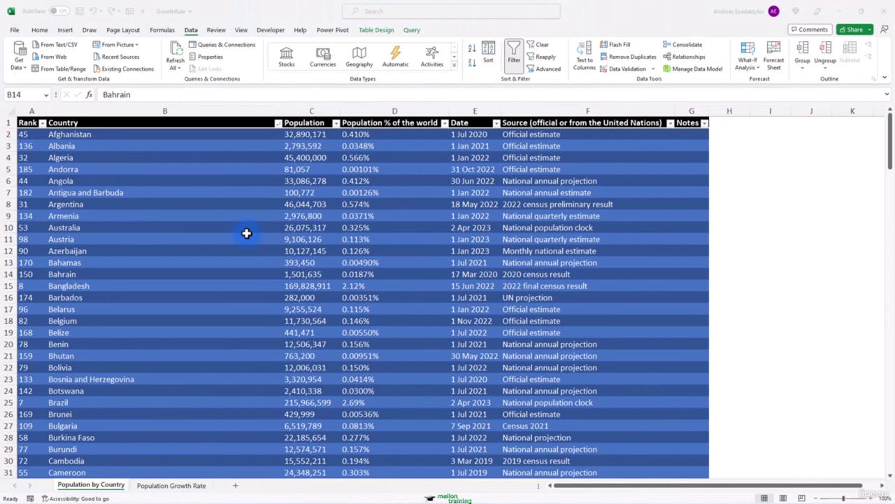
# Step: Switch to the Continents workbook in Excel and examine the Asia, Europe, America, Oceania and Africa sheets
pyautogui.hotkey('alt', 'Tab')
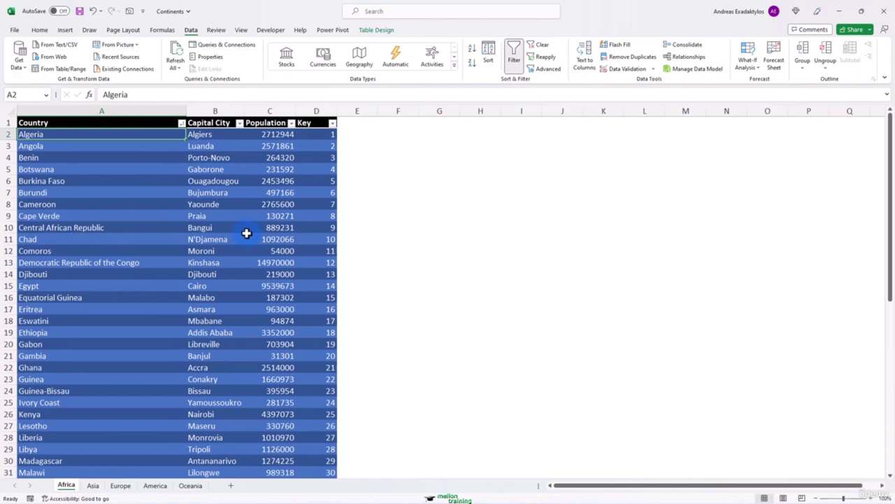
pyautogui.click(91, 484)
pyautogui.click(118, 489)
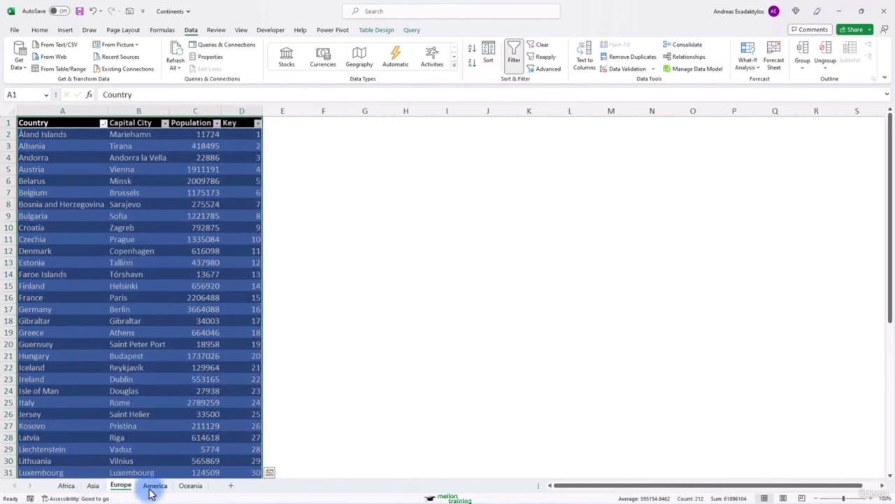
pyautogui.click(154, 486)
pyautogui.click(190, 488)
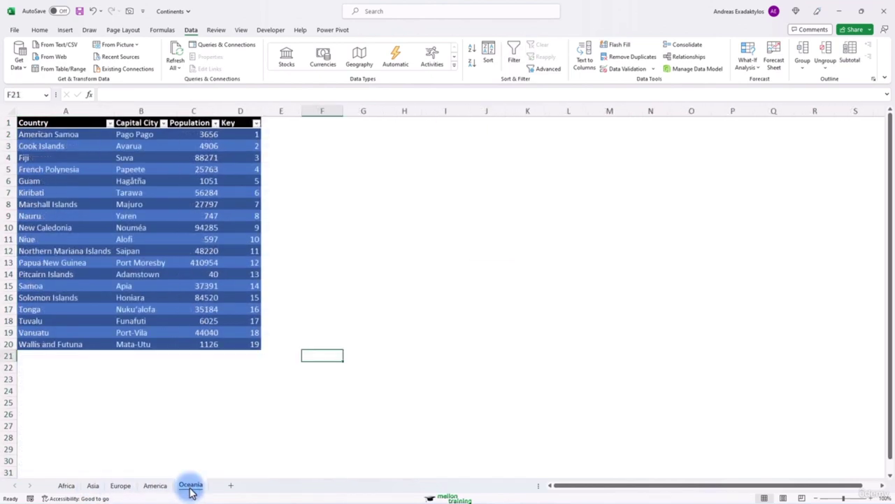
pyautogui.click(67, 487)
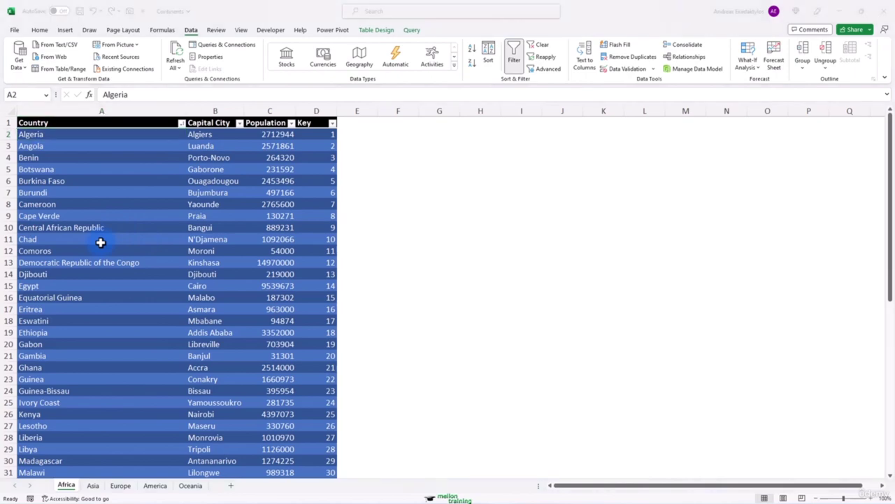
# Step: Switch to the GrowthRate workbook and examine its Population Growth Rate and Population by Country sheets
pyautogui.hotkey('alt', 'Tab')
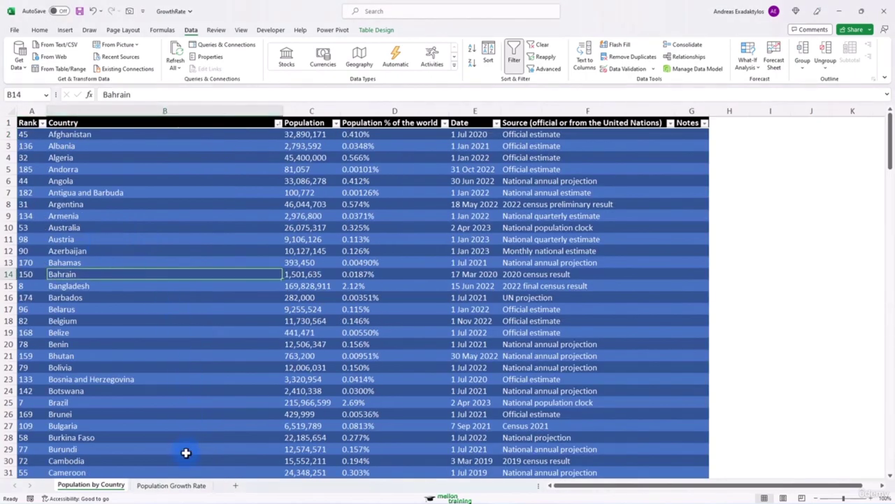
pyautogui.click(177, 489)
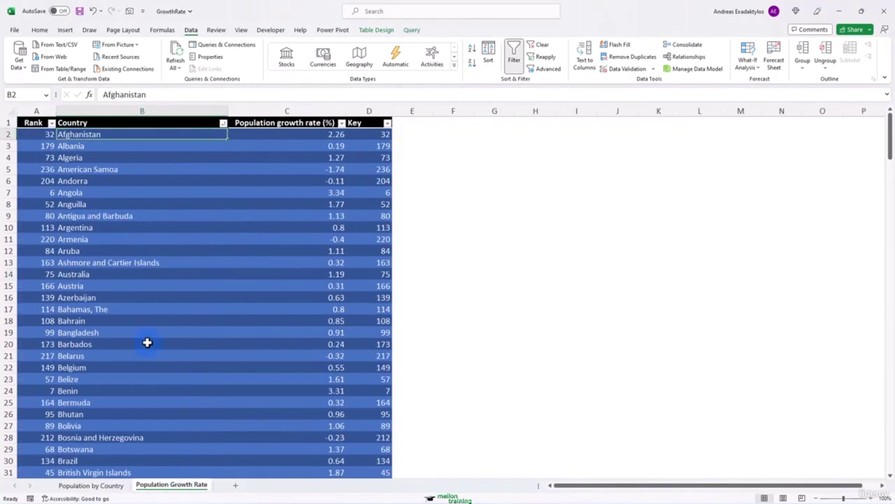
pyautogui.scroll(-18, 147, 342)
pyautogui.scroll(-5, 147, 342)
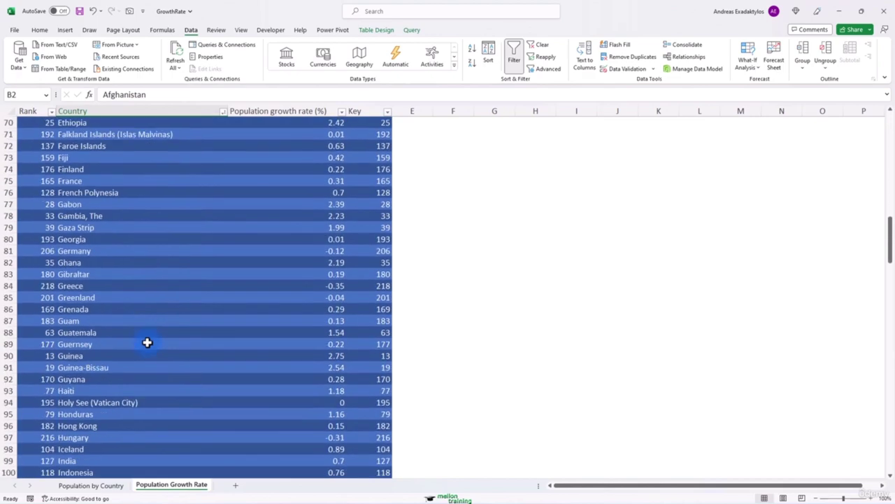
pyautogui.scroll(20, 147, 342)
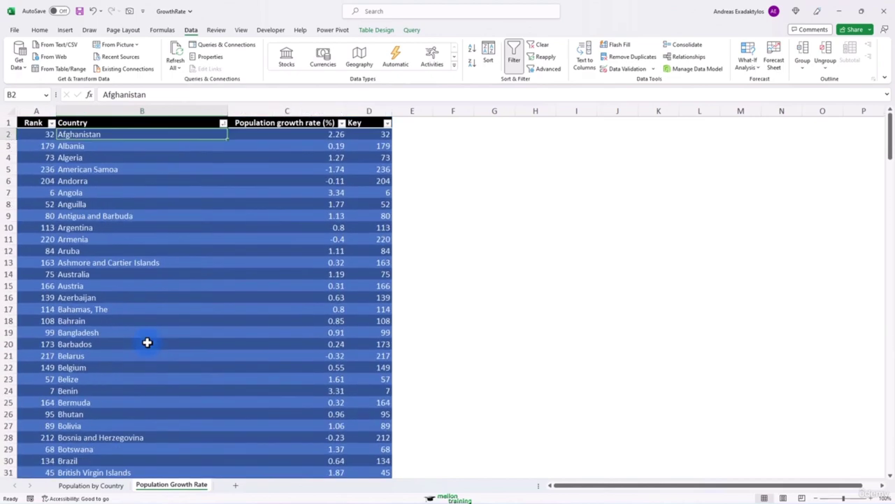
pyautogui.click(90, 485)
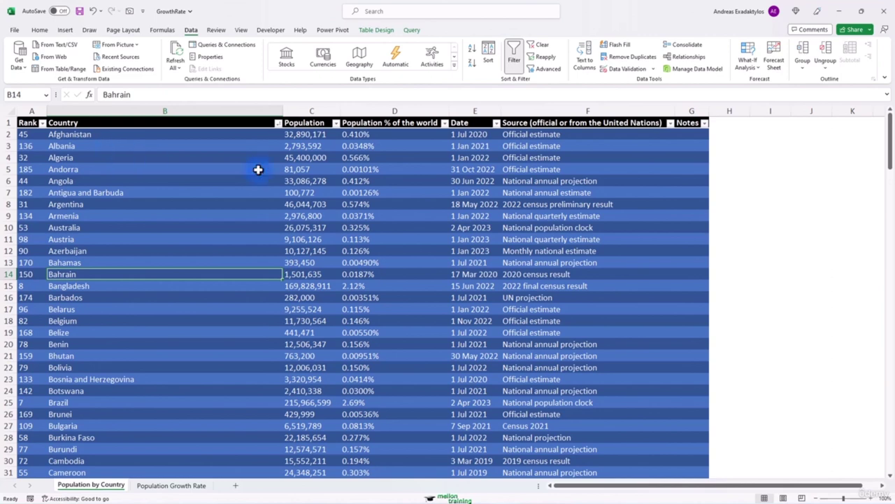
# Step: Close the GrowthRate and Continents workbooks, saving the changes to Continents.xlsx
pyautogui.click(886, 11)
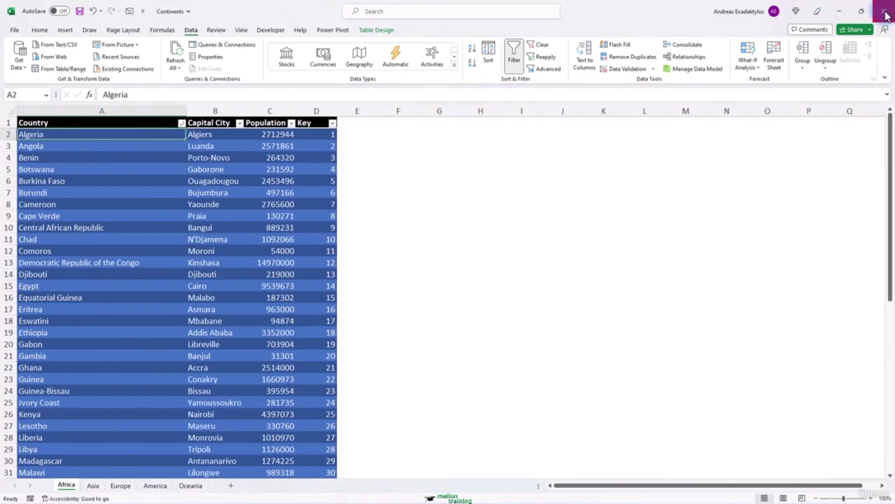
pyautogui.click(886, 11)
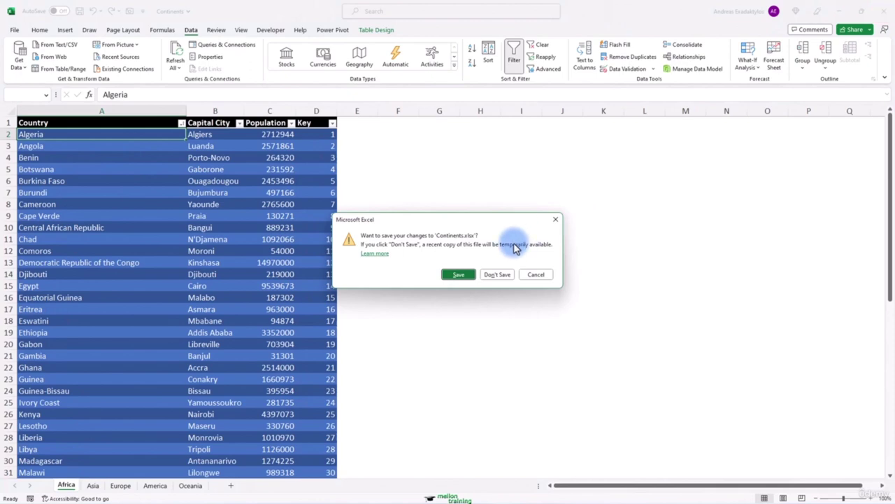
pyautogui.click(458, 274)
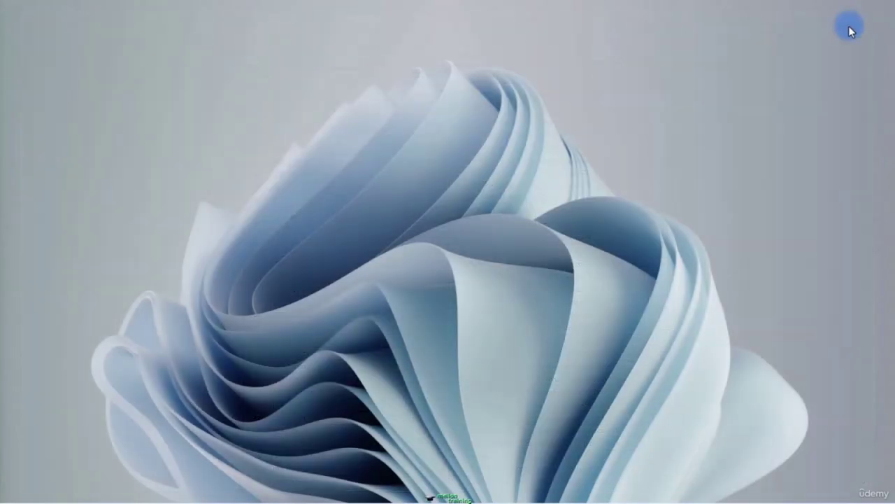
# Step: Start Power BI Desktop and connect a new report to the Continents Excel workbook in the PROJECT FILES folder
pyautogui.moveTo(462, 494)
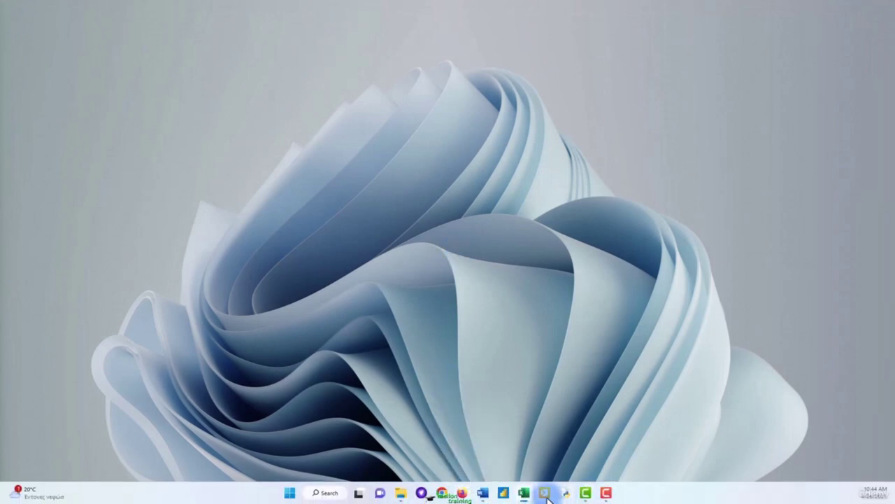
pyautogui.click(503, 493)
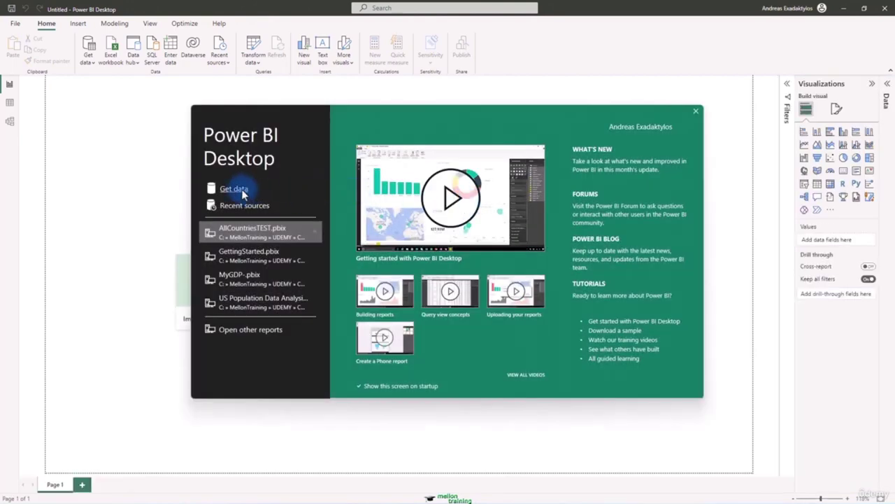
pyautogui.click(234, 189)
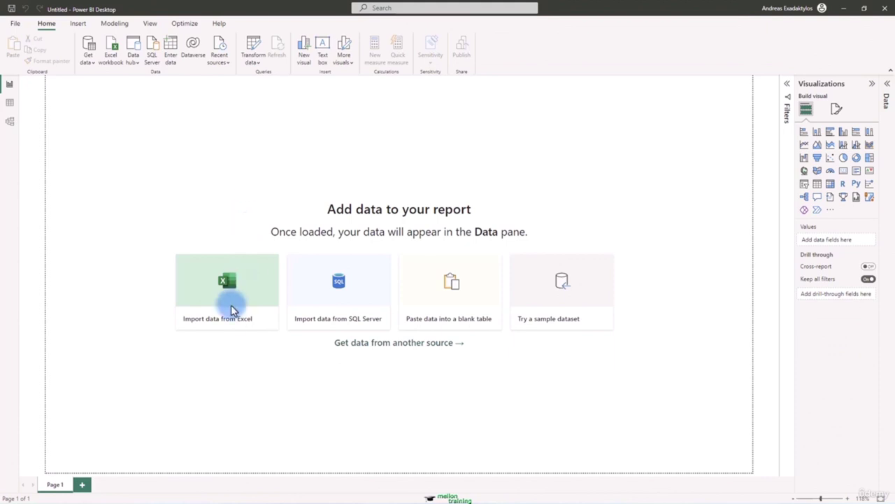
pyautogui.click(247, 288)
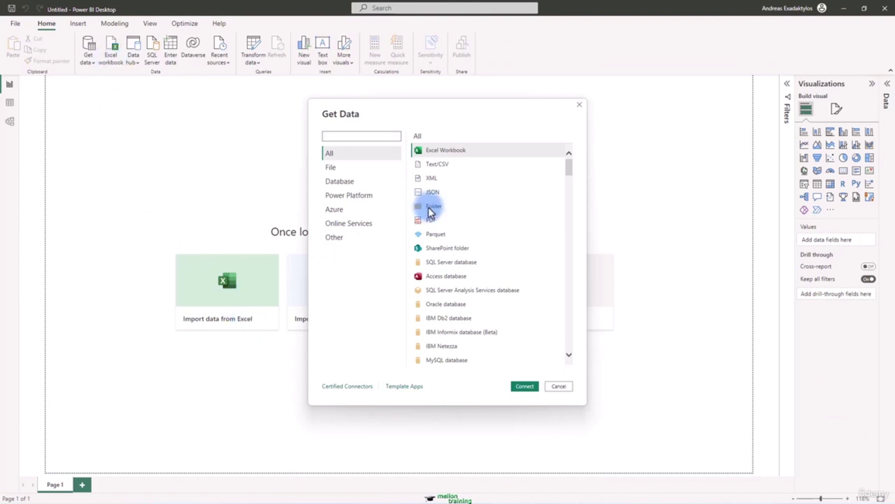
pyautogui.click(525, 385)
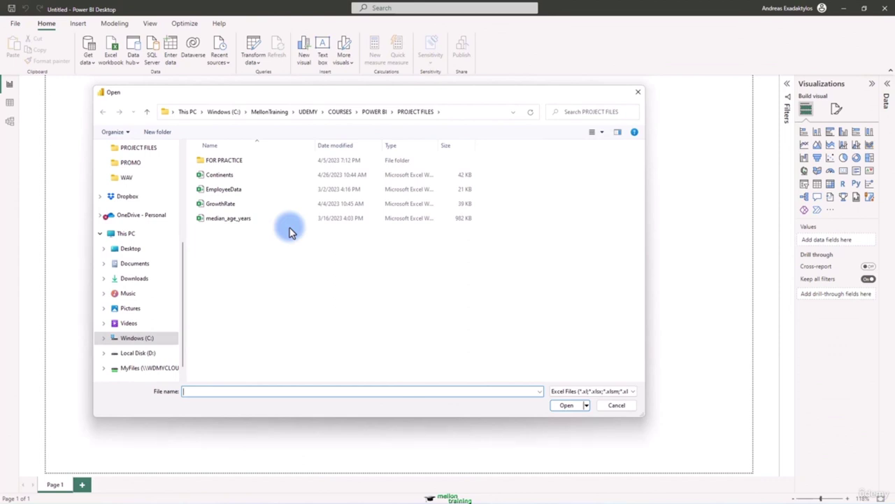
pyautogui.doubleClick(224, 175)
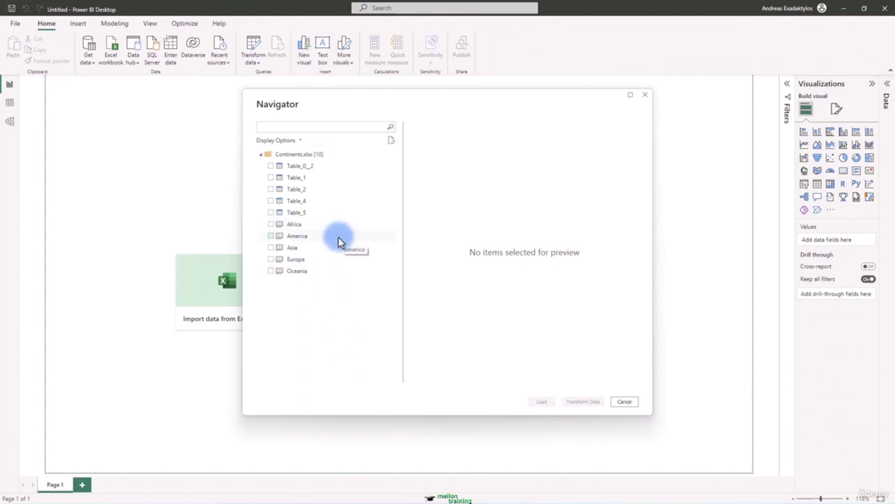
# Step: Load the Africa, America, Asia, Europe and Oceania sheets from Continents.xlsx into the report
pyautogui.click(271, 223)
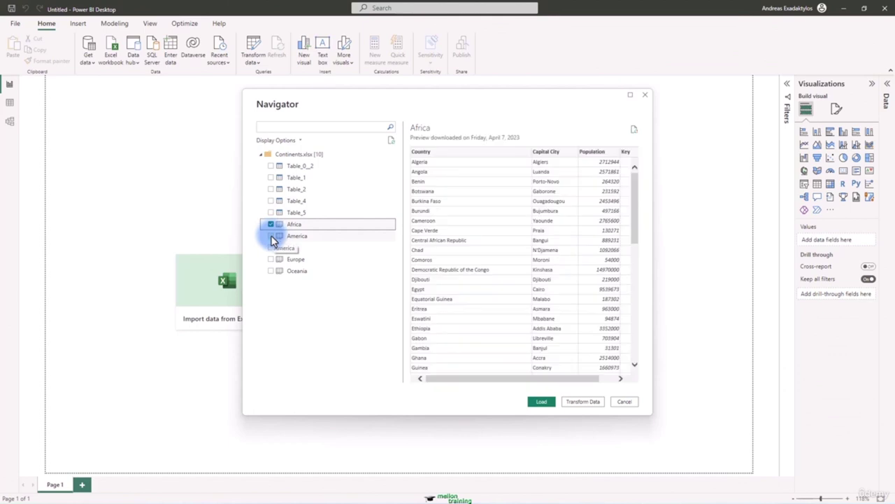
pyautogui.click(270, 236)
pyautogui.click(271, 247)
pyautogui.click(271, 259)
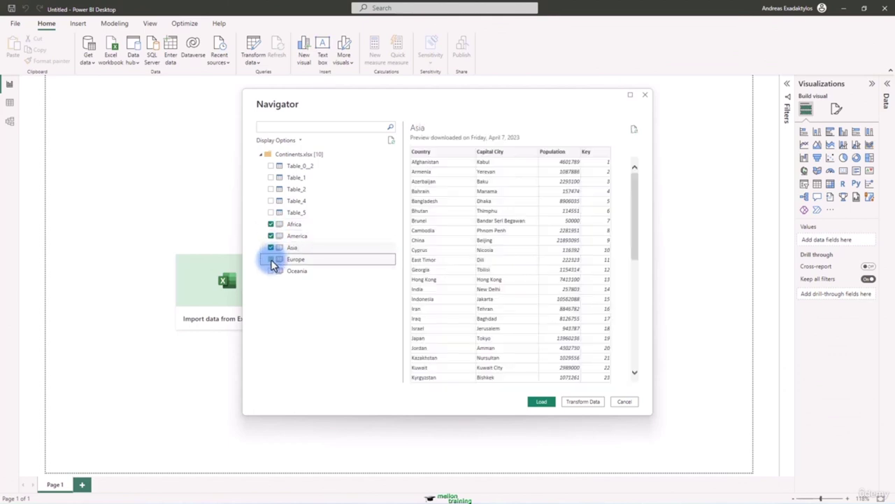
pyautogui.click(272, 271)
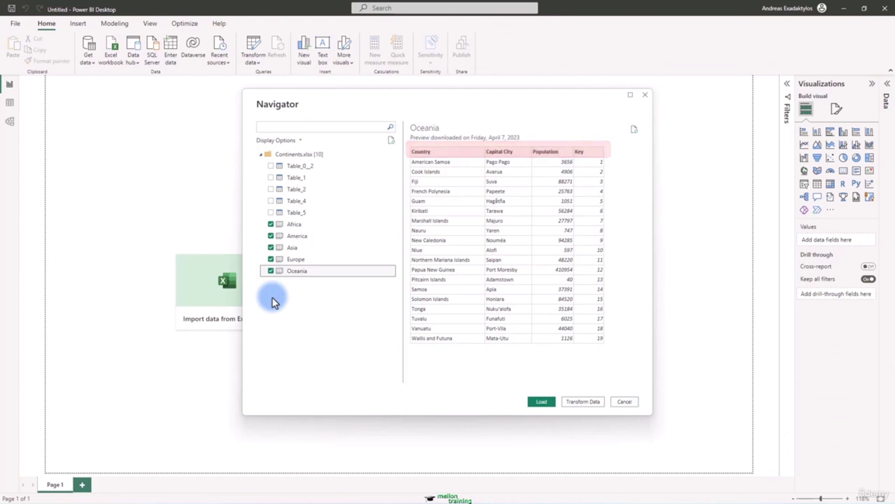
pyautogui.click(543, 403)
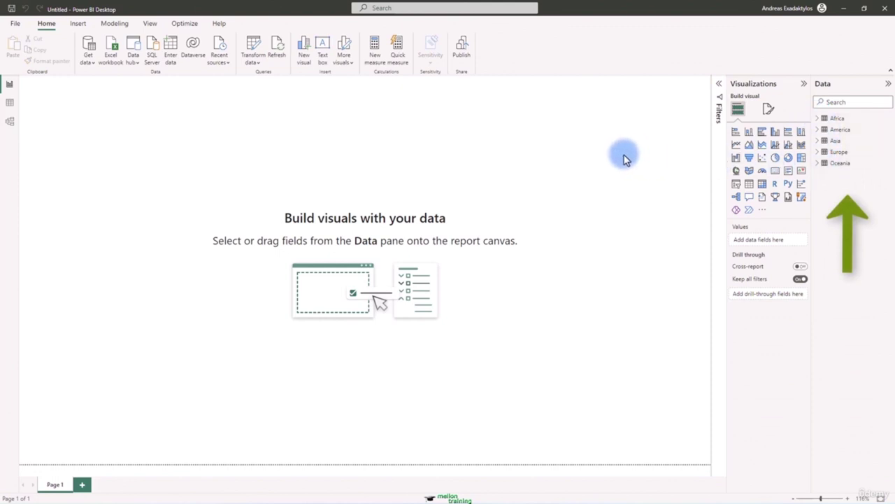
# Step: Expand the Africa, America, Asia, Europe and Oceania tables to examine their fields
pyautogui.click(818, 118)
pyautogui.click(816, 174)
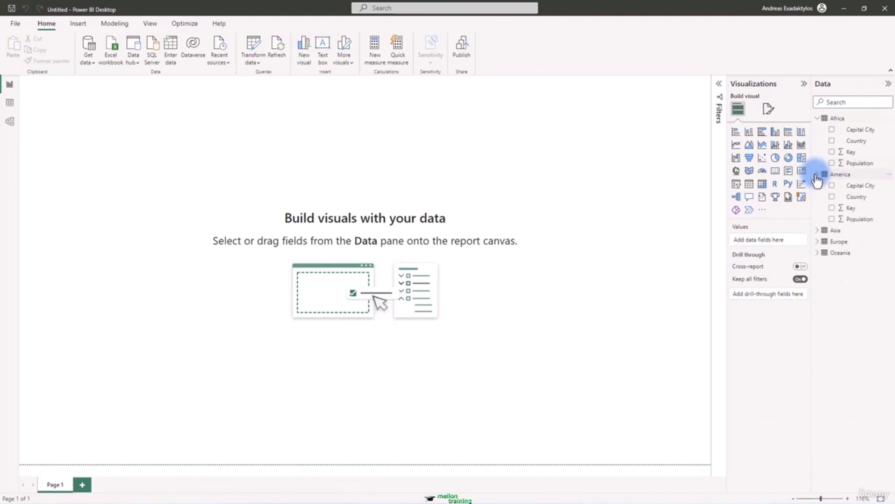
pyautogui.click(818, 230)
pyautogui.click(817, 286)
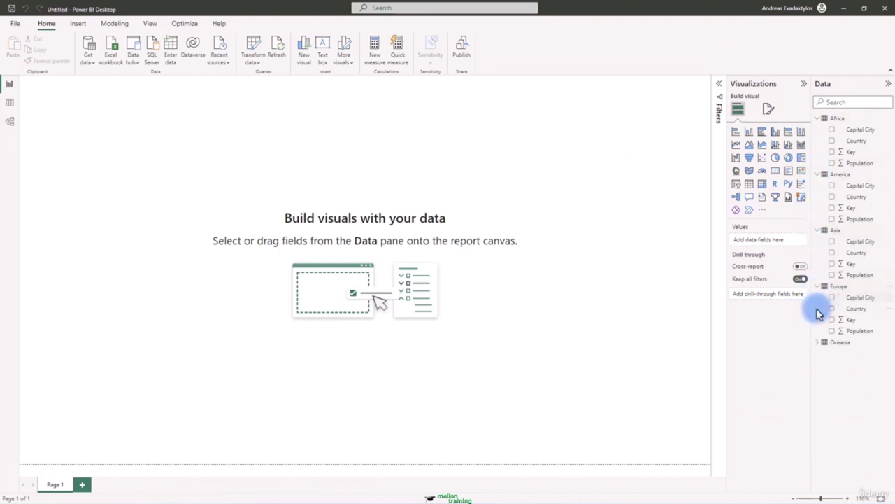
pyautogui.click(818, 343)
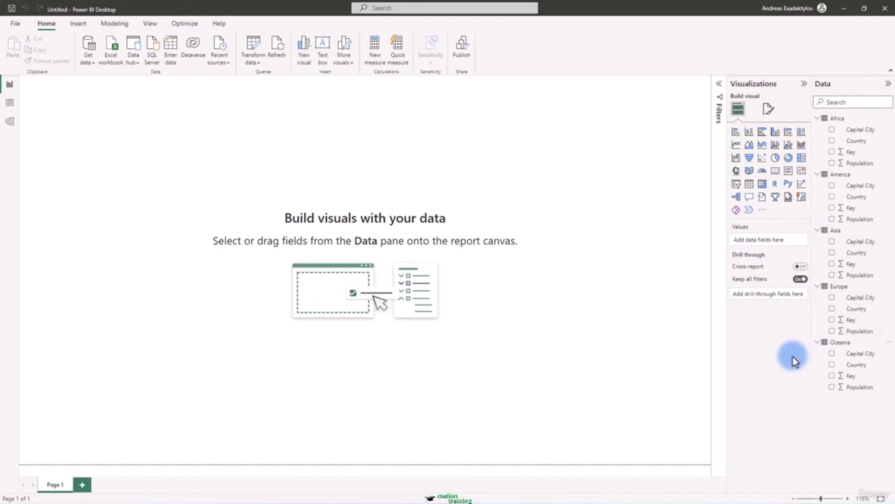
# Step: Open the Africa table in Power Query Editor for transformation and refresh its outdated data preview
pyautogui.click(844, 119)
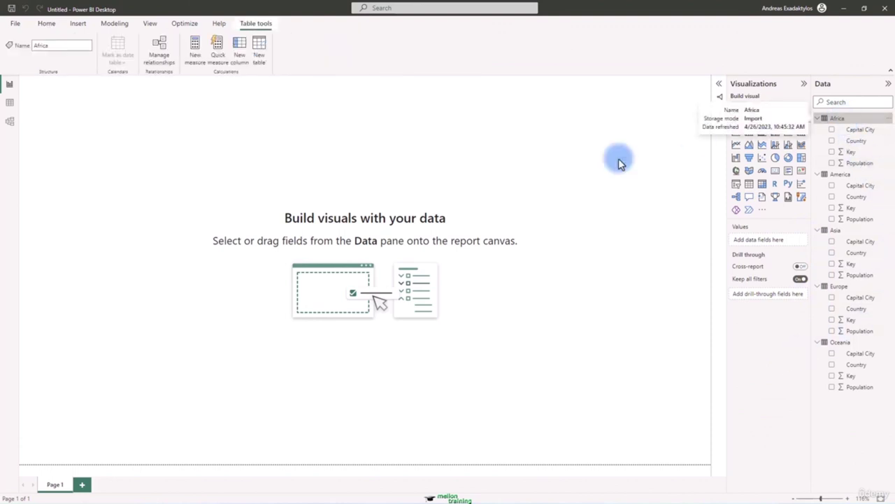
pyautogui.click(48, 27)
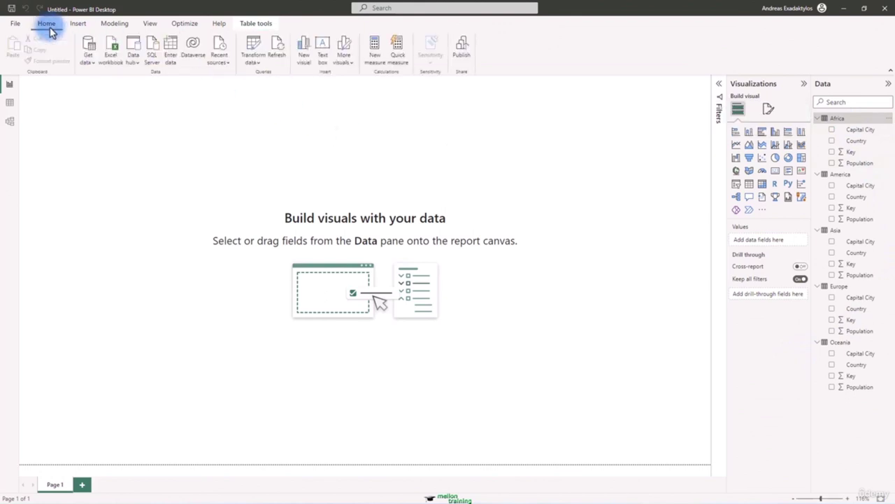
pyautogui.click(255, 62)
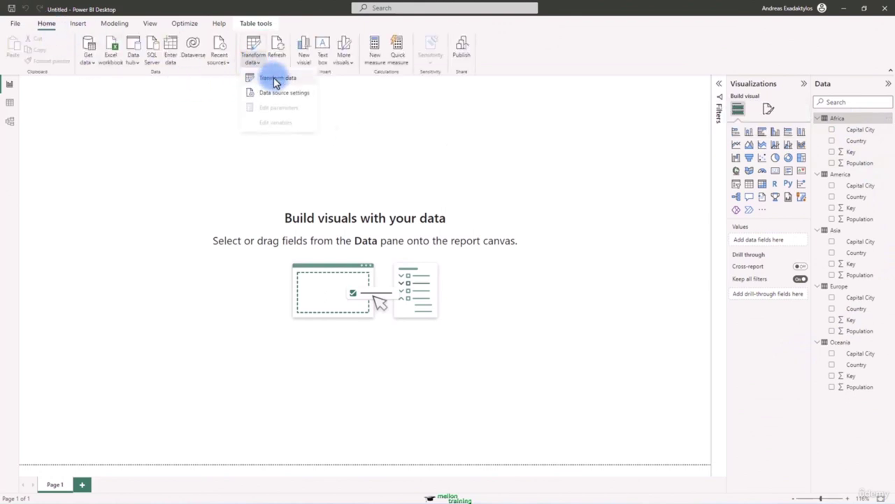
pyautogui.click(304, 79)
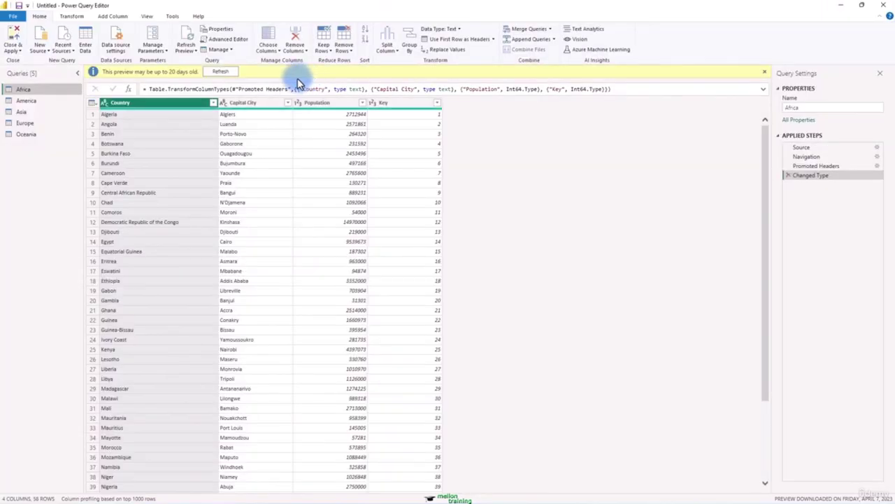
pyautogui.click(221, 72)
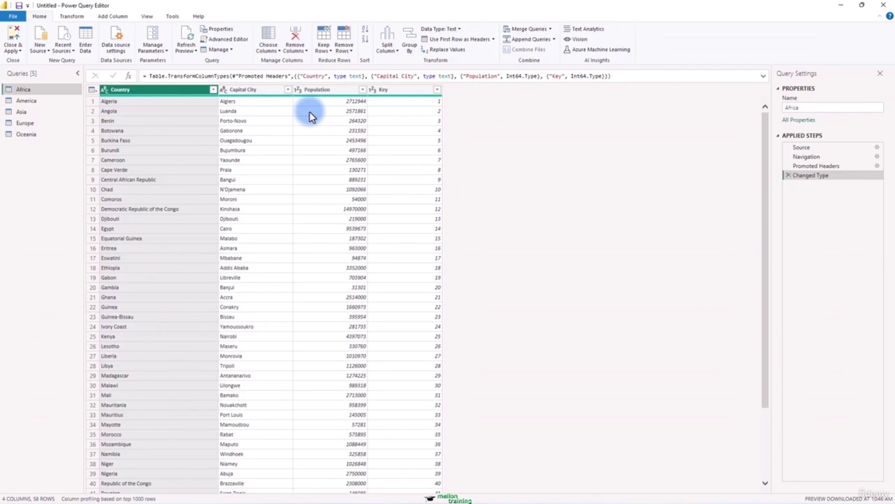
# Step: Remove the Population column from the Africa query and move the Key column to the beginning
pyautogui.rightClick(327, 94)
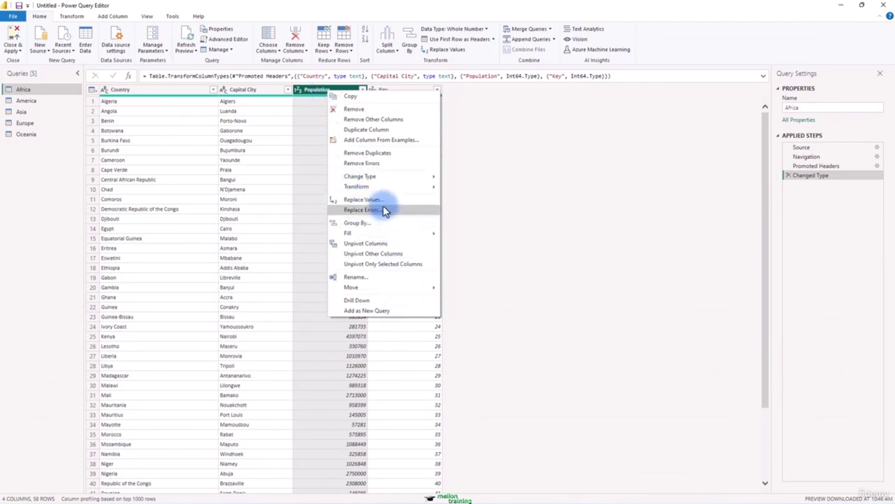
pyautogui.click(364, 111)
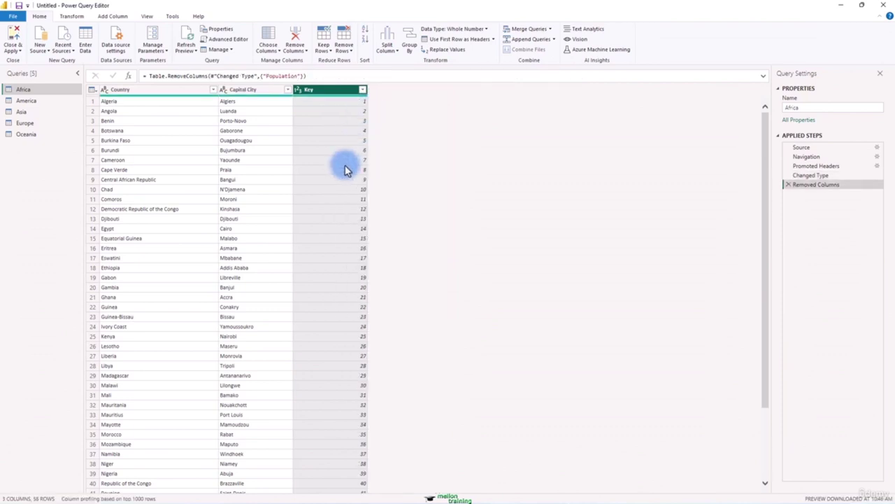
pyautogui.rightClick(351, 93)
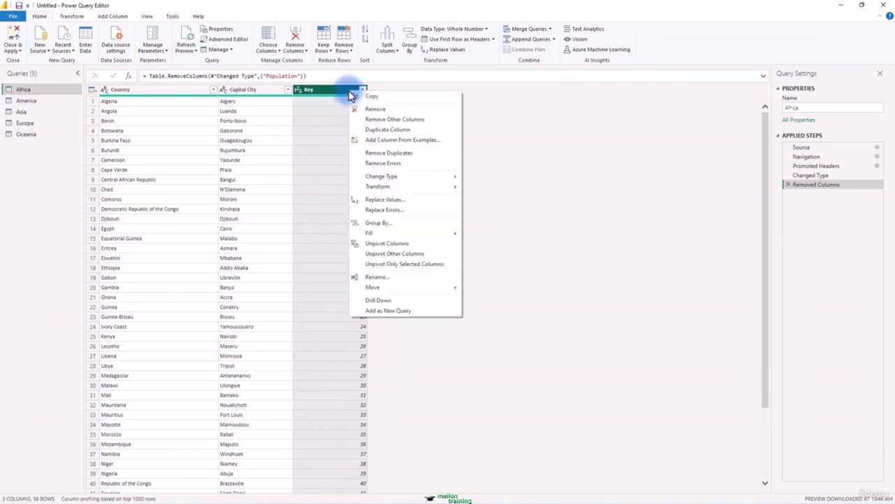
pyautogui.moveTo(455, 287)
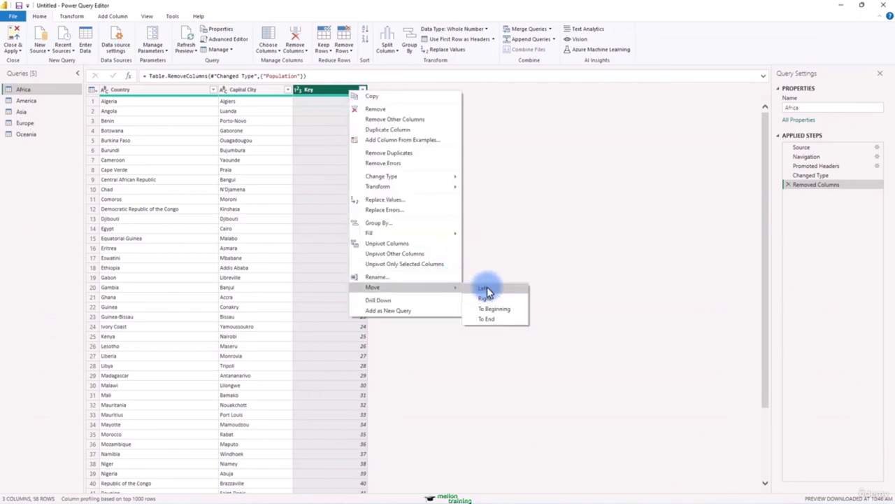
pyautogui.click(519, 314)
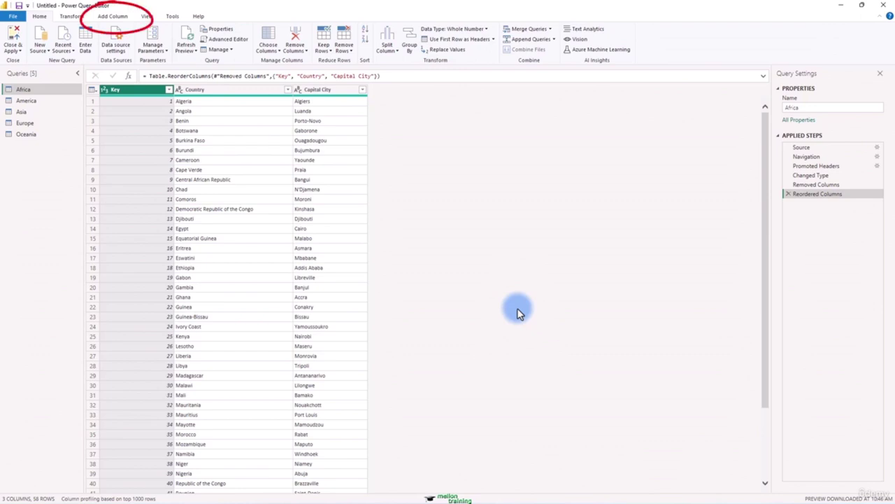
# Step: Add a custom column named Continent with the formula "Africa" after the Capital City column of the Africa query
pyautogui.click(342, 92)
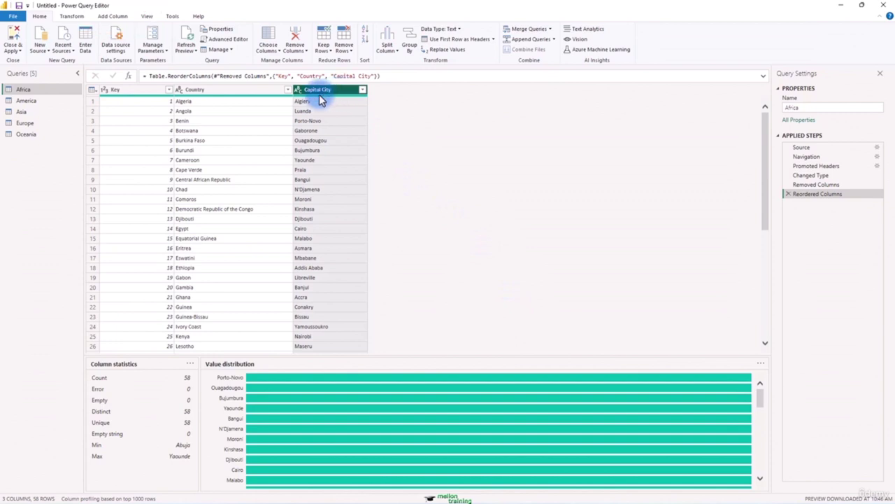
pyautogui.click(116, 18)
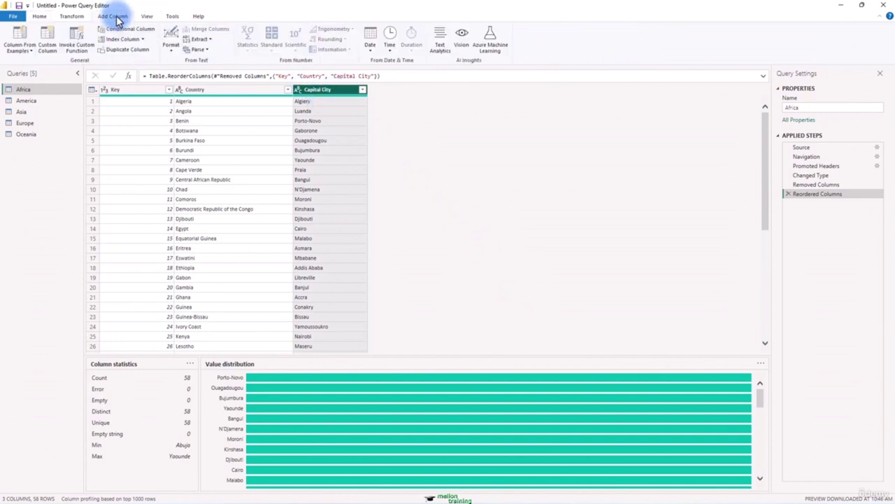
pyautogui.click(50, 48)
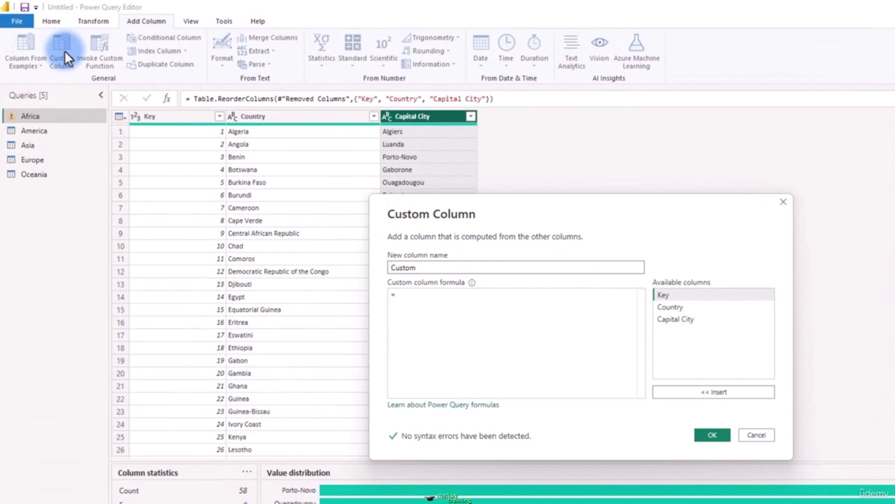
pyautogui.moveTo(426, 273); pyautogui.dragTo(395, 273)
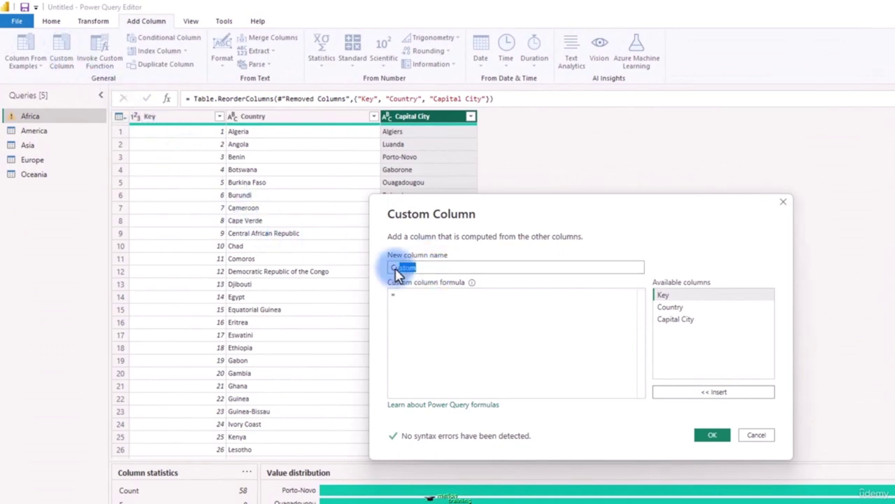
pyautogui.write('Cont')
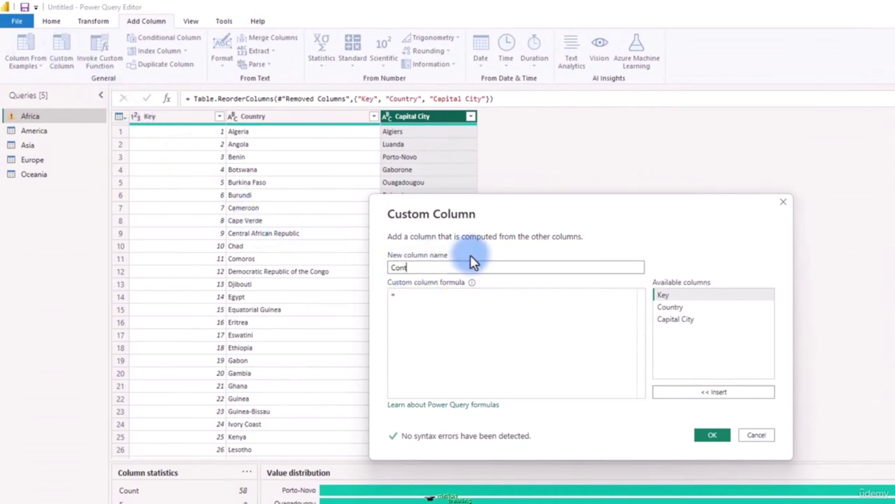
pyautogui.write('inent')
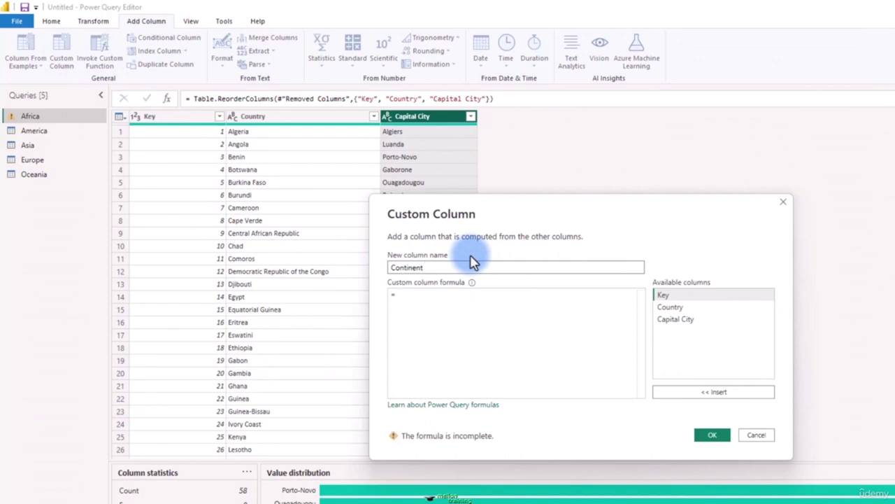
pyautogui.click(445, 301)
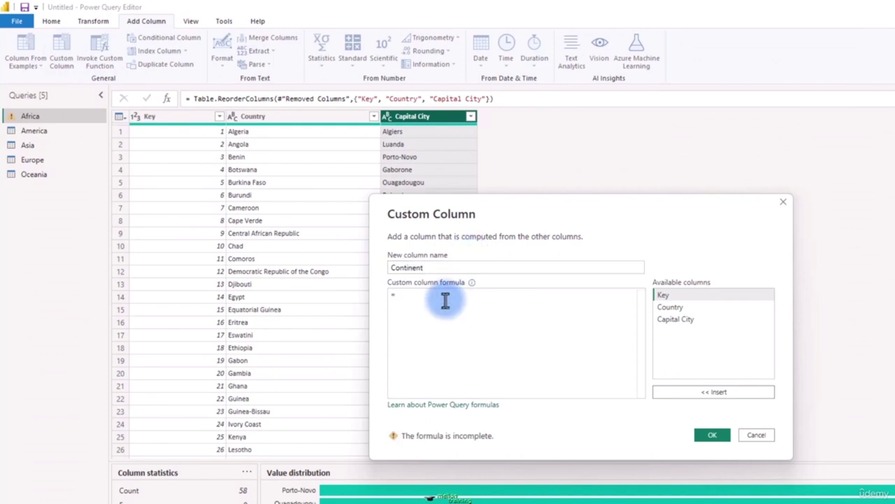
pyautogui.write('"A')
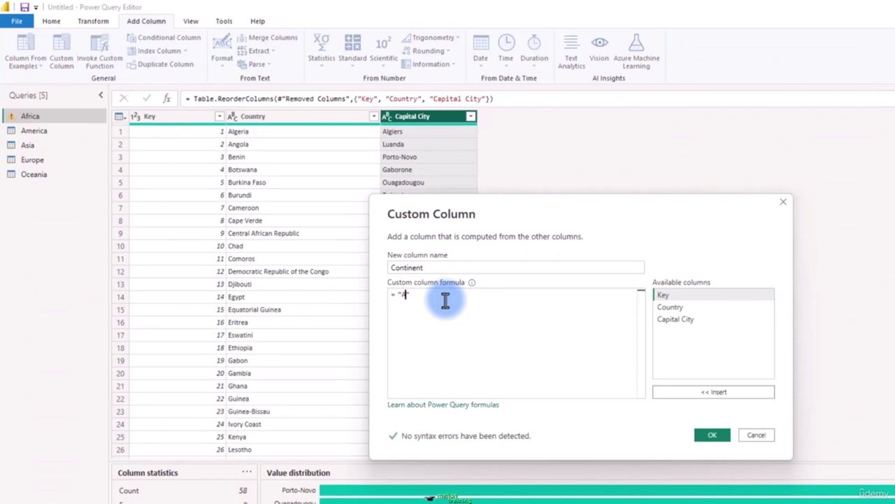
pyautogui.write('frica"')
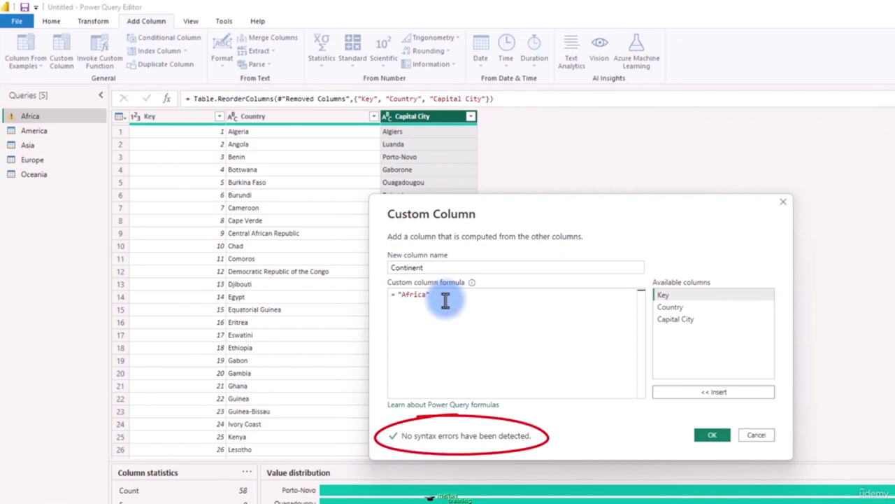
pyautogui.click(717, 436)
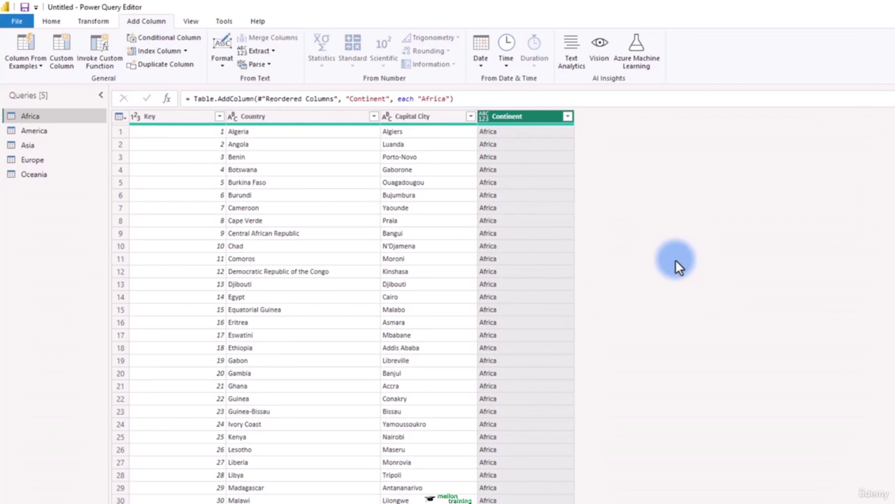
# Step: With the America query's data preview refreshed, remove its Population column and move the Key column to the beginning
pyautogui.click(34, 132)
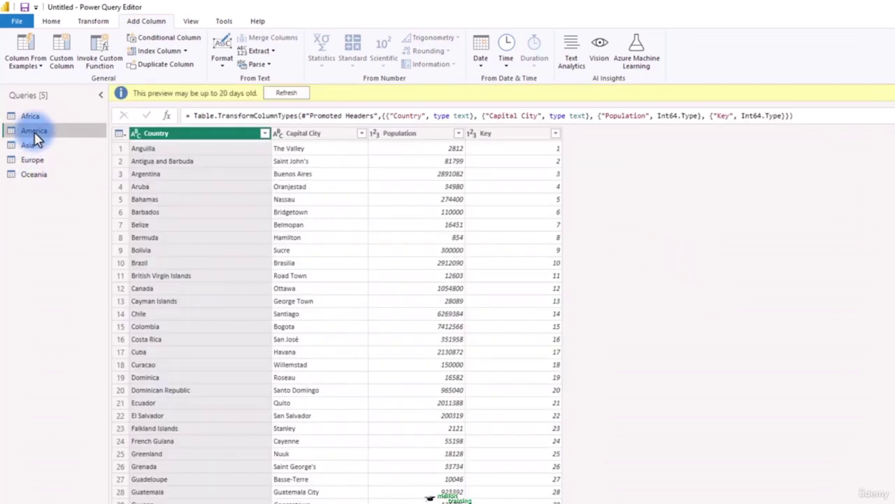
pyautogui.click(291, 94)
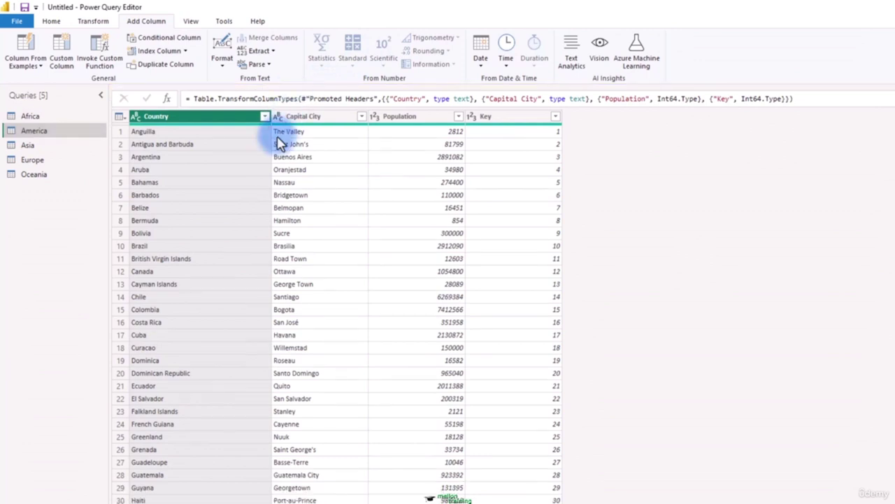
pyautogui.rightClick(419, 117)
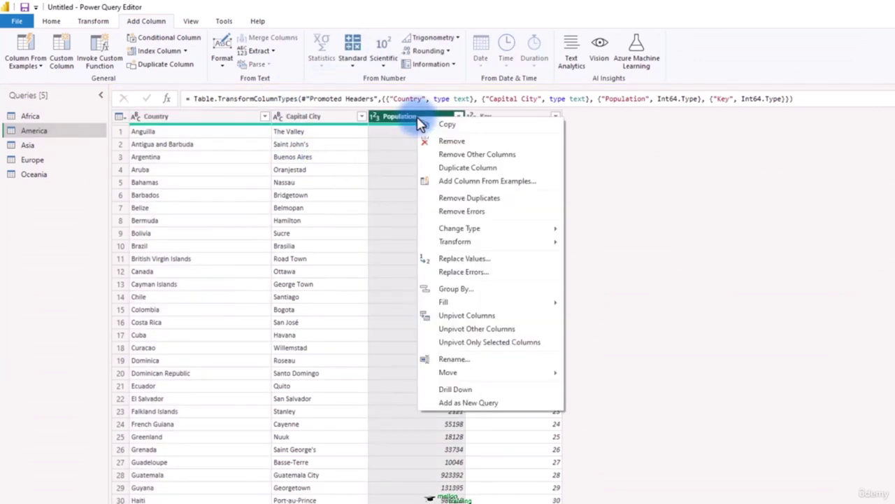
pyautogui.click(480, 143)
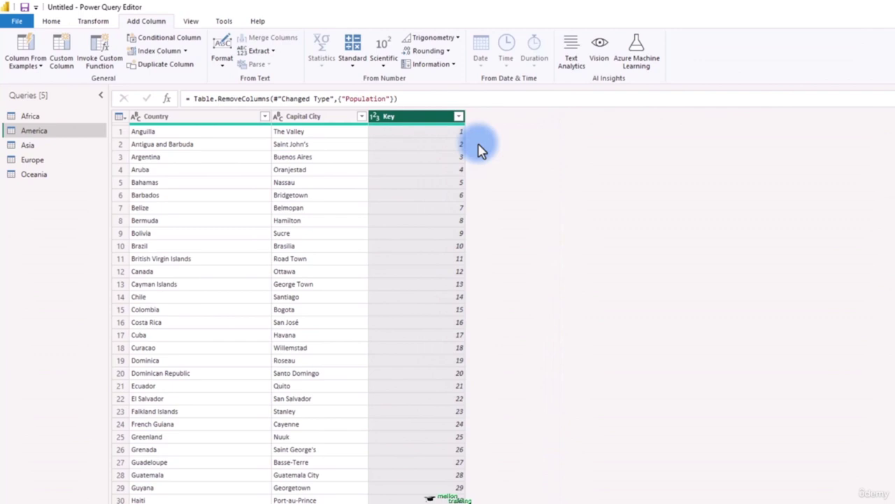
pyautogui.rightClick(426, 118)
pyautogui.moveTo(556, 372)
pyautogui.click(652, 398)
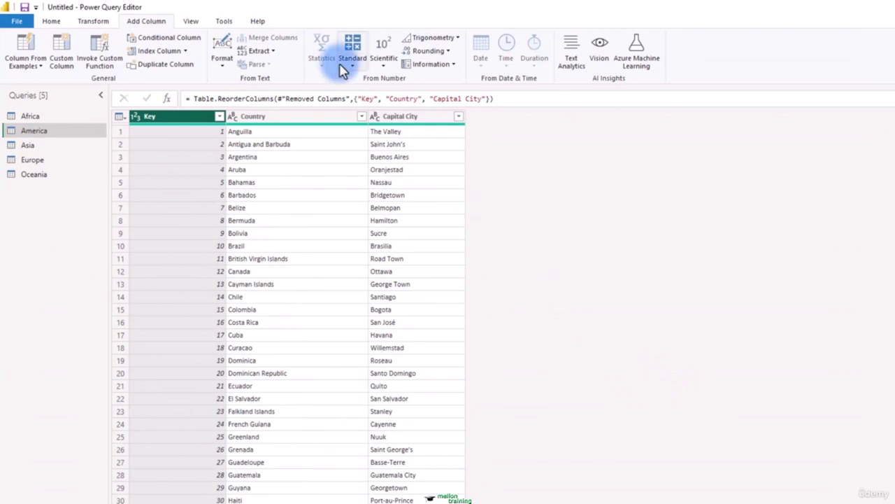
# Step: Add a custom column named Continent with the formula "America" to the America query
pyautogui.click(413, 117)
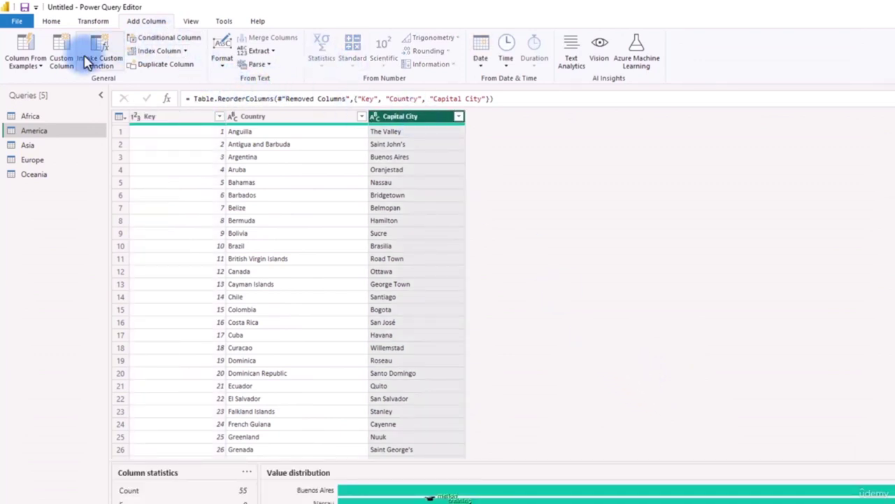
pyautogui.click(61, 60)
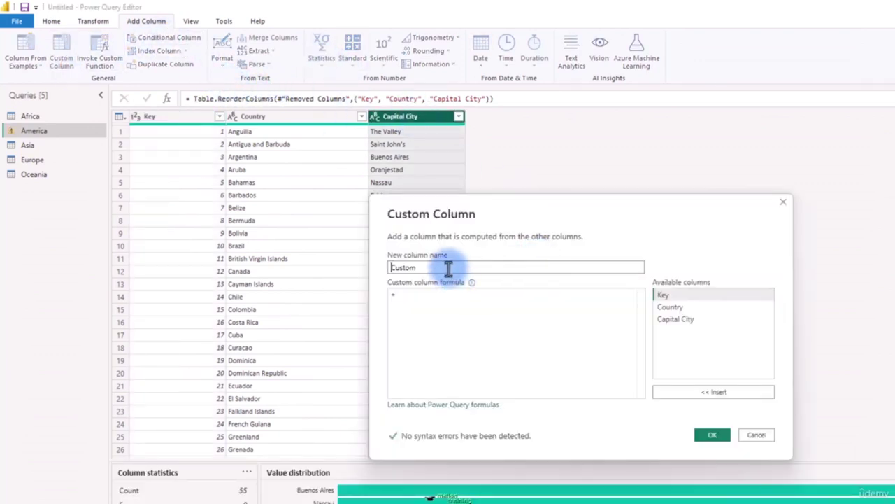
pyautogui.moveTo(448, 268); pyautogui.dragTo(348, 280)
pyautogui.write('Continent')
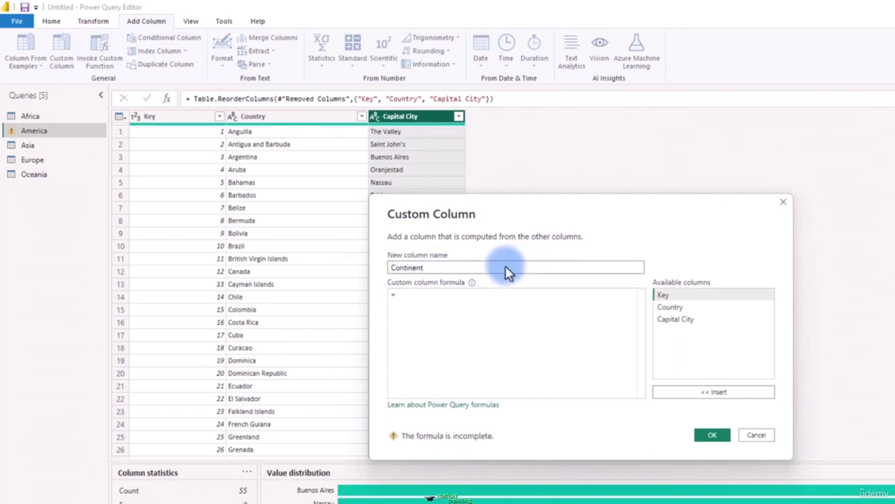
pyautogui.click(434, 299)
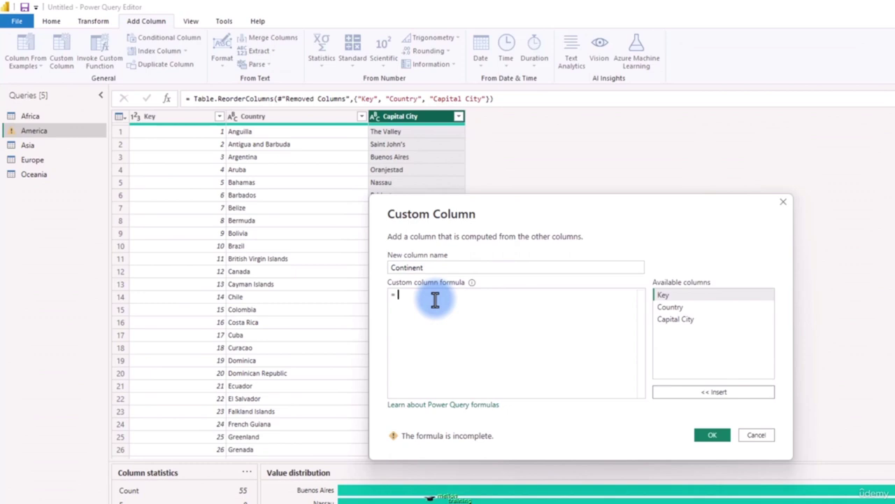
pyautogui.write('"America')
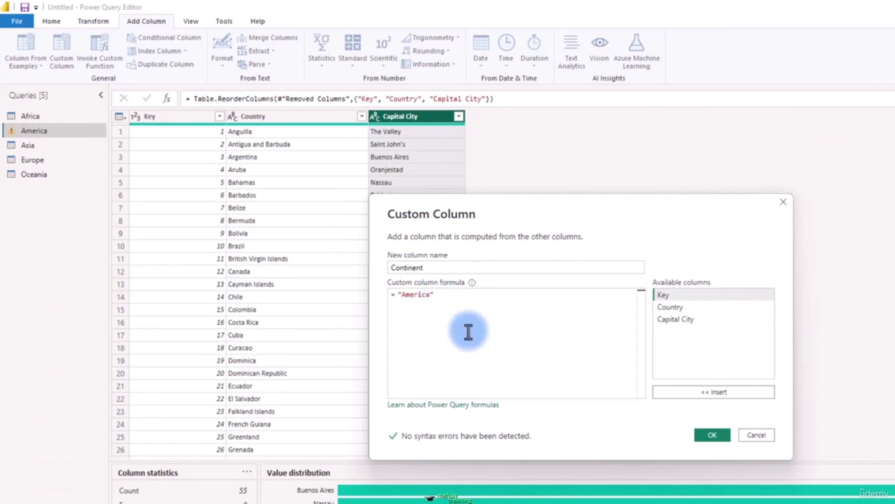
pyautogui.click(713, 435)
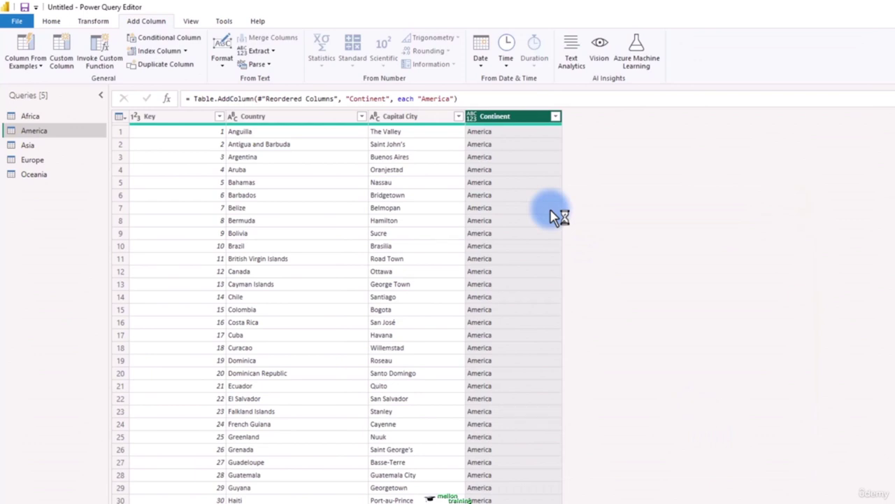
# Step: With the Asia query's data preview refreshed, remove its Population column and move the Key column to the beginning
pyautogui.click(27, 145)
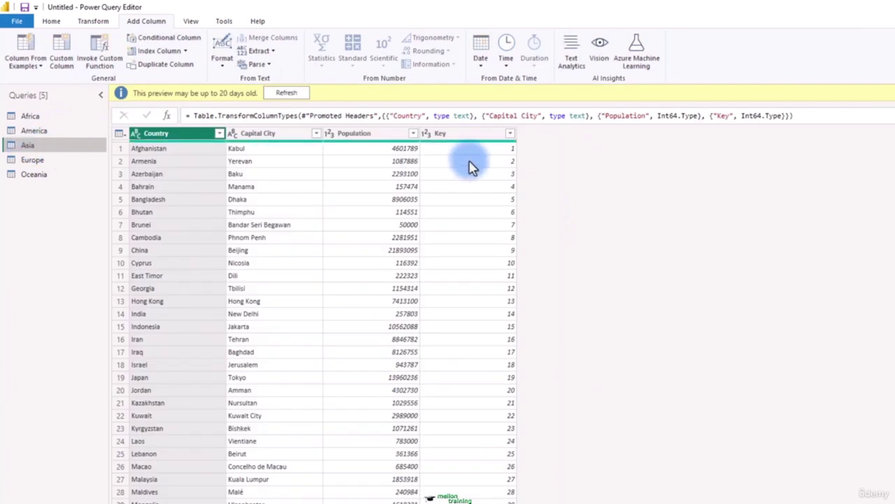
pyautogui.rightClick(378, 133)
pyautogui.click(283, 93)
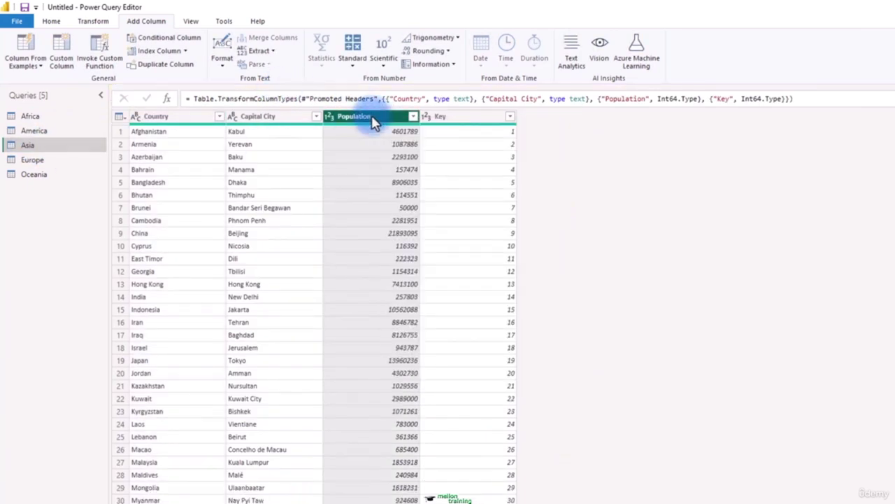
pyautogui.rightClick(374, 120)
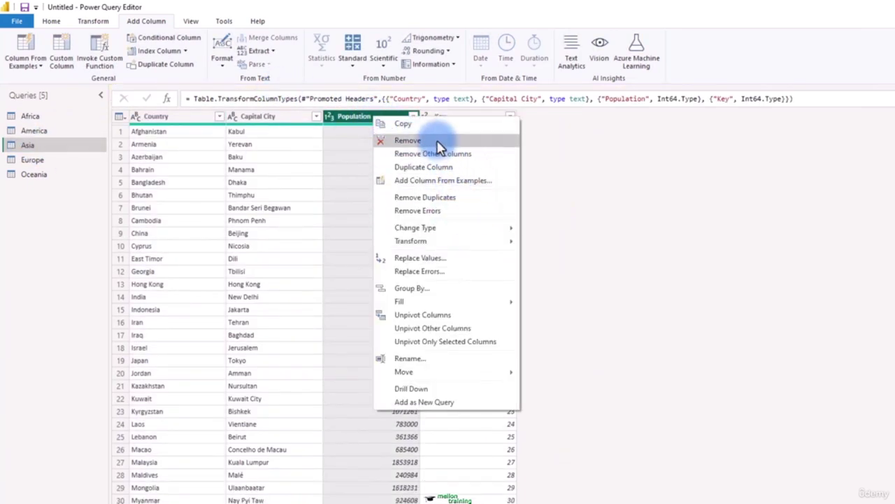
pyautogui.click(438, 142)
pyautogui.rightClick(369, 123)
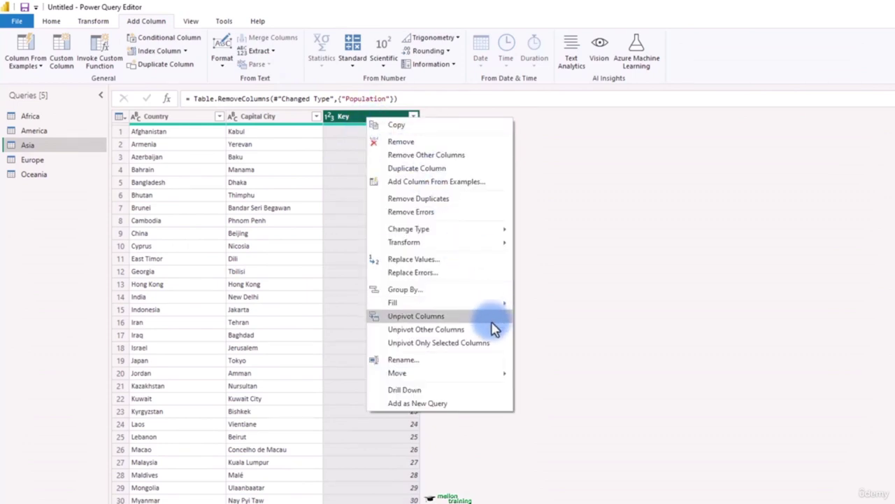
pyautogui.moveTo(497, 372)
pyautogui.click(572, 398)
# Step: Add a custom column named Continent with the formula "Asia" to the Asia query
pyautogui.click(384, 117)
pyautogui.click(62, 59)
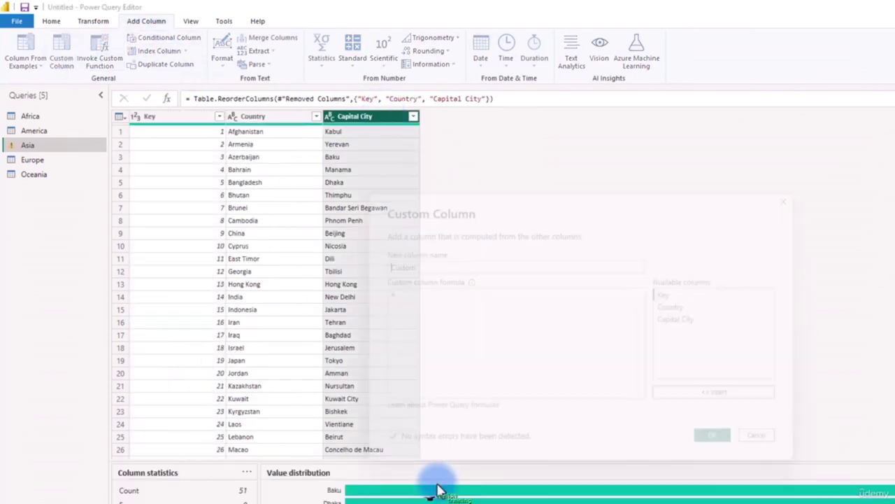
pyautogui.moveTo(390, 272); pyautogui.dragTo(521, 279)
pyautogui.write('Continent')
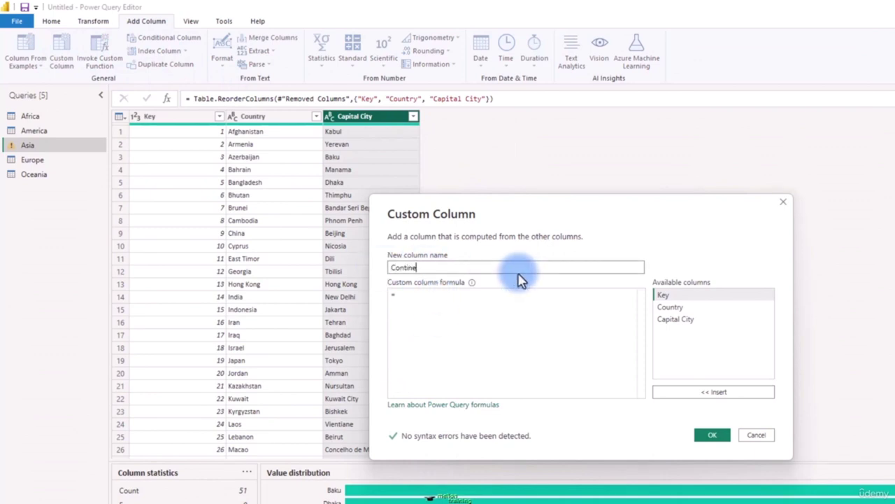
pyautogui.click(444, 298)
pyautogui.write('"Asia')
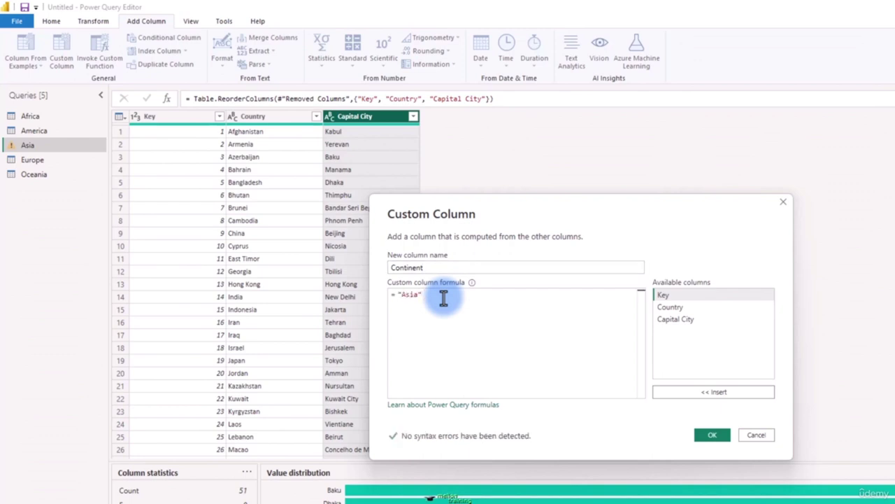
pyautogui.click(714, 435)
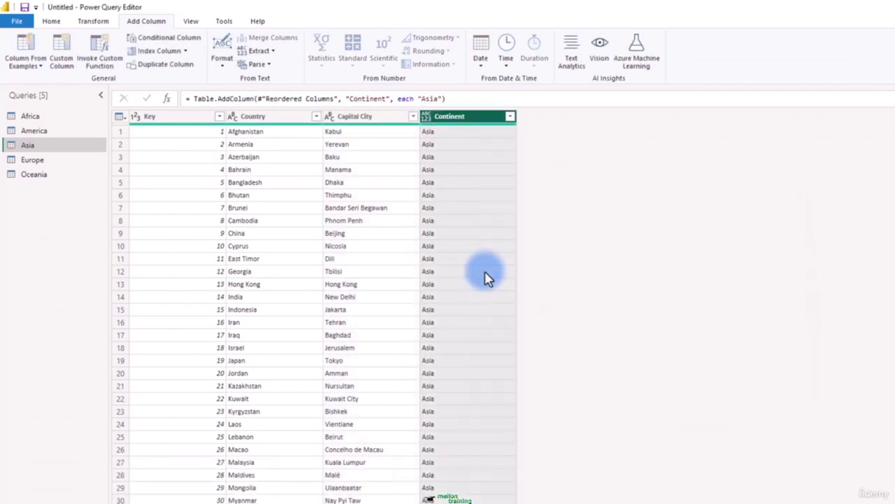
# Step: With the Europe query's data preview refreshed, remove its Population column and move the Key column to the beginning
pyautogui.click(34, 159)
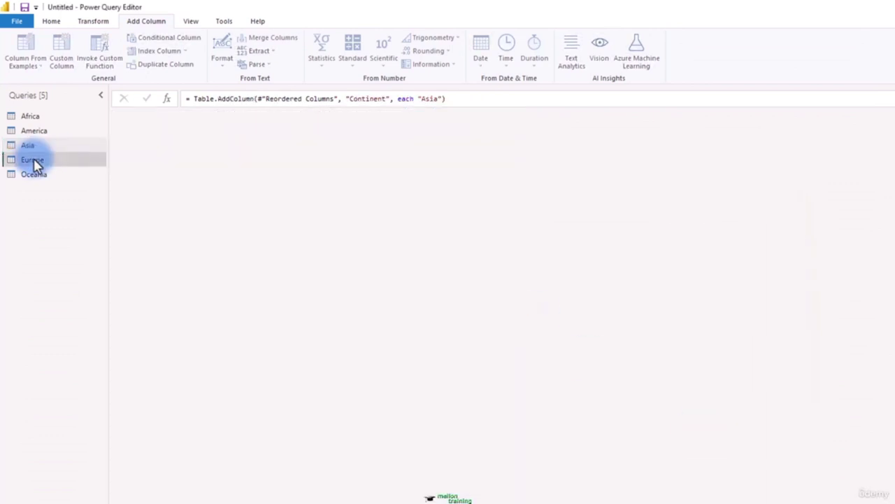
pyautogui.click(289, 93)
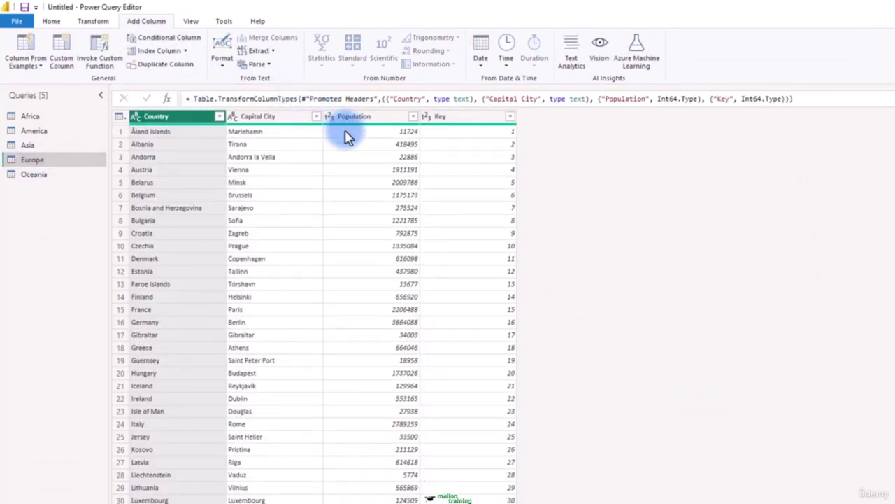
pyautogui.rightClick(383, 124)
pyautogui.click(463, 142)
pyautogui.rightClick(384, 121)
pyautogui.moveTo(498, 378)
pyautogui.click(589, 403)
# Step: Add a custom column named Continent with the formula "Europe" to the Europe query
pyautogui.click(380, 117)
pyautogui.click(62, 60)
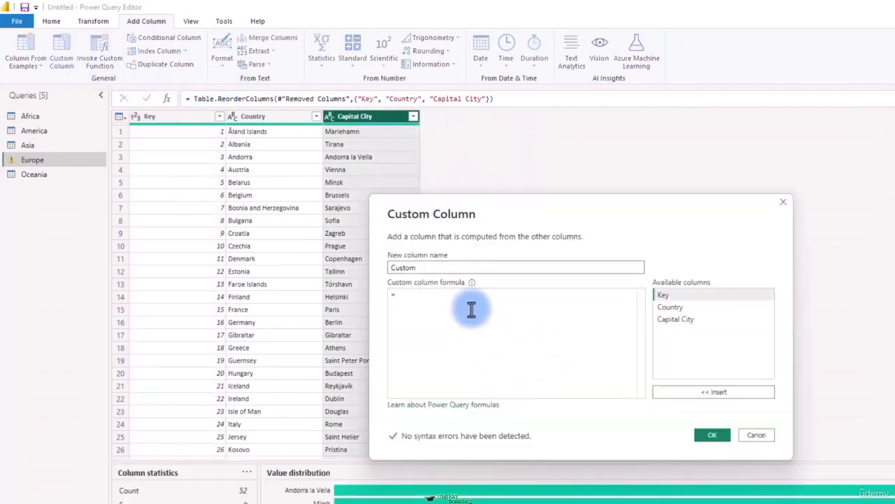
pyautogui.doubleClick(433, 266)
pyautogui.write('Cont')
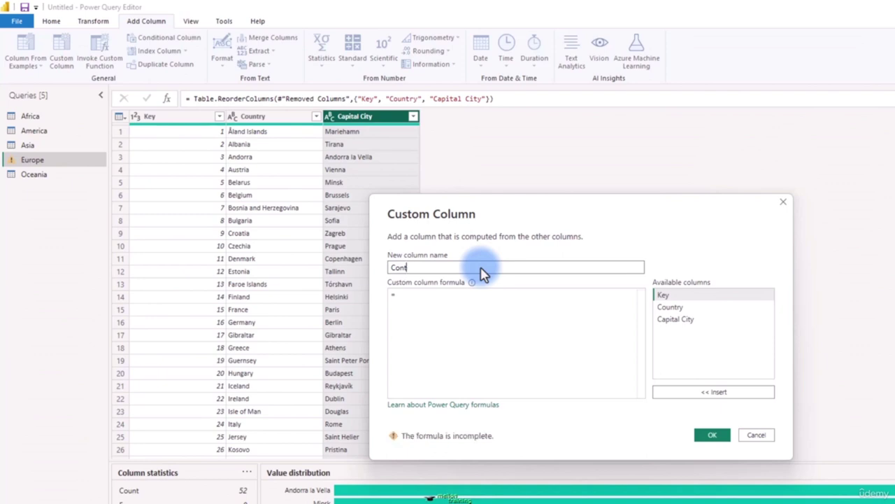
pyautogui.write('inen')
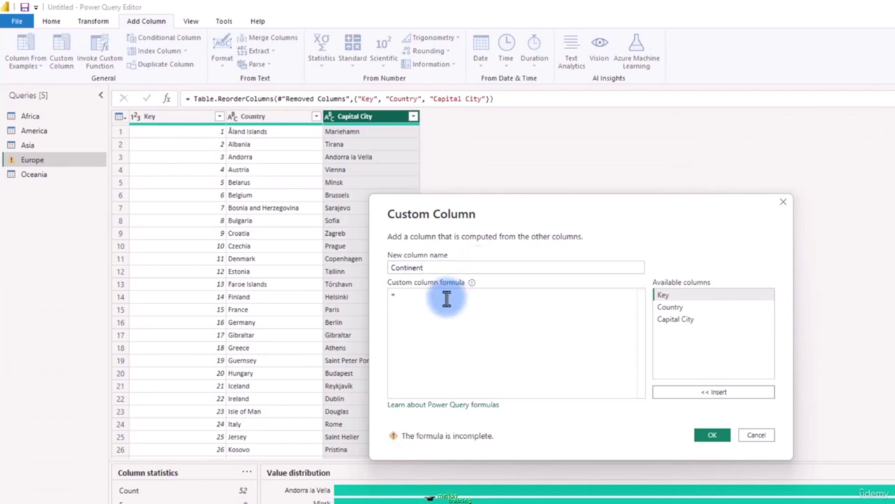
pyautogui.write('t')
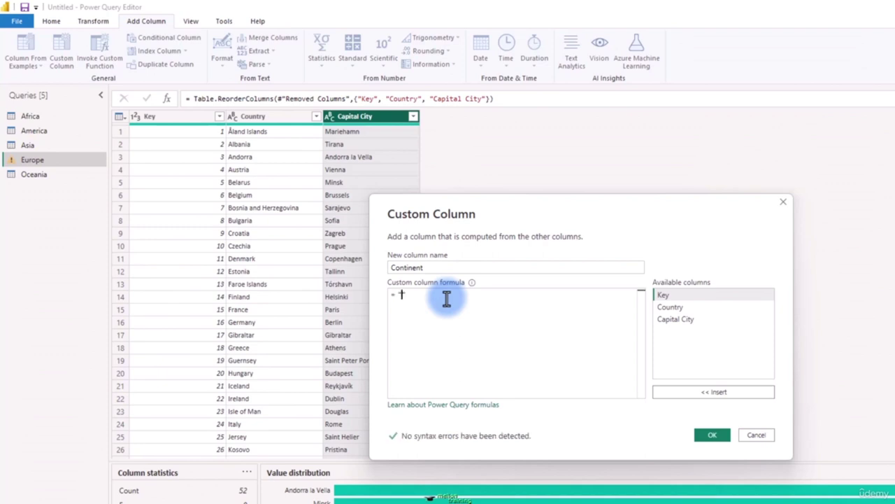
pyautogui.write('Europe')
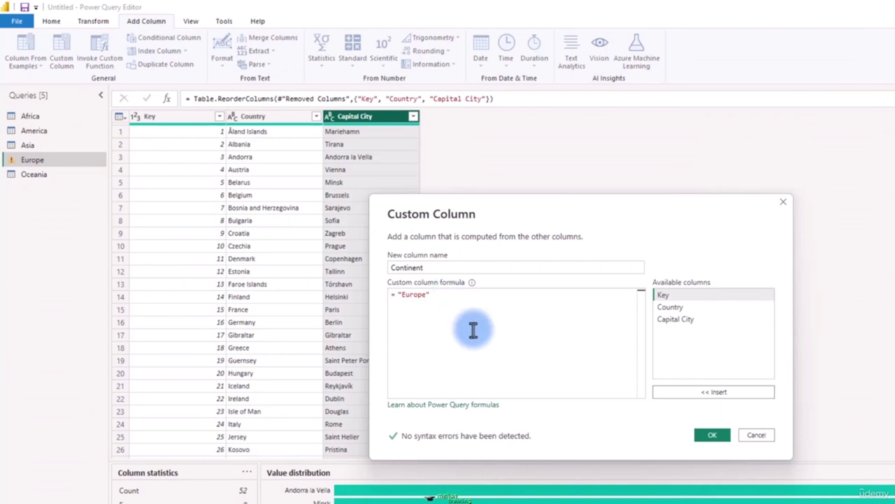
pyautogui.click(714, 435)
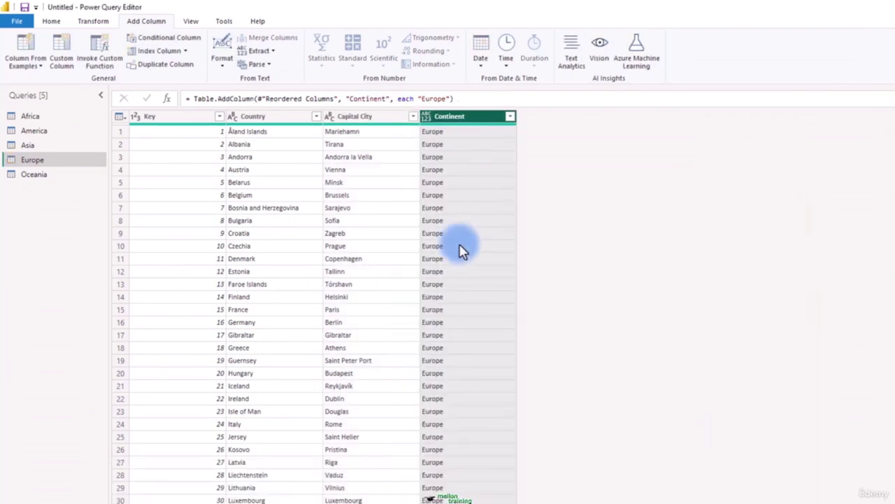
# Step: With the Oceania query's data preview refreshed, remove its Population column and move the Key column to the beginning
pyautogui.click(35, 173)
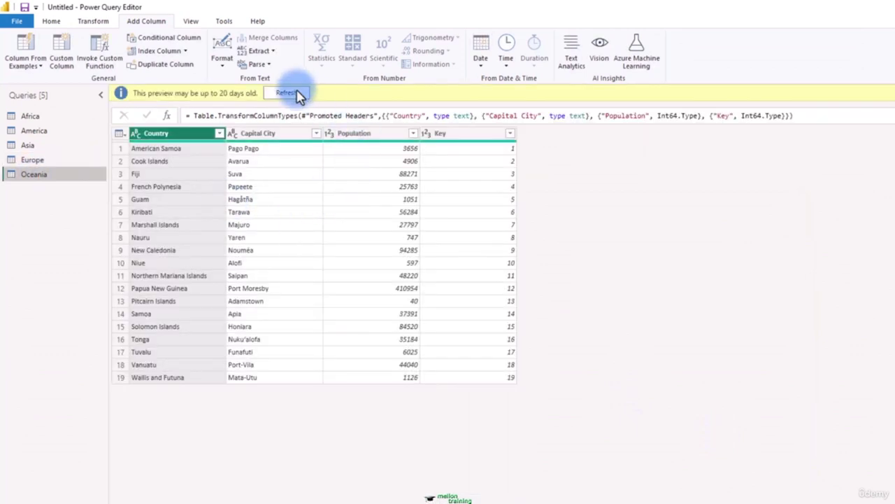
pyautogui.click(293, 93)
pyautogui.rightClick(376, 118)
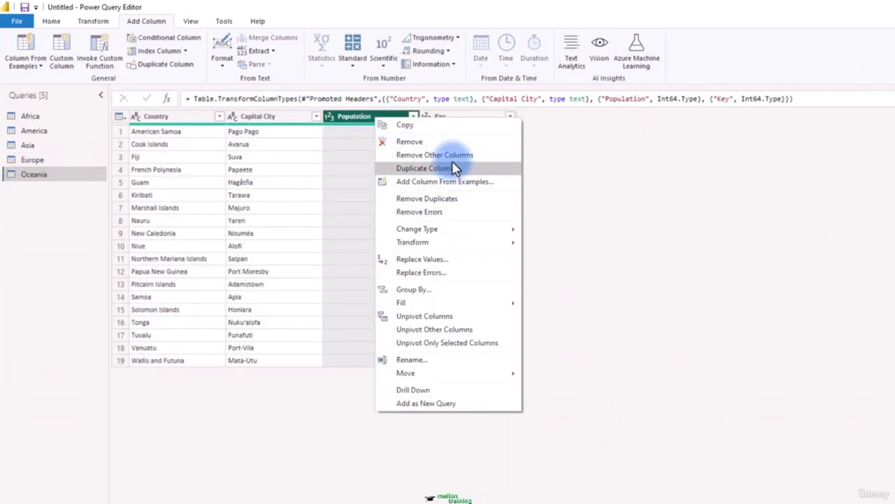
pyautogui.press('Delete')
pyautogui.rightClick(386, 117)
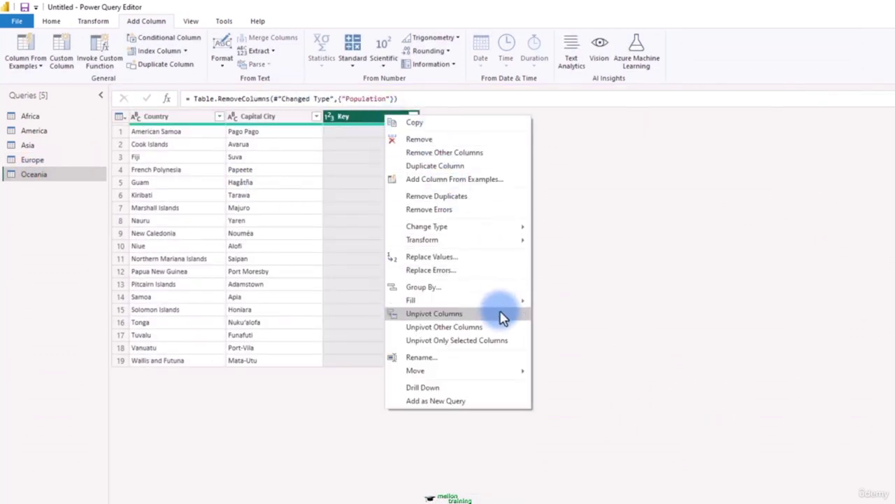
pyautogui.moveTo(526, 372)
pyautogui.click(584, 400)
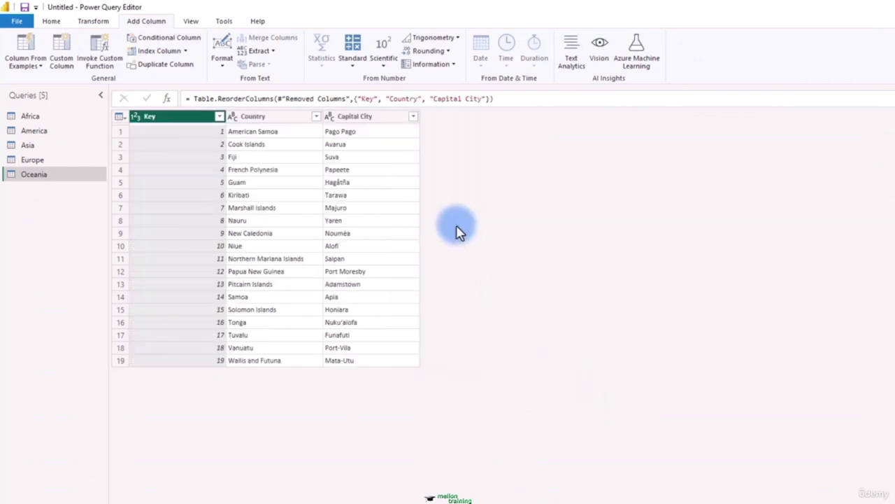
# Step: Add a custom column named Continent with the formula "Oceania" to the Oceania query
pyautogui.click(370, 117)
pyautogui.click(63, 66)
pyautogui.click(450, 268)
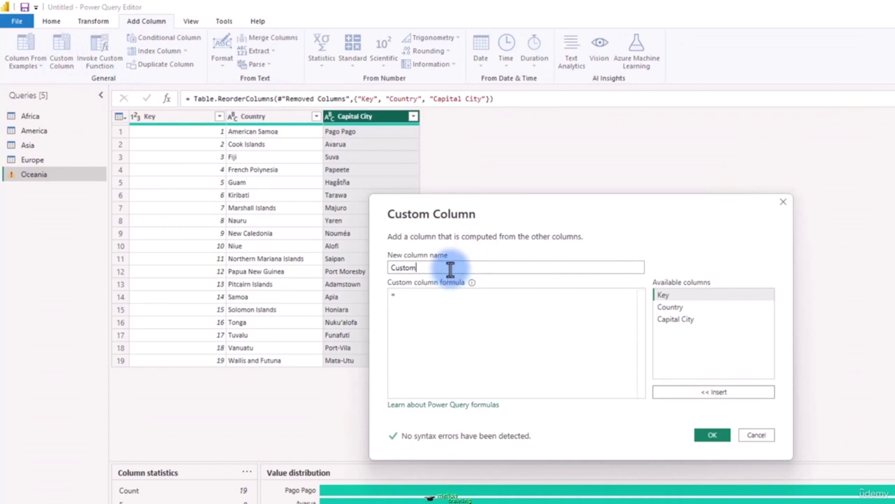
pyautogui.press('BackSpace')
pyautogui.press('BackSpace')
pyautogui.press('BackSpace')
pyautogui.press('BackSpace')
pyautogui.press('BackSpace')
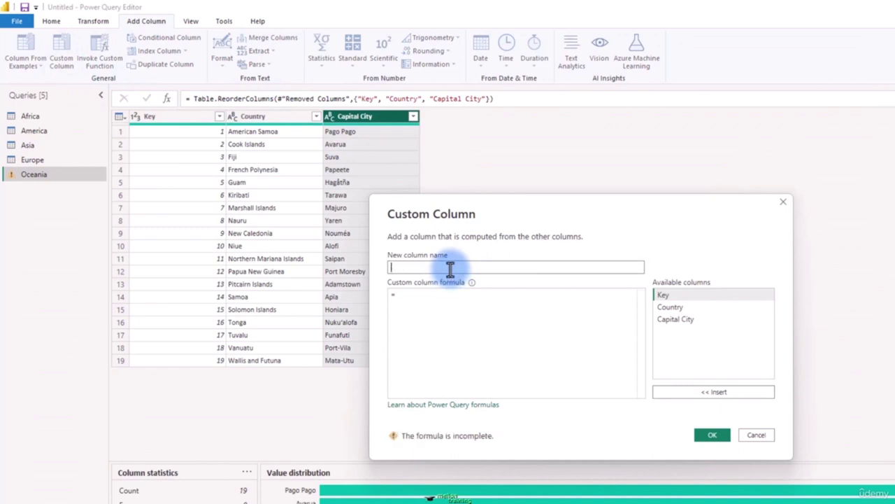
pyautogui.write('Continent')
pyautogui.click(436, 300)
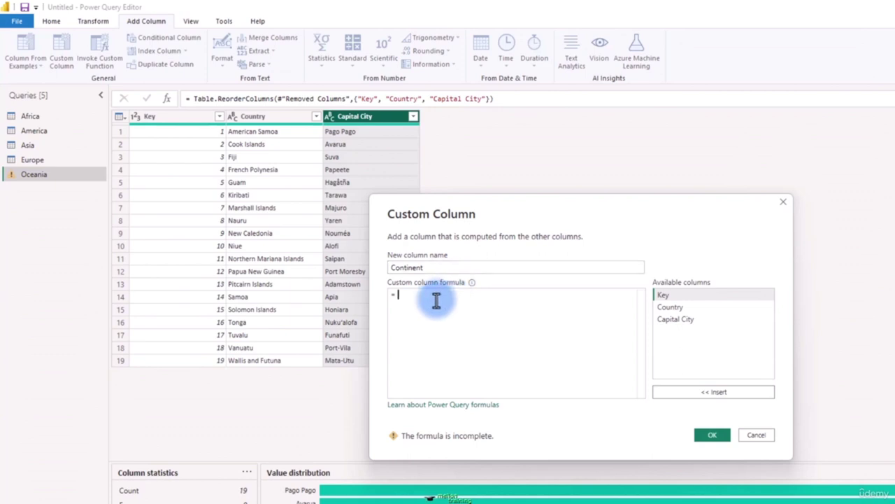
pyautogui.write('"Oceania')
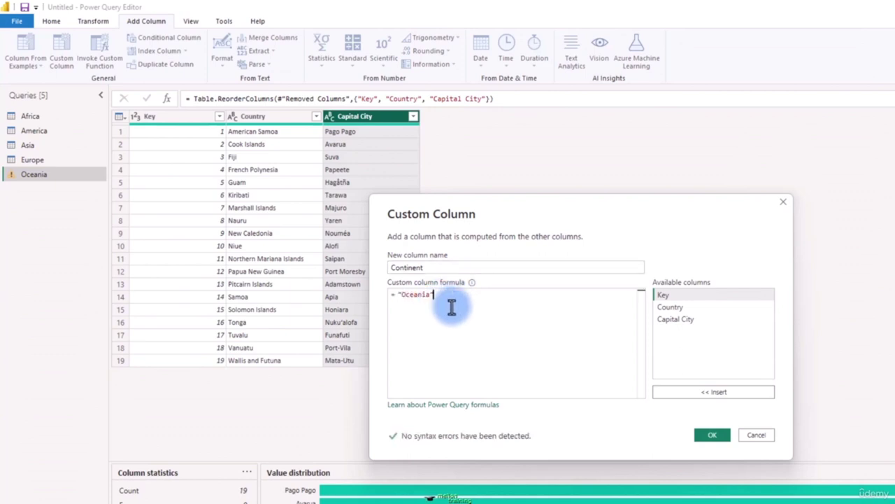
pyautogui.click(713, 434)
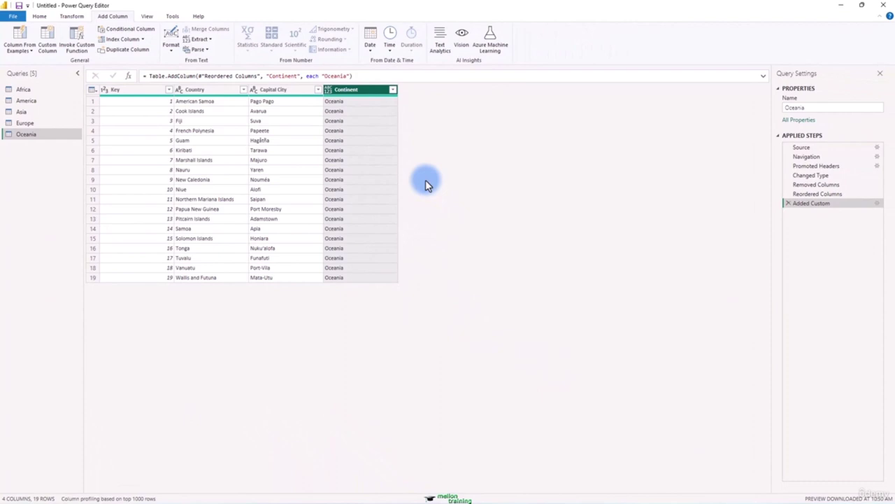
# Step: Close the query editor with all changes applied to the report, and check the loaded continent tables in the data view
pyautogui.click(40, 16)
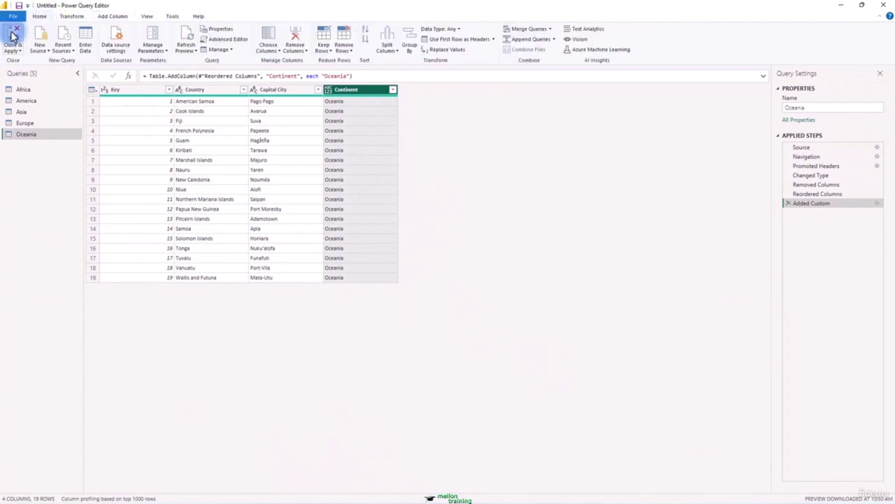
pyautogui.click(12, 35)
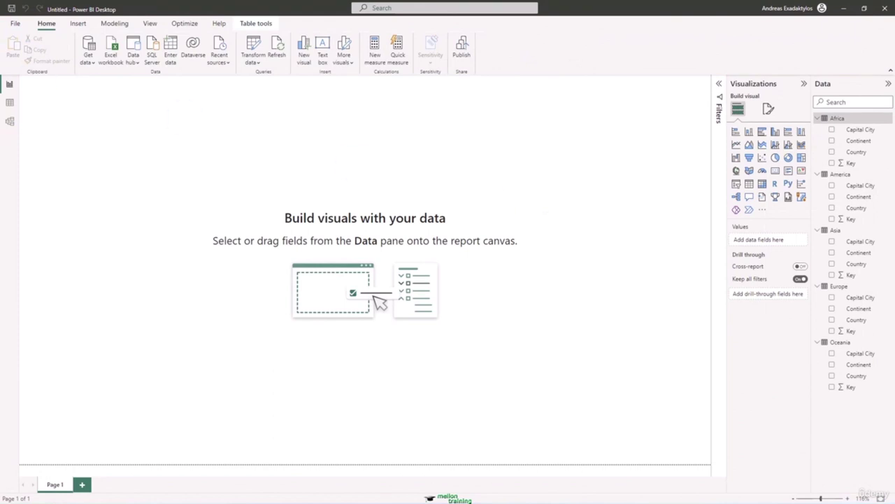
pyautogui.click(9, 106)
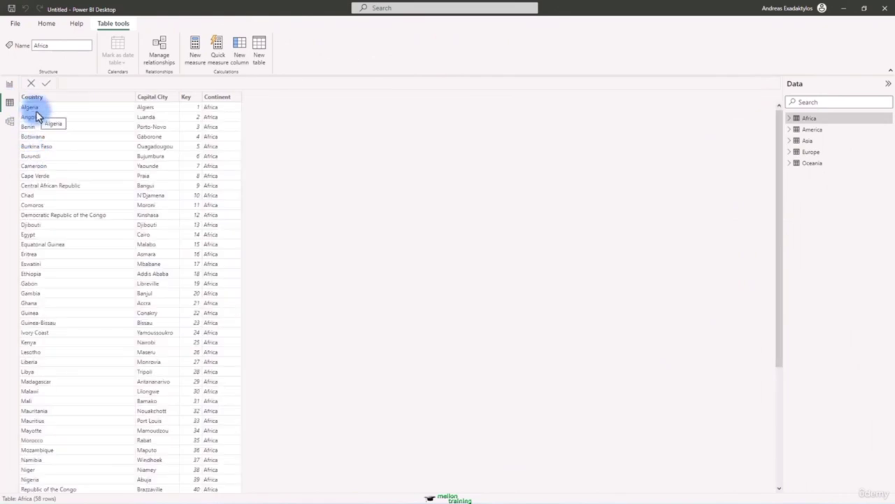
pyautogui.click(810, 130)
pyautogui.click(809, 142)
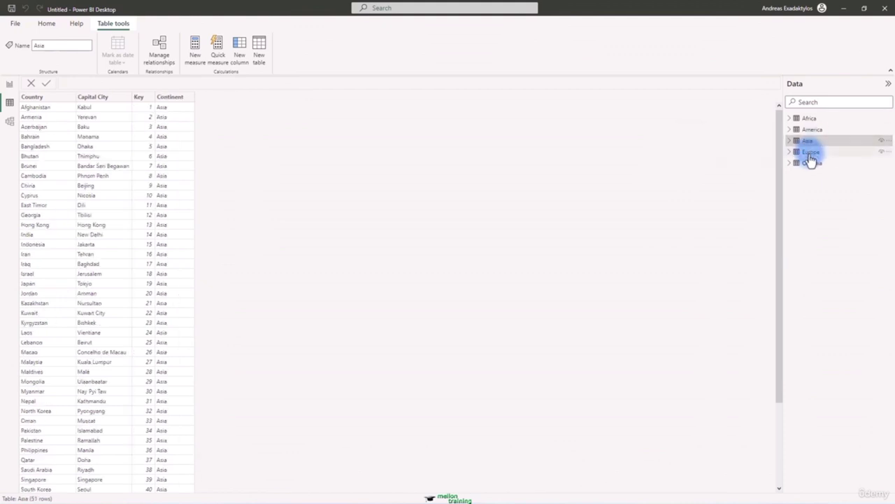
pyautogui.click(811, 152)
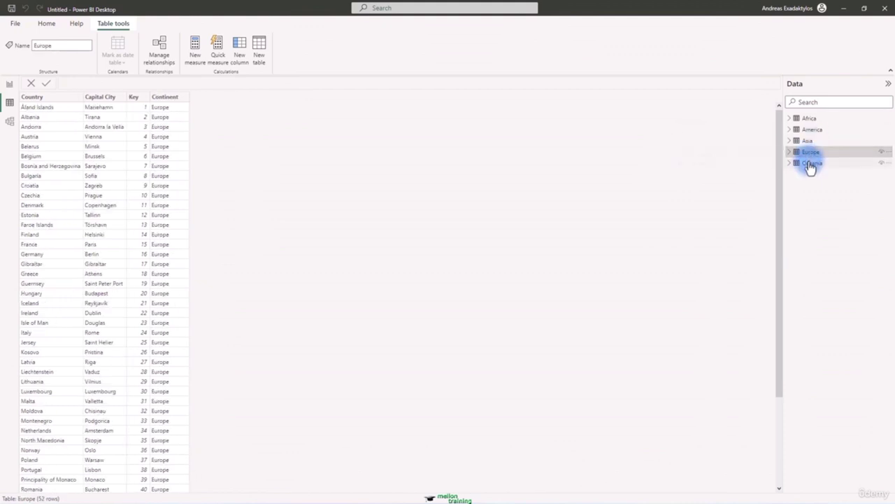
pyautogui.click(810, 163)
pyautogui.click(806, 118)
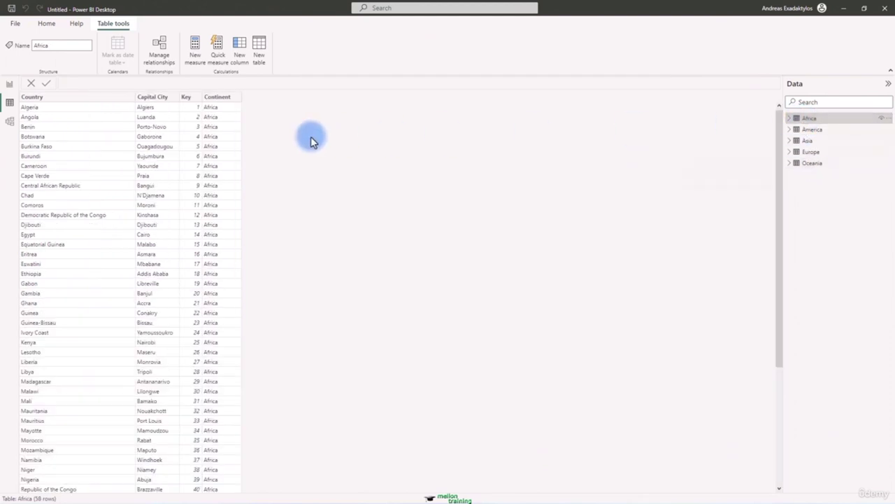
pyautogui.click(9, 84)
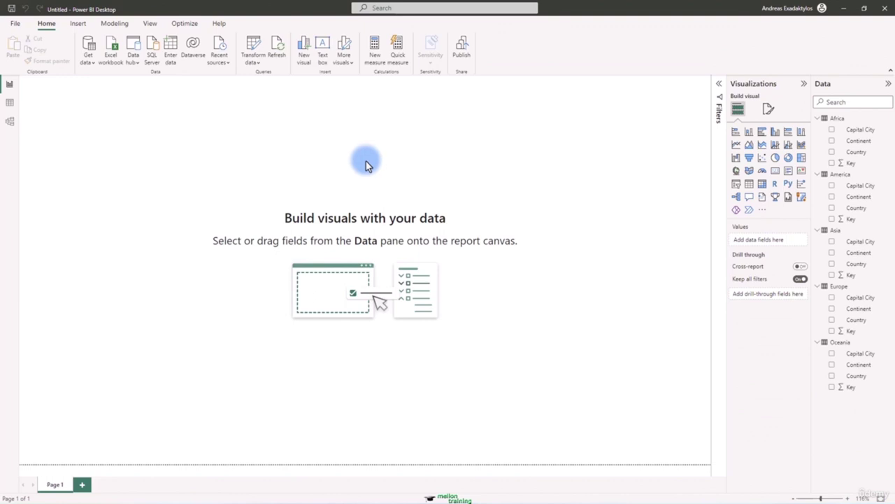
# Step: Save the report as a Power BI file named Countries in the PROJECT FILES folder
pyautogui.click(13, 25)
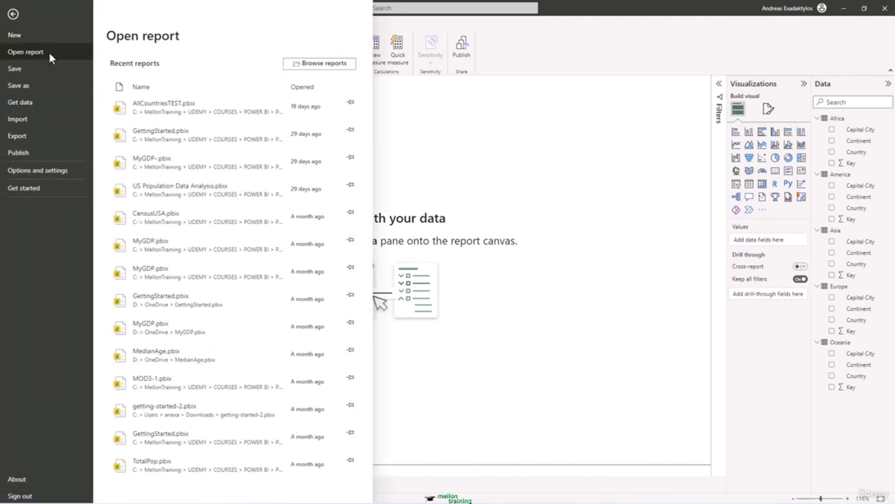
pyautogui.click(27, 87)
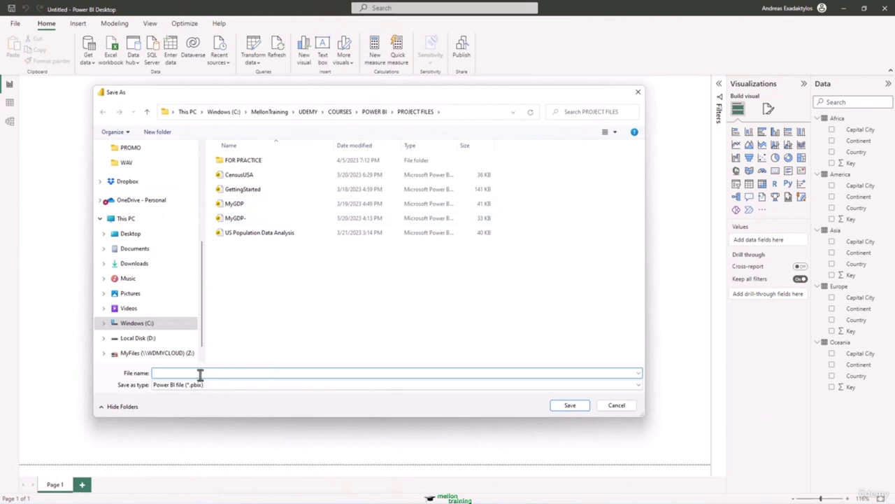
pyautogui.write('Co')
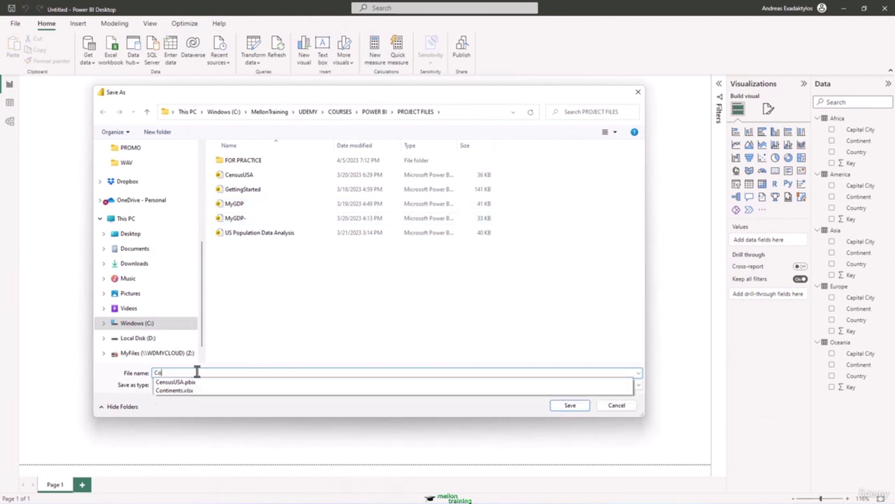
pyautogui.write('untr')
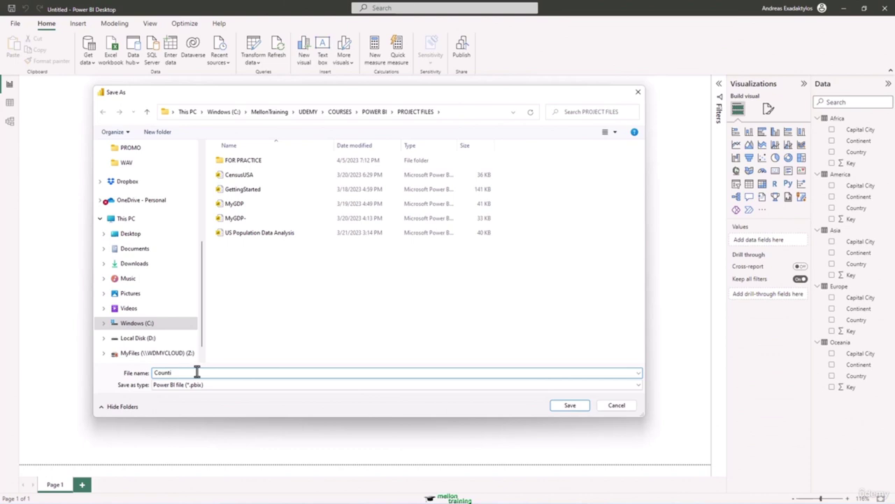
pyautogui.write('ies')
pyautogui.press('Return')
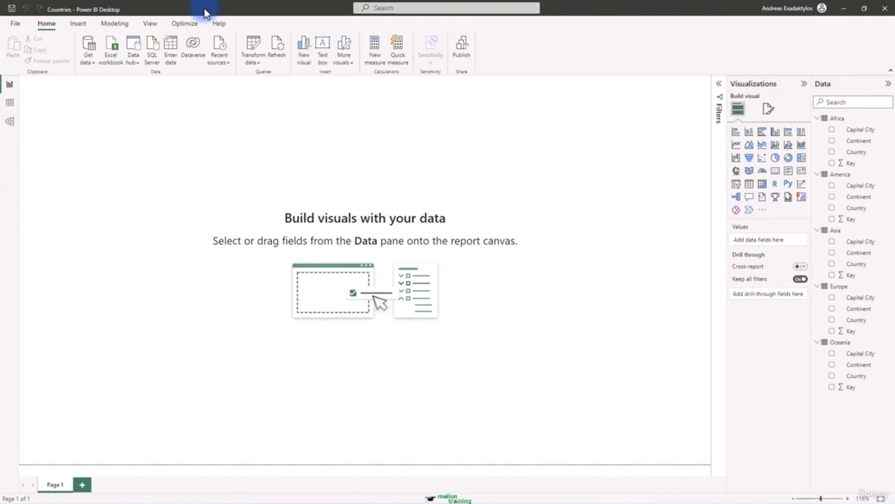
# Step: Look at the data source settings for the current file and close them without changing the source
pyautogui.click(252, 62)
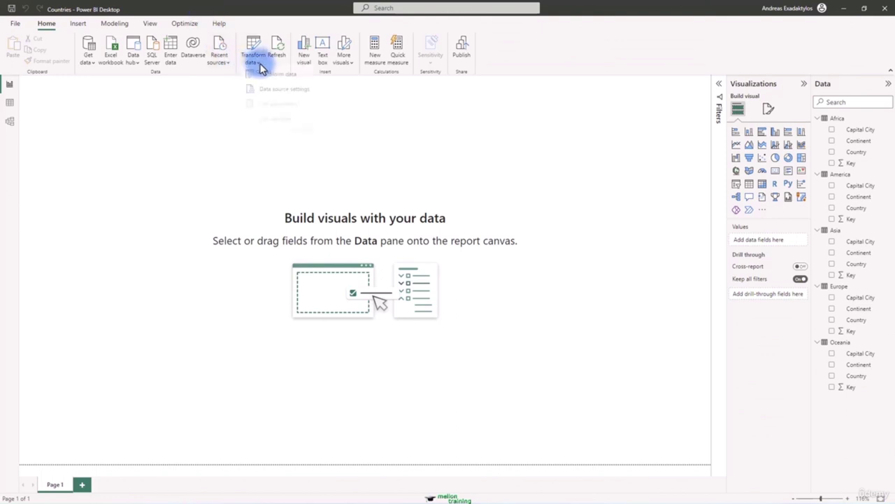
pyautogui.click(301, 88)
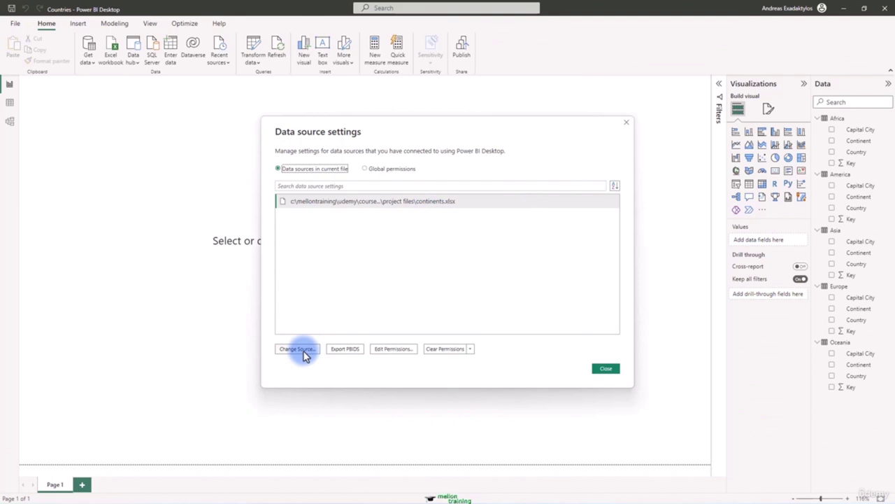
pyautogui.click(626, 122)
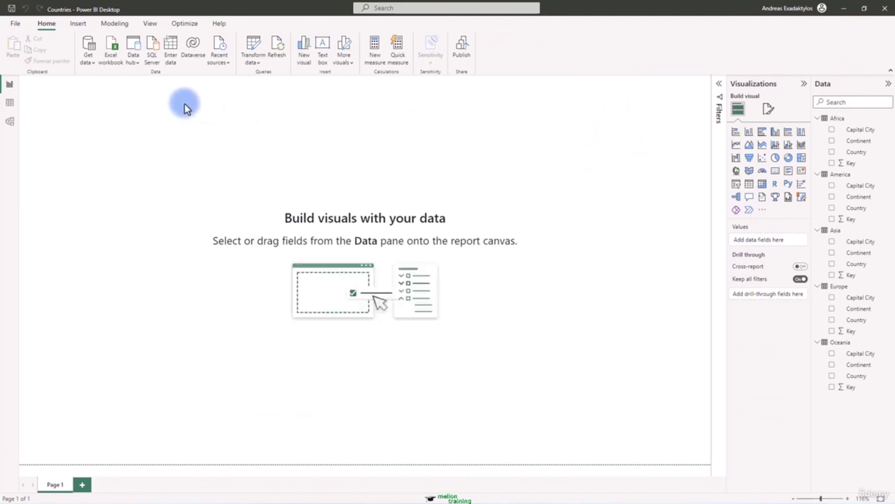
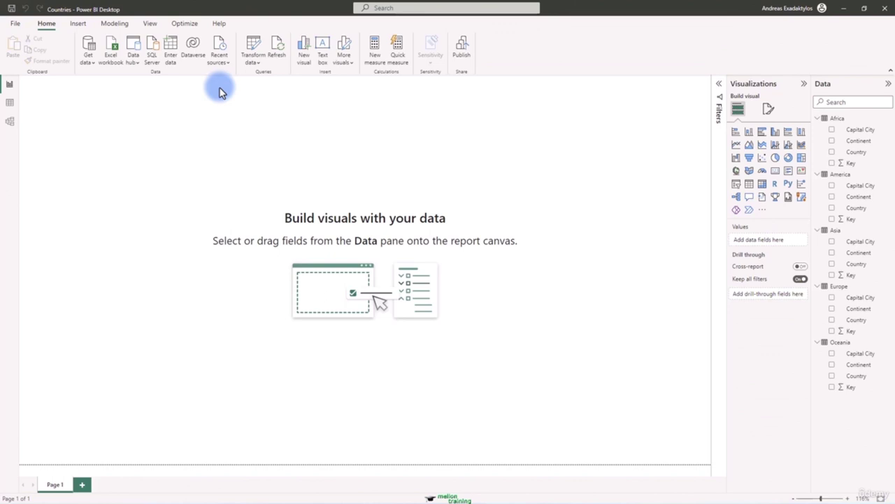
# Step: Duplicate the Africa query in the Power Query Editor and refresh the copy's data preview
pyautogui.click(258, 63)
pyautogui.click(273, 81)
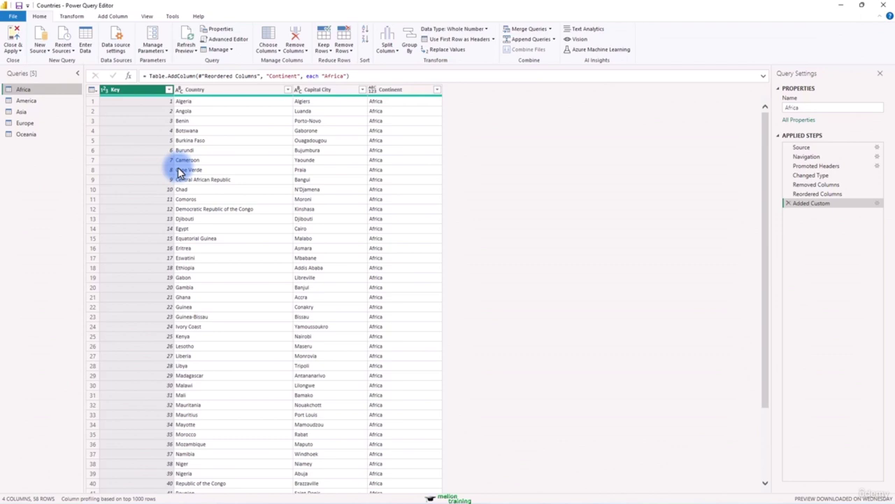
pyautogui.rightClick(32, 92)
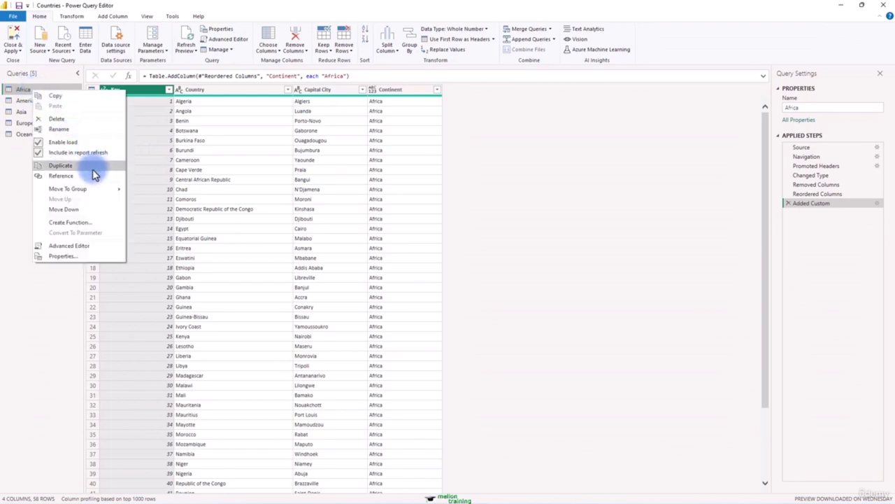
pyautogui.click(95, 173)
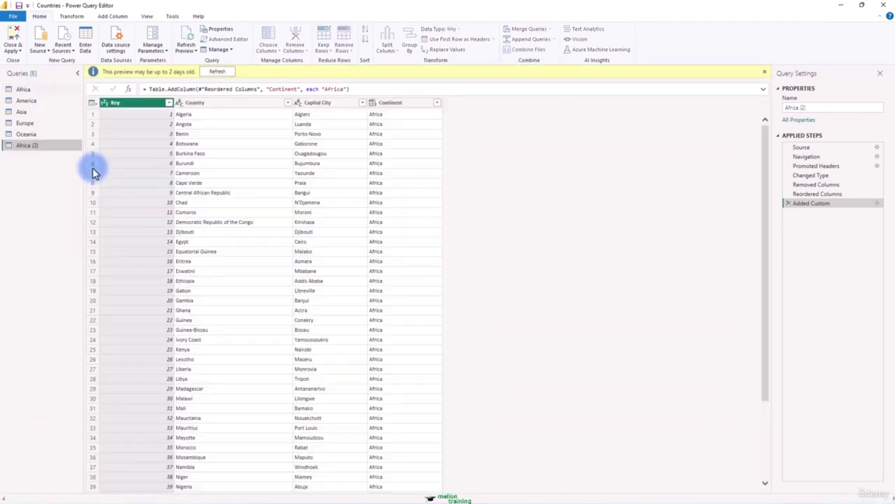
pyautogui.click(218, 72)
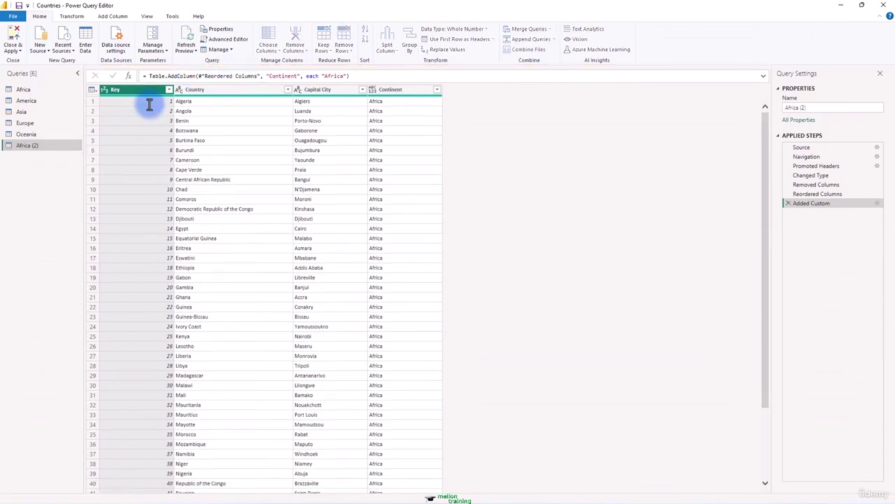
# Step: Rename the duplicated Africa query as All Countries
pyautogui.rightClick(38, 148)
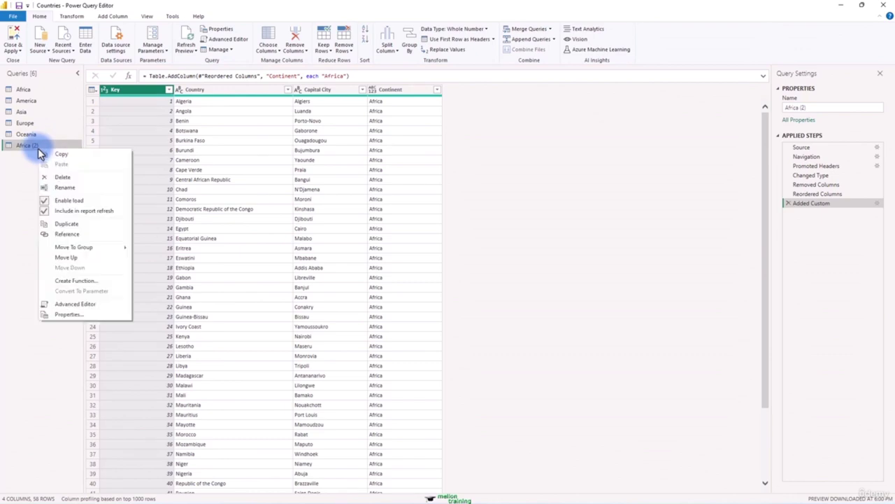
pyautogui.click(85, 188)
pyautogui.write('All Countries')
pyautogui.press('Return')
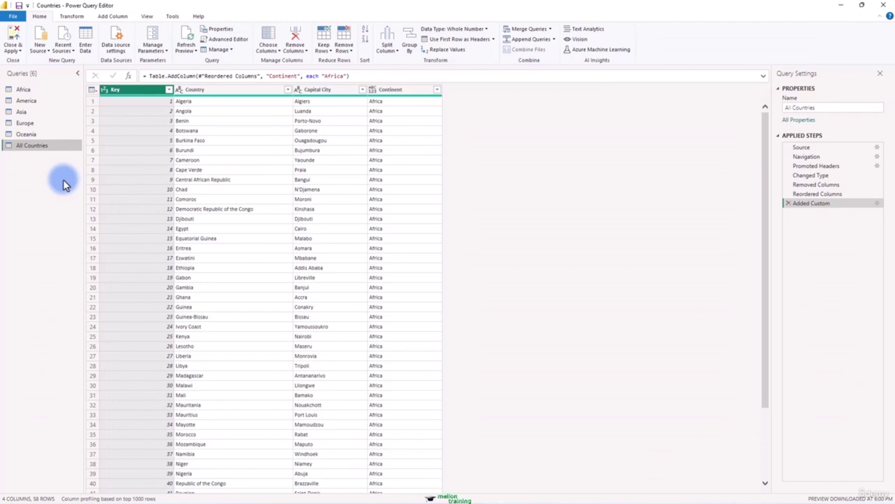
# Step: Append the America table to the All Countries query as a two-table append
pyautogui.click(554, 40)
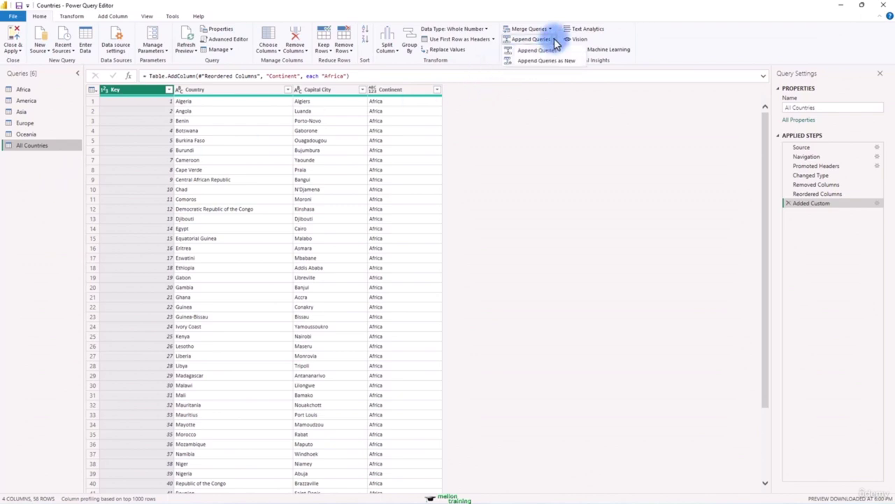
pyautogui.click(540, 51)
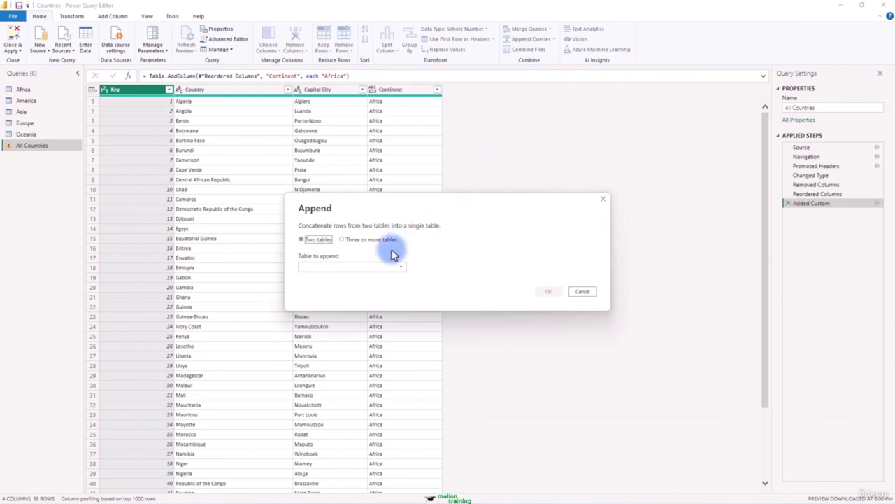
pyautogui.click(363, 266)
pyautogui.click(350, 295)
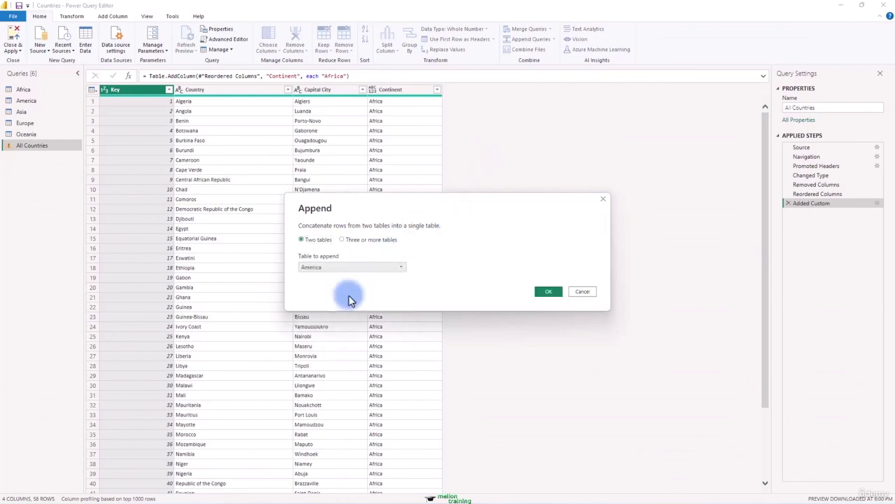
pyautogui.click(548, 291)
pyautogui.scroll(-15, 310, 282)
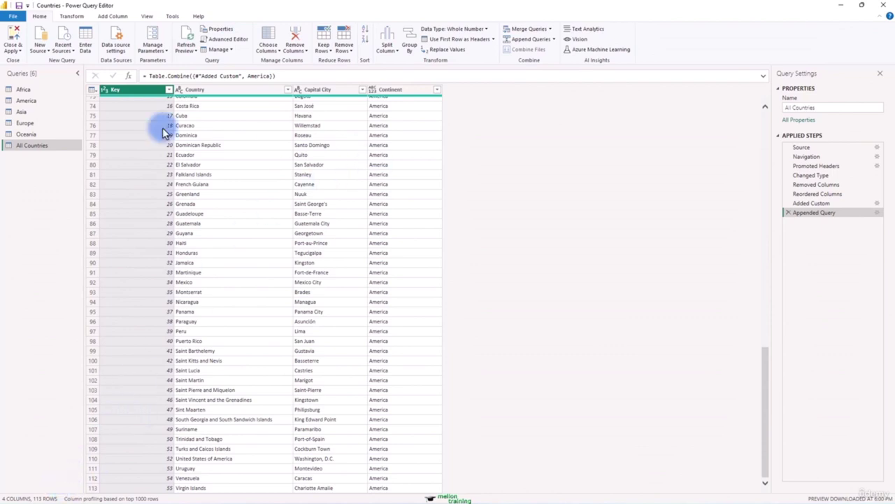
# Step: Append the Asia, Europe and Oceania tables to the All Countries query in one append of three or more tables
pyautogui.click(553, 39)
pyautogui.click(551, 54)
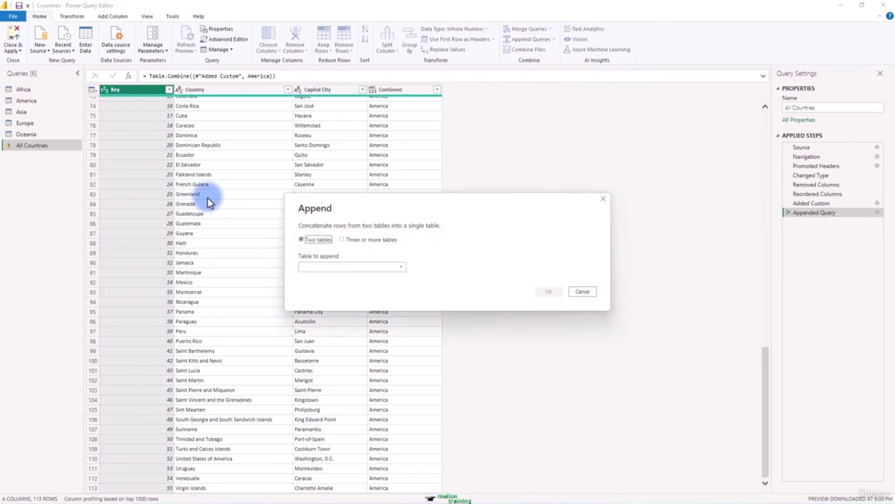
pyautogui.click(343, 241)
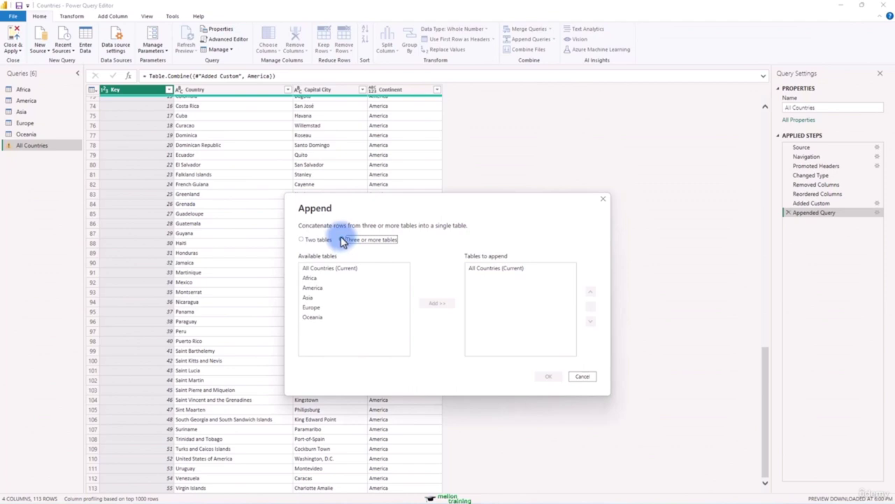
pyautogui.click(309, 299)
pyautogui.click(434, 302)
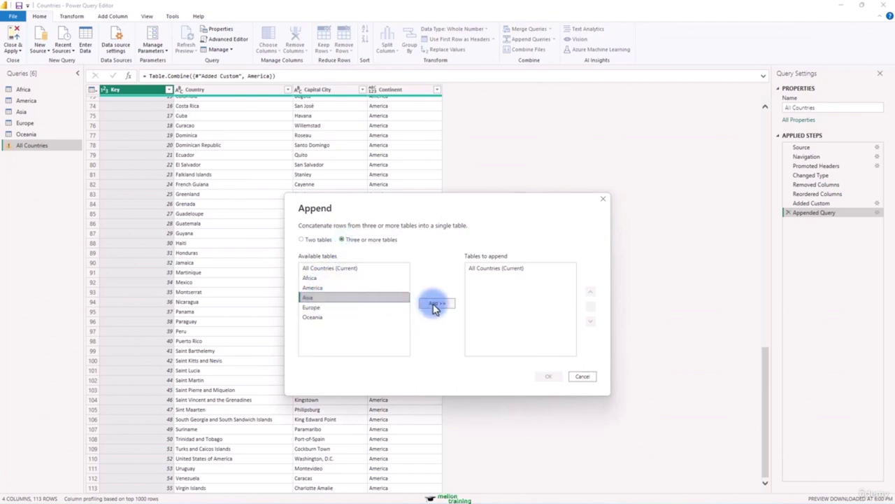
pyautogui.click(314, 312)
pyautogui.click(434, 304)
pyautogui.click(313, 317)
pyautogui.click(434, 313)
pyautogui.click(505, 331)
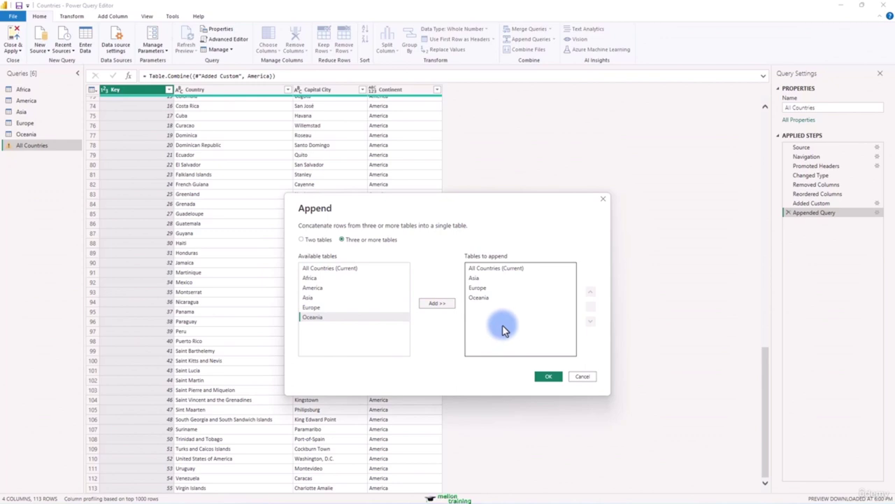
pyautogui.click(550, 379)
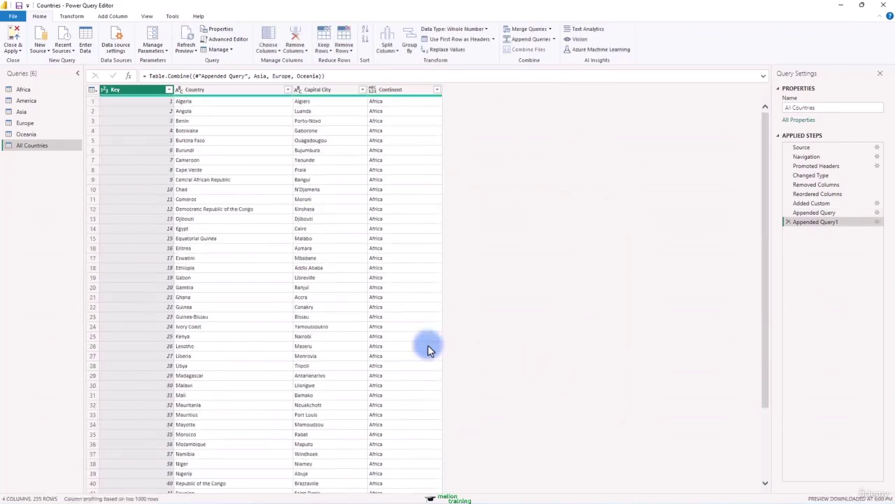
# Step: Review the appended rows of All Countries and close the query editor with the changes applied to the report
pyautogui.scroll(-6, 336, 322)
pyautogui.scroll(-20, 336, 319)
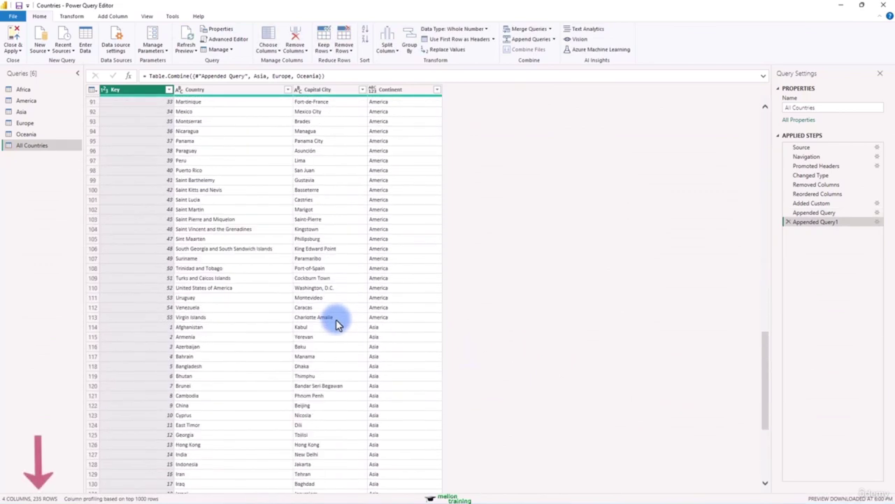
pyautogui.scroll(-16, 336, 319)
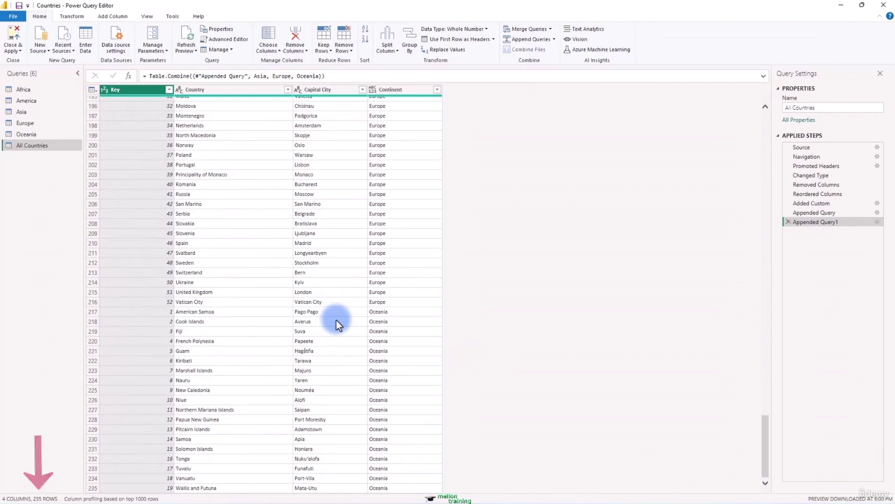
pyautogui.scroll(20, 336, 319)
pyautogui.scroll(20, 335, 319)
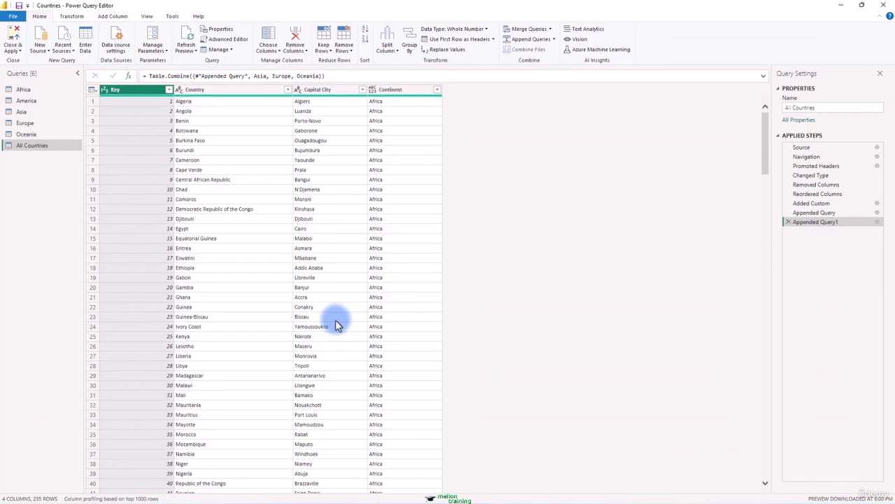
pyautogui.click(18, 37)
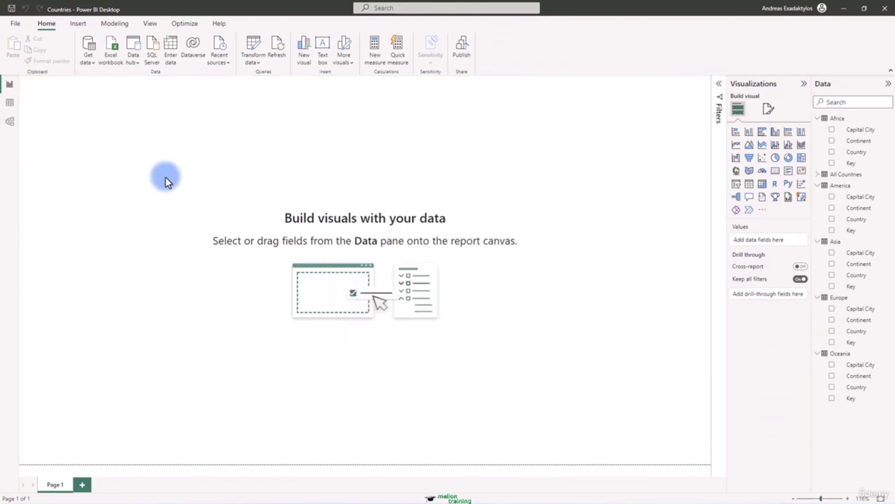
# Step: Save the report as a new Power BI file named All Countries in the PROJECT FILES folder
pyautogui.click(15, 23)
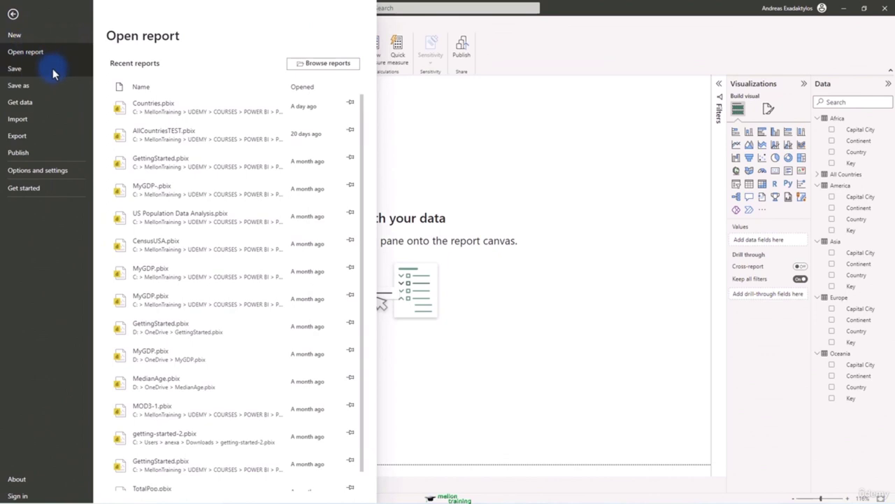
pyautogui.click(45, 86)
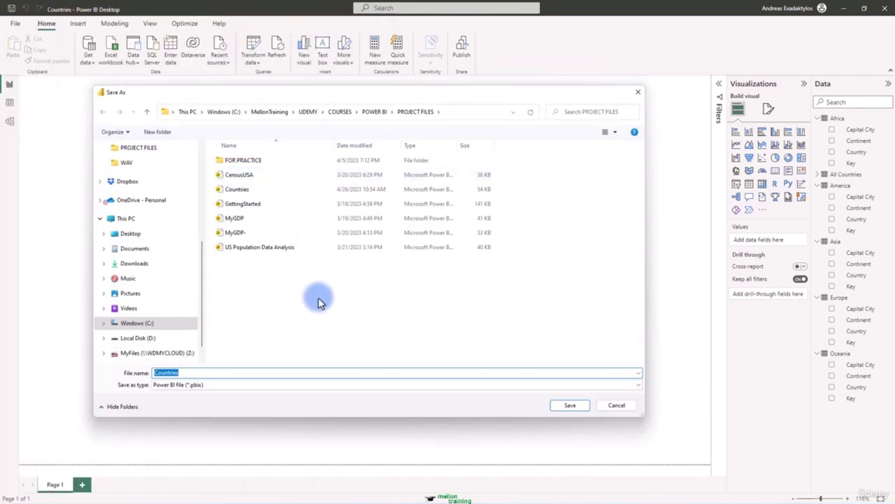
pyautogui.write('All Countries')
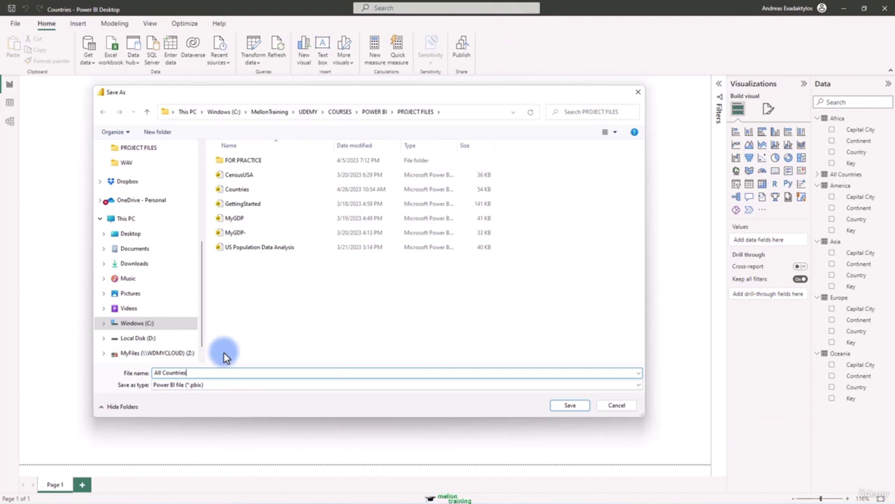
pyautogui.press('Return')
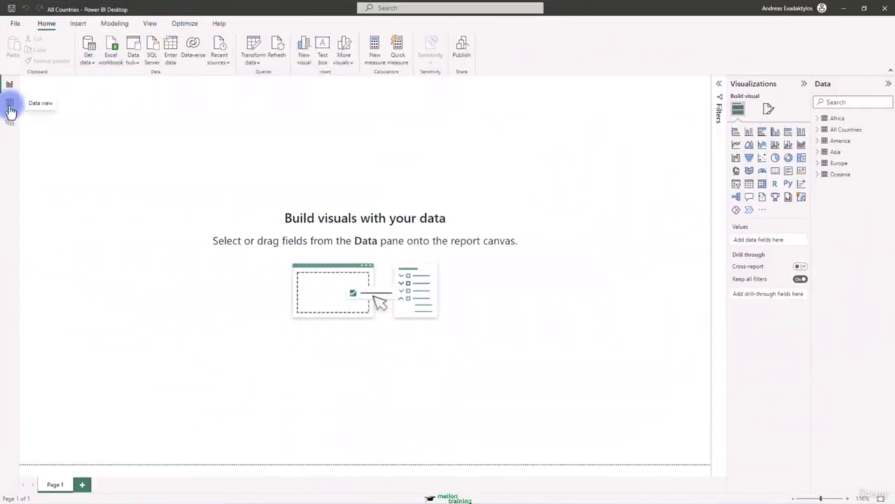
# Step: Examine the key numbering and continent values of the All Countries table in the data view
pyautogui.click(10, 105)
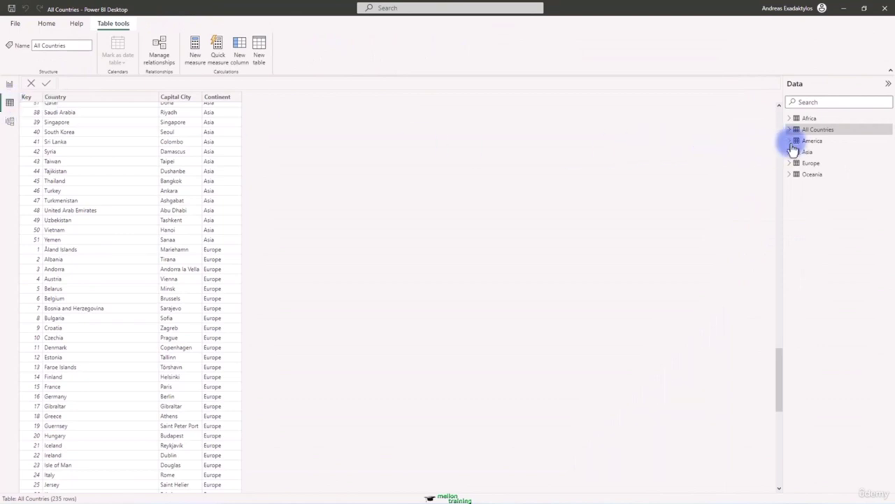
pyautogui.scroll(15, 94, 196)
pyautogui.scroll(20, 94, 195)
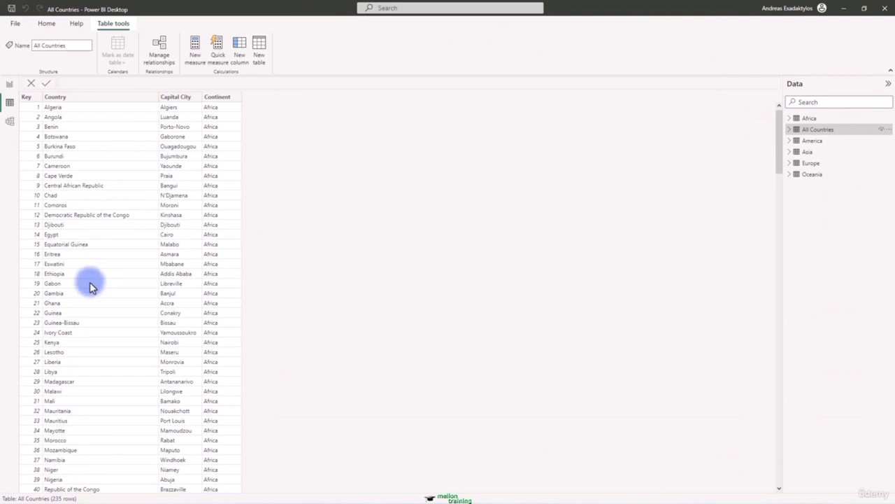
pyautogui.scroll(-16, 89, 283)
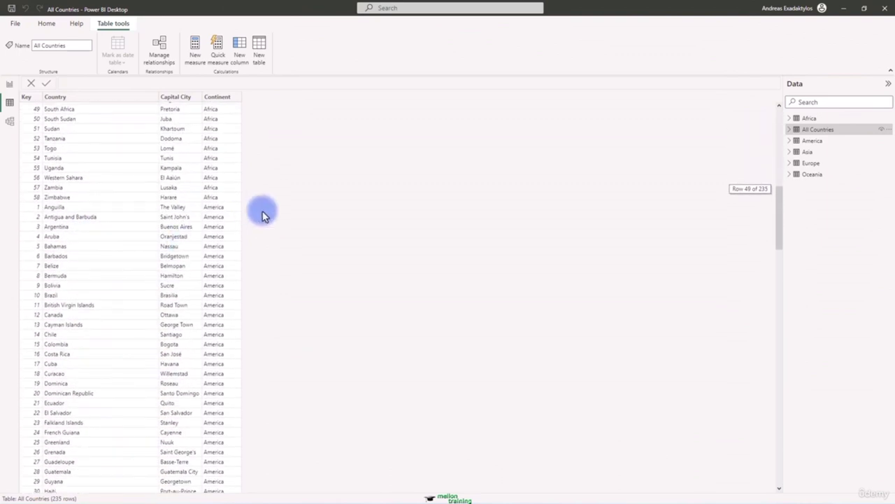
pyautogui.scroll(-14, 208, 256)
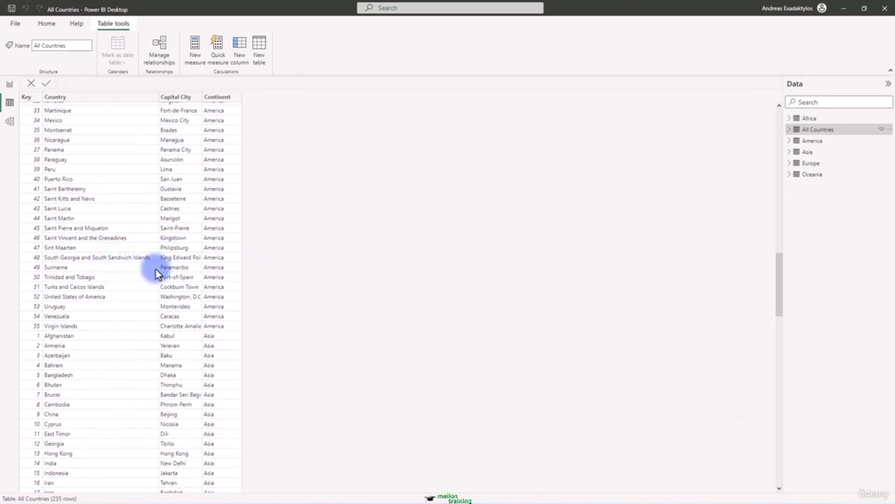
pyautogui.scroll(20, 136, 295)
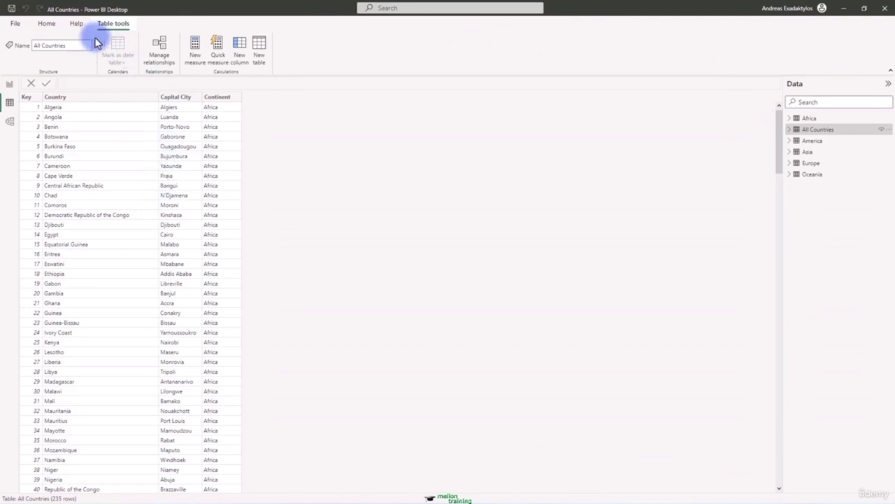
# Step: Reopen the Power Query Editor and remove the Key column from the All Countries query
pyautogui.click(45, 23)
pyautogui.click(231, 62)
pyautogui.click(244, 76)
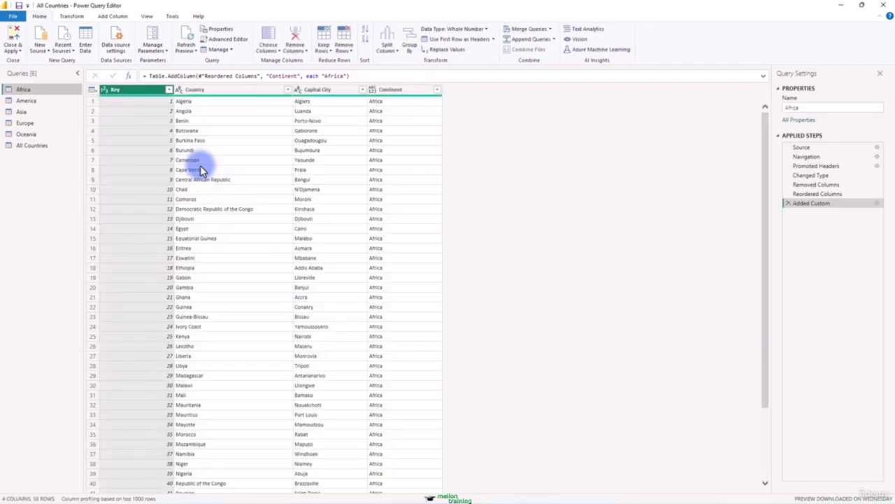
pyautogui.rightClick(129, 91)
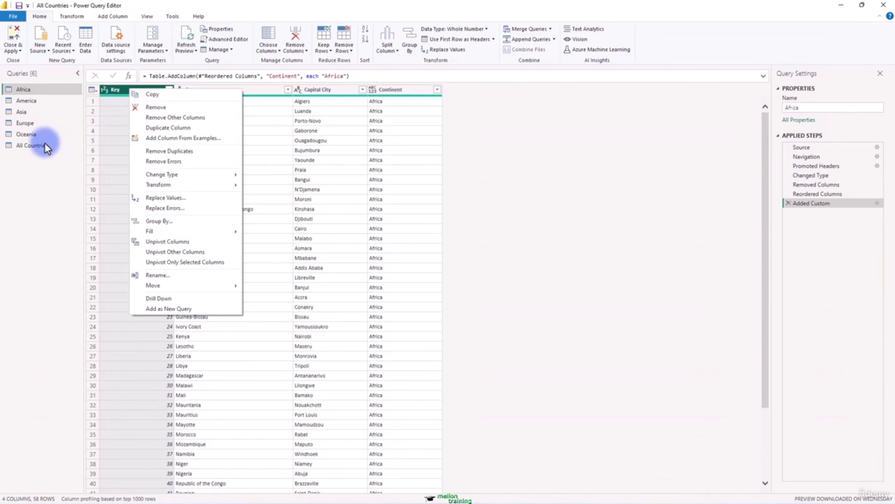
pyautogui.click(38, 148)
pyautogui.rightClick(140, 90)
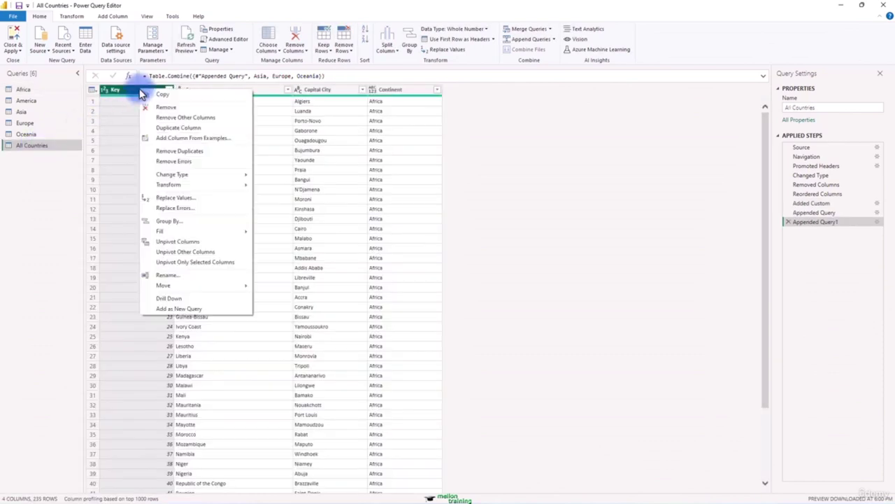
pyautogui.click(192, 109)
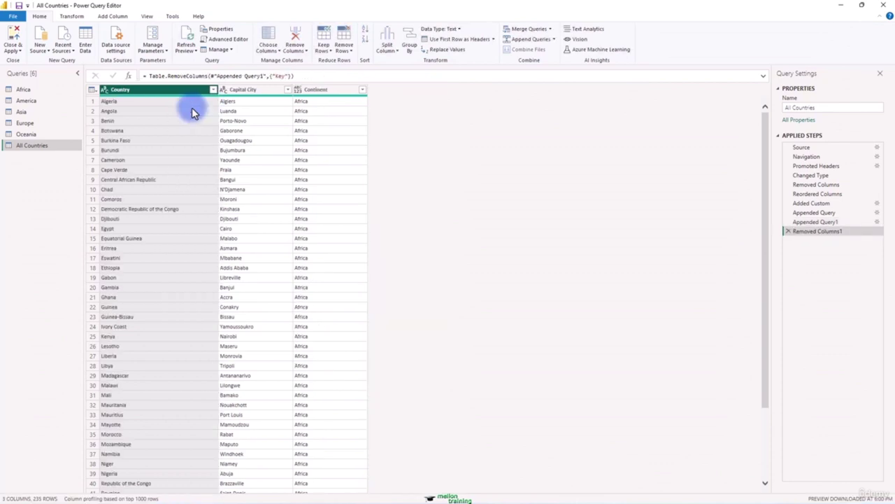
pyautogui.click(117, 18)
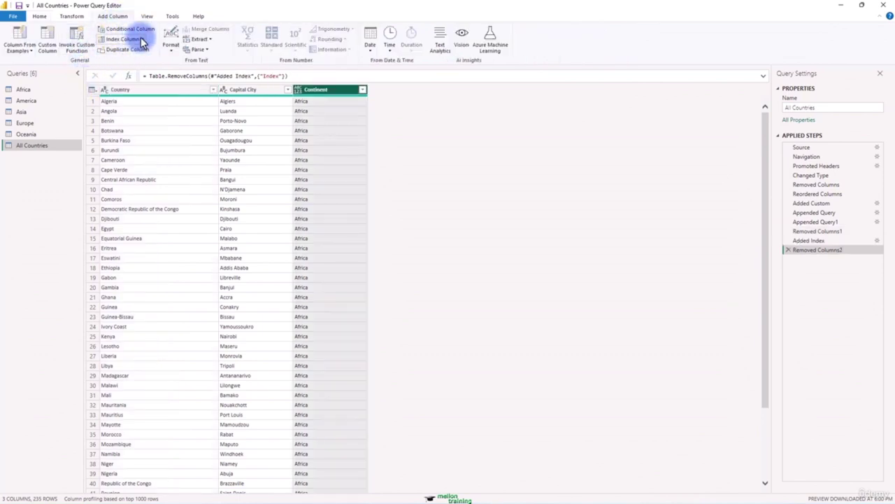
pyautogui.click(142, 40)
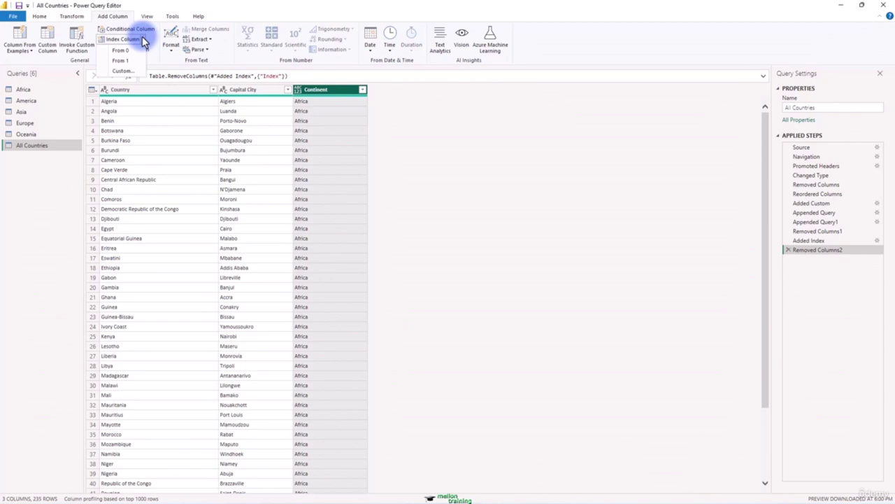
pyautogui.click(124, 71)
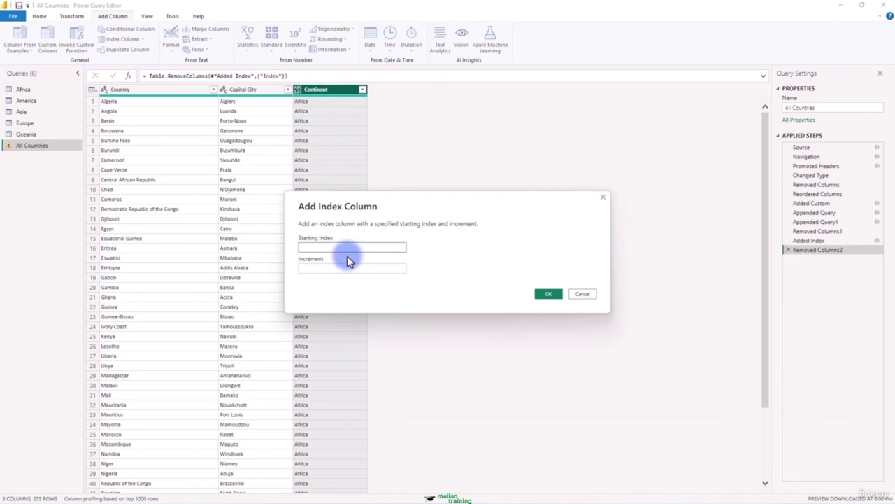
pyautogui.click(578, 295)
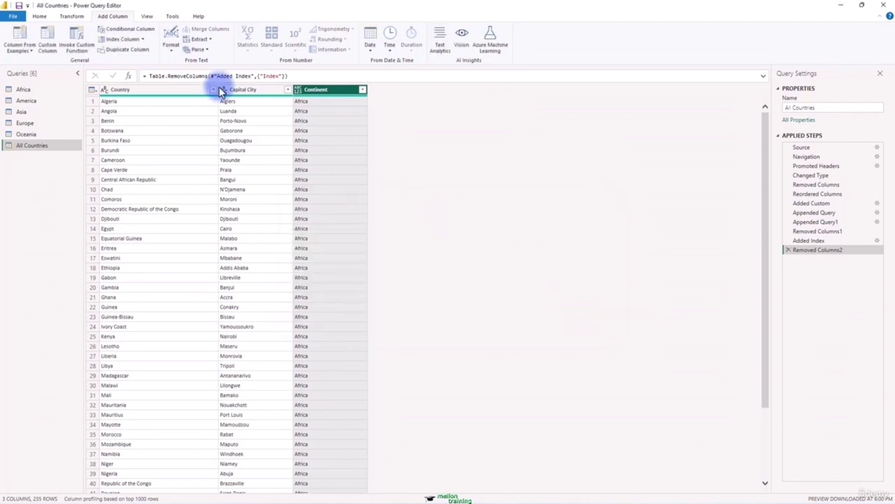
# Step: Add an index column starting from 1 to the All Countries query and check its numbering across the continents
pyautogui.click(142, 39)
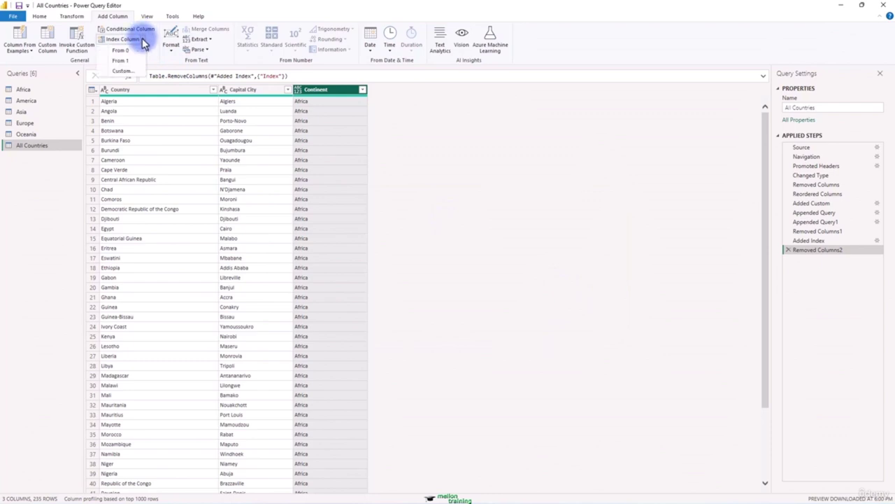
pyautogui.click(123, 60)
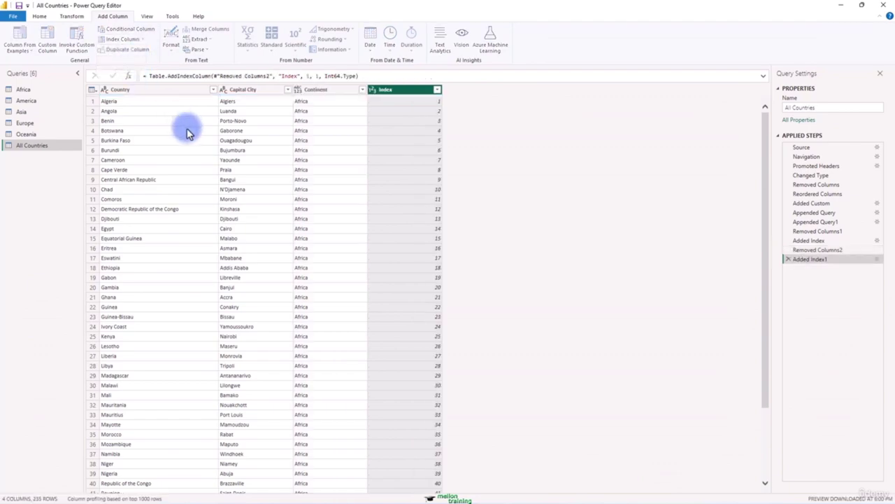
pyautogui.scroll(-20, 370, 278)
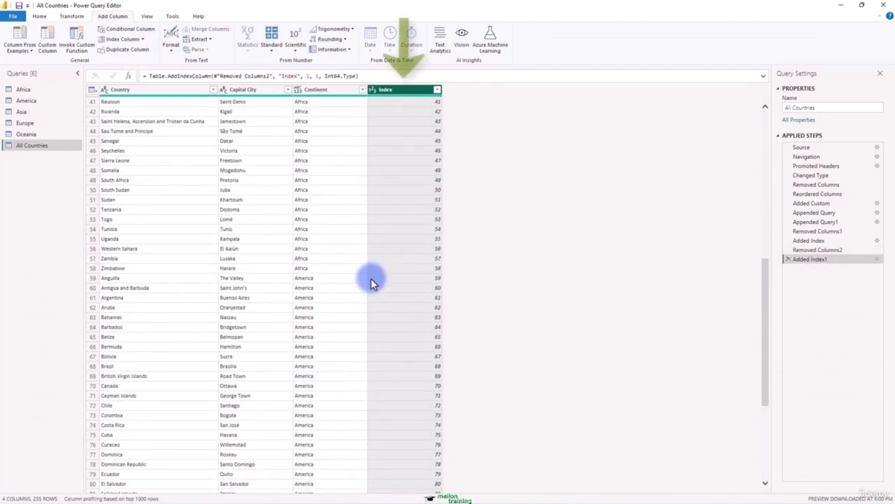
# Step: Move the Index column to the beginning of the All Countries query
pyautogui.scroll(20, 371, 277)
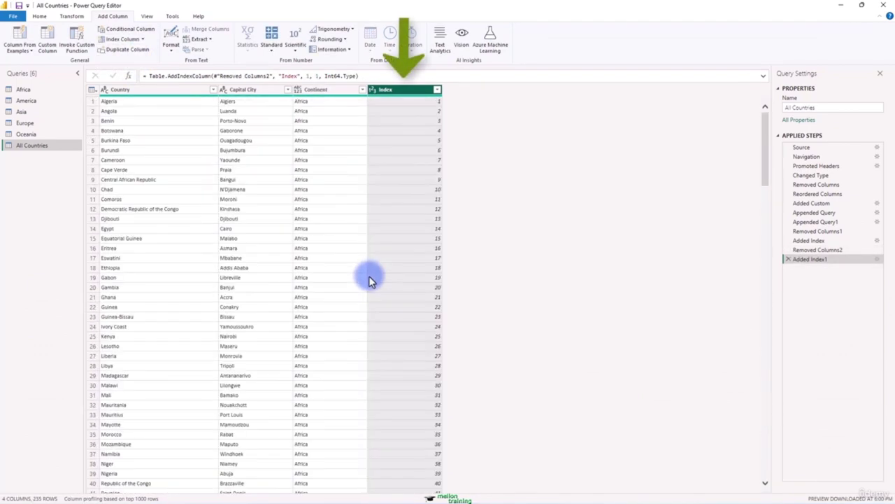
pyautogui.rightClick(416, 91)
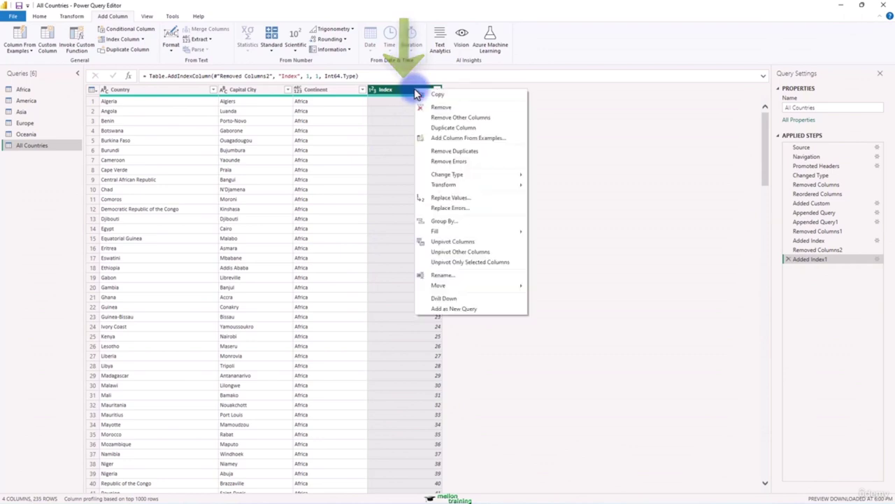
pyautogui.moveTo(458, 286)
pyautogui.click(568, 306)
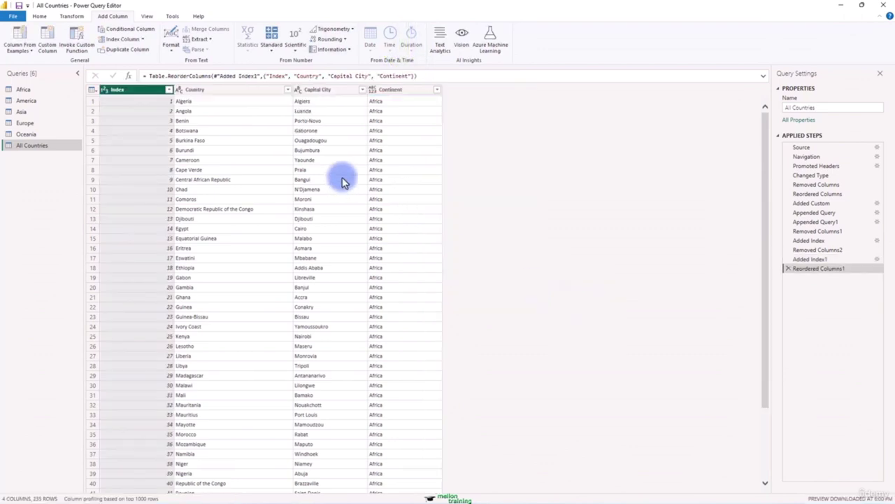
# Step: Rename the Index column of the All Countries query as ID
pyautogui.rightClick(119, 88)
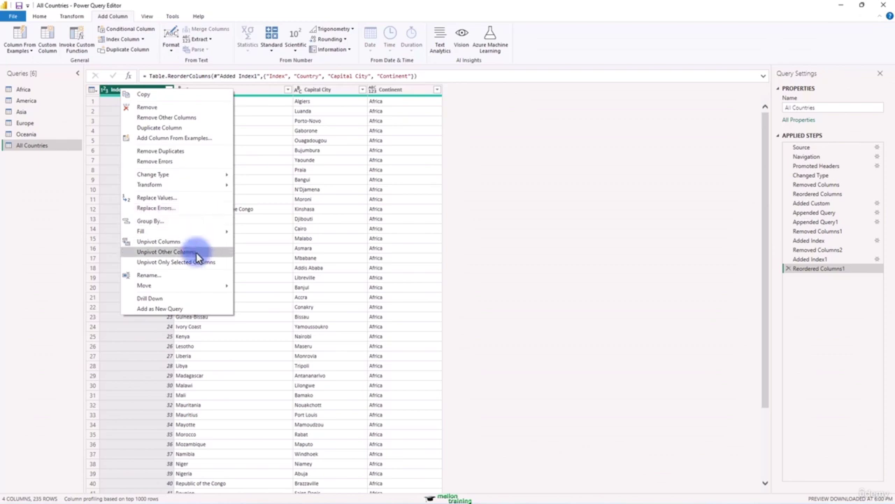
pyautogui.click(194, 275)
pyautogui.write('ID')
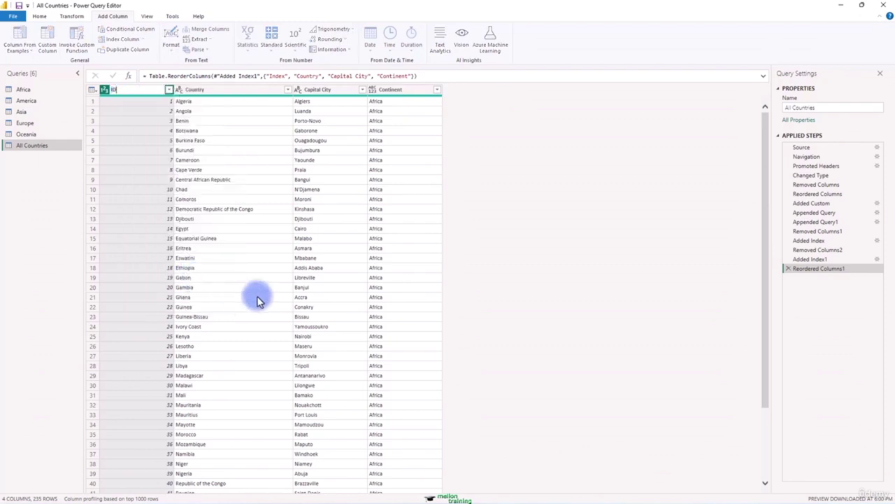
pyautogui.click(257, 300)
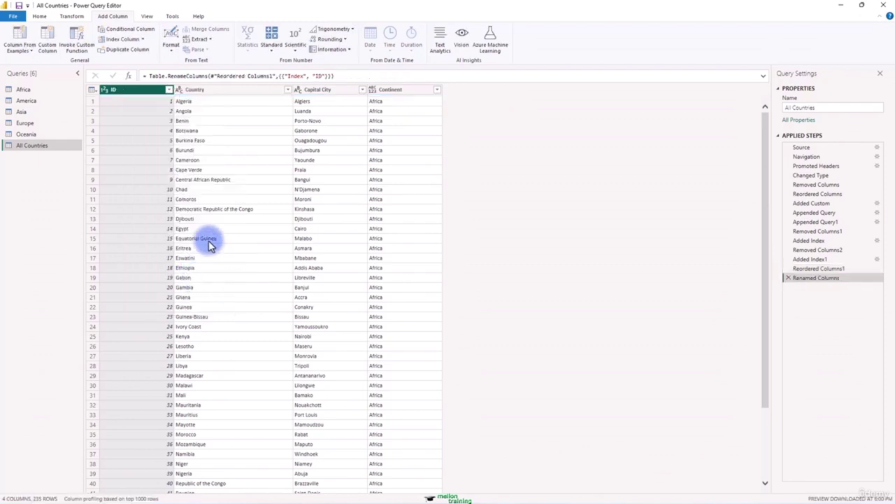
# Step: Apply the query changes, close the Power Query Editor and switch to the report view
pyautogui.click(41, 18)
pyautogui.click(14, 49)
pyautogui.click(32, 71)
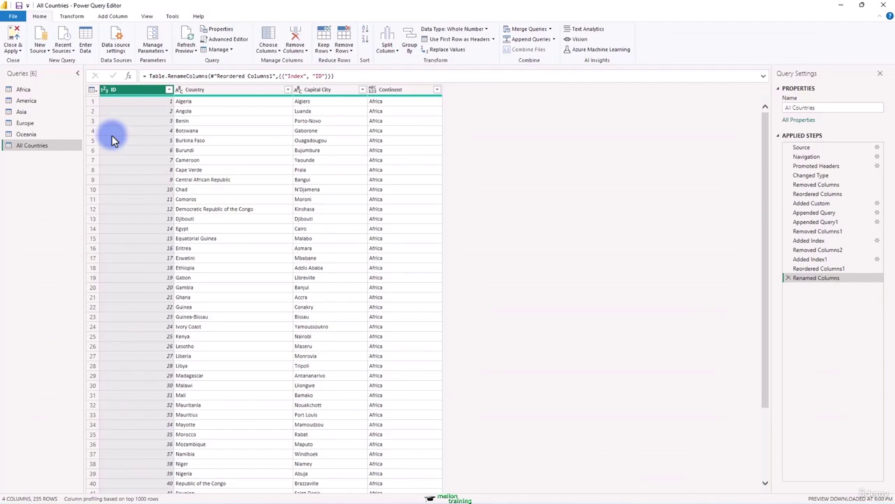
pyautogui.click(14, 33)
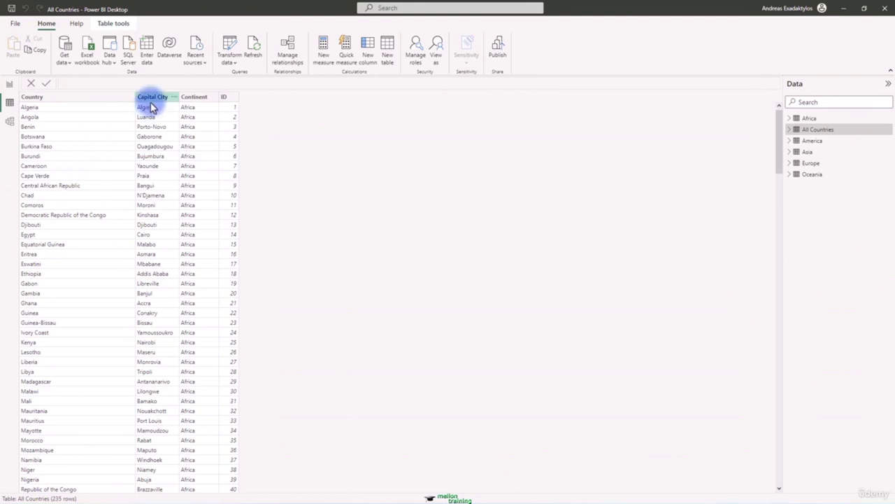
pyautogui.click(10, 85)
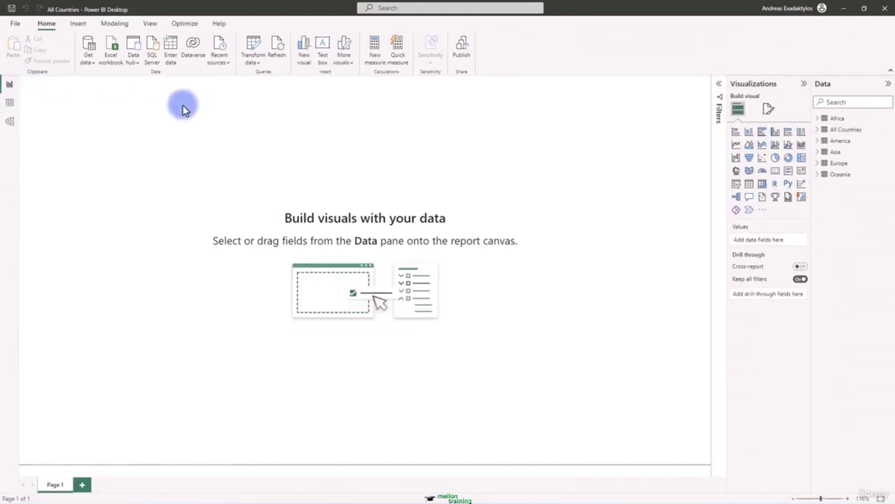
# Step: Load the Population by Country and Population Growth Rate sheets from the GrowthRate Excel workbook in PROJECT FILES
pyautogui.click(114, 54)
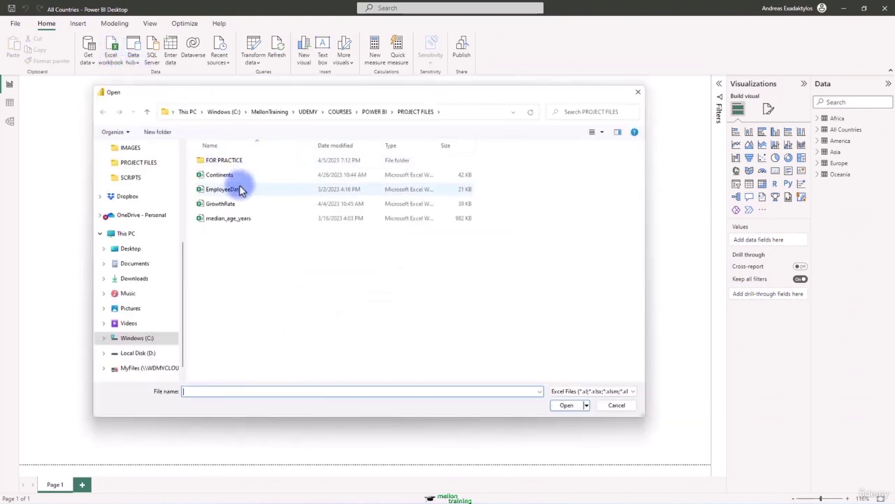
pyautogui.doubleClick(226, 204)
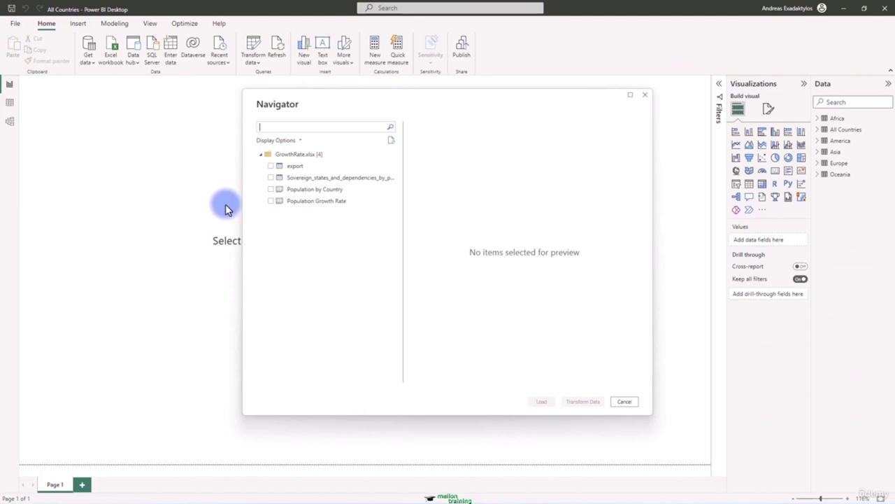
pyautogui.click(271, 189)
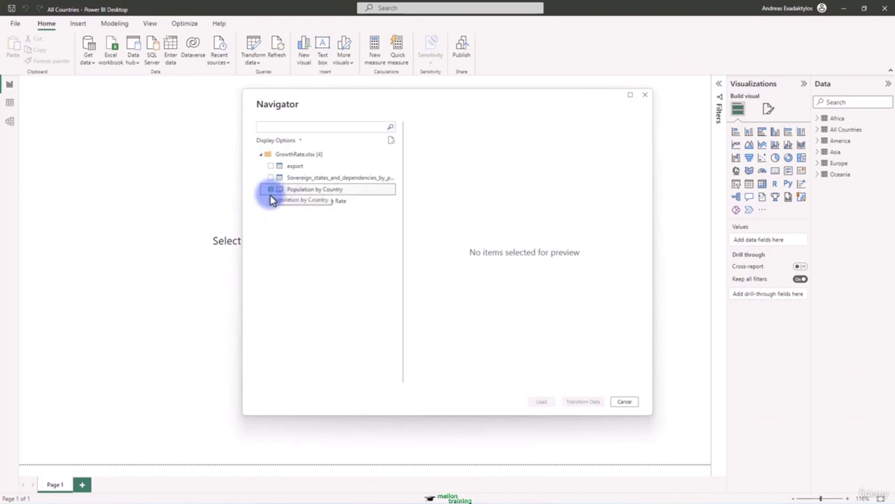
pyautogui.click(271, 201)
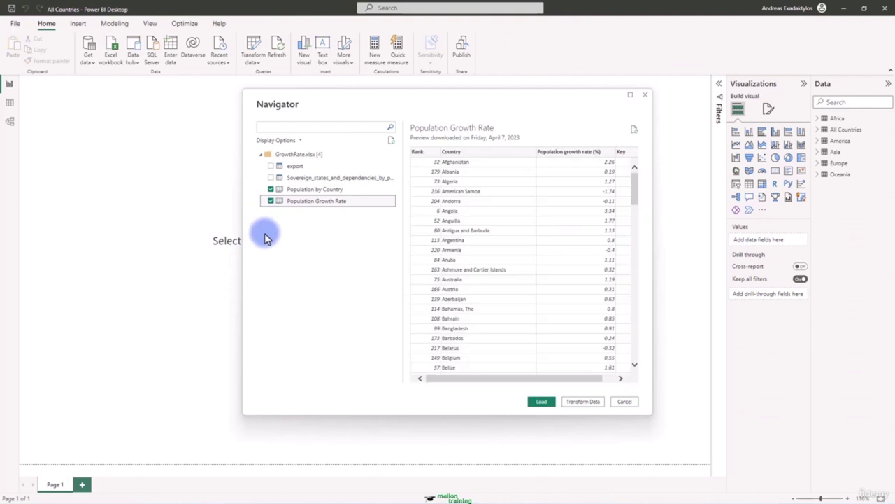
pyautogui.click(541, 402)
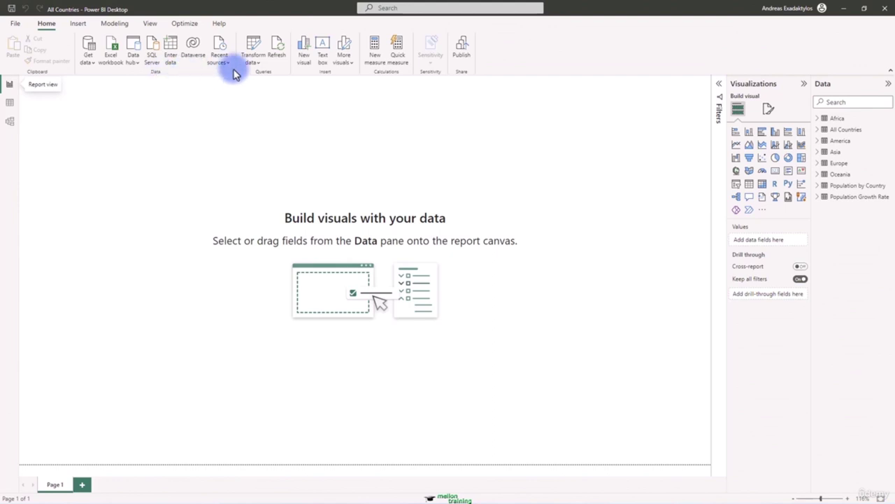
# Step: Reopen the Power Query Editor and refresh the preview of the Population by Country query
pyautogui.click(259, 63)
pyautogui.click(261, 80)
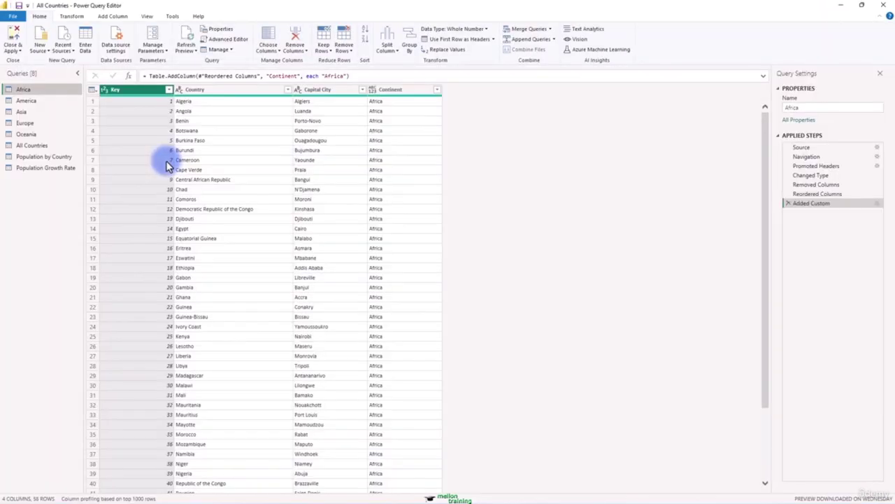
pyautogui.click(42, 157)
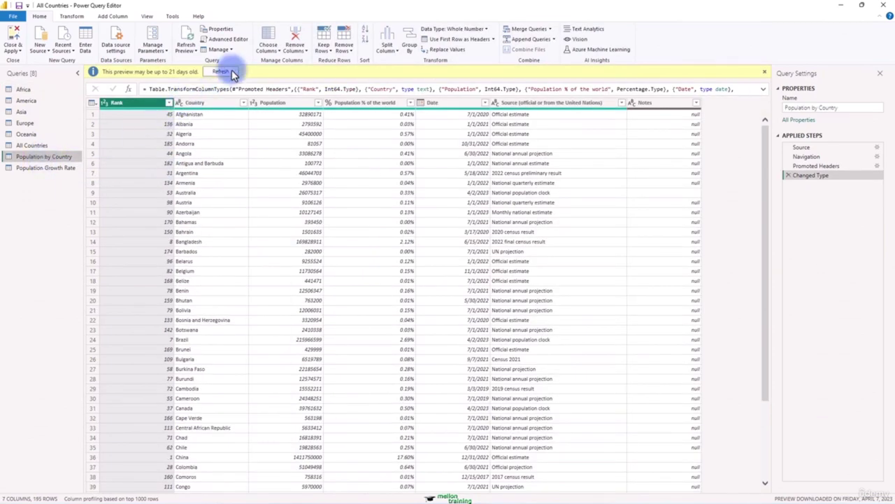
pyautogui.click(224, 72)
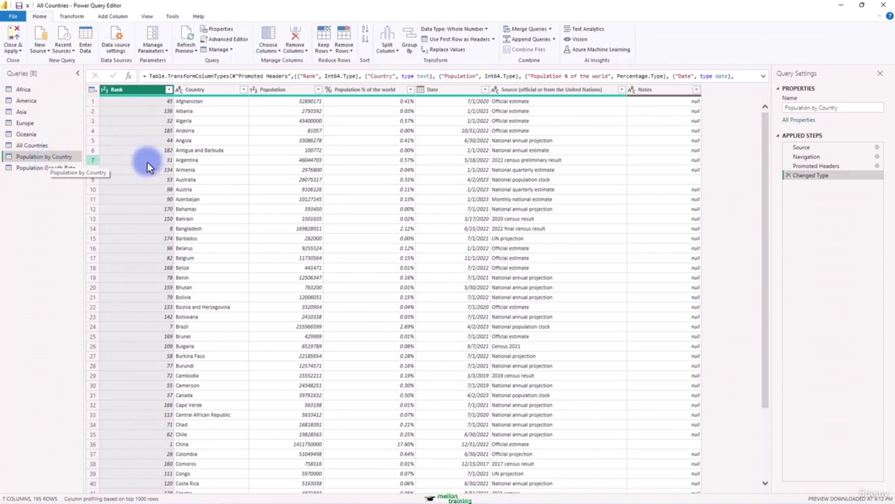
# Step: Review the Date and Population % of the world columns in Population by Country and remove the Notes column
pyautogui.click(454, 91)
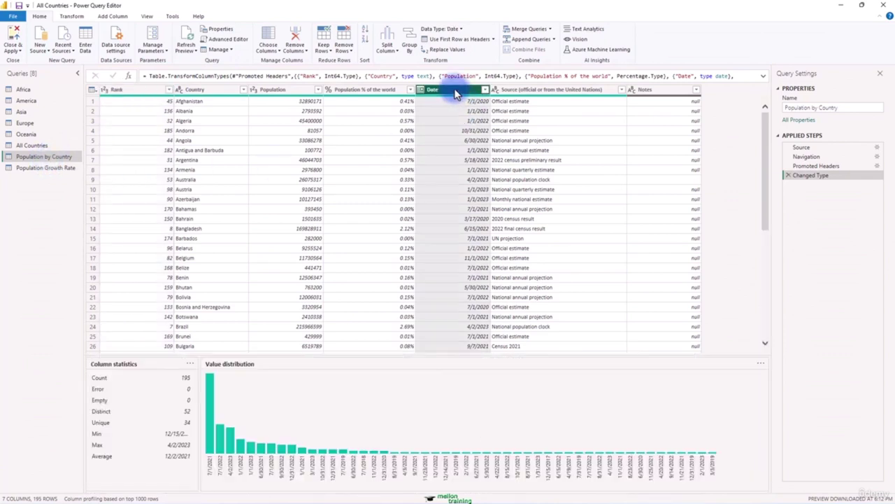
pyautogui.click(374, 93)
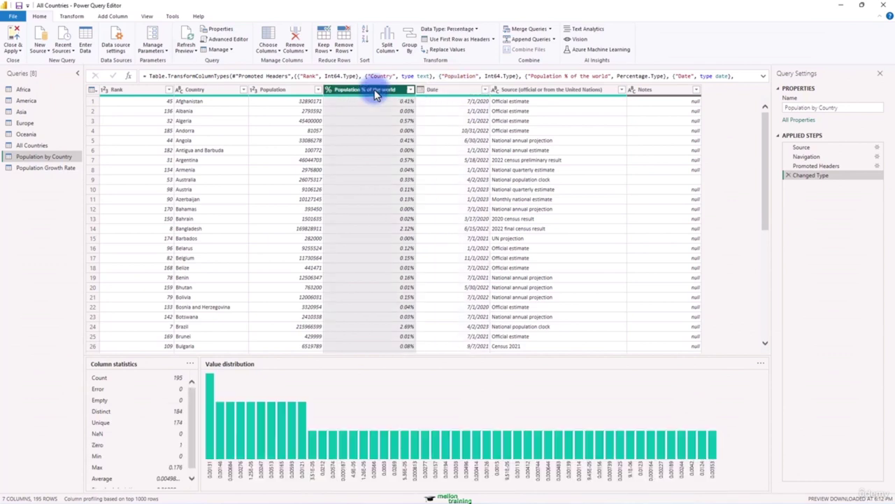
pyautogui.click(660, 91)
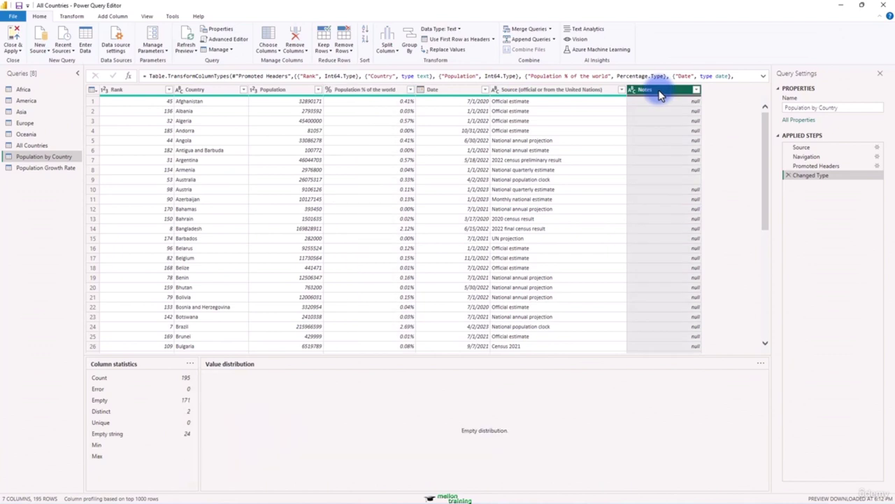
pyautogui.rightClick(659, 93)
pyautogui.click(676, 108)
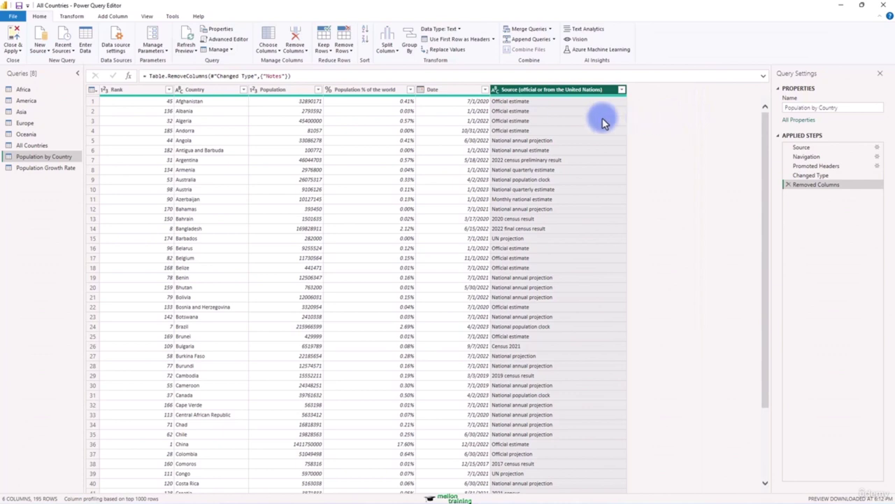
pyautogui.moveTo(387, 102)
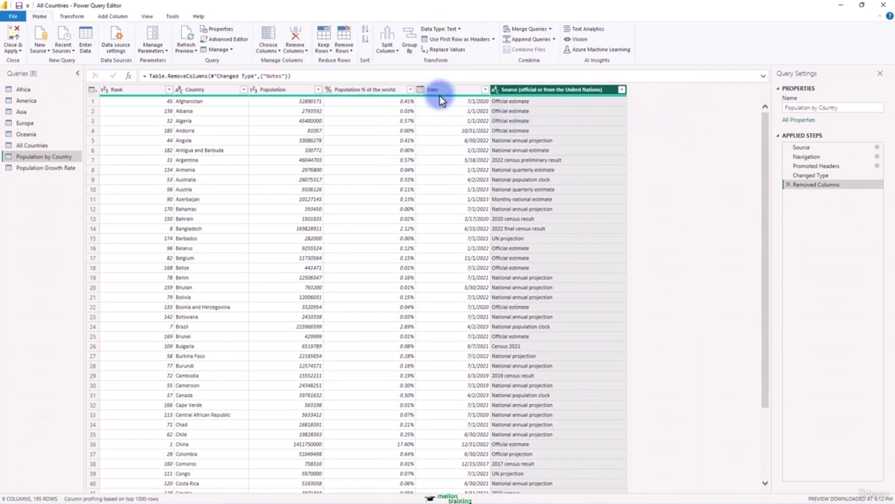
pyautogui.moveTo(441, 100)
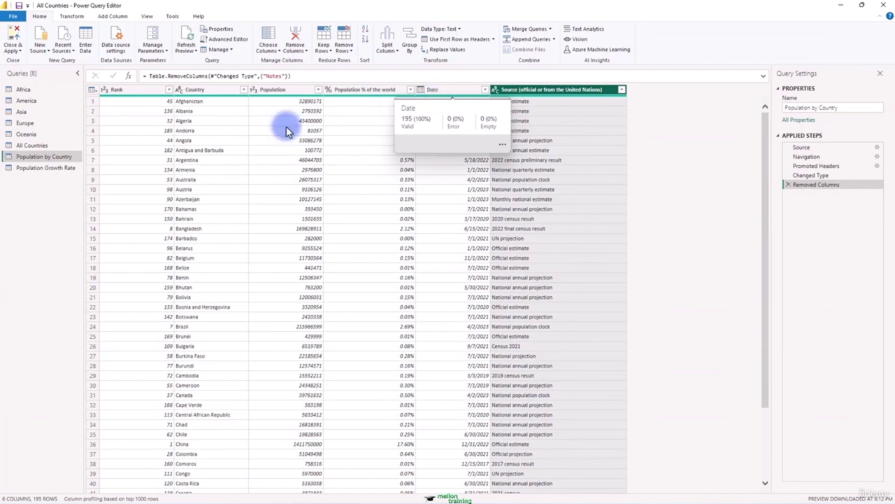
# Step: Refresh the preview of the Population Growth Rate query and remove its Key column
pyautogui.click(39, 168)
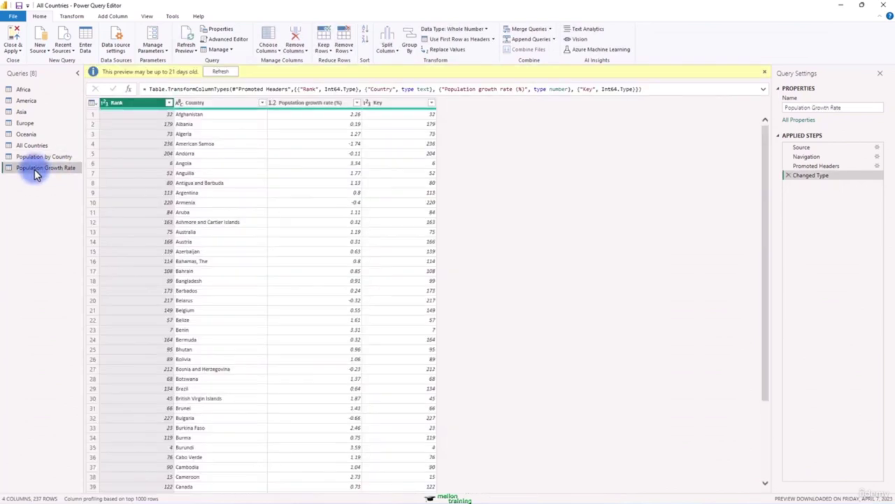
pyautogui.click(220, 72)
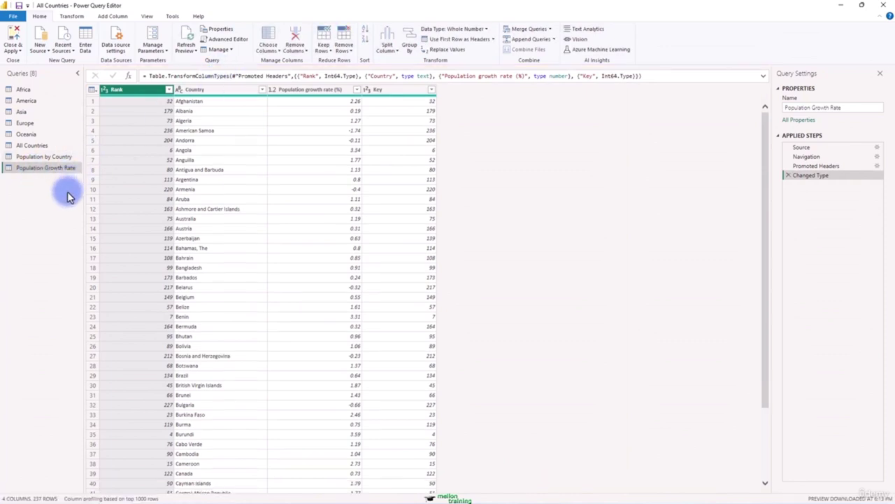
pyautogui.click(406, 90)
pyautogui.rightClick(408, 92)
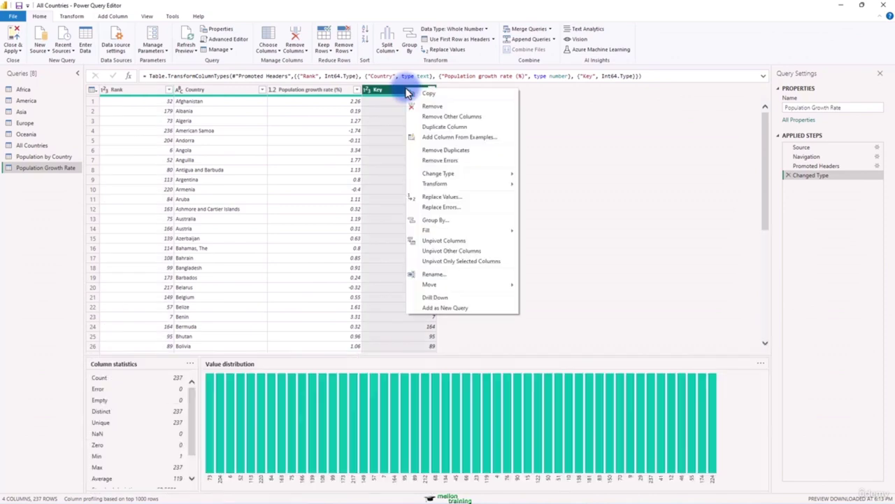
pyautogui.click(452, 107)
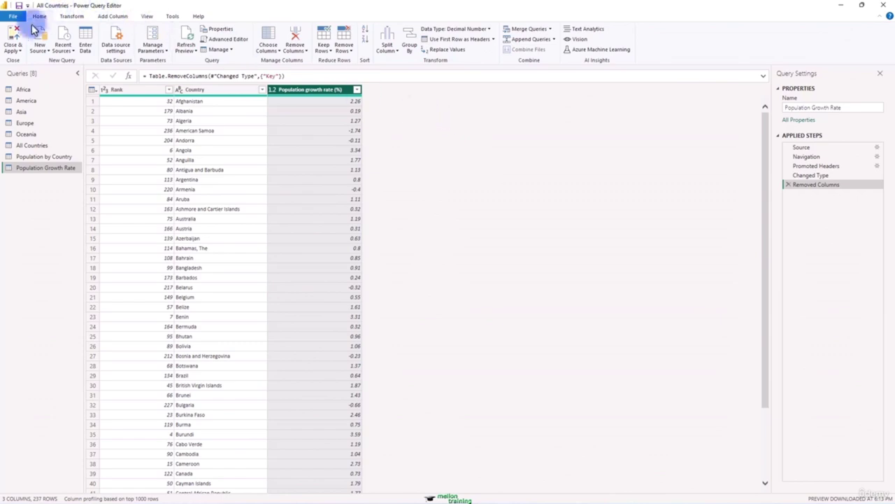
# Step: Apply the query changes, close the editor, and open the model view with the table properties collapsed
pyautogui.click(14, 36)
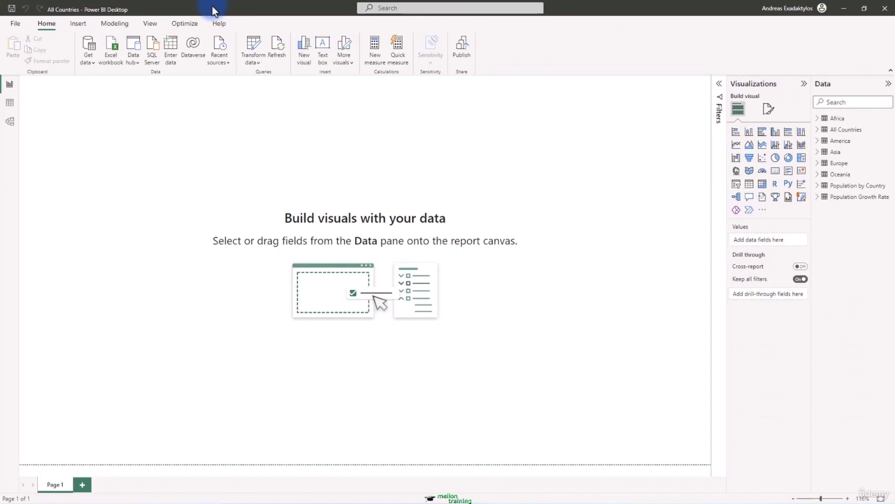
pyautogui.click(11, 123)
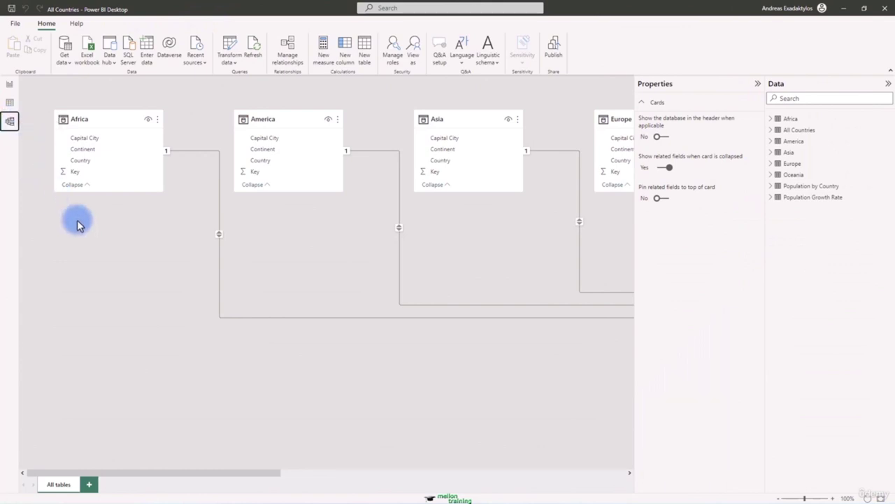
pyautogui.click(757, 85)
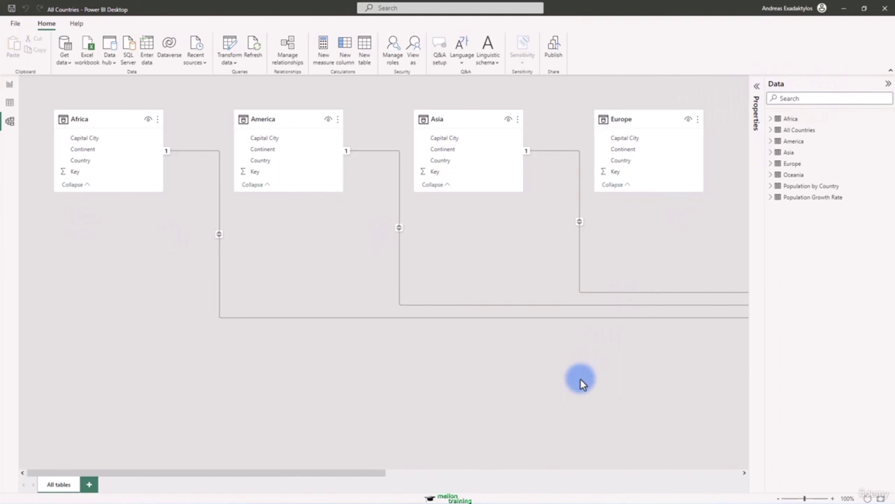
# Step: Reposition the Population Growth Rate table in the model diagram, centred below the row of continent tables near Asia and Europe
pyautogui.click(778, 498)
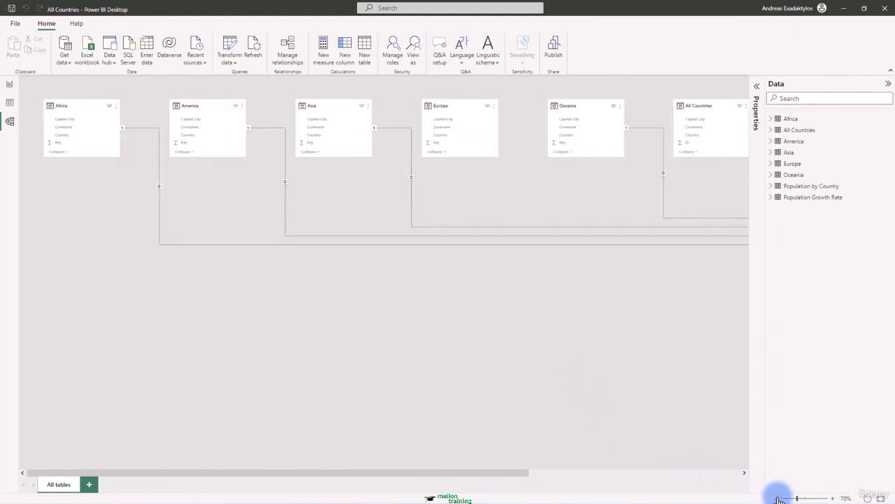
pyautogui.click(779, 498)
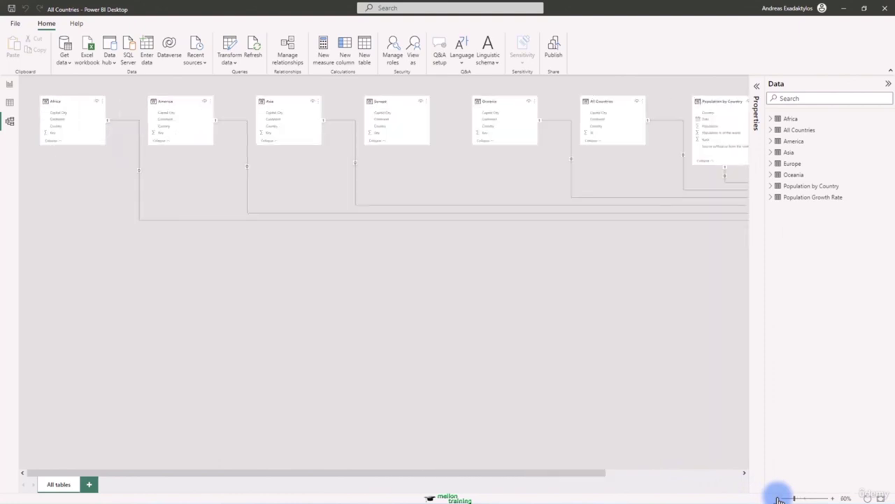
pyautogui.click(832, 498)
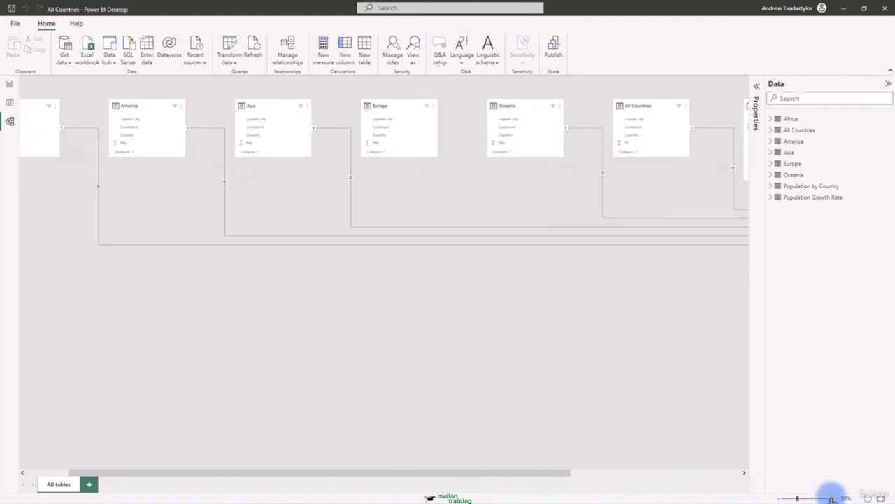
pyautogui.click(832, 498)
pyautogui.moveTo(484, 476); pyautogui.dragTo(695, 478)
pyautogui.moveTo(655, 217); pyautogui.dragTo(105, 325)
pyautogui.moveTo(280, 473); pyautogui.dragTo(62, 474)
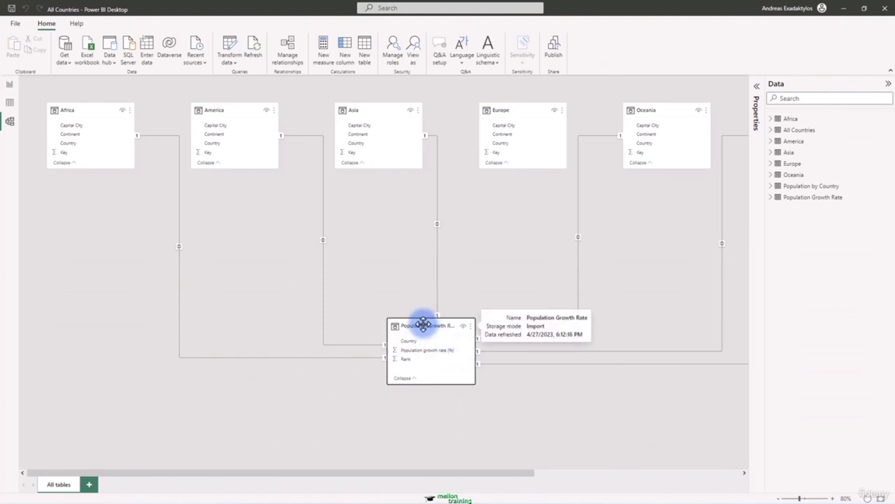
pyautogui.moveTo(424, 325); pyautogui.dragTo(409, 334)
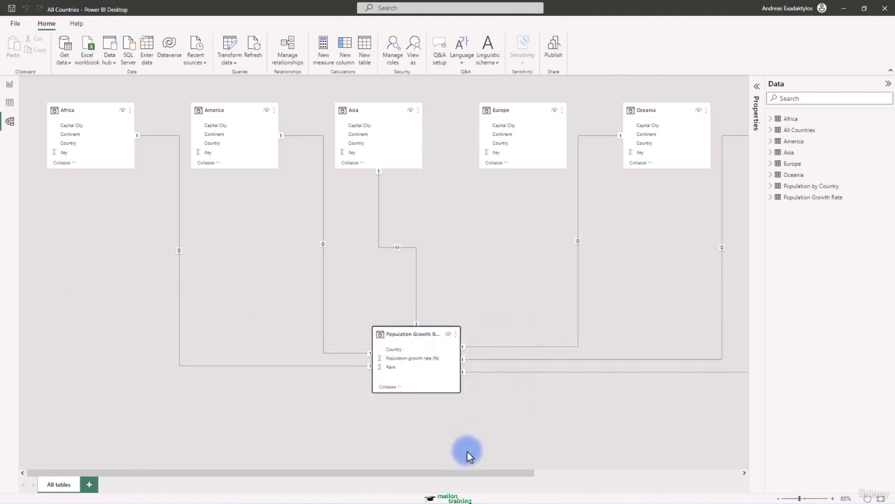
# Step: Move Population Growth Rate up beneath Asia, place All Countries below it, and put Population by Country beneath Africa in the diagram
pyautogui.moveTo(468, 472); pyautogui.dragTo(566, 472)
pyautogui.moveTo(679, 110); pyautogui.dragTo(154, 399)
pyautogui.moveTo(270, 326); pyautogui.dragTo(276, 236)
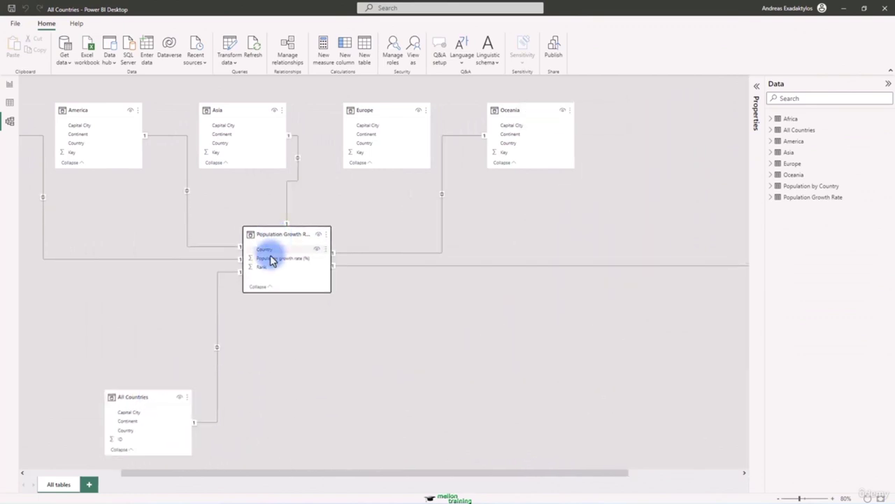
pyautogui.moveTo(156, 391); pyautogui.dragTo(284, 386)
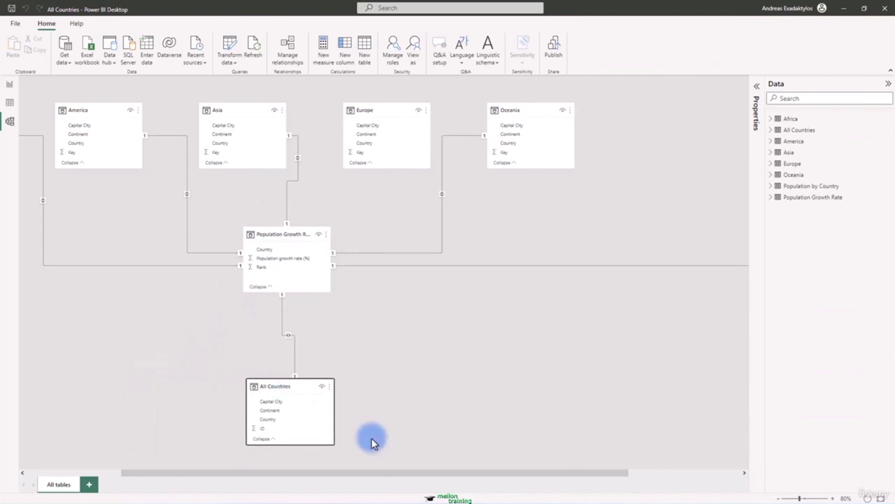
pyautogui.moveTo(399, 475); pyautogui.dragTo(517, 479)
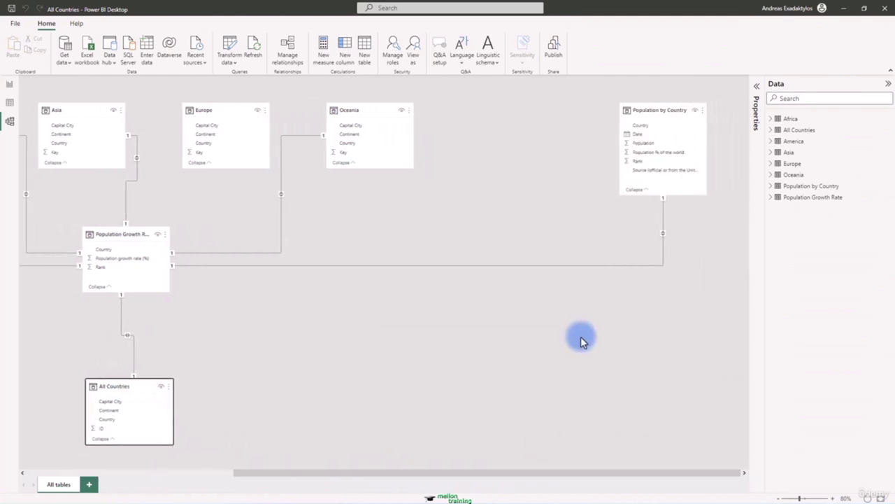
pyautogui.moveTo(650, 110); pyautogui.dragTo(74, 234)
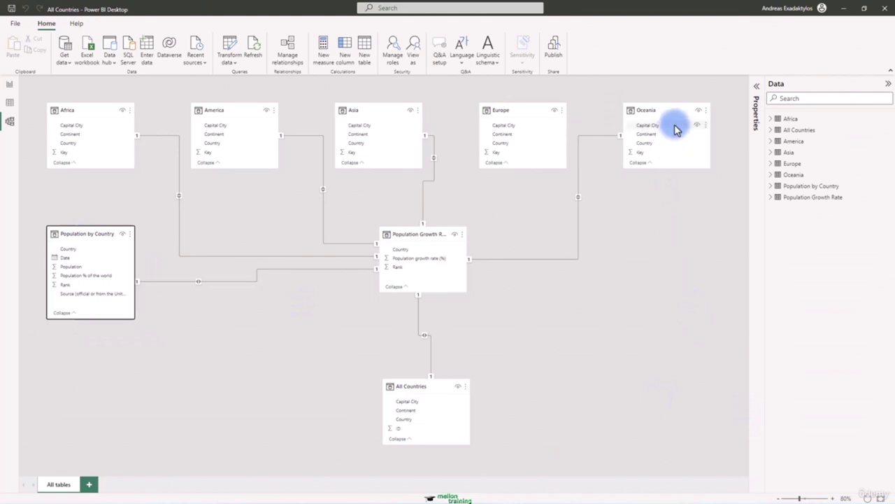
# Step: Shift the Europe and Oceania tables closer to Asia in the top row and set the diagram zoom to 90%
pyautogui.moveTo(670, 124); pyautogui.dragTo(652, 144)
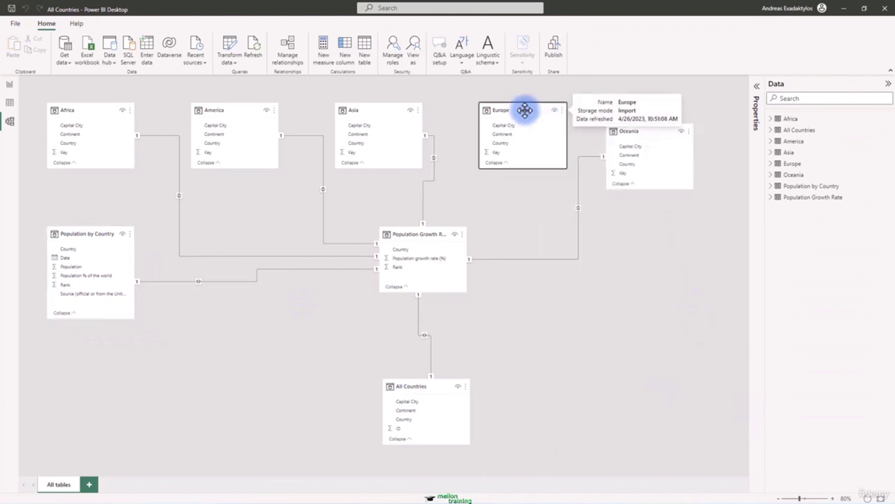
pyautogui.moveTo(524, 110); pyautogui.dragTo(499, 104)
pyautogui.moveTo(633, 132); pyautogui.dragTo(599, 111)
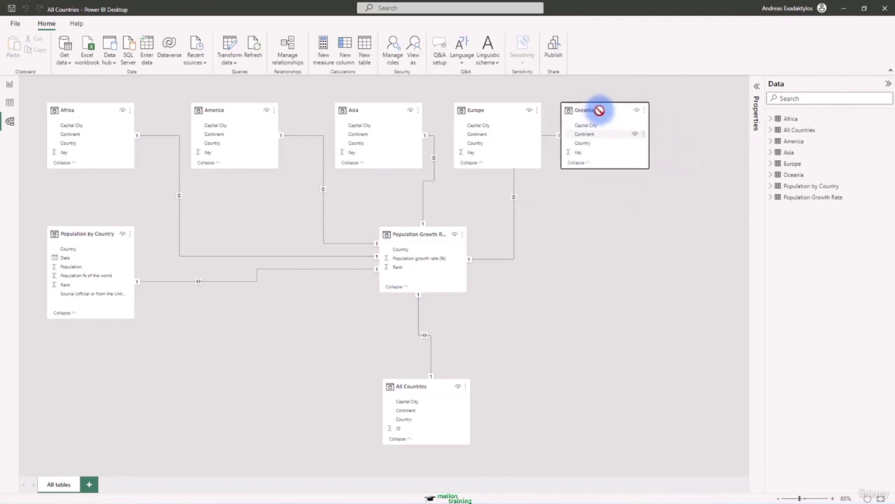
pyautogui.click(827, 497)
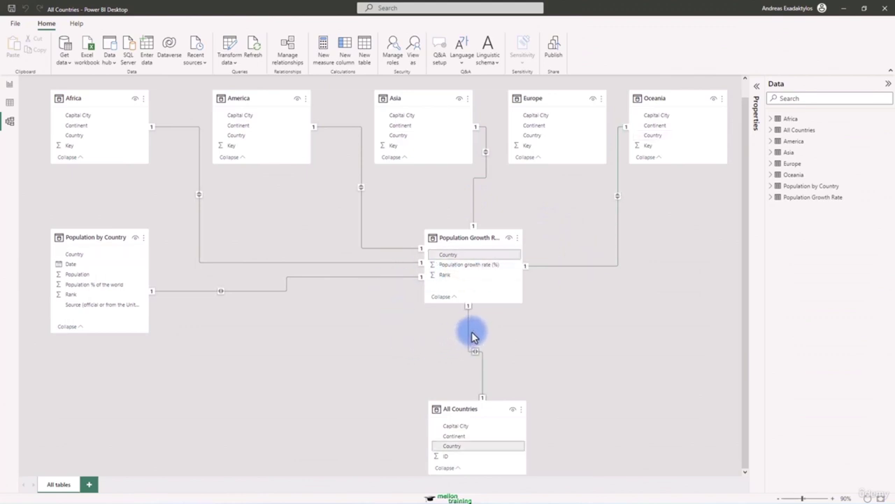
# Step: Delete the relationship between Population Growth Rate and All Countries, and place Population by Country and All Countries on either side below Population Growth Rate
pyautogui.moveTo(80, 237); pyautogui.dragTo(315, 345)
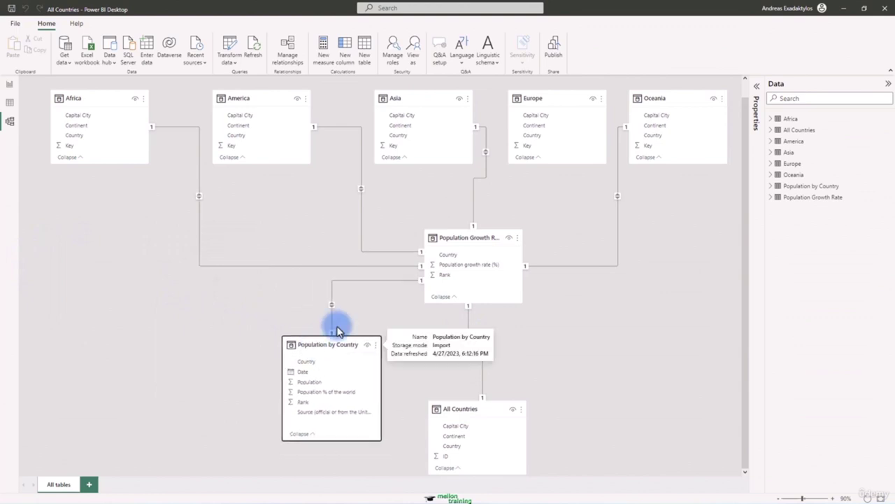
pyautogui.click(469, 335)
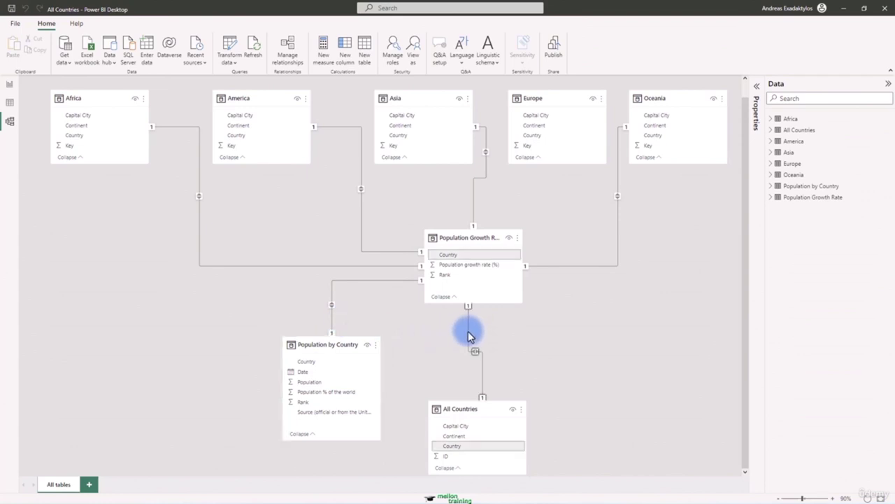
pyautogui.rightClick(469, 334)
pyautogui.click(485, 342)
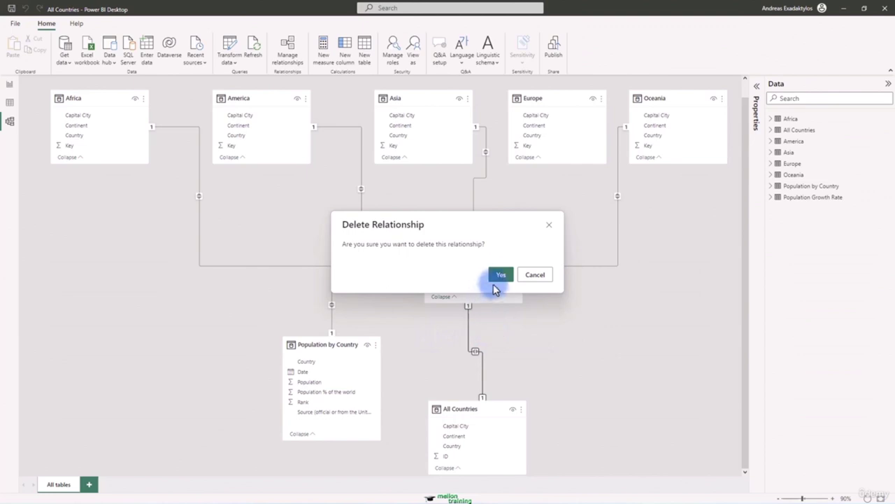
pyautogui.click(494, 284)
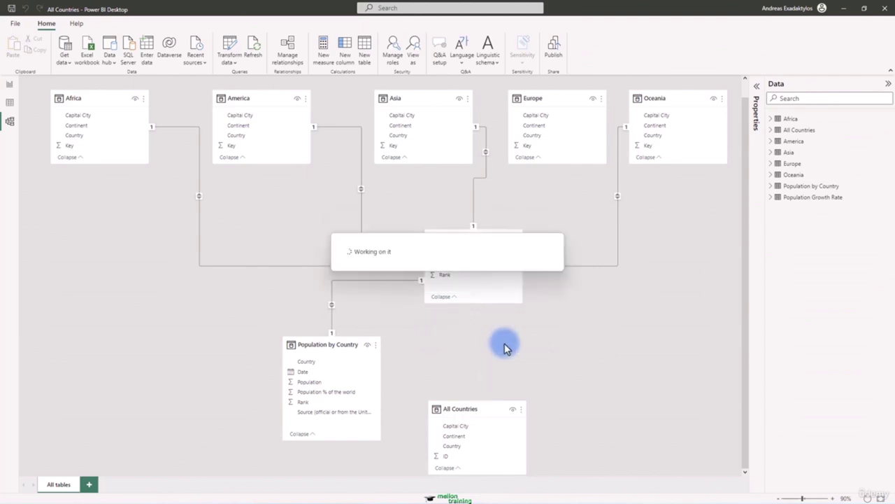
pyautogui.moveTo(484, 409); pyautogui.dragTo(589, 373)
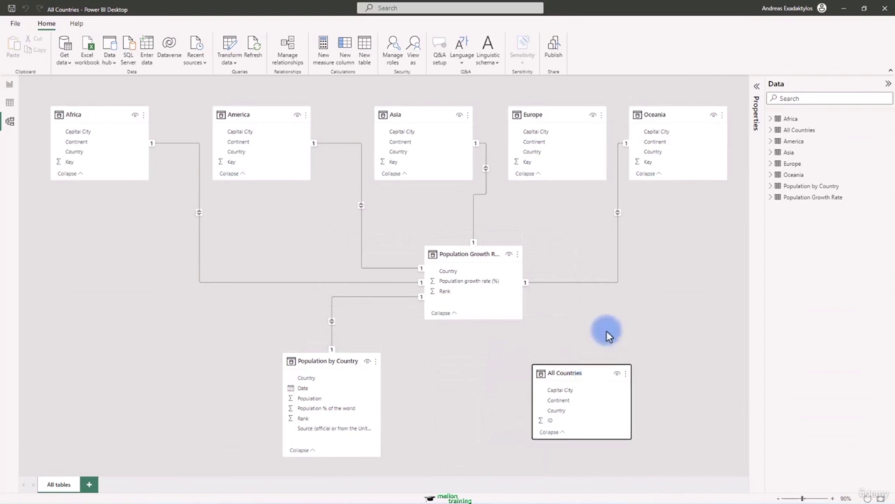
# Step: Relate Population by Country to All Countries on Country, accepting an active one-to-one relationship with cross filter direction Both
pyautogui.moveTo(307, 378); pyautogui.dragTo(560, 413)
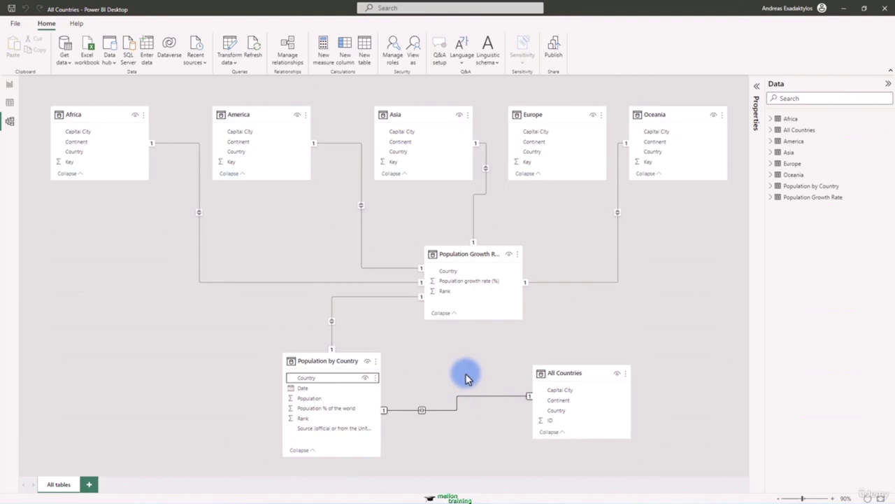
pyautogui.rightClick(460, 401)
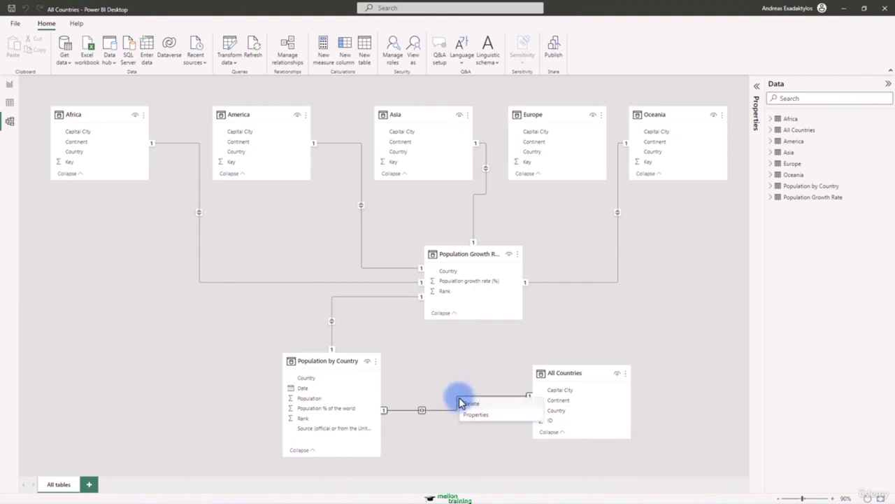
pyautogui.click(474, 414)
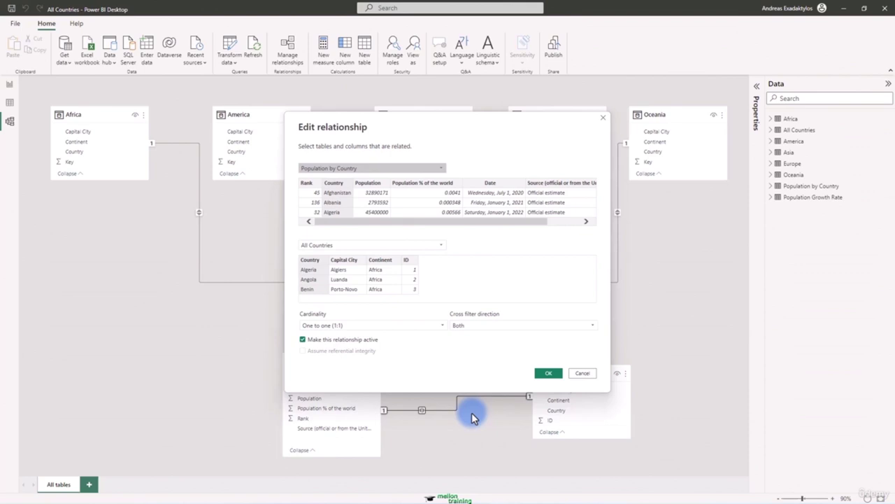
pyautogui.click(545, 375)
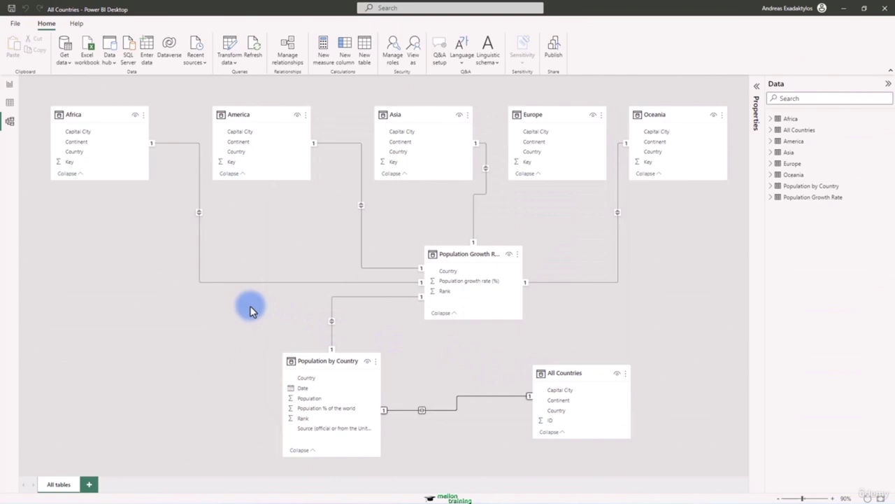
# Step: Delete the relationships that link Africa, America, Asia and Oceania to Population Growth Rate
pyautogui.click(199, 196)
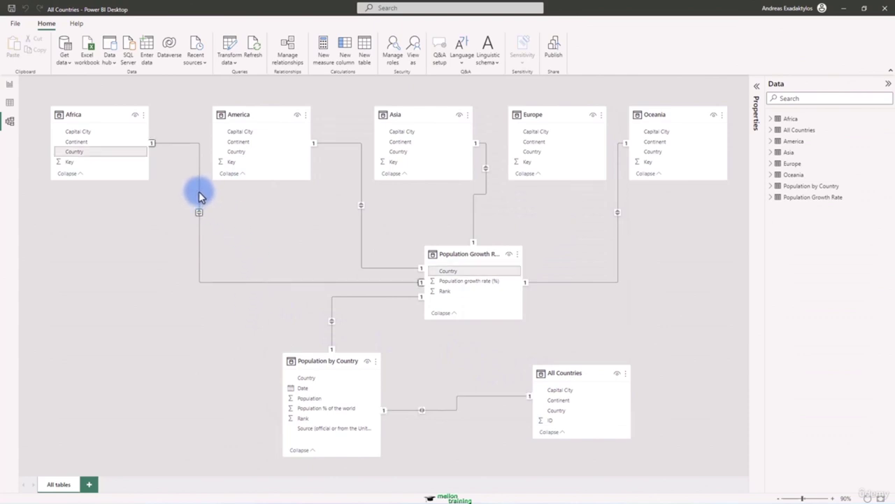
pyautogui.press('Delete')
pyautogui.click(500, 274)
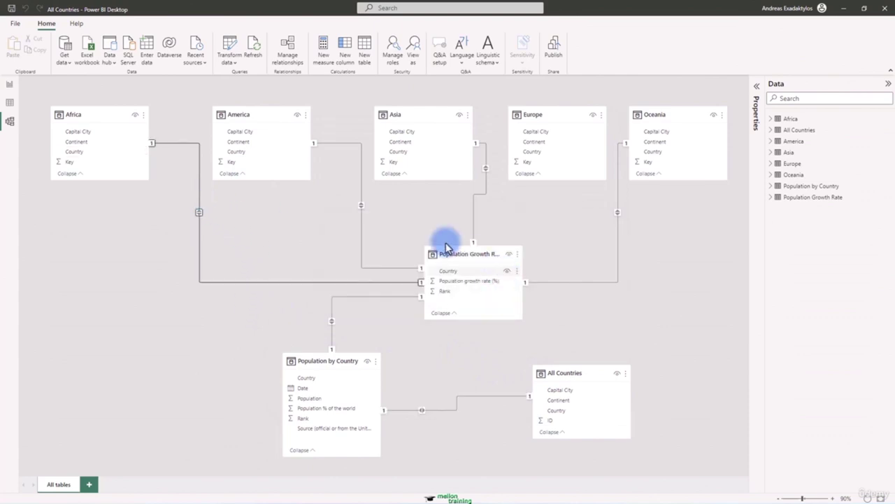
pyautogui.click(359, 177)
pyautogui.press('Delete')
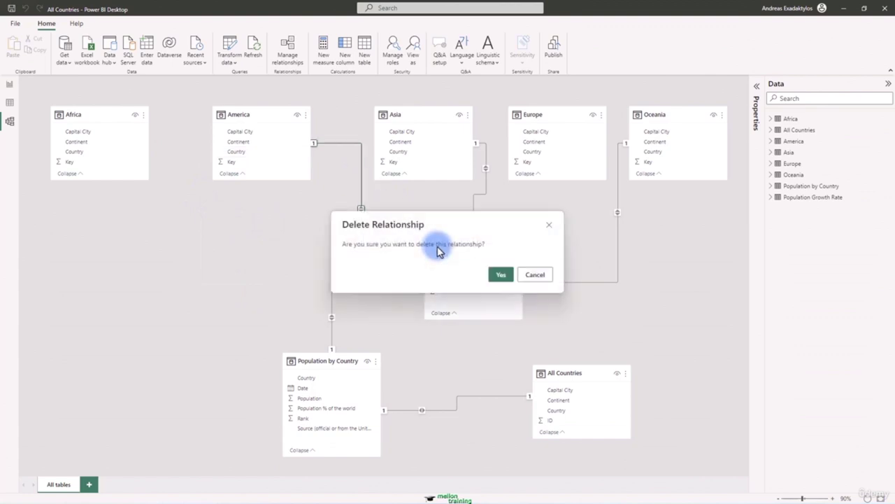
pyautogui.click(501, 275)
pyautogui.click(484, 192)
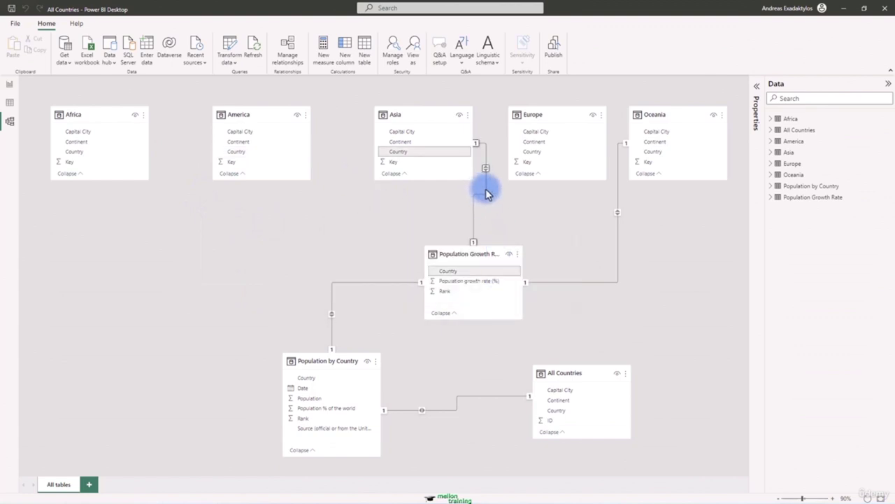
pyautogui.press('Delete')
pyautogui.click(502, 273)
pyautogui.click(618, 203)
pyautogui.press('Delete')
pyautogui.click(502, 274)
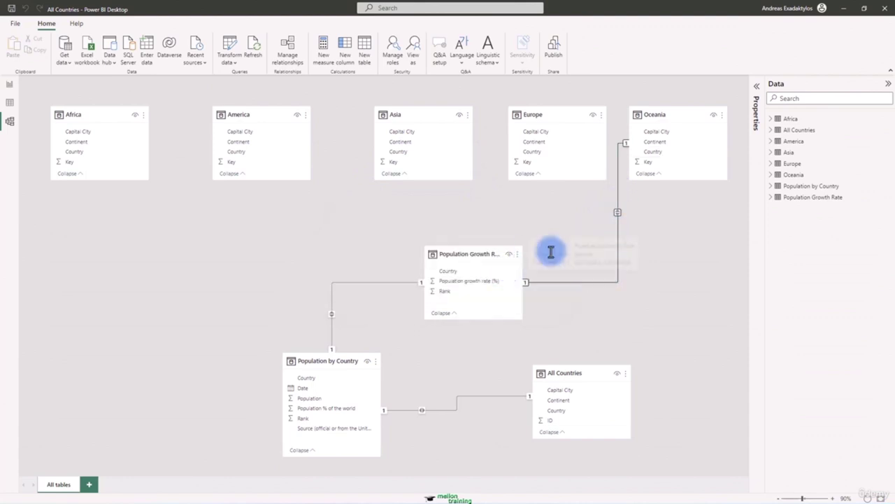
# Step: Arrange All Countries, Population by Country and Population Growth Rate in that order in a row beneath the continent tables
pyautogui.moveTo(575, 374); pyautogui.dragTo(130, 247)
pyautogui.moveTo(504, 258); pyautogui.dragTo(627, 238)
pyautogui.moveTo(326, 362); pyautogui.dragTo(349, 238)
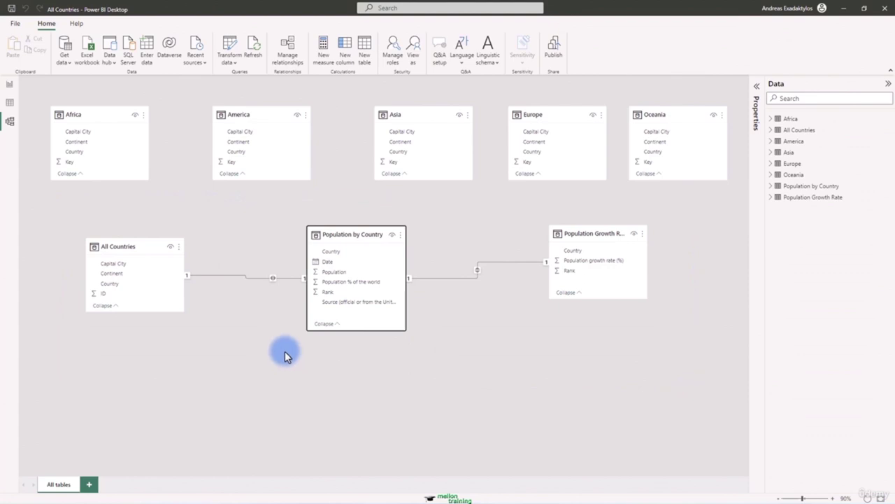
# Step: Hide the Africa, America, Asia, Europe and Oceania tables from report view, and open the report view to check
pyautogui.click(135, 117)
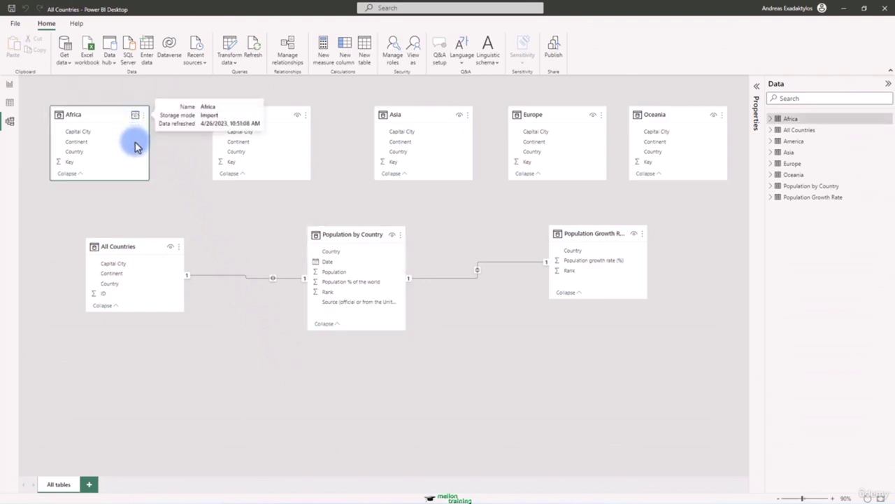
pyautogui.click(297, 119)
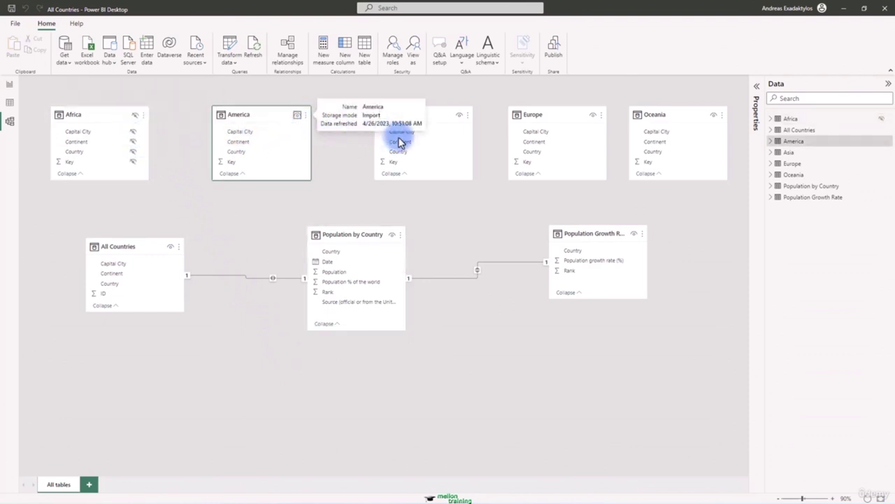
pyautogui.click(458, 119)
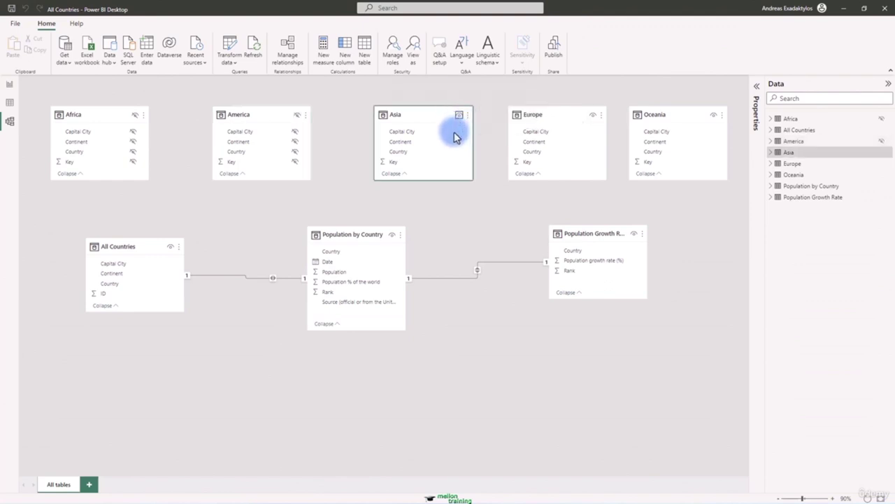
pyautogui.click(593, 119)
pyautogui.click(714, 118)
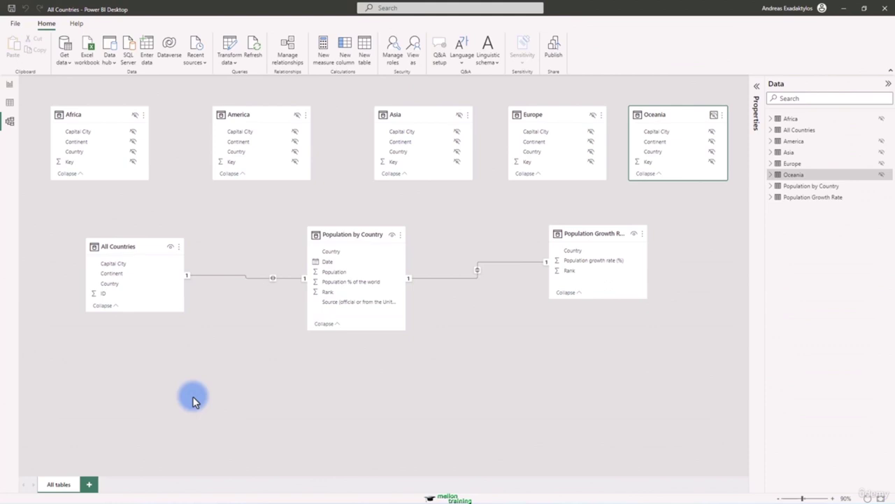
pyautogui.click(11, 85)
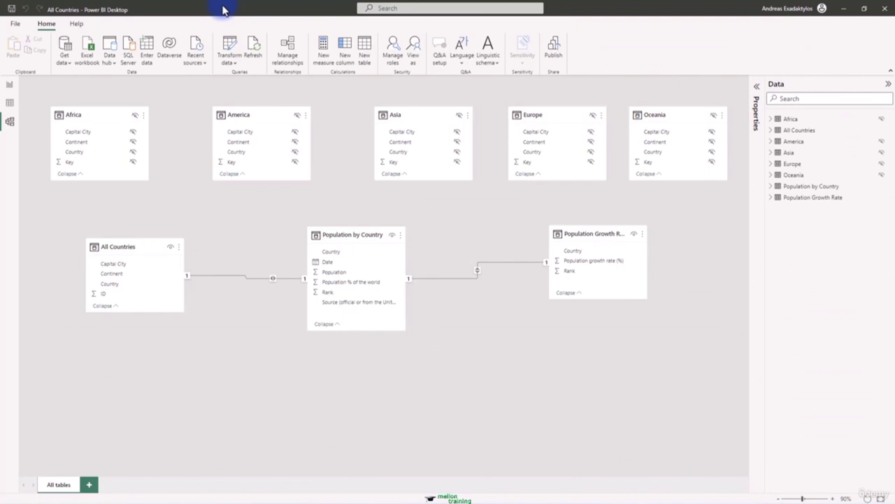
# Step: Open the Power Query Editor, refresh the Africa query's preview, and select the All Countries query
pyautogui.click(230, 62)
pyautogui.click(264, 83)
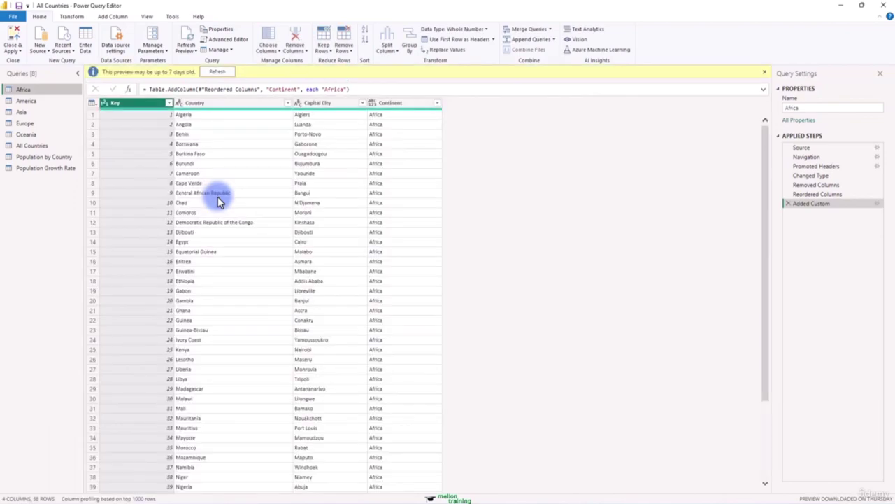
pyautogui.click(218, 72)
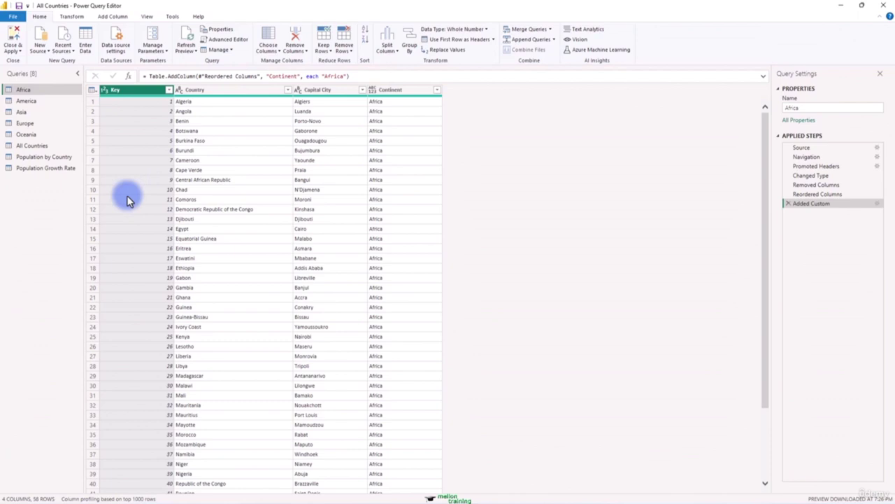
pyautogui.click(36, 146)
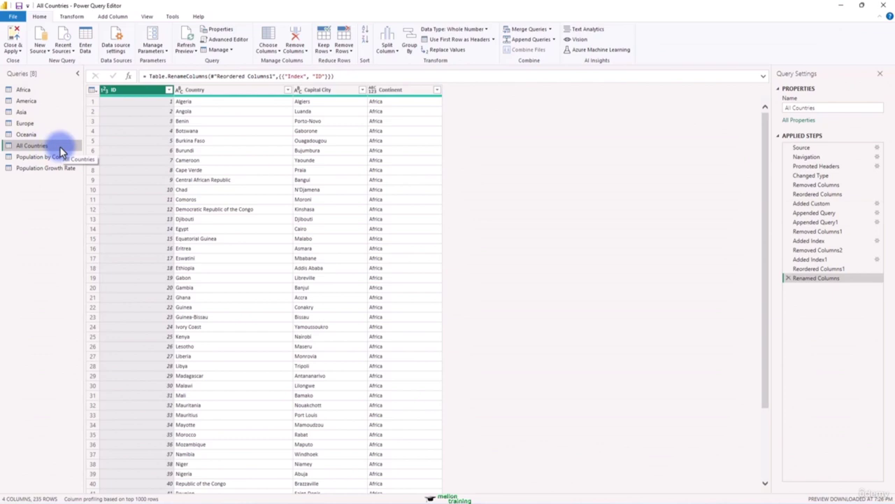
# Step: Set up a merge as a new query between All Countries and Population by Country, matching their Country columns
pyautogui.click(551, 29)
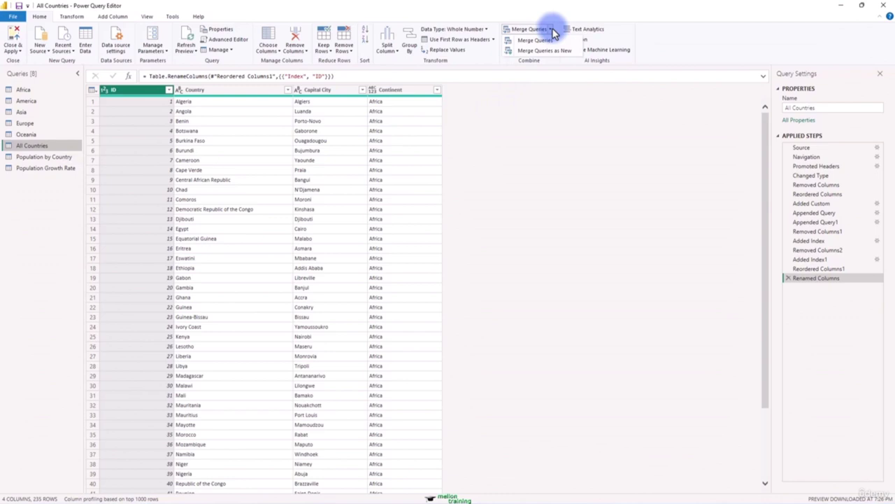
pyautogui.click(547, 50)
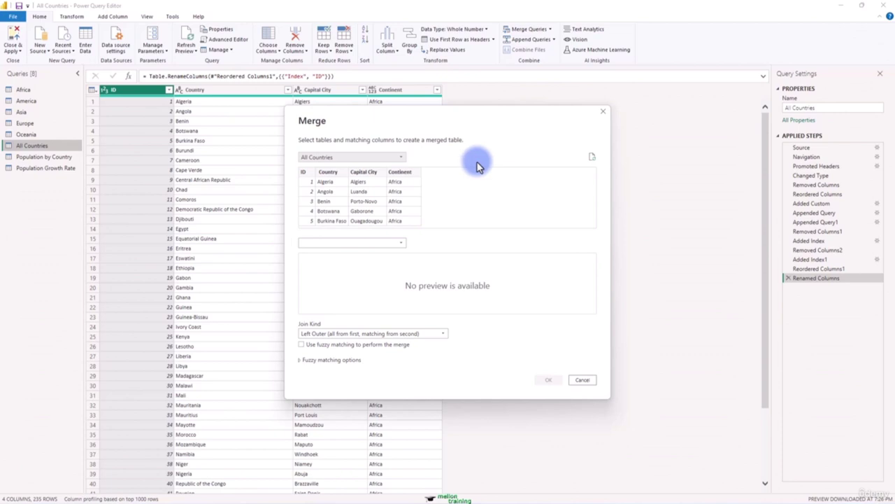
pyautogui.click(401, 242)
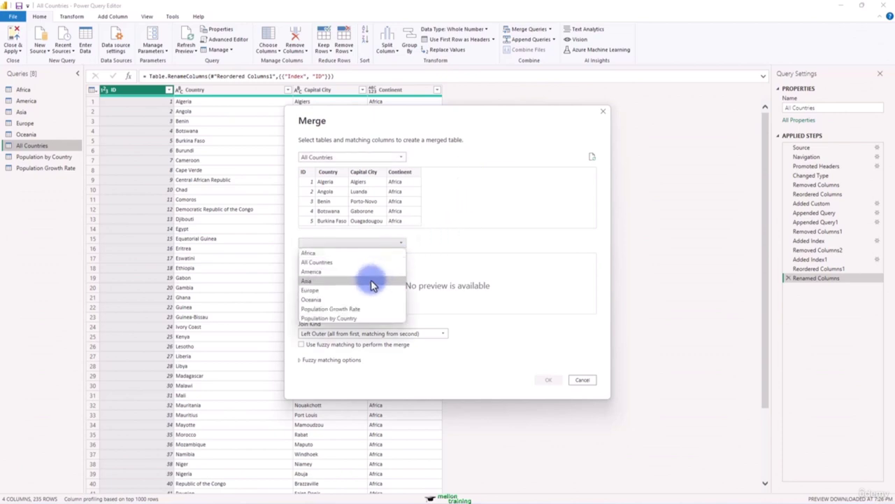
pyautogui.click(346, 319)
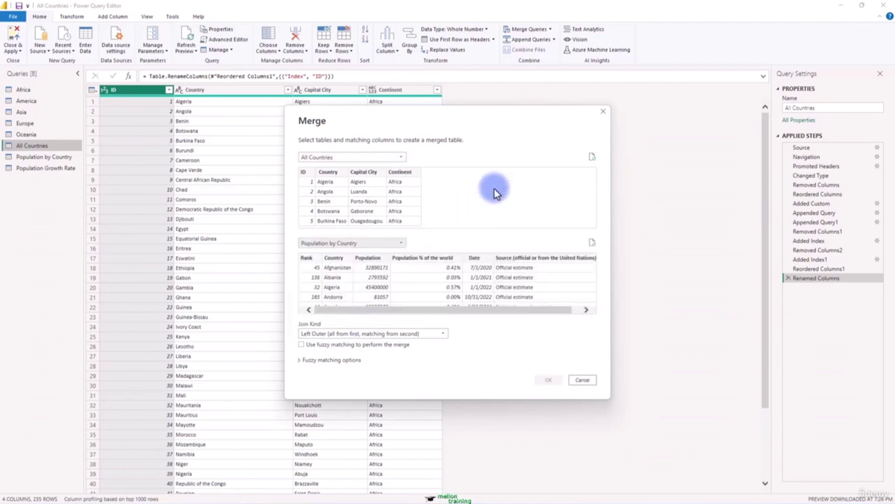
pyautogui.click(328, 172)
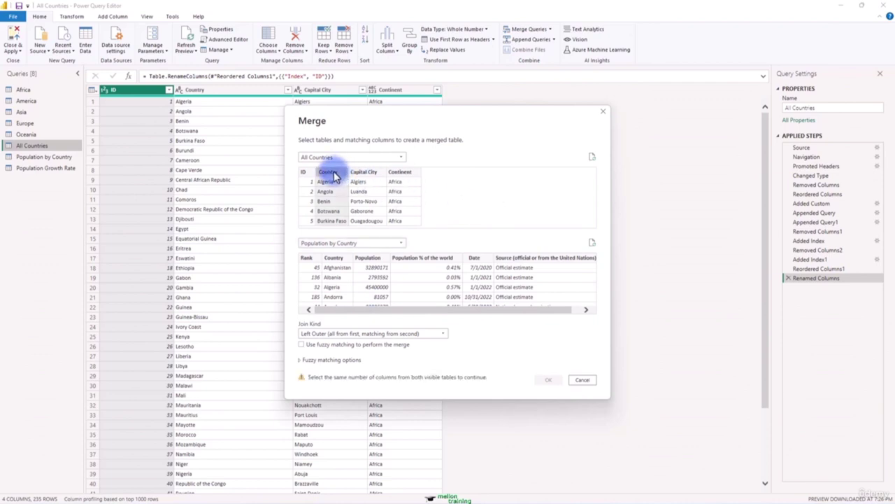
pyautogui.click(335, 260)
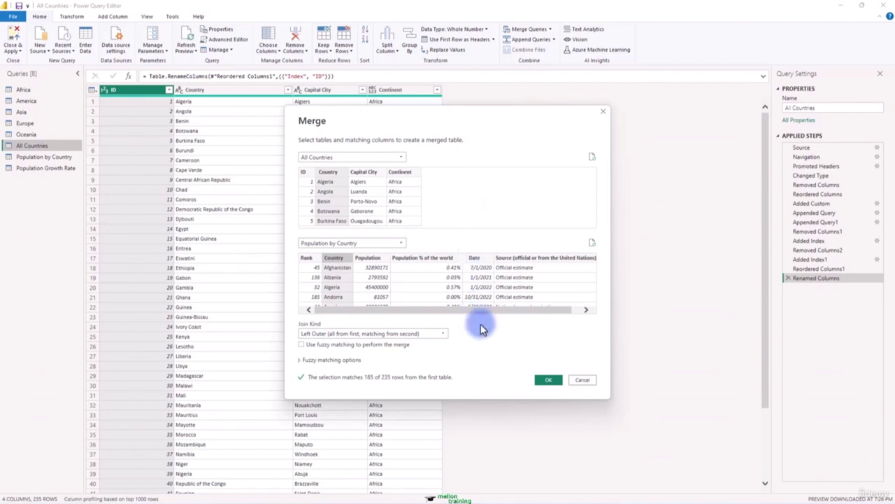
# Step: Try the Right Outer join kind for the merge, and switch back to Left Outer
pyautogui.click(445, 335)
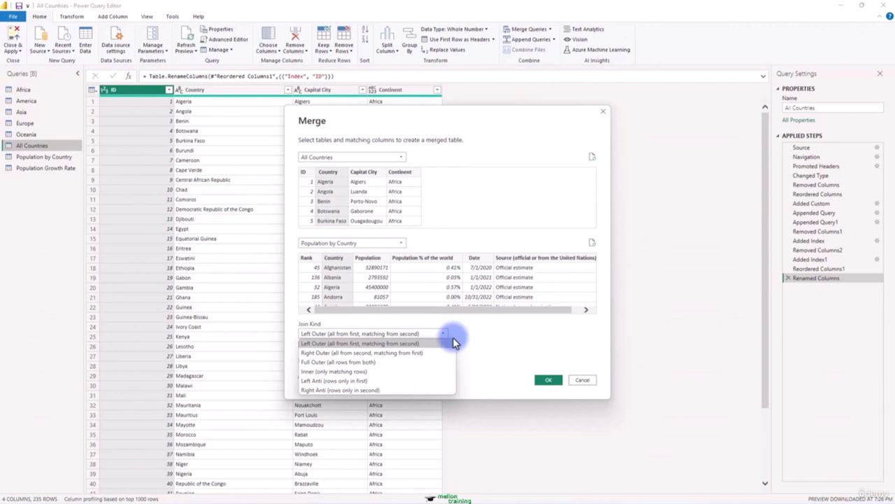
pyautogui.click(406, 354)
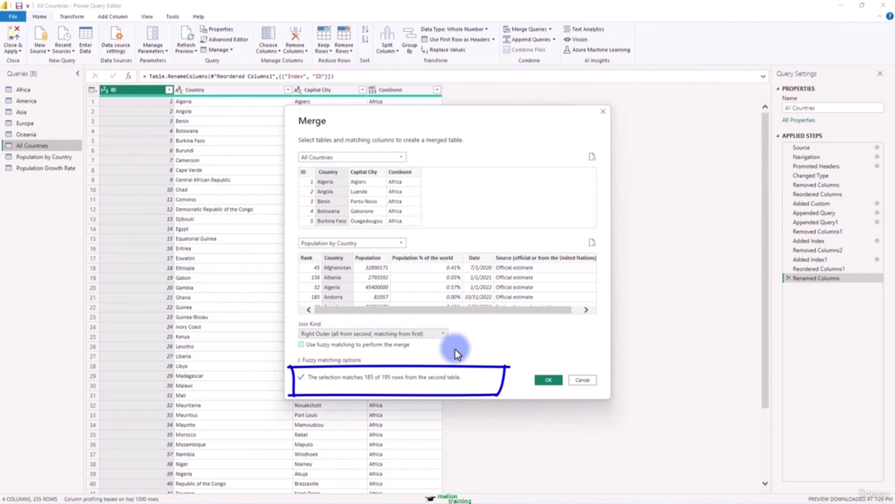
pyautogui.click(444, 334)
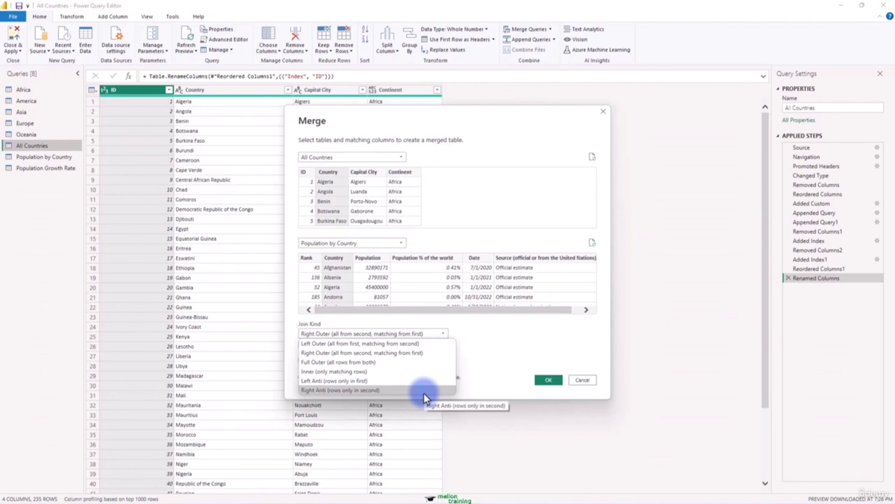
pyautogui.click(433, 345)
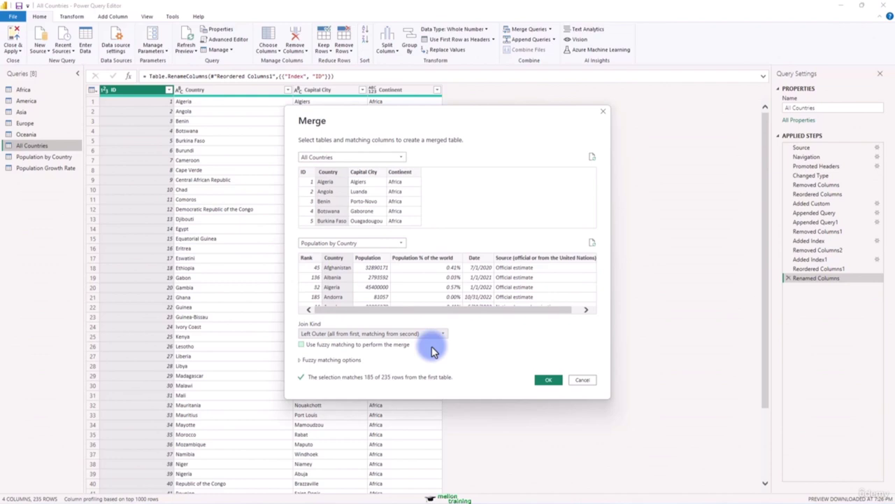
# Step: Create the new merged query with the Left Outer join and refresh its preview
pyautogui.click(546, 380)
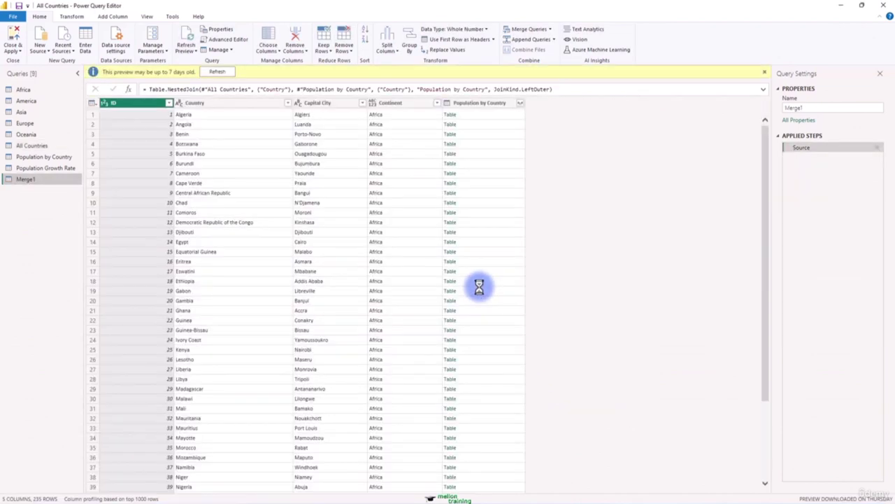
pyautogui.click(225, 73)
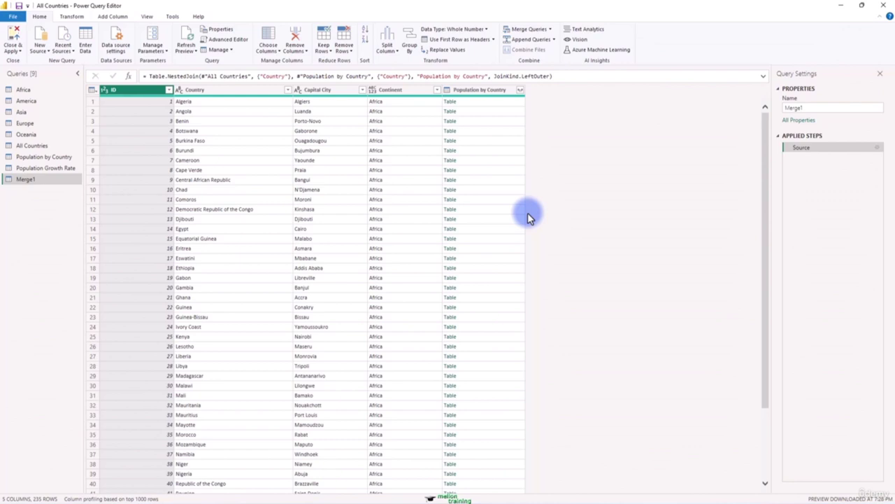
# Step: Expand the Population by Country column to only Population, Population % of the world and Date, keeping the original name as prefix
pyautogui.click(520, 90)
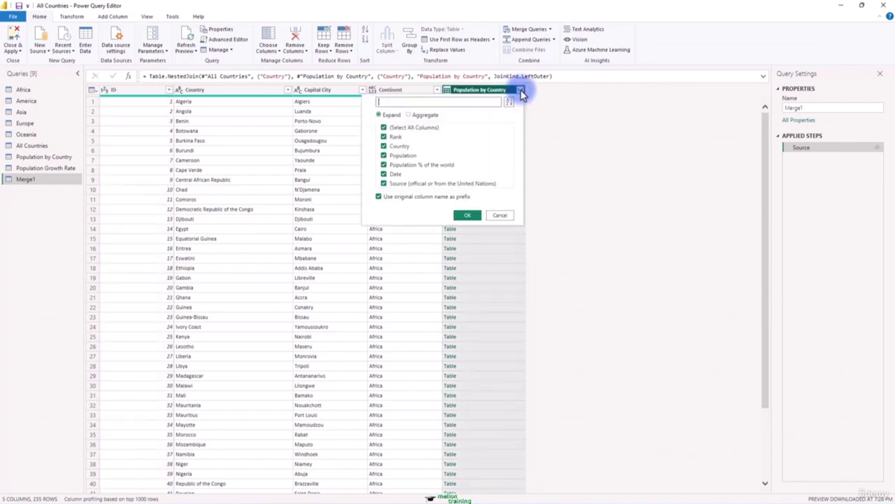
pyautogui.click(384, 128)
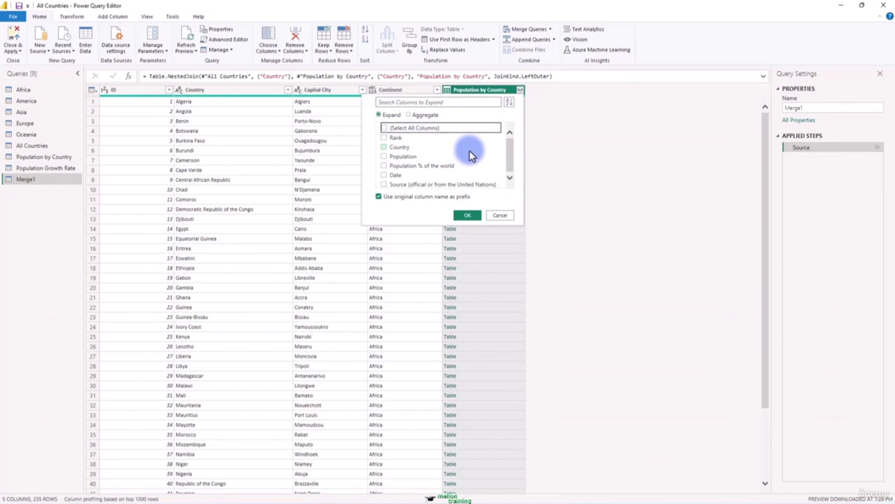
pyautogui.click(384, 156)
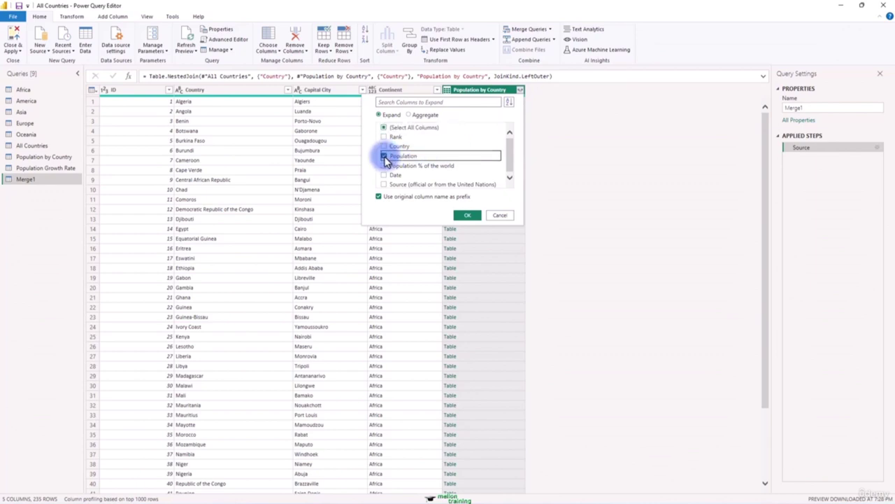
pyautogui.click(384, 175)
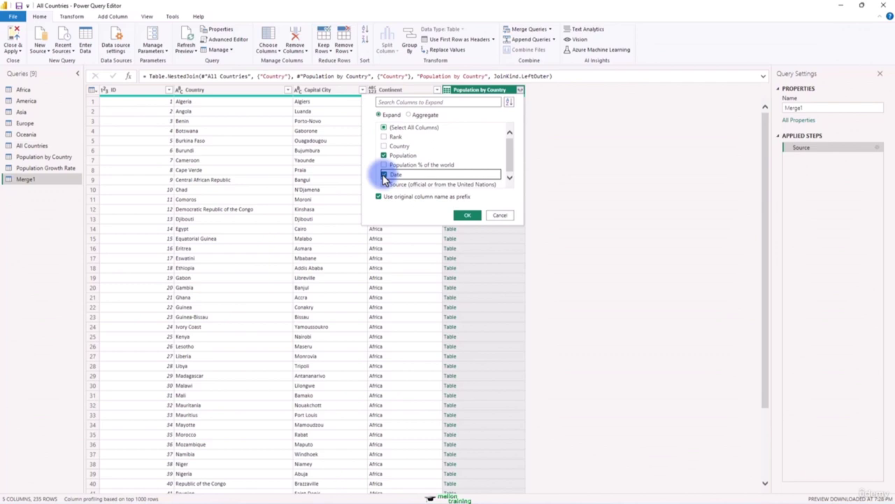
pyautogui.click(384, 165)
pyautogui.click(471, 215)
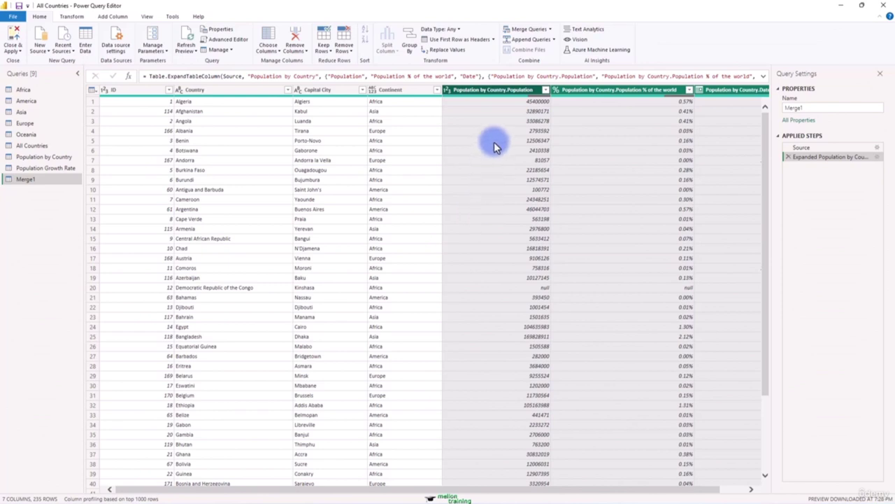
# Step: Examine the expanded population, world percentage and date columns for empty values down through the rows
pyautogui.moveTo(612, 489); pyautogui.dragTo(668, 491)
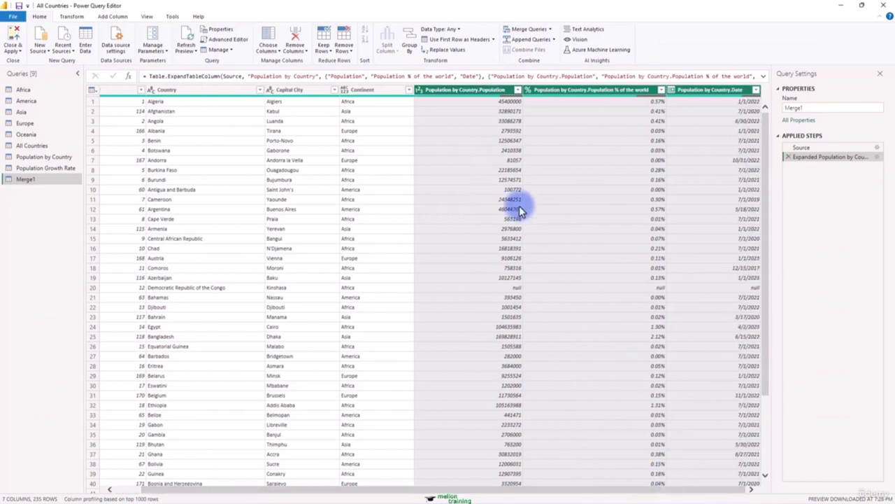
pyautogui.moveTo(487, 100)
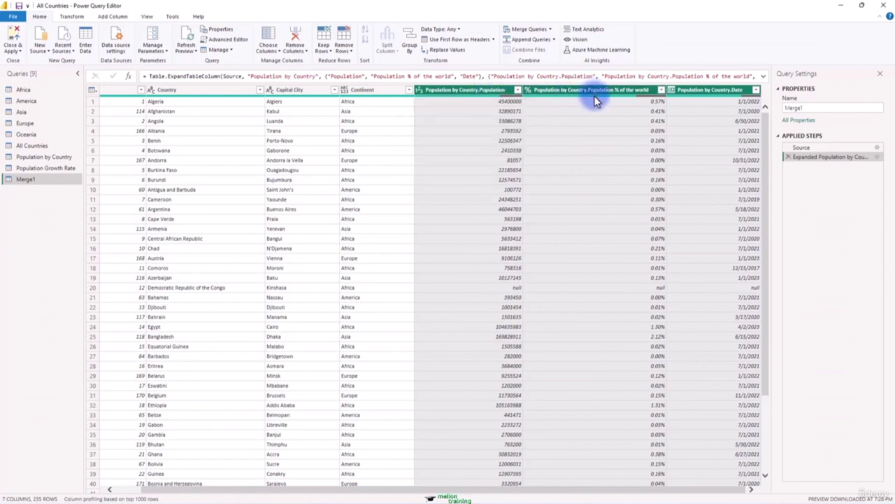
pyautogui.moveTo(595, 100)
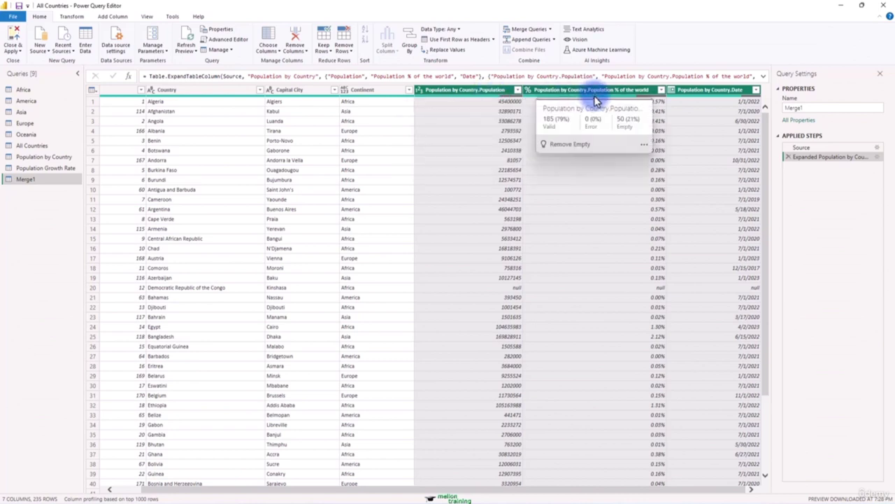
pyautogui.moveTo(689, 100)
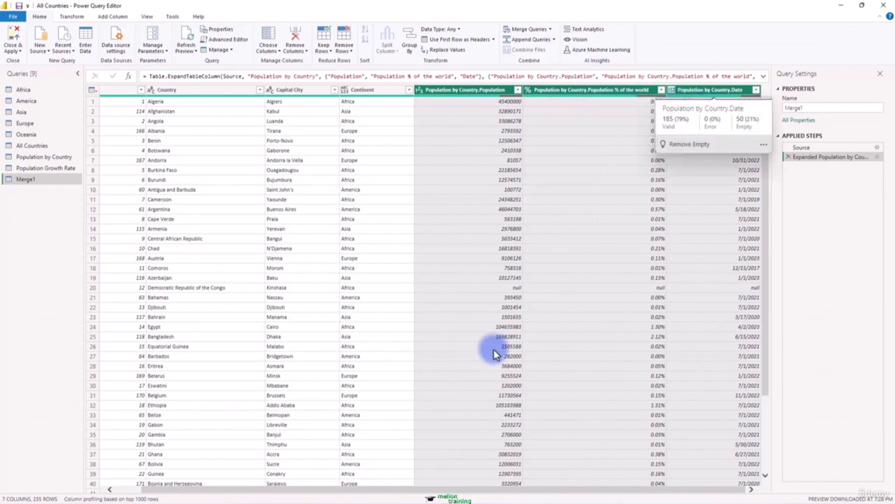
pyautogui.scroll(-15, 487, 395)
pyautogui.scroll(-6, 488, 394)
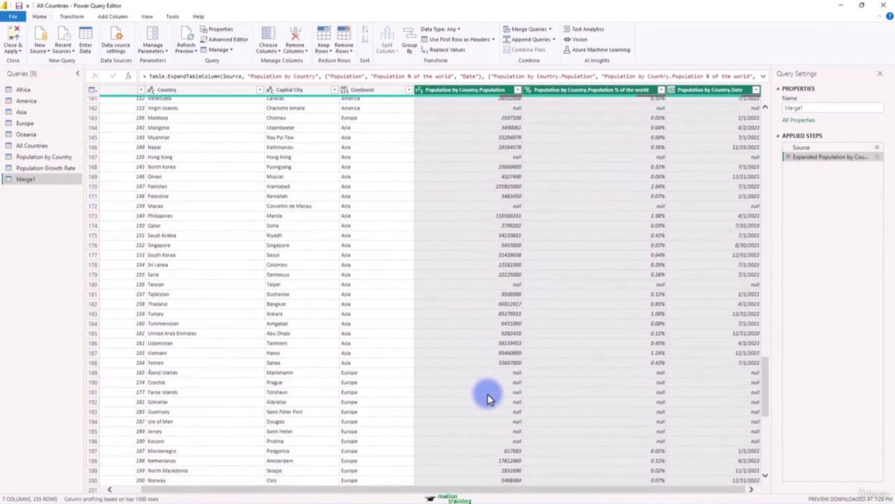
pyautogui.scroll(2, 488, 395)
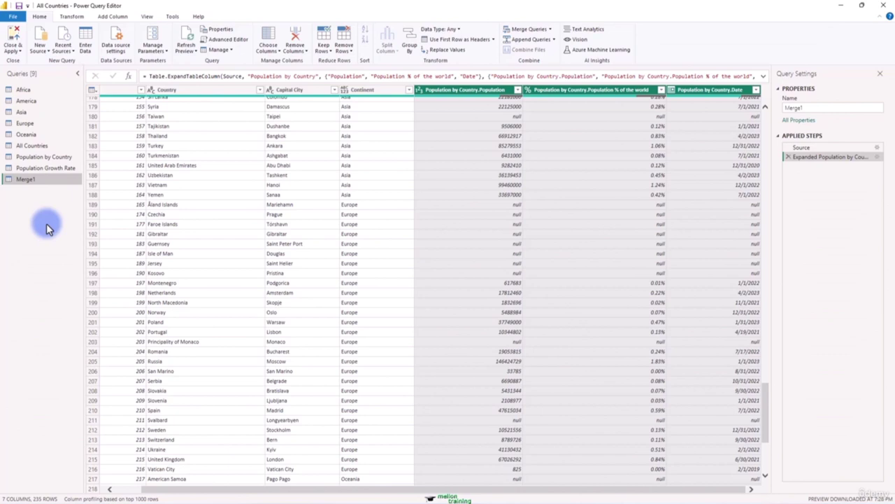
# Step: Merge the Population Growth Rate query into Merge1 by matching the Country columns with a Left Outer join
pyautogui.click(552, 32)
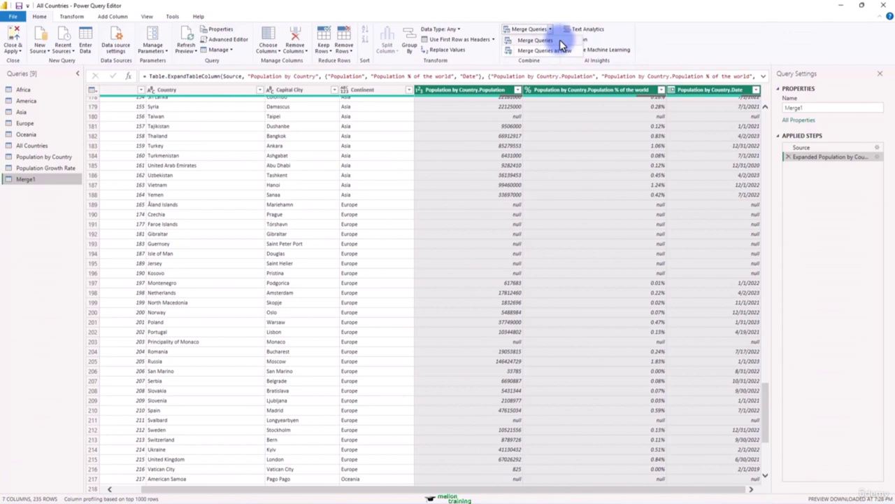
pyautogui.click(558, 40)
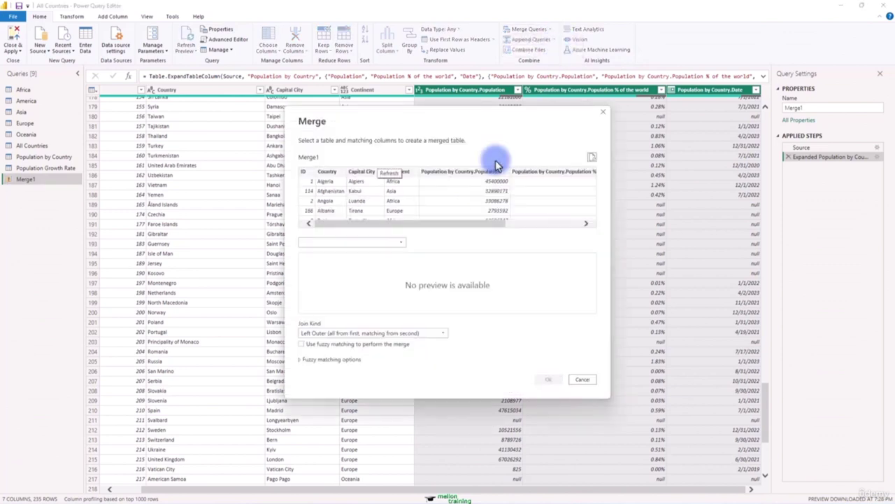
pyautogui.click(402, 243)
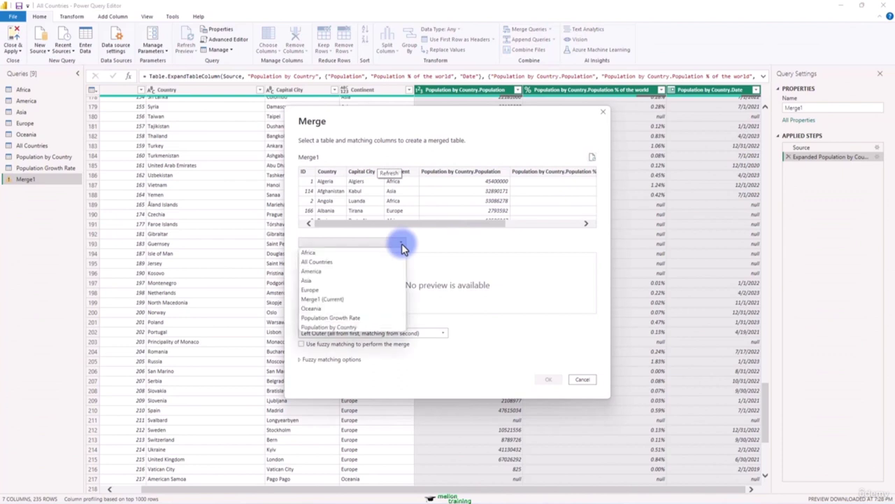
pyautogui.click(352, 315)
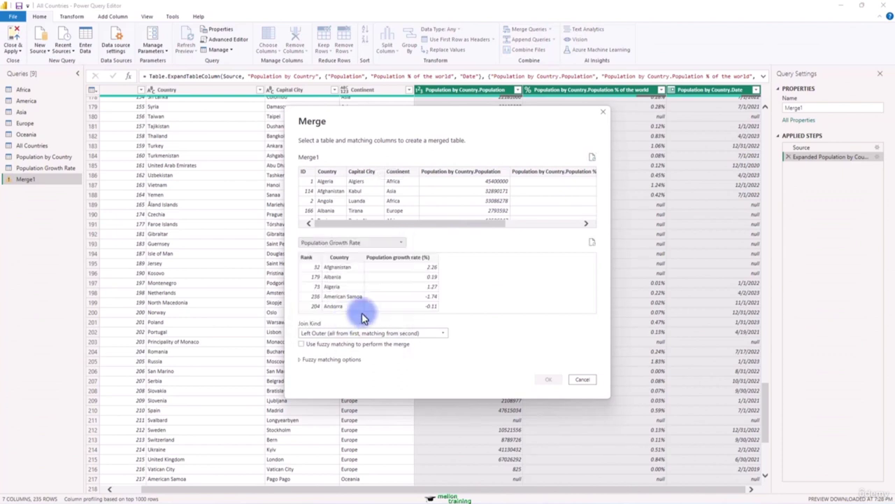
pyautogui.click(327, 175)
pyautogui.click(339, 257)
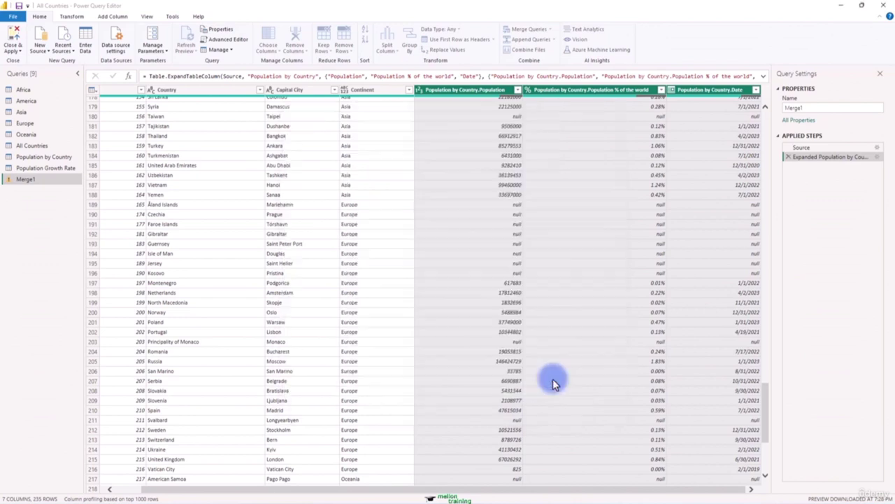
pyautogui.click(548, 379)
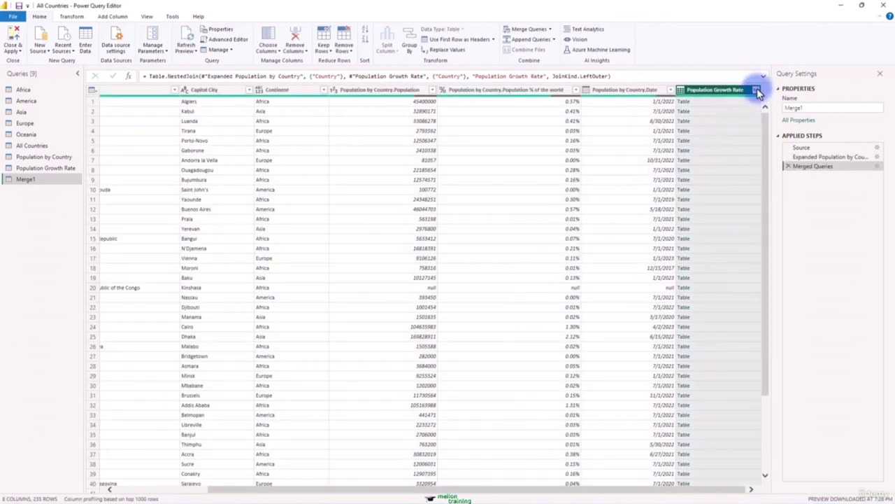
# Step: Expand the Population Growth Rate column to only Population growth rate (%), keeping the original name as prefix
pyautogui.click(756, 90)
pyautogui.click(620, 129)
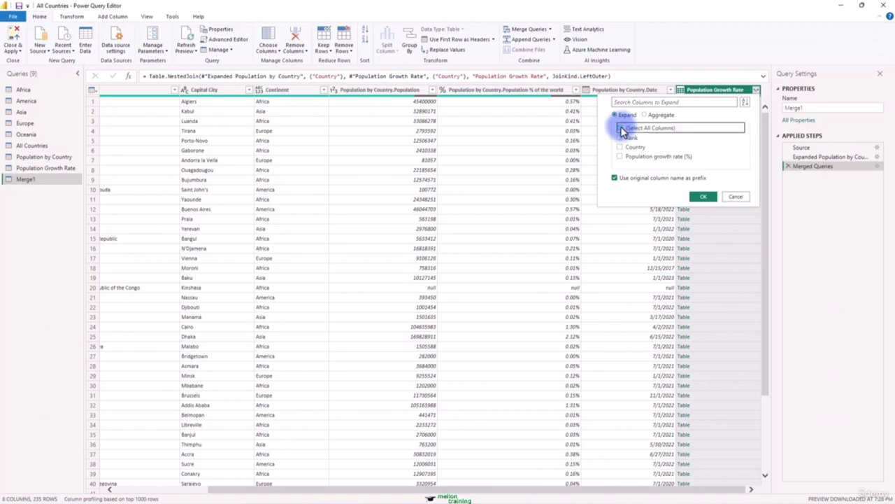
pyautogui.click(620, 156)
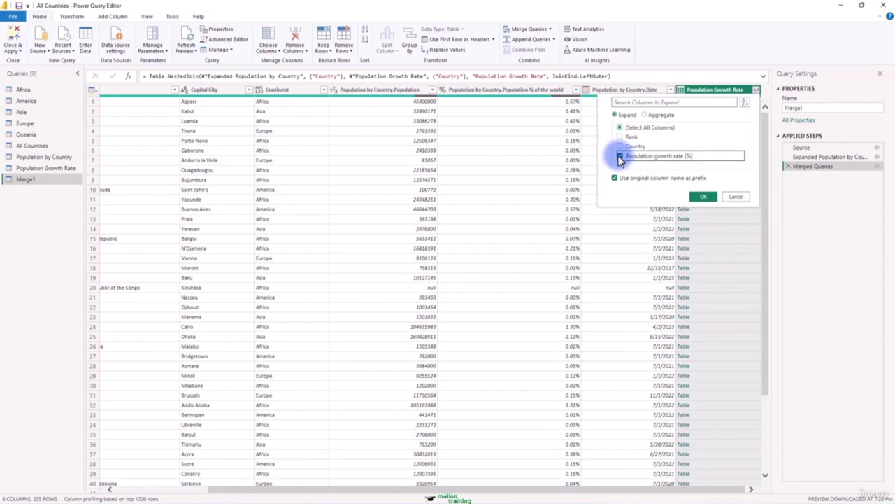
pyautogui.click(708, 200)
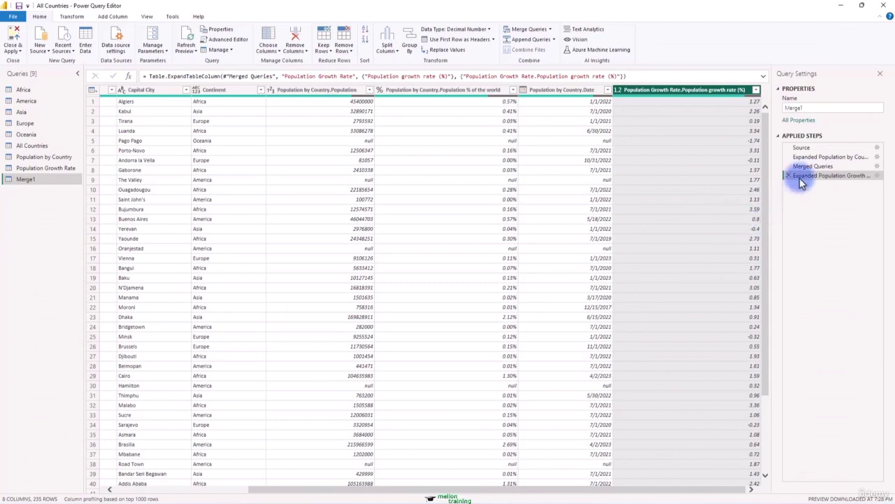
# Step: Rename the expanded growth rate column as Population growth rate (%), removing the Population Growth Rate prefix
pyautogui.rightClick(704, 89)
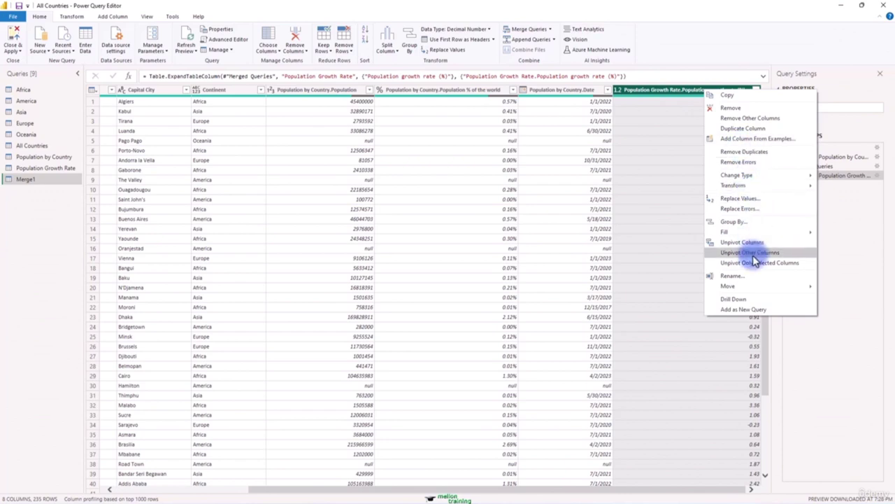
pyautogui.click(735, 276)
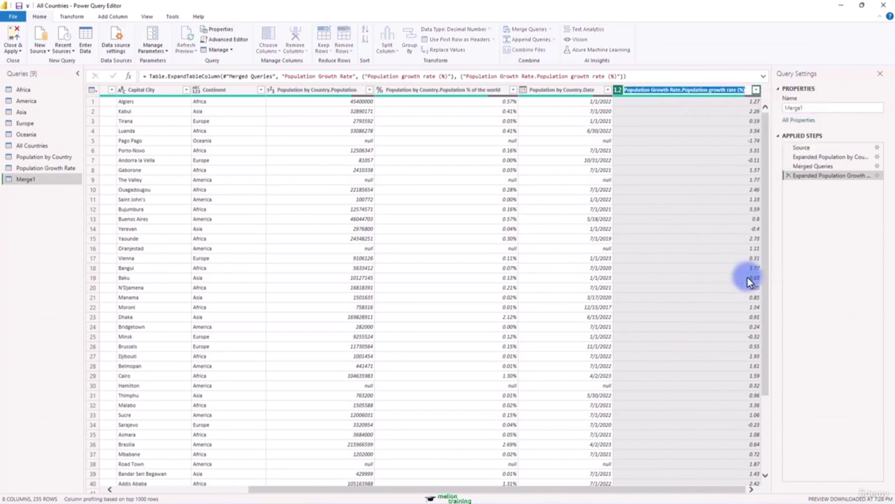
pyautogui.click(740, 90)
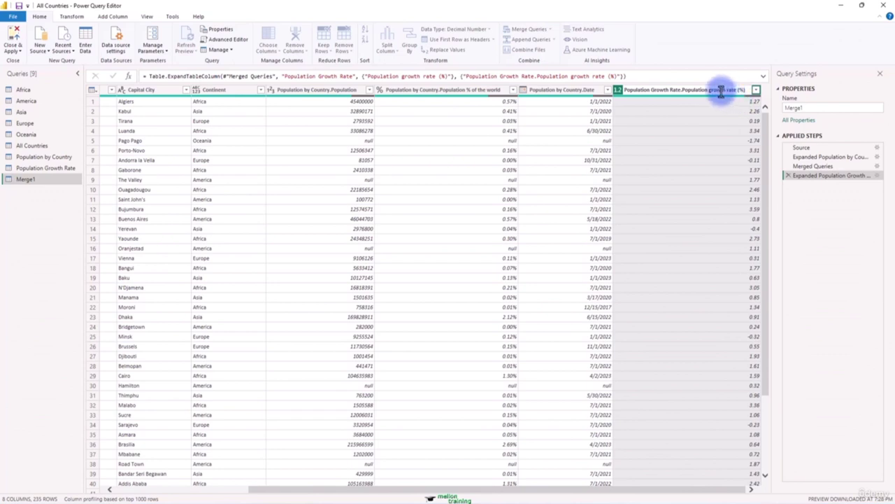
pyautogui.moveTo(682, 92); pyautogui.dragTo(627, 96)
pyautogui.press('BackSpace')
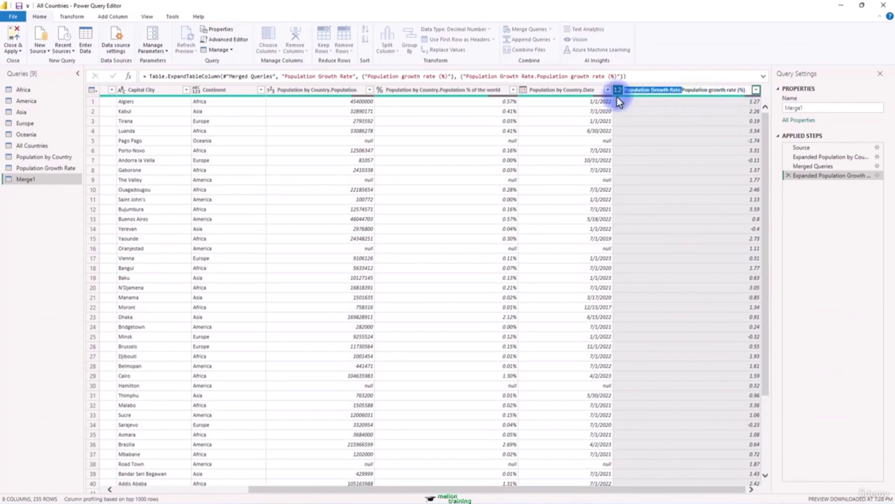
pyautogui.press('Return')
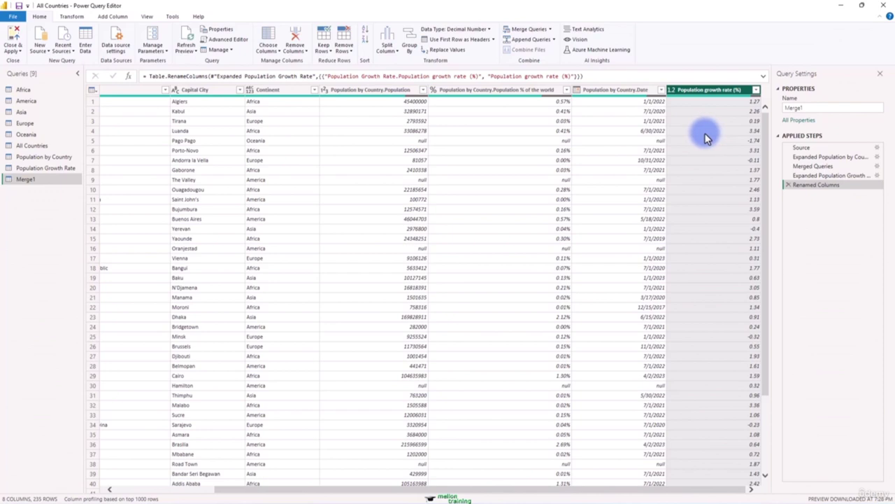
# Step: Rename the Merge1 query as All Countries and Population Data and check its query properties
pyautogui.click(820, 107)
pyautogui.press('BackSpace')
pyautogui.press('BackSpace')
pyautogui.press('BackSpace')
pyautogui.press('BackSpace')
pyautogui.press('BackSpace')
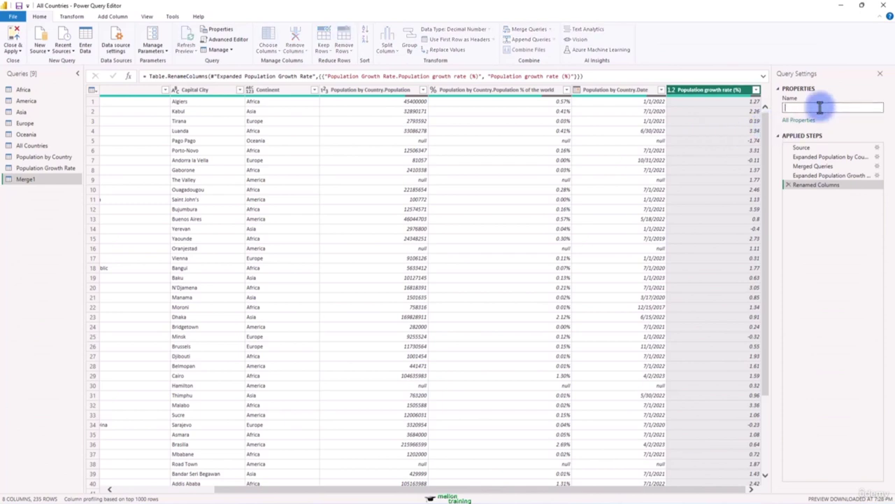
pyautogui.write('All Countries and Population Data')
pyautogui.press('Return')
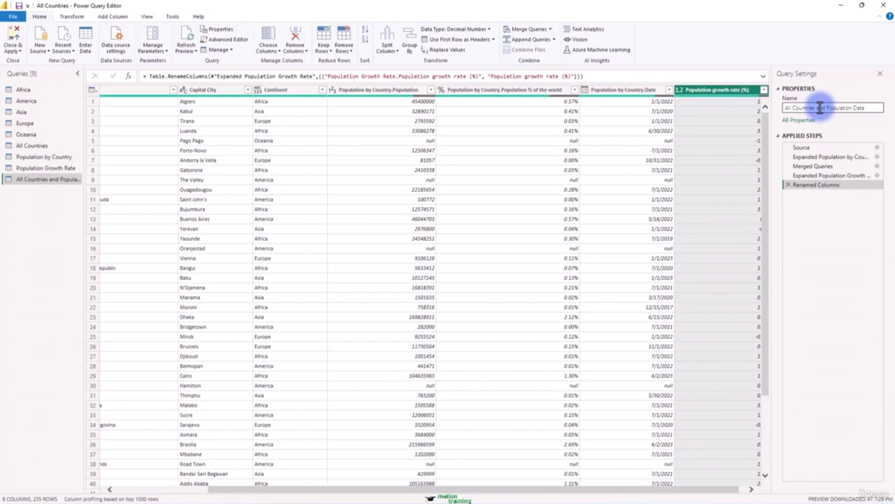
pyautogui.click(800, 121)
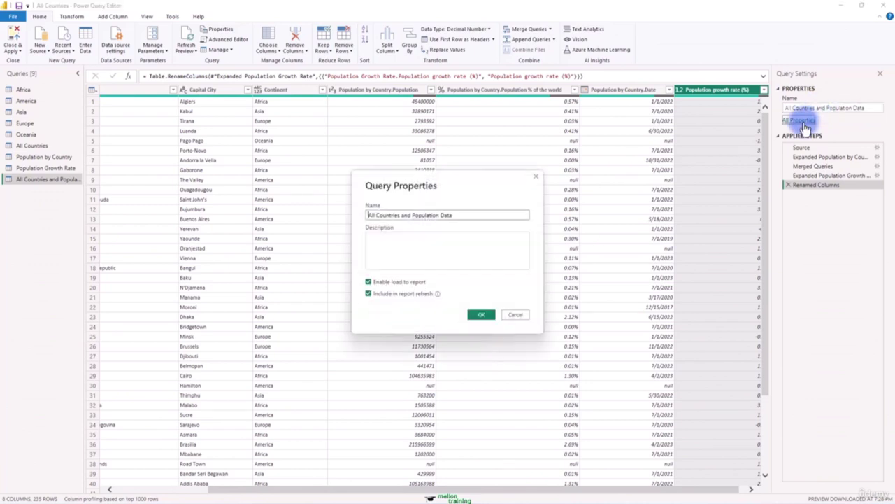
pyautogui.click(517, 316)
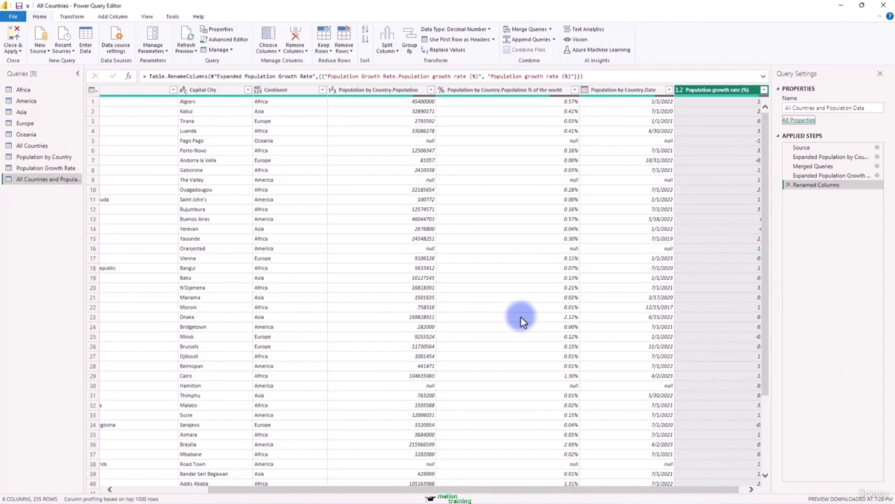
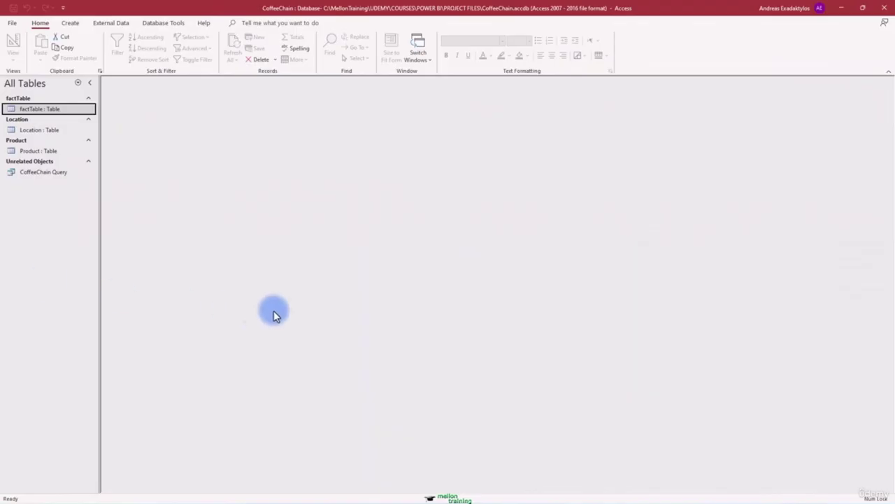
# Step: Examine the factTable, Location and Product tables of the CoffeeChain database one by one in Access and close the database
pyautogui.doubleClick(38, 114)
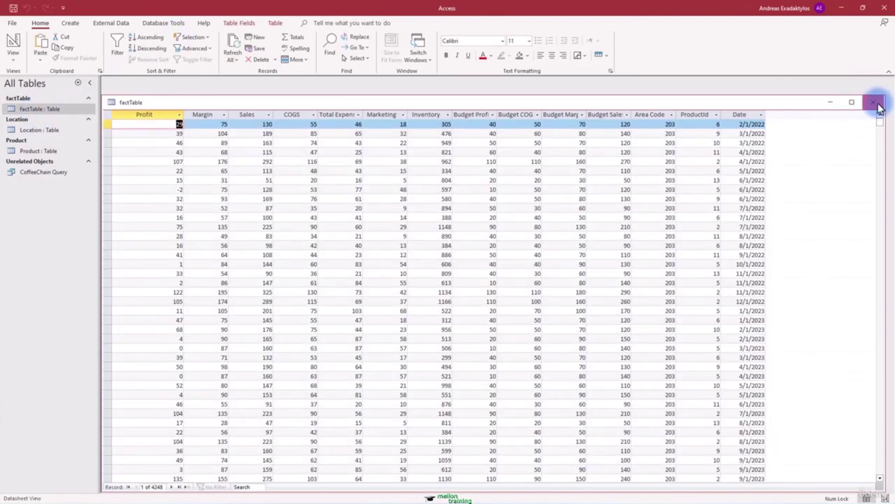
pyautogui.click(875, 103)
pyautogui.doubleClick(32, 130)
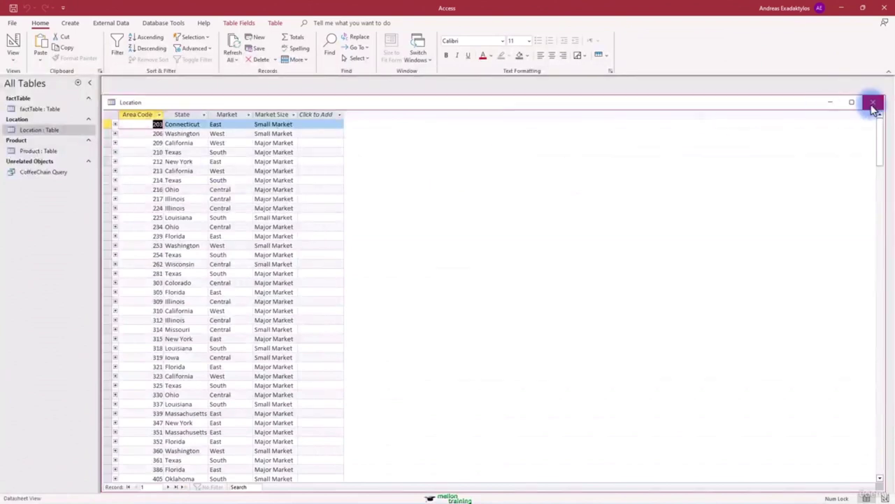
pyautogui.click(873, 103)
pyautogui.doubleClick(44, 153)
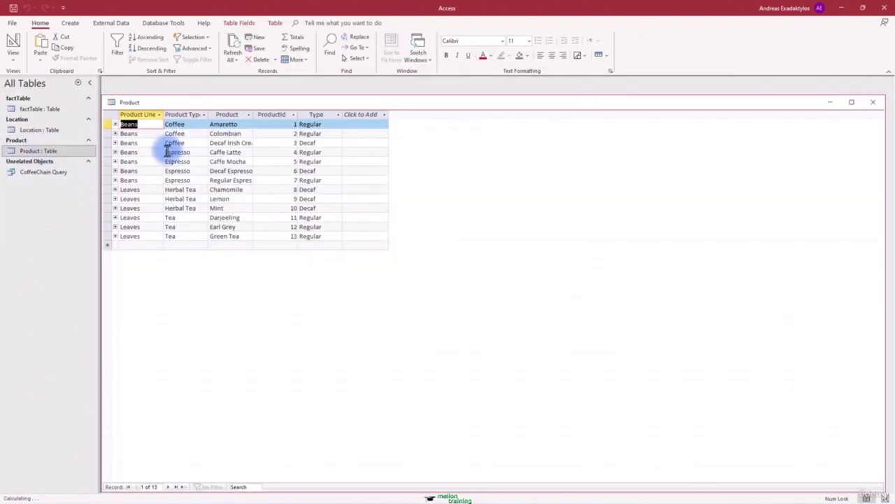
pyautogui.click(874, 104)
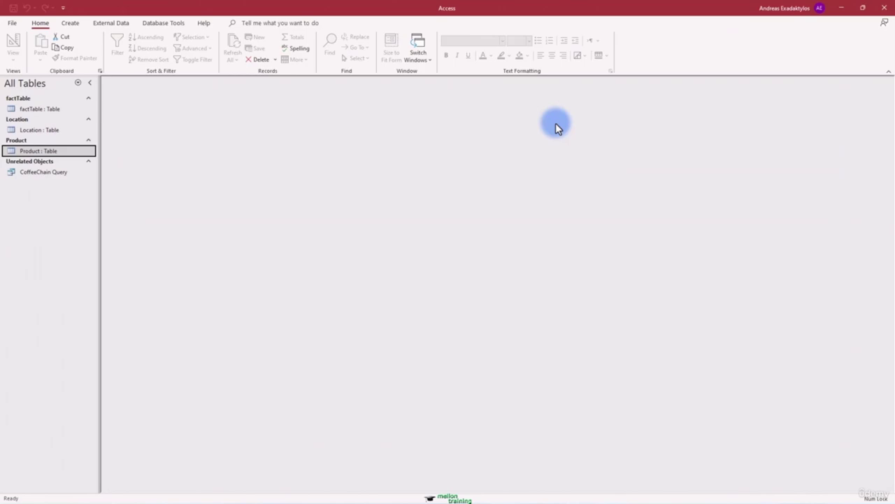
pyautogui.click(883, 8)
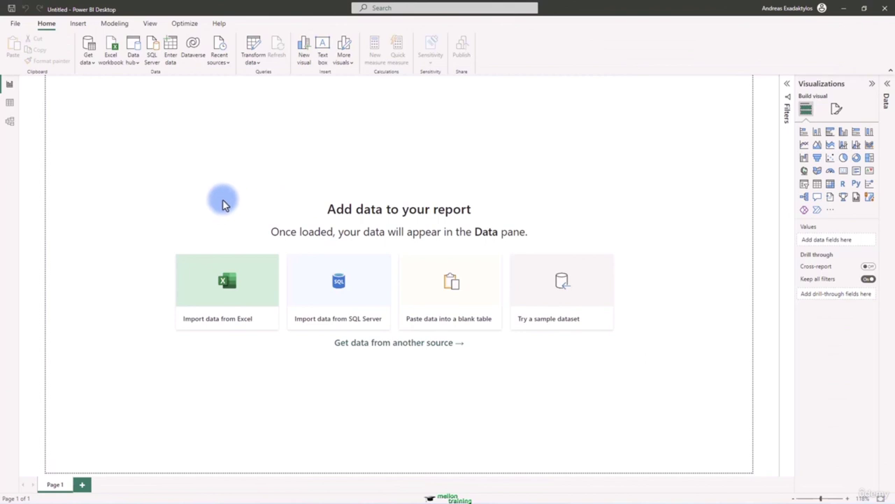
# Step: Load only the CoffeeChain Query from the CoffeeChain Access database into the blank Power BI Desktop report
pyautogui.click(92, 62)
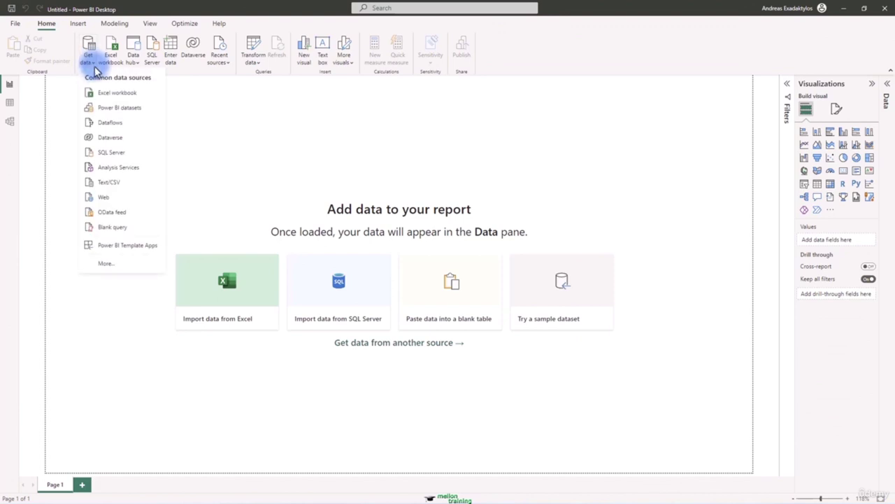
pyautogui.click(91, 60)
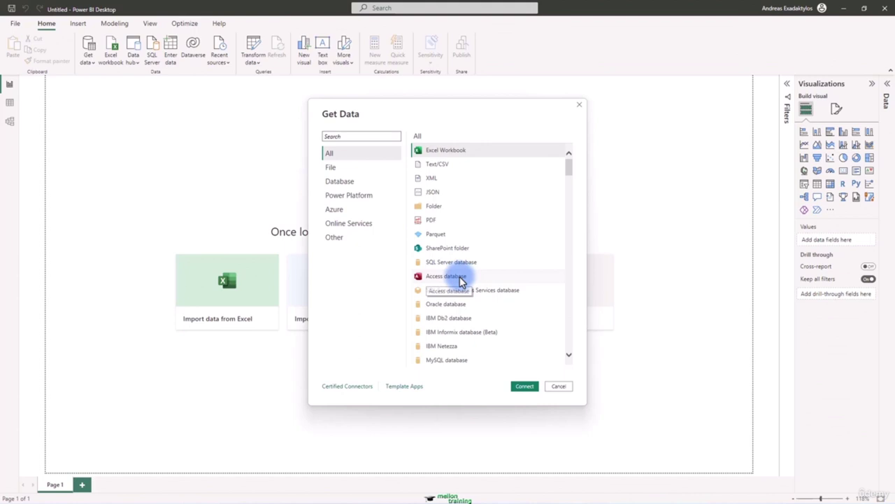
pyautogui.click(459, 277)
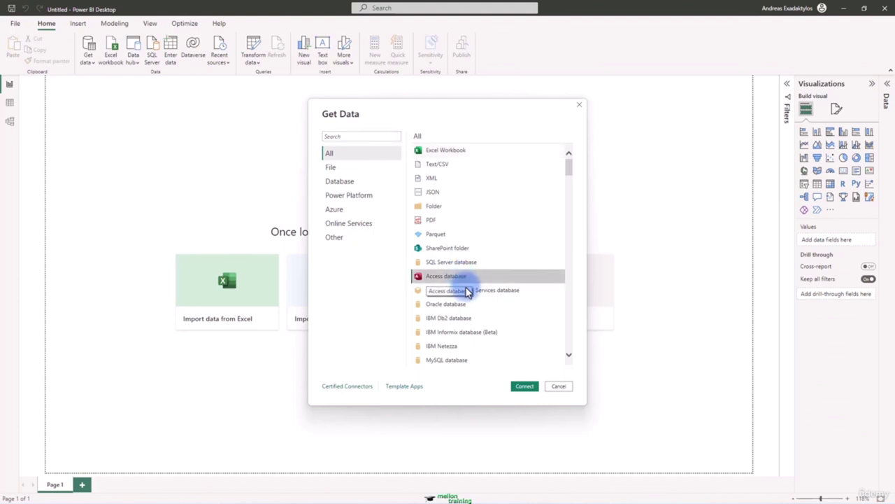
pyautogui.click(532, 385)
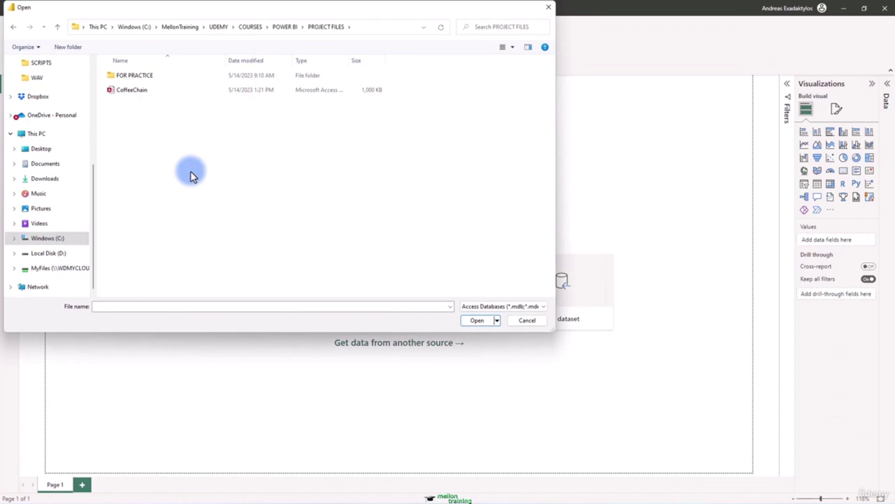
pyautogui.doubleClick(127, 94)
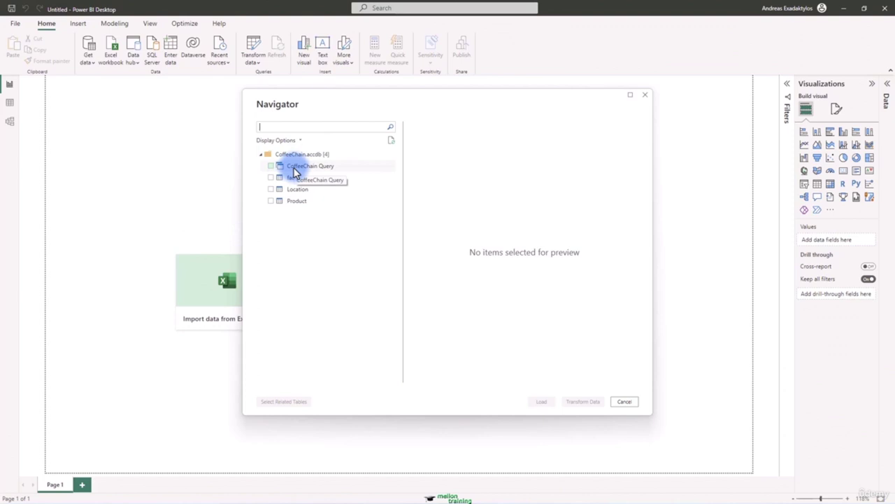
pyautogui.click(272, 166)
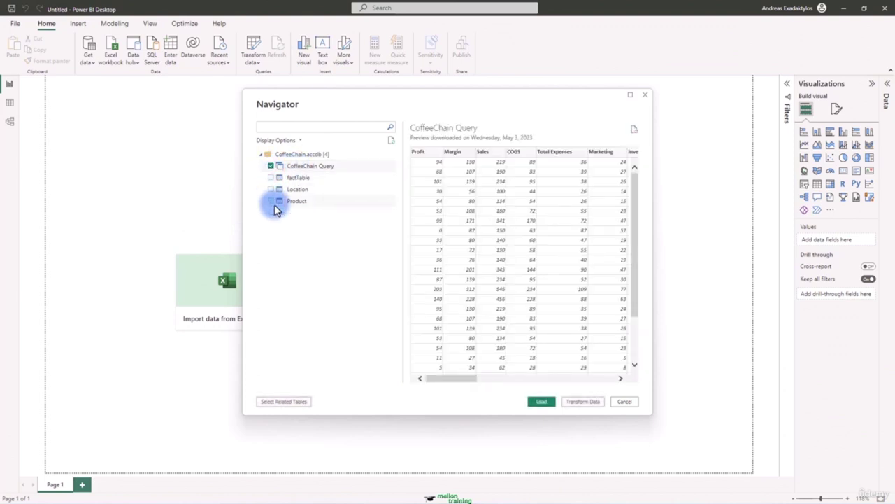
pyautogui.click(537, 402)
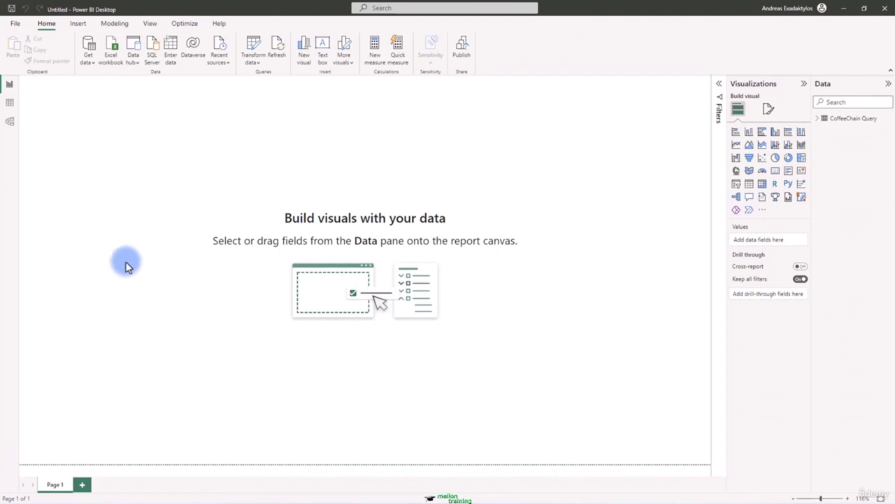
# Step: Examine the CoffeeChain Query's field list and its records across all columns in the data view
pyautogui.click(818, 122)
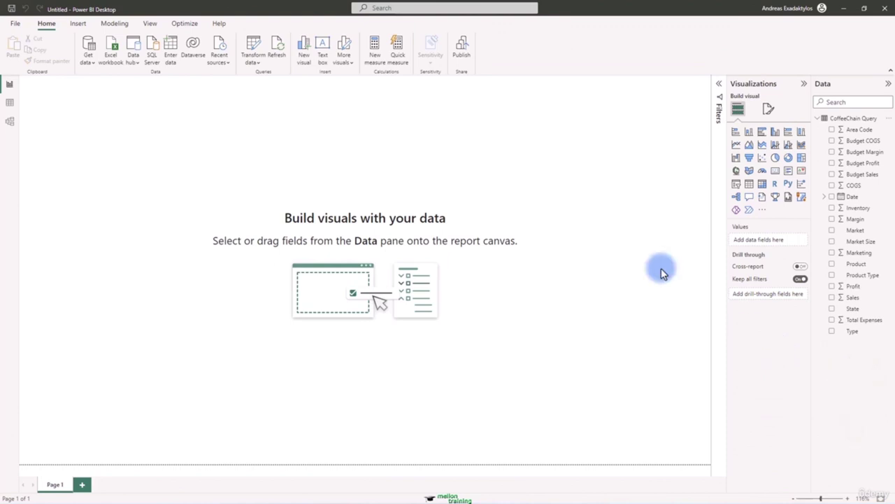
pyautogui.click(10, 103)
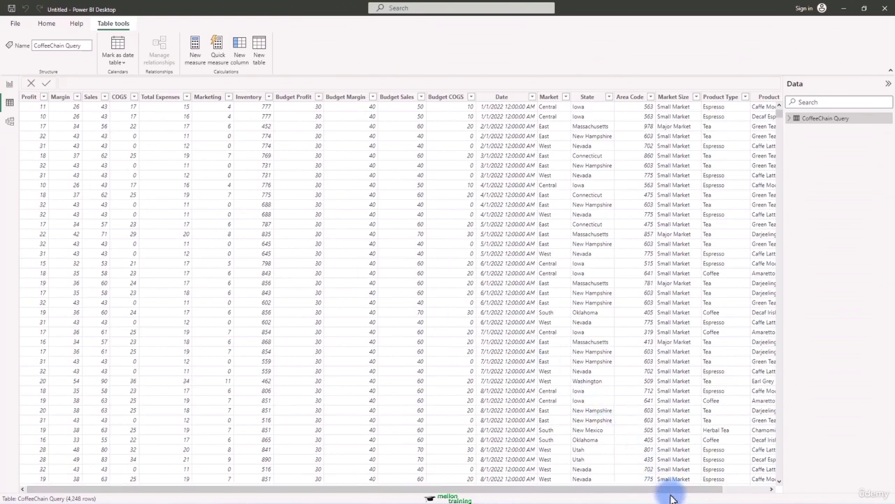
pyautogui.moveTo(670, 489); pyautogui.dragTo(739, 489)
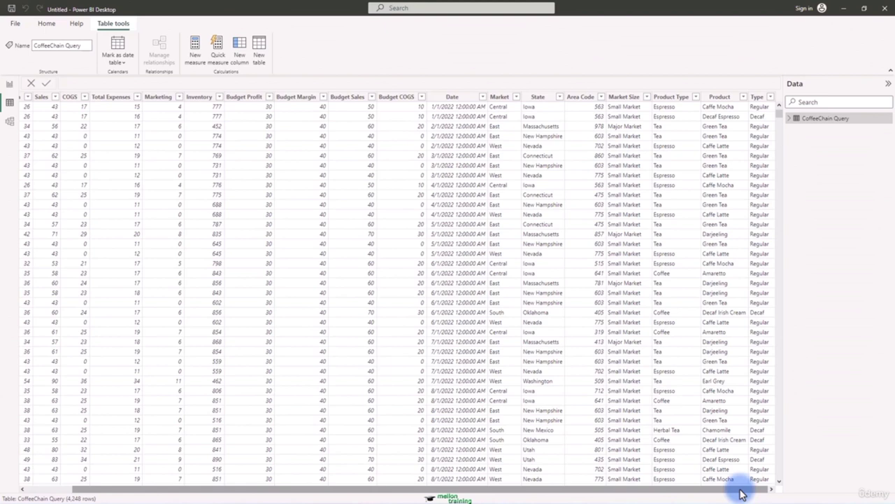
pyautogui.moveTo(741, 493); pyautogui.dragTo(691, 493)
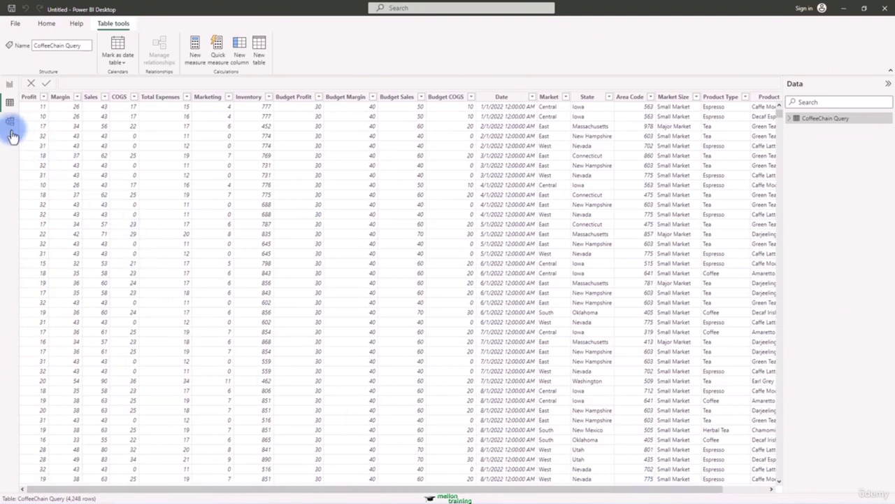
# Step: Add a card visual to the report page and show the sum of the Sales field in it
pyautogui.click(9, 86)
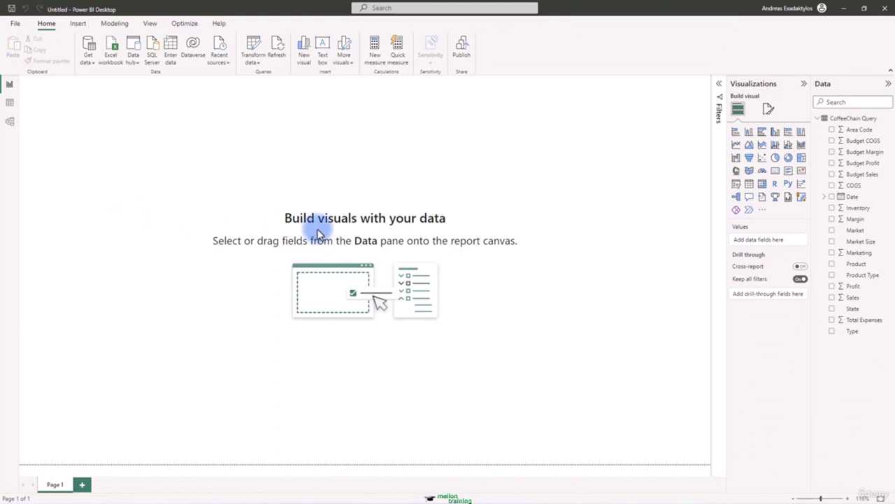
pyautogui.click(776, 174)
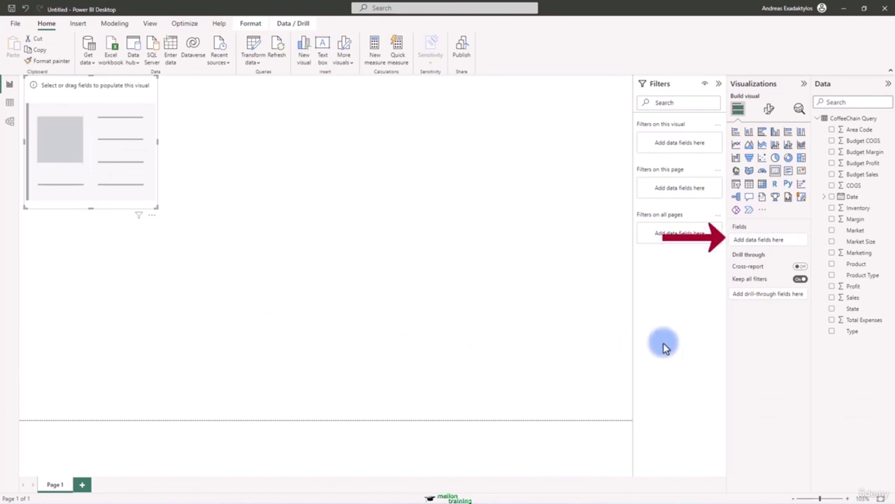
pyautogui.moveTo(855, 296); pyautogui.dragTo(777, 244)
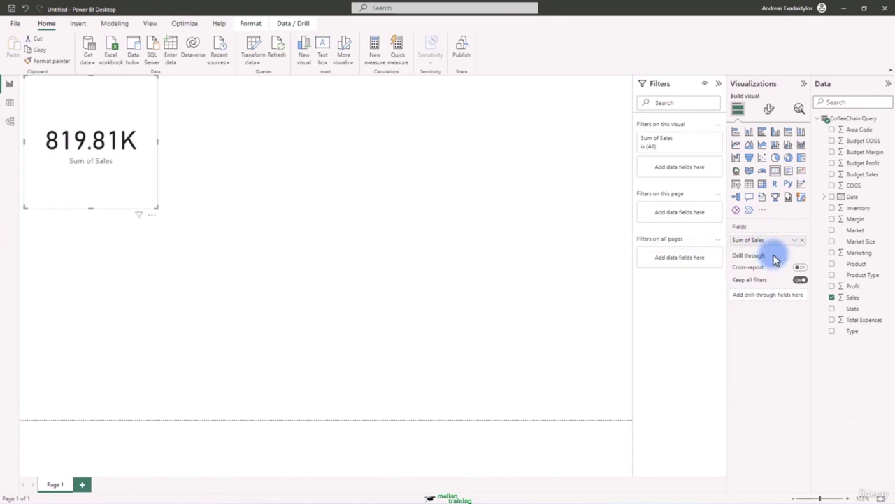
# Step: Format the Sales field as $ English (United States) currency with 0 decimal places
pyautogui.click(853, 298)
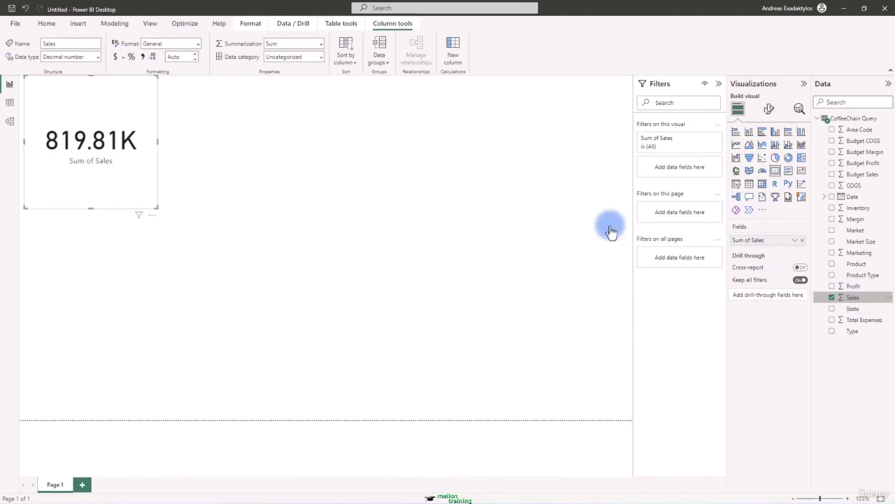
pyautogui.click(123, 58)
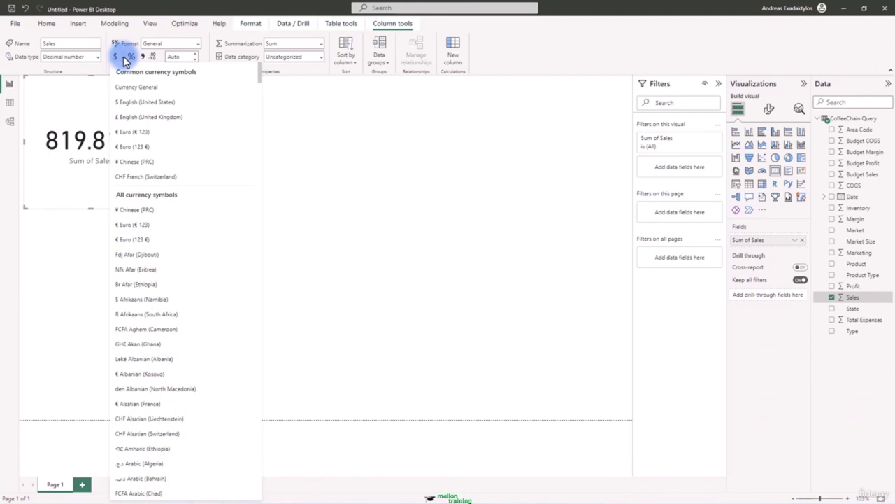
pyautogui.click(148, 102)
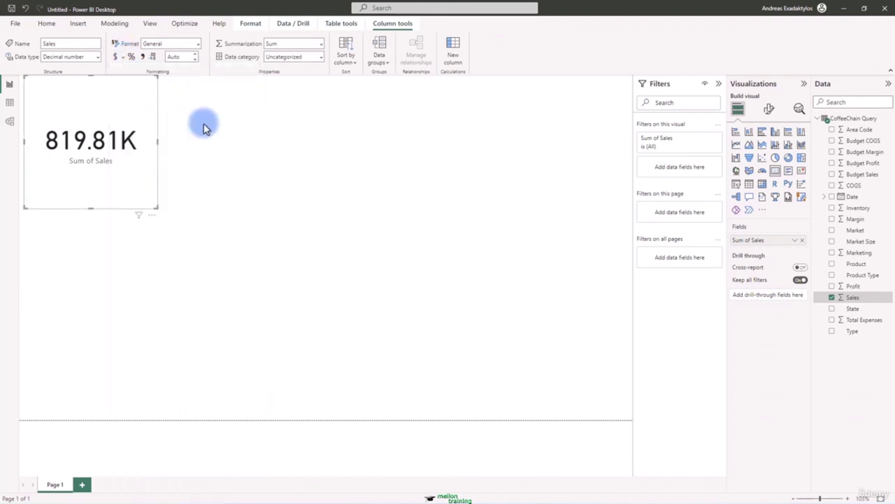
pyautogui.click(195, 60)
pyautogui.click(195, 60)
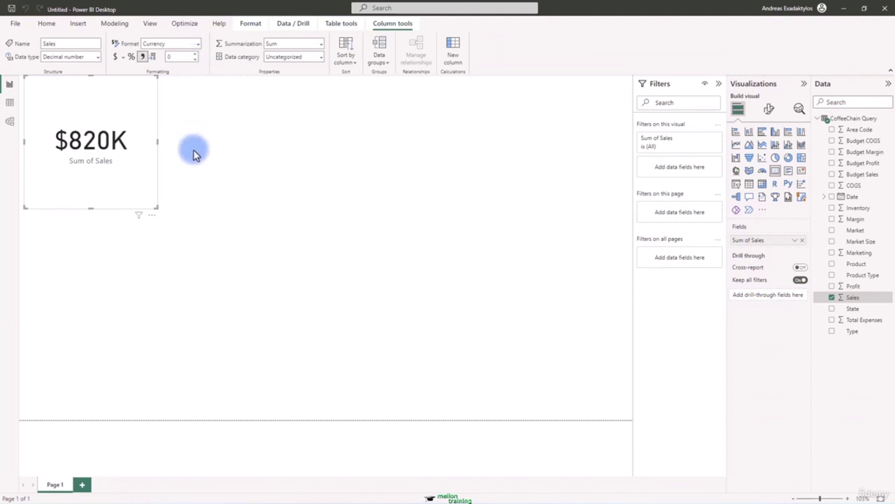
pyautogui.click(219, 147)
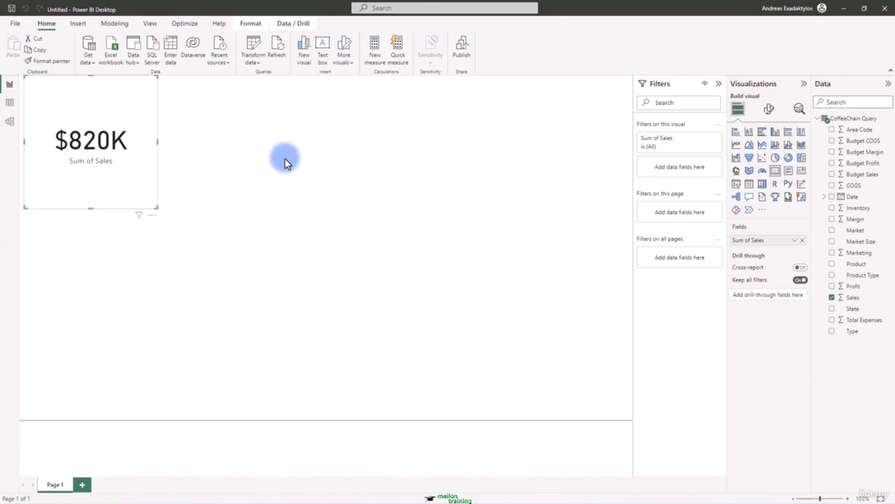
# Step: Set the Sales card's background color to the darkest shade of the theme's light blue
pyautogui.click(772, 112)
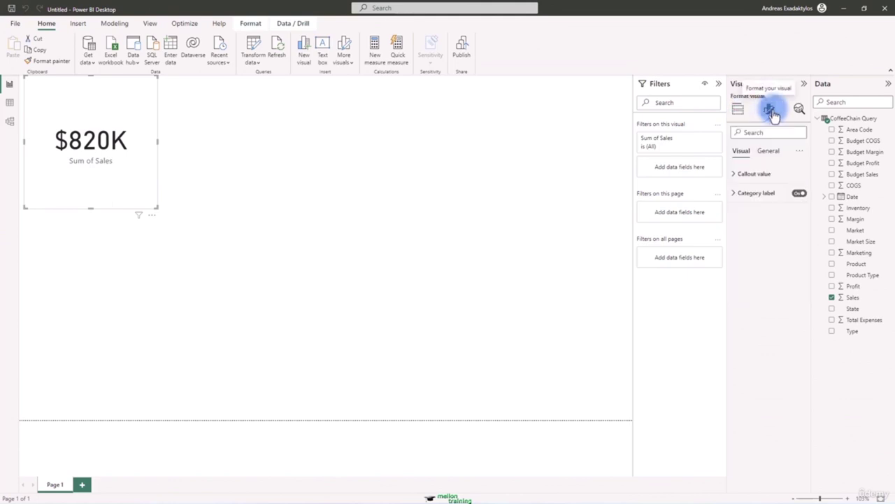
pyautogui.click(770, 151)
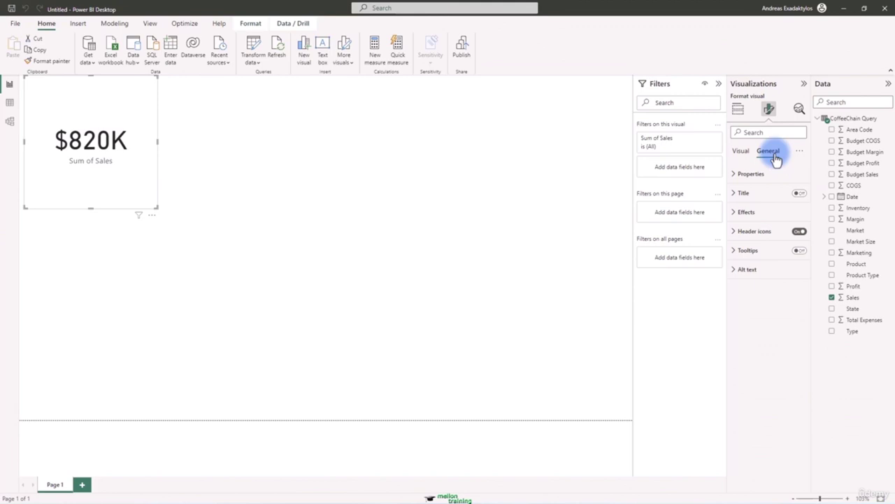
pyautogui.click(734, 217)
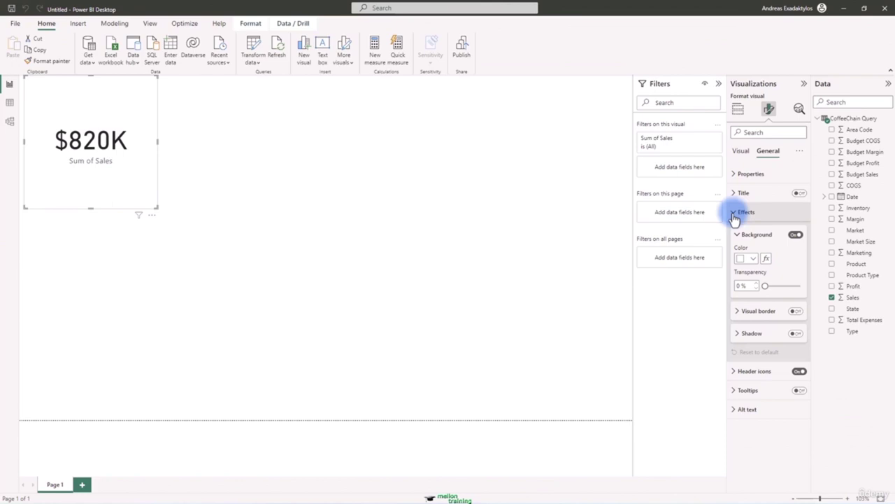
pyautogui.click(753, 258)
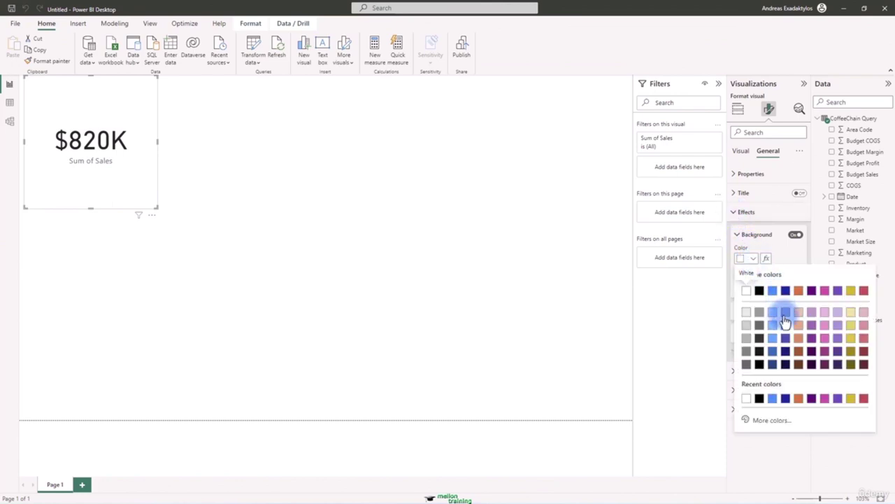
pyautogui.click(773, 365)
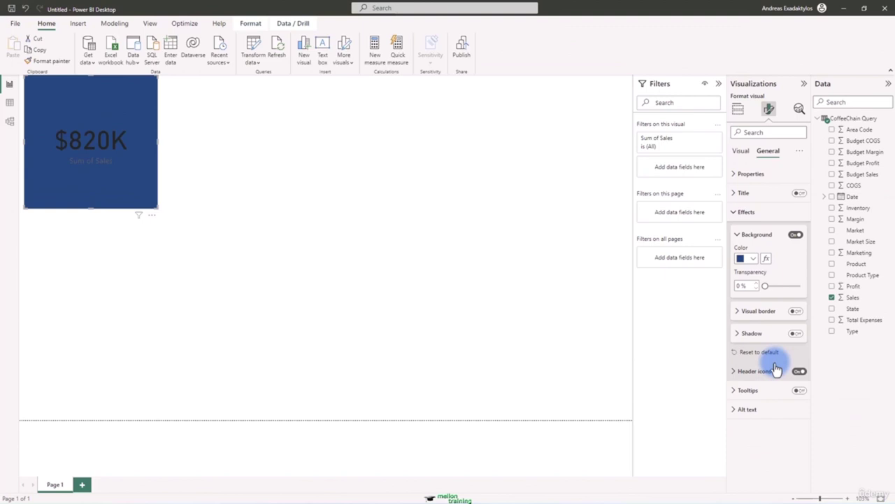
# Step: Set the font color of the card's callout value and category label to white
pyautogui.click(741, 151)
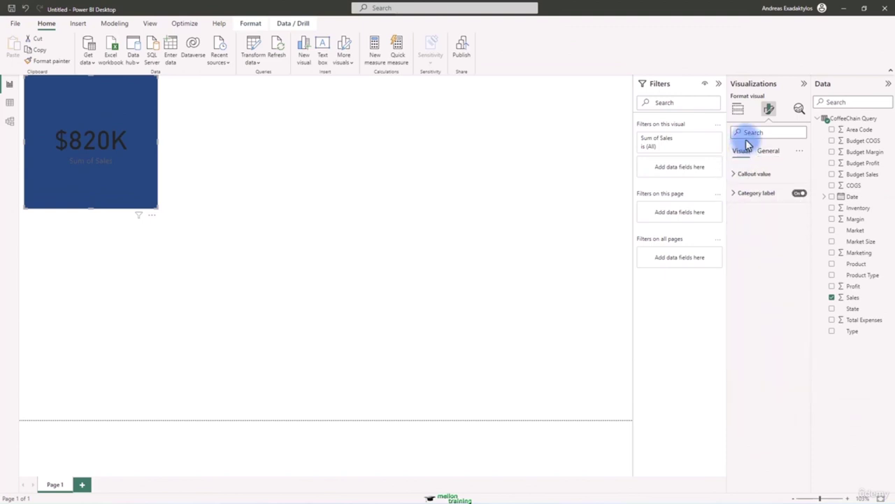
pyautogui.click(742, 174)
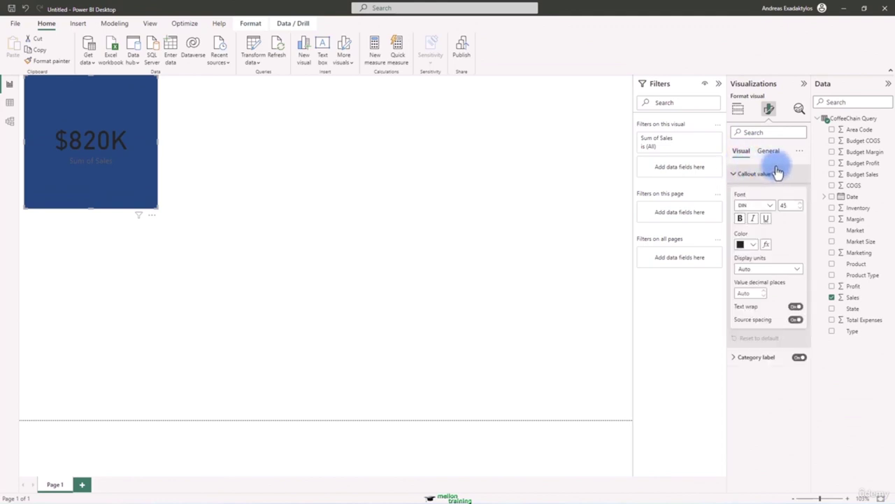
pyautogui.click(753, 245)
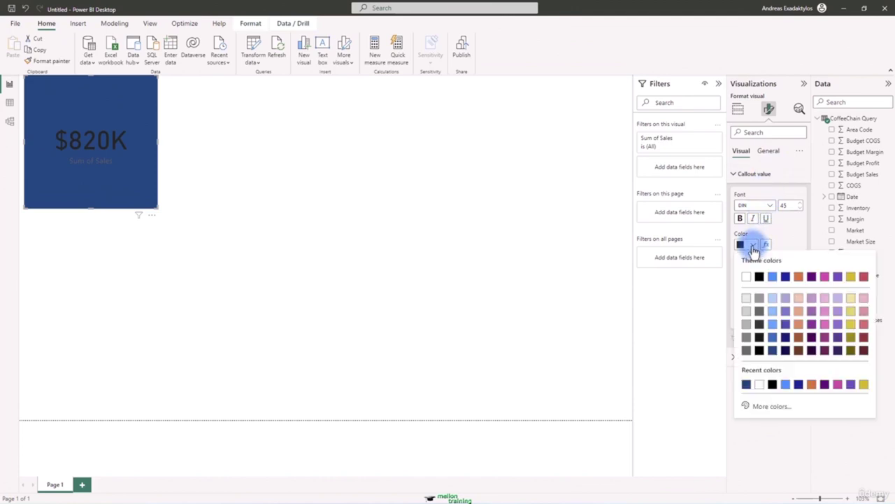
pyautogui.click(747, 276)
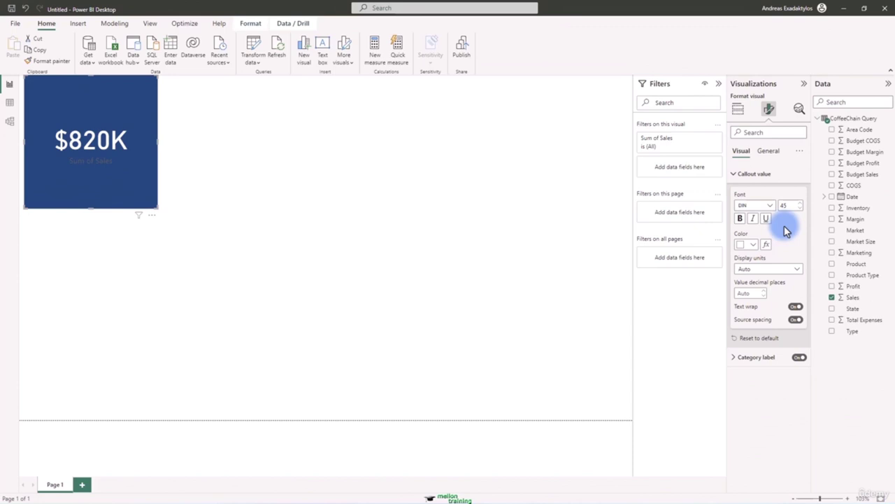
pyautogui.click(734, 358)
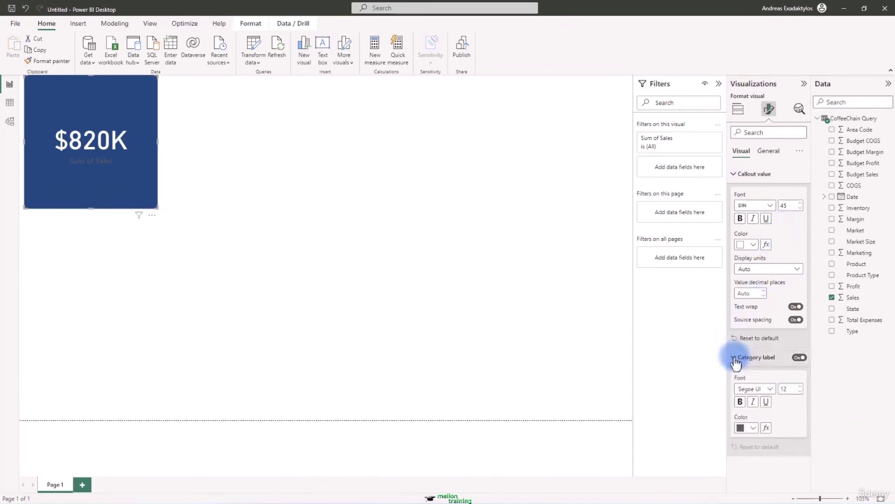
pyautogui.click(755, 429)
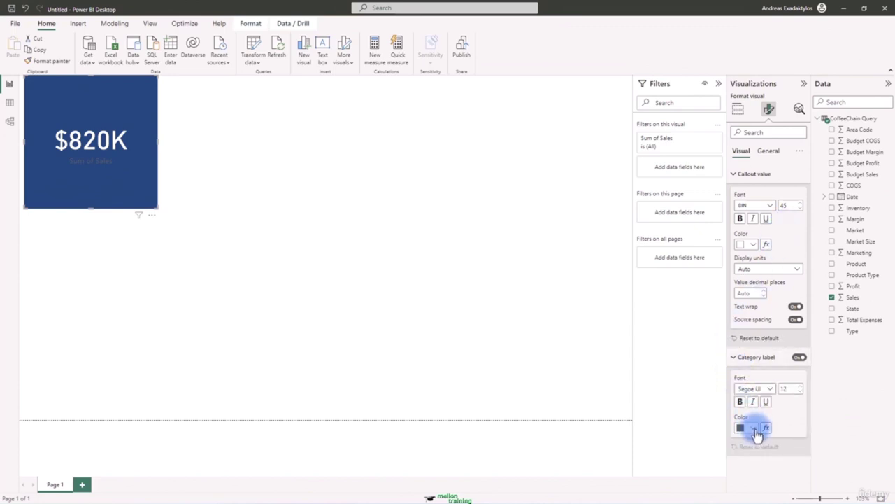
pyautogui.click(745, 283)
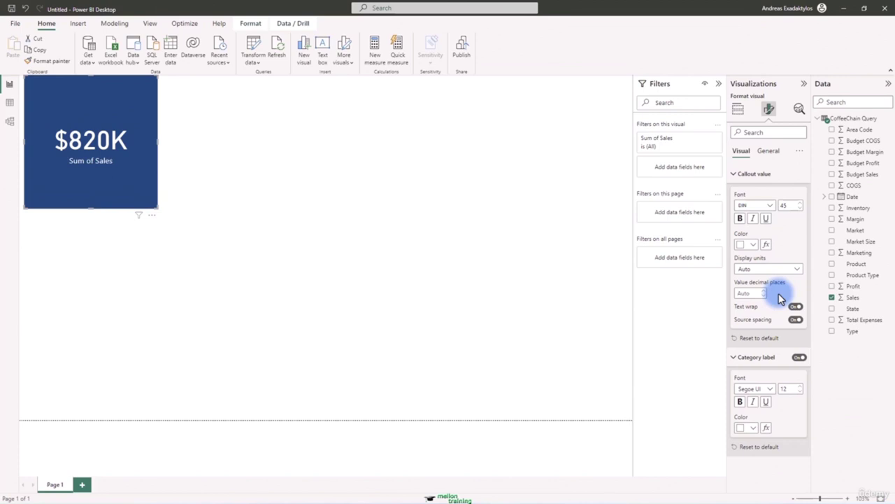
# Step: Give the Sales card a visual border with 20 px rounded corners and turn on its shadow
pyautogui.click(770, 152)
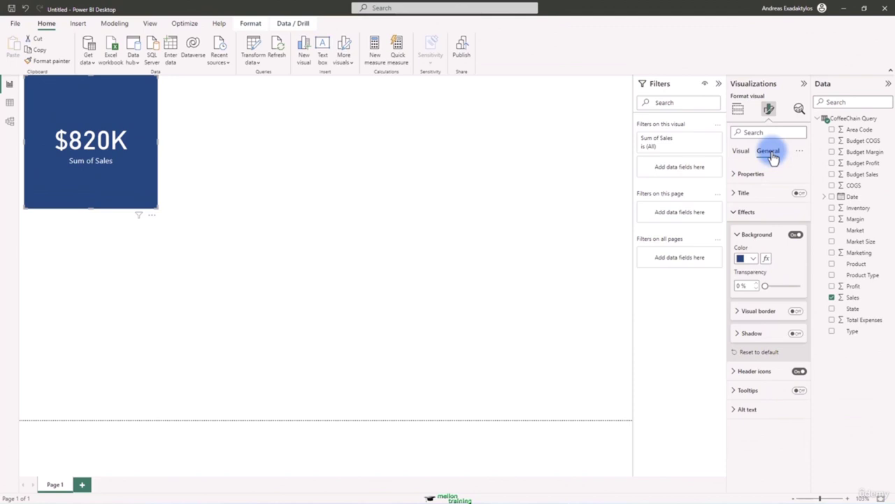
pyautogui.click(743, 312)
pyautogui.click(795, 312)
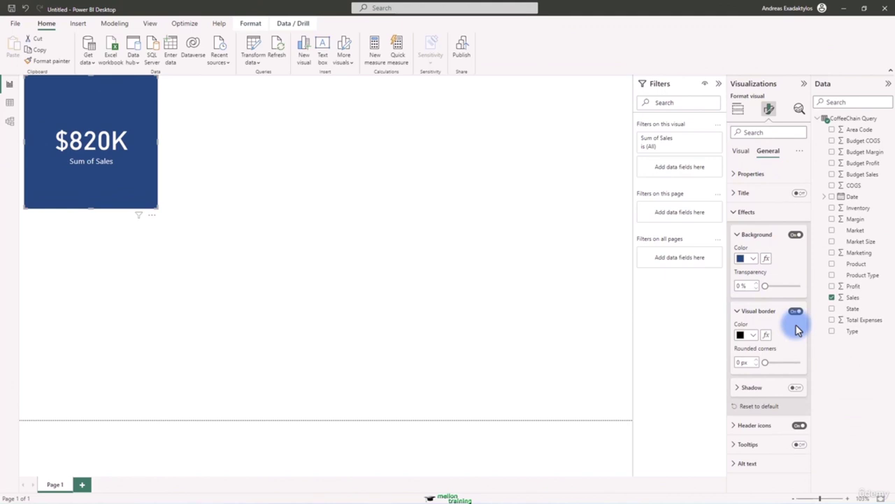
pyautogui.moveTo(766, 362); pyautogui.dragTo(788, 363)
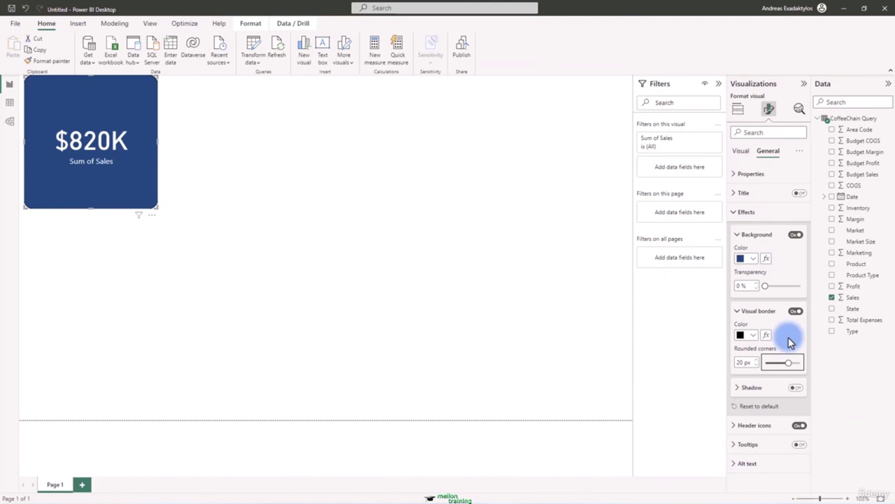
pyautogui.click(796, 388)
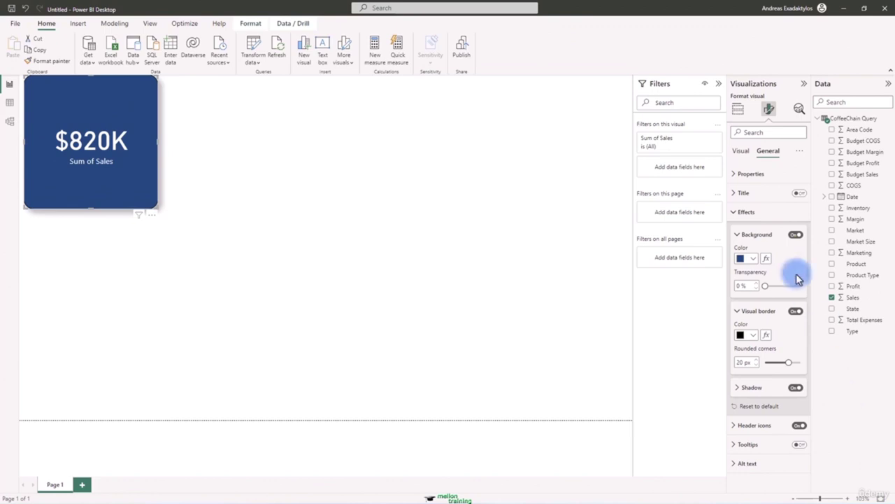
# Step: Open the card's Sum of Sales field name for renaming in this visual only
pyautogui.click(737, 109)
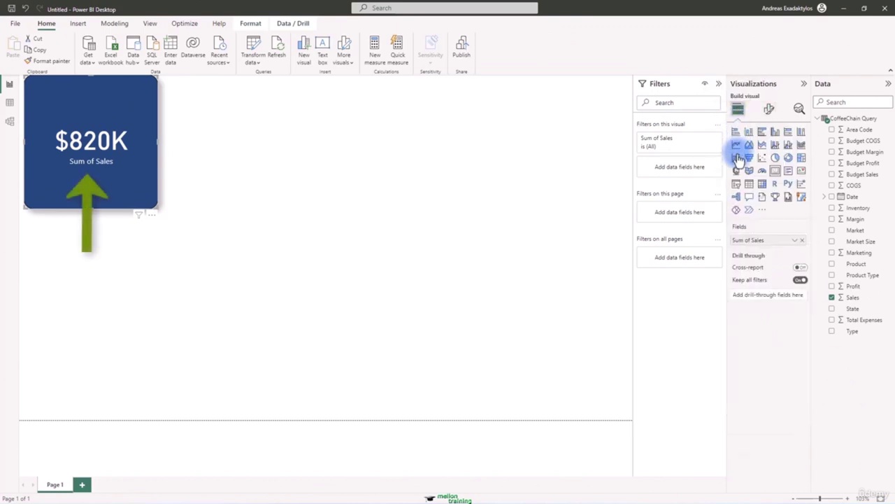
pyautogui.click(795, 241)
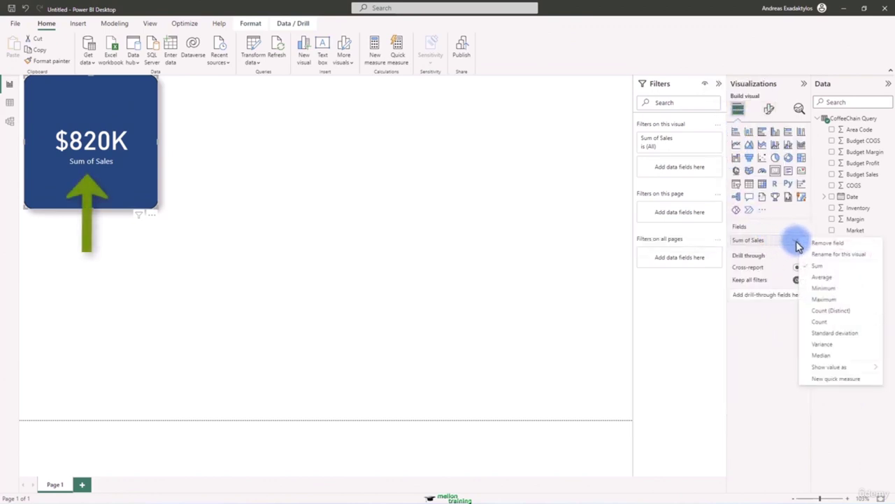
pyautogui.click(839, 254)
pyautogui.click(750, 240)
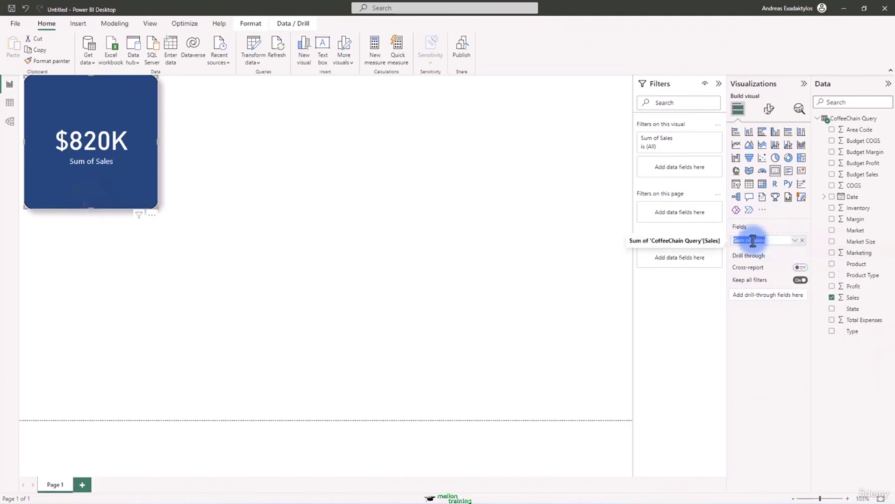
# Step: Rename the card's "Sum of Sales" field label to "Sales"
pyautogui.press('BackSpace')
pyautogui.press('BackSpace')
pyautogui.press('BackSpace')
pyautogui.press('BackSpace')
pyautogui.press('BackSpace')
pyautogui.press('BackSpace')
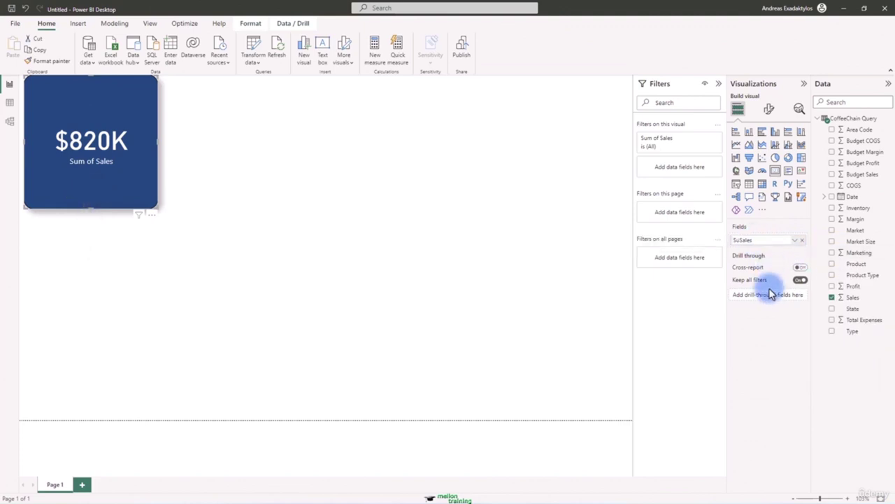
pyautogui.press('Return')
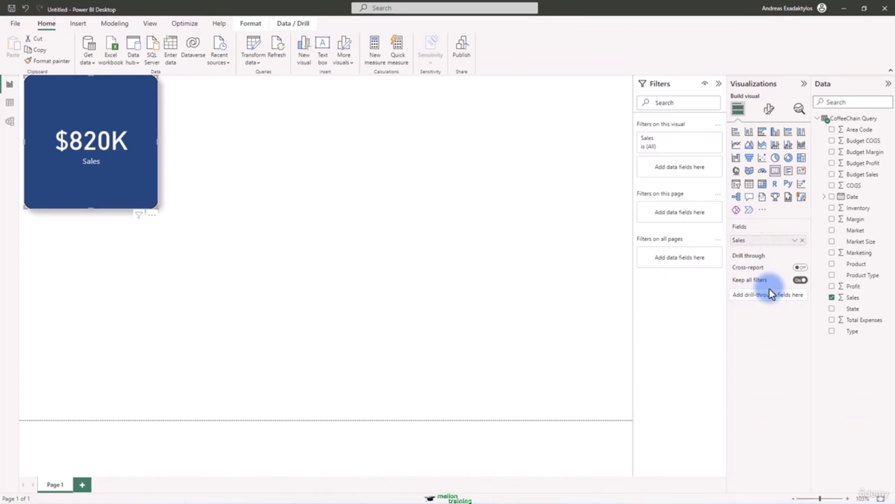
# Step: Reduce the Sales card's height to about half and move it slightly down, flush with the page's left edge
pyautogui.moveTo(83, 211); pyautogui.dragTo(98, 142)
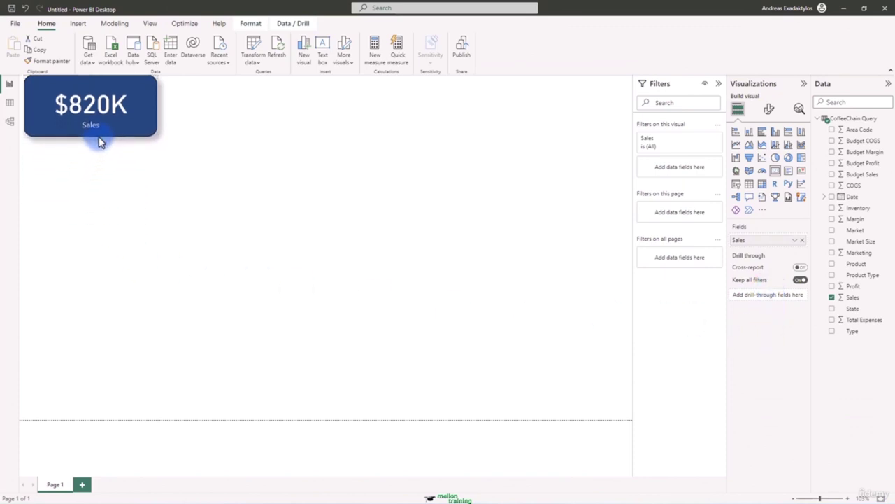
pyautogui.moveTo(98, 78); pyautogui.dragTo(94, 100)
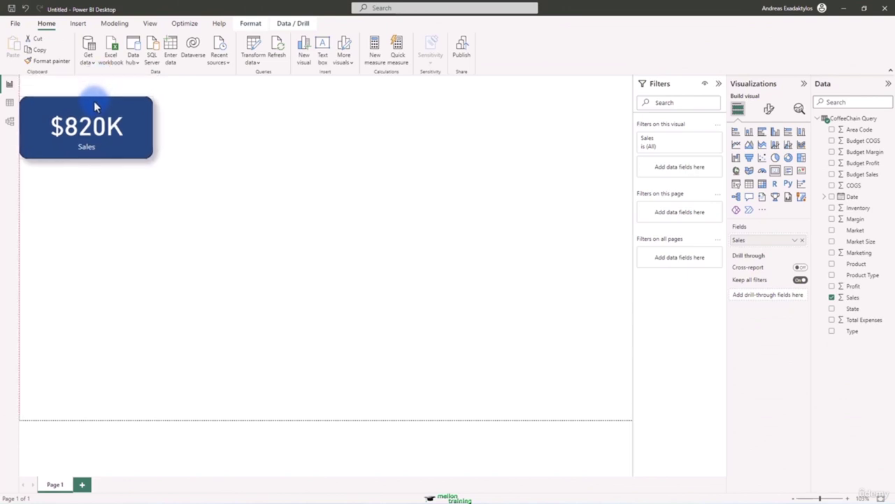
pyautogui.moveTo(95, 103); pyautogui.dragTo(95, 106)
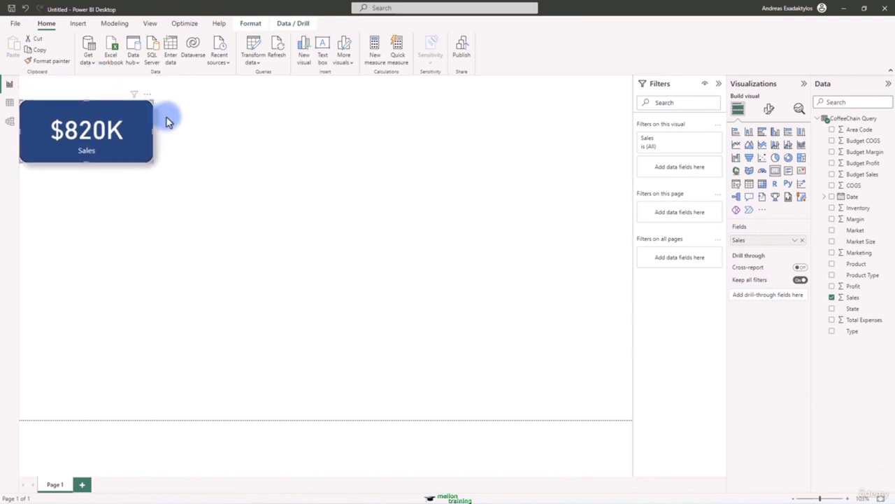
# Step: Duplicate the Sales card, place the copy beside the original, and replace its field with COGS
pyautogui.hotkey('ctrl', 'c')
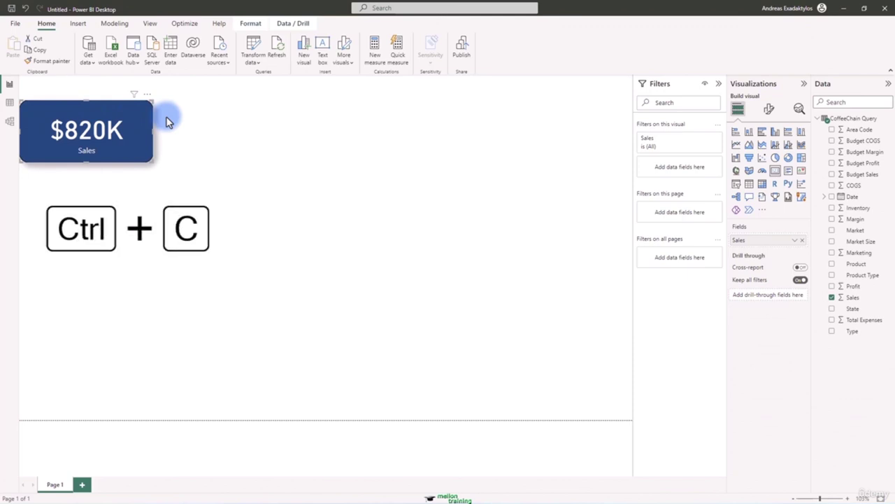
pyautogui.hotkey('ctrl', 'v')
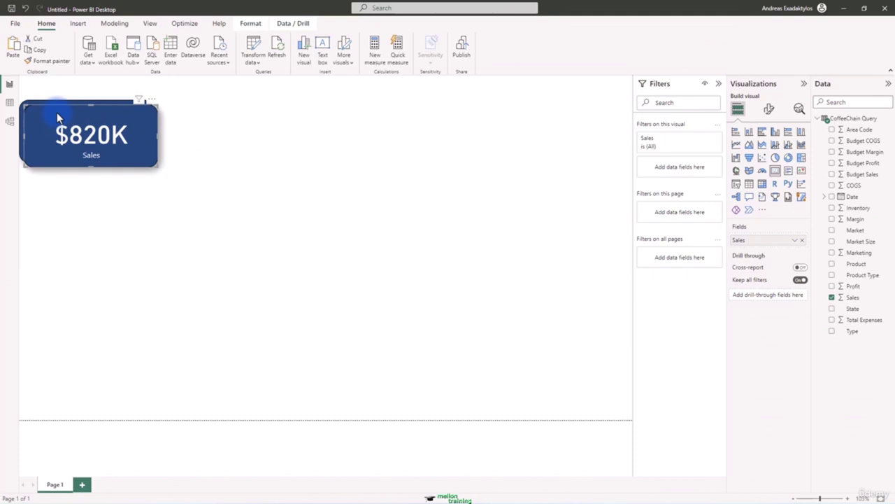
pyautogui.moveTo(59, 117); pyautogui.dragTo(194, 114)
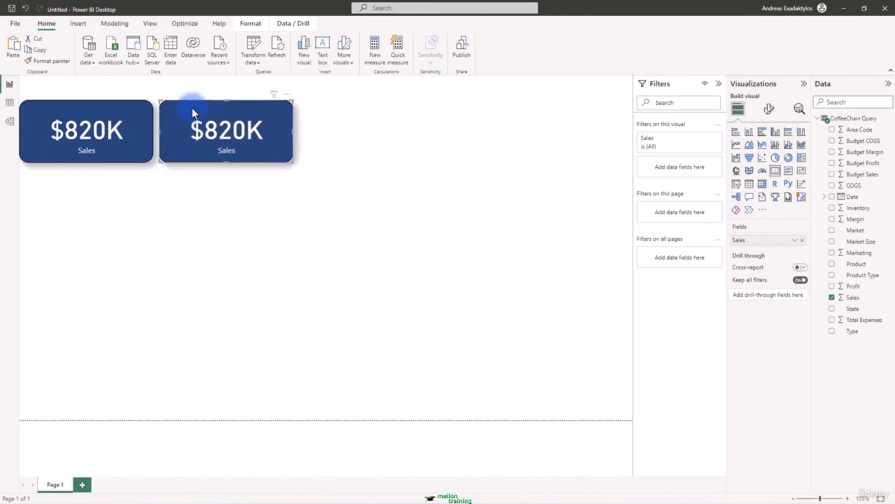
pyautogui.moveTo(850, 185); pyautogui.dragTo(778, 242)
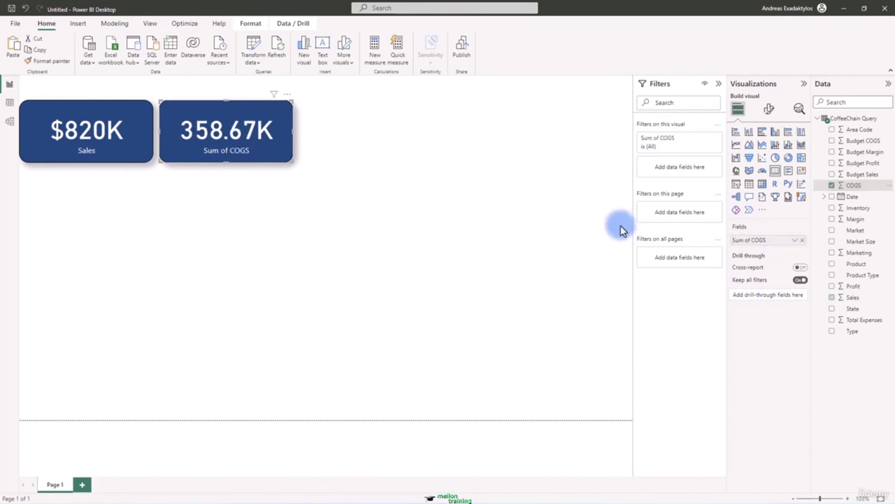
# Step: Format the COGS column as dollar currency with 0 decimal places
pyautogui.click(852, 186)
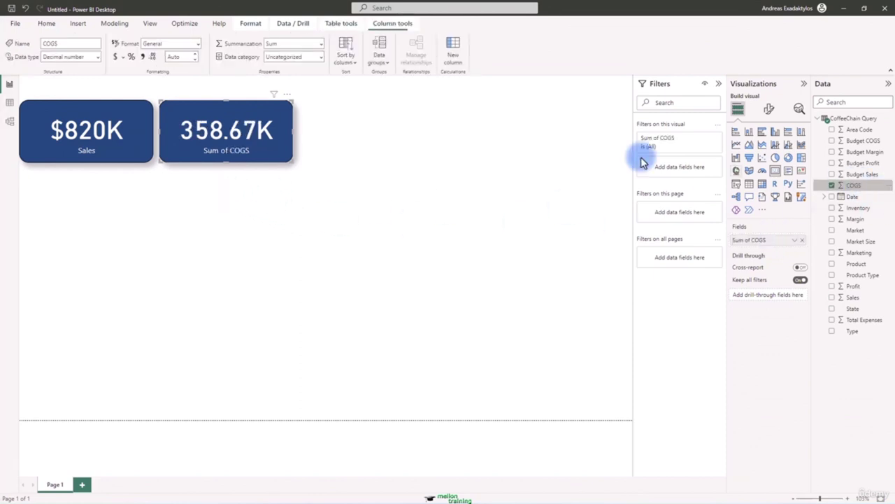
pyautogui.click(114, 60)
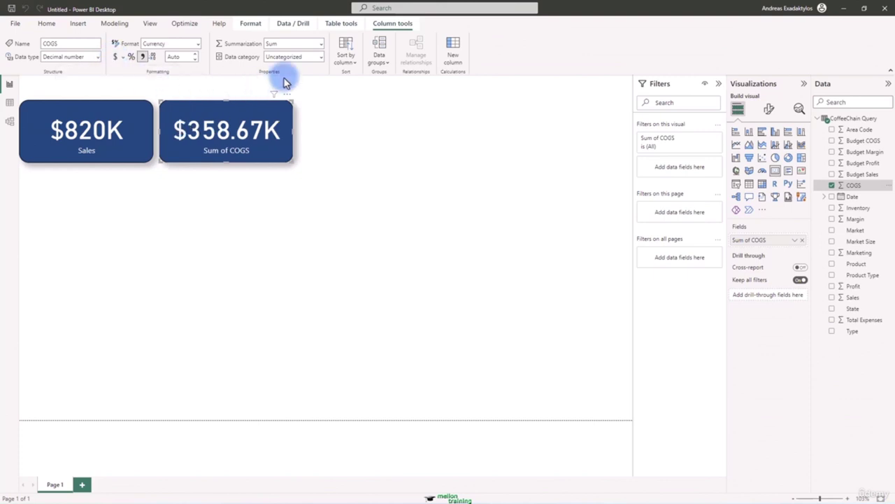
pyautogui.click(196, 59)
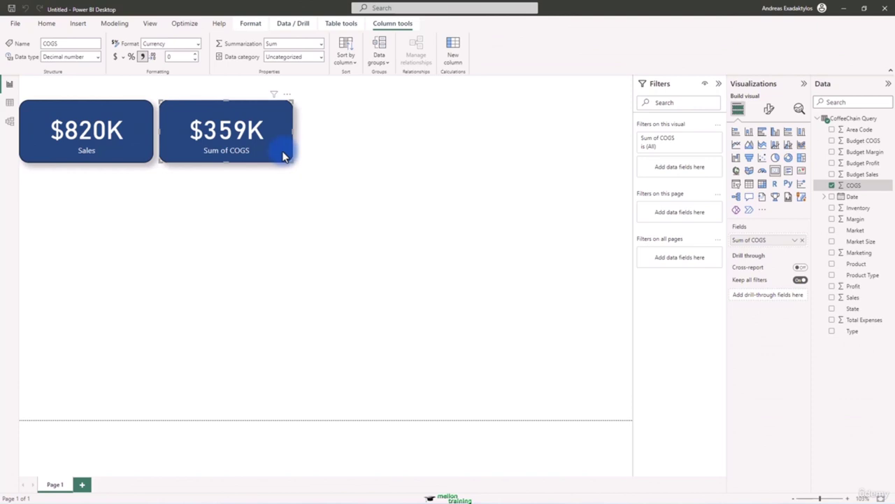
# Step: Duplicate the COGS card, place the copy next in the row, and replace its field with Total Expenses
pyautogui.hotkey('ctrl', 'c')
pyautogui.hotkey('ctrl', 'v')
pyautogui.moveTo(245, 149); pyautogui.dragTo(391, 151)
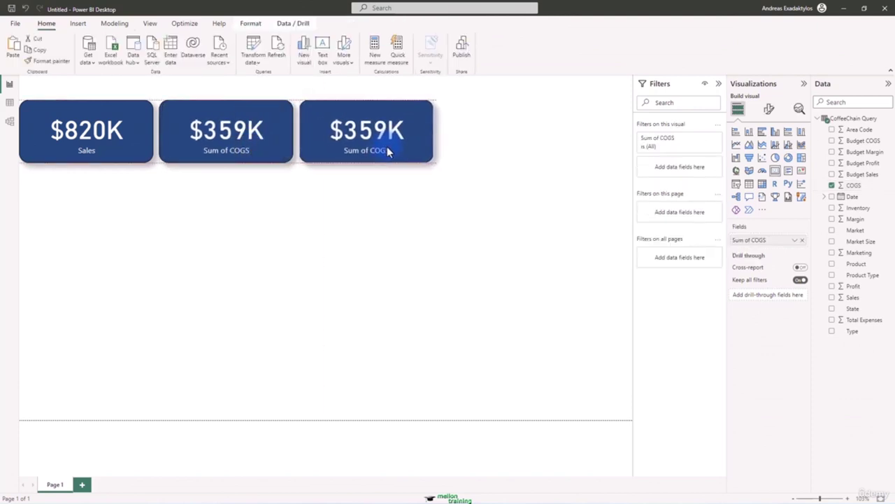
pyautogui.moveTo(871, 320); pyautogui.dragTo(781, 242)
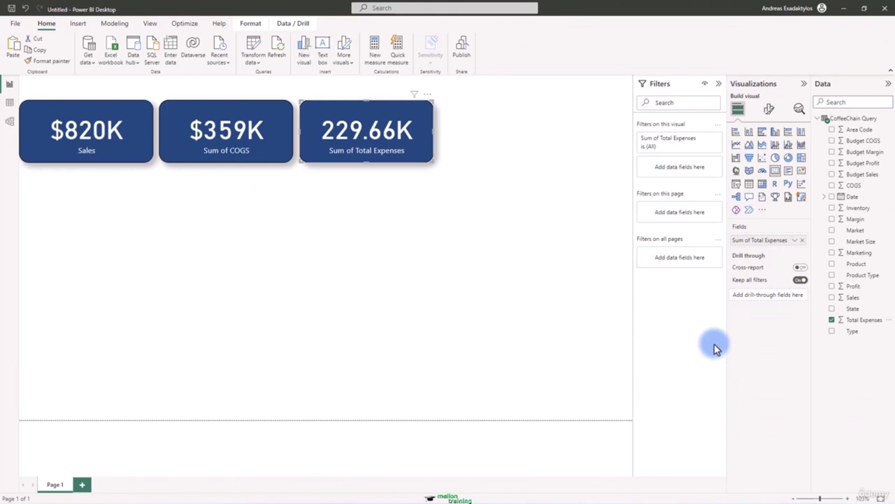
# Step: Rename the third card's field label to "Total Expenses"
pyautogui.click(796, 241)
pyautogui.click(810, 253)
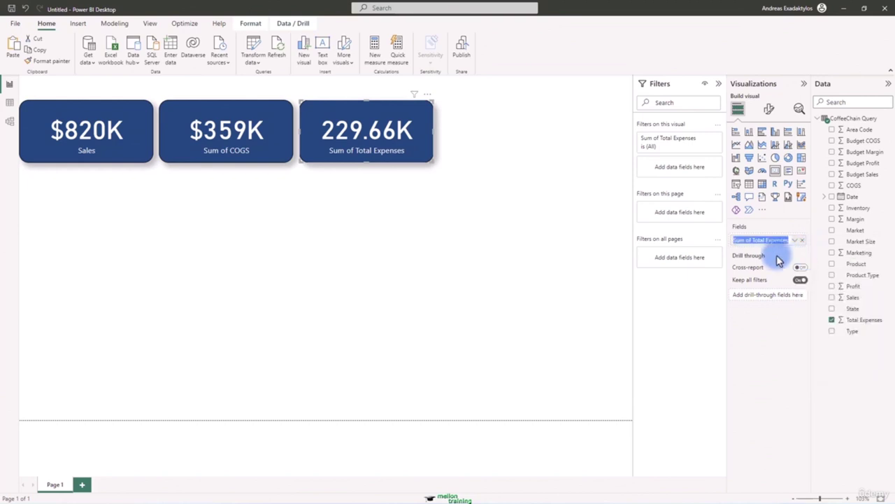
pyautogui.click(757, 240)
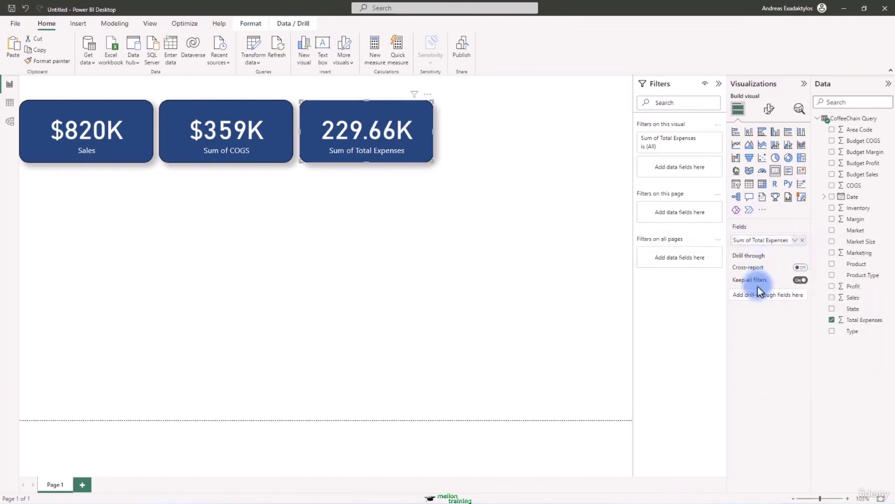
pyautogui.press('BackSpace')
pyautogui.press('BackSpace')
pyautogui.press('BackSpace')
pyautogui.press('BackSpace')
pyautogui.press('BackSpace')
pyautogui.press('BackSpace')
pyautogui.press('BackSpace')
pyautogui.click(782, 364)
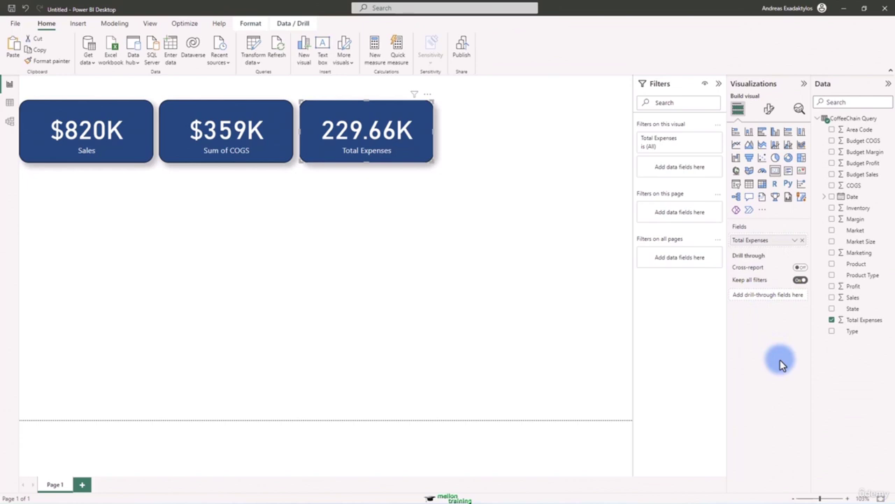
# Step: Rename the second card's field label to "COGS"
pyautogui.click(277, 160)
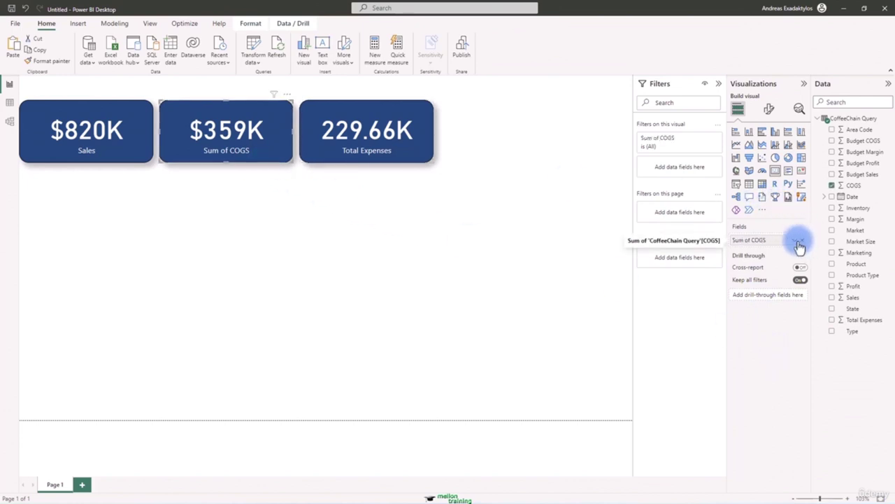
pyautogui.click(799, 243)
pyautogui.click(819, 253)
pyautogui.click(750, 240)
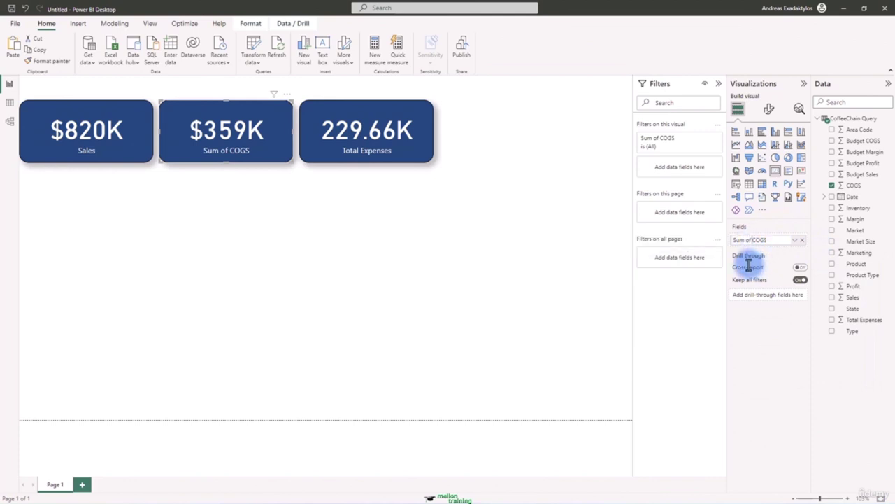
pyautogui.press('BackSpace')
pyautogui.press('BackSpace')
pyautogui.press('BackSpace')
pyautogui.press('BackSpace')
pyautogui.press('BackSpace')
pyautogui.press('BackSpace')
pyautogui.press('BackSpace')
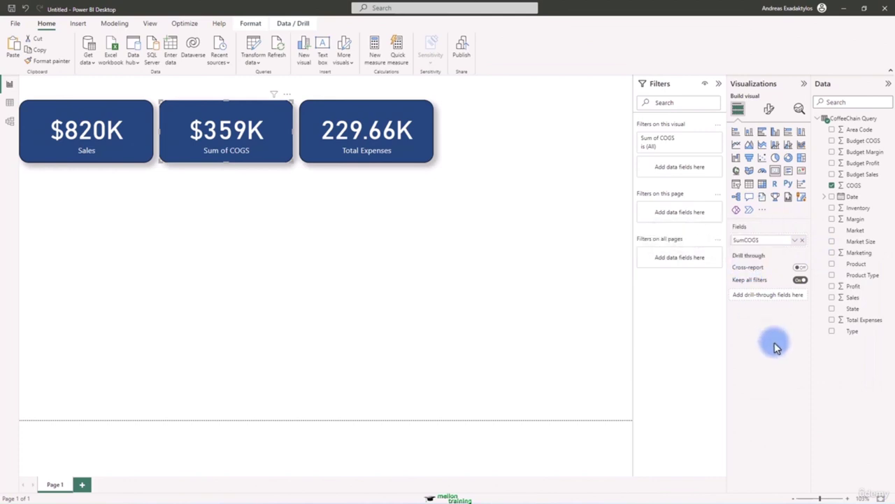
pyautogui.press('Return')
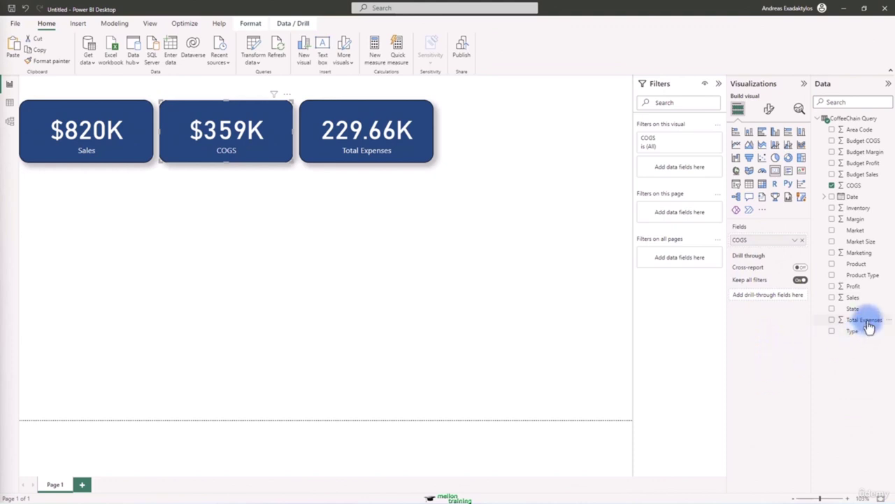
# Step: Format the Total Expenses column as dollar currency with 0 decimal places
pyautogui.click(866, 321)
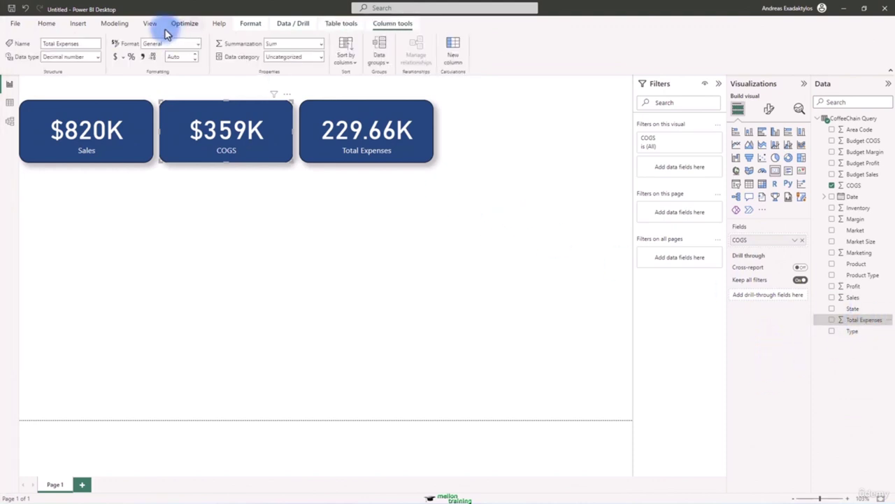
pyautogui.click(116, 57)
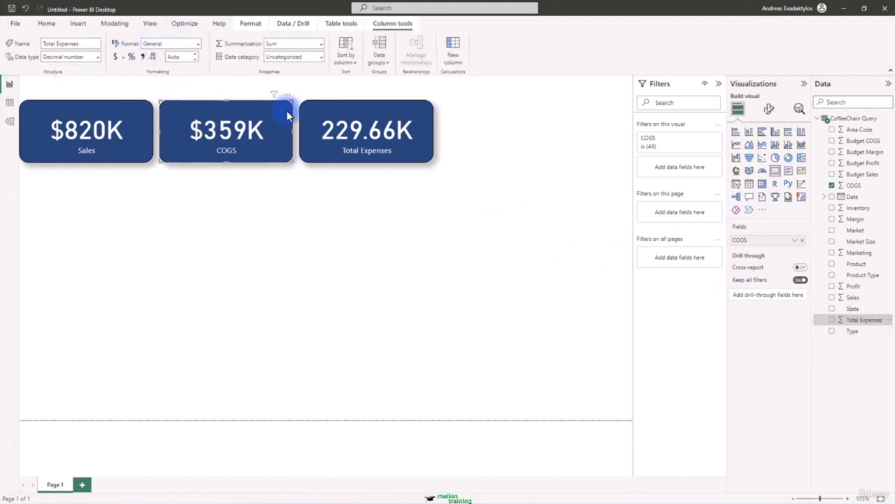
pyautogui.click(195, 61)
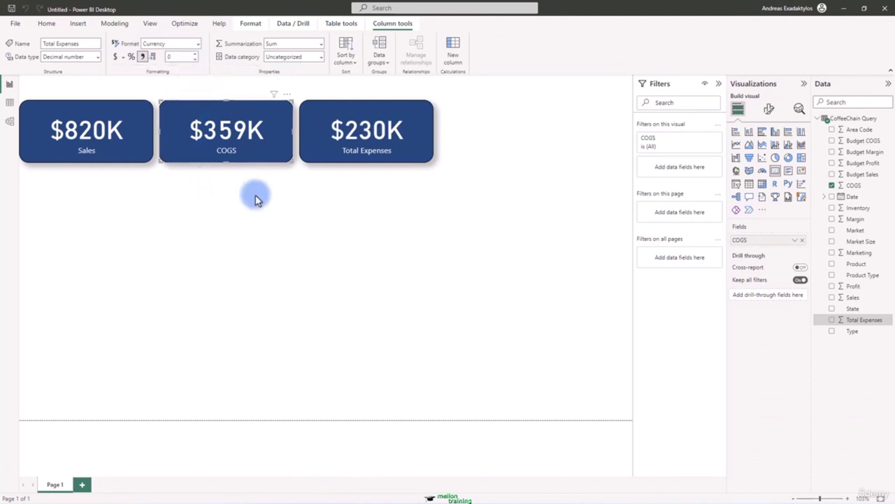
# Step: Duplicate the Total Expenses card, place the copy at the end of the row, and replace its field with Profit
pyautogui.click(424, 153)
pyautogui.hotkey('ctrl', 'c')
pyautogui.click(506, 161)
pyautogui.hotkey('ctrl', 'v')
pyautogui.moveTo(443, 156); pyautogui.dragTo(545, 142)
pyautogui.click(509, 209)
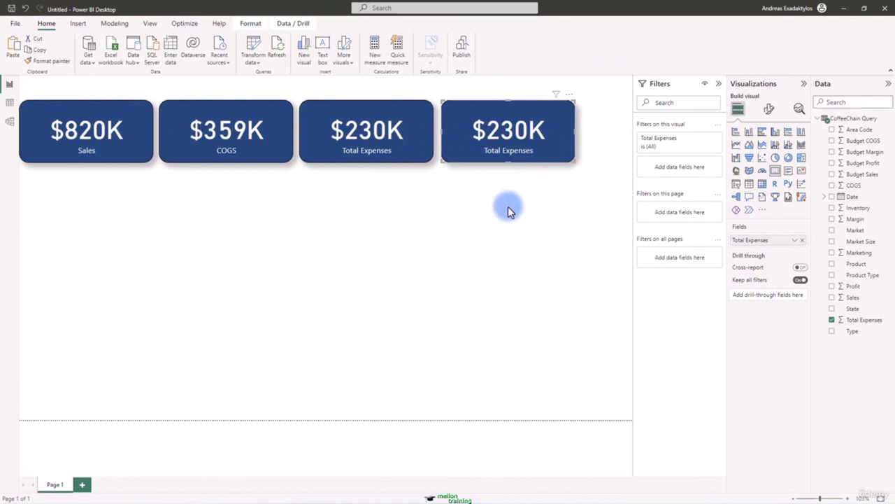
pyautogui.moveTo(849, 285); pyautogui.dragTo(765, 240)
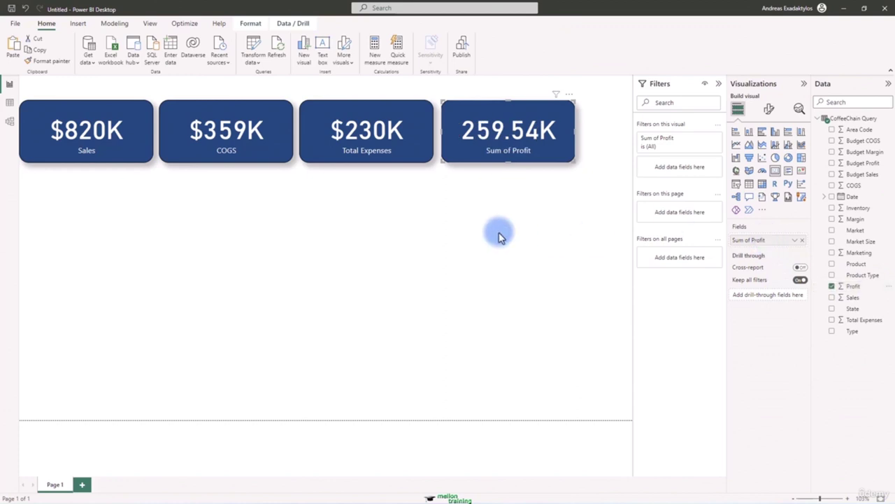
# Step: Format the Profit column as dollar currency with 0 decimal places
pyautogui.click(855, 287)
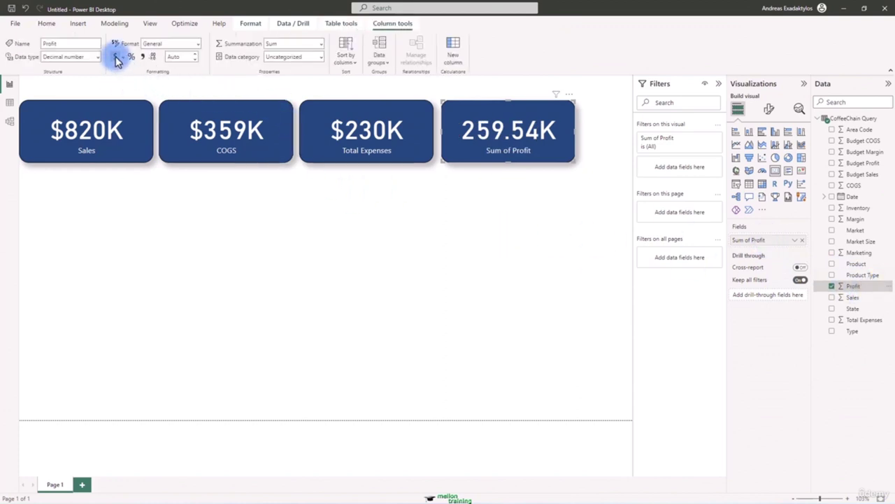
pyautogui.click(116, 58)
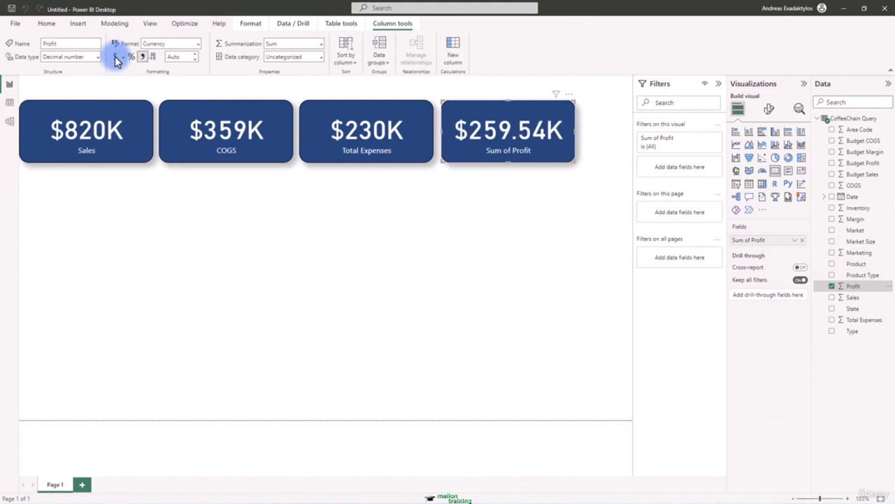
pyautogui.click(195, 59)
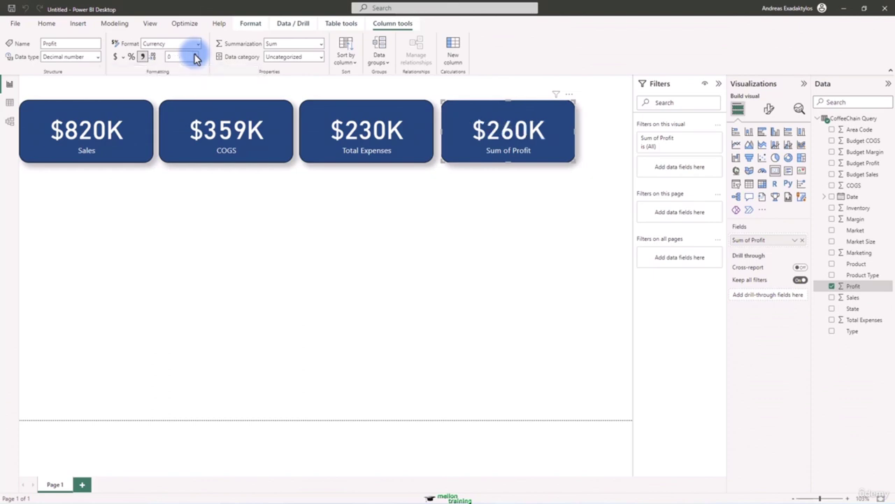
# Step: Rename the fourth card's field label to "Profit"
pyautogui.click(795, 241)
pyautogui.click(819, 255)
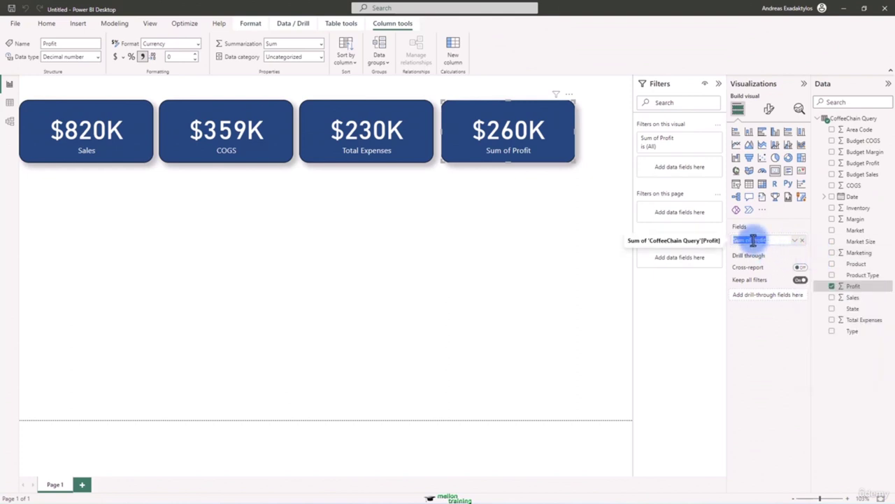
pyautogui.click(754, 256)
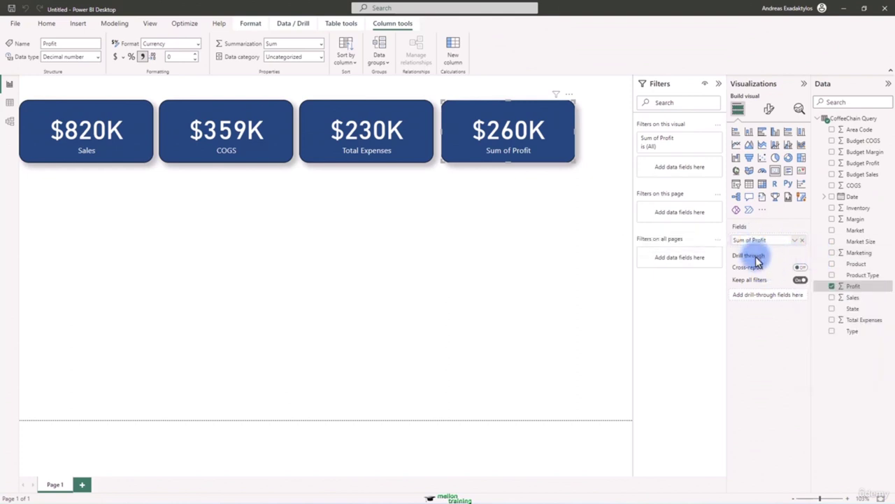
pyautogui.moveTo(757, 260)
pyautogui.press('Return')
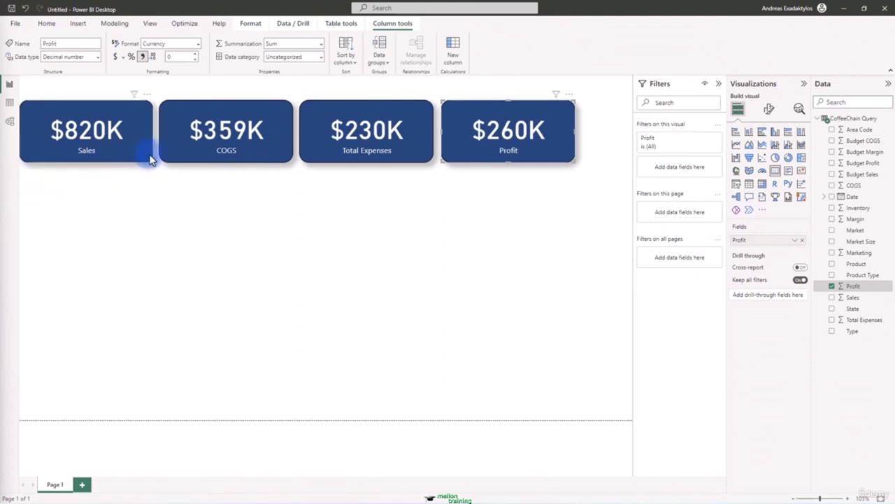
# Step: Select all four KPI cards together and set their shared width to 286
pyautogui.moveTo(22, 209); pyautogui.dragTo(609, 79)
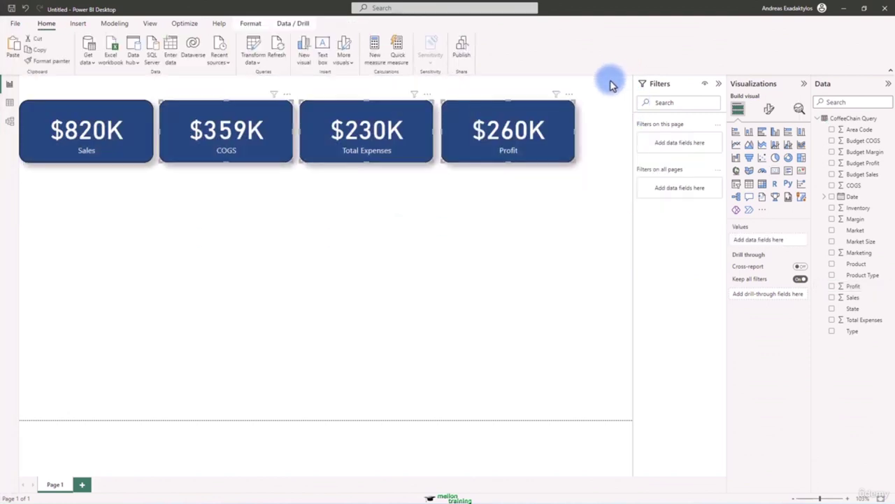
pyautogui.moveTo(606, 198); pyautogui.dragTo(7, 74)
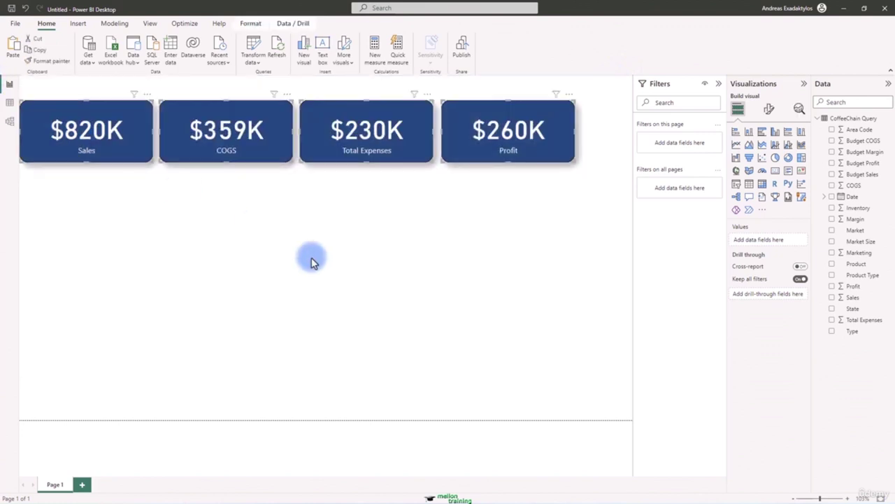
pyautogui.click(249, 26)
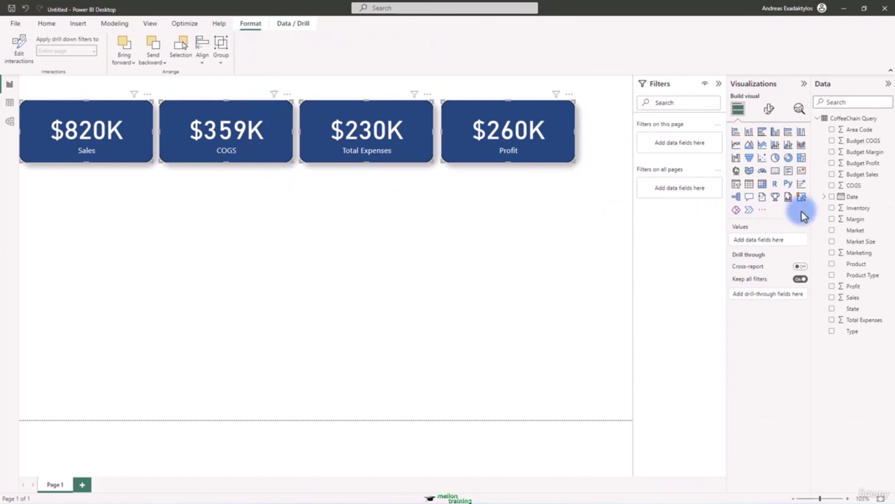
pyautogui.click(769, 110)
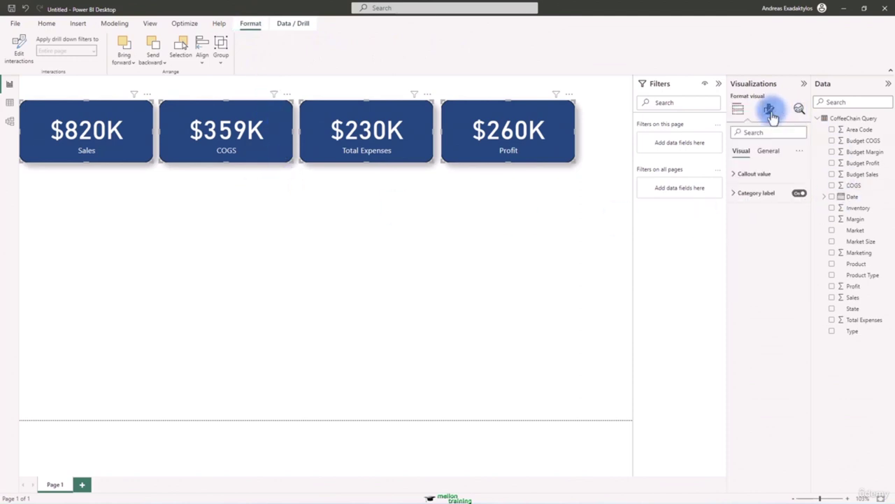
pyautogui.click(769, 153)
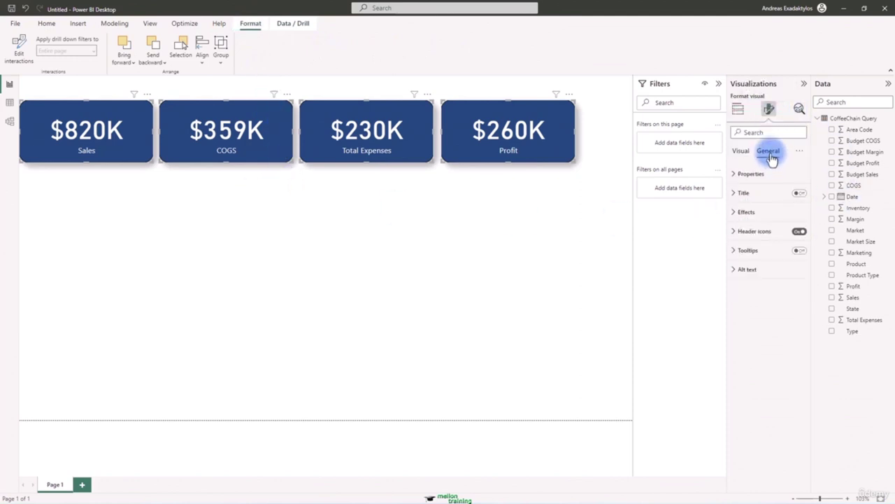
pyautogui.click(732, 178)
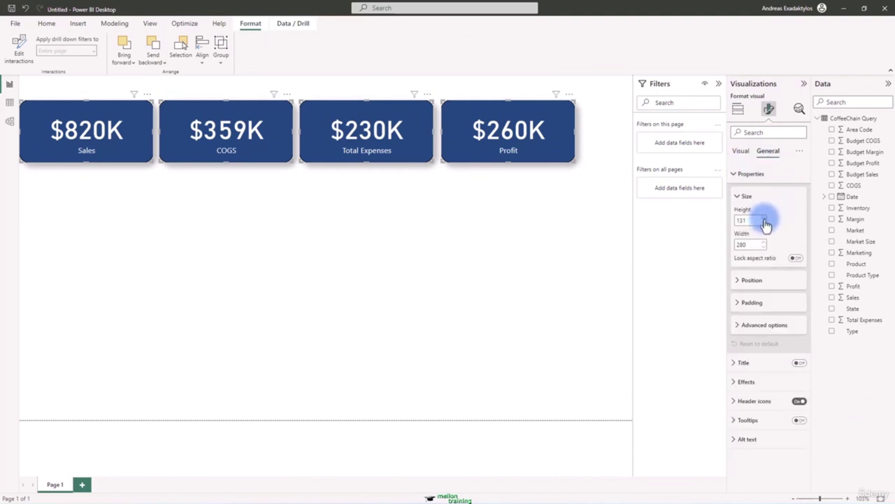
pyautogui.click(764, 242)
pyautogui.click(764, 243)
pyautogui.click(764, 243)
pyautogui.click(764, 243)
pyautogui.click(764, 242)
pyautogui.click(764, 242)
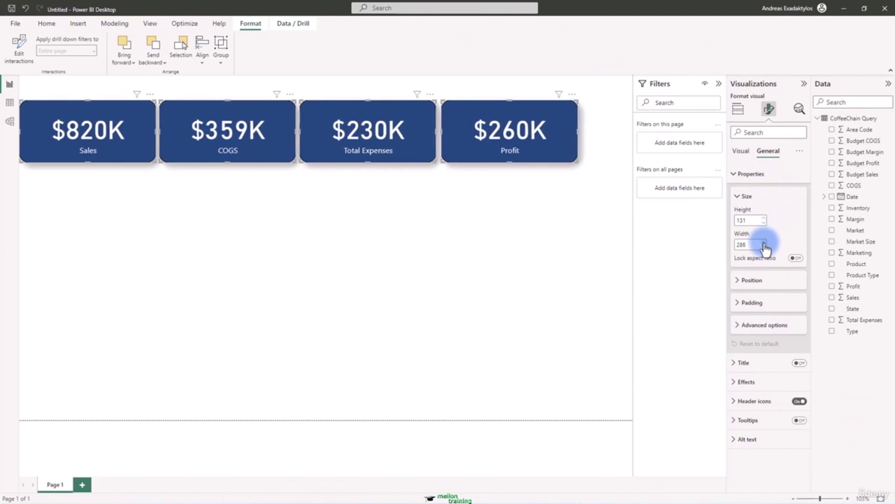
# Step: Set the height of all four selected cards to 123 and their width to 290
pyautogui.click(764, 224)
pyautogui.click(764, 223)
pyautogui.click(764, 223)
pyautogui.click(764, 223)
pyautogui.click(764, 224)
pyautogui.click(764, 223)
pyautogui.click(764, 224)
pyautogui.click(764, 224)
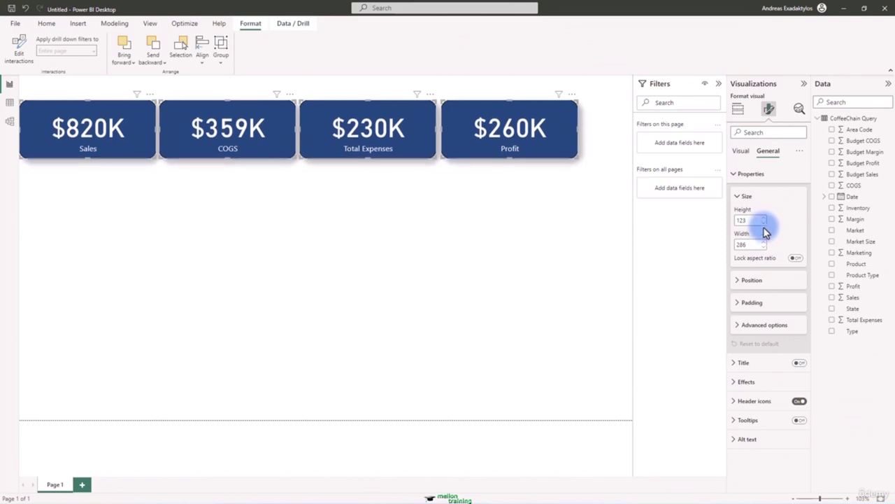
pyautogui.click(764, 243)
pyautogui.click(764, 243)
pyautogui.click(764, 243)
pyautogui.click(501, 204)
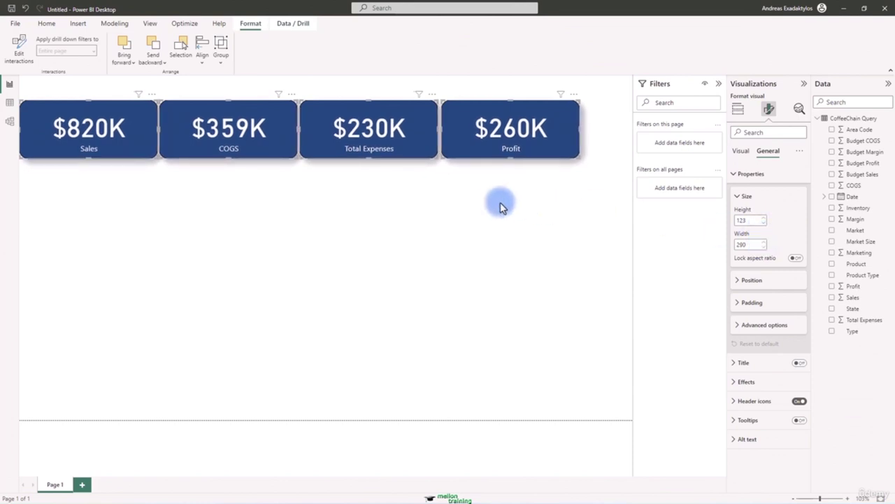
# Step: Spread the Profit, Total Expenses, COGS and Sales cards across the page width with roughly equal gaps, keeping them in one row
pyautogui.moveTo(549, 154); pyautogui.dragTo(592, 139)
pyautogui.moveTo(426, 139); pyautogui.dragTo(454, 141)
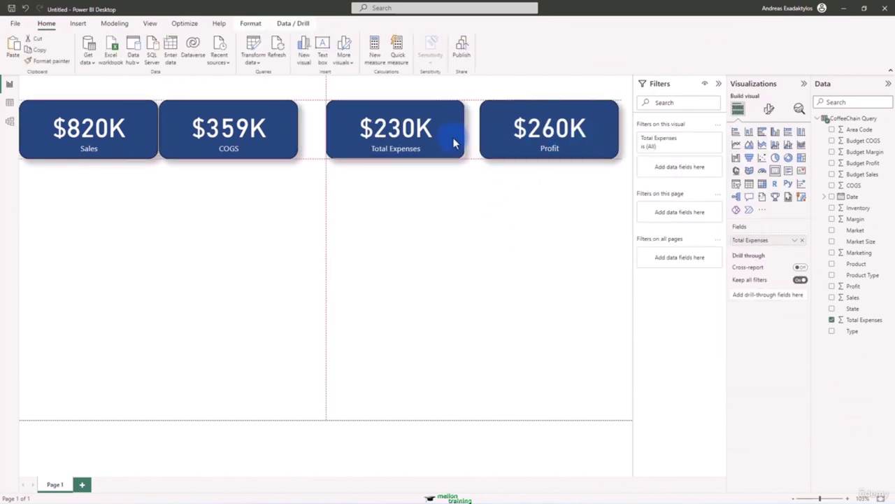
pyautogui.moveTo(288, 144); pyautogui.dragTo(302, 147)
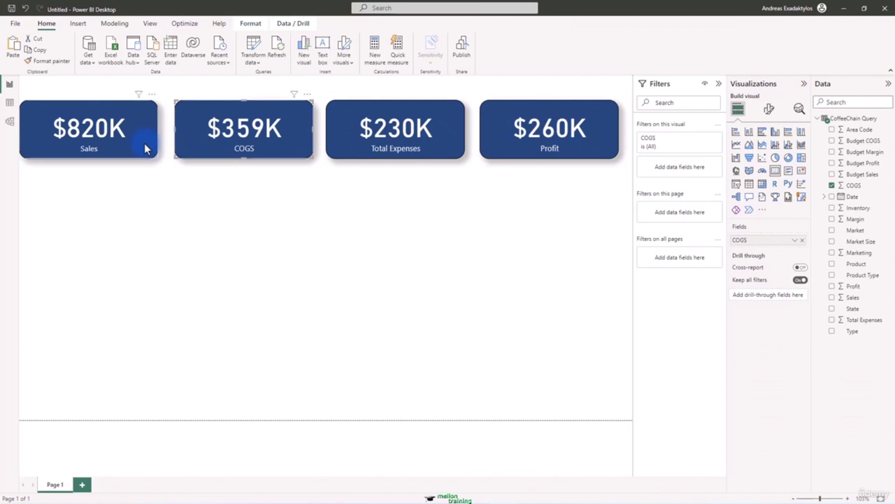
pyautogui.moveTo(146, 146); pyautogui.dragTo(151, 147)
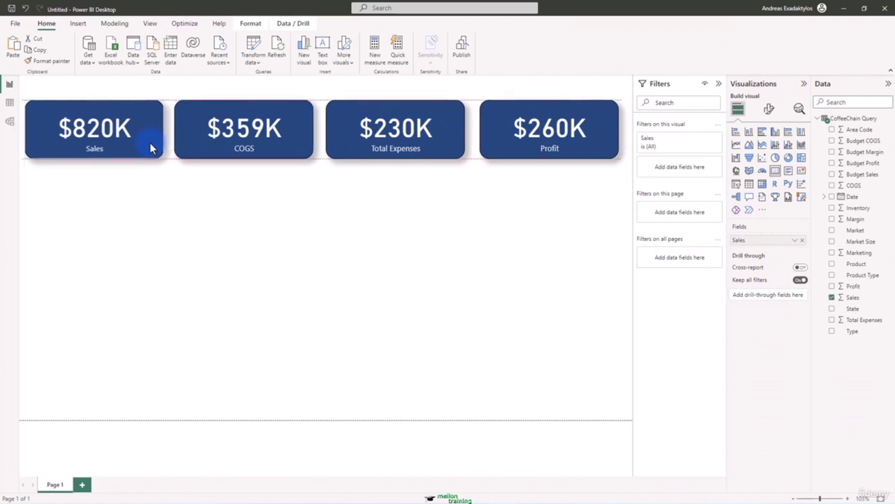
pyautogui.moveTo(438, 148); pyautogui.dragTo(442, 149)
pyautogui.moveTo(275, 147); pyautogui.dragTo(284, 145)
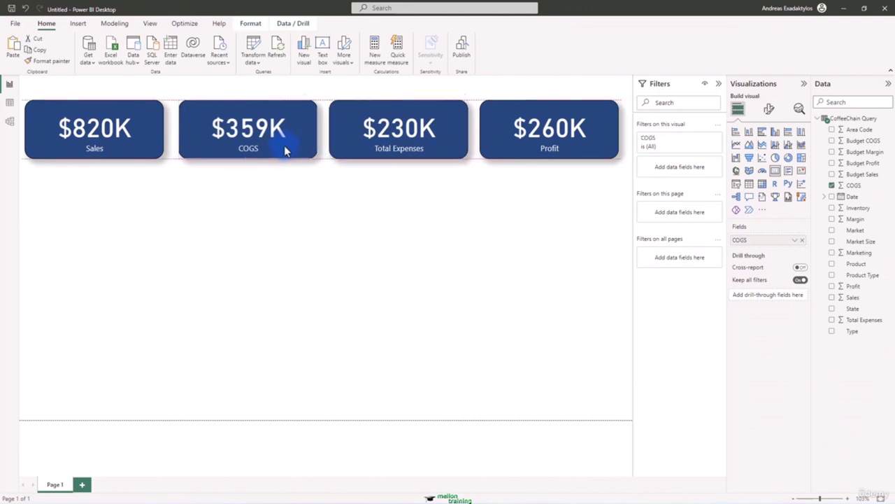
pyautogui.moveTo(154, 149); pyautogui.dragTo(158, 148)
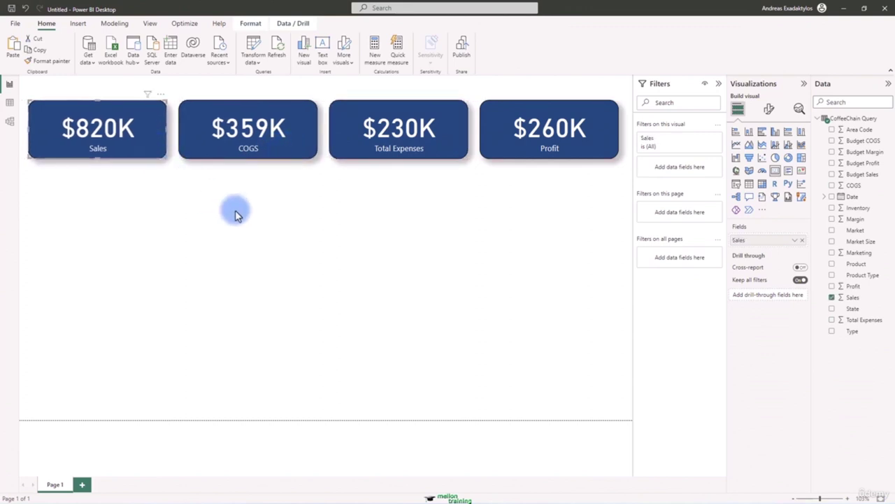
# Step: Set the Profit card's callout value to the Segoe UI Bold font in light yellow
pyautogui.click(545, 128)
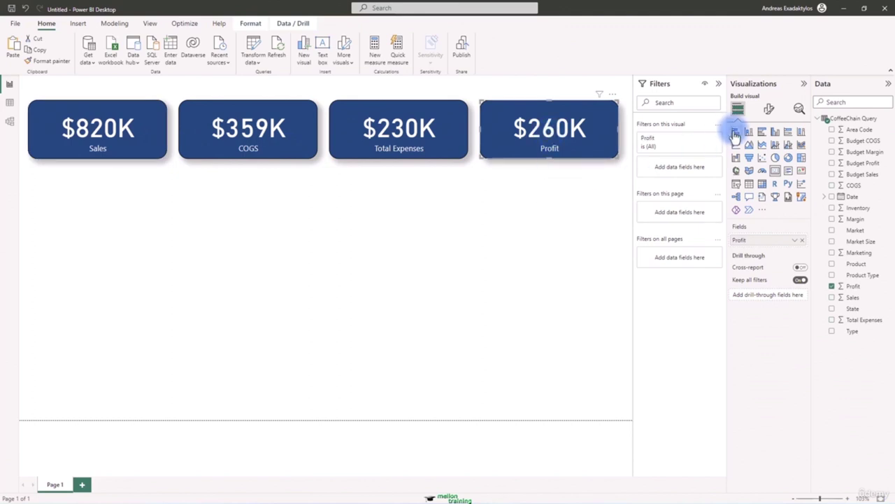
pyautogui.click(769, 110)
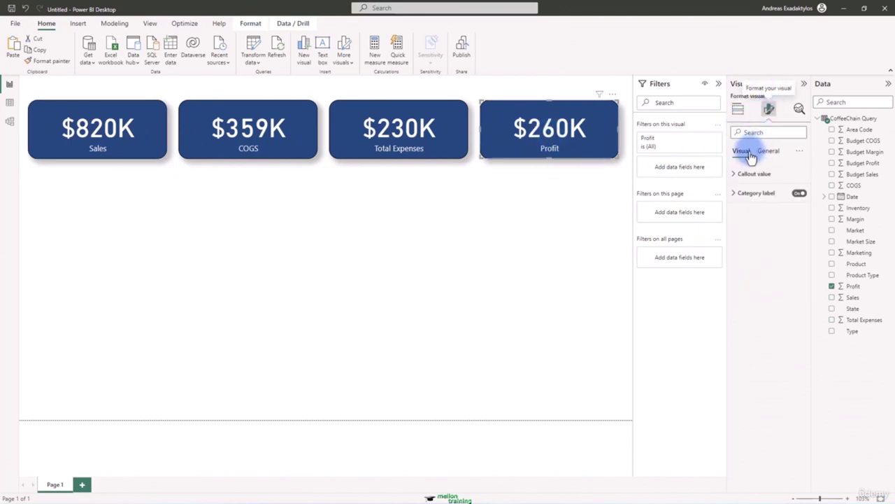
pyautogui.click(736, 175)
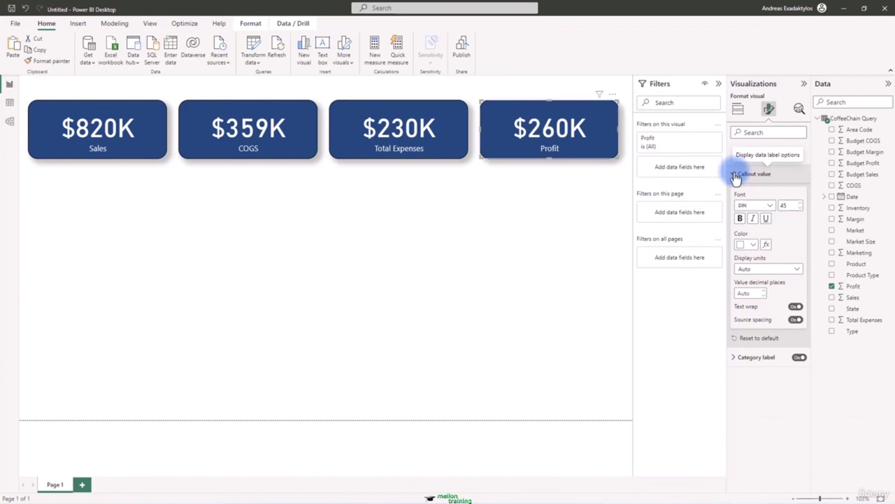
pyautogui.click(771, 206)
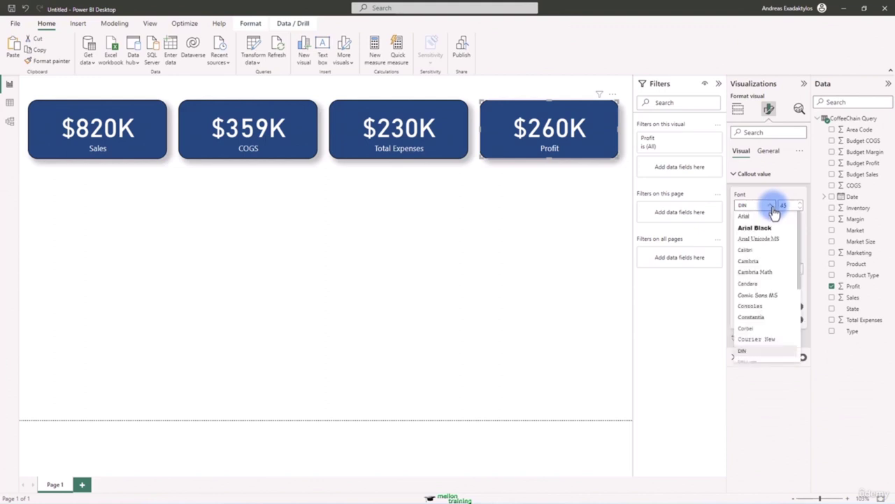
pyautogui.scroll(-5, 766, 276)
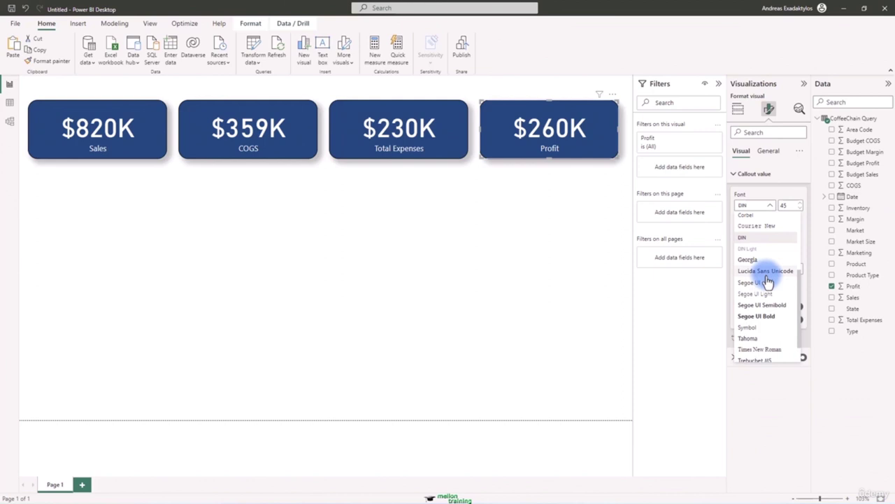
pyautogui.click(768, 316)
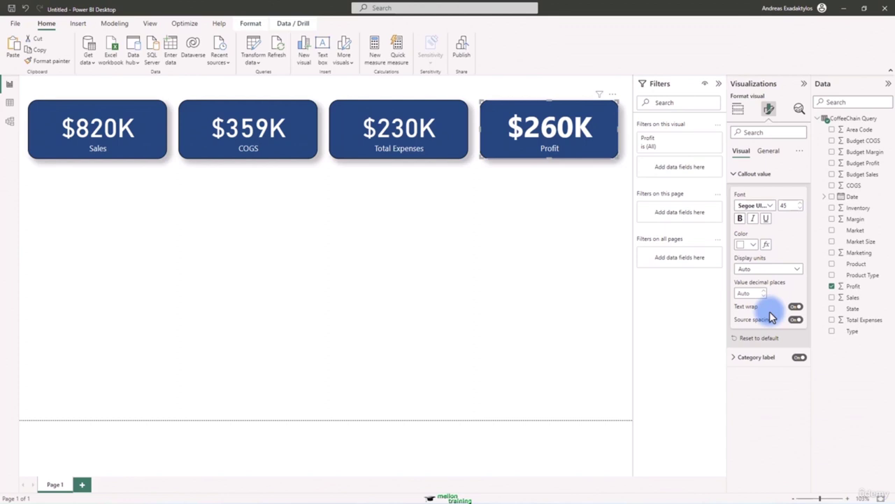
pyautogui.click(754, 244)
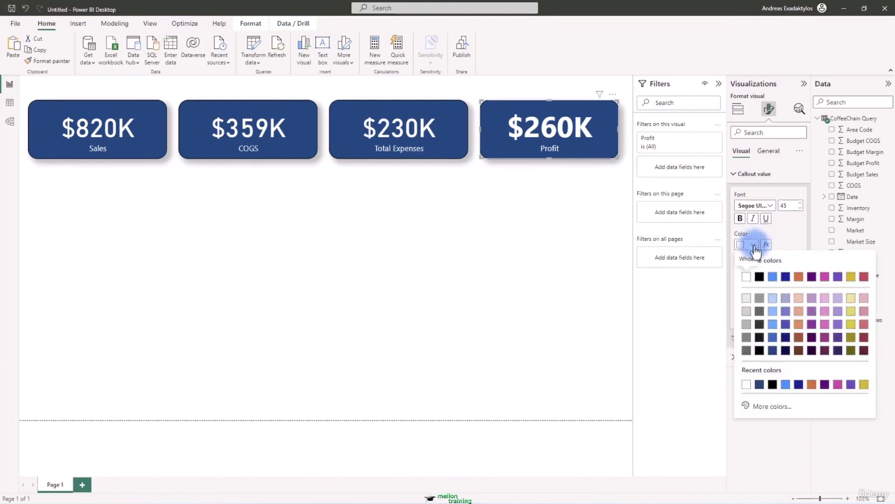
pyautogui.click(851, 299)
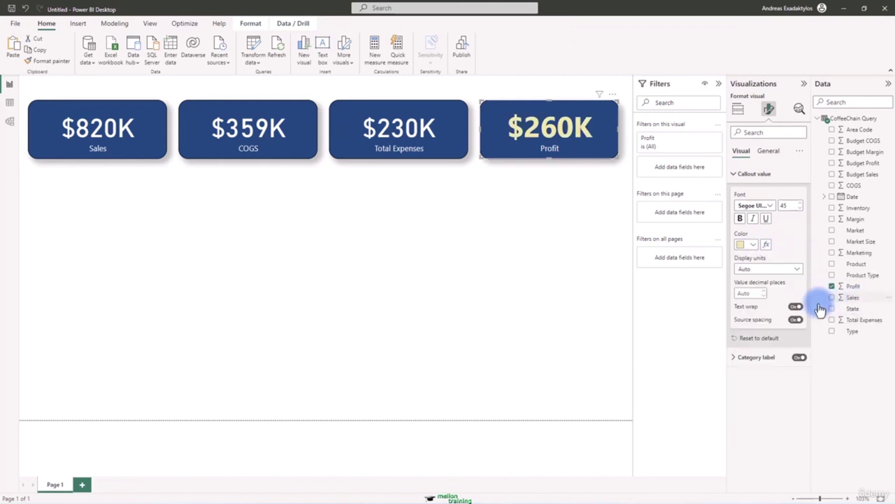
# Step: Set the Profit card's category label to Segoe UI Bold in the same light yellow
pyautogui.click(743, 357)
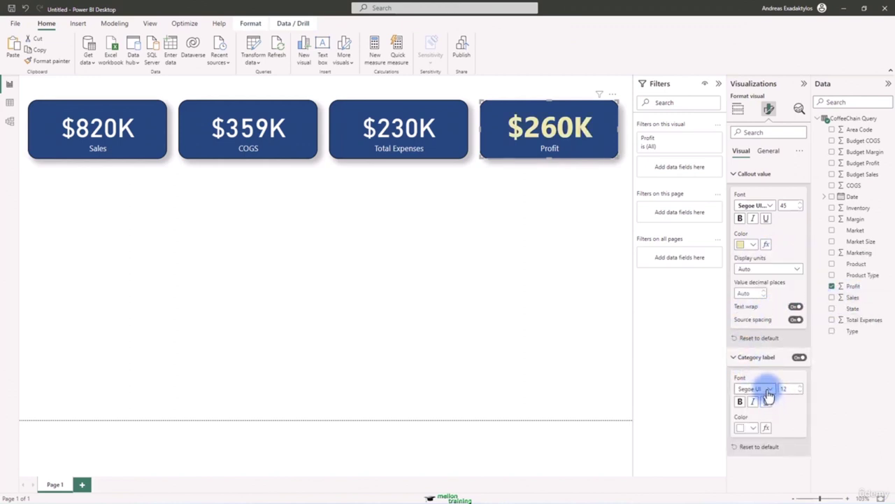
pyautogui.click(768, 391)
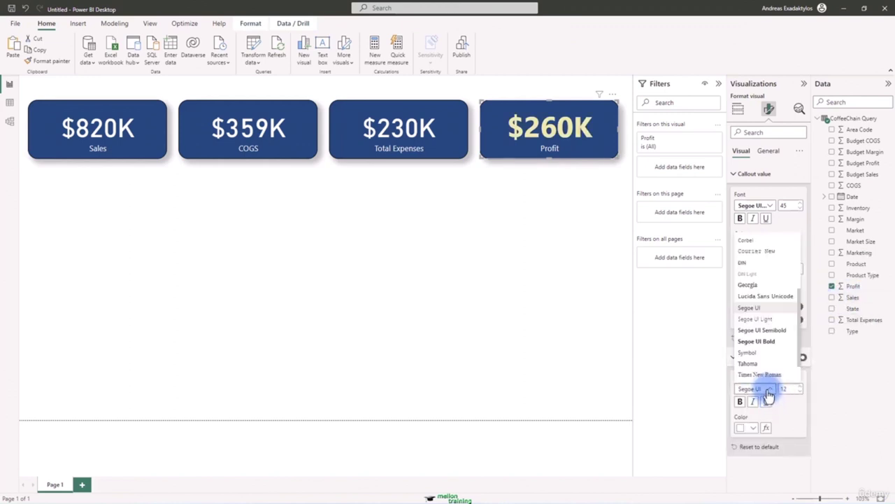
pyautogui.click(770, 341)
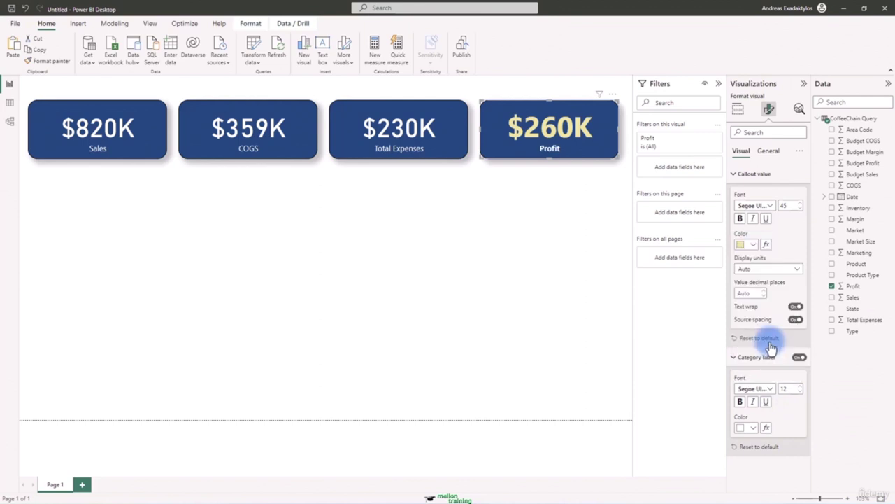
pyautogui.click(753, 427)
pyautogui.click(850, 301)
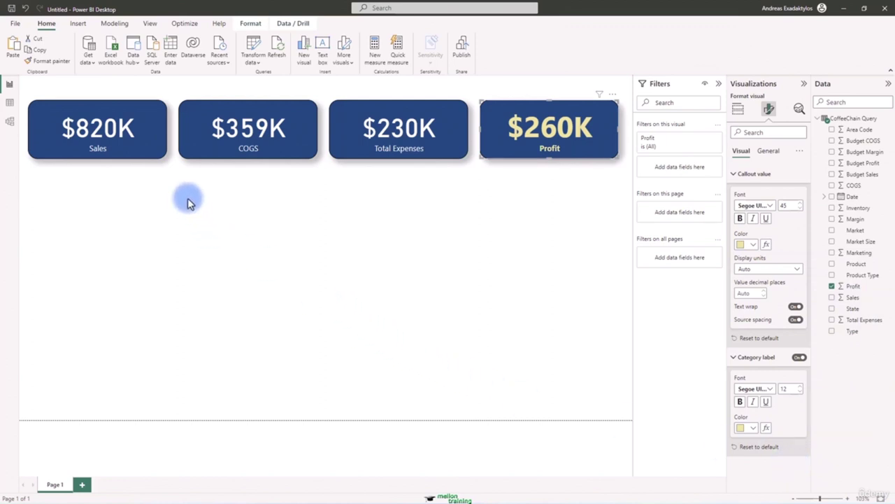
# Step: Select the Sales, COGS and Total Expenses cards together and set their callout value font to Segoe UI Light
pyautogui.click(97, 131)
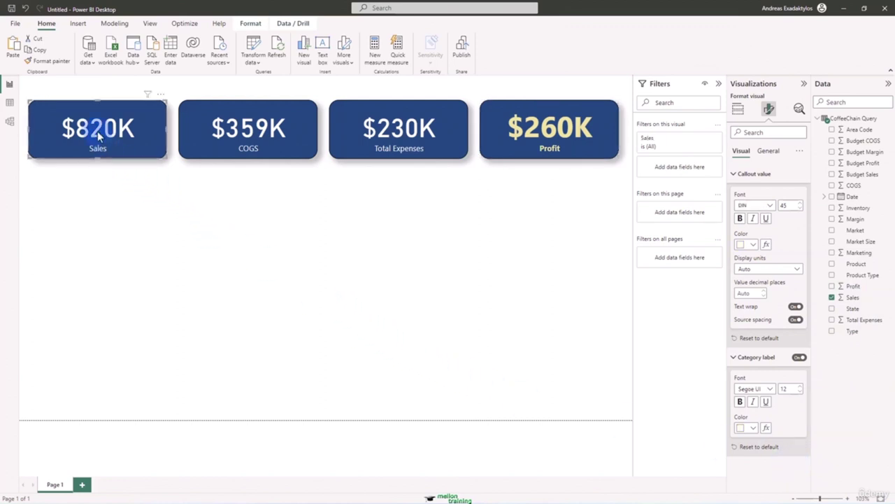
pyautogui.keyDown('ctrl'); pyautogui.click(252, 137); pyautogui.keyUp('ctrl')
pyautogui.keyDown('ctrl'); pyautogui.click(412, 134); pyautogui.keyUp('ctrl')
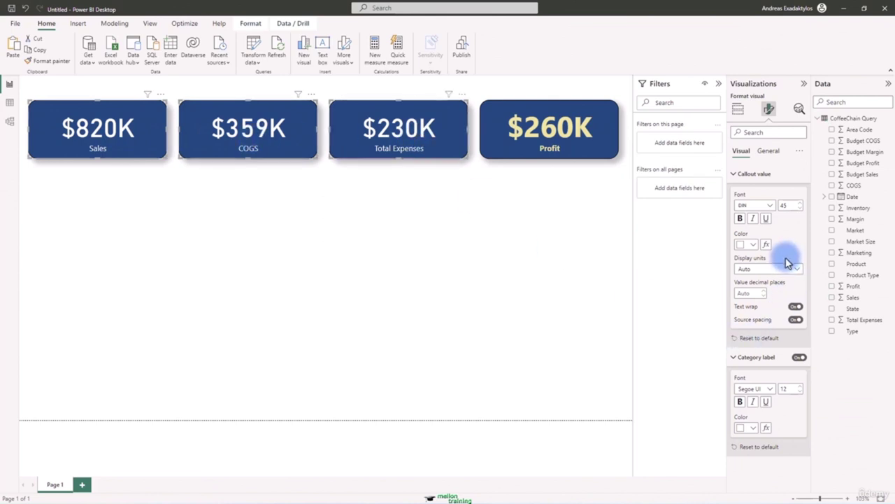
pyautogui.click(768, 210)
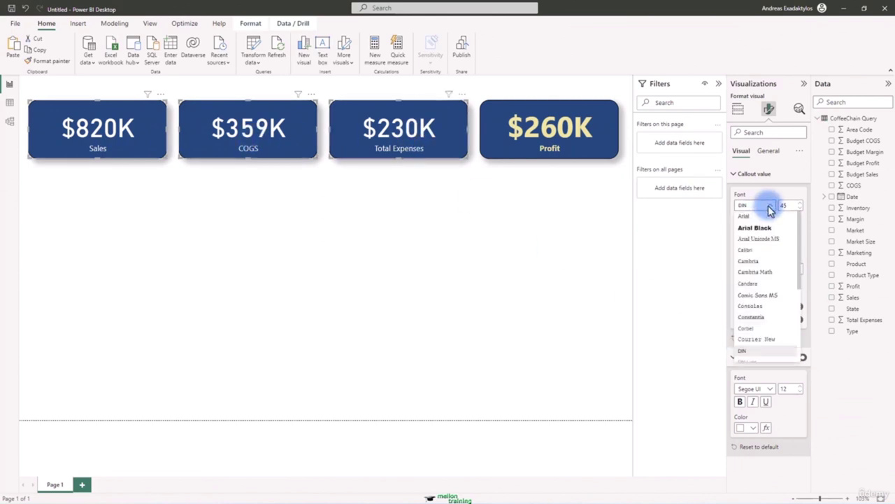
pyautogui.scroll(-3, 767, 314)
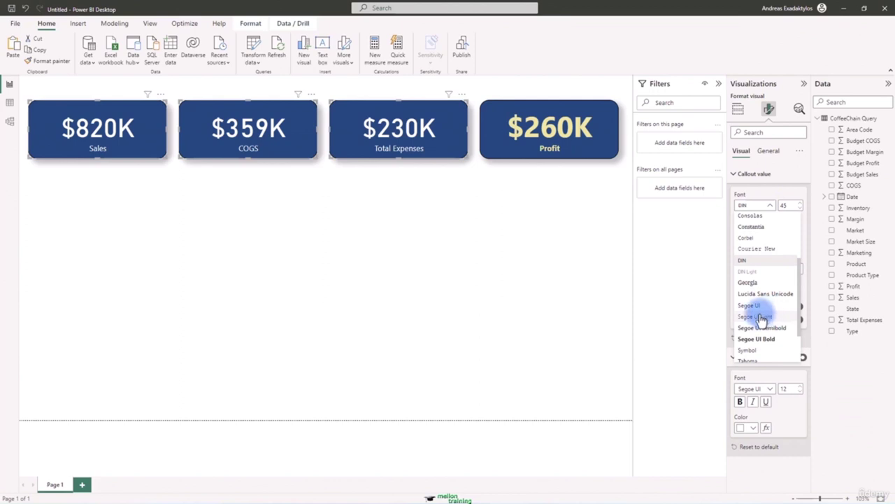
pyautogui.click(761, 317)
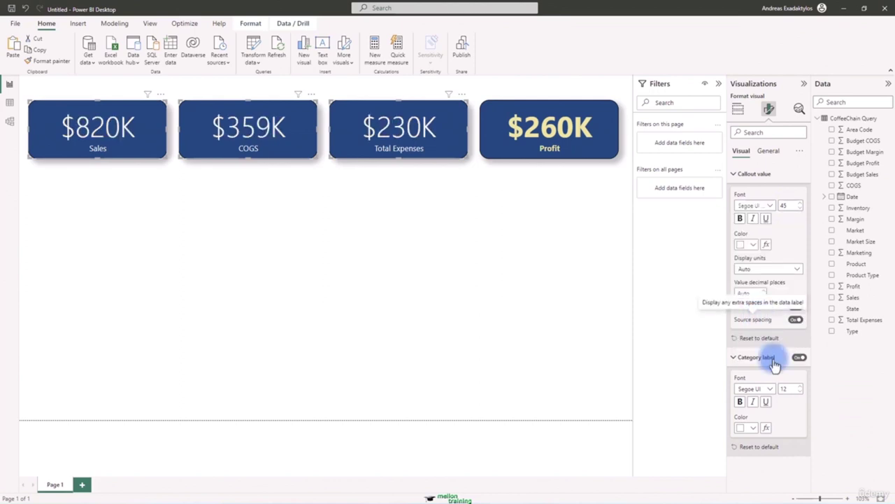
# Step: Set the category label font of the three selected cards to Segoe UI Light and deselect them
pyautogui.click(766, 389)
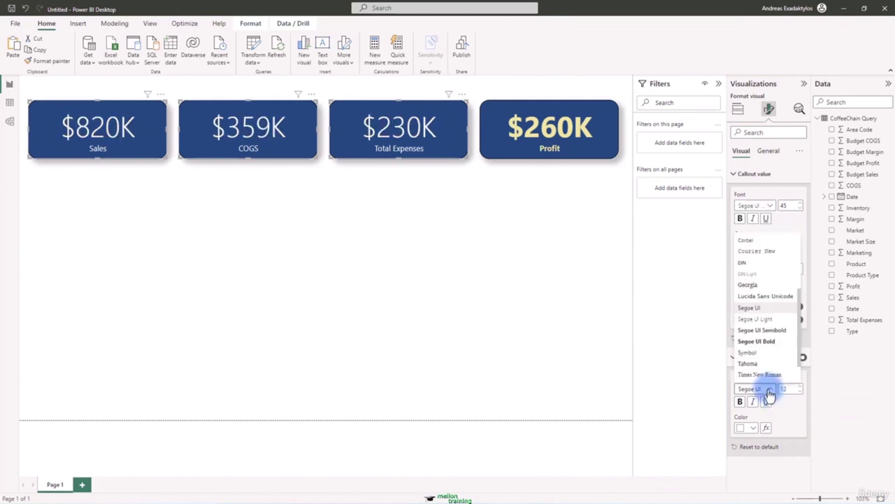
pyautogui.click(756, 318)
pyautogui.click(525, 279)
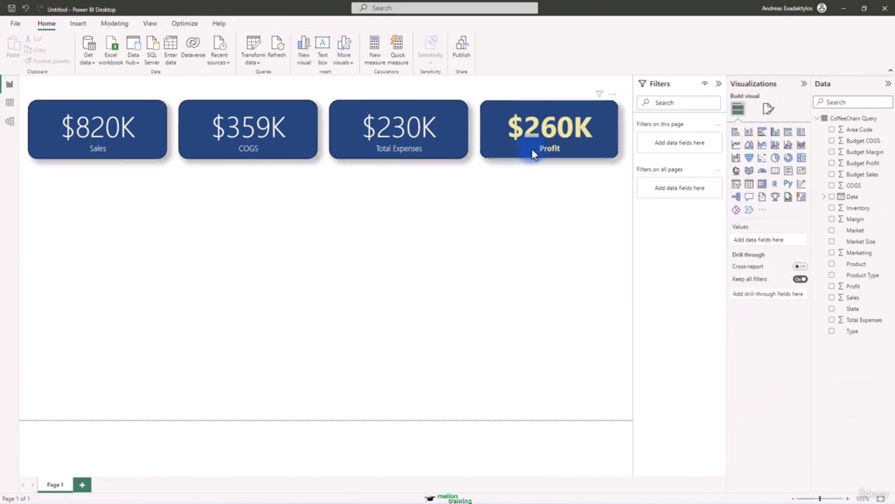
# Step: Select all four KPI cards, align them to the middle and distribute them horizontally
pyautogui.moveTo(625, 189); pyautogui.dragTo(21, 74)
pyautogui.click(251, 25)
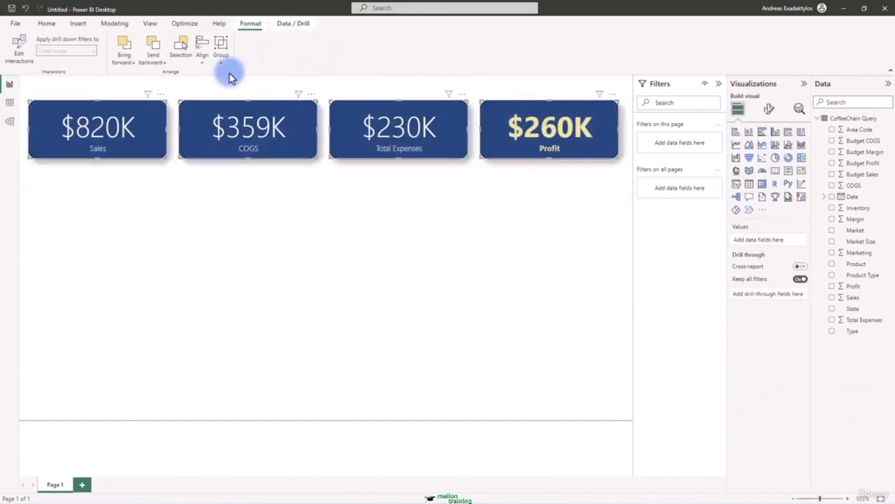
pyautogui.click(203, 63)
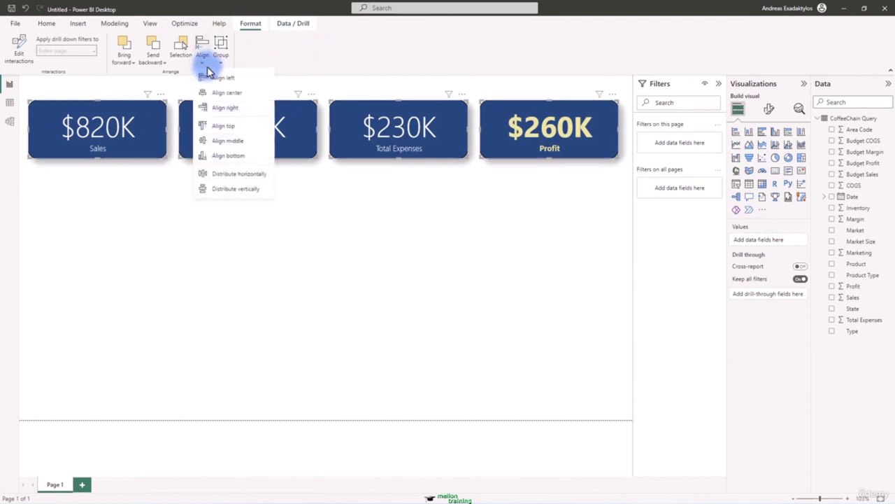
pyautogui.click(231, 143)
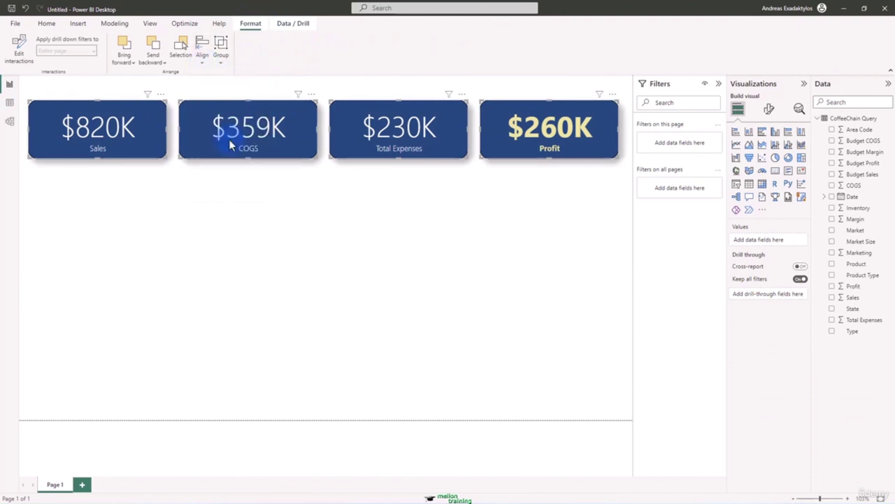
pyautogui.click(202, 61)
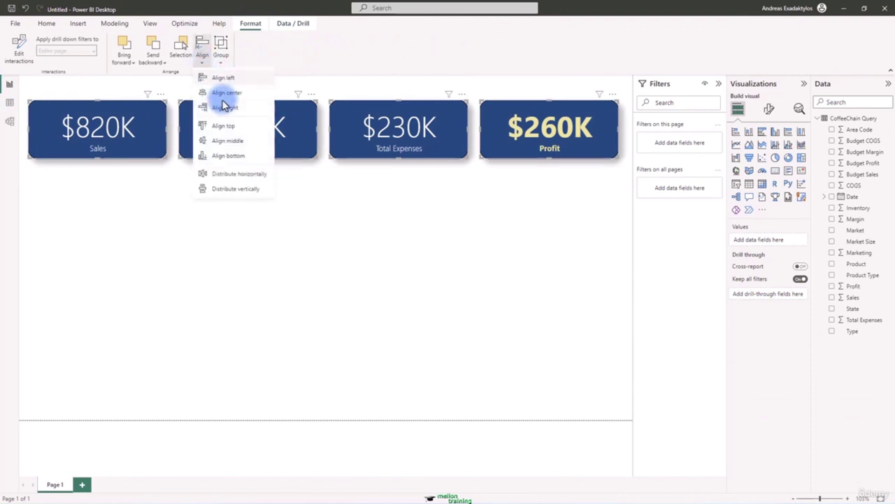
pyautogui.click(256, 175)
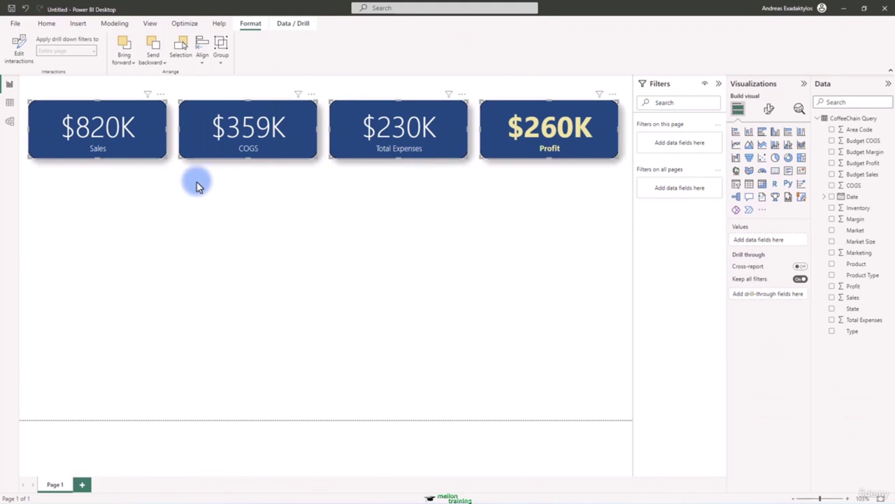
# Step: Group the four selected KPI cards into one object and deselect it
pyautogui.rightClick(143, 159)
pyautogui.moveTo(200, 163)
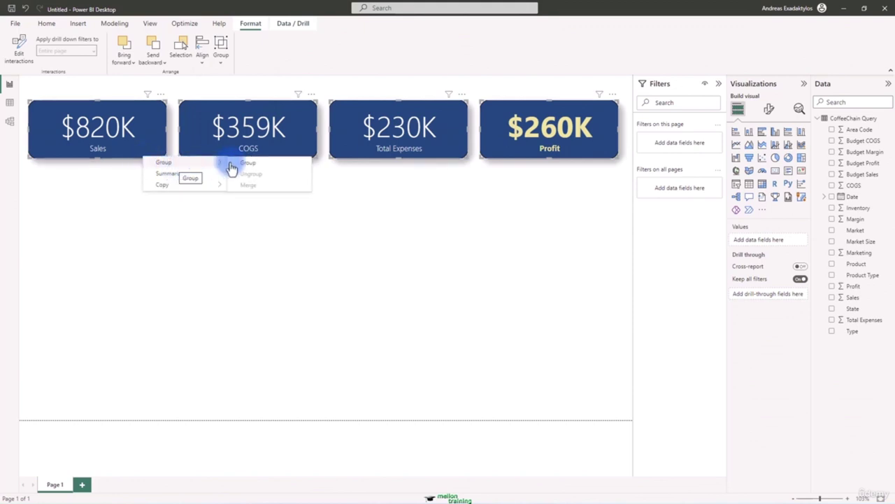
pyautogui.click(273, 166)
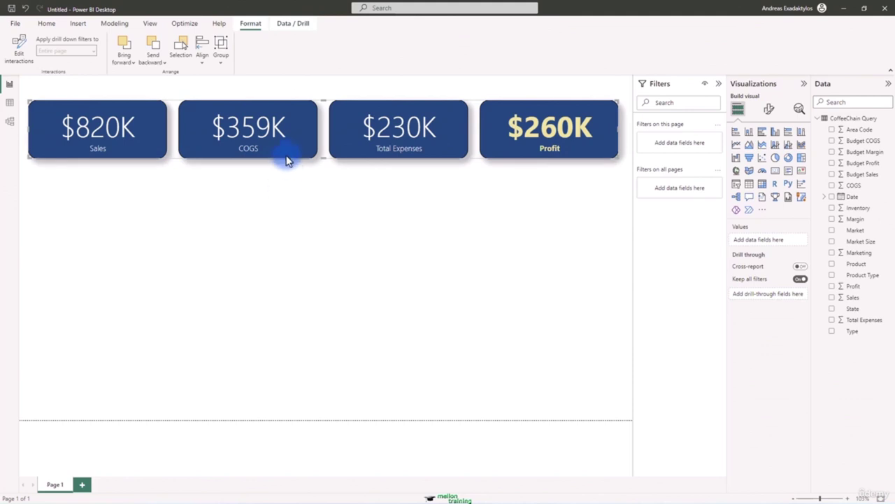
pyautogui.moveTo(288, 157); pyautogui.dragTo(285, 155)
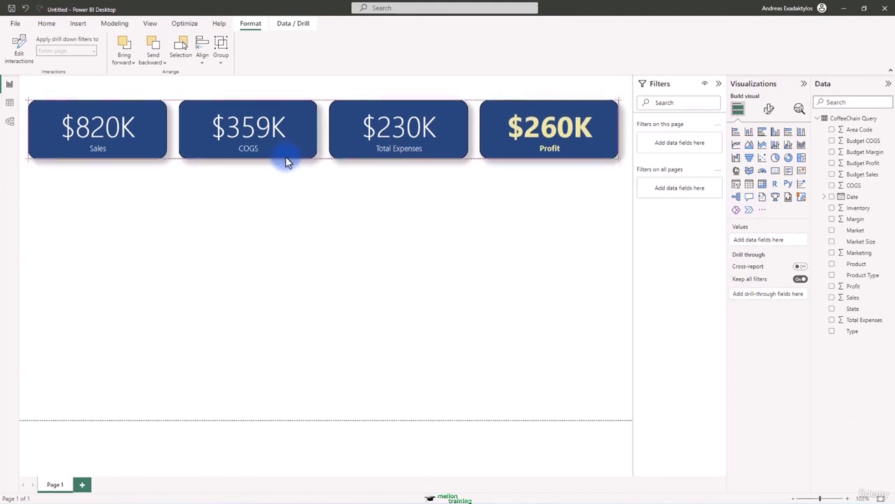
pyautogui.click(252, 212)
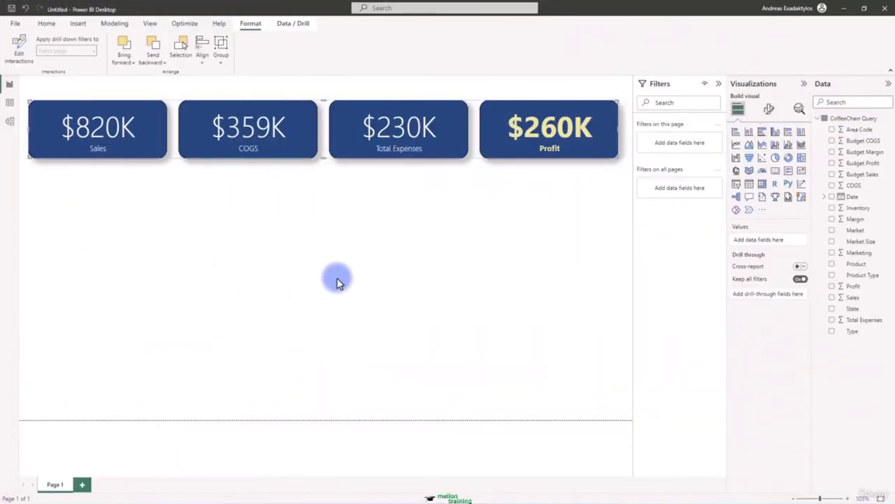
pyautogui.click(337, 276)
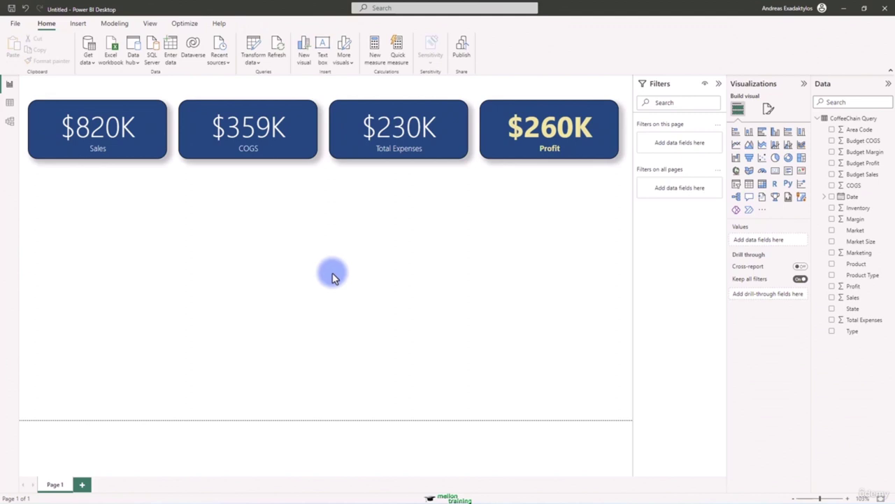
# Step: Add an enlarged clustered bar chart below the cards with Product Type on the Y-axis and Sales and Profit on the X-axis
pyautogui.click(765, 134)
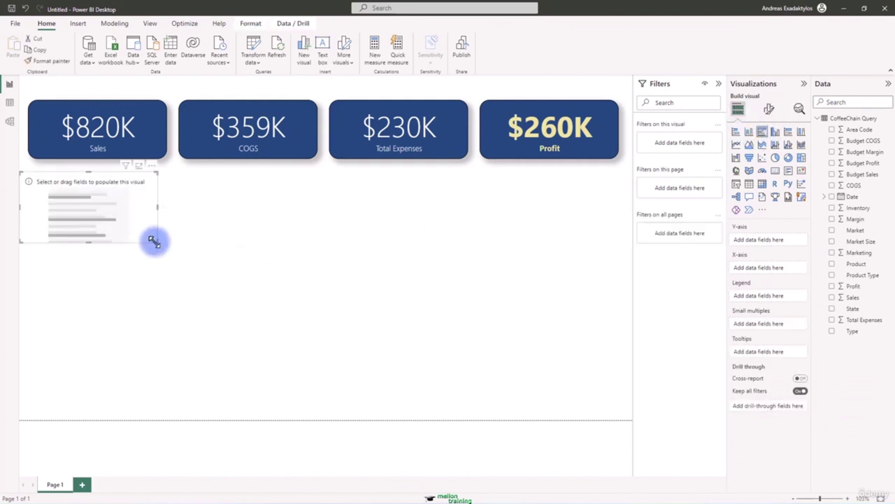
pyautogui.moveTo(156, 241); pyautogui.dragTo(247, 341)
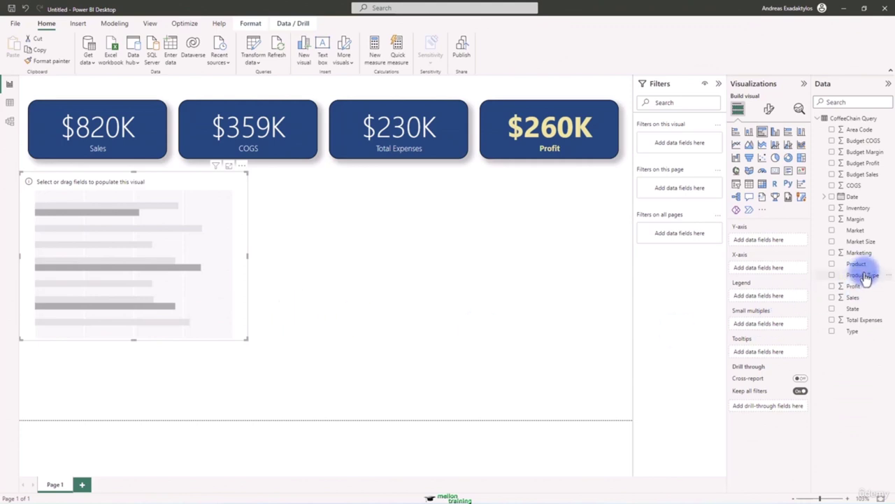
pyautogui.moveTo(866, 278); pyautogui.dragTo(780, 241)
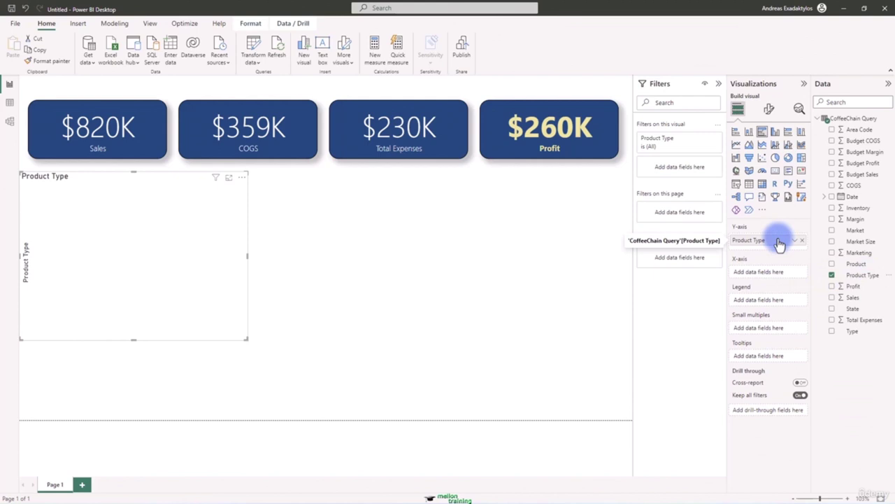
pyautogui.moveTo(834, 296); pyautogui.dragTo(765, 273)
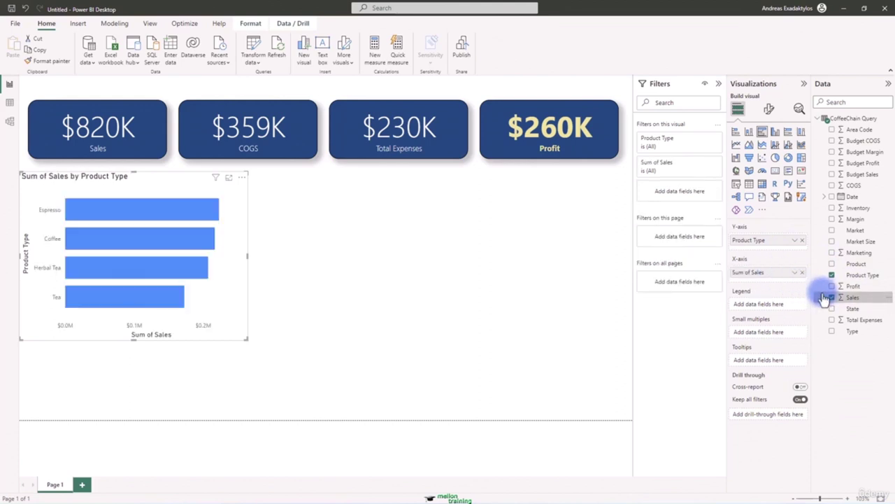
pyautogui.moveTo(845, 285); pyautogui.dragTo(762, 285)
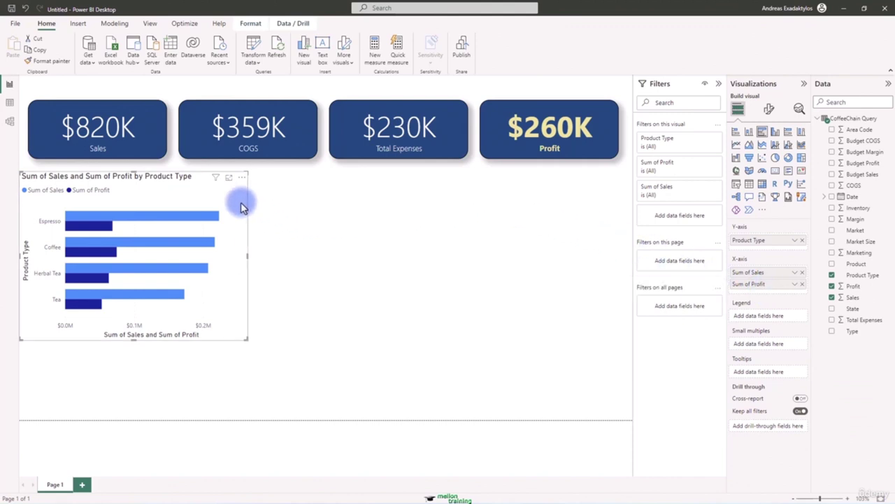
# Step: Duplicate the Product Type bar chart, place the copy directly beside the original and lower both charts to the same height
pyautogui.click(326, 254)
pyautogui.hotkey('ctrl', 'v')
pyautogui.moveTo(238, 207); pyautogui.dragTo(466, 213)
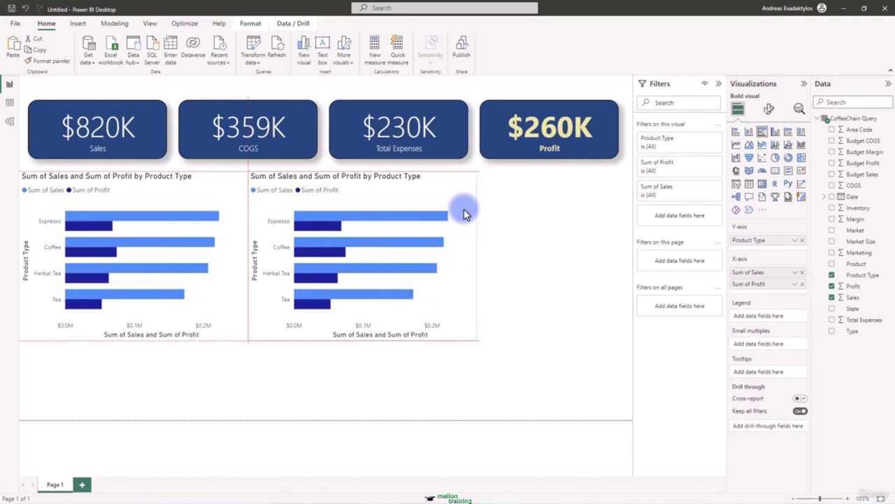
pyautogui.moveTo(466, 213); pyautogui.dragTo(466, 242)
pyautogui.moveTo(220, 184); pyautogui.dragTo(250, 231)
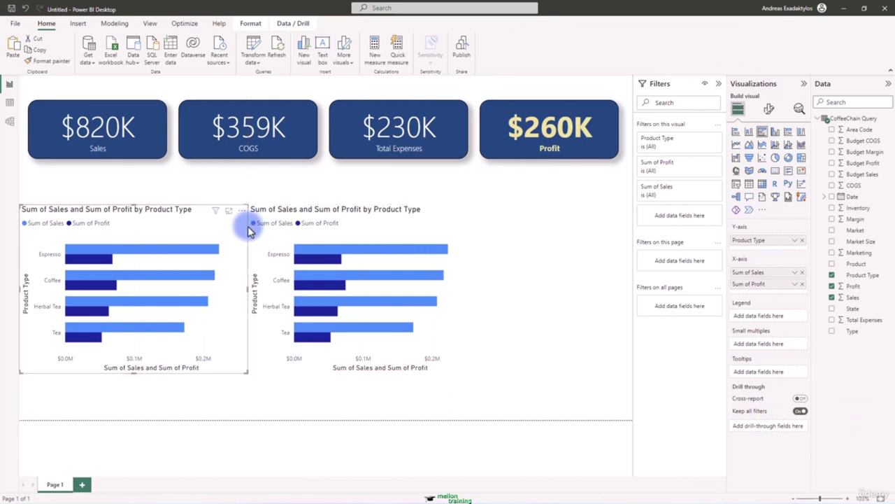
# Step: Replace Product Type with Market on the Y-axis of the copied bar chart
pyautogui.click(459, 234)
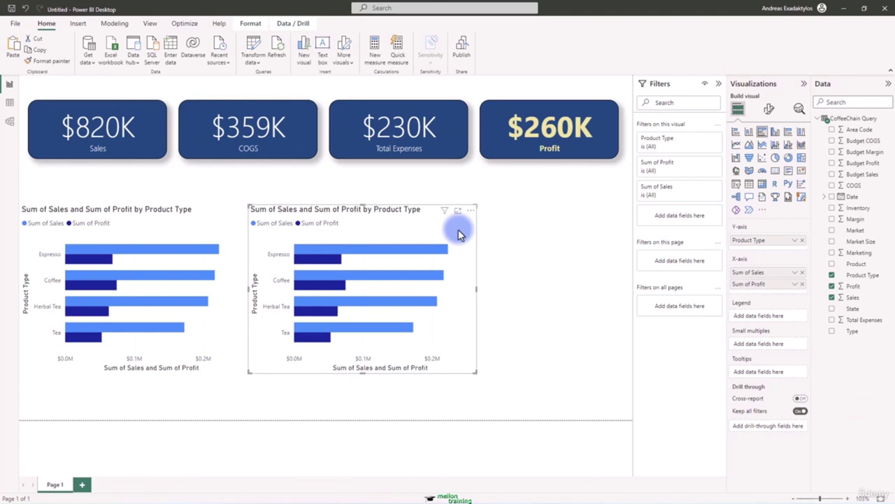
pyautogui.click(802, 240)
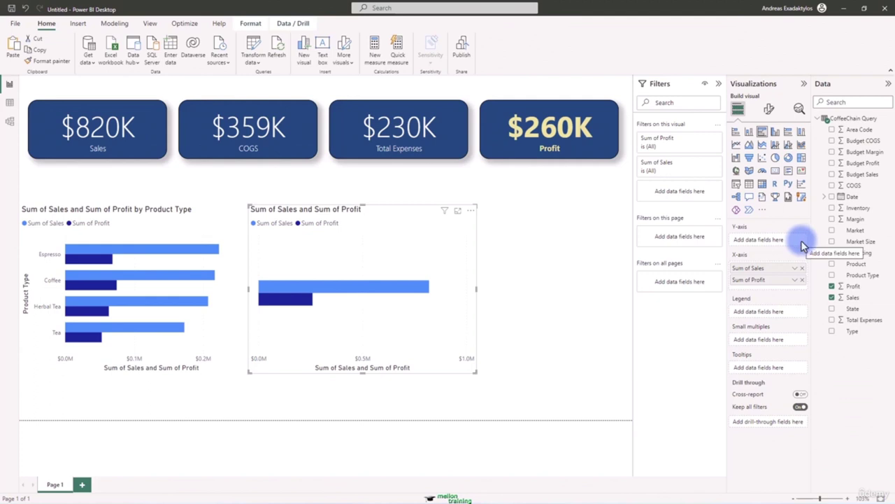
pyautogui.moveTo(854, 230); pyautogui.dragTo(777, 242)
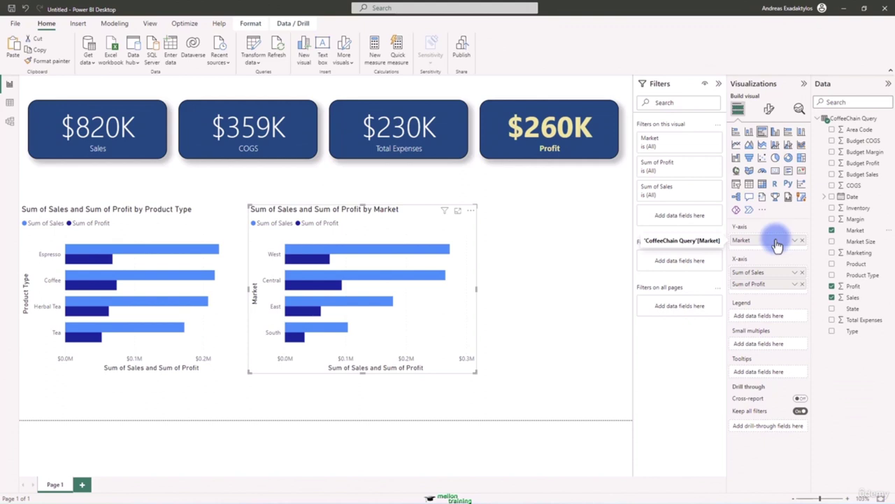
# Step: Check the cross-filtering between visuals by highlighting the Espresso bar and the Central market bar in turn, clearing each highlight
pyautogui.click(112, 252)
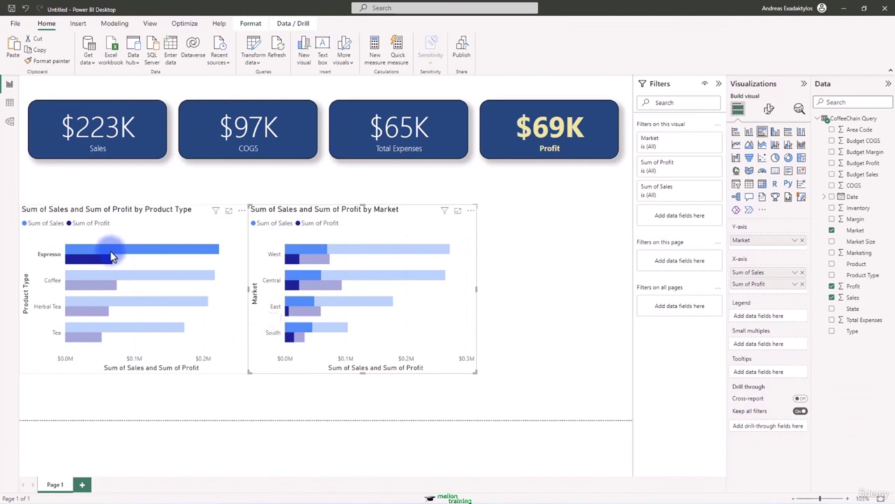
pyautogui.moveTo(105, 263)
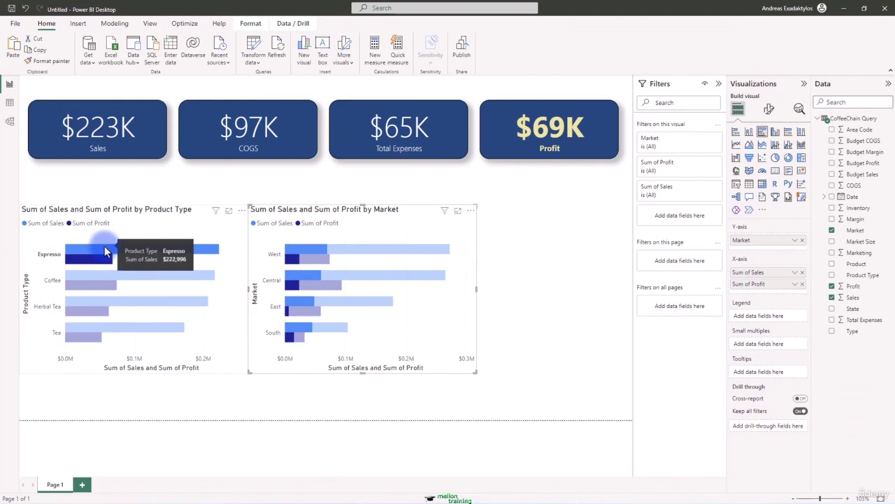
pyautogui.click(104, 248)
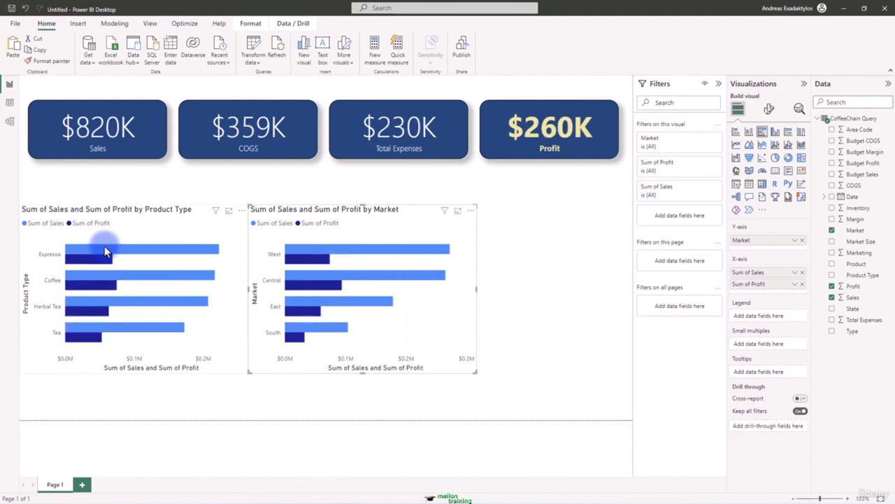
pyautogui.click(381, 280)
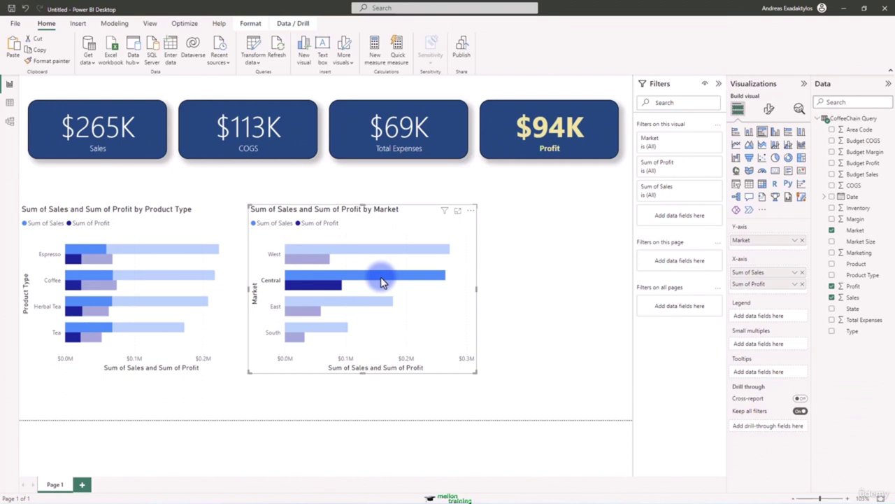
pyautogui.click(381, 280)
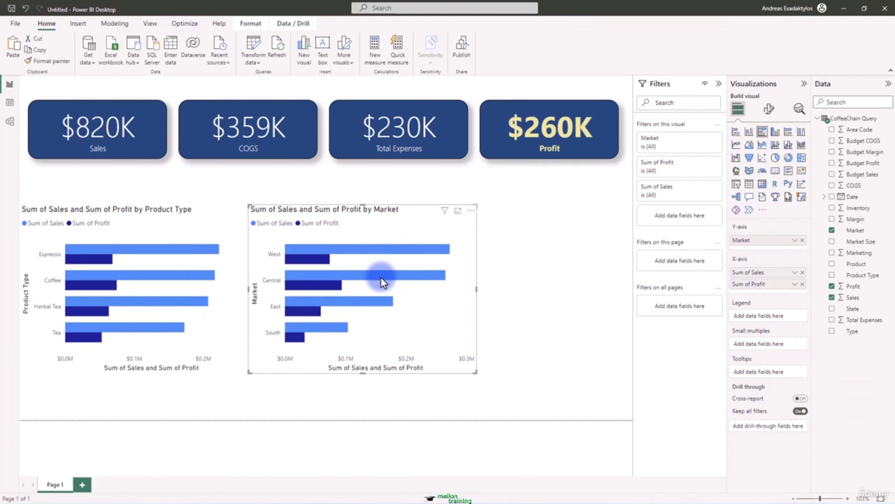
# Step: Add a scatter chart beside the Market chart, matching its height and spanning from its edge to the Profit card's outer edge
pyautogui.click(537, 294)
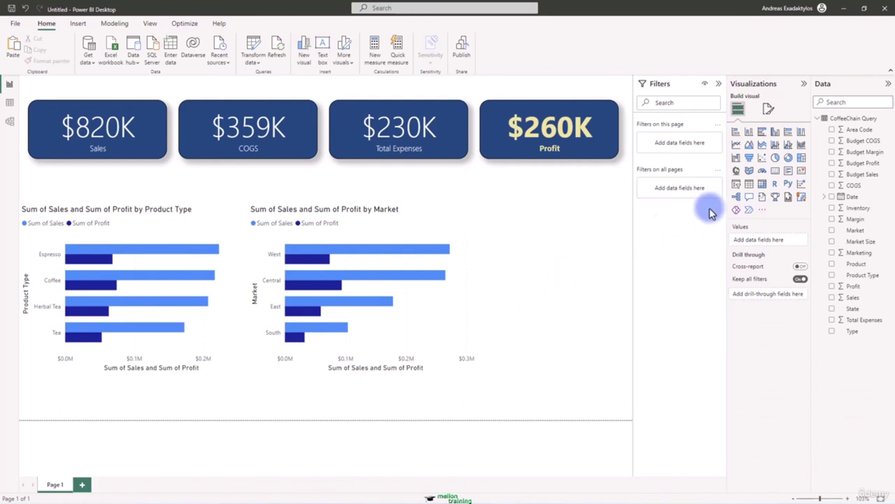
pyautogui.click(764, 161)
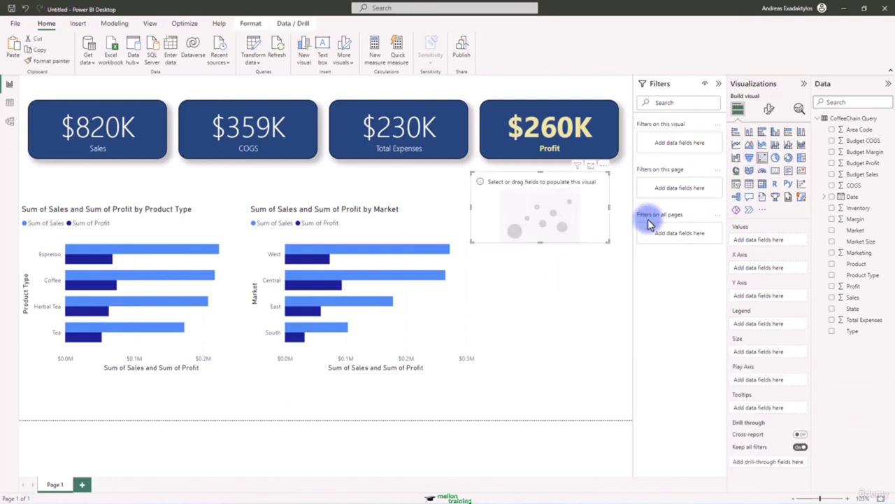
pyautogui.moveTo(503, 179); pyautogui.dragTo(501, 213)
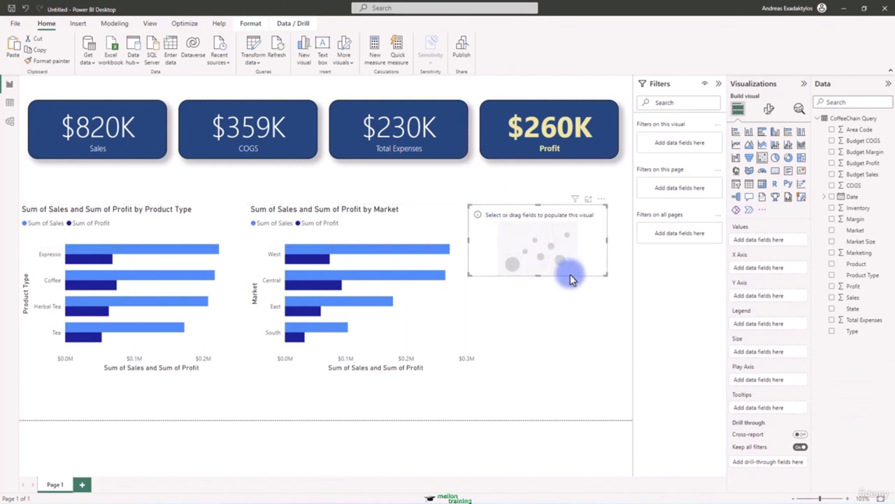
pyautogui.moveTo(606, 274); pyautogui.dragTo(620, 374)
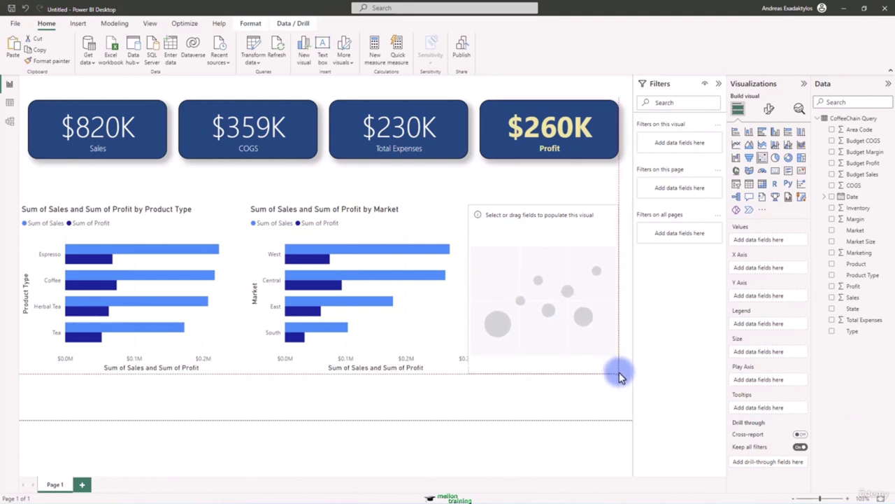
pyautogui.click(553, 388)
pyautogui.click(477, 288)
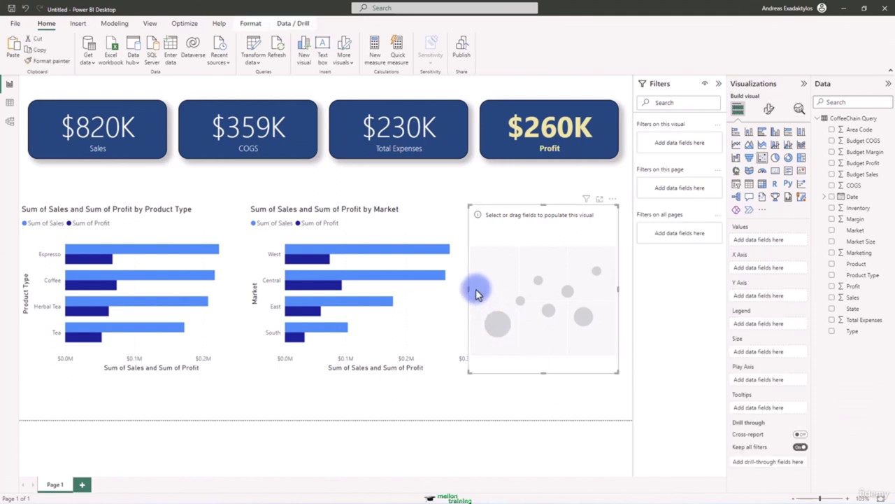
pyautogui.moveTo(471, 286); pyautogui.dragTo(474, 288)
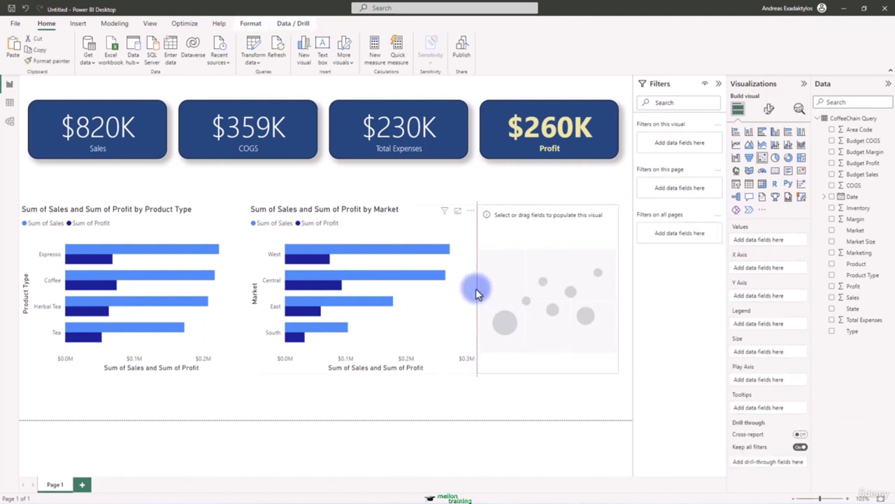
pyautogui.click(524, 386)
pyautogui.click(546, 274)
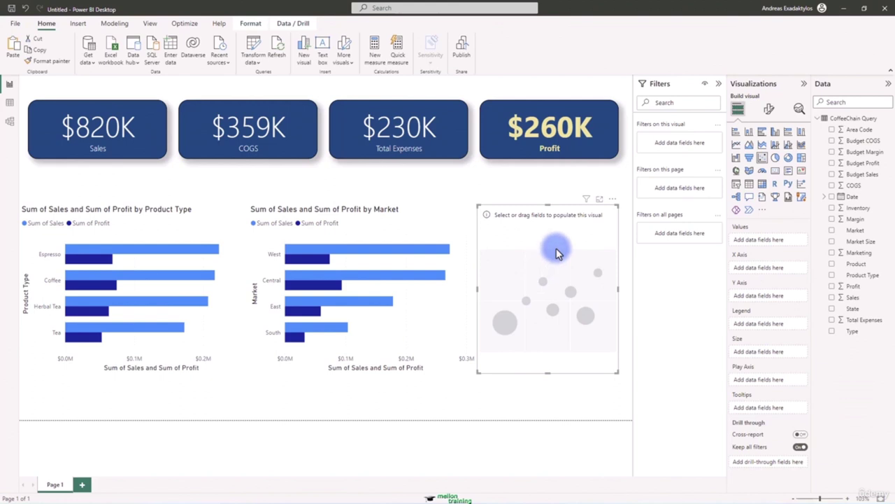
# Step: Populate the scatter chart with State as values, Profit on the X axis and Budget Profit on the Y axis
pyautogui.moveTo(853, 310); pyautogui.dragTo(776, 245)
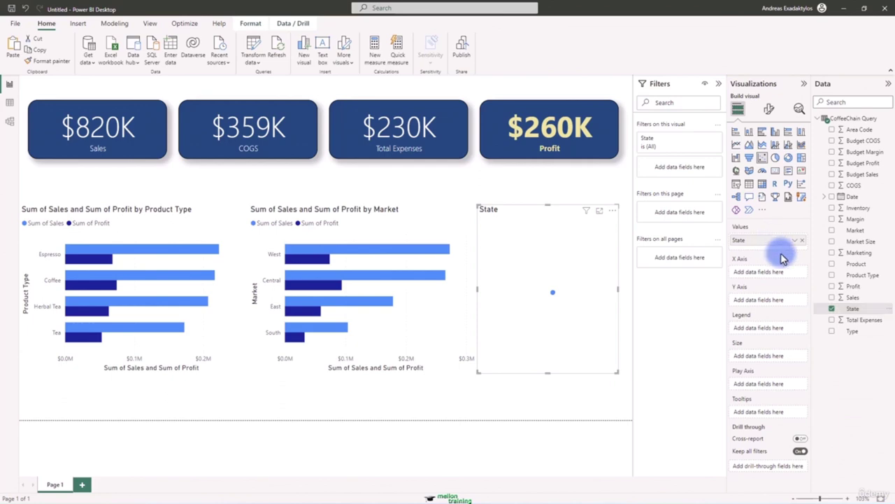
pyautogui.moveTo(855, 287); pyautogui.dragTo(769, 273)
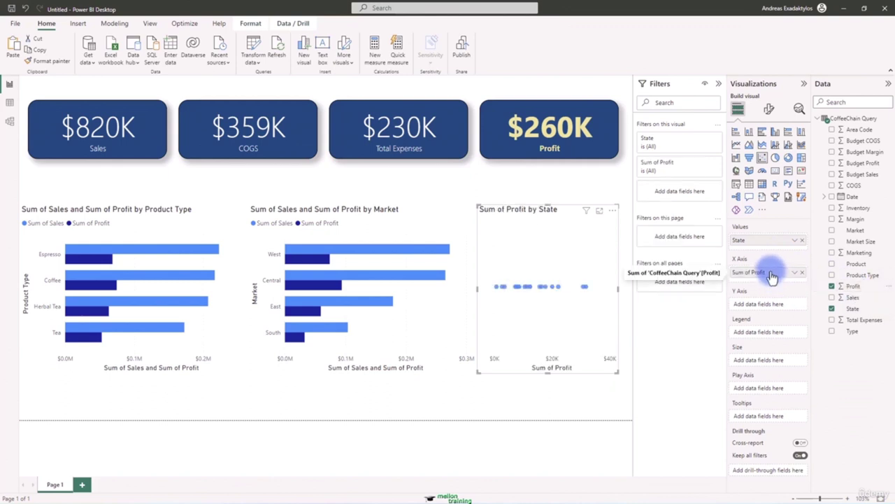
pyautogui.moveTo(857, 164); pyautogui.dragTo(779, 306)
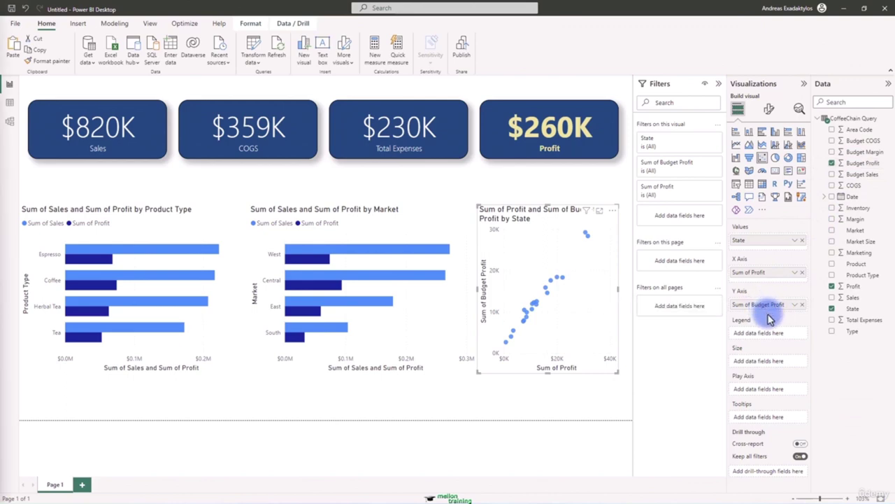
# Step: Turn on symmetry shading for the scatter chart, with red upper shading and light grey lower shading
pyautogui.moveTo(564, 282)
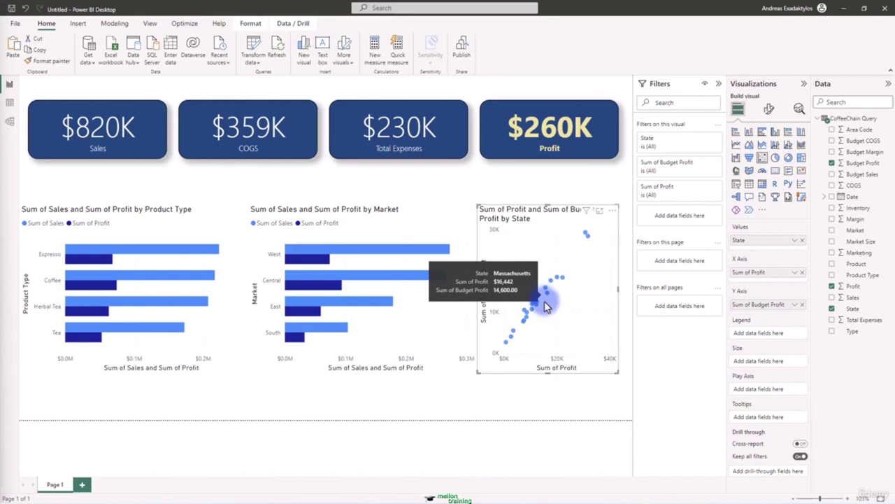
pyautogui.moveTo(526, 333)
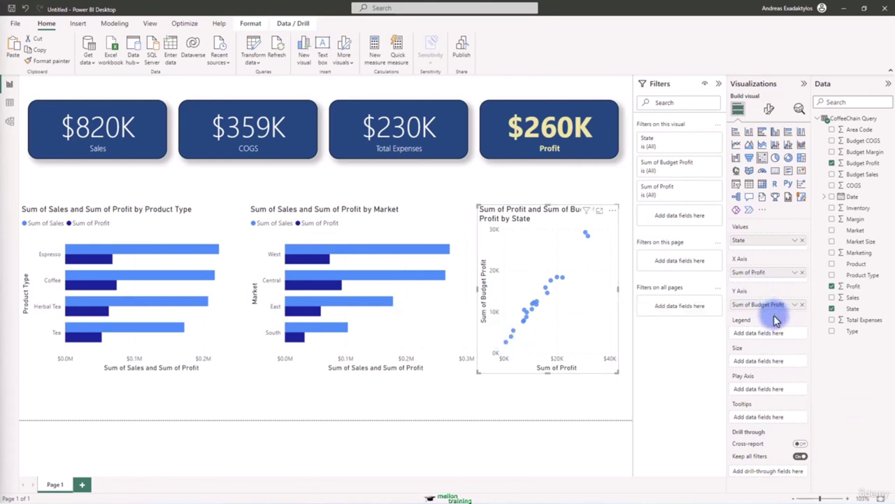
pyautogui.moveTo(508, 347)
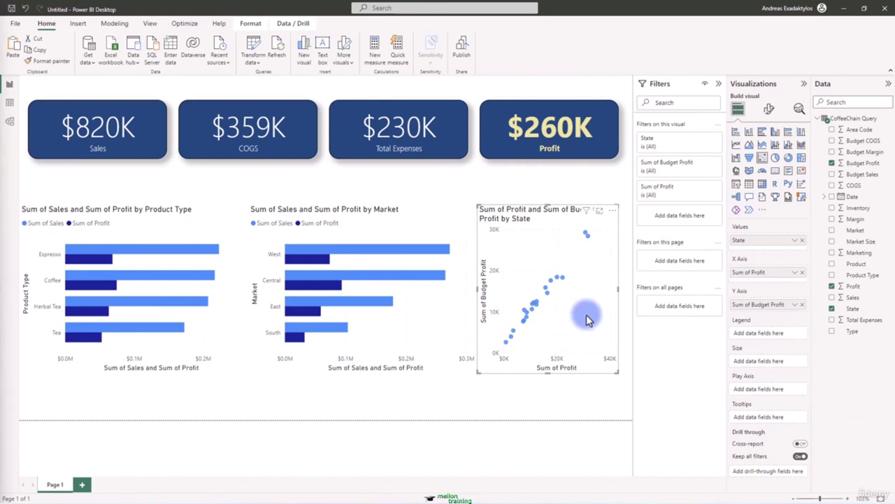
pyautogui.click(798, 110)
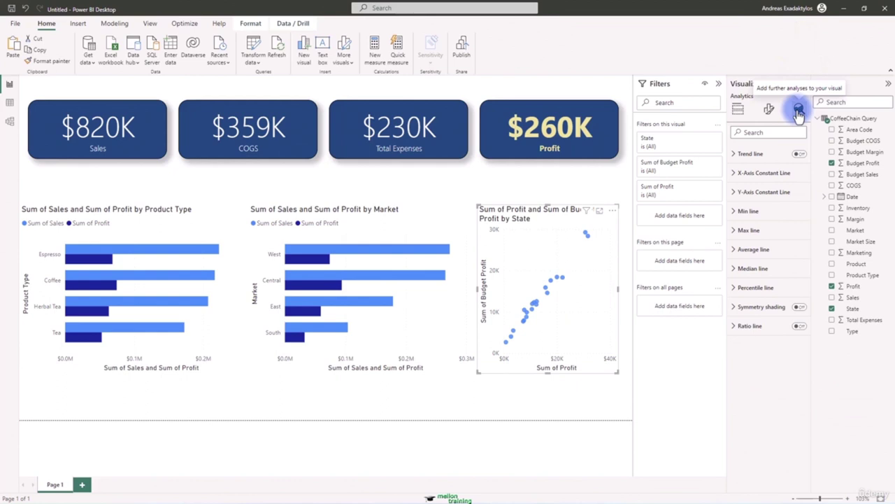
pyautogui.click(799, 306)
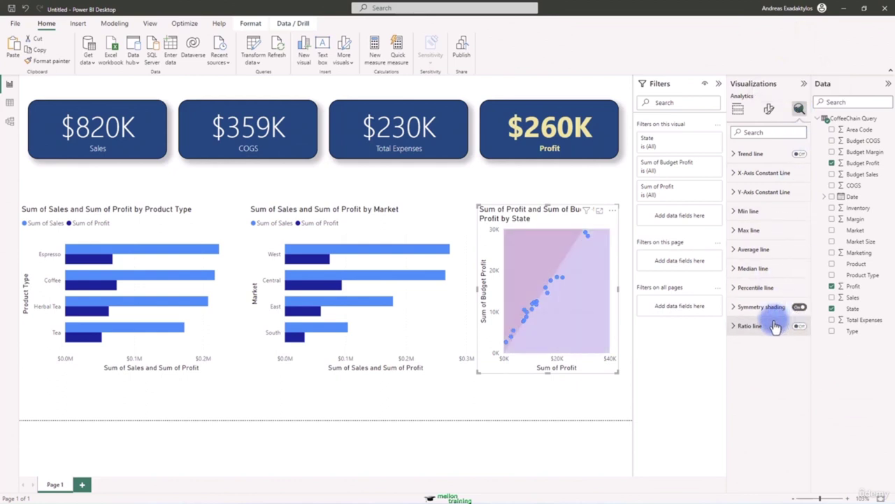
pyautogui.click(734, 307)
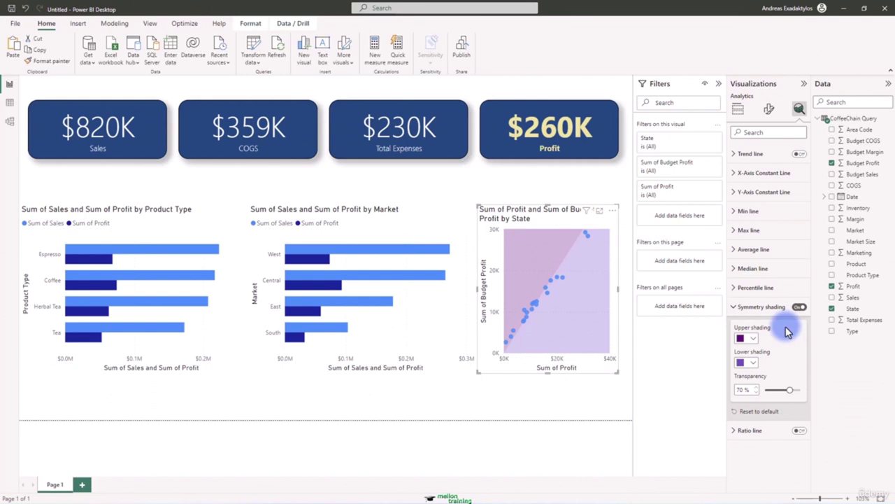
pyautogui.click(747, 338)
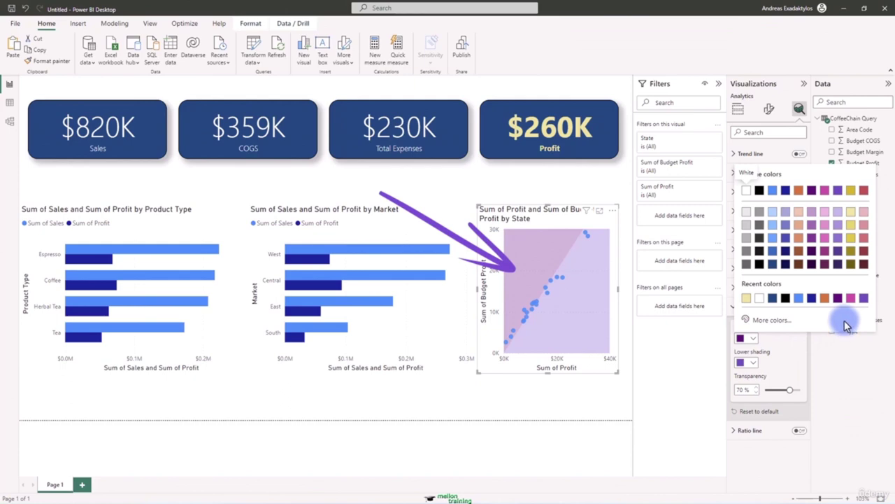
pyautogui.click(866, 192)
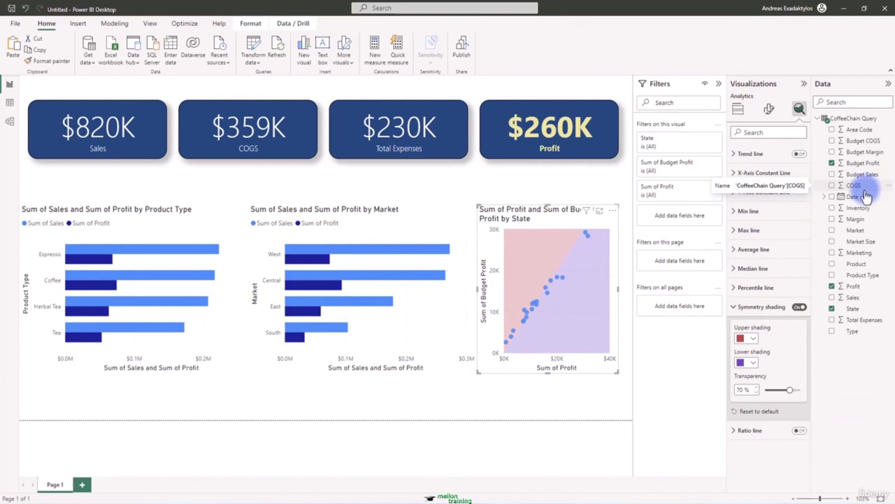
pyautogui.click(751, 363)
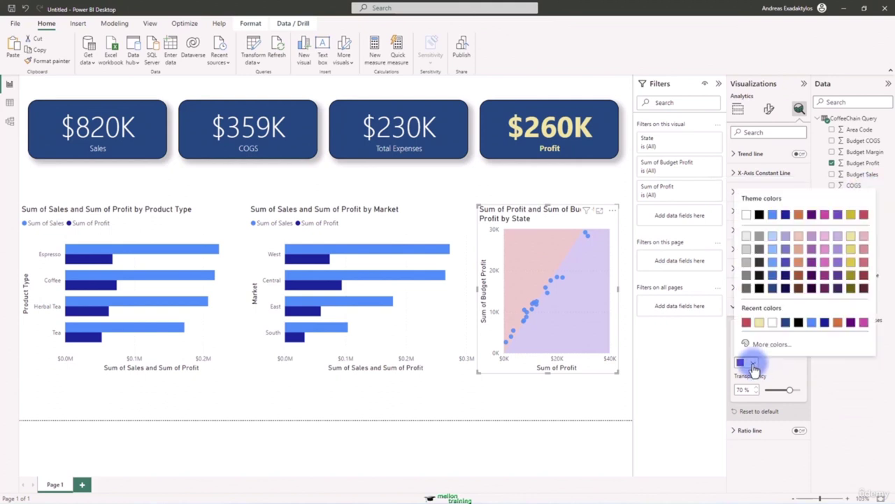
pyautogui.click(745, 238)
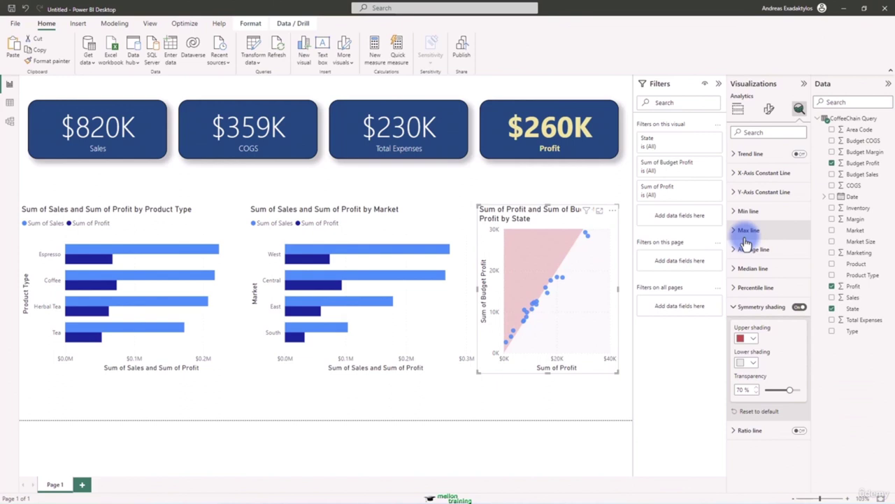
# Step: Set the default marker color of the scatter chart to dark blue
pyautogui.click(769, 110)
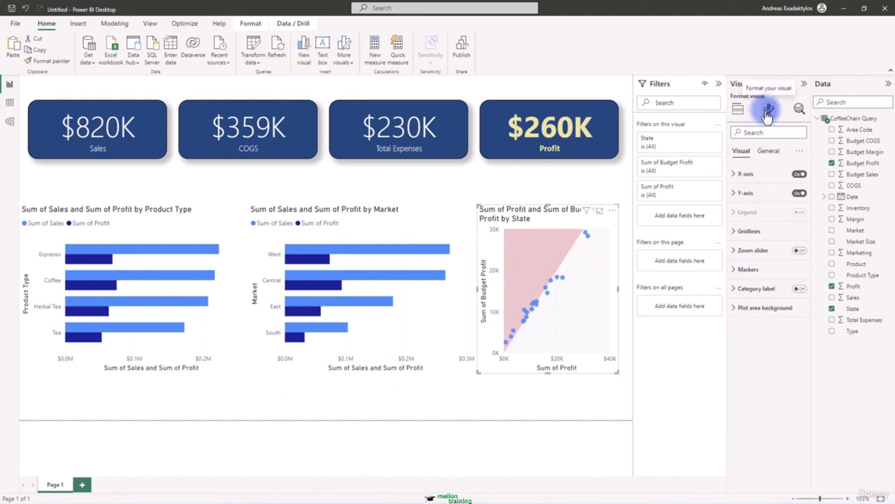
pyautogui.click(738, 273)
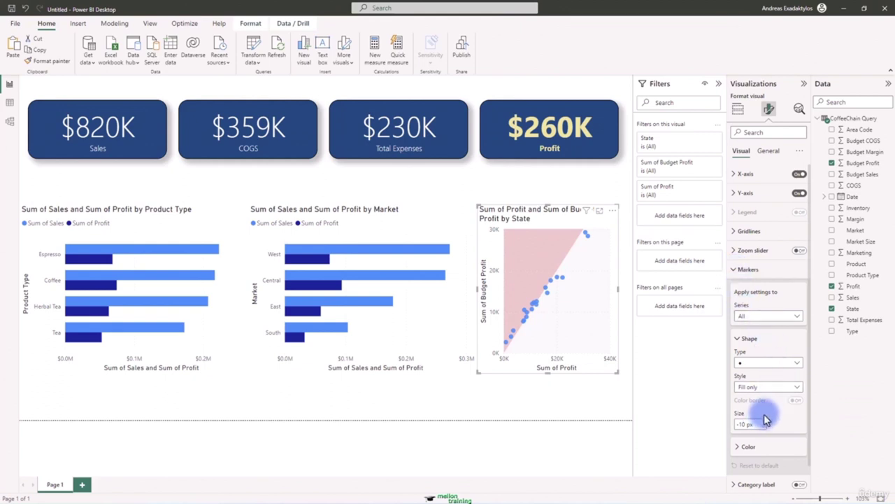
pyautogui.click(746, 446)
pyautogui.scroll(-1, 770, 416)
pyautogui.click(749, 409)
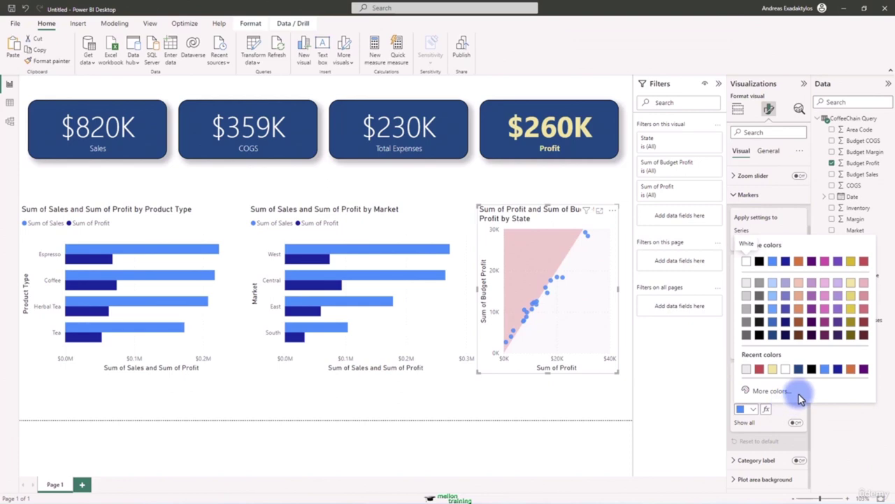
pyautogui.click(838, 371)
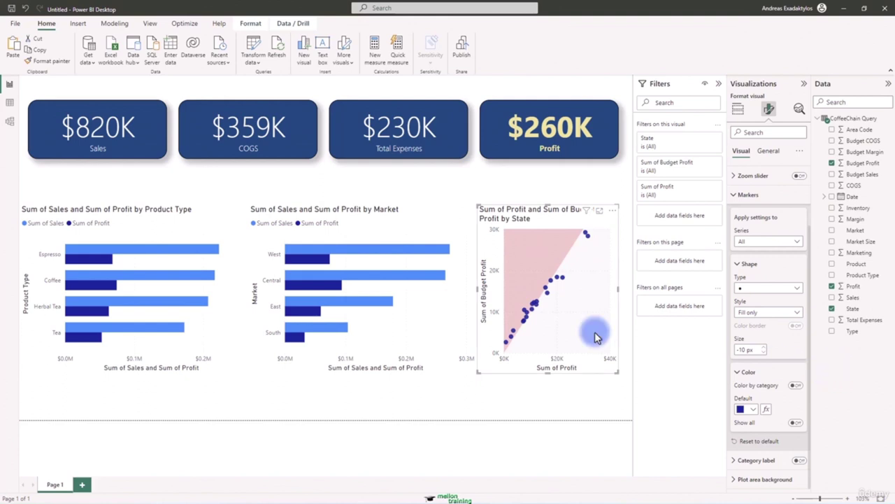
# Step: Turn off the legend and the title of the Product Type bar chart
pyautogui.click(119, 218)
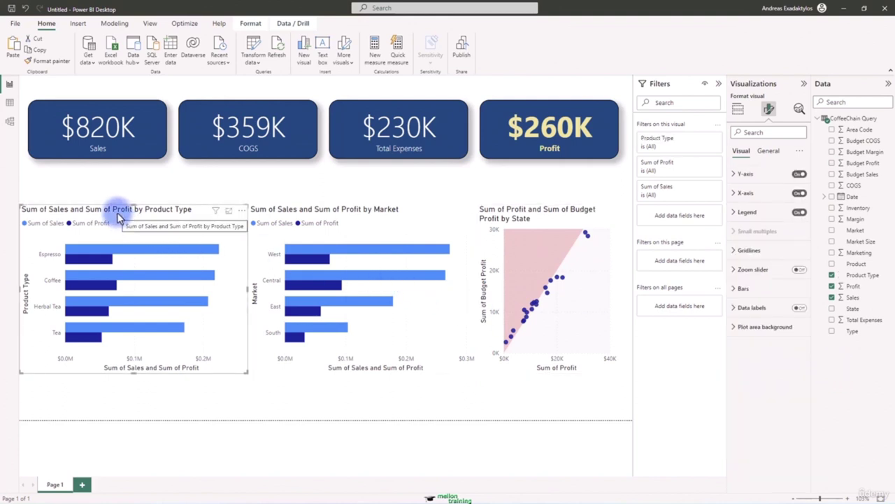
pyautogui.click(797, 216)
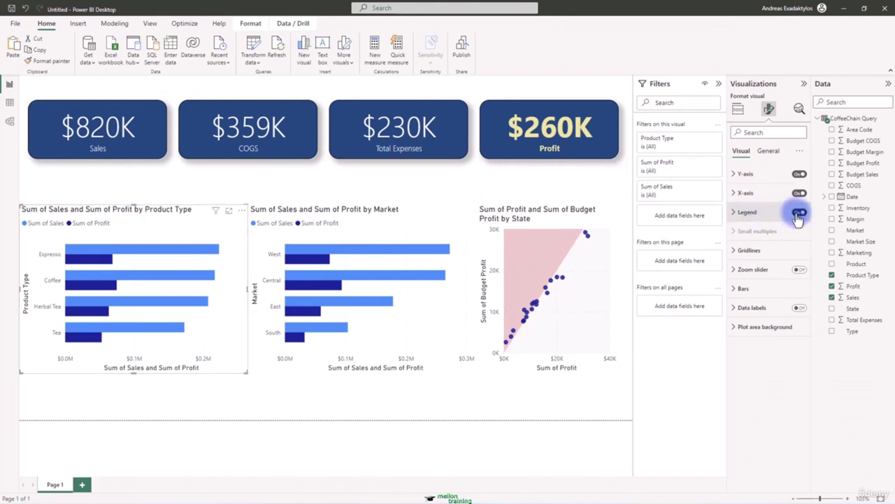
pyautogui.click(798, 215)
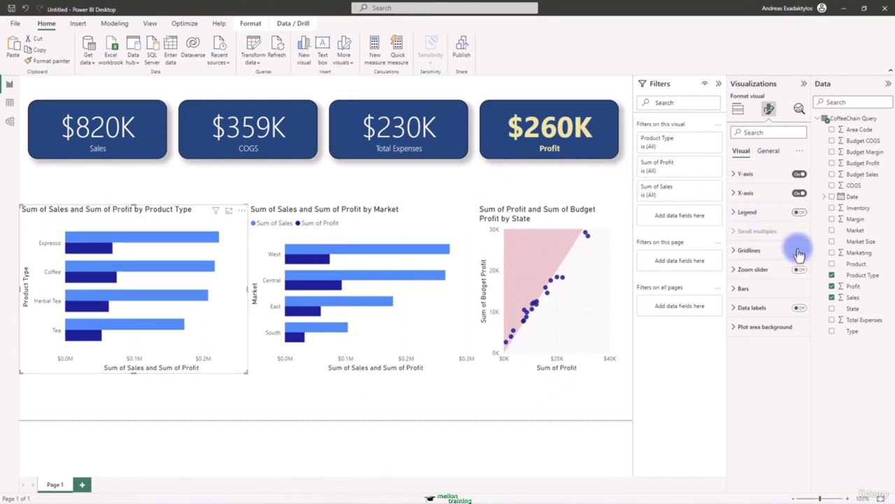
pyautogui.click(773, 153)
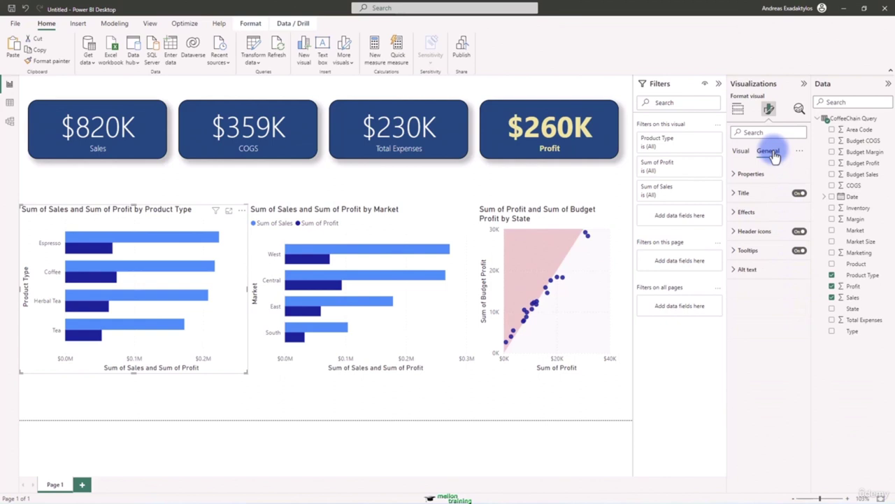
pyautogui.click(799, 194)
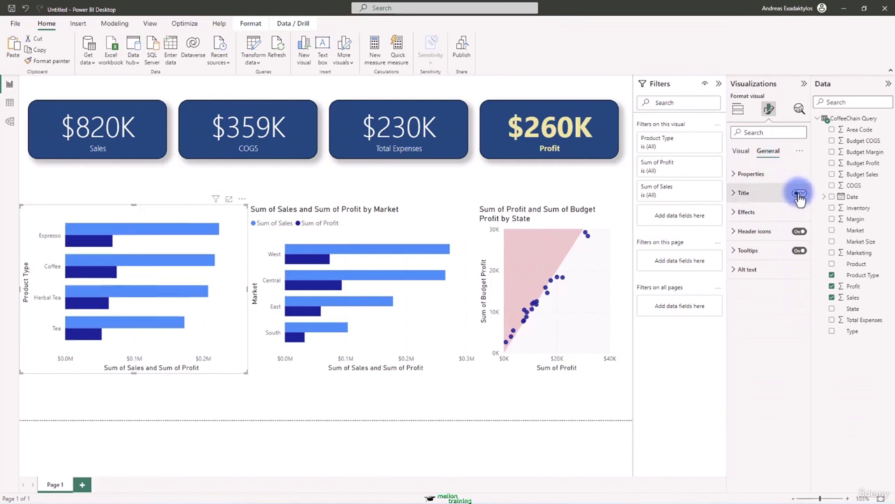
# Step: Turn off the title and the legend of the Market bar chart
pyautogui.click(396, 224)
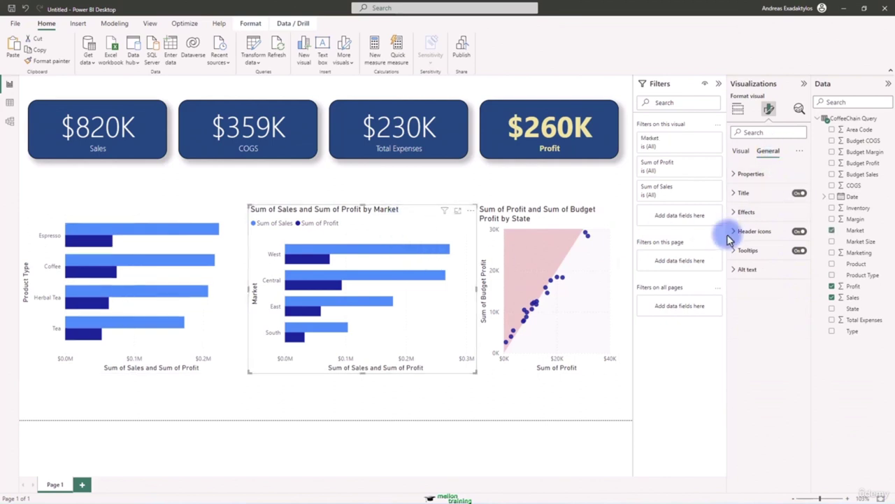
pyautogui.click(799, 193)
pyautogui.click(753, 155)
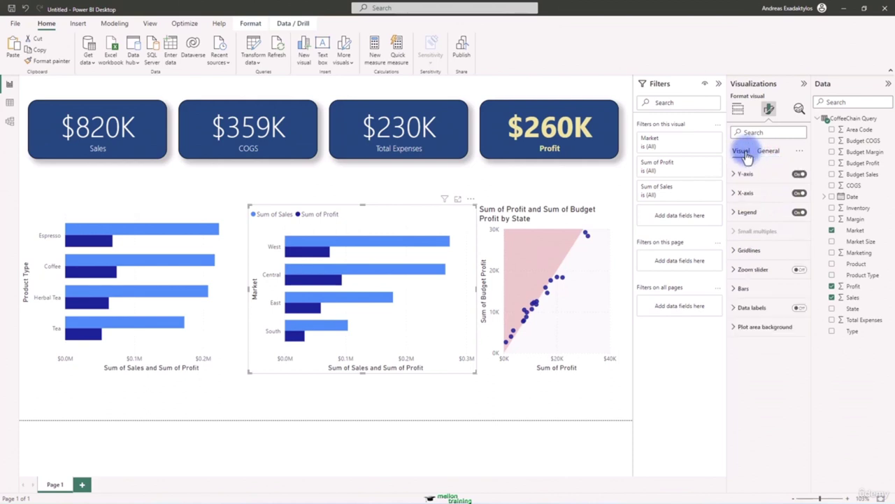
pyautogui.click(798, 213)
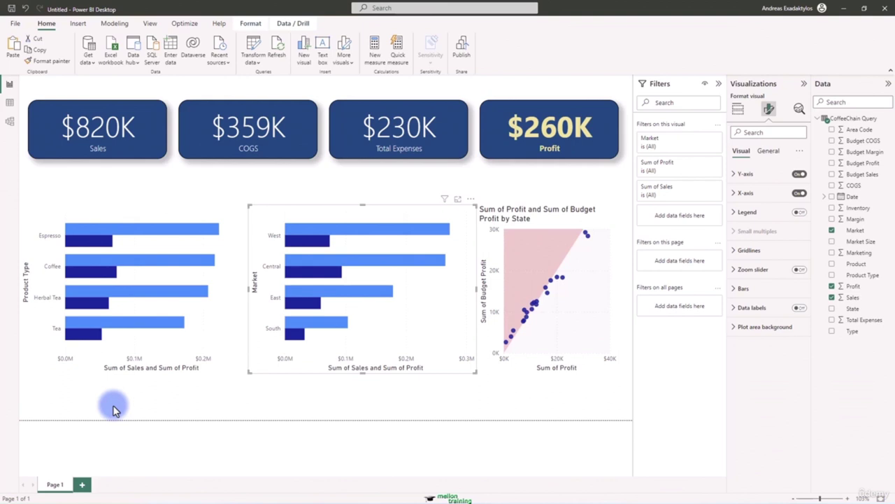
# Step: Move both bar charts and the scatter chart slightly down the page, keeping them aligned in one row
pyautogui.moveTo(114, 214); pyautogui.dragTo(114, 226)
pyautogui.moveTo(273, 214); pyautogui.dragTo(273, 234)
pyautogui.moveTo(498, 216); pyautogui.dragTo(503, 239)
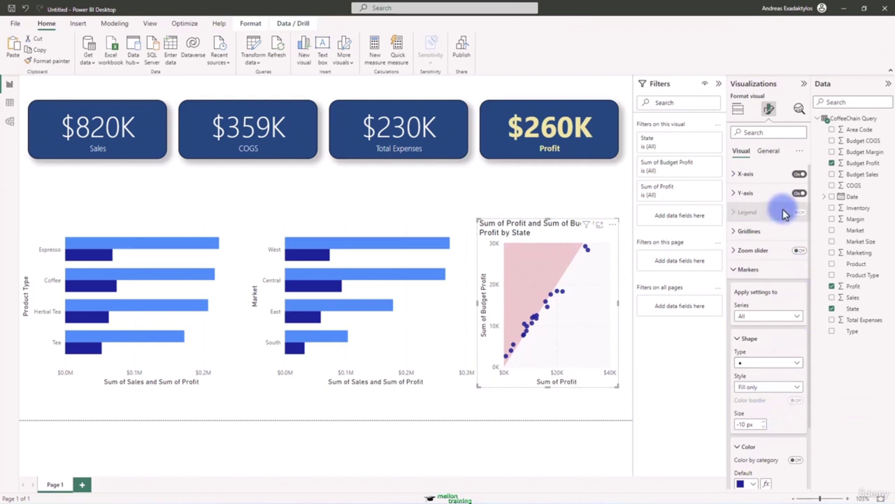
# Step: Turn off the title of the scatter chart
pyautogui.scroll(-1, 782, 251)
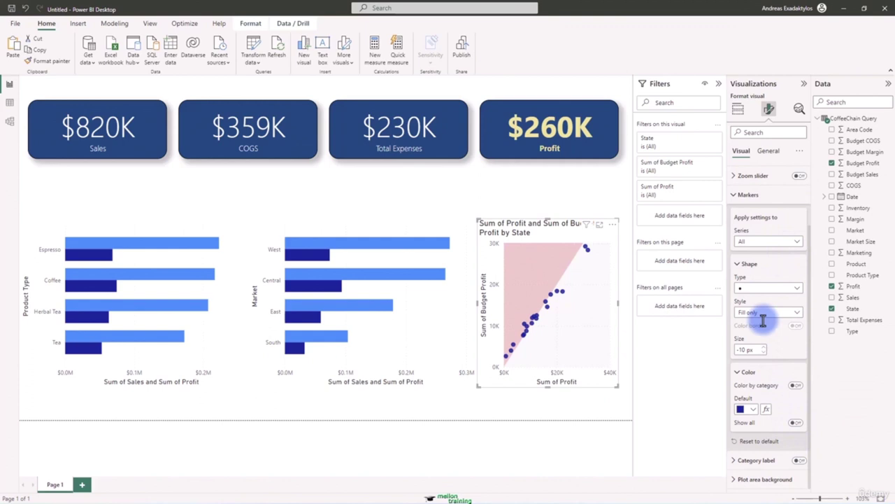
pyautogui.click(746, 195)
pyautogui.click(768, 151)
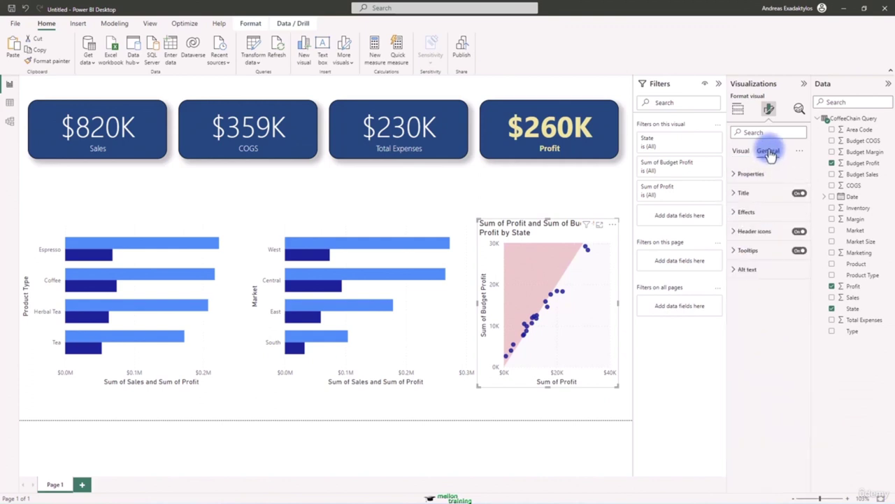
pyautogui.click(798, 193)
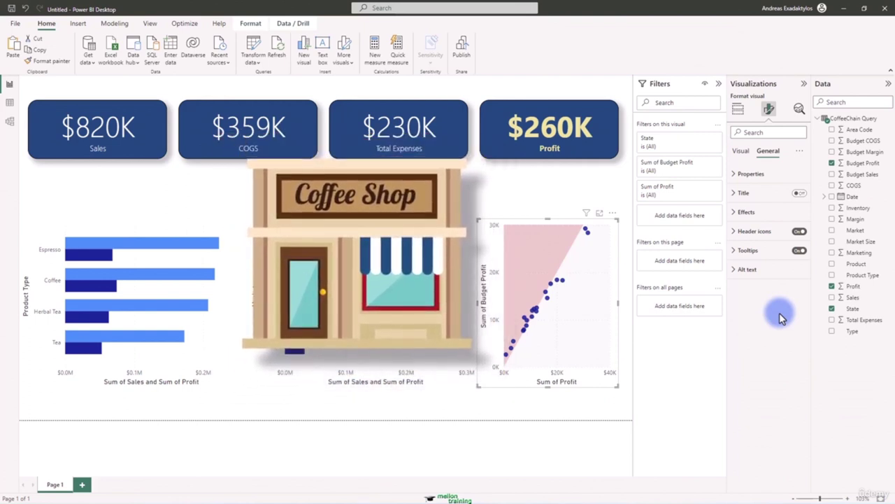
# Step: Move the grouped KPI cards slightly down to leave room for a header above them
pyautogui.click(154, 153)
pyautogui.moveTo(154, 152); pyautogui.dragTo(155, 157)
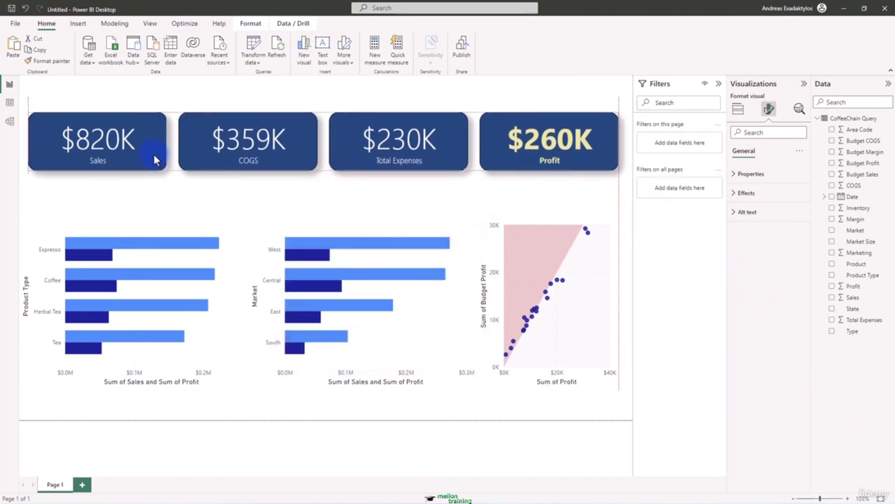
pyautogui.click(155, 166)
pyautogui.click(103, 193)
# Step: Insert the coffee chain logo image, shrink it and place it above the Sales card in the page's upper corner
pyautogui.click(78, 23)
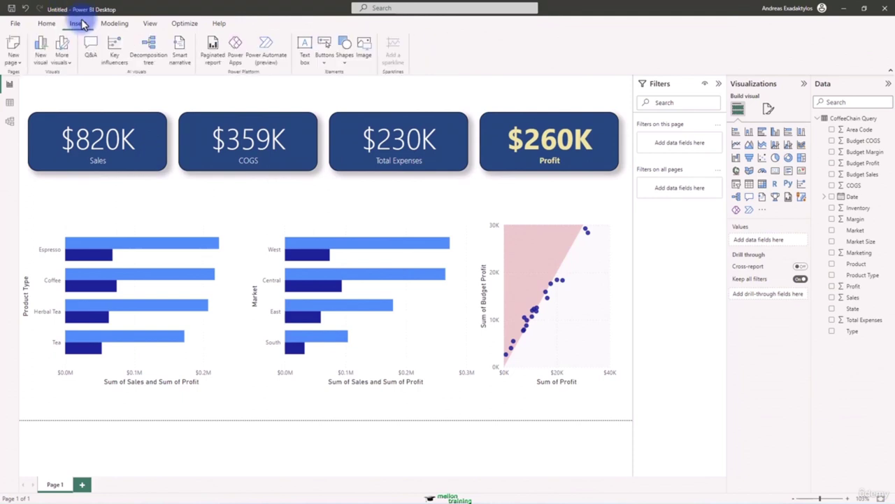
pyautogui.click(364, 48)
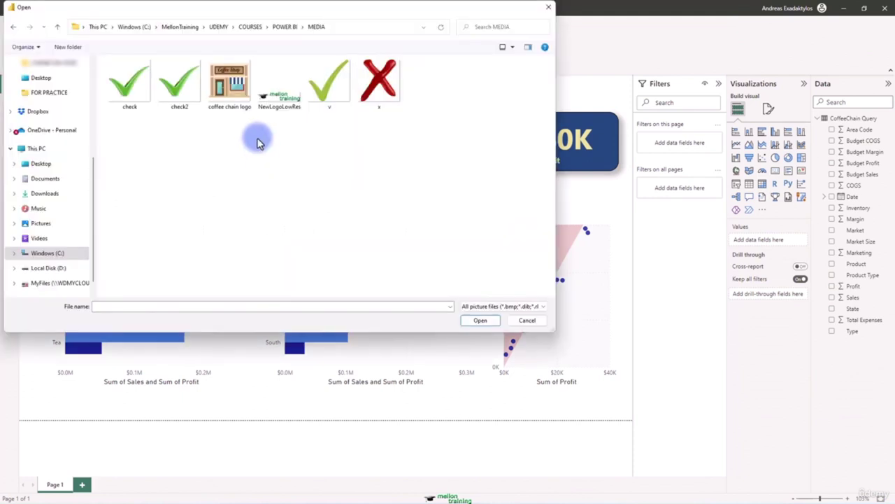
pyautogui.doubleClick(230, 101)
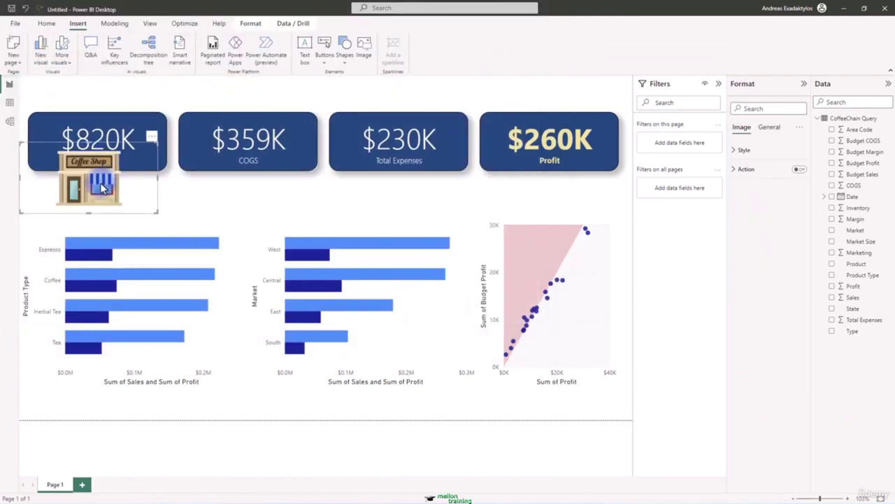
pyautogui.moveTo(102, 186); pyautogui.dragTo(102, 119)
pyautogui.moveTo(154, 144); pyautogui.dragTo(98, 104)
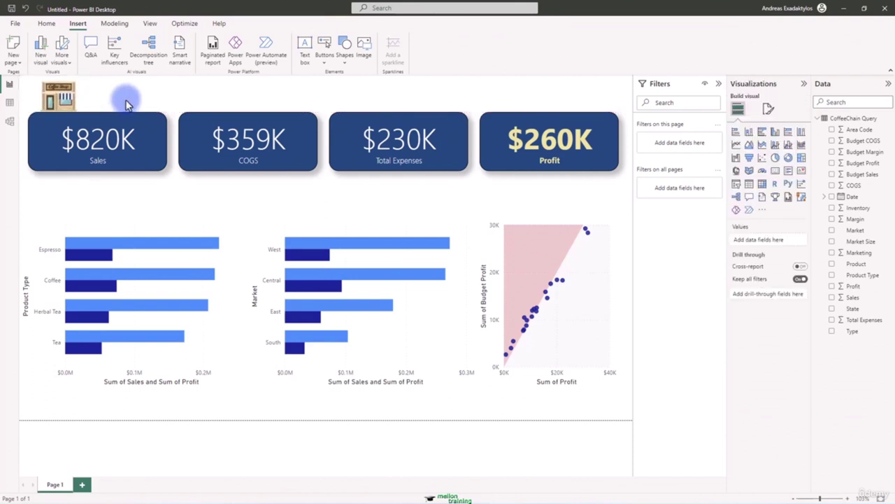
pyautogui.click(76, 105)
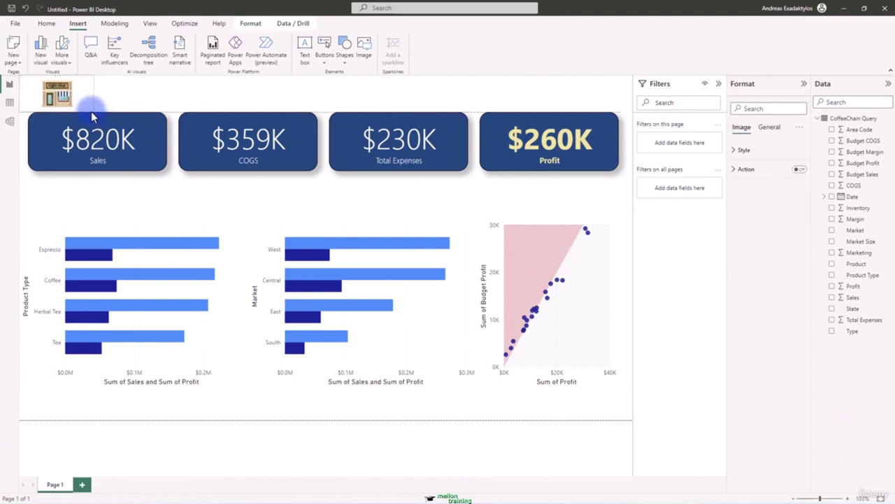
pyautogui.click(129, 105)
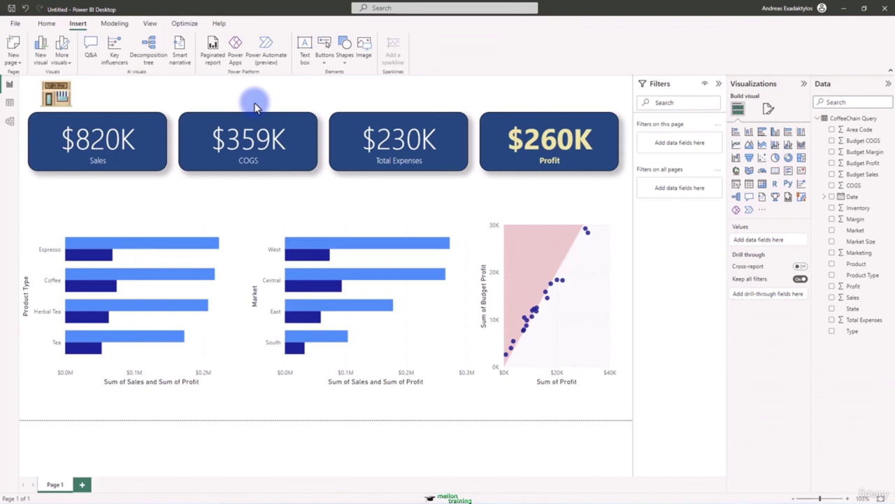
# Step: Add a text box reading "Sales Report" and place it beside the logo at the page's upper edge
pyautogui.click(305, 53)
pyautogui.click(99, 159)
pyautogui.write('Sales Report')
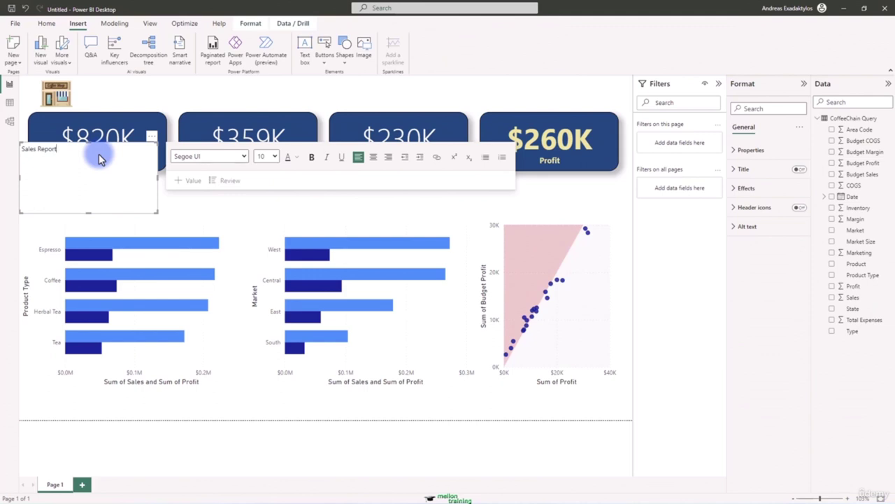
pyautogui.moveTo(80, 144); pyautogui.dragTo(139, 60)
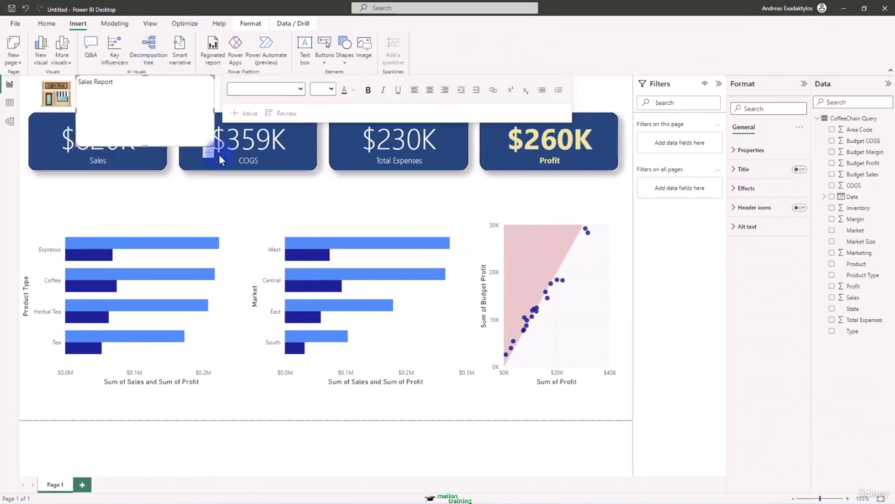
# Step: Widen and flatten the "Sales Report" text box so it spans from the logo to the Profit card, and set its text size to 28
pyautogui.moveTo(209, 144); pyautogui.dragTo(479, 112)
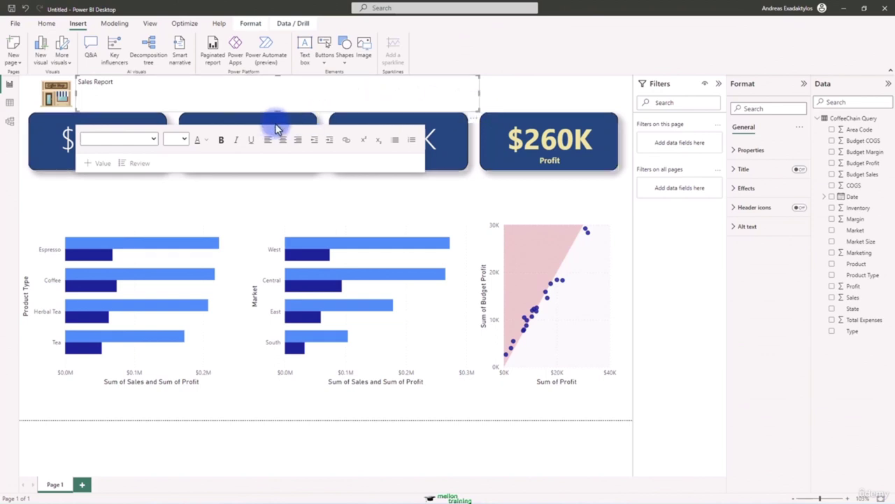
pyautogui.click(208, 140)
pyautogui.click(174, 139)
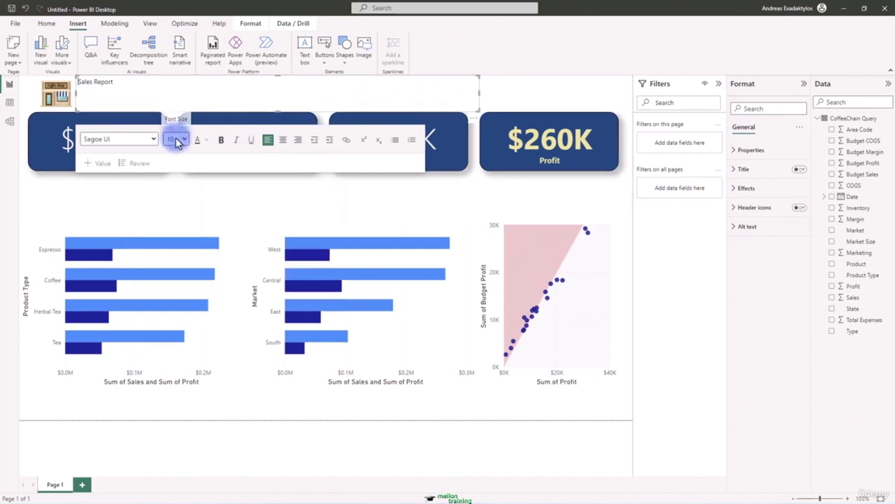
pyautogui.click(184, 138)
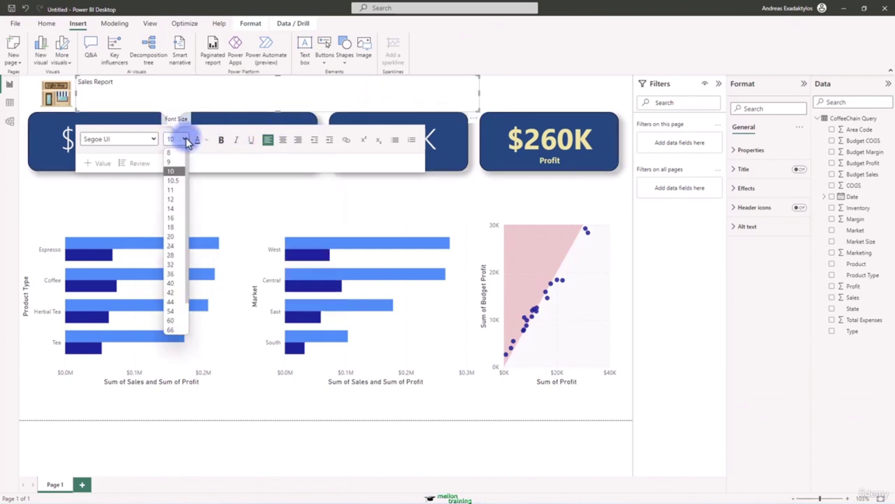
pyautogui.click(172, 245)
pyautogui.hotkey('ctrl', 'z')
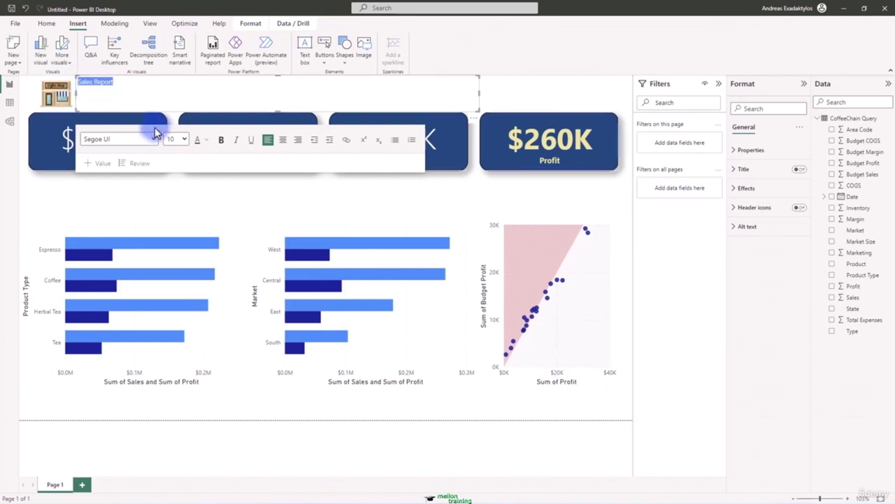
pyautogui.click(180, 139)
pyautogui.click(174, 255)
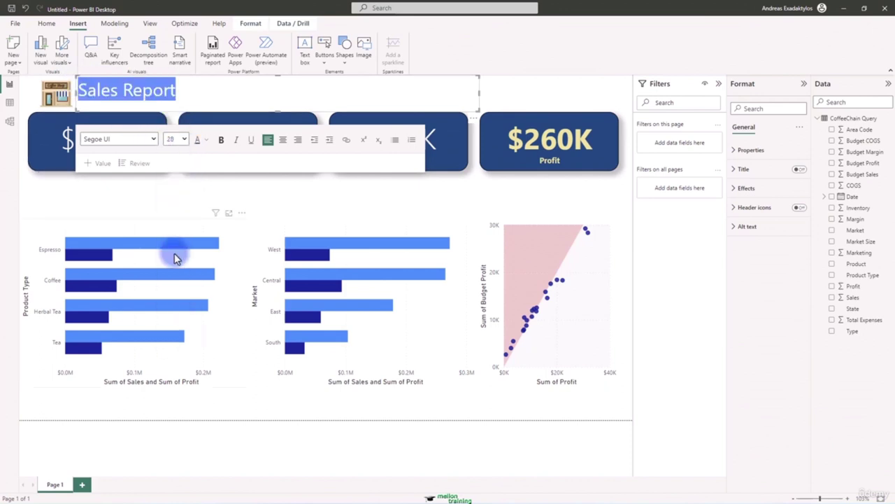
# Step: Centre the "Sales Report" title in its text box and set its font size to 32
pyautogui.click(281, 142)
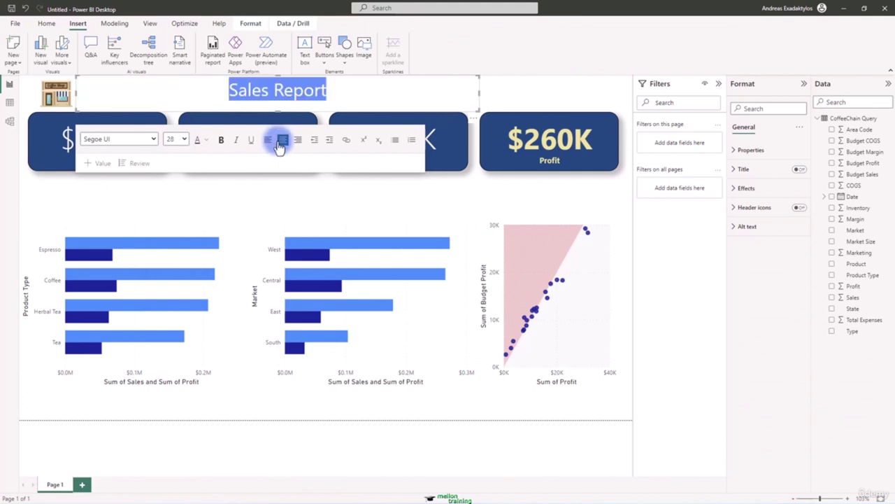
pyautogui.click(178, 138)
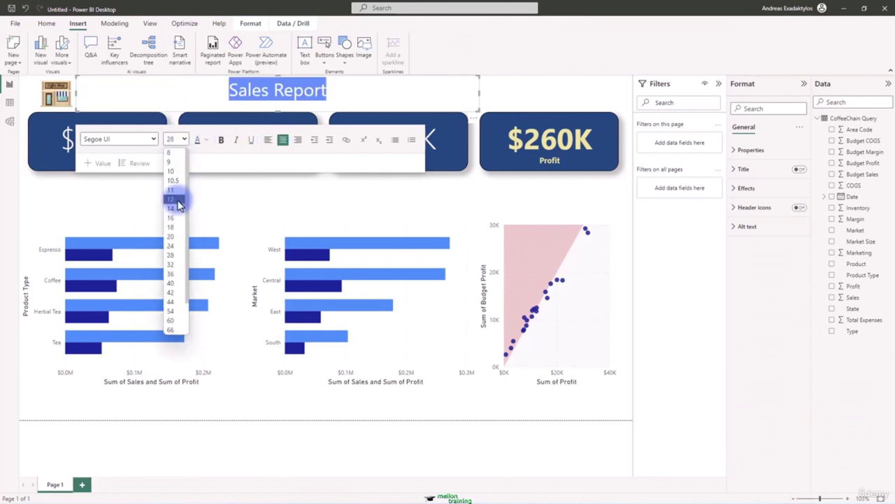
pyautogui.click(170, 265)
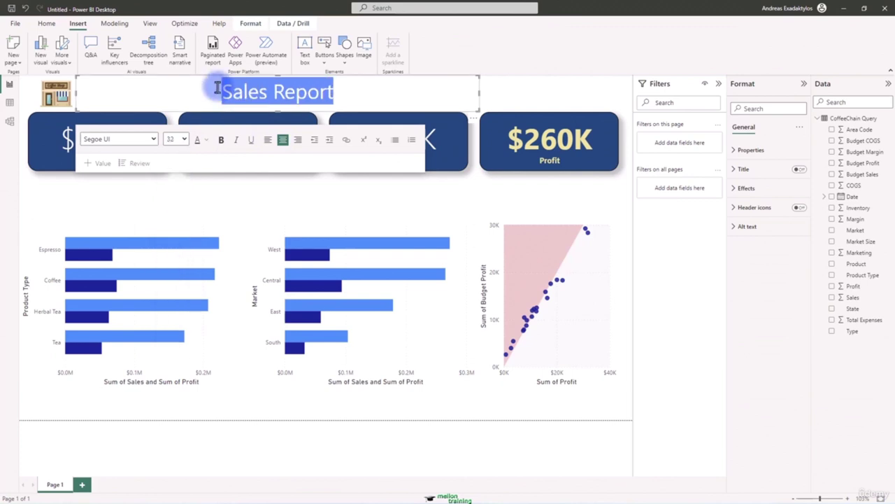
# Step: Make only the word "Sales" bold in the report title
pyautogui.moveTo(212, 91); pyautogui.dragTo(269, 92)
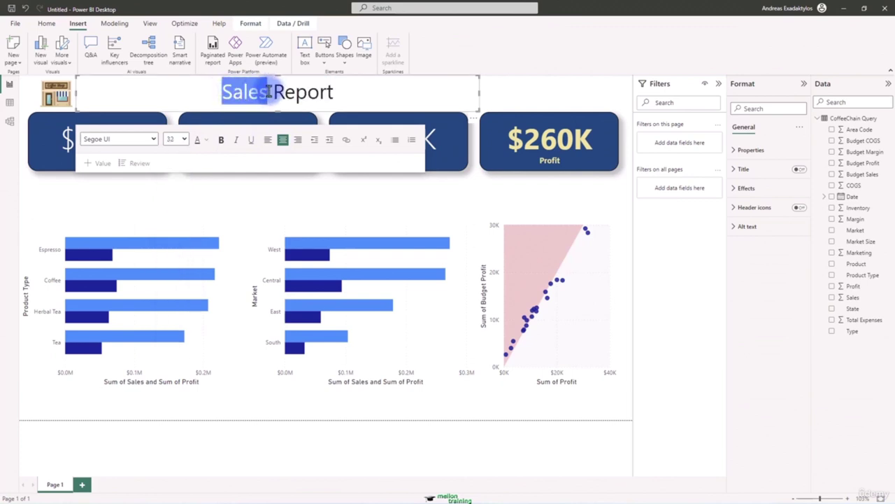
pyautogui.click(221, 140)
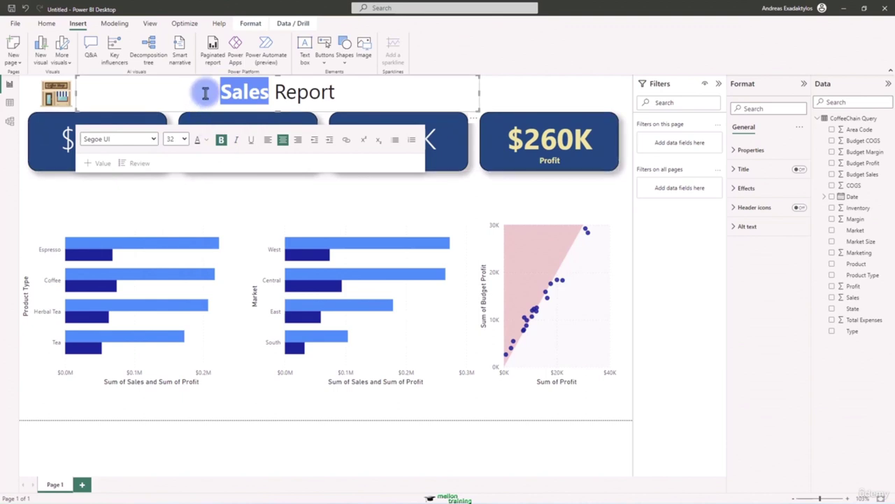
pyautogui.click(206, 90)
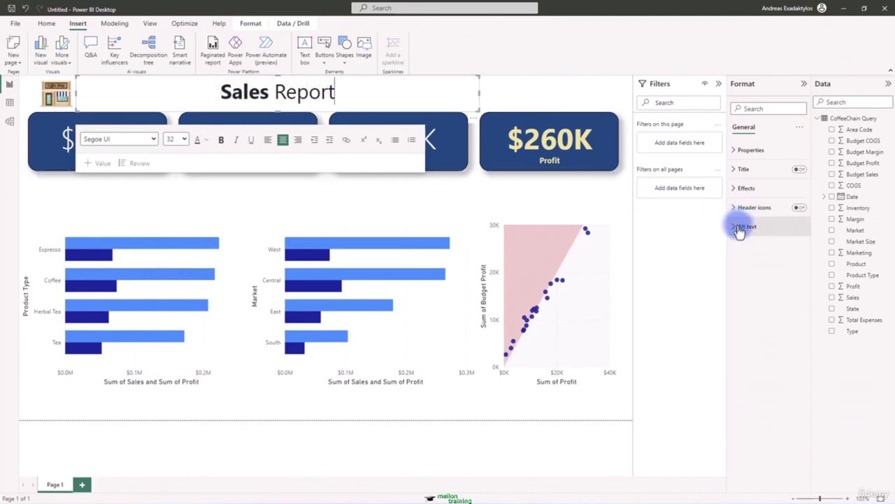
# Step: Turn off the background of the "Sales Report" text box
pyautogui.click(734, 189)
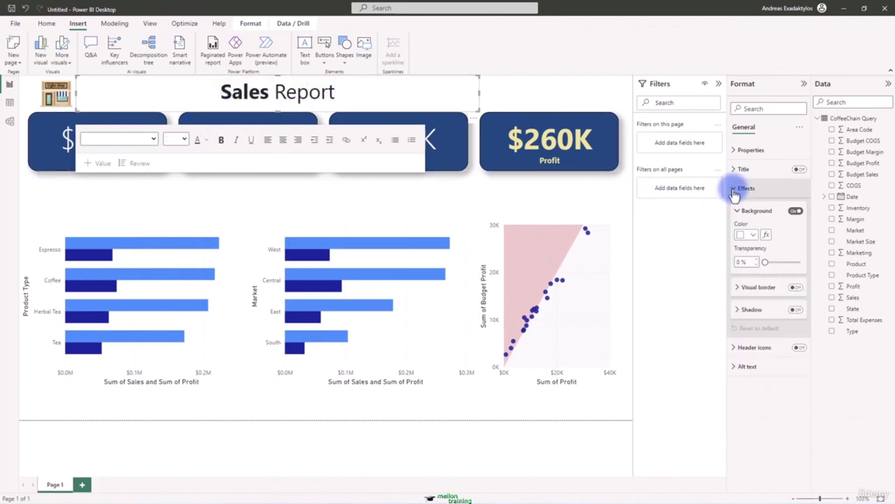
pyautogui.click(796, 211)
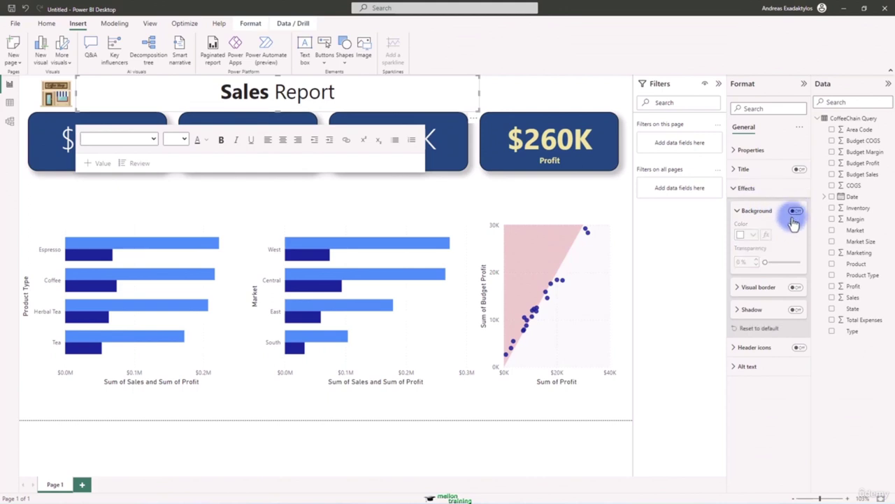
pyautogui.click(505, 92)
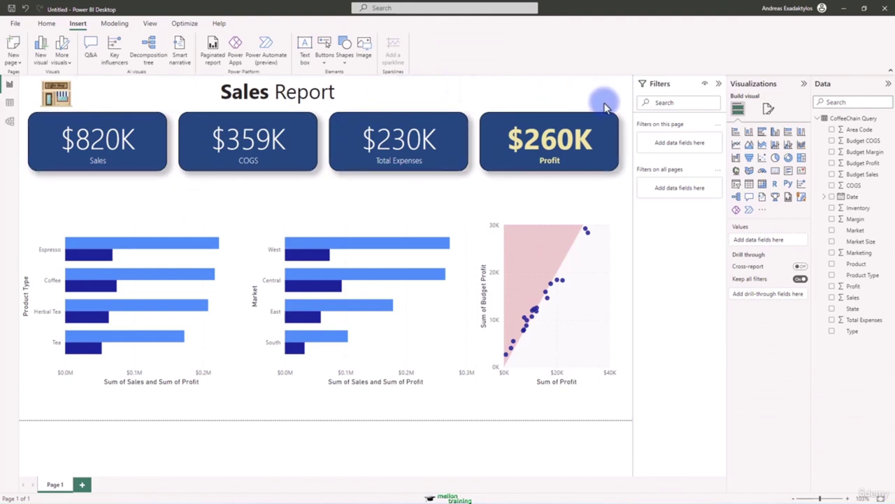
# Step: Add a slicer on the Date field and size it to fit the header area above the Profit card
pyautogui.click(738, 185)
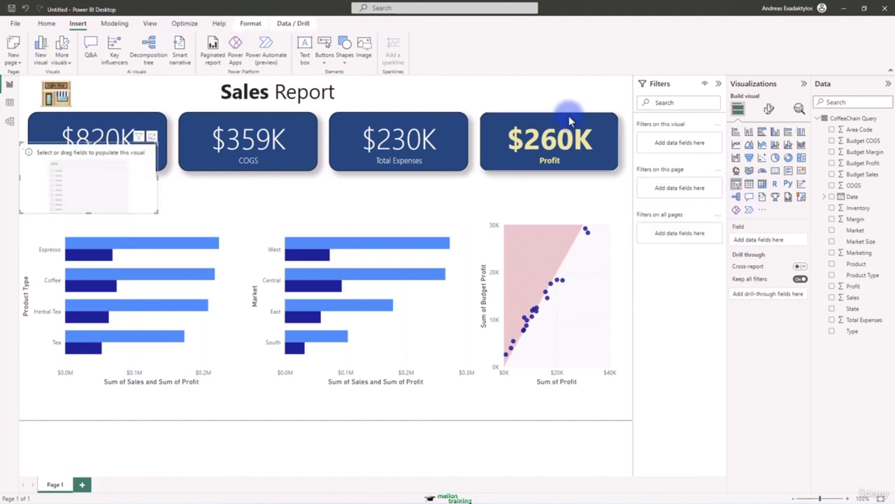
pyautogui.moveTo(112, 152); pyautogui.dragTo(561, 71)
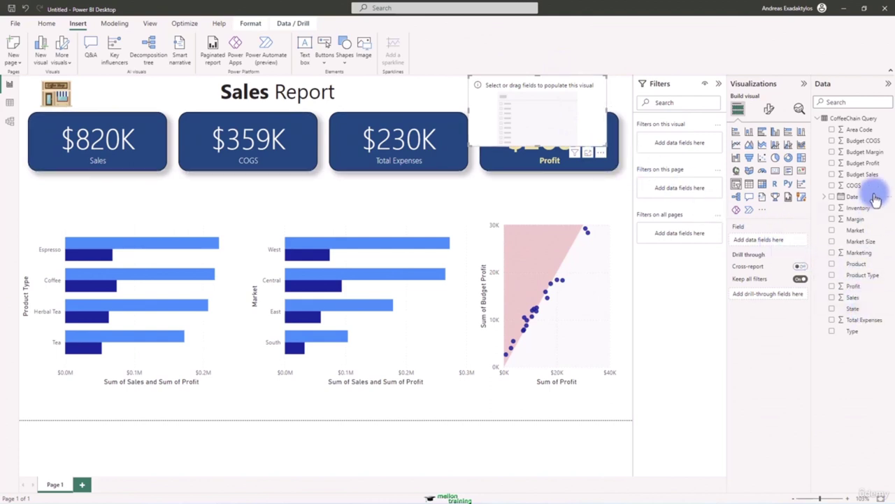
pyautogui.moveTo(836, 197); pyautogui.dragTo(779, 242)
pyautogui.moveTo(606, 146); pyautogui.dragTo(633, 112)
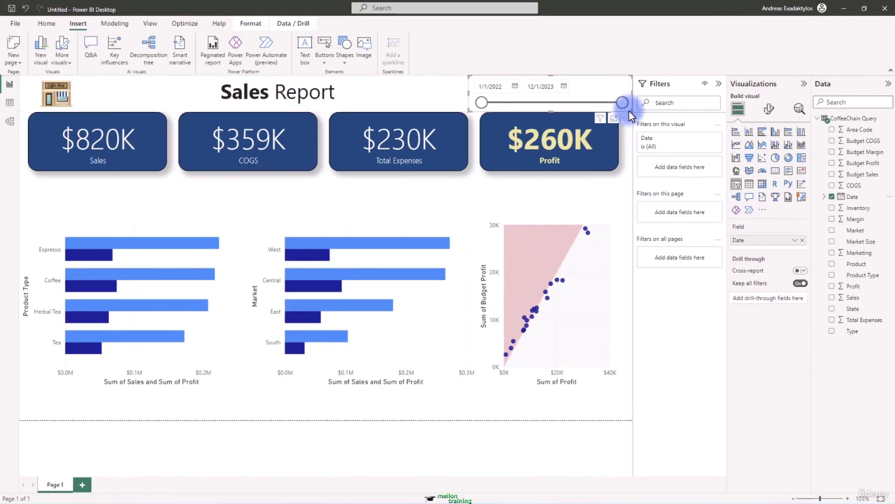
pyautogui.click(115, 194)
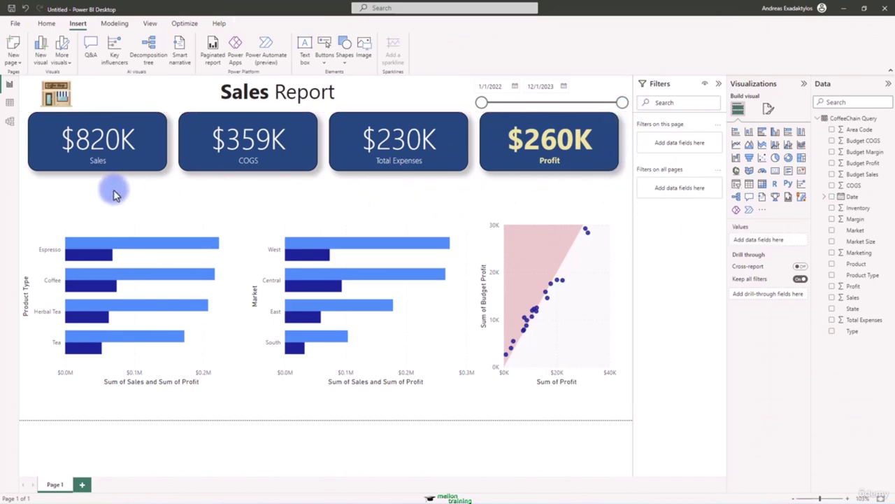
# Step: Duplicate the coffee shop logo and place the copy below the Sales card, just above the Product Type chart
pyautogui.click(54, 97)
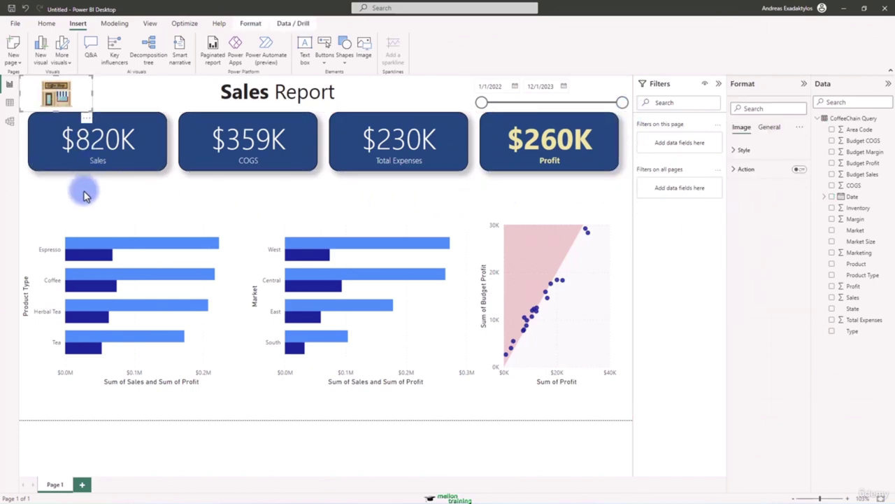
pyautogui.hotkey('ctrl', 'c')
pyautogui.hotkey('ctrl', 'v')
pyautogui.moveTo(44, 98); pyautogui.dragTo(101, 226)
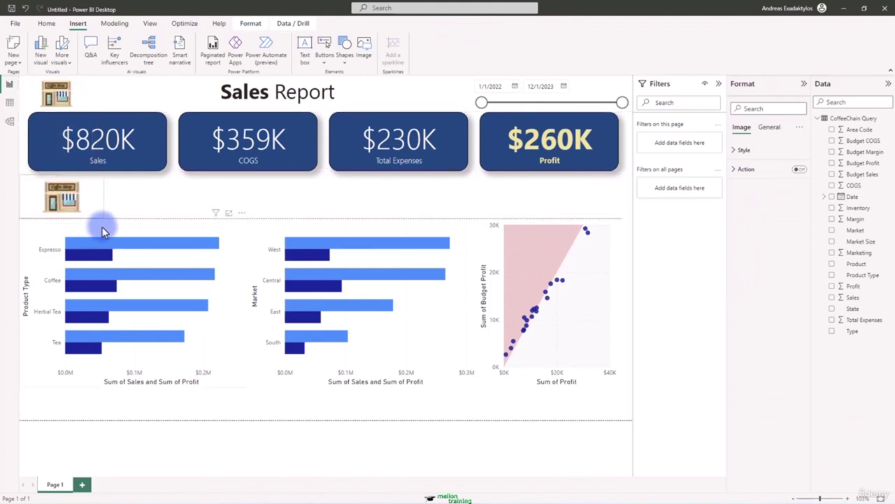
pyautogui.click(124, 196)
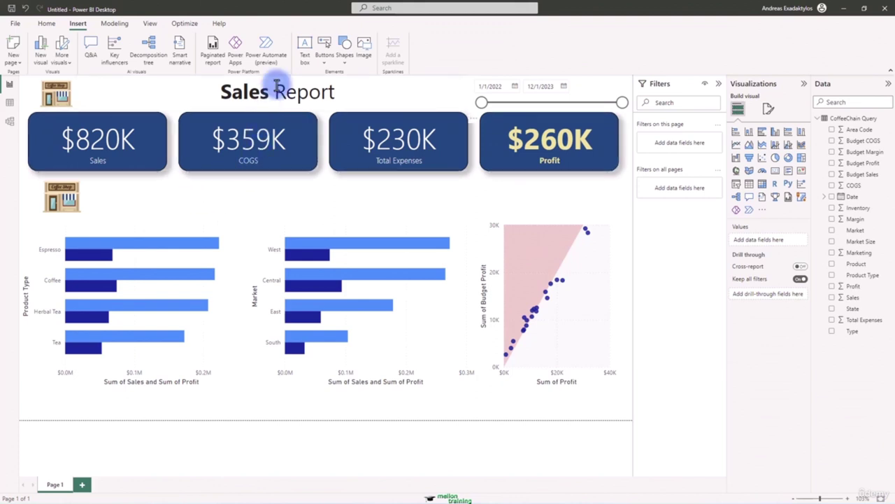
# Step: Add a text box reading "Sales and Profit by Product and Region" beside the second logo and stretch it across both bar charts
pyautogui.click(305, 49)
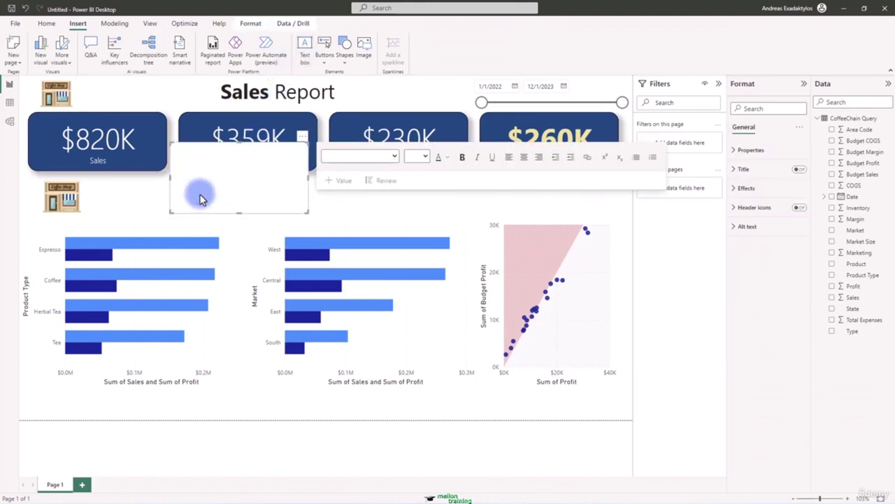
pyautogui.click(200, 198)
pyautogui.write('Sa')
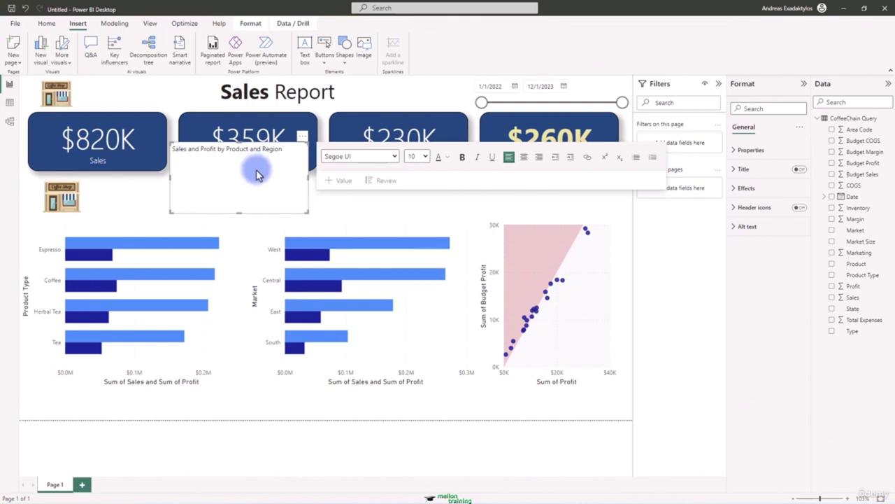
pyautogui.moveTo(296, 140); pyautogui.dragTo(216, 184)
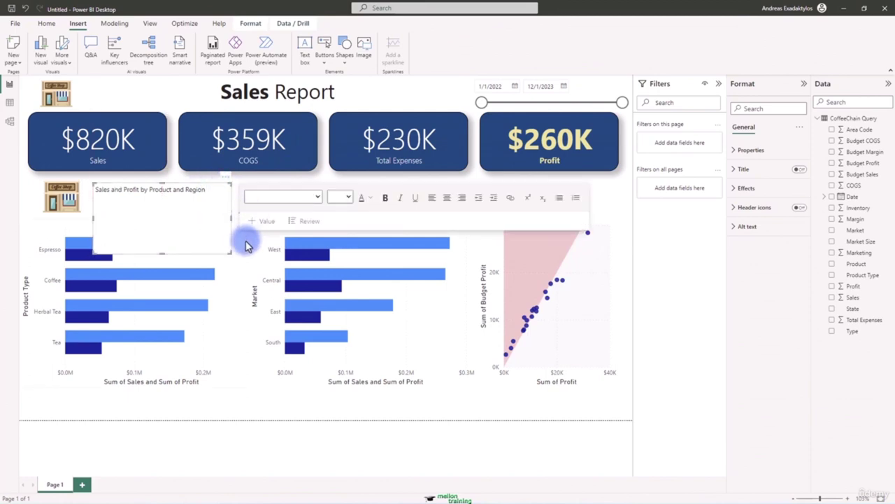
pyautogui.moveTo(230, 254); pyautogui.dragTo(468, 222)
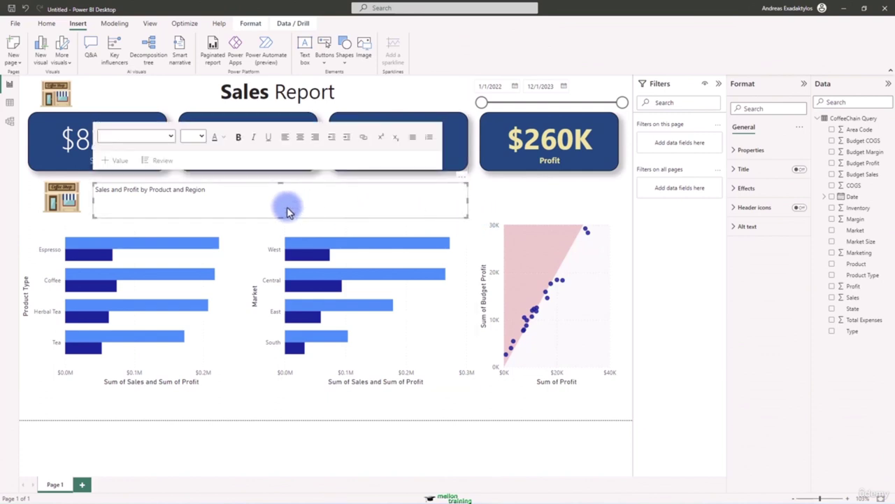
# Step: Set the font size of the "Sales and Profit by Product and Region" heading to 28
pyautogui.moveTo(226, 188); pyautogui.dragTo(93, 191)
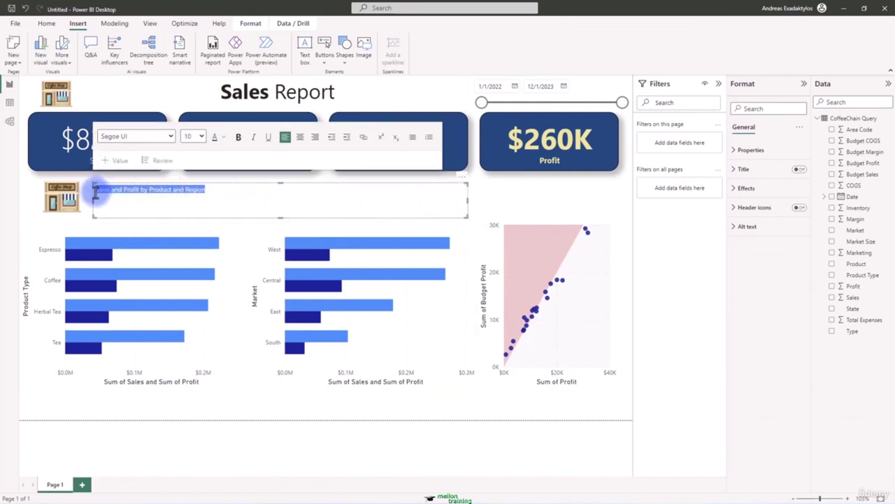
pyautogui.click(200, 136)
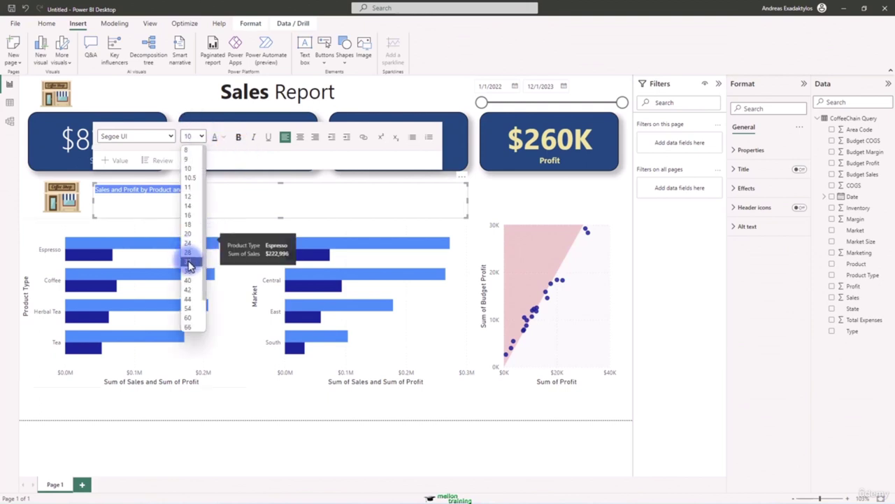
pyautogui.click(189, 261)
pyautogui.click(205, 136)
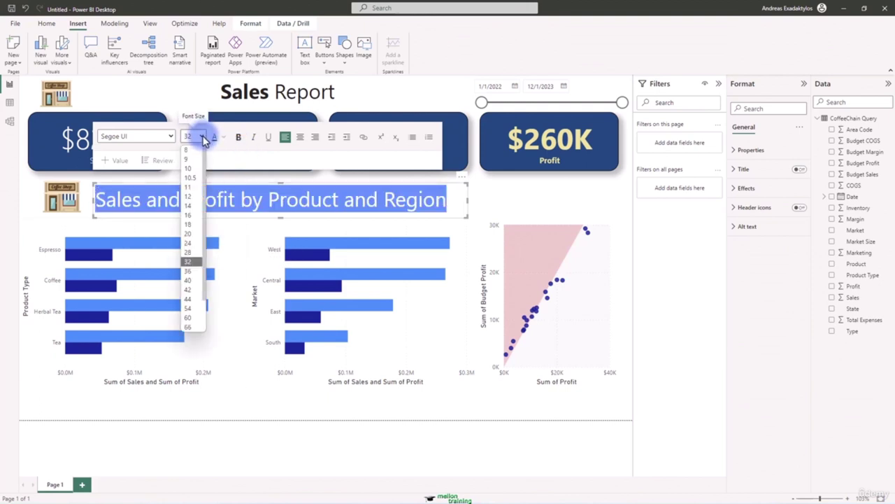
pyautogui.click(190, 253)
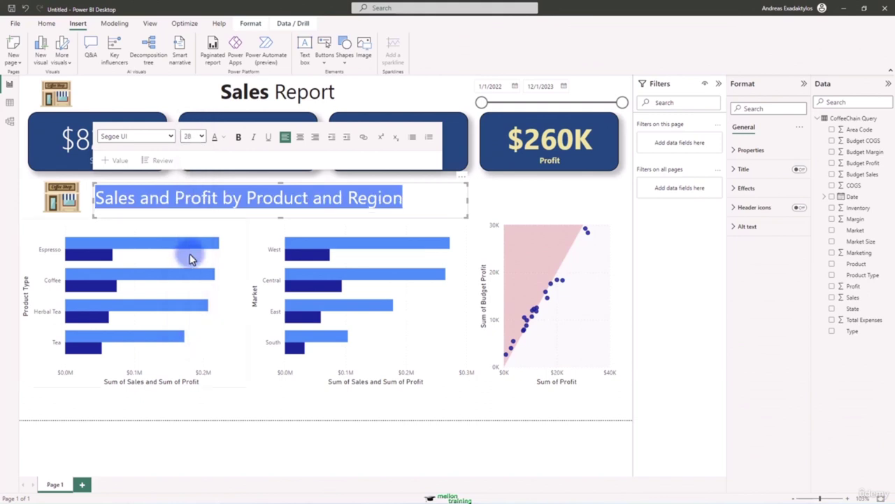
# Step: Make the words "Sales and Profit" bold in the heading above the bar charts
pyautogui.click(205, 201)
pyautogui.moveTo(217, 199); pyautogui.dragTo(95, 197)
pyautogui.click(238, 136)
pyautogui.click(249, 200)
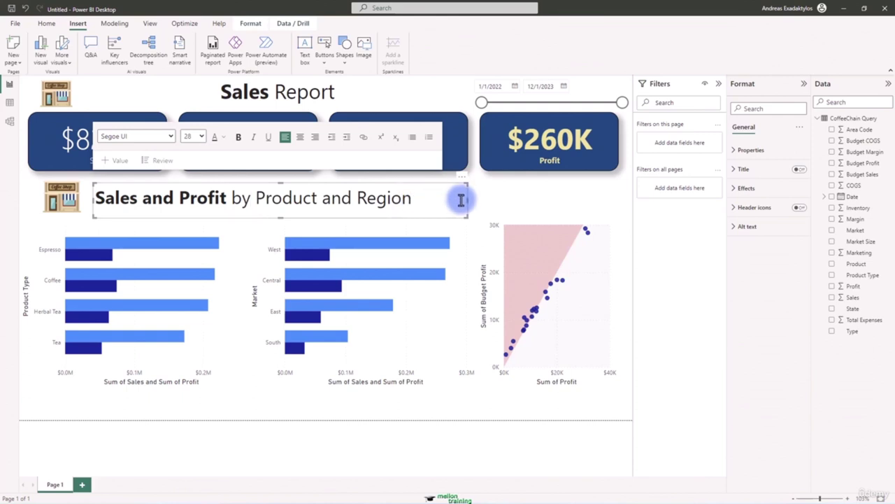
# Step: Give the "Sales and Profit by Product and Region" text box a light grey background
pyautogui.click(745, 189)
pyautogui.click(752, 235)
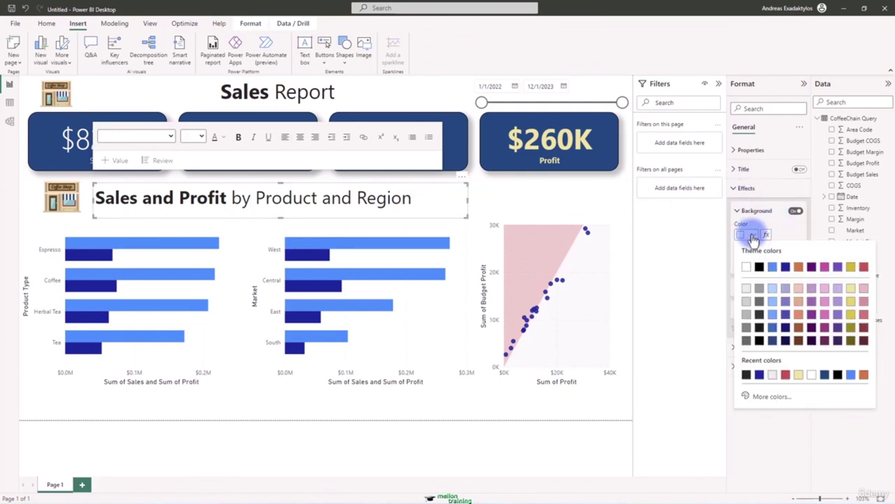
pyautogui.click(747, 288)
pyautogui.click(494, 207)
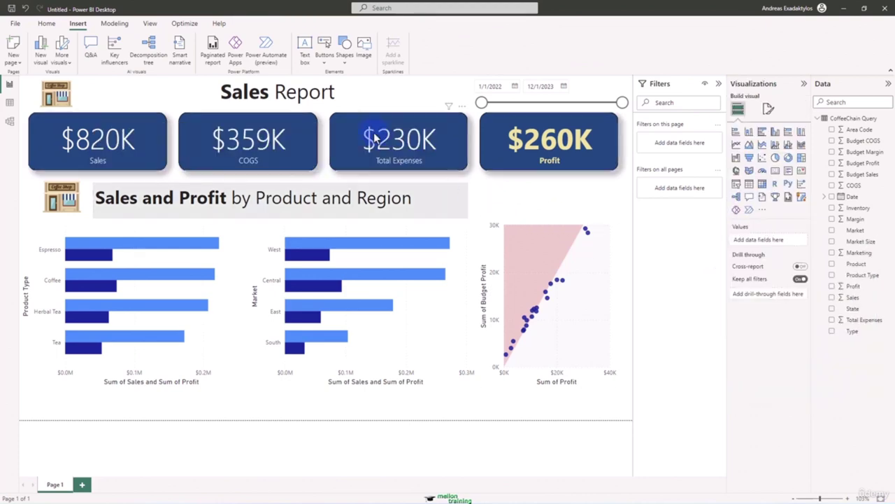
# Step: Add a text box reading "Profit by Actual vs Target - State" and move it below the Profit card, level with the bar charts' heading
pyautogui.click(305, 49)
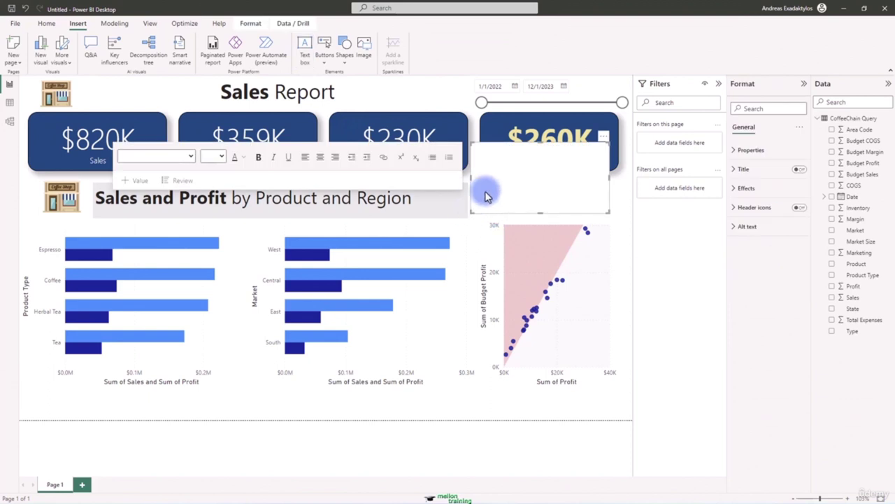
pyautogui.click(487, 196)
pyautogui.write('P')
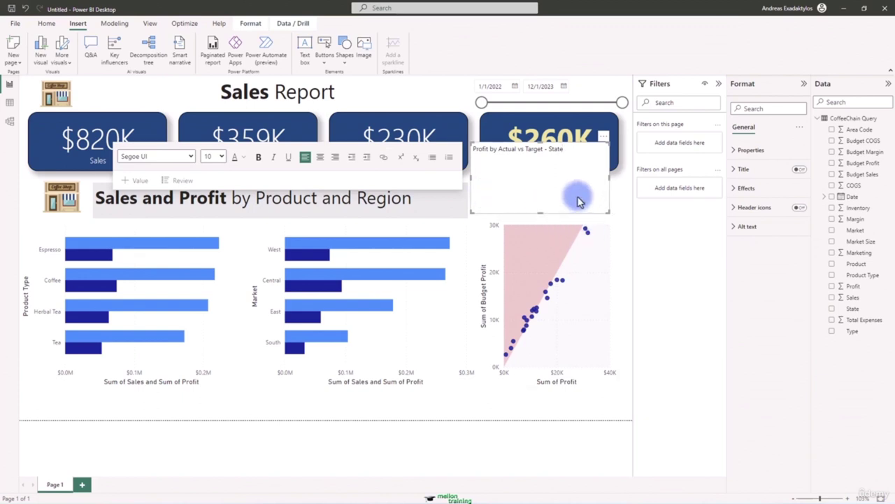
pyautogui.moveTo(578, 149); pyautogui.dragTo(578, 187)
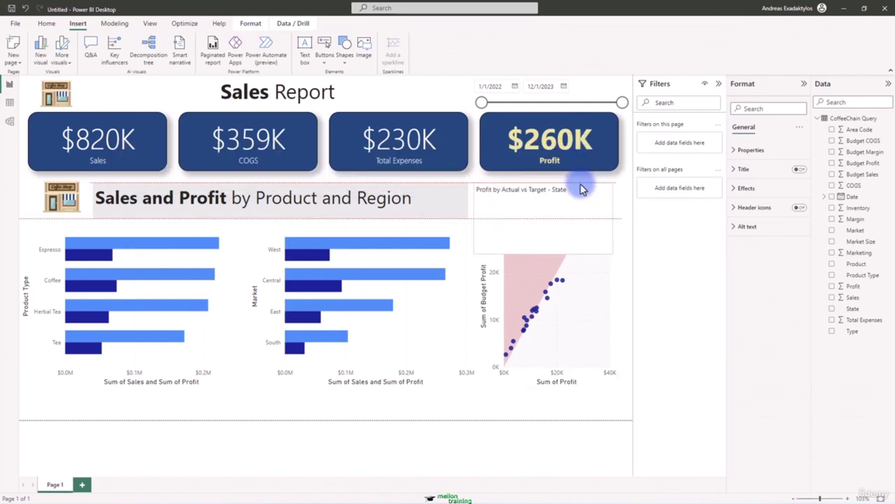
# Step: Set the font size of the "Profit by Actual vs Target - State" heading to 16 and fit its text box between the Profit card and scatter chart
pyautogui.moveTo(610, 216); pyautogui.dragTo(620, 221)
pyautogui.moveTo(574, 190); pyautogui.dragTo(475, 196)
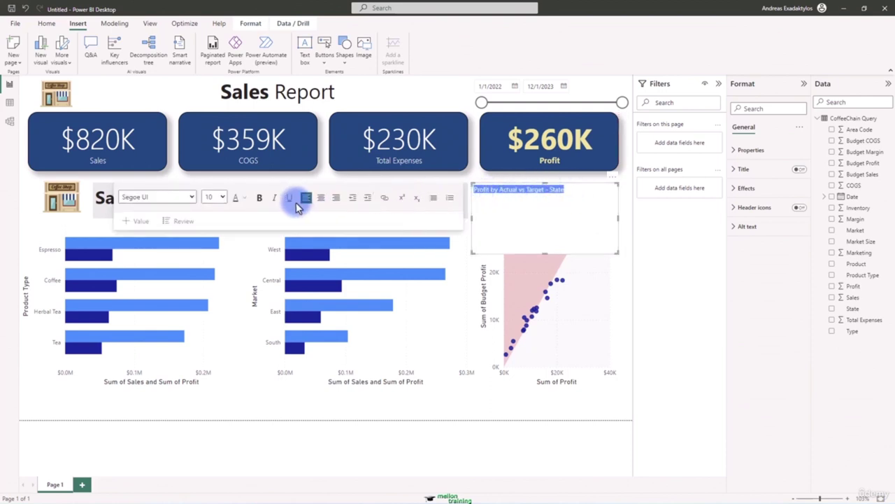
pyautogui.click(222, 196)
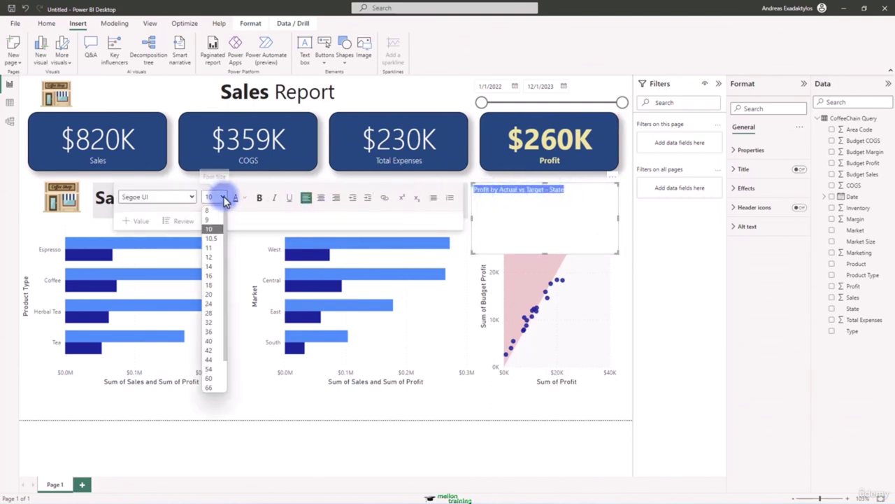
pyautogui.click(214, 276)
pyautogui.moveTo(618, 220); pyautogui.dragTo(626, 224)
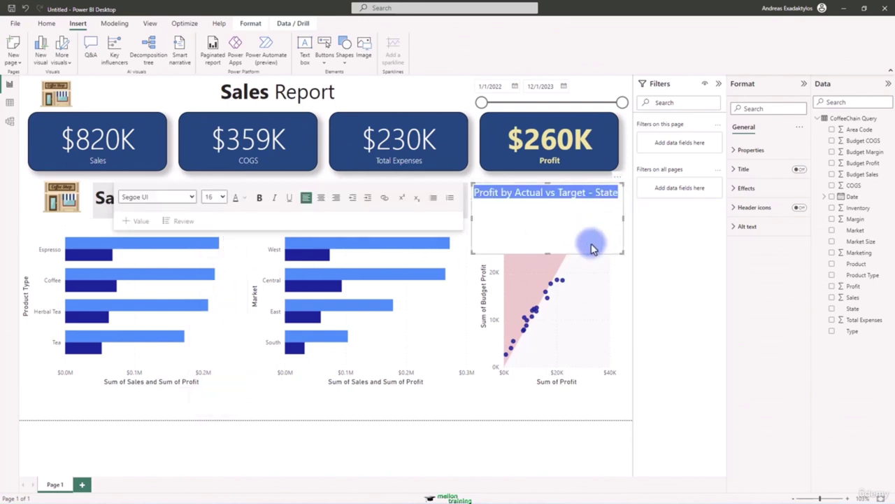
pyautogui.moveTo(547, 253); pyautogui.dragTo(555, 218)
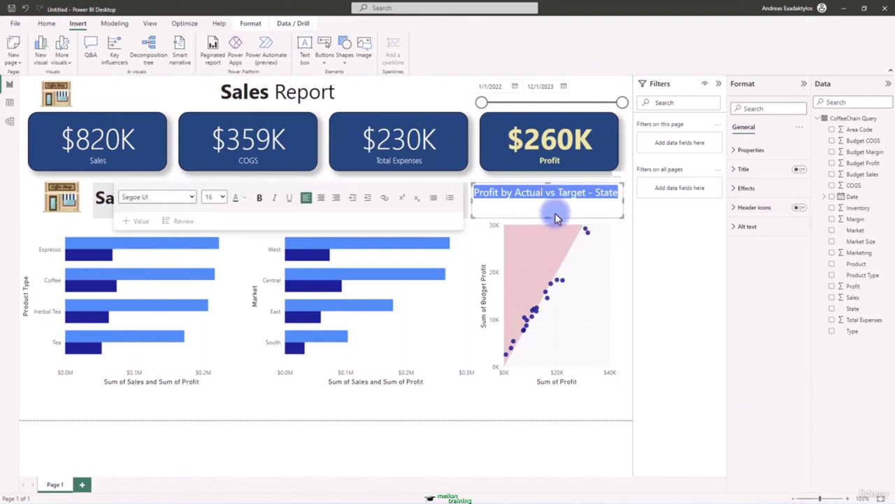
# Step: Give the "Profit by Actual vs Target - State" text box a light grey background
pyautogui.click(553, 198)
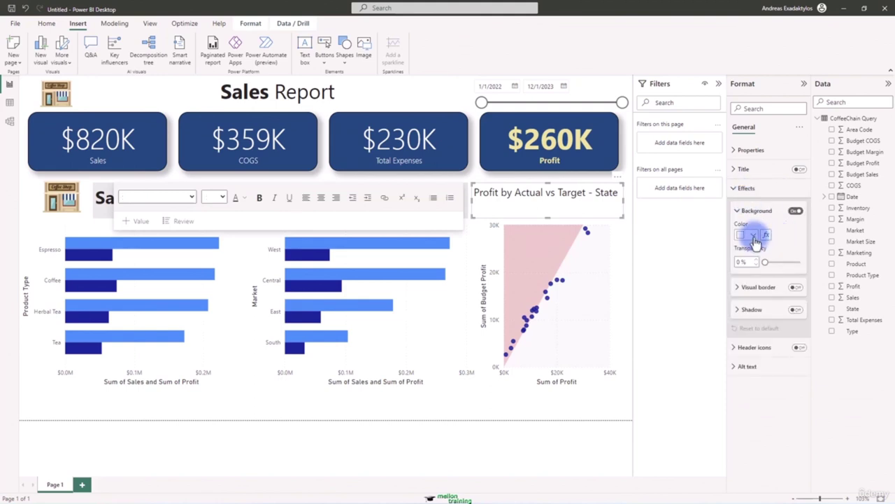
pyautogui.click(752, 235)
pyautogui.click(745, 287)
pyautogui.click(630, 257)
# Step: Make the word "Profit" bold in the heading above the scatter chart
pyautogui.click(461, 196)
pyautogui.doubleClick(483, 193)
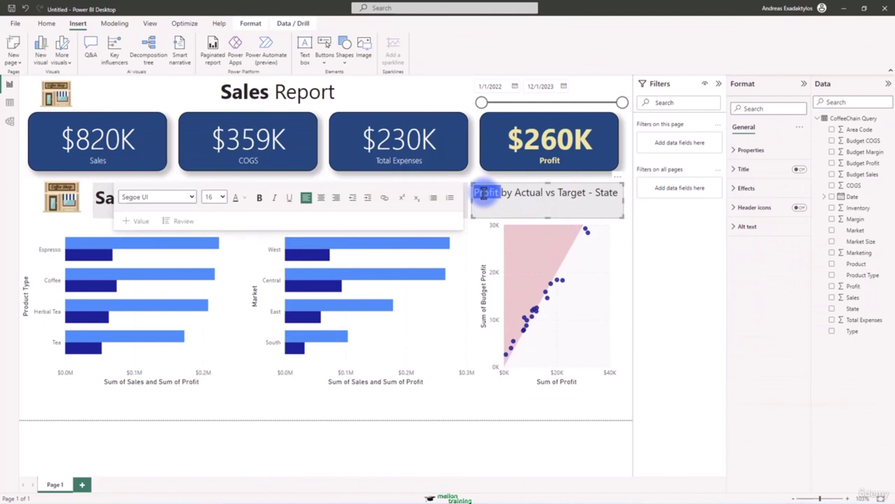
pyautogui.click(259, 198)
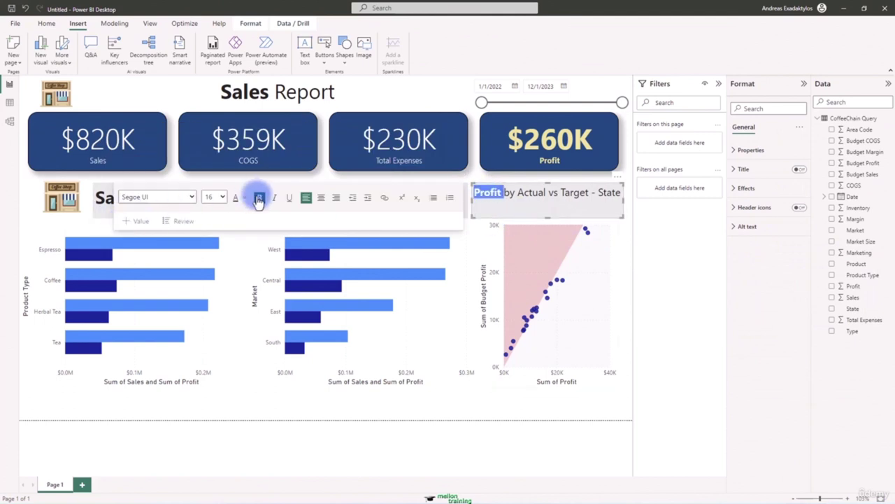
pyautogui.click(600, 190)
pyautogui.click(624, 242)
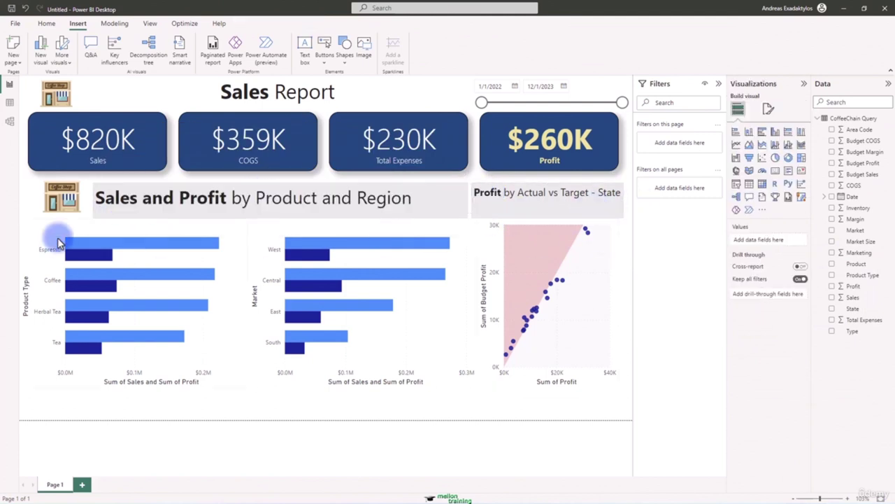
# Step: Enlarge the coffee shop image beside the "Sales and Profit by Product and Region" heading slightly
pyautogui.click(58, 212)
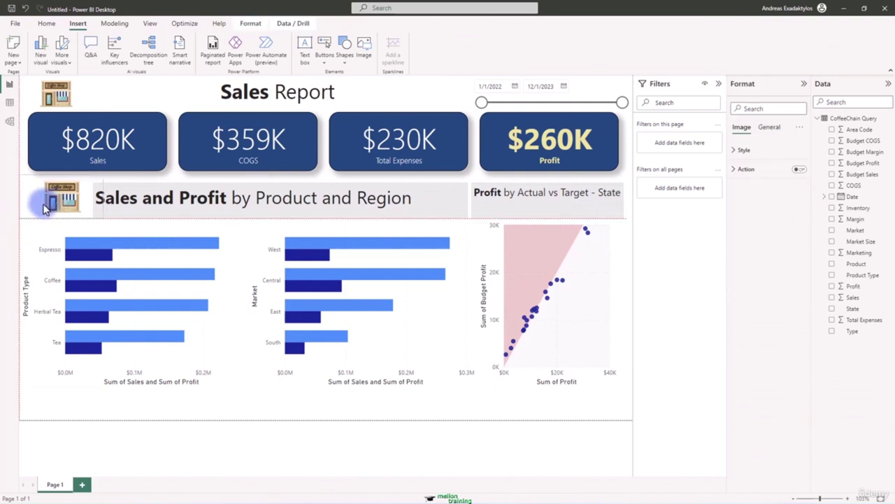
pyautogui.moveTo(100, 218); pyautogui.dragTo(111, 223)
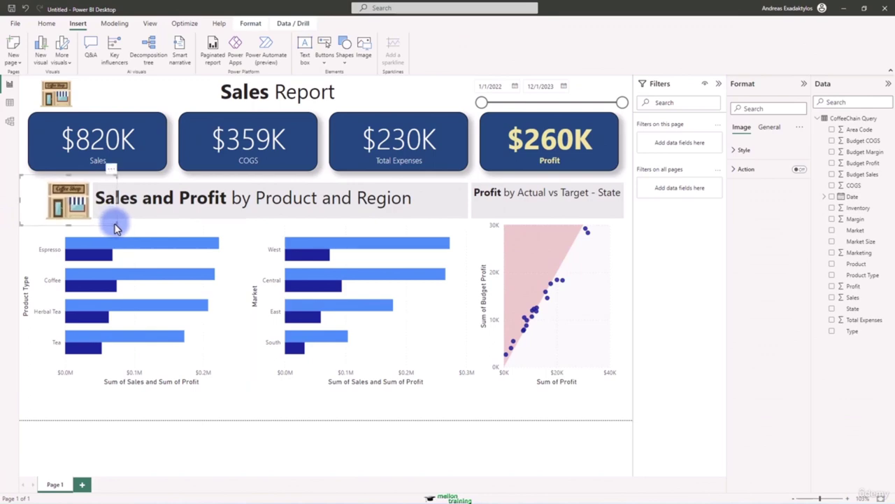
pyautogui.click(133, 213)
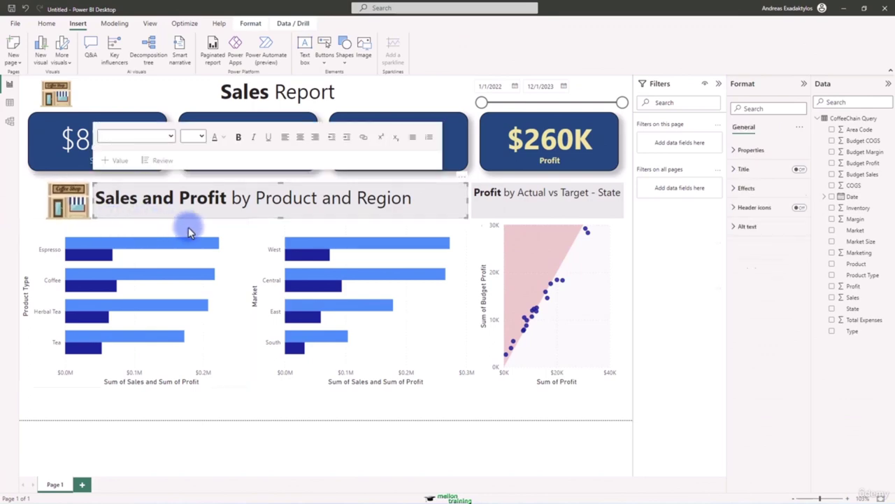
pyautogui.click(274, 407)
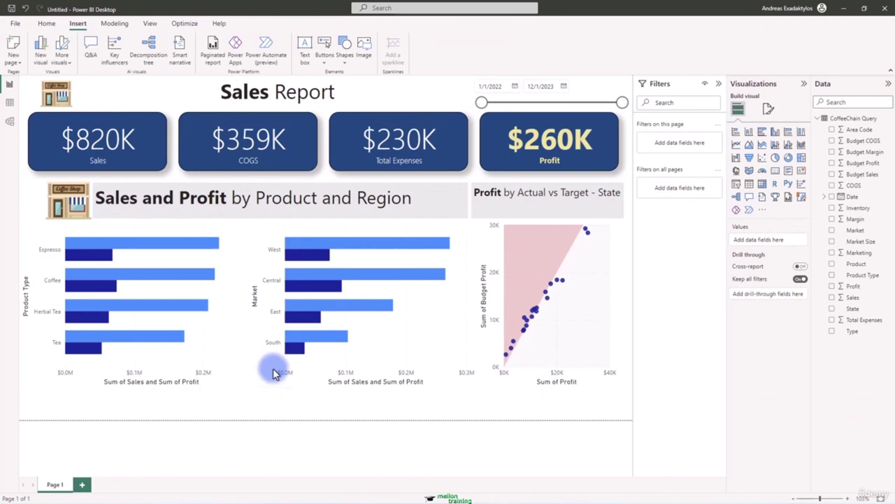
# Step: Centre the text of the "Sales and Profit by Product and Region" heading within its box
pyautogui.click(209, 198)
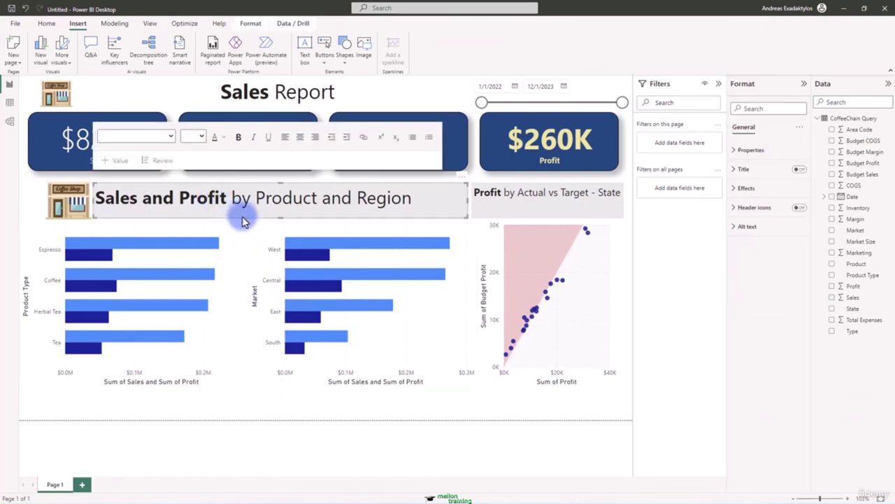
pyautogui.click(300, 138)
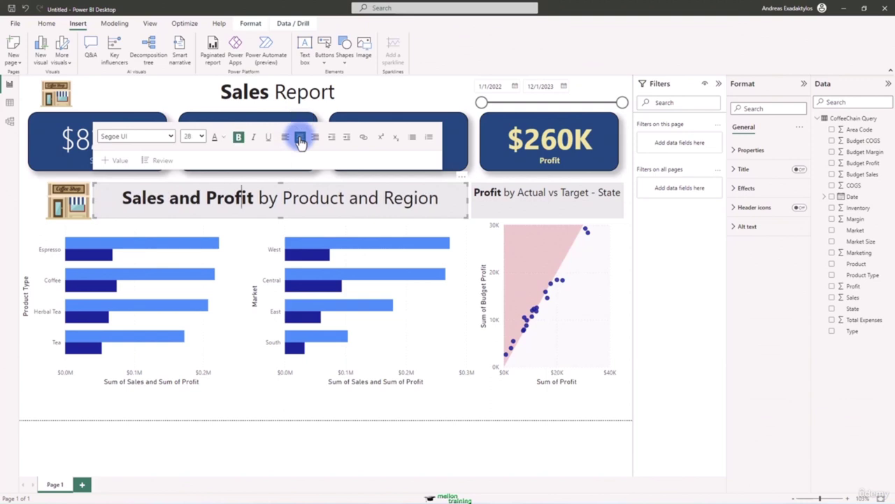
pyautogui.click(558, 193)
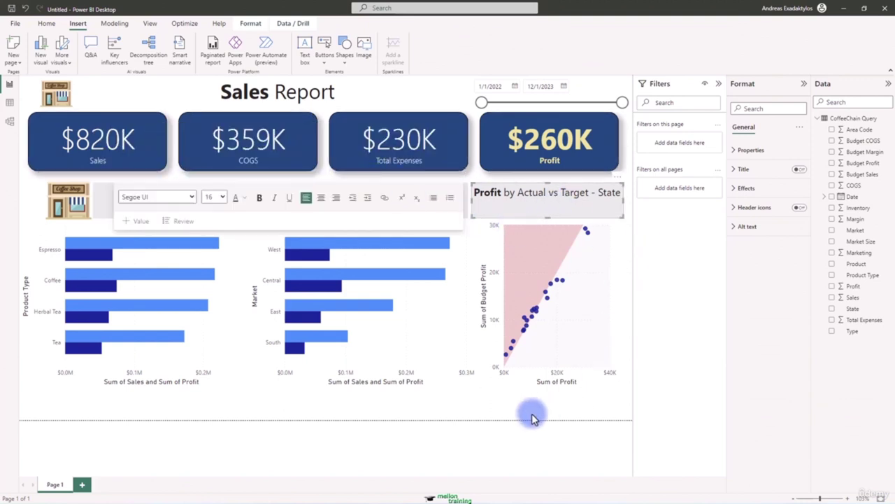
pyautogui.click(445, 406)
pyautogui.click(274, 90)
pyautogui.click(401, 410)
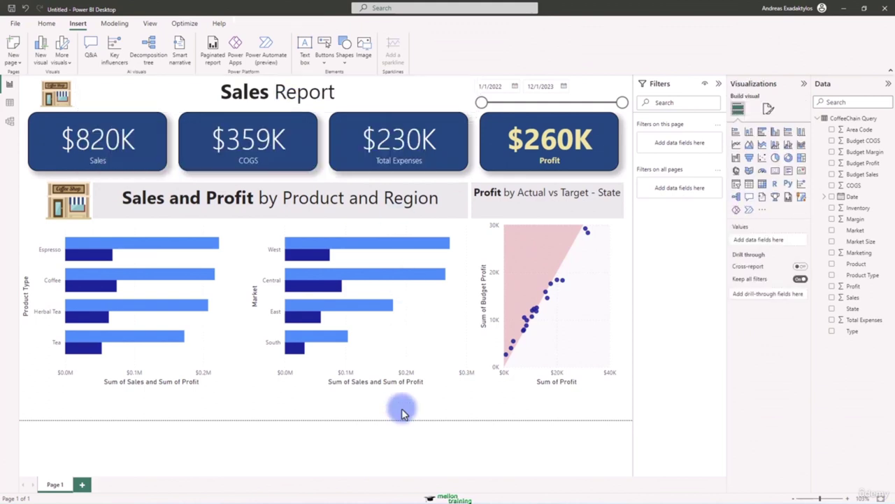
# Step: Lower the top edge of both section heading boxes slightly so they are shorter and stay level
pyautogui.click(252, 198)
pyautogui.moveTo(280, 183); pyautogui.dragTo(280, 190)
pyautogui.moveTo(533, 193)
pyautogui.mouseDown()
pyautogui.moveTo(546, 189)
pyautogui.moveTo(549, 200)
pyautogui.mouseUp()
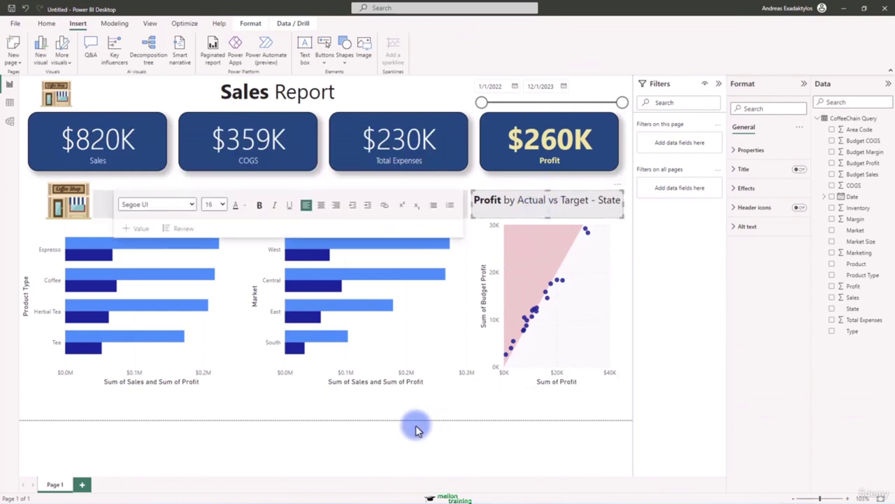
pyautogui.click(384, 412)
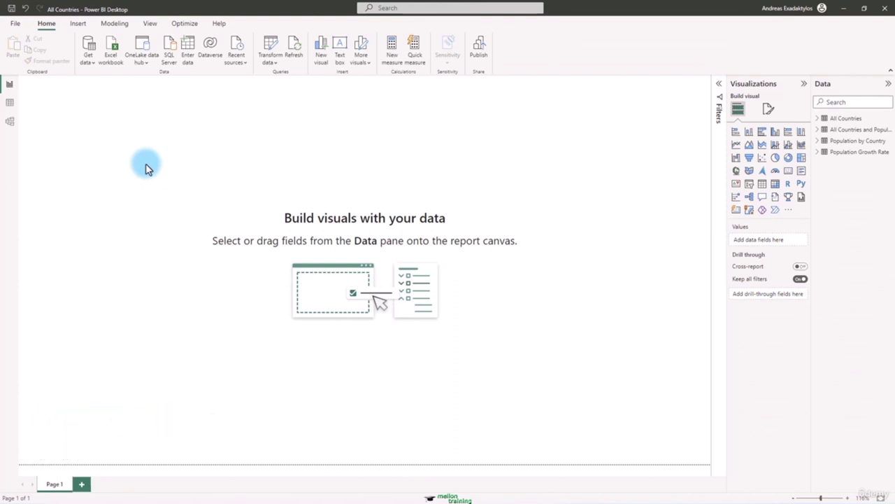
# Step: Examine the table data and the relationships between the tables in the All Countries file
pyautogui.click(9, 103)
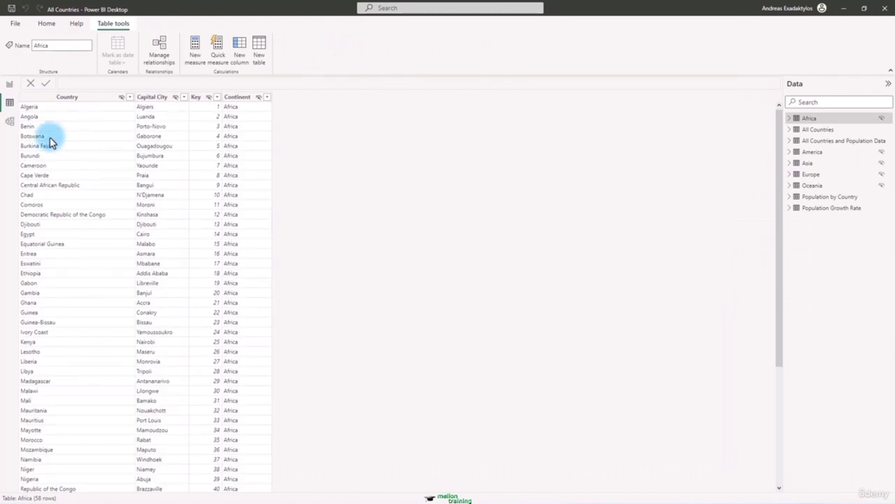
pyautogui.click(10, 123)
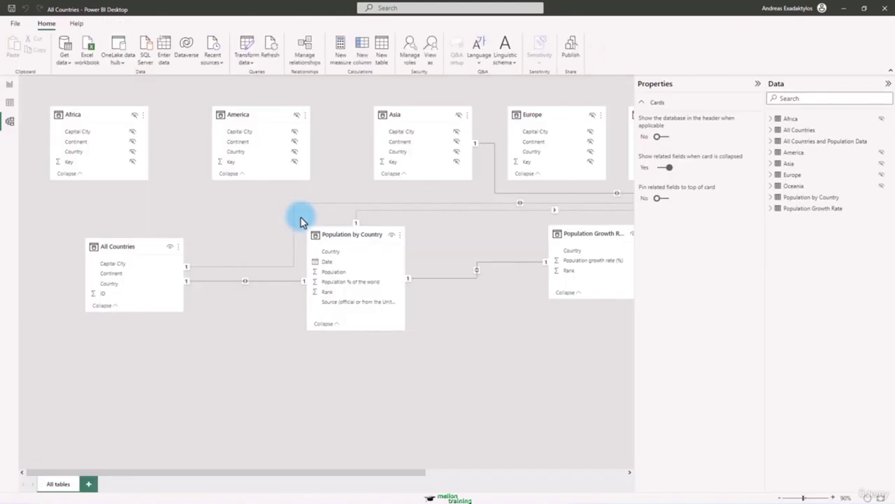
pyautogui.click(758, 83)
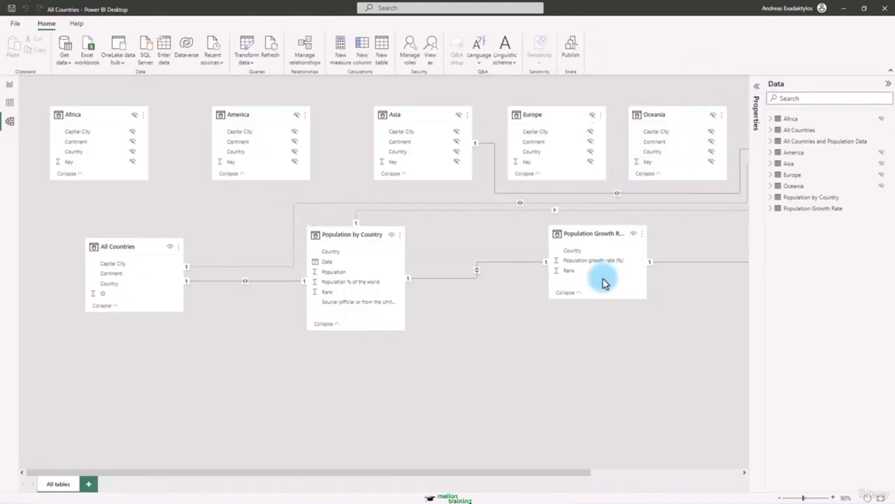
pyautogui.moveTo(524, 474)
pyautogui.mouseDown()
pyautogui.moveTo(703, 474)
pyautogui.moveTo(520, 466)
pyautogui.mouseUp()
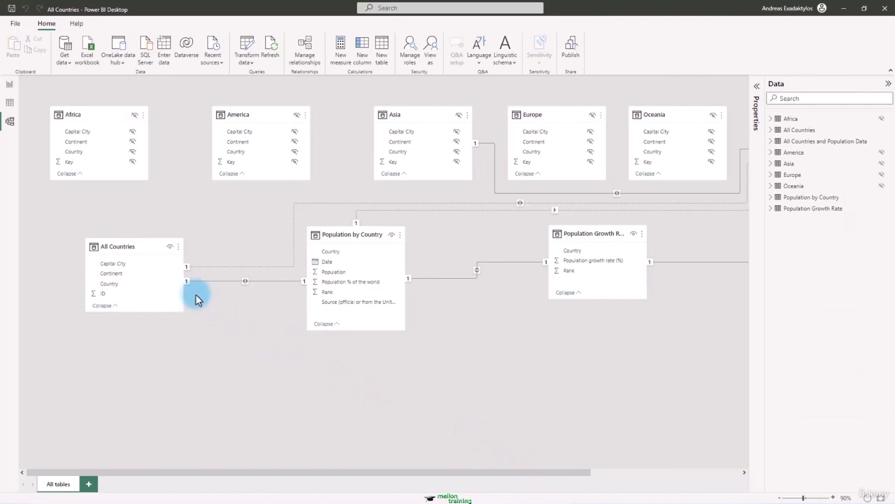
pyautogui.click(10, 102)
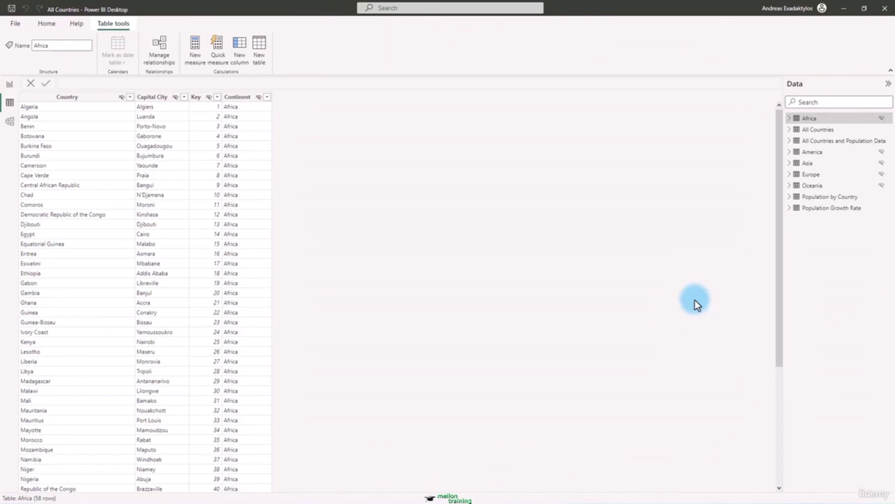
pyautogui.click(9, 85)
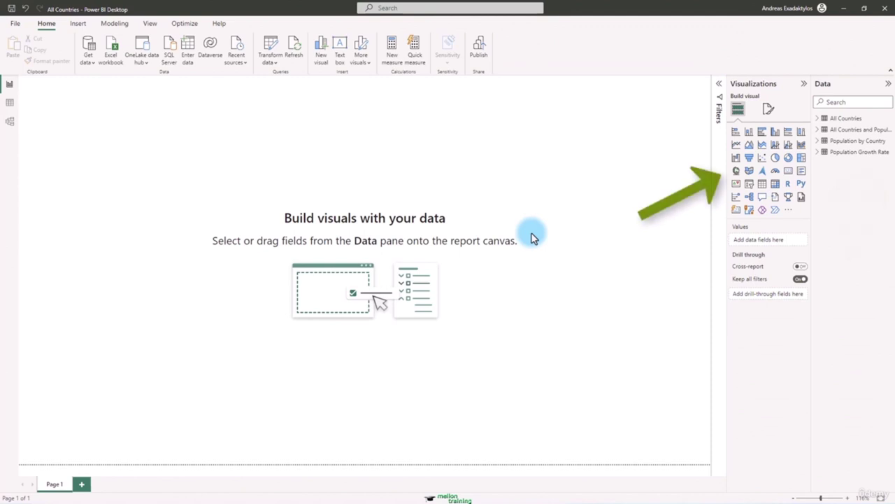
# Step: Create a map with Continent from the All Countries and Population Data table as its location, and enlarge it
pyautogui.click(817, 130)
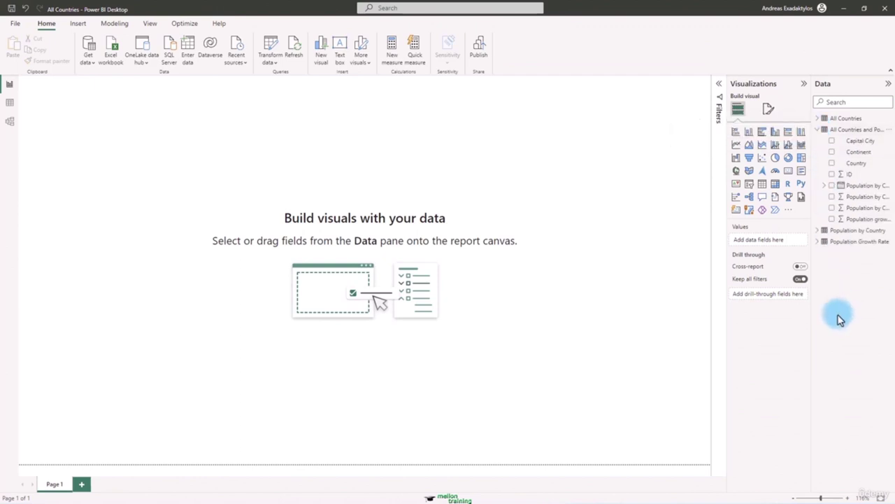
pyautogui.click(831, 152)
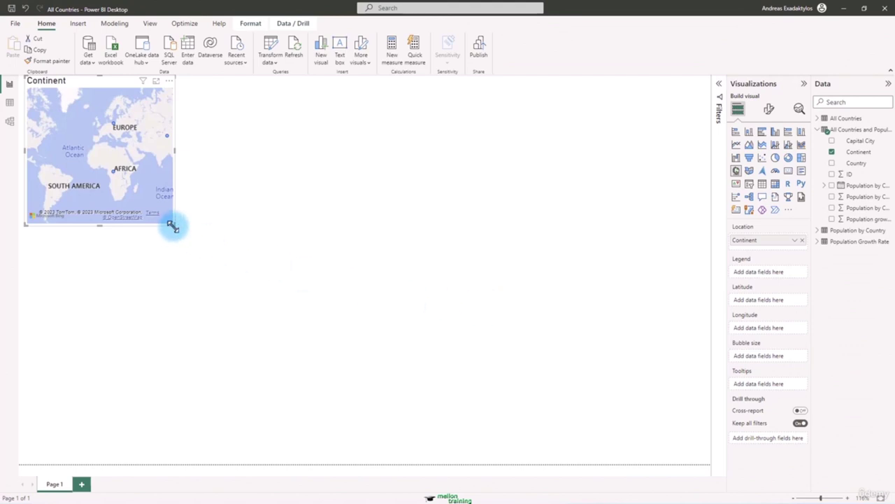
pyautogui.moveTo(173, 226); pyautogui.dragTo(293, 329)
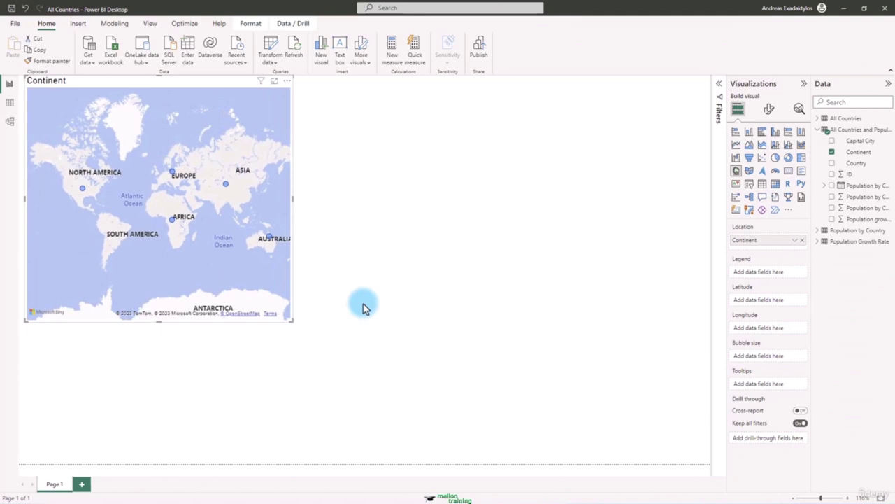
# Step: Size the map's bubbles by Population % of the world and enlarge the map to the full page height and over half the page width
pyautogui.click(835, 210)
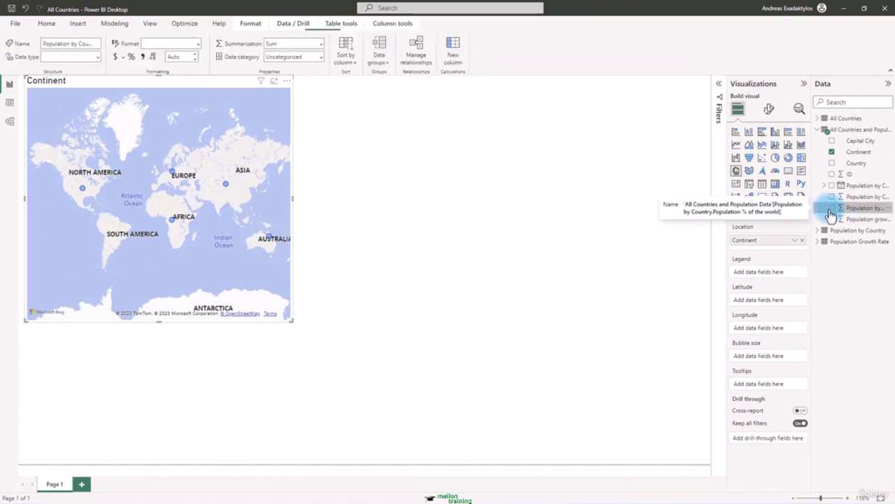
pyautogui.click(833, 209)
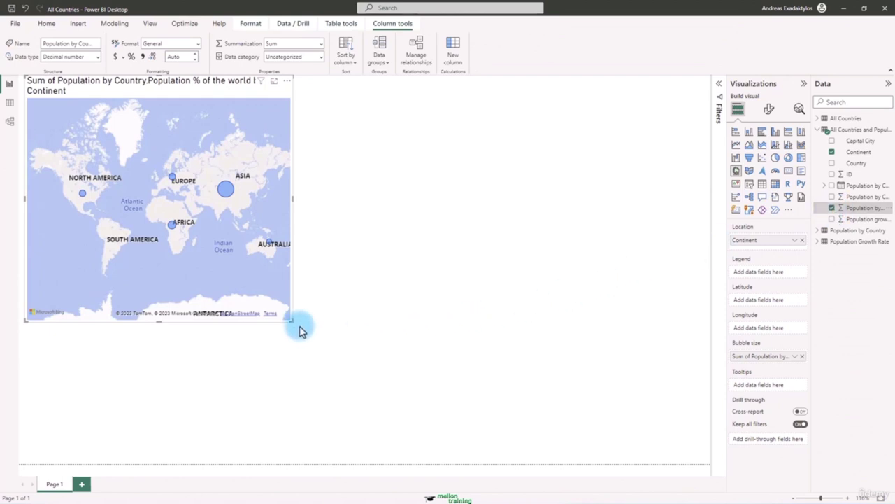
pyautogui.moveTo(293, 320); pyautogui.dragTo(459, 441)
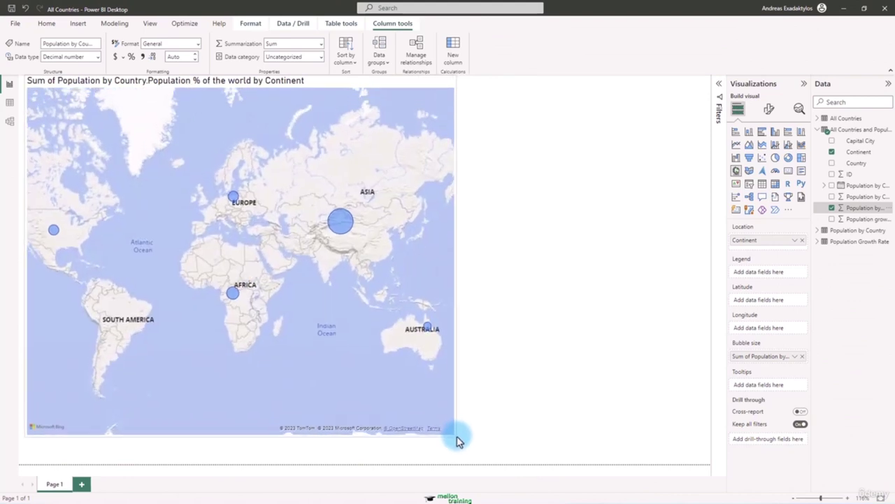
pyautogui.moveTo(458, 440); pyautogui.dragTo(450, 467)
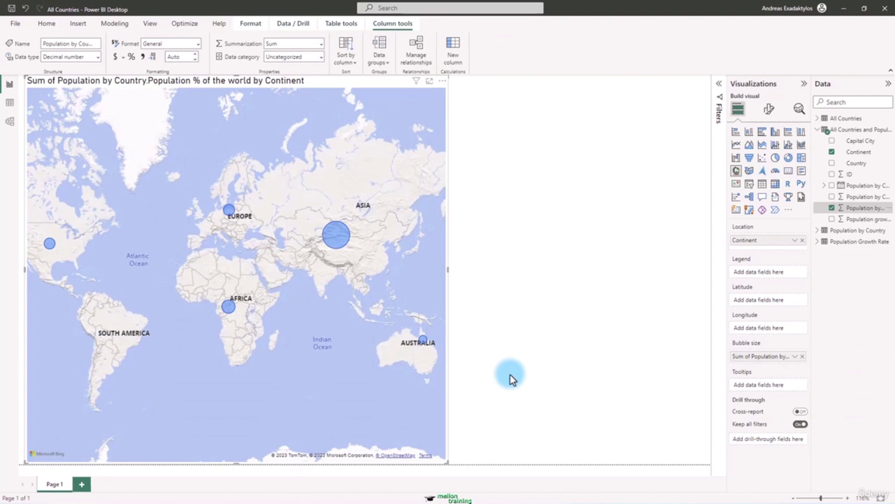
pyautogui.click(528, 312)
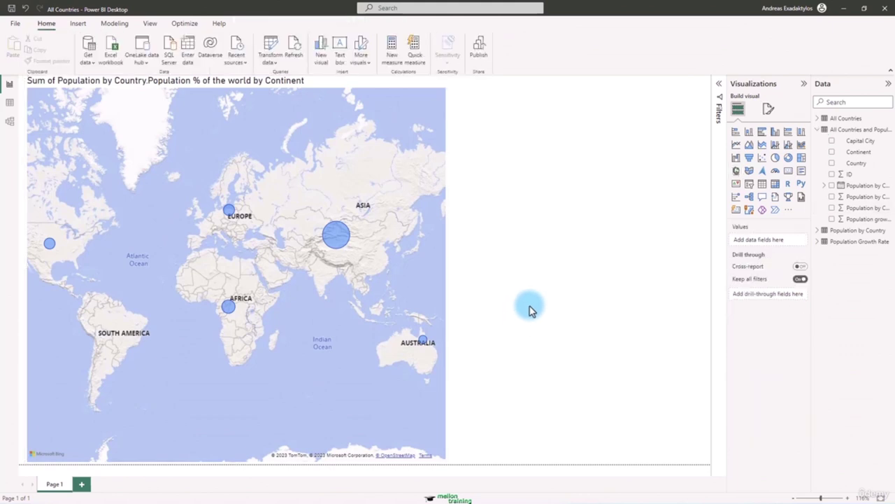
# Step: Add a stacked bar chart beside the map showing Population % of the world by Country
pyautogui.click(736, 133)
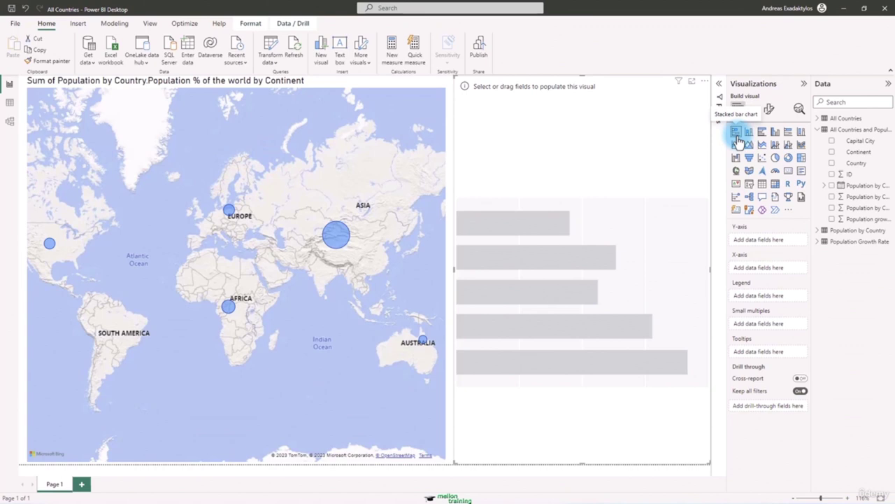
pyautogui.click(833, 163)
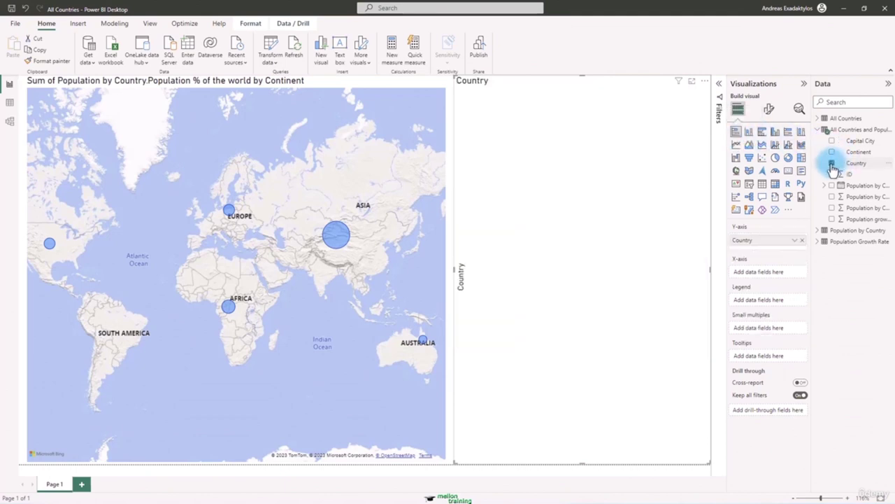
pyautogui.click(833, 209)
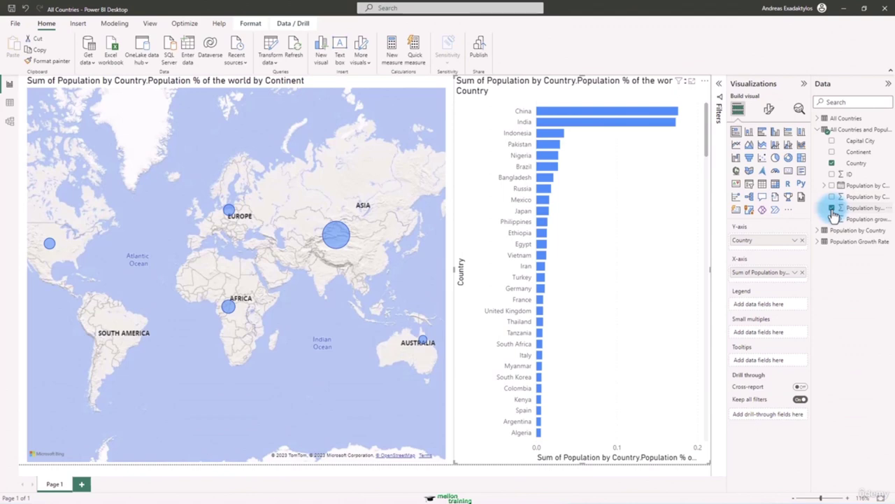
# Step: Change the country bar chart to a pie chart, and narrow the map to about 40% of the page to enlarge the pie
pyautogui.moveTo(705, 119)
pyautogui.mouseDown()
pyautogui.moveTo(715, 412)
pyautogui.moveTo(708, 117)
pyautogui.mouseUp()
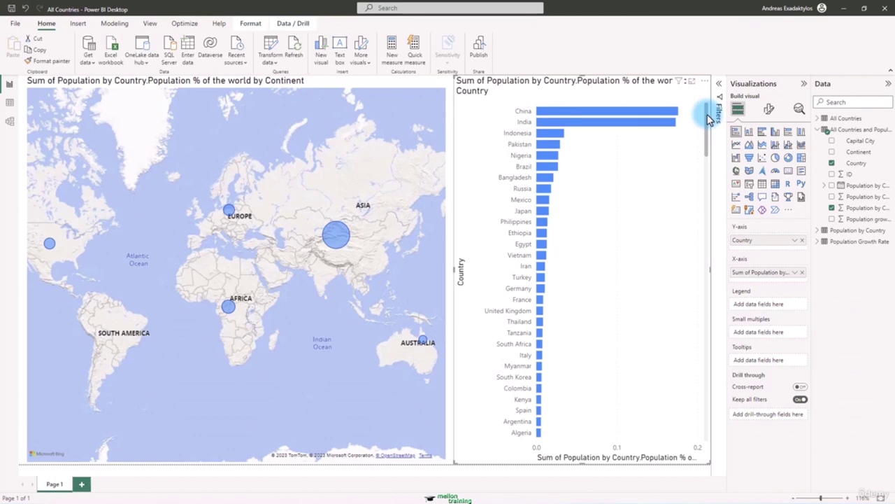
pyautogui.click(775, 158)
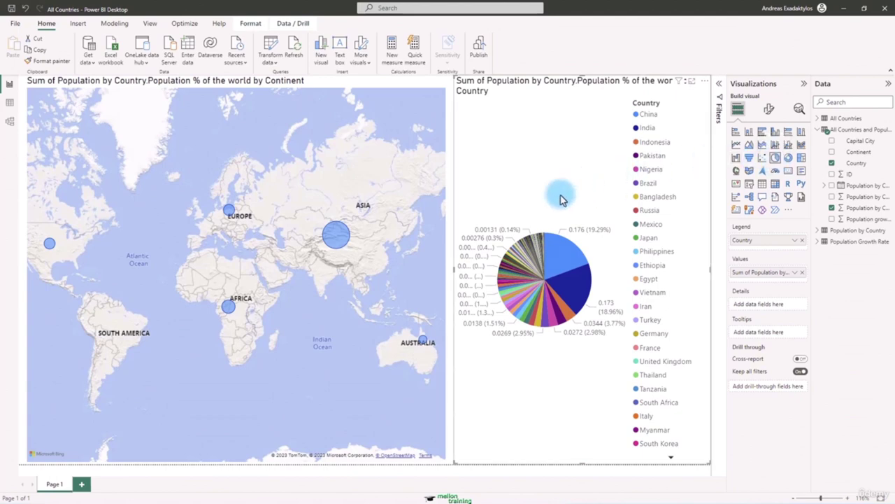
pyautogui.click(431, 269)
pyautogui.moveTo(446, 274); pyautogui.dragTo(319, 273)
pyautogui.click(464, 270)
pyautogui.moveTo(458, 276); pyautogui.dragTo(320, 282)
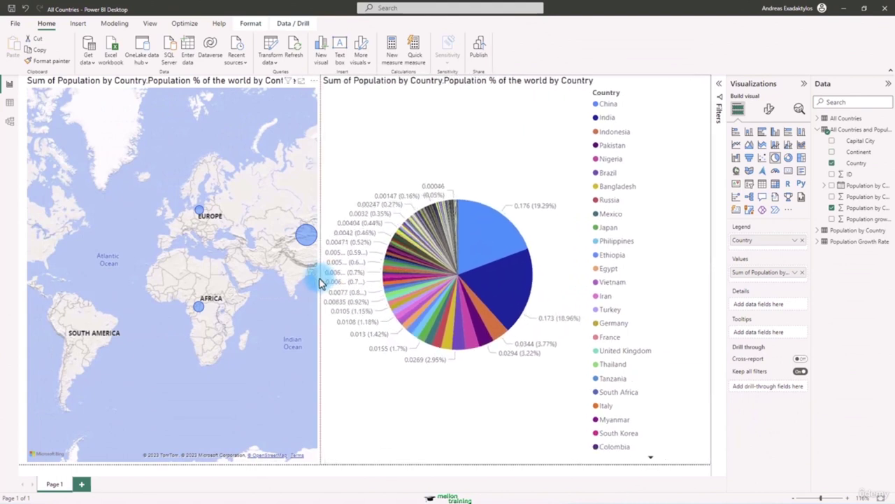
# Step: Shrink the pie chart again and widen the continent map to nearly two thirds of the page width
pyautogui.moveTo(320, 282); pyautogui.dragTo(466, 282)
pyautogui.click(301, 295)
pyautogui.moveTo(324, 275); pyautogui.dragTo(463, 267)
pyautogui.click(410, 303)
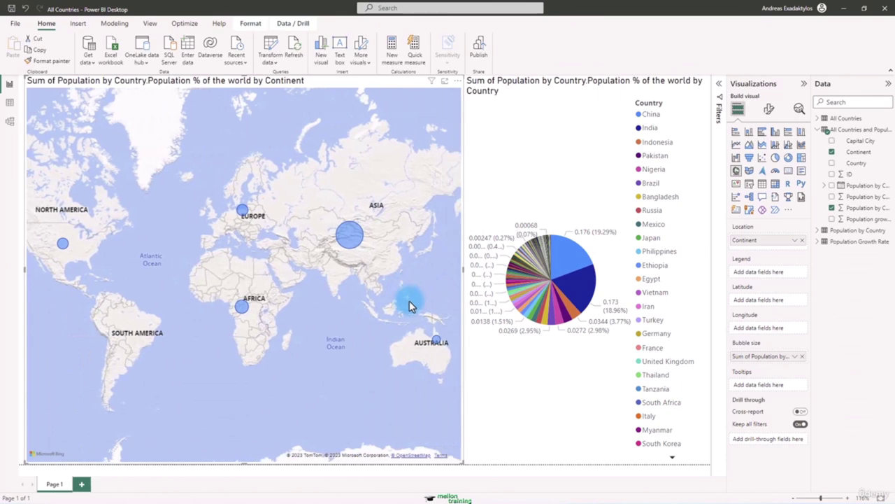
pyautogui.click(514, 372)
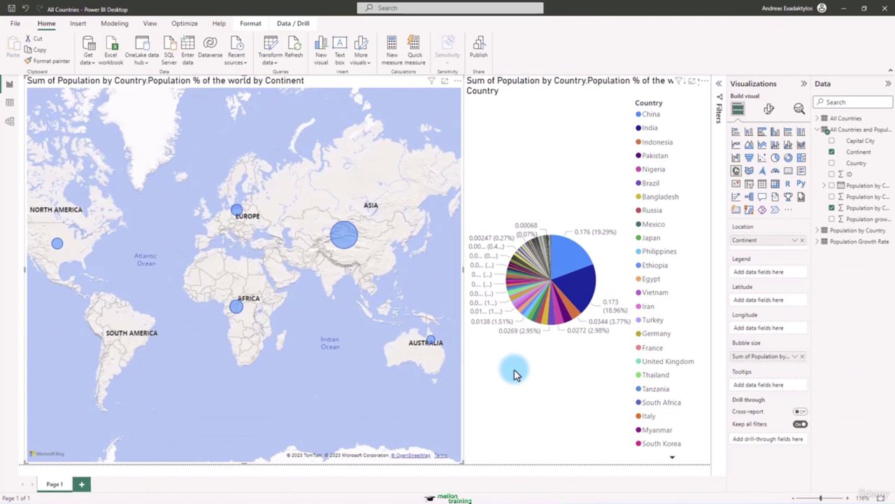
# Step: Change the country chart to a treemap, then narrow the map slightly and extend the treemap to meet its edge
pyautogui.click(577, 170)
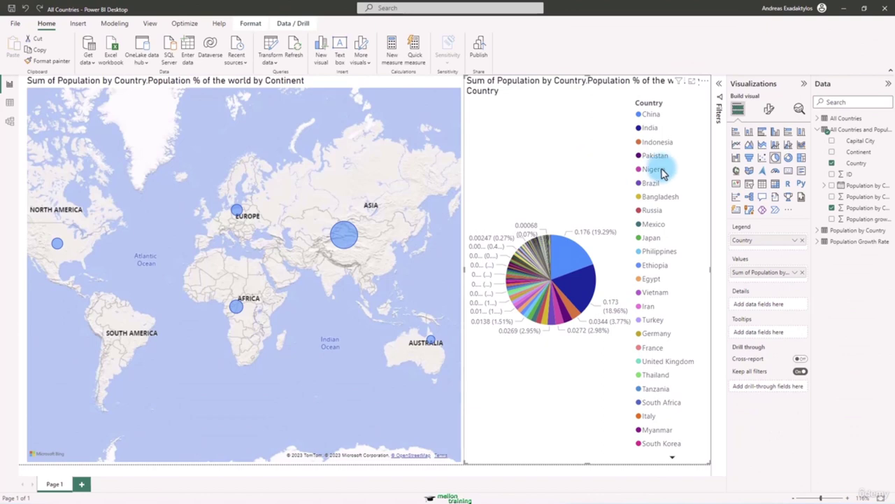
pyautogui.click(802, 158)
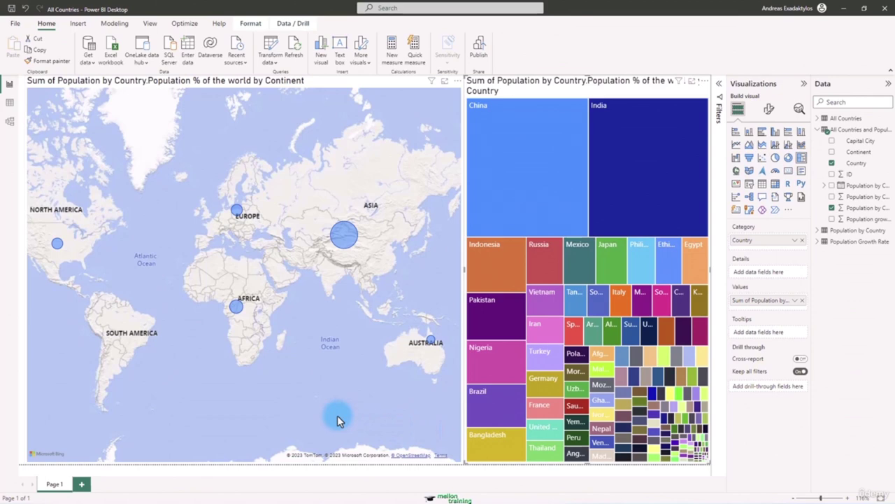
pyautogui.click(450, 276)
pyautogui.moveTo(456, 275); pyautogui.dragTo(430, 276)
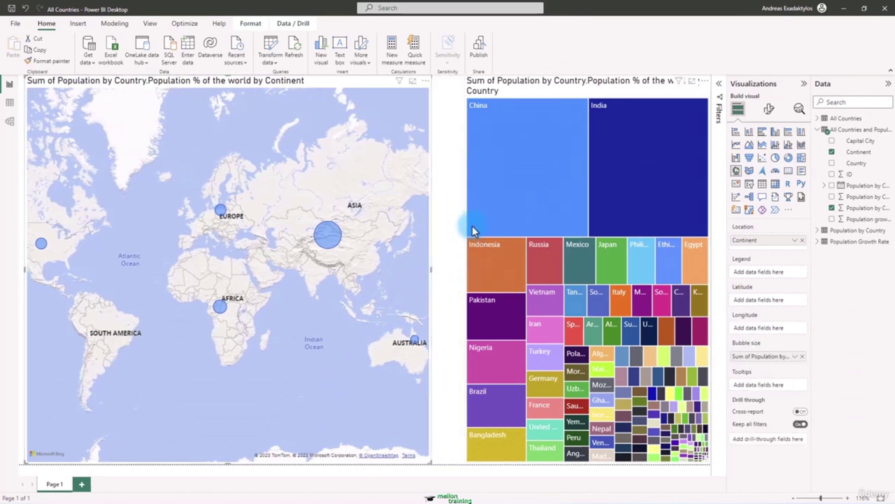
pyautogui.click(472, 231)
pyautogui.click(466, 264)
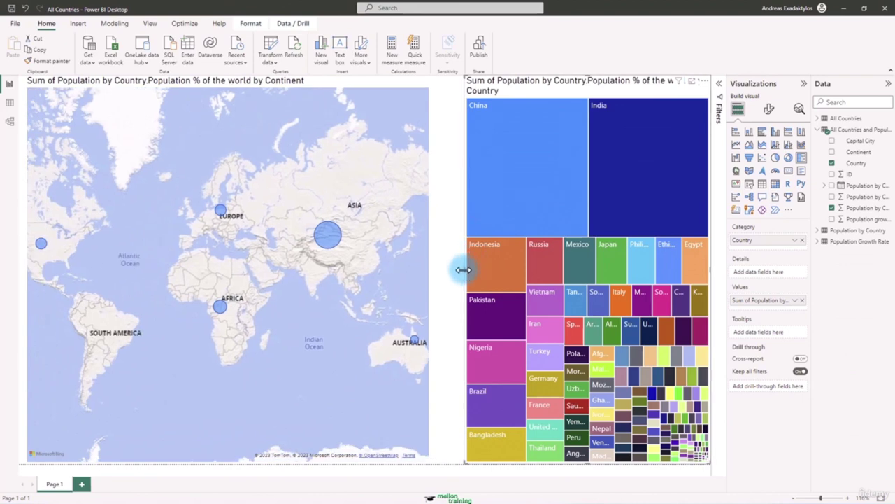
pyautogui.moveTo(464, 274); pyautogui.dragTo(428, 274)
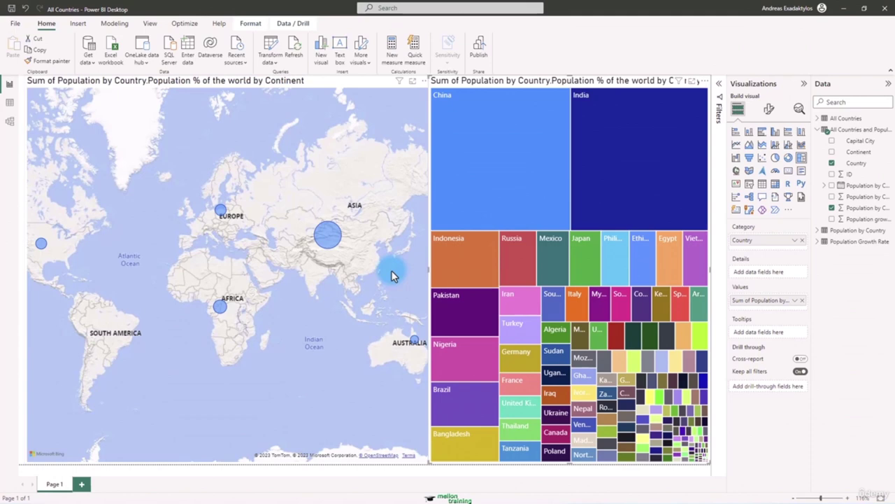
# Step: Replace the treemap's Population % of the world values with the Population field
pyautogui.click(803, 299)
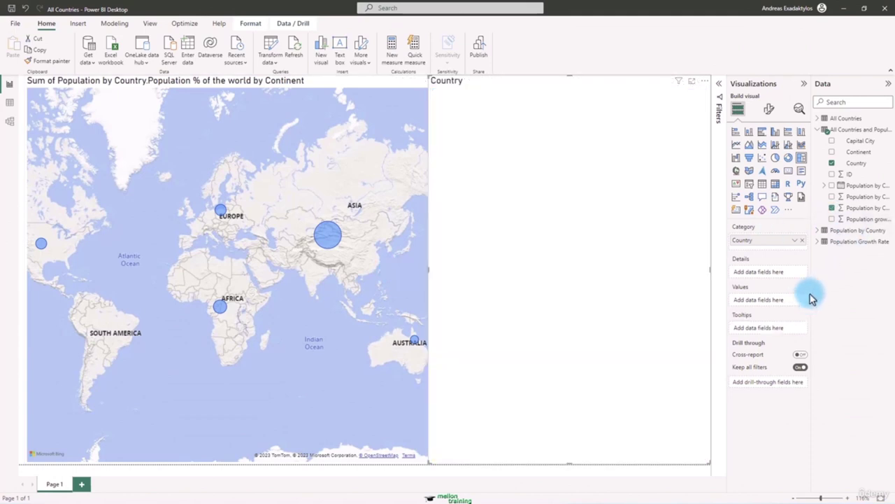
pyautogui.click(832, 198)
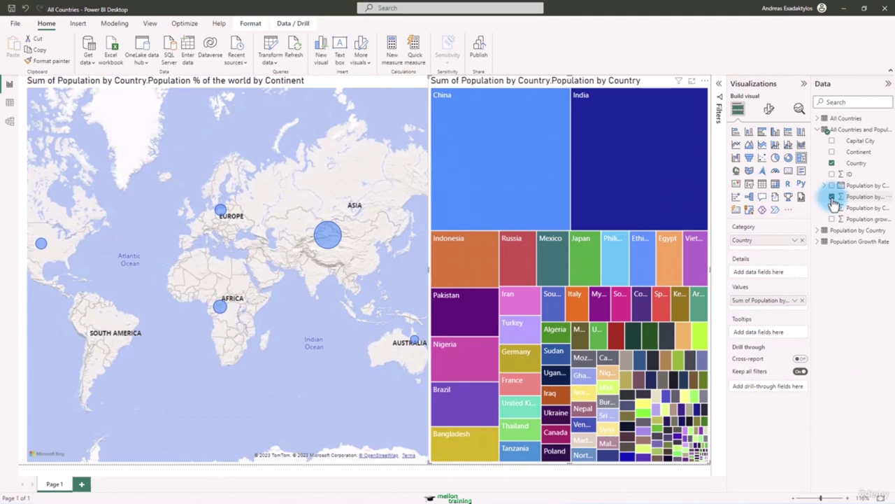
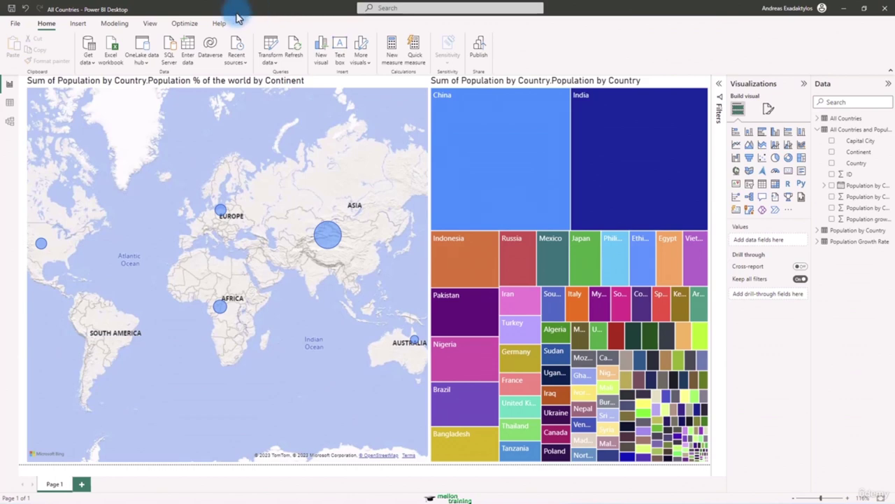
# Step: Try the Storm, Bloom and Innovate themes on the report and return to the Default theme
pyautogui.click(149, 23)
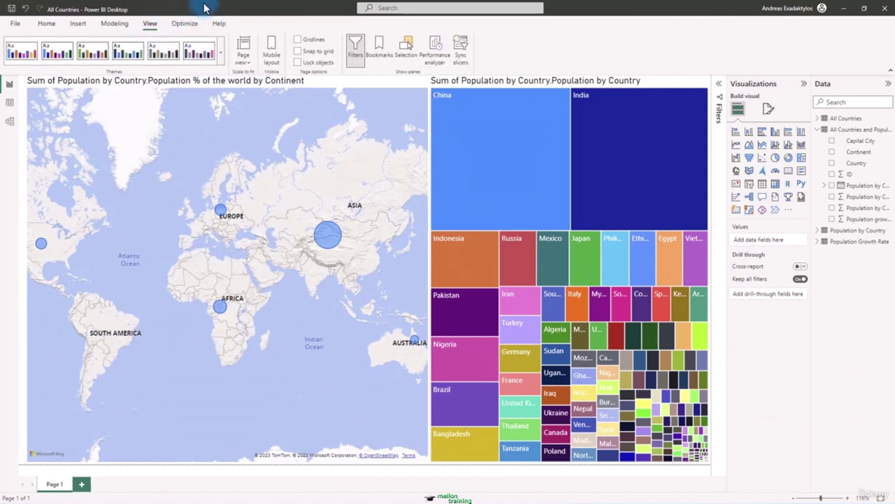
pyautogui.click(220, 52)
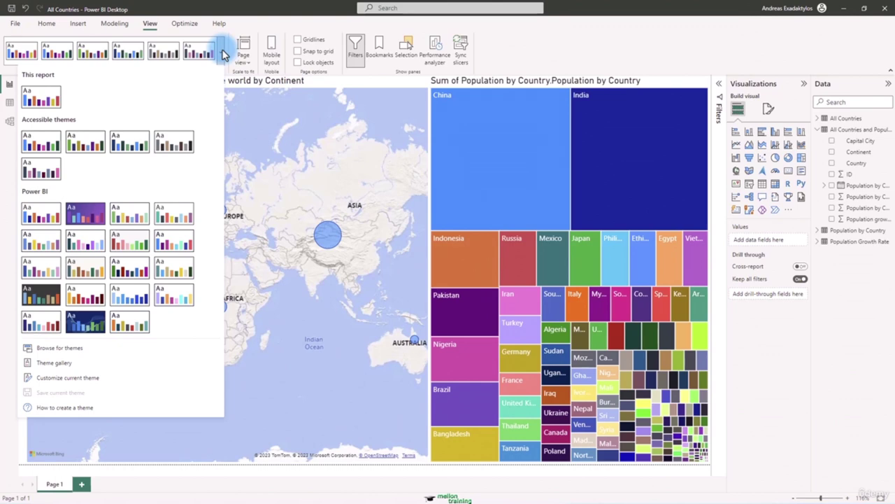
pyautogui.click(123, 301)
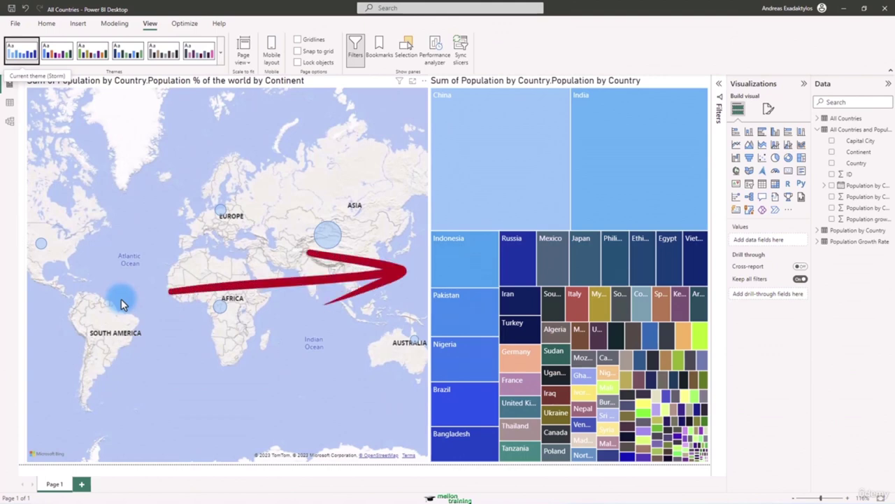
pyautogui.click(220, 52)
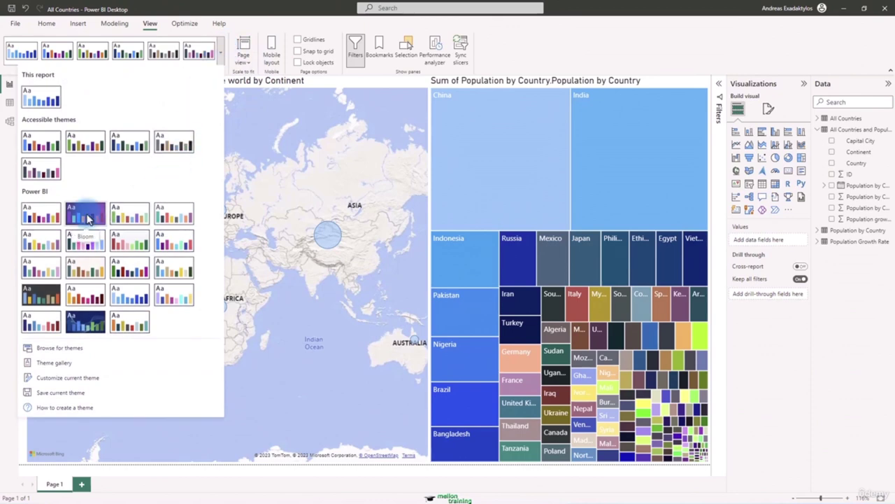
pyautogui.press('Escape')
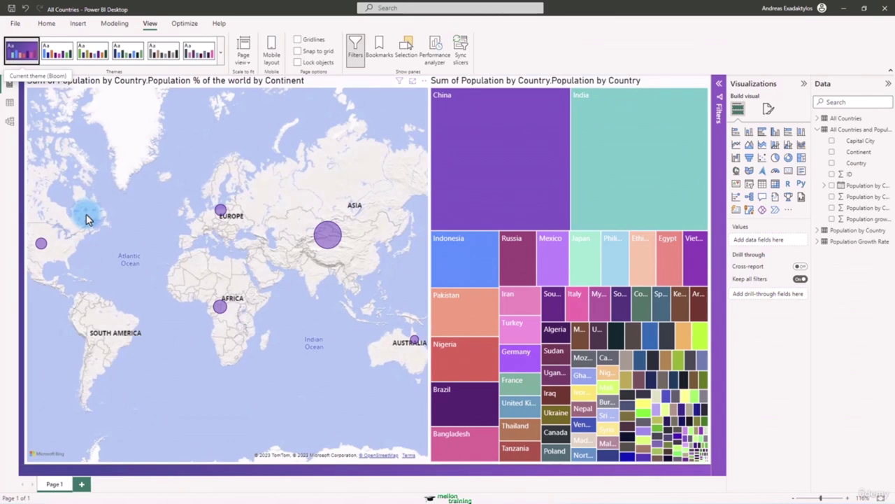
pyautogui.click(221, 53)
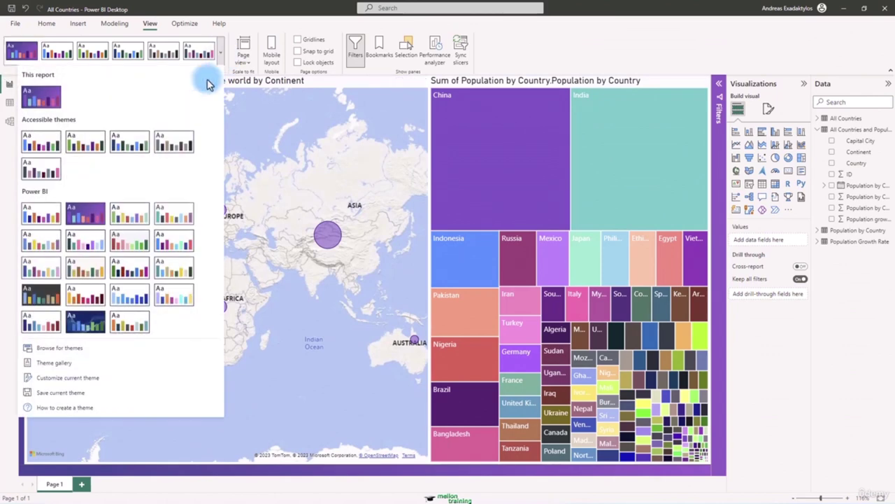
pyautogui.click(51, 297)
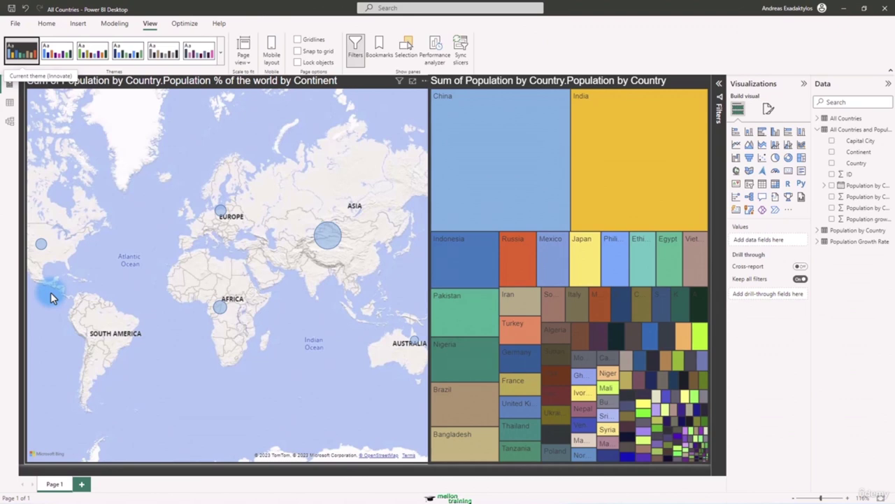
pyautogui.click(222, 52)
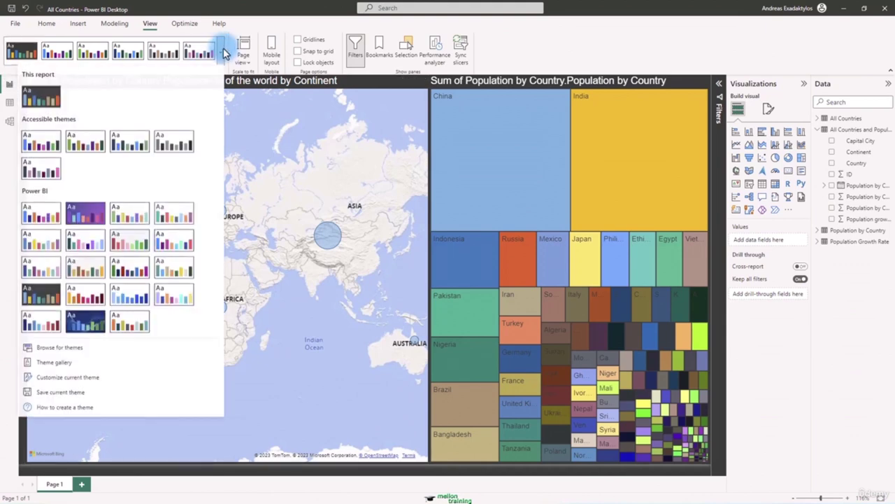
pyautogui.click(41, 213)
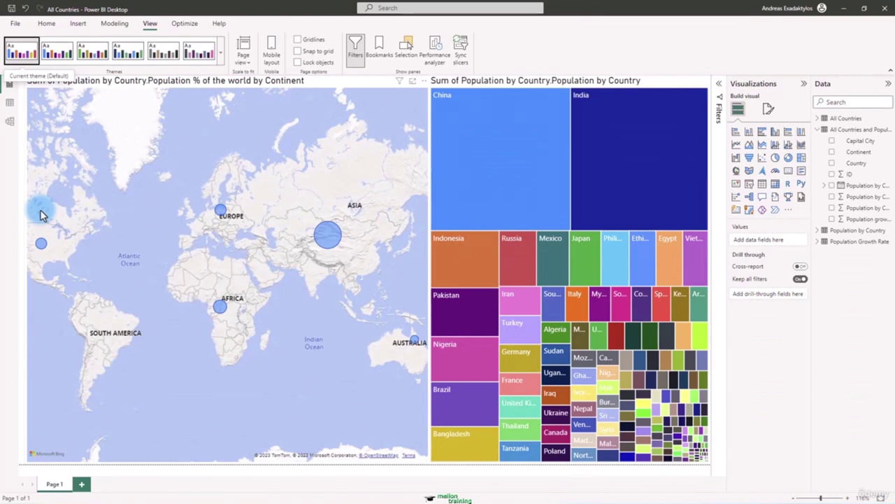
# Step: Examine the general and visual-specific formatting options of the continent map and the country treemap
pyautogui.click(378, 80)
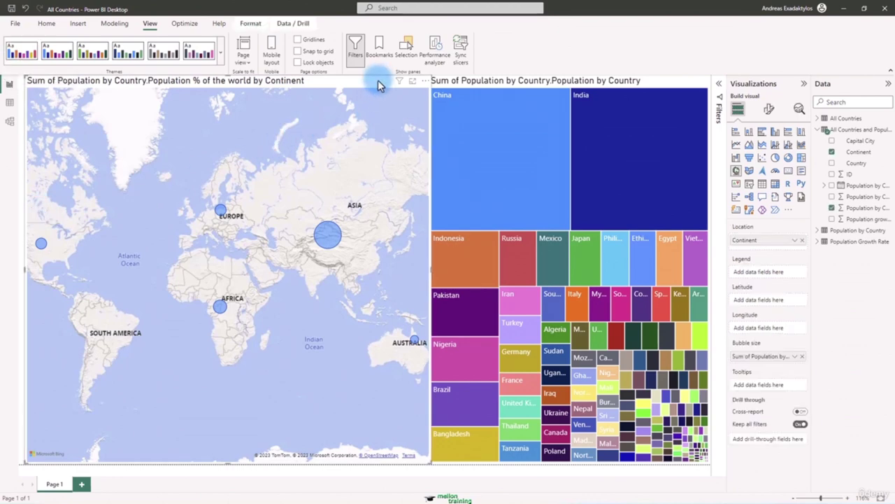
pyautogui.click(769, 114)
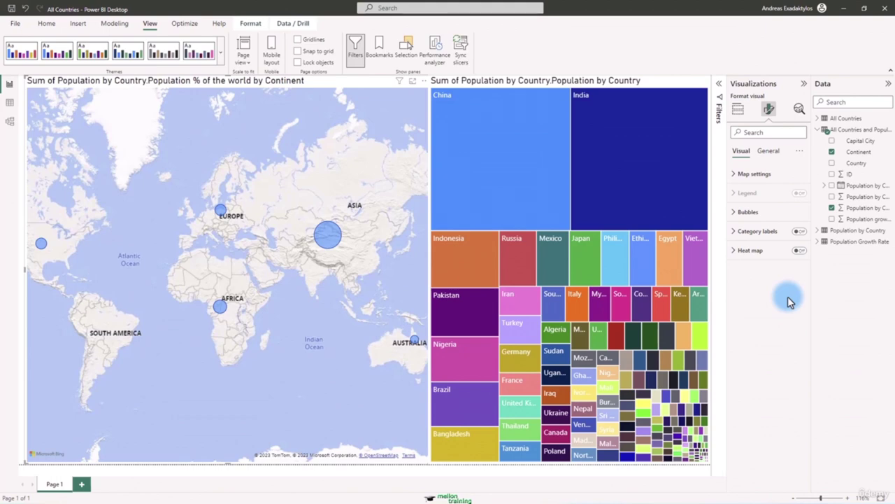
pyautogui.click(769, 152)
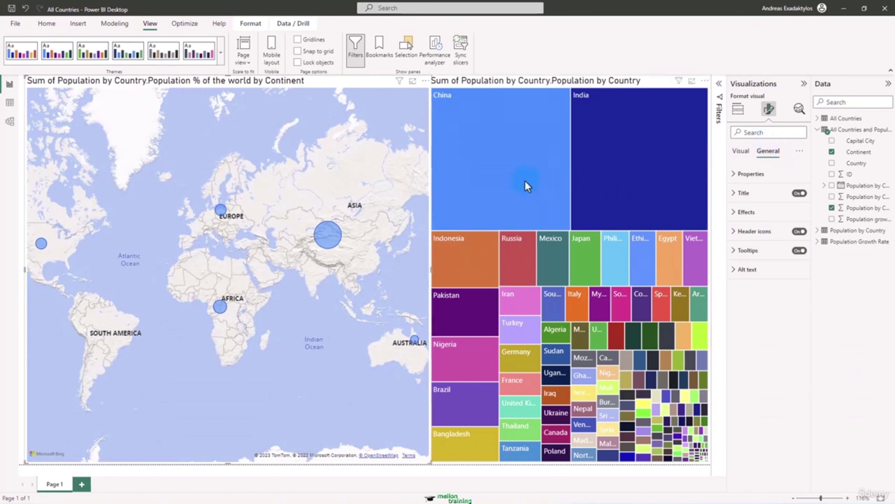
pyautogui.click(666, 83)
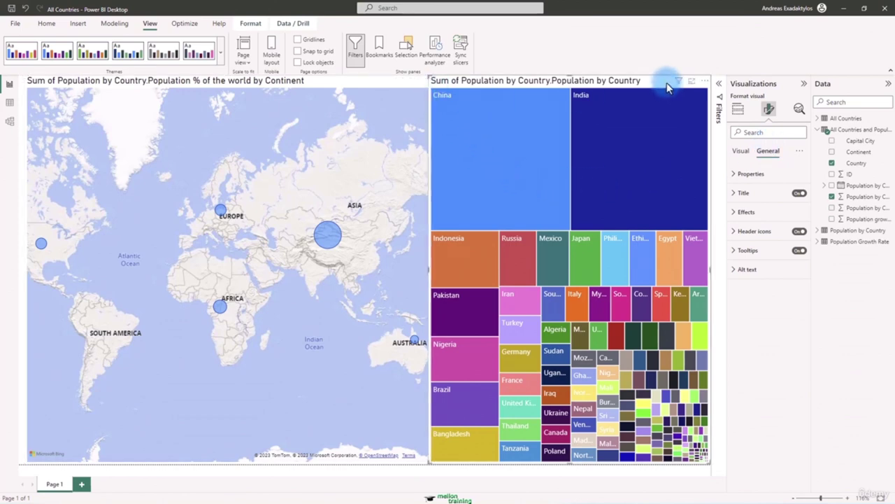
pyautogui.click(363, 82)
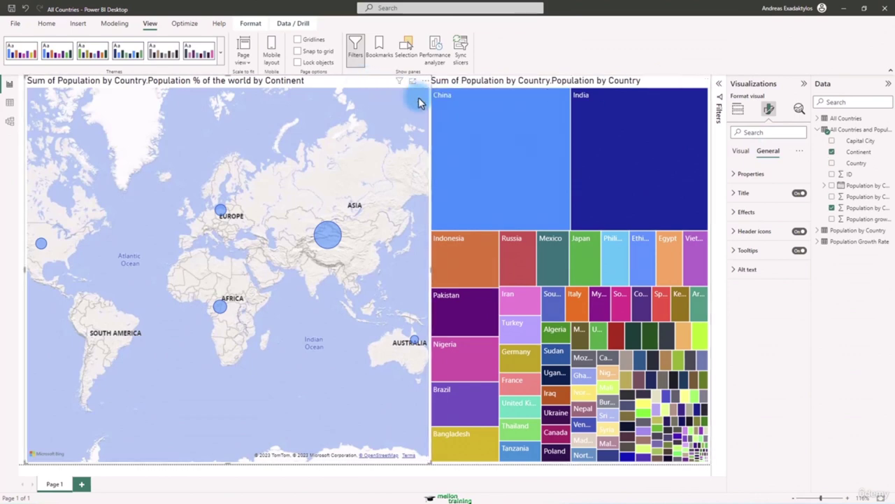
pyautogui.click(743, 152)
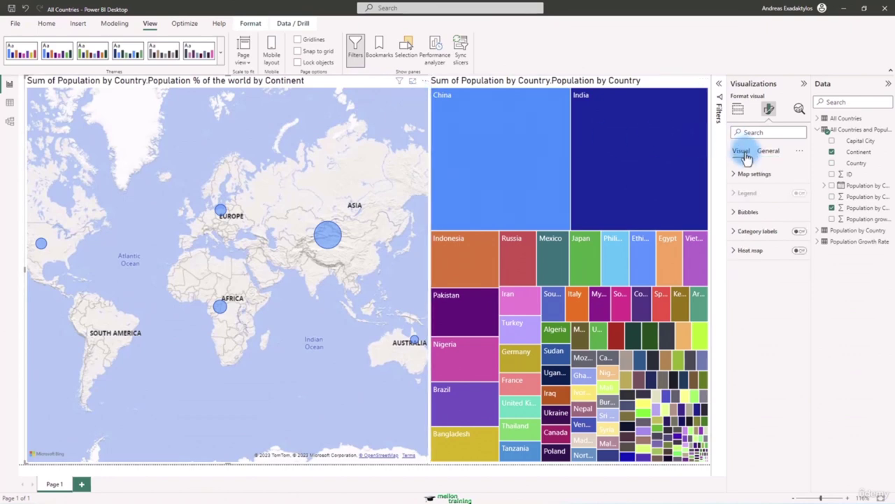
pyautogui.click(658, 91)
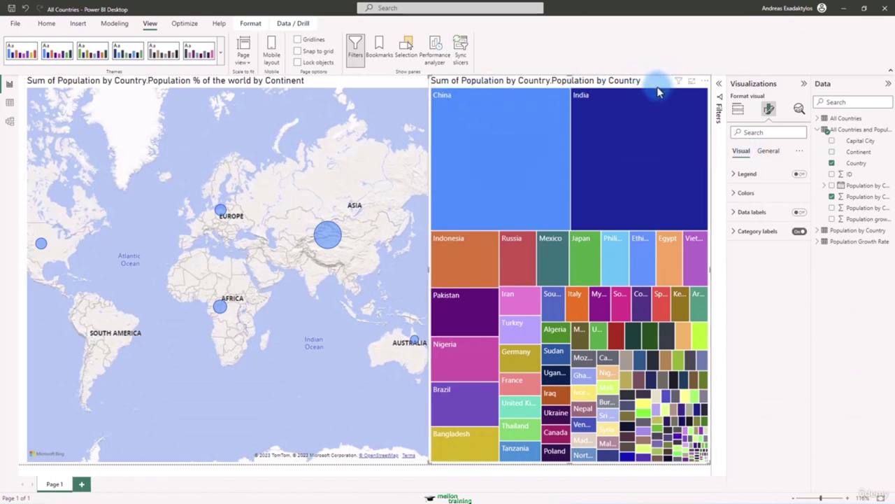
# Step: Try a bubble size of 10 on the continent map and reset the bubble settings to default
pyautogui.click(364, 87)
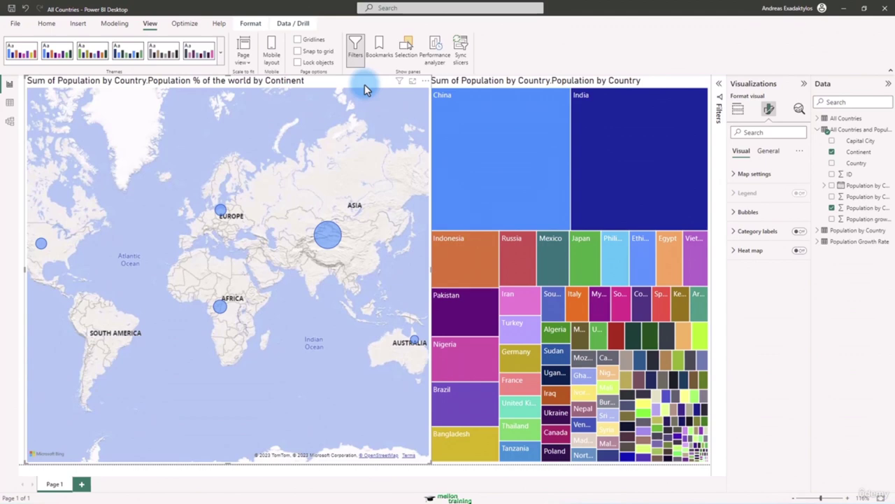
pyautogui.click(734, 213)
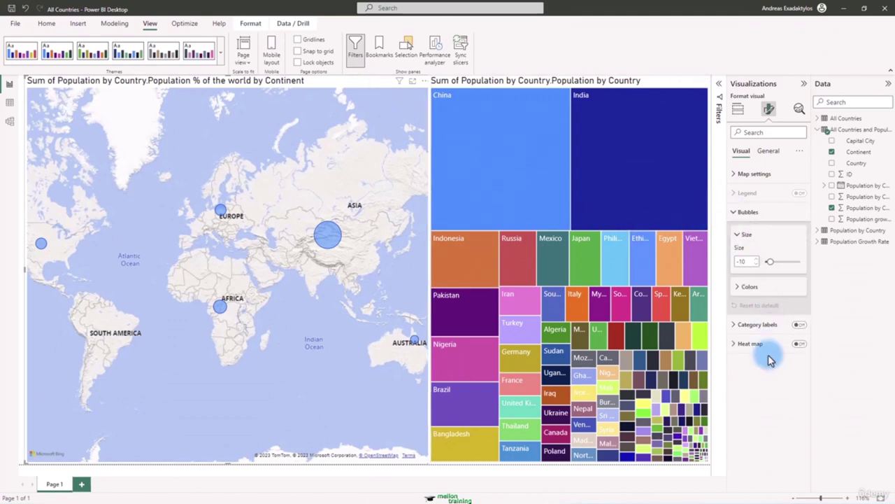
pyautogui.moveTo(771, 262)
pyautogui.mouseDown()
pyautogui.moveTo(787, 263)
pyautogui.moveTo(778, 263)
pyautogui.mouseUp()
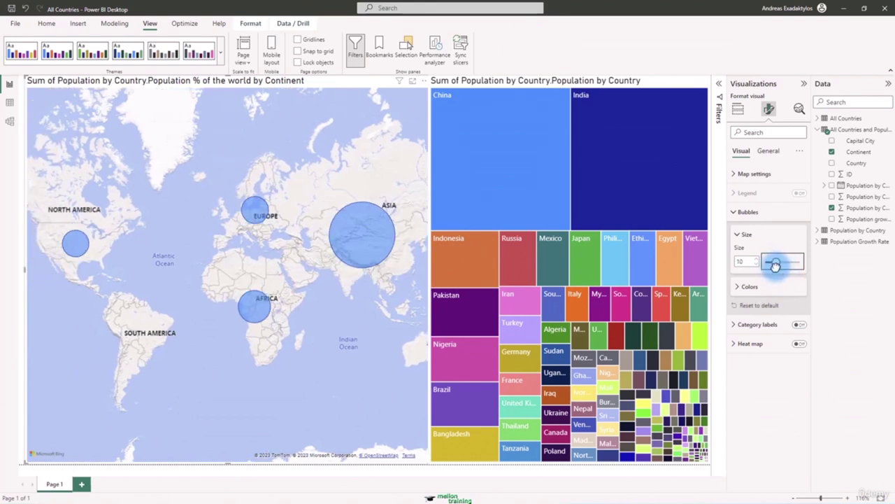
pyautogui.click(763, 305)
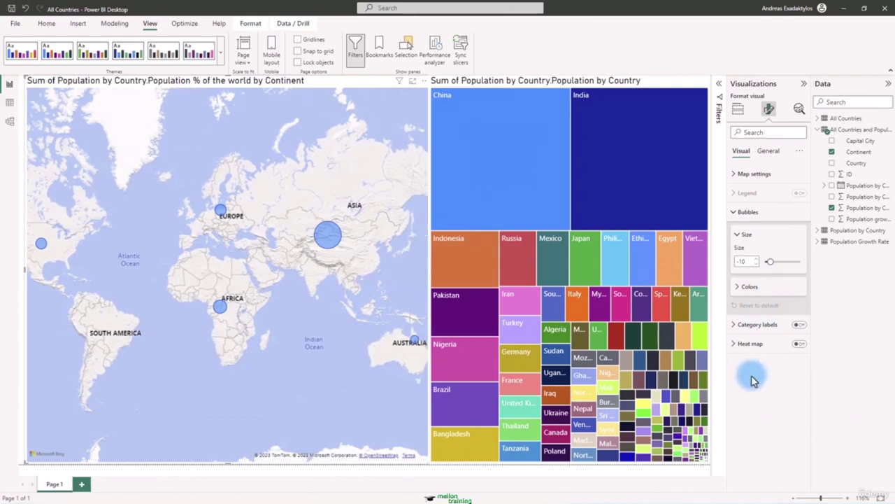
pyautogui.click(801, 154)
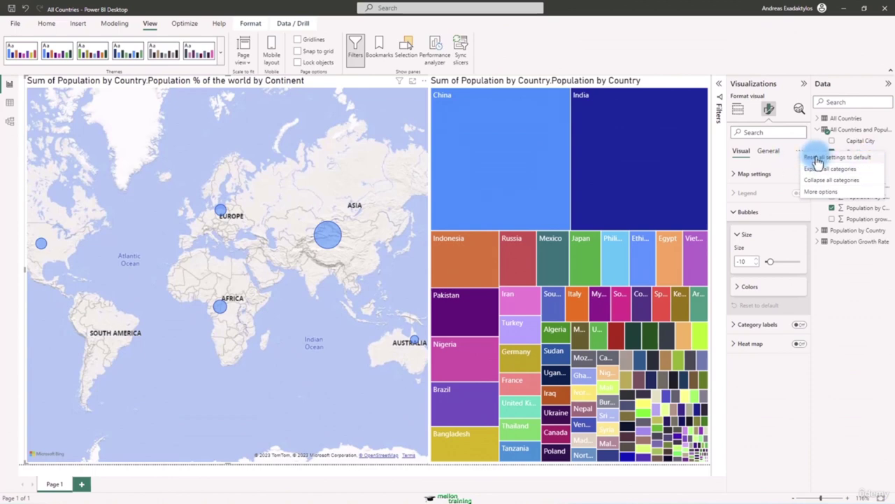
pyautogui.click(748, 385)
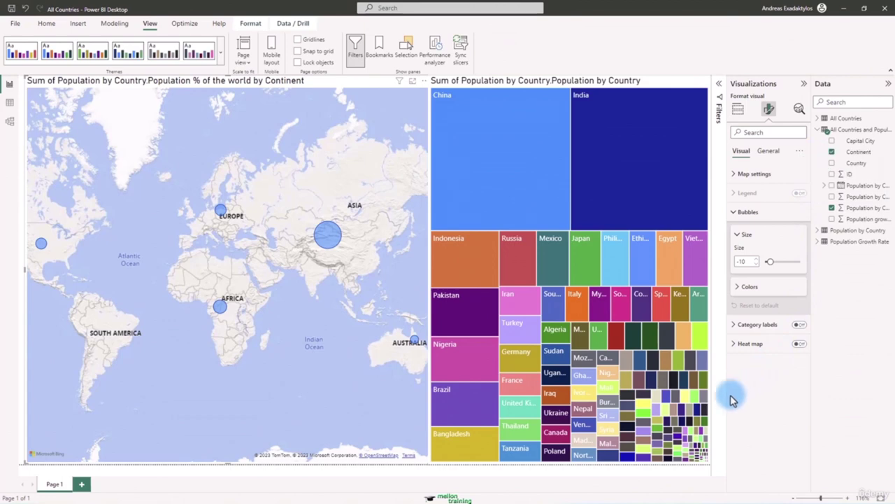
# Step: Reduce the continent map's height and width, leaving a blank strip below it and a gap beside the treemap
pyautogui.click(432, 475)
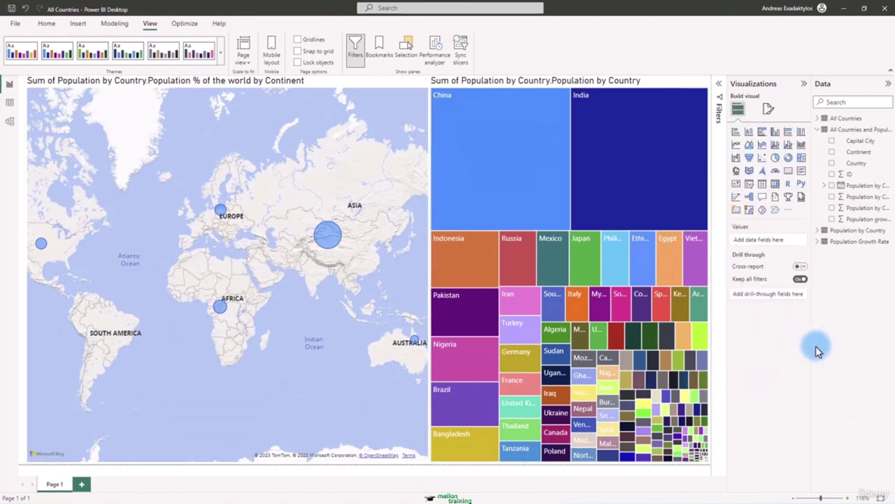
pyautogui.click(769, 110)
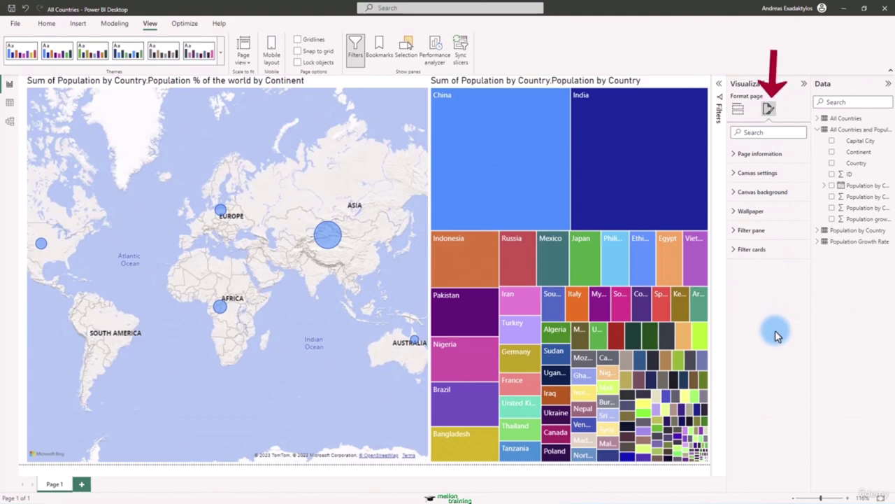
pyautogui.click(308, 442)
pyautogui.moveTo(226, 464); pyautogui.dragTo(238, 421)
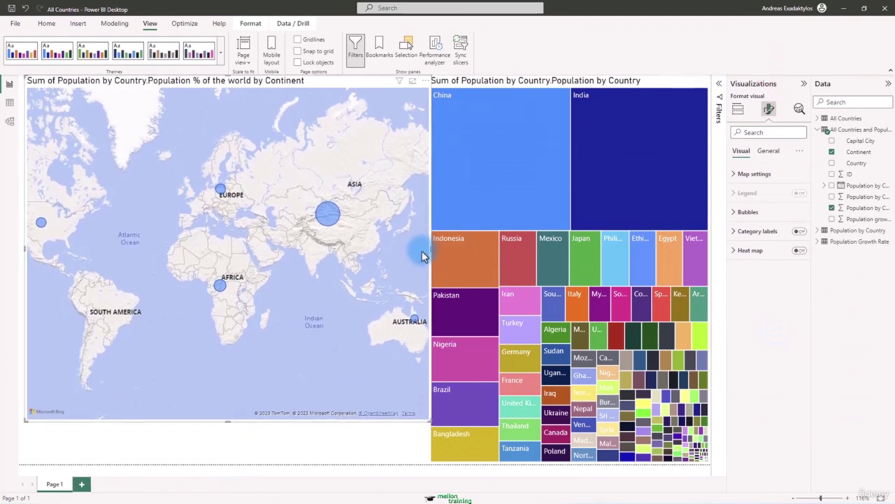
pyautogui.moveTo(430, 250); pyautogui.dragTo(415, 251)
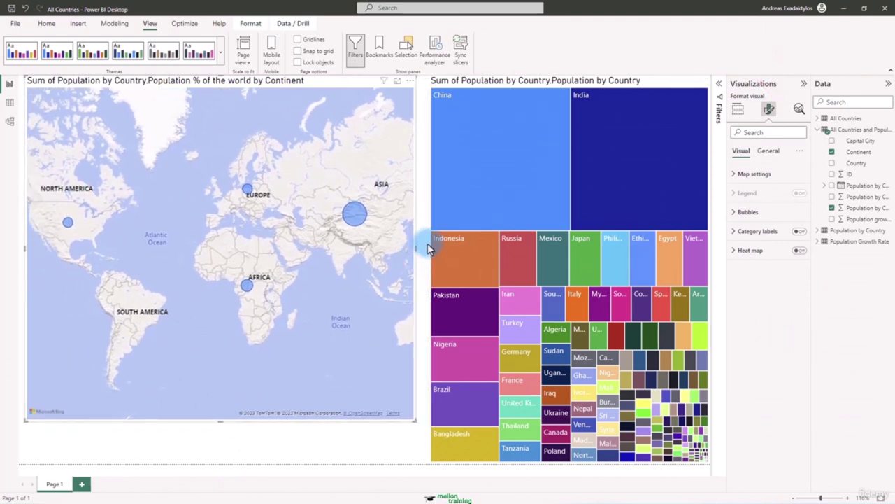
# Step: Shorten the country treemap to match the map's height and widen it toward the map
pyautogui.click(429, 250)
pyautogui.click(432, 249)
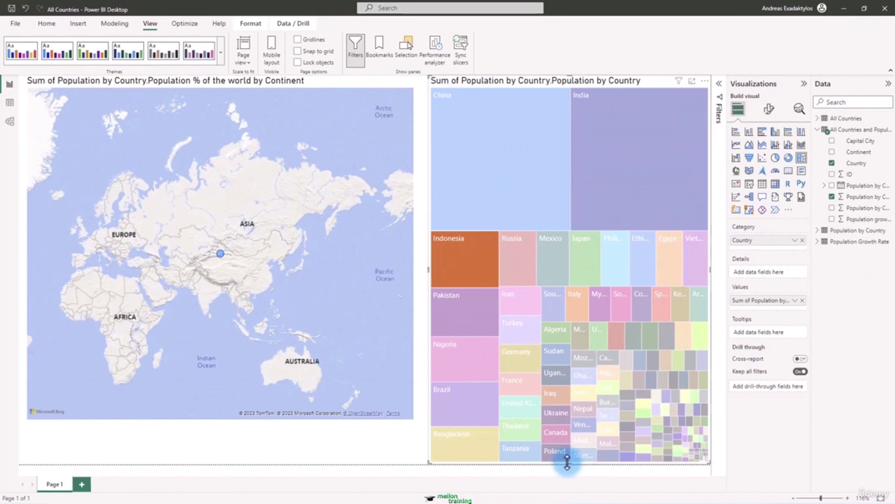
pyautogui.moveTo(566, 444); pyautogui.dragTo(566, 422)
pyautogui.click(501, 218)
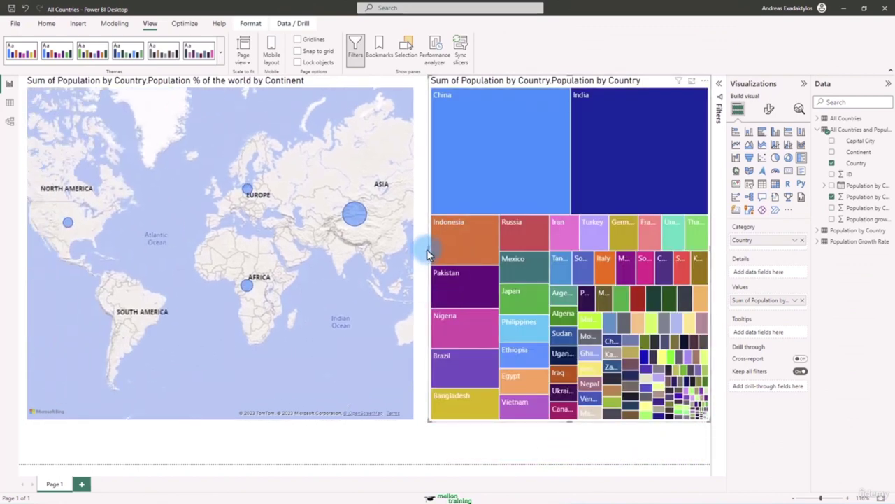
pyautogui.moveTo(429, 252); pyautogui.dragTo(419, 252)
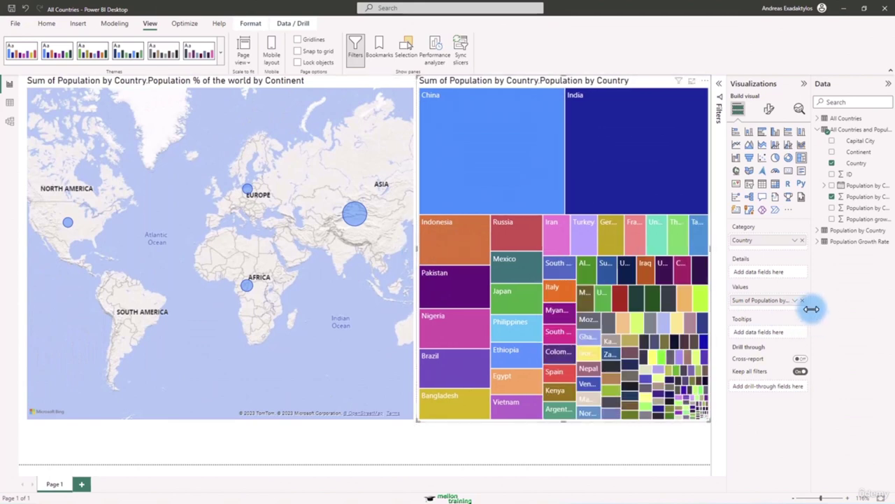
# Step: Try a light blue canvas background with 0% transparency on the report page
pyautogui.click(576, 445)
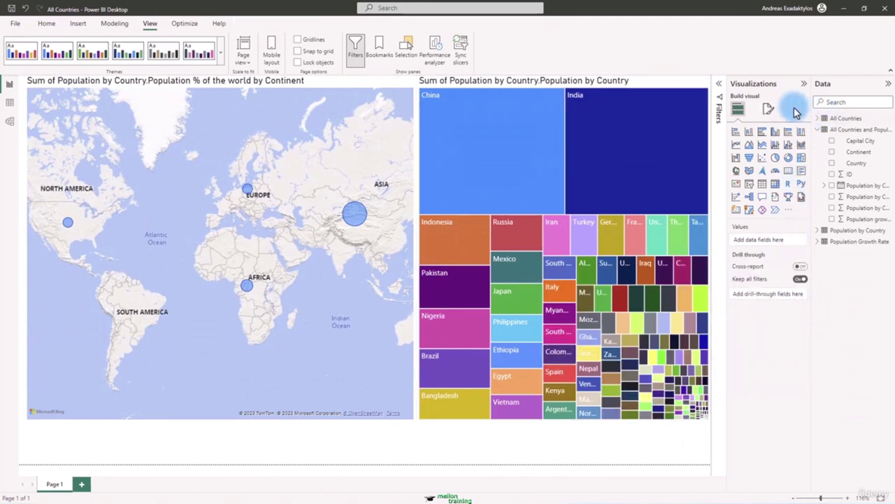
pyautogui.click(767, 110)
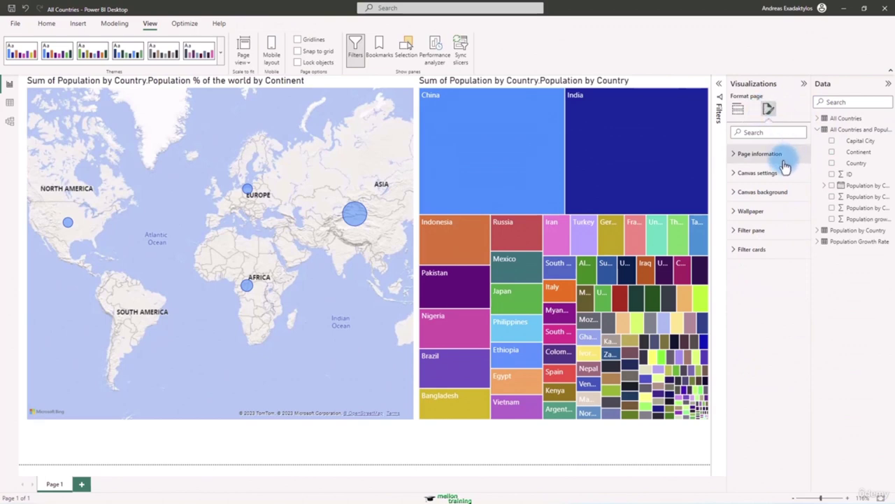
pyautogui.click(745, 192)
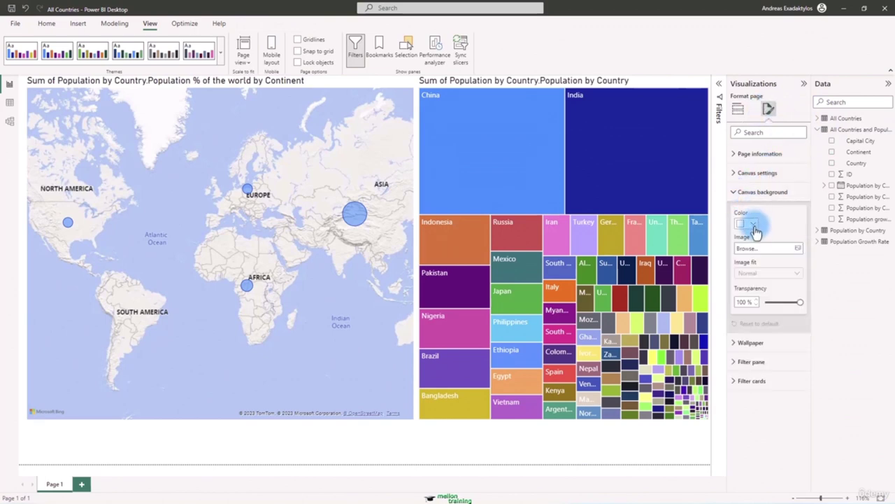
pyautogui.click(754, 222)
pyautogui.click(772, 283)
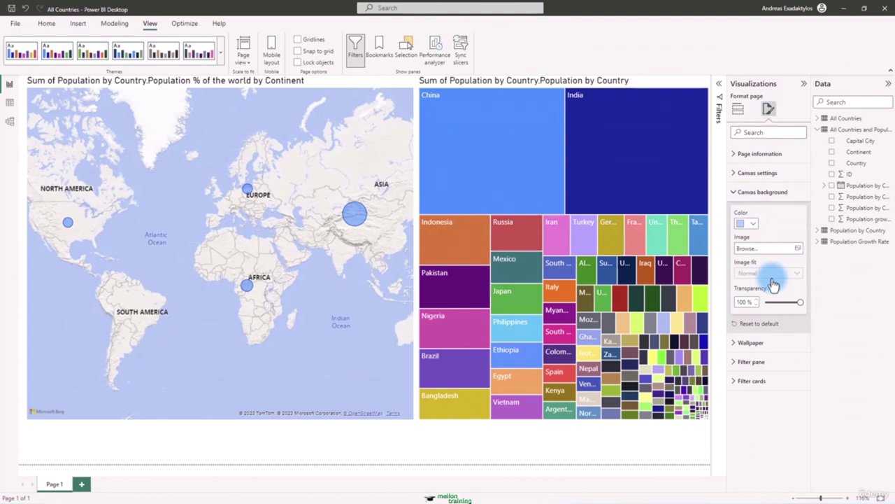
pyautogui.moveTo(798, 302); pyautogui.dragTo(764, 303)
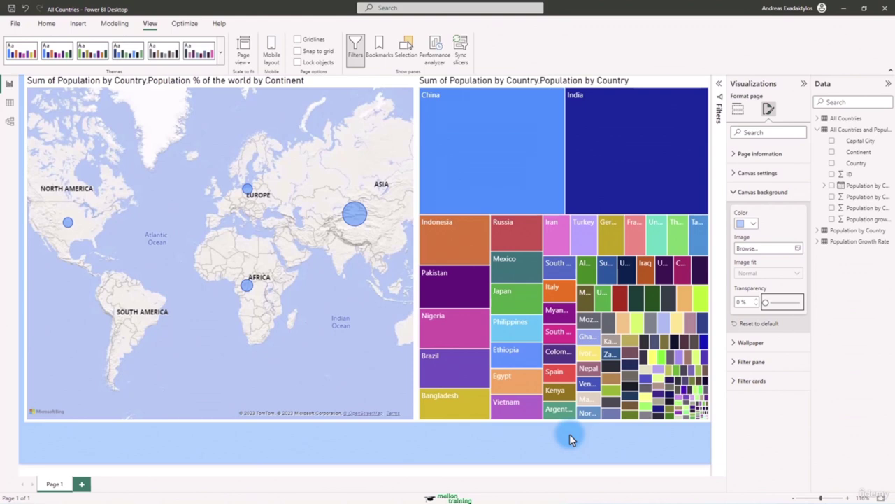
# Step: Save a copy of the report as All Countries2 in the PROJECT FILES folder
pyautogui.click(21, 26)
pyautogui.click(33, 88)
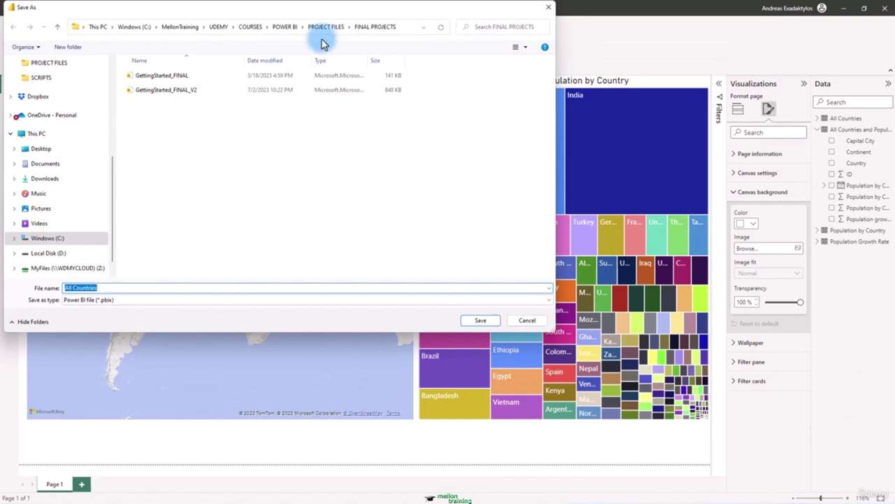
pyautogui.click(324, 26)
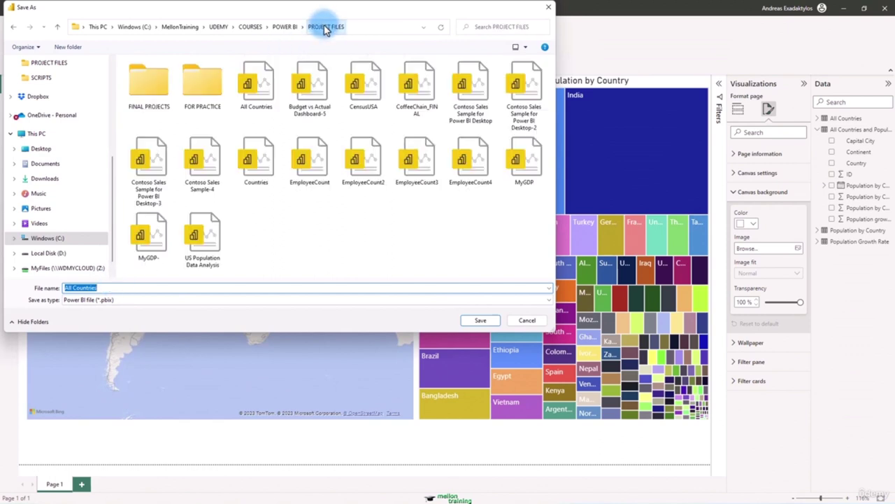
pyautogui.click(108, 287)
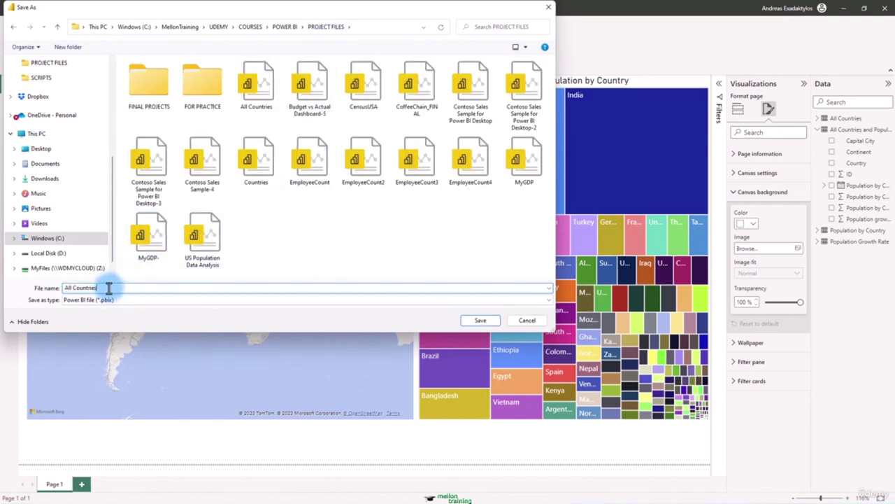
pyautogui.write('2')
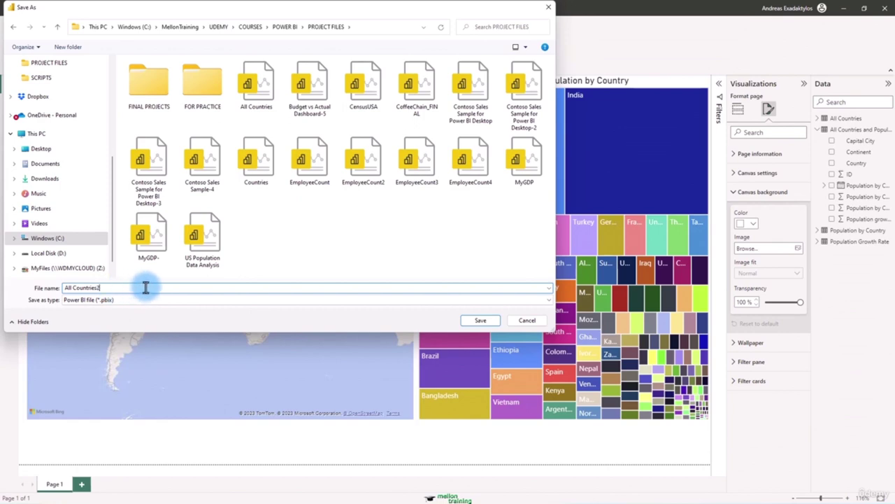
pyautogui.press('Return')
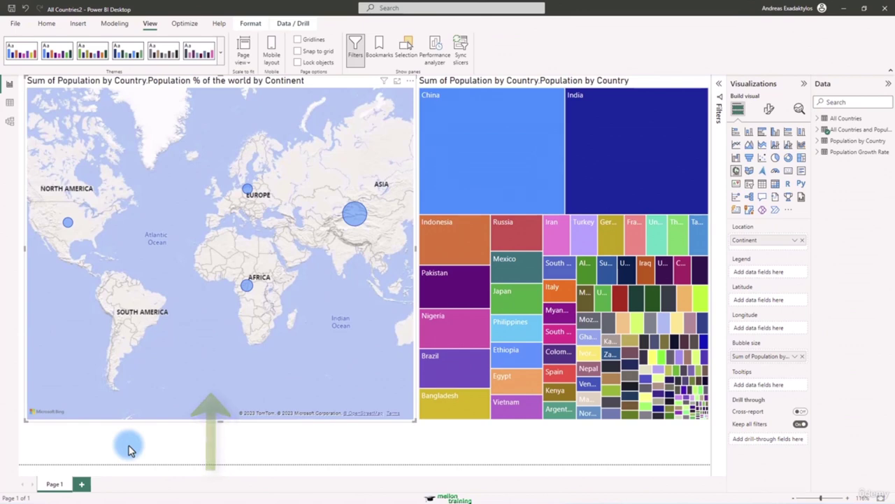
# Step: Look over the report page's formatting options and return to the visual-building options
pyautogui.click(128, 454)
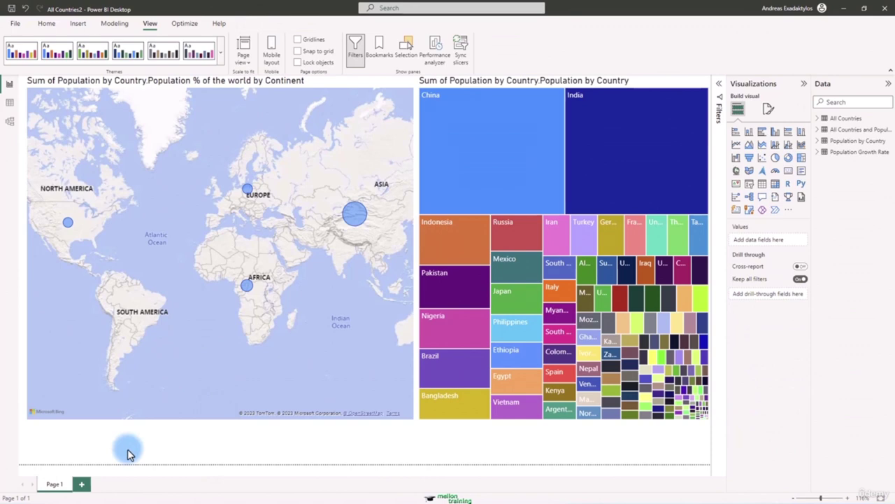
pyautogui.click(769, 112)
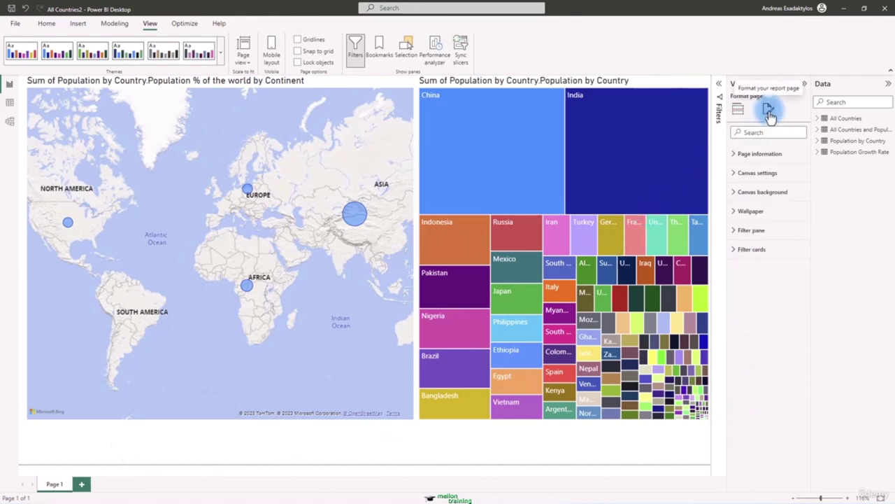
pyautogui.click(739, 109)
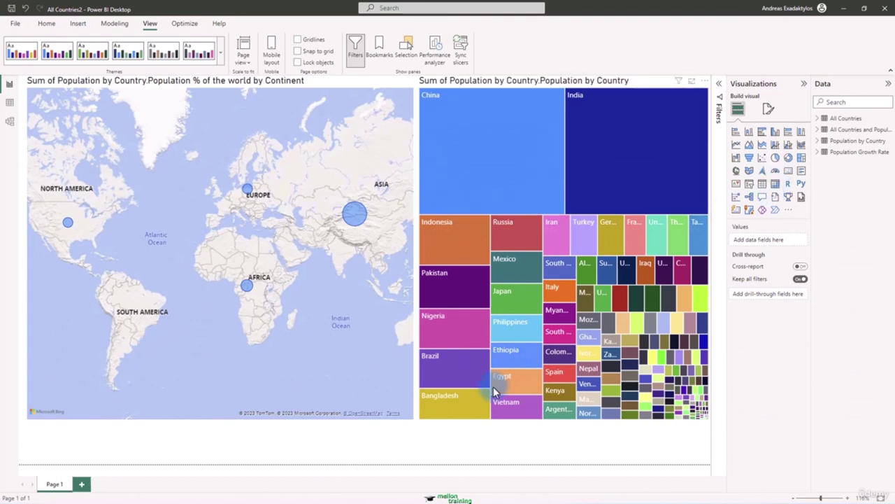
# Step: Resize the continent map and country treemap to about a quarter page each, stacking the treemap directly below the map at matching widths
pyautogui.click(401, 408)
pyautogui.moveTo(417, 425); pyautogui.dragTo(333, 273)
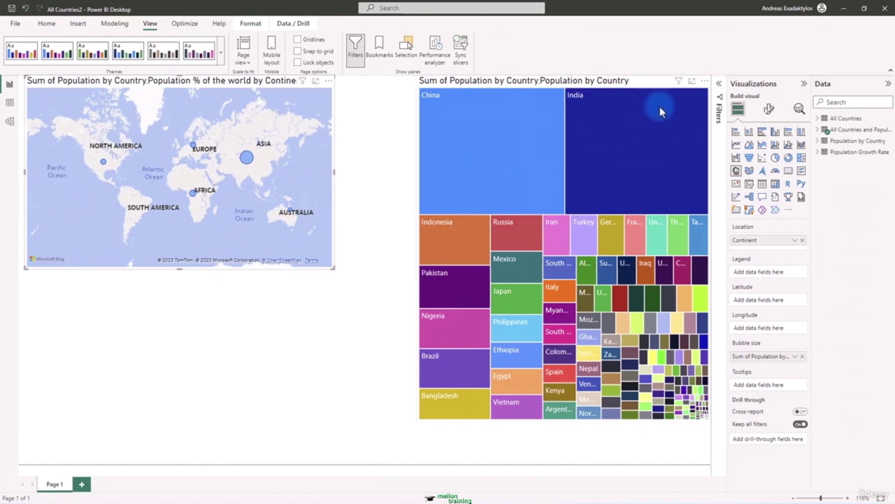
pyautogui.moveTo(655, 80); pyautogui.dragTo(598, 240)
pyautogui.moveTo(442, 251); pyautogui.dragTo(63, 308)
pyautogui.moveTo(226, 262); pyautogui.dragTo(359, 270)
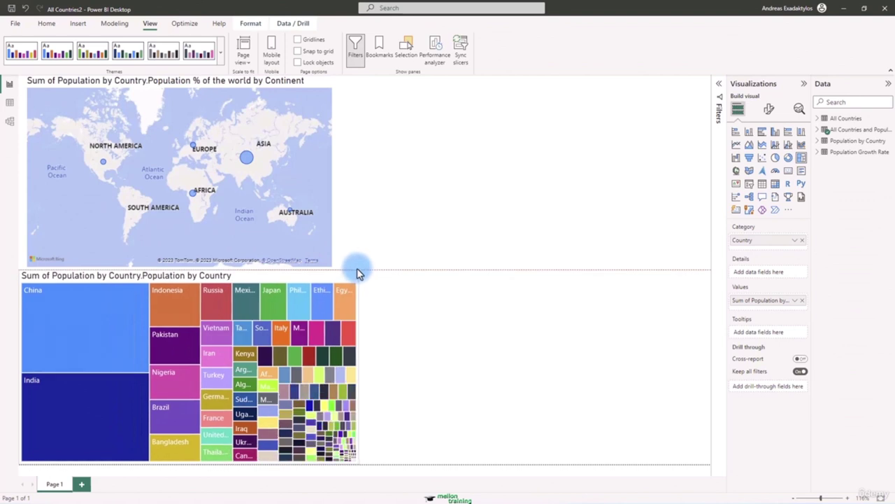
pyautogui.click(330, 238)
pyautogui.moveTo(334, 186); pyautogui.dragTo(358, 177)
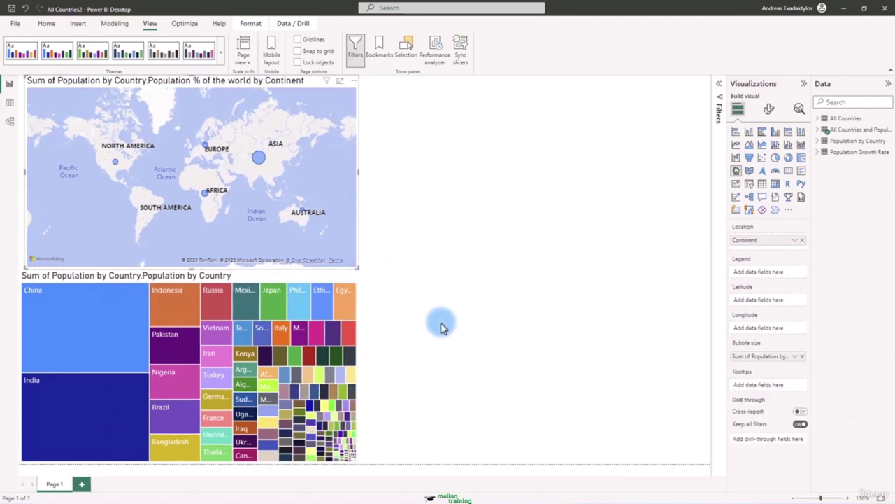
# Step: Add a matrix beside the map with Country as rows and Population and Population % of the world as values
pyautogui.click(428, 375)
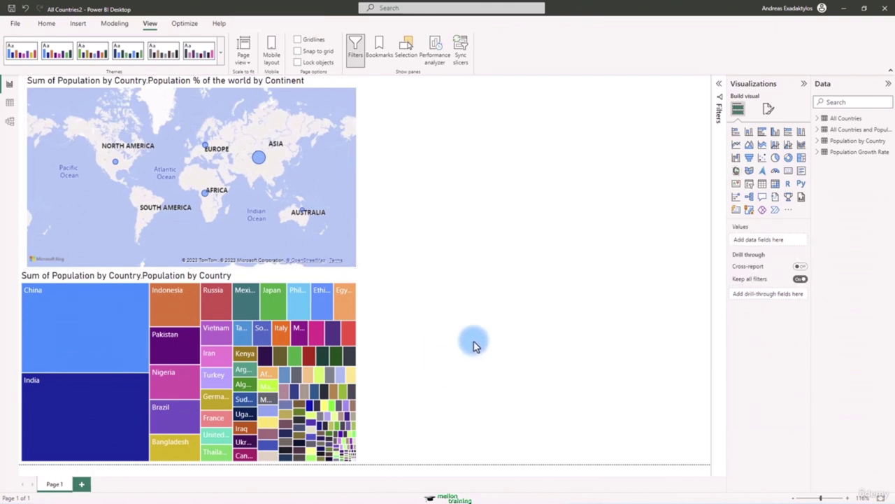
pyautogui.click(776, 184)
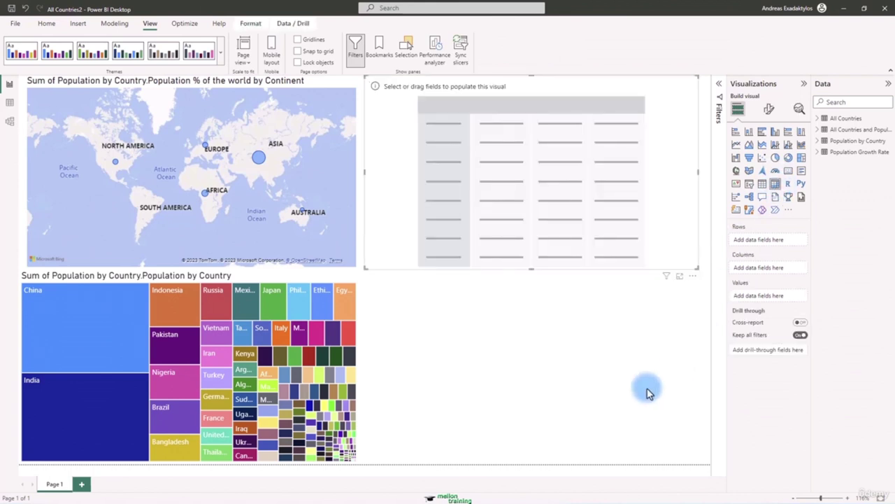
pyautogui.click(818, 129)
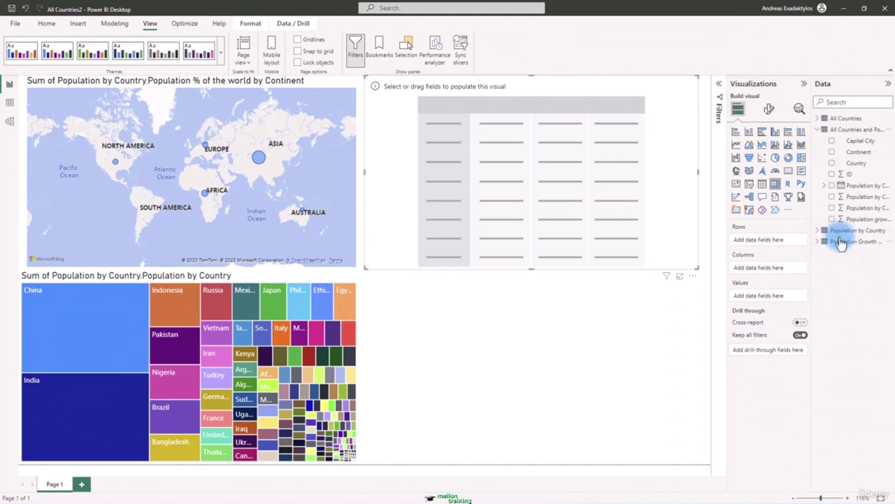
pyautogui.click(833, 165)
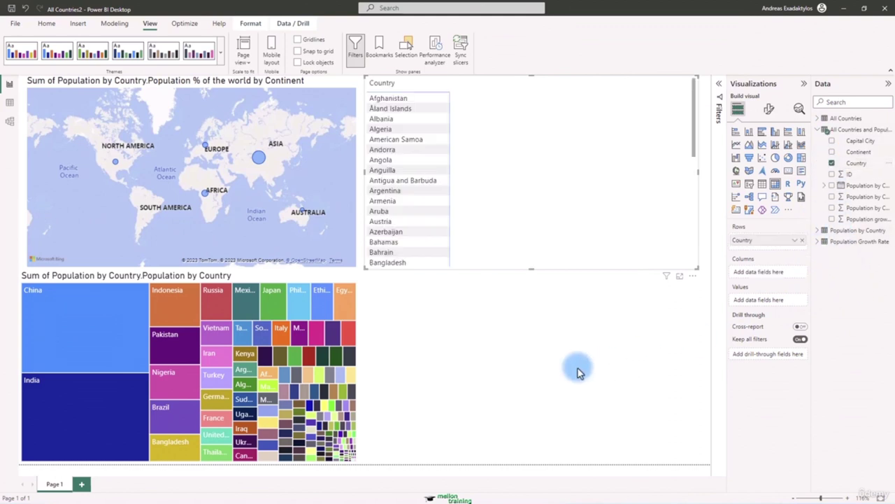
pyautogui.click(832, 197)
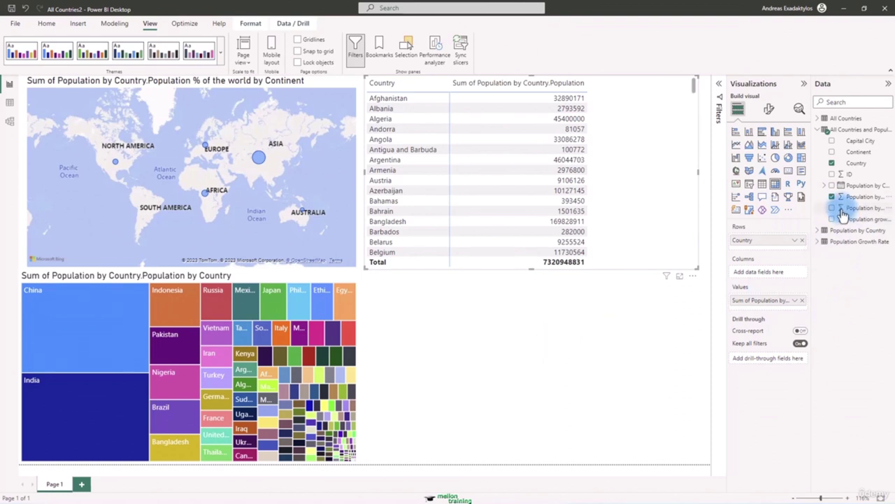
pyautogui.click(833, 208)
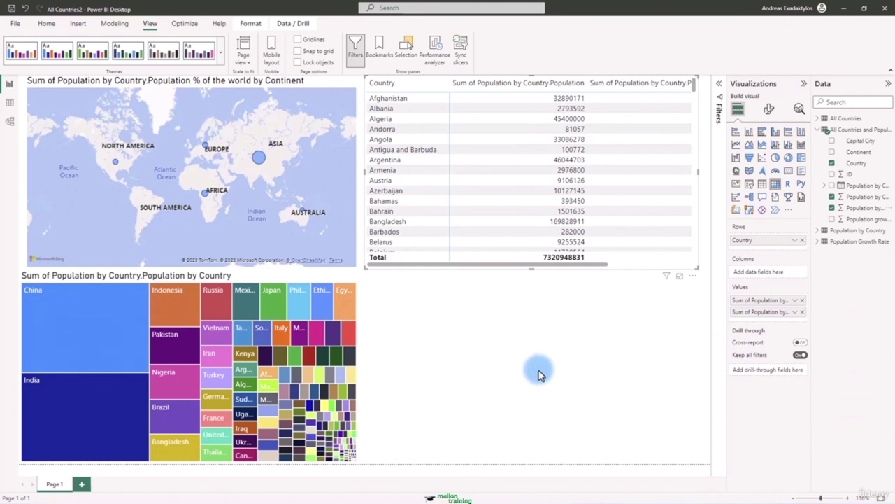
# Step: Rename the matrix's Population % of the world value to Percent of World Population for this visual
pyautogui.click(796, 313)
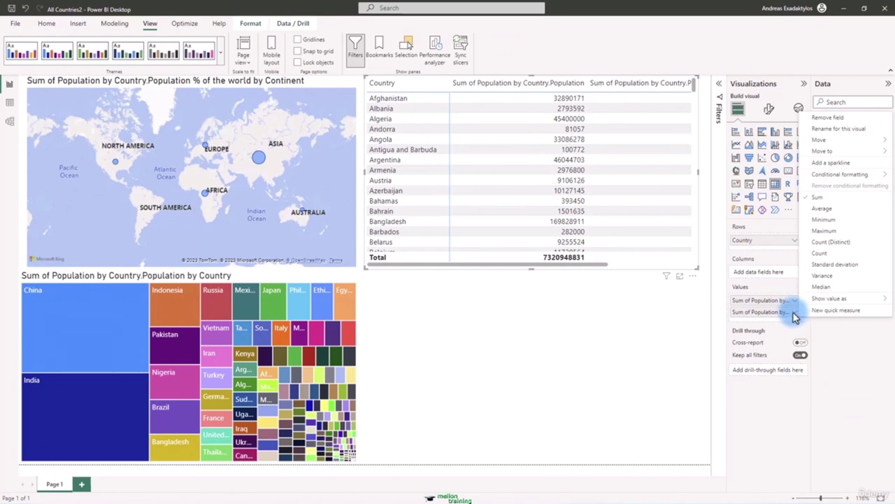
pyautogui.click(858, 136)
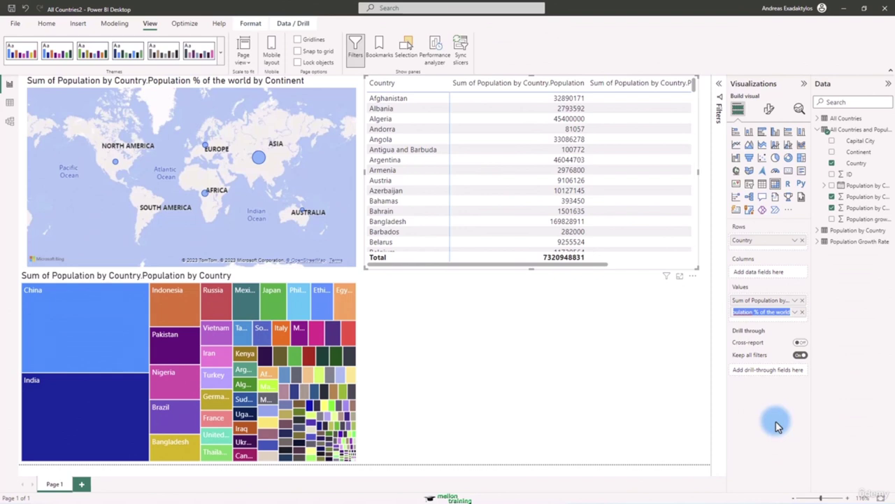
pyautogui.write('Percent of Wo')
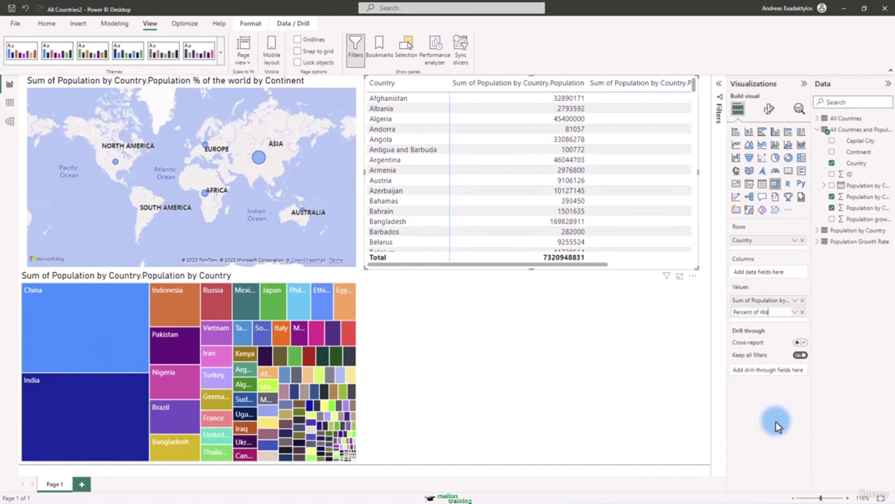
pyautogui.write('rld Population')
pyautogui.press('Return')
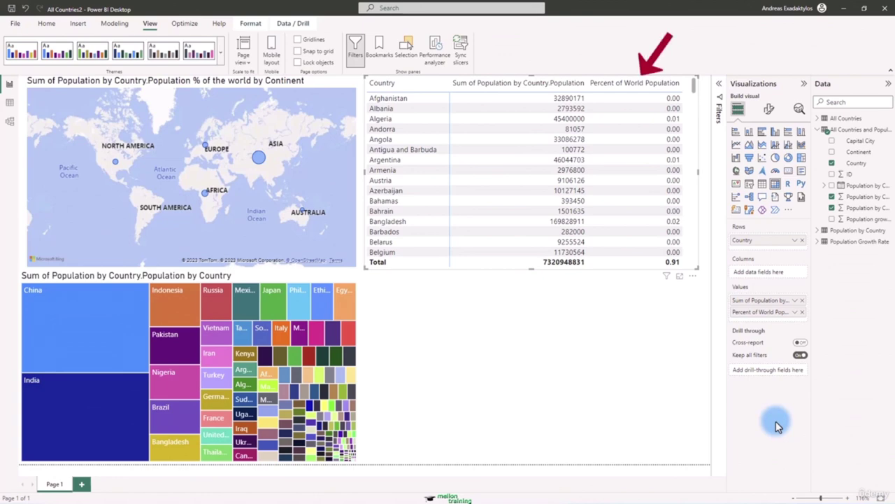
# Step: Rename the matrix's Sum of Population by Country.Population value to Population for this visual
pyautogui.click(795, 301)
pyautogui.click(859, 316)
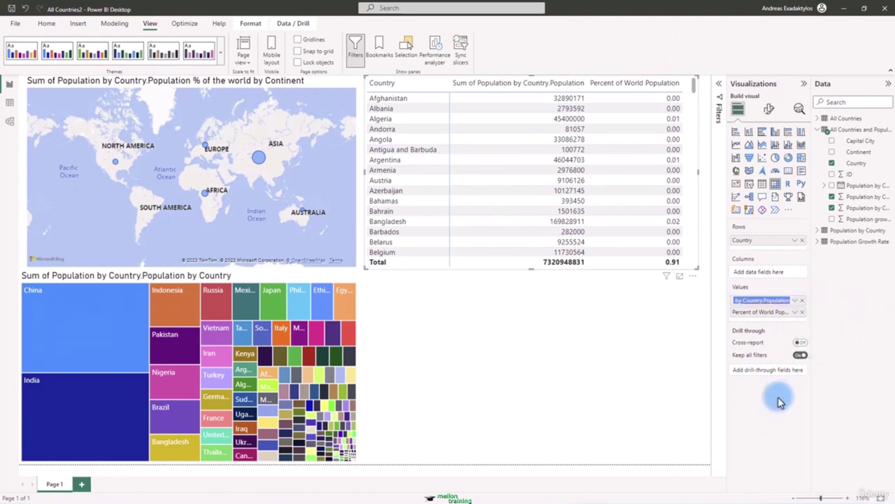
pyautogui.write('Population')
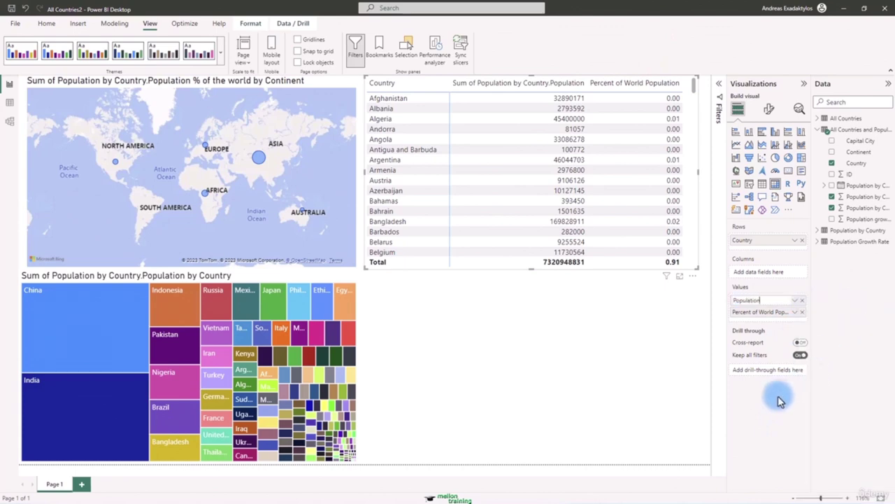
pyautogui.press('Return')
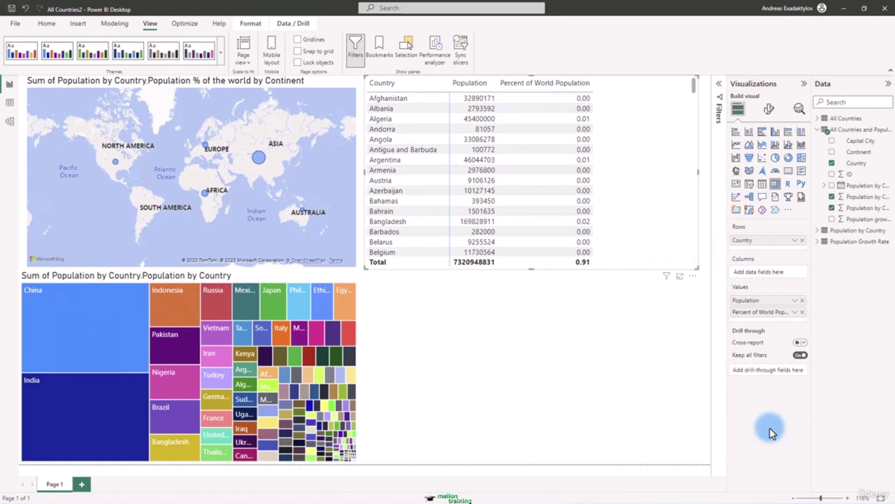
# Step: Rename the Country field in the All Countries and Population table to Country Name
pyautogui.rightClick(881, 167)
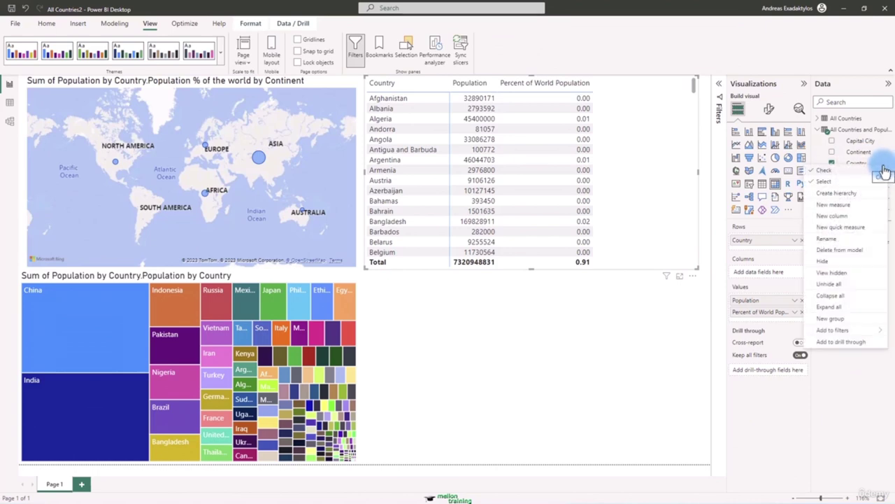
pyautogui.click(832, 238)
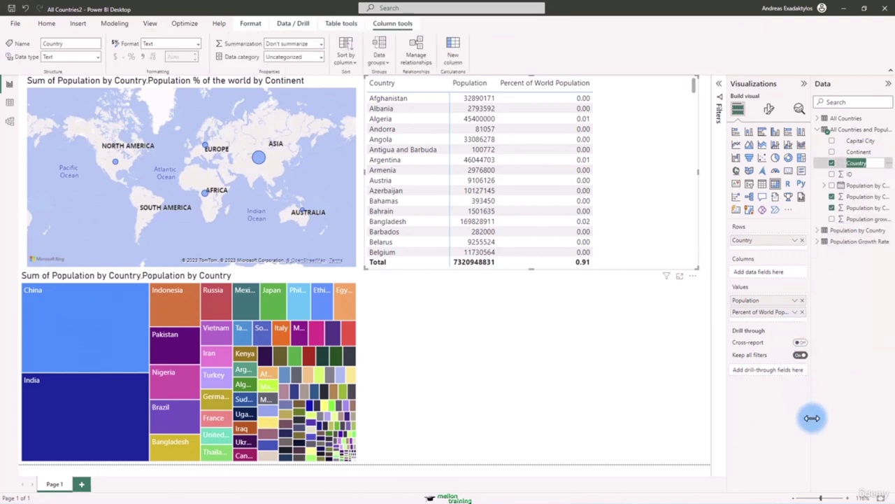
pyautogui.press('End')
pyautogui.write('Name')
pyautogui.click(862, 312)
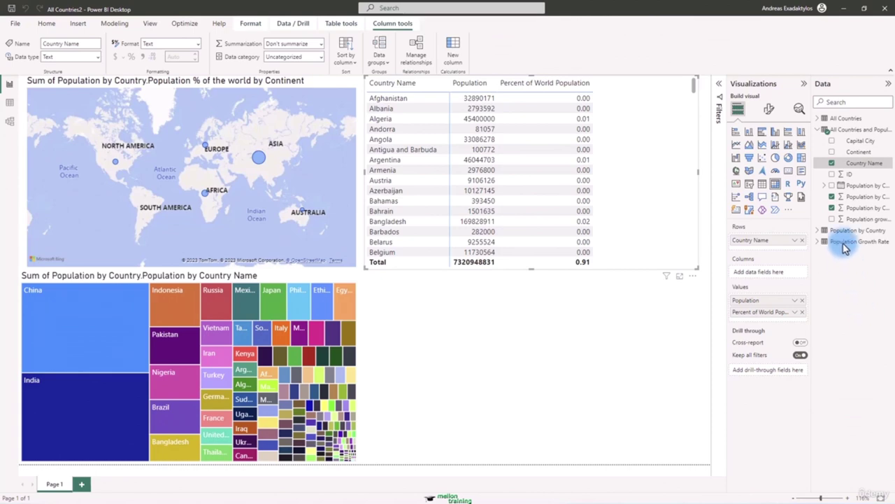
# Step: Narrow the matrix to fit its slightly widened Country Name column and values, and extend it down to about two thirds of the page height
pyautogui.moveTo(698, 174); pyautogui.dragTo(602, 191)
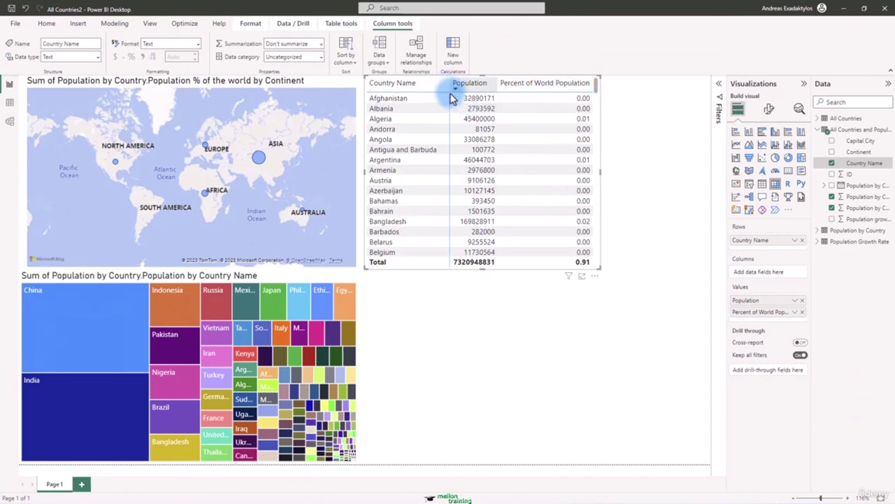
pyautogui.moveTo(449, 83); pyautogui.dragTo(456, 84)
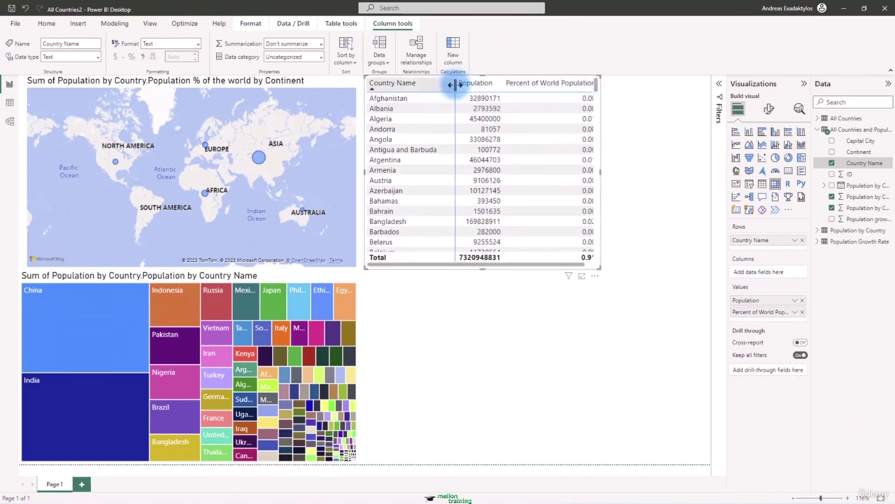
pyautogui.moveTo(601, 170); pyautogui.dragTo(615, 176)
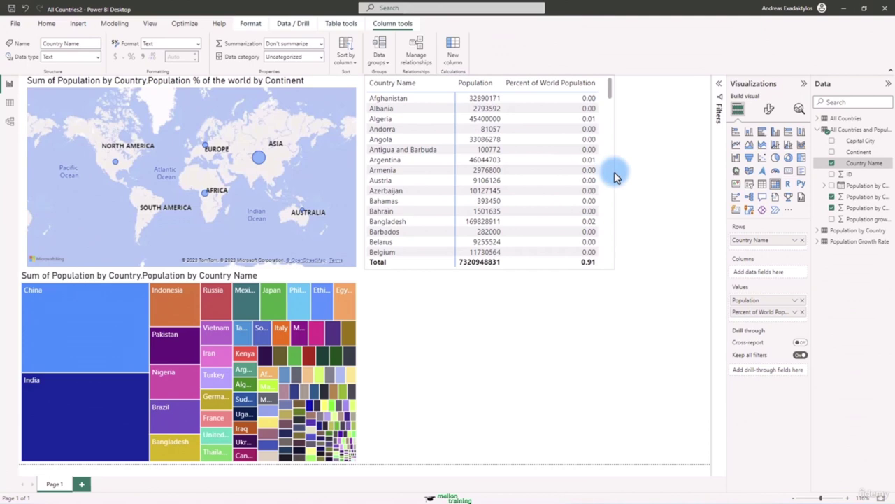
pyautogui.moveTo(489, 272); pyautogui.dragTo(493, 334)
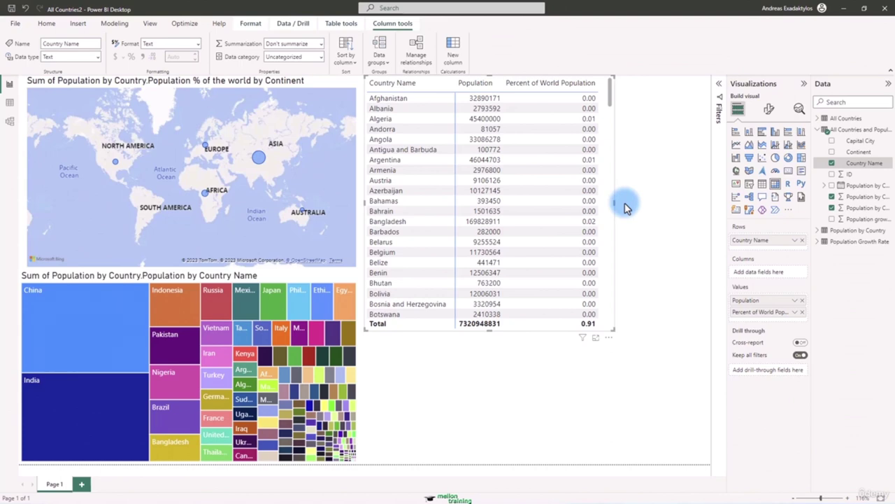
# Step: Add a card in the empty space below the matrix showing the sum of Population by Country.Population
pyautogui.click(536, 367)
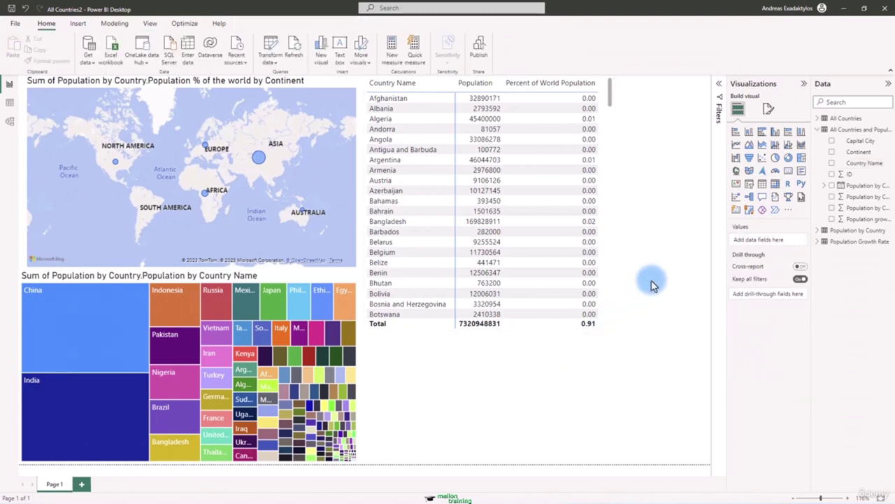
pyautogui.click(789, 170)
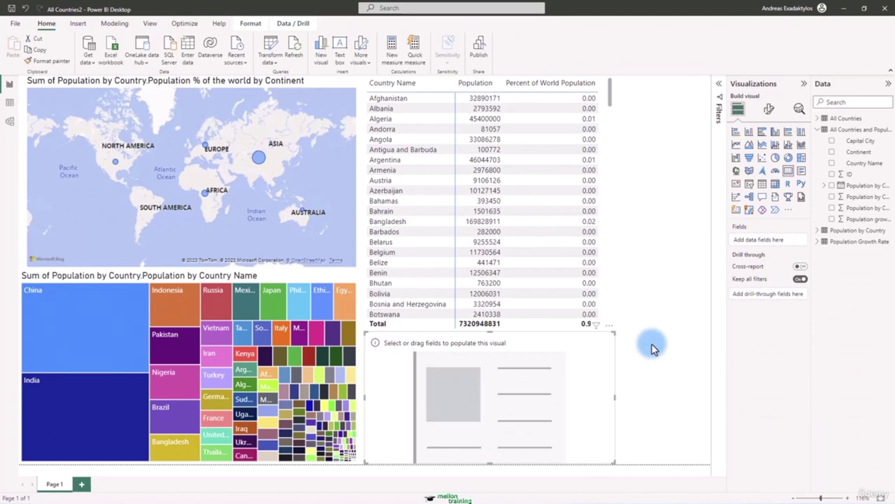
pyautogui.click(832, 196)
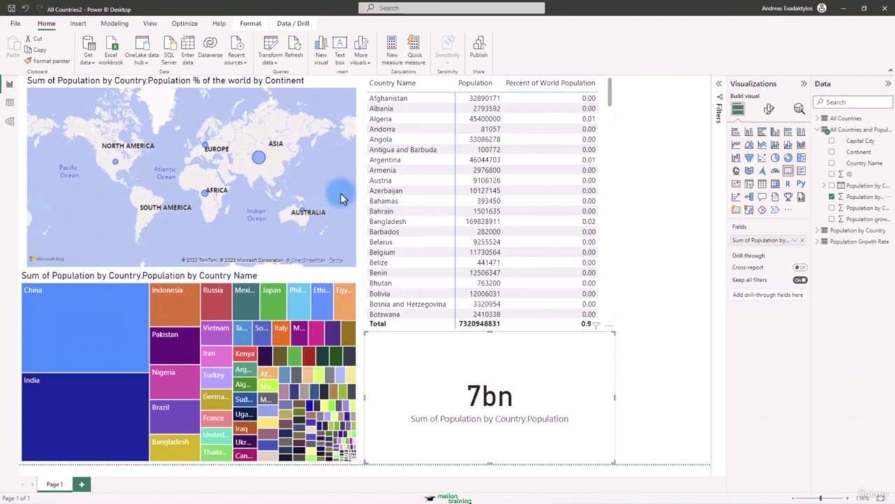
# Step: Check how the other visuals respond to selecting North America and Africa on the continent map, clearing each selection
pyautogui.click(116, 164)
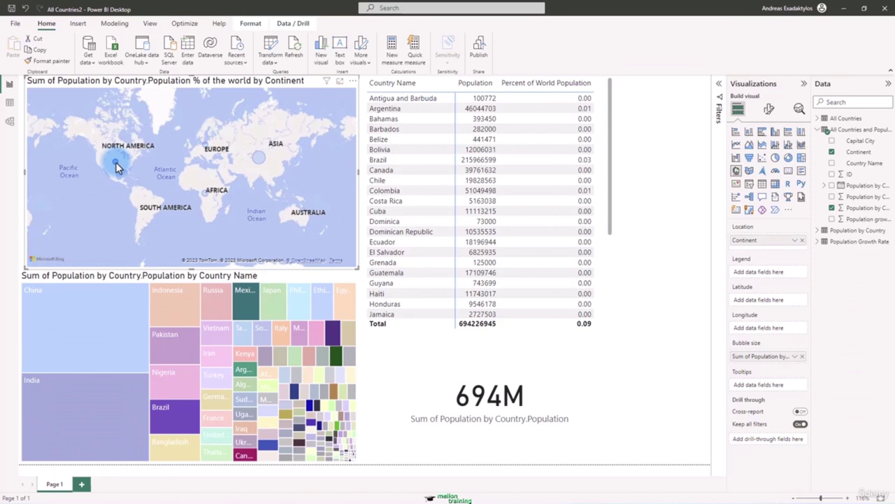
pyautogui.click(116, 164)
pyautogui.click(205, 197)
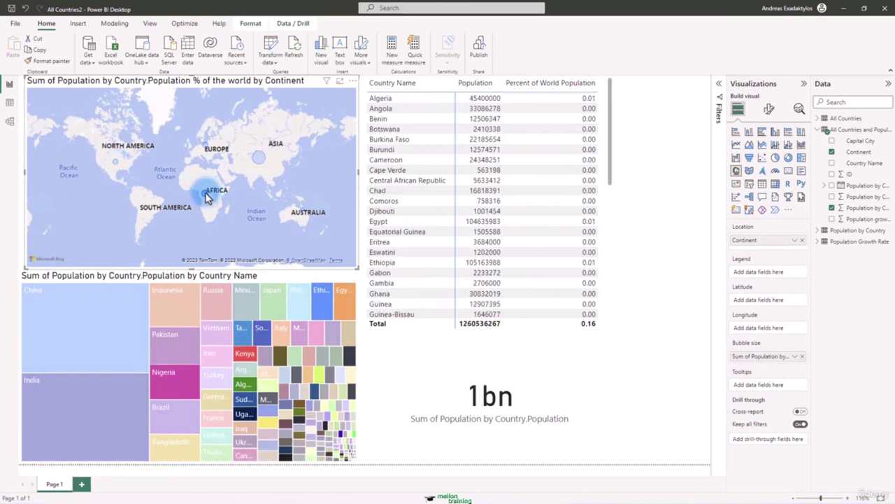
pyautogui.moveTo(205, 197)
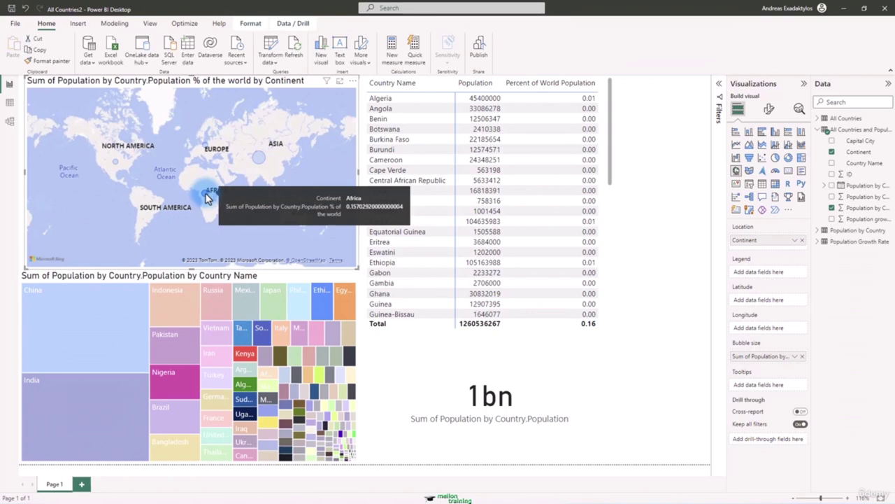
pyautogui.click(205, 197)
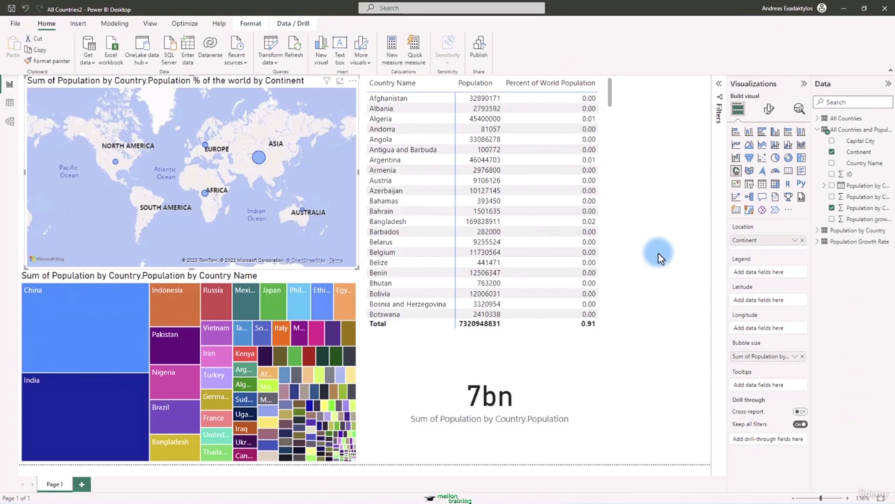
# Step: Check how selecting China in the treemap cross-filters the map, matrix and card, and clear the selection
pyautogui.click(61, 339)
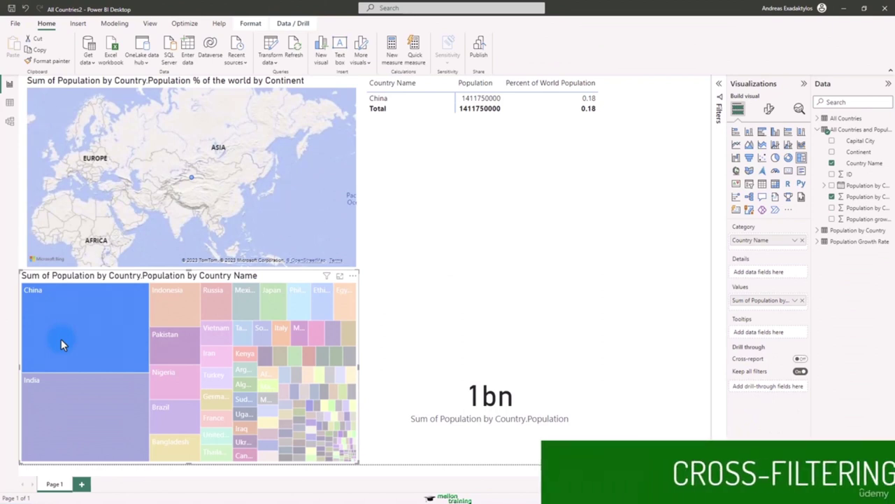
pyautogui.moveTo(61, 339)
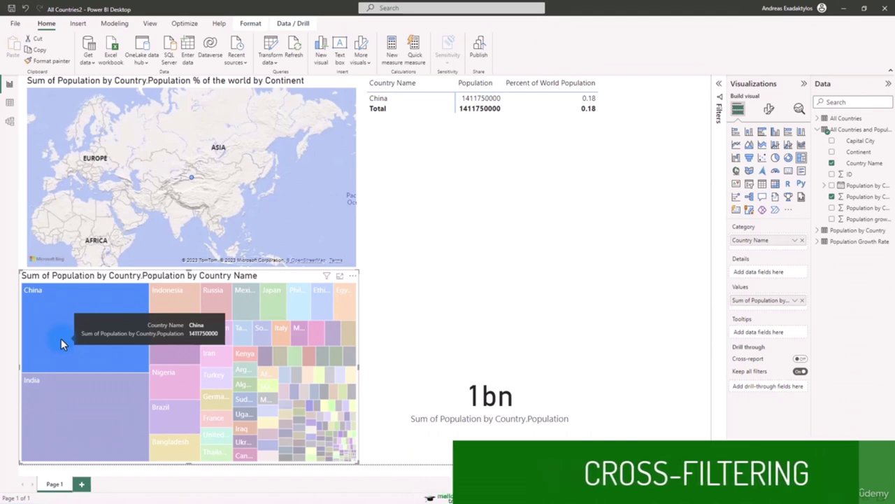
pyautogui.click(61, 339)
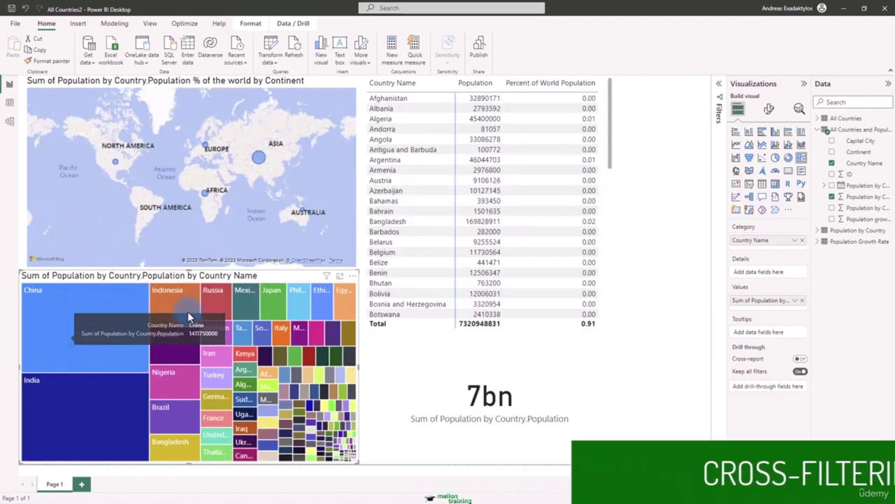
# Step: Rename the card's population field to Total Population for this visual
pyautogui.click(606, 372)
pyautogui.click(796, 239)
pyautogui.click(821, 255)
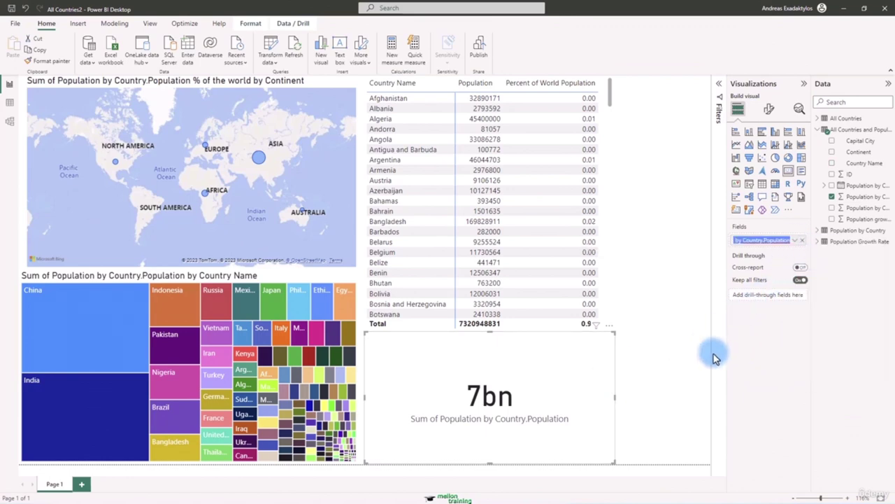
pyautogui.write('Total')
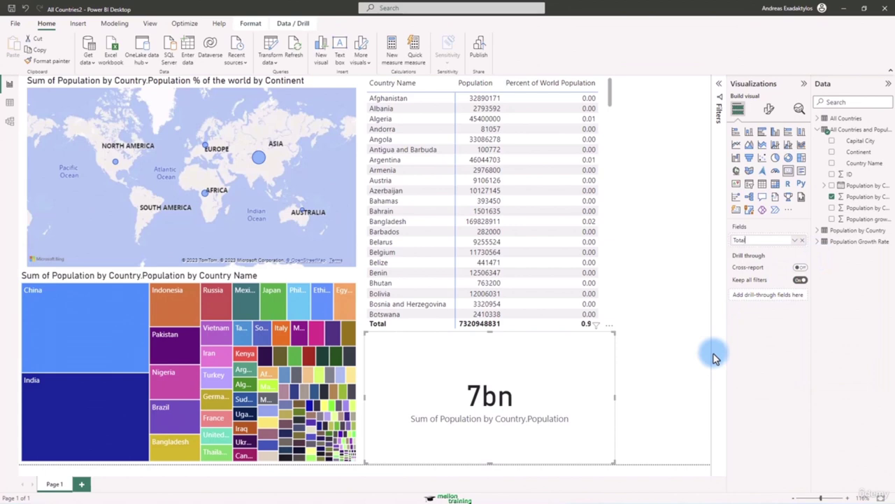
pyautogui.write(' Population')
pyautogui.press('Return')
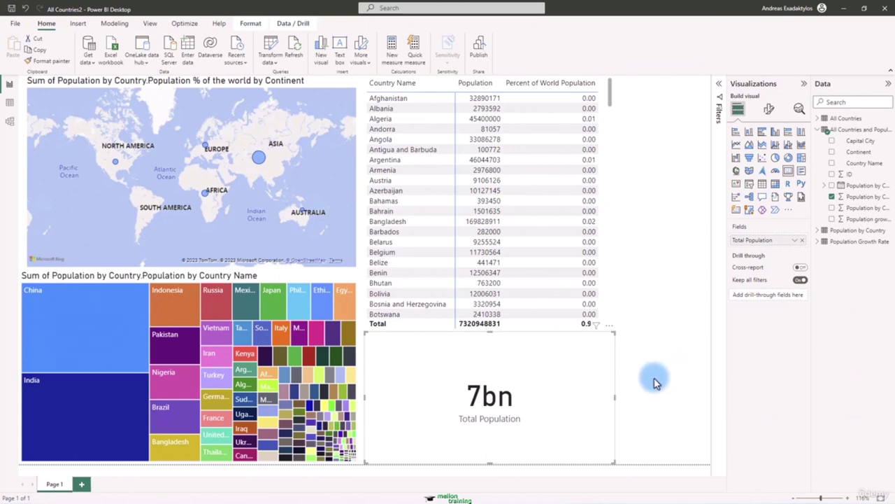
# Step: Switch the Total Population card's category label off and back on
pyautogui.click(769, 108)
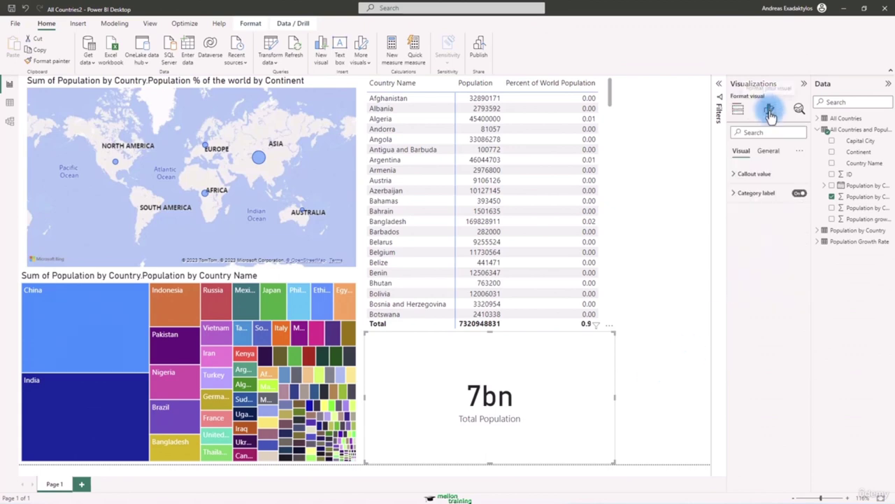
pyautogui.click(798, 193)
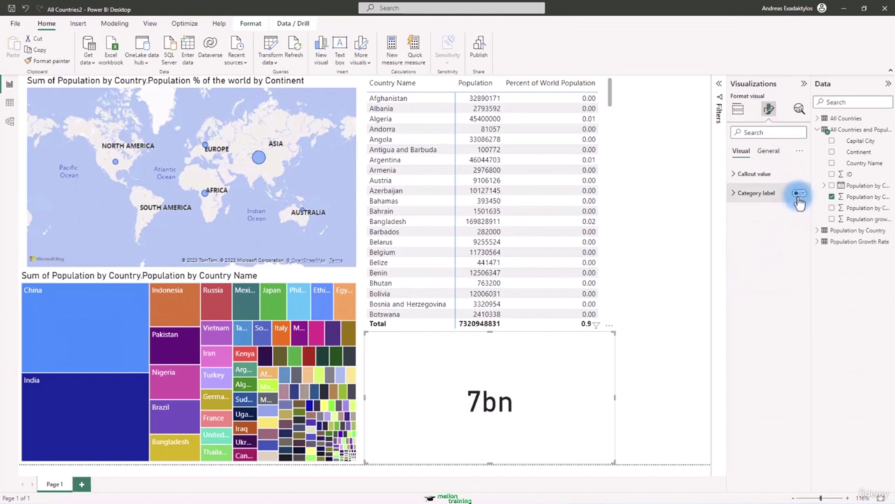
pyautogui.click(798, 194)
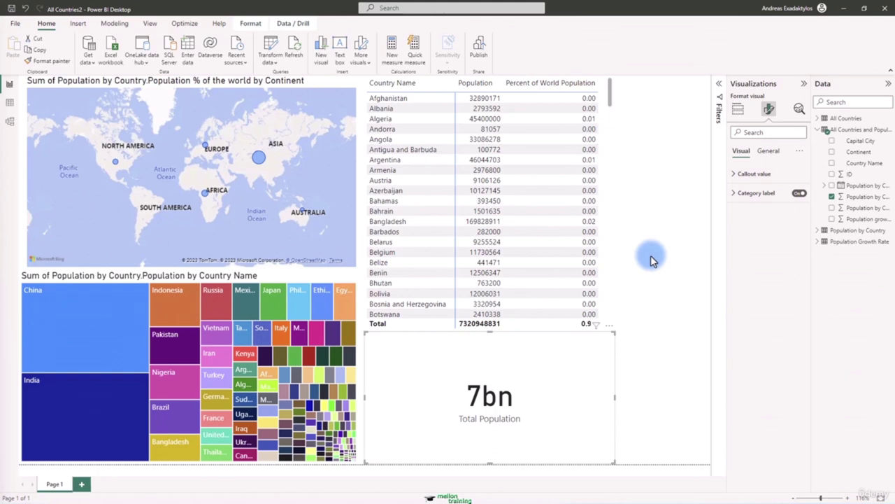
# Step: Try the Flashy rows style preset on the population matrix
pyautogui.click(650, 255)
pyautogui.click(614, 234)
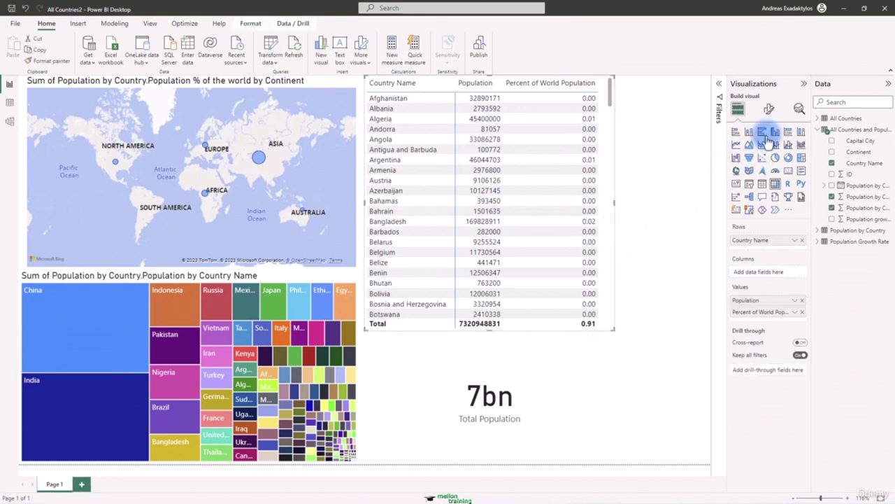
pyautogui.click(769, 109)
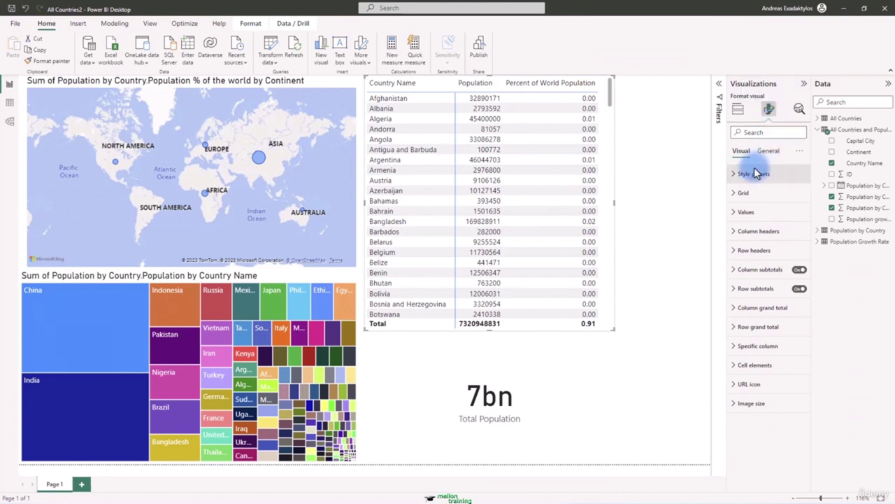
pyautogui.click(729, 174)
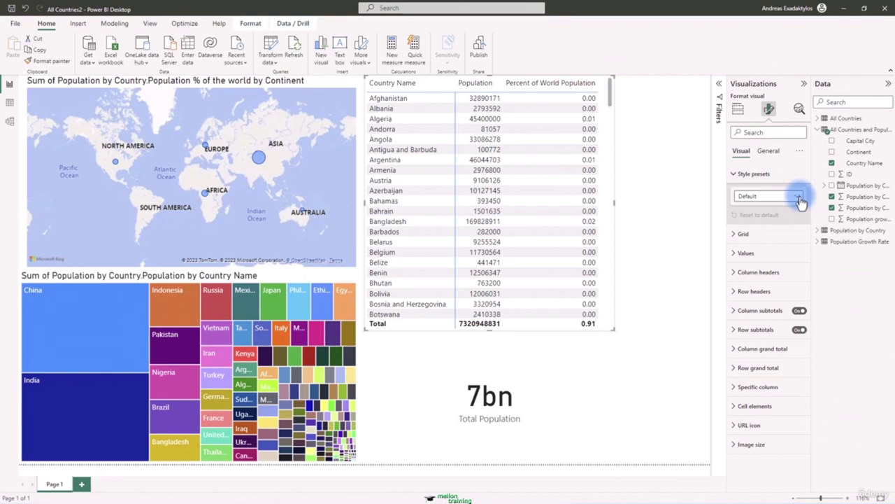
pyautogui.click(801, 201)
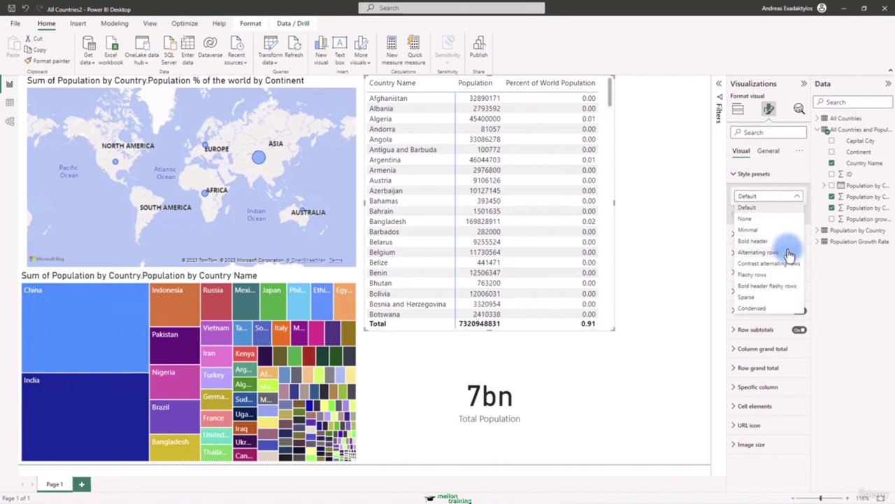
pyautogui.click(782, 274)
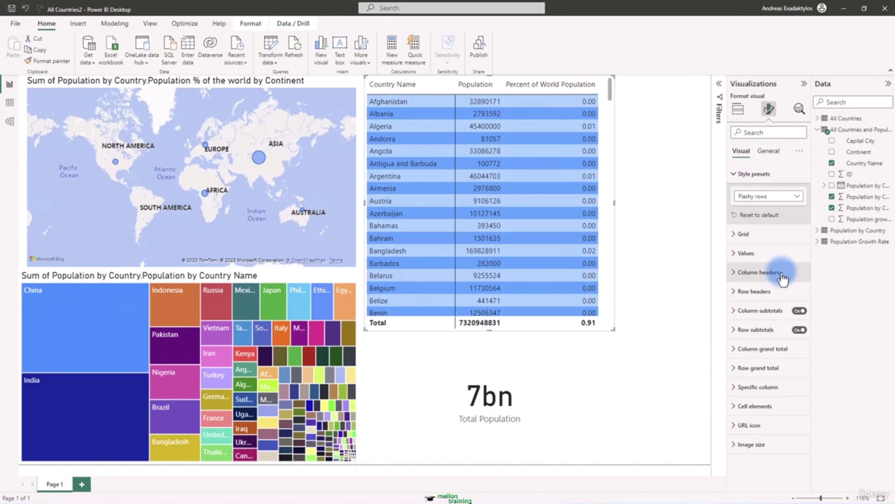
# Step: Try the Bold header flashy rows style preset on the matrix, and settle on the Minimal preset
pyautogui.click(799, 197)
pyautogui.click(798, 197)
pyautogui.click(798, 197)
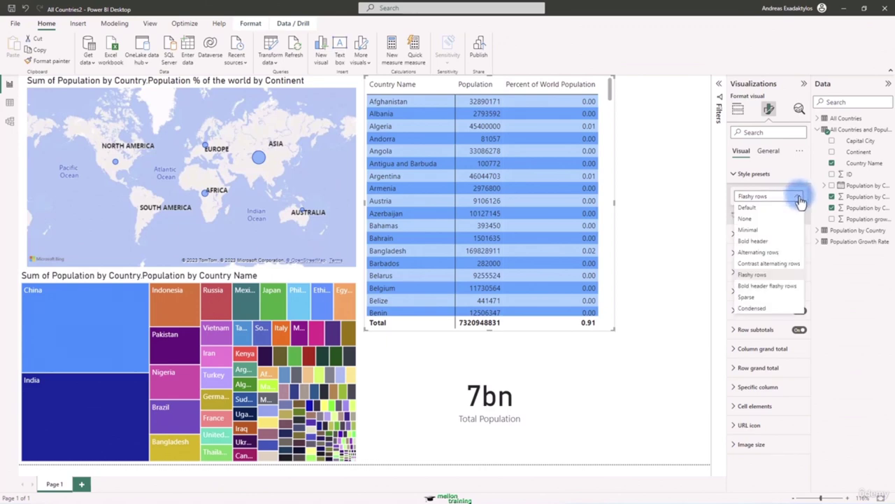
pyautogui.click(769, 286)
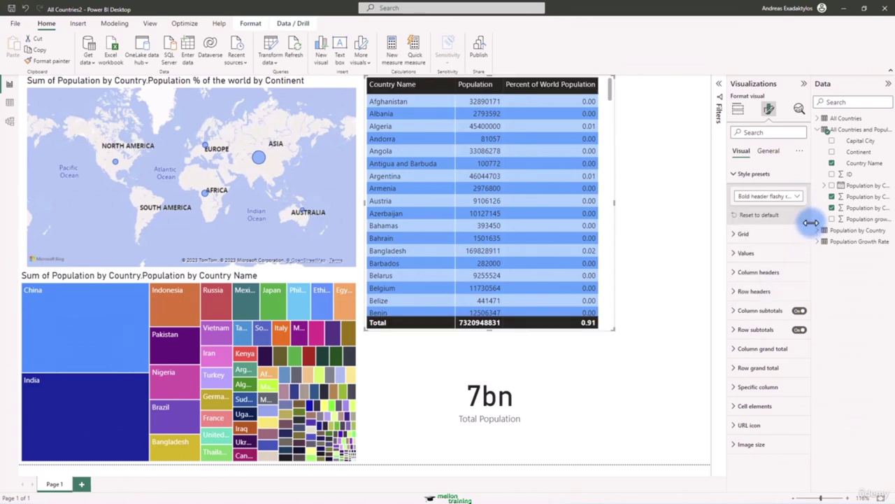
pyautogui.click(798, 197)
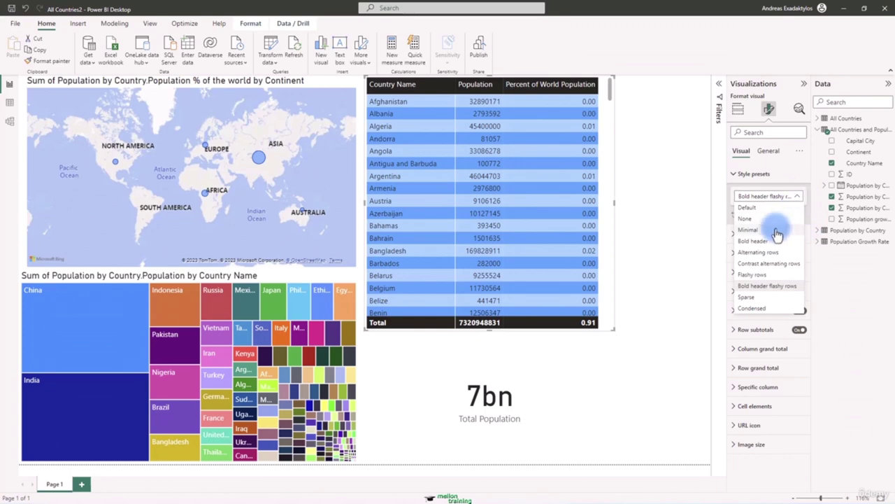
pyautogui.click(748, 230)
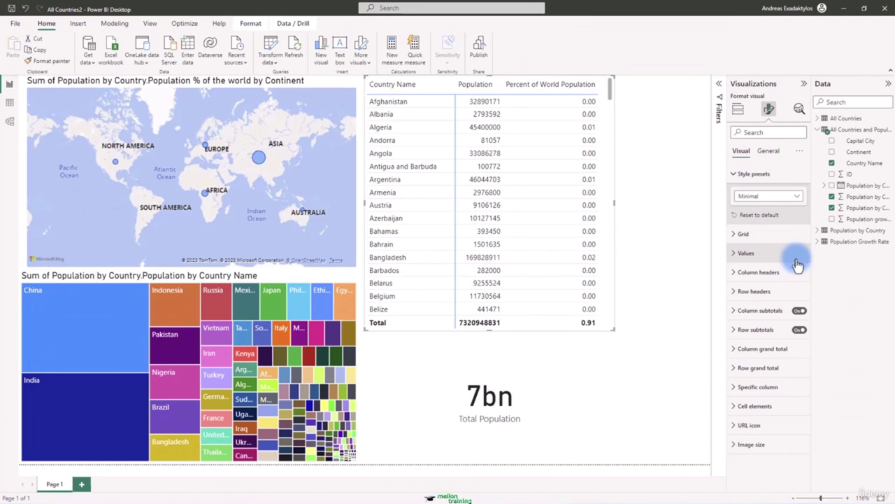
# Step: Examine the population matrix's grid, values and column header formatting options
pyautogui.click(738, 233)
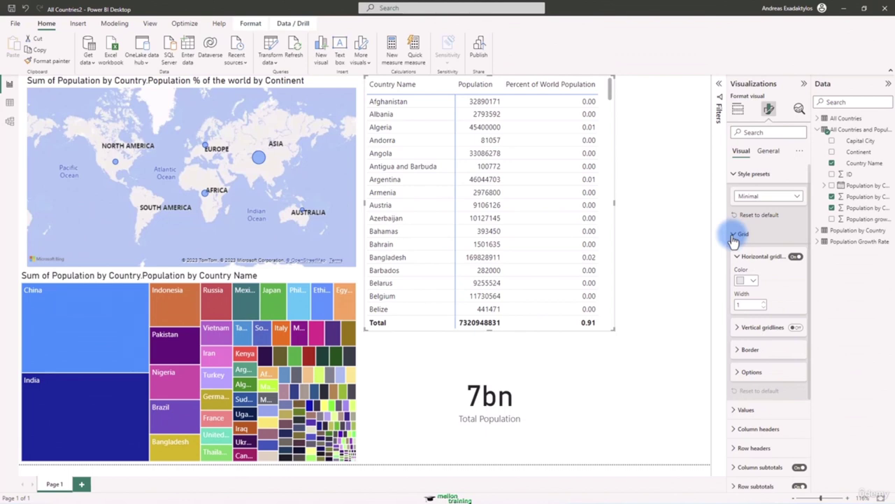
pyautogui.click(736, 236)
pyautogui.click(735, 253)
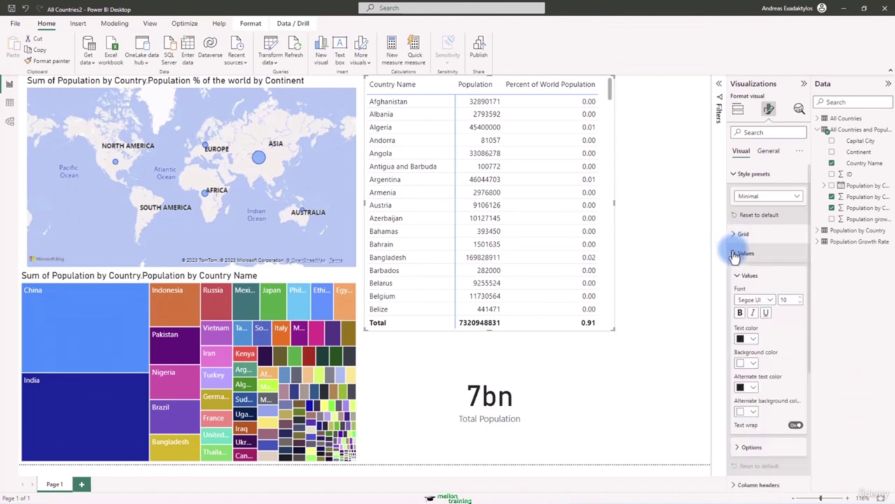
pyautogui.click(734, 254)
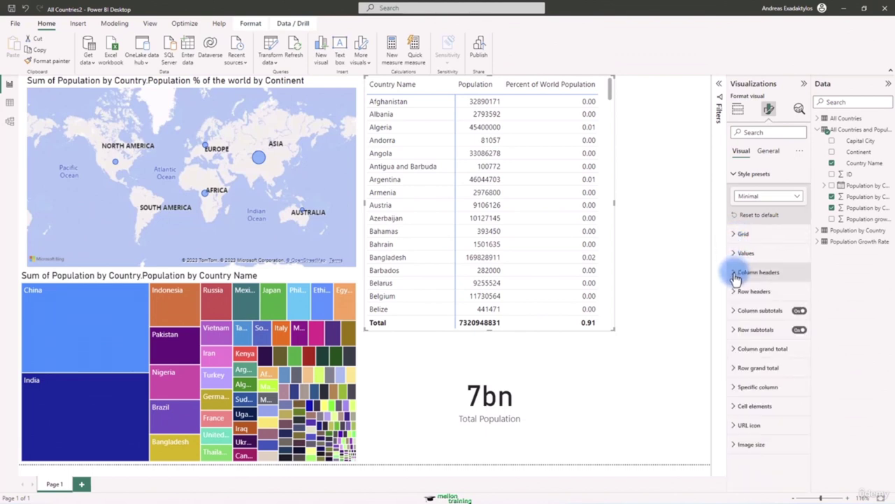
pyautogui.click(733, 273)
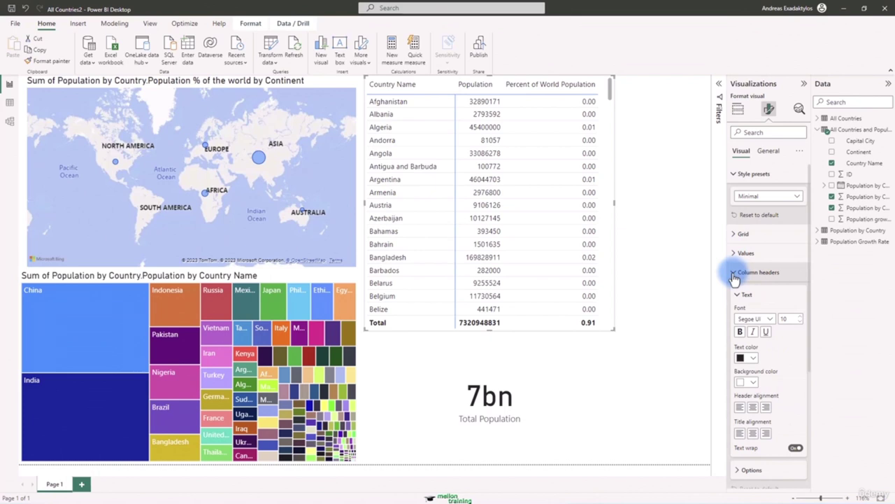
pyautogui.click(734, 274)
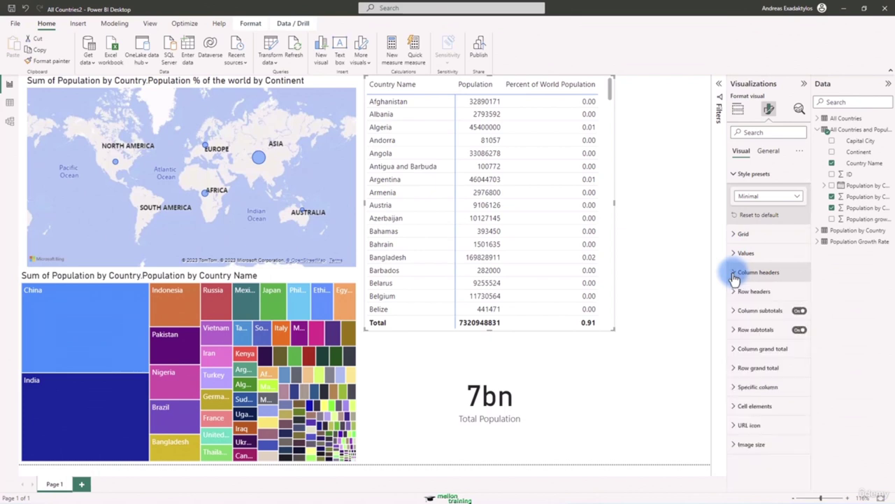
# Step: Set the population matrix's style preset to Default and collapse the preset settings
pyautogui.click(798, 197)
pyautogui.click(776, 207)
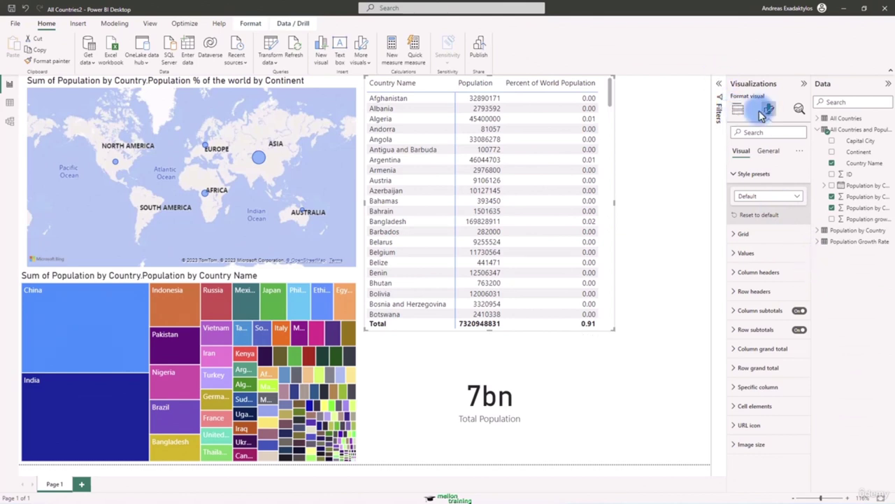
pyautogui.click(747, 173)
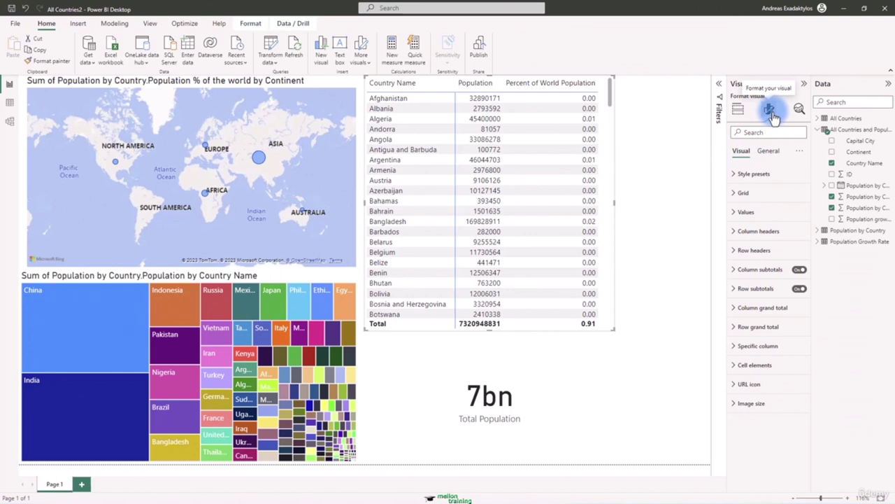
# Step: Add conditional-formatting data bars to the matrix's Percent of World Population values, with a light blue positive bar
pyautogui.click(738, 109)
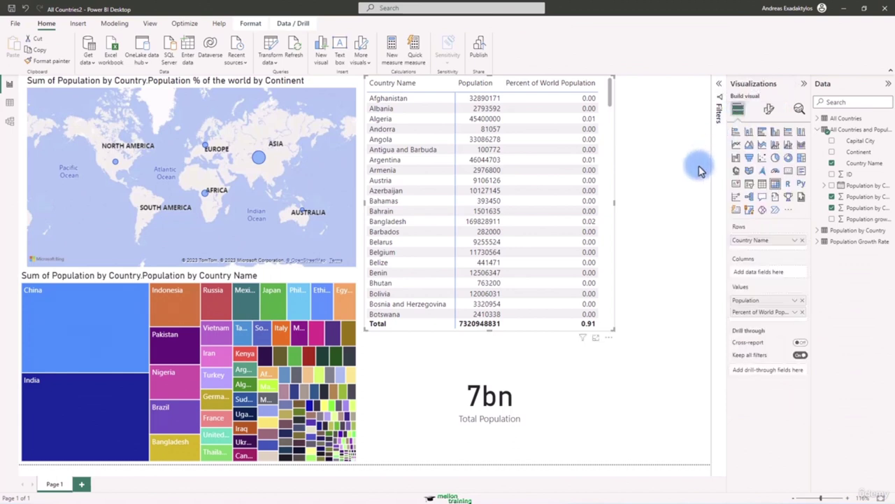
pyautogui.click(796, 315)
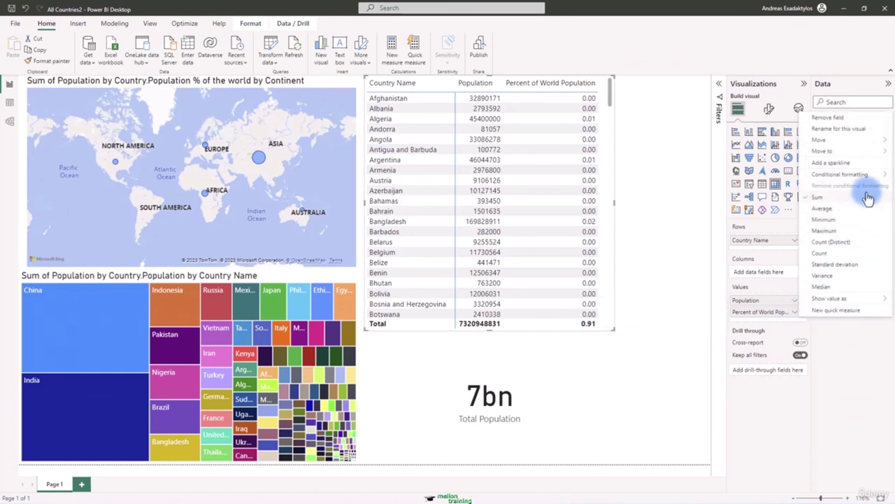
pyautogui.moveTo(874, 180)
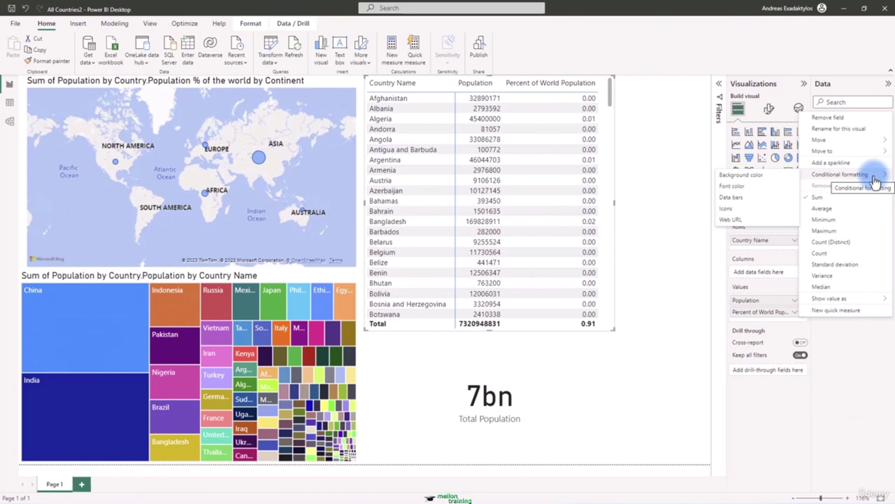
pyautogui.click(780, 202)
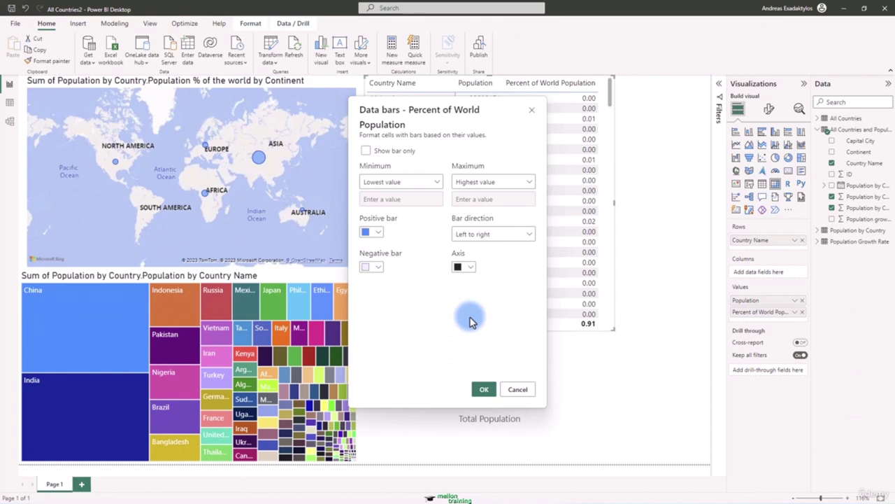
pyautogui.click(370, 232)
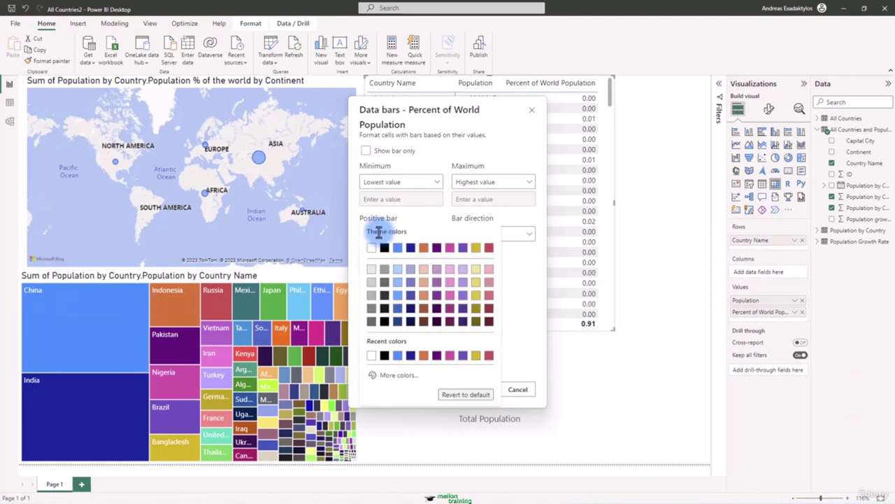
pyautogui.click(396, 268)
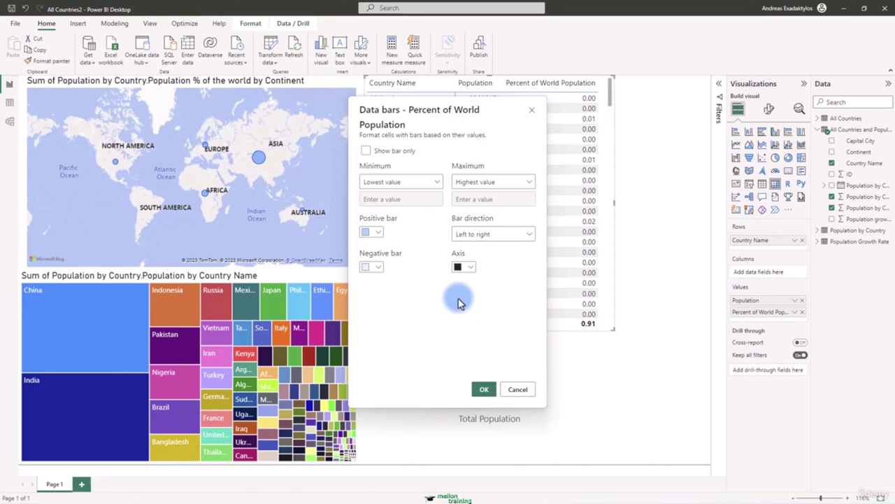
pyautogui.click(483, 389)
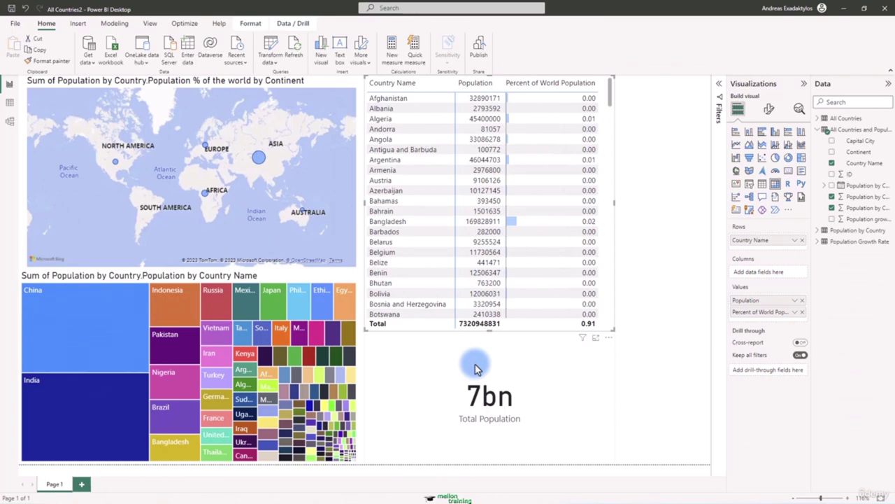
# Step: Sort the matrix by Percent of World Population, trying ascending order and settling on descending
pyautogui.click(510, 94)
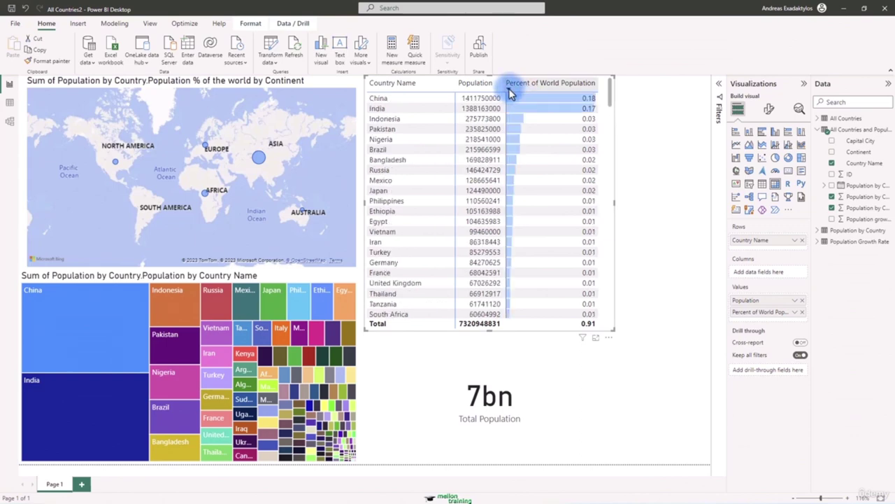
pyautogui.click(510, 94)
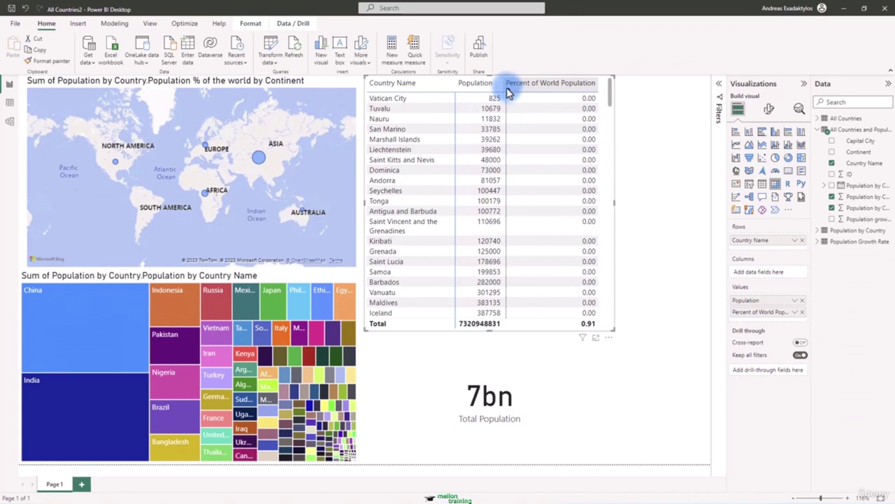
pyautogui.click(510, 95)
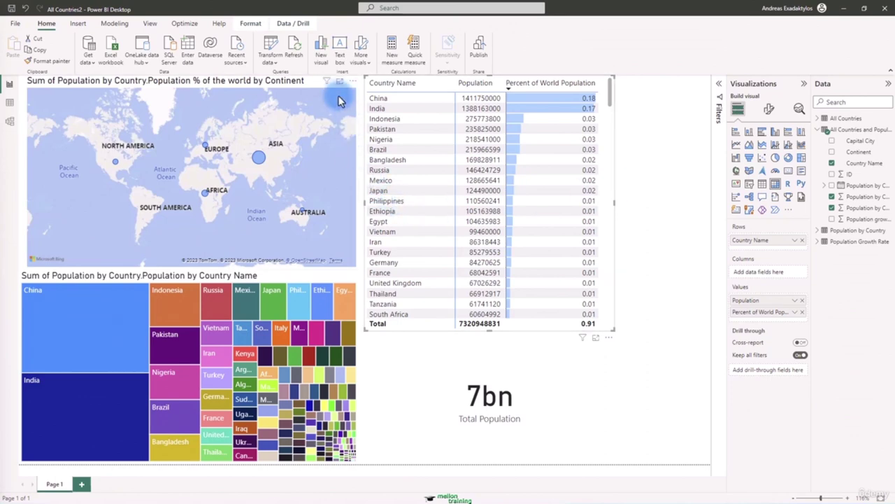
# Step: Try the Aerial style on the continent map, settle on Grayscale, and show the map's control options
pyautogui.click(313, 81)
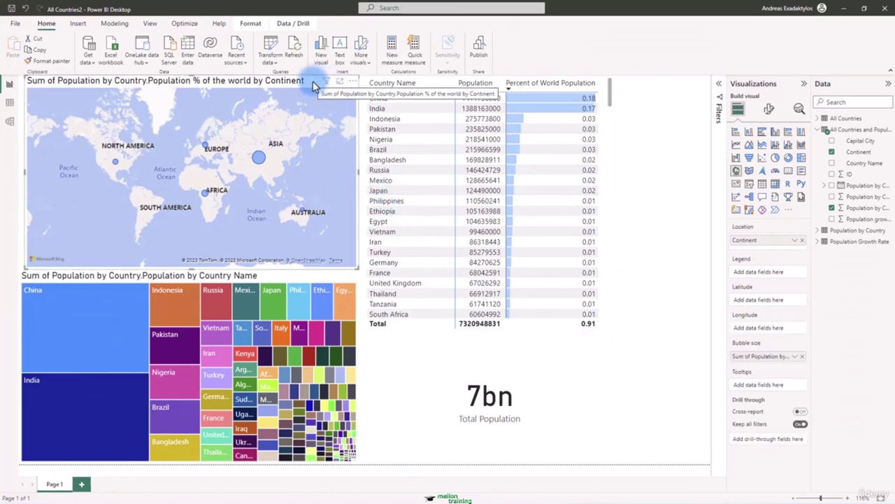
pyautogui.click(770, 110)
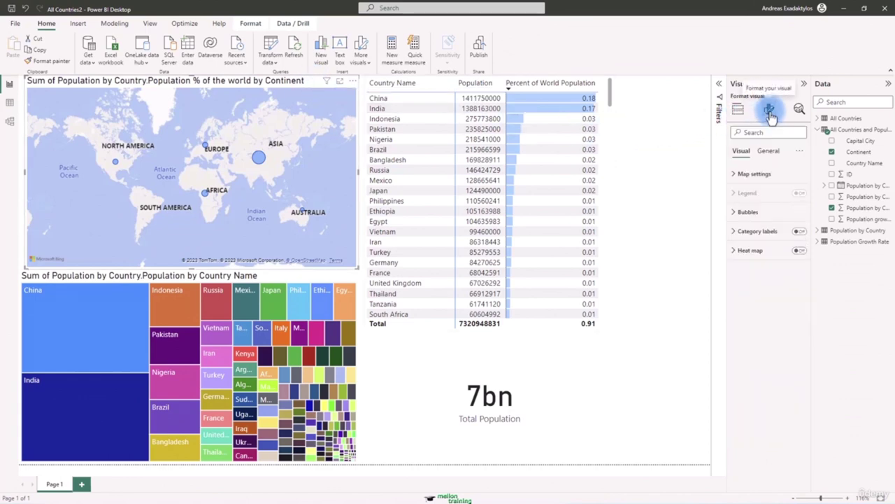
pyautogui.click(734, 176)
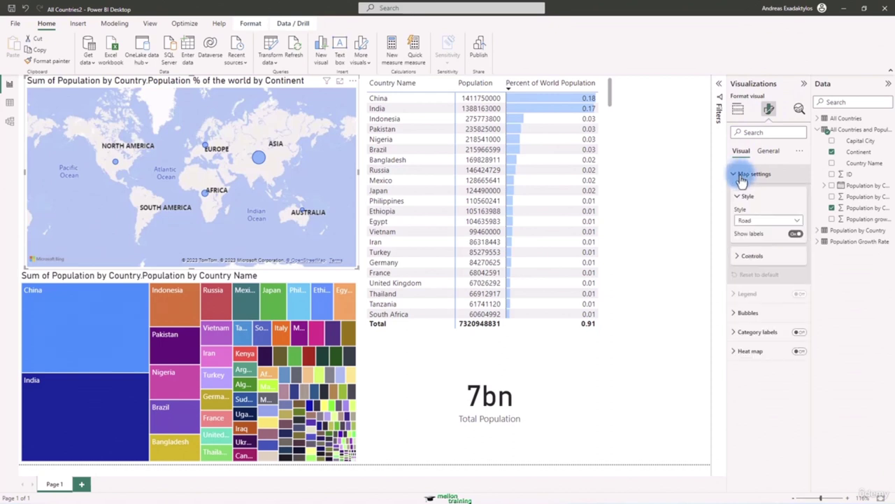
pyautogui.click(793, 221)
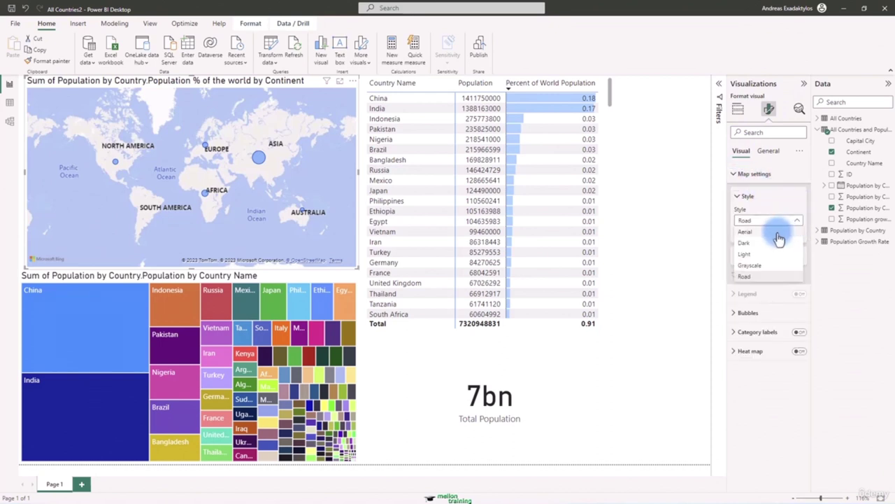
pyautogui.click(780, 233)
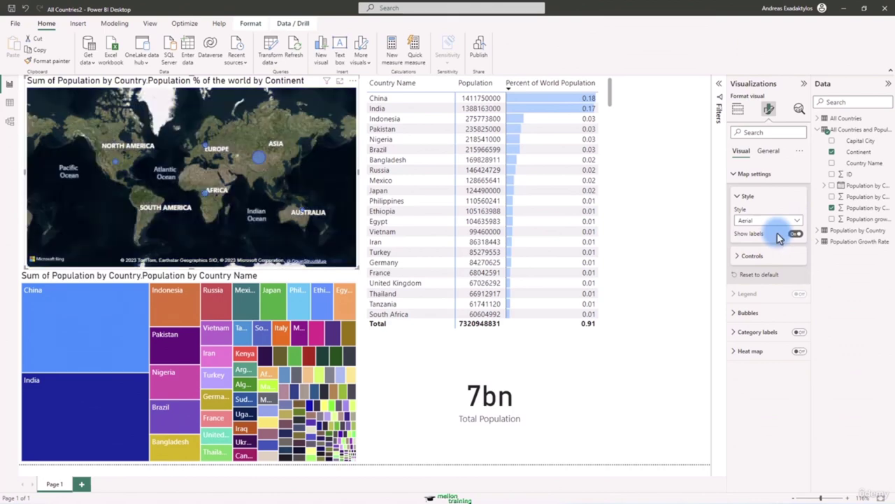
pyautogui.click(797, 222)
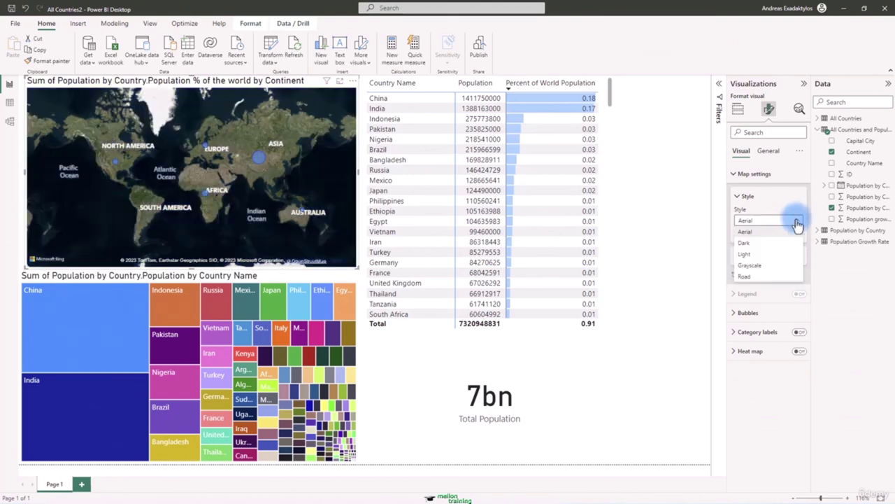
pyautogui.click(784, 269)
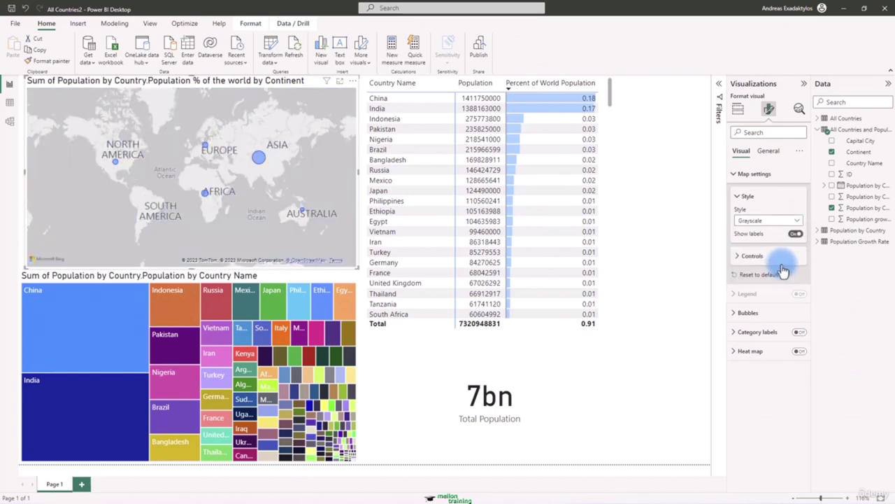
pyautogui.click(738, 256)
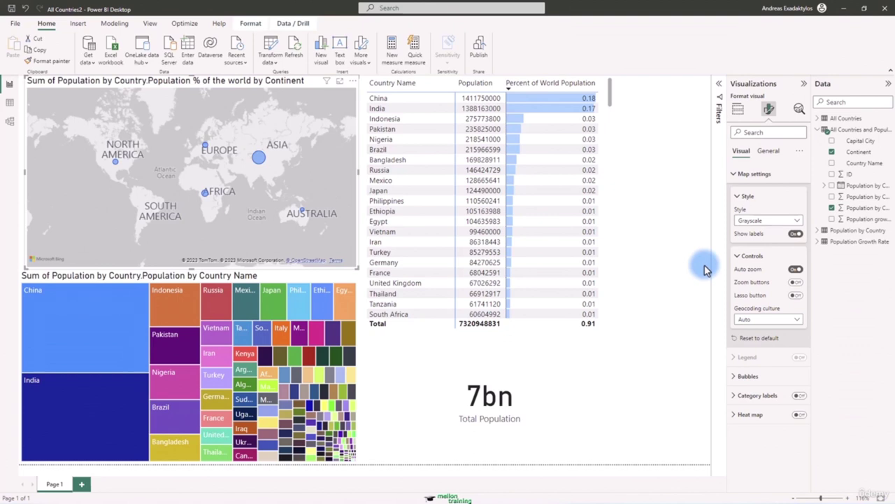
# Step: Set the continent map's title text color to a darker blue shade of Theme color 1
pyautogui.click(768, 150)
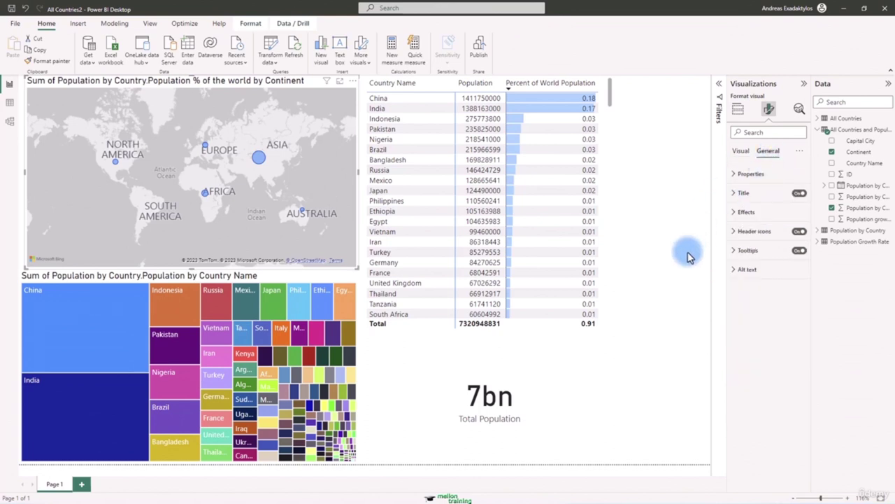
pyautogui.click(744, 192)
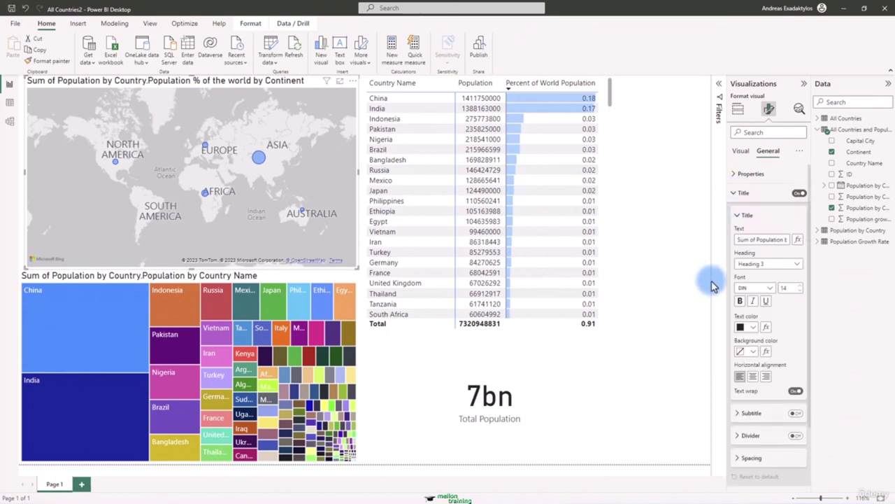
pyautogui.scroll(-2, 775, 313)
pyautogui.scroll(2, 783, 306)
pyautogui.click(753, 328)
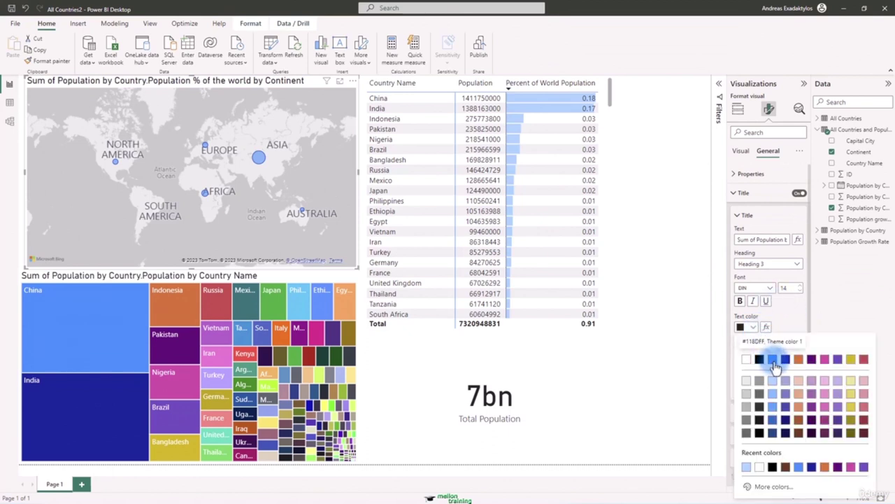
pyautogui.click(772, 359)
pyautogui.click(754, 328)
pyautogui.click(773, 423)
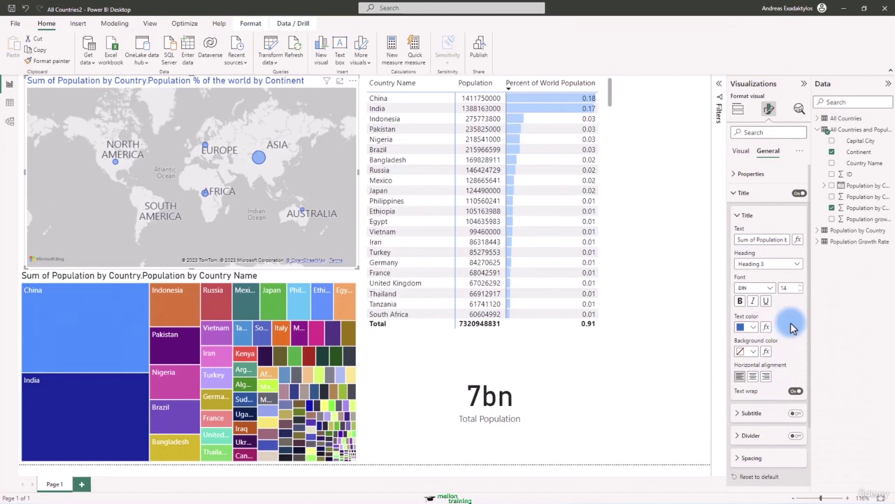
# Step: Give the country treemap's title text the same darker blue as the map title
pyautogui.click(285, 280)
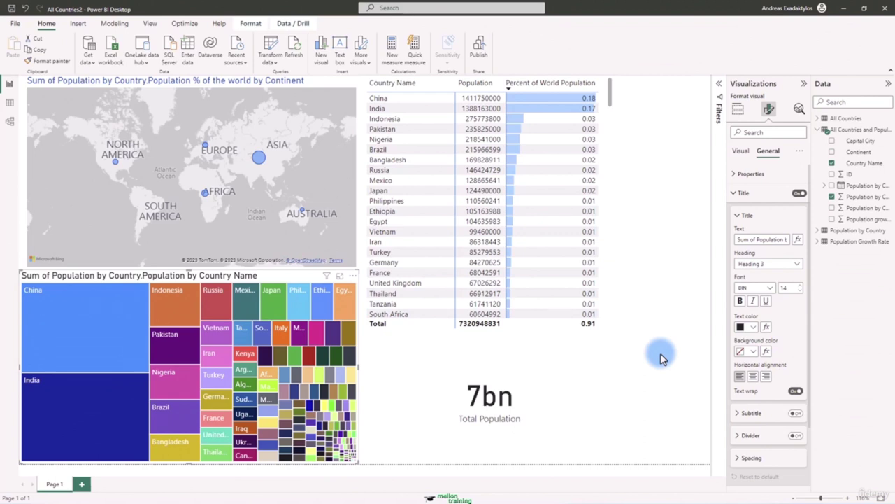
pyautogui.click(752, 326)
pyautogui.click(772, 419)
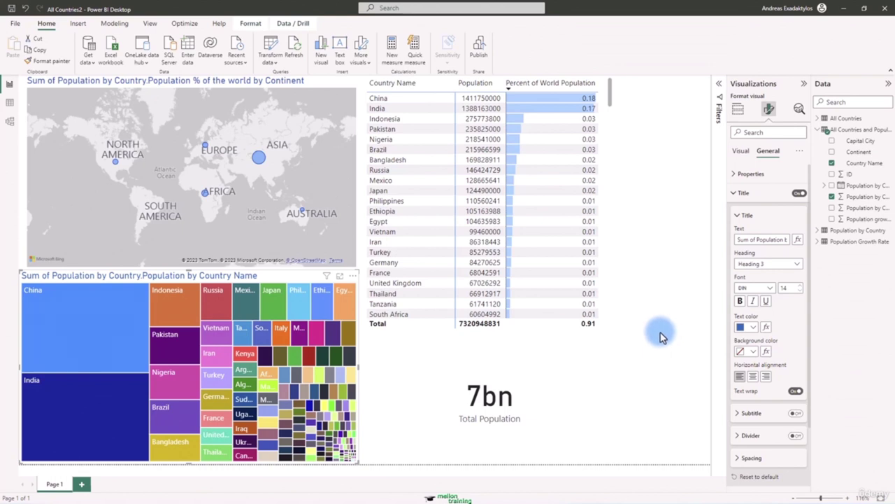
# Step: Turn on the matrix's title and set its text to Country Population
pyautogui.click(614, 166)
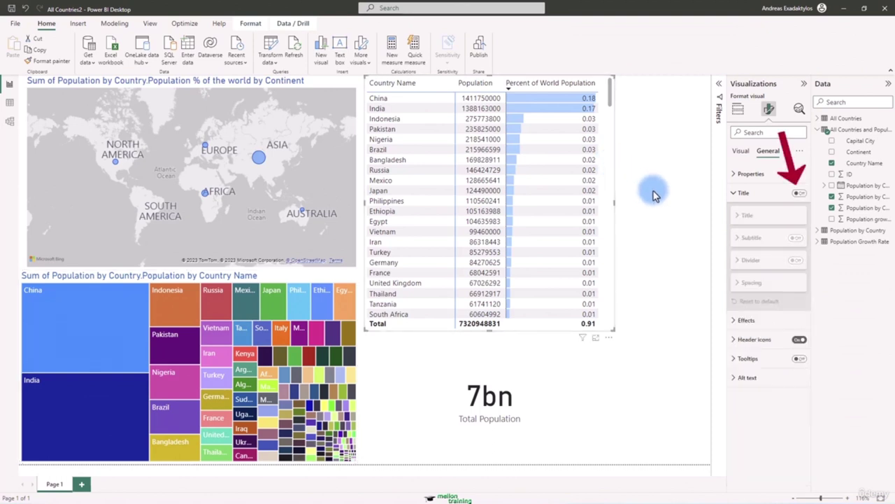
pyautogui.click(798, 193)
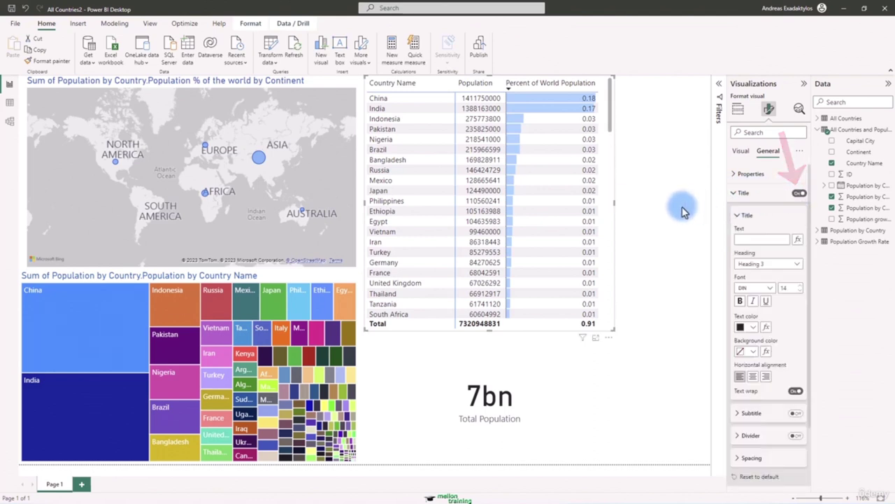
pyautogui.click(741, 239)
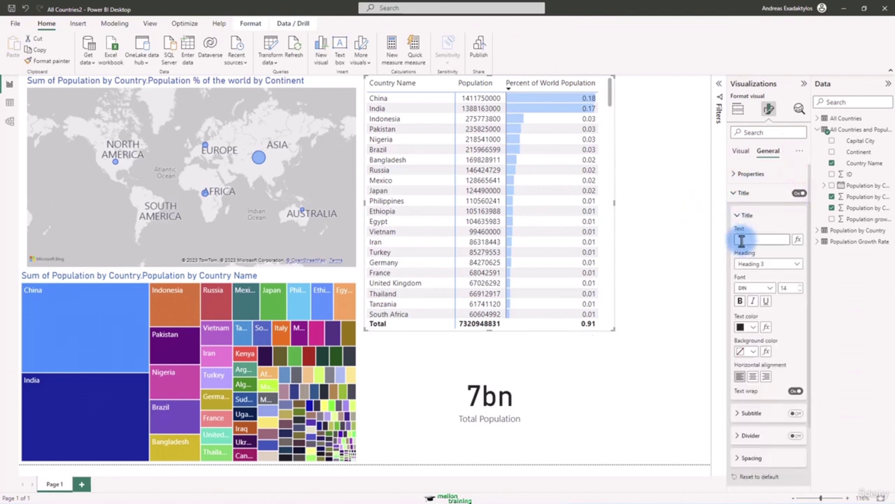
pyautogui.write('Cou')
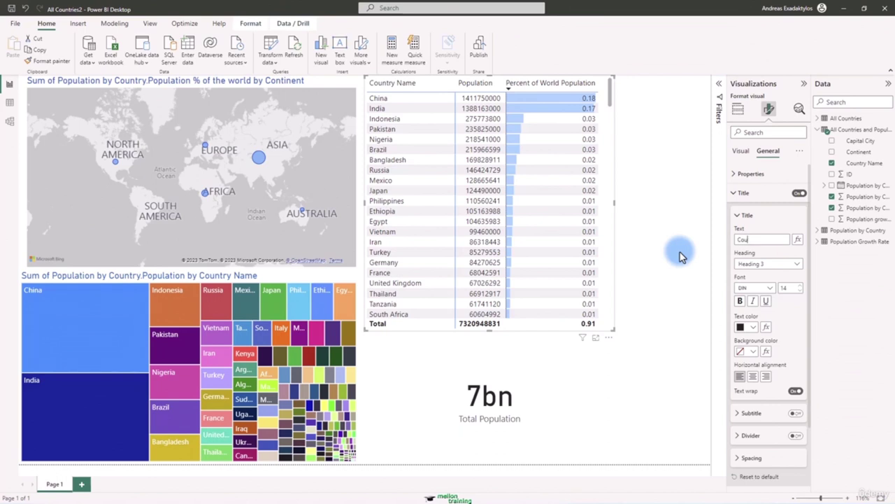
pyautogui.write('ntry Population')
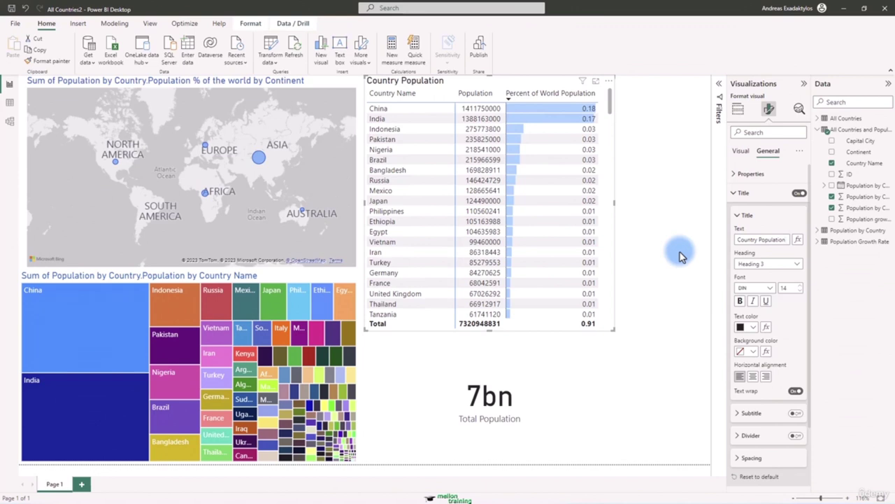
# Step: Color the matrix's title the same darker blue as the map title and turn off its row subtotals
pyautogui.click(748, 326)
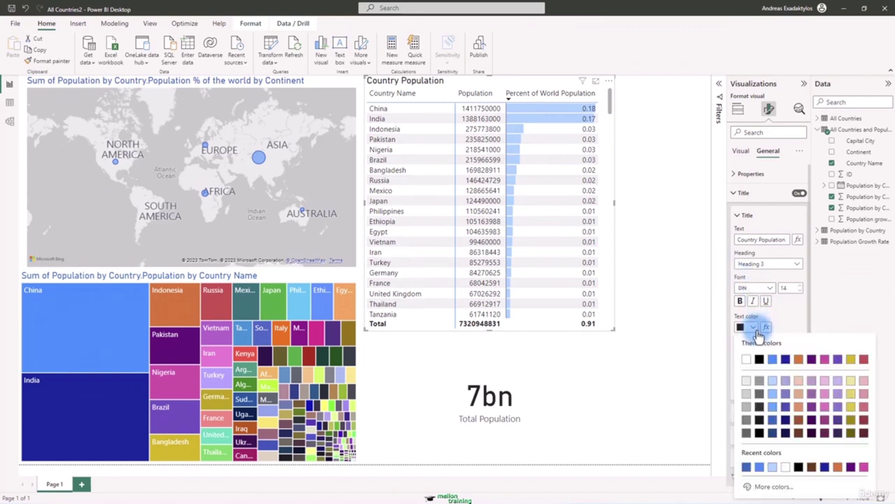
pyautogui.click(773, 419)
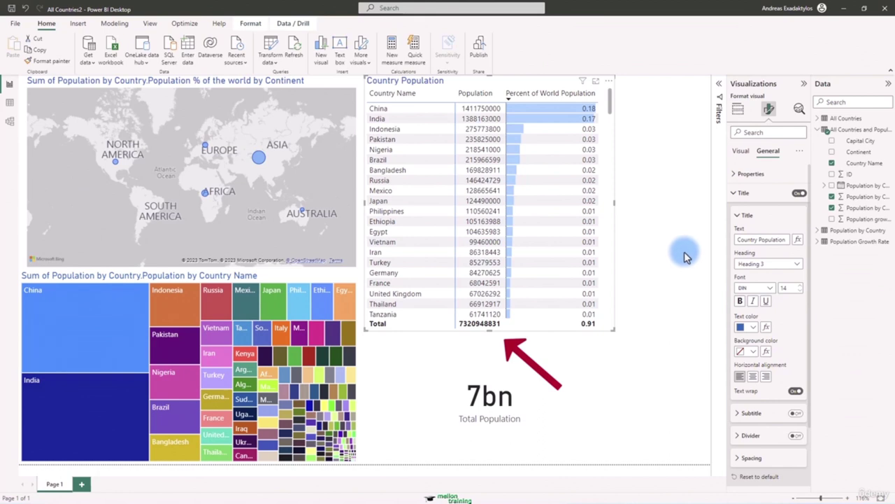
pyautogui.click(741, 151)
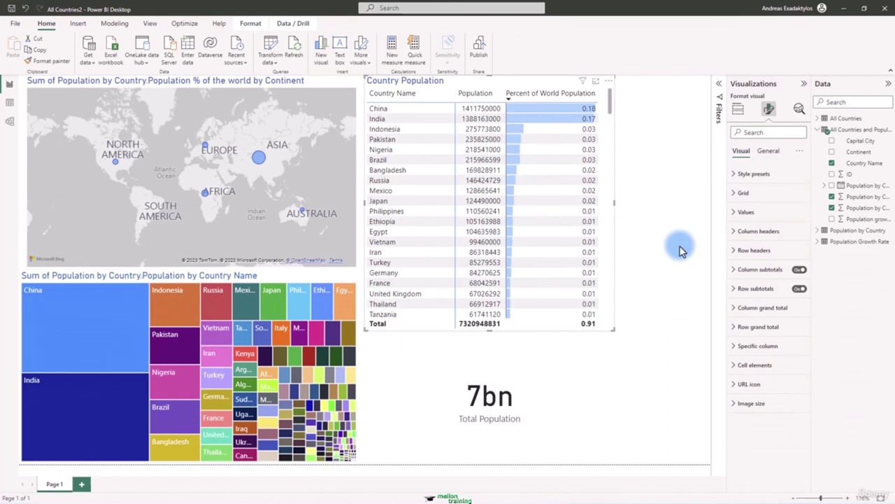
pyautogui.click(800, 289)
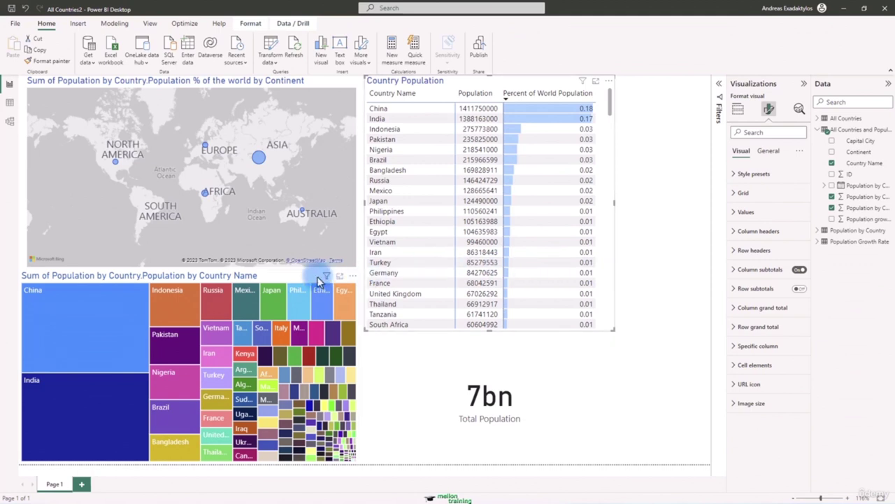
# Step: Change the country treemap's title text to Population by Country
pyautogui.click(274, 279)
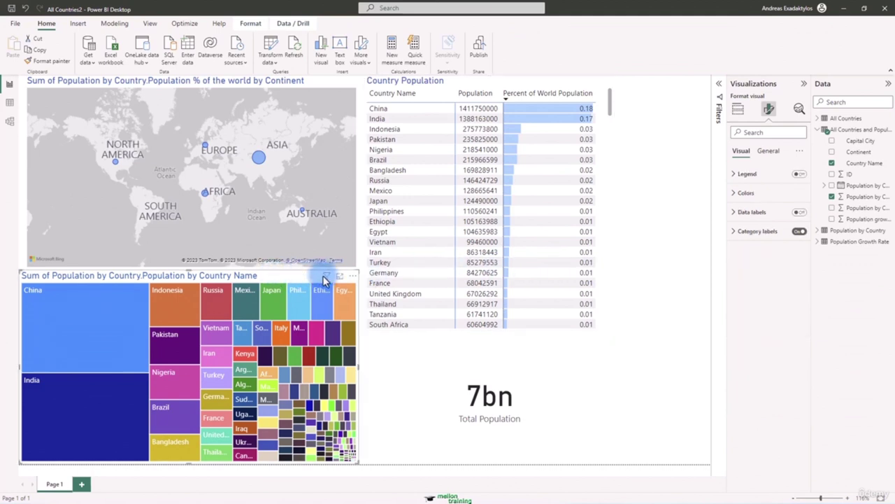
pyautogui.click(769, 152)
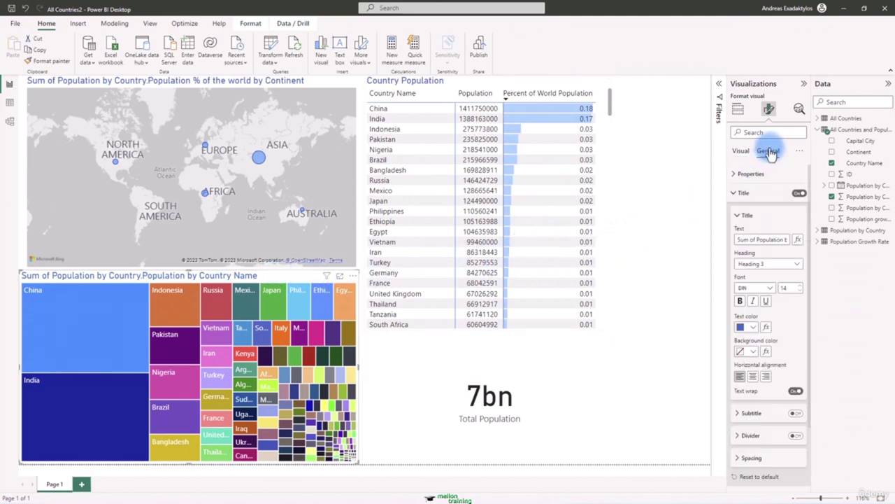
pyautogui.tripleClick(761, 240)
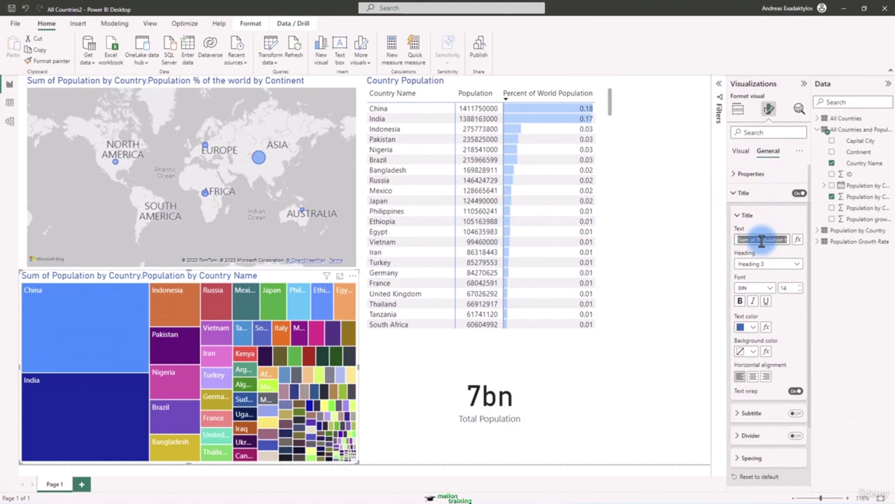
pyautogui.write('Populatio')
pyautogui.write('n by Co')
pyautogui.write('untry')
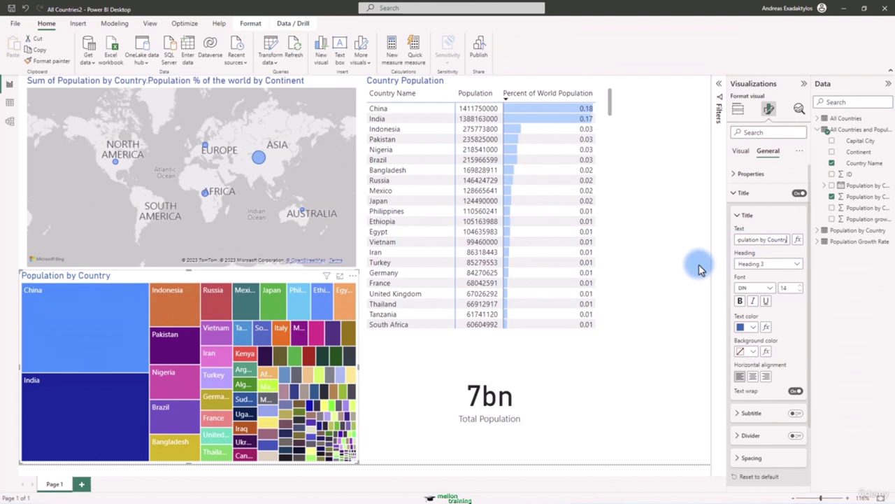
# Step: Try moving the matrix and card to the page's right edge and widening the map and treemap, and undo these layout changes
pyautogui.moveTo(480, 80); pyautogui.dragTo(573, 80)
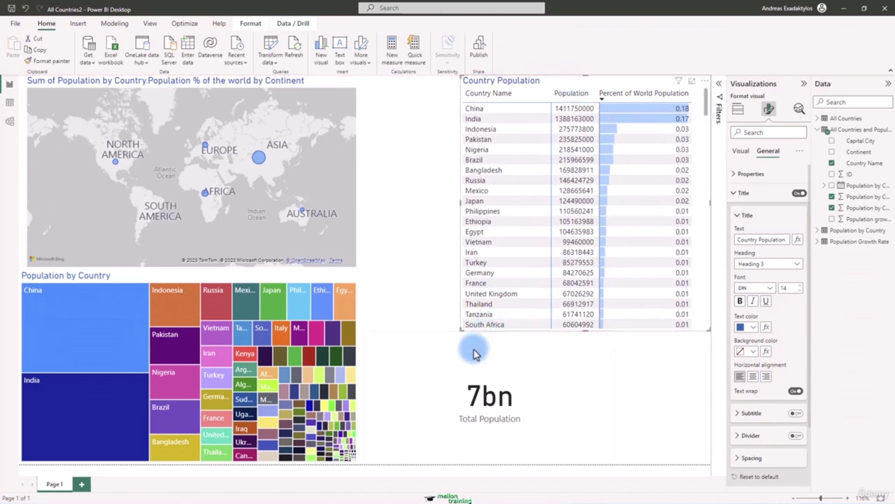
pyautogui.moveTo(473, 363); pyautogui.dragTo(566, 370)
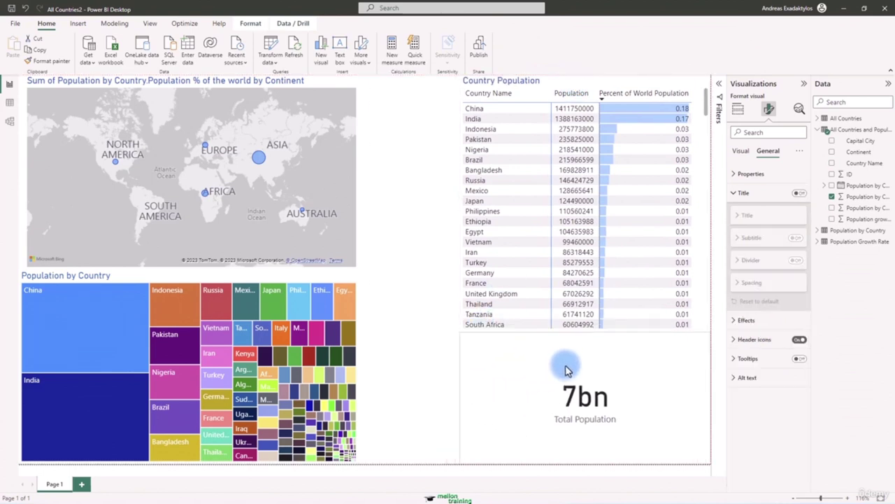
pyautogui.click(358, 189)
pyautogui.moveTo(359, 172); pyautogui.dragTo(458, 176)
pyautogui.click(359, 378)
pyautogui.moveTo(362, 365); pyautogui.dragTo(460, 381)
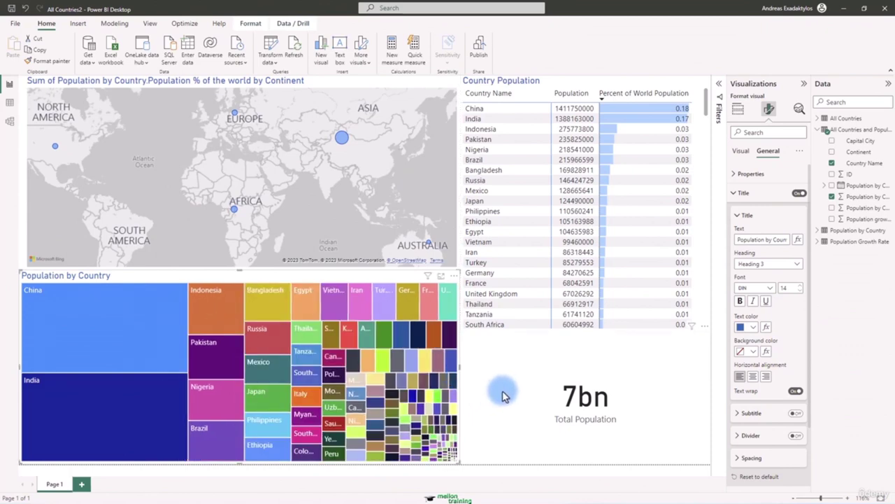
pyautogui.hotkey('ctrl', 'z')
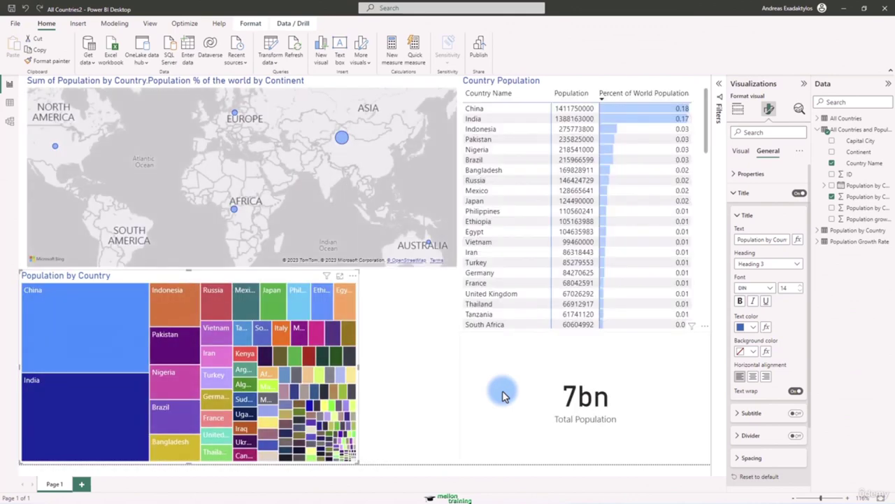
pyautogui.hotkey('ctrl', 'z')
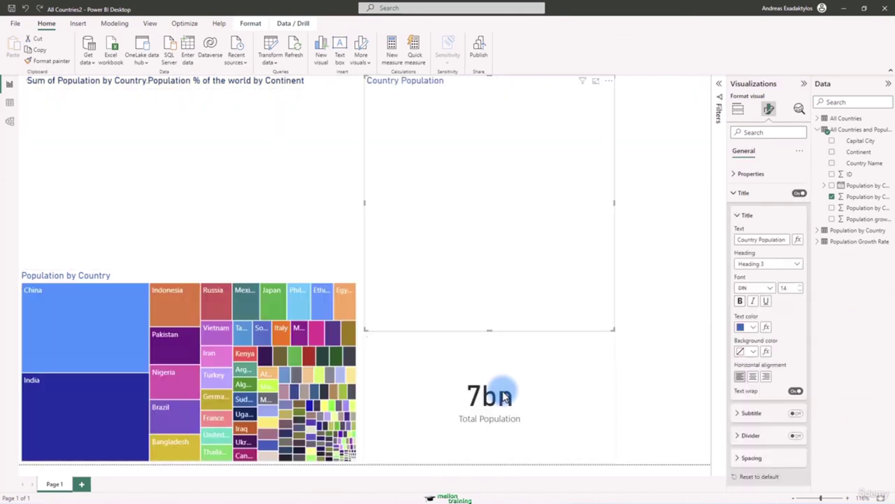
# Step: Deselect all visuals and save the report
pyautogui.click(644, 378)
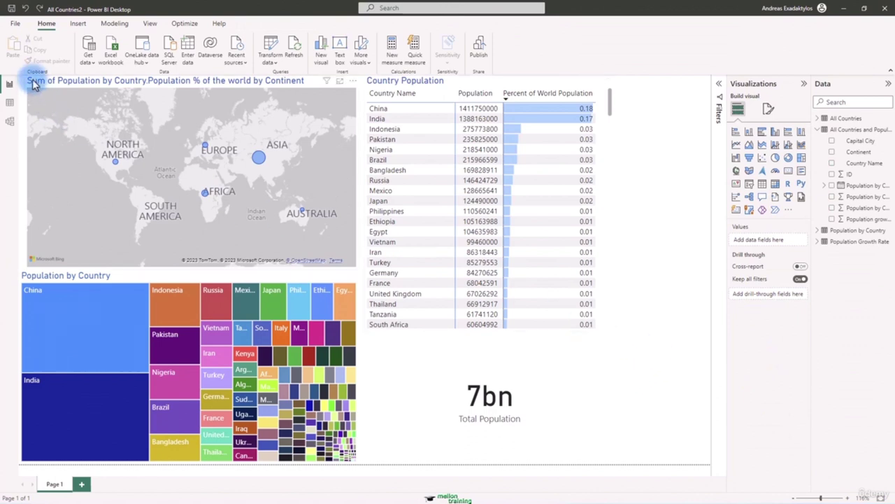
pyautogui.click(11, 10)
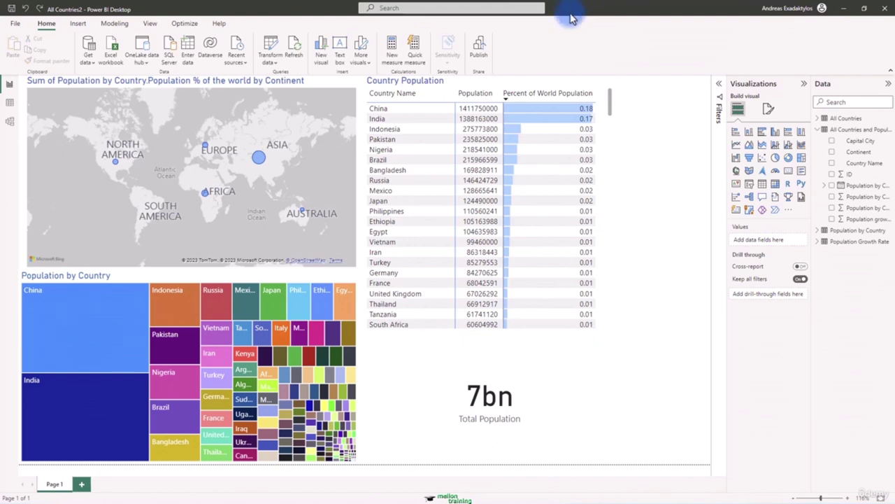
# Step: Filter the report by Africa's bubble on the continent map, examine the matrix, and clear the selection
pyautogui.click(204, 197)
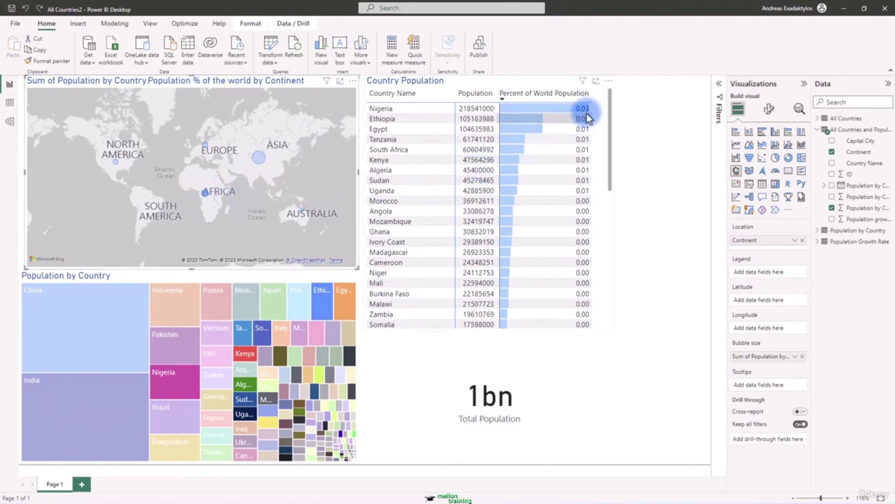
pyautogui.moveTo(610, 112); pyautogui.dragTo(600, 94)
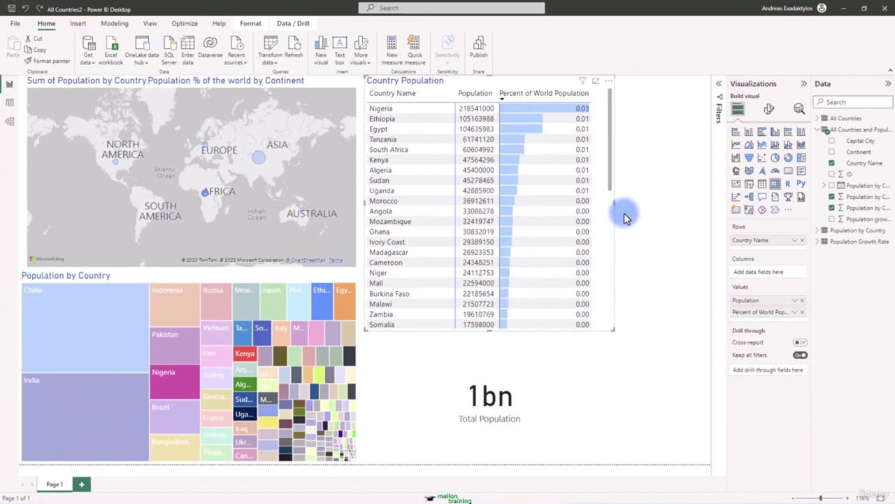
pyautogui.click(205, 196)
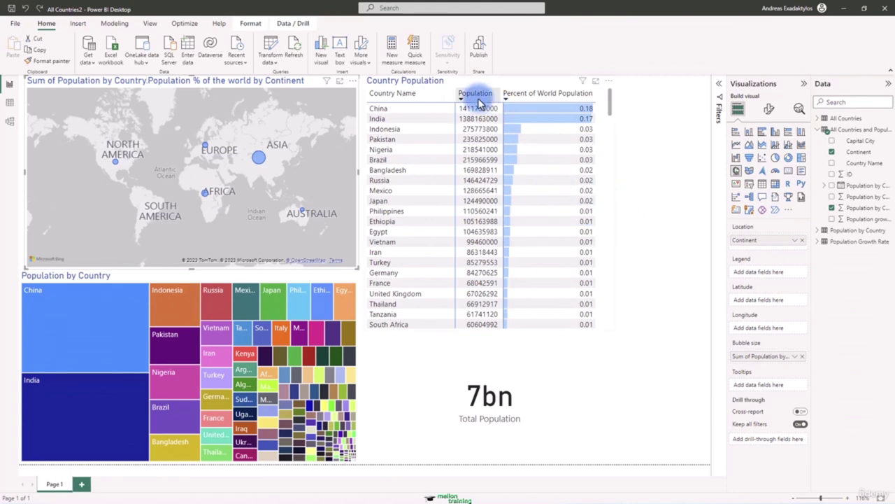
# Step: Narrow the matrix's Country Name column and reduce the matrix's width to fit its columns
pyautogui.moveTo(456, 93); pyautogui.dragTo(436, 93)
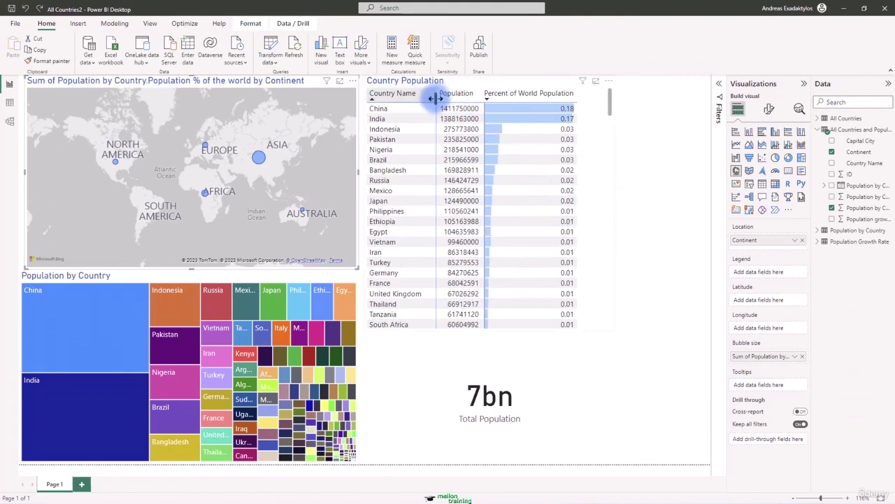
pyautogui.click(614, 220)
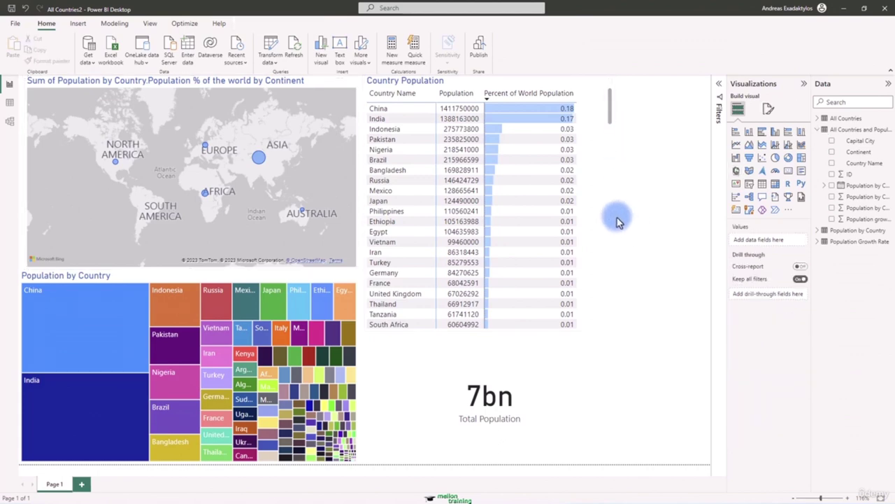
pyautogui.scroll(-7, 614, 217)
pyautogui.moveTo(614, 205); pyautogui.dragTo(586, 215)
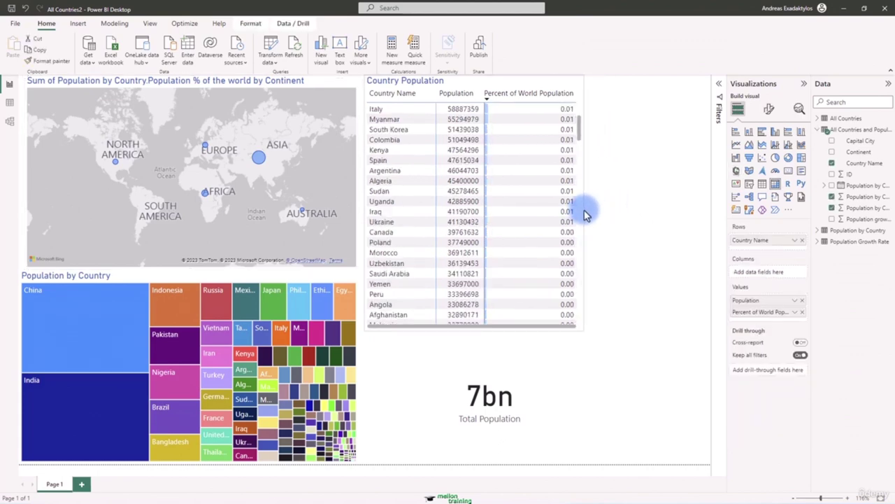
# Step: Narrow the Total Population card to match the matrix's width
pyautogui.click(546, 388)
pyautogui.moveTo(616, 391); pyautogui.dragTo(584, 400)
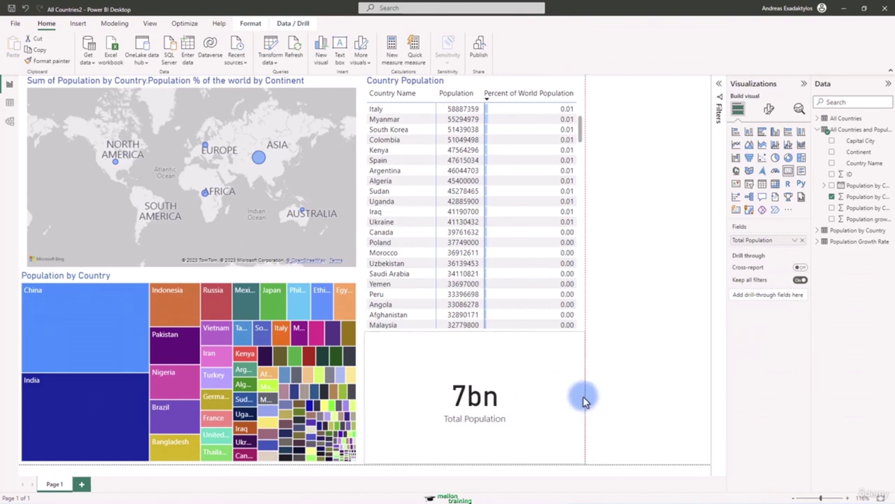
pyautogui.click(644, 238)
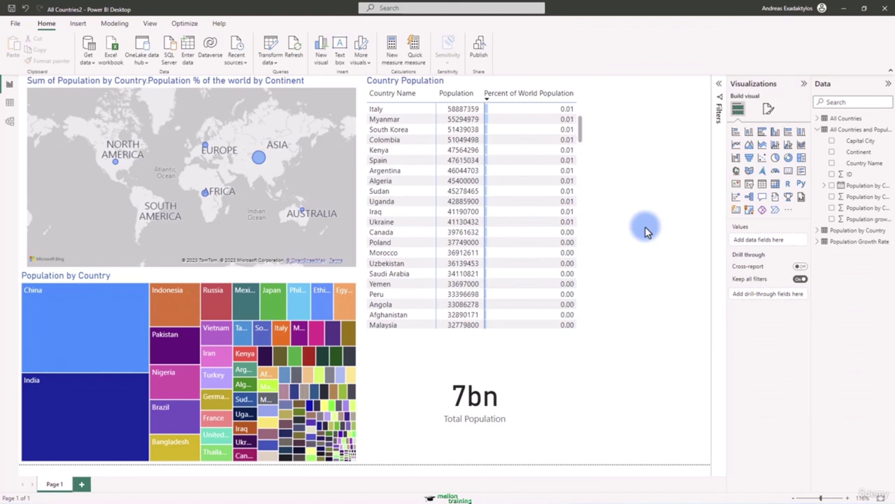
# Step: Add a slicer in the free space beside the matrix, using the Continent field
pyautogui.click(749, 183)
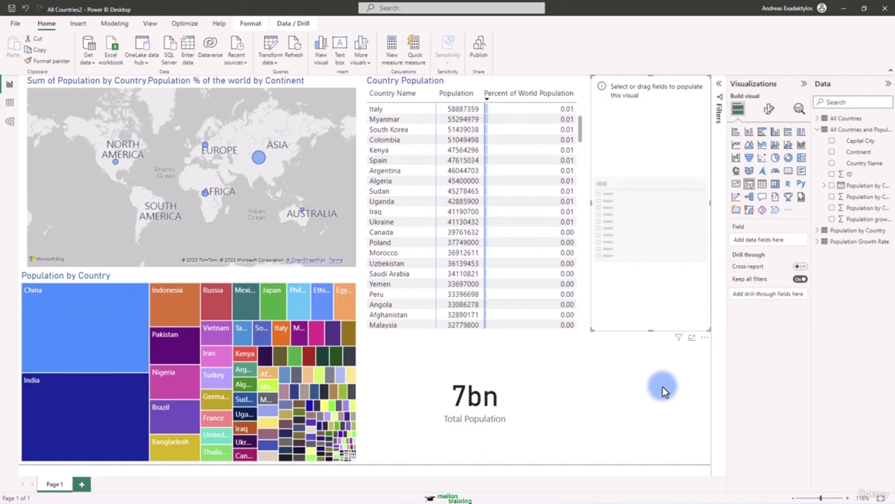
pyautogui.click(832, 151)
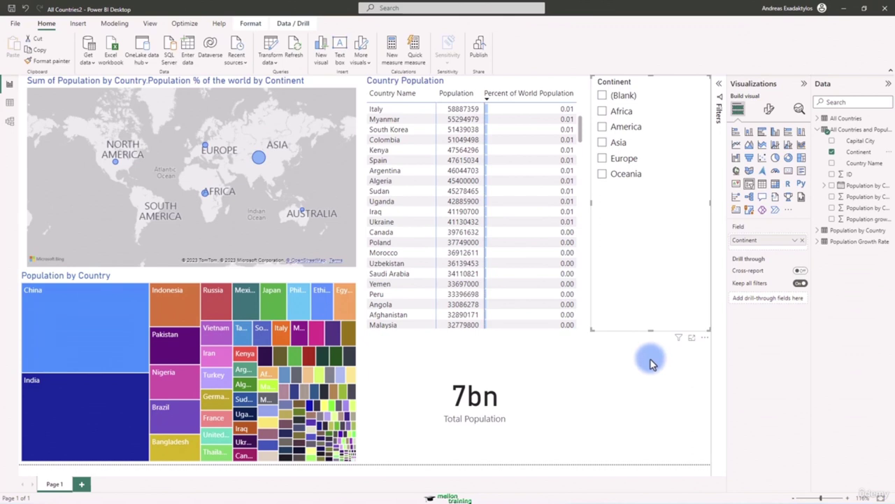
# Step: Set the Continent slicer's header font size to 14 and its color to the darker blue used for the other titles
pyautogui.click(770, 109)
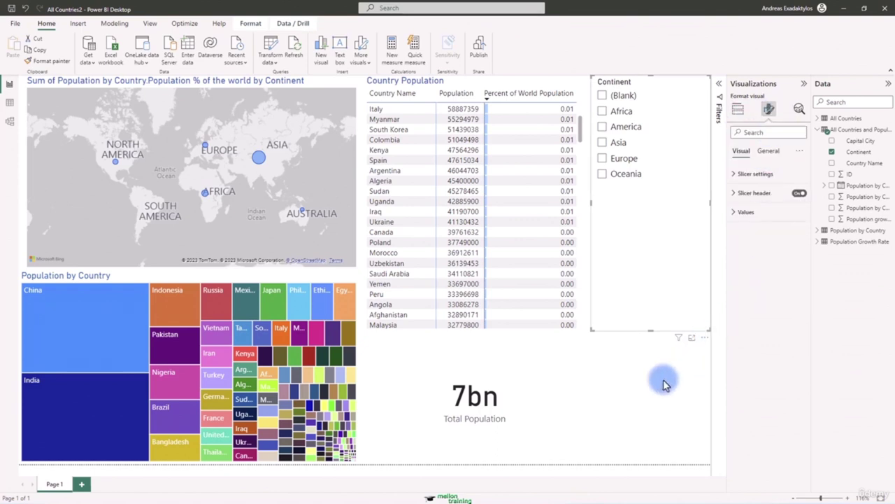
pyautogui.click(734, 193)
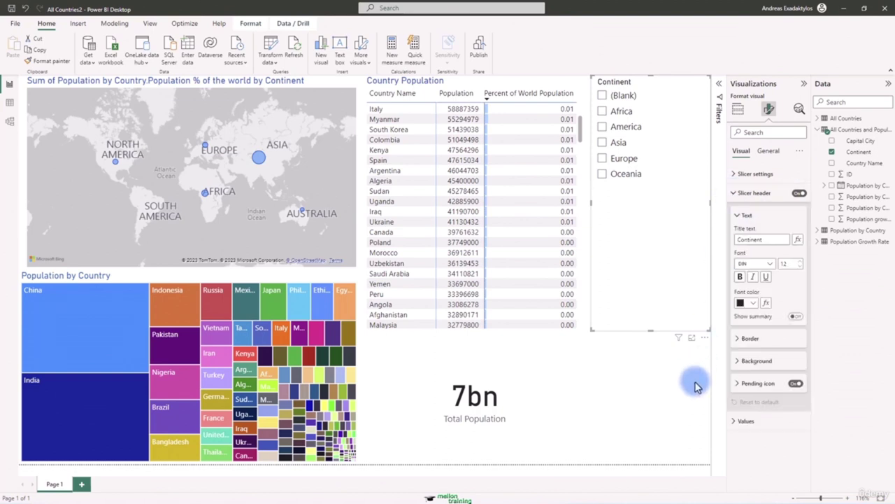
pyautogui.click(800, 261)
pyautogui.click(800, 261)
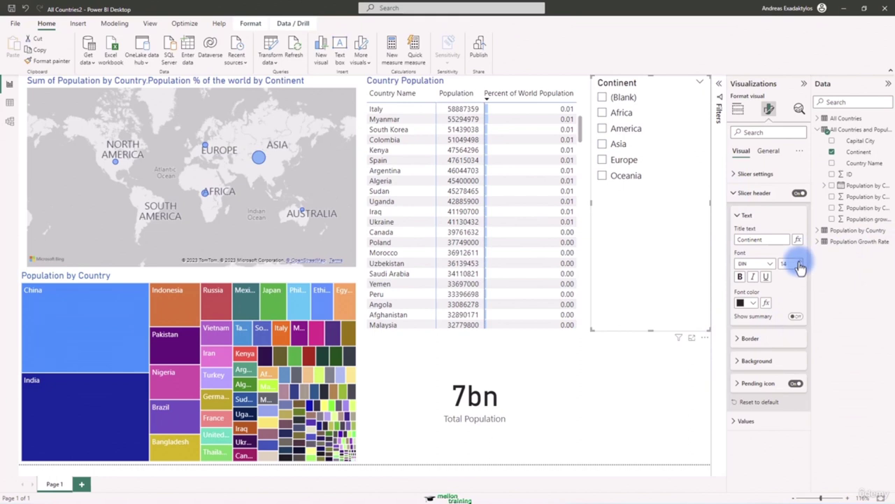
pyautogui.click(752, 303)
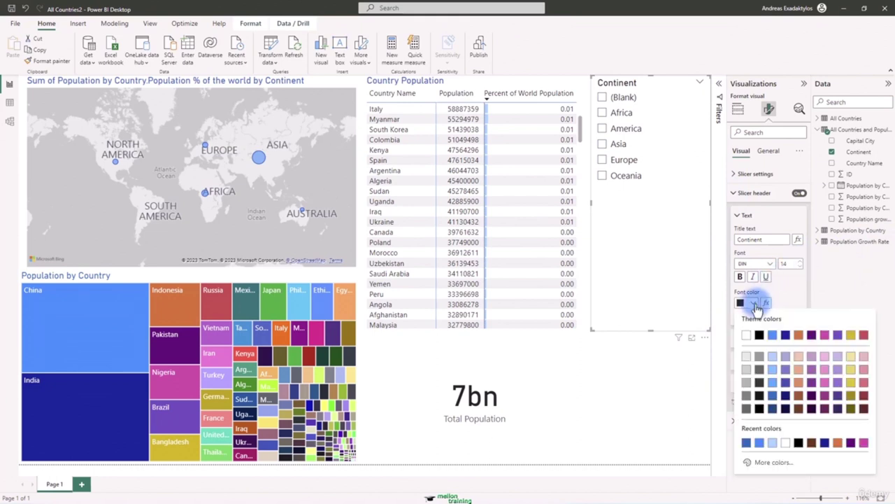
pyautogui.click(772, 396)
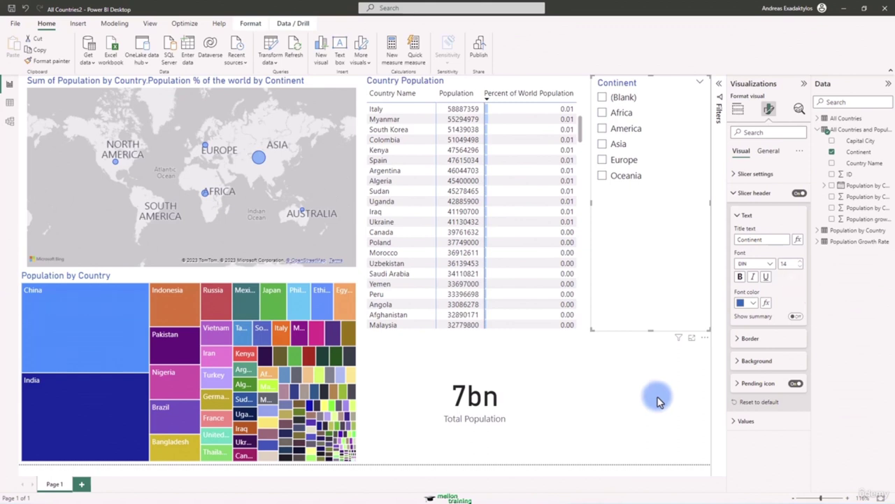
# Step: Filter the report by Asia's bubble on the continent map and clear it, twice, to examine how the other visuals respond
pyautogui.click(260, 159)
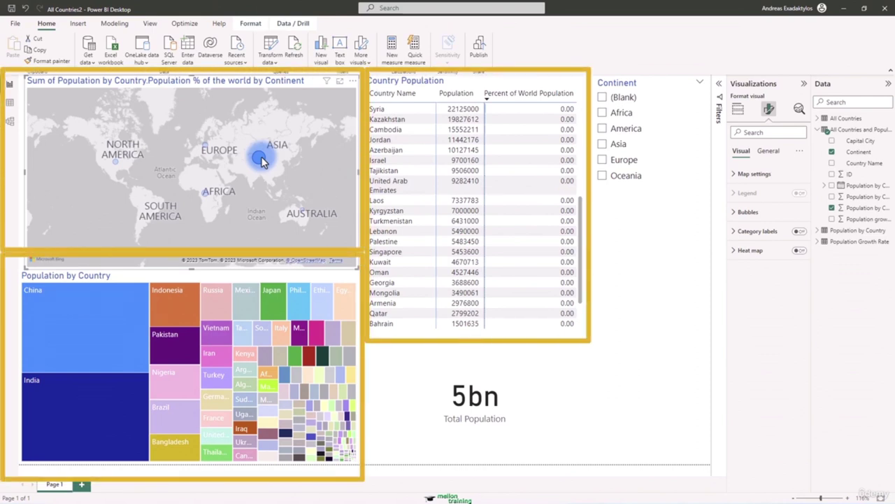
pyautogui.moveTo(260, 160)
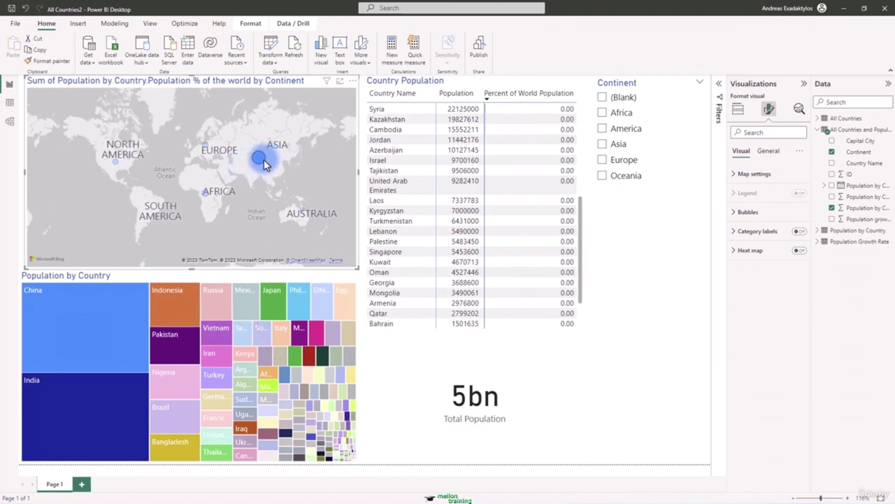
pyautogui.click(263, 156)
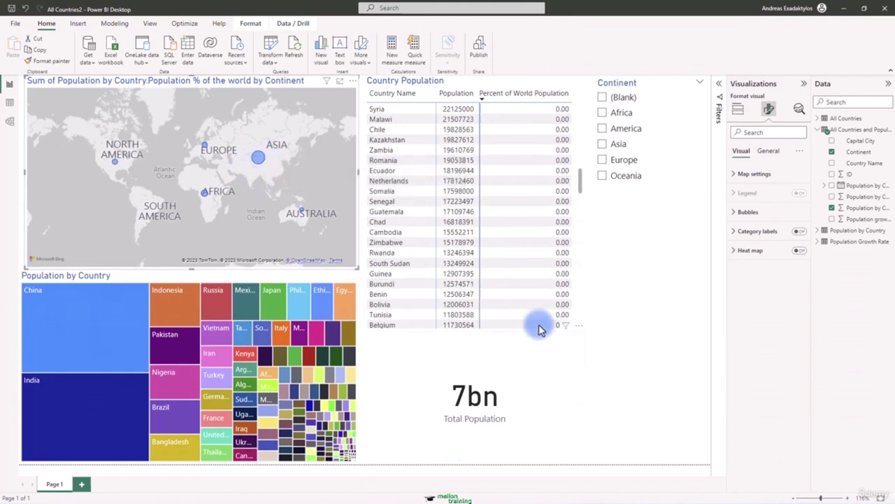
pyautogui.click(258, 159)
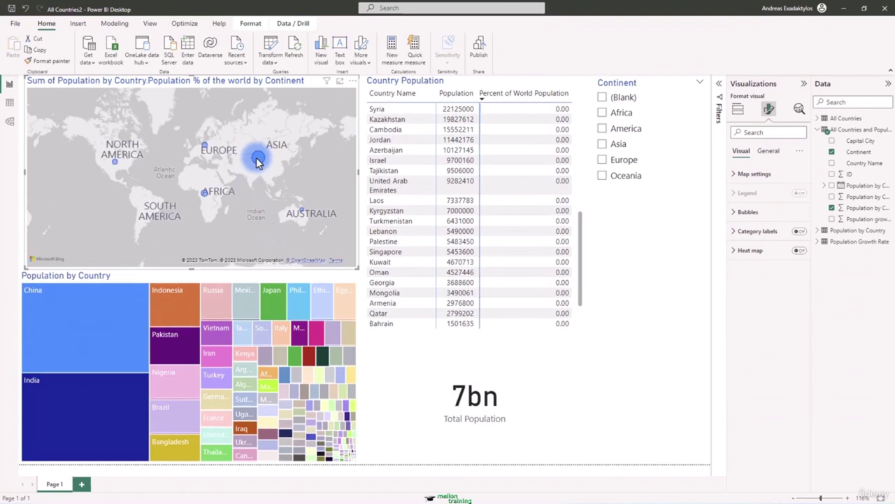
pyautogui.click(256, 157)
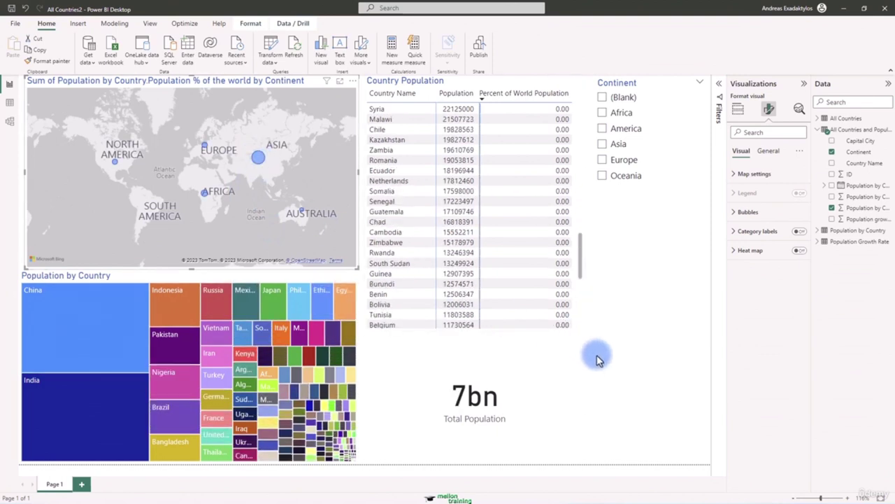
# Step: Filter the report by Asia with the Continent slicer to review the Country Population table, and clear the filter
pyautogui.click(603, 145)
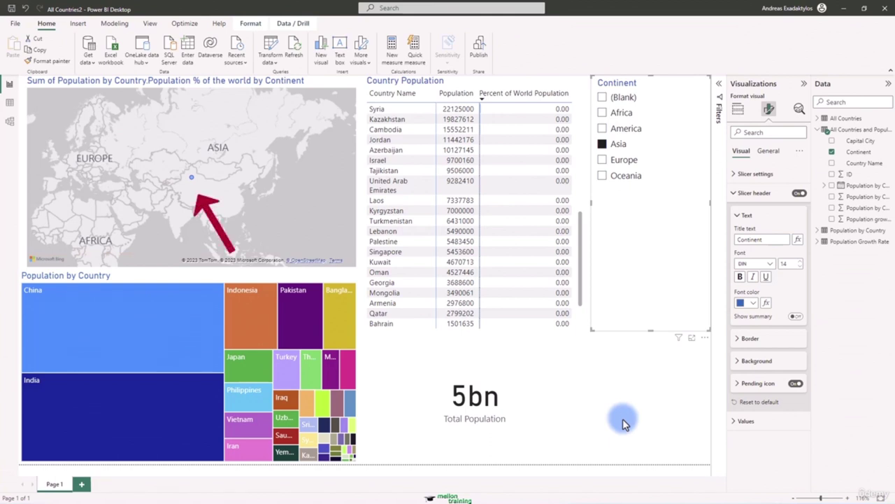
pyautogui.scroll(4, 568, 178)
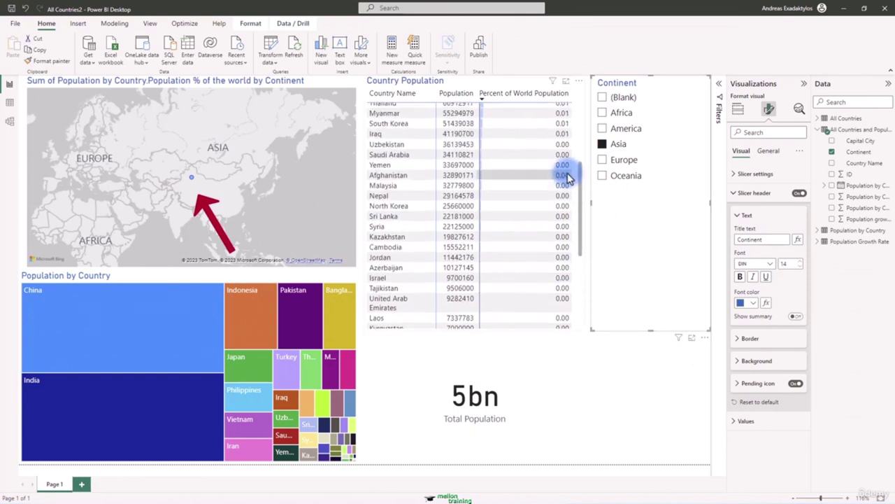
pyautogui.scroll(5, 567, 154)
pyautogui.click(572, 88)
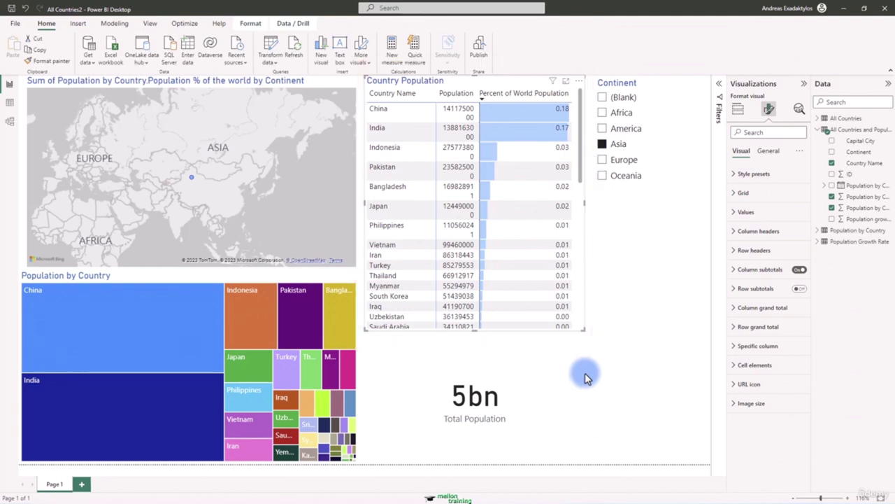
pyautogui.click(601, 143)
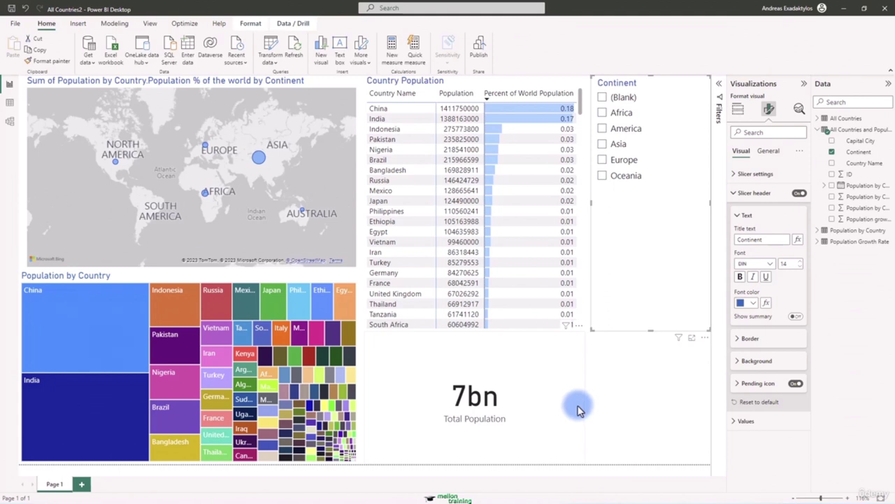
# Step: Set the Continent slicer's background effect to a light yellow theme color
pyautogui.click(769, 151)
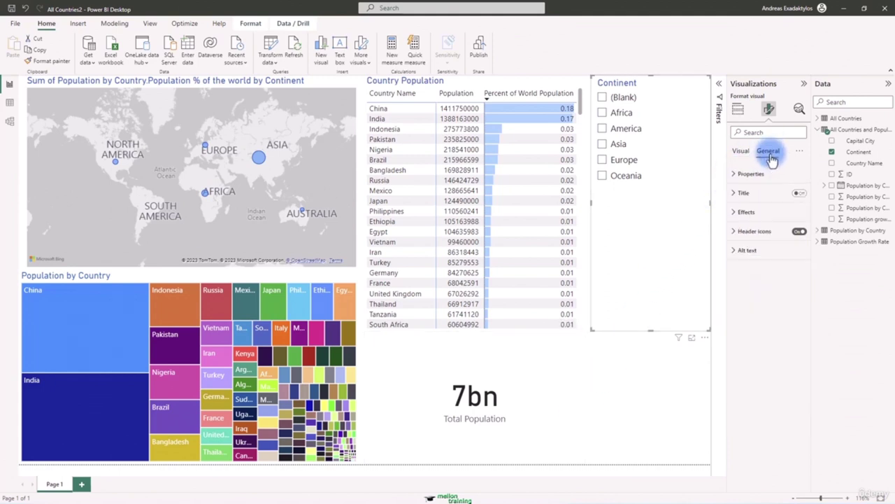
pyautogui.click(735, 216)
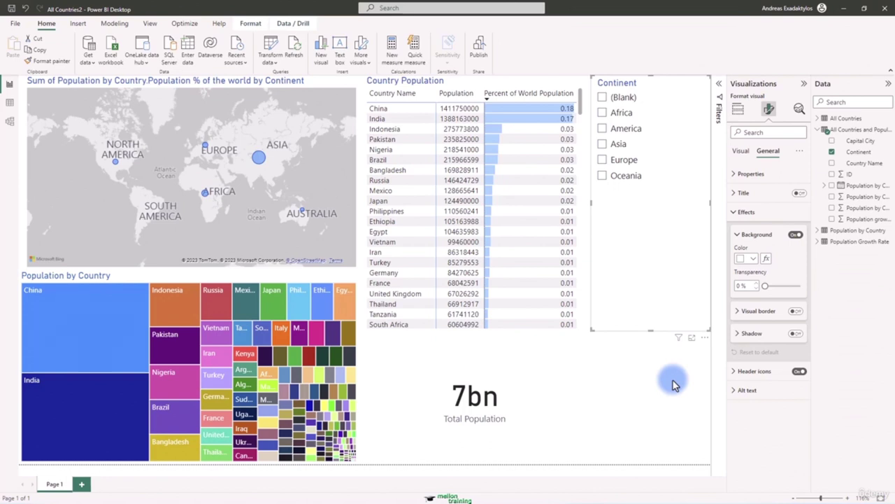
pyautogui.click(753, 260)
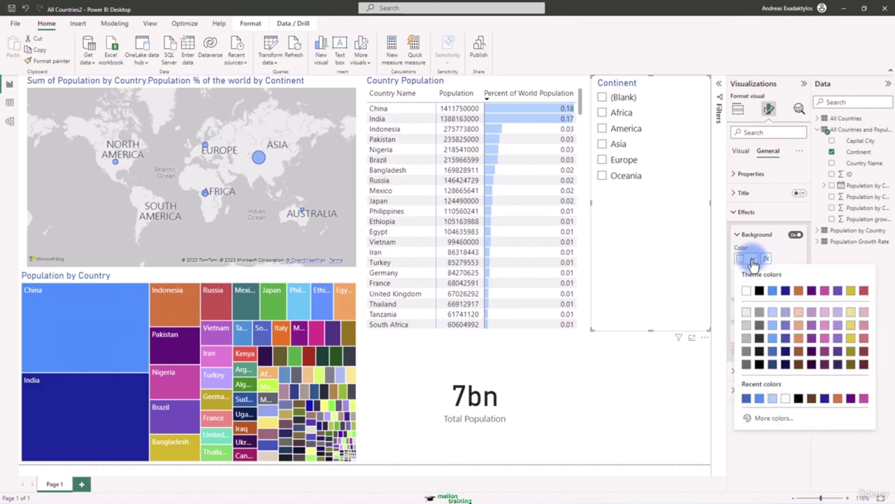
pyautogui.click(852, 312)
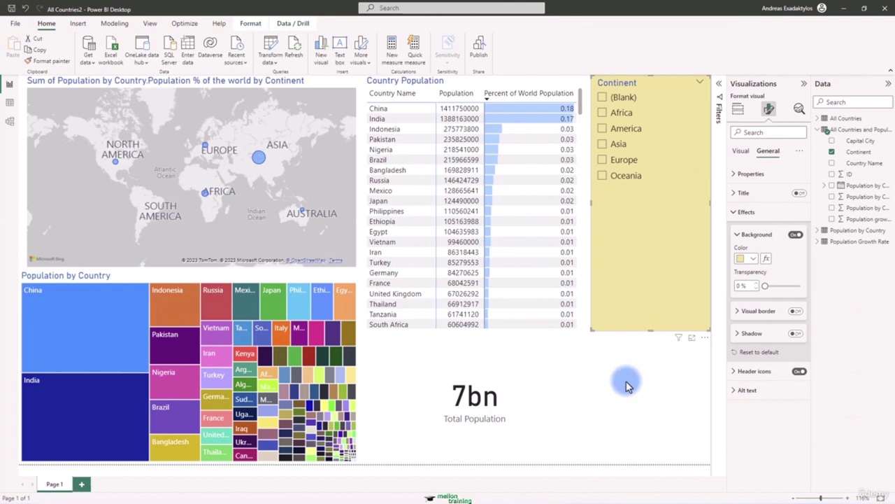
# Step: Shorten the Continent slicer to fit its options and move it beside the Total Population card
pyautogui.moveTo(650, 330); pyautogui.dragTo(644, 208)
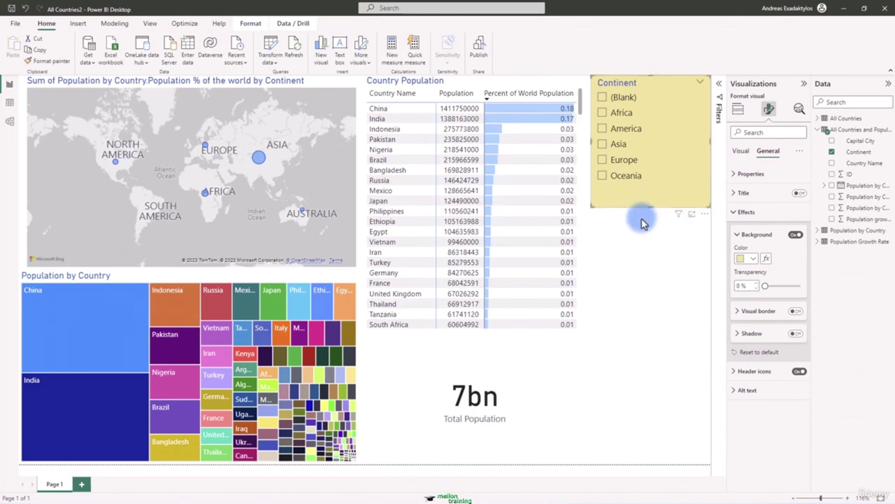
pyautogui.moveTo(663, 86); pyautogui.dragTo(670, 347)
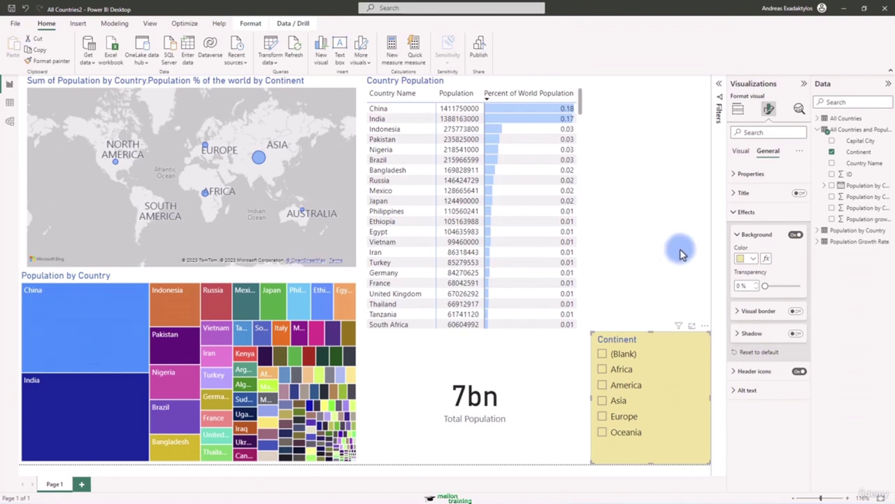
# Step: Set the Continent slicer's style to Tile and widen the slicer slightly towards the Total Population card
pyautogui.click(742, 151)
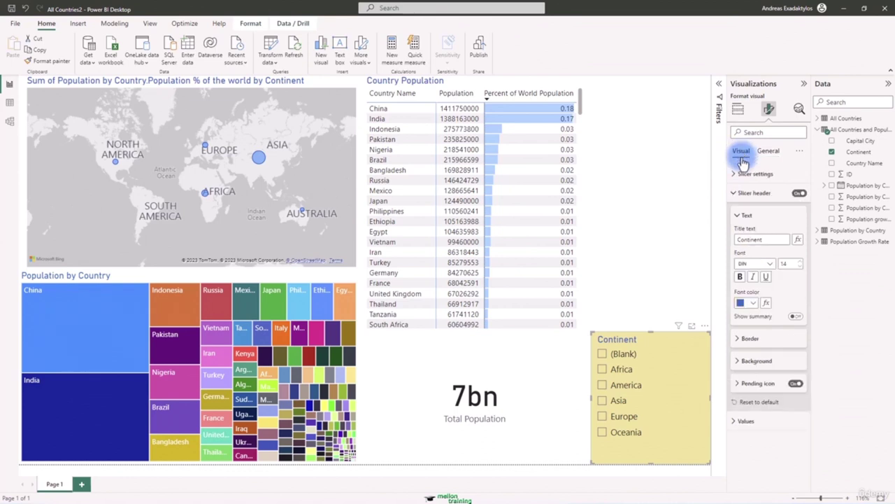
pyautogui.click(743, 174)
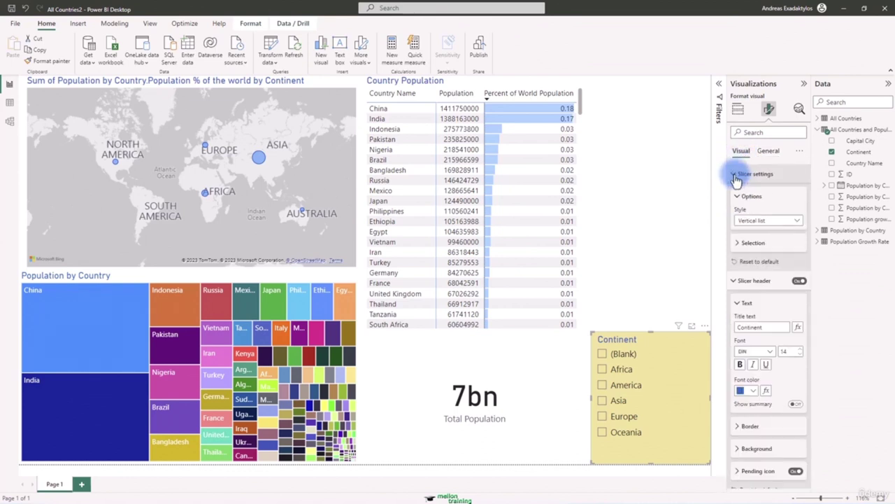
pyautogui.click(784, 221)
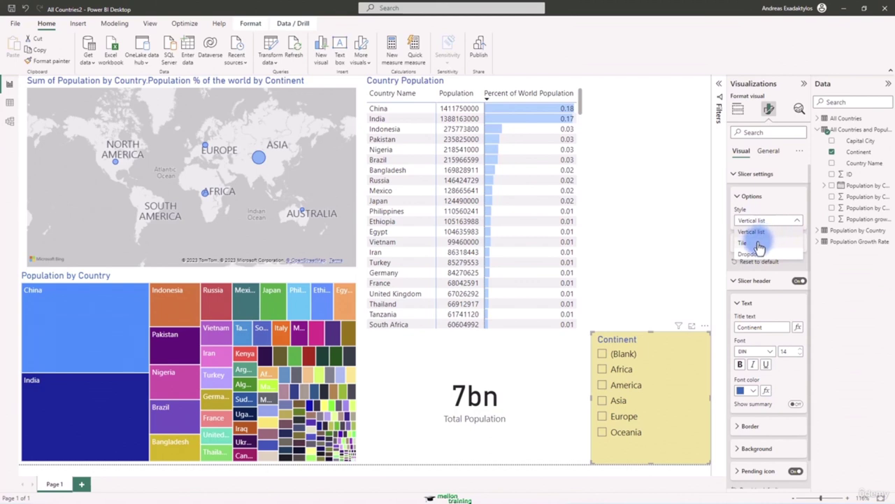
pyautogui.click(759, 245)
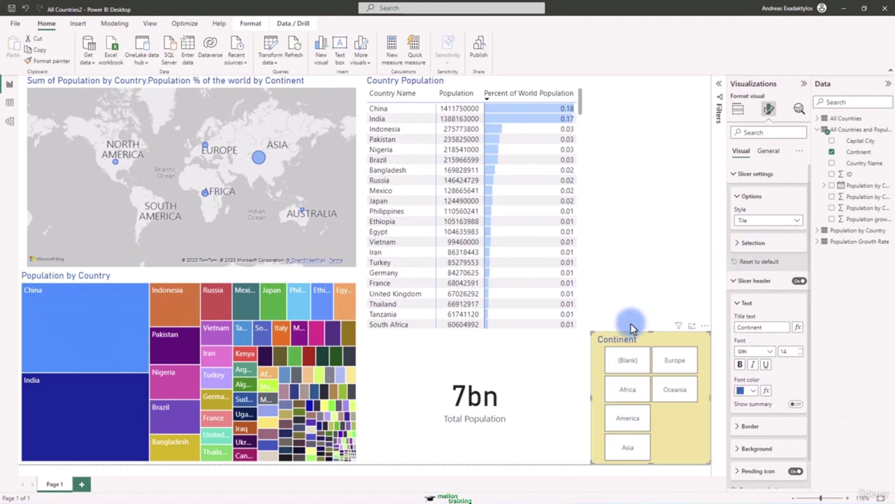
pyautogui.moveTo(586, 403)
pyautogui.mouseDown()
pyautogui.moveTo(590, 394)
pyautogui.moveTo(410, 398)
pyautogui.moveTo(594, 400)
pyautogui.moveTo(585, 404)
pyautogui.mouseUp()
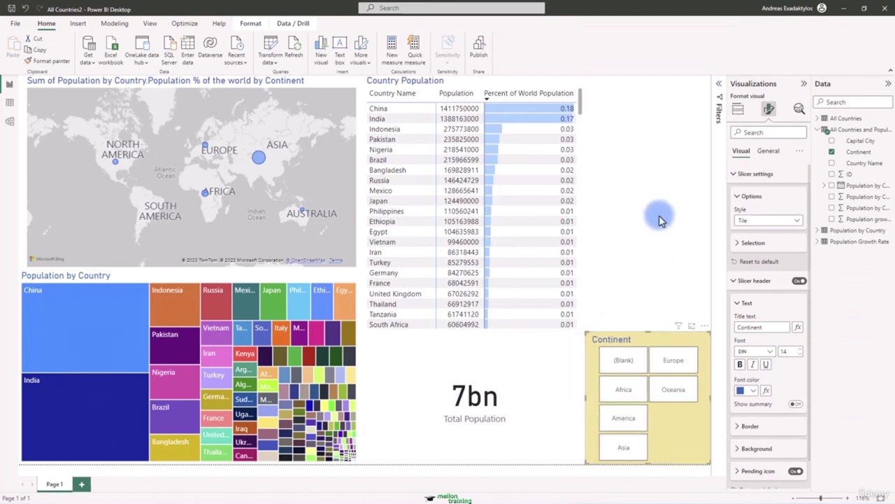
# Step: Expand the slicer's selection options and set its style to Vertical list
pyautogui.click(763, 244)
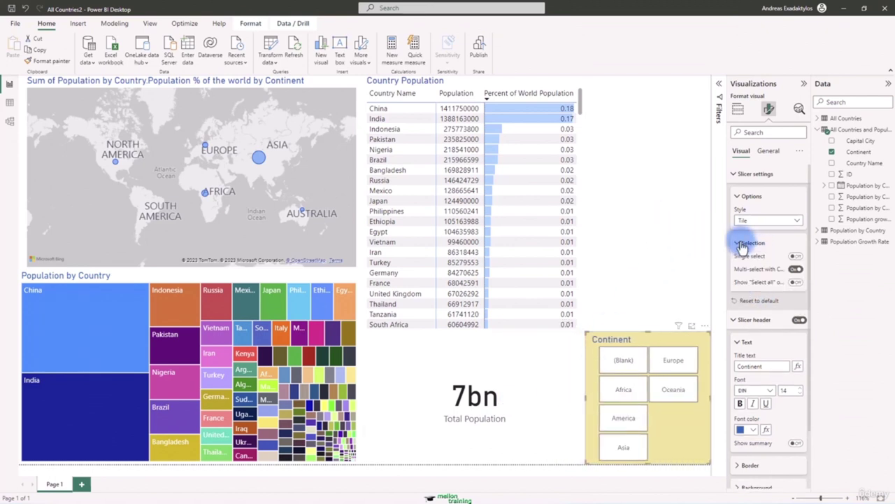
pyautogui.click(796, 257)
pyautogui.click(789, 220)
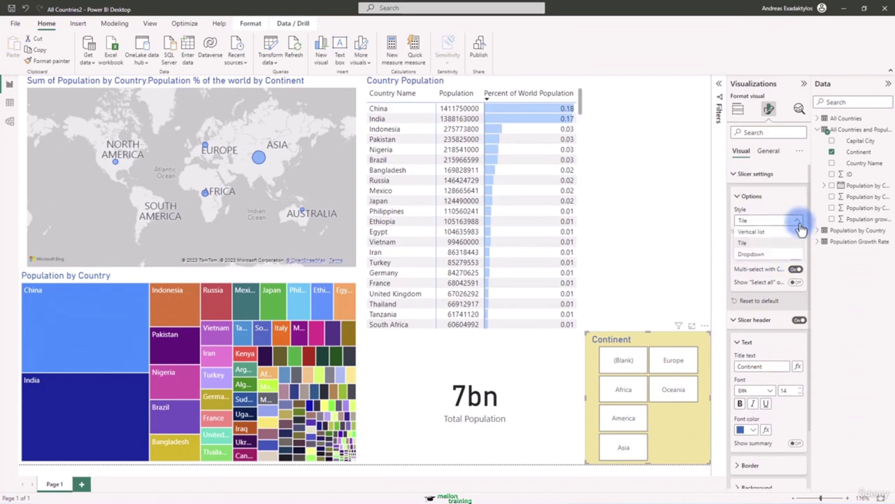
pyautogui.click(773, 234)
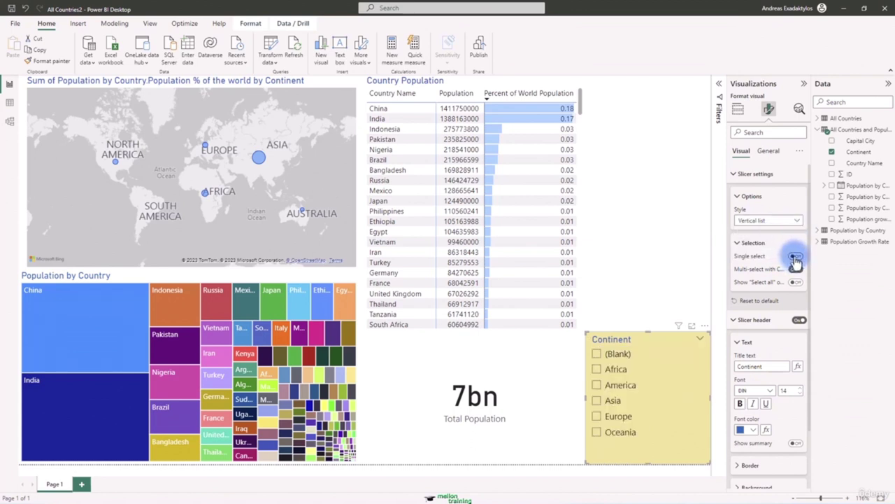
# Step: Turn on Single select for the Continent slicer, try out continents including Asia, Europe and Africa, and turn Single select off
pyautogui.click(796, 257)
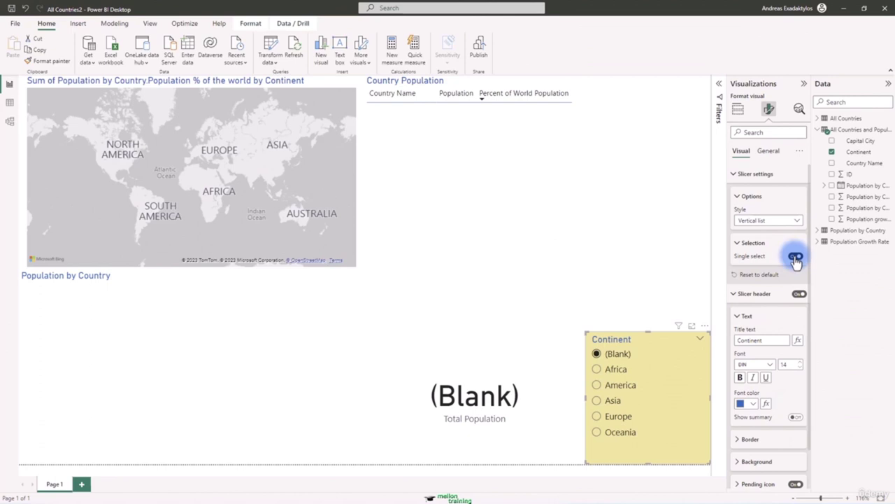
pyautogui.click(598, 415)
pyautogui.click(599, 401)
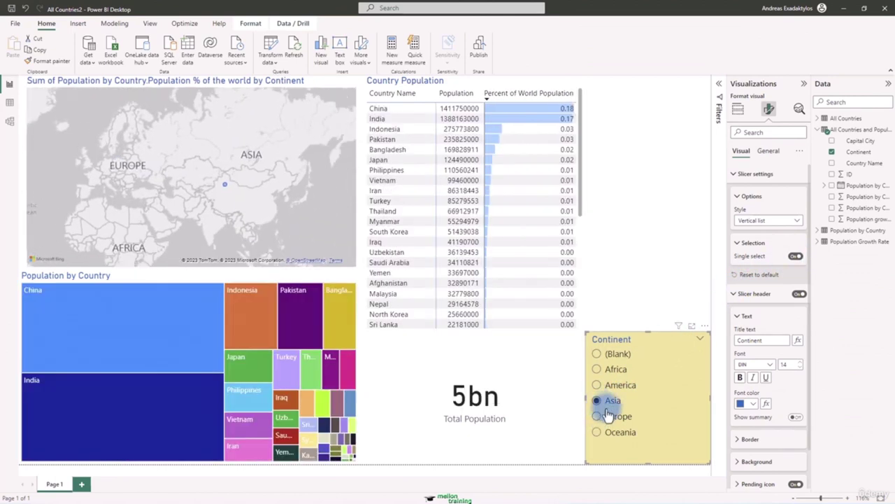
pyautogui.click(596, 416)
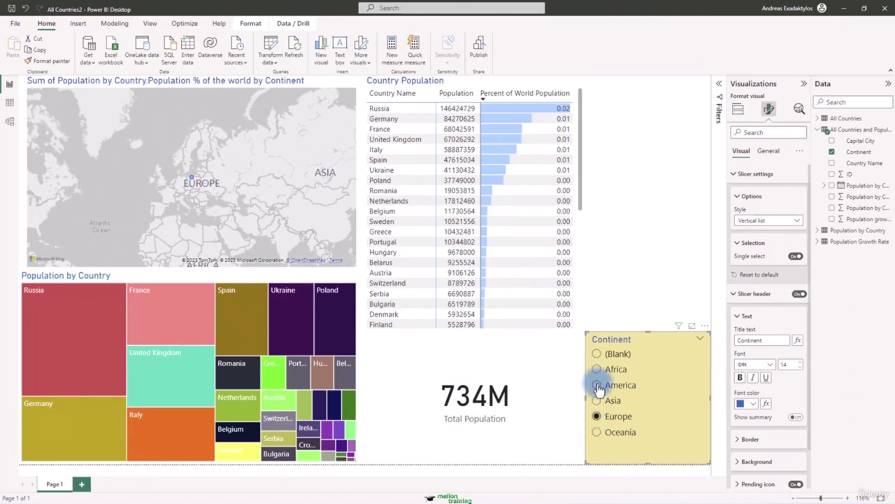
pyautogui.click(597, 354)
pyautogui.click(596, 370)
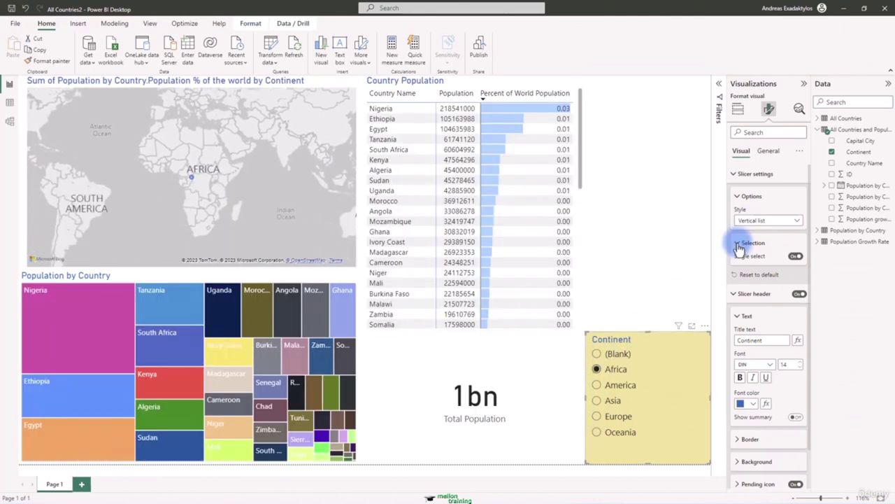
pyautogui.click(796, 256)
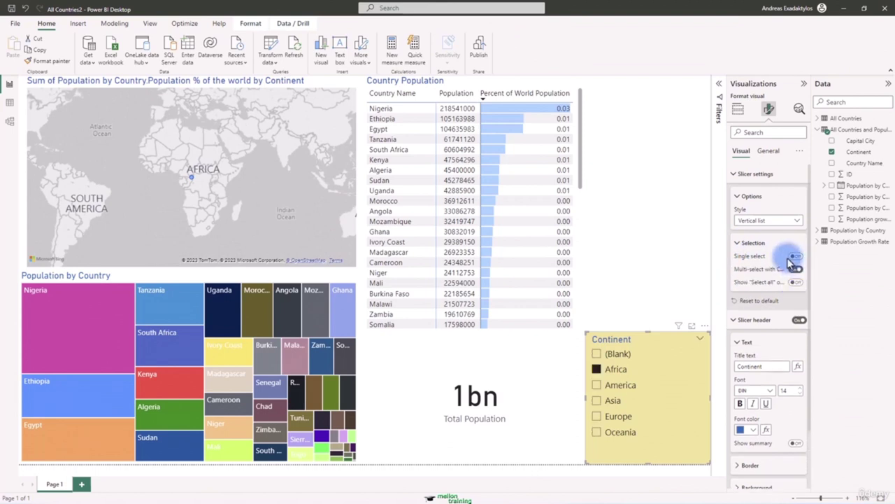
# Step: Toggle the Continent slicer's "Select all" option on and off, leaving it off
pyautogui.click(795, 289)
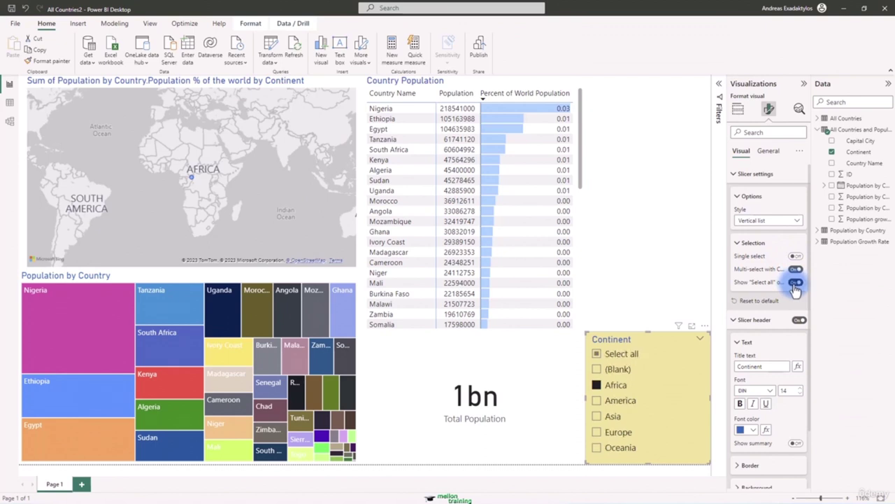
pyautogui.click(795, 283)
pyautogui.click(795, 283)
pyautogui.click(796, 282)
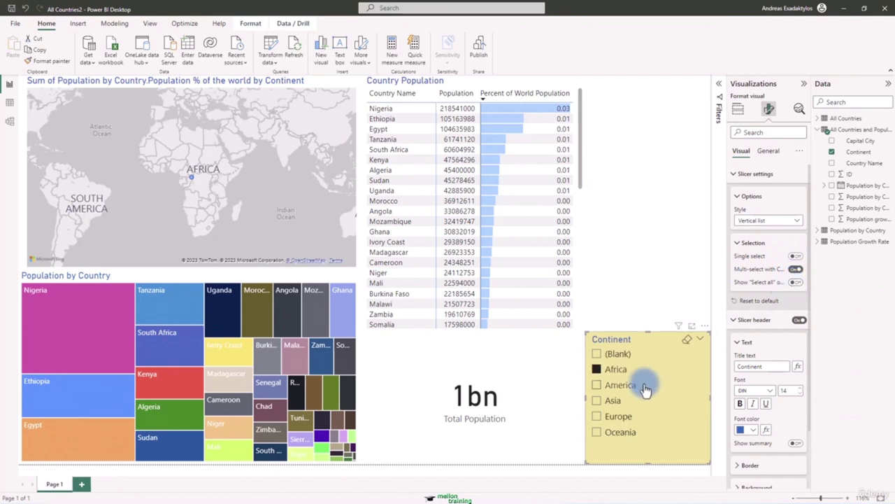
# Step: Filter the report by Asia and Europe together and turn on the slicer's "Select all" option
pyautogui.click(598, 401)
pyautogui.keyDown('ctrl'); pyautogui.click(598, 416); pyautogui.keyUp('ctrl')
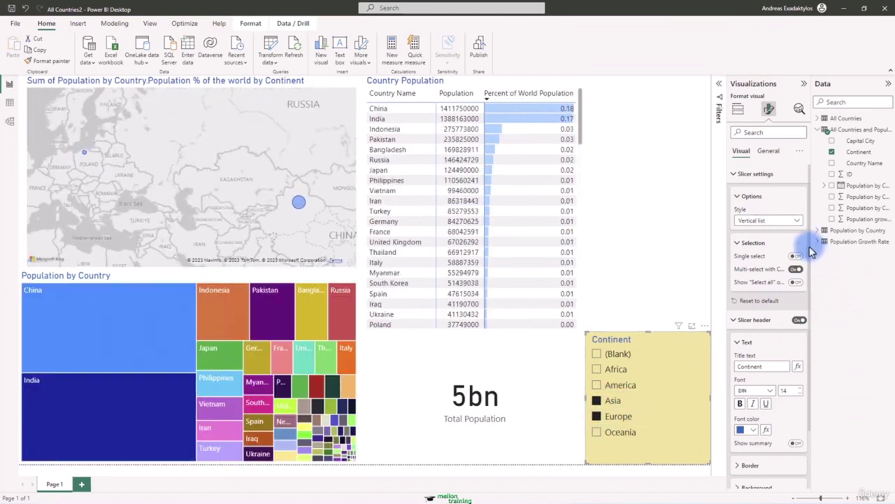
pyautogui.click(795, 283)
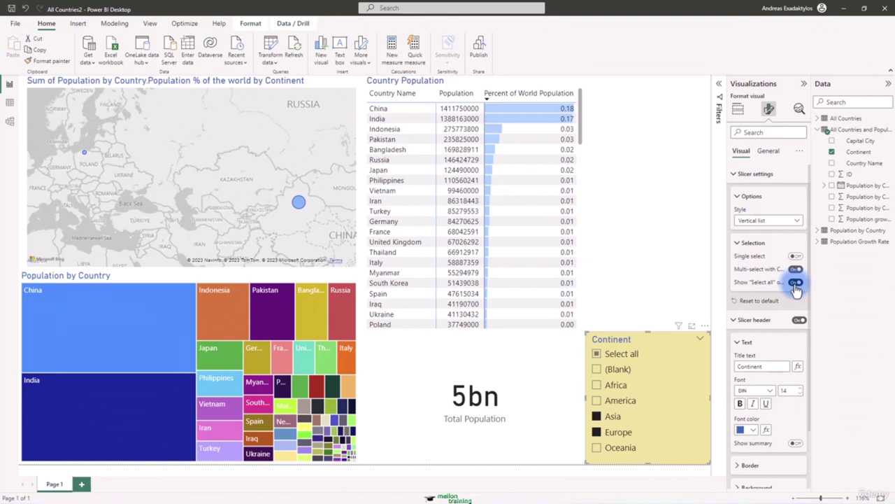
# Step: Switch the slicer's Single select on and off, and clear the Asia filter
pyautogui.click(795, 256)
pyautogui.click(795, 256)
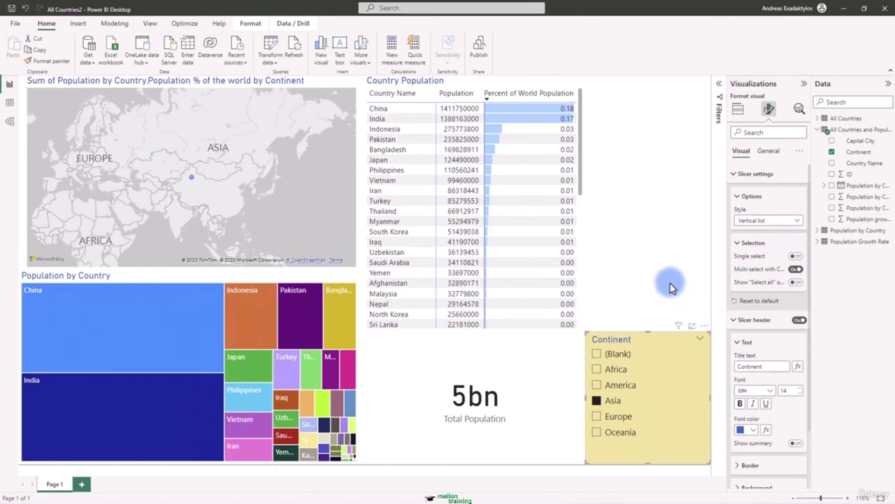
pyautogui.click(597, 400)
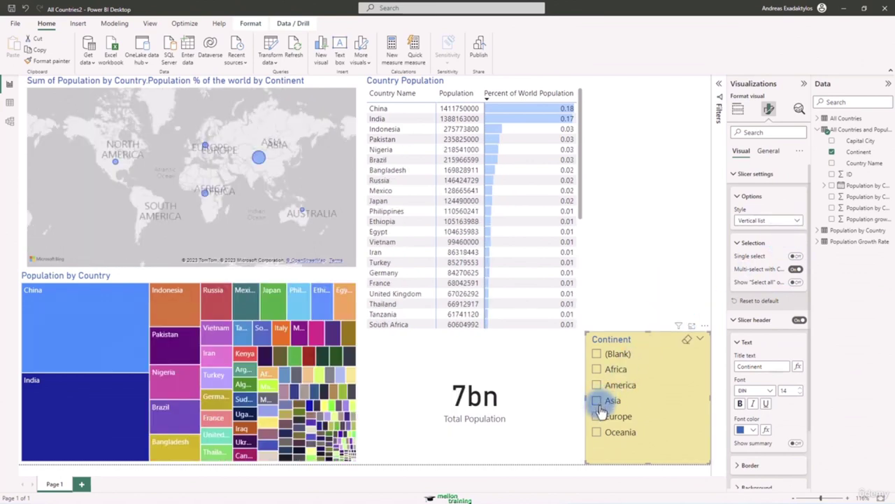
pyautogui.click(670, 256)
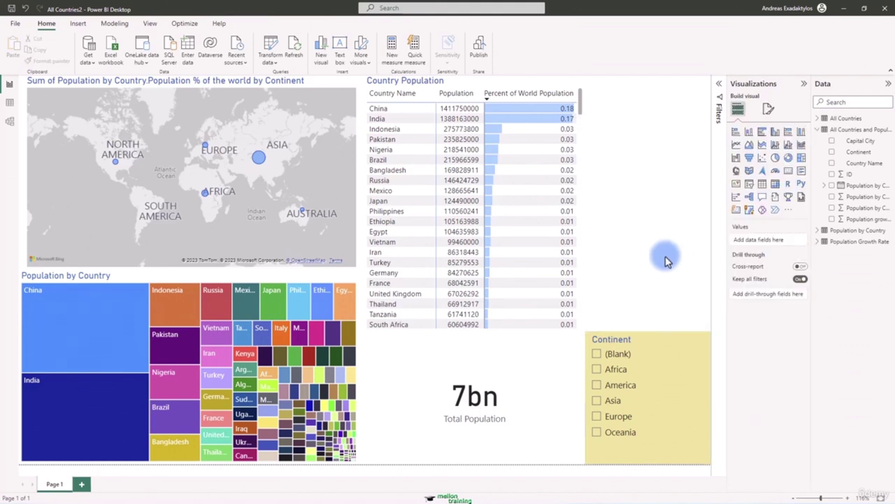
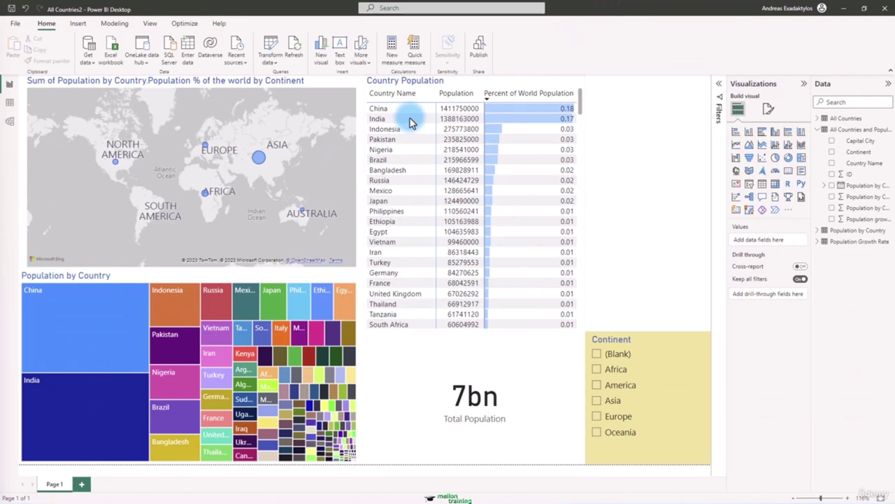
# Step: Duplicate the report page Page 1
pyautogui.rightClick(53, 486)
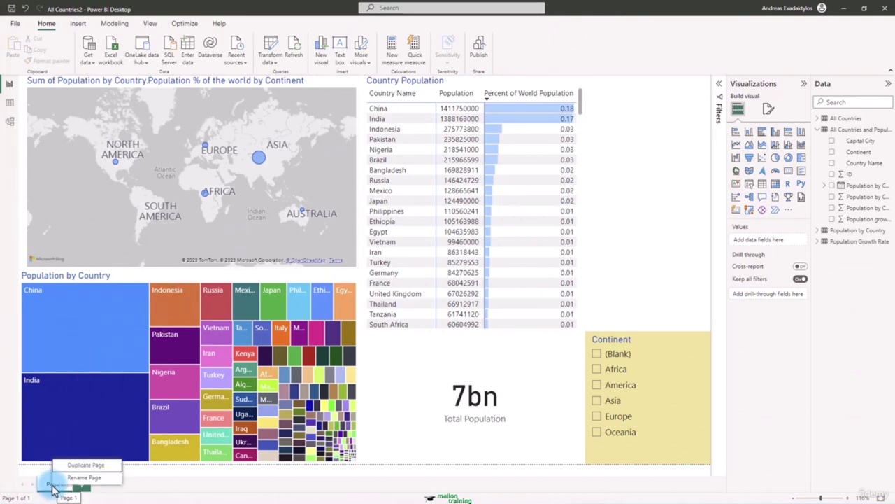
pyautogui.click(114, 469)
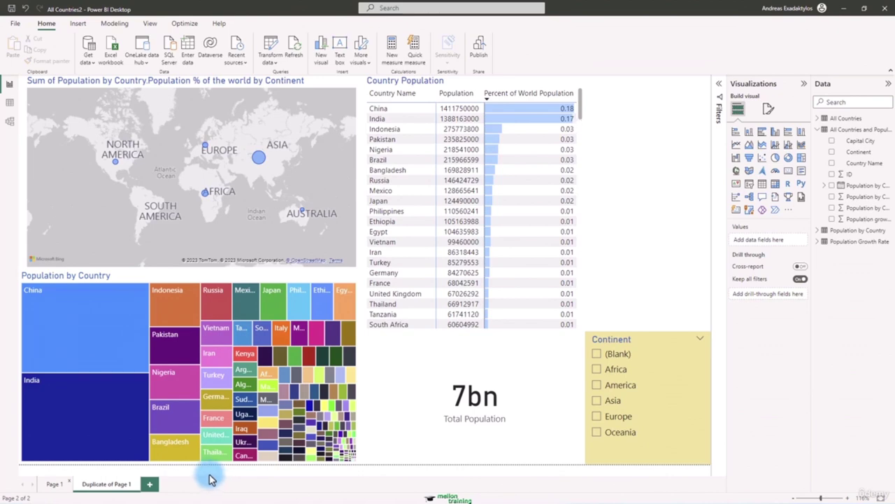
# Step: Rename the report page Page 1 as All Continents
pyautogui.click(52, 484)
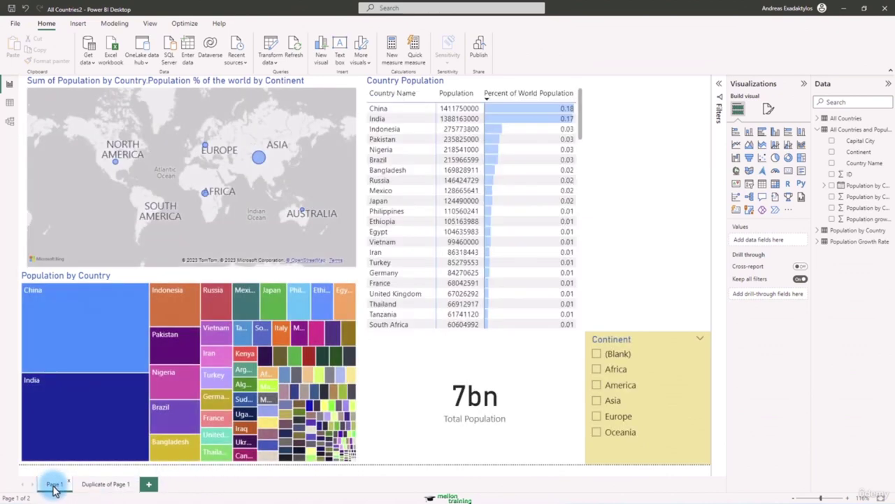
pyautogui.rightClick(55, 489)
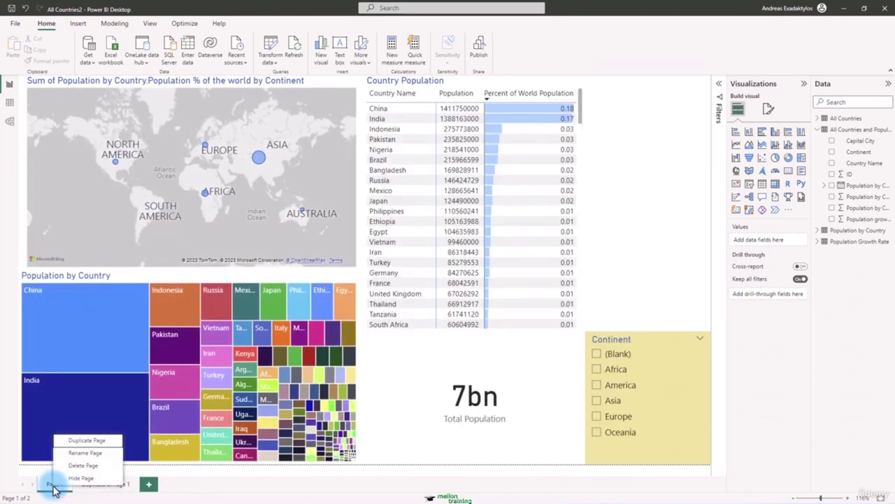
pyautogui.click(84, 453)
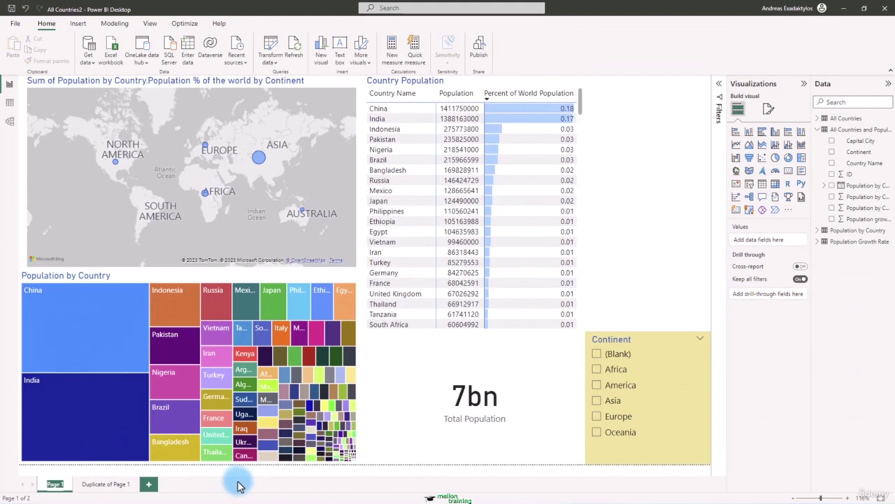
pyautogui.write('All Countries by Continent')
pyautogui.press('Return')
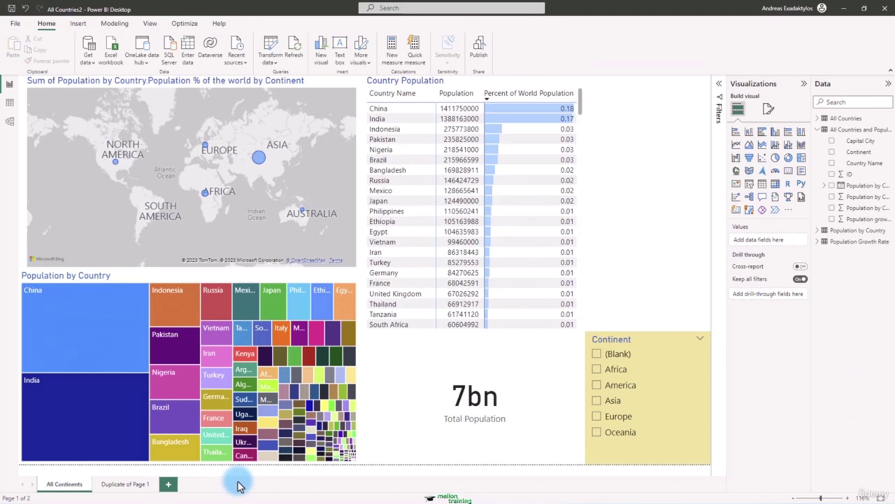
# Step: Rename the page Duplicate of Page 1 as America
pyautogui.click(122, 484)
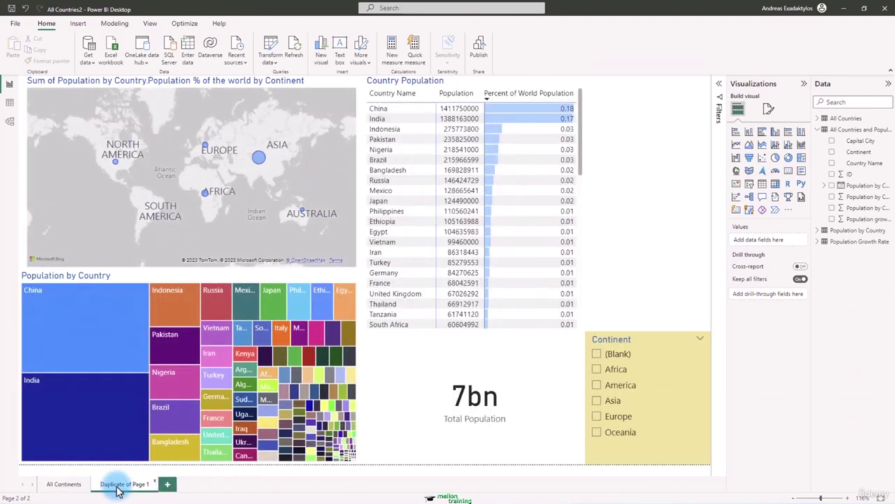
pyautogui.rightClick(119, 485)
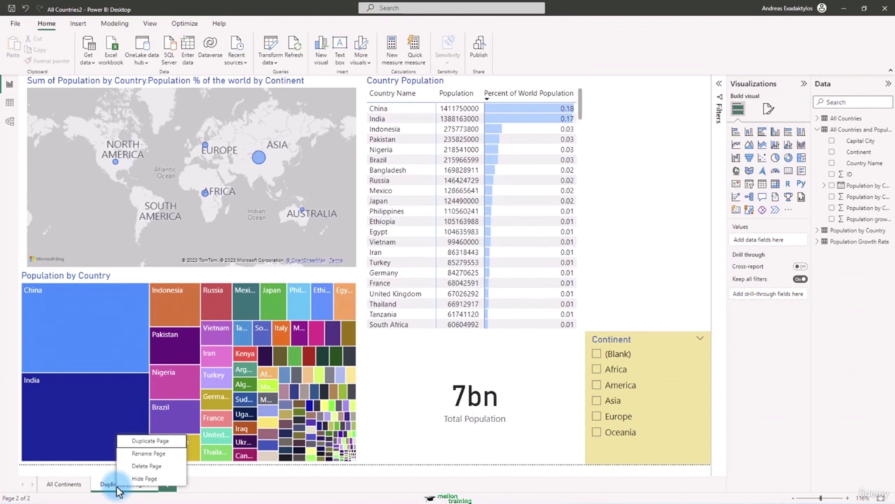
pyautogui.click(144, 454)
pyautogui.write('merica')
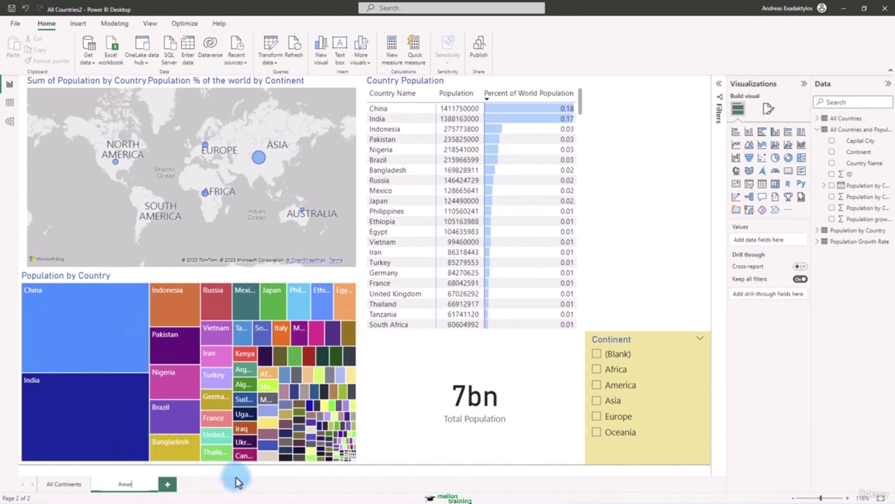
pyautogui.press('Return')
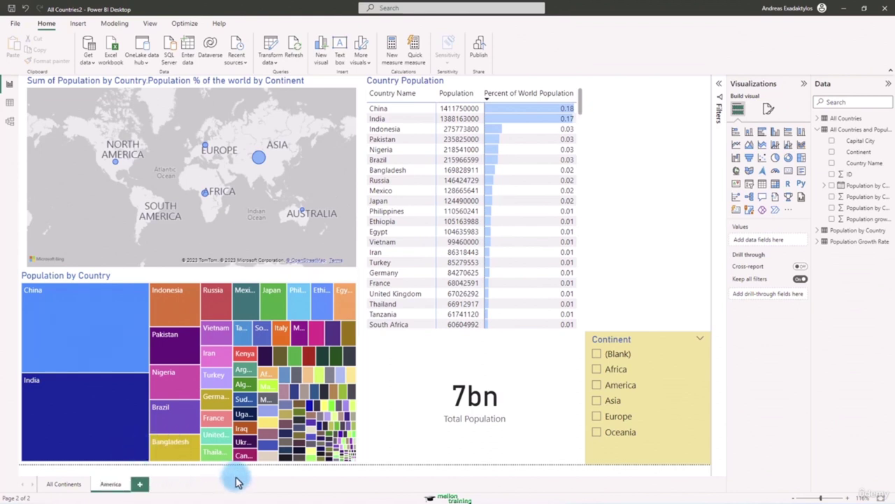
# Step: Add Continent as a page-level filter on the America page and restrict it to America
pyautogui.click(804, 83)
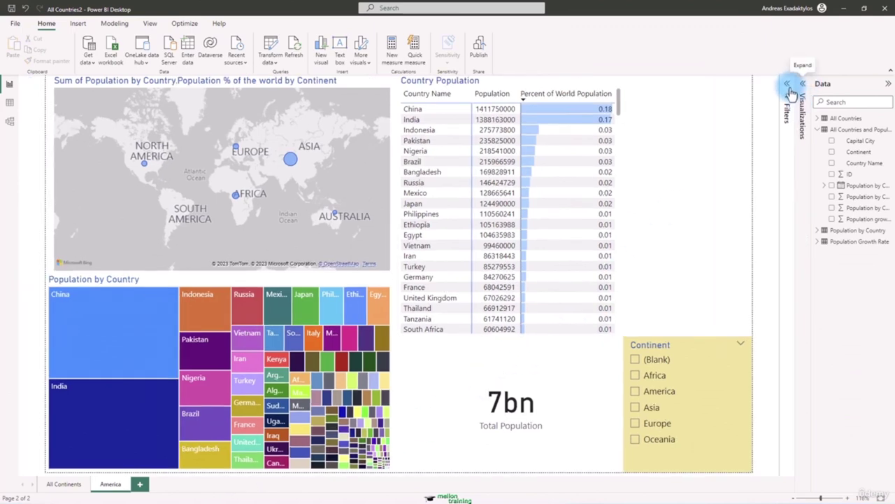
pyautogui.click(788, 84)
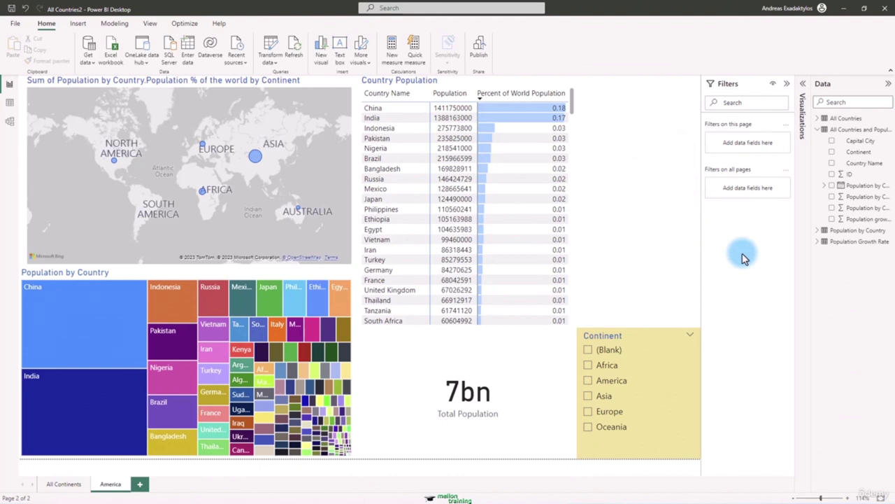
pyautogui.moveTo(858, 151); pyautogui.dragTo(761, 146)
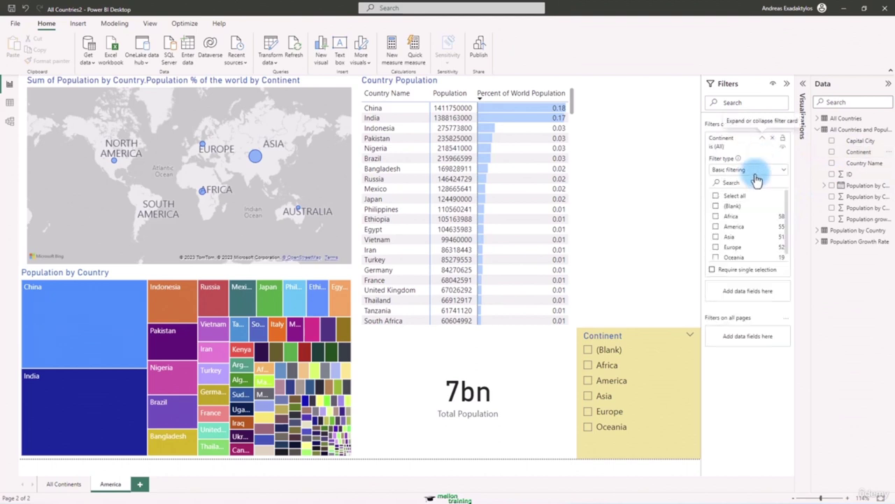
pyautogui.click(715, 225)
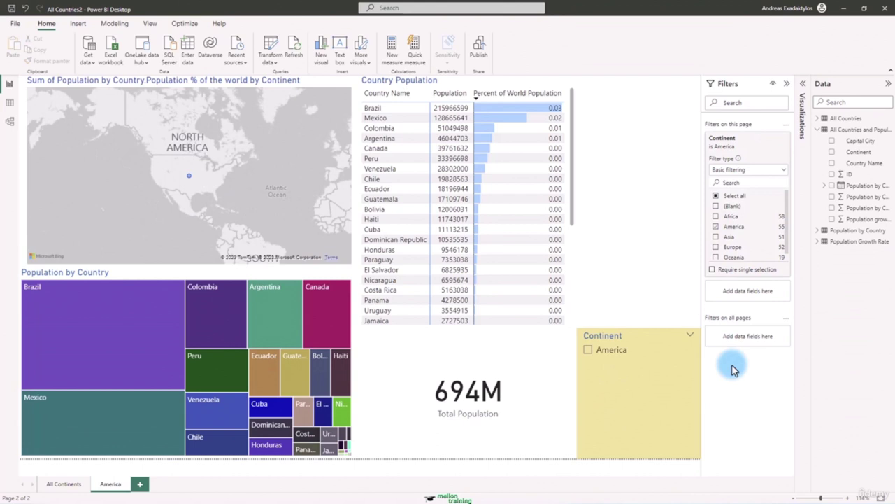
# Step: Delete the Continent slicer from the America page
pyautogui.click(676, 406)
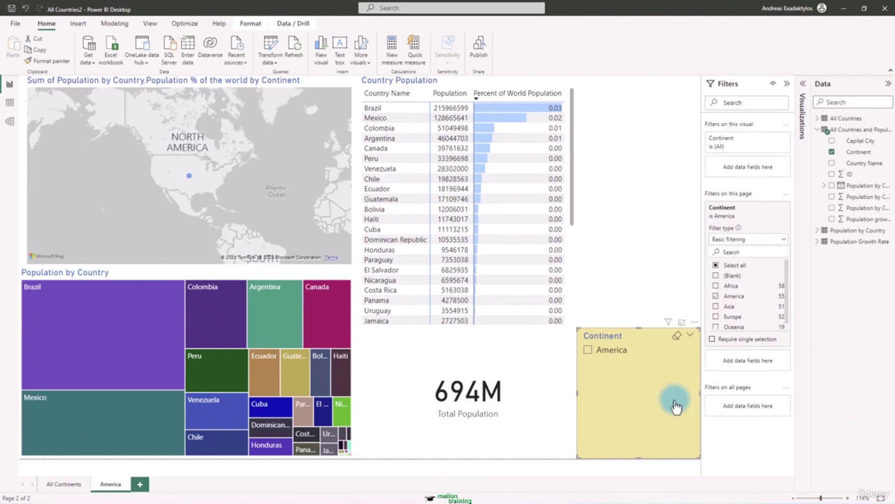
pyautogui.press('Delete')
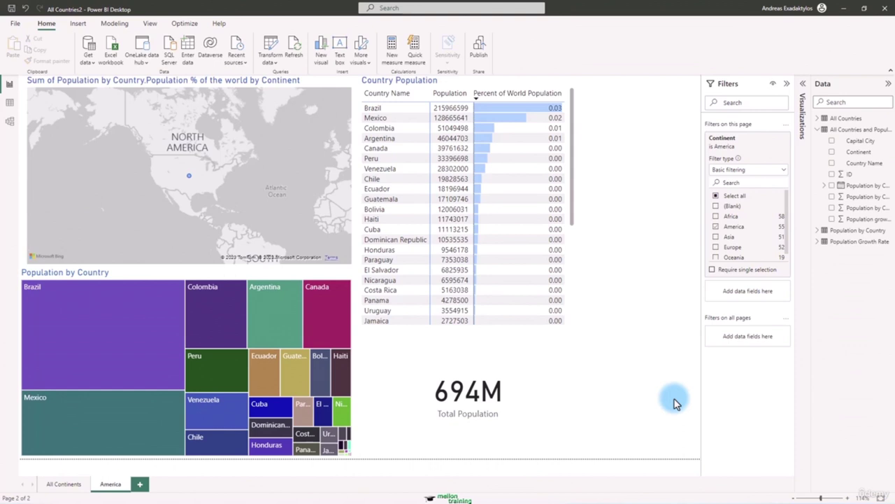
# Step: Clear the America page's Continent filter and add a Continent filter on all pages restricted to Asia
pyautogui.click(775, 153)
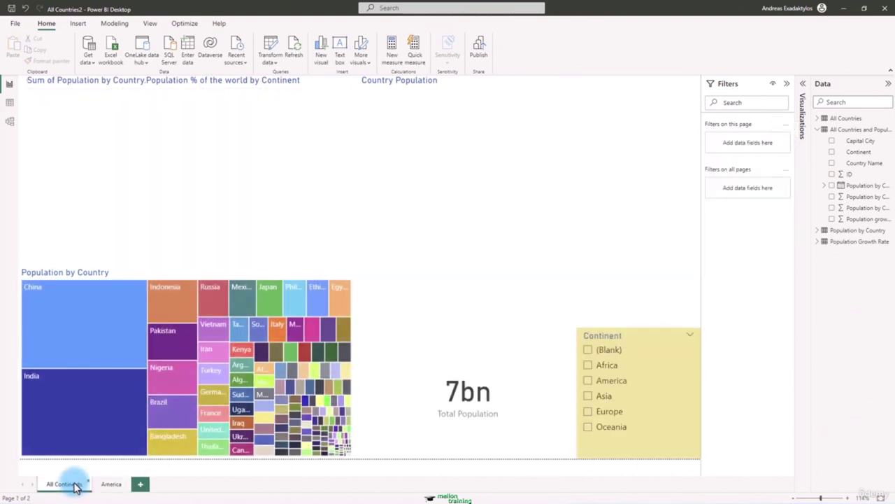
pyautogui.click(72, 484)
pyautogui.click(108, 486)
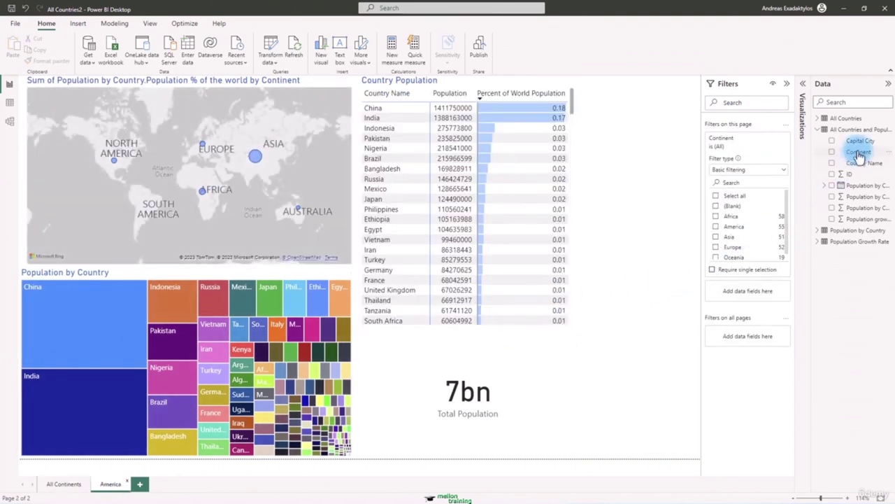
pyautogui.moveTo(859, 155); pyautogui.dragTo(770, 339)
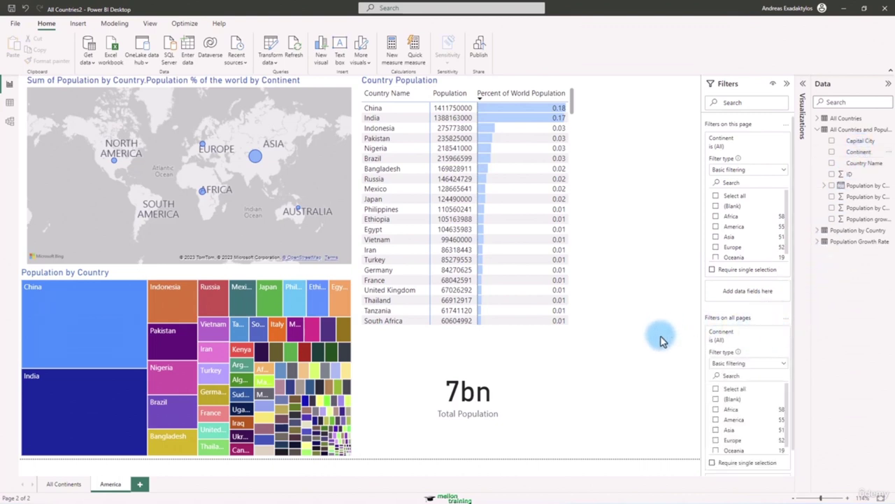
pyautogui.scroll(-1, 731, 394)
pyautogui.click(716, 428)
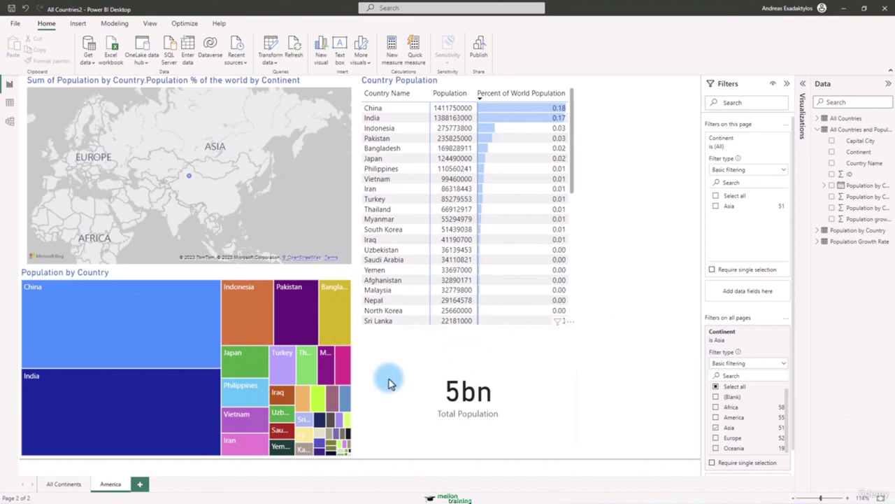
# Step: Check the All Continents page under the Asia filter, then clear and remove the Continent filter on all pages
pyautogui.click(64, 487)
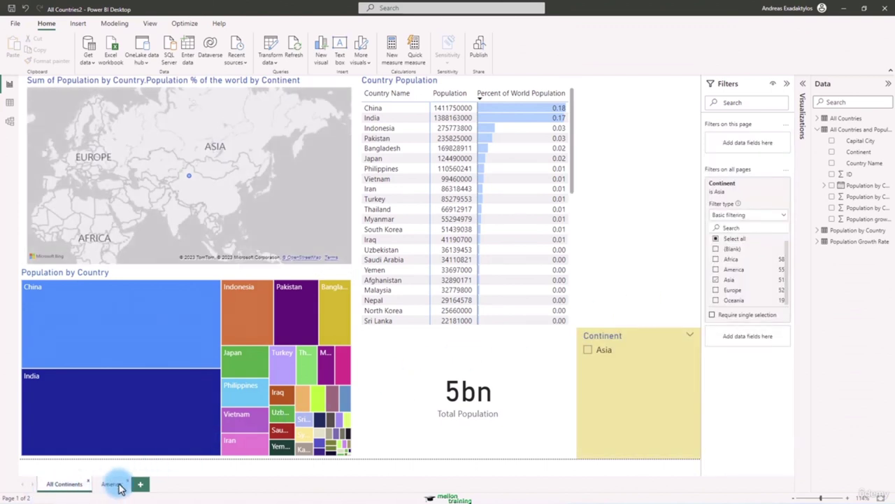
pyautogui.click(114, 485)
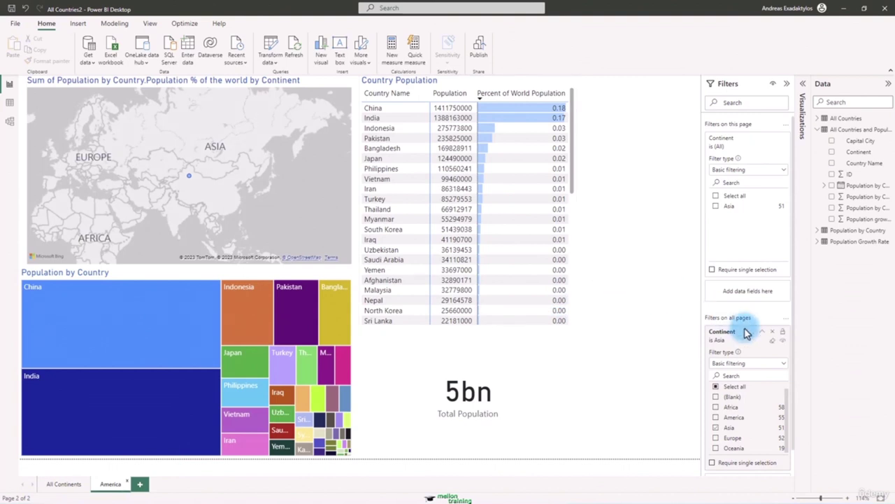
pyautogui.click(775, 342)
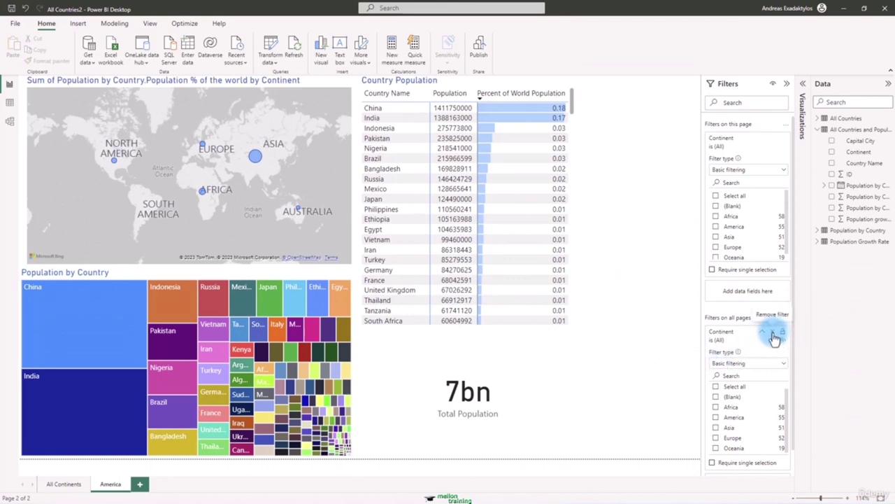
pyautogui.click(781, 332)
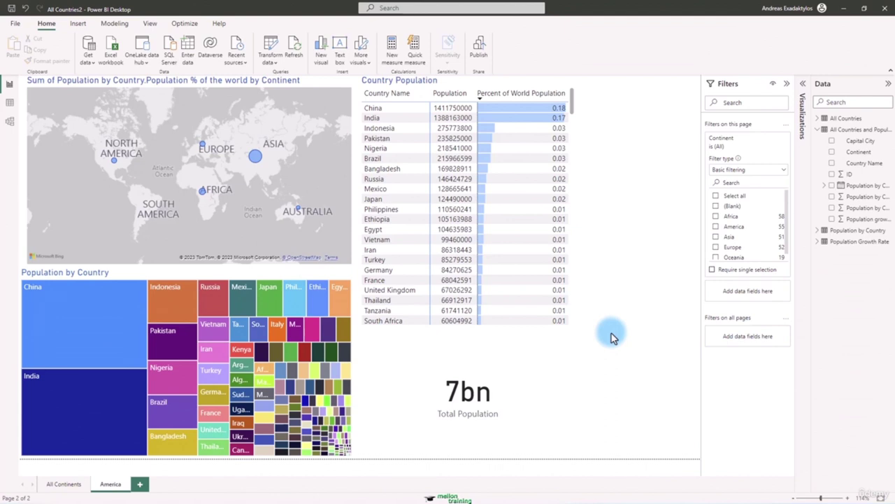
# Step: Set the America page's Continent filter to America and hide the filter pane from report viewers
pyautogui.click(716, 226)
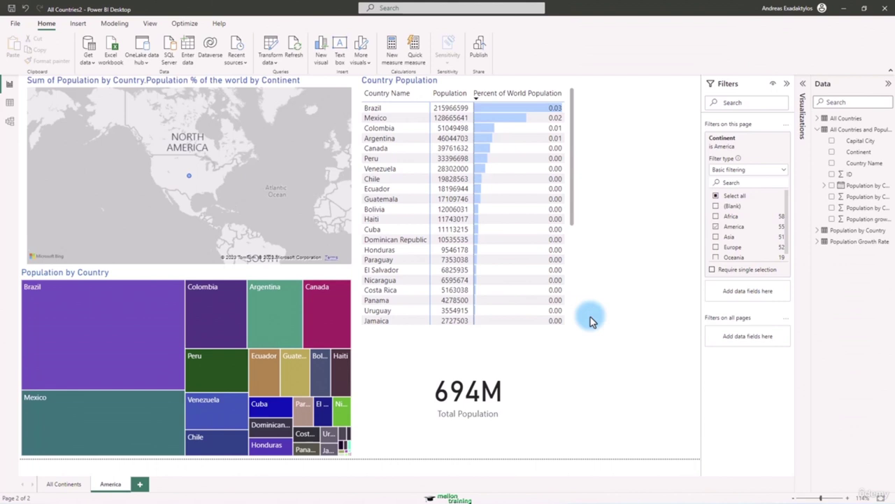
pyautogui.click(773, 85)
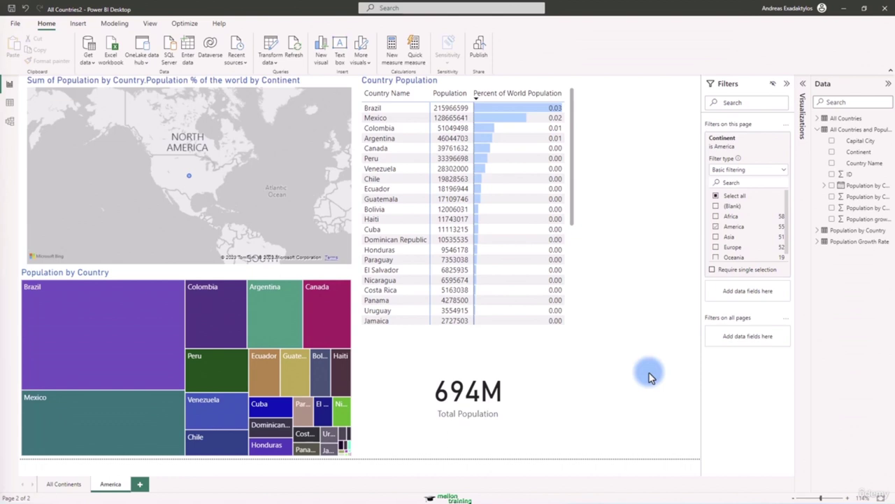
# Step: Add a blank report page and insert a Q&A visual widened across most of the page's upper part
pyautogui.click(139, 483)
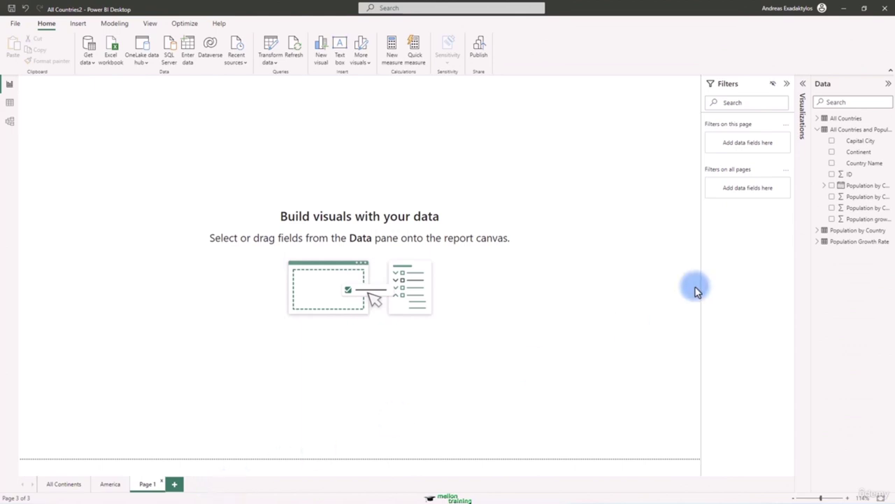
pyautogui.click(803, 98)
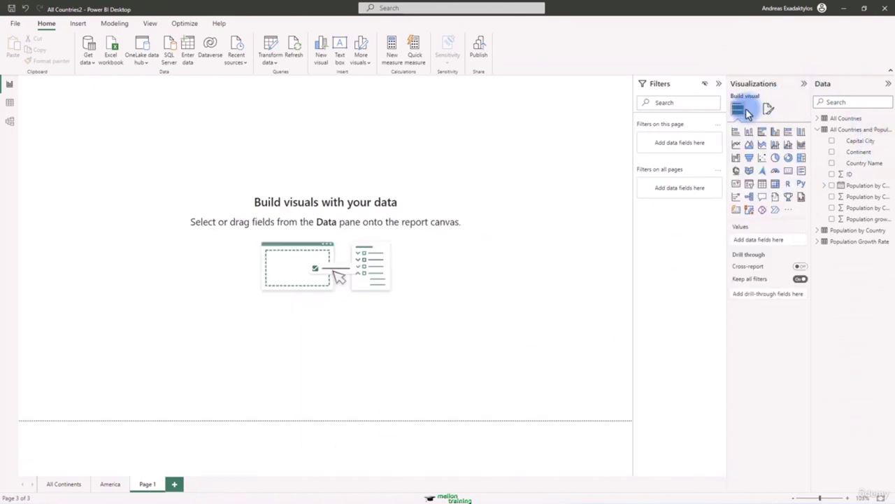
pyautogui.click(718, 83)
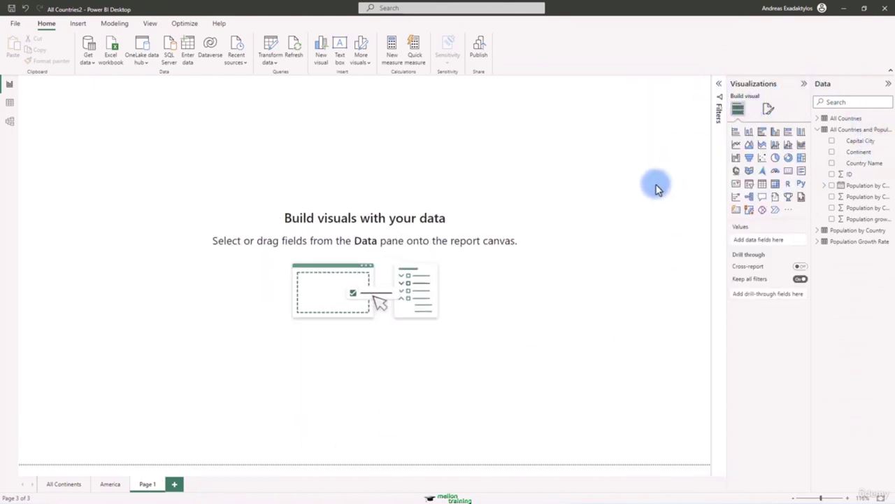
pyautogui.click(763, 202)
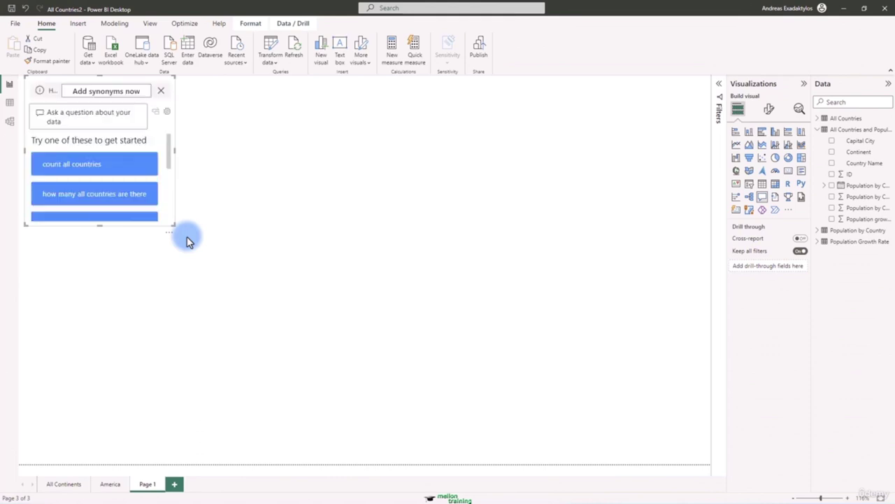
pyautogui.moveTo(176, 226); pyautogui.dragTo(651, 214)
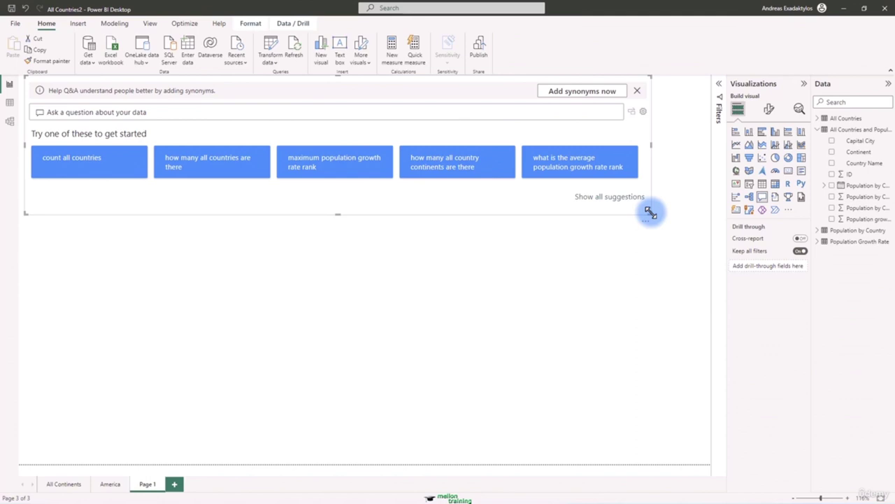
# Step: Ask the Q&A visual to "show countries" and inspect the suggestions for the underlined word
pyautogui.click(170, 114)
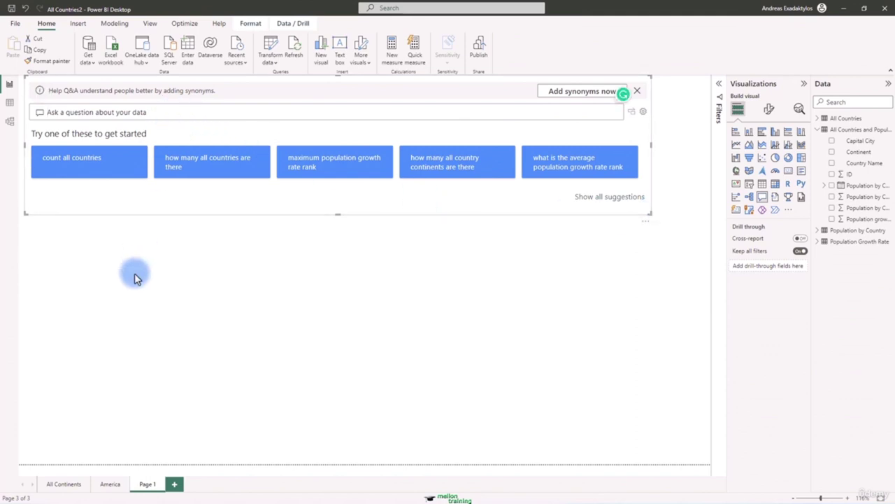
pyautogui.write('show ')
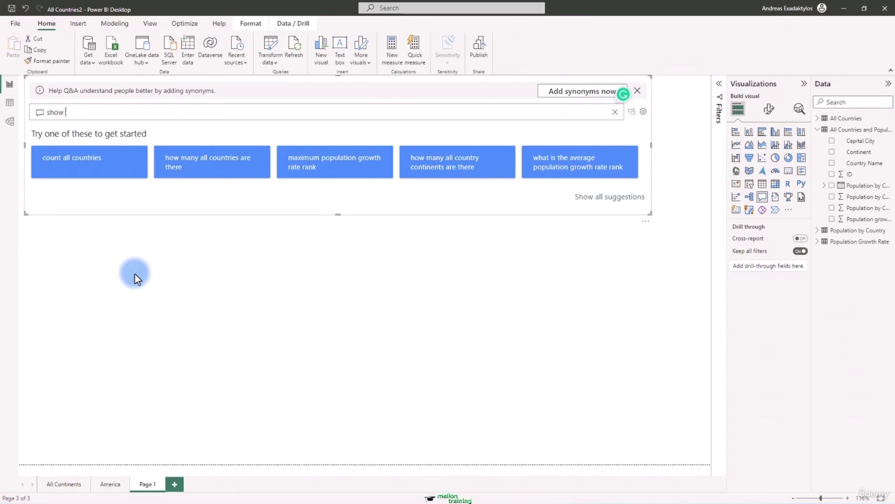
pyautogui.write('countries')
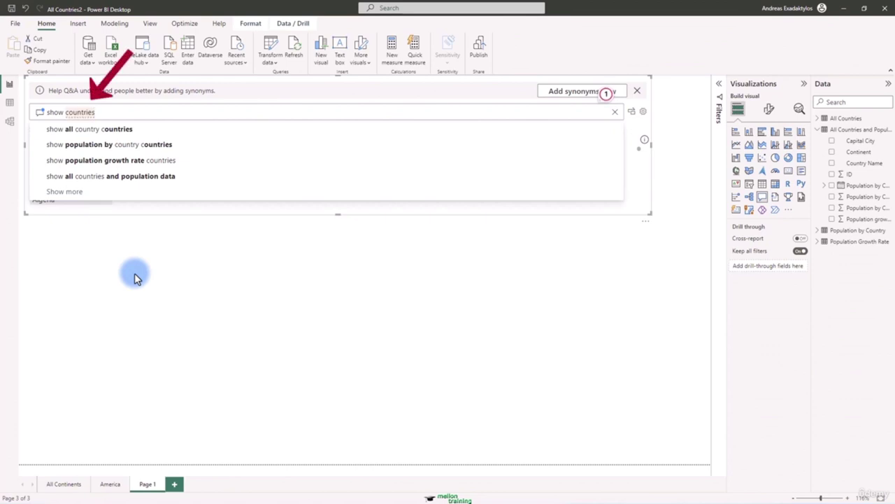
pyautogui.click(133, 203)
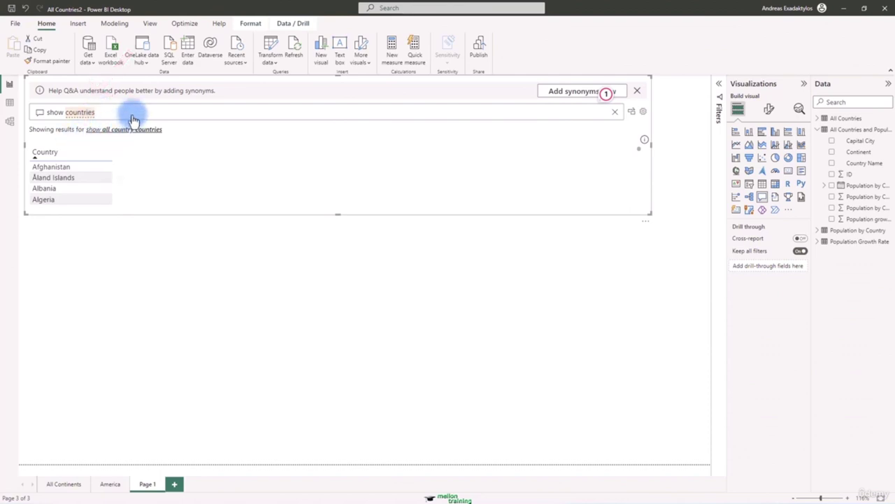
pyautogui.click(80, 118)
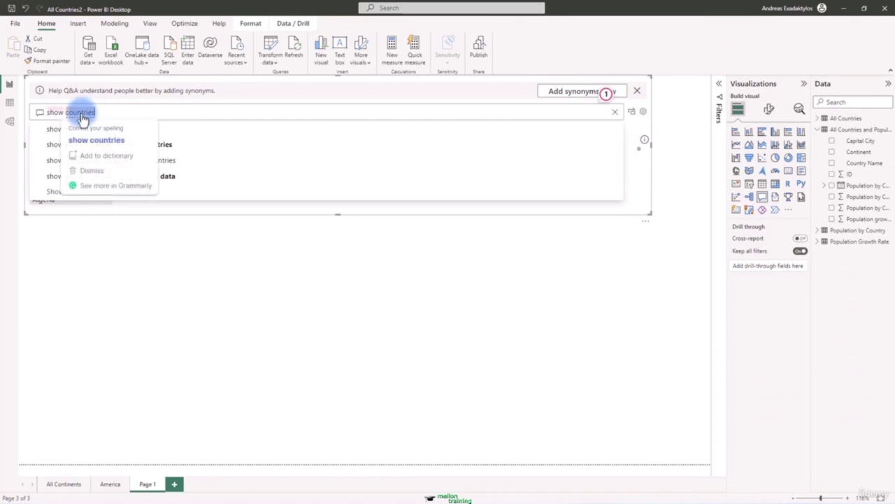
pyautogui.click(108, 113)
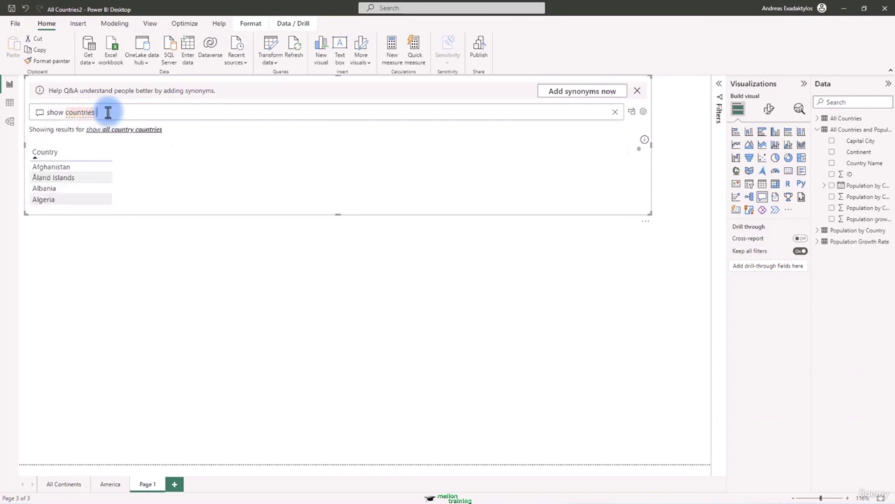
# Step: Ask the Q&A visual to "show countries as map" and enlarge the visual downward and out to the page's right edge
pyautogui.write('as map')
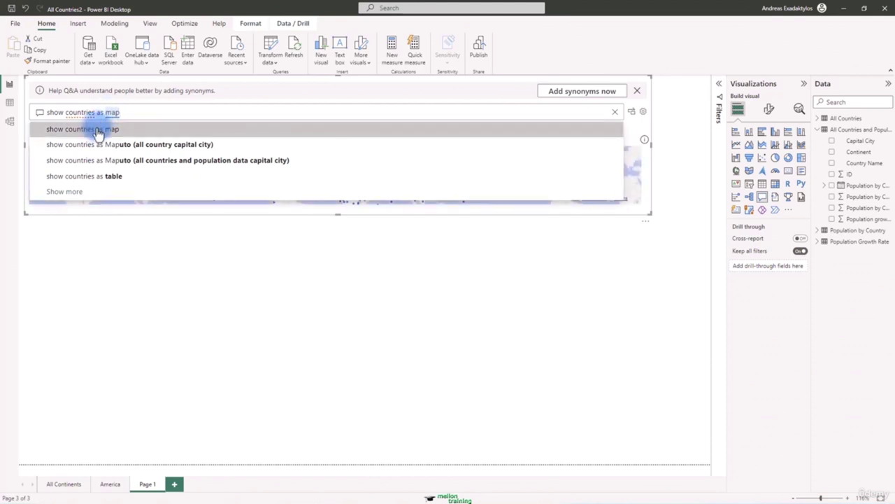
pyautogui.click(112, 129)
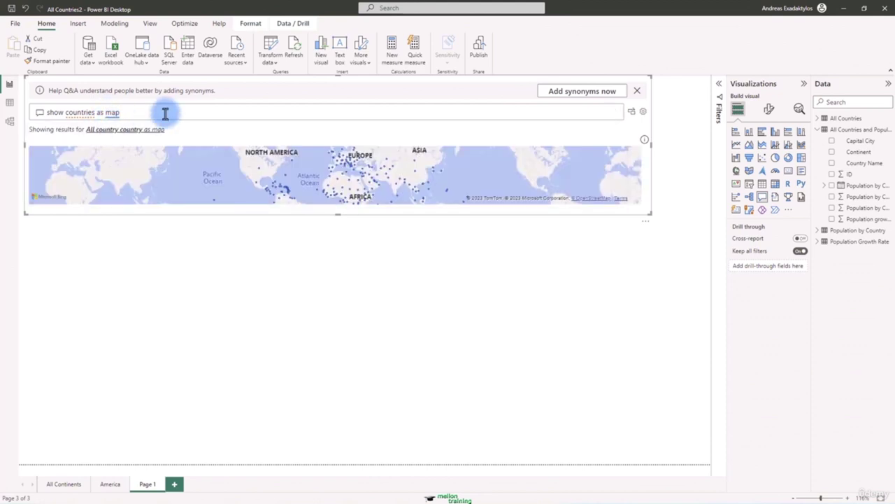
pyautogui.moveTo(340, 217); pyautogui.dragTo(342, 329)
pyautogui.moveTo(652, 202); pyautogui.dragTo(709, 203)
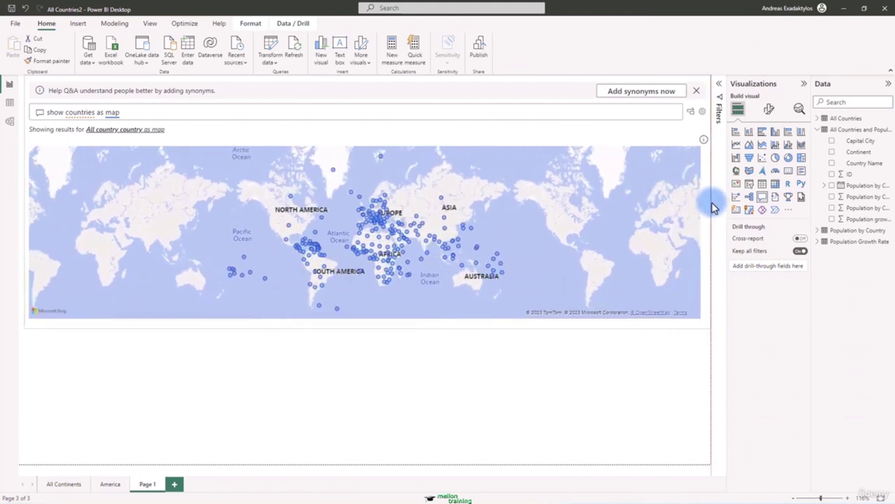
# Step: Change the Q&A question to "show countries with the largest"
pyautogui.click(139, 116)
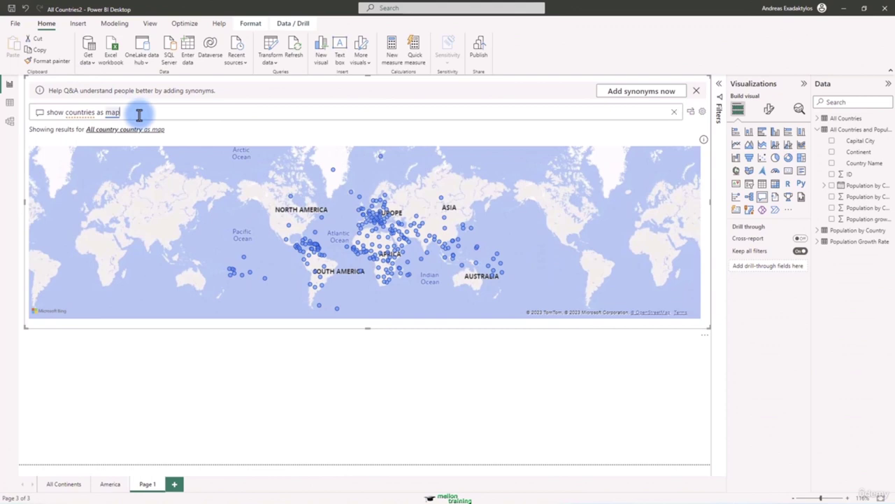
pyautogui.press('BackSpace')
pyautogui.press('BackSpace')
pyautogui.press('BackSpace')
pyautogui.press('BackSpace')
pyautogui.press('BackSpace')
pyautogui.press('BackSpace')
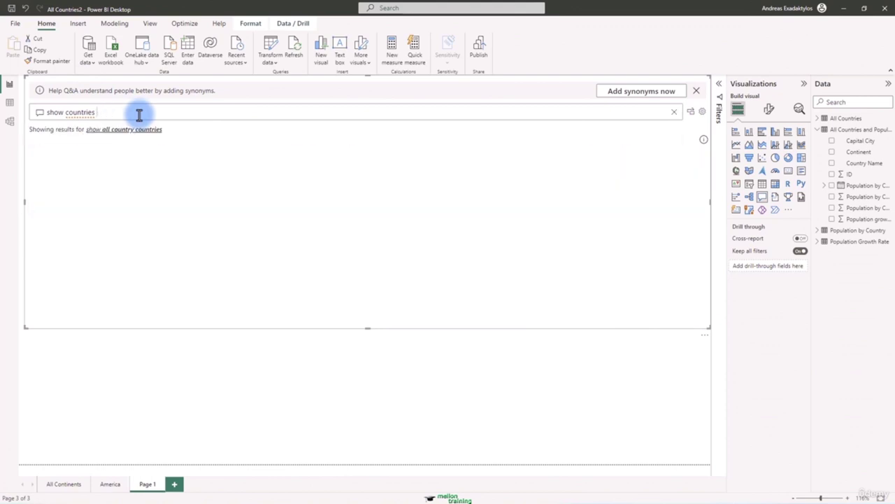
pyautogui.write('with the')
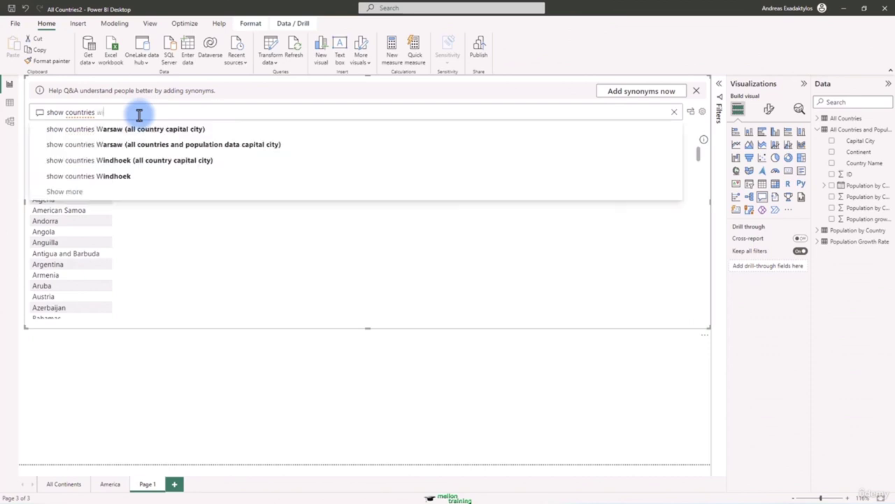
pyautogui.write(' largest')
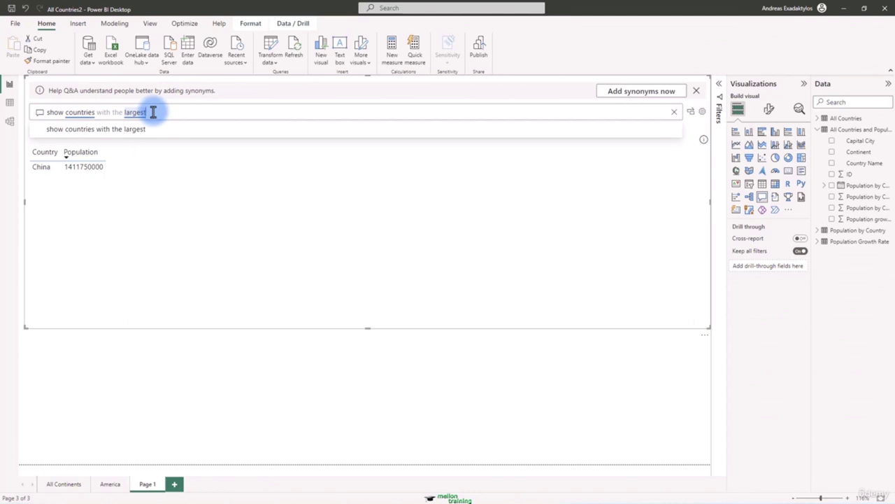
# Step: Reword the Q&A question to "show countries with populations" and close the suggestion list
pyautogui.press('BackSpace')
pyautogui.press('BackSpace')
pyautogui.press('BackSpace')
pyautogui.press('BackSpace')
pyautogui.press('BackSpace')
pyautogui.press('BackSpace')
pyautogui.press('BackSpace')
pyautogui.press('BackSpace')
pyautogui.press('BackSpace')
pyautogui.press('BackSpace')
pyautogui.press('BackSpace')
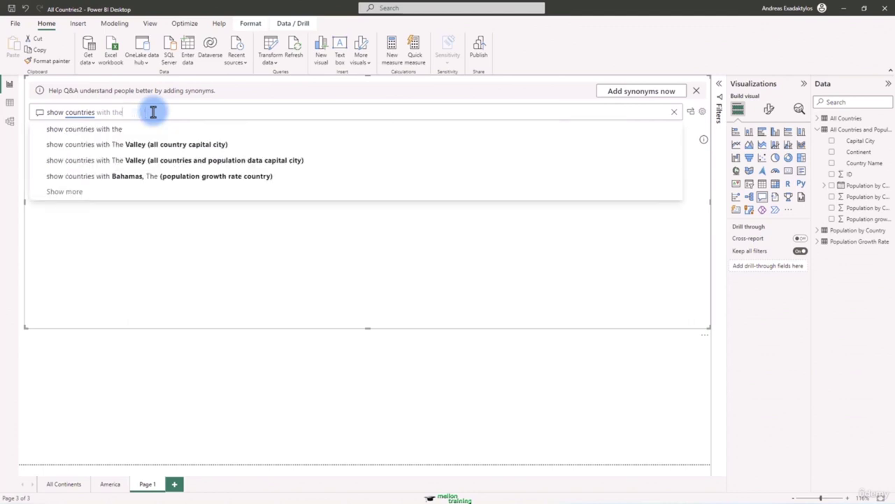
pyautogui.write('p')
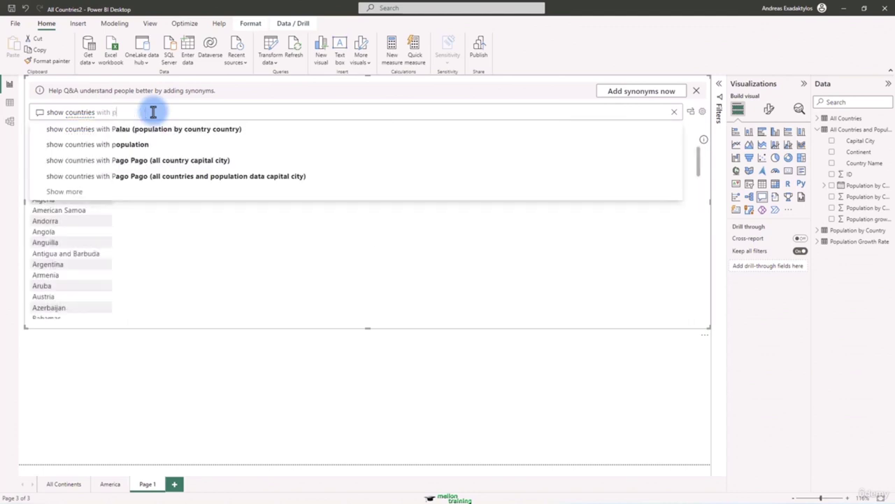
pyautogui.write('opulations')
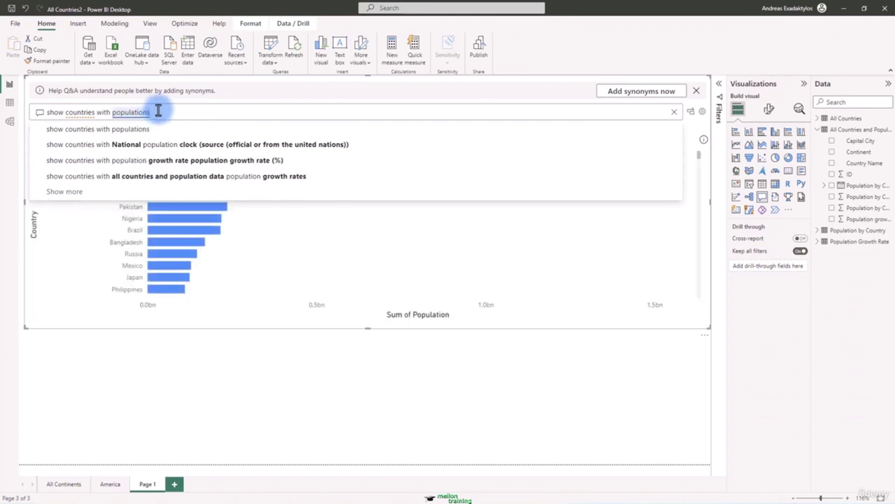
pyautogui.click(76, 316)
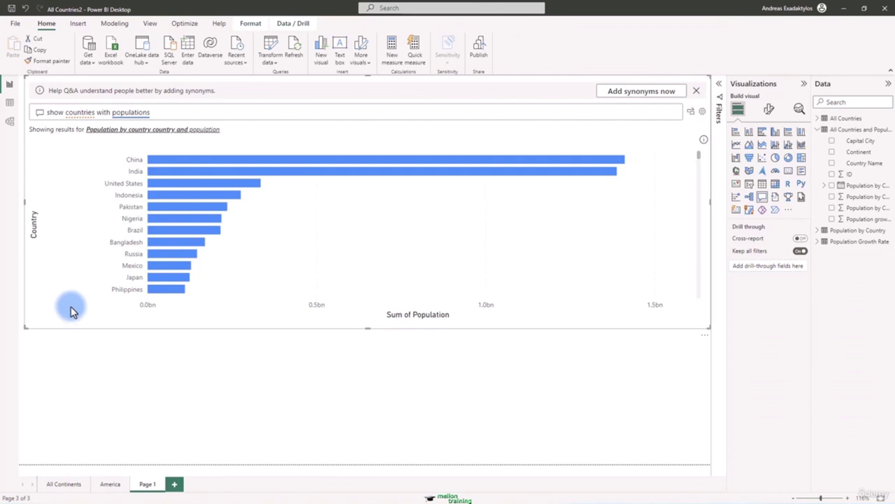
# Step: View the All Continents page, then return to Page 1
pyautogui.click(63, 484)
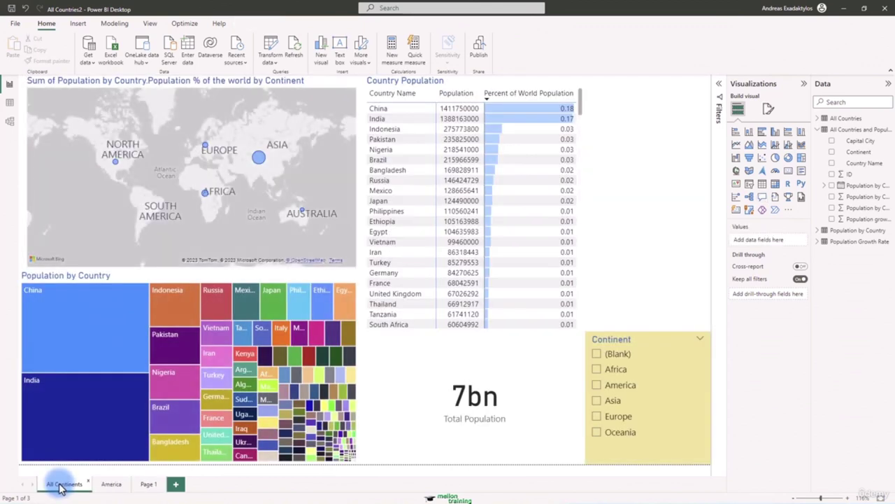
pyautogui.click(150, 485)
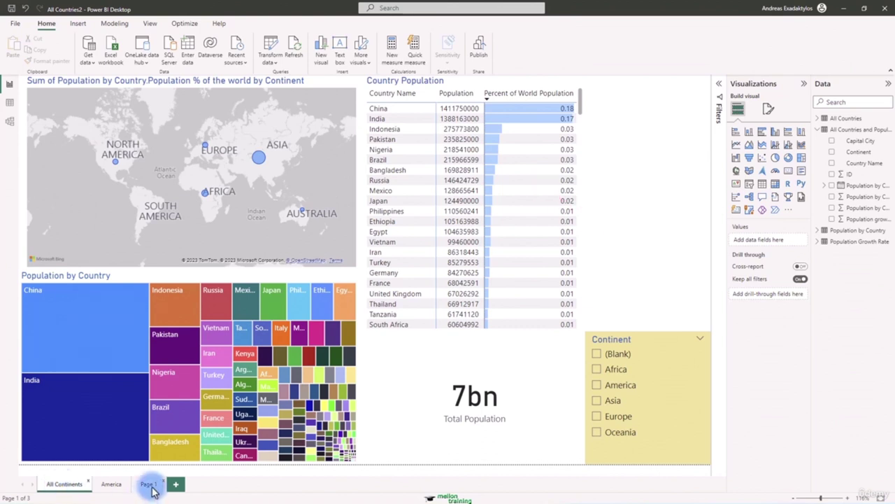
pyautogui.click(150, 485)
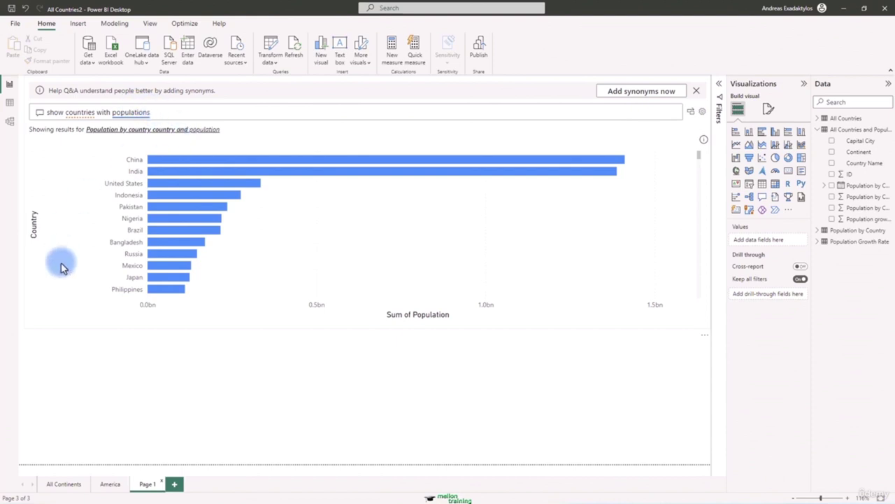
# Step: Select the Q&A visual and inspect the suggestions for "countries" and "populations" in its question
pyautogui.click(381, 331)
pyautogui.moveTo(368, 326)
pyautogui.mouseDown()
pyautogui.moveTo(358, 432)
pyautogui.moveTo(359, 328)
pyautogui.mouseUp()
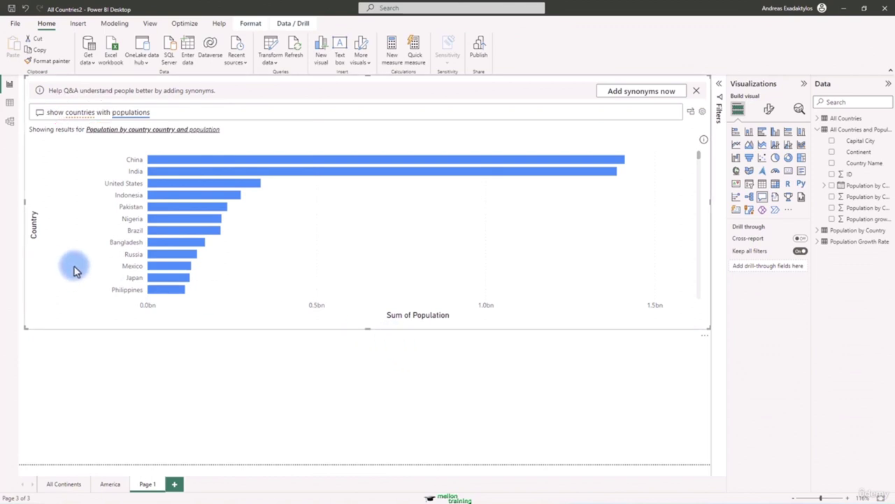
pyautogui.click(77, 115)
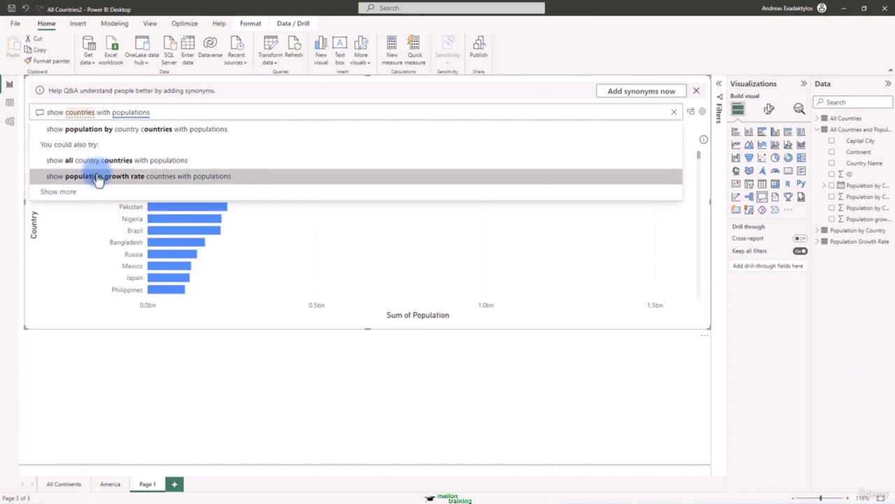
pyautogui.doubleClick(131, 112)
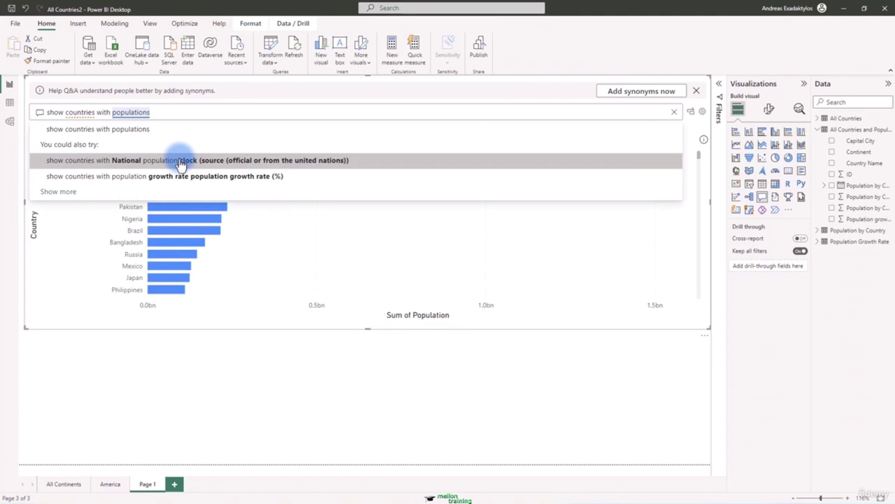
# Step: Ask the Q&A visual to "show countries" and then to "show population"
pyautogui.moveTo(163, 113); pyautogui.dragTo(65, 114)
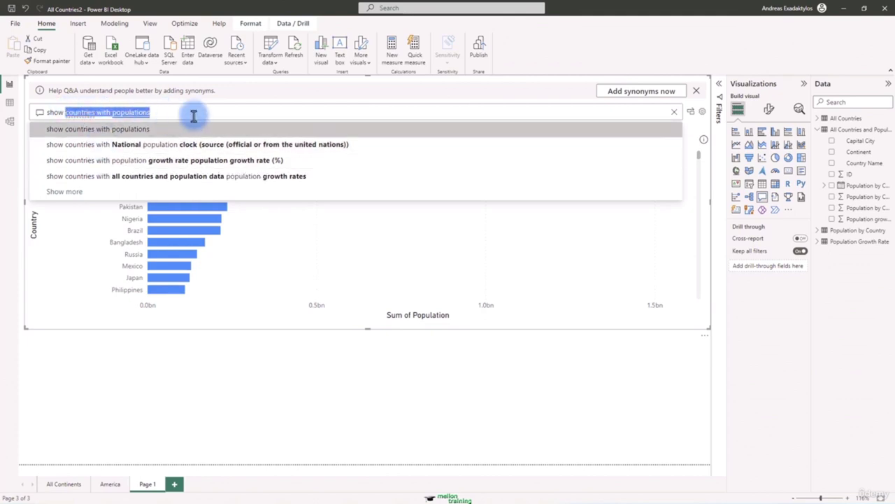
pyautogui.write('countries')
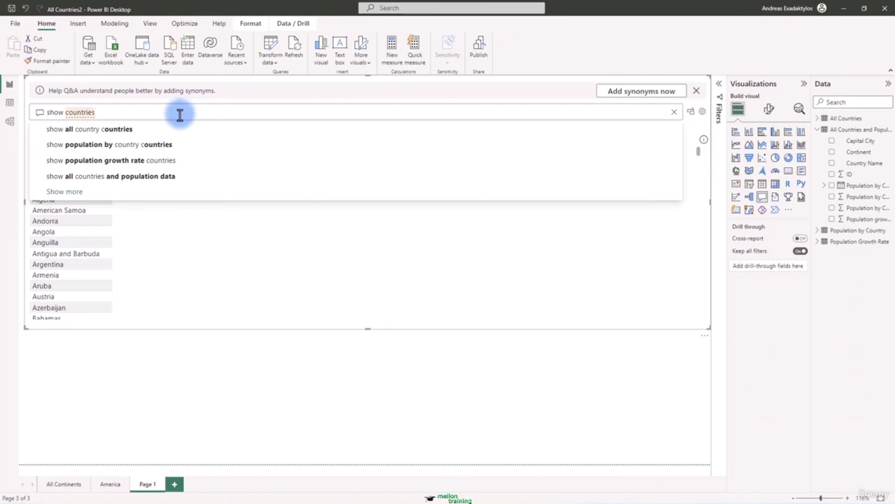
pyautogui.press('BackSpace')
pyautogui.press('BackSpace')
pyautogui.press('BackSpace')
pyautogui.press('BackSpace')
pyautogui.press('BackSpace')
pyautogui.press('BackSpace')
pyautogui.press('BackSpace')
pyautogui.press('BackSpace')
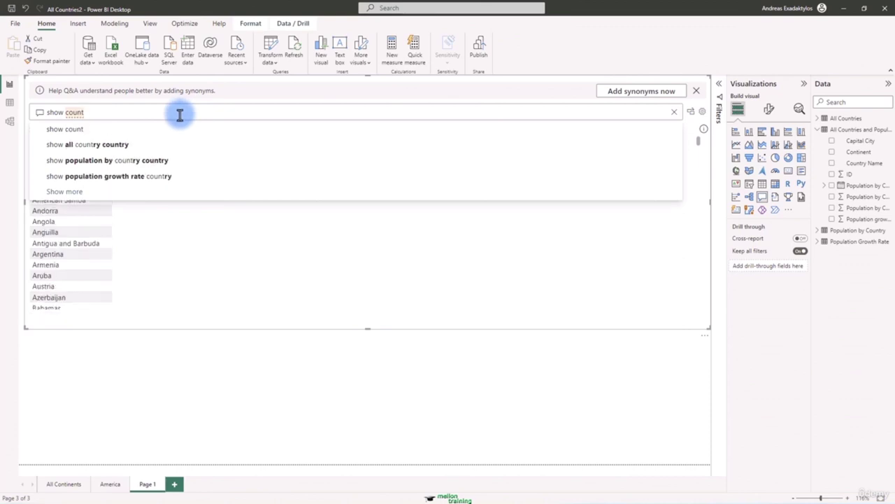
pyautogui.write('population')
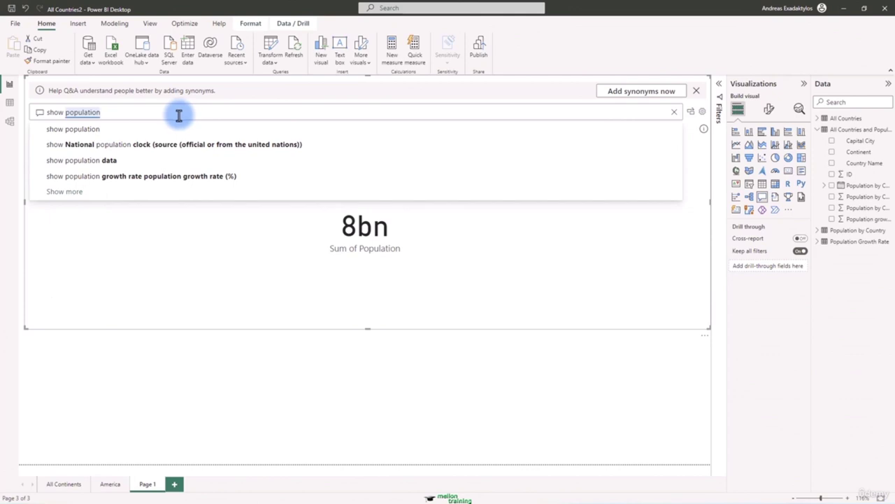
# Step: Try the misspelled question "show pupulate" in the Q&A visual
pyautogui.press('BackSpace')
pyautogui.press('BackSpace')
pyautogui.press('BackSpace')
pyautogui.press('BackSpace')
pyautogui.press('BackSpace')
pyautogui.press('BackSpace')
pyautogui.press('BackSpace')
pyautogui.press('BackSpace')
pyautogui.press('BackSpace')
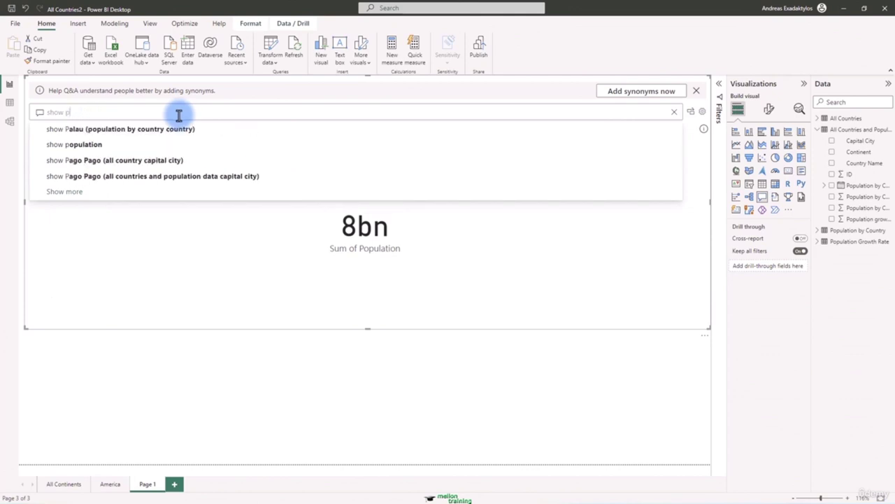
pyautogui.write('upulate')
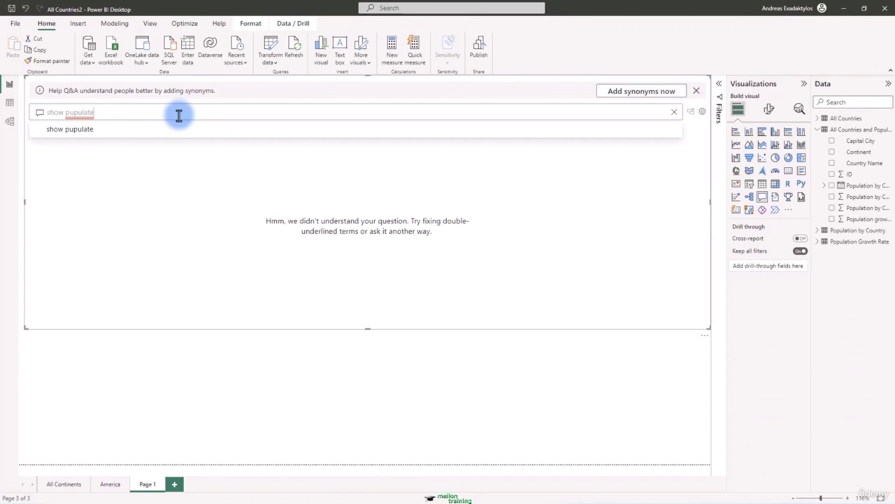
# Step: Replace the Q&A question with "show poplation growth rate by country"
pyautogui.press('BackSpace')
pyautogui.press('BackSpace')
pyautogui.press('BackSpace')
pyautogui.press('BackSpace')
pyautogui.press('BackSpace')
pyautogui.press('BackSpace')
pyautogui.press('BackSpace')
pyautogui.write('oplati')
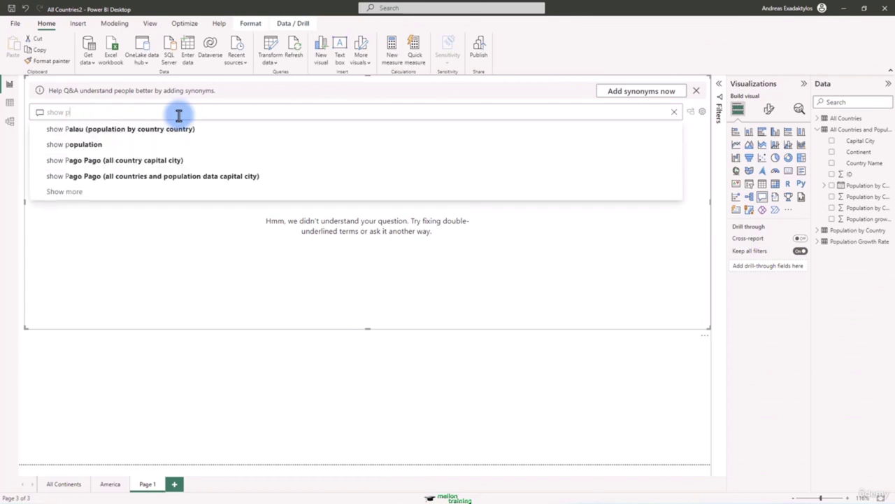
pyautogui.write('on')
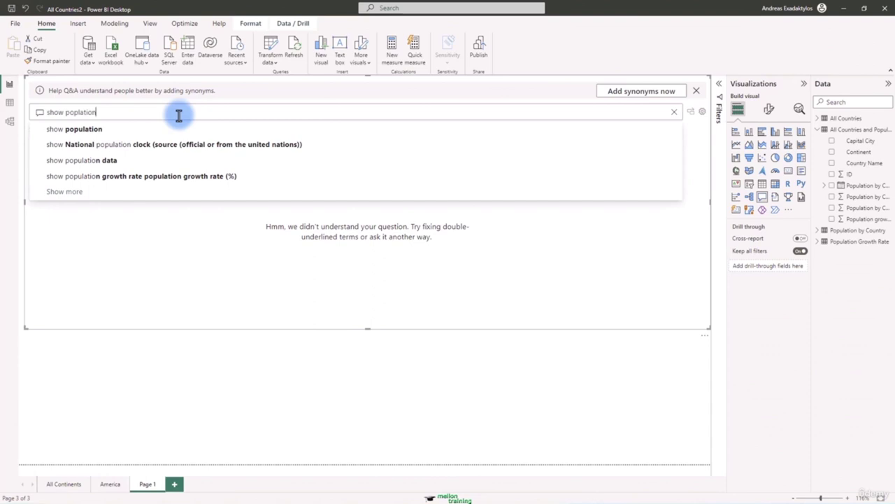
pyautogui.write(' growth')
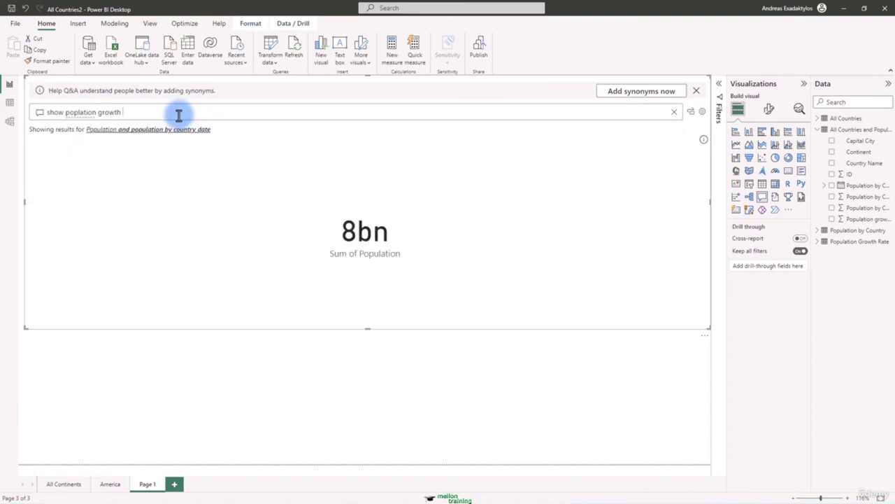
pyautogui.write(' rate by country')
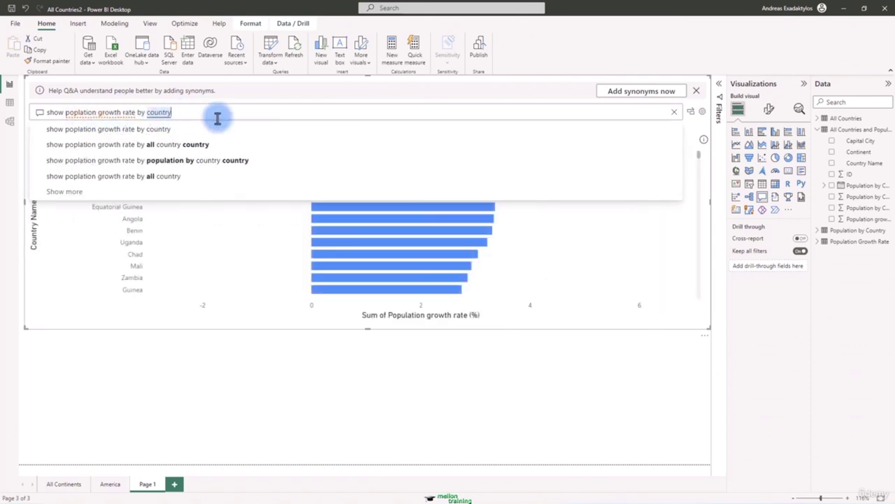
# Step: Correct the misspelled word to "population" in the growth rate question and close the suggestion list
pyautogui.press('Left')
pyautogui.press('Left')
pyautogui.press('Left')
pyautogui.press('Left')
pyautogui.press('Left')
pyautogui.press('Left')
pyautogui.press('Left')
pyautogui.press('Left')
pyautogui.press('Left')
pyautogui.press('Left')
pyautogui.press('Left')
pyautogui.press('Left')
pyautogui.press('Left')
pyautogui.press('Left')
pyautogui.press('Left')
pyautogui.press('Left')
pyautogui.press('Left')
pyautogui.press('Left')
pyautogui.press('Left')
pyautogui.press('Left')
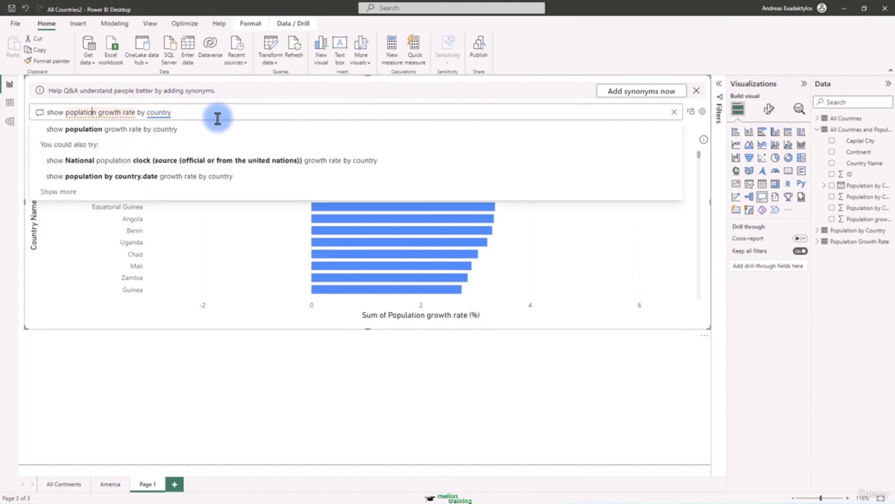
pyautogui.write('u')
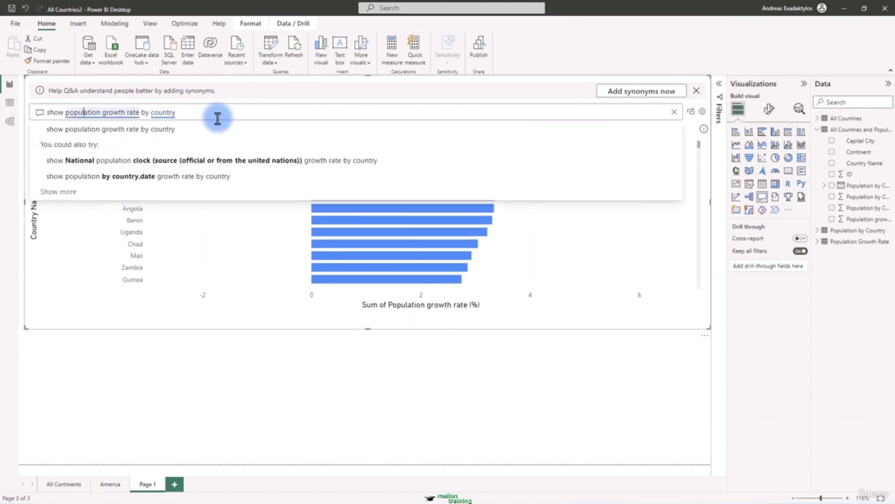
pyautogui.press('End')
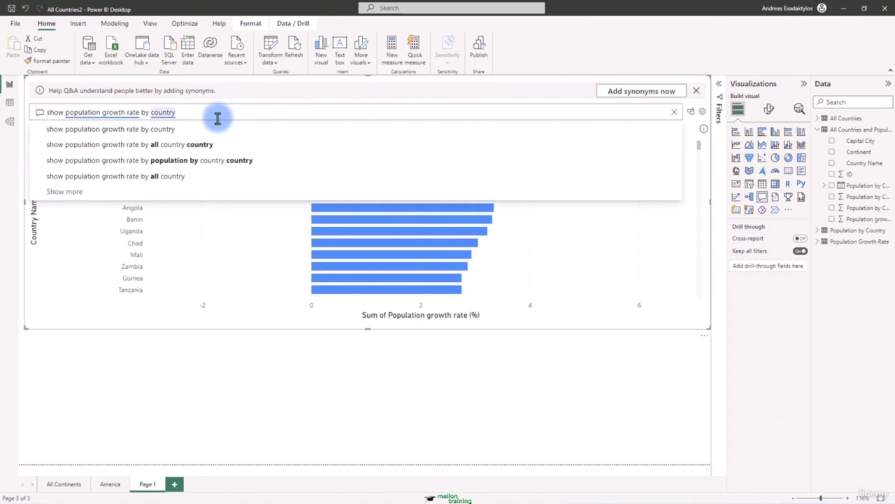
pyautogui.click(76, 315)
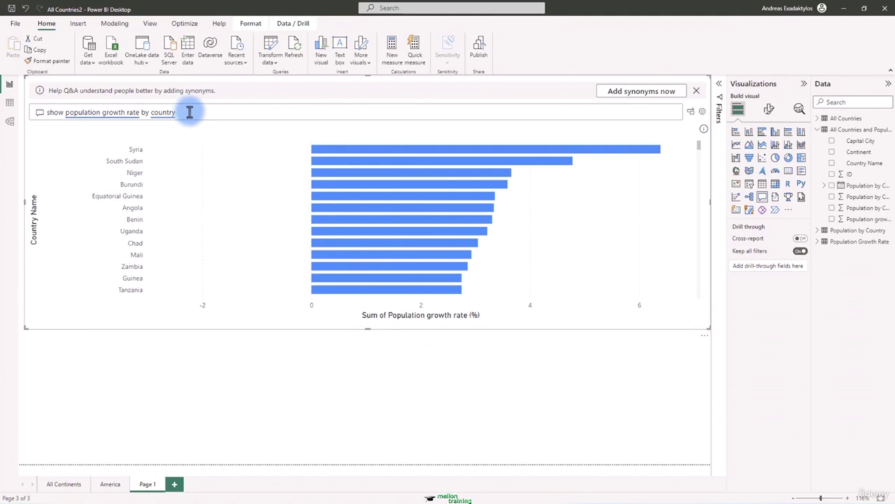
# Step: Replace the Q&A question with "show growth rate for all countries" and close the suggestion list
pyautogui.moveTo(189, 112); pyautogui.dragTo(65, 115)
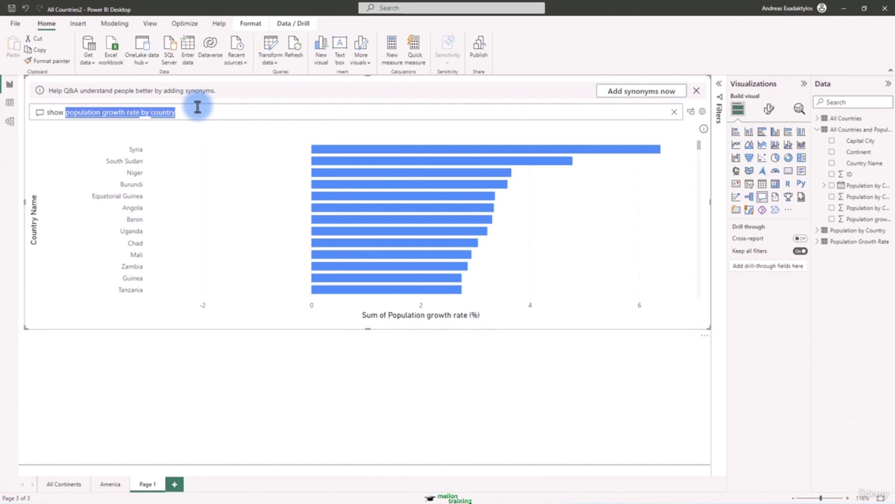
pyautogui.write('growth')
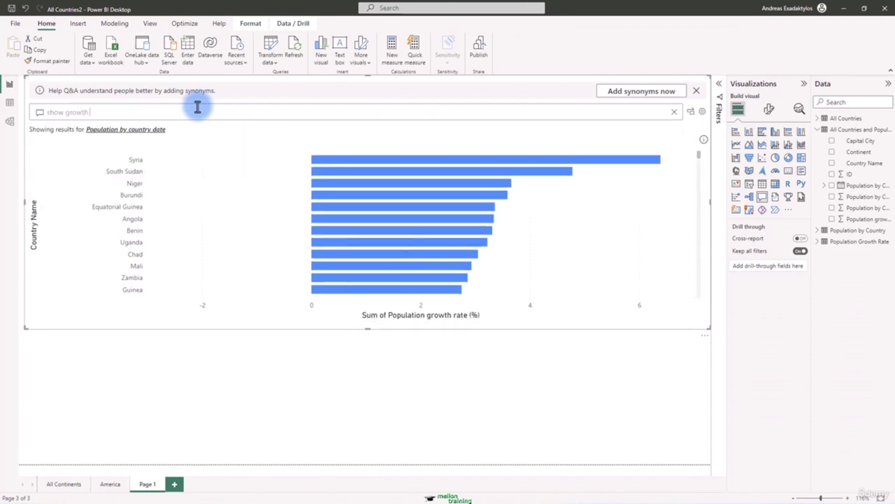
pyautogui.write(' rate')
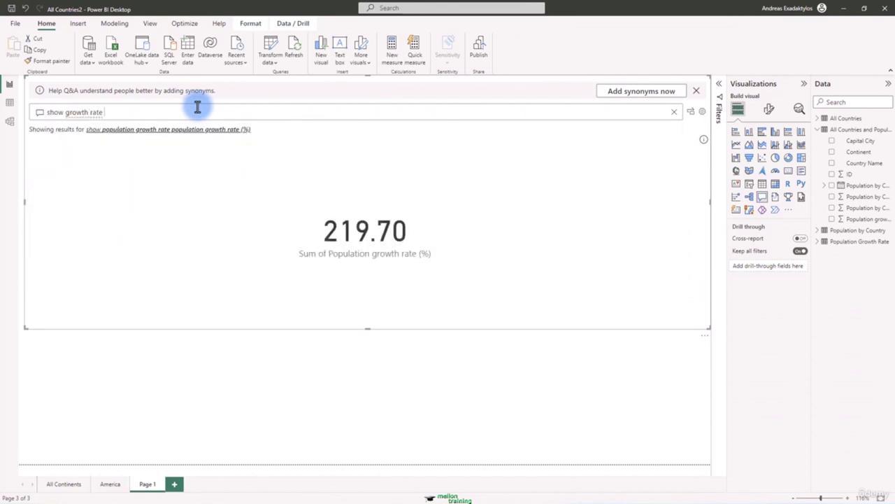
pyautogui.write(' for')
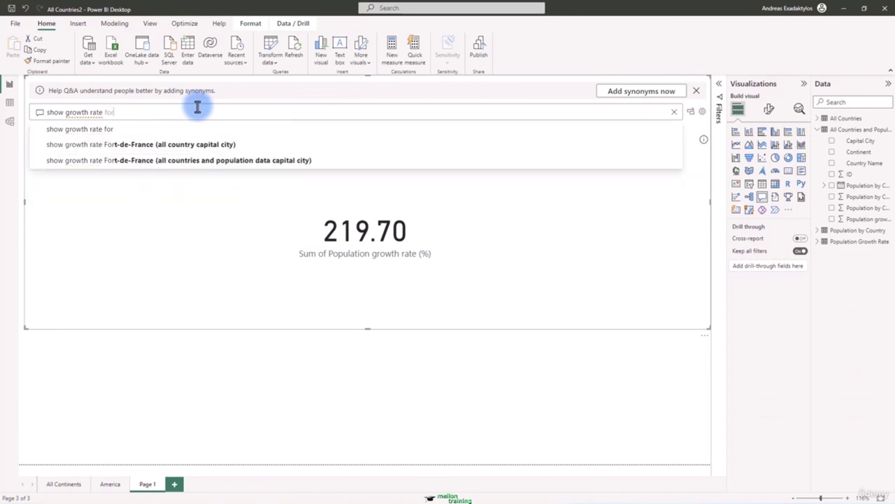
pyautogui.write(' all countries')
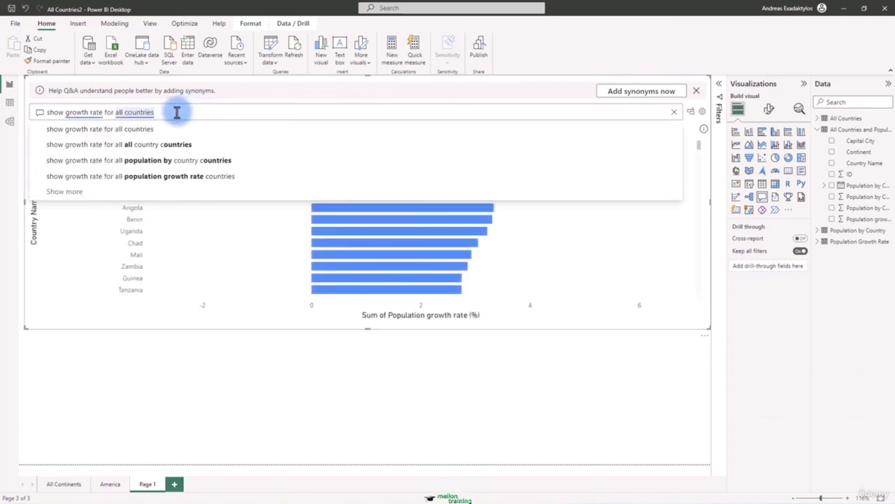
pyautogui.press('Return')
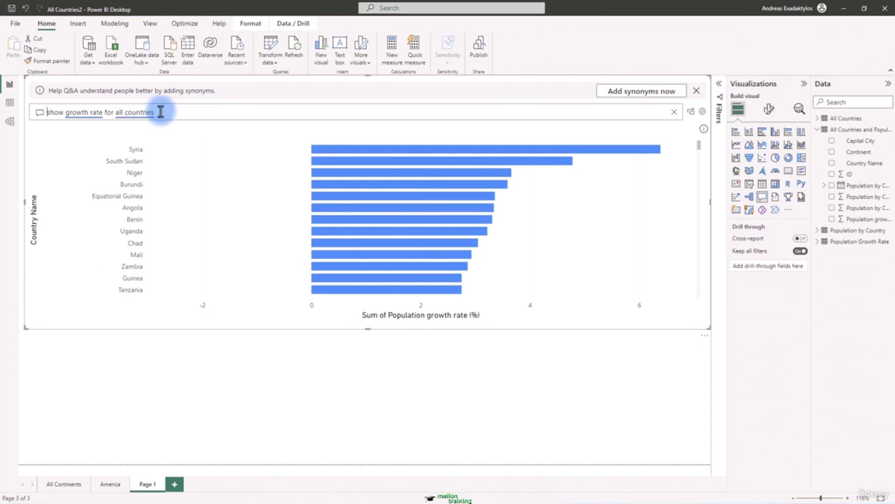
# Step: Misspell "countries" as "counties" in the Q&A question, check the suggestion offered for the term and restore the spelling
pyautogui.press('Left')
pyautogui.press('Left')
pyautogui.press('Left')
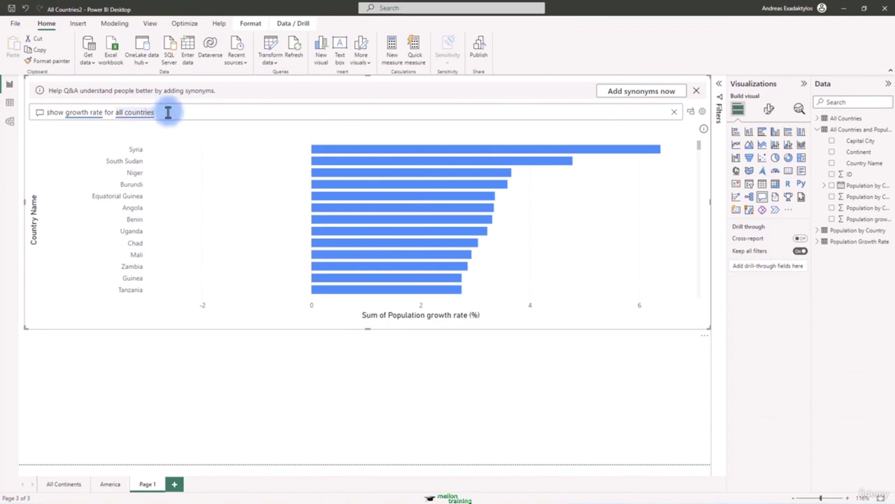
pyautogui.press('BackSpace')
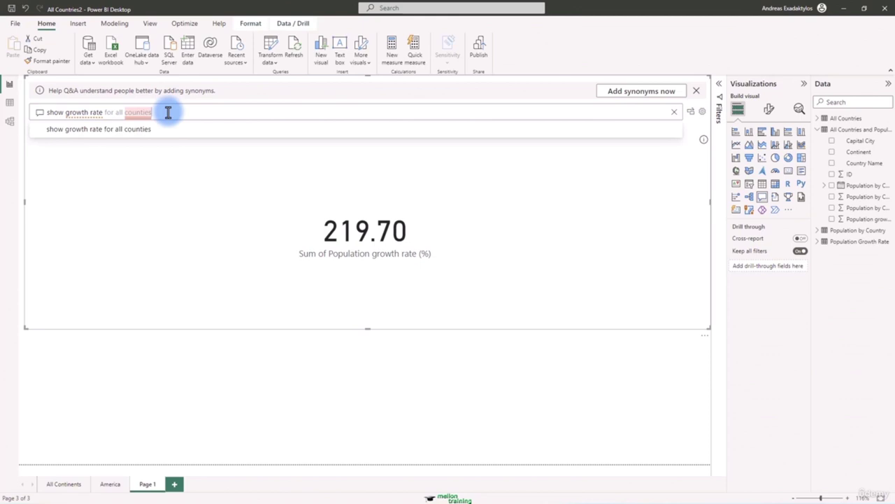
pyautogui.click(137, 114)
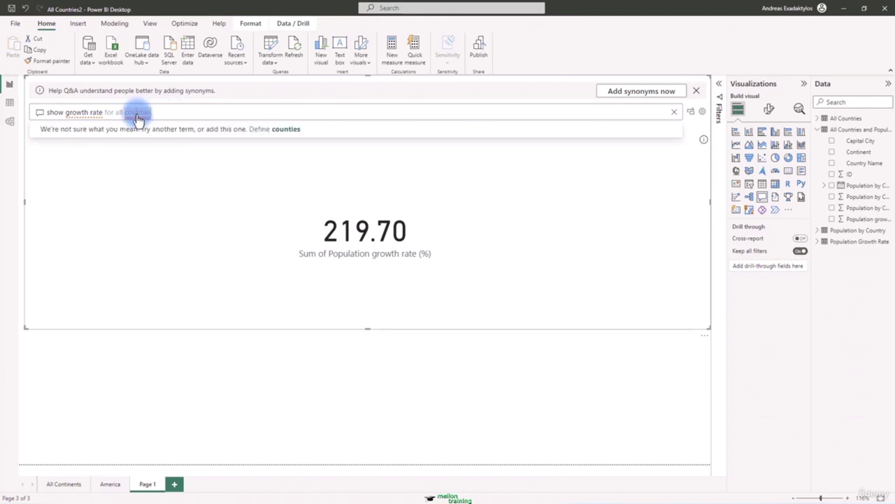
pyautogui.click(167, 114)
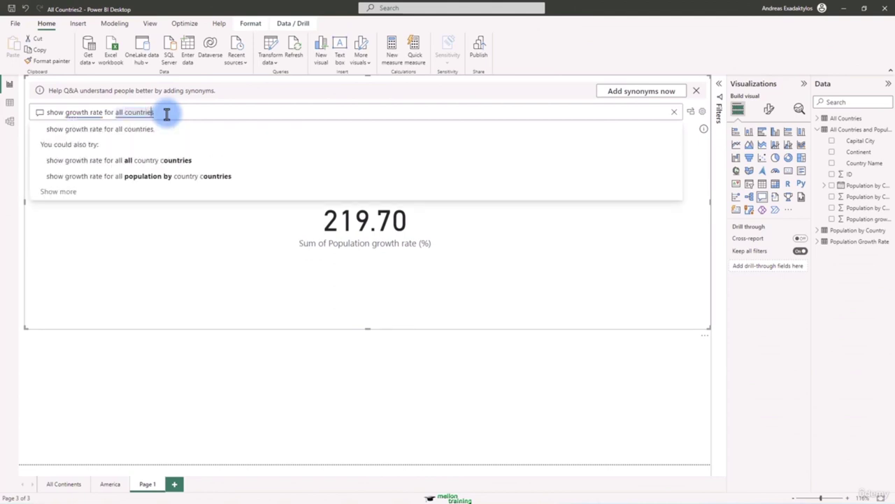
# Step: Ask the Q&A visual to "show sales"
pyautogui.moveTo(166, 114); pyautogui.dragTo(64, 113)
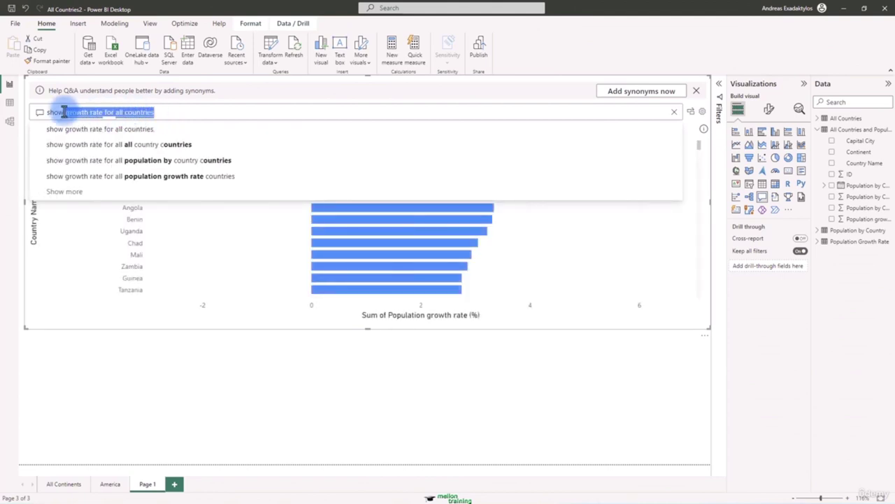
pyautogui.write('sales')
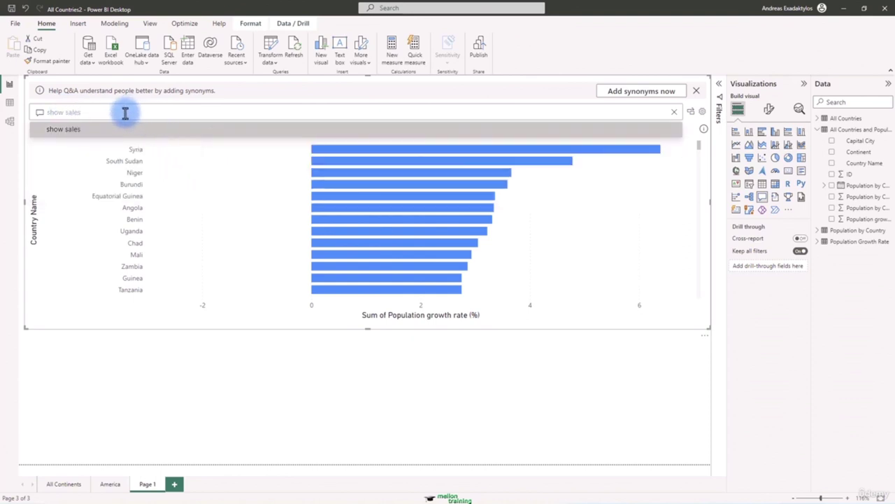
pyautogui.click(84, 133)
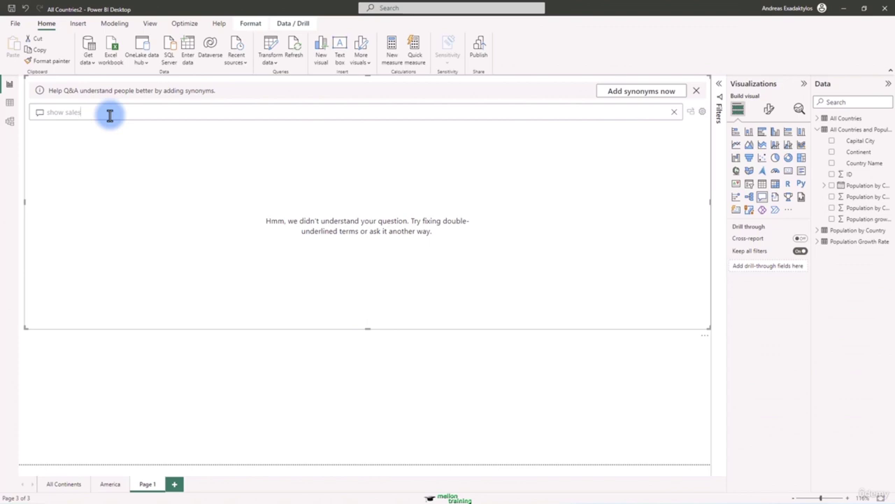
# Step: Replace the Q&A question with "count all countries" and close the suggestion list
pyautogui.moveTo(60, 110); pyautogui.dragTo(104, 110)
pyautogui.write('count all countries')
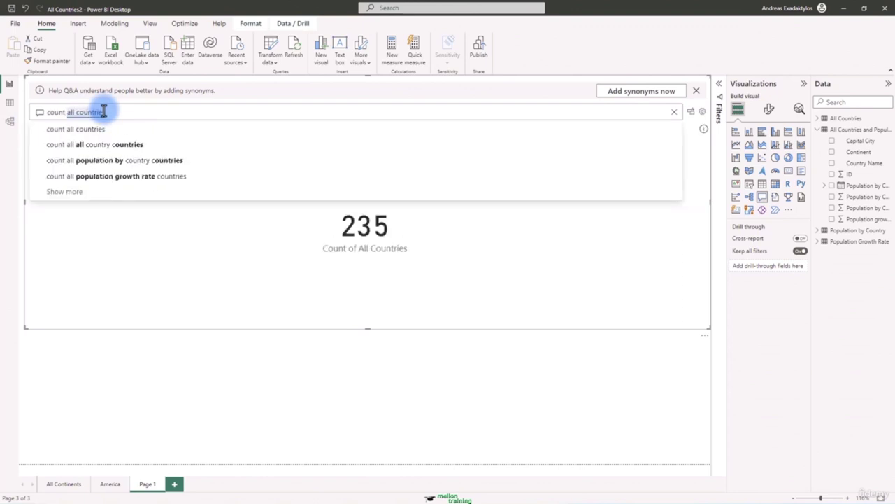
pyautogui.click(82, 264)
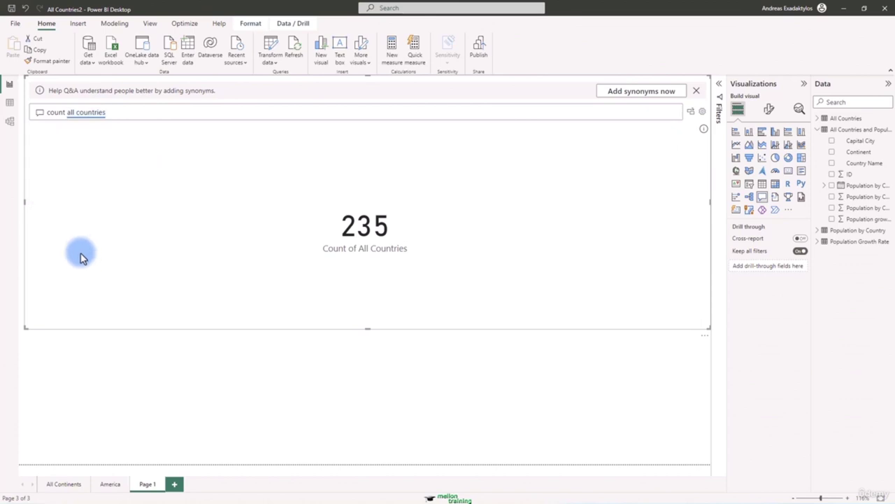
# Step: Extend the Q&A question to "count all countries with gowth rate below zero" and dismiss the suggestions
pyautogui.click(118, 113)
pyautogui.write('with G')
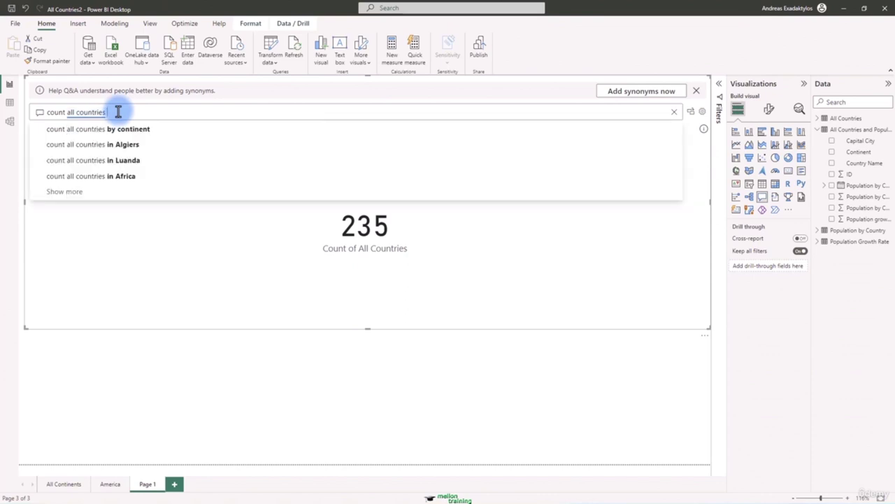
pyautogui.write('rowth')
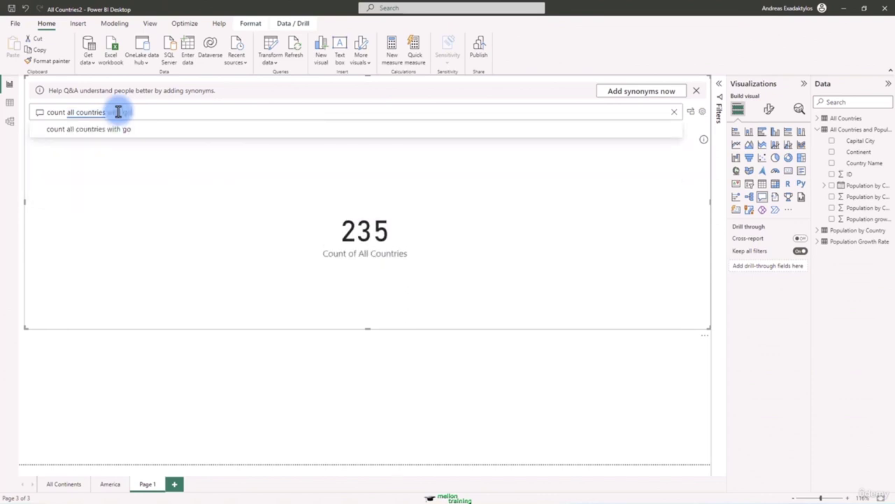
pyautogui.write(' rate ')
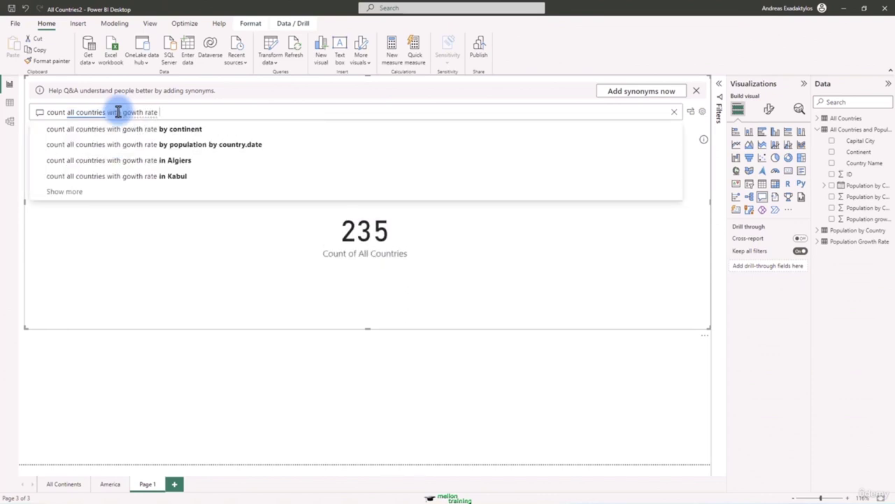
pyautogui.write('below zero')
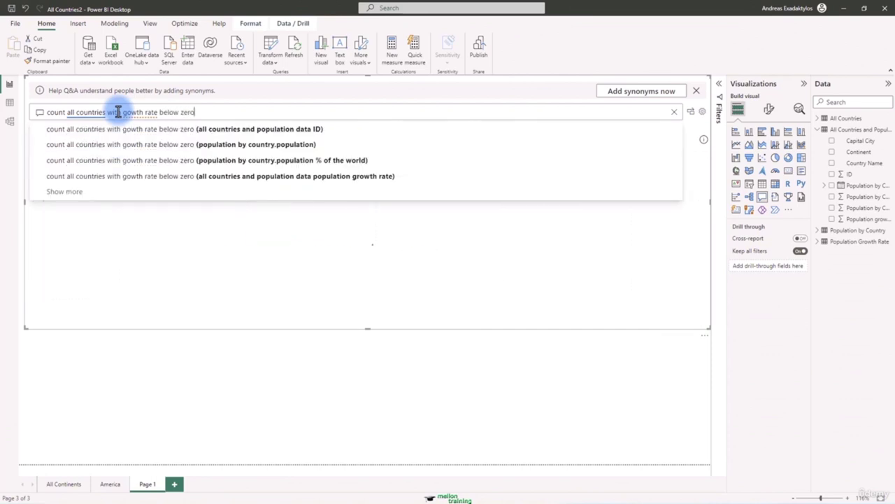
pyautogui.click(132, 257)
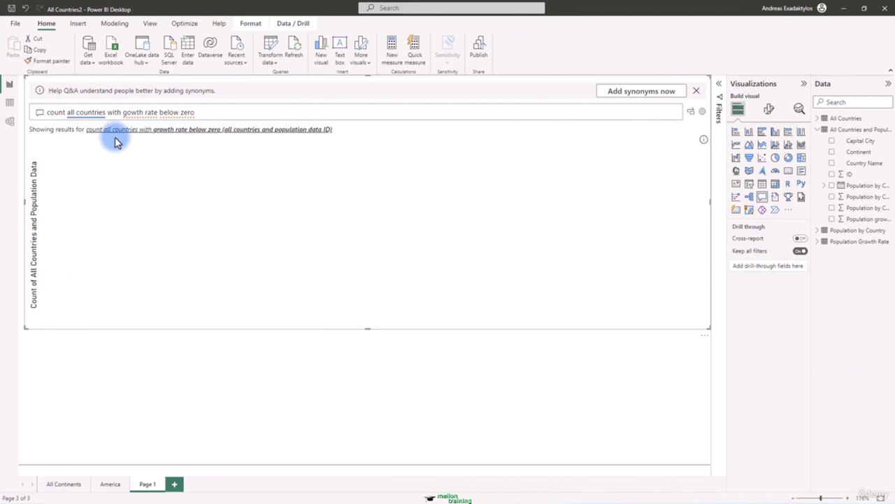
# Step: Correct "gowth" to "growth" in the Q&A question that counts countries and close the suggestion list
pyautogui.click(193, 113)
pyautogui.press('Left')
pyautogui.press('Left')
pyautogui.press('Left')
pyautogui.press('Left')
pyautogui.press('Left')
pyautogui.press('Left')
pyautogui.press('Left')
pyautogui.press('Left')
pyautogui.press('Left')
pyautogui.press('Left')
pyautogui.press('Left')
pyautogui.press('Left')
pyautogui.press('Left')
pyautogui.press('Left')
pyautogui.press('Left')
pyautogui.press('Left')
pyautogui.press('Left')
pyautogui.press('Left')
pyautogui.press('Left')
pyautogui.press('Left')
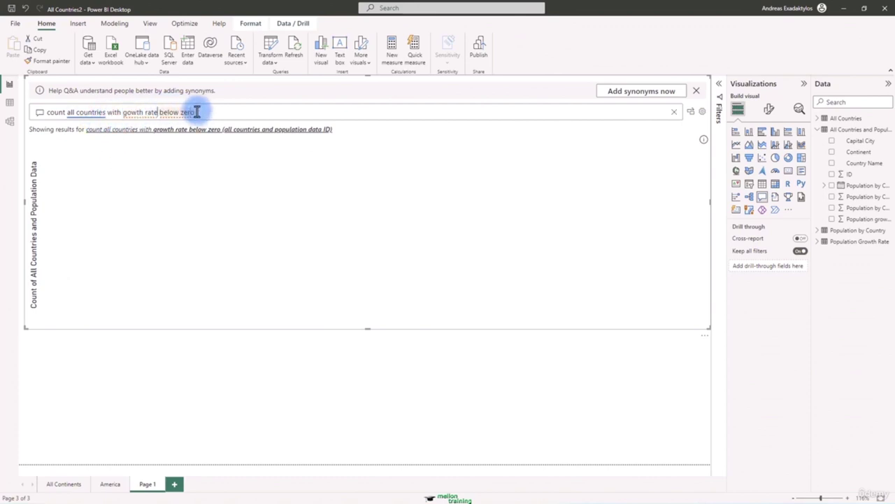
pyautogui.write('r')
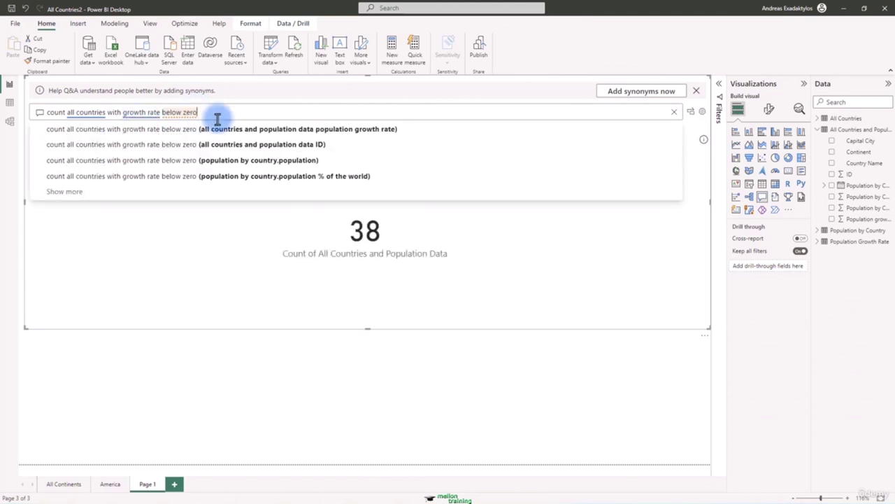
pyautogui.click(136, 271)
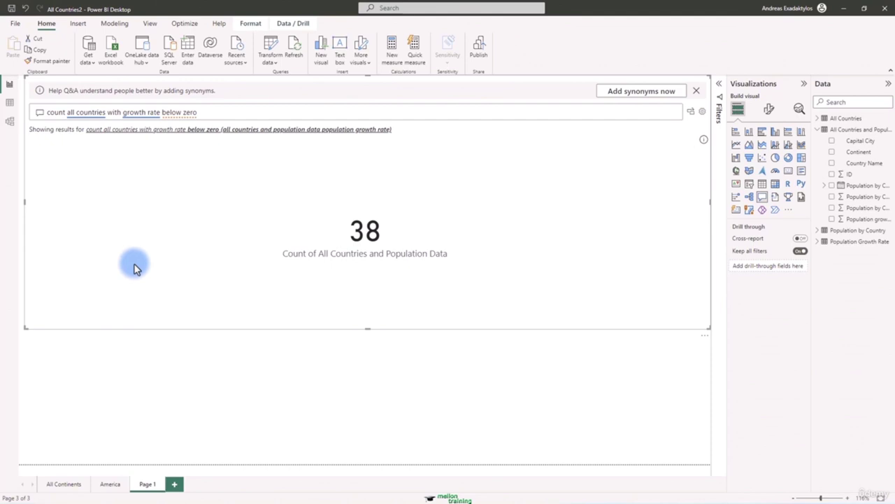
# Step: Change the Q&A question to "list all countries with growth rate below zero"
pyautogui.click(62, 114)
pyautogui.press('BackSpace')
pyautogui.press('BackSpace')
pyautogui.press('BackSpace')
pyautogui.press('BackSpace')
pyautogui.press('BackSpace')
pyautogui.write('list')
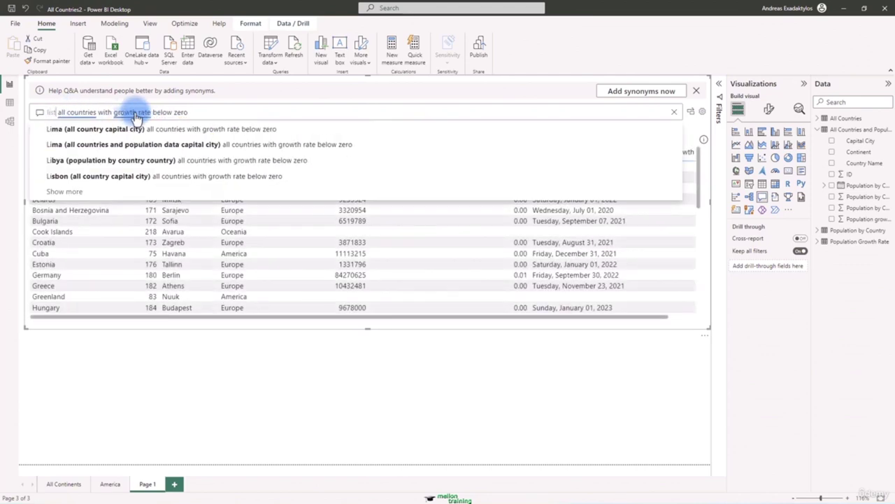
pyautogui.click(84, 364)
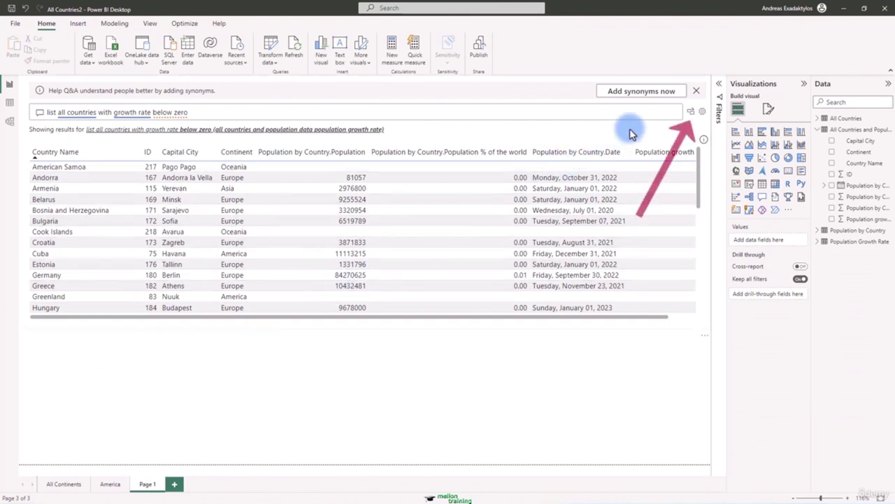
# Step: Turn the Q&A result into a standard table visual and delete it from the page
pyautogui.click(691, 114)
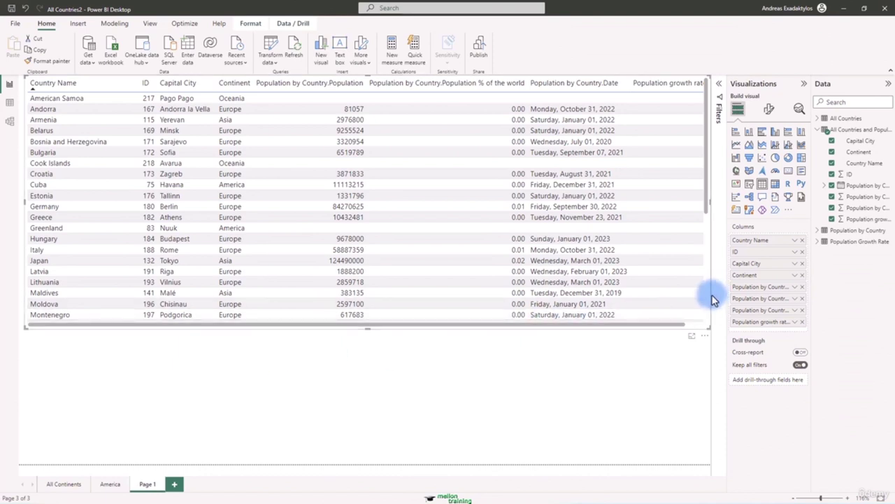
pyautogui.press('Delete')
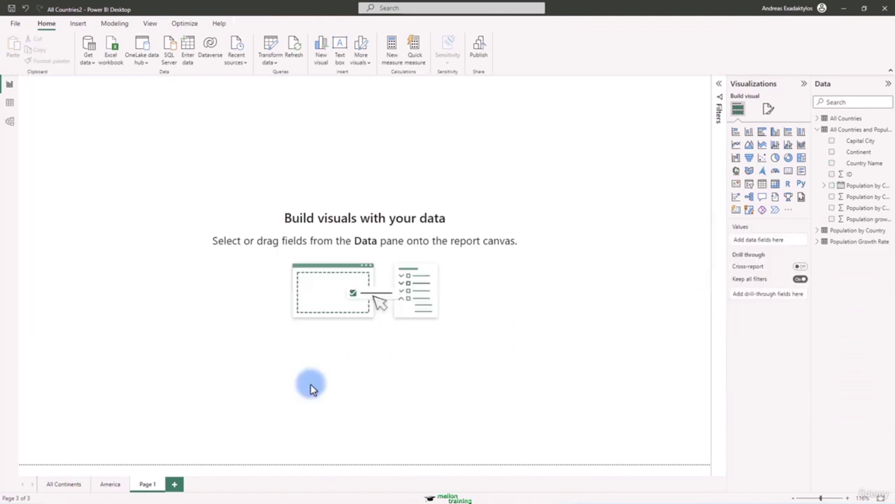
# Step: Rename the report page Page 1 as "Q&A"
pyautogui.doubleClick(149, 484)
pyautogui.write('O')
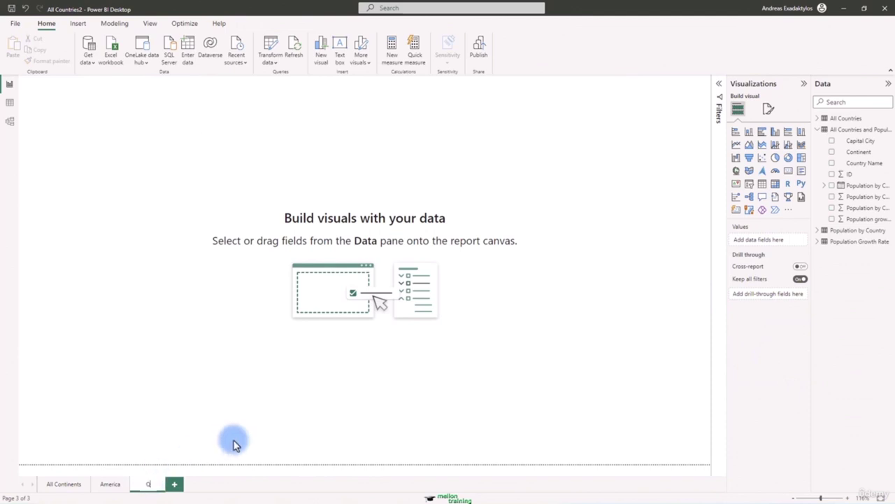
pyautogui.write('&A')
pyautogui.press('Return')
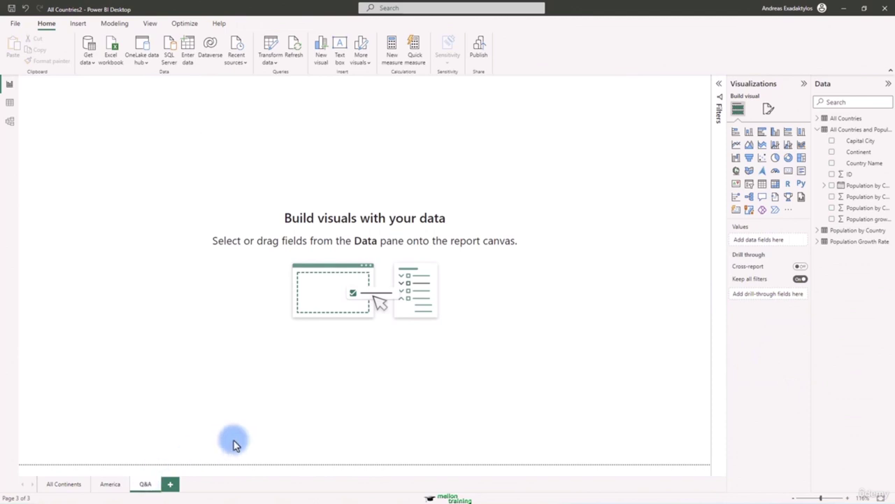
# Step: Add a new Q&A visual to the empty page and widen it across the full page width
pyautogui.click(762, 196)
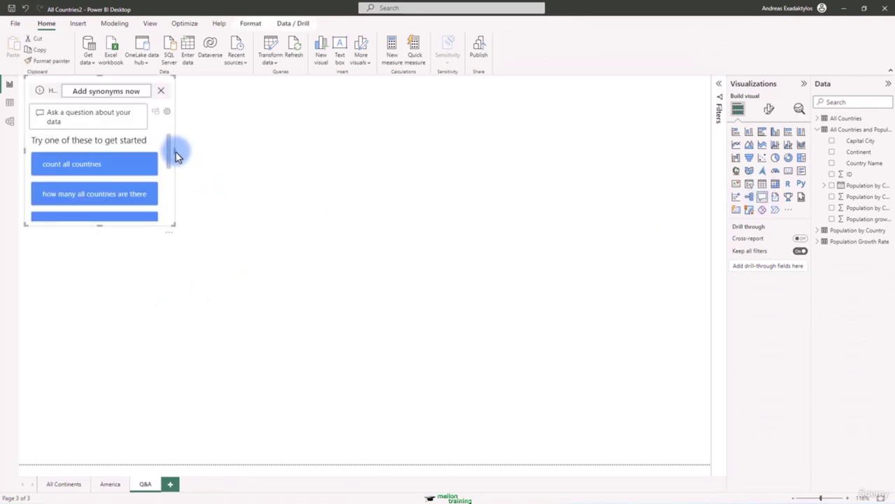
pyautogui.moveTo(175, 152); pyautogui.dragTo(711, 173)
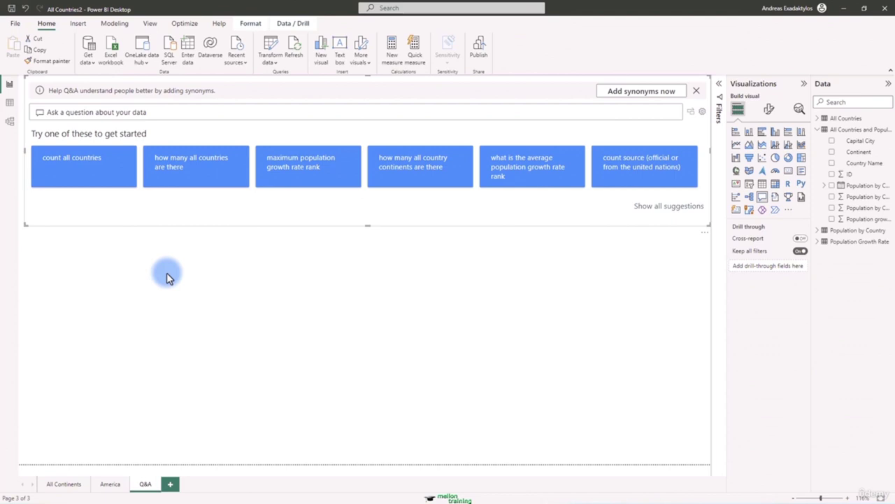
# Step: Open the field synonyms in the Q&A setup and switch America's inclusion in Q&A on and back off
pyautogui.click(702, 111)
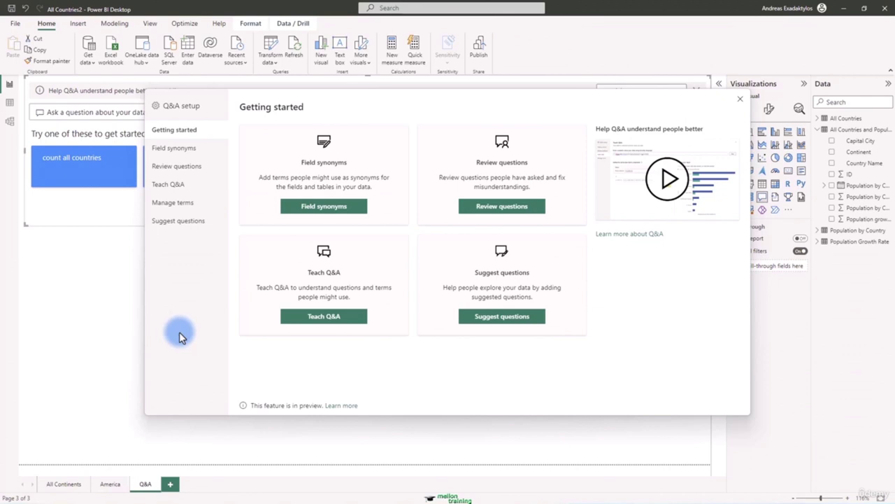
pyautogui.click(314, 206)
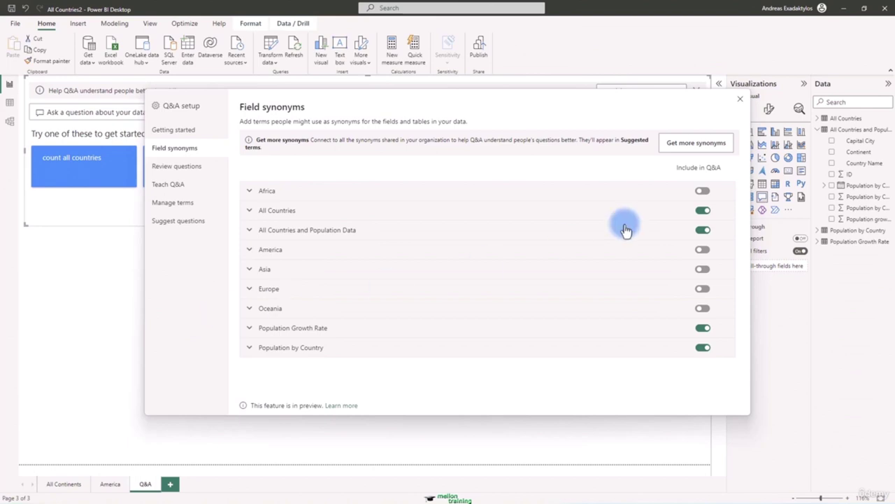
pyautogui.click(702, 249)
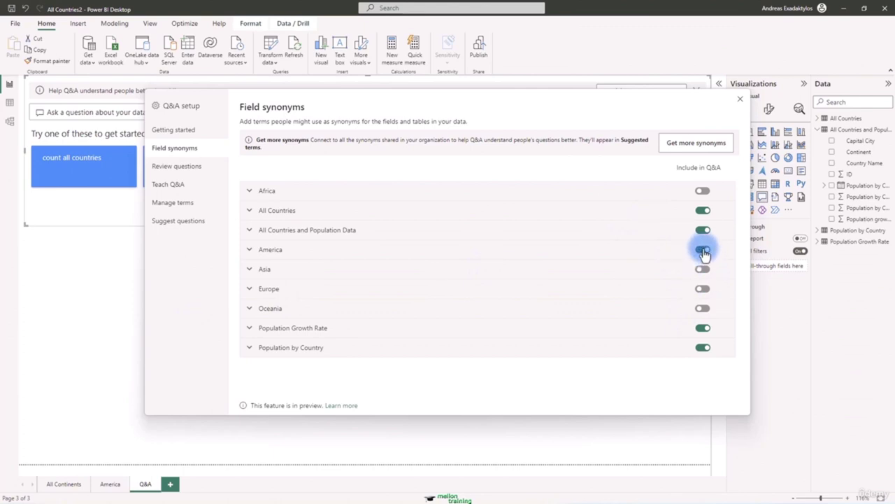
pyautogui.click(703, 250)
# Step: Expand the All Countries table in the field synonyms and examine its fields' terms and suggested terms
pyautogui.click(250, 210)
pyautogui.scroll(-2, 245, 319)
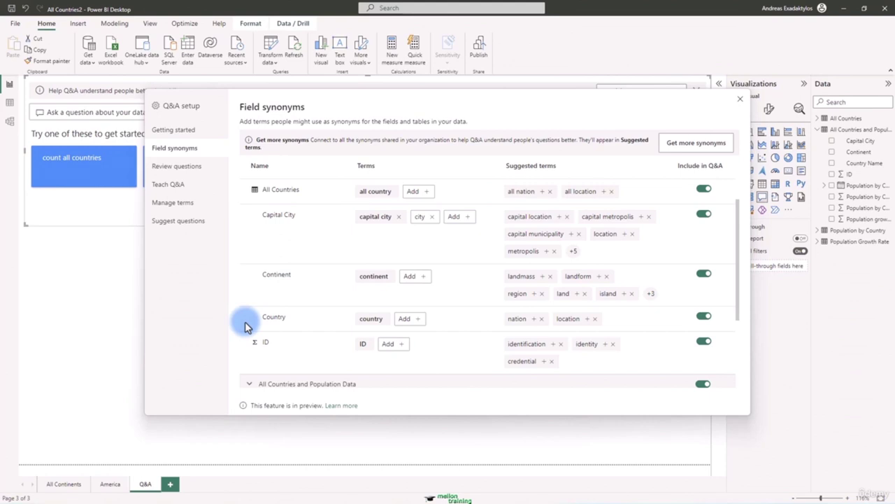
# Step: Expand the All Countries and Population Data table in the field synonyms and examine its terms and suggested terms
pyautogui.scroll(-3, 252, 343)
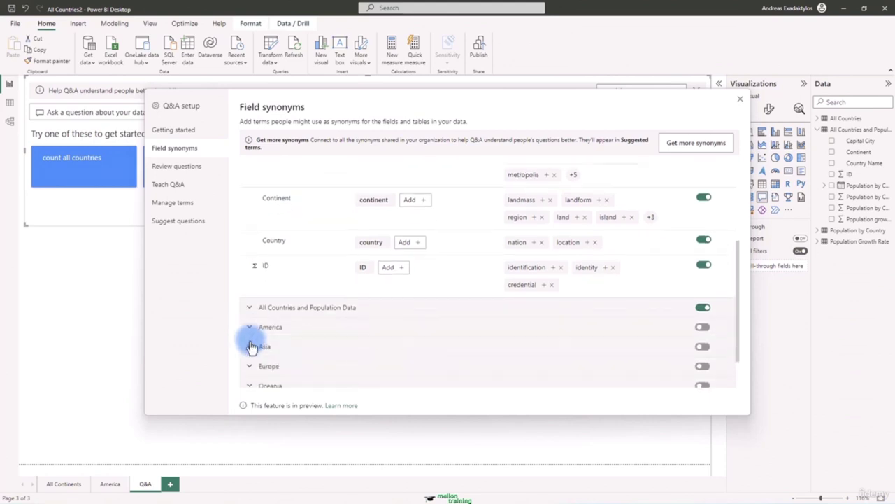
pyautogui.click(247, 261)
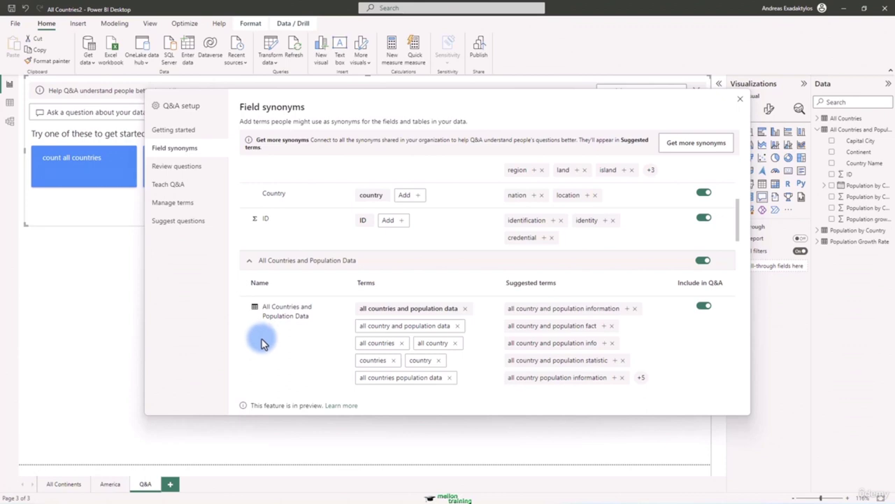
pyautogui.scroll(5, 266, 350)
pyautogui.scroll(-2, 274, 368)
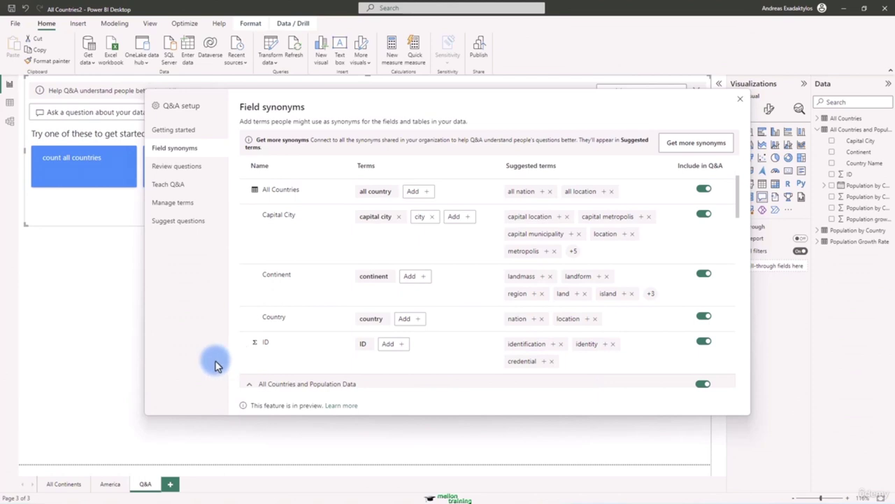
# Step: Look through the Review questions, Teach Q&A and Manage terms sections of the Q&A setup
pyautogui.click(177, 167)
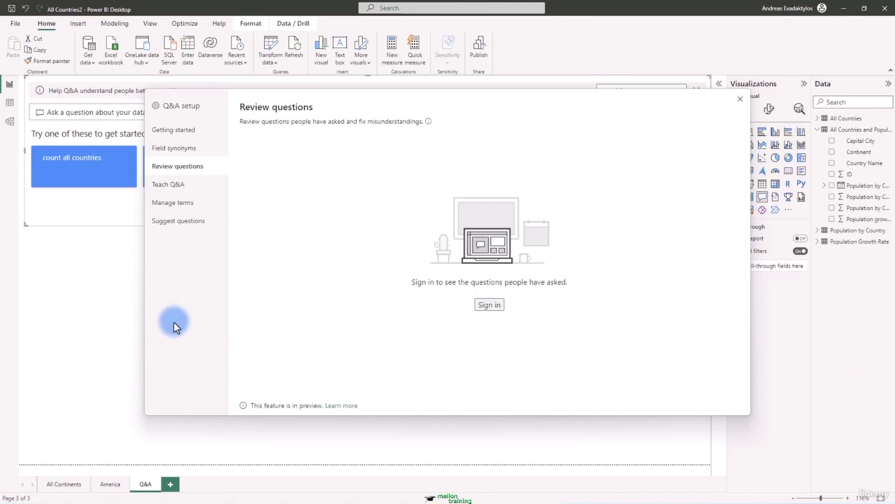
pyautogui.click(168, 185)
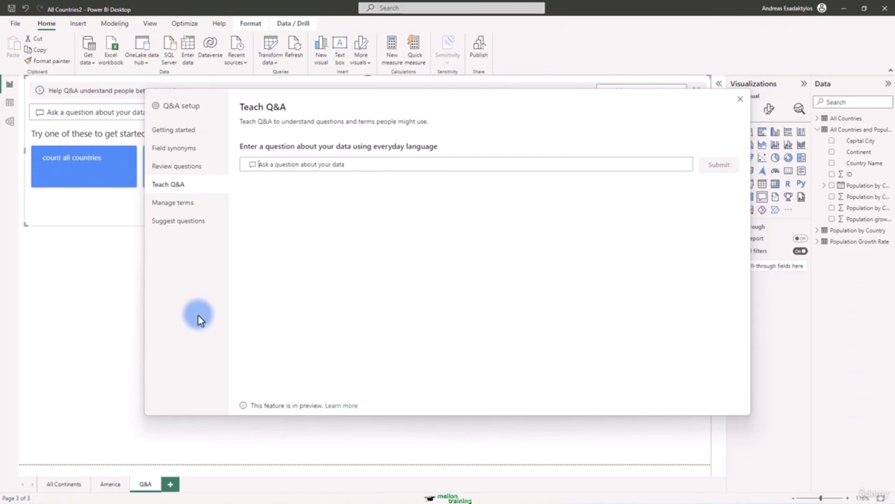
pyautogui.click(177, 202)
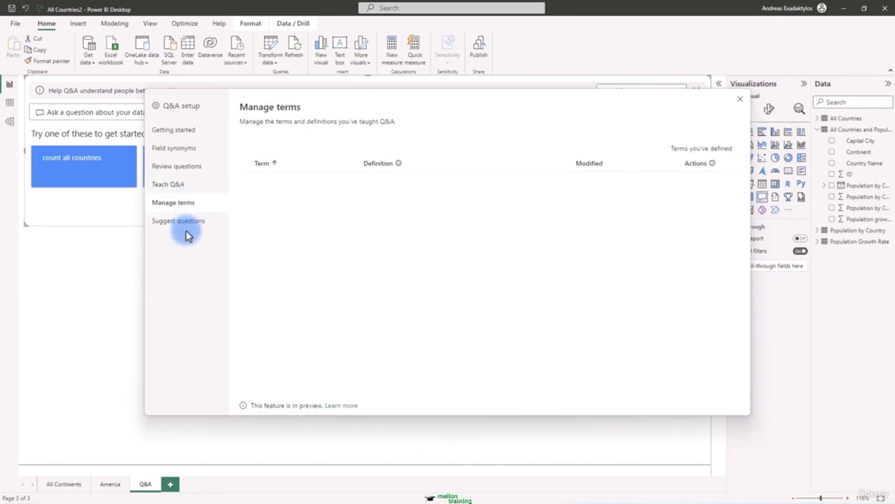
# Step: Add and save the suggested question "countries with the highest growth rates" in the Q&A setup and run it in the visual
pyautogui.click(183, 222)
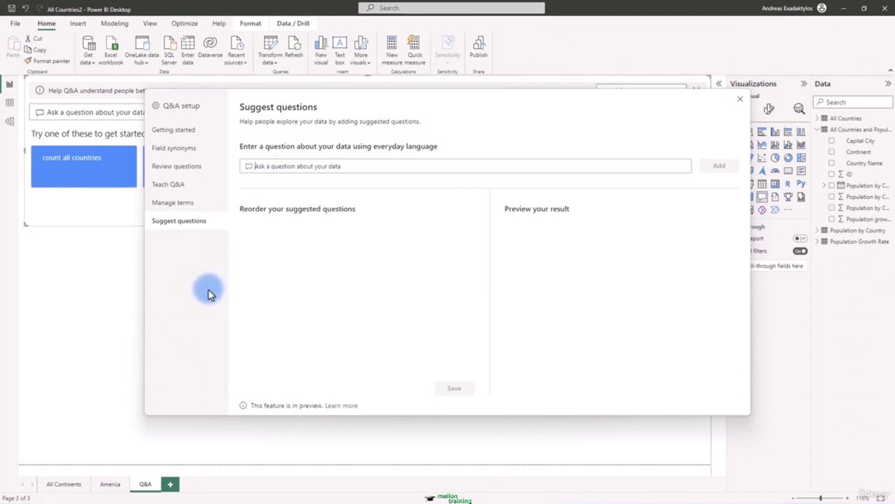
pyautogui.write('coun')
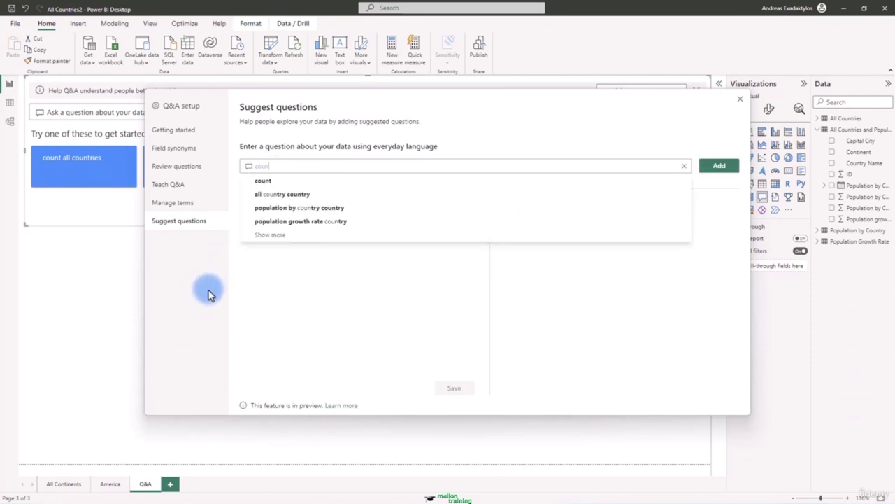
pyautogui.write('tries with')
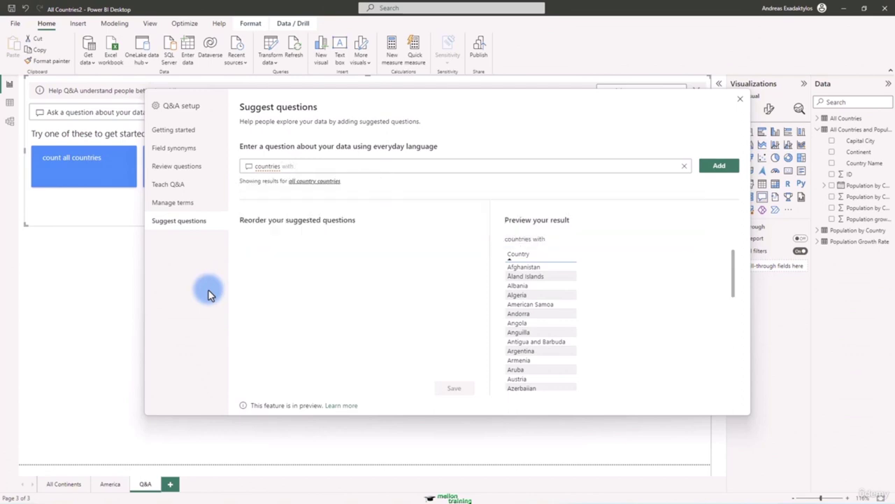
pyautogui.write(' the highest')
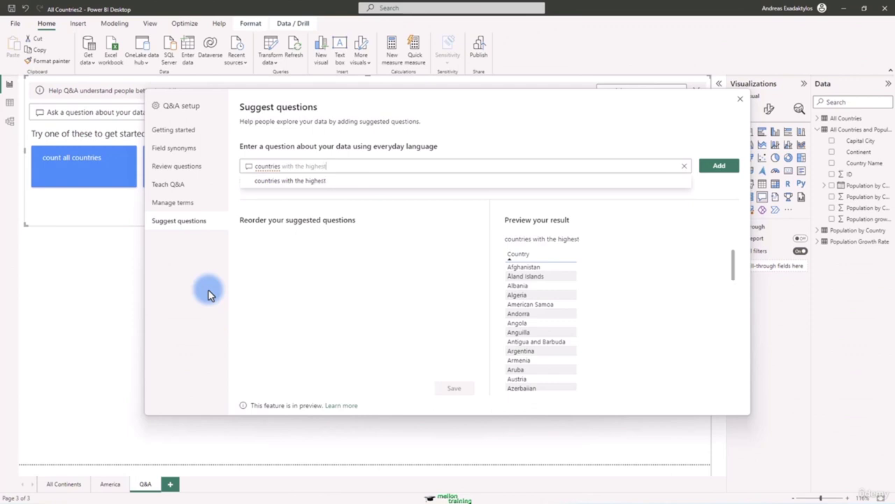
pyautogui.write(' growth')
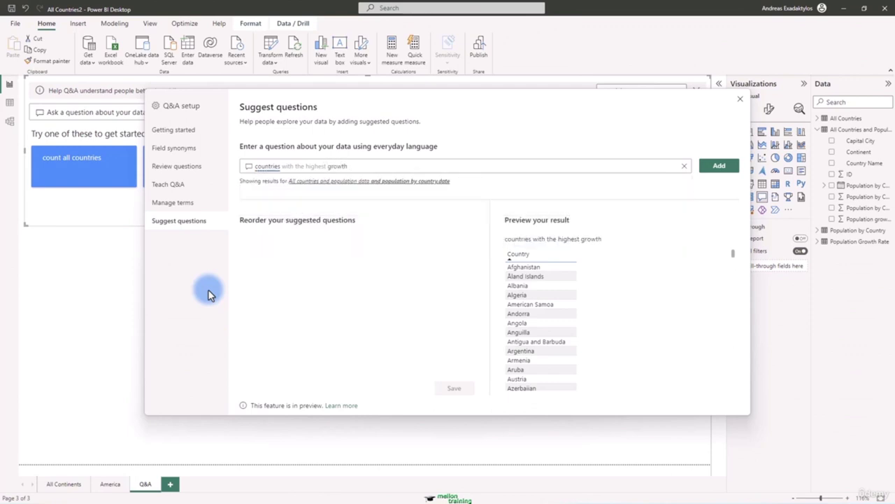
pyautogui.write(' rates')
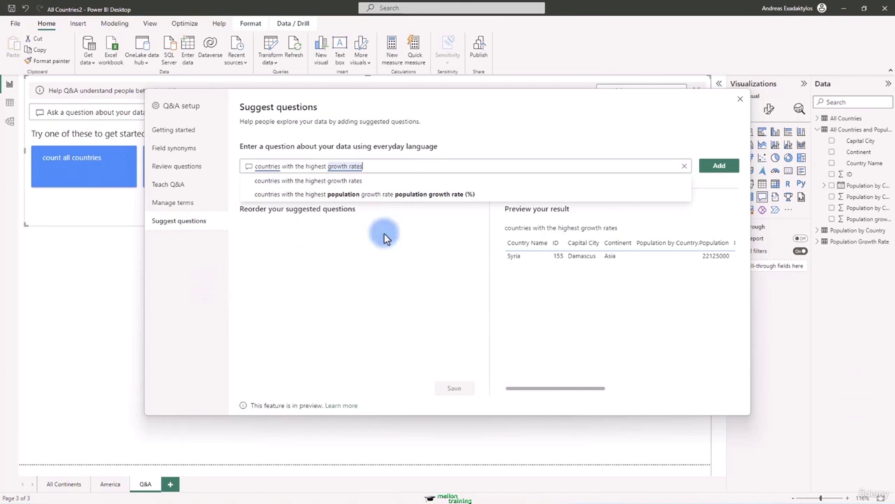
pyautogui.click(718, 171)
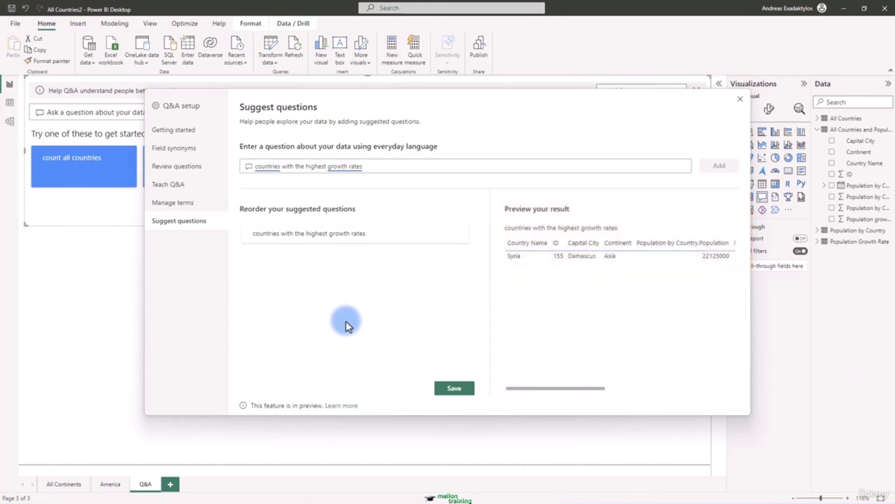
pyautogui.click(443, 389)
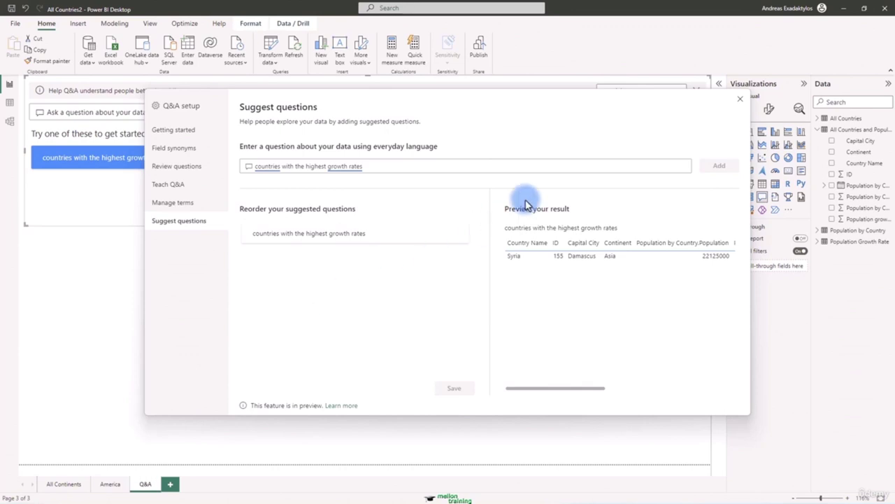
pyautogui.click(741, 98)
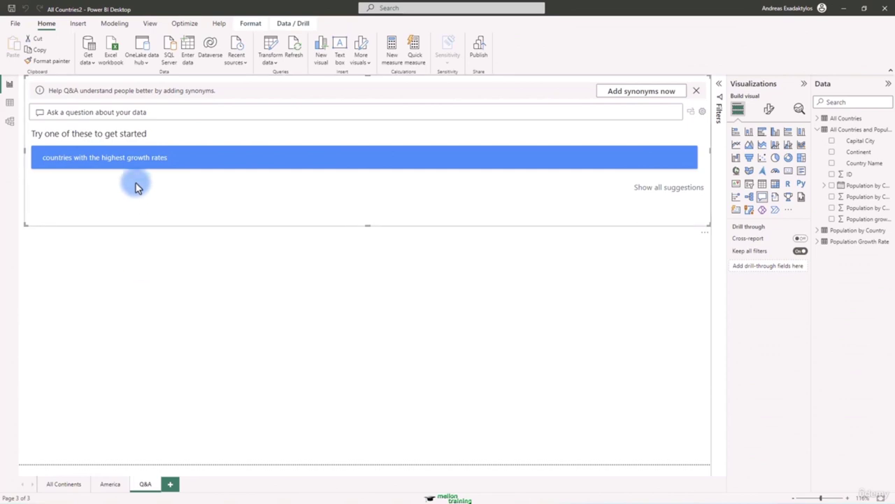
pyautogui.click(168, 161)
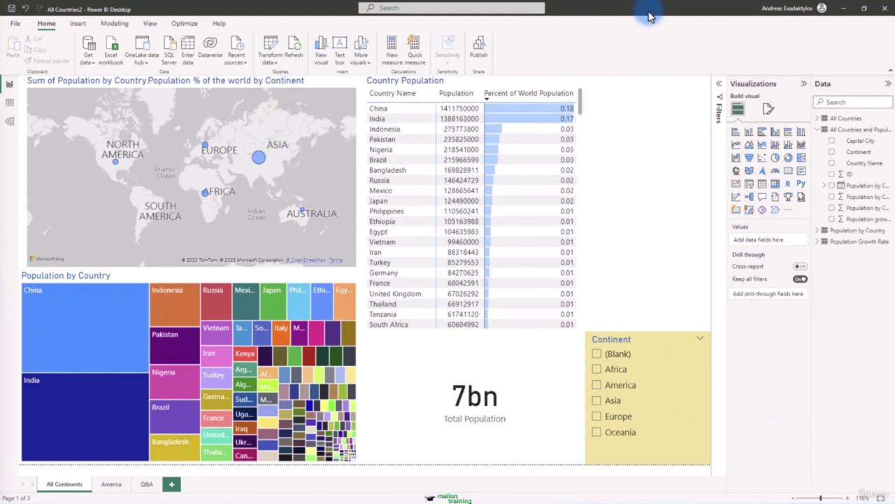
# Step: Save the report changes and publish the All Countries2 report to My workspace
pyautogui.click(480, 56)
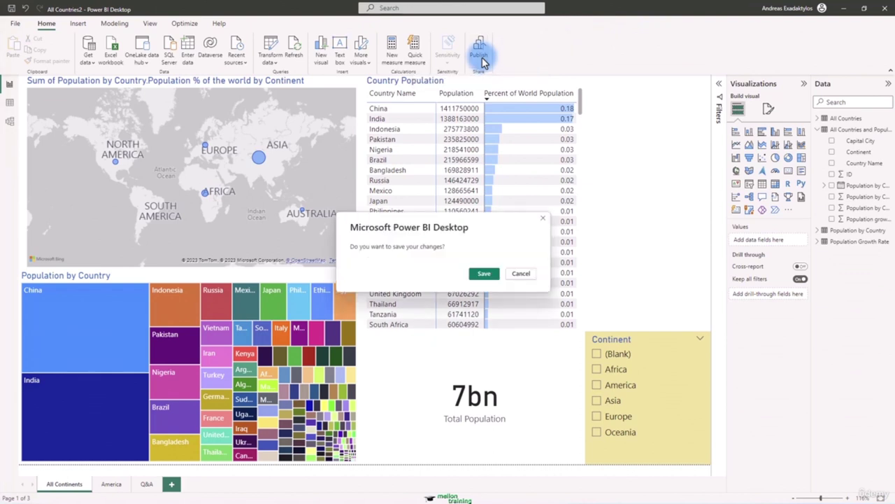
pyautogui.click(483, 273)
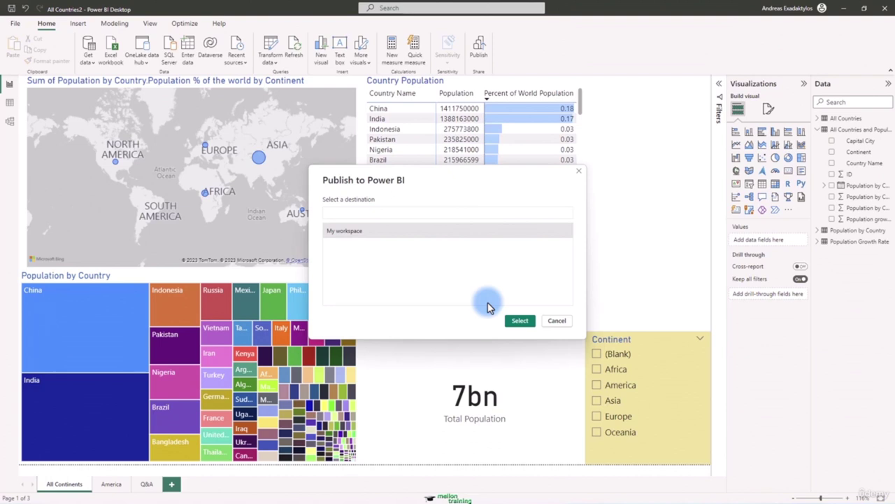
pyautogui.click(364, 231)
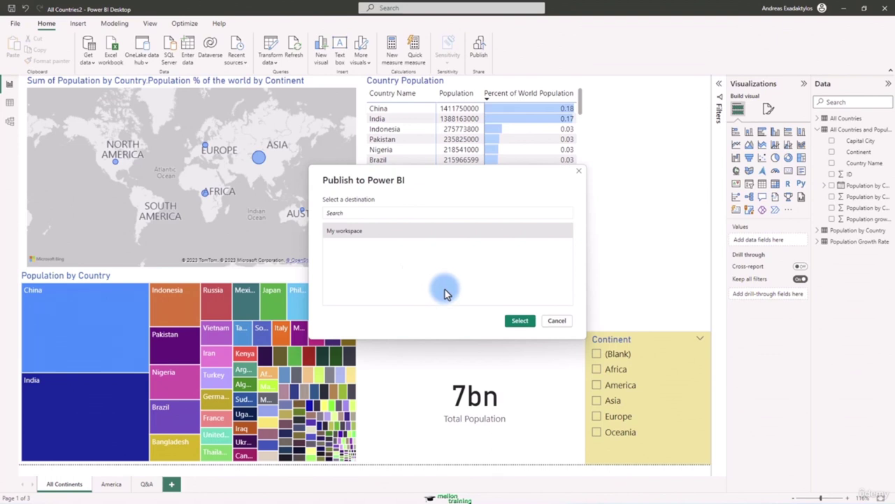
pyautogui.click(519, 321)
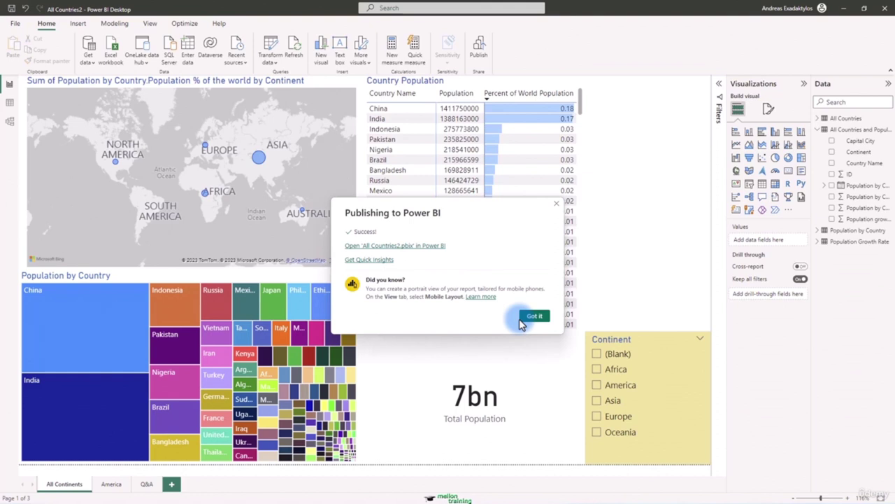
# Step: Open the published All Countries2 report in the Power BI service and view its America, Q&A and All Continents pages
pyautogui.click(416, 251)
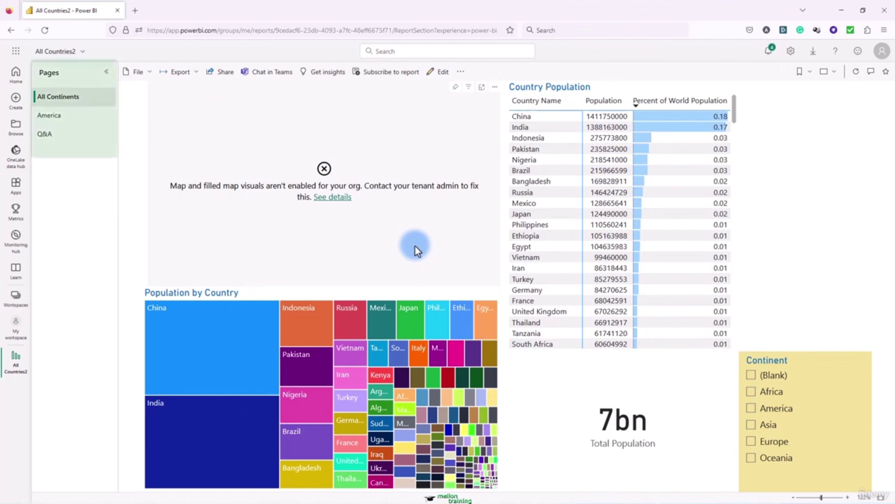
pyautogui.click(55, 117)
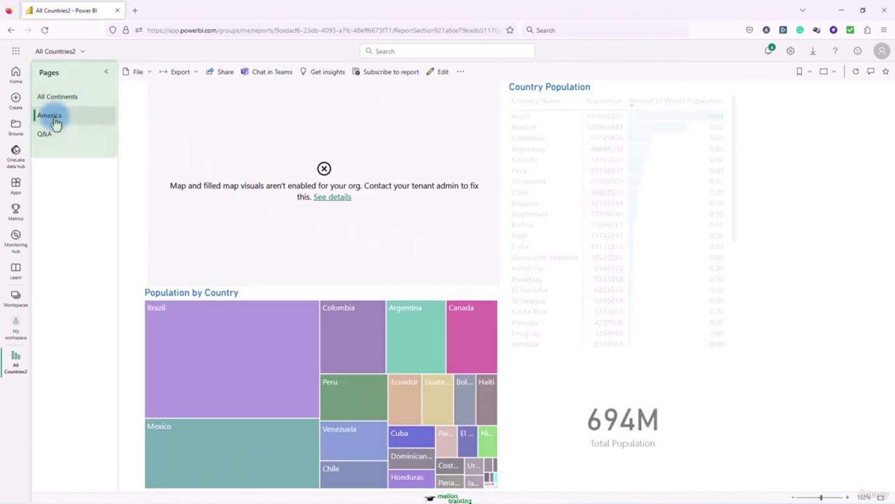
pyautogui.click(55, 136)
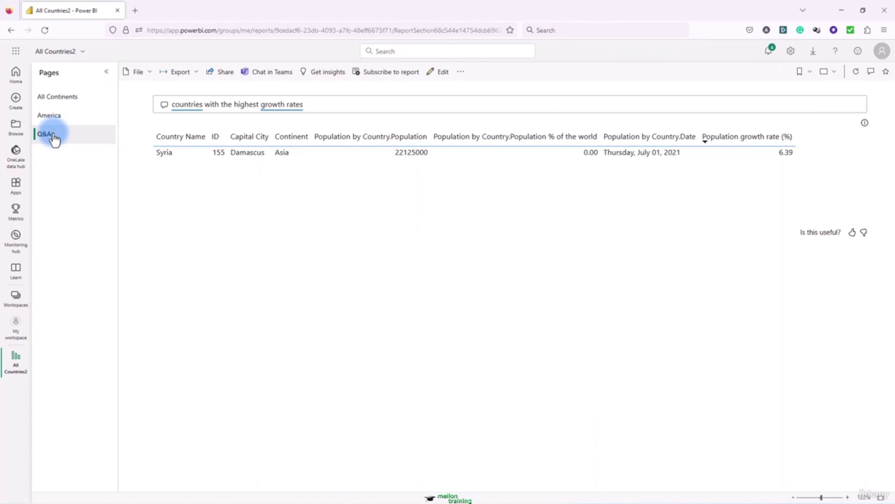
pyautogui.click(60, 97)
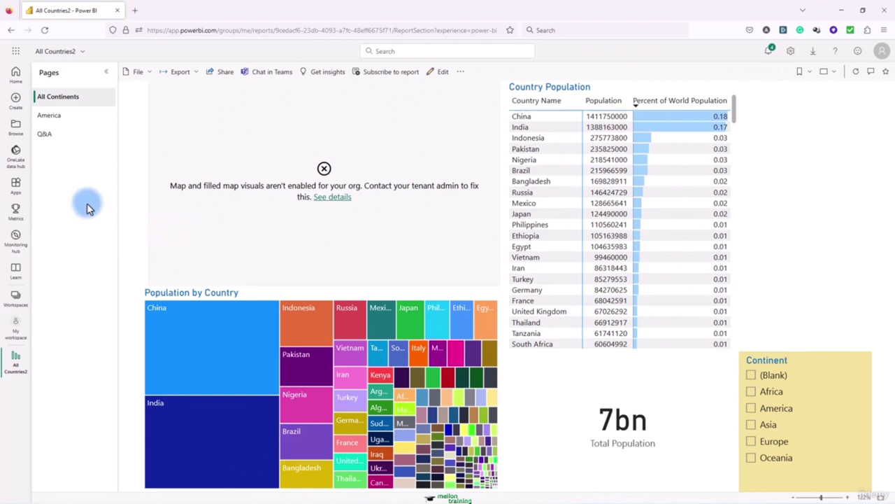
# Step: Enable map and filled map visuals for the entire organization in the admin portal's tenant settings and apply the change
pyautogui.click(792, 52)
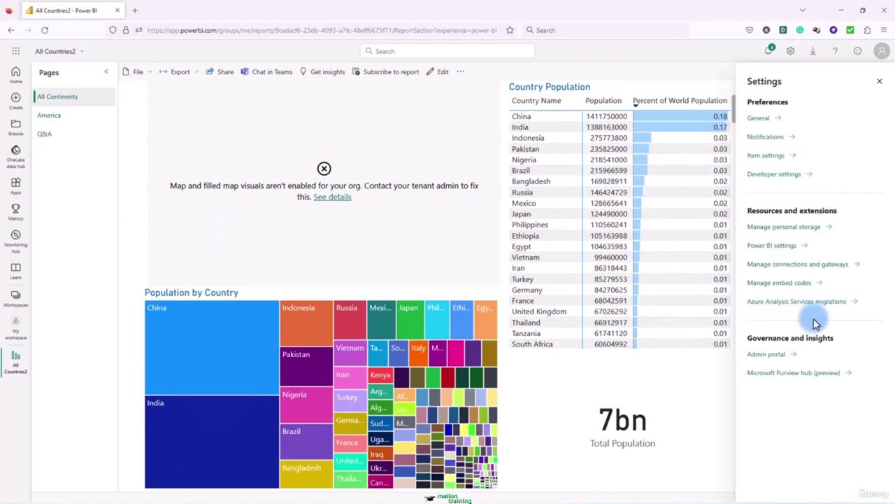
pyautogui.click(766, 354)
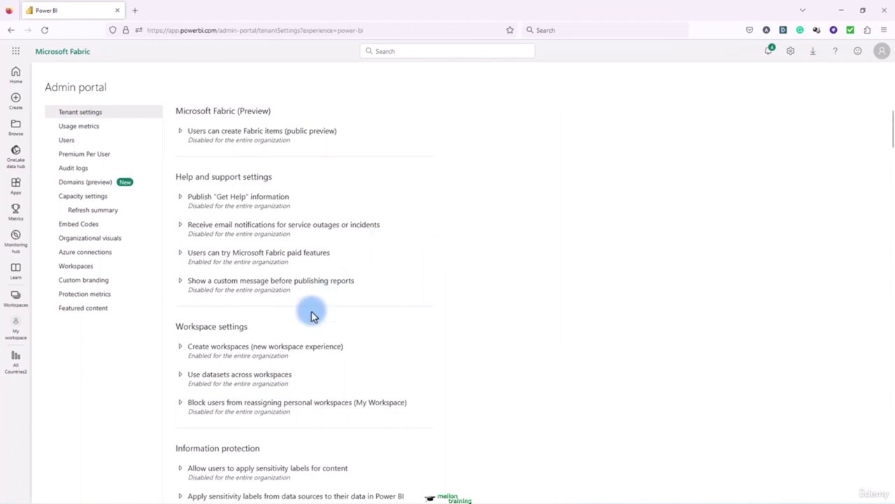
pyautogui.scroll(-2, 313, 315)
pyautogui.scroll(-3, 312, 318)
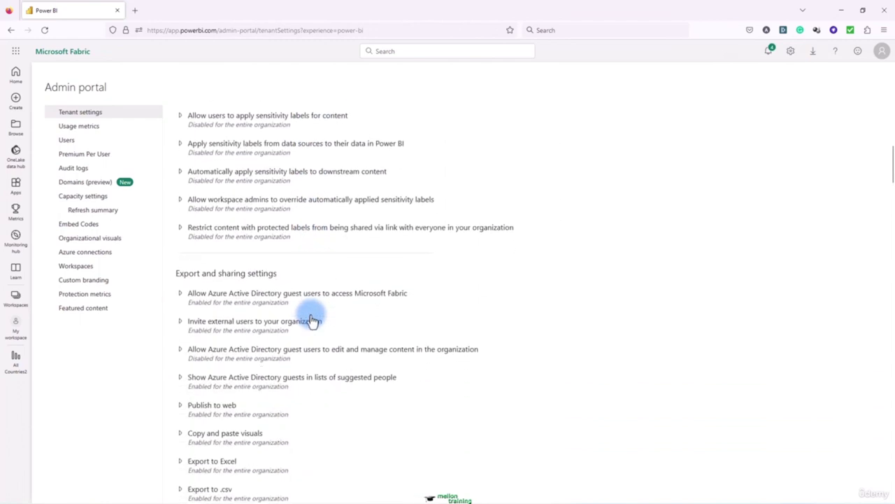
pyautogui.scroll(-3, 313, 321)
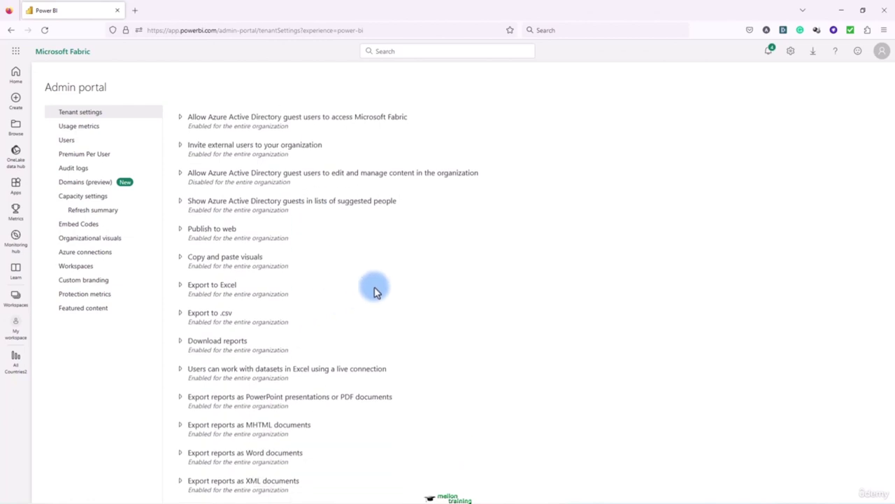
pyautogui.scroll(-3, 374, 291)
pyautogui.scroll(-6, 376, 293)
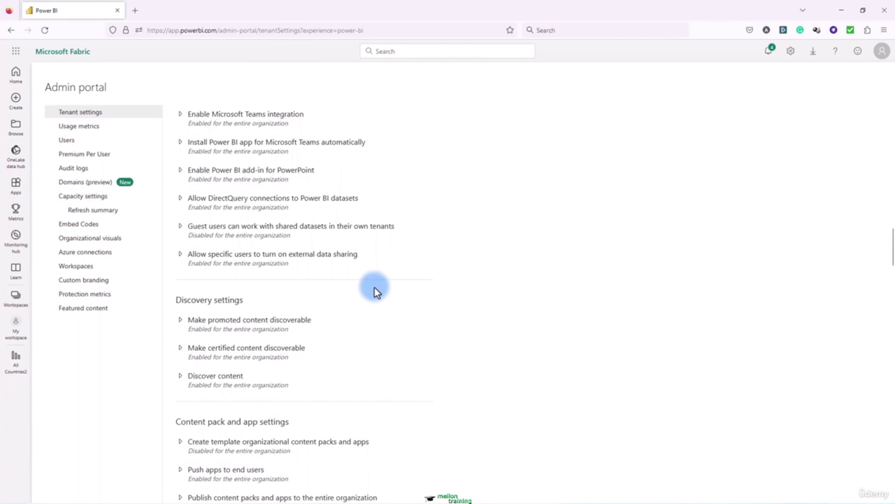
pyautogui.scroll(-6, 376, 291)
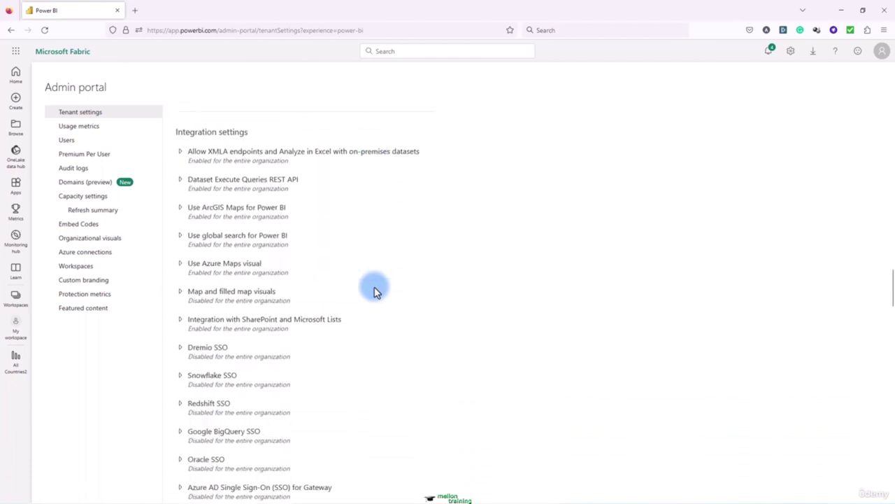
pyautogui.scroll(-2, 375, 291)
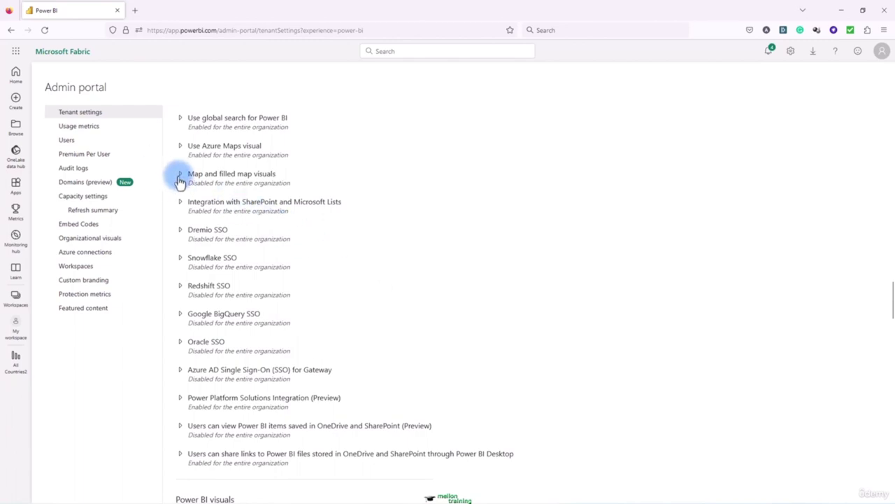
pyautogui.click(180, 174)
pyautogui.click(197, 215)
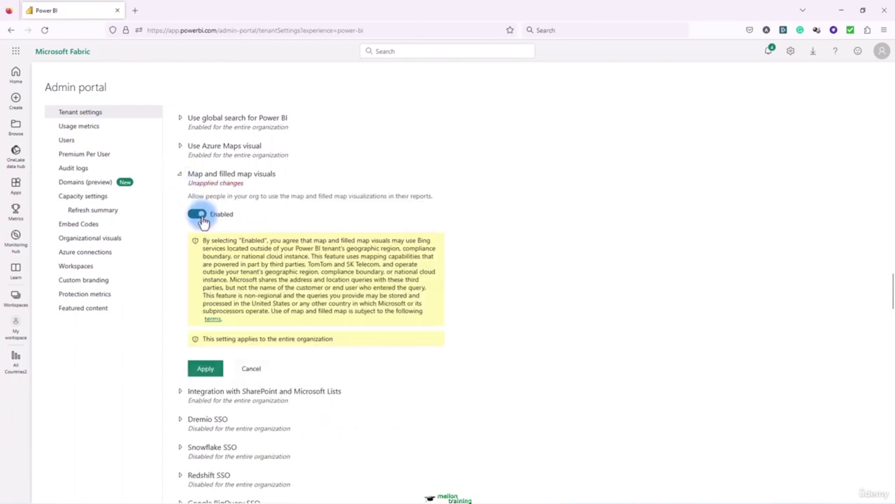
pyautogui.click(206, 368)
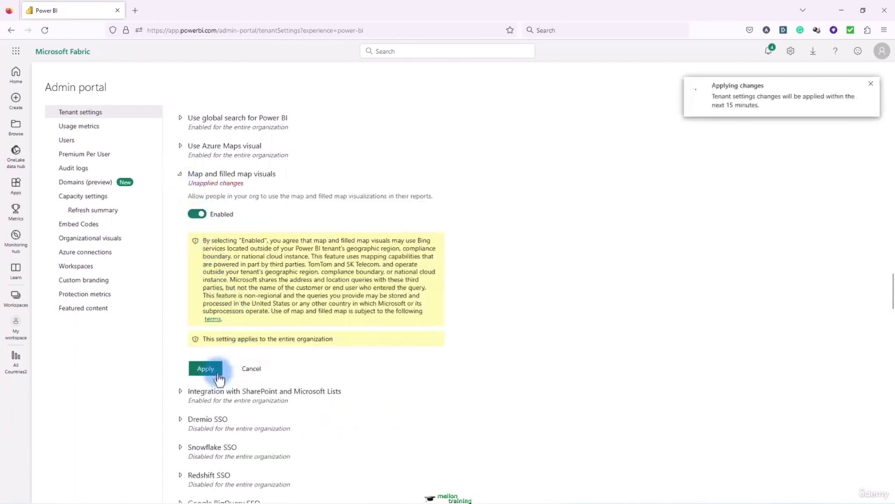
# Step: Leave the admin portal for the Home page and open My workspace
pyautogui.click(16, 76)
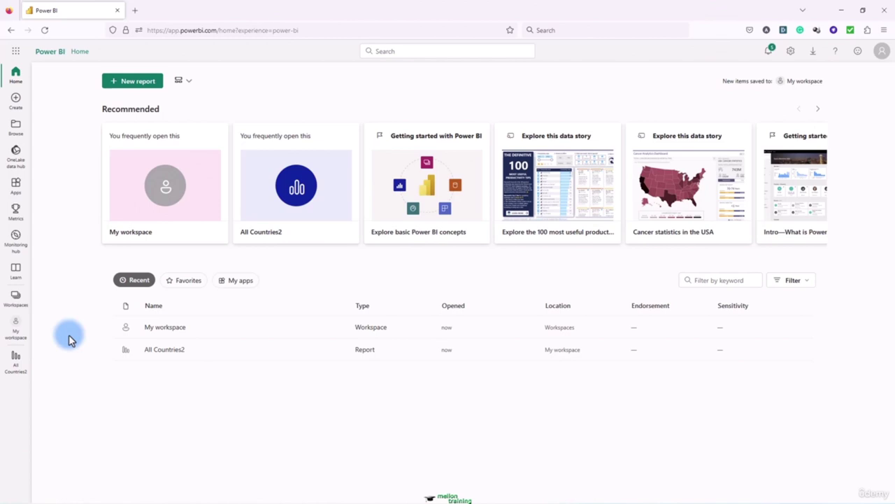
pyautogui.click(15, 325)
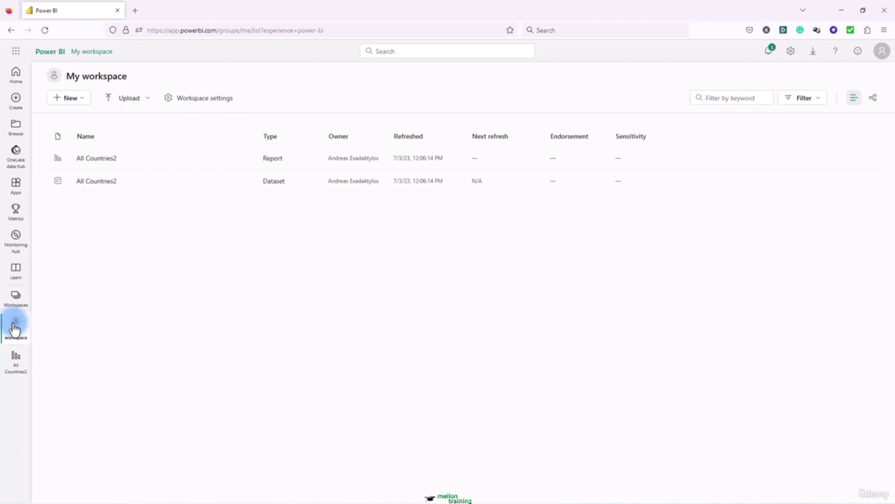
# Step: Reopen the published All Countries2 report from My workspace to view its All Continents page
pyautogui.click(15, 359)
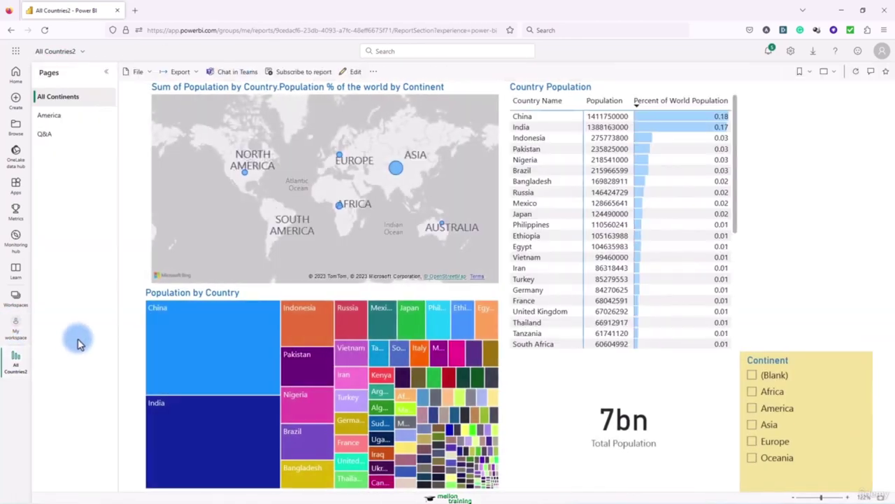
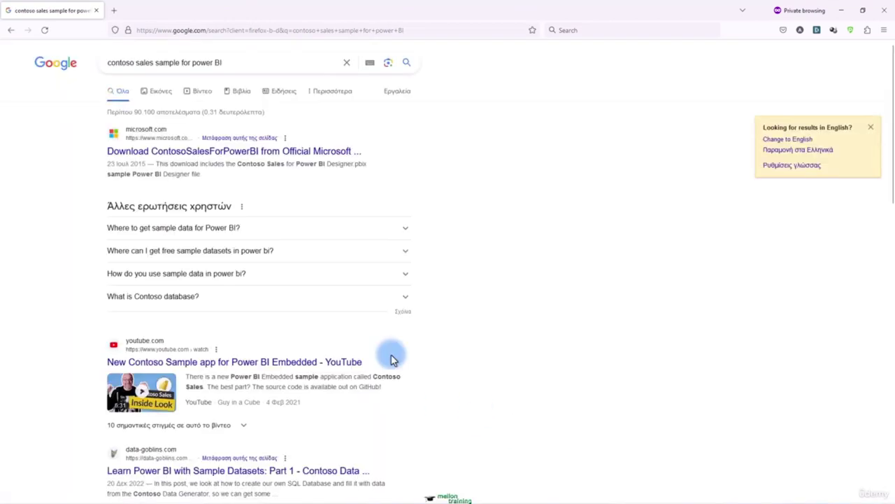
# Step: Download the ContosoSalesForPowerBI sample from the Microsoft Download Center search result
pyautogui.click(331, 160)
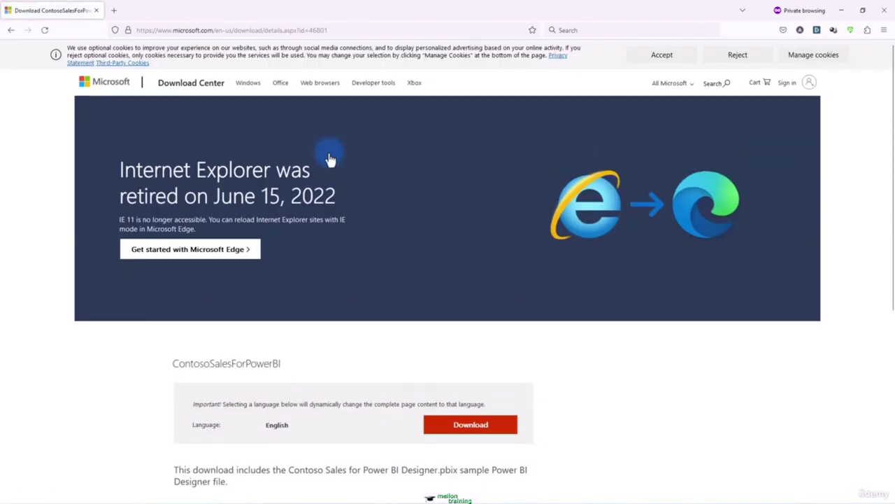
pyautogui.scroll(-5, 486, 293)
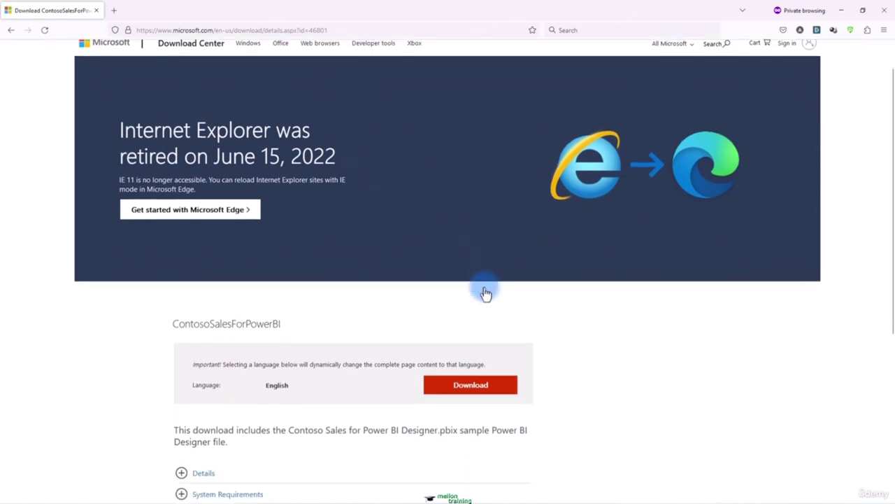
pyautogui.scroll(-1, 486, 293)
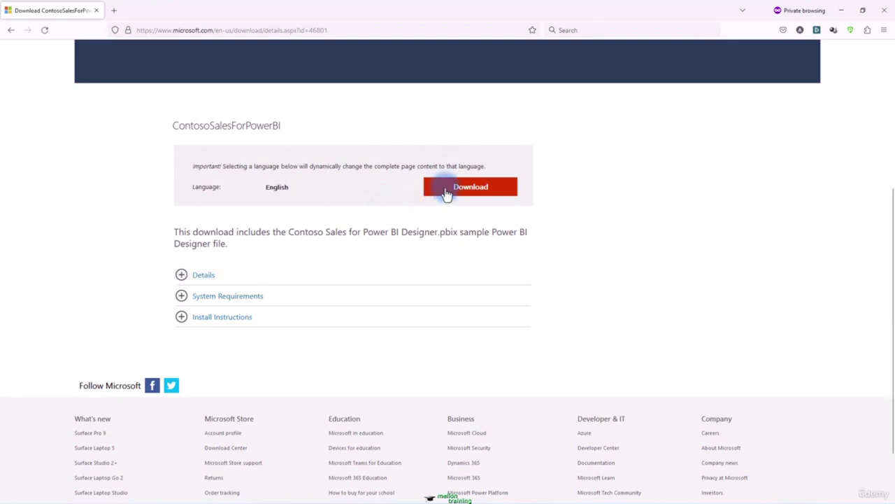
pyautogui.click(497, 193)
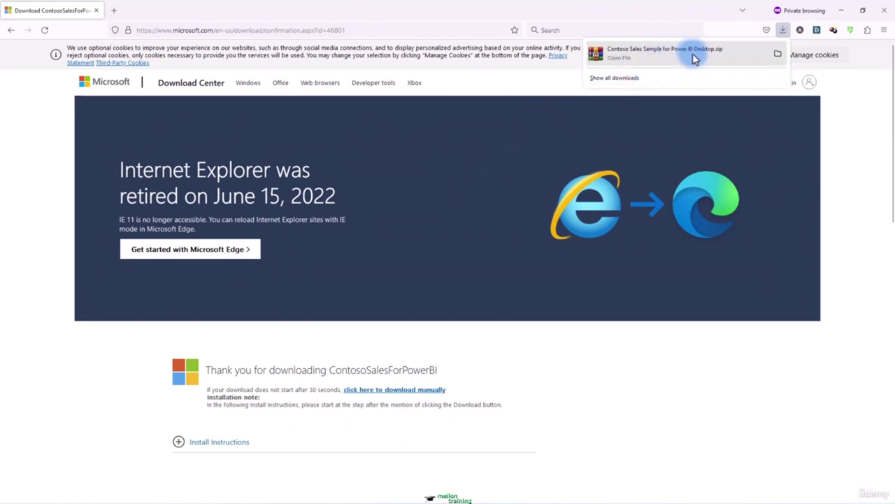
pyautogui.click(505, 172)
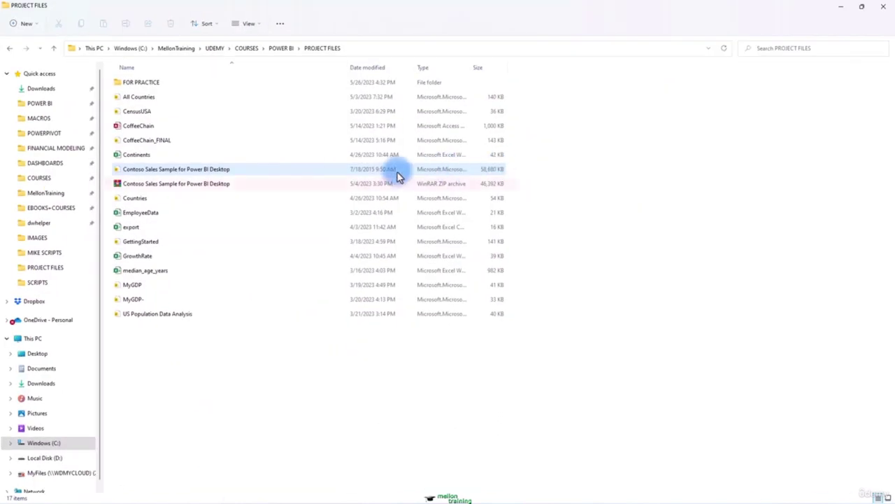
# Step: Open the Contoso Sales Sample for Power BI Desktop report file from PROJECT FILES and refresh its calculated objects
pyautogui.click(214, 170)
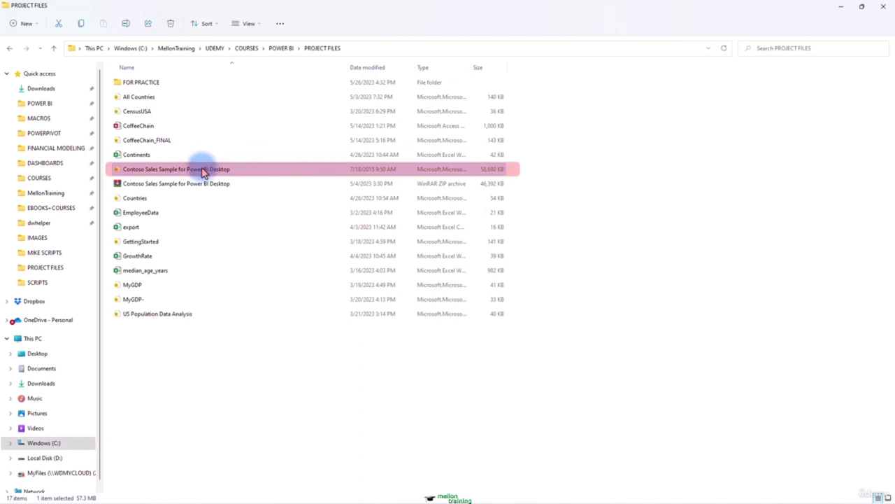
pyautogui.doubleClick(203, 171)
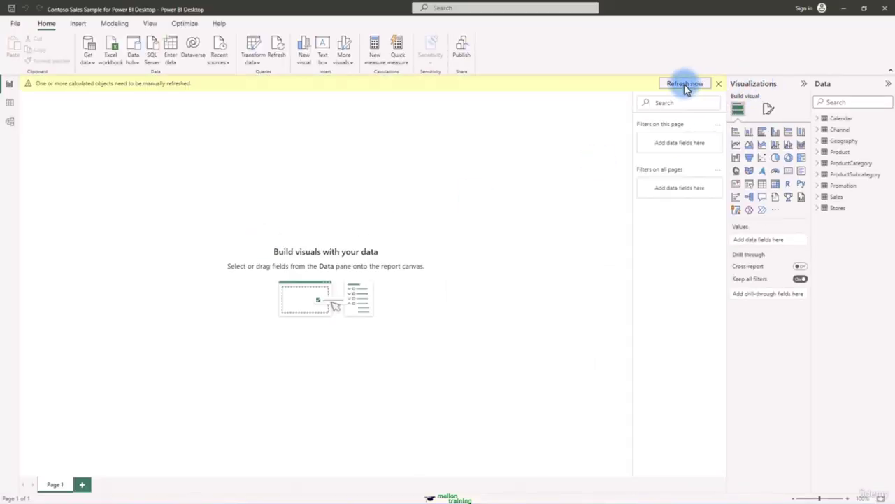
pyautogui.click(684, 84)
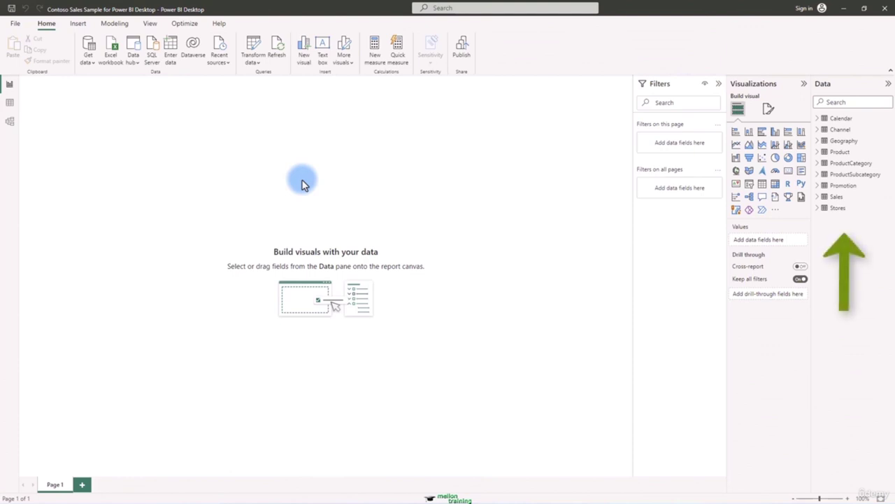
# Step: Look through the fields of the Calendar, Channel and Geography tables, collapsing each one again
pyautogui.click(817, 119)
pyautogui.click(817, 119)
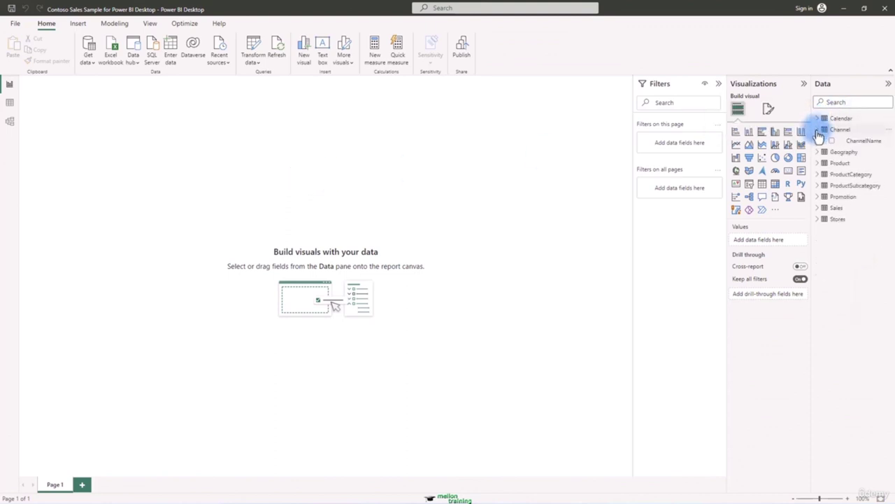
pyautogui.click(817, 153)
pyautogui.click(817, 153)
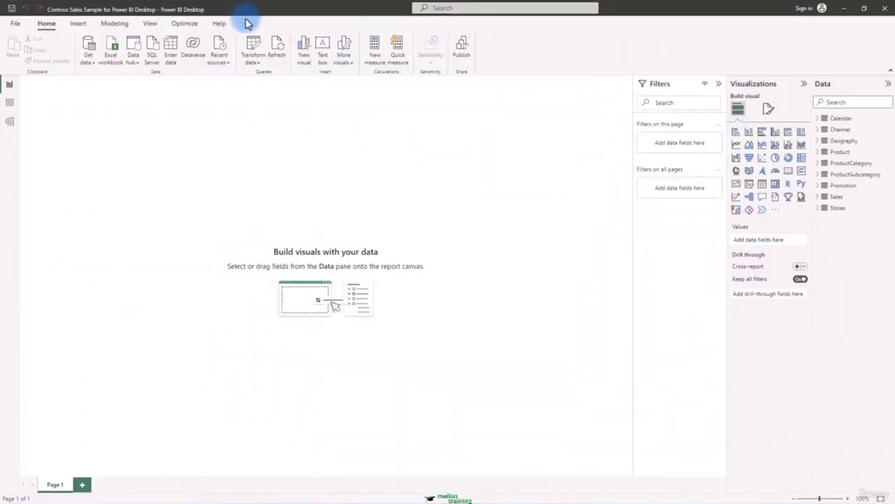
# Step: Display the model diagram with the Properties and Data panes collapsed and the zoom at 70% to fit all tables
pyautogui.click(9, 123)
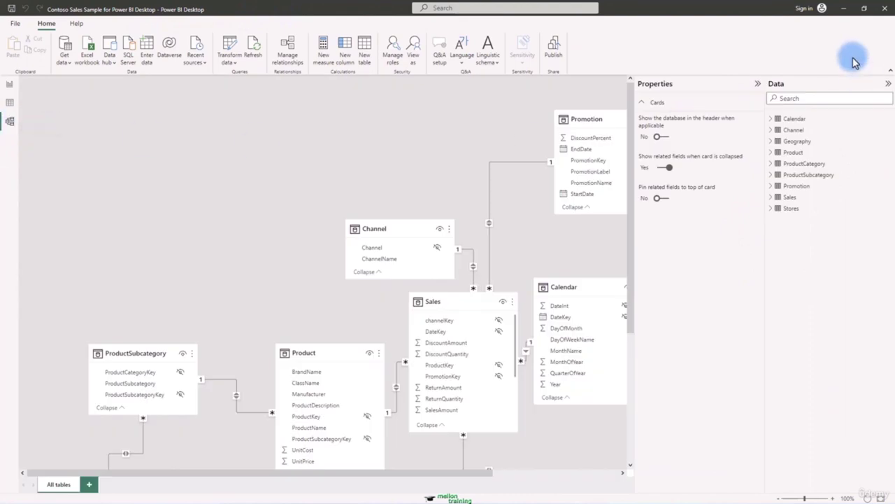
pyautogui.click(757, 83)
pyautogui.click(887, 85)
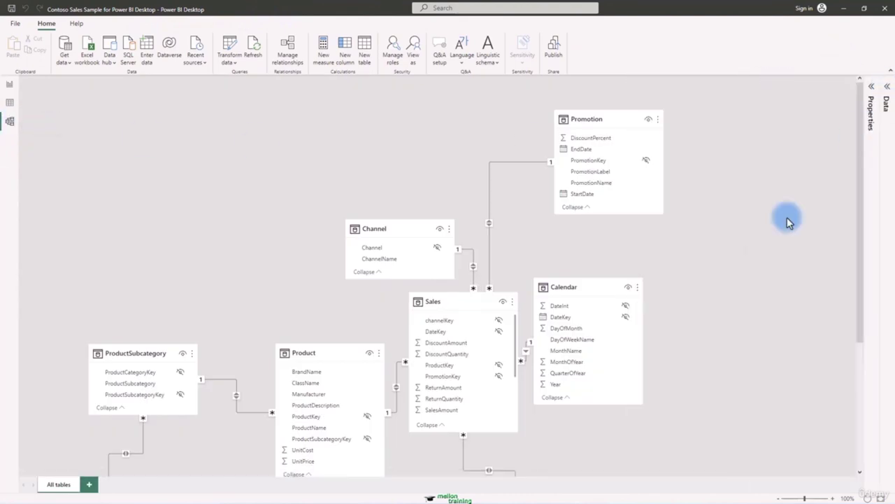
pyautogui.click(781, 499)
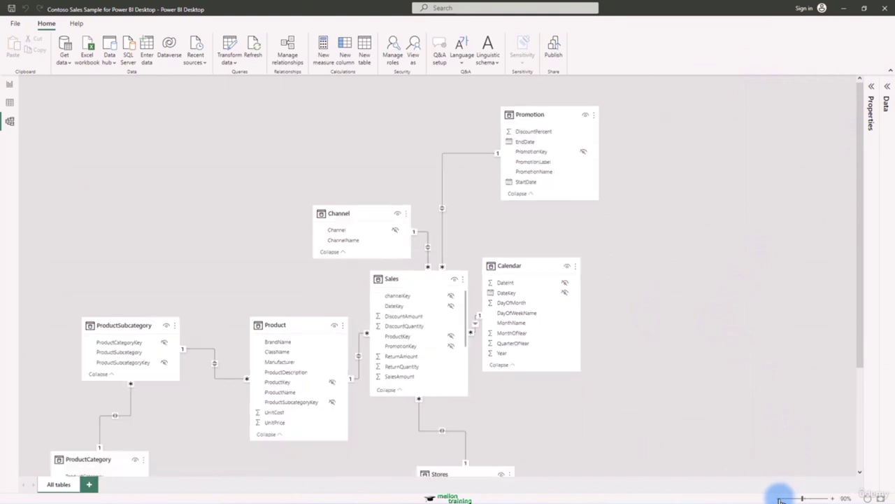
pyautogui.click(780, 498)
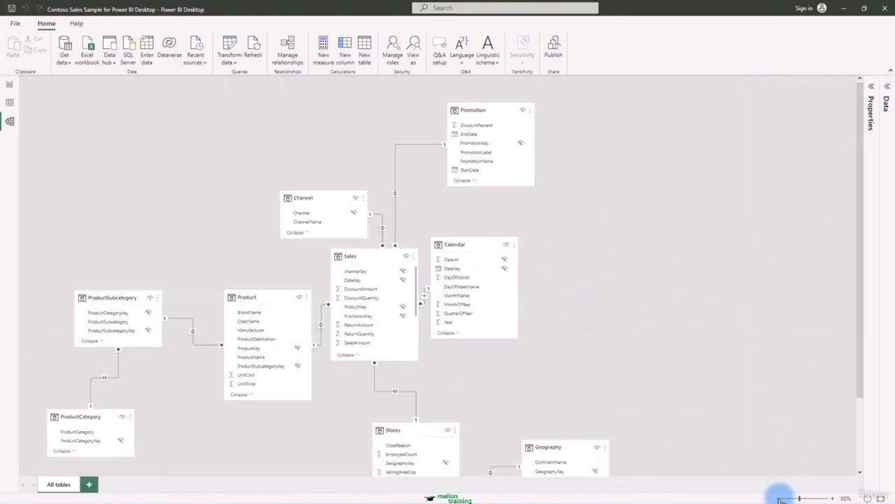
pyautogui.click(781, 498)
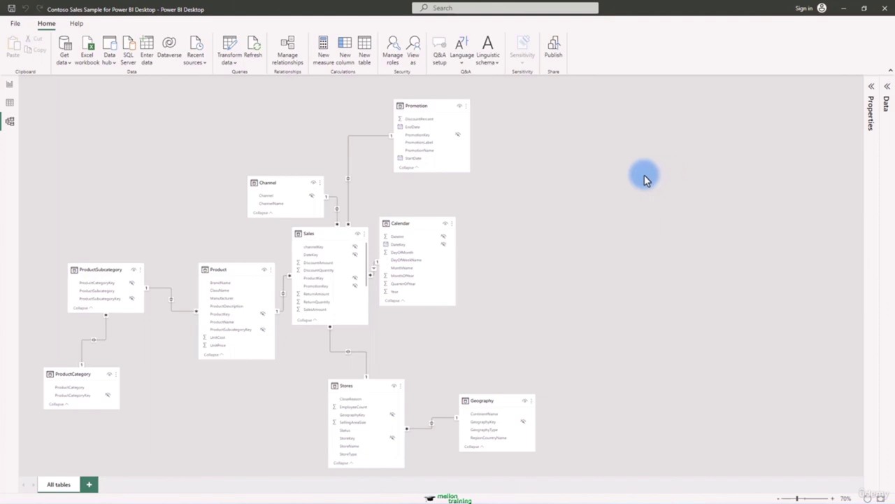
# Step: Line up ProductCategory, Product, Channel, Promotion and Calendar in an upper row, with ProductSubcategory under ProductCategory and Sales below the row
pyautogui.moveTo(63, 374); pyautogui.dragTo(49, 87)
pyautogui.moveTo(104, 270); pyautogui.dragTo(70, 170)
pyautogui.moveTo(223, 269); pyautogui.dragTo(172, 90)
pyautogui.moveTo(281, 183); pyautogui.dragTo(265, 97)
pyautogui.click(333, 236)
pyautogui.moveTo(333, 236); pyautogui.dragTo(260, 278)
pyautogui.moveTo(432, 119); pyautogui.dragTo(377, 96)
pyautogui.moveTo(424, 211); pyautogui.dragTo(460, 96)
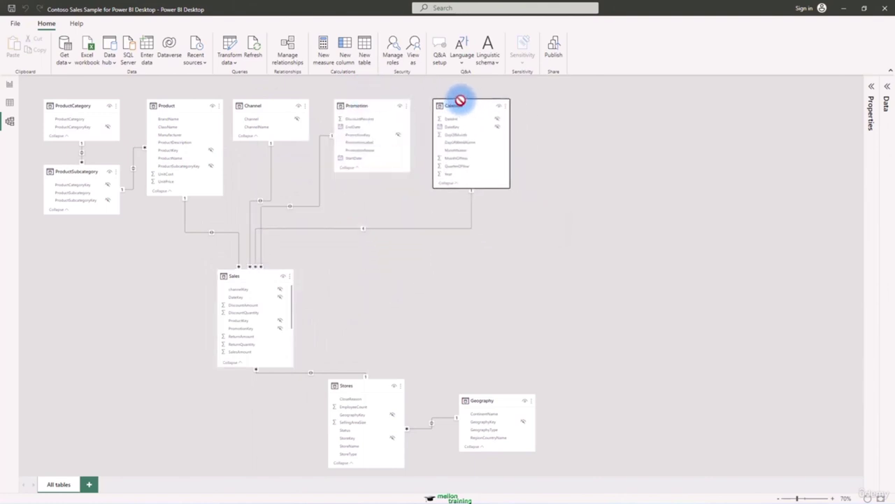
# Step: Add the Stores and Geography tables to the end of the upper row and center the Sales table beneath the lookup tables
pyautogui.moveTo(343, 382); pyautogui.dragTo(535, 93)
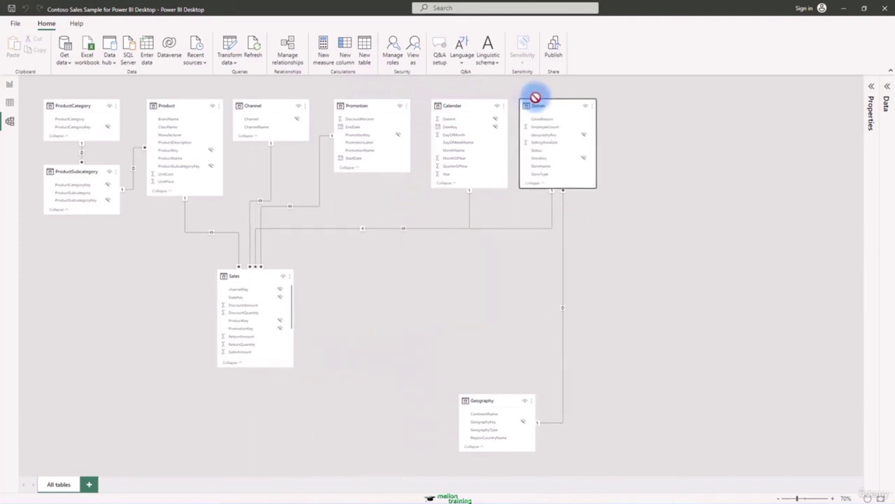
pyautogui.moveTo(479, 402); pyautogui.dragTo(625, 124)
pyautogui.moveTo(250, 274); pyautogui.dragTo(340, 326)
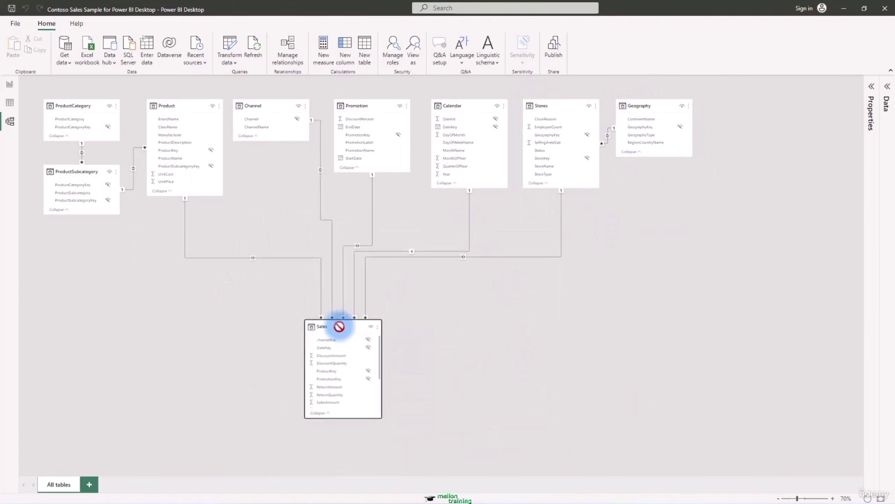
pyautogui.moveTo(651, 107)
pyautogui.mouseDown()
pyautogui.moveTo(622, 254)
pyautogui.moveTo(563, 321)
pyautogui.moveTo(641, 194)
pyautogui.moveTo(664, 110)
pyautogui.mouseUp()
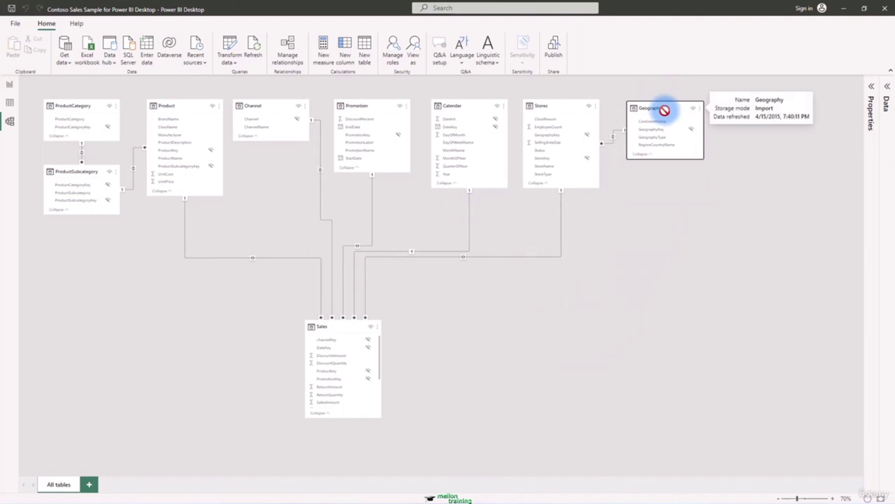
pyautogui.moveTo(664, 110)
pyautogui.mouseDown()
pyautogui.moveTo(646, 214)
pyautogui.moveTo(649, 138)
pyautogui.moveTo(663, 117)
pyautogui.moveTo(653, 114)
pyautogui.mouseUp()
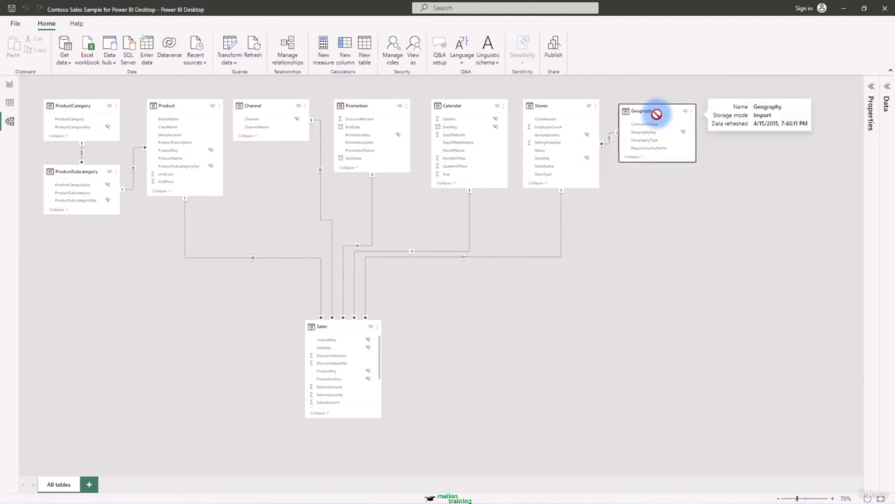
# Step: Inspect the cardinality and cross filter direction of the Sales–Calendar relationship without changing it, and return to the report view
pyautogui.click(833, 498)
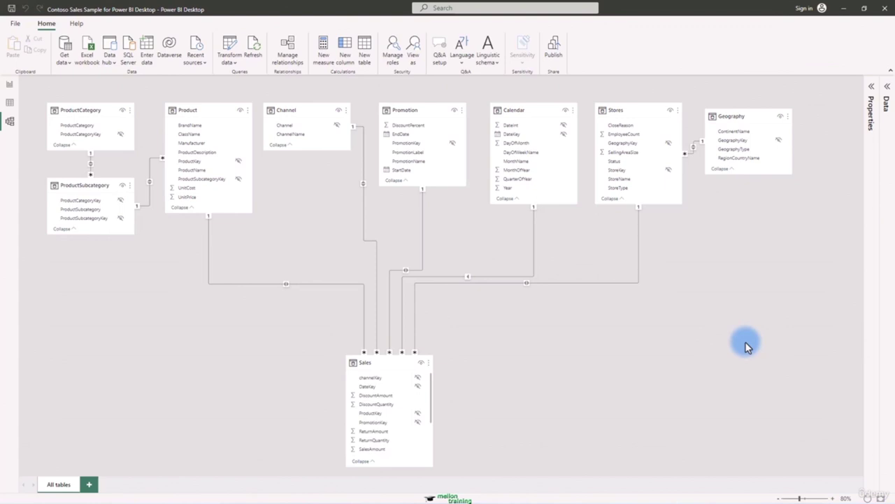
pyautogui.click(402, 310)
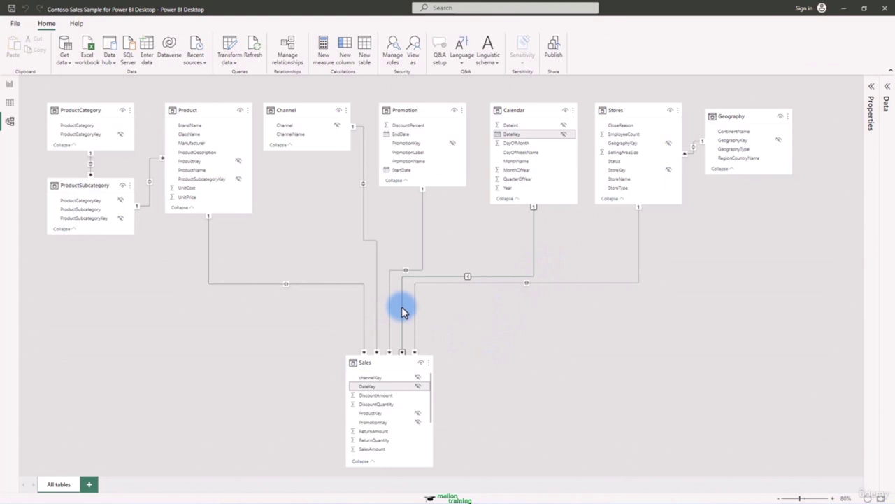
pyautogui.doubleClick(402, 306)
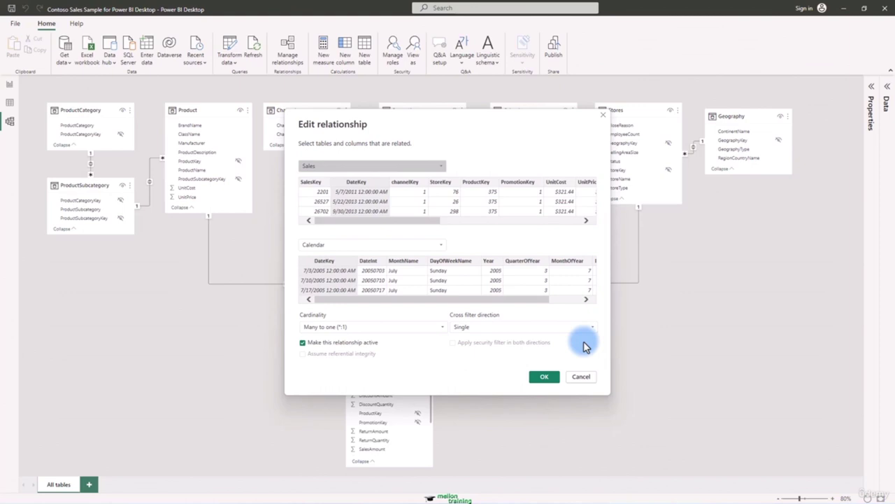
pyautogui.click(581, 376)
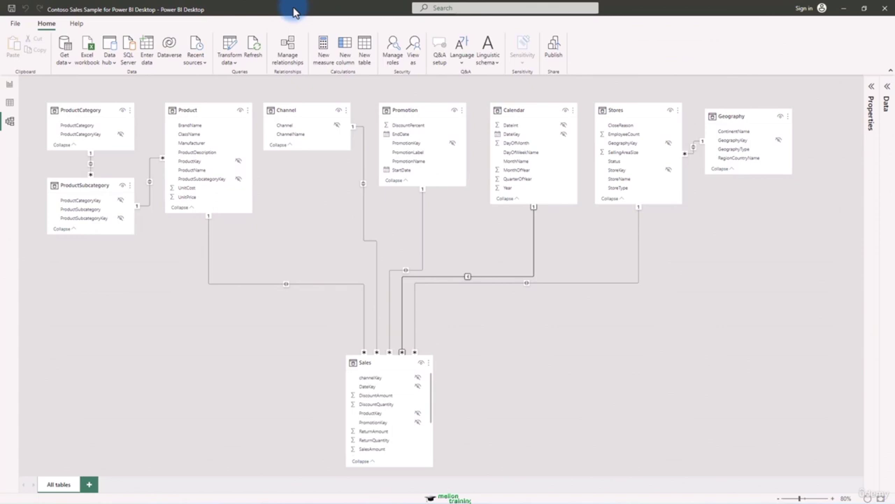
pyautogui.click(10, 85)
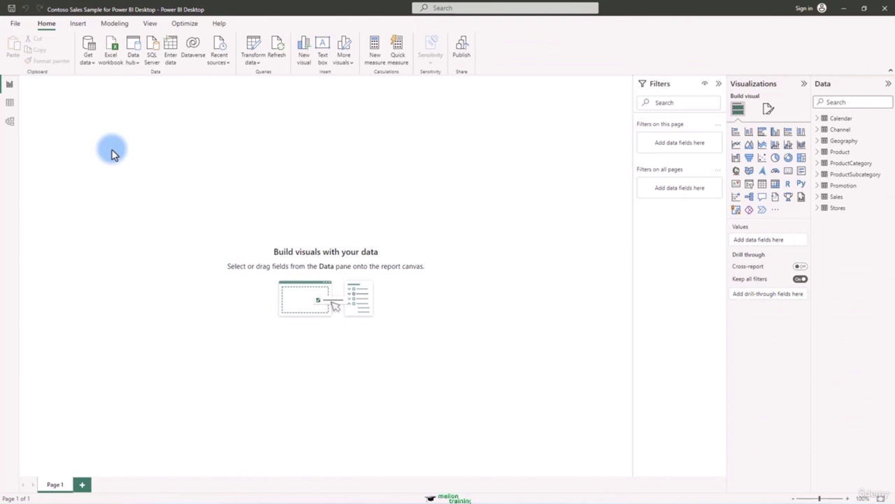
pyautogui.click(115, 24)
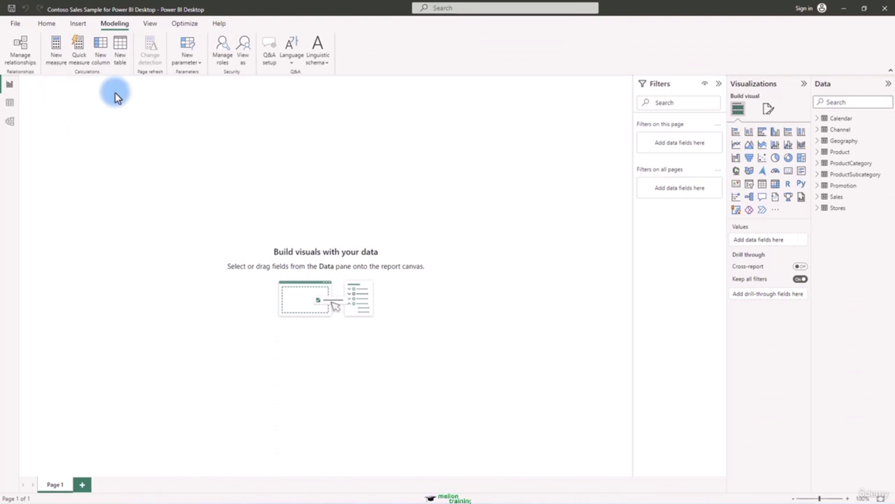
pyautogui.click(56, 55)
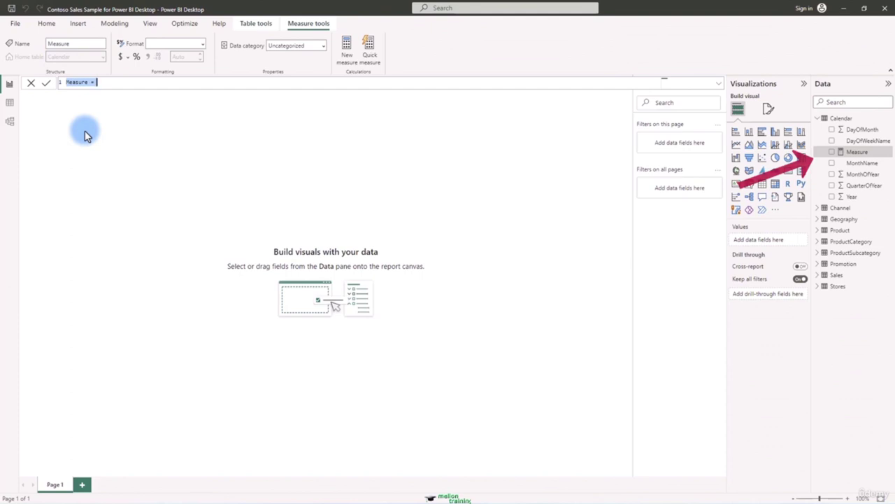
pyautogui.press('BackSpace')
pyautogui.click(47, 24)
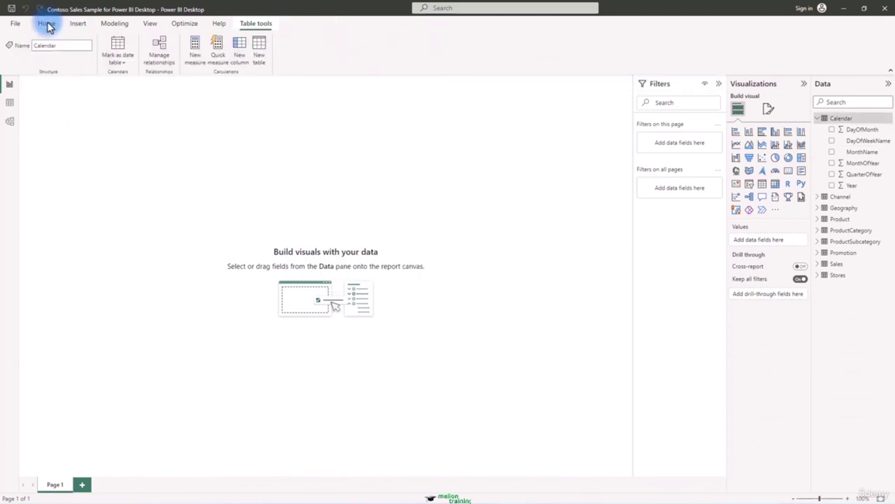
pyautogui.click(46, 23)
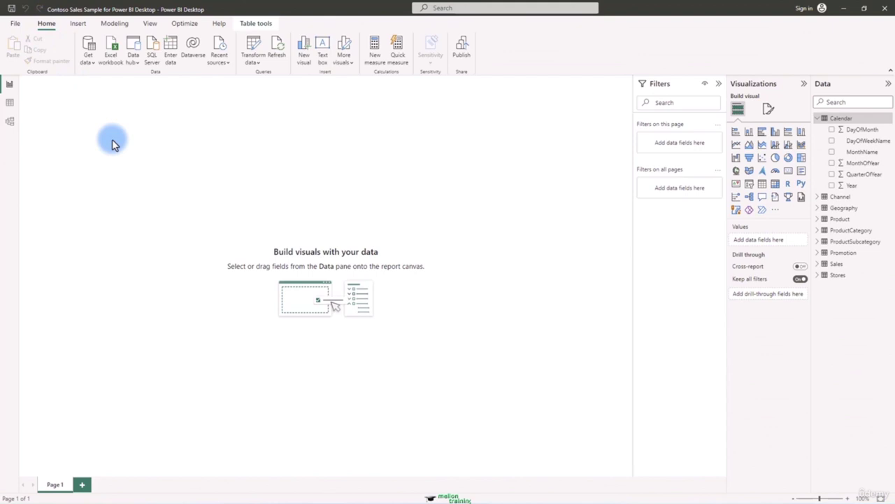
# Step: Create a new measure in the Sales table and begin its formula as Total Sales=SUM(Sales
pyautogui.rightClick(839, 266)
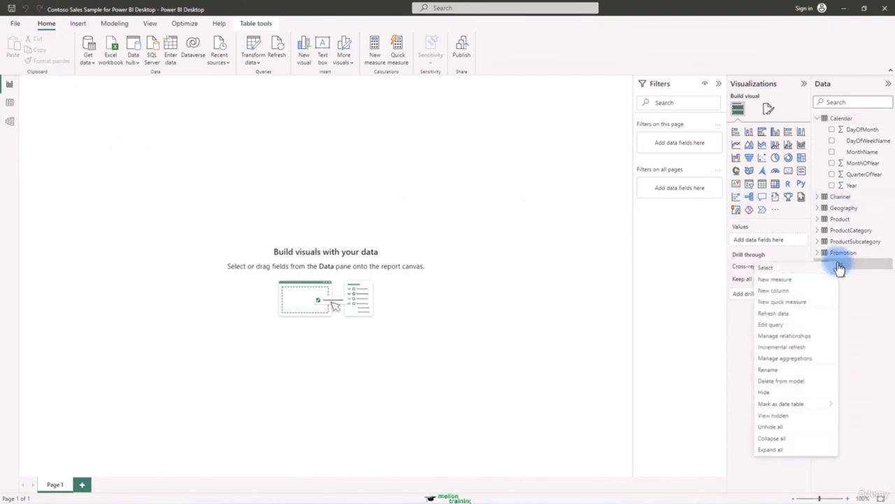
pyautogui.click(826, 280)
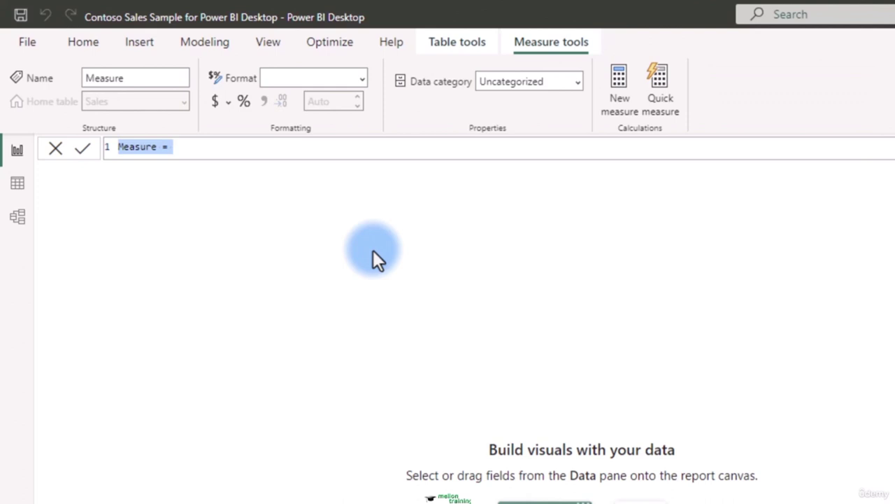
pyautogui.press('BackSpace')
pyautogui.write('To')
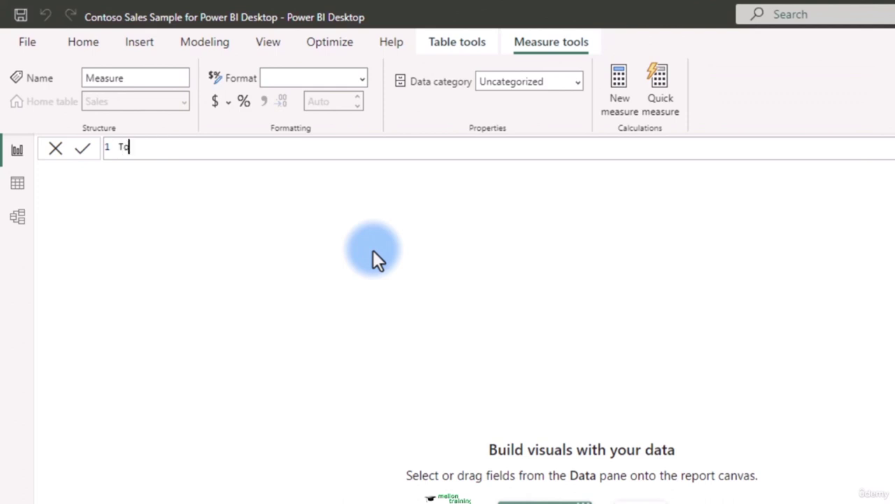
pyautogui.write('tal Sales=')
pyautogui.write('S')
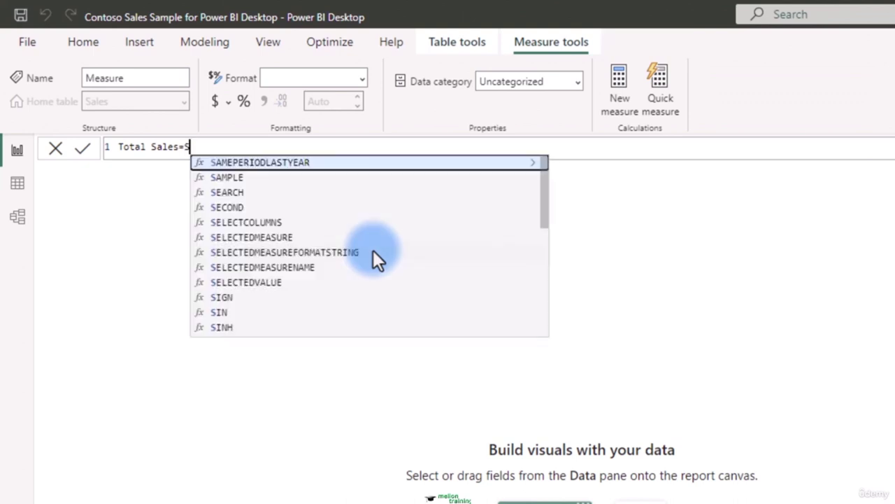
pyautogui.write('UM')
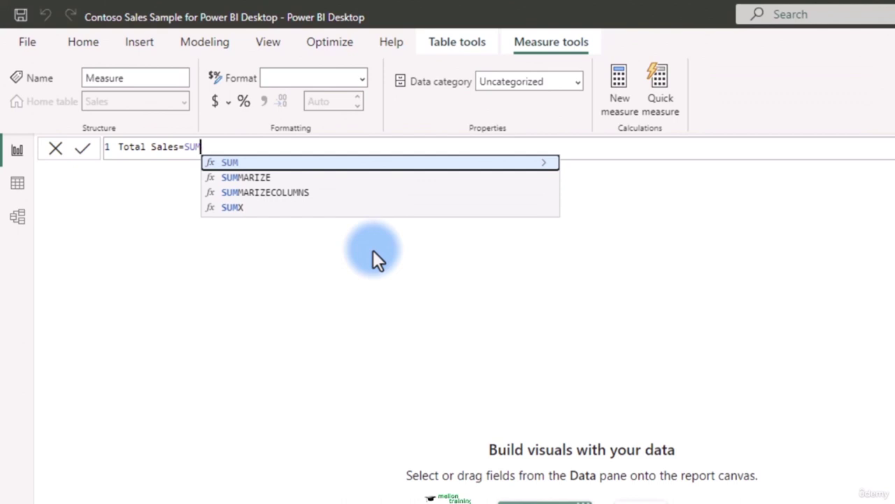
pyautogui.write('(')
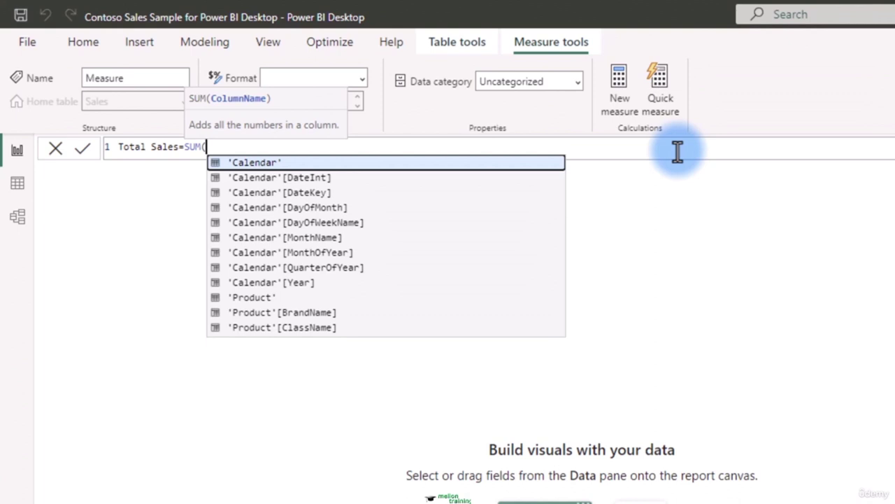
pyautogui.write('sales')
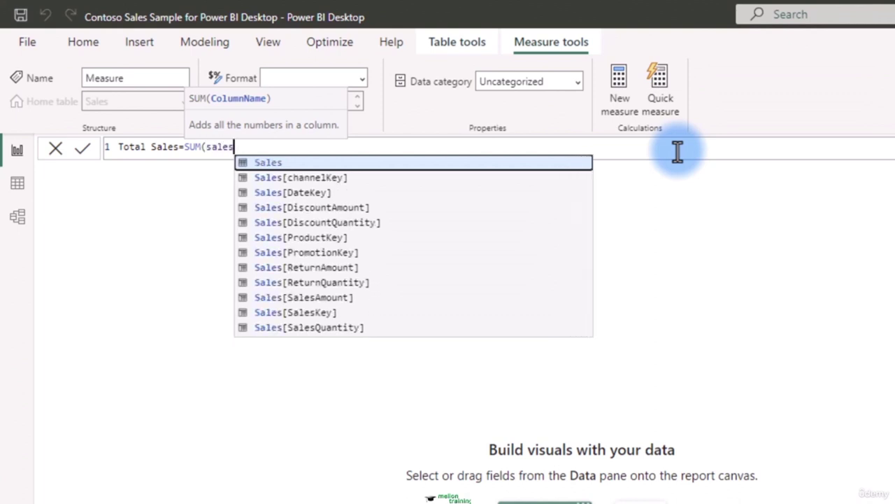
pyautogui.click(302, 297)
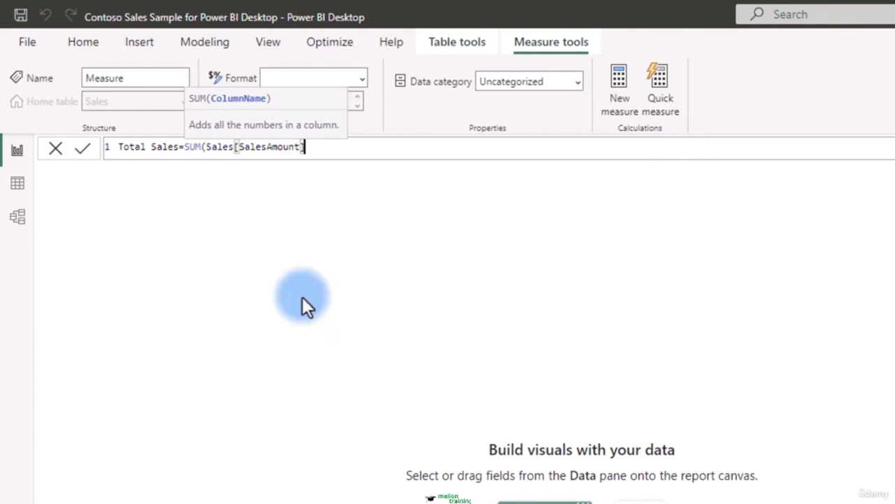
pyautogui.press('BackSpace')
pyautogui.press('BackSpace')
pyautogui.press('BackSpace')
pyautogui.press('BackSpace')
pyautogui.press('BackSpace')
pyautogui.press('BackSpace')
pyautogui.press('BackSpace')
pyautogui.press('BackSpace')
pyautogui.press('BackSpace')
pyautogui.press('BackSpace')
pyautogui.press('BackSpace')
pyautogui.press('BackSpace')
pyautogui.press('BackSpace')
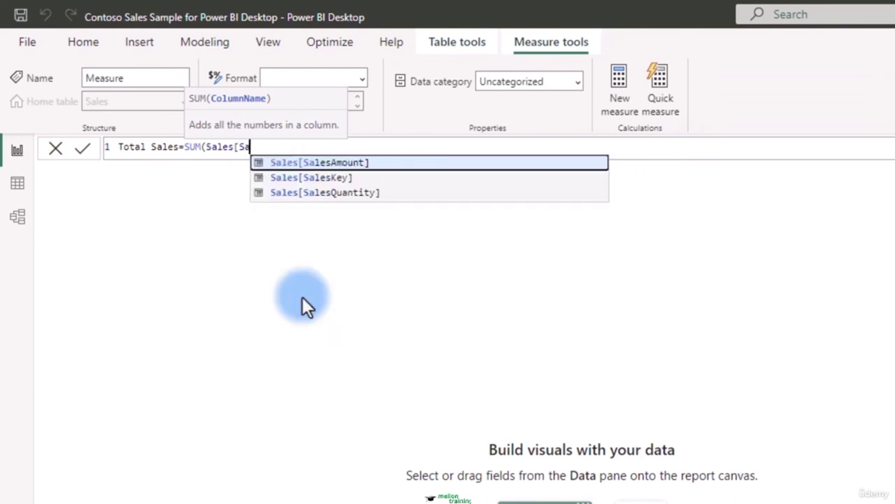
# Step: Complete the measure formula as Total Sales=SUM(Sales[SalesAmount]) using the suggested SalesAmount column, and commit it
pyautogui.press('Down')
pyautogui.press('Down')
pyautogui.press('Down')
pyautogui.press('Down')
pyautogui.press('Down')
pyautogui.press('Down')
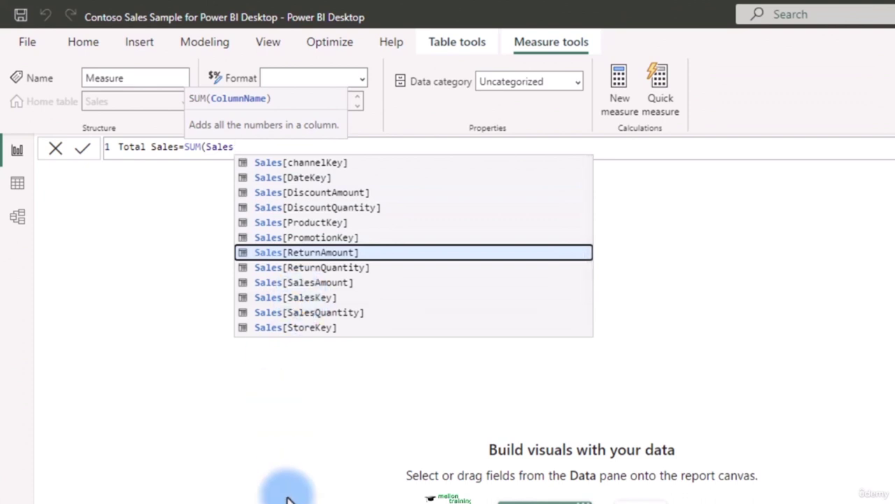
pyautogui.press('Down')
pyautogui.press('Down')
pyautogui.press('Tab')
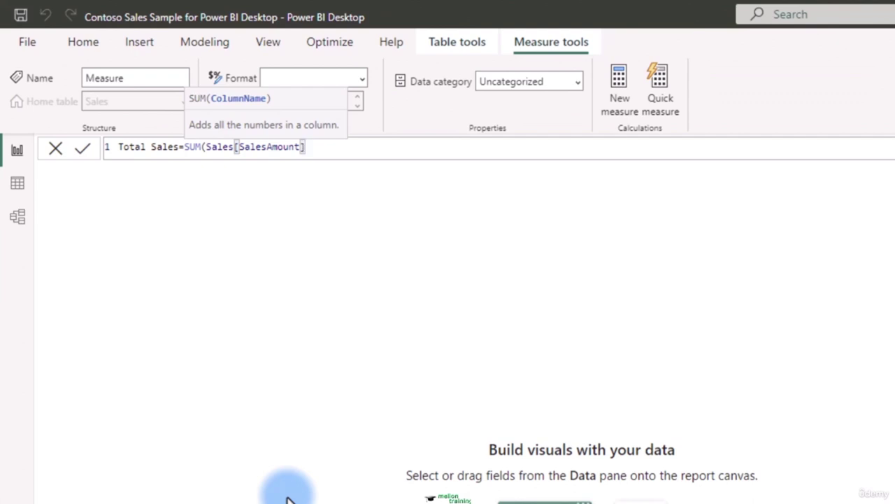
pyautogui.write(')')
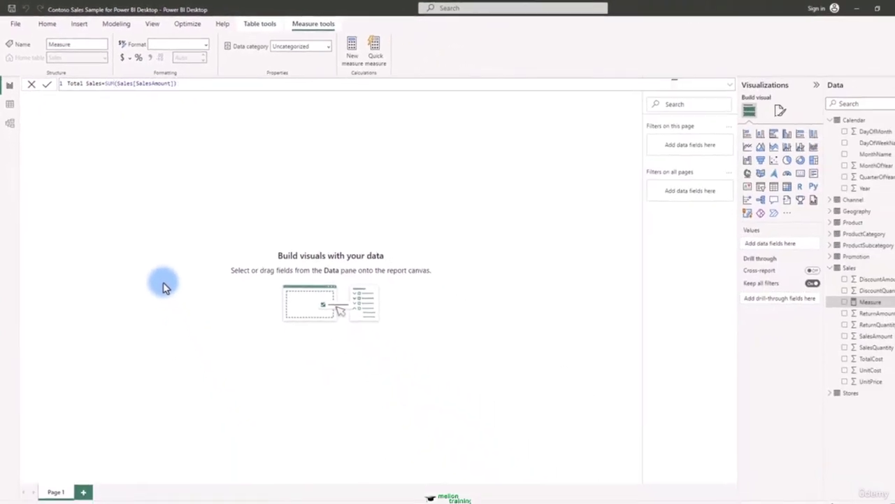
pyautogui.press('Return')
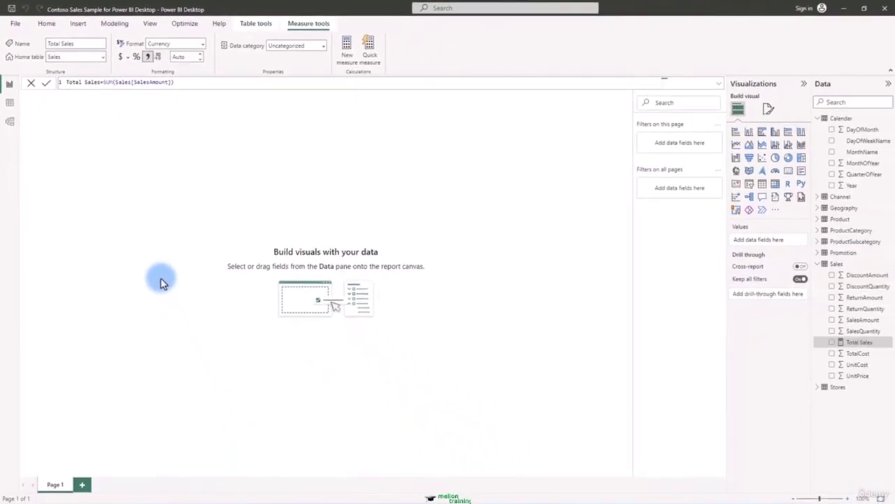
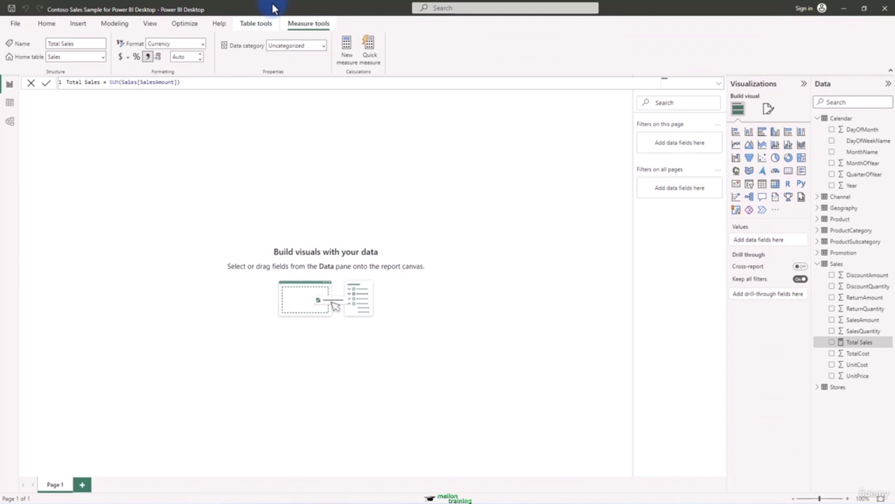
# Step: Add a matrix visual with the Total Sales measure as its values and expand the Product table's fields
pyautogui.click(777, 188)
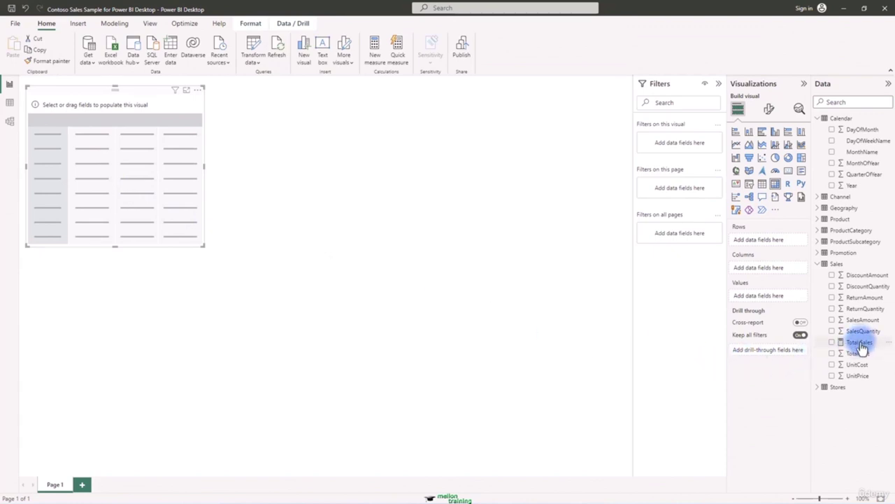
pyautogui.moveTo(859, 342); pyautogui.dragTo(770, 296)
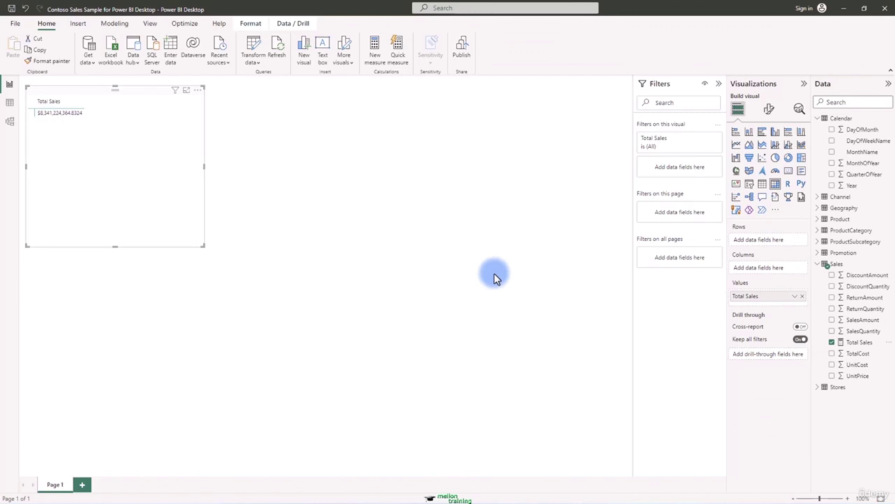
pyautogui.click(818, 220)
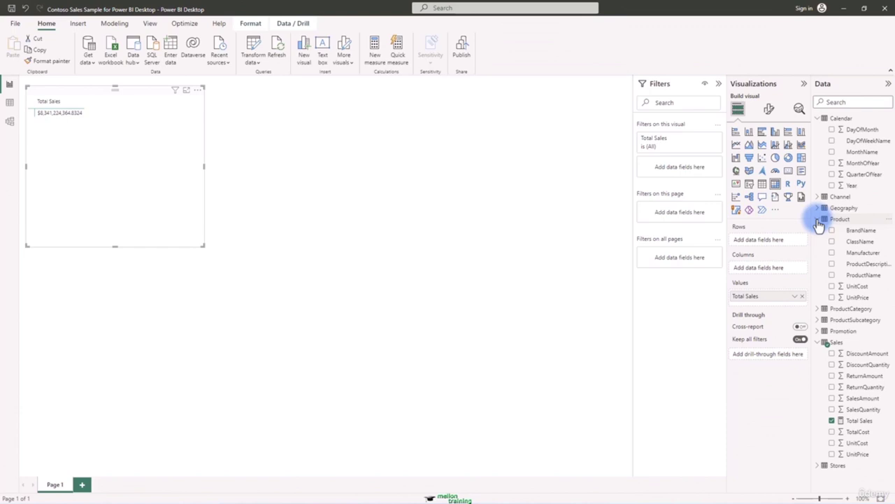
# Step: Try breaking Total Sales down by BrandName and by Manufacturer in the matrix, removing each field again
pyautogui.click(832, 231)
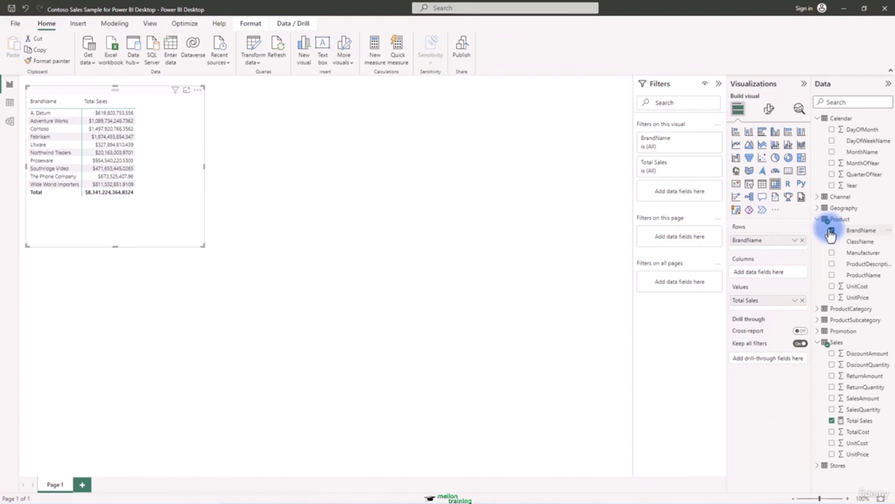
pyautogui.click(831, 231)
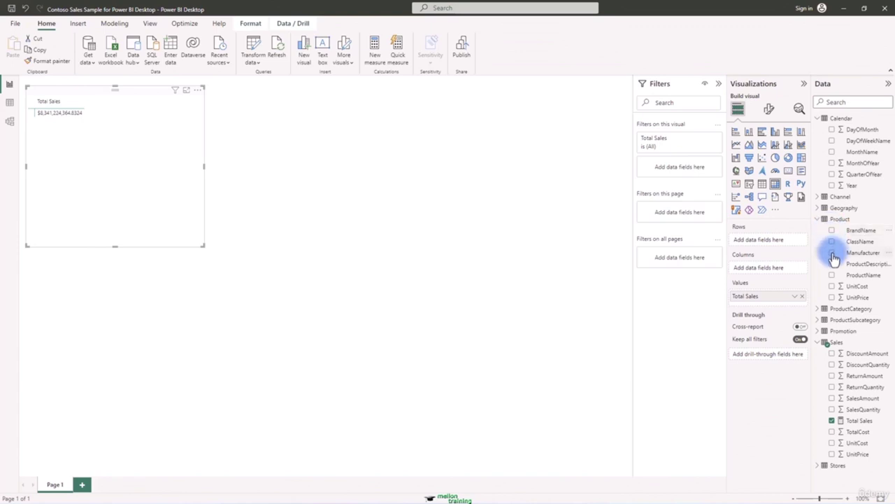
pyautogui.click(832, 254)
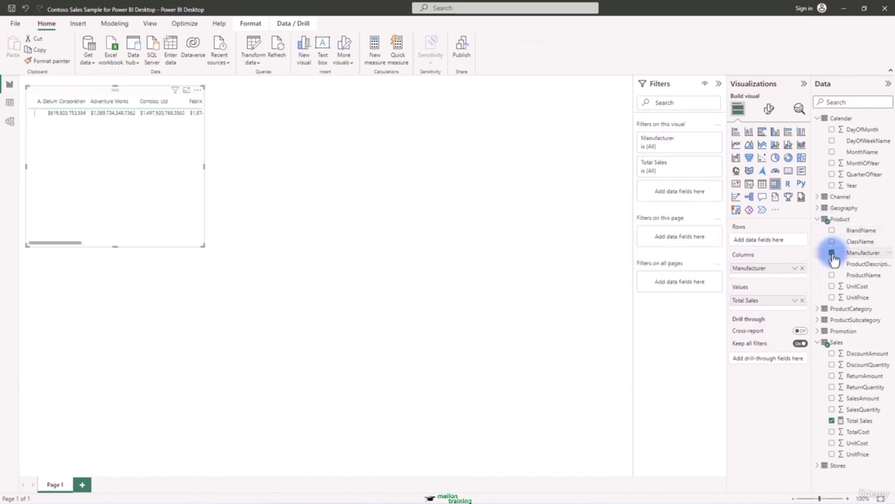
pyautogui.click(833, 254)
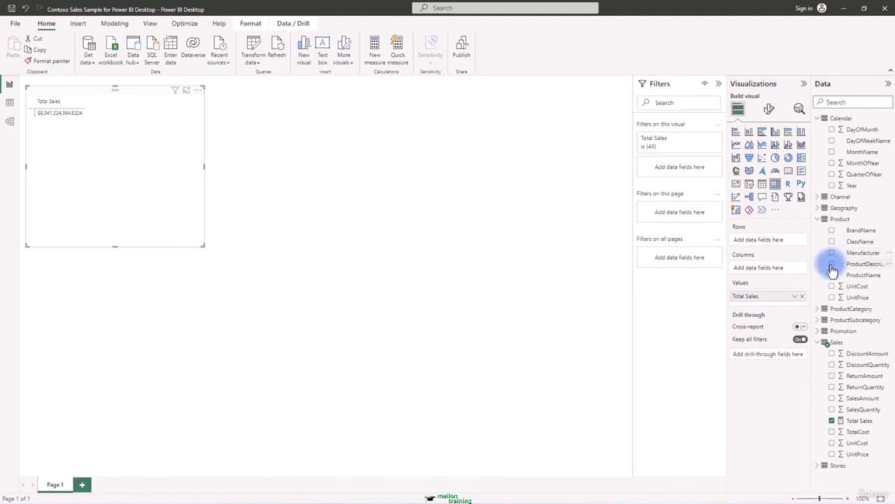
# Step: Add ProductName to the matrix rows and enlarge the matrix to nearly the full page height
pyautogui.click(831, 276)
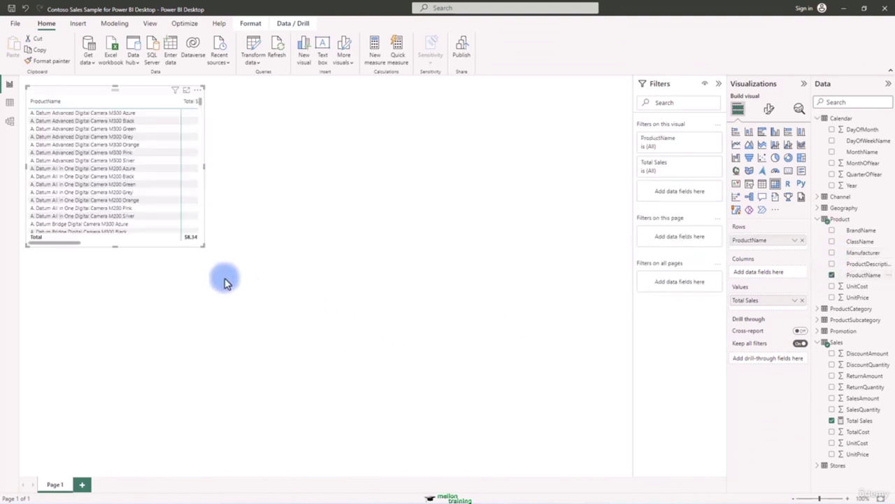
pyautogui.moveTo(203, 244); pyautogui.dragTo(261, 461)
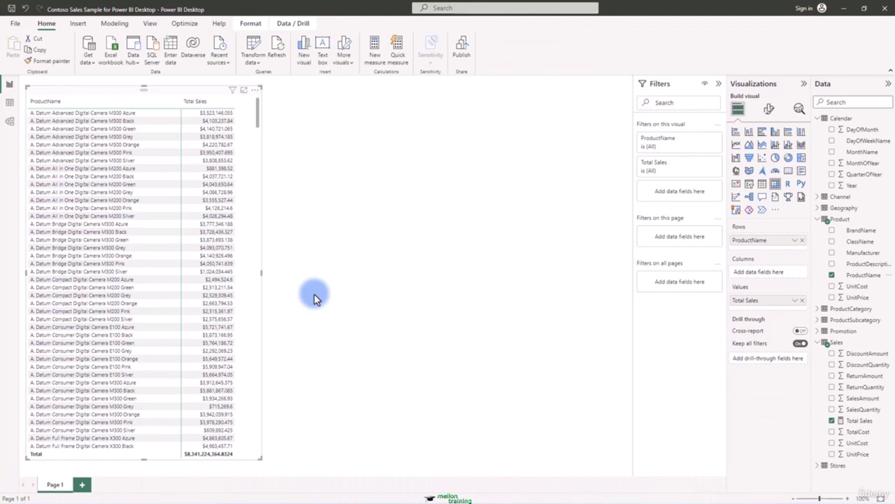
# Step: Format the Total Sales measure as currency with the $ English (United States) symbol
pyautogui.click(868, 421)
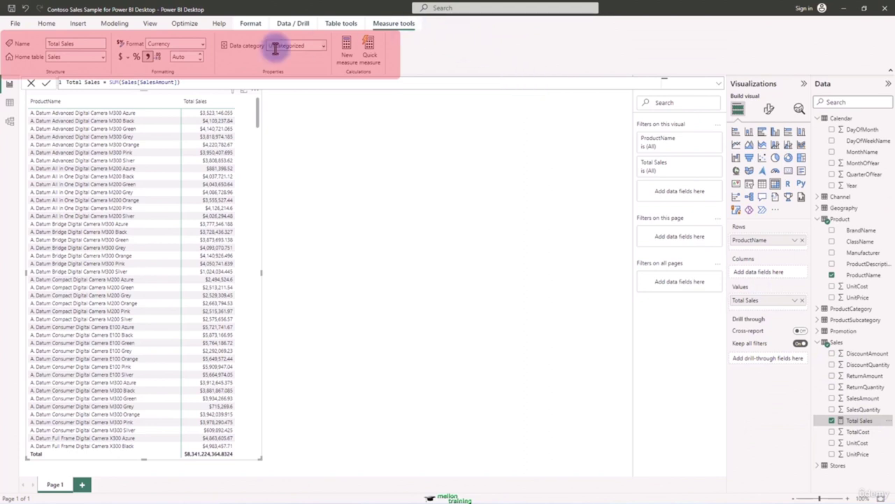
pyautogui.click(201, 43)
pyautogui.click(159, 57)
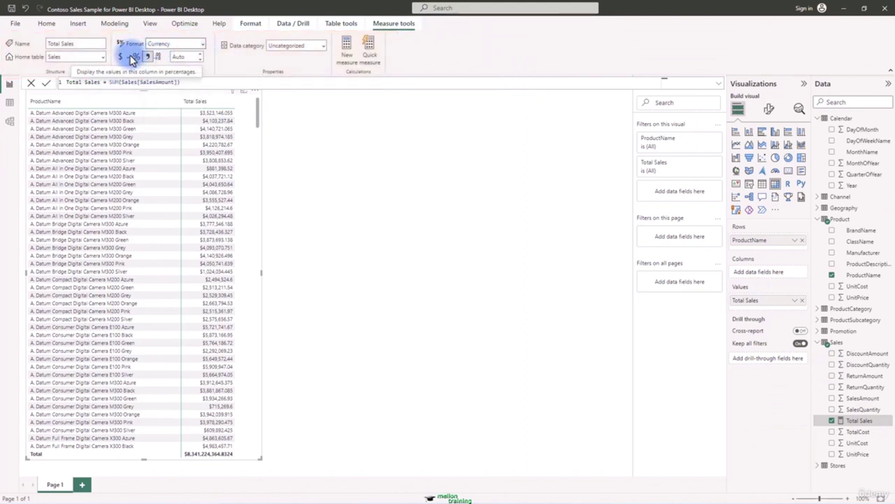
pyautogui.click(127, 57)
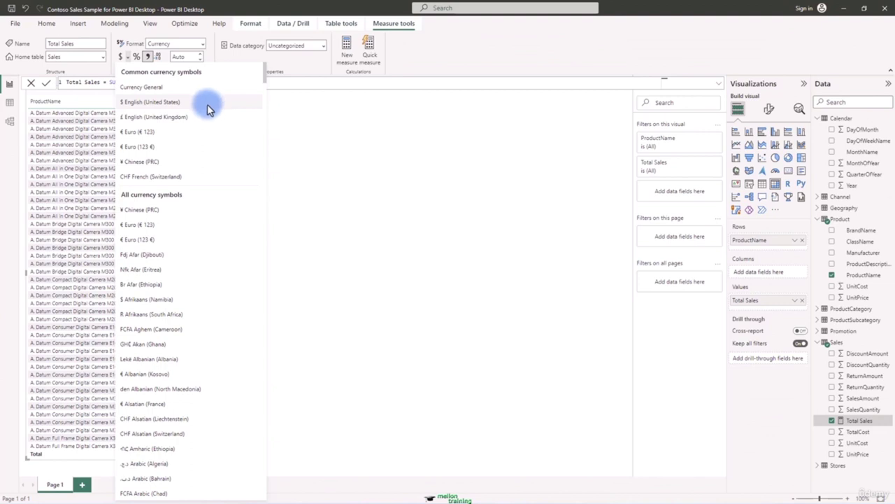
pyautogui.click(207, 104)
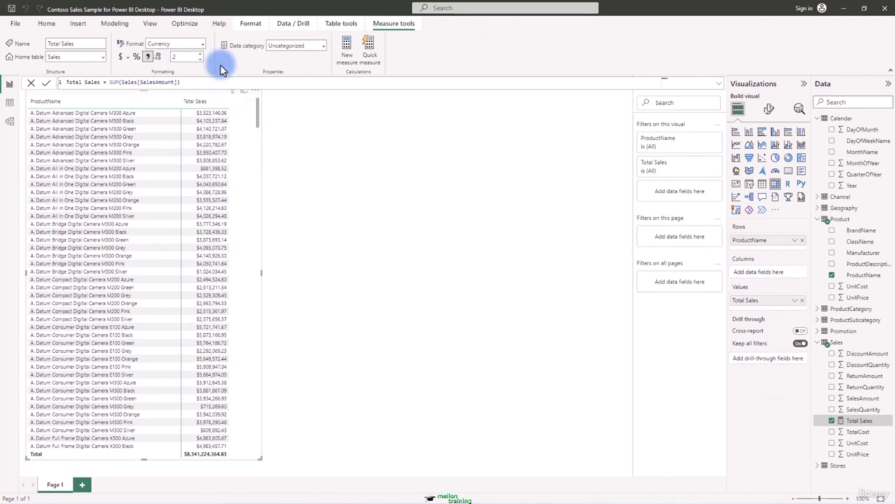
# Step: Set the Total Sales measure to 0 decimal places and deselect the matrix
pyautogui.click(198, 60)
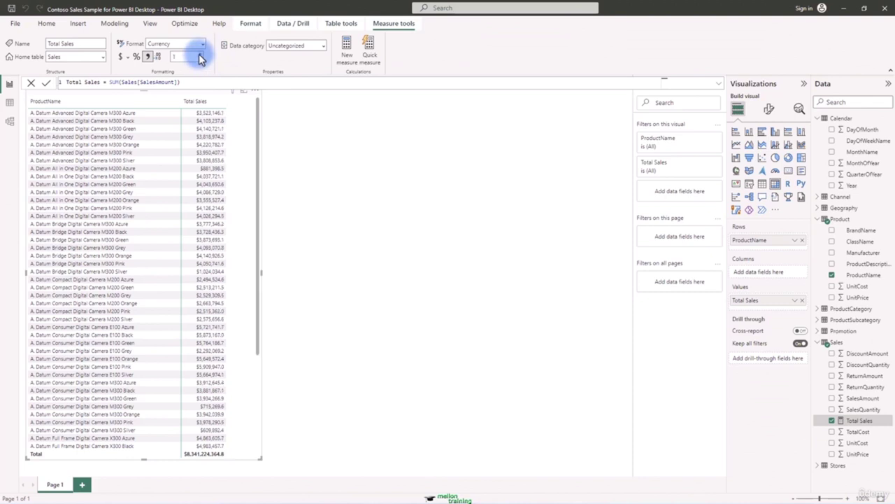
pyautogui.click(198, 54)
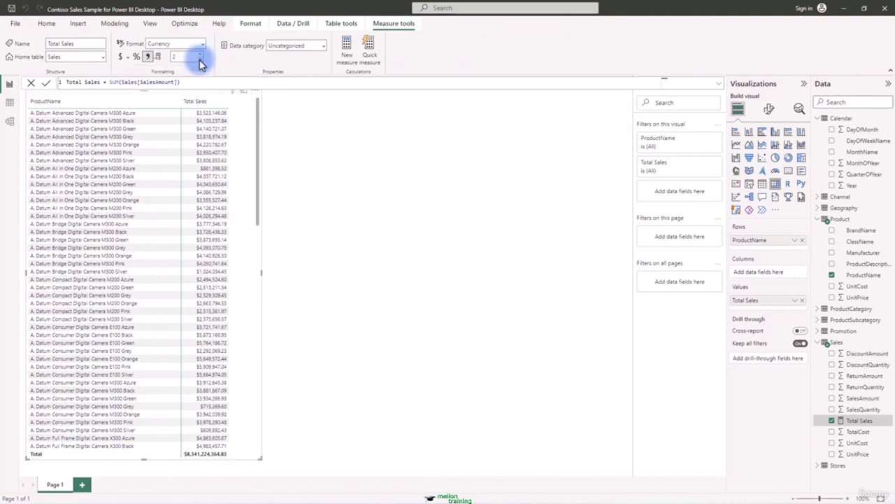
pyautogui.click(200, 60)
pyautogui.click(199, 60)
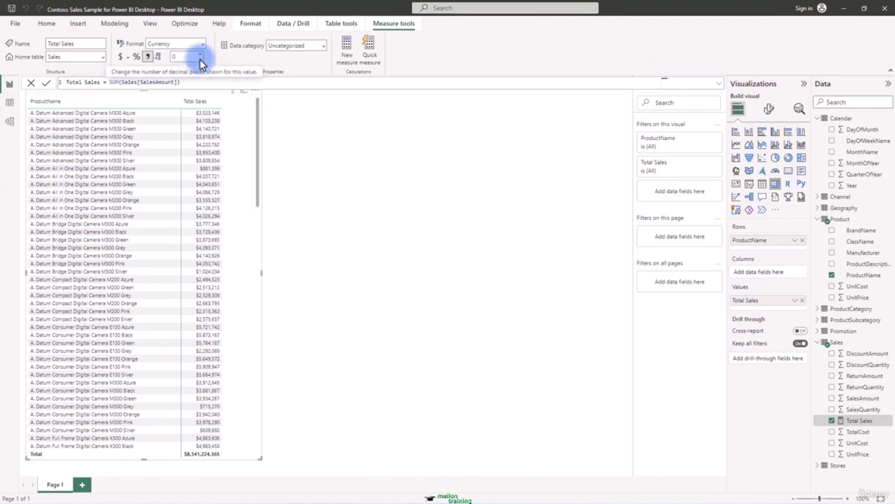
pyautogui.click(309, 174)
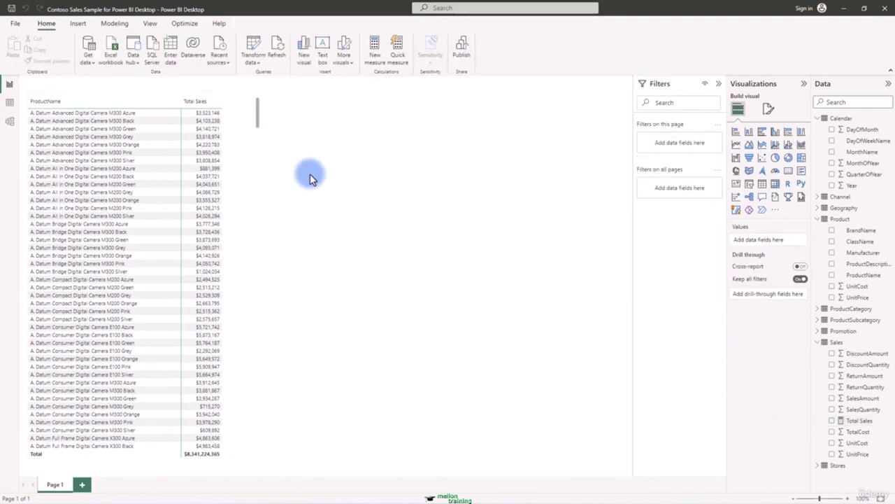
# Step: Add a second matrix beside the first showing Total Sales by Manufacturer, and shrink it to fit its contents
pyautogui.click(777, 186)
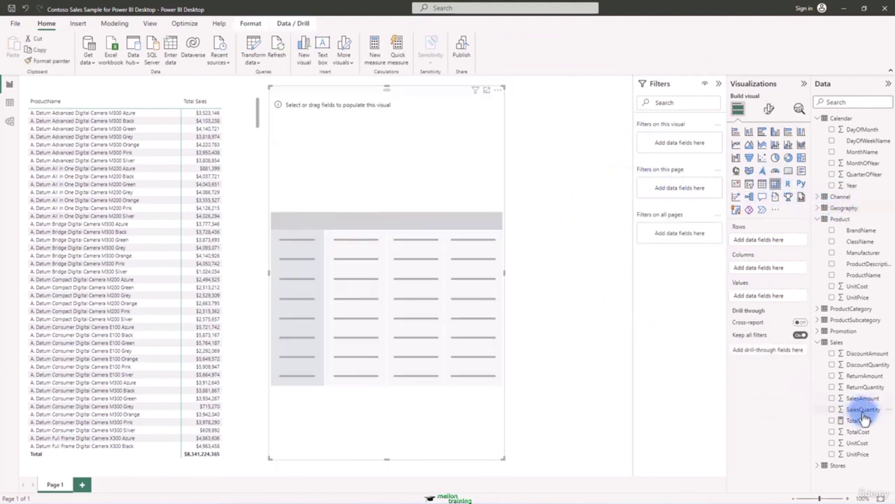
pyautogui.moveTo(854, 426); pyautogui.dragTo(768, 301)
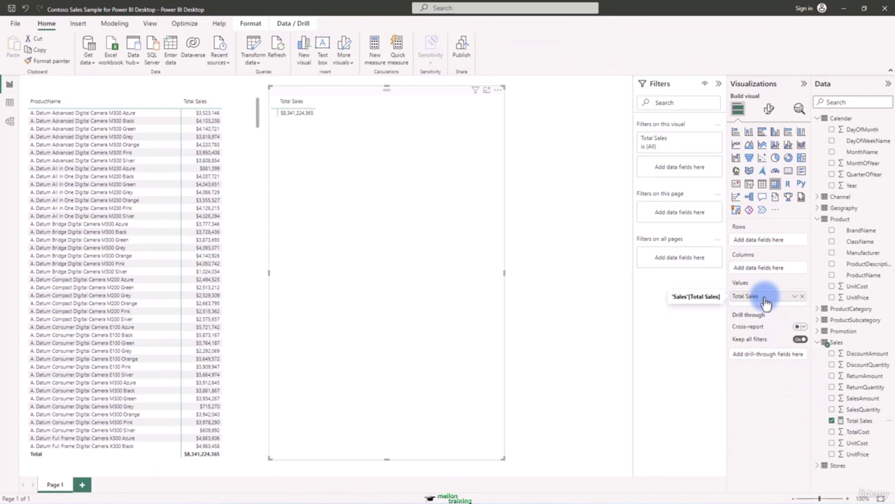
pyautogui.click(831, 254)
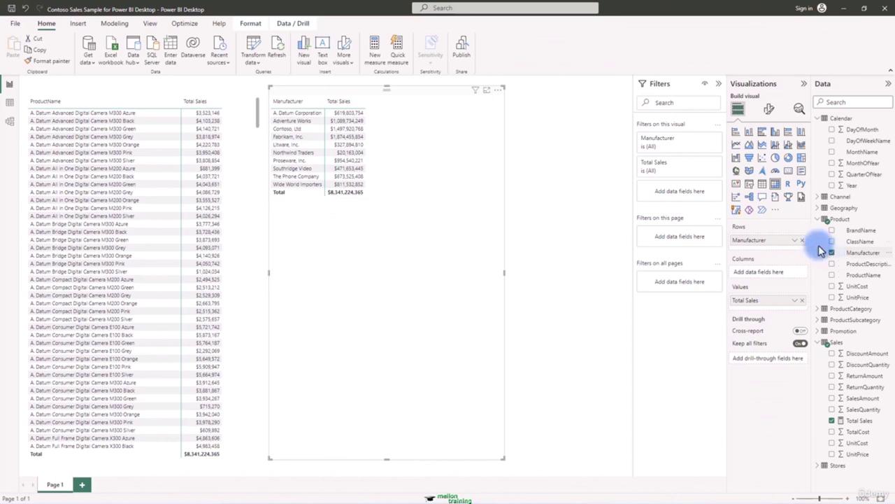
pyautogui.moveTo(505, 461); pyautogui.dragTo(408, 217)
pyautogui.click(455, 231)
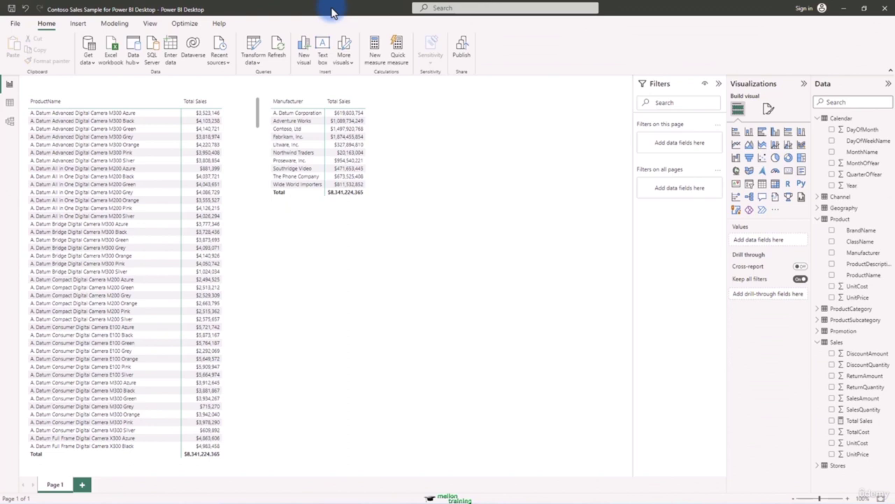
# Step: Start a new measure in the Product table named Number of Products that uses the COUNTA function
pyautogui.rightClick(839, 219)
pyautogui.click(579, 238)
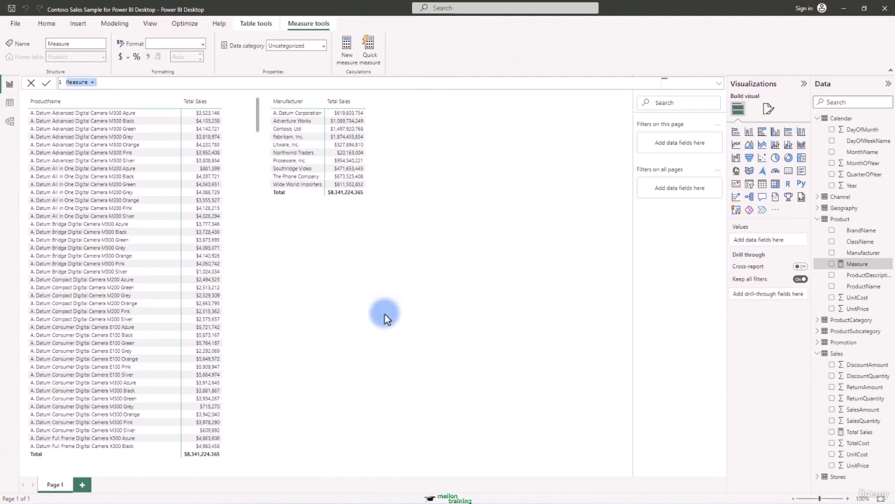
pyautogui.press('BackSpace')
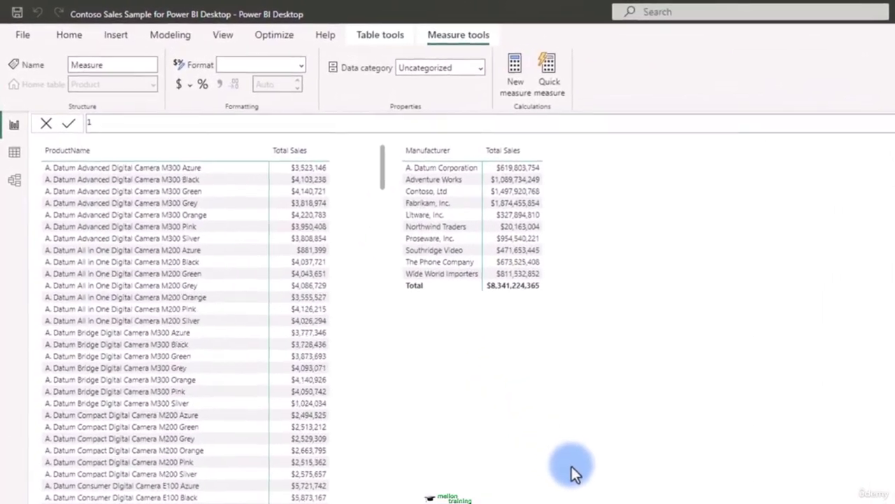
pyautogui.write('Number o')
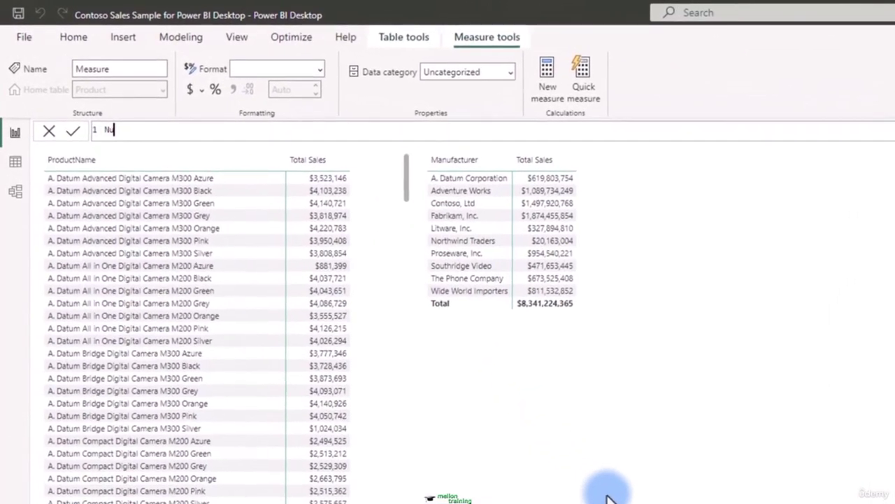
pyautogui.write('f ')
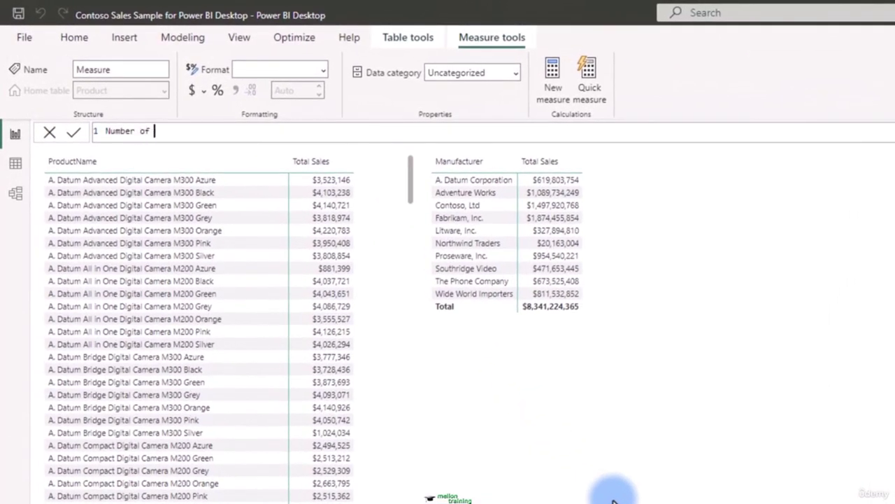
pyautogui.write('Products')
pyautogui.write('=COU')
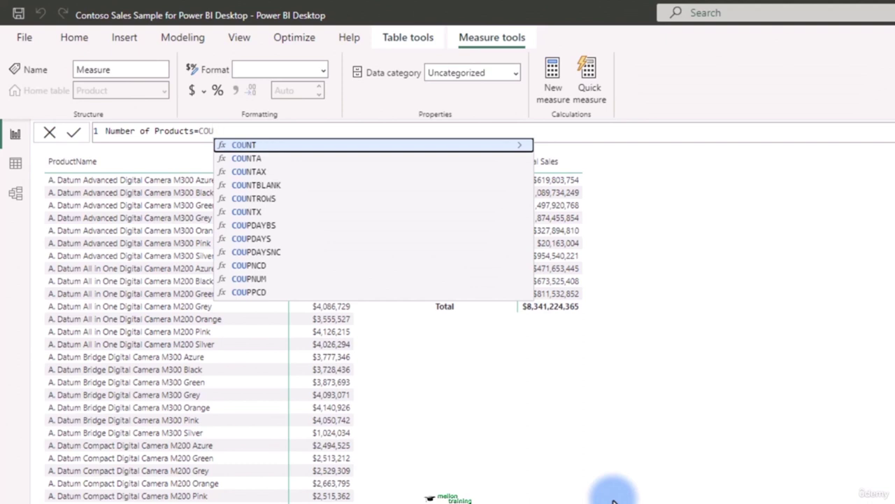
pyautogui.press('Down')
pyautogui.press('Tab')
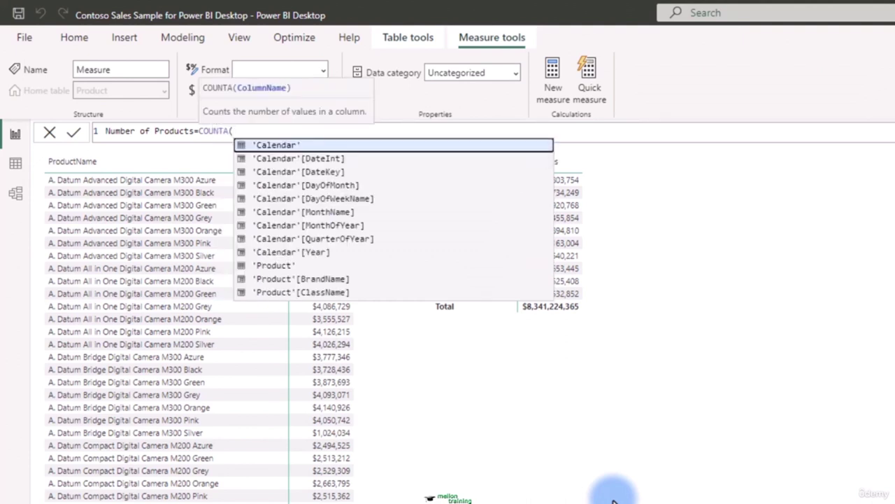
# Step: Set the COUNTA argument to 'Product'[ProductName] and commit the Number of Products measure
pyautogui.write('pro')
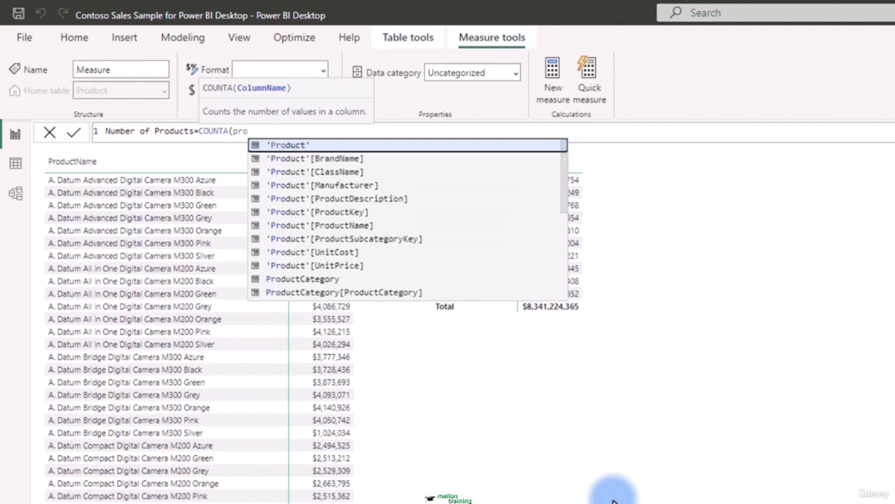
pyautogui.press('Down')
pyautogui.press('Down')
pyautogui.press('Down')
pyautogui.press('Down')
pyautogui.press('Down')
pyautogui.press('Down')
pyautogui.press('Tab')
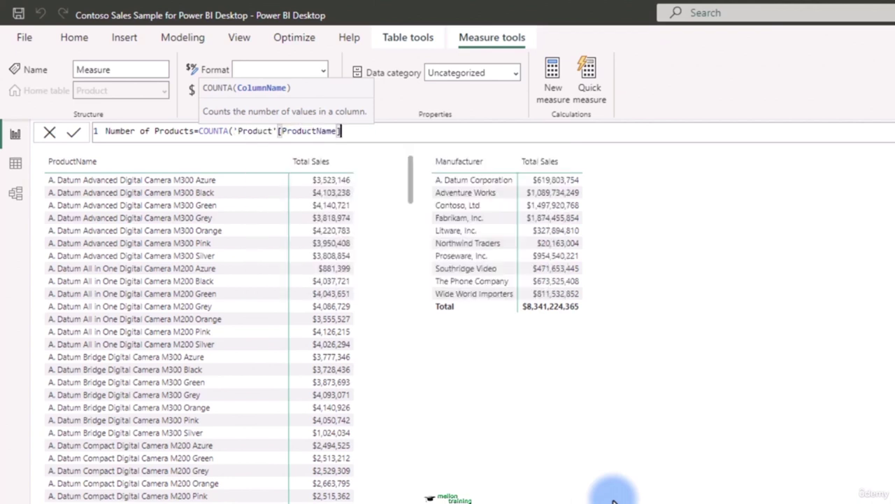
pyautogui.write(')')
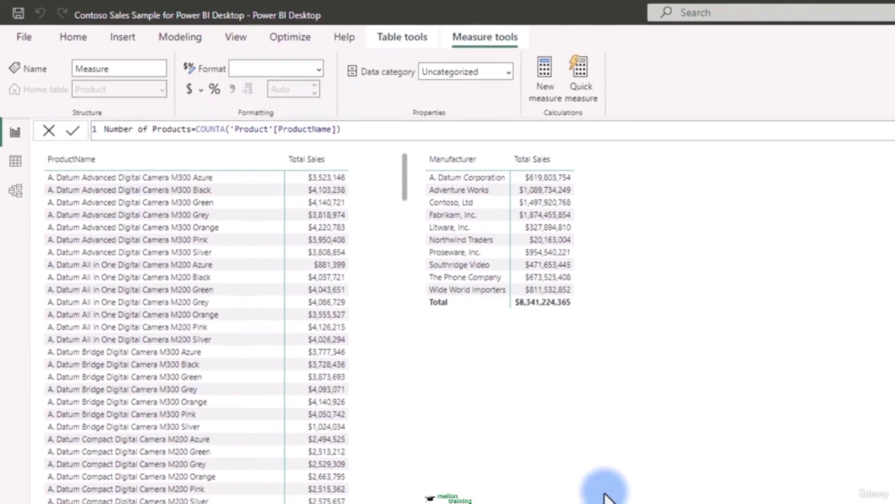
pyautogui.press('Return')
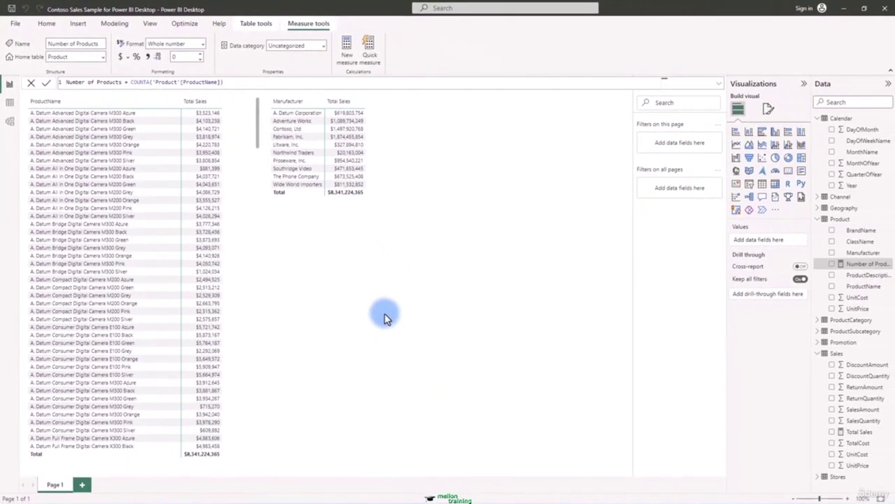
# Step: Add a matrix showing Number of Products below the Manufacturer matrix, shrink its height to fit, and deselect it
pyautogui.click(313, 264)
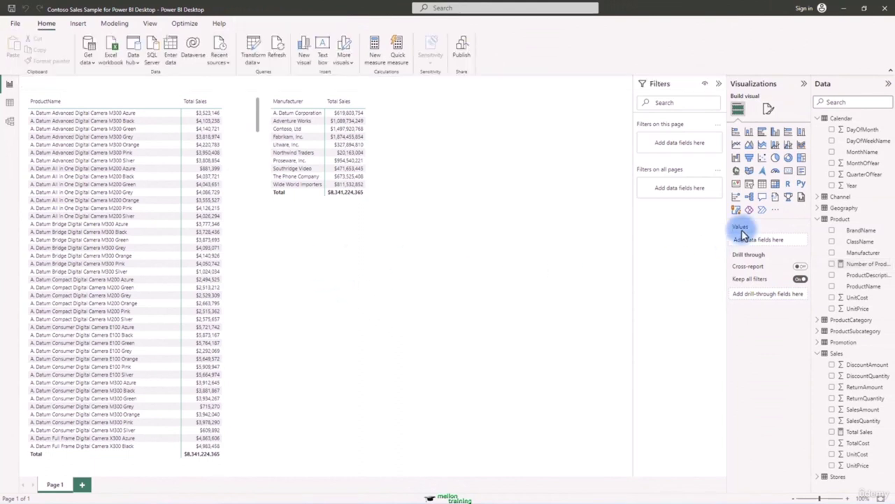
pyautogui.click(777, 184)
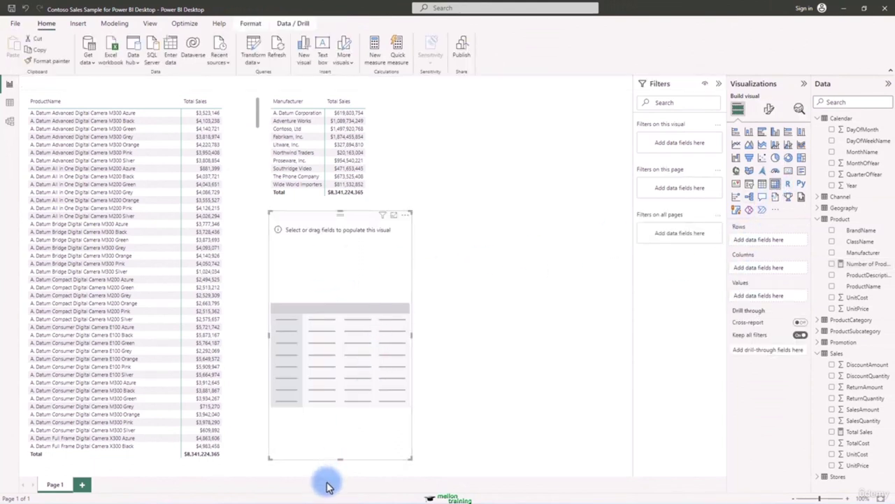
pyautogui.moveTo(340, 462); pyautogui.dragTo(342, 336)
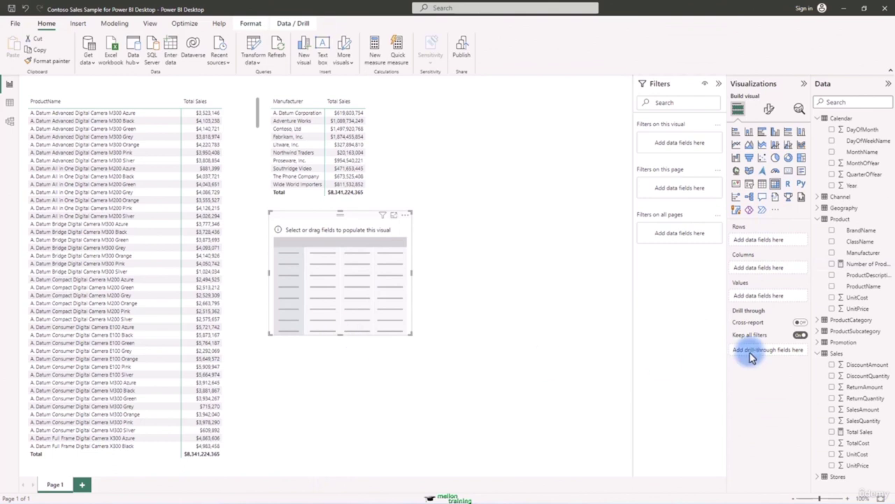
pyautogui.click(831, 264)
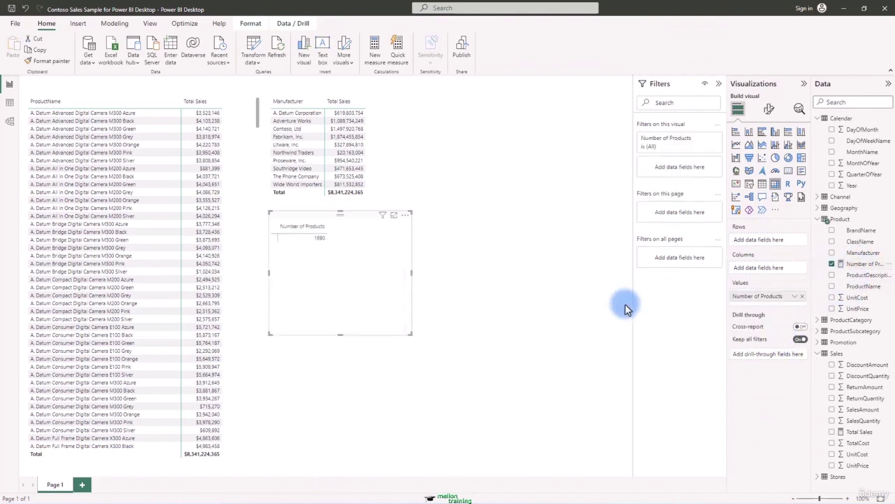
pyautogui.moveTo(411, 333); pyautogui.dragTo(410, 304)
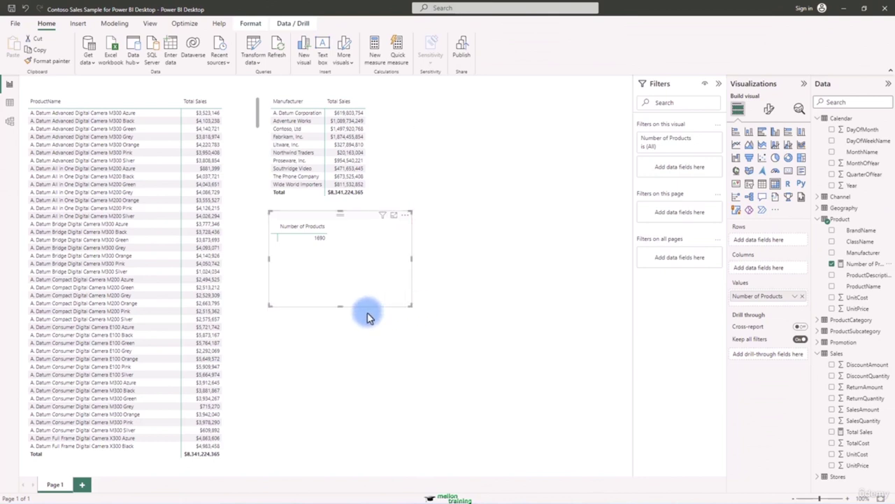
pyautogui.moveTo(340, 306); pyautogui.dragTo(344, 266)
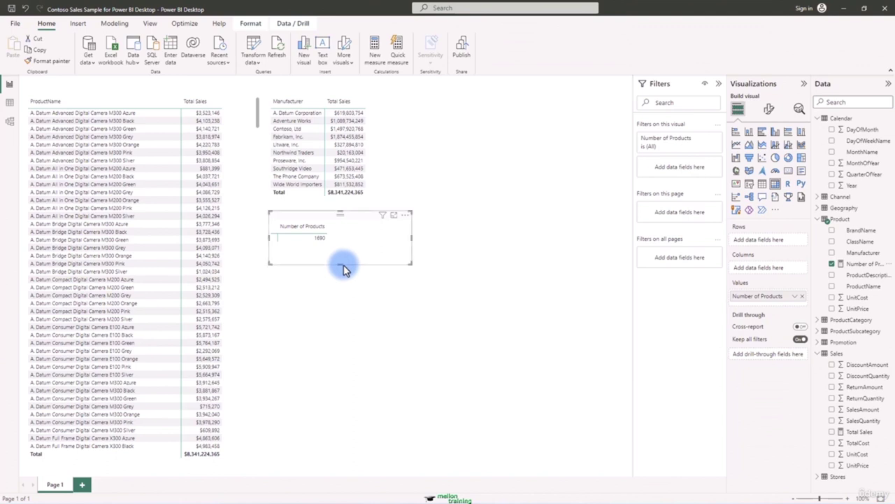
pyautogui.click(470, 256)
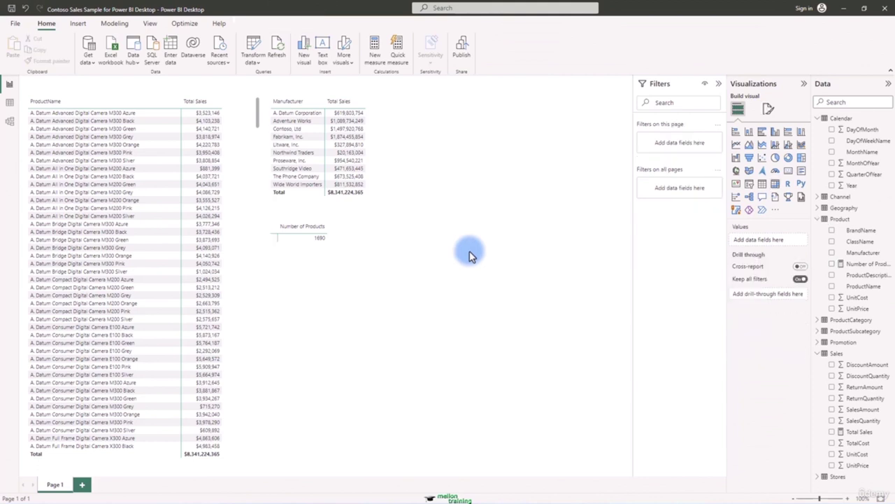
# Step: Start another measure in the Product table named Num Products that uses the COUNTROWS function
pyautogui.rightClick(845, 228)
pyautogui.press('Escape')
pyautogui.write('Num ')
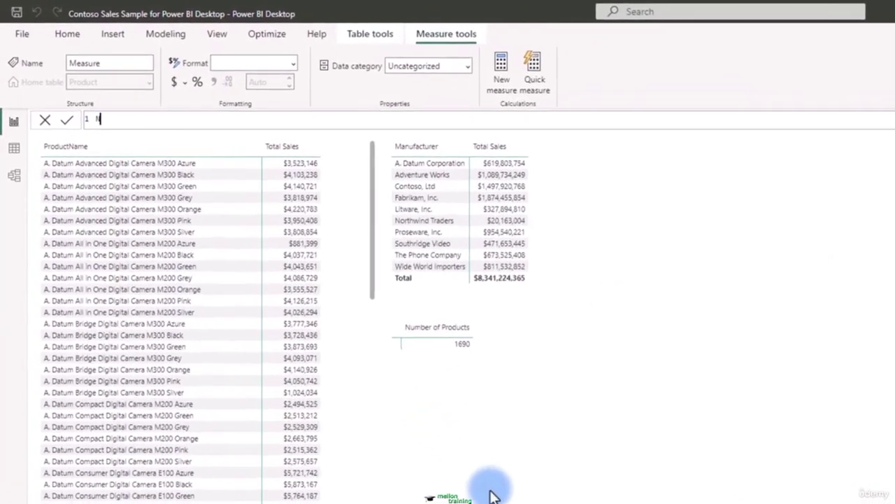
pyautogui.write('Pro')
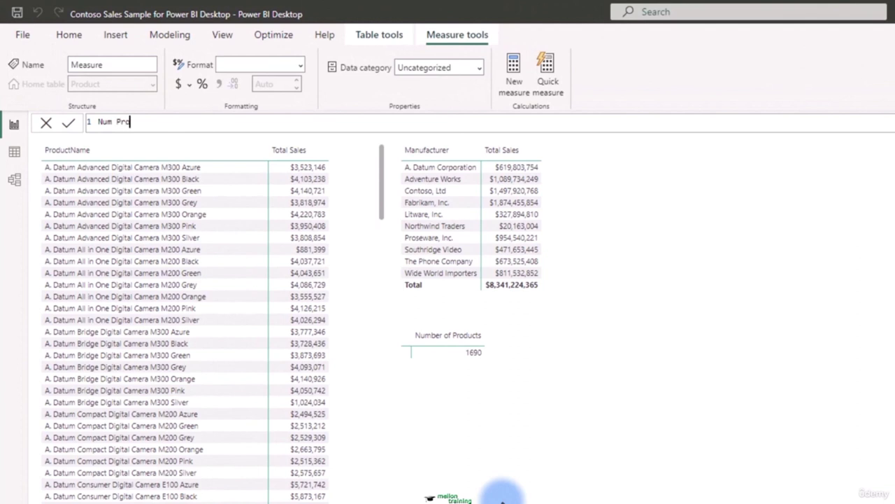
pyautogui.write('ducts=')
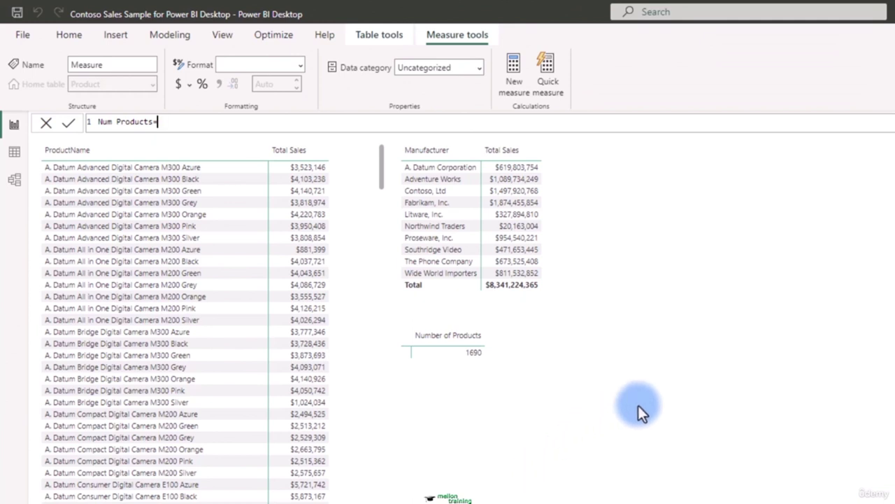
pyautogui.write('count')
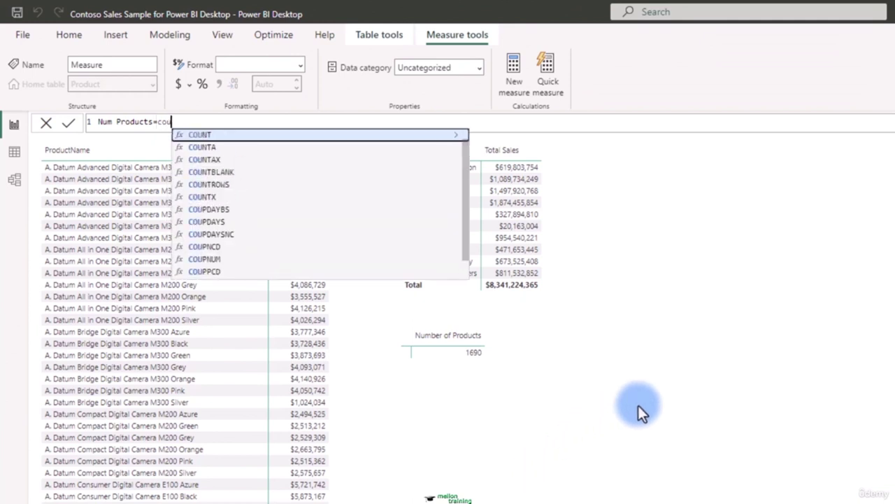
pyautogui.press('Down')
pyautogui.press('Down')
pyautogui.press('Down')
pyautogui.press('Down')
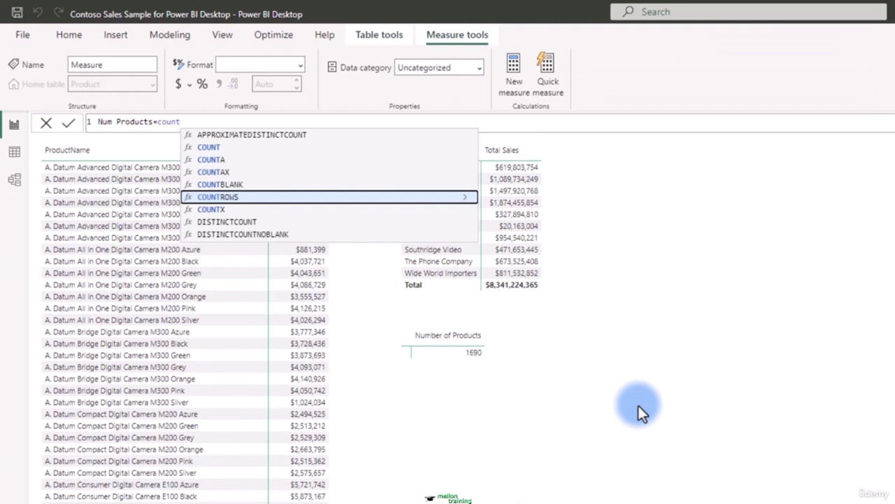
pyautogui.press('Tab')
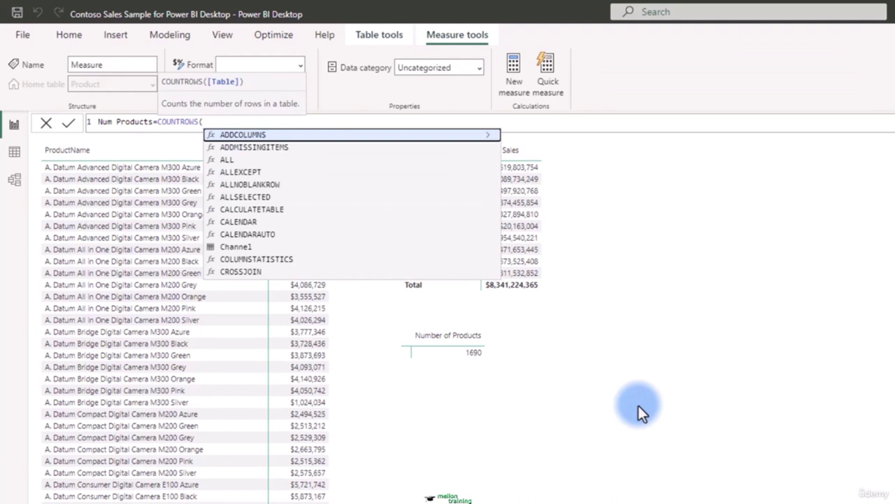
# Step: Set the COUNTROWS argument to the 'Product' table and commit the Num Products measure
pyautogui.write('pro')
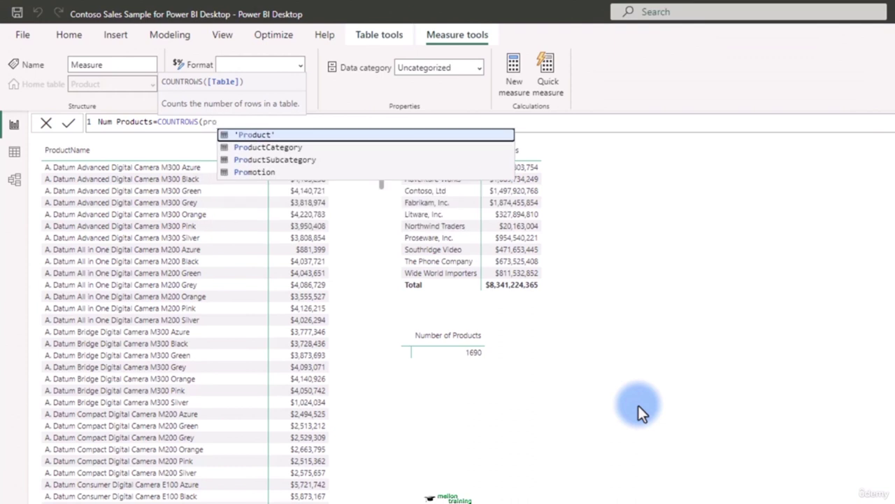
pyautogui.press('Tab')
pyautogui.write(')')
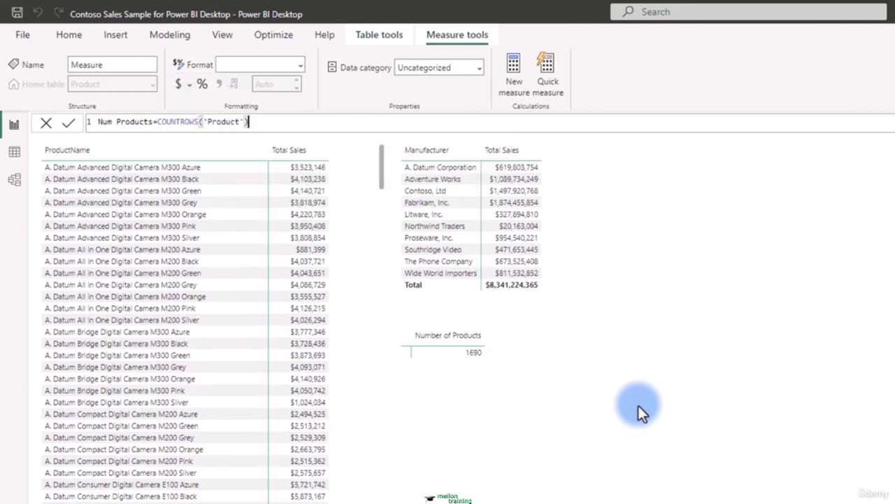
pyautogui.press('Return')
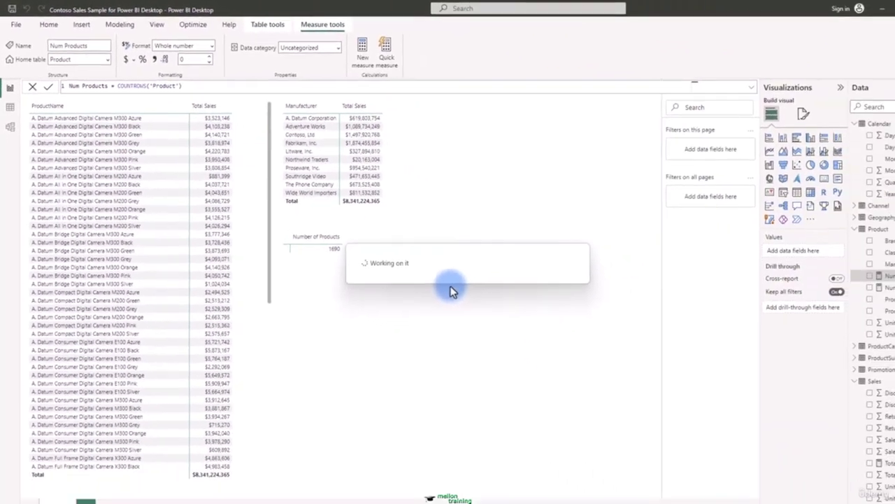
# Step: Add a matrix showing Num Products below the Number of Products matrix, shrink its height to fit, and deselect it
pyautogui.click(320, 315)
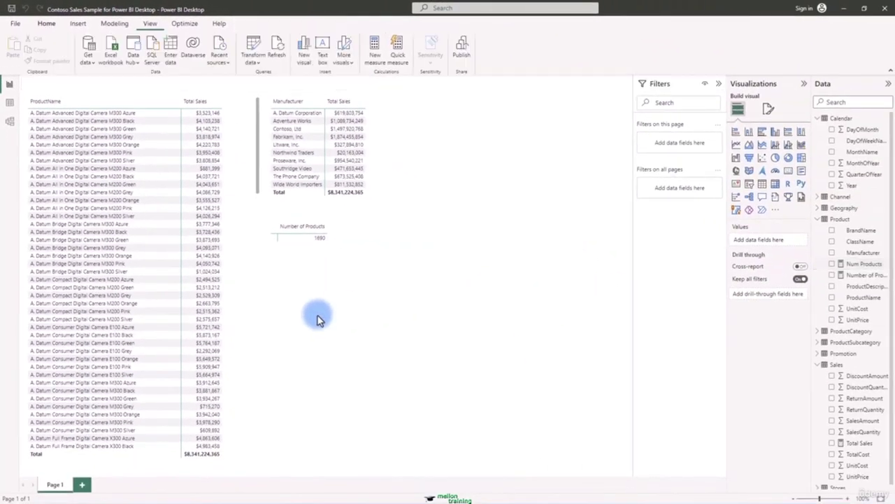
pyautogui.click(778, 185)
pyautogui.moveTo(340, 459); pyautogui.dragTo(346, 353)
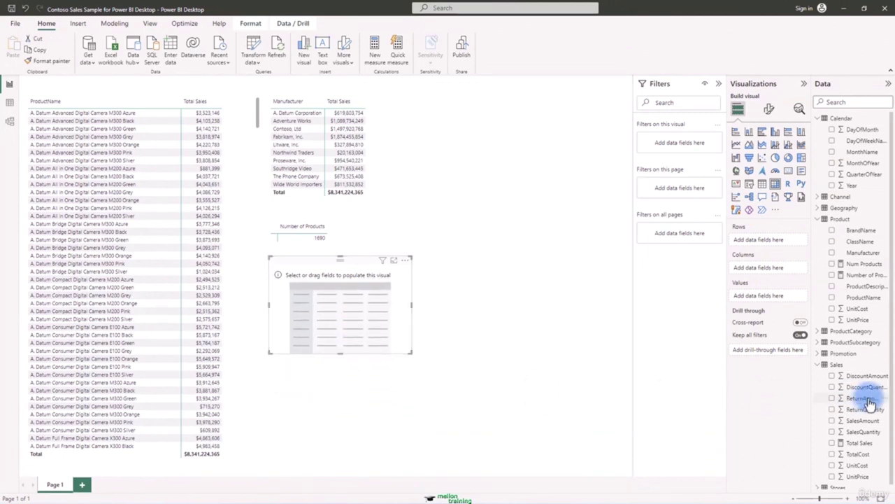
pyautogui.click(833, 264)
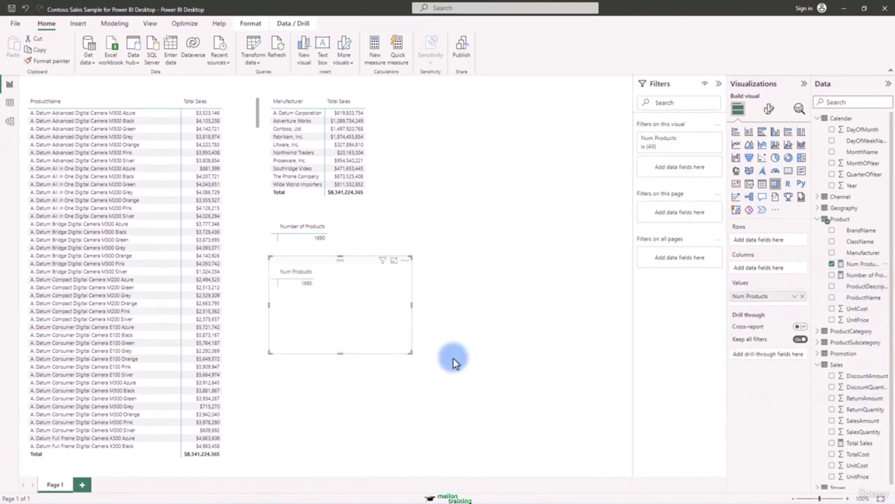
pyautogui.moveTo(410, 305)
pyautogui.mouseDown()
pyautogui.moveTo(425, 306)
pyautogui.moveTo(412, 310)
pyautogui.mouseUp()
pyautogui.moveTo(342, 354); pyautogui.dragTo(342, 307)
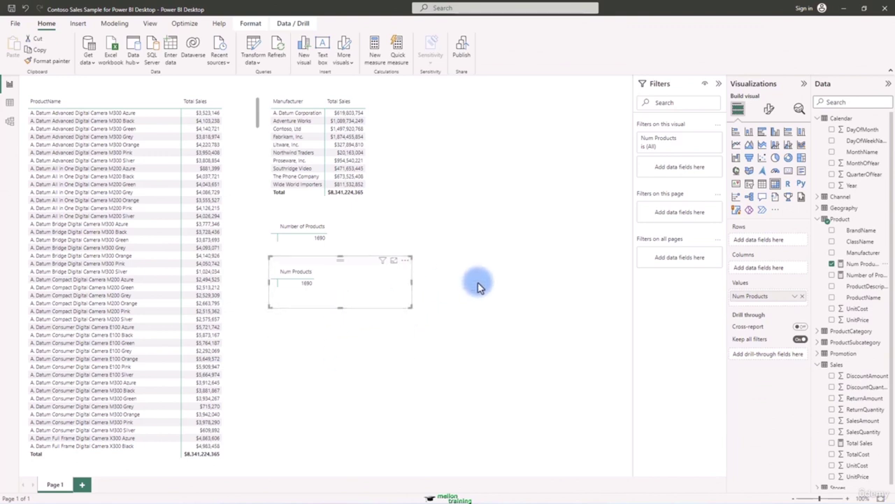
pyautogui.click(467, 294)
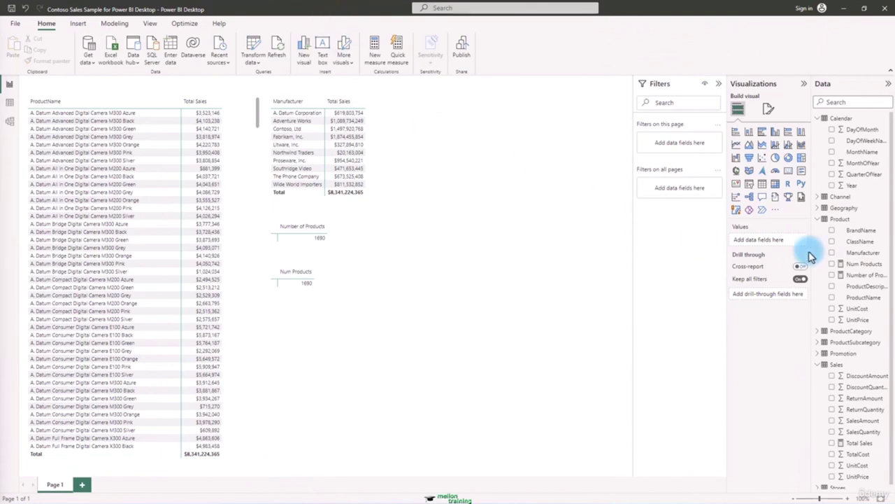
# Step: Delete the Num Products measure from the model
pyautogui.click(855, 266)
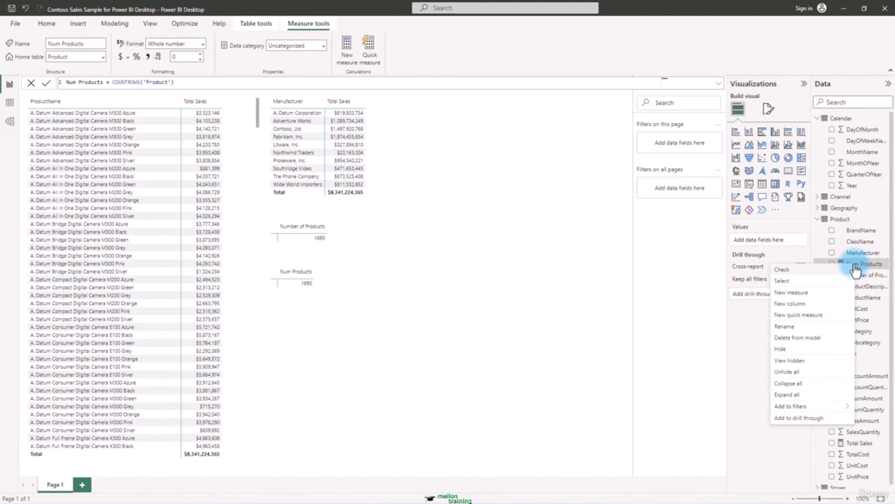
pyautogui.click(817, 342)
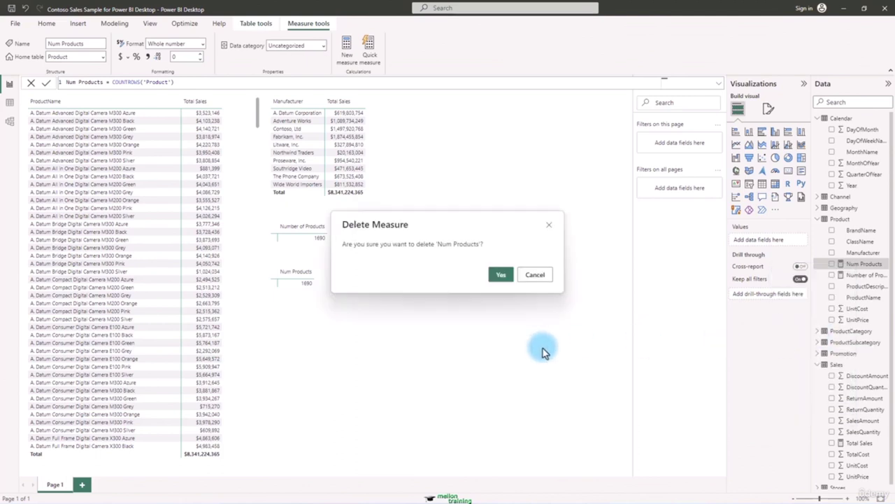
pyautogui.click(501, 275)
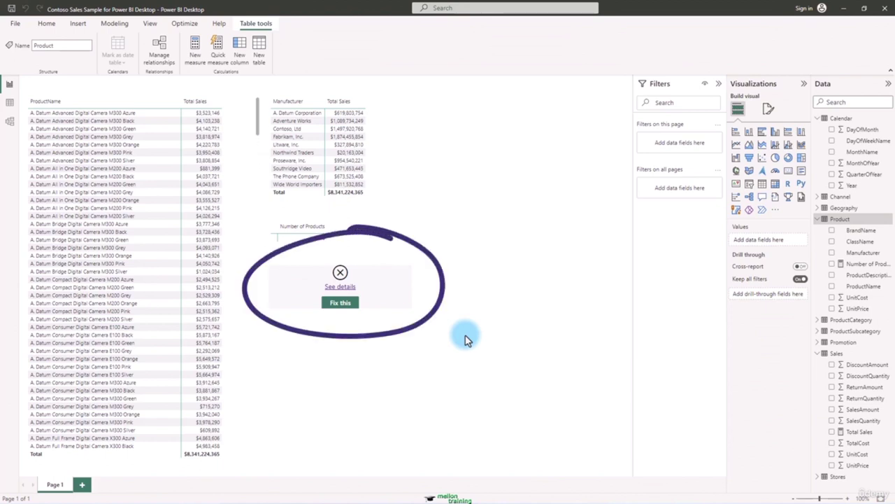
# Step: Replace the invalid Num Products field in the broken matrix's values with the Number of Products measure
pyautogui.click(410, 271)
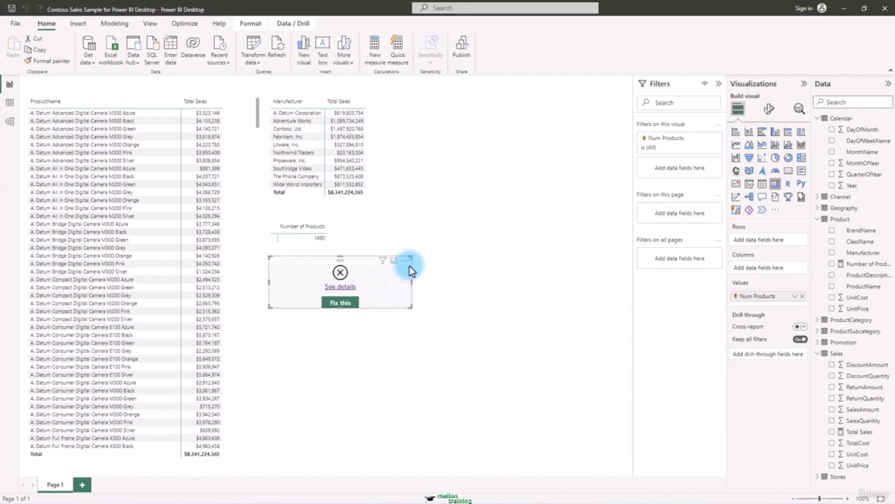
pyautogui.click(407, 261)
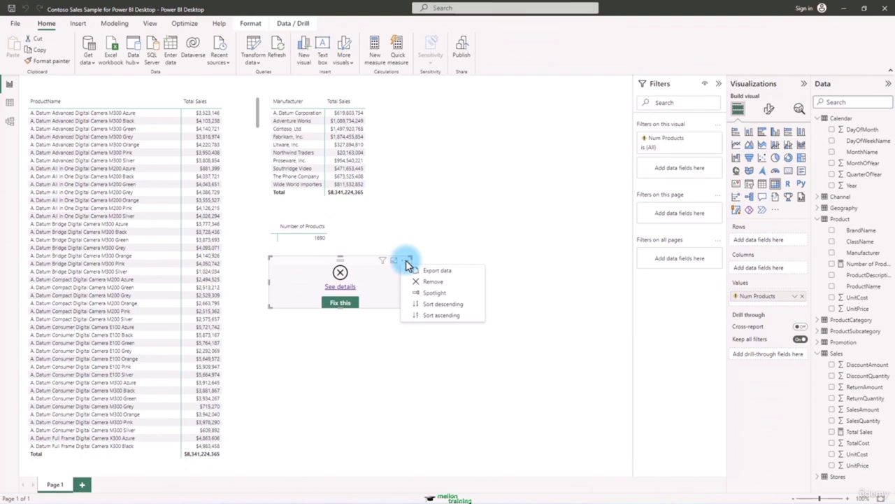
pyautogui.click(387, 292)
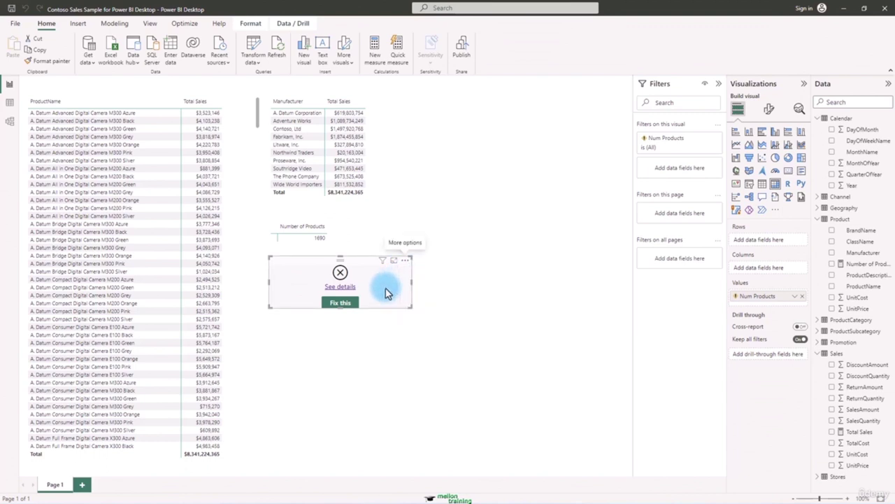
pyautogui.moveTo(803, 300)
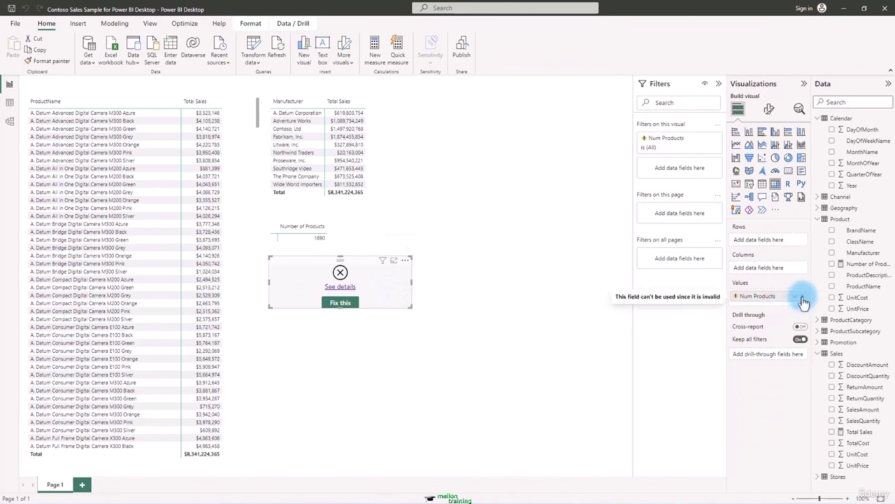
pyautogui.click(803, 300)
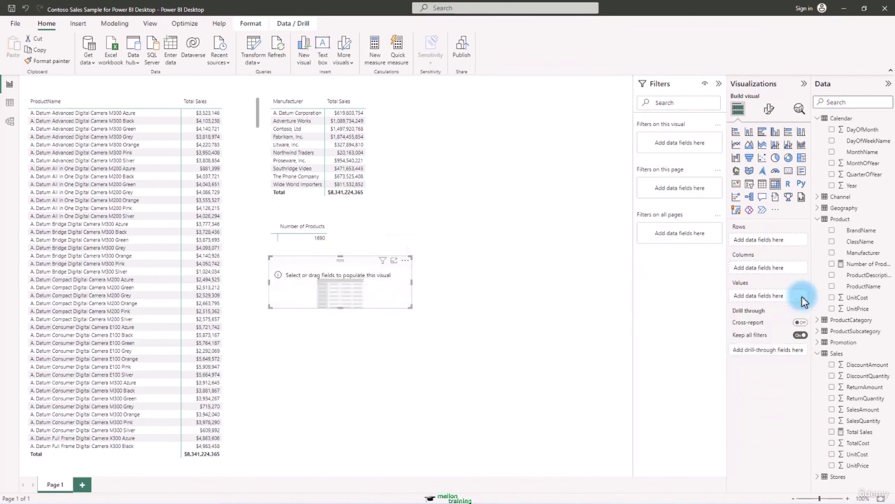
pyautogui.moveTo(860, 265); pyautogui.dragTo(770, 295)
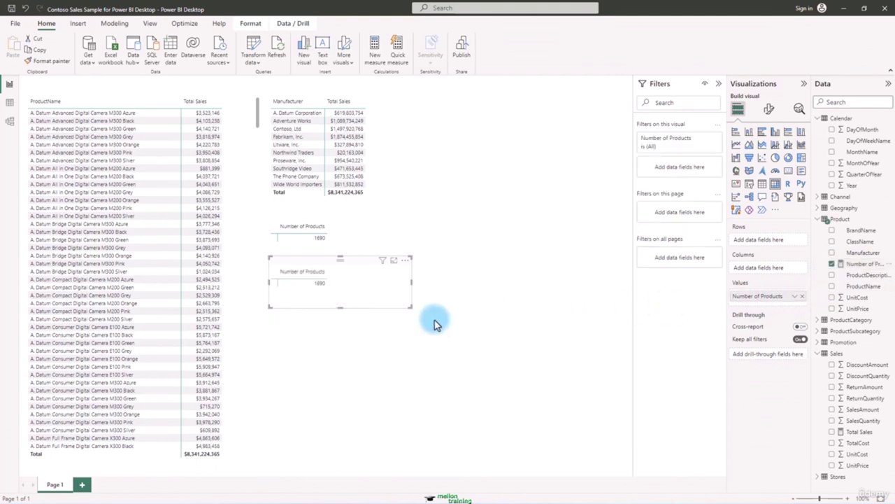
# Step: Remove the duplicate lower matrix showing Number of Products from the report page
pyautogui.click(406, 260)
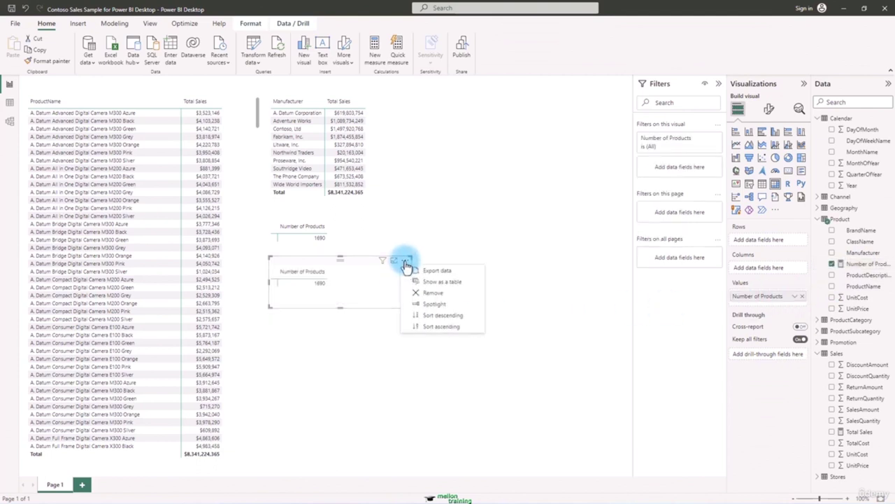
pyautogui.click(434, 292)
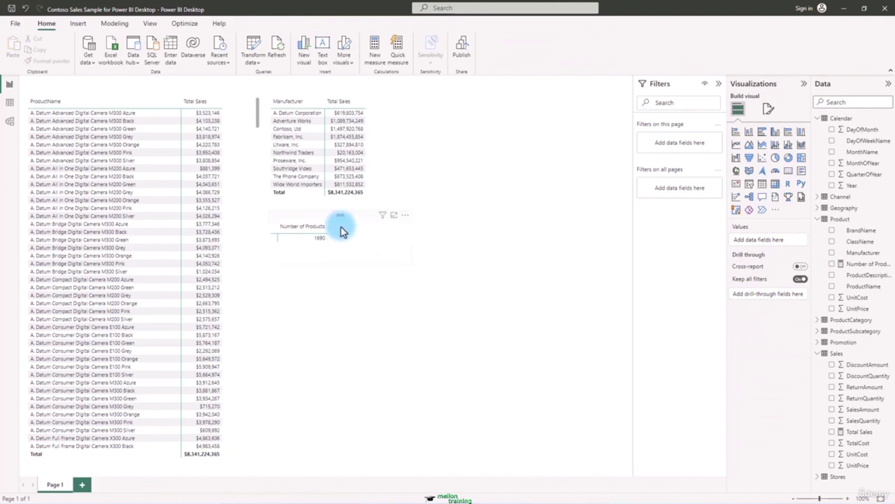
# Step: Change the function in the Number of Products measure to COUNTROWS, keeping 'Product'[ProductName] as its argument, and commit the formula
pyautogui.click(364, 224)
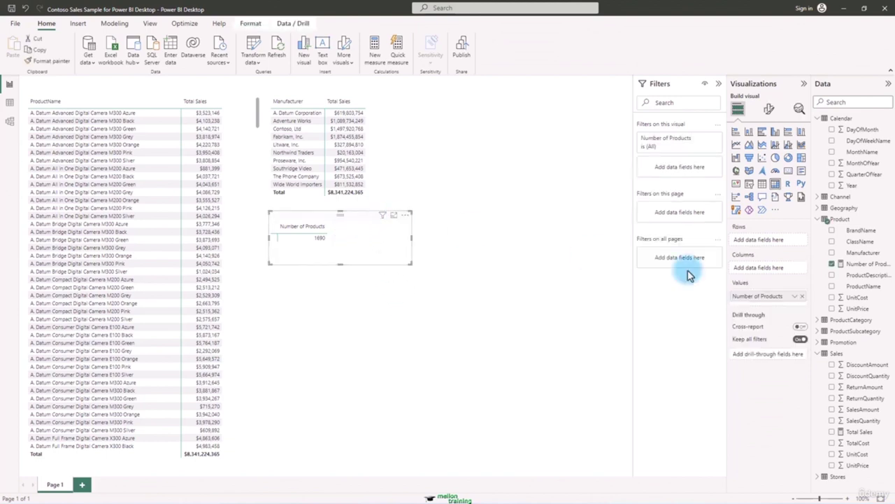
pyautogui.click(866, 264)
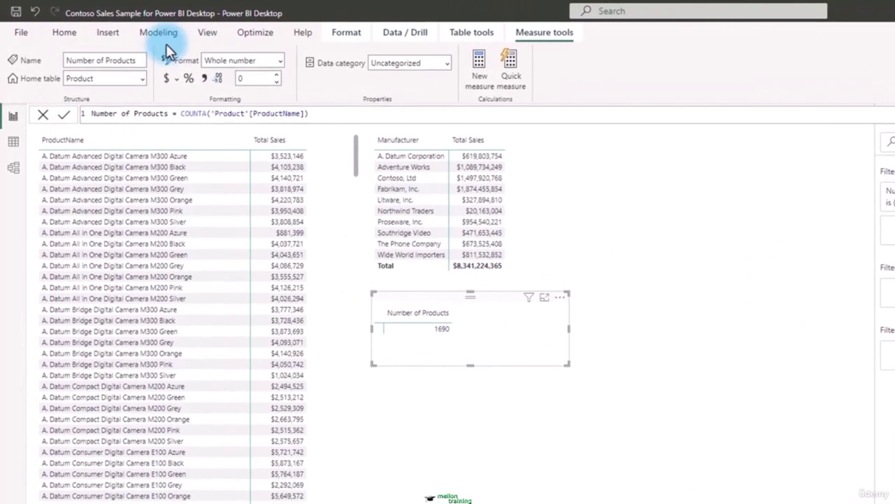
pyautogui.click(206, 113)
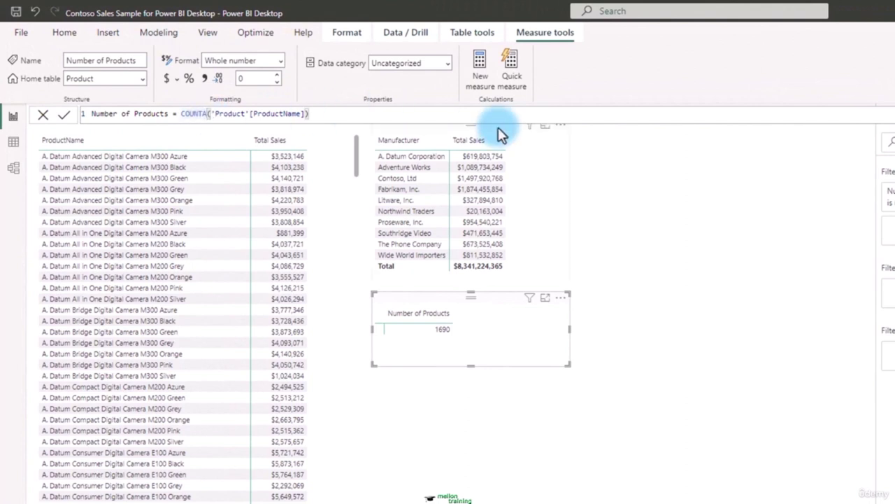
pyautogui.press('BackSpace')
pyautogui.write('Row')
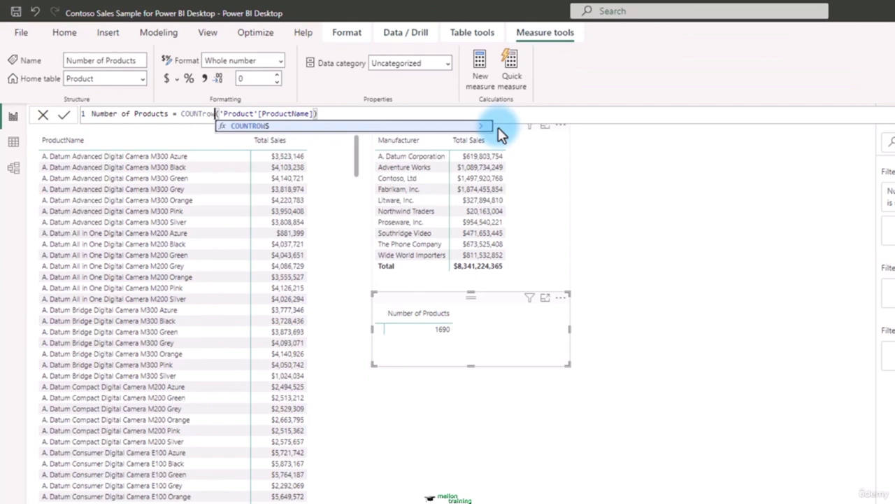
pyautogui.press('Tab')
pyautogui.click(384, 114)
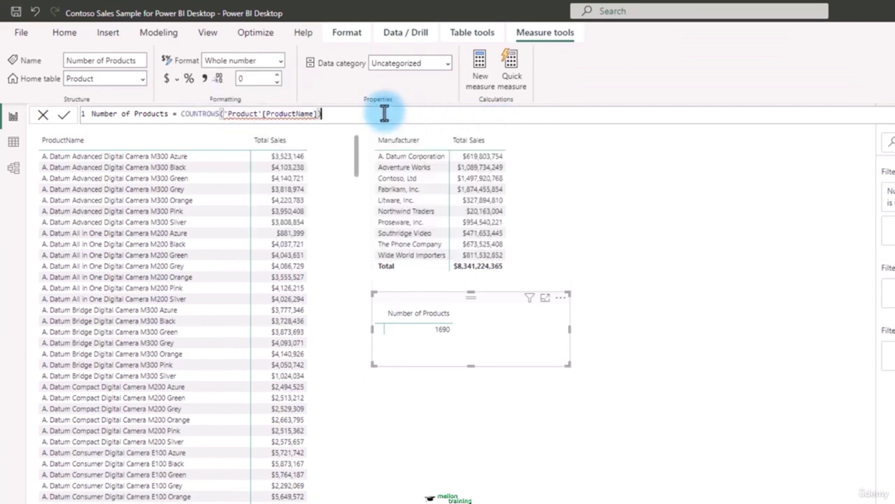
pyautogui.press('Return')
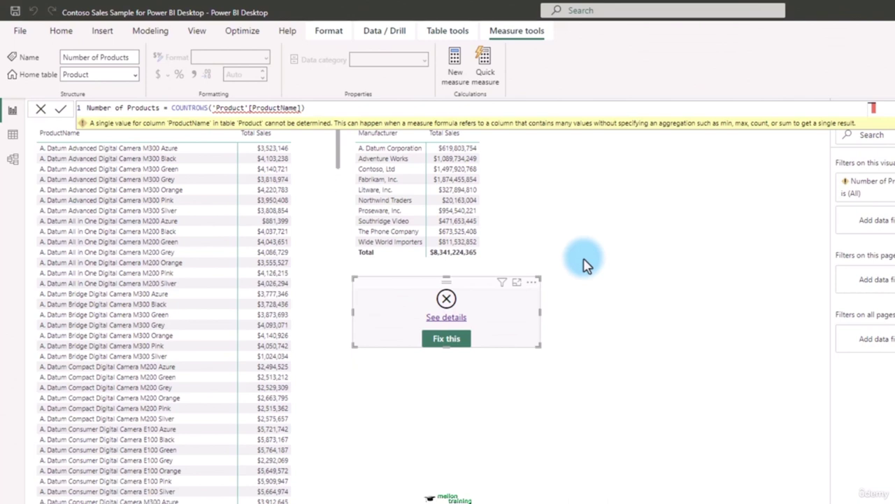
# Step: Set the COUNTROWS argument of Number of Products to the 'Product' table, commit it, and delete the measure's matrix
pyautogui.click(316, 108)
pyautogui.press('BackSpace')
pyautogui.press('BackSpace')
pyautogui.press('BackSpace')
pyautogui.press('BackSpace')
pyautogui.press('BackSpace')
pyautogui.press('BackSpace')
pyautogui.press('BackSpace')
pyautogui.press('BackSpace')
pyautogui.press('BackSpace')
pyautogui.press('BackSpace')
pyautogui.press('BackSpace')
pyautogui.press('BackSpace')
pyautogui.press('BackSpace')
pyautogui.press('BackSpace')
pyautogui.press('BackSpace')
pyautogui.press('BackSpace')
pyautogui.press('BackSpace')
pyautogui.press('BackSpace')
pyautogui.press('BackSpace')
pyautogui.press('BackSpace')
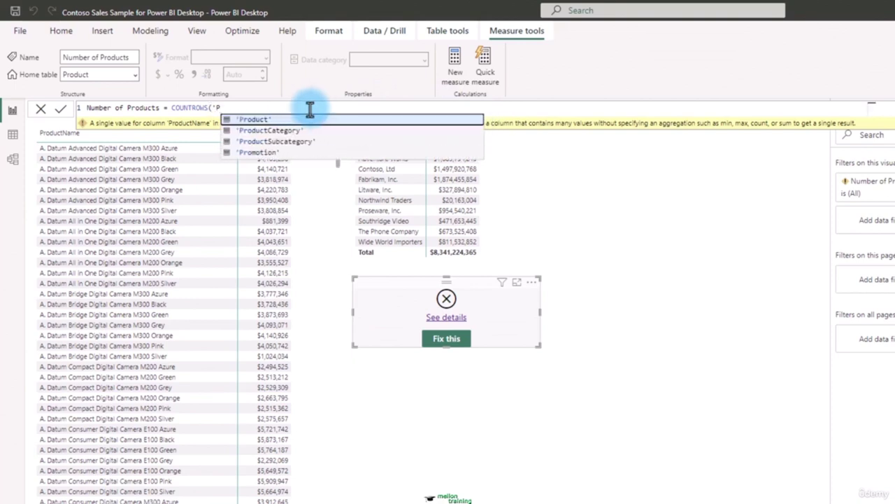
pyautogui.click(238, 120)
pyautogui.write(')')
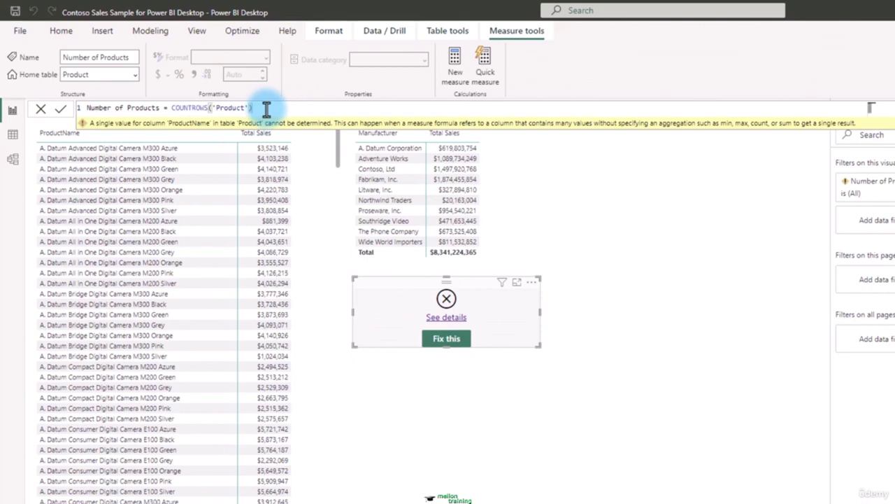
pyautogui.press('Return')
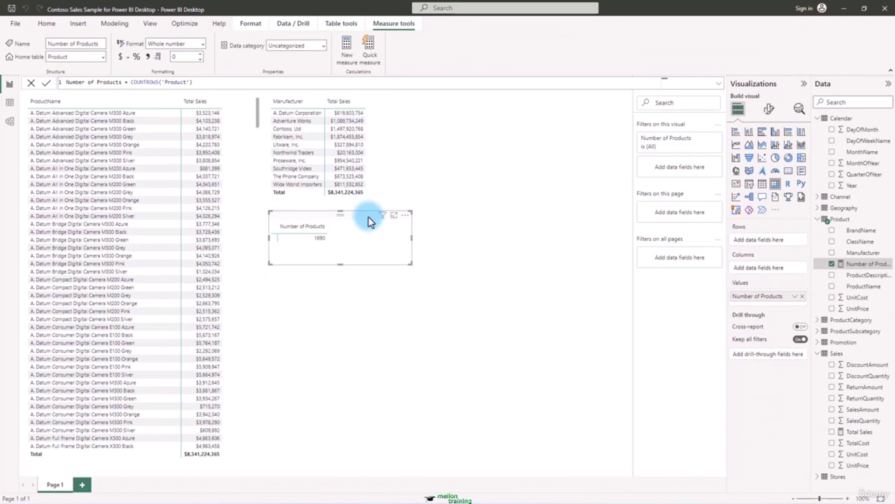
pyautogui.press('Delete')
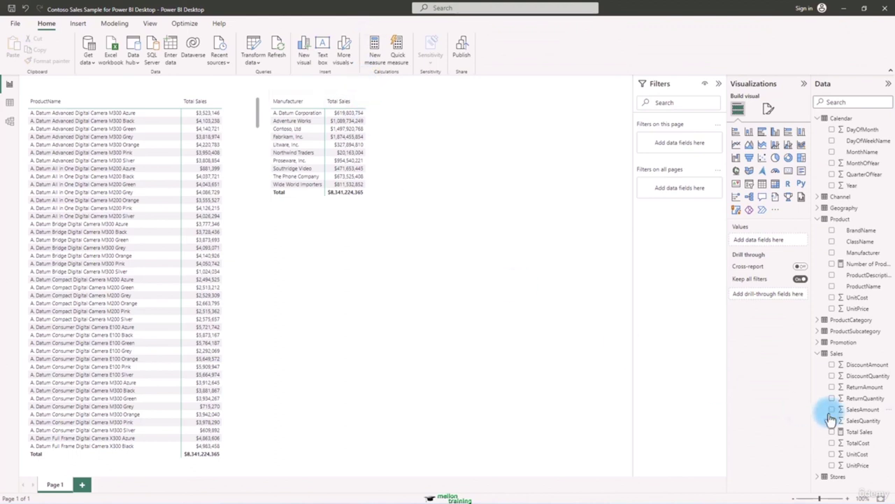
# Step: Change the Total Sales measure's name to "Total S ales" in its formula and commit it
pyautogui.click(860, 432)
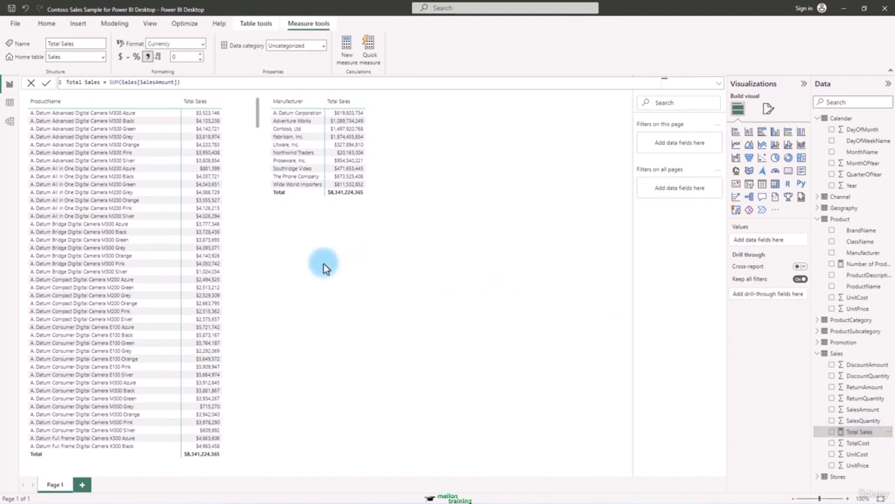
pyautogui.click(92, 84)
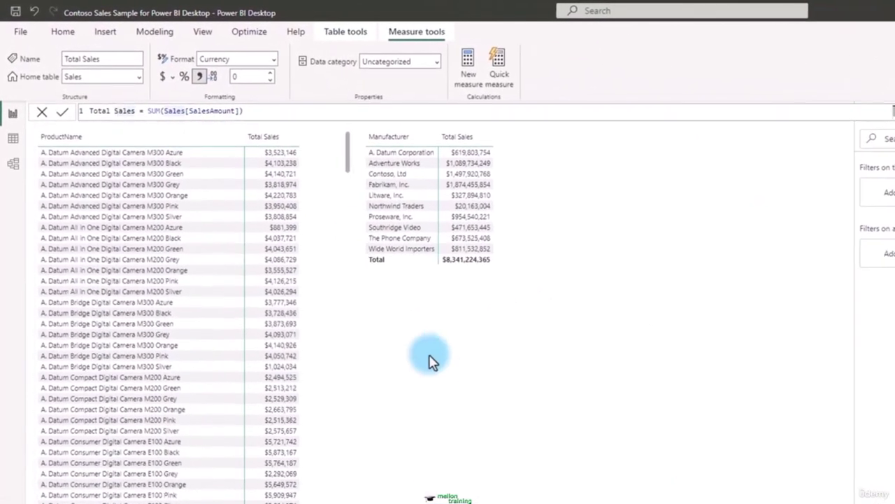
pyautogui.click(275, 112)
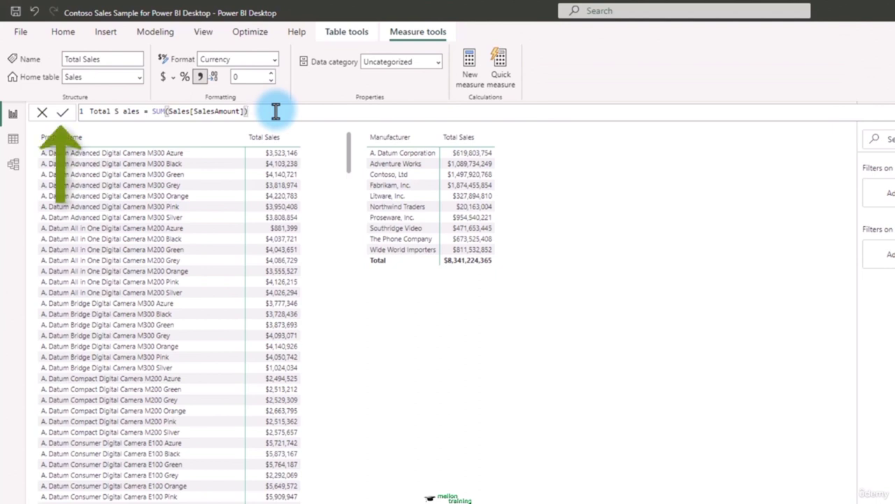
pyautogui.press('Return')
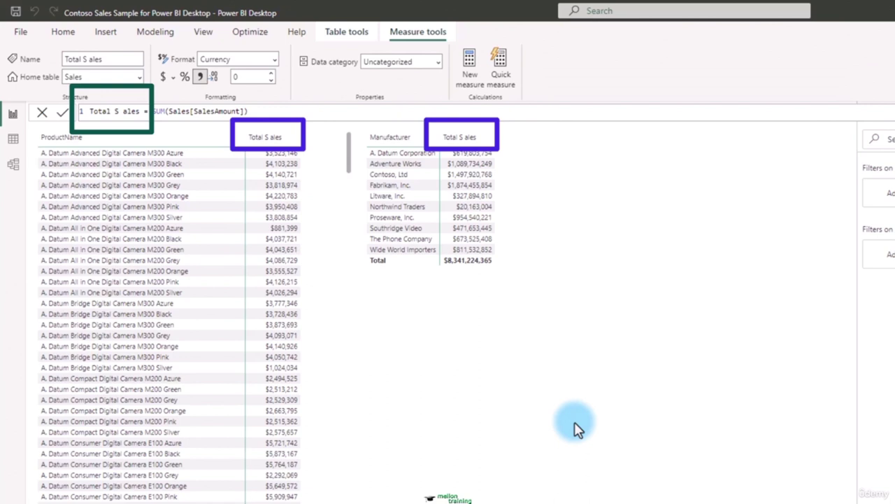
# Step: Remove the extra space so the measure is named Total Sales again, and commit the formula
pyautogui.click(123, 111)
pyautogui.press('BackSpace')
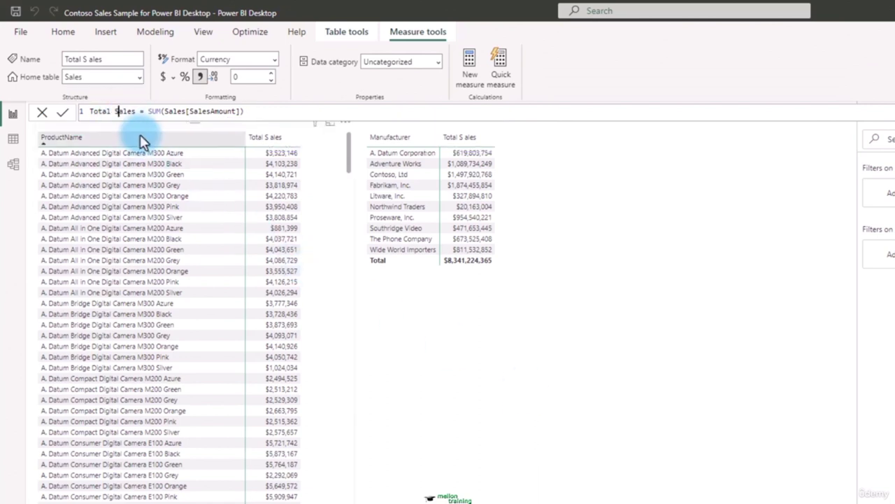
pyautogui.click(252, 110)
pyautogui.press('Return')
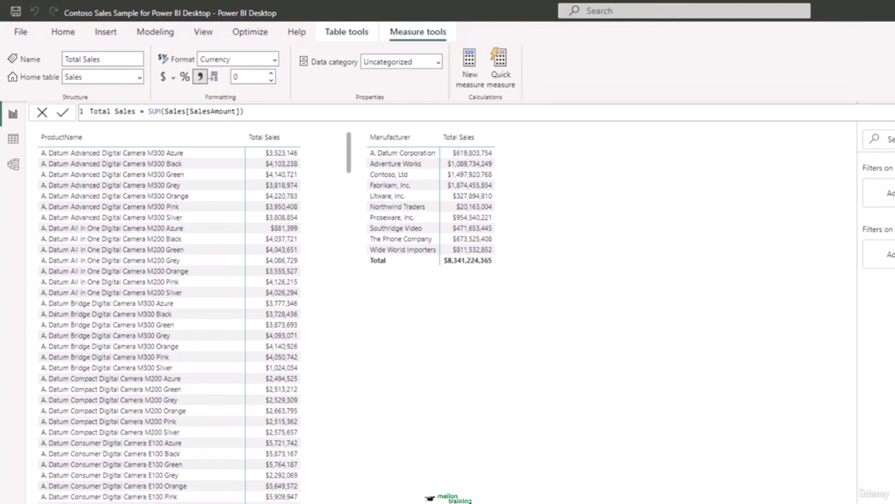
# Step: Add the comment line "//Comment regarding the total sales measure" below the Total Sales formula
pyautogui.click(284, 112)
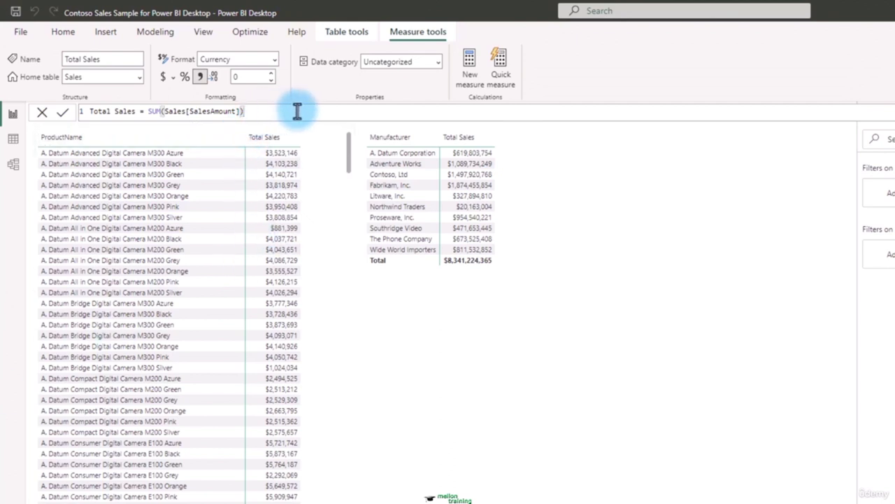
pyautogui.hotkey('shift', 'Return')
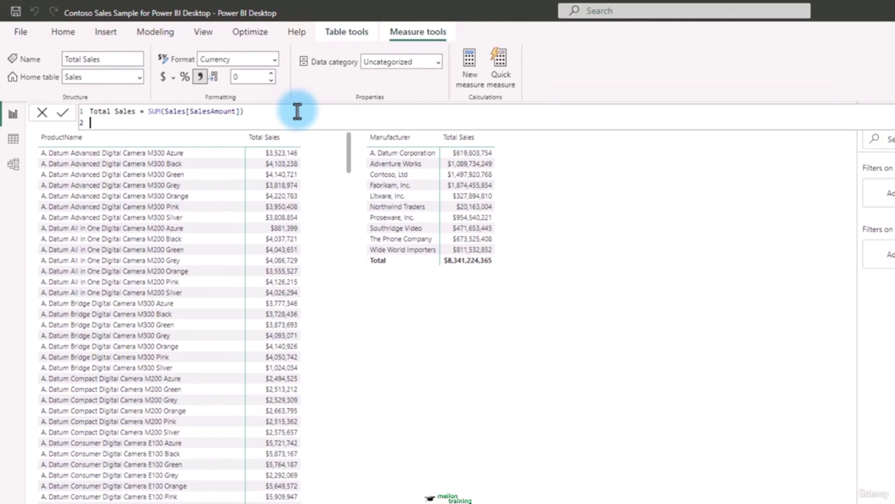
pyautogui.write('//Comment regarding')
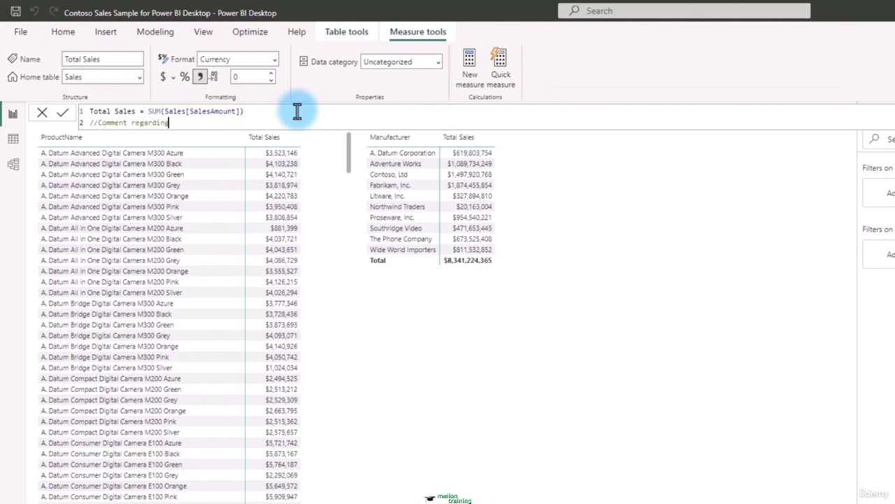
pyautogui.write(' the total sales measure')
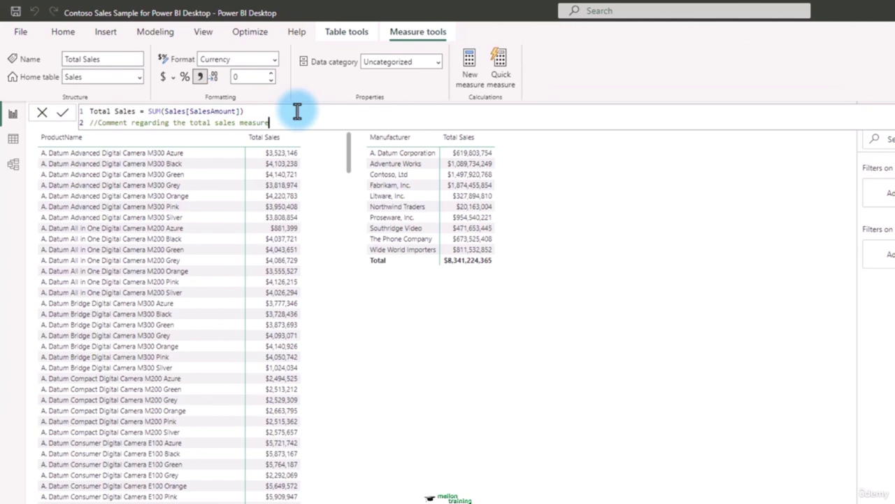
# Step: Add the lines "some other text" and "some more" below the comment and turn both into a block comment
pyautogui.hotkey('shift', 'Return')
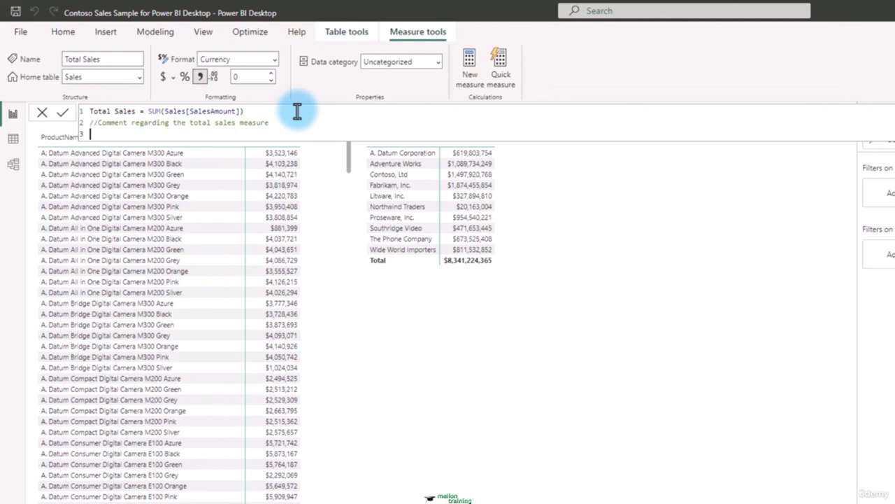
pyautogui.write('some c')
pyautogui.write('ther text')
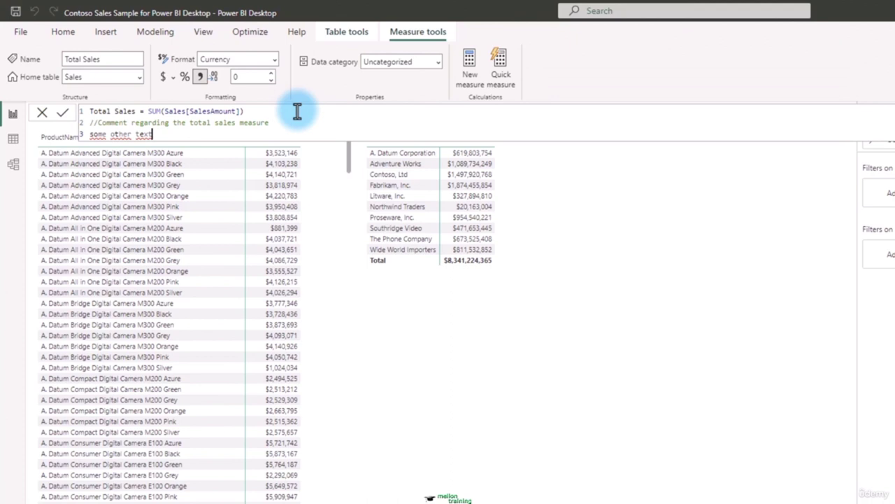
pyautogui.press('Return')
pyautogui.write('some more')
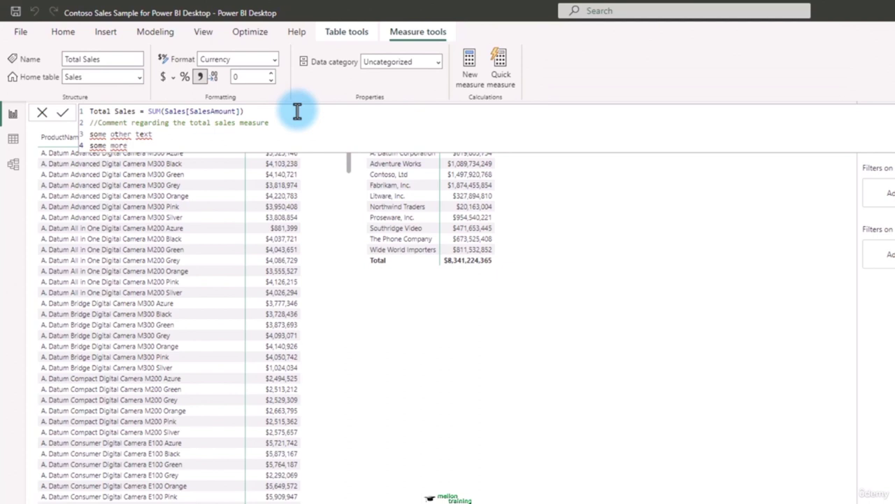
pyautogui.moveTo(129, 145); pyautogui.dragTo(88, 134)
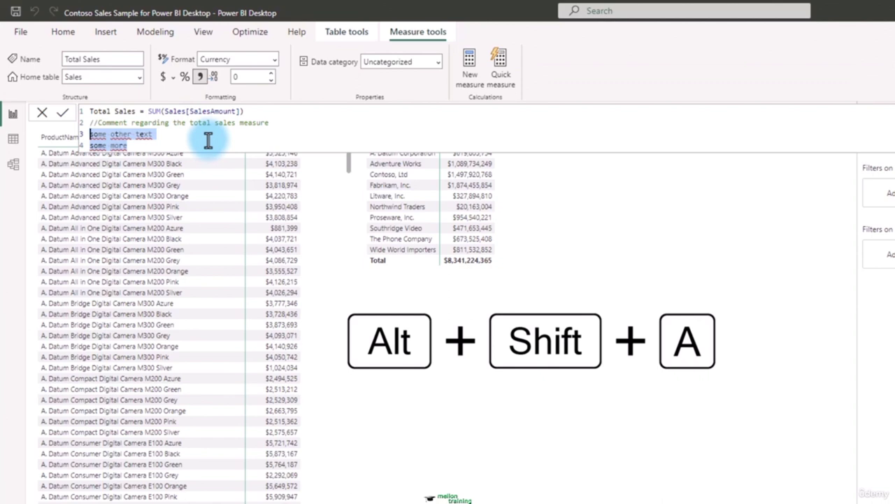
pyautogui.hotkey('alt', 'shift', 'a')
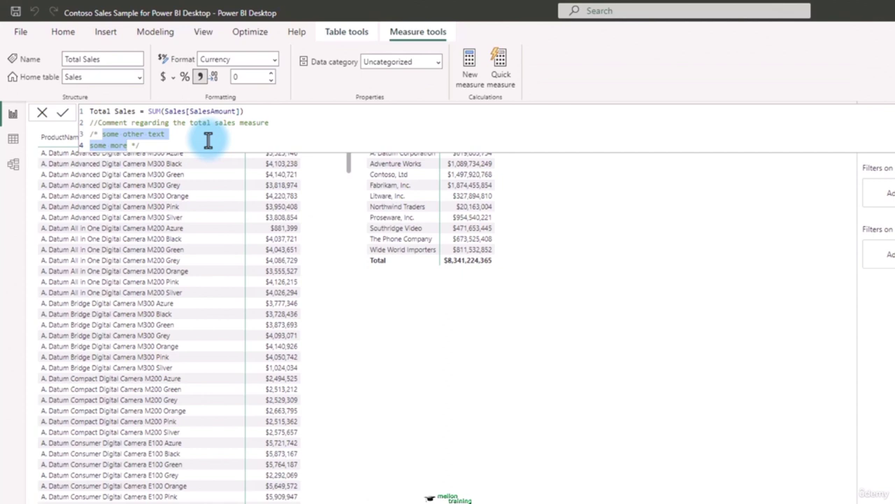
# Step: Insert an empty line between the Total Sales formula and the comments below it
pyautogui.click(245, 110)
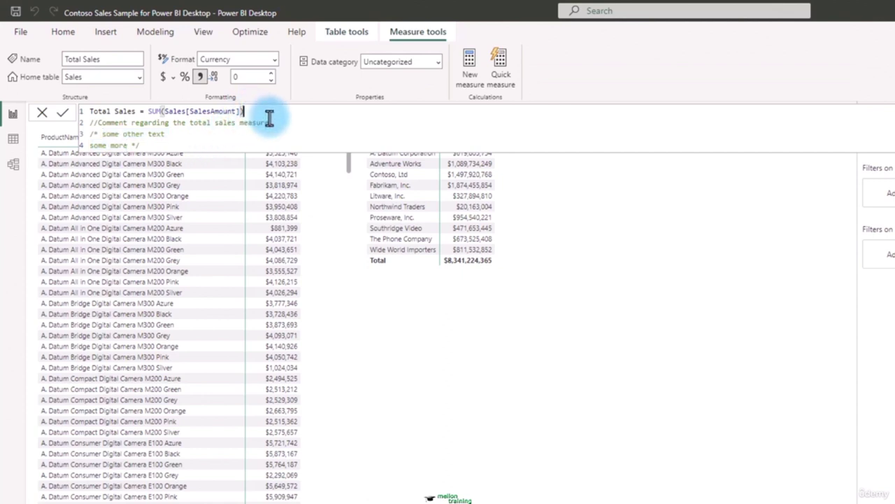
pyautogui.hotkey('shift', 'Return')
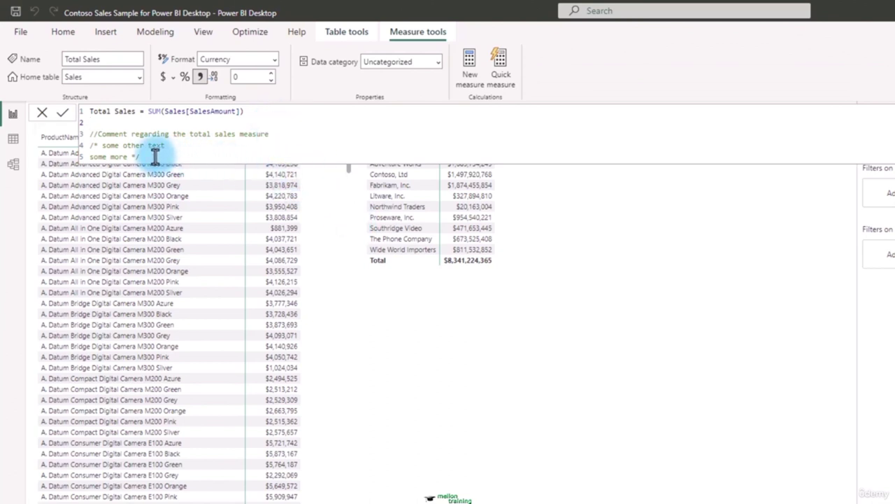
# Step: Delete the empty line and all comment lines below the Total Sales formula
pyautogui.moveTo(154, 152); pyautogui.dragTo(75, 134)
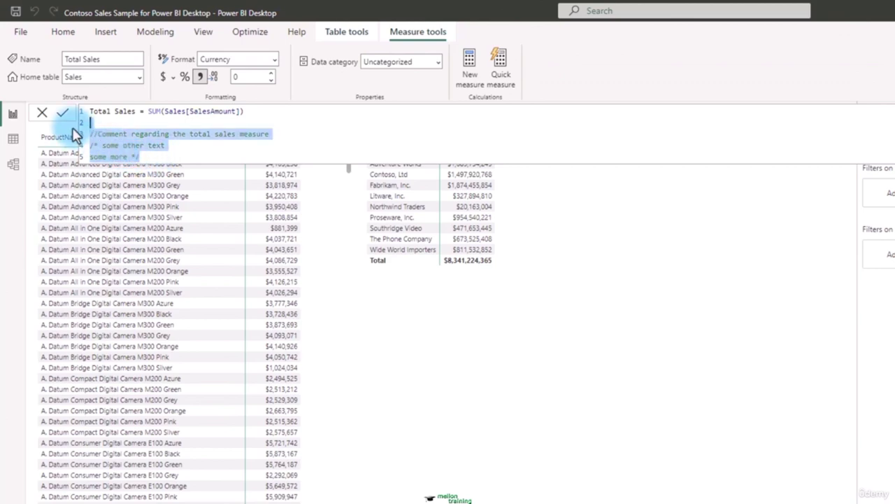
pyautogui.press('BackSpace')
pyautogui.press('BackSpace')
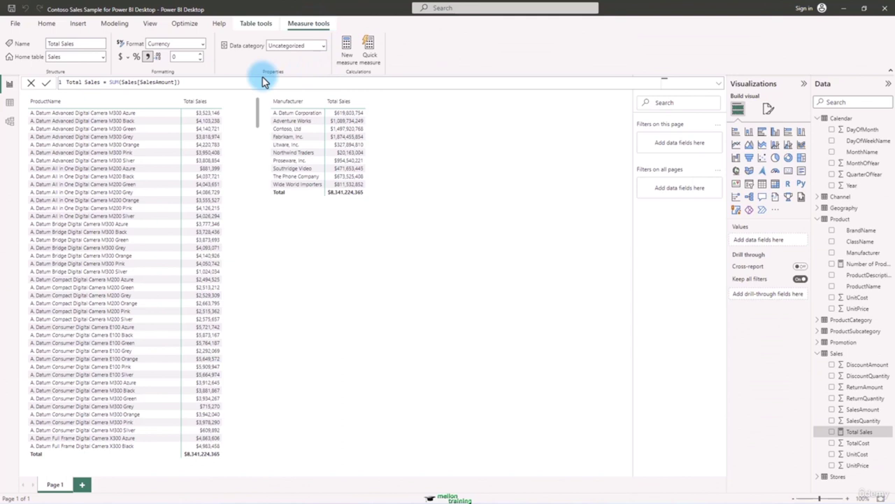
# Step: Set the Total Sales measure's home table to Product and return it to Sales
pyautogui.click(103, 57)
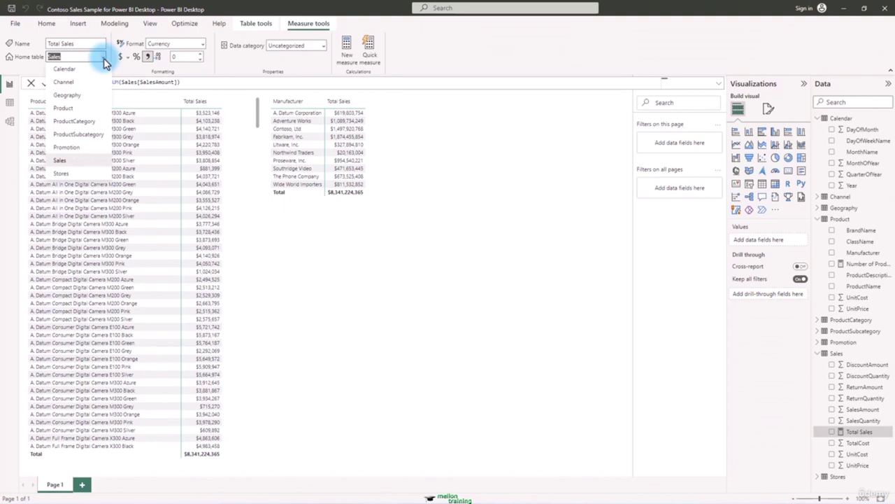
pyautogui.click(77, 108)
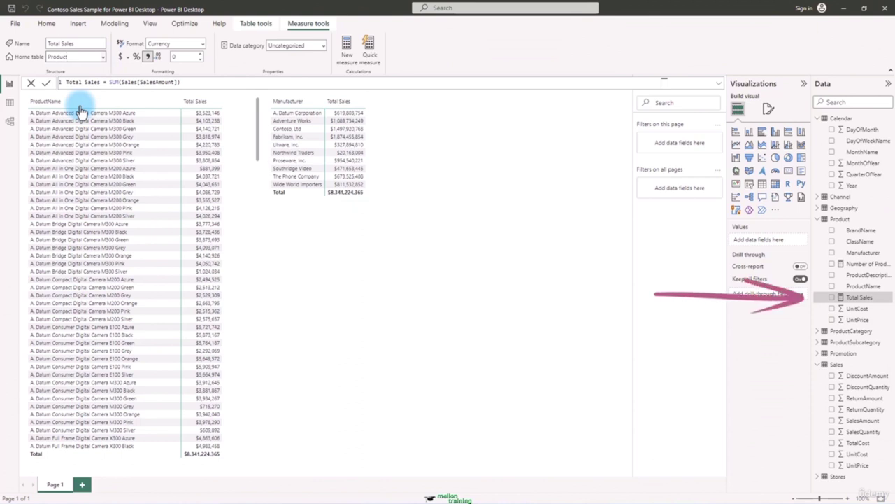
pyautogui.click(100, 57)
pyautogui.click(62, 162)
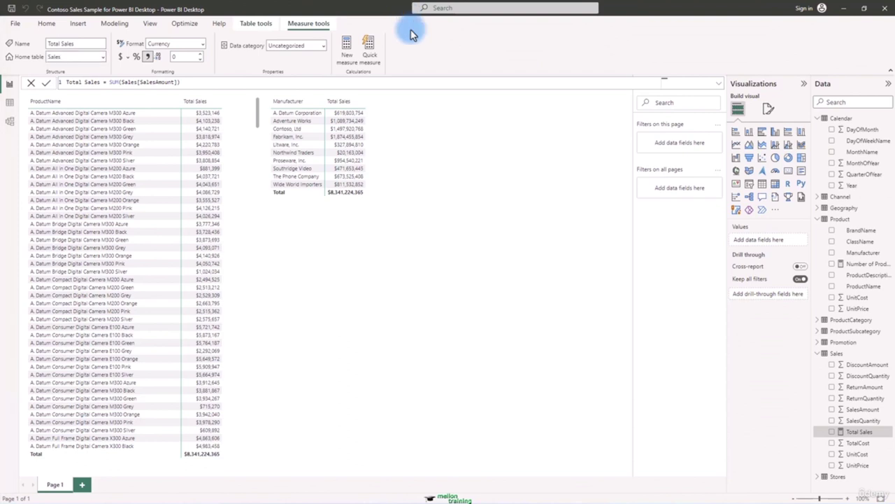
# Step: Show the Product table's data and add a measure to that table, starting its formula as "No Class=COUNTBLANK("
pyautogui.click(843, 220)
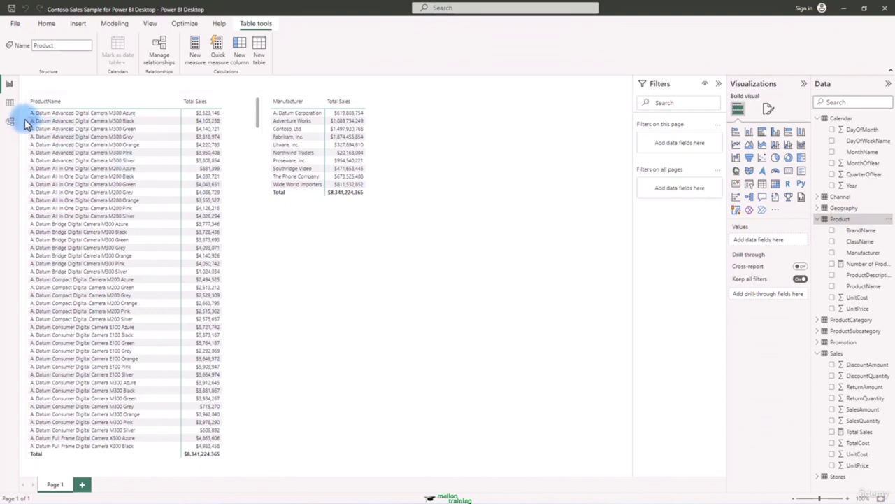
pyautogui.click(10, 105)
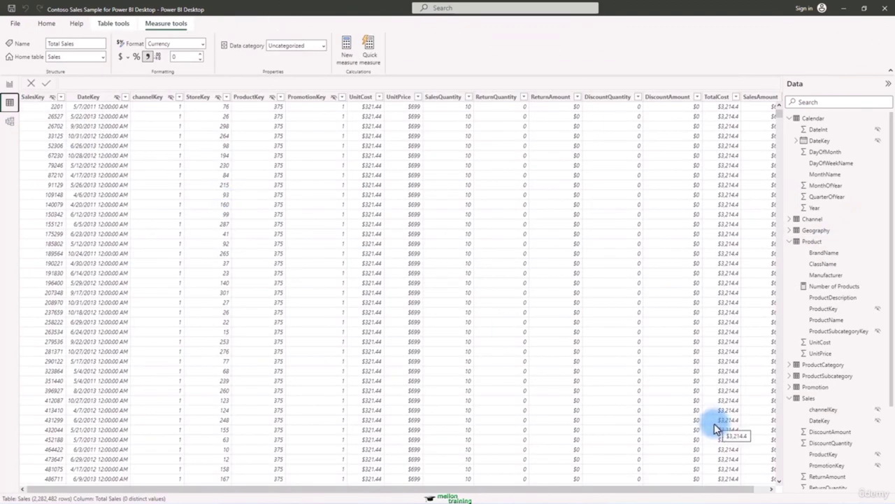
pyautogui.click(813, 242)
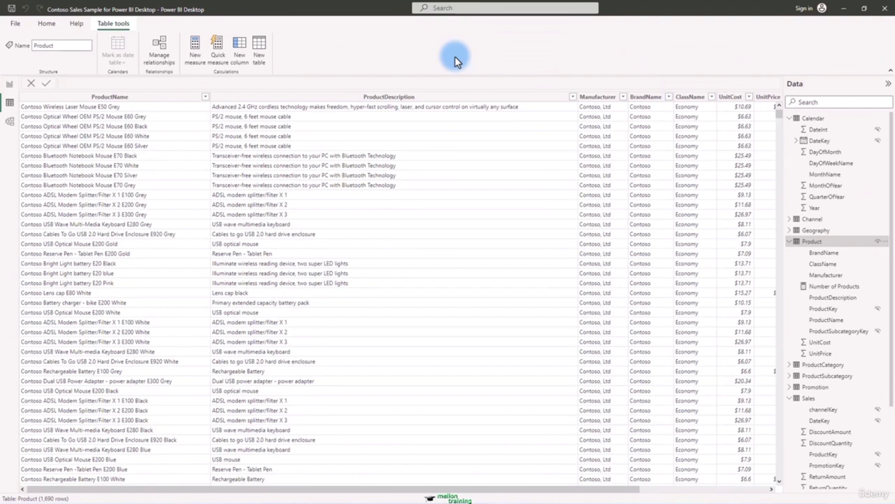
pyautogui.rightClick(815, 243)
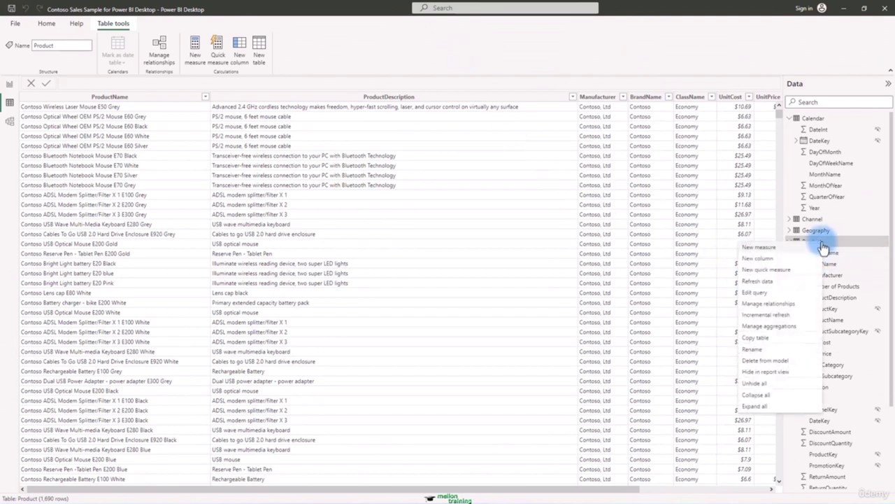
pyautogui.click(795, 246)
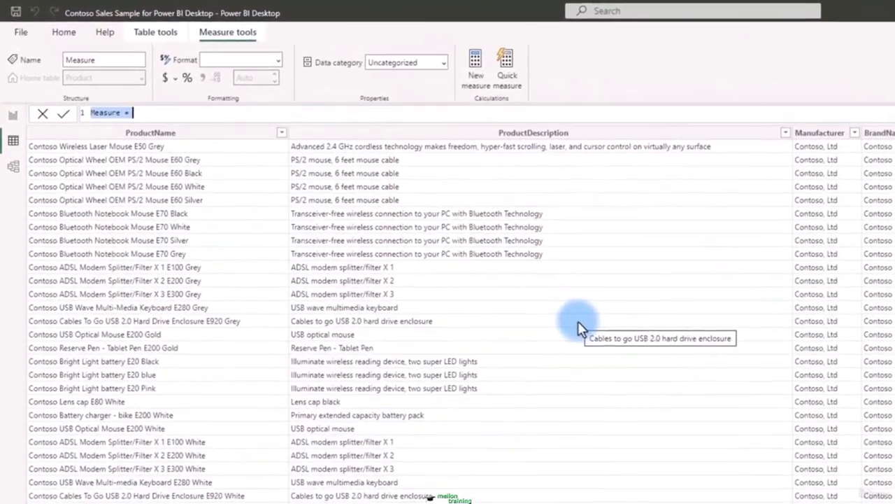
pyautogui.press('BackSpace')
pyautogui.write('No ')
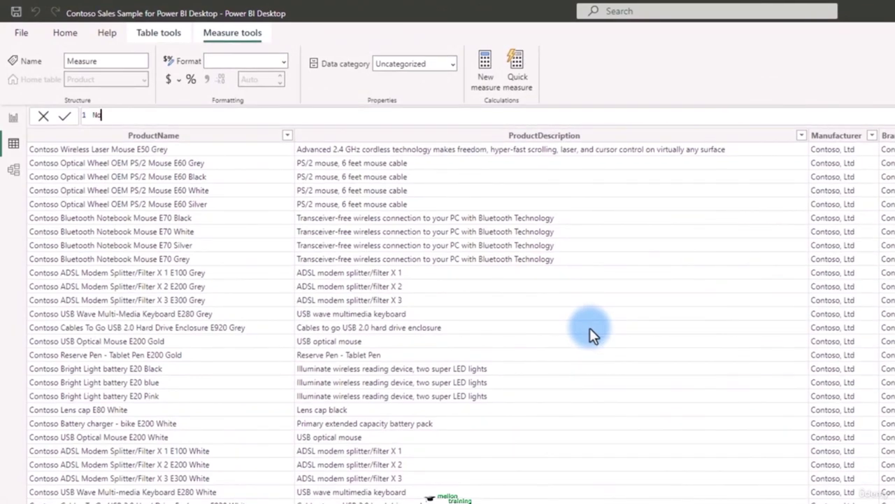
pyautogui.write('Class=count')
pyautogui.press('Down')
pyautogui.press('Down')
pyautogui.press('Down')
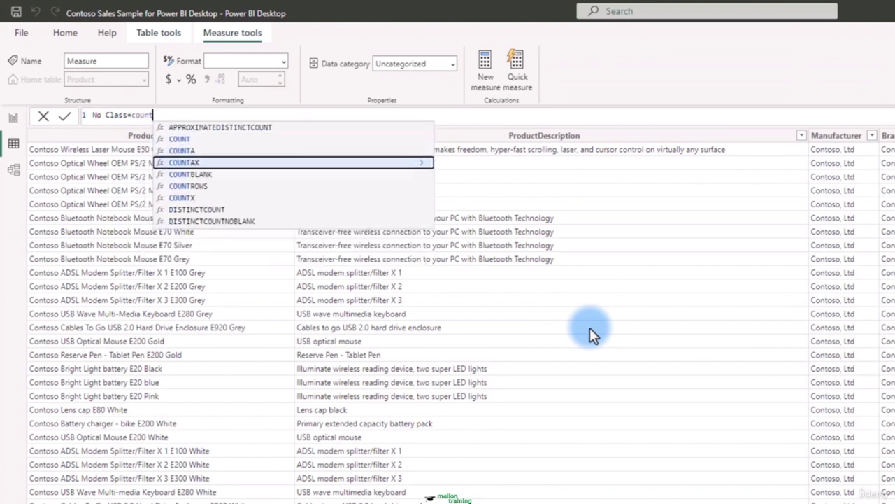
pyautogui.press('Tab')
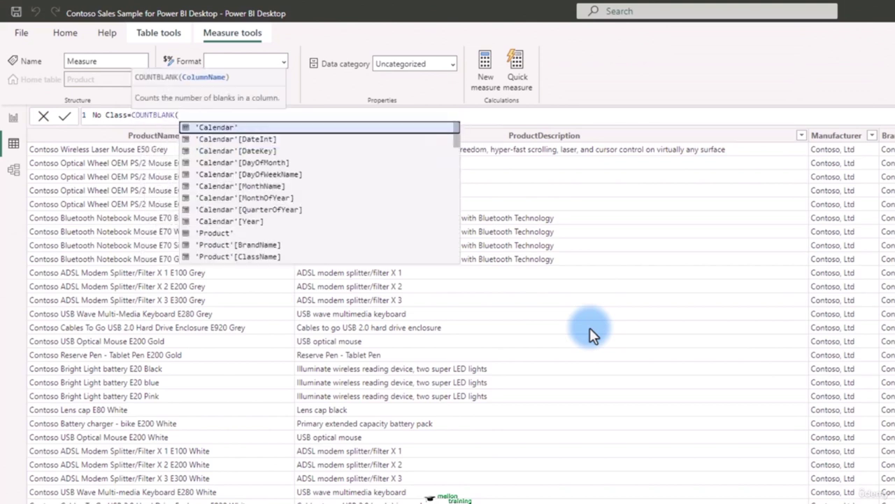
# Step: Complete the COUNTBLANK function with the 'Product'[ClassName] column and close the parenthesis
pyautogui.write('pro')
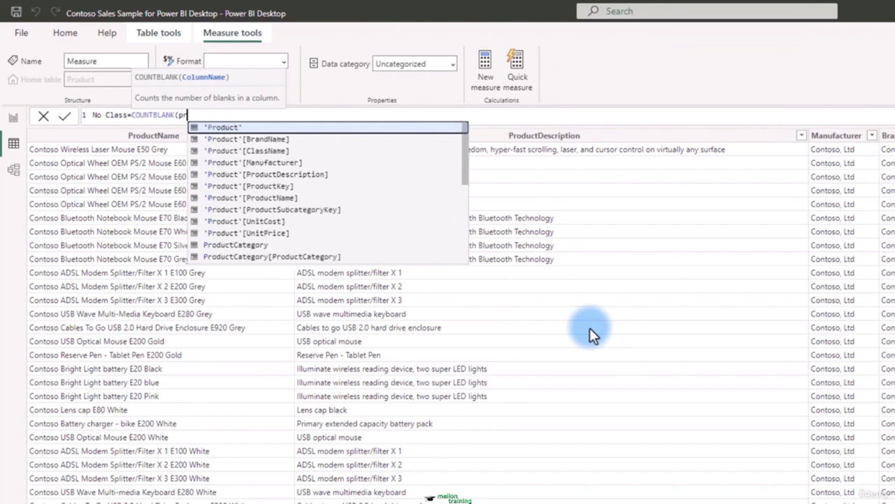
pyautogui.write('d')
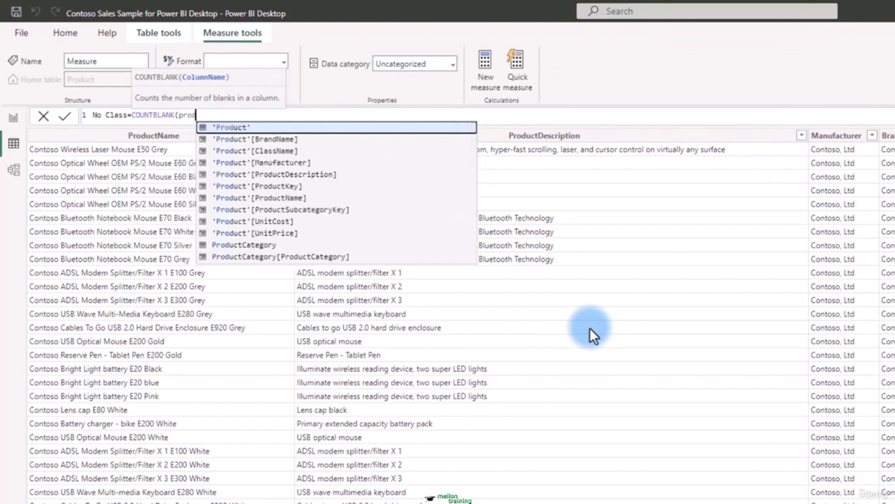
pyautogui.press('Down')
pyautogui.press('Down')
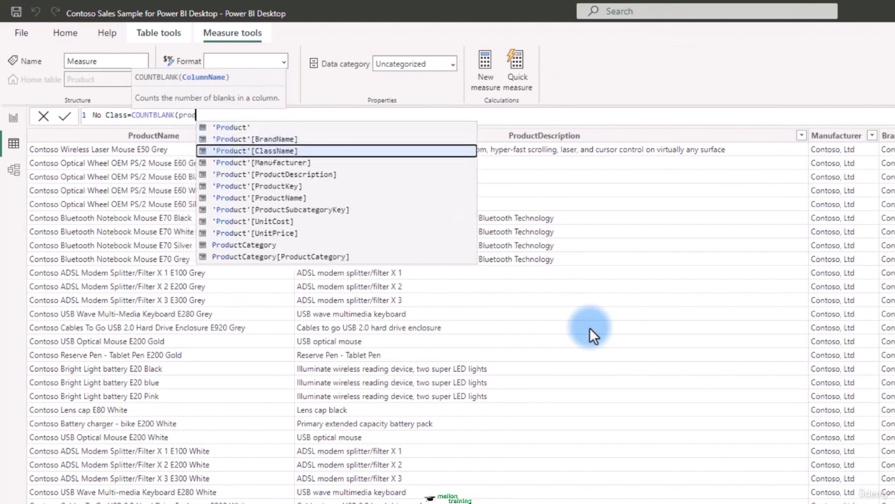
pyautogui.press('Tab')
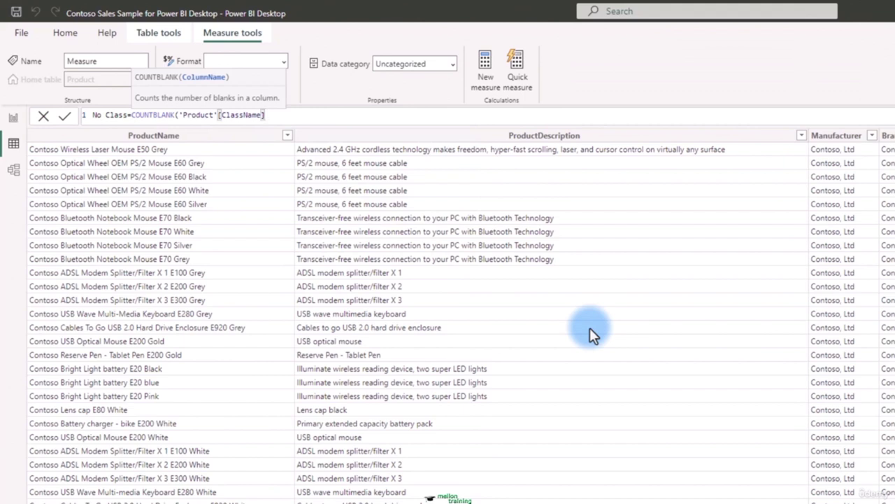
pyautogui.write(')')
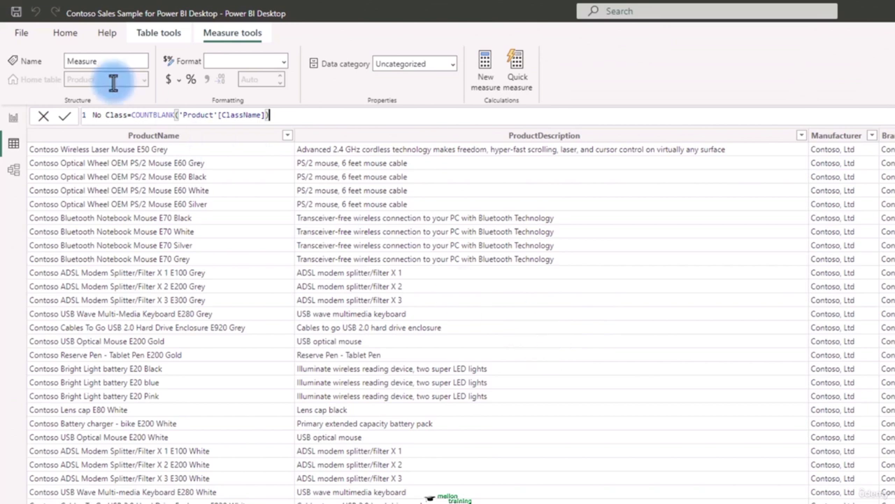
# Step: Extend the measure's name to No Class Name in the formula and commit it
pyautogui.click(127, 114)
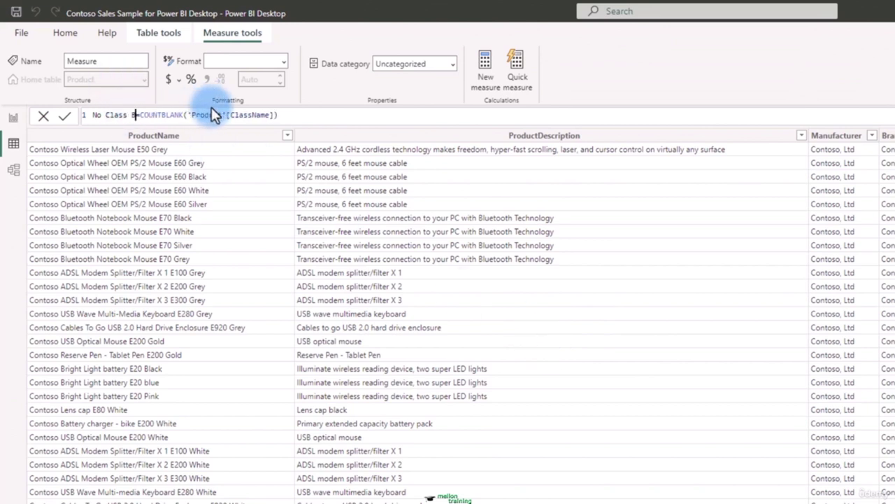
pyautogui.write('Name')
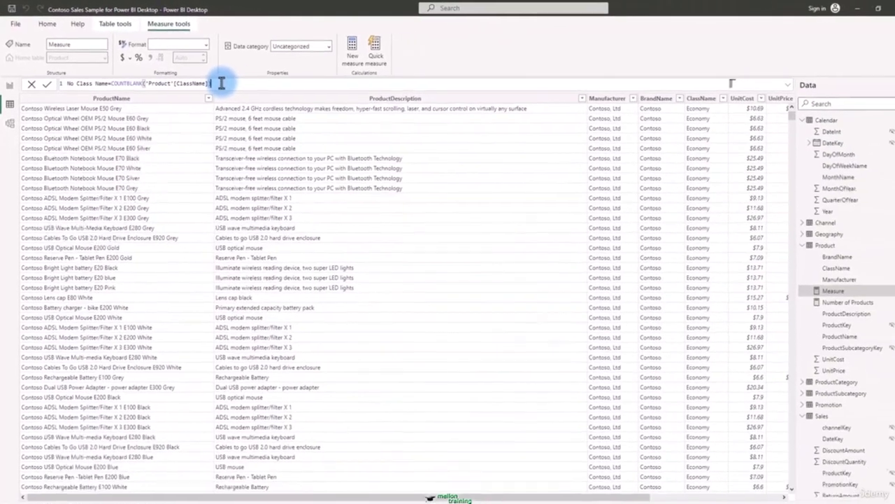
pyautogui.press('Return')
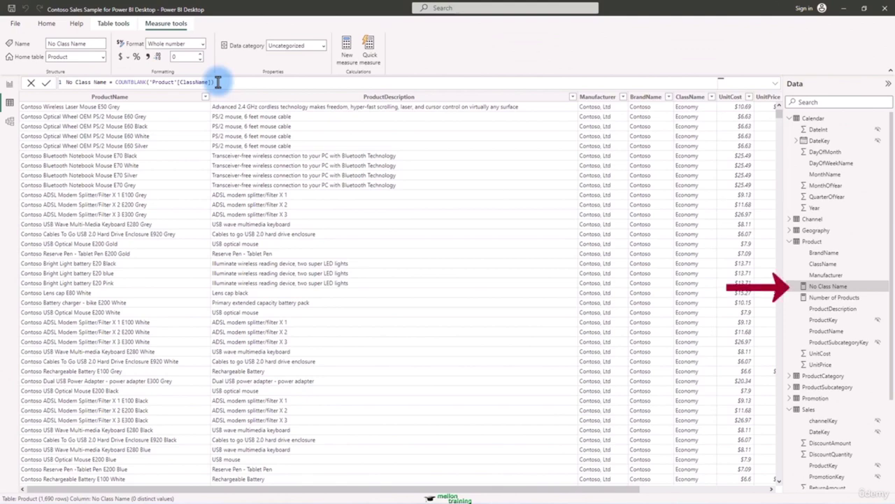
# Step: Add a matrix to the report page below the Manufacturer matrix and show the No Class Name measure in it
pyautogui.click(9, 84)
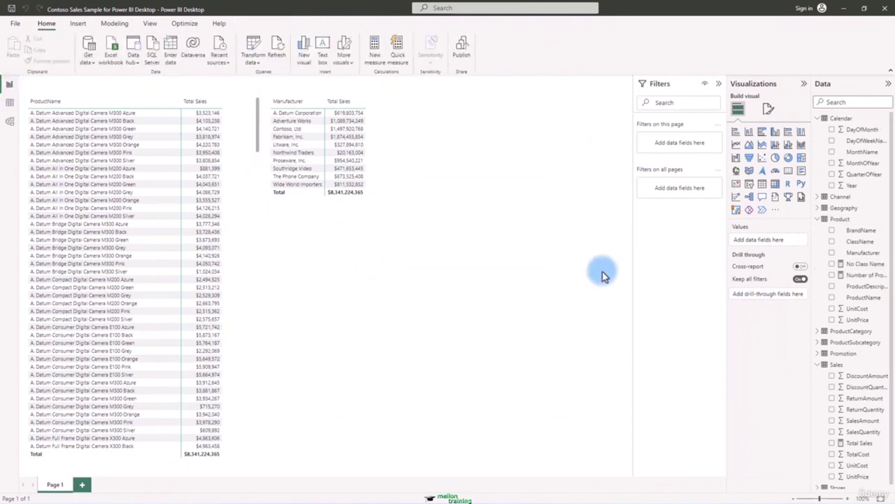
pyautogui.click(775, 184)
pyautogui.moveTo(352, 460); pyautogui.dragTo(336, 334)
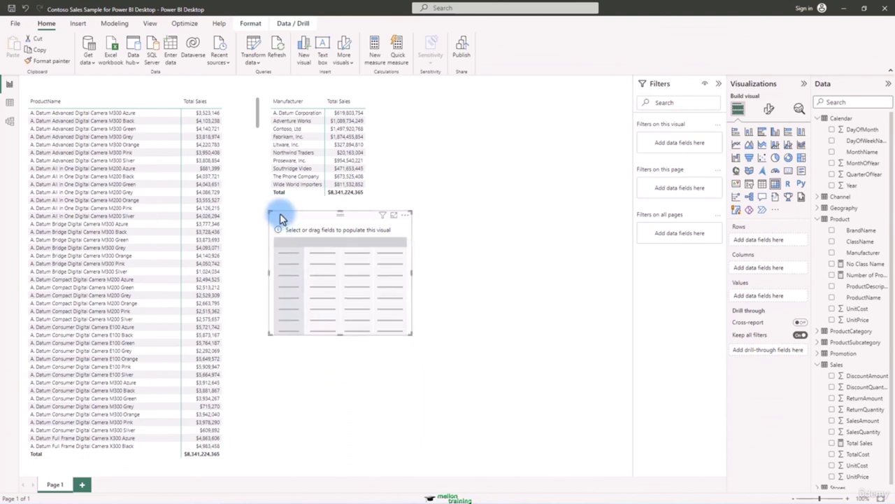
pyautogui.moveTo(414, 273); pyautogui.dragTo(414, 273)
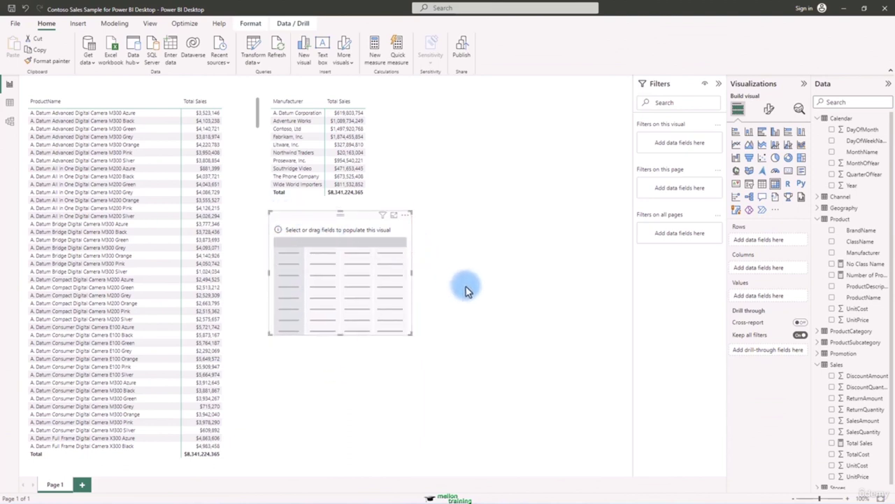
pyautogui.click(832, 264)
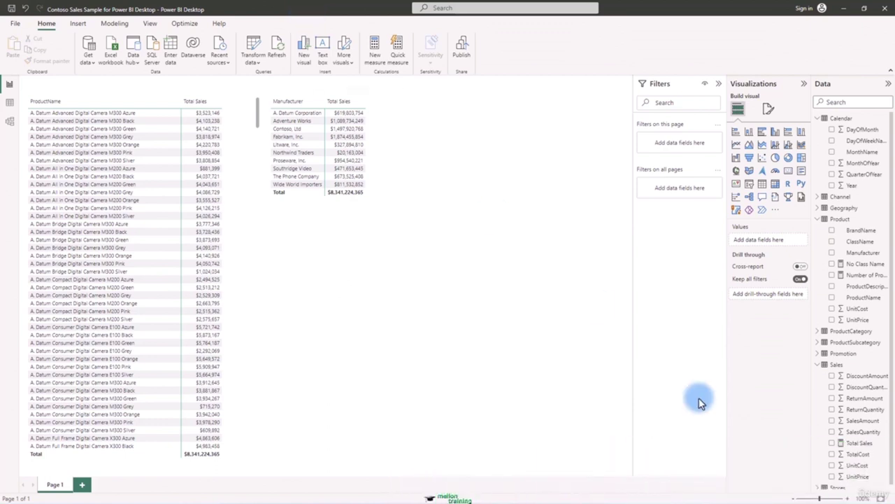
# Step: Show the Sales table's data and inspect its StoreKey column
pyautogui.click(837, 364)
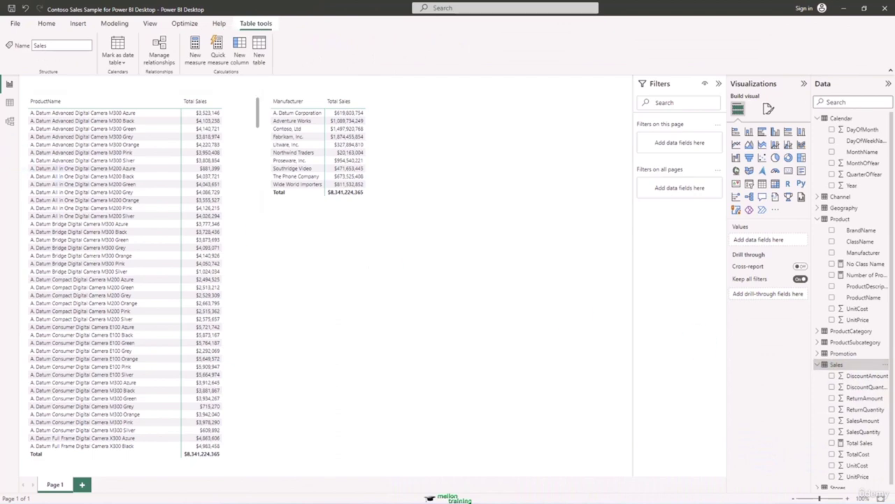
pyautogui.click(10, 103)
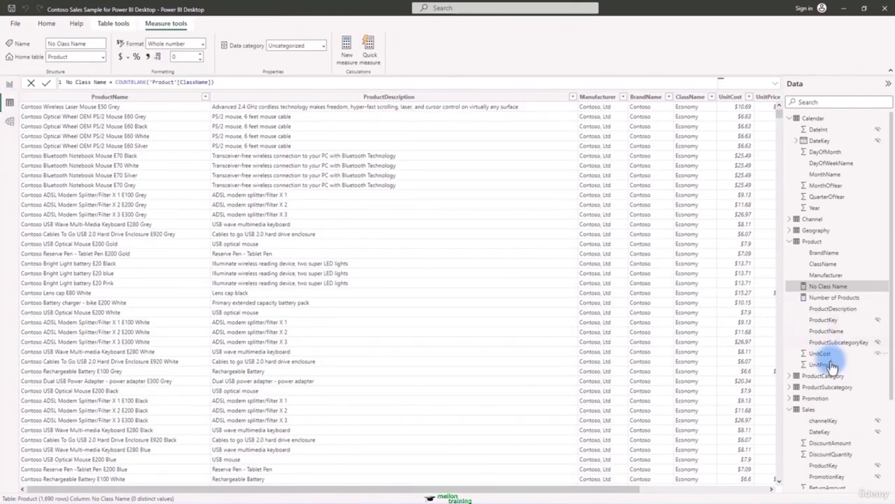
pyautogui.click(809, 410)
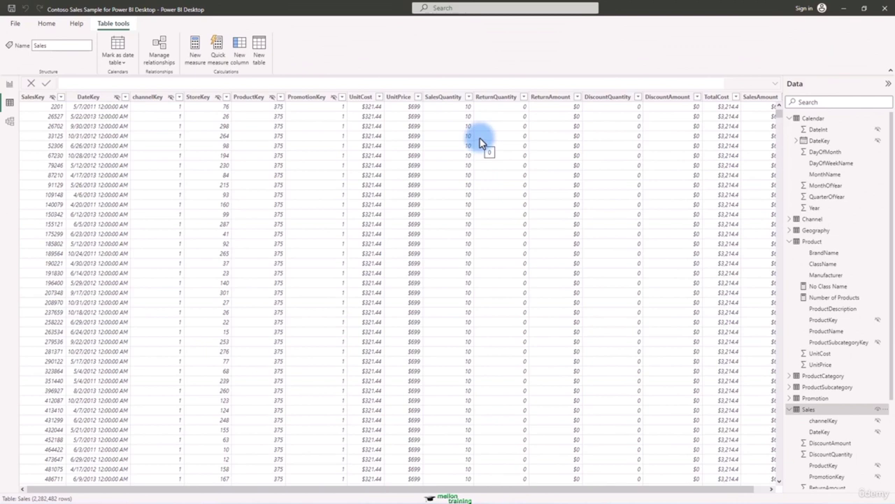
pyautogui.click(198, 96)
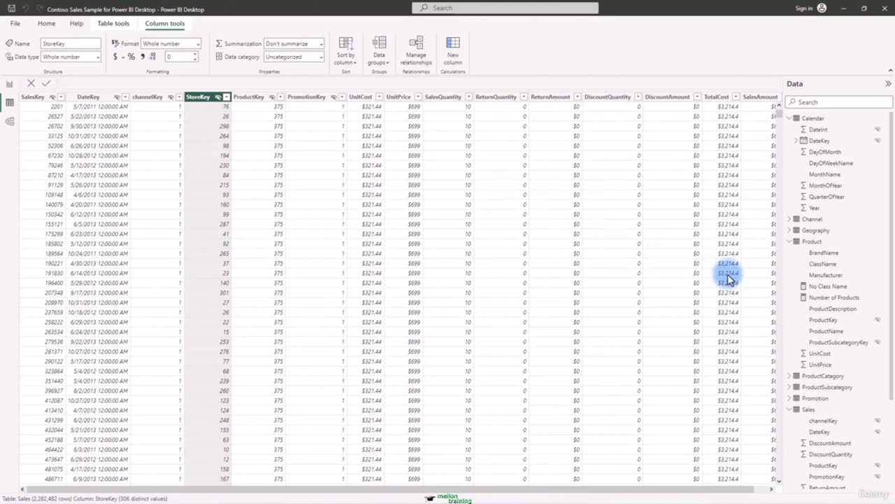
# Step: Create a new measure in the Sales table named Stores with Sales and start its formula with the DISTINCTCOUNT function
pyautogui.rightClick(812, 415)
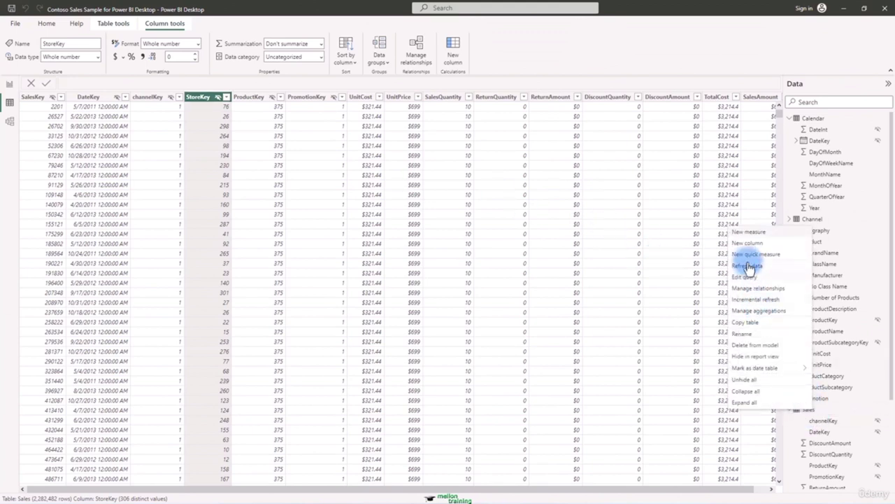
pyautogui.click(755, 236)
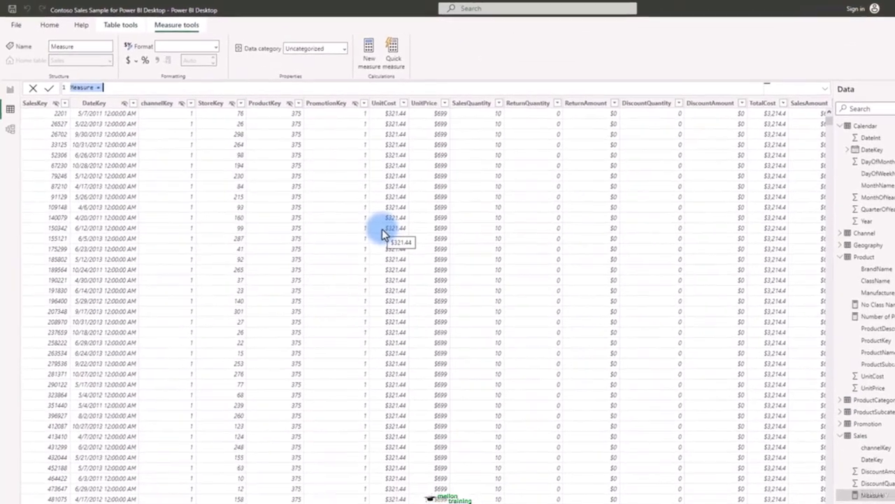
pyautogui.write('Sto')
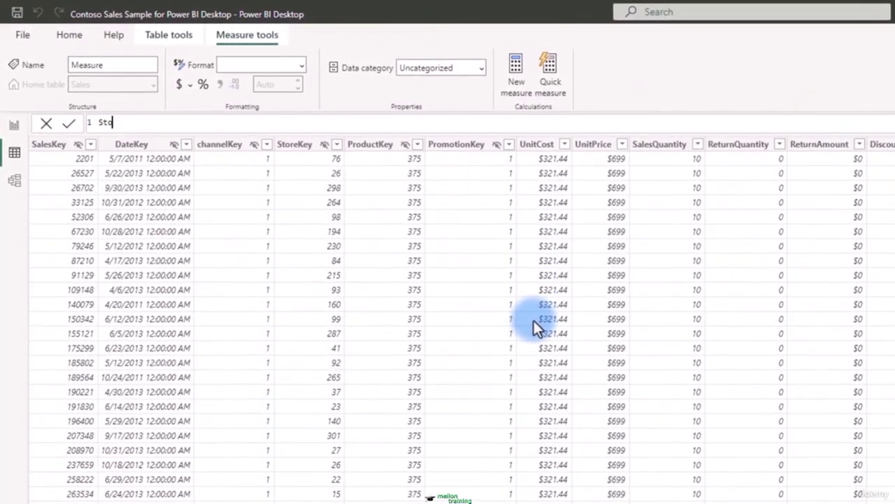
pyautogui.write('res with')
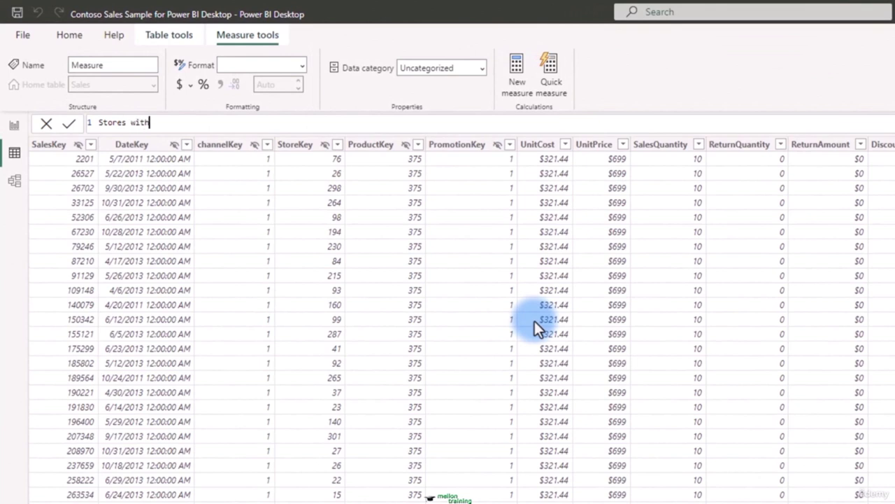
pyautogui.write(' Sales=')
pyautogui.write('disti')
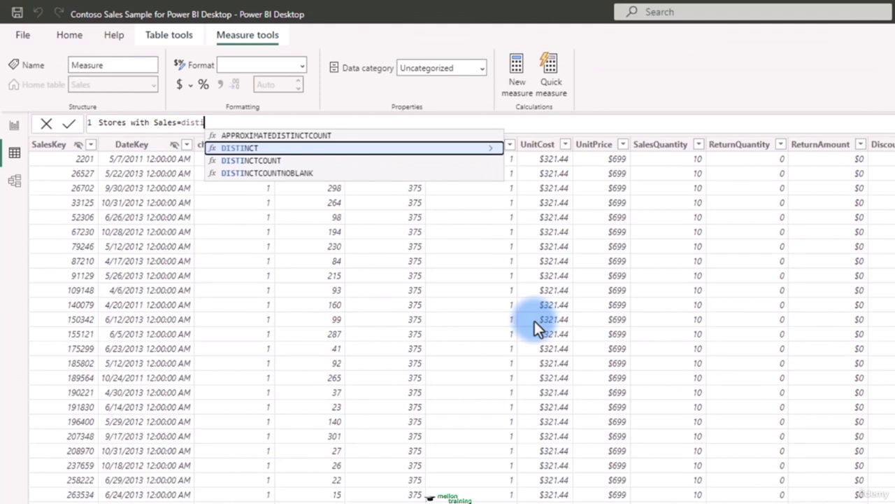
pyautogui.press('Down')
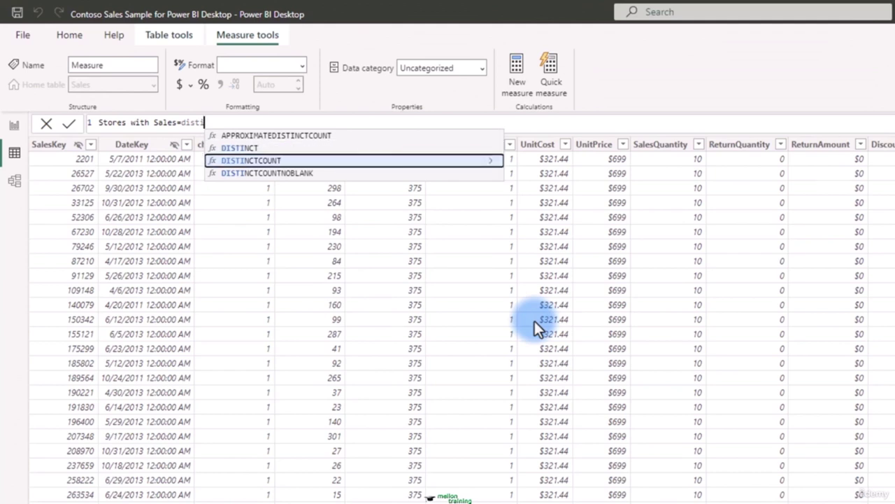
pyautogui.press('Tab')
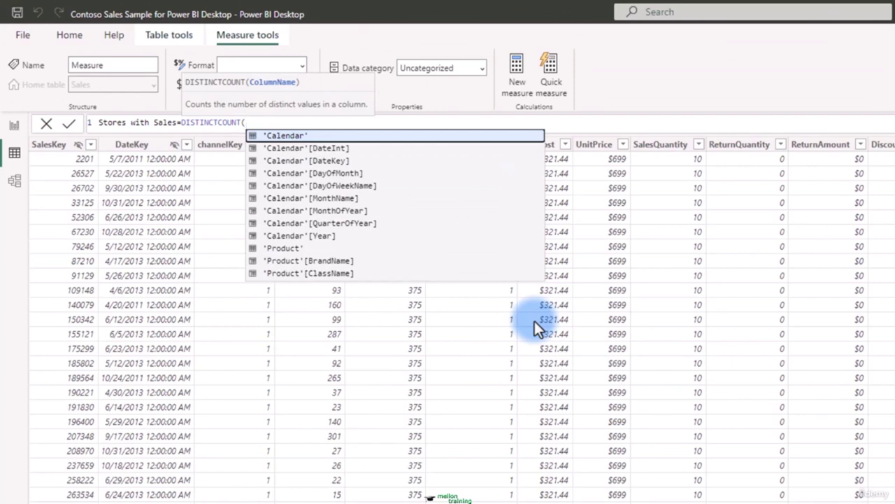
# Step: Complete the DISTINCTCOUNT function with the Sales[StoreKey] column, close the parenthesis and commit the measure
pyautogui.write('sale')
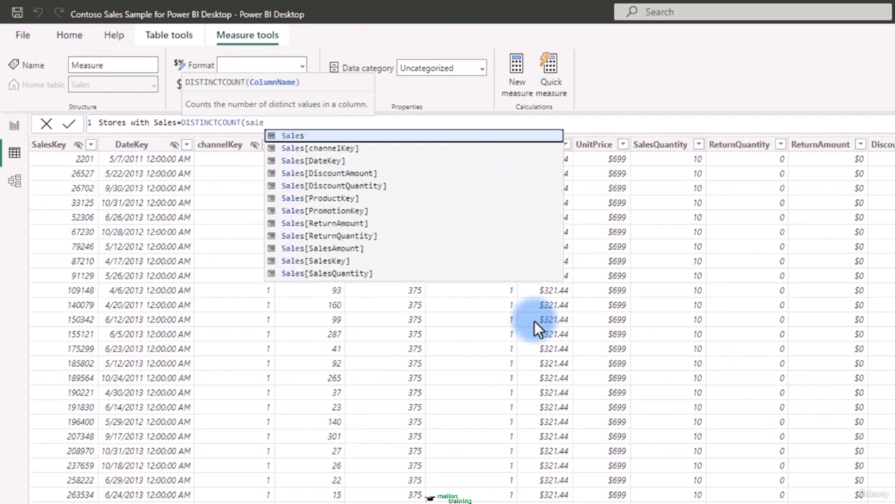
pyautogui.press('Down')
pyautogui.press('Down')
pyautogui.press('Down')
pyautogui.press('Down')
pyautogui.press('Down')
pyautogui.press('Down')
pyautogui.press('Down')
pyautogui.press('Down')
pyautogui.press('Down')
pyautogui.press('Down')
pyautogui.press('Down')
pyautogui.press('Down')
pyautogui.press('Down')
pyautogui.press('Up')
pyautogui.press('Tab')
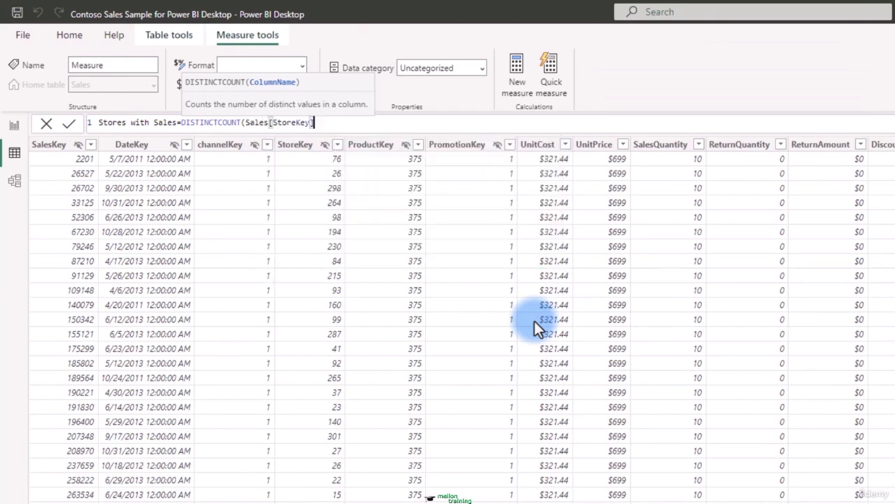
pyautogui.write(')')
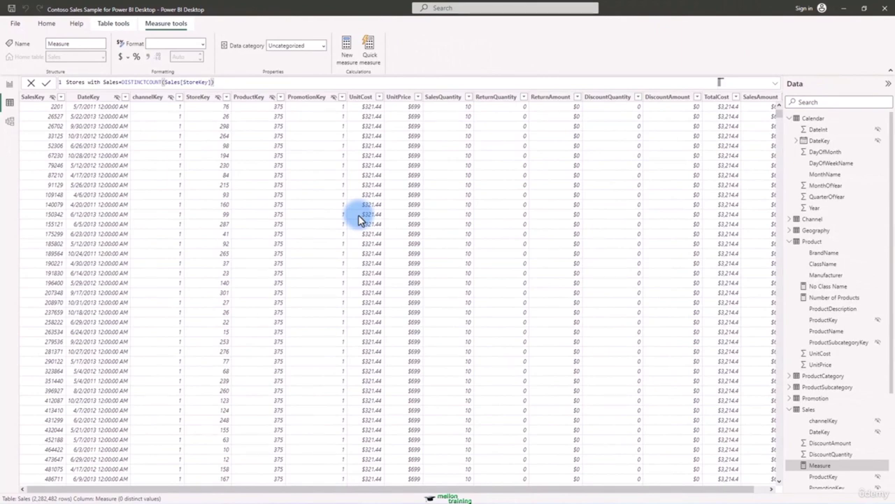
pyautogui.press('Return')
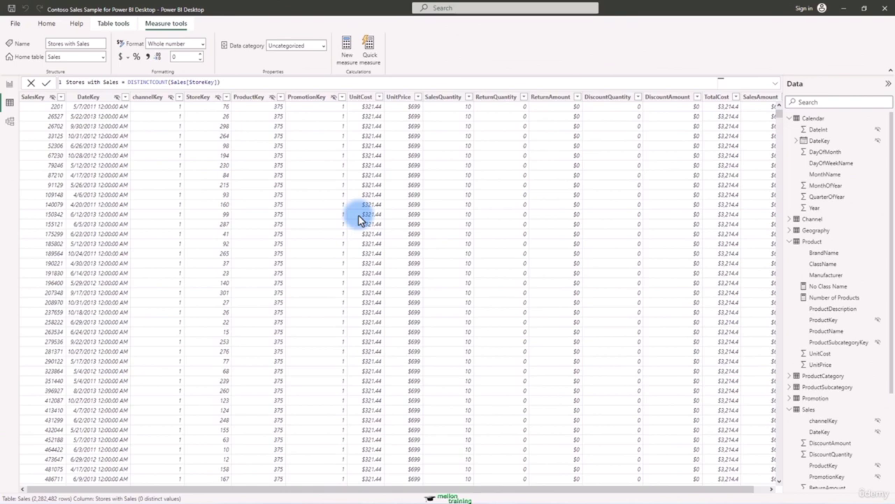
# Step: Add a matrix to the report page below the Manufacturer matrix, show the Stores with Sales measure in it and shorten its frame
pyautogui.click(9, 84)
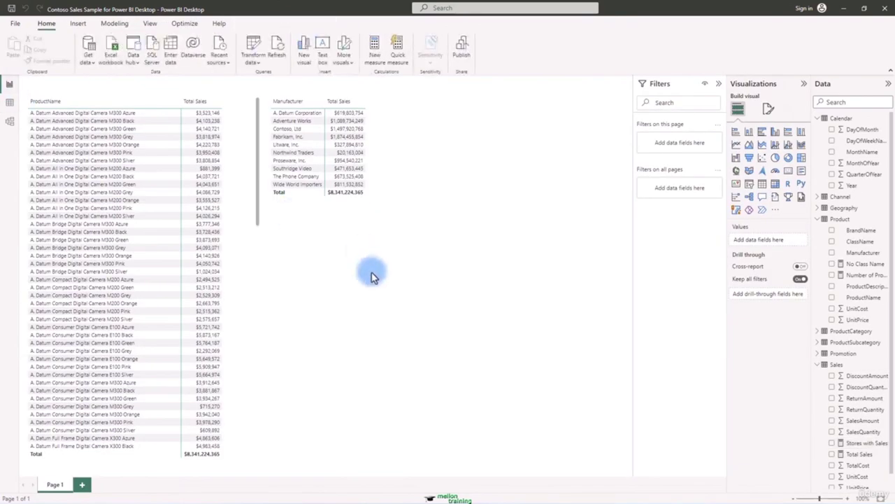
pyautogui.click(776, 185)
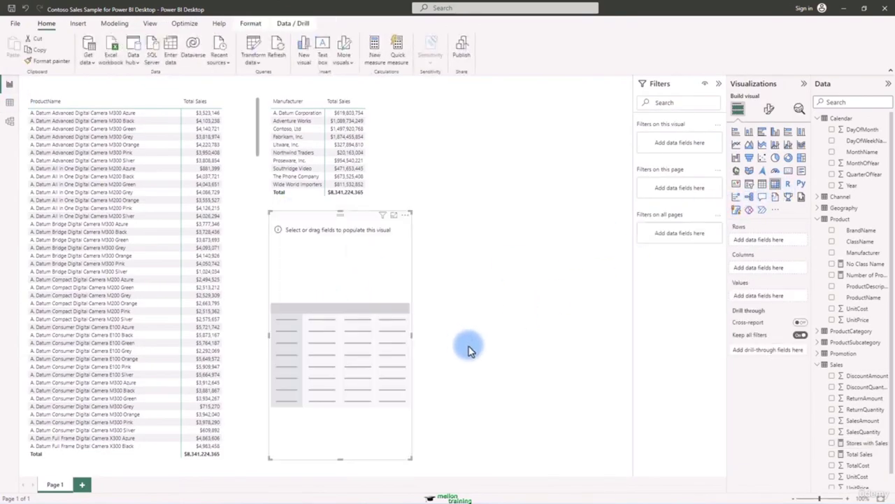
pyautogui.scroll(-1, 867, 444)
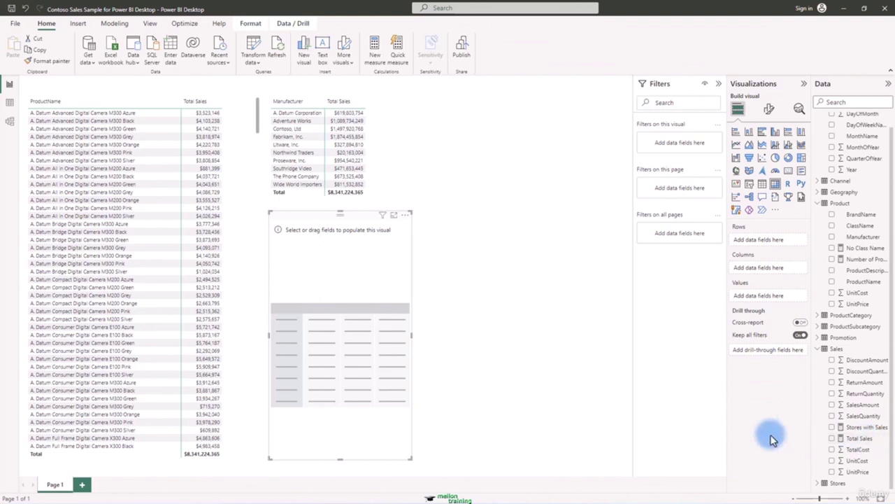
pyautogui.click(834, 427)
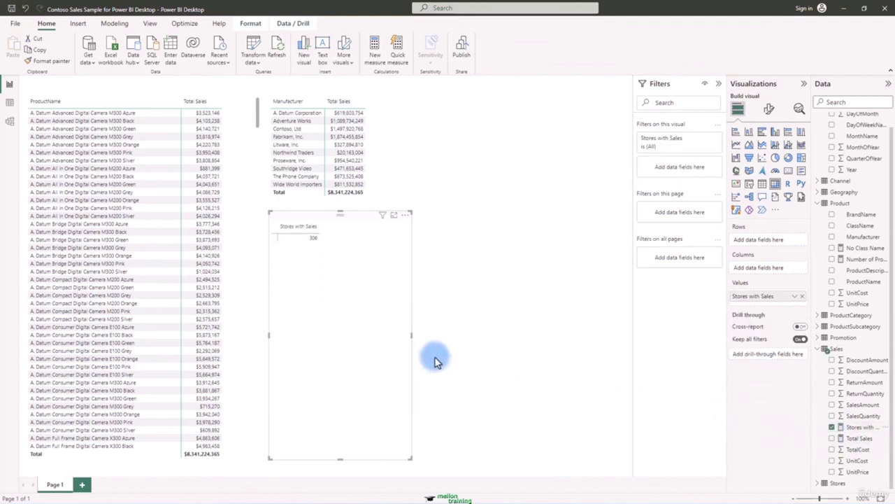
pyautogui.moveTo(411, 458); pyautogui.dragTo(410, 300)
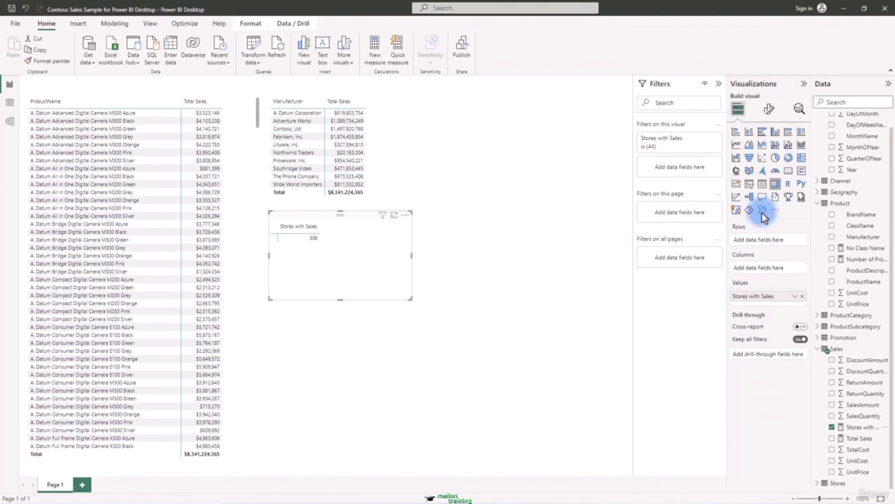
# Step: Collapse the Product table's field list and deselect the Stores with Sales matrix
pyautogui.scroll(1, 882, 148)
pyautogui.click(816, 219)
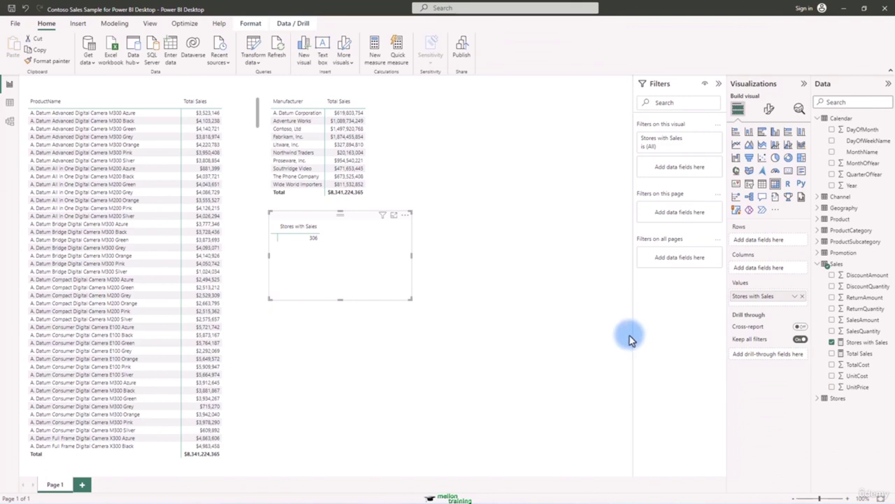
pyautogui.click(581, 262)
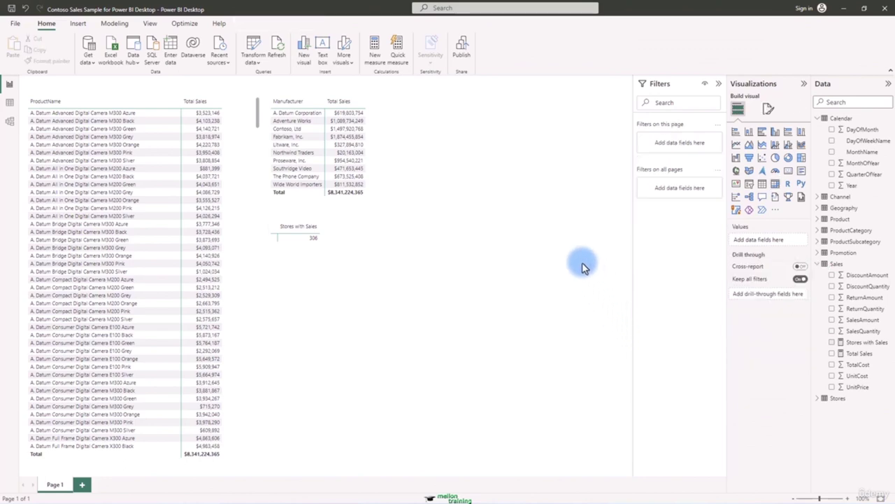
# Step: Save the report in the PROJECT FILES folder as Contoso Sales Sample for Power BI Desktop-2
pyautogui.click(14, 23)
pyautogui.press('Escape')
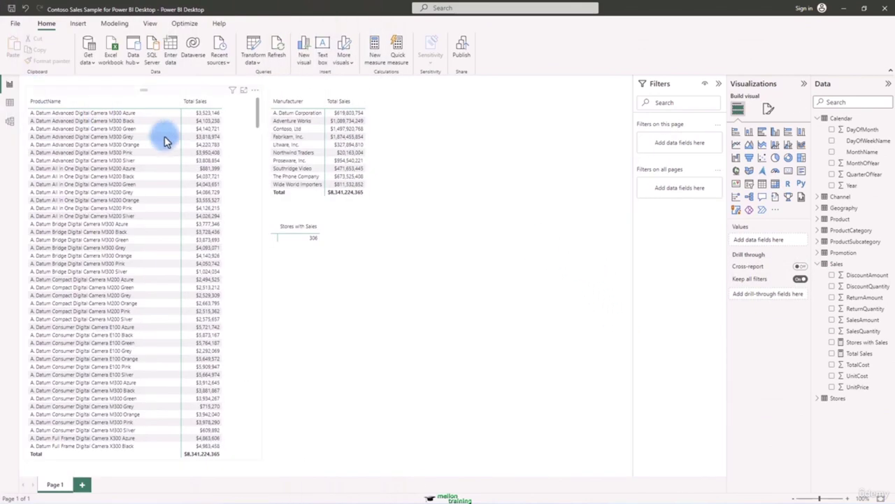
pyautogui.hotkey('ctrl', 's')
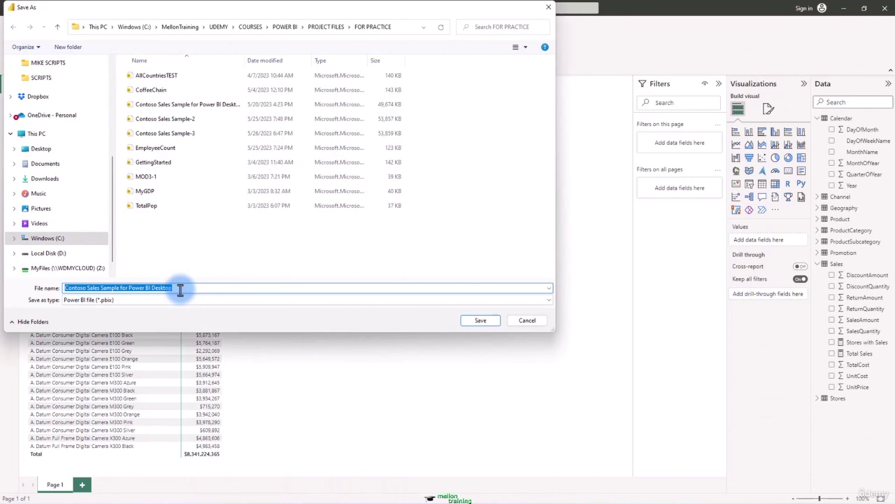
pyautogui.click(326, 27)
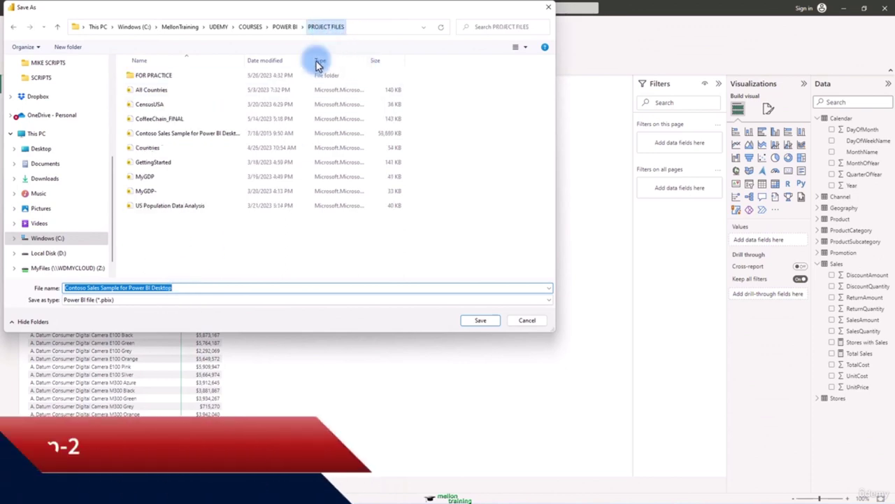
pyautogui.click(186, 287)
pyautogui.write('-2')
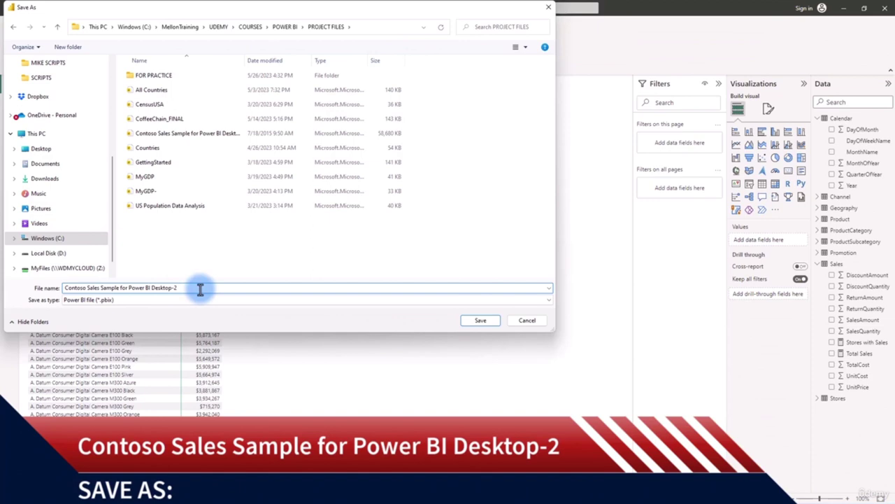
pyautogui.press('Return')
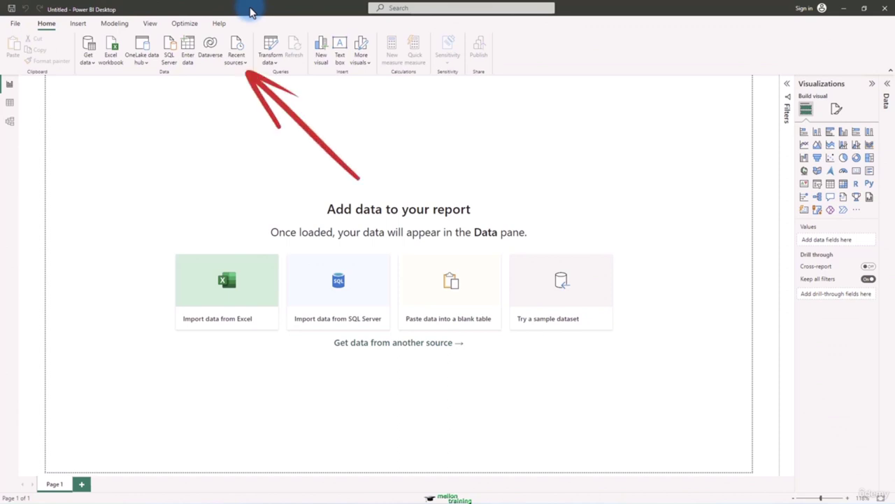
# Step: Connect the new report to the recent source EmployeeData.xlsx and open its Table1 in Power Query Editor for transformation
pyautogui.click(242, 63)
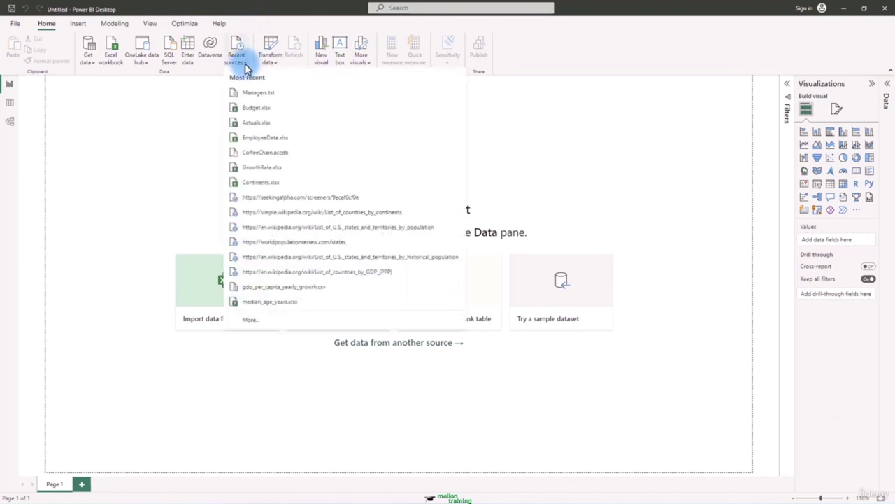
pyautogui.click(319, 138)
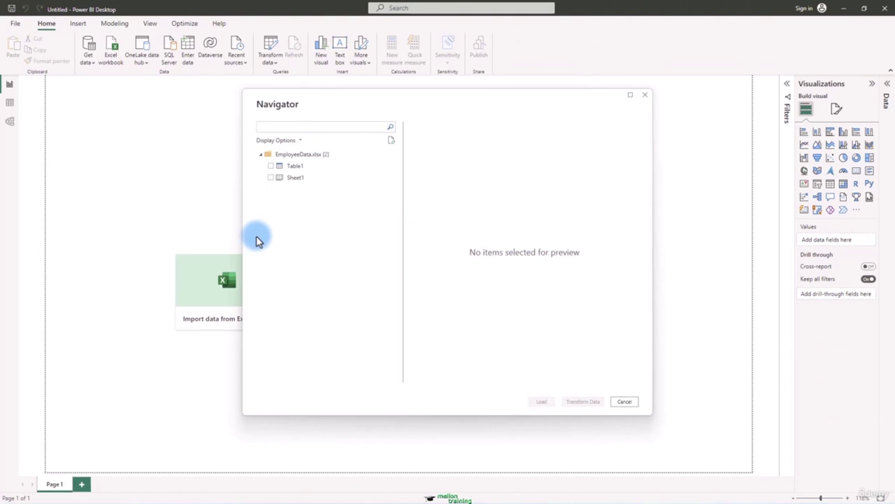
pyautogui.click(270, 166)
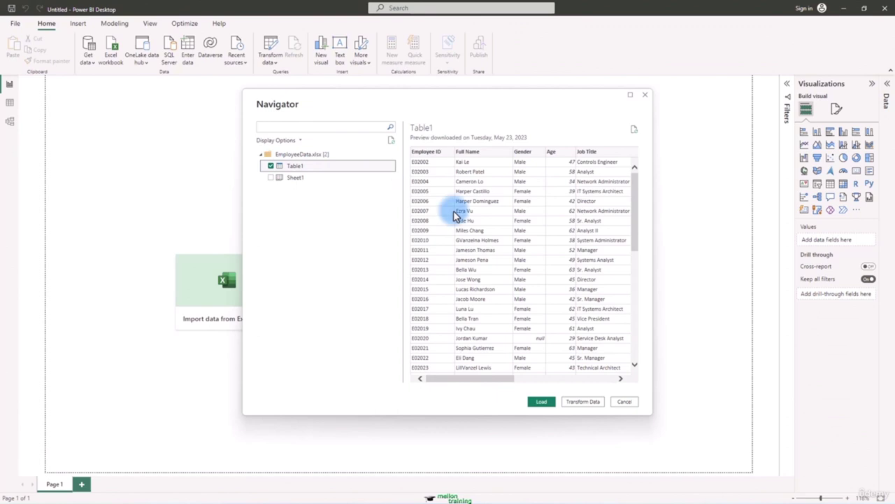
pyautogui.moveTo(499, 378)
pyautogui.mouseDown()
pyautogui.moveTo(605, 383)
pyautogui.moveTo(483, 375)
pyautogui.mouseUp()
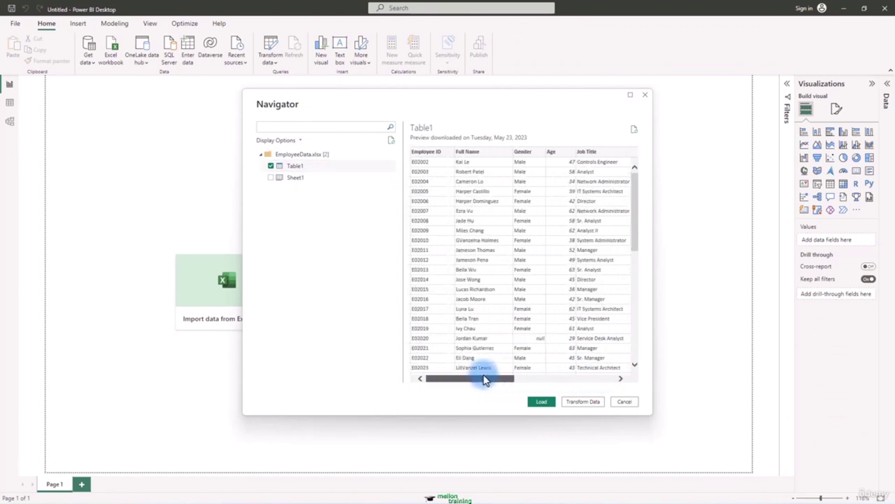
pyautogui.click(585, 402)
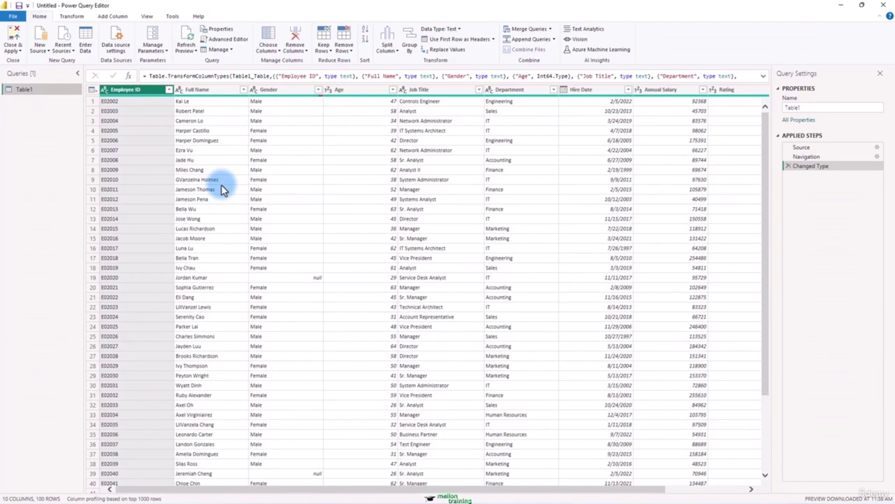
# Step: Rename the Table1 query as Staff
pyautogui.click(817, 107)
pyautogui.doubleClick(824, 109)
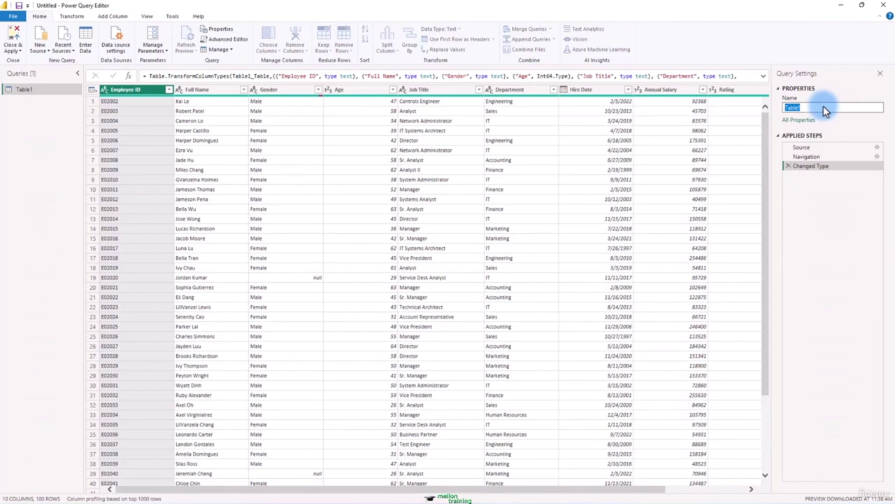
pyautogui.write('Staff')
pyautogui.press('Return')
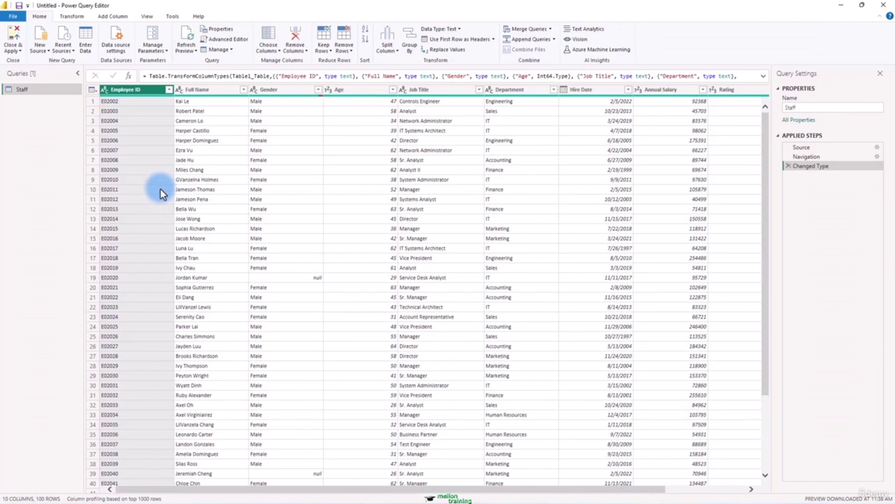
# Step: Replace the null values in the Gender column with Other
pyautogui.rightClick(291, 91)
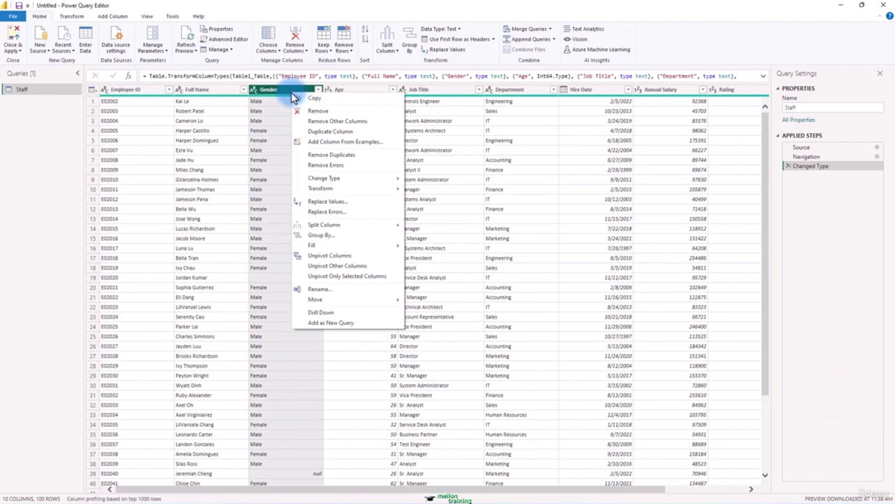
pyautogui.click(374, 202)
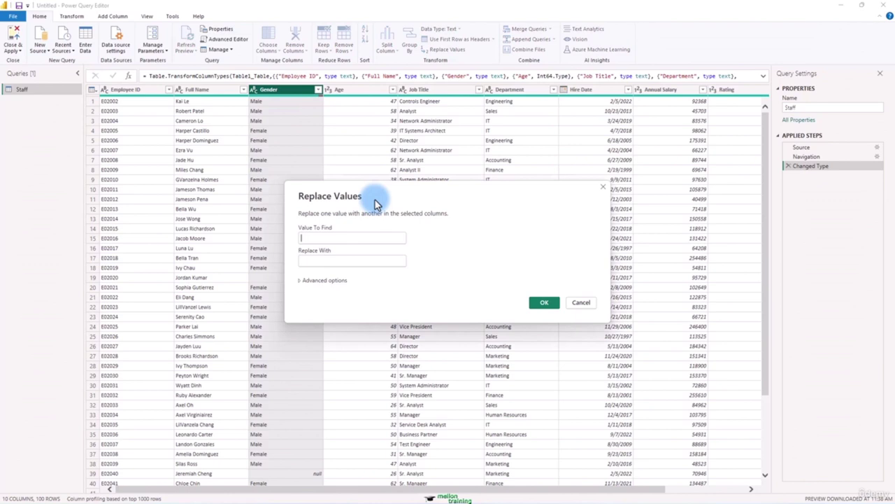
pyautogui.write('null')
pyautogui.press('Tab')
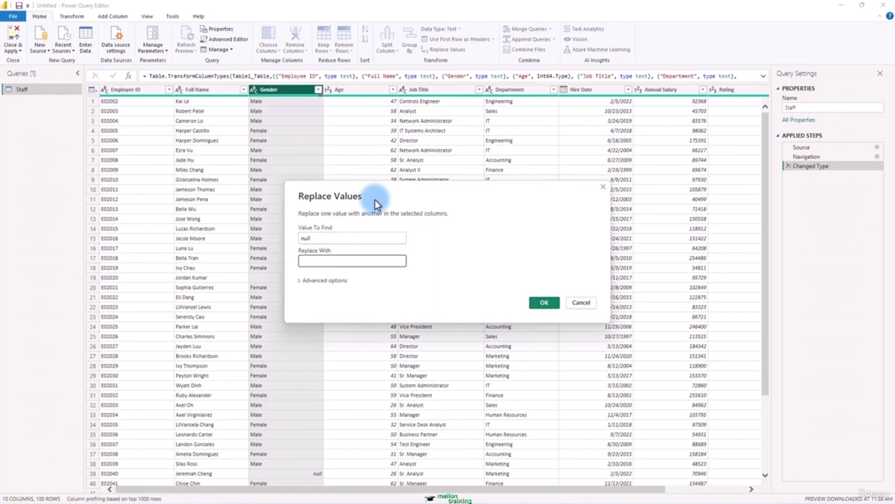
pyautogui.write('Other')
pyautogui.click(545, 303)
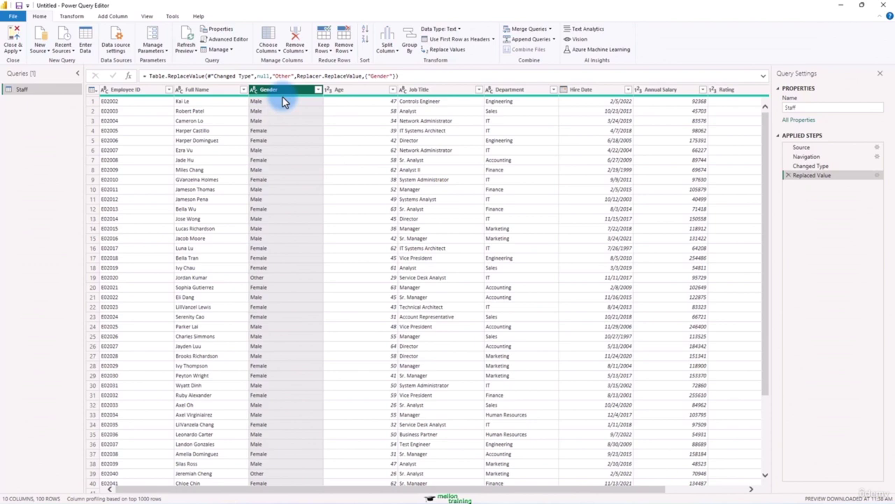
pyautogui.moveTo(283, 102)
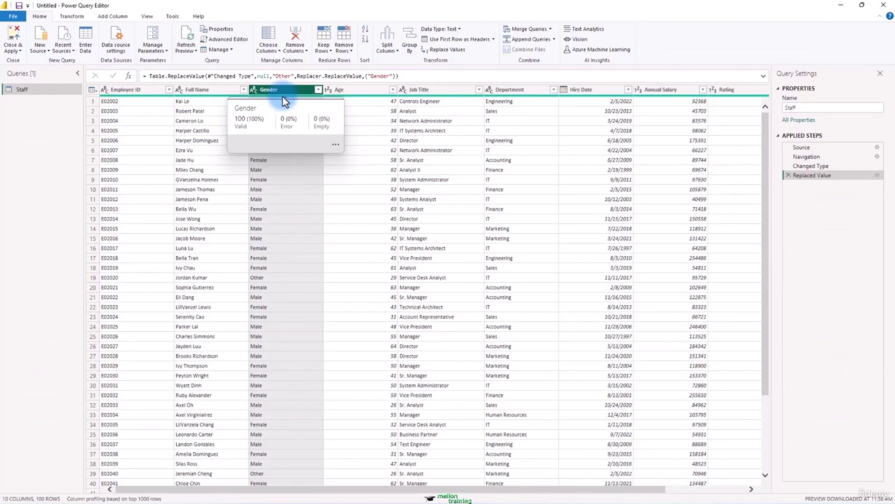
# Step: Add an Age duration column calculated from the Hire Date column of the Staff query
pyautogui.click(613, 92)
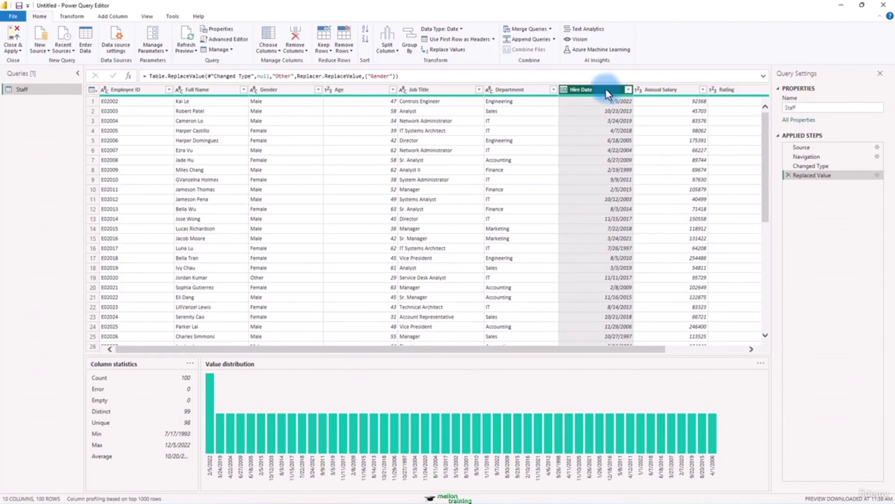
pyautogui.click(121, 17)
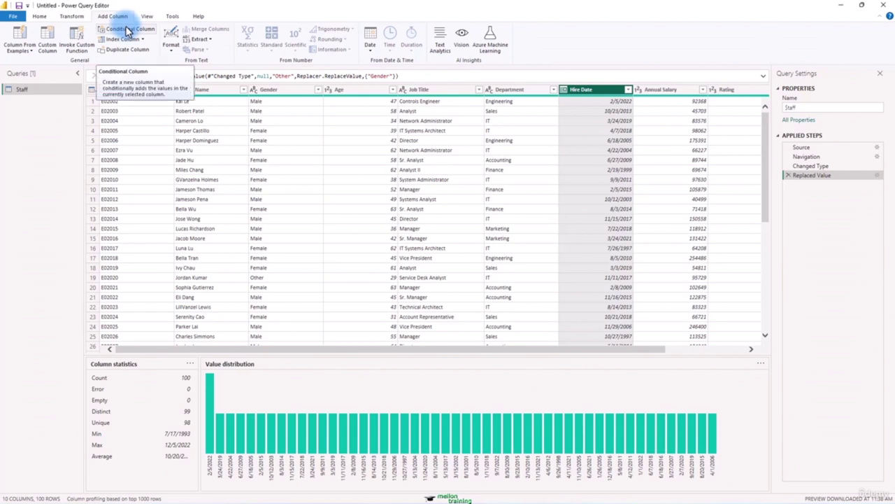
pyautogui.click(372, 51)
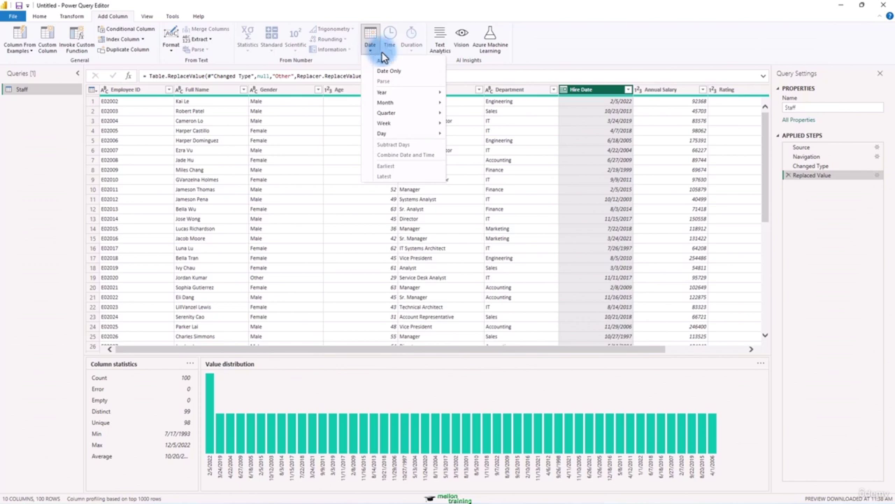
pyautogui.click(430, 61)
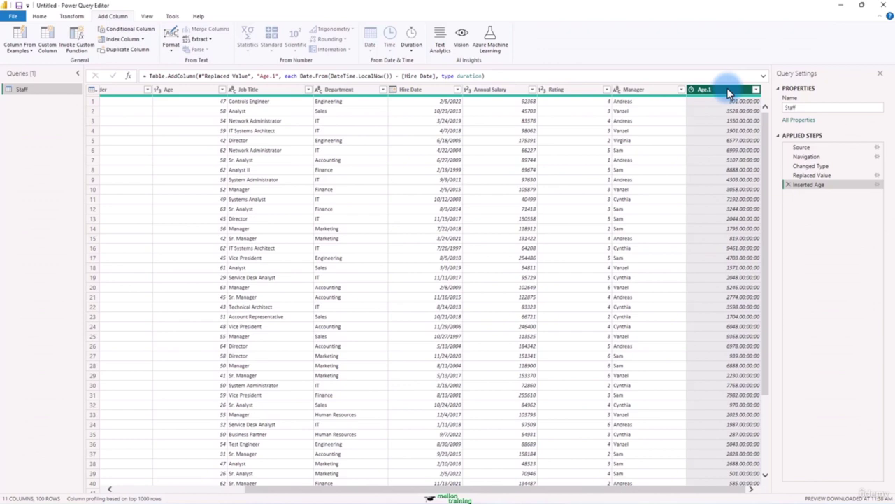
# Step: Convert the new Age.1 duration column to total years and rename it Tenure
pyautogui.click(70, 16)
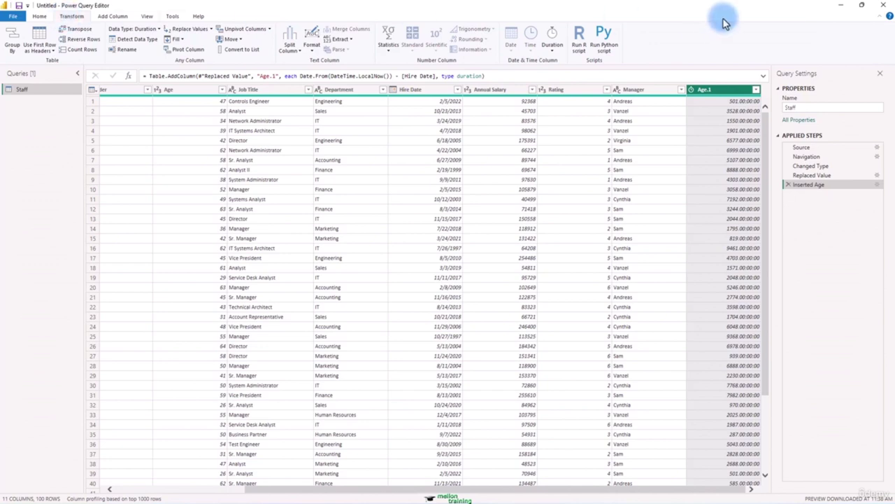
pyautogui.click(552, 49)
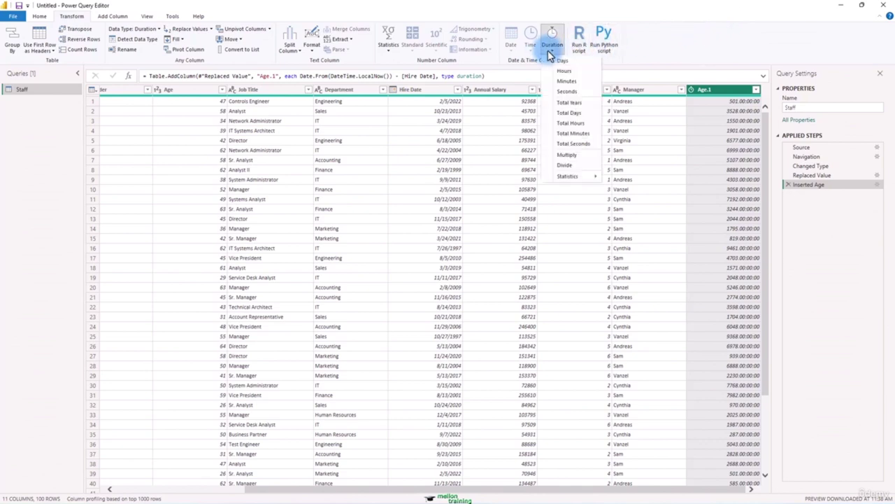
pyautogui.click(591, 108)
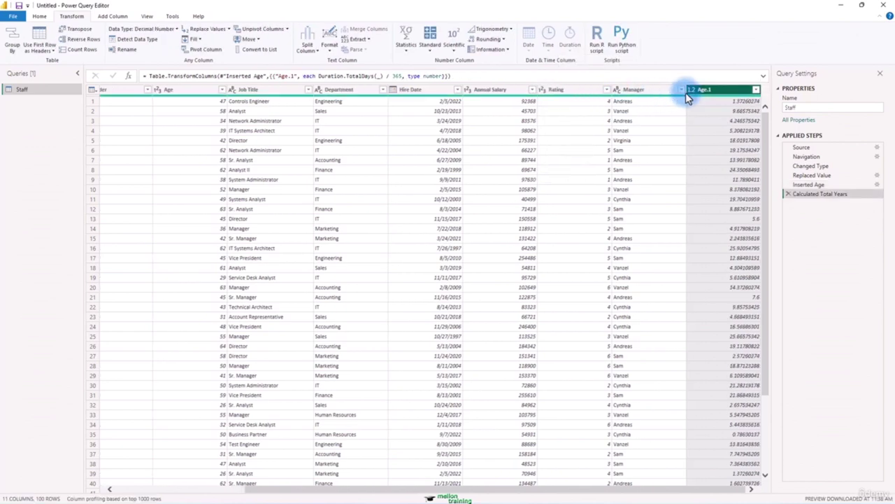
pyautogui.doubleClick(719, 90)
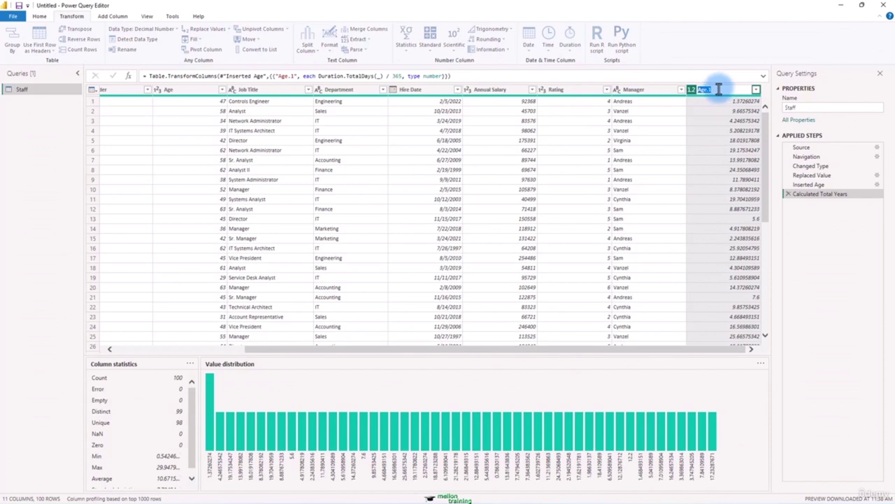
pyautogui.write('Tenure')
pyautogui.press('Return')
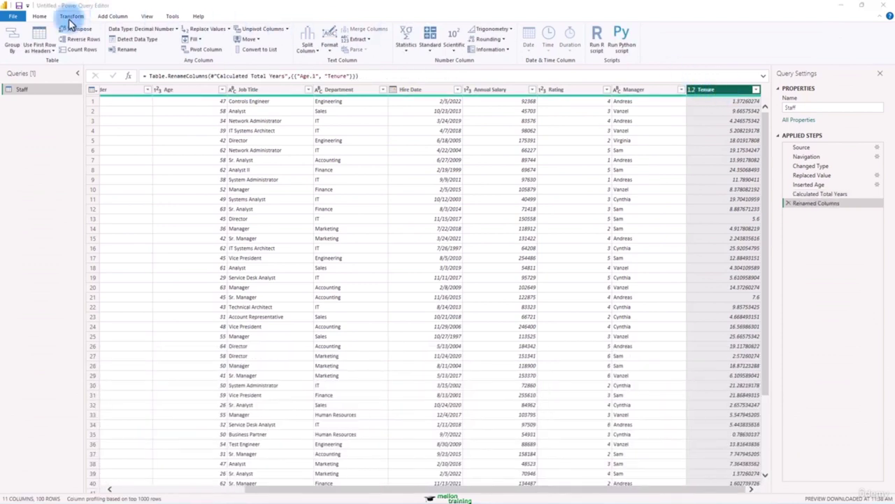
# Step: Close and apply the Power Query changes, and expand the Staff table's field list in the report
pyautogui.click(40, 18)
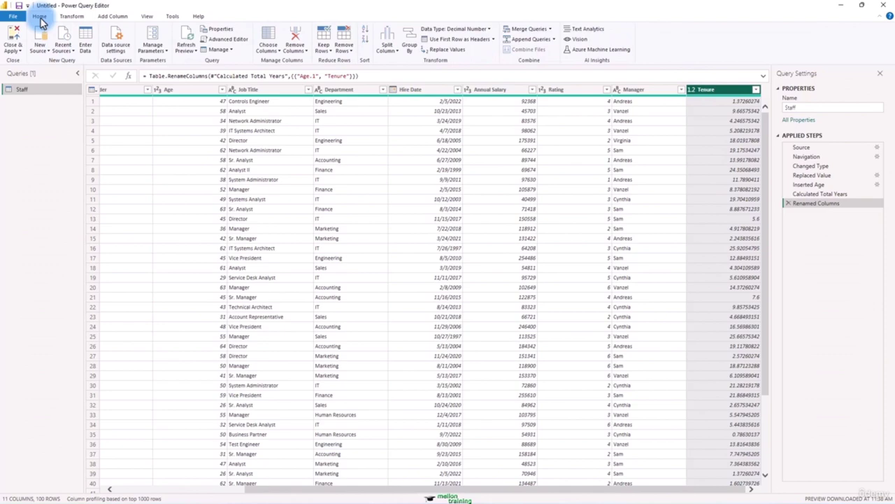
pyautogui.click(12, 35)
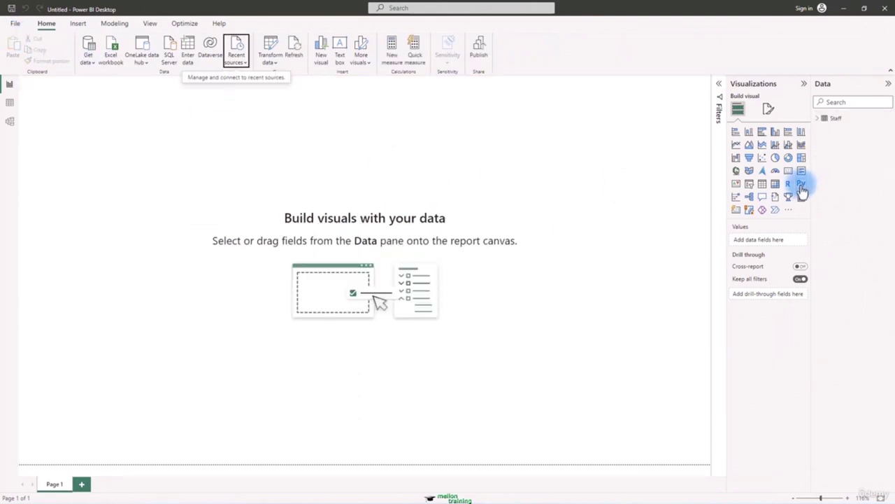
pyautogui.click(818, 118)
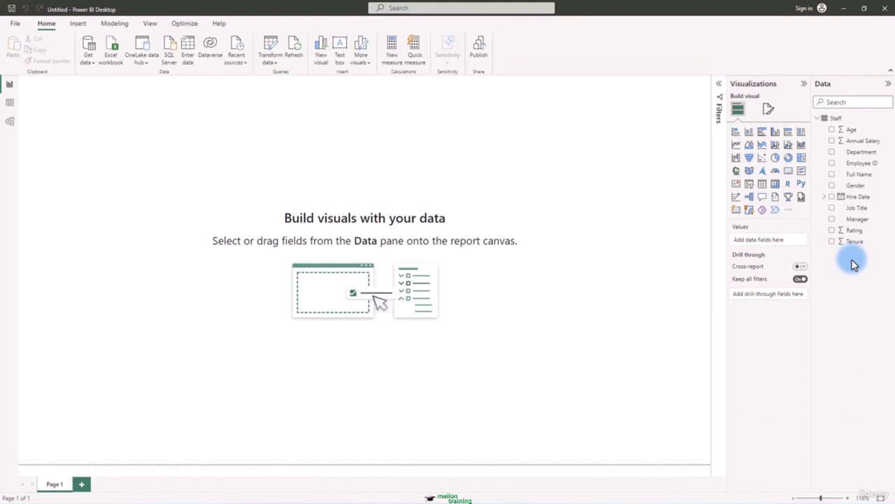
# Step: Build a card visual showing the count of Full Name, and delete that card
pyautogui.click(787, 173)
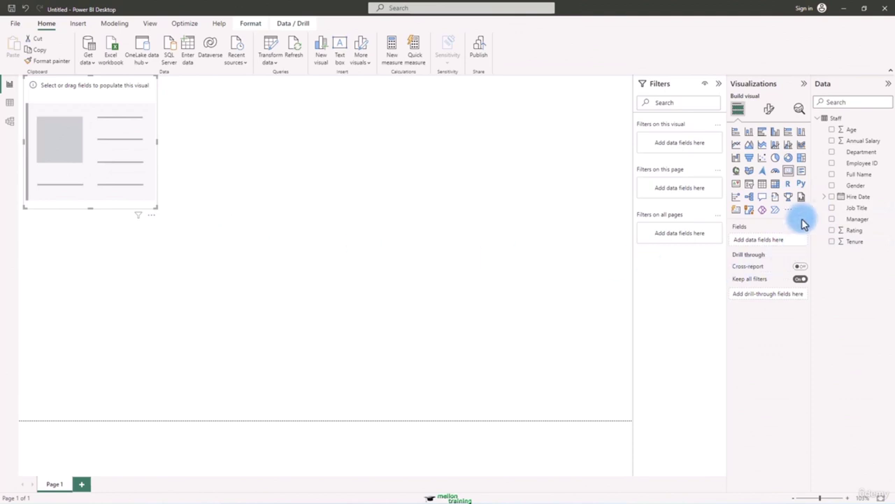
pyautogui.click(834, 180)
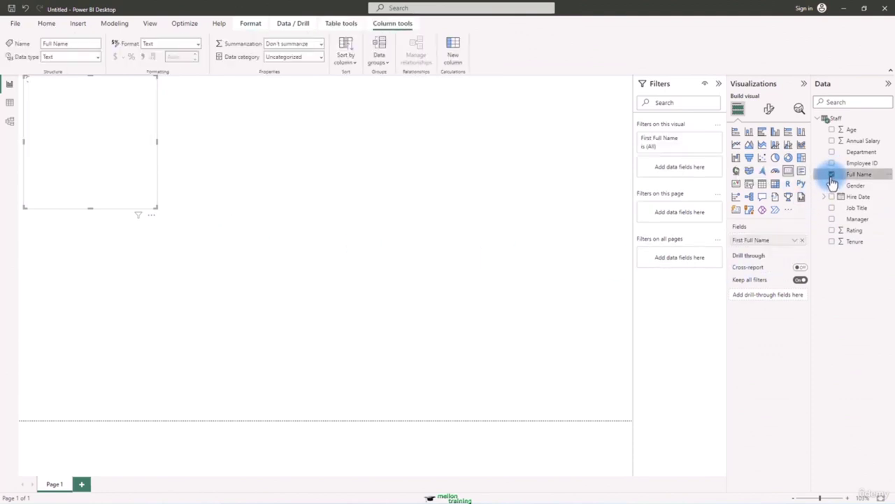
pyautogui.click(794, 240)
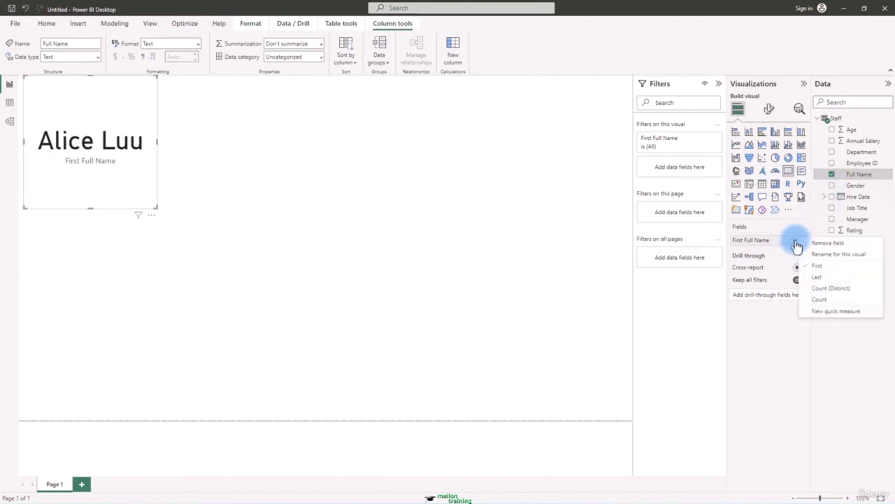
pyautogui.click(826, 299)
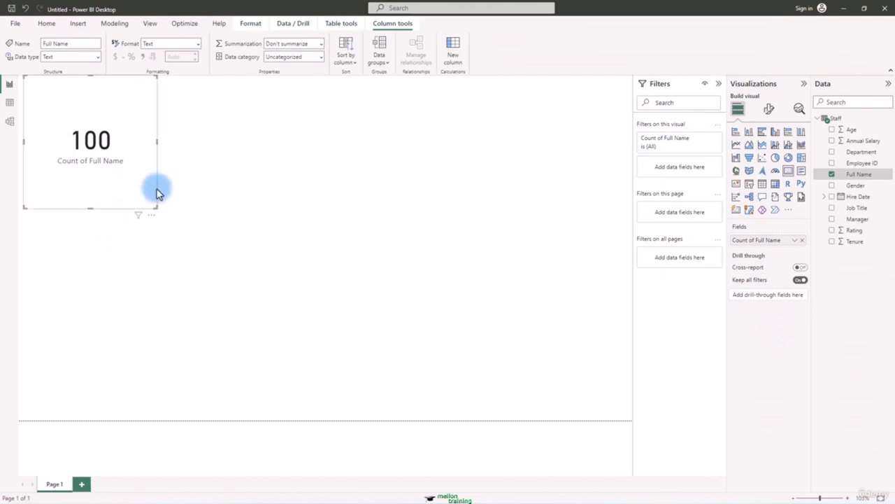
pyautogui.press('Delete')
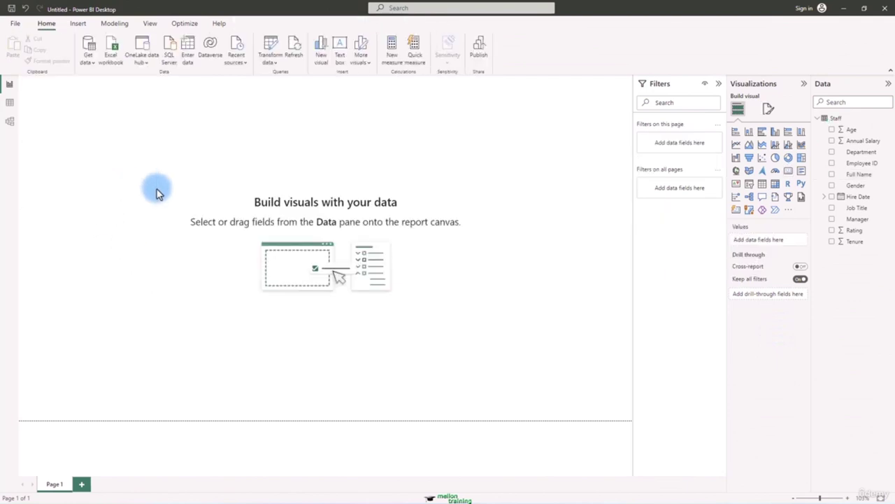
# Step: Create a new measure in the Staff table and name it Employee Count
pyautogui.rightClick(838, 120)
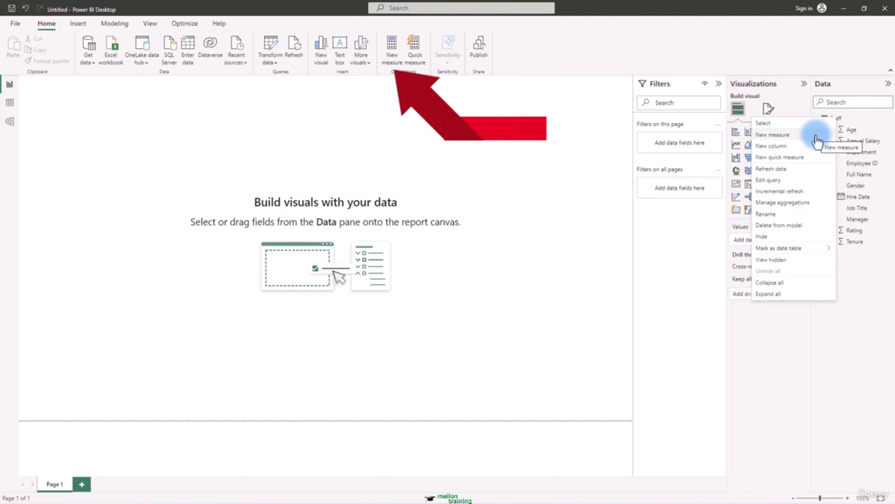
pyautogui.click(817, 140)
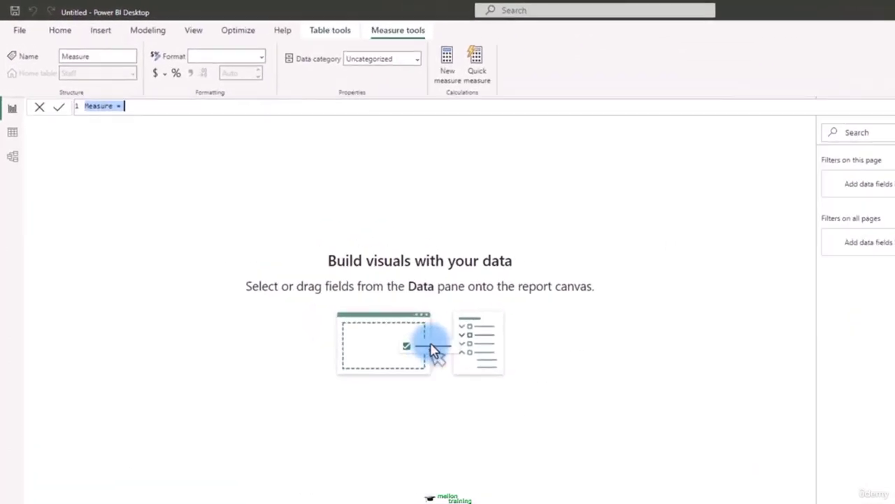
pyautogui.click(166, 108)
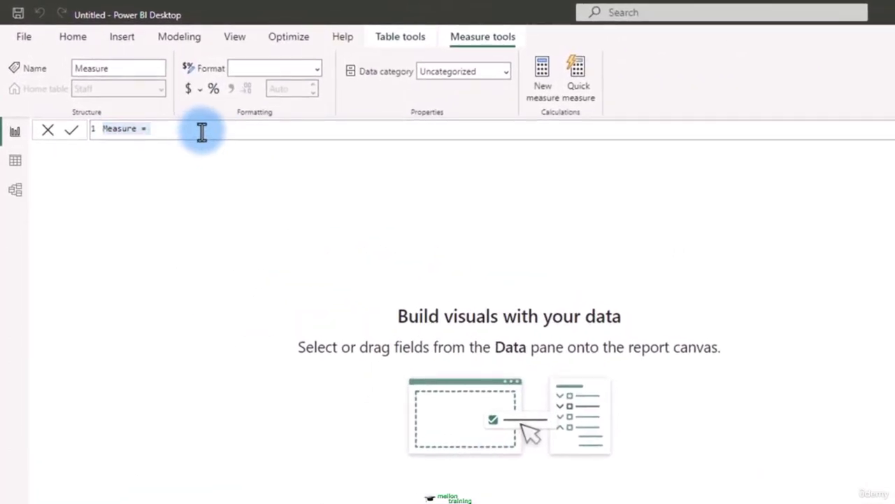
pyautogui.press('BackSpace')
pyautogui.press('BackSpace')
pyautogui.press('BackSpace')
pyautogui.press('BackSpace')
pyautogui.press('BackSpace')
pyautogui.press('BackSpace')
pyautogui.press('BackSpace')
pyautogui.press('BackSpace')
pyautogui.press('BackSpace')
pyautogui.press('BackSpace')
pyautogui.write('Emp')
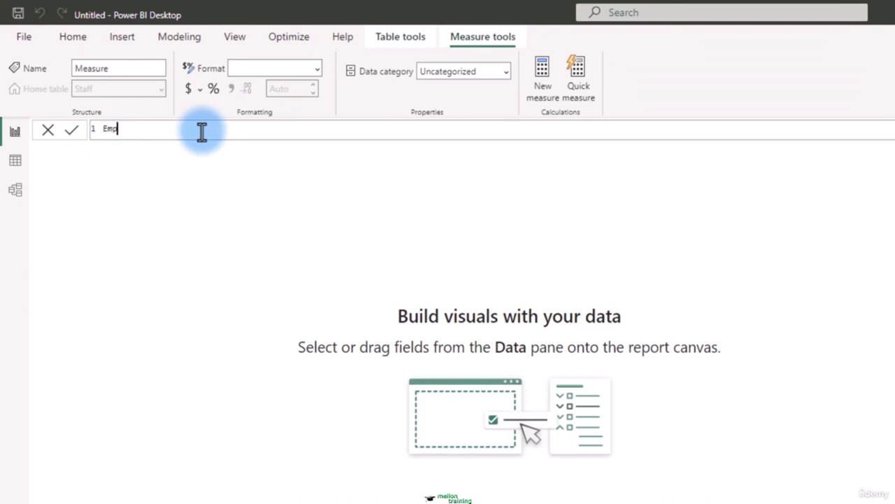
pyautogui.write('loyee Count=')
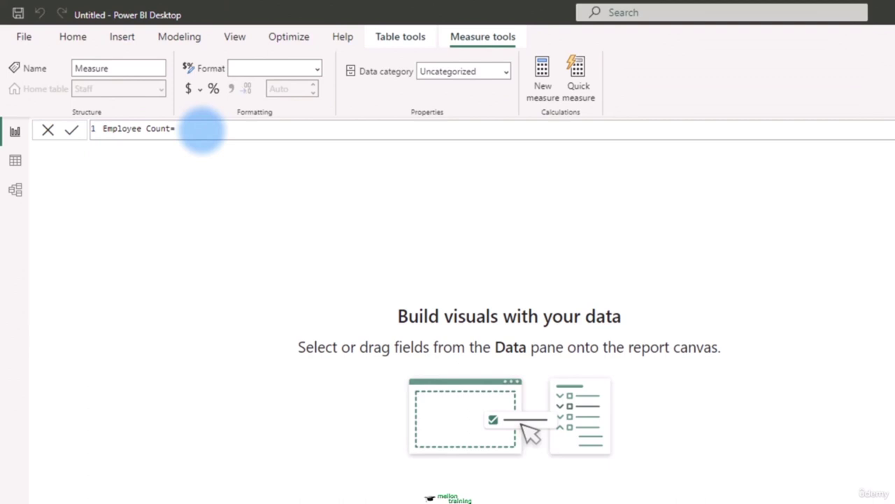
# Step: Define the Employee Count measure as COUNTROWS(Staff) and commit the formula
pyautogui.write('count')
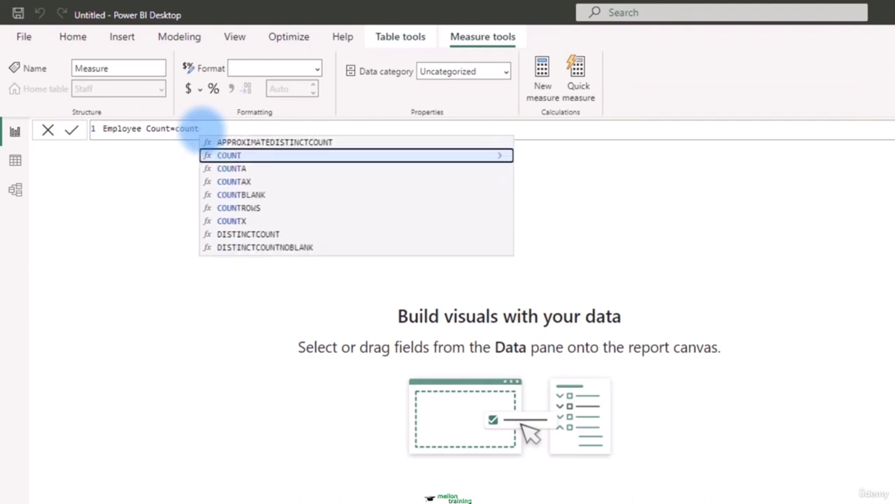
pyautogui.press('Down')
pyautogui.press('Down')
pyautogui.press('Down')
pyautogui.press('Down')
pyautogui.press('Tab')
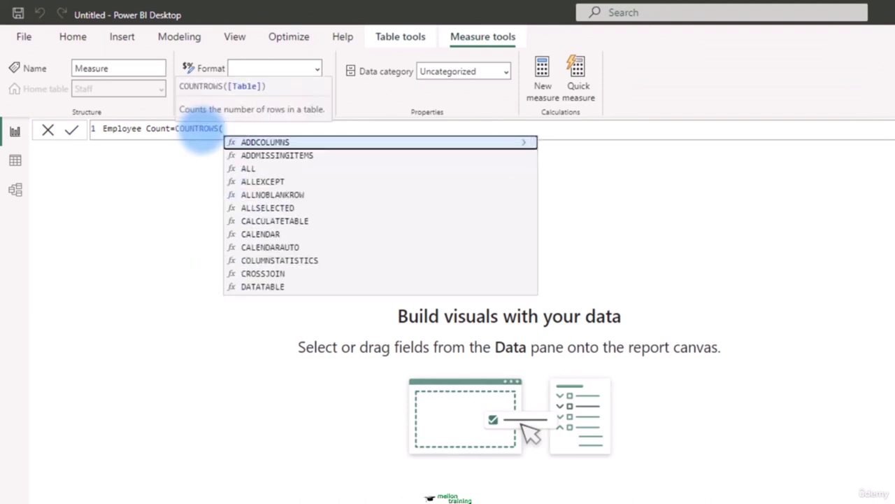
pyautogui.write('sta')
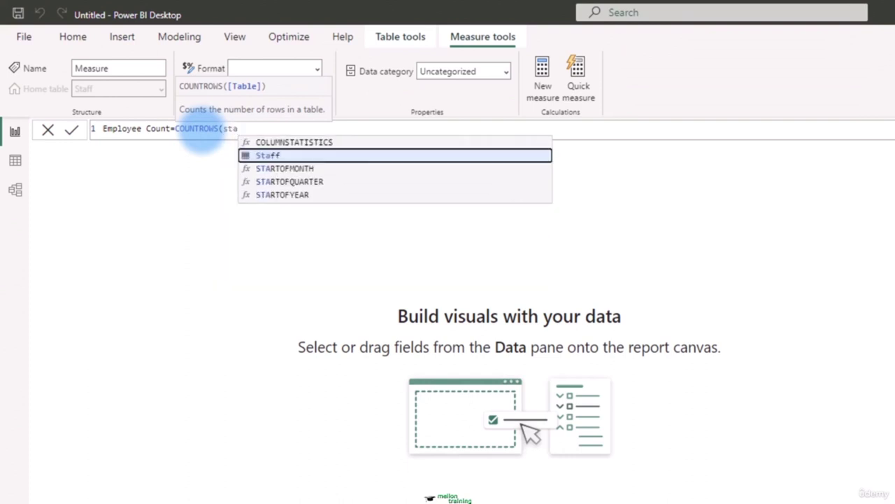
pyautogui.press('Tab')
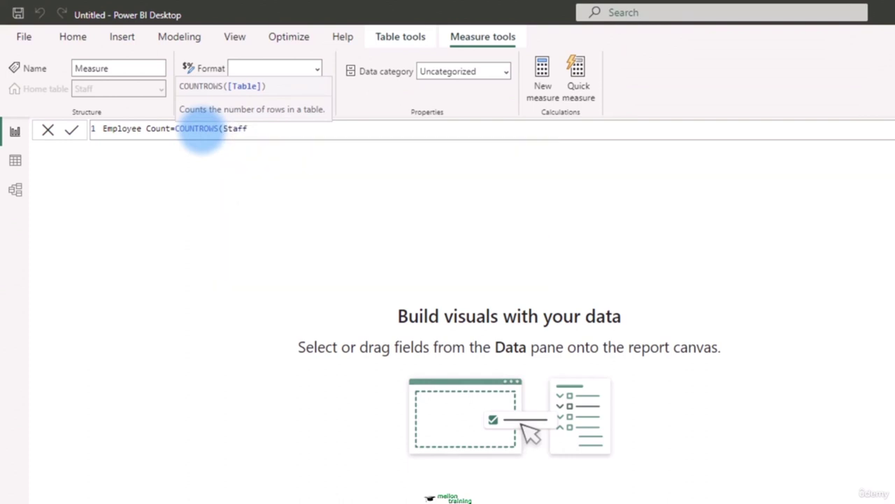
pyautogui.write(')')
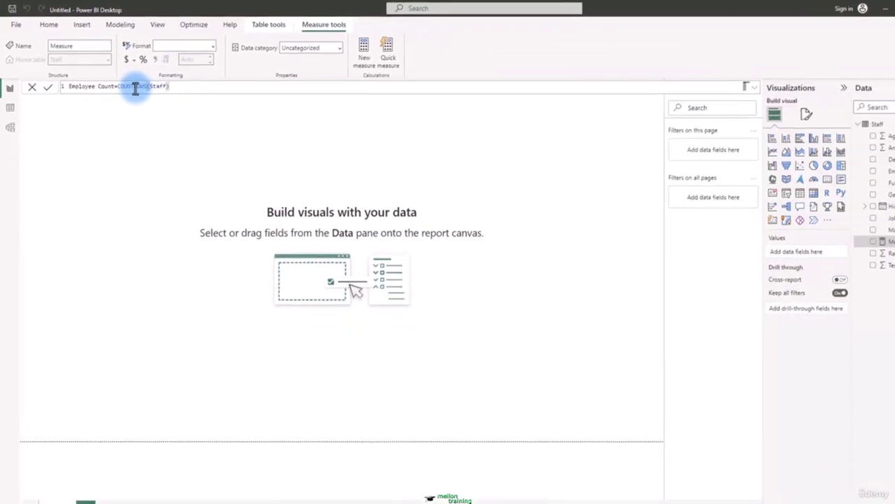
pyautogui.press('Return')
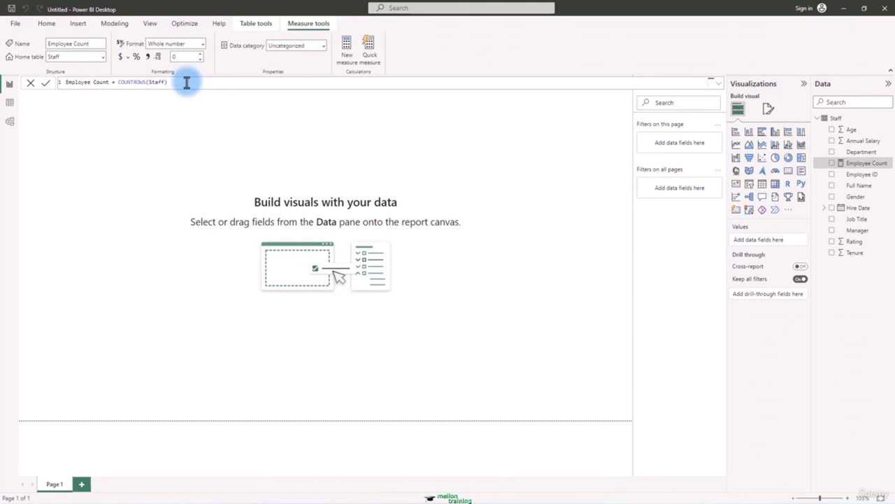
pyautogui.click(231, 105)
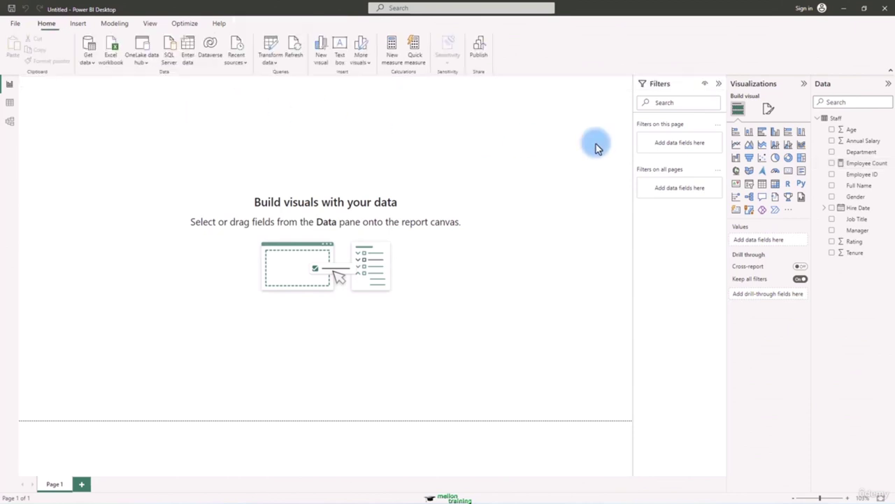
# Step: Add a card visual to the report page showing the Employee Count measure
pyautogui.click(789, 170)
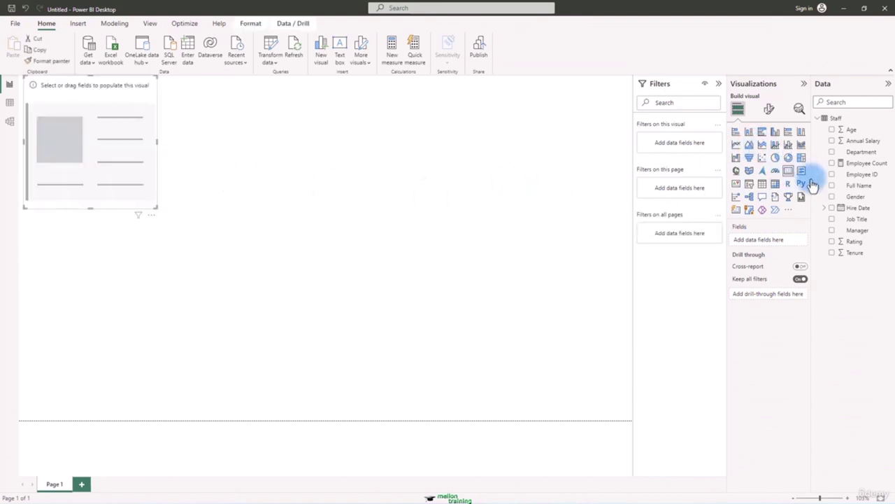
pyautogui.click(832, 163)
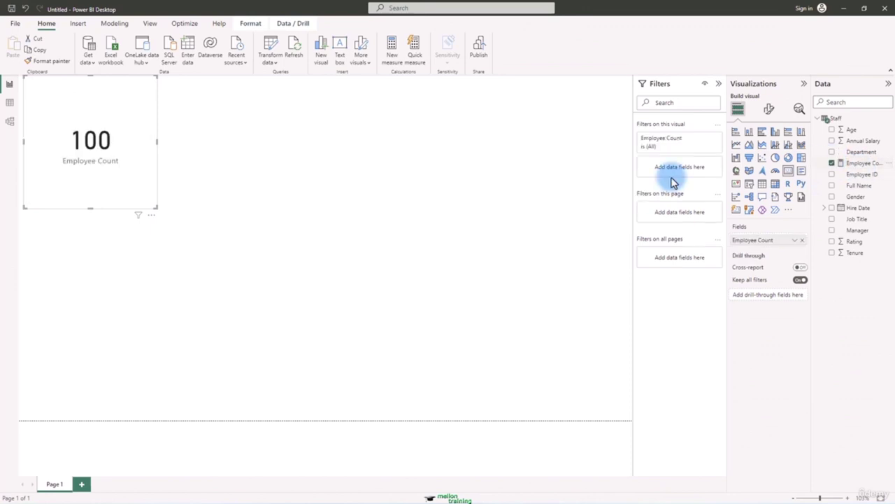
pyautogui.click(399, 163)
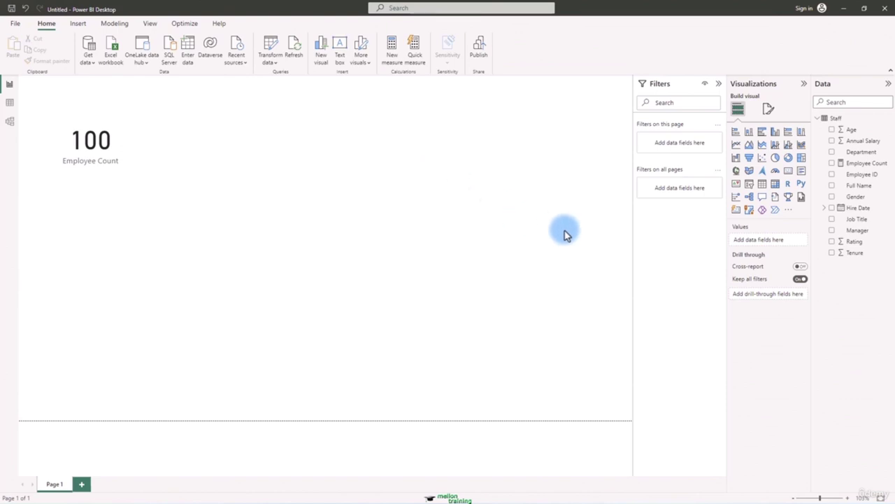
# Step: Add a stacked column chart with Department on the X-axis and Employee Count on the Y-axis
pyautogui.click(751, 134)
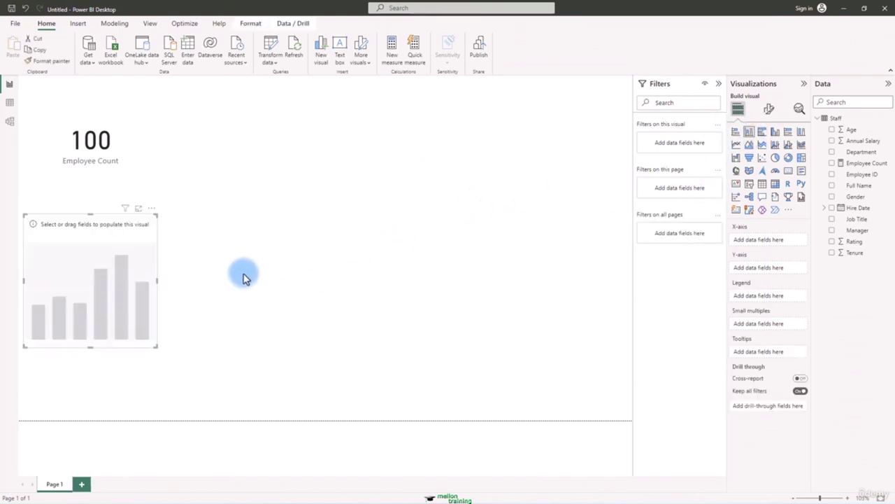
pyautogui.moveTo(857, 153); pyautogui.dragTo(777, 242)
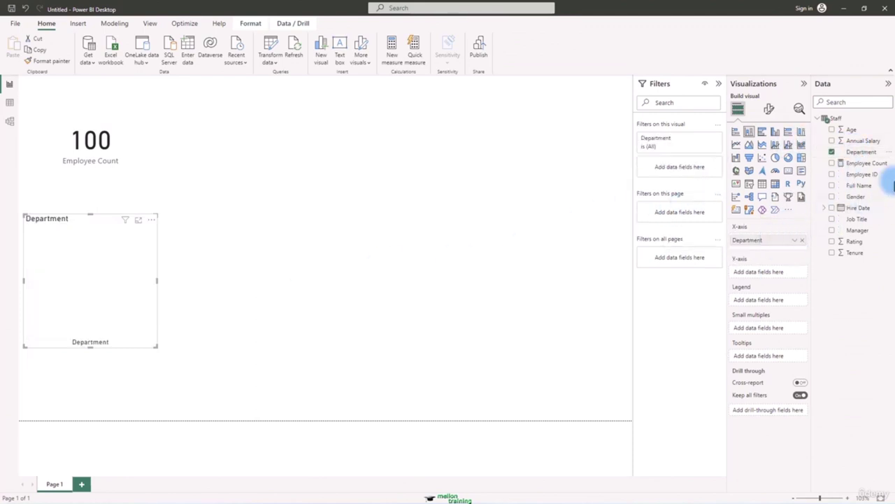
pyautogui.moveTo(878, 165); pyautogui.dragTo(794, 271)
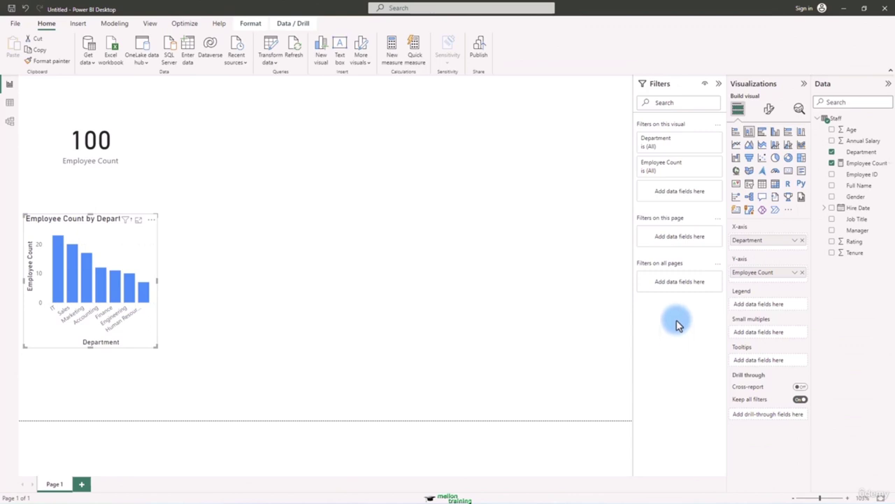
# Step: Widen the Employee Count by Department chart and convert it to a table visual
pyautogui.moveTo(160, 285); pyautogui.dragTo(237, 281)
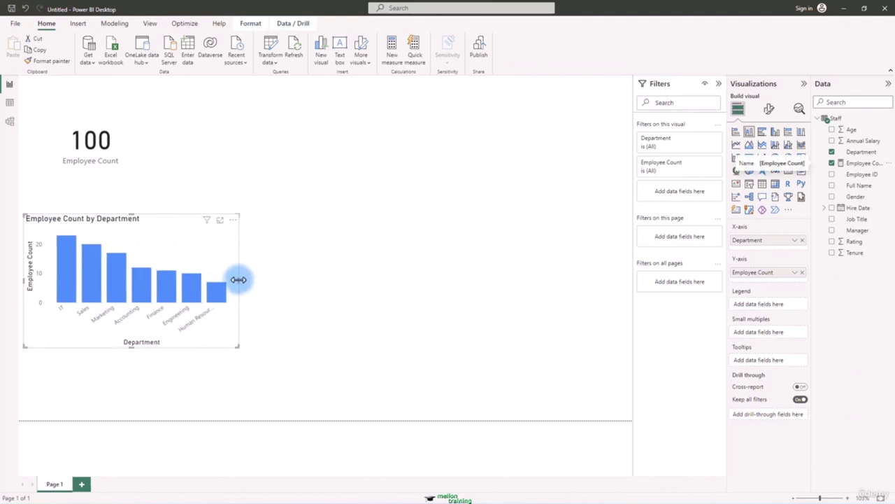
pyautogui.click(762, 183)
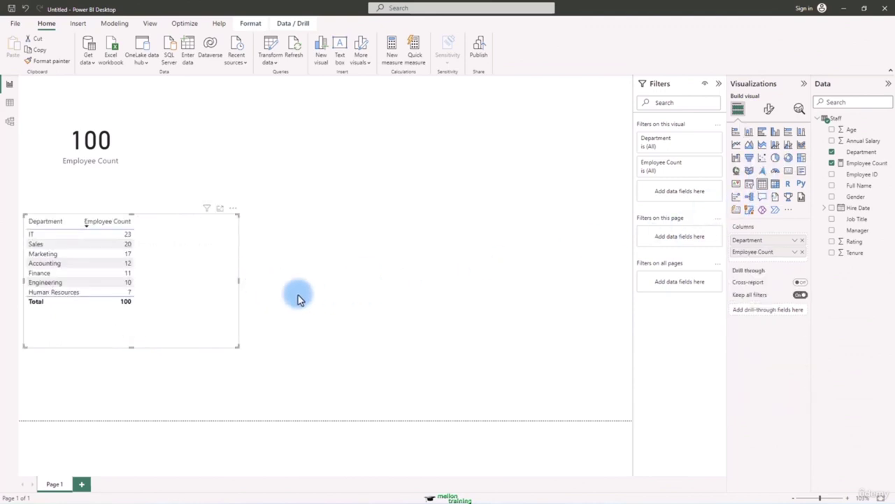
# Step: Delete the Employee Count card and move the department table up to the top of the report page
pyautogui.click(134, 184)
pyautogui.press('Delete')
pyautogui.moveTo(186, 251); pyautogui.dragTo(177, 137)
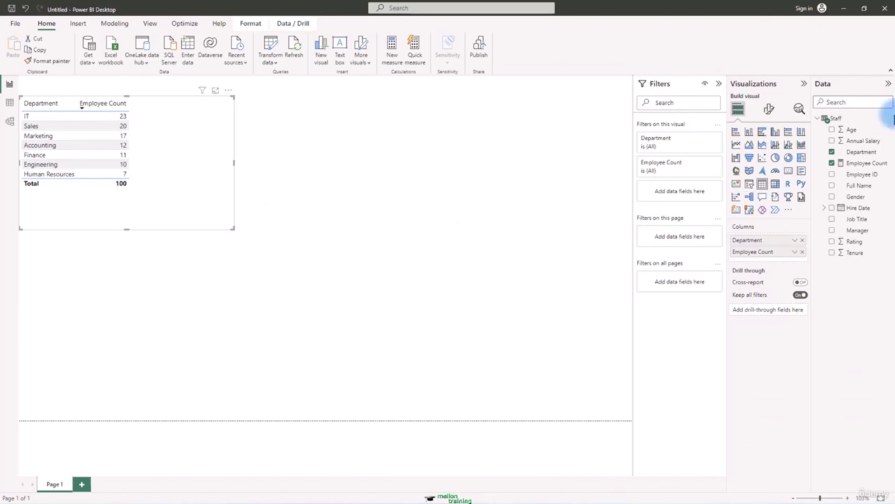
# Step: Create another new measure in the Staff table and name it Average Salary
pyautogui.rightClick(835, 119)
pyautogui.click(829, 133)
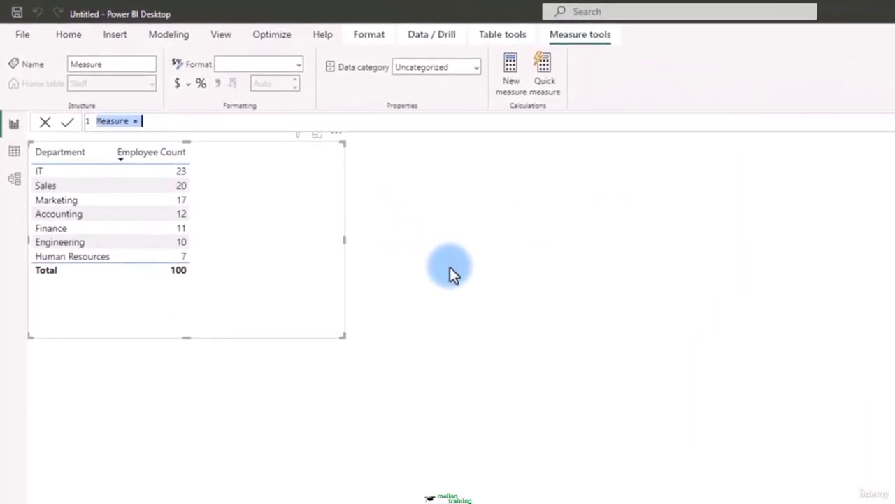
pyautogui.press('BackSpace')
pyautogui.write('Average')
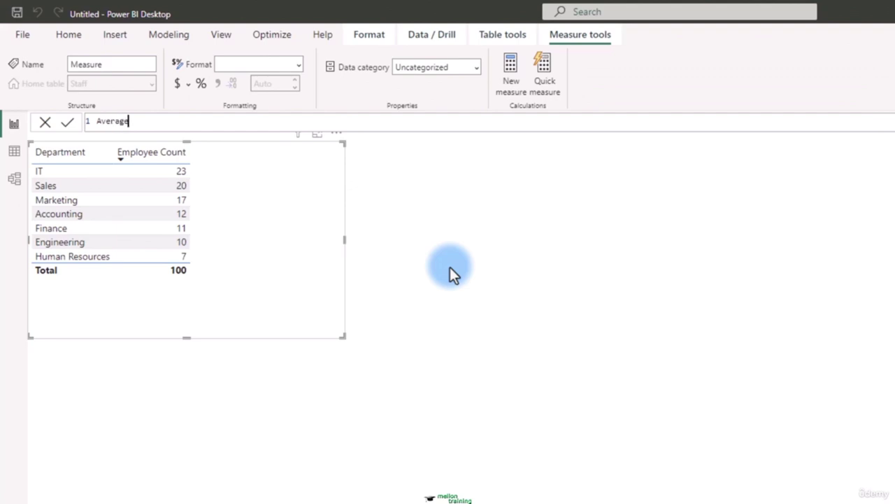
pyautogui.write(' Salary=')
# Step: Define the Average Salary measure as AVERAGE(Staff[Annual Salary]) and commit the formula
pyautogui.write('ave')
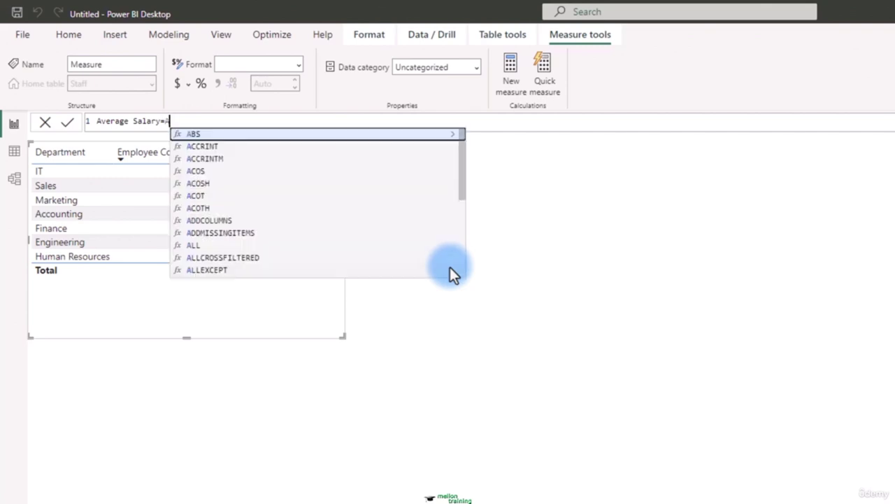
pyautogui.press('Tab')
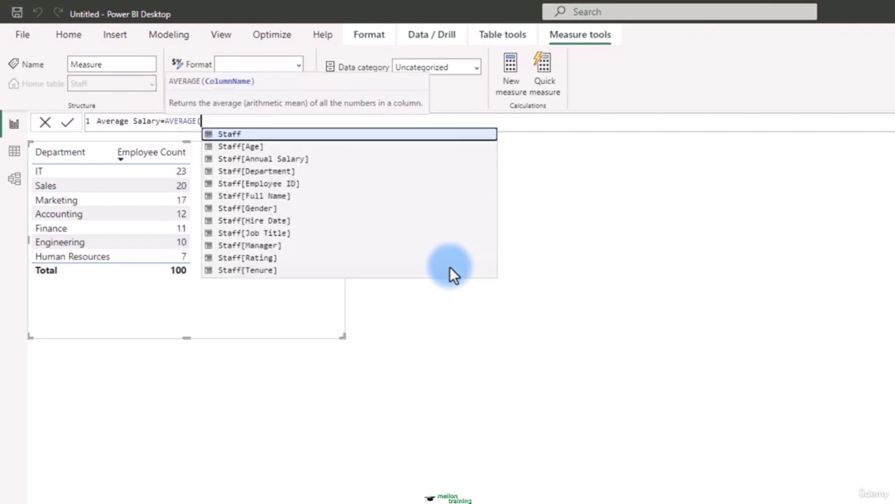
pyautogui.write('staff')
pyautogui.press('Down')
pyautogui.press('Down')
pyautogui.press('Tab')
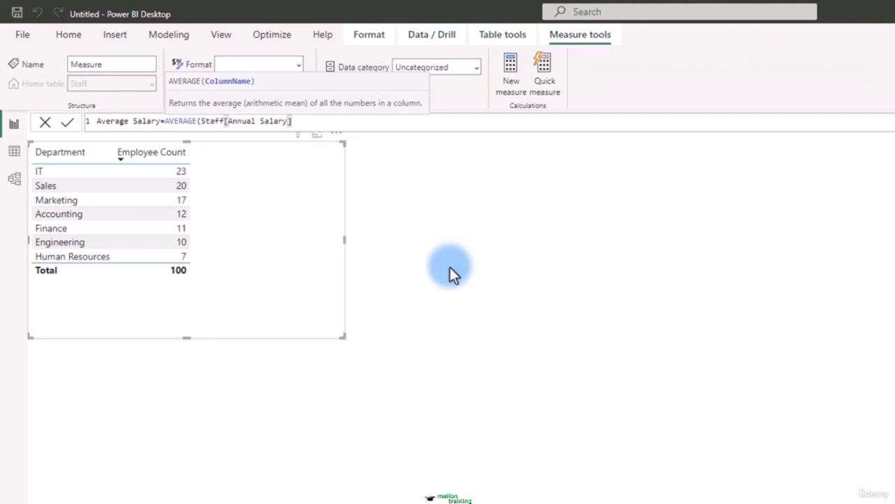
pyautogui.write(')')
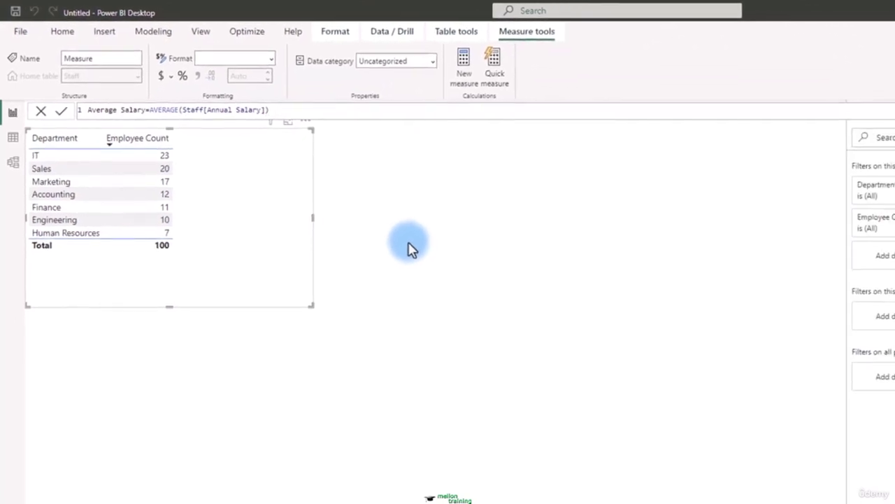
pyautogui.press('Return')
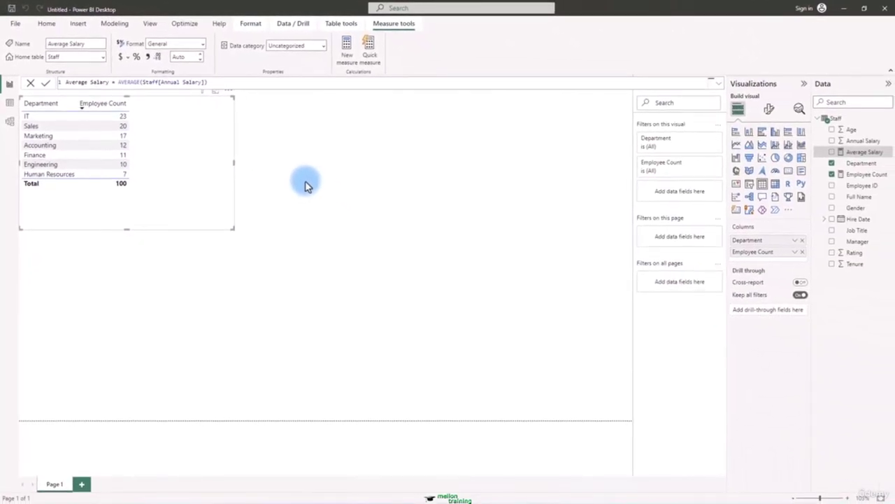
# Step: Add Average Salary to the department table and format the measure as dollar currency
pyautogui.click(833, 154)
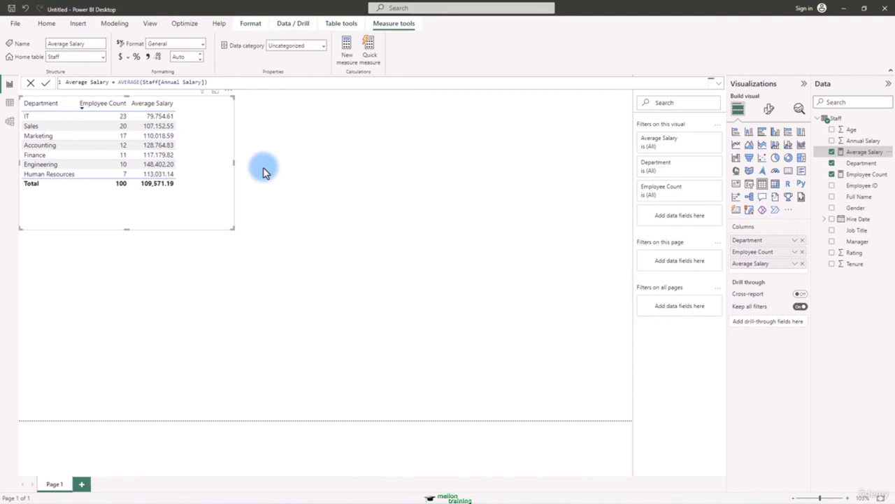
pyautogui.click(127, 56)
pyautogui.click(144, 86)
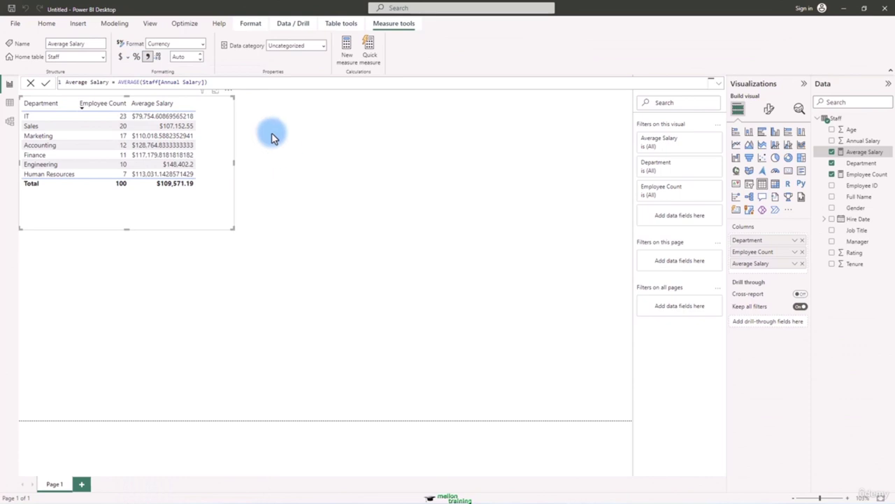
# Step: Set the Average Salary measure to show 0 decimal places
pyautogui.click(201, 61)
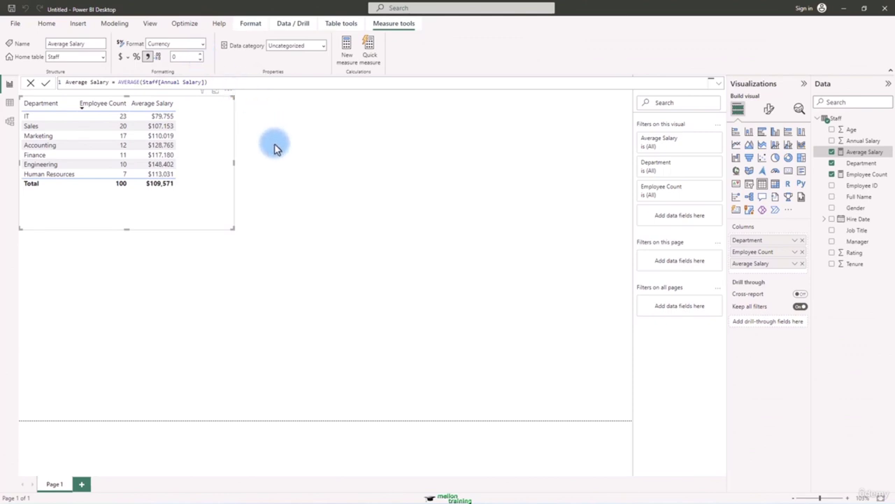
# Step: Create a new measure in the Staff table and name it Min Salary
pyautogui.rightClick(839, 121)
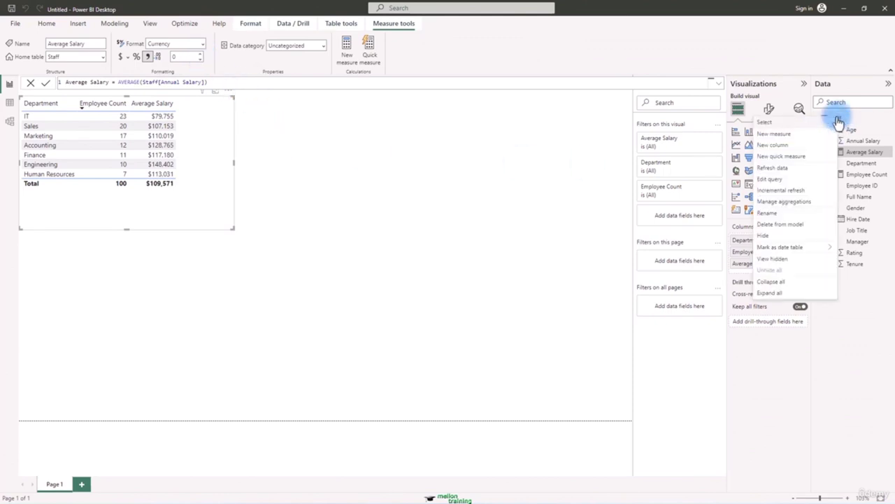
pyautogui.press('Escape')
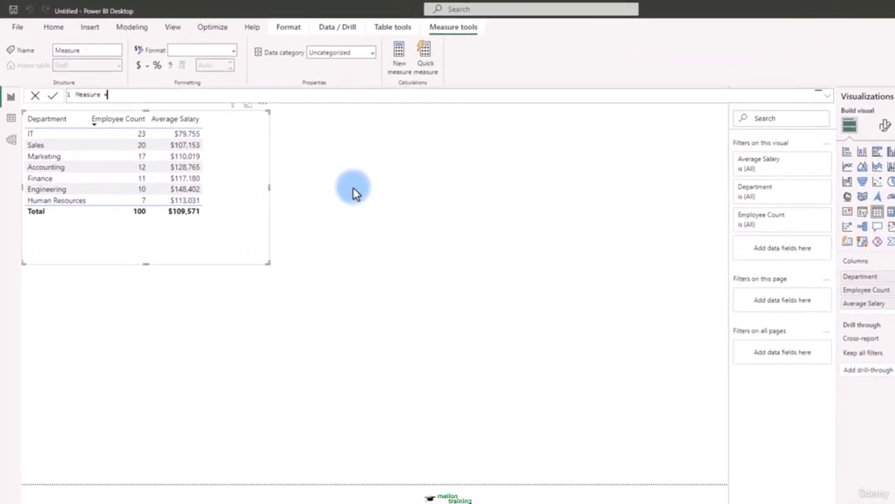
pyautogui.press('BackSpace')
pyautogui.press('BackSpace')
pyautogui.press('BackSpace')
pyautogui.press('BackSpace')
pyautogui.press('BackSpace')
pyautogui.press('BackSpace')
pyautogui.press('BackSpace')
pyautogui.press('BackSpace')
pyautogui.press('BackSpace')
pyautogui.press('BackSpace')
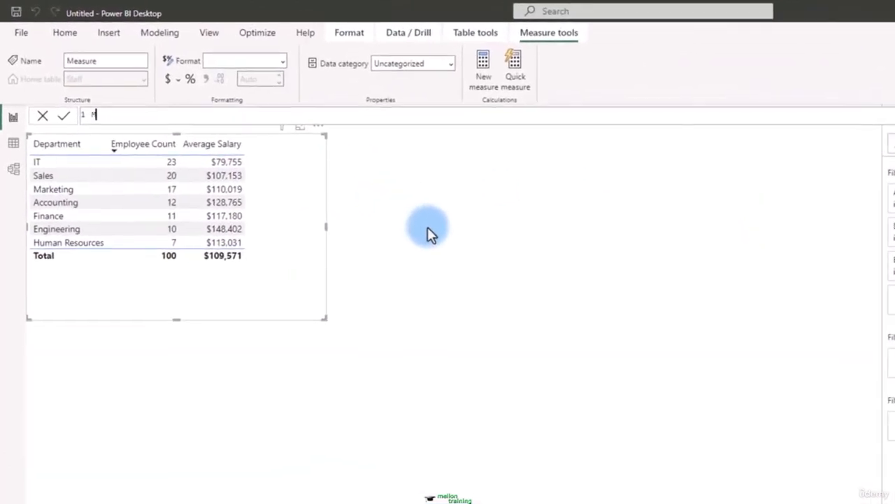
pyautogui.write('Min Salary')
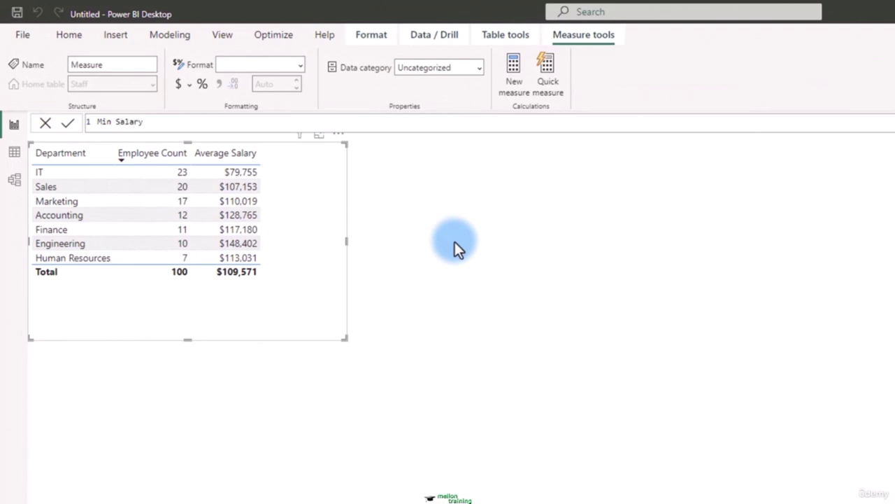
# Step: Define the Min Salary measure as MIN(Staff[Annual Salary]) and commit the formula
pyautogui.write('=MIN(')
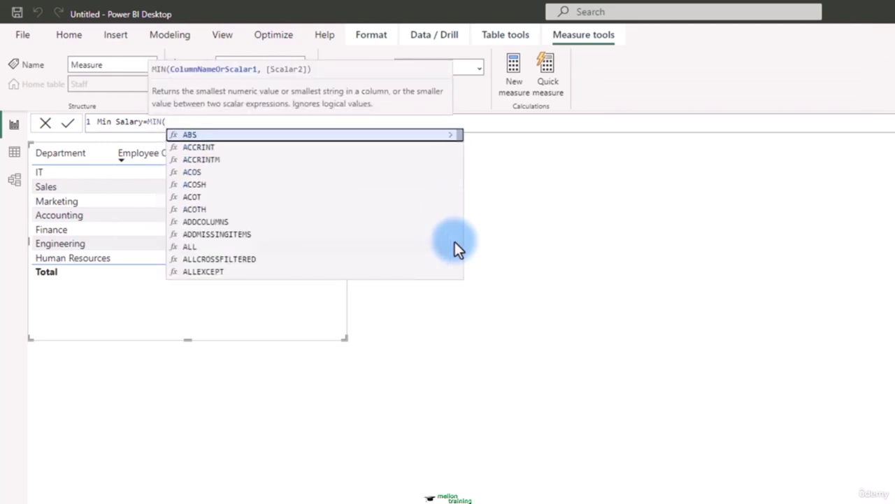
pyautogui.write('sal')
pyautogui.press('Down')
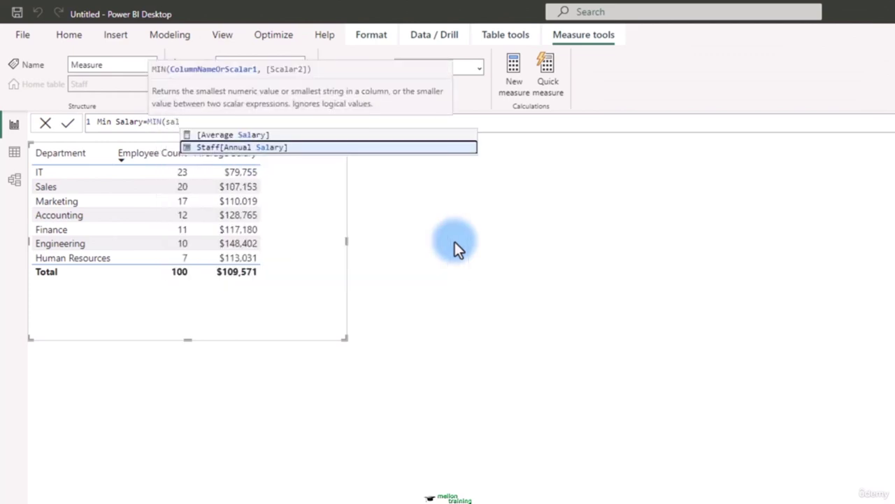
pyautogui.press('Tab')
pyautogui.write(')')
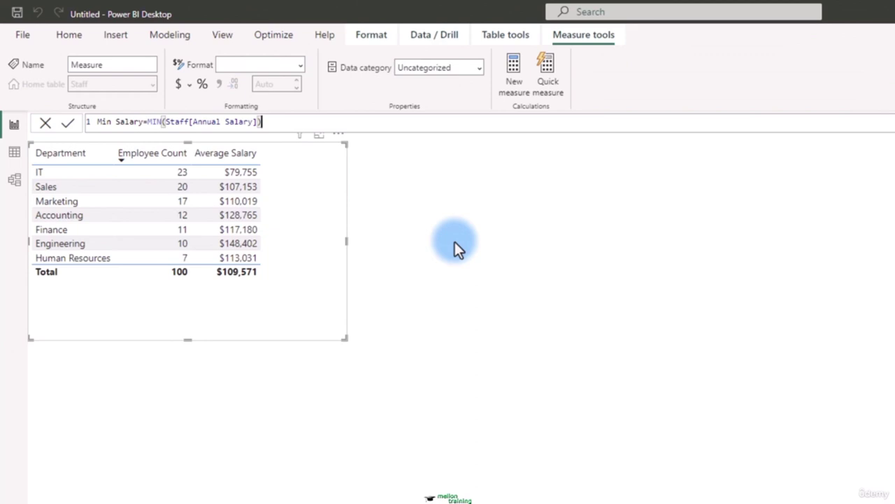
pyautogui.press('Return')
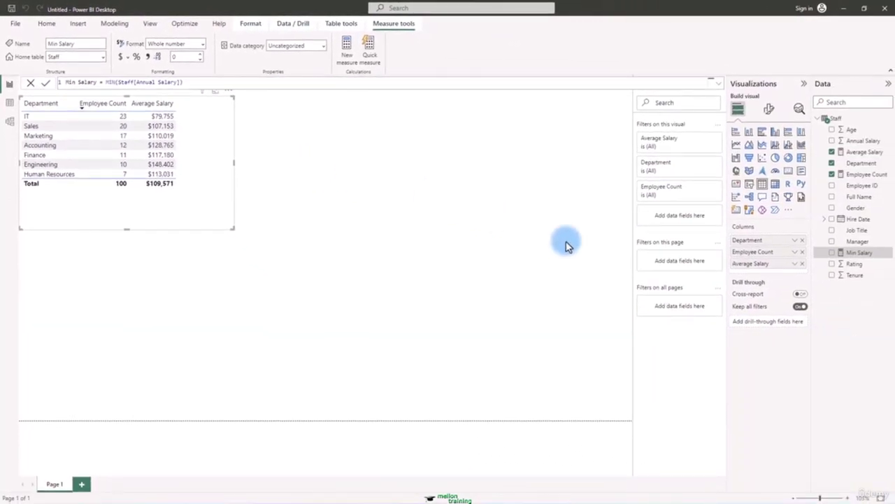
# Step: Add Min Salary to the department table and widen the table visual slightly
pyautogui.click(832, 253)
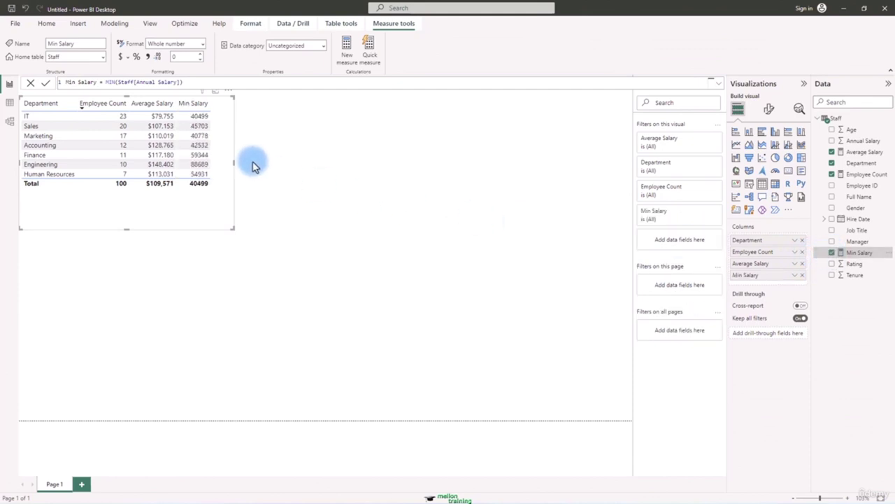
pyautogui.moveTo(233, 162); pyautogui.dragTo(267, 166)
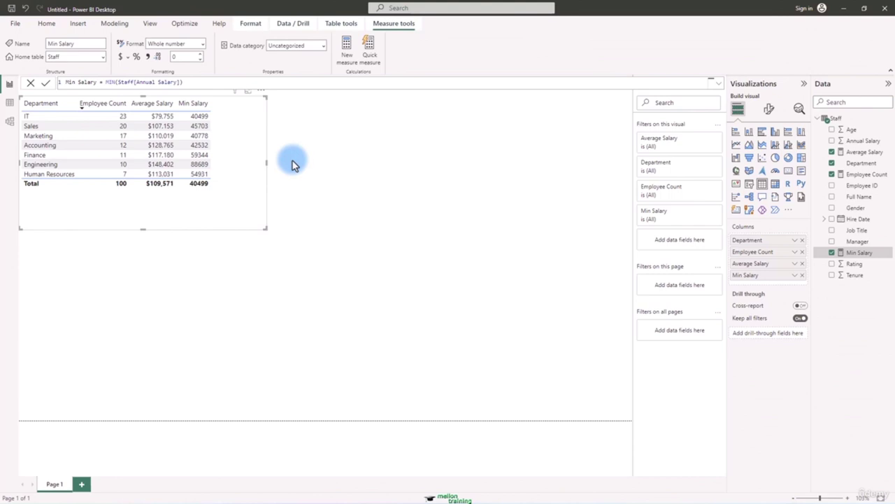
# Step: Format the Min Salary measure as dollar currency with 0 decimal places
pyautogui.click(128, 57)
pyautogui.click(140, 88)
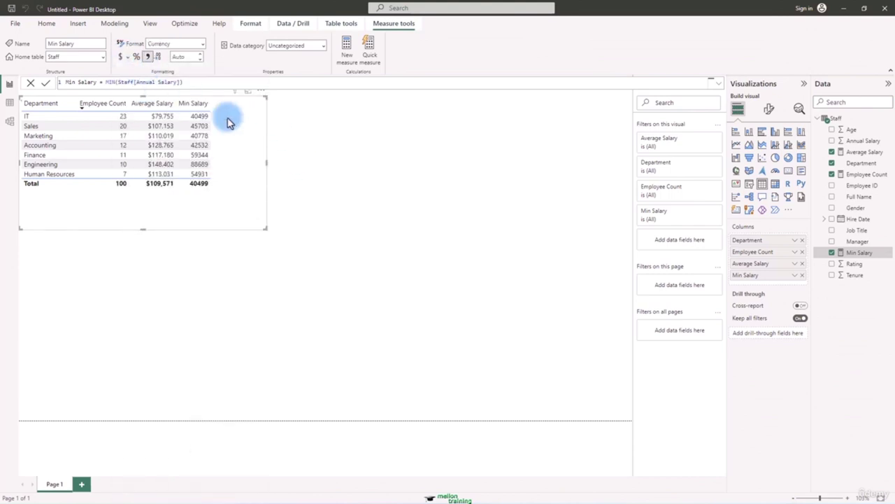
pyautogui.click(201, 58)
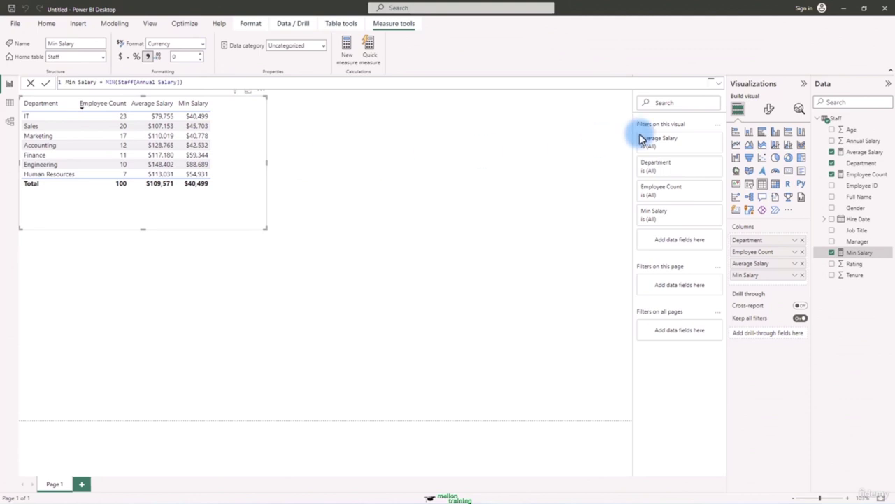
# Step: Create a new measure in the Staff table named Max Salary, defined as MAX(Staff[Annual Salary])
pyautogui.rightClick(838, 119)
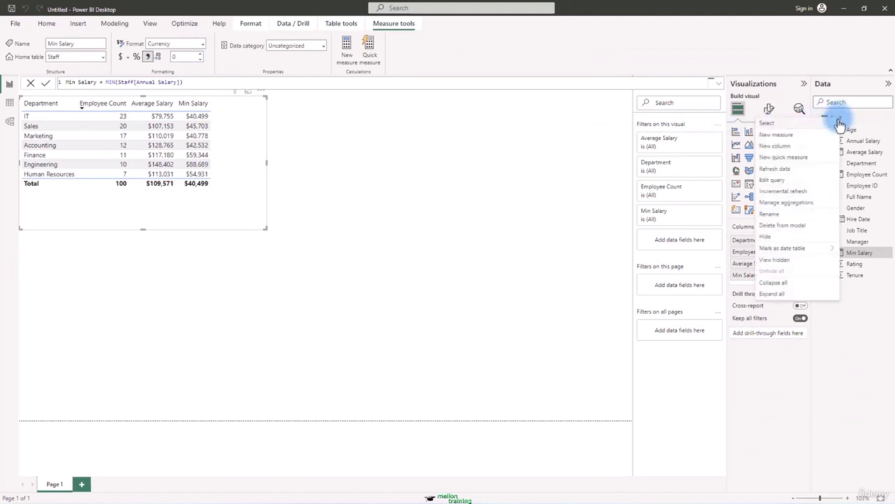
pyautogui.click(780, 134)
pyautogui.write('Max Salary')
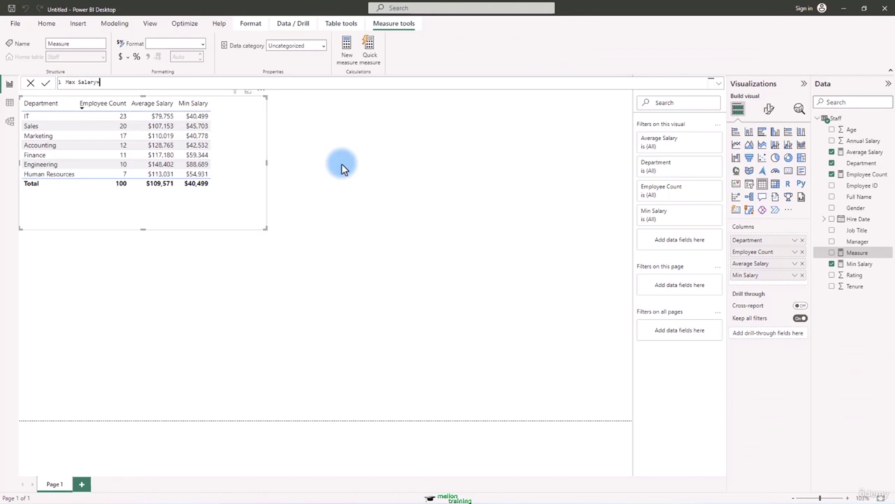
pyautogui.write('=MAX(')
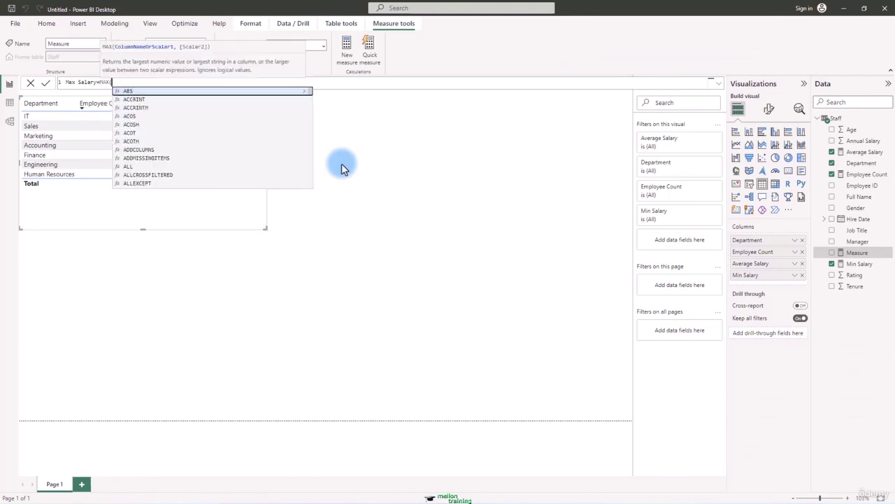
pyautogui.write('sal')
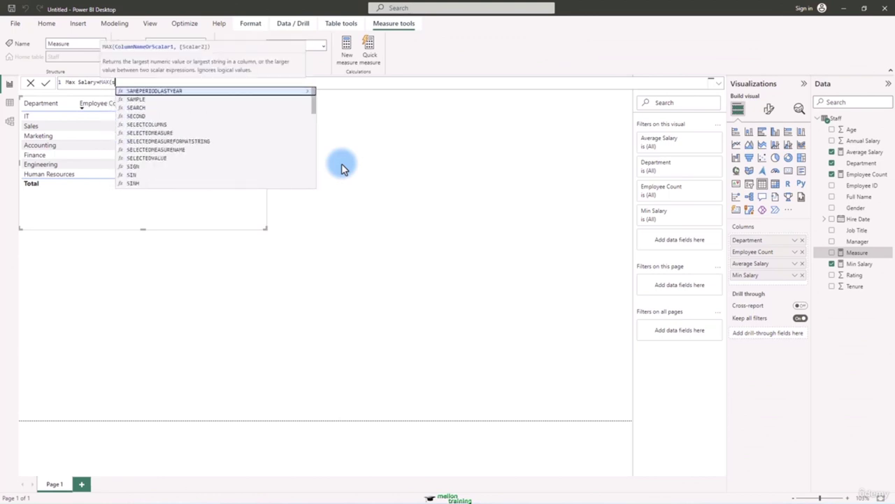
pyautogui.press('Down')
pyautogui.press('Down')
pyautogui.press('Tab')
pyautogui.write(')')
pyautogui.press('Return')
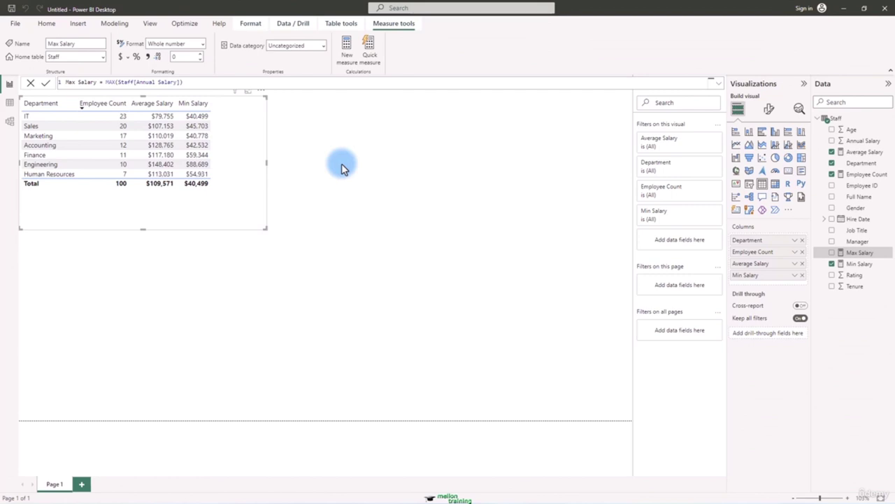
# Step: Add Max Salary to the department table and format the measure as dollar currency with 0 decimal places
pyautogui.click(835, 256)
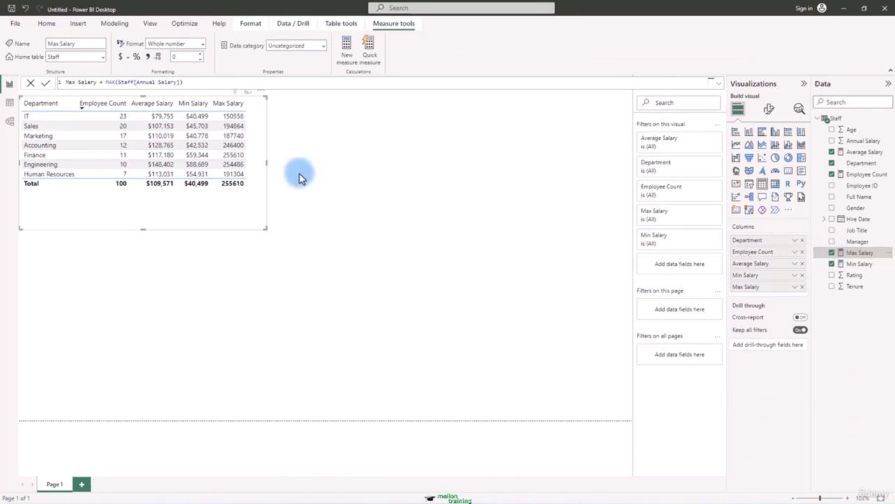
pyautogui.click(129, 58)
pyautogui.click(132, 88)
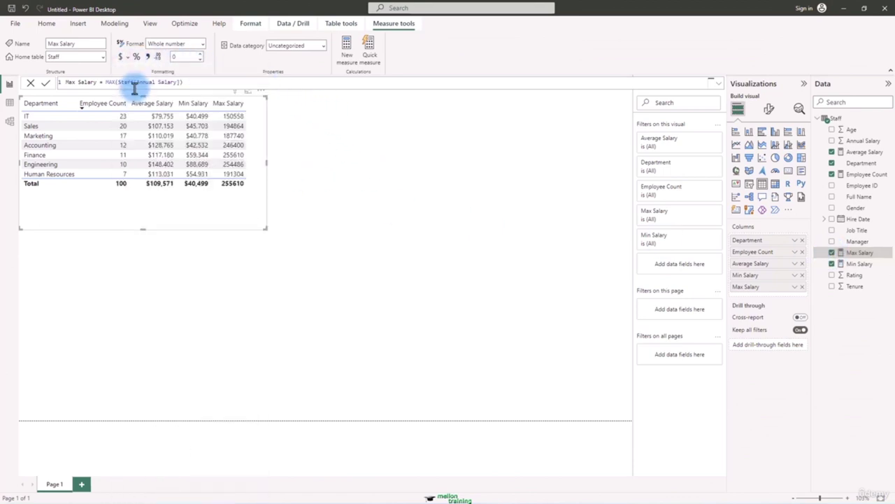
pyautogui.click(202, 59)
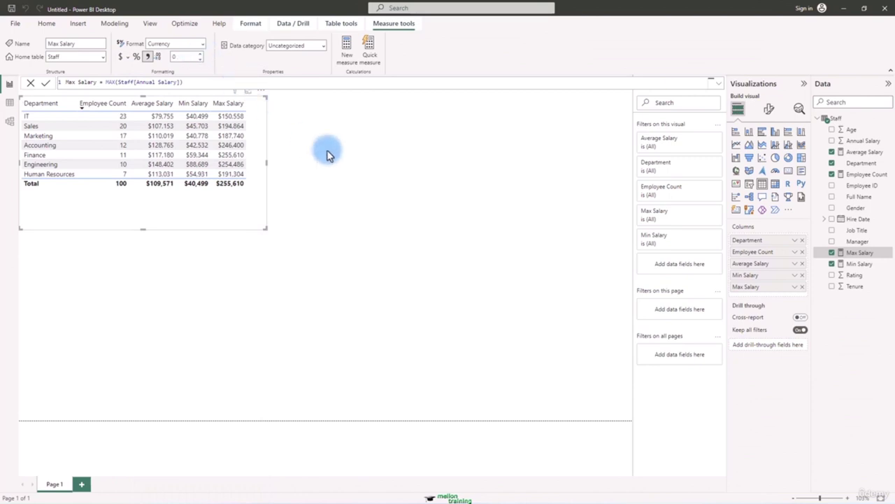
# Step: Create a new measure in the Staff table named Salary Range, defined as [Max Salary]-[Min Salary]
pyautogui.rightClick(840, 120)
pyautogui.click(836, 137)
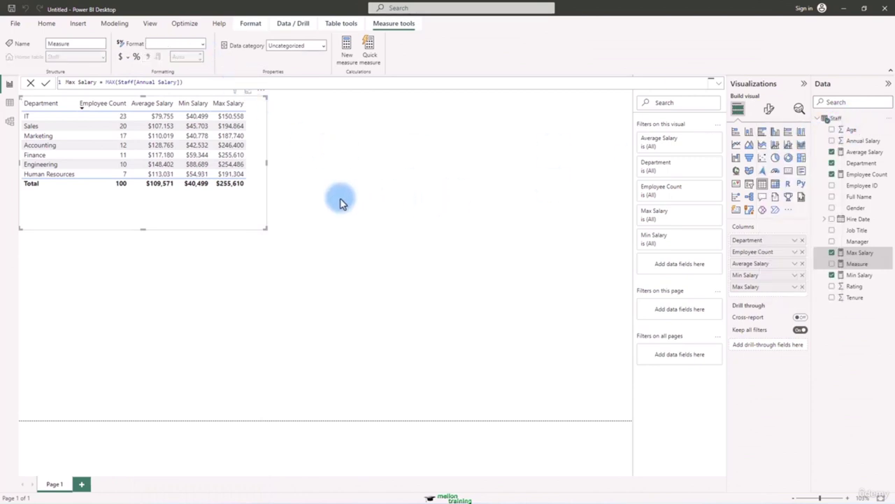
pyautogui.write('Salary R')
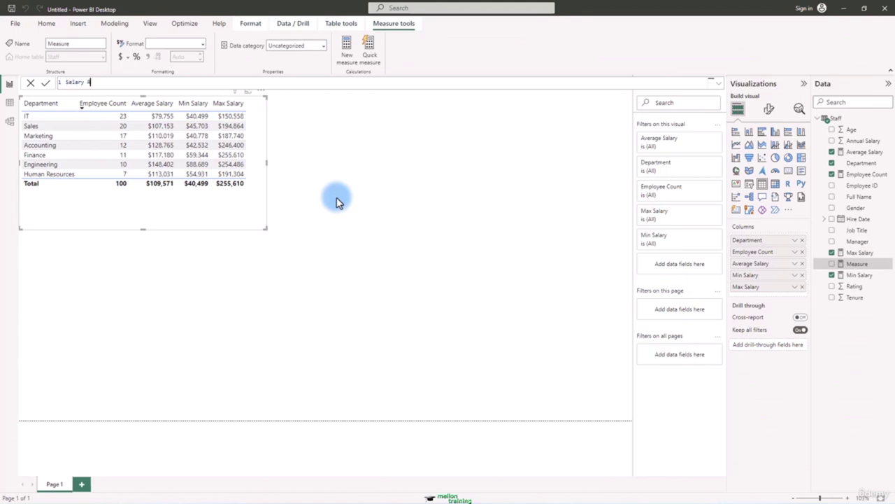
pyautogui.write('ange=[Ma')
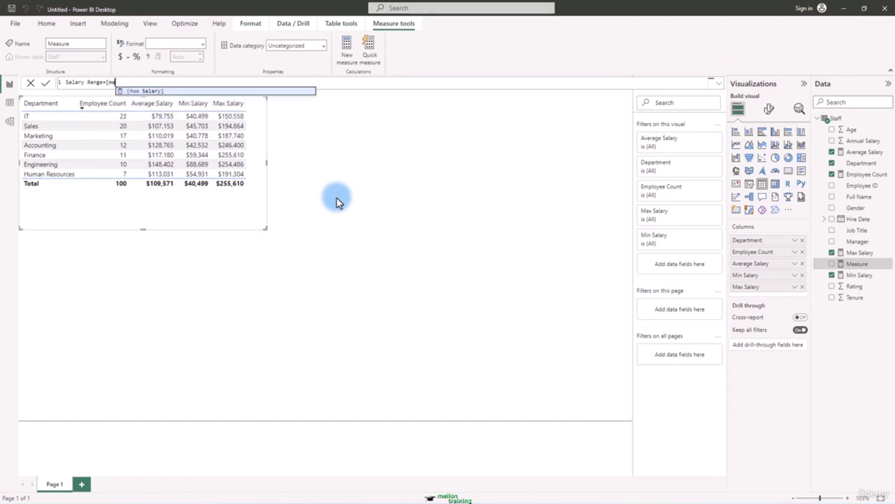
pyautogui.press('Tab')
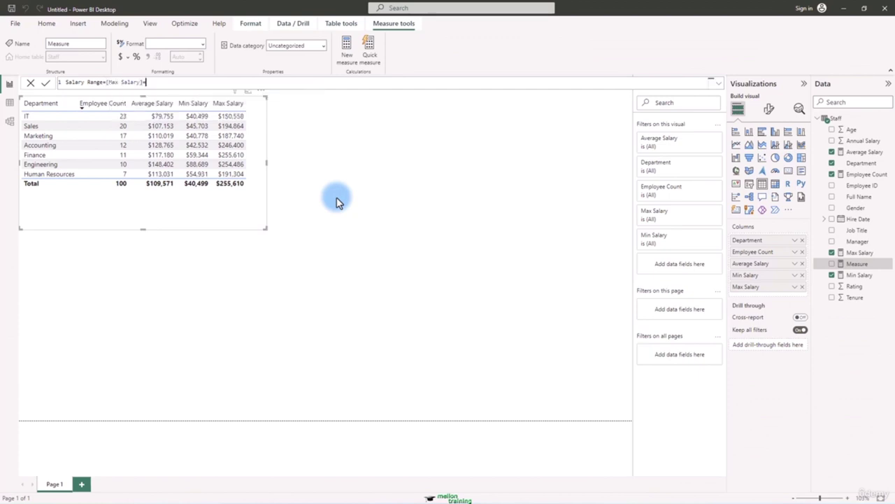
pyautogui.write('-mi')
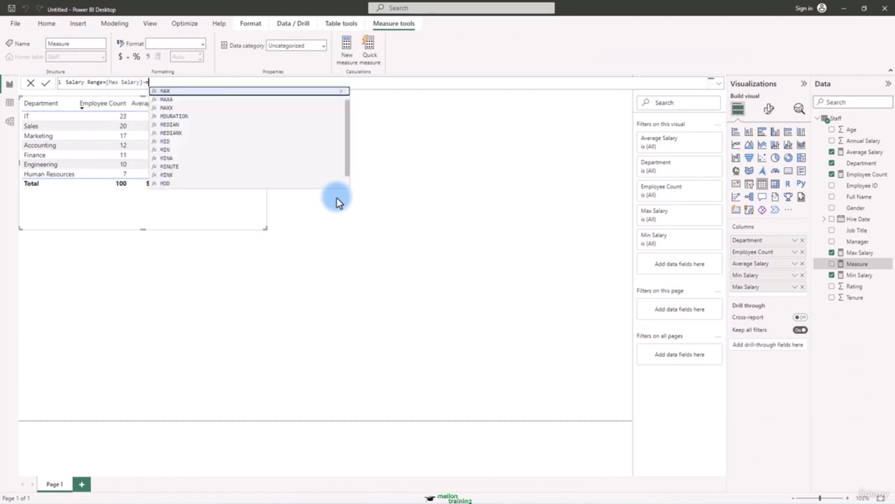
pyautogui.press('Up')
pyautogui.press('Up')
pyautogui.press('Up')
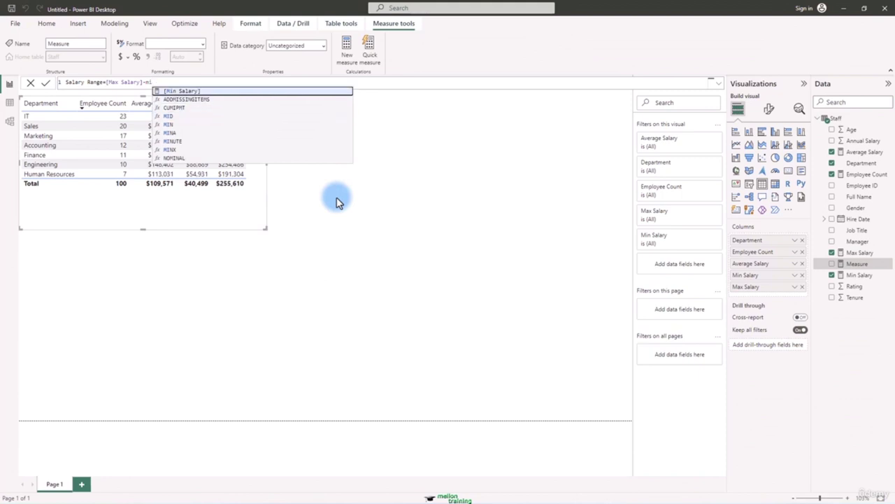
pyautogui.press('Tab')
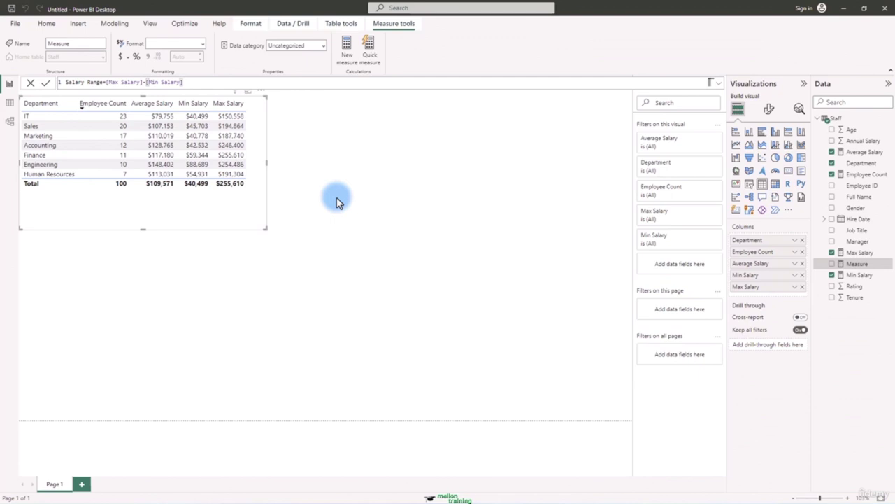
pyautogui.press('Return')
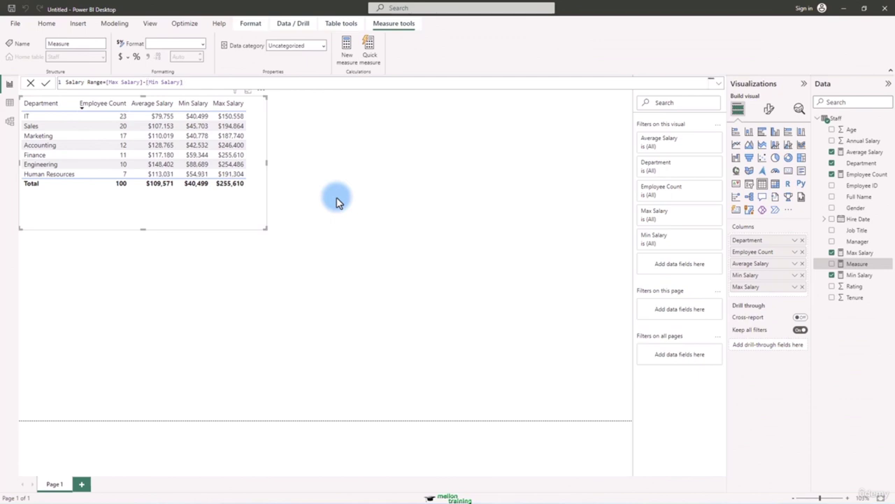
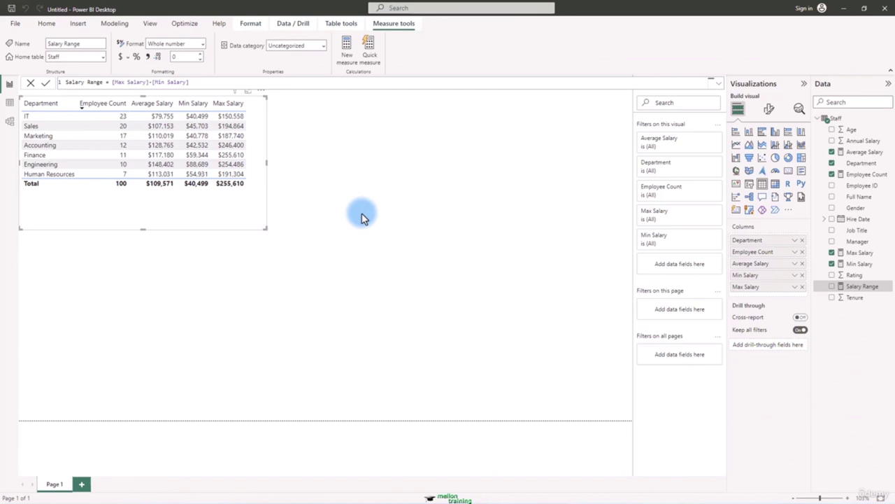
# Step: Add Salary Range to the department table and widen the table visual to fit the extra column
pyautogui.click(833, 286)
pyautogui.moveTo(266, 167); pyautogui.dragTo(305, 165)
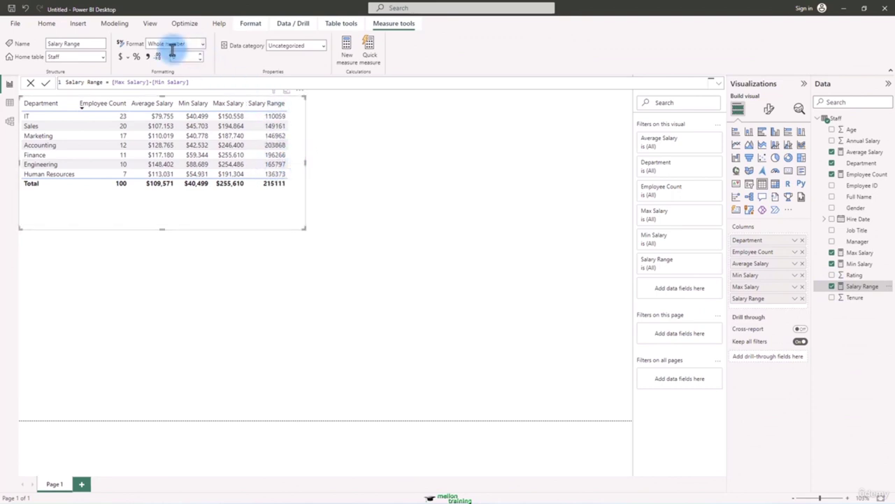
# Step: Format the Salary Range measure as dollar currency with 0 decimal places
pyautogui.click(128, 56)
pyautogui.press('Escape')
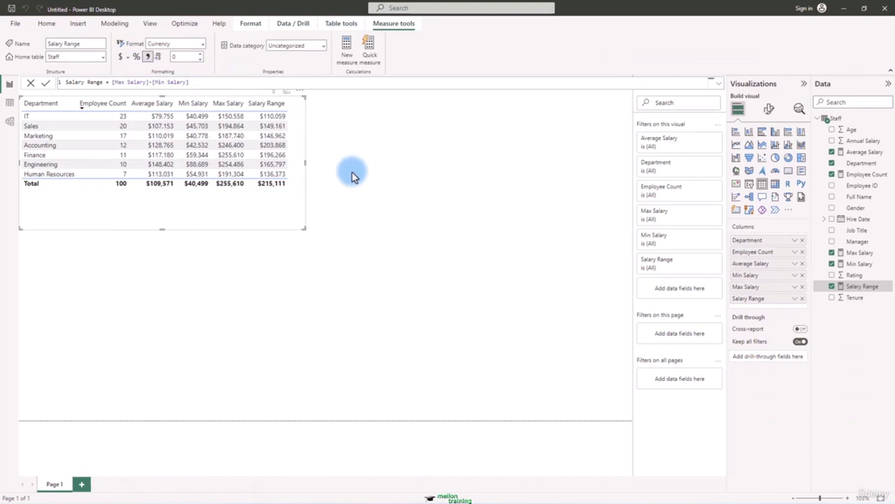
# Step: Remove the Min Salary and Max Salary columns from the department table
pyautogui.click(832, 264)
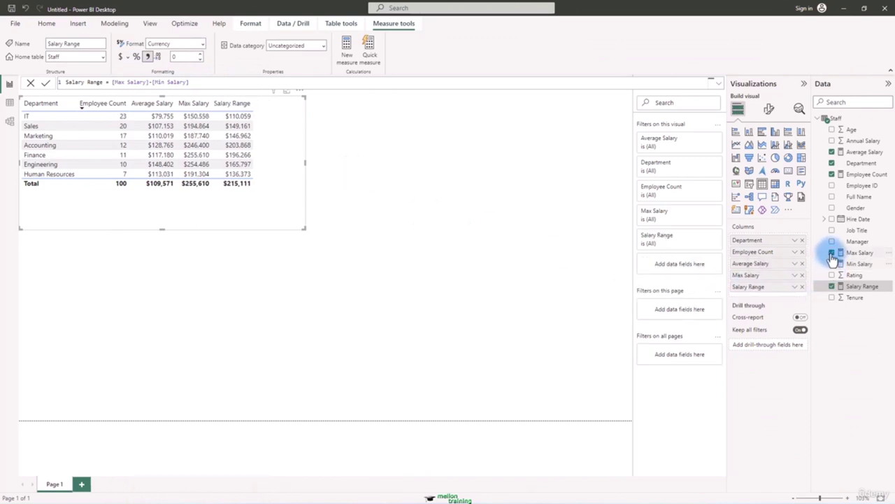
pyautogui.click(836, 254)
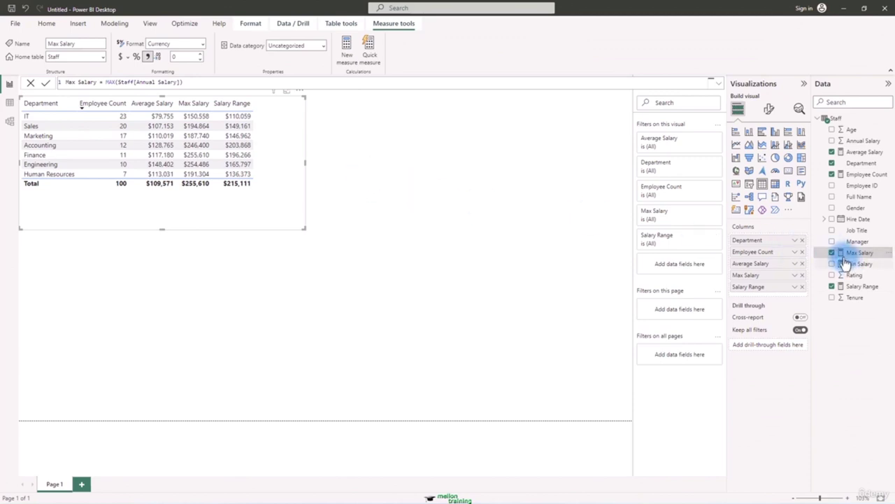
pyautogui.click(832, 253)
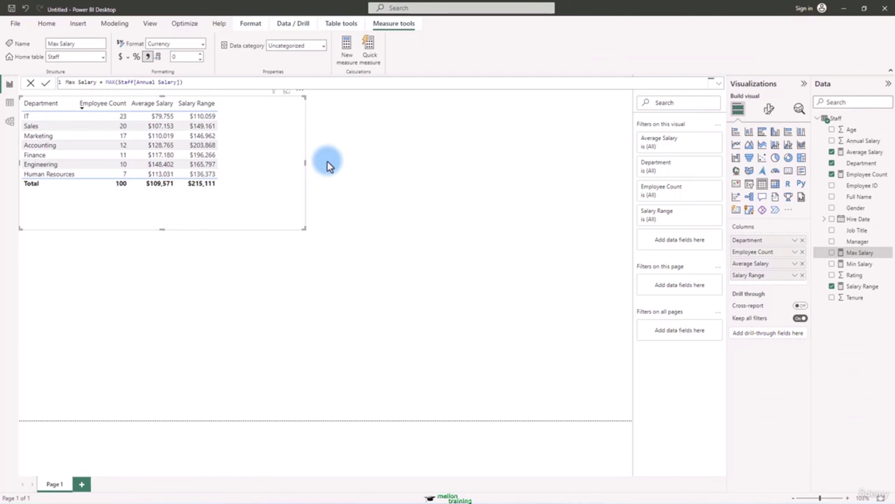
# Step: Save the report as a Power BI file named EmployeeCount in the PROJECT FILES folder
pyautogui.click(329, 164)
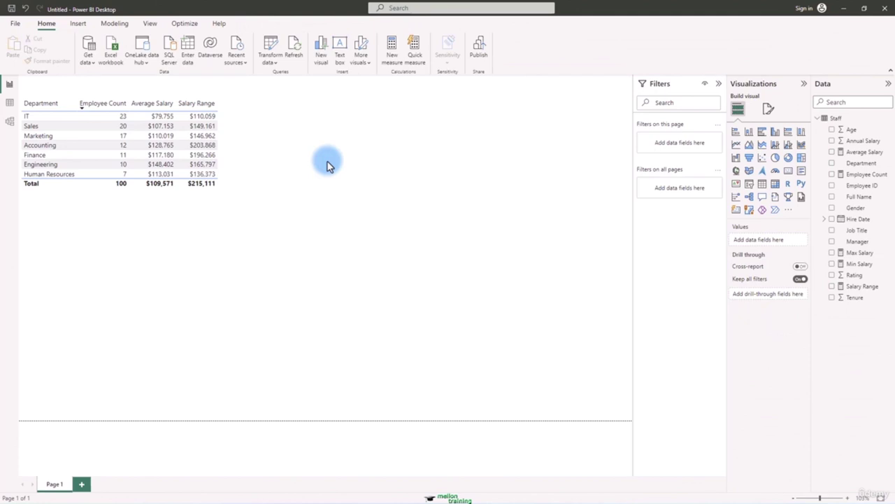
pyautogui.click(15, 23)
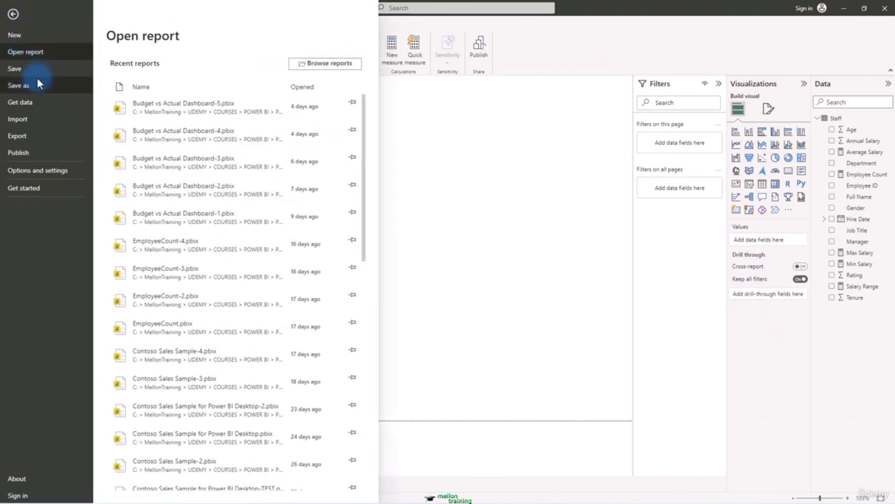
pyautogui.click(25, 85)
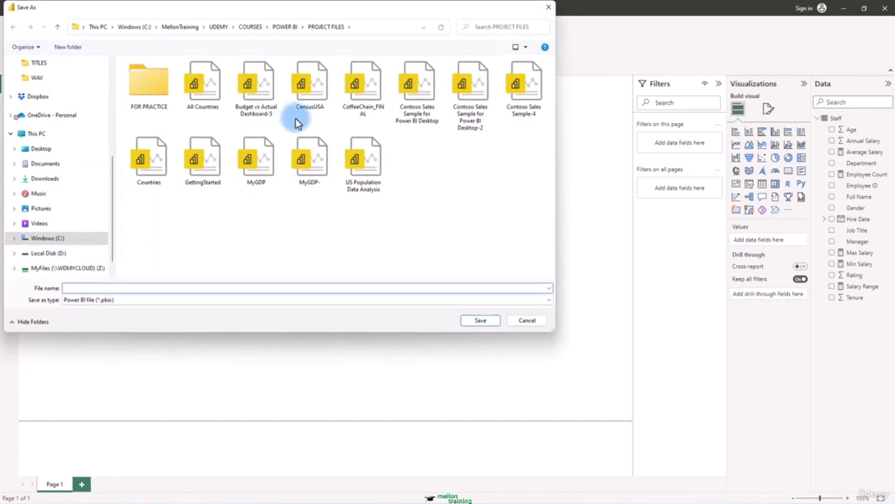
pyautogui.click(95, 287)
pyautogui.write('Employee')
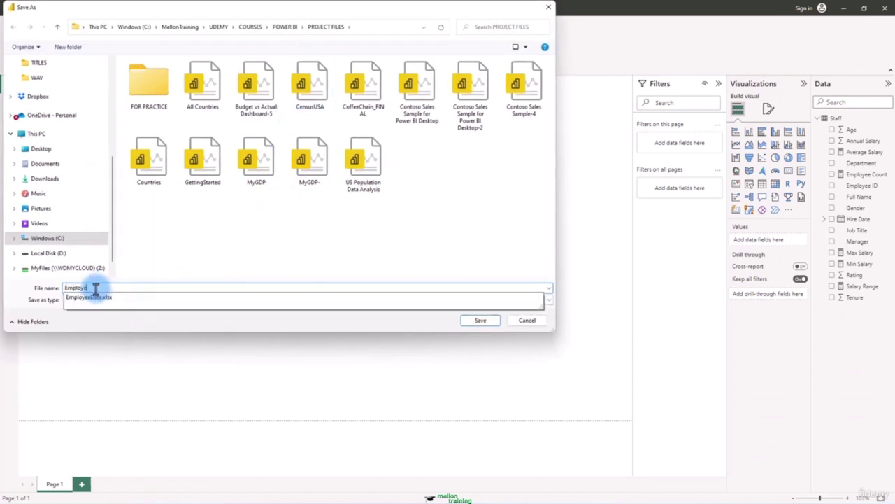
pyautogui.write('Count')
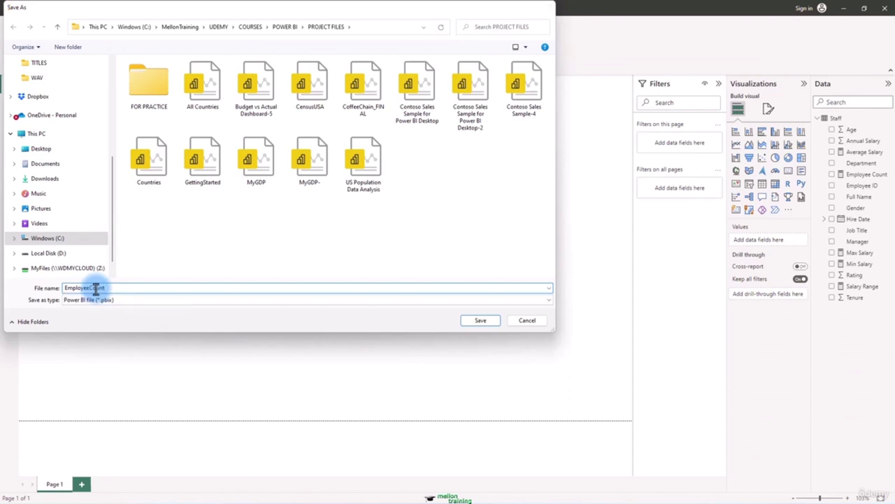
pyautogui.press('Return')
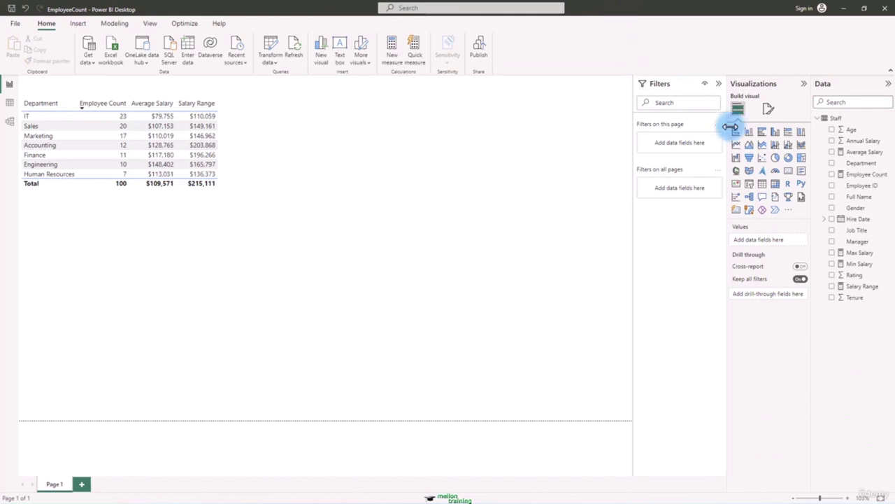
# Step: Add a pie chart below the department table showing Employee Count by Gender
pyautogui.click(776, 157)
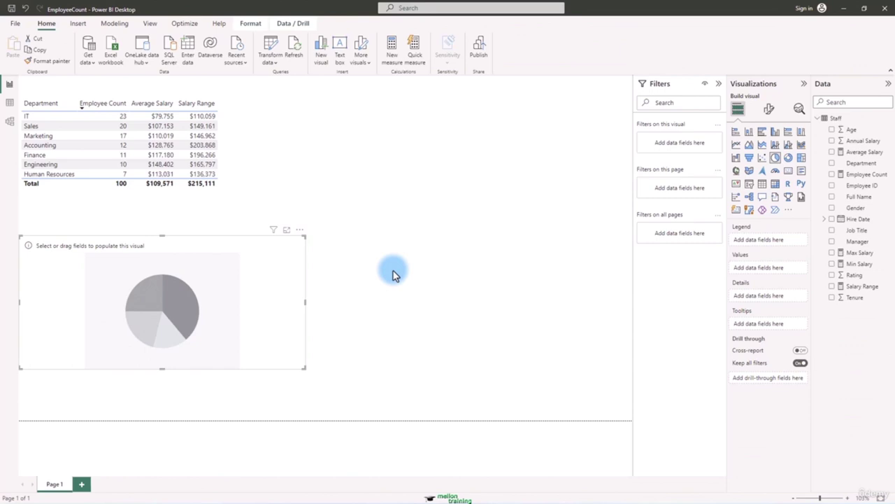
pyautogui.click(831, 174)
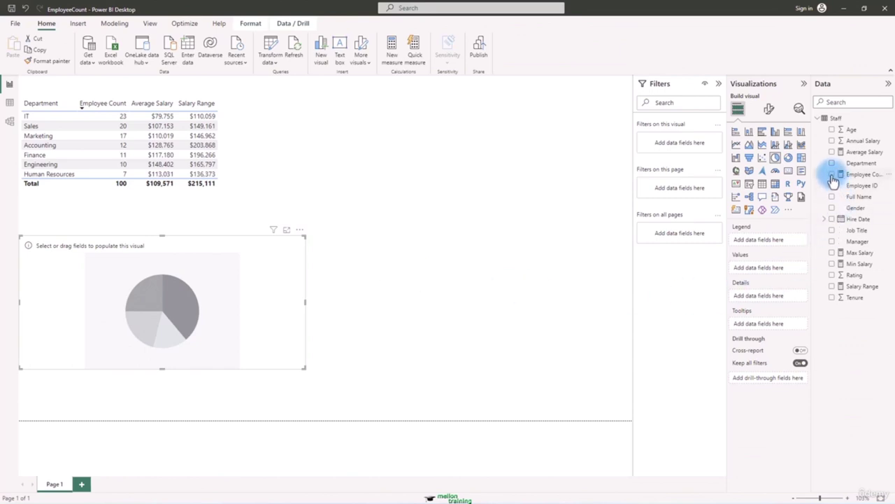
pyautogui.click(832, 207)
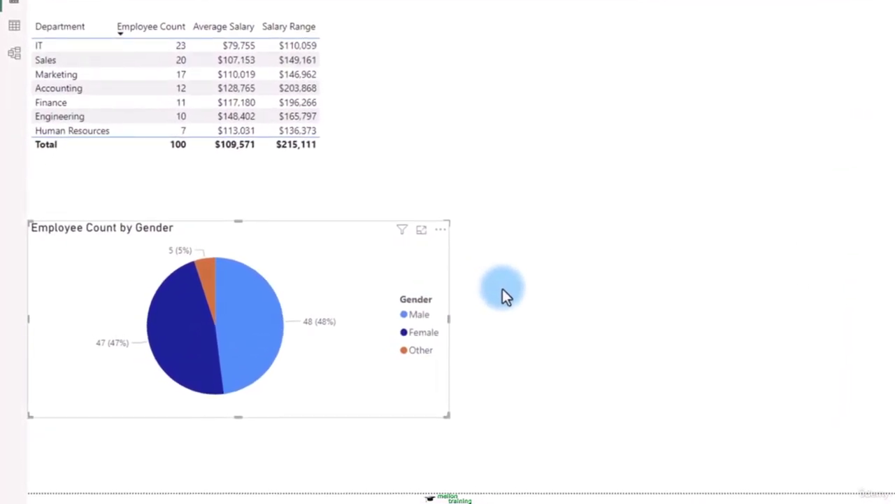
# Step: Cross-filter the department table by the Female slice of the pie chart to check the measures, and clear the selection
pyautogui.click(181, 351)
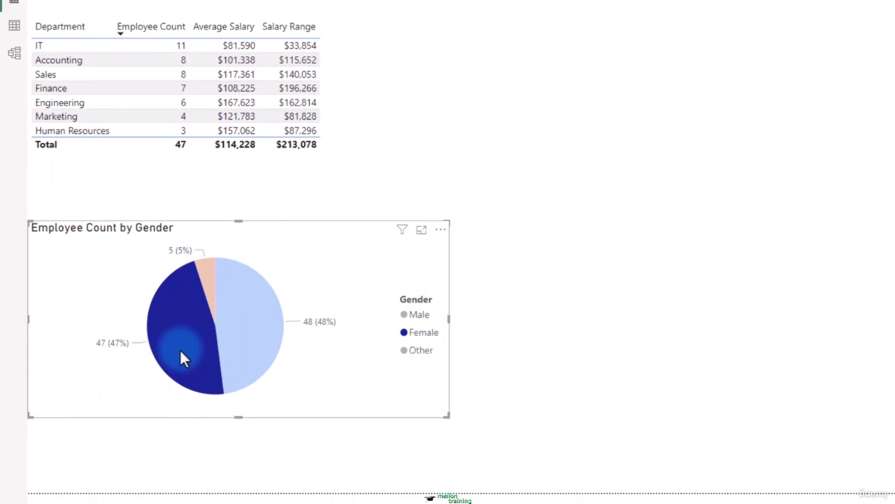
pyautogui.moveTo(180, 357)
pyautogui.click(173, 350)
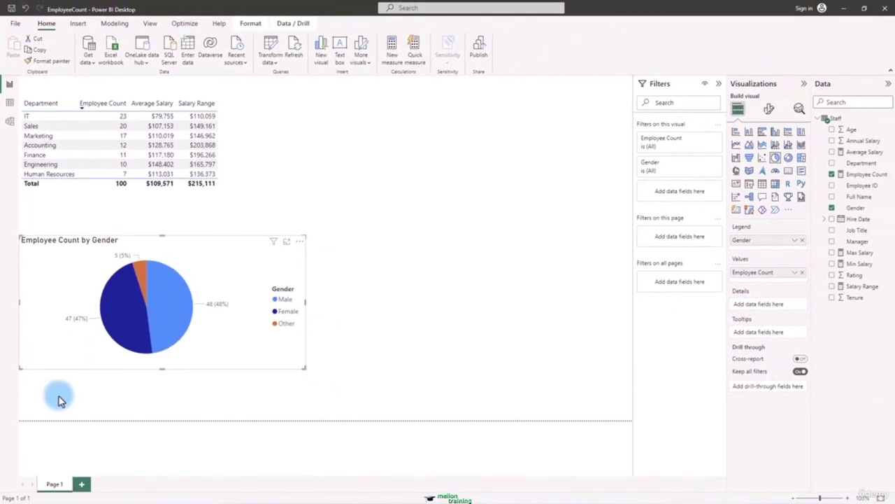
pyautogui.click(59, 398)
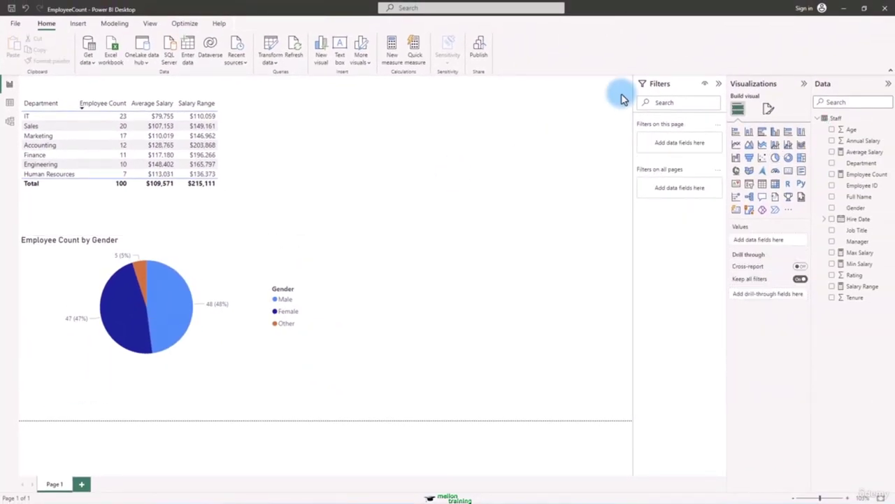
# Step: Add a slicer for the Manager field and move it closer to the department table
pyautogui.click(751, 184)
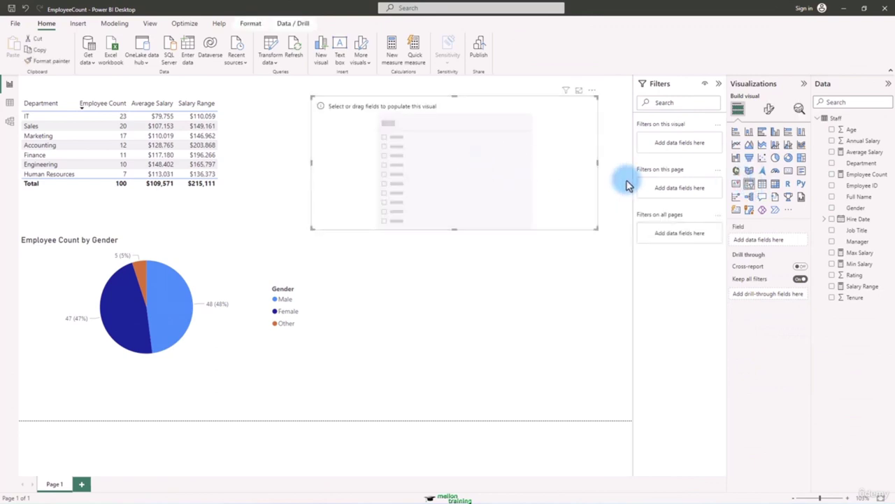
pyautogui.click(832, 243)
pyautogui.moveTo(380, 110); pyautogui.dragTo(344, 110)
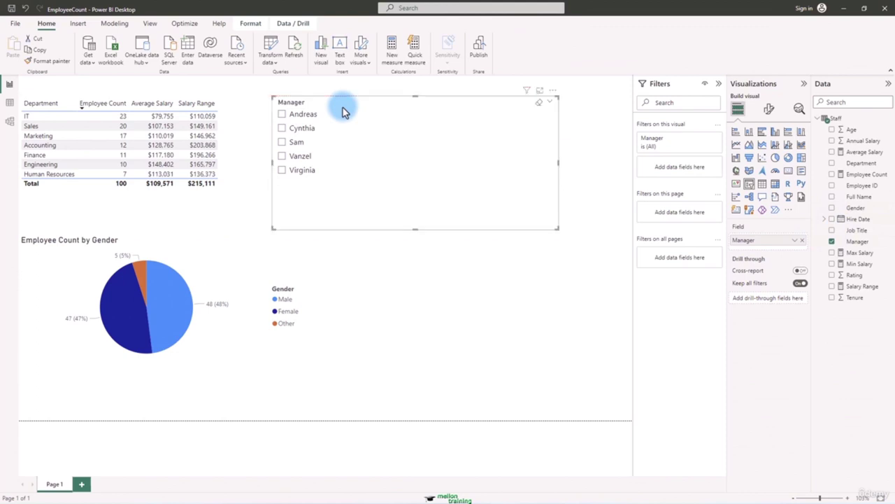
# Step: Check how the visuals respond to the fourth manager in the slicer, the Female slice and the Accounting row
pyautogui.click(282, 156)
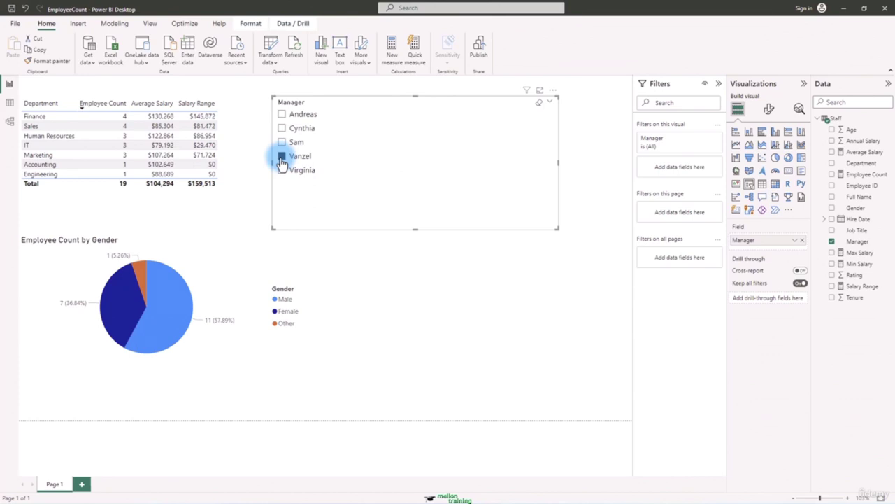
pyautogui.click(121, 317)
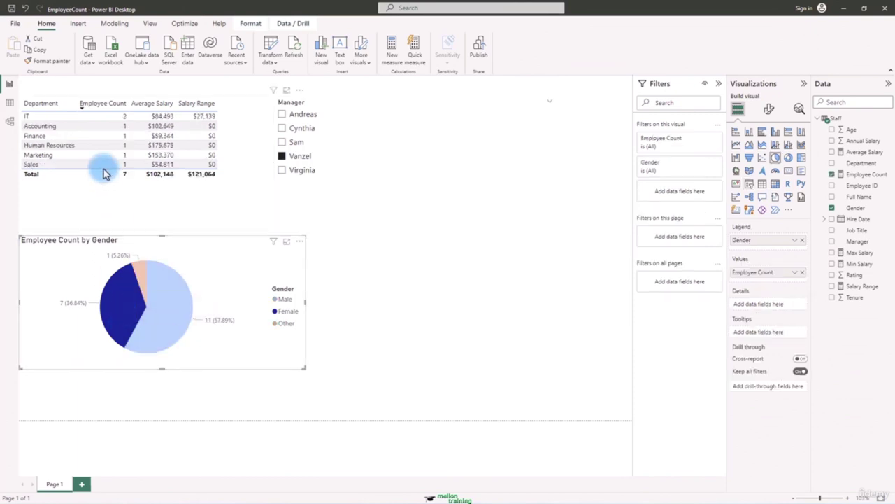
pyautogui.click(42, 126)
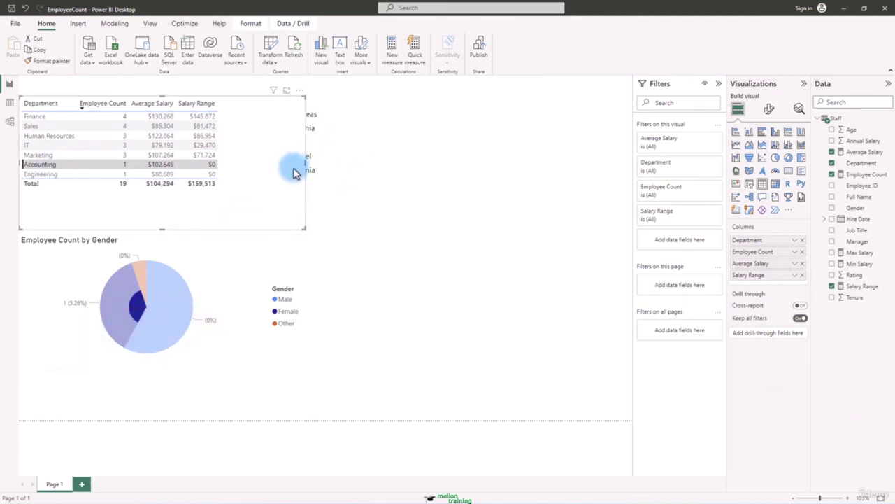
# Step: Narrow the department table so it no longer overlaps the Manager slicer, and clear the manager and gender selections
pyautogui.moveTo(305, 167); pyautogui.dragTo(251, 165)
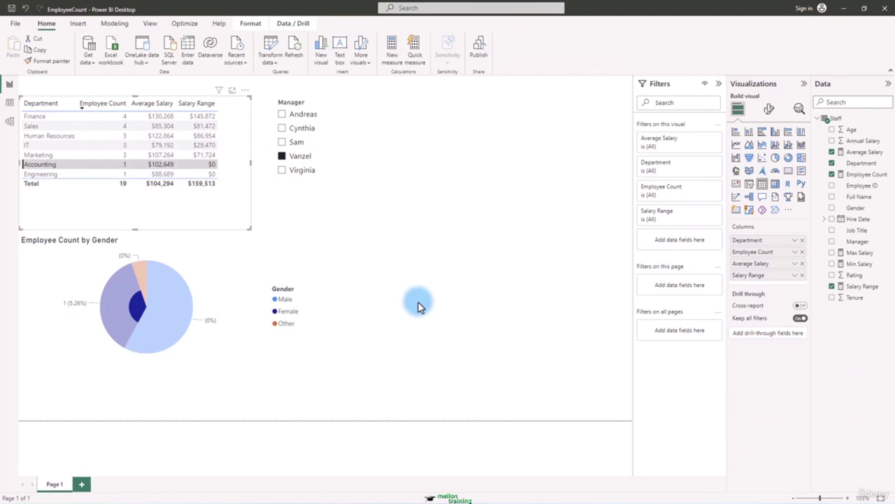
pyautogui.click(136, 305)
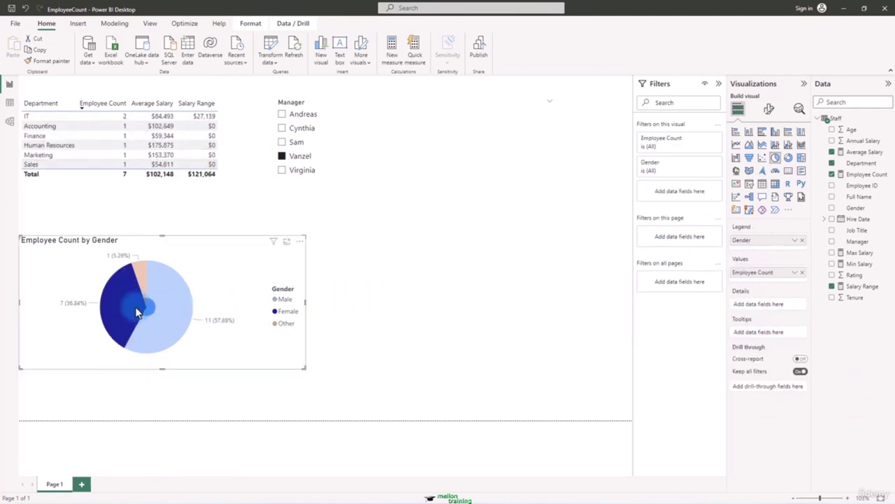
pyautogui.click(281, 155)
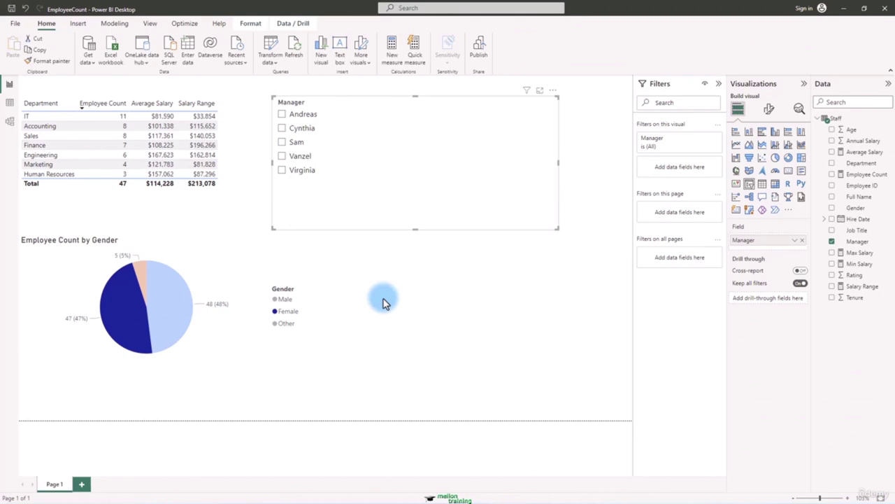
pyautogui.click(134, 329)
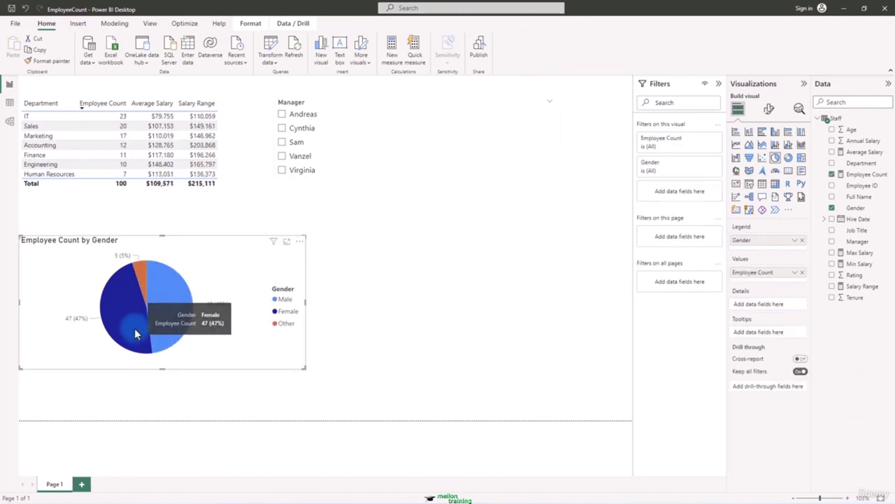
pyautogui.click(393, 282)
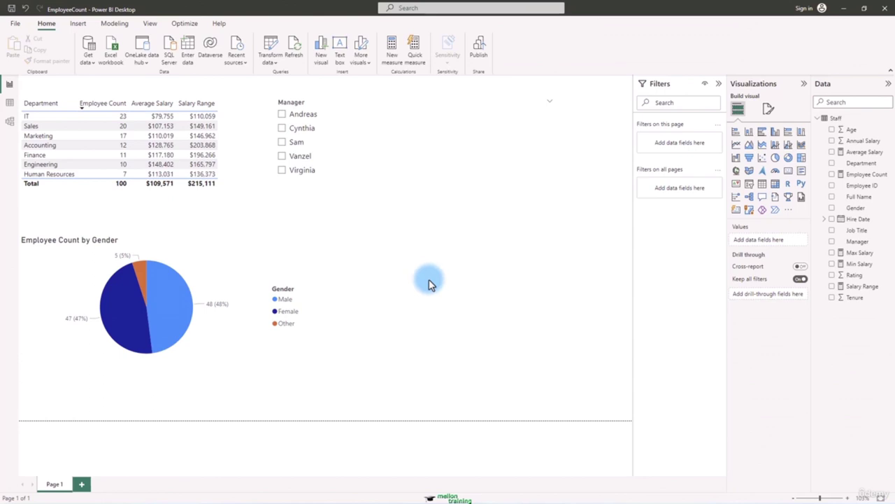
# Step: Examine the Average Salary measure's formula in the report and in the Staff table's data view
pyautogui.click(865, 152)
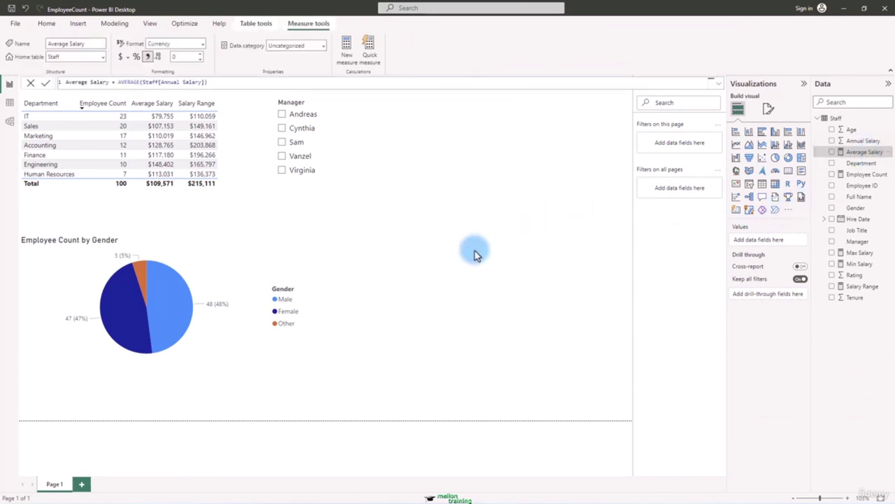
pyautogui.click(10, 109)
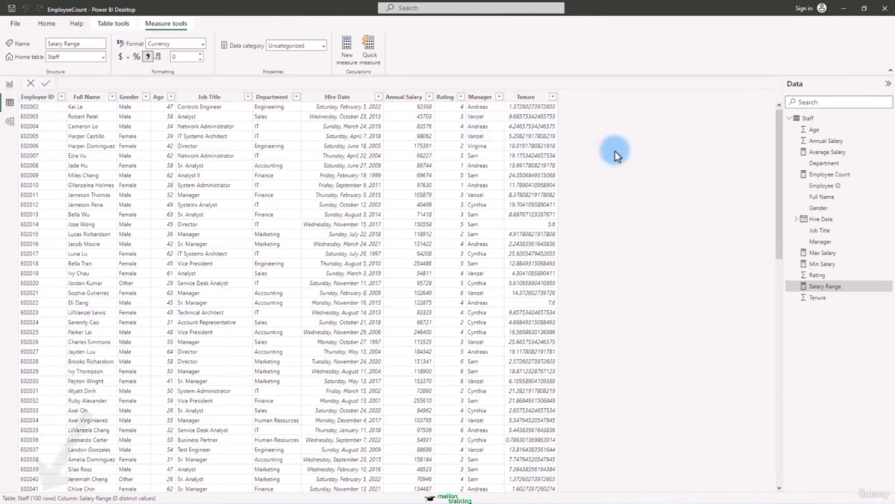
pyautogui.click(827, 152)
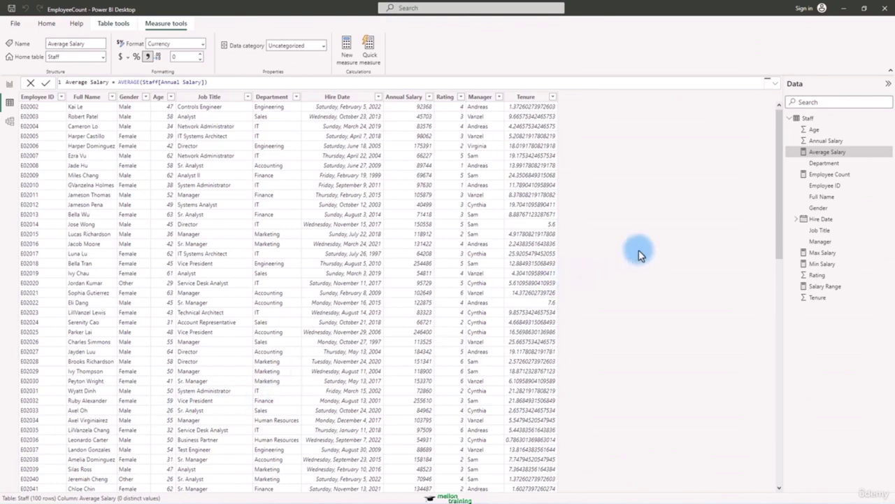
# Step: Look through the Annual Salary column of the Staff table, and return to the report to select the Employee Count measure
pyautogui.click(404, 97)
pyautogui.scroll(-5, 396, 224)
pyautogui.scroll(-2, 395, 233)
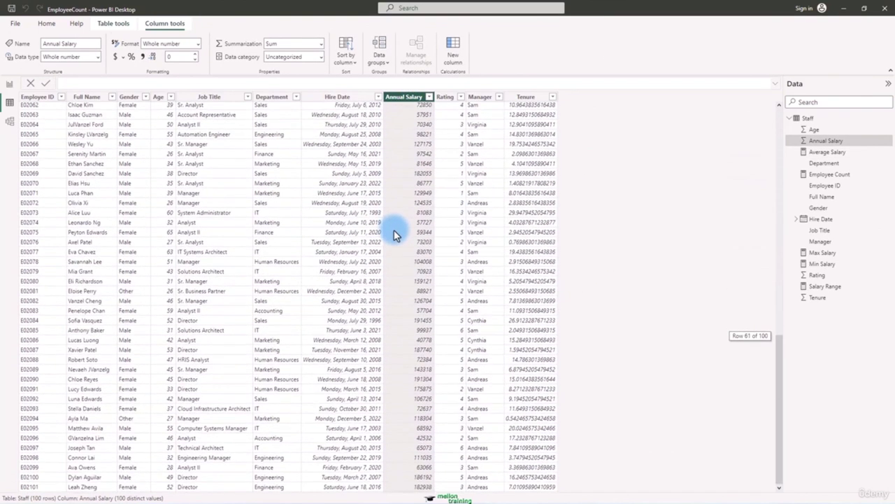
pyautogui.scroll(5, 395, 238)
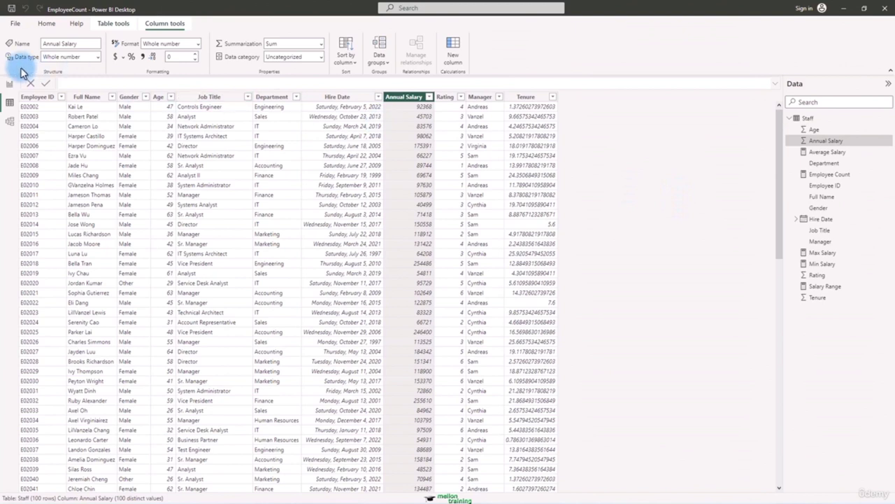
pyautogui.click(8, 86)
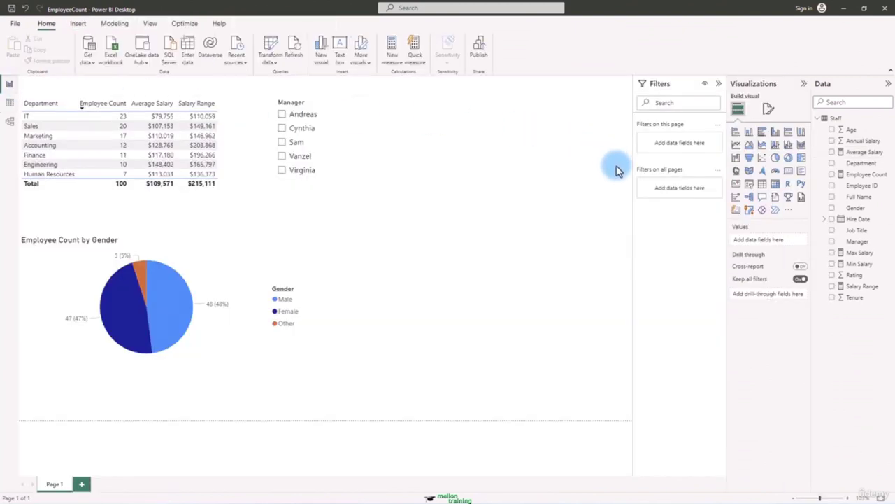
pyautogui.click(866, 174)
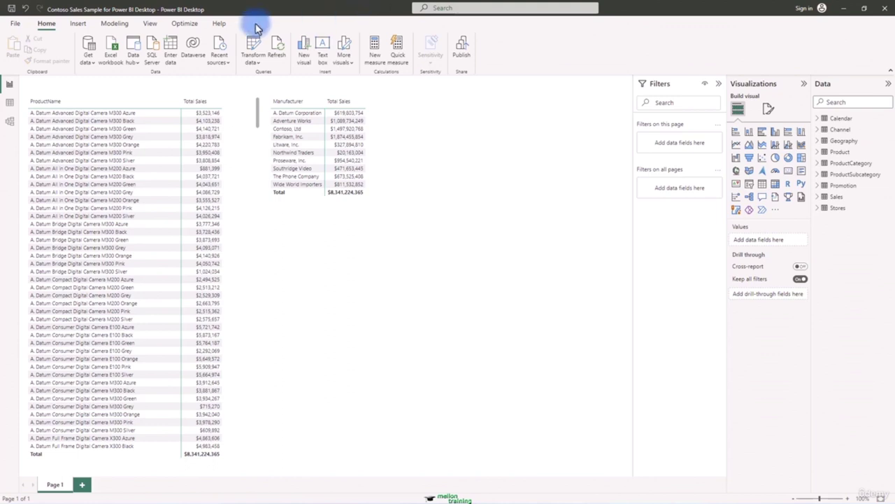
# Step: Show the Sales table's cost and sales amount columns in data view, and add a new calculated column to the table
pyautogui.click(11, 105)
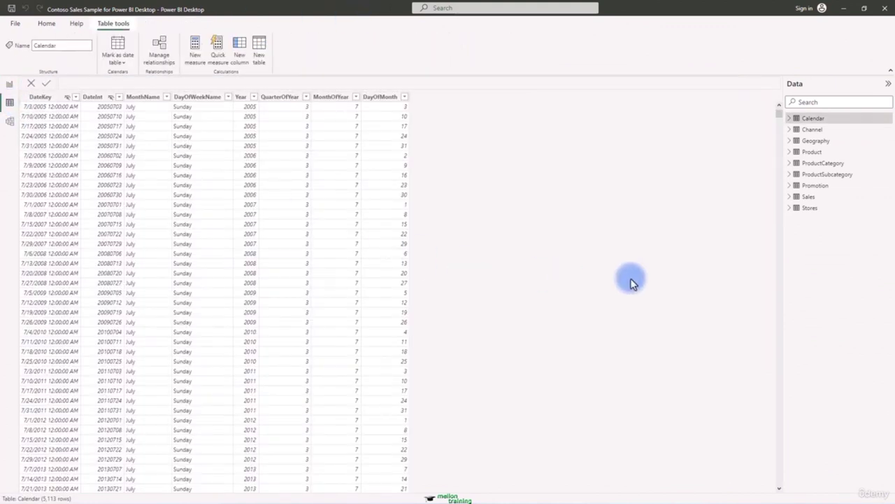
pyautogui.click(811, 198)
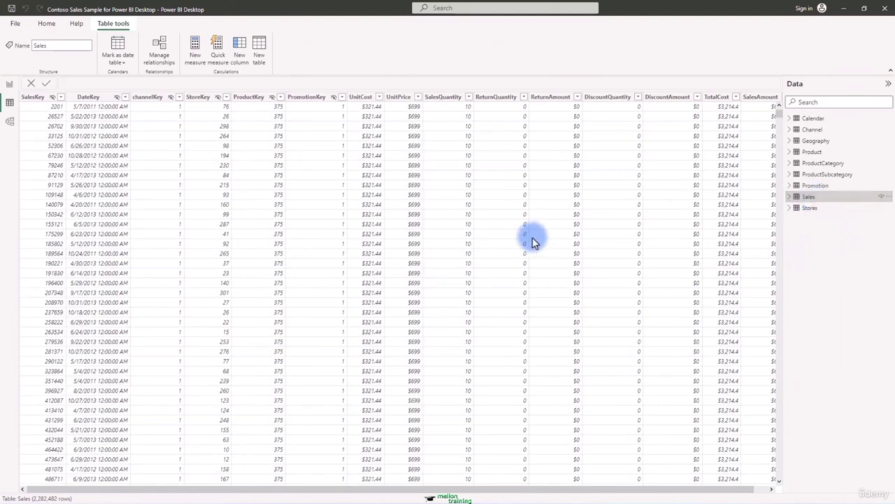
pyautogui.moveTo(596, 492); pyautogui.dragTo(640, 486)
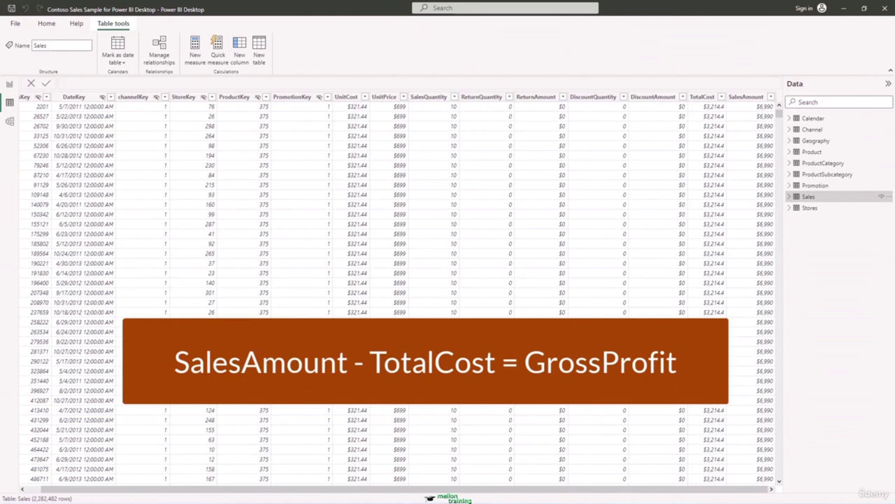
pyautogui.click(506, 342)
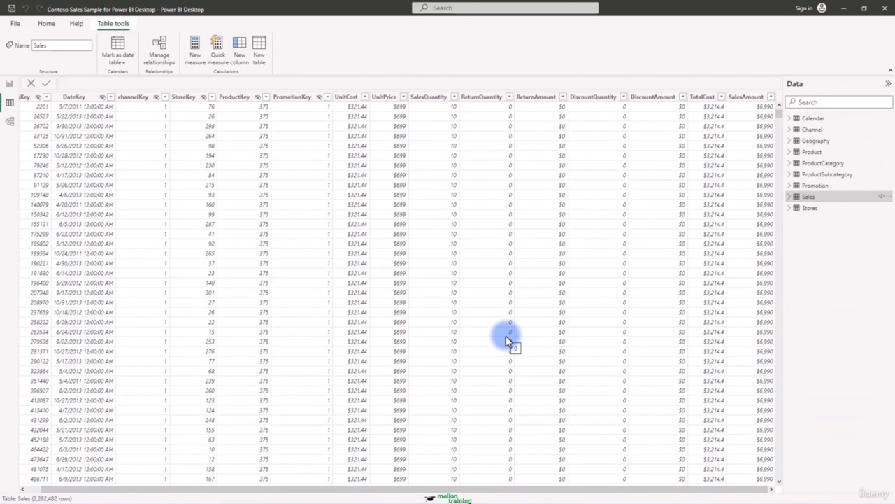
pyautogui.rightClick(810, 199)
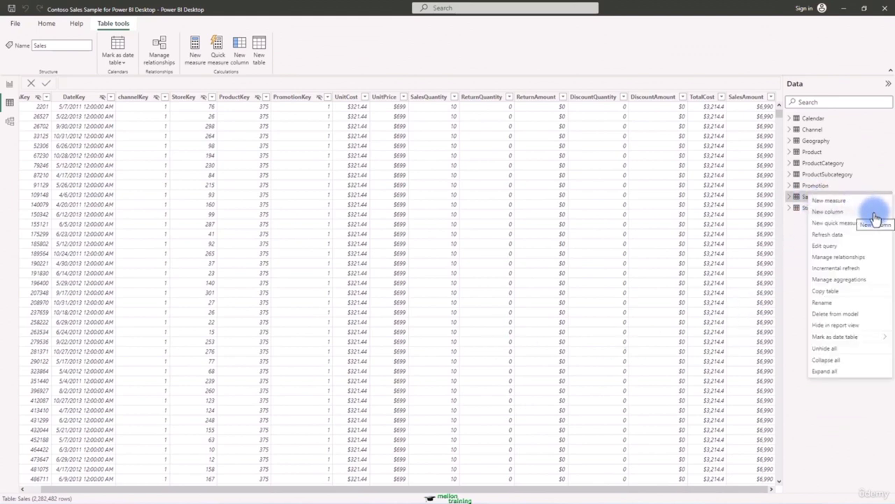
pyautogui.click(852, 215)
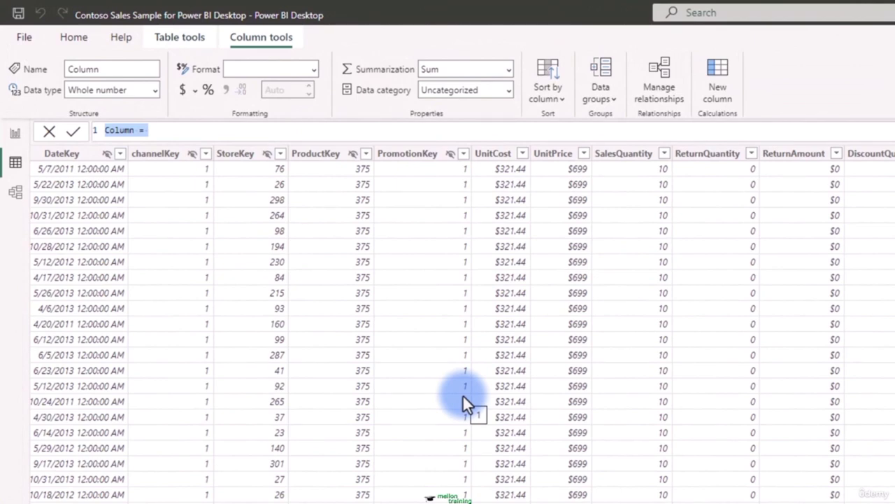
# Step: Name the new column Gross Profit and start its formula with Sales[SalesAmount]
pyautogui.press('BackSpace')
pyautogui.write('Gr')
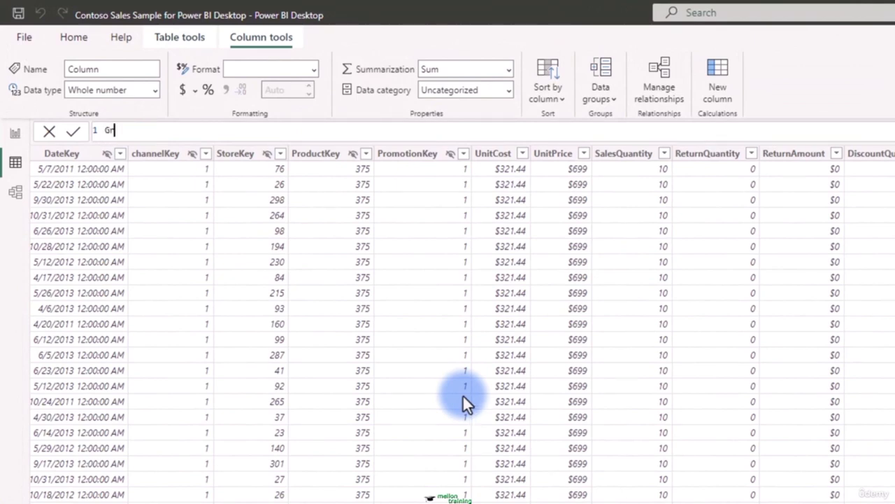
pyautogui.write('oss Profit=sa')
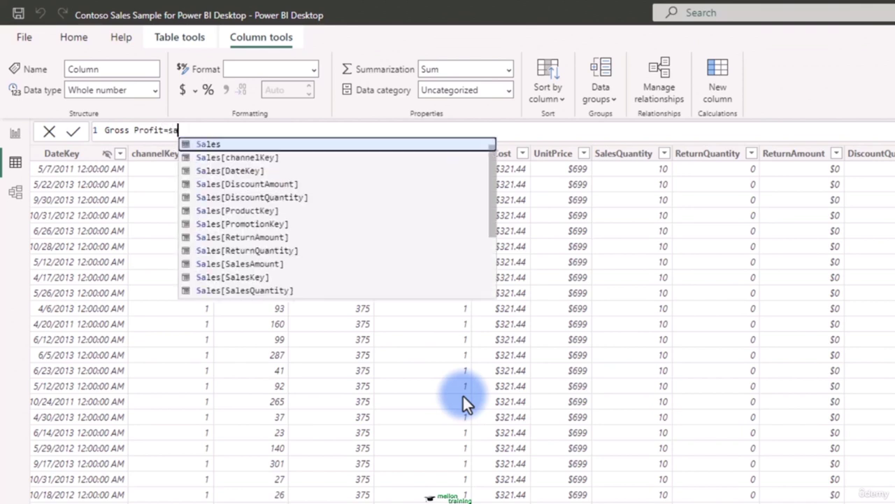
pyautogui.write('le')
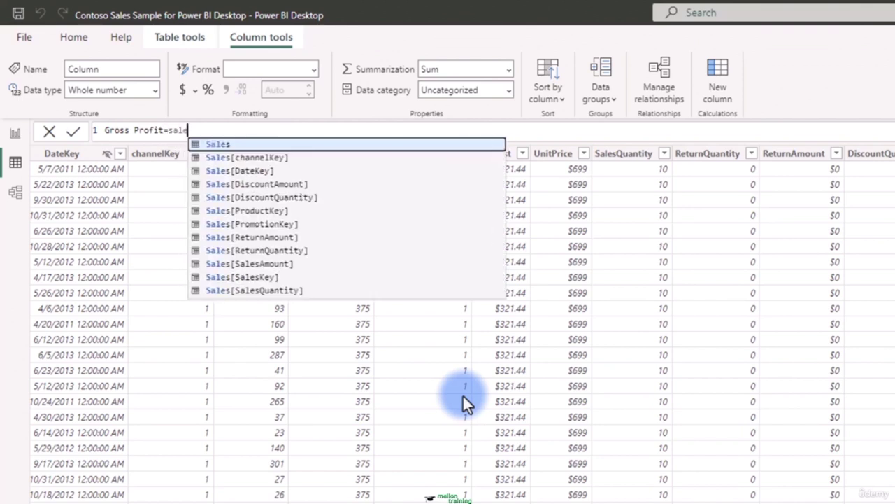
pyautogui.press('Down')
pyautogui.press('Down')
pyautogui.press('Down')
pyautogui.press('Down')
pyautogui.press('Down')
pyautogui.press('Down')
pyautogui.press('Down')
pyautogui.press('Down')
pyautogui.press('Down')
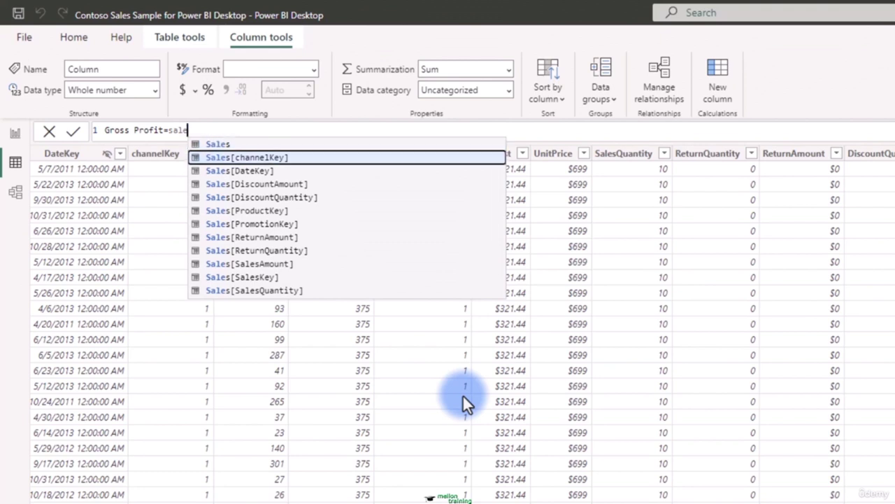
pyautogui.press('Tab')
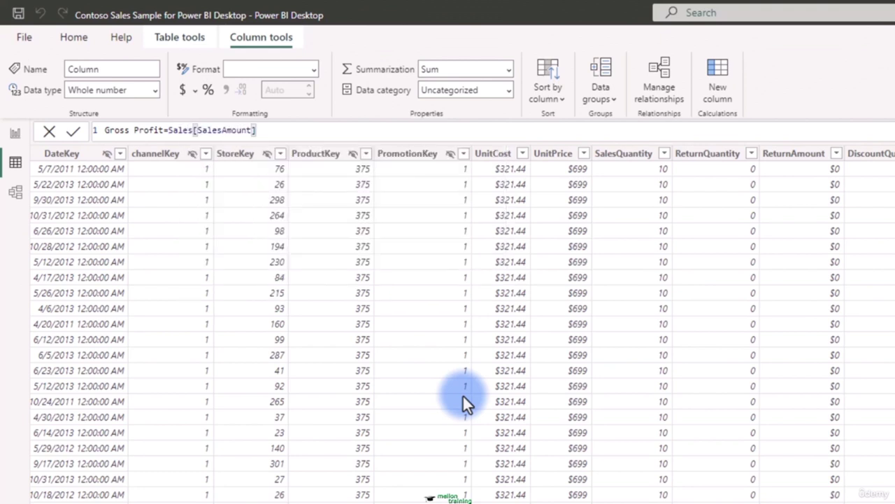
# Step: Subtract Sales[TotalCost] in the Gross Profit formula and commit the calculated column
pyautogui.write('-sales')
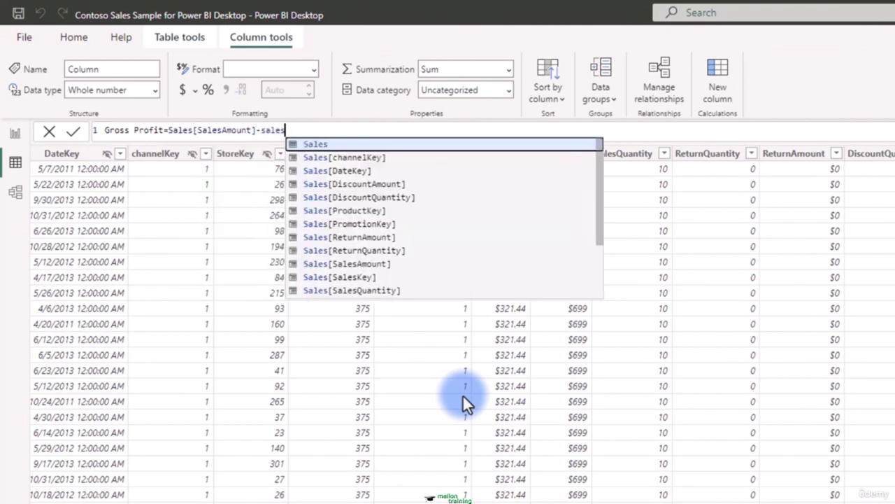
pyautogui.press('Down')
pyautogui.press('Down')
pyautogui.press('Down')
pyautogui.press('Down')
pyautogui.press('Down')
pyautogui.press('Down')
pyautogui.press('Down')
pyautogui.press('Down')
pyautogui.press('Down')
pyautogui.press('Down')
pyautogui.press('Down')
pyautogui.press('Down')
pyautogui.press('Down')
pyautogui.press('Down')
pyautogui.press('Down')
pyautogui.press('Down')
pyautogui.press('Up')
pyautogui.press('Up')
pyautogui.press('Down')
pyautogui.press('Tab')
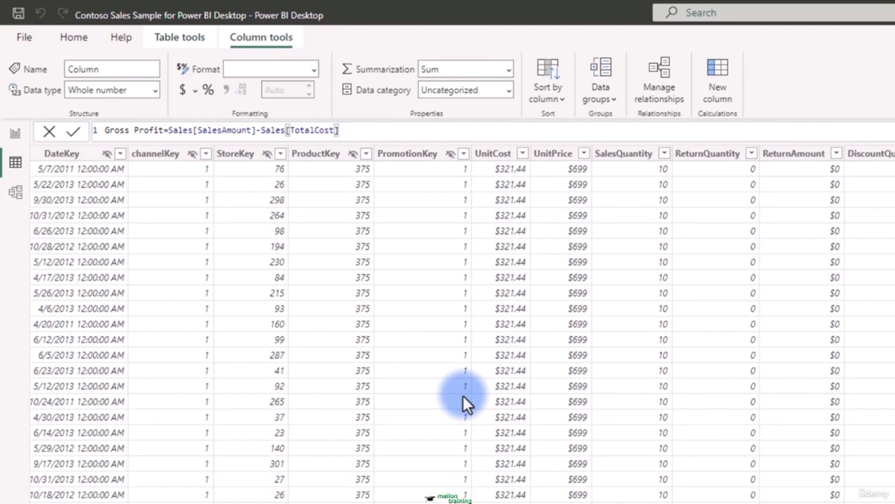
pyautogui.click(74, 133)
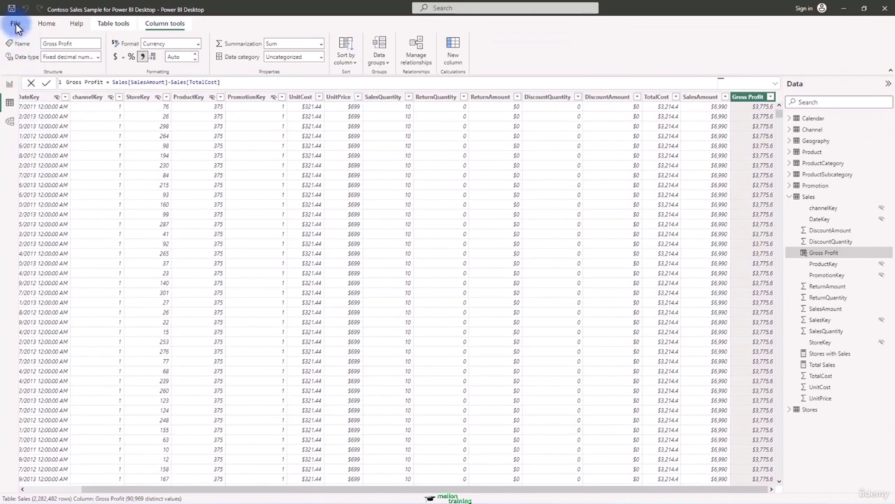
# Step: Return to the report and save a copy of it as "Contoso Sales Sample for Power BI Desktop-2"
pyautogui.click(9, 87)
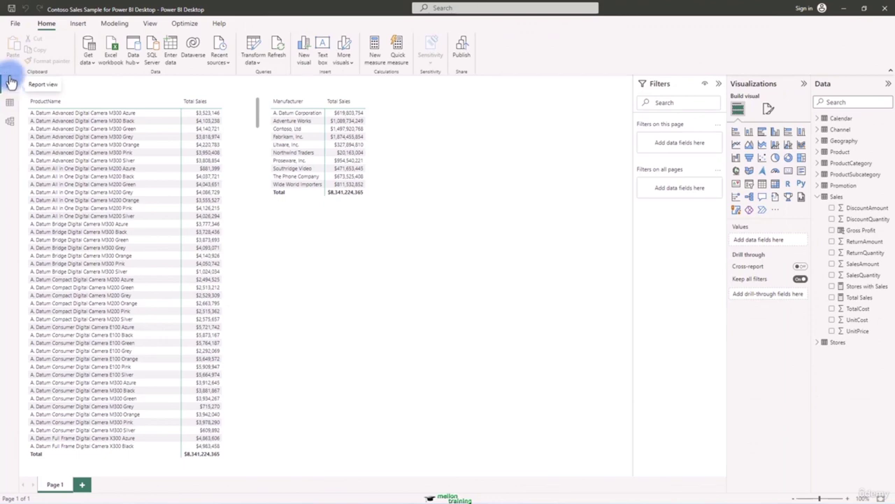
pyautogui.click(15, 23)
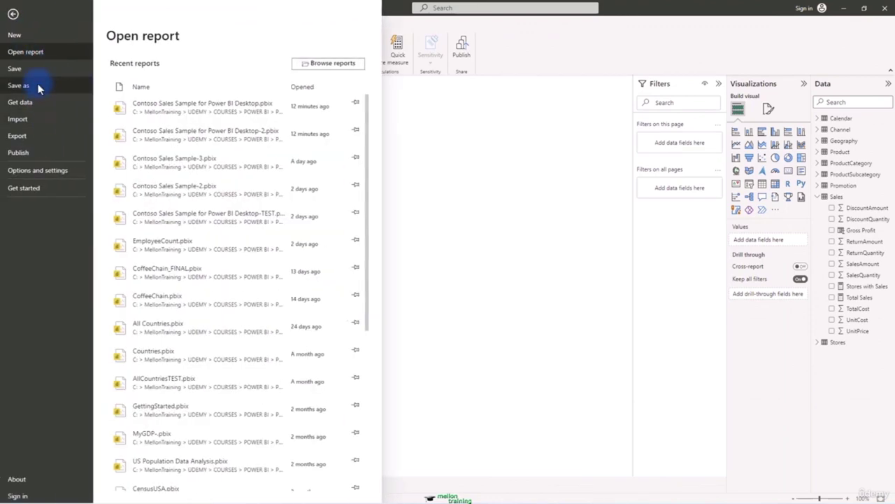
pyautogui.click(35, 85)
pyautogui.click(202, 286)
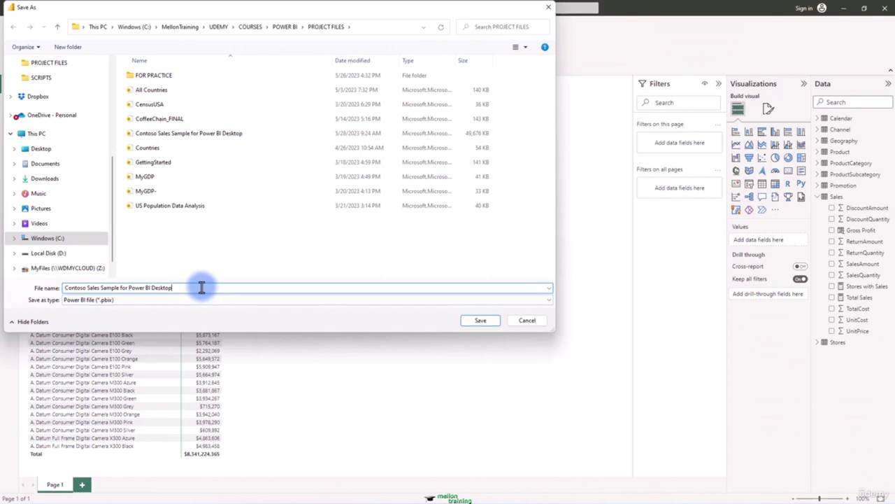
pyautogui.write('-2')
pyautogui.press('Return')
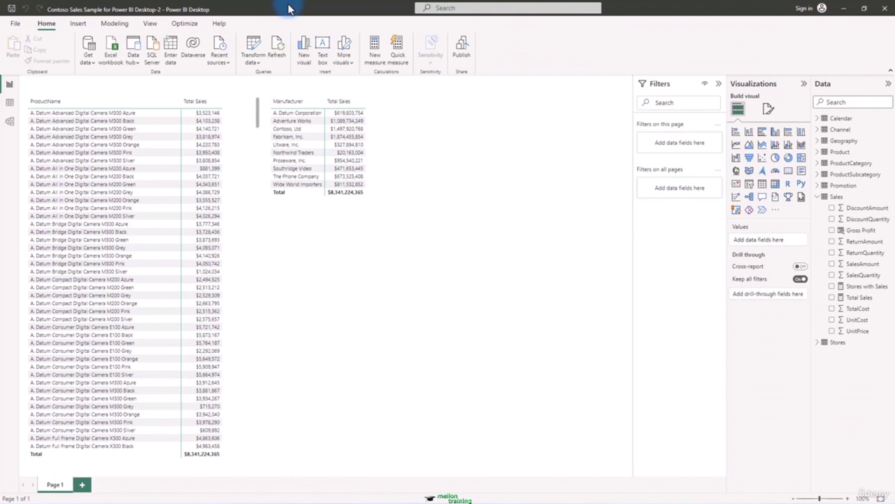
# Step: Insert a small matrix below the manufacturer table, with Manufacturer as rows and SalesAmount as values
pyautogui.click(775, 184)
pyautogui.moveTo(340, 458); pyautogui.dragTo(337, 364)
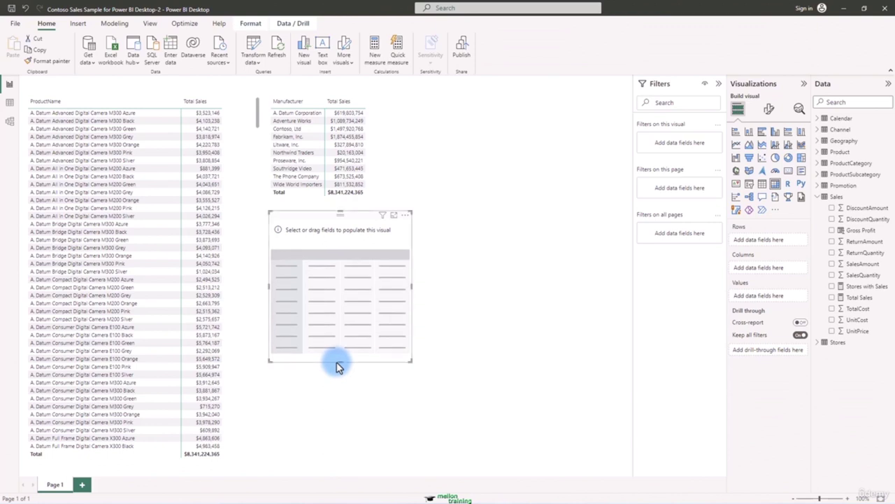
pyautogui.click(820, 154)
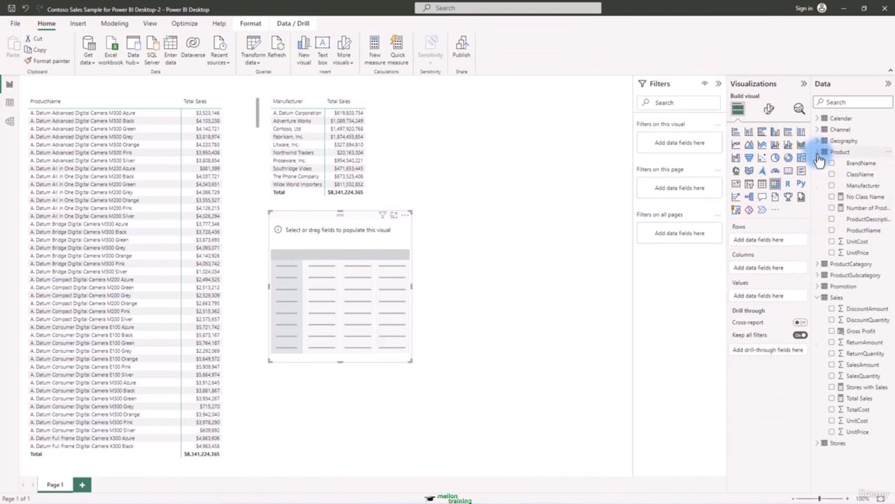
pyautogui.click(832, 186)
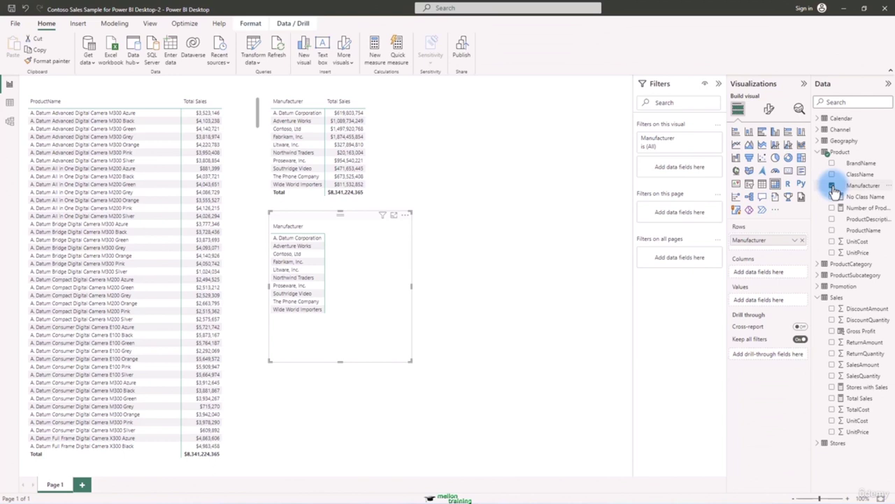
pyautogui.click(832, 366)
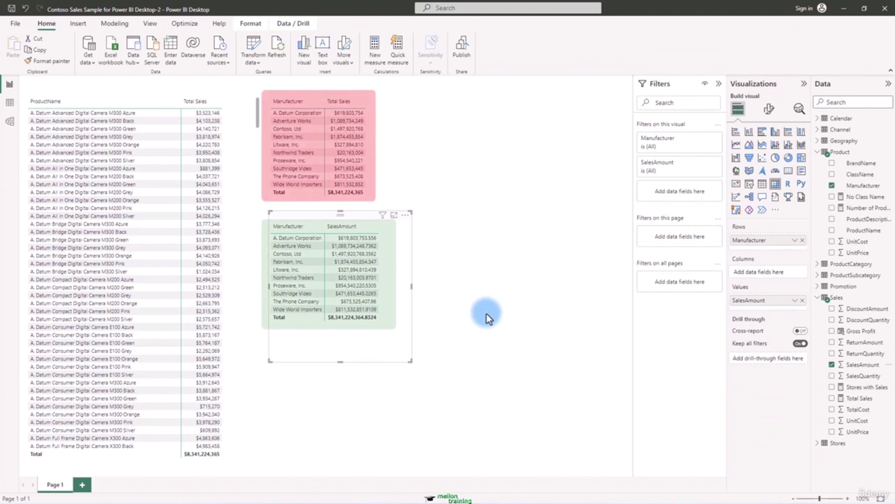
# Step: Rename the matrix's SalesAmount value to TotalSales for this visual, and replace it with the original SalesAmount field
pyautogui.click(795, 301)
pyautogui.click(773, 303)
pyautogui.click(795, 300)
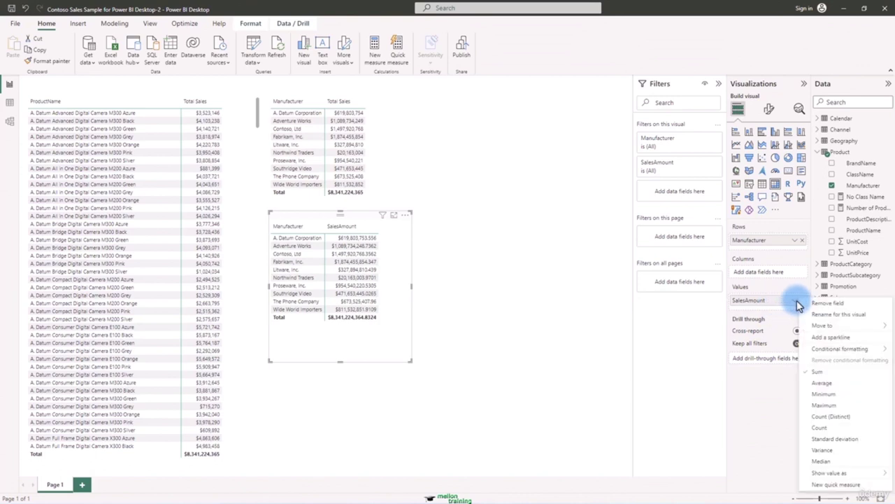
pyautogui.click(833, 315)
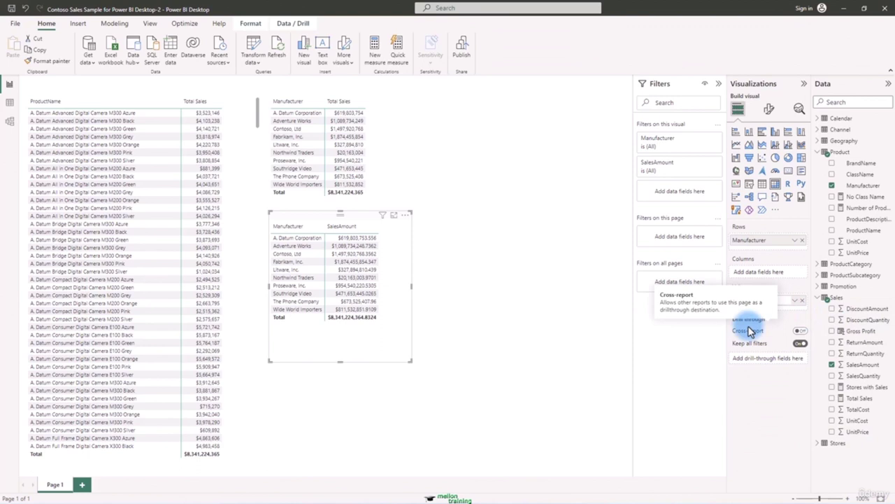
pyautogui.press('Return')
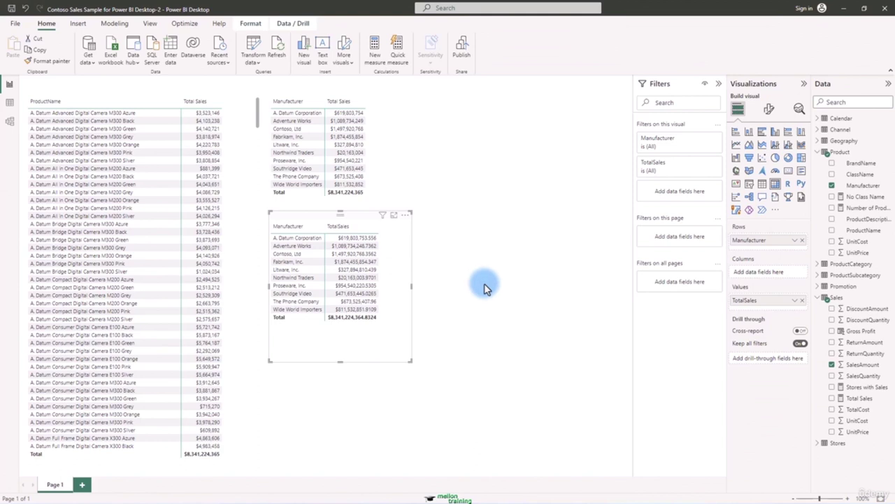
pyautogui.click(803, 301)
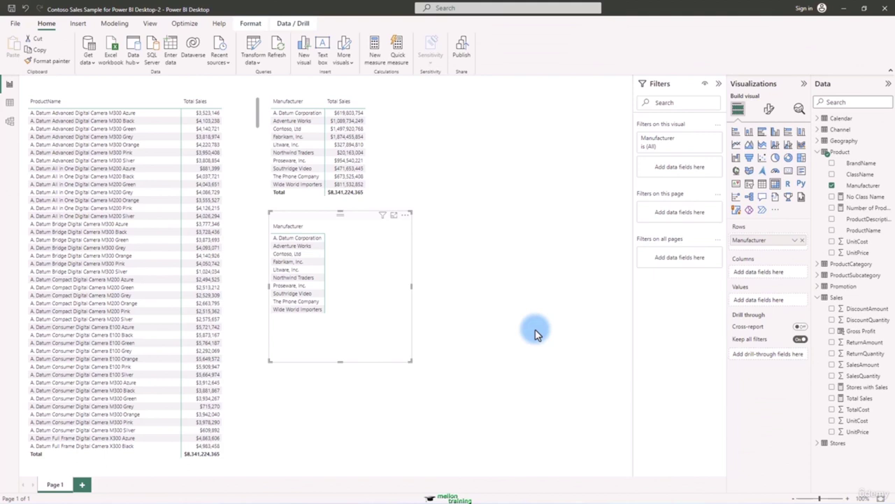
pyautogui.click(833, 366)
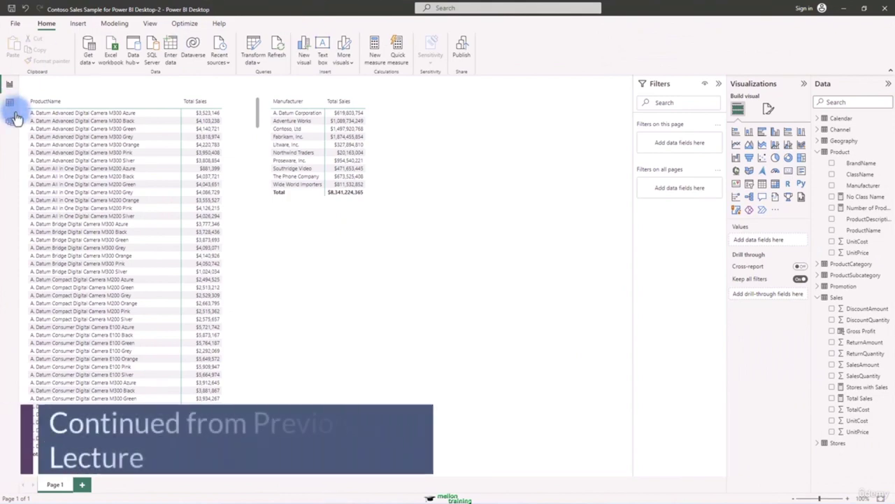
# Step: Add a new measure named Net Sales to the Sales table in data view
pyautogui.click(10, 103)
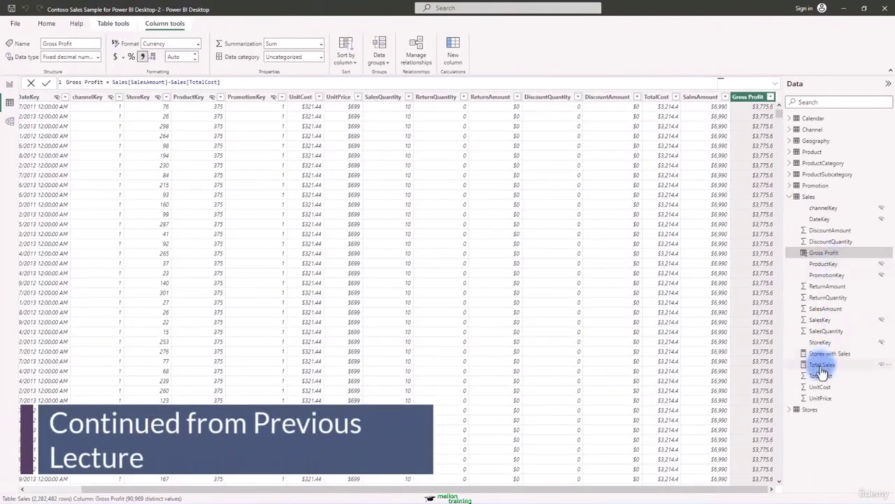
pyautogui.click(805, 196)
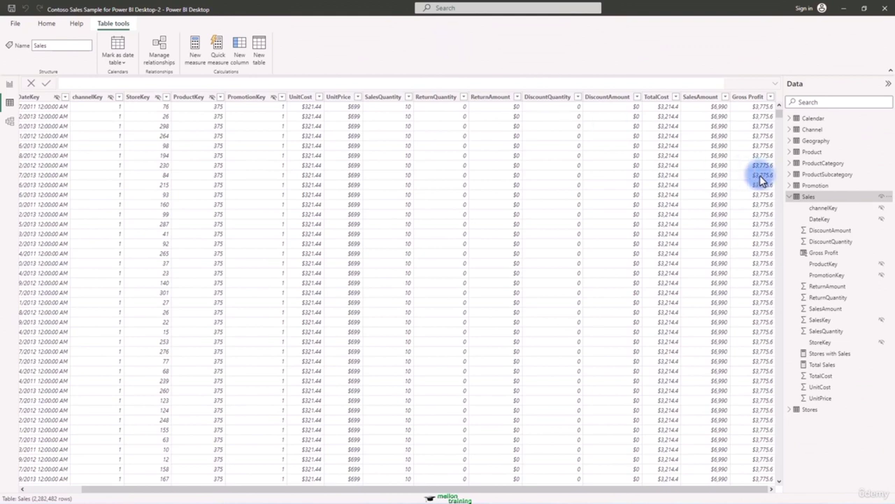
pyautogui.rightClick(804, 197)
pyautogui.click(286, 167)
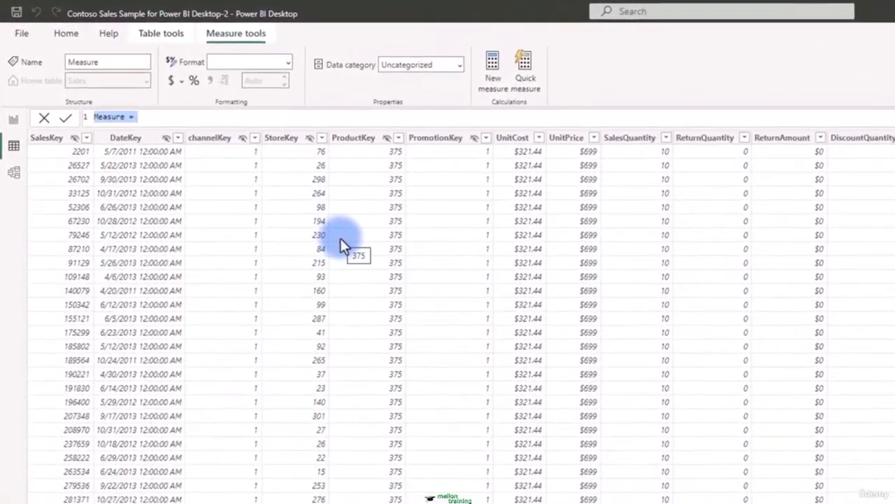
pyautogui.press('BackSpace')
pyautogui.write('Net')
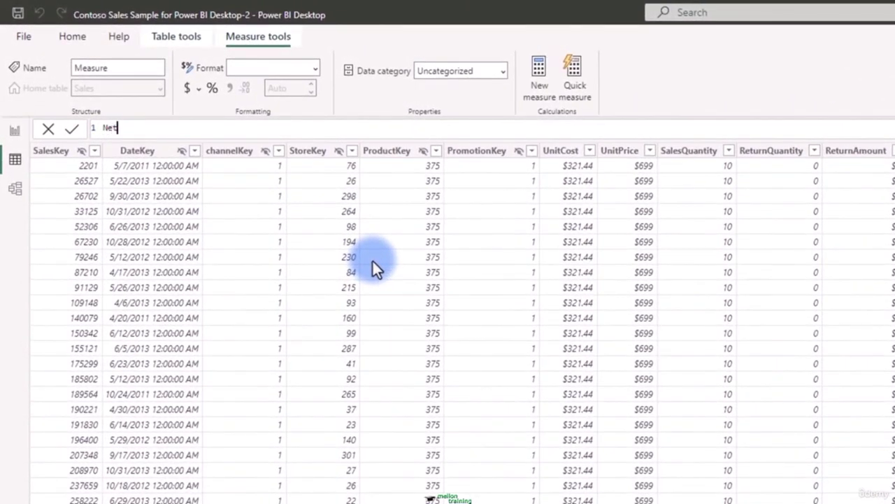
pyautogui.write(' Sales=')
# Step: Try to reference a Sales column directly in the Net Sales formula without an aggregation, and clear the entry
pyautogui.write('sales')
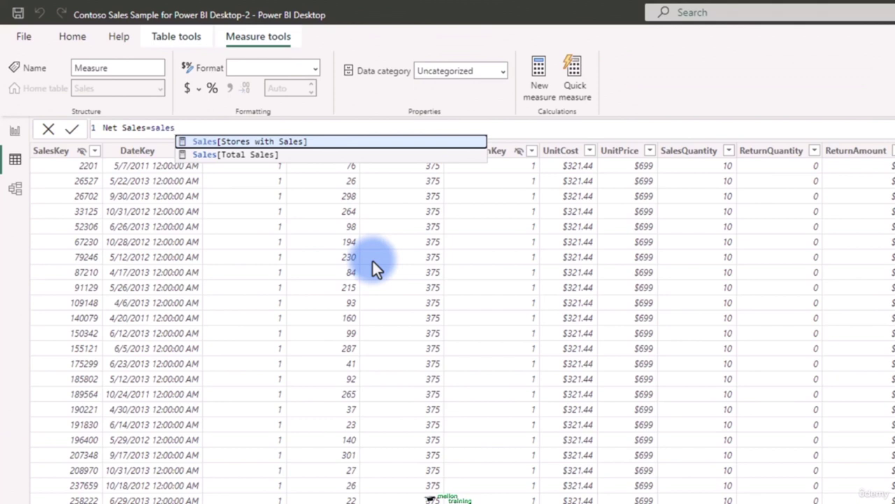
pyautogui.press('BackSpace')
pyautogui.press('BackSpace')
pyautogui.press('BackSpace')
pyautogui.press('BackSpace')
pyautogui.press('BackSpace')
# Step: Start the Net Sales formula with the sum of the Sales table's SalesAmount column, SUM(Sales[SalesAmount])
pyautogui.write('sum')
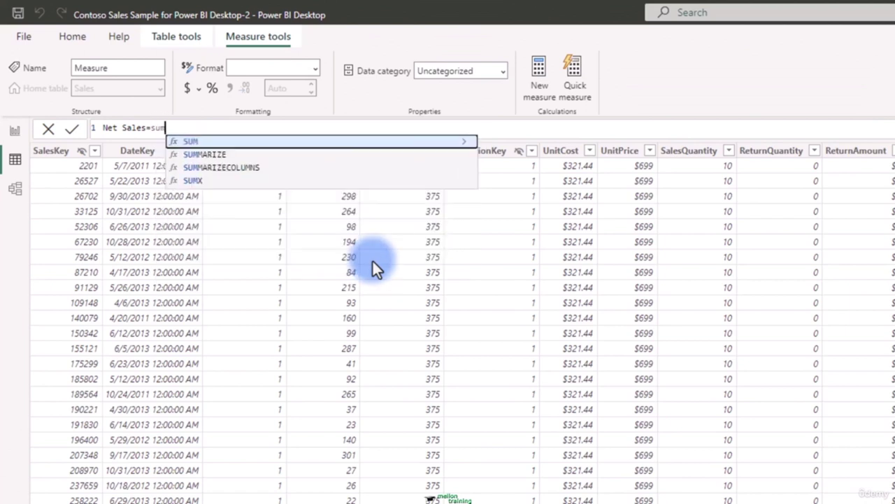
pyautogui.press('Tab')
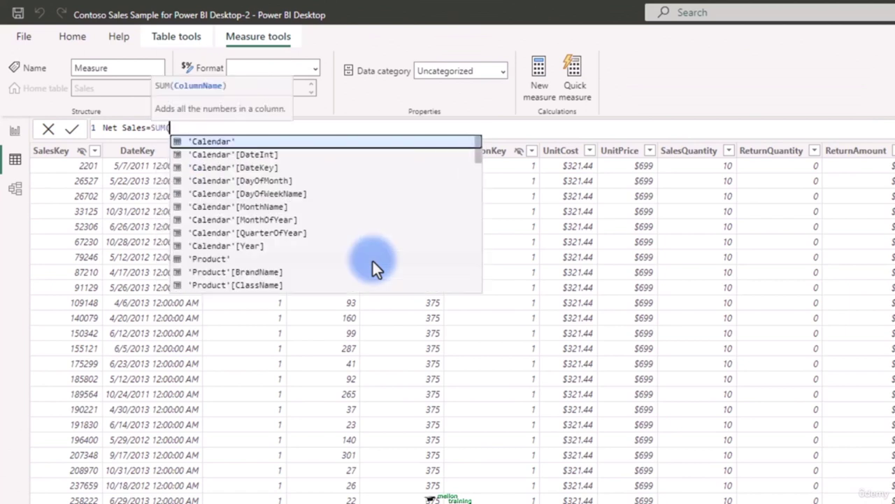
pyautogui.write('sales')
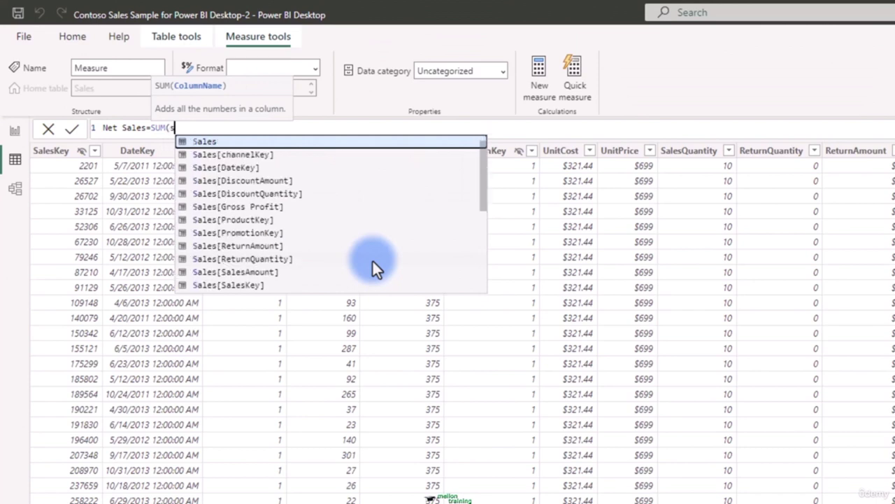
pyautogui.press('Down')
pyautogui.press('Down')
pyautogui.press('Down')
pyautogui.press('Down')
pyautogui.press('Down')
pyautogui.press('Down')
pyautogui.press('Down')
pyautogui.press('Down')
pyautogui.press('Down')
pyautogui.press('Down')
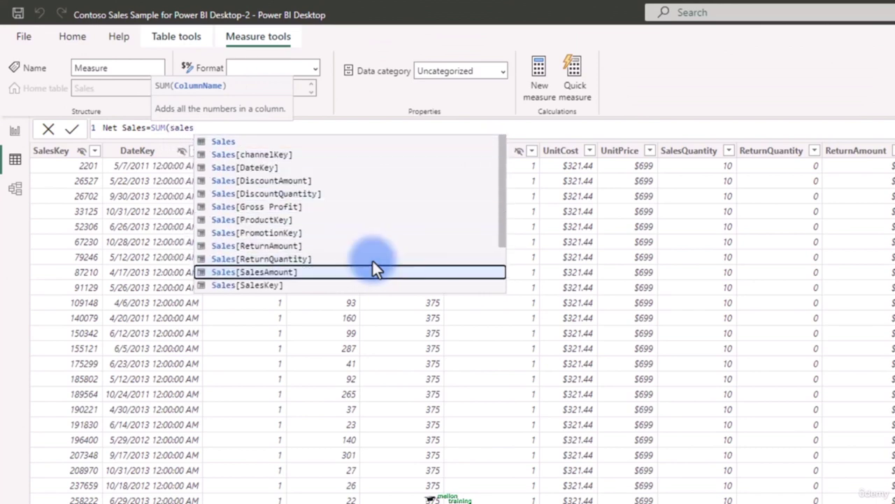
pyautogui.press('Tab')
pyautogui.write(')')
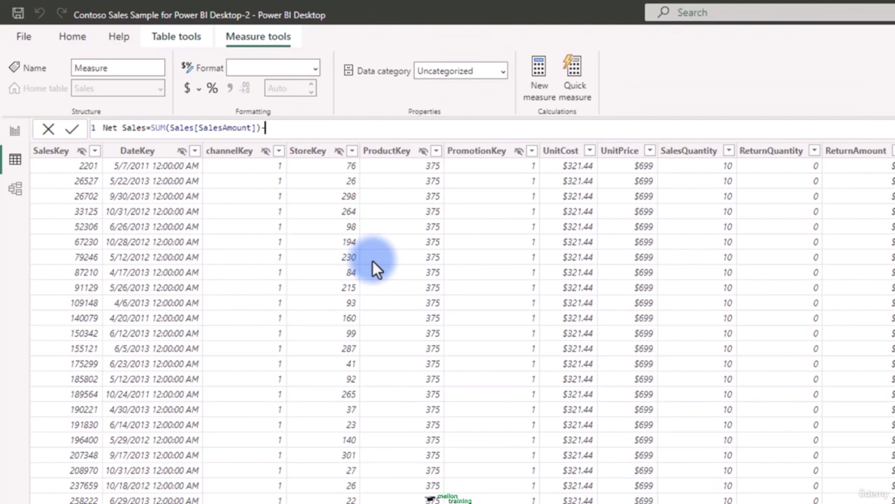
# Step: Subtract the total cost in the Net Sales formula with SUM(Sales[TotalCost])
pyautogui.write('sum')
pyautogui.press('Tab')
pyautogui.write('sales')
pyautogui.press('Down')
pyautogui.press('Down')
pyautogui.press('Down')
pyautogui.press('Down')
pyautogui.press('Down')
pyautogui.press('Down')
pyautogui.press('Down')
pyautogui.press('Down')
pyautogui.press('Down')
pyautogui.press('Down')
pyautogui.press('Down')
pyautogui.press('Down')
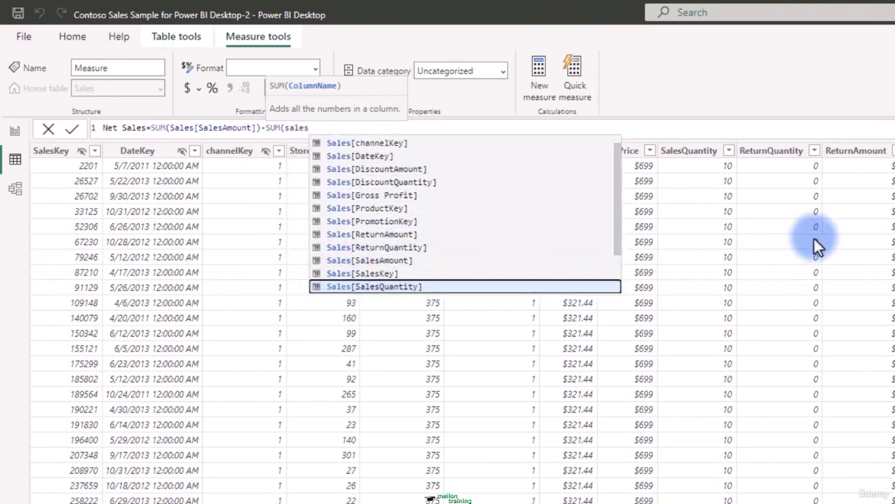
pyautogui.press('Down')
pyautogui.press('Down')
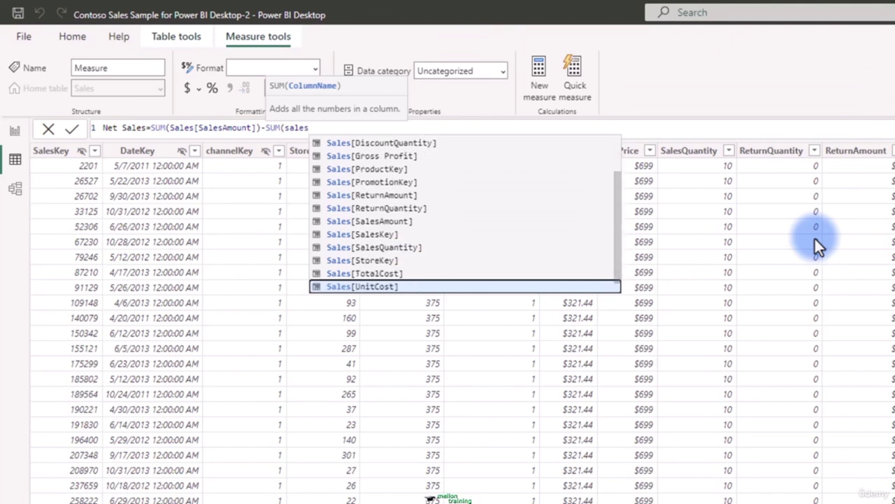
pyautogui.press('Tab')
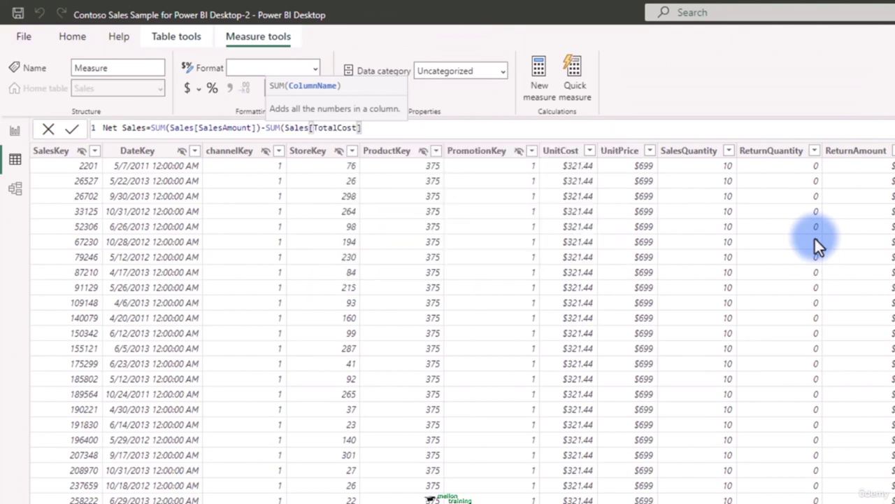
pyautogui.write(')-')
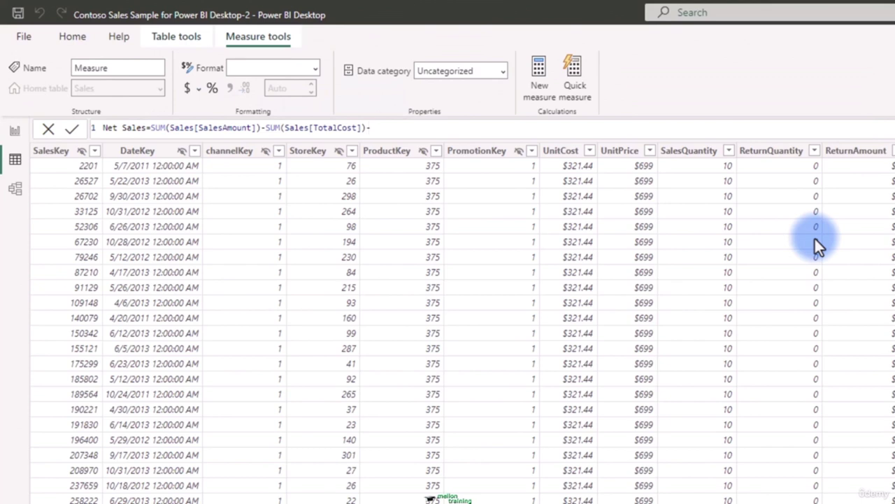
# Step: Subtract the discounts in the Net Sales formula with SUM(Sales[DiscountAmount])
pyautogui.write('sum')
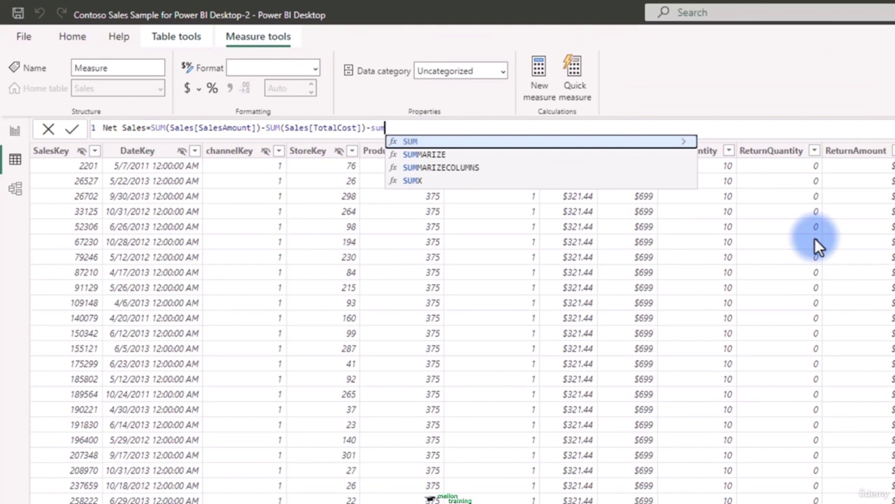
pyautogui.press('Tab')
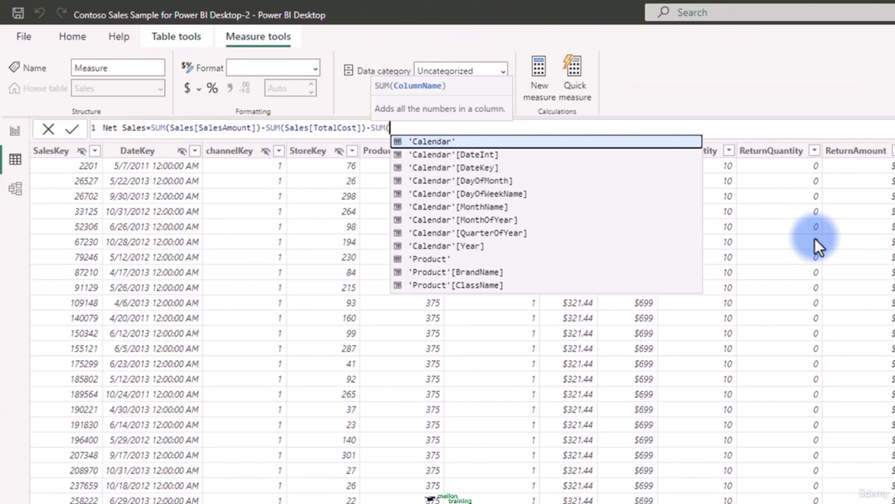
pyautogui.write('Sales')
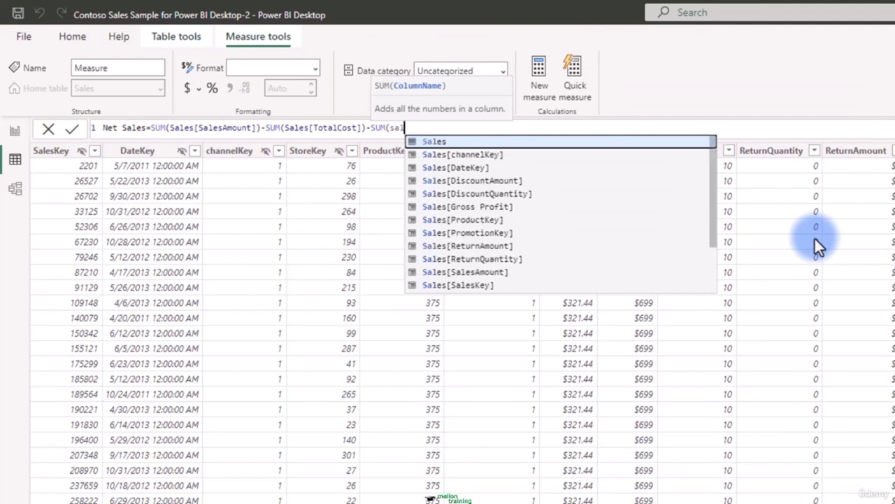
pyautogui.press('Down')
pyautogui.press('Down')
pyautogui.press('Down')
pyautogui.press('Tab')
pyautogui.write(')')
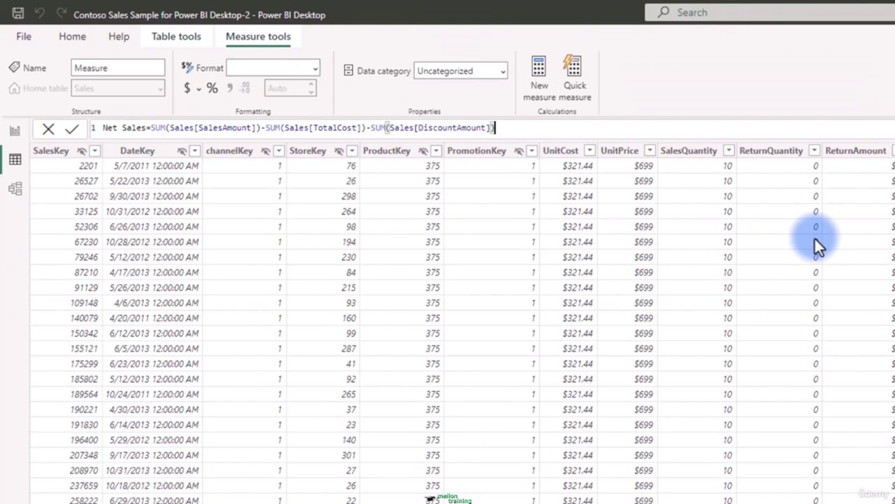
# Step: Subtract the returns with SUM(Sales[ReturnAmount]) and commit the Net Sales measure
pyautogui.write('-sum')
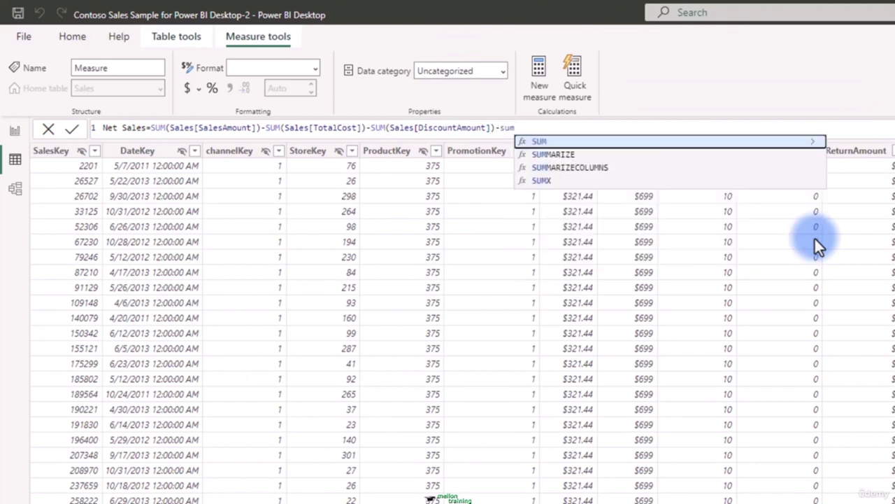
pyautogui.write('(sales')
pyautogui.press('Down')
pyautogui.press('Down')
pyautogui.press('Down')
pyautogui.press('Down')
pyautogui.press('Down')
pyautogui.press('Down')
pyautogui.press('Down')
pyautogui.press('Down')
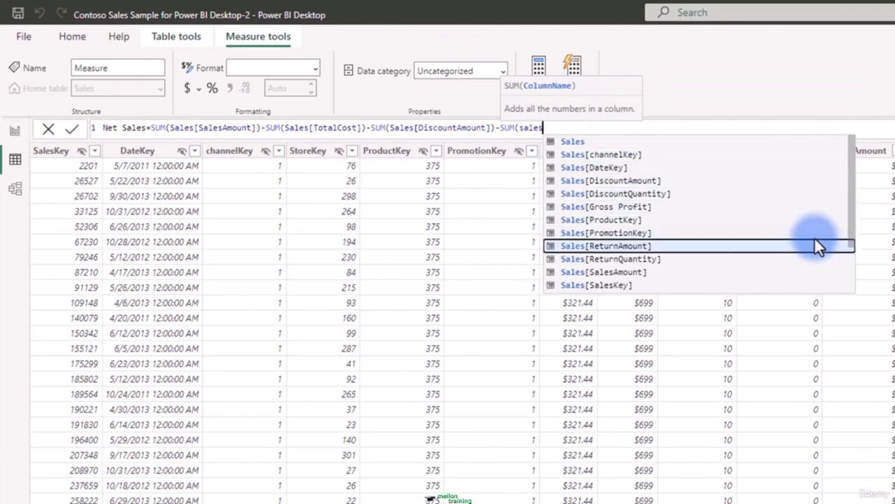
pyautogui.press('Tab')
pyautogui.write(')')
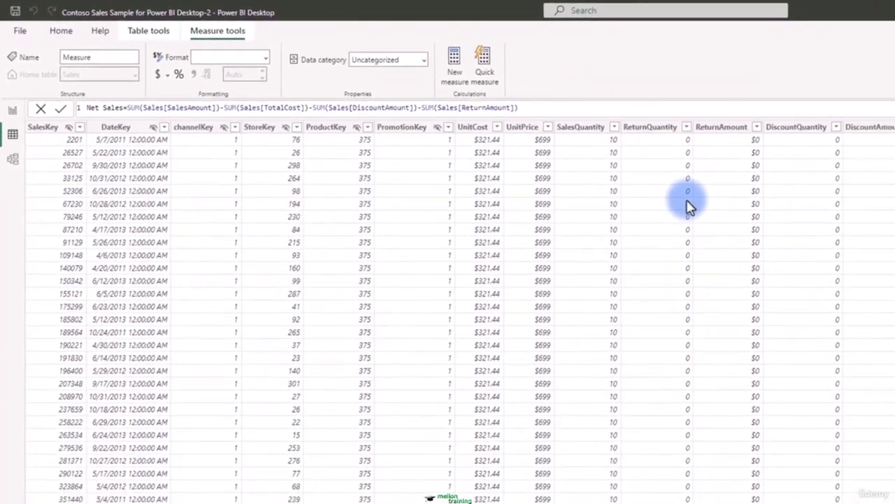
pyautogui.press('Return')
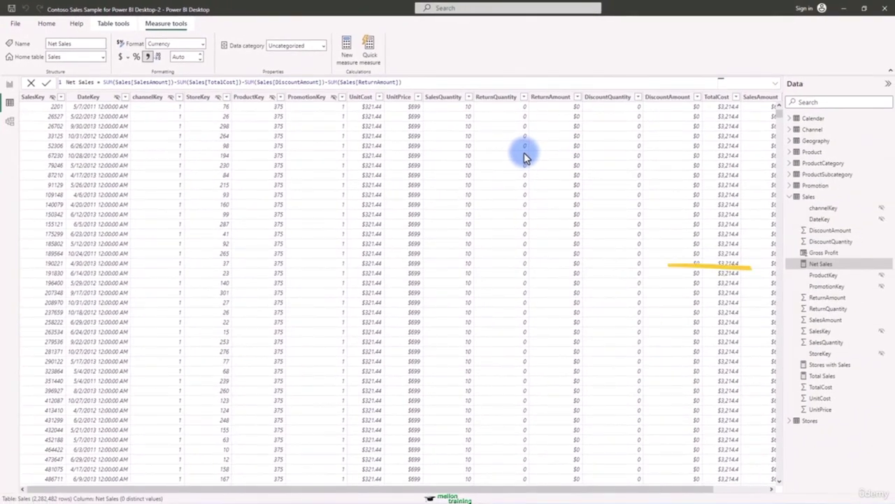
# Step: Insert a matrix below the manufacturer table in report view, with BrandName as rows and Net Sales as values
pyautogui.moveTo(649, 488); pyautogui.dragTo(730, 488)
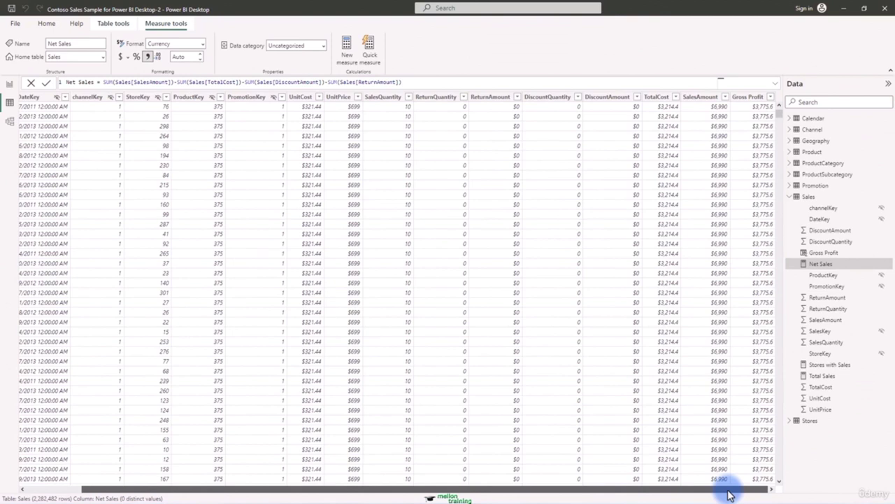
pyautogui.moveTo(730, 494); pyautogui.dragTo(618, 439)
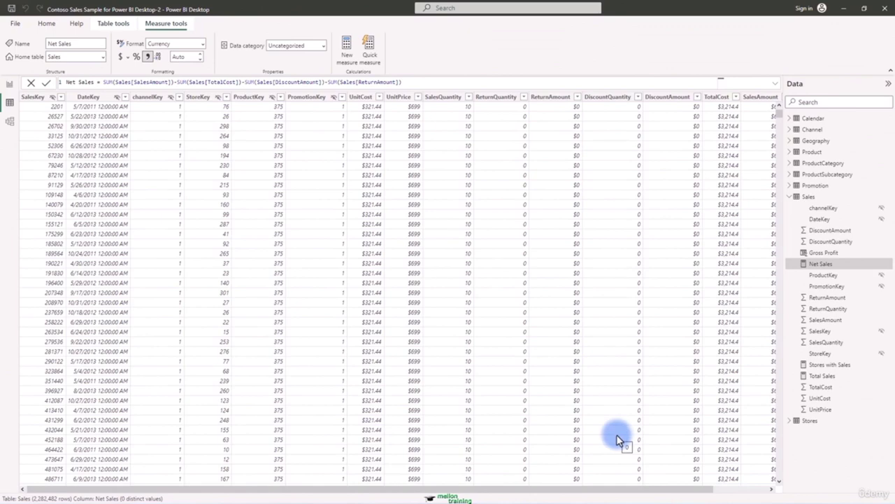
pyautogui.click(9, 84)
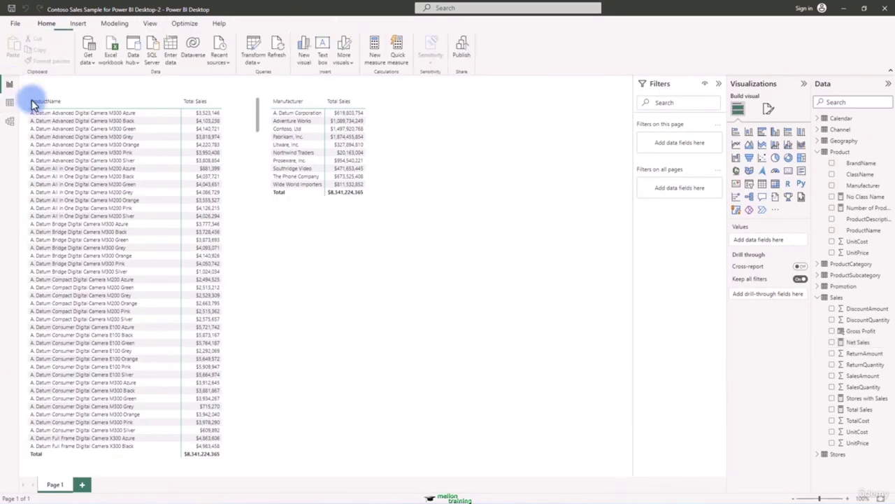
pyautogui.click(777, 186)
pyautogui.click(833, 342)
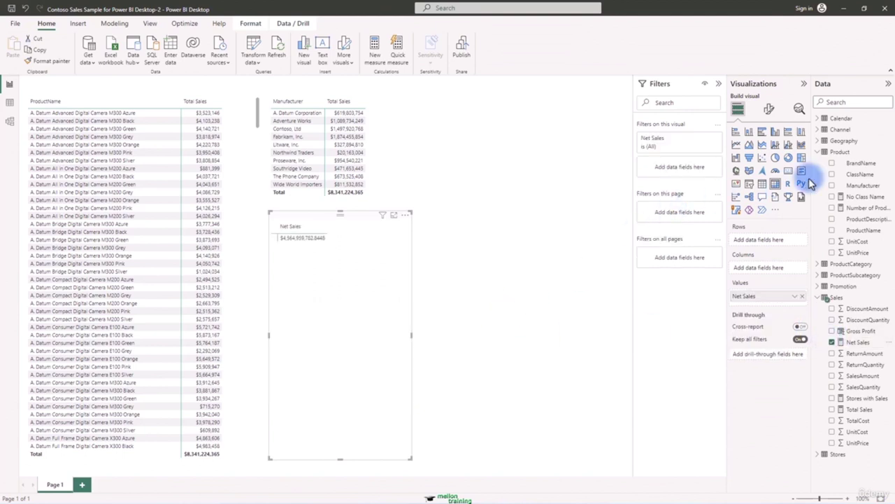
pyautogui.click(831, 168)
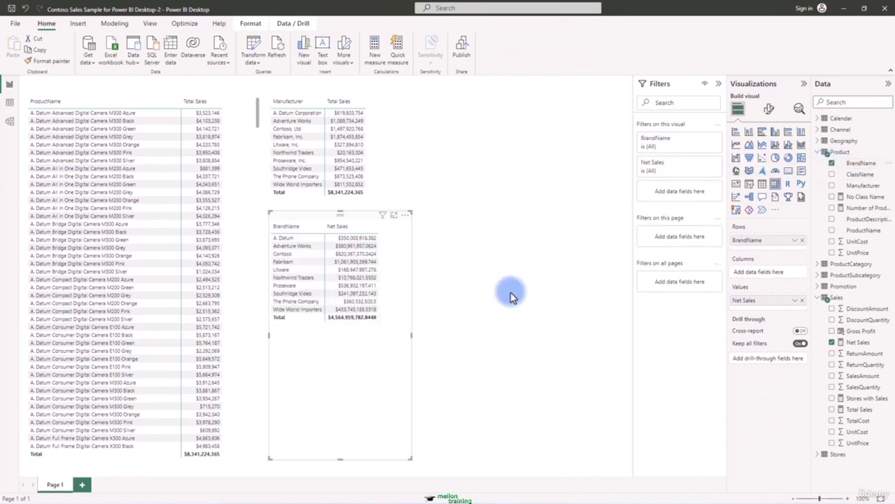
# Step: Shorten the brand matrix to fit its rows and set the Net Sales measure to 0 decimal places
pyautogui.moveTo(341, 459); pyautogui.dragTo(344, 339)
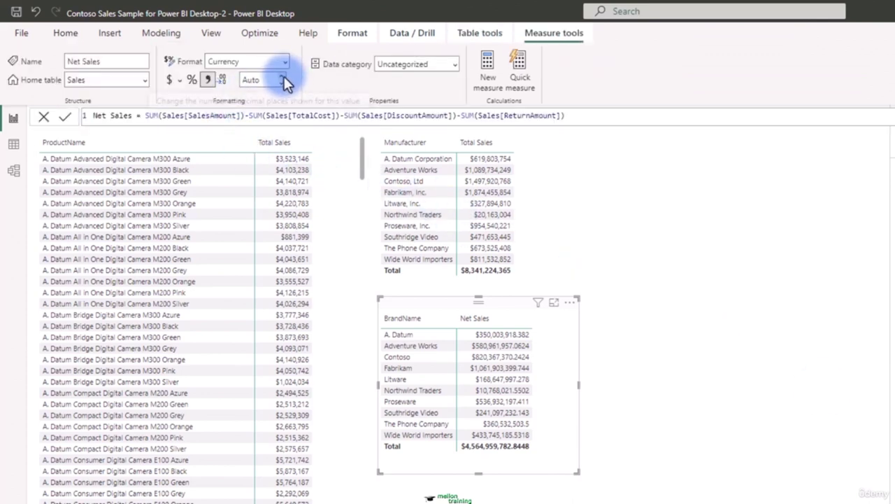
pyautogui.click(282, 78)
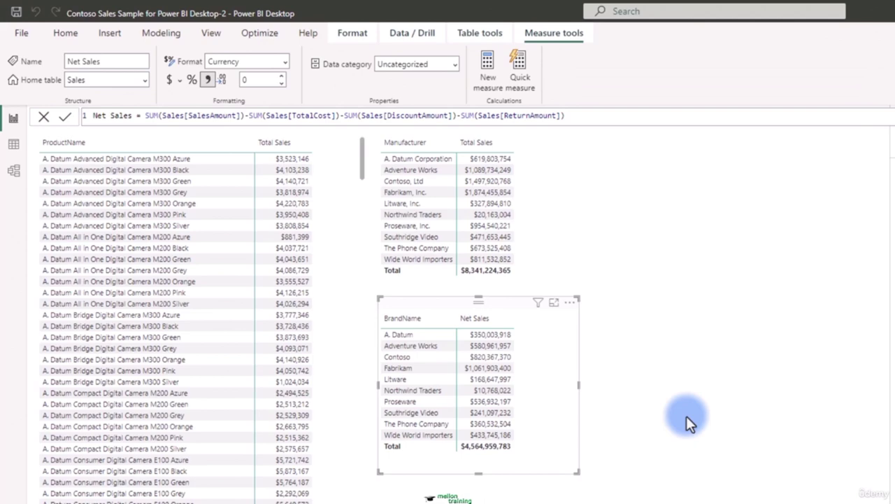
pyautogui.click(591, 495)
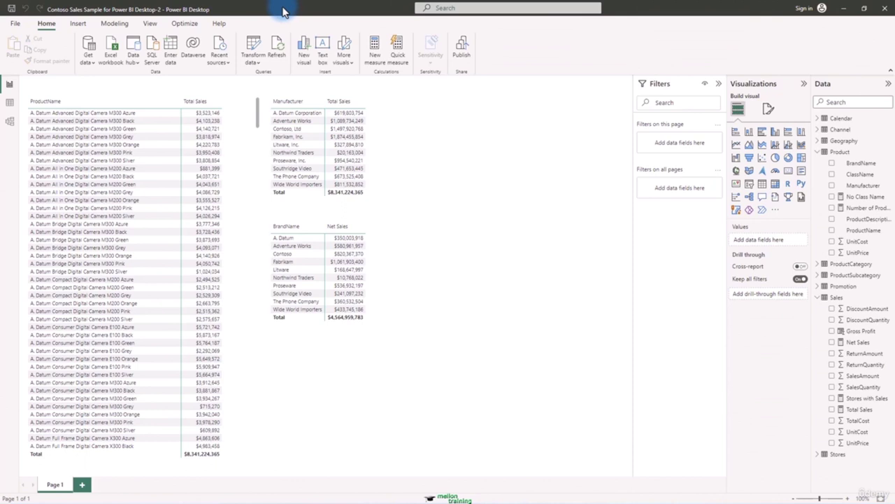
# Step: Add a new measure named Gross Proft % to the Sales table in data view
pyautogui.click(13, 108)
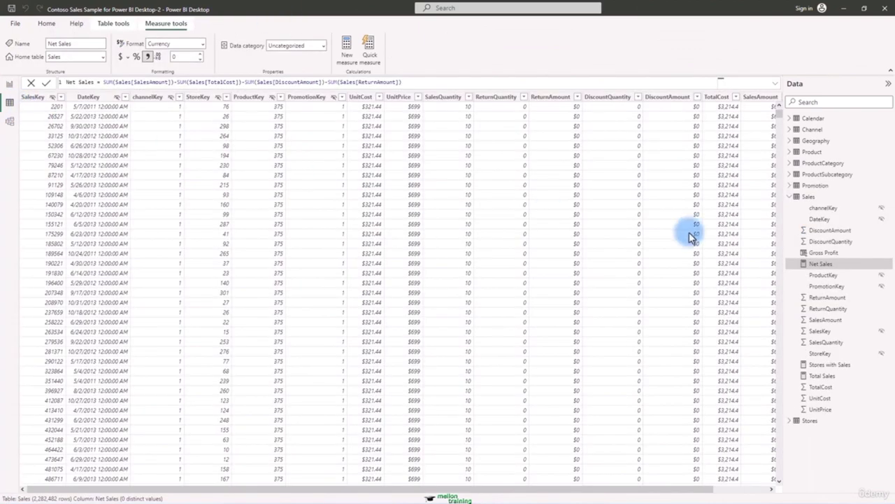
pyautogui.click(809, 198)
pyautogui.moveTo(687, 489); pyautogui.dragTo(730, 486)
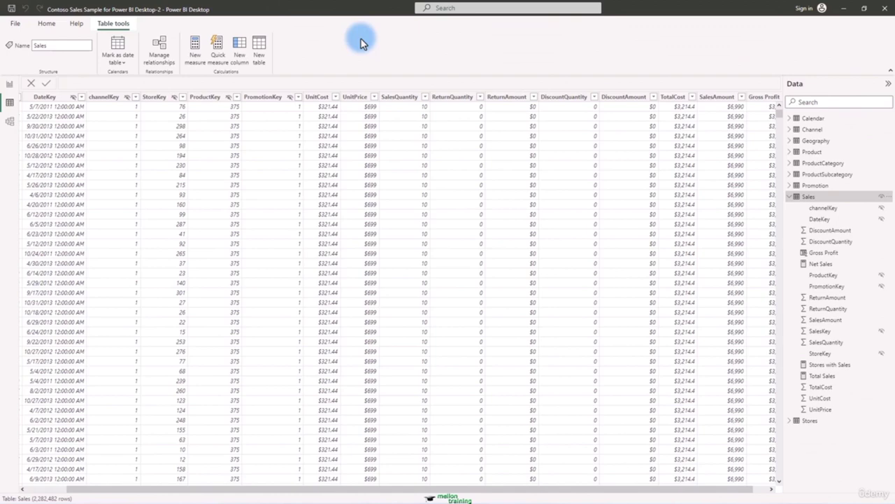
pyautogui.rightClick(811, 196)
pyautogui.click(750, 201)
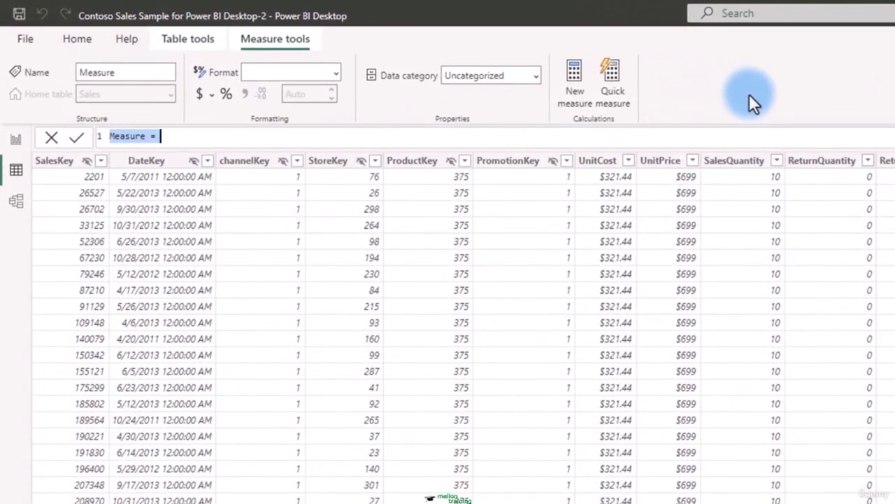
pyautogui.write('Gross Pr')
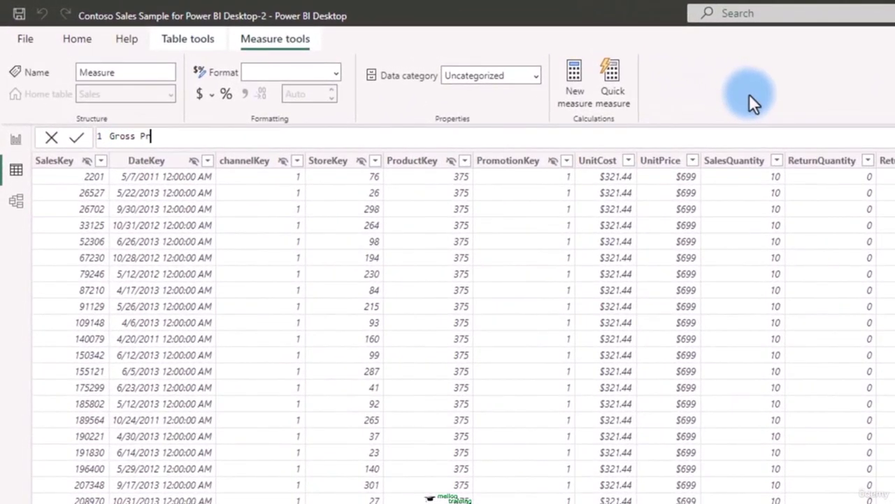
pyautogui.write('oft %')
pyautogui.press('Home')
pyautogui.press('Right')
pyautogui.press('Right')
pyautogui.press('Right')
pyautogui.press('Right')
pyautogui.press('Right')
pyautogui.press('Right')
pyautogui.press('Right')
pyautogui.press('Right')
pyautogui.press('Right')
pyautogui.press('Right')
pyautogui.press('Right')
pyautogui.press('Right')
pyautogui.press('Right')
# Step: Start the Gross Proft % formula with DIVIDE, using SUM(Sales[Gross Profit]) as the numerator
pyautogui.write('=DIVIDE(')
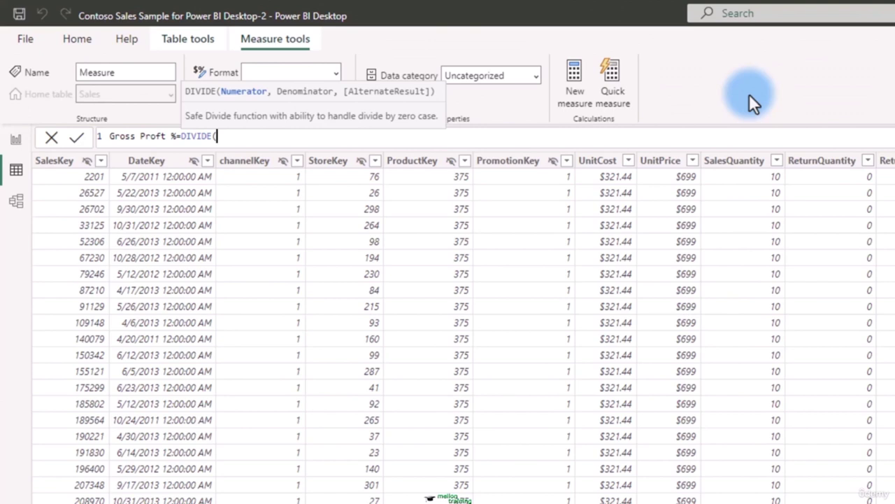
pyautogui.write('sum')
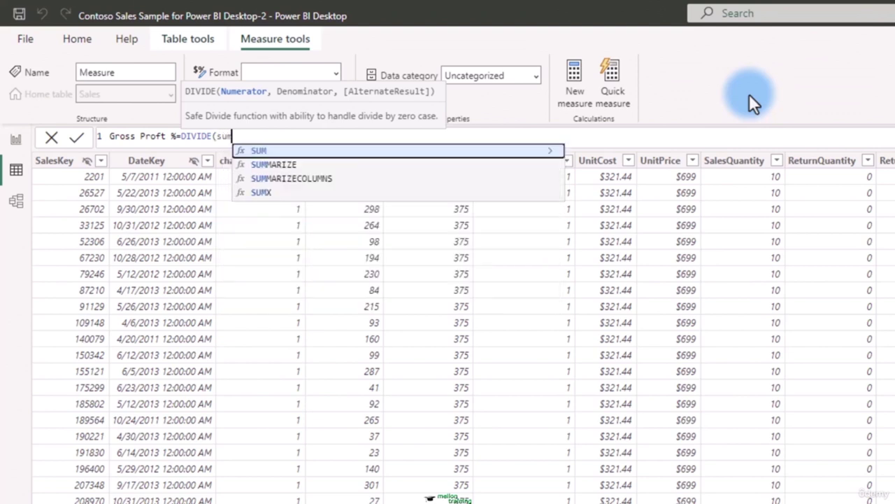
pyautogui.press('Tab')
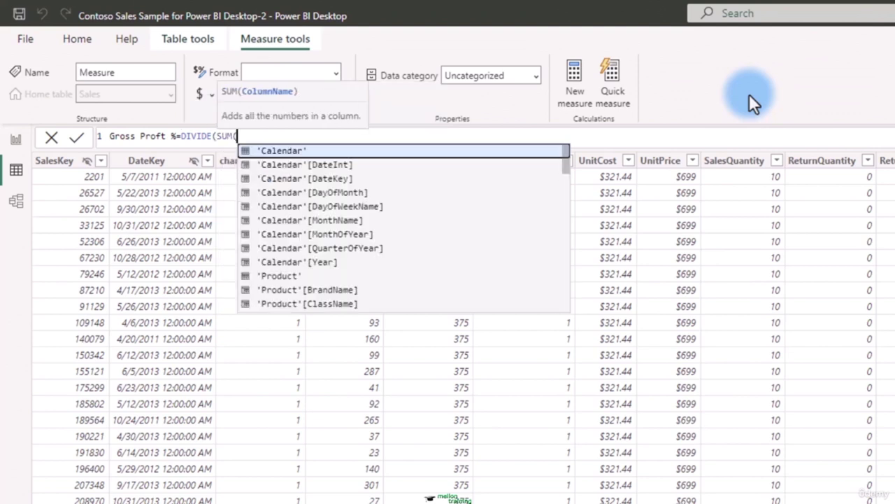
pyautogui.write('sales')
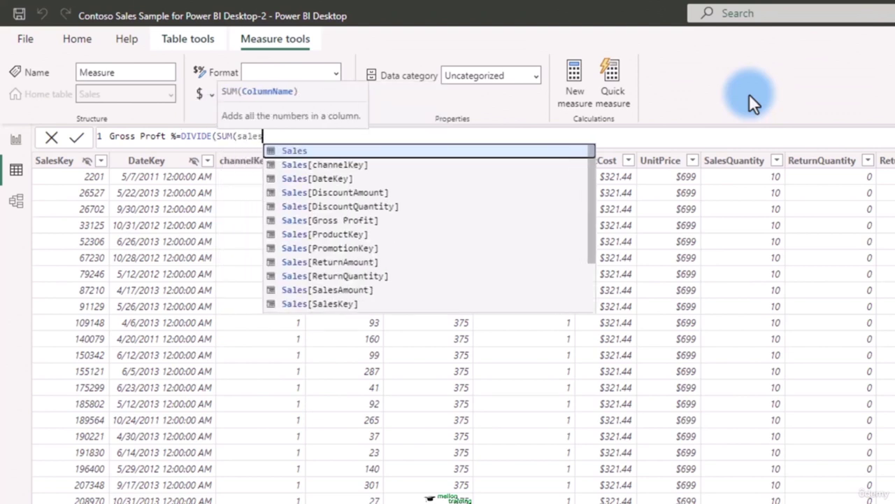
pyautogui.press('Down')
pyautogui.press('Down')
pyautogui.press('Down')
pyautogui.press('Down')
pyautogui.press('Down')
pyautogui.press('Up')
pyautogui.press('Up')
pyautogui.press('Up')
pyautogui.press('Up')
pyautogui.press('Up')
pyautogui.press('Up')
pyautogui.press('Up')
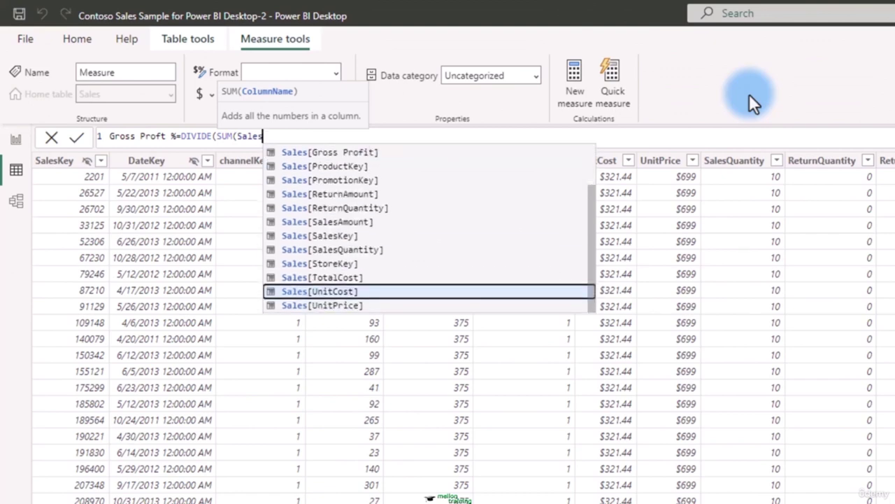
pyautogui.press('Up')
pyautogui.press('Up')
pyautogui.press('Up')
pyautogui.press('Up')
pyautogui.press('Up')
pyautogui.press('Up')
pyautogui.press('Up')
pyautogui.press('Up')
pyautogui.press('Up')
pyautogui.press('Up')
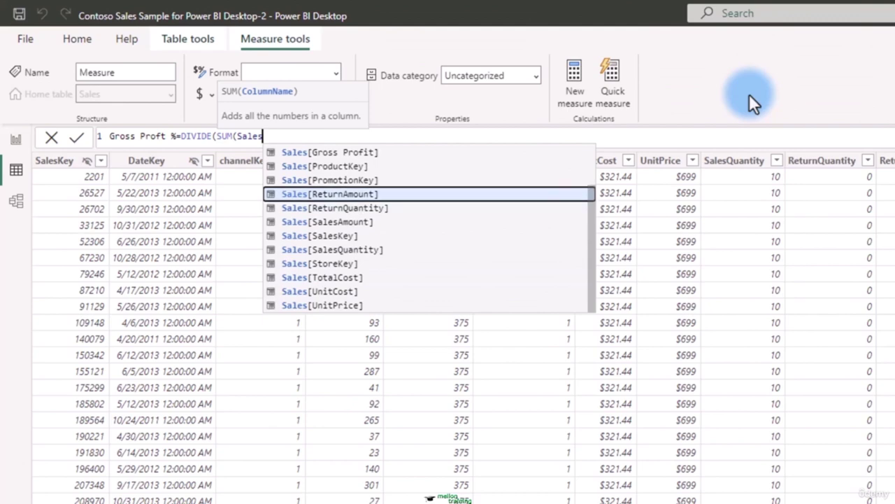
pyautogui.press('Tab')
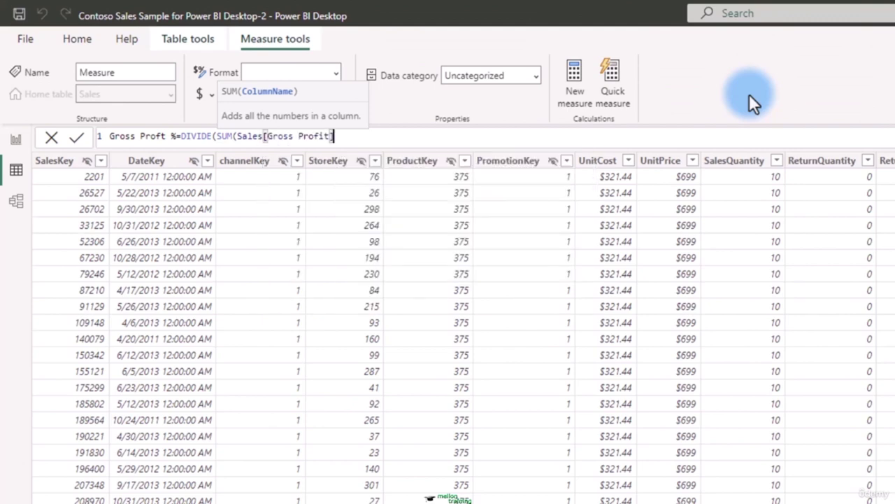
pyautogui.write(')')
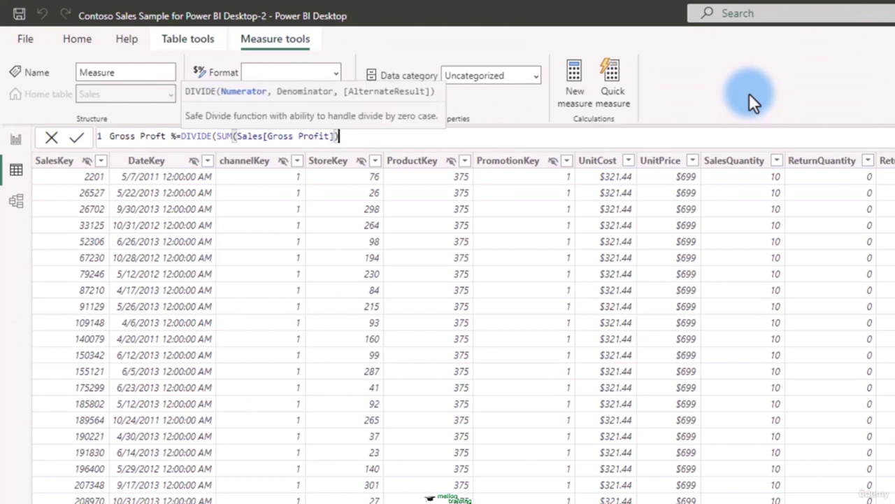
# Step: Use SUM(Sales[SalesAmount]) as the DIVIDE denominator without an alternate result, and commit the Gross Proft % measure
pyautogui.write(',su')
pyautogui.write('m(sa')
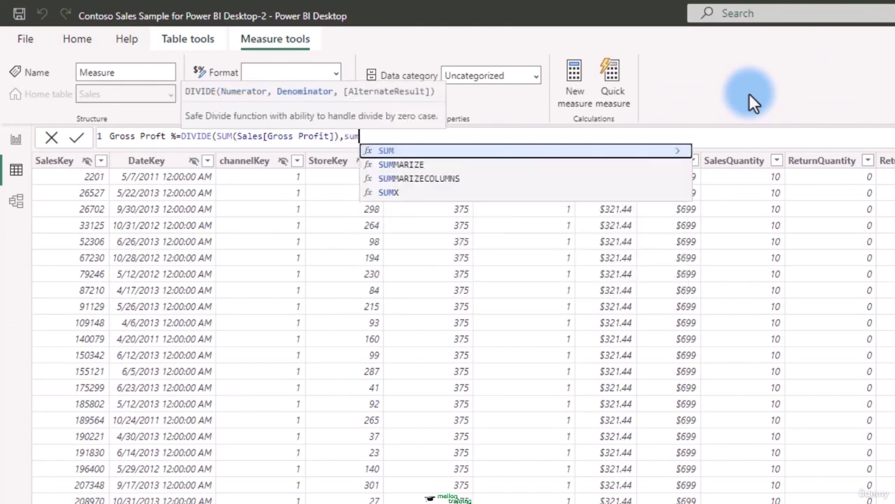
pyautogui.write('les')
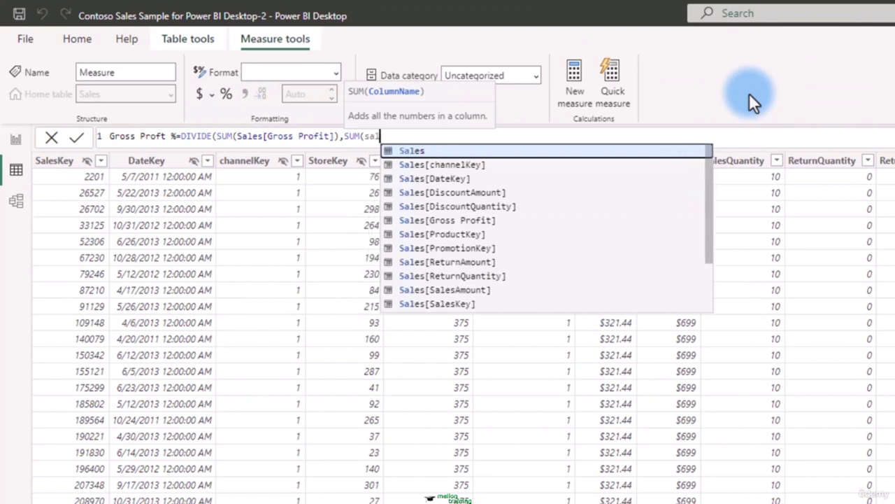
pyautogui.press('Down')
pyautogui.press('Down')
pyautogui.press('Down')
pyautogui.press('Down')
pyautogui.press('Down')
pyautogui.press('Down')
pyautogui.press('Down')
pyautogui.press('Down')
pyautogui.press('Down')
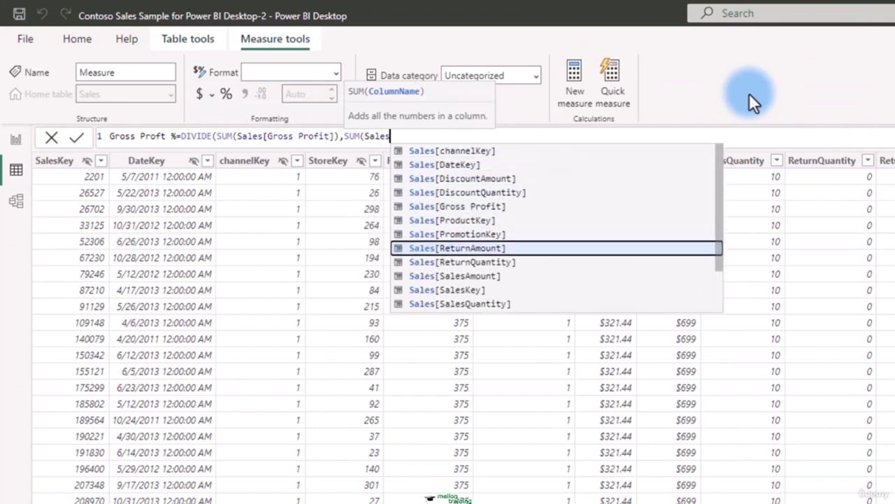
pyautogui.press('Tab')
pyautogui.write(')')
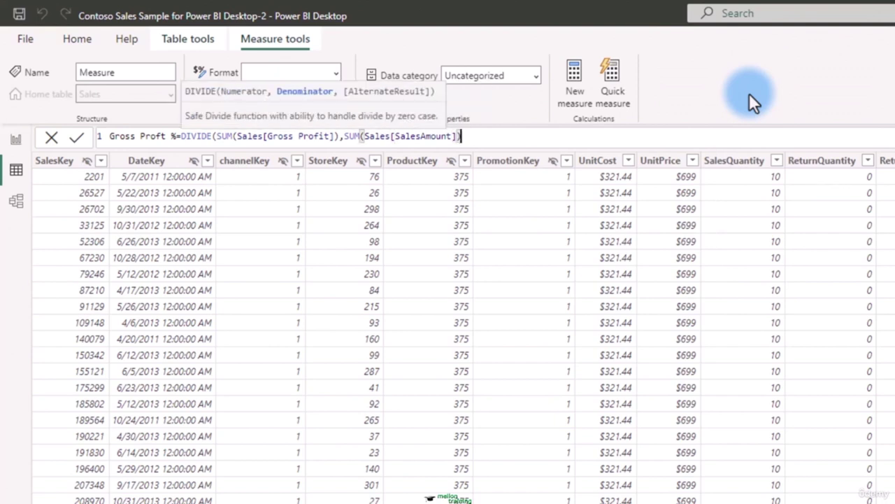
pyautogui.write(',')
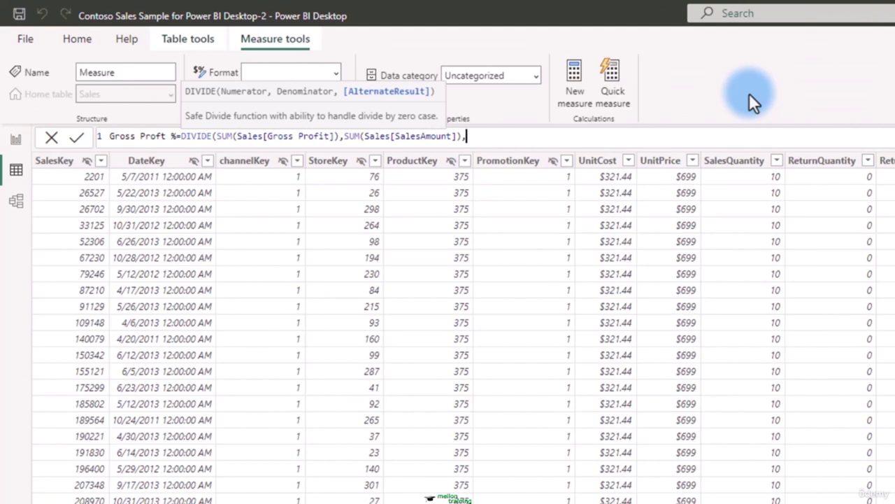
pyautogui.press('BackSpace')
pyautogui.write(')')
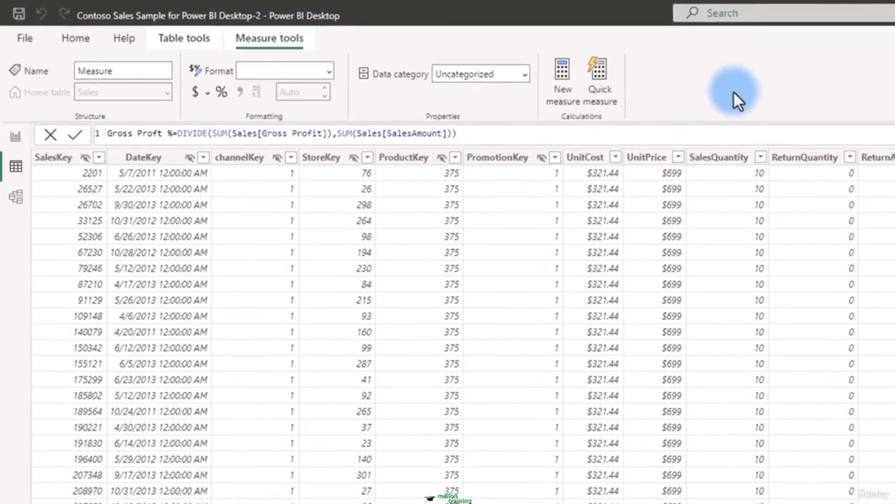
pyautogui.press('Return')
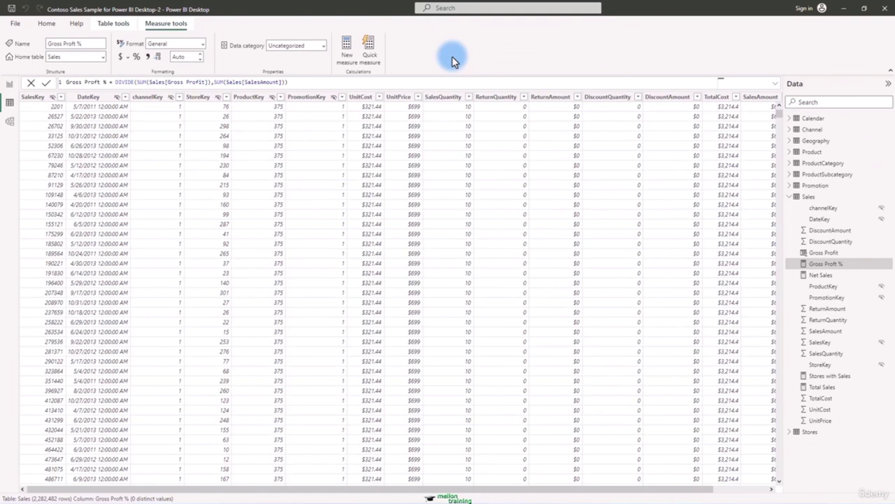
# Step: In report view, delete the brand and product matrices and move the manufacturer table to the page's upper-left corner
pyautogui.click(11, 87)
pyautogui.click(310, 220)
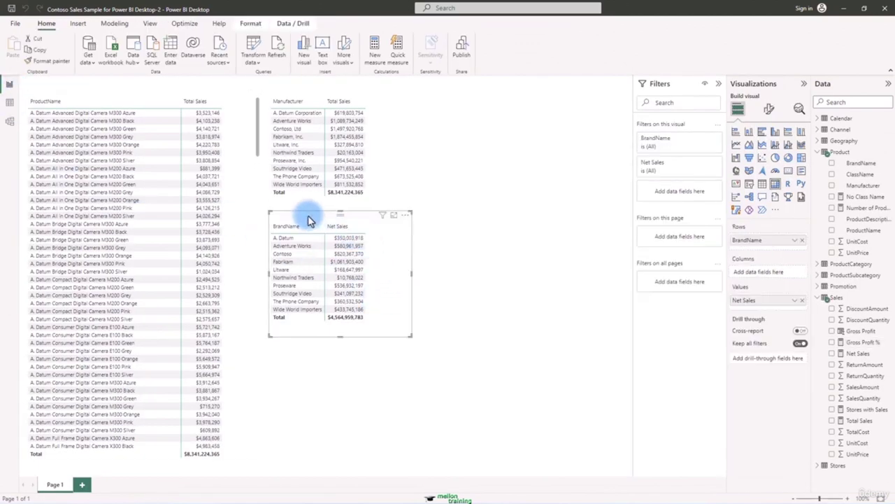
pyautogui.press('Delete')
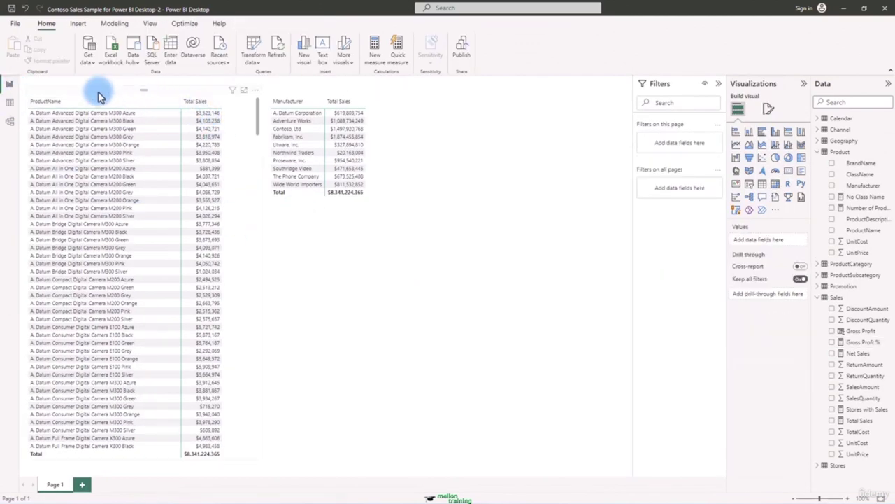
pyautogui.click(98, 97)
pyautogui.press('Delete')
pyautogui.moveTo(296, 91); pyautogui.dragTo(52, 89)
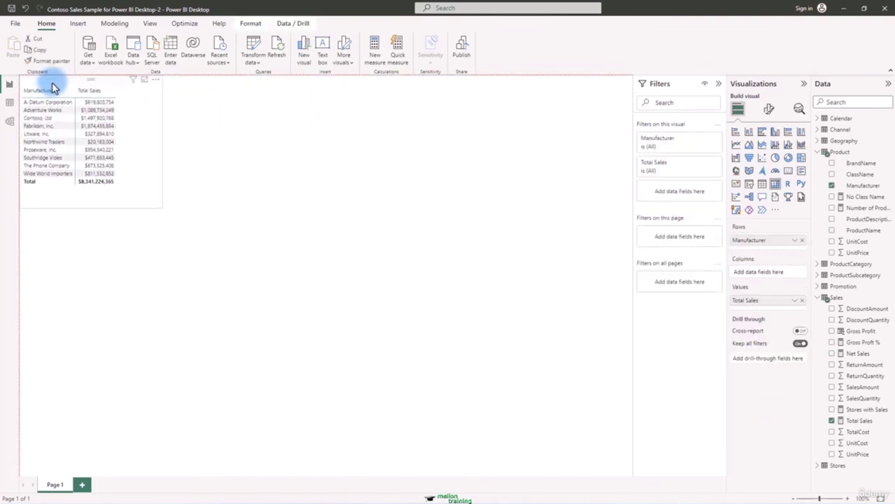
pyautogui.click(144, 258)
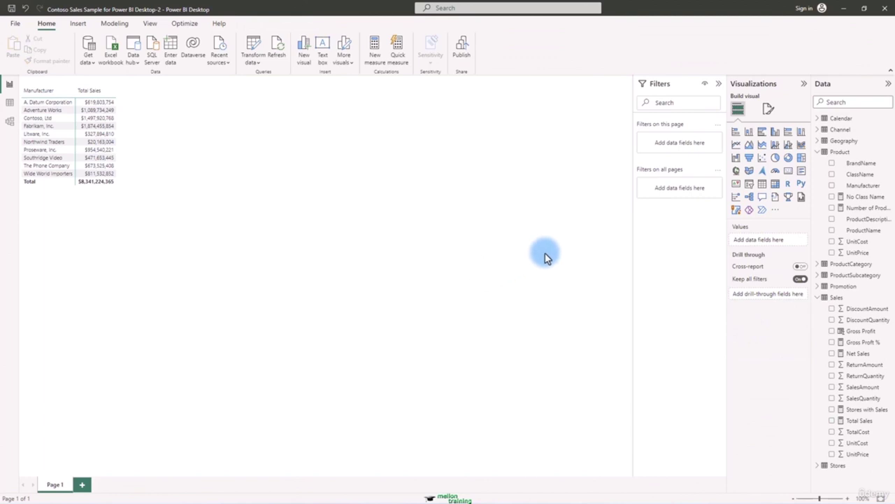
# Step: Insert a matrix below the manufacturer table with ProductName as rows and Gross Proft % as values, enlarged to show both columns
pyautogui.click(775, 183)
pyautogui.moveTo(44, 238); pyautogui.dragTo(44, 207)
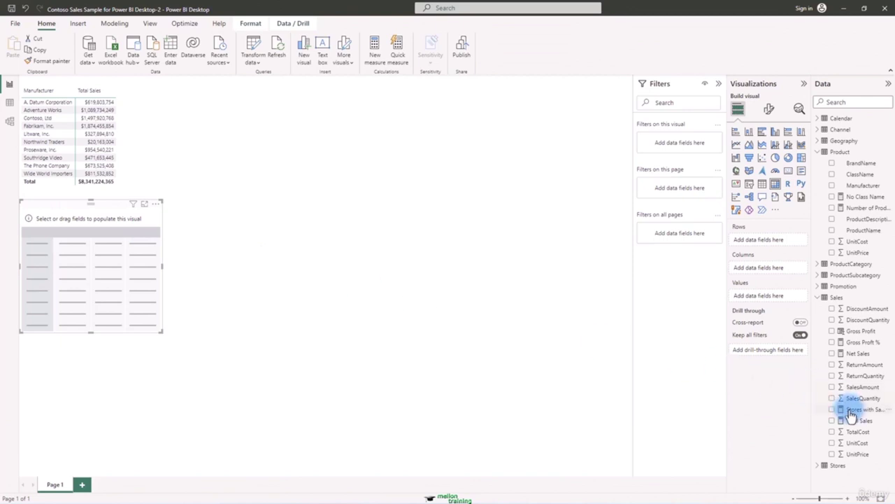
pyautogui.moveTo(861, 348); pyautogui.dragTo(766, 295)
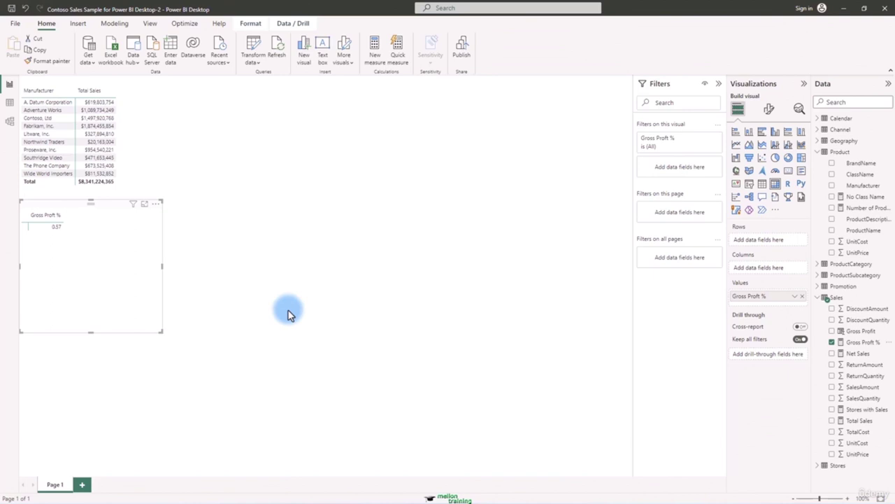
pyautogui.click(831, 230)
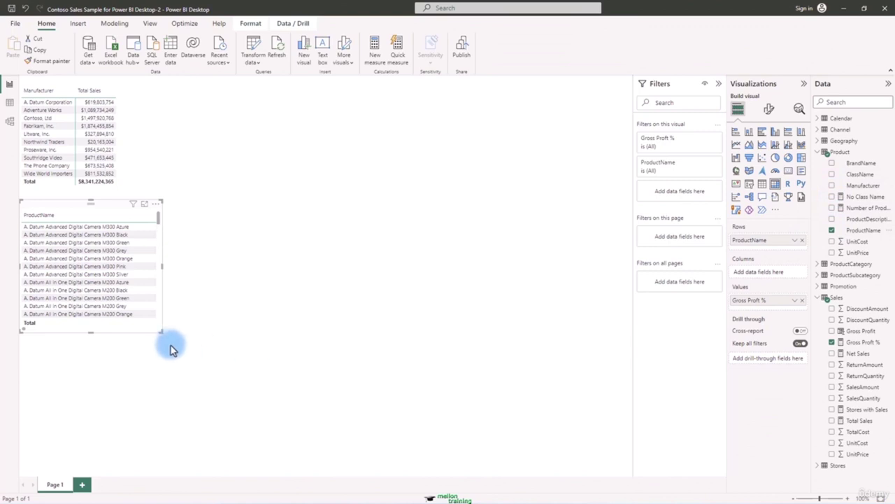
pyautogui.moveTo(161, 333); pyautogui.dragTo(245, 466)
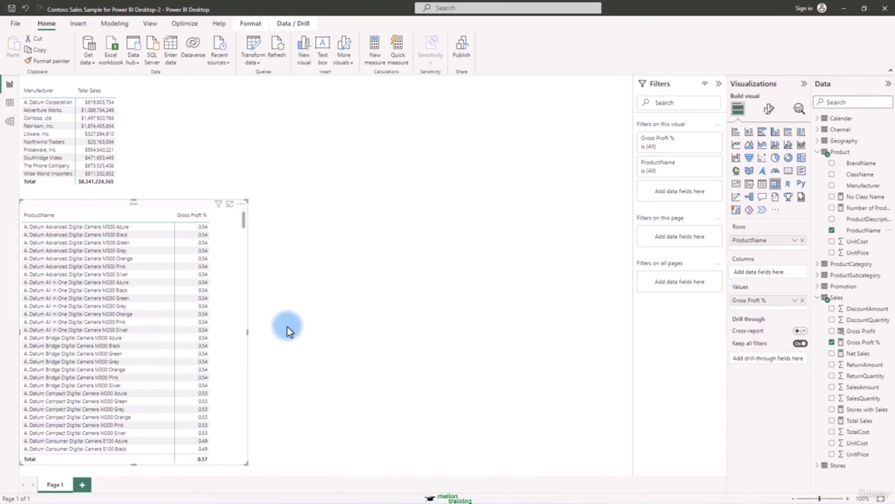
# Step: Format the Gross Proft % measure as a percentage with 1 decimal place
pyautogui.click(864, 342)
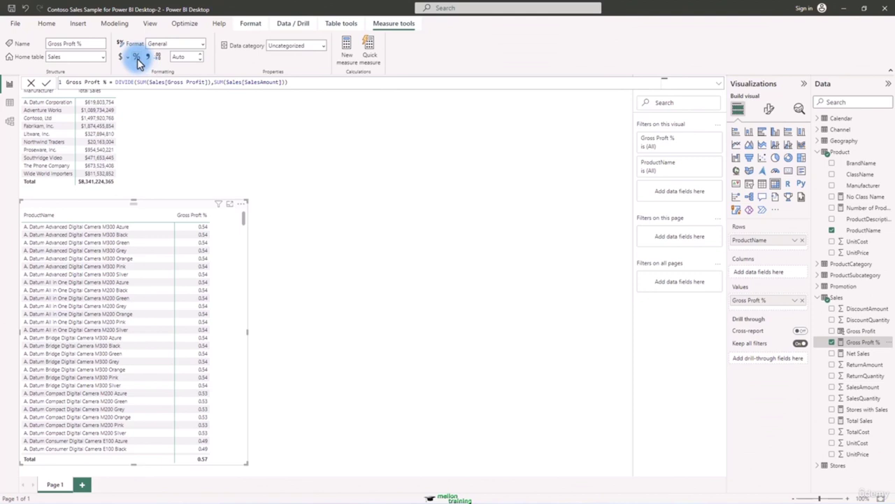
pyautogui.click(137, 60)
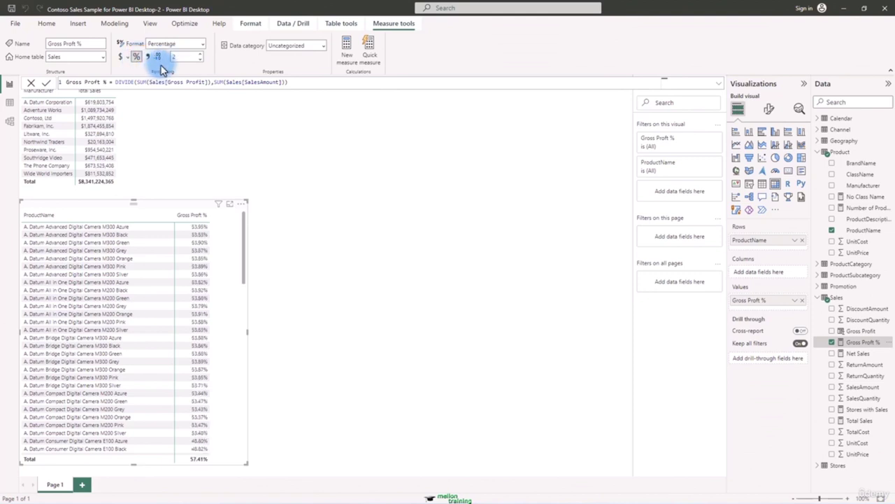
pyautogui.click(201, 60)
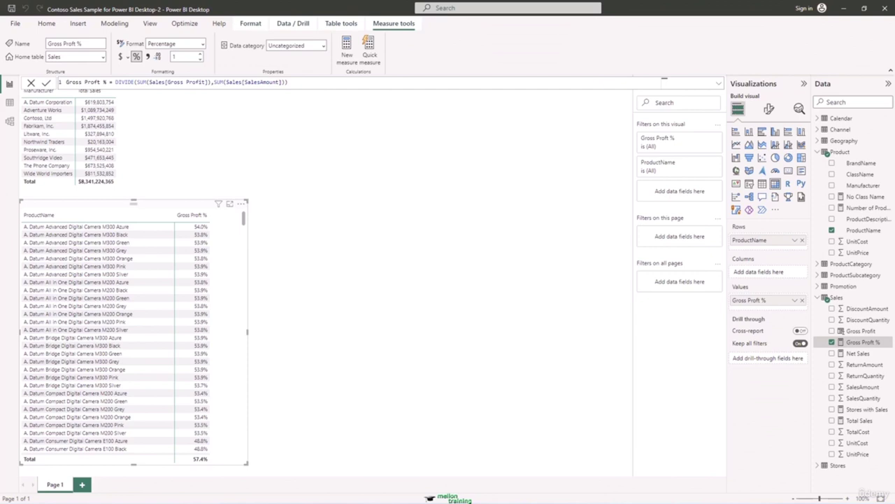
pyautogui.click(301, 233)
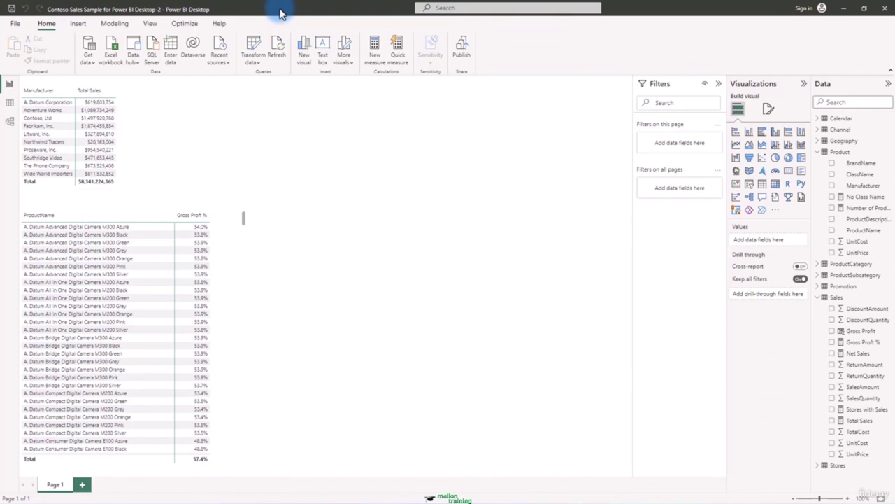
# Step: Add a new measure named Total Returns to the Sales table, starting its formula with SUMX over the Sales table
pyautogui.rightClick(838, 297)
pyautogui.click(816, 316)
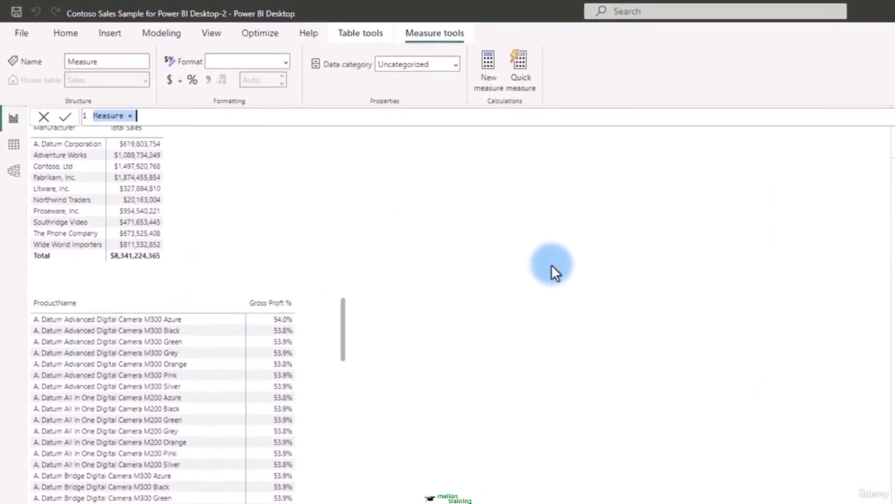
pyautogui.press('BackSpace')
pyautogui.write('T')
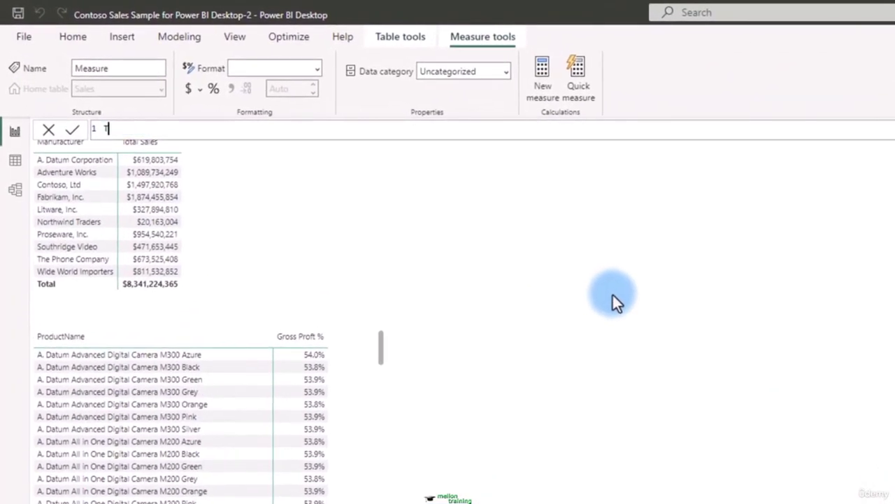
pyautogui.write('otal Ret')
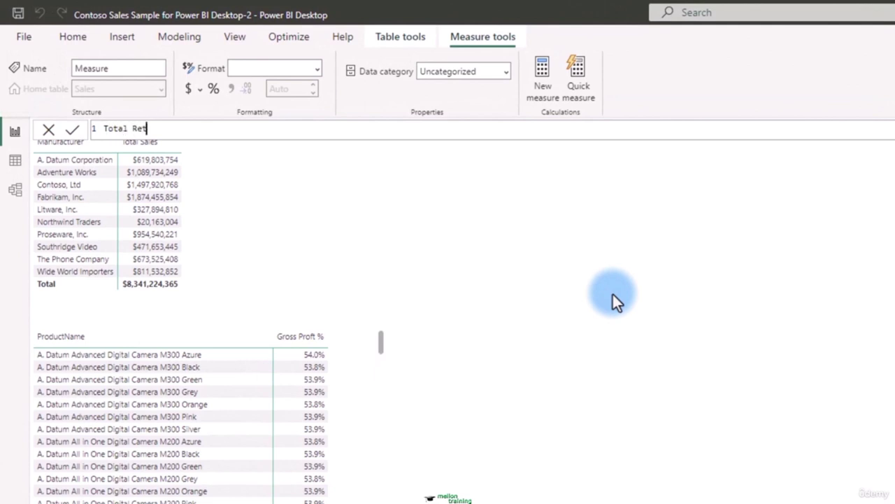
pyautogui.write('urns=SUM')
pyautogui.press('Down')
pyautogui.press('Down')
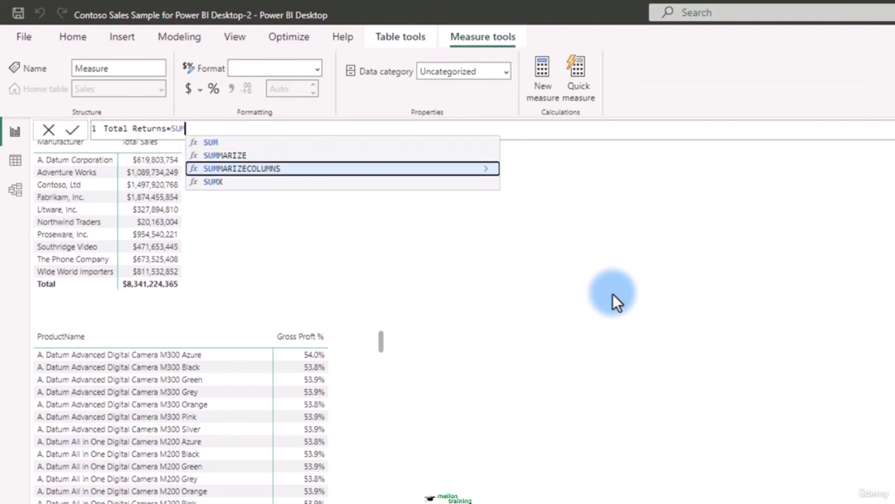
pyautogui.press('Down')
pyautogui.press('Tab')
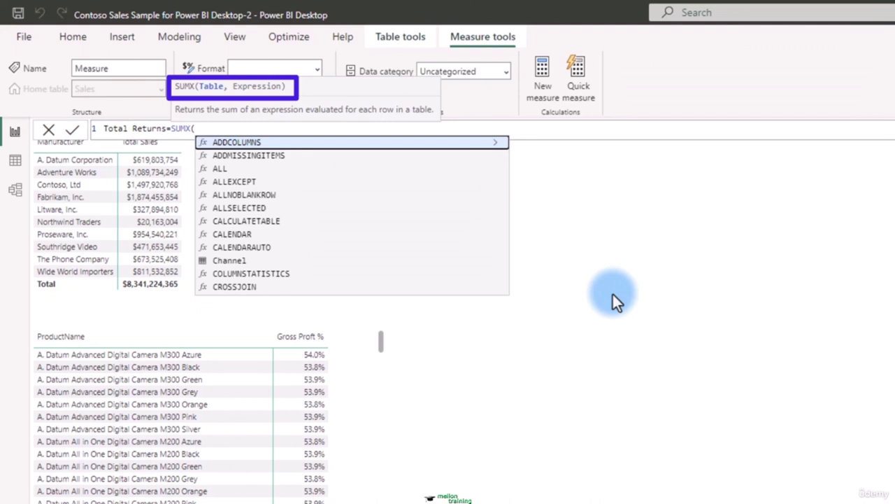
pyautogui.write('sale')
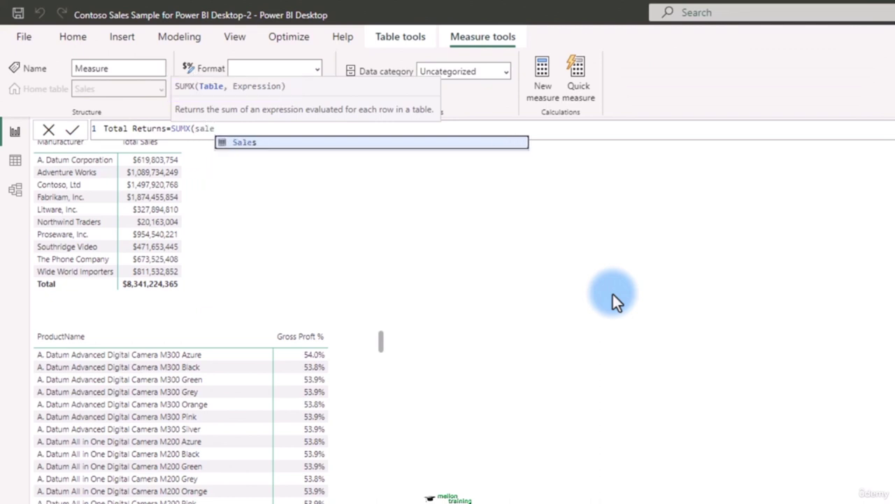
pyautogui.press('Tab')
pyautogui.write(',')
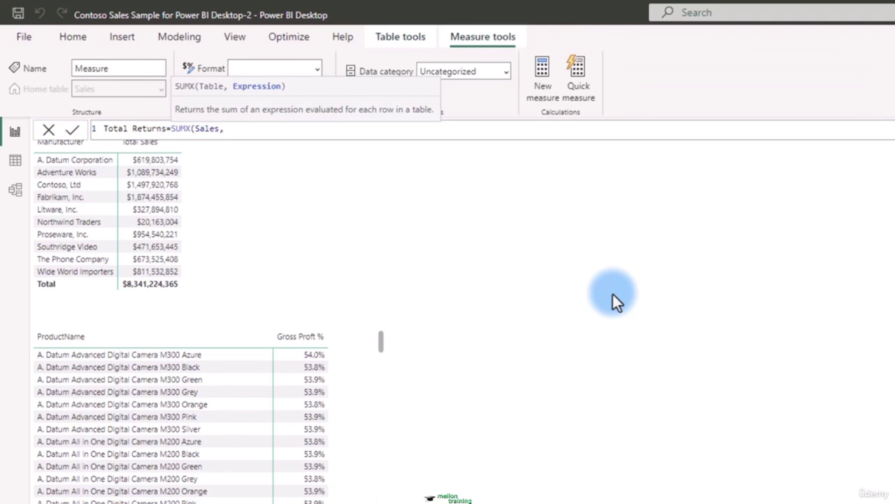
# Step: Enter Sales[ReturnAmount] as the start of the SUMX expression in the Total Returns formula
pyautogui.write('sales')
pyautogui.press('Down')
pyautogui.press('Down')
pyautogui.press('Down')
pyautogui.press('Down')
pyautogui.press('Down')
pyautogui.press('Down')
pyautogui.press('Down')
pyautogui.press('Down')
pyautogui.press('Down')
pyautogui.press('Down')
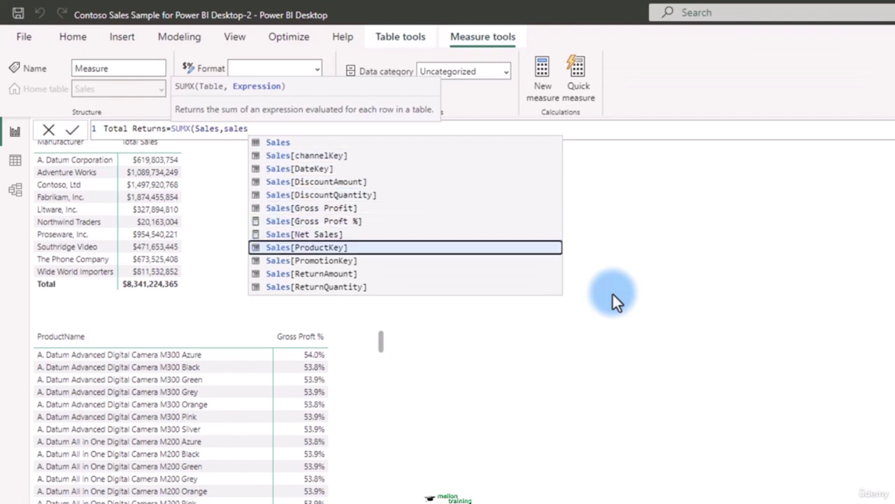
pyautogui.press('Tab')
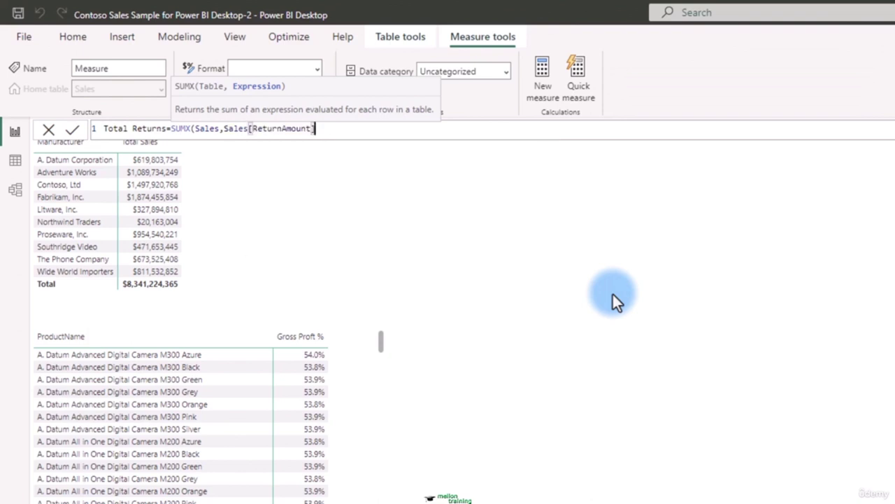
# Step: Multiply the return amount by Sales[ReturnQuantity] in the Total Returns formula
pyautogui.write('*sales')
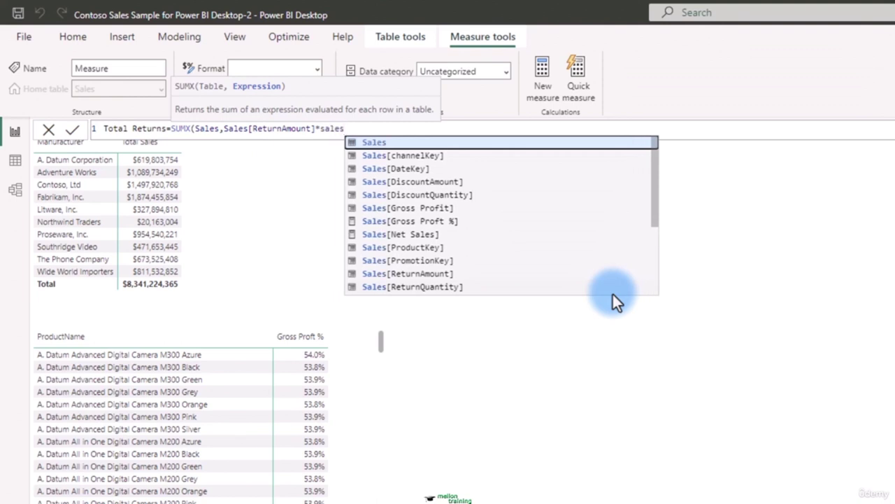
pyautogui.press('Down')
pyautogui.press('Down')
pyautogui.press('Down')
pyautogui.press('Down')
pyautogui.press('Down')
pyautogui.press('Down')
pyautogui.press('Down')
pyautogui.press('Down')
pyautogui.press('Down')
pyautogui.press('Down')
pyautogui.press('Down')
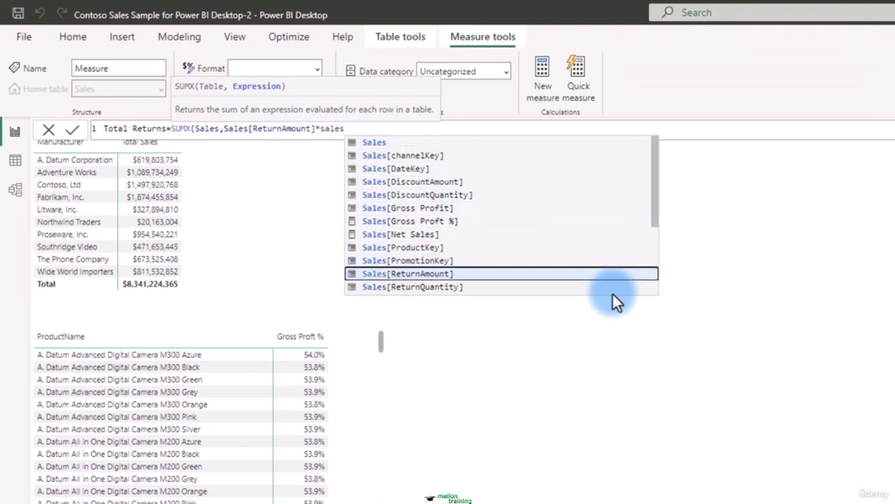
pyautogui.press('Tab')
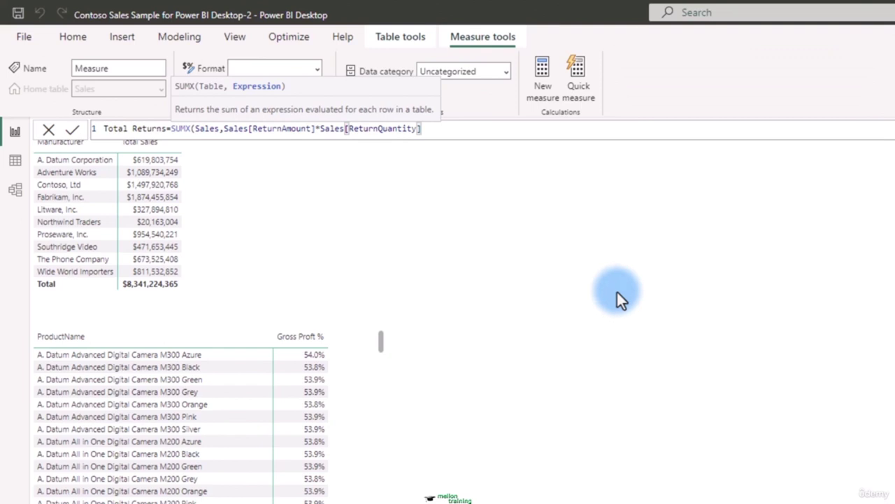
# Step: Remove the Sales prefix from both column references, close the SUMX parenthesis and commit the Total Returns measure
pyautogui.click(245, 130)
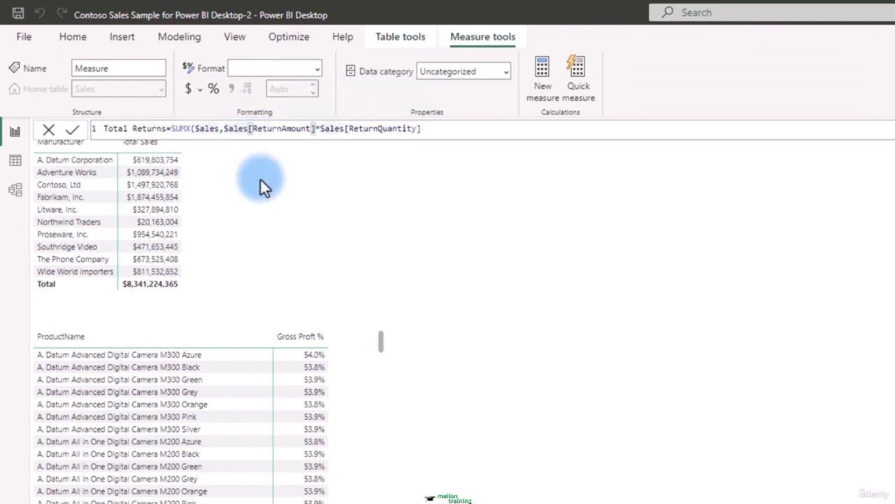
pyautogui.press('BackSpace')
pyautogui.press('BackSpace')
pyautogui.press('BackSpace')
pyautogui.press('BackSpace')
pyautogui.press('BackSpace')
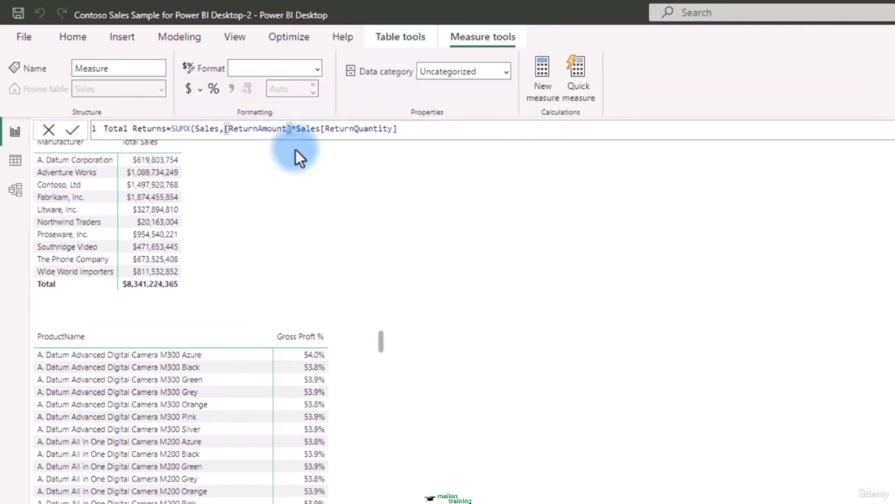
pyautogui.click(320, 128)
pyautogui.press('BackSpace')
pyautogui.press('BackSpace')
pyautogui.press('BackSpace')
pyautogui.press('BackSpace')
pyautogui.press('BackSpace')
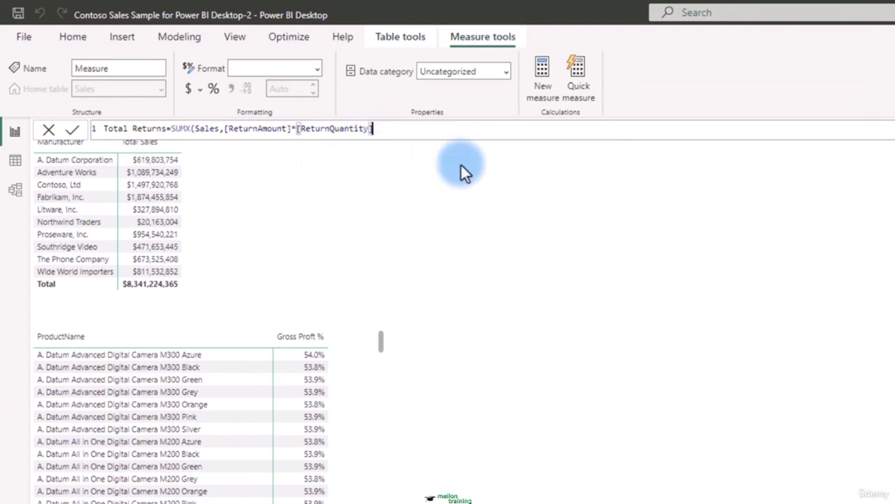
pyautogui.write(')')
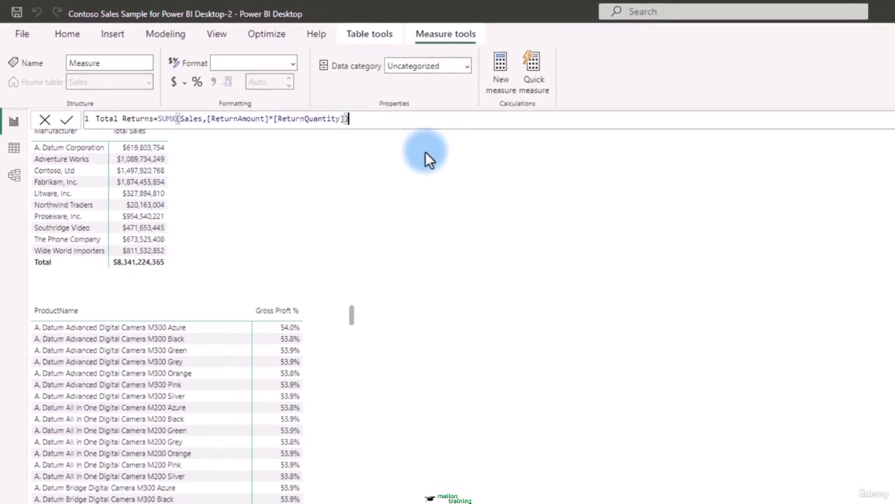
pyautogui.press('Return')
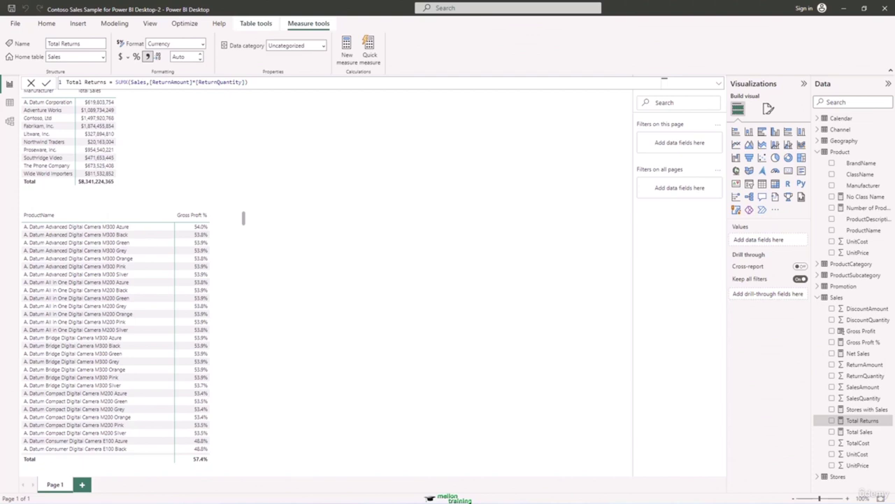
# Step: Insert a matrix with ProductCategory as rows and Total Returns as values, sorted ascending by ProductCategory
pyautogui.click(464, 366)
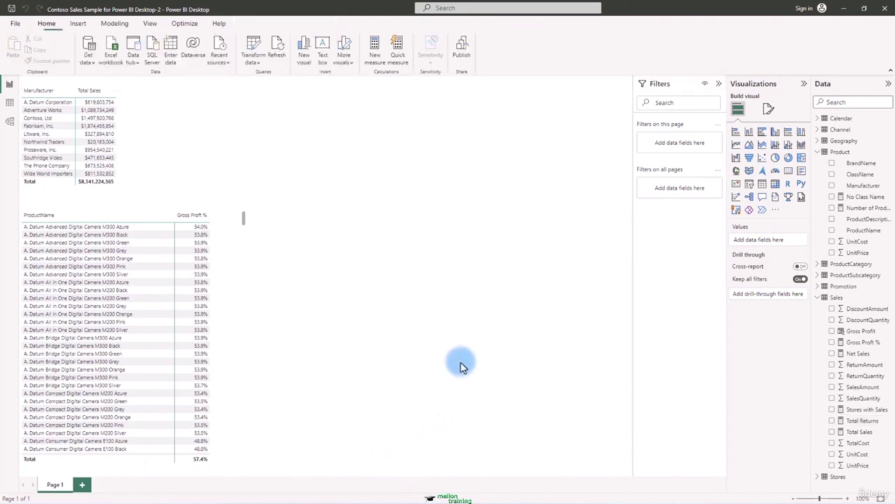
pyautogui.click(775, 183)
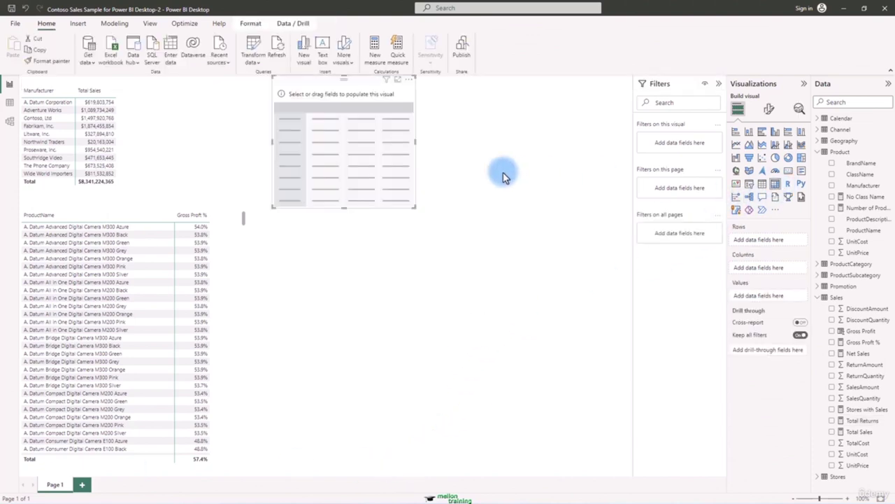
pyautogui.click(833, 422)
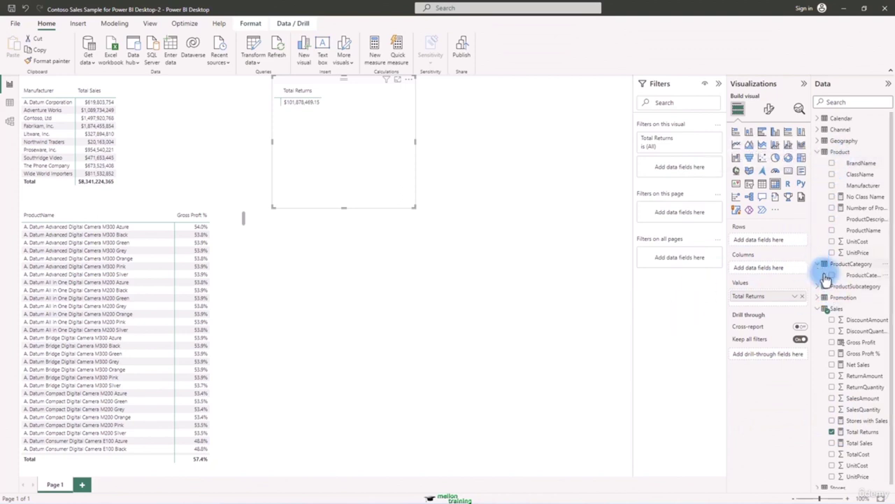
pyautogui.moveTo(825, 266); pyautogui.dragTo(763, 240)
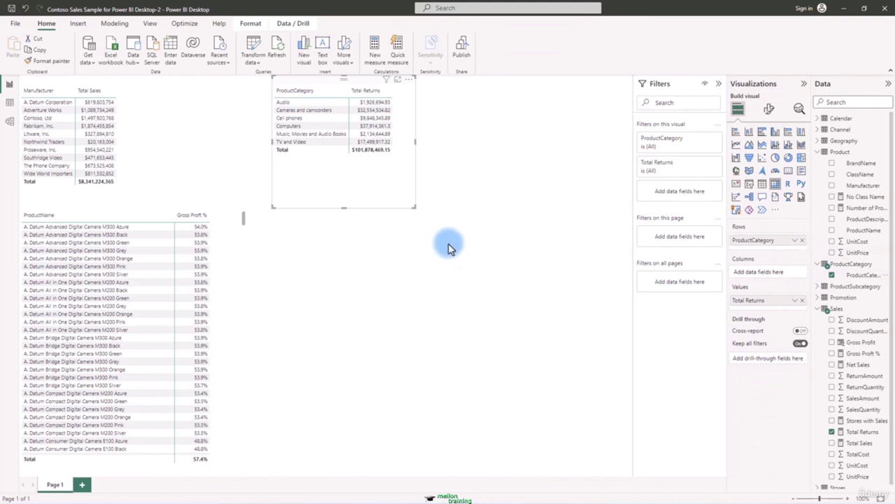
pyautogui.click(278, 100)
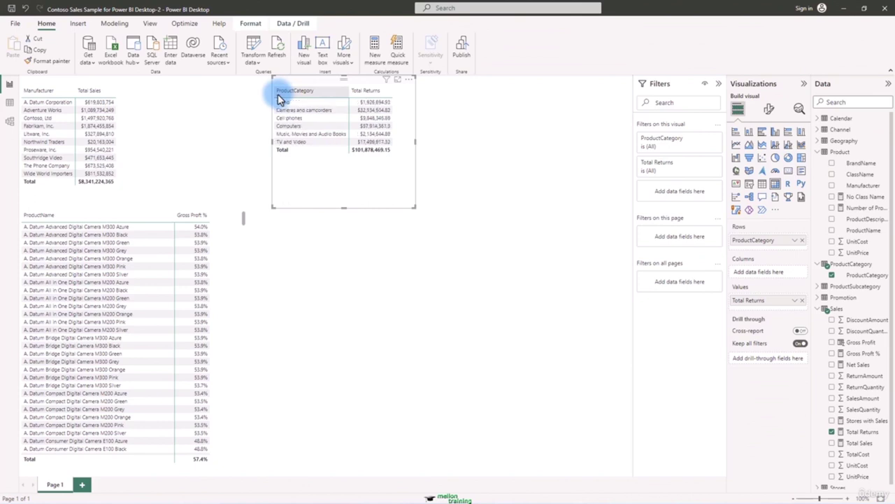
pyautogui.click(279, 99)
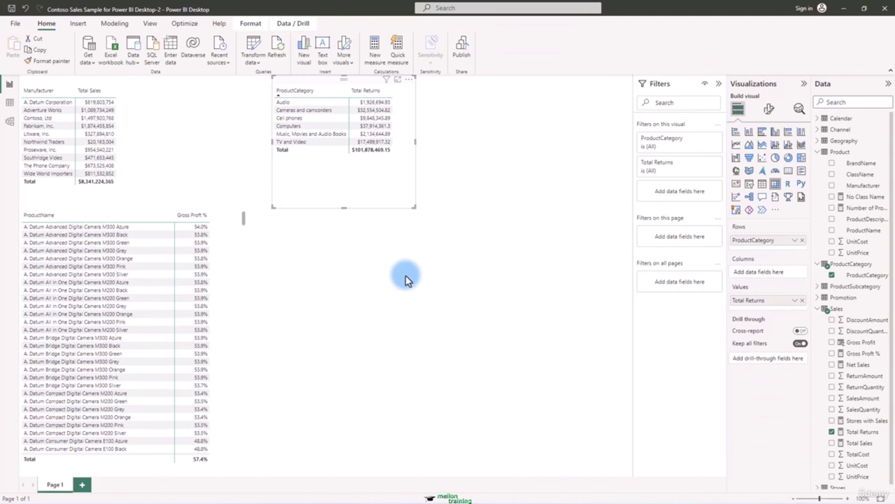
# Step: Format the Total Returns measure with 0 decimal places, keeping the currency format
pyautogui.click(862, 432)
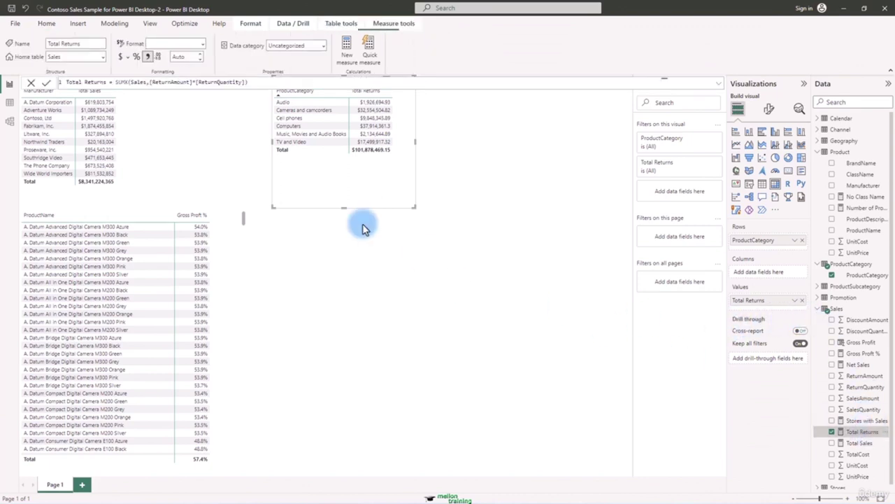
pyautogui.click(202, 60)
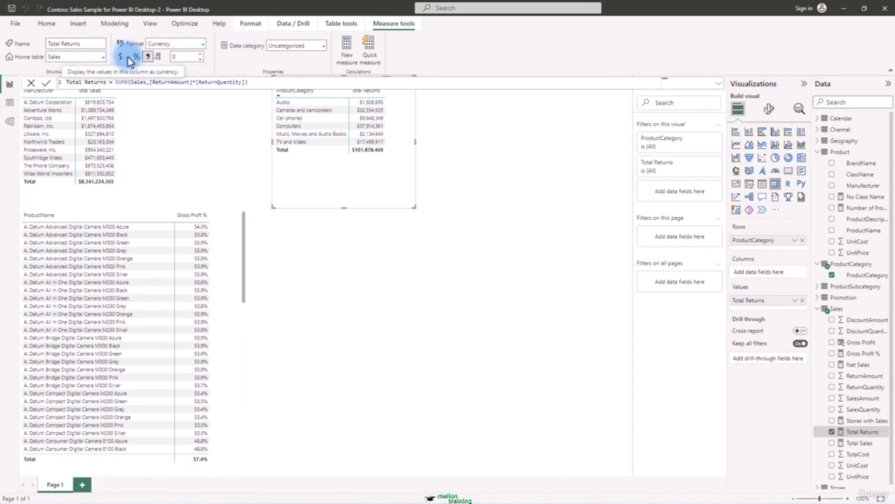
pyautogui.click(131, 59)
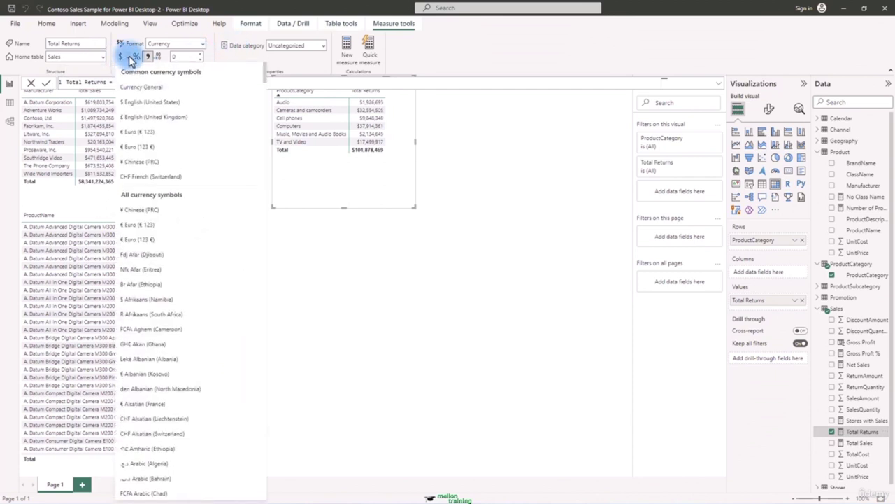
pyautogui.click(131, 60)
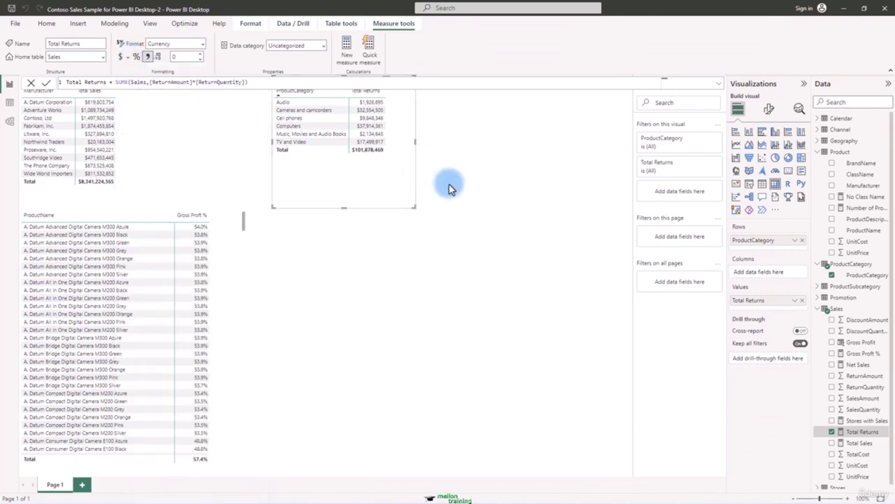
pyautogui.click(447, 216)
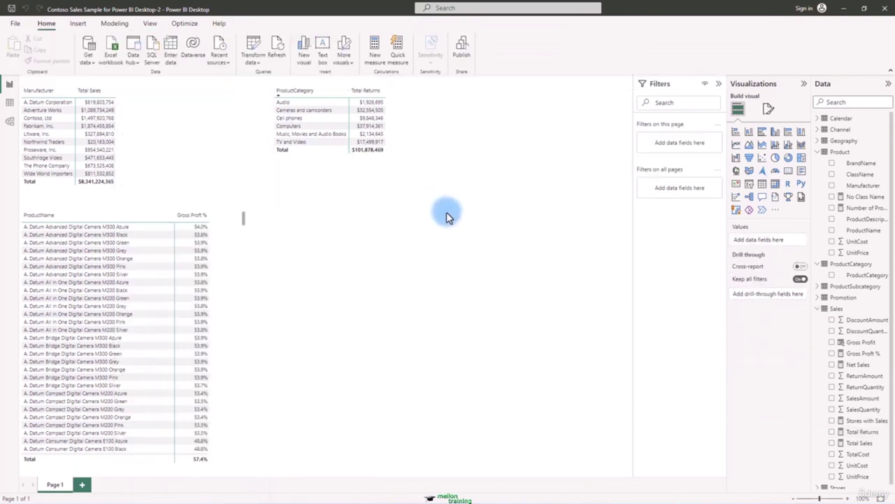
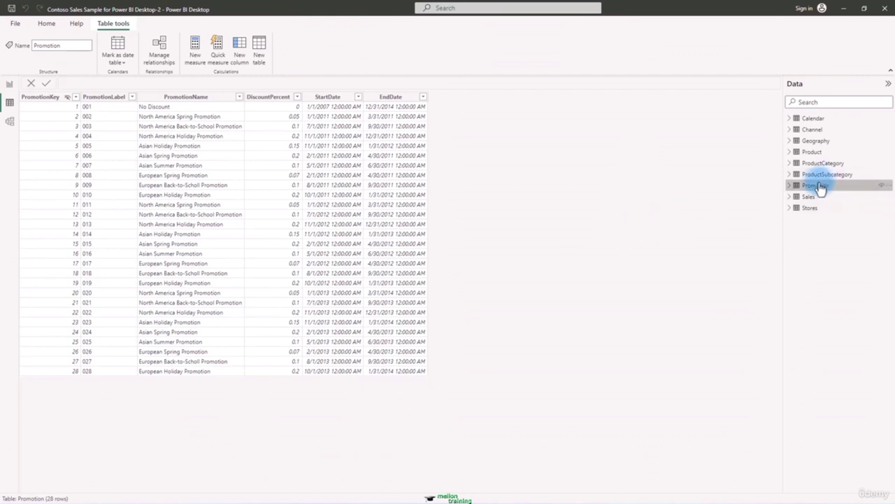
# Step: Add a calculated column named Duration to the Promotion table, starting its formula with DATEDIFF
pyautogui.moveTo(815, 191)
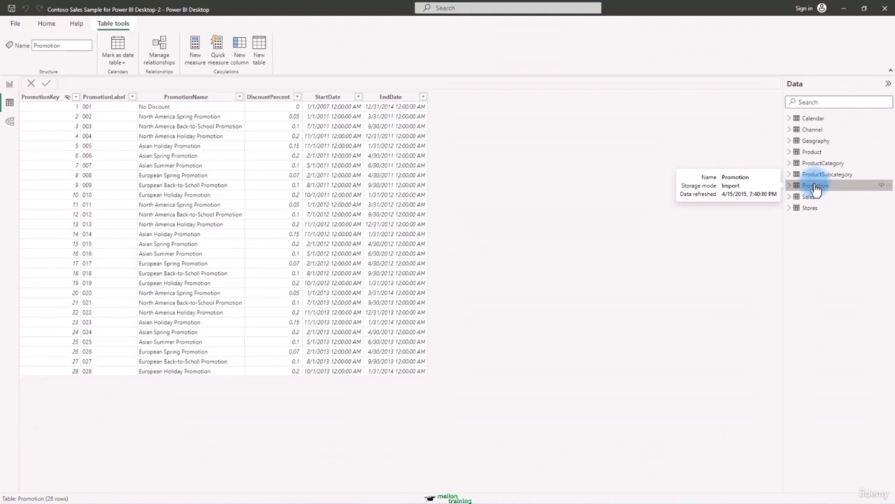
pyautogui.rightClick(816, 189)
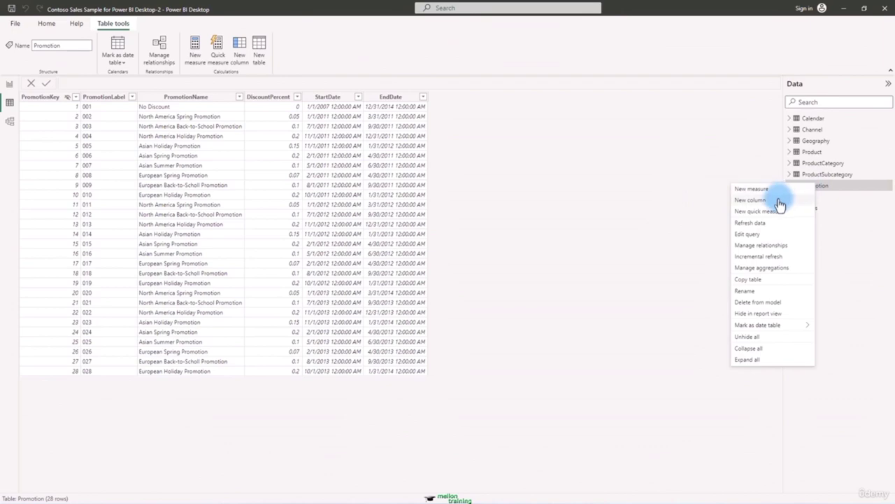
pyautogui.press('Escape')
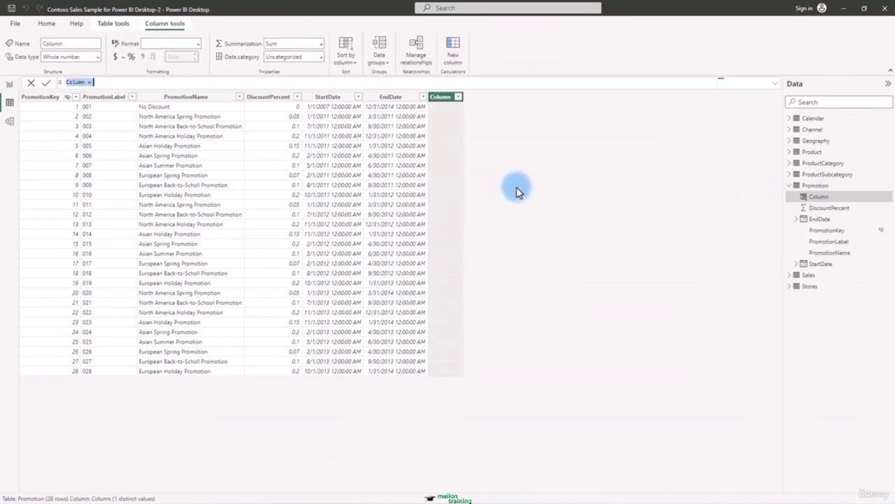
pyautogui.write('Duration=')
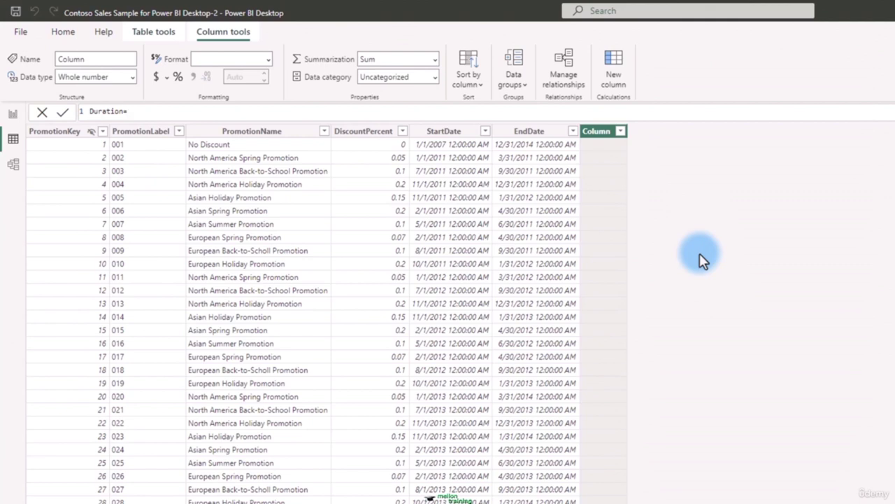
pyautogui.write('dated')
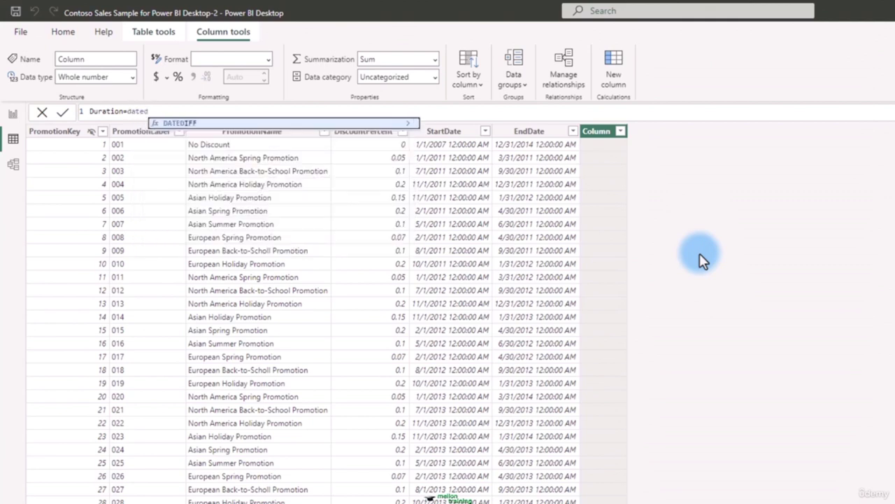
pyautogui.press('Tab')
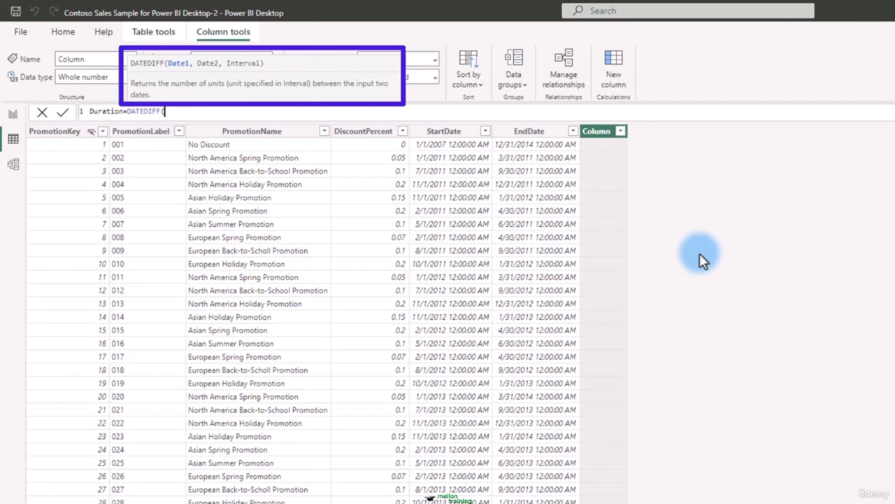
# Step: Enter Promotion[StartDate] as the first date argument of the Duration column's DATEDIFF function
pyautogui.write('Promotion')
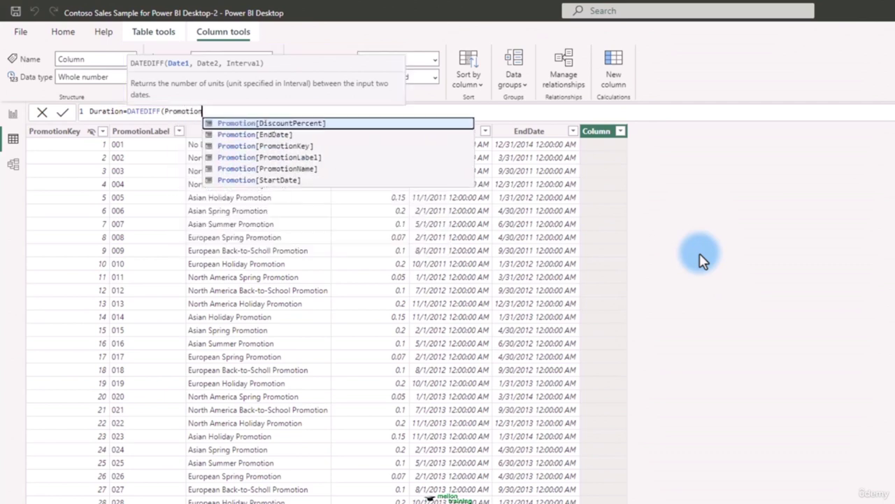
pyautogui.write('sta')
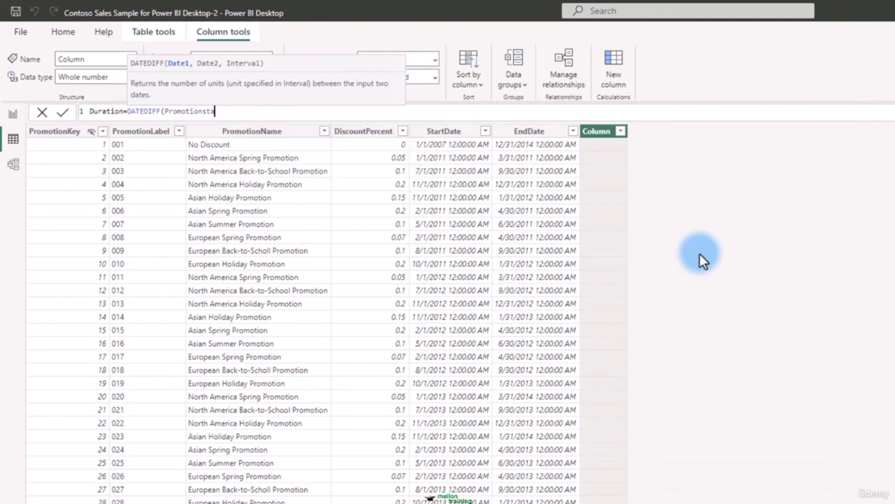
pyautogui.press('BackSpace')
pyautogui.press('BackSpace')
pyautogui.press('BackSpace')
pyautogui.press('Down')
pyautogui.press('Down')
pyautogui.press('Down')
pyautogui.press('Down')
pyautogui.press('Down')
pyautogui.press('Tab')
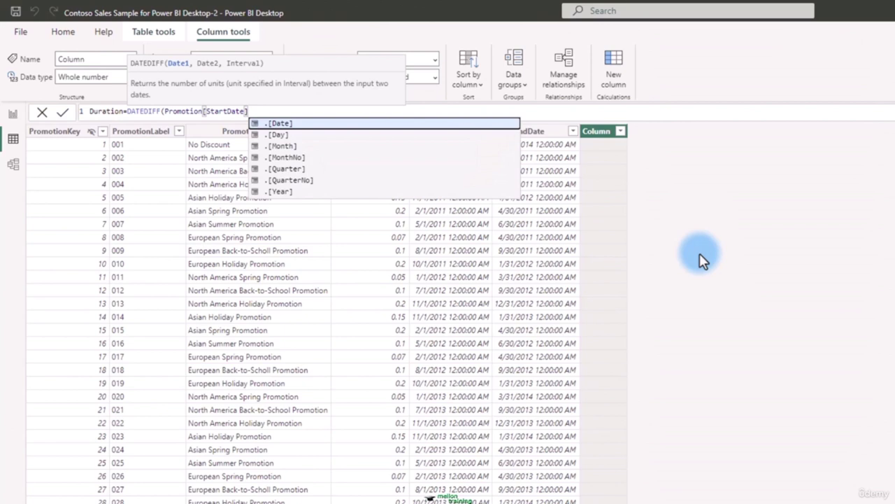
# Step: Enter Promotion[EndDate] as the second DATEDIFF date and continue to the interval argument
pyautogui.write(',prom')
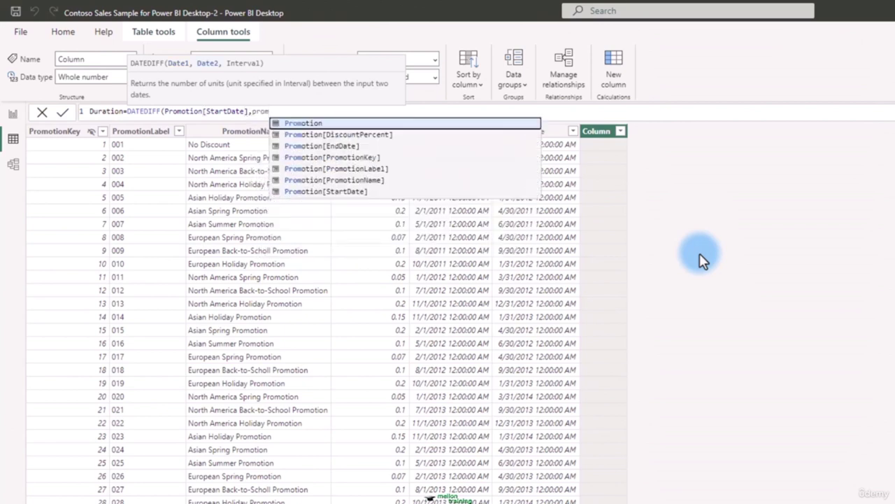
pyautogui.press('Down')
pyautogui.press('Down')
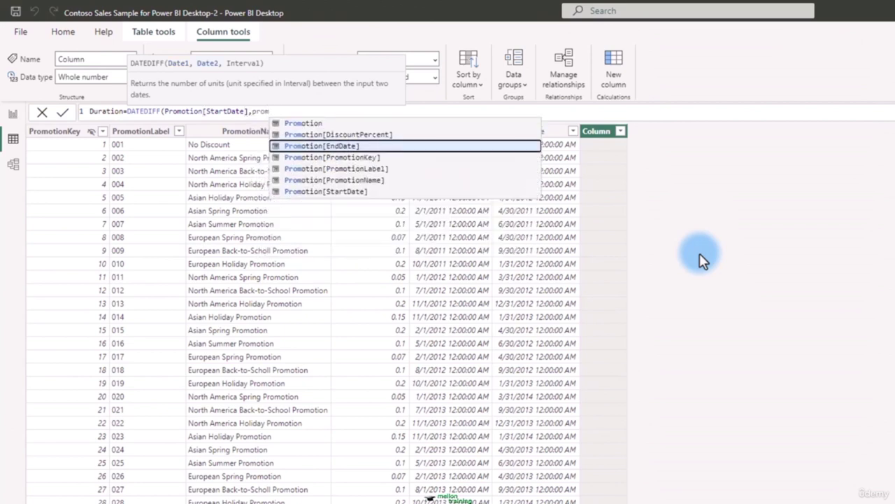
pyautogui.press('Tab')
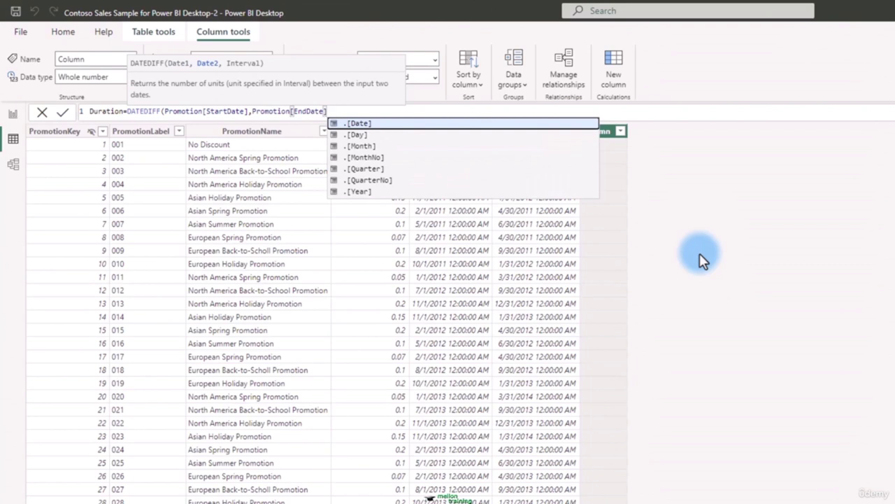
pyautogui.write(',')
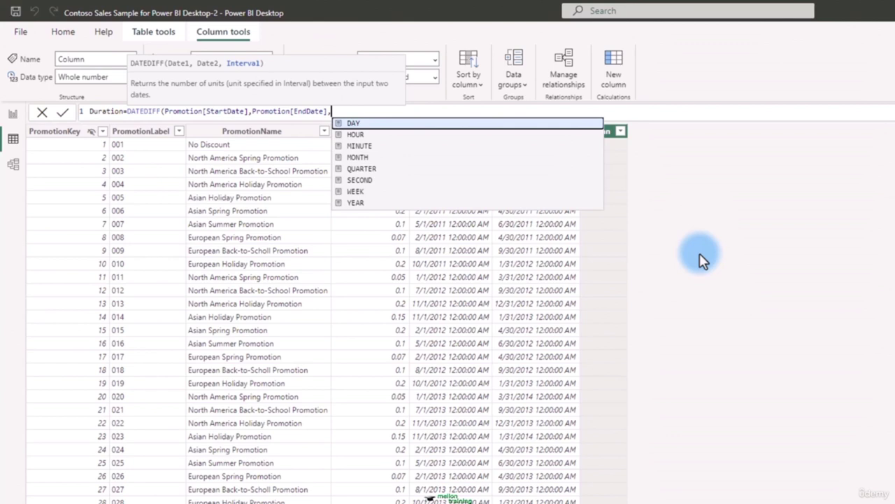
# Step: Complete the Duration column's DATEDIFF formula with the DAY interval and commit it
pyautogui.press('Tab')
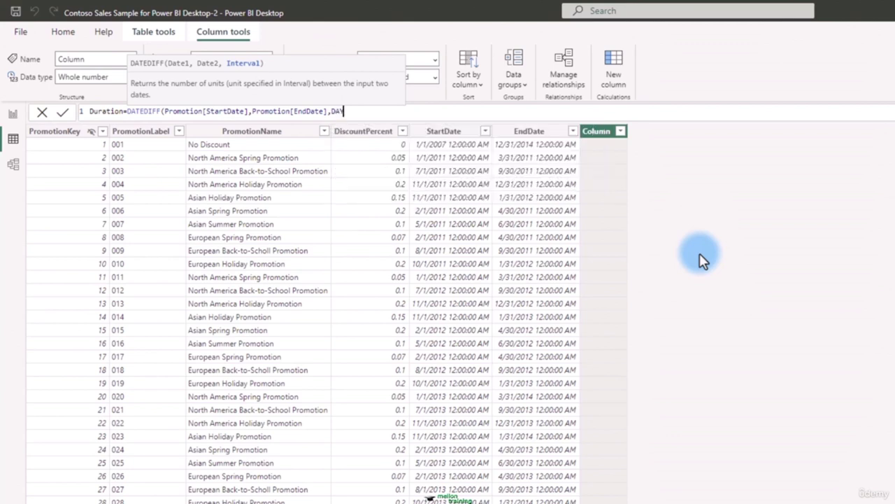
pyautogui.write(')')
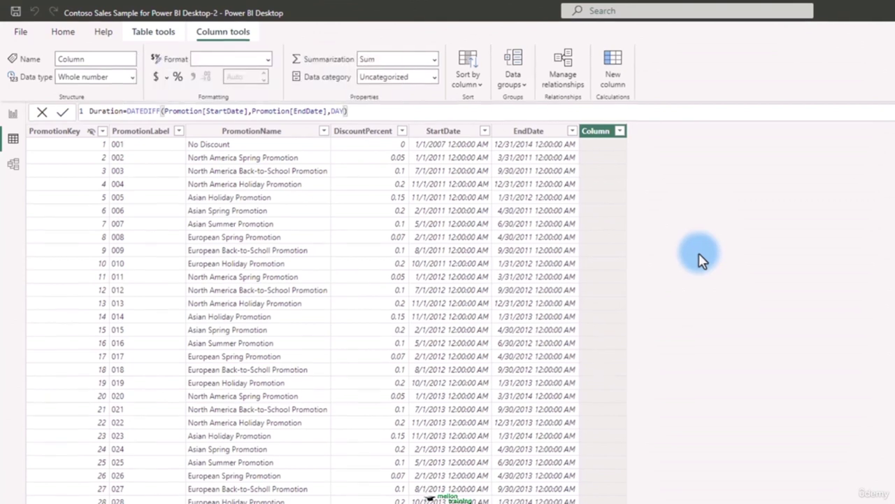
pyautogui.press('Return')
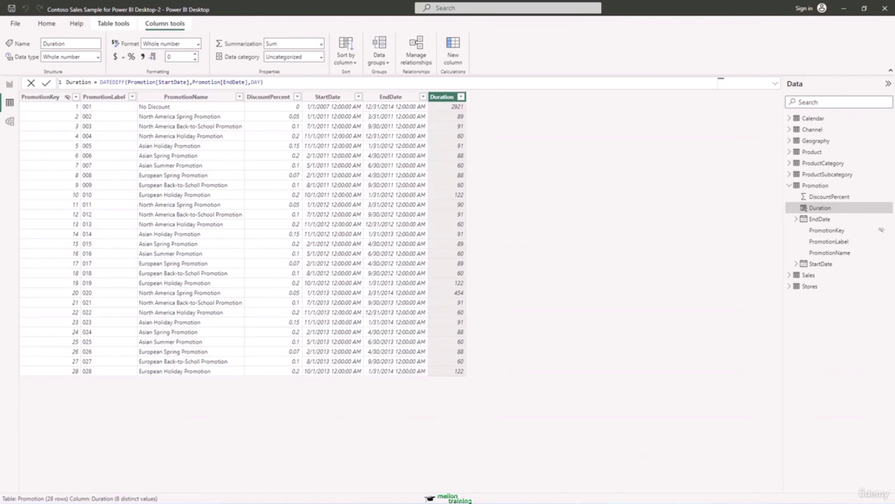
# Step: Add a new report page with a matrix showing PromotionName as rows and Duration as values, and widen the matrix slightly
pyautogui.click(9, 85)
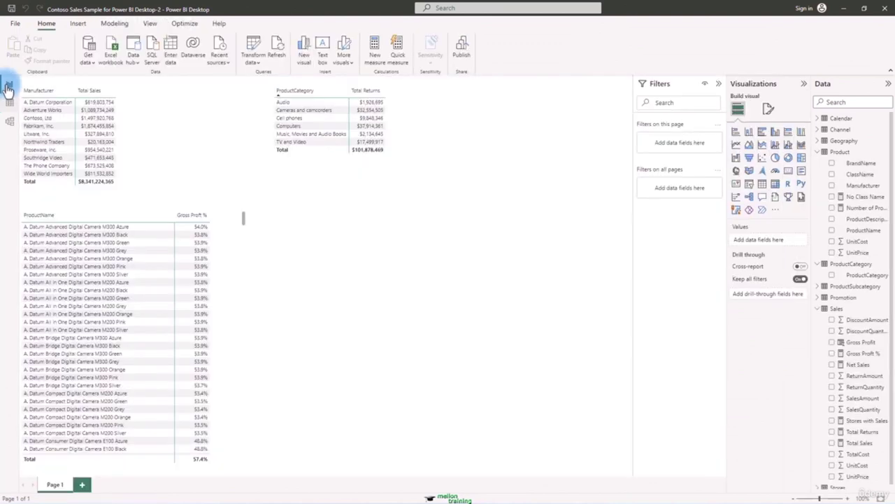
pyautogui.click(81, 485)
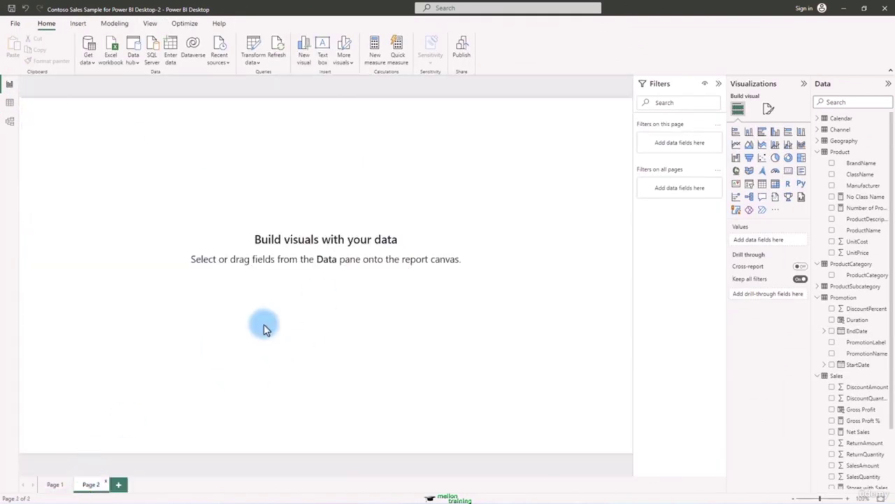
pyautogui.click(775, 184)
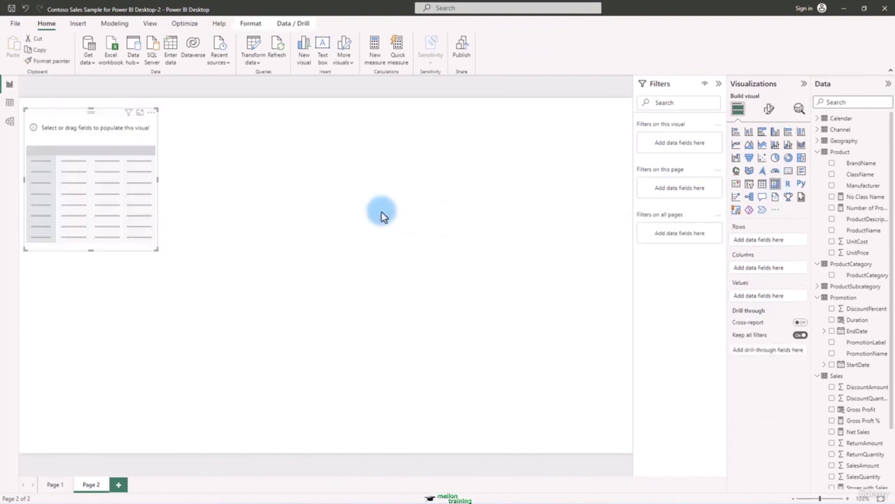
pyautogui.click(832, 354)
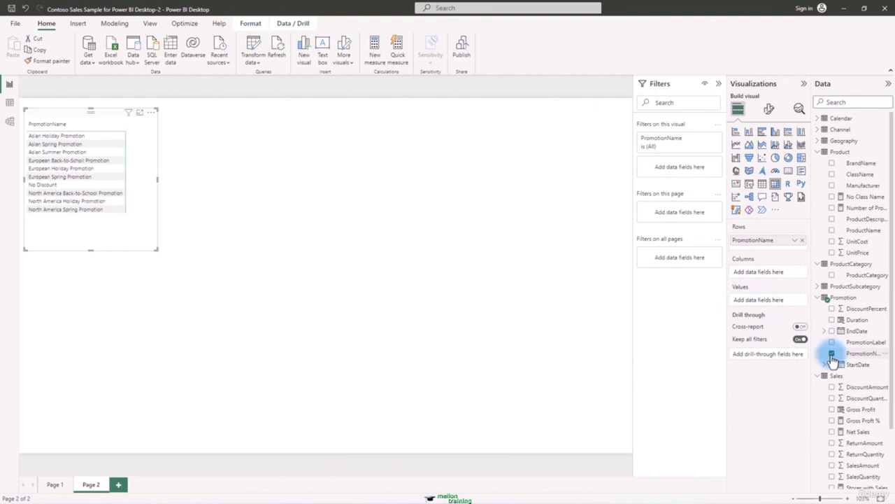
pyautogui.click(832, 321)
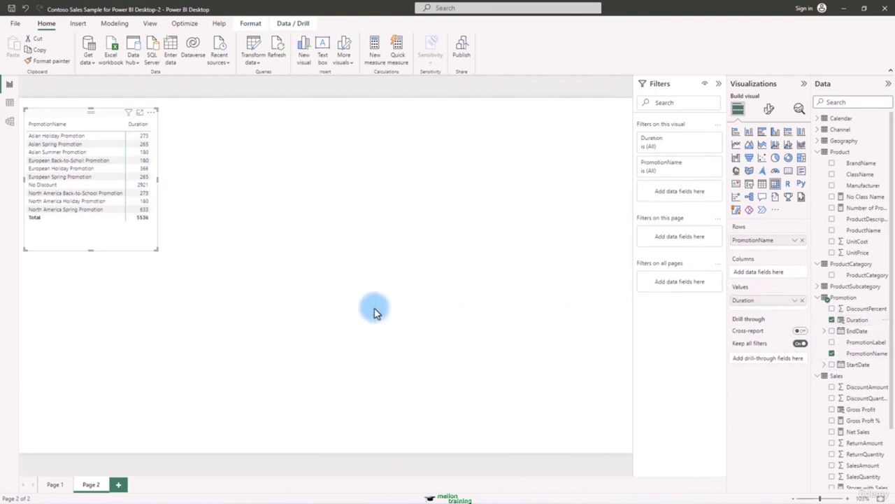
pyautogui.moveTo(173, 254); pyautogui.dragTo(176, 248)
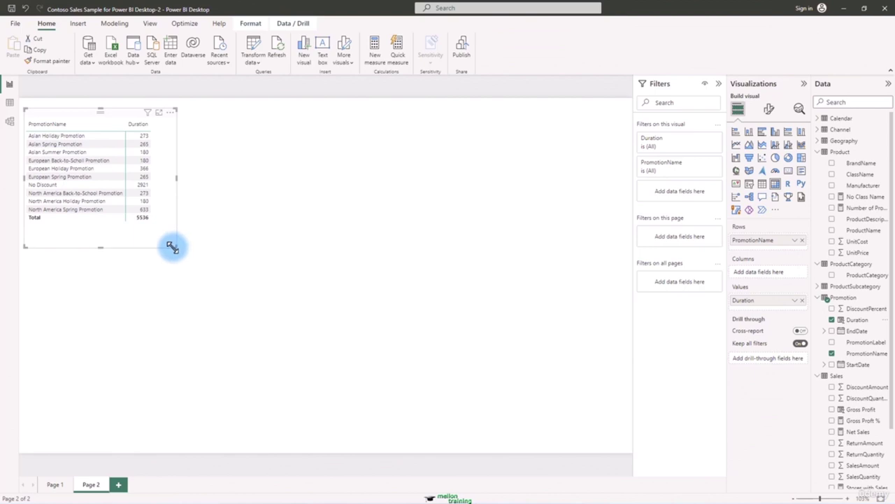
pyautogui.click(302, 232)
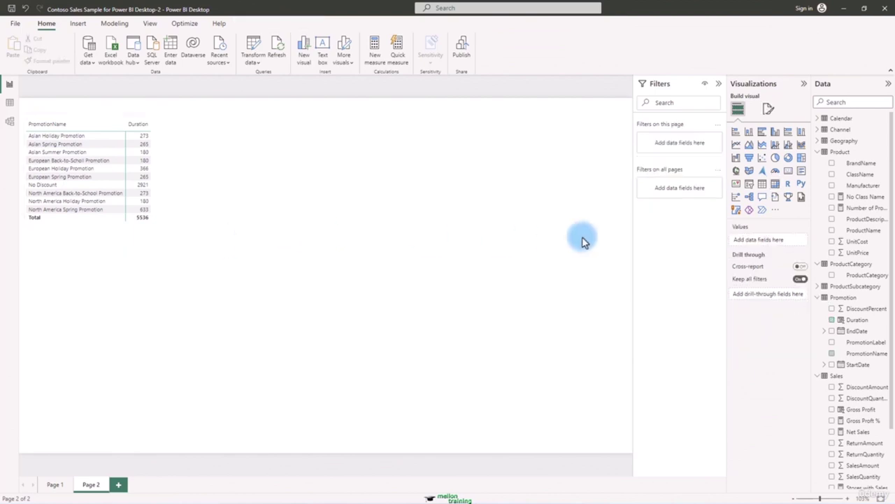
# Step: Add a slicer on the Calendar table's Year field beside the Duration matrix and reduce its height
pyautogui.click(749, 183)
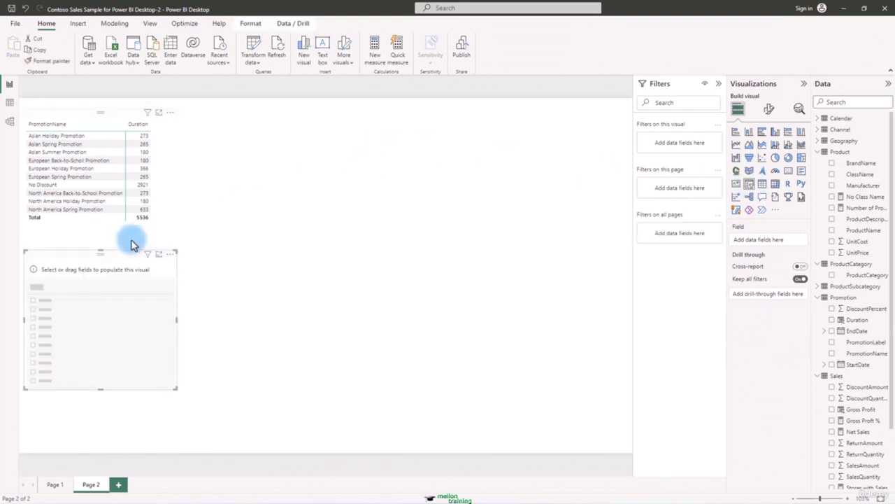
pyautogui.moveTo(72, 254); pyautogui.dragTo(225, 126)
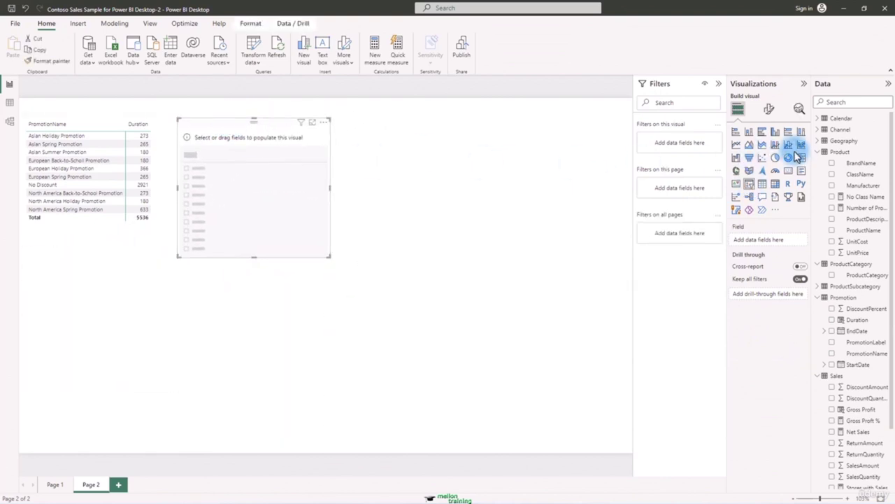
pyautogui.click(818, 118)
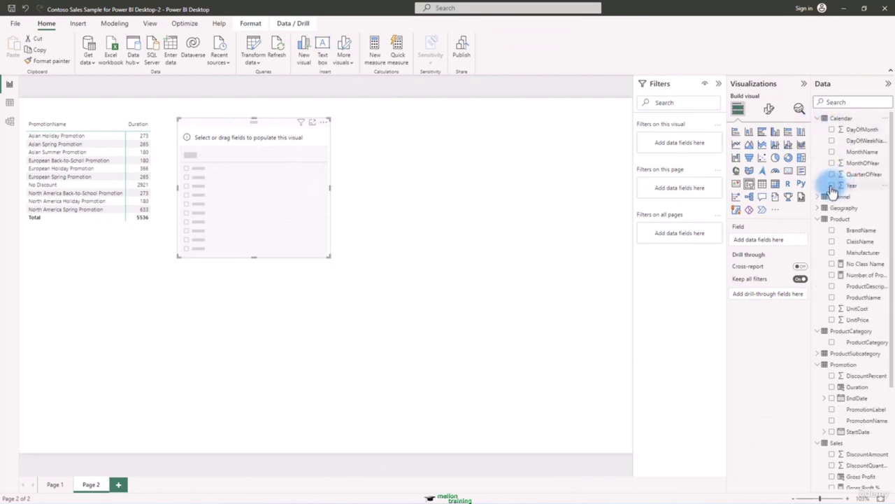
pyautogui.click(832, 185)
pyautogui.moveTo(254, 256); pyautogui.dragTo(259, 184)
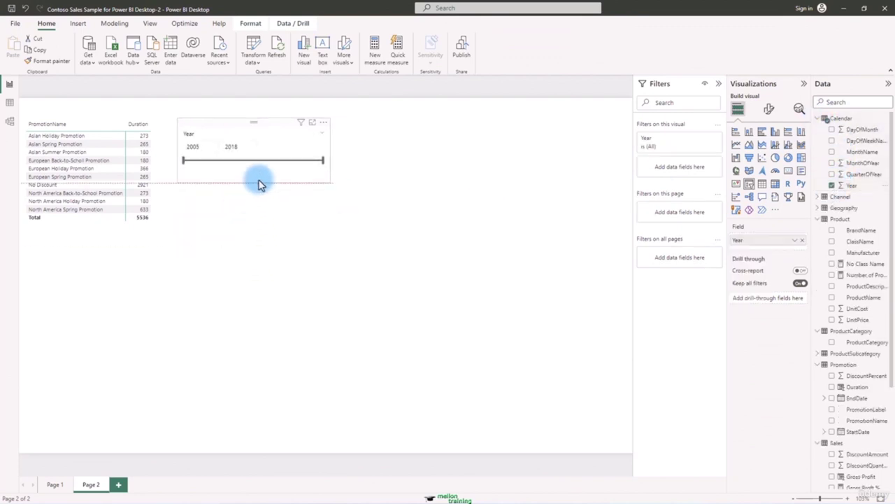
# Step: Try different year ranges on the Year slicer, starting with 2005 to 2014, to test its effect on the Duration matrix
pyautogui.moveTo(321, 161); pyautogui.dragTo(277, 168)
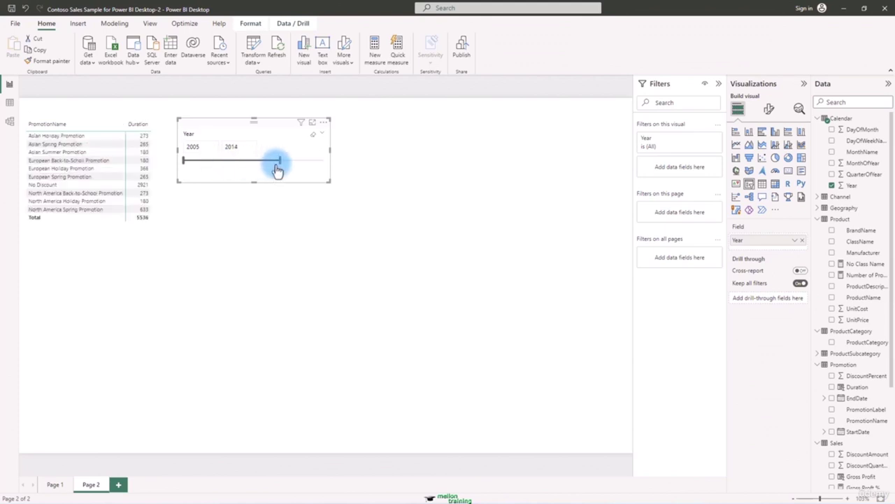
pyautogui.moveTo(185, 162); pyautogui.dragTo(204, 168)
pyautogui.moveTo(280, 165); pyautogui.dragTo(323, 164)
pyautogui.moveTo(220, 166); pyautogui.dragTo(165, 161)
pyautogui.moveTo(321, 162); pyautogui.dragTo(263, 168)
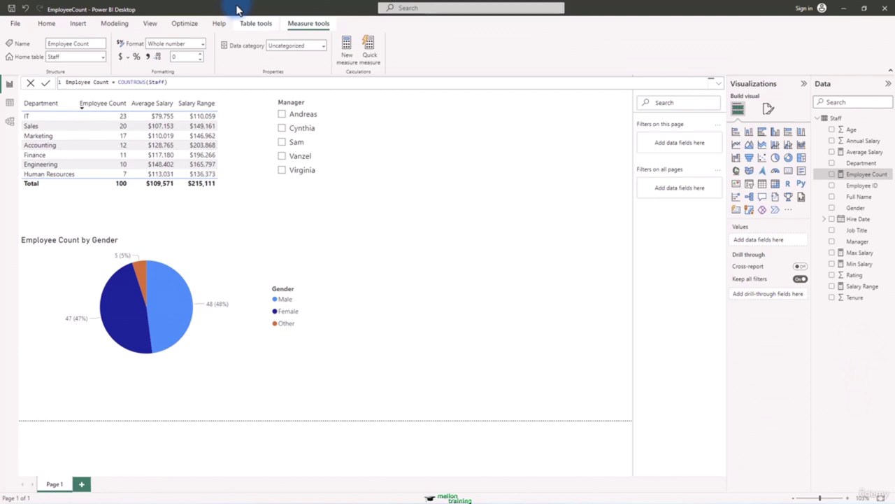
# Step: Add a new page to the EmployeeCount report with an enlarged table visual listing Department and Employee Count
pyautogui.click(81, 483)
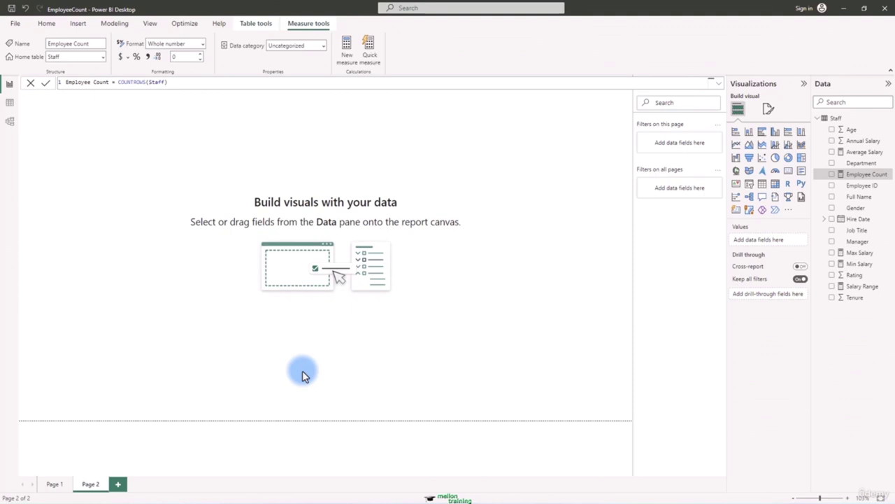
pyautogui.click(764, 191)
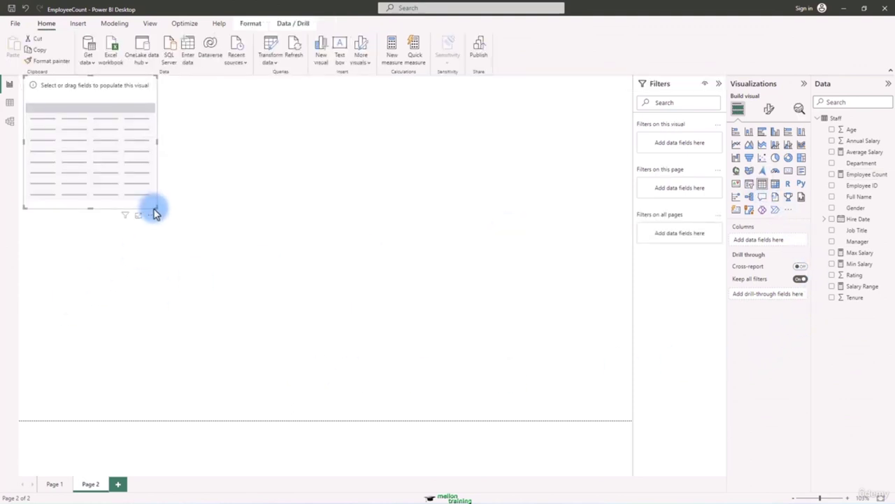
pyautogui.moveTo(157, 208); pyautogui.dragTo(182, 248)
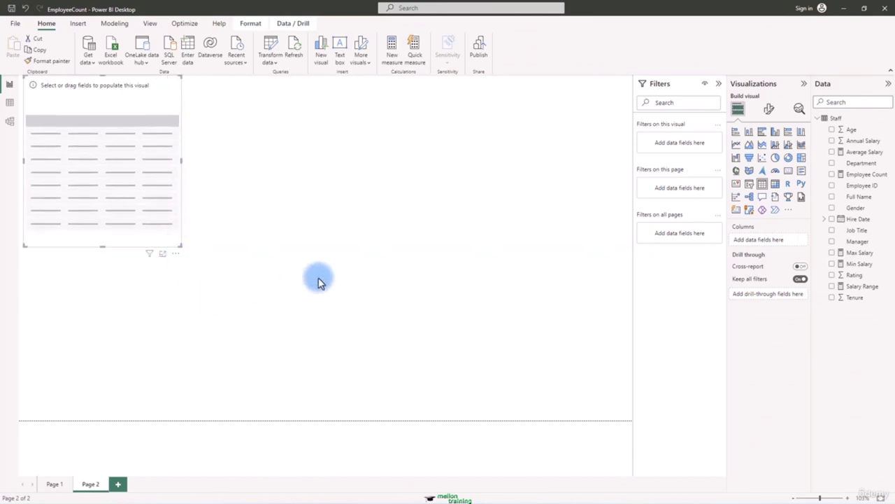
pyautogui.click(832, 163)
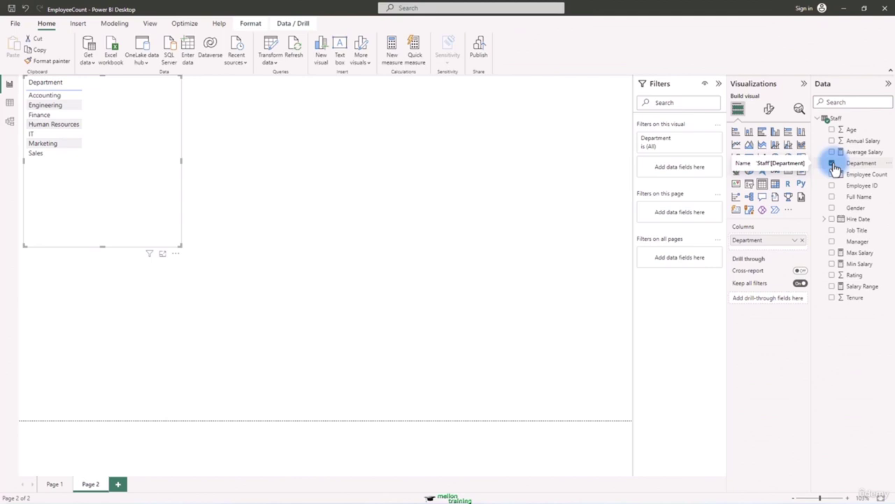
pyautogui.click(832, 174)
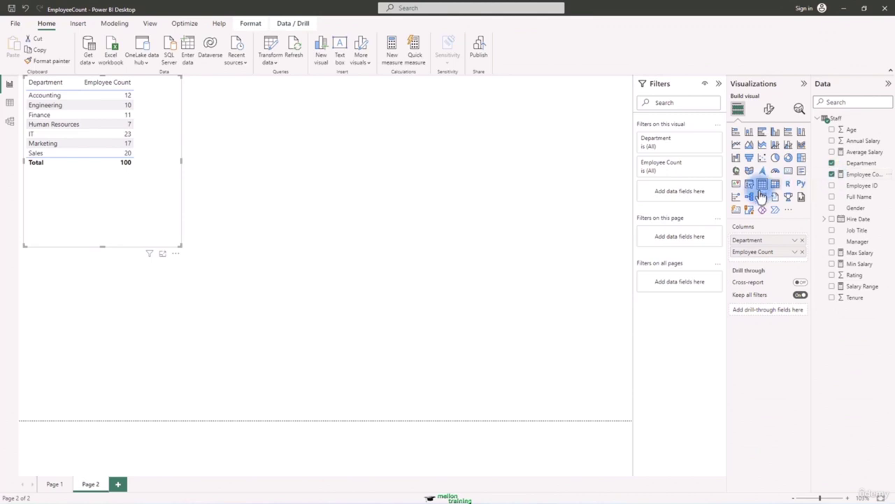
pyautogui.click(334, 277)
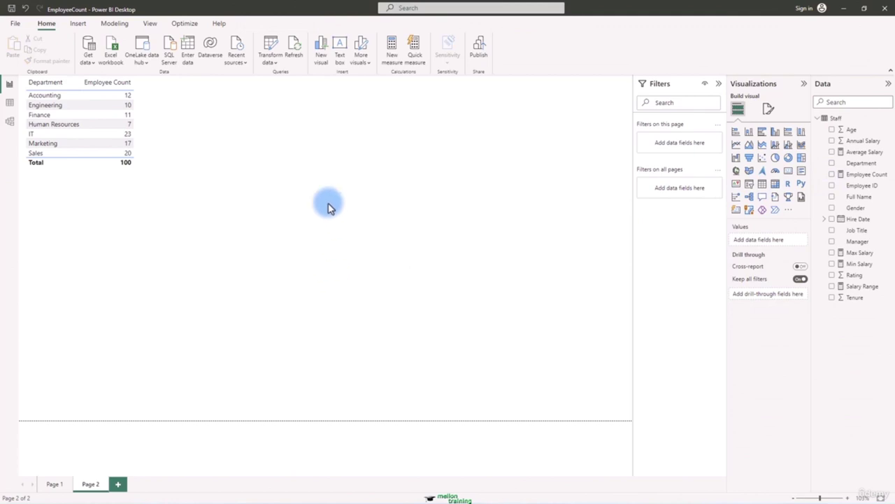
# Step: Insert a text box below the department table reading "=my total / all total"
pyautogui.click(340, 55)
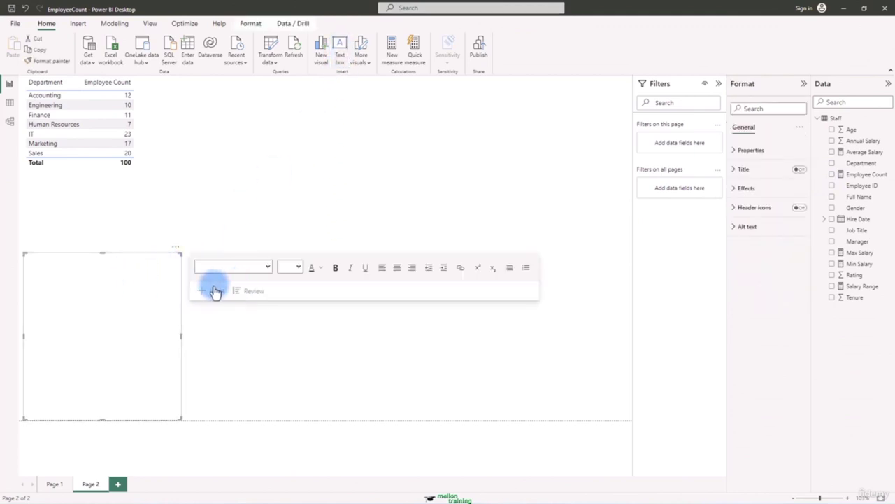
pyautogui.click(84, 313)
pyautogui.write('=my')
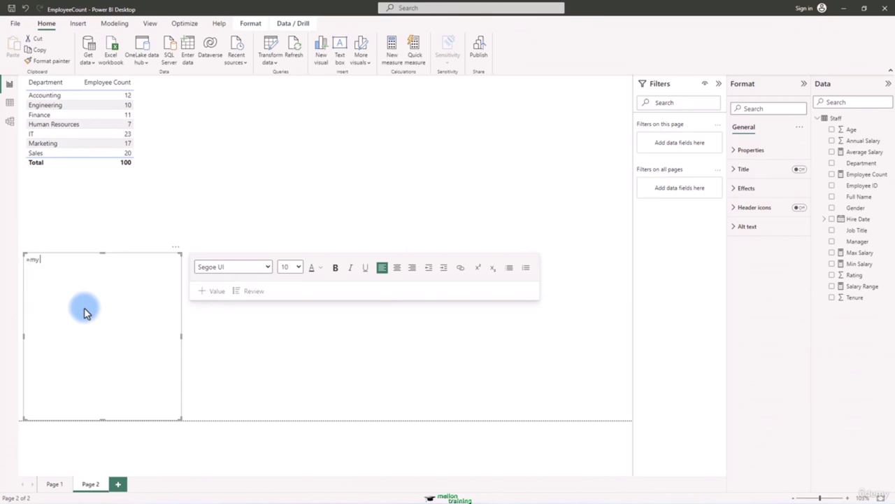
pyautogui.write(' total / all total')
pyautogui.click(216, 332)
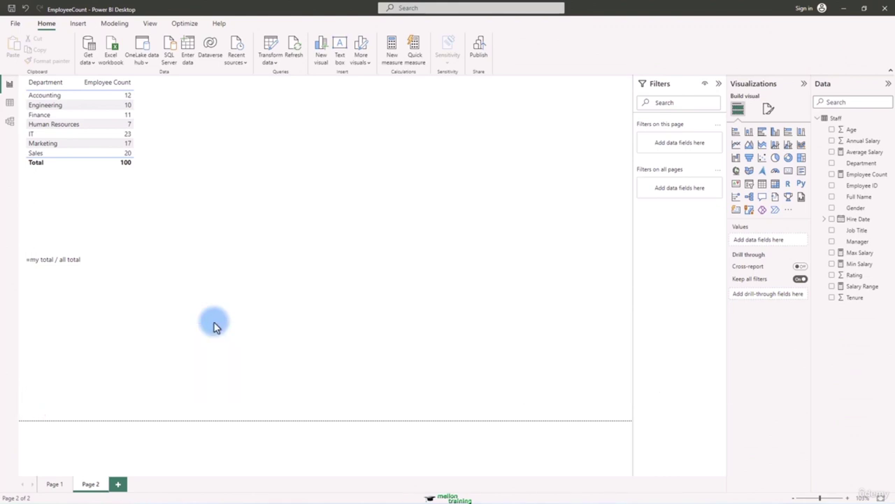
# Step: Create a new measure in the Staff table and name it All Staff Count
pyautogui.rightClick(839, 119)
pyautogui.click(813, 137)
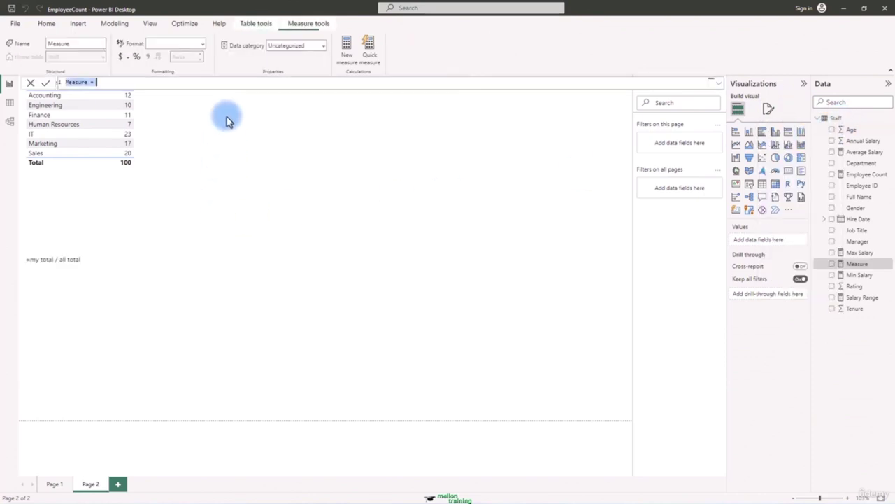
pyautogui.click(254, 82)
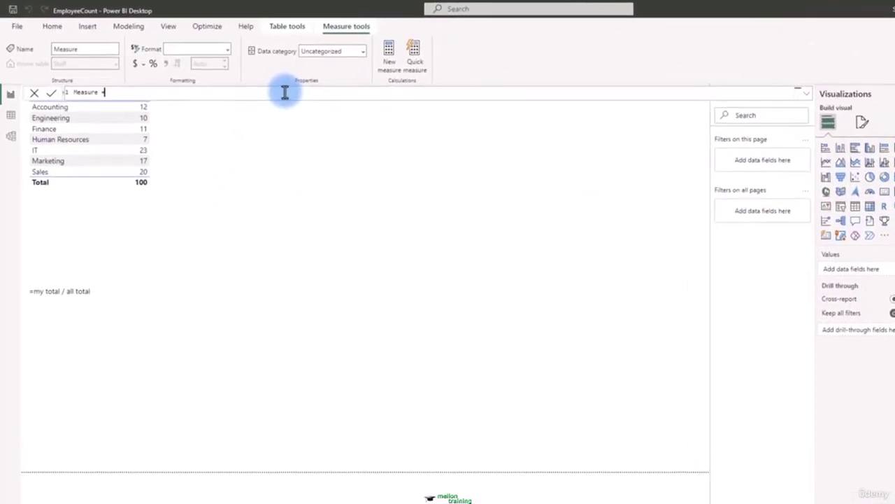
pyautogui.hotkey('ctrl', 'a')
pyautogui.press('BackSpace')
pyautogui.write('All')
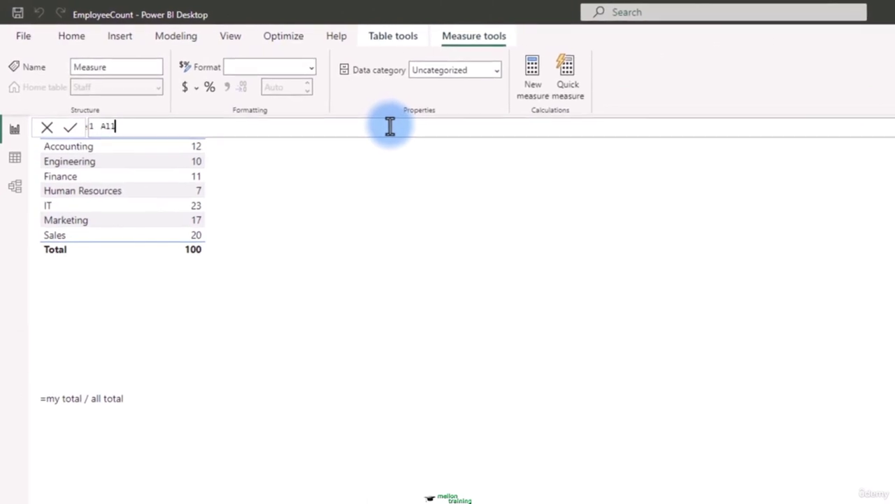
pyautogui.write(' Staff Count=')
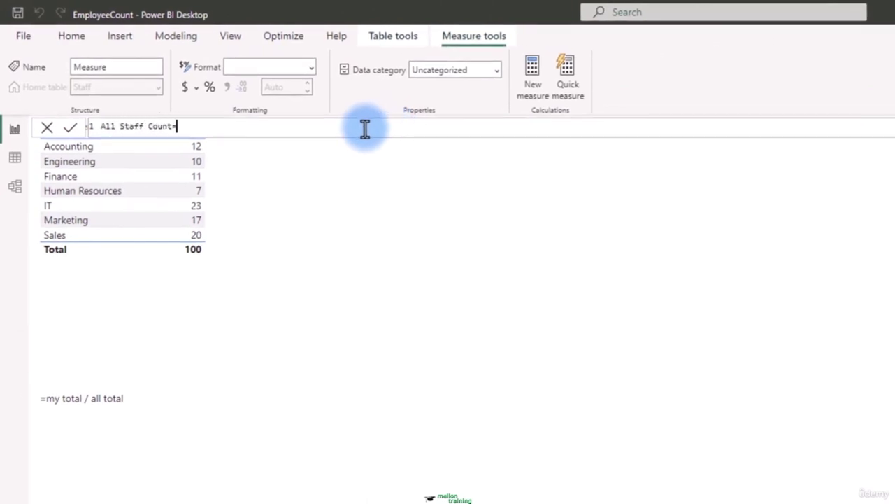
# Step: Define the All Staff Count measure as CALCULATE([Employee Count],ALL(Staff)) and commit it
pyautogui.write('CALCULATE(')
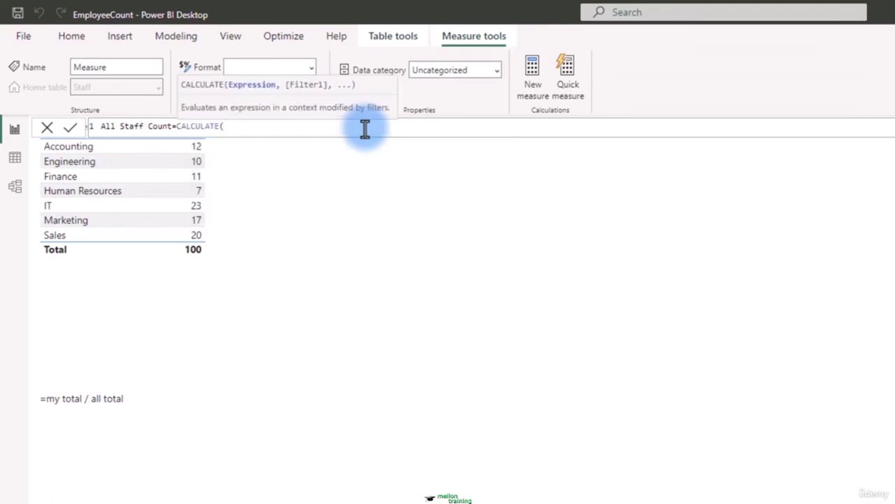
pyautogui.write('[Emp')
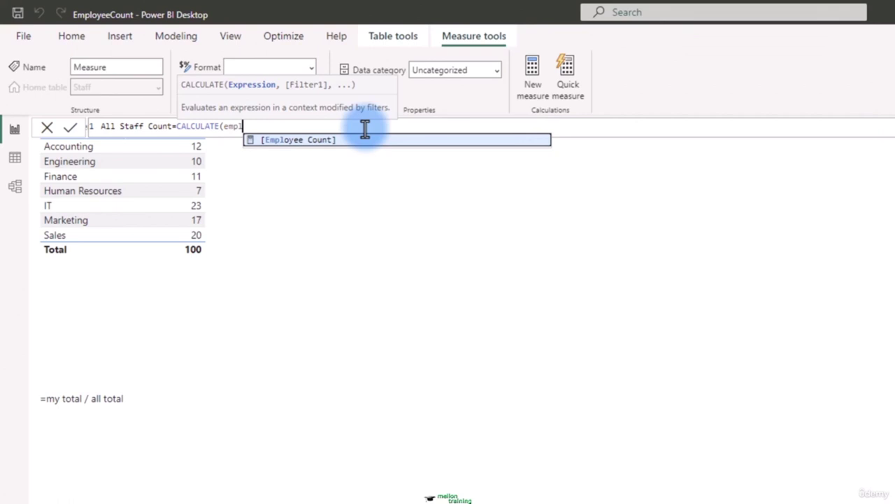
pyautogui.press('Tab')
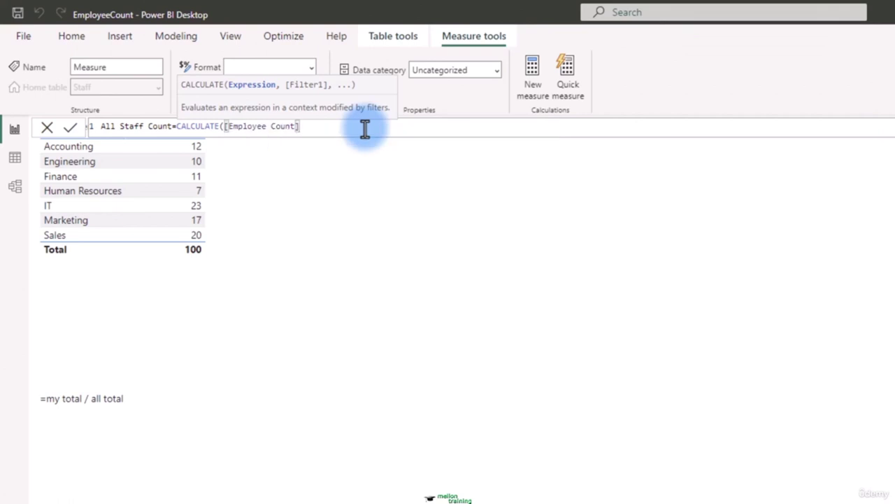
pyautogui.write(',a')
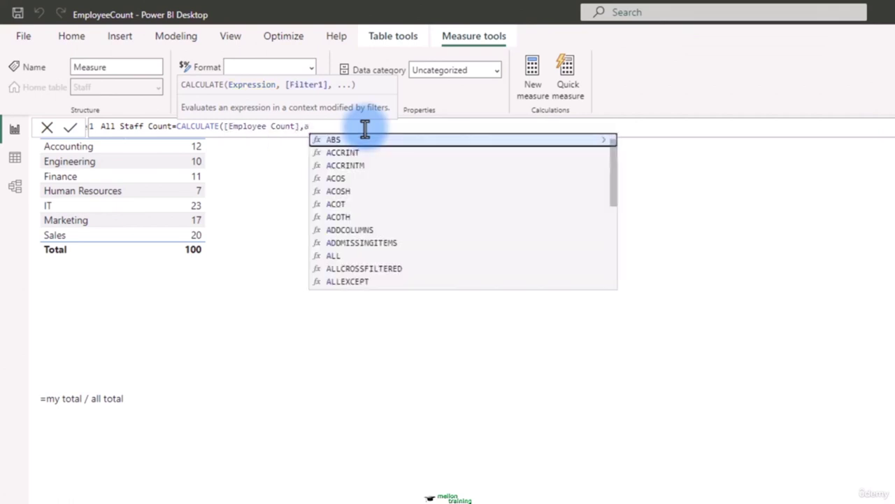
pyautogui.write('ll')
pyautogui.press('Tab')
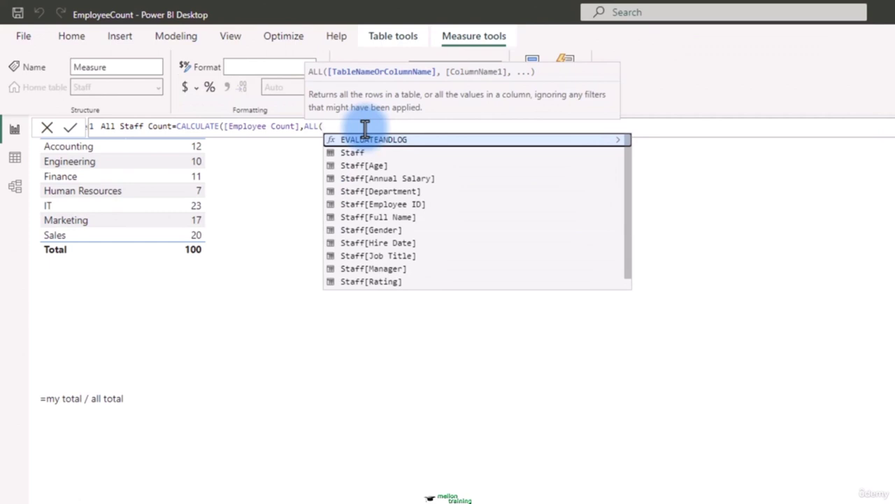
pyautogui.write('sta')
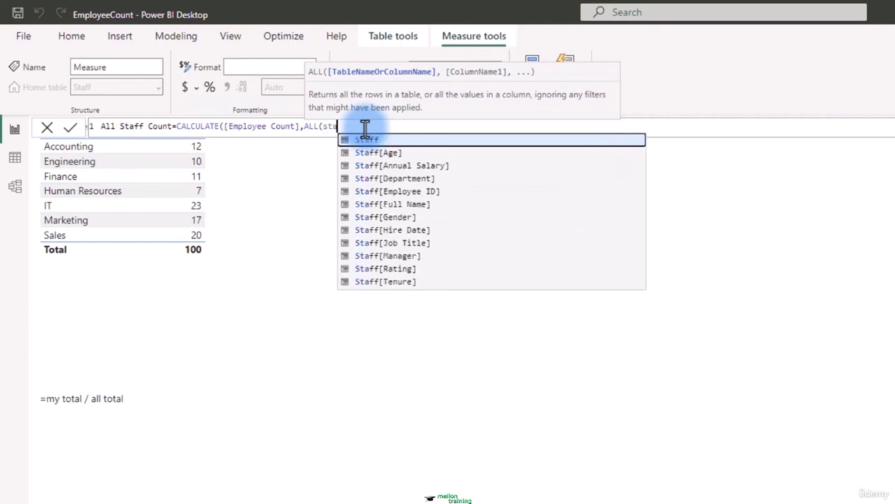
pyautogui.press('Tab')
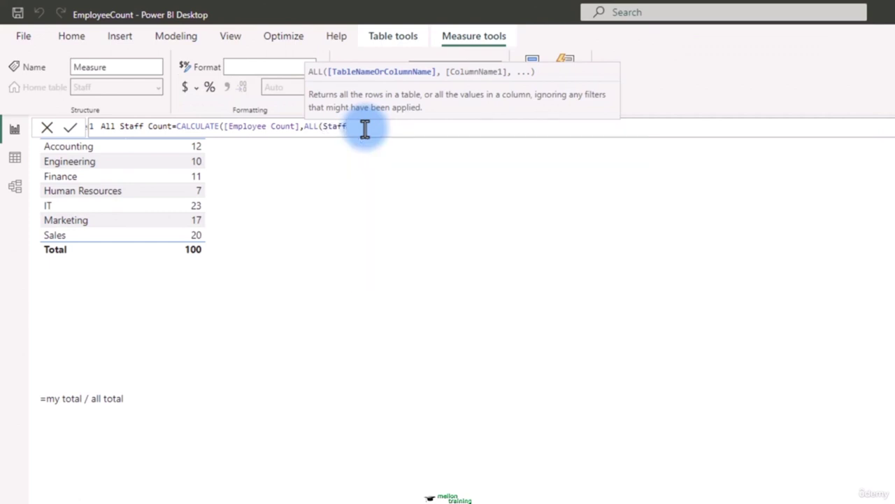
pyautogui.write(')')
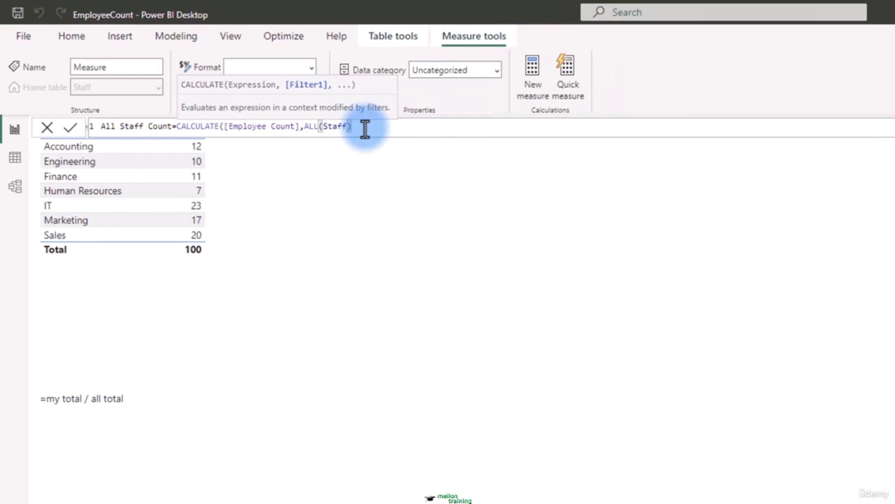
pyautogui.write(')')
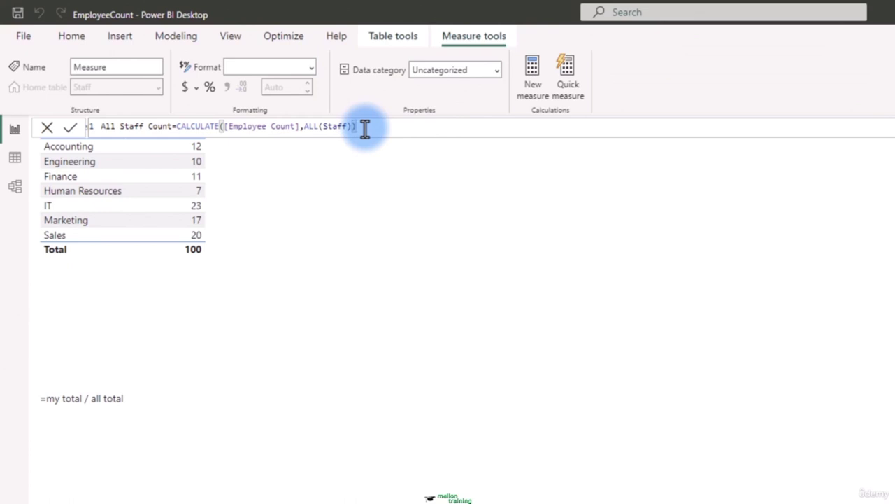
pyautogui.press('Return')
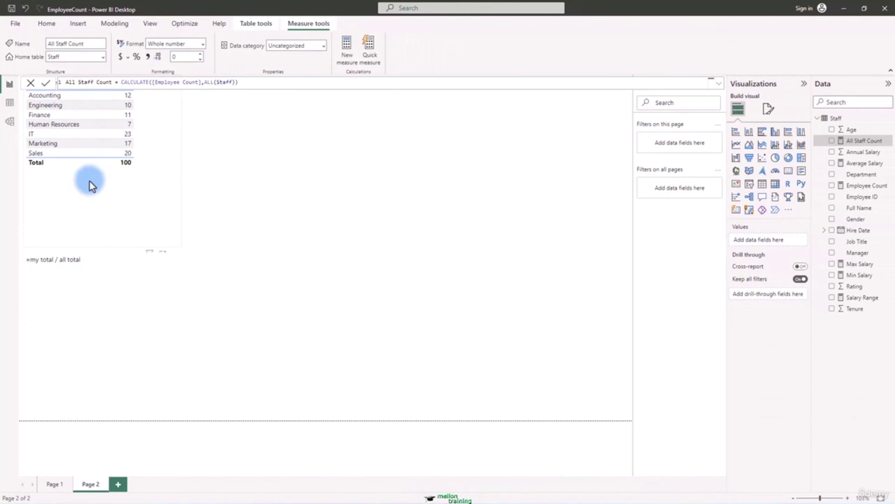
# Step: Add All Staff Count to the department table and widen the visual to fit the extra column
pyautogui.click(89, 183)
pyautogui.click(832, 142)
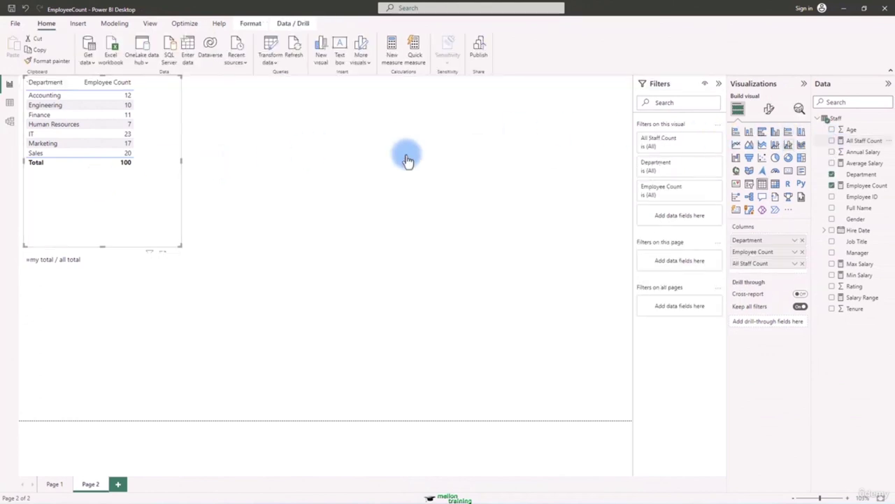
pyautogui.moveTo(181, 162); pyautogui.dragTo(217, 165)
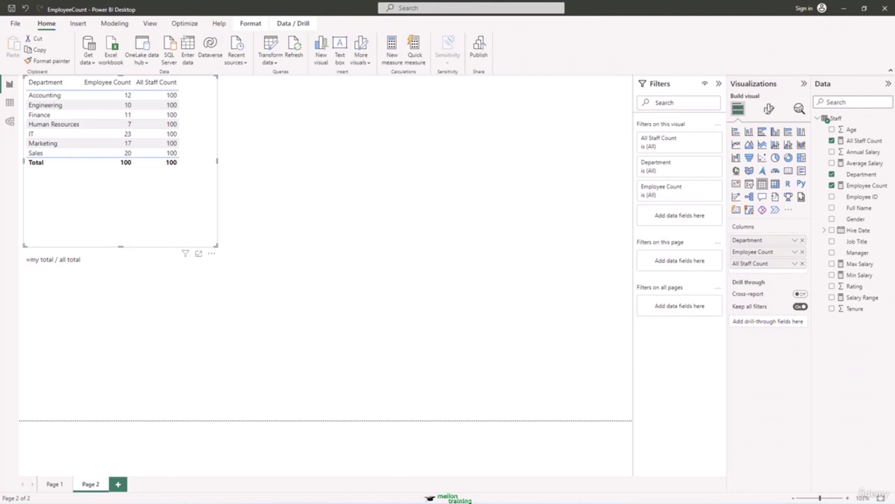
pyautogui.click(270, 166)
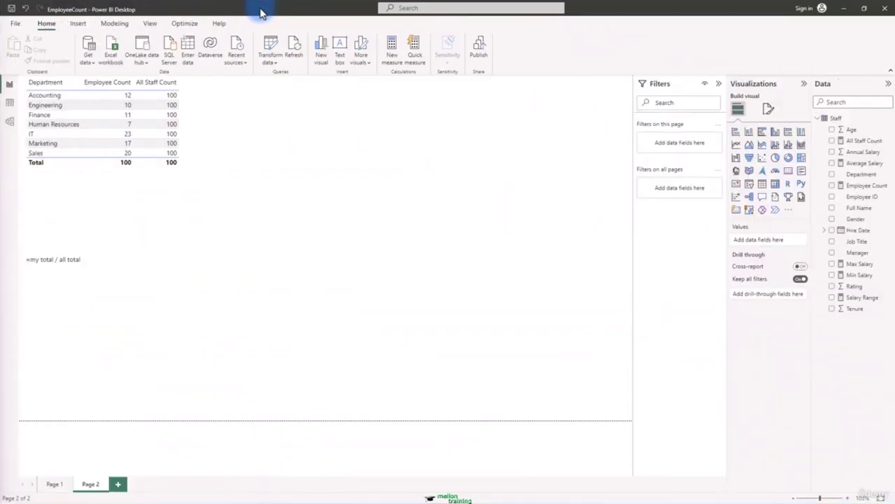
# Step: Delete the "=my total / all total" text box below the department table
pyautogui.click(151, 270)
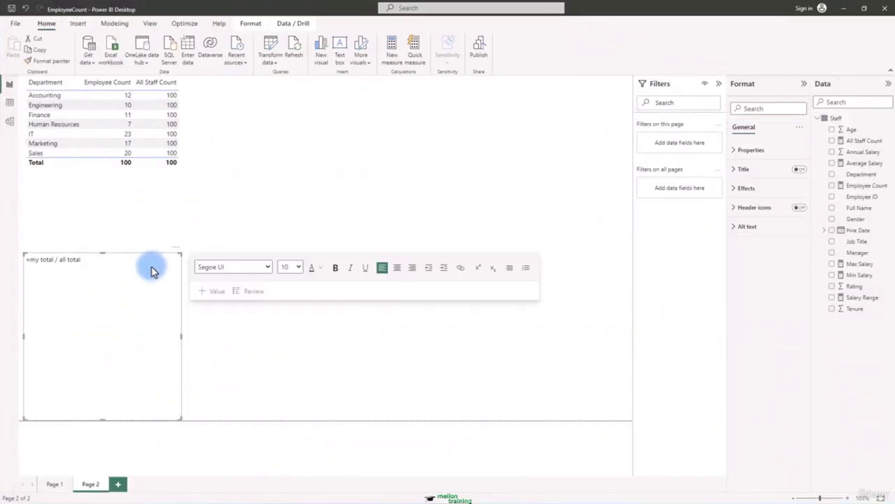
pyautogui.click(183, 322)
pyautogui.click(176, 324)
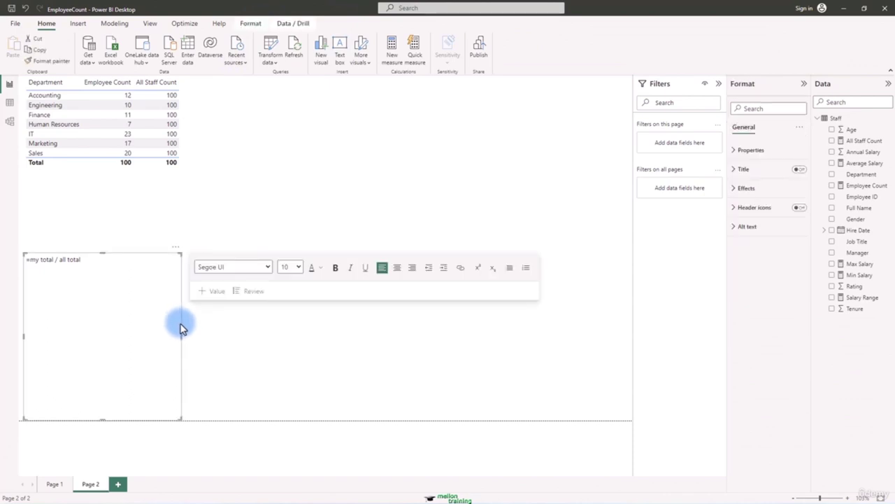
pyautogui.click(181, 329)
pyautogui.press('Delete')
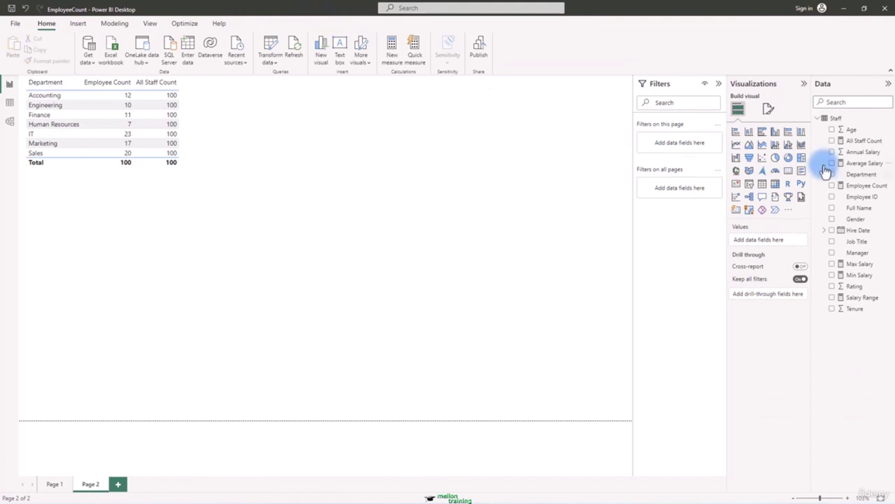
# Step: Create a new measure in the Staff table with the formula Staff %=[Employee Count]/[All Staff Count]
pyautogui.rightClick(835, 118)
pyautogui.click(801, 140)
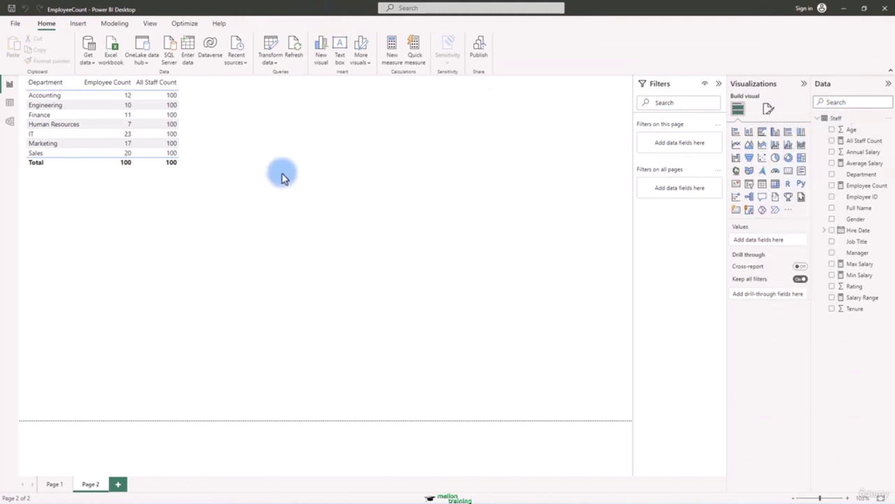
pyautogui.write('Staff')
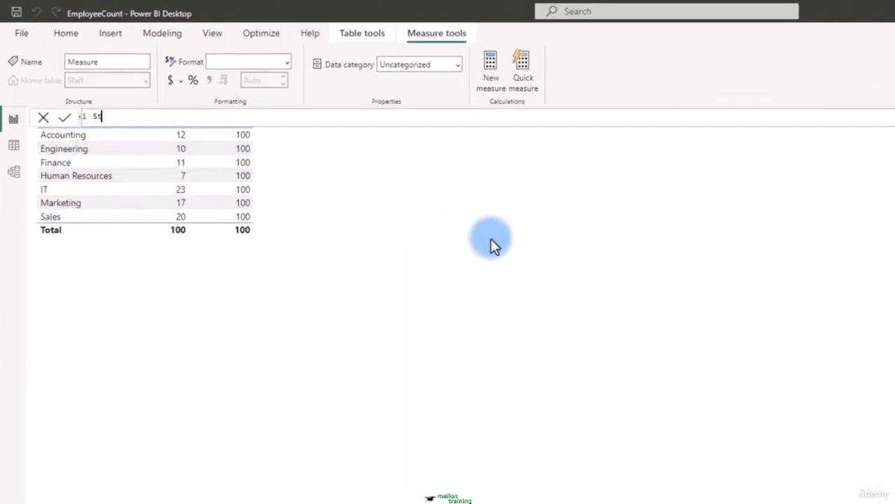
pyautogui.write(' %=')
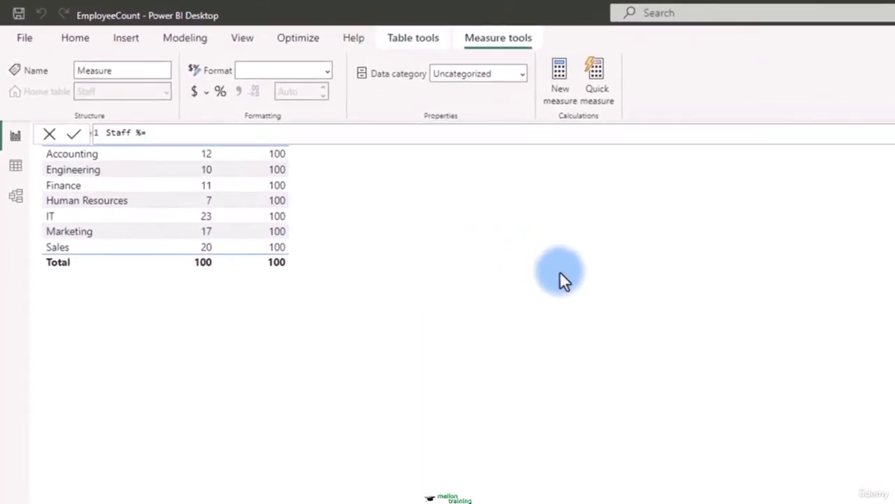
pyautogui.write('[Em')
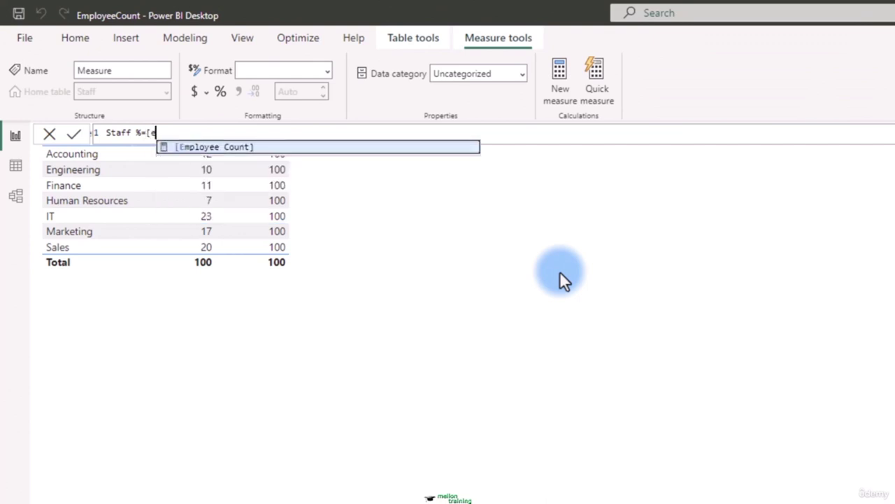
pyautogui.press('Tab')
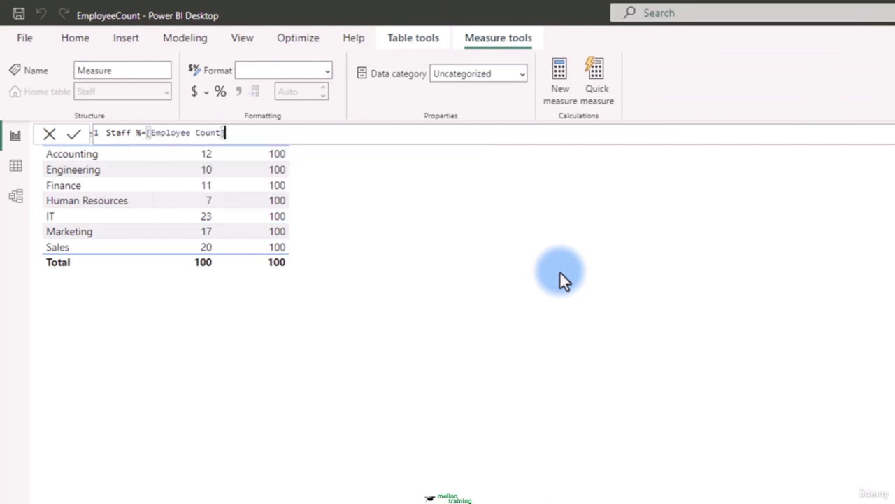
pyautogui.write('/[a')
pyautogui.press('Tab')
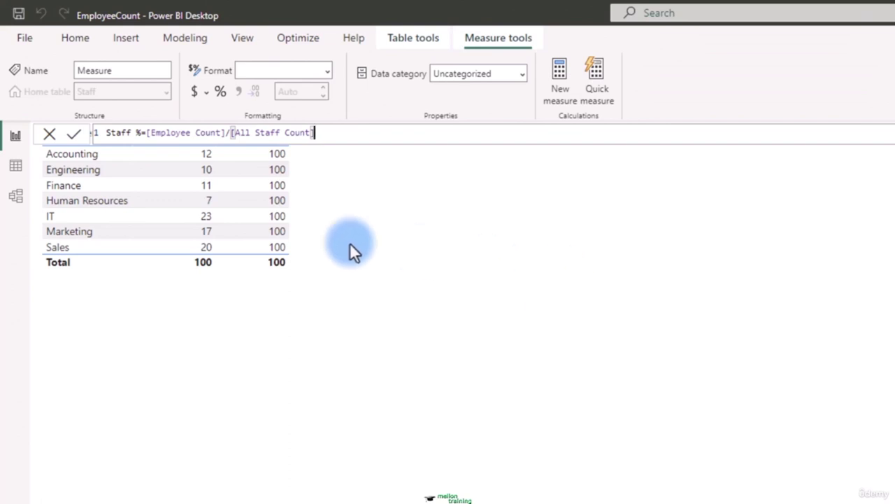
# Step: Rewrite the Staff % formula as DIVIDE([Employee Count],[All Staff Count]) and commit the measure
pyautogui.click(146, 132)
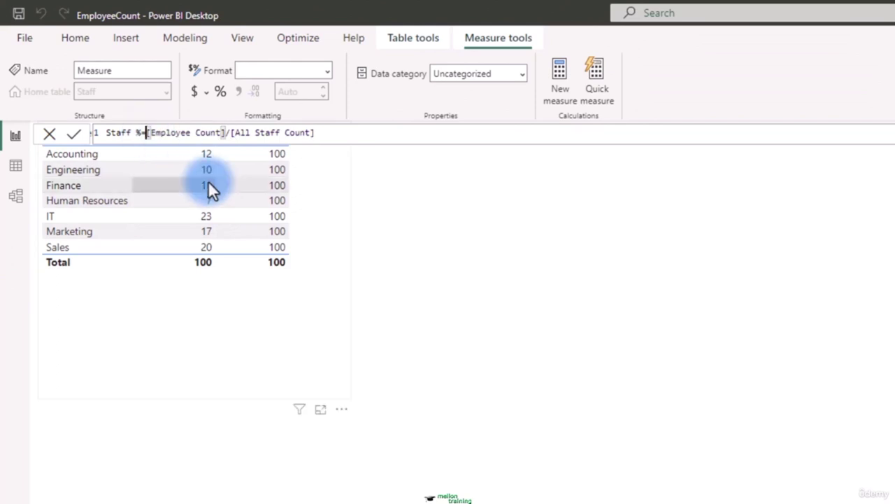
pyautogui.write('divid')
pyautogui.press('Tab')
pyautogui.press('Right')
pyautogui.press('Right')
pyautogui.press('Right')
pyautogui.press('Right')
pyautogui.press('Right')
pyautogui.press('Right')
pyautogui.press('Right')
pyautogui.press('Right')
pyautogui.press('Right')
pyautogui.press('Right')
pyautogui.press('Right')
pyautogui.press('Right')
pyautogui.press('Right')
pyautogui.press('Right')
pyautogui.press('Right')
pyautogui.press('Right')
pyautogui.press('Right')
pyautogui.press('Right')
pyautogui.press('Right')
pyautogui.press('Right')
pyautogui.press('Right')
pyautogui.press('Right')
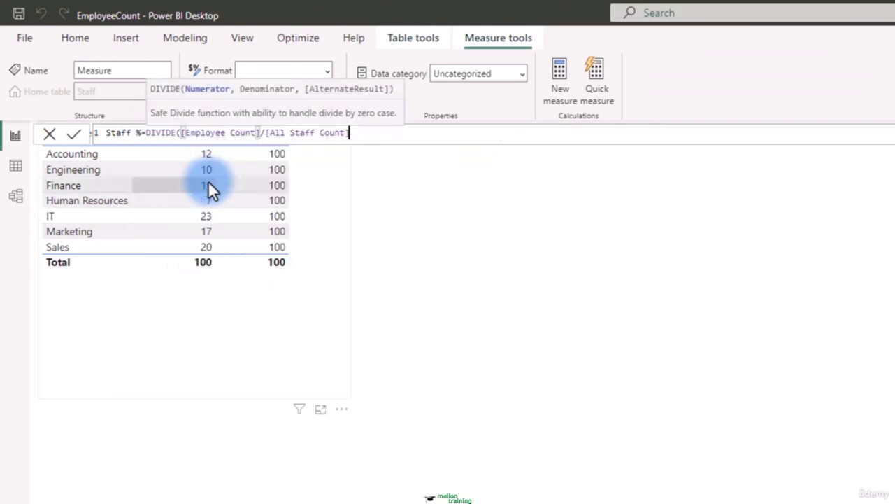
pyautogui.write(')')
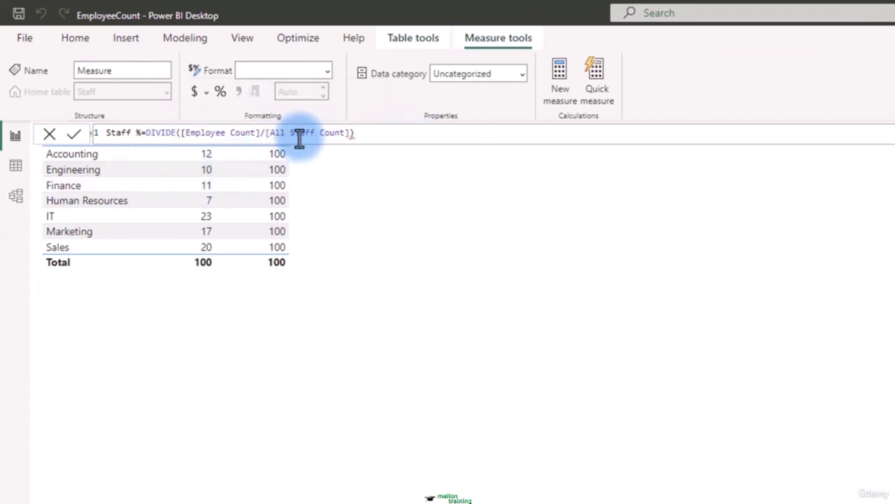
pyautogui.click(264, 133)
pyautogui.press('BackSpace')
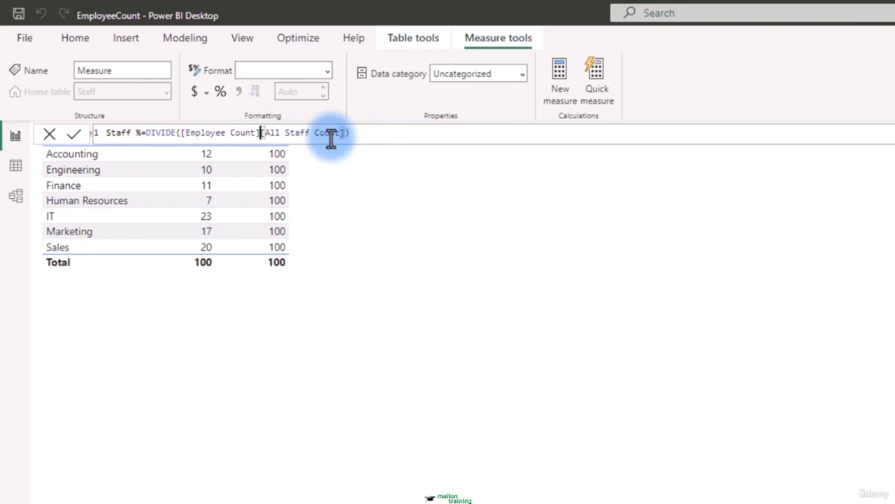
pyautogui.write(',')
pyautogui.press('Right')
pyautogui.press('Right')
pyautogui.press('Right')
pyautogui.press('Right')
pyautogui.press('Right')
pyautogui.press('Right')
pyautogui.press('Right')
pyautogui.press('Right')
pyautogui.press('Right')
pyautogui.press('Right')
pyautogui.press('Right')
pyautogui.press('Right')
pyautogui.press('Right')
pyautogui.press('Right')
pyautogui.press('Right')
pyautogui.press('Right')
pyautogui.press('Right')
pyautogui.press('Right')
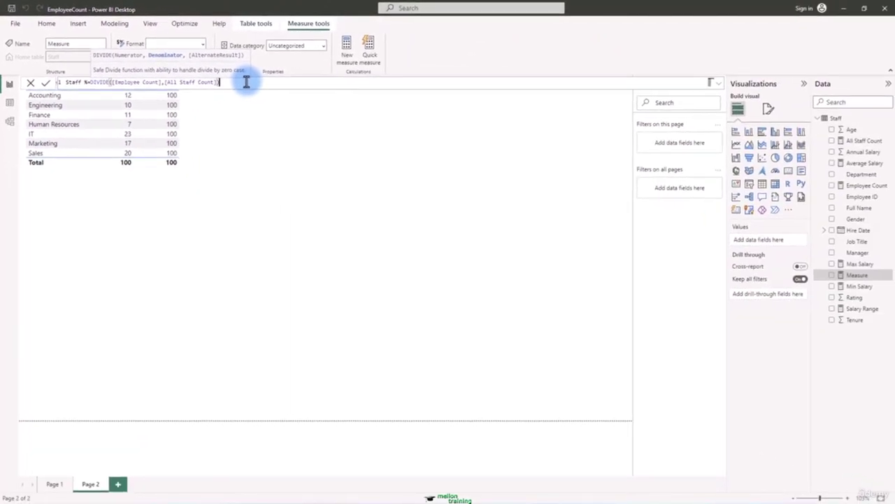
pyautogui.press('Return')
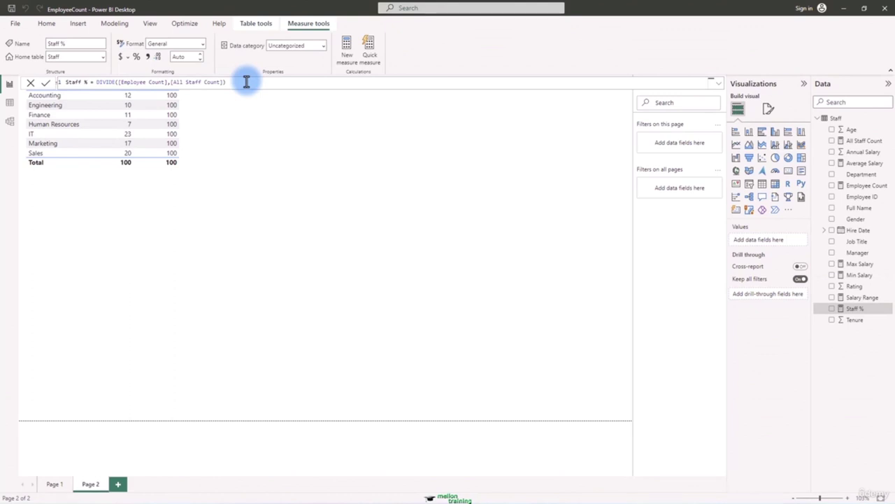
# Step: Add Staff % to the department table and widen the visual slightly
pyautogui.click(216, 132)
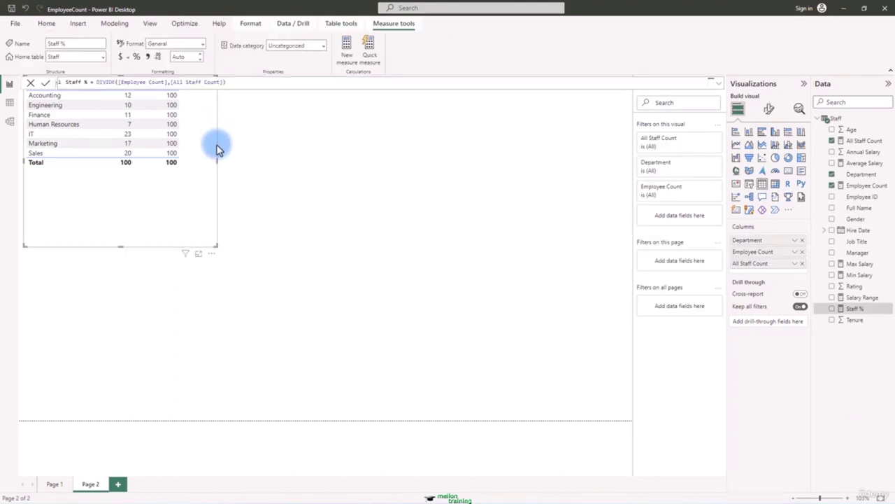
pyautogui.click(832, 309)
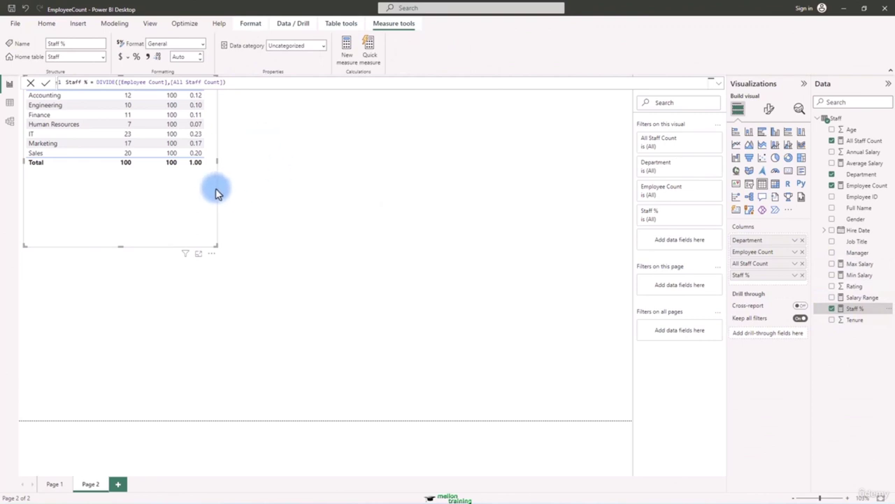
pyautogui.moveTo(216, 161); pyautogui.dragTo(225, 166)
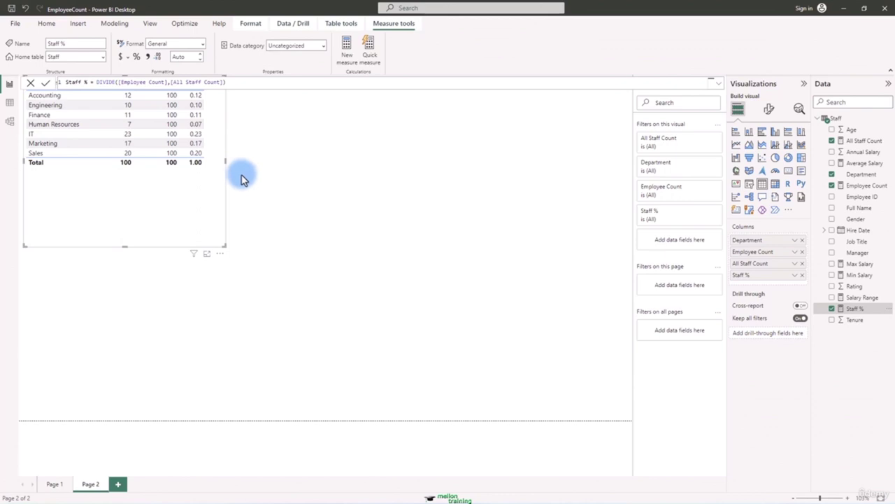
# Step: Format Staff % as a percentage with 0 decimal places and move the table down clear of the formula bar
pyautogui.click(136, 58)
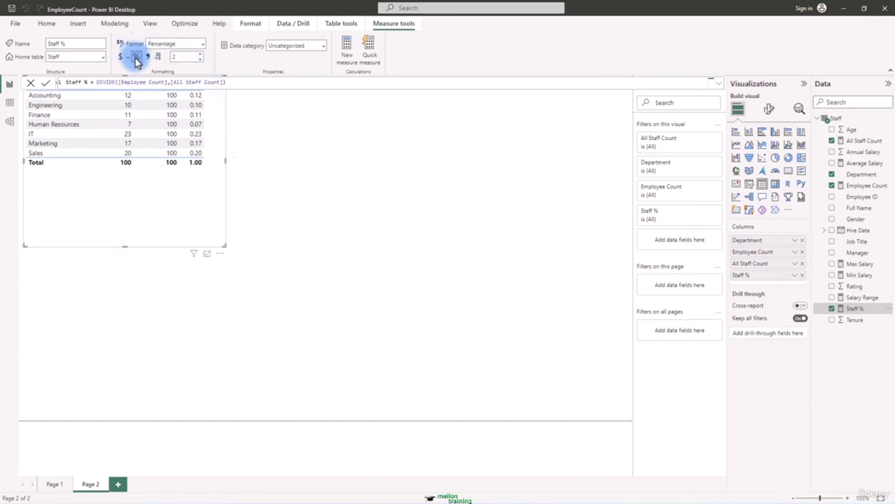
pyautogui.click(200, 54)
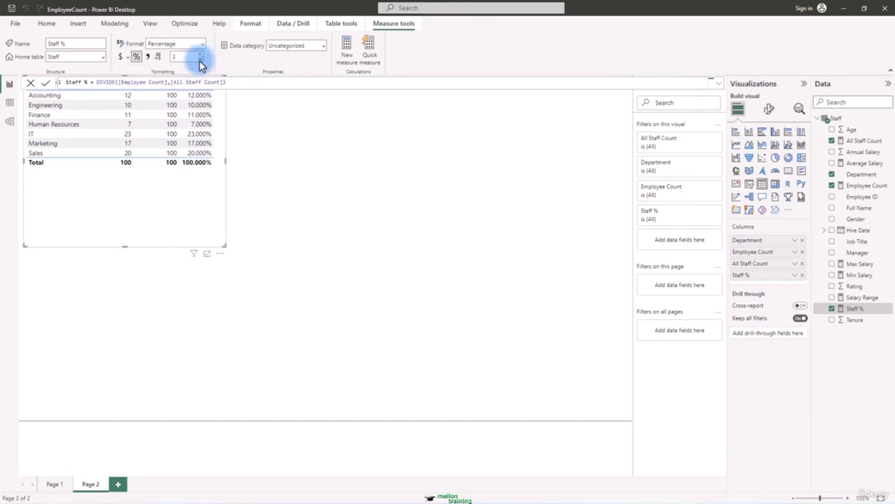
pyautogui.click(200, 61)
pyautogui.click(200, 61)
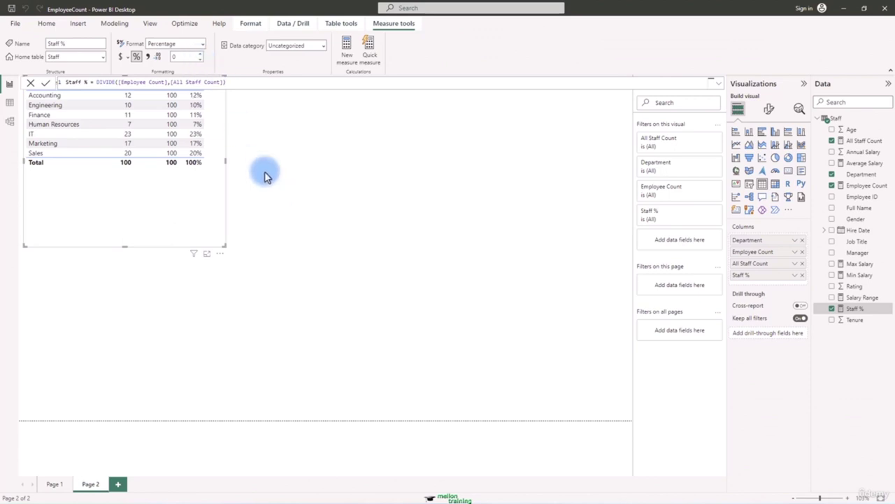
pyautogui.moveTo(226, 130); pyautogui.dragTo(220, 151)
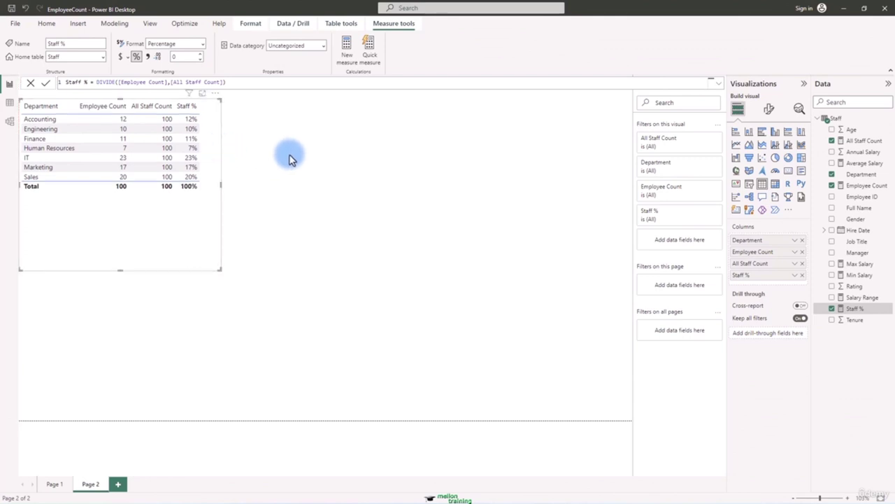
# Step: Reduce the table to Manager and Staff % by replacing Department and removing both count columns, sorted by Staff % descending
pyautogui.click(832, 186)
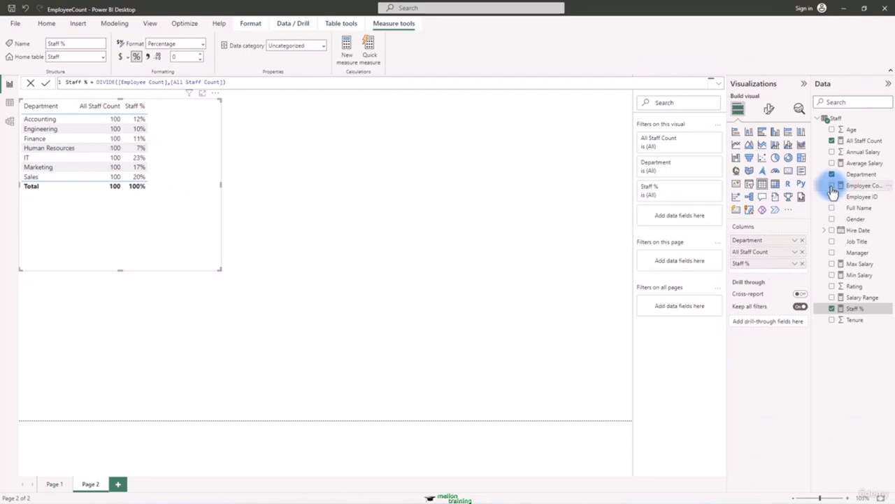
pyautogui.click(832, 142)
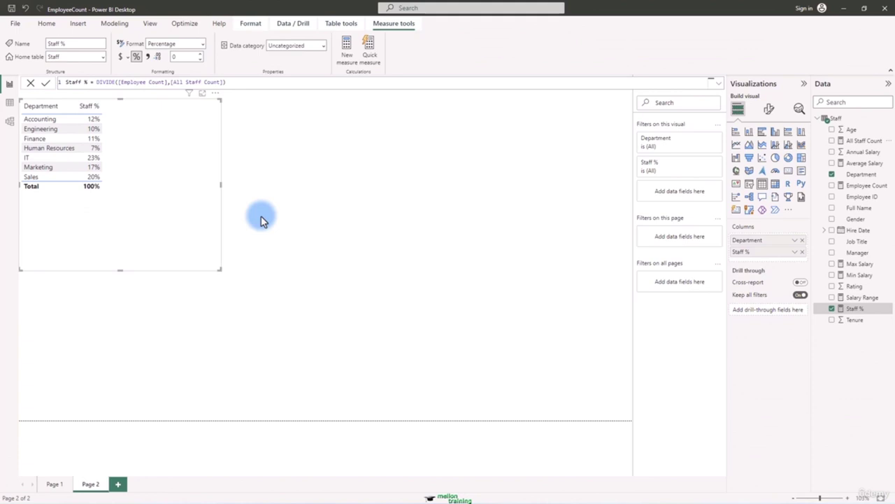
pyautogui.moveTo(865, 258); pyautogui.dragTo(778, 240)
pyautogui.click(803, 251)
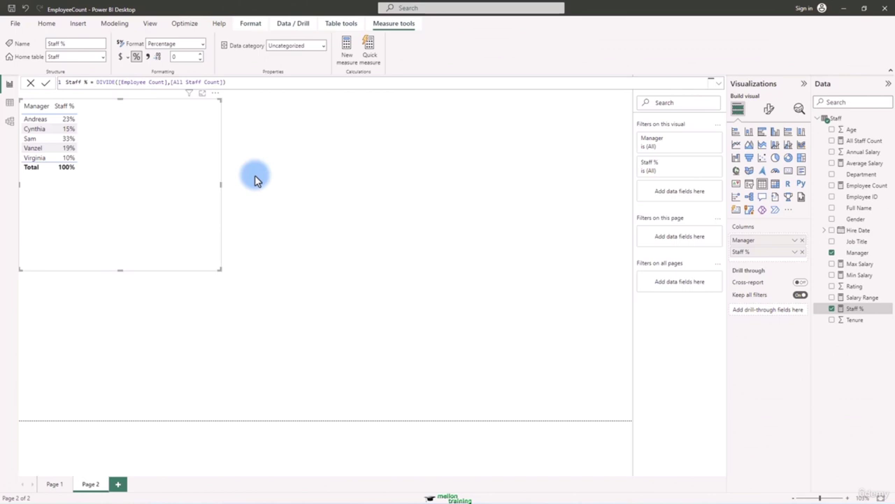
pyautogui.click(62, 106)
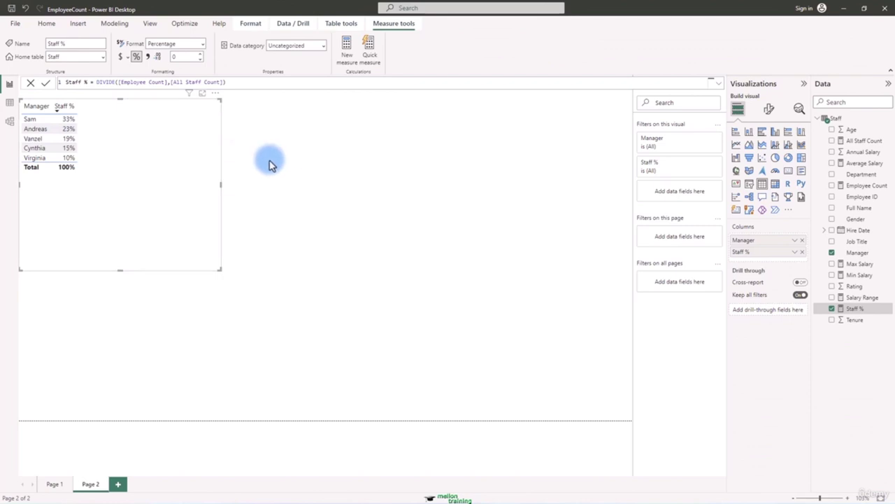
# Step: Apply default data bars as conditional formatting on Staff % and shrink the table visual around its contents
pyautogui.click(797, 256)
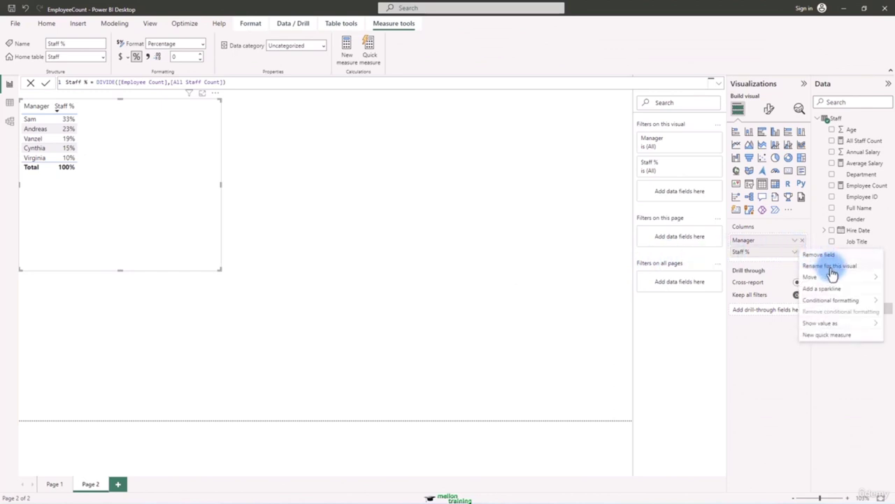
pyautogui.moveTo(849, 301)
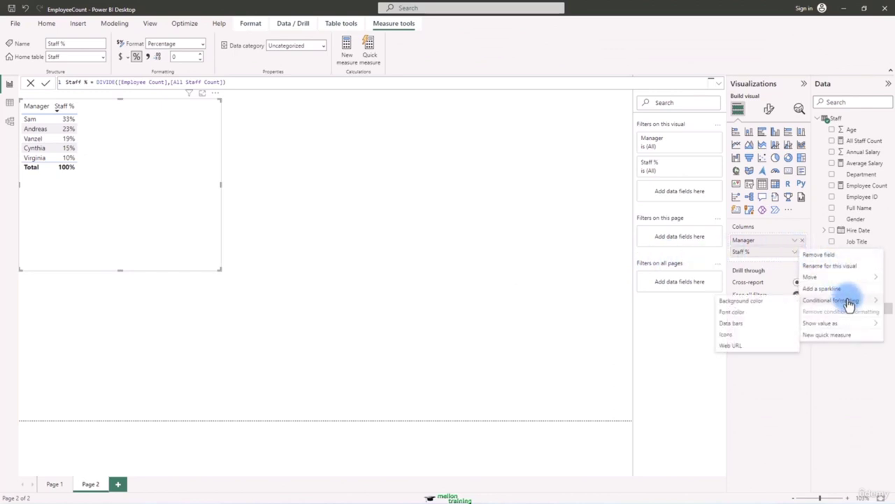
pyautogui.click(770, 326)
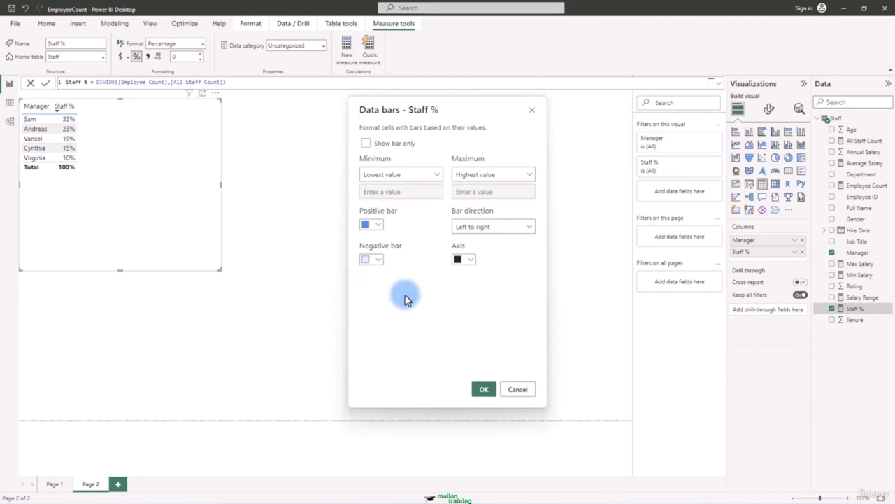
pyautogui.click(483, 391)
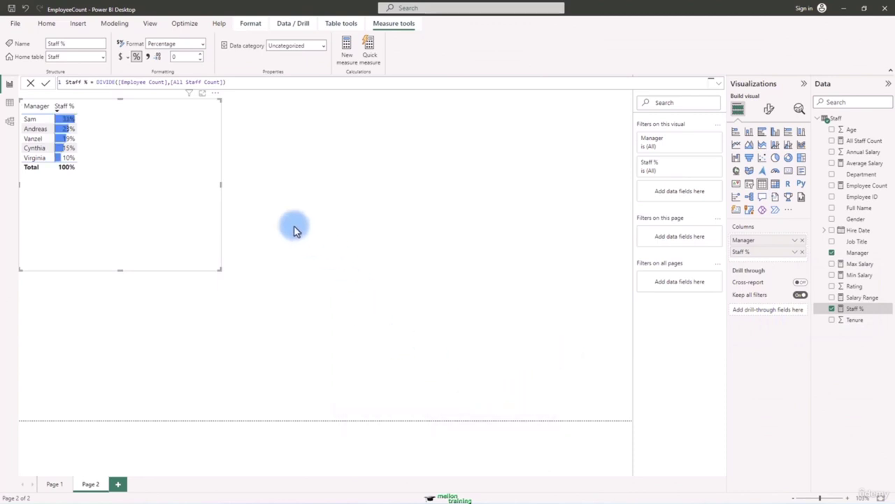
pyautogui.moveTo(217, 269); pyautogui.dragTo(119, 204)
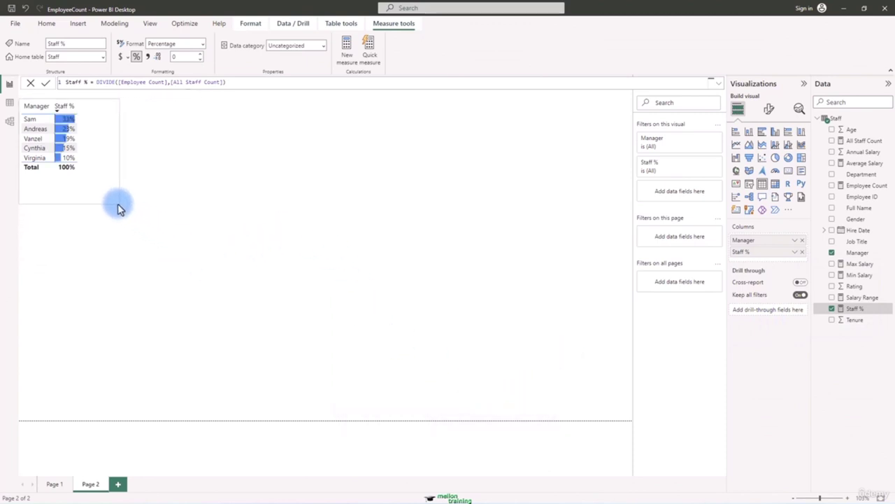
# Step: Try filtering the manager table to Finance with a temporary Department slicer, and delete the slicer
pyautogui.click(177, 165)
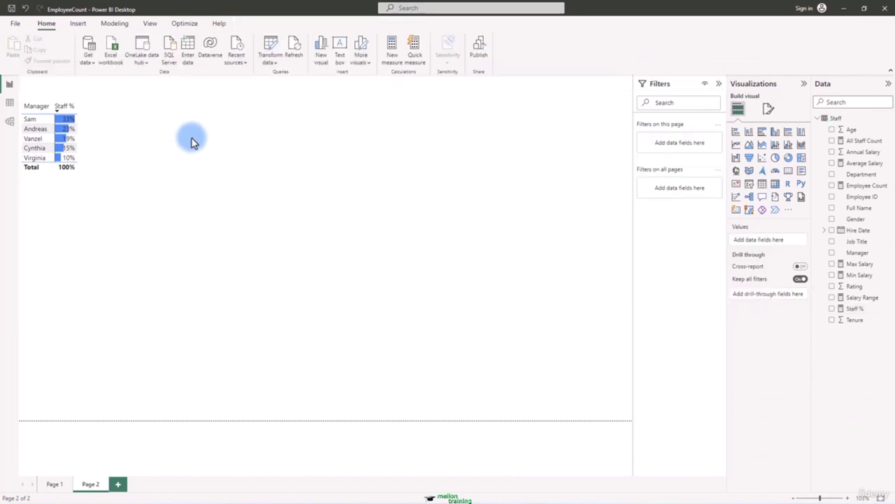
pyautogui.click(749, 185)
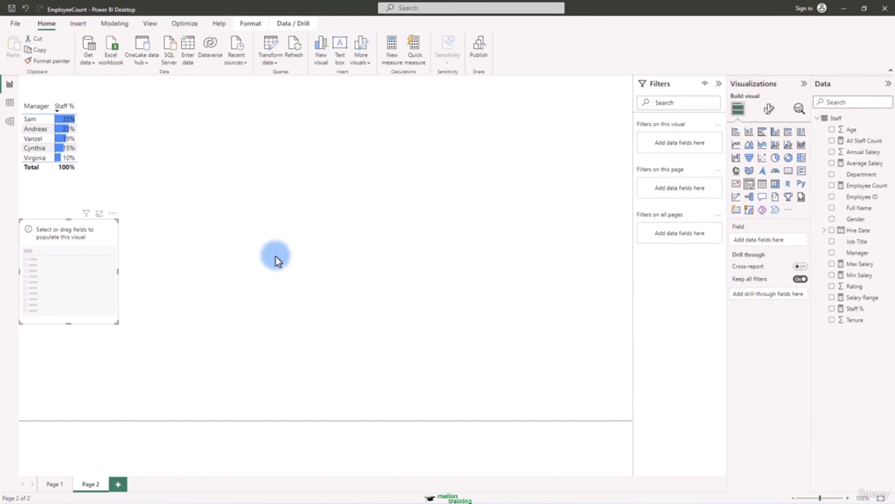
pyautogui.click(834, 175)
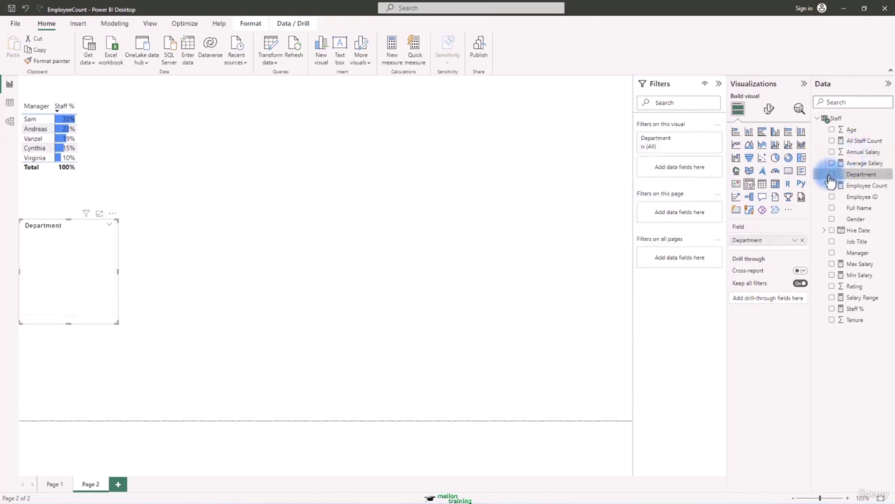
pyautogui.moveTo(116, 323); pyautogui.dragTo(125, 350)
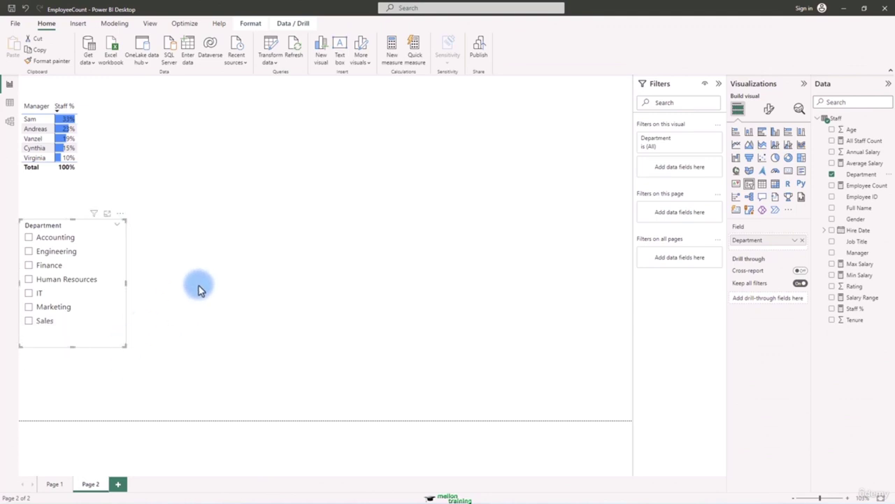
pyautogui.click(29, 266)
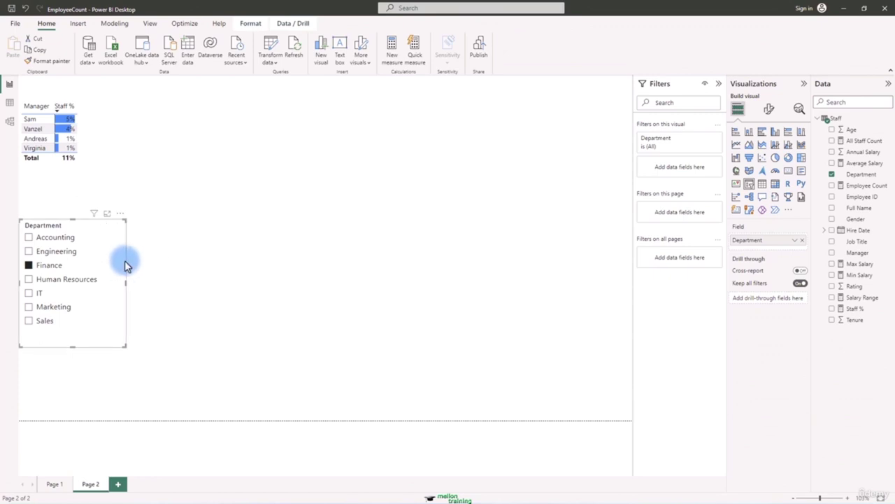
pyautogui.press('Delete')
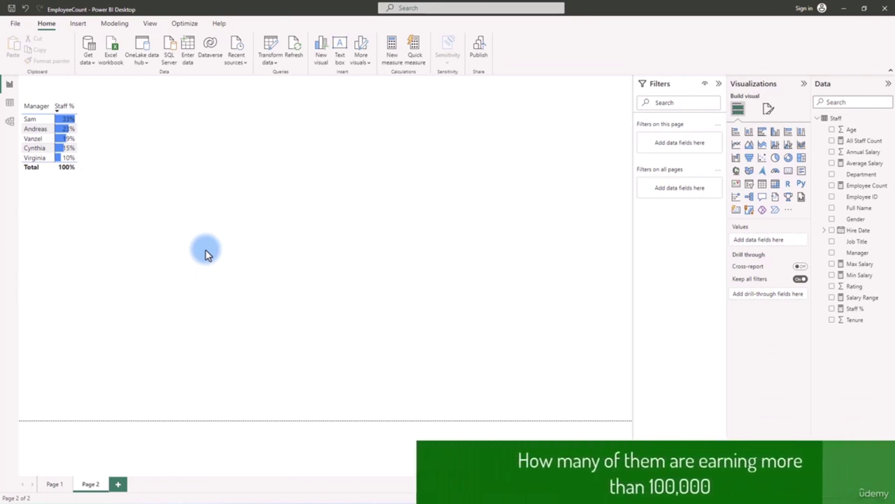
# Step: Add Employee Count to the manager table and widen the visual to fit the extra column
pyautogui.click(112, 133)
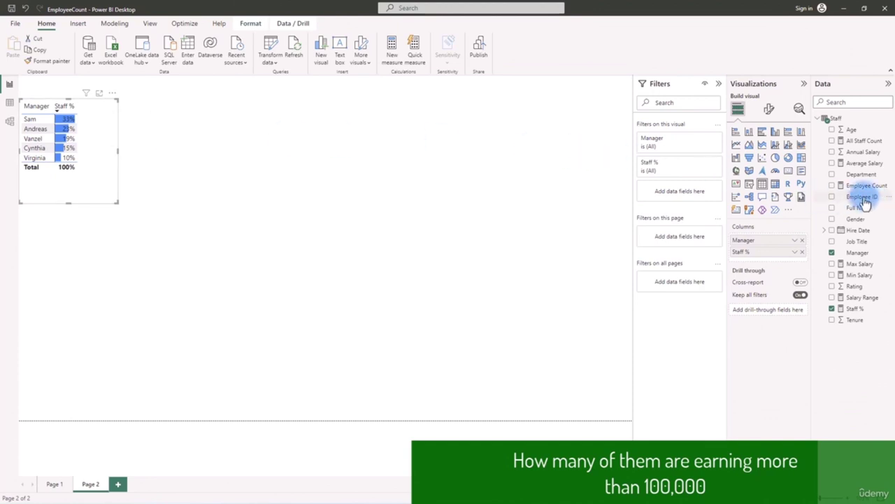
pyautogui.click(832, 186)
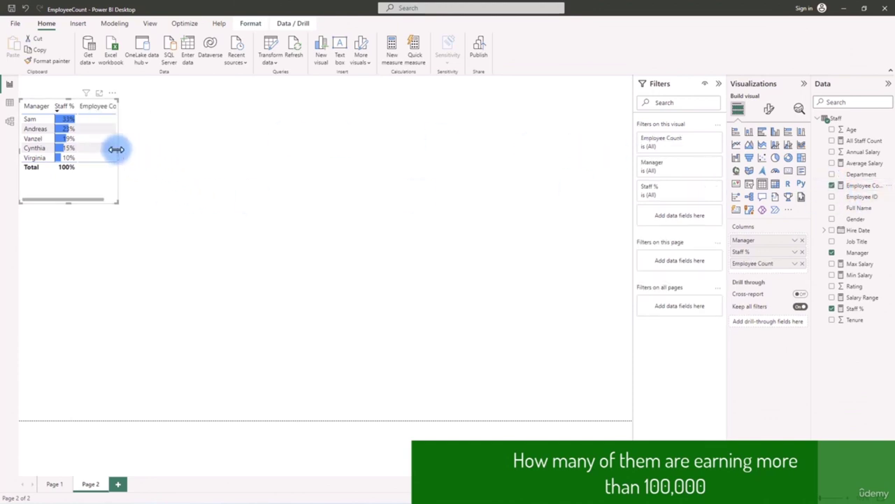
pyautogui.moveTo(117, 149); pyautogui.dragTo(158, 155)
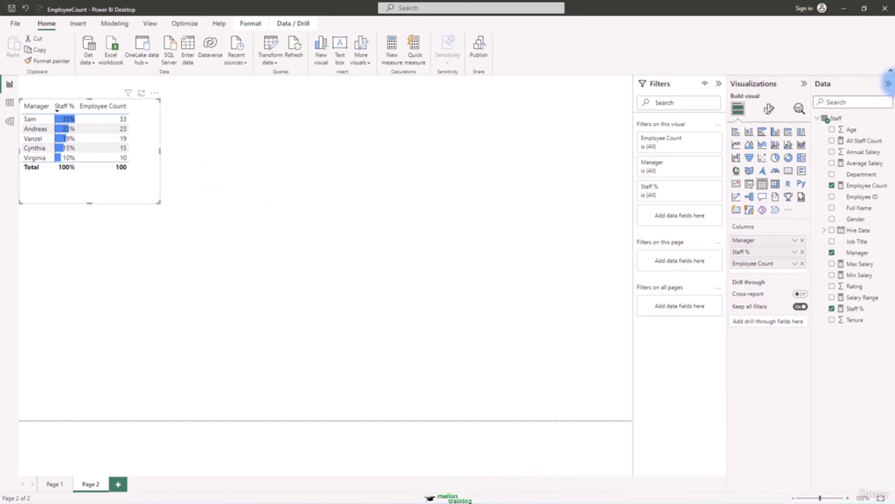
# Step: Start a new Staff table measure named >100k with a CALCULATE formula using [Employee Count] as its expression
pyautogui.rightClick(836, 119)
pyautogui.click(800, 136)
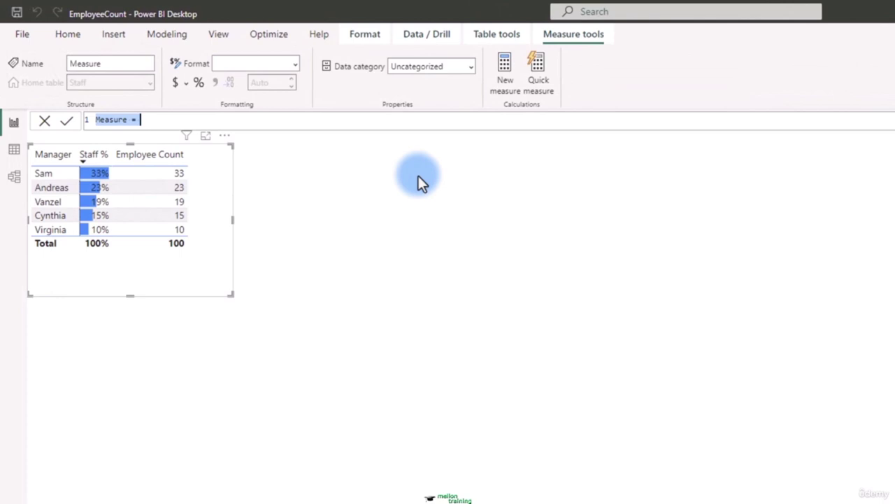
pyautogui.write('>100')
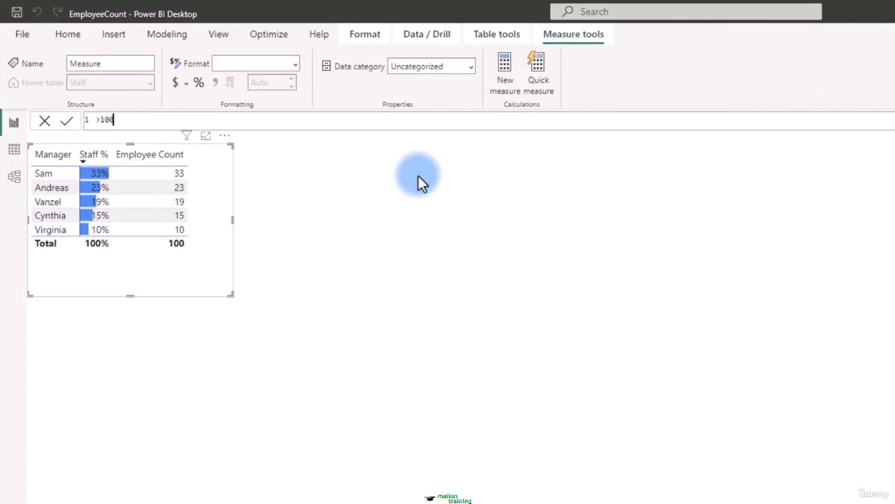
pyautogui.write('k=CALCULATE(')
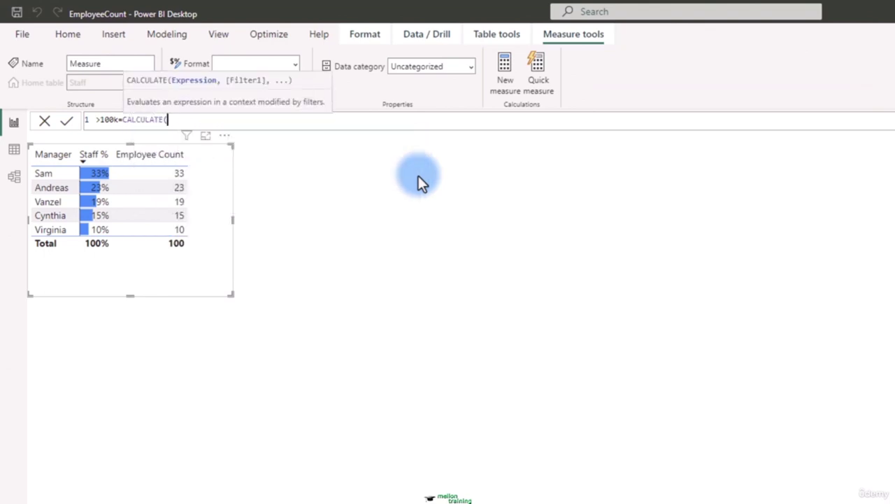
pyautogui.write('empl')
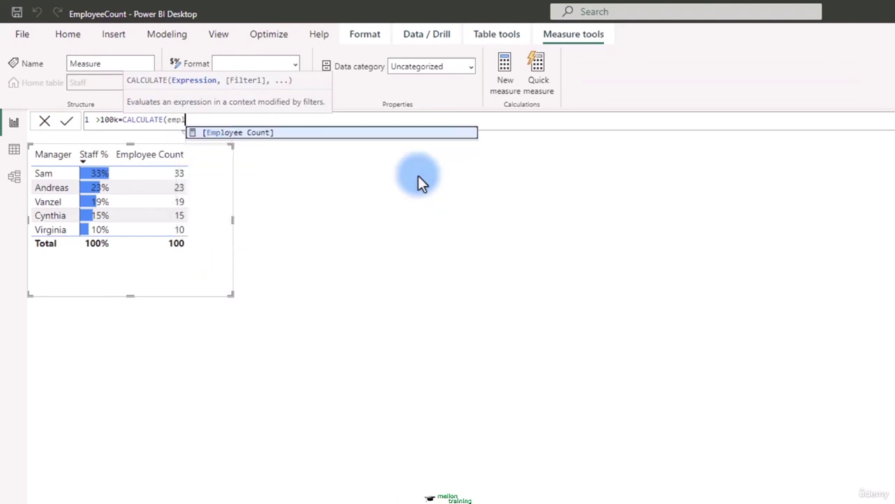
pyautogui.press('Tab')
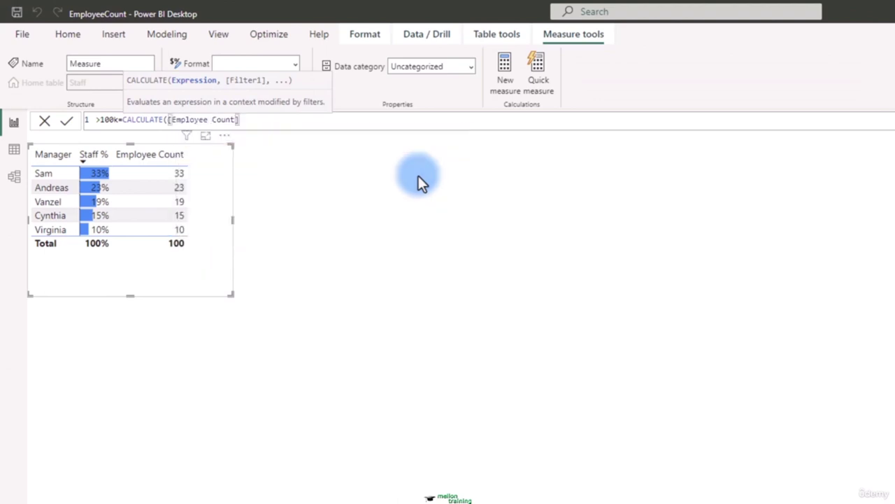
# Step: Complete the >100k formula with the filter Staff[Annual Salary]>100000 and commit the measure
pyautogui.write(',')
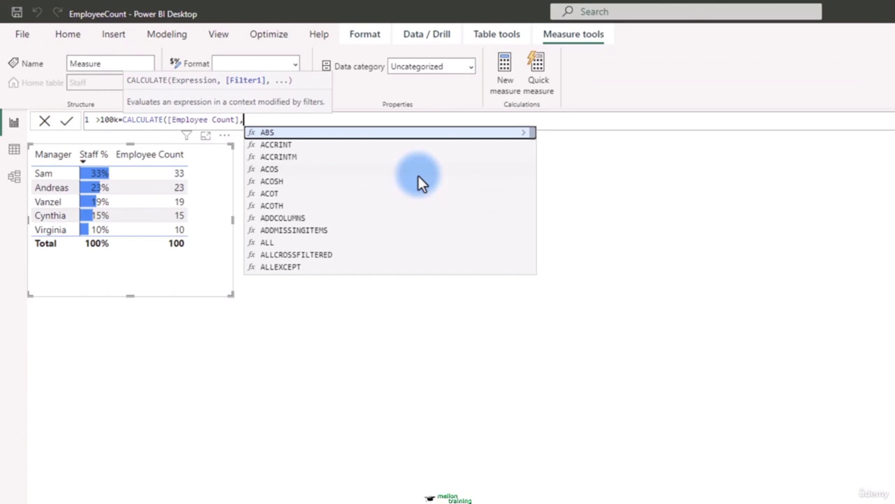
pyautogui.write('sa')
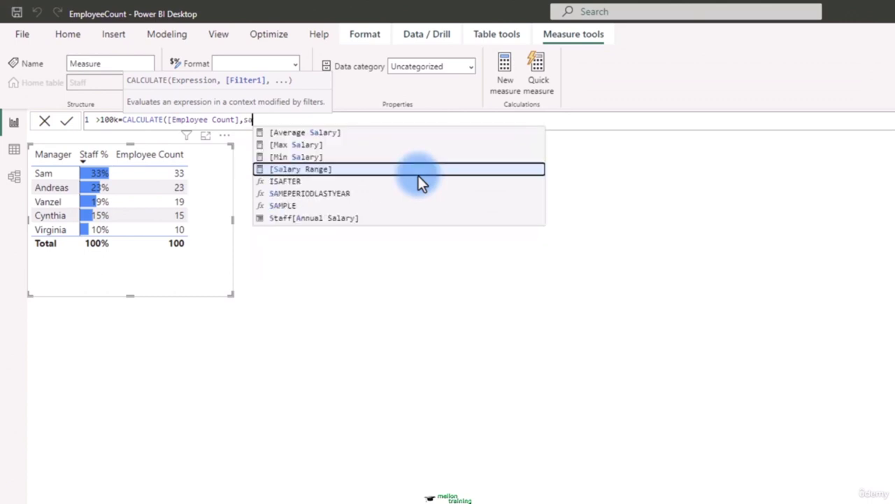
pyautogui.press('Down')
pyautogui.press('Down')
pyautogui.press('Down')
pyautogui.press('Down')
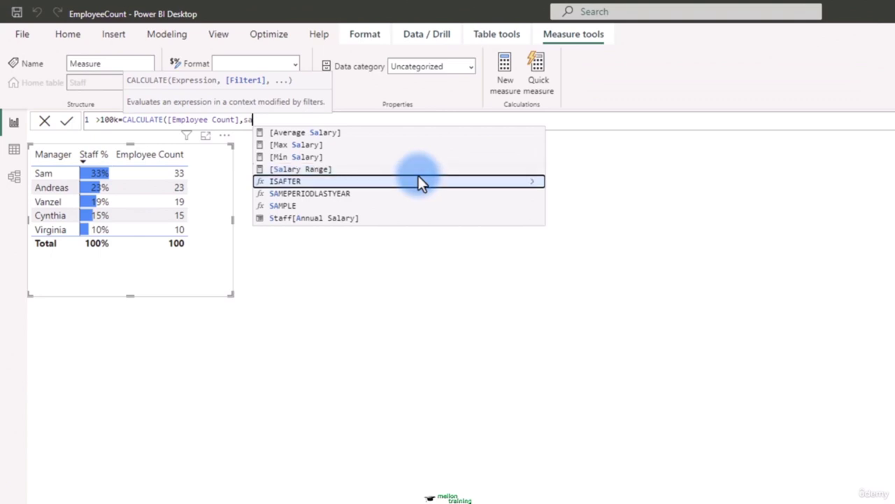
pyautogui.press('Tab')
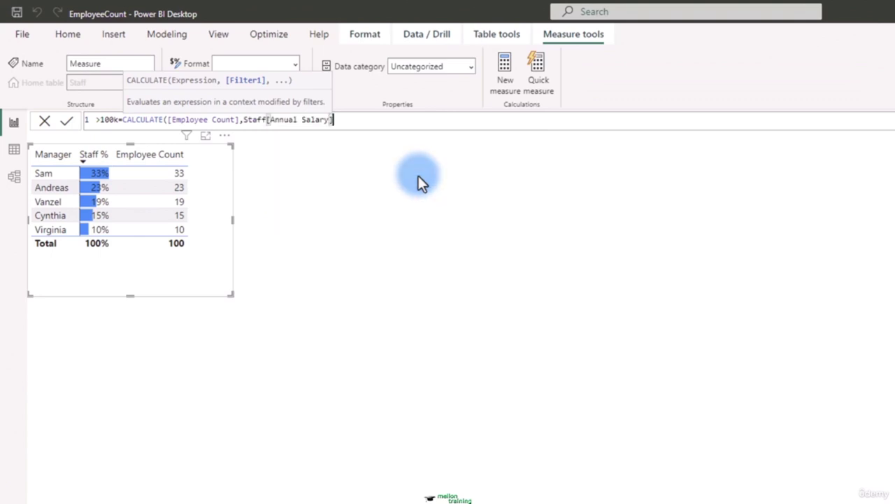
pyautogui.write('>100000)')
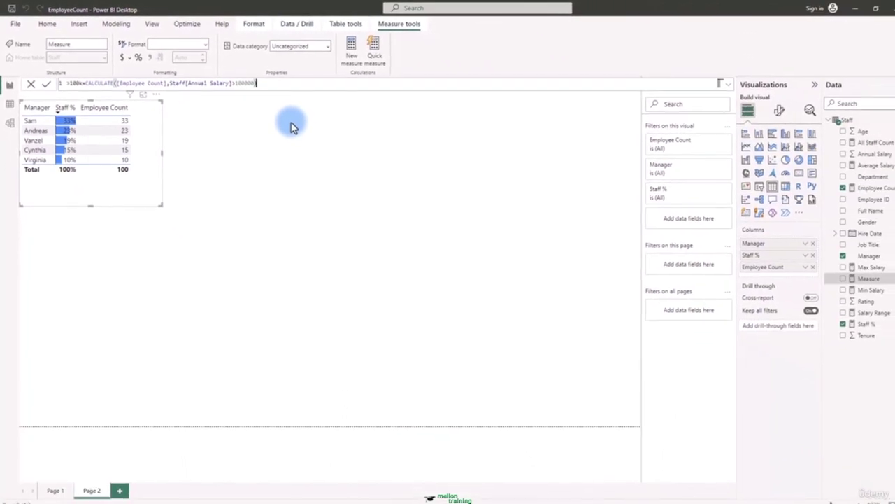
pyautogui.press('Return')
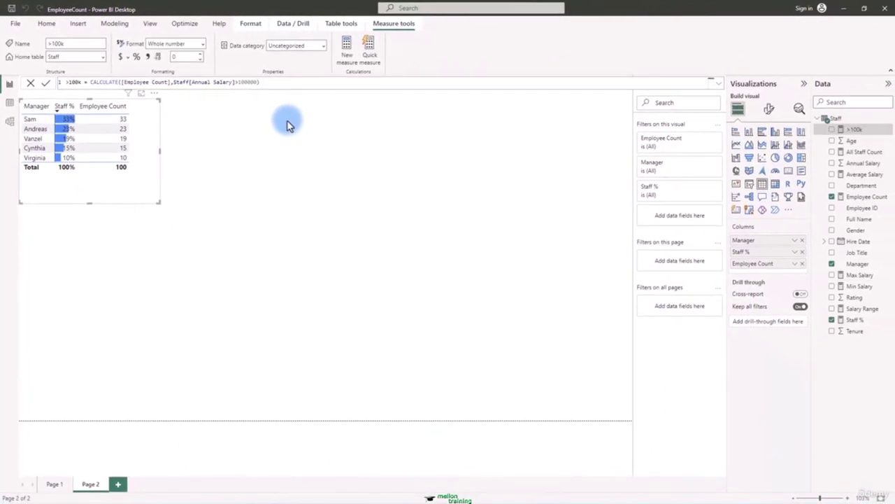
# Step: Add >100k to the manager table, widening the visual slightly, and save the report
pyautogui.click(832, 129)
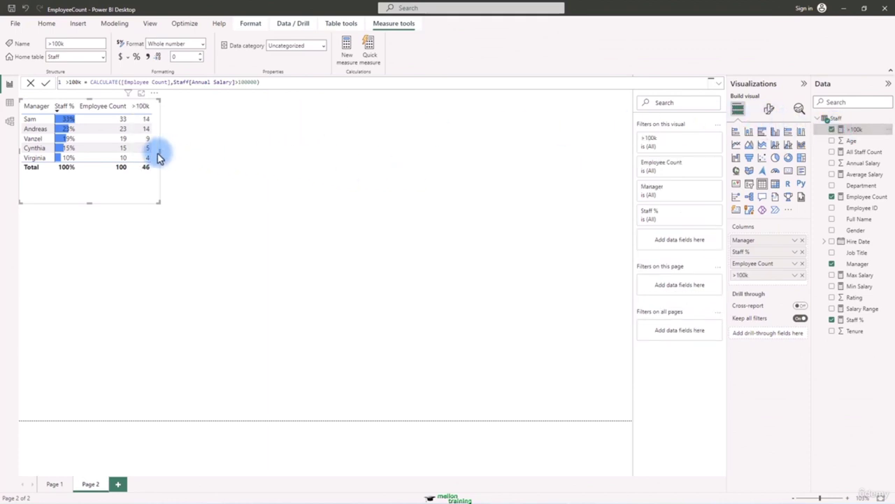
pyautogui.moveTo(159, 150); pyautogui.dragTo(178, 153)
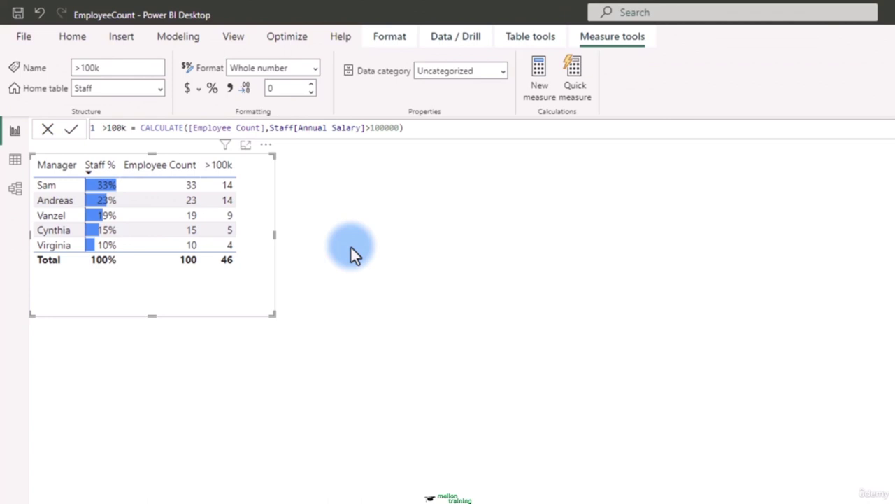
pyautogui.click(19, 14)
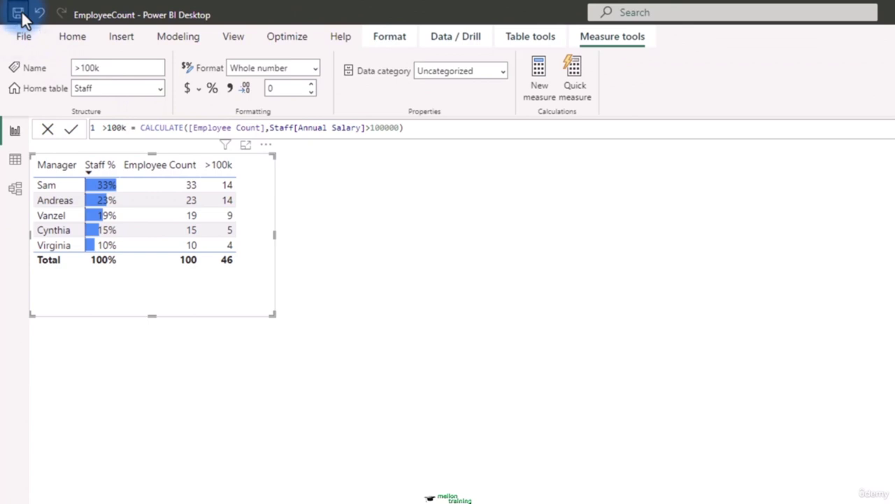
pyautogui.click(358, 243)
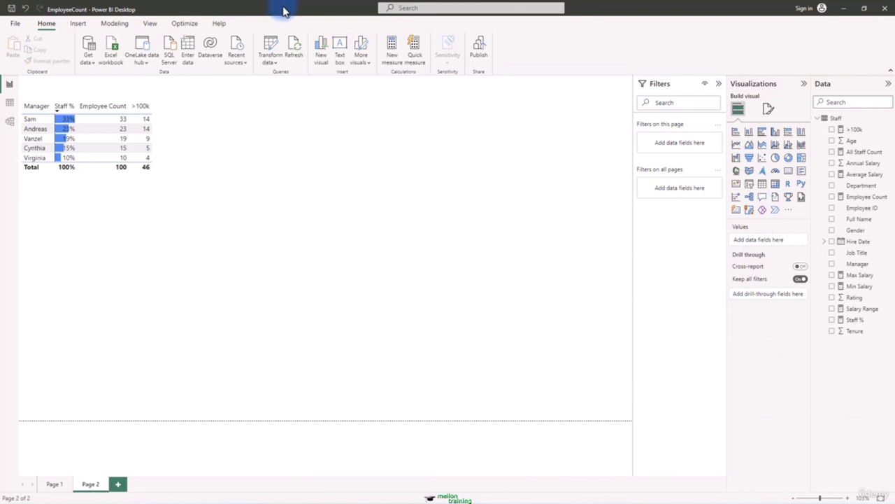
# Step: Create a Staff table measure named >100k % that uses DIVIDE to divide [>100k] by [Employee Count]
pyautogui.rightClick(836, 120)
pyautogui.click(799, 134)
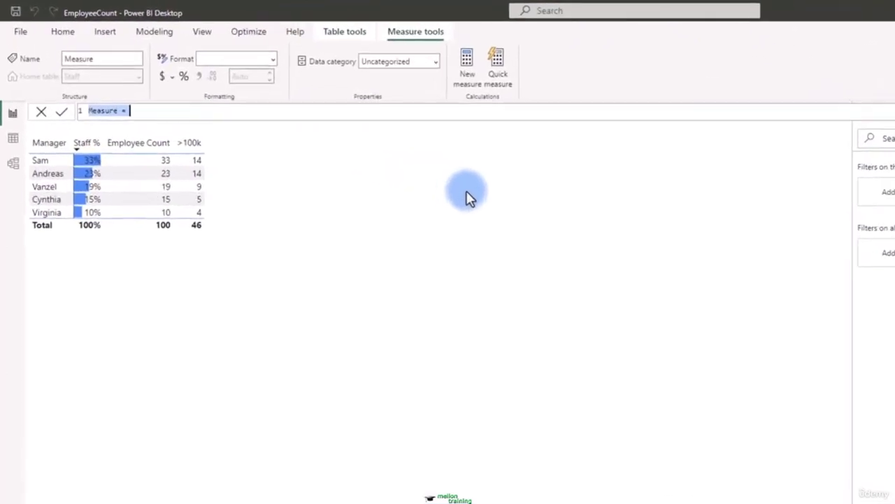
pyautogui.press('BackSpace')
pyautogui.write('>100k %')
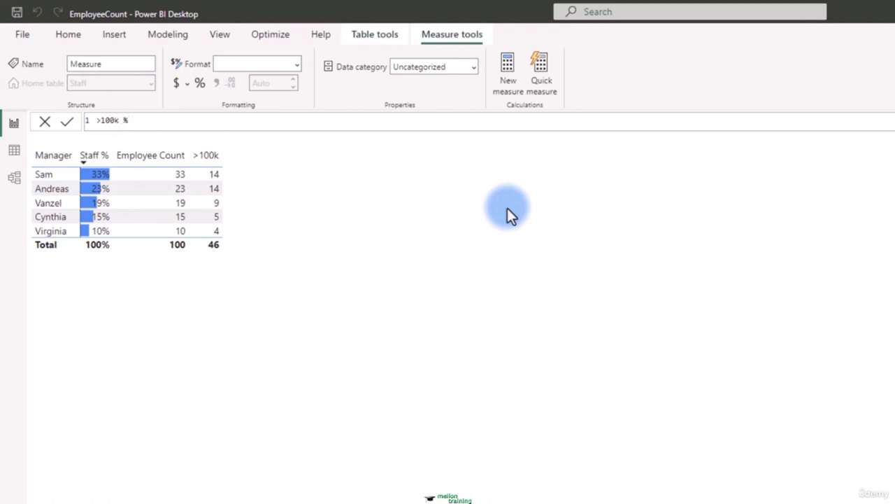
pyautogui.write('=DIVIDE(')
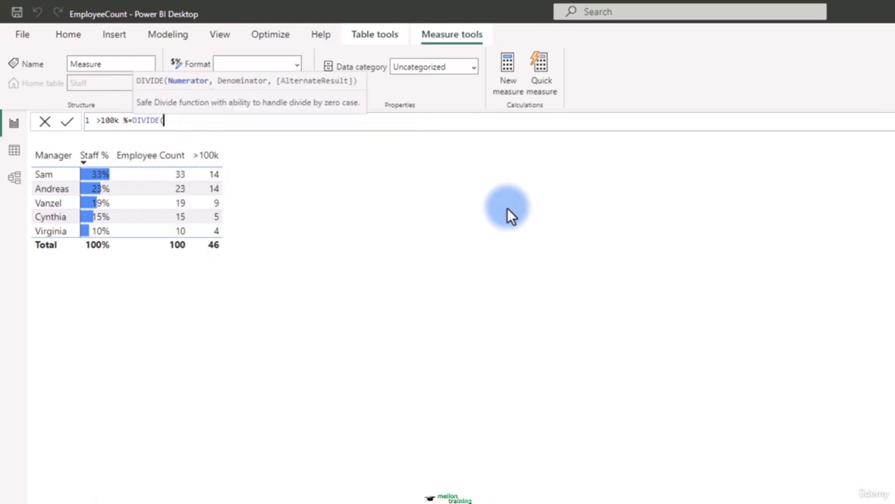
pyautogui.write('[')
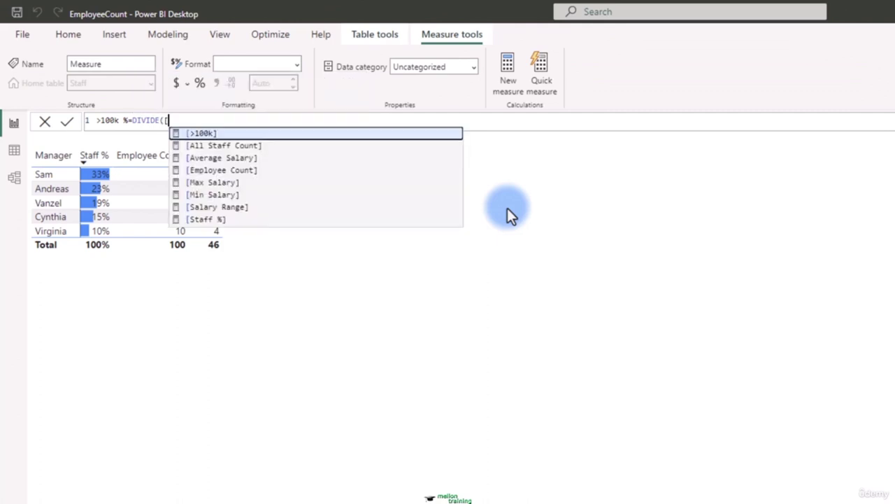
pyautogui.press('Tab')
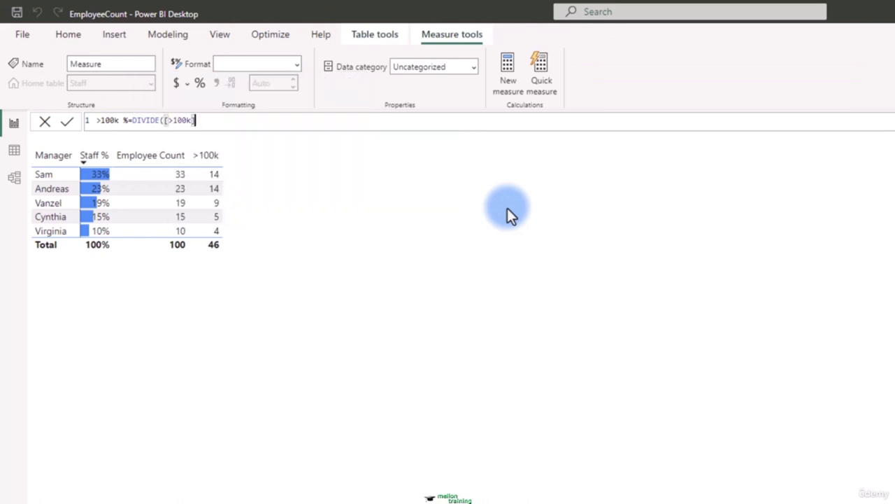
pyautogui.write(',')
pyautogui.write('[Em')
pyautogui.press('Tab')
pyautogui.write(')')
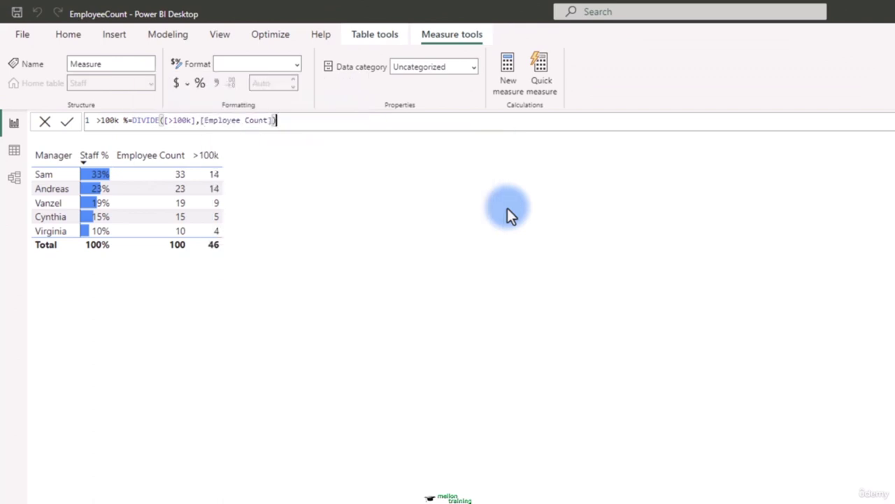
pyautogui.press('Return')
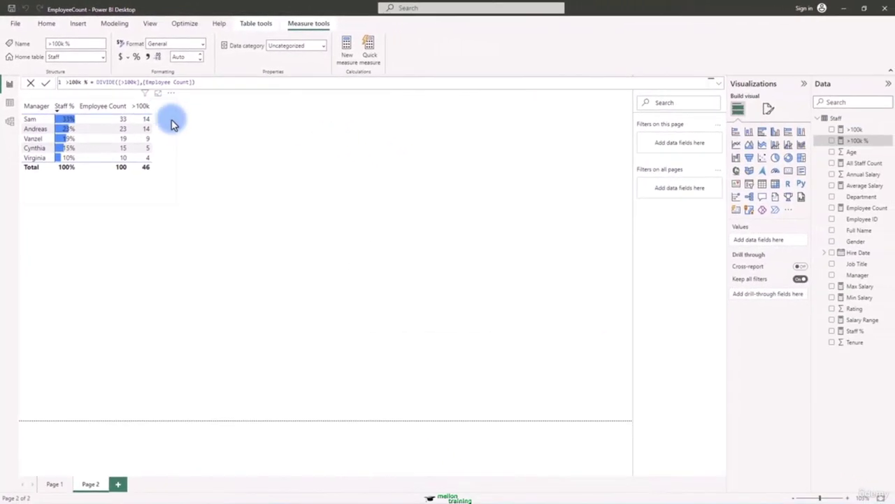
# Step: Add >100k % to the manager table and widen the visual to fit the extra column
pyautogui.click(173, 125)
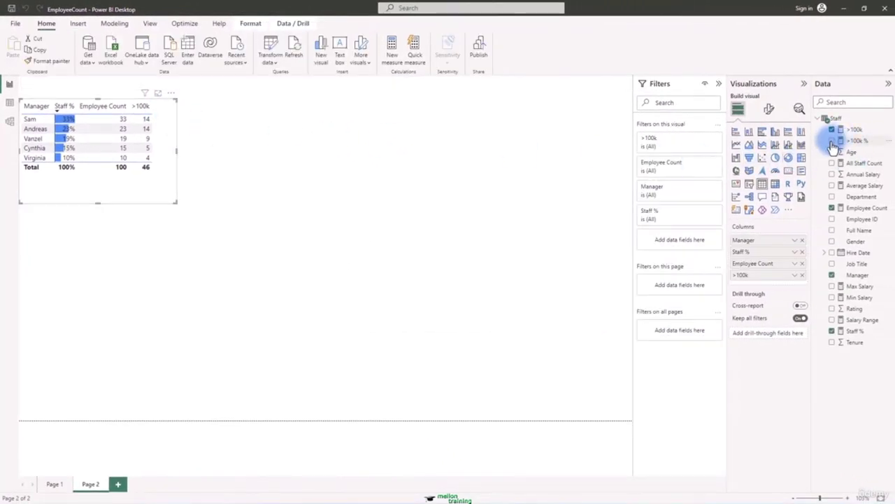
pyautogui.click(832, 141)
pyautogui.moveTo(208, 156); pyautogui.dragTo(226, 154)
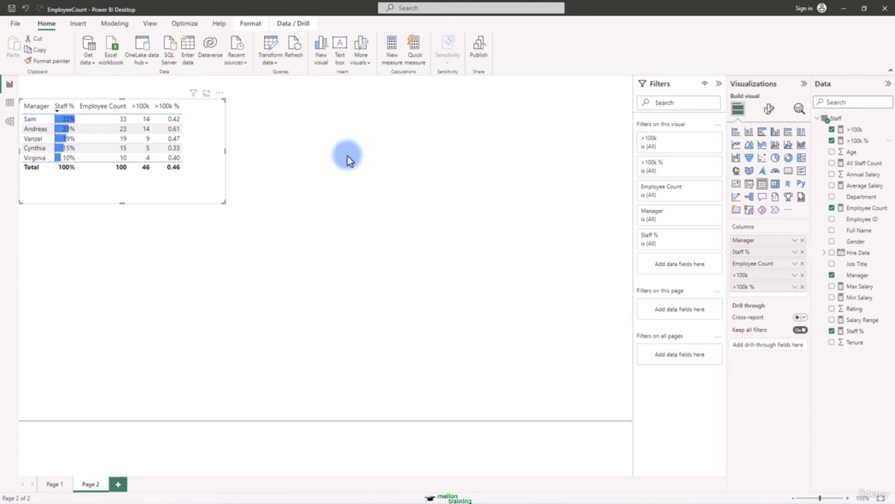
# Step: Format the >100k % measure as a percentage with 0 decimal places
pyautogui.click(853, 141)
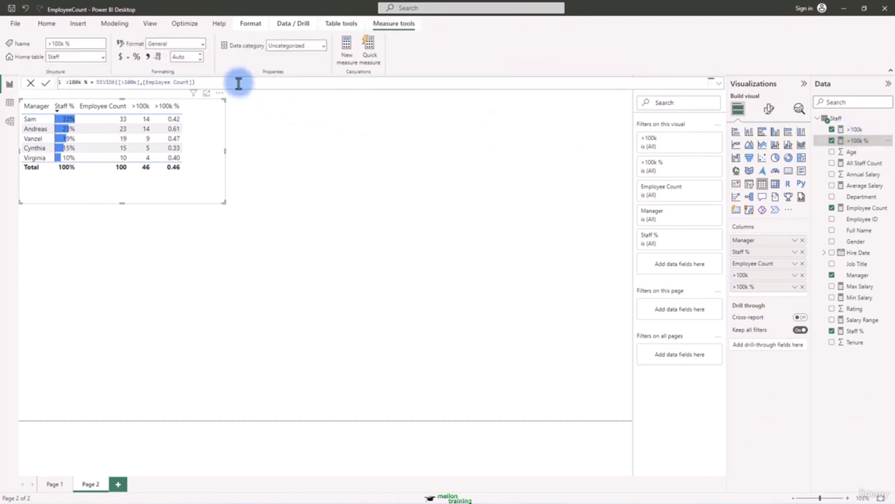
pyautogui.click(137, 57)
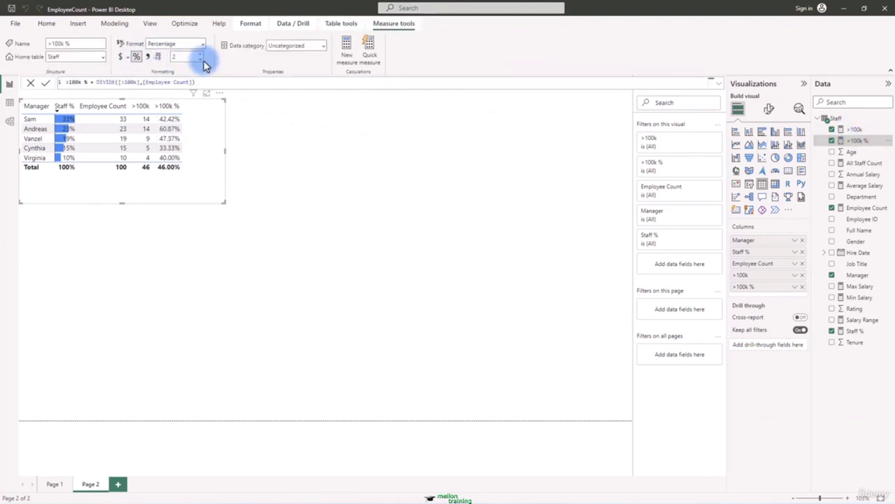
pyautogui.click(200, 60)
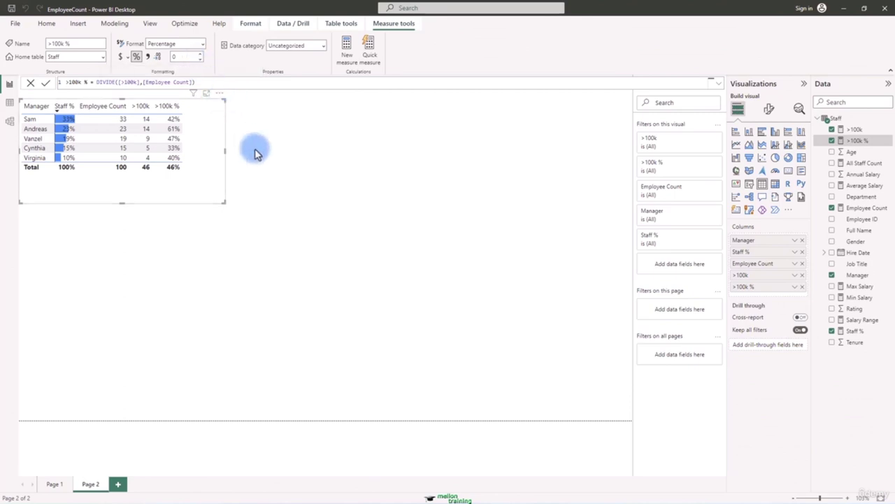
# Step: Apply background color conditional formatting to the manager table's >100k % column, using a gradient from lowest to highest value
pyautogui.click(795, 287)
pyautogui.moveTo(826, 336)
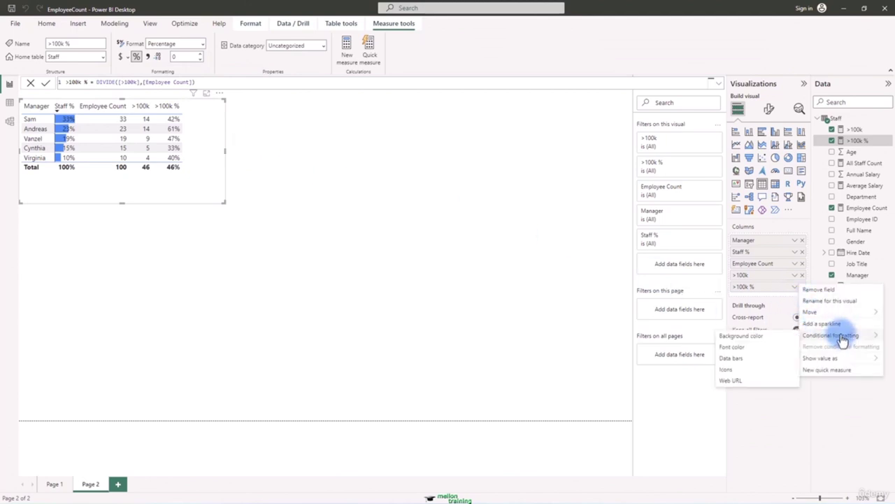
pyautogui.click(740, 335)
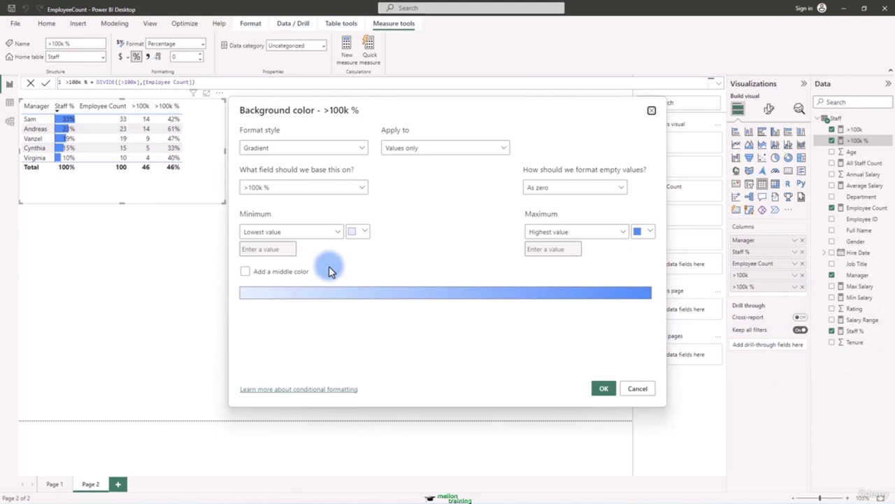
pyautogui.click(606, 388)
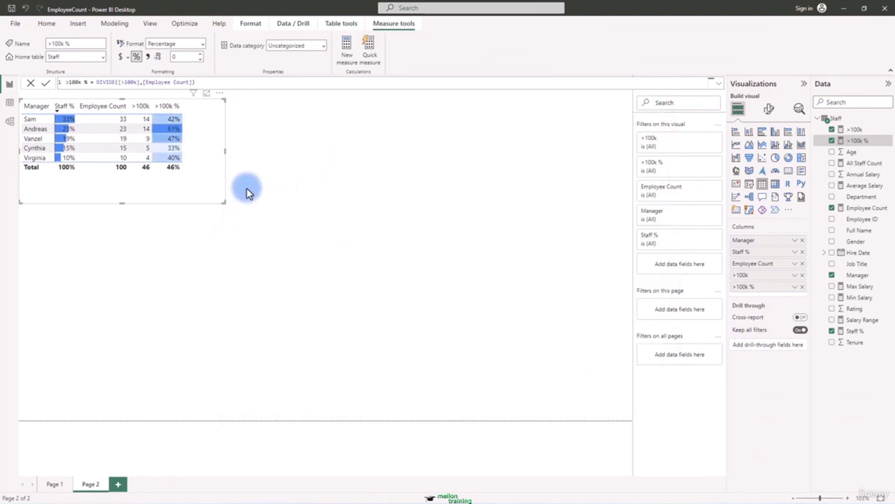
pyautogui.click(178, 308)
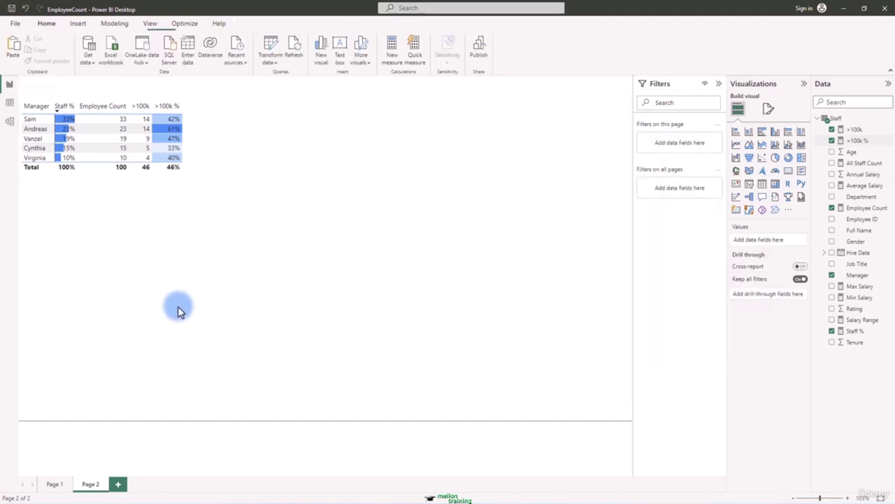
# Step: Duplicate the manager table, place the copy below the original, and replace its Manager column with Department
pyautogui.click(202, 201)
pyautogui.hotkey('ctrl', 'c')
pyautogui.hotkey('ctrl', 'v')
pyautogui.moveTo(202, 254); pyautogui.dragTo(194, 286)
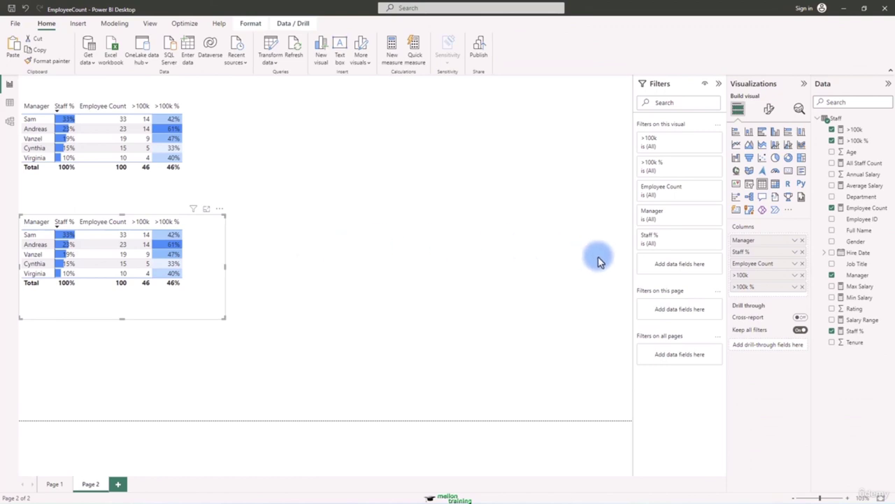
pyautogui.click(802, 241)
pyautogui.moveTo(859, 197); pyautogui.dragTo(769, 238)
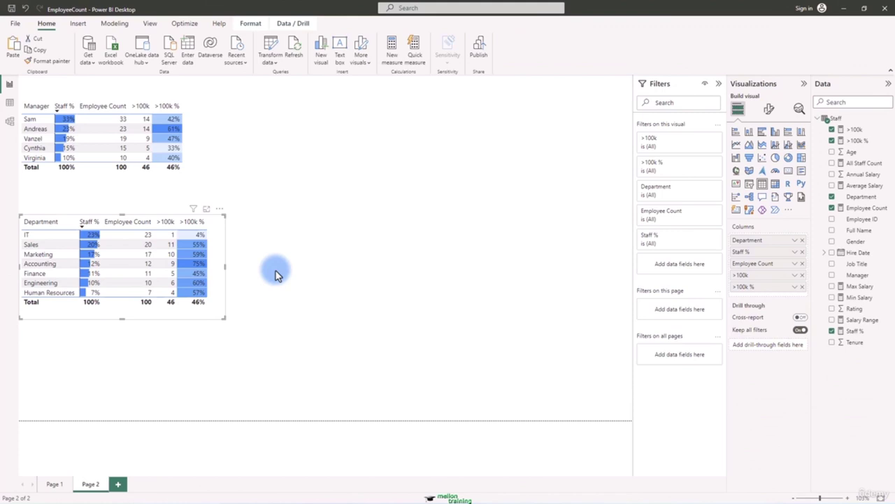
# Step: Review the Staff measure formulas, then rename report Page 2 as CALCULATE DEMO
pyautogui.click(855, 130)
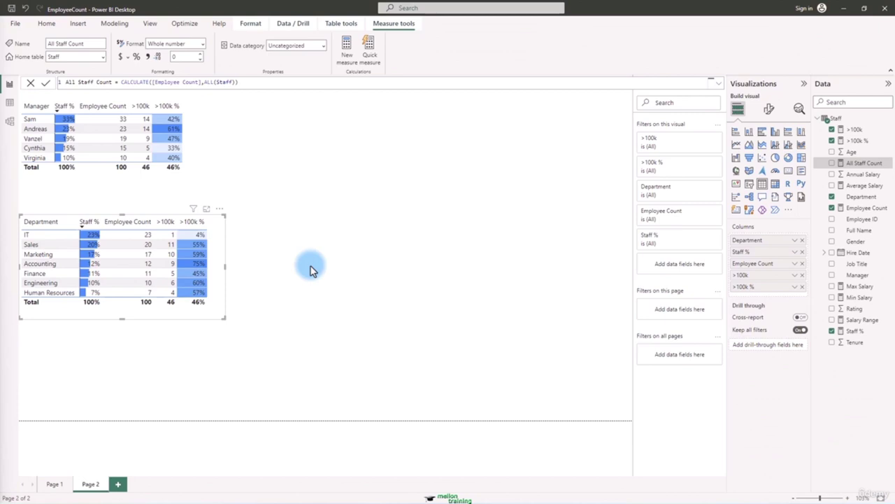
pyautogui.click(310, 268)
pyautogui.doubleClick(87, 484)
pyautogui.write('CALC')
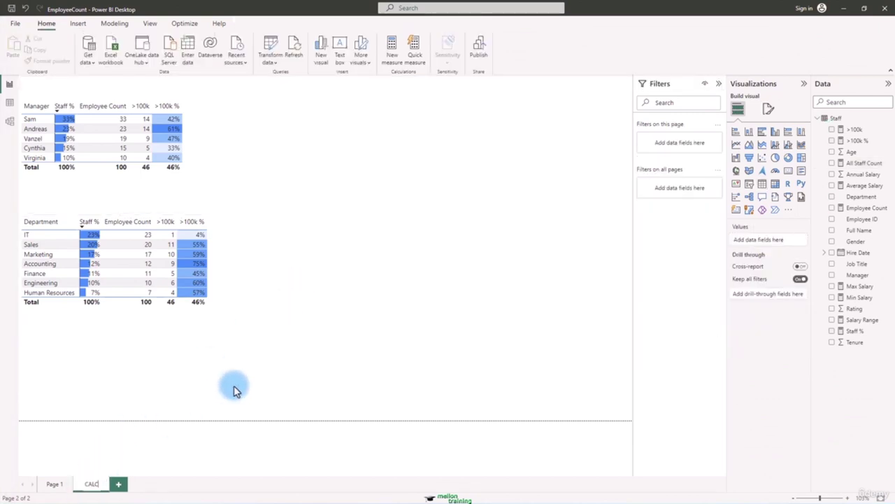
pyautogui.write('ULATE DA')
pyautogui.press('BackSpace')
pyautogui.write('EMO')
pyautogui.press('Return')
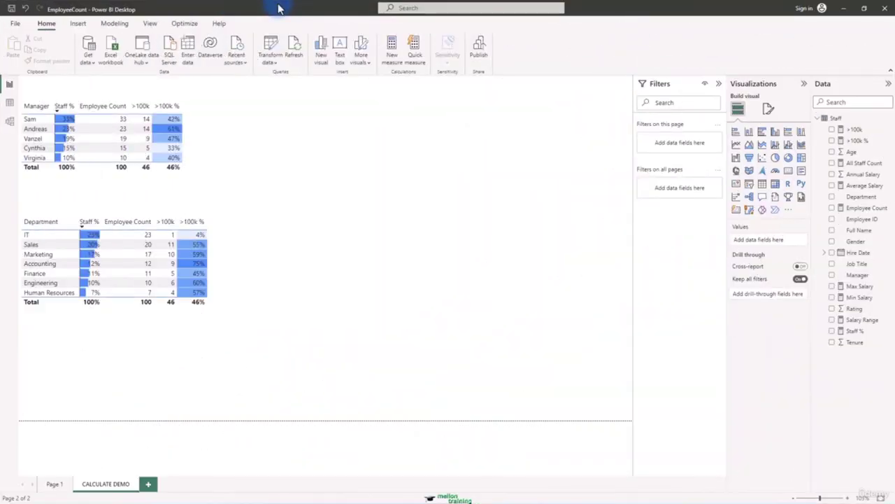
# Step: Add a new report page and name it Gender Pay Gap
pyautogui.click(149, 483)
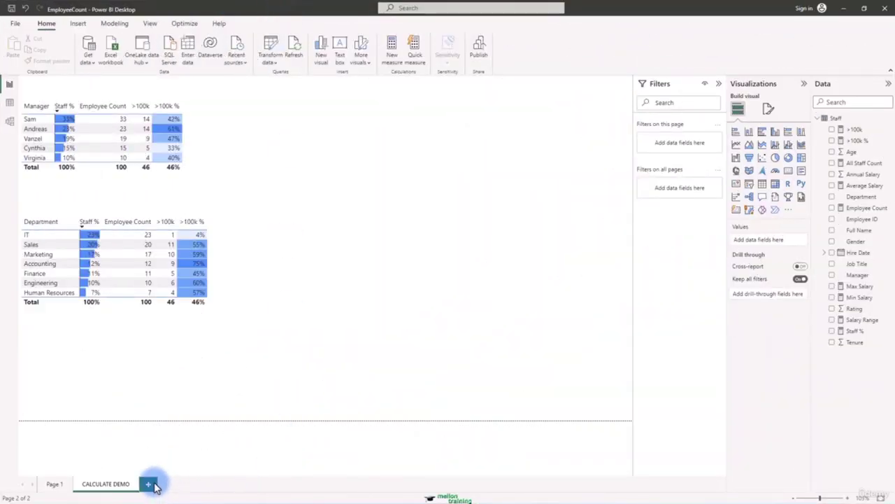
pyautogui.doubleClick(155, 483)
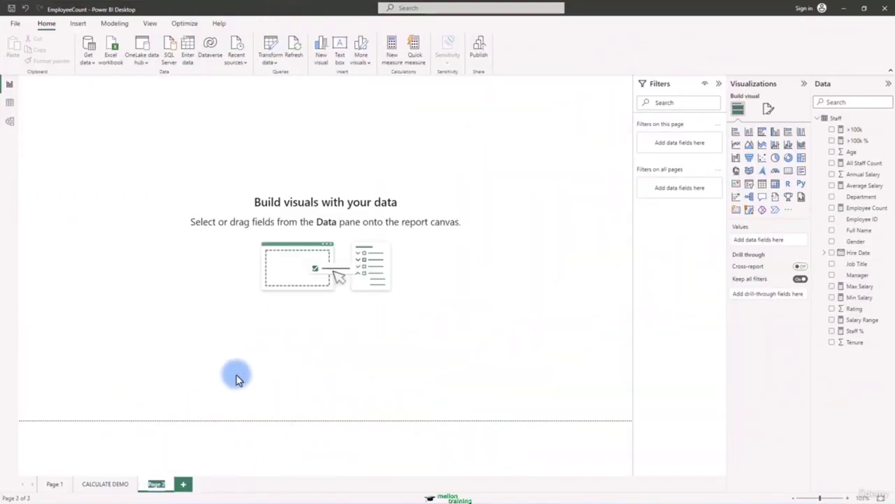
pyautogui.write('Gender')
pyautogui.write(' Pay')
pyautogui.write(' Gap')
pyautogui.press('Return')
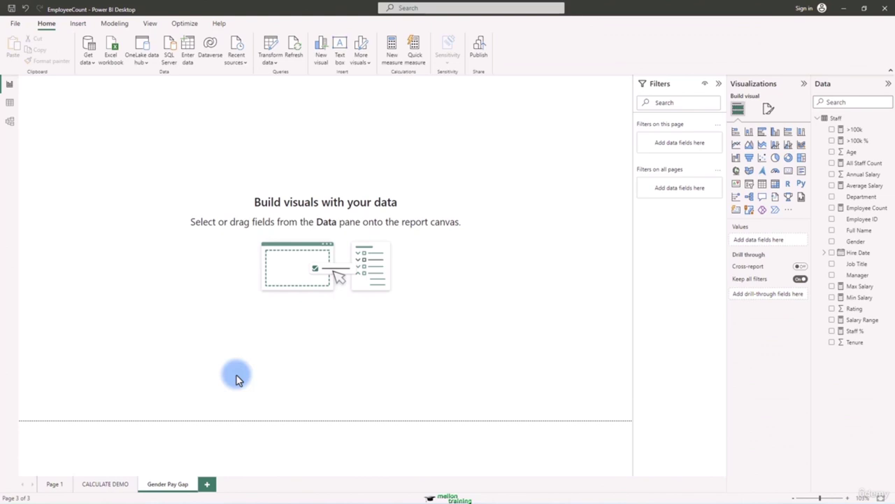
# Step: Start a new Staff table measure named Male Avg Salary with a CALCULATE formula using [Average Salary] as its expression
pyautogui.rightClick(835, 118)
pyautogui.click(820, 133)
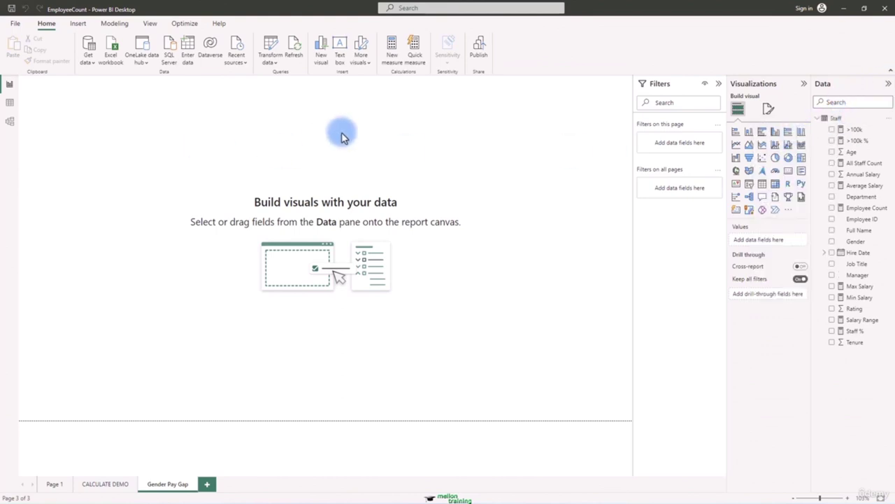
pyautogui.press('BackSpace')
pyautogui.write('Male A')
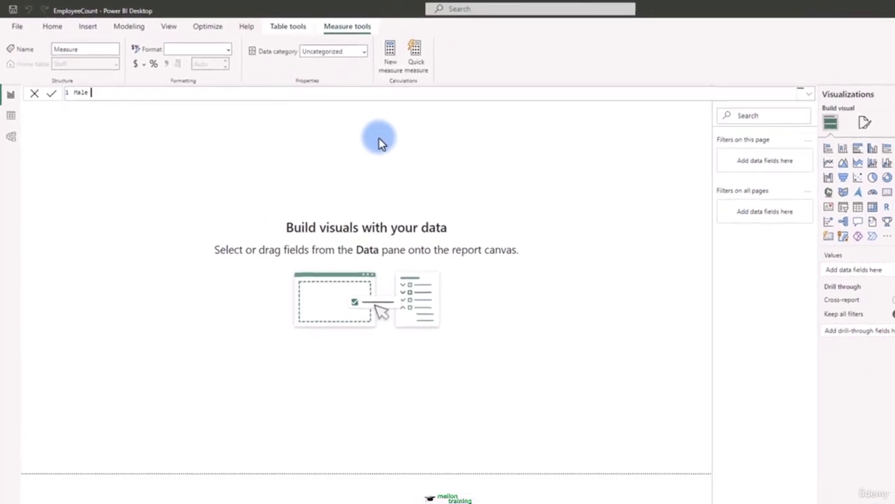
pyautogui.write('vg ')
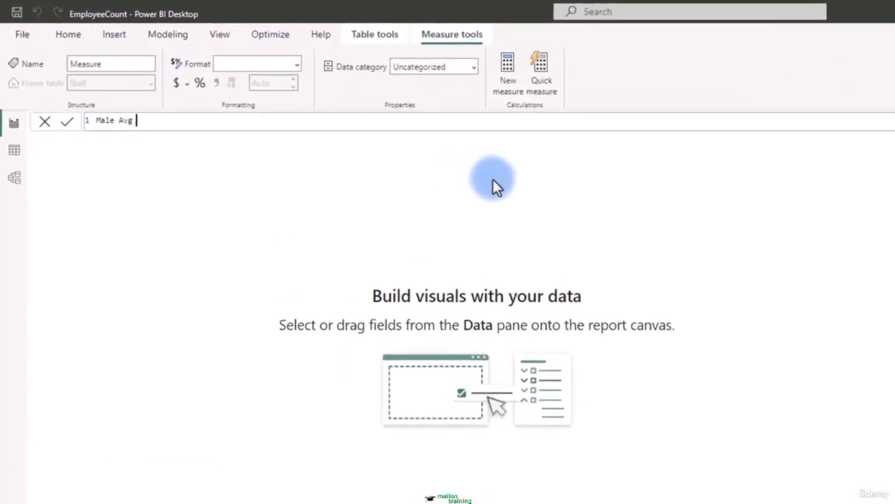
pyautogui.write('Salary=CAL')
pyautogui.press('Tab')
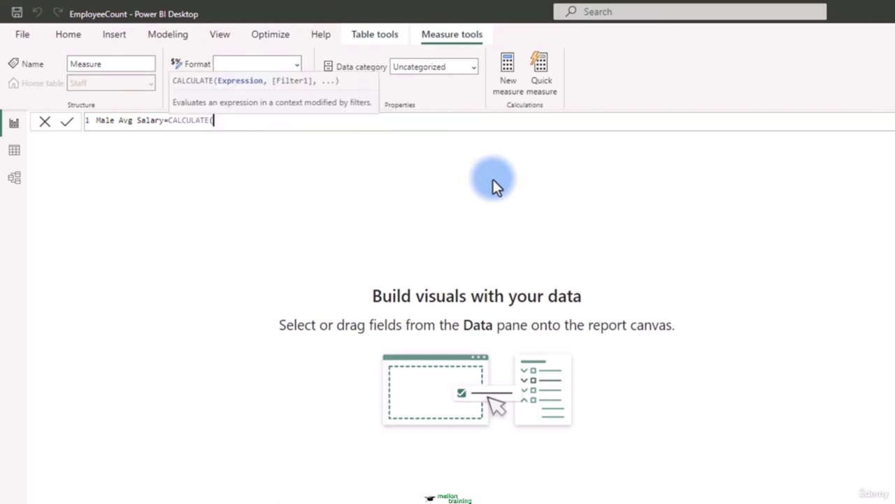
pyautogui.write('ave')
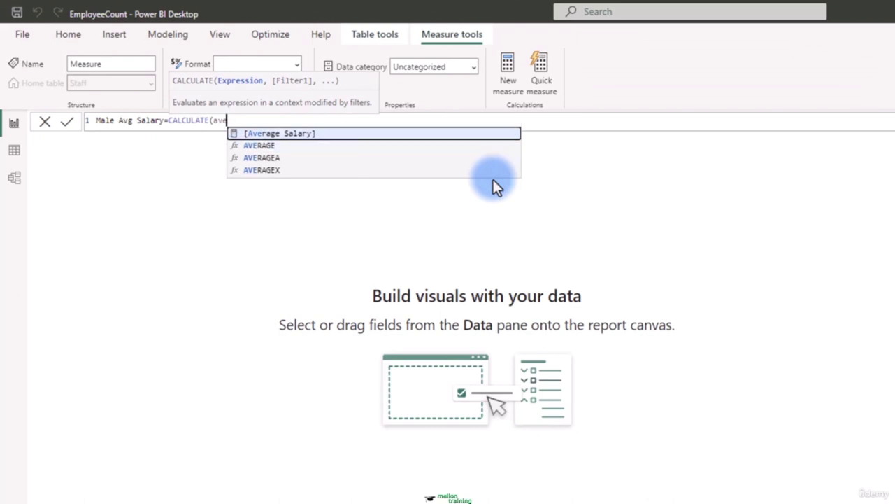
pyautogui.press('Tab')
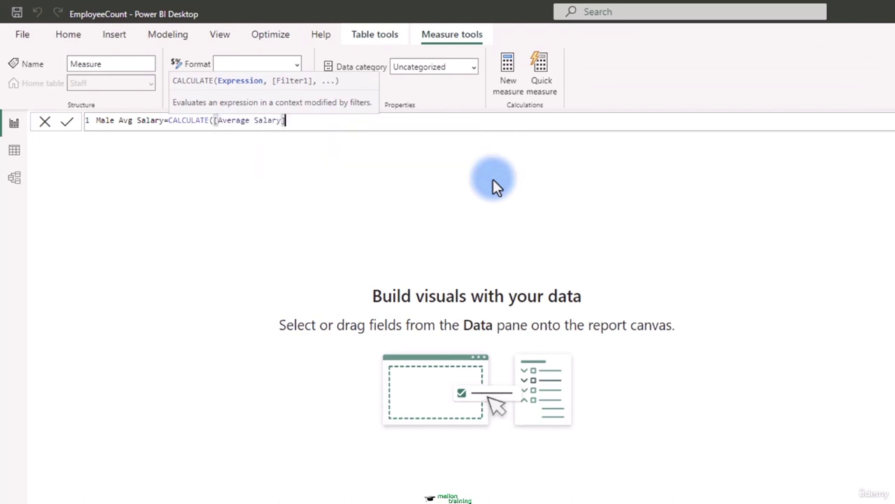
# Step: Complete the Male Avg Salary formula with the filter Staff[Gender]="Male" and commit the measure
pyautogui.write(',')
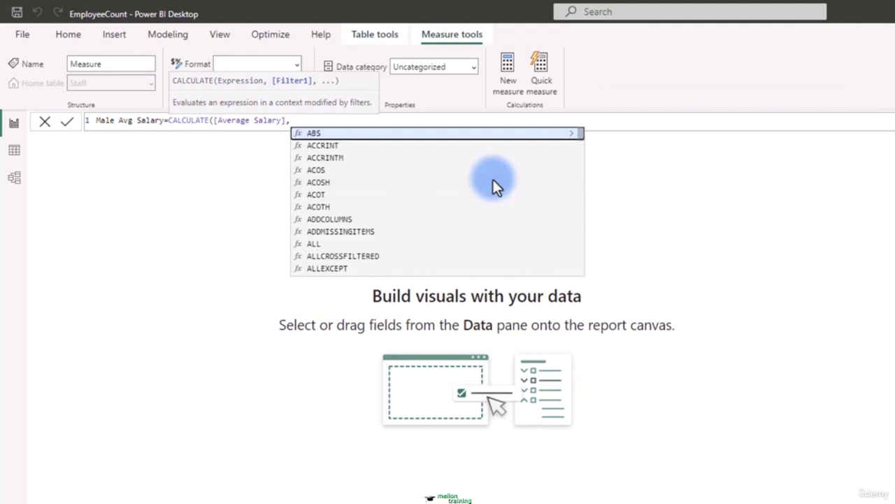
pyautogui.write('staff')
pyautogui.press('Down')
pyautogui.press('Down')
pyautogui.press('Down')
pyautogui.press('Down')
pyautogui.press('Down')
pyautogui.press('Down')
pyautogui.press('Down')
pyautogui.press('Down')
pyautogui.press('Down')
pyautogui.press('Down')
pyautogui.press('Down')
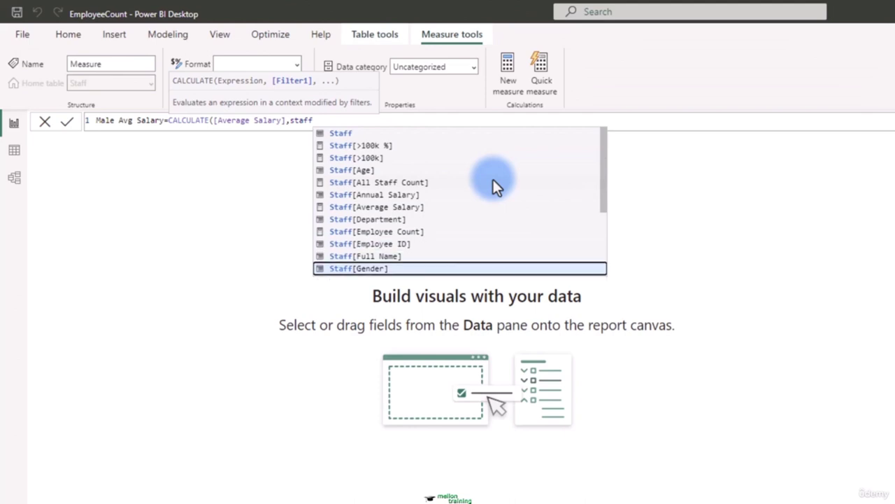
pyautogui.press('Tab')
pyautogui.write('="')
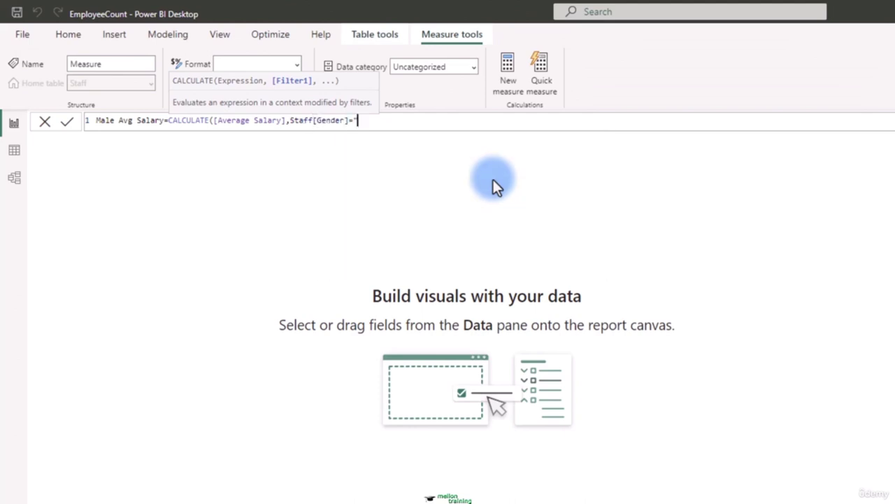
pyautogui.write('Male")')
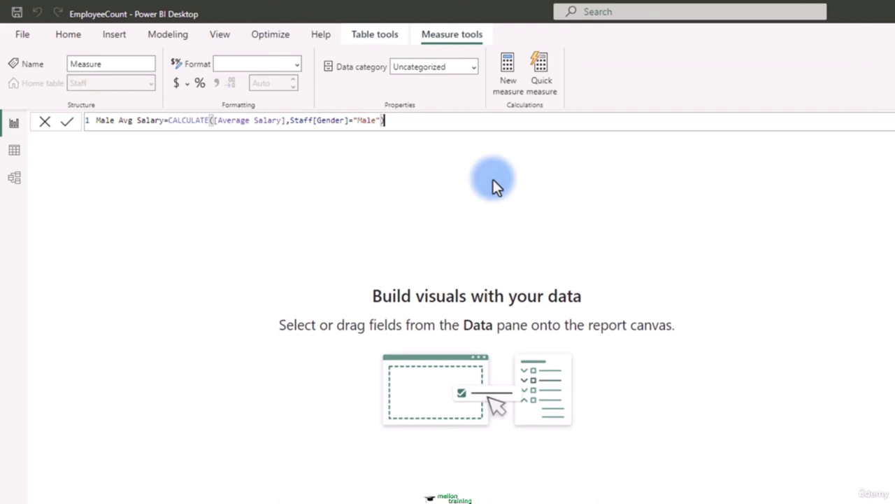
pyautogui.press('Return')
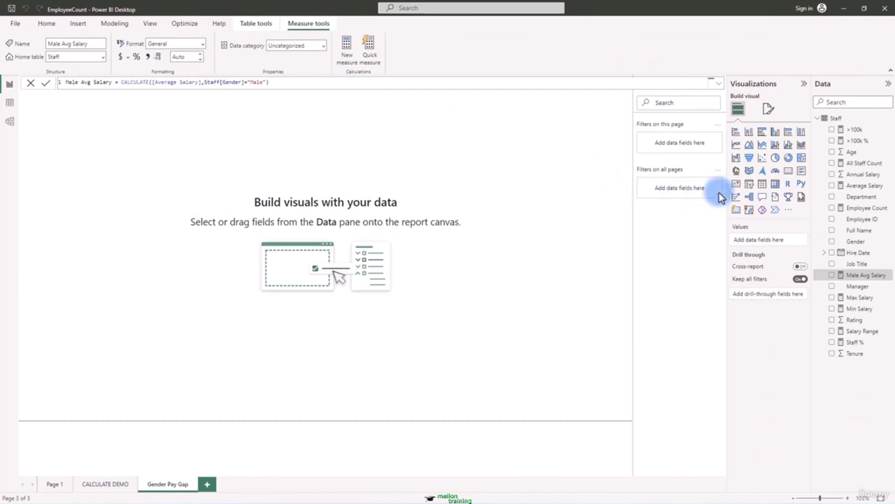
# Step: Insert a table visual with Department, Average Salary and Male Avg Salary, and widen it to fit all three columns
pyautogui.click(762, 183)
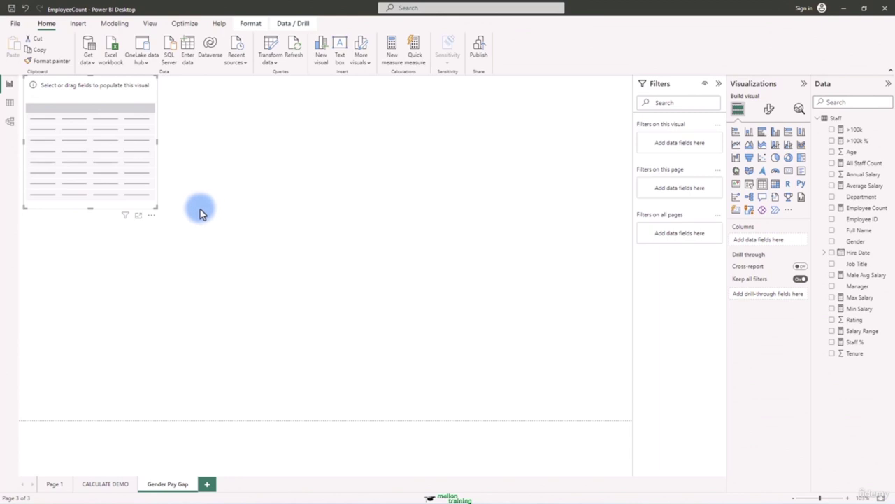
pyautogui.click(832, 197)
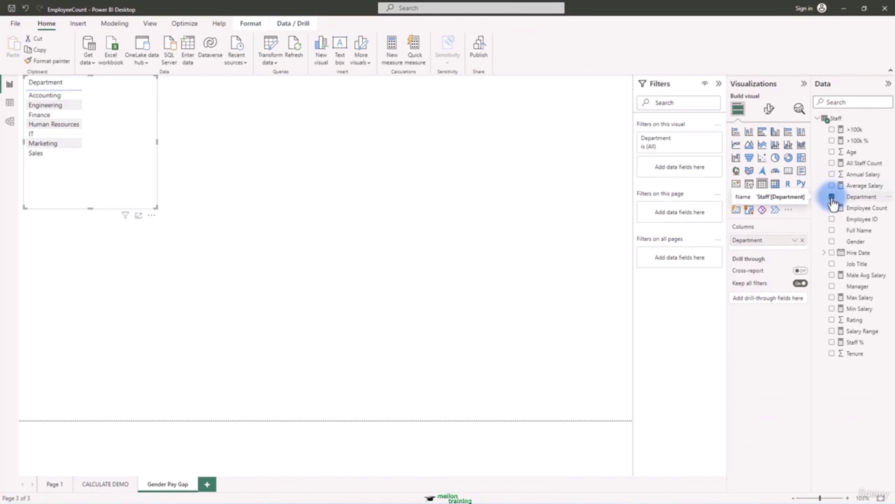
pyautogui.click(832, 186)
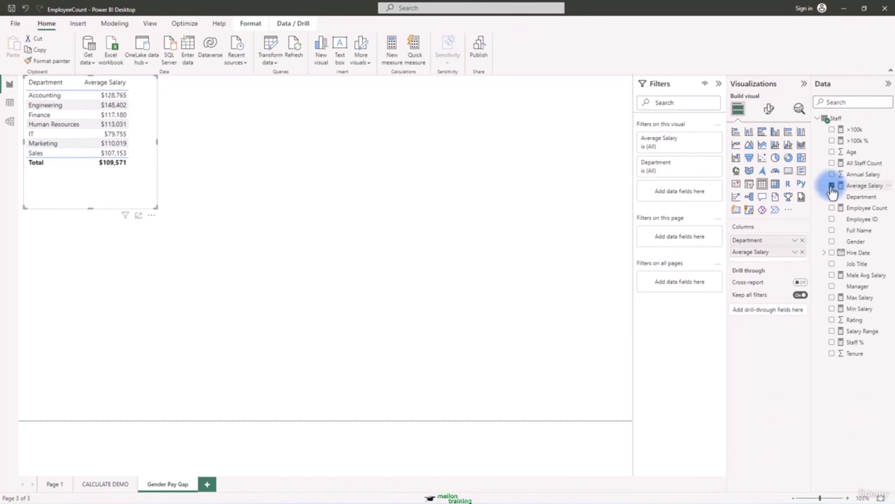
pyautogui.click(832, 275)
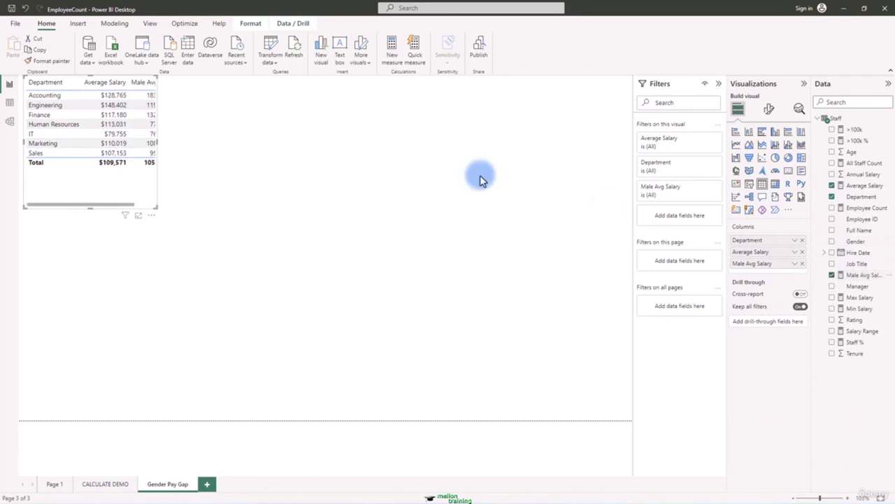
pyautogui.moveTo(157, 140); pyautogui.dragTo(221, 145)
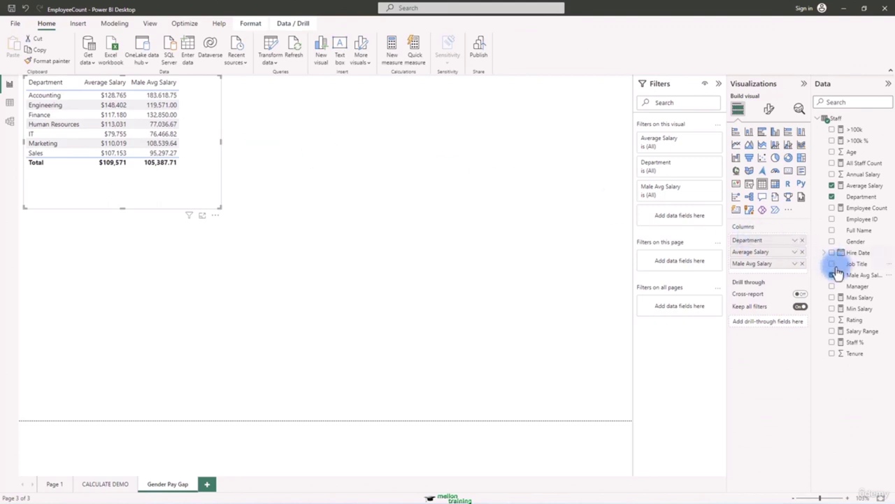
# Step: Format the Male Avg Salary measure as Currency General with 0 decimal places
pyautogui.click(865, 276)
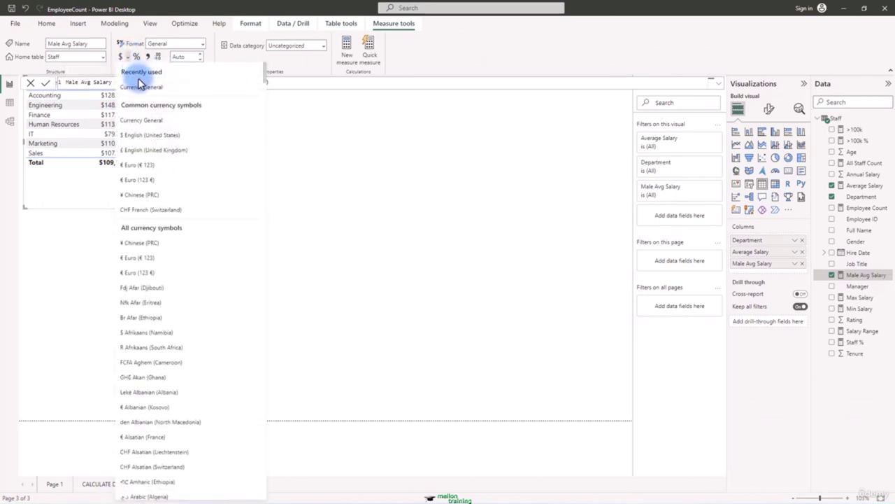
pyautogui.click(143, 86)
pyautogui.click(200, 59)
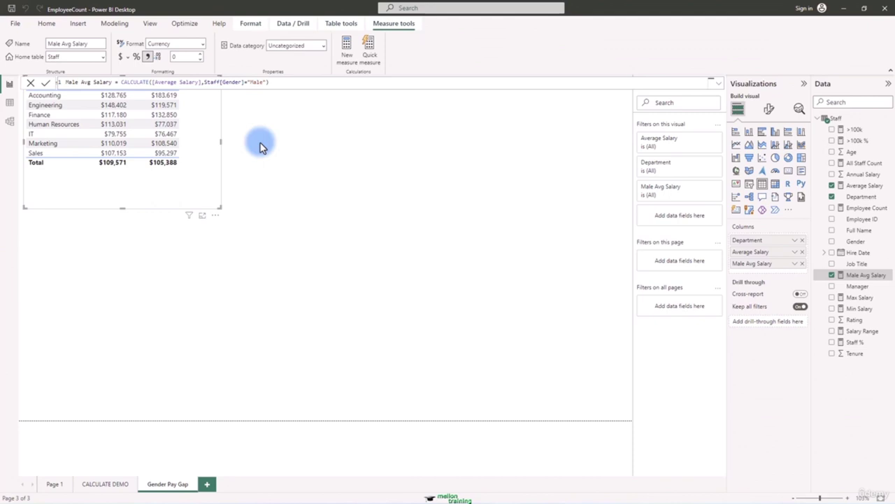
pyautogui.scroll(2, 203, 144)
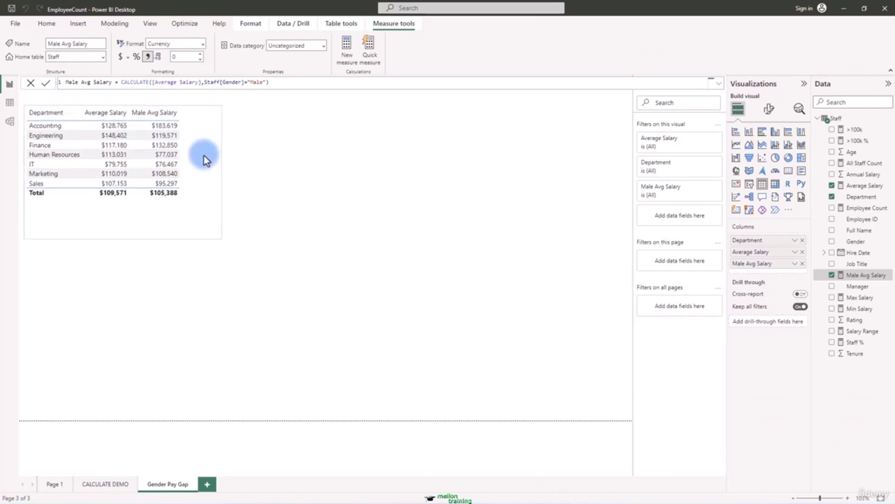
pyautogui.click(199, 157)
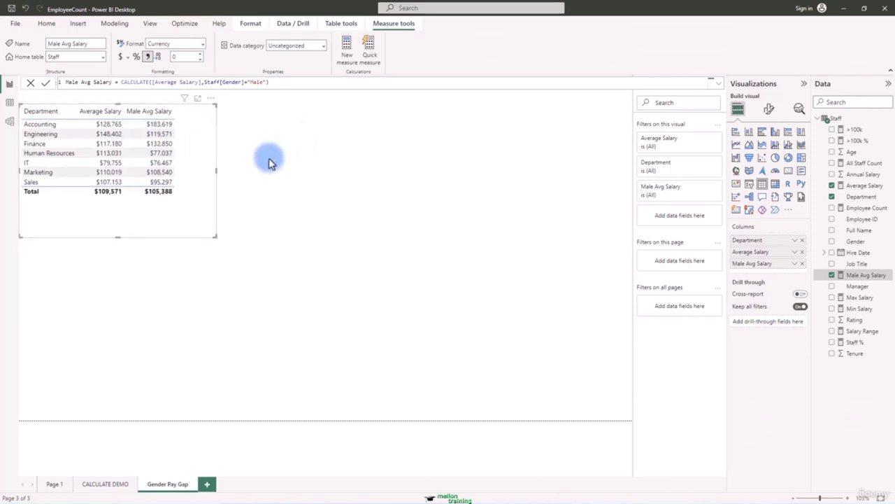
# Step: Start a new Staff table measure named Female Avg Salary with a CALCULATE formula using [Average Salary] as its expression
pyautogui.rightClick(838, 120)
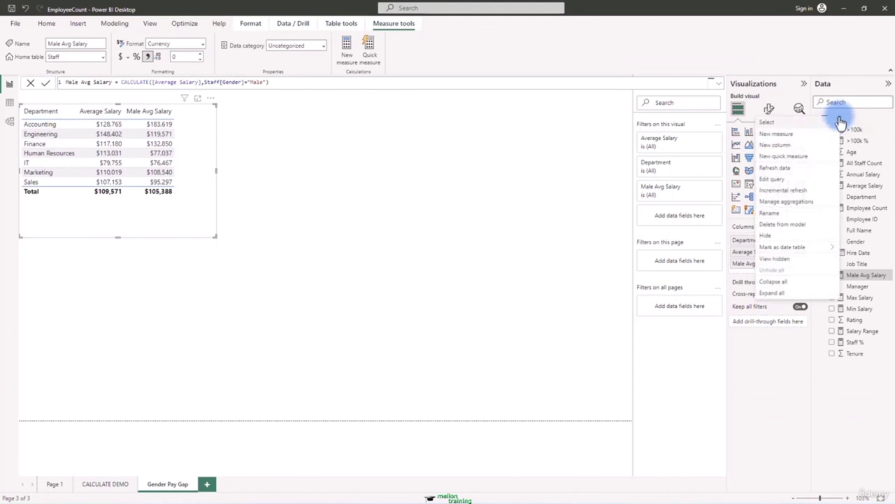
pyautogui.click(791, 134)
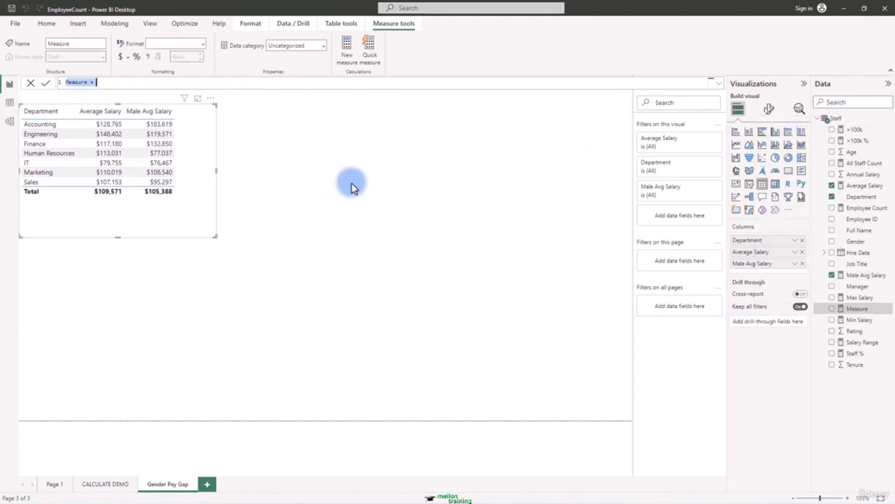
pyautogui.write('Female Avg Salary=')
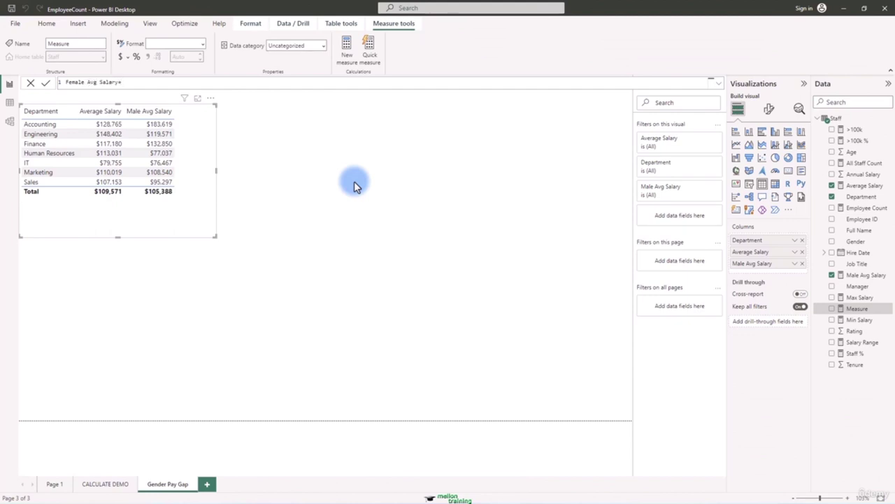
pyautogui.write('CALCULATE(')
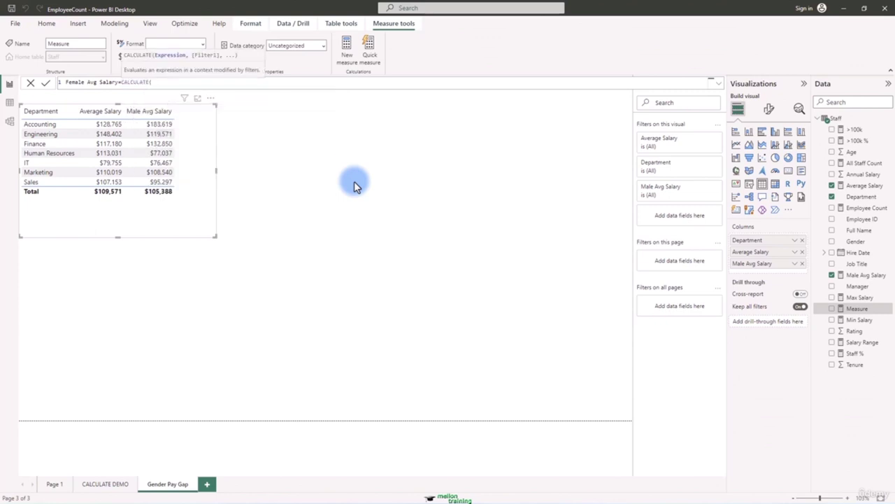
pyautogui.write('ave')
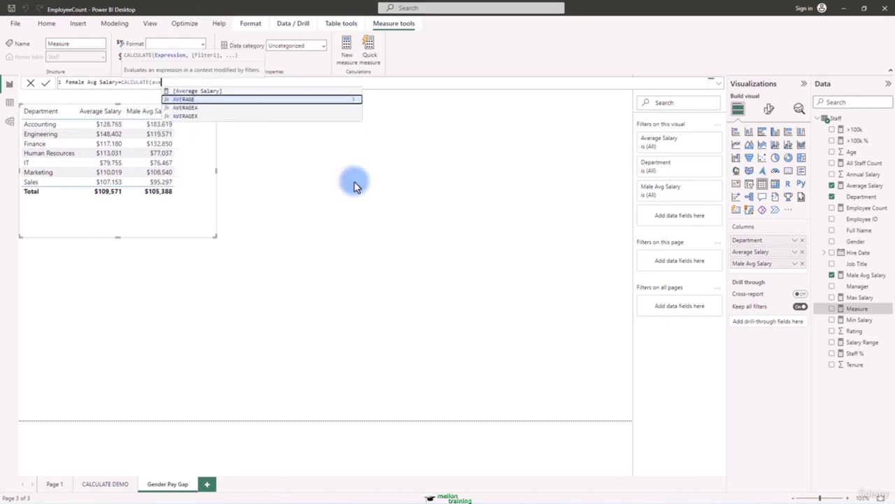
pyautogui.press('Up')
pyautogui.press('Tab')
pyautogui.write(',')
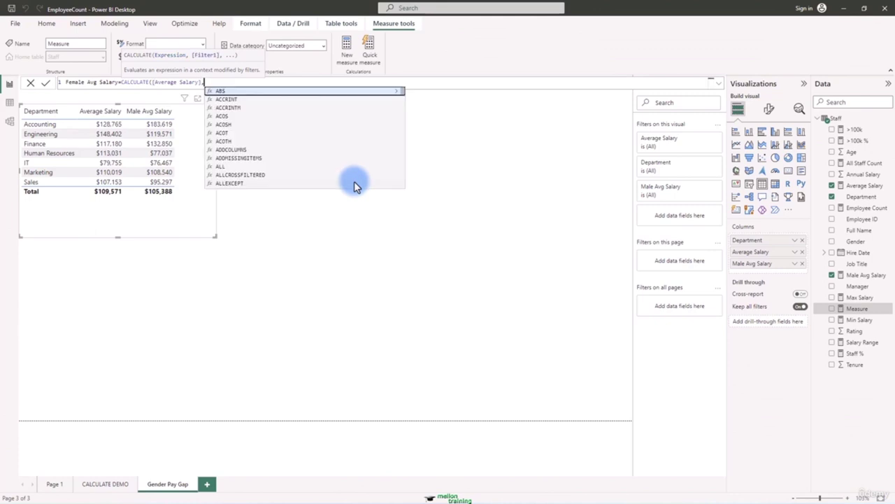
# Step: Complete the Female Avg Salary formula with the filter Staff[Gender]="Female" and commit the measure
pyautogui.write('sta')
pyautogui.press('Down')
pyautogui.press('Down')
pyautogui.press('Down')
pyautogui.press('Down')
pyautogui.press('Down')
pyautogui.press('Down')
pyautogui.press('Down')
pyautogui.press('Down')
pyautogui.press('Down')
pyautogui.press('Down')
pyautogui.press('Down')
pyautogui.press('Tab')
pyautogui.write('=')
pyautogui.write('"Femal')
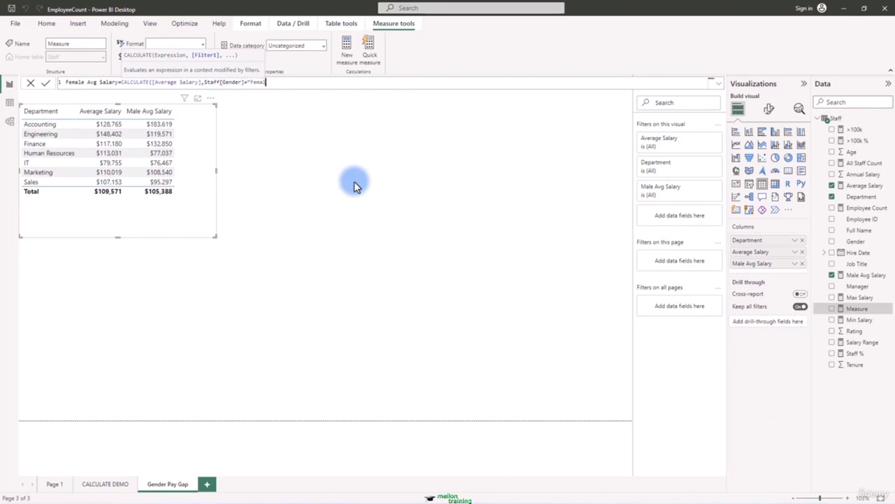
pyautogui.write('e")')
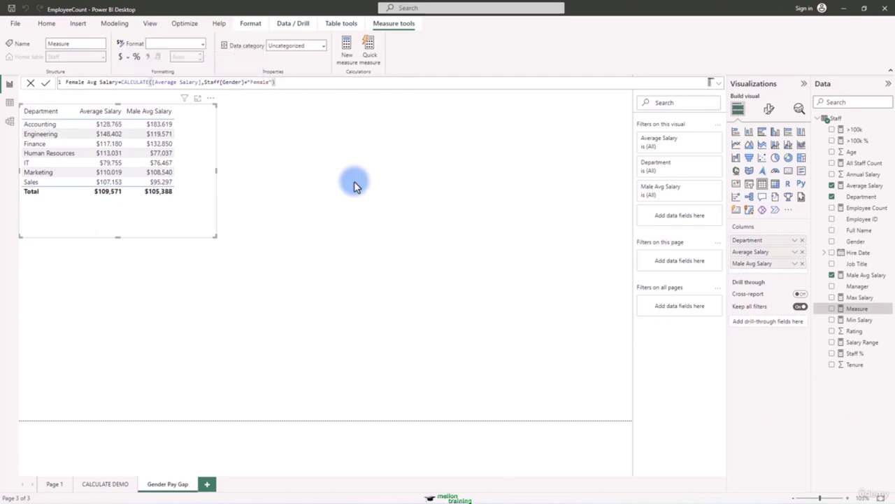
pyautogui.press('Return')
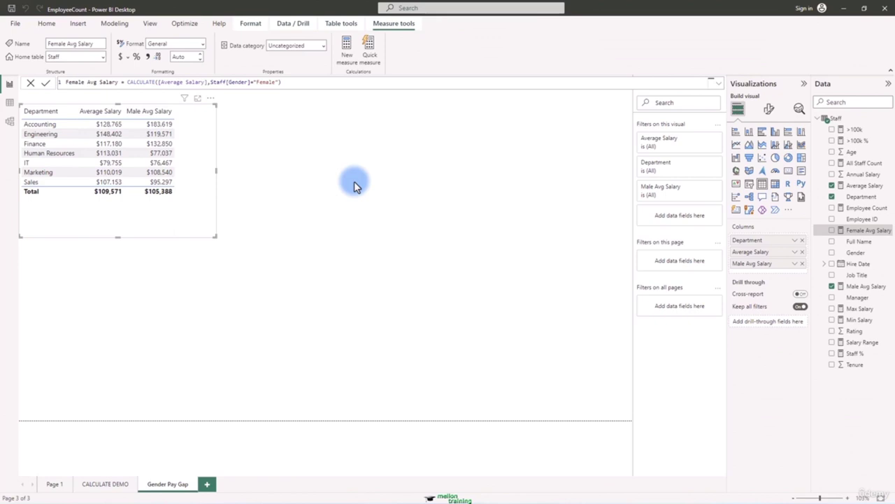
# Step: Add the Female Avg Salary measure as a column in the department salary table
pyautogui.click(832, 230)
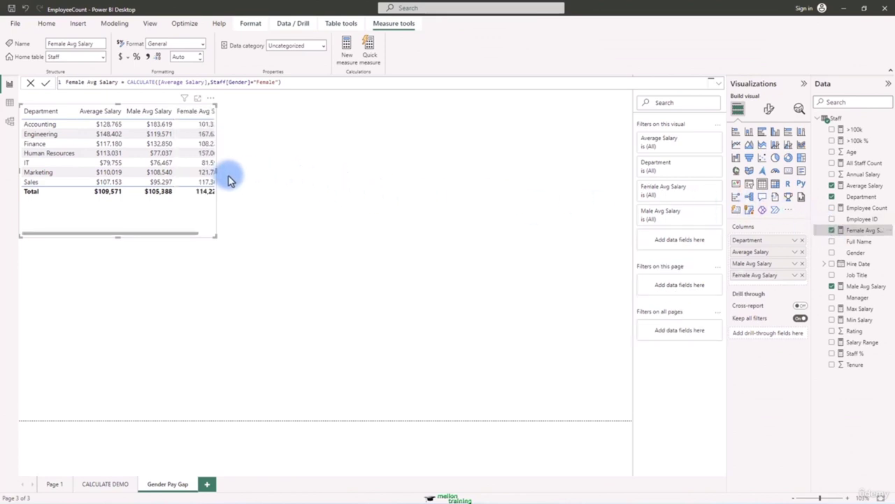
# Step: Widen the salary table to fit all columns and format the Female Avg Salary measure as currency with 0 decimals
pyautogui.moveTo(216, 171); pyautogui.dragTo(284, 176)
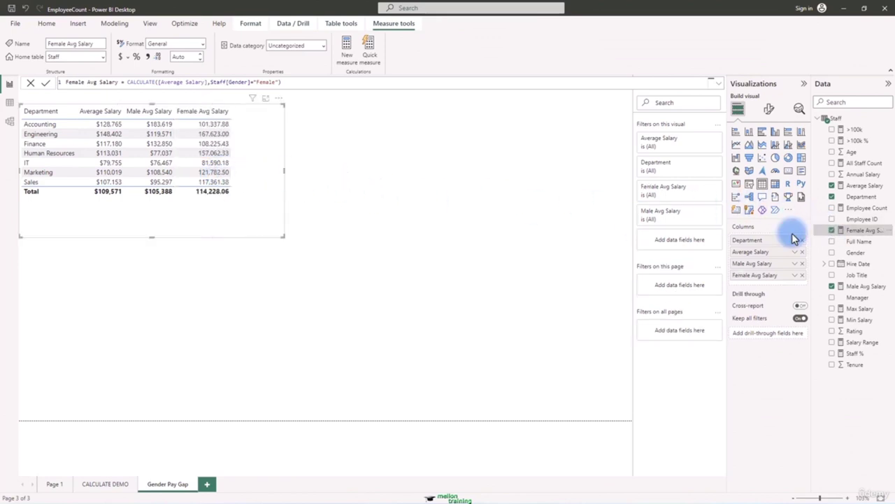
pyautogui.click(124, 58)
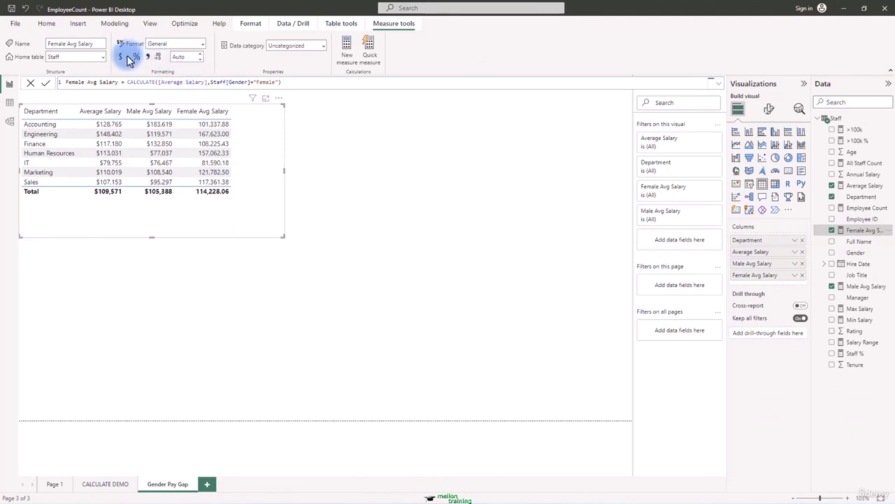
pyautogui.click(196, 65)
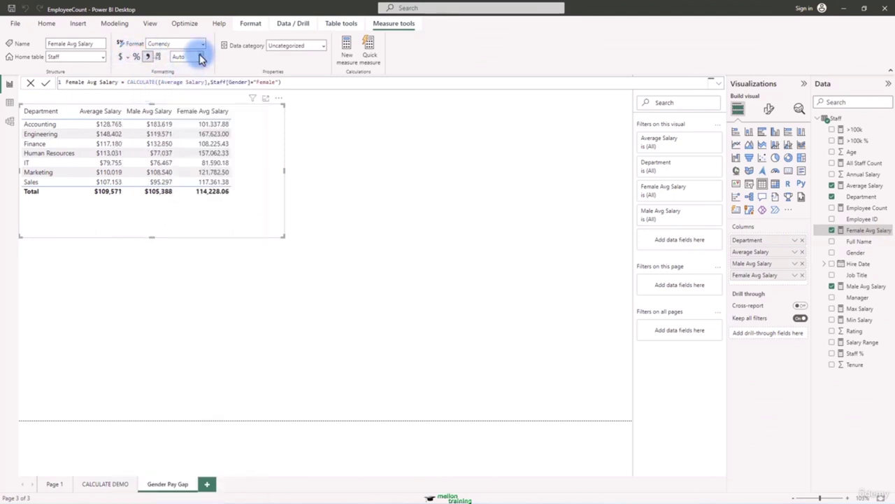
pyautogui.click(200, 60)
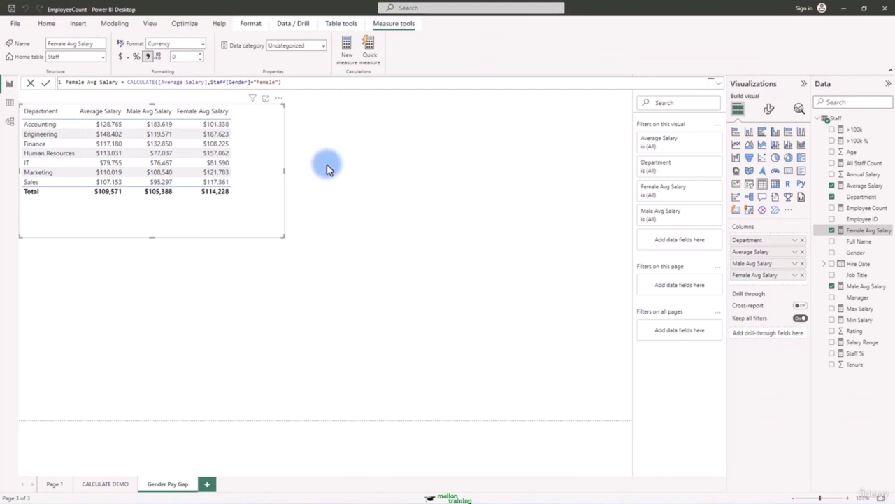
# Step: Create a new measure in the Staff table: Gap $ = [Male Avg Salary]-[Female Avg Salary]
pyautogui.rightClick(834, 119)
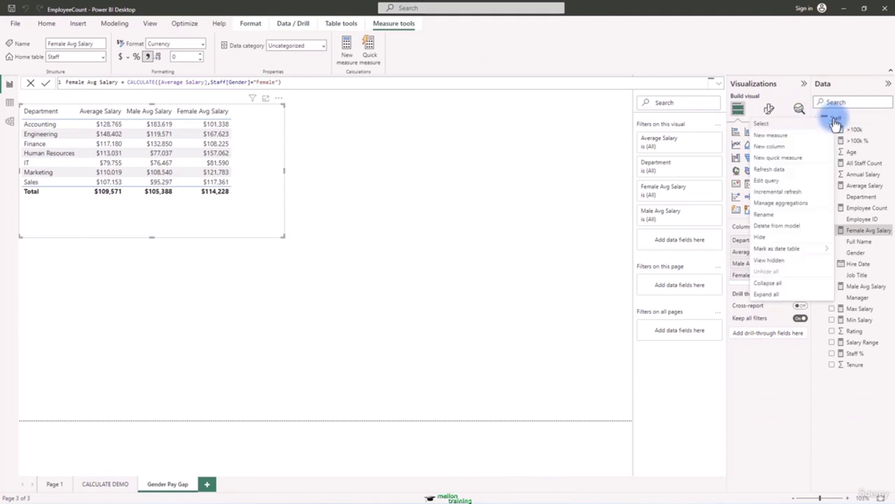
pyautogui.click(773, 135)
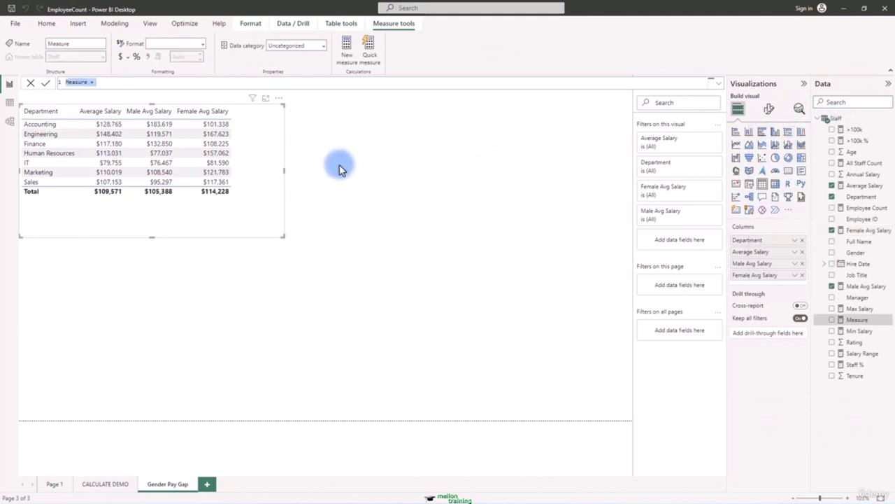
pyautogui.write('Gap $=[ma')
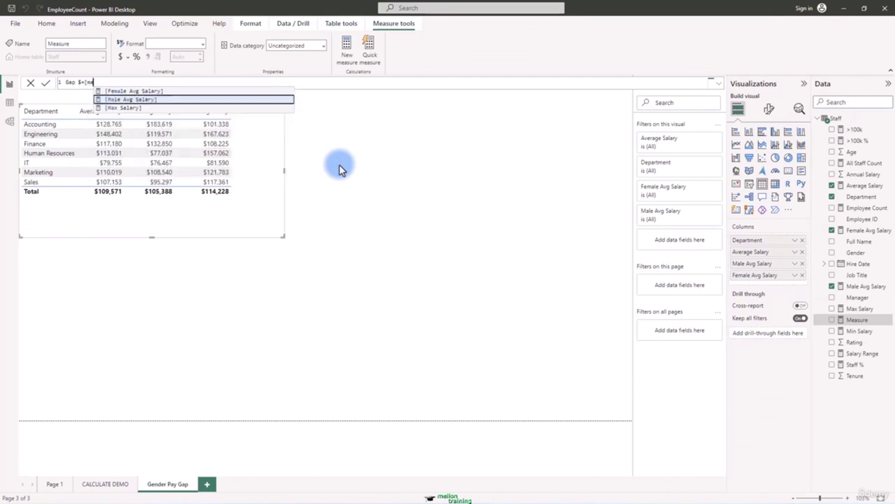
pyautogui.press('Tab')
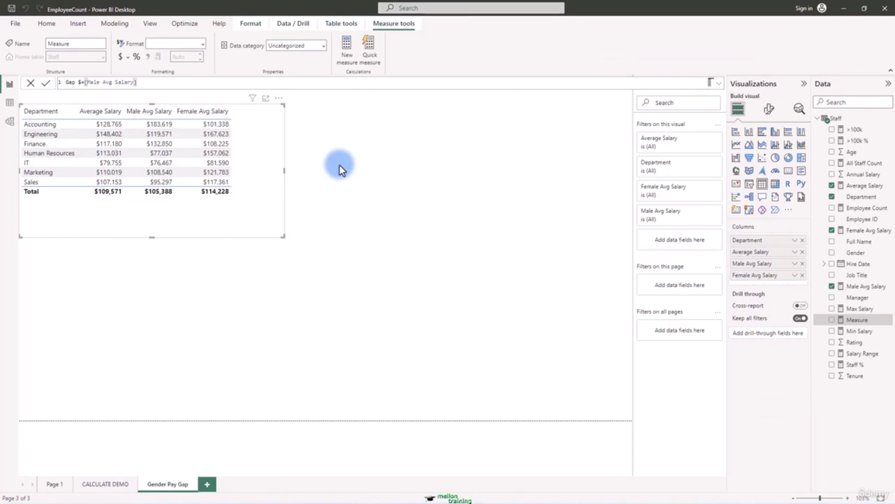
pyautogui.write('-fem')
pyautogui.press('Tab')
pyautogui.press('Return')
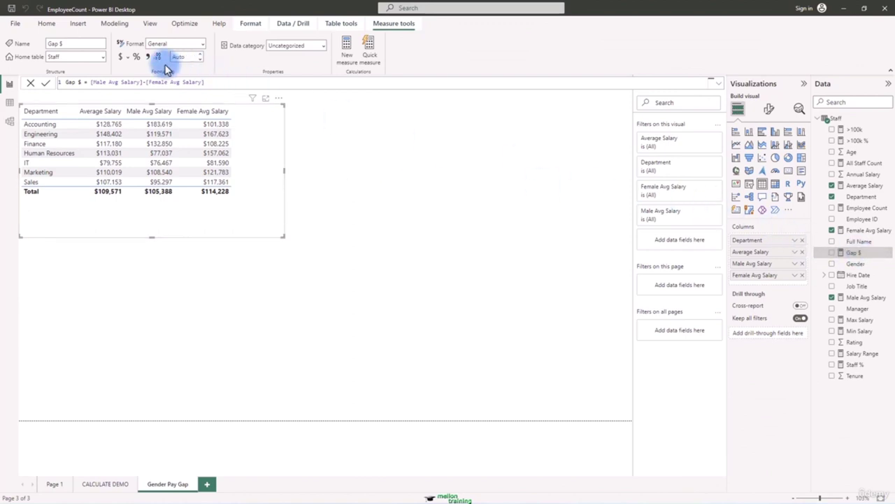
# Step: Format the Gap $ measure as currency with 0 decimals and add it to the table, widening the visual slightly
pyautogui.click(130, 62)
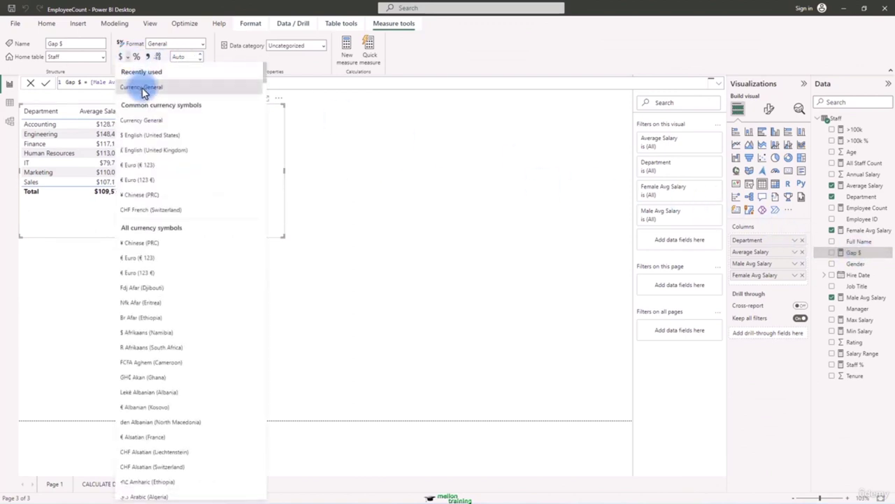
pyautogui.press('Escape')
pyautogui.click(200, 57)
pyautogui.click(201, 58)
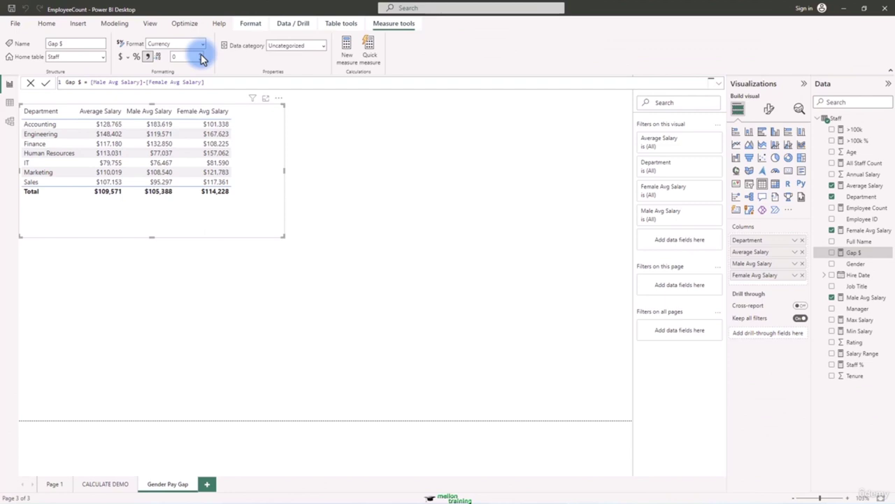
pyautogui.click(831, 252)
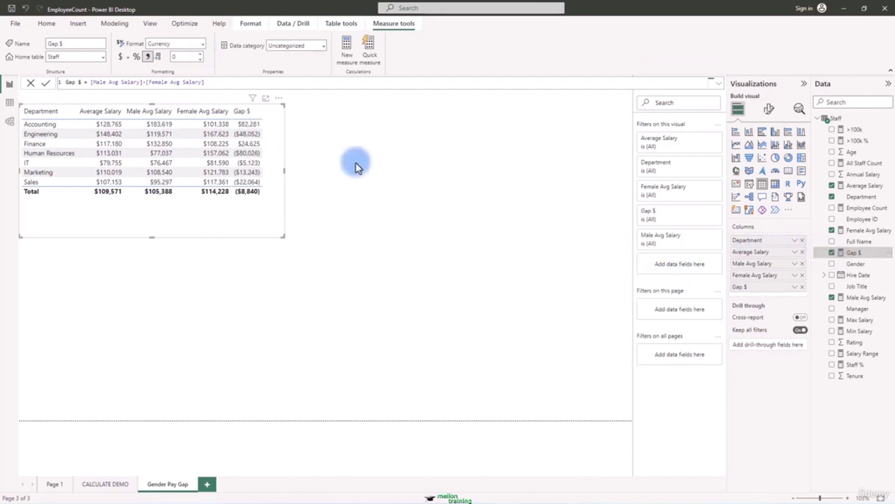
pyautogui.moveTo(285, 171); pyautogui.dragTo(298, 174)
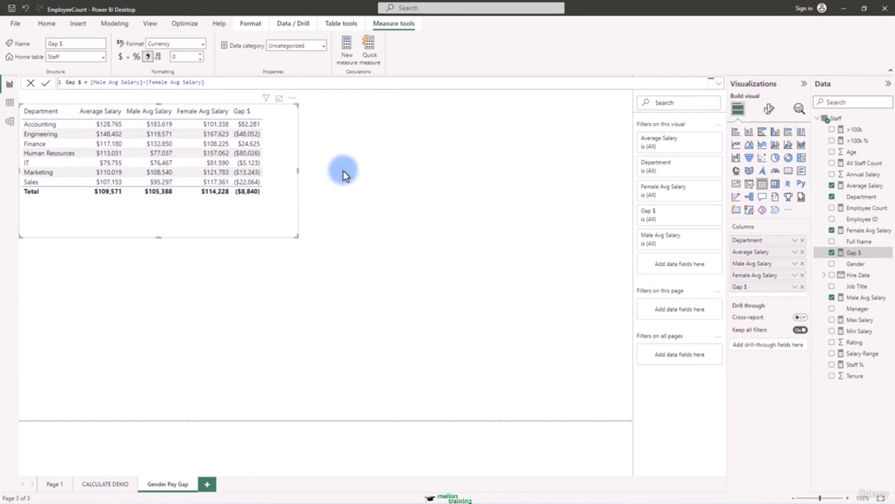
# Step: Create a new measure in the Staff table: Gap % = DIVIDE([Gap $],[Male Avg Salary])
pyautogui.rightClick(837, 121)
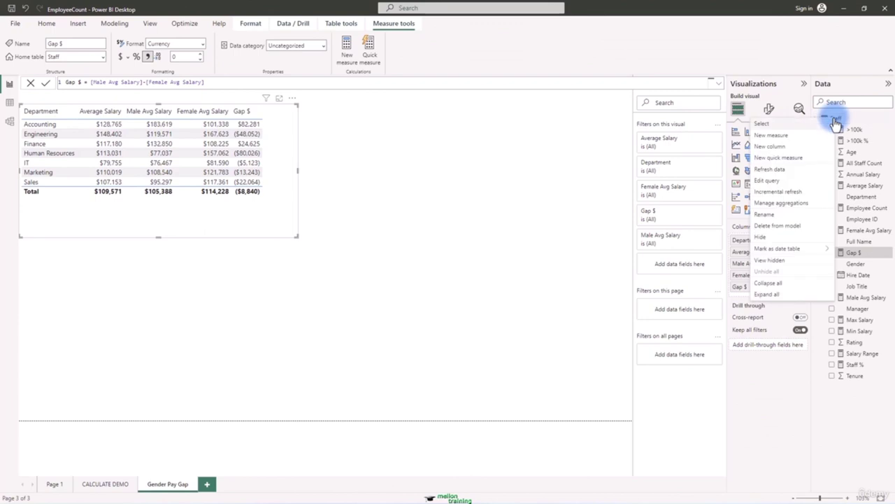
pyautogui.click(775, 135)
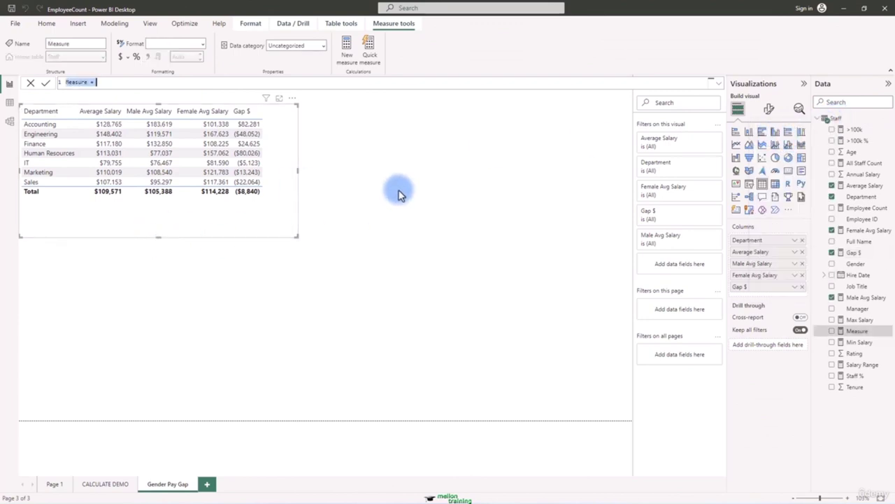
pyautogui.write('Gap %=DIVIDE(')
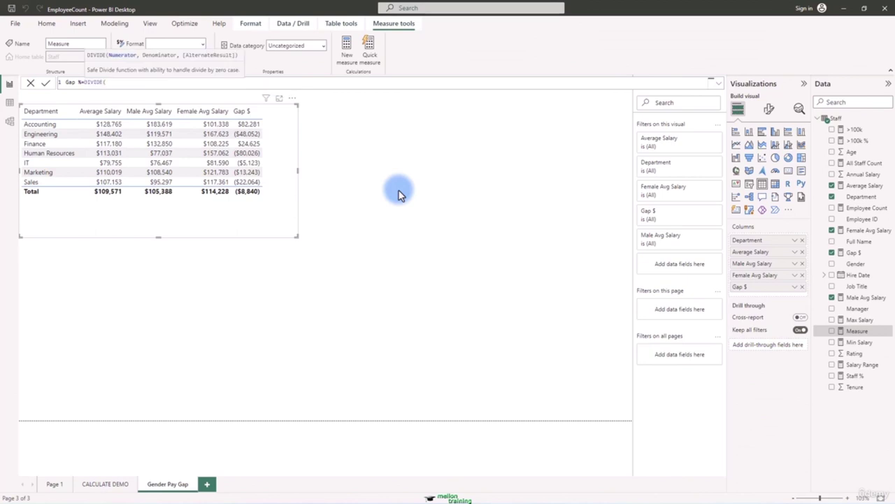
pyautogui.write('[Gap $],[Male Avg Salary])')
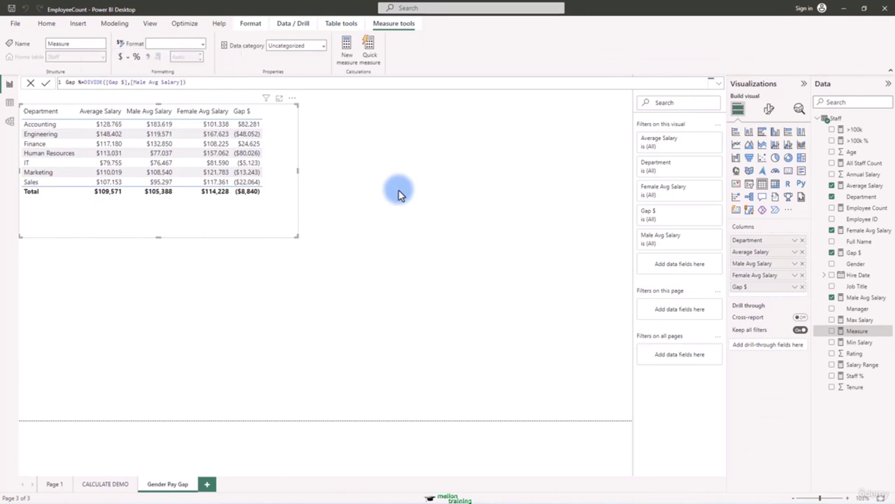
pyautogui.press('Return')
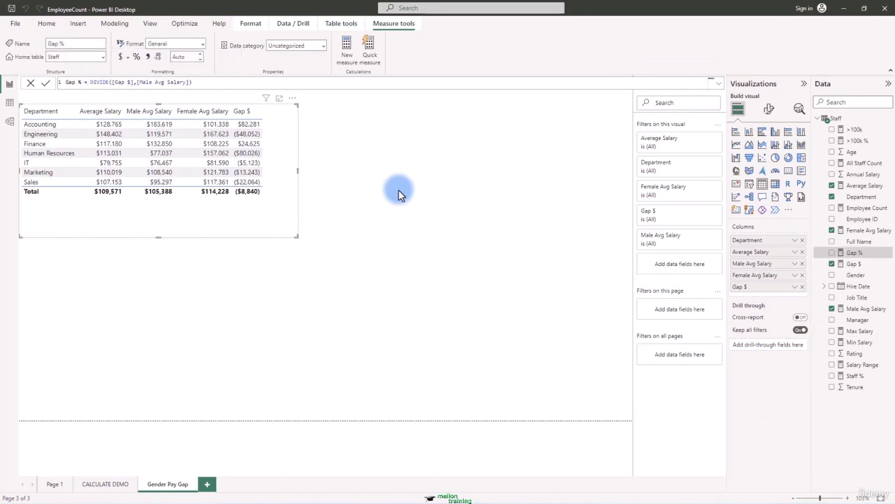
# Step: Format the Gap % measure as a percentage with 0 decimals and add it to the widened table
pyautogui.click(122, 56)
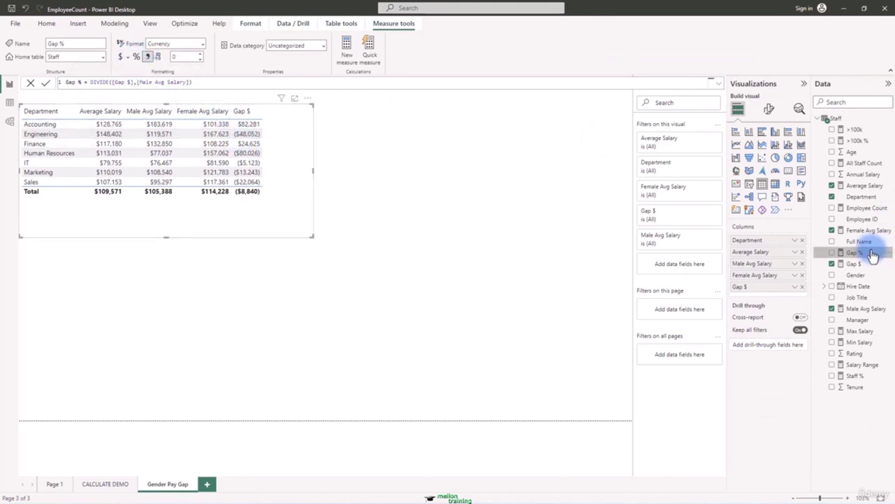
pyautogui.click(137, 58)
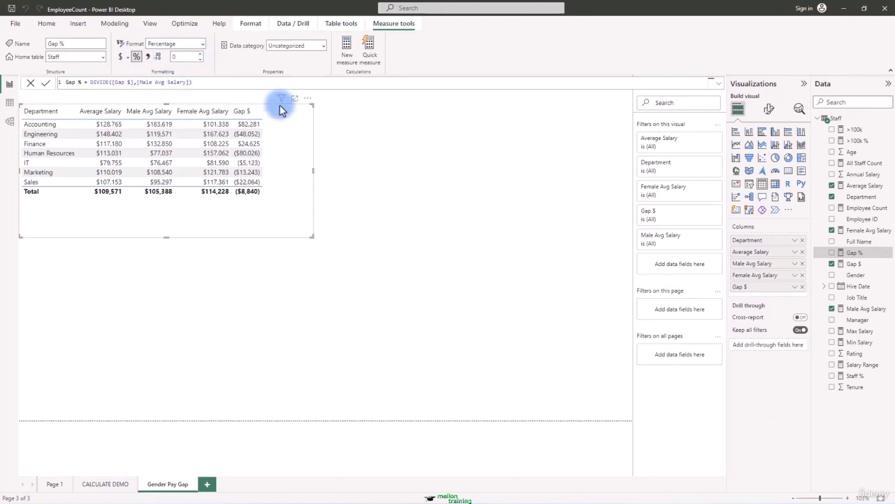
pyautogui.click(831, 253)
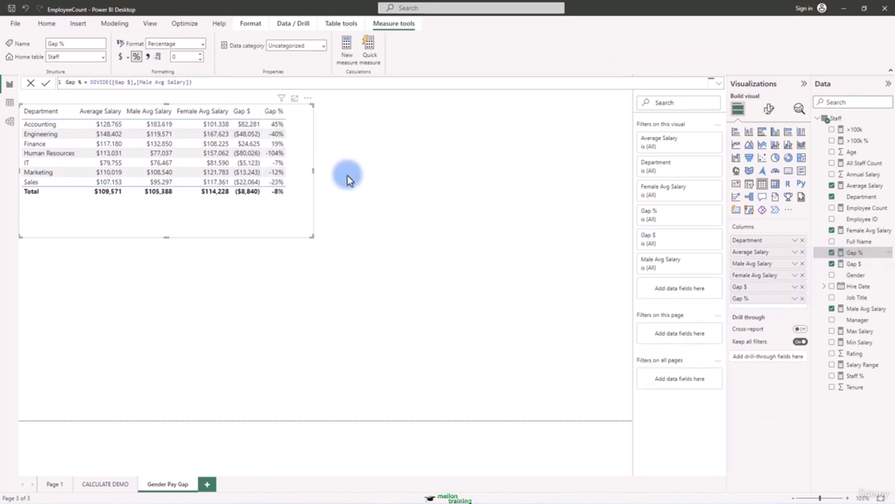
pyautogui.click(321, 176)
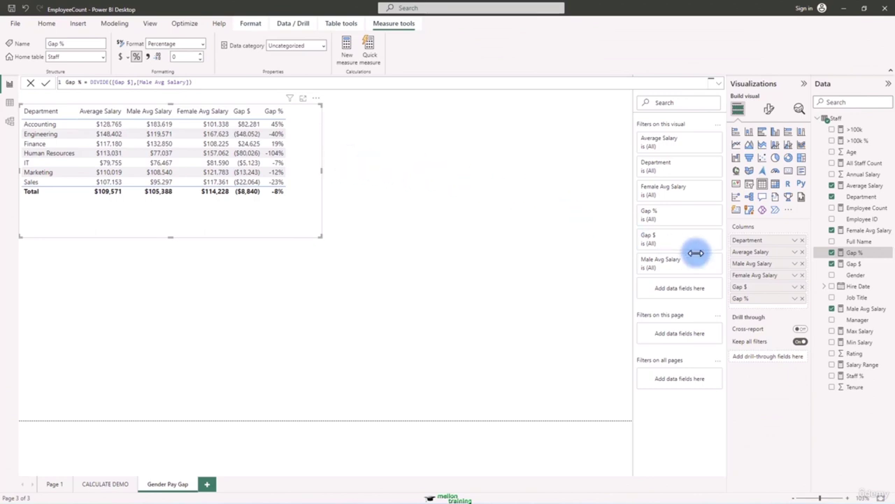
# Step: Remove Average Salary, Male Avg Salary, Female Avg Salary and Gap $ from the table's columns
pyautogui.click(802, 252)
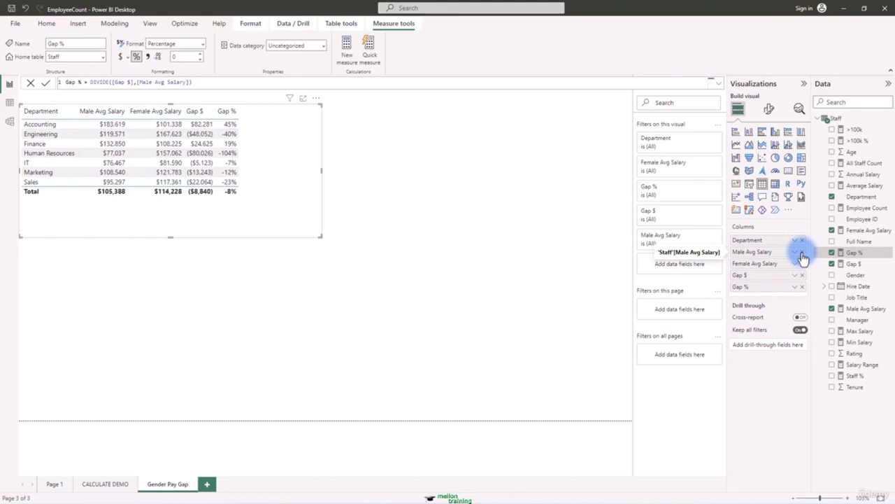
pyautogui.click(803, 253)
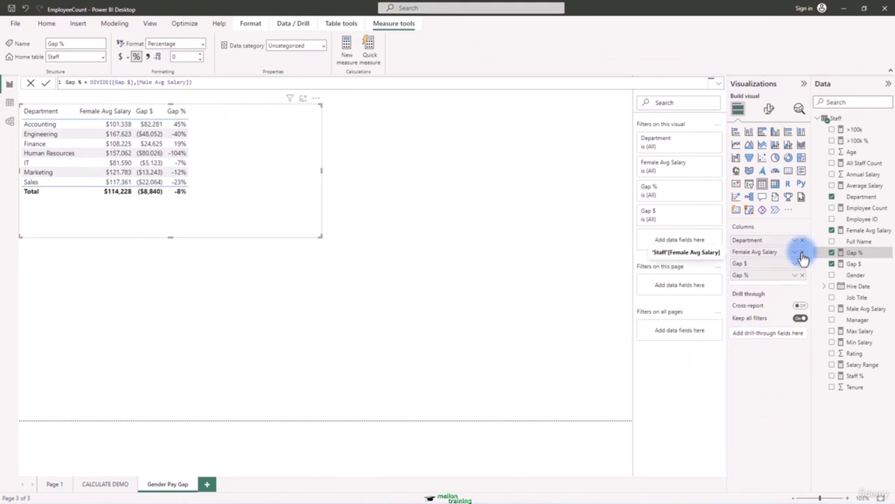
pyautogui.click(803, 253)
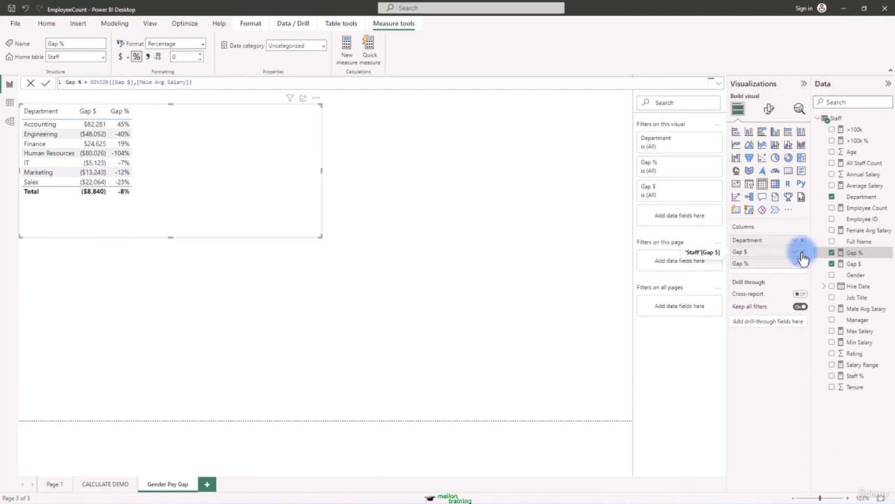
pyautogui.click(803, 253)
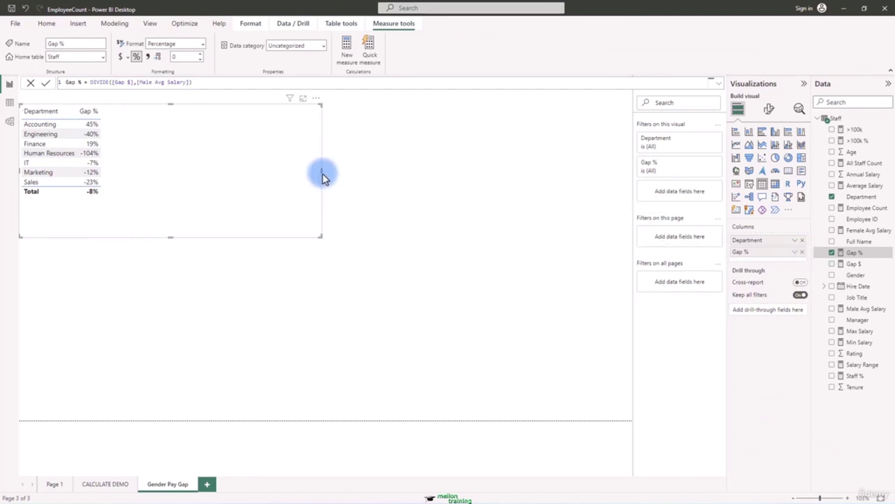
# Step: Narrow the table visual around its two columns and widen the Department column
pyautogui.moveTo(295, 177); pyautogui.dragTo(136, 184)
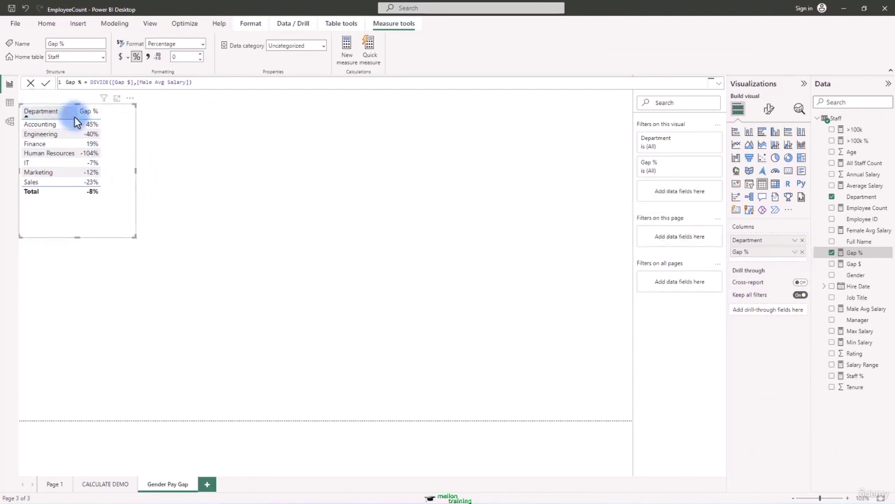
pyautogui.moveTo(75, 114); pyautogui.dragTo(93, 115)
pyautogui.moveTo(135, 170); pyautogui.dragTo(150, 175)
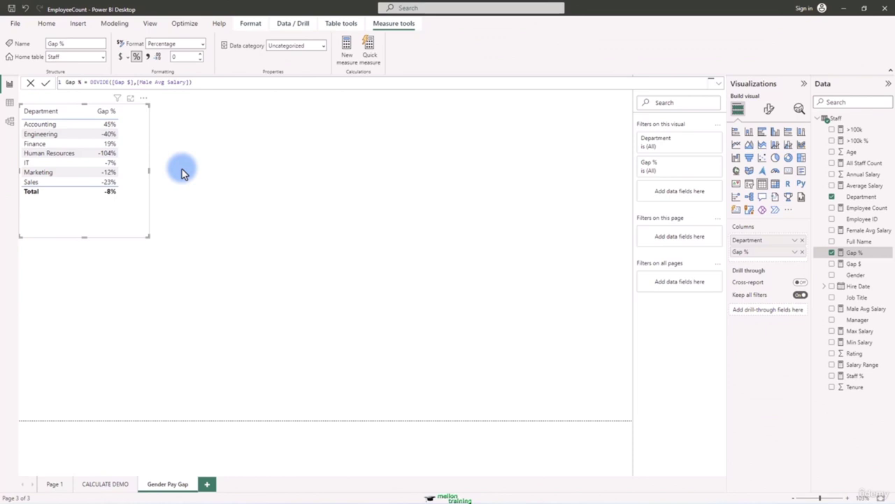
# Step: Convert the table to a clustered bar chart of Gap % by Department and widen the chart
pyautogui.click(761, 135)
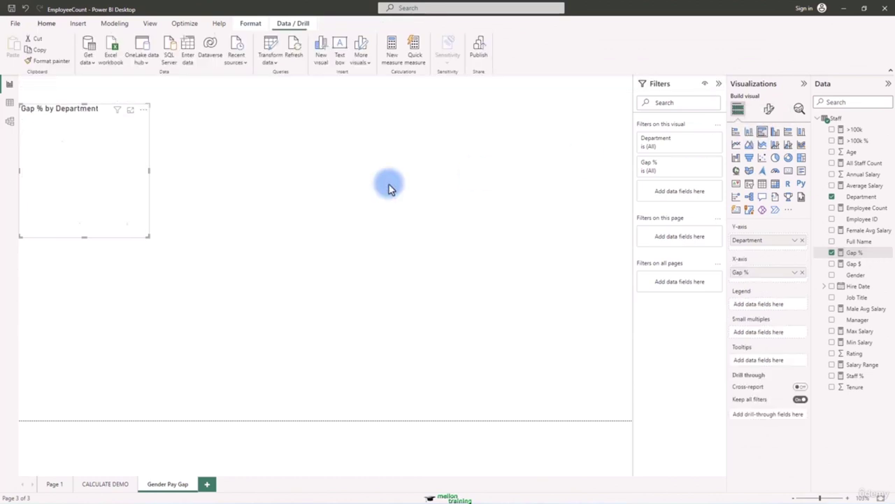
pyautogui.moveTo(149, 175); pyautogui.dragTo(238, 181)
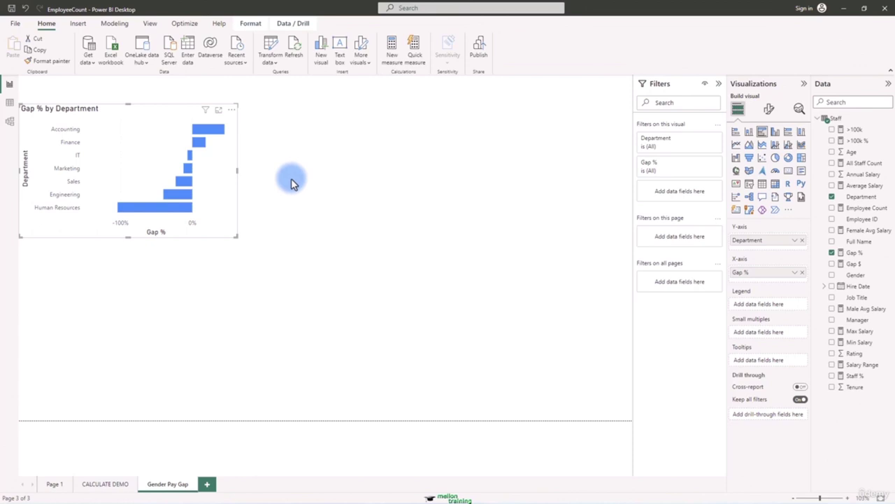
# Step: Save a copy of the report as EmployeeCount2 in the PROJECT FILES folder and deselect the chart
pyautogui.click(15, 24)
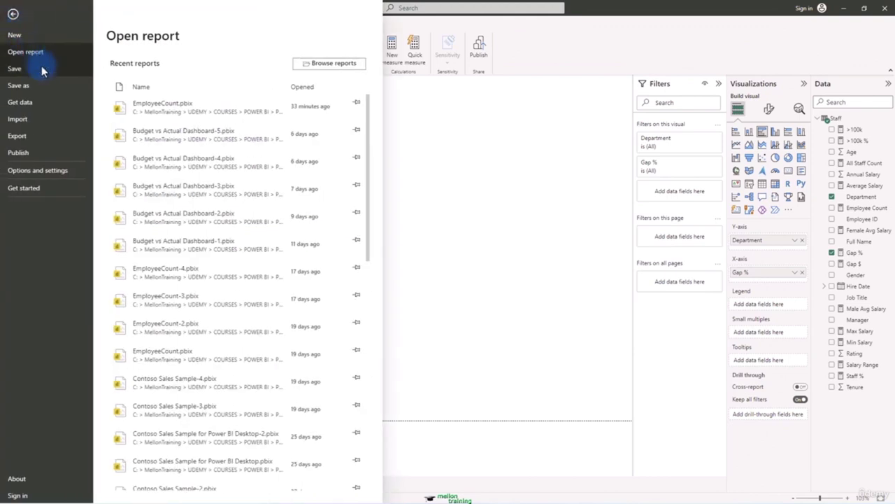
pyautogui.click(38, 84)
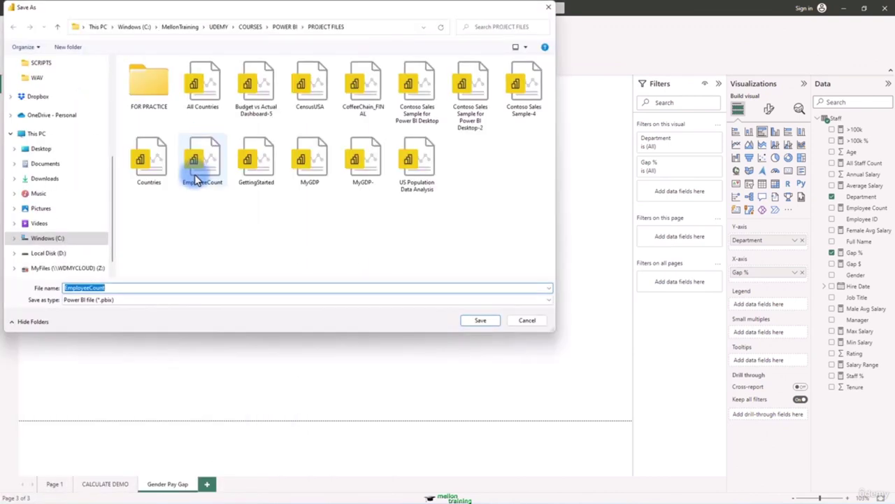
pyautogui.click(123, 287)
pyautogui.write('2')
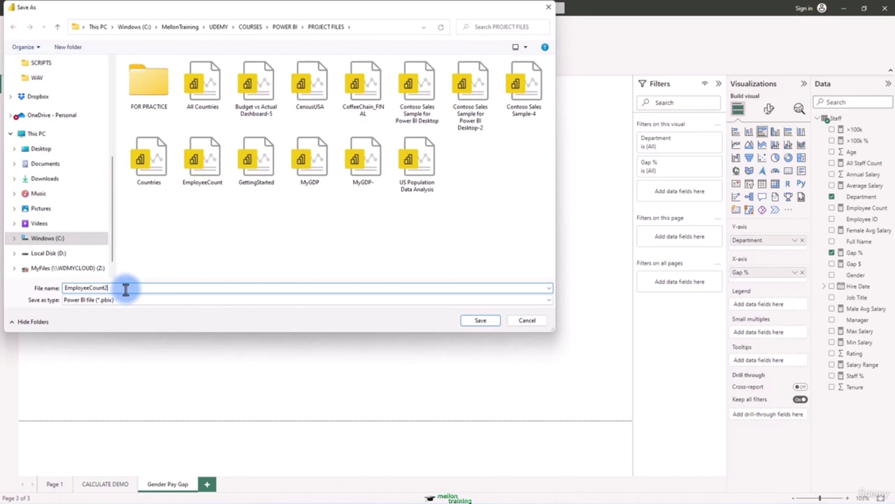
pyautogui.press('Return')
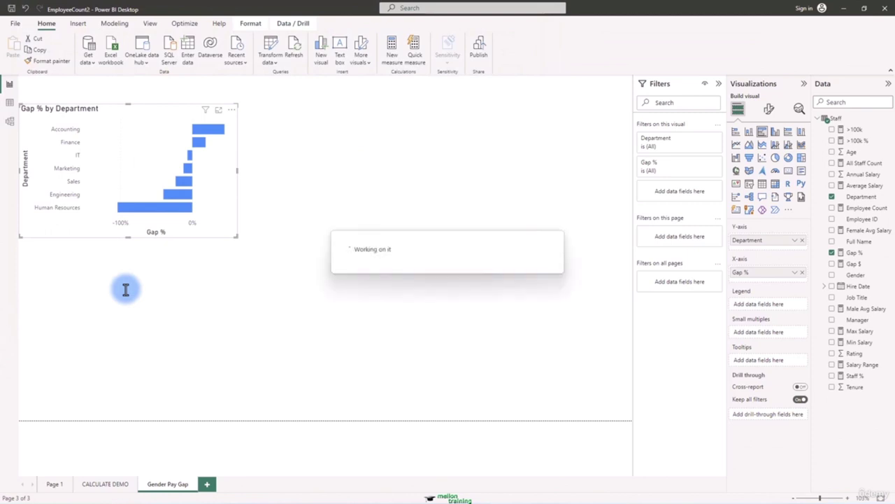
pyautogui.click(310, 207)
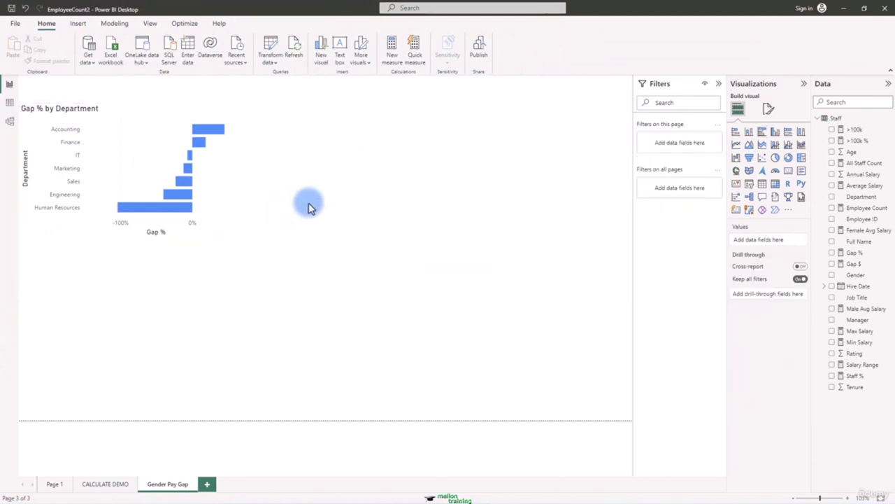
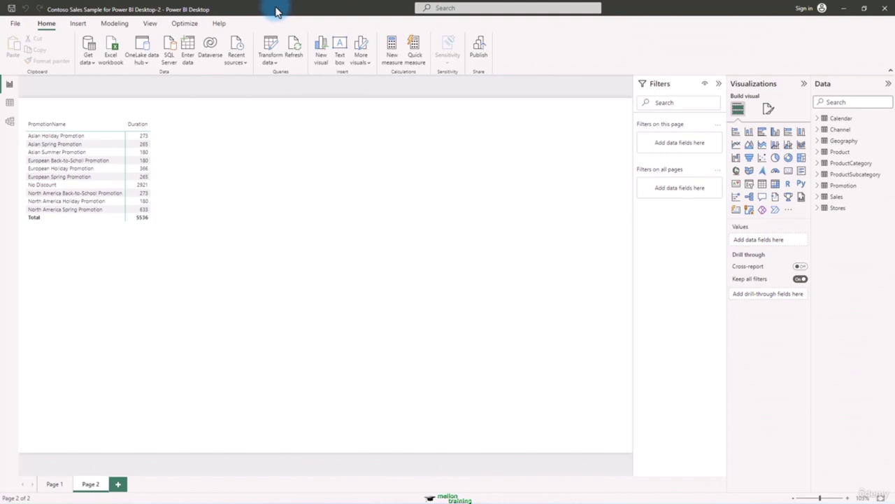
# Step: Show the Product table's data and add a new calculated column to that table
pyautogui.click(10, 103)
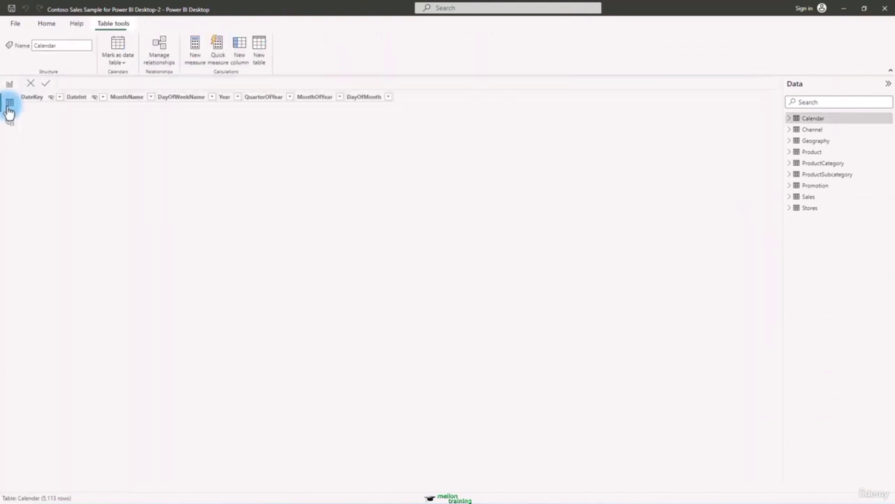
pyautogui.click(813, 152)
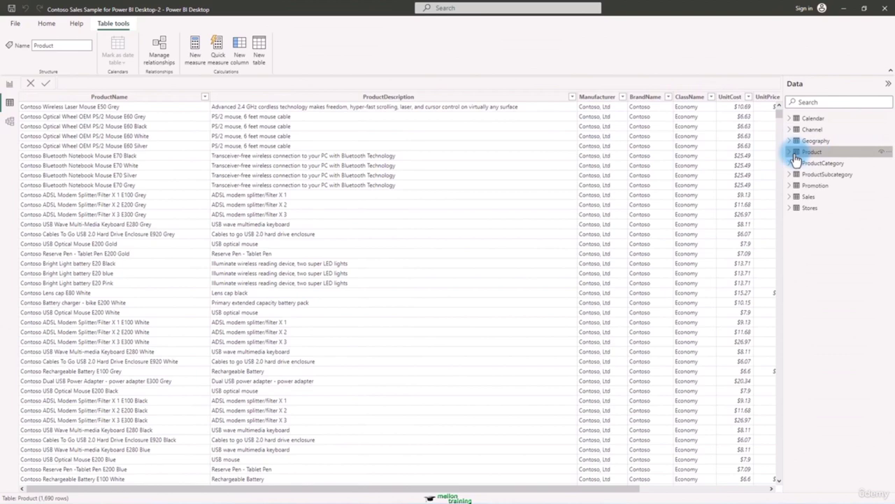
pyautogui.click(789, 152)
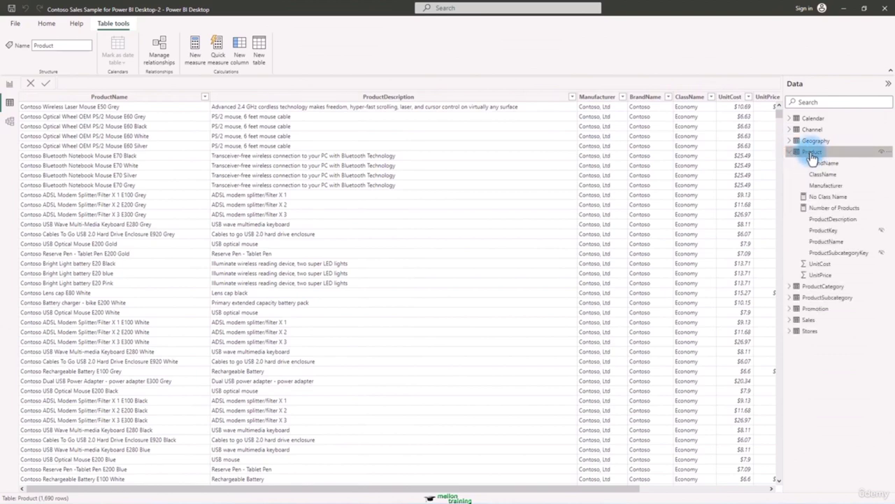
pyautogui.rightClick(811, 155)
pyautogui.click(766, 169)
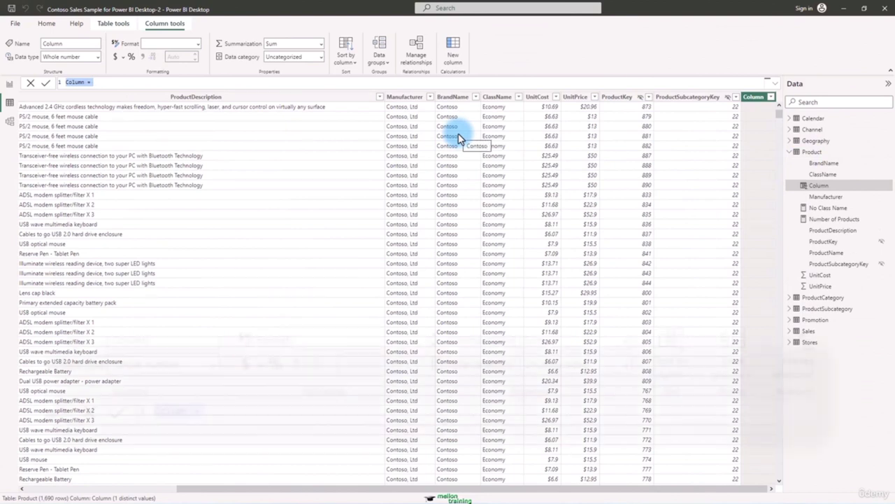
# Step: Name the new column Mouse and begin its formula with FIND("Mouse",'Product'[ProductName]
pyautogui.press('BackSpace')
pyautogui.write('Mouse=')
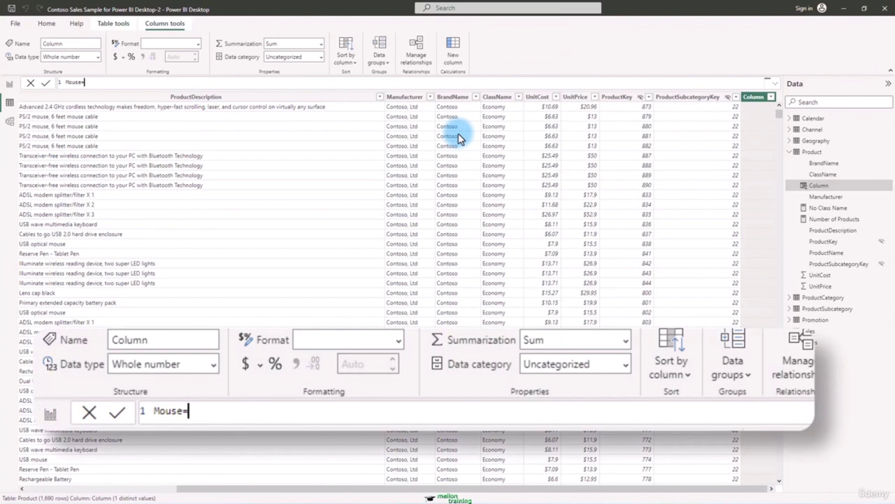
pyautogui.write('FIND(')
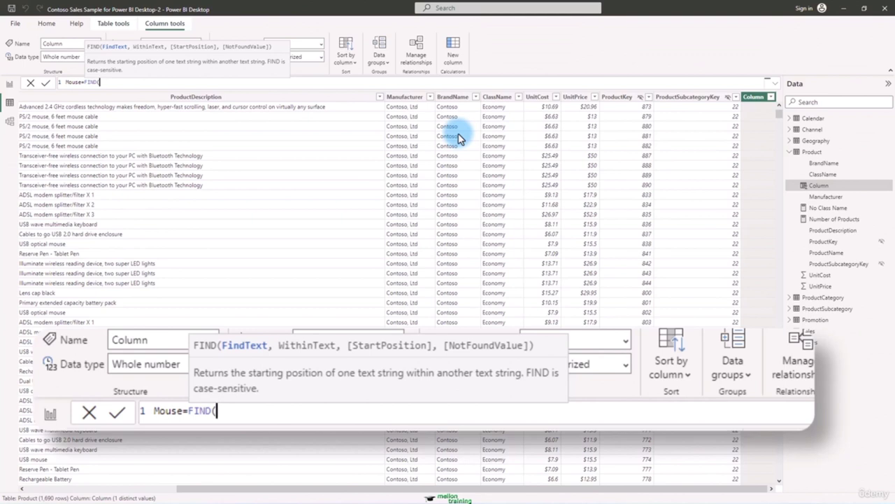
pyautogui.write('"Mouse",')
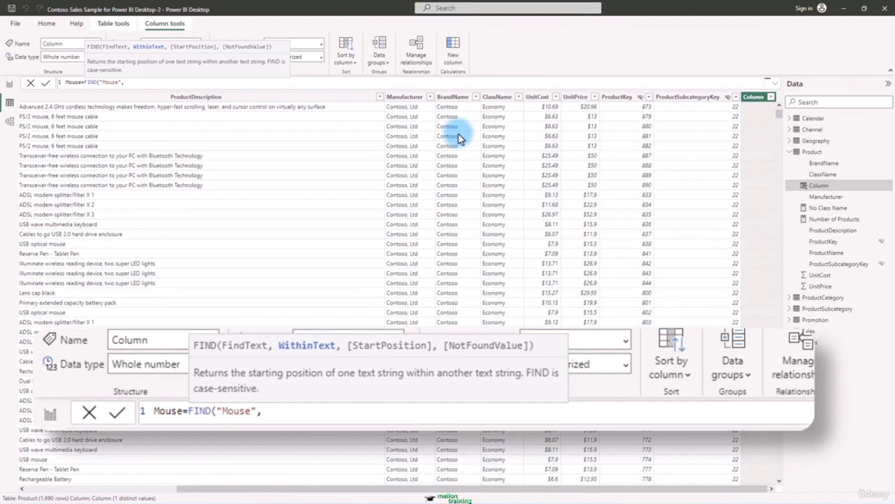
pyautogui.write('pro')
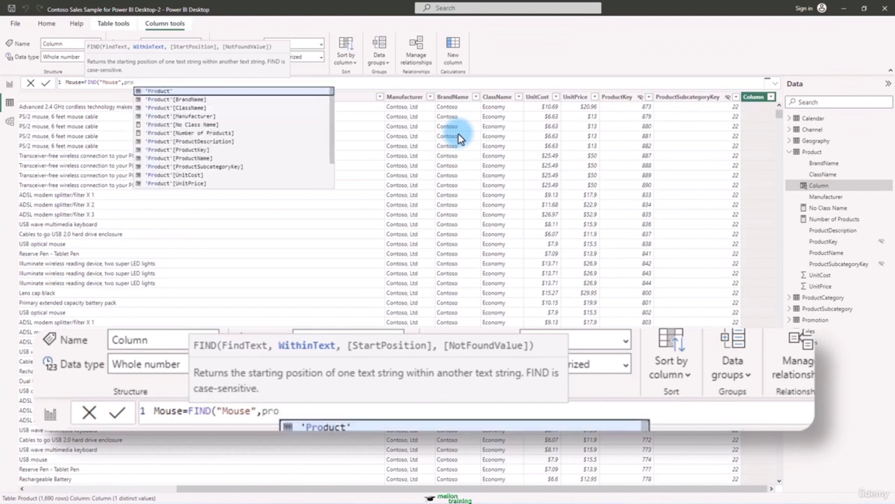
pyautogui.press('Down')
pyautogui.press('Down')
pyautogui.press('Down')
pyautogui.press('Down')
pyautogui.press('Down')
pyautogui.press('Down')
pyautogui.press('Down')
pyautogui.press('Down')
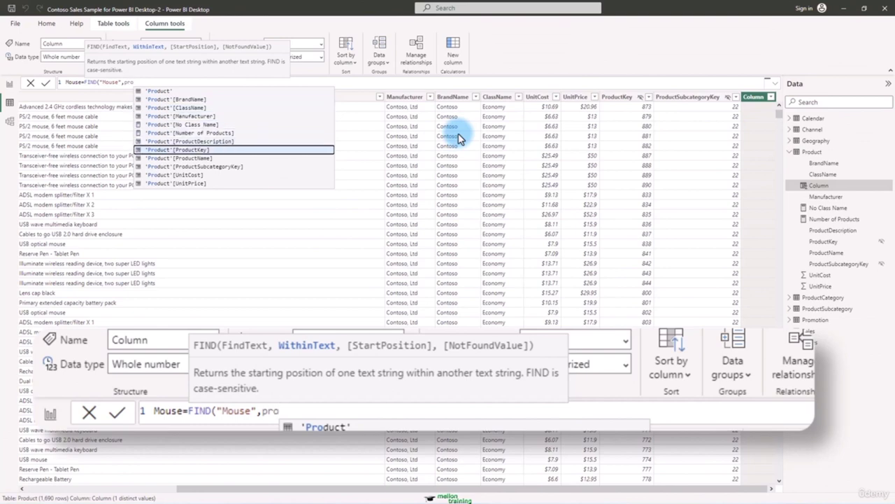
pyautogui.press('Tab')
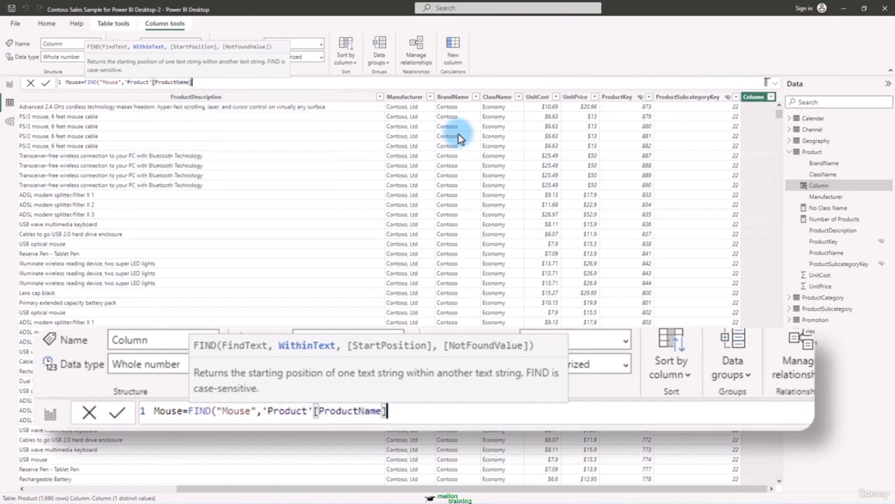
# Step: Complete the FIND formula with start position 1 and not-found value 0, and compare its results with the product names
pyautogui.write(',')
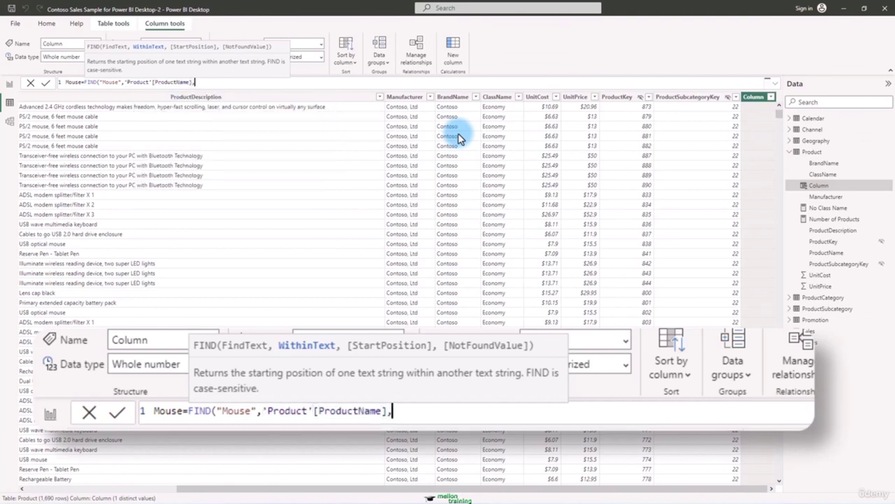
pyautogui.write('1')
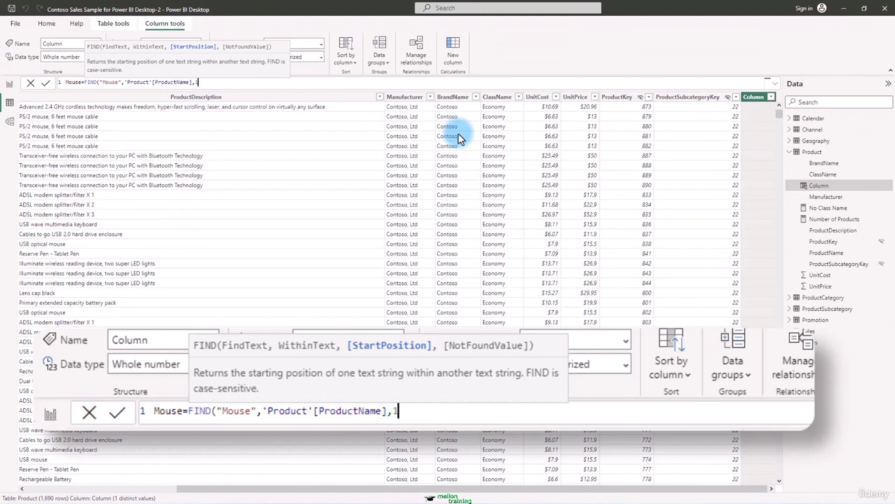
pyautogui.write(',0')
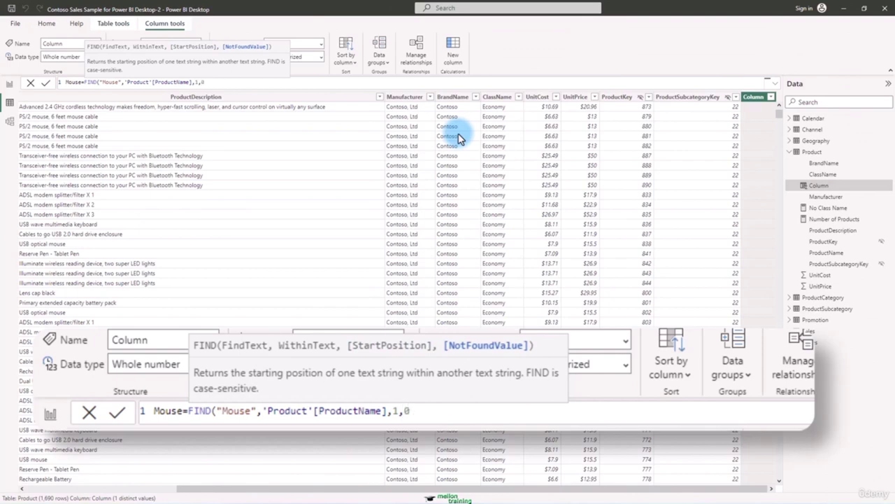
pyautogui.write(')')
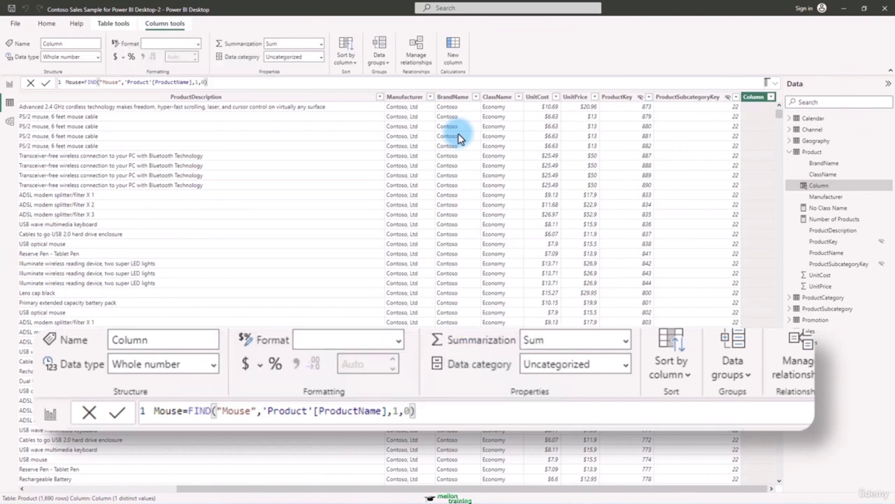
pyautogui.press('Return')
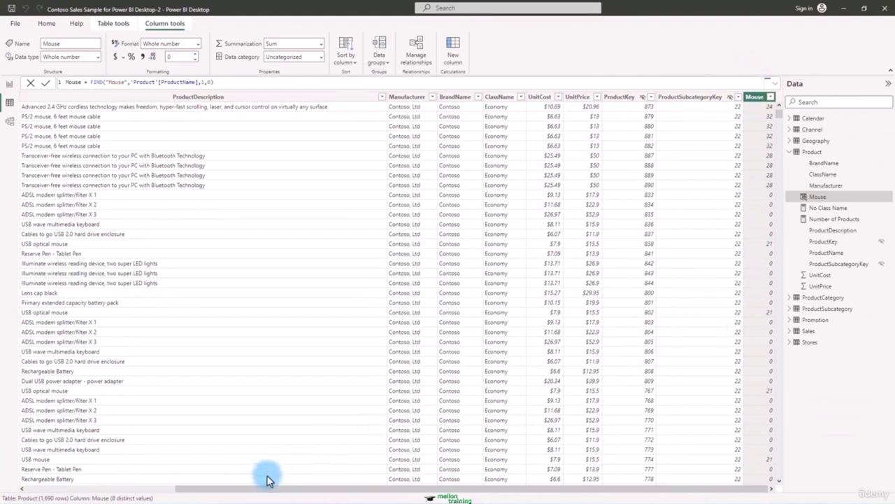
pyautogui.moveTo(214, 487); pyautogui.dragTo(40, 486)
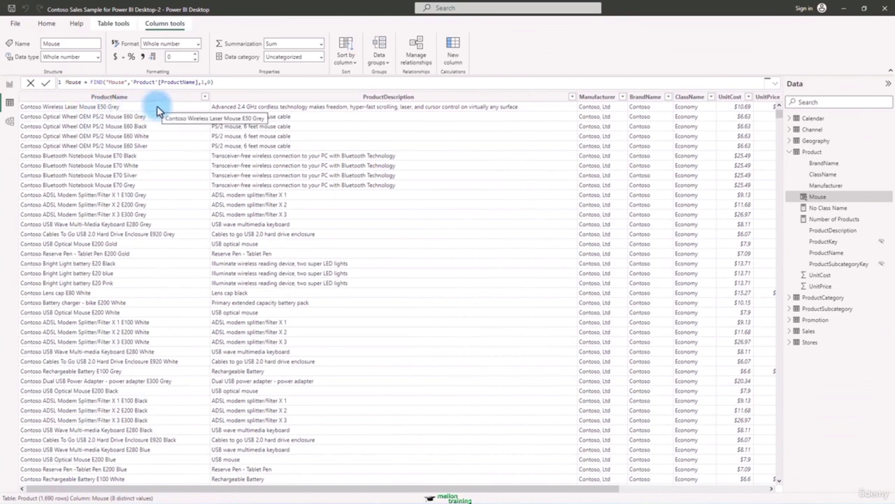
pyautogui.moveTo(367, 487); pyautogui.dragTo(599, 491)
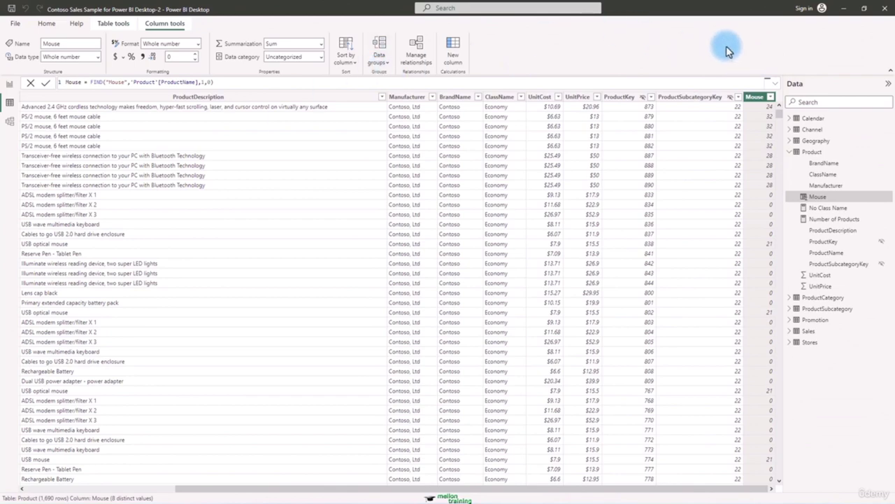
# Step: Save a copy of the report as Contoso Sales Sample for Power BI Desktop-3 in the PROJECT FILES folder
pyautogui.click(15, 23)
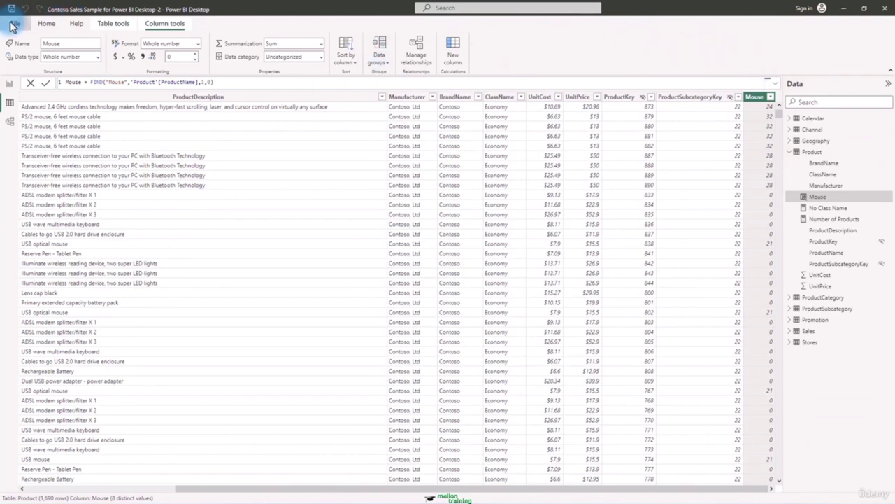
pyautogui.click(25, 86)
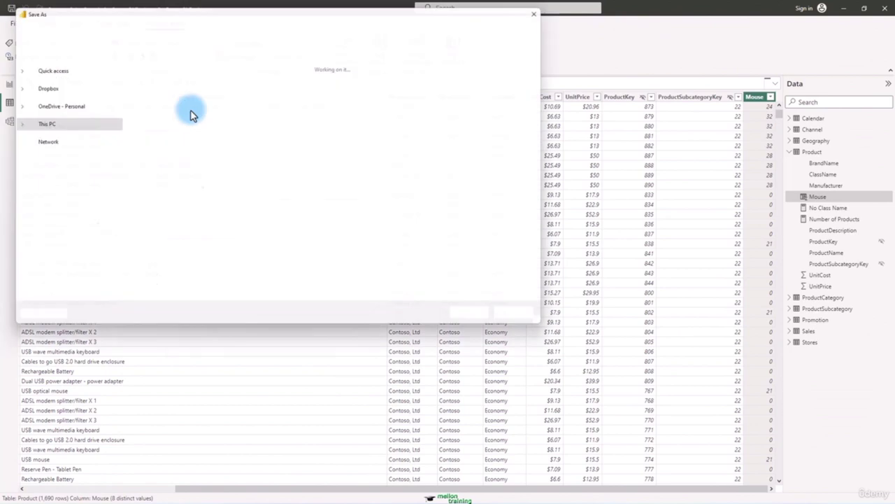
pyautogui.click(191, 288)
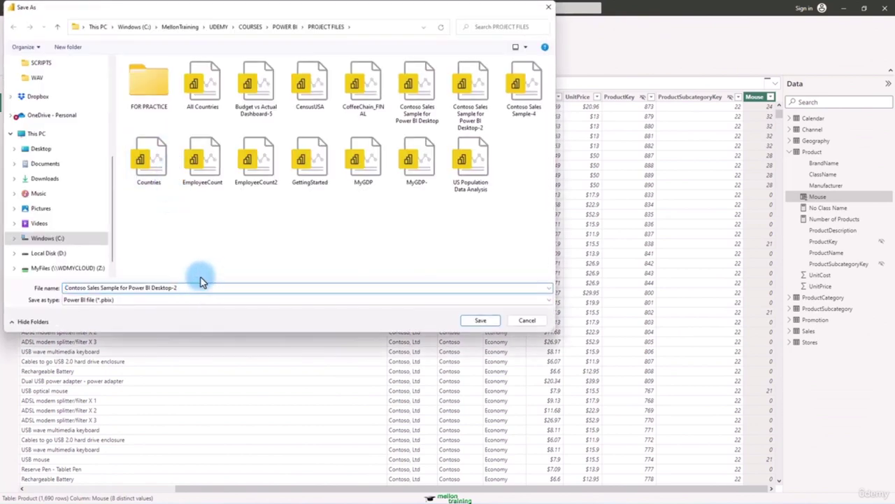
pyautogui.press('BackSpace')
pyautogui.write('3')
pyautogui.press('Return')
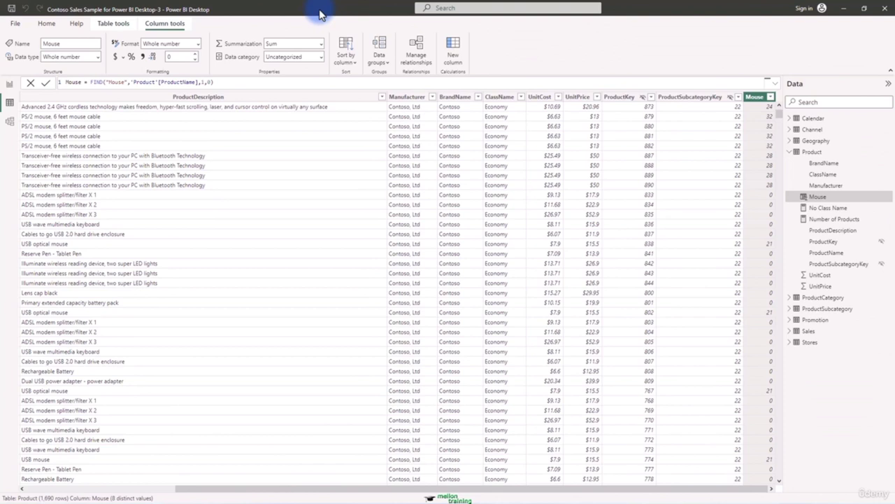
# Step: Wrap the Mouse column's FIND in an IF that tests >0 and returns "Yes" if true and "No" if false
pyautogui.click(218, 82)
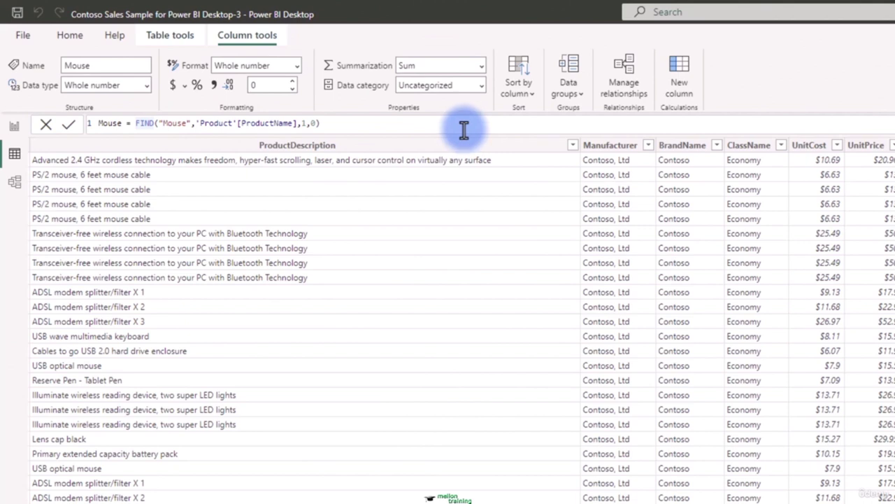
pyautogui.write('if(')
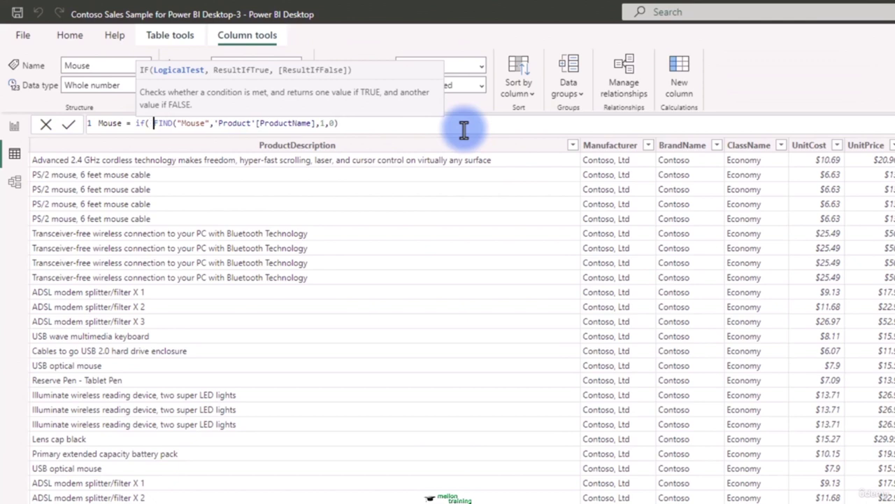
pyautogui.press('Right')
pyautogui.press('Right')
pyautogui.press('Right')
pyautogui.press('Right')
pyautogui.press('Right')
pyautogui.press('Right')
pyautogui.press('Right')
pyautogui.press('Right')
pyautogui.press('Right')
pyautogui.press('Right')
pyautogui.press('Right')
pyautogui.press('Right')
pyautogui.press('Right')
pyautogui.press('Right')
pyautogui.press('Right')
pyautogui.press('Right')
pyautogui.press('Right')
pyautogui.press('Right')
pyautogui.press('Right')
pyautogui.press('Right')
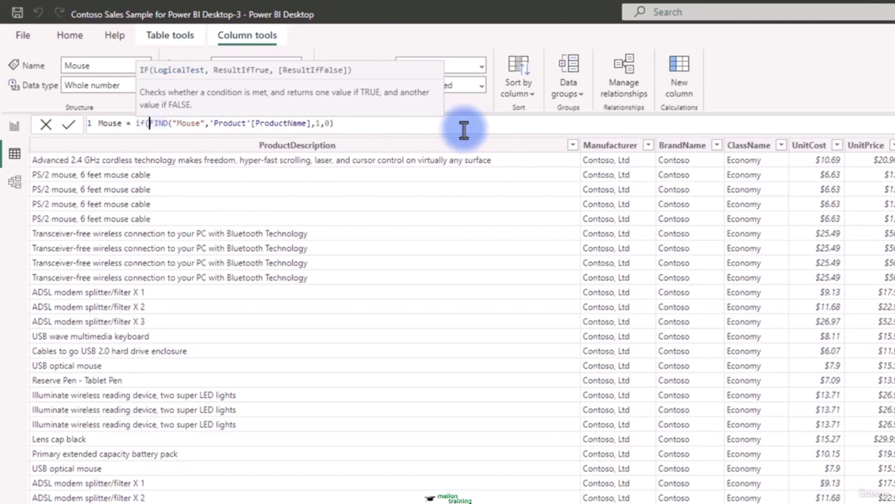
pyautogui.press('Right')
pyautogui.press('Right')
pyautogui.press('Right')
pyautogui.press('Right')
pyautogui.press('Right')
pyautogui.press('Right')
pyautogui.press('Right')
pyautogui.press('Right')
pyautogui.press('Right')
pyautogui.press('Right')
pyautogui.press('Right')
pyautogui.press('Right')
pyautogui.write('>0,"YEs"')
pyautogui.press('BackSpace')
pyautogui.press('BackSpace')
pyautogui.press('BackSpace')
pyautogui.write('es","No')
pyautogui.press('BackSpace')
pyautogui.press('BackSpace')
pyautogui.write('No")')
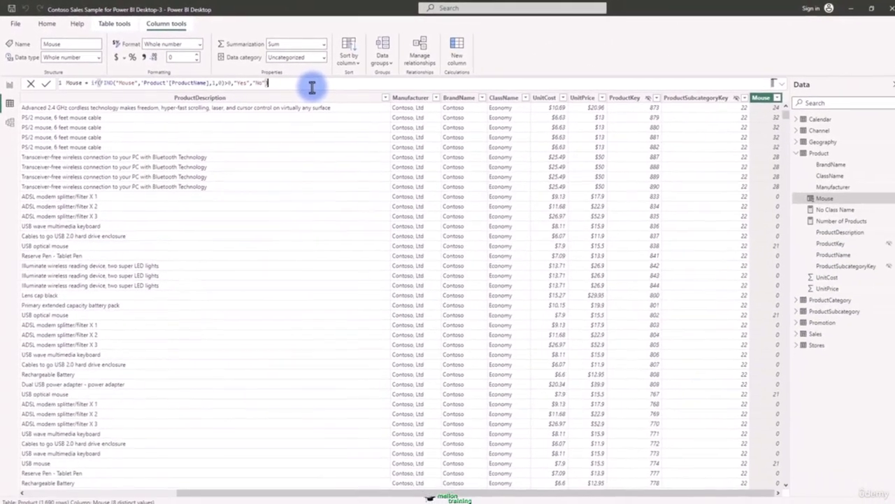
pyautogui.press('Return')
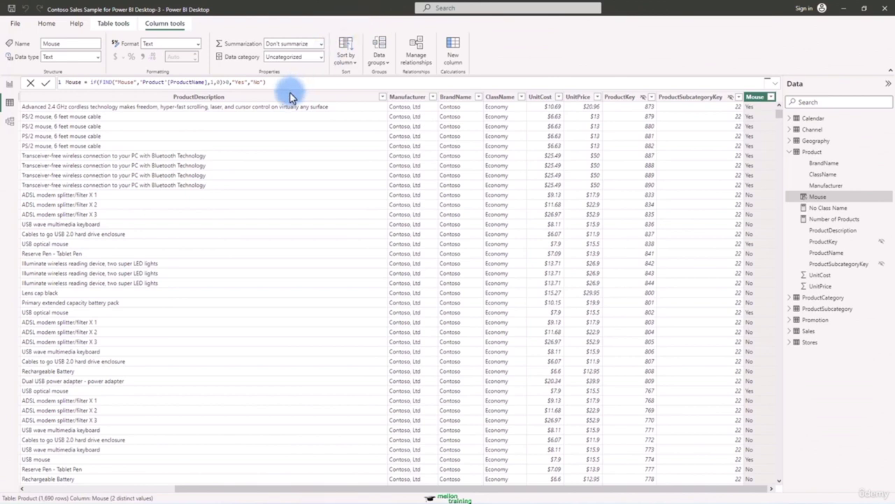
# Step: Replace the IF formula's true result with "Mouse"
pyautogui.click(243, 82)
pyautogui.press('BackSpace')
pyautogui.press('BackSpace')
pyautogui.press('BackSpace')
pyautogui.press('Delete')
pyautogui.press('Delete')
pyautogui.write('"Mouse"')
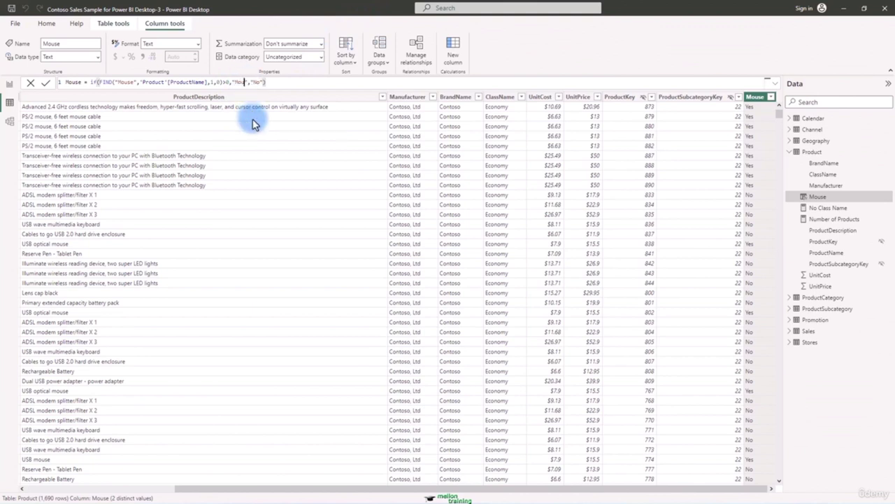
# Step: Replace the IF formula's false result with an empty text string and commit the formula
pyautogui.press('Right')
pyautogui.press('Right')
pyautogui.press('Right')
pyautogui.press('Right')
pyautogui.press('BackSpace')
pyautogui.press('BackSpace')
pyautogui.press('BackSpace')
pyautogui.press('Return')
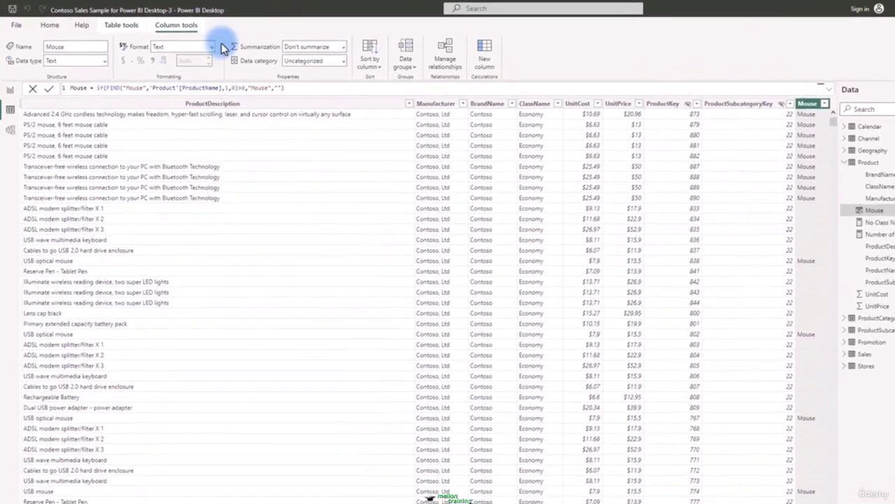
# Step: Open an OR inside the Mouse column's IF and duplicate the FIND("Mouse",'Product'[ProductName],1,0)>0 test as its second condition
pyautogui.click(99, 82)
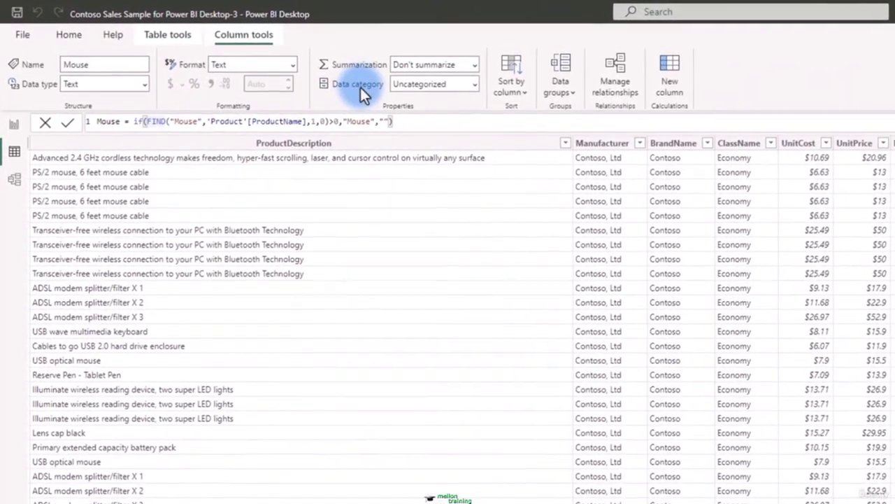
pyautogui.write('OR')
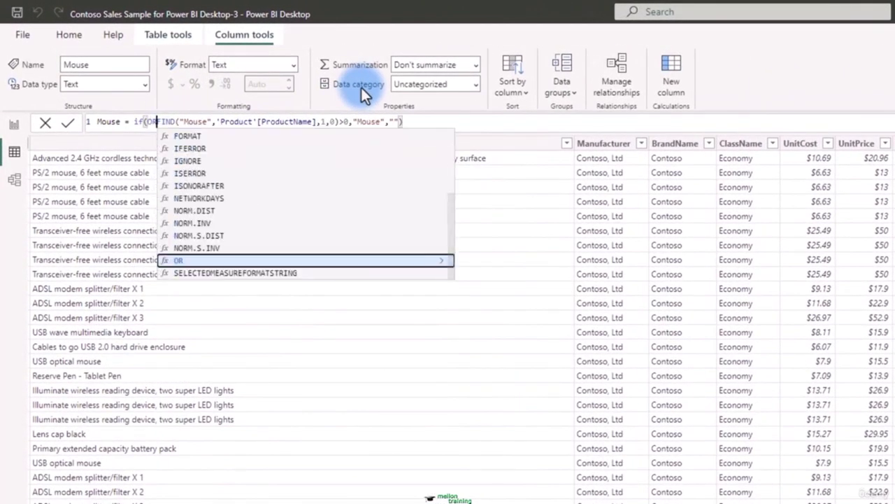
pyautogui.press('Tab')
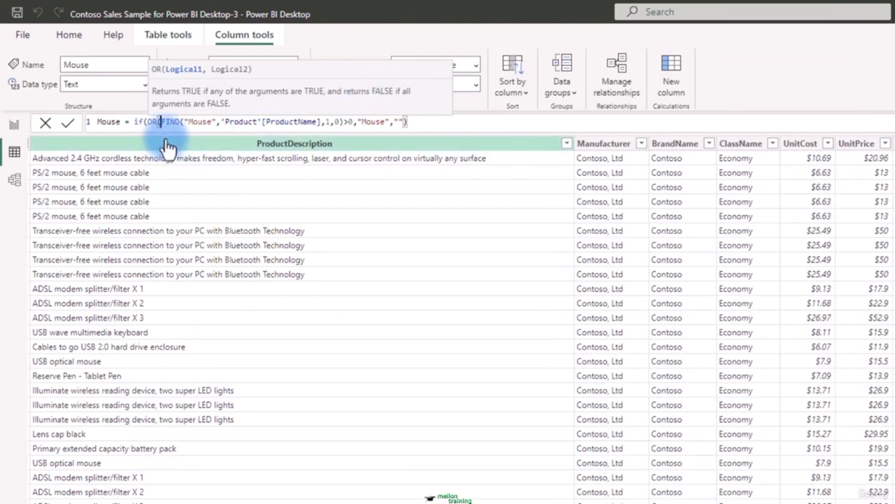
pyautogui.moveTo(161, 122); pyautogui.dragTo(355, 122)
pyautogui.hotkey('ctrl', 'c')
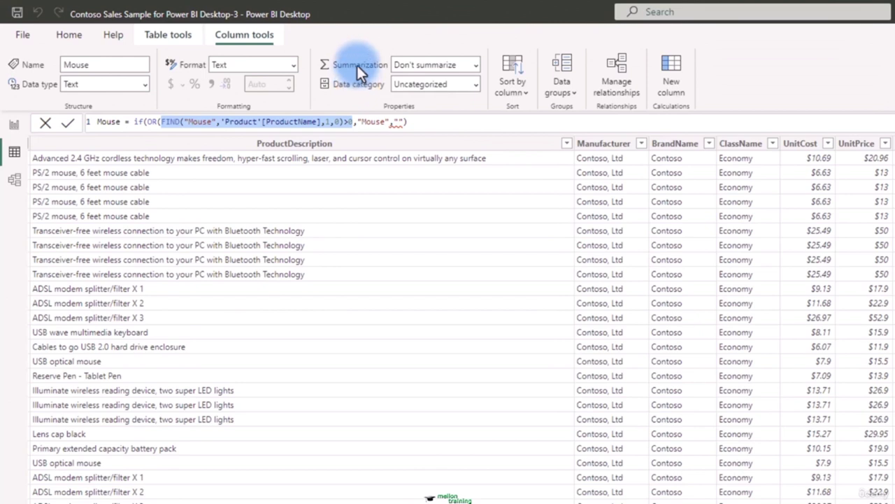
pyautogui.click(358, 122)
pyautogui.hotkey('ctrl', 'v')
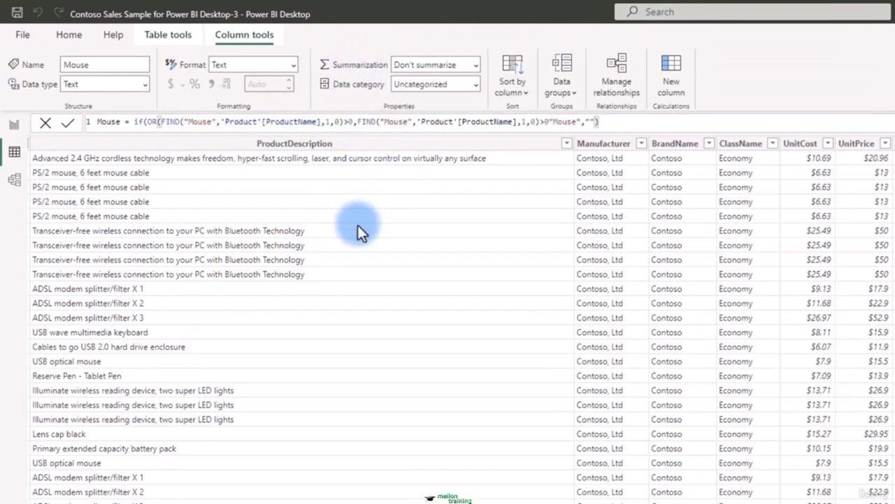
pyautogui.write(',')
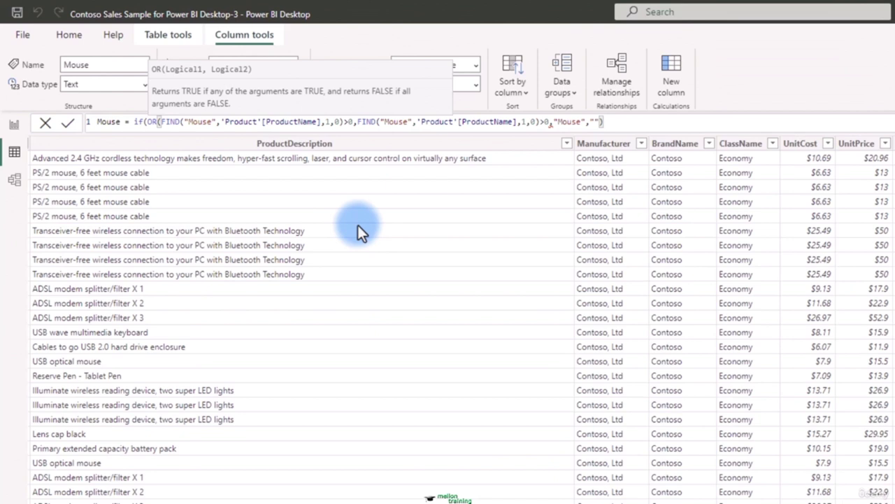
# Step: Close the OR's parentheses after the second FIND test and commit the Mouse column formula
pyautogui.press('Left')
pyautogui.write(')')
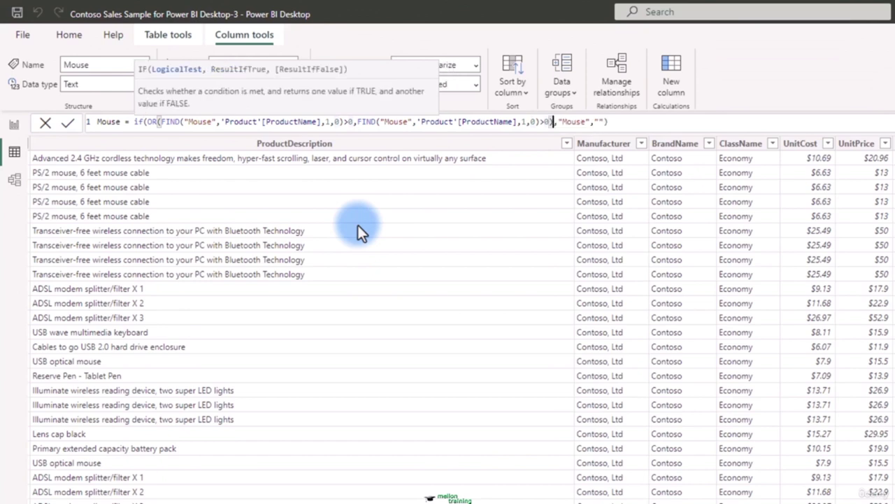
pyautogui.press('Right')
pyautogui.press('Right')
pyautogui.press('Right')
pyautogui.press('Right')
pyautogui.press('Right')
pyautogui.press('Right')
pyautogui.press('Right')
pyautogui.press('Right')
pyautogui.press('Right')
pyautogui.press('Right')
pyautogui.press('Right')
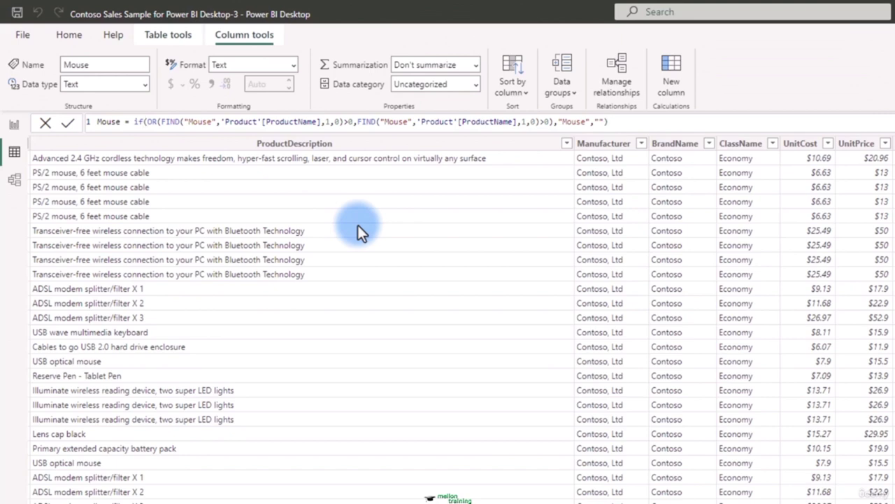
pyautogui.press('Return')
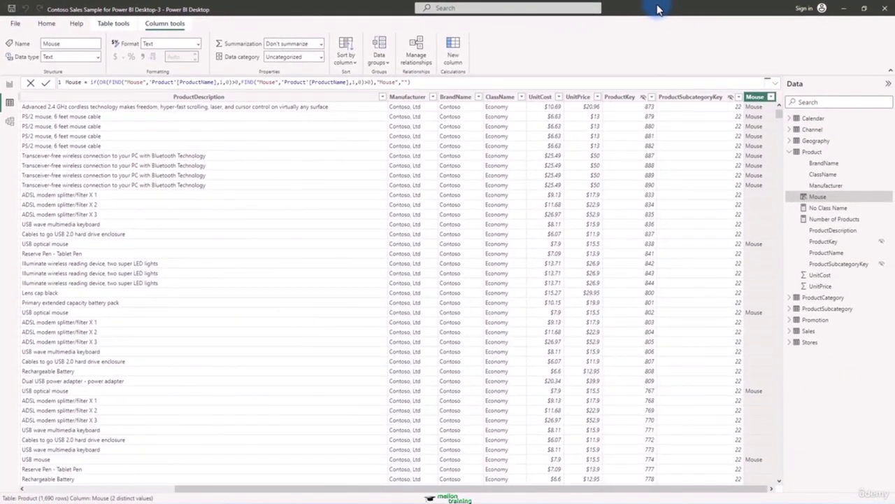
# Step: On report Page 1, replace Total Sales with Number of Products as the value in the Manufacturer matrix
pyautogui.click(38, 263)
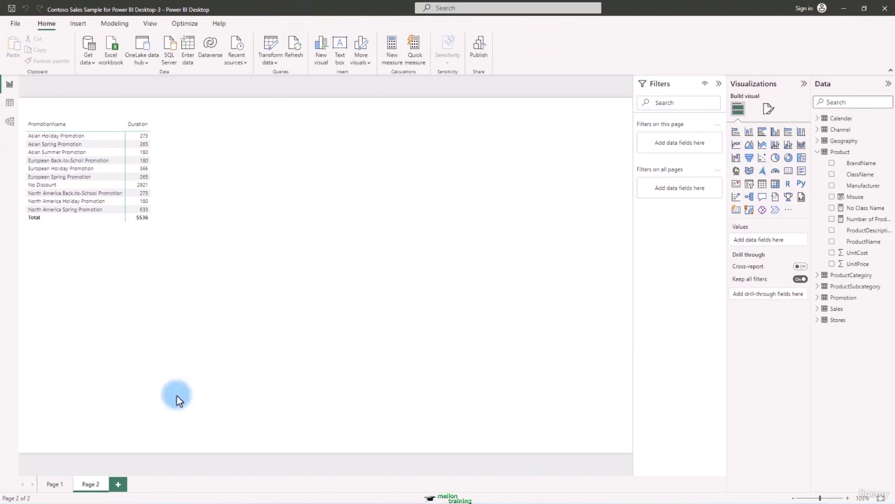
pyautogui.click(51, 484)
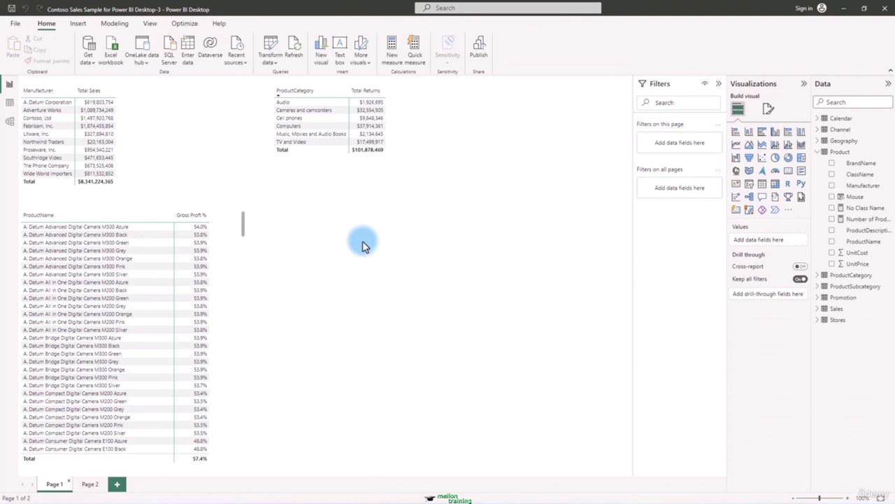
pyautogui.click(149, 105)
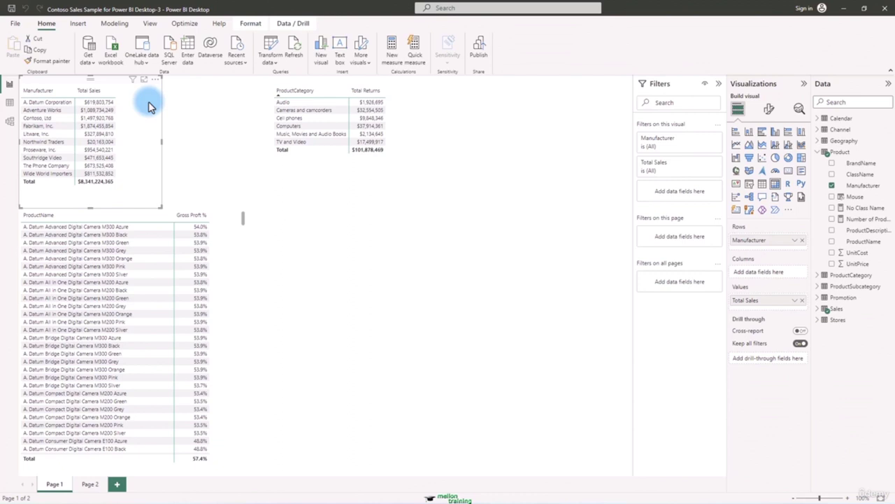
pyautogui.click(802, 301)
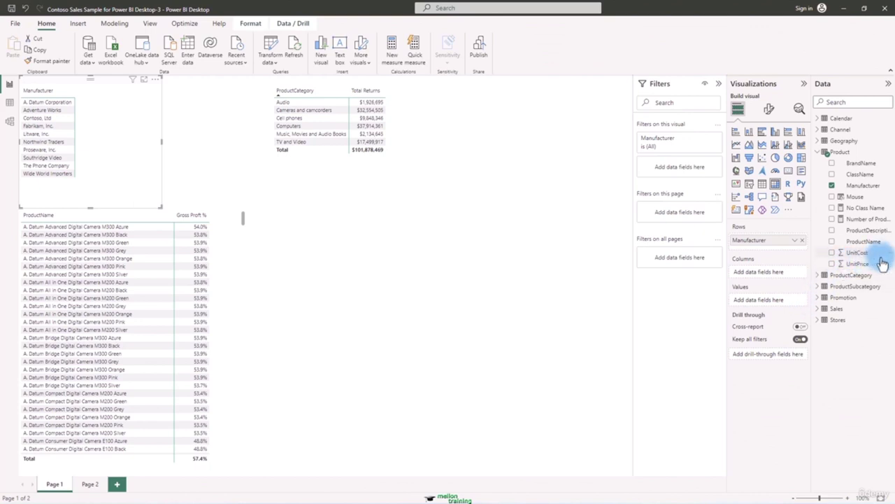
pyautogui.moveTo(866, 218); pyautogui.dragTo(776, 303)
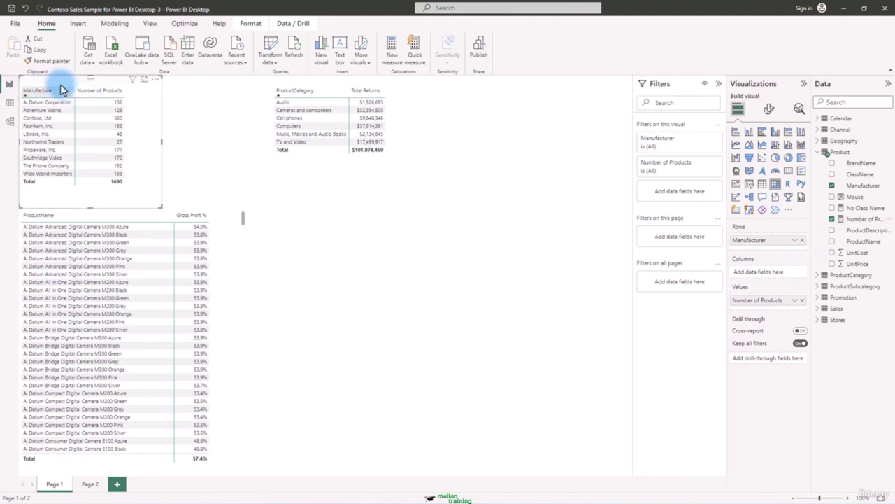
# Step: Move the Manufacturer matrix below the ProductCategory matrix and make it taller
pyautogui.moveTo(60, 84); pyautogui.dragTo(314, 212)
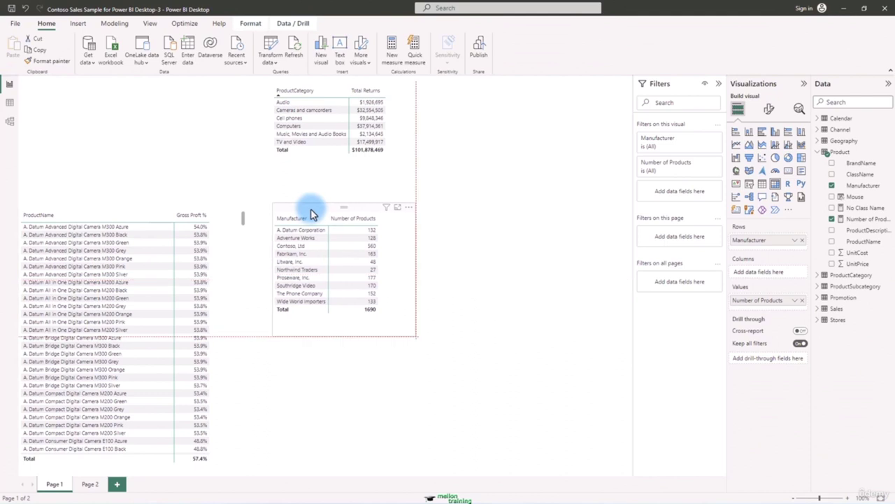
pyautogui.moveTo(414, 334); pyautogui.dragTo(414, 369)
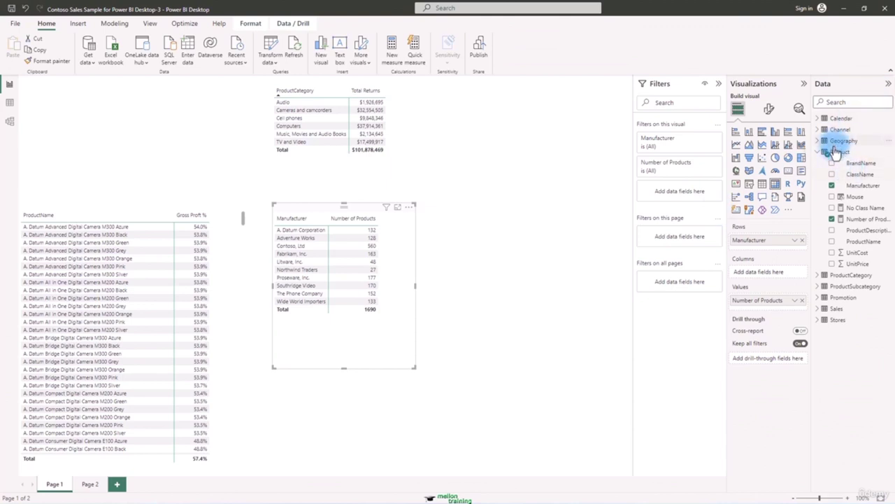
# Step: Start a new measure named Over 100 in the Product table, using CALCULATE with [Number of Products] as its expression
pyautogui.rightClick(837, 152)
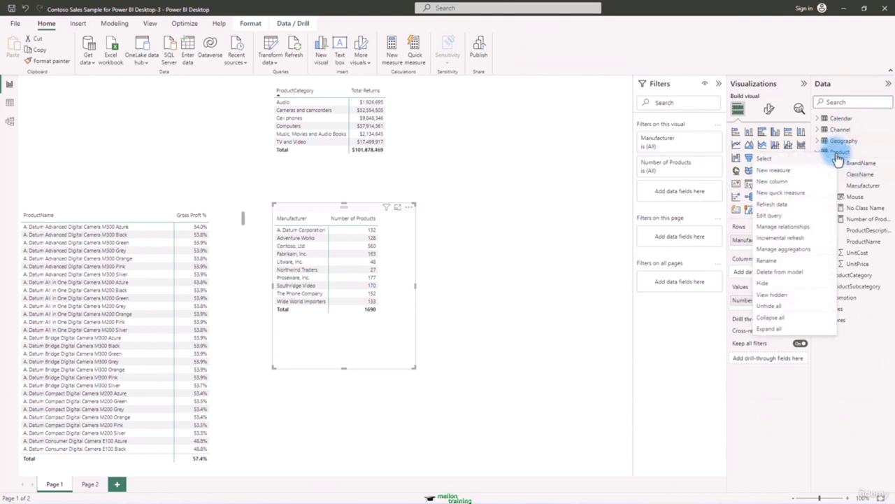
pyautogui.click(776, 171)
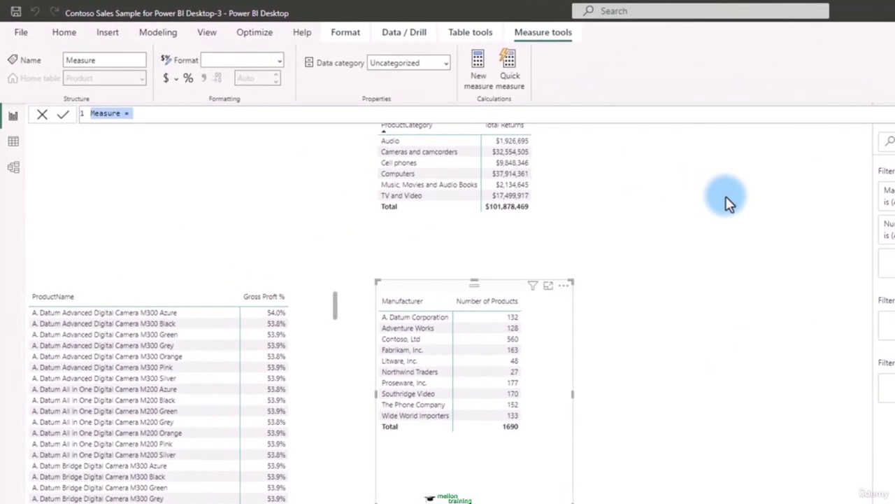
pyautogui.write('Cver 100=')
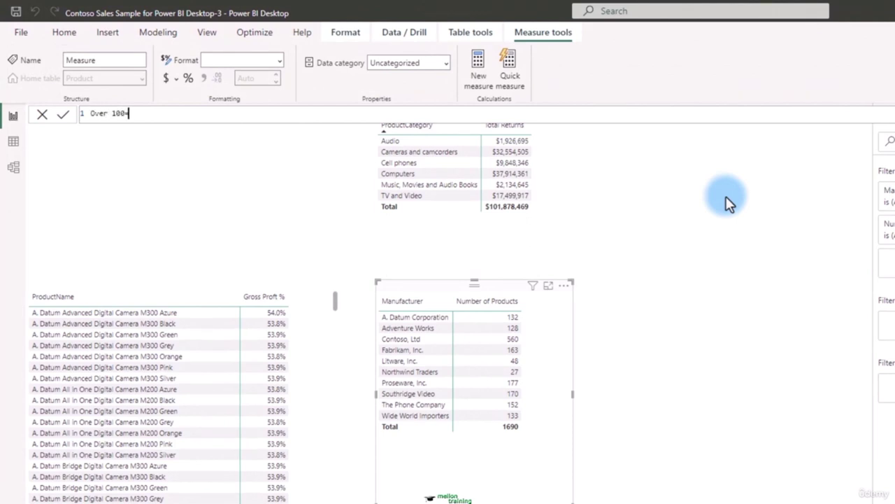
pyautogui.write('CALC')
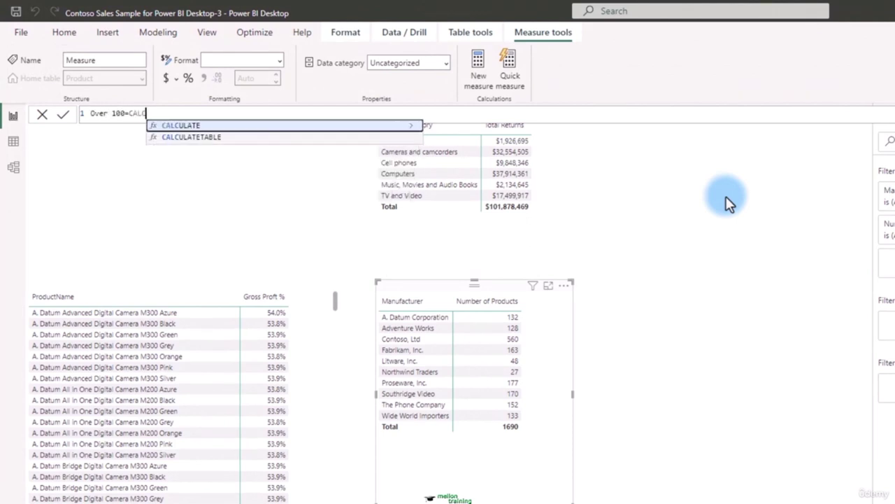
pyautogui.press('Tab')
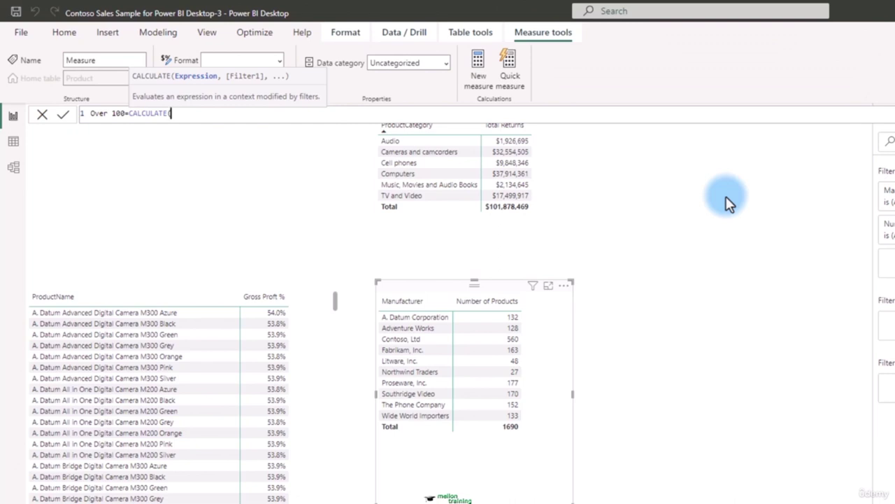
pyautogui.write('numb')
pyautogui.press('Tab')
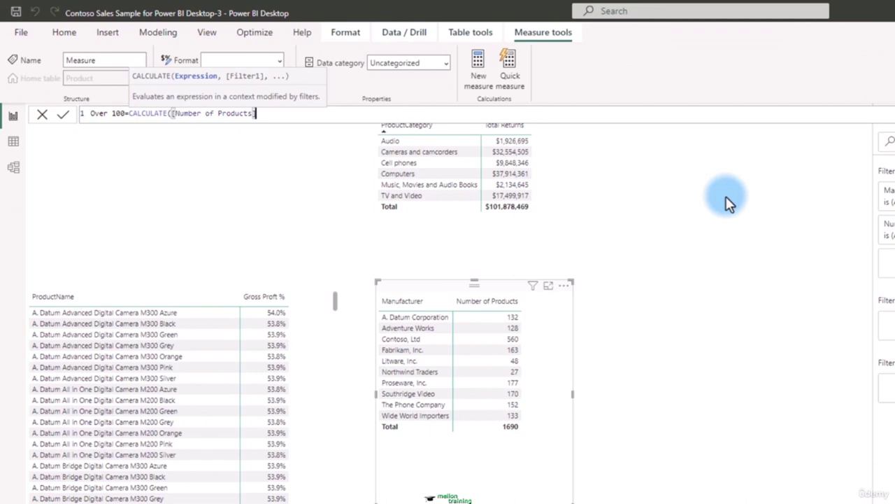
# Step: Add the filter 'Product'[UnitCost]>100 to the Over 100 measure's CALCULATE and commit the formula
pyautogui.write(',')
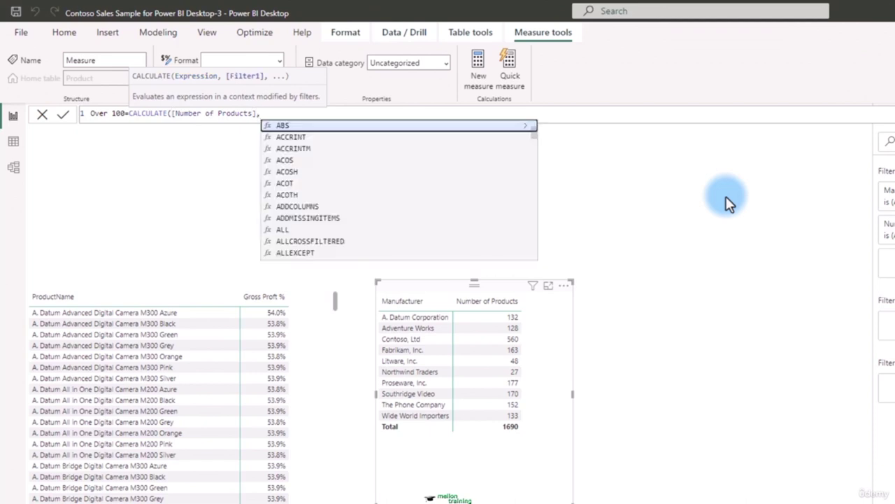
pyautogui.write('unit')
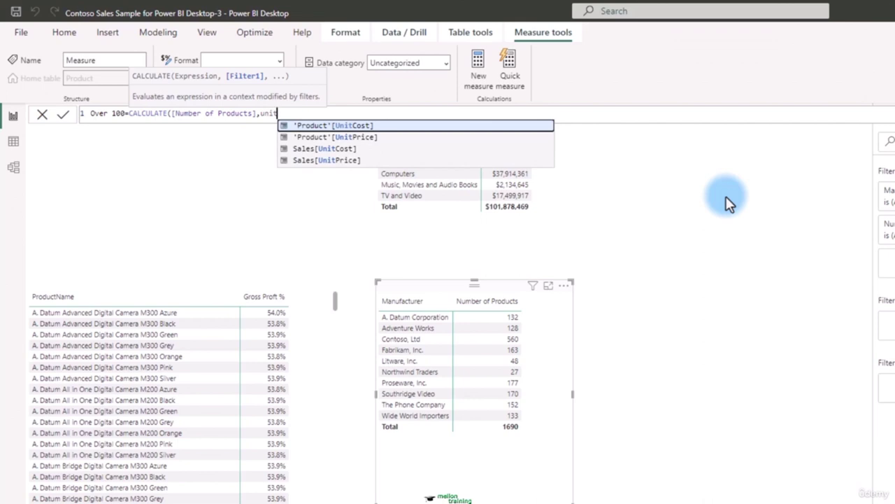
pyautogui.press('Tab')
pyautogui.write('>100')
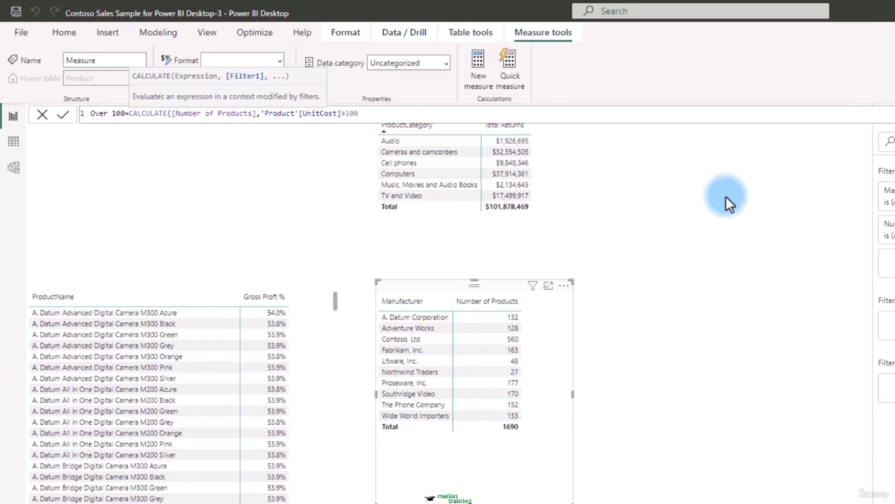
pyautogui.write(')')
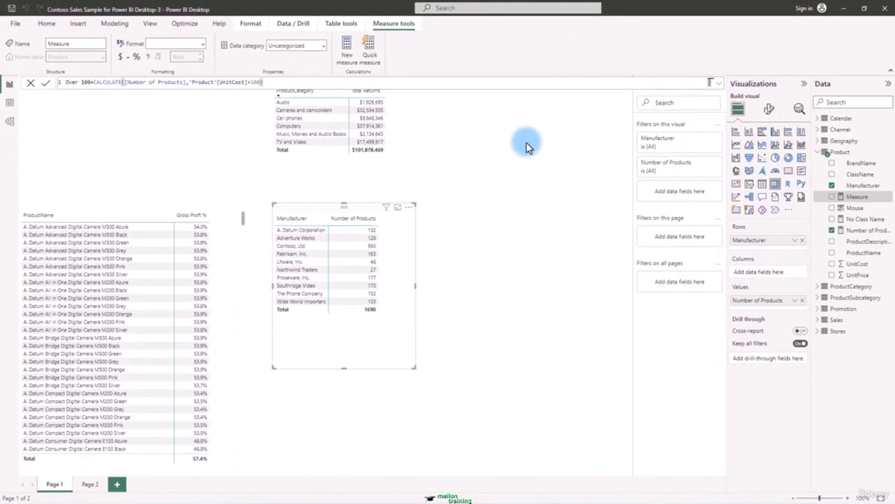
pyautogui.press('Return')
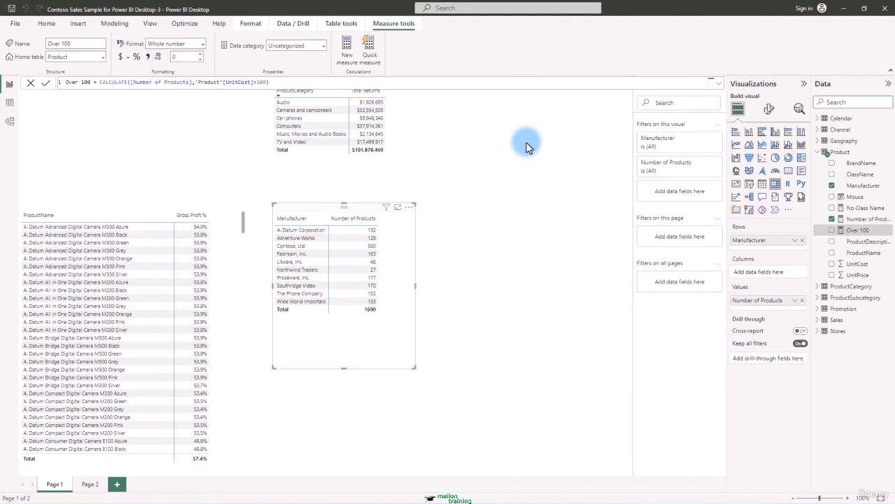
# Step: Add the Over 100 measure to the Manufacturer matrix and widen the matrix
pyautogui.click(832, 229)
pyautogui.moveTo(415, 282); pyautogui.dragTo(450, 294)
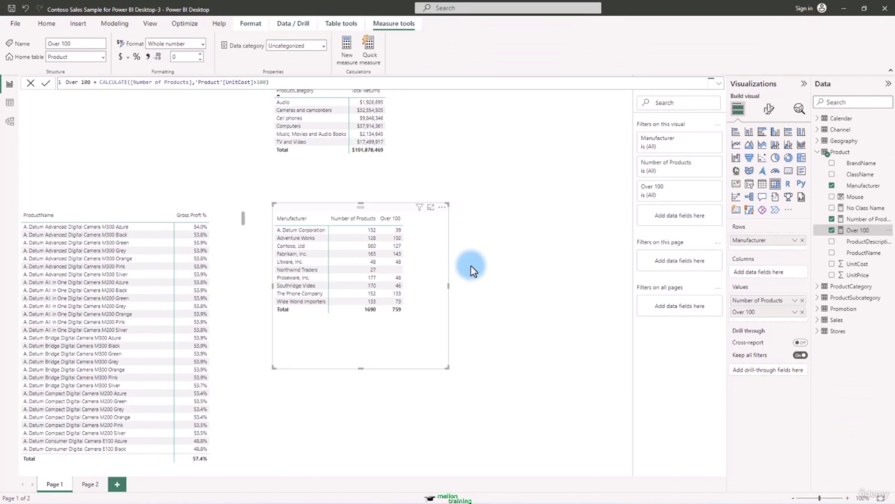
pyautogui.click(471, 269)
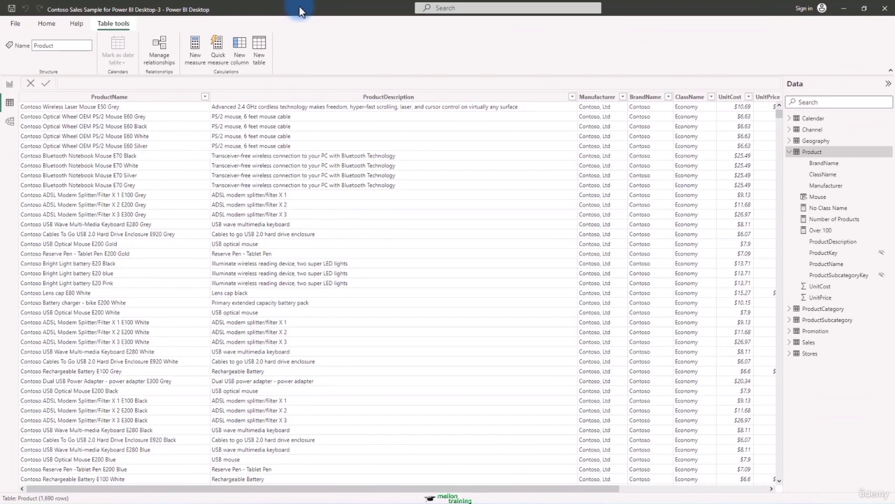
# Step: Start a new calculated column named Internal in the Product table, using SWITCH with 'Product'[BrandName] as its expression
pyautogui.rightClick(816, 153)
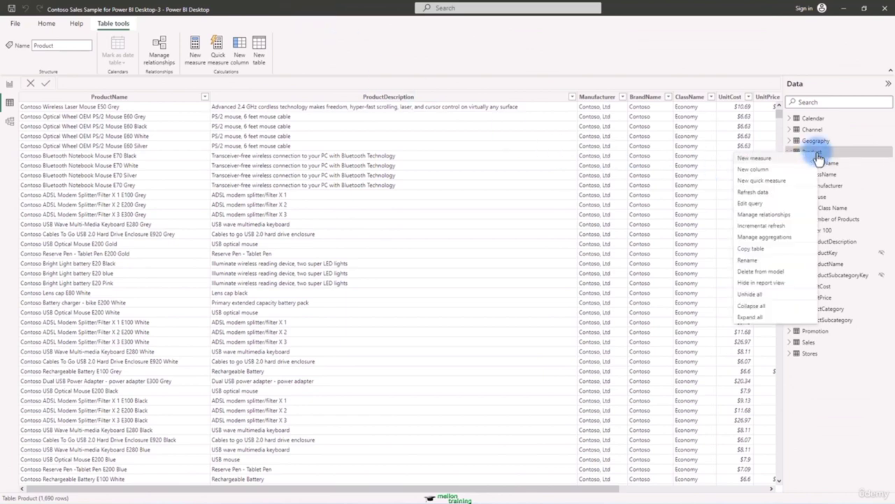
pyautogui.click(759, 170)
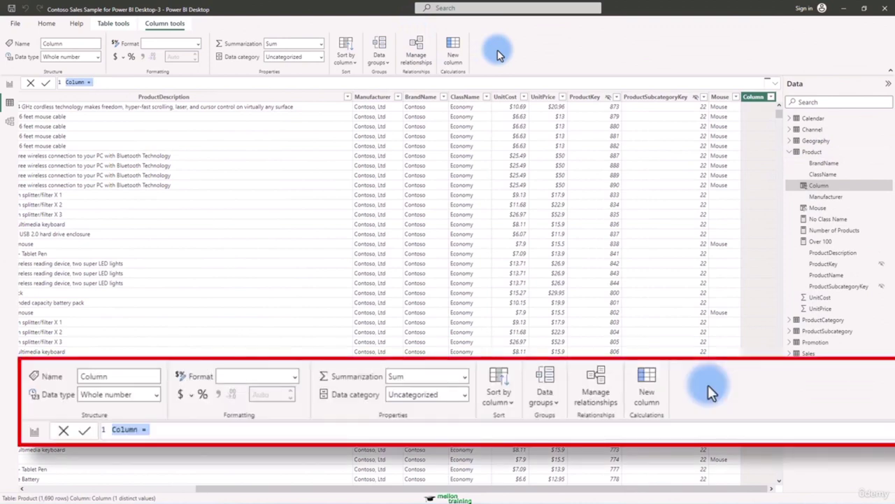
pyautogui.write('Internal=')
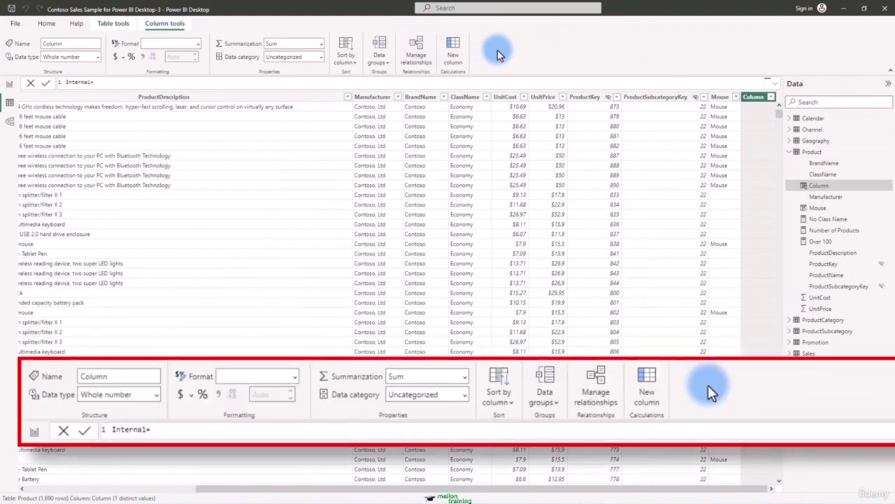
pyautogui.write('SWITCH(')
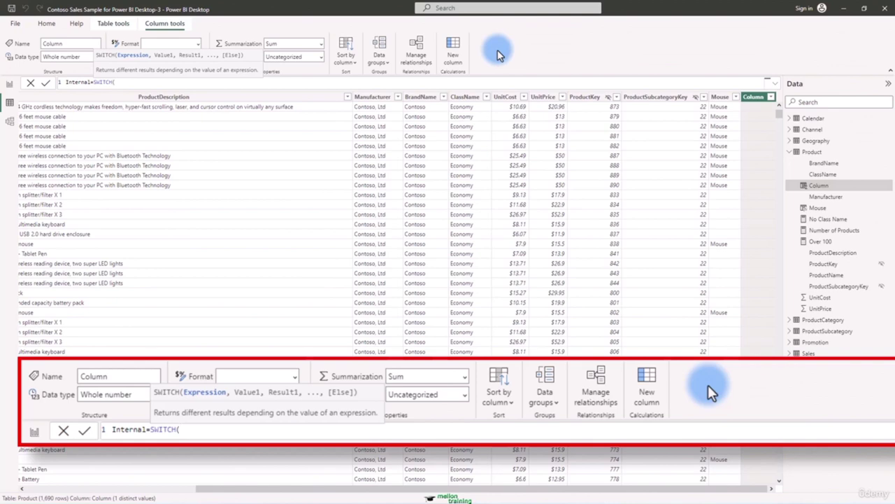
pyautogui.write('brand')
pyautogui.press('Tab')
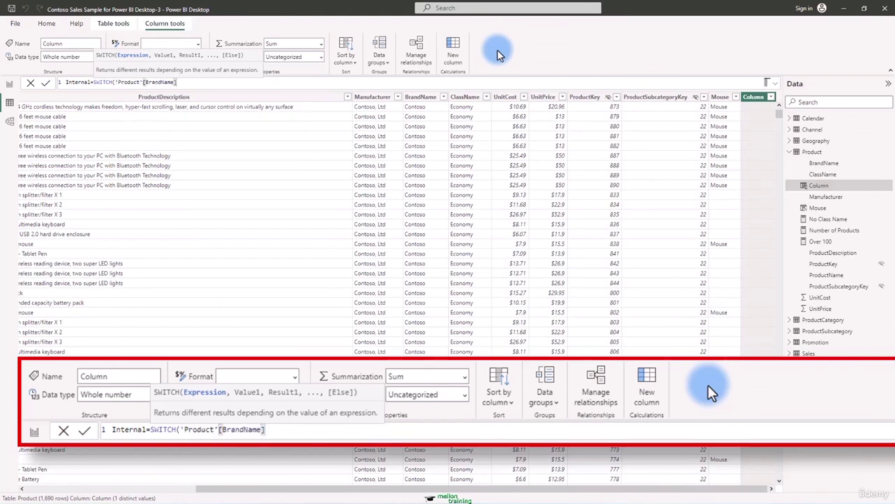
# Step: Add a case to the Internal column's SWITCH that returns "Internal" for the brand "Contoso"
pyautogui.write(",'")
pyautogui.write('Con')
pyautogui.write('tos')
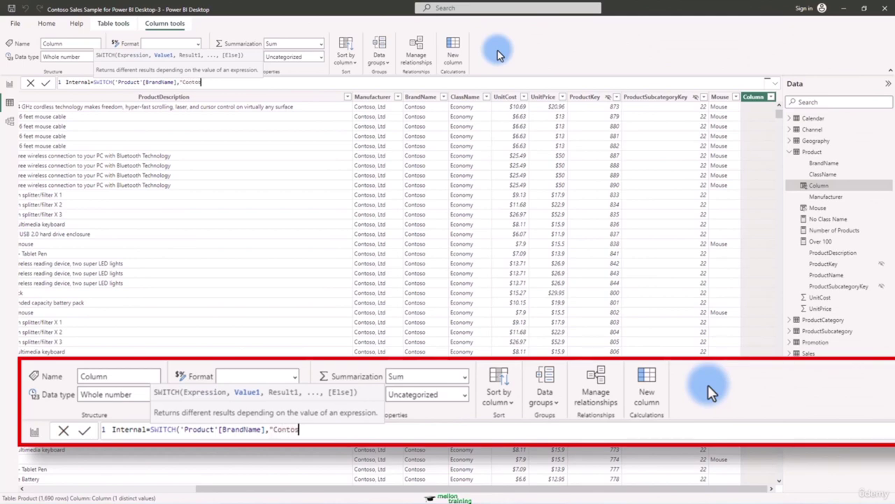
pyautogui.write('o","Internal",')
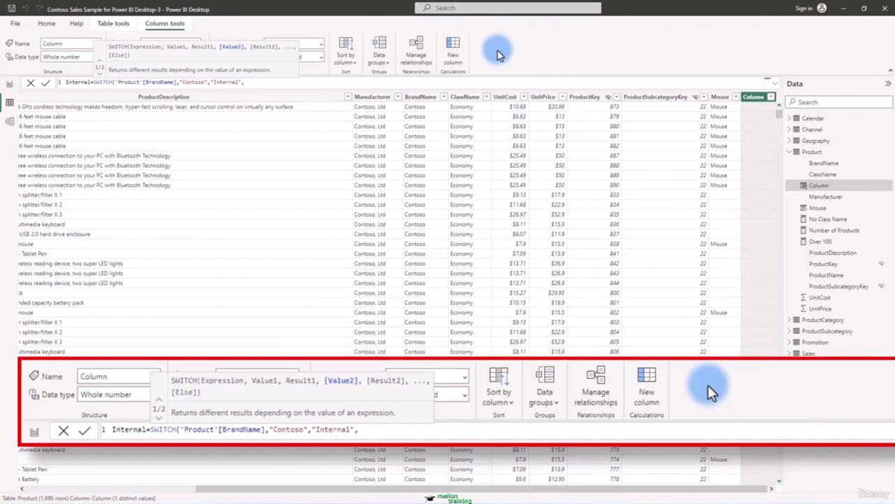
# Step: Add a SWITCH case returning "Internal" for "Fabrikam", use "External" as the else result, and commit the column formula
pyautogui.write('"Fab')
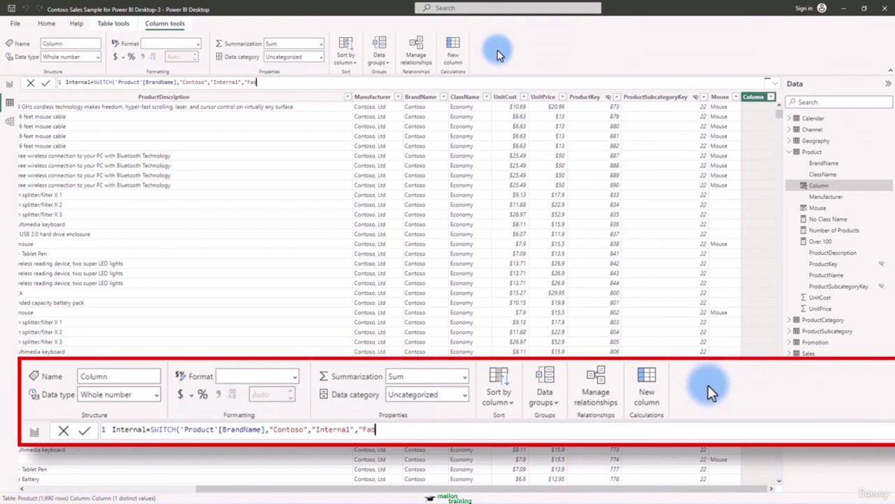
pyautogui.write('rikam"')
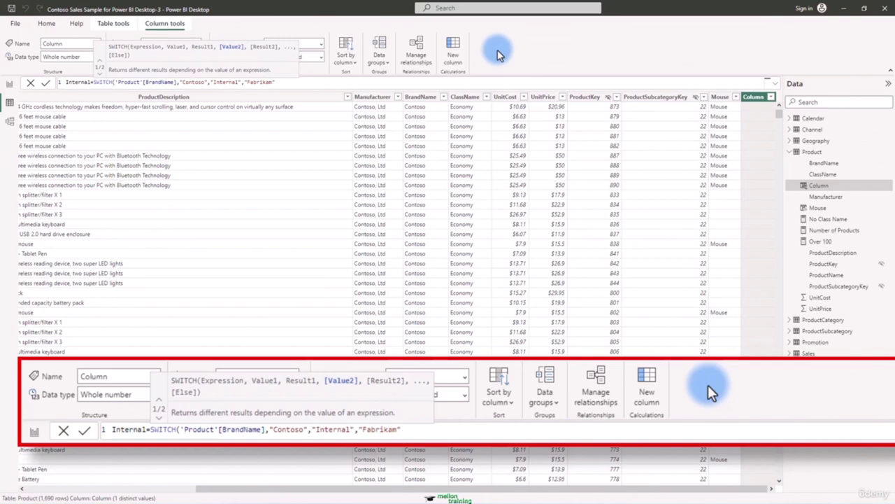
pyautogui.write(',"')
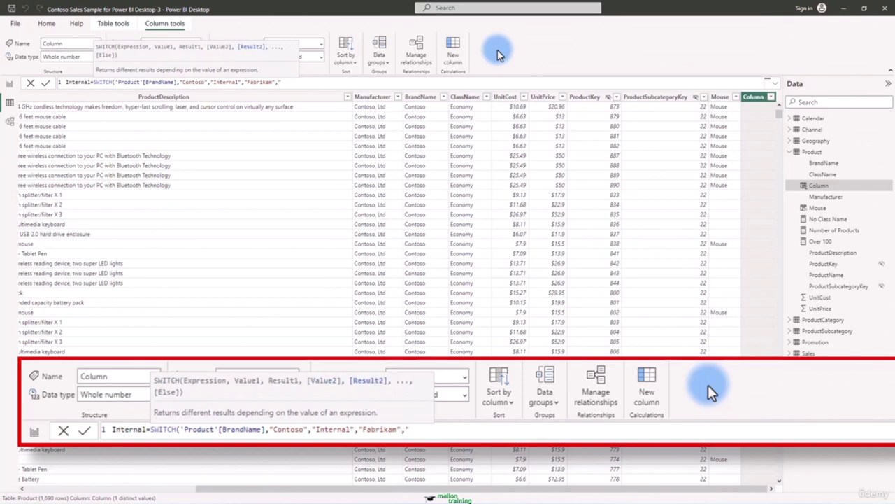
pyautogui.write('Internal",')
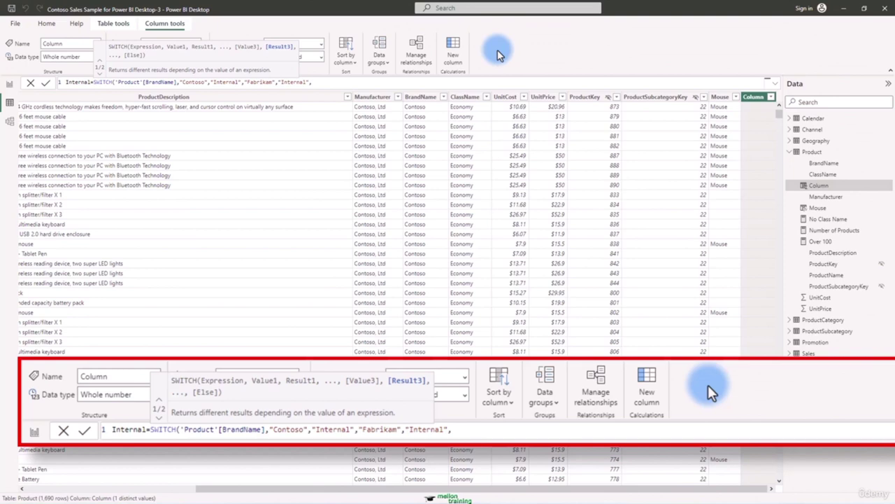
pyautogui.write('"External")')
pyautogui.press('Return')
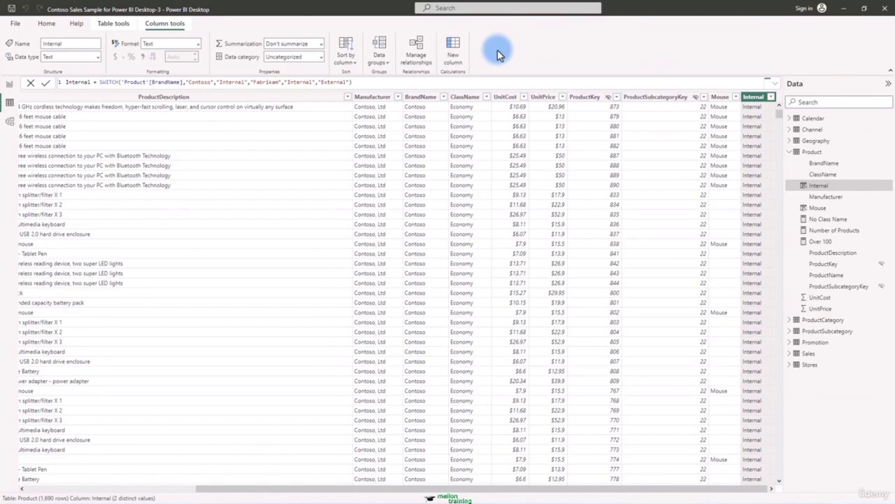
pyautogui.moveTo(779, 111)
pyautogui.mouseDown()
pyautogui.moveTo(785, 259)
pyautogui.moveTo(796, 271)
pyautogui.moveTo(779, 480)
pyautogui.moveTo(770, 314)
pyautogui.moveTo(773, 122)
pyautogui.mouseUp()
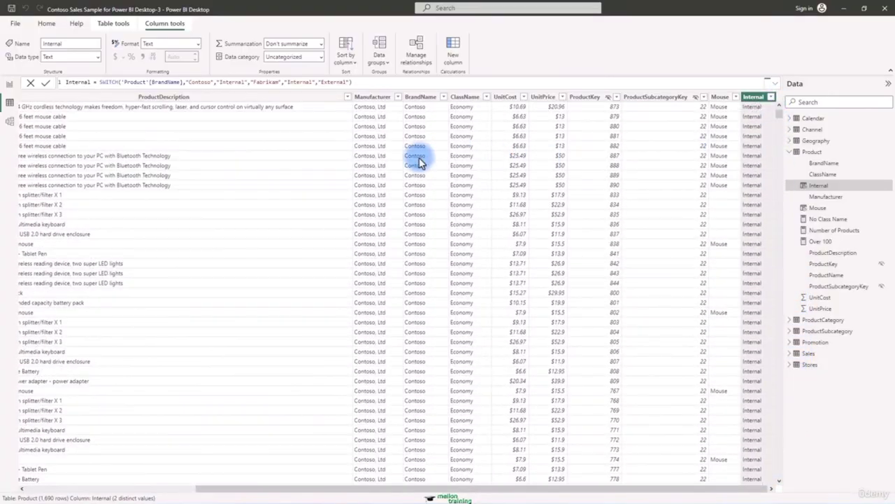
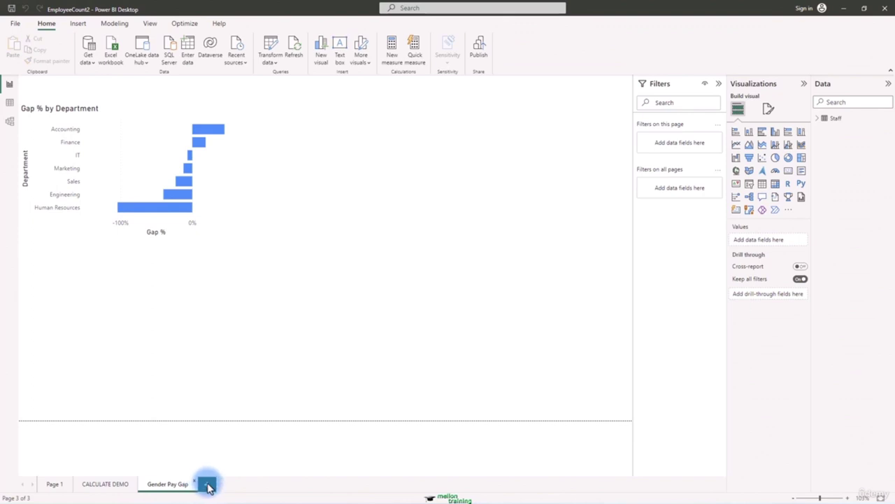
# Step: Add a new page to the EmployeeCount2 report and name it Department Report
pyautogui.click(207, 483)
pyautogui.doubleClick(217, 484)
pyautogui.write('Department Report')
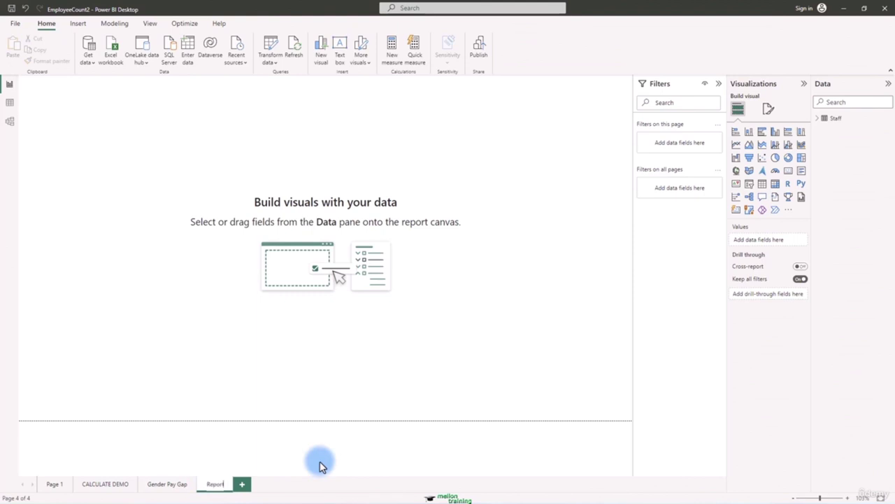
pyautogui.press('Return')
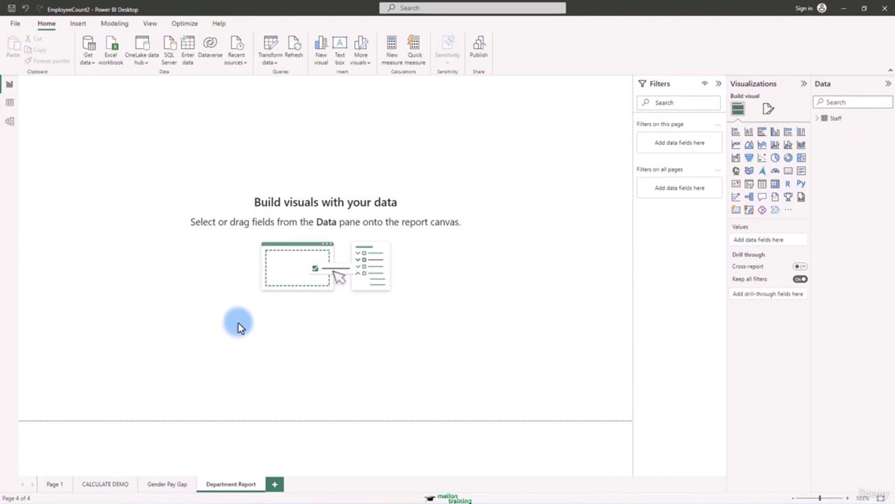
# Step: Insert a slicer based on the Staff table's Department field and move it slightly down the page
pyautogui.click(750, 185)
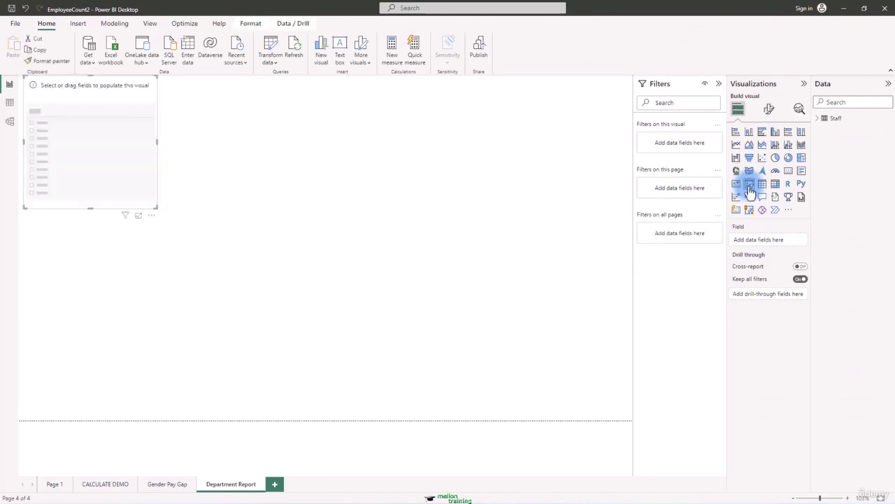
pyautogui.click(818, 119)
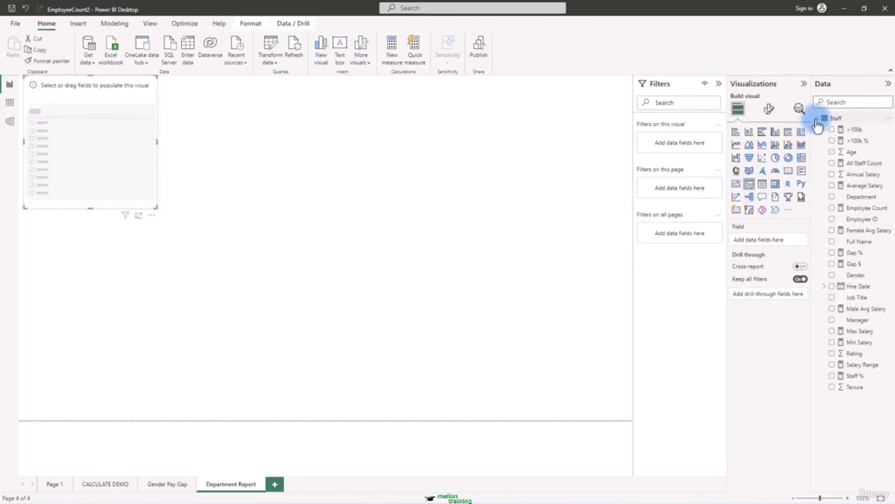
pyautogui.click(833, 197)
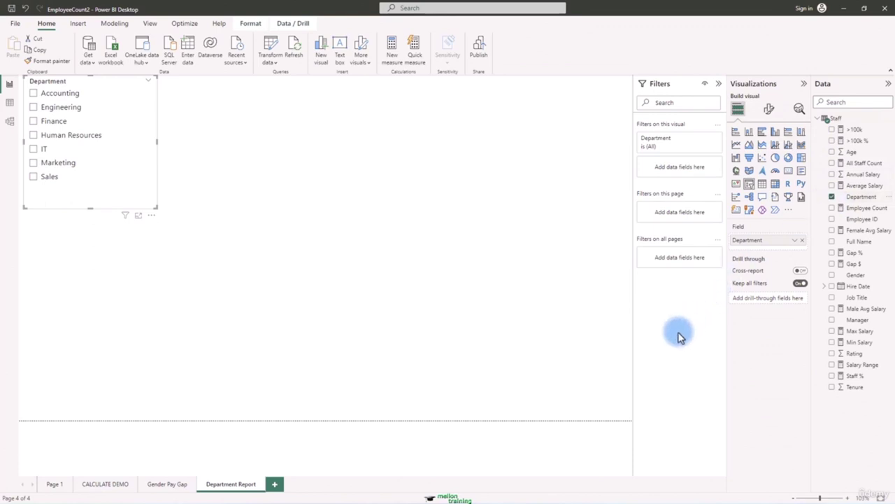
pyautogui.moveTo(94, 86); pyautogui.dragTo(95, 117)
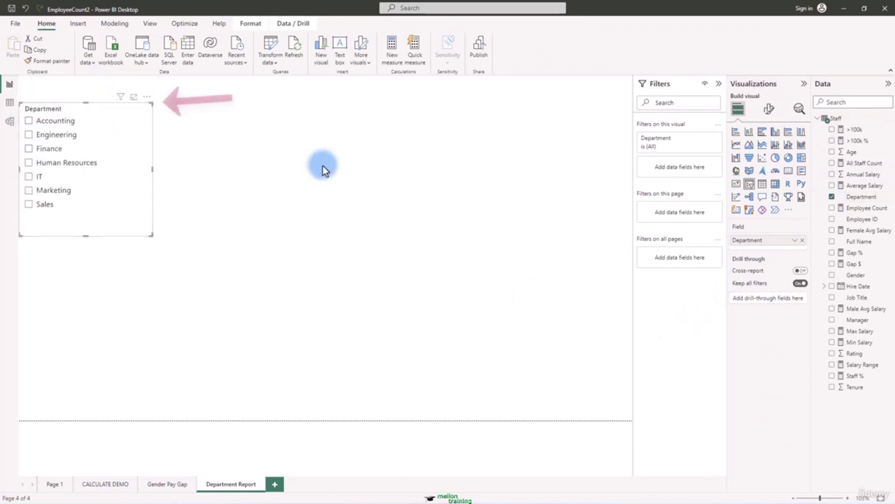
# Step: Open the Department slicer's visual formatting settings and test the slicer by selecting Marketing and clearing the selection
pyautogui.click(769, 110)
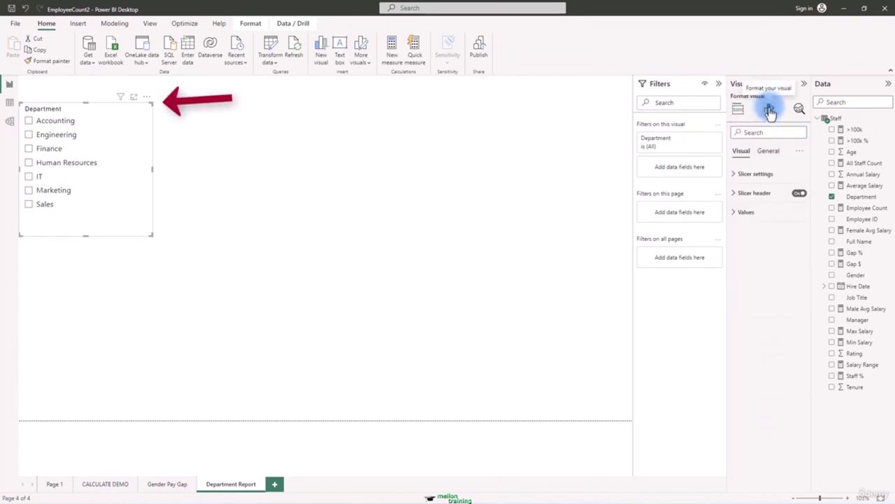
pyautogui.click(768, 151)
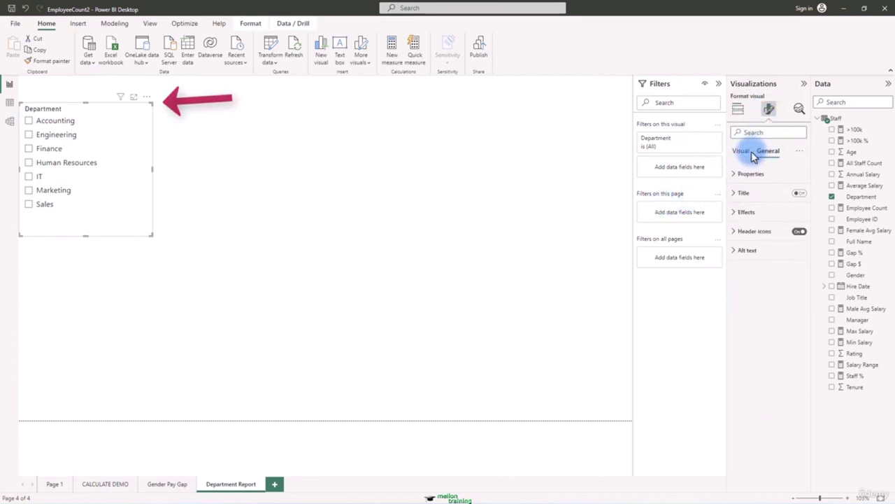
pyautogui.click(742, 151)
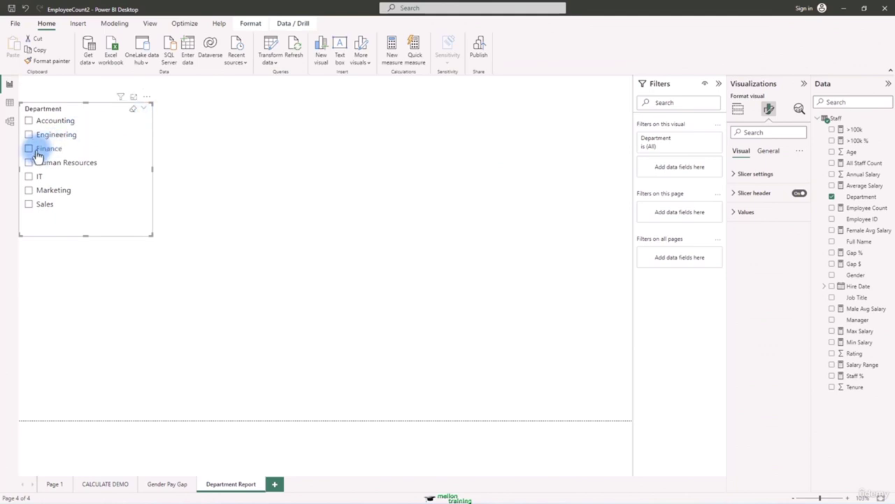
pyautogui.click(29, 190)
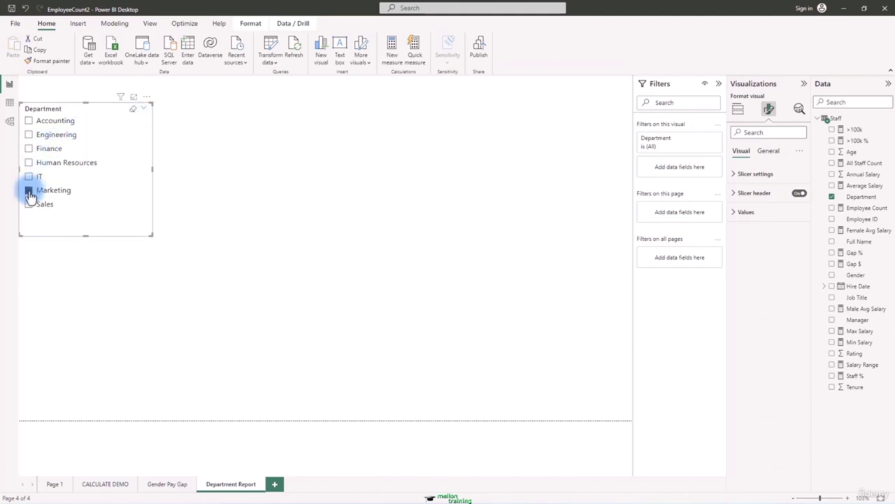
pyautogui.click(134, 111)
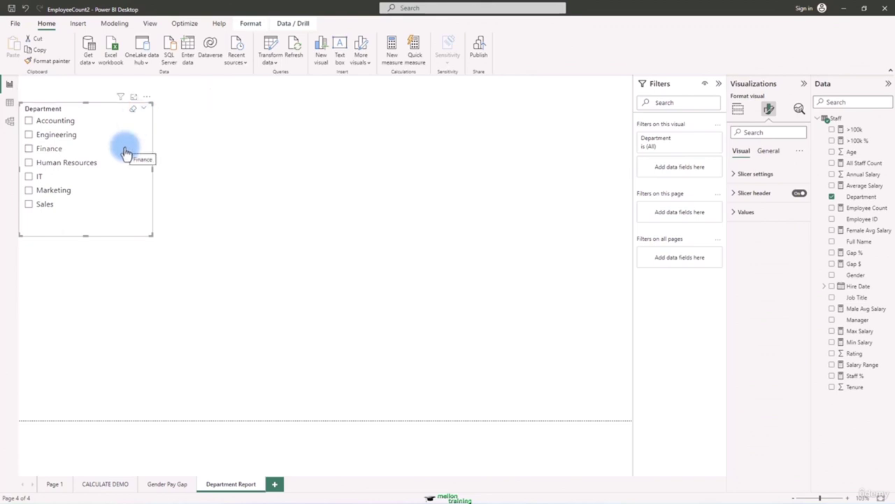
# Step: Set the Department slicer's style to Tile and stretch it into a single row across the top of the page
pyautogui.click(745, 175)
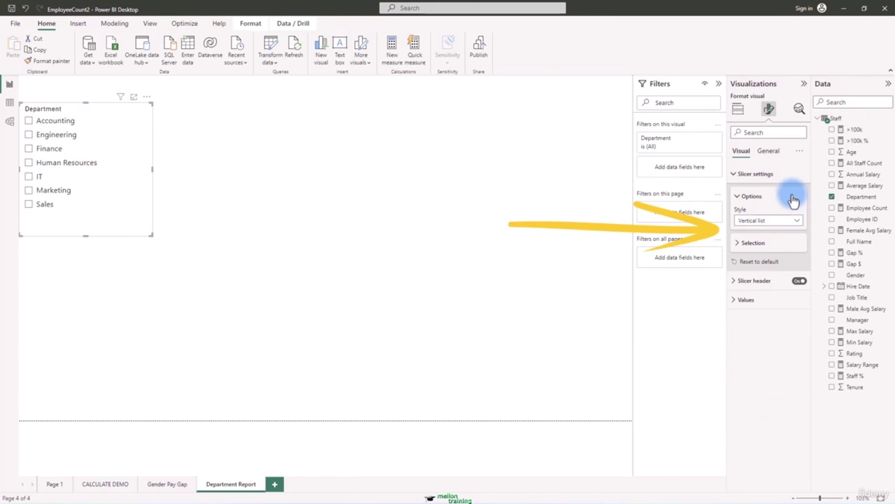
pyautogui.click(796, 221)
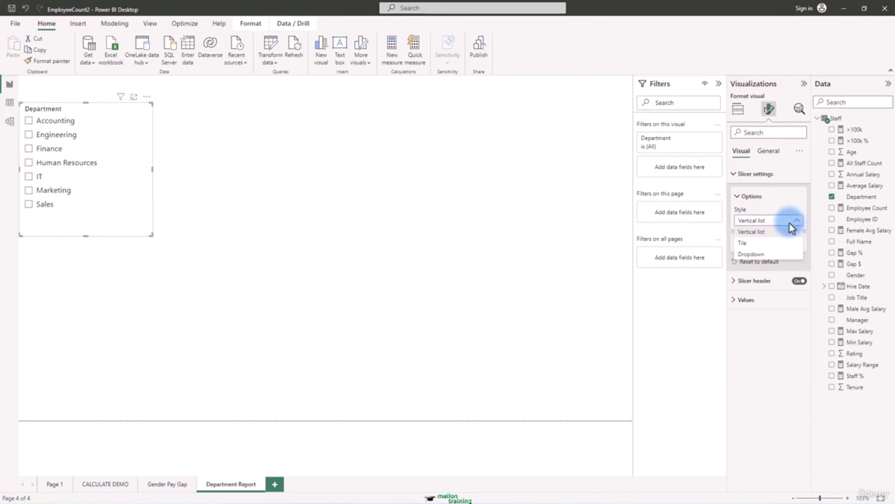
pyautogui.click(747, 243)
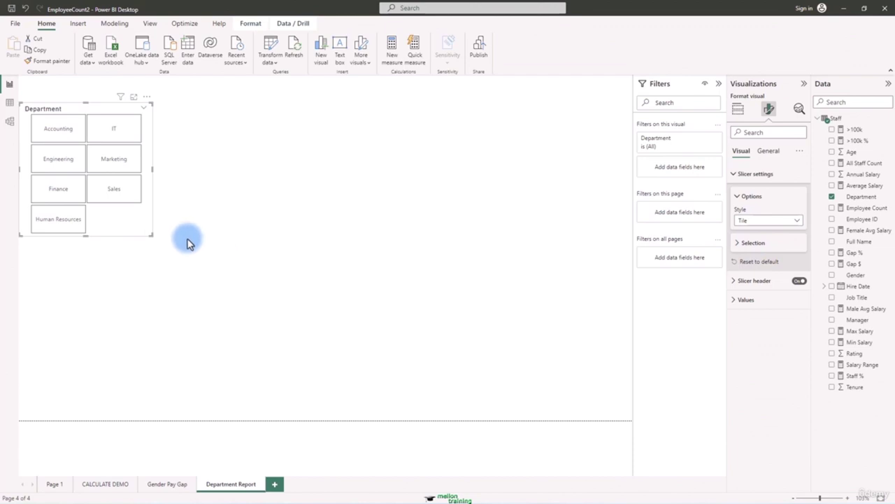
pyautogui.moveTo(148, 140); pyautogui.dragTo(146, 110)
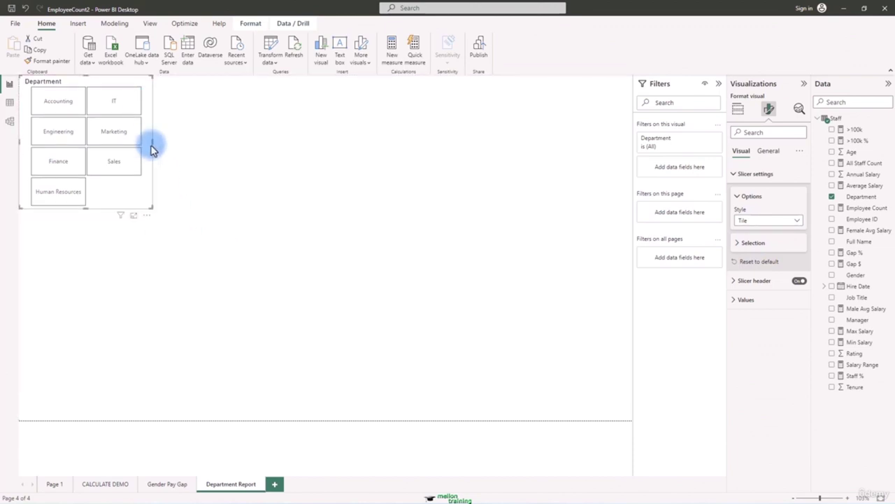
pyautogui.moveTo(151, 208); pyautogui.dragTo(633, 131)
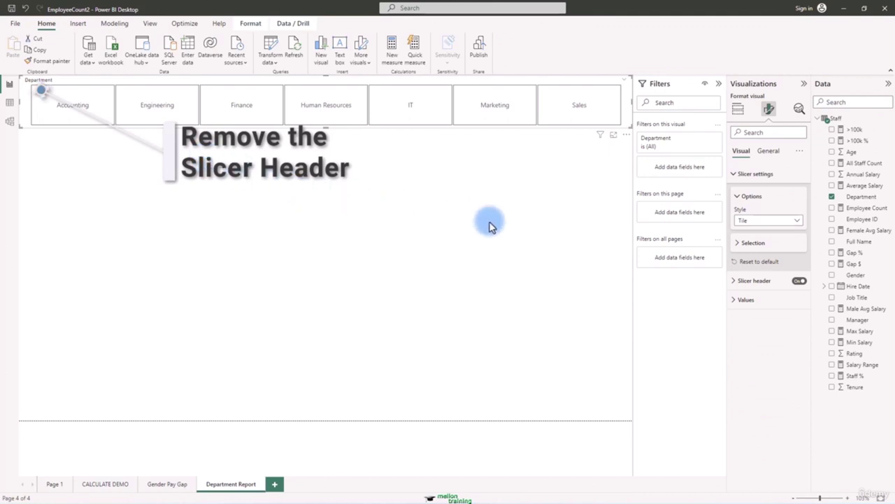
# Step: Turn off the slicer header and give the slicer's values a medium grey background
pyautogui.click(800, 282)
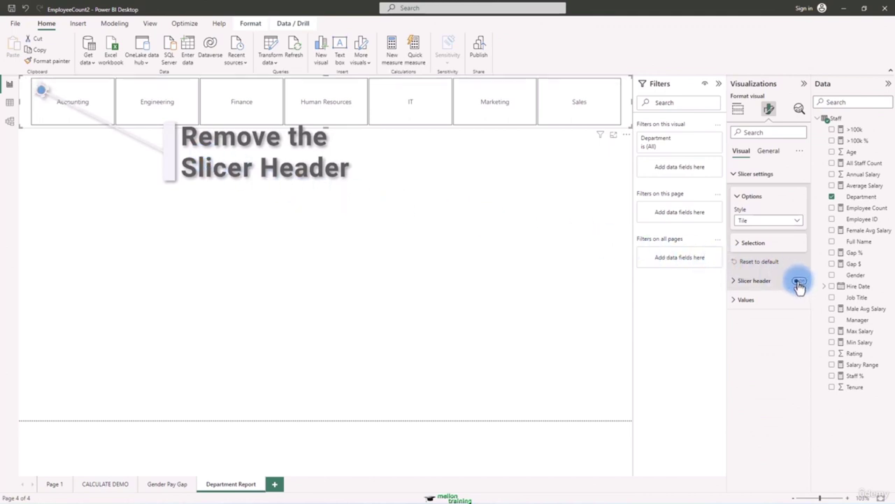
pyautogui.click(749, 299)
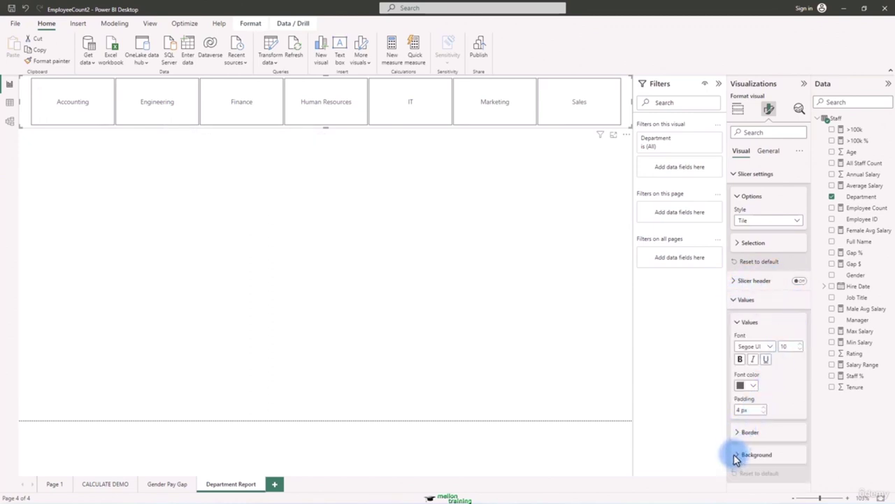
pyautogui.click(741, 455)
pyautogui.scroll(-1, 787, 421)
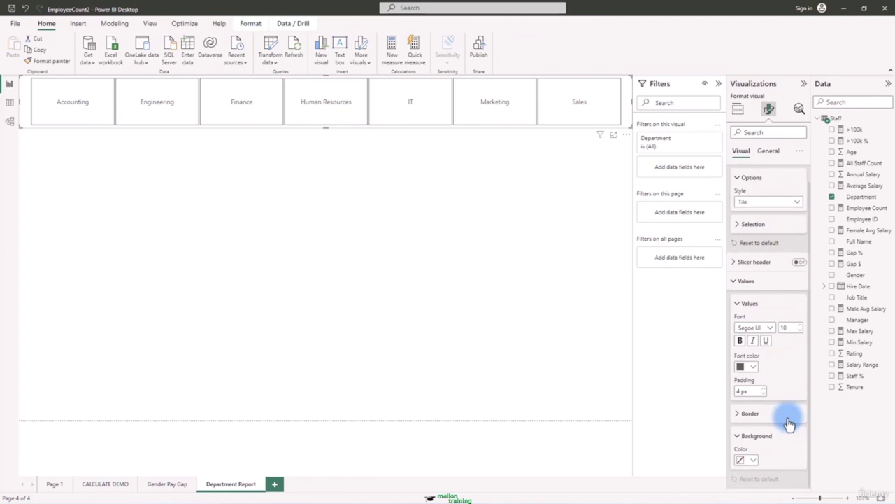
pyautogui.click(747, 459)
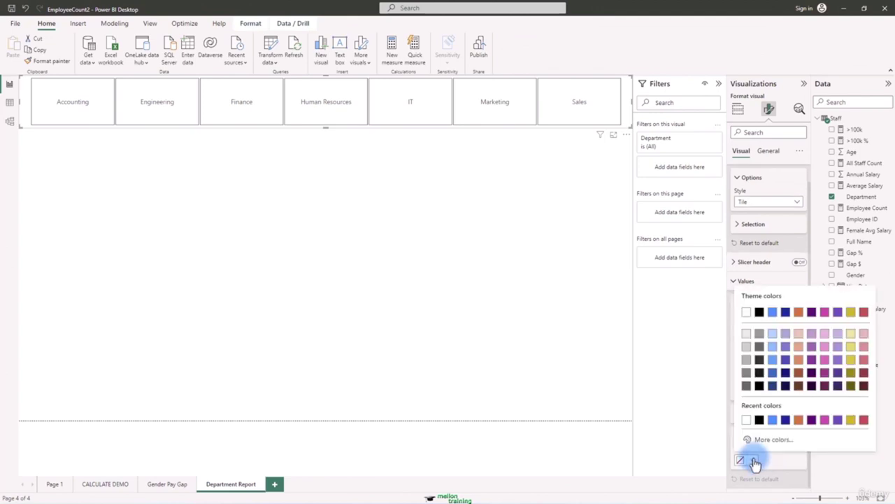
pyautogui.click(747, 377)
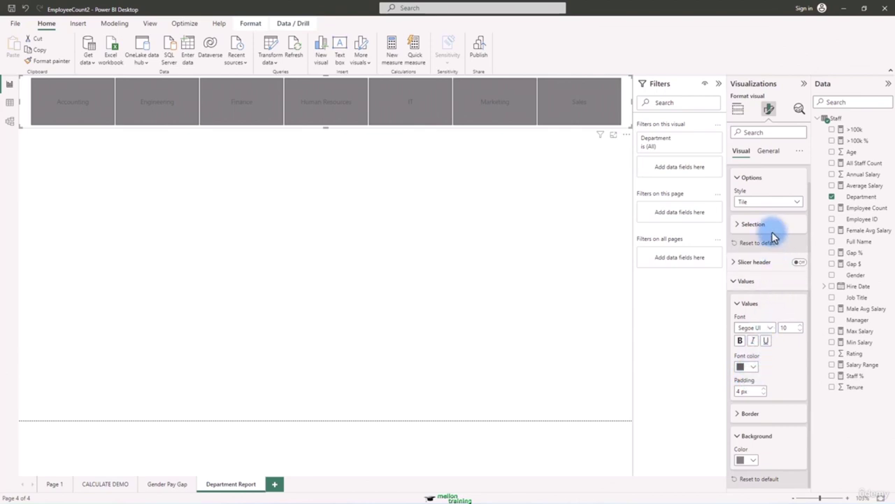
# Step: Set the slicer values' font color to white and their font size to 13
pyautogui.click(755, 261)
pyautogui.click(751, 371)
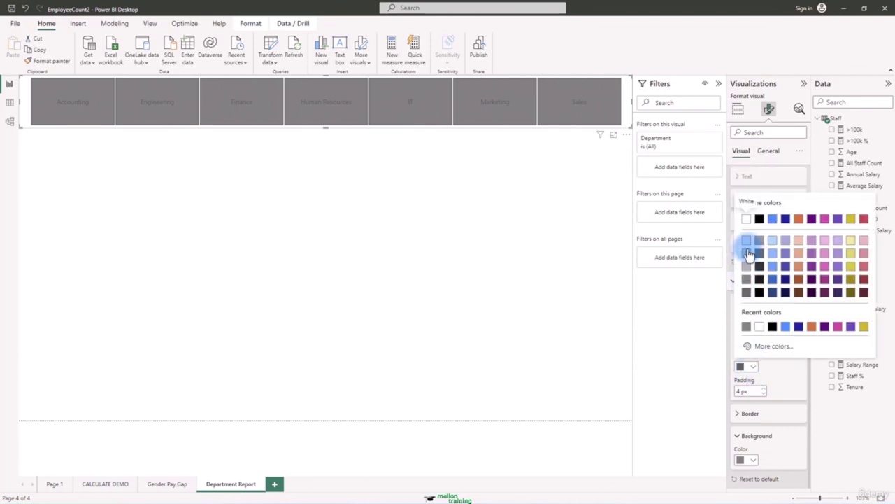
pyautogui.click(747, 223)
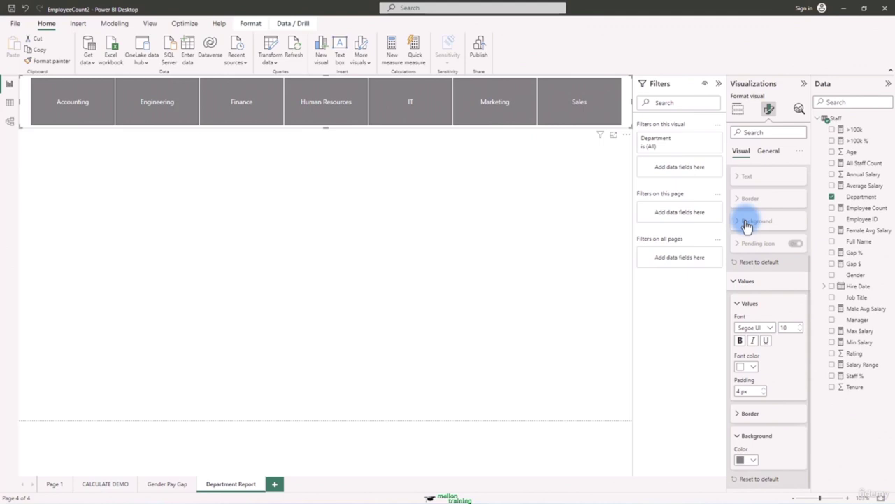
pyautogui.click(800, 326)
pyautogui.click(801, 326)
pyautogui.click(800, 325)
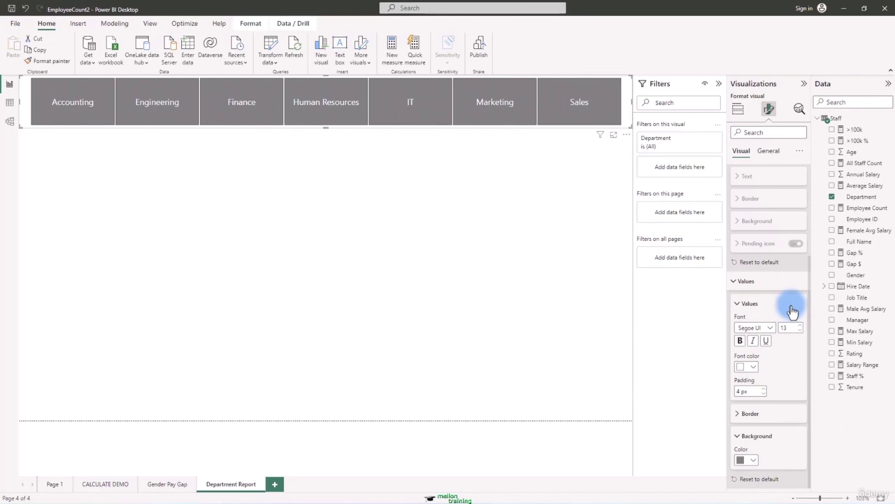
# Step: Create a measure named Average Rating in the Staff table, defined as AVERAGE(Staff[Rating])
pyautogui.rightClick(835, 117)
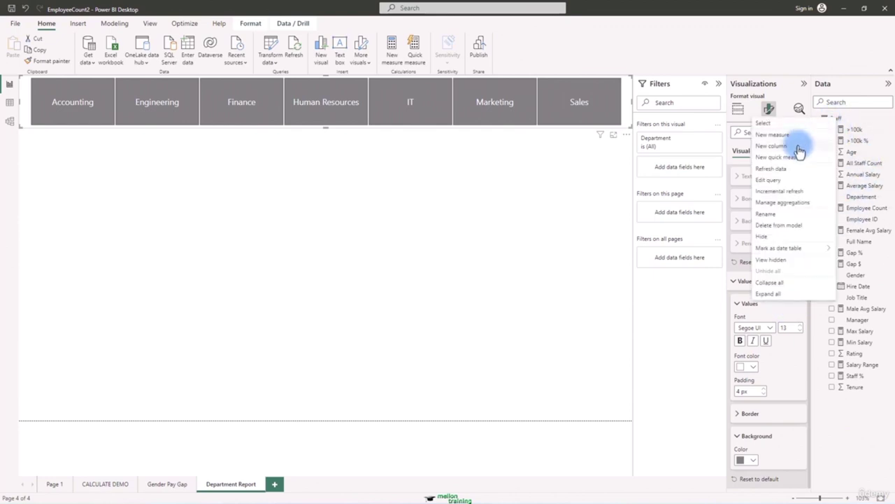
pyautogui.click(529, 249)
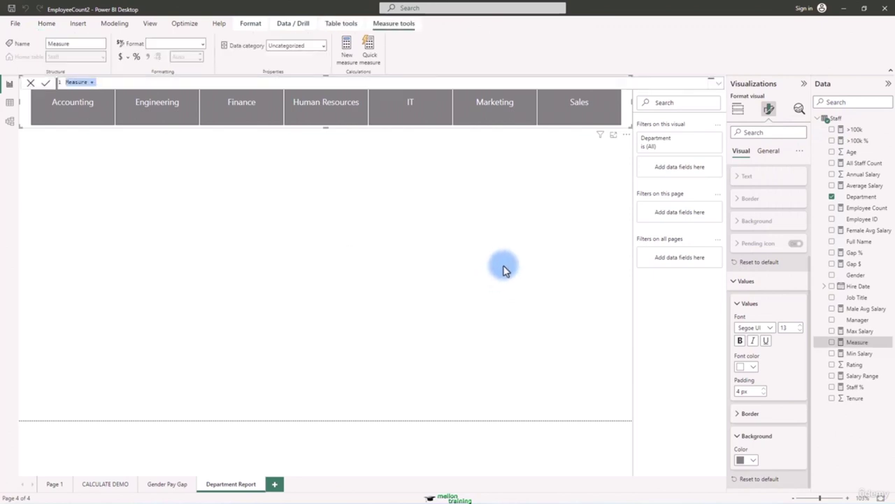
pyautogui.write('Average Rating=ave')
pyautogui.press('Tab')
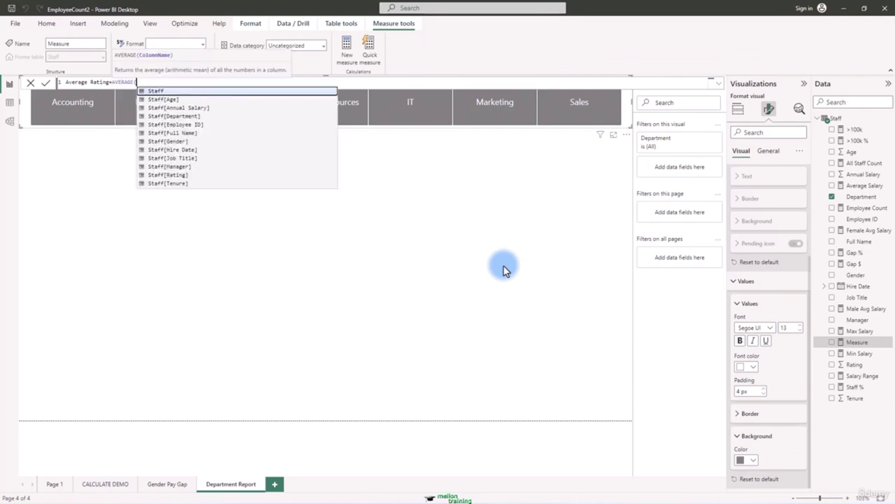
pyautogui.write('sta')
pyautogui.press('Down')
pyautogui.press('Down')
pyautogui.press('Down')
pyautogui.press('Down')
pyautogui.press('Down')
pyautogui.press('Down')
pyautogui.press('Down')
pyautogui.press('Down')
pyautogui.press('Down')
pyautogui.press('Down')
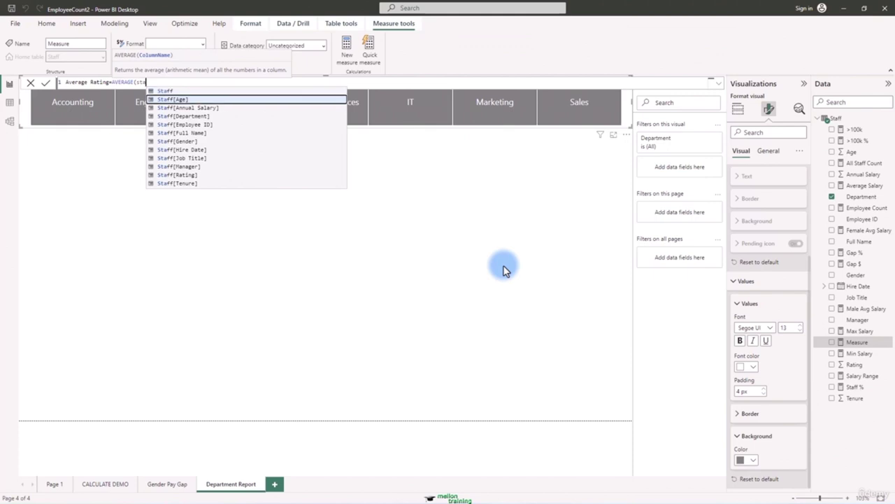
pyautogui.press('Tab')
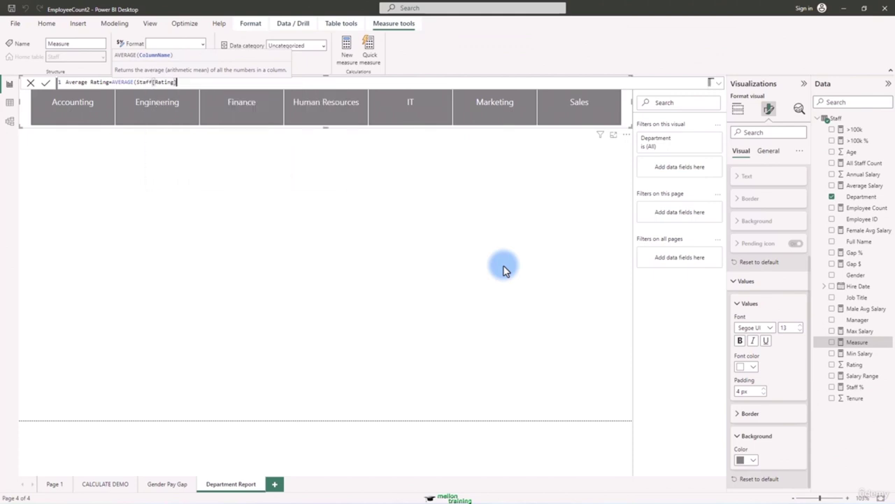
pyautogui.write(')')
pyautogui.press('Return')
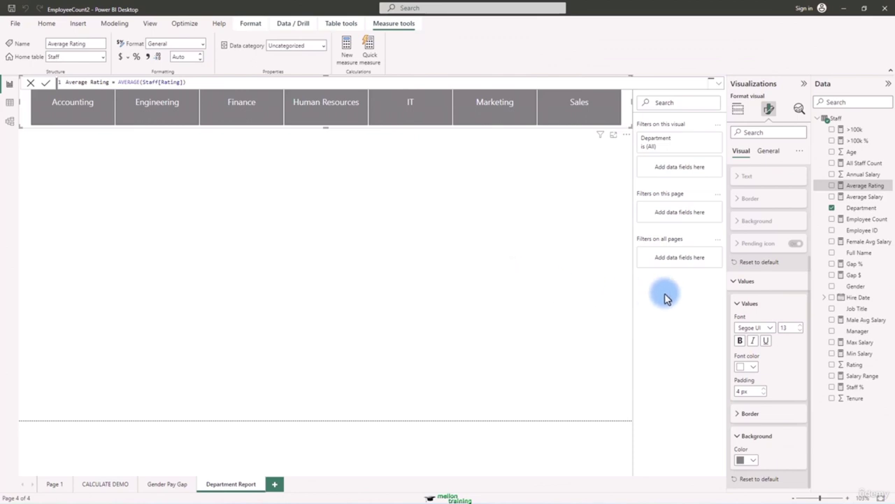
# Step: Add another measure to the Staff table and name it 1 or 2 Rating Count in the formula
pyautogui.rightClick(838, 118)
pyautogui.click(797, 137)
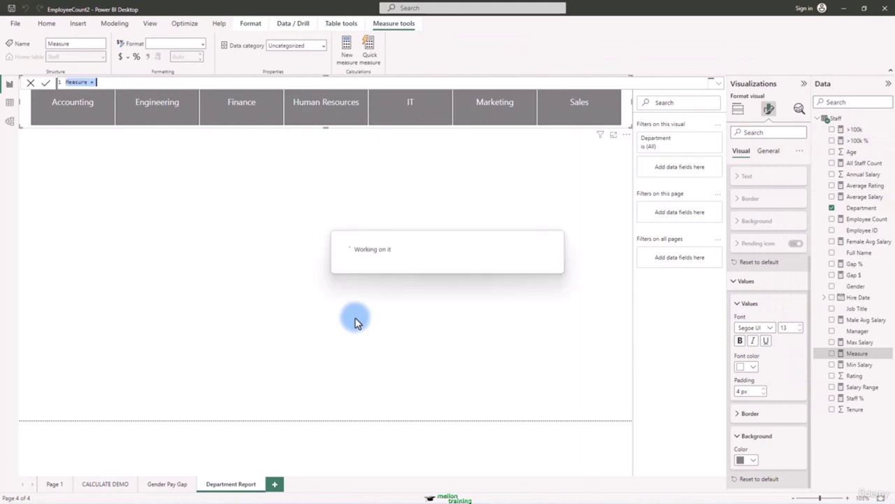
pyautogui.write('One ')
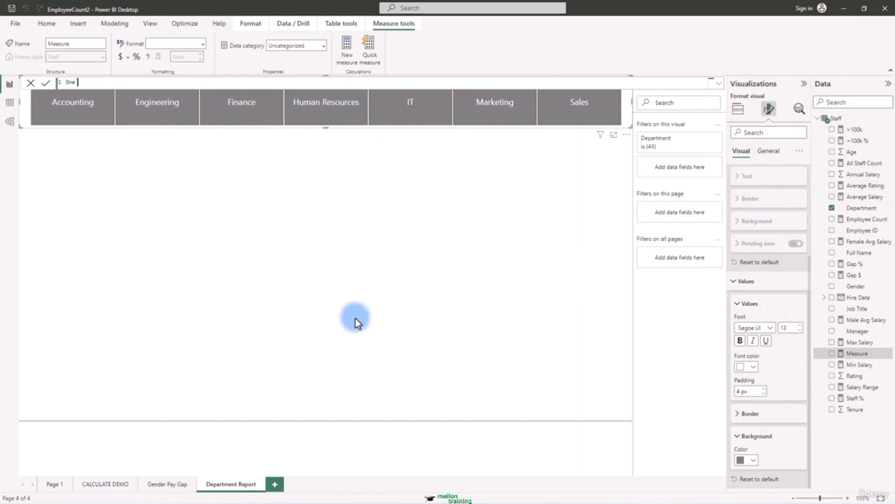
pyautogui.write('or Two')
pyautogui.write(' Rating')
pyautogui.write(' Count')
pyautogui.press('Left')
pyautogui.press('Left')
pyautogui.press('Left')
pyautogui.press('Left')
pyautogui.press('Left')
pyautogui.press('Left')
pyautogui.press('Left')
pyautogui.press('Left')
pyautogui.press('Left')
pyautogui.press('Left')
pyautogui.press('Left')
pyautogui.press('Left')
pyautogui.press('Left')
pyautogui.press('Left')
pyautogui.press('Left')
pyautogui.press('Left')
pyautogui.press('Left')
pyautogui.press('Left')
pyautogui.press('Left')
pyautogui.press('Left')
pyautogui.press('BackSpace')
pyautogui.press('BackSpace')
pyautogui.press('BackSpace')
pyautogui.write('1')
pyautogui.press('Right')
pyautogui.press('Right')
pyautogui.press('Right')
pyautogui.press('Right')
pyautogui.press('Right')
pyautogui.press('Right')
pyautogui.press('Right')
pyautogui.press('BackSpace')
pyautogui.press('BackSpace')
pyautogui.press('BackSpace')
pyautogui.write('2')
pyautogui.press('End')
# Step: Define the 1 or 2 Rating Count measure as CALCULATE([Employee Count],Staff[Rating]<=2) and commit it
pyautogui.write('=CAL')
pyautogui.press('Tab')
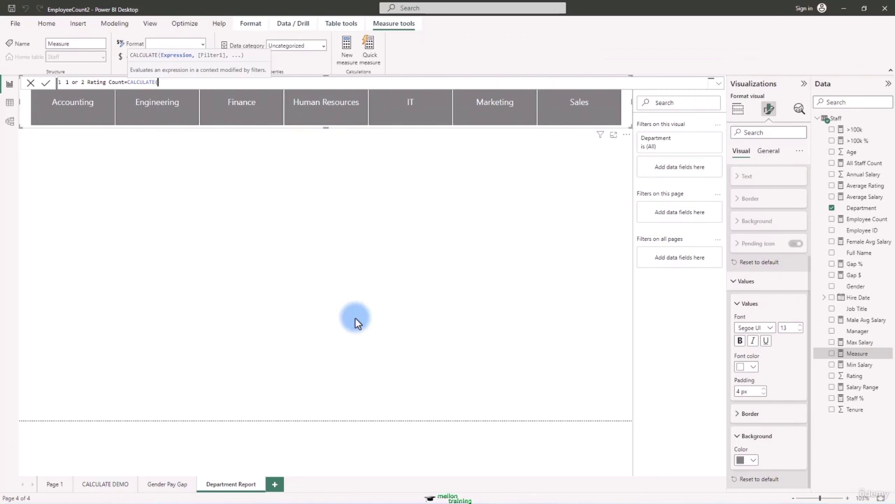
pyautogui.write('empl')
pyautogui.press('Tab')
pyautogui.write(',')
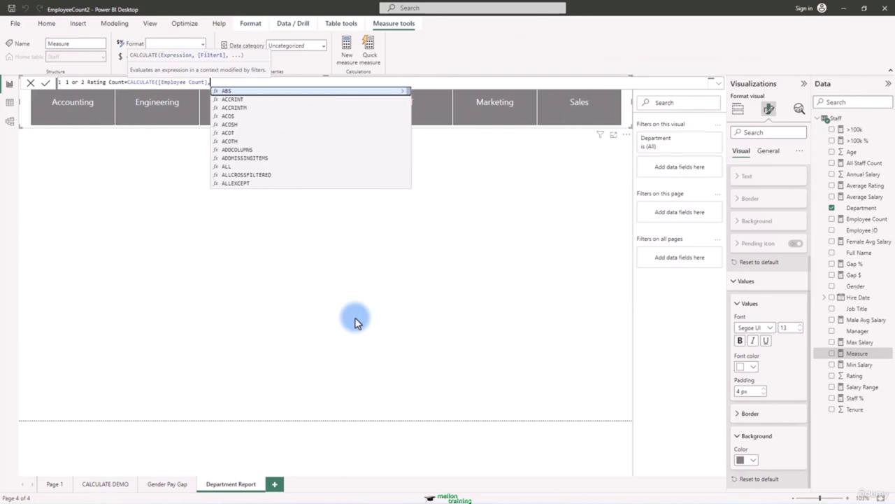
pyautogui.write('Staff')
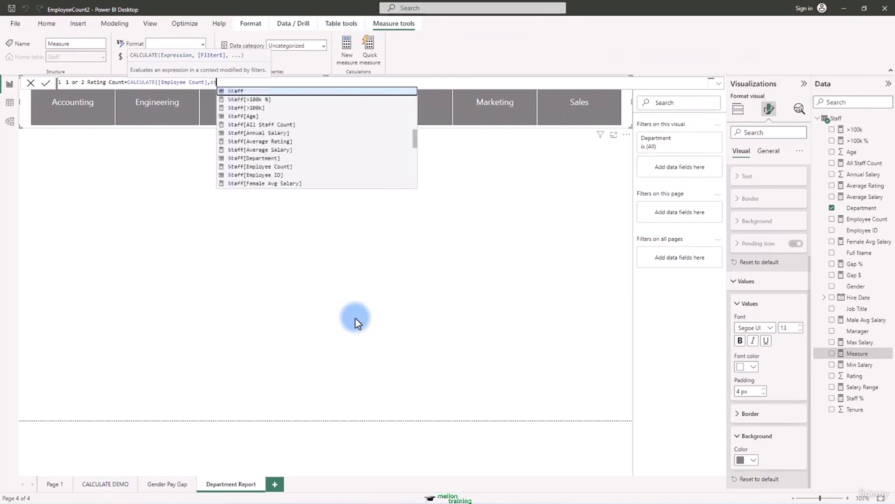
pyautogui.press('Down')
pyautogui.press('Down')
pyautogui.press('Down')
pyautogui.press('Down')
pyautogui.press('Down')
pyautogui.press('Down')
pyautogui.press('Down')
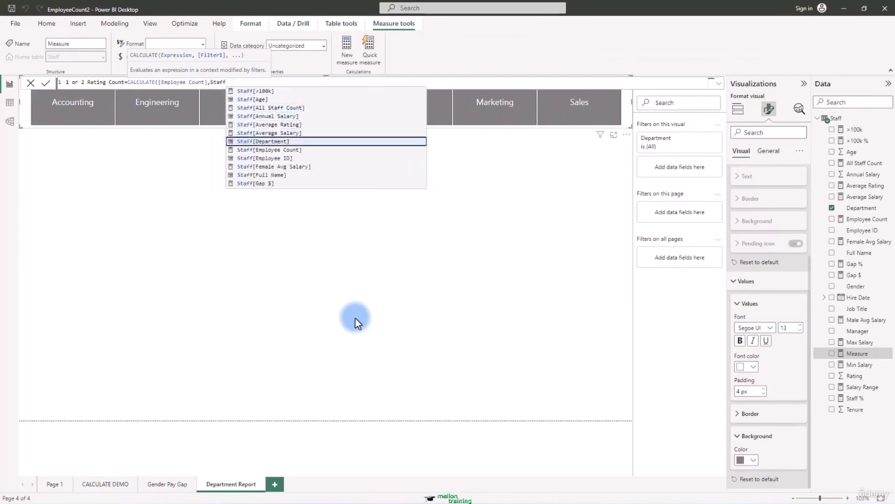
pyautogui.press('Down')
pyautogui.press('Down')
pyautogui.press('Down')
pyautogui.press('Down')
pyautogui.press('Down')
pyautogui.press('Down')
pyautogui.press('Down')
pyautogui.press('Down')
pyautogui.press('Down')
pyautogui.press('Down')
pyautogui.press('Down')
pyautogui.press('Down')
pyautogui.press('Down')
pyautogui.press('Down')
pyautogui.press('Down')
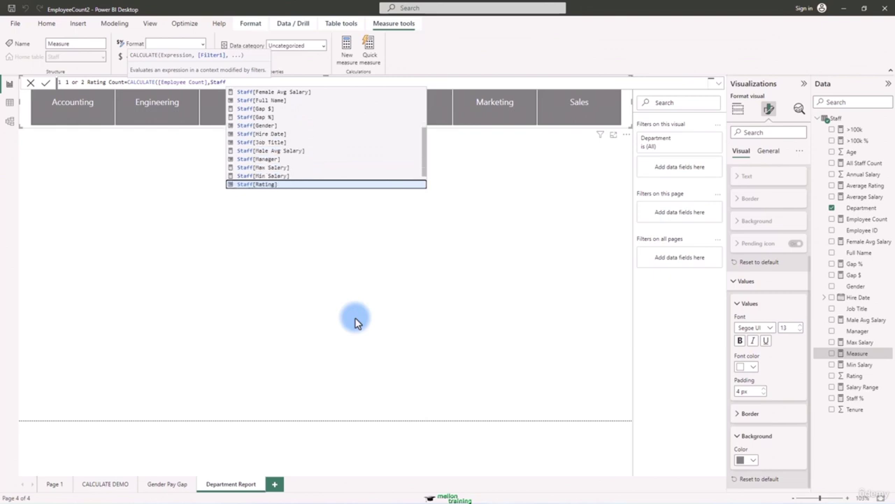
pyautogui.press('Up')
pyautogui.press('Up')
pyautogui.press('Tab')
pyautogui.write('<=')
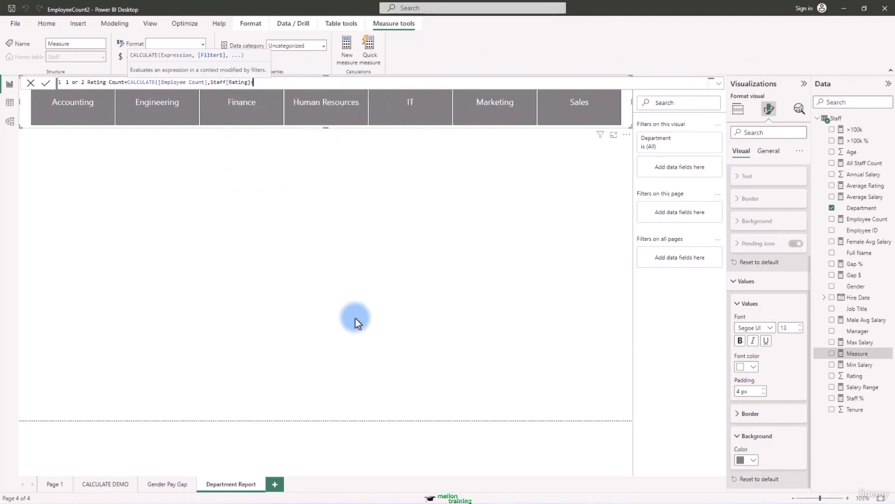
pyautogui.write('=')
pyautogui.press('Return')
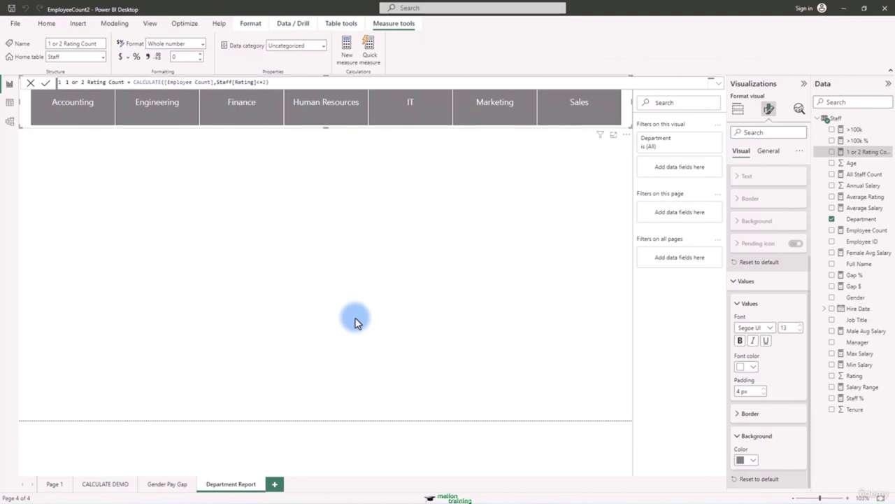
# Step: Create a Staff measure named Other Rating Count, defined as [Employee Count]-[1 or 2 Rating Count]
pyautogui.rightClick(838, 122)
pyautogui.click(800, 135)
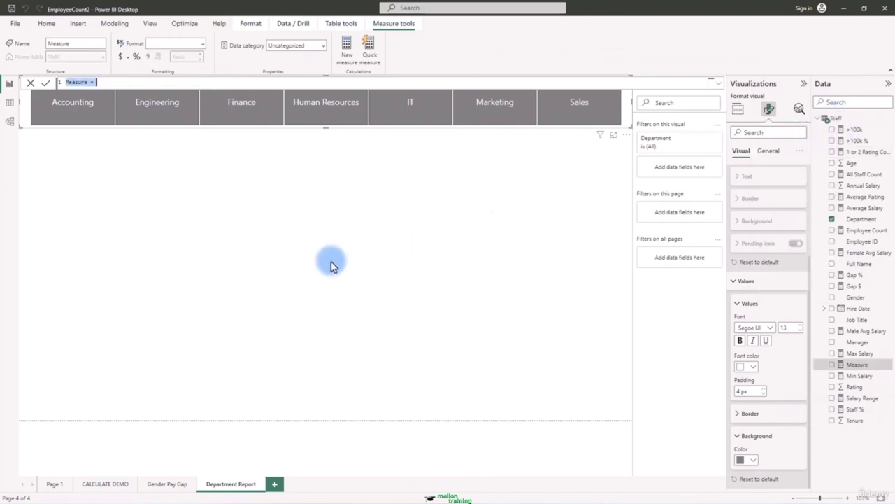
pyautogui.write('Other Rating Count=emp')
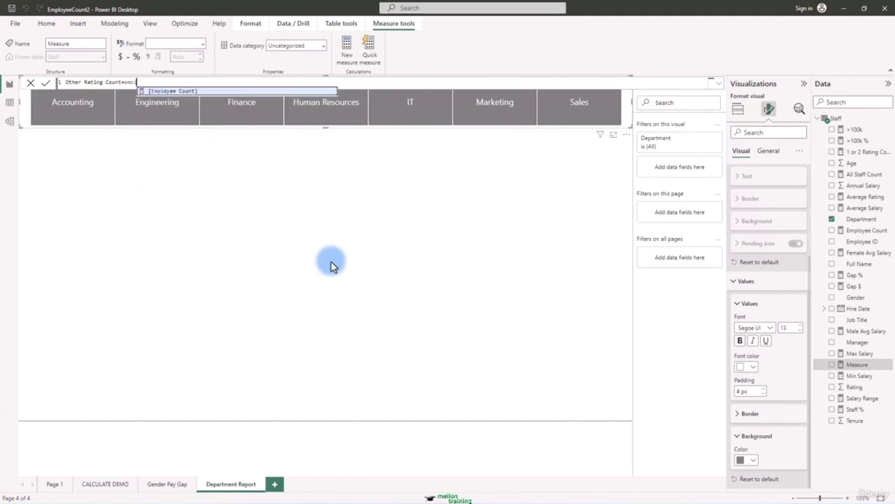
pyautogui.press('Tab')
pyautogui.write('-')
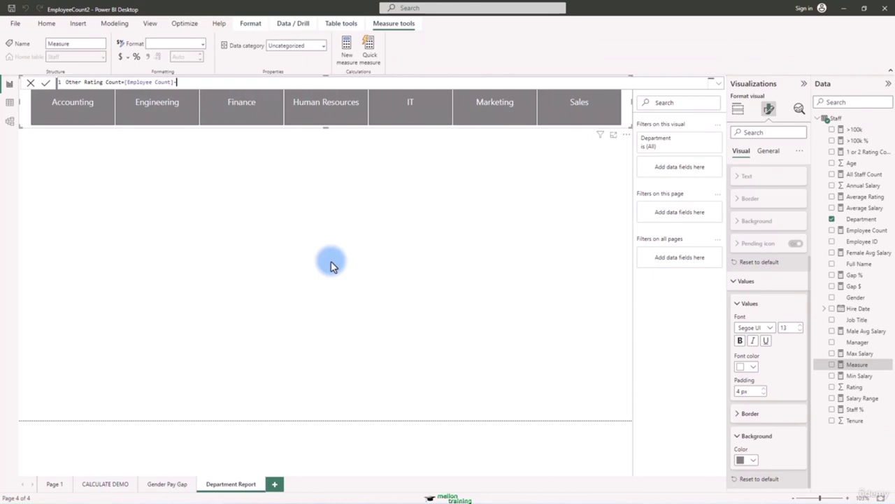
pyautogui.write('[1')
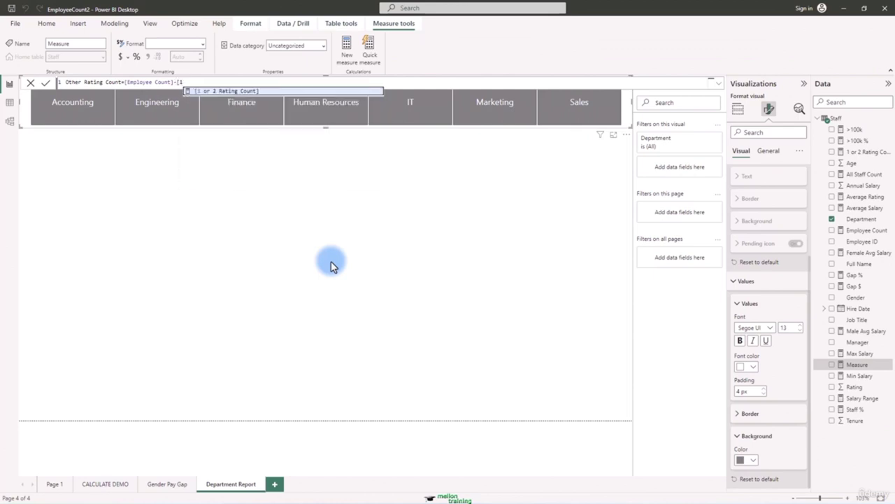
pyautogui.press('Tab')
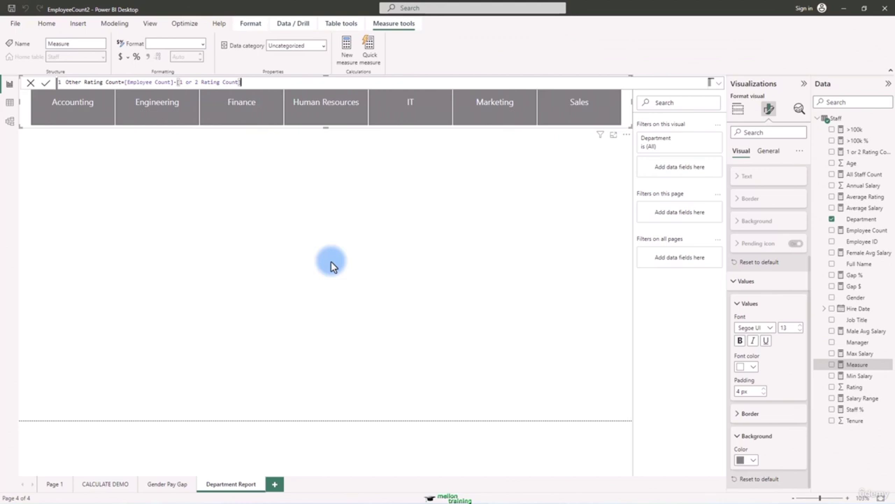
pyautogui.press('Return')
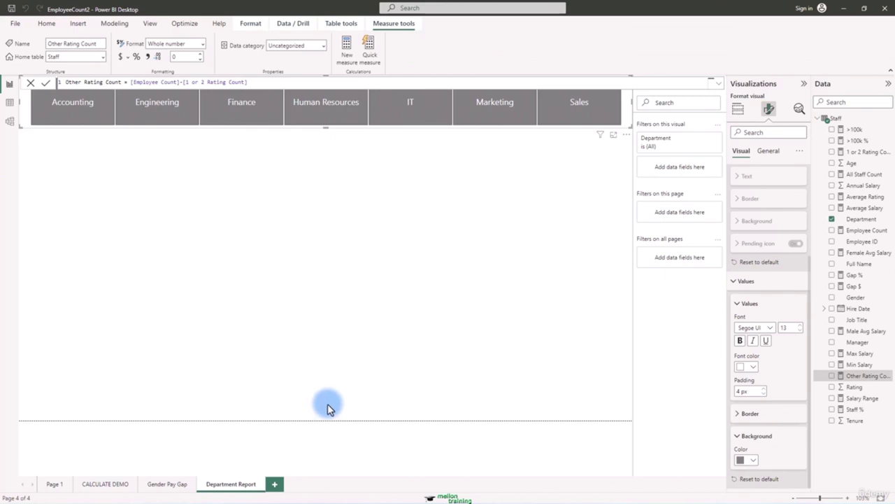
# Step: Create a Staff measure named 100k of Less Count, defined as [Employee Count]-[>100k], and deselect the slicer
pyautogui.rightClick(836, 119)
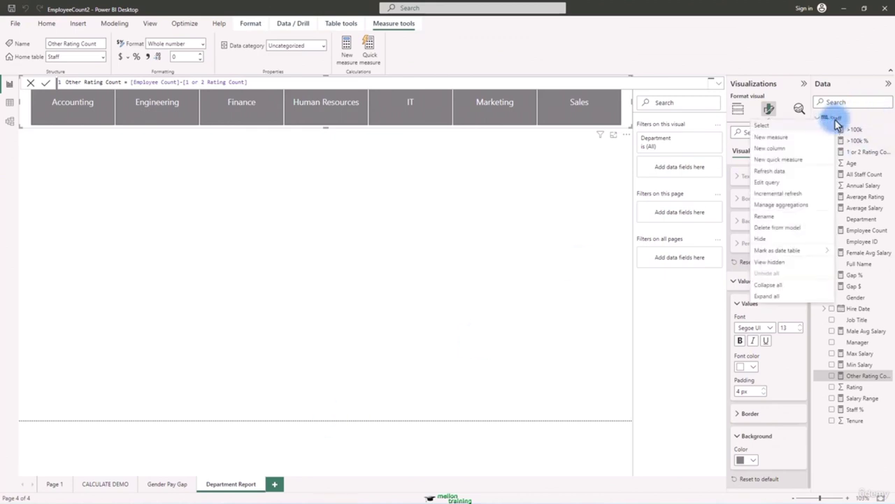
pyautogui.click(793, 138)
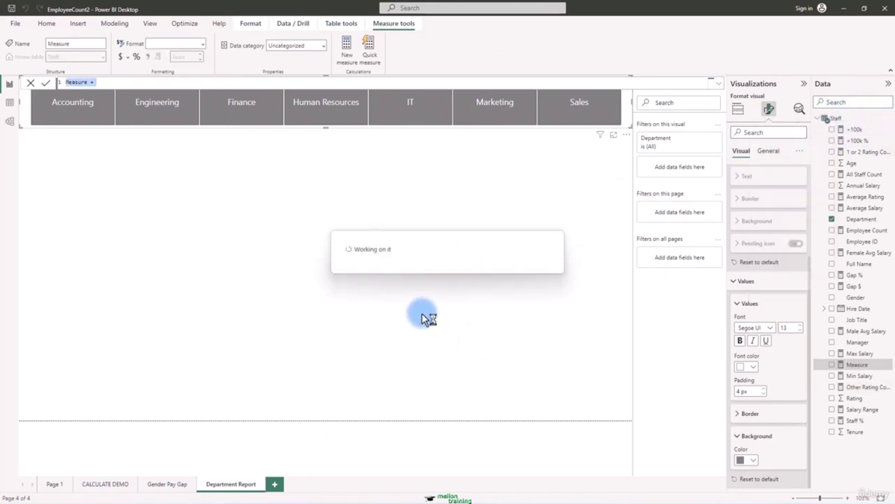
pyautogui.write('100k or Less')
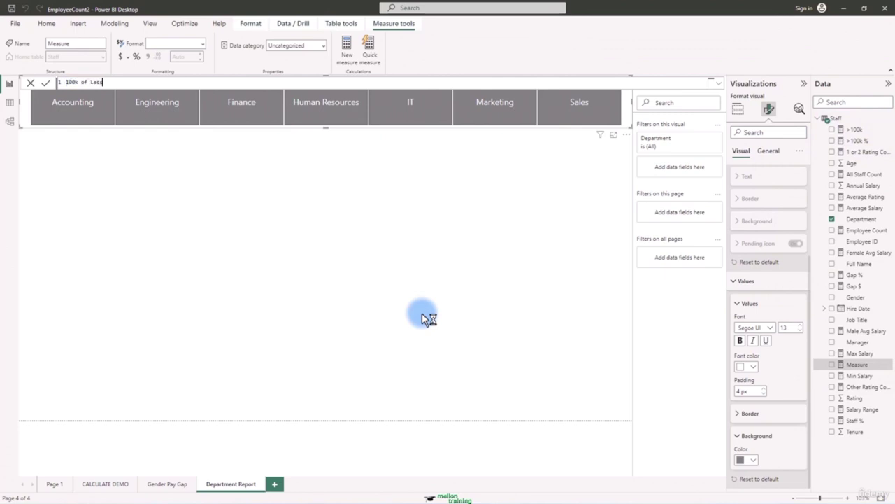
pyautogui.write(' Count=[Employee Count]-[>')
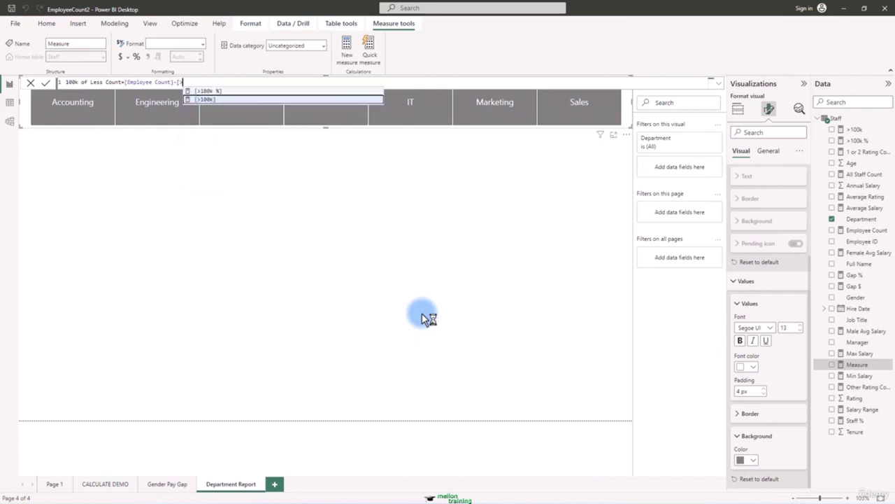
pyautogui.press('Tab')
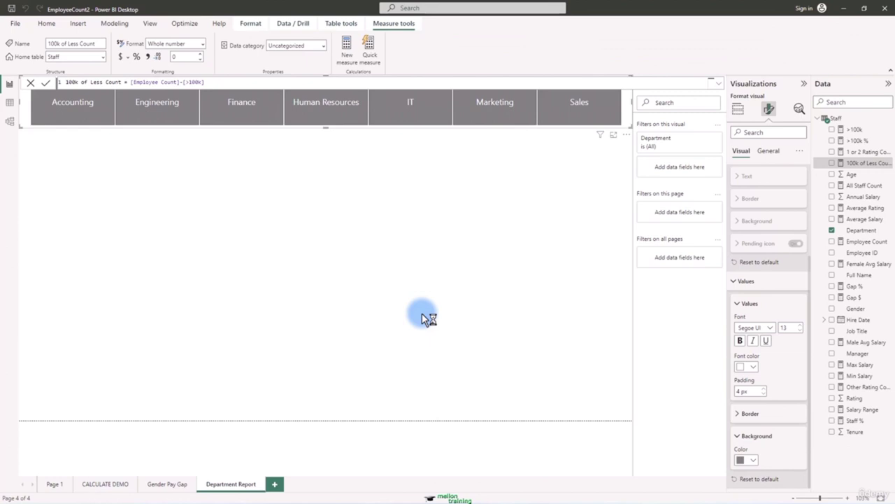
pyautogui.click(438, 286)
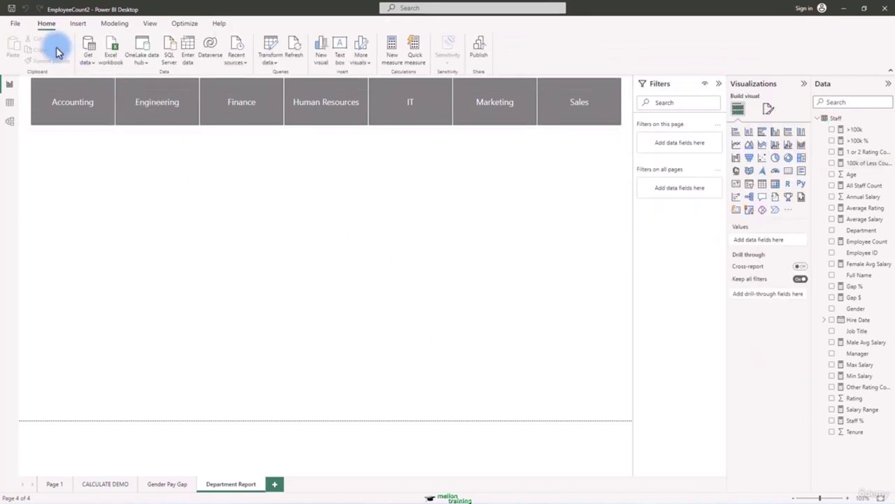
# Step: Save a copy of the report in the PROJECT FILES folder as EmployeeCount3
pyautogui.click(15, 23)
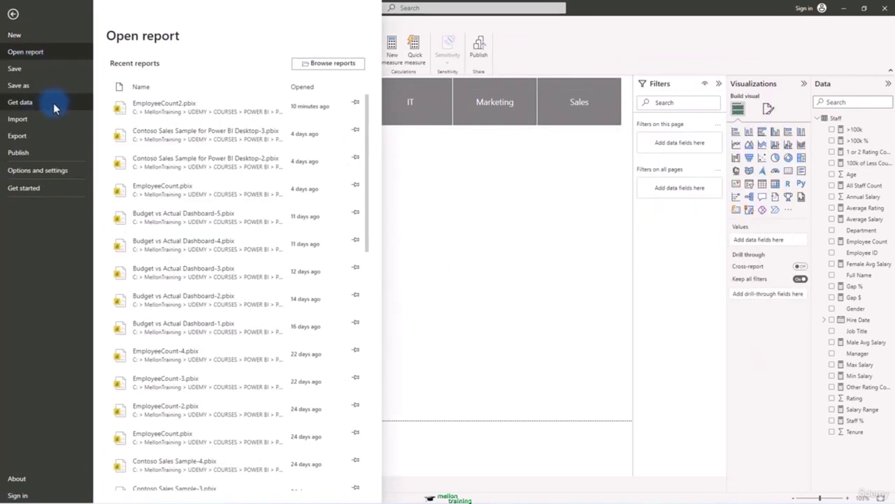
pyautogui.click(18, 85)
pyautogui.click(117, 288)
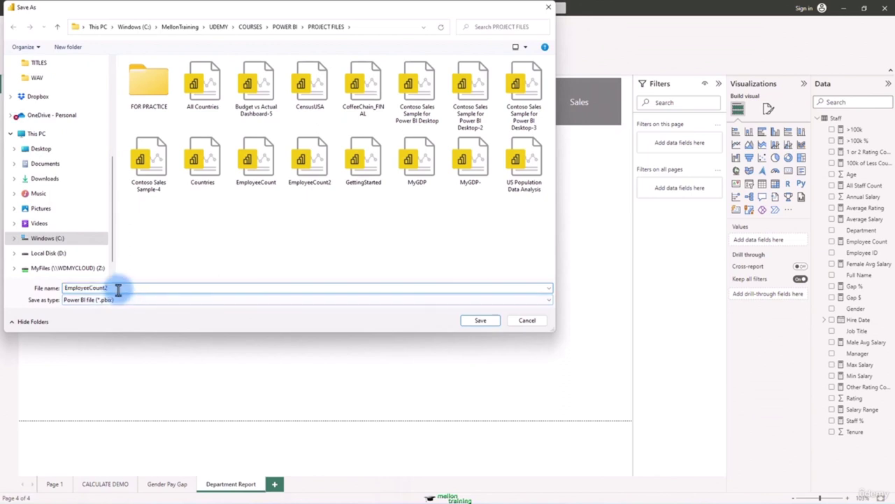
pyautogui.press('BackSpace')
pyautogui.write('3')
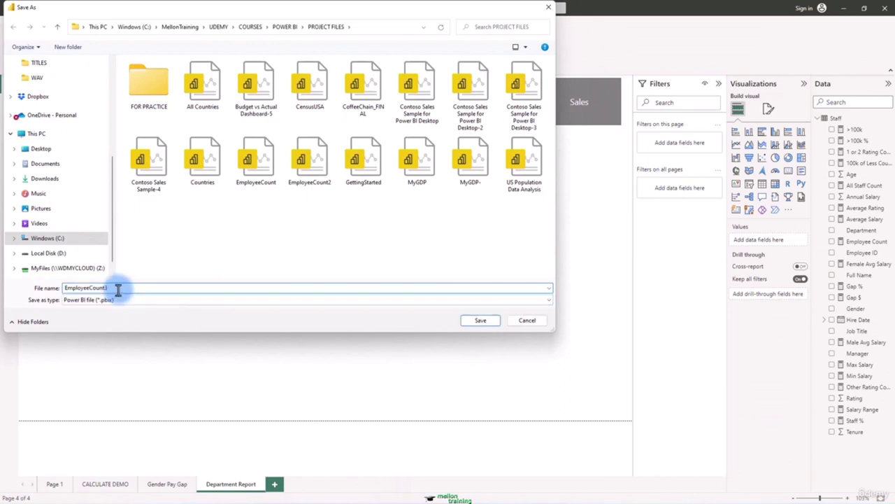
pyautogui.press('Return')
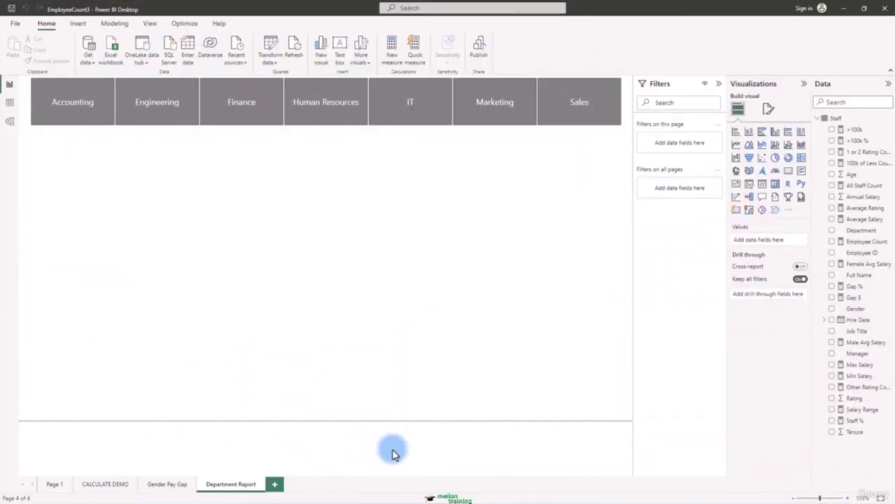
# Step: Add a small Employee Count card beneath the slicer's Accounting tile and open its visual formatting settings
pyautogui.click(787, 172)
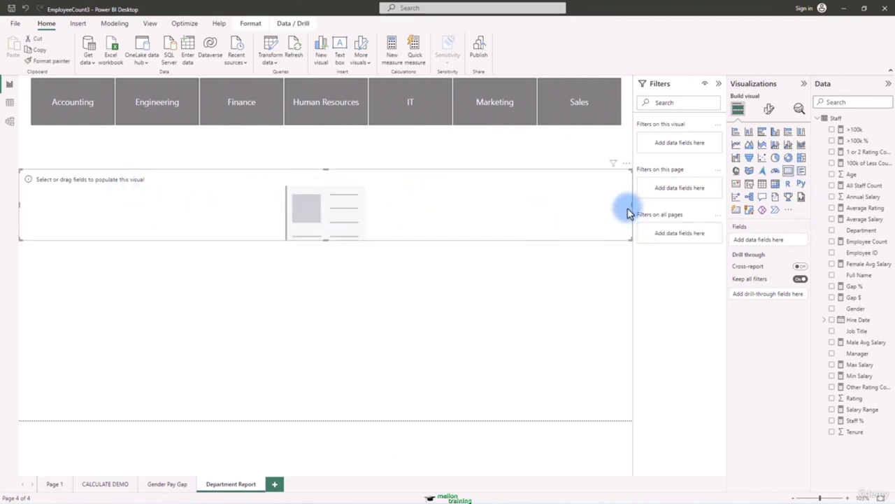
pyautogui.moveTo(632, 205); pyautogui.dragTo(134, 180)
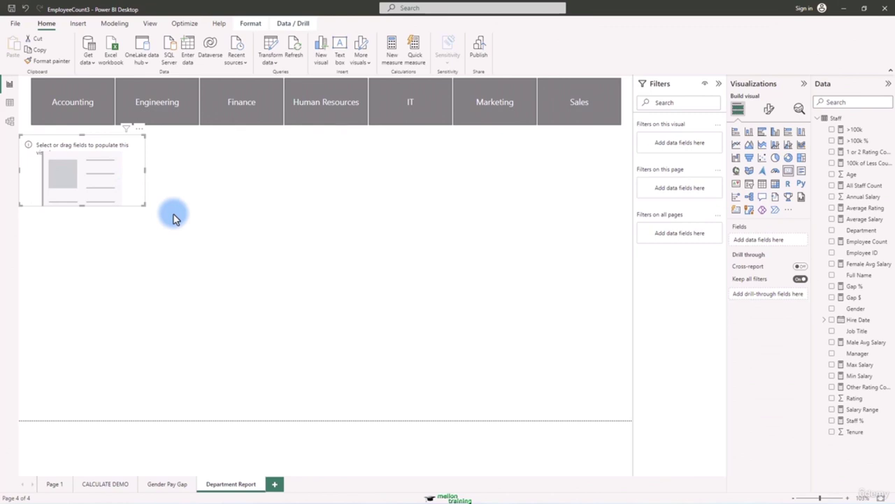
pyautogui.click(832, 242)
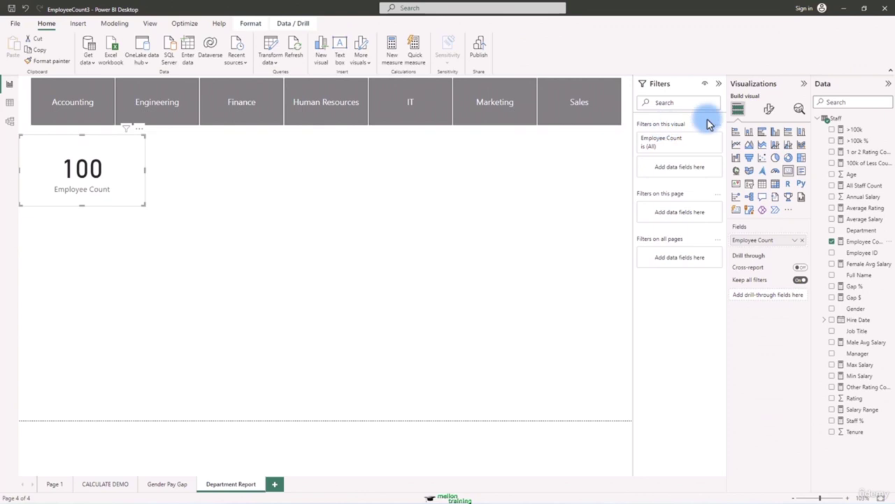
pyautogui.click(769, 109)
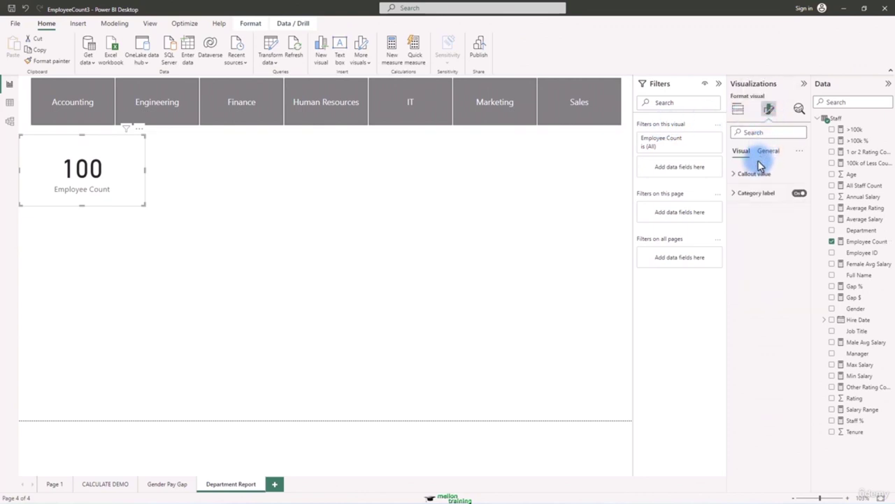
# Step: Change the font of the Employee Count card's callout value to Segoe UI Light
pyautogui.click(740, 173)
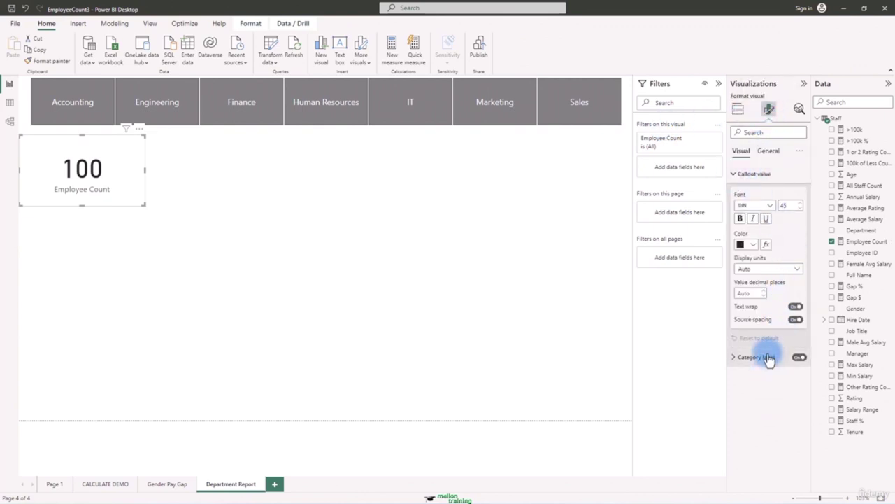
pyautogui.click(772, 209)
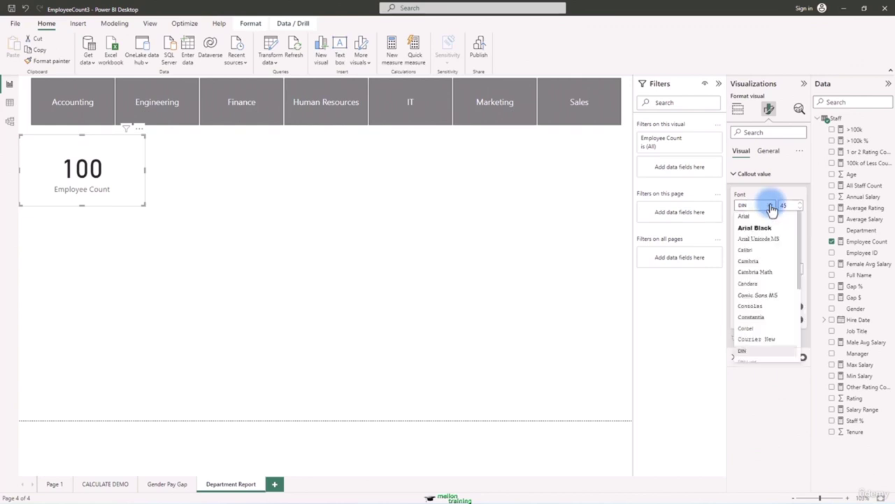
pyautogui.scroll(-5, 777, 322)
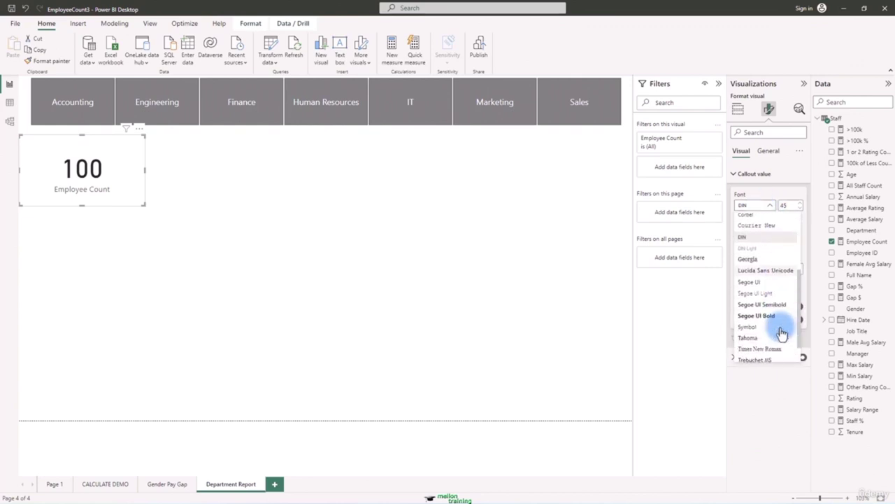
pyautogui.click(760, 279)
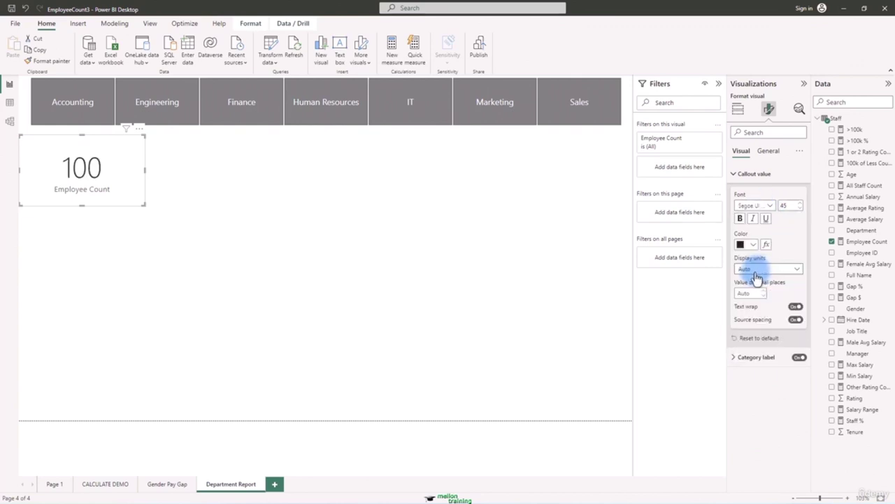
# Step: Fill the Employee Count card's background with the medium gray that matches the slicer tiles
pyautogui.click(768, 151)
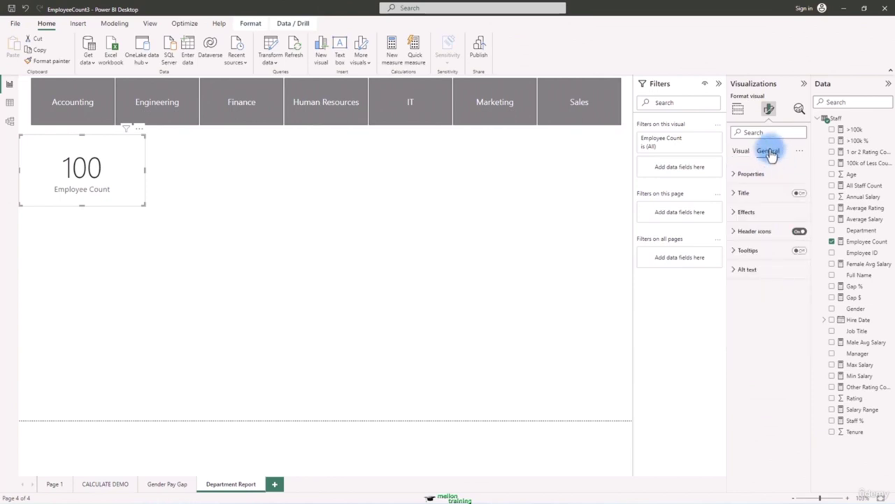
pyautogui.click(740, 211)
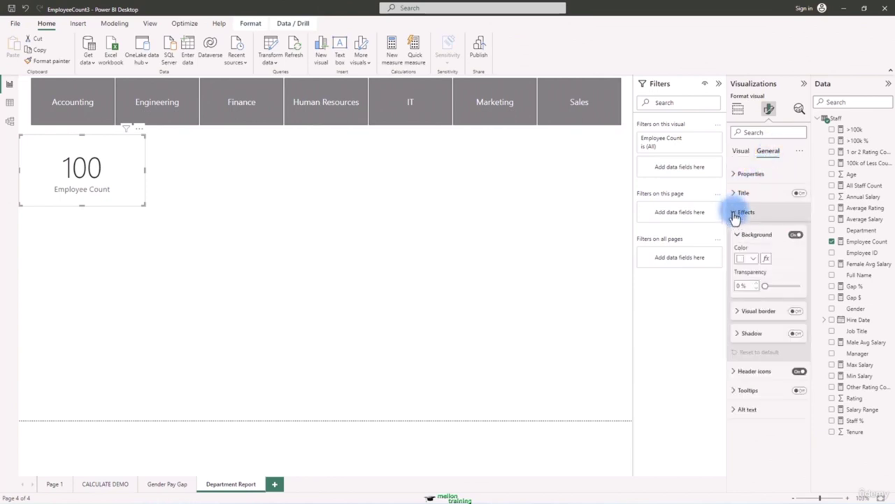
pyautogui.click(753, 258)
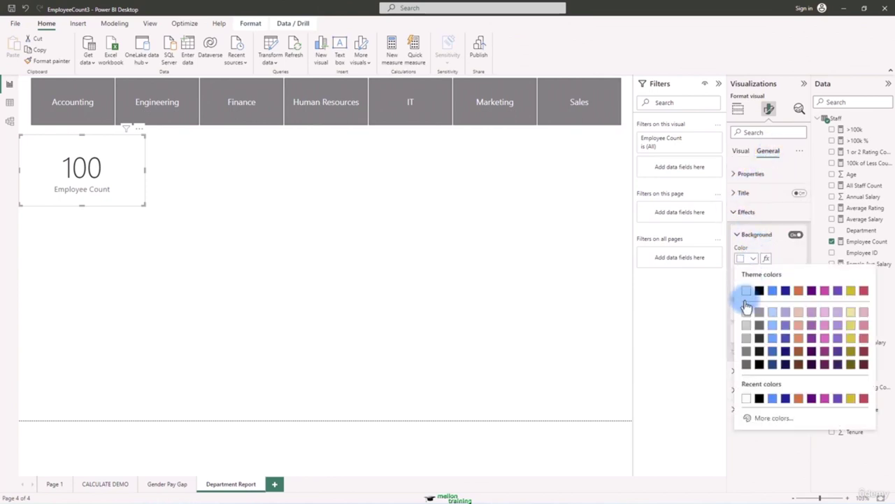
pyautogui.click(748, 369)
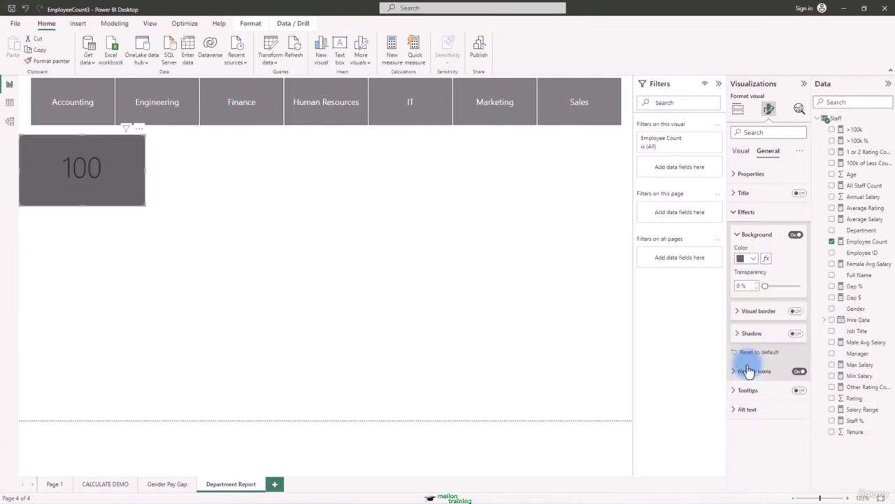
pyautogui.click(752, 259)
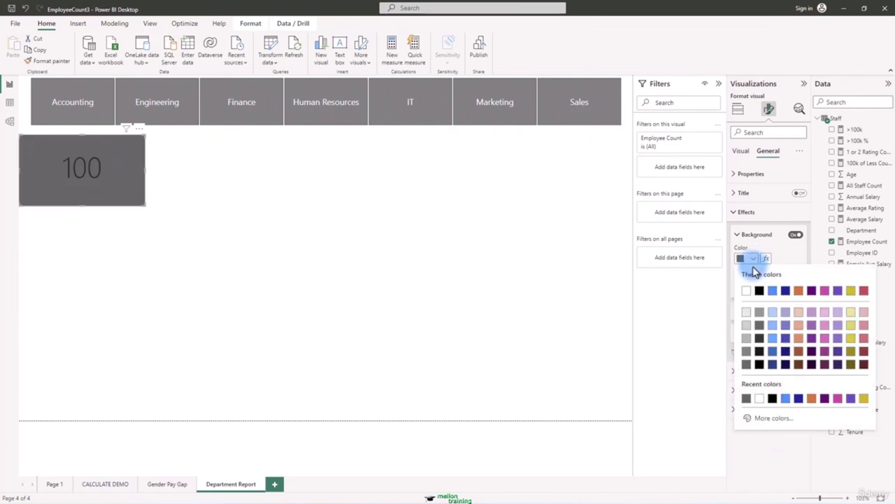
pyautogui.click(748, 356)
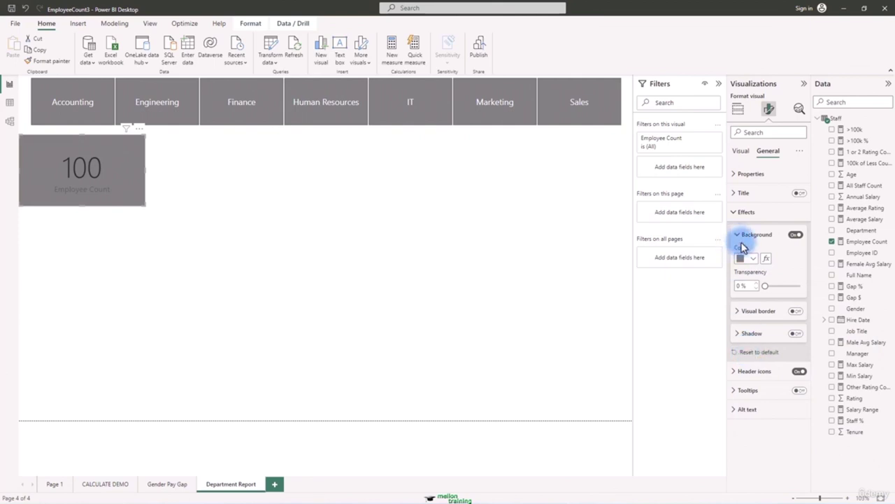
# Step: Set the font color of the card's callout value and category label to white
pyautogui.click(743, 151)
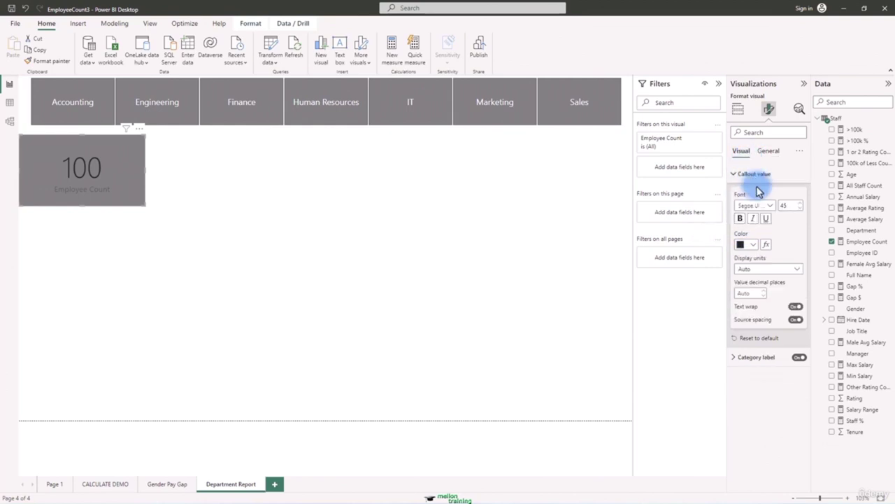
pyautogui.click(751, 244)
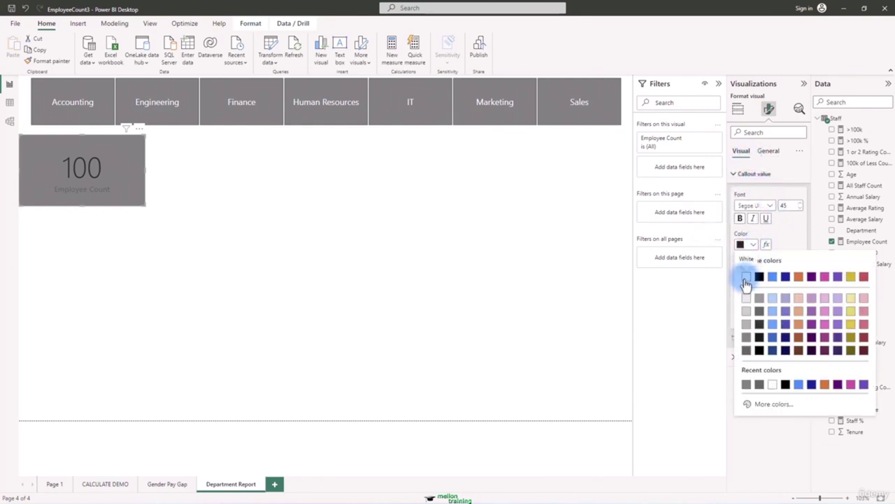
pyautogui.click(745, 277)
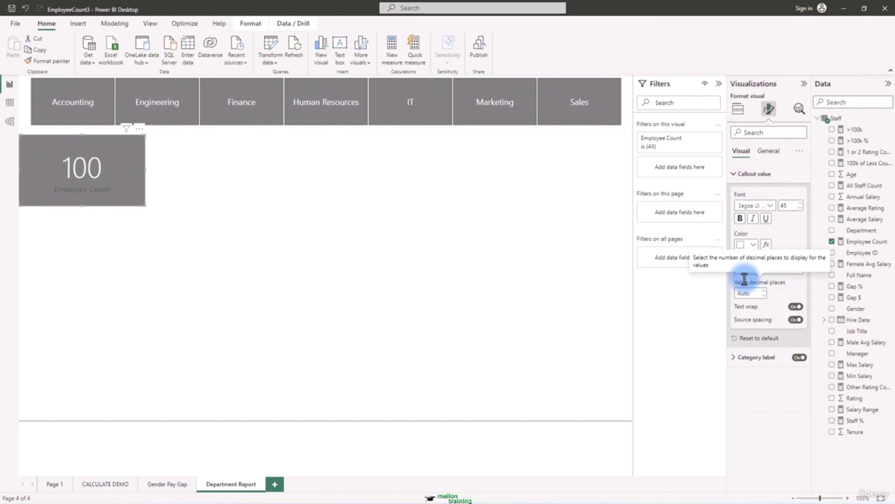
pyautogui.click(744, 358)
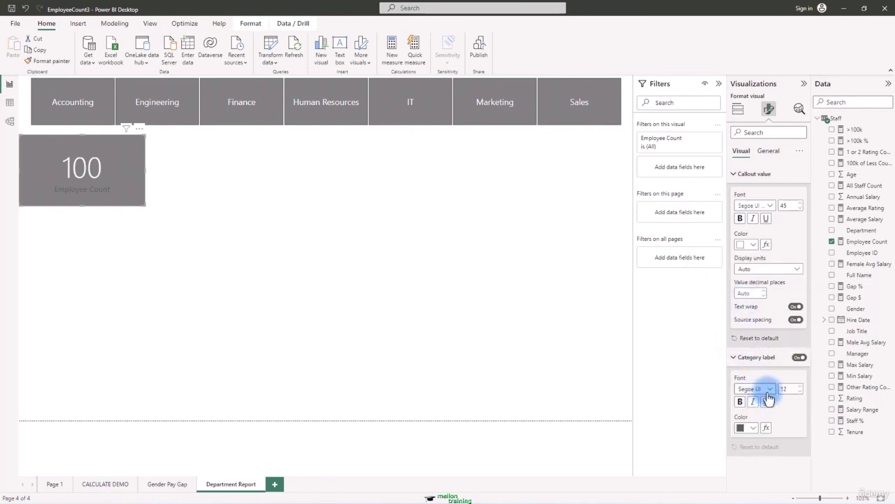
pyautogui.click(755, 433)
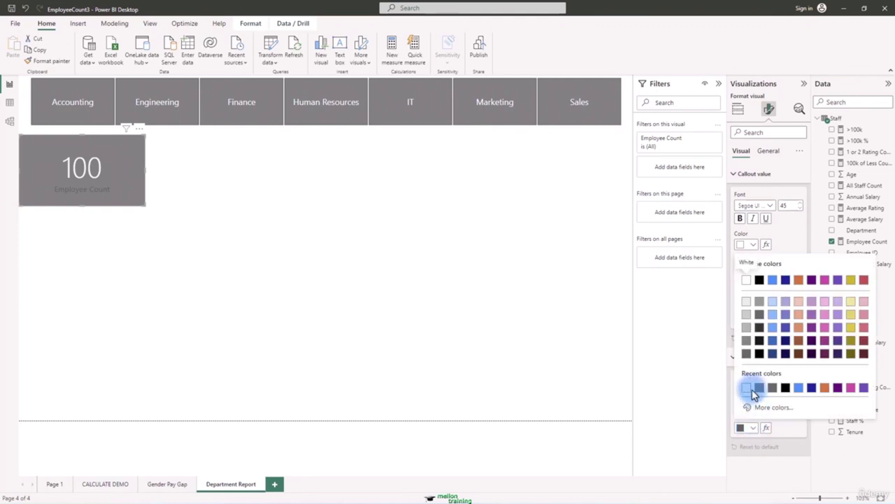
pyautogui.click(745, 278)
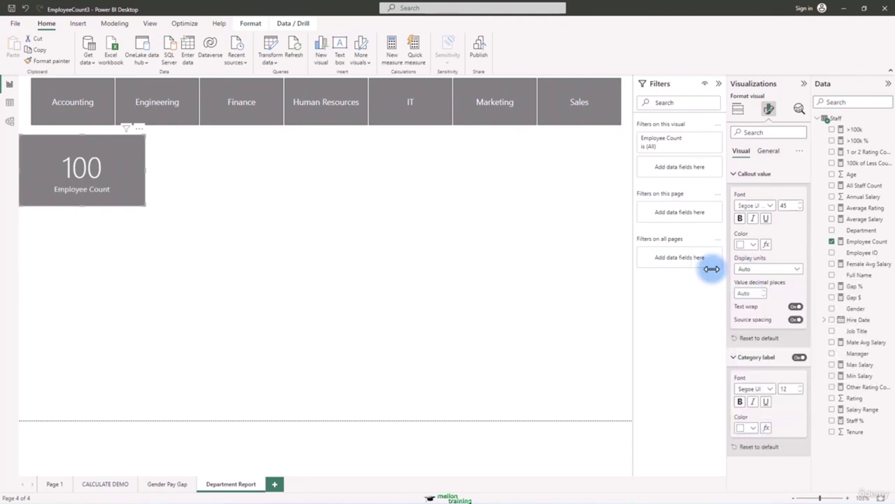
# Step: Reduce the Department slicer's height, move the Employee Count card up close beneath it and make the card slightly shorter
pyautogui.click(326, 122)
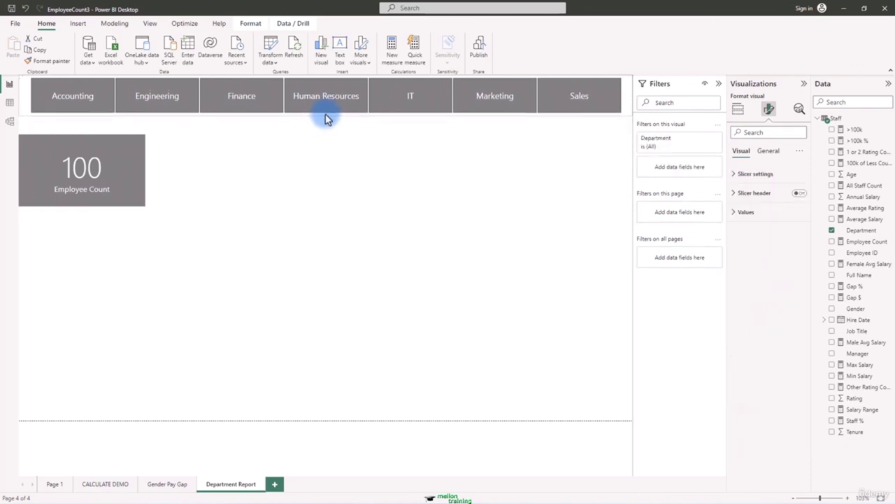
pyautogui.moveTo(123, 147); pyautogui.dragTo(121, 142)
pyautogui.moveTo(81, 199); pyautogui.dragTo(83, 194)
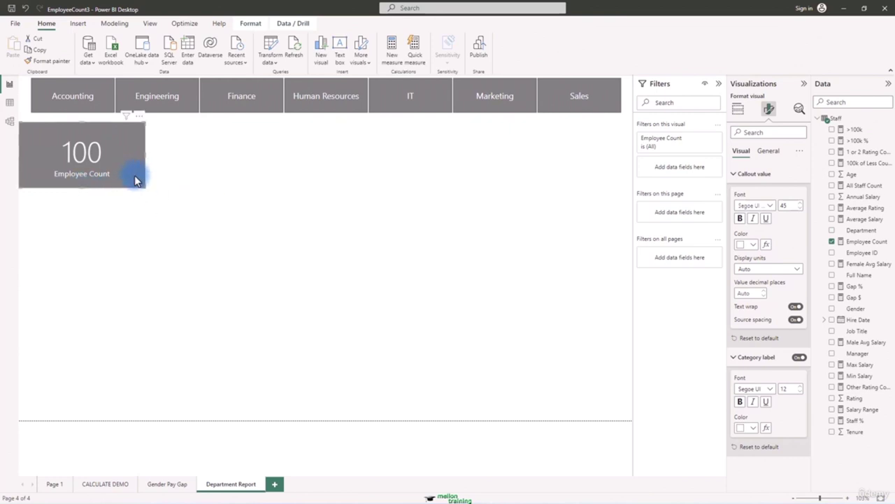
# Step: Duplicate the Employee Count card and place the copy directly beneath the original, aligned with its edges
pyautogui.hotkey('ctrl', 'c')
pyautogui.click(158, 234)
pyautogui.hotkey('ctrl', 'v')
pyautogui.moveTo(134, 178); pyautogui.dragTo(117, 245)
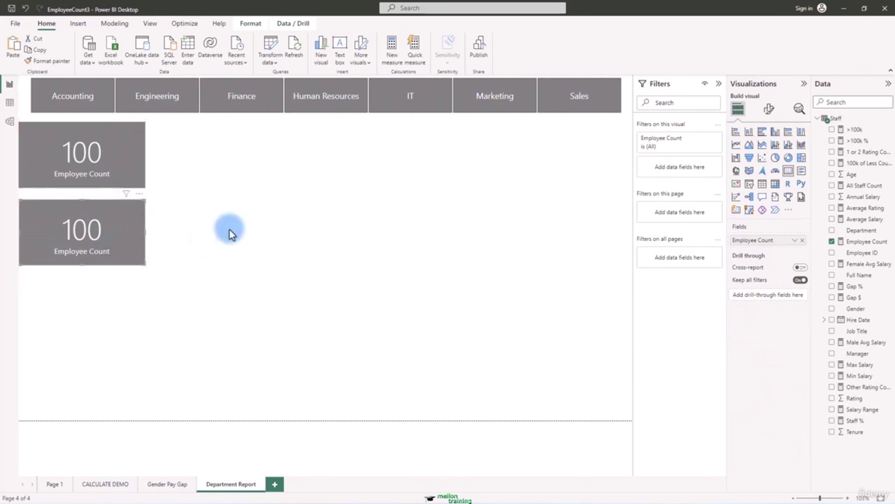
pyautogui.moveTo(135, 248); pyautogui.dragTo(134, 247)
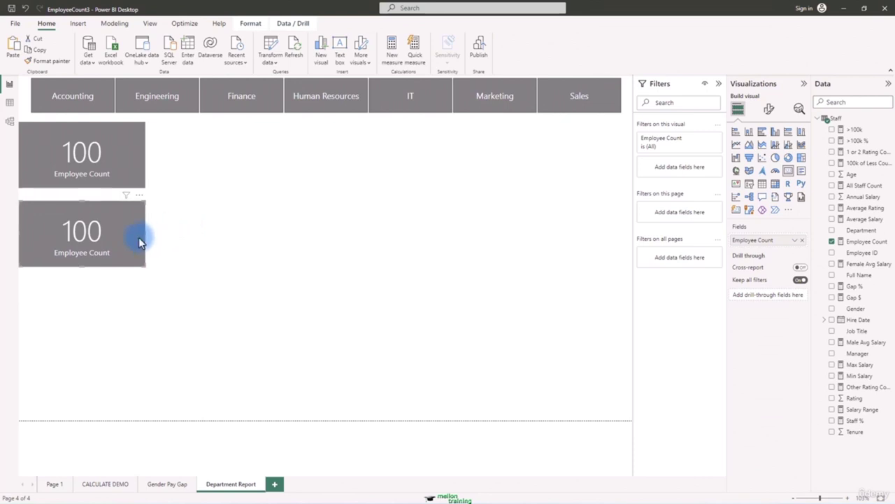
# Step: Add two more copies of the card down to the page's lower edge and space the four cards evenly in one column
pyautogui.moveTo(149, 268); pyautogui.dragTo(111, 334)
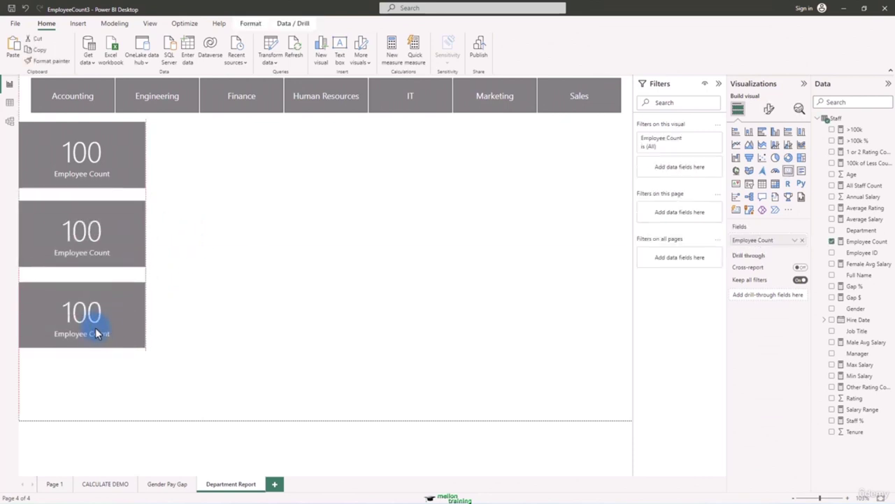
pyautogui.click(186, 335)
pyautogui.moveTo(110, 240); pyautogui.dragTo(83, 398)
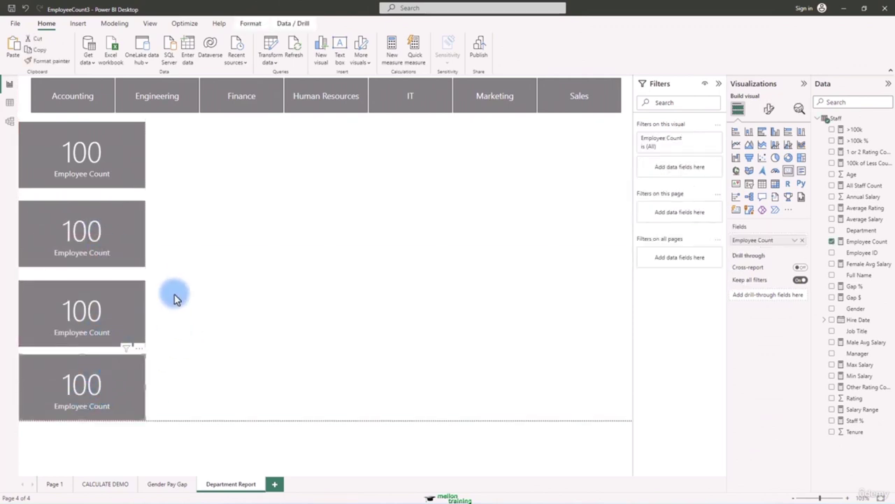
pyautogui.moveTo(129, 310); pyautogui.dragTo(130, 302)
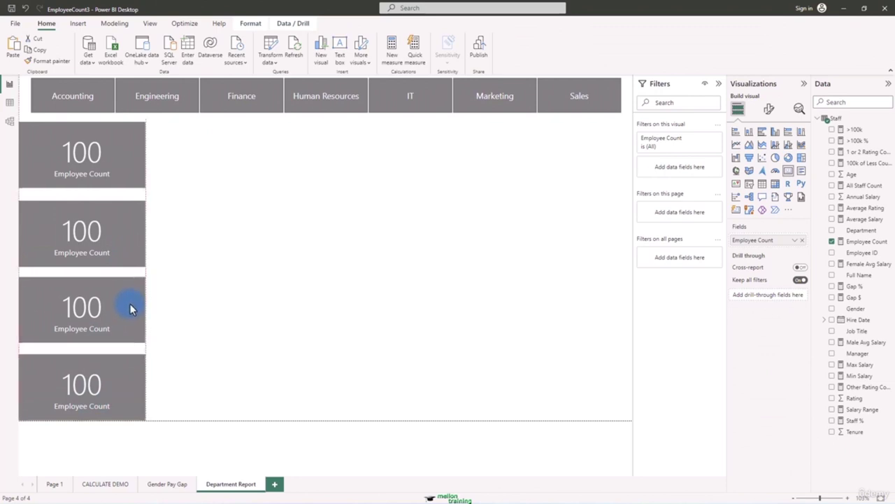
pyautogui.moveTo(129, 251); pyautogui.dragTo(132, 248)
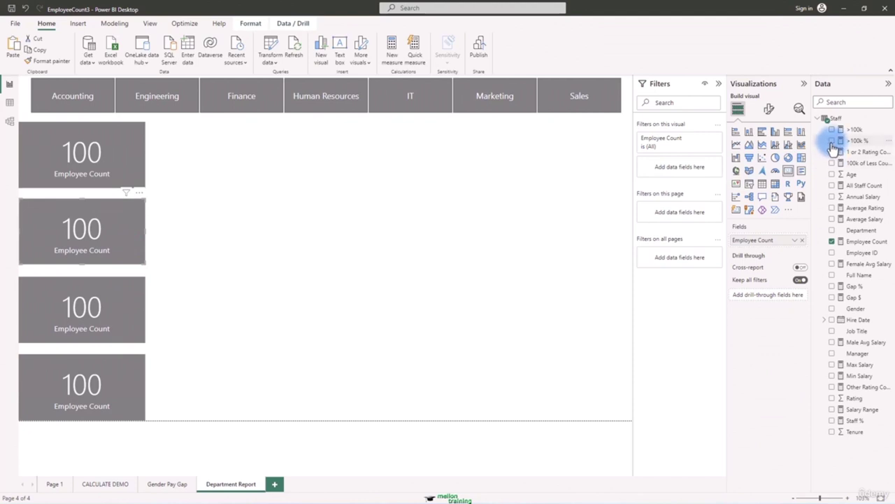
# Step: Replace the field in the three copied cards with >100k %, Average Salary and Average Rating, from the second card to the fourth
pyautogui.moveTo(843, 140); pyautogui.dragTo(762, 240)
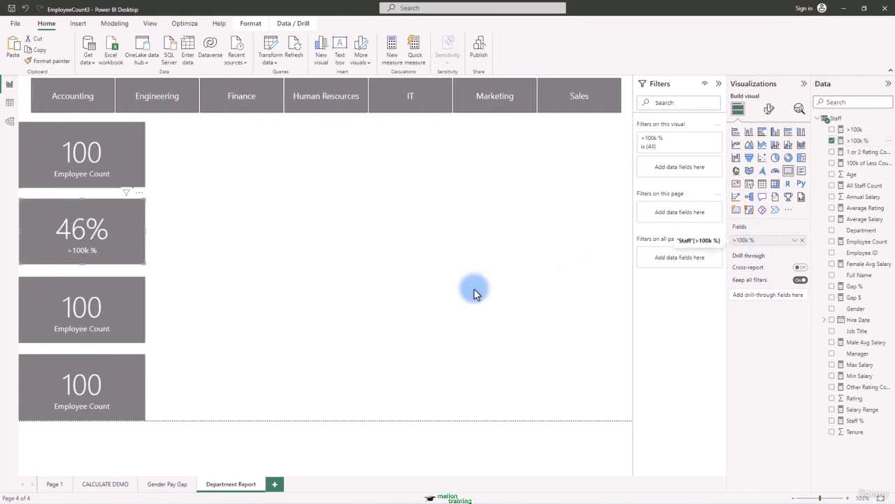
pyautogui.click(138, 307)
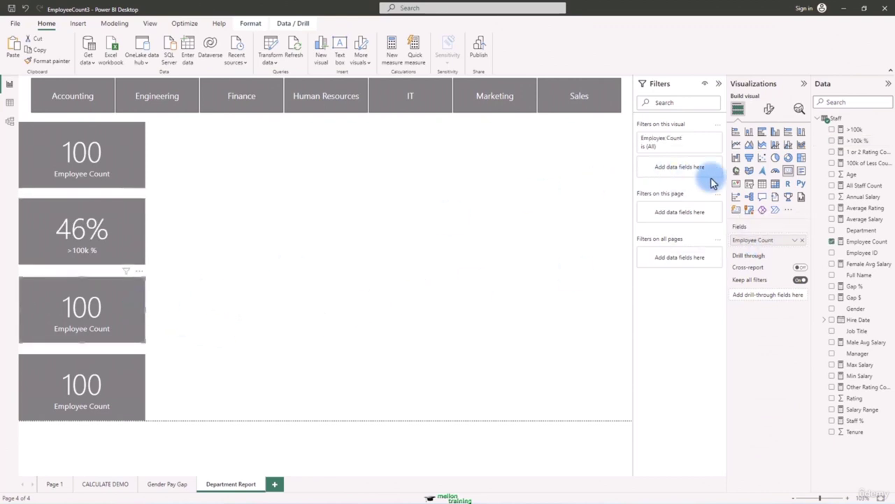
pyautogui.moveTo(860, 219); pyautogui.dragTo(775, 245)
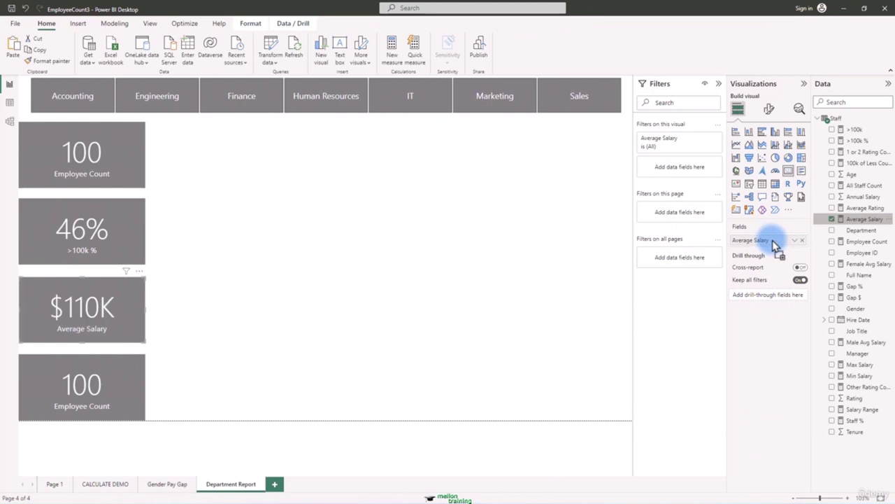
pyautogui.click(133, 370)
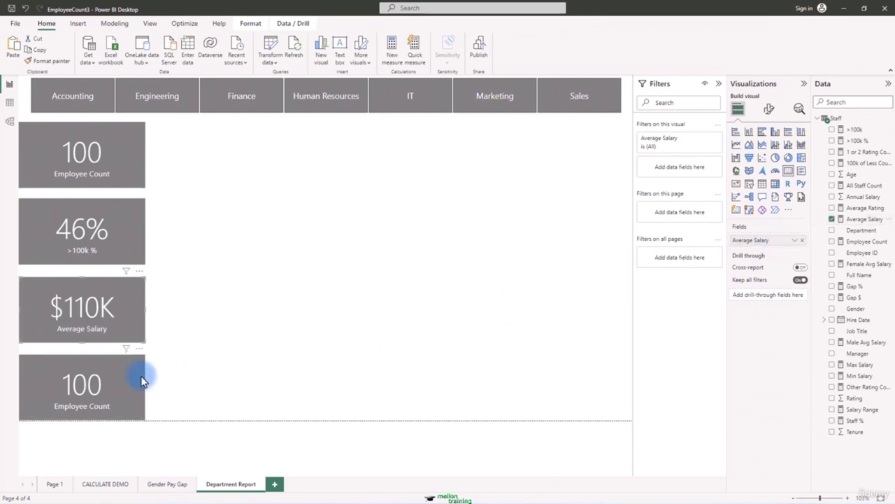
pyautogui.moveTo(860, 208); pyautogui.dragTo(783, 245)
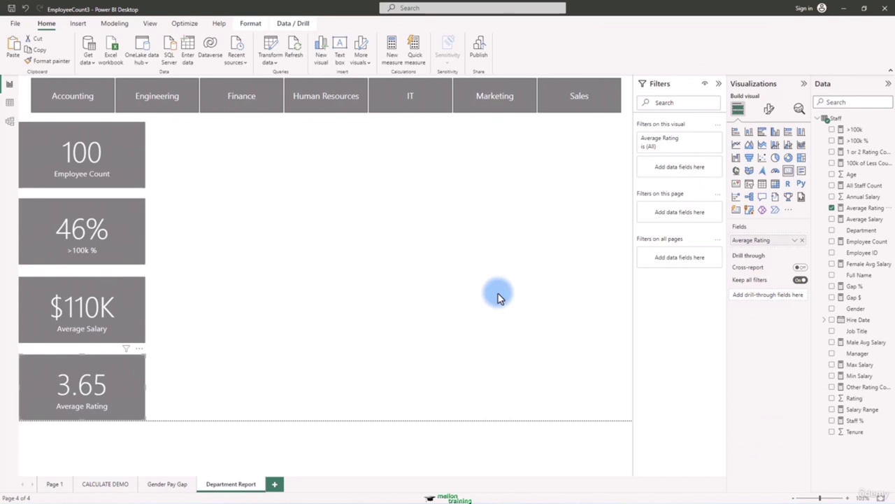
# Step: Check the four cards for each department from Accounting to Sales using the slicer, then clear the selection
pyautogui.click(89, 100)
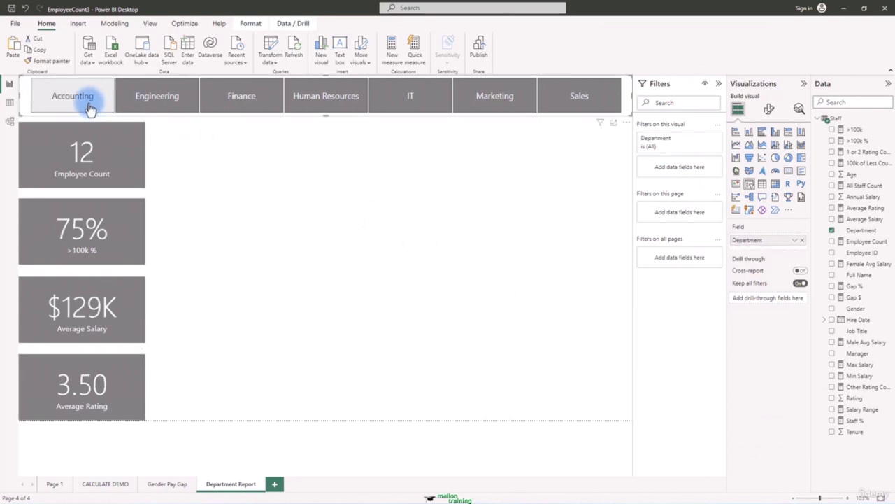
pyautogui.click(152, 105)
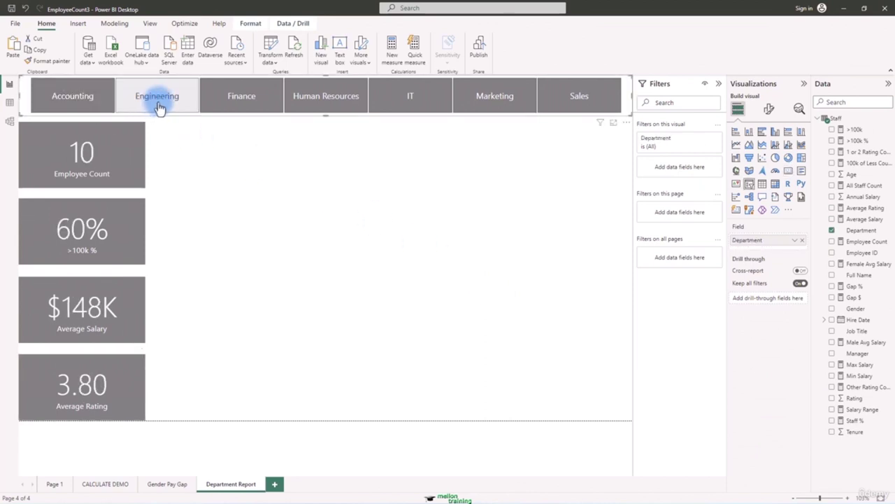
pyautogui.click(248, 105)
pyautogui.click(340, 110)
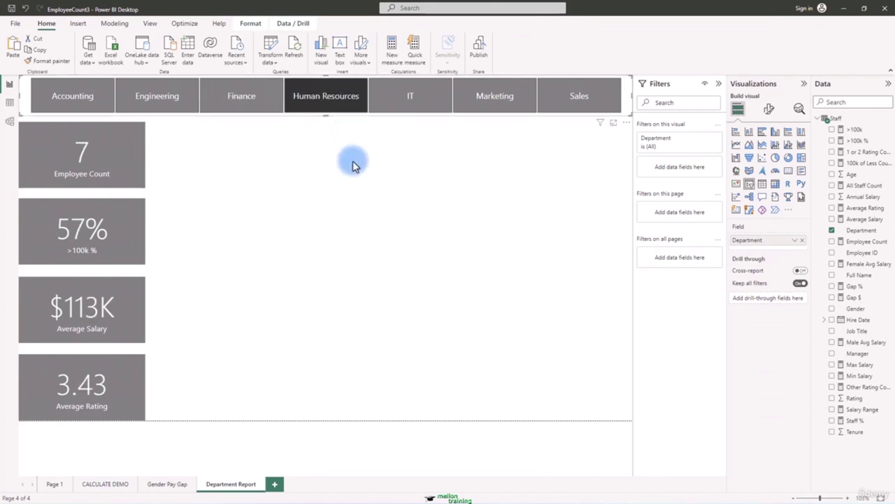
pyautogui.click(412, 110)
pyautogui.click(492, 101)
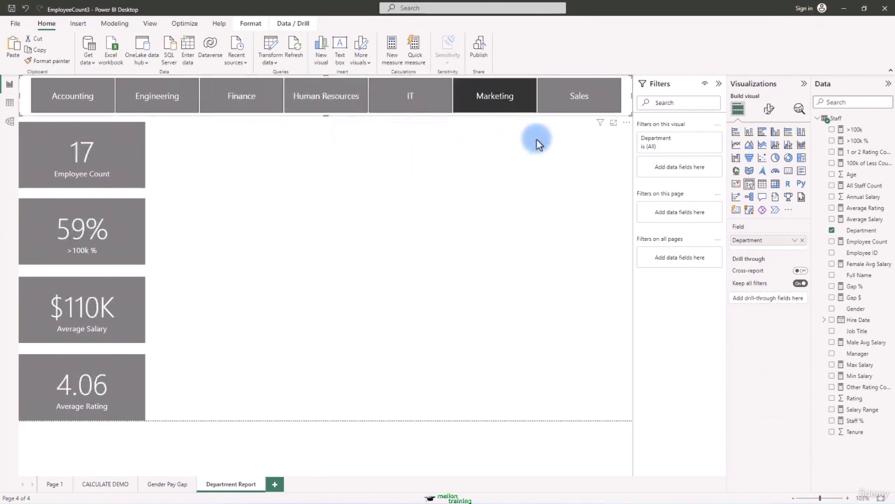
pyautogui.click(574, 112)
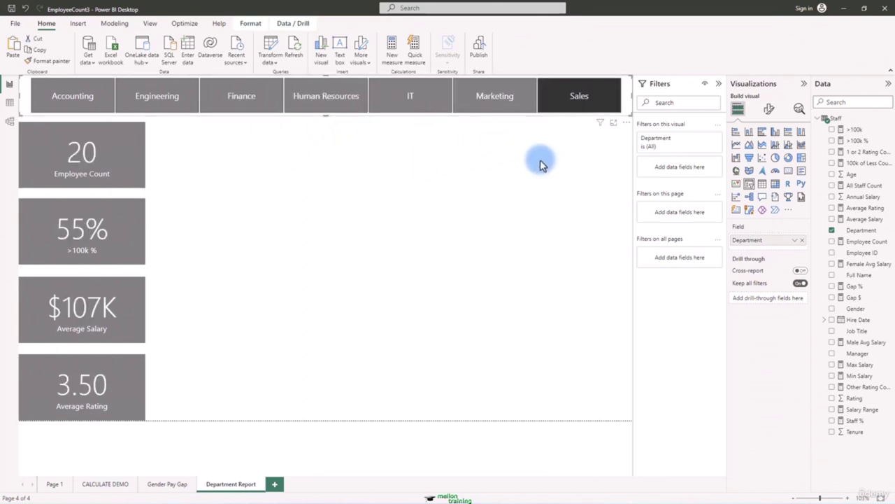
pyautogui.click(555, 112)
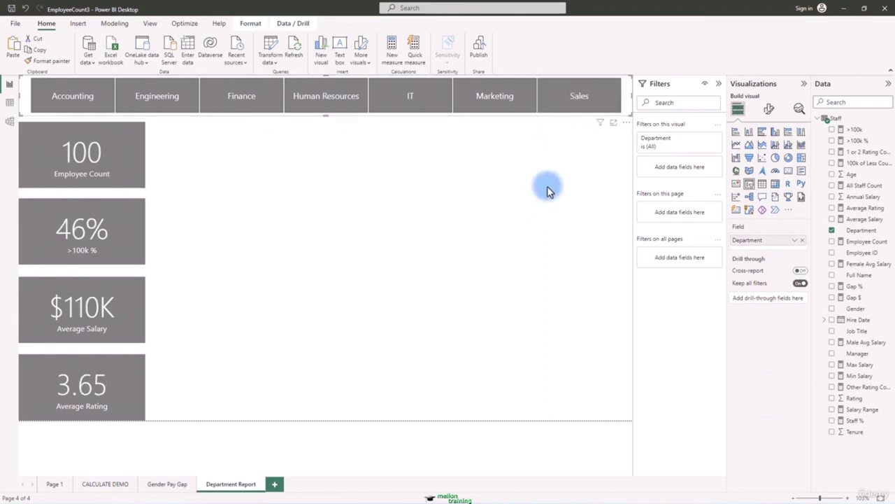
# Step: Add a narrow pie chart beside the Employee Count card, with Employee Count as its values and Gender as its legend
pyautogui.click(547, 190)
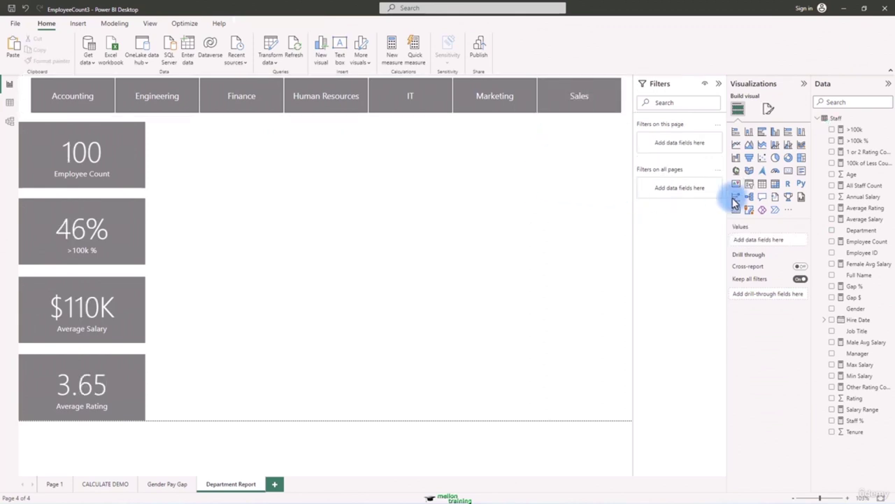
pyautogui.click(776, 157)
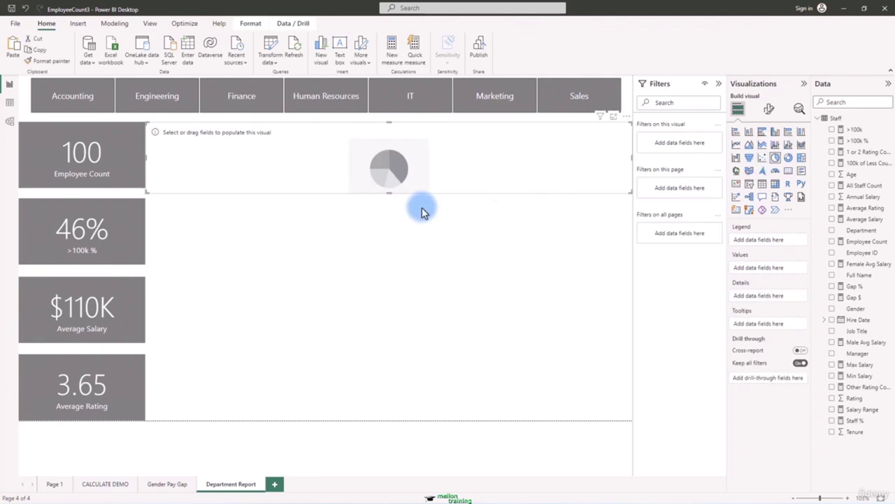
pyautogui.moveTo(632, 158); pyautogui.dragTo(277, 165)
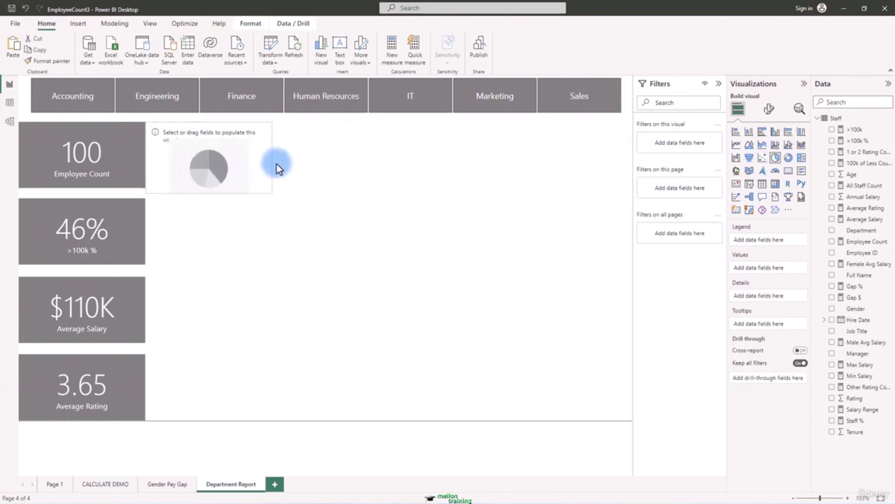
pyautogui.moveTo(873, 245); pyautogui.dragTo(789, 273)
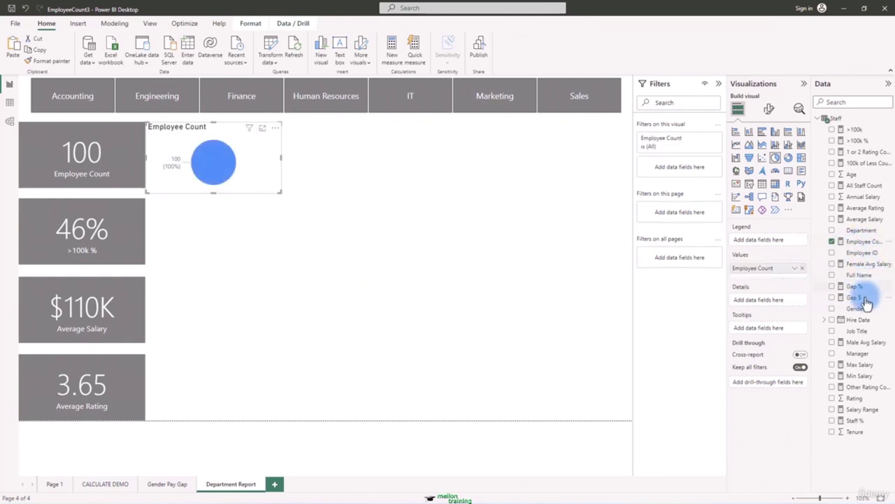
pyautogui.moveTo(861, 314); pyautogui.dragTo(769, 240)
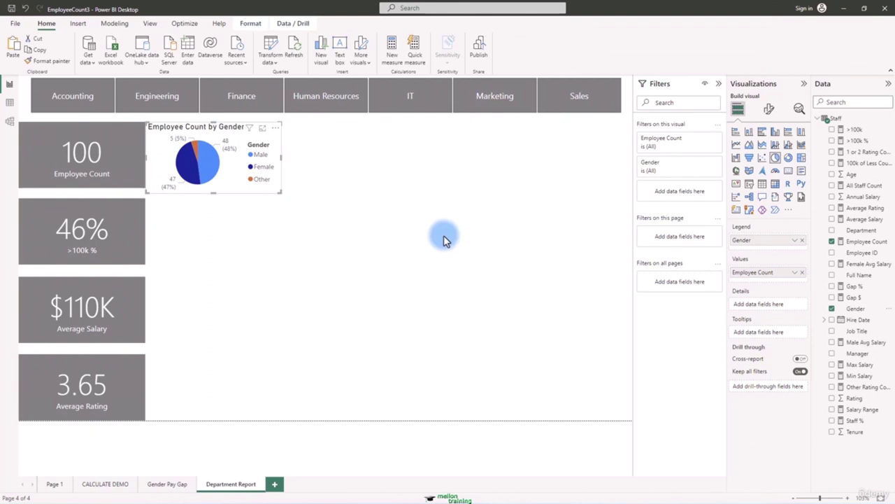
# Step: Turn off the pie chart's legend and title, and match its height to the Employee Count card with the Filters pane collapsed
pyautogui.click(776, 112)
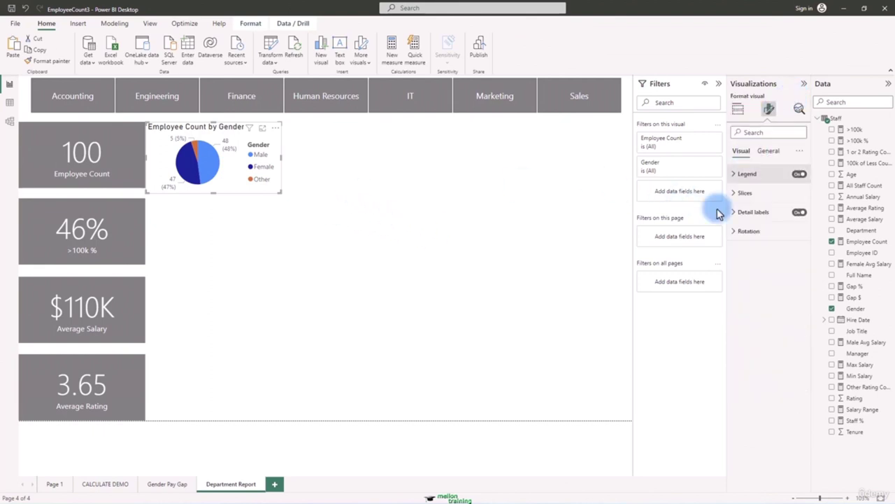
pyautogui.click(800, 175)
pyautogui.click(769, 151)
pyautogui.click(799, 194)
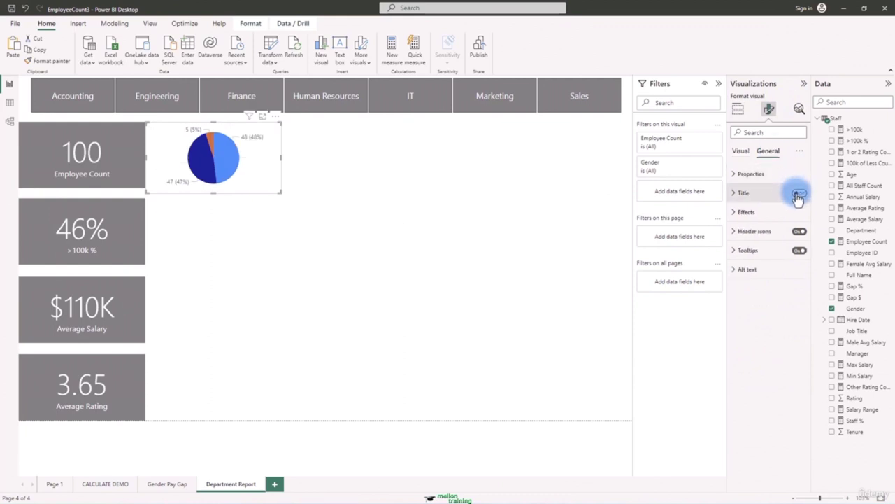
pyautogui.click(719, 84)
pyautogui.moveTo(238, 207); pyautogui.dragTo(243, 201)
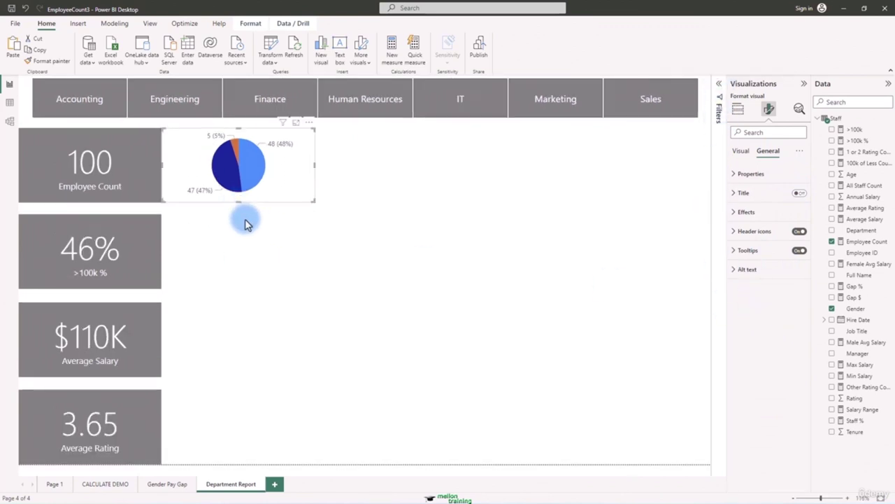
# Step: Set the pie chart's detail labels to show category and data value
pyautogui.click(742, 153)
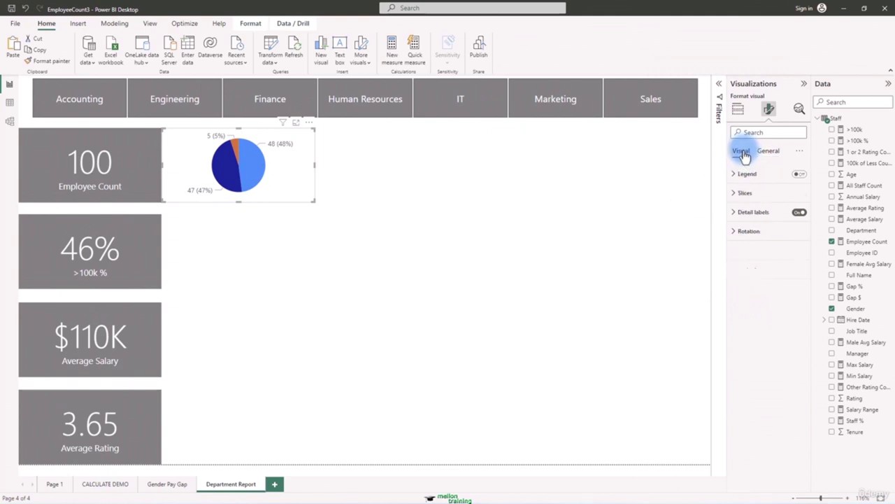
pyautogui.click(738, 212)
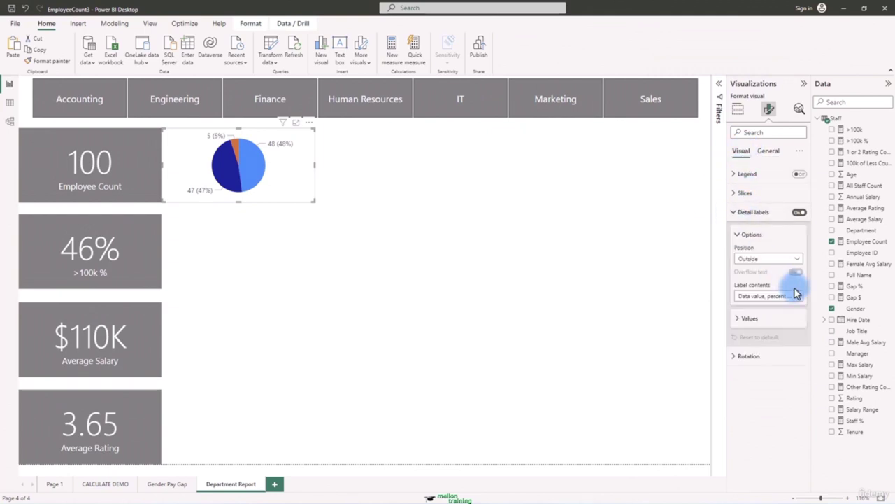
pyautogui.click(797, 296)
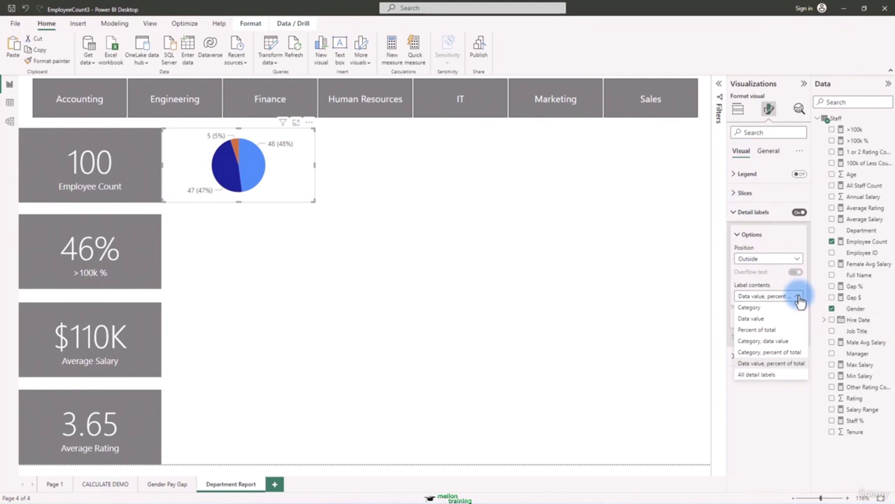
pyautogui.click(764, 340)
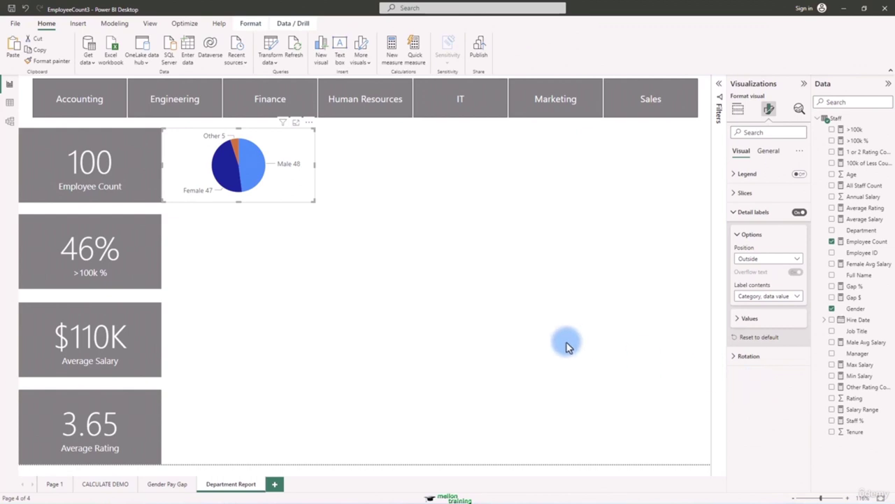
# Step: Add a 100% stacked column chart beside the >100k % card at the card's height, plotting >100k and 100k of Less Count
pyautogui.click(214, 266)
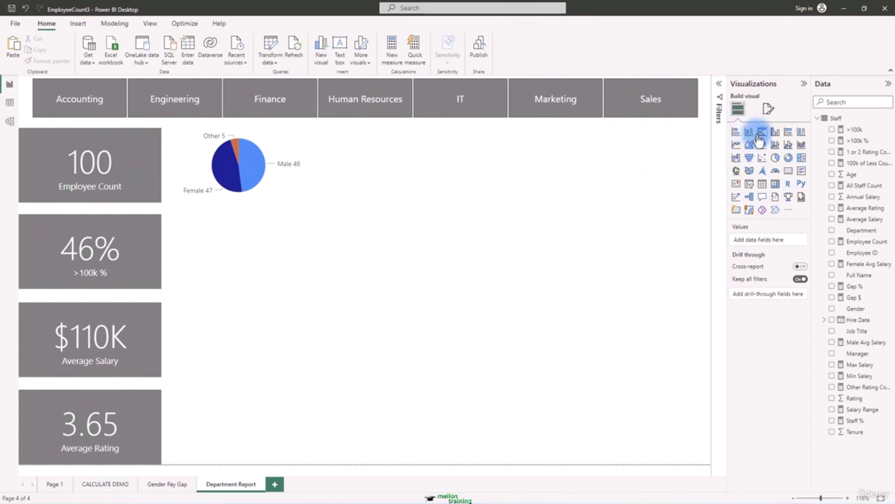
pyautogui.click(801, 135)
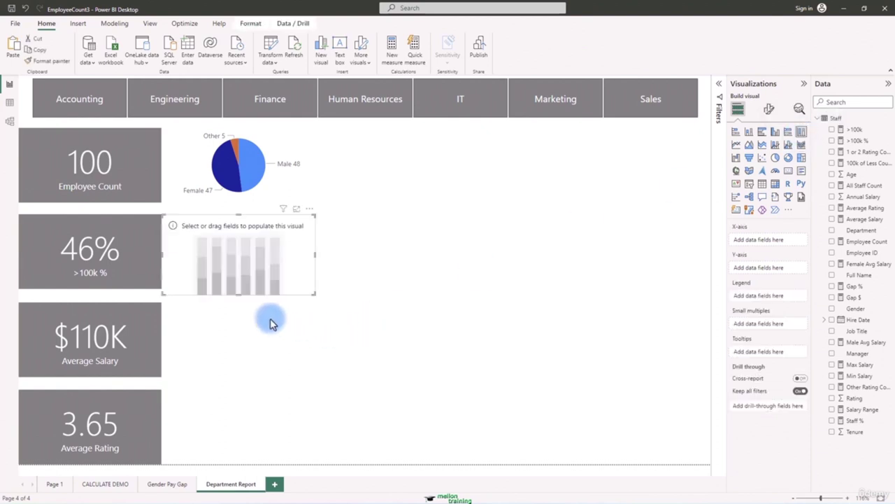
pyautogui.moveTo(240, 295); pyautogui.dragTo(240, 286)
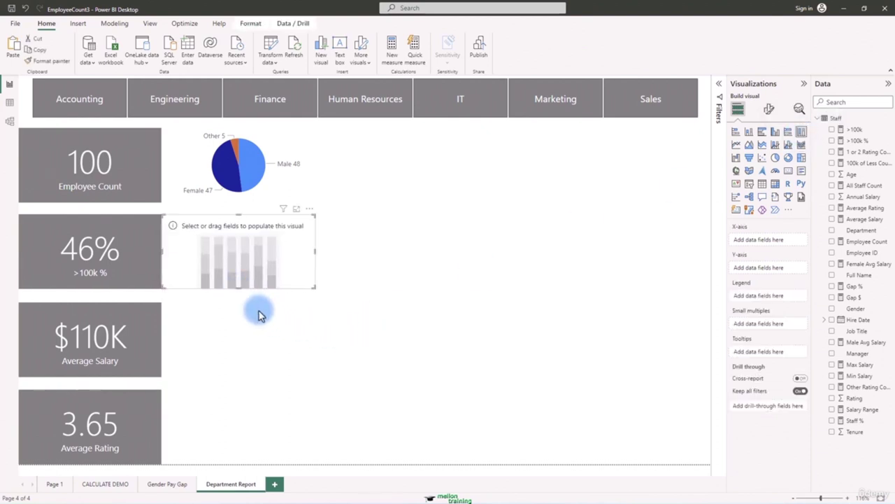
pyautogui.click(853, 131)
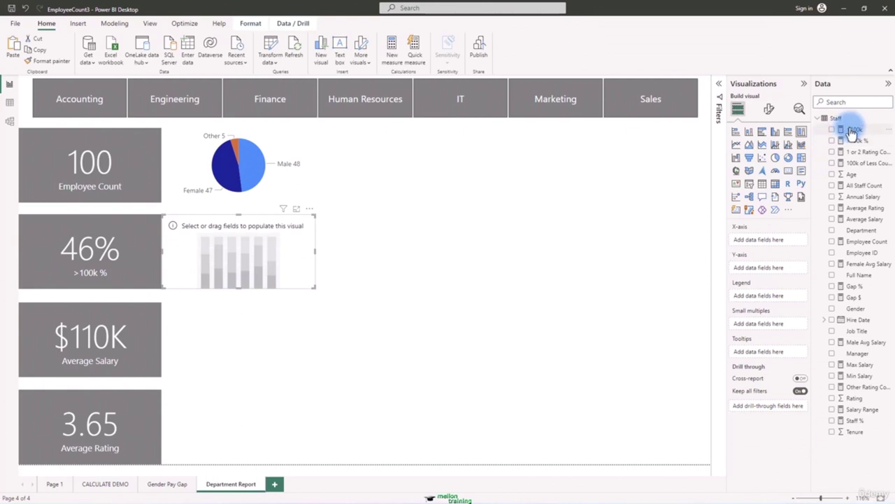
pyautogui.click(831, 131)
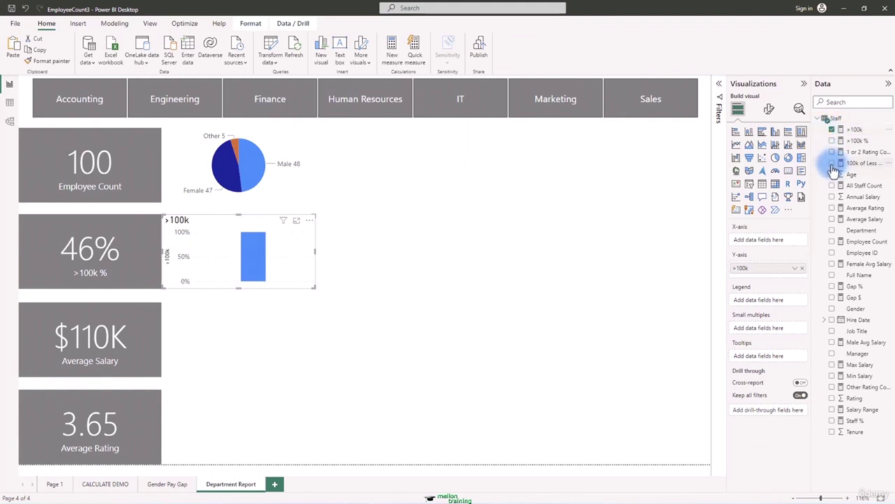
pyautogui.click(831, 164)
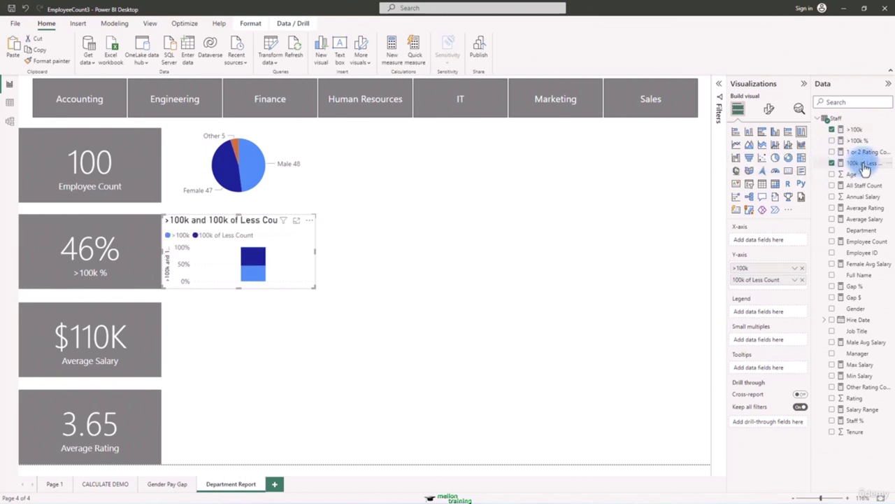
# Step: Correct the name of the 100k of Less Count measure to 100k or Less Count in its formula
pyautogui.click(865, 168)
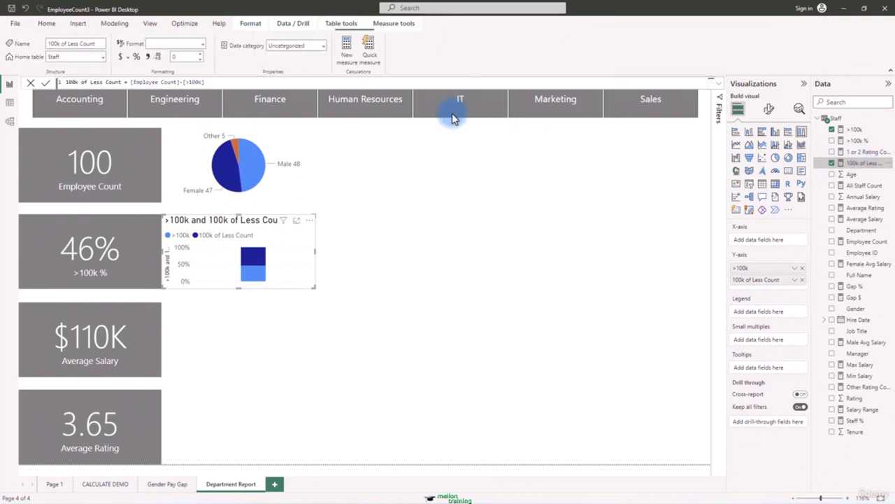
pyautogui.click(86, 82)
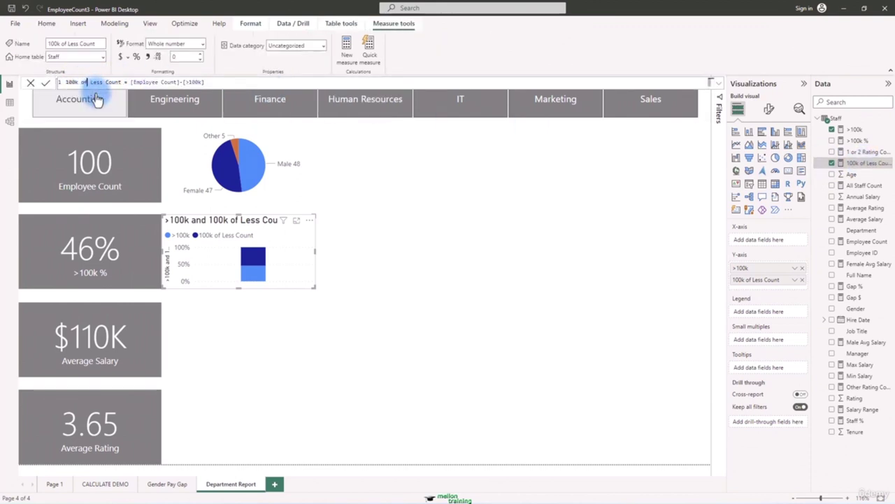
pyautogui.press('BackSpace')
pyautogui.write('r')
pyautogui.press('Return')
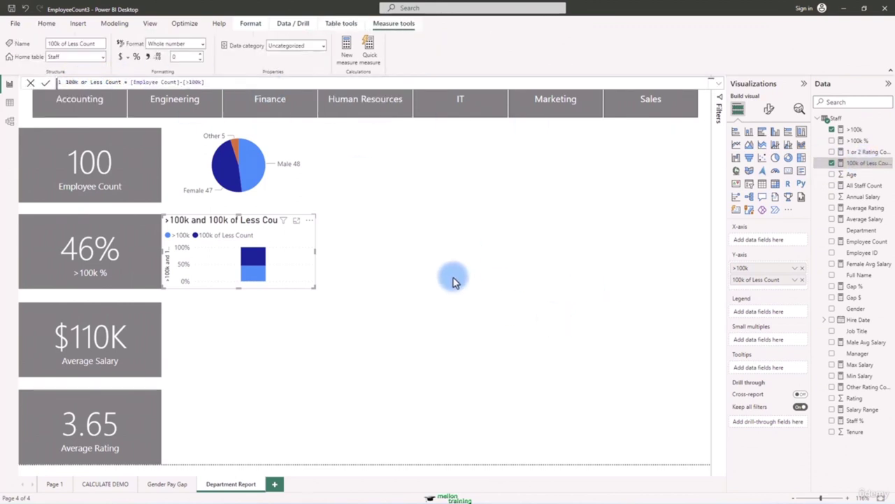
# Step: Turn off the stacked column chart's legend, both axes and title
pyautogui.click(769, 108)
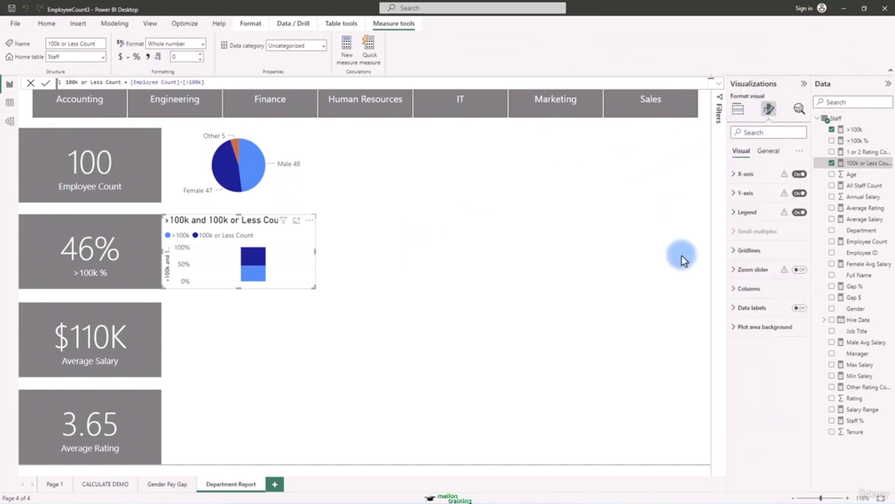
pyautogui.click(799, 212)
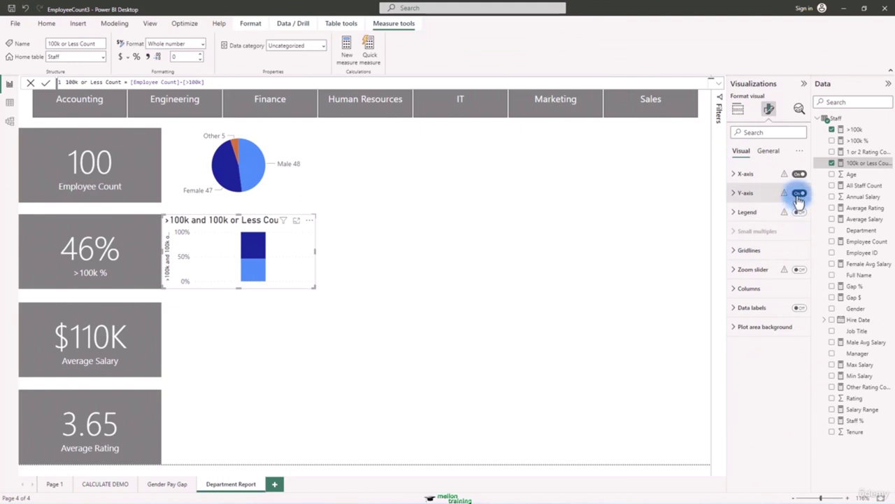
pyautogui.click(799, 194)
pyautogui.click(799, 174)
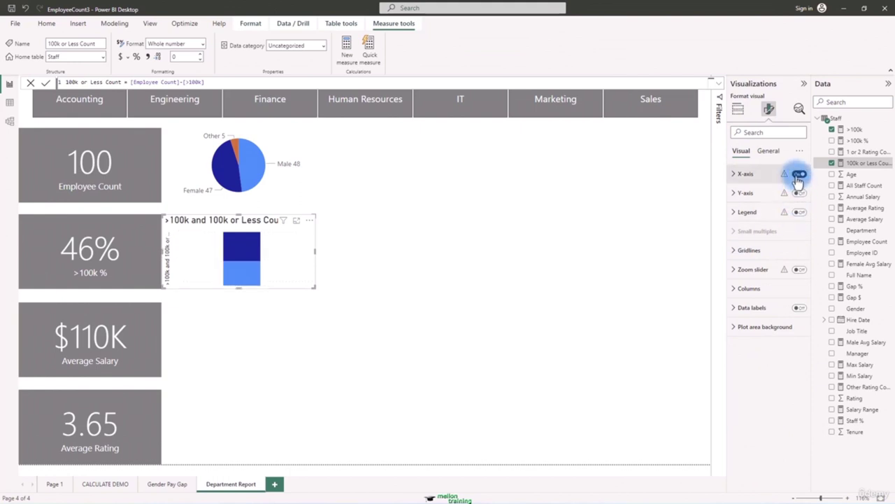
pyautogui.click(768, 150)
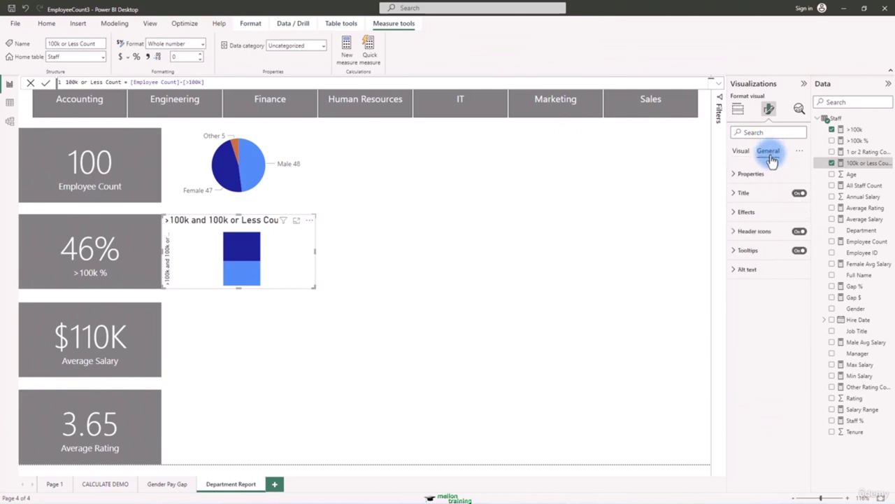
pyautogui.click(799, 193)
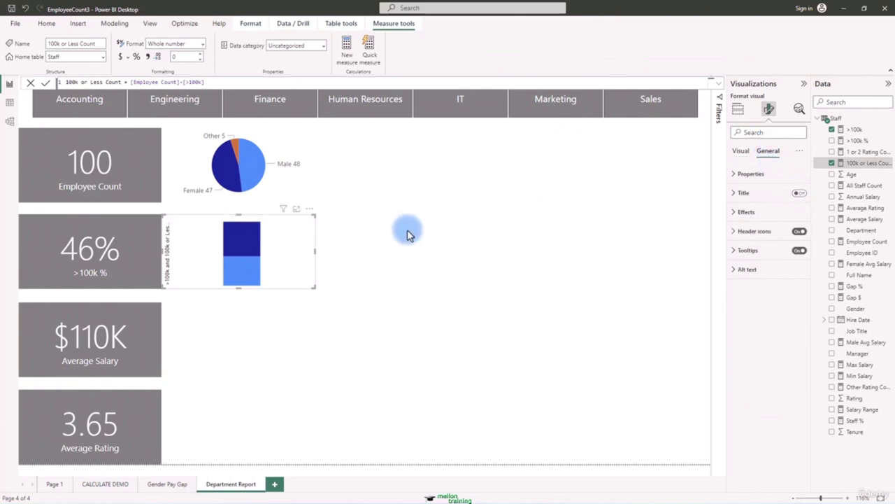
pyautogui.moveTo(314, 255)
pyautogui.mouseDown()
pyautogui.moveTo(326, 251)
pyautogui.moveTo(314, 255)
pyautogui.mouseUp()
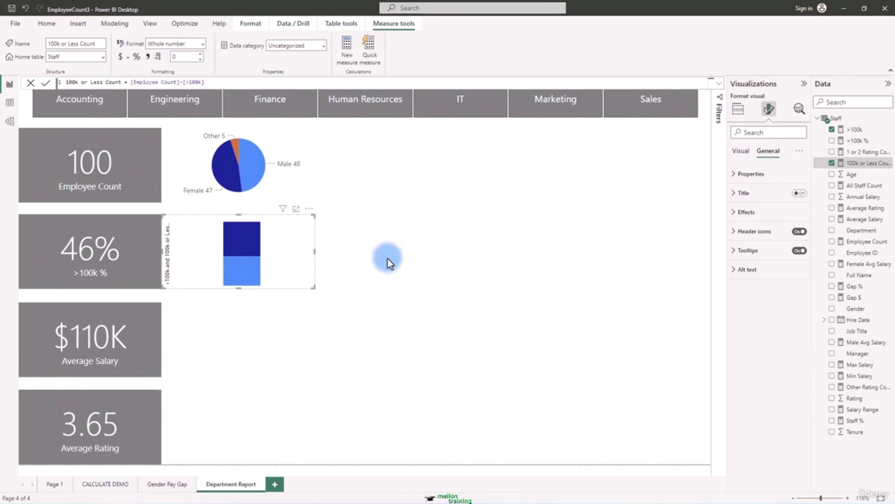
# Step: Color the stacked column chart's >100k series dark yellow and its 100k or Less Count series light yellow
pyautogui.click(742, 152)
pyautogui.click(734, 288)
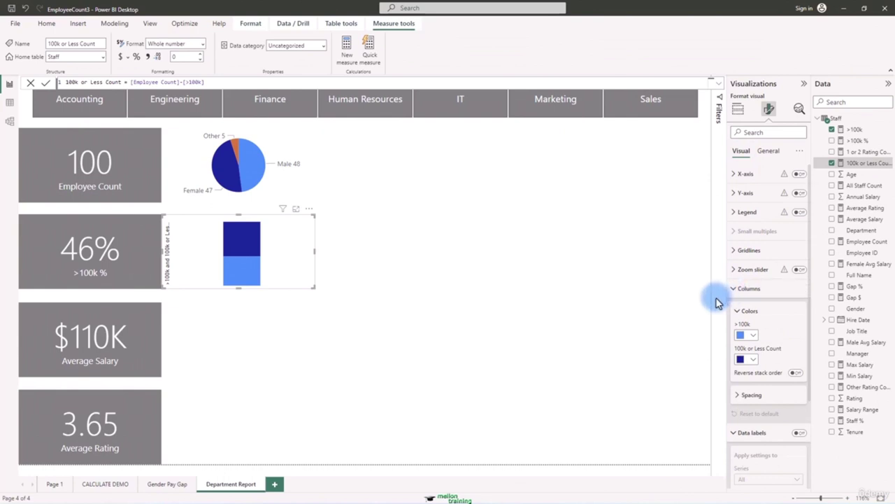
pyautogui.click(753, 337)
pyautogui.click(851, 221)
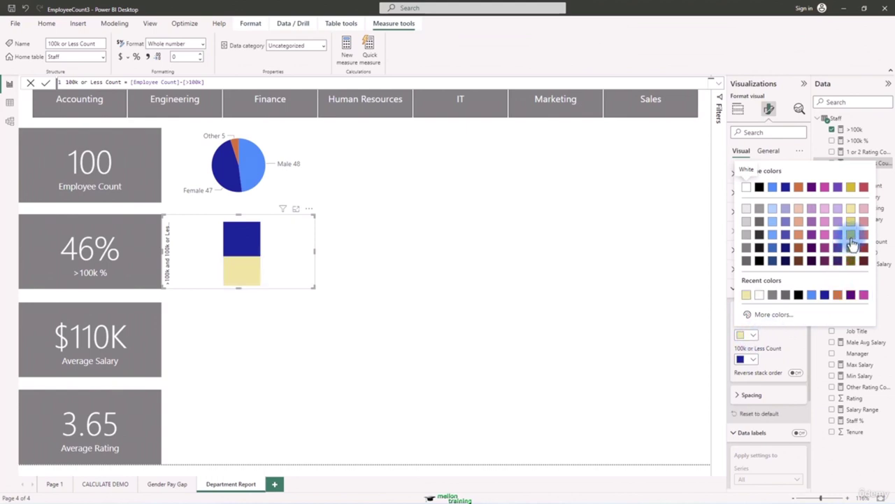
pyautogui.click(851, 248)
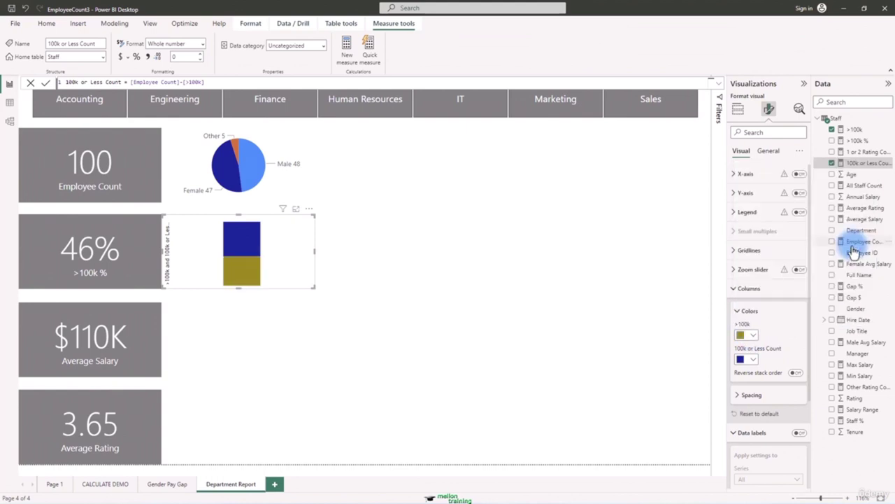
pyautogui.click(752, 359)
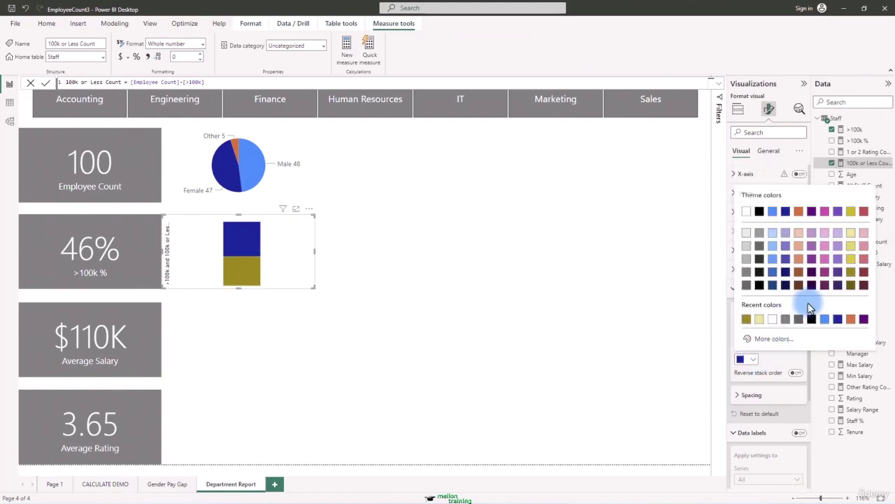
pyautogui.click(851, 223)
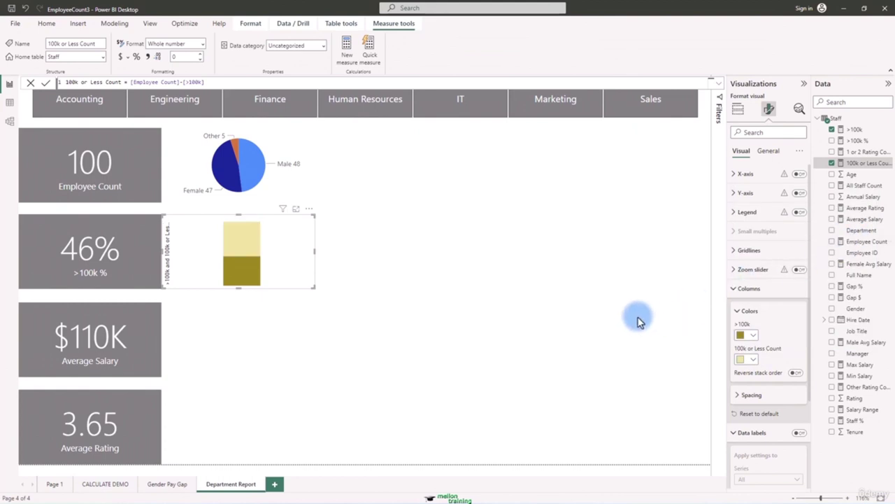
# Step: Check the pie and stacked column charts for Sales, Marketing and IT using the slicer, then clear the selection
pyautogui.click(652, 100)
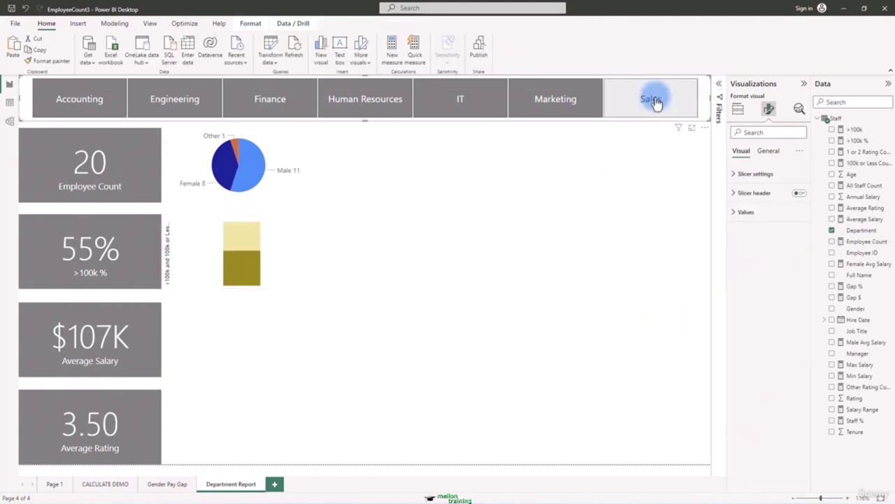
pyautogui.click(637, 104)
pyautogui.click(588, 104)
pyautogui.click(483, 108)
pyautogui.click(499, 108)
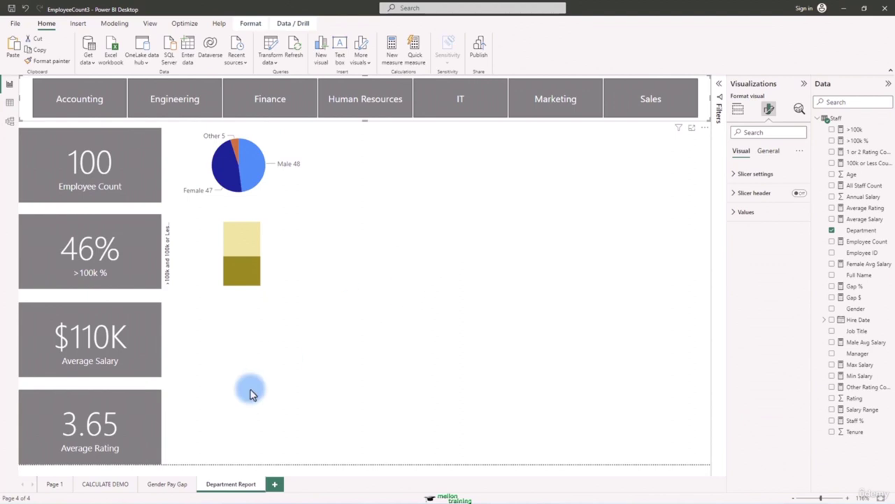
pyautogui.click(227, 350)
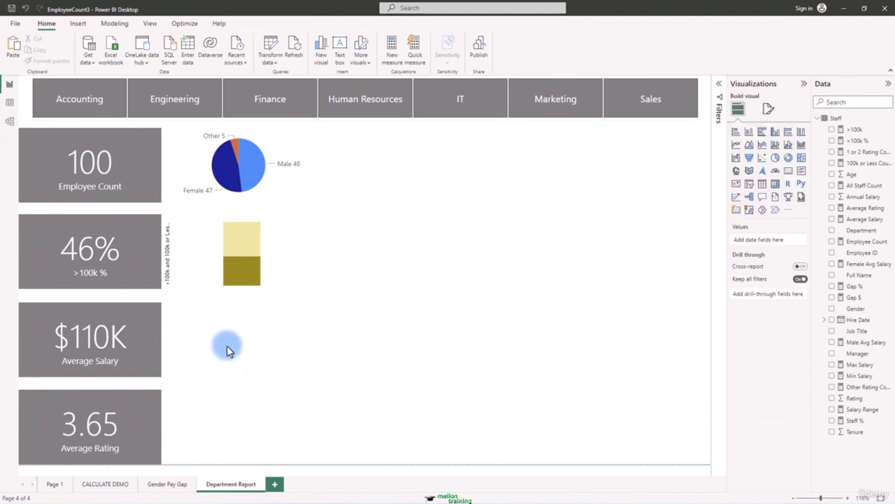
# Step: Add a stacked bar chart beside the Average Salary card and shorten it to the card's height
pyautogui.click(789, 133)
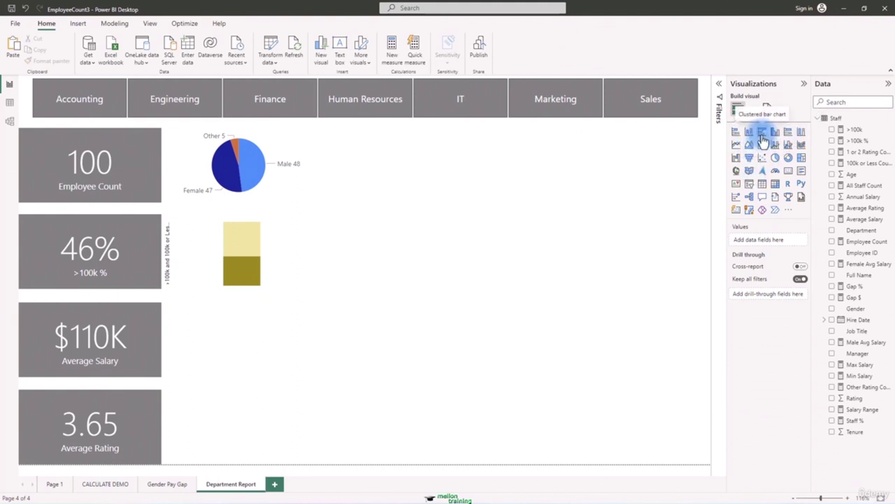
pyautogui.click(735, 140)
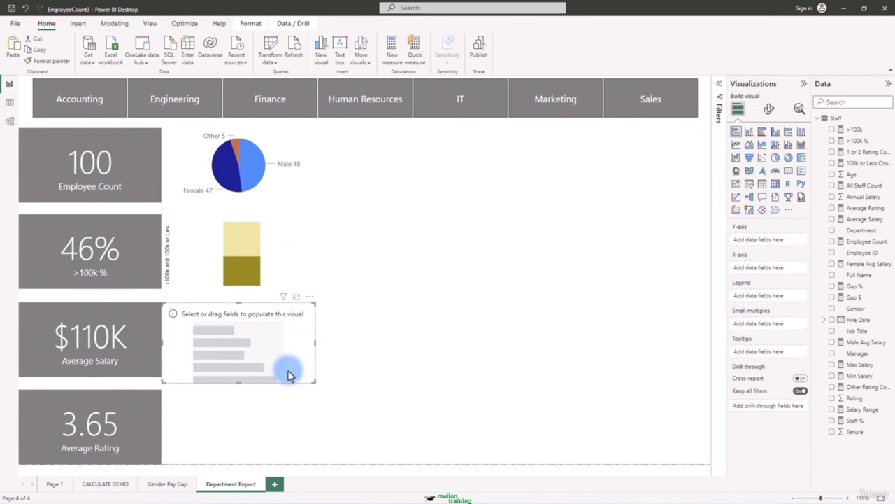
pyautogui.moveTo(239, 383); pyautogui.dragTo(240, 375)
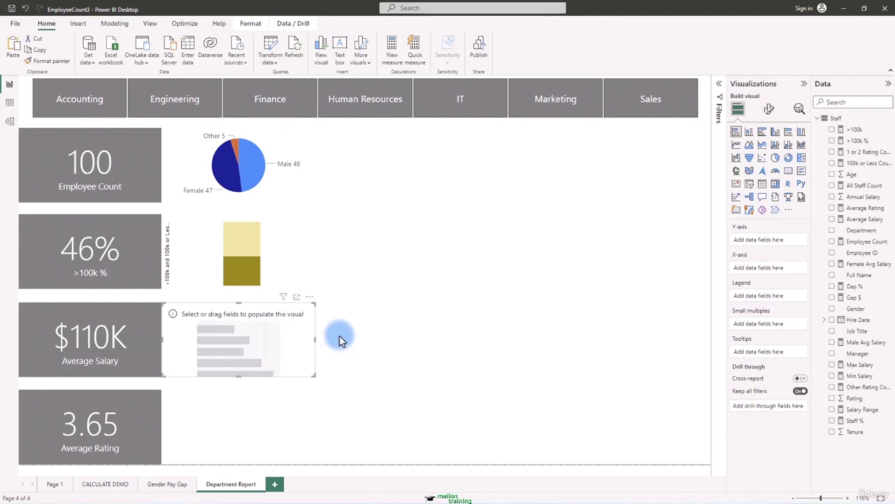
pyautogui.moveTo(857, 309); pyautogui.dragTo(778, 235)
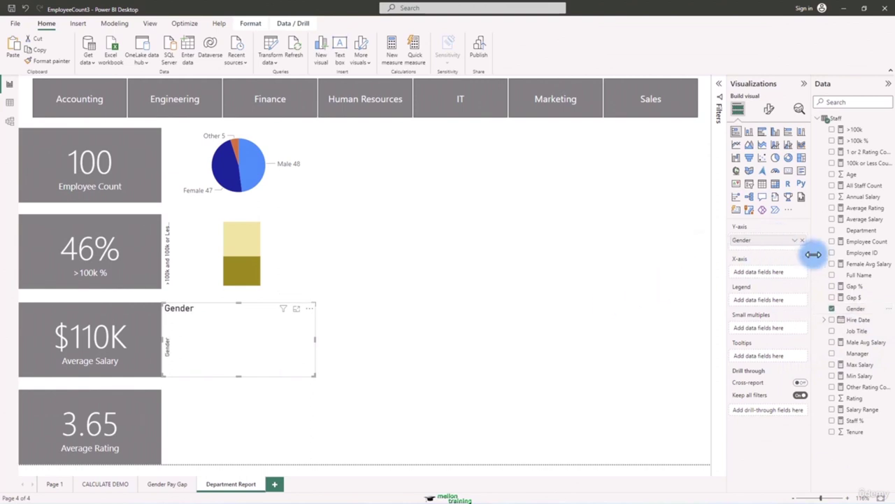
pyautogui.moveTo(867, 219); pyautogui.dragTo(793, 276)
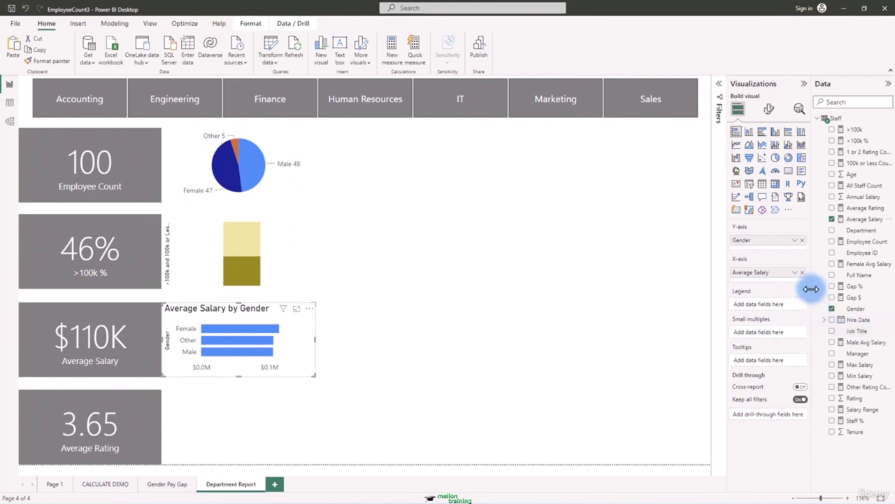
pyautogui.click(802, 240)
pyautogui.click(803, 269)
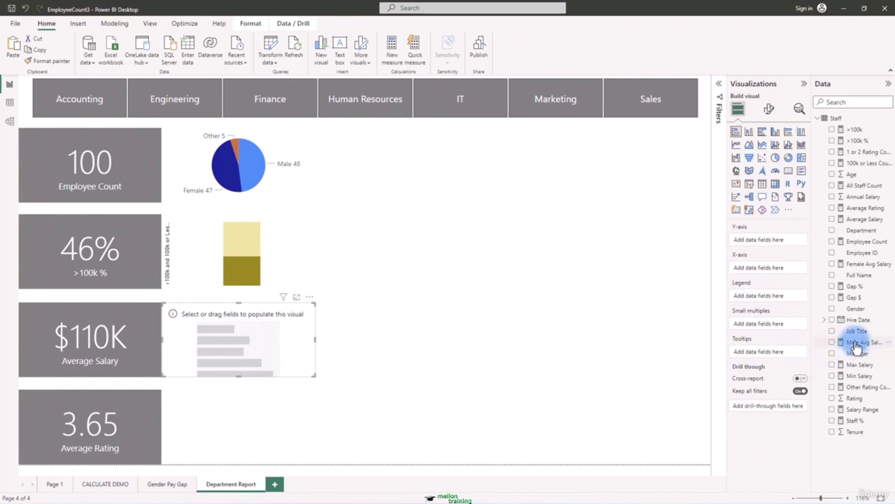
# Step: Plot Male Avg Salary and Female Avg Salary on the chart's X-axis and convert it to a clustered bar chart
pyautogui.moveTo(856, 347); pyautogui.dragTo(779, 272)
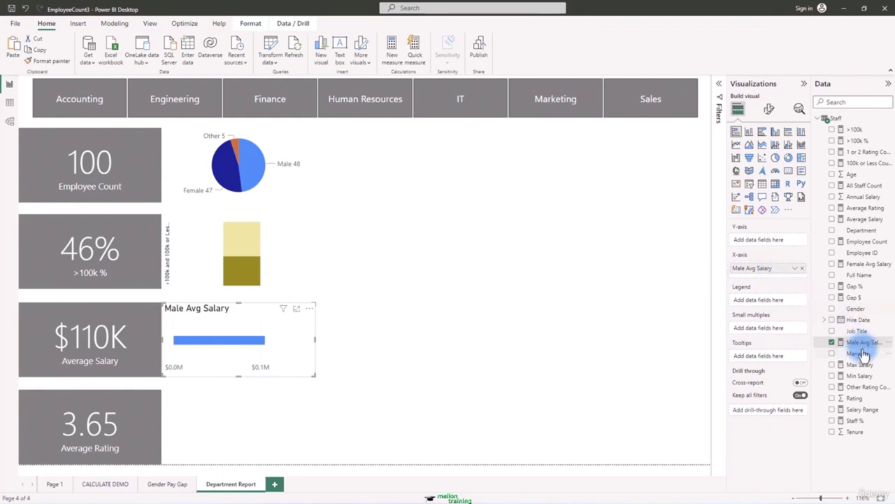
pyautogui.moveTo(863, 264); pyautogui.dragTo(781, 277)
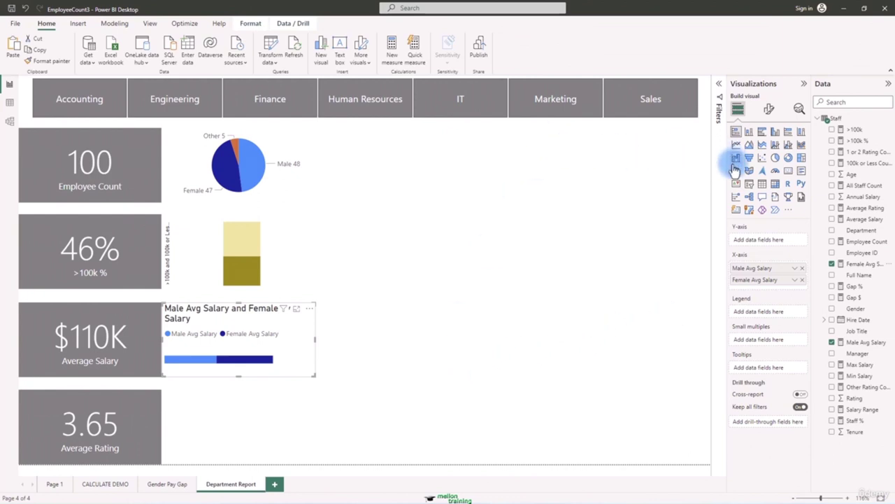
pyautogui.click(763, 133)
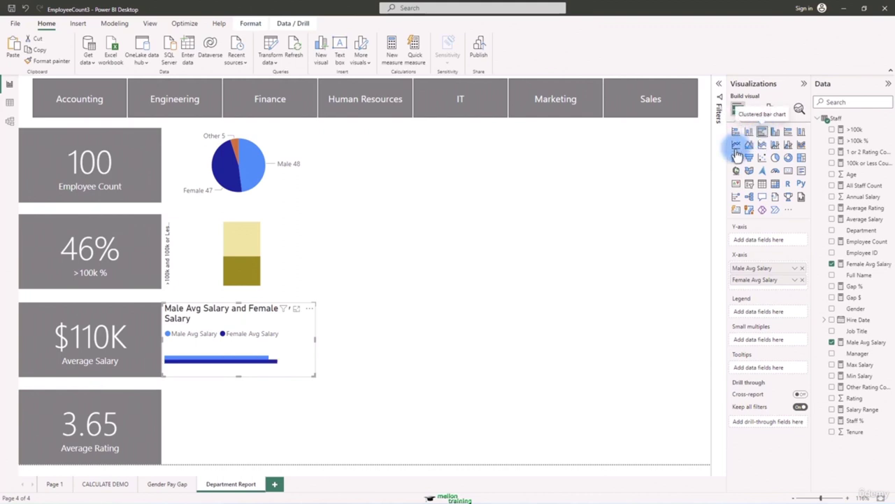
# Step: Turn off the clustered bar chart's legend, Y-axis and title
pyautogui.click(769, 110)
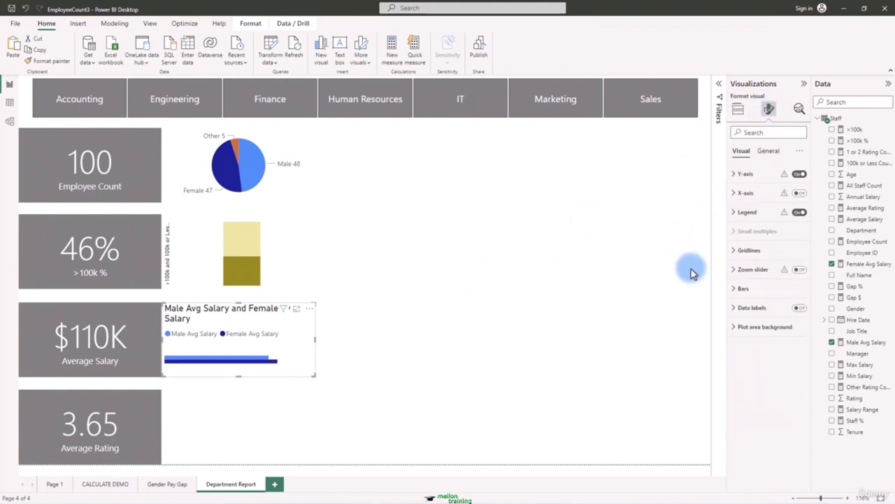
pyautogui.click(798, 213)
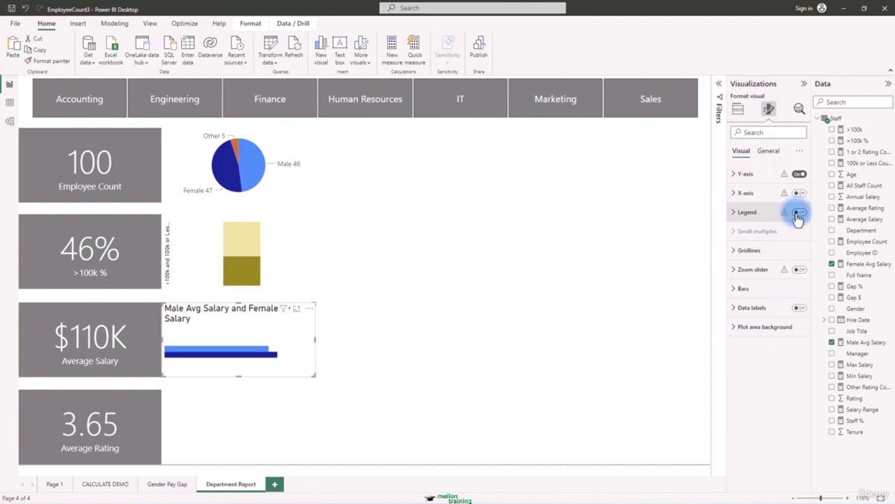
pyautogui.click(798, 175)
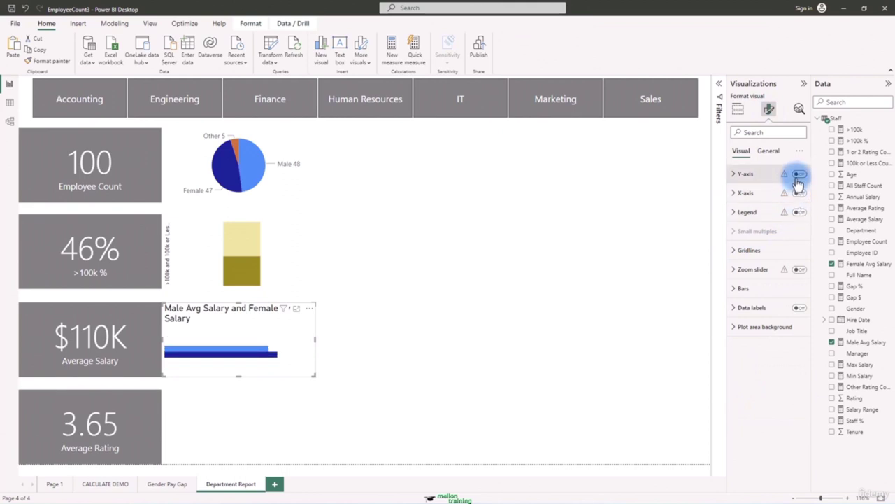
pyautogui.click(768, 150)
pyautogui.click(793, 194)
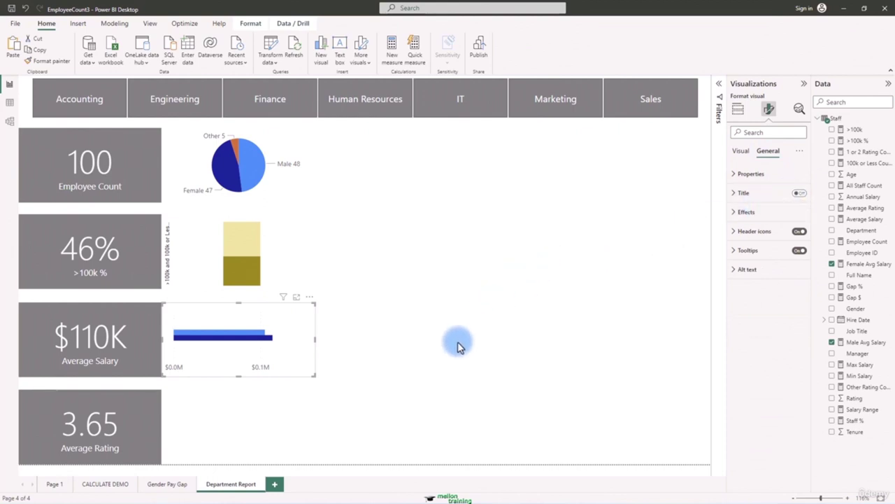
# Step: Set the salary chart's bar spacing to 0 px inner padding and 40 px minimum category width
pyautogui.click(741, 151)
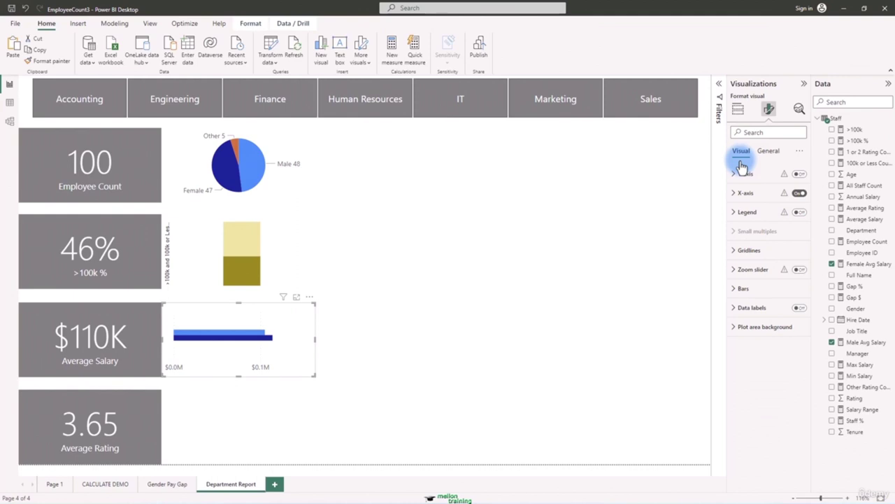
pyautogui.click(736, 294)
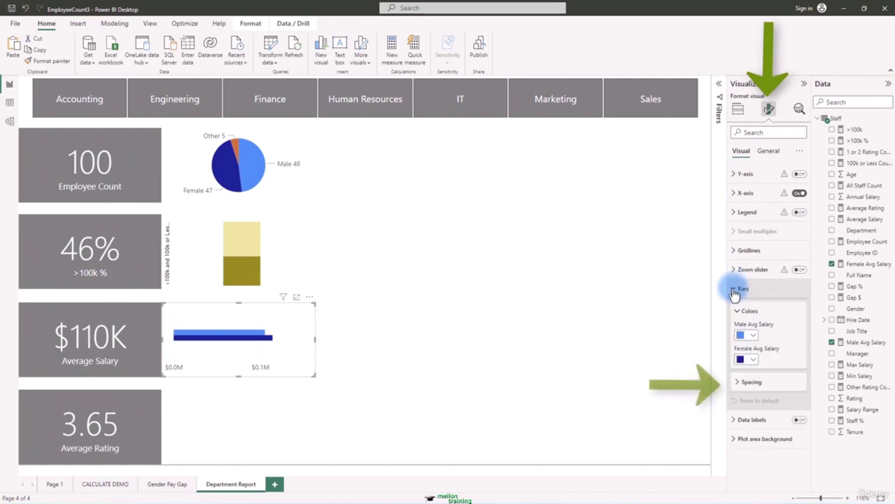
pyautogui.click(737, 383)
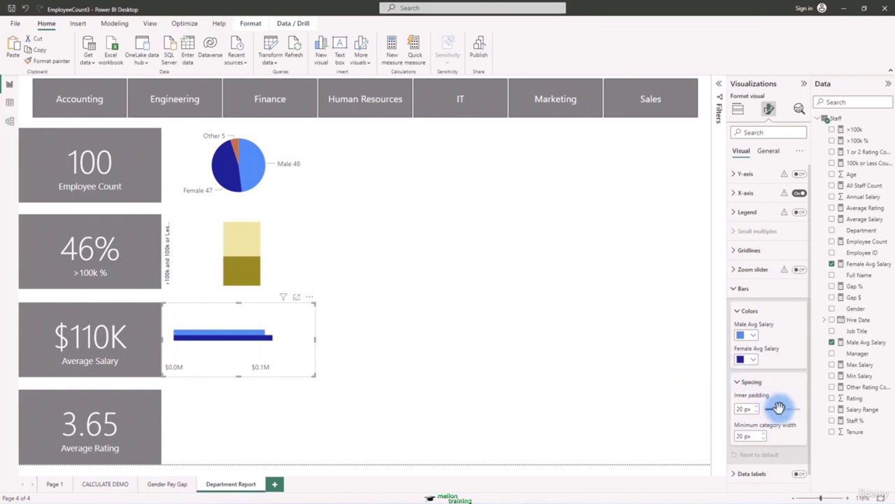
pyautogui.moveTo(779, 409); pyautogui.dragTo(682, 419)
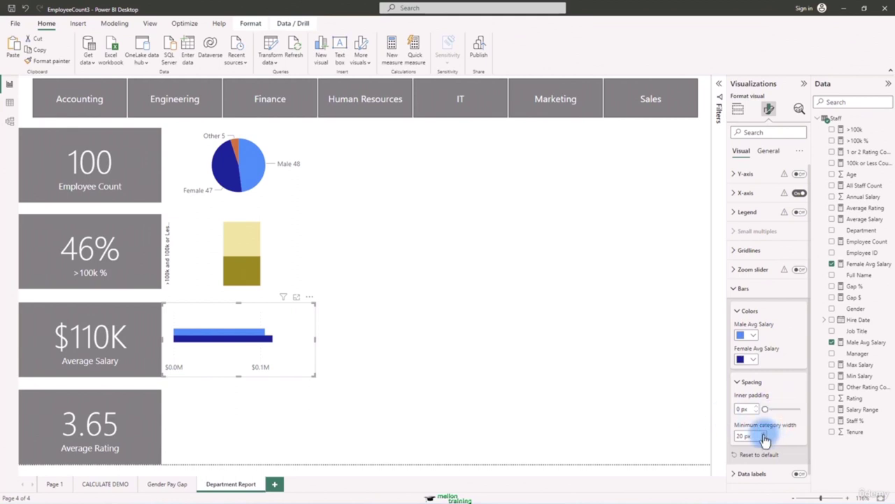
pyautogui.doubleClick(739, 435)
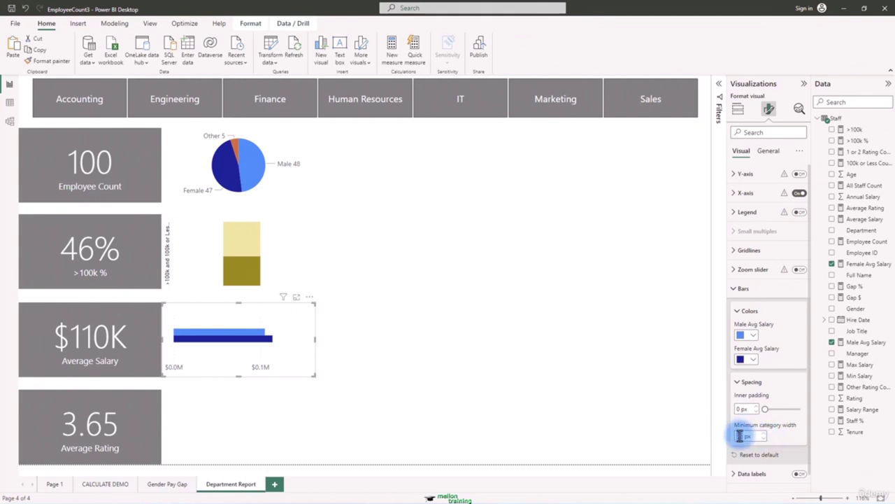
pyautogui.write('40')
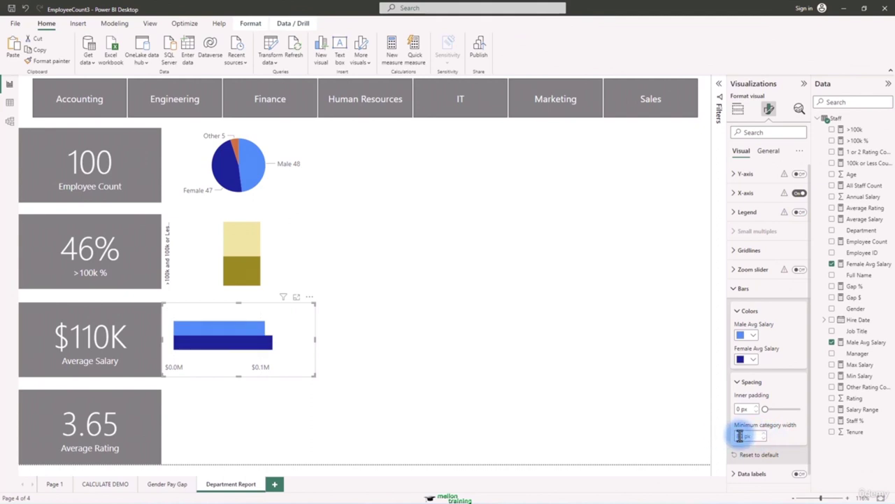
pyautogui.click(659, 361)
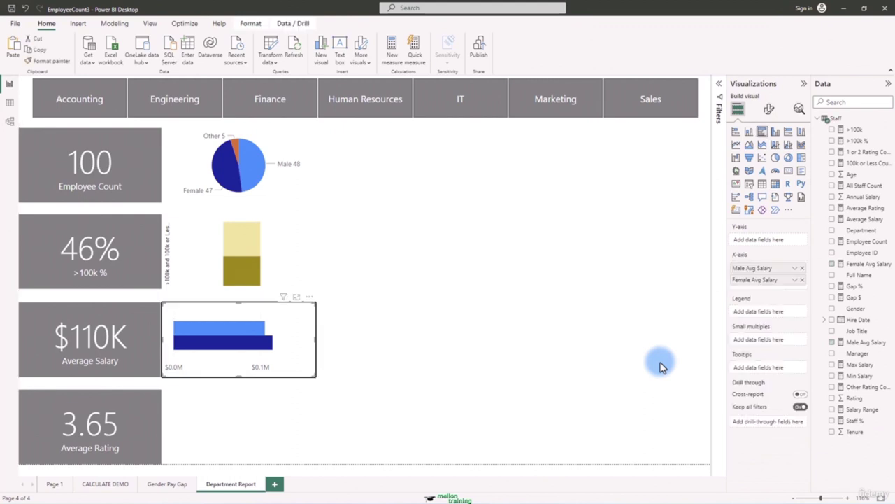
# Step: Turn off the X-axis of the average salary bar chart
pyautogui.click(339, 349)
pyautogui.click(305, 339)
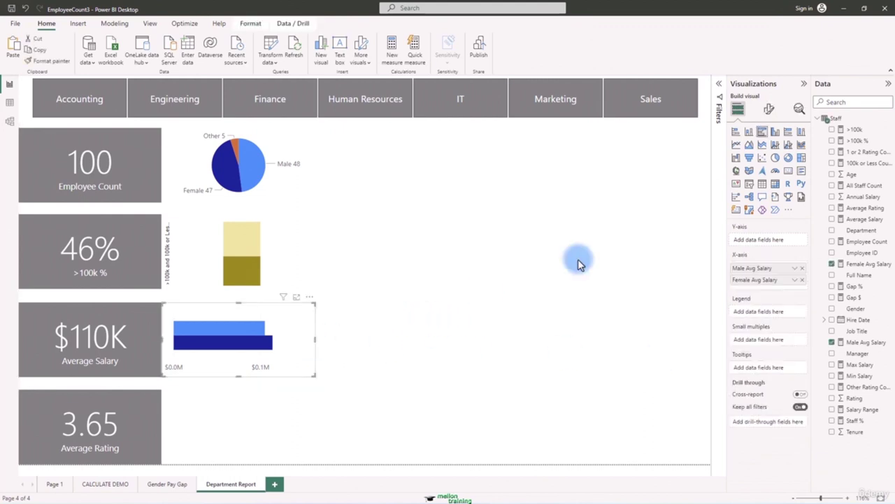
pyautogui.click(770, 112)
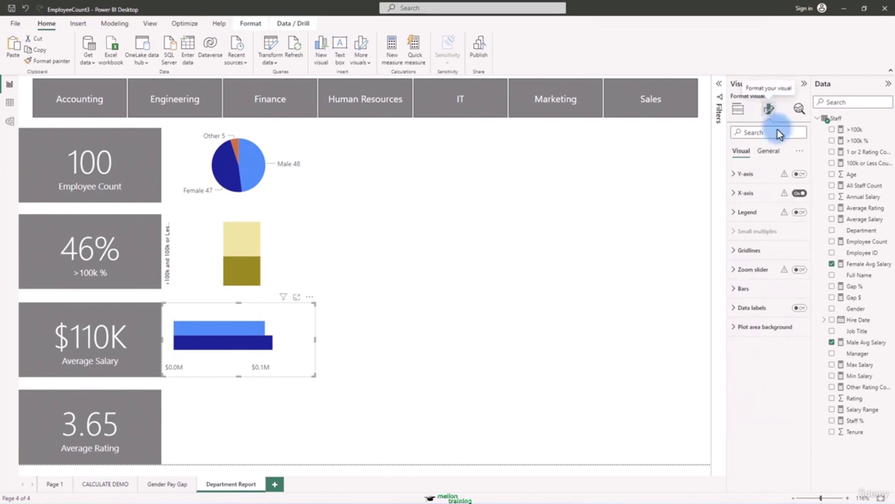
pyautogui.click(799, 193)
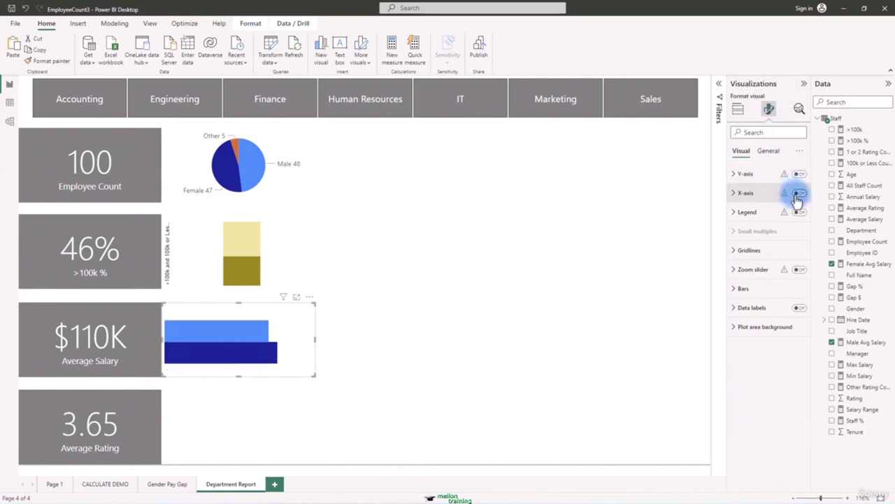
pyautogui.click(344, 341)
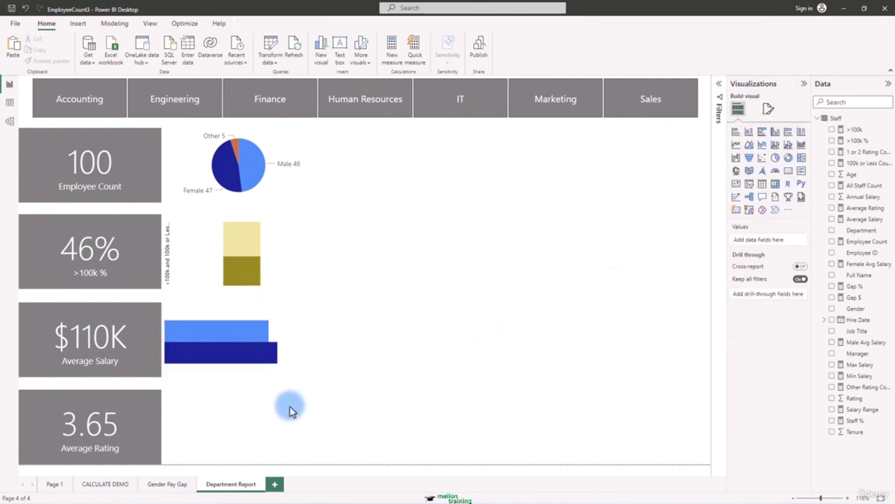
# Step: Check the charts for Marketing, IT, Human Resources and Finance using the slicer, then clear the selection
pyautogui.click(513, 112)
pyautogui.click(466, 108)
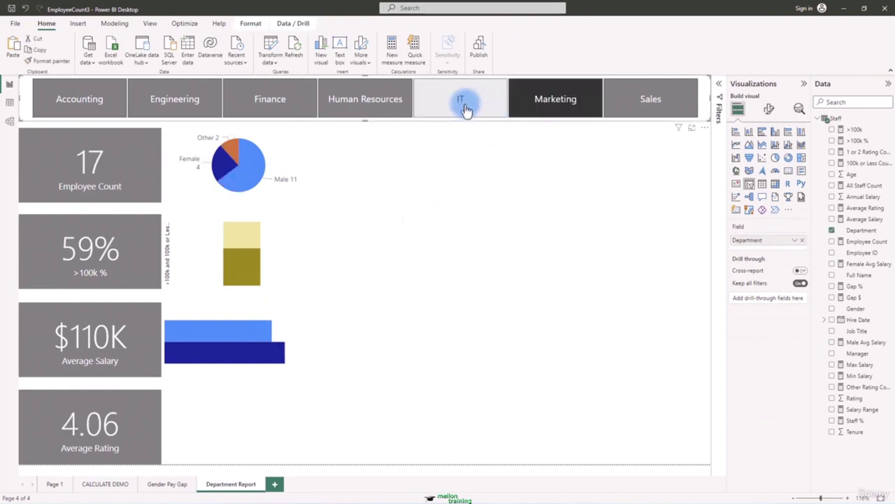
pyautogui.click(400, 108)
pyautogui.click(282, 111)
pyautogui.click(266, 93)
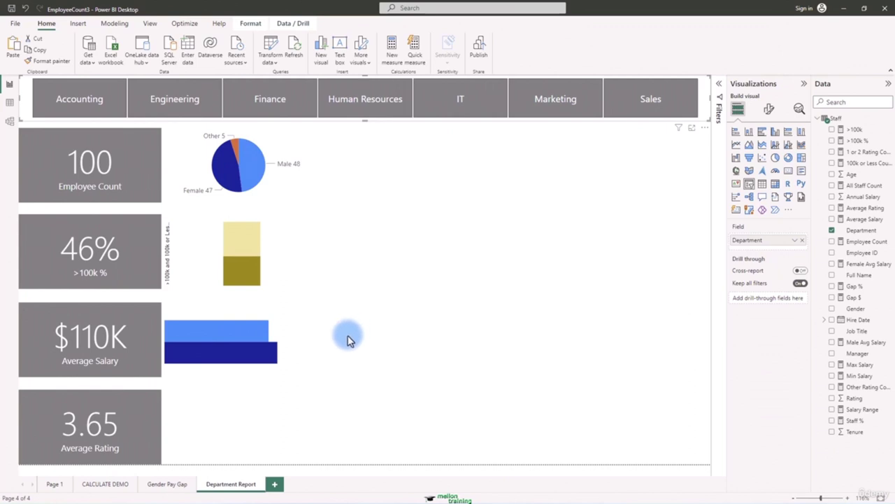
# Step: Duplicate the average salary bar chart and place the copy beside the Average Rating card
pyautogui.click(307, 338)
pyautogui.click(354, 392)
pyautogui.moveTo(323, 356); pyautogui.dragTo(288, 425)
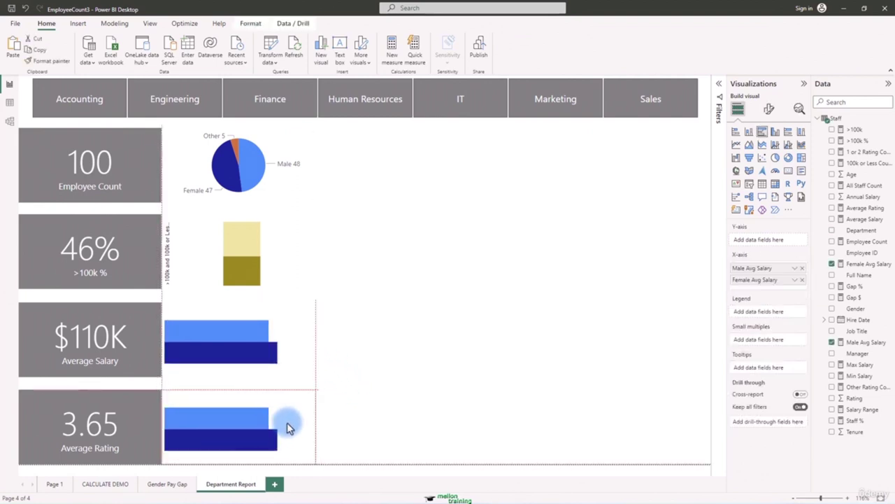
# Step: Replace the copied chart's X-axis fields with 1 or 2 Rating Count and Other Rating Count
pyautogui.click(804, 270)
pyautogui.click(805, 270)
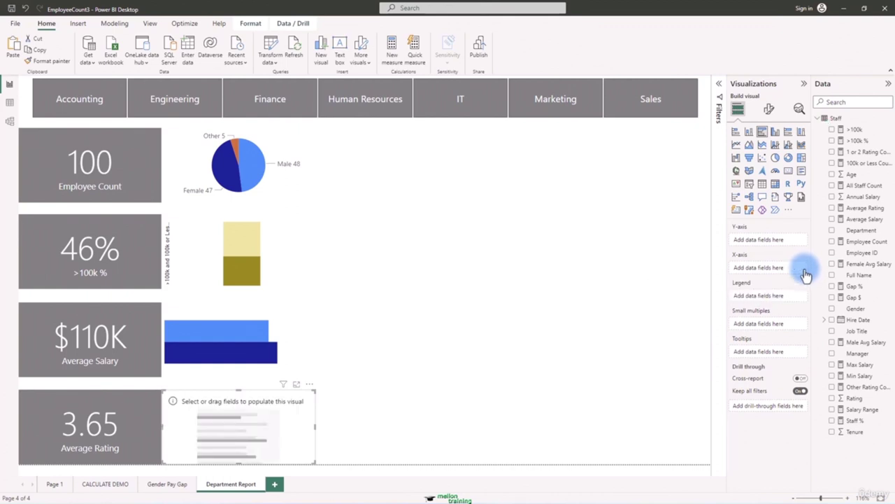
pyautogui.moveTo(847, 151); pyautogui.dragTo(778, 270)
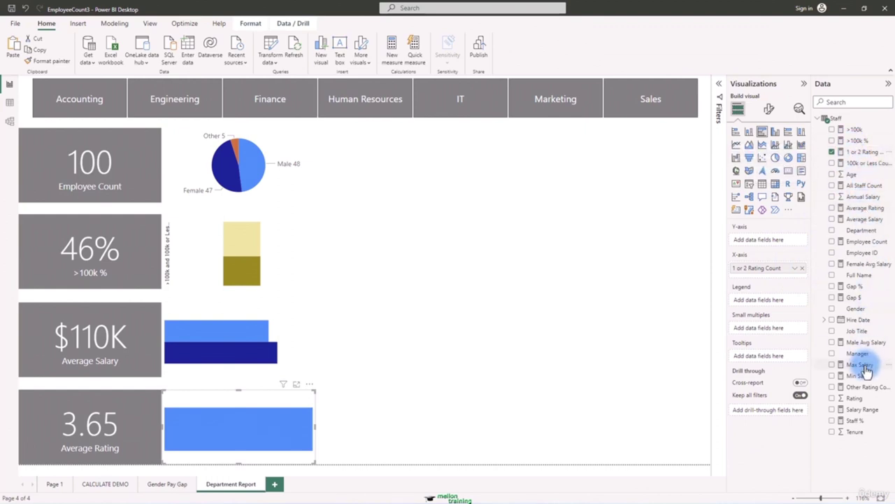
pyautogui.moveTo(862, 392); pyautogui.dragTo(780, 279)
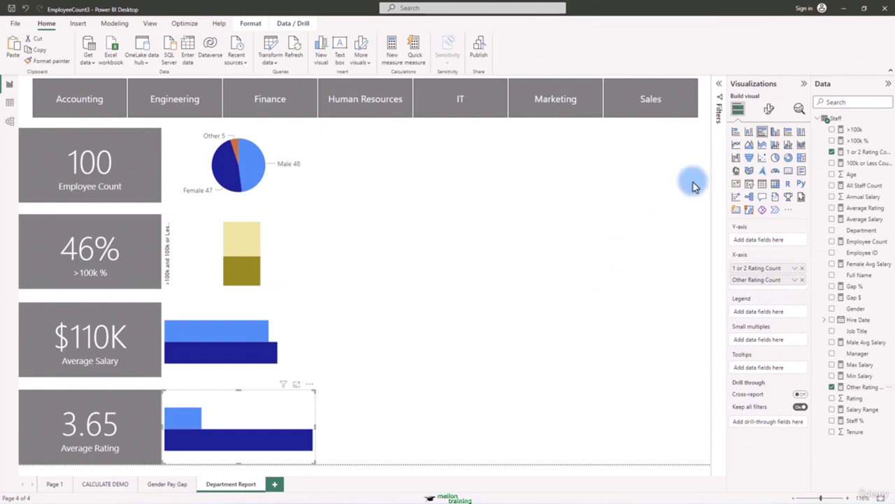
# Step: Color the rating chart's 1 or 2 Rating Count bar bright green
pyautogui.click(770, 110)
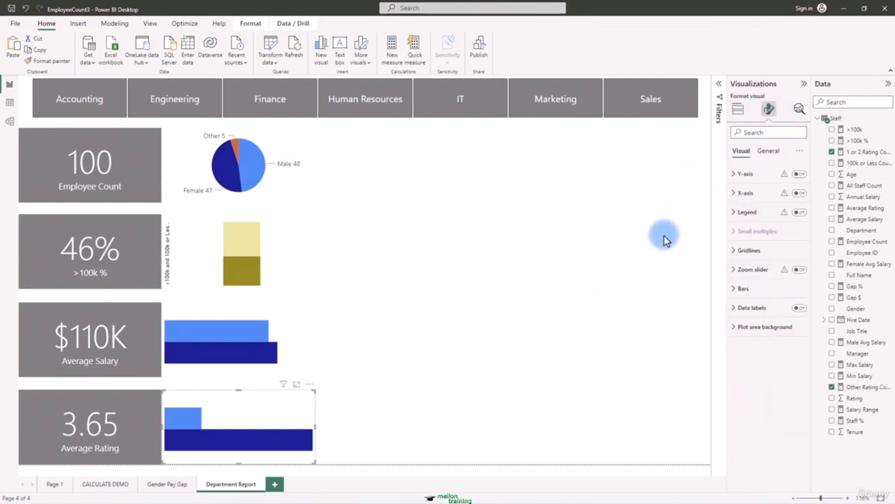
pyautogui.click(739, 289)
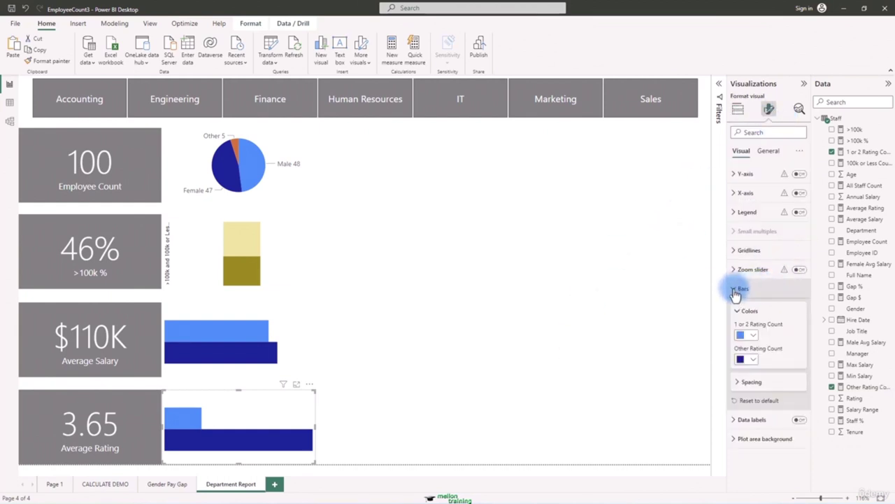
pyautogui.click(752, 336)
pyautogui.click(765, 319)
pyautogui.click(787, 284)
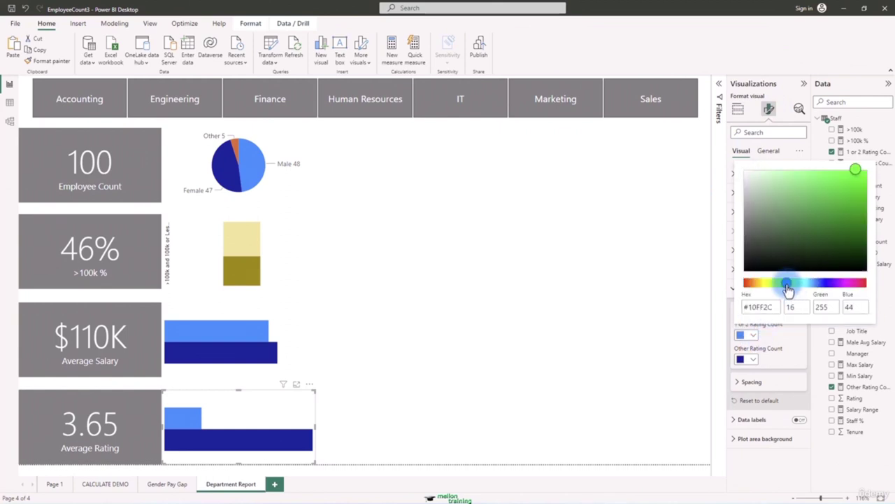
pyautogui.moveTo(855, 174)
pyautogui.mouseDown()
pyautogui.moveTo(864, 193)
pyautogui.moveTo(865, 182)
pyautogui.mouseUp()
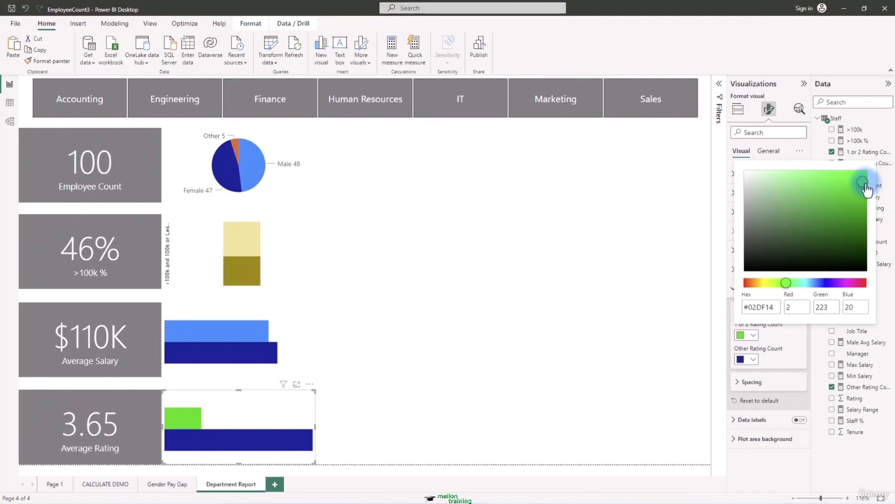
# Step: Color the rating chart's Other Rating Count bar dark green
pyautogui.click(756, 361)
pyautogui.click(756, 363)
pyautogui.click(766, 329)
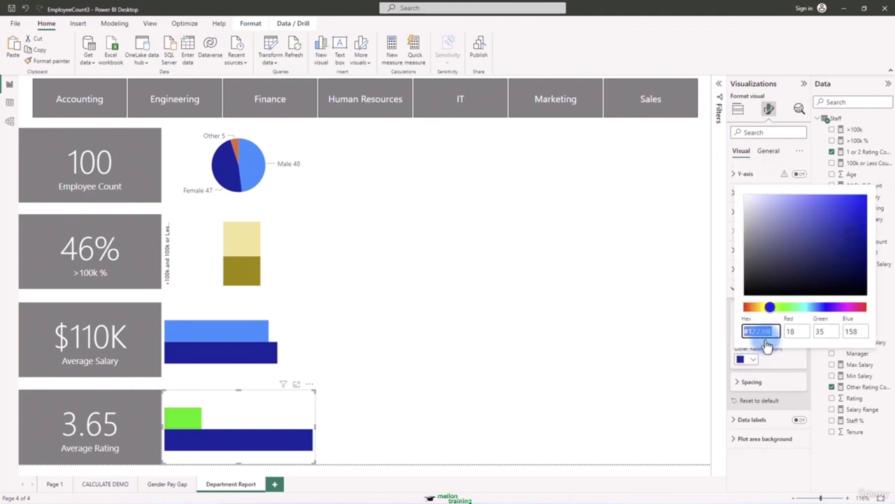
pyautogui.click(787, 307)
pyautogui.moveTo(857, 260); pyautogui.dragTo(870, 256)
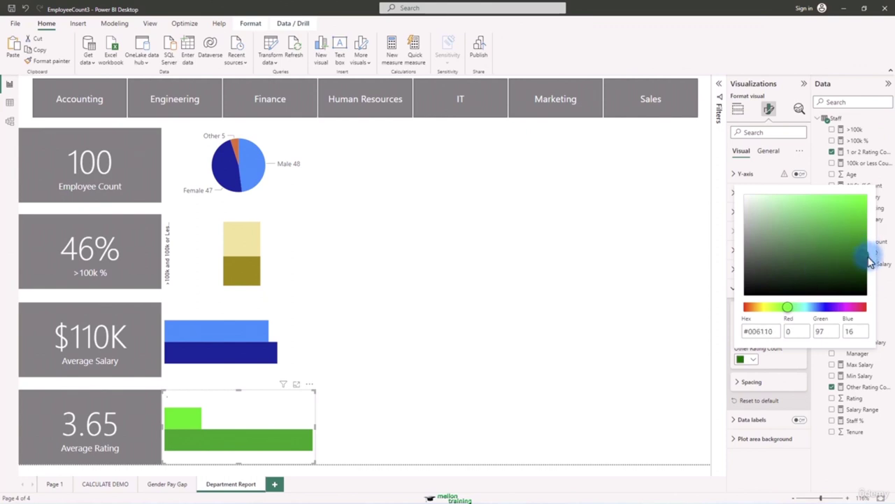
pyautogui.click(782, 367)
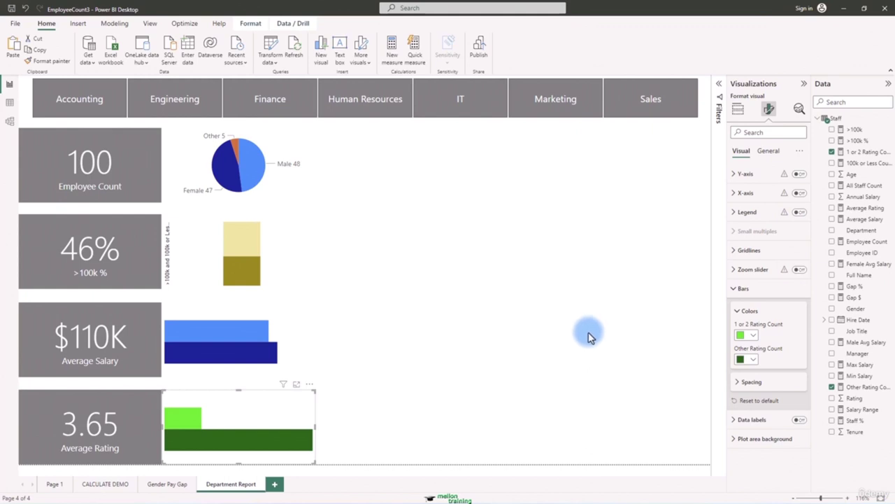
# Step: Insert a table visual filling the empty area beside the charts, down to the page's lower edge, and add the Full Name field
pyautogui.click(420, 399)
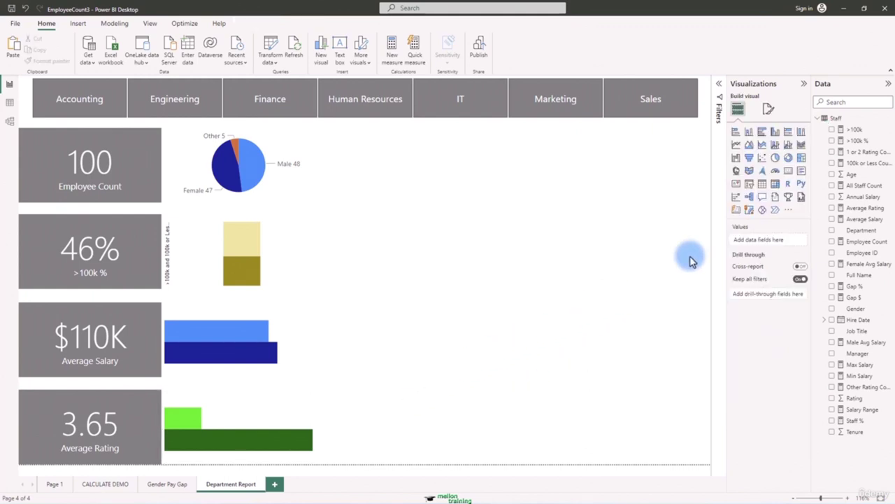
pyautogui.click(762, 184)
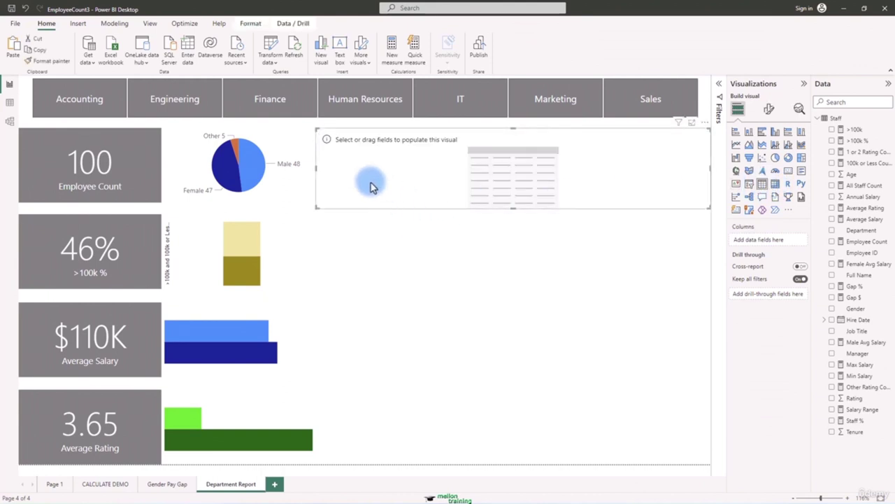
pyautogui.moveTo(710, 168); pyautogui.dragTo(567, 180)
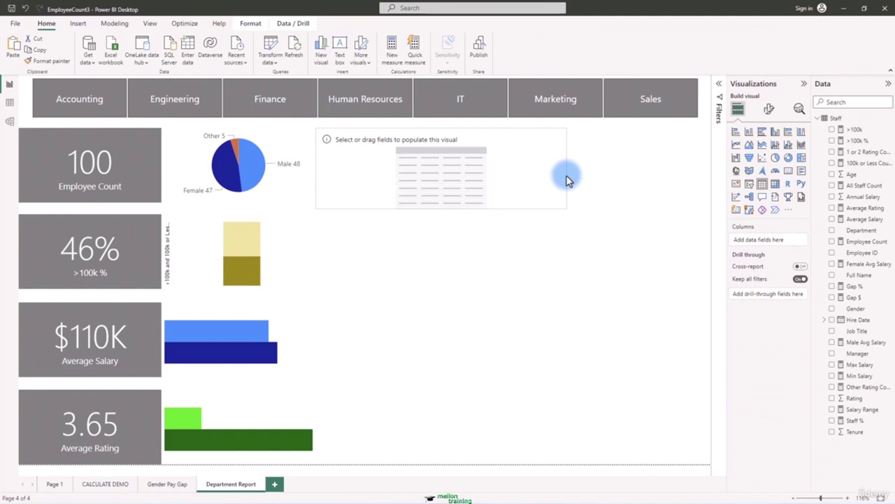
pyautogui.moveTo(566, 180); pyautogui.dragTo(698, 176)
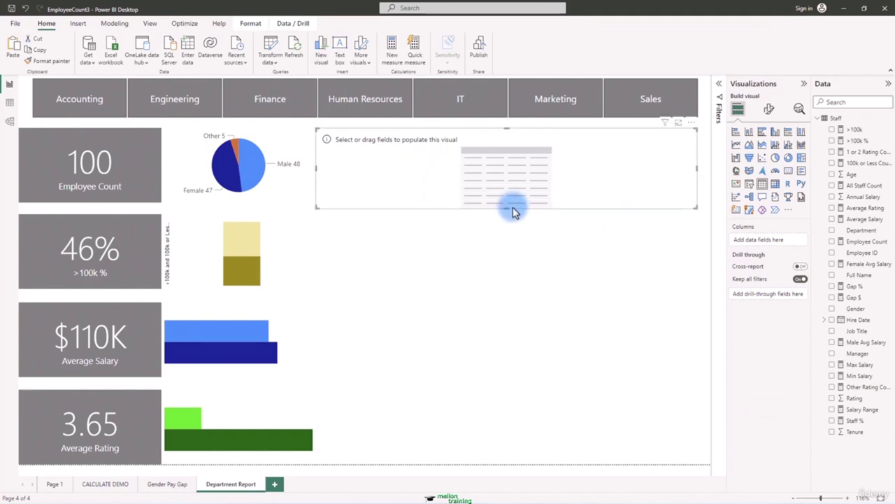
pyautogui.moveTo(513, 208); pyautogui.dragTo(530, 474)
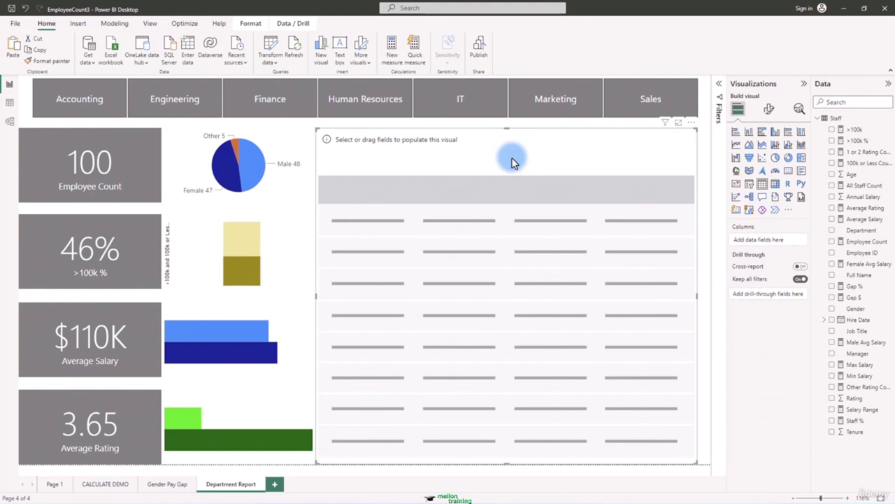
pyautogui.click(833, 276)
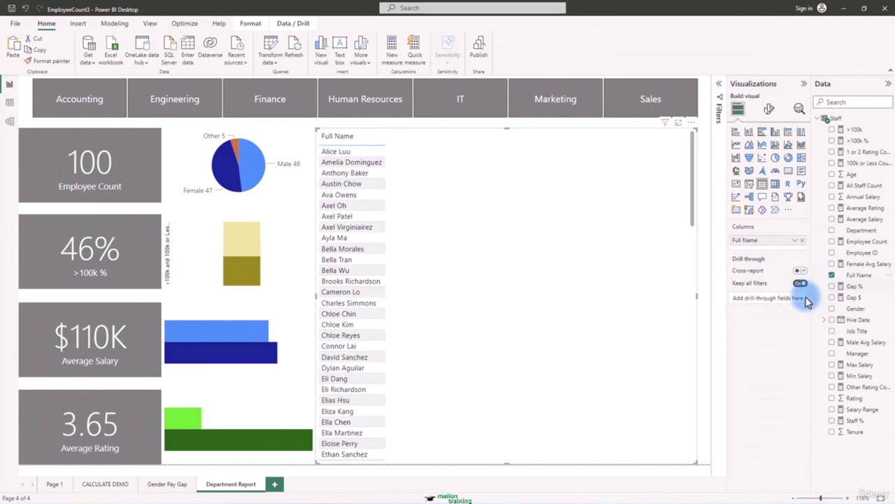
# Step: Apply the Alternating rows style preset to the table
pyautogui.click(750, 124)
pyautogui.click(768, 110)
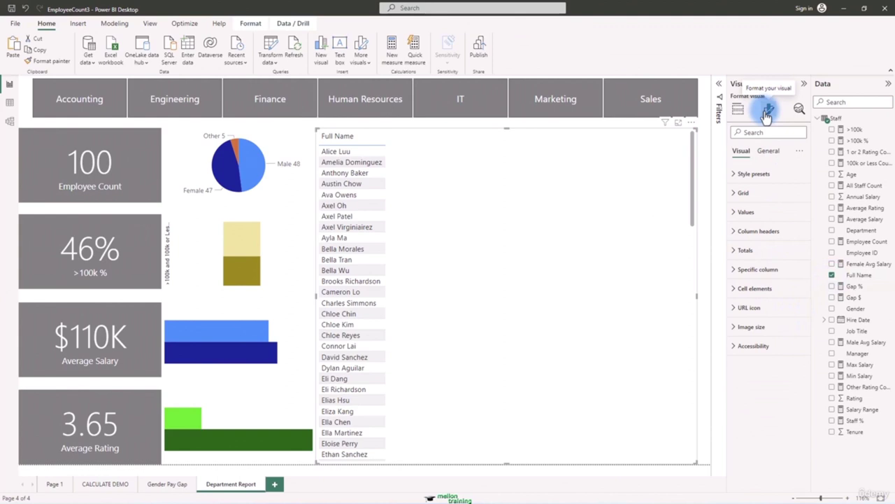
pyautogui.click(734, 181)
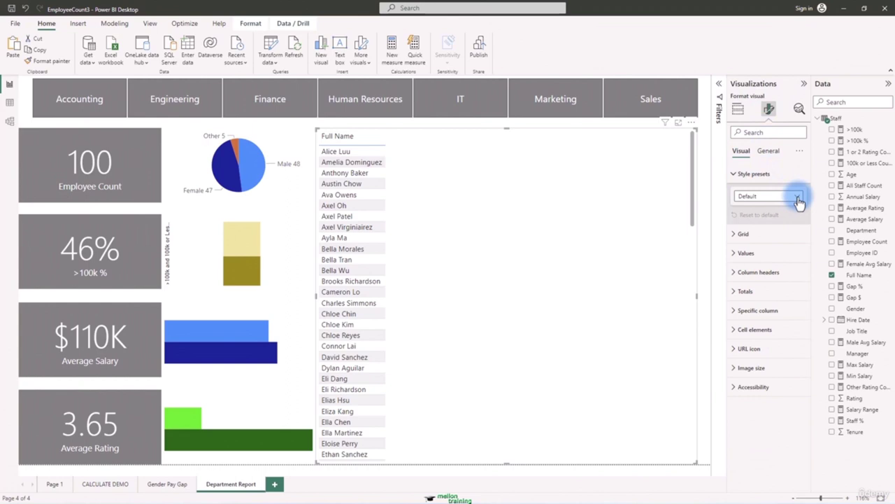
pyautogui.click(799, 198)
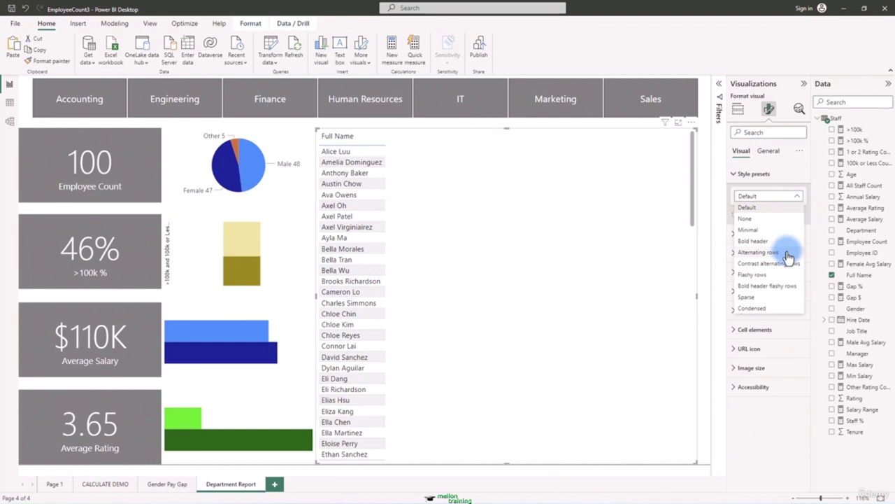
pyautogui.click(759, 252)
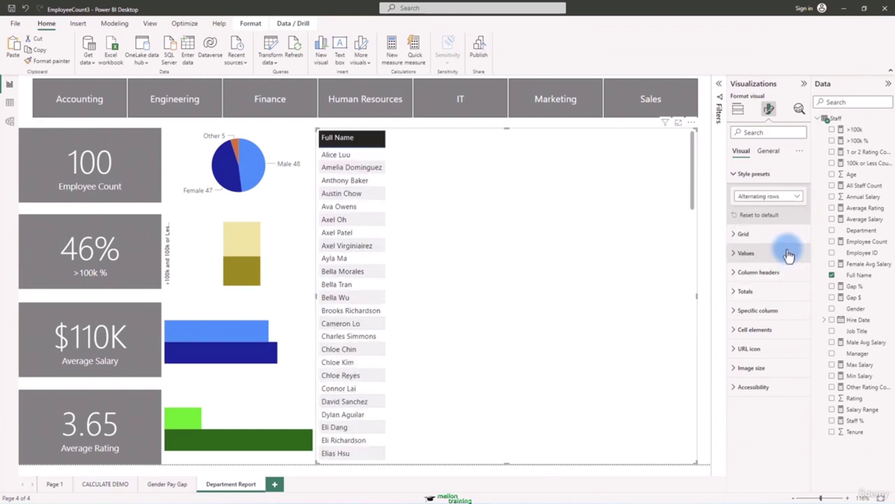
# Step: Set the width of the table's horizontal gridlines to 3
pyautogui.click(743, 233)
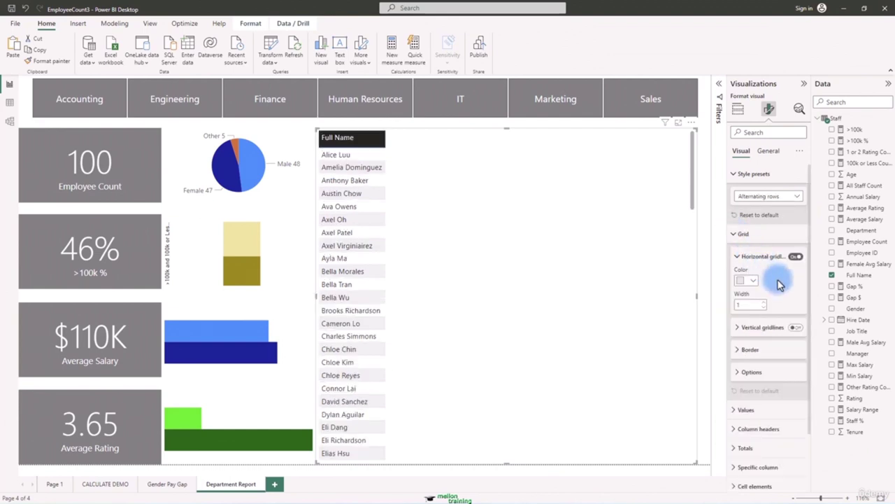
pyautogui.click(766, 304)
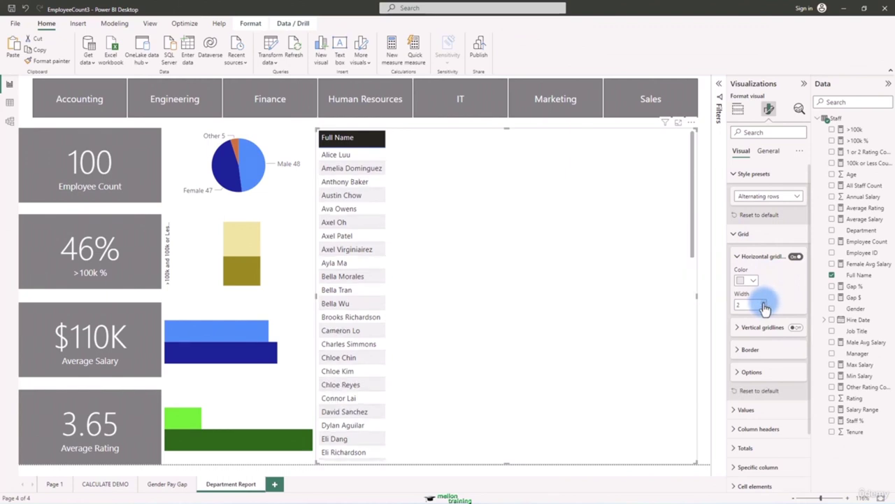
pyautogui.click(765, 305)
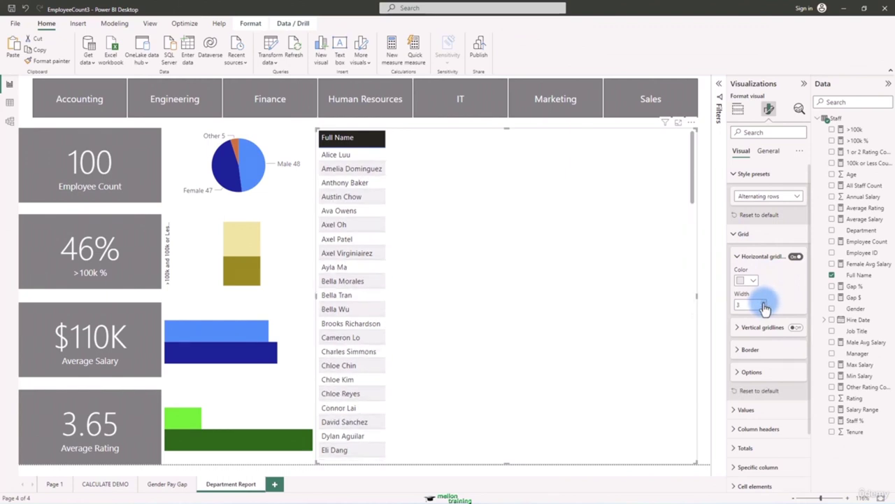
# Step: Set the table grid's row padding to 5 and its global font size to 16
pyautogui.scroll(-1, 756, 346)
pyautogui.click(736, 203)
pyautogui.click(739, 283)
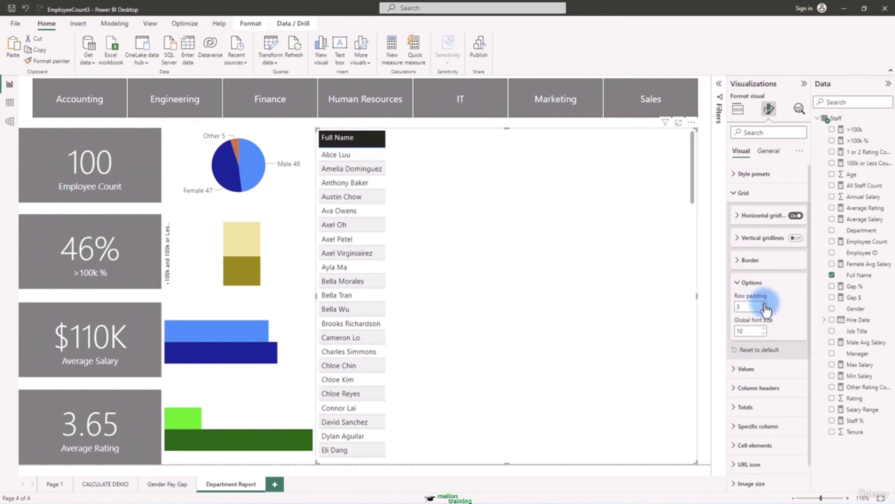
pyautogui.click(764, 304)
pyautogui.click(764, 304)
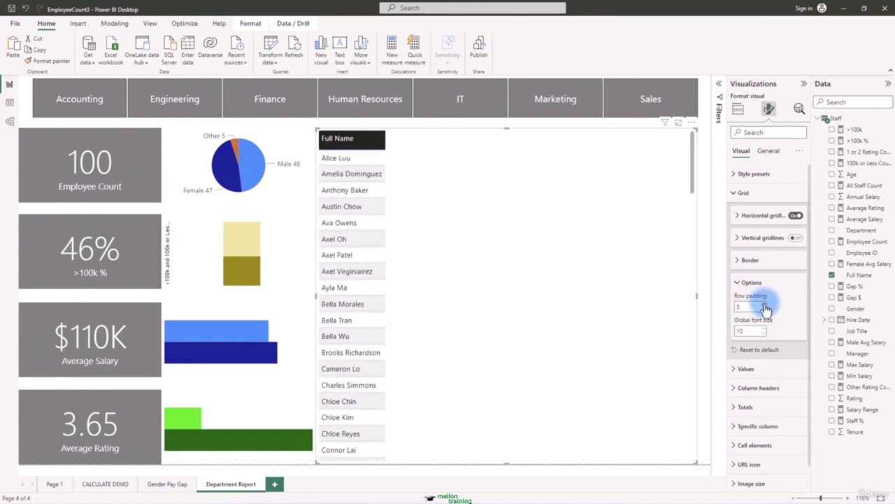
pyautogui.click(765, 329)
pyautogui.click(765, 329)
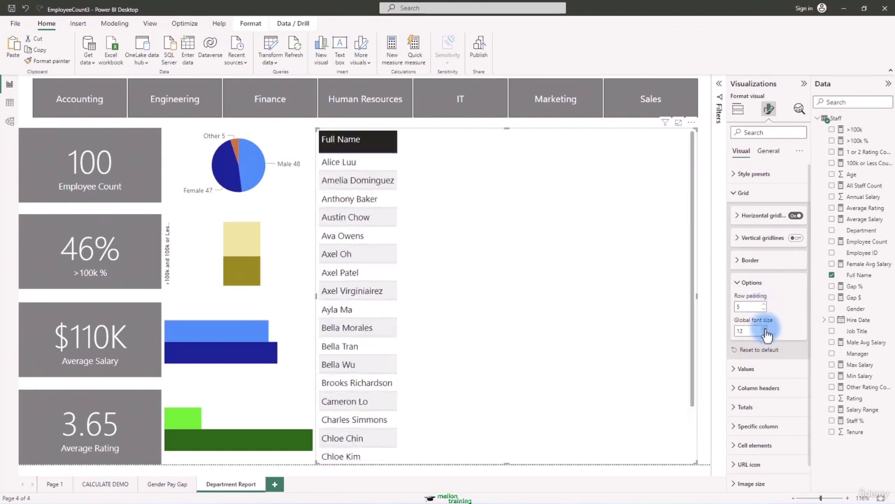
pyautogui.click(764, 329)
pyautogui.click(765, 328)
pyautogui.click(765, 329)
pyautogui.click(764, 329)
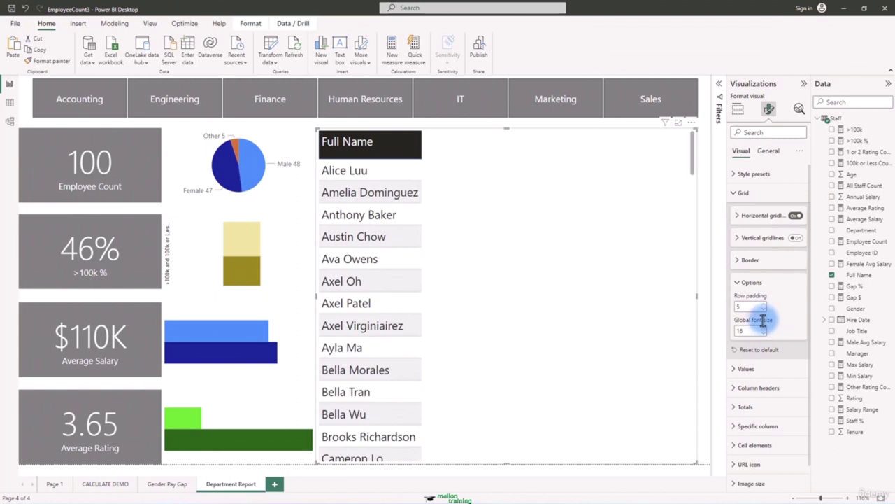
# Step: Reduce the table's row padding to 4
pyautogui.click(764, 305)
pyautogui.click(764, 309)
pyautogui.click(764, 309)
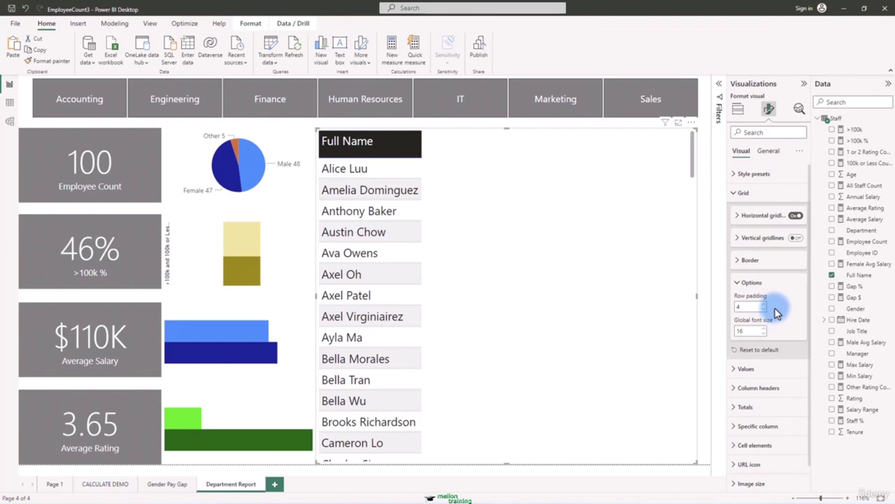
# Step: Add the Annual Salary, Age and Rating fields to the table
pyautogui.click(832, 197)
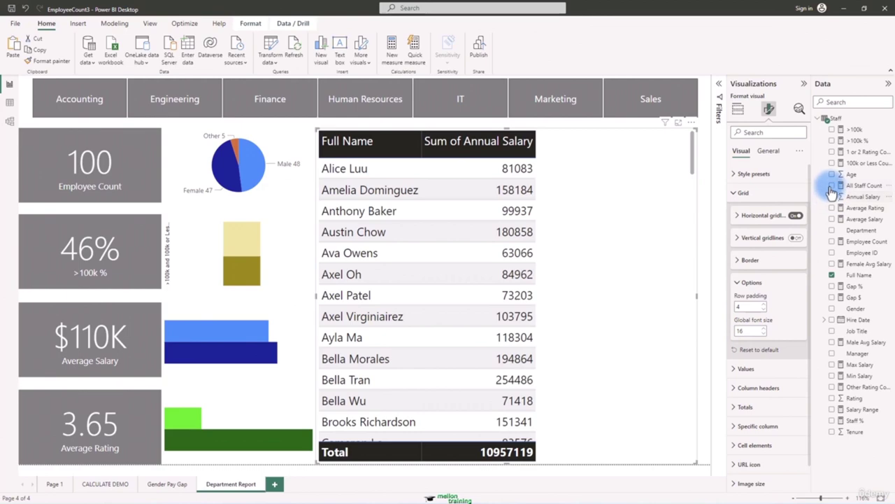
pyautogui.click(832, 175)
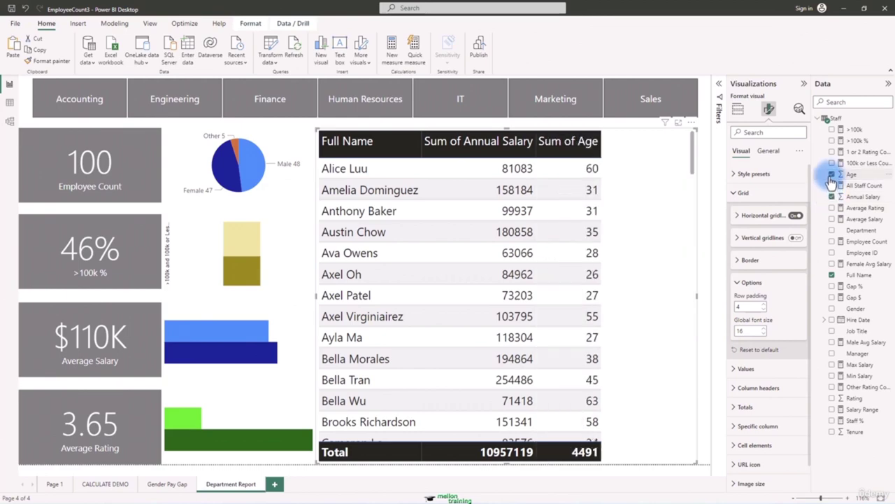
pyautogui.click(832, 398)
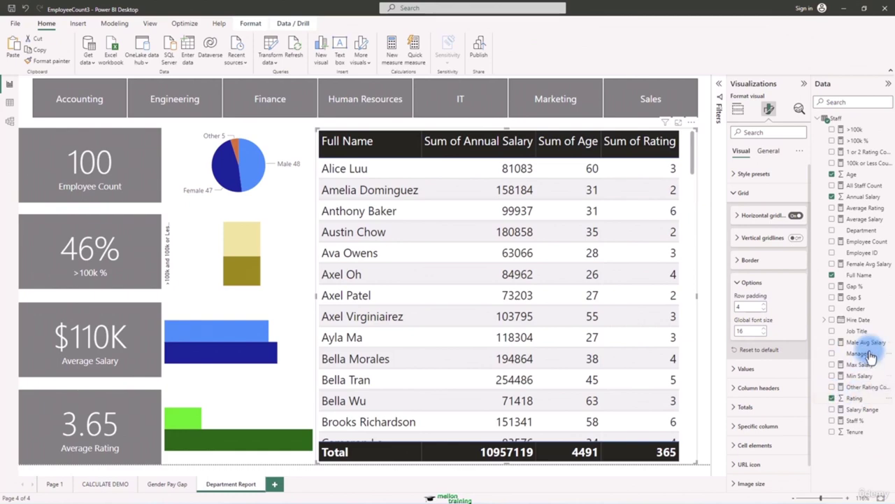
# Step: Format the Annual Salary column with the Currency General format
pyautogui.click(869, 199)
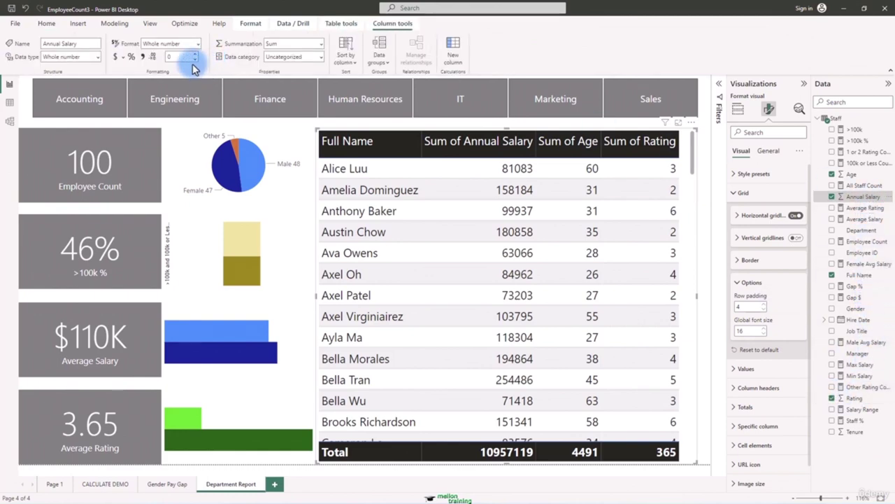
pyautogui.click(122, 57)
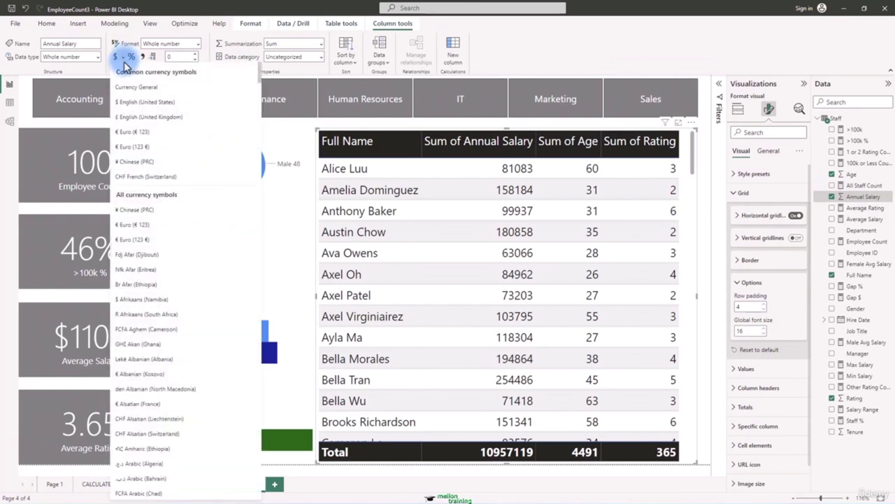
pyautogui.click(133, 89)
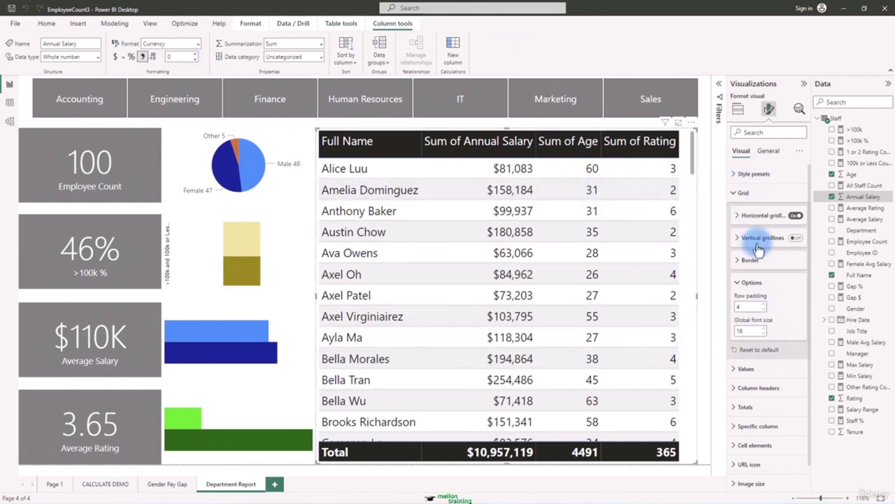
# Step: Rename the table's three summed columns as Salary, Age and Rating
pyautogui.click(739, 111)
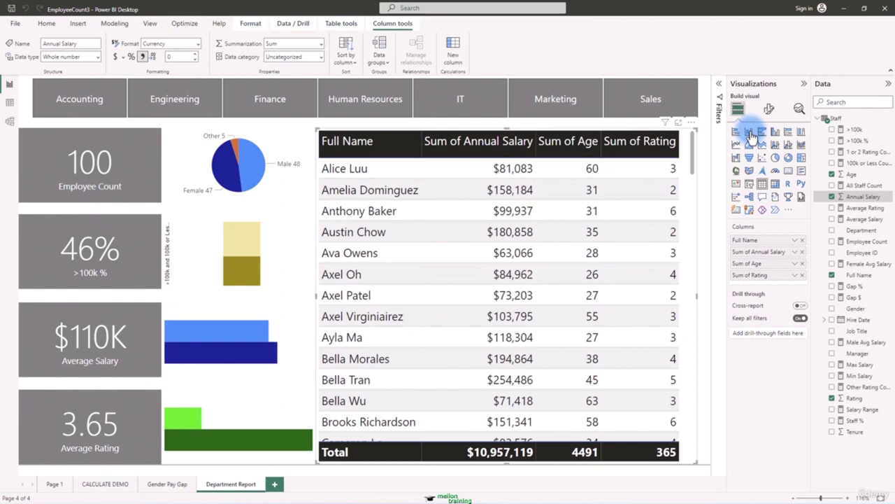
pyautogui.doubleClick(763, 254)
pyautogui.write('Sa')
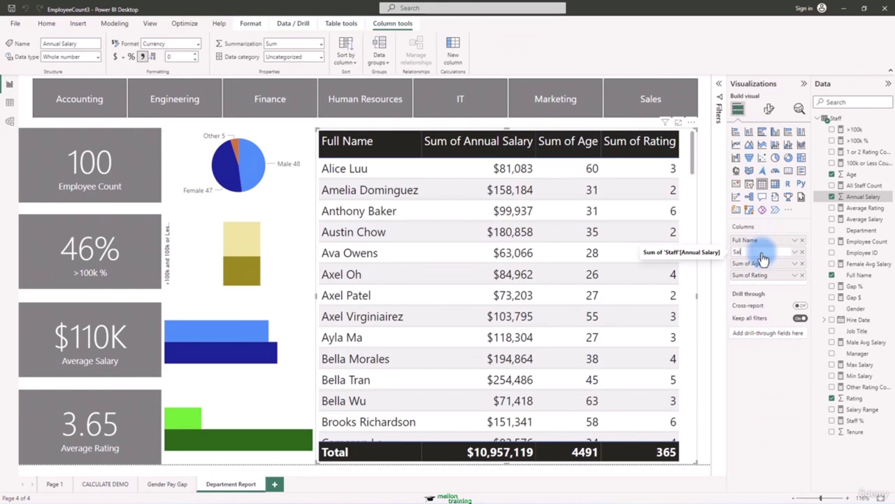
pyautogui.press('Return')
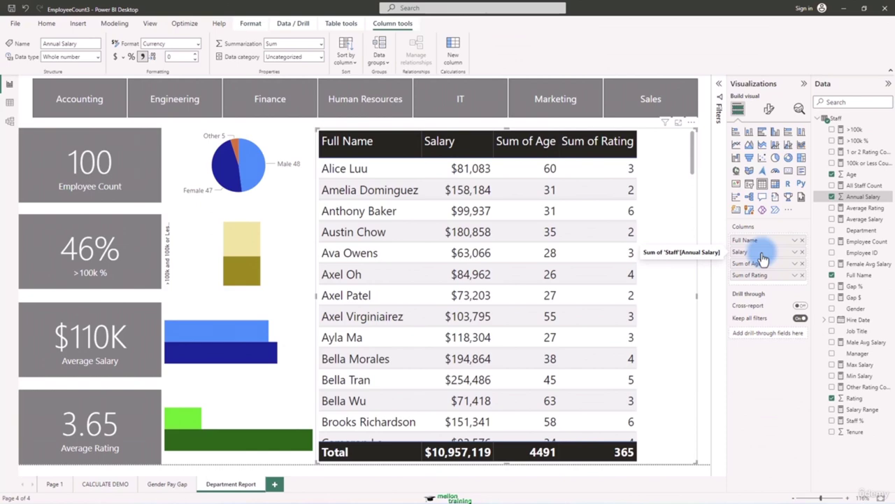
pyautogui.doubleClick(763, 264)
pyautogui.write('Age')
pyautogui.press('Return')
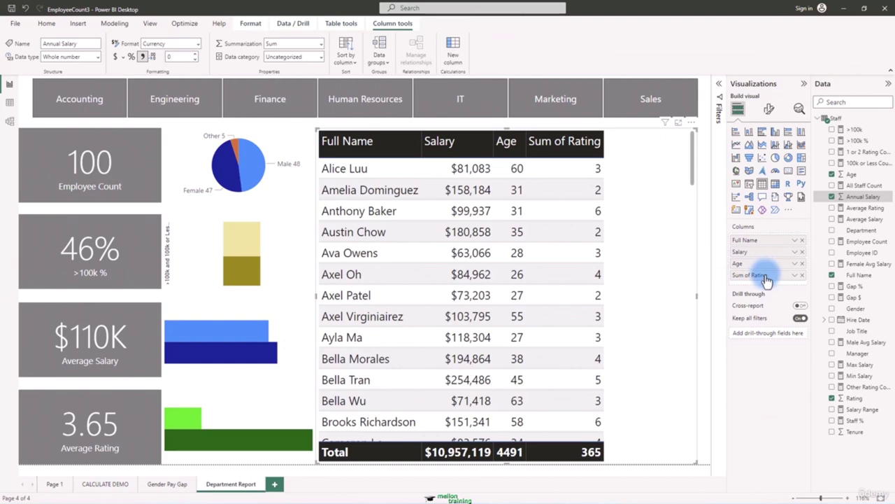
pyautogui.doubleClick(765, 274)
pyautogui.write('Rat')
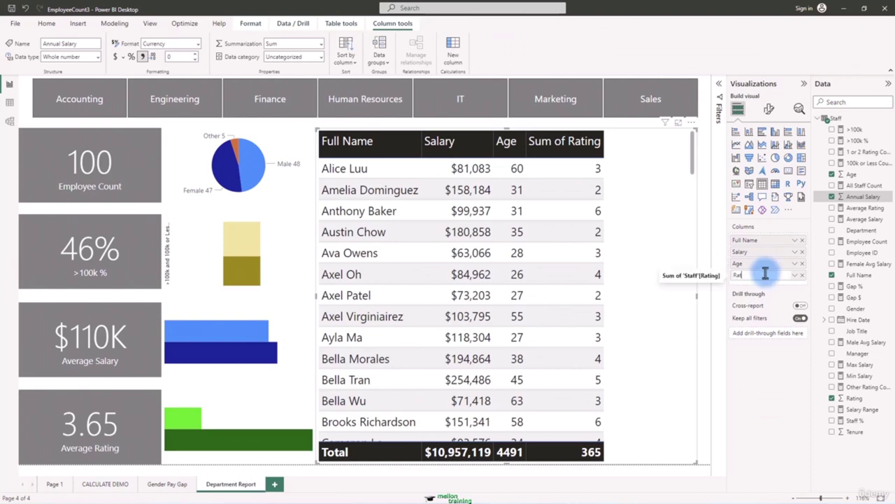
pyautogui.write('ing')
pyautogui.press('Return')
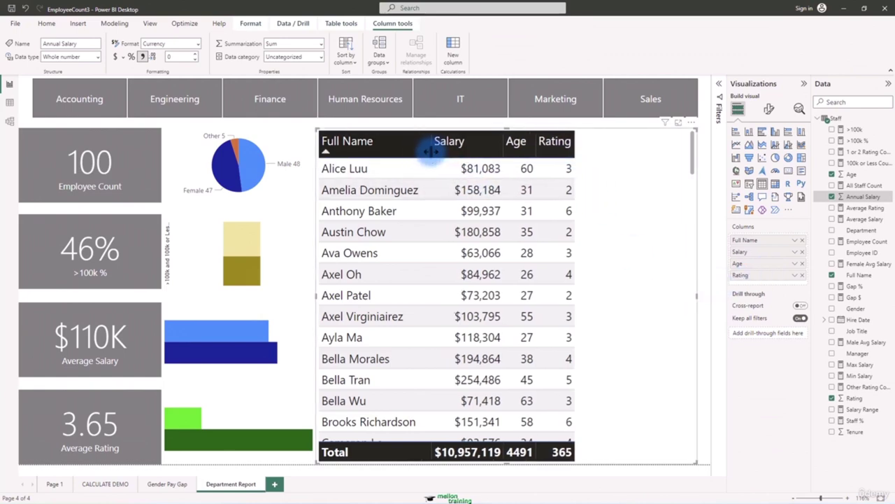
# Step: Widen the table's Full Name column and move the Age column ahead of Salary
pyautogui.moveTo(420, 146); pyautogui.dragTo(456, 151)
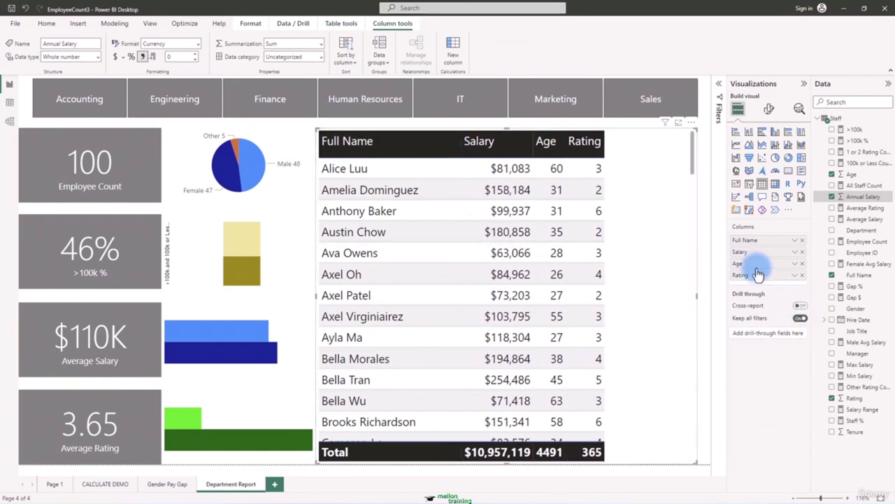
pyautogui.moveTo(756, 263); pyautogui.dragTo(759, 252)
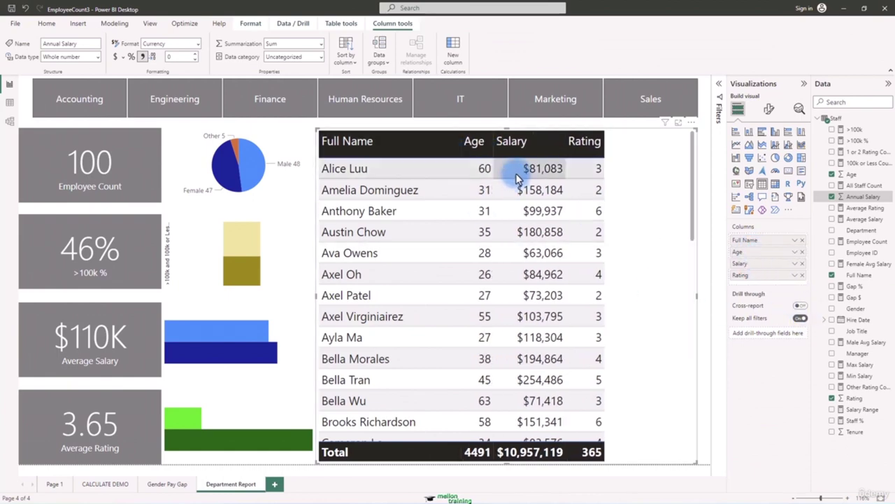
# Step: Widen the table's Salary and Rating columns and sort the table by Salary in descending order
pyautogui.moveTo(564, 148); pyautogui.dragTo(592, 143)
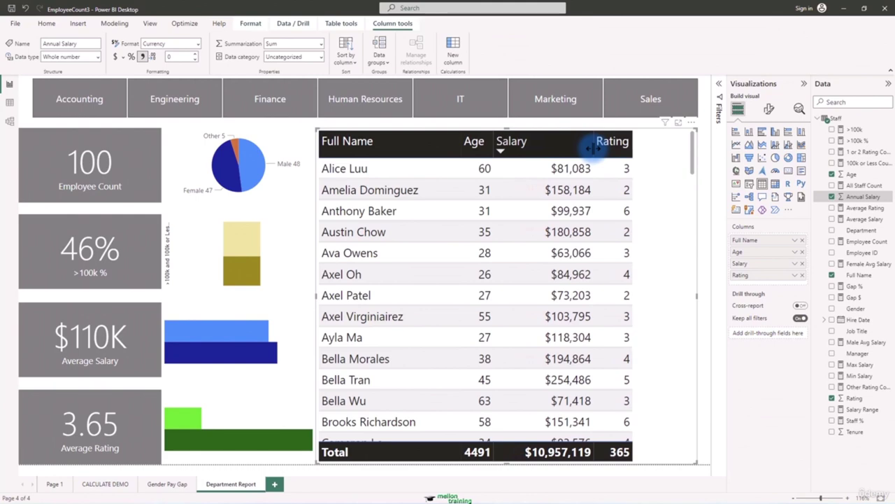
pyautogui.moveTo(633, 147); pyautogui.dragTo(656, 153)
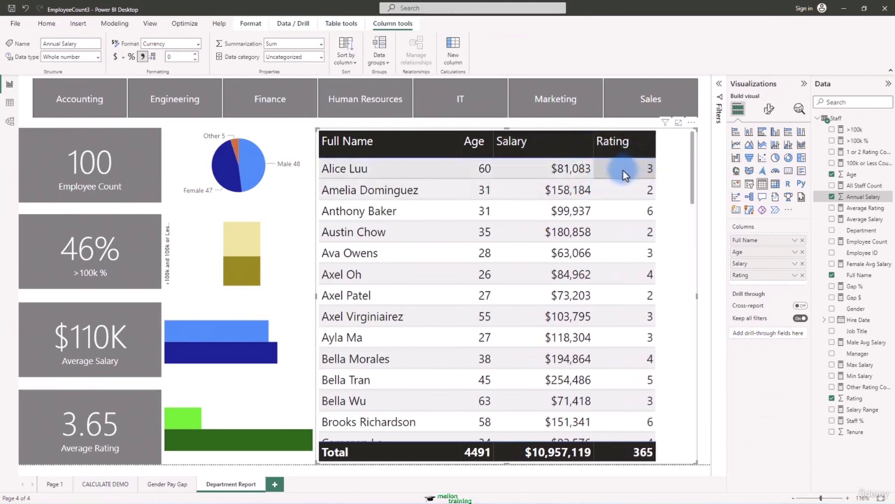
pyautogui.moveTo(593, 144); pyautogui.dragTo(611, 145)
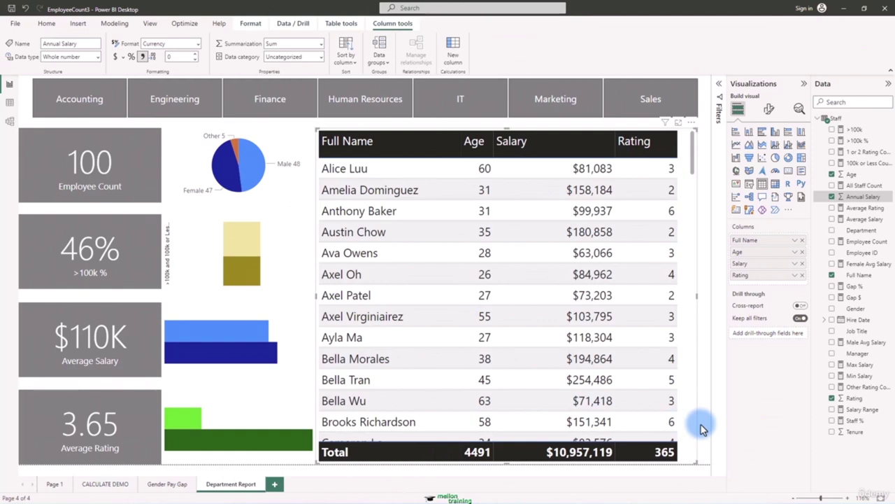
pyautogui.click(501, 147)
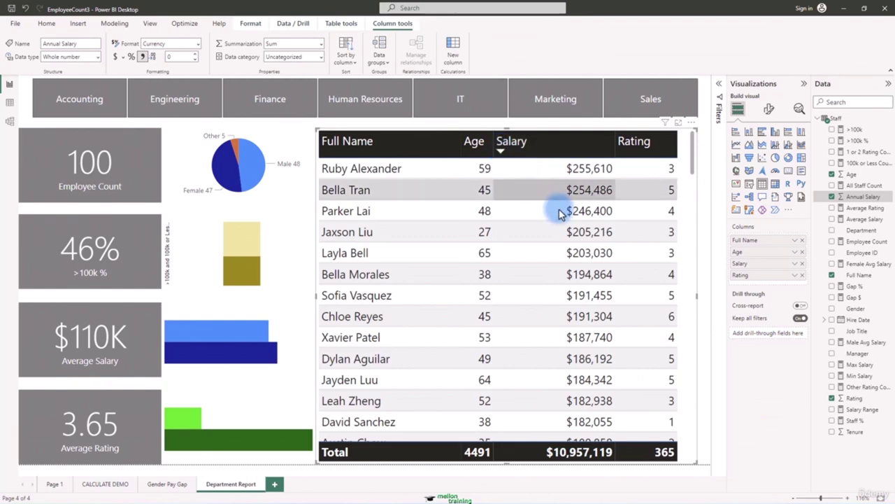
# Step: Add data bars to the Salary column with a dark magenta positive bar and a light pink negative bar
pyautogui.click(795, 264)
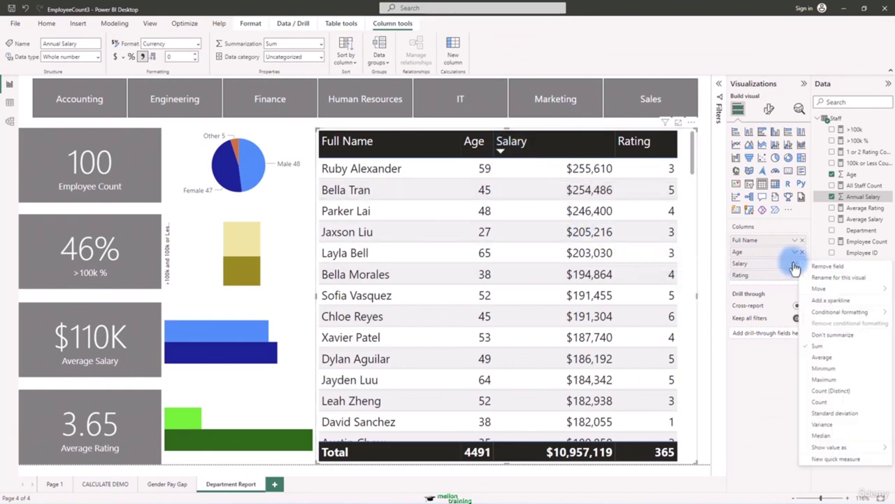
pyautogui.moveTo(850, 312)
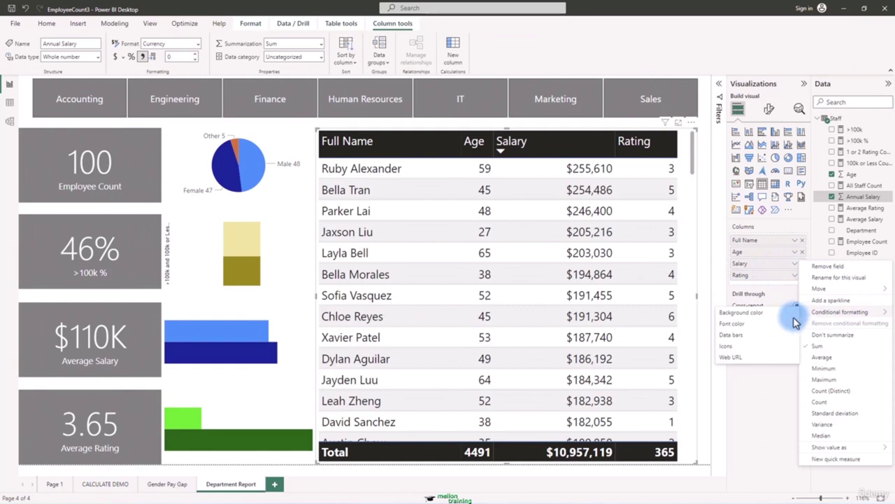
pyautogui.click(754, 341)
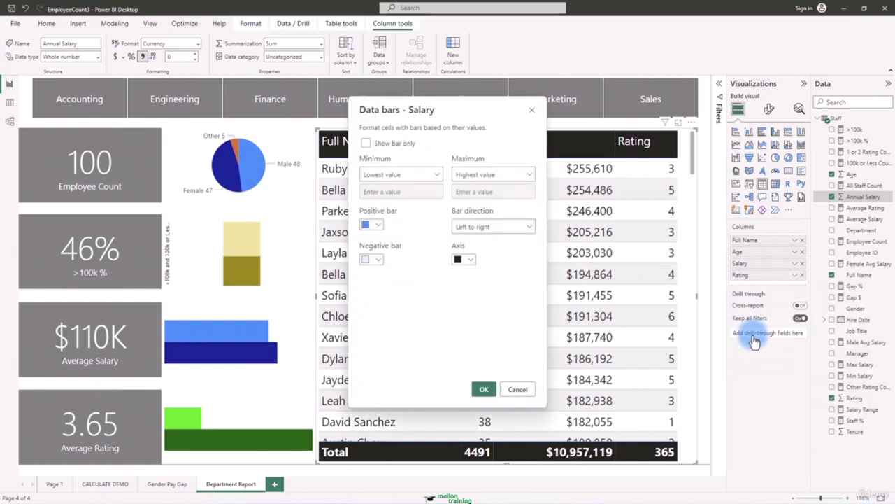
pyautogui.click(378, 226)
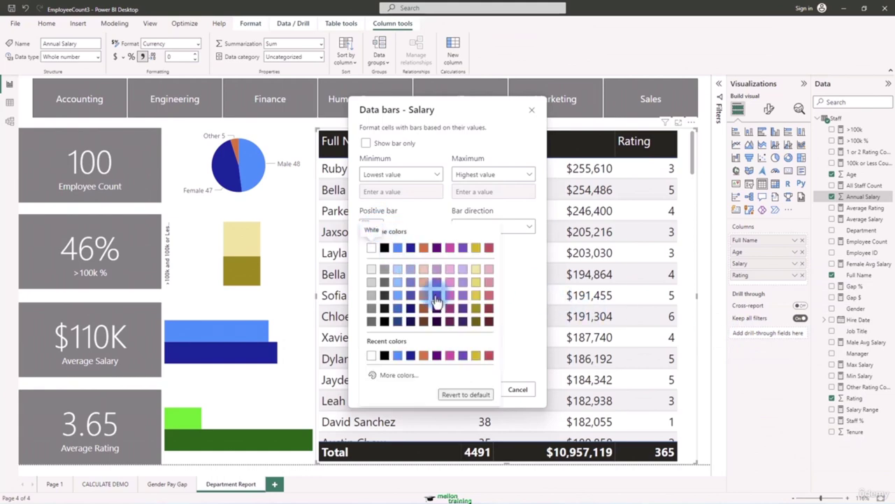
pyautogui.click(452, 316)
pyautogui.click(382, 257)
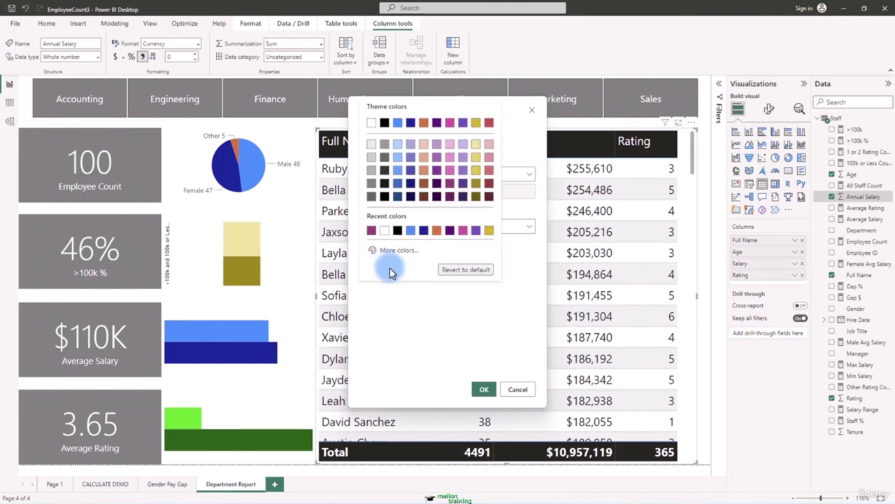
pyautogui.click(450, 143)
pyautogui.click(493, 395)
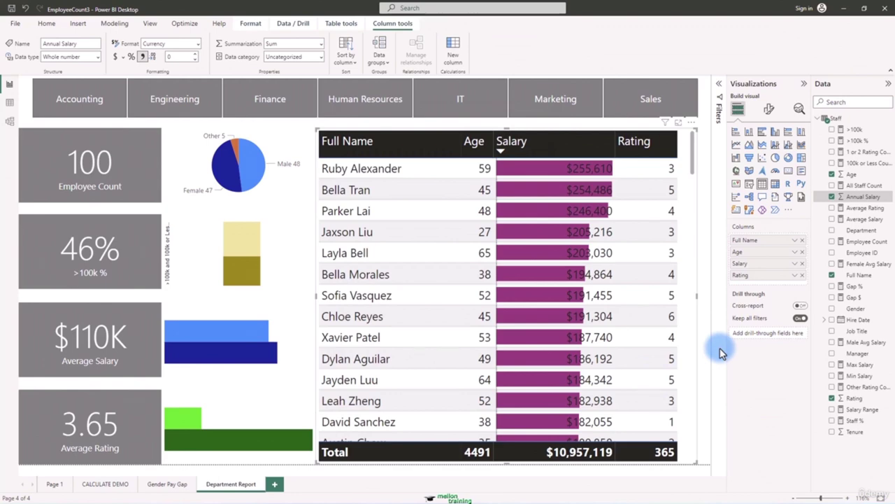
# Step: Open background color conditional formatting for the Rating column and set its format style to Rules
pyautogui.click(795, 275)
pyautogui.moveTo(840, 323)
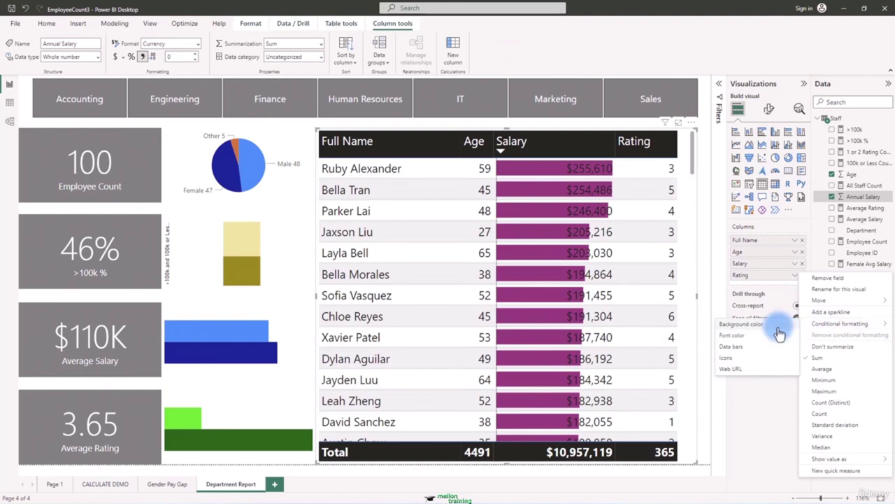
pyautogui.click(759, 324)
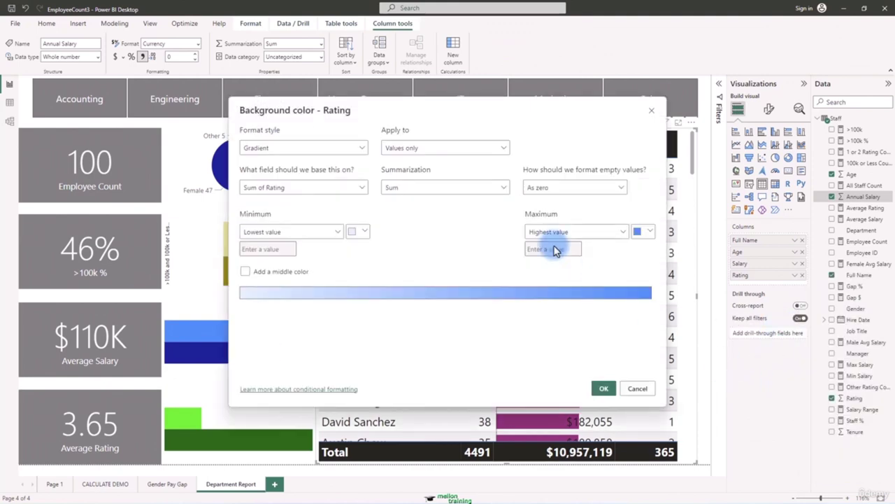
pyautogui.click(362, 150)
pyautogui.click(264, 180)
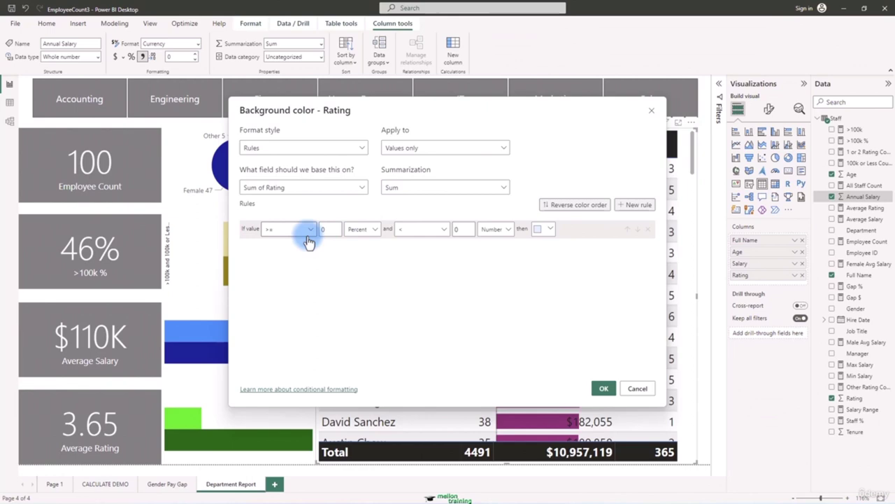
# Step: Define and apply a Rating rule that colors values >= 0 Number and <= 2 Number with a red background
pyautogui.click(374, 233)
pyautogui.click(365, 245)
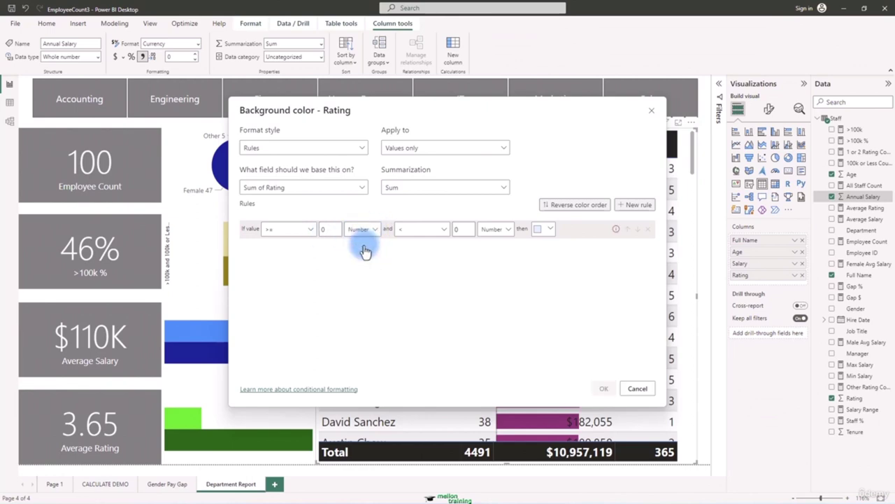
pyautogui.click(445, 235)
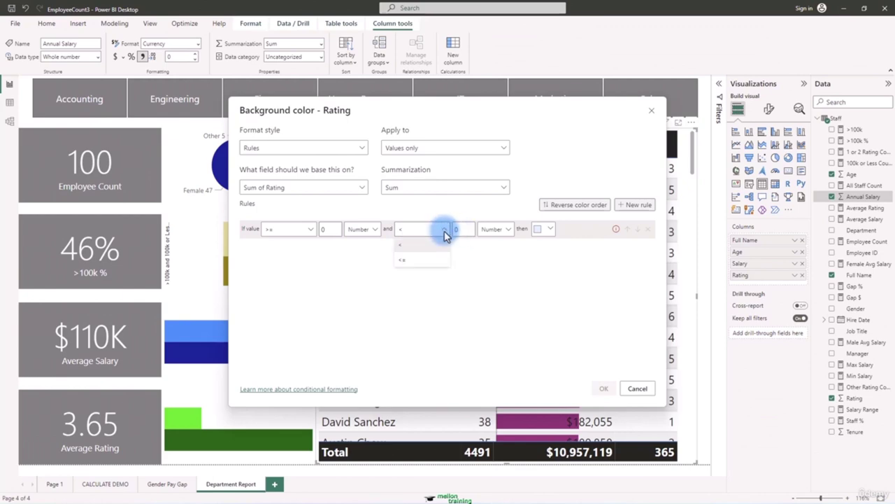
pyautogui.click(410, 264)
pyautogui.doubleClick(472, 233)
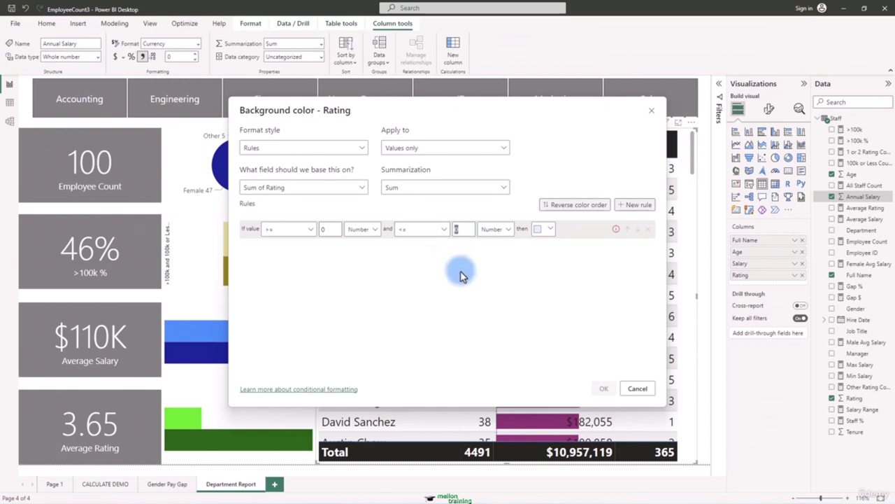
pyautogui.write('2')
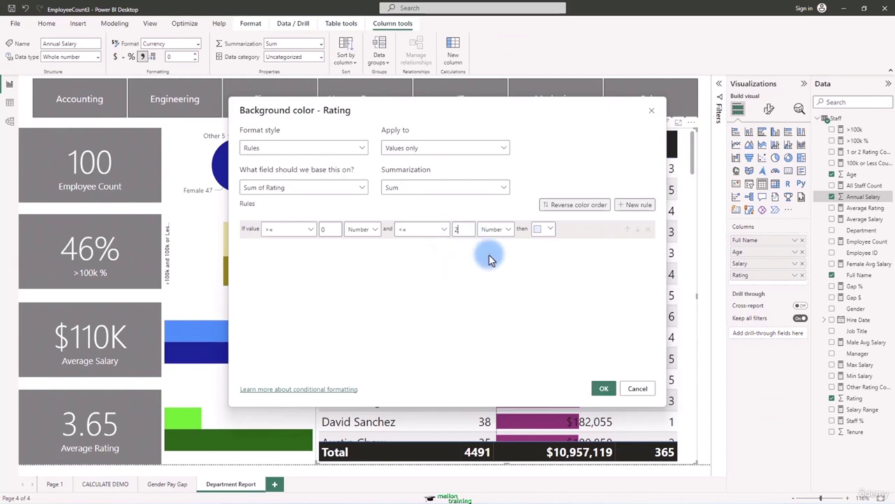
pyautogui.click(544, 229)
pyautogui.click(601, 356)
pyautogui.click(601, 388)
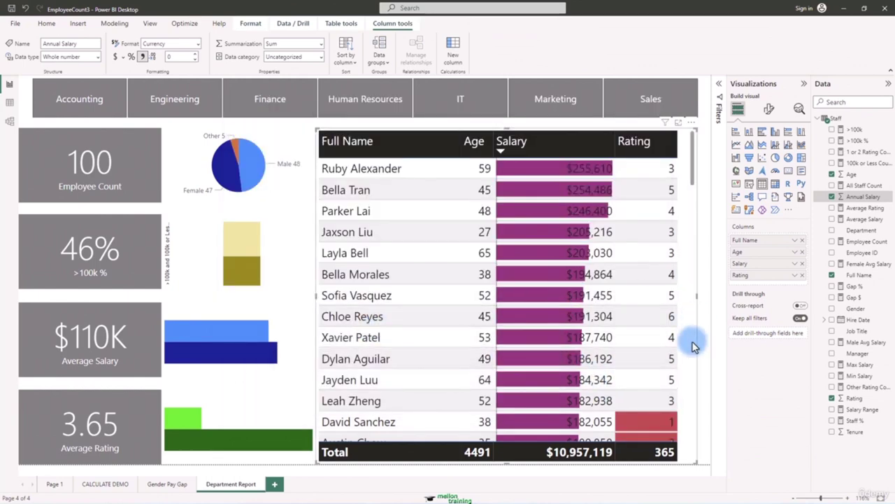
# Step: Turn off the total values row of the employee table
pyautogui.scroll(-8, 676, 302)
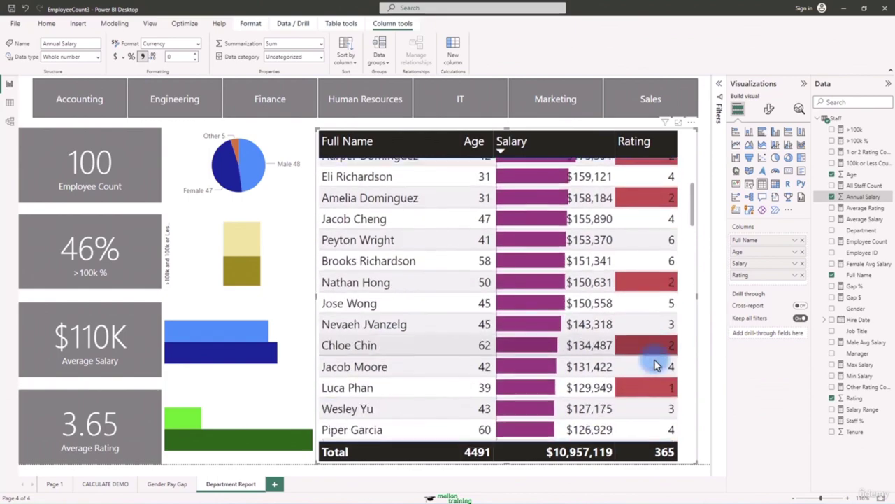
pyautogui.scroll(-6, 655, 364)
pyautogui.scroll(3, 656, 364)
pyautogui.scroll(10, 656, 364)
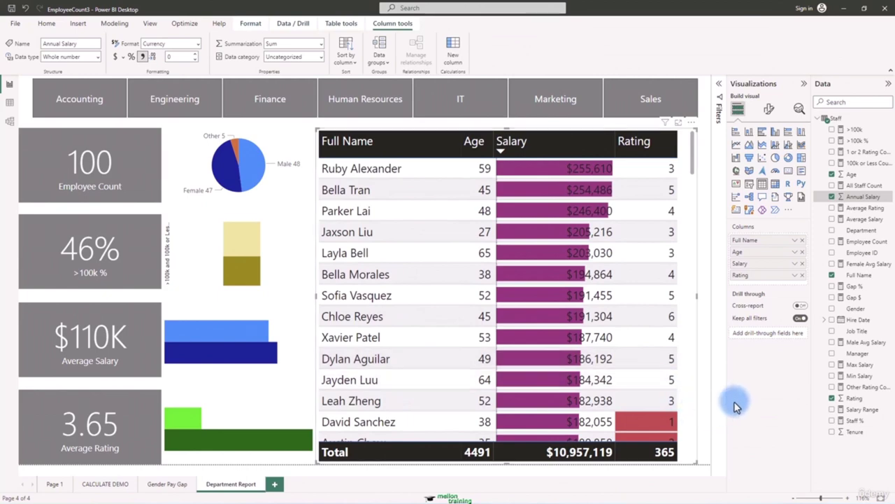
pyautogui.click(769, 110)
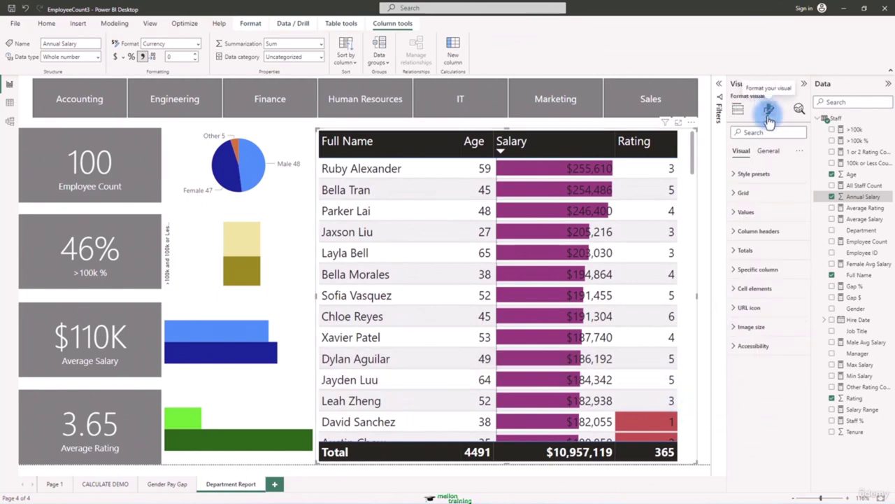
pyautogui.click(736, 250)
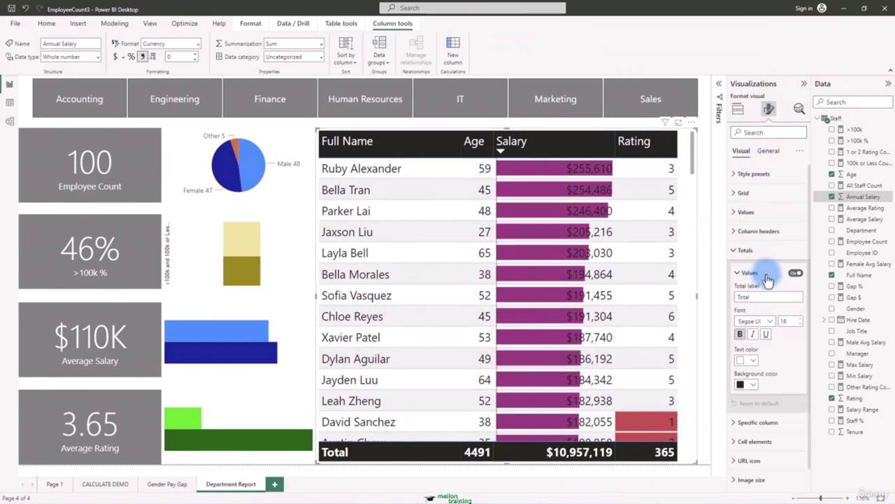
pyautogui.click(796, 273)
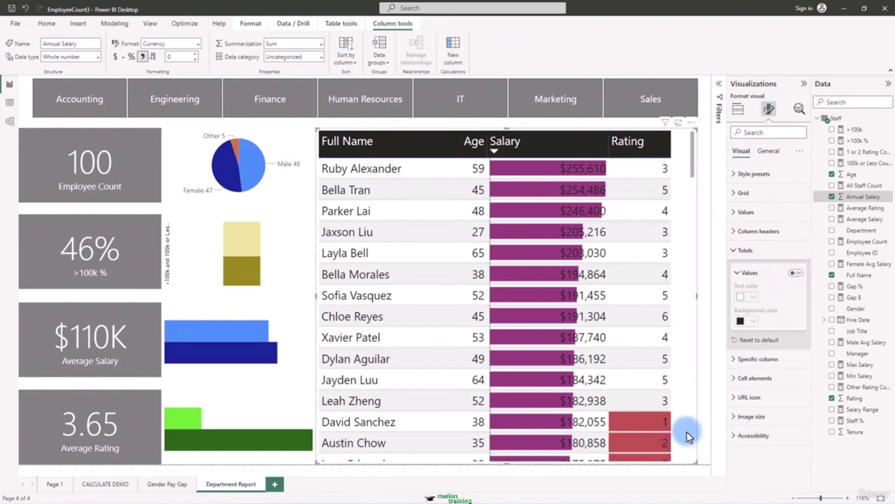
# Step: Widen the table's Salary and Full Name columns slightly and deselect the table
pyautogui.moveTo(608, 144); pyautogui.dragTo(615, 144)
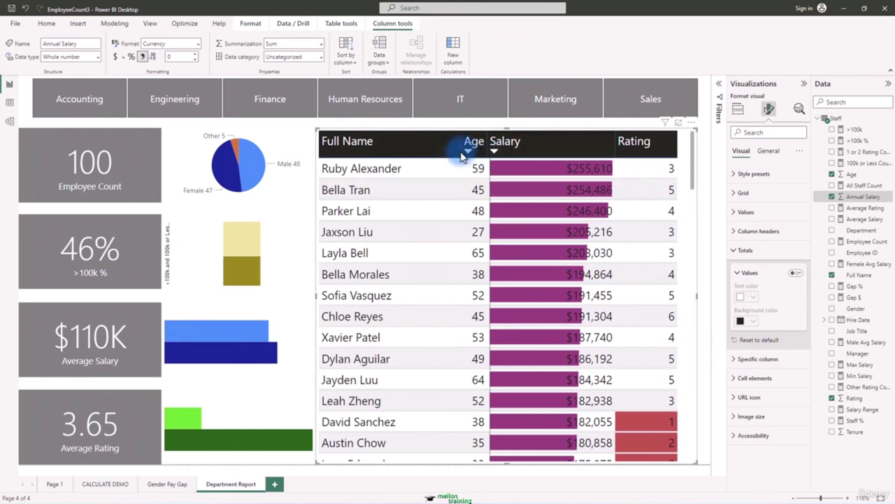
pyautogui.moveTo(465, 148); pyautogui.dragTo(470, 154)
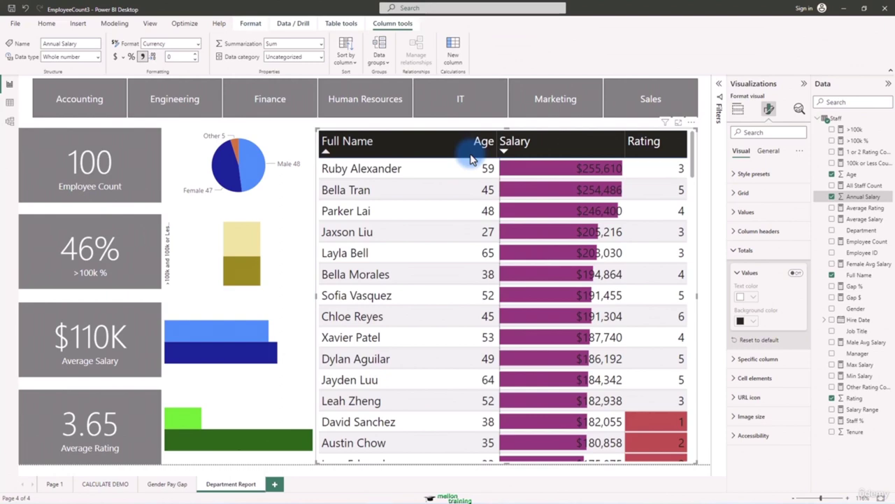
pyautogui.click(707, 460)
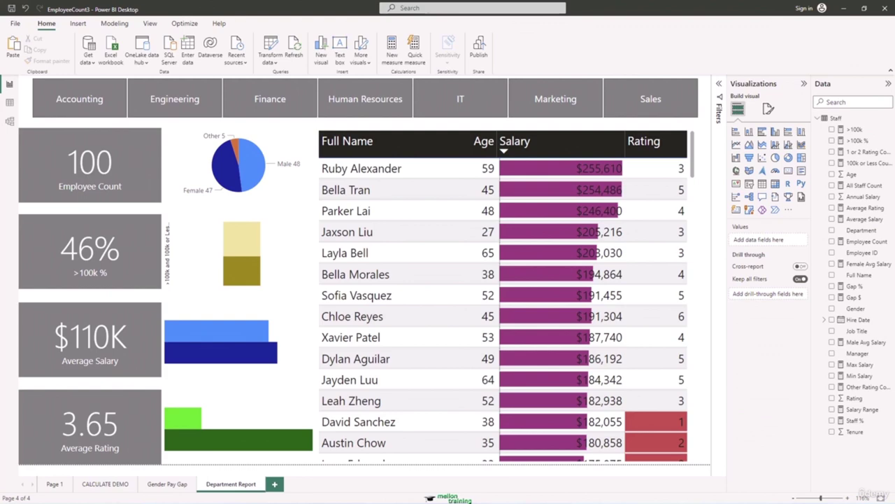
# Step: Save a copy of the report in the PROJECT FILES folder as EmployeeCount4
pyautogui.click(19, 27)
pyautogui.click(34, 88)
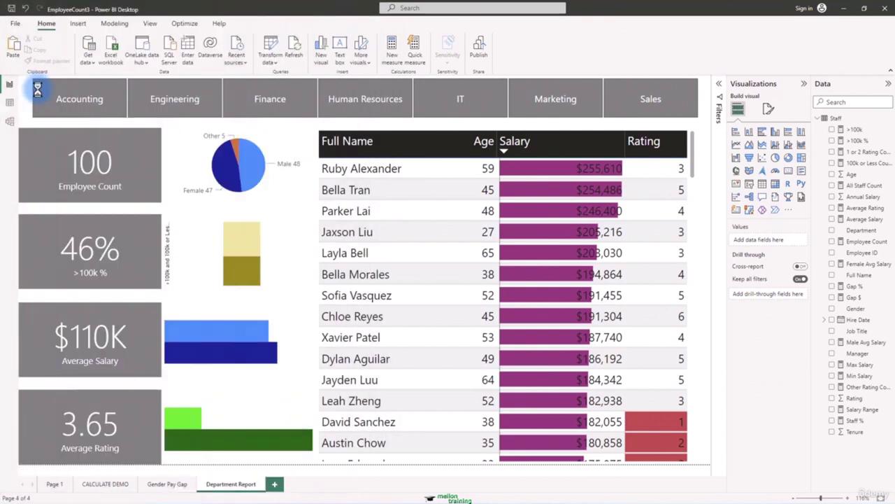
pyautogui.click(133, 288)
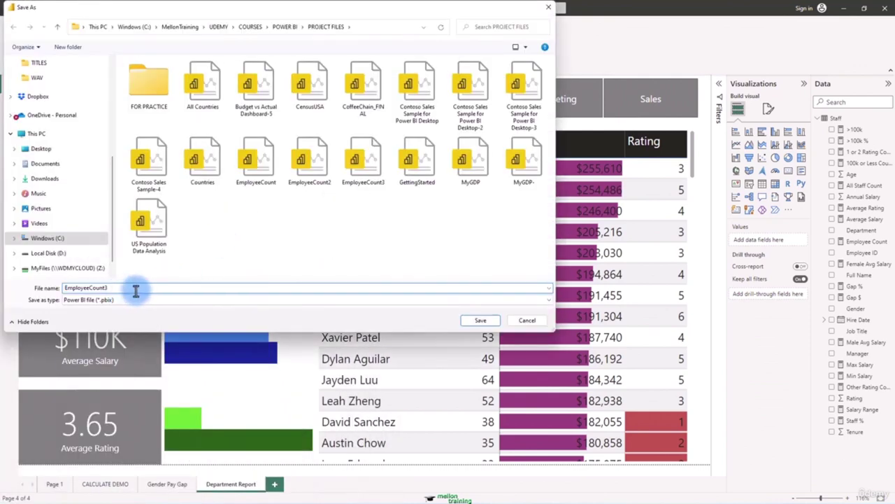
pyautogui.press('BackSpace')
pyautogui.write('4')
pyautogui.press('Return')
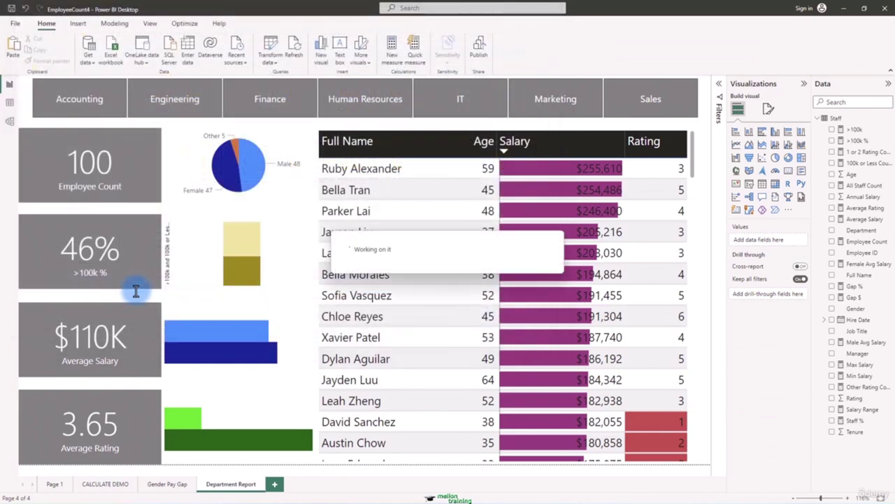
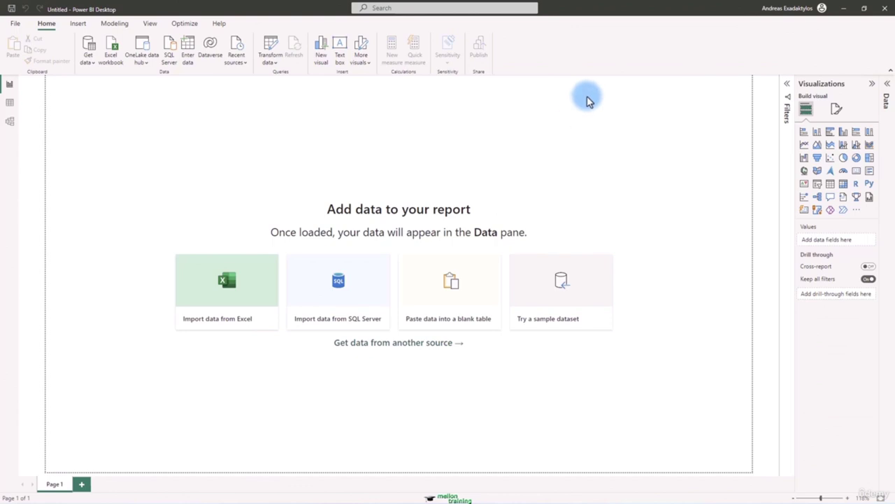
# Step: Switch to Excel and Notepad to examine the Actuals workbook, the Budget workbook and the Managers text file, including the Actuals rows down to the end
pyautogui.hotkey('alt', 'Tab')
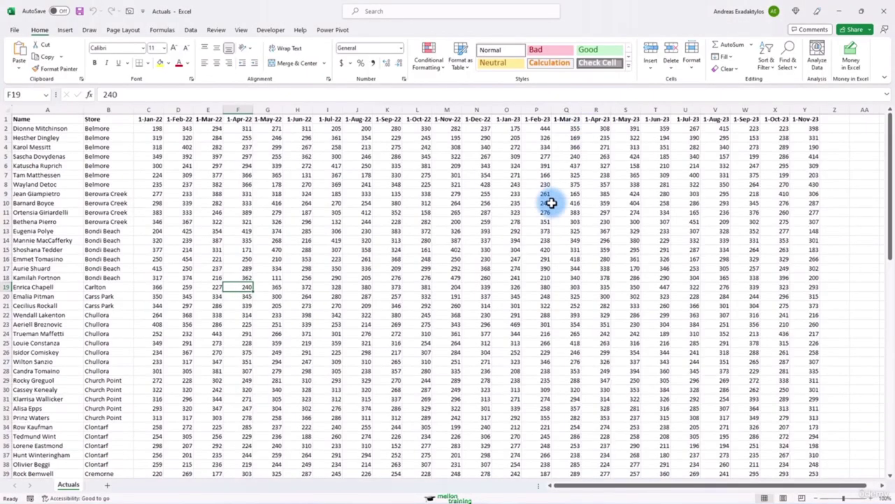
pyautogui.hotkey('alt', 'Tab')
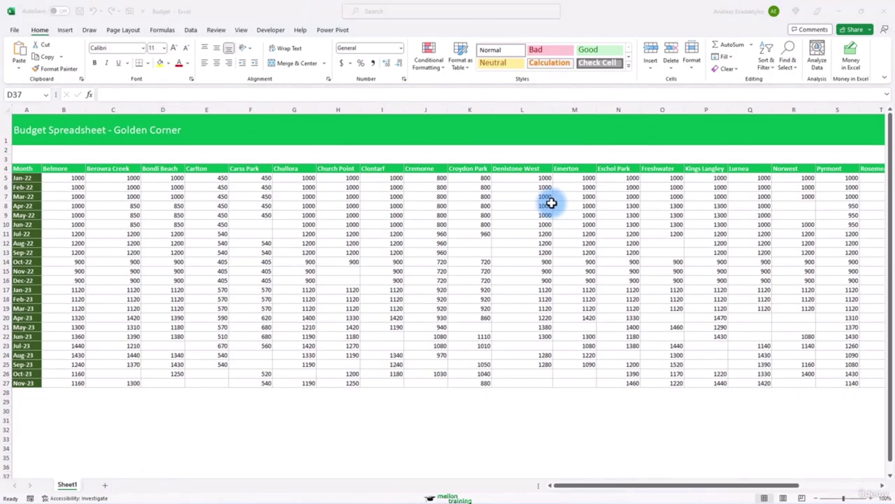
pyautogui.hotkey('alt', 'Tab')
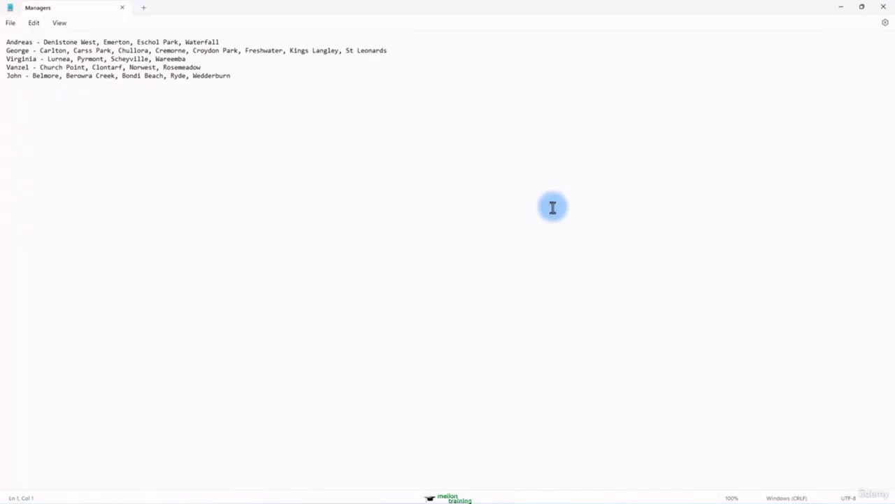
pyautogui.hotkey('alt', 'Tab')
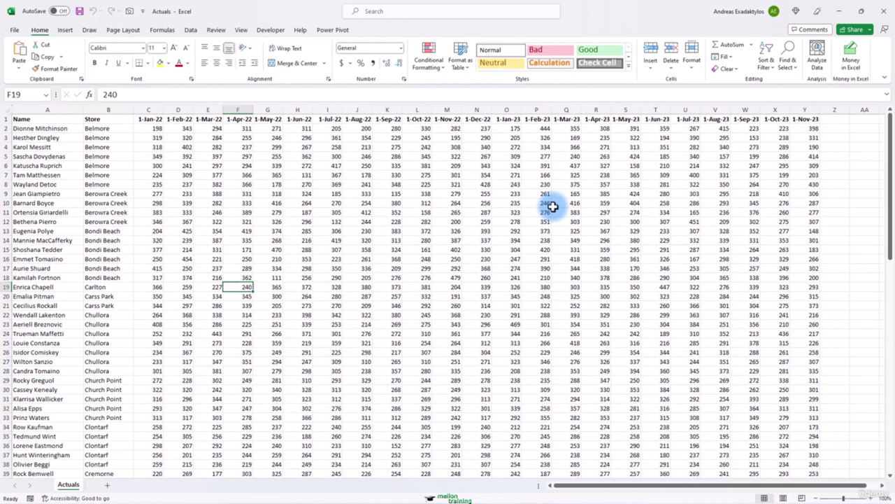
pyautogui.scroll(-20, 552, 206)
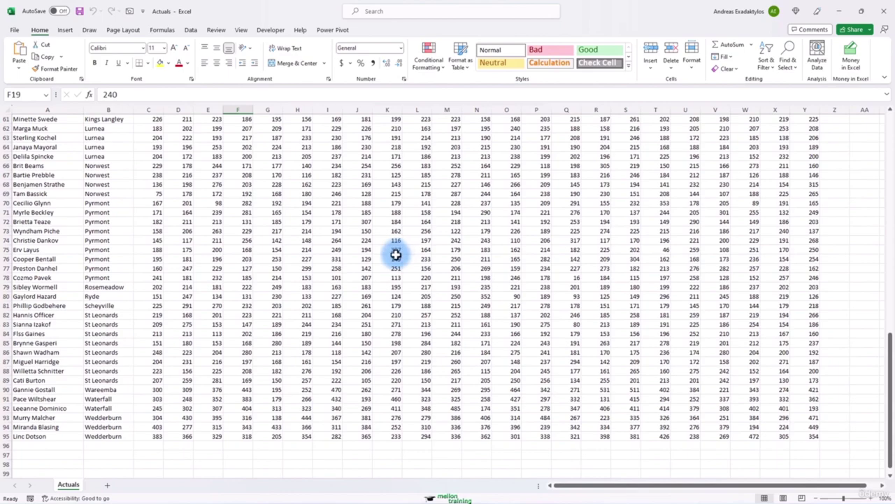
# Step: Examine the monthly columns in the Actuals workbook and the blank month cells across the stores in the Budget workbook
pyautogui.scroll(20, 396, 255)
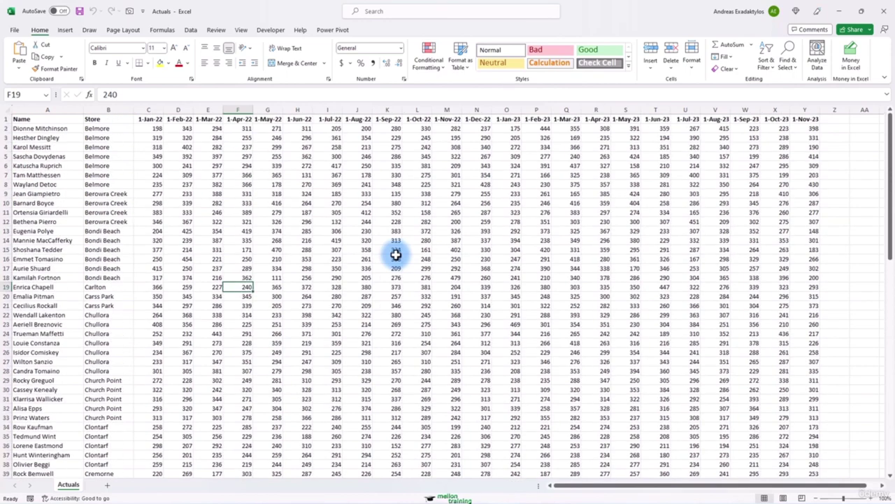
pyautogui.moveTo(632, 484); pyautogui.dragTo(600, 486)
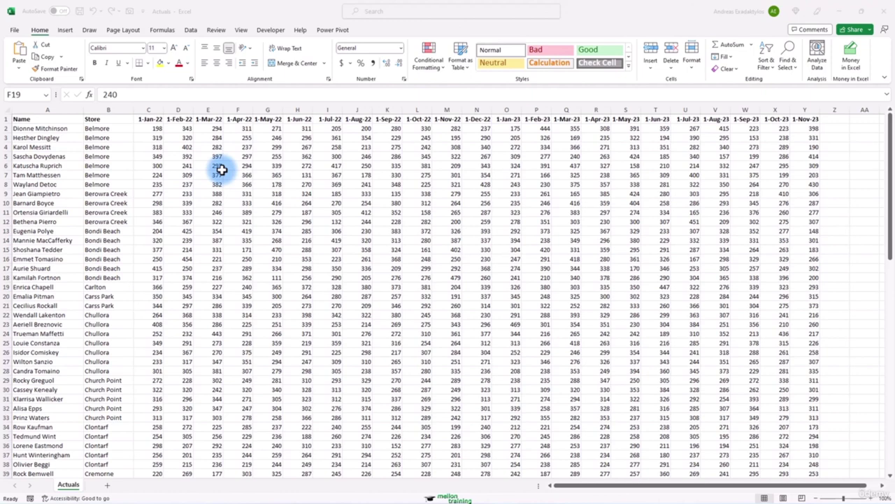
pyautogui.hotkey('alt', 'Tab')
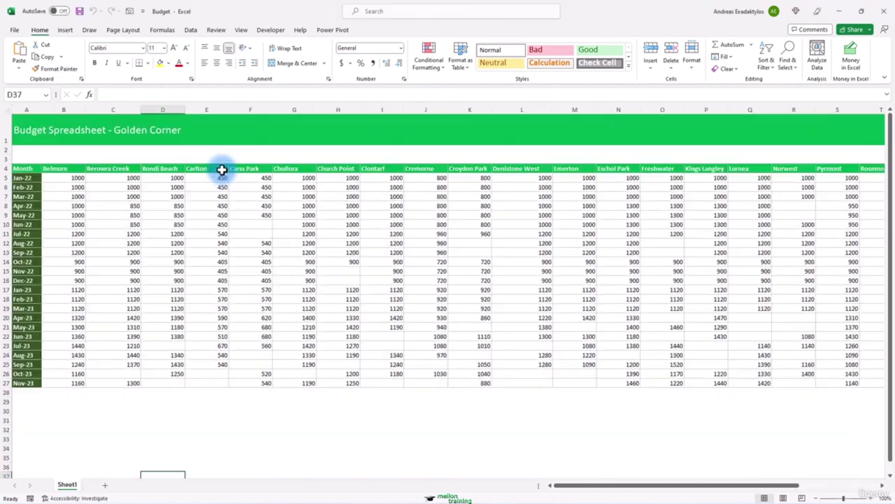
pyautogui.moveTo(680, 485); pyautogui.dragTo(649, 492)
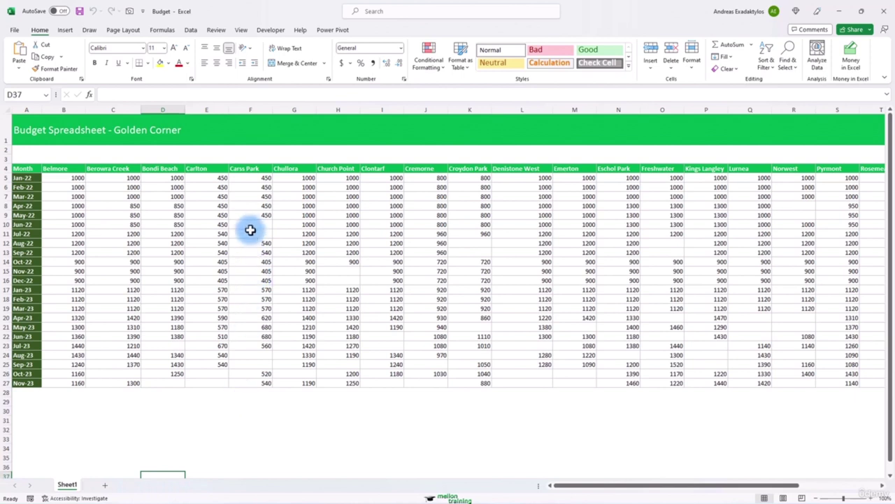
pyautogui.moveTo(250, 225); pyautogui.dragTo(250, 232)
pyautogui.moveTo(350, 281); pyautogui.dragTo(344, 273)
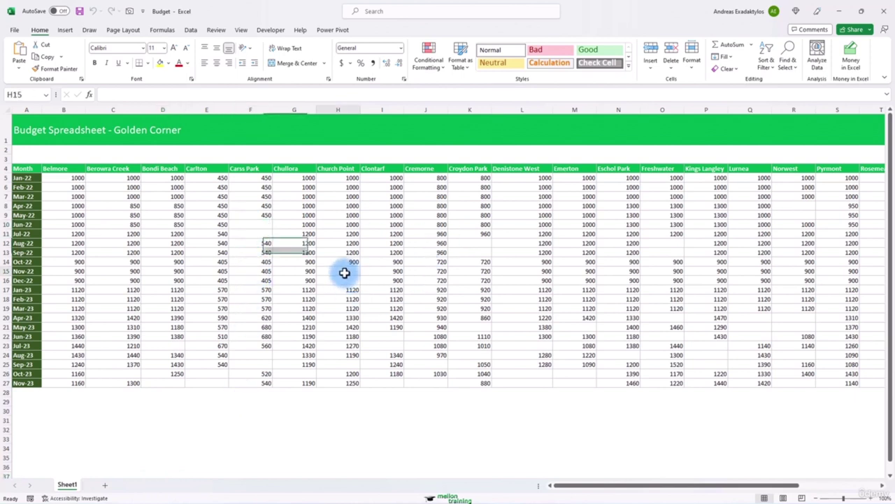
pyautogui.moveTo(202, 374); pyautogui.dragTo(202, 380)
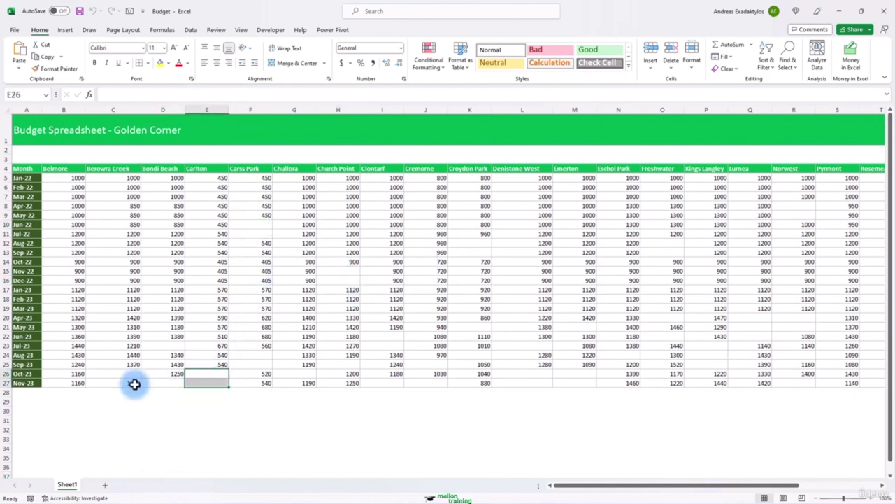
pyautogui.moveTo(254, 356); pyautogui.dragTo(255, 362)
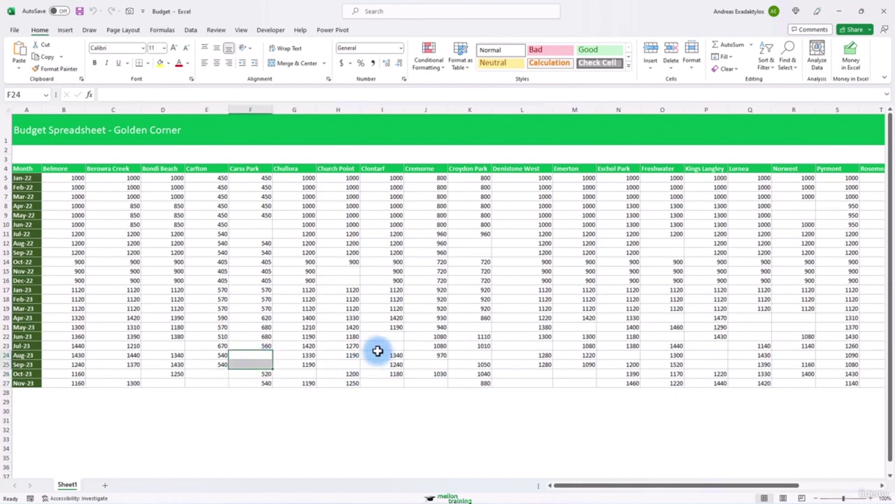
pyautogui.moveTo(382, 336); pyautogui.dragTo(386, 345)
pyautogui.click(519, 373)
pyautogui.moveTo(519, 373); pyautogui.dragTo(581, 381)
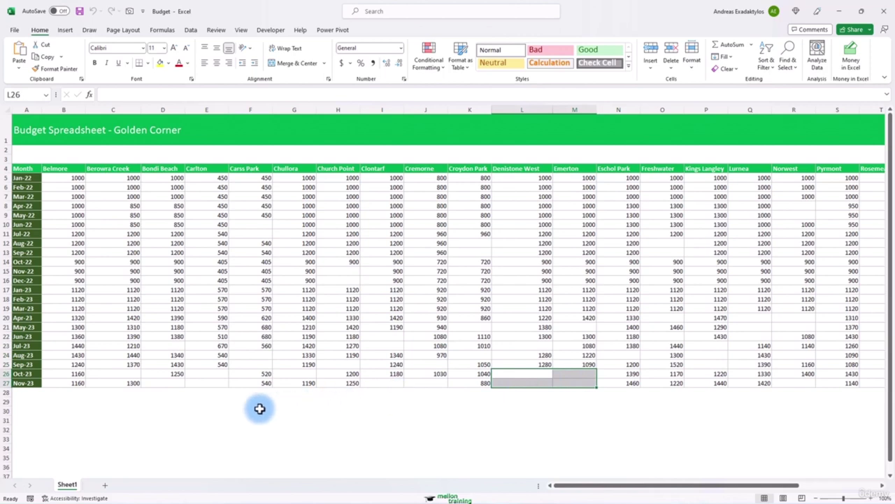
pyautogui.click(76, 401)
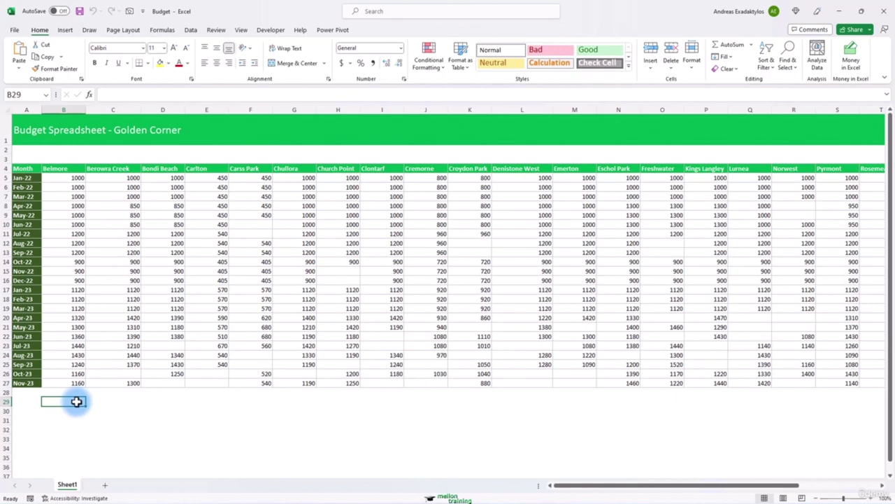
# Step: Return to the Actuals workbook to review all its rows, check the Managers text file, and switch to the blank Power BI Desktop report
pyautogui.press('alt')
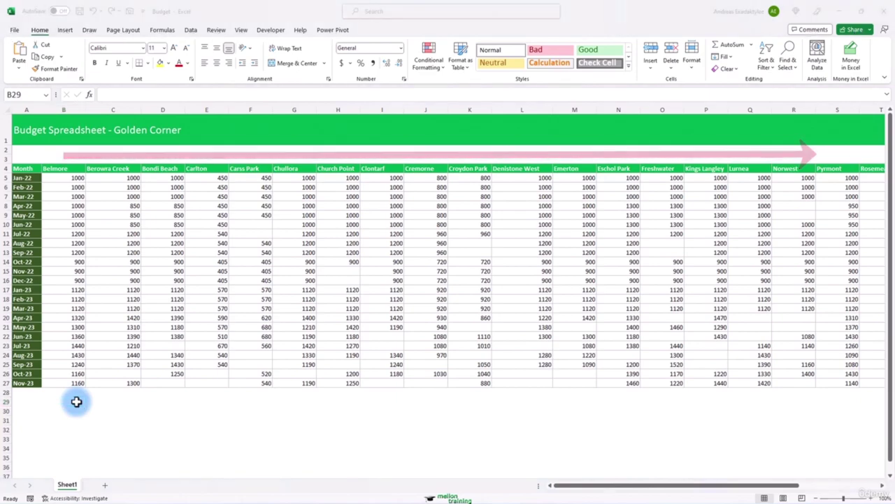
pyautogui.hotkey('alt', 'Tab')
pyautogui.scroll(-13, 74, 259)
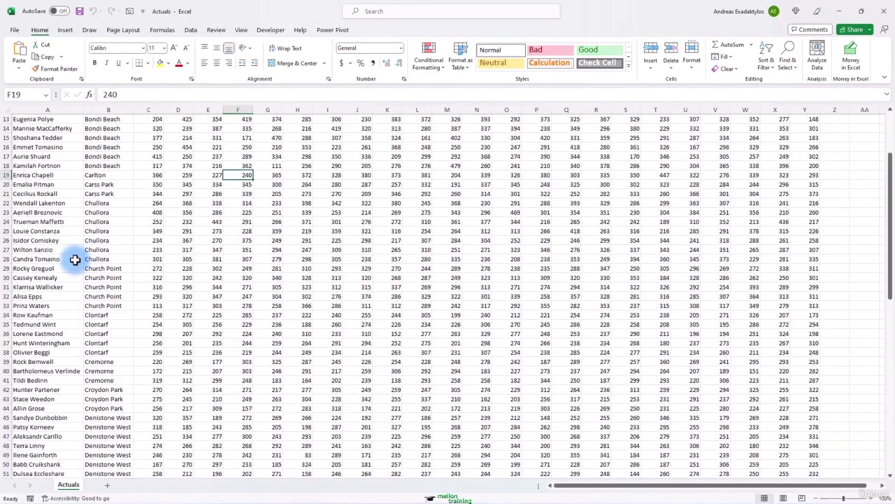
pyautogui.scroll(-12, 74, 259)
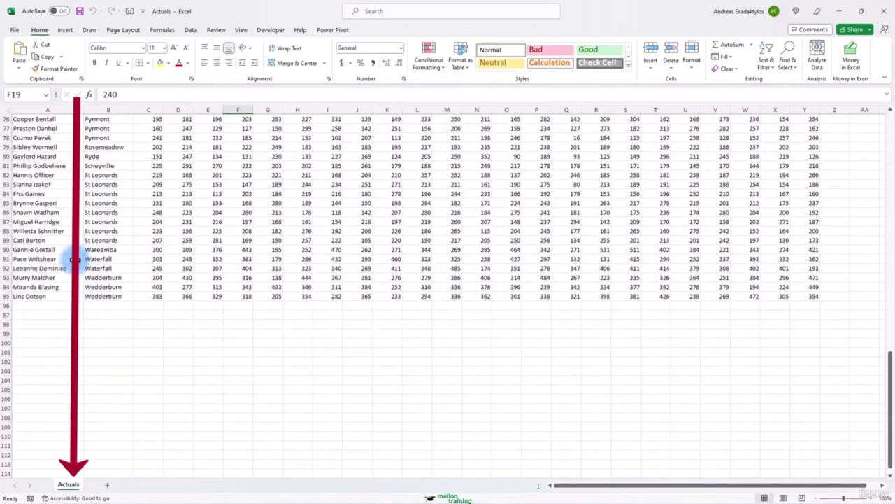
pyautogui.scroll(13, 74, 259)
pyautogui.scroll(12, 74, 259)
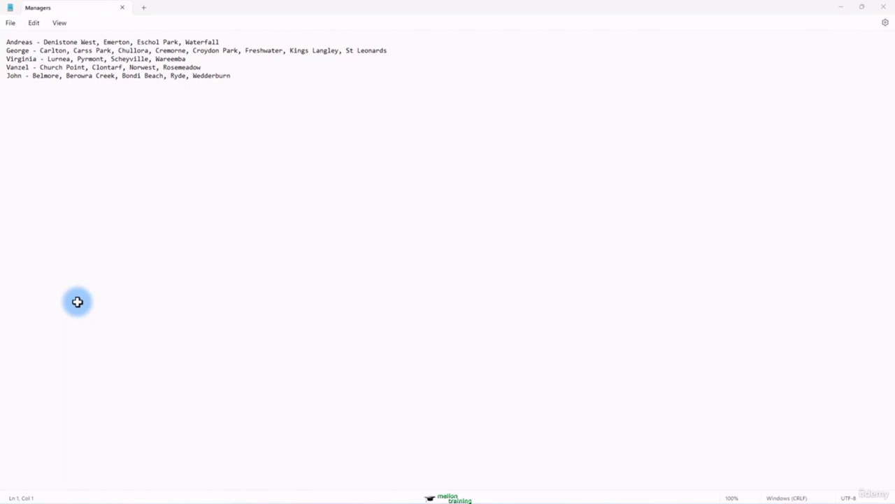
pyautogui.hotkey('alt', 'Tab')
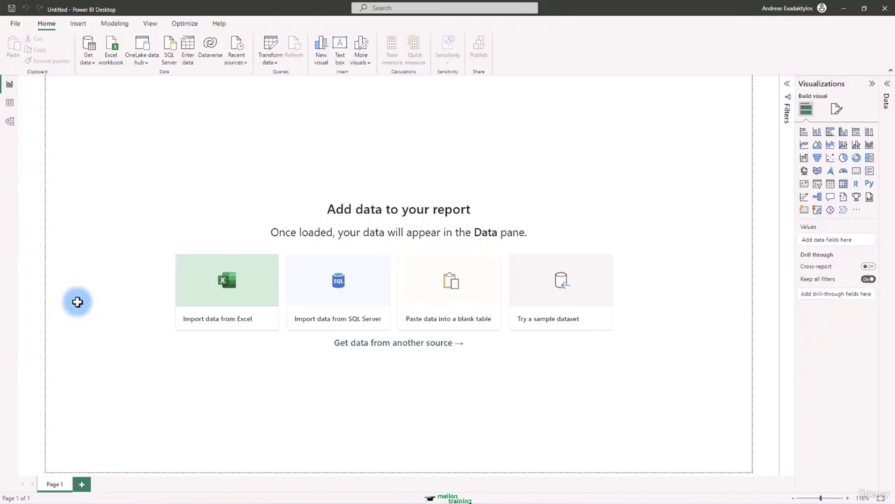
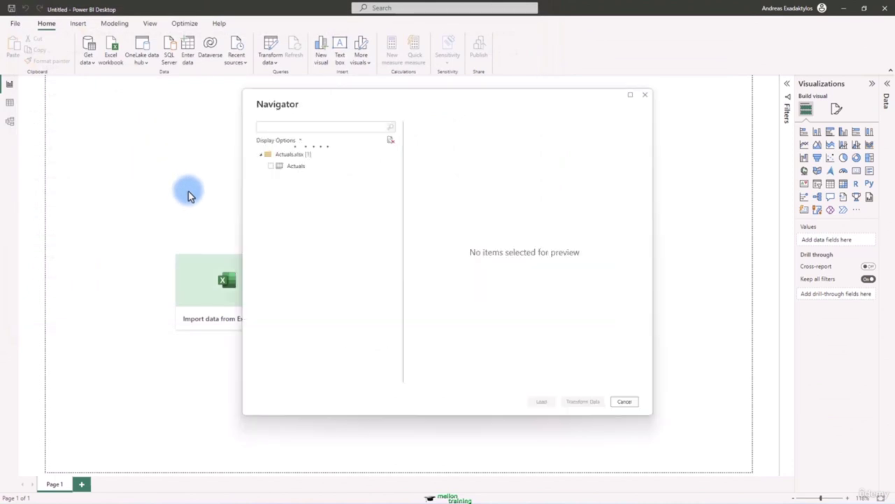
# Step: Select the Actuals sheet of Actuals.xlsx, preview its columns, and open it in the Power Query Editor for transformation
pyautogui.click(272, 166)
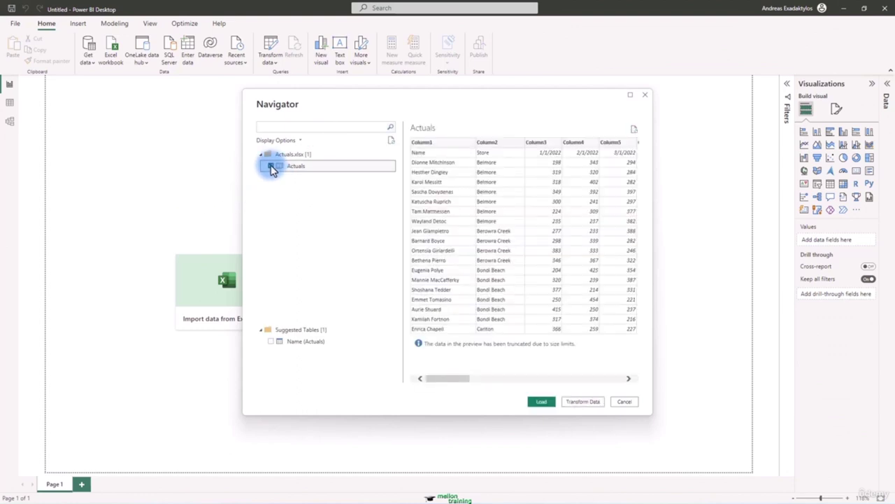
pyautogui.moveTo(466, 384); pyautogui.dragTo(625, 393)
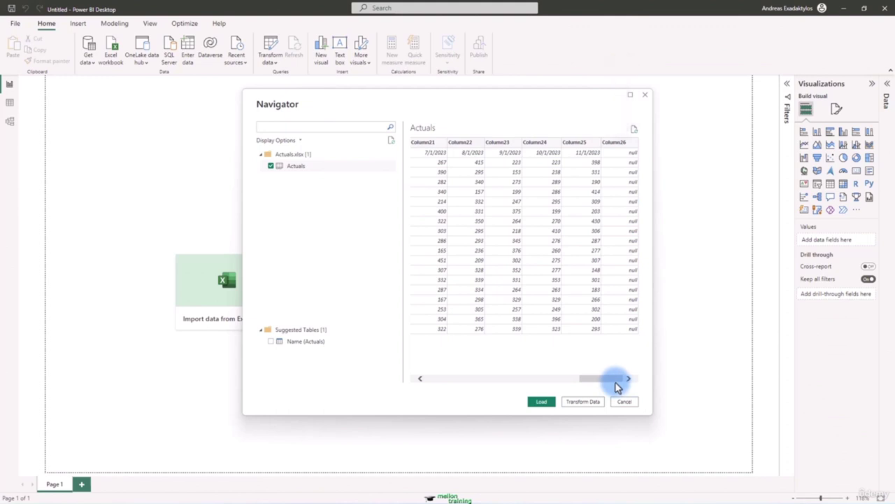
pyautogui.click(585, 401)
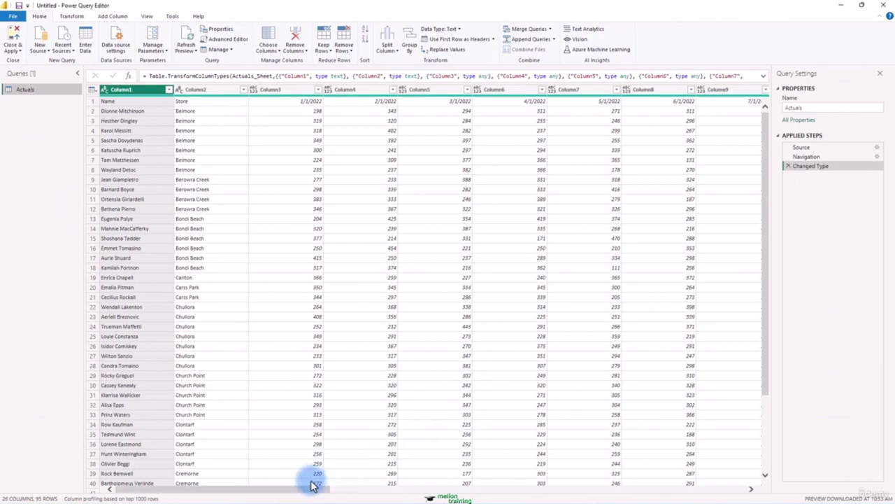
pyautogui.moveTo(299, 489); pyautogui.dragTo(266, 485)
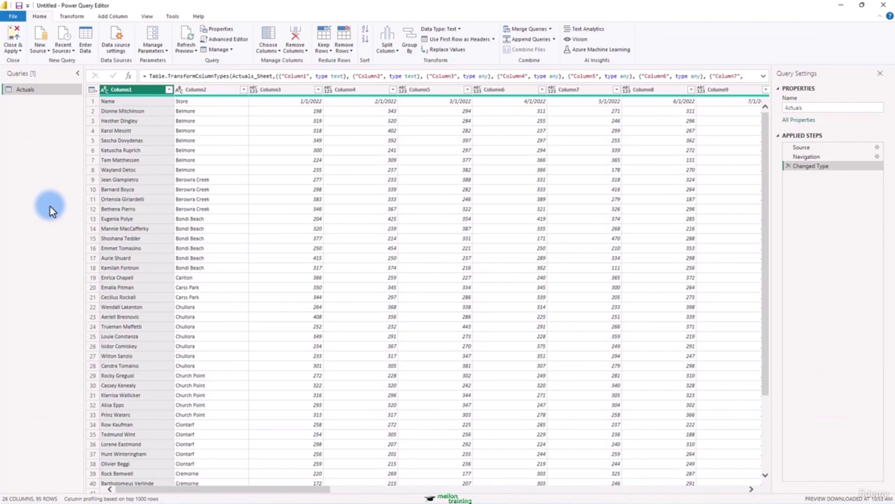
# Step: Add a new Excel workbook query from Budget in the PROJECT FILES folder, importing Sheet1
pyautogui.rightClick(19, 117)
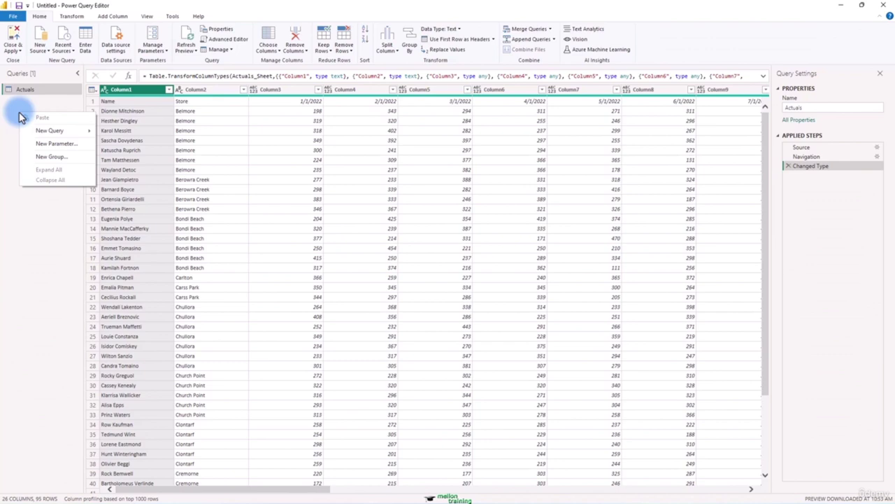
pyautogui.moveTo(68, 130)
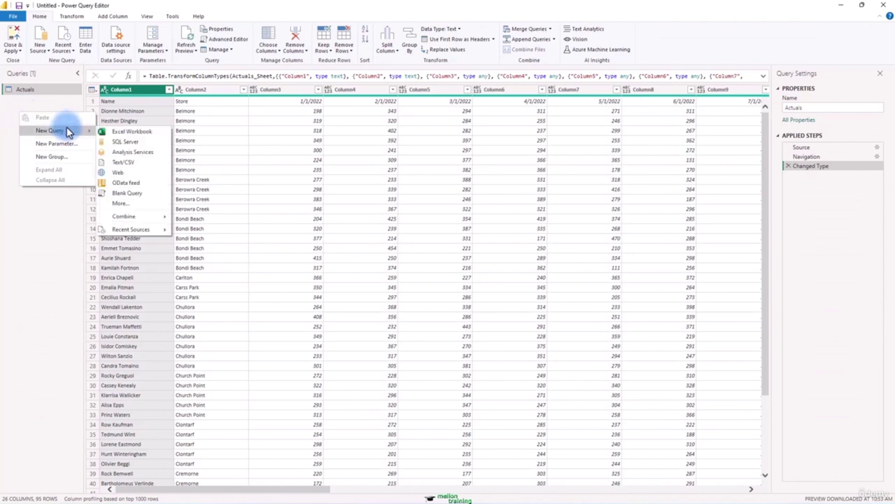
pyautogui.click(115, 168)
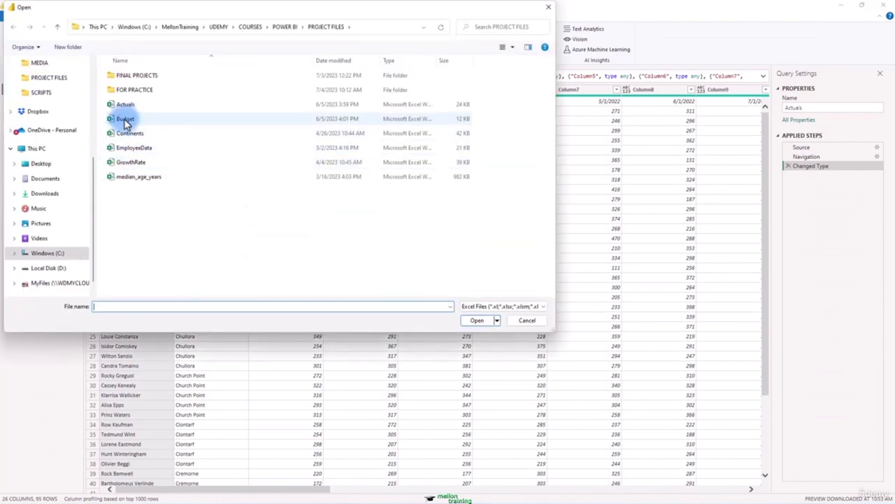
pyautogui.doubleClick(125, 120)
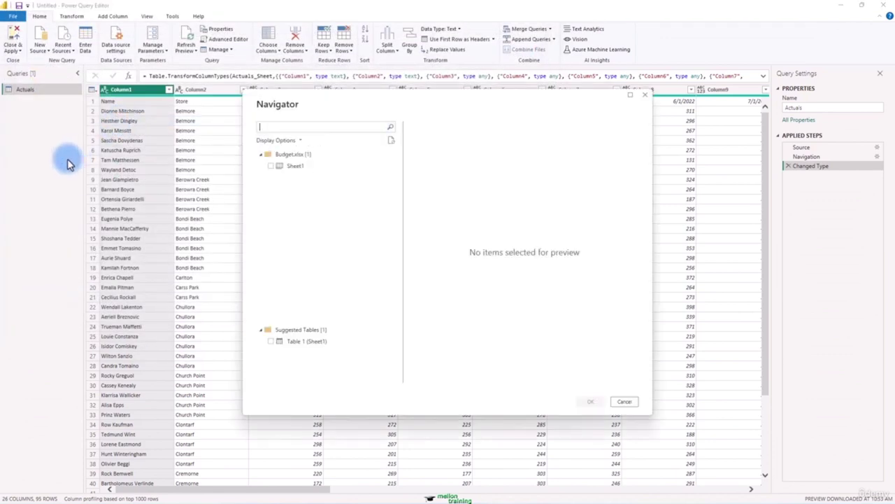
pyautogui.click(267, 169)
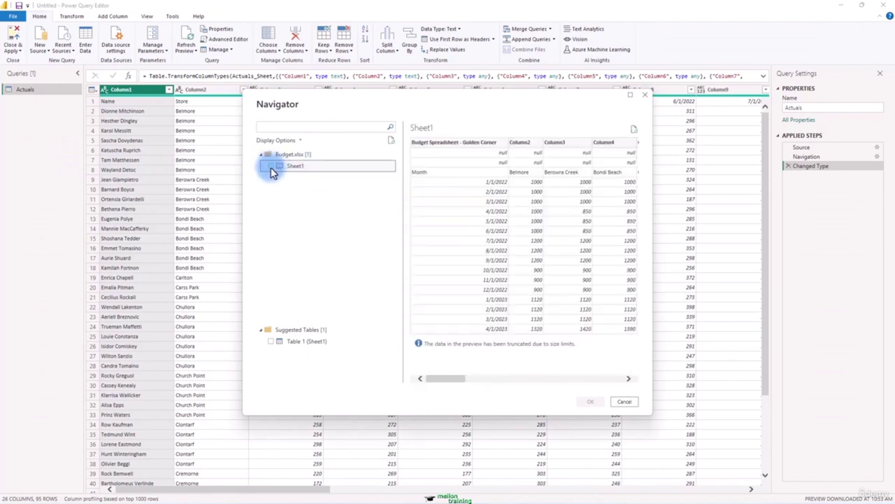
pyautogui.click(270, 167)
pyautogui.click(588, 402)
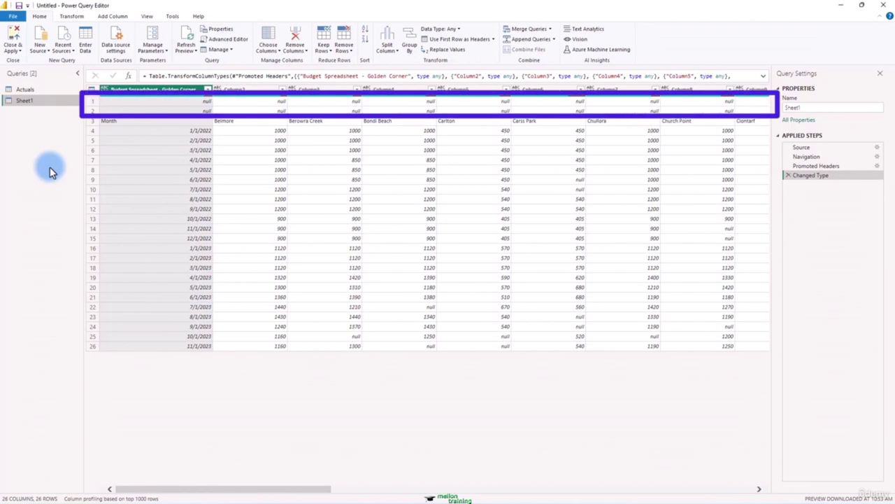
# Step: Add a new Text/CSV query from the Managers text file in the PROJECT FILES folder
pyautogui.rightClick(38, 135)
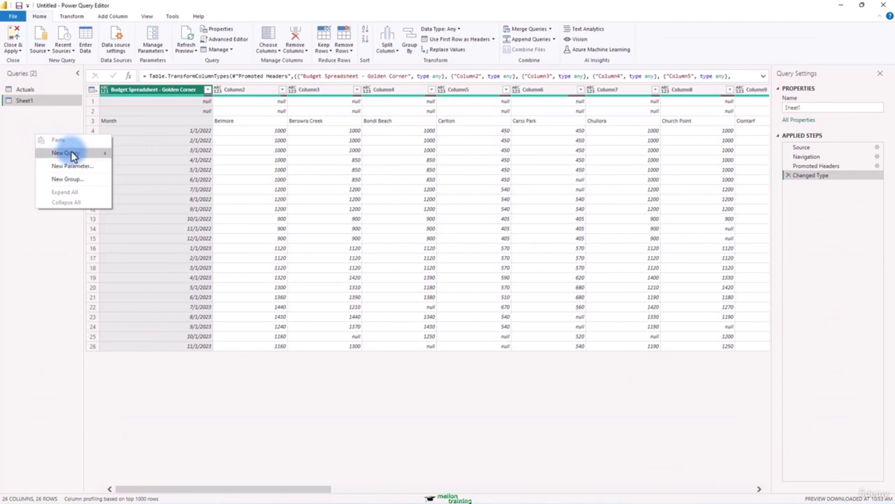
pyautogui.moveTo(80, 152)
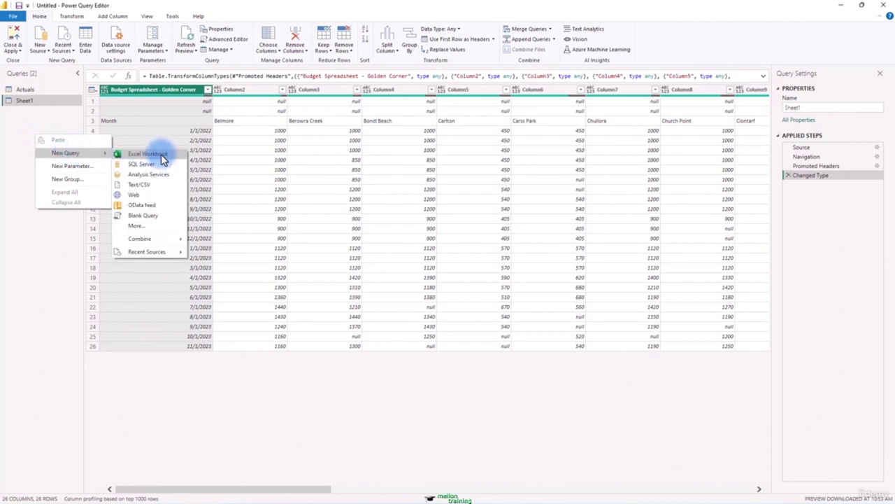
pyautogui.click(158, 184)
pyautogui.doubleClick(135, 133)
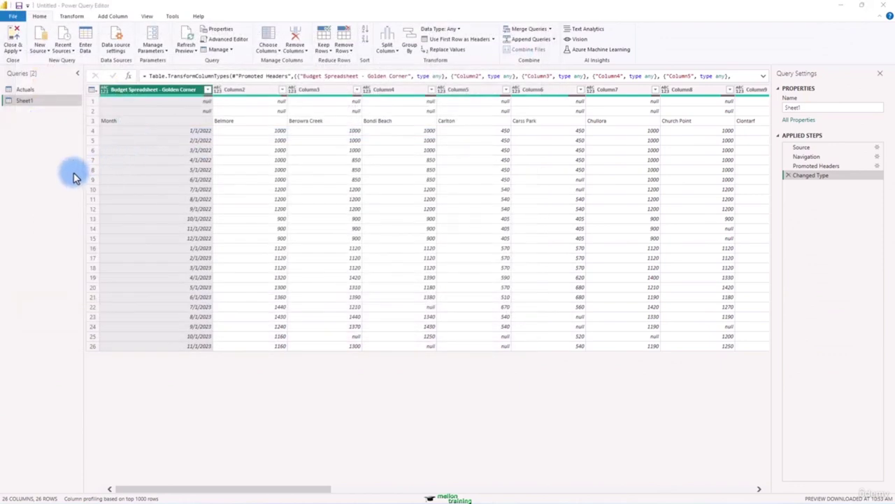
pyautogui.click(582, 386)
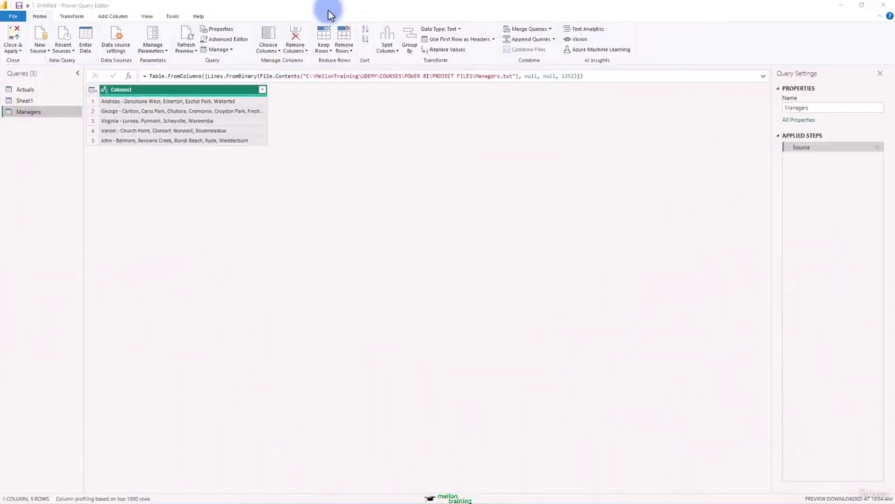
# Step: Examine the Actuals query's first row and its Source, Navigation and Changed Type steps, expanding the full type-change formula
pyautogui.click(23, 89)
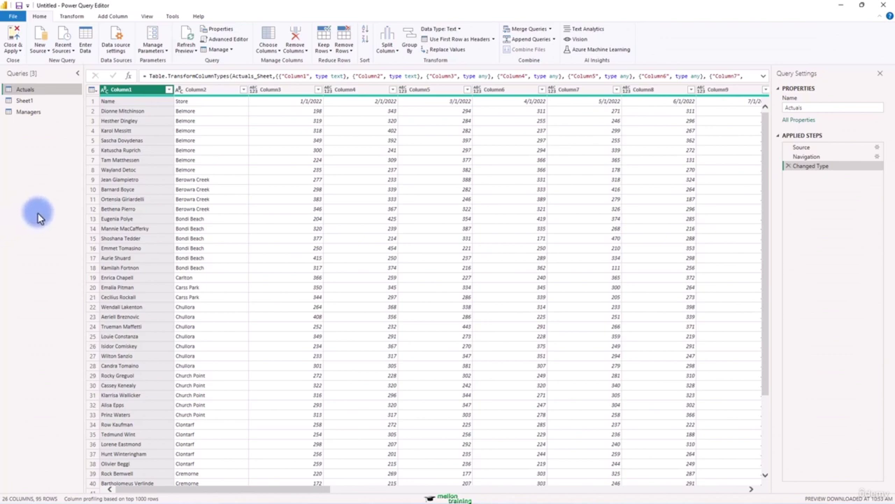
pyautogui.click(91, 101)
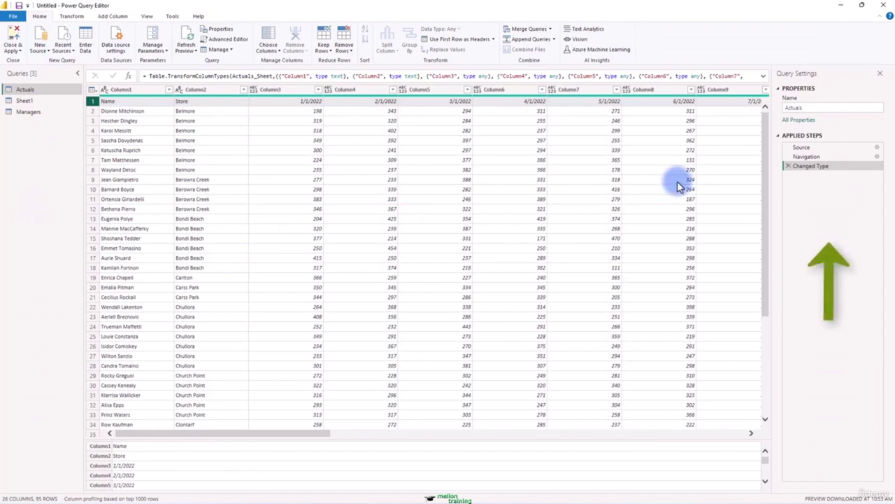
pyautogui.click(804, 149)
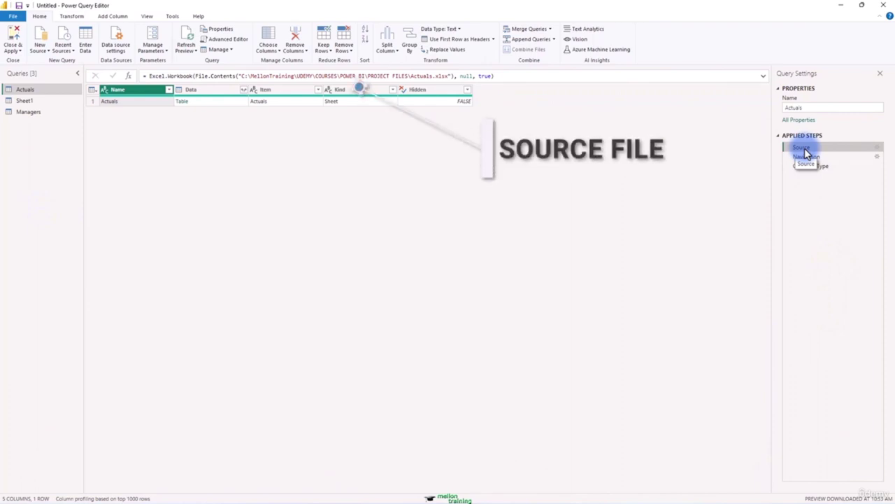
pyautogui.click(806, 158)
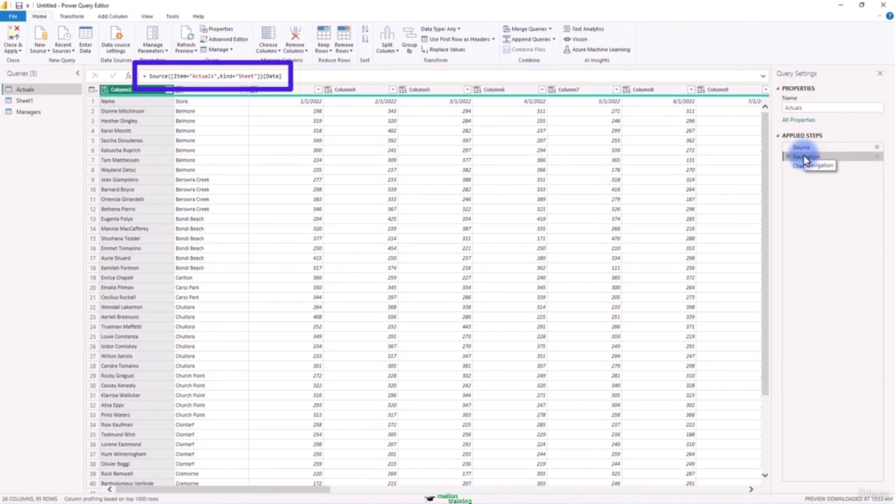
pyautogui.click(809, 168)
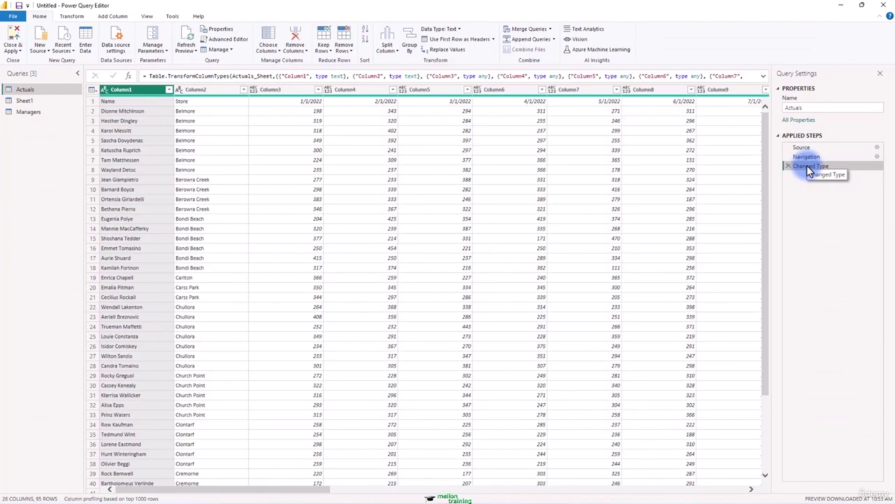
pyautogui.click(763, 75)
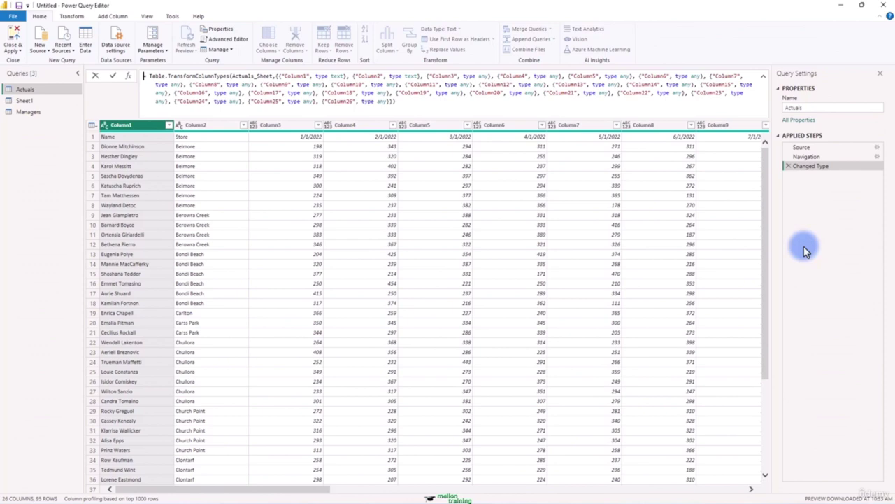
# Step: Delete the Changed Type step from the Actuals query and collapse the formula display
pyautogui.click(798, 165)
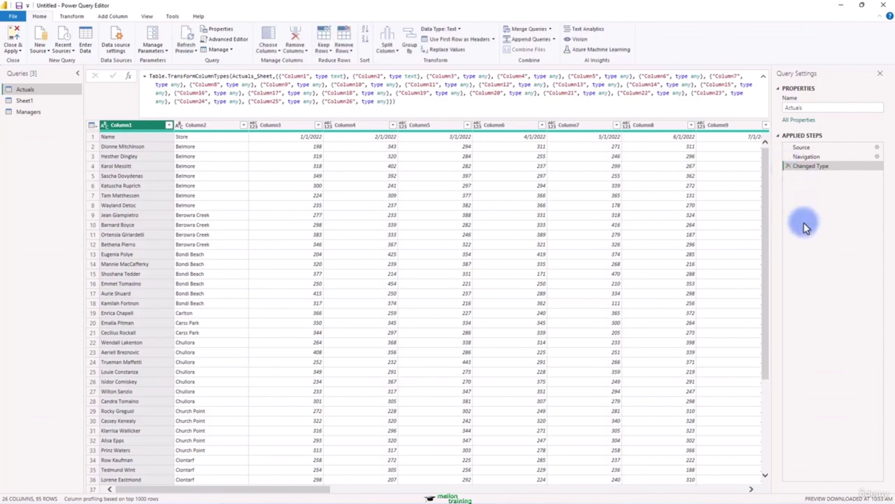
pyautogui.click(789, 167)
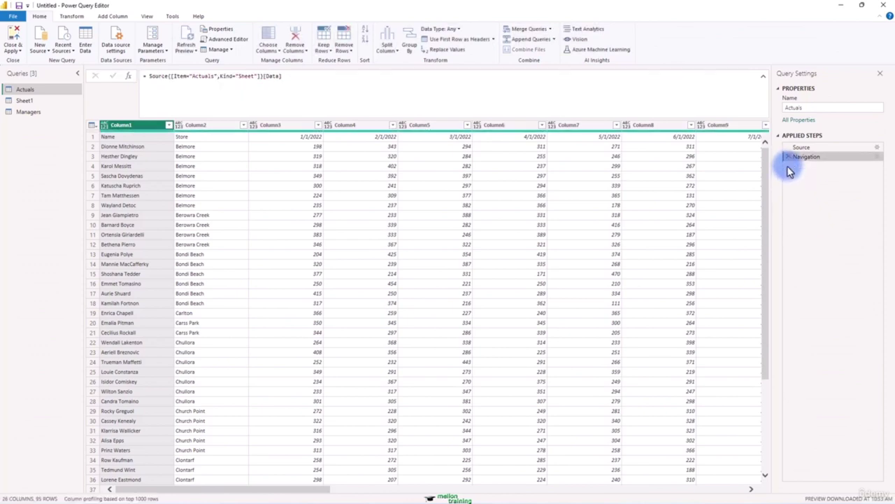
pyautogui.click(763, 76)
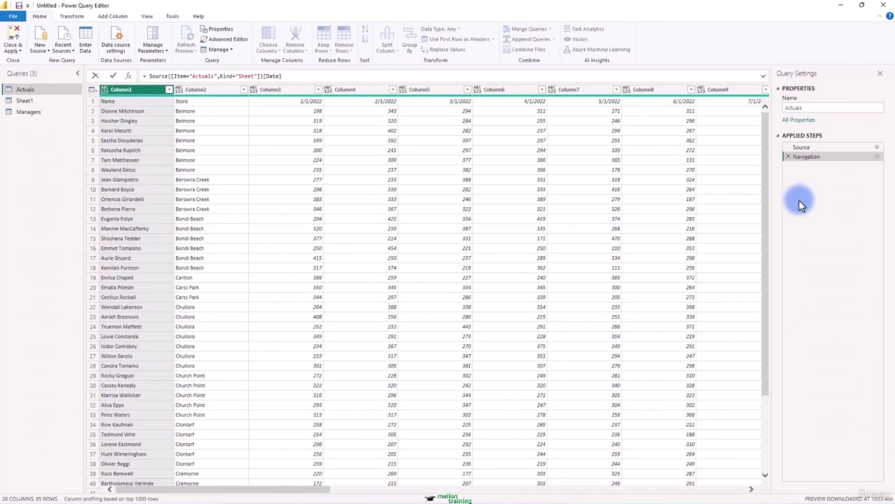
# Step: Promote the first row of the Actuals query to column headers
pyautogui.click(91, 105)
pyautogui.click(351, 140)
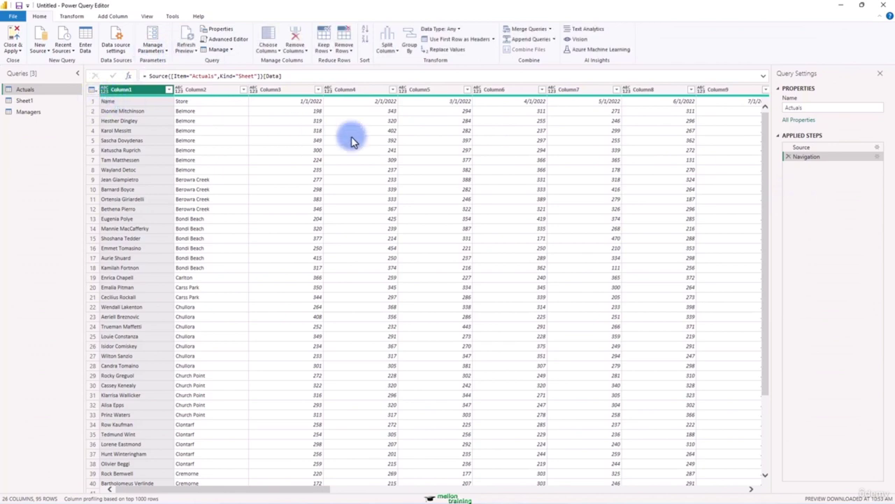
pyautogui.click(461, 40)
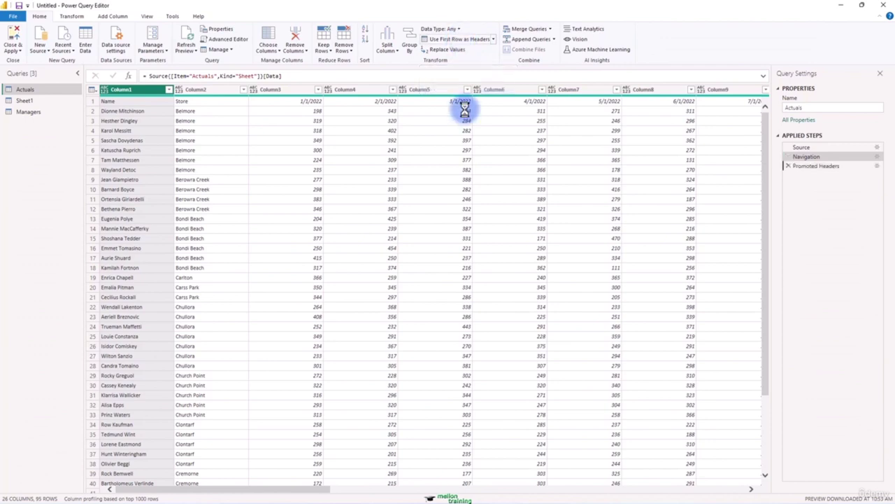